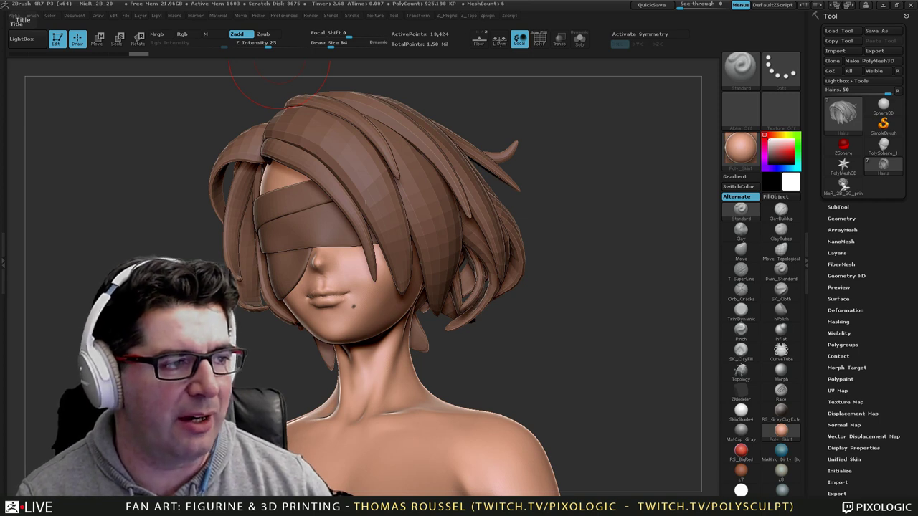
Show the YouTube playlist of the Fan Art Sculpting series over the workspace and move its browser window away again.
left_click_drag(0, 135, 351, 43)
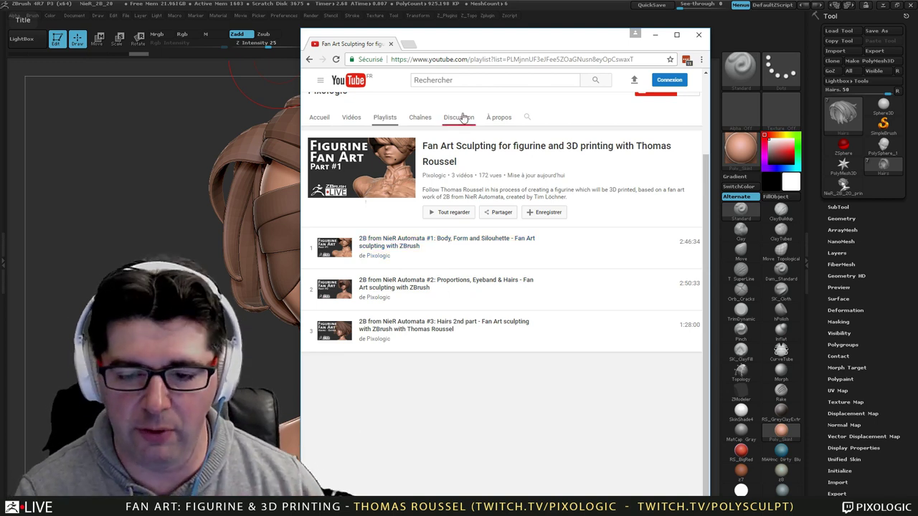
left_click_drag(507, 44, 0, 47)
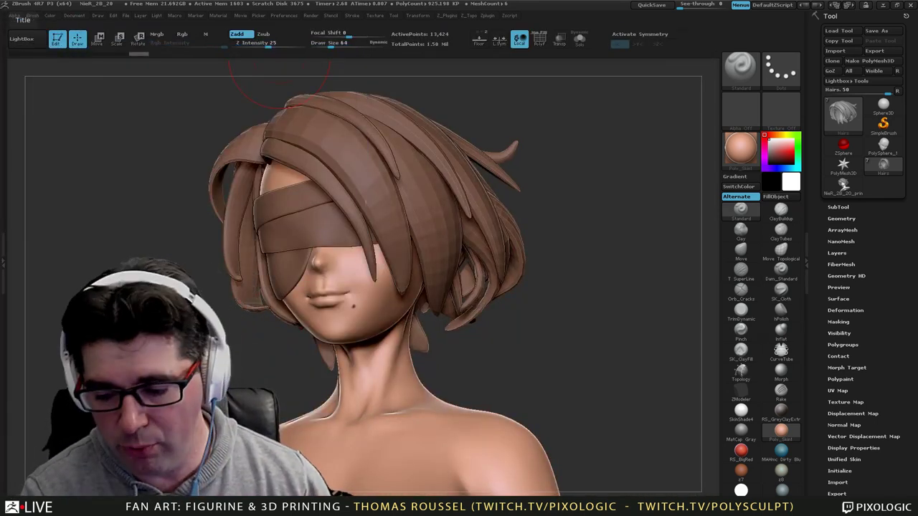
Compare the NieR_2B_20_print_test model with the Hairs model by swapping between them, leaving the print test model active.
left_click(844, 188)
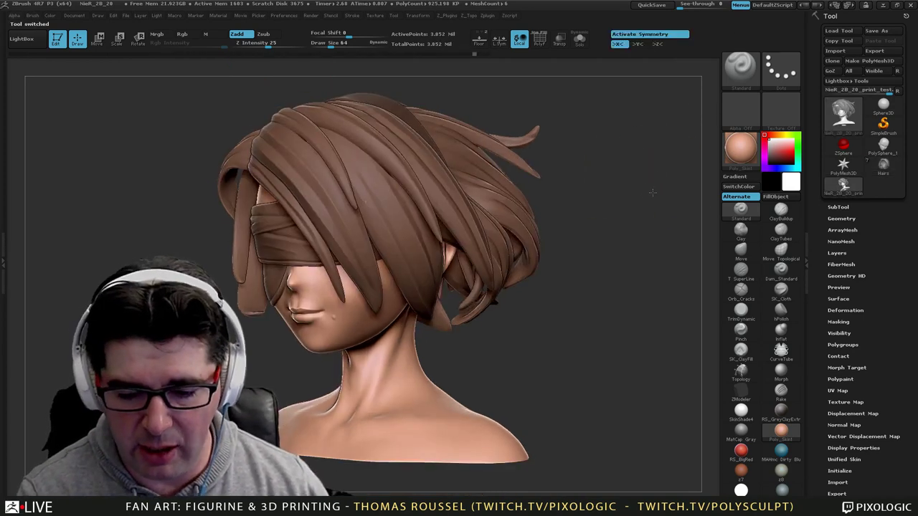
left_click_drag(652, 192, 658, 185)
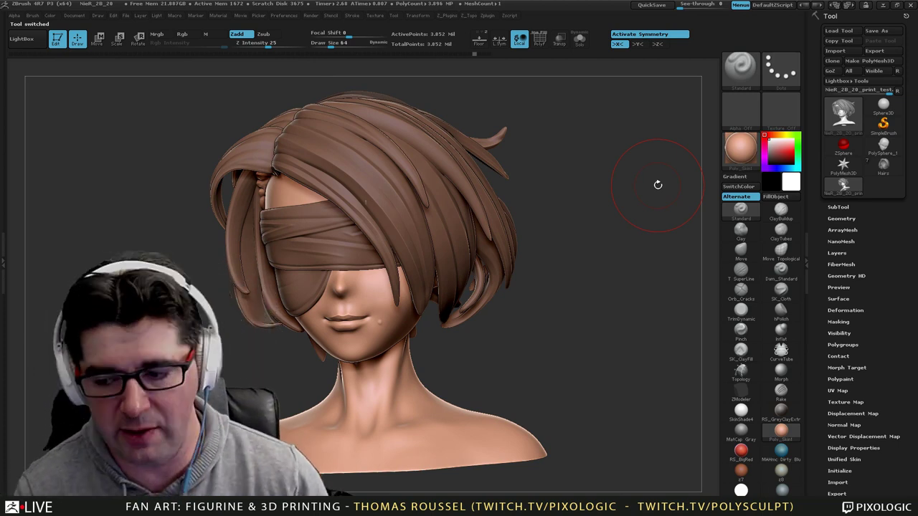
left_click(885, 166)
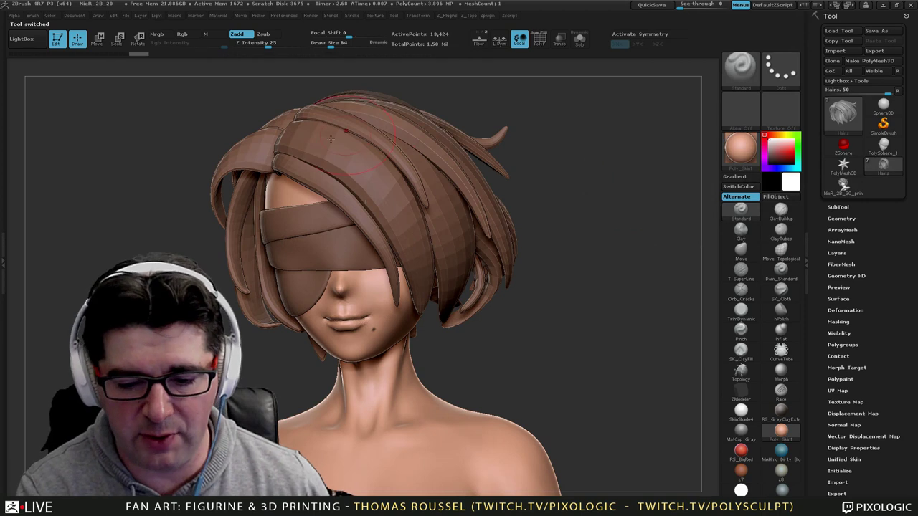
left_click(848, 186)
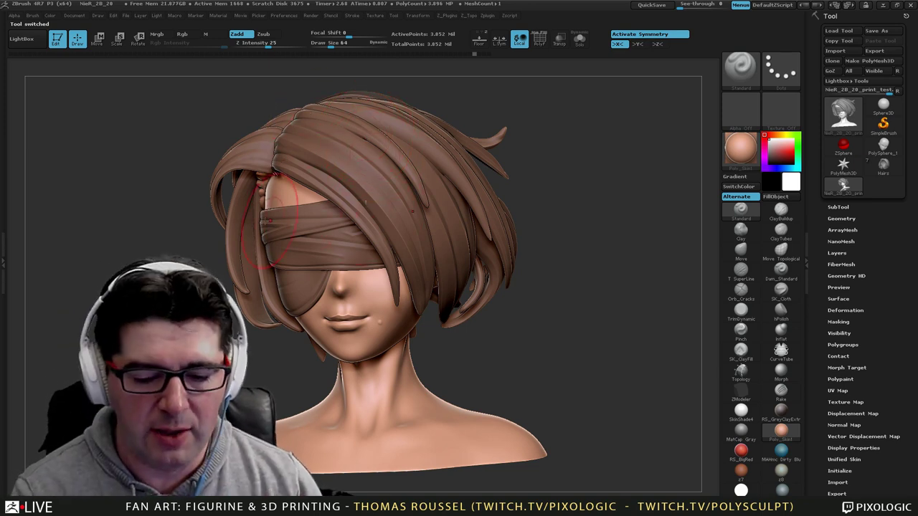
Examine the print test bust's face, blindfold and hair strands from the front round to the side.
mouse_move(617, 299)
left_mouse_down()
mouse_move(614, 188)
mouse_move(459, 259)
mouse_move(621, 270)
mouse_move(612, 268)
left_mouse_up()
left_click_drag(186, 151, 195, 167)
left_click_drag(676, 132, 660, 132)
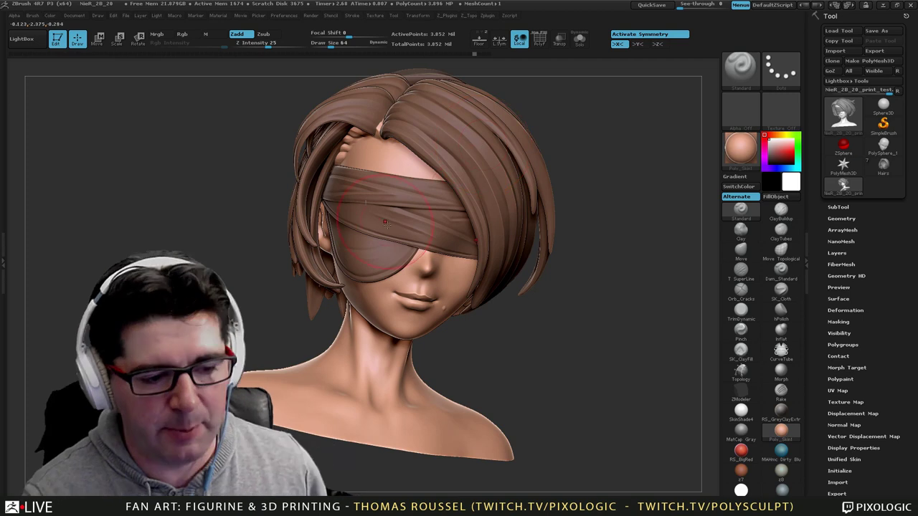
left_click_drag(589, 152, 574, 140)
left_click_drag(595, 272, 531, 274)
left_click_drag(638, 371, 651, 364)
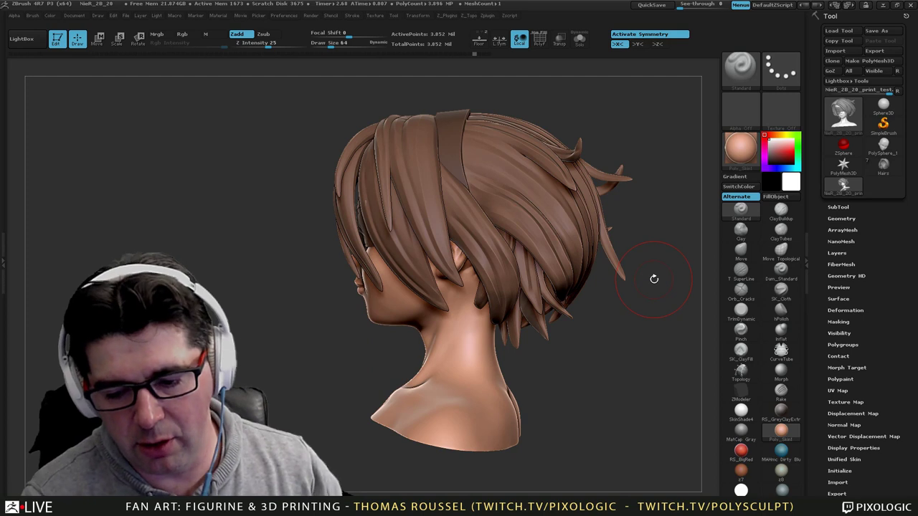
Examine the opening under the bust's base and the hair strands at the side and back, returning to a front three-quarter view.
left_click_drag(658, 115, 660, 98)
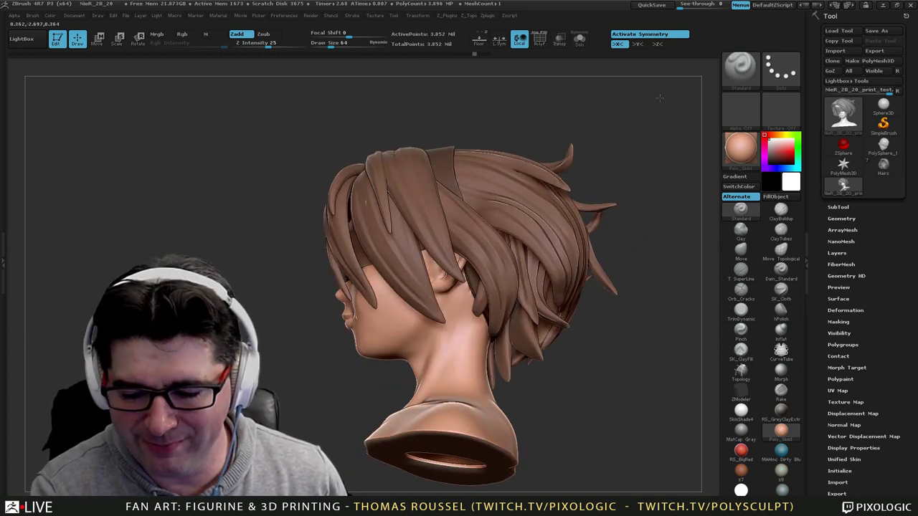
left_click_drag(547, 94, 539, 138)
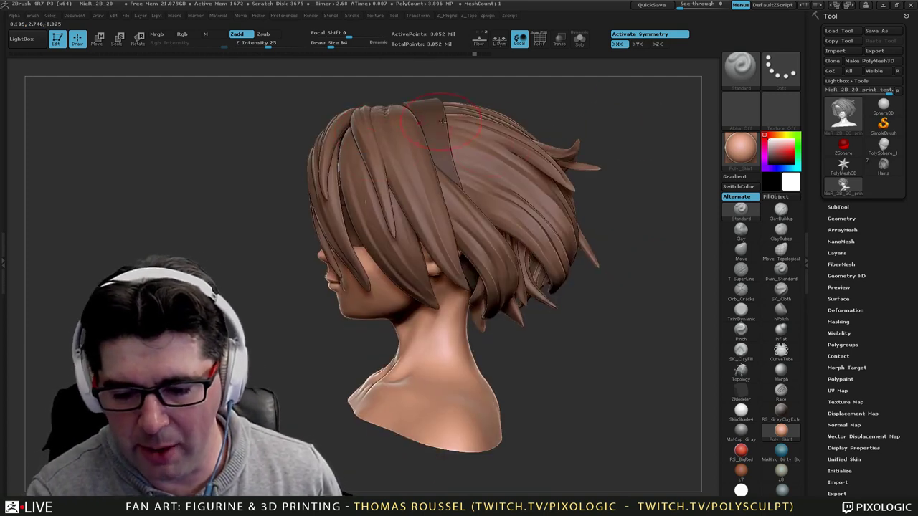
left_click_drag(640, 359, 622, 305)
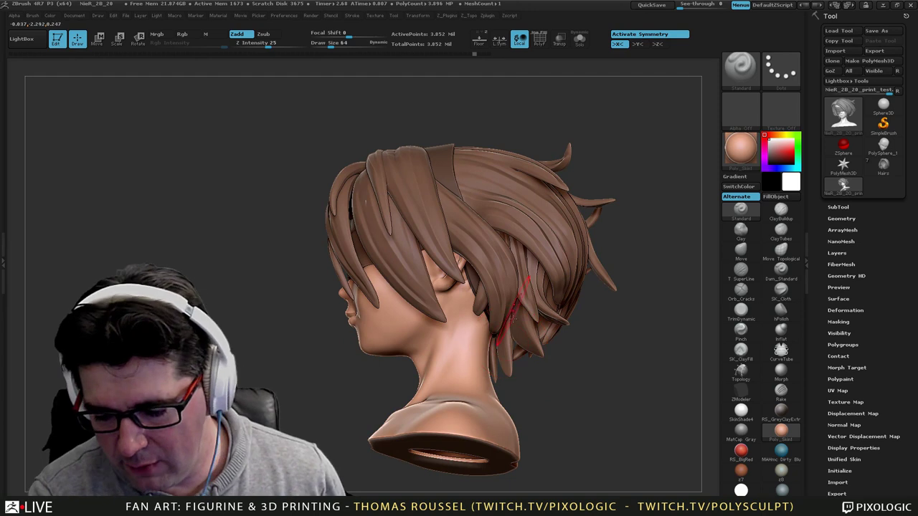
left_click_drag(597, 395, 365, 203)
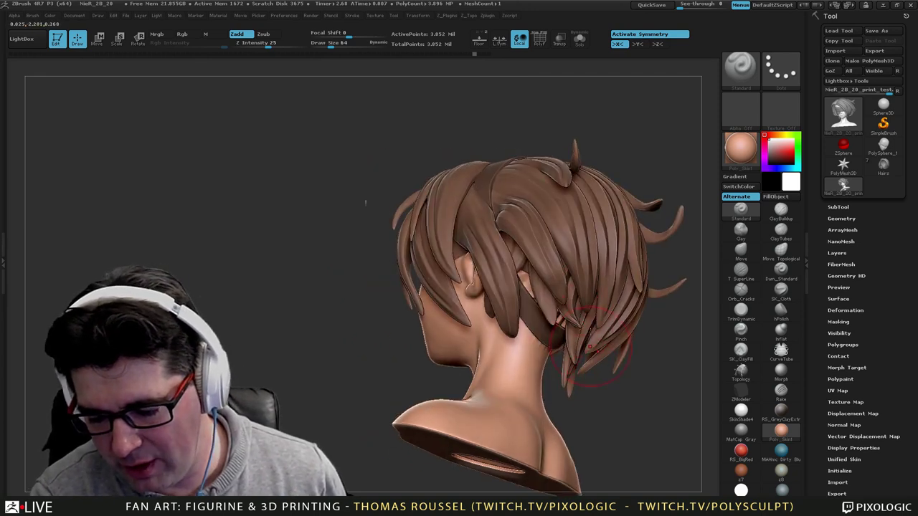
left_click_drag(603, 431, 617, 434)
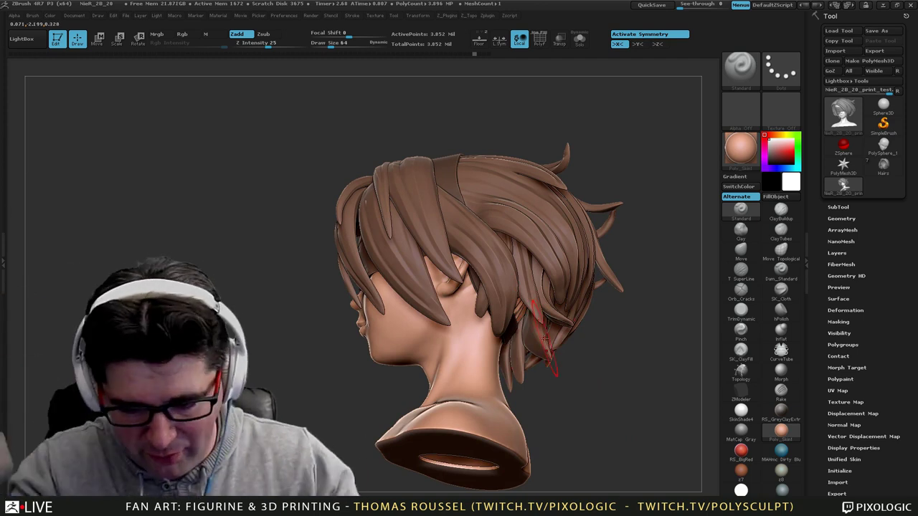
left_click_drag(599, 399, 613, 434)
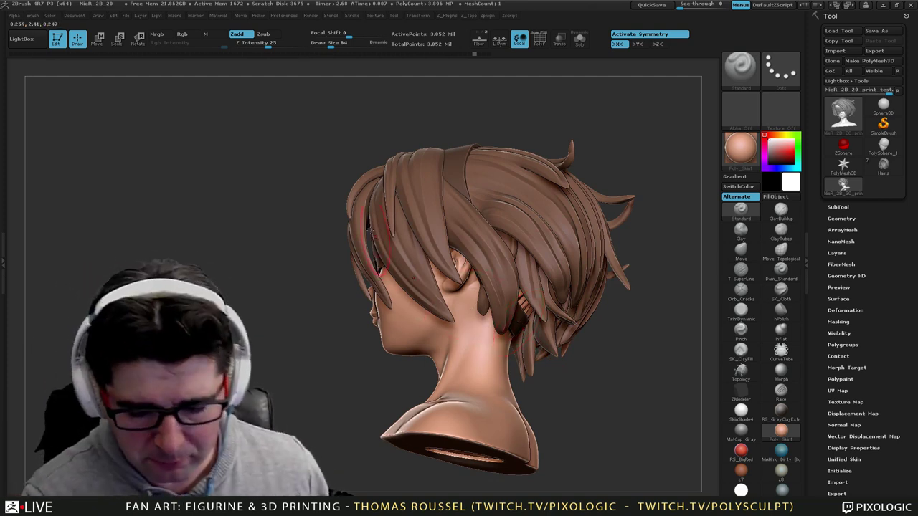
left_click_drag(243, 208, 42, 211)
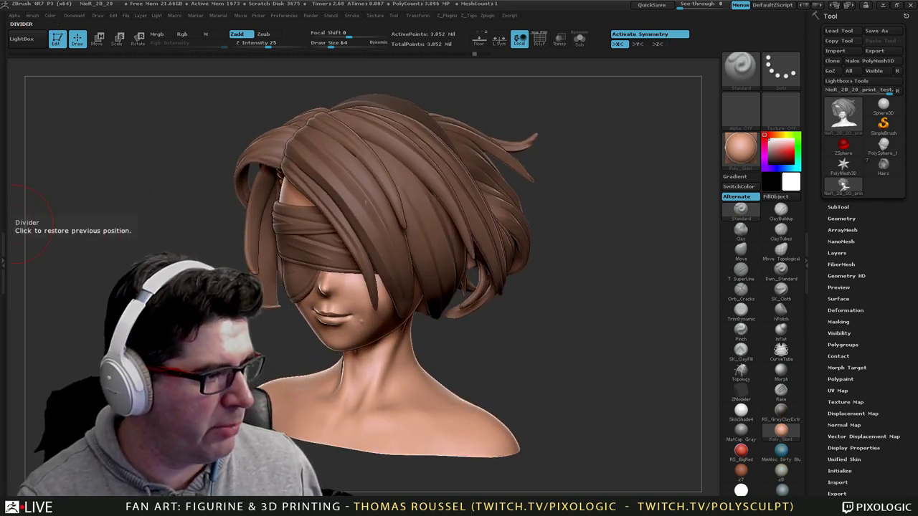
Switch to Photos and look through the resin print pictures from SLA_head_01.jpg to SLA_head_03.jpg.
key("alt+Tab")
key("Left")
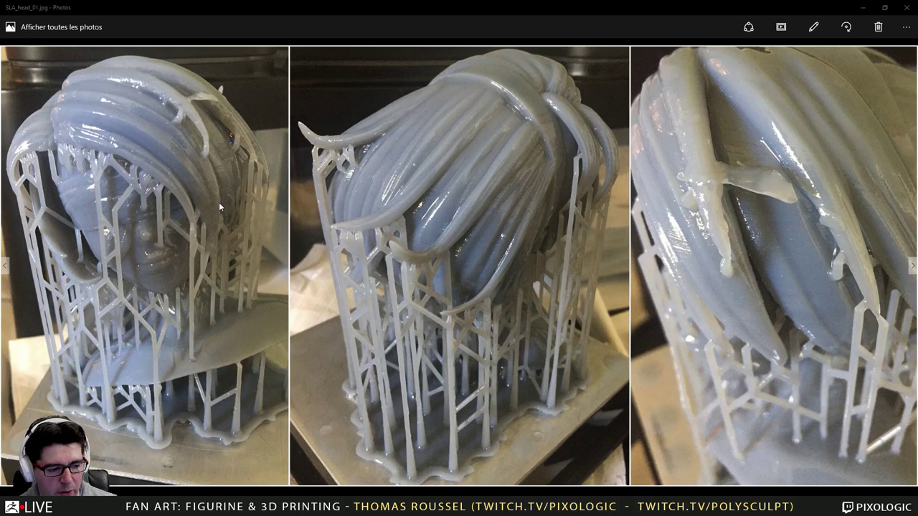
left_click(389, 208)
key("Right")
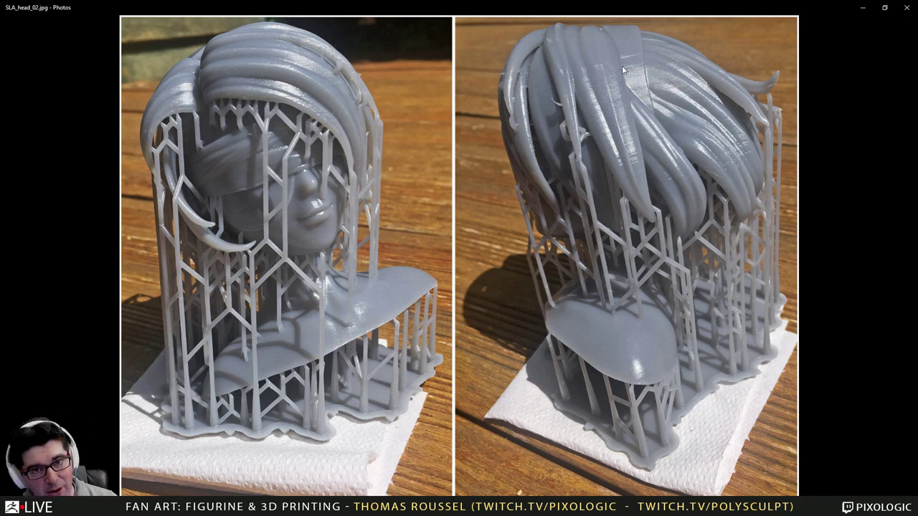
key("Right")
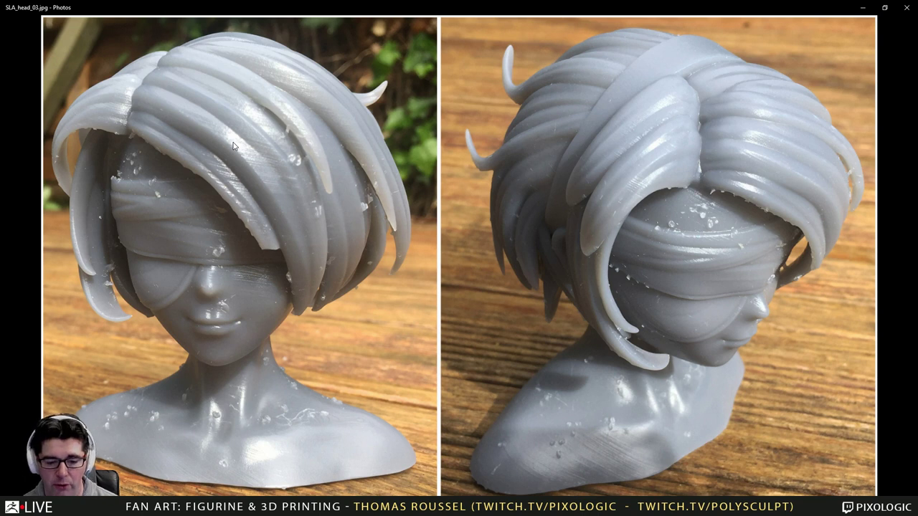
Inspect the hollow base and hair close-ups of the print in SLA_head_04.jpg, and close the photo viewer.
key("Right")
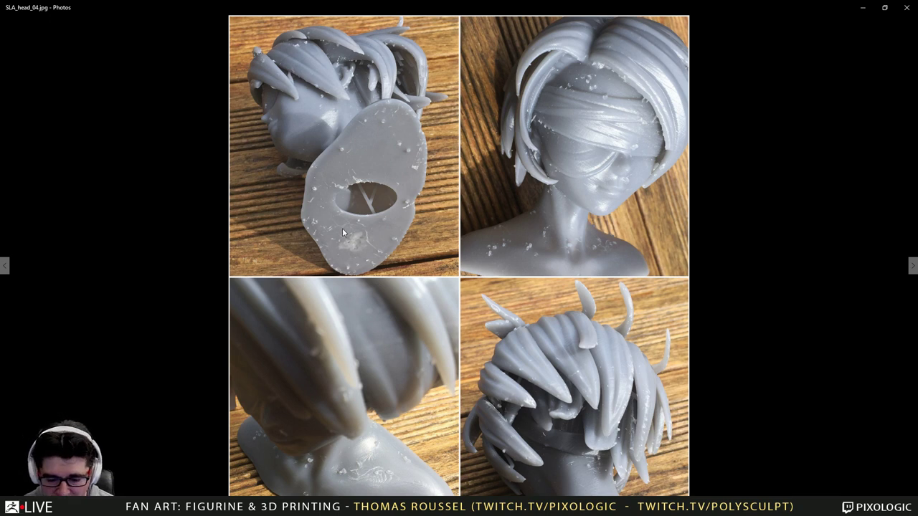
left_click(365, 237)
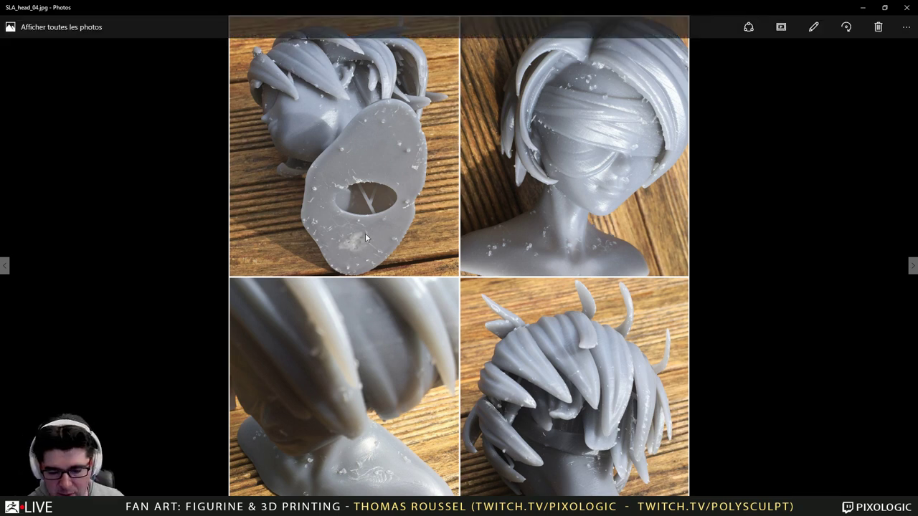
scroll(365, 234, "up", 5)
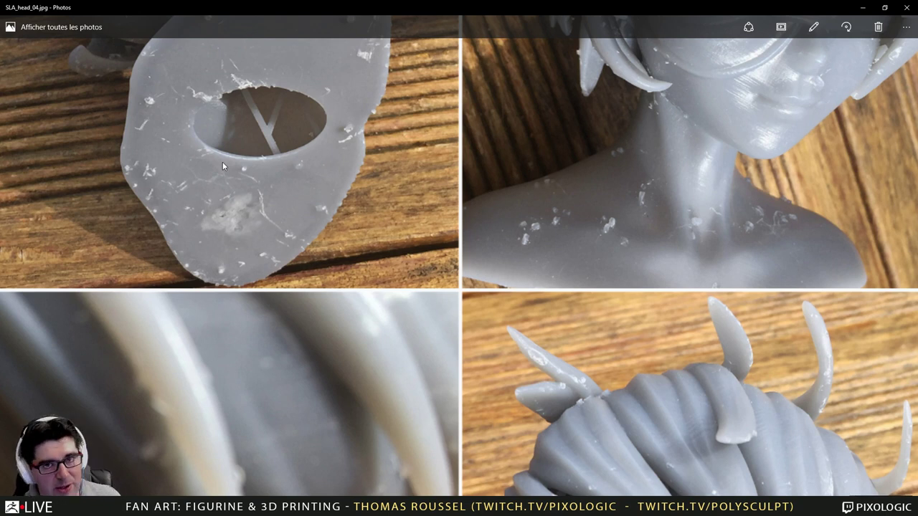
scroll(222, 162, "down", 3)
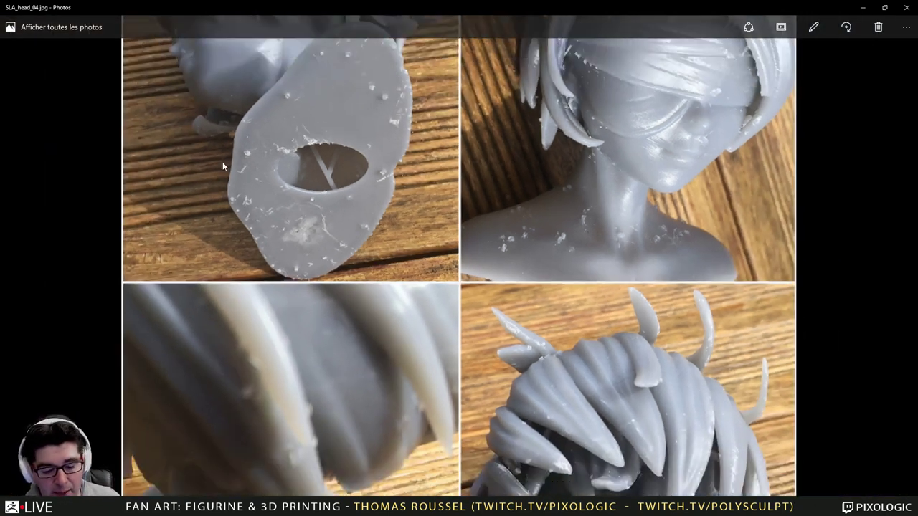
left_click_drag(384, 418, 390, 301)
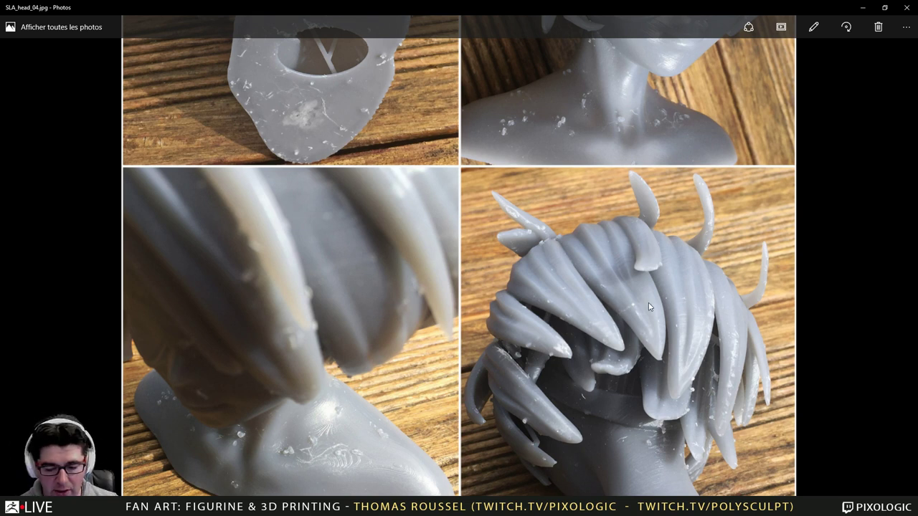
left_click(907, 8)
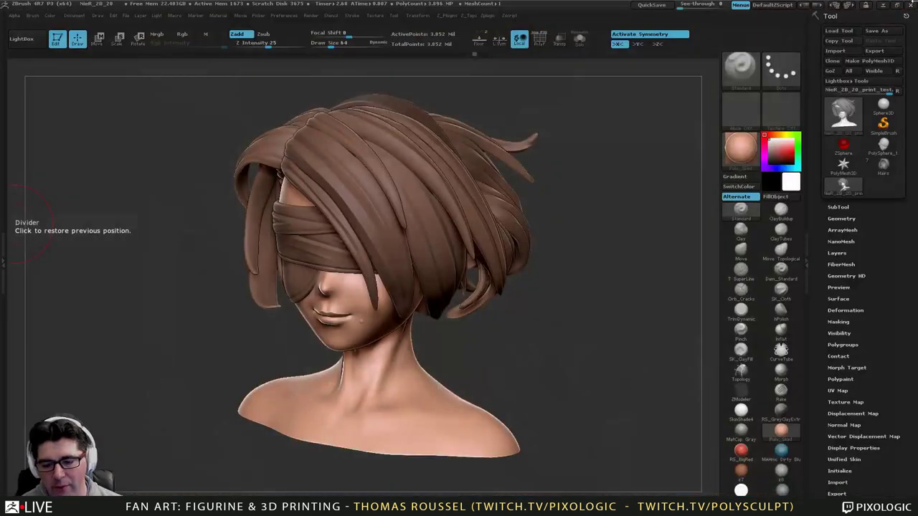
Examine the sculpted hair and headband of the print test bust in ZBrush from the front, above and side.
mouse_move(643, 144)
left_mouse_down()
mouse_move(634, 129)
mouse_move(646, 140)
left_mouse_up()
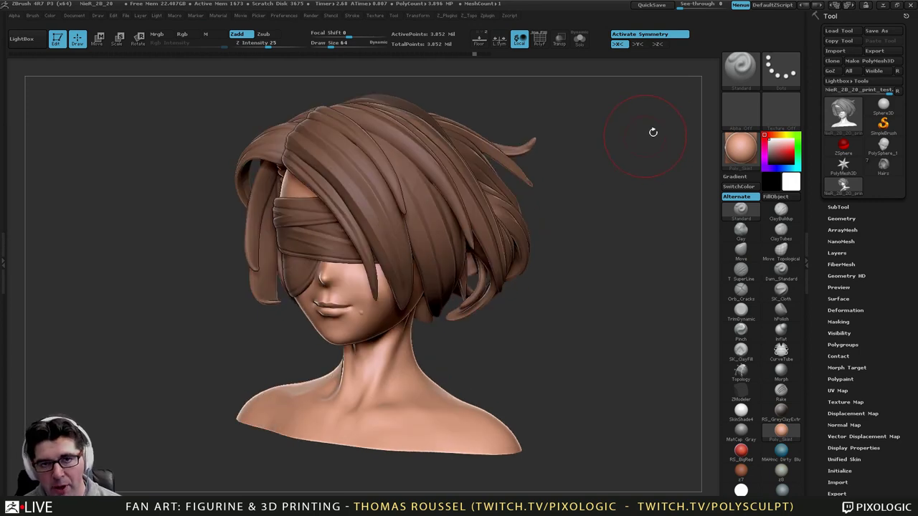
left_click_drag(572, 159, 612, 145)
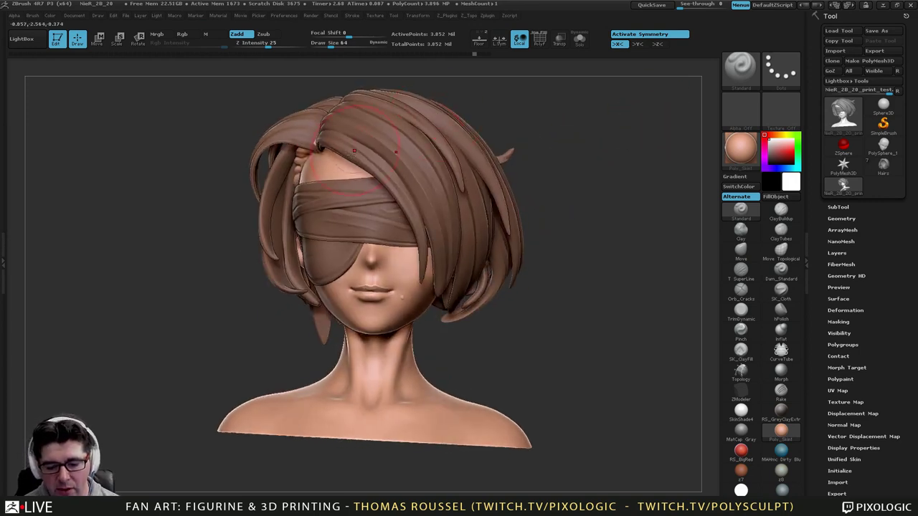
left_click_drag(552, 150, 526, 187)
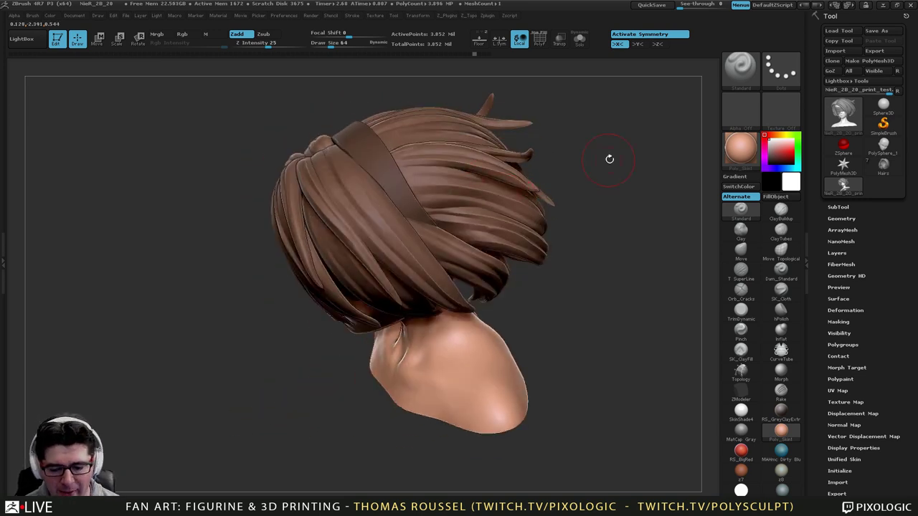
left_click_drag(609, 158, 551, 182)
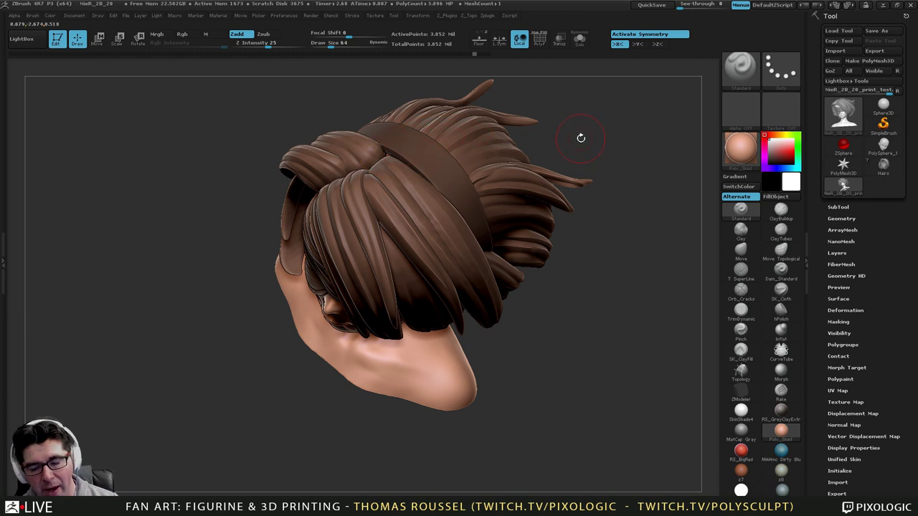
left_click_drag(600, 140, 581, 137)
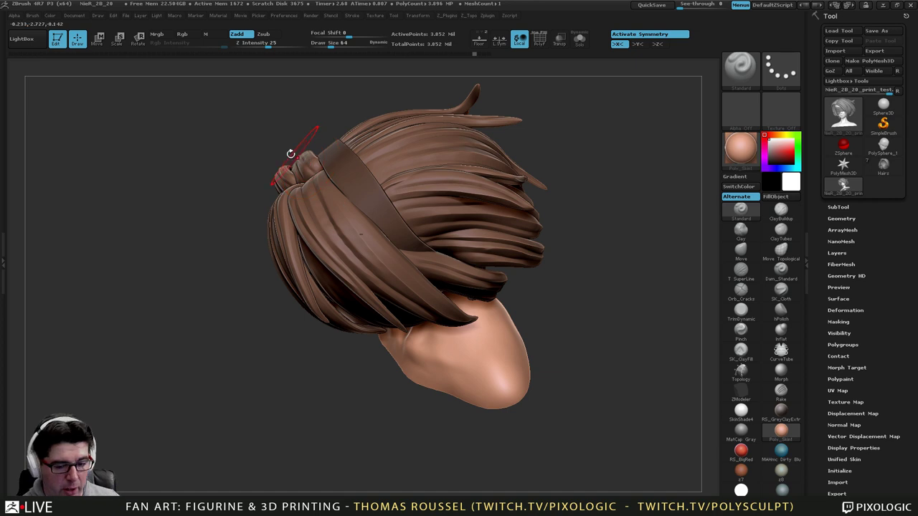
left_click_drag(196, 231, 213, 194)
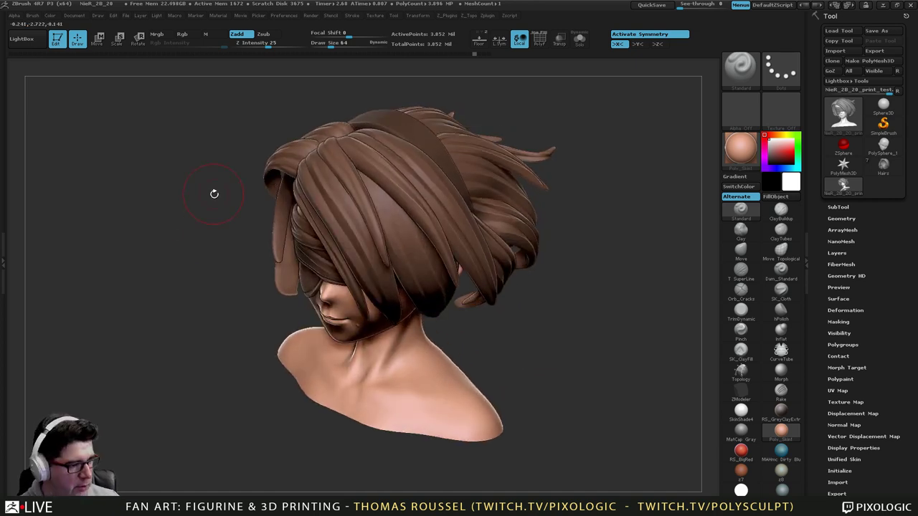
Switch to PreForm and examine the support structures around the bust in hairs-2B.form from the front, below and above.
key("alt+Tab")
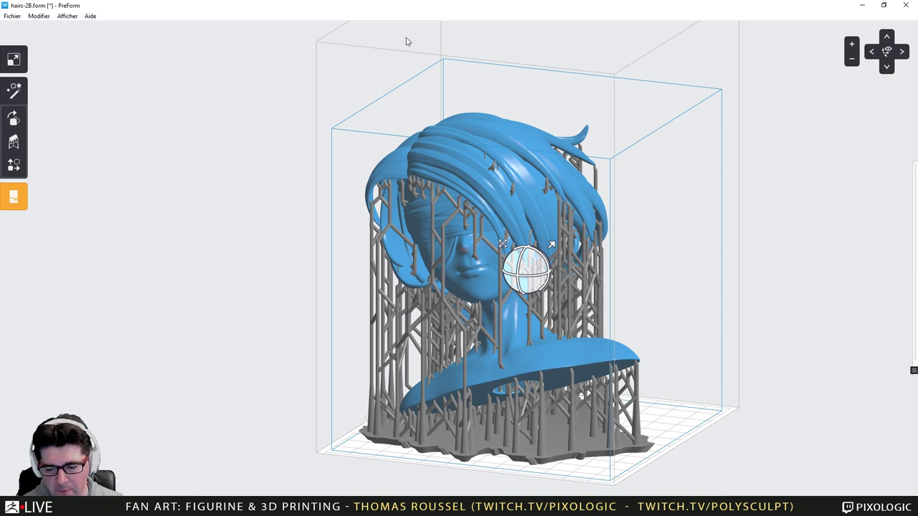
right_click_drag(806, 215, 854, 211)
right_click_drag(792, 226, 789, 210)
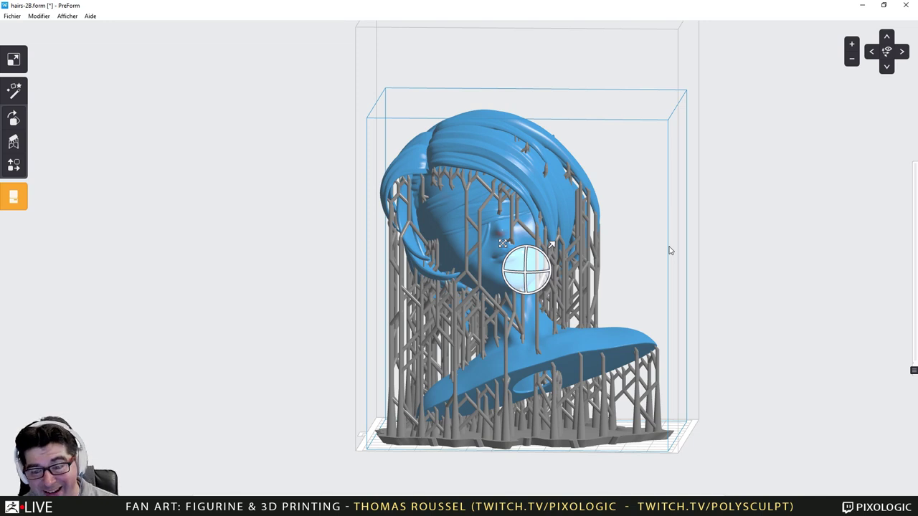
right_click_drag(668, 244, 756, 330)
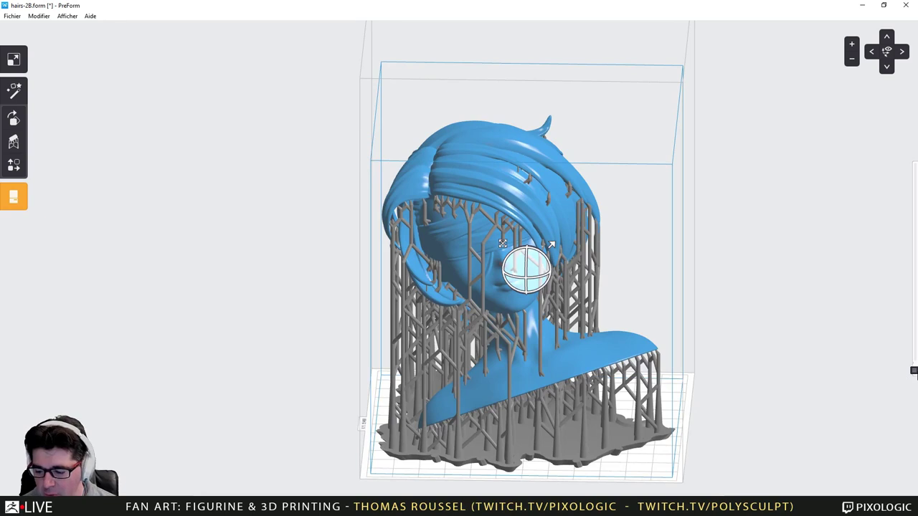
Slice the print preview down into the bust's shoulders and step up layer by layer to layer 307 to examine the hollow shell.
left_click_drag(915, 370, 913, 317)
right_click_drag(771, 315, 794, 328)
key("Up")
key("Up")
key("Up")
key("Up")
key("Up")
key("Up")
key("Up")
key("Up")
key("Up")
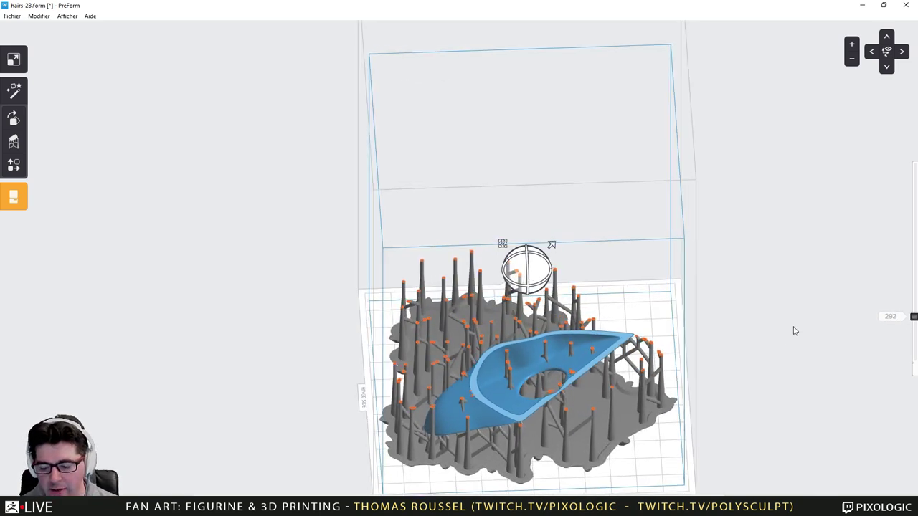
key("Up")
key("Up")
key("Up")
key("Up")
key("Up")
key("Up")
key("Up")
key("Up")
key("Up")
key("Up")
key("Up")
key("Up")
key("Up")
key("Up")
key("Up")
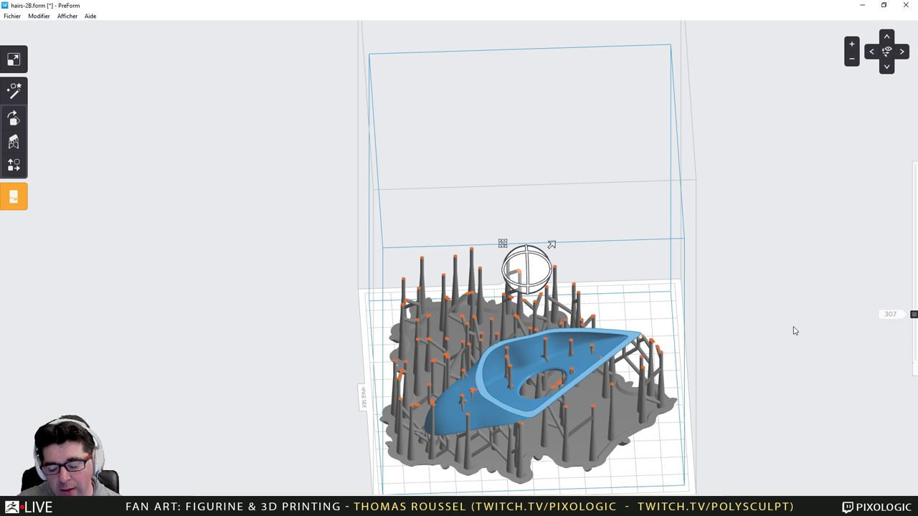
Raise the sliced print preview to layer 456 and examine the hollow neck opening of the bust.
key("Up")
key("Up")
key("Up")
key("Up")
key("Up")
key("Up")
key("Up")
right_click_drag(787, 313, 836, 369)
left_click_drag(915, 315, 915, 292)
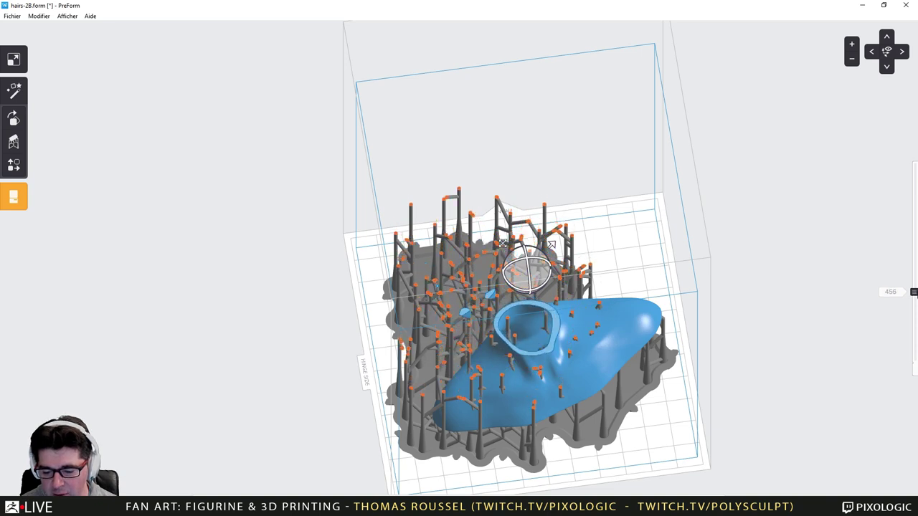
Examine the isolated hair tips among the supports up close and step the print preview down to layer 450.
scroll(486, 329, "up", 10)
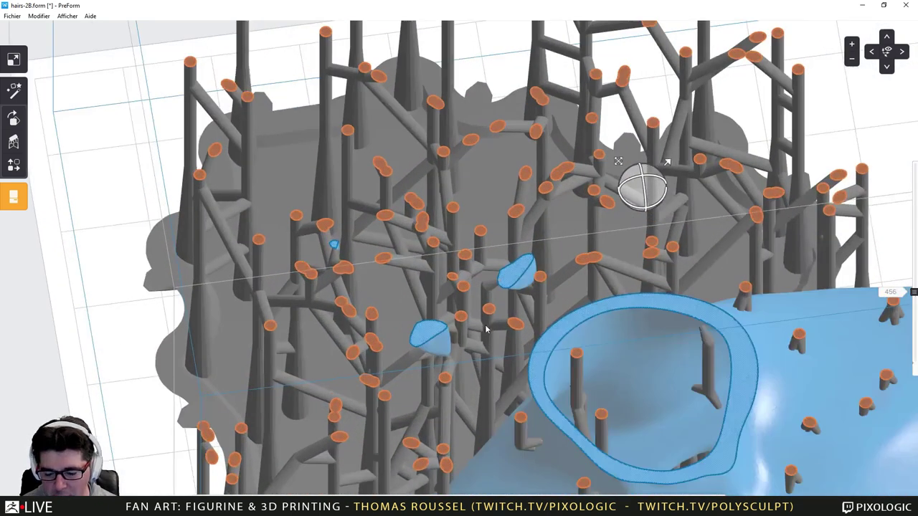
middle_click_drag(485, 329, 487, 292)
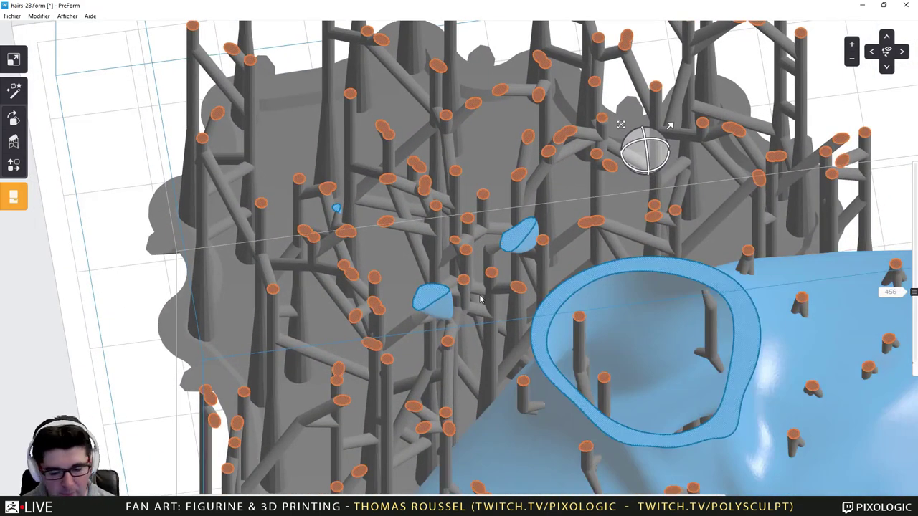
key("Up")
key("Up")
key("Down")
key("Down")
key("Down")
key("Down")
key("Down")
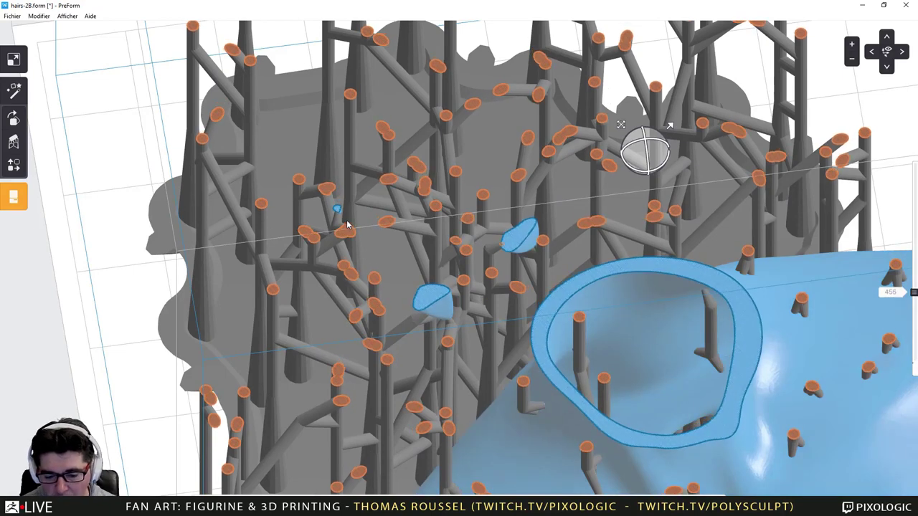
key("Down")
key("Down")
key("Down")
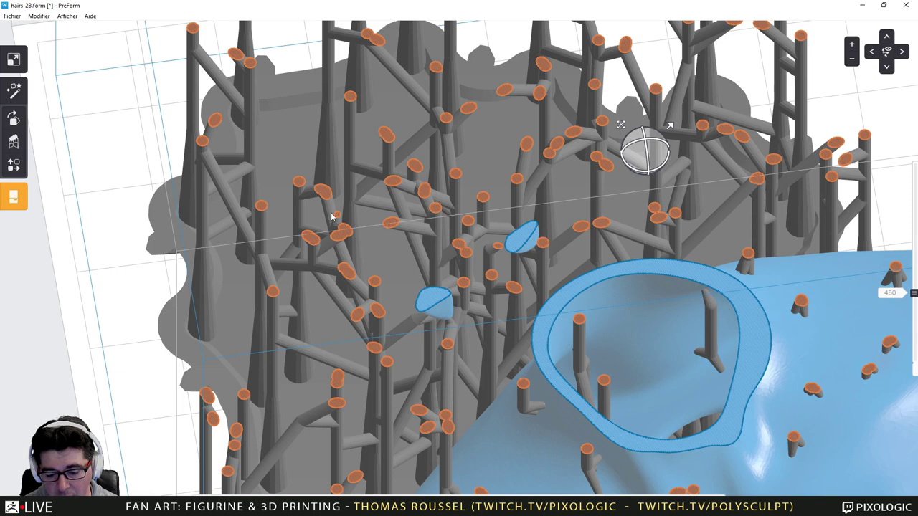
Step the print preview up layer by layer to layer 475 to examine how the hair tips start on their supports.
key("Up")
key("Up")
key("Up")
key("Up")
key("Up")
key("Up")
key("Up")
key("Up")
key("Up")
key("Up")
key("Up")
key("Up")
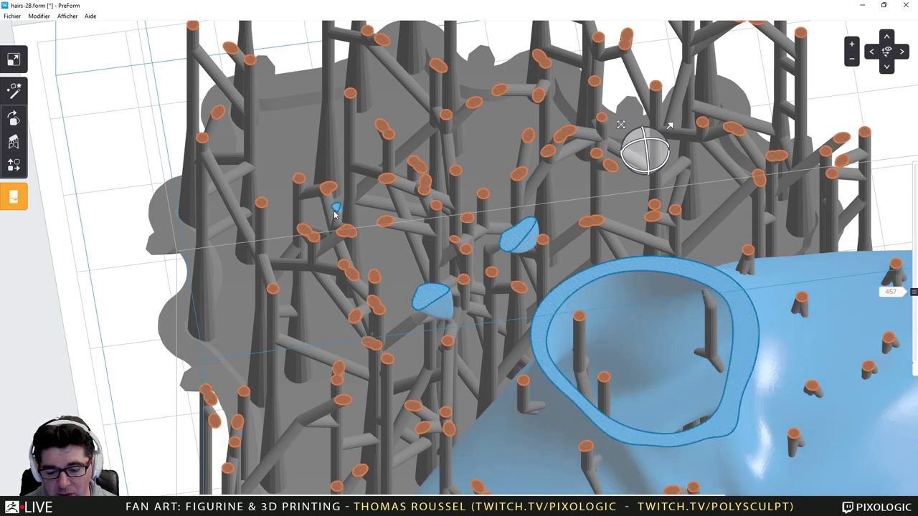
key("Up")
key("Up")
key("Up")
key("Up")
key("Up")
key("Up")
key("Up")
key("Up")
key("Up")
key("Up")
key("Up")
key("Up")
key("Up")
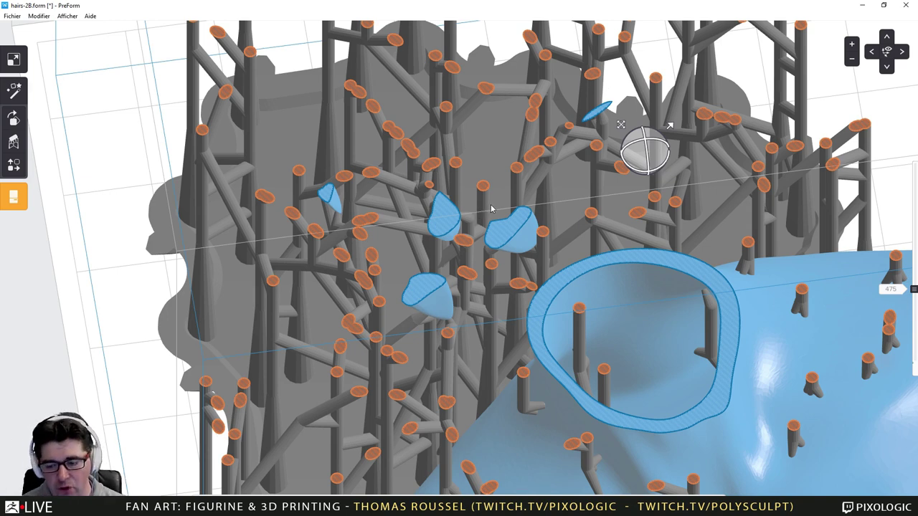
Raise the print preview to layer 708 and examine the hollow head and hair cross-section from above and the side.
scroll(494, 208, "down", 5)
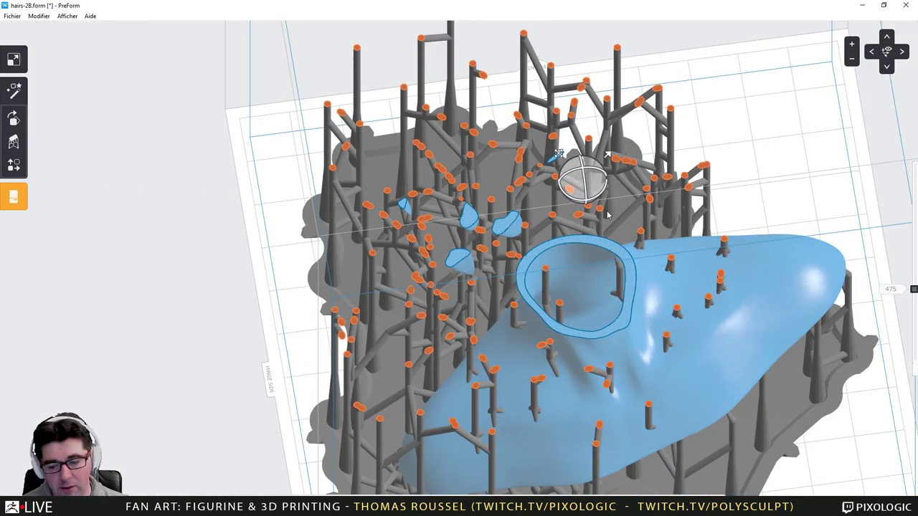
left_click_drag(915, 290, 915, 253)
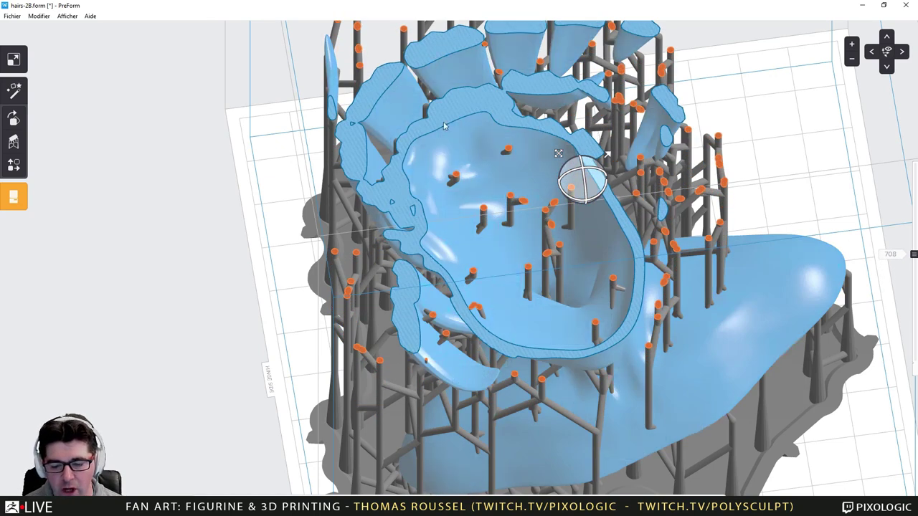
right_click_drag(685, 321, 490, 215)
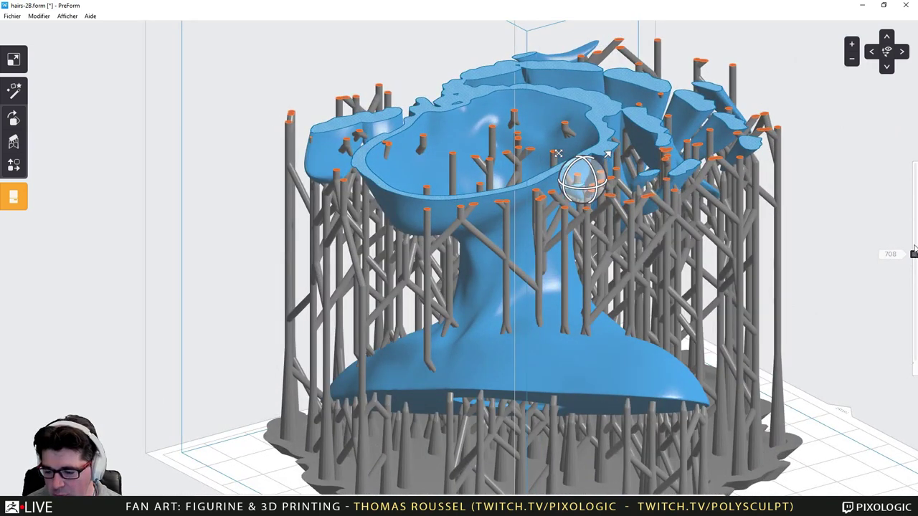
Raise the print preview to layer 1238 and examine the supports around the face and hair from the front and side.
left_click_drag(908, 254, 899, 168)
mouse_move(799, 214)
right_mouse_down()
mouse_move(864, 207)
mouse_move(820, 174)
mouse_move(785, 198)
mouse_move(806, 250)
mouse_move(816, 209)
right_mouse_up()
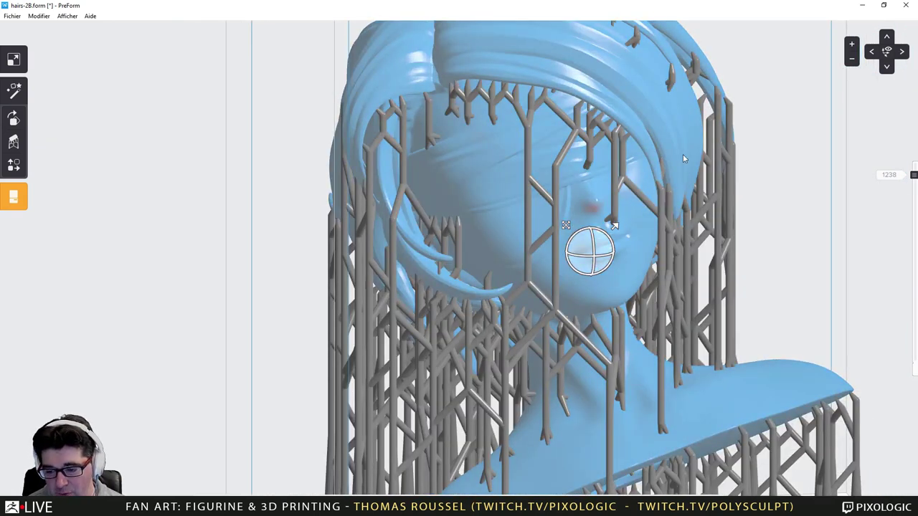
right_click_drag(793, 184, 775, 176)
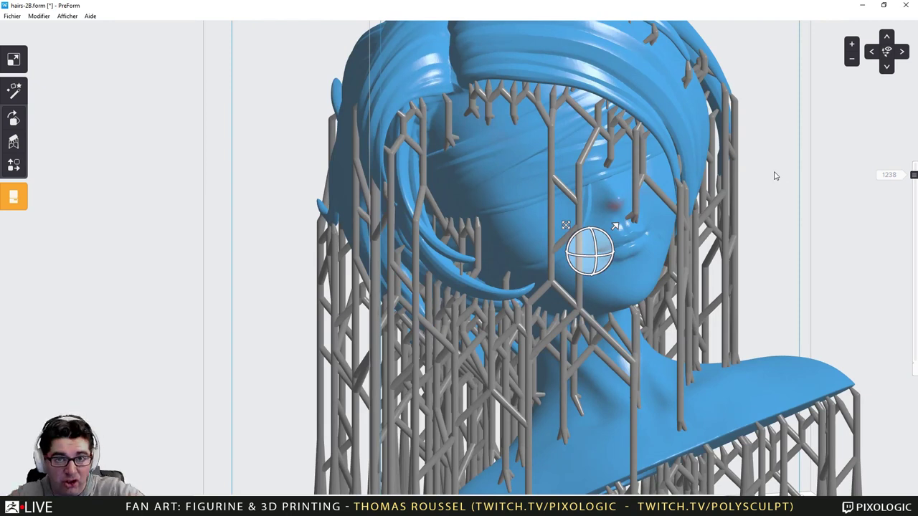
right_click_drag(842, 211, 777, 122)
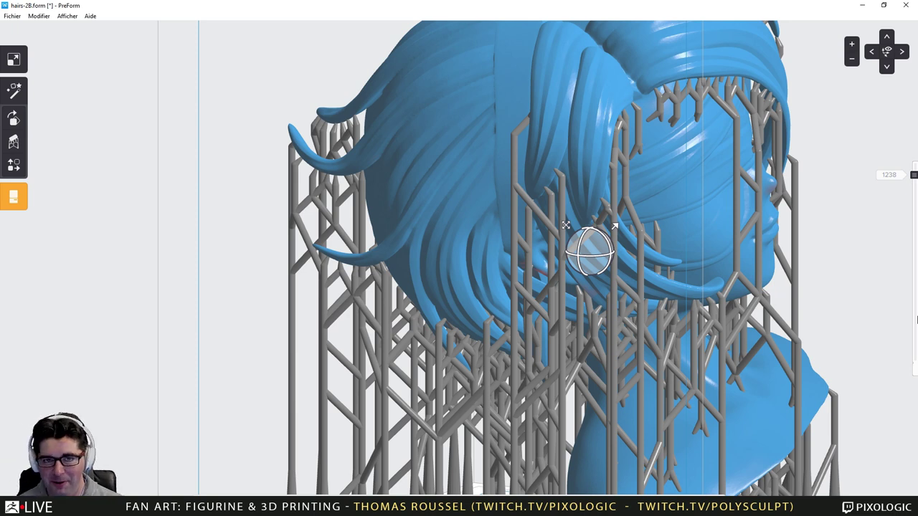
Close PreForm, return to ZBrush and examine the bust's blindfold, face and hair strands up close.
left_click(907, 5)
left_click(378, 283)
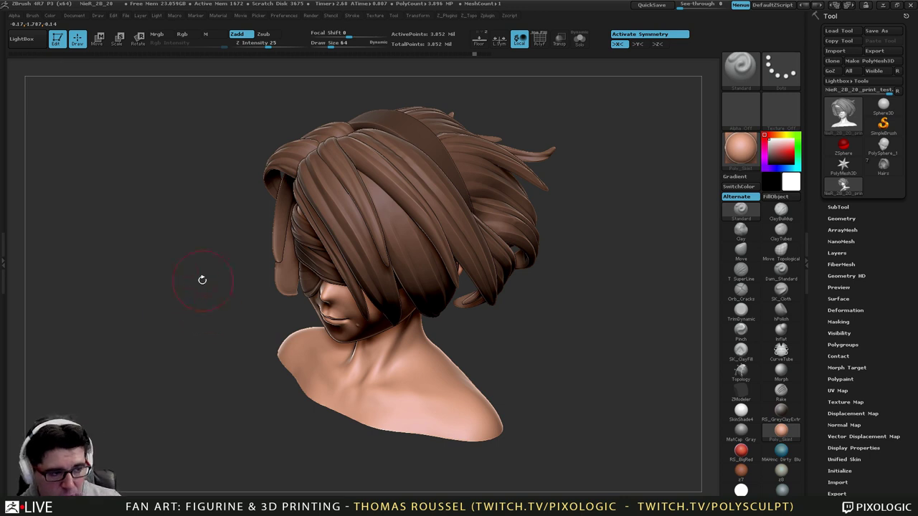
left_click_drag(184, 272, 329, 332)
left_click_drag(611, 357, 603, 335, "shift")
left_click_drag(567, 291, 652, 367, "alt")
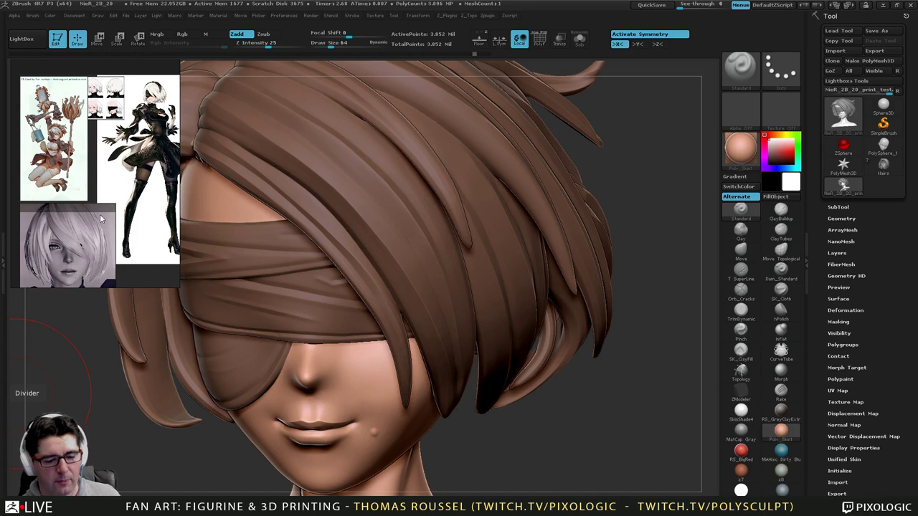
Focus the reference board on the 2B Maid illustration, narrow its window and frame the character's head and upper body.
double_click(53, 159)
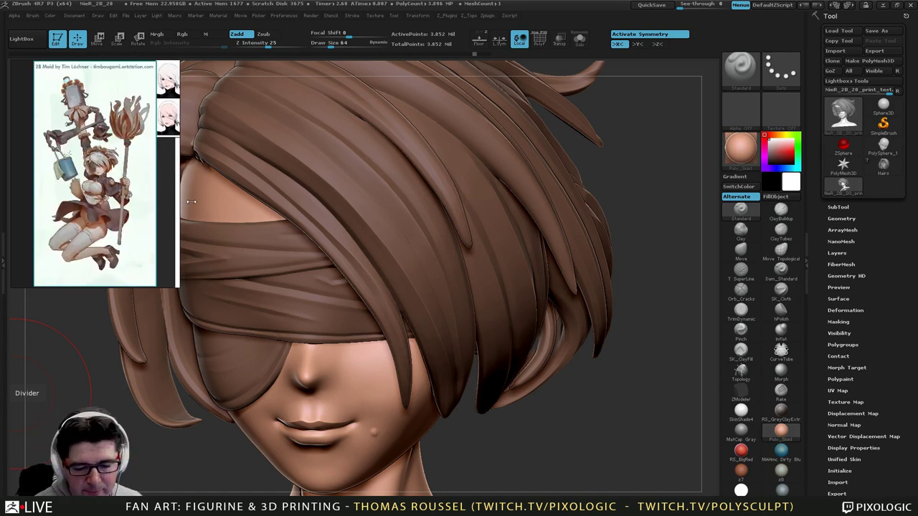
left_click_drag(176, 198, 140, 198)
double_click(99, 184)
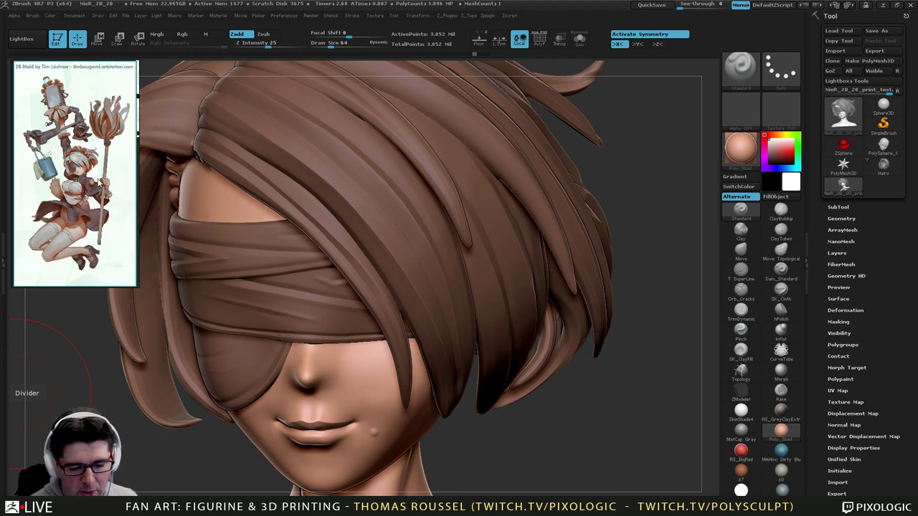
scroll(110, 189, "up", 3)
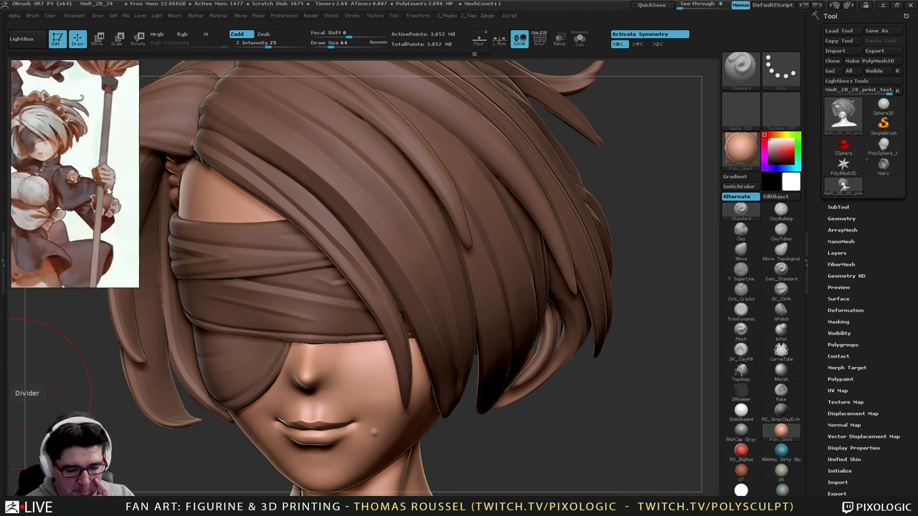
scroll(53, 163, "down", 1)
mouse_move(40, 152)
right_mouse_down()
mouse_move(67, 168)
mouse_move(32, 144)
right_mouse_up()
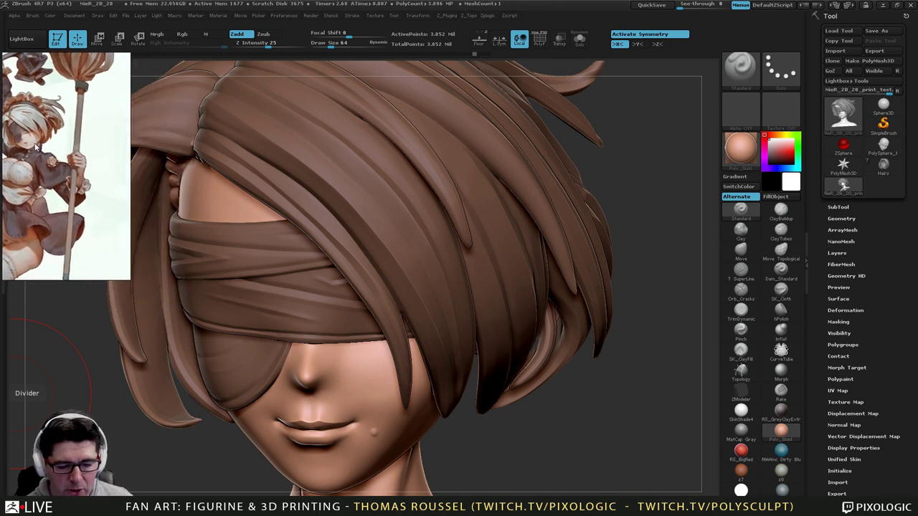
middle_click_drag(36, 139, 90, 172)
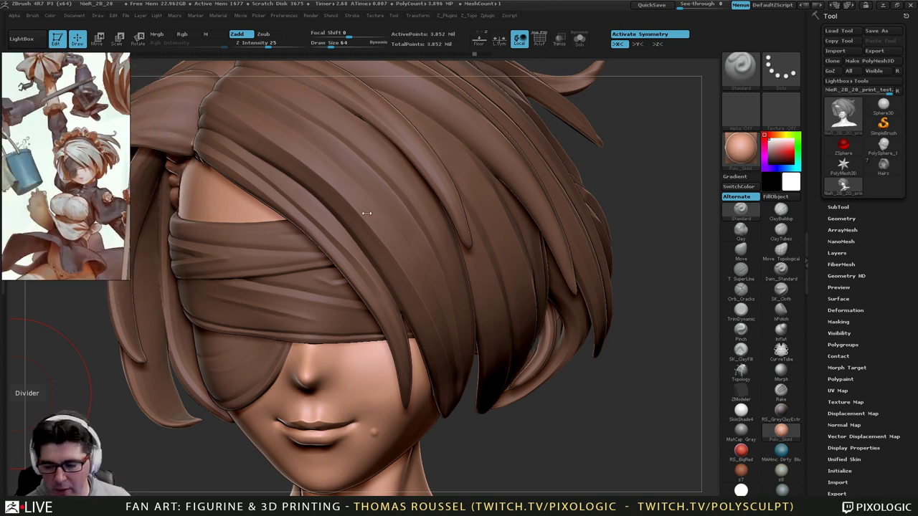
Examine the print test bust from the side and from below, including the opening in its base.
left_click_drag(656, 388, 629, 238)
left_click_drag(640, 137, 625, 146)
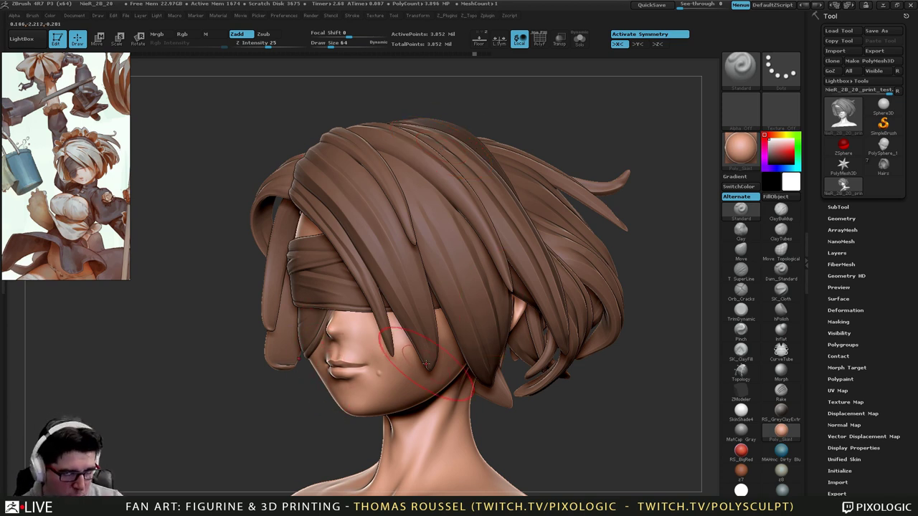
left_click_drag(648, 467, 610, 240)
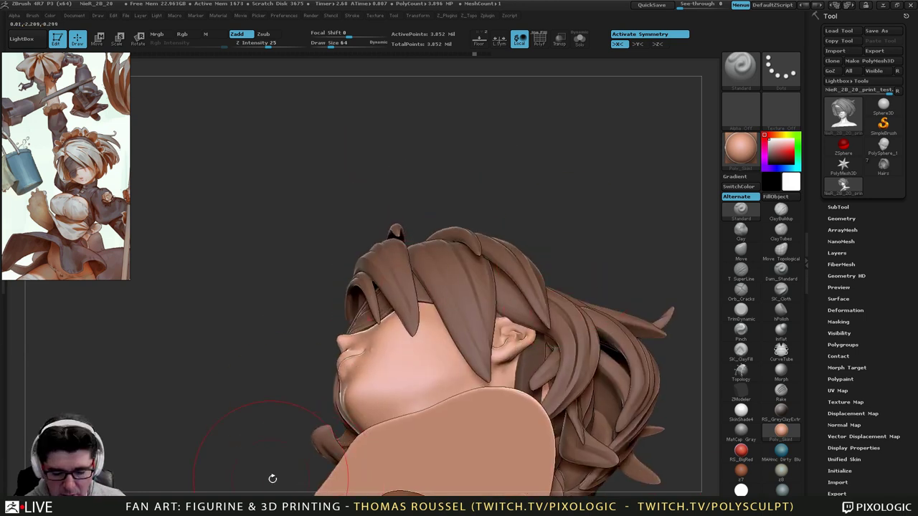
mouse_move(273, 477)
left_mouse_down()
mouse_move(281, 323)
mouse_move(266, 219)
left_mouse_up()
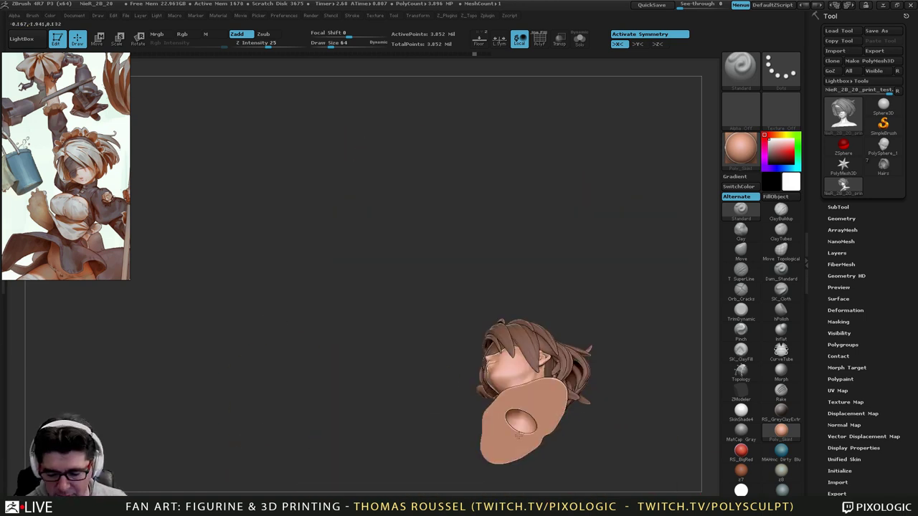
left_click_drag(438, 390, 441, 492, "alt")
left_click_drag(316, 402, 419, 327)
mouse_move(558, 334)
left_mouse_down()
mouse_move(537, 315)
mouse_move(600, 402)
left_mouse_up()
left_click_drag(373, 323, 143, 226, "alt")
Switch to the Hairs tool and examine the low-poly hair strands on the full figure's head.
left_click(898, 170)
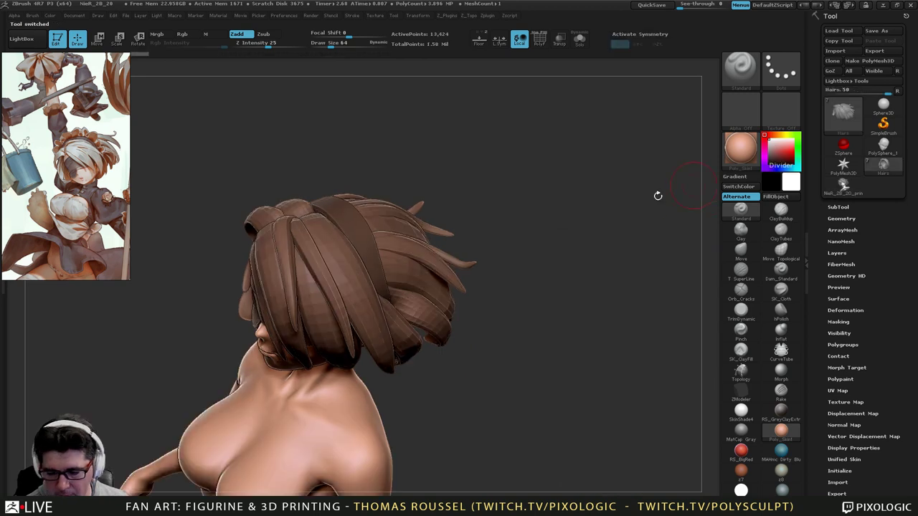
mouse_move(584, 268)
left_mouse_down()
mouse_move(631, 263)
mouse_move(594, 352)
mouse_move(581, 280)
left_mouse_up()
left_click_drag(581, 279, 543, 311)
left_click_drag(372, 231, 375, 305, "alt")
left_click_drag(630, 257, 500, 281)
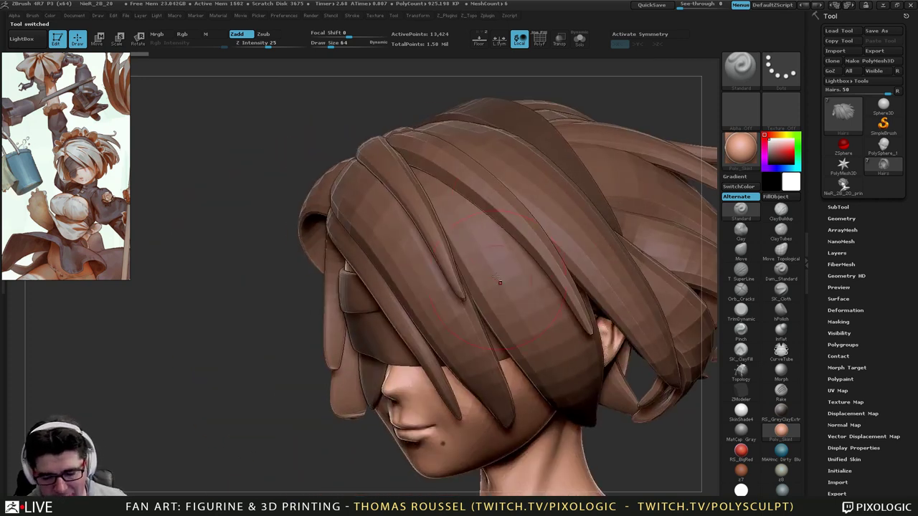
right_click_drag(510, 221, 406, 211, "alt")
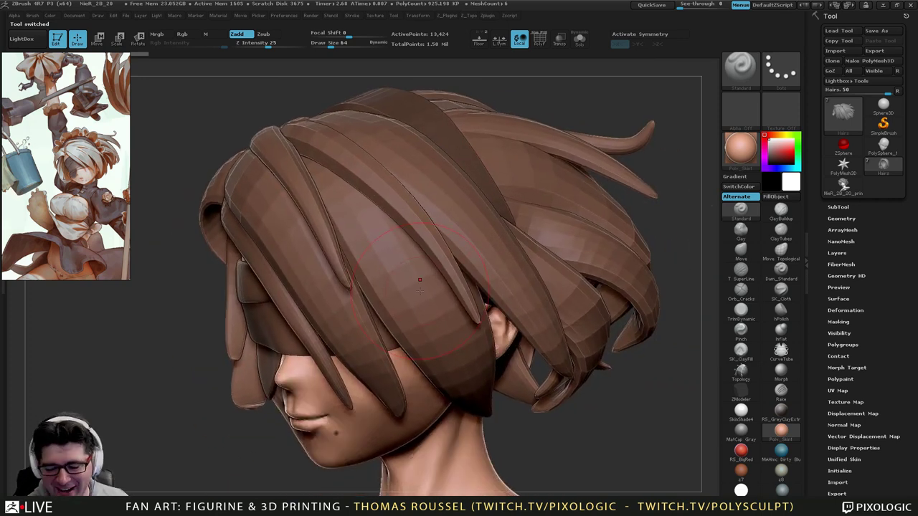
right_click_drag(368, 253, 398, 245)
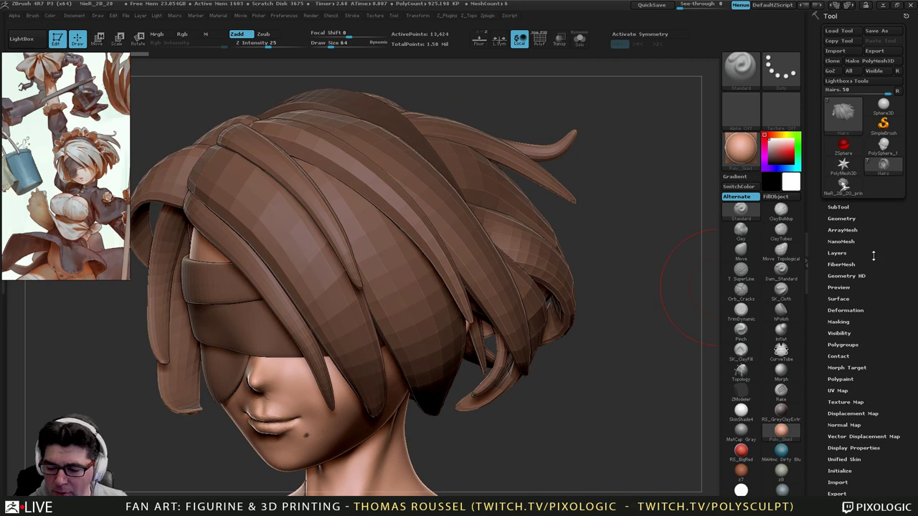
Expand the Hairs tool's subtool list, check the hair's subdivision levels and turn on the polyframe display.
left_click(837, 206)
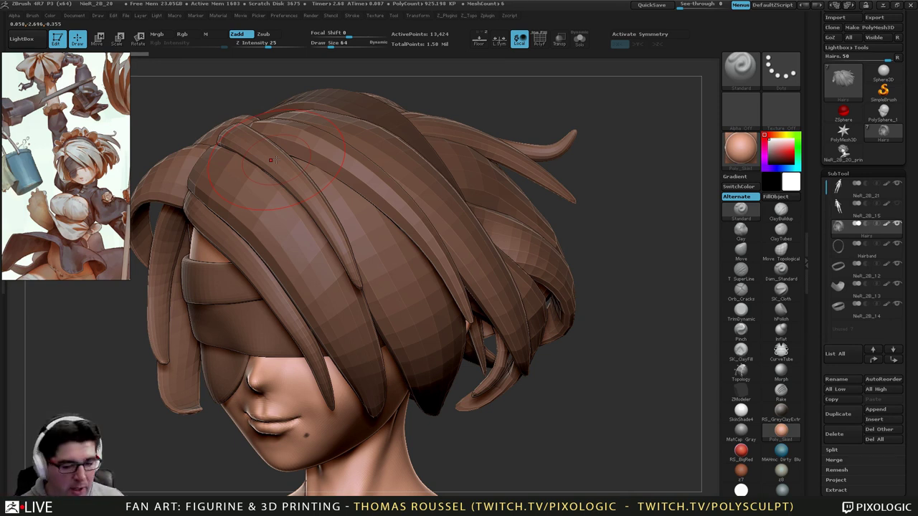
key("d")
key("shift+d")
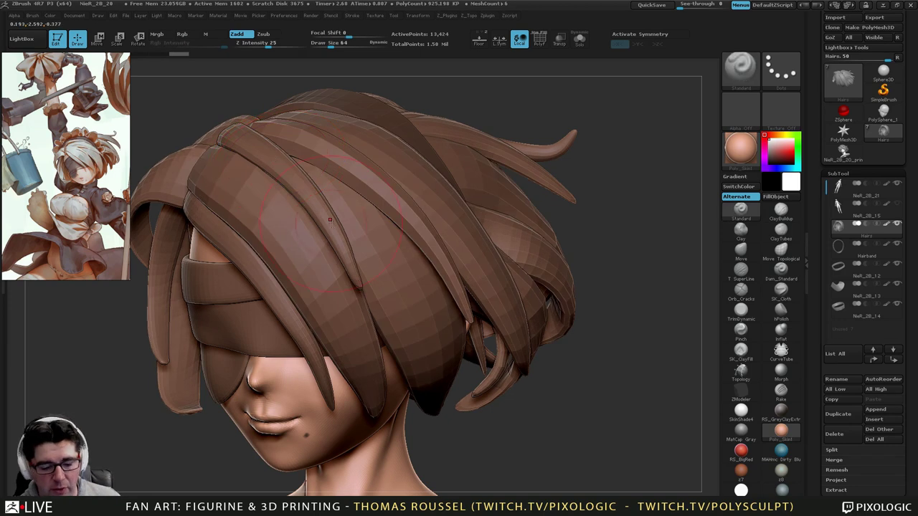
key("shift+f")
left_click_drag(625, 206, 669, 207, "alt")
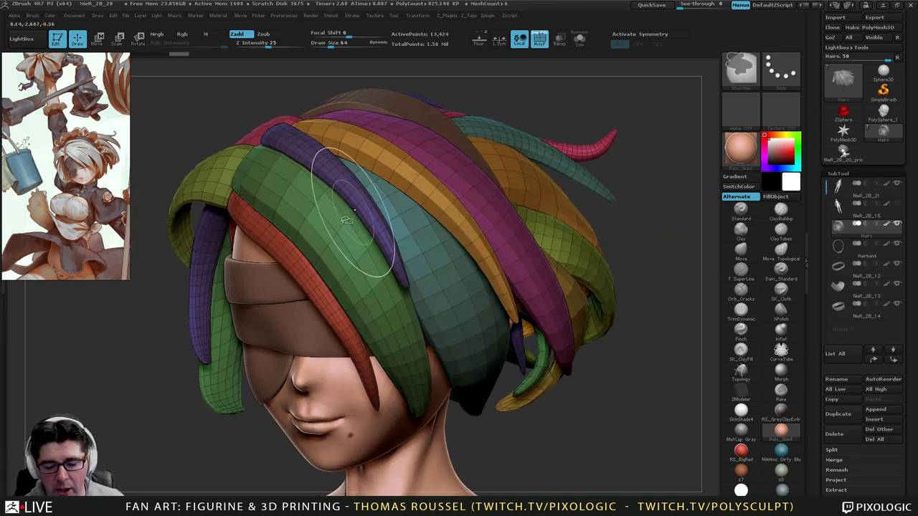
Isolate the green fringe strand and the teal side strand in turn, and show all the hair strands again.
left_click(307, 219, "ctrl+shift")
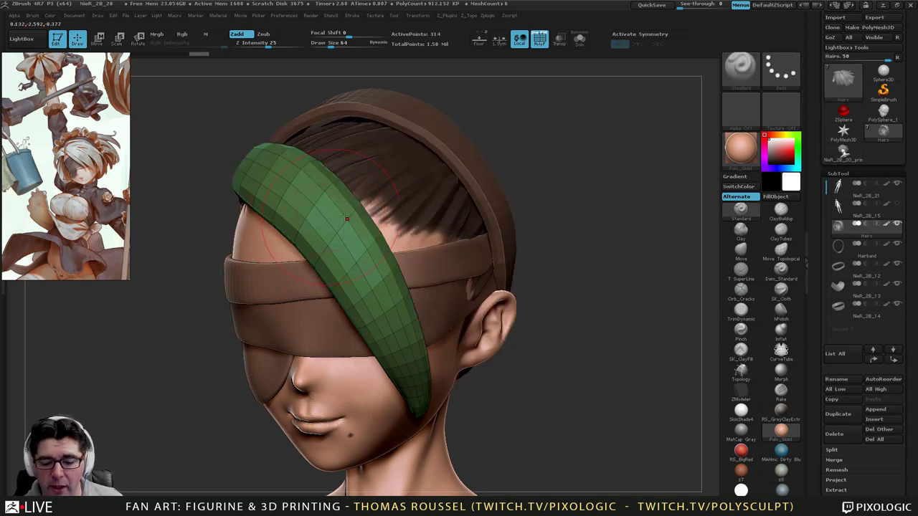
left_click(583, 199, "ctrl+shift")
left_click(411, 217, "ctrl+shift")
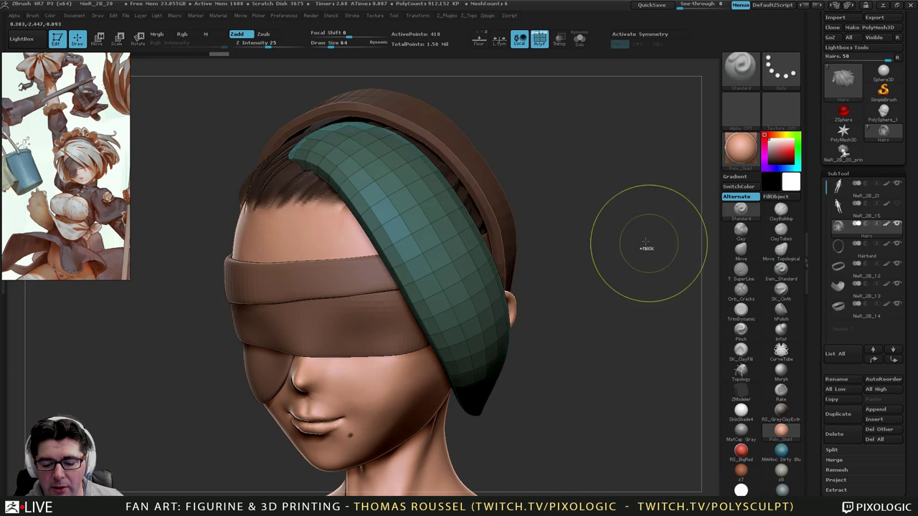
left_click(648, 248, "ctrl+shift")
Bring the figure's full body into view, and reposition and zoom out the 2B Maid reference.
right_click_drag(399, 268, 416, 287)
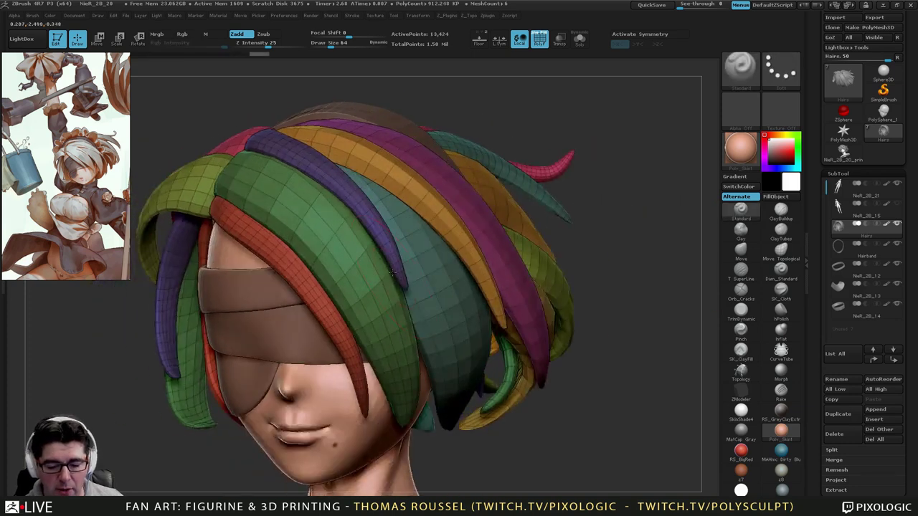
right_click_drag(409, 344, 470, 227, "alt")
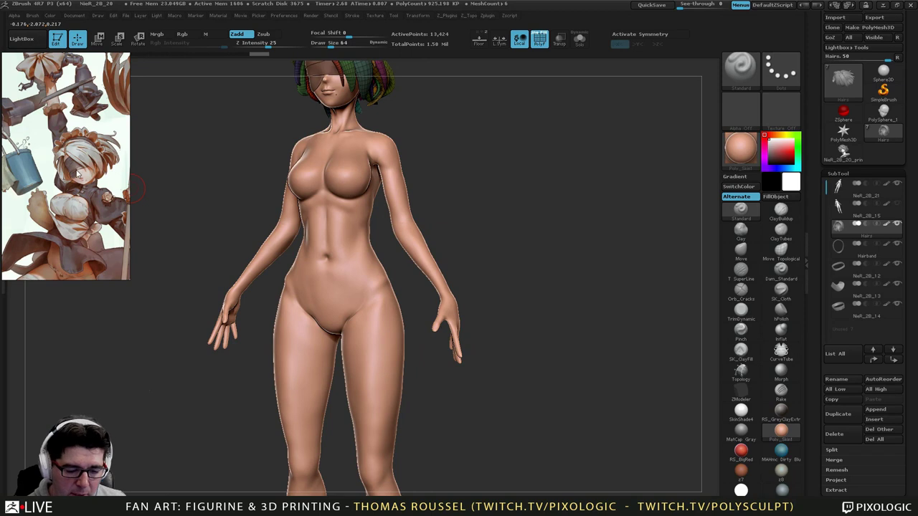
left_click_drag(76, 170, 95, 173)
scroll(93, 177, "down", 4)
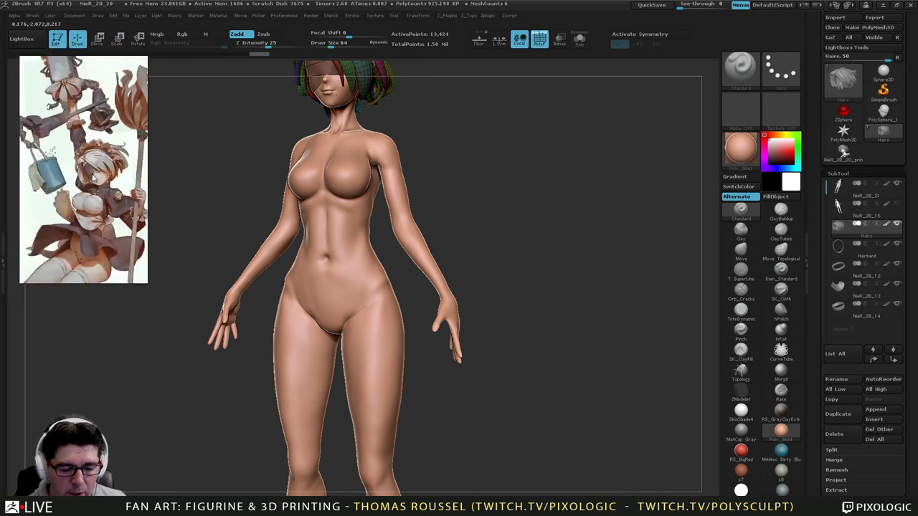
Zoom and reposition the 2B Maid reference so the leaping pose is framed from the head down to the shoes.
scroll(93, 177, "up", 4)
scroll(95, 183, "down", 2)
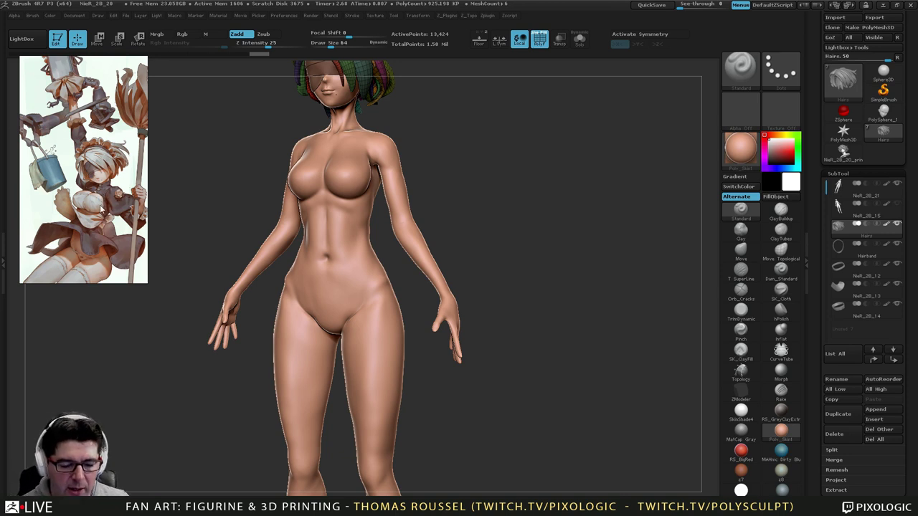
mouse_move(100, 206)
right_mouse_down()
mouse_move(92, 165)
mouse_move(105, 211)
right_mouse_up()
middle_click_drag(101, 247, 102, 177)
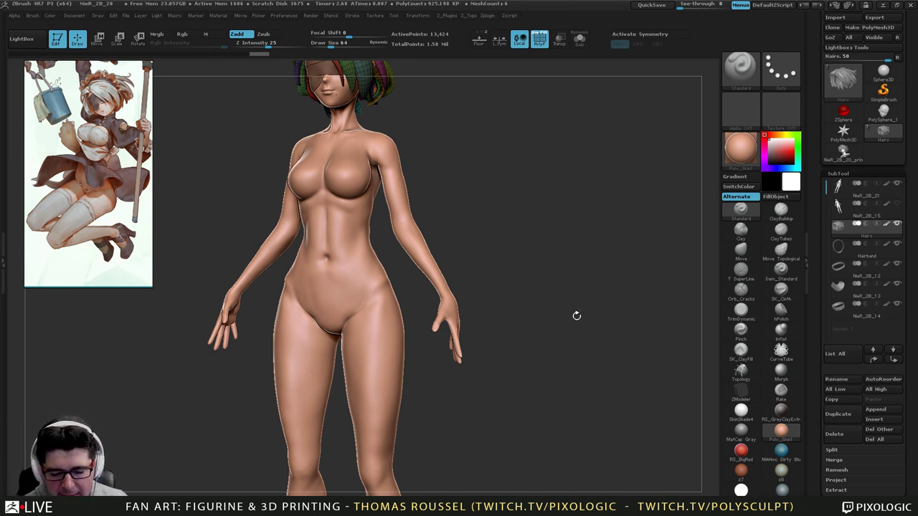
Select the body subtool NieR_2B_21 and lower it by two subdivision levels.
mouse_move(576, 313)
left_mouse_down()
mouse_move(548, 315)
mouse_move(524, 342)
mouse_move(553, 309)
mouse_move(566, 219)
mouse_move(592, 300)
left_mouse_up()
left_click_drag(586, 129, 589, 188, "alt")
mouse_move(589, 323)
left_mouse_down("alt")
mouse_move(572, 220)
mouse_move(531, 240)
mouse_move(618, 234)
left_mouse_up("alt")
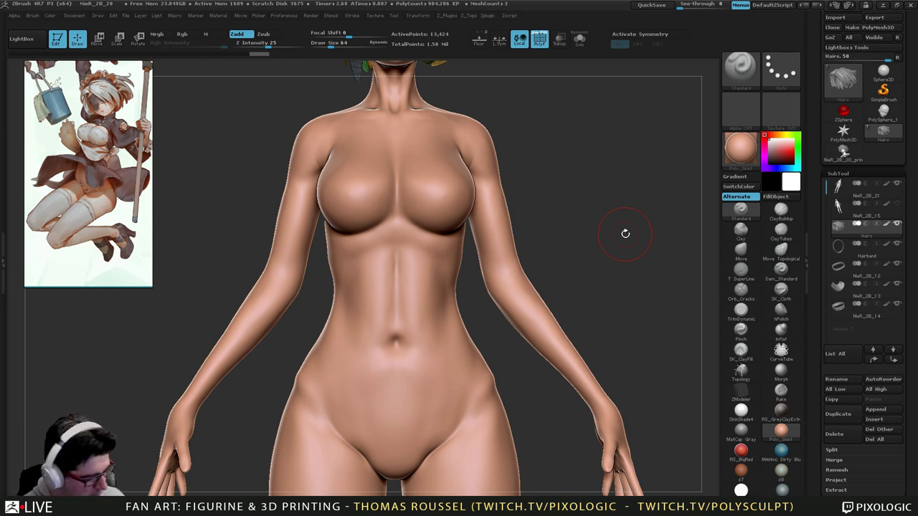
mouse_move(626, 233)
left_mouse_down()
mouse_move(516, 239)
mouse_move(570, 297)
left_mouse_up()
left_click(517, 239, "alt")
key("shift+f")
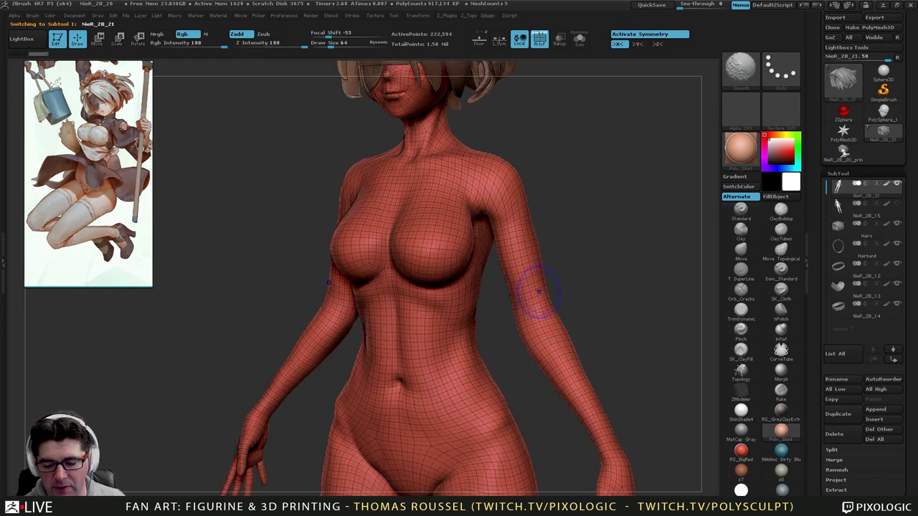
key("shift+d")
key("shift+d")
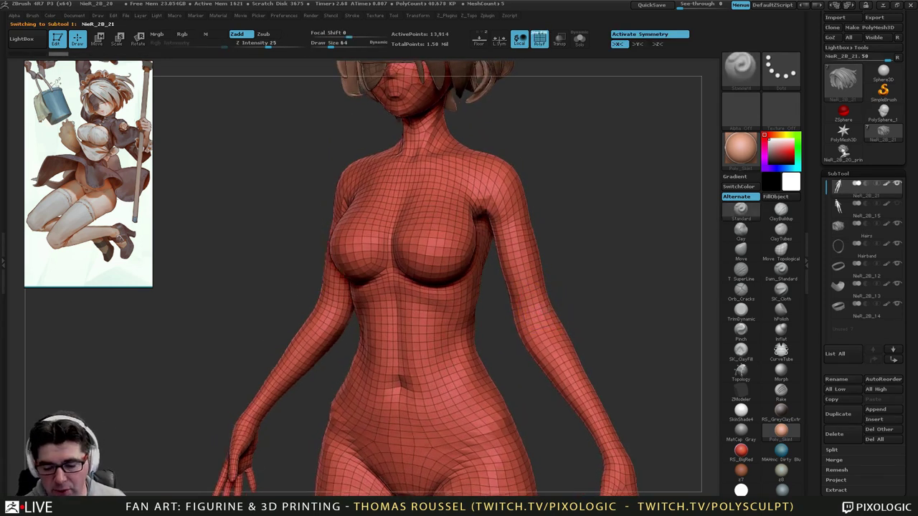
Check the low-poly body from the front and side, and open the Transpose Master options.
left_click_drag(510, 383, 538, 380)
left_click_drag(523, 414, 520, 328, "alt")
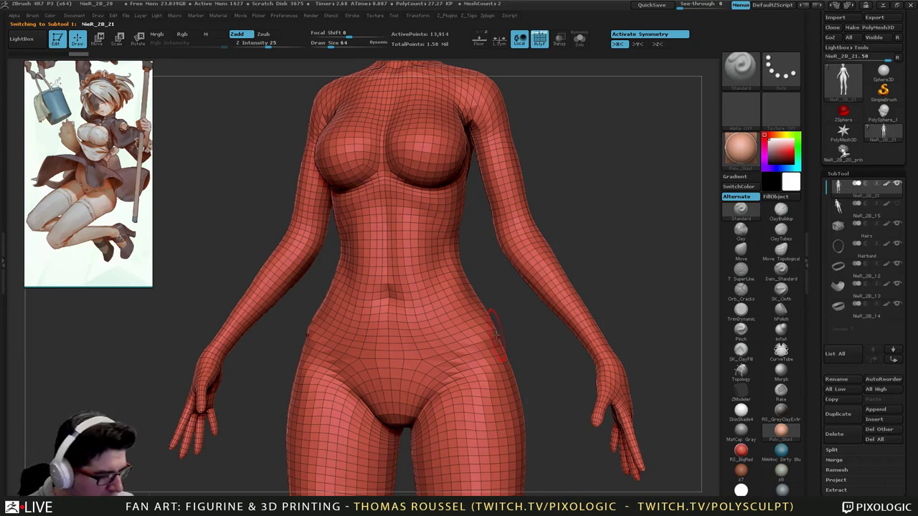
left_click_drag(558, 227, 466, 256, "alt")
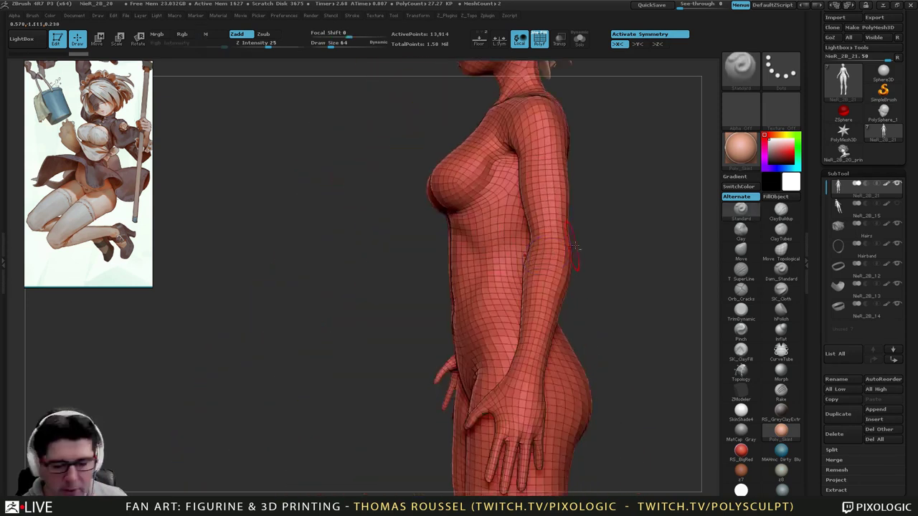
left_click_drag(584, 283, 522, 252, "alt")
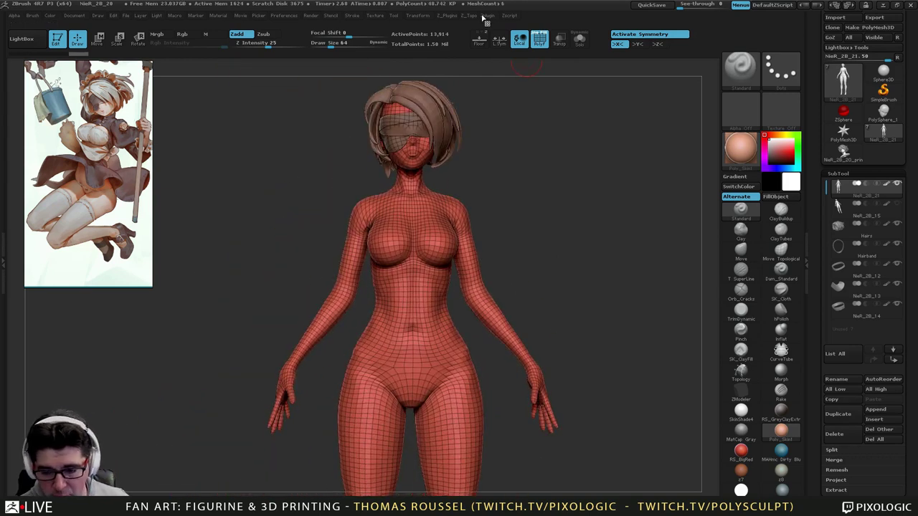
left_click(488, 16)
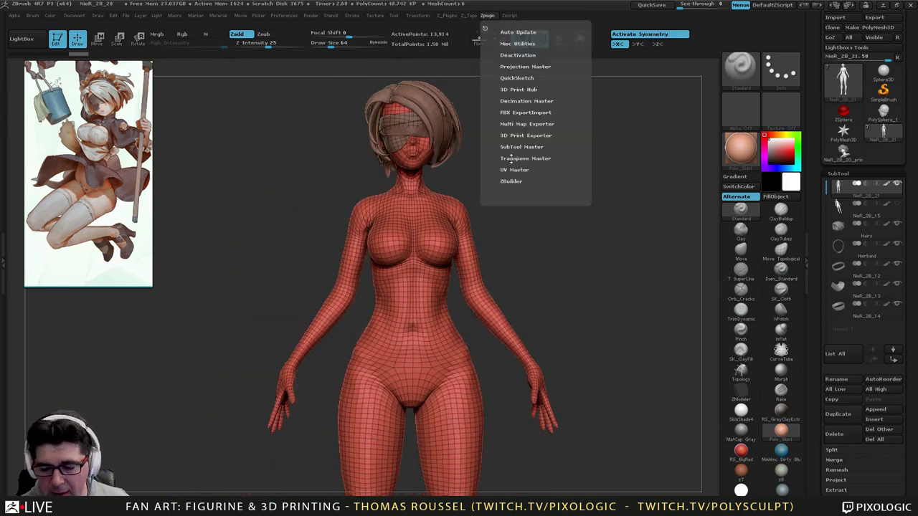
left_click(519, 158)
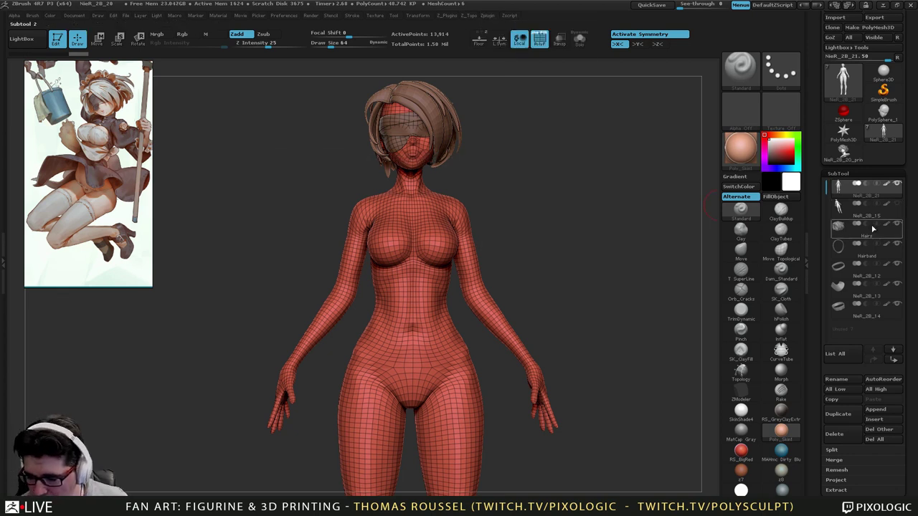
Delete the hidden, unneeded body subtool NieR_2B_15 from the figure.
mouse_move(854, 190)
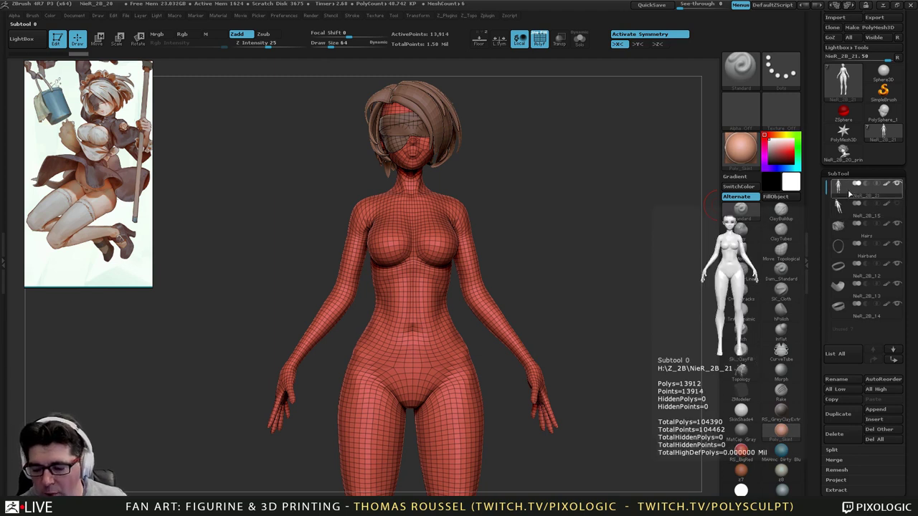
mouse_move(879, 216)
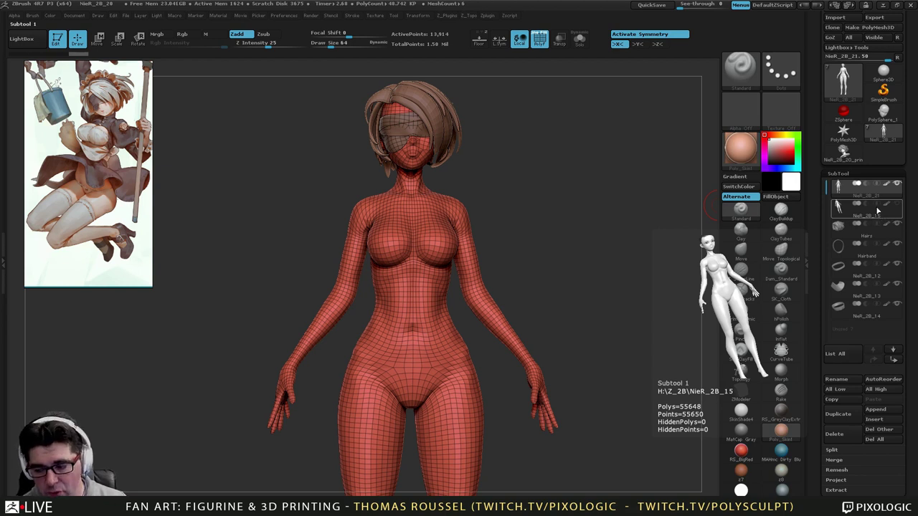
left_click(837, 207)
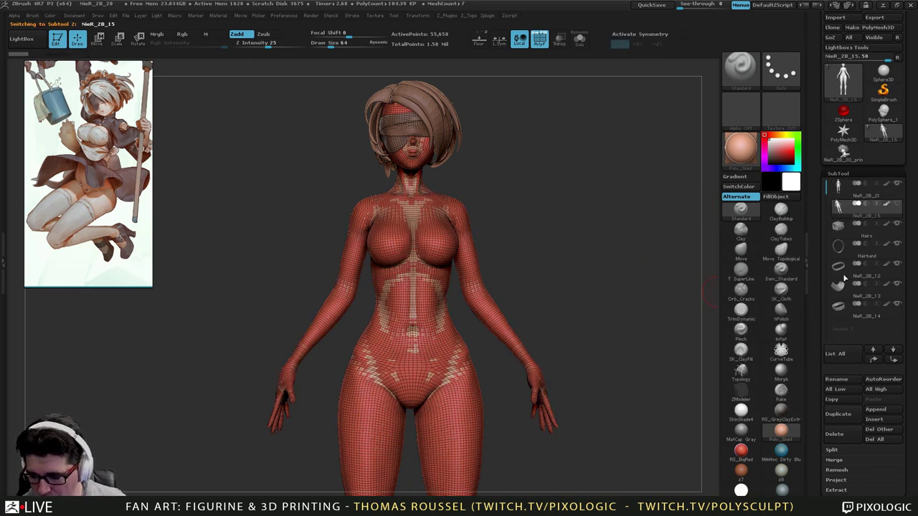
left_click(838, 434)
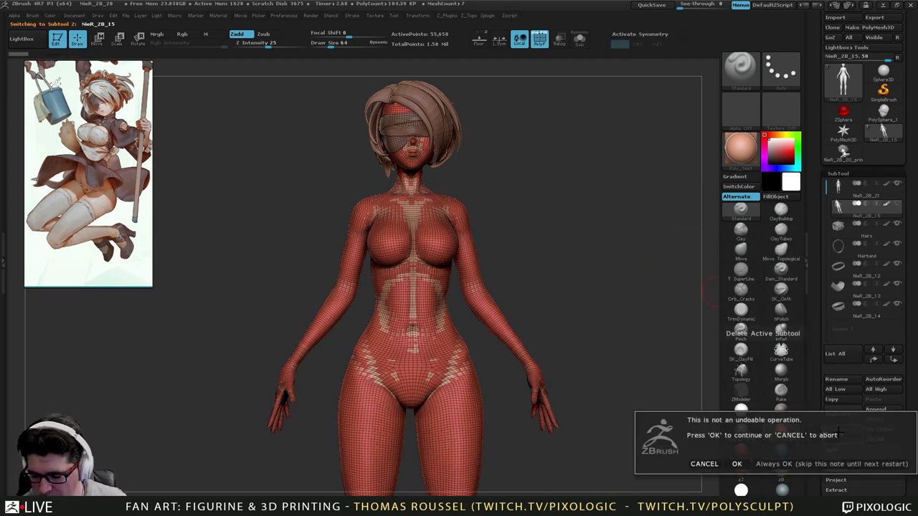
left_click(738, 465)
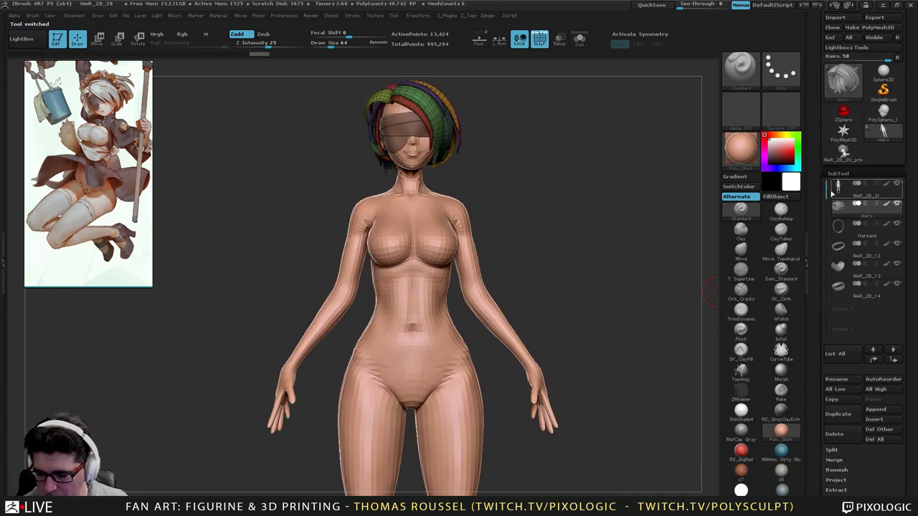
Select the body subtool NieR_2B_21 and generate a combined TPoseMesh of the figure with Transpose Master.
left_click(838, 188)
left_click(487, 15)
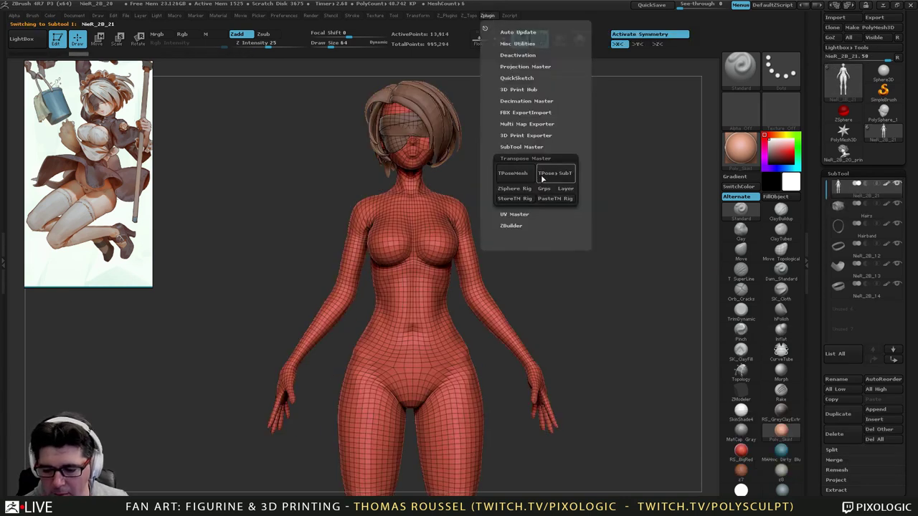
left_click(514, 175)
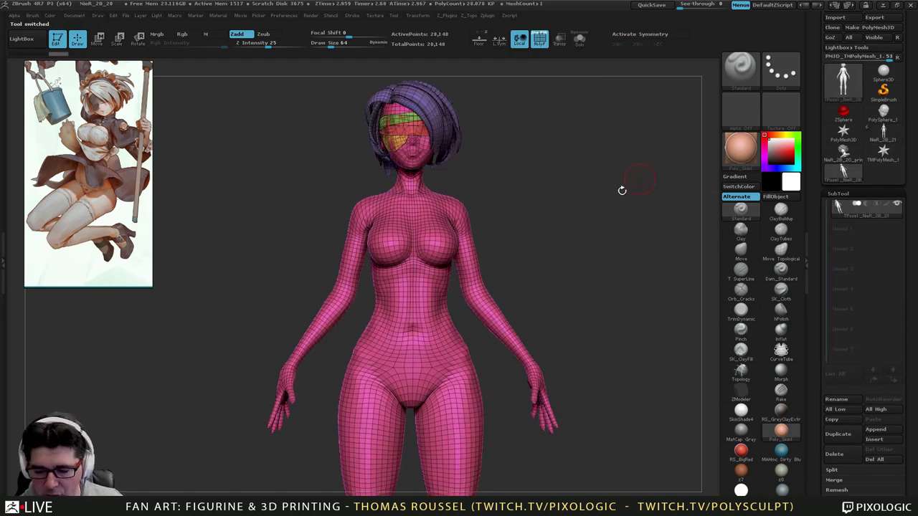
Examine the combined T-pose mesh of body, hair and blindfold from the torso out to the full figure.
left_click_drag(622, 191, 622, 214)
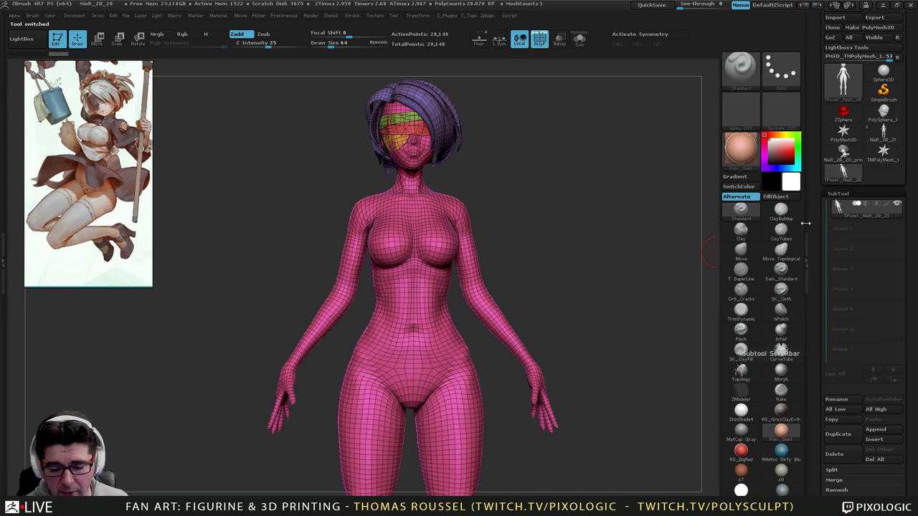
left_click_drag(592, 291, 549, 237)
left_click_drag(549, 203, 577, 301, "alt")
left_click_drag(574, 256, 588, 201, "alt")
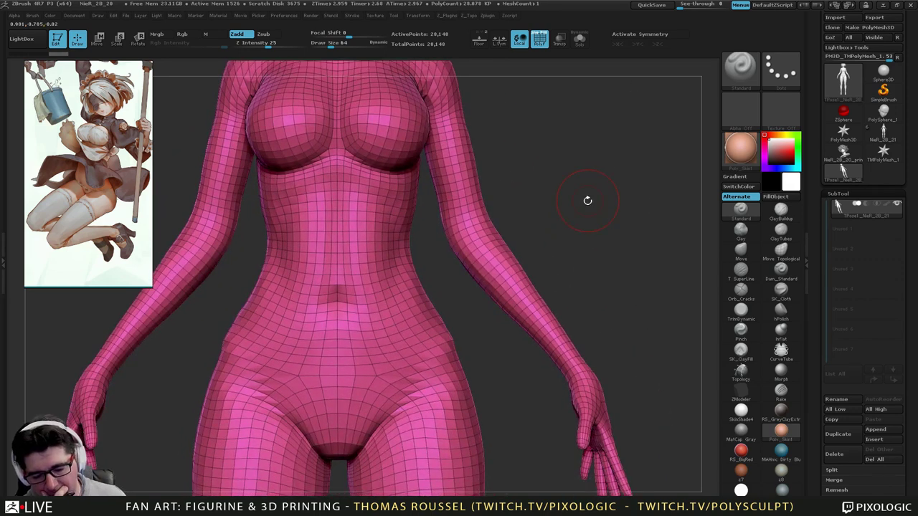
left_click_drag(585, 205, 579, 151, "alt")
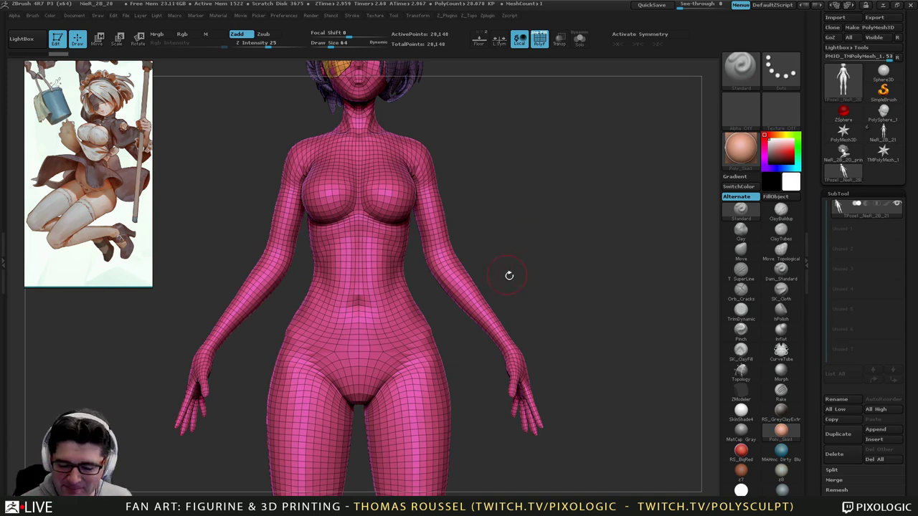
left_click_drag(509, 275, 572, 282)
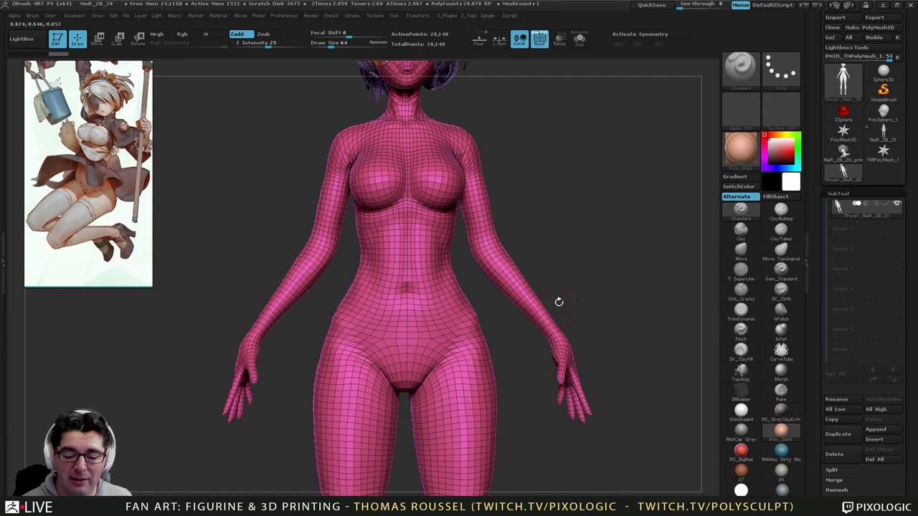
left_click_drag(524, 275, 491, 324, "alt")
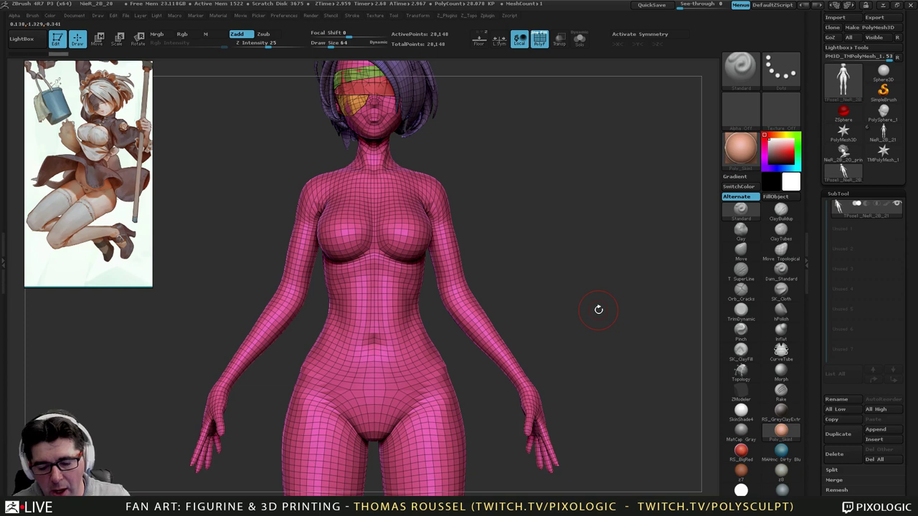
left_click_drag(513, 345, 532, 213, "alt")
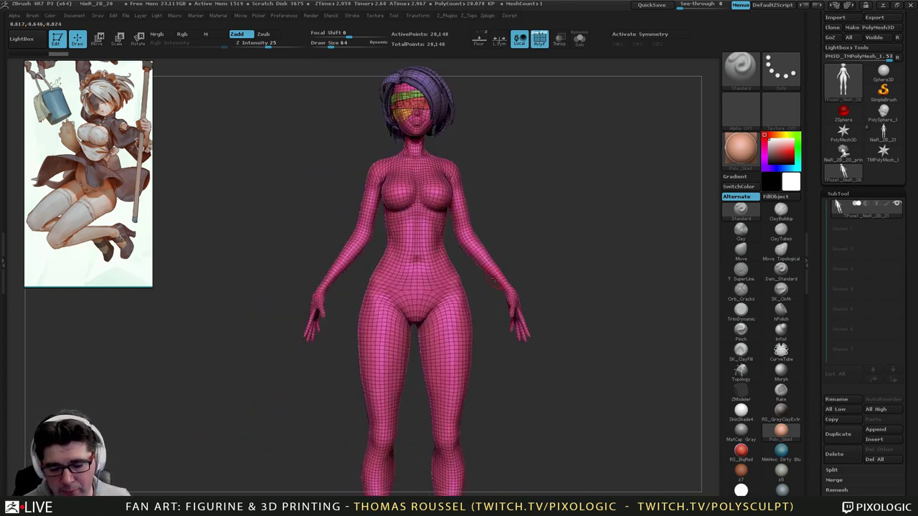
left_click_drag(532, 337, 517, 351, "alt")
left_click_drag(505, 382, 491, 336, "alt")
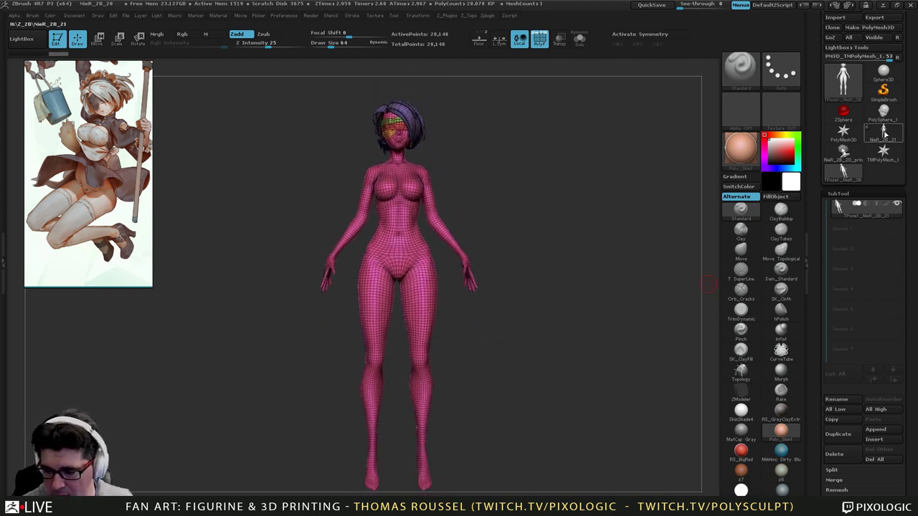
Compare the original NieR_2B_21 tool with the combined T-pose mesh, ending on the original body from the side and front.
left_click(884, 132)
left_click_drag(449, 255, 534, 307, "alt")
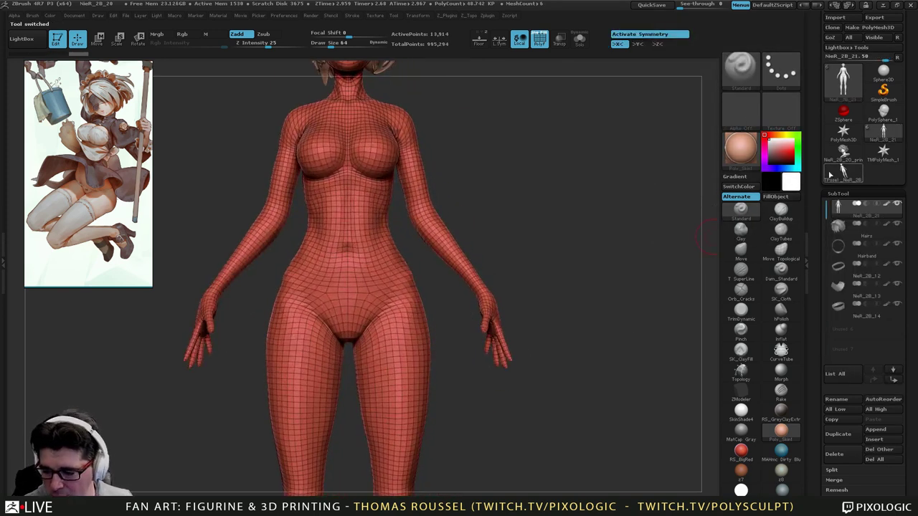
left_click(847, 173)
left_click_drag(528, 269, 503, 317, "alt")
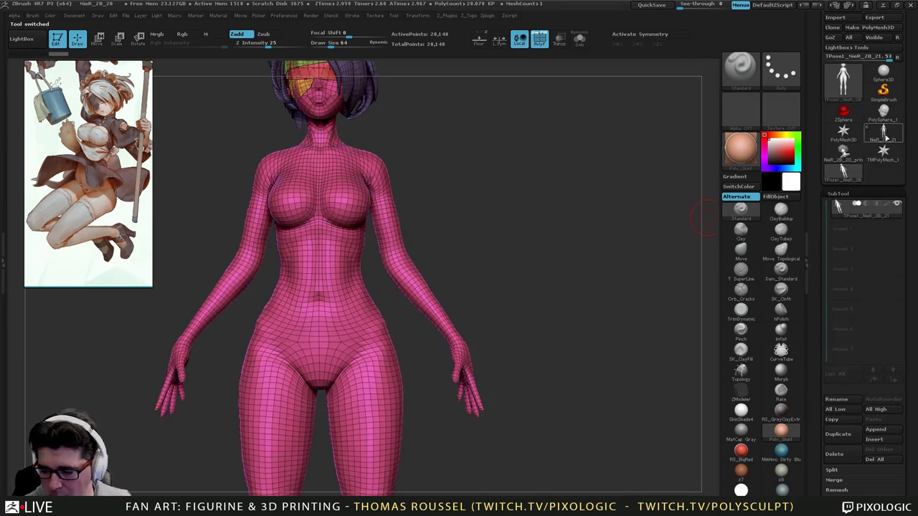
left_click(886, 137)
left_click_drag(495, 360, 504, 312, "alt")
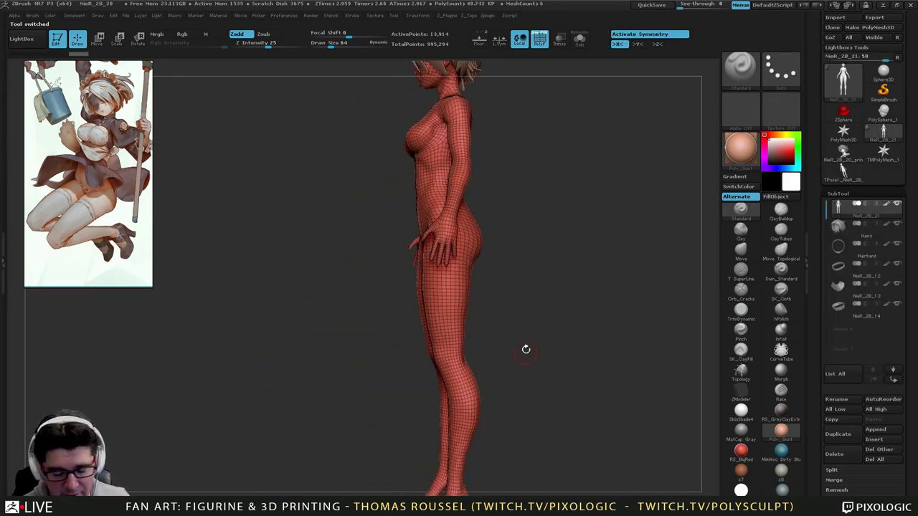
mouse_move(526, 350)
left_mouse_down("alt")
mouse_move(515, 363)
mouse_move(520, 328)
mouse_move(479, 344)
mouse_move(516, 325)
mouse_move(512, 317)
mouse_move(550, 348)
mouse_move(550, 279)
mouse_move(572, 279)
left_mouse_up("alt")
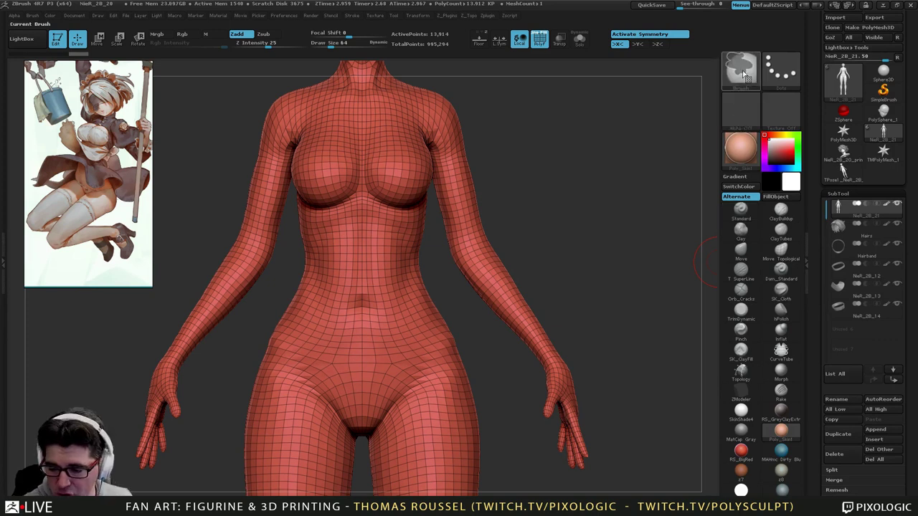
Mask both arms up to the shoulders with the MaskLasso brush and symmetry, and check the mask from the back.
left_click(745, 71)
left_click(156, 127, "ctrl")
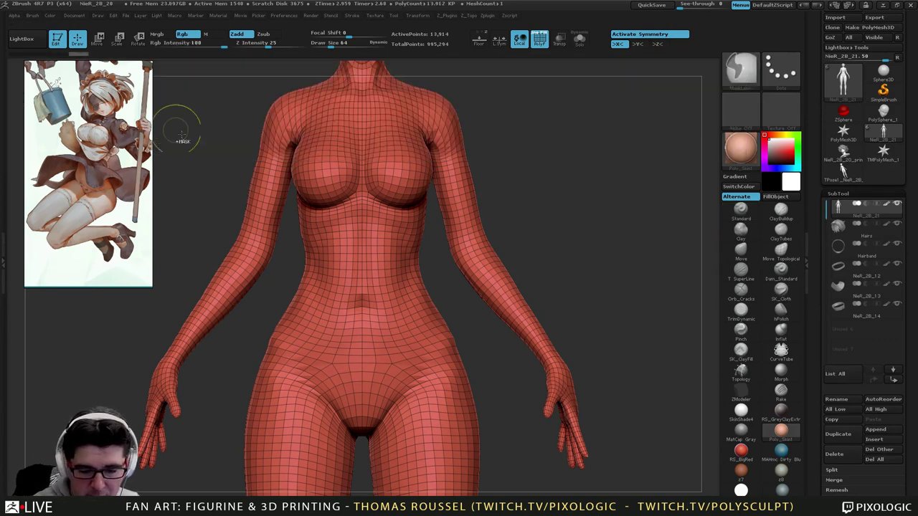
left_click_drag(573, 263, 521, 218, "alt")
mouse_move(597, 446)
left_mouse_down("ctrl")
mouse_move(422, 243)
mouse_move(385, 128)
mouse_move(531, 140)
left_mouse_up("ctrl")
left_click_drag(521, 181, 538, 307, "alt")
left_click_drag(538, 307, 508, 293)
left_click_drag(472, 257, 495, 319, "alt")
mouse_move(518, 260)
left_mouse_down("alt")
mouse_move(562, 332)
mouse_move(518, 253)
mouse_move(370, 254)
mouse_move(356, 223)
mouse_move(353, 153)
mouse_move(459, 114)
left_mouse_up("alt")
mouse_move(488, 177)
left_mouse_down()
mouse_move(509, 287)
mouse_move(442, 287)
left_mouse_up()
left_click_drag(554, 277, 445, 312, "alt")
right_click_drag(494, 281, 528, 405, "alt")
left_click_drag(527, 405, 483, 262)
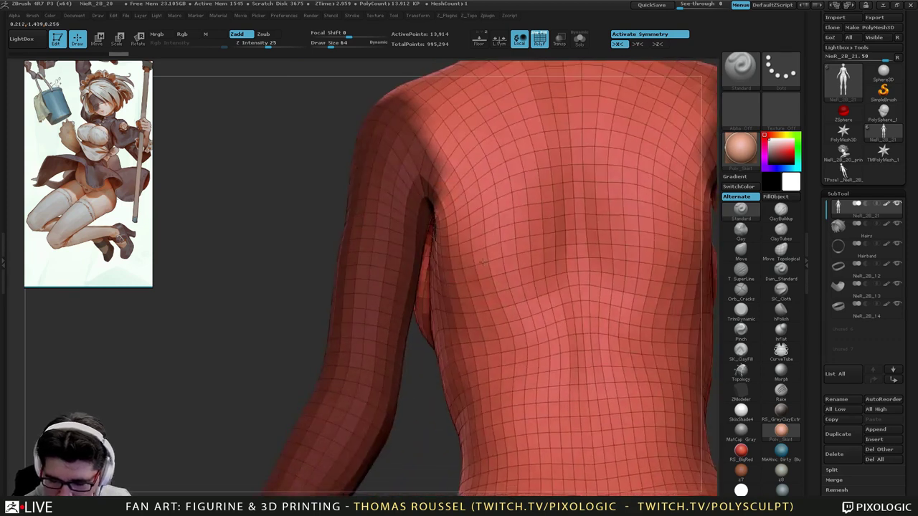
Hide the middle of the torso between the upper chest and hips with the SelectLasso brush.
right_click_drag(477, 297, 472, 298)
left_click(745, 85, "ctrl+shift")
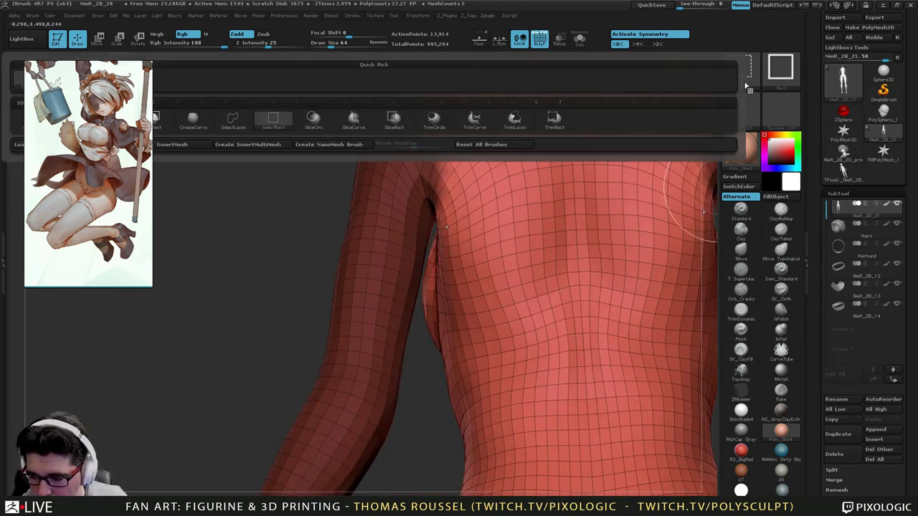
left_click(243, 122, "ctrl+shift")
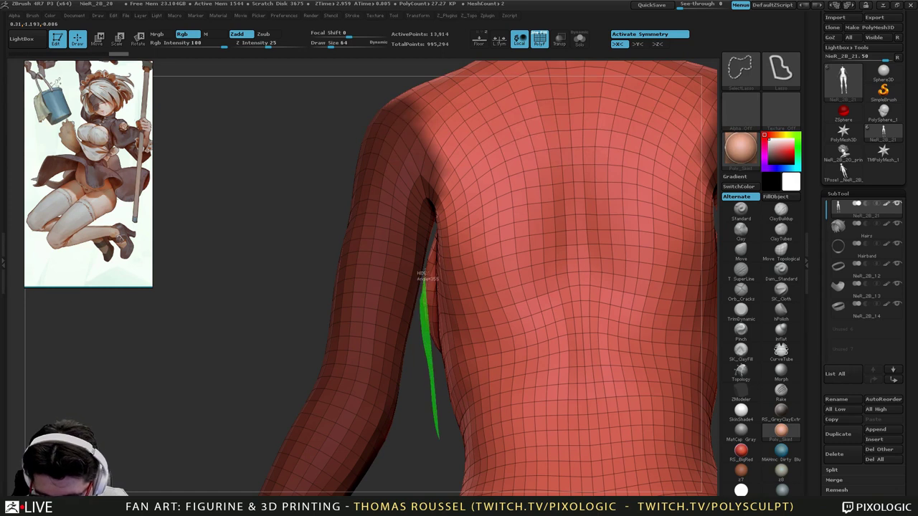
left_click_drag(518, 155, 590, 469, "ctrl+alt+shift")
Mask the remaining inner-arm and armpit polygons with the MaskLasso brush while the torso is hidden.
mouse_move(537, 373)
right_mouse_down()
mouse_move(523, 368)
mouse_move(498, 309)
right_mouse_up()
mouse_move(499, 276)
right_mouse_down("ctrl")
mouse_move(477, 387)
mouse_move(492, 295)
mouse_move(464, 307)
mouse_move(502, 275)
right_mouse_up("ctrl")
mouse_move(529, 246)
left_mouse_down("ctrl")
mouse_move(493, 340)
mouse_move(528, 286)
left_mouse_up("ctrl")
mouse_move(581, 243)
right_mouse_down()
mouse_move(580, 233)
mouse_move(545, 249)
right_mouse_up()
left_click_drag(543, 255, 508, 244, "ctrl")
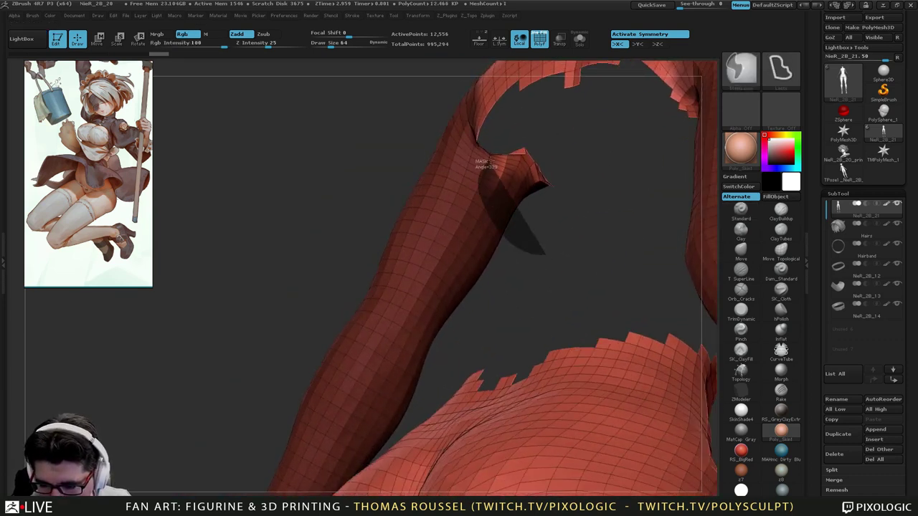
left_click_drag(523, 165, 538, 187, "ctrl")
Extend the arm masks over the outer shoulders from the front with the MaskLasso brush.
mouse_move(569, 248)
right_mouse_down()
mouse_move(560, 203)
mouse_move(609, 219)
mouse_move(649, 205)
mouse_move(638, 172)
right_mouse_up()
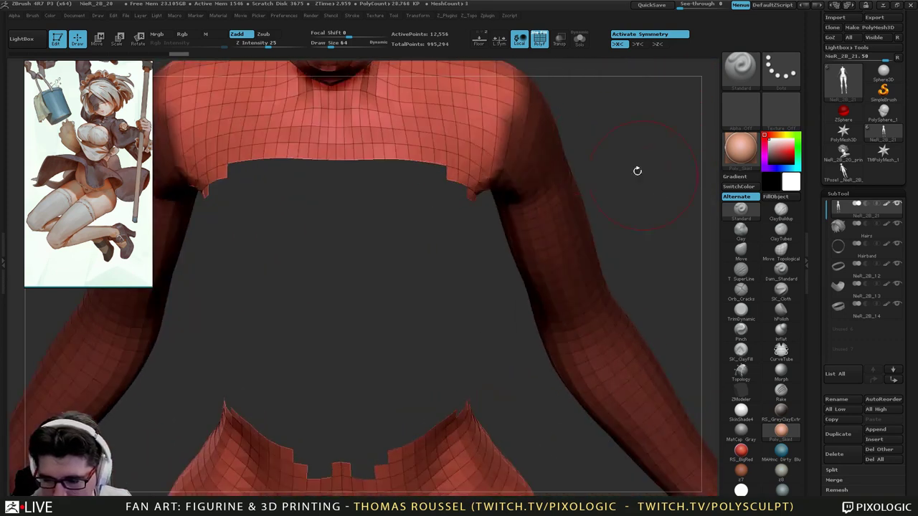
mouse_move(588, 137)
right_mouse_down("alt")
mouse_move(543, 264)
mouse_move(540, 176)
right_mouse_up("alt")
mouse_move(536, 142)
left_mouse_down("ctrl")
mouse_move(487, 133)
mouse_move(502, 135)
left_mouse_up("ctrl")
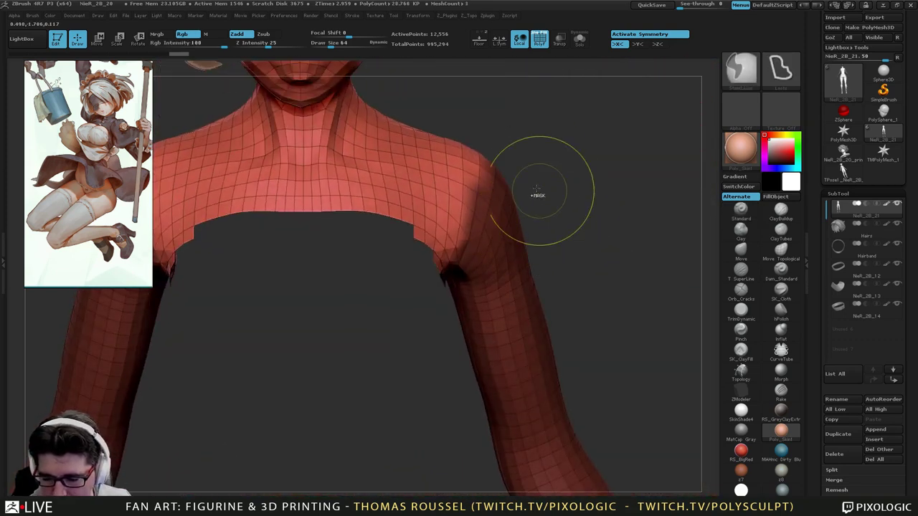
left_click_drag(477, 198, 545, 206, "ctrl")
Unhide the whole body and invert the mask to protect everything except the arms, blurring its edge.
mouse_move(596, 270)
right_mouse_down("ctrl")
mouse_move(576, 210)
mouse_move(571, 264)
mouse_move(592, 305)
mouse_move(584, 313)
mouse_move(494, 215)
mouse_move(505, 244)
right_mouse_up("ctrl")
left_click(593, 292, "ctrl+shift")
left_click(584, 313, "ctrl")
mouse_move(508, 183)
right_mouse_down("alt")
mouse_move(492, 254)
mouse_move(514, 250)
mouse_move(480, 260)
mouse_move(477, 283)
right_mouse_up("alt")
left_click(431, 286, "ctrl")
right_click_drag(460, 241, 490, 221, "alt")
left_click(138, 39)
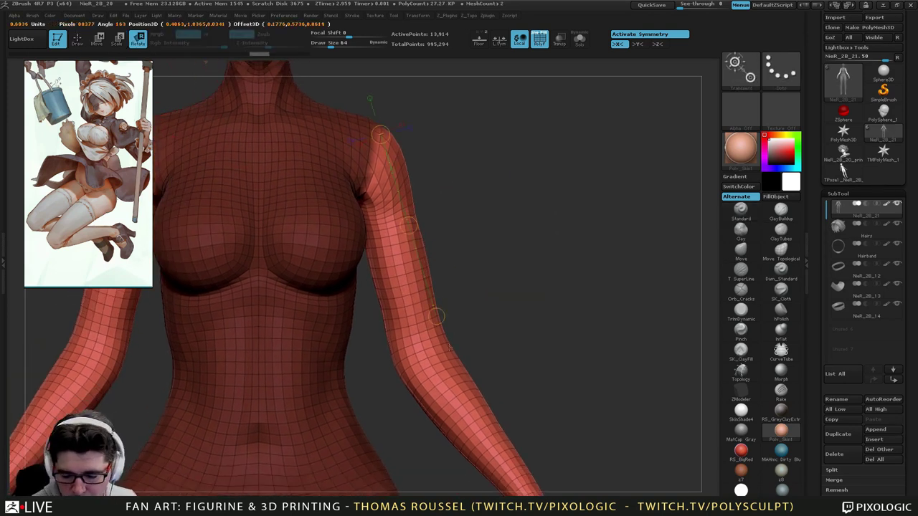
left_click_drag(457, 336, 491, 310)
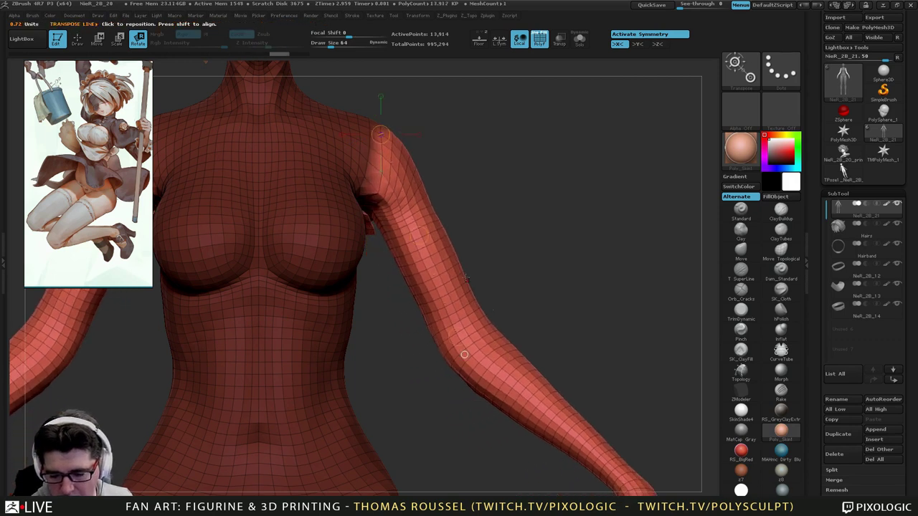
right_click_drag(491, 316, 494, 401)
left_click_drag(495, 401, 510, 396)
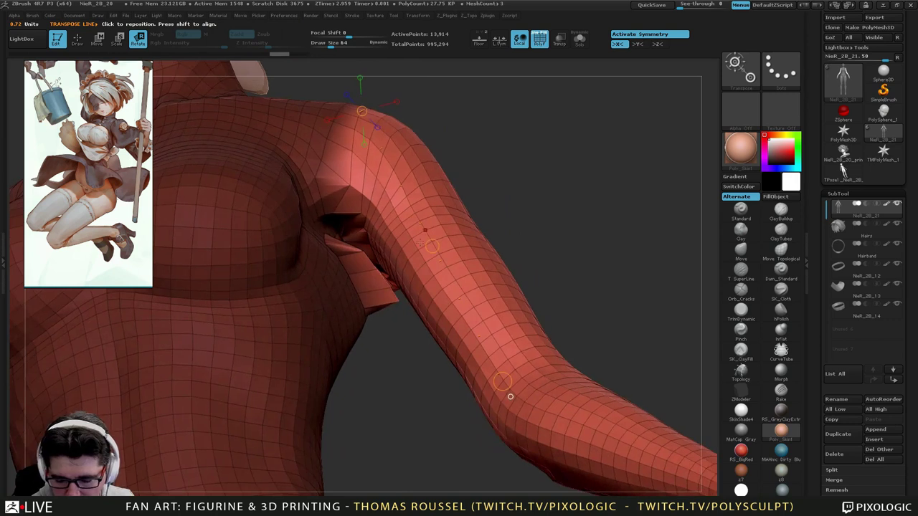
key("ctrl+z")
right_click_drag(413, 347, 470, 380, "ctrl")
right_click_drag(488, 488, 466, 367, "alt")
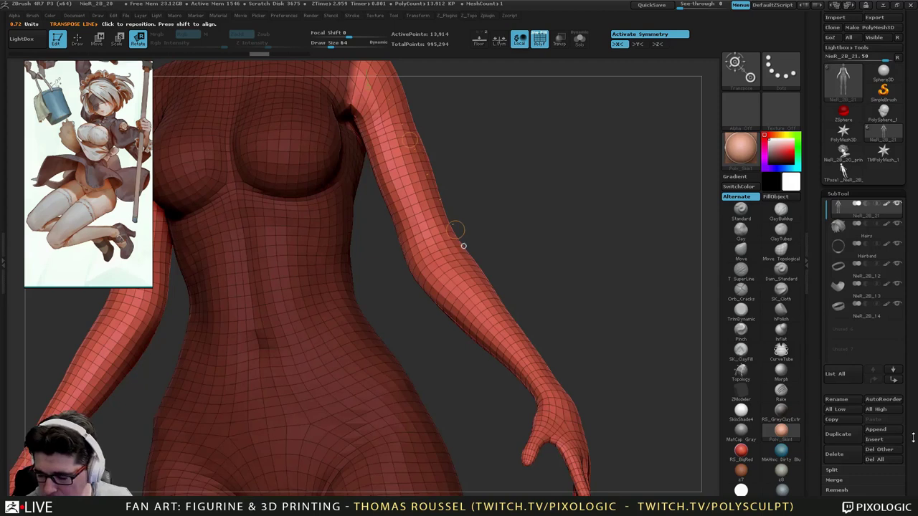
Store a morph target of the body and rotate both arms outward at the shoulders with the Transpose line.
left_click_drag(914, 438, 875, 320)
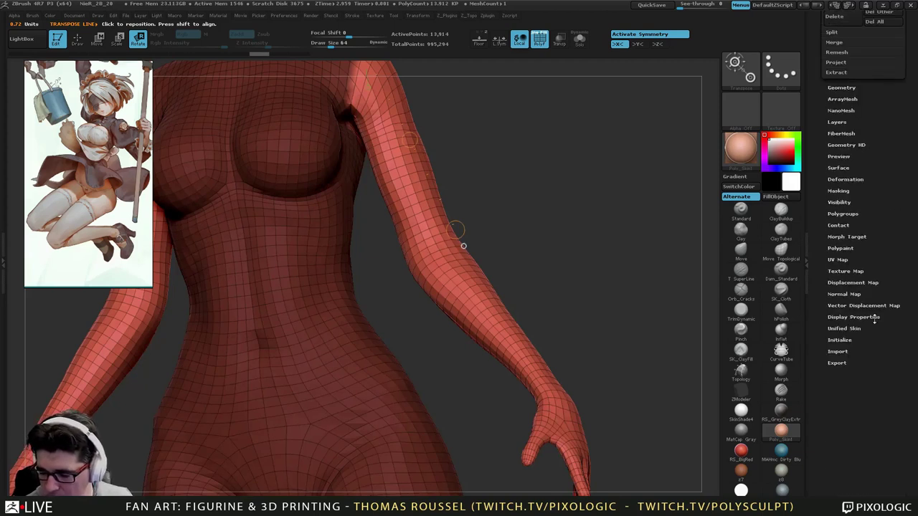
left_click(845, 236)
right_click_drag(511, 251, 397, 305, "alt")
left_click_drag(390, 287, 446, 255)
right_click_drag(436, 181, 439, 260, "alt")
right_click_drag(439, 260, 513, 267, "alt")
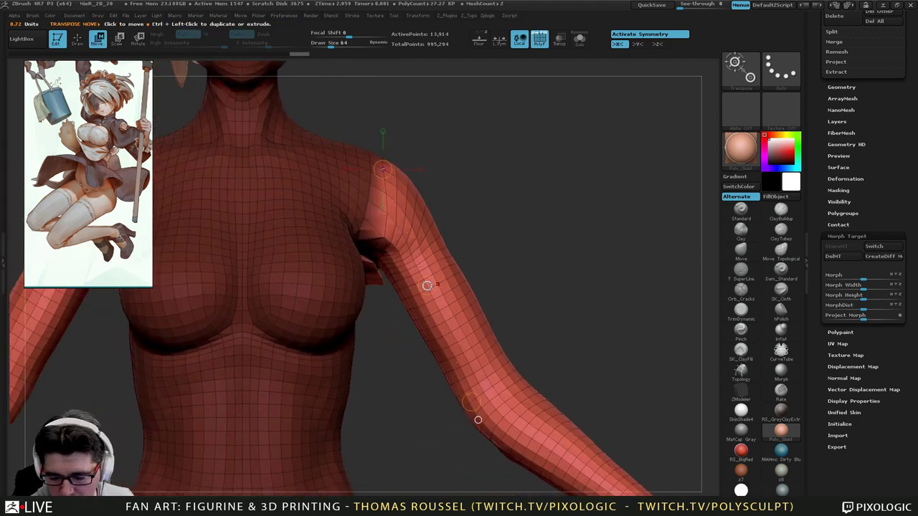
Shift the raised arms slightly up and toward the torso with Transpose Move.
left_click_drag(428, 286, 420, 278)
right_click_drag(493, 276, 499, 251, "alt")
right_click_drag(496, 318, 550, 399, "ctrl")
right_click_drag(487, 131, 476, 130)
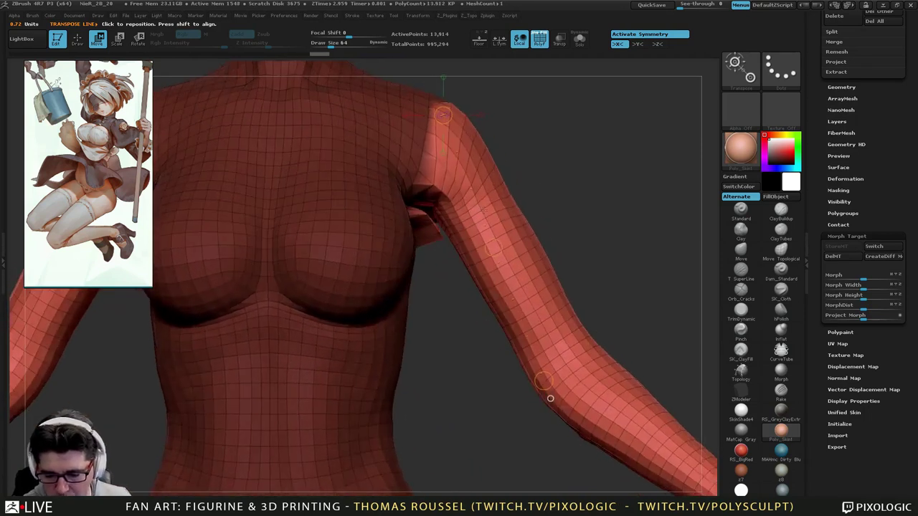
Return to Draw mode, set the draw size to 22 and clear the mask from the body.
left_click(79, 46)
right_click_drag(530, 182, 535, 199, "alt")
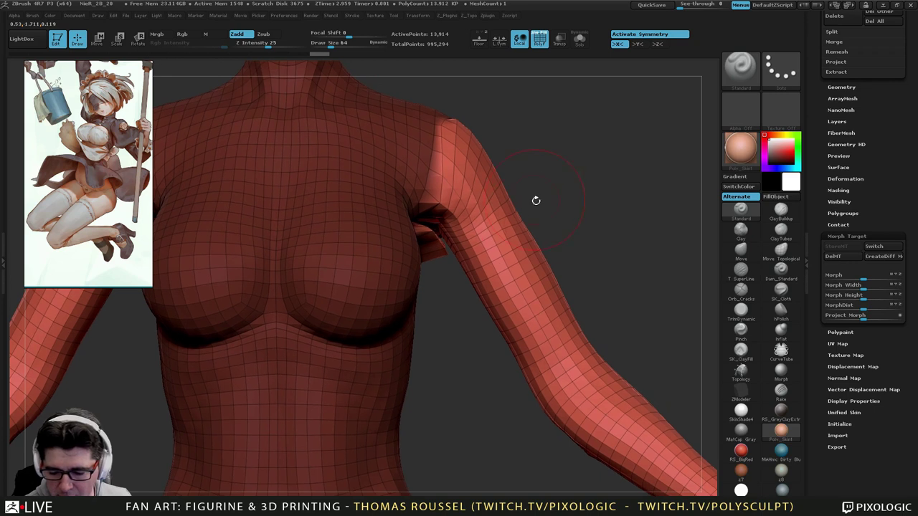
key("s")
left_click(513, 225)
left_click_drag(553, 202, 567, 224, "ctrl")
mouse_move(437, 240)
right_mouse_down("ctrl")
mouse_move(461, 291)
mouse_move(495, 311)
right_mouse_up("ctrl")
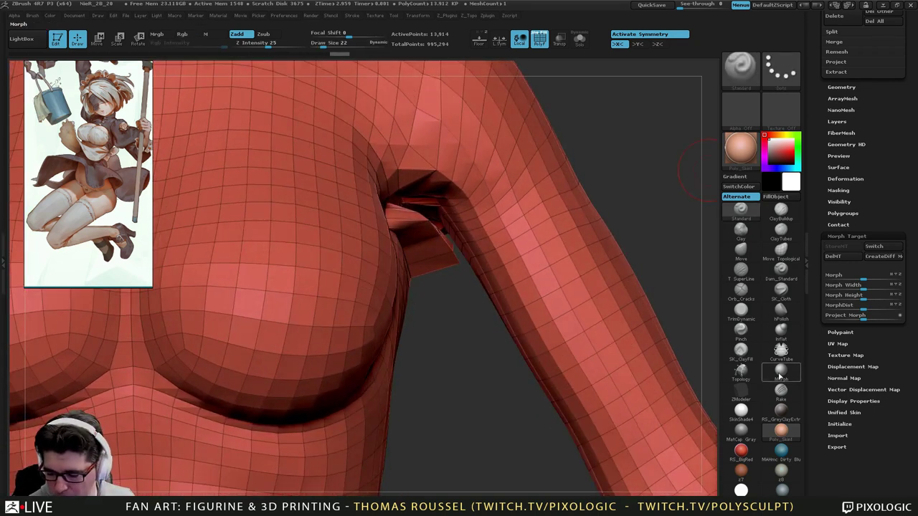
Restore the stretched armpit polygons toward the stored shape using the Morph brush at draw size 6.
left_click(781, 373)
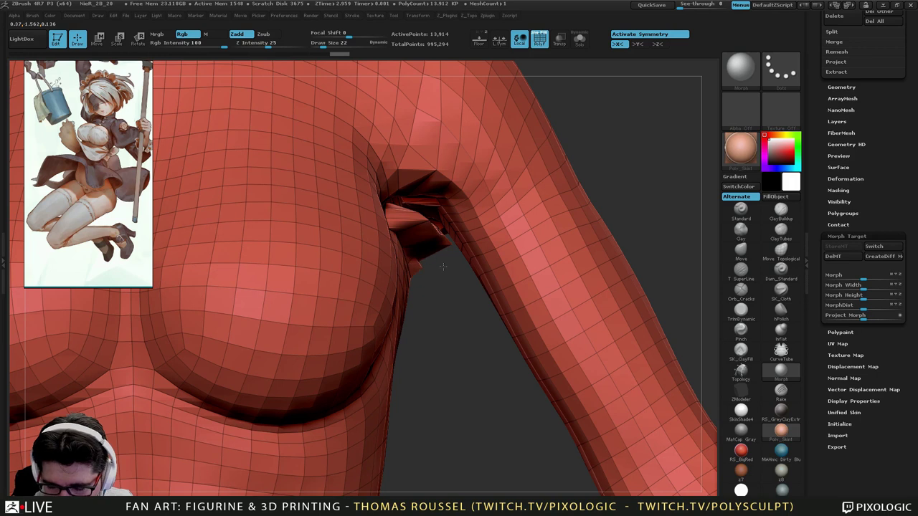
left_click_drag(413, 229, 426, 256)
key("s")
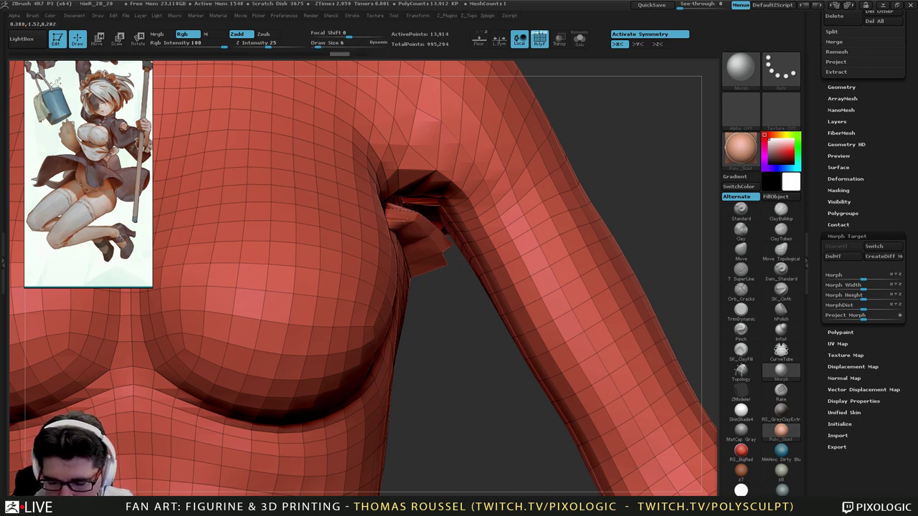
right_click_drag(402, 208, 470, 257)
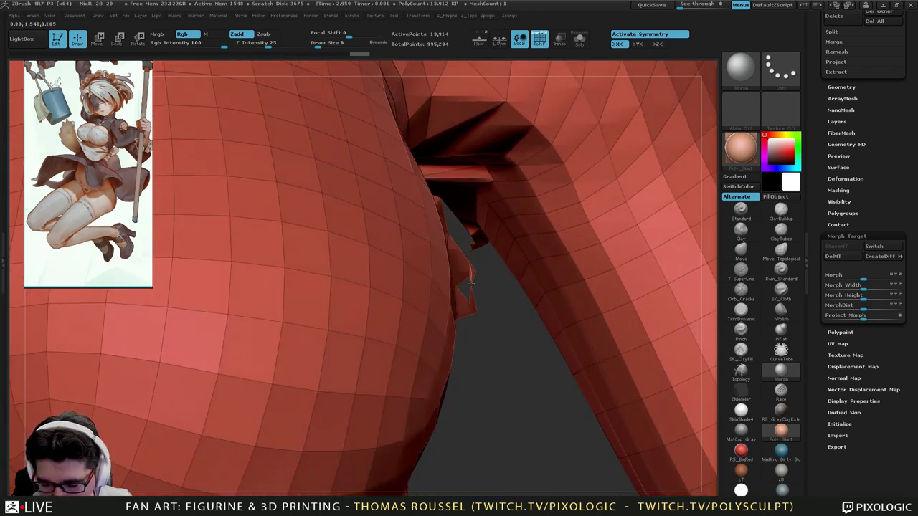
left_click_drag(473, 271, 472, 310)
mouse_move(472, 309)
right_mouse_down()
mouse_move(462, 287)
mouse_move(470, 274)
right_mouse_up()
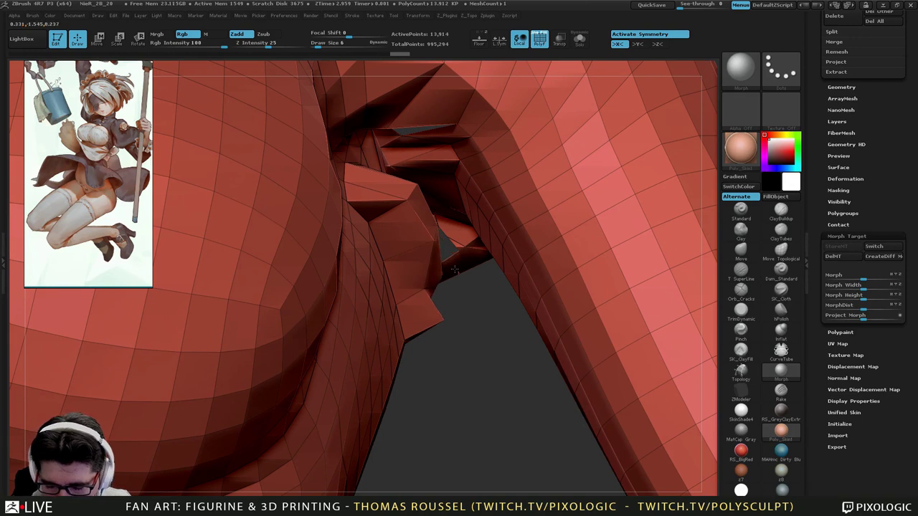
left_click_drag(443, 264, 411, 184)
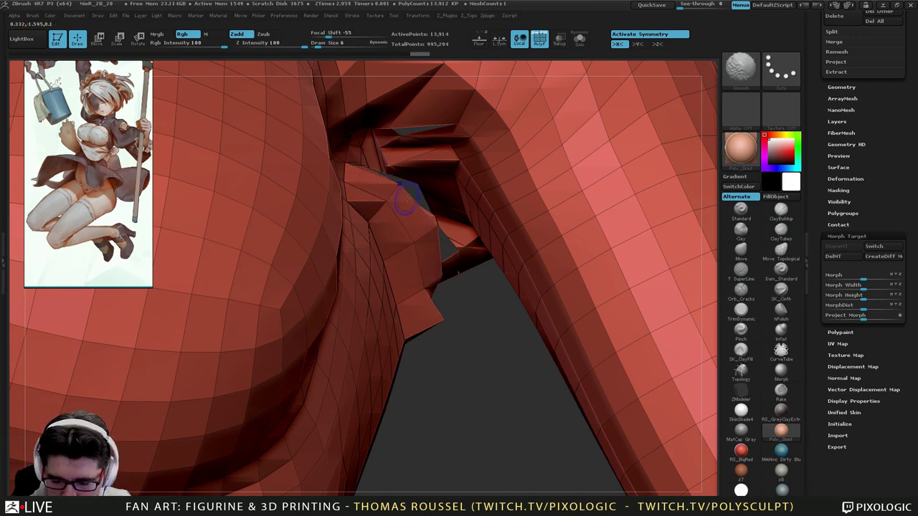
Smooth the jagged polygons between the armpit and the side of the chest.
left_click_drag(429, 236, 425, 260, "shift")
right_click_drag(454, 265, 416, 197)
left_click_drag(410, 179, 393, 156, "shift")
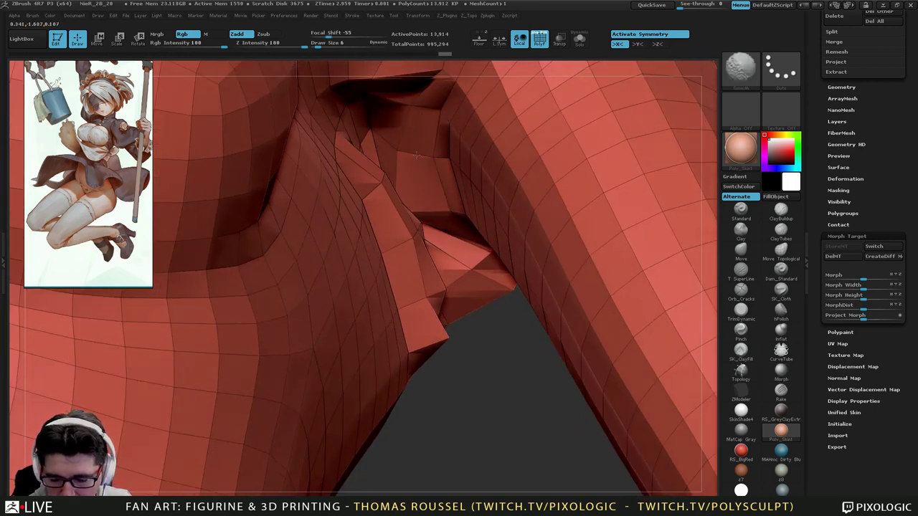
mouse_move(446, 209)
right_mouse_down()
mouse_move(391, 207)
mouse_move(403, 201)
right_mouse_up()
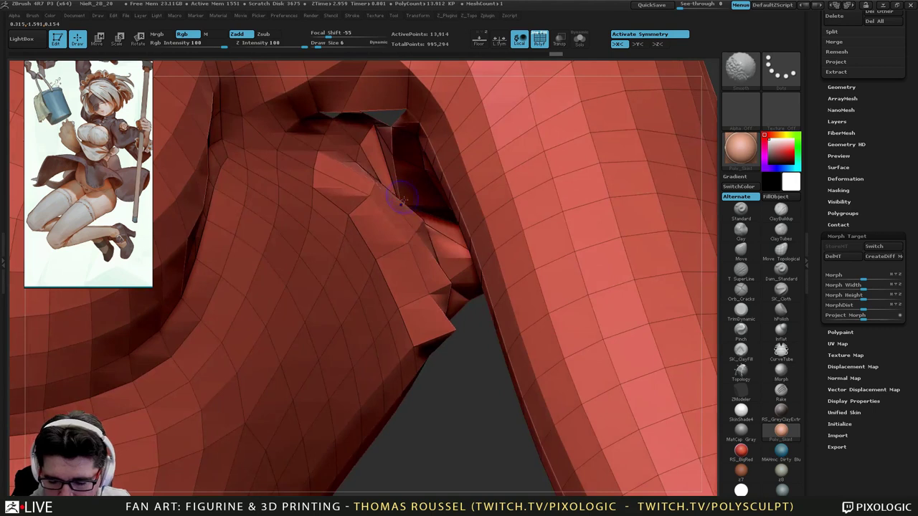
Restore the side of the torso below the armpit with the Morph brush at draw size 10 and smooth it.
key("s")
mouse_move(421, 221)
left_mouse_down()
mouse_move(399, 210)
mouse_move(439, 339)
mouse_move(417, 255)
left_mouse_up()
left_click_drag(421, 313, 380, 247)
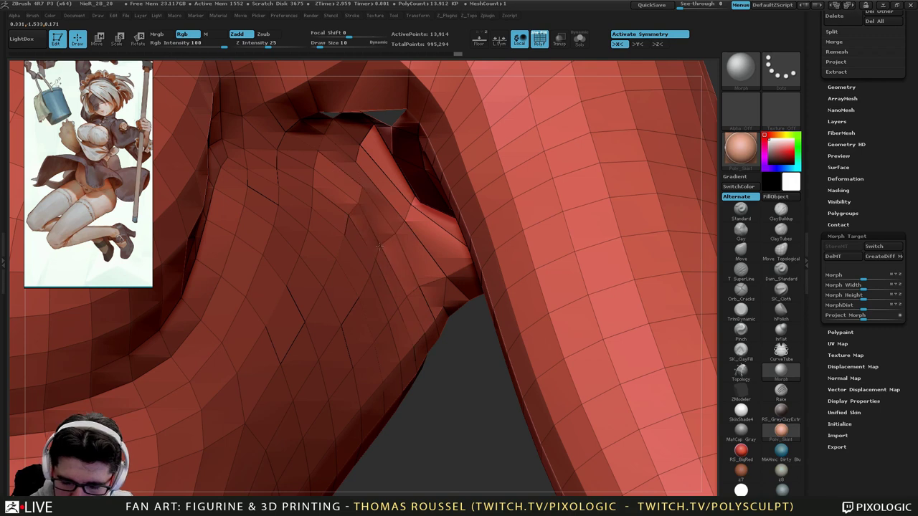
left_click_drag(370, 155, 416, 243)
right_click_drag(420, 251, 513, 244)
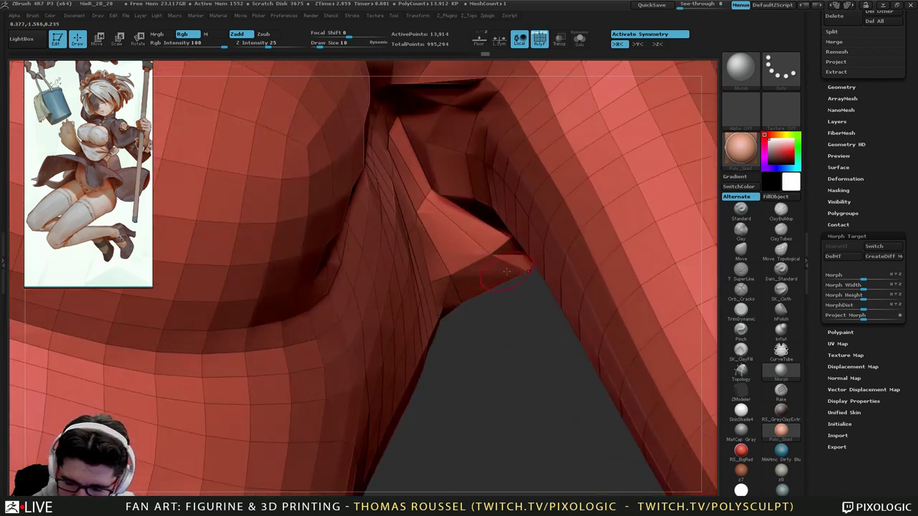
left_click_drag(476, 228, 452, 297)
mouse_move(477, 314)
right_mouse_down()
mouse_move(506, 294)
mouse_move(437, 269)
right_mouse_up()
mouse_move(434, 268)
left_mouse_down("shift")
mouse_move(456, 282)
mouse_move(446, 243)
mouse_move(487, 317)
left_mouse_up("shift")
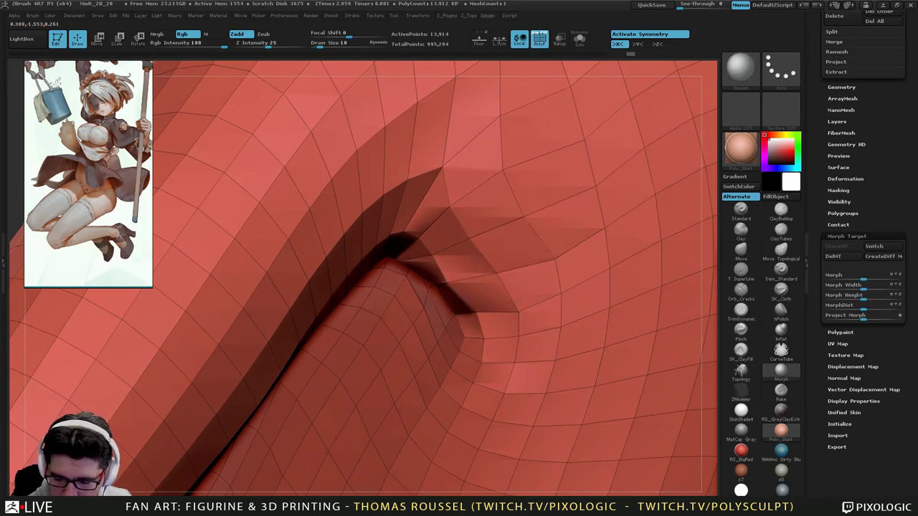
Repair the creased armpit and shoulder areas with smoothing and the Morph brush at draw sizes 33 and 44.
mouse_move(467, 272)
right_mouse_down("ctrl")
mouse_move(466, 226)
mouse_move(483, 242)
mouse_move(504, 223)
right_mouse_up("ctrl")
key("s")
left_click_drag(504, 223, 509, 222)
left_click_drag(502, 192, 447, 191, "shift")
mouse_move(474, 165)
right_mouse_down()
mouse_move(535, 208)
mouse_move(527, 205)
right_mouse_up()
mouse_move(451, 247)
right_mouse_down()
mouse_move(423, 233)
mouse_move(402, 197)
right_mouse_up()
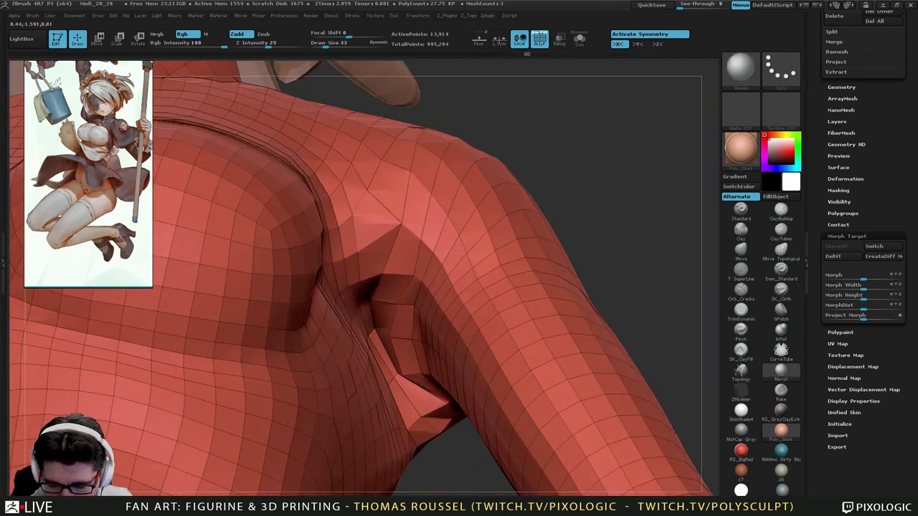
mouse_move(444, 293)
right_mouse_down()
mouse_move(413, 327)
mouse_move(441, 366)
right_mouse_up()
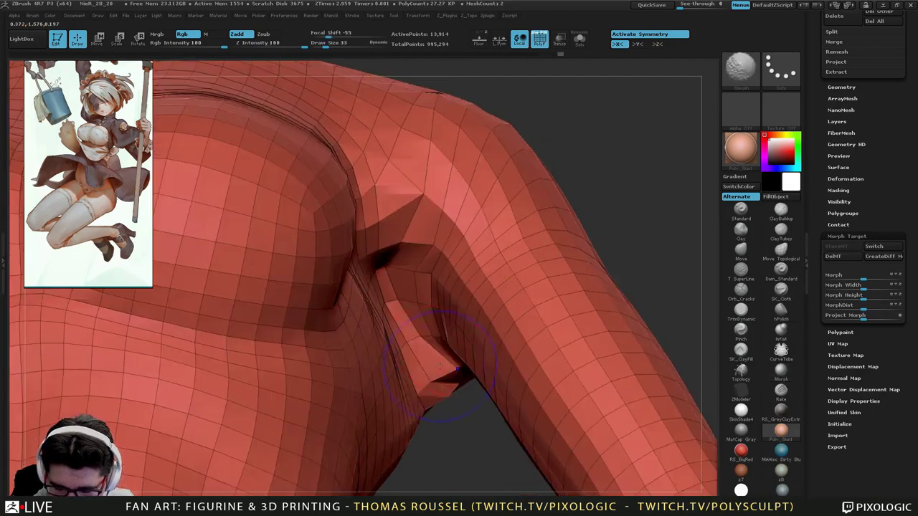
right_click_drag(426, 319, 467, 330)
key("s")
mouse_move(239, 243)
left_mouse_down()
mouse_move(230, 308)
mouse_move(228, 290)
left_mouse_up()
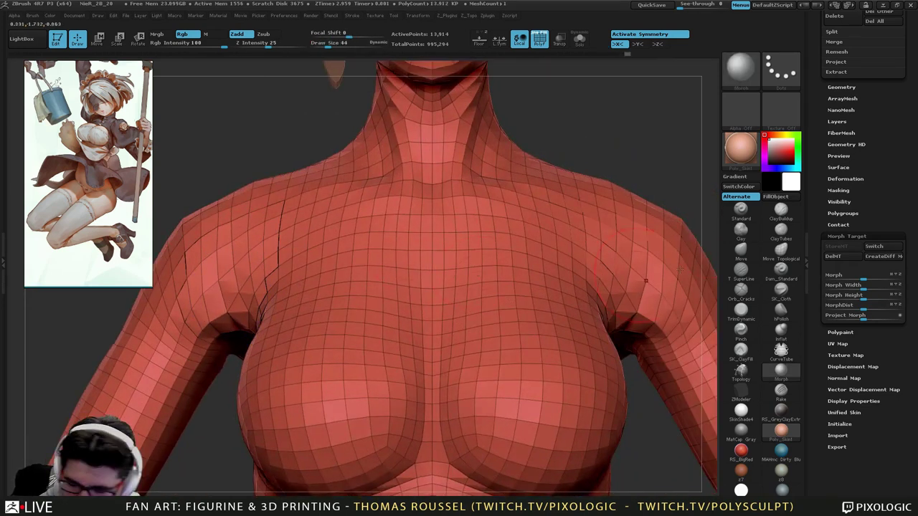
Reshape the front of the shoulders and armpits with the Move brush at draw size 46.
left_click(750, 250)
key("s")
left_click_drag(584, 262, 585, 261)
left_click_drag(227, 310, 243, 304)
mouse_move(251, 306)
right_mouse_down()
mouse_move(296, 307)
mouse_move(286, 304)
right_mouse_up()
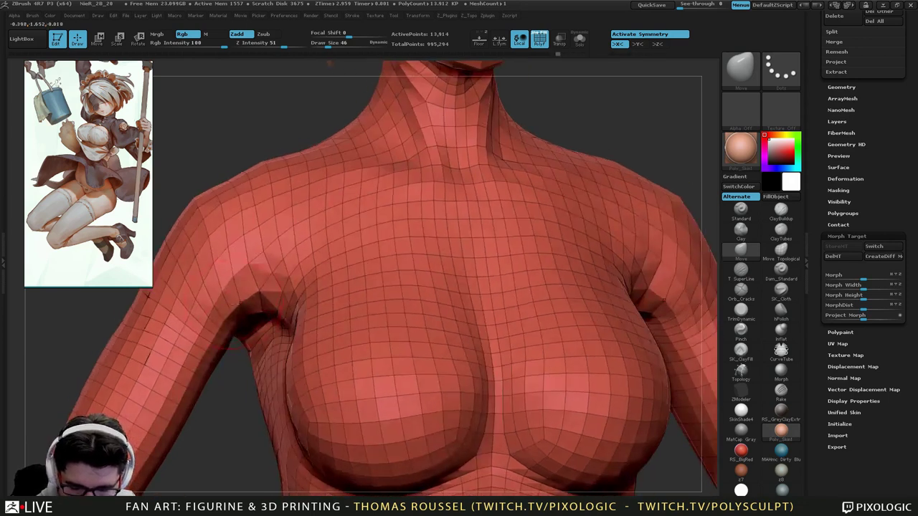
left_click_drag(264, 292, 267, 273)
Inspect the torso and arms from the front and set the Move brush's draw size to 95.
mouse_move(301, 262)
right_mouse_down()
mouse_move(280, 242)
mouse_move(301, 201)
mouse_move(373, 208)
mouse_move(459, 251)
mouse_move(419, 259)
mouse_move(406, 234)
mouse_move(378, 223)
right_mouse_up()
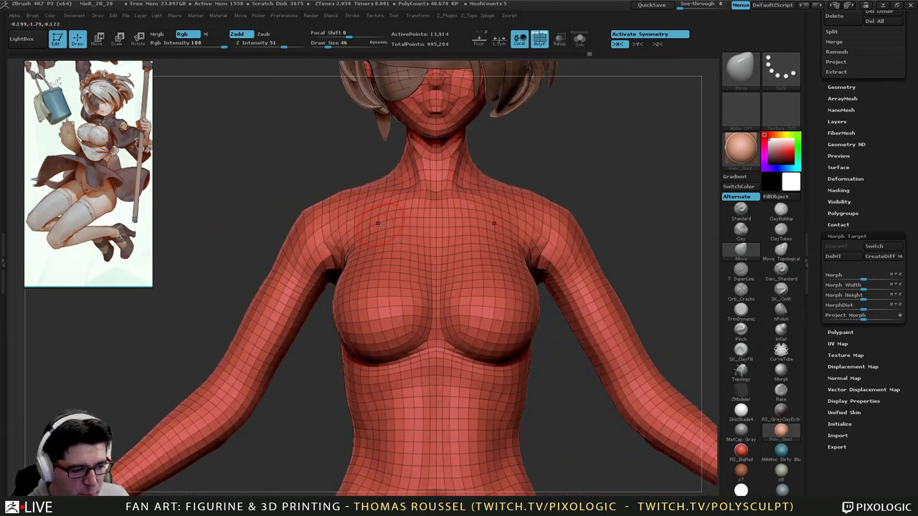
right_click_drag(474, 316, 473, 244, "ctrl")
right_click_drag(479, 348, 435, 276, "alt")
right_click_drag(435, 276, 399, 229, "alt")
right_click_drag(438, 313, 489, 377, "alt")
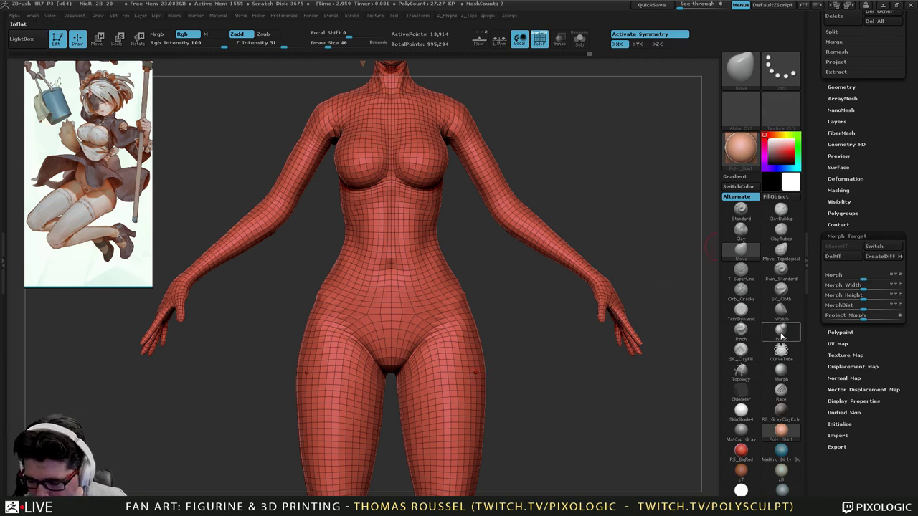
key("s")
left_click_drag(623, 222, 630, 223)
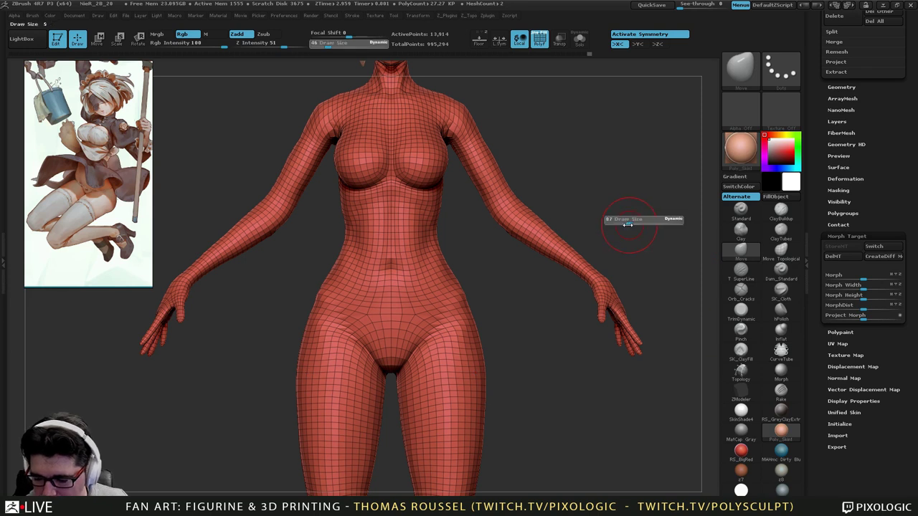
Reshape the elbow and forearm contours from behind with the Move brush and symmetry.
left_click_drag(561, 213, 493, 225)
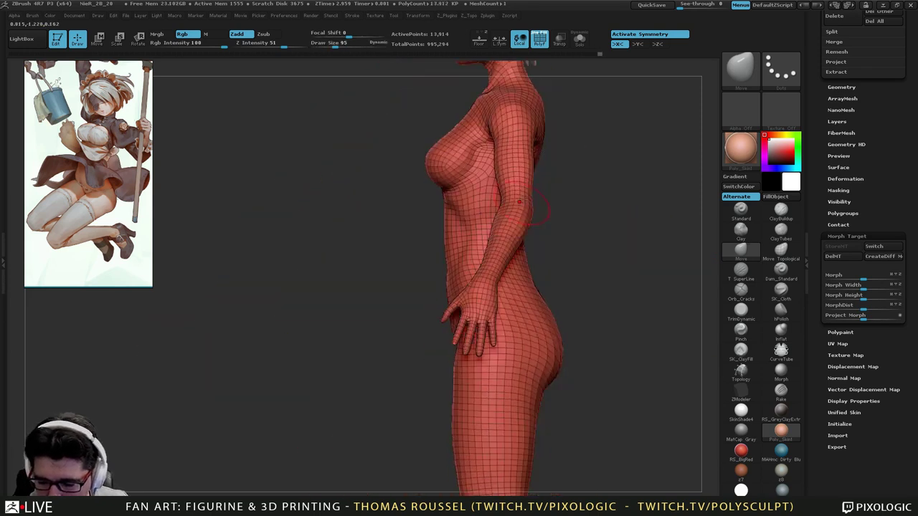
mouse_move(560, 187)
left_mouse_down()
mouse_move(538, 170)
mouse_move(470, 178)
left_mouse_up()
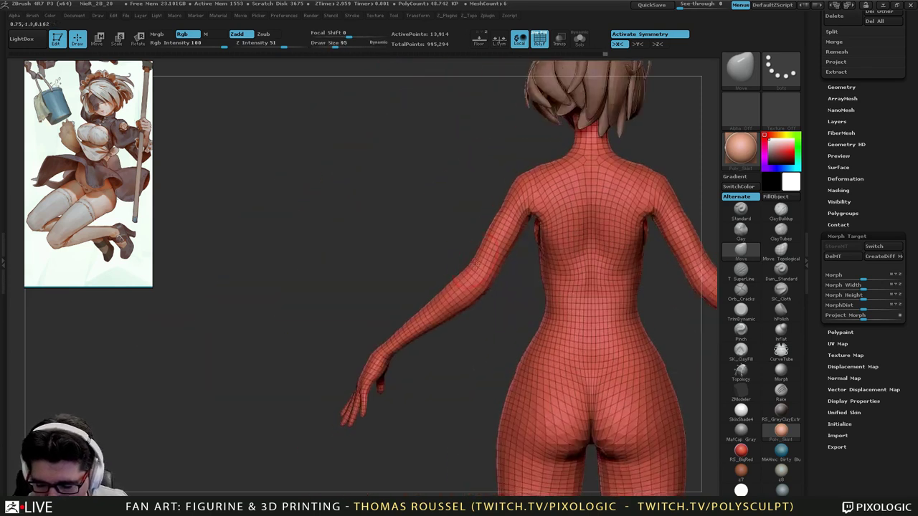
mouse_move(431, 237)
left_mouse_down("alt")
mouse_move(445, 280)
mouse_move(424, 313)
mouse_move(432, 295)
left_mouse_up("alt")
left_click_drag(411, 331, 406, 327)
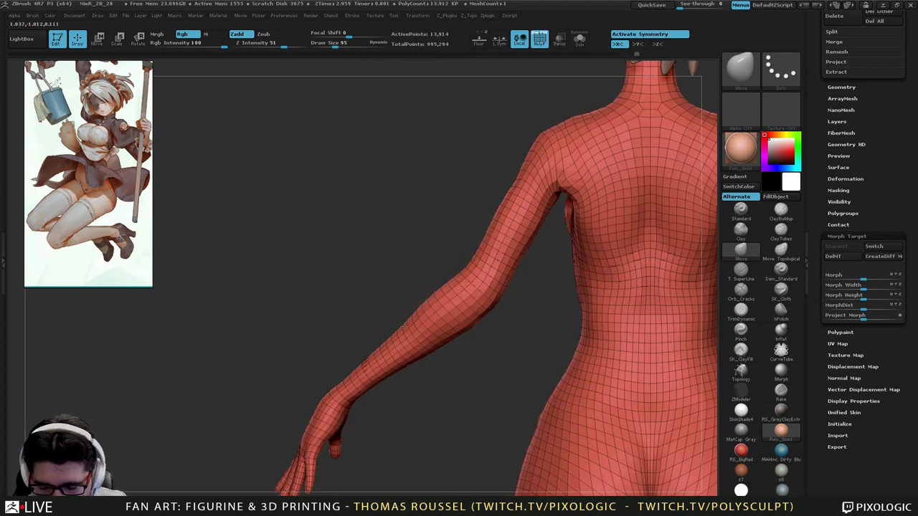
left_click_drag(449, 288, 443, 303)
left_click_drag(518, 323, 529, 304)
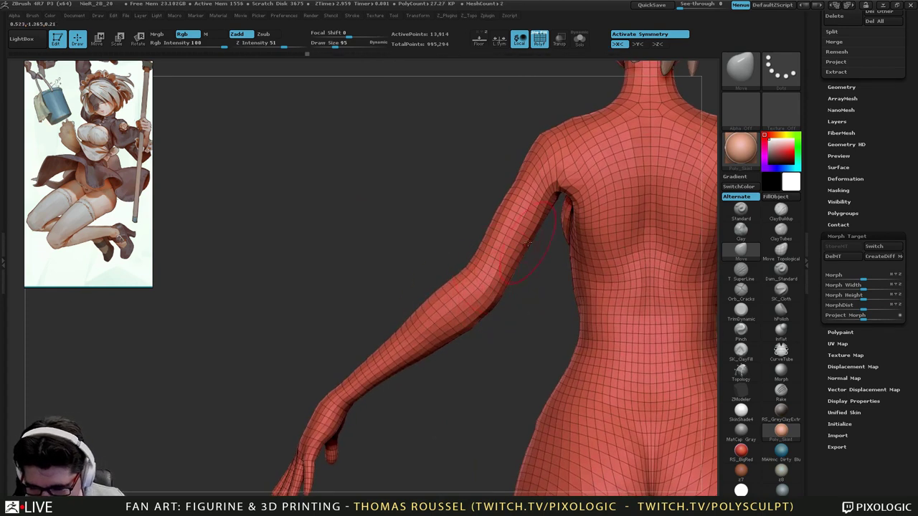
left_click_drag(466, 292, 461, 300)
left_click_drag(533, 310, 527, 319)
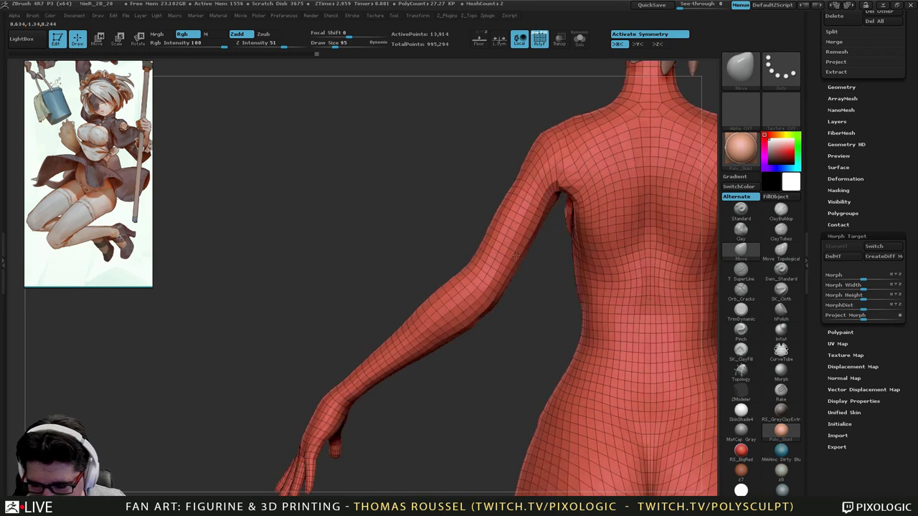
Smooth the front of the upper arms near the armpits with symmetry.
left_click_drag(538, 259, 431, 208, "alt")
left_click_drag(423, 308, 656, 324)
left_click_drag(483, 324, 522, 419, "alt")
mouse_move(487, 287)
left_mouse_down("alt")
mouse_move(479, 344)
mouse_move(479, 294)
left_mouse_up("alt")
left_click_drag(529, 181, 513, 459, "alt")
left_click_drag(456, 266, 460, 276, "shift")
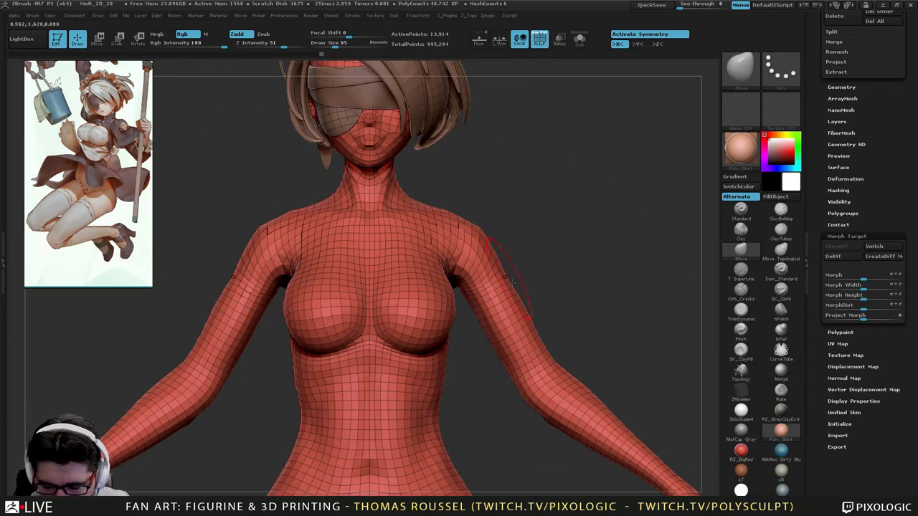
Reshape the back of the shoulders with the Move brush at draw size 69.
mouse_move(510, 340)
left_mouse_down("alt")
mouse_move(508, 279)
mouse_move(529, 174)
mouse_move(488, 136)
left_mouse_up("alt")
mouse_move(441, 89)
left_mouse_down("alt")
mouse_move(461, 150)
mouse_move(437, 144)
left_mouse_up("alt")
key("s")
left_click_drag(467, 156, 446, 146)
right_click_drag(459, 151, 295, 155)
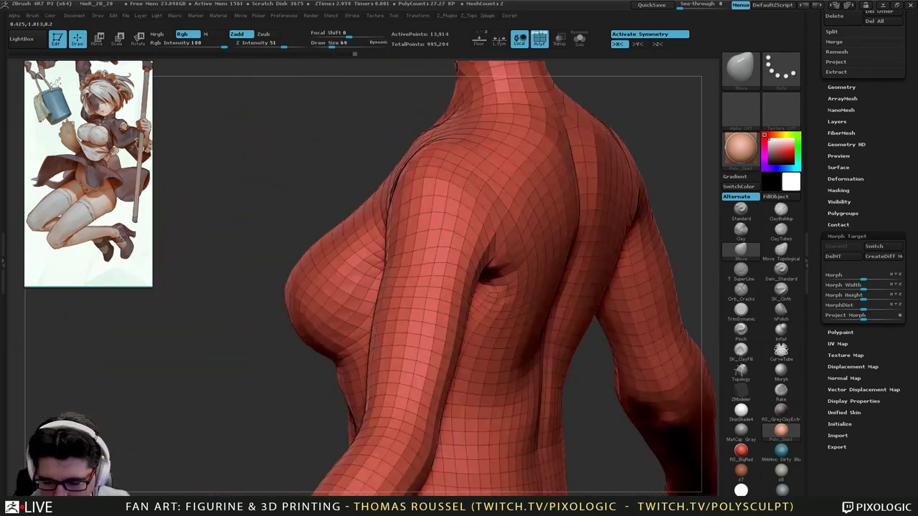
left_click_drag(459, 140, 462, 135)
Refine the rear shoulder contour beside the upper arm with the Move brush at draw size 87.
right_click_drag(466, 190, 549, 196)
key("s")
left_click_drag(499, 173, 501, 174)
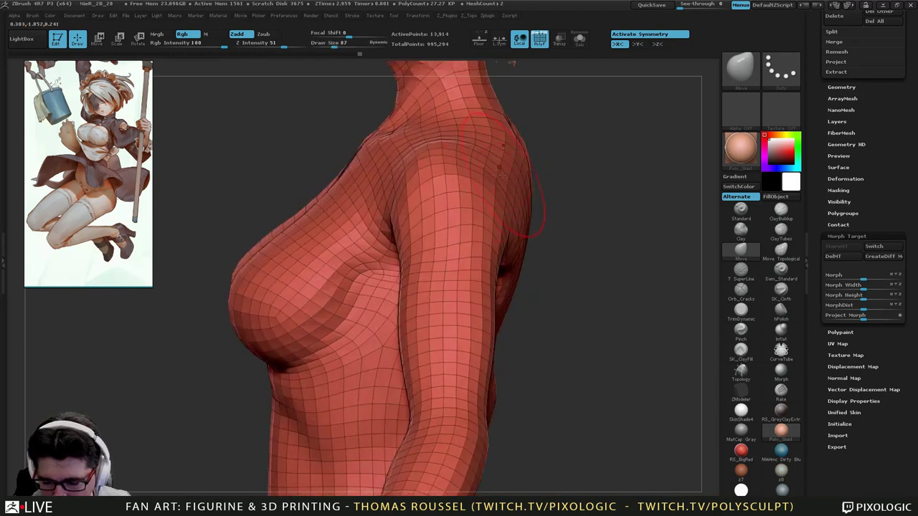
right_click_drag(502, 175, 474, 180)
left_click_drag(495, 183, 490, 181)
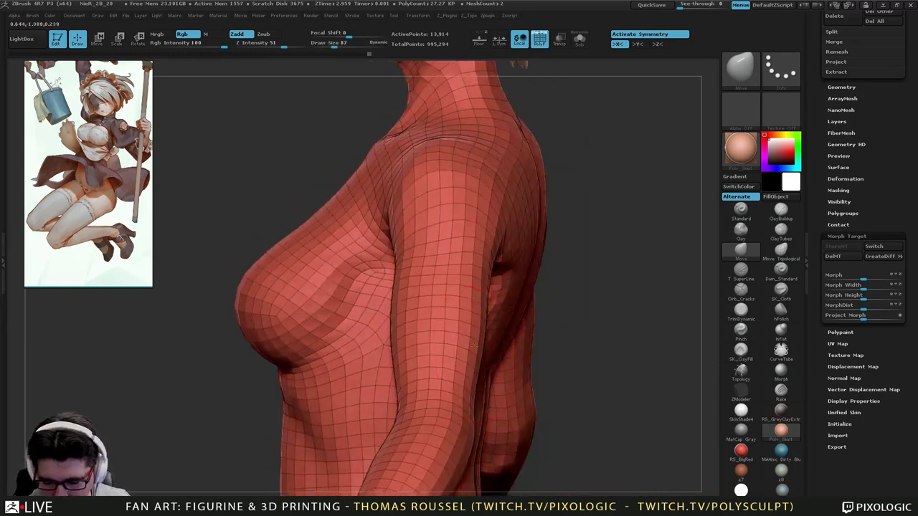
right_click_drag(450, 420, 513, 288, "alt")
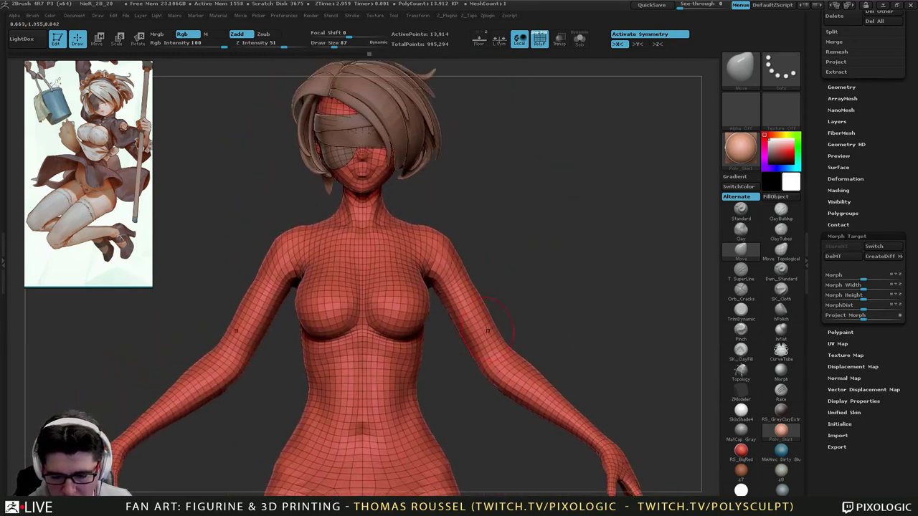
Examine the raised arms and shoulders from the front with the body at its highest subdivision level.
key("d")
key("d")
key("d")
right_click_drag(486, 260, 554, 231, "alt")
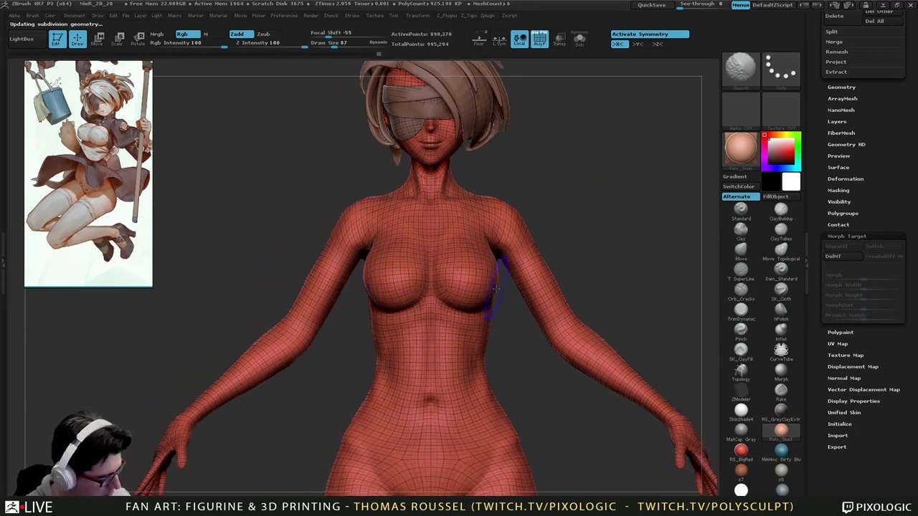
key("shift+d")
right_click_drag(431, 138, 463, 233, "ctrl")
right_click_drag(474, 269, 549, 265)
key("d")
key("d")
key("d")
Set the Move brush's draw size to 38 and inspect the armpits, chest and hips at high resolution.
key("s")
left_click_drag(559, 270, 551, 271)
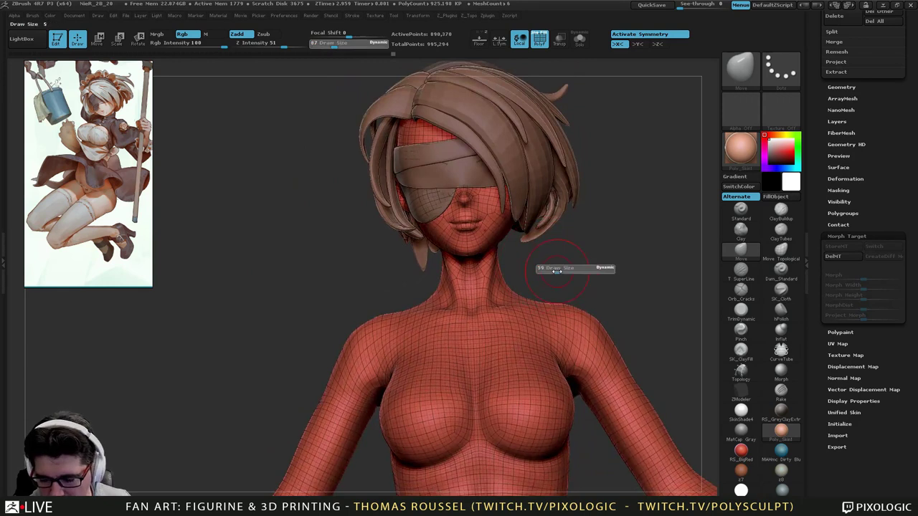
mouse_move(550, 272)
right_mouse_down()
mouse_move(477, 228)
mouse_move(500, 229)
right_mouse_up()
mouse_move(506, 287)
right_mouse_down()
mouse_move(518, 290)
mouse_move(518, 269)
mouse_move(495, 293)
mouse_move(512, 351)
mouse_move(519, 345)
right_mouse_up()
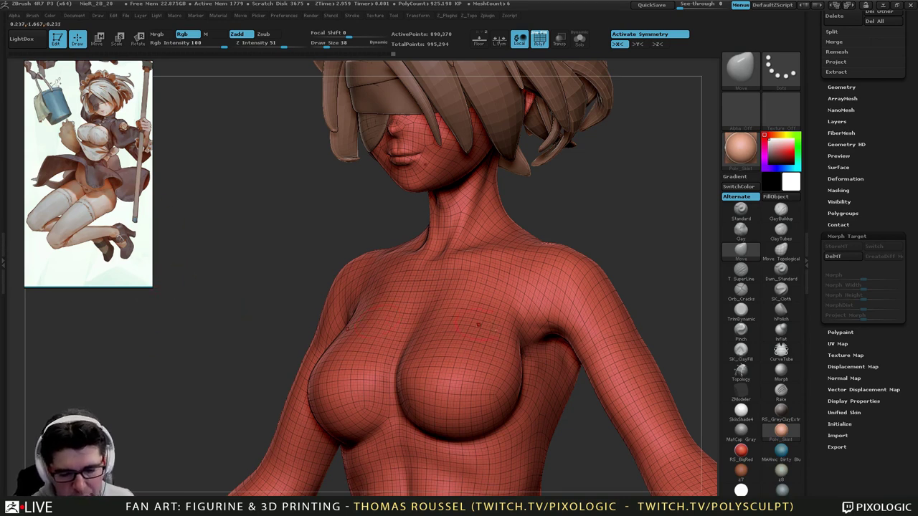
right_click_drag(479, 323, 427, 32, "ctrl")
right_click_drag(445, 401, 496, 406, "shift")
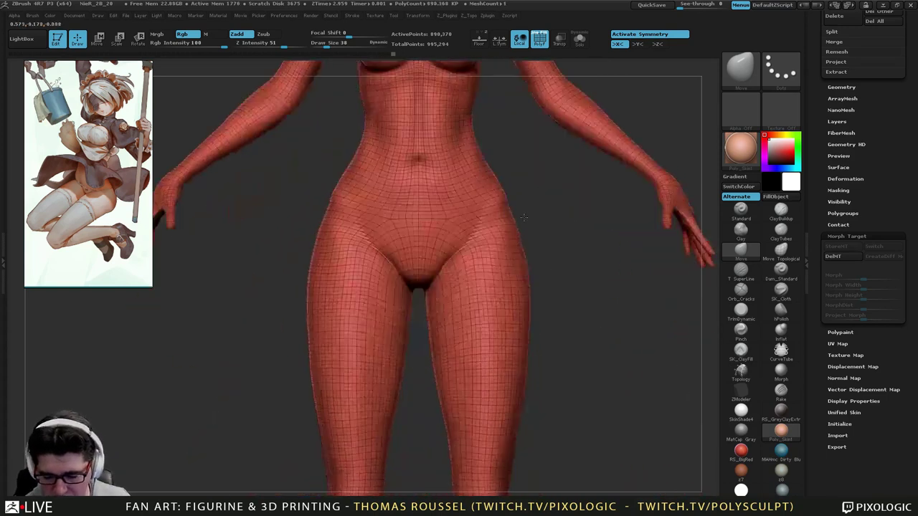
Set the Move brush's draw size to 22 and inspect the thighs, knees and calves from front and side.
mouse_move(496, 488)
right_mouse_down("alt")
mouse_move(506, 224)
mouse_move(495, 257)
mouse_move(519, 282)
right_mouse_up("alt")
key("s")
left_click_drag(519, 283, 516, 282)
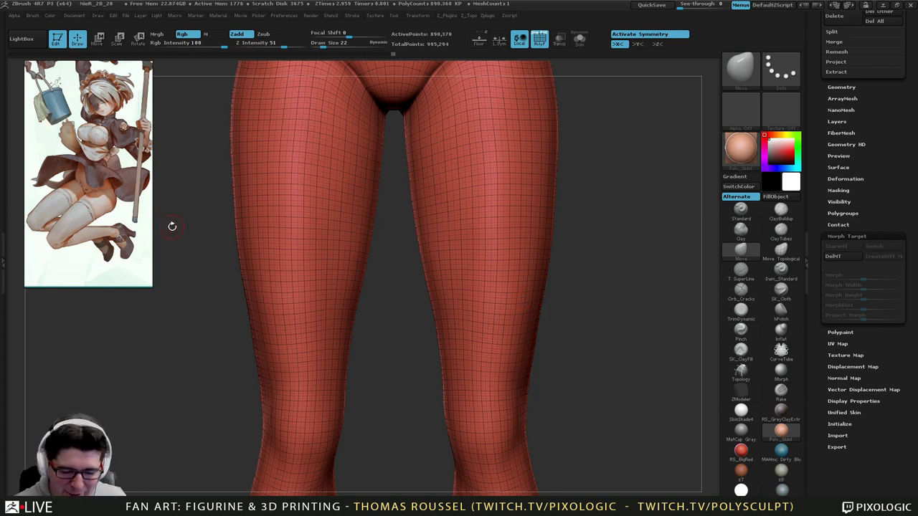
right_click_drag(527, 399, 474, 218, "ctrl")
right_click_drag(552, 359, 466, 391)
right_click_drag(467, 286, 463, 358, "alt")
right_click_drag(463, 359, 479, 374, "ctrl")
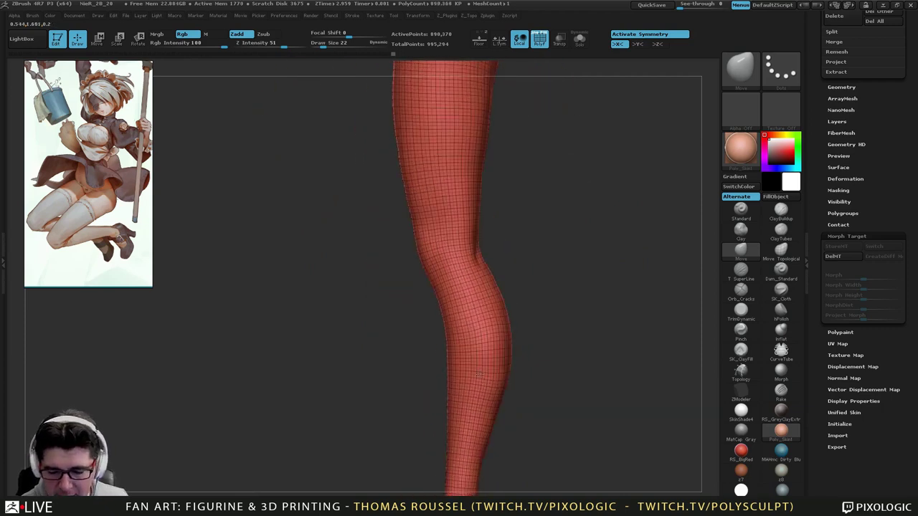
Lower the body to its lowest subdivision level and inspect the knees and calves from the front.
right_click_drag(456, 170, 461, 277, "alt")
key("shift+d")
key("shift+d")
key("shift+d")
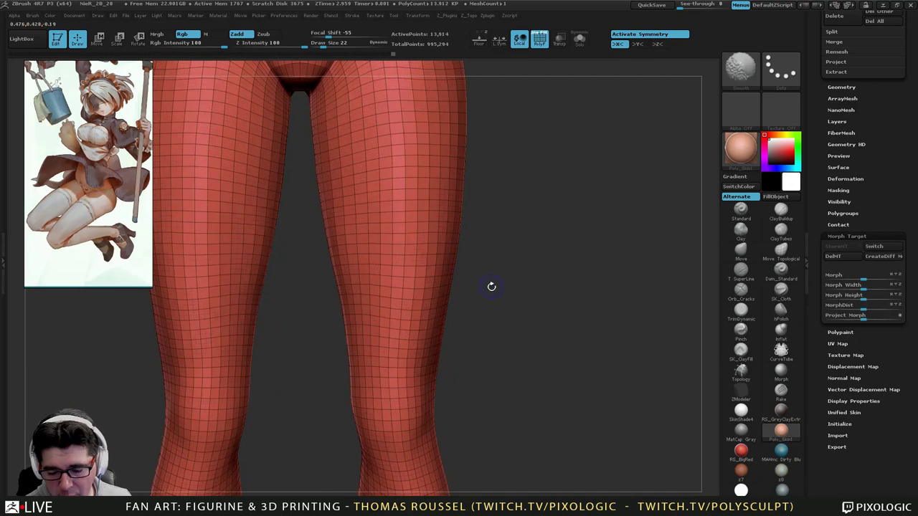
right_click_drag(467, 334, 483, 255, "alt")
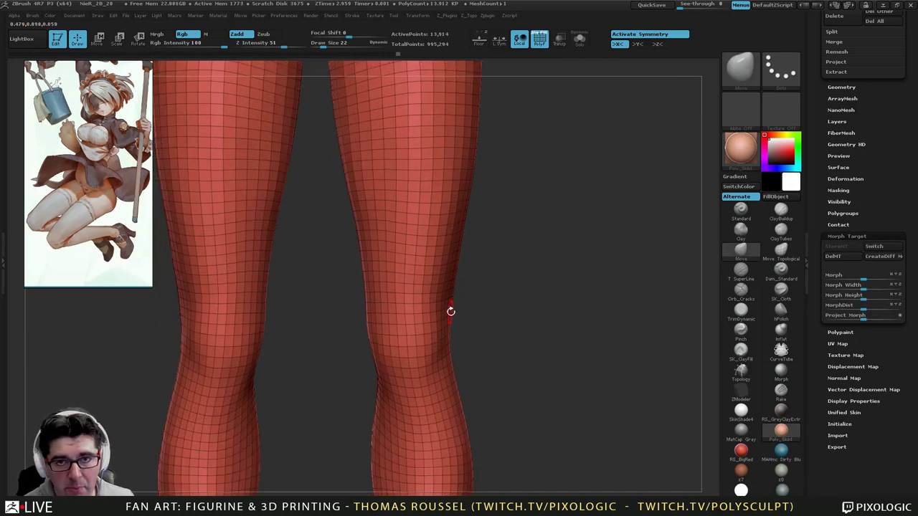
mouse_move(490, 306)
right_mouse_down("alt")
mouse_move(495, 115)
mouse_move(490, 262)
mouse_move(492, 216)
right_mouse_up("alt")
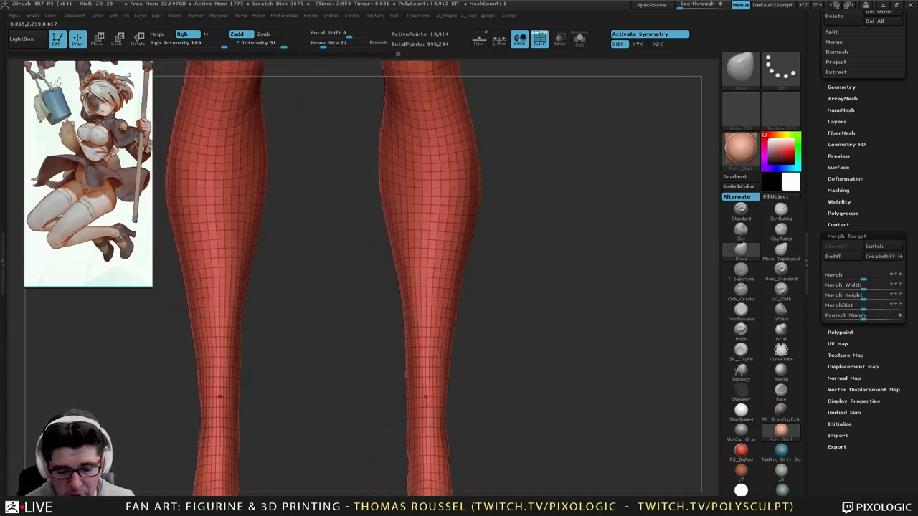
right_click_drag(449, 446, 452, 327, "alt")
right_click_drag(472, 279, 481, 369, "alt")
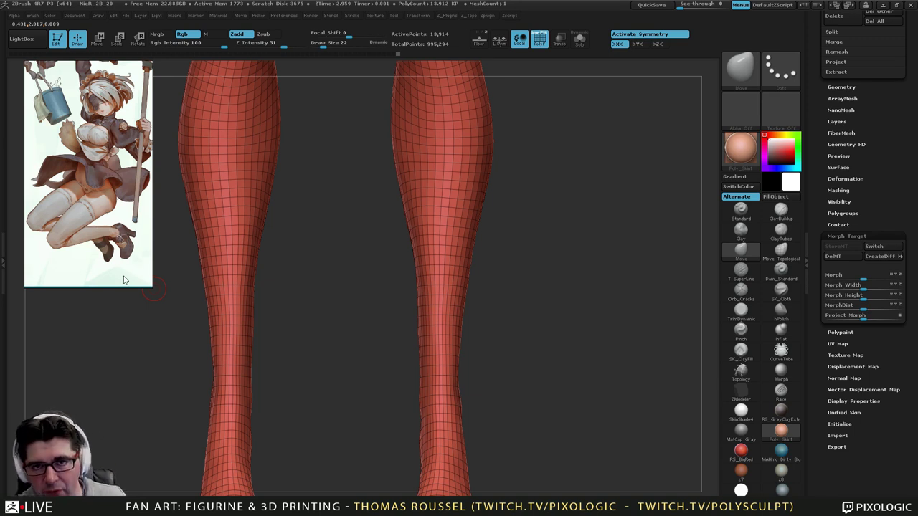
Examine the shape of the ankles, heels and feet from the front and the side.
right_click_drag(471, 392, 481, 298)
right_click_drag(460, 350, 467, 321, "alt")
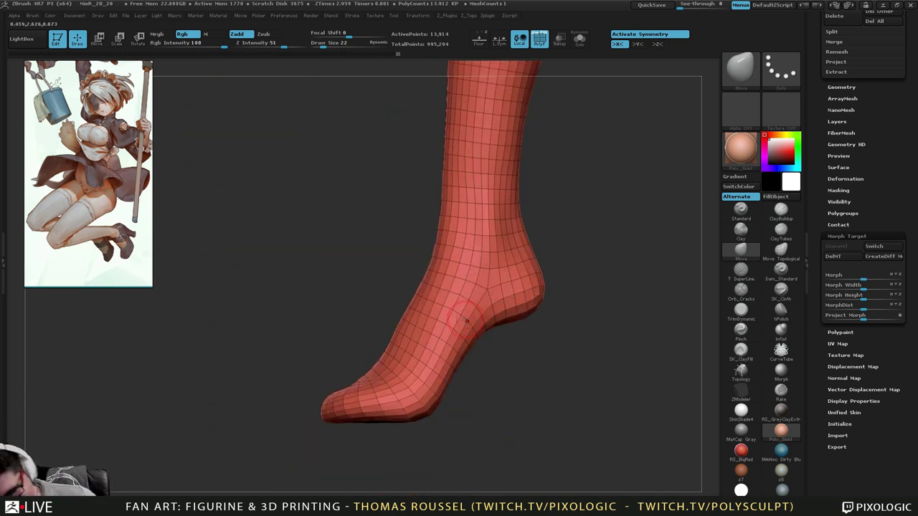
right_click_drag(465, 320, 439, 351)
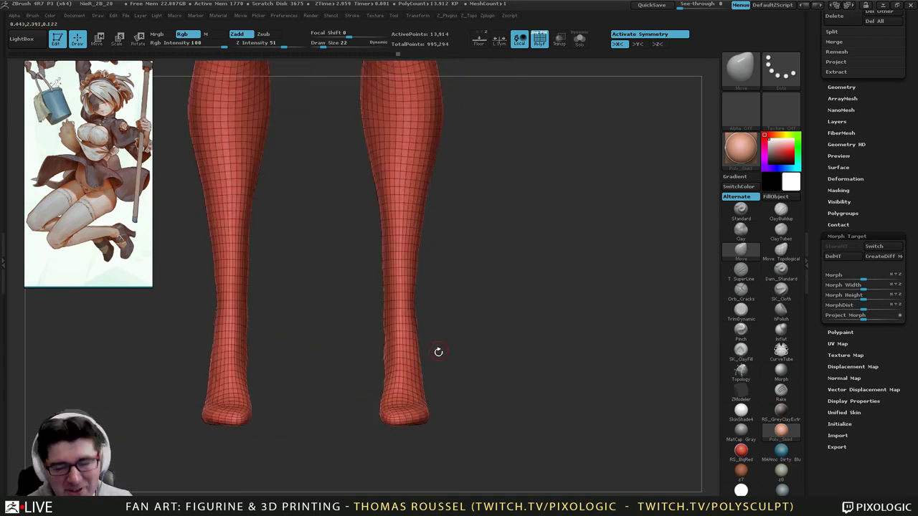
right_click_drag(429, 285, 455, 295, "alt")
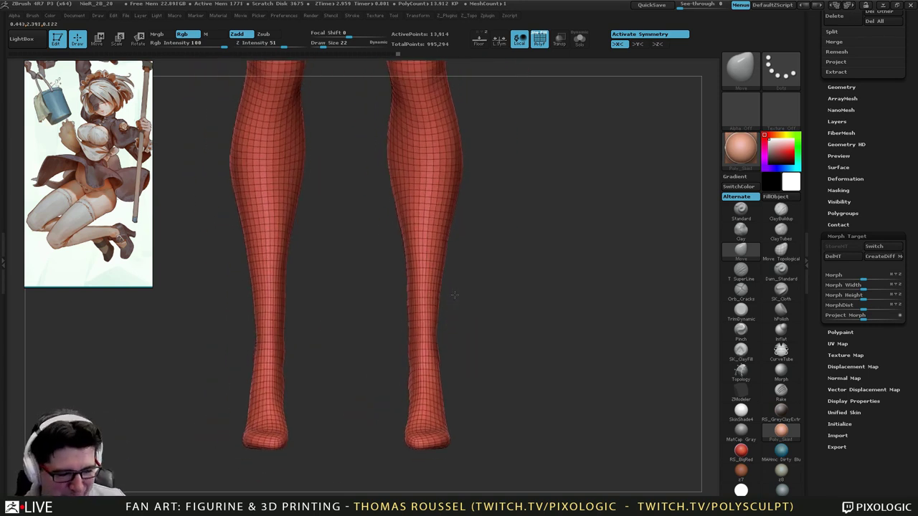
left_click_drag(454, 294, 437, 333)
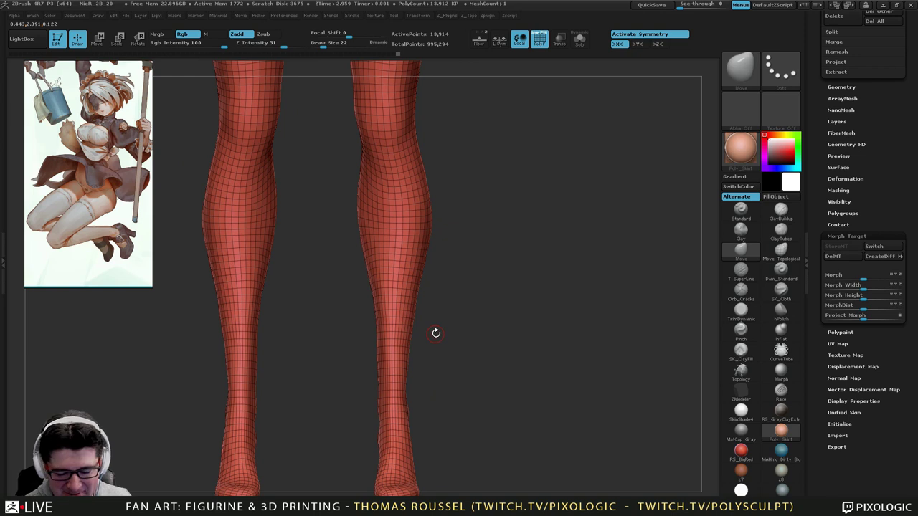
right_click_drag(432, 385, 466, 311, "alt")
right_click_drag(466, 311, 417, 317)
right_click_drag(459, 323, 496, 373, "ctrl")
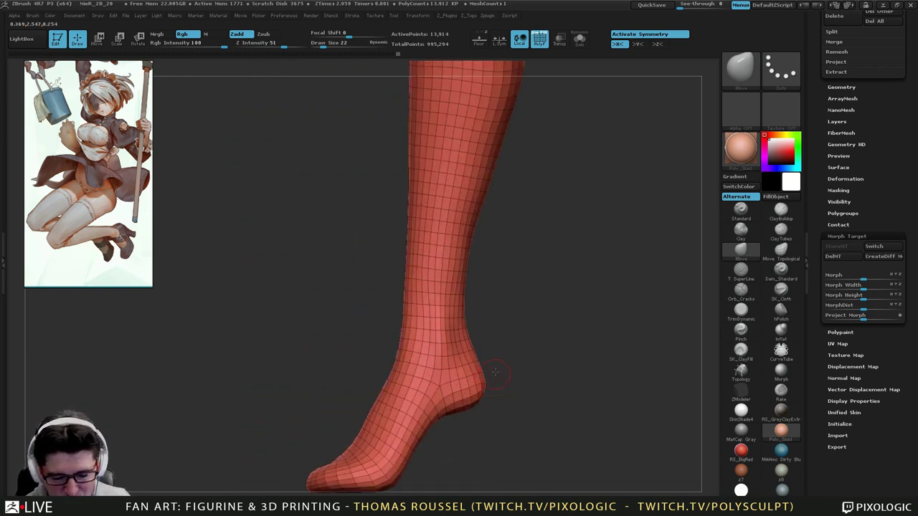
left_click_drag(495, 372, 452, 363)
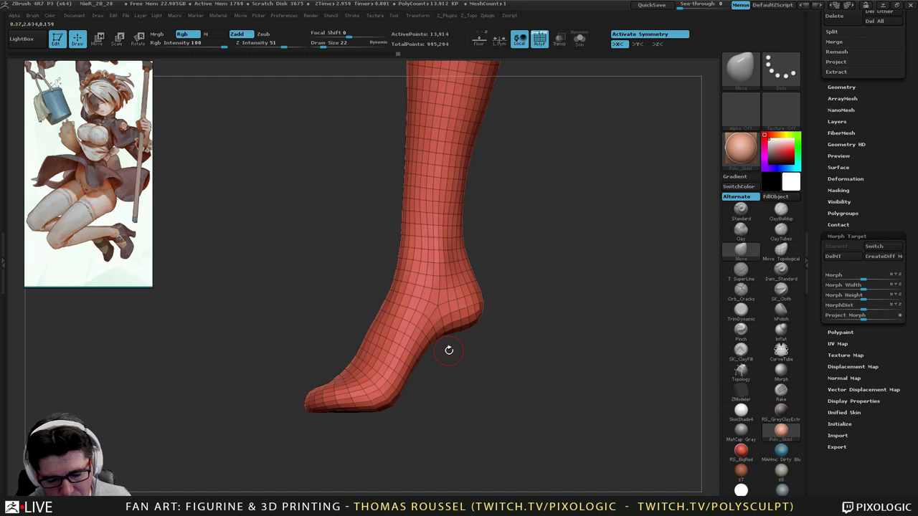
Compare the foot's mesh at the next higher subdivision level with the lowest level.
key("ctrl+d")
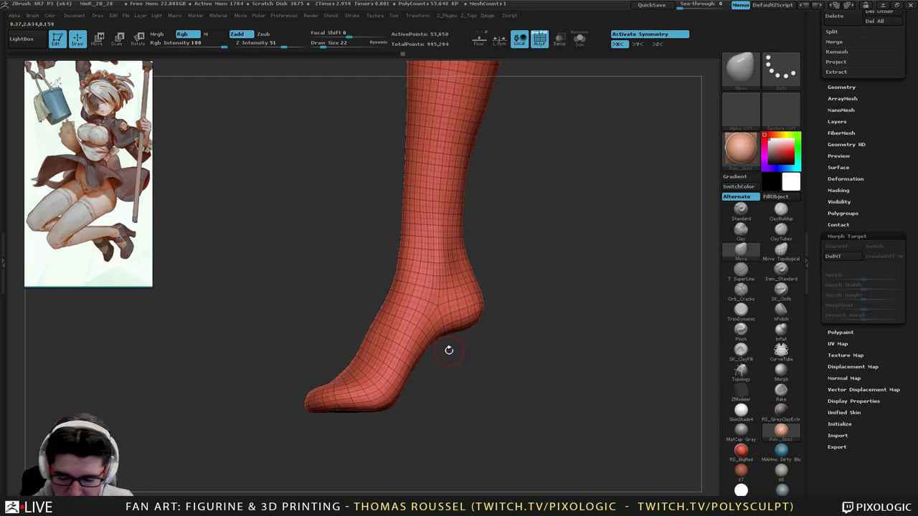
left_click_drag(449, 351, 475, 349, "alt")
key("shift+d")
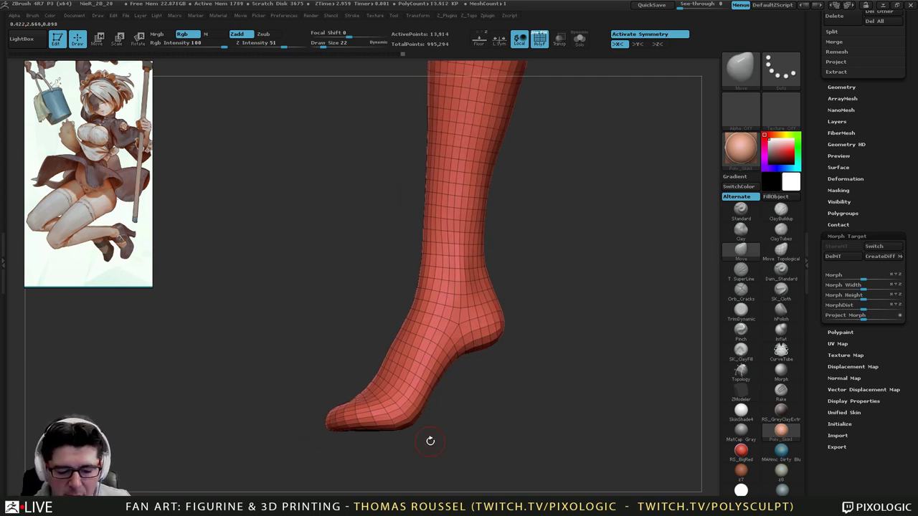
Duplicate the body subtool and select the original, NieR_2B_21.
left_click_drag(885, 147, 882, 290)
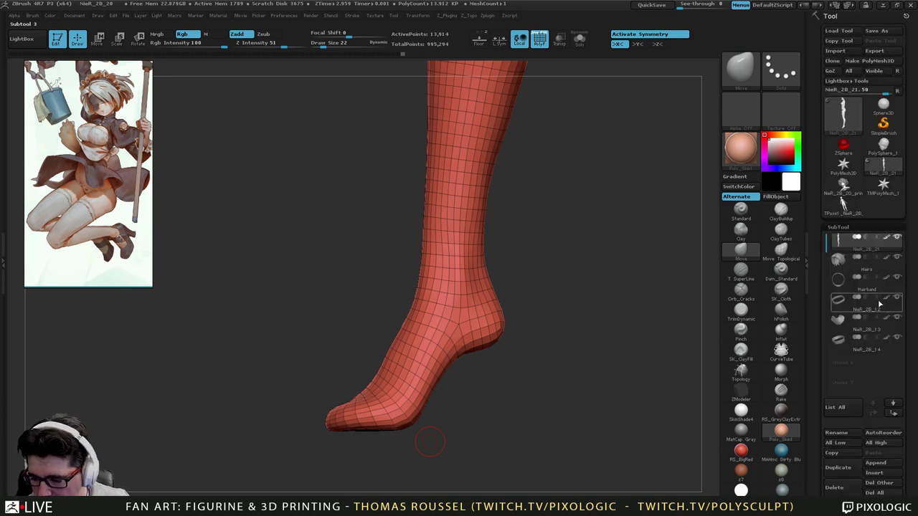
left_click(848, 475)
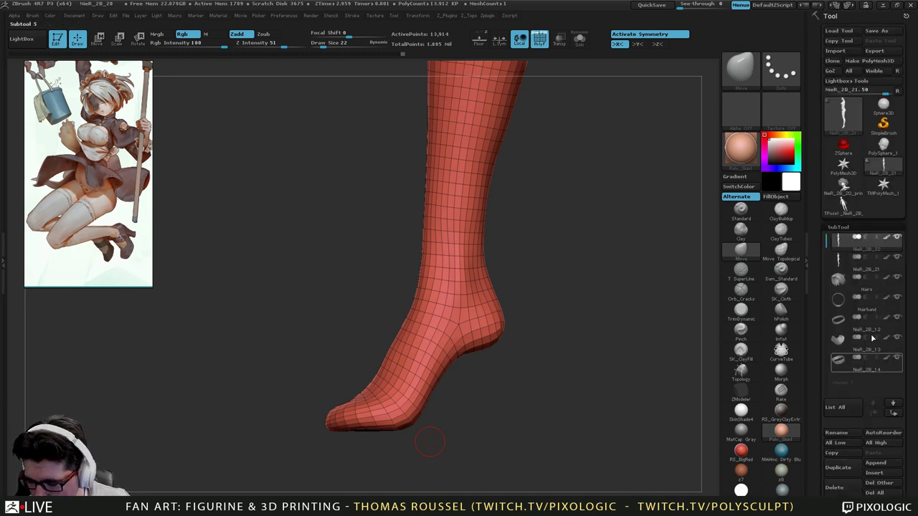
left_click(853, 264)
left_click_drag(504, 420, 476, 339, "alt")
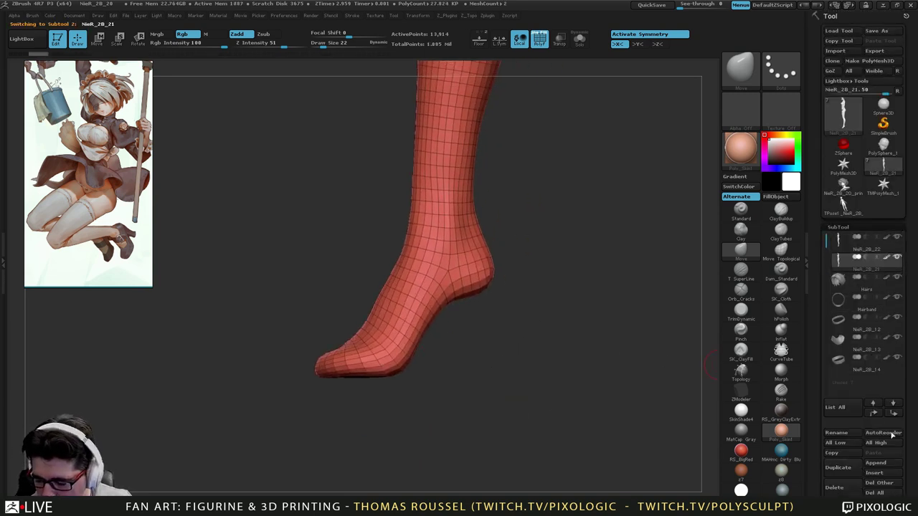
Hide the duplicate body, NieR_2B_22, and frame the lower legs and feet of the original.
left_click_drag(906, 449, 906, 395)
key("f")
left_click_drag(532, 424, 514, 216, "alt")
key("d")
left_click_drag(436, 353, 596, 295)
left_click(897, 184)
left_click_drag(499, 341, 453, 378)
Return the original body to its lowest subdivision level and delete all its higher levels.
key("shift+d")
left_click_drag(912, 398, 912, 222)
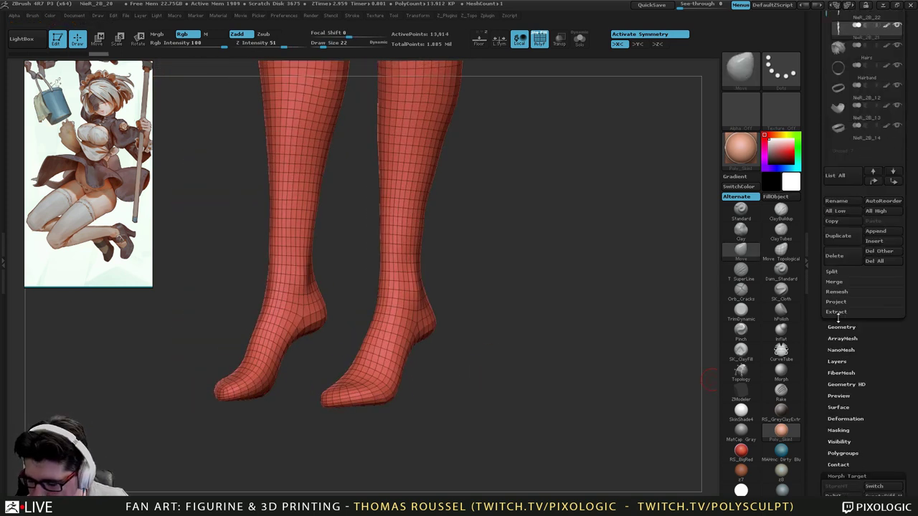
left_click(848, 327)
left_click_drag(910, 376, 910, 346)
left_click(881, 332)
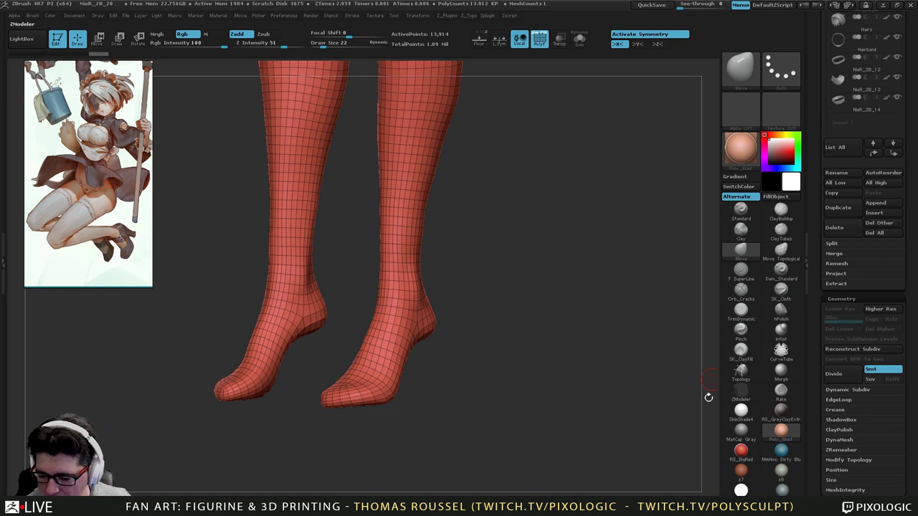
Check the feet against the floor grid from the front and below, then hide the grid.
mouse_move(445, 377)
left_mouse_down("alt")
mouse_move(502, 355)
mouse_move(475, 357)
mouse_move(548, 317)
mouse_move(510, 372)
mouse_move(529, 373)
mouse_move(510, 384)
mouse_move(636, 341)
mouse_move(440, 383)
left_mouse_up("alt")
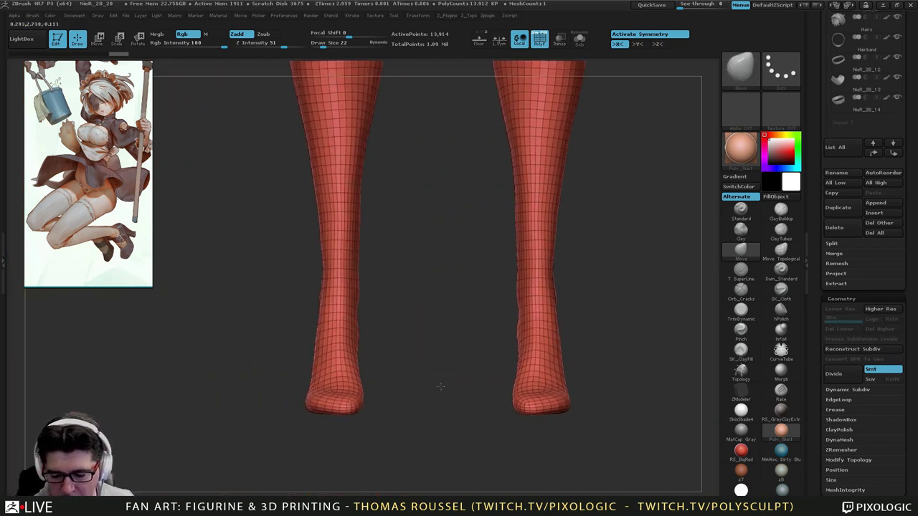
left_click_drag(436, 419, 485, 382, "alt")
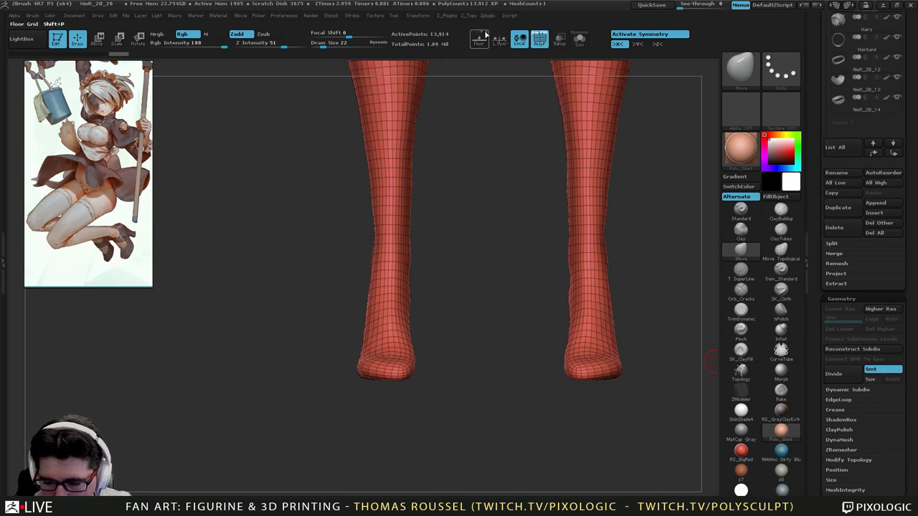
left_click_drag(508, 283, 545, 280, "alt")
left_click_drag(549, 466, 560, 395)
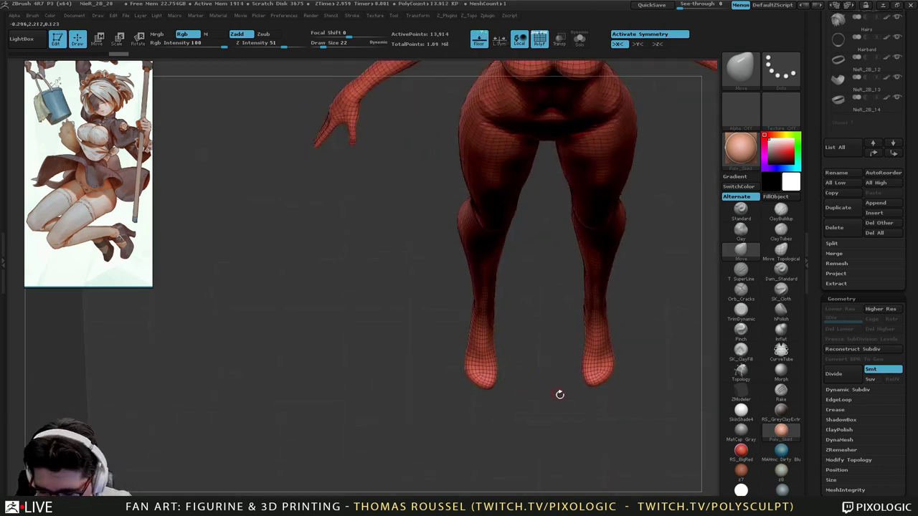
left_click(479, 43)
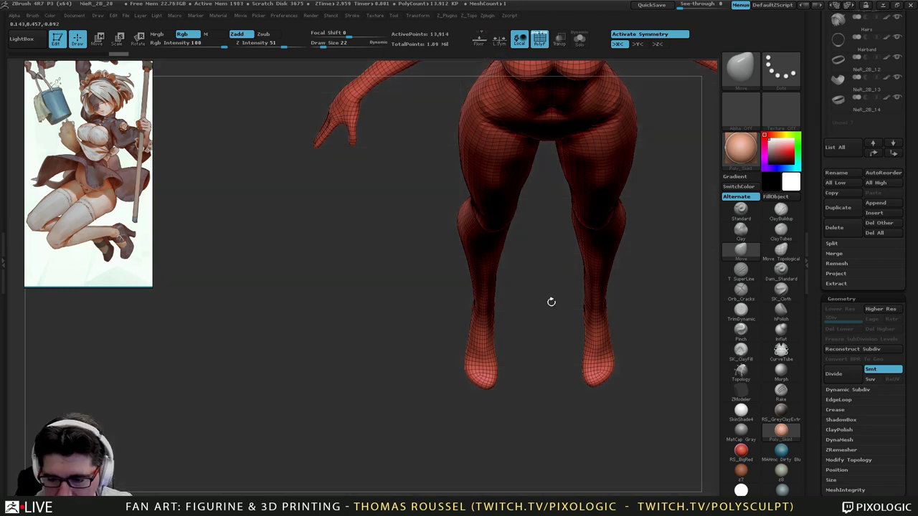
left_click_drag(551, 304, 518, 403)
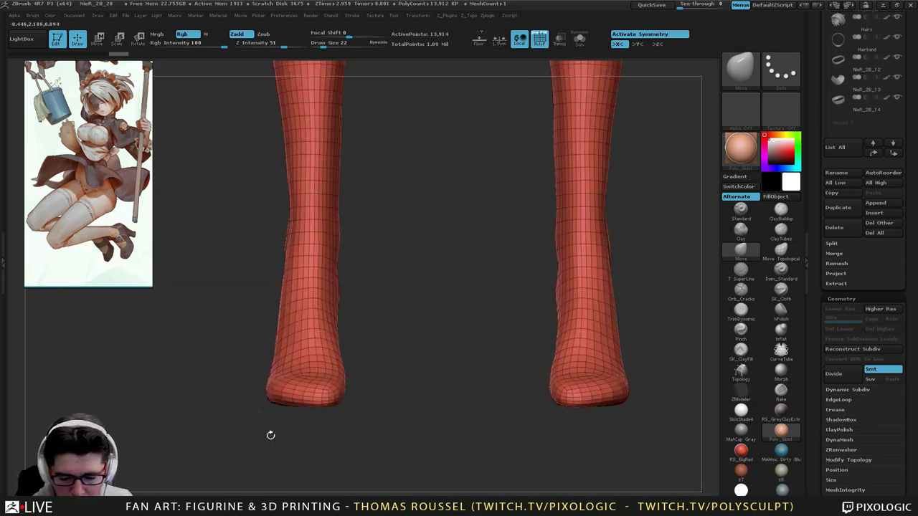
Isolate the lower legs and feet by hiding the rest of the body mesh.
left_click_drag(360, 286, 458, 321, "alt")
left_click_drag(548, 321, 507, 337, "alt")
key("ctrl")
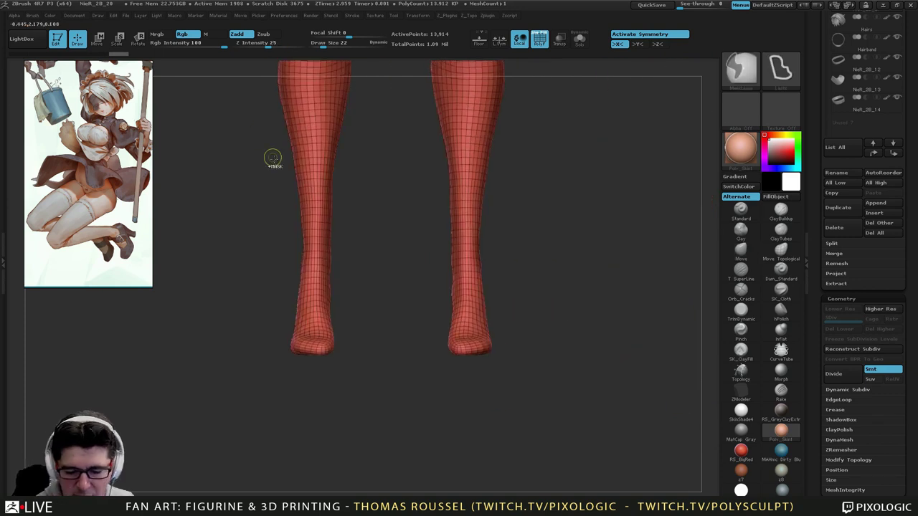
key("ctrl+shift")
mouse_move(192, 123)
left_mouse_down("ctrl+shift")
mouse_move(399, 390)
mouse_move(391, 121)
left_mouse_up("ctrl+shift")
Isolate a single lower leg and foot with symmetry switched off, and reactivate symmetry.
left_click_drag(545, 248, 523, 311, "alt")
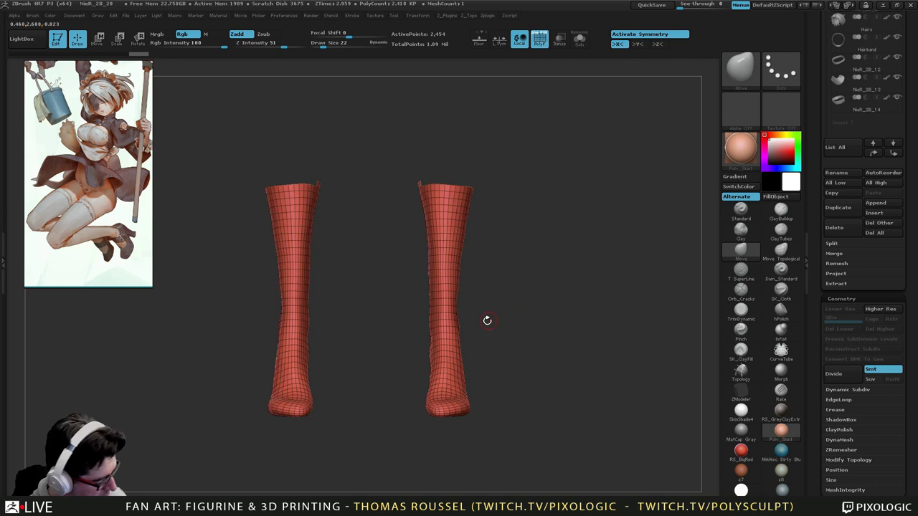
key("x")
mouse_move(455, 109)
left_mouse_down("ctrl+shift")
mouse_move(359, 371)
mouse_move(632, 351)
mouse_move(410, 350)
mouse_move(502, 351)
mouse_move(543, 375)
mouse_move(447, 295)
mouse_move(449, 324)
left_mouse_up("ctrl+shift")
key("x")
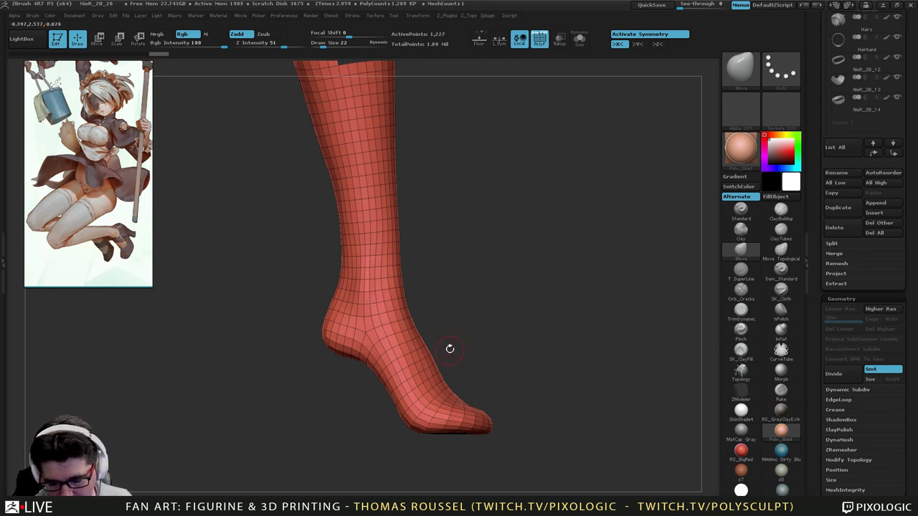
Wrap two topology curves around the ankle, one above the other, using the Topology brush at draw size 14.
left_click_drag(505, 386, 469, 357, "alt")
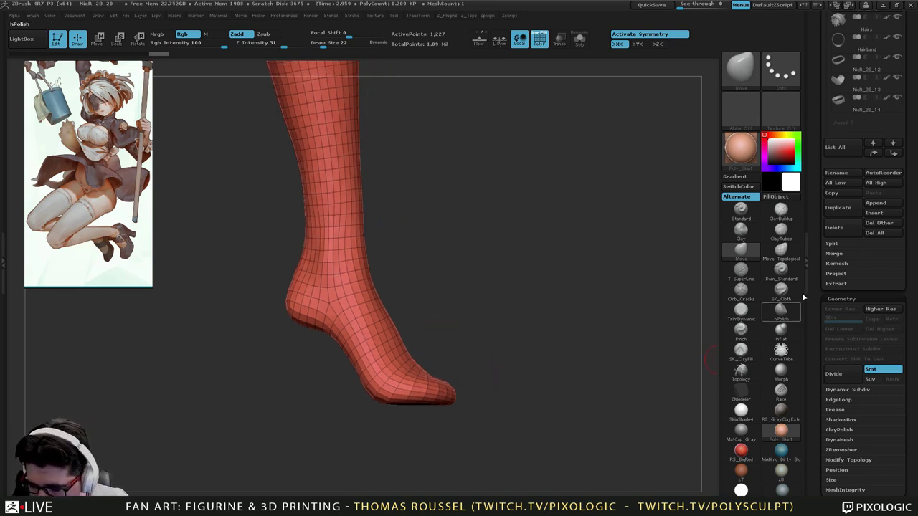
left_click(741, 369)
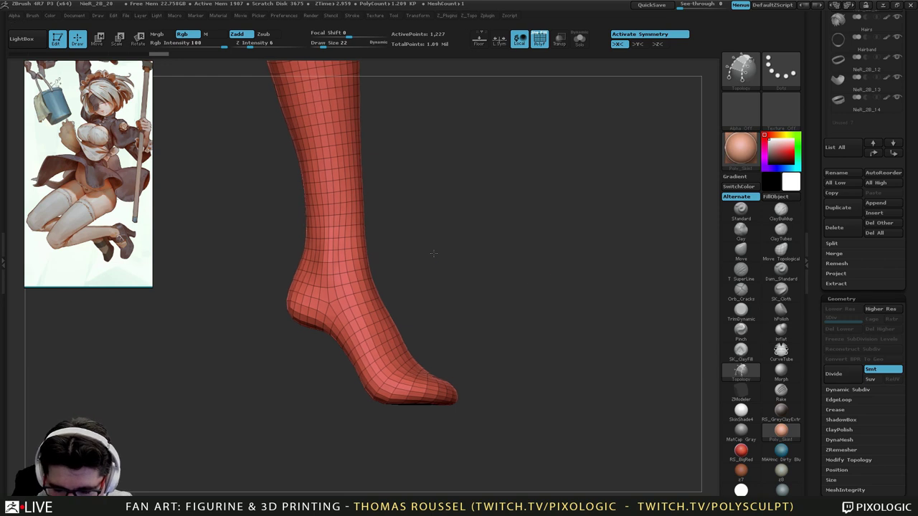
key("s")
mouse_move(403, 253)
left_mouse_down()
mouse_move(417, 265)
mouse_move(335, 276)
mouse_move(291, 244)
left_mouse_up()
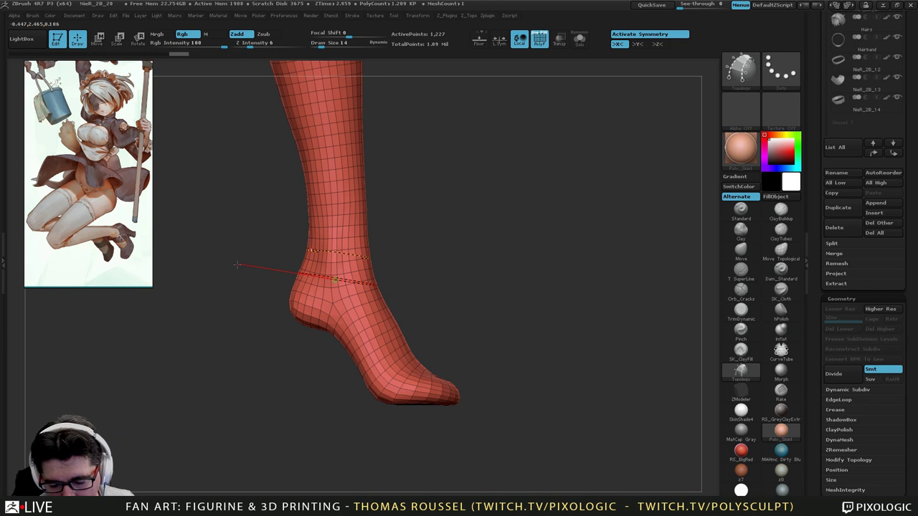
left_click_drag(237, 264, 238, 264)
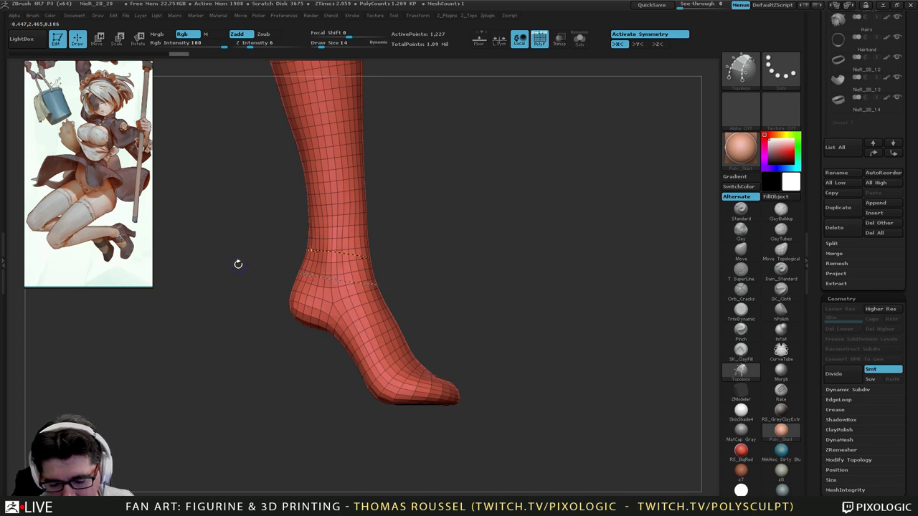
Draw a topology curve along the foot's side from heel to toe and continue it around the heel, far side and toe tip.
left_click_drag(412, 330, 431, 289, "alt")
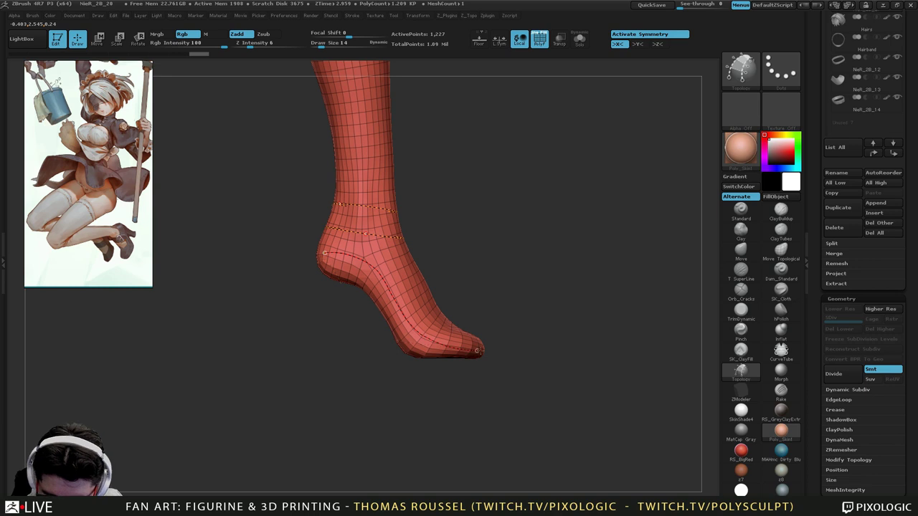
left_click_drag(536, 365, 360, 360)
mouse_move(360, 359)
left_mouse_down("alt")
mouse_move(472, 302)
mouse_move(362, 292)
left_mouse_up("alt")
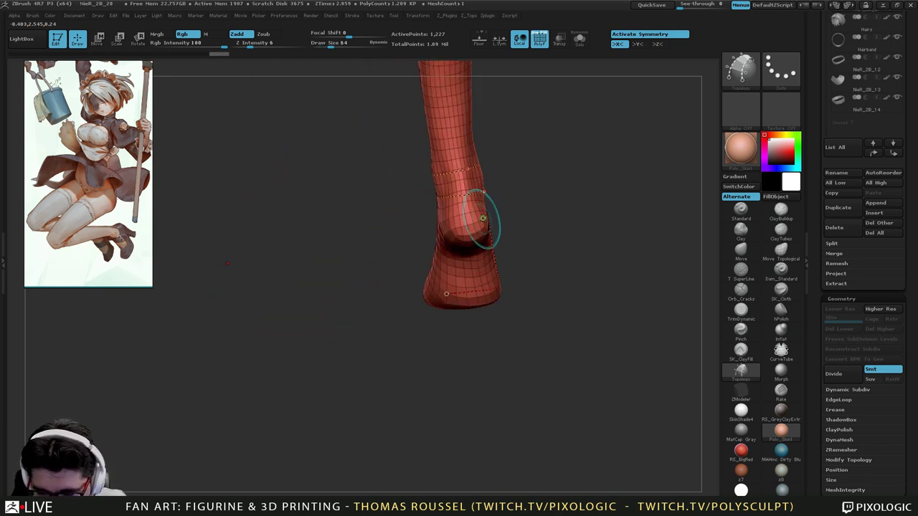
mouse_move(485, 218)
left_mouse_down()
mouse_move(449, 226)
mouse_move(533, 235)
mouse_move(500, 223)
left_mouse_up()
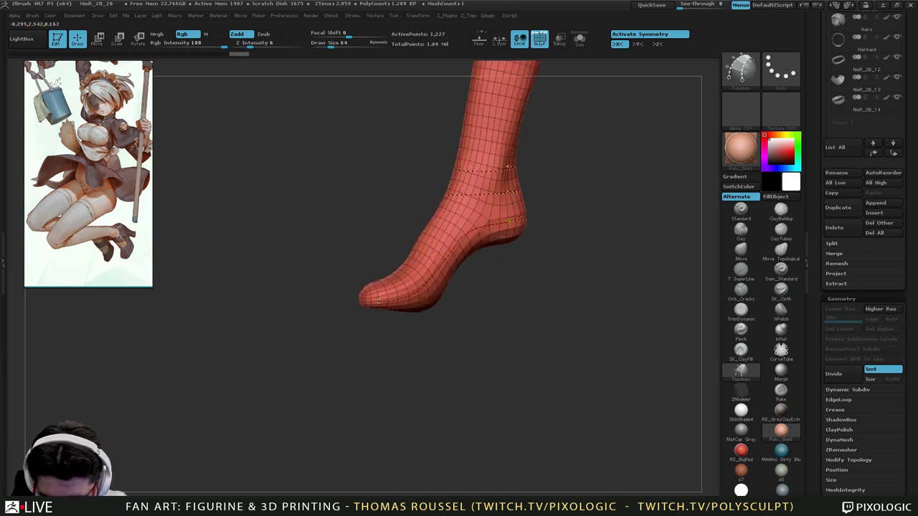
left_click_drag(378, 301, 372, 301)
left_click_drag(482, 300, 584, 309)
left_click_drag(379, 300, 361, 300)
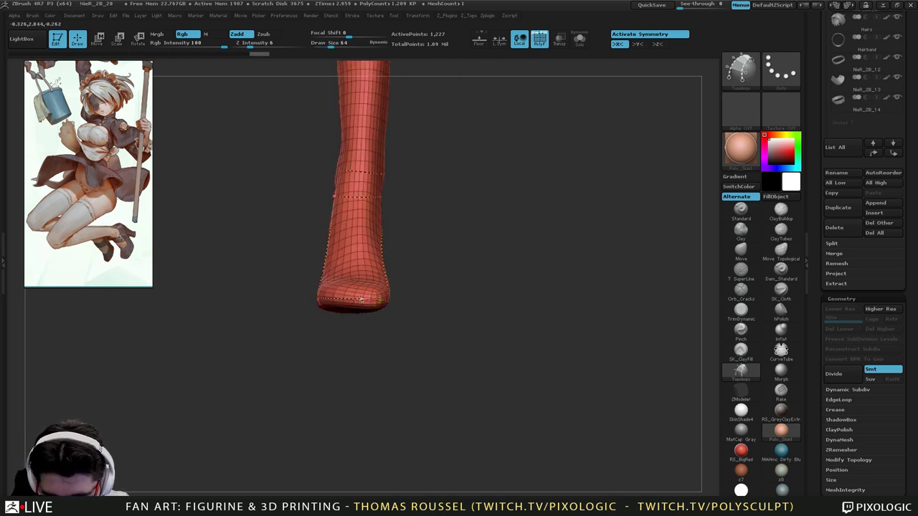
left_click_drag(467, 342, 447, 335)
left_click_drag(393, 316, 389, 338)
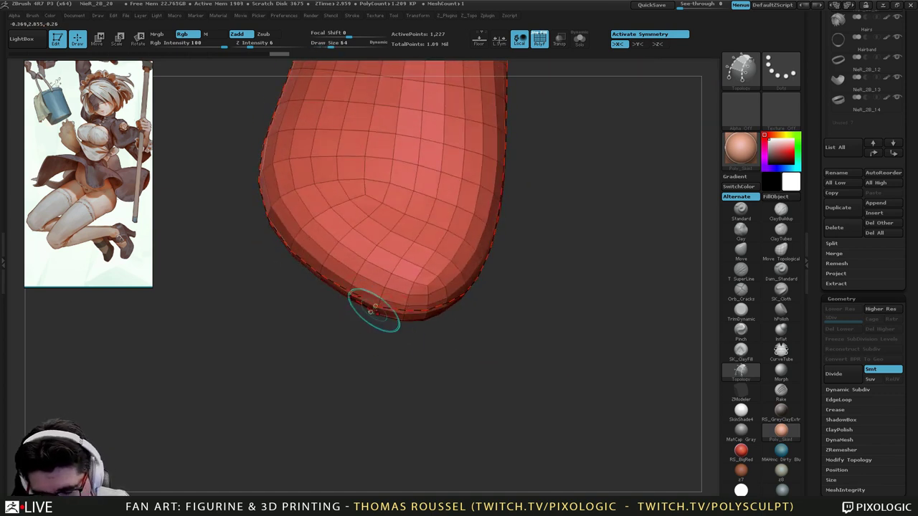
Draw a lower topology curve along the sole's edge from the heel and carry it around the toes.
left_click_drag(455, 328, 477, 308)
left_click_drag(571, 339, 518, 307, "alt")
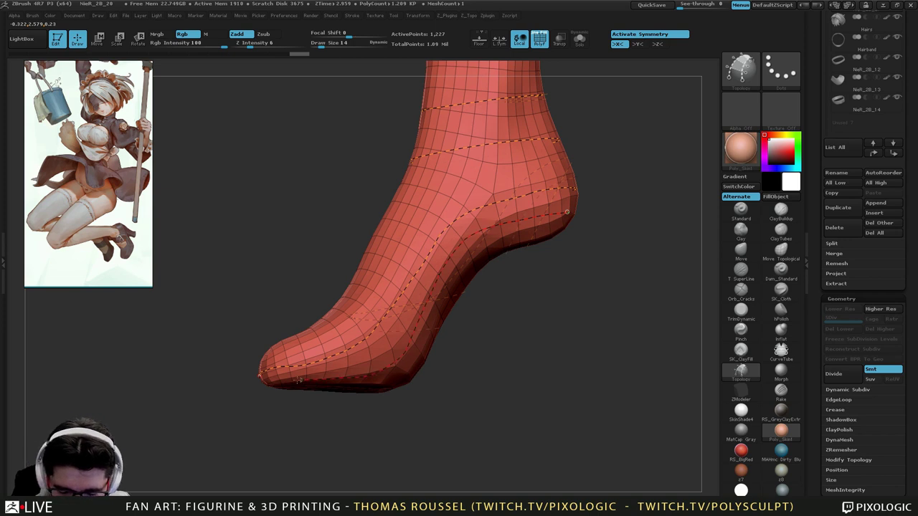
left_click_drag(299, 380, 268, 381)
mouse_move(216, 359)
left_mouse_down()
mouse_move(344, 327)
mouse_move(322, 356)
mouse_move(436, 244)
mouse_move(446, 260)
mouse_move(420, 239)
mouse_move(363, 272)
left_mouse_up()
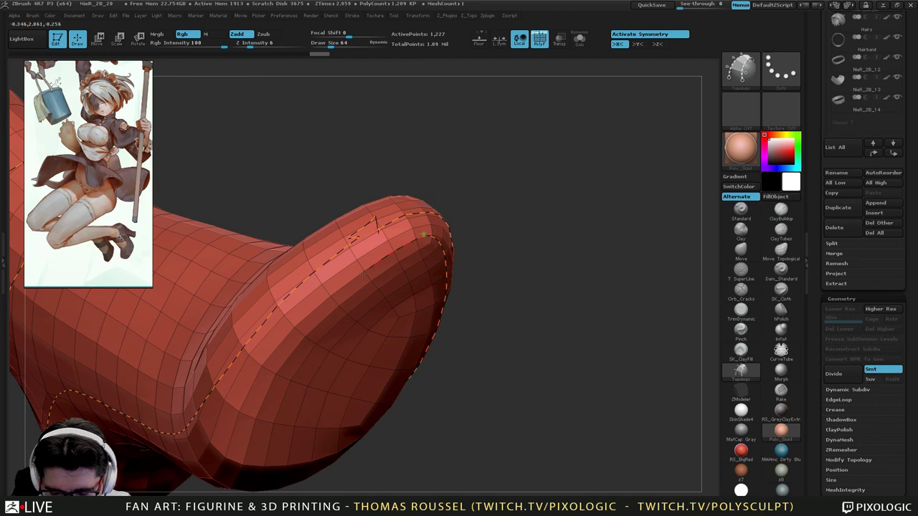
left_click_drag(228, 457, 225, 461)
mouse_move(225, 461)
right_mouse_down("alt")
mouse_move(366, 322)
mouse_move(475, 260)
right_mouse_up("alt")
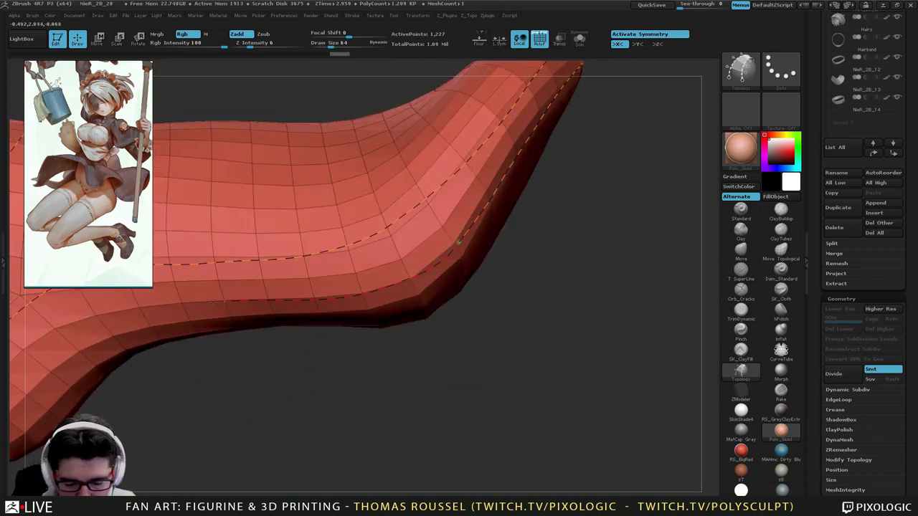
Continue the lower sole-edge curve along the arch to the heel and close it around the back of the heel.
left_click_drag(76, 335, 56, 351)
left_click_drag(133, 370, 437, 285, "alt")
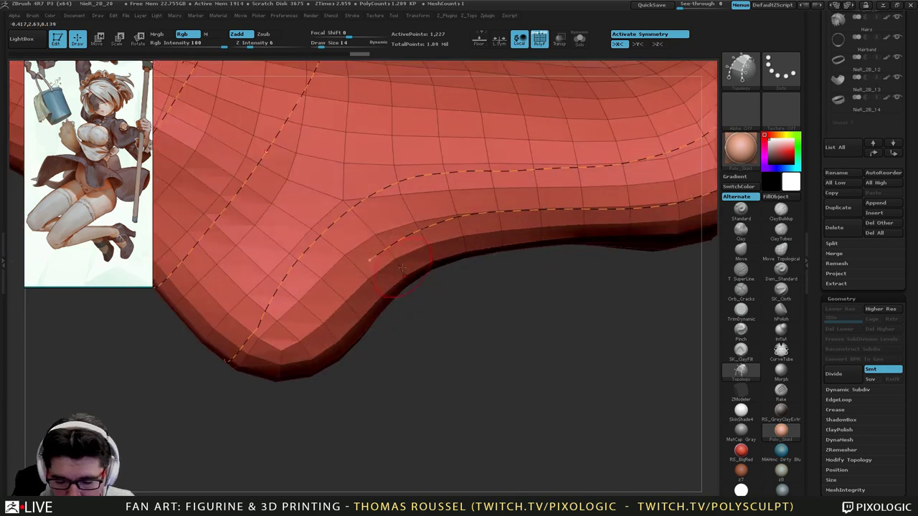
left_click_drag(370, 261, 285, 359)
mouse_move(402, 323)
left_mouse_down()
mouse_move(340, 260)
mouse_move(338, 276)
left_mouse_up()
mouse_move(342, 341)
left_mouse_down("alt")
mouse_move(397, 278)
mouse_move(415, 330)
left_mouse_up("alt")
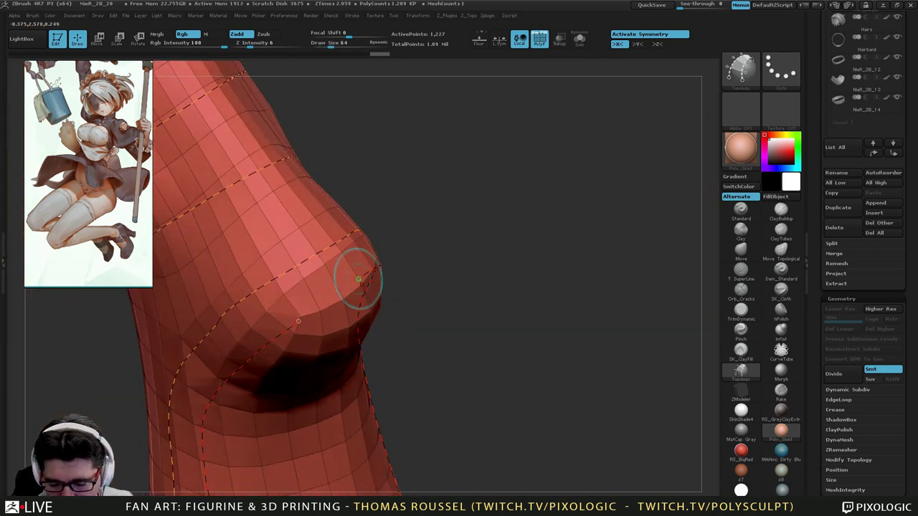
left_click_drag(358, 279, 304, 319)
mouse_move(406, 335)
left_mouse_down("alt")
mouse_move(404, 323)
mouse_move(418, 320)
mouse_move(366, 367)
mouse_move(510, 358)
mouse_move(551, 367)
mouse_move(540, 311)
left_mouse_up("alt")
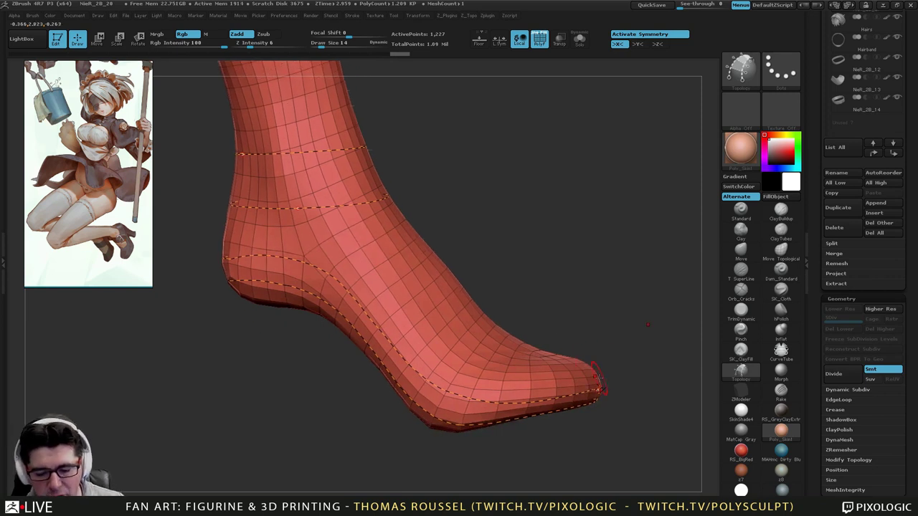
left_click_drag(416, 215, 473, 266)
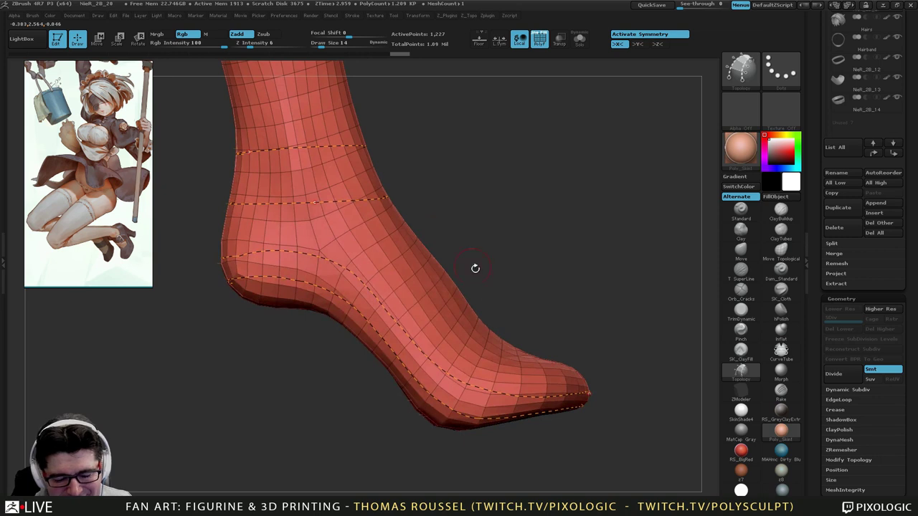
left_click_drag(543, 297, 524, 351, "alt")
right_click_drag(523, 351, 530, 332)
right_click_drag(533, 287, 502, 434, "alt")
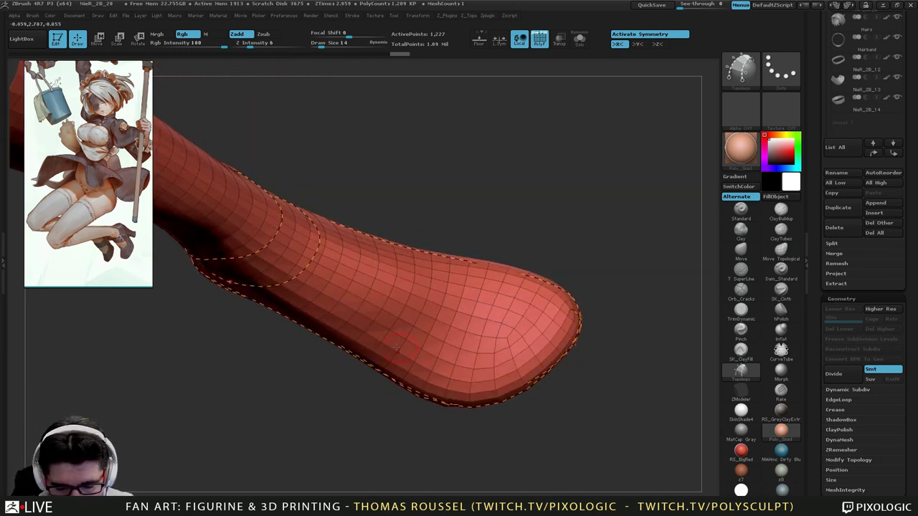
right_click_drag(374, 324, 392, 277)
left_click_drag(392, 275, 373, 284)
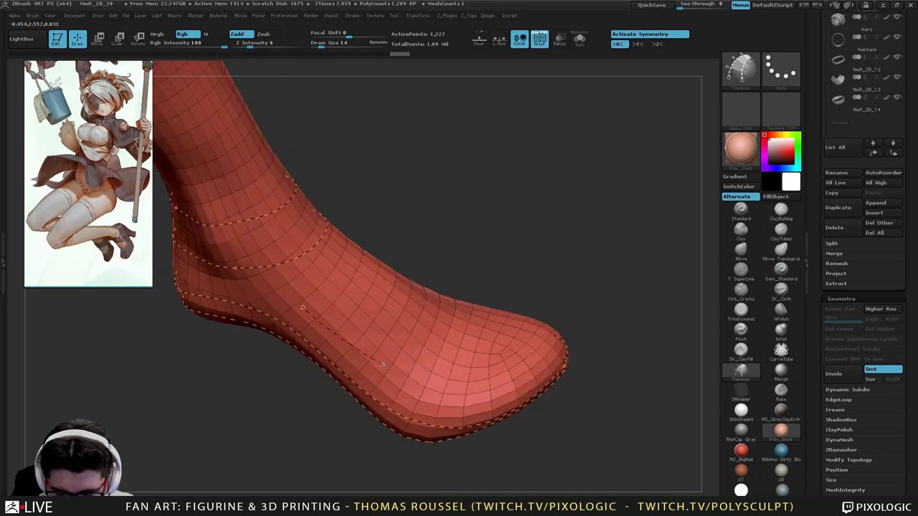
left_click_drag(510, 380, 508, 379)
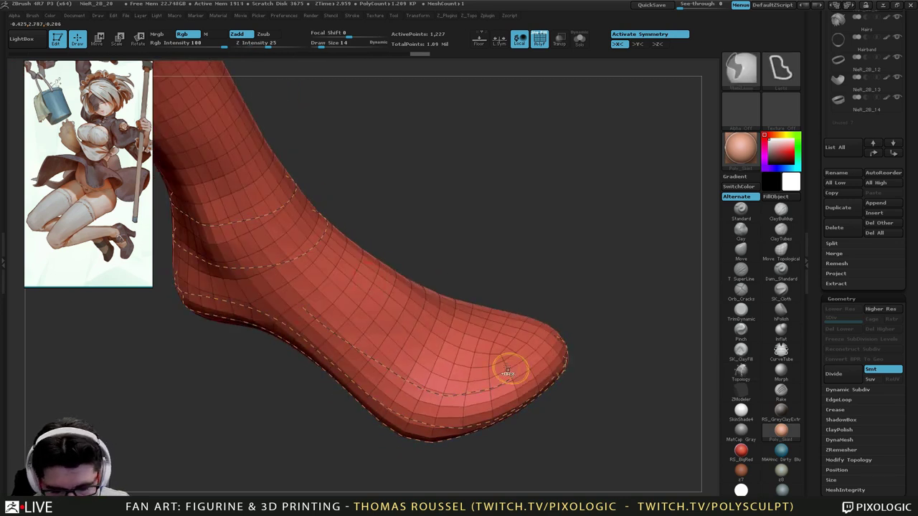
key("ctrl+z")
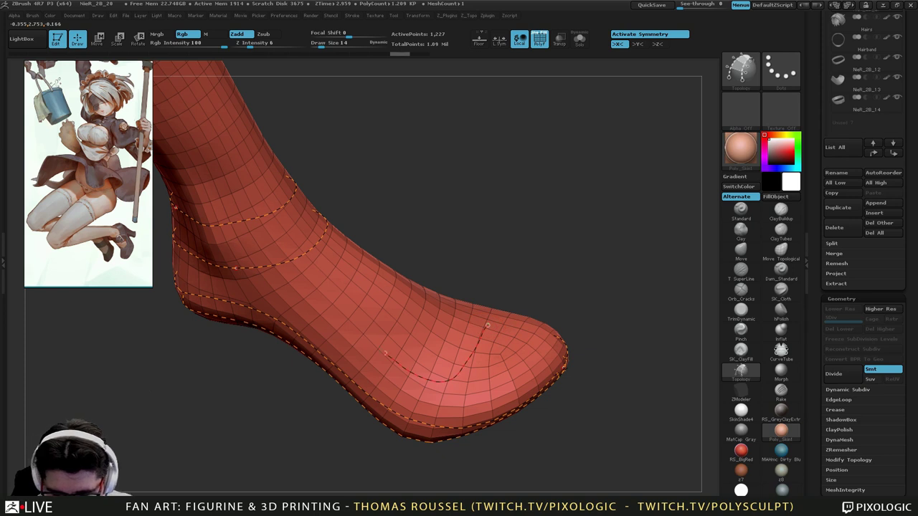
Draw the shoe-opening topology curve along the side of the foot, across the base of the toes and back along the other side.
left_click_drag(386, 353, 334, 313)
right_click_drag(348, 287, 373, 331)
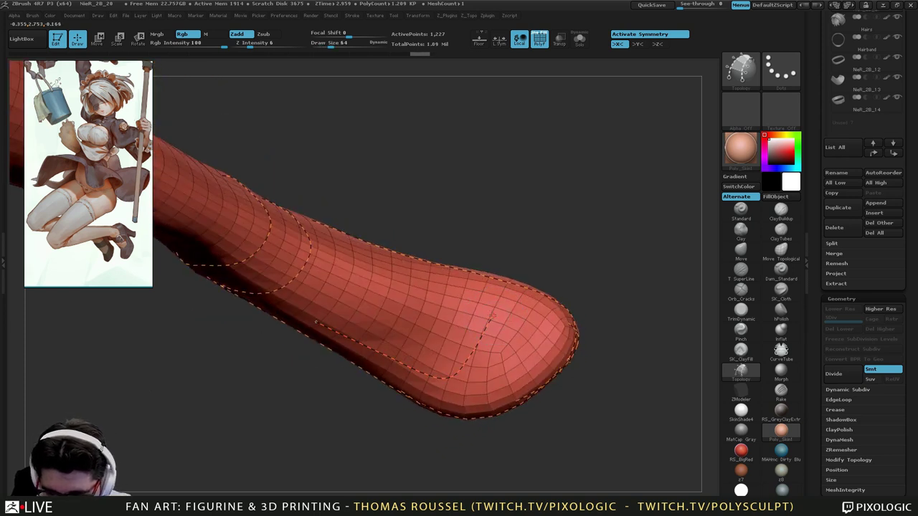
left_click_drag(360, 248, 360, 248)
mouse_move(423, 301)
right_mouse_down()
mouse_move(441, 243)
mouse_move(426, 219)
mouse_move(401, 215)
right_mouse_up()
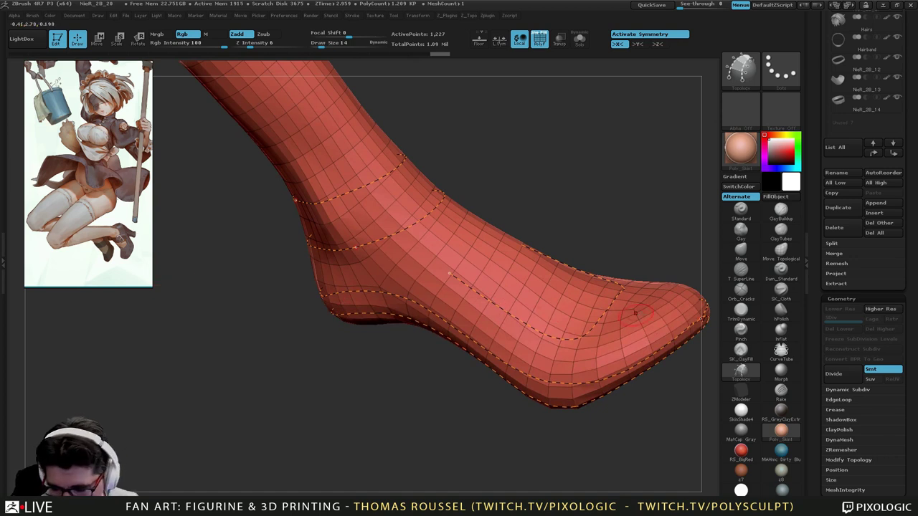
left_click_drag(231, 287, 261, 284)
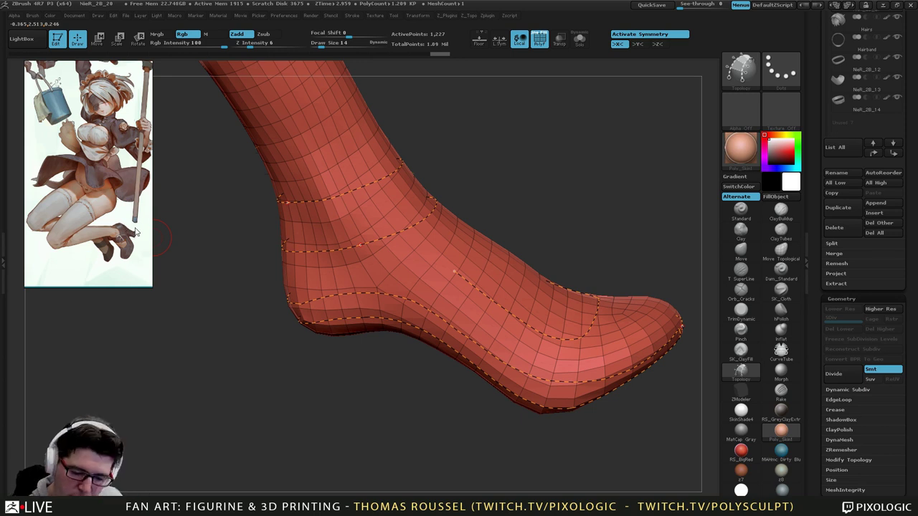
Extend both ends of the shoe-opening curve backward and join them around the heel below the ankle curves.
right_click_drag(493, 287, 508, 361, "alt")
left_click_drag(577, 350, 521, 348)
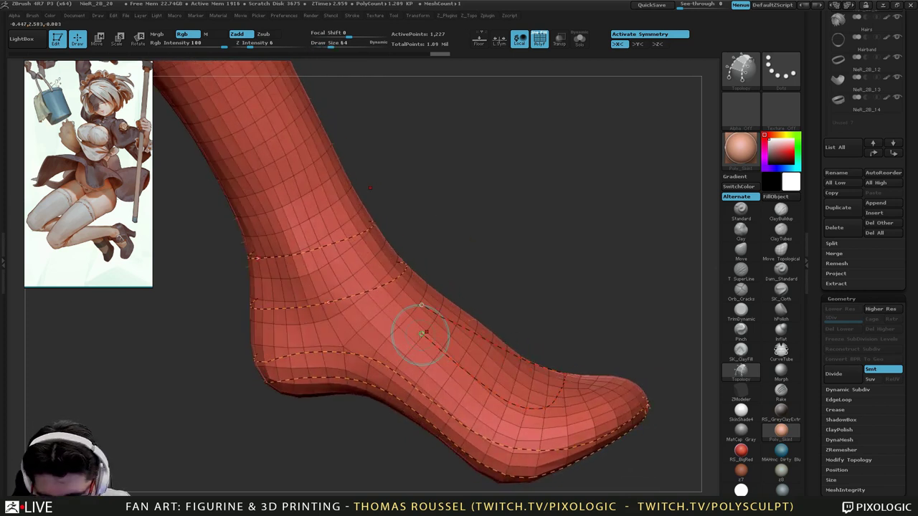
left_click_drag(350, 318, 345, 318)
left_click_drag(540, 315, 323, 337)
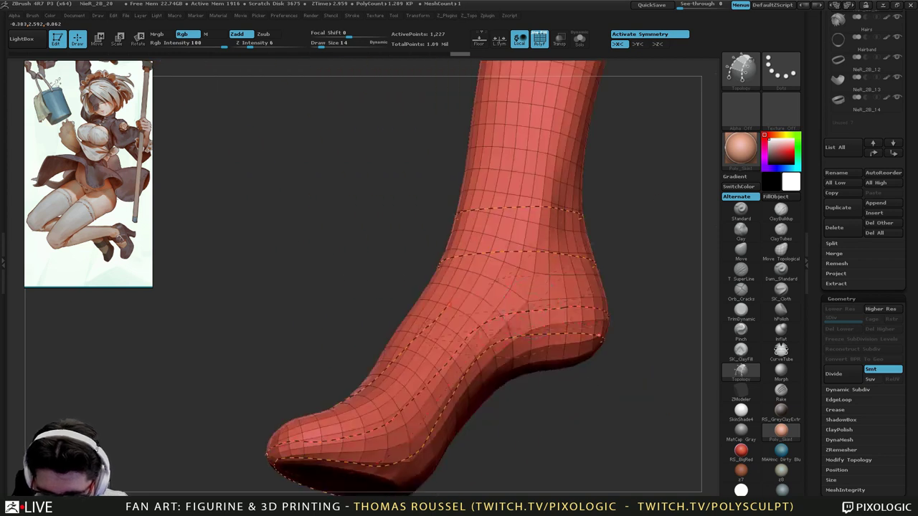
left_click_drag(483, 295, 543, 286)
left_click_drag(646, 323, 445, 301)
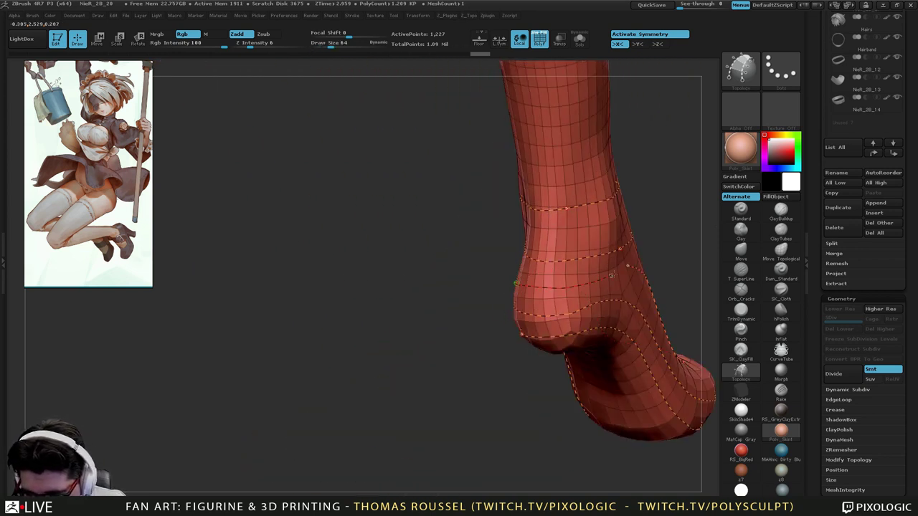
left_click_drag(612, 275, 628, 265)
Draw a topology curve across the instep connecting both sides of the shoe opening, and fix its junction with the side curve.
mouse_move(438, 301)
left_mouse_down()
mouse_move(567, 252)
mouse_move(514, 256)
mouse_move(522, 251)
mouse_move(437, 286)
mouse_move(496, 309)
mouse_move(525, 362)
mouse_move(544, 253)
mouse_move(502, 323)
left_mouse_up()
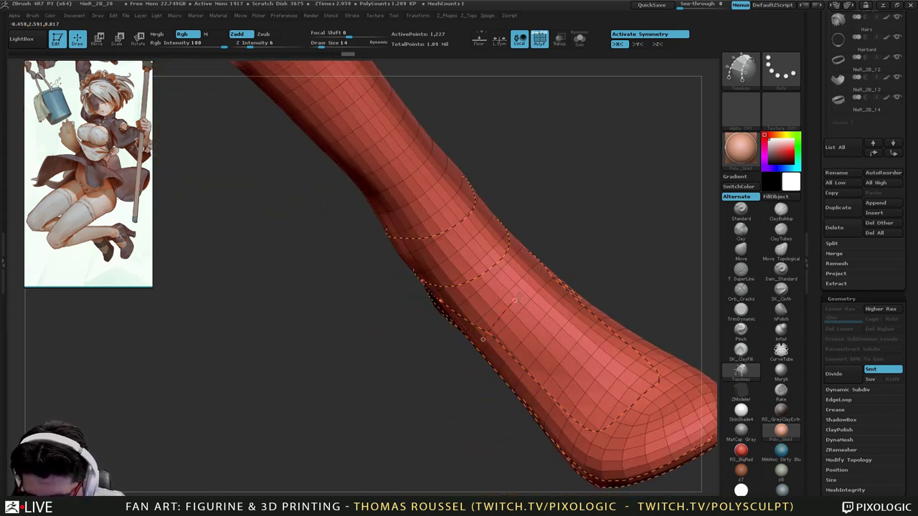
left_click_drag(553, 273, 582, 271)
left_click_drag(581, 271, 506, 305)
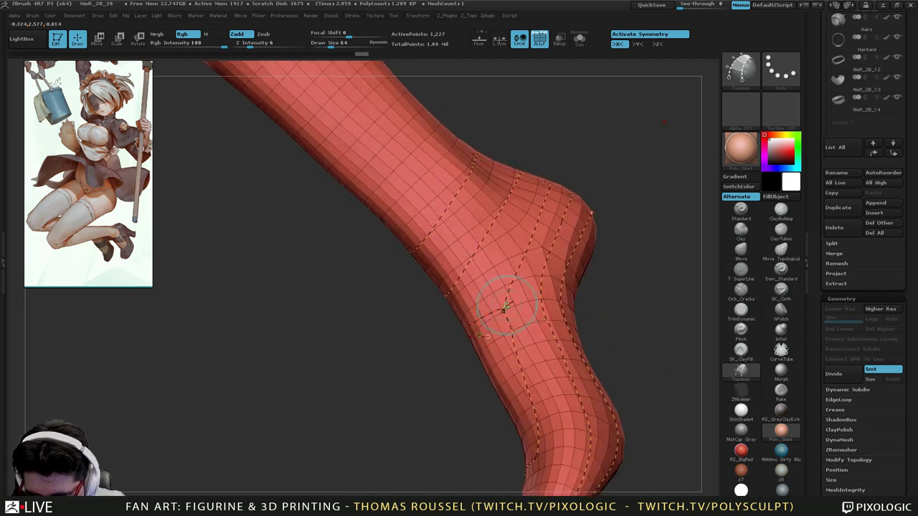
mouse_move(512, 307)
right_mouse_down("alt")
mouse_move(511, 323)
mouse_move(520, 297)
right_mouse_up("alt")
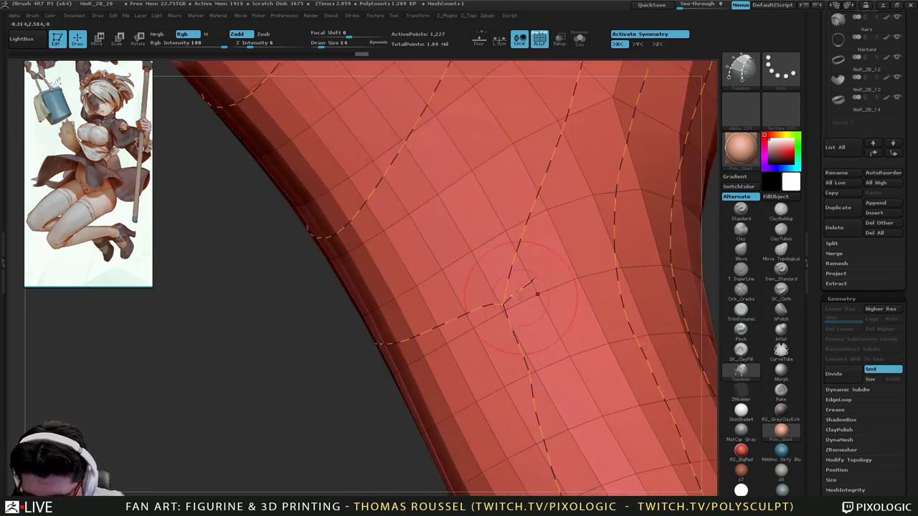
left_click_drag(502, 305, 562, 285)
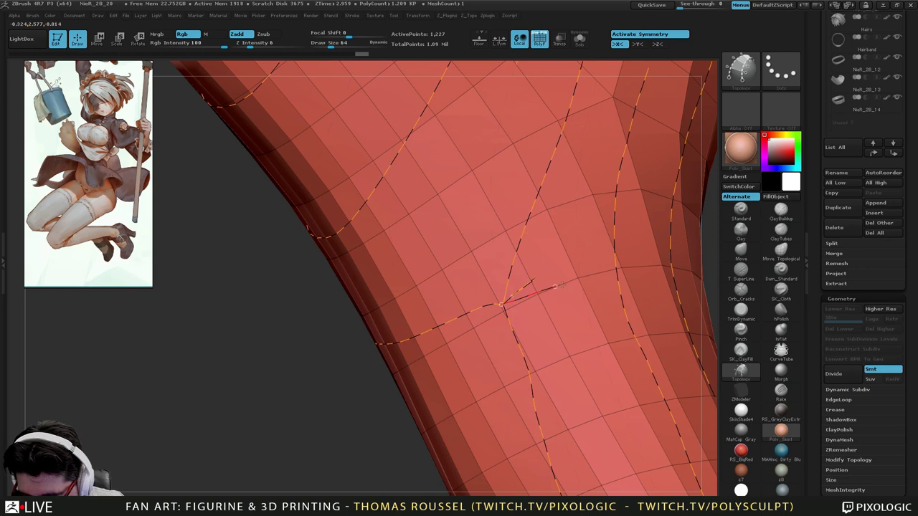
left_click_drag(673, 273, 675, 273)
Draw a vertical topology curve along the front of the ankle, linking the instep curve with the ankle curves.
mouse_move(675, 273)
right_mouse_down("alt")
mouse_move(638, 311)
mouse_move(617, 308)
mouse_move(644, 315)
right_mouse_up("alt")
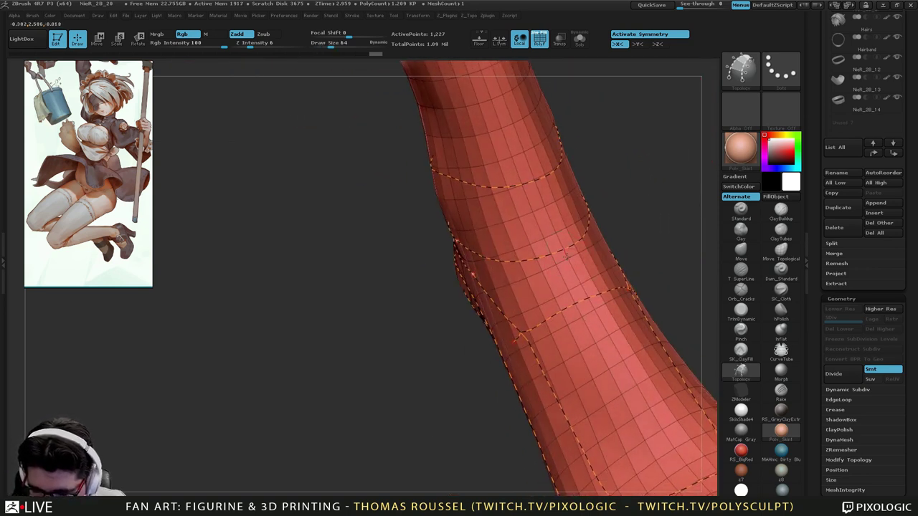
left_click_drag(567, 256, 584, 300)
mouse_move(595, 295)
right_mouse_down("alt")
mouse_move(555, 361)
mouse_move(571, 357)
right_mouse_up("alt")
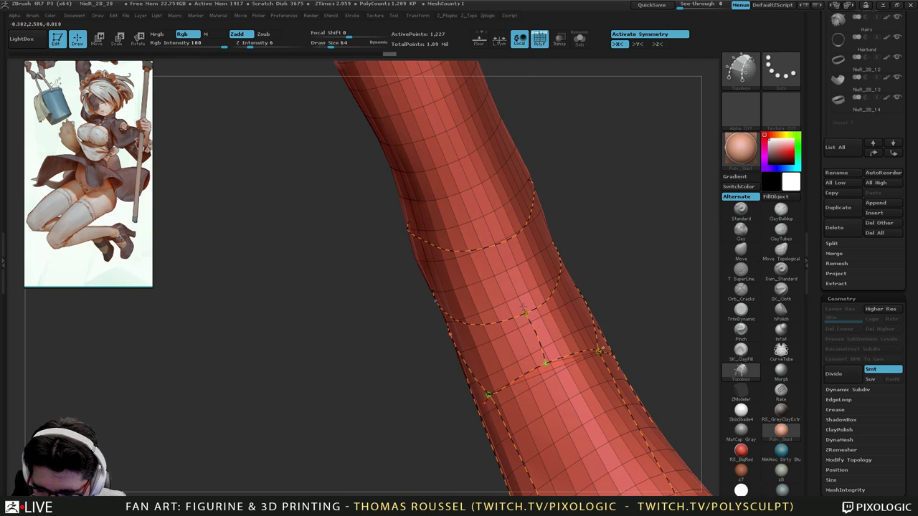
right_click_drag(543, 305, 640, 298)
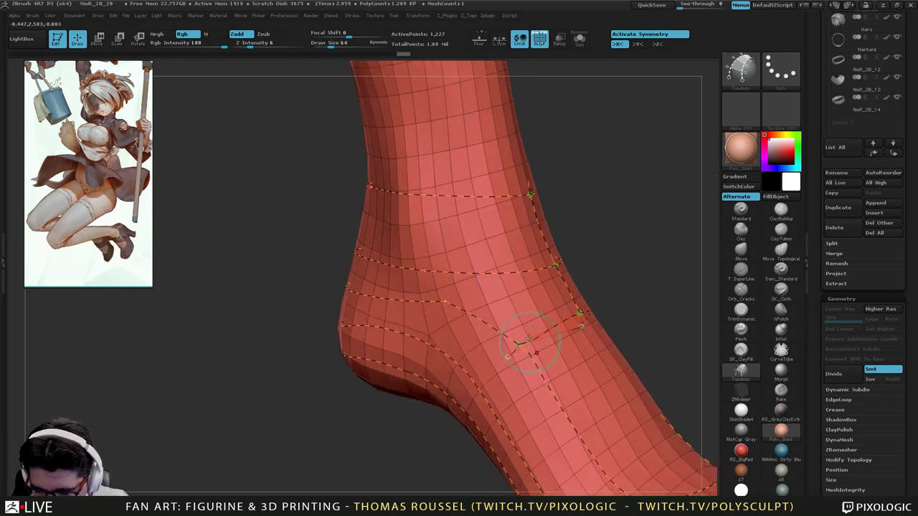
Draw another vertical topology curve at the side of the ankle from the instep junction up through both ankle curves.
left_click_drag(603, 302, 402, 322)
left_click_drag(543, 237, 526, 172)
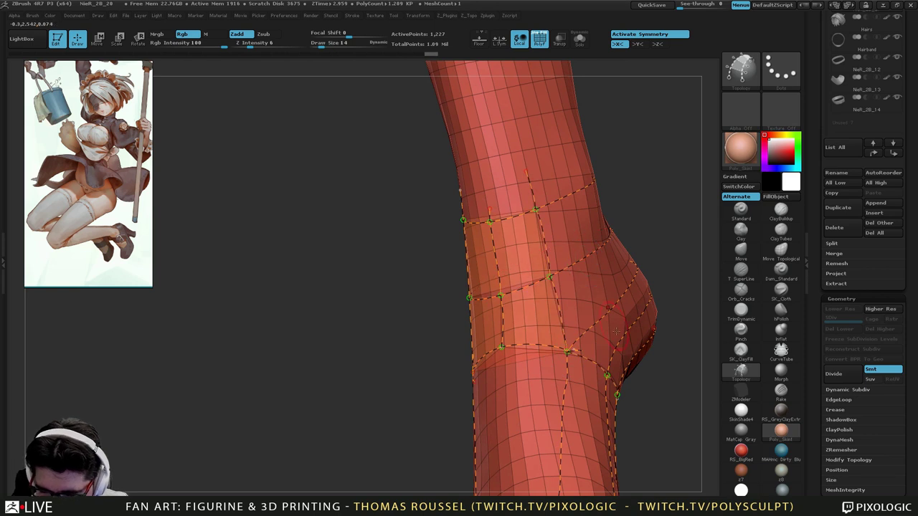
mouse_move(667, 322)
left_mouse_down()
mouse_move(524, 424)
mouse_move(571, 373)
mouse_move(497, 349)
left_mouse_up()
left_click_drag(573, 441, 604, 386)
mouse_move(604, 386)
right_mouse_down("shift")
mouse_move(588, 392)
mouse_move(543, 339)
right_mouse_up("shift")
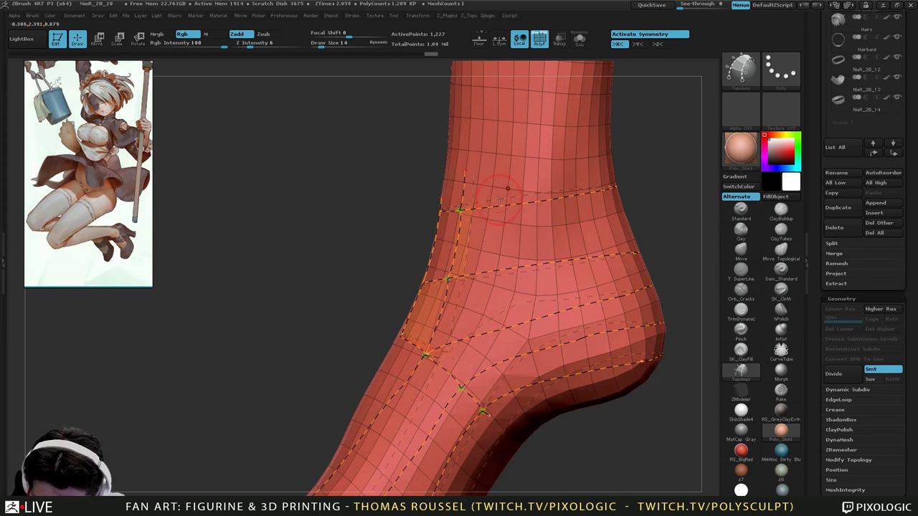
Draw three vertical topology curves down one side of the ankle and heel, from the top ankle curve to the sole edge.
left_click_drag(507, 350, 533, 395)
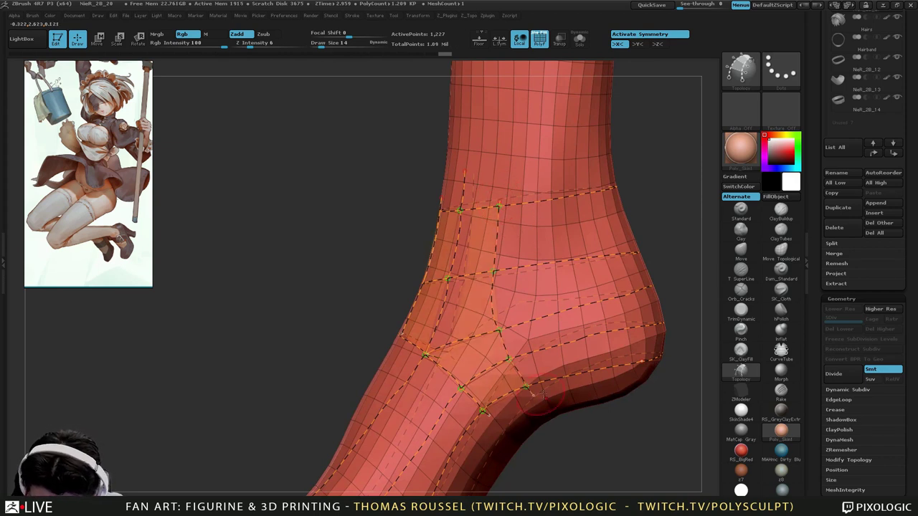
right_click_drag(542, 409, 474, 449, "alt")
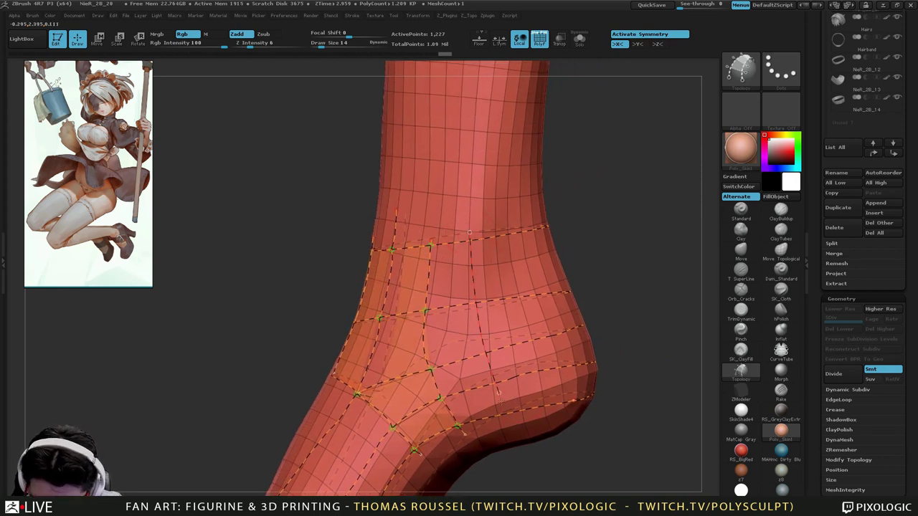
left_click_drag(500, 395, 516, 426)
left_click_drag(552, 454, 527, 459)
left_click_drag(525, 324, 551, 416)
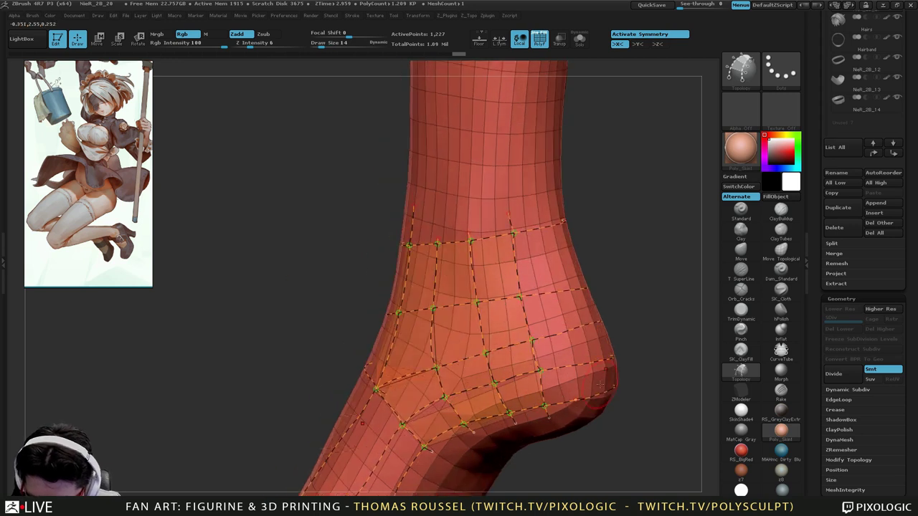
Draw a topology curve down the back of the heel and another just around it, both crossing all the ankle curves.
right_click_drag(560, 430, 441, 422)
left_click_drag(612, 363, 620, 411)
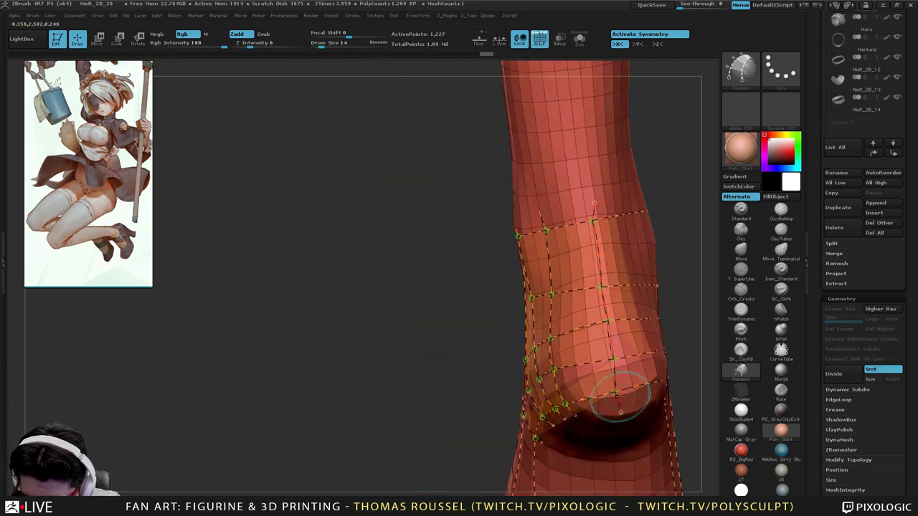
right_click_drag(623, 402, 700, 405)
right_click_drag(632, 391, 480, 348)
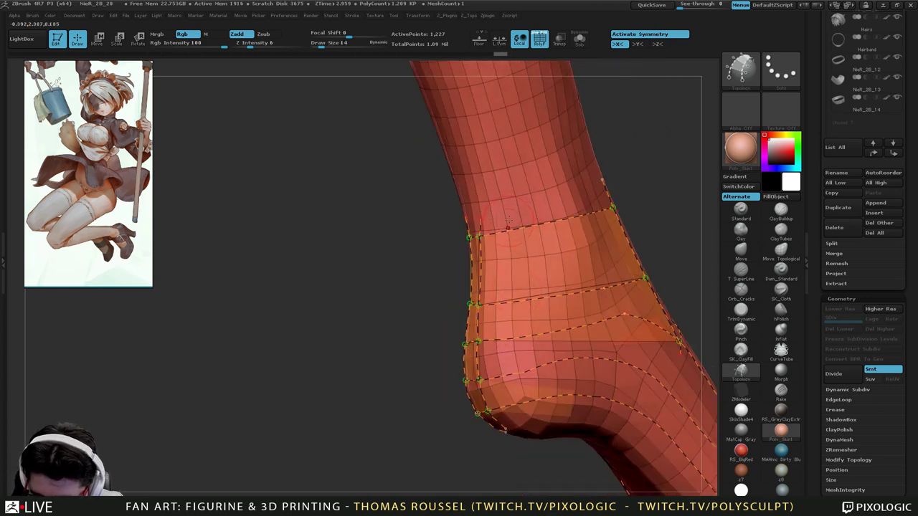
left_click_drag(517, 352, 539, 420)
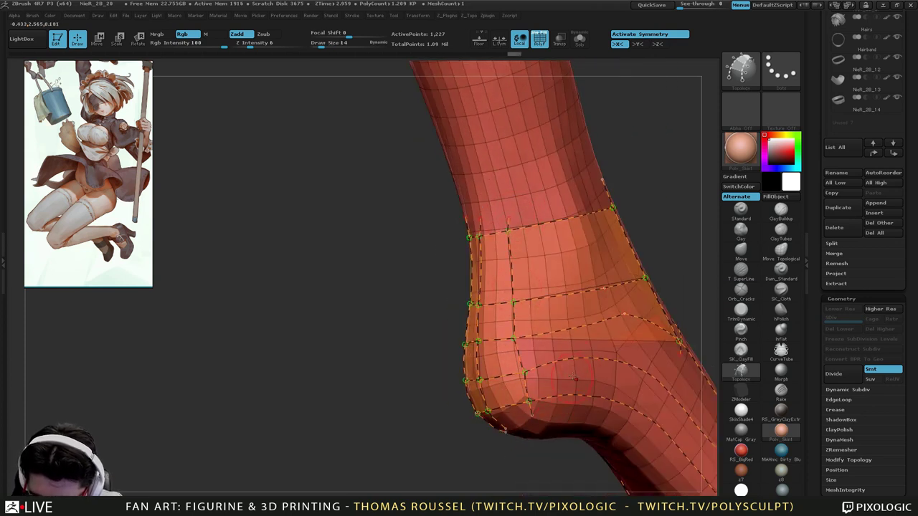
Draw two more vertical topology curves on the opposite side of the ankle, from the top ankle curve to the sole edge.
right_click_drag(590, 215, 543, 191)
right_click_drag(543, 191, 486, 188, "alt")
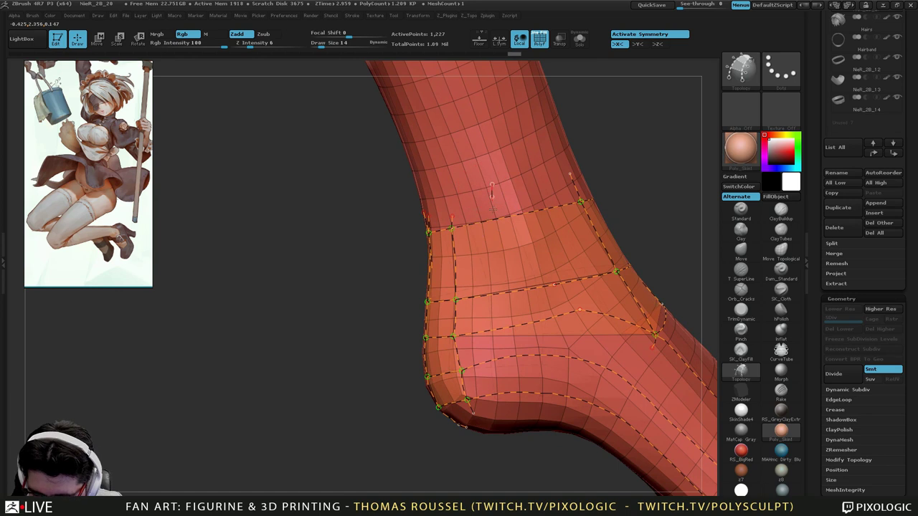
left_click_drag(520, 412, 522, 413)
right_click_drag(608, 276, 594, 278)
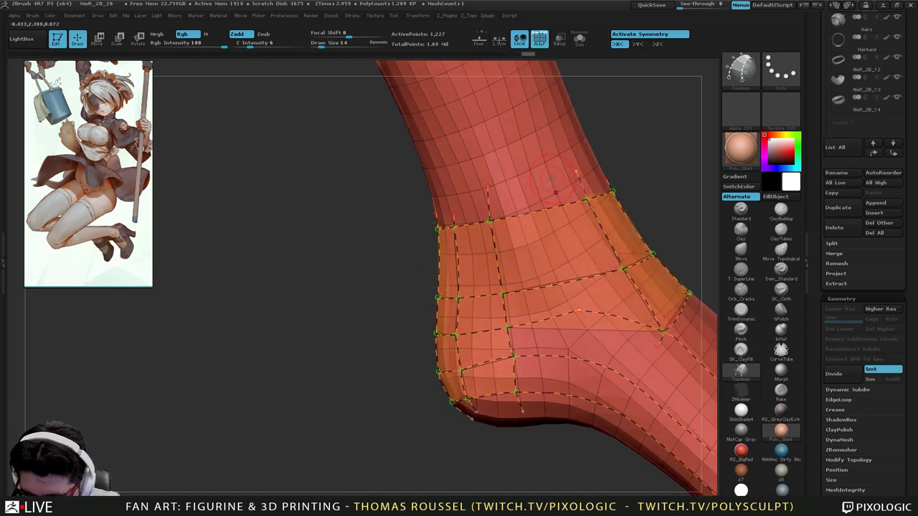
left_click_drag(569, 376, 557, 429)
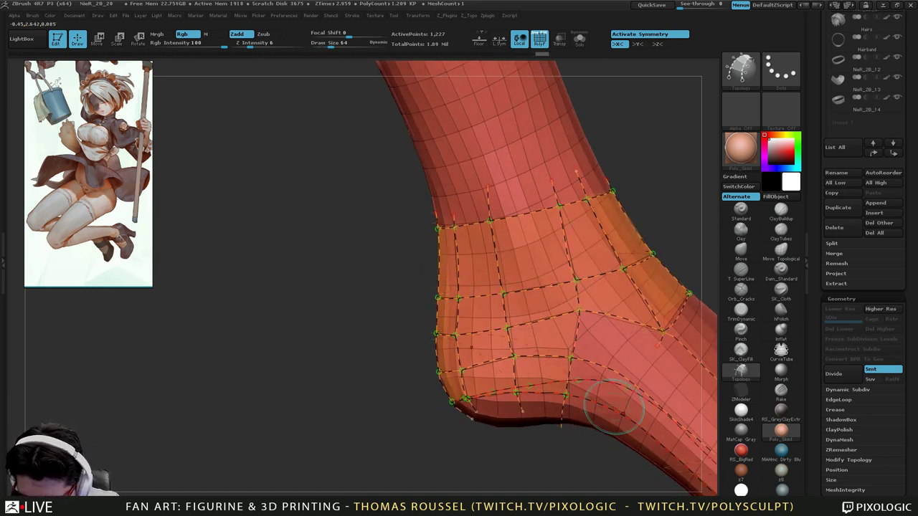
Draw short cross curves along the side of the midfoot, linking the shoe-opening curve with the two lower side curves.
mouse_move(624, 389)
right_mouse_down("alt")
mouse_move(562, 369)
mouse_move(553, 360)
mouse_move(563, 339)
mouse_move(501, 370)
right_mouse_up("alt")
left_click_drag(500, 369, 545, 321)
mouse_move(543, 383)
right_mouse_down()
mouse_move(515, 375)
mouse_move(522, 335)
right_mouse_up()
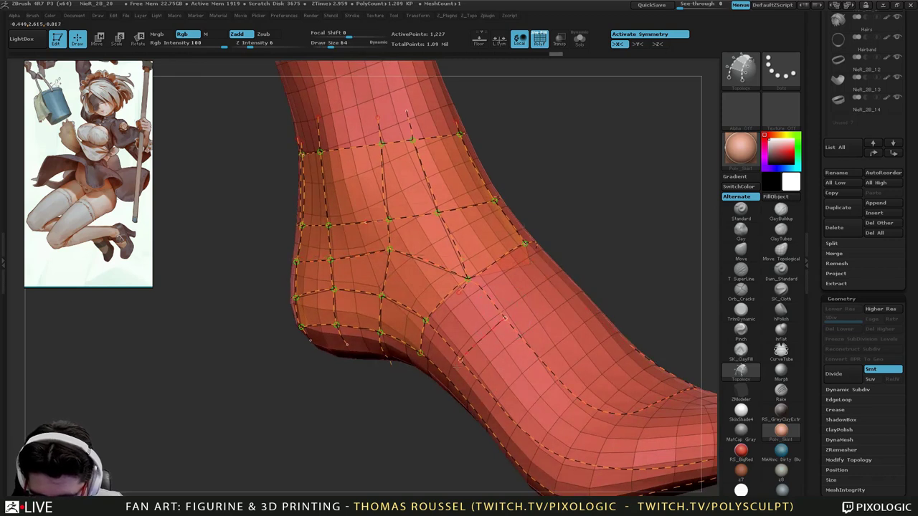
left_click_drag(528, 398, 516, 334)
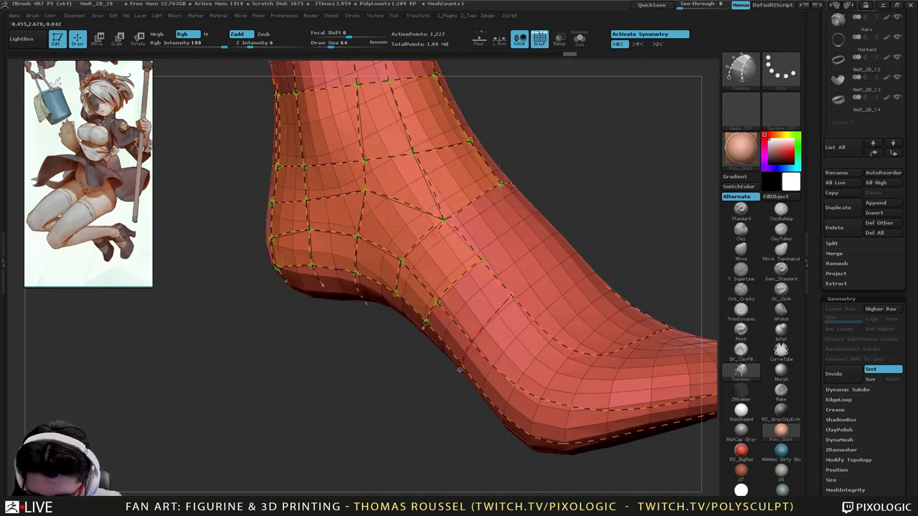
left_click_drag(470, 399, 543, 331)
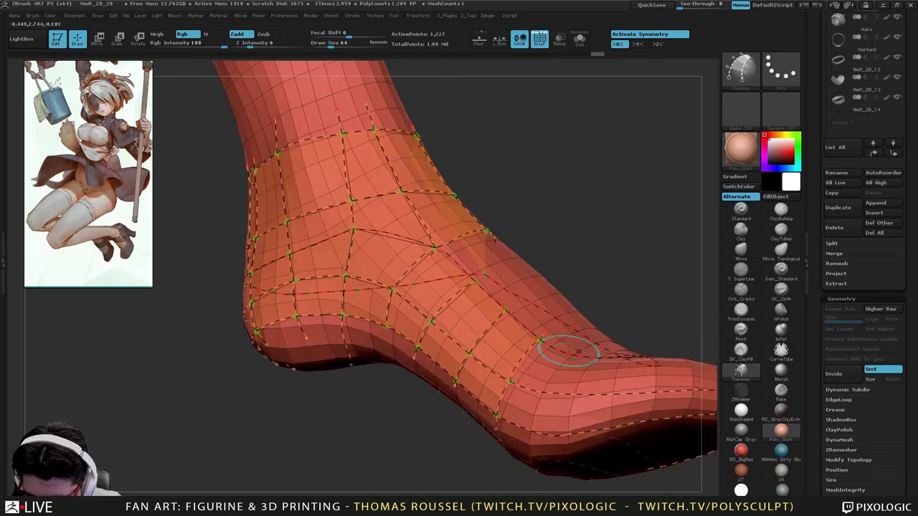
Draw topology curves fanning from the corner of the shoe opening over the side of the toe to the sole edge.
right_click_drag(585, 393, 556, 296)
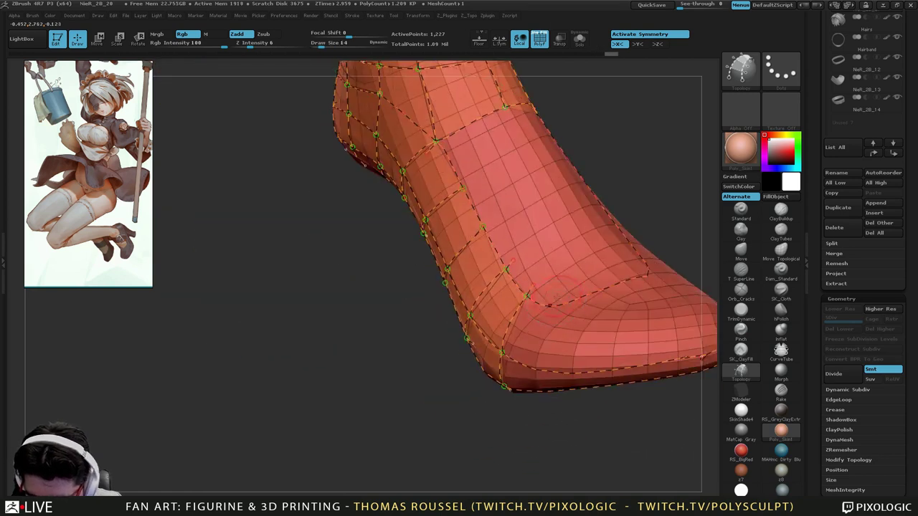
right_click_drag(601, 356, 507, 288)
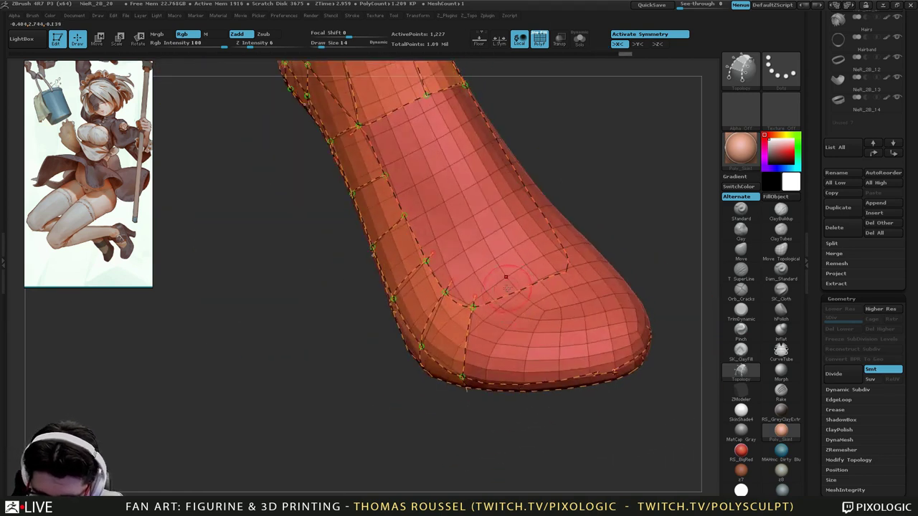
mouse_move(571, 378)
right_mouse_down()
mouse_move(583, 318)
mouse_move(604, 287)
mouse_move(535, 298)
mouse_move(577, 292)
right_mouse_up()
key("bracketleft")
key("bracketleft")
key("bracketleft")
key("bracketleft")
key("bracketleft")
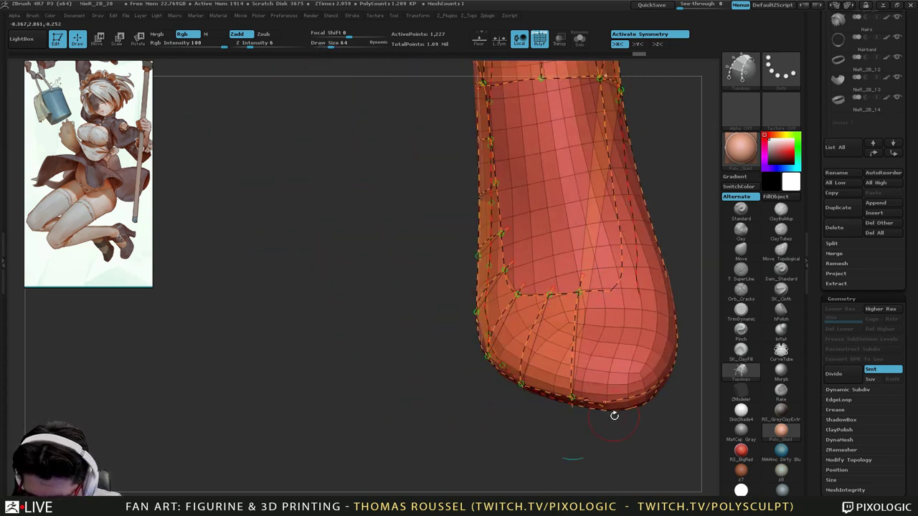
Draw topology curves over the front of the toe cap, from the shoe opening's front edge down to the sole edge.
right_click_drag(615, 416, 542, 316, "alt")
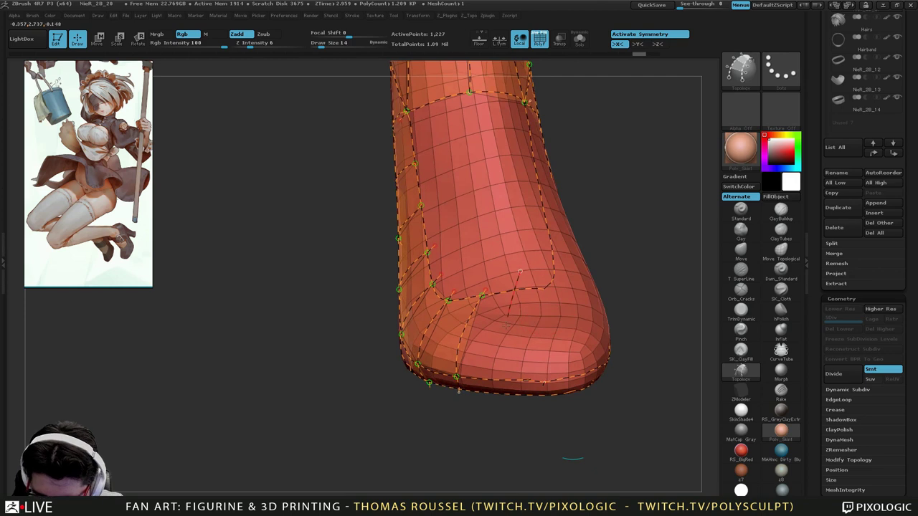
left_click_drag(505, 404, 505, 408)
right_click_drag(507, 416, 563, 401)
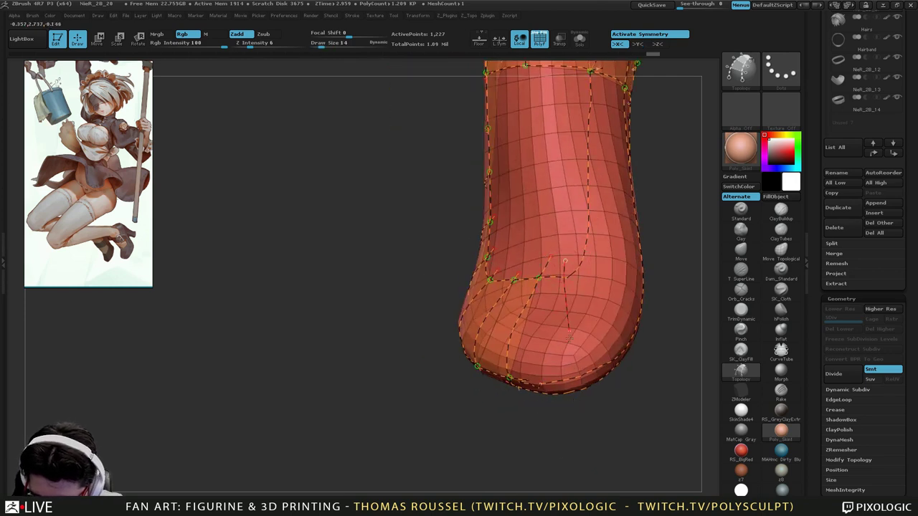
left_click_drag(574, 399, 576, 402)
mouse_move(595, 424)
right_mouse_down()
mouse_move(601, 380)
mouse_move(619, 353)
mouse_move(578, 389)
right_mouse_up()
left_click_drag(578, 390, 512, 384)
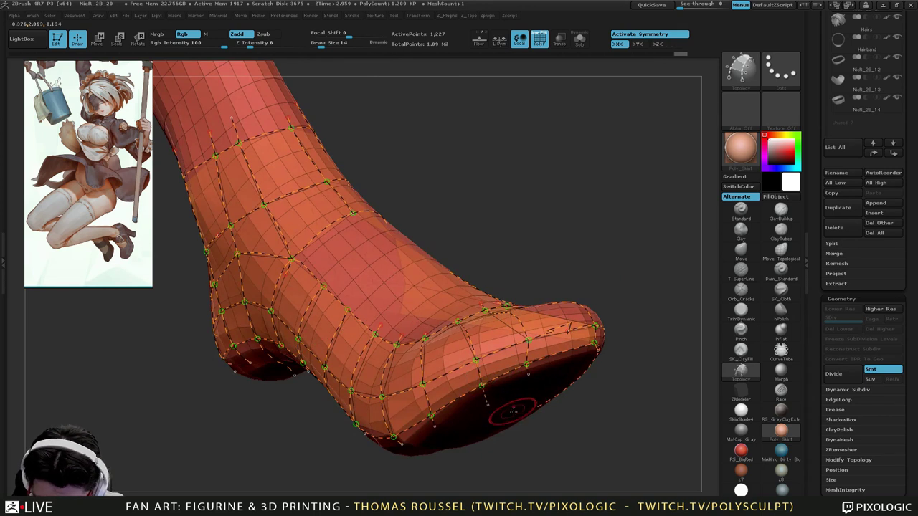
Draw a topology curve around the far side of the toe cap, linking the shoe opening with both lower side curves.
right_click_drag(514, 412, 514, 331)
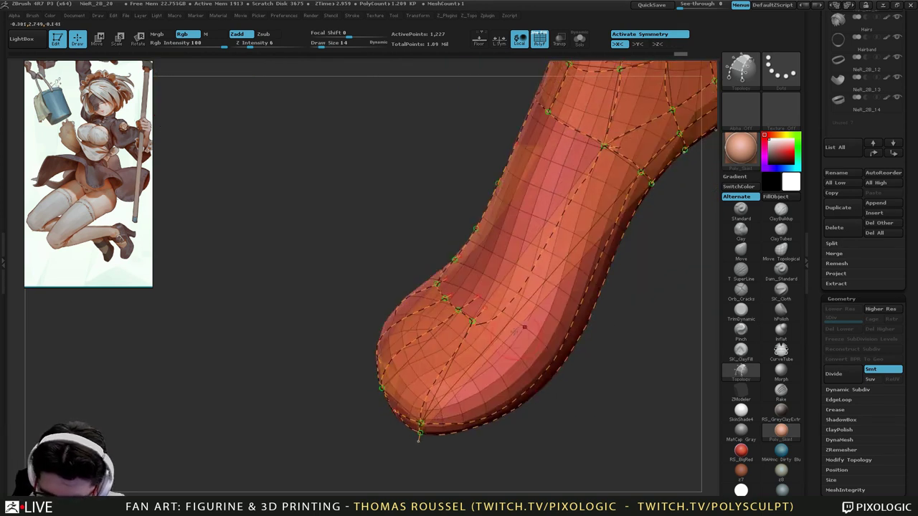
left_click_drag(494, 399, 497, 420)
mouse_move(556, 437)
right_mouse_down()
mouse_move(574, 390)
mouse_move(466, 362)
mouse_move(459, 401)
right_mouse_up()
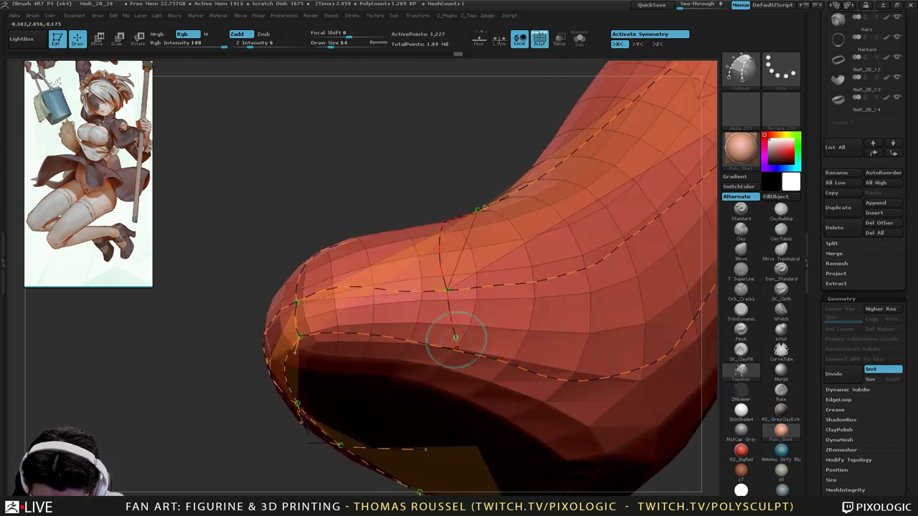
left_click_drag(456, 339, 453, 350)
Draw successive cross curves over the ball of the foot and midfoot on this side, from the shoe opening to the sole edge.
right_click_drag(455, 353, 544, 375)
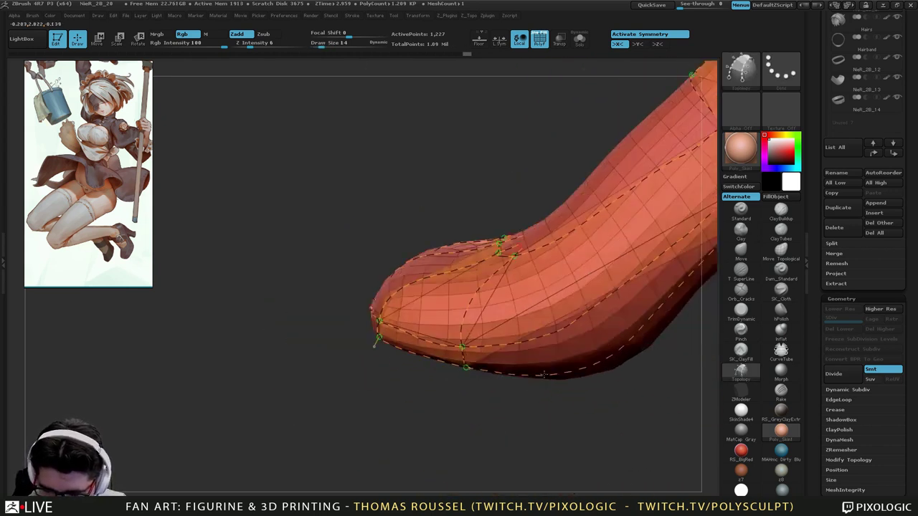
left_click_drag(544, 373, 536, 269)
left_click_drag(536, 351, 539, 380)
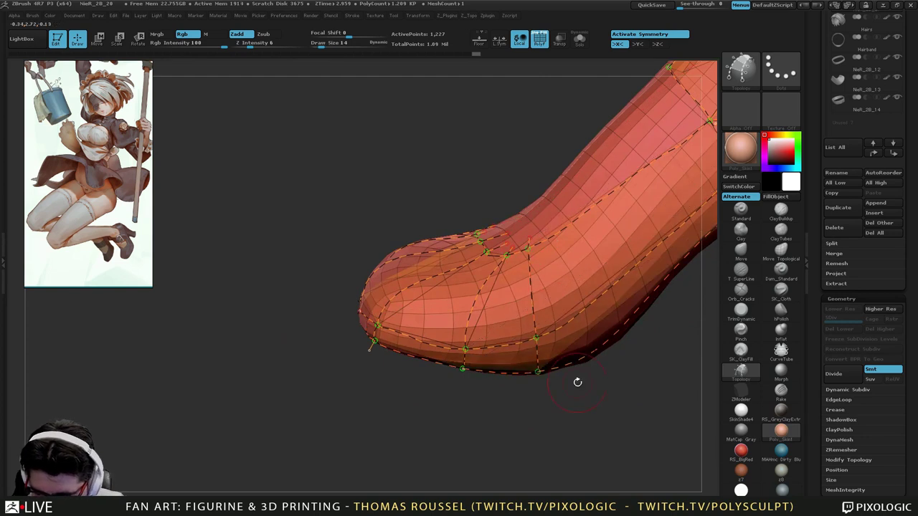
mouse_move(578, 381)
right_mouse_down()
mouse_move(587, 370)
mouse_move(580, 362)
mouse_move(604, 357)
mouse_move(525, 380)
right_mouse_up()
left_click_drag(515, 373, 525, 392)
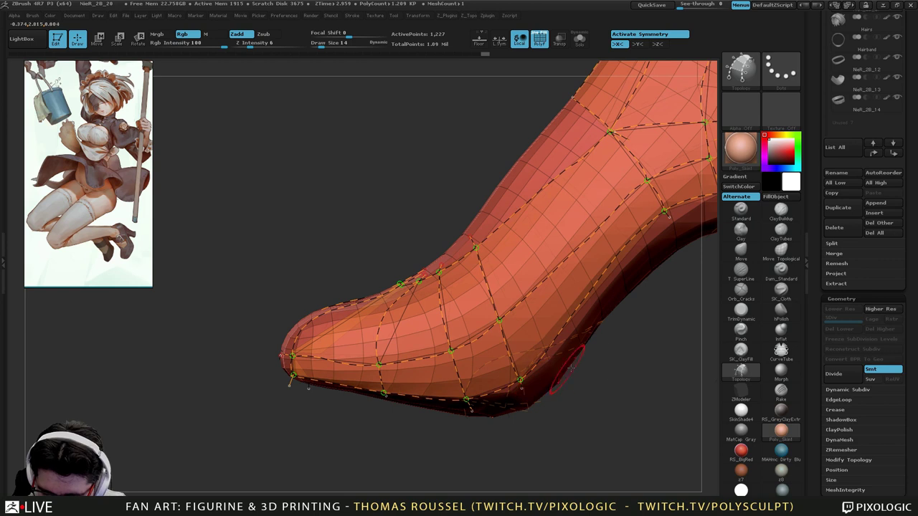
mouse_move(571, 369)
right_mouse_down("alt")
mouse_move(495, 402)
mouse_move(492, 412)
right_mouse_up("alt")
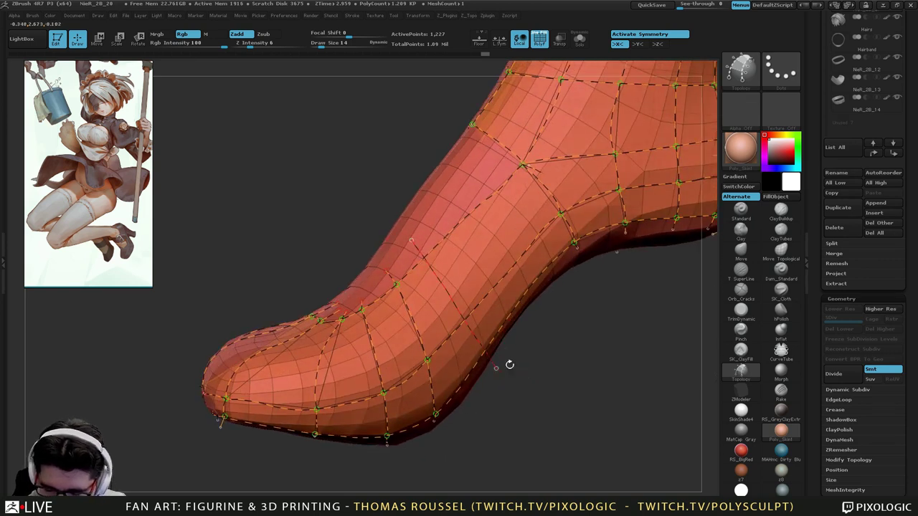
left_click_drag(460, 200, 489, 241, "alt")
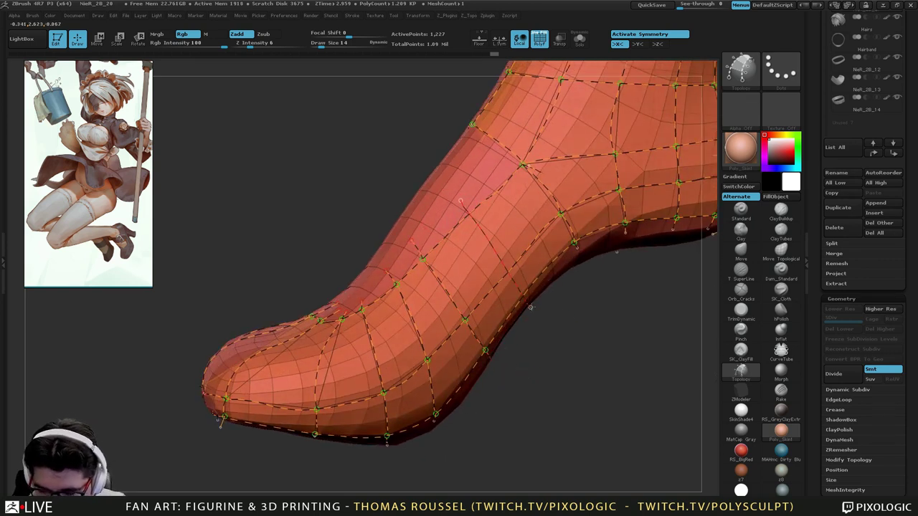
Draw a long topology curve down the middle of the sole between the heel and the toe.
right_click_drag(549, 383, 515, 378)
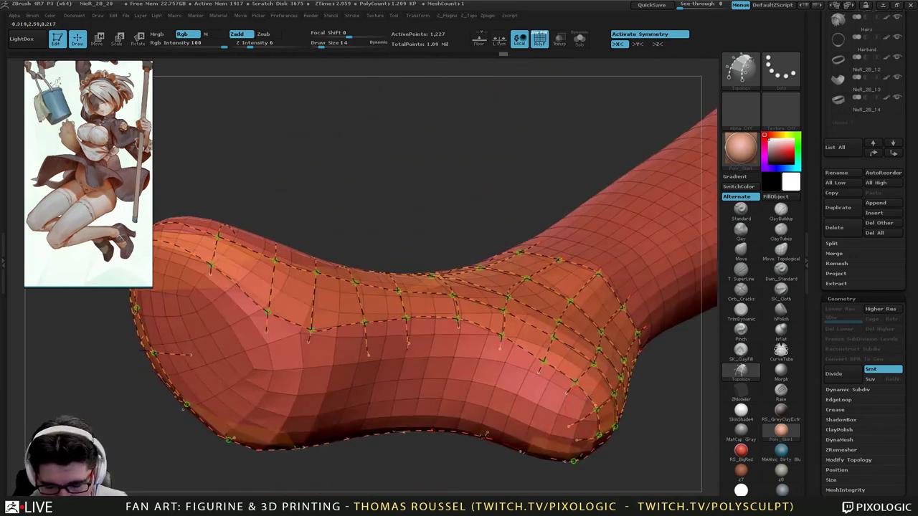
right_click_drag(505, 462, 593, 370, "alt")
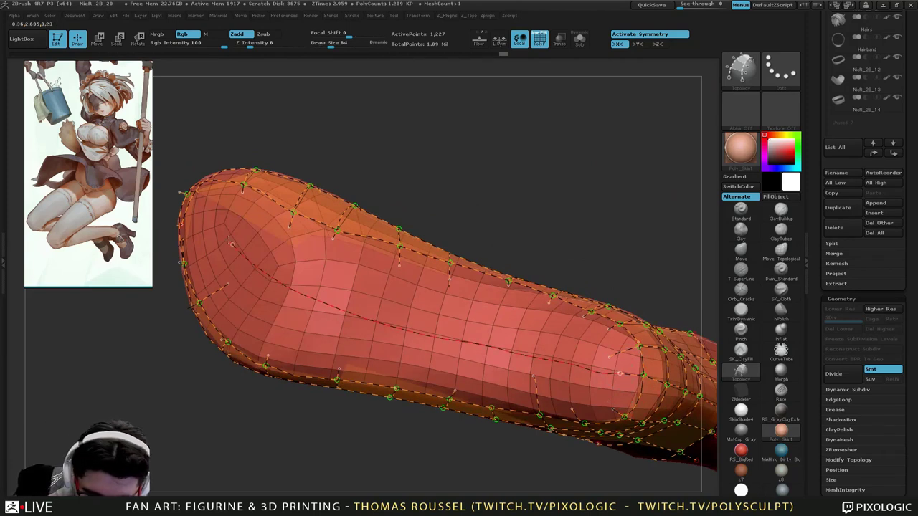
left_click_drag(199, 199, 193, 192)
Draw an arched topology curve under the toe, joining cross curves from both sides at the front of the sole's centre curve.
mouse_move(215, 266)
right_mouse_down()
mouse_move(295, 301)
mouse_move(419, 297)
mouse_move(428, 306)
mouse_move(435, 298)
mouse_move(430, 307)
mouse_move(344, 296)
mouse_move(344, 367)
right_mouse_up()
mouse_move(421, 322)
right_mouse_down()
mouse_move(406, 314)
mouse_move(409, 283)
mouse_move(400, 359)
right_mouse_up()
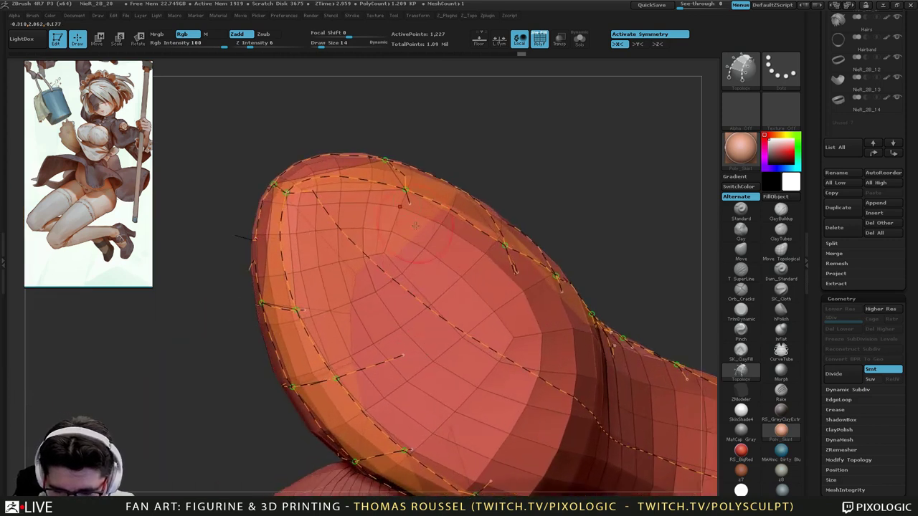
mouse_move(400, 316)
right_mouse_down()
mouse_move(415, 341)
mouse_move(434, 303)
mouse_move(465, 309)
right_mouse_up()
left_click_drag(464, 309, 495, 311)
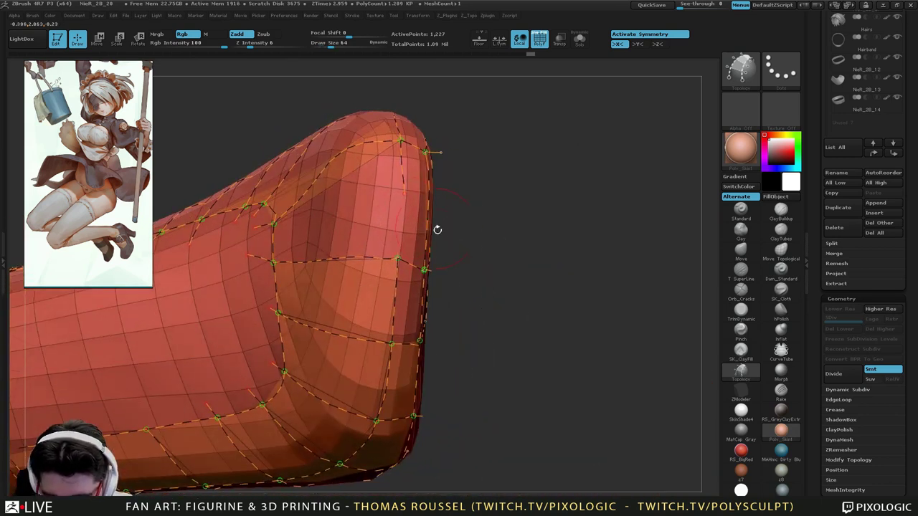
key("ctrl+shift+z")
left_click_drag(459, 233, 463, 210)
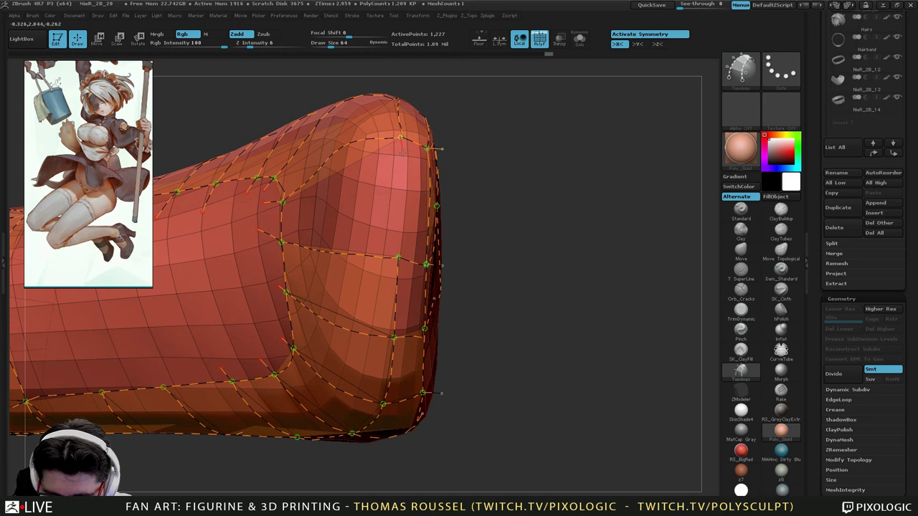
left_click_drag(460, 314, 435, 265)
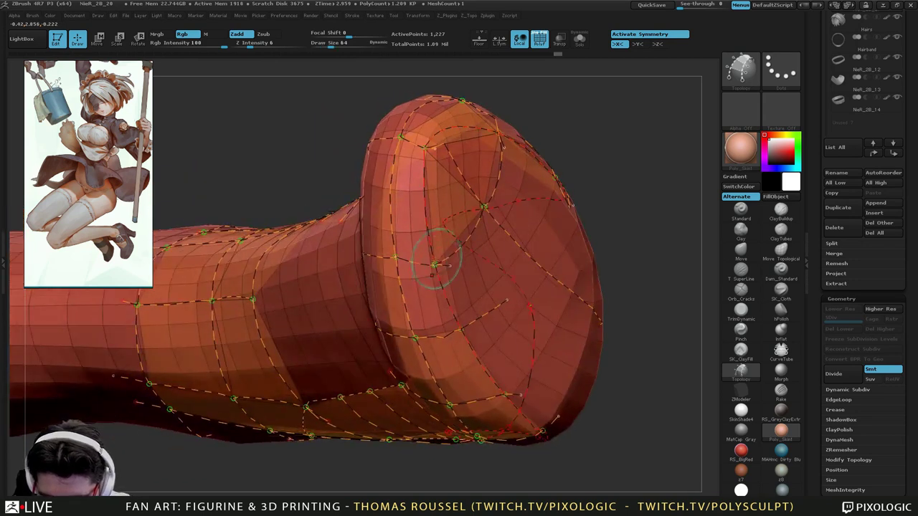
right_click_drag(440, 271, 413, 402, "ctrl")
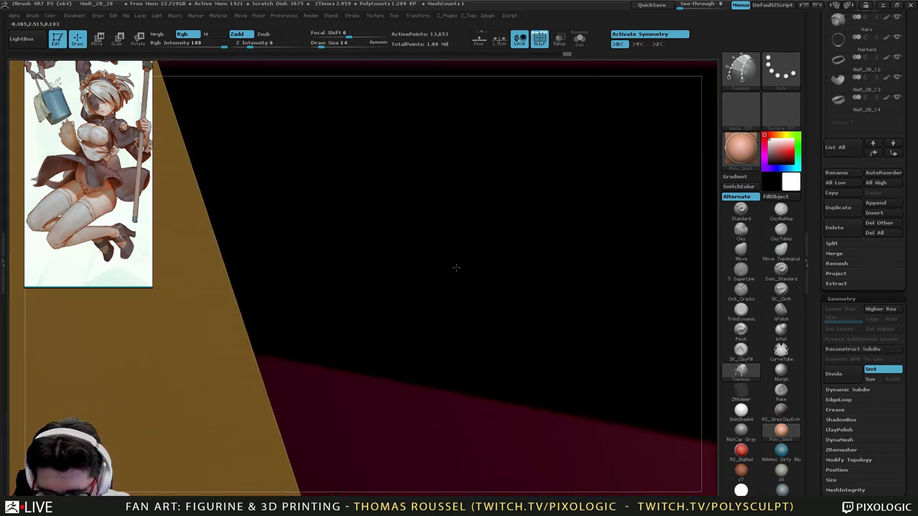
left_click_drag(454, 266, 459, 371)
right_click_drag(383, 222, 563, 292, "ctrl")
right_click_drag(459, 186, 562, 405, "ctrl")
left_click_drag(562, 406, 569, 404, "alt")
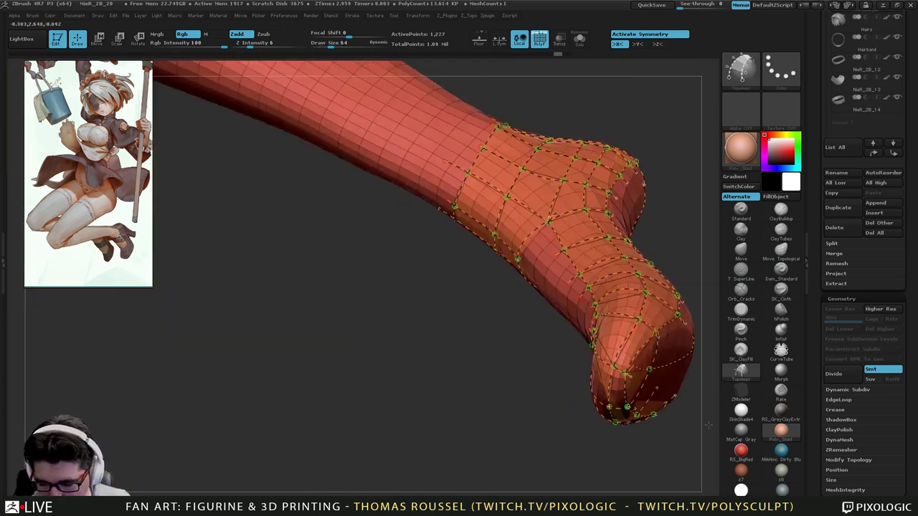
Erase the section of the arched curve under the toe that runs from the sole's centre curve to one side edge.
mouse_move(708, 425)
right_mouse_down()
mouse_move(455, 332)
mouse_move(470, 222)
mouse_move(355, 286)
mouse_move(463, 277)
mouse_move(466, 344)
right_mouse_up()
right_click_drag(610, 301, 437, 276)
right_click_drag(321, 267, 607, 317, "alt")
mouse_move(436, 337)
right_mouse_down("ctrl")
mouse_move(439, 253)
mouse_move(493, 276)
mouse_move(503, 260)
mouse_move(498, 313)
mouse_move(432, 303)
right_mouse_up("ctrl")
key("bracketright")
key("bracketright")
key("bracketright")
key("bracketright")
key("bracketright")
left_click_drag(304, 177, 300, 215, "alt")
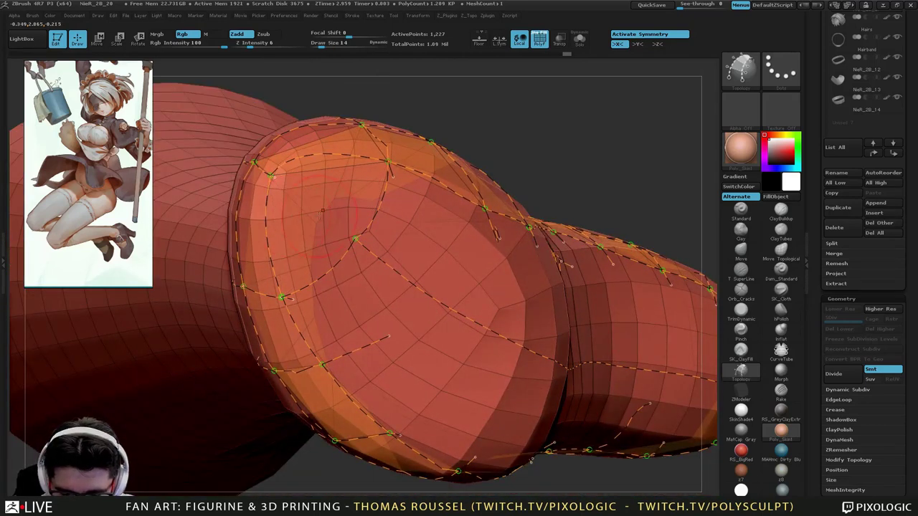
right_click_drag(309, 223, 331, 212)
left_click_drag(300, 268, 316, 295, "alt")
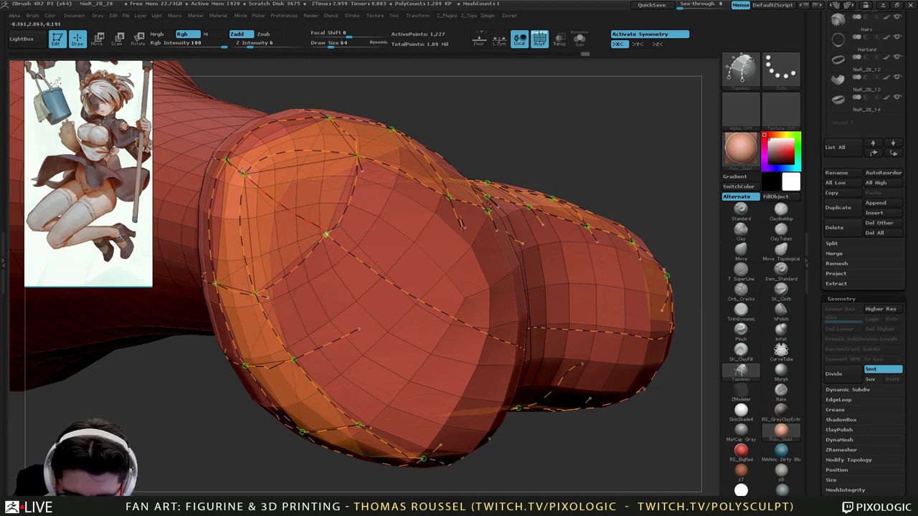
Draw a cross curve over the ball of the sole through the centre curve, and erase stray curve ends at the midfoot edge.
right_click_drag(449, 300, 442, 274)
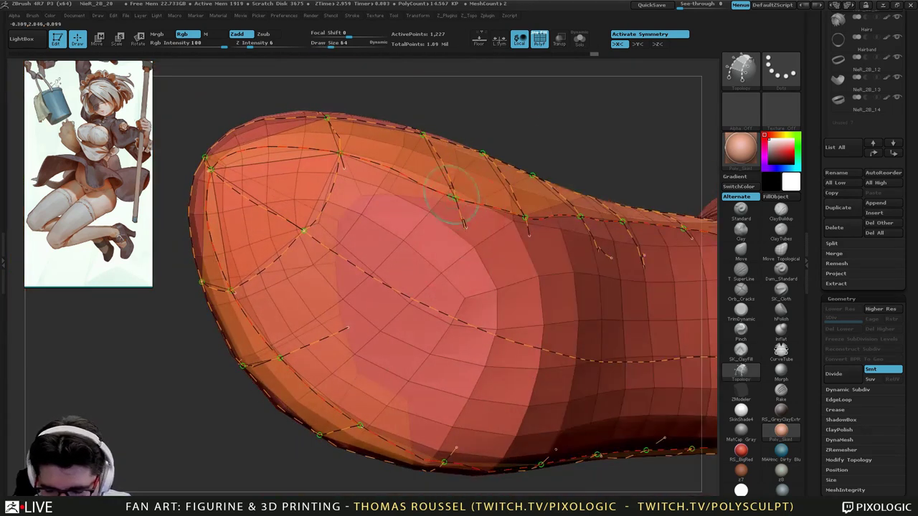
right_click_drag(451, 335, 446, 306, "alt")
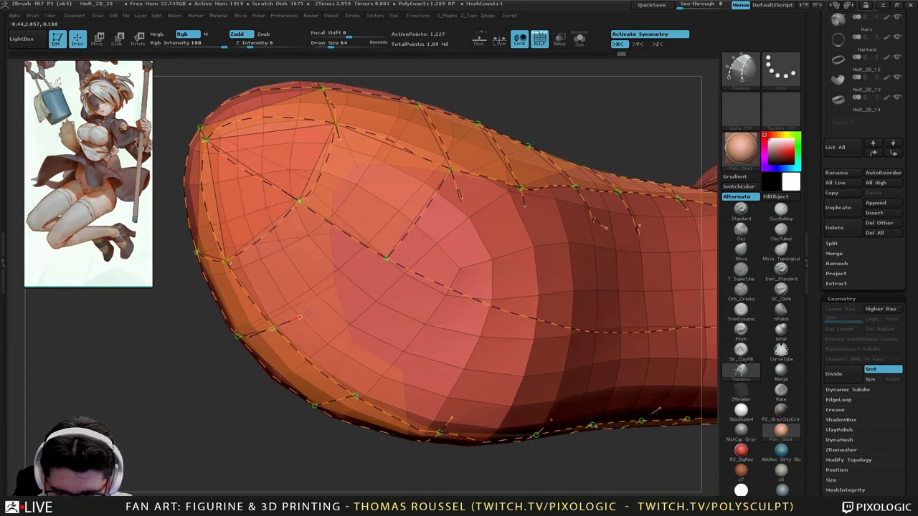
right_click_drag(473, 332, 422, 330, "alt")
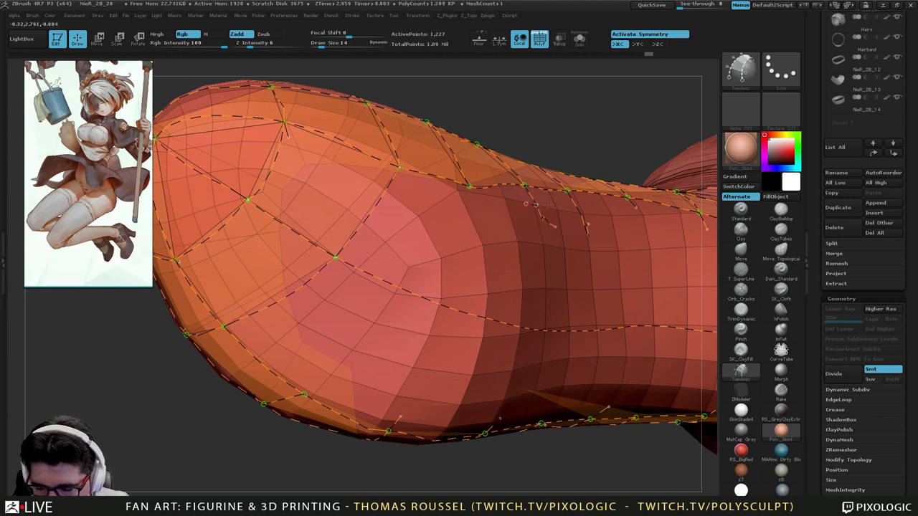
left_click_drag(548, 205, 557, 207, "alt")
Draw three more cross curves behind the ball of the sole, joining both side edges across the centre curve.
right_click_drag(599, 226, 574, 218)
right_click_drag(570, 305, 595, 217)
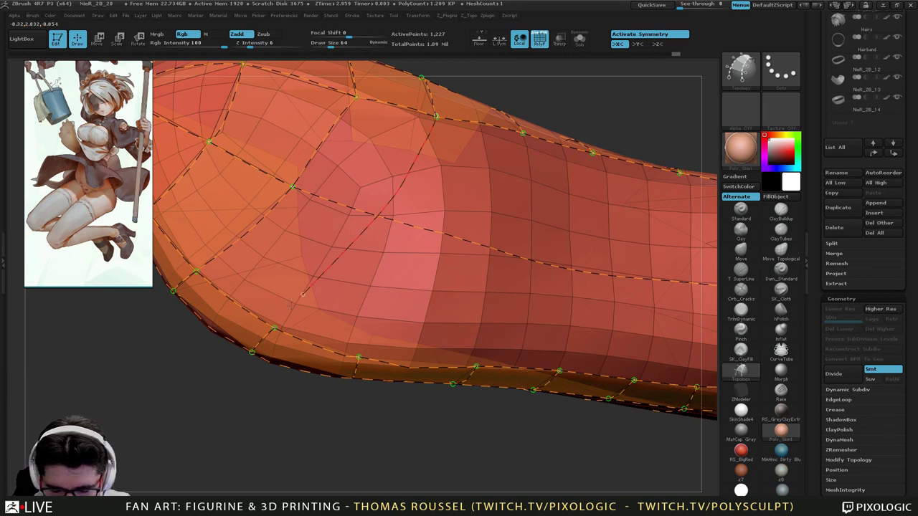
left_click_drag(291, 305, 275, 328)
right_click_drag(371, 285, 287, 274)
right_click_drag(426, 271, 412, 268)
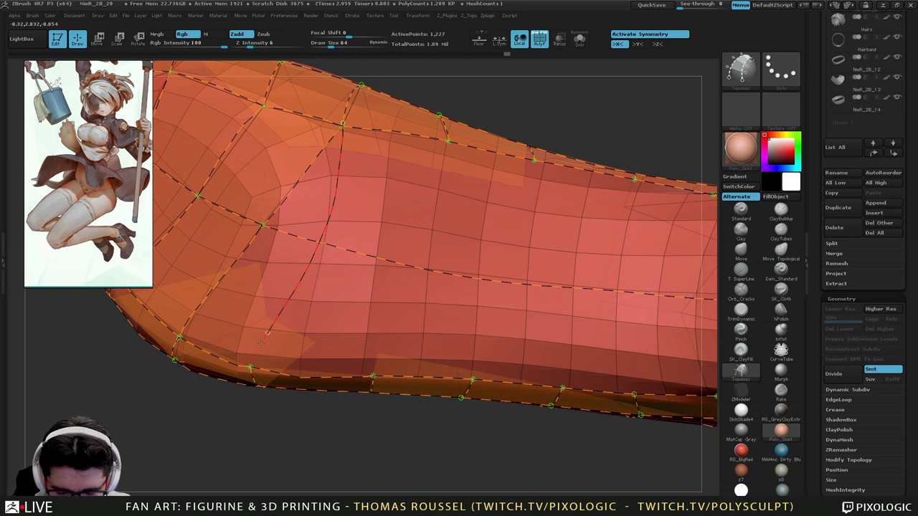
left_click_drag(262, 345, 251, 367)
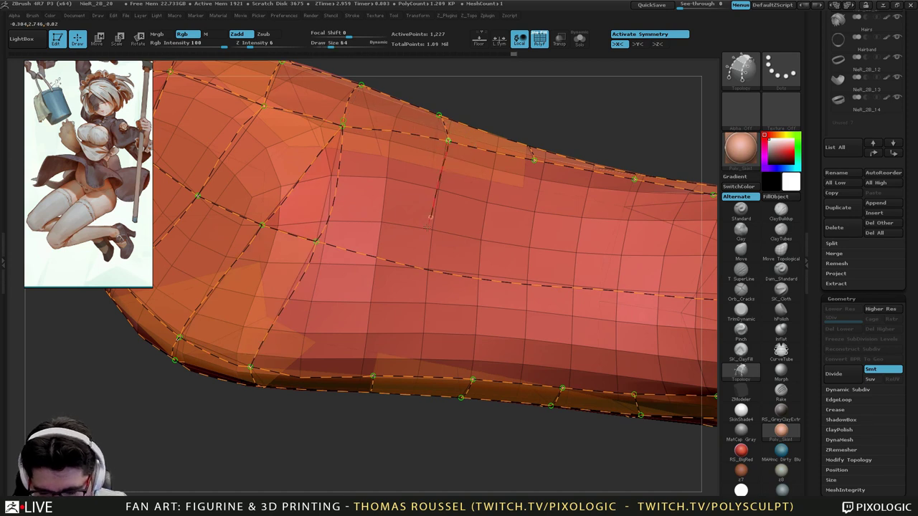
left_click_drag(380, 369, 374, 376)
Draw successive cross curves over the arch of the sole toward the heel, linking the matching points on both side edges.
right_click_drag(407, 208, 317, 206, "alt")
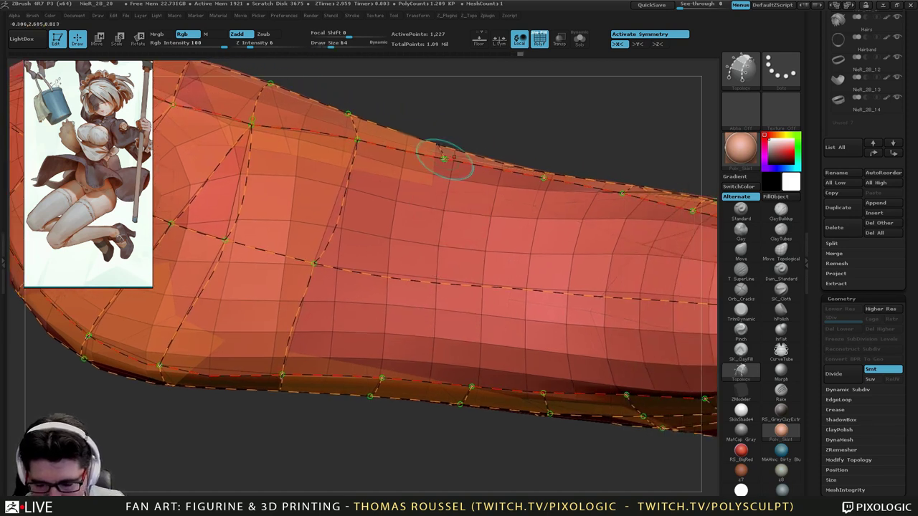
left_click_drag(442, 156, 436, 206)
left_click_drag(396, 345, 381, 379)
right_click_drag(506, 223, 415, 223, "alt")
right_click_drag(439, 273, 433, 299)
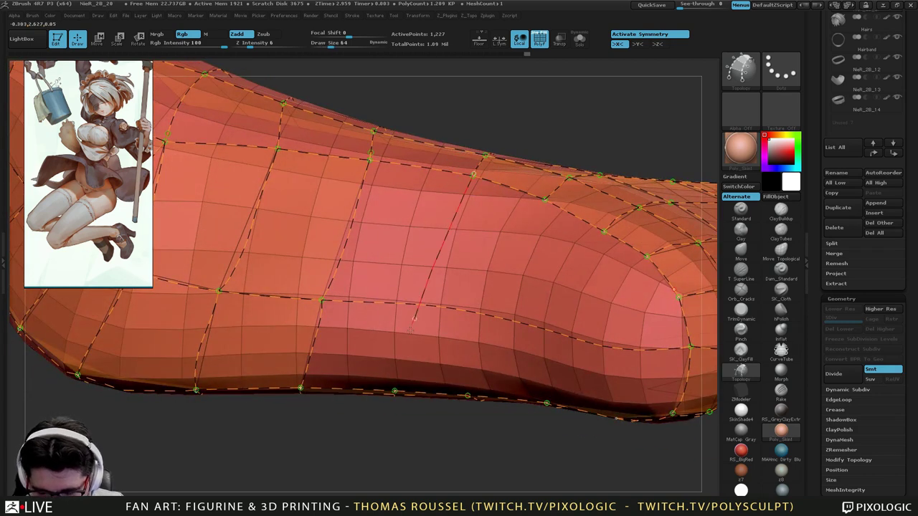
left_click_drag(396, 384, 395, 392)
right_click_drag(463, 287, 430, 240, "alt")
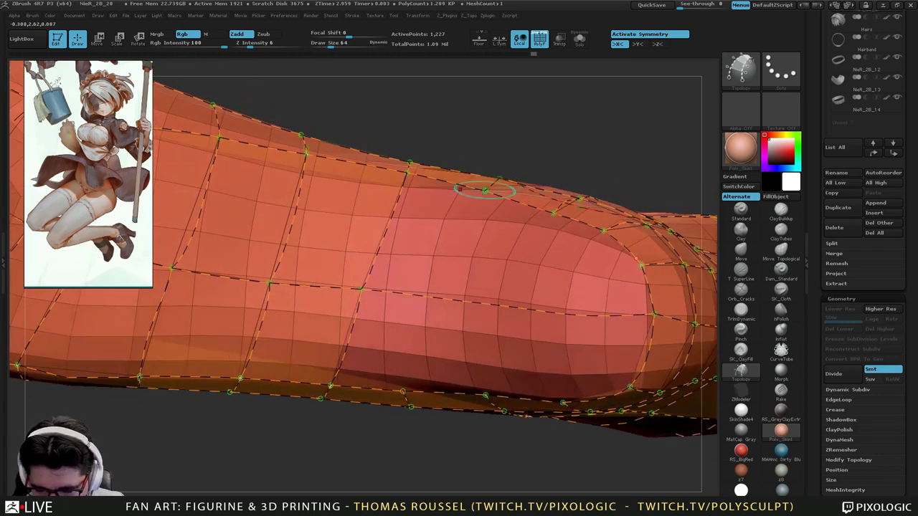
left_click_drag(414, 372, 403, 392)
right_click_drag(517, 229, 445, 233, "alt")
right_click_drag(445, 233, 462, 198)
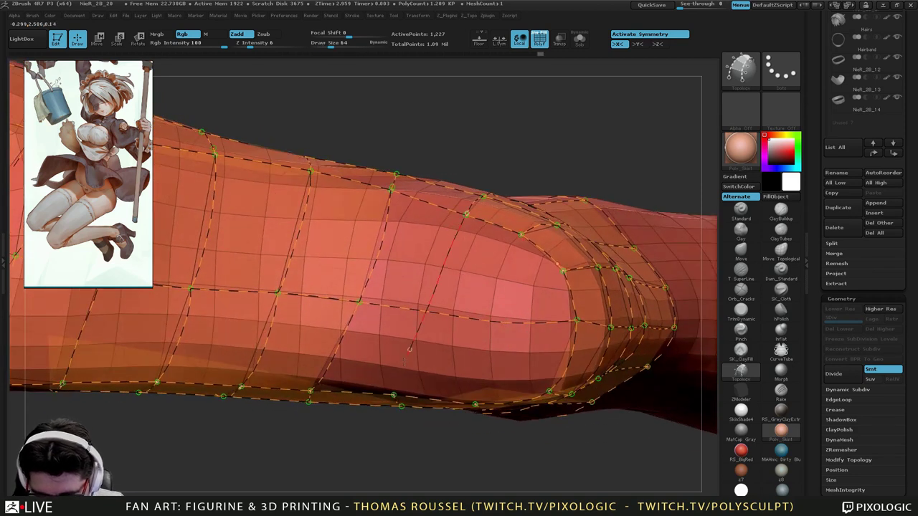
left_click_drag(405, 361, 404, 392)
right_click_drag(464, 287, 491, 435)
mouse_move(398, 196)
right_mouse_down("alt")
mouse_move(509, 268)
mouse_move(515, 237)
mouse_move(518, 268)
right_mouse_up("alt")
key("p")
key("p")
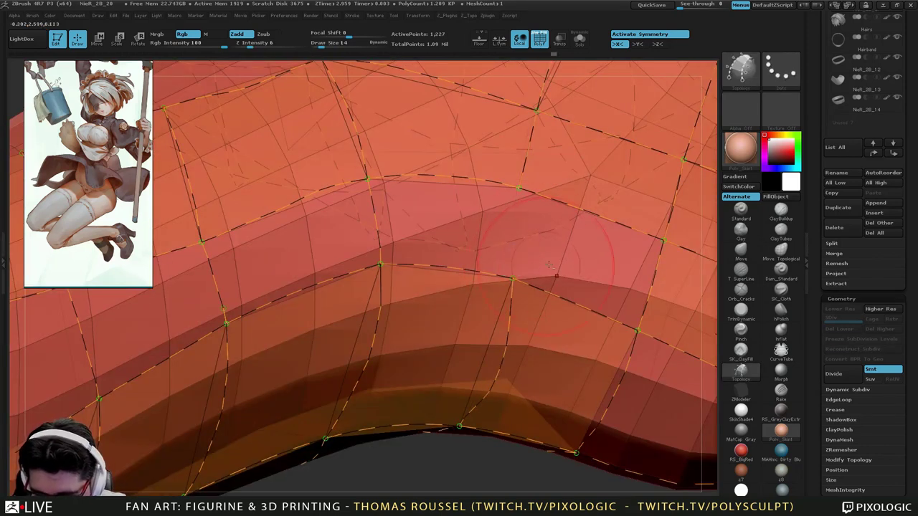
left_click(549, 265)
key("ctrl+z")
left_click_drag(512, 278, 515, 206)
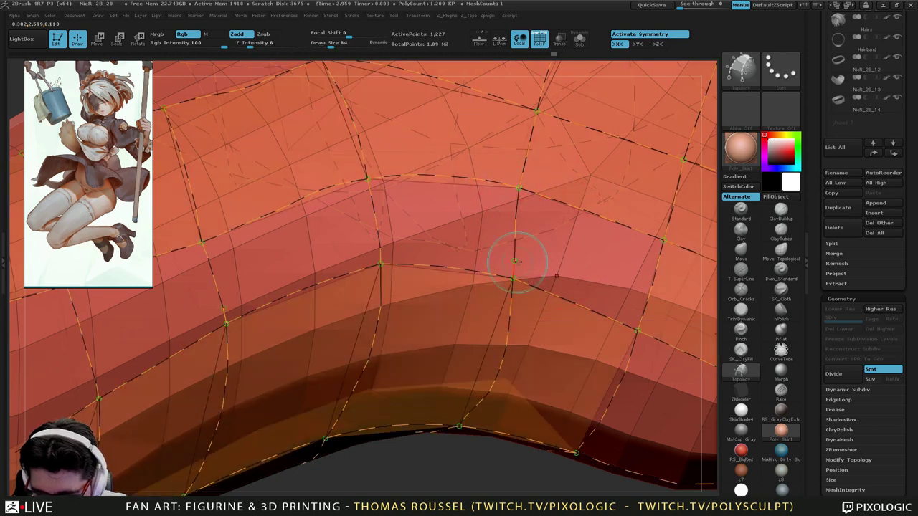
key("ctrl+z")
left_click_drag(513, 277, 517, 233)
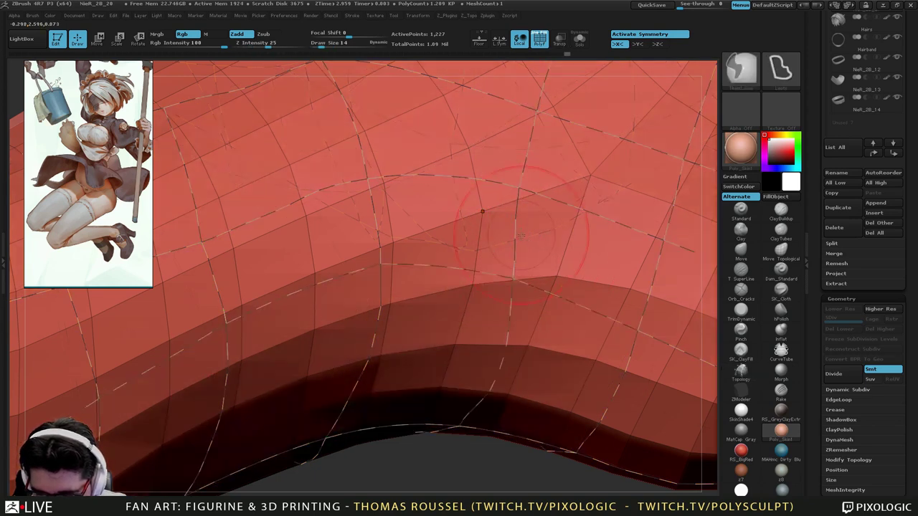
key("ctrl+z")
left_click(528, 267)
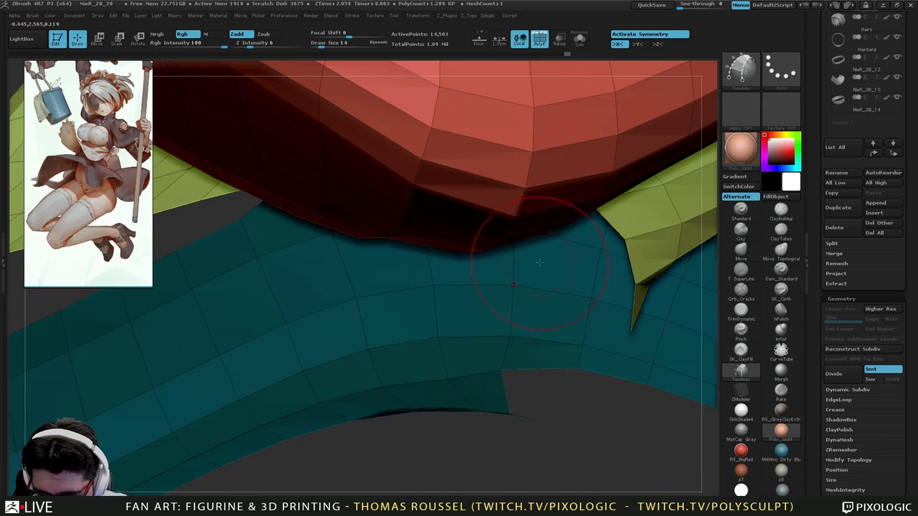
key("ctrl+z")
Bridge the gaps between the two edge curves along the arch with short connecting curves, erasing the stray curve end there.
left_click_drag(519, 189, 513, 278)
right_click_drag(320, 263, 574, 173, "alt")
right_click_drag(218, 403, 292, 363, "ctrl")
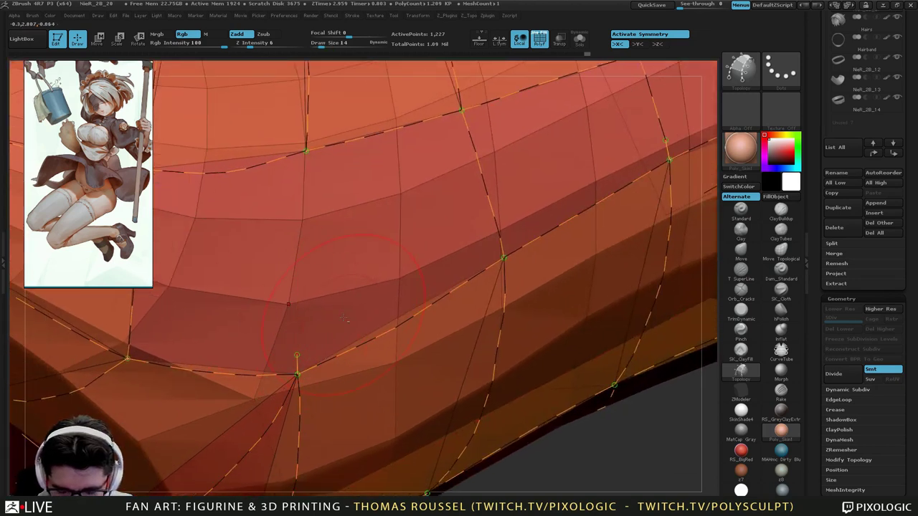
left_click_drag(288, 360, 307, 361, "alt")
left_click_drag(307, 150, 299, 217)
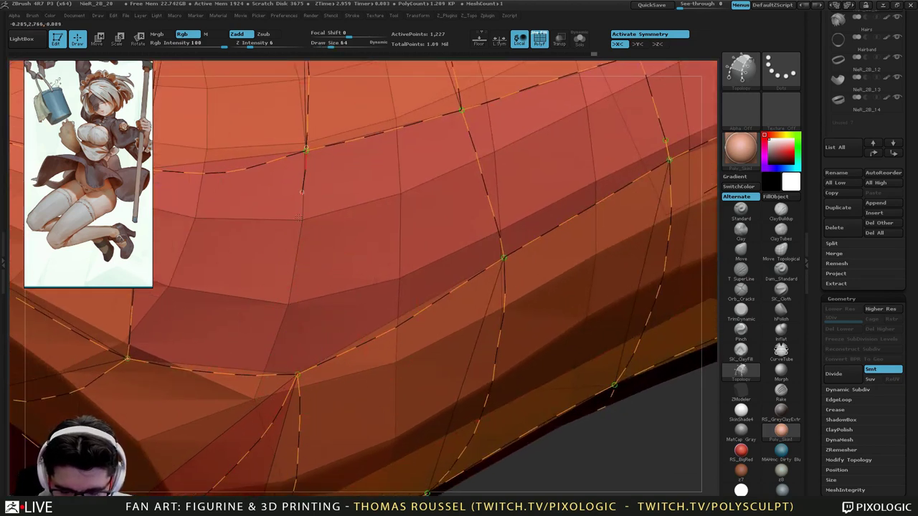
left_click_drag(292, 361, 297, 375)
right_click_drag(664, 131, 445, 278, "alt")
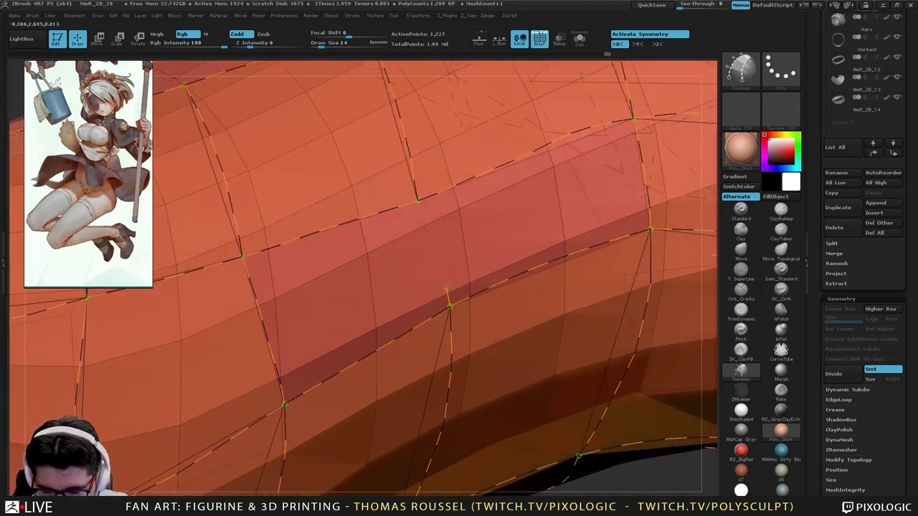
left_click_drag(418, 201, 451, 306)
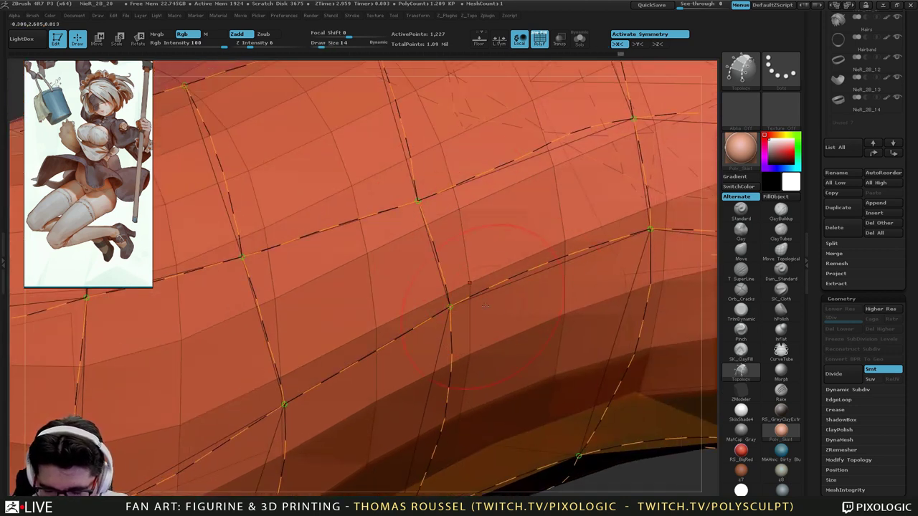
Draw the last cross curve under the heel, from one side edge through the centre curve to the other.
right_click_drag(451, 306, 451, 236, "ctrl")
right_click_drag(574, 344, 459, 316, "alt")
right_click_drag(553, 358, 532, 194)
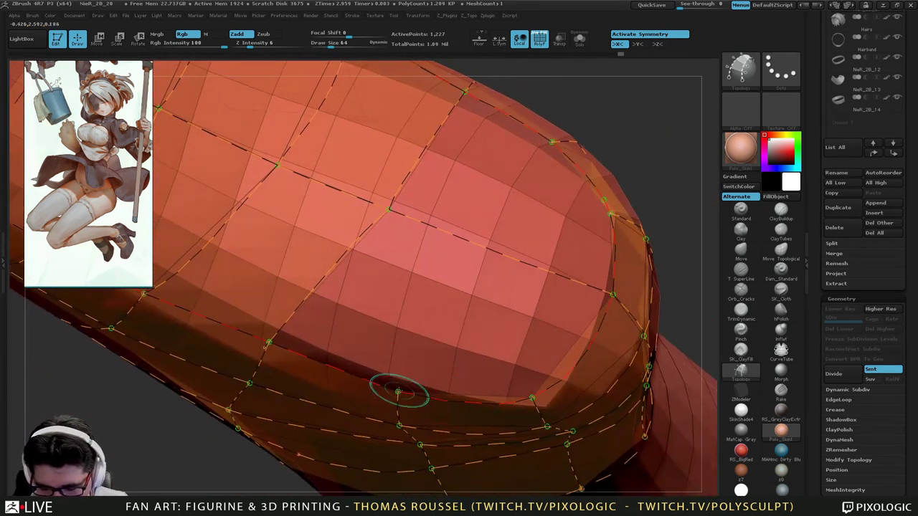
left_click_drag(399, 392, 467, 301)
left_click_drag(538, 150, 551, 141)
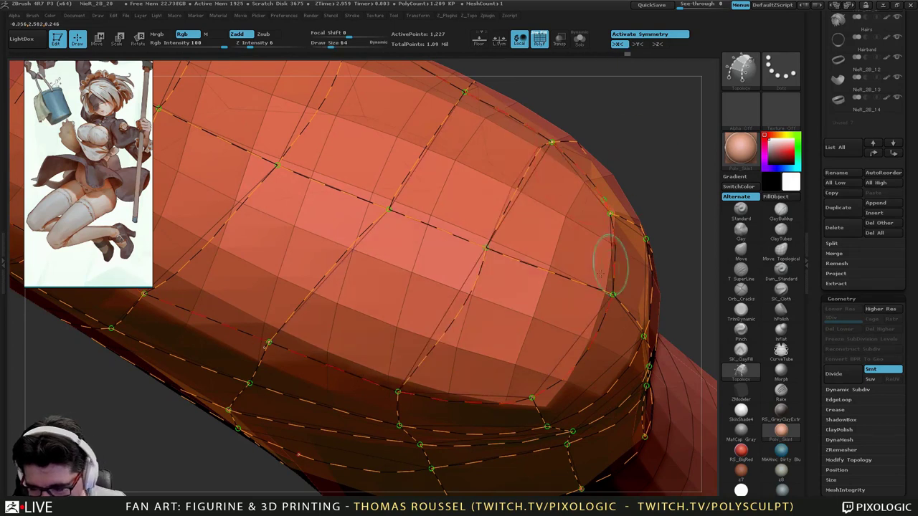
Try building the mesh from the foot's curve network, undo it, and unhide the rest of the body mesh.
right_click_drag(610, 266, 545, 363)
right_click_drag(546, 363, 504, 417, "alt")
left_click_drag(504, 416, 526, 377)
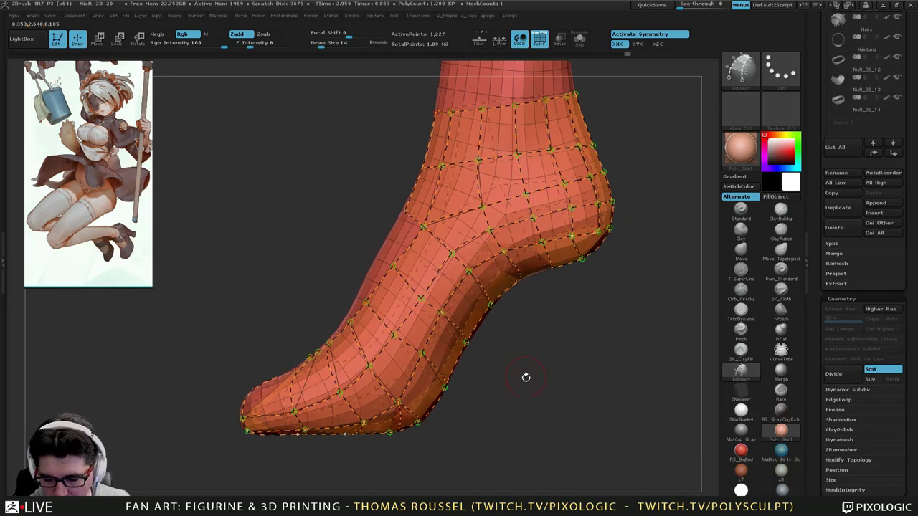
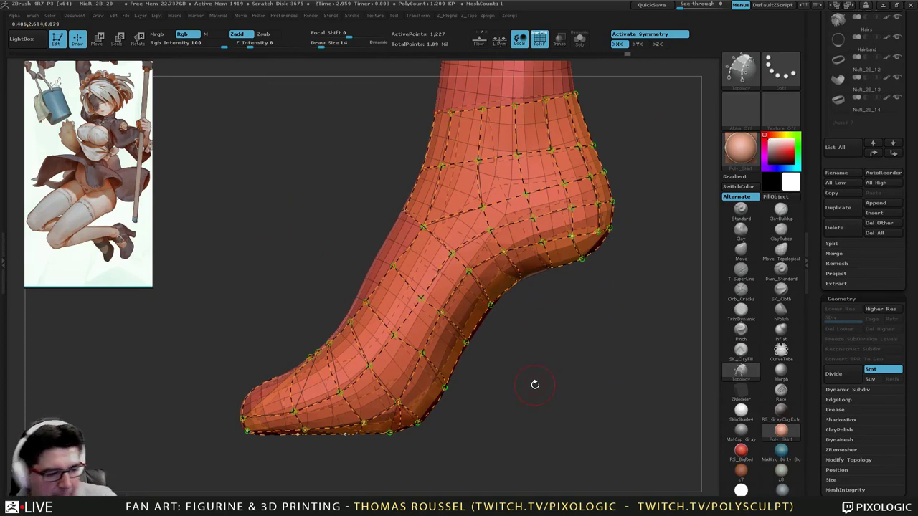
left_click_drag(535, 384, 583, 302)
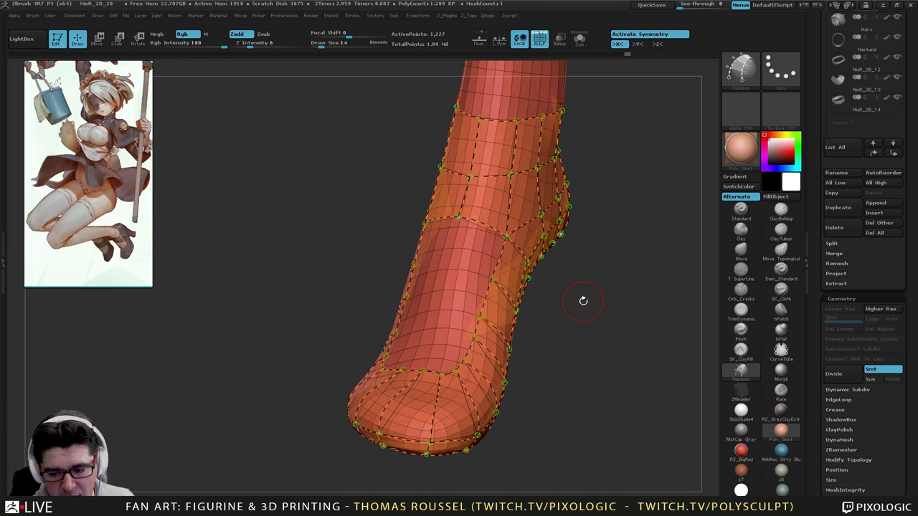
left_click_drag(570, 260, 612, 124)
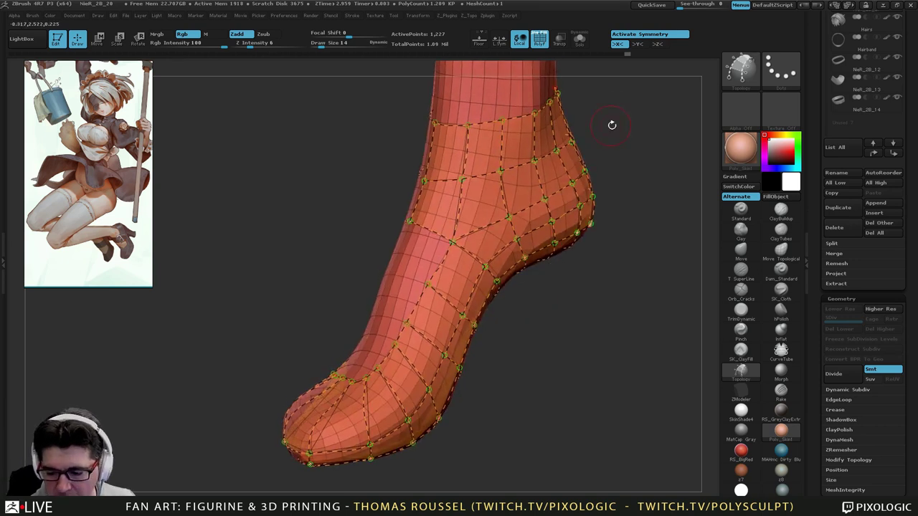
left_click_drag(531, 283, 532, 370)
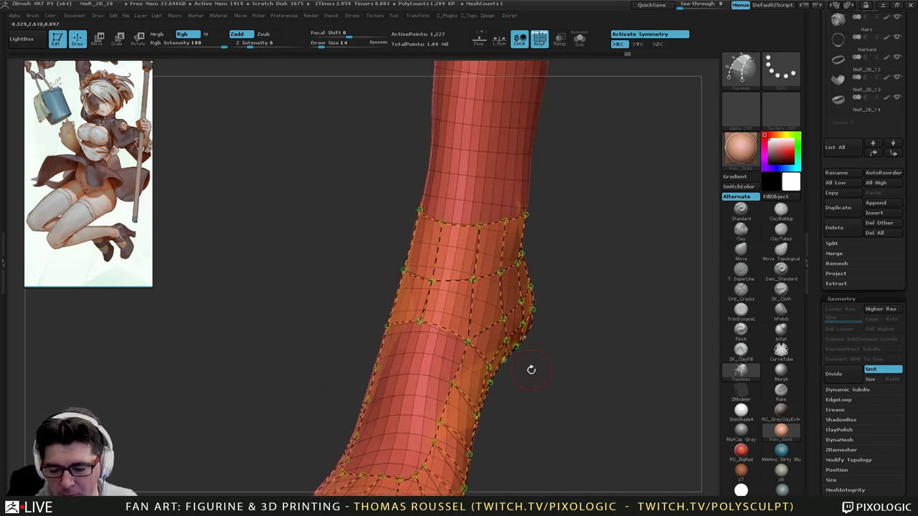
left_click(497, 139)
mouse_move(566, 333)
left_mouse_down()
mouse_move(470, 351)
mouse_move(557, 381)
mouse_move(601, 340)
mouse_move(459, 287)
mouse_move(402, 315)
mouse_move(528, 332)
mouse_move(572, 363)
mouse_move(552, 306)
mouse_move(560, 337)
left_mouse_up()
key("ctrl+z")
left_click(560, 340, "ctrl+shift")
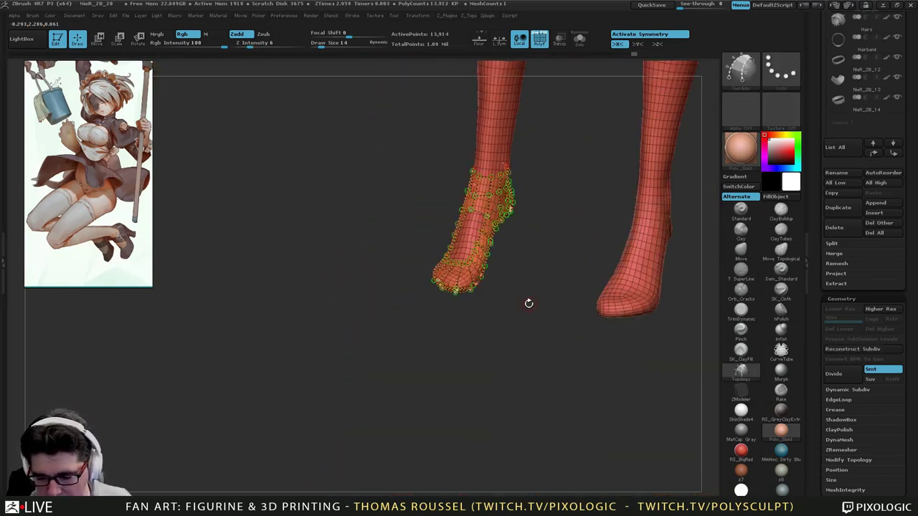
Try generating a thick shoe mesh from the topology curves at Draw Size 14.
left_click_drag(528, 304, 563, 363, "alt")
left_click(543, 173)
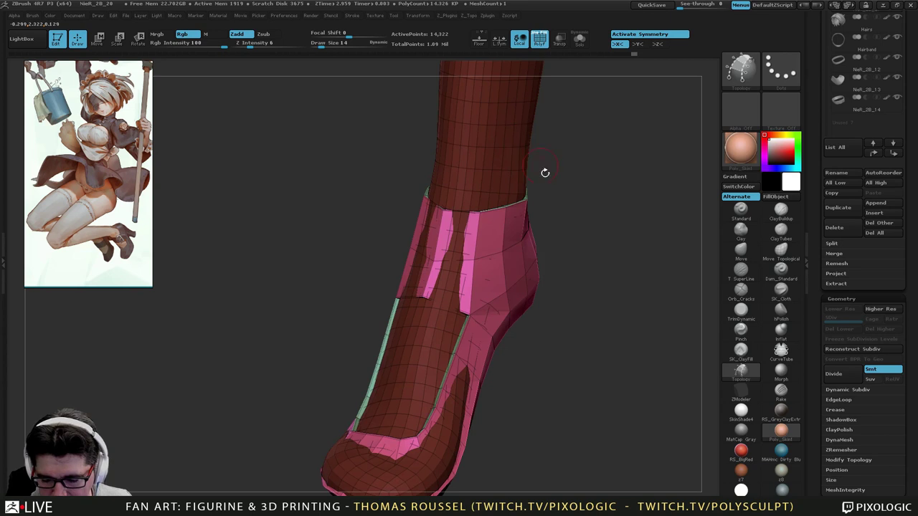
left_click_drag(573, 295, 563, 344)
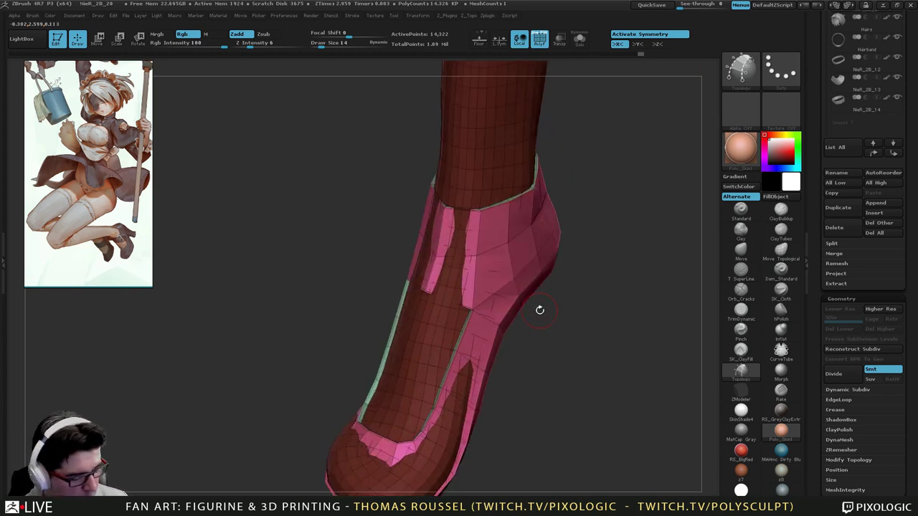
key("ctrl+z")
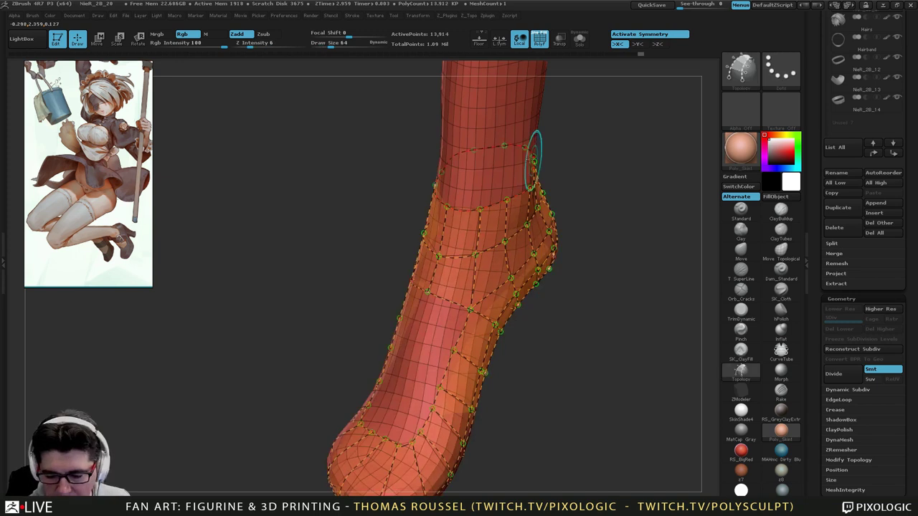
Set the Draw Size to 1 and generate the shoe mesh from the topology curves.
left_click_drag(601, 224, 602, 207, "alt")
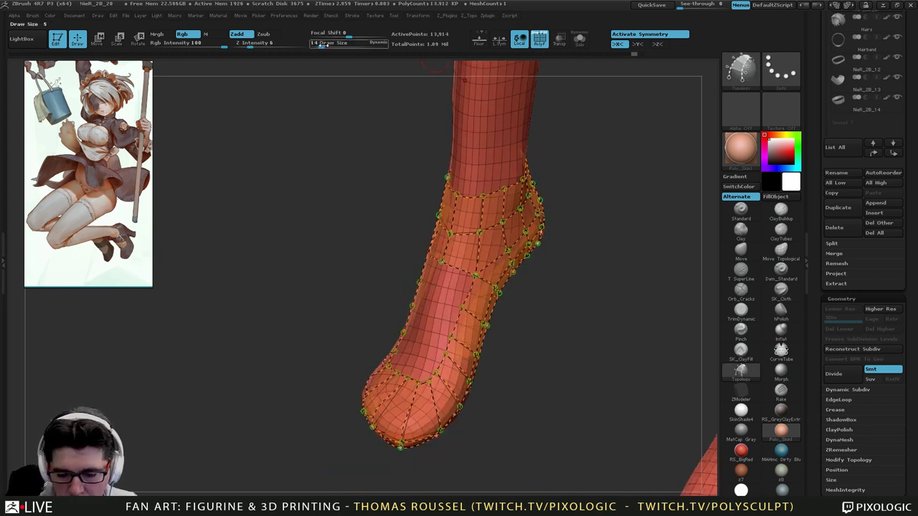
left_click_drag(321, 47, 303, 48)
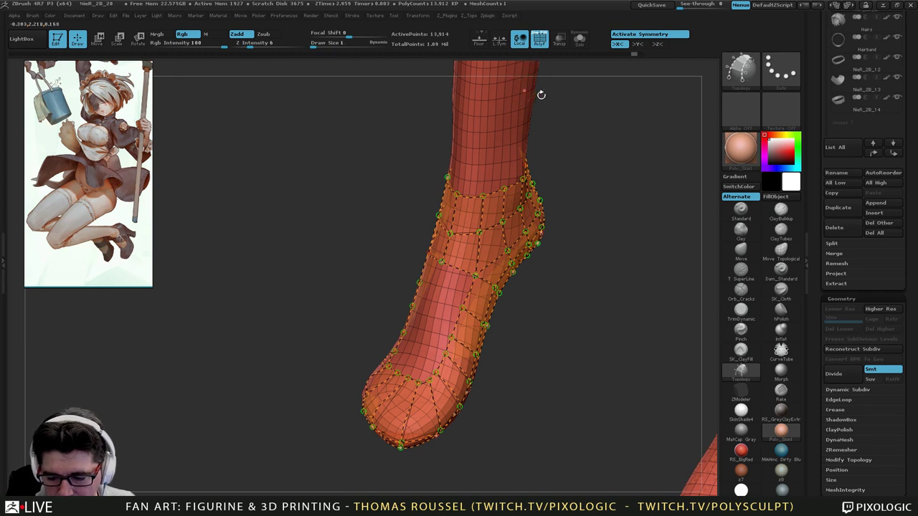
left_click_drag(575, 135, 555, 165, "ctrl")
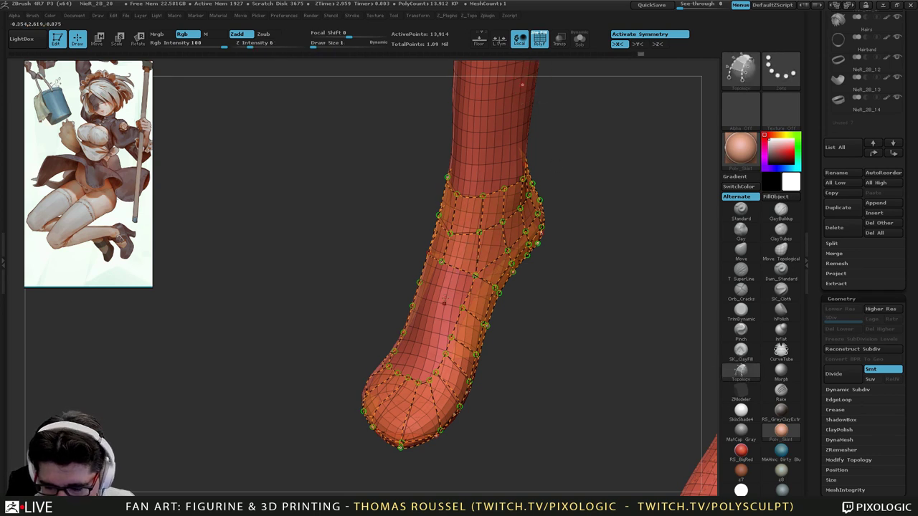
left_click(490, 122)
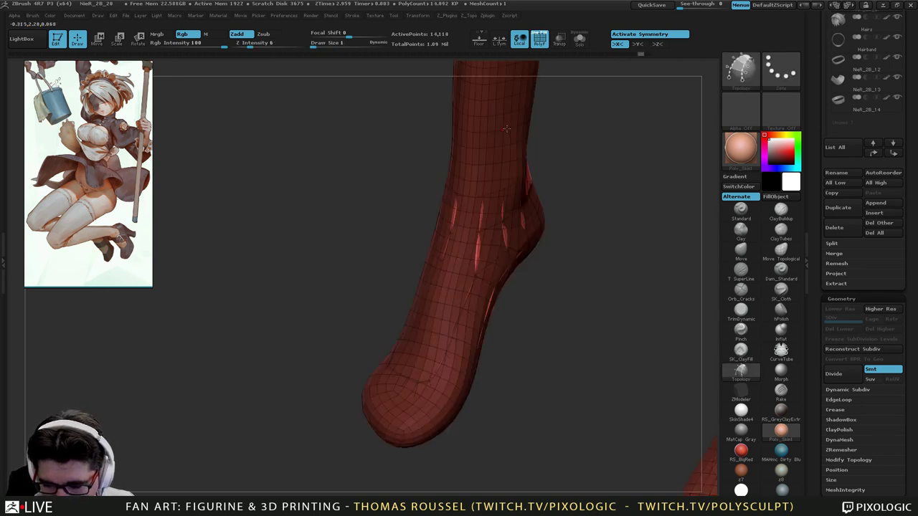
Split the unmasked shoe mesh from the body into its own subtool and select it.
left_click_drag(560, 176, 394, 251, "alt")
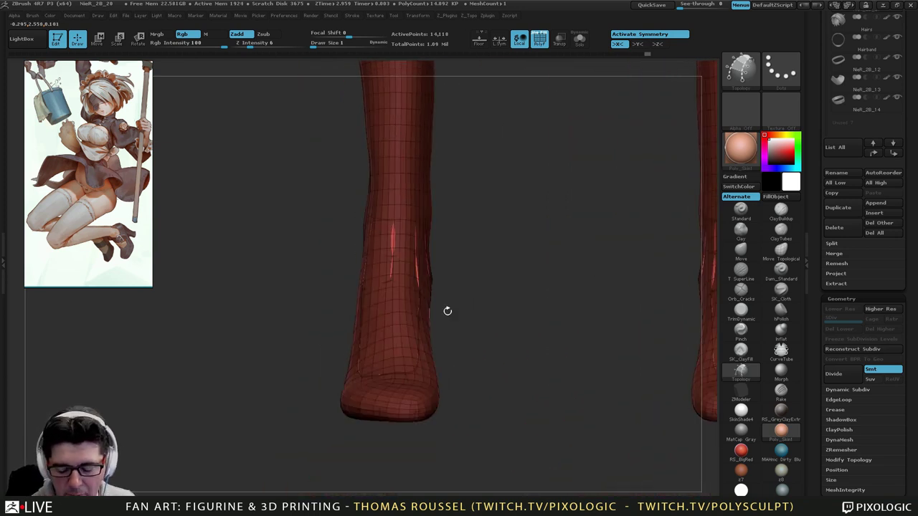
left_click_drag(447, 311, 443, 245)
key("t")
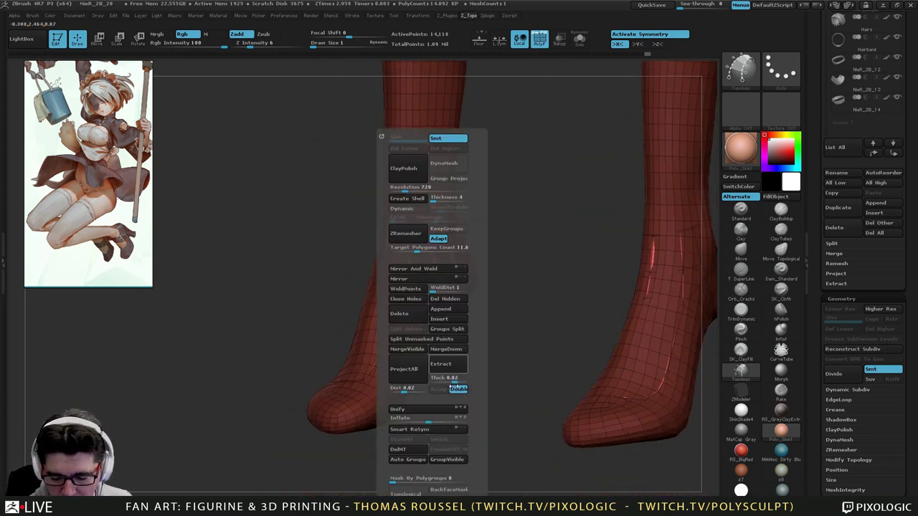
left_click(410, 340)
left_click_drag(473, 308, 495, 314)
left_click(841, 26)
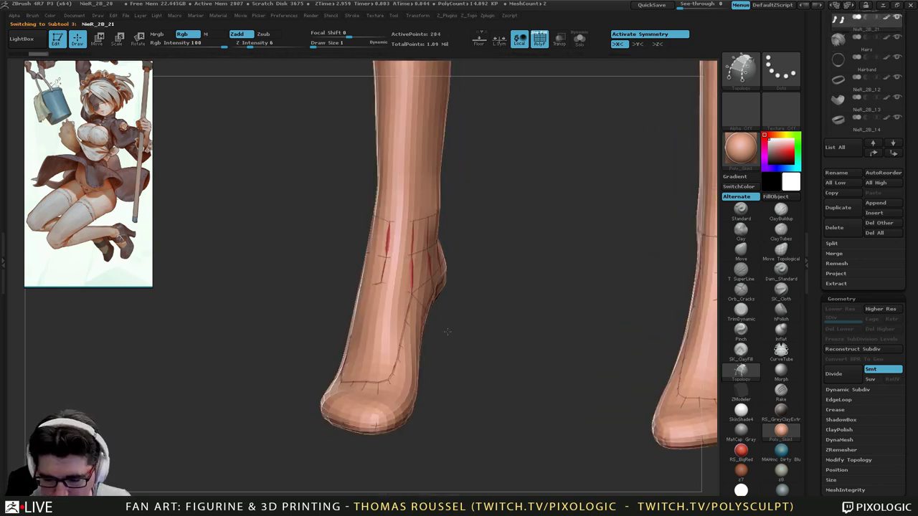
left_click_drag(449, 332, 566, 189, "alt")
Show the other subtools as transparent and pull the shoe's ankle collar edges outward with the Move brush at Draw Size 36.
left_click(564, 42)
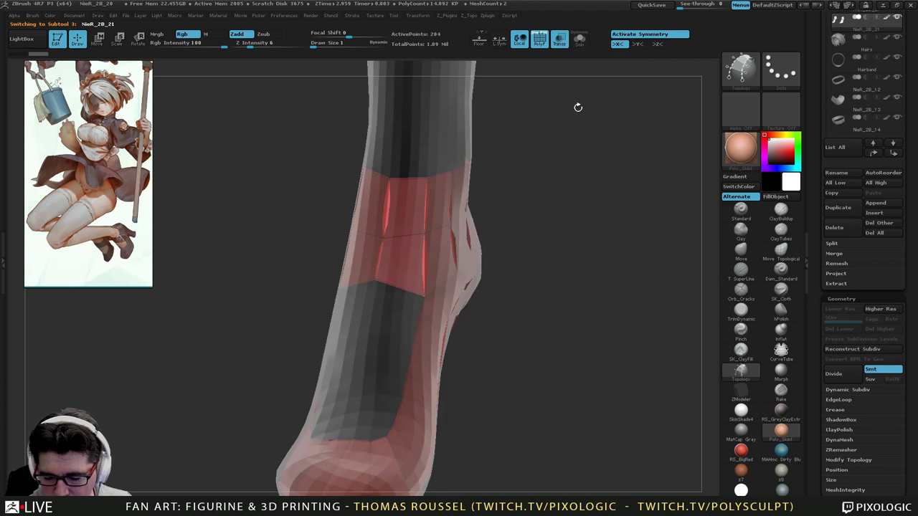
mouse_move(538, 312)
left_mouse_down("alt")
mouse_move(526, 338)
mouse_move(486, 322)
mouse_move(510, 330)
mouse_move(485, 233)
left_mouse_up("alt")
key("s")
left_click_drag(510, 165, 516, 164)
mouse_move(519, 172)
left_mouse_down()
mouse_move(533, 215)
mouse_move(384, 334)
left_mouse_up()
left_click_drag(325, 235, 364, 255, "alt")
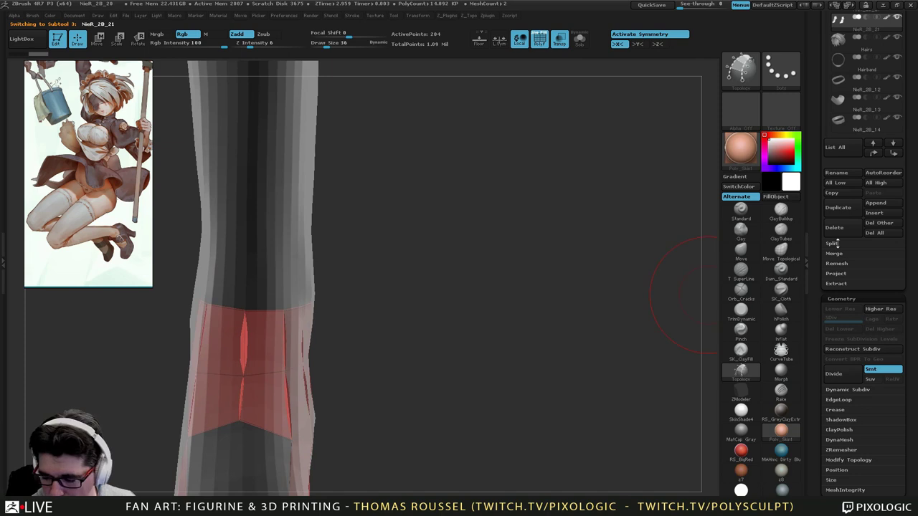
left_click(743, 250)
left_click_drag(297, 303, 307, 307)
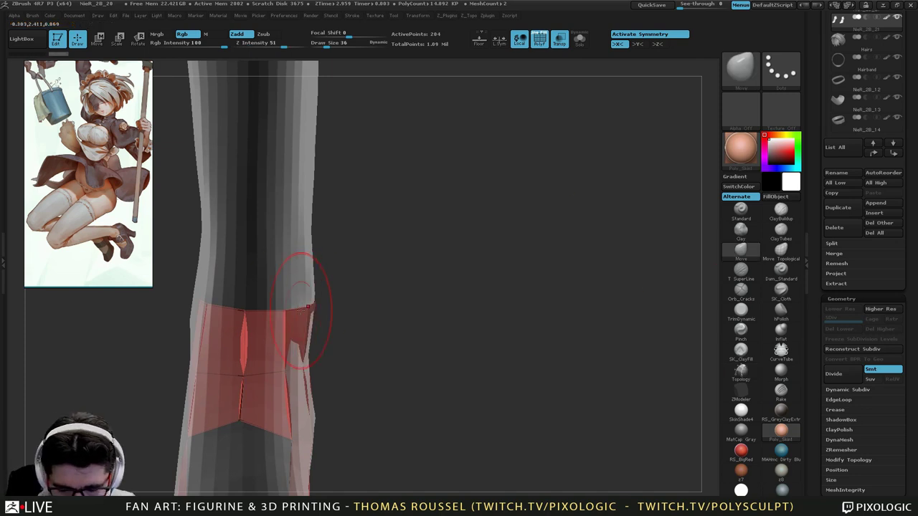
left_click_drag(181, 301, 167, 303)
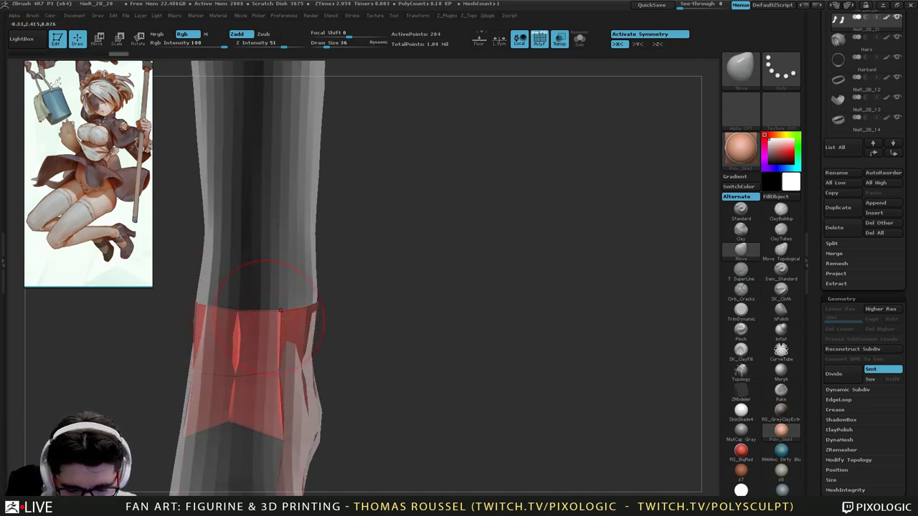
Pull the back of the ankle collar and the upper heel area of the shoe outward over the skin.
left_click_drag(359, 317, 296, 318)
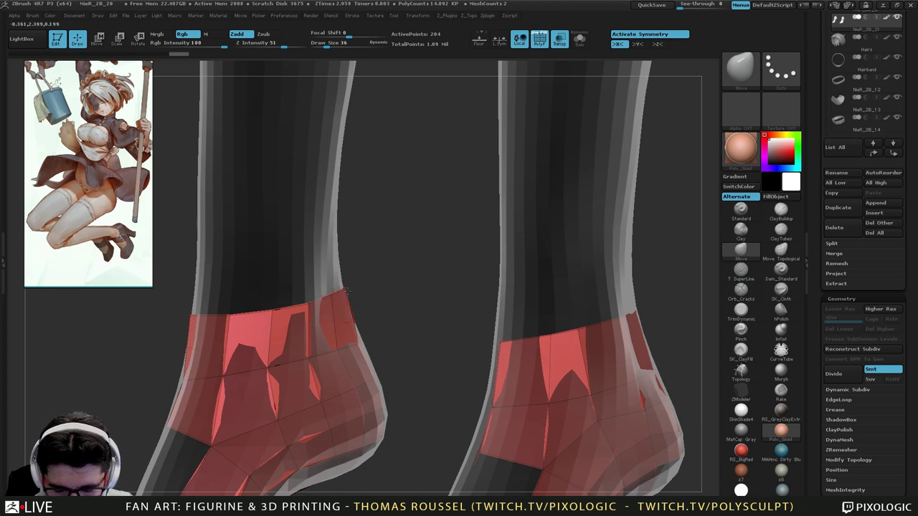
left_click_drag(347, 290, 370, 322)
left_click_drag(354, 425, 363, 422)
left_click_drag(415, 396, 503, 314, "alt")
left_click_drag(335, 302, 322, 291)
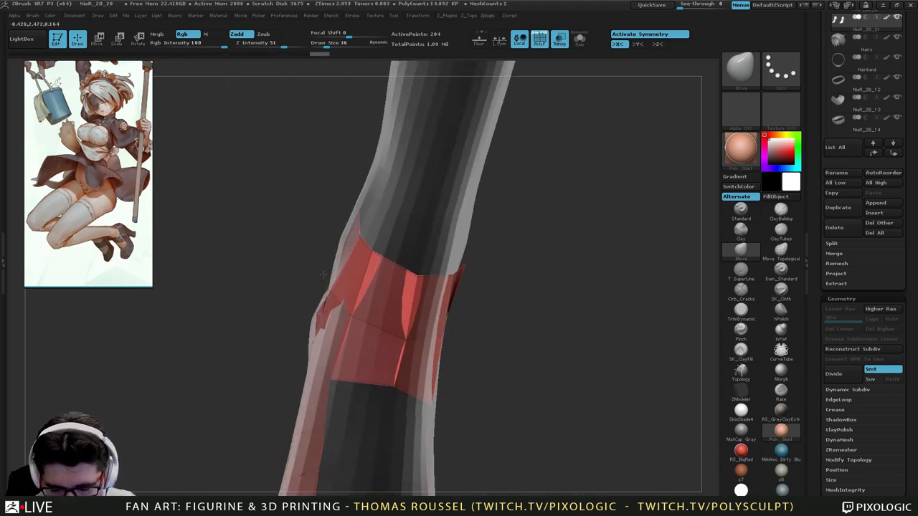
right_click_drag(387, 277, 332, 258)
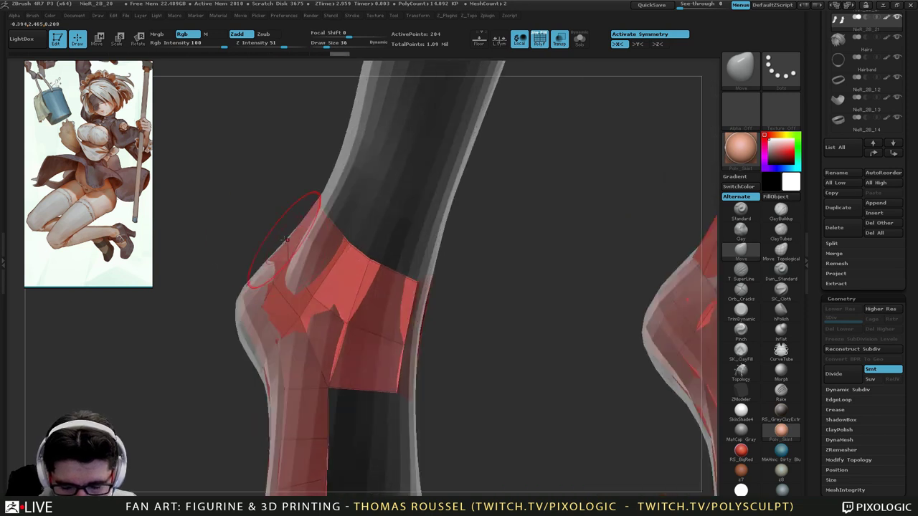
left_click_drag(280, 248, 279, 235)
Move the shoe's heel sides and lower heel edge outward so they cover the foot.
right_click_drag(307, 252, 237, 264)
left_click_drag(280, 300, 276, 298)
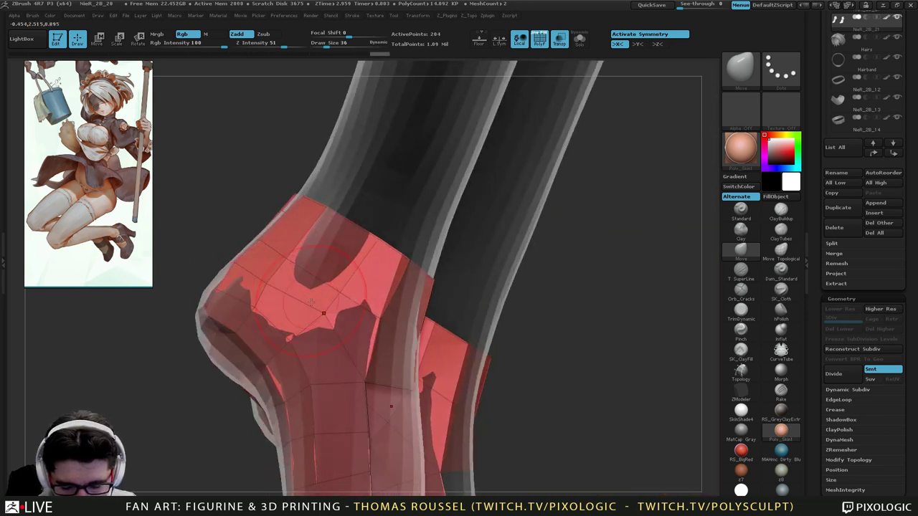
right_click_drag(295, 306, 341, 310)
right_click_drag(273, 317, 351, 326)
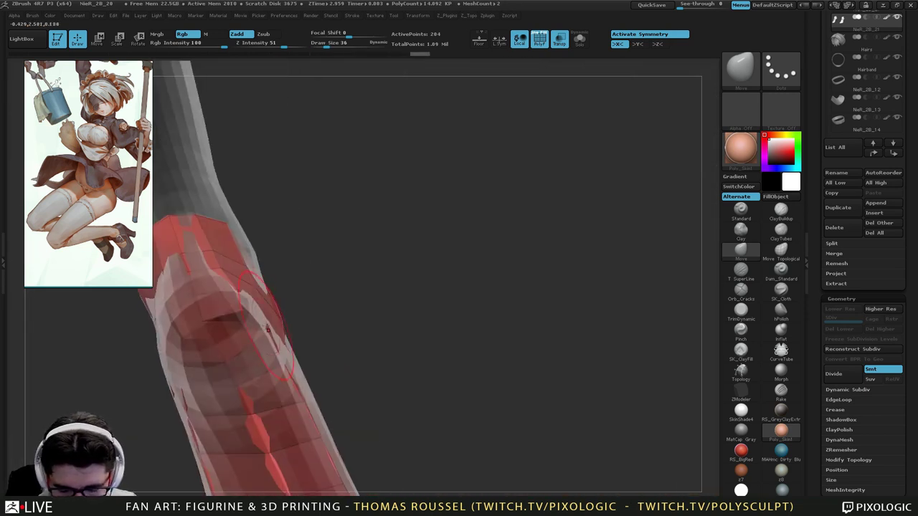
mouse_move(296, 339)
right_mouse_down()
mouse_move(328, 332)
mouse_move(297, 351)
right_mouse_up()
right_click_drag(203, 364, 228, 359)
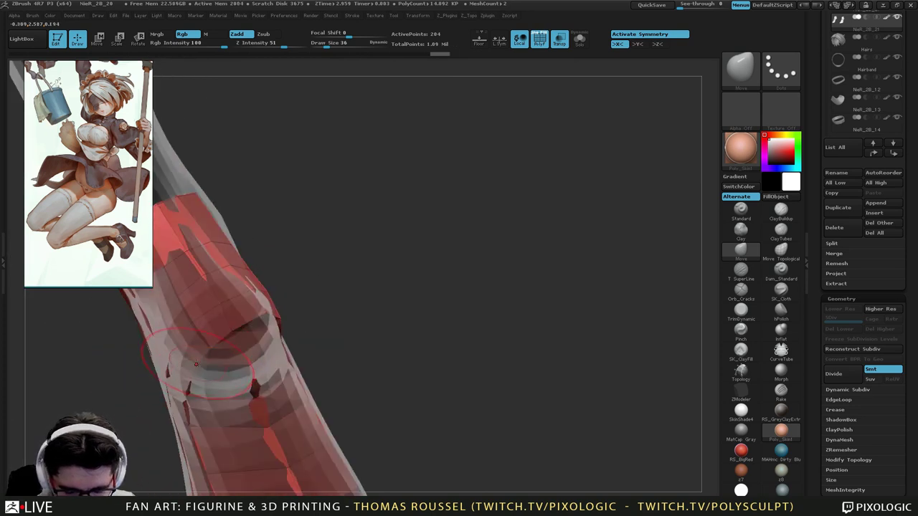
mouse_move(191, 360)
left_mouse_down()
mouse_move(203, 348)
mouse_move(161, 316)
left_mouse_up()
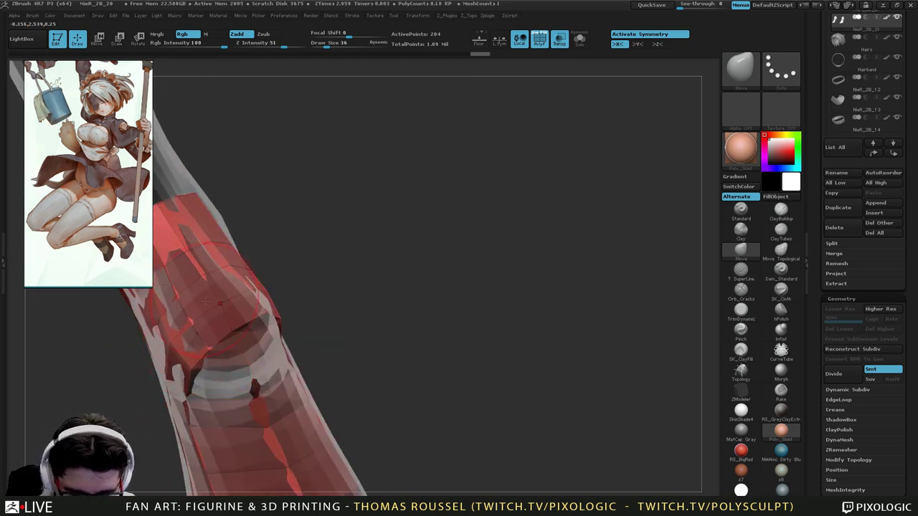
right_click_drag(205, 302, 221, 308)
left_click_drag(208, 305, 190, 295)
Pull the shoe's rear heel contour outward to follow the back of the foot.
mouse_move(200, 293)
right_mouse_down()
mouse_move(281, 258)
mouse_move(292, 265)
right_mouse_up()
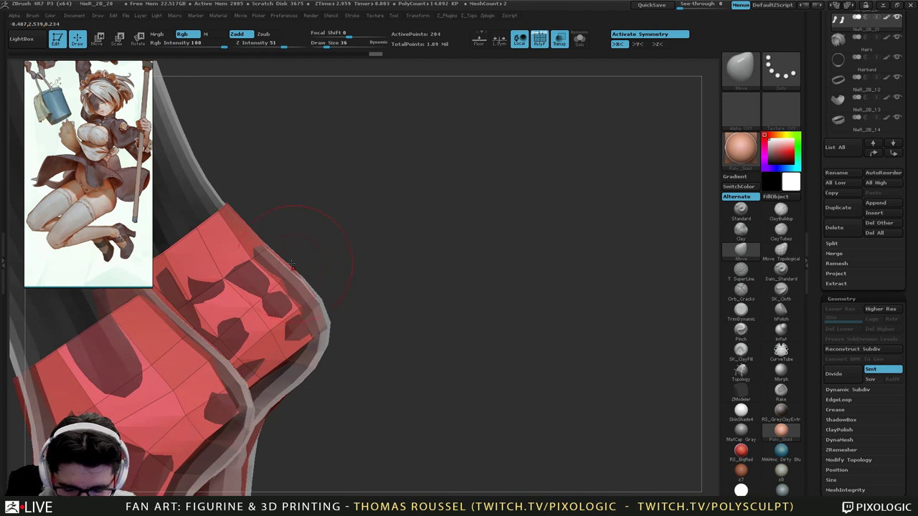
left_click_drag(263, 250, 271, 245)
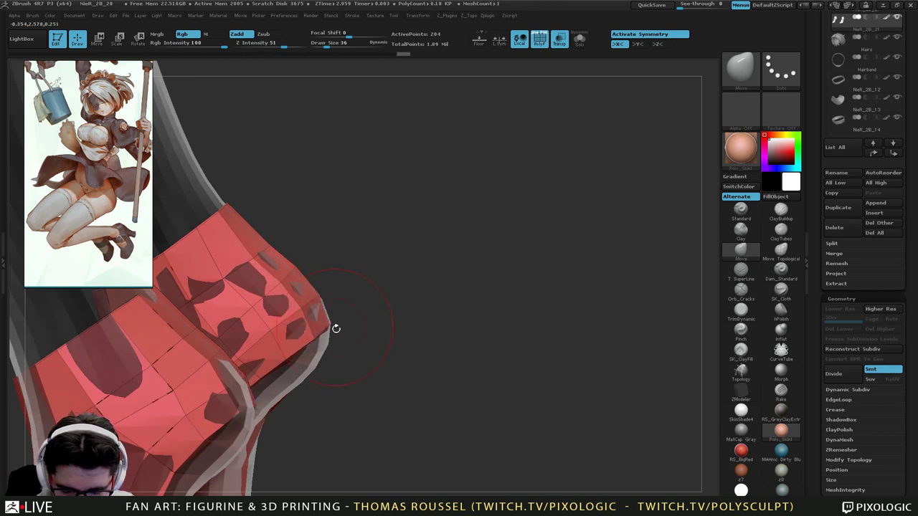
right_click_drag(336, 328, 349, 278)
left_click_drag(315, 269, 324, 267)
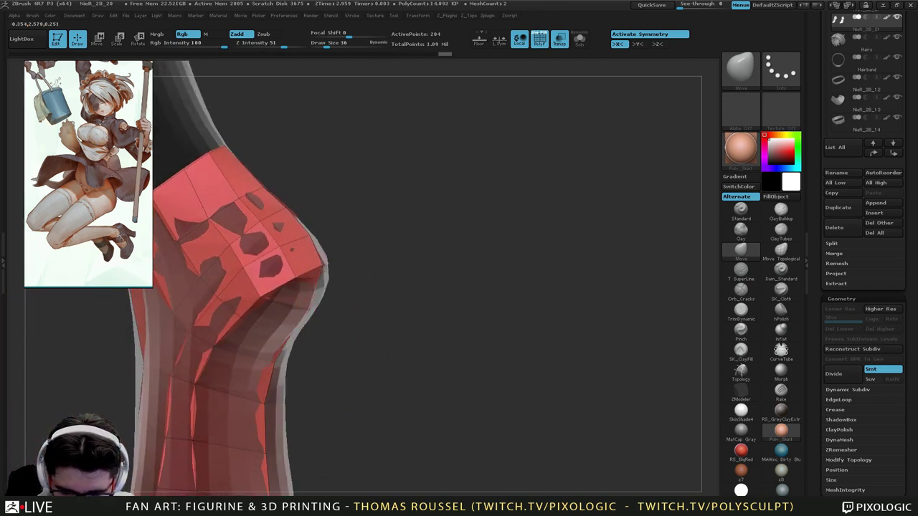
right_click_drag(326, 300, 304, 290)
left_click_drag(284, 281, 280, 294)
Lower the bottom edge of the shoe's heel along the underside of the foot.
right_click_drag(287, 299, 338, 290)
left_click_drag(331, 284, 329, 299)
right_click_drag(320, 317, 337, 322)
left_click_drag(364, 298, 366, 313)
left_click_drag(422, 315, 416, 332)
Set the Move brush to Draw Size 91 and widen both sides of the shoe around the ankle.
right_click_drag(411, 358, 429, 295)
key("s")
left_click_drag(421, 254, 430, 254)
left_click_drag(383, 192, 391, 191)
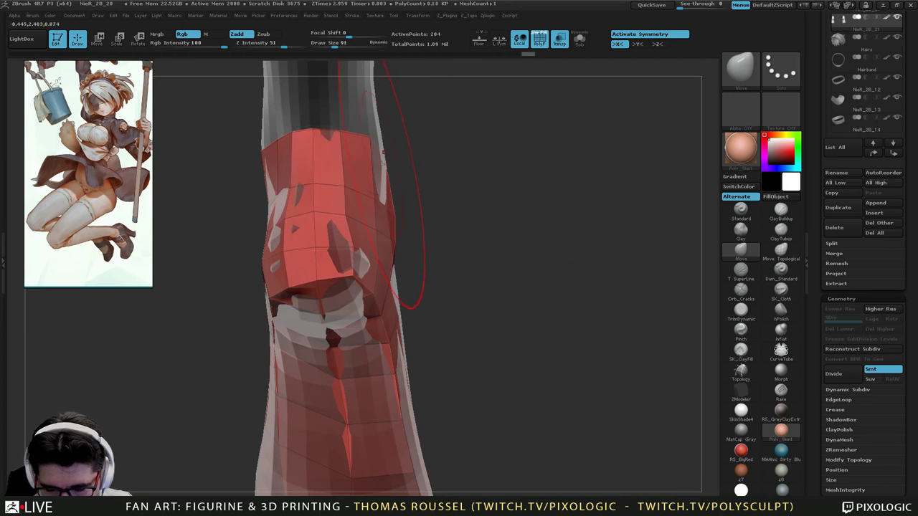
left_click_drag(277, 178, 268, 176)
Reduce the Draw Size to 41 and pull the front of the ankle strap outward over the instep.
key("s")
left_click_drag(297, 219, 289, 219)
mouse_move(337, 244)
right_mouse_down("alt")
mouse_move(367, 257)
mouse_move(357, 294)
right_mouse_up("alt")
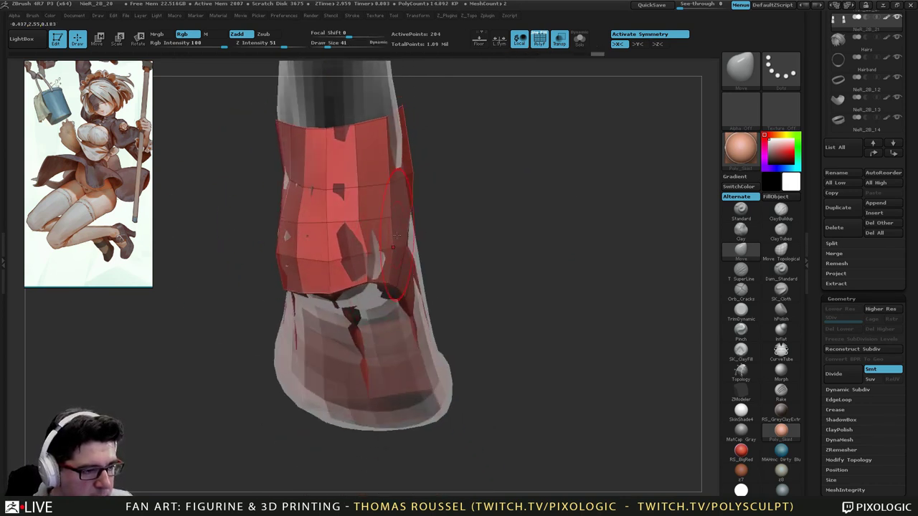
mouse_move(391, 216)
right_mouse_down("alt")
mouse_move(376, 272)
mouse_move(381, 230)
right_mouse_up("alt")
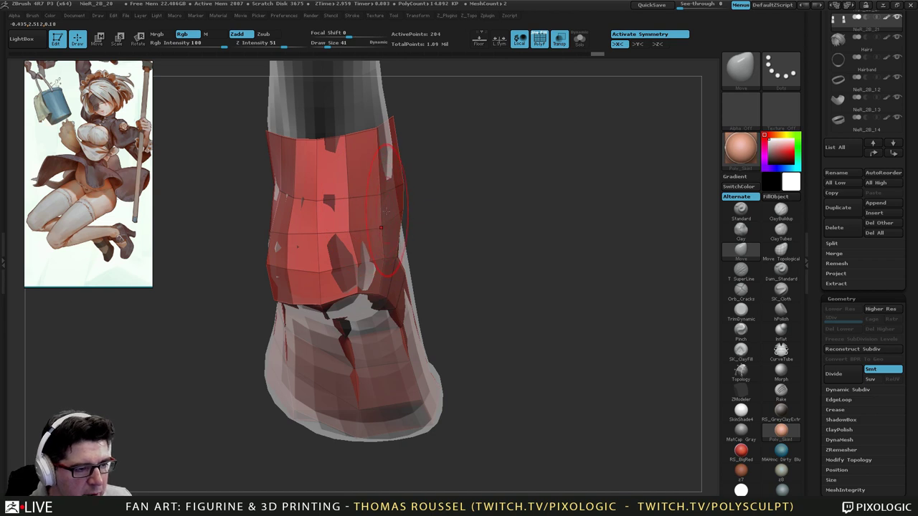
right_click_drag(381, 228, 468, 263, "alt")
right_click_drag(543, 213, 503, 204)
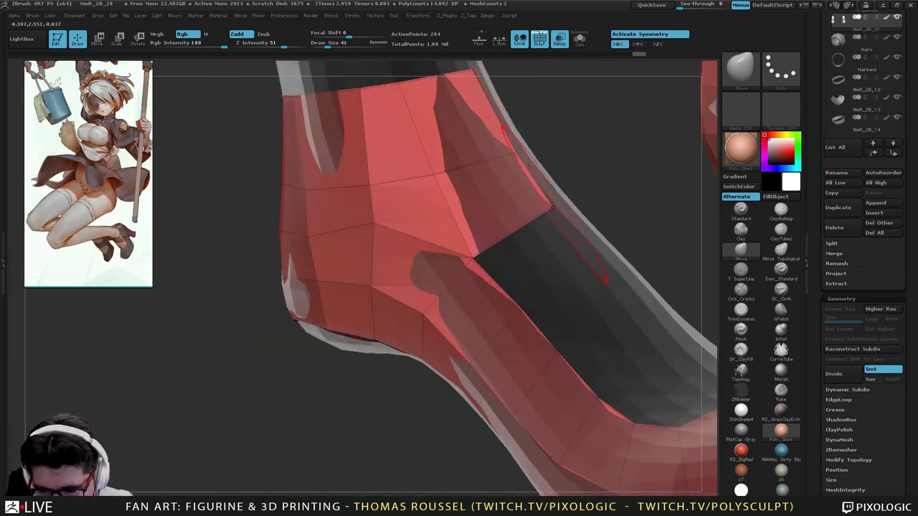
left_click_drag(522, 192, 535, 185)
right_click_drag(539, 179, 513, 145)
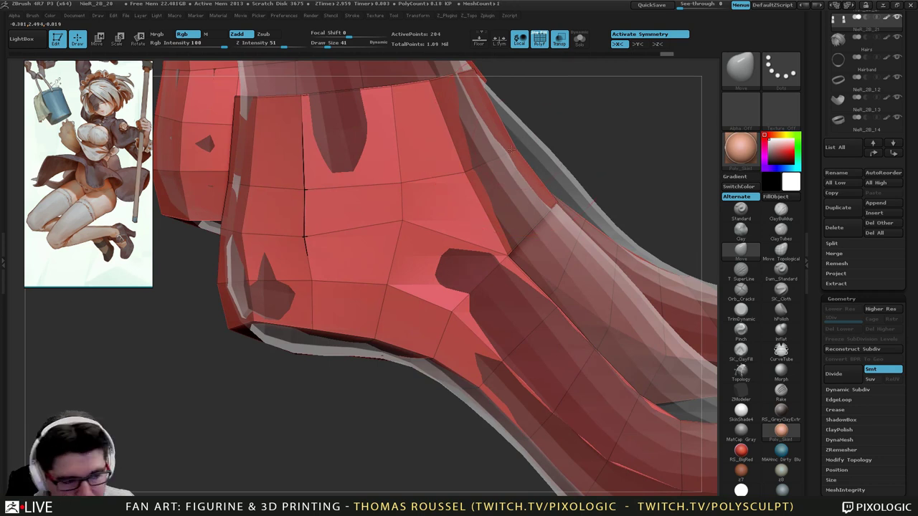
left_click_drag(512, 149, 450, 210)
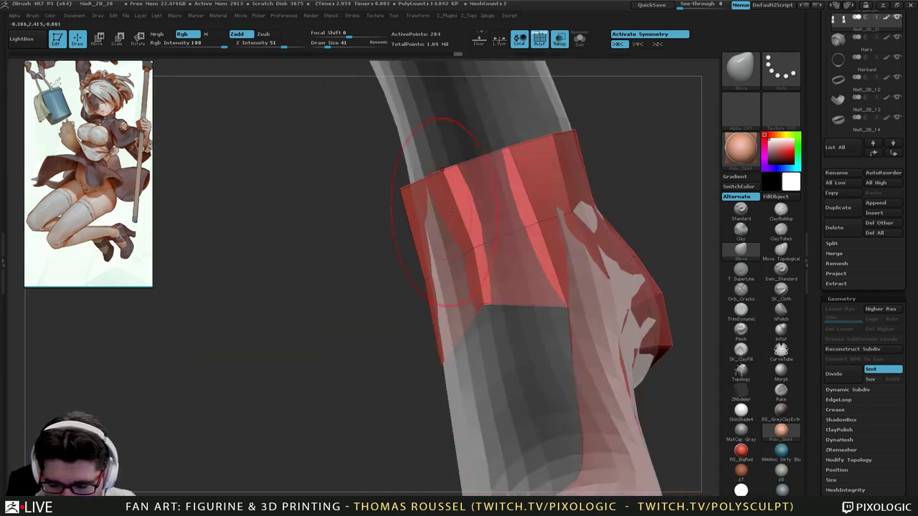
Pull the shoe's side panel outward from the heel along the arch to the ball of the foot.
mouse_move(590, 257)
right_mouse_down("alt")
mouse_move(495, 256)
mouse_move(496, 286)
right_mouse_up("alt")
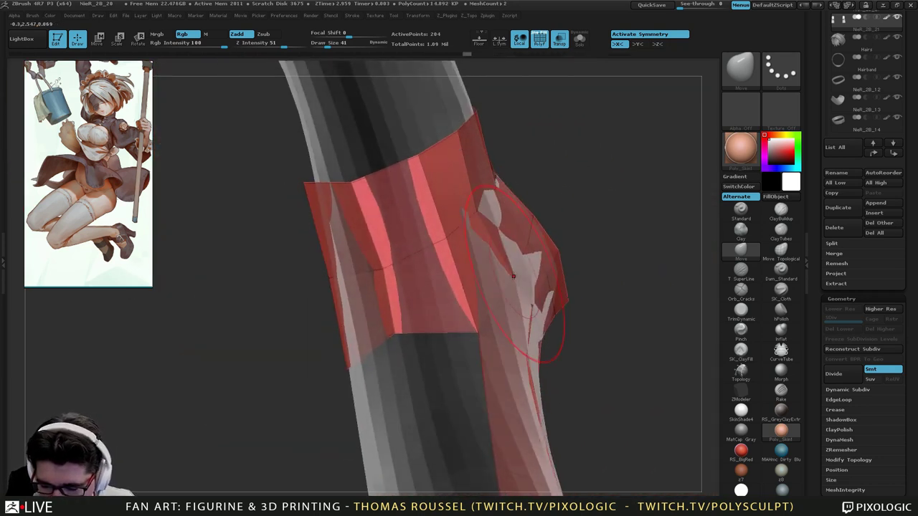
left_click_drag(508, 301, 525, 304)
left_click_drag(529, 343, 538, 350)
right_click_drag(546, 358, 556, 384)
mouse_move(561, 421)
right_mouse_down("alt")
mouse_move(552, 390)
mouse_move(550, 279)
right_mouse_up("alt")
left_click_drag(540, 320, 551, 323)
left_click_drag(551, 361, 560, 360)
left_click_drag(576, 403, 585, 409)
Move the edge of the instep opening outward along that side, up to the ankle strap.
right_click_drag(584, 409, 563, 330)
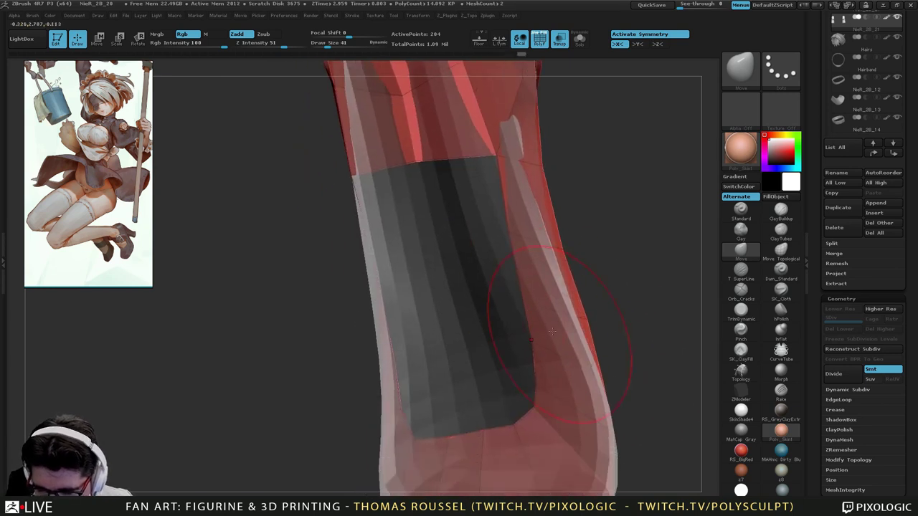
left_click_drag(524, 322, 532, 322)
right_click_drag(532, 319, 506, 312)
left_click_drag(505, 234, 513, 239)
left_click_drag(502, 193, 511, 191)
left_click_drag(484, 160, 495, 158)
Pull the opposite edge of the instep opening outward near its toe-side corner.
mouse_move(502, 172)
right_mouse_down()
mouse_move(558, 212)
mouse_move(551, 208)
right_mouse_up()
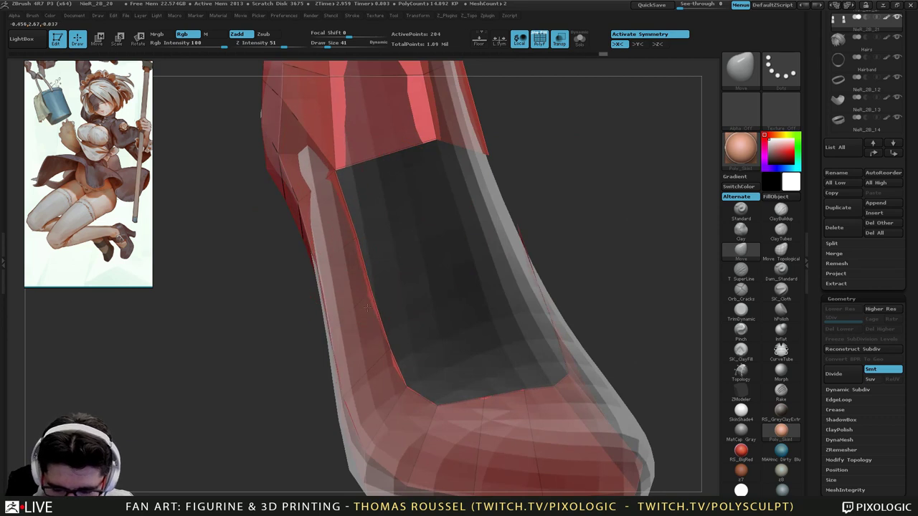
left_click_drag(387, 369, 382, 370)
mouse_move(424, 377)
right_mouse_down()
mouse_move(396, 391)
mouse_move(422, 344)
right_mouse_up()
left_click_drag(422, 344, 415, 346)
right_click_drag(415, 346, 463, 337)
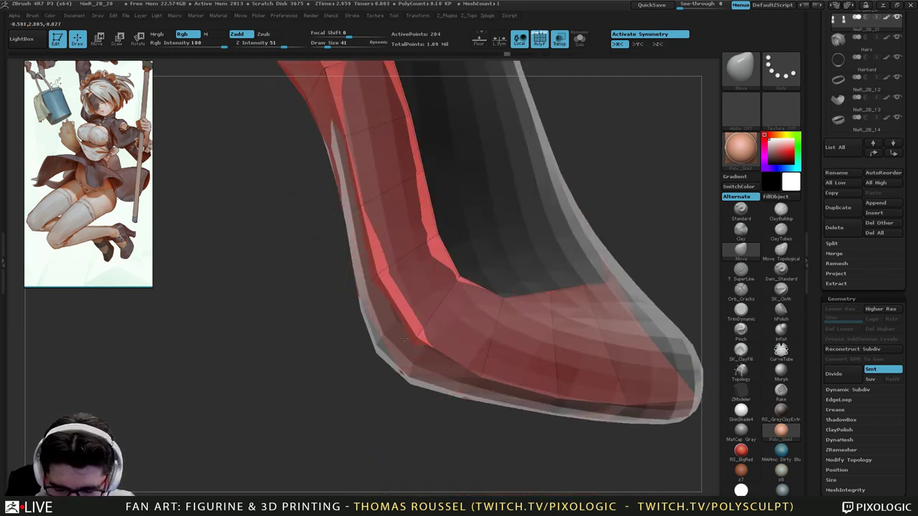
Push the shoe's lower side edge outward and down beside the ball of the foot and towards the toes.
mouse_move(403, 338)
right_mouse_down()
mouse_move(459, 323)
mouse_move(416, 344)
right_mouse_up()
left_click_drag(416, 344, 411, 347)
right_click_drag(411, 347, 410, 374)
left_click_drag(410, 375, 403, 382)
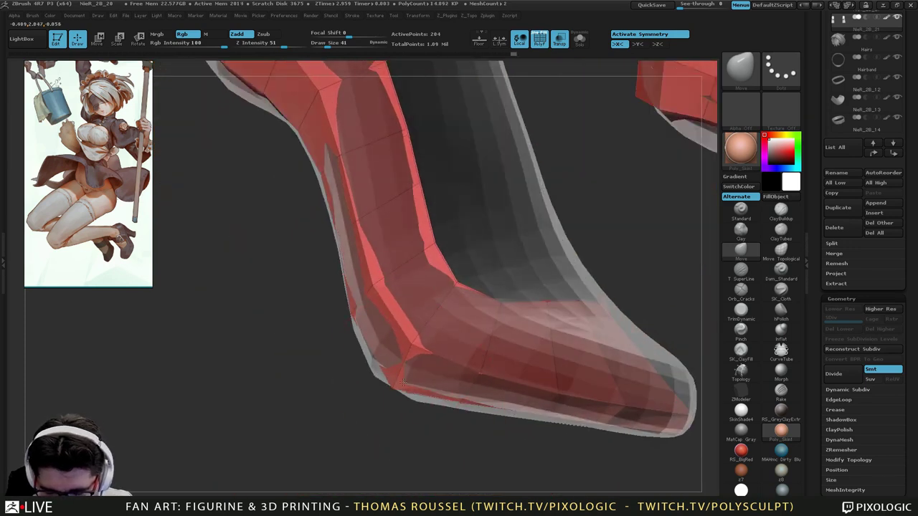
right_click_drag(459, 403, 416, 395)
left_click_drag(453, 384, 453, 410)
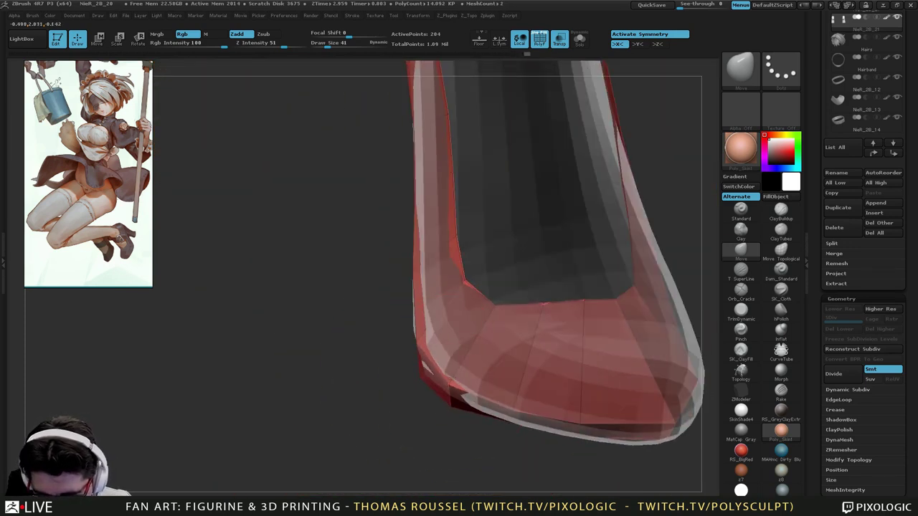
right_click_drag(453, 381, 506, 421)
mouse_move(507, 422)
left_mouse_down()
mouse_move(517, 441)
mouse_move(543, 428)
left_mouse_up()
Set the Draw Size to 17 and move the vertices at the shoe's toe tip out to the foot's contour.
key("s")
right_click_drag(546, 419, 518, 454)
left_click_drag(518, 454, 522, 472)
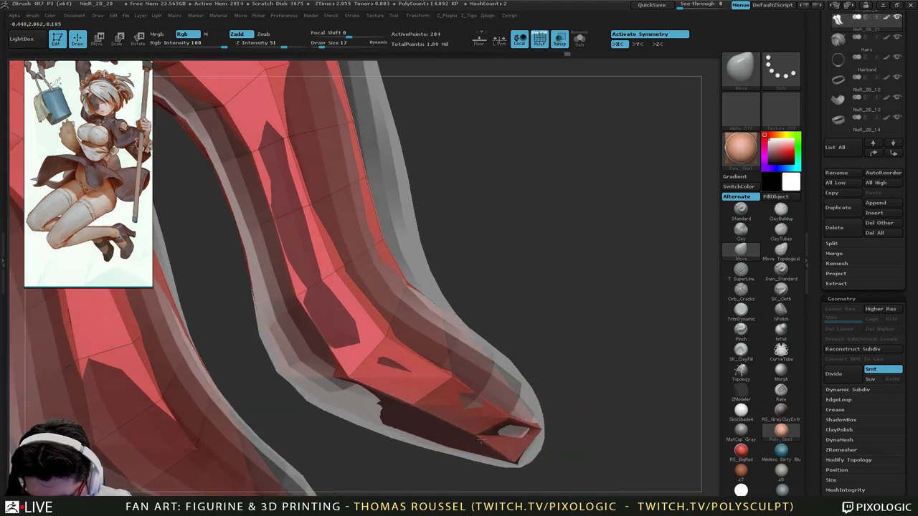
left_click_drag(480, 440, 485, 449)
left_click_drag(537, 428, 533, 421)
right_click_drag(532, 420, 512, 434)
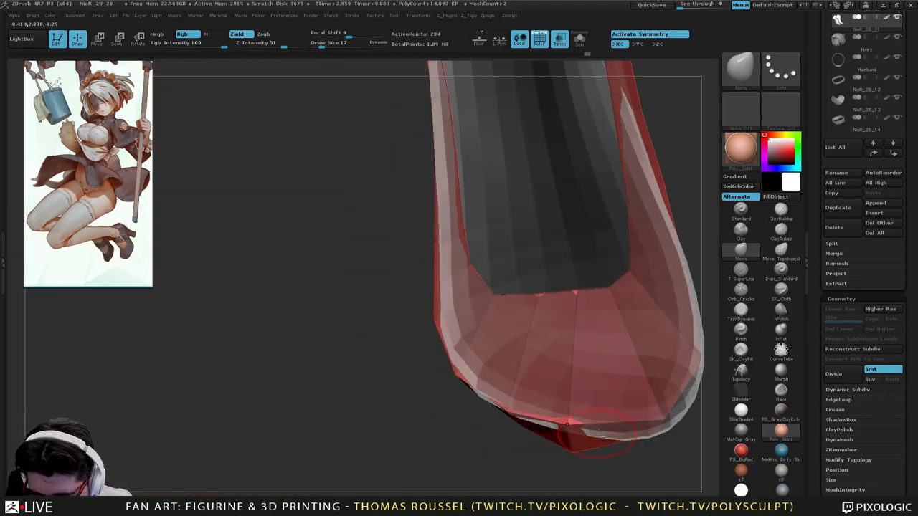
Move the vertices along one side edge of the front sole outward to cover the foot.
left_click_drag(599, 434, 600, 337)
mouse_move(634, 285)
left_mouse_down()
mouse_move(543, 289)
mouse_move(589, 282)
mouse_move(549, 278)
mouse_move(531, 339)
left_mouse_up()
left_click_drag(543, 254, 534, 260)
left_click_drag(541, 203, 535, 203)
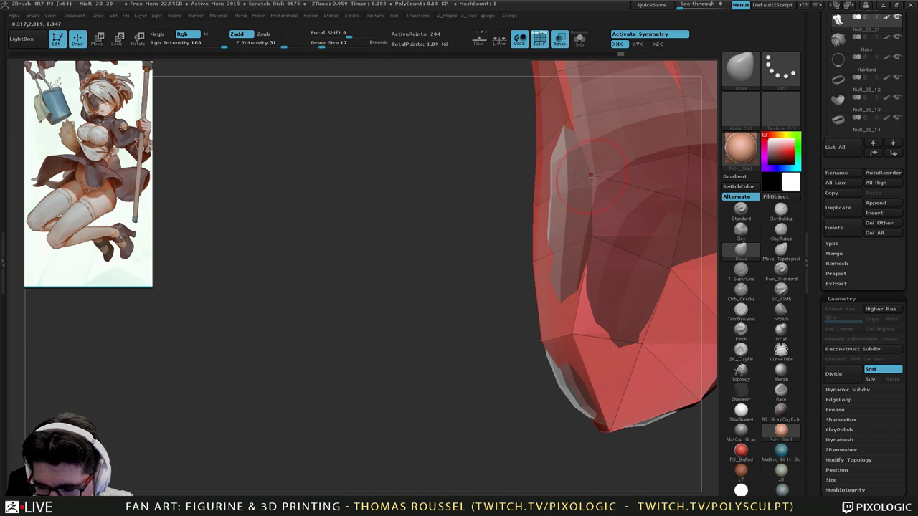
left_click_drag(592, 176, 574, 178)
left_click_drag(592, 237, 576, 239)
left_click_drag(569, 325, 576, 403)
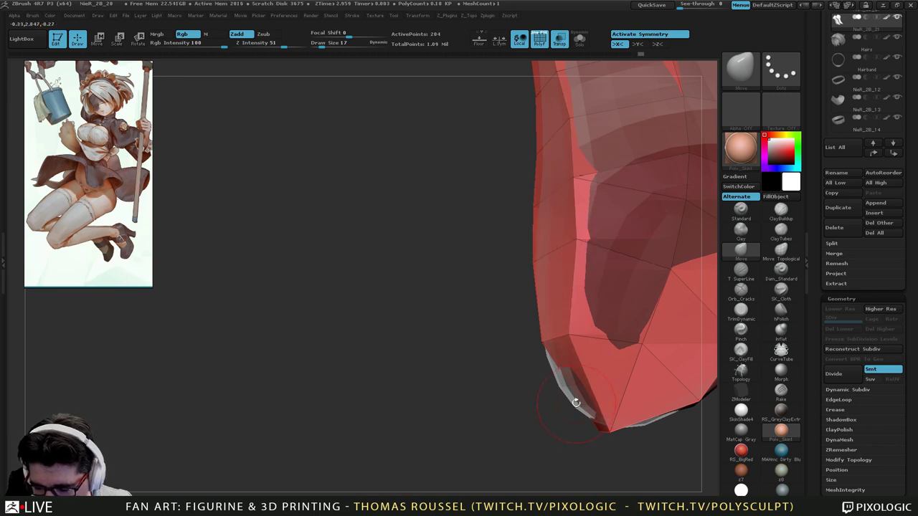
Shift the centre and side vertices of a cross edge on the front sole to even out its polygons.
mouse_move(628, 444)
left_mouse_down("alt")
mouse_move(536, 416)
mouse_move(508, 418)
left_mouse_up("alt")
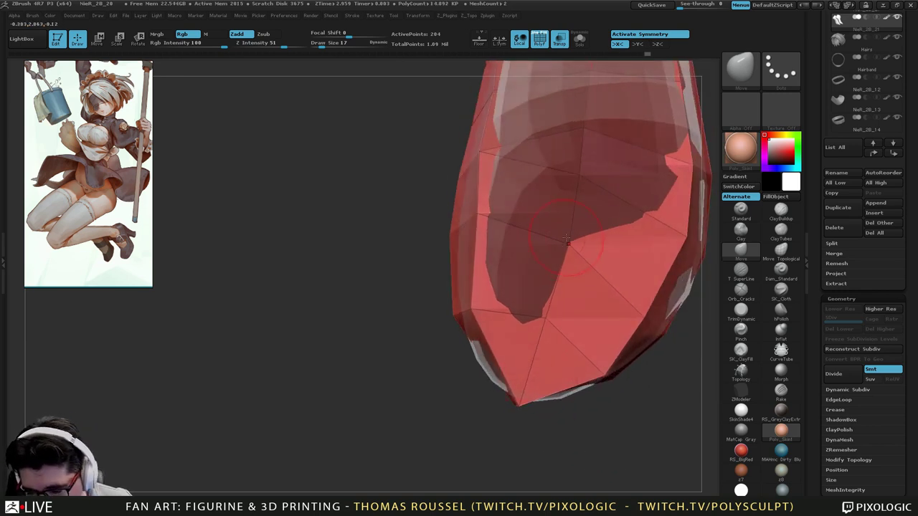
left_click_drag(570, 245, 552, 251)
left_click_drag(474, 216, 465, 229)
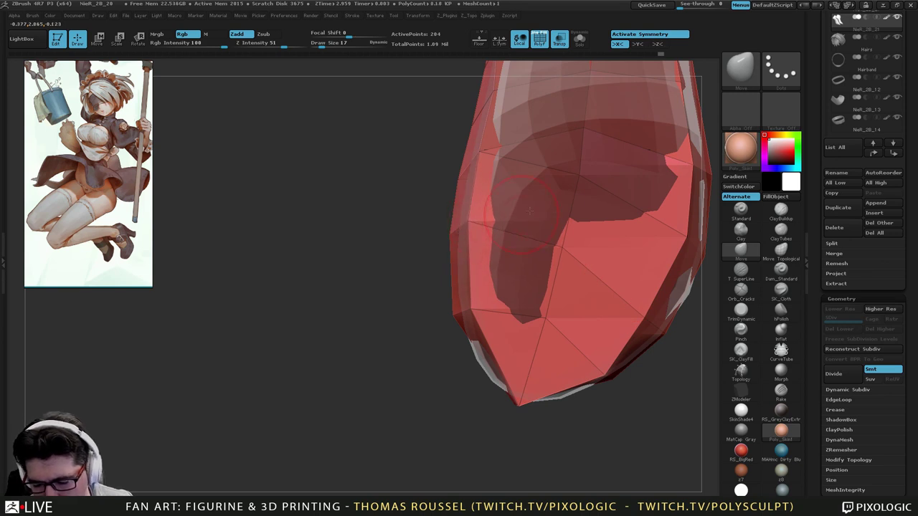
Move the front sole's centre-line vertices towards the toe tip and push two side-edge vertices outward to the foot's contour.
right_click_drag(530, 211, 462, 290, "alt")
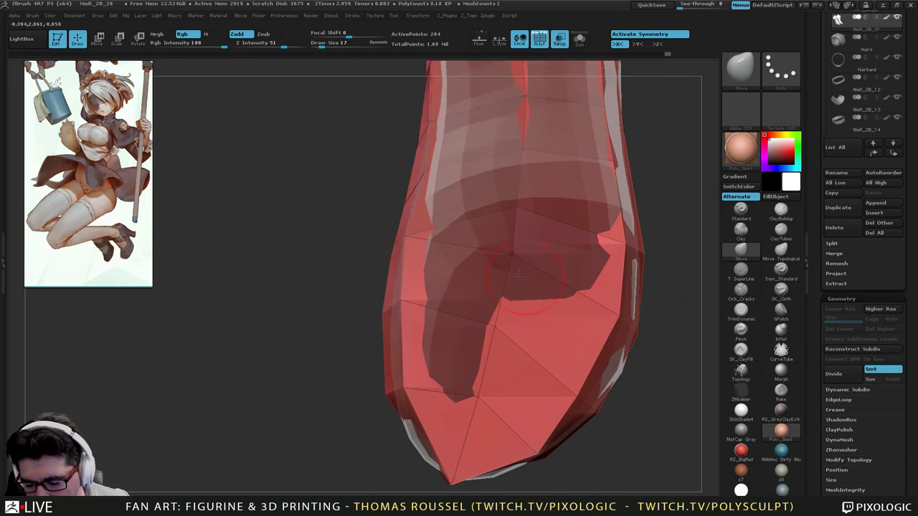
left_click_drag(519, 273, 516, 287)
left_click_drag(495, 330, 491, 344)
left_click_drag(476, 404, 467, 423)
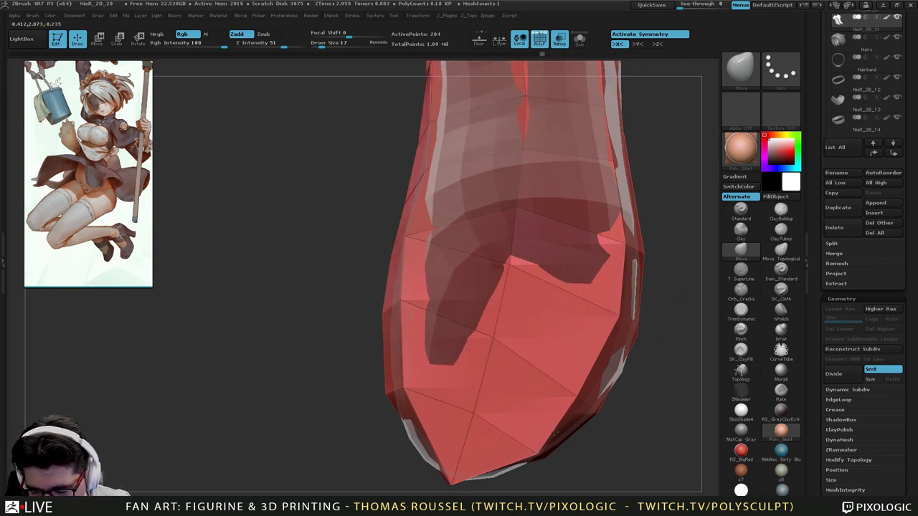
right_click_drag(555, 432, 492, 411, "alt")
left_click_drag(514, 373, 528, 388)
left_click_drag(558, 294, 567, 303)
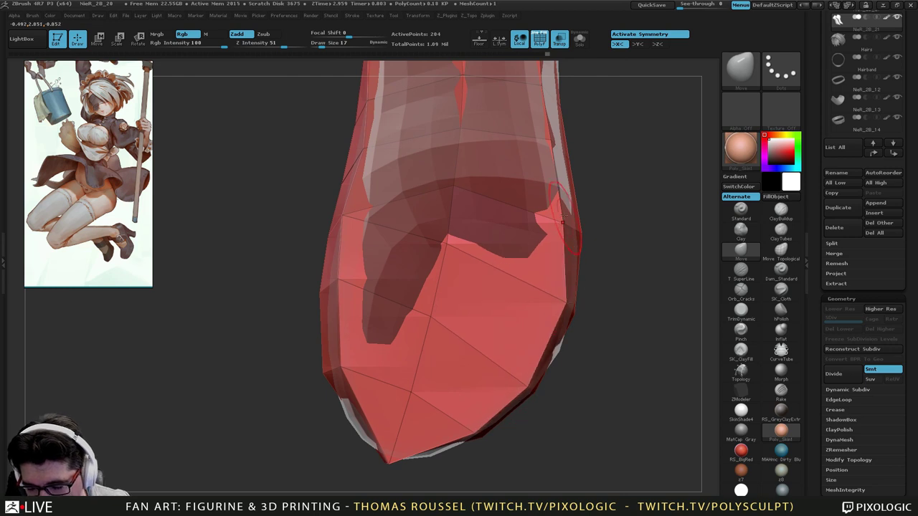
Set the Draw Size to 55 and push the shoe's side wall behind the ball of the foot out over the foot.
left_click_drag(583, 198, 545, 249)
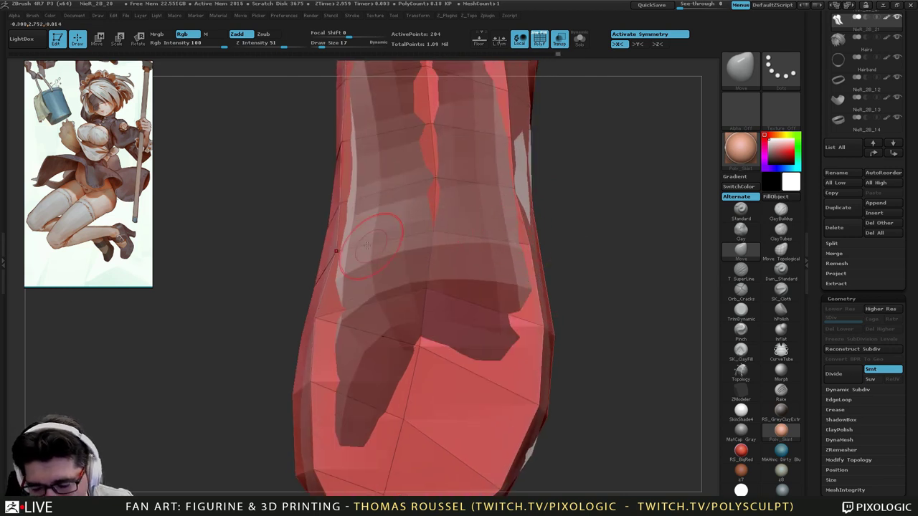
left_click_drag(272, 265, 562, 136)
left_click_drag(445, 330, 412, 324)
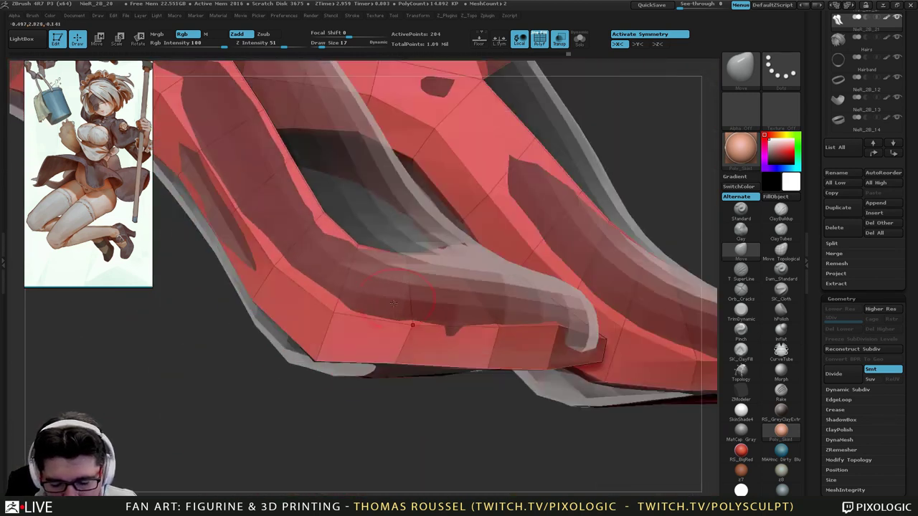
left_click_drag(409, 367, 434, 384, "alt")
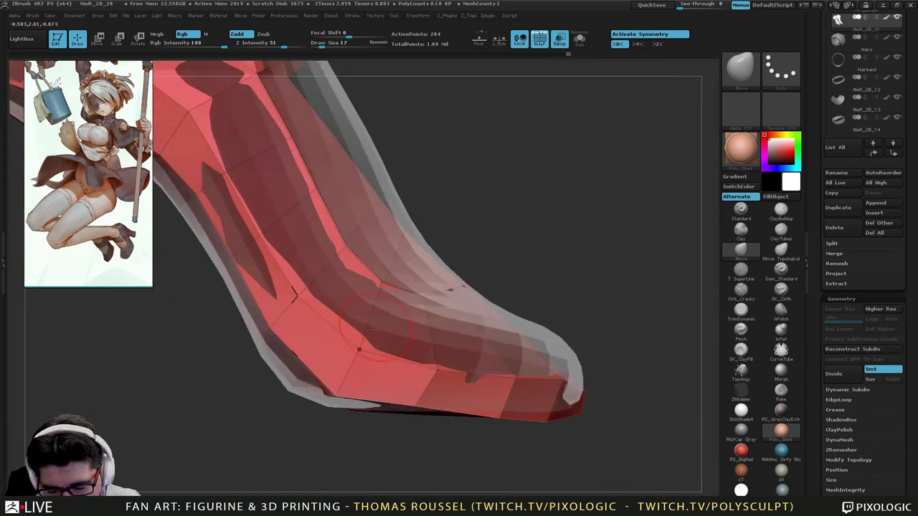
left_click_drag(394, 413, 439, 359)
key("s")
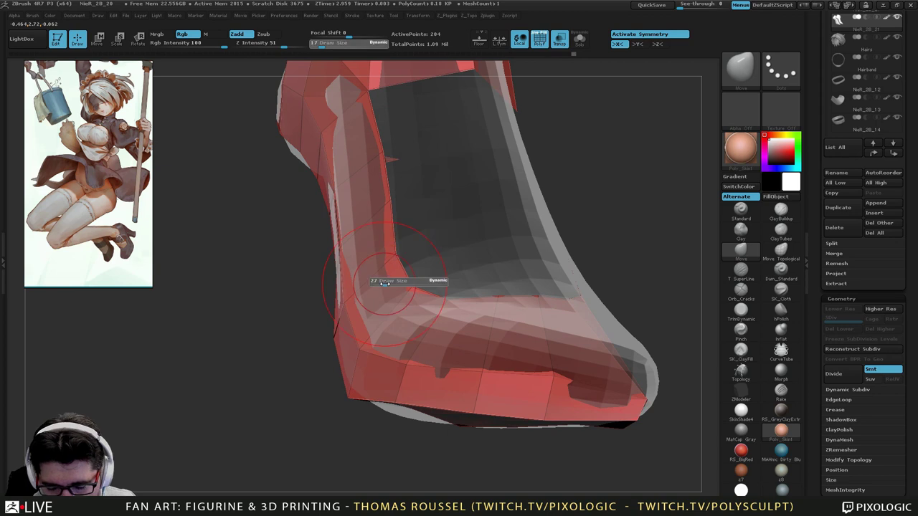
left_click_drag(384, 285, 393, 285)
left_click_drag(342, 298, 364, 278)
left_click_drag(352, 221, 347, 222)
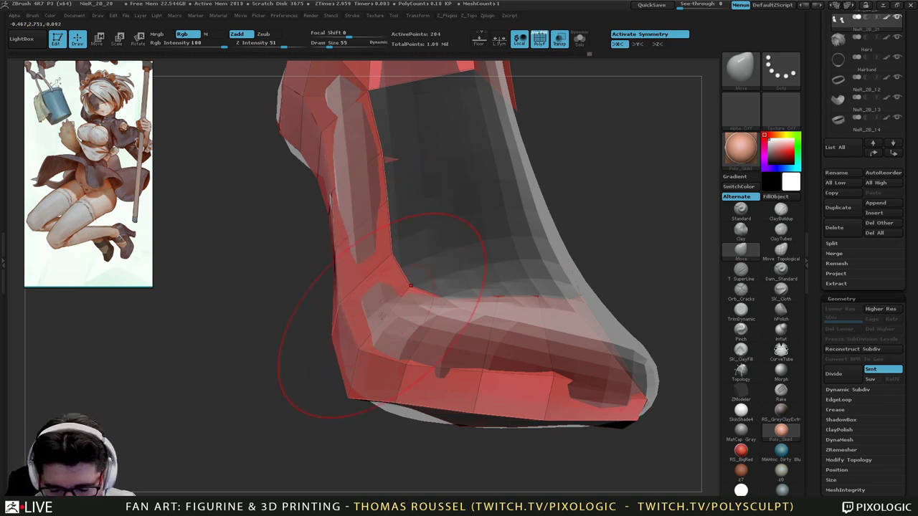
Pull the toe rim forward and push the shoe's side walls outward so they enclose the foot.
mouse_move(438, 459)
left_mouse_down()
mouse_move(351, 466)
mouse_move(333, 477)
left_mouse_up()
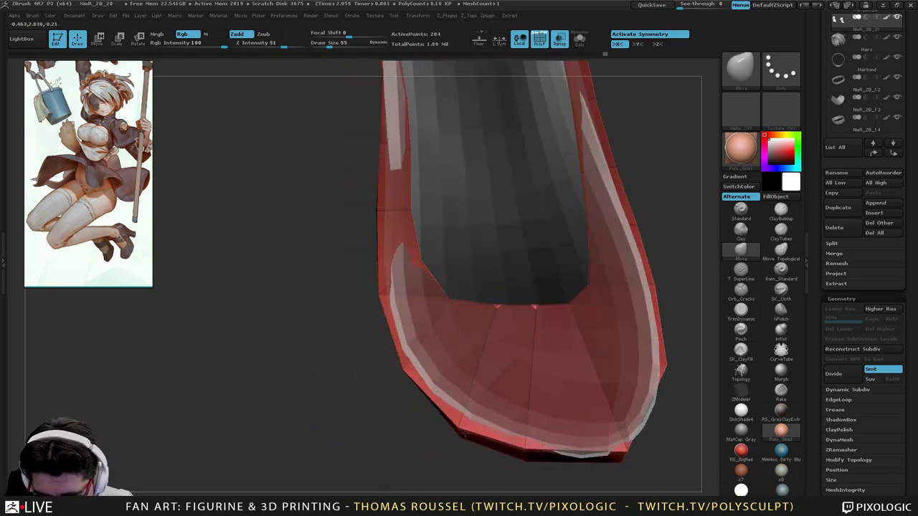
left_click_drag(552, 459, 558, 466)
left_click_drag(655, 383, 657, 381)
left_click_drag(683, 416, 598, 432)
left_click_drag(523, 314, 530, 312)
left_click_drag(495, 241, 500, 239)
Set the Draw Size to 31 and adjust the side edge of the shoe's opening and the front of the ankle collar.
key("s")
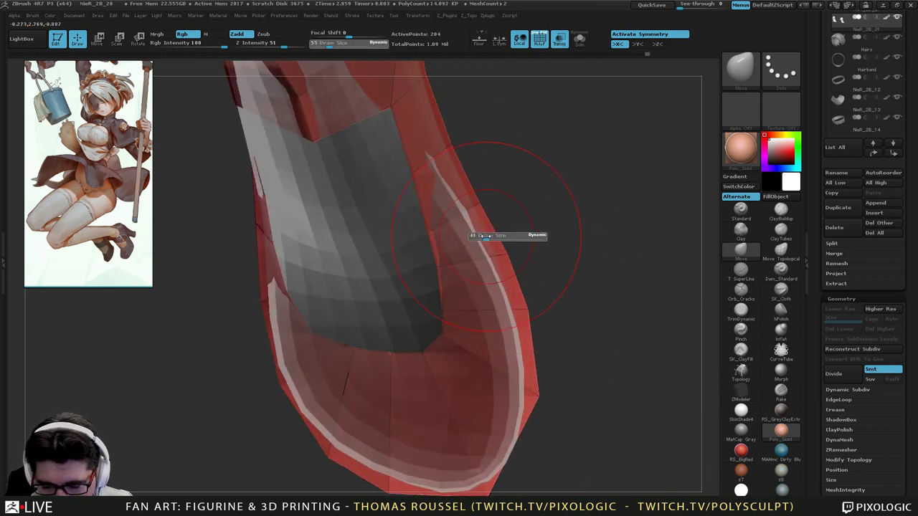
left_click(484, 239)
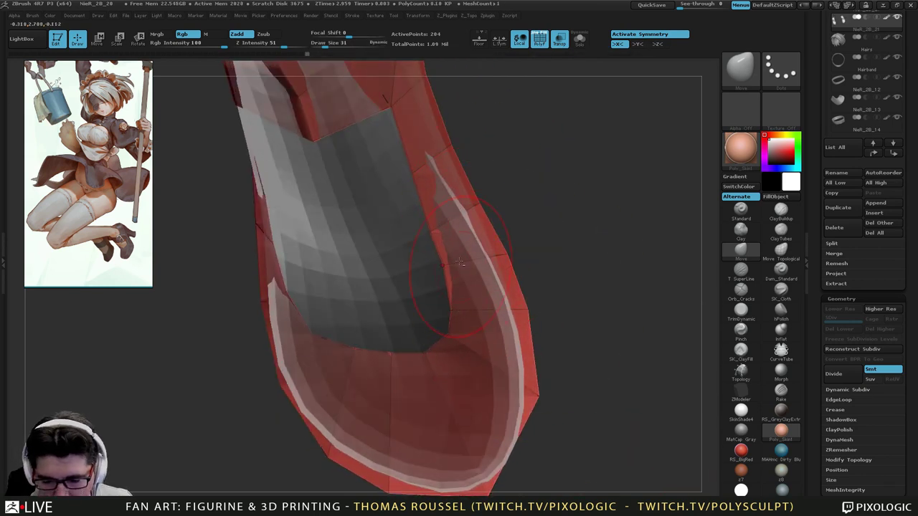
mouse_move(462, 262)
right_mouse_down("alt")
mouse_move(506, 350)
mouse_move(459, 270)
right_mouse_up("alt")
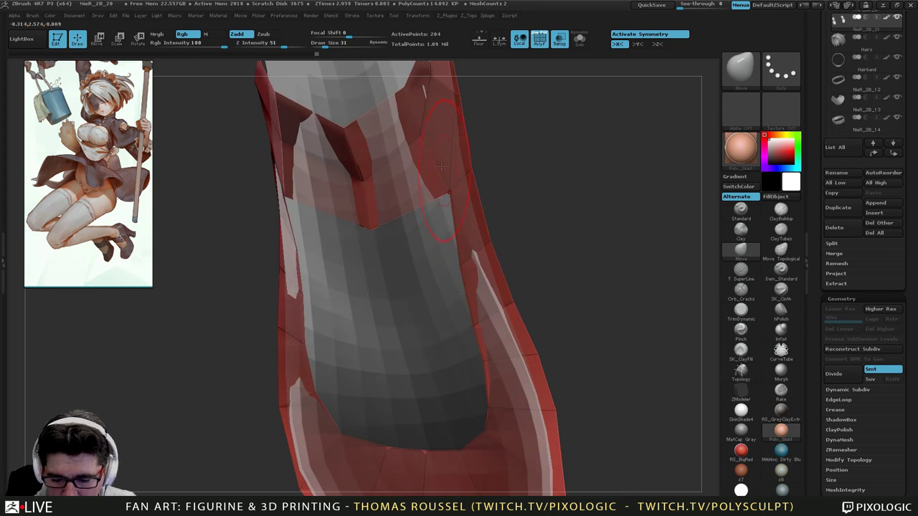
right_click_drag(402, 79, 401, 237)
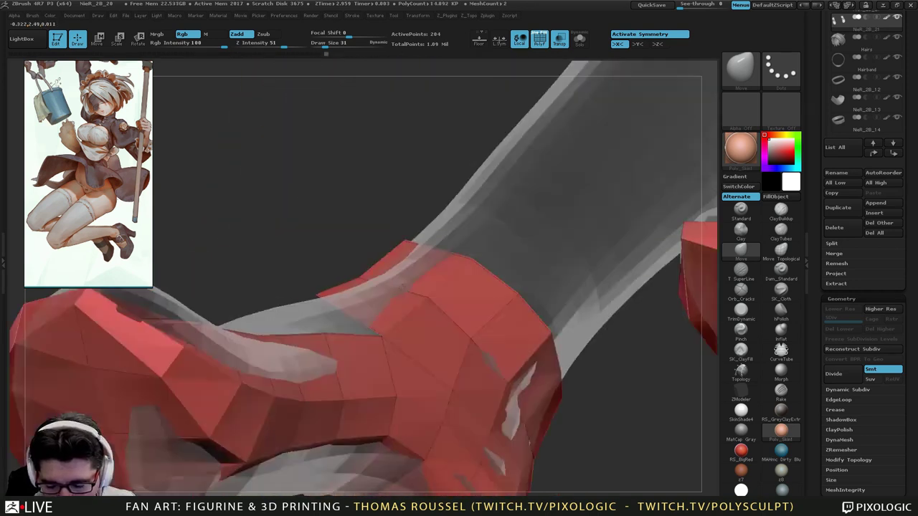
left_click_drag(402, 286, 427, 297)
right_click_drag(428, 295, 463, 344)
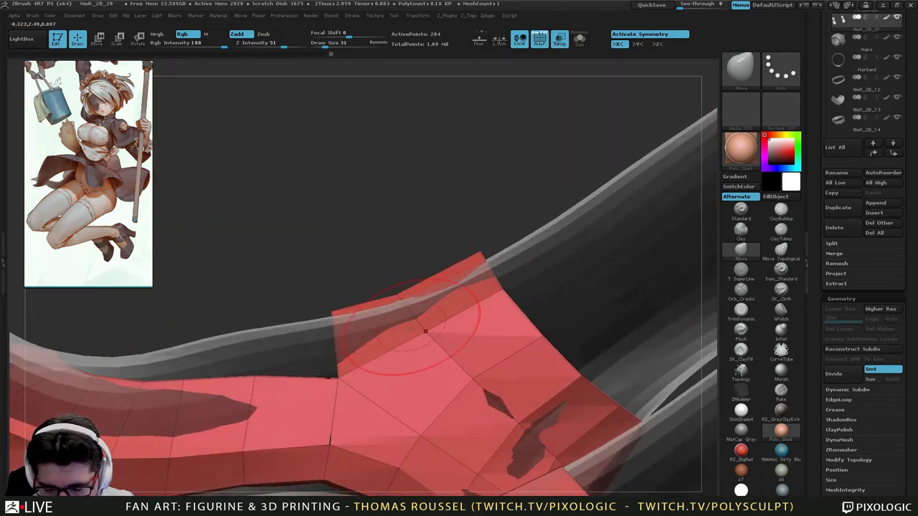
Set the Draw Size to 9, then raise a top-edge vertex on the toe front and lower the bottom-edge vertices beneath it.
right_click_drag(329, 371, 450, 311, "alt")
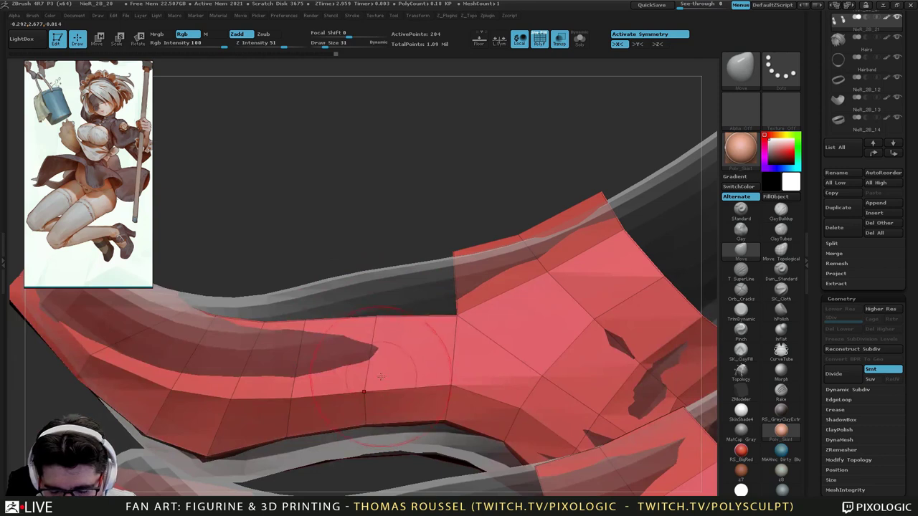
key("s")
left_click_drag(381, 377, 380, 391)
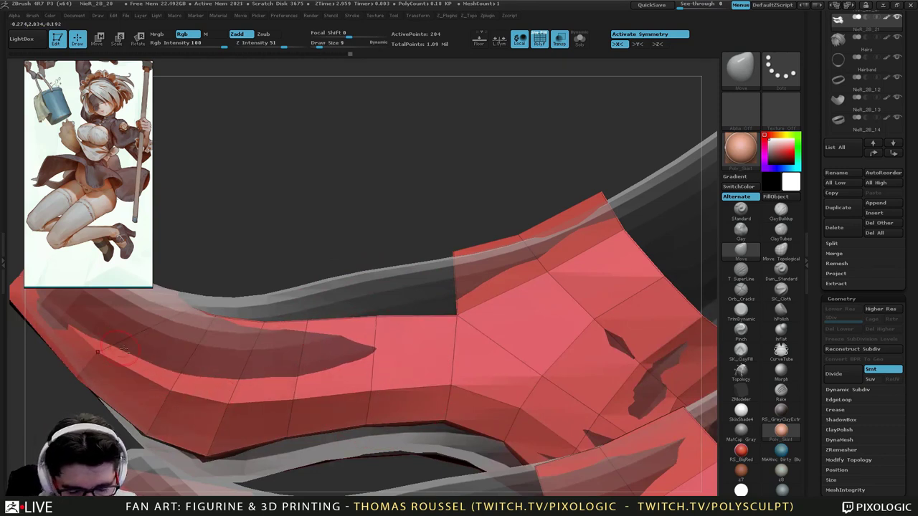
mouse_move(93, 354)
right_mouse_down("alt")
mouse_move(310, 357)
mouse_move(296, 330)
mouse_move(265, 308)
right_mouse_up("alt")
mouse_move(252, 284)
left_mouse_down()
mouse_move(258, 288)
mouse_move(218, 319)
left_mouse_up()
mouse_move(266, 291)
right_mouse_down()
mouse_move(278, 323)
mouse_move(466, 335)
right_mouse_up()
left_click_drag(300, 289, 300, 282)
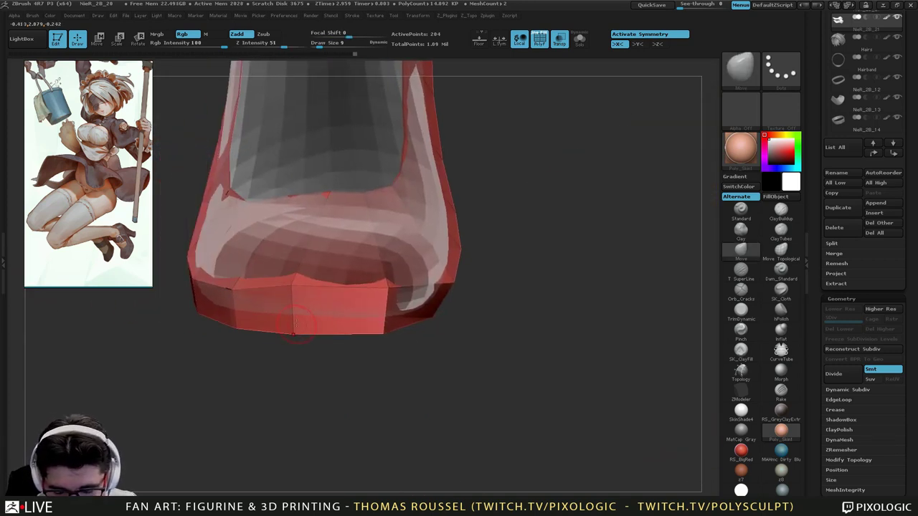
left_click_drag(297, 334, 297, 340)
left_click_drag(385, 335, 387, 343)
Move the vertices around the toe's bottom corner outward and down to thicken the sole there.
right_click_drag(399, 333, 451, 319)
left_click_drag(472, 317, 488, 332)
left_click_drag(512, 299, 524, 305)
right_click_drag(546, 321, 515, 335, "shift")
left_click_drag(515, 334, 451, 318)
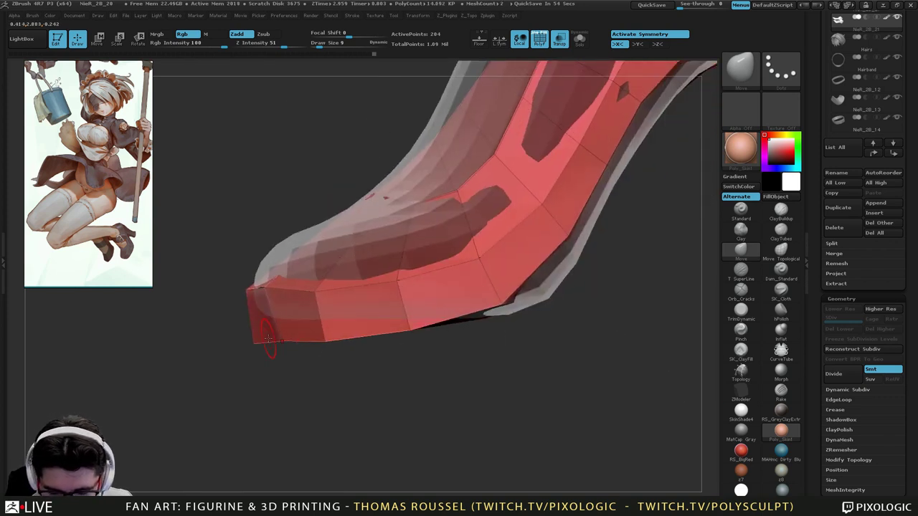
left_click_drag(282, 343, 273, 350)
Lower the sole's bottom edge at the ball of the foot and raise the upper edge vertices along that side.
mouse_move(405, 345)
left_mouse_down("alt")
mouse_move(381, 358)
mouse_move(388, 351)
left_mouse_up("alt")
left_click_drag(477, 317, 480, 328)
left_click_drag(452, 271, 451, 266)
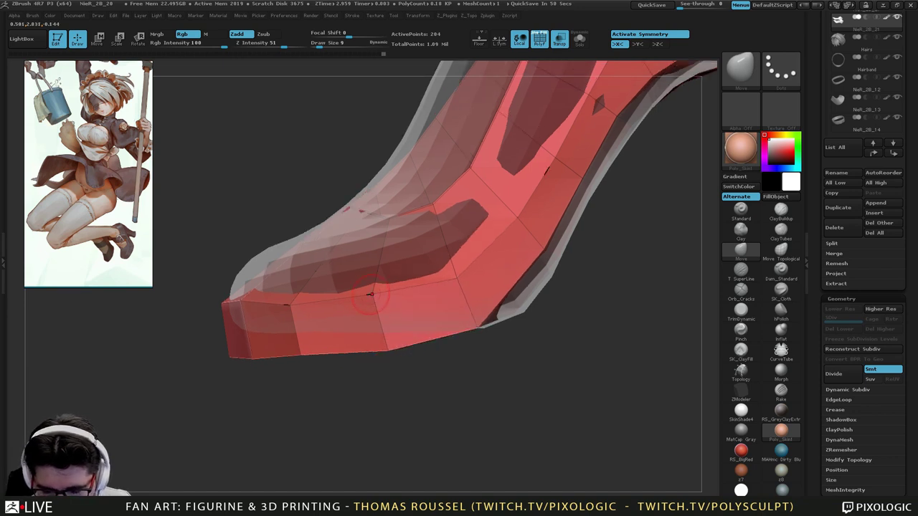
left_click_drag(371, 294, 371, 290)
left_click_drag(290, 305, 244, 293)
From the front, raise the toe's upper corner vertex and lower the two bottom vertices of the front face.
mouse_move(215, 294)
left_mouse_down()
mouse_move(310, 300)
mouse_move(476, 270)
left_mouse_up()
left_click_drag(301, 278, 301, 271)
left_click_drag(308, 339, 310, 345)
left_click_drag(392, 348, 391, 357)
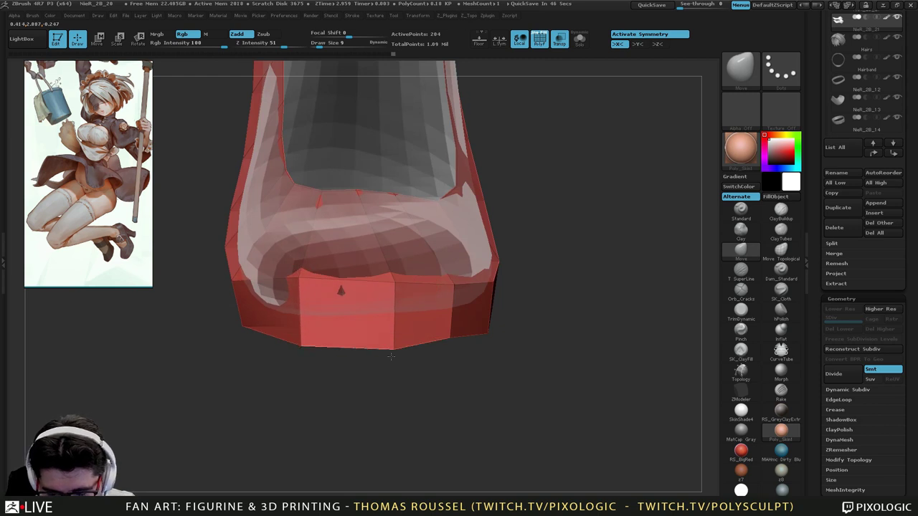
Raise the sole's upper edge and lower its bottom edge along the shoe's opposite side near the toes.
left_click_drag(338, 376, 470, 372, "alt")
left_click_drag(295, 292, 295, 284)
left_click_drag(280, 339, 281, 346)
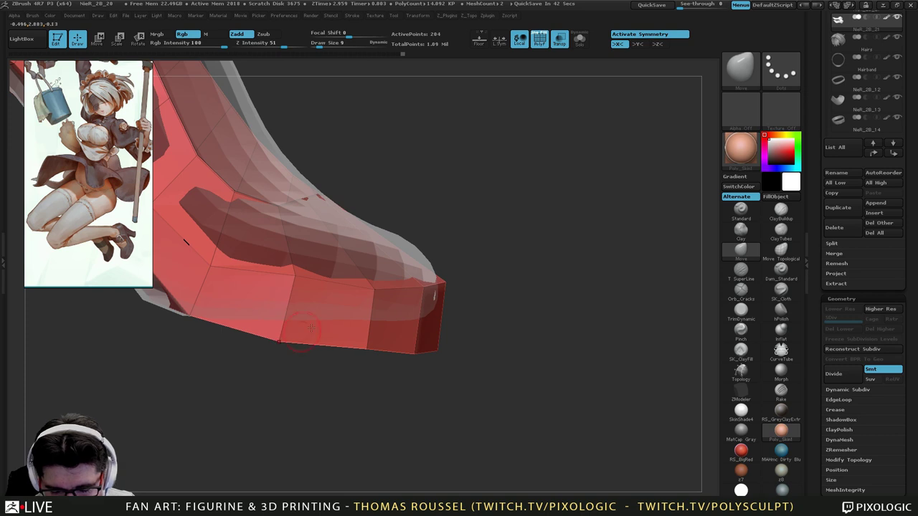
left_click_drag(479, 308, 460, 322)
left_click_drag(492, 205, 442, 325, "alt")
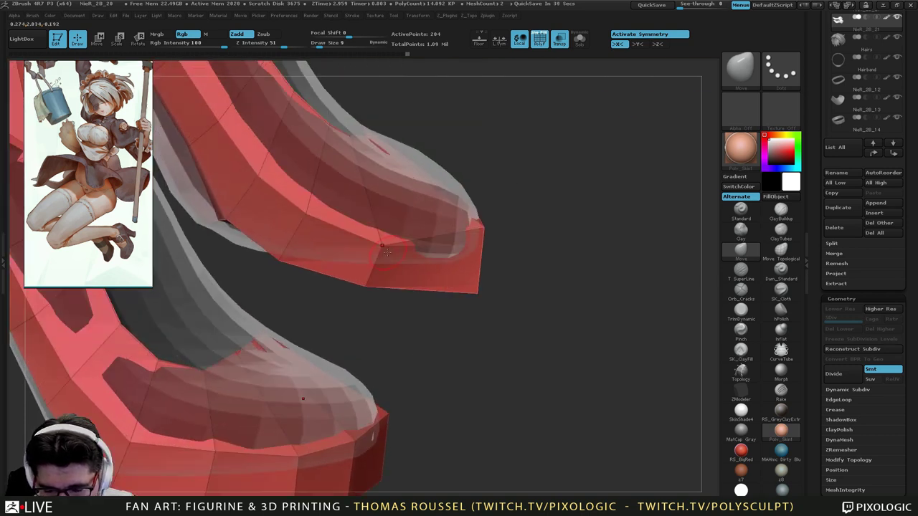
left_click_drag(377, 228, 376, 219)
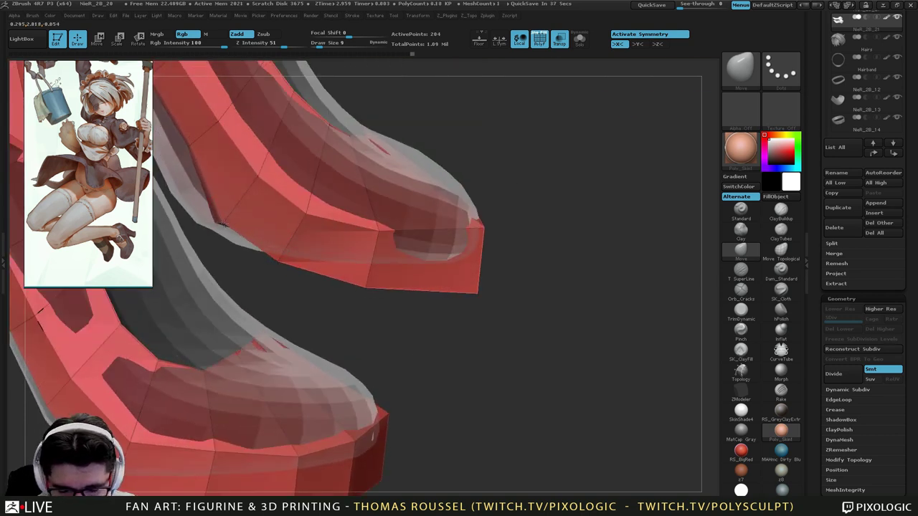
Isolate the shoe with Solo, set the Draw Size to 29, and even out the cross edges on the sole's underside.
left_click_drag(306, 311, 229, 364)
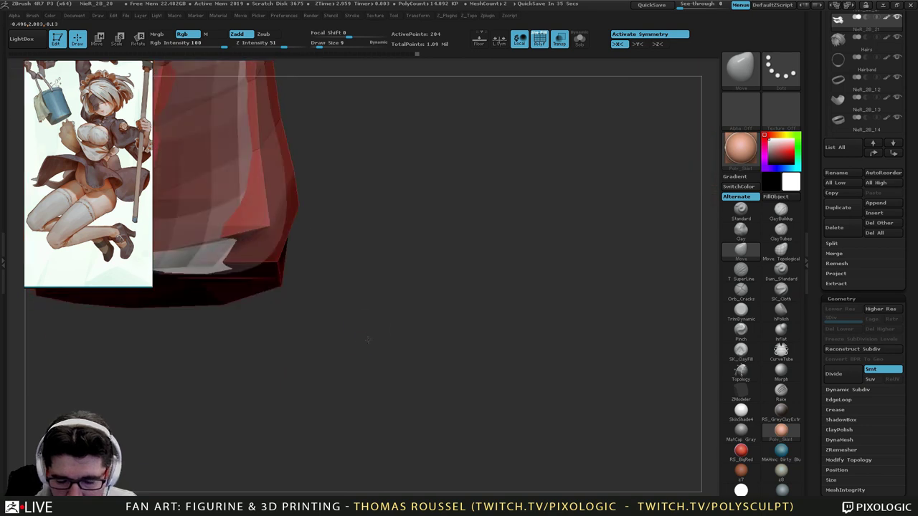
left_click_drag(402, 342, 537, 358, "alt")
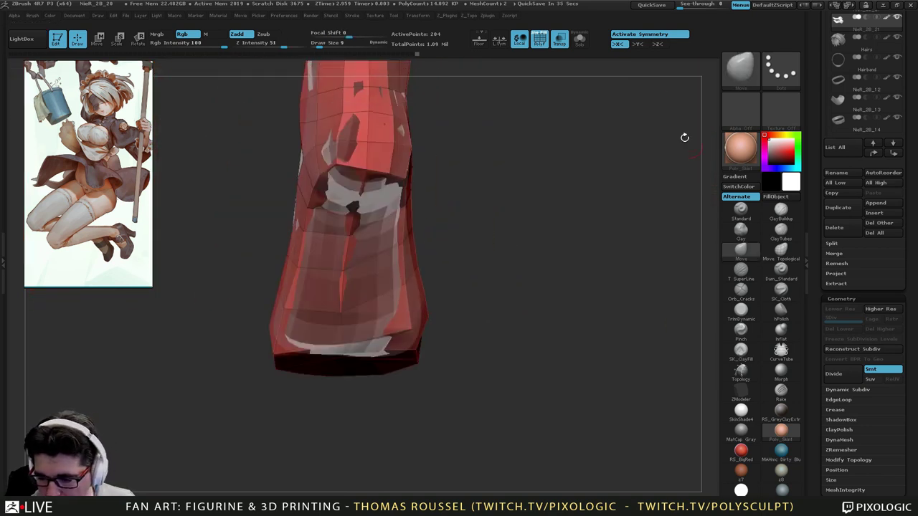
left_click(575, 43)
left_click_drag(459, 305, 472, 269)
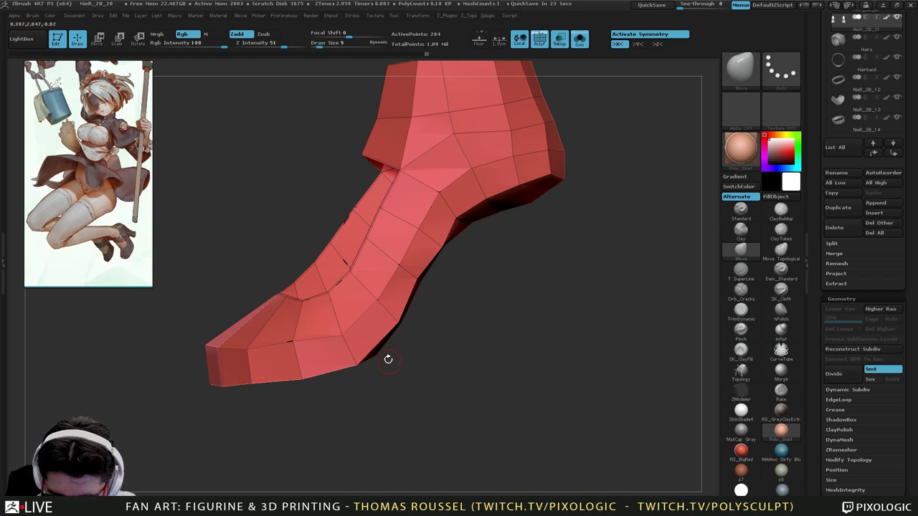
mouse_move(531, 308)
left_mouse_down()
mouse_move(480, 294)
mouse_move(408, 315)
mouse_move(382, 345)
mouse_move(444, 353)
mouse_move(448, 341)
left_mouse_up()
key("s")
left_click_drag(441, 295, 443, 316)
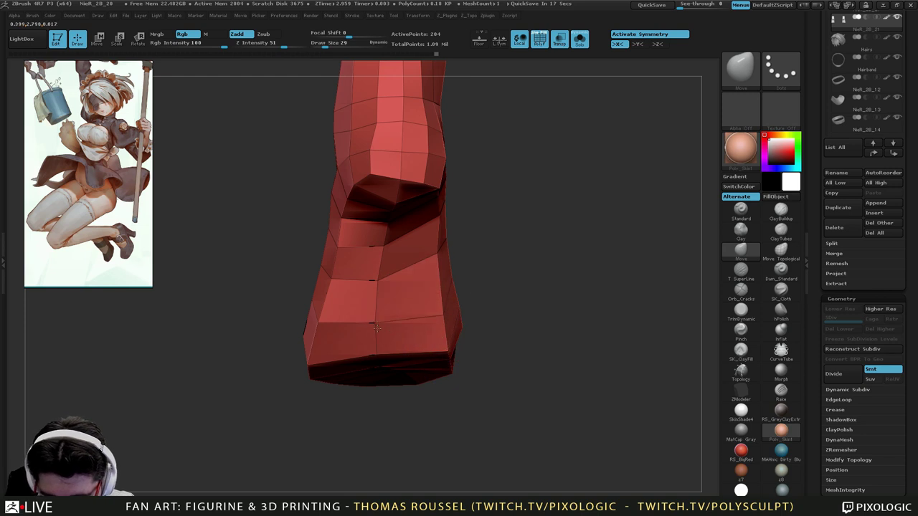
left_click_drag(429, 251, 430, 283)
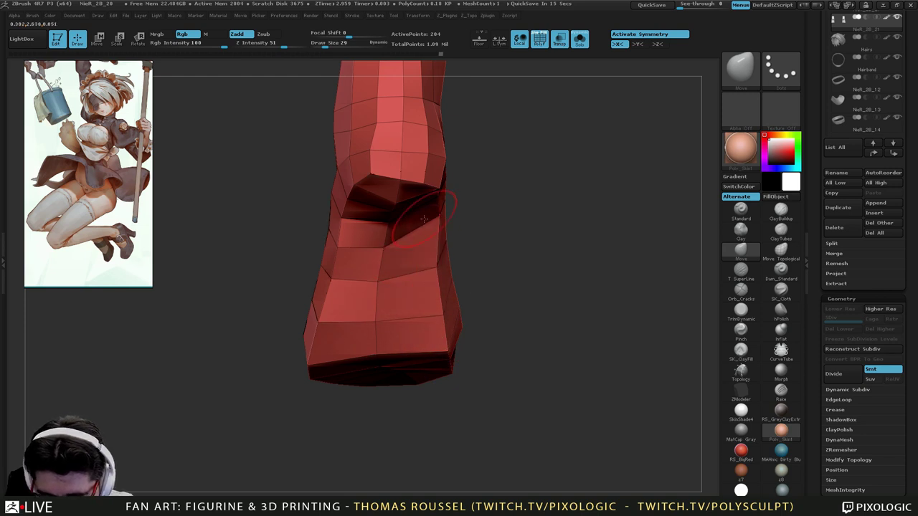
left_click_drag(439, 217, 436, 237)
Move the vertices along the arch's lower edge into a smooth curve from the heel to the front sole.
right_click_drag(435, 227, 435, 256)
left_click_drag(395, 206, 404, 191)
right_click_drag(404, 191, 345, 209)
left_click_drag(507, 190, 452, 203)
mouse_move(495, 188)
right_mouse_down()
mouse_move(579, 224)
mouse_move(484, 232)
mouse_move(459, 223)
right_mouse_up()
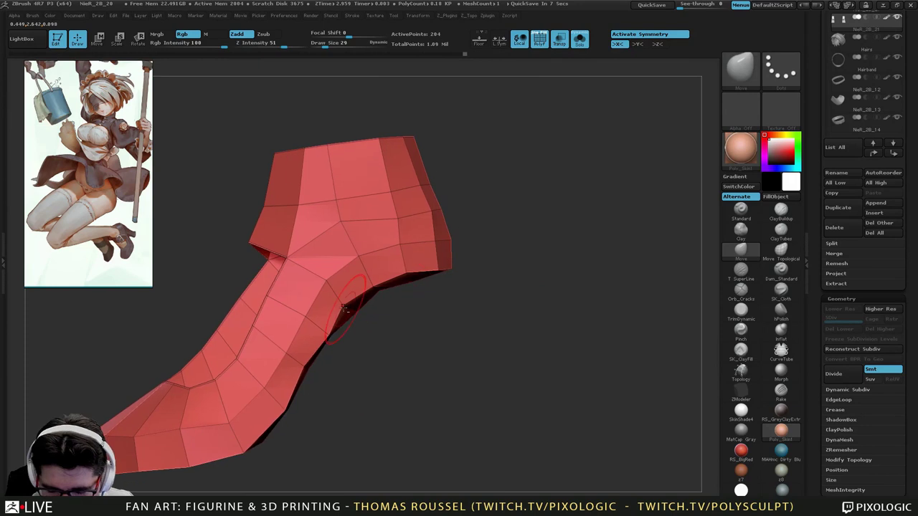
right_click_drag(354, 283, 318, 322, "ctrl")
left_click_drag(343, 307, 354, 310)
left_click_drag(321, 352, 316, 350)
right_click_drag(313, 355, 331, 287, "alt")
left_click_drag(304, 334, 309, 335)
Adjust the vertices along the heel's lower edge to align them with the surrounding edge flow.
right_click_drag(437, 207, 470, 134, "alt")
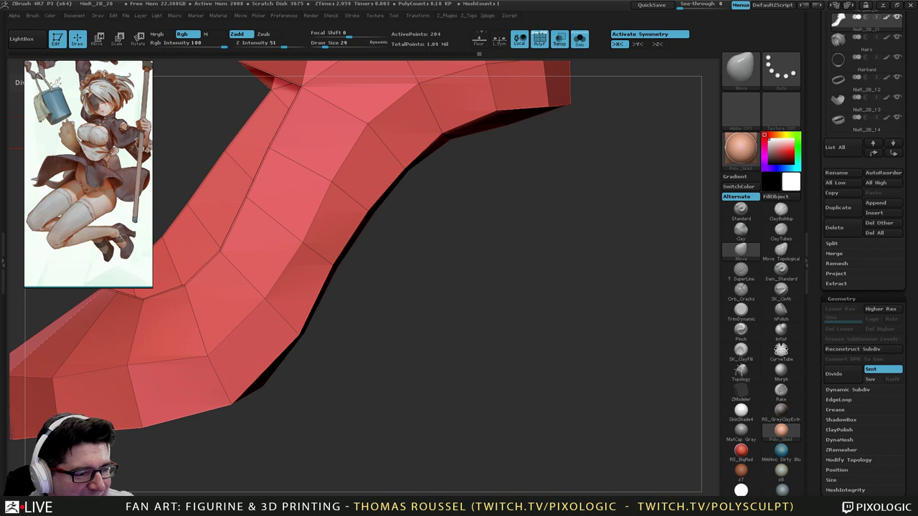
left_click_drag(502, 168, 490, 270, "alt")
left_click_drag(484, 214, 483, 223)
left_click_drag(474, 165, 477, 166)
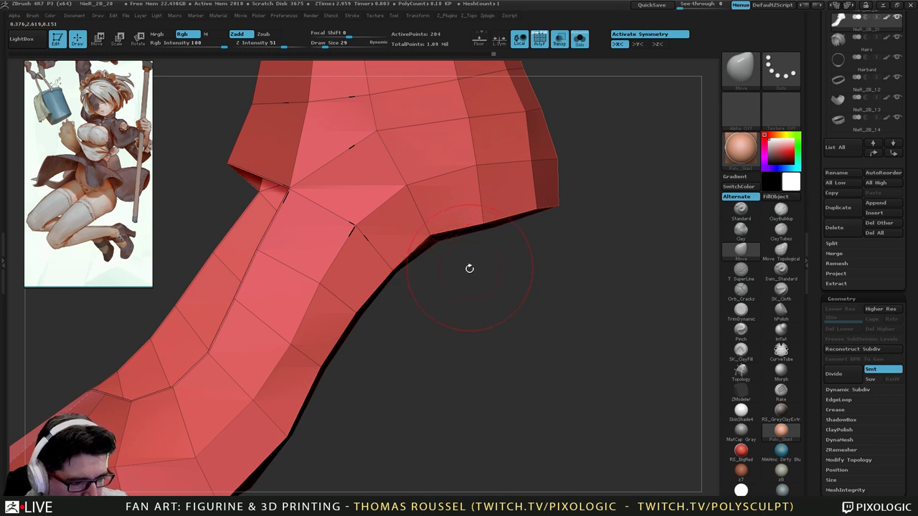
Inspect the shoe's arch and heel from the side, the back and the opposite side.
left_click_drag(470, 268, 443, 297, "alt")
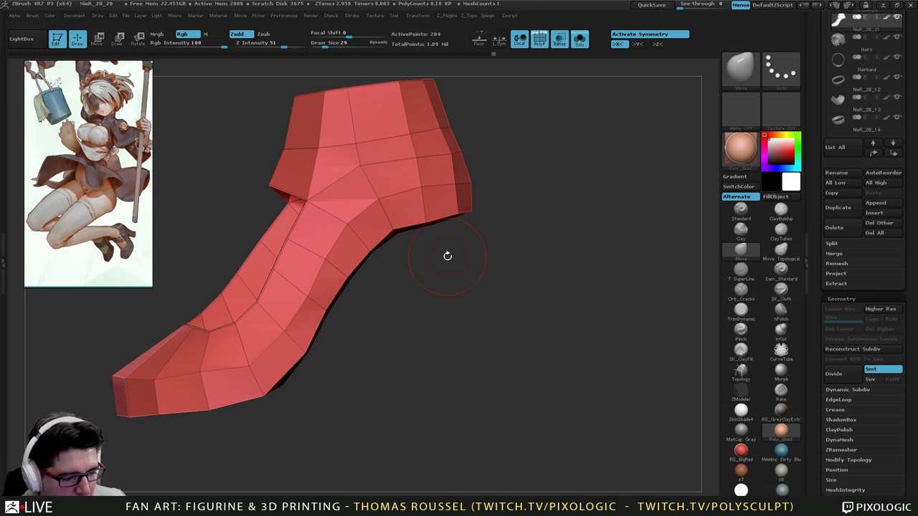
mouse_move(447, 257)
left_mouse_down()
mouse_move(443, 268)
mouse_move(470, 272)
left_mouse_up()
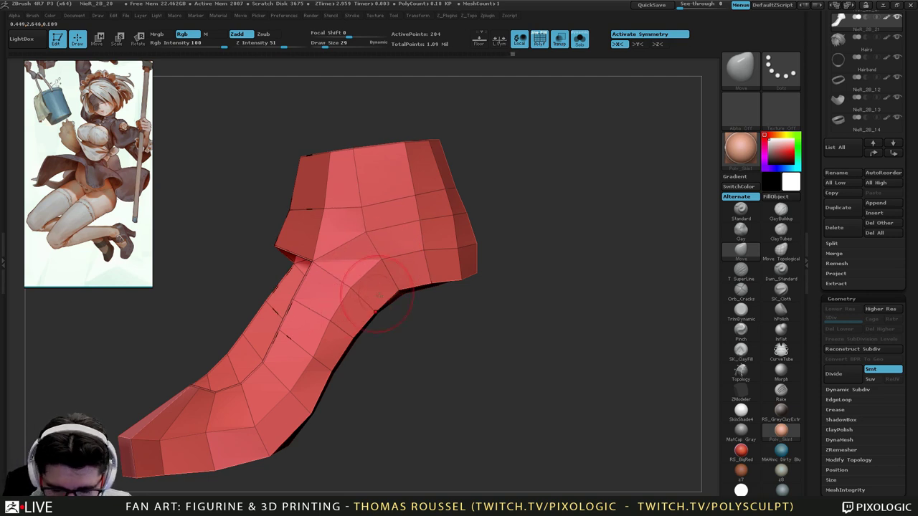
left_click_drag(412, 327, 331, 323)
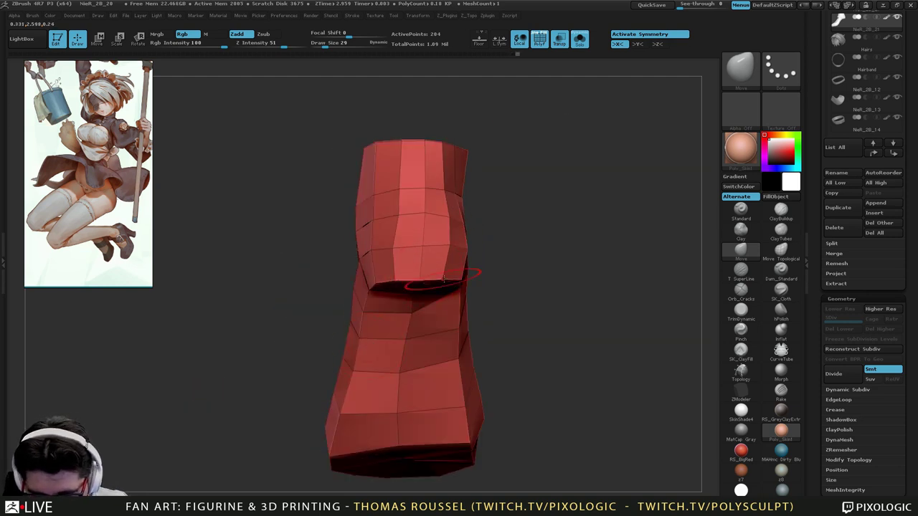
left_click_drag(475, 305, 443, 299)
right_click_drag(443, 300, 480, 273)
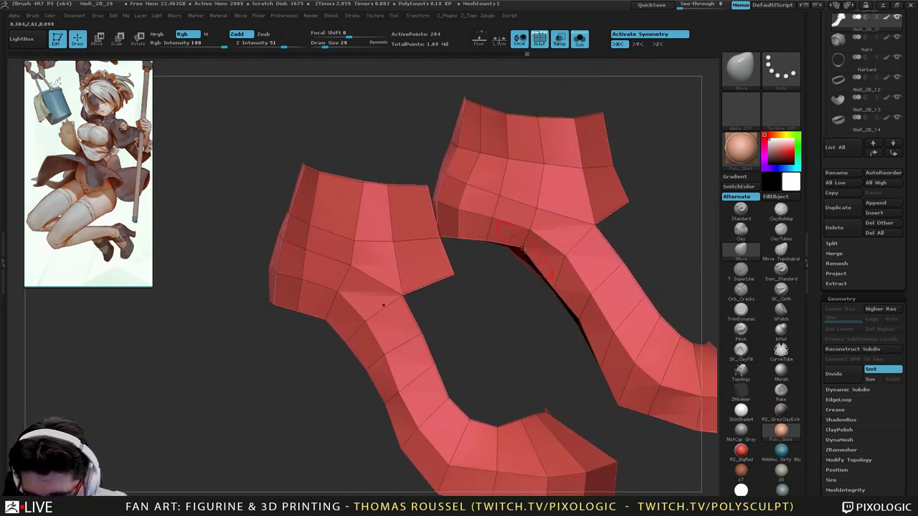
right_click_drag(580, 318, 505, 249, "alt")
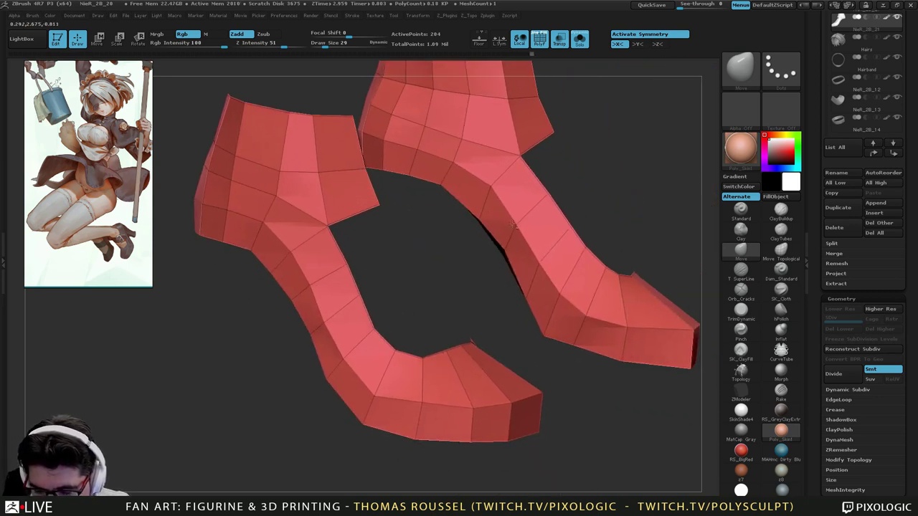
Nudge the shoe's side strap, front opening edge and cuff's upper corner into a smoother contour with the Move brush.
left_click_drag(505, 249, 500, 252)
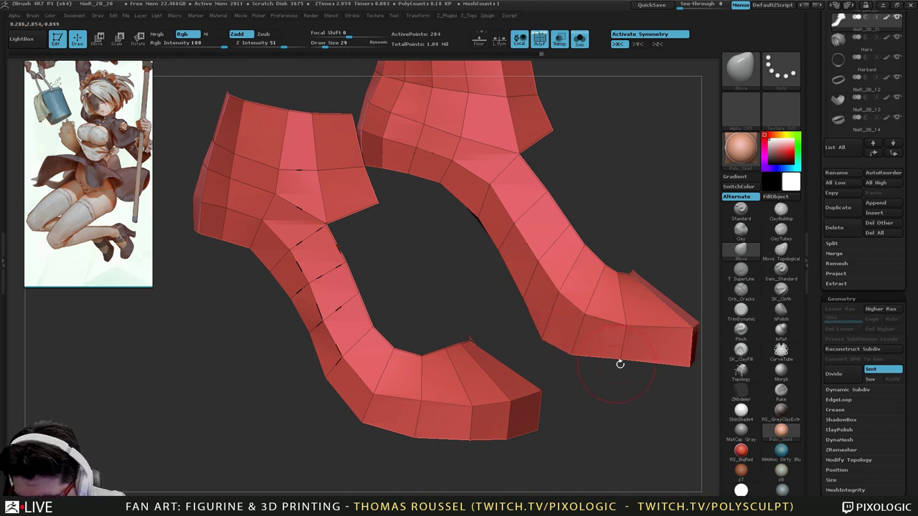
left_click_drag(583, 317, 580, 310)
right_click_drag(589, 311, 543, 357)
right_click_drag(661, 324, 540, 324, "alt")
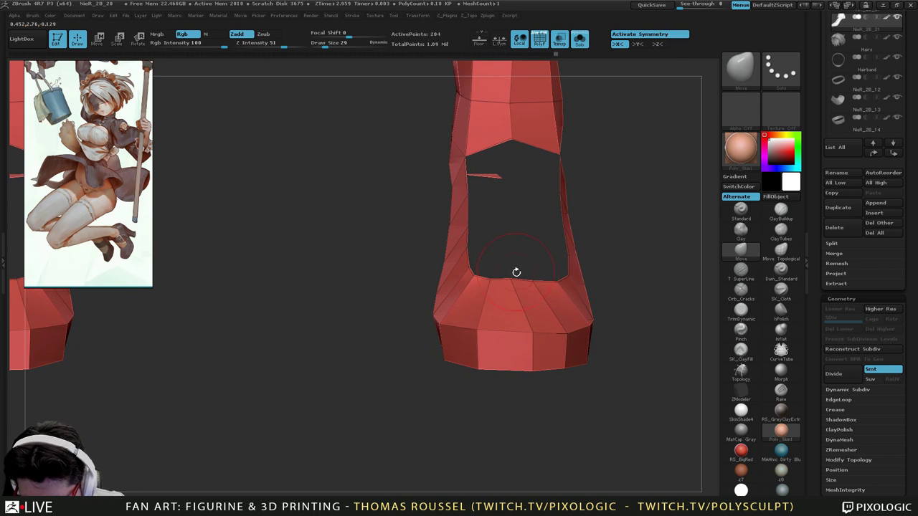
left_click_drag(463, 241, 460, 241)
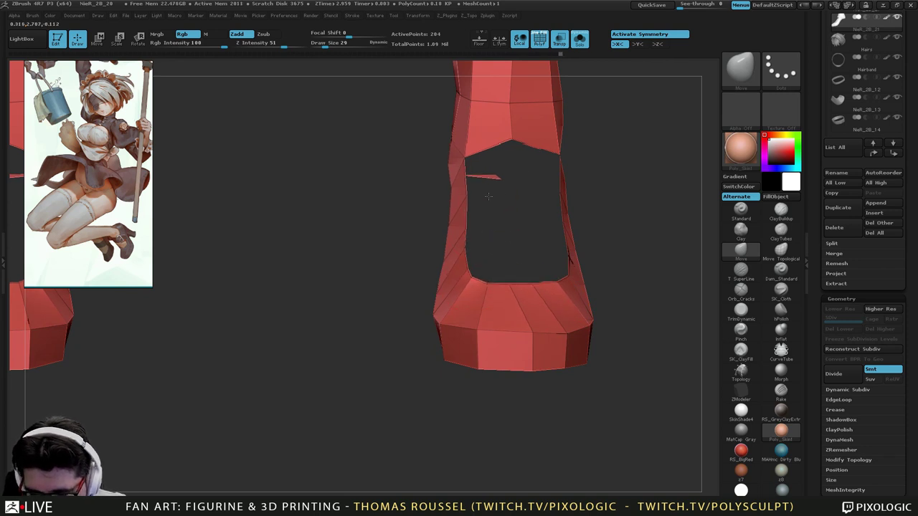
right_click_drag(506, 130, 473, 218, "alt")
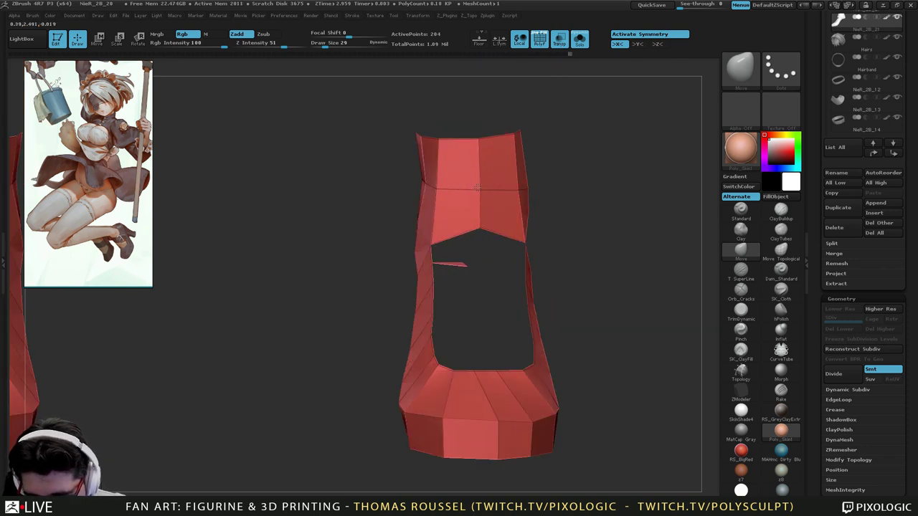
left_click_drag(424, 131, 425, 139)
Turn on double-sided display for the shoe mesh in its display properties.
right_click_drag(427, 144, 334, 152)
right_click_drag(459, 251, 399, 250, "alt")
left_click_drag(431, 297, 284, 310)
left_click_drag(914, 432, 883, 311)
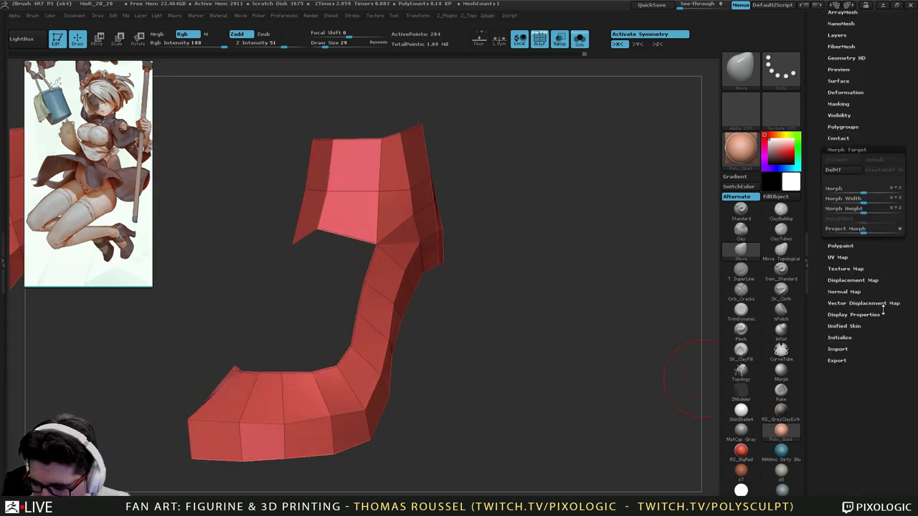
left_click(852, 314)
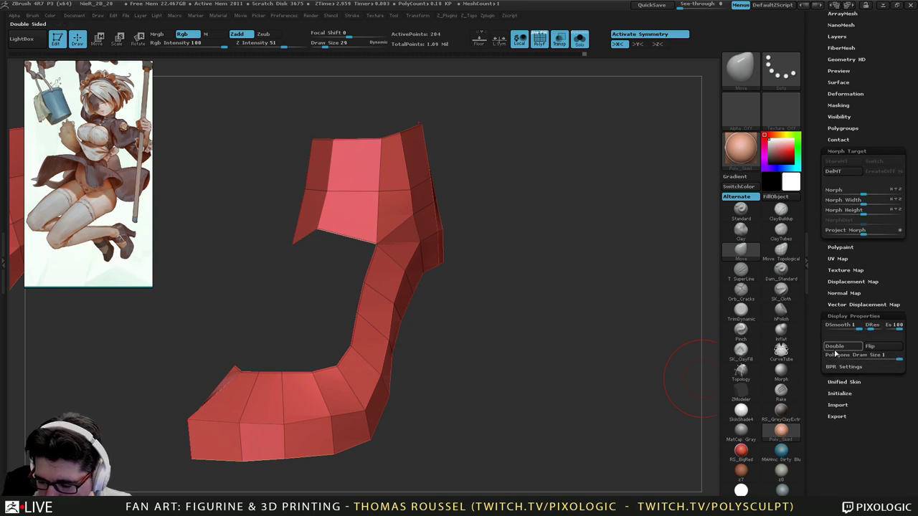
left_click(841, 346)
Pull down the centre point of the ankle cuff's front edge and refine the side profile with the brush at draw size 44.
left_click_drag(559, 345, 400, 333)
left_click_drag(394, 273, 411, 314, "alt")
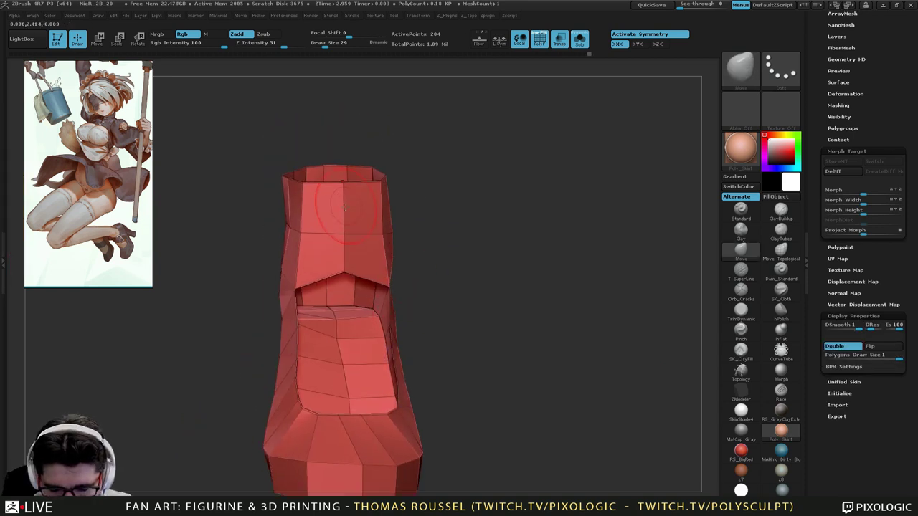
left_click_drag(345, 271, 348, 280)
left_click_drag(423, 297, 465, 173, "alt")
left_click_drag(474, 180, 344, 188)
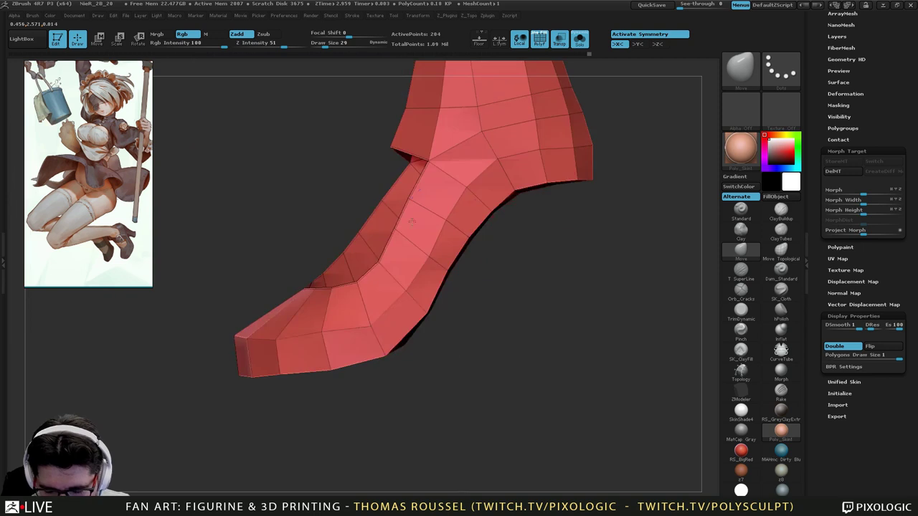
mouse_move(531, 254)
left_mouse_down("alt")
mouse_move(508, 242)
mouse_move(529, 246)
mouse_move(553, 230)
left_mouse_up("alt")
key("s")
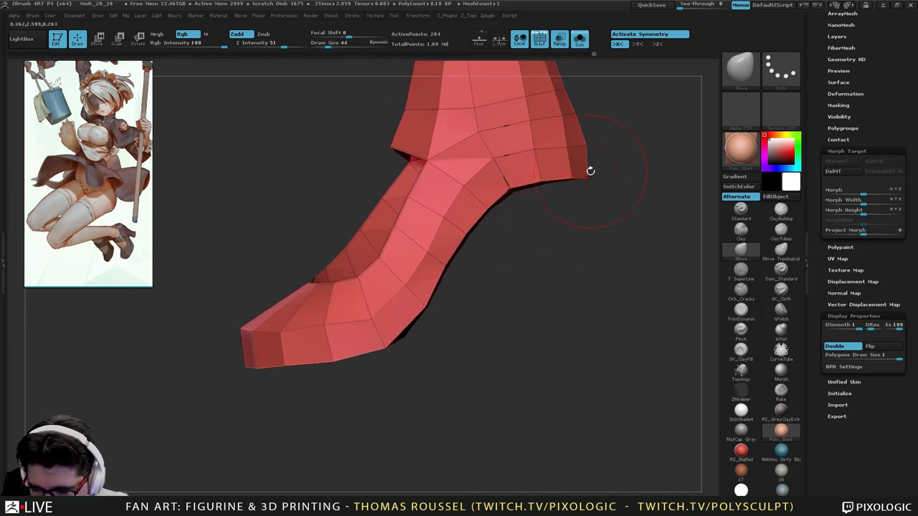
Set the Move brush's draw size to 21 and reshape the heel's underside outline into a fuller, more symmetrical curve.
key("s")
mouse_move(592, 176)
left_mouse_down()
mouse_move(549, 151)
mouse_move(522, 195)
mouse_move(534, 236)
mouse_move(513, 217)
mouse_move(571, 190)
left_mouse_up()
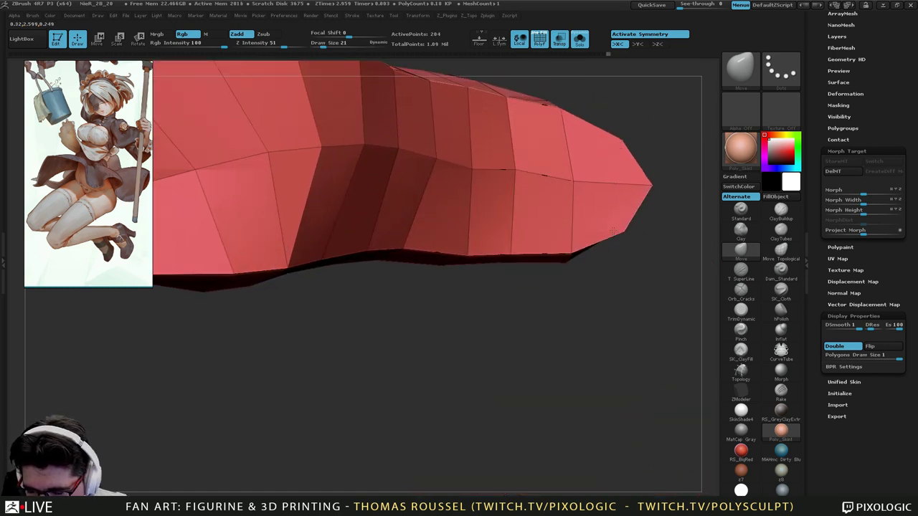
left_click_drag(620, 236, 611, 251)
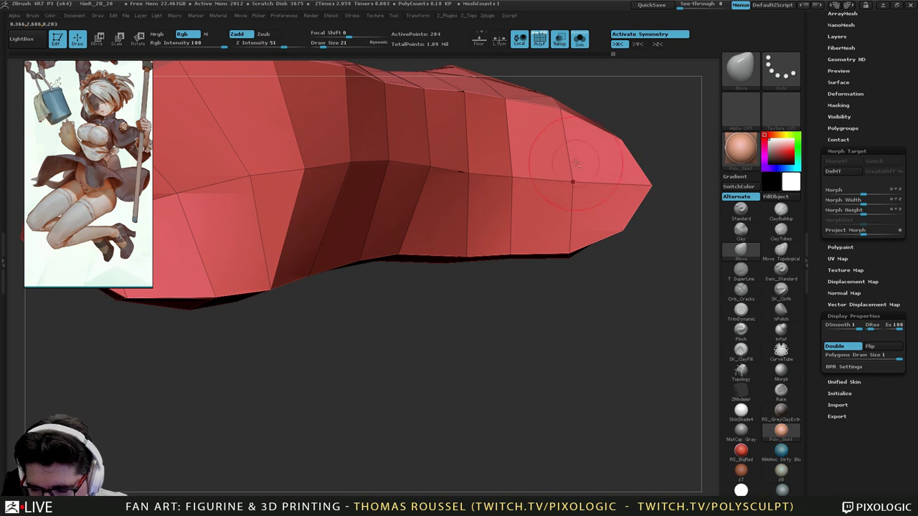
left_click_drag(562, 117, 561, 113)
left_click_drag(617, 141, 618, 128)
left_click_drag(640, 183, 636, 179)
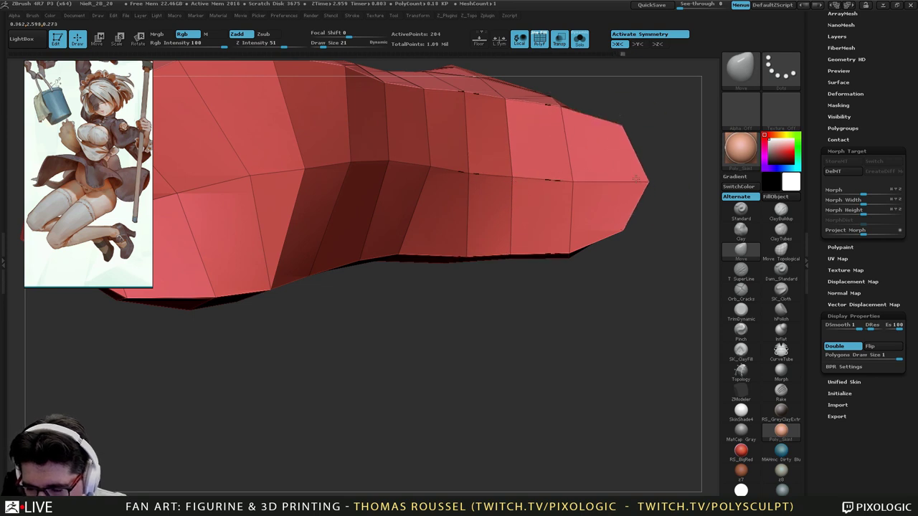
left_click_drag(623, 233, 629, 237)
left_click_drag(612, 259, 600, 260)
left_click_drag(599, 259, 638, 300, "alt")
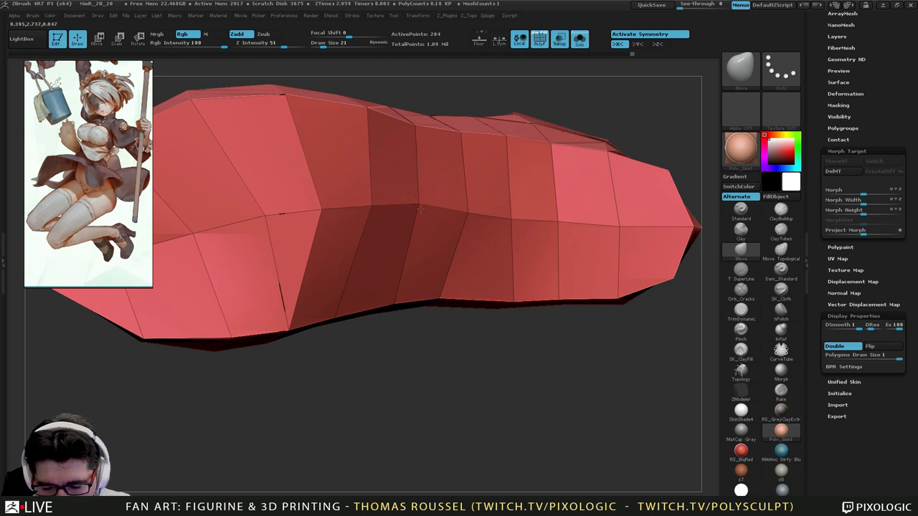
Shift the central sole vertices under the forefoot toward the toe tip to even out the polygon spacing.
right_click_drag(298, 255, 461, 263, "alt")
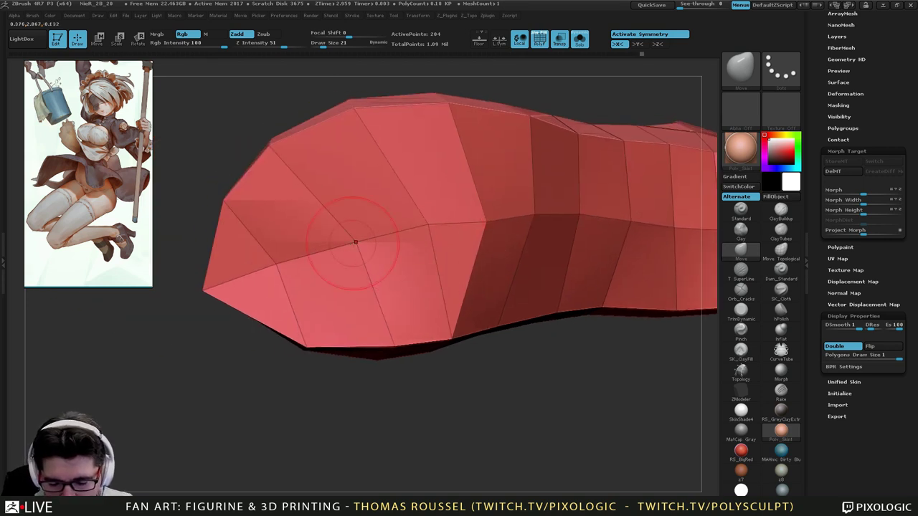
left_click_drag(353, 244, 336, 244)
left_click_drag(277, 265, 262, 270)
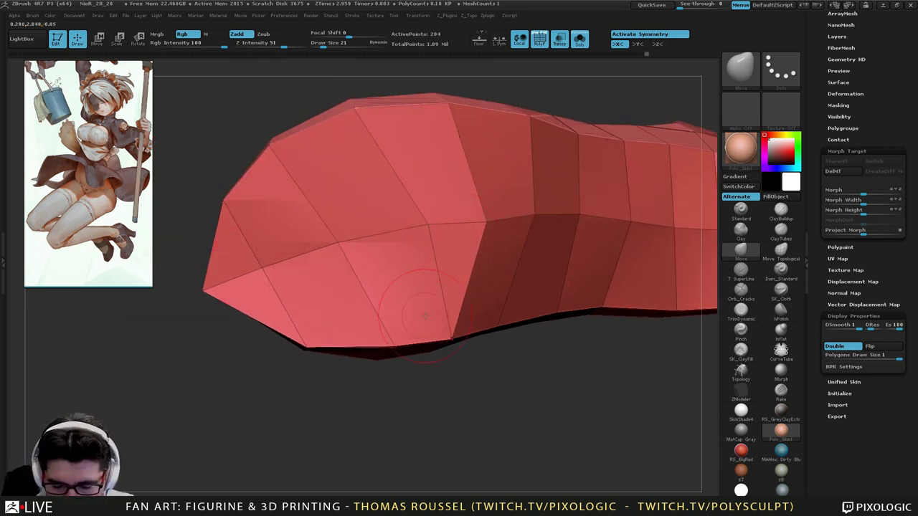
mouse_move(426, 316)
right_mouse_down()
mouse_move(459, 239)
mouse_move(544, 261)
mouse_move(475, 290)
right_mouse_up()
mouse_move(456, 328)
left_mouse_down()
mouse_move(474, 315)
mouse_move(492, 331)
left_mouse_up()
mouse_move(485, 337)
right_mouse_down()
mouse_move(535, 351)
mouse_move(523, 330)
right_mouse_up()
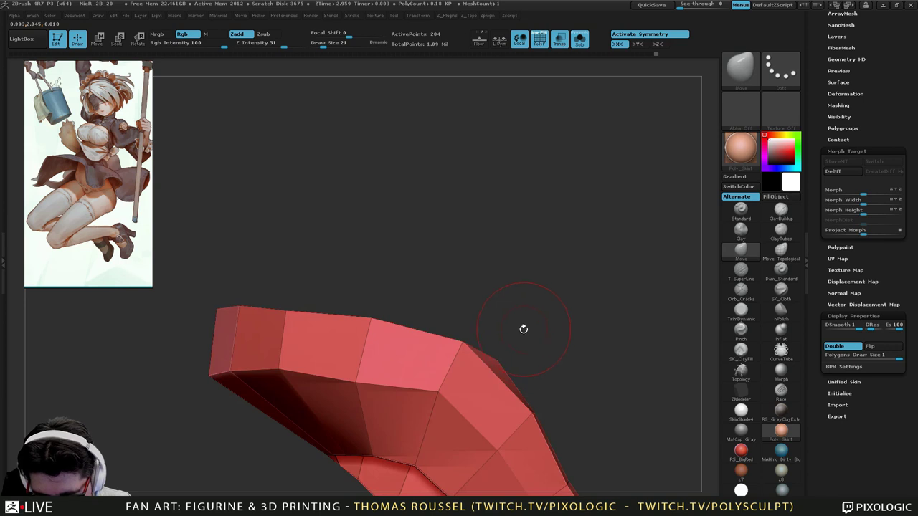
Mask everything except the forefoot sole's bottom points, flatten them level with a vertical Transpose line, and clear the mask.
mouse_move(522, 337)
left_mouse_down()
mouse_move(520, 351)
mouse_move(515, 339)
left_mouse_up()
mouse_move(564, 322)
left_mouse_down("ctrl")
mouse_move(141, 308)
mouse_move(465, 365)
mouse_move(556, 359)
left_mouse_up("ctrl")
left_click(583, 313, "ctrl")
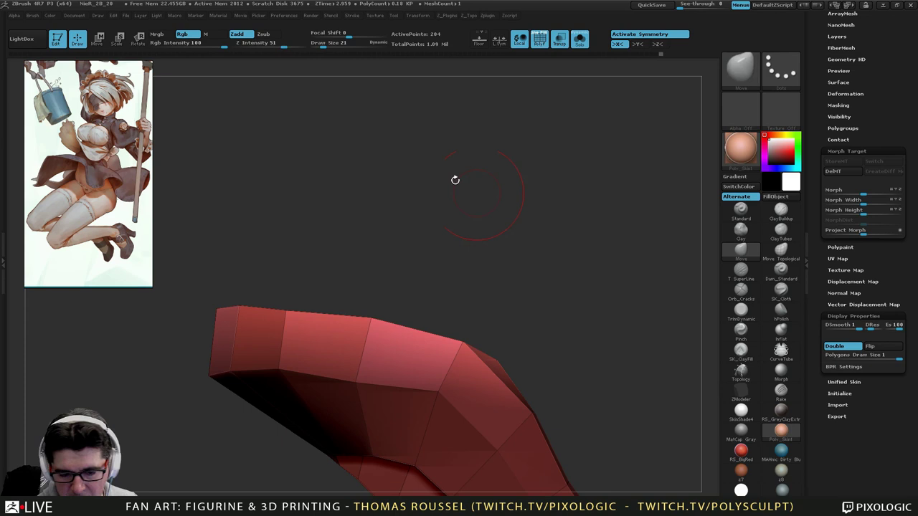
left_click(104, 42)
left_click_drag(359, 320, 358, 150)
mouse_move(360, 234)
left_mouse_down()
mouse_move(361, 214)
mouse_move(362, 315)
mouse_move(359, 130)
left_mouse_up()
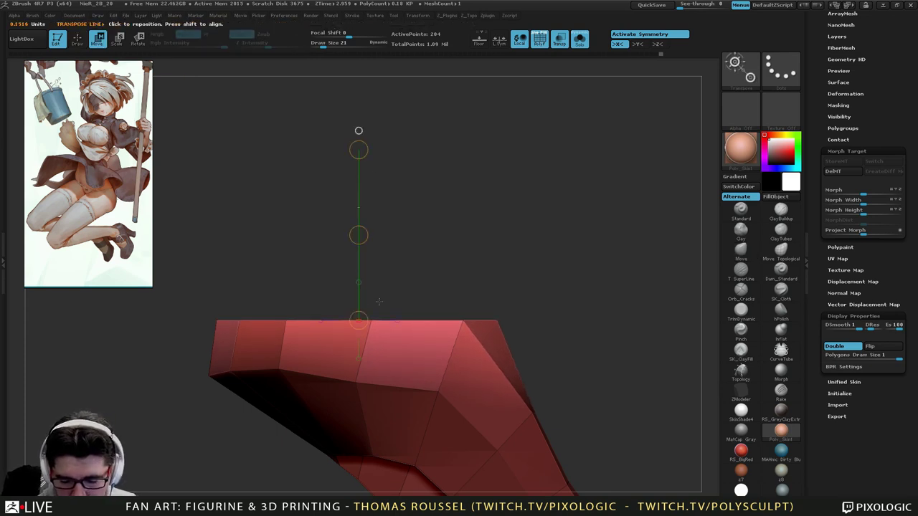
left_click_drag(358, 235, 533, 320)
left_click_drag(565, 247, 520, 285, "ctrl")
Reposition the flattened forefoot sole's outline and centre vertices with the Move brush so its cross edges run more evenly.
right_click_drag(520, 285, 513, 355)
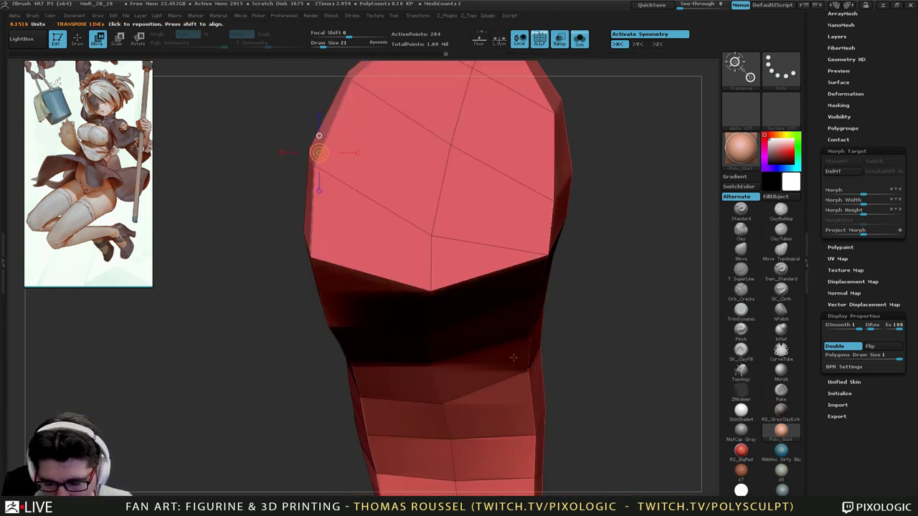
right_click_drag(534, 226, 502, 312)
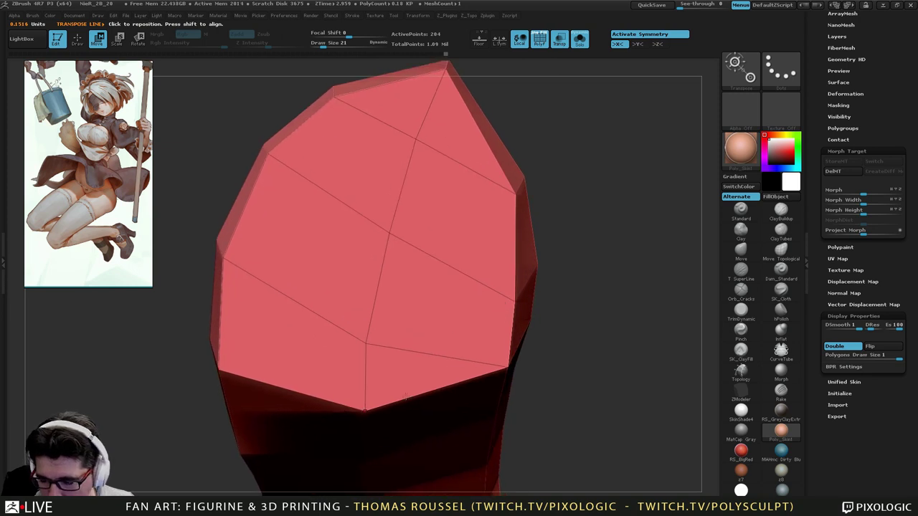
left_click(743, 251)
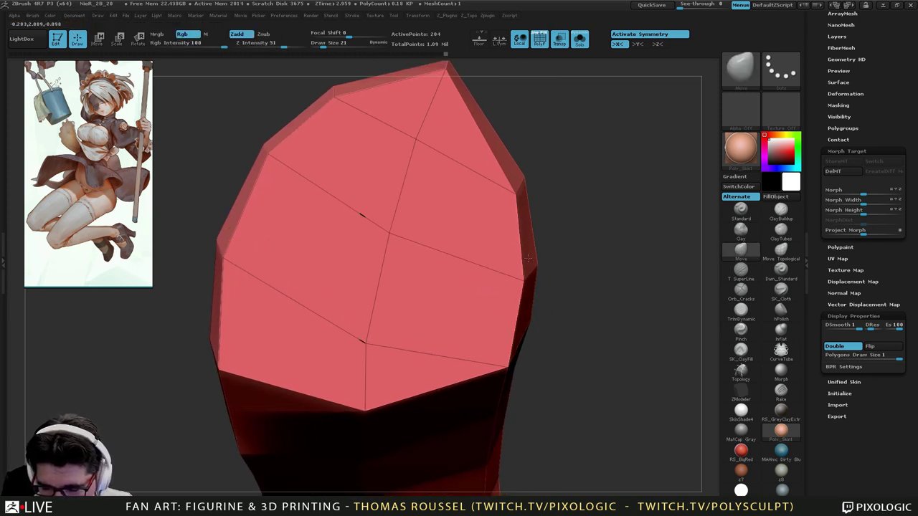
left_click_drag(530, 273, 528, 272)
left_click_drag(516, 193, 518, 190)
left_click_drag(527, 164, 515, 226, "alt")
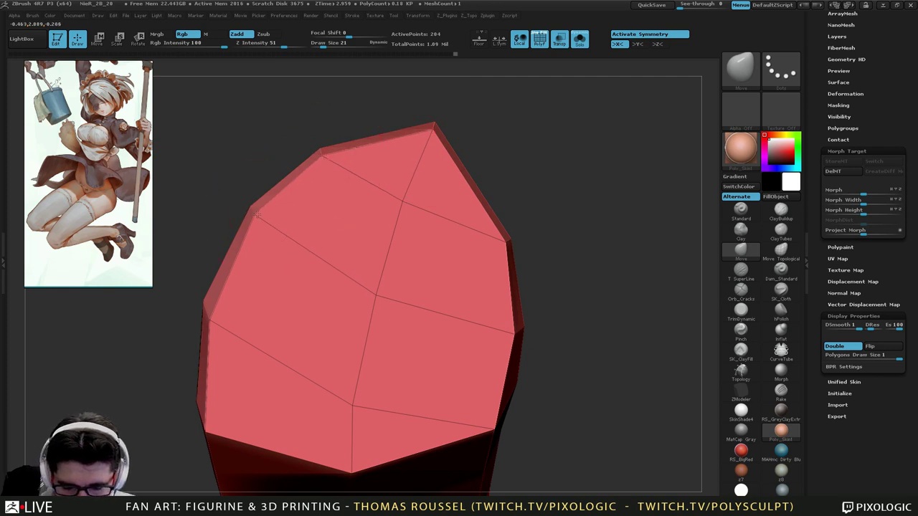
left_click_drag(215, 319, 212, 307)
left_click_drag(209, 429, 206, 416)
left_click_drag(354, 406, 360, 383)
left_click_drag(377, 292, 378, 274)
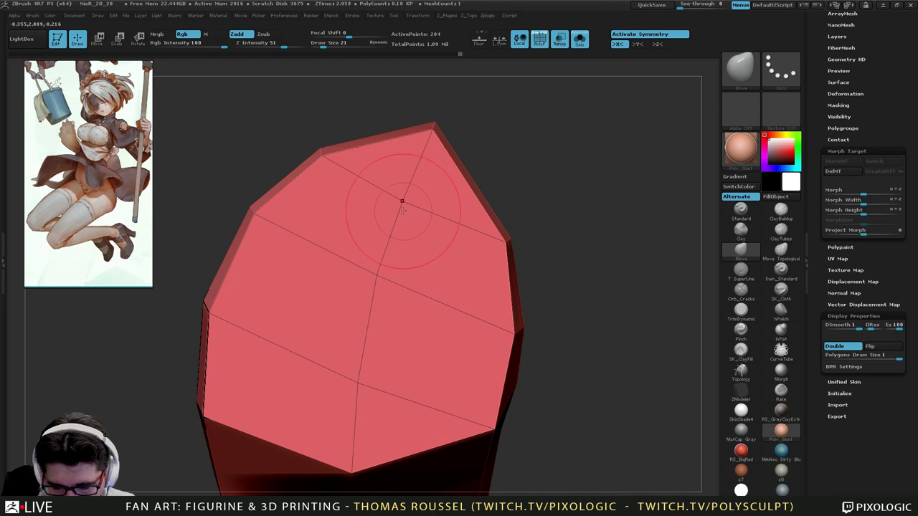
left_click_drag(403, 203, 405, 196)
Isolate the heel's bottom edge loop with an inverted lasso mask and flatten it with the Transpose Move line.
left_click_drag(530, 401, 489, 292, "alt")
left_click_drag(468, 378, 506, 213, "alt")
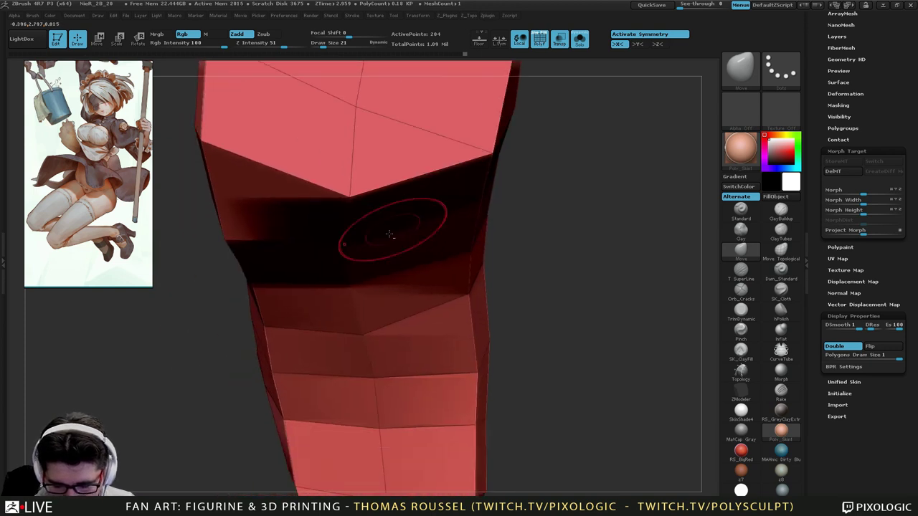
left_click_drag(510, 432, 513, 233, "alt")
mouse_move(273, 401)
left_mouse_down()
mouse_move(358, 358)
mouse_move(445, 283)
left_mouse_up()
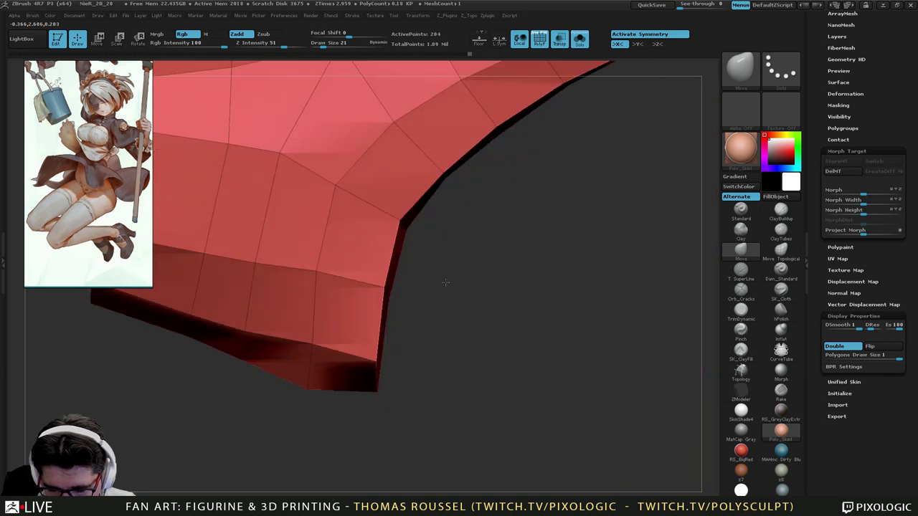
mouse_move(424, 415)
left_mouse_down("ctrl")
mouse_move(370, 411)
mouse_move(359, 236)
mouse_move(401, 215)
left_mouse_up("ctrl")
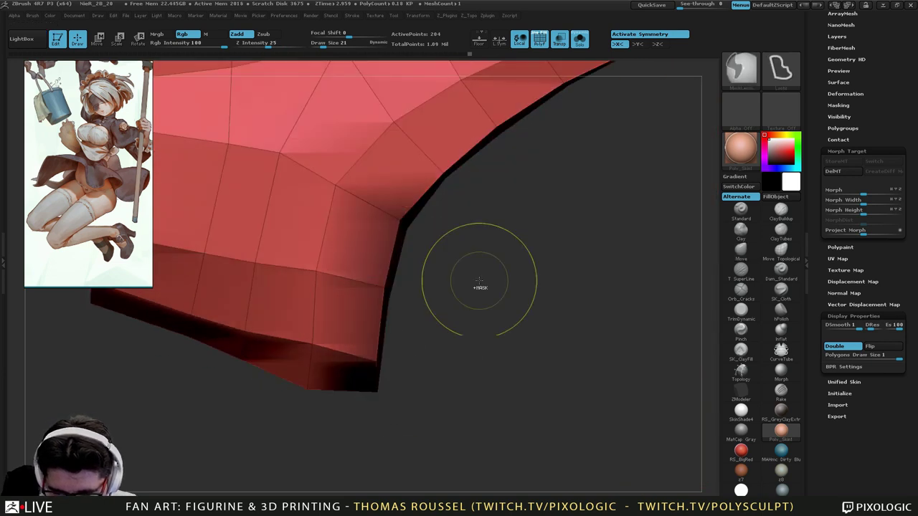
left_click(477, 282, "ctrl")
left_click(100, 45)
mouse_move(384, 288)
left_mouse_down()
mouse_move(570, 288)
mouse_move(389, 293)
left_mouse_up()
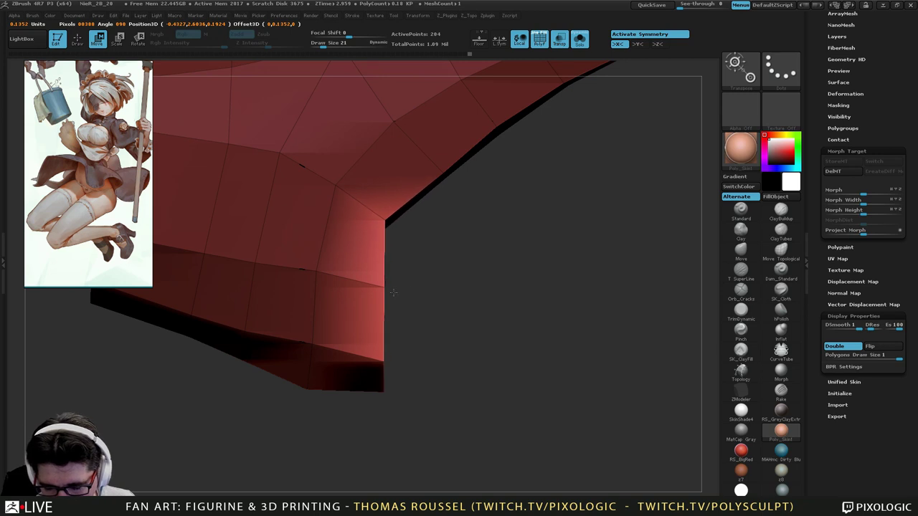
Rotate the unmasked heel base to follow the heel's slope, move it slightly outward, and clear the mask.
mouse_move(379, 230)
left_mouse_down()
mouse_move(382, 426)
mouse_move(351, 429)
left_mouse_up()
left_click(139, 41)
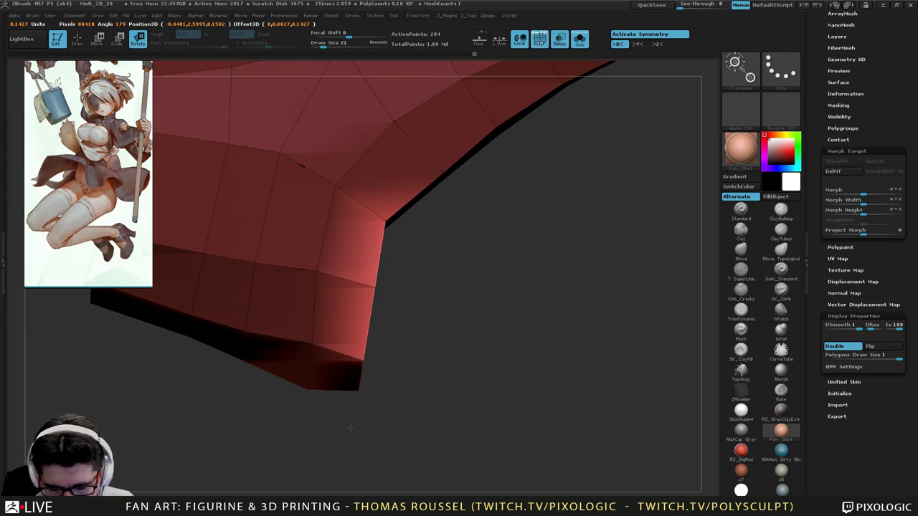
left_click(99, 41)
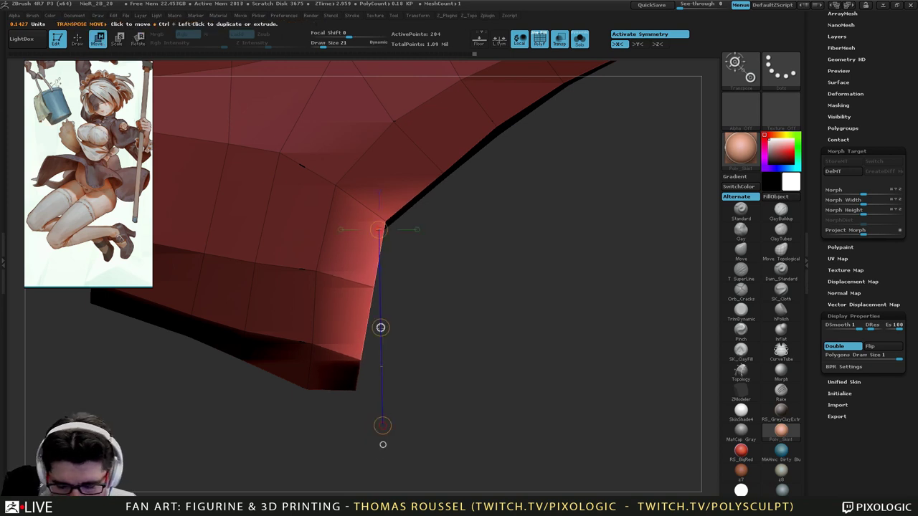
left_click_drag(381, 328, 397, 328)
left_click_drag(462, 299, 488, 356, "ctrl")
Lower the ankle cuff's top rim vertices along its side and rear with the Move brush to shorten the cuff.
left_click_drag(527, 301, 438, 353, "alt")
left_click_drag(390, 330, 439, 402, "alt")
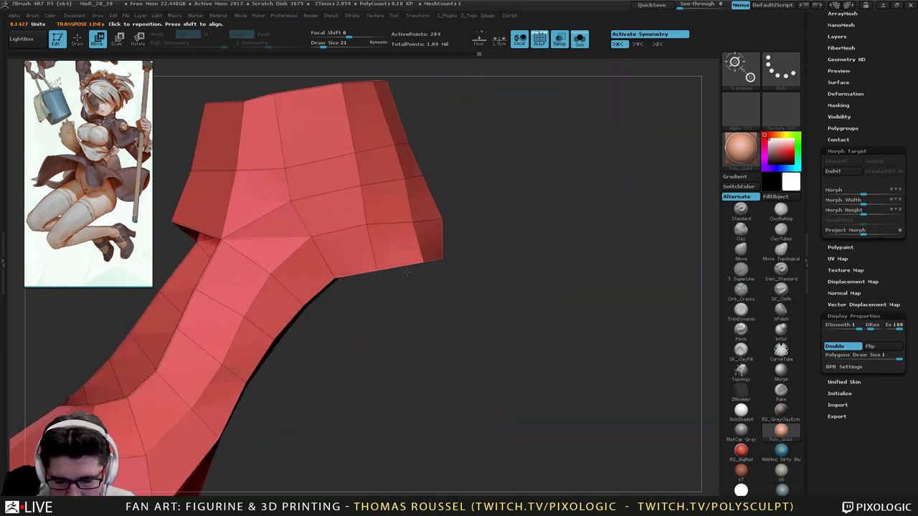
left_click_drag(516, 177, 637, 289, "alt")
left_click(743, 248)
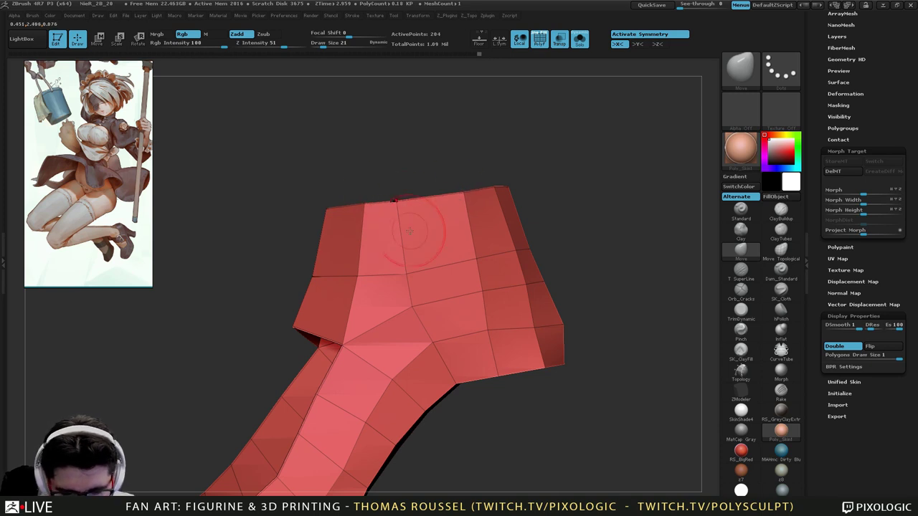
left_click_drag(324, 215, 320, 232)
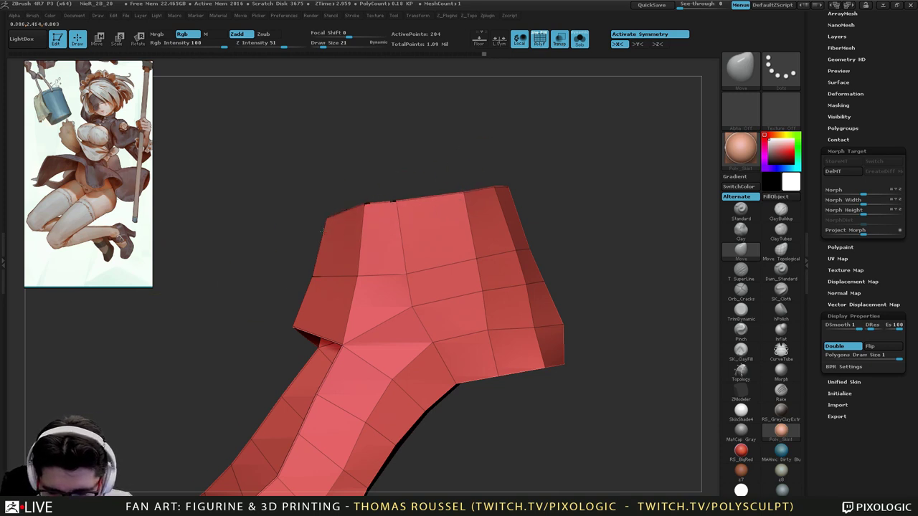
left_click_drag(367, 205, 368, 243)
left_click_drag(399, 202, 401, 251)
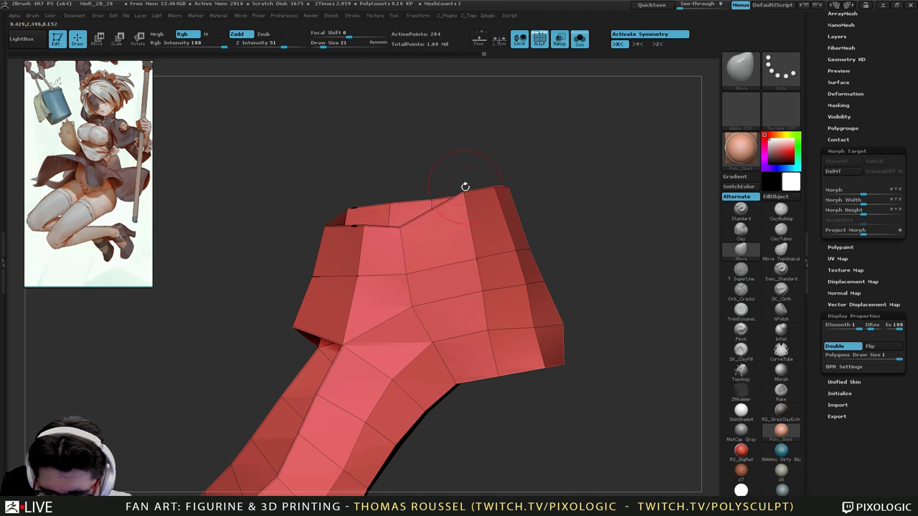
left_click_drag(465, 188, 474, 245)
left_click_drag(494, 191, 501, 227)
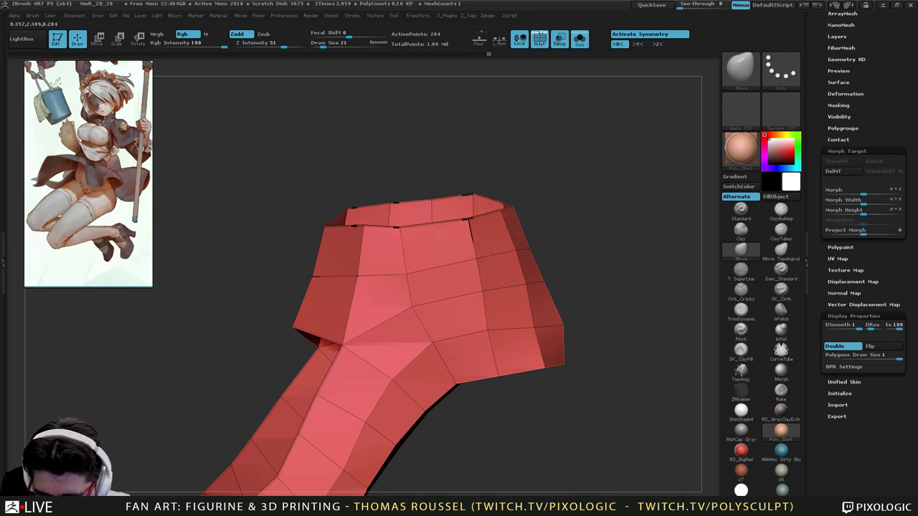
mouse_move(473, 193)
left_mouse_down()
mouse_move(474, 218)
mouse_move(505, 210)
left_mouse_up()
mouse_move(429, 200)
left_mouse_down()
mouse_move(430, 221)
mouse_move(351, 221)
left_mouse_up()
Pull the cuff's front rim vertices down with the Move brush to line up with the shortened side edge.
left_click_drag(236, 205, 402, 216)
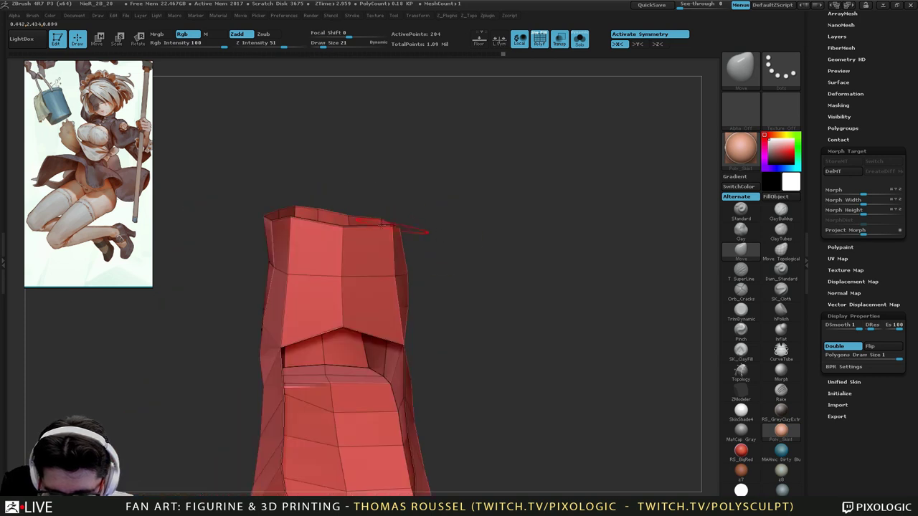
mouse_move(337, 213)
left_mouse_down()
mouse_move(295, 242)
mouse_move(278, 236)
left_mouse_up()
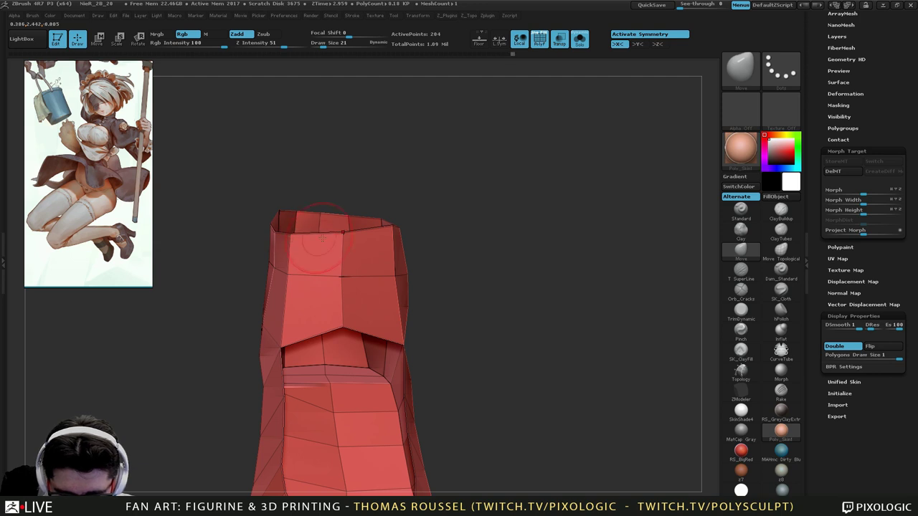
left_click_drag(339, 231, 388, 246)
mouse_move(442, 251)
left_mouse_down()
mouse_move(435, 261)
mouse_move(475, 257)
mouse_move(432, 274)
left_mouse_up()
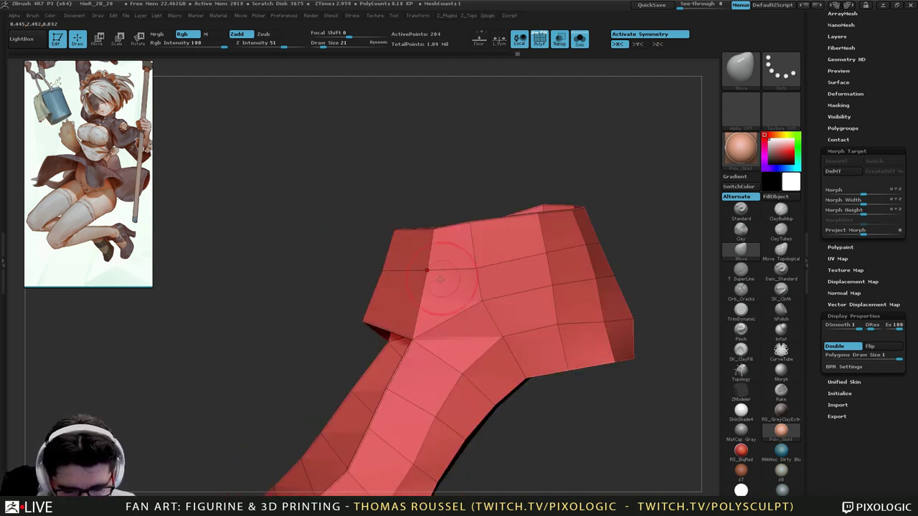
left_click_drag(308, 304, 337, 309, "alt")
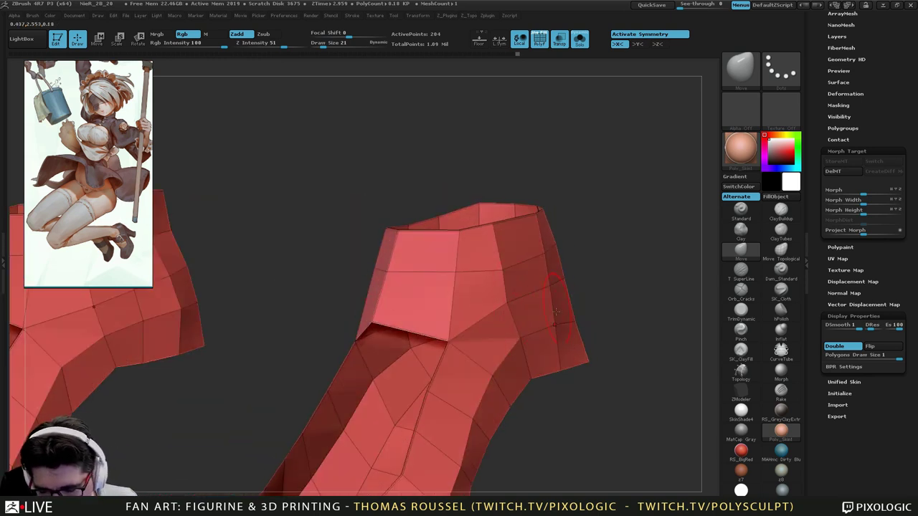
right_click_drag(527, 274, 461, 307)
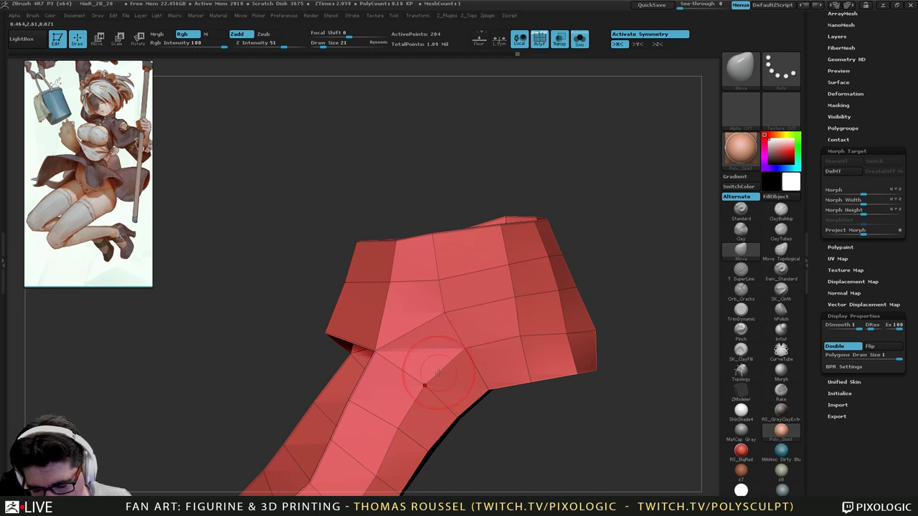
Hide the ankle cuff's front strap and upper polygons to view the shoe as an open pump.
right_click_drag(457, 296, 453, 314, "alt")
right_click_drag(395, 318, 449, 300, "alt")
mouse_move(517, 214)
left_mouse_down("ctrl+shift")
mouse_move(238, 275)
mouse_move(535, 300)
left_mouse_up("ctrl+shift")
right_click_drag(524, 321, 473, 326)
left_click_drag(487, 362, 446, 302)
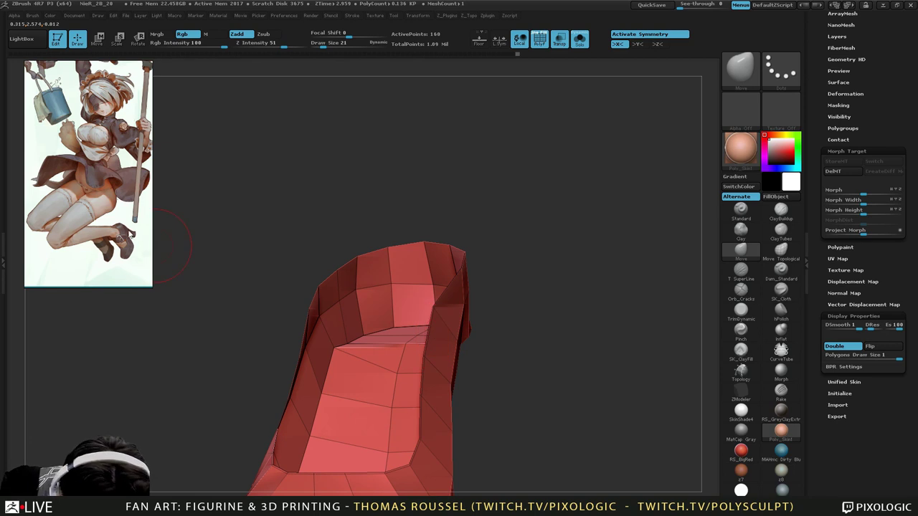
Zoom the reference image in on the buckled high-heeled shoe and centre it.
left_click_drag(131, 247, 137, 254)
scroll(116, 253, "up", 5)
scroll(126, 202, "up", 3)
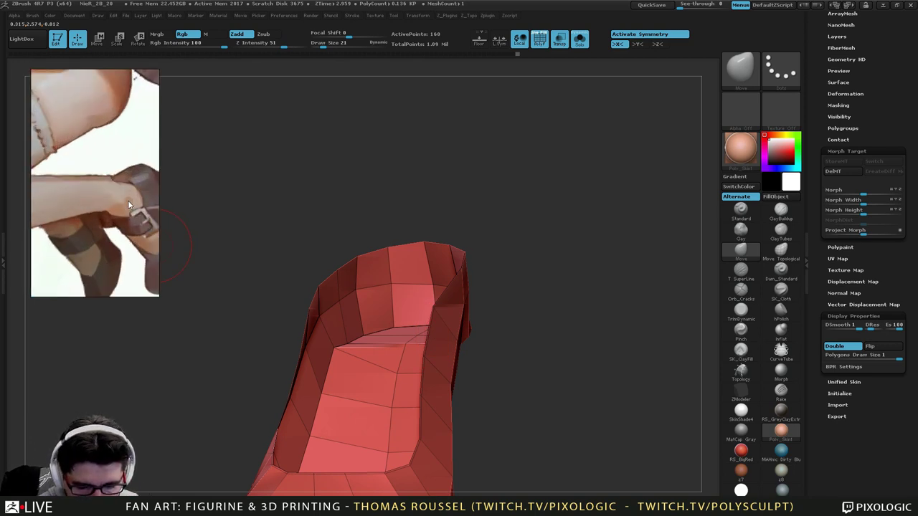
left_click_drag(120, 207, 84, 210)
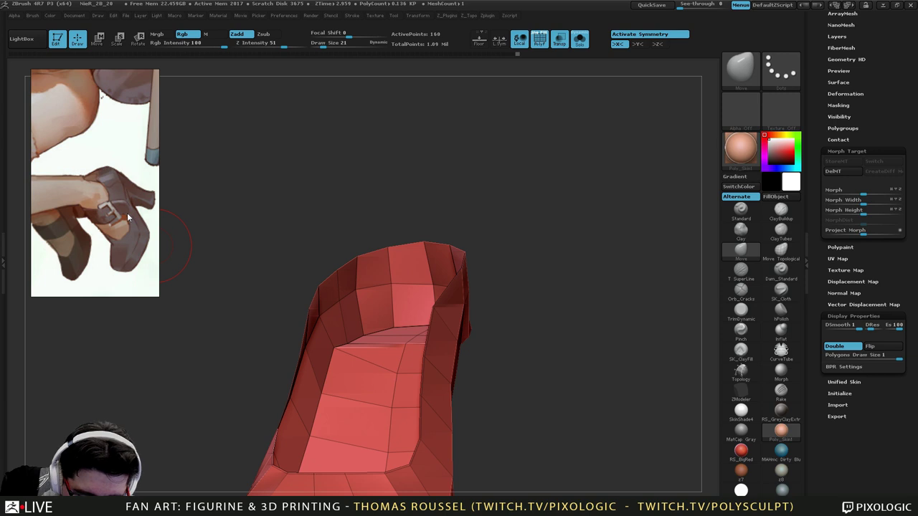
Try hiding the cuff's front strap polygons with lasso selections.
left_click_drag(528, 238, 488, 181)
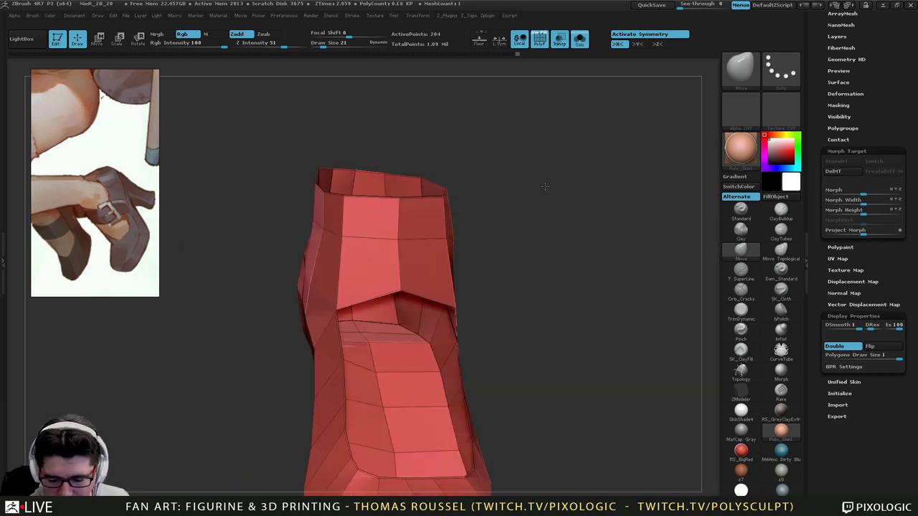
left_click_drag(500, 266, 487, 251)
mouse_move(302, 151)
left_mouse_down("ctrl+shift")
mouse_move(264, 219)
mouse_move(330, 295)
mouse_move(417, 136)
left_mouse_up("ctrl+shift")
key("ctrl+z")
mouse_move(324, 157)
left_mouse_down("ctrl+alt+shift")
mouse_move(379, 243)
mouse_move(425, 147)
left_mouse_up("ctrl+alt+shift")
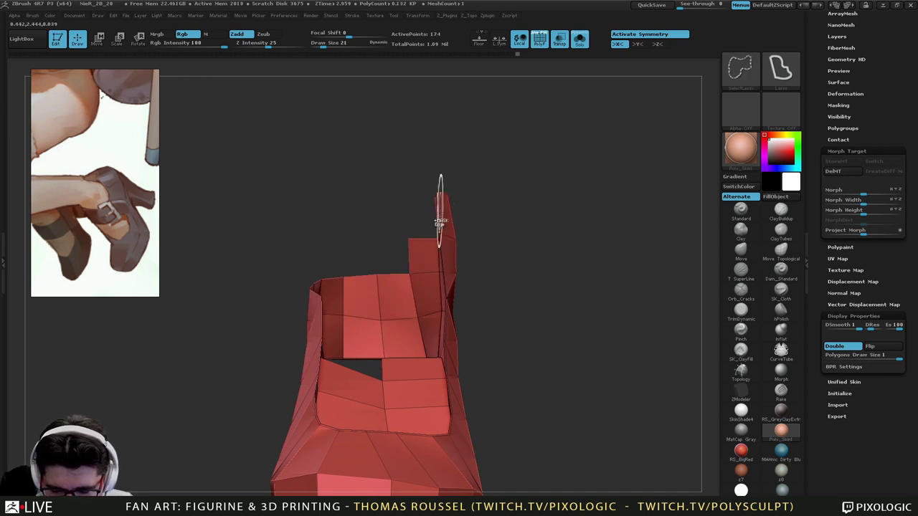
mouse_move(567, 240)
left_mouse_down()
mouse_move(419, 267)
mouse_move(486, 250)
left_mouse_up()
left_click(485, 251, "ctrl+shift")
Hide the cuff's front strap and one side's upper polygons with a lasso, keeping the other side and rear tall.
mouse_move(416, 173)
left_mouse_down()
mouse_move(352, 179)
mouse_move(394, 221)
mouse_move(434, 152)
left_mouse_up()
mouse_move(380, 208)
left_mouse_down()
mouse_move(334, 215)
mouse_move(408, 241)
left_mouse_up()
mouse_move(343, 248)
left_mouse_down("ctrl+alt+shift")
mouse_move(358, 268)
mouse_move(391, 221)
left_mouse_up("ctrl+alt+shift")
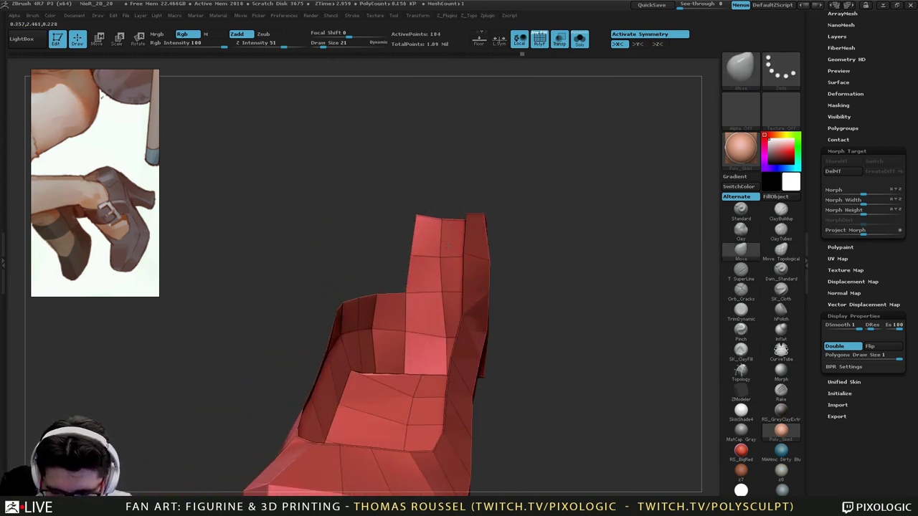
mouse_move(434, 189)
left_mouse_down()
mouse_move(533, 253)
mouse_move(543, 250)
mouse_move(516, 252)
mouse_move(484, 232)
left_mouse_up()
right_click_drag(483, 232, 475, 231, "ctrl")
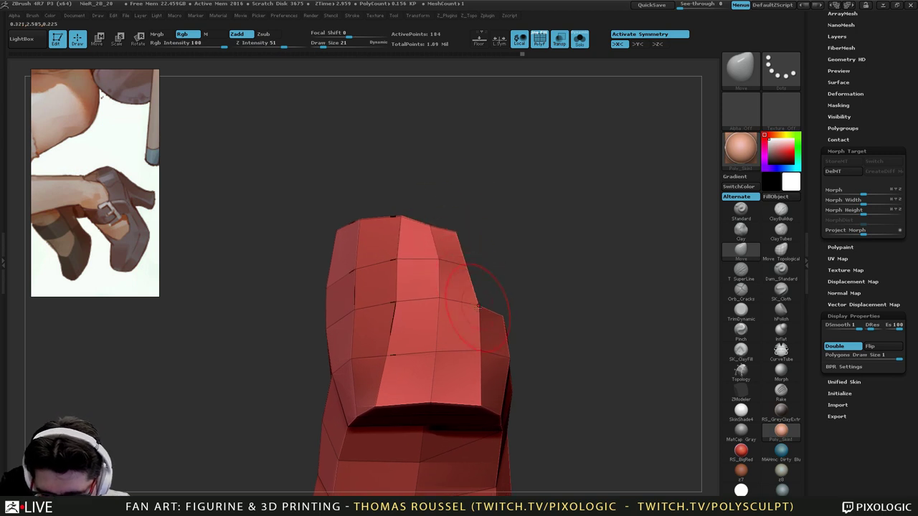
Lower the cuff's rear rim vertices with the Move brush and hide the protruding polygons at its upper corner.
left_click_drag(425, 237, 438, 276)
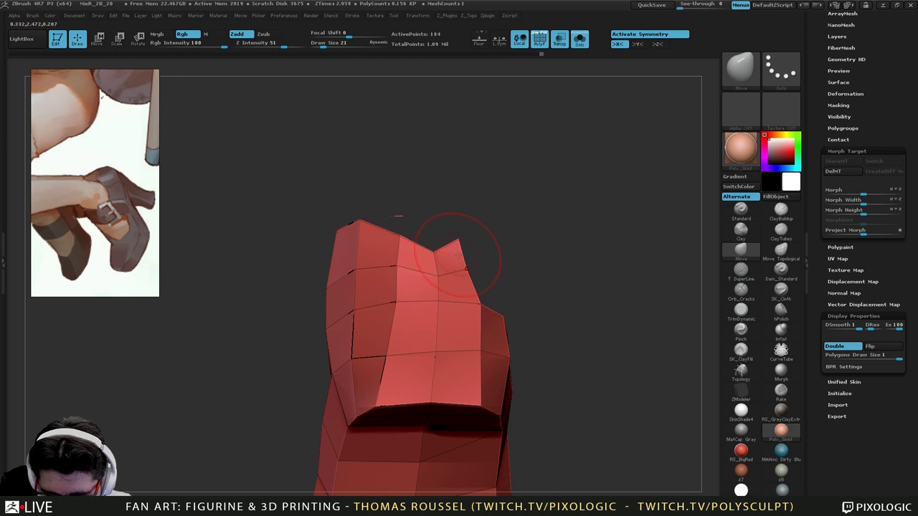
mouse_move(494, 216)
left_mouse_down("ctrl+alt+shift")
mouse_move(447, 217)
mouse_move(459, 224)
mouse_move(459, 243)
left_mouse_up("ctrl+alt+shift")
left_click_drag(400, 235, 396, 243)
left_click_drag(439, 276, 438, 283)
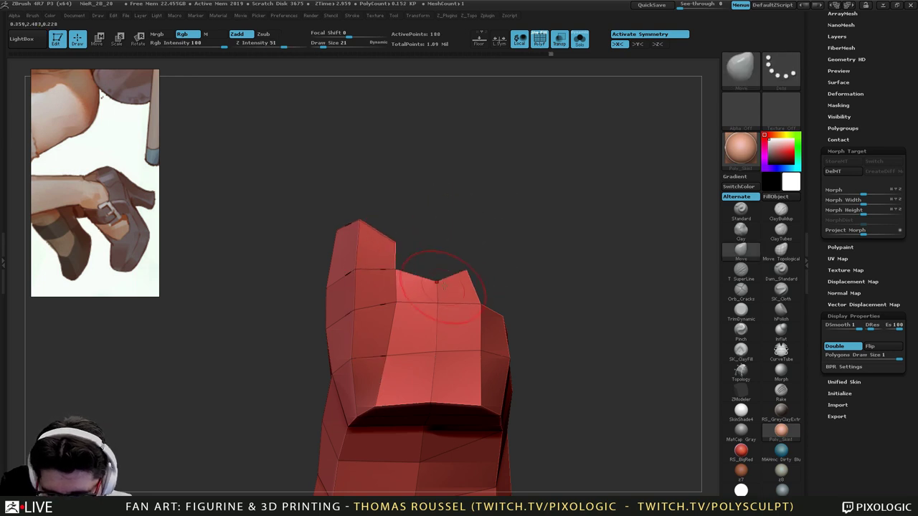
Reduce the brush draw size to 5 and reshape the cuff's rear rim vertices into a slope descending from the taller side.
mouse_move(505, 280)
left_mouse_down()
mouse_move(449, 282)
mouse_move(446, 310)
left_mouse_up()
key("s")
mouse_move(450, 308)
left_mouse_down()
mouse_move(461, 305)
mouse_move(450, 274)
left_mouse_up()
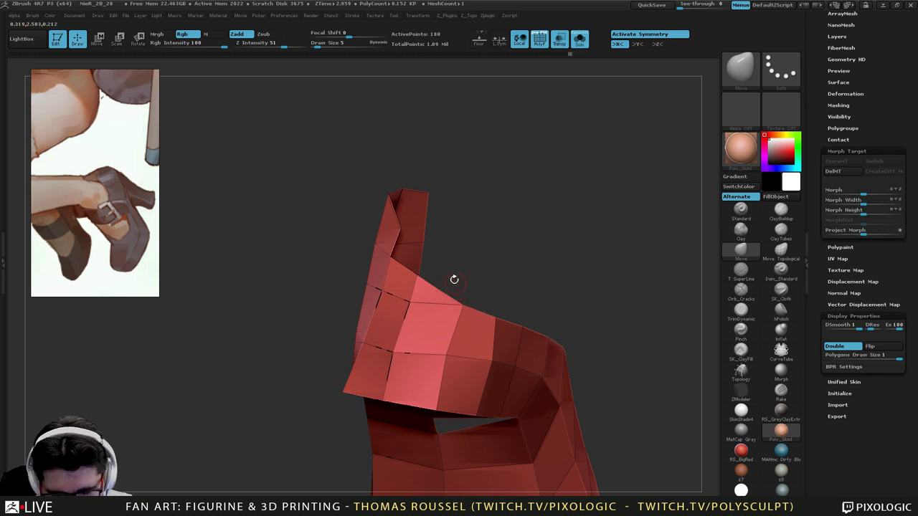
left_click_drag(455, 279, 426, 257)
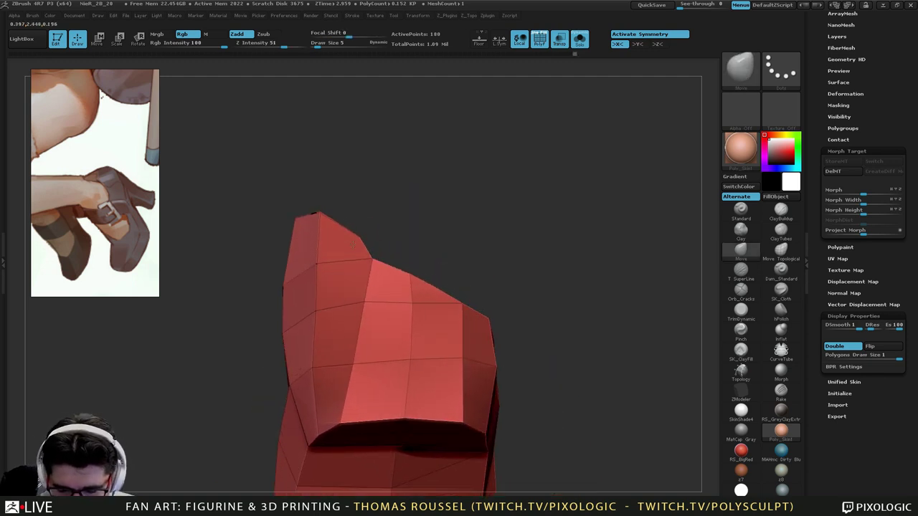
mouse_move(368, 259)
left_mouse_down()
mouse_move(377, 256)
mouse_move(406, 304)
left_mouse_up()
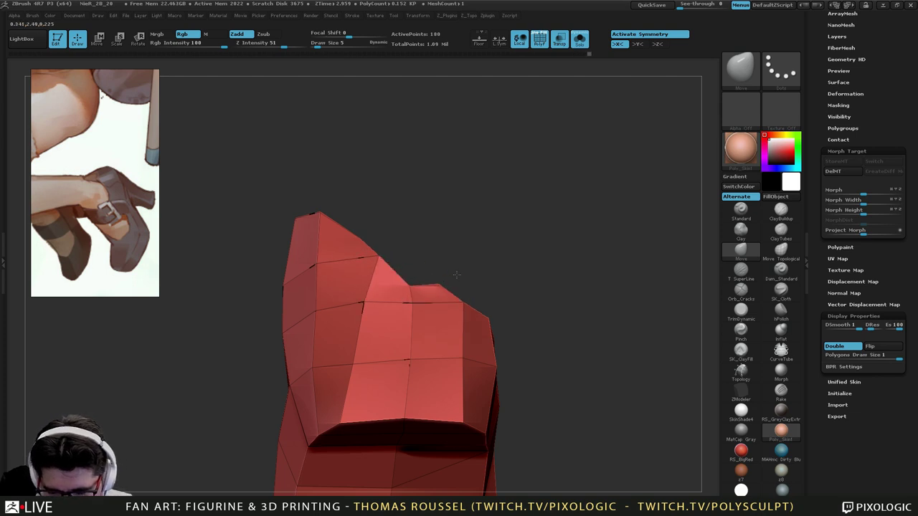
left_click_drag(465, 298, 409, 287)
Examine the trimmed cuff rim and the overall shoe shape from the rear, side and front.
right_click_drag(436, 292, 550, 282)
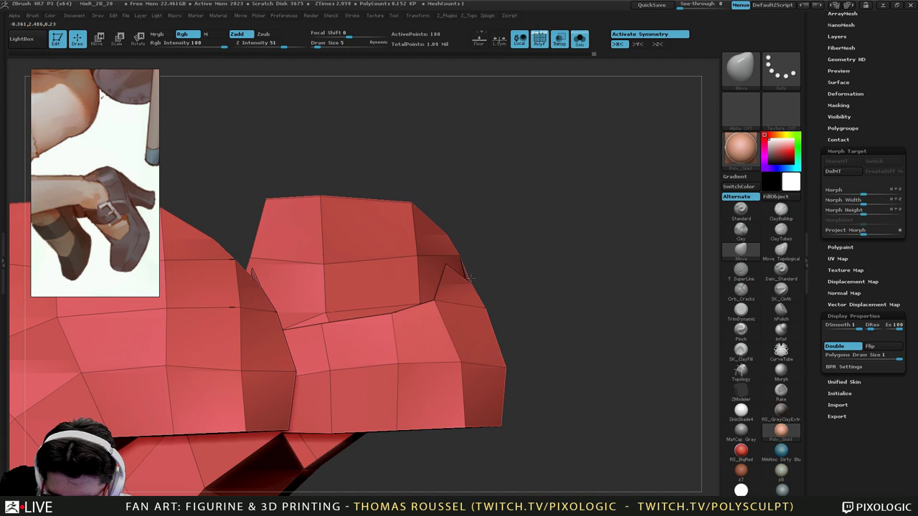
left_click_drag(470, 278, 442, 281)
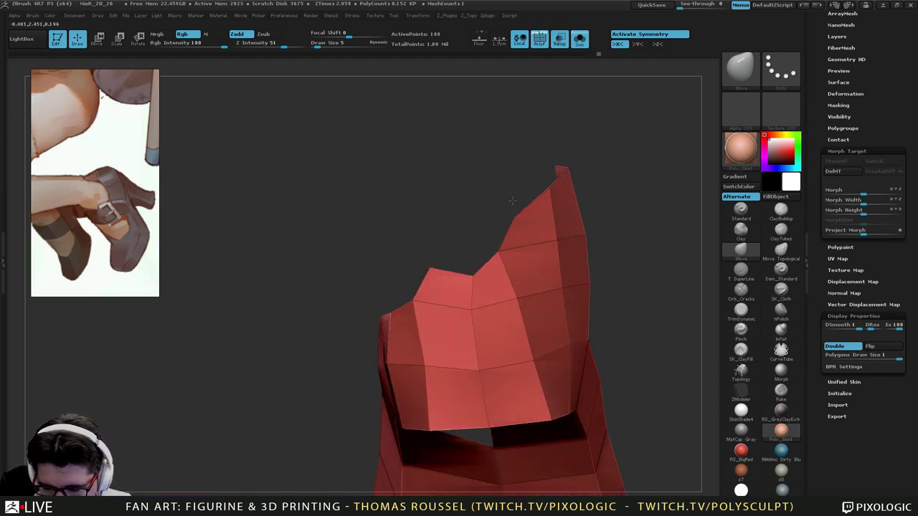
mouse_move(513, 201)
left_mouse_down("alt")
mouse_move(437, 259)
mouse_move(439, 209)
left_mouse_up("alt")
mouse_move(491, 242)
left_mouse_down("alt")
mouse_move(475, 221)
mouse_move(486, 82)
left_mouse_up("alt")
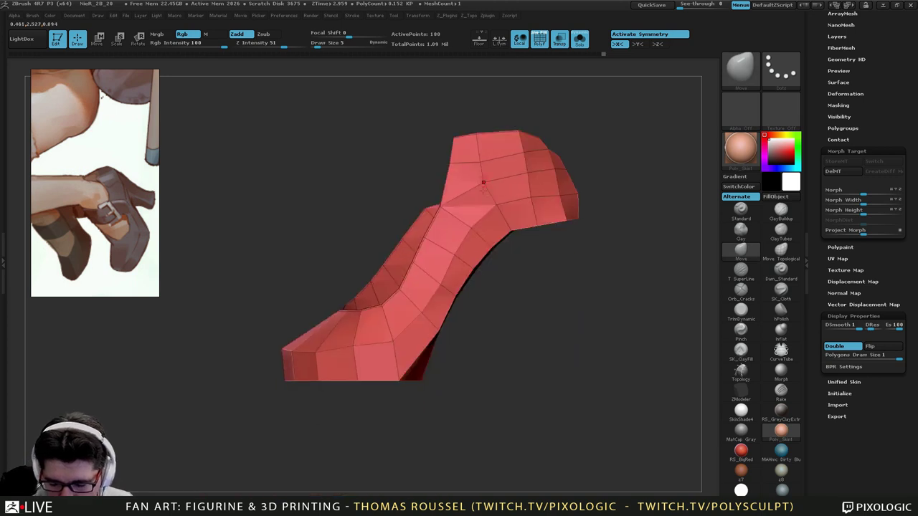
left_click_drag(449, 269, 518, 366)
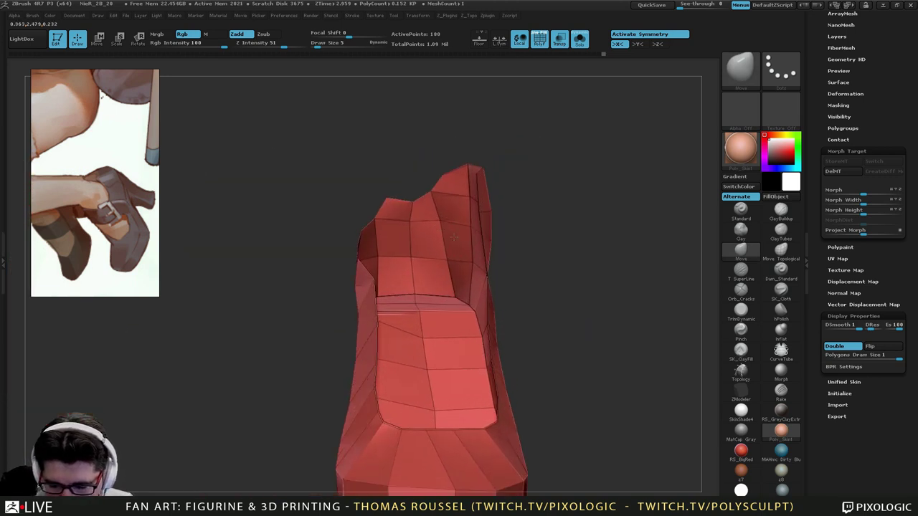
left_click_drag(454, 236, 356, 220)
right_click_drag(437, 245, 552, 259)
right_click_drag(553, 259, 470, 304, "alt")
Try to remesh the trimmed shoe with ZRemesher.
left_click_drag(873, 429, 878, 486)
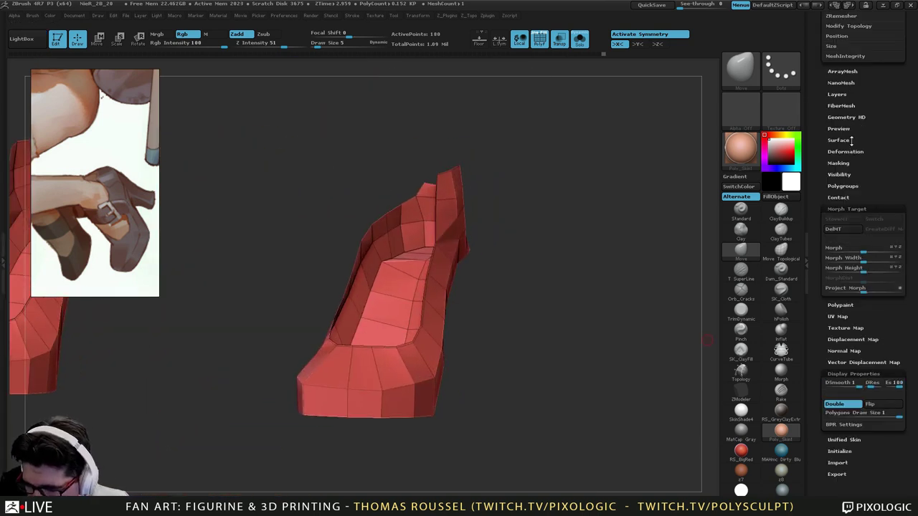
key("z")
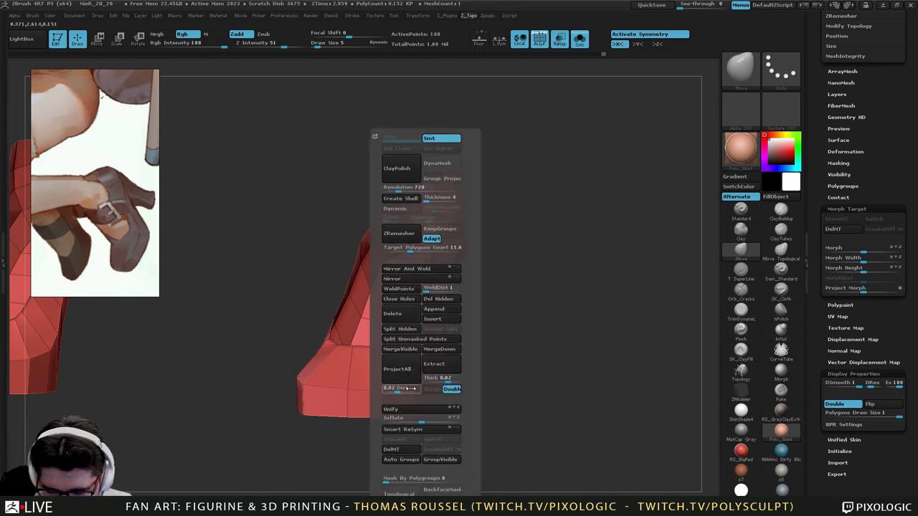
left_click(405, 233)
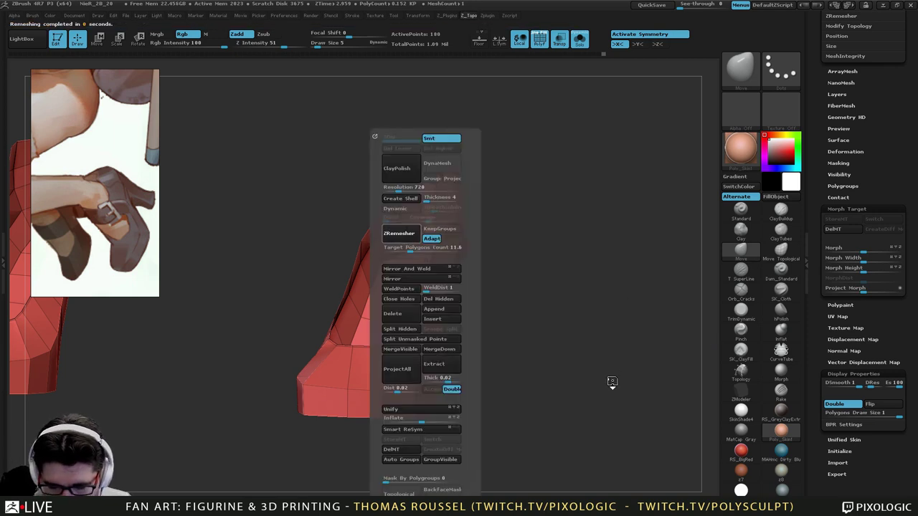
left_click_drag(517, 380, 548, 388)
key("ctrl+z")
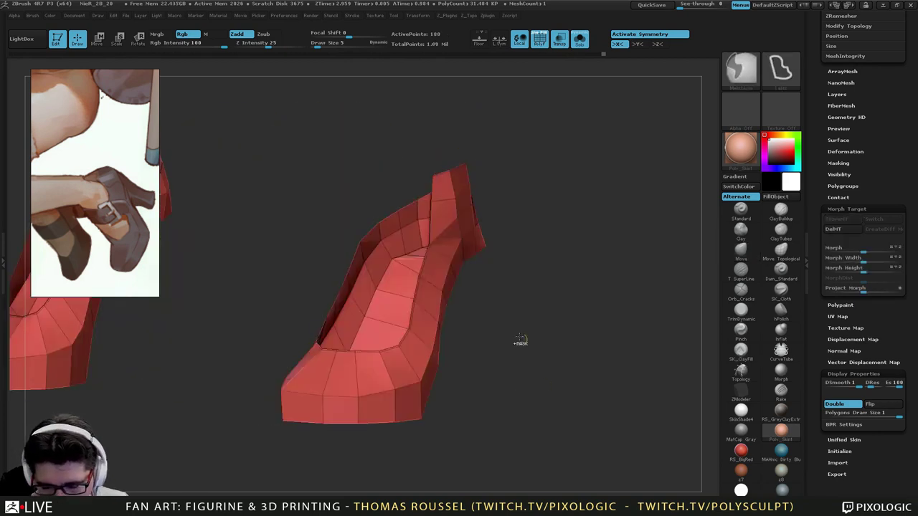
Select the ZModeler brush for editing the polygons on the heel's underside.
left_click_drag(466, 296, 423, 277)
left_click_drag(505, 305, 422, 325, "alt")
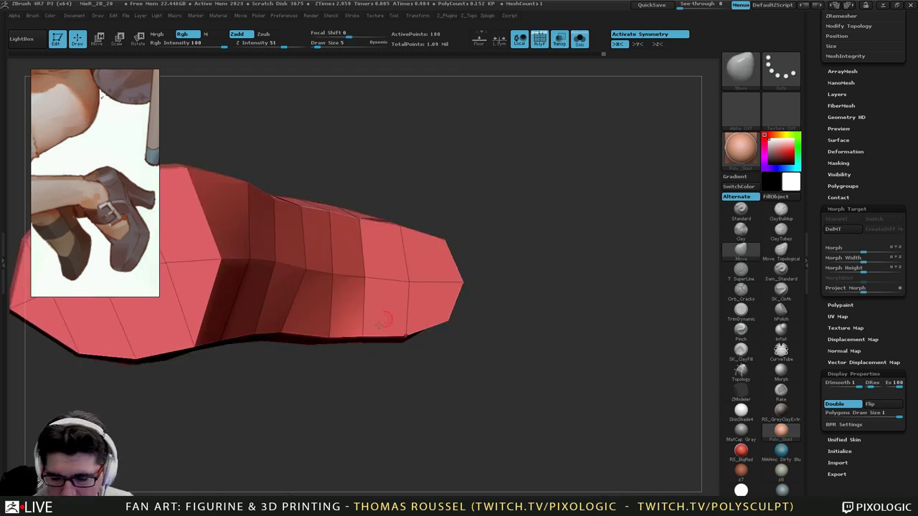
left_click(747, 392)
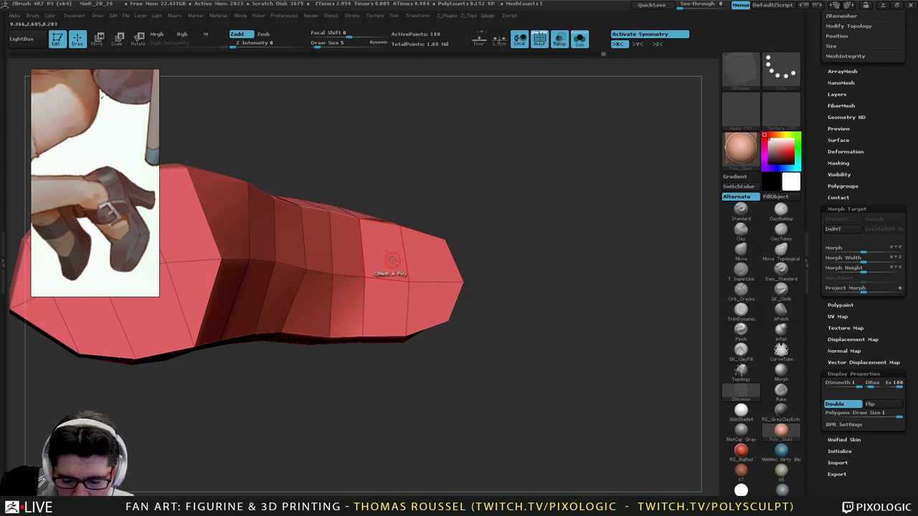
Try to extrude the heel's underside polygons downward with ZModeler's QMesh action.
left_click_drag(386, 261, 420, 250)
mouse_move(436, 285)
right_mouse_down()
mouse_move(447, 318)
mouse_move(427, 286)
mouse_move(425, 348)
mouse_move(435, 344)
right_mouse_up()
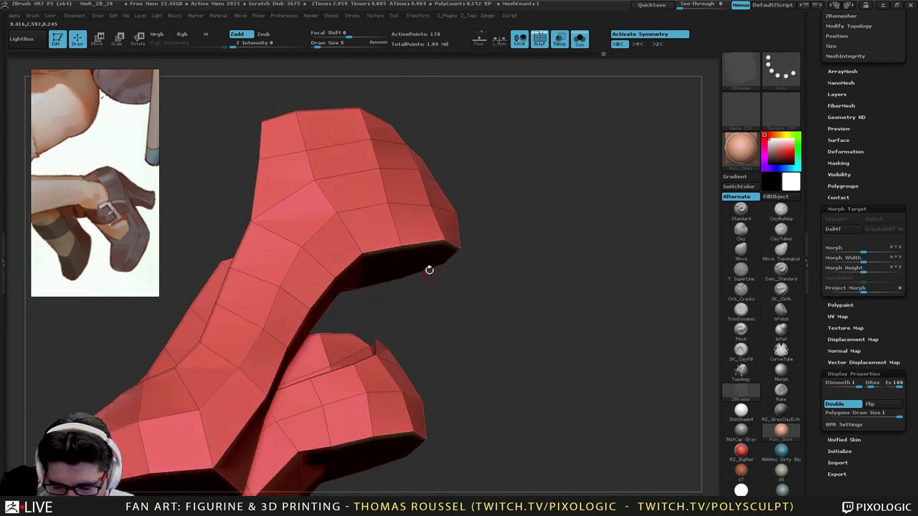
left_click_drag(422, 249, 482, 430)
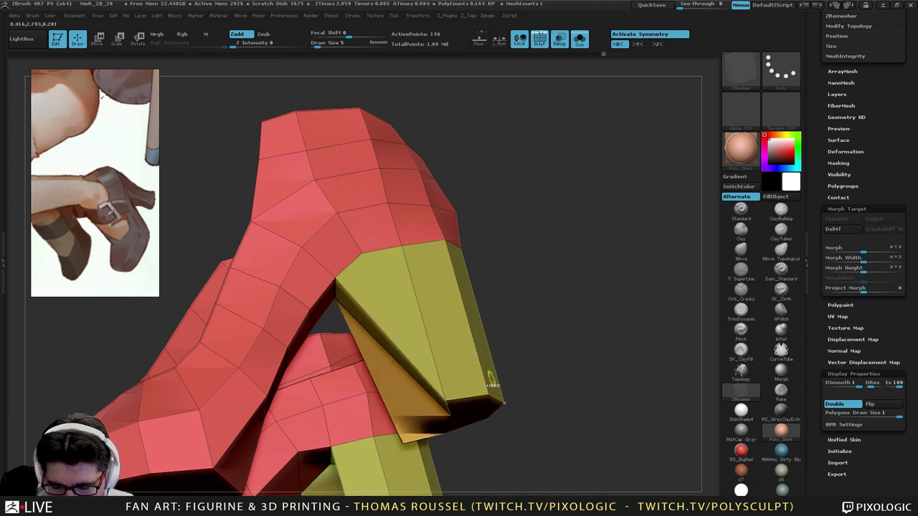
key("ctrl+z")
Extrude the heel's underside polygons downward into a long block using ZModeler's Extrude action.
right_click_drag(467, 345, 448, 281)
key("space")
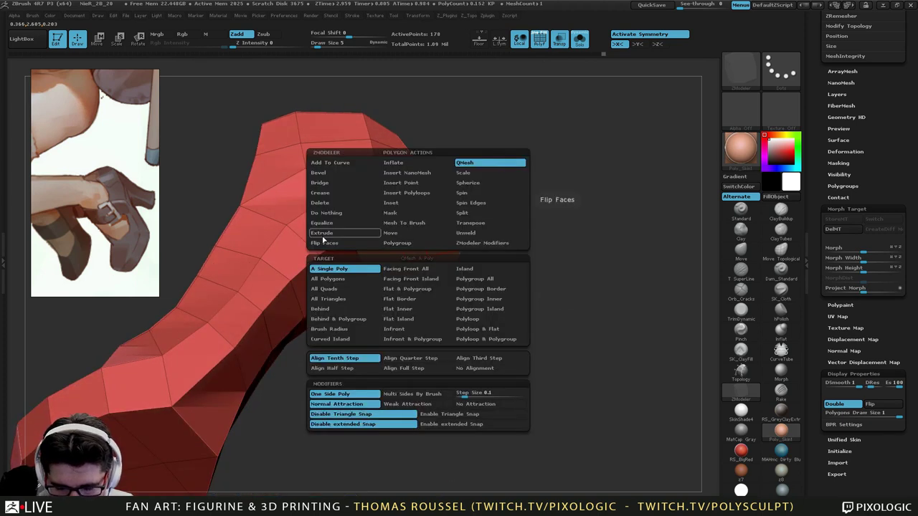
left_click(328, 234)
left_click_drag(409, 262, 482, 447)
left_click_drag(493, 395, 503, 244)
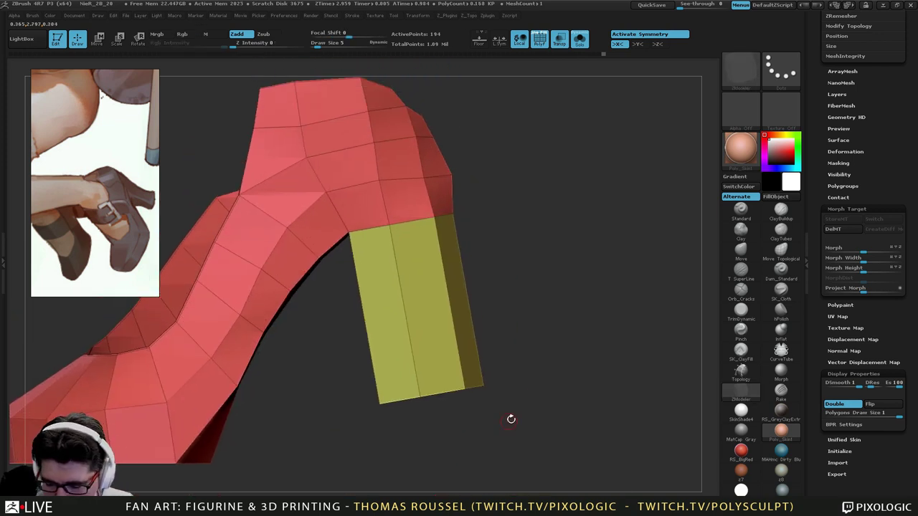
Mask everything except the extruded heel's tip, enable local symmetry and scale the tip down to taper the heel.
left_click(119, 40)
mouse_move(520, 391)
left_mouse_down("ctrl")
mouse_move(423, 324)
mouse_move(623, 351)
left_mouse_up("ctrl")
left_click(521, 414, "ctrl")
left_click_drag(521, 431, 537, 393)
right_click_drag(450, 366, 440, 288)
mouse_move(414, 265)
left_mouse_down()
mouse_move(559, 266)
mouse_move(578, 241)
mouse_move(525, 259)
left_mouse_up()
key("ctrl+z")
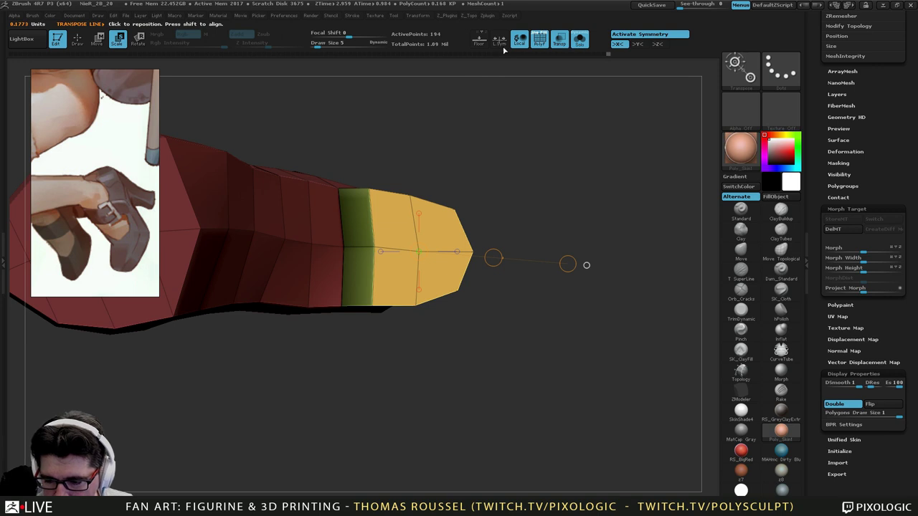
left_click_drag(567, 263, 539, 264)
left_click_drag(500, 198, 495, 299)
Shift the heel's tip upward and toward the back of the shoe with a transpose move, and clear the mask.
left_click_drag(498, 239, 450, 392, "alt")
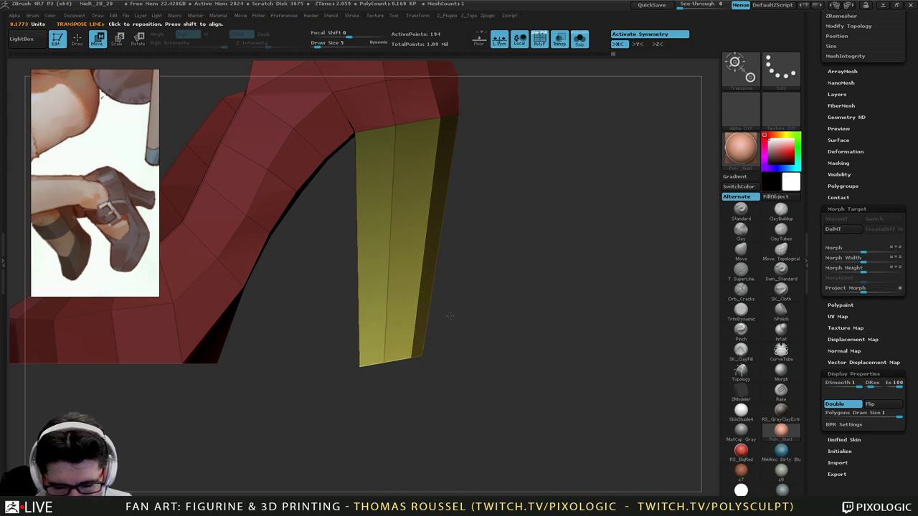
left_click_drag(450, 315, 502, 269)
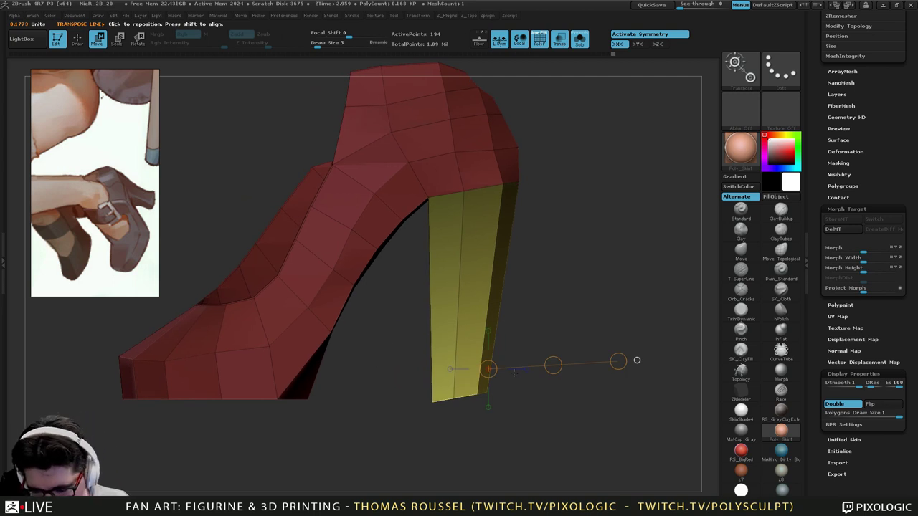
left_click_drag(553, 365, 571, 323)
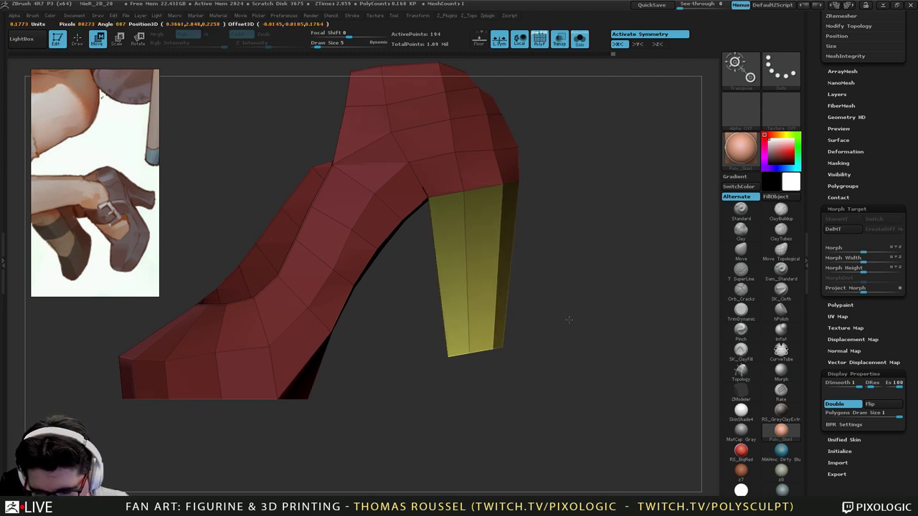
left_click_drag(544, 326, 560, 347, "ctrl")
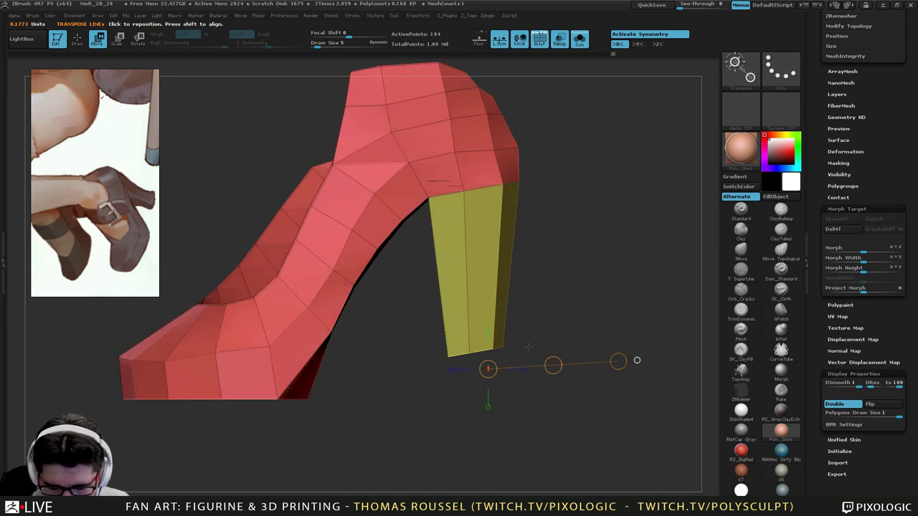
Compare the shoe and its new heel with the surrounding leg model, and isolate the shoe again.
left_click_drag(388, 400, 358, 287, "alt")
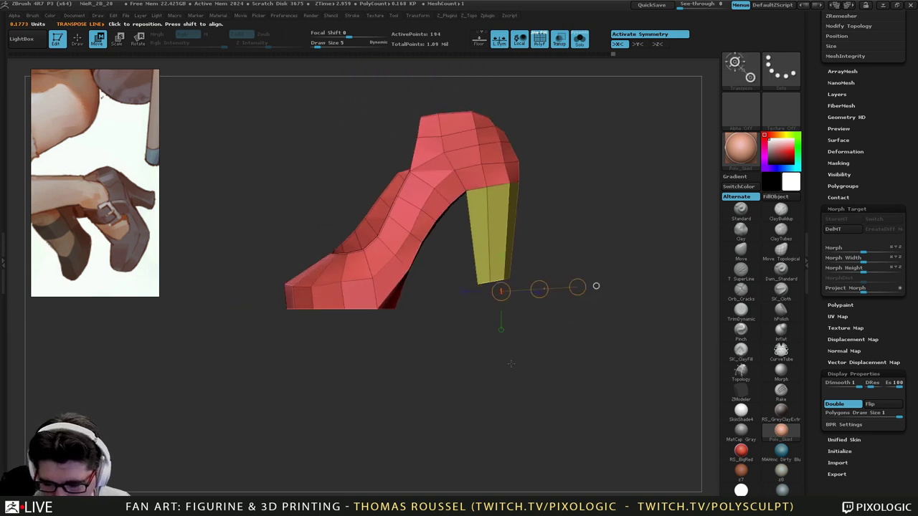
left_click(576, 43)
left_click_drag(556, 348, 649, 311, "alt")
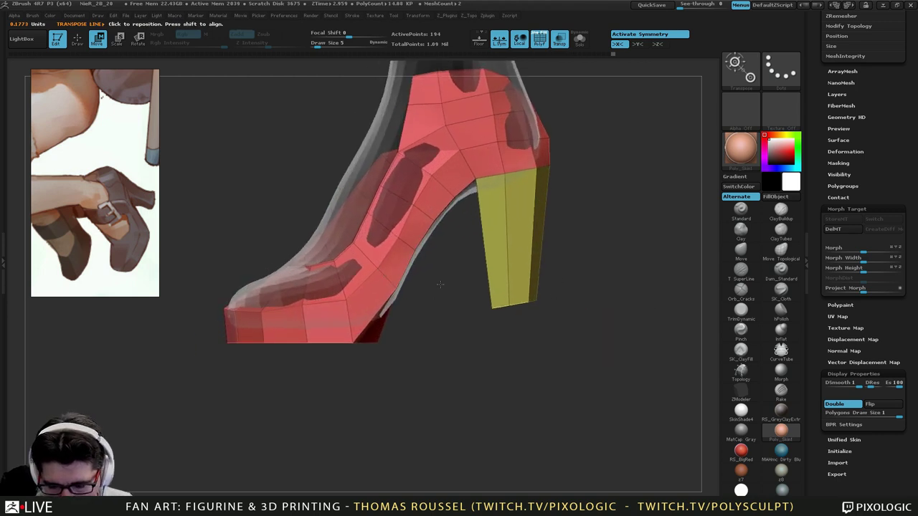
left_click_drag(440, 285, 462, 304, "alt")
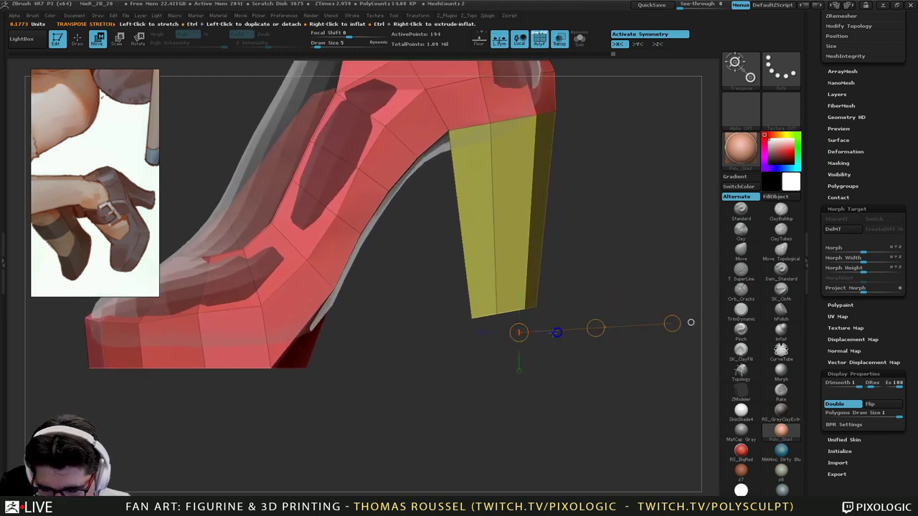
left_click(556, 333)
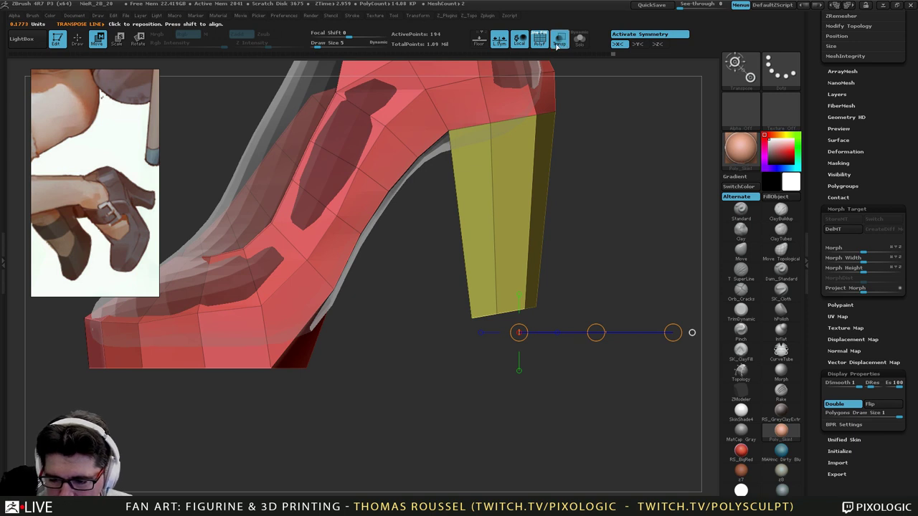
left_click(579, 39)
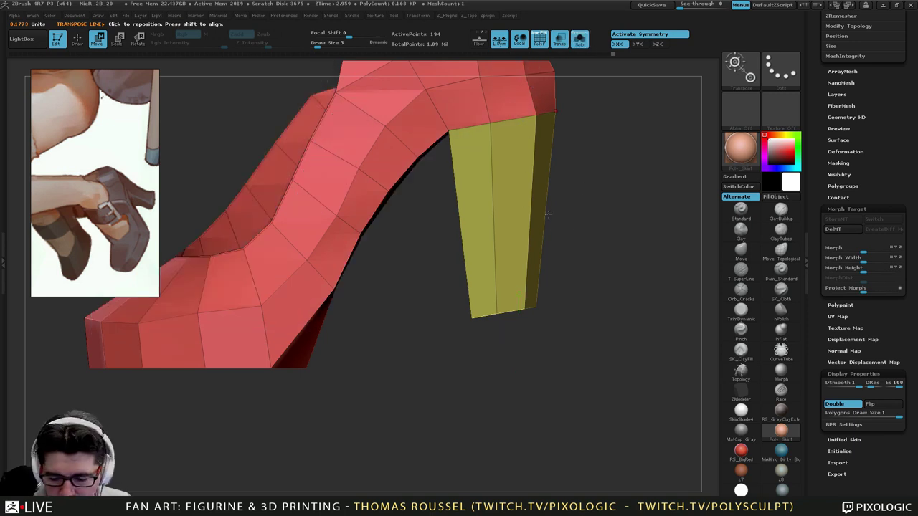
left_click_drag(549, 215, 562, 237, "alt")
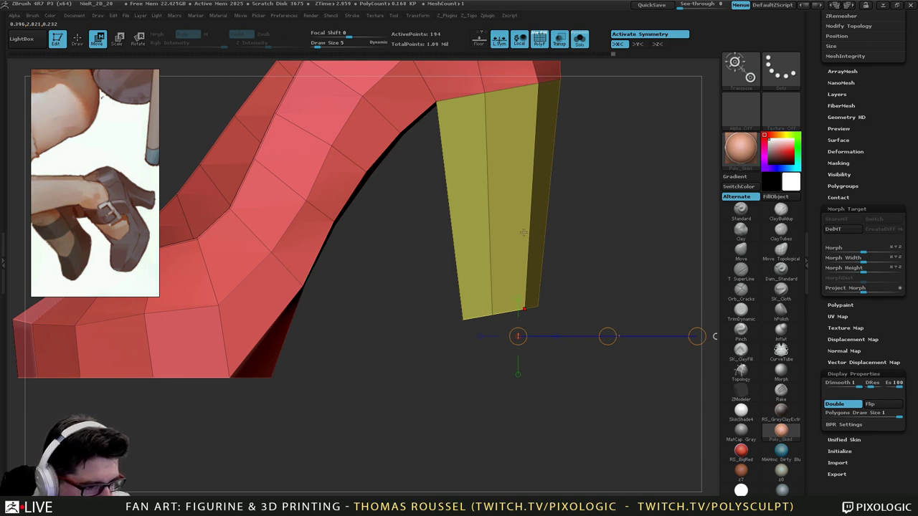
With the Move brush, pull the centre vertices of the heel's front face forward and adjust the tip's front corner.
right_click_drag(525, 228, 492, 204)
mouse_move(511, 270)
right_mouse_down("alt")
mouse_move(473, 260)
mouse_move(416, 298)
mouse_move(431, 289)
mouse_move(455, 369)
mouse_move(436, 258)
mouse_move(500, 297)
mouse_move(488, 373)
mouse_move(474, 398)
right_mouse_up("alt")
left_click(741, 252)
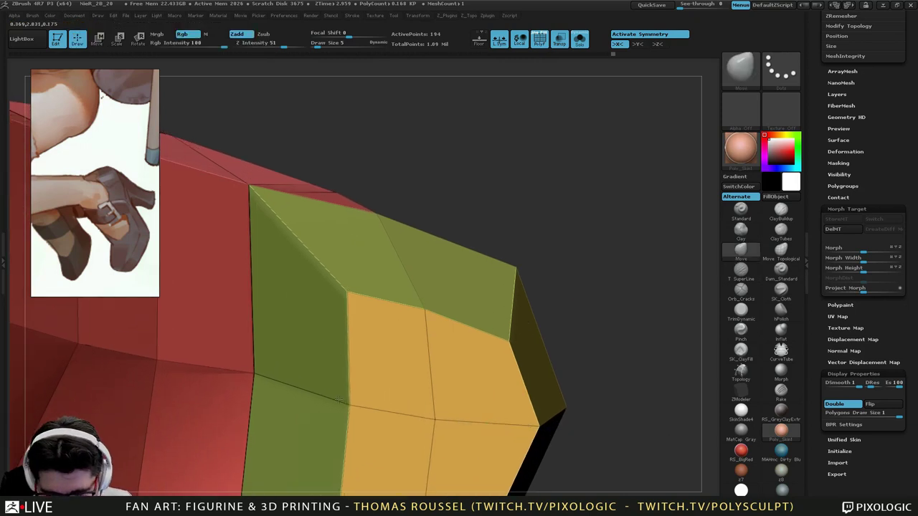
left_click_drag(347, 404, 329, 401)
left_click_drag(347, 293, 351, 299)
left_click_drag(253, 373, 239, 374)
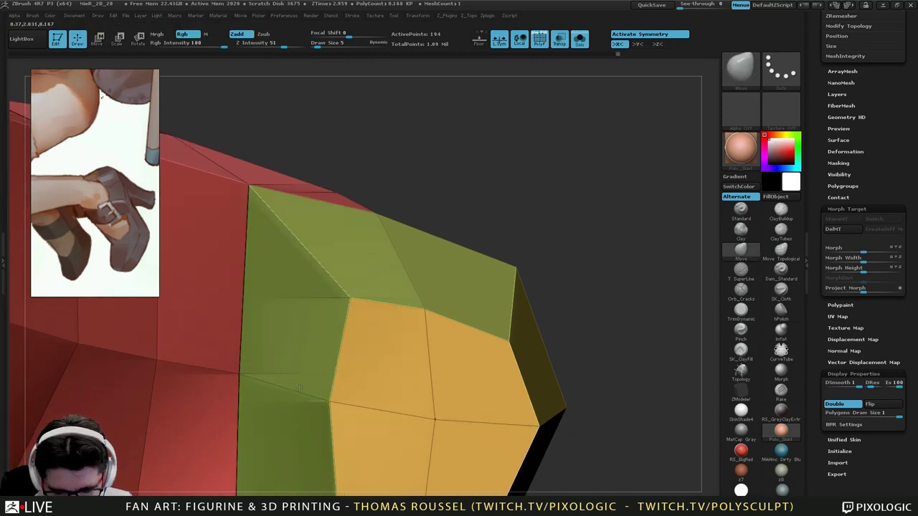
right_click_drag(300, 388, 319, 341, "ctrl")
right_click_drag(360, 369, 420, 337, "alt")
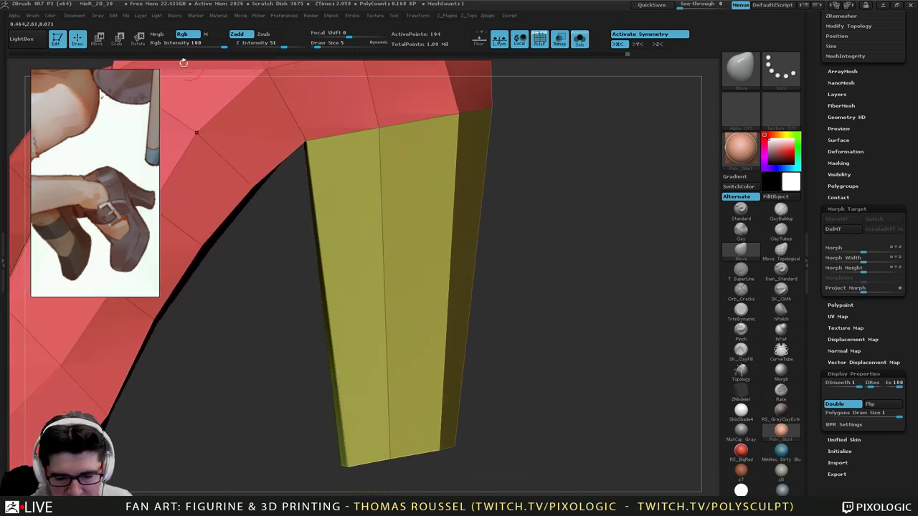
Insert an edge loop around the upper middle of the heel and move its front and back edges inward.
left_click(741, 393)
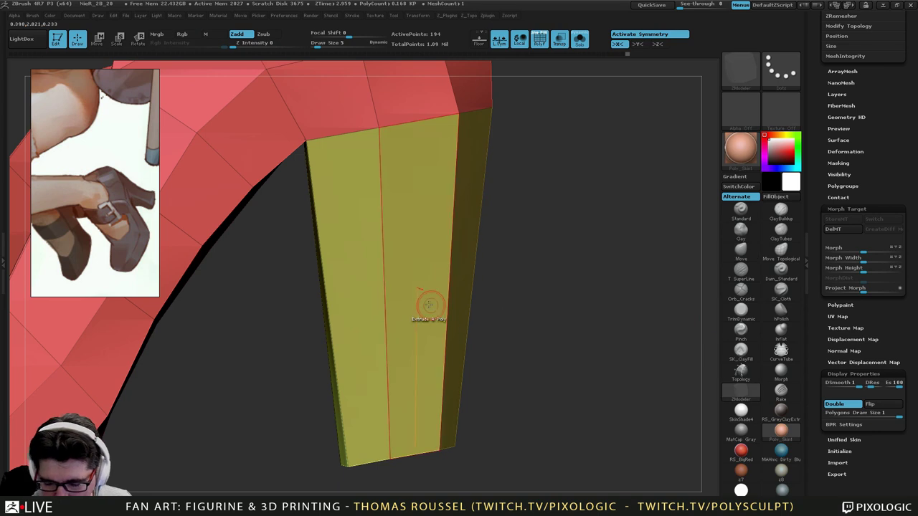
left_click(445, 296)
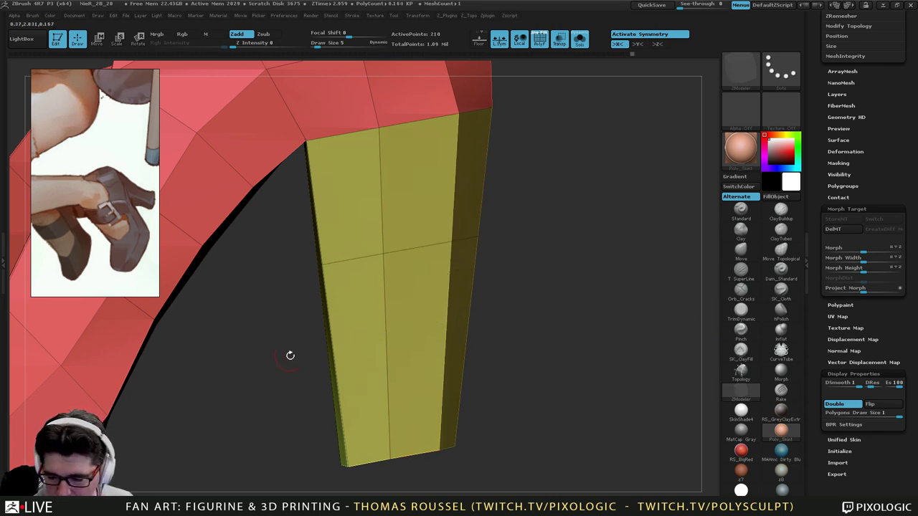
left_click(99, 38)
mouse_move(271, 251)
left_mouse_down("ctrl")
mouse_move(301, 288)
mouse_move(538, 264)
left_mouse_up("ctrl")
left_click(594, 295, "ctrl")
left_click_drag(430, 263, 460, 262, "shift")
mouse_move(553, 200)
left_mouse_down("ctrl")
mouse_move(570, 223)
mouse_move(502, 251)
left_mouse_up("ctrl")
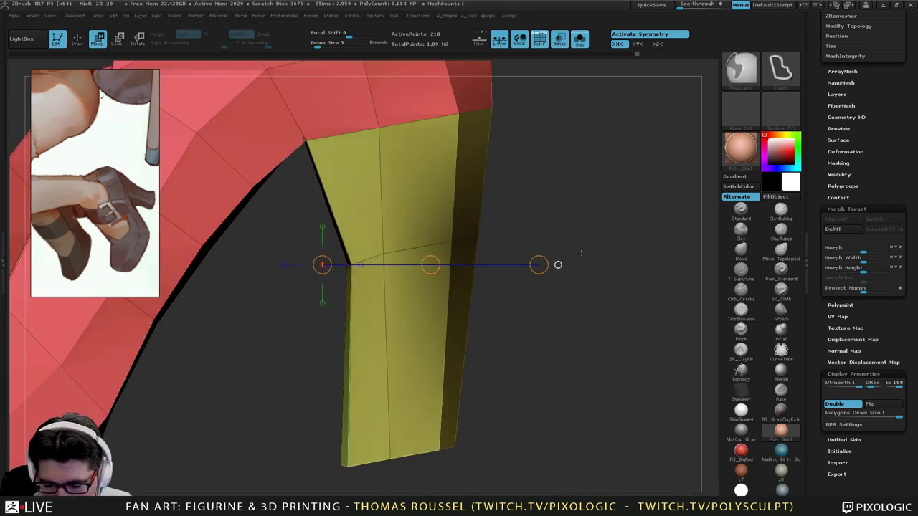
left_click(574, 257, "ctrl")
mouse_move(430, 264)
left_mouse_down("shift")
mouse_move(418, 265)
mouse_move(426, 274)
left_mouse_up("shift")
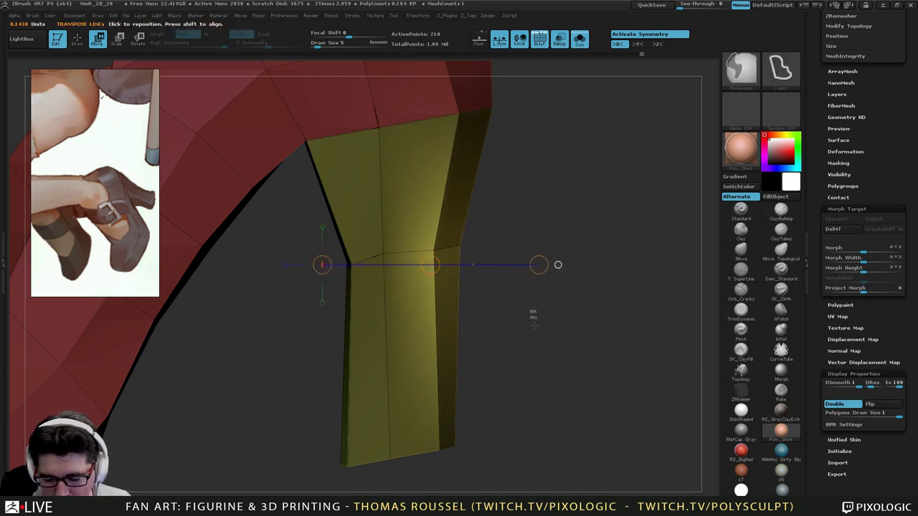
Mask everything except the heel's middle edge loop and narrow the loop's width from the rear view.
left_click_drag(533, 313, 519, 341, "ctrl")
left_click_drag(494, 391, 483, 319, "alt")
left_click_drag(481, 371, 297, 335, "alt")
mouse_move(514, 267)
right_mouse_down("alt")
mouse_move(445, 342)
mouse_move(585, 336)
right_mouse_up("alt")
left_click(567, 320, "ctrl")
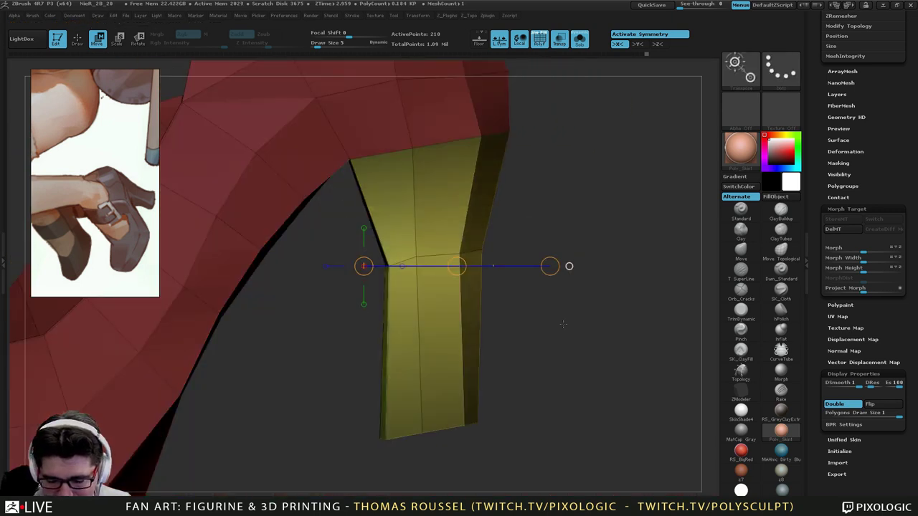
left_click_drag(563, 323, 423, 316, "shift")
mouse_move(413, 250)
left_mouse_down("shift")
mouse_move(618, 251)
mouse_move(568, 251)
left_mouse_up("shift")
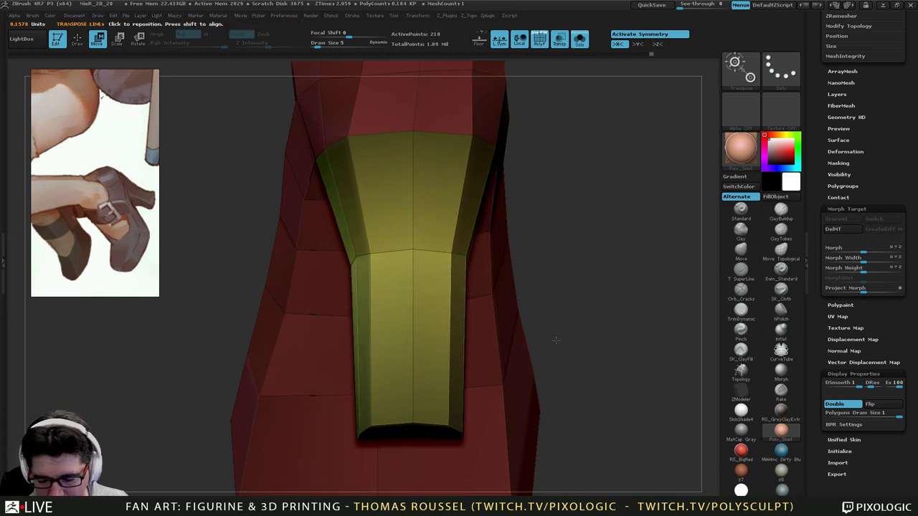
left_click_drag(556, 340, 681, 348, "alt")
Insert an edge loop just above the heel's tip and narrow it to give the tip a slight flare.
left_click(78, 39)
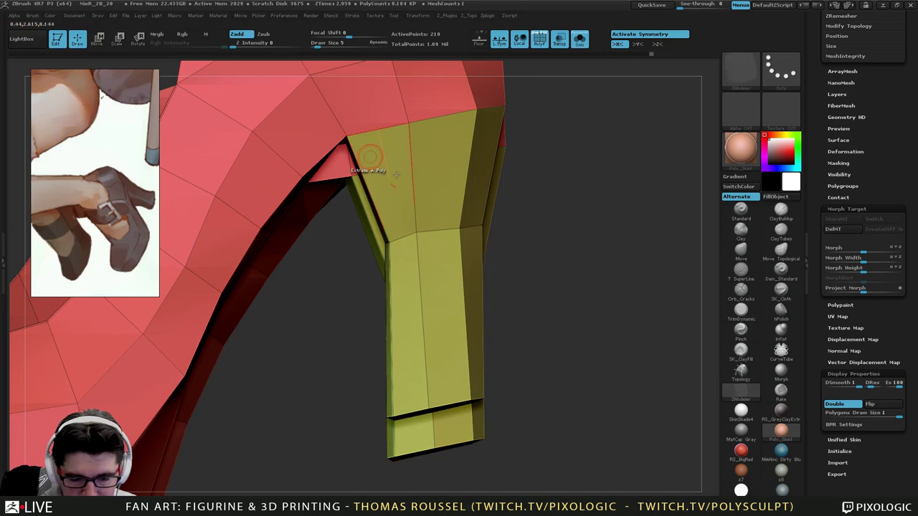
left_click(473, 371)
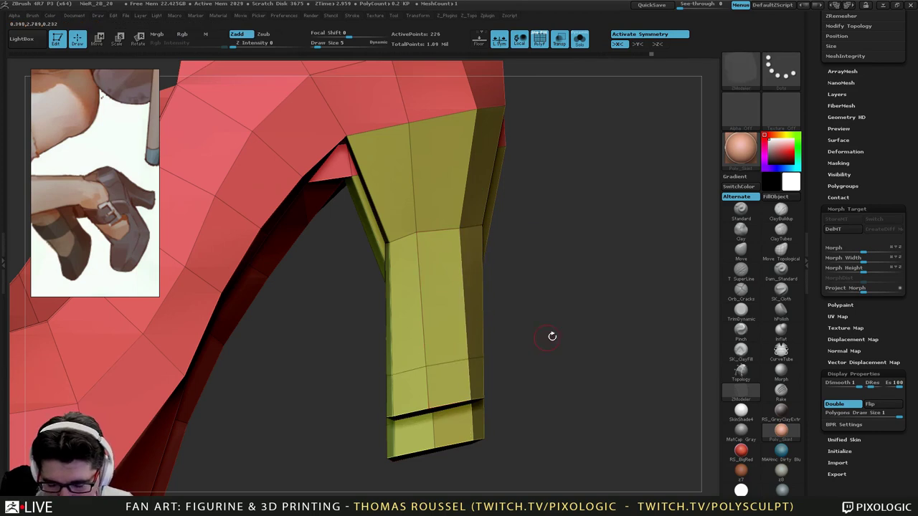
mouse_move(678, 365)
left_mouse_down()
mouse_move(543, 373)
mouse_move(674, 368)
left_mouse_up()
mouse_move(561, 333)
left_mouse_down("ctrl")
mouse_move(391, 367)
mouse_move(570, 379)
left_mouse_up("ctrl")
left_click(604, 354, "ctrl")
mouse_move(605, 354)
left_mouse_down()
mouse_move(560, 371)
mouse_move(503, 370)
mouse_move(545, 356)
mouse_move(687, 356)
mouse_move(648, 356)
mouse_move(636, 371)
mouse_move(610, 375)
mouse_move(427, 326)
left_mouse_up()
left_click(98, 40)
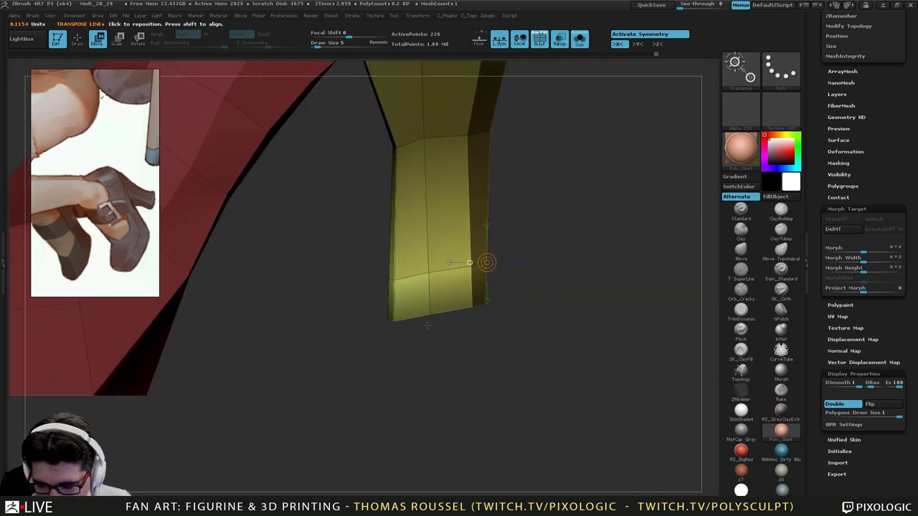
mouse_move(446, 270)
left_mouse_down("shift")
mouse_move(590, 271)
mouse_move(571, 273)
left_mouse_up("shift")
left_click_drag(559, 367, 529, 423, "alt")
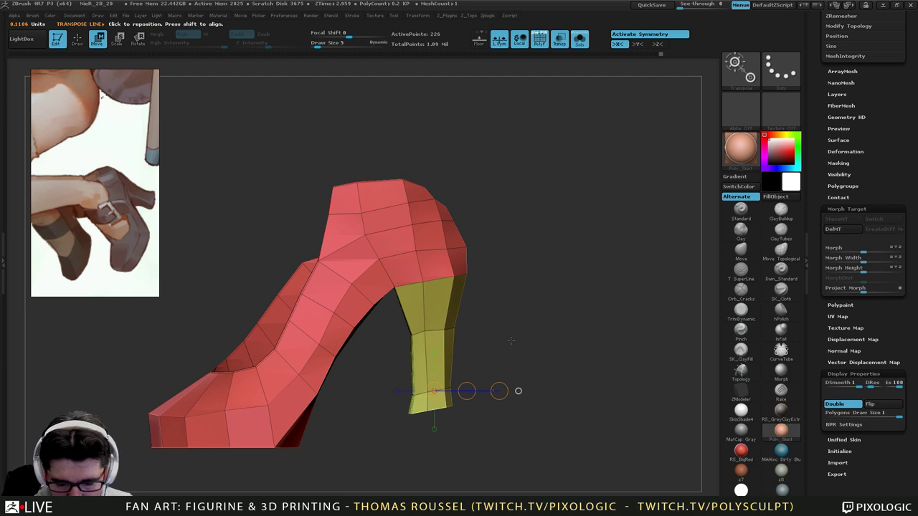
Mask everything except the front sole, raise the sole slightly with a transpose move and clear the mask.
mouse_move(512, 340)
left_mouse_down("alt")
mouse_move(510, 287)
mouse_move(546, 302)
mouse_move(498, 301)
mouse_move(506, 317)
mouse_move(507, 253)
mouse_move(521, 349)
mouse_move(468, 388)
mouse_move(451, 382)
mouse_move(562, 344)
left_mouse_up("alt")
mouse_move(509, 388)
left_mouse_down("ctrl")
mouse_move(163, 293)
mouse_move(504, 231)
left_mouse_up("ctrl")
left_click(533, 304, "ctrl")
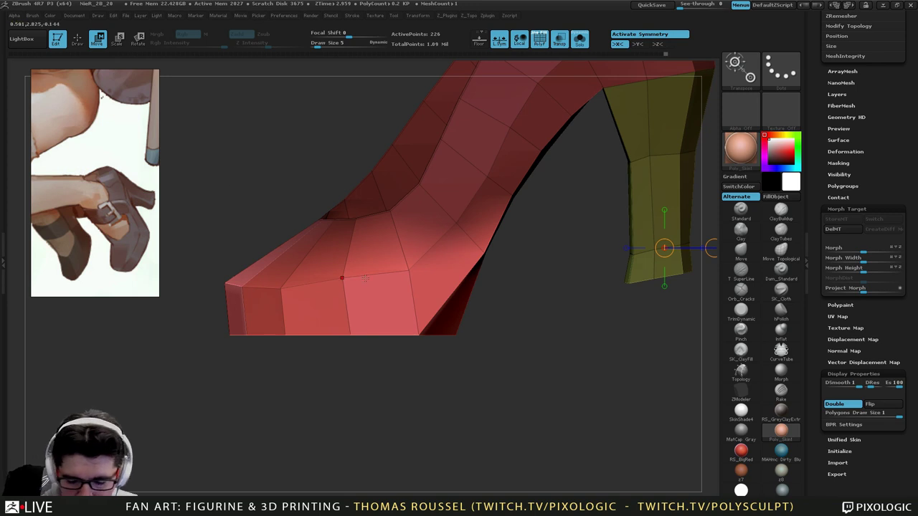
left_click_drag(368, 299, 384, 465)
left_click_drag(375, 382, 380, 360)
left_click_drag(505, 338, 412, 403, "ctrl")
Mask the shoe except for the heel and its upper border, and lower the heel slightly with a transpose move.
left_click_drag(466, 390, 420, 435, "alt")
mouse_move(584, 197)
left_mouse_down("ctrl")
mouse_move(451, 242)
mouse_move(376, 233)
mouse_move(621, 195)
left_mouse_up("ctrl")
left_click(594, 267, "ctrl")
mouse_move(589, 223)
left_mouse_down("ctrl+alt")
mouse_move(576, 414)
mouse_move(579, 401)
left_mouse_up("ctrl+alt")
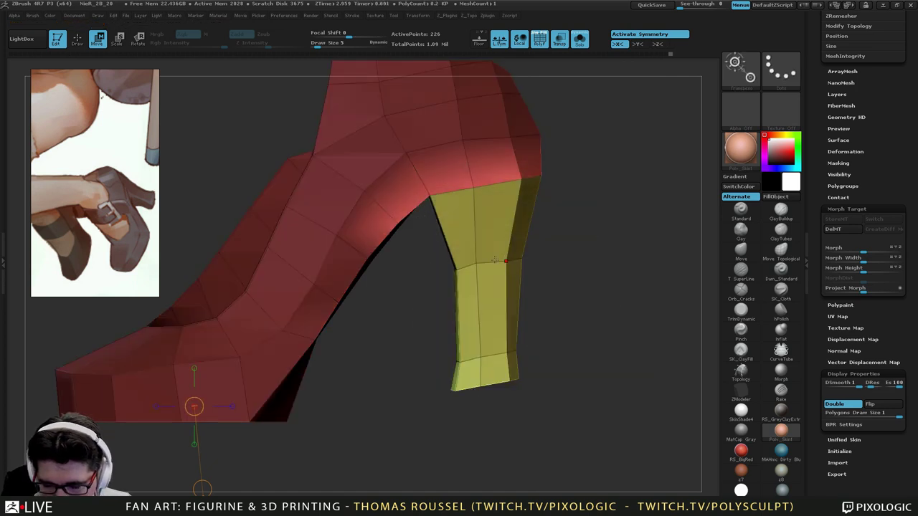
left_click_drag(489, 250, 510, 470)
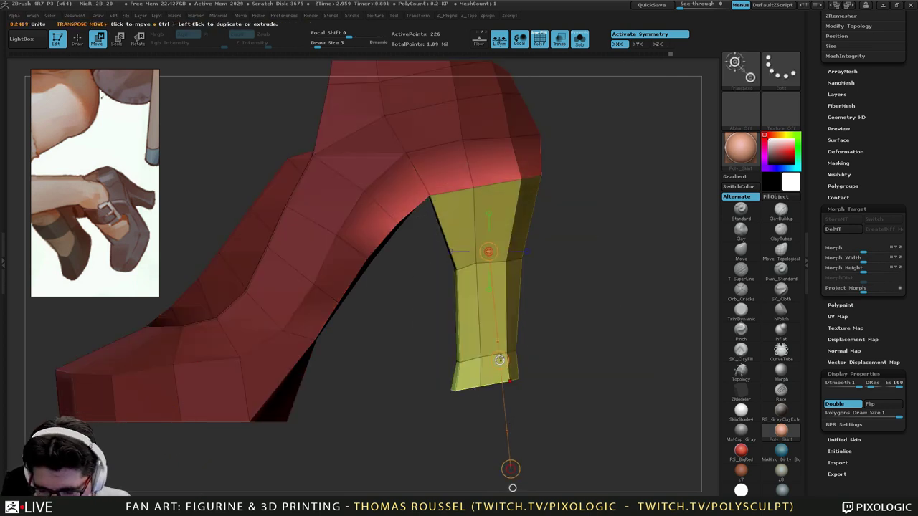
left_click_drag(500, 360, 500, 373)
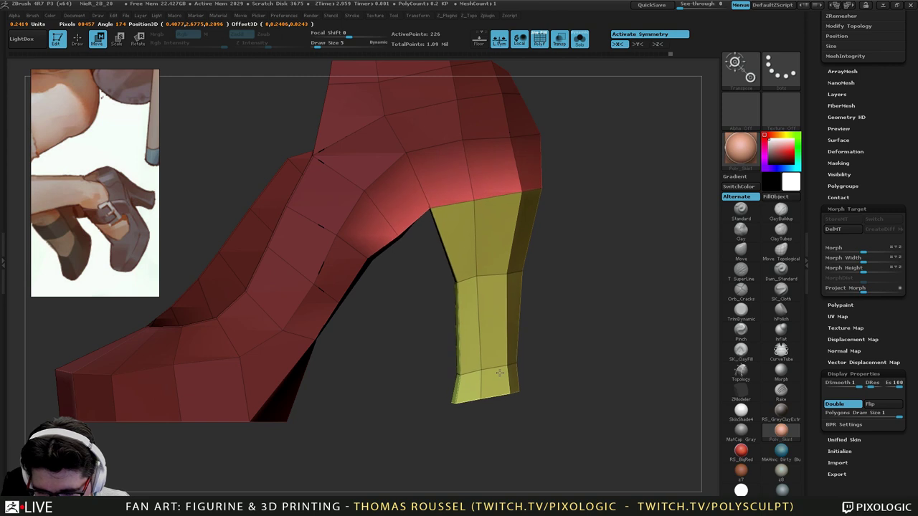
Isolate the arch's underside vertices just ahead of the heel with a mask and move them up to smooth the curve.
left_click(510, 487, "ctrl")
mouse_move(345, 243)
left_mouse_down("ctrl")
mouse_move(346, 216)
mouse_move(353, 218)
left_mouse_up("ctrl")
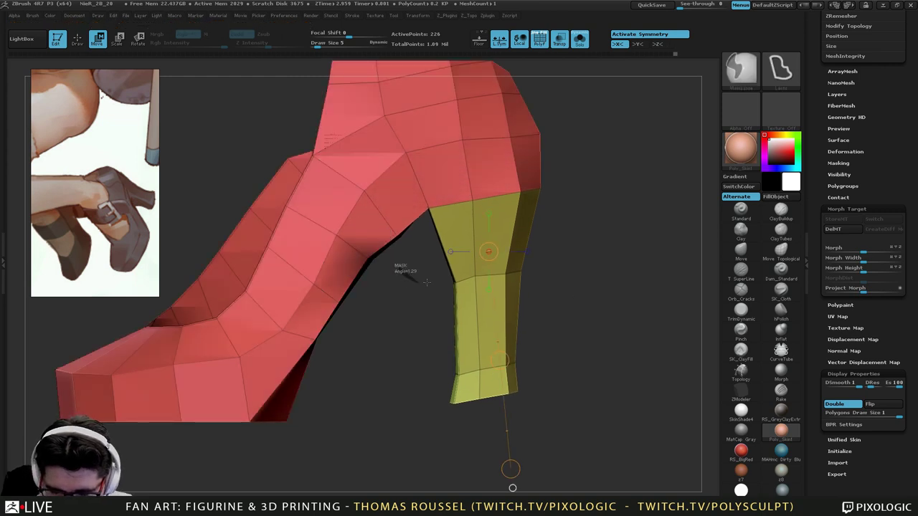
key("ctrl+z")
mouse_move(422, 230)
left_mouse_down("ctrl")
mouse_move(390, 218)
mouse_move(423, 250)
mouse_move(429, 300)
left_mouse_up("ctrl")
left_click(423, 287, "ctrl")
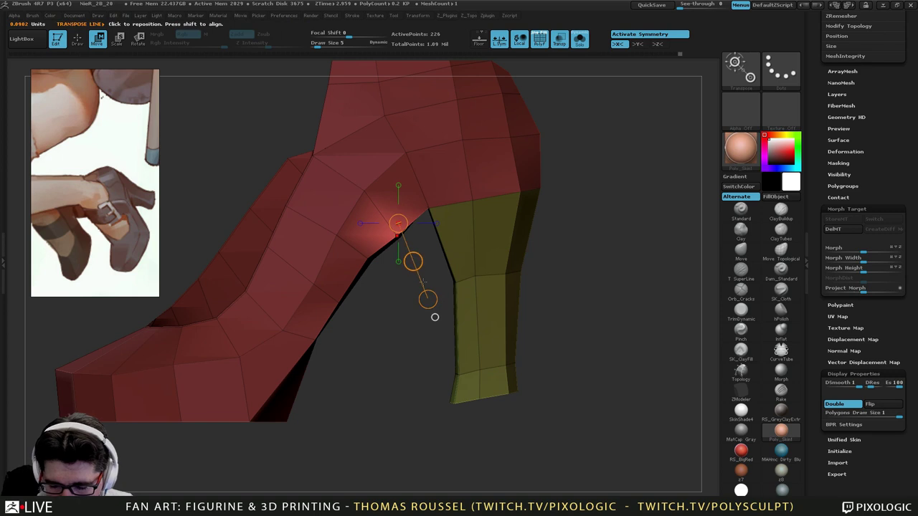
left_click_drag(413, 261, 407, 255)
mouse_move(402, 308)
left_mouse_down("ctrl")
mouse_move(420, 327)
mouse_move(413, 294)
left_mouse_up("ctrl")
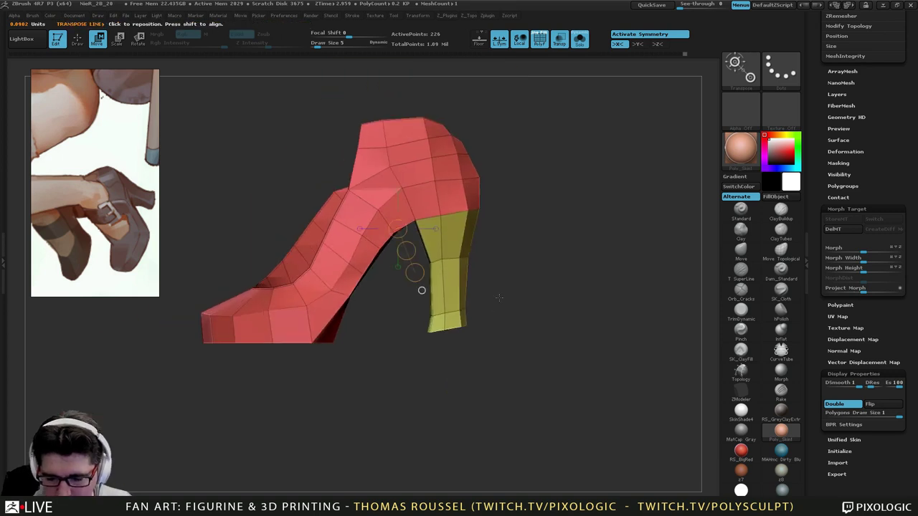
left_click_drag(500, 299, 430, 413)
left_click_drag(566, 290, 528, 276)
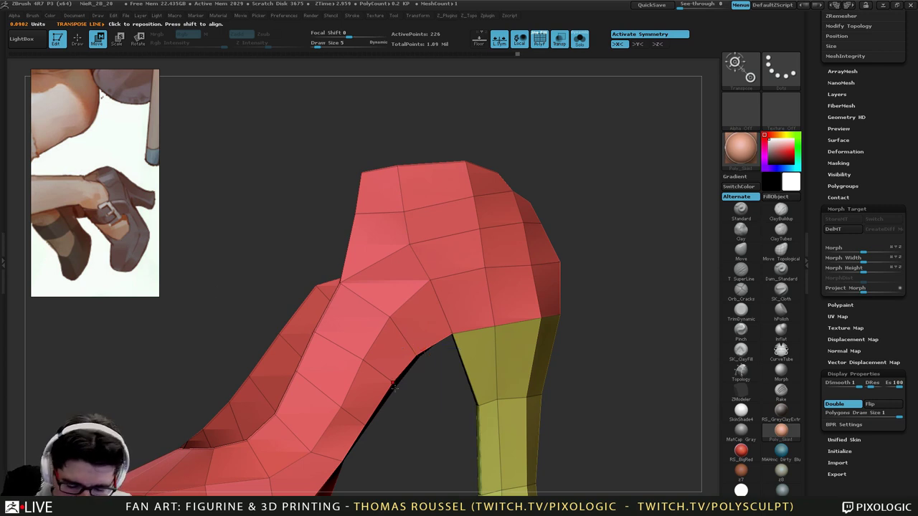
left_click_drag(423, 405, 570, 263, "alt")
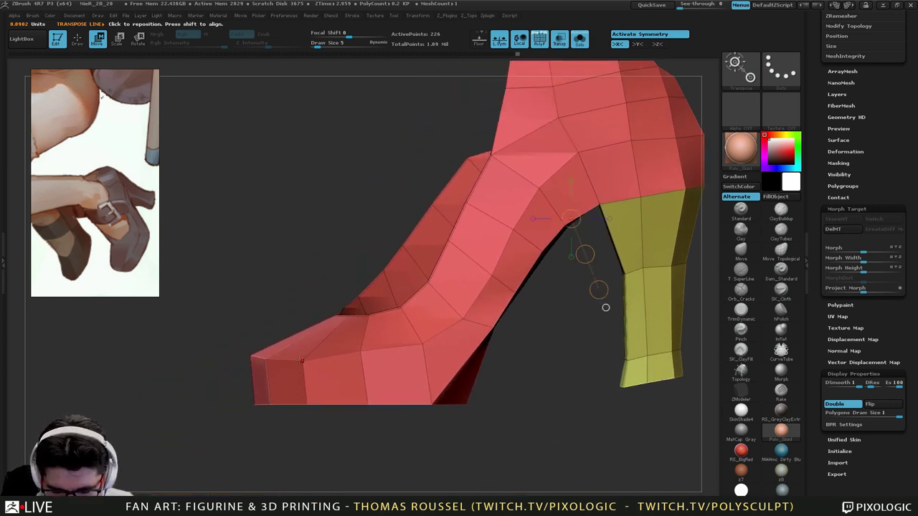
Leave the transpose mode and show the hidden polygons of the shoe again.
left_click(79, 41)
mouse_move(380, 313)
right_mouse_down()
mouse_move(491, 315)
mouse_move(422, 347)
right_mouse_up()
left_click(584, 312, "ctrl+shift")
Delete the upper polyloops of the shoe's ankle collar with the ZModeler polygon action Delete, targeting Polyloop.
left_click_drag(553, 354, 497, 392, "alt")
right_click_drag(497, 393, 401, 391)
right_click_drag(518, 221, 537, 268, "alt")
right_click_drag(490, 286, 568, 264, "alt")
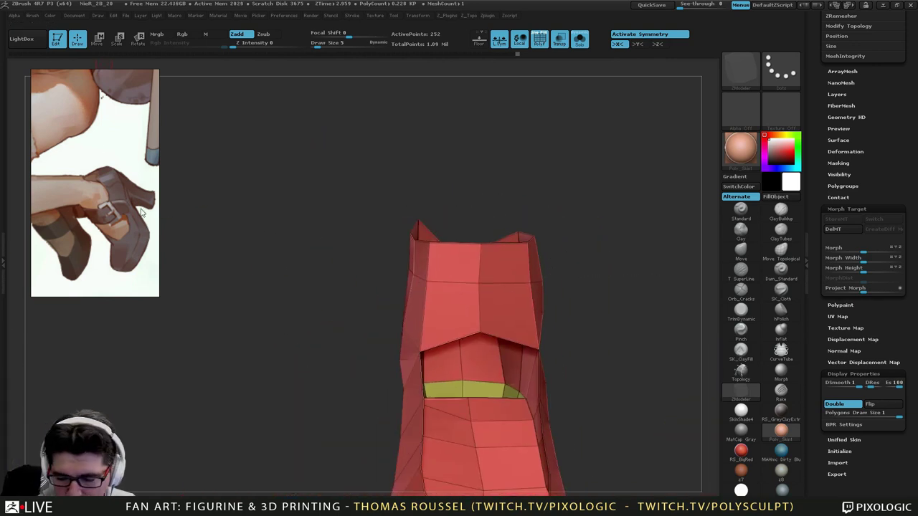
left_click_drag(559, 267, 407, 263)
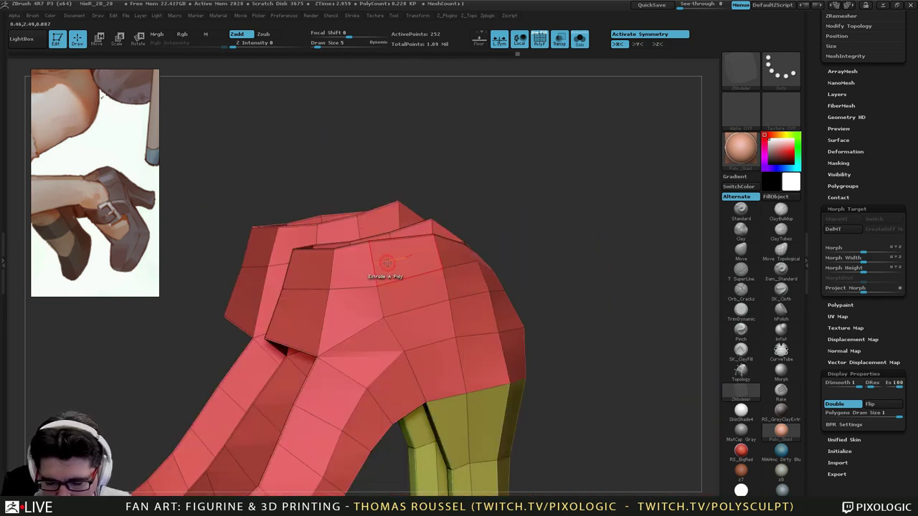
key("space")
left_click(297, 203)
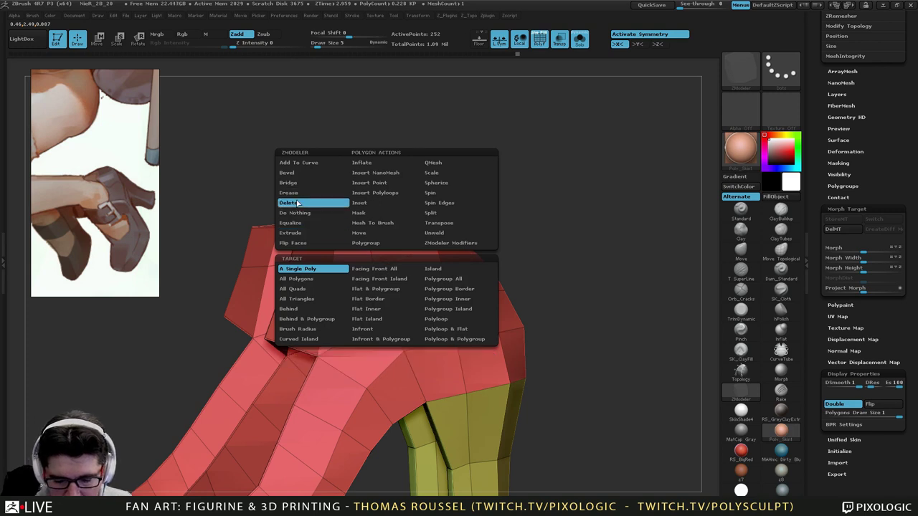
left_click(439, 320)
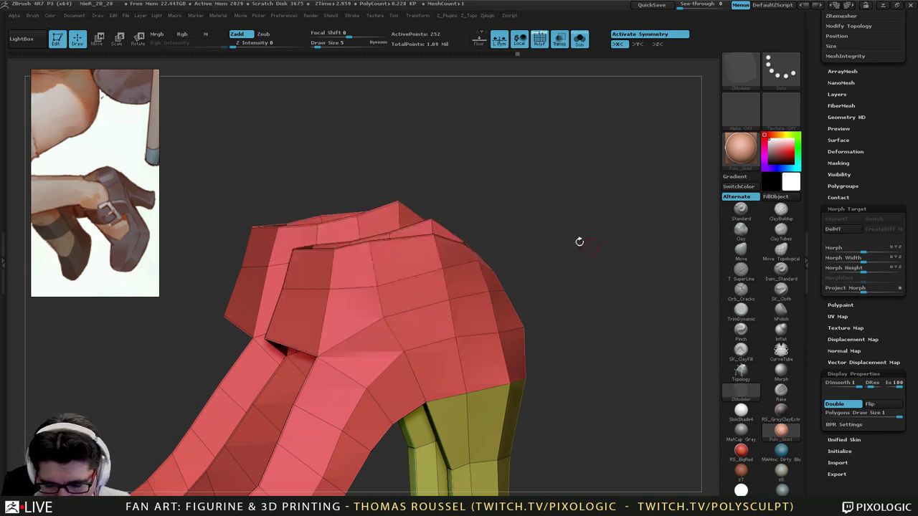
left_click(386, 262)
right_click_drag(465, 278, 497, 311)
left_click(394, 299)
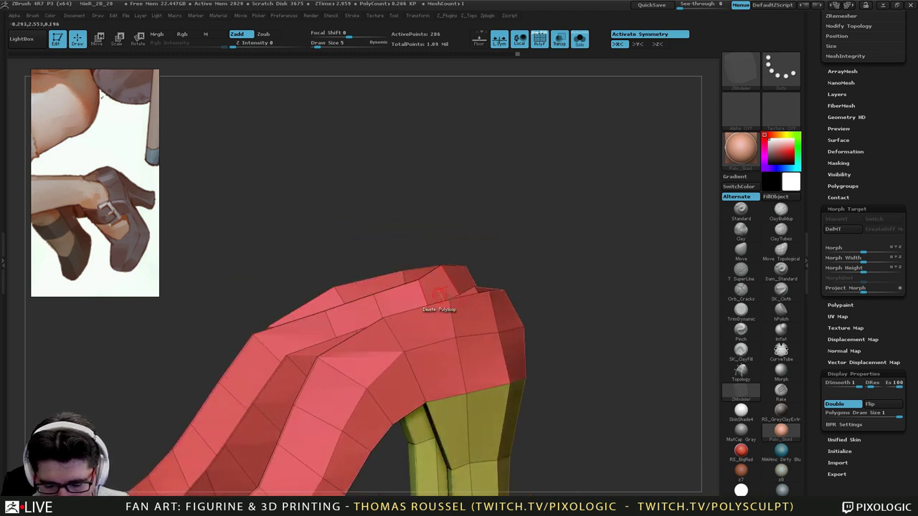
Select the Move brush and examine the shoe from several sides, comparing the smoothed dynamic subdivision preview with the low-poly mesh.
right_click_drag(495, 357, 495, 316)
left_click_drag(495, 316, 570, 322)
left_click(741, 251)
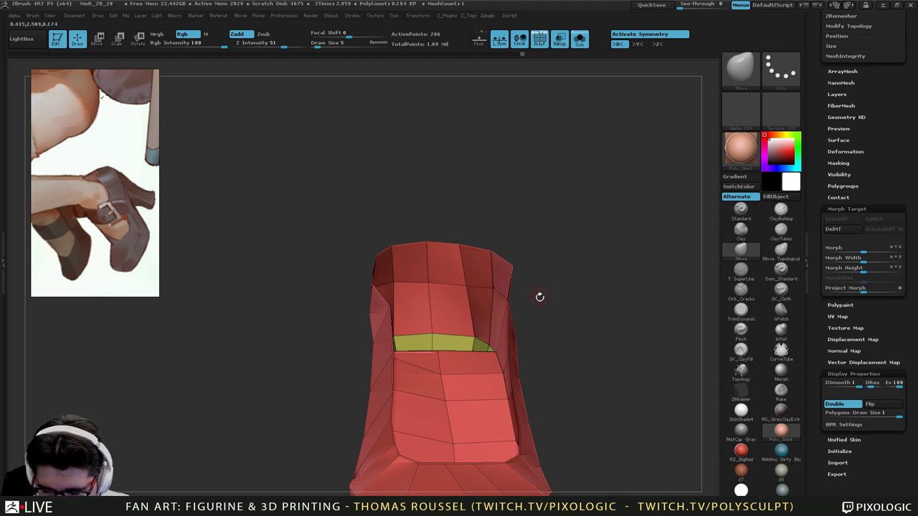
left_click_drag(540, 297, 523, 367)
key("d")
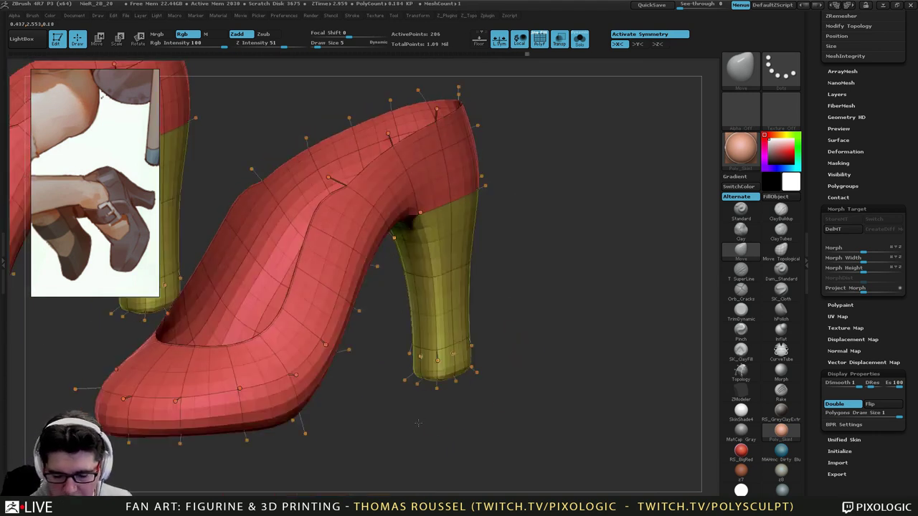
left_click_drag(418, 423, 548, 393)
key("shift+d")
left_click_drag(525, 350, 551, 356)
key("d")
left_click_drag(560, 395, 496, 389)
mouse_move(493, 336)
left_mouse_down("alt")
mouse_move(498, 348)
mouse_move(509, 341)
left_mouse_up("alt")
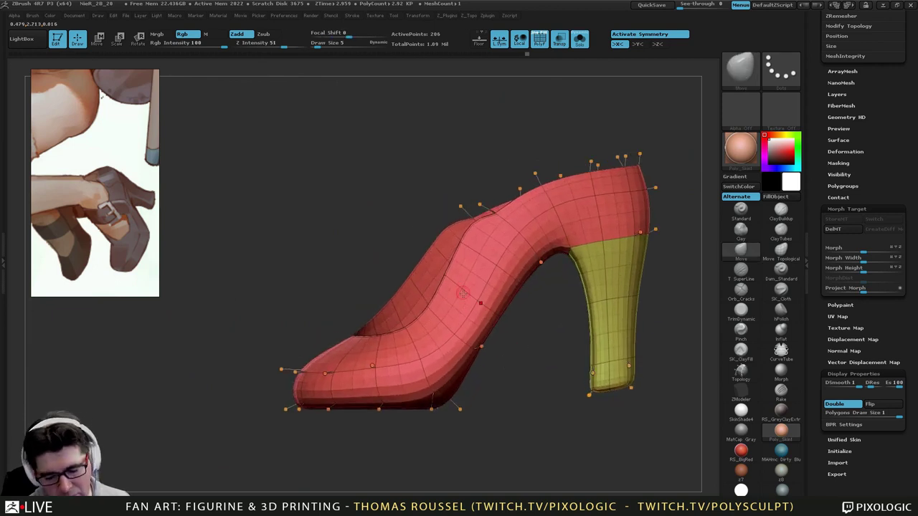
left_click_drag(378, 260, 371, 306, "alt")
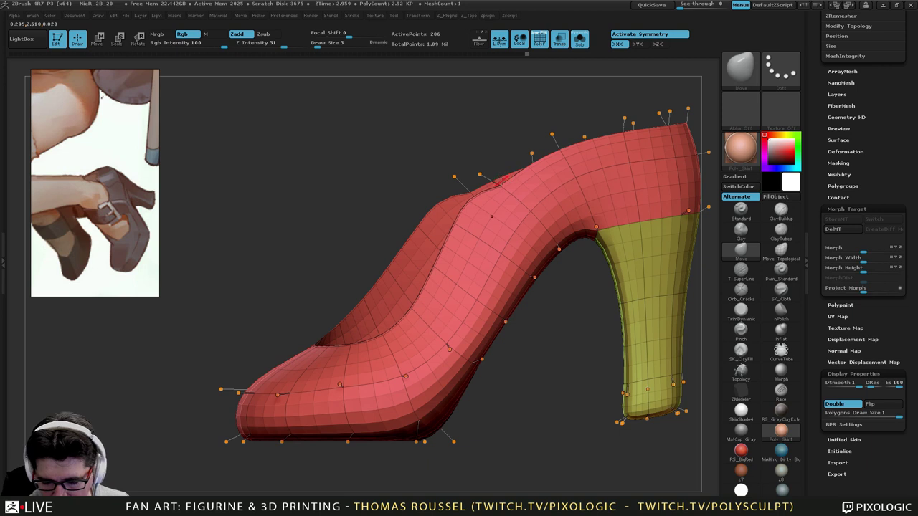
key("shift+d")
left_click_drag(524, 318, 637, 306)
right_click_drag(567, 300, 517, 286, "alt")
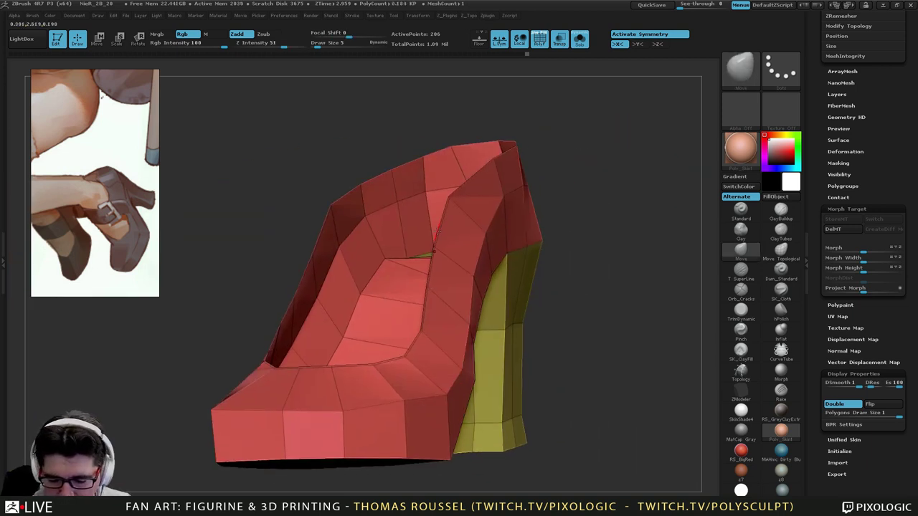
Set the ZModeler edge action to Crease with the EdgeLoop Complete target.
left_click(744, 389)
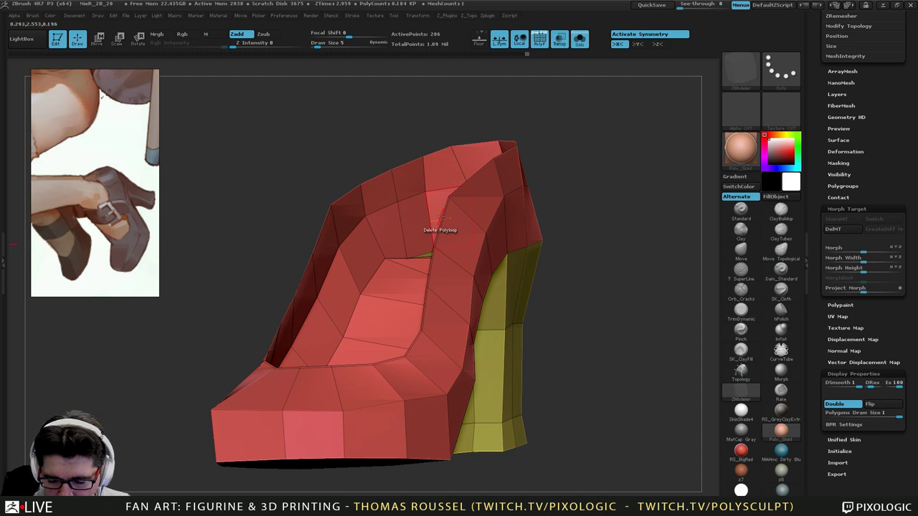
key("space")
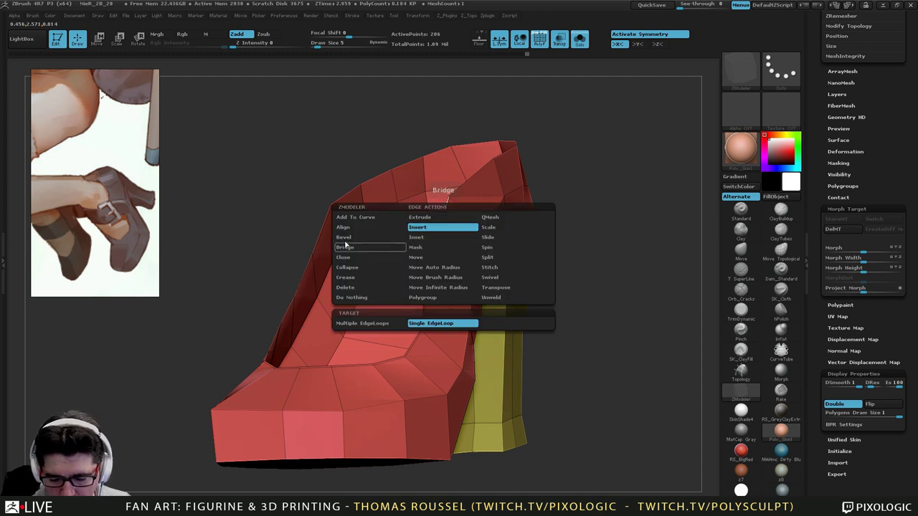
left_click(347, 277)
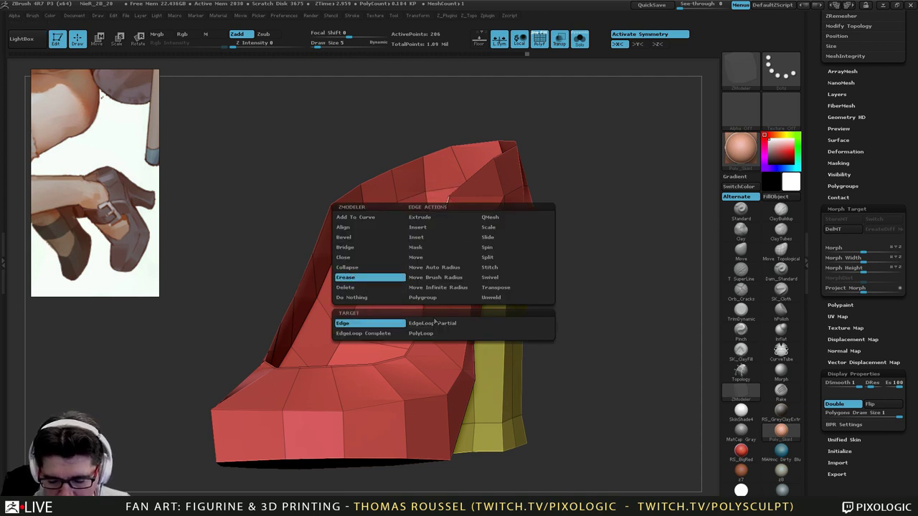
left_click(374, 336)
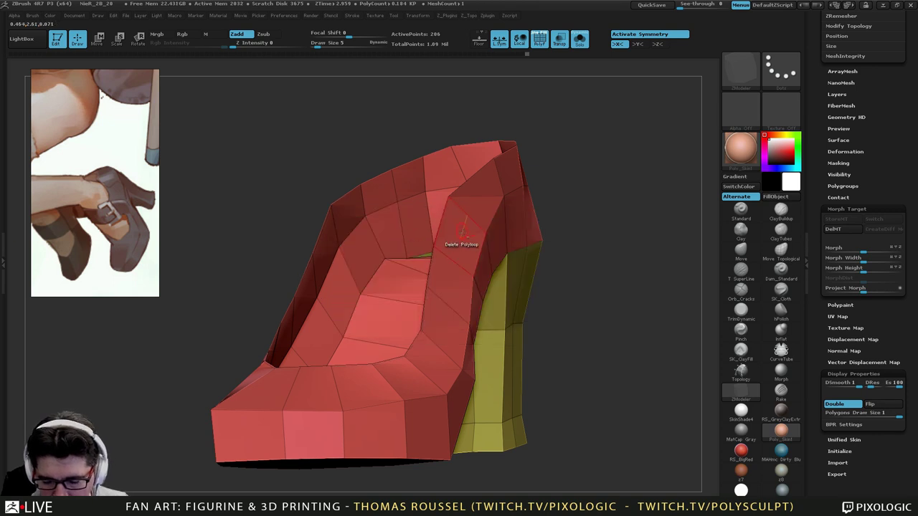
Preview the subdivided shoe and inspect the edge of its opening and the toe from above and the front.
left_click_drag(567, 352, 495, 388)
key("d")
left_click_drag(441, 416, 556, 368)
right_click_drag(556, 368, 520, 334)
left_click_drag(519, 334, 211, 325)
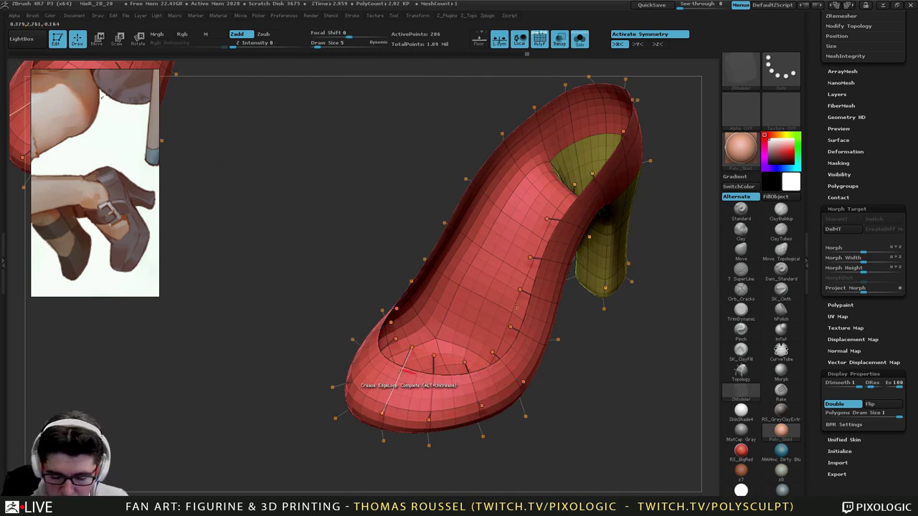
key("shift+d")
key("d")
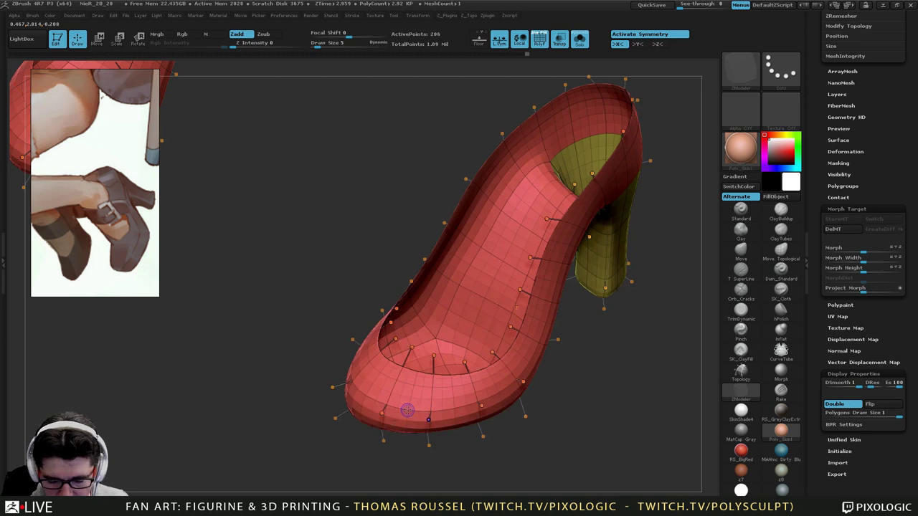
key("shift+d")
Insert a single edge loop around the shoe's upper, running just outside the rim of the opening.
right_click_drag(421, 414, 484, 374)
left_click_drag(484, 373, 414, 364)
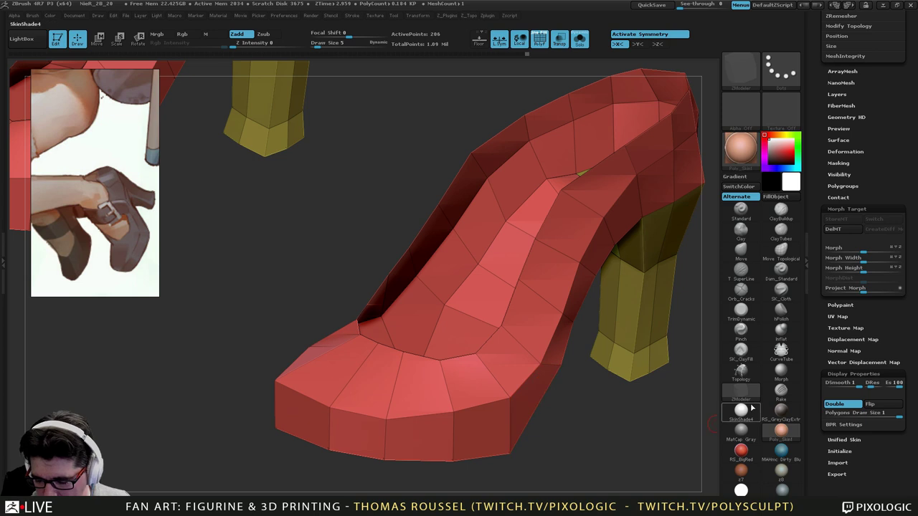
key("space")
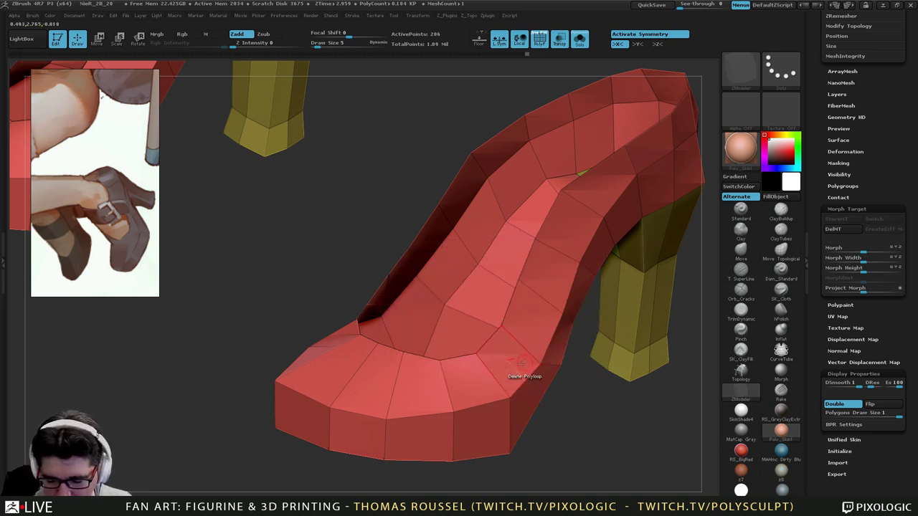
left_click(492, 374)
right_click_drag(450, 384, 462, 333)
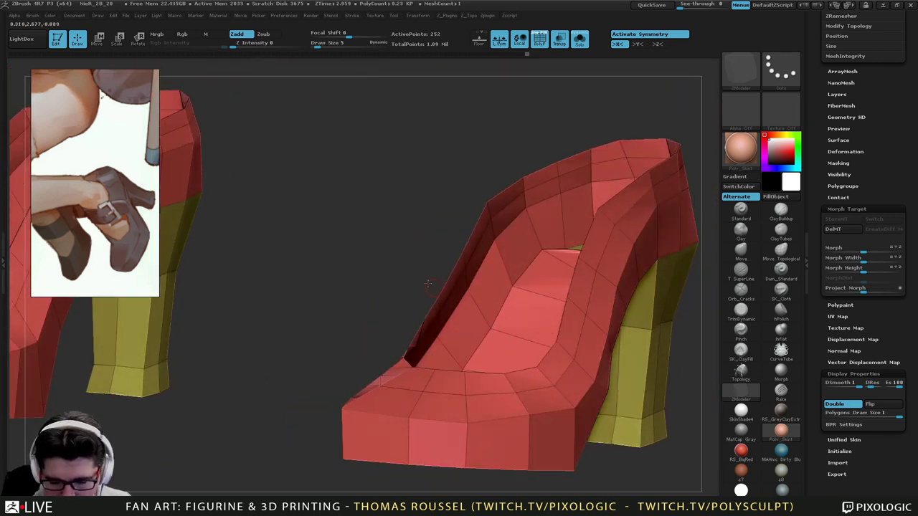
With the Move brush at draw size 14, pull the vertices along the front rim of the opening into an even round curve.
left_click(741, 251)
mouse_move(574, 334)
right_mouse_down()
mouse_move(489, 360)
mouse_move(528, 438)
mouse_move(535, 408)
mouse_move(516, 351)
right_mouse_up()
key("s")
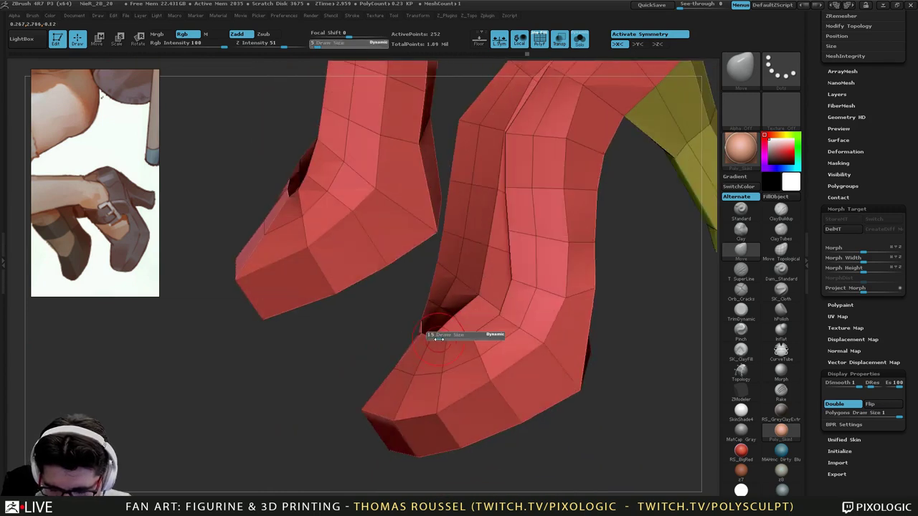
left_click_drag(431, 335, 437, 335)
right_click_drag(494, 336, 440, 328)
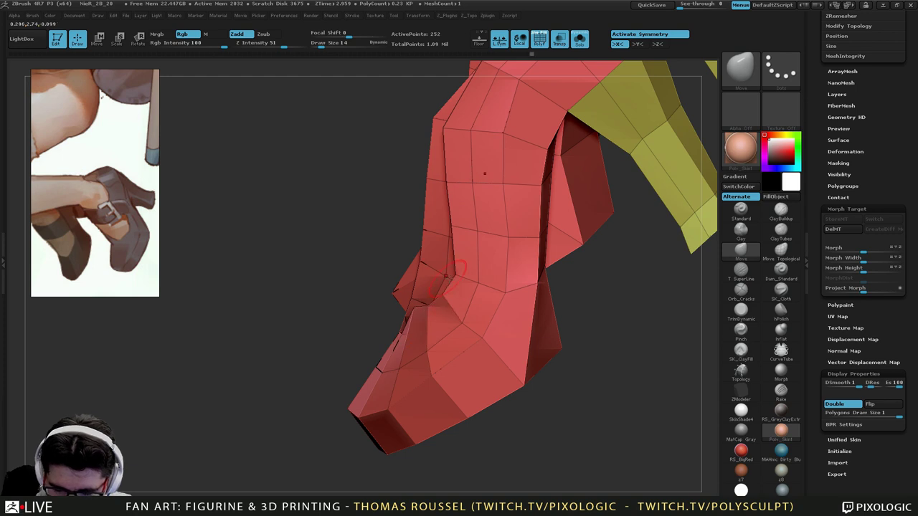
right_click_drag(447, 278, 505, 310)
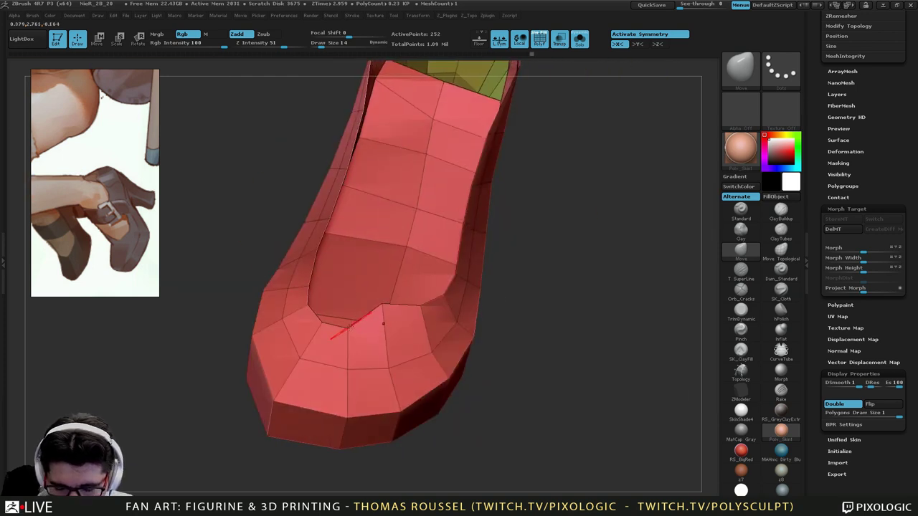
left_click_drag(350, 327, 361, 289)
left_click_drag(325, 318, 335, 301)
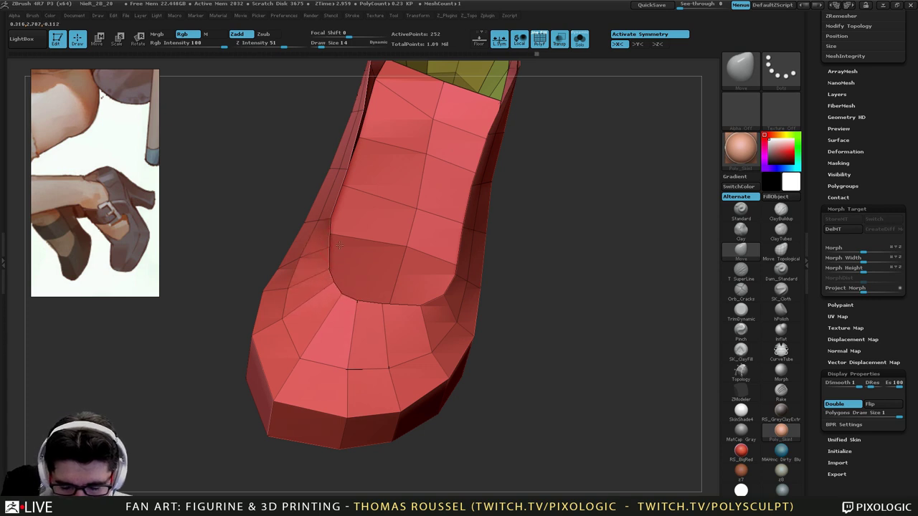
Raise the front rim of the opening in side view with the Move brush at size 41, then refine the surface below at size 19.
right_click_drag(340, 245, 262, 257)
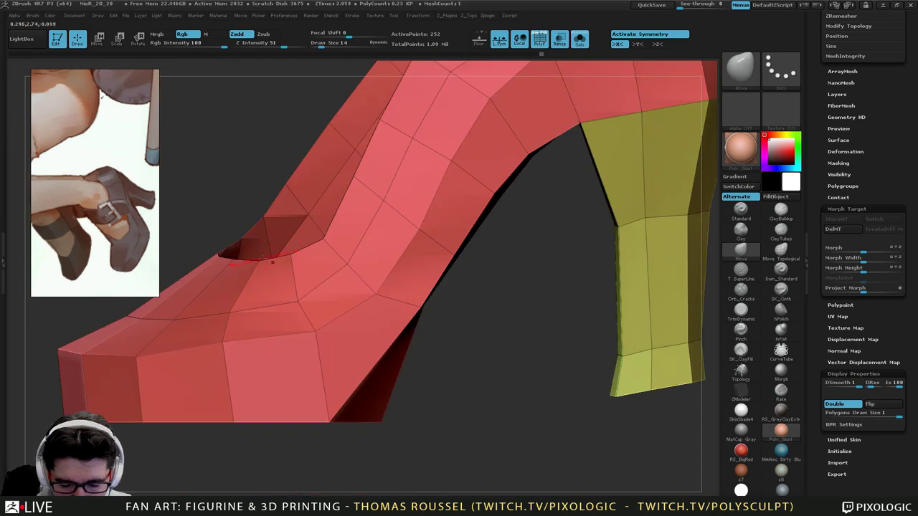
key("s")
left_click_drag(256, 231, 226, 234)
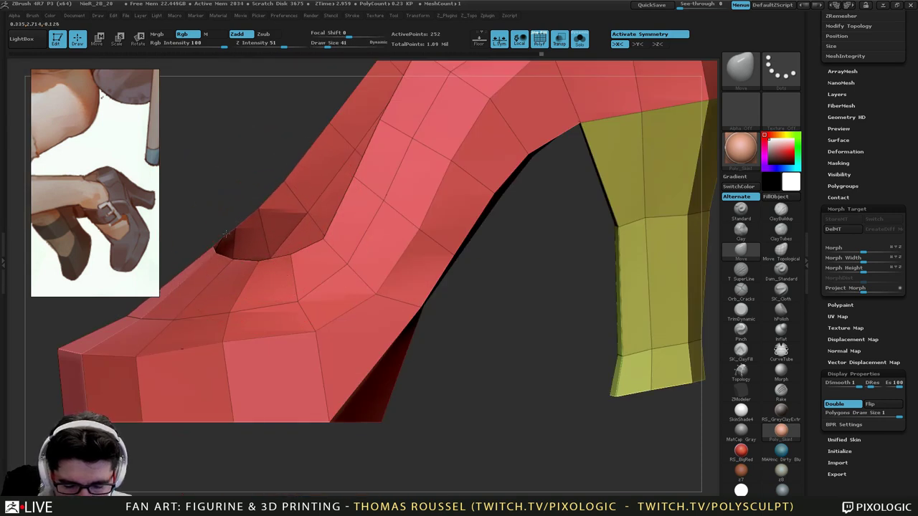
left_click_drag(251, 277, 248, 273)
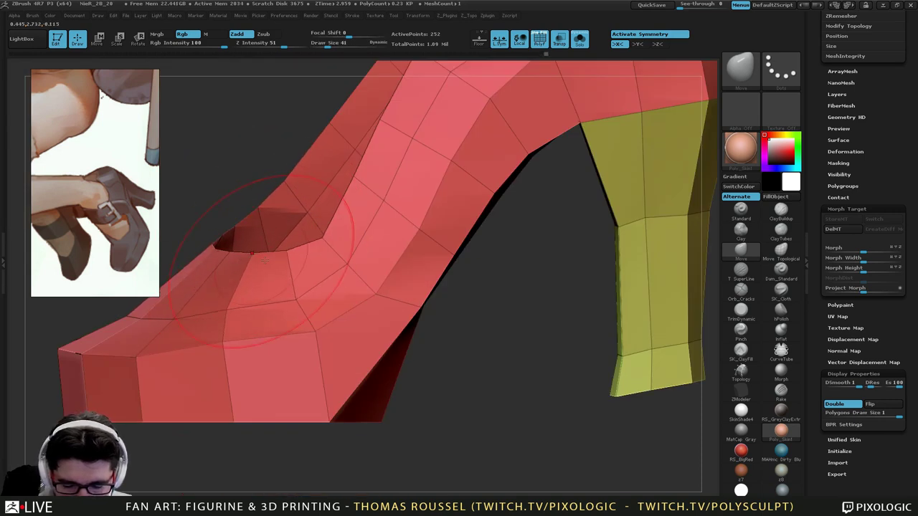
key("s")
left_click_drag(301, 296, 303, 290)
Lower the vertices of the shoe's side edge loop above the heel with the Move brush at draw size 19.
right_click_drag(321, 323, 396, 312, "alt")
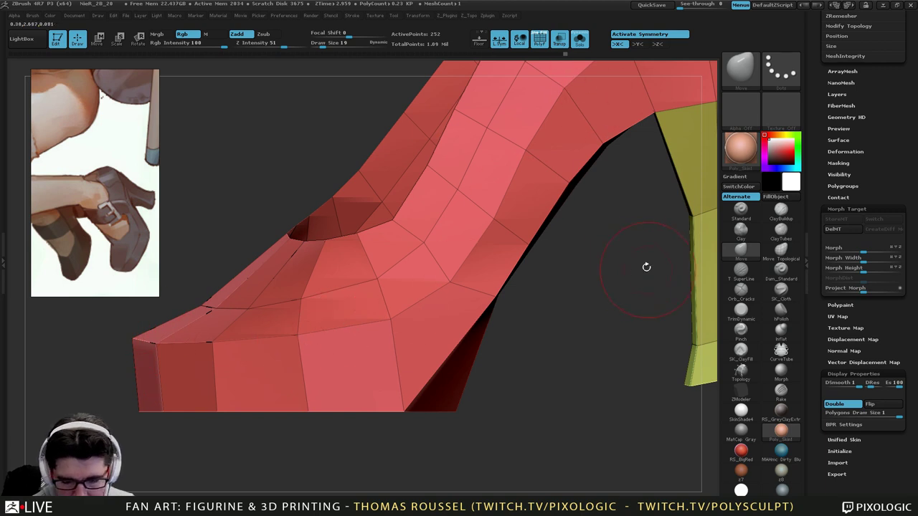
left_click_drag(646, 266, 426, 447, "alt")
left_click_drag(609, 230, 701, 239)
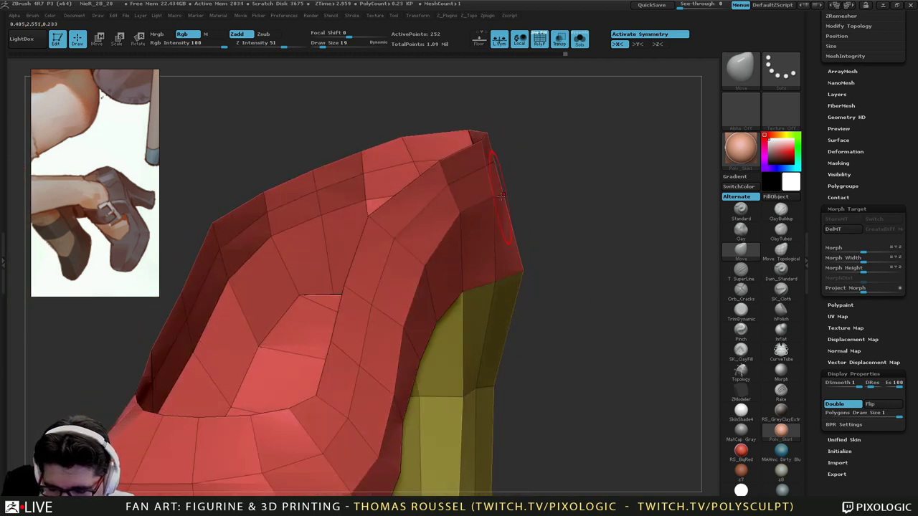
right_click_drag(502, 195, 287, 201)
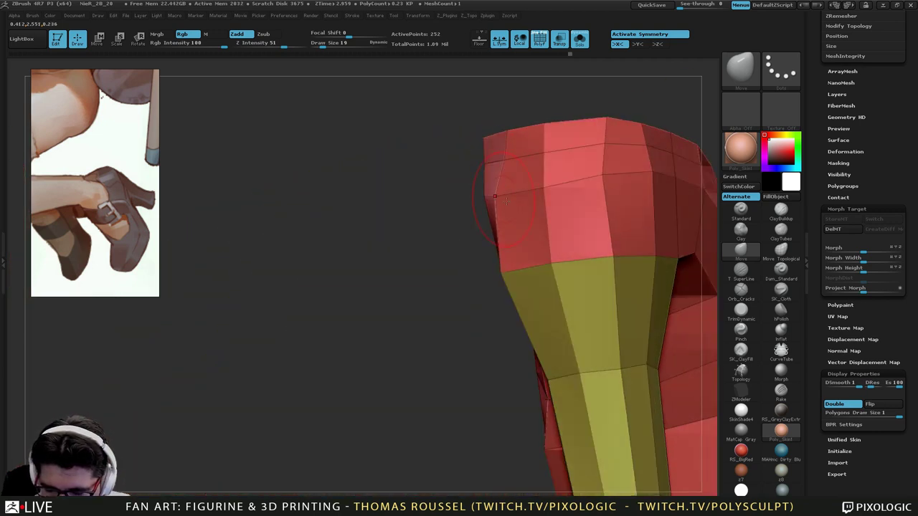
right_click_drag(507, 201, 520, 207)
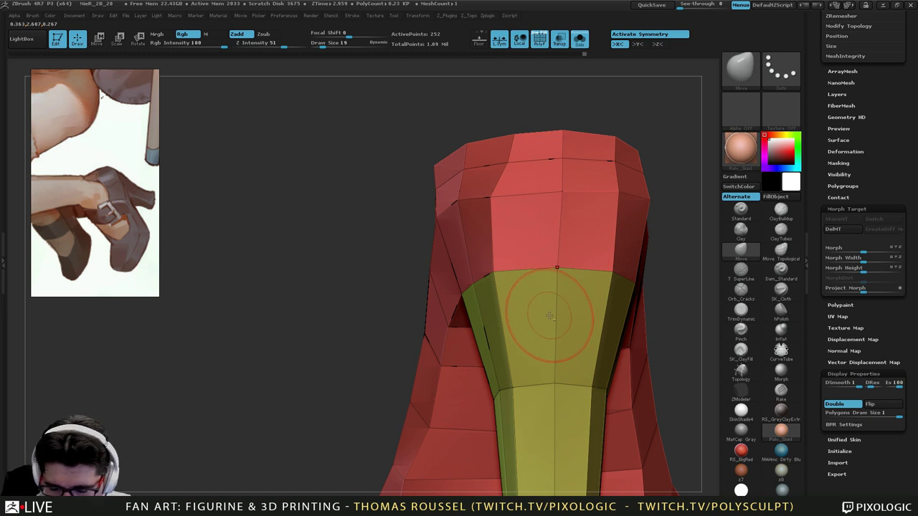
right_click_drag(550, 315, 459, 293, "alt")
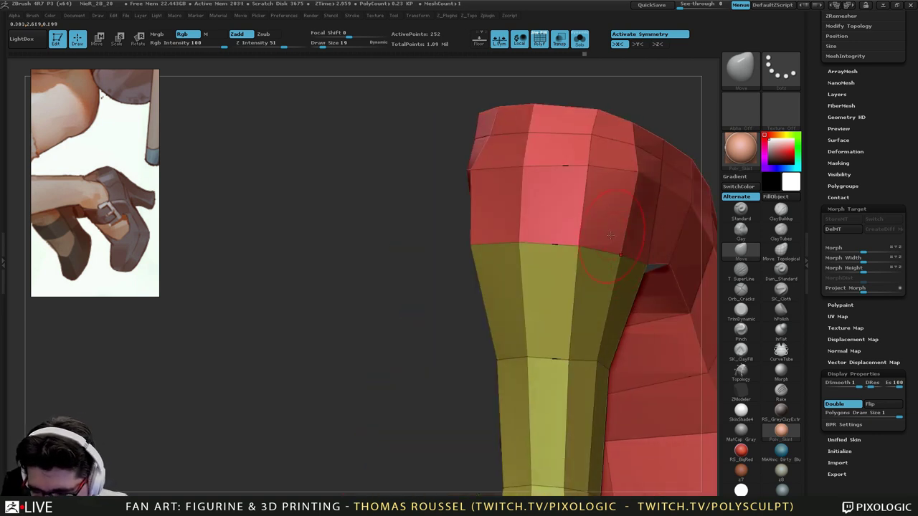
mouse_move(610, 235)
right_mouse_down("alt")
mouse_move(460, 283)
mouse_move(545, 305)
mouse_move(482, 265)
mouse_move(567, 296)
mouse_move(574, 377)
right_mouse_up("alt")
mouse_move(574, 377)
right_mouse_down("alt")
mouse_move(459, 340)
mouse_move(429, 308)
mouse_move(445, 283)
mouse_move(421, 248)
right_mouse_up("alt")
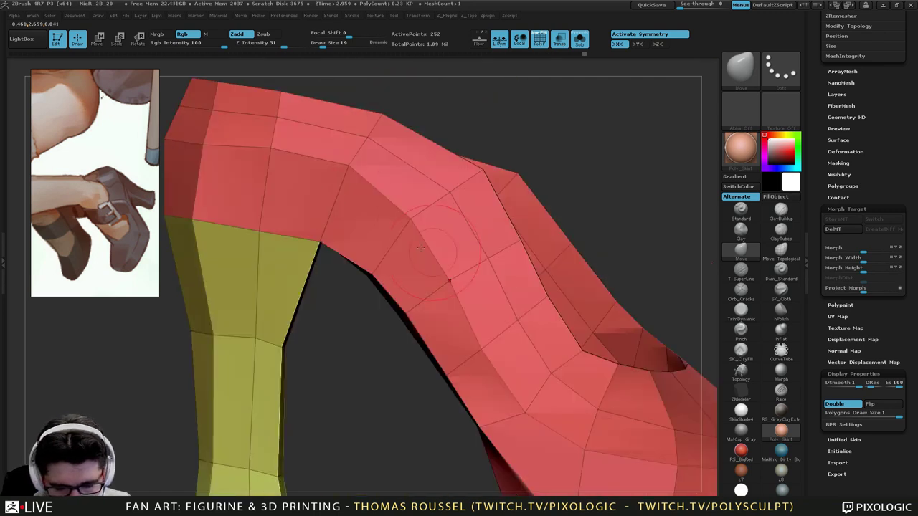
left_click_drag(349, 168, 334, 191)
left_click_drag(271, 147, 262, 185)
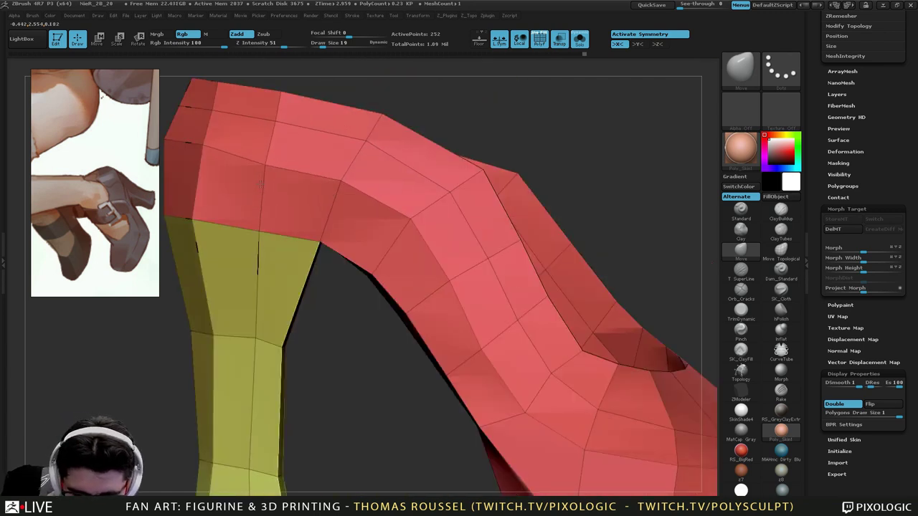
Even out the same edge loop over the arch and on the inner side above the heel with the Move brush.
right_click_drag(346, 198, 410, 241, "alt")
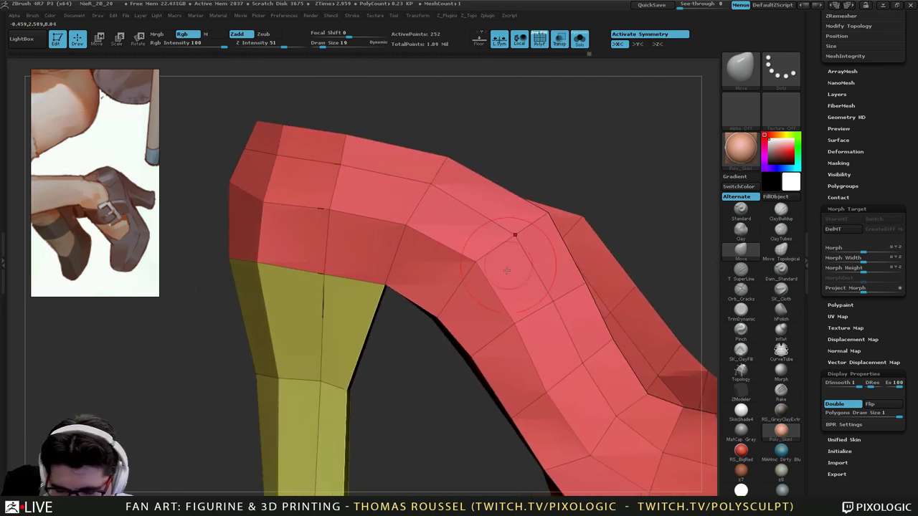
left_click_drag(476, 261, 470, 268)
right_click_drag(345, 259, 290, 251)
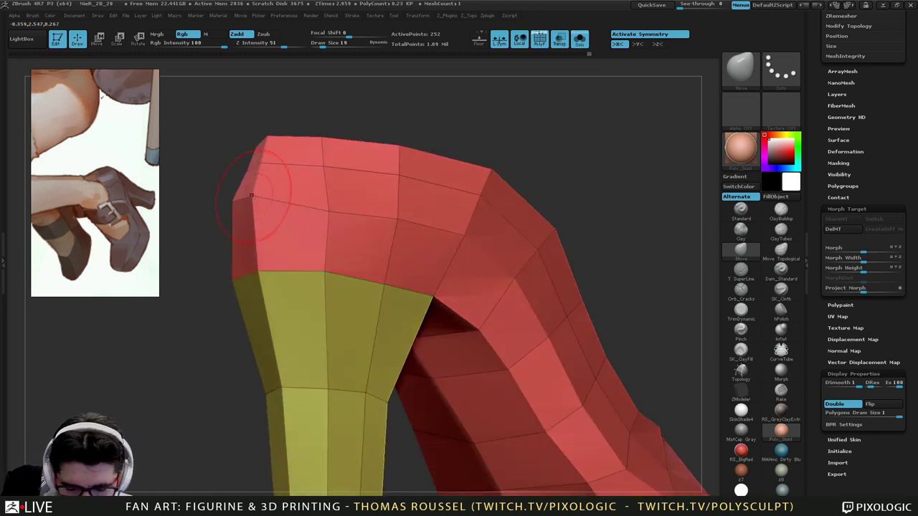
mouse_move(253, 218)
right_mouse_down()
mouse_move(327, 231)
mouse_move(314, 217)
right_mouse_up()
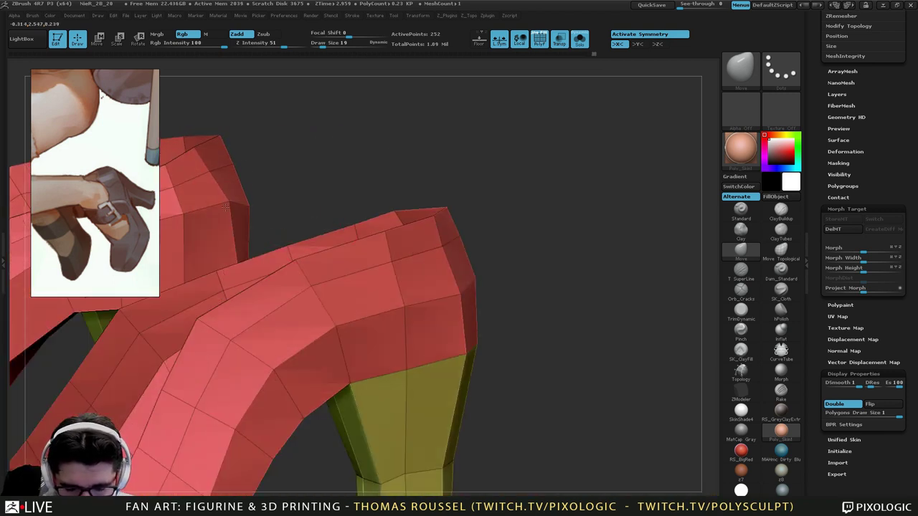
right_click_drag(235, 230, 381, 202, "alt")
left_click_drag(325, 195, 326, 205)
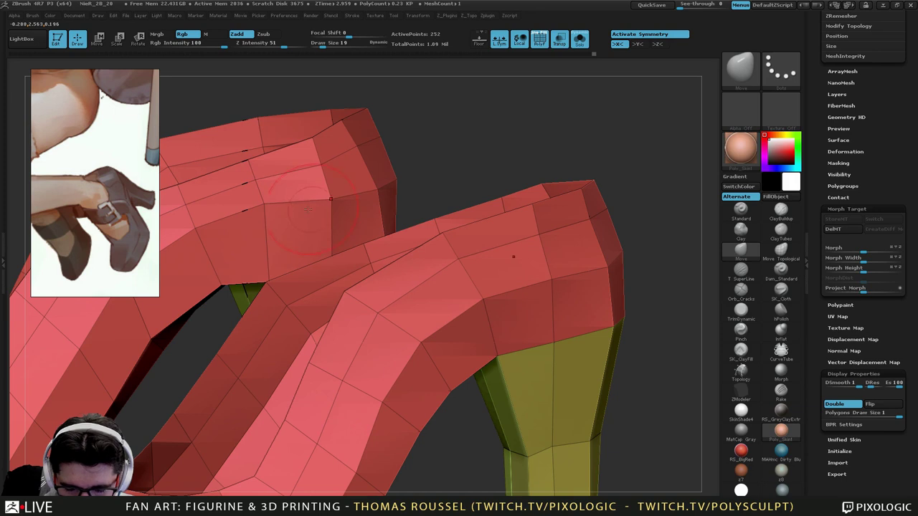
Bevel the complete edge loop running from the toe's upper edge around the shoe's side into a thin single-row band with ZModeler.
right_click_drag(590, 267, 547, 249)
mouse_move(546, 249)
right_mouse_down("alt")
mouse_move(555, 130)
mouse_move(535, 132)
mouse_move(529, 81)
right_mouse_up("alt")
right_click_drag(319, 331, 403, 342)
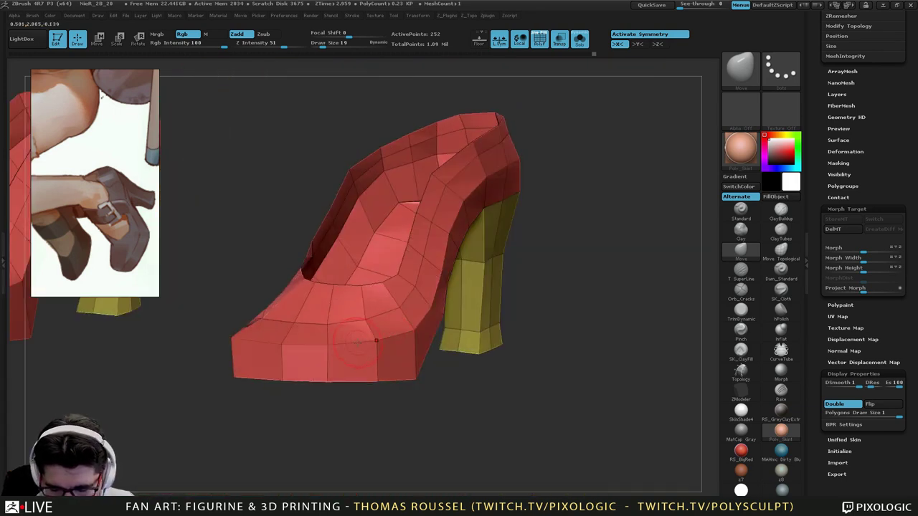
left_click(737, 394)
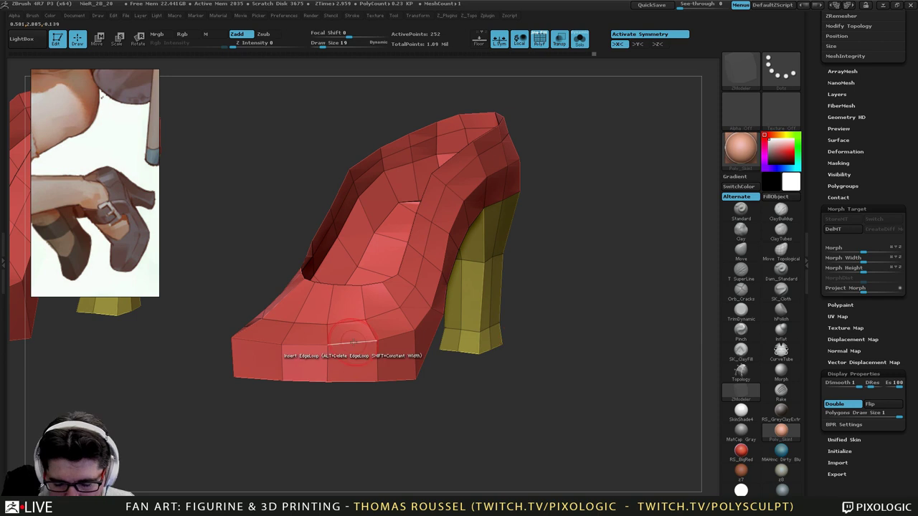
key("space")
left_click(282, 275)
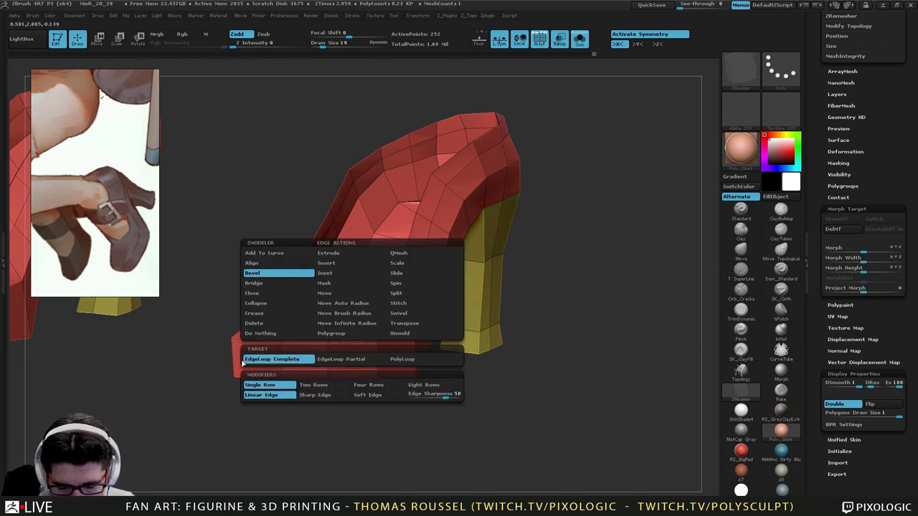
left_click(330, 348)
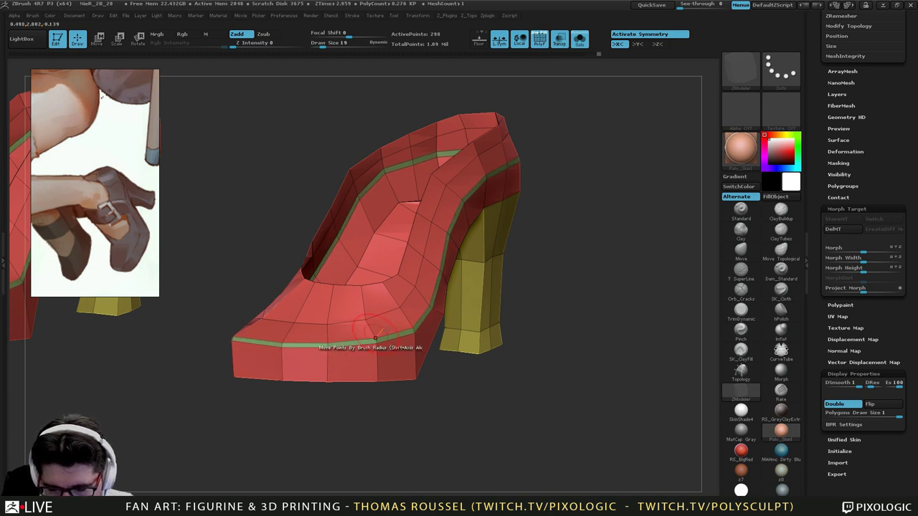
Insert a single edge loop around the heel, just below where it joins the upper.
left_click_drag(631, 308, 540, 152)
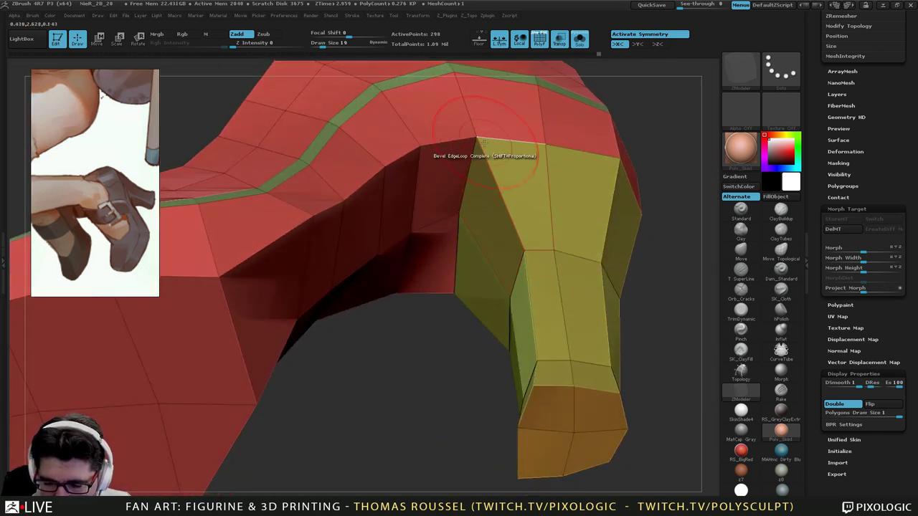
key("d")
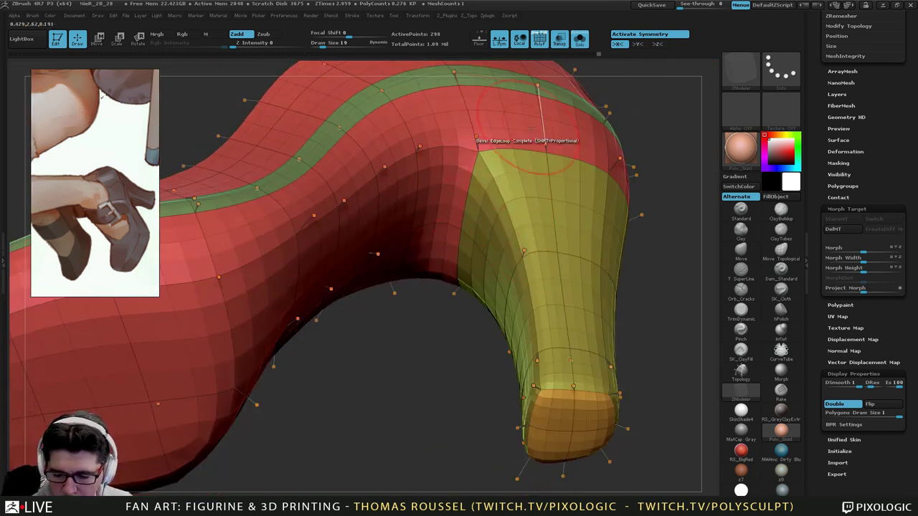
key("shift+d")
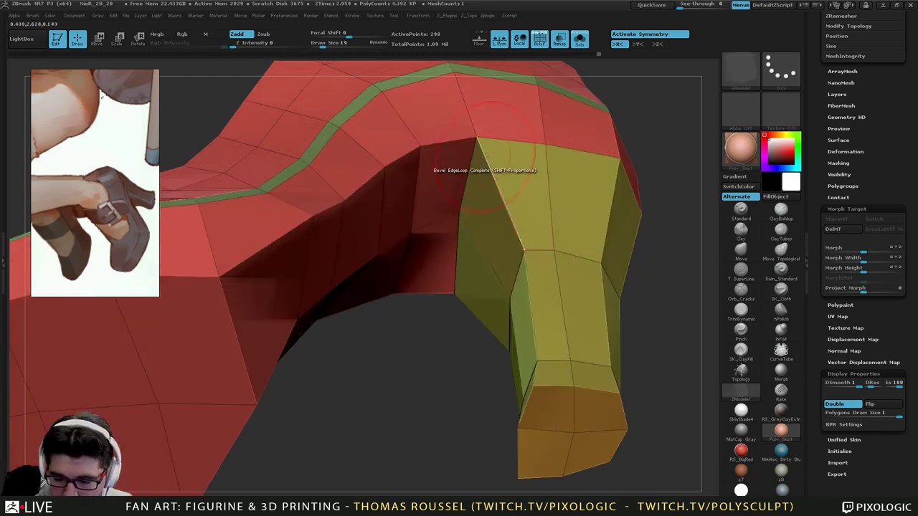
key("space")
key("space")
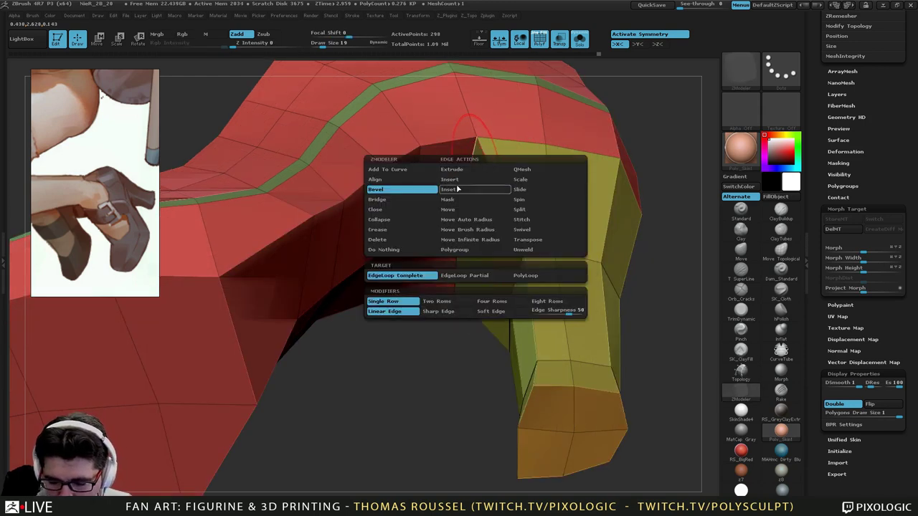
left_click(457, 181)
left_click(482, 147)
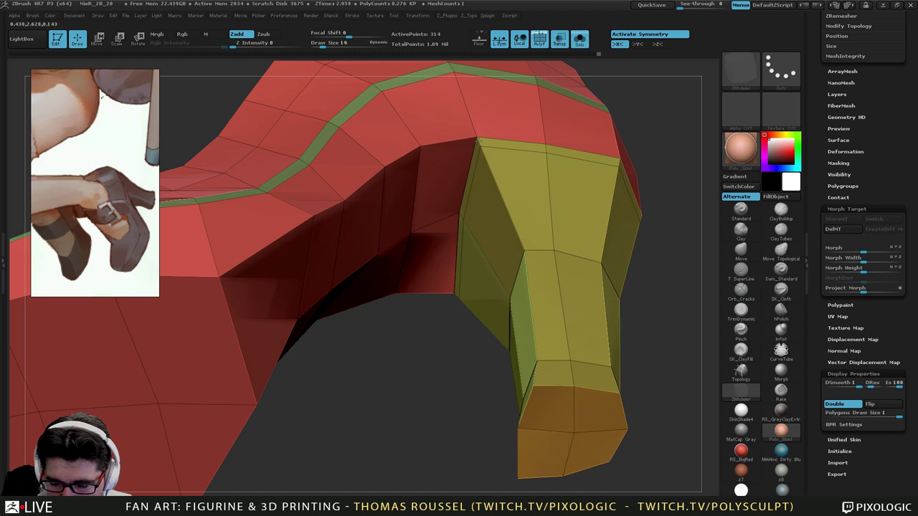
Check the subdivided shoe, and insert a single edge loop around the heel close to its bottom edge.
key("d")
right_click_drag(543, 307, 439, 305, "ctrl")
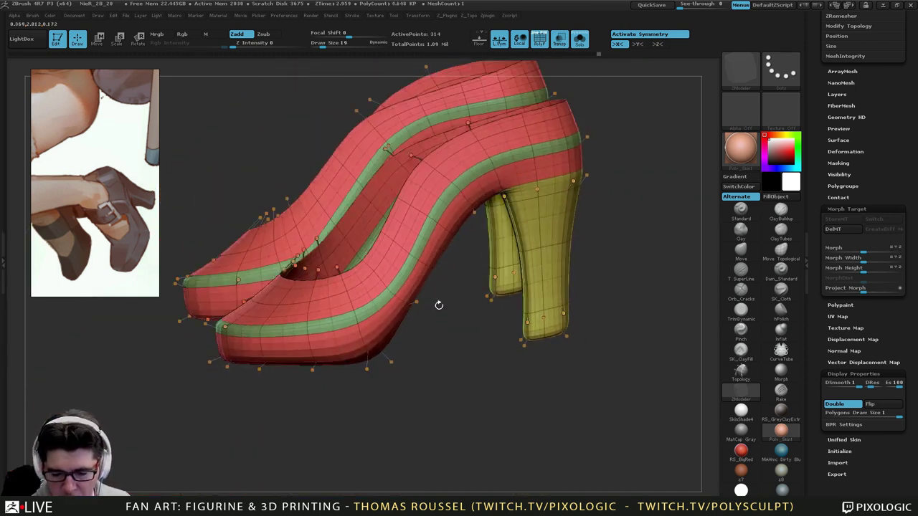
right_click_drag(416, 174, 457, 155, "ctrl")
key("shift+d")
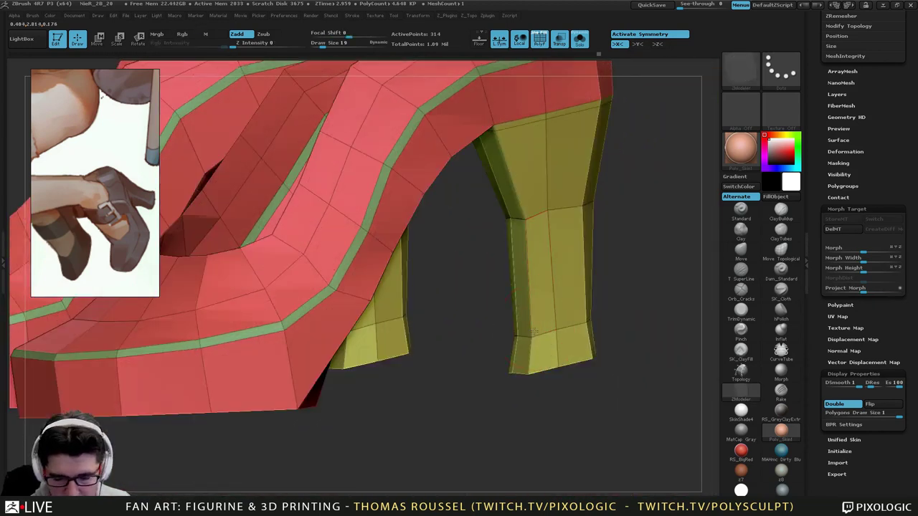
right_click_drag(534, 345, 547, 378, "ctrl")
left_click_drag(526, 401, 526, 414)
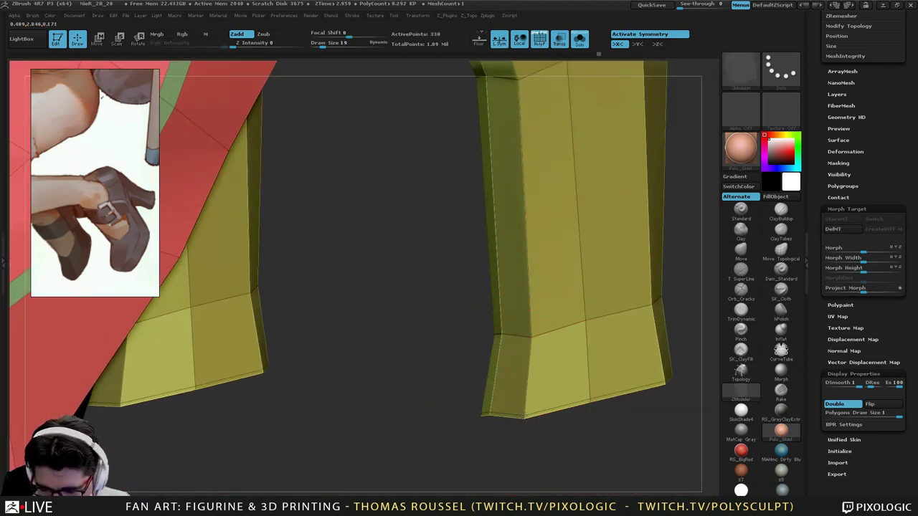
Insert a single edge loop around the shoe's front platform, tight against the bottom edge of the sole.
key("d")
right_click_drag(573, 407, 529, 346, "ctrl")
key("shift+d")
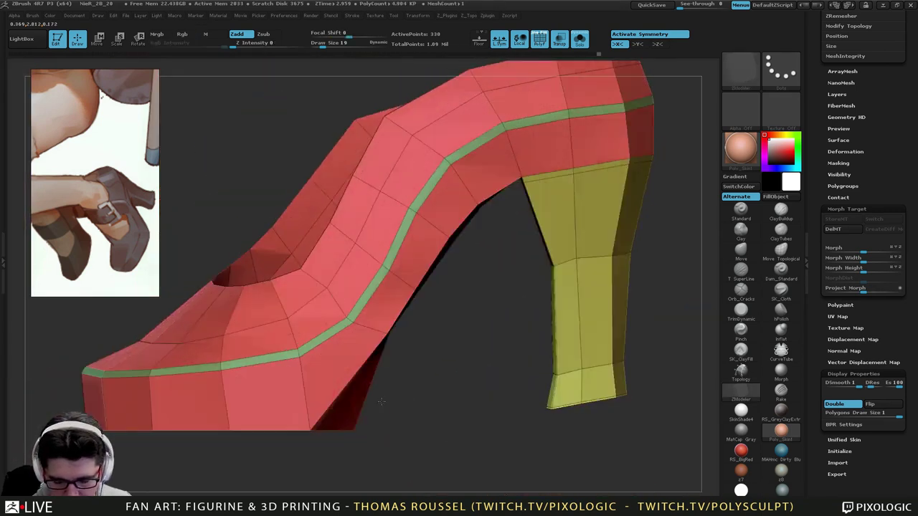
right_click_drag(383, 402, 483, 351, "alt")
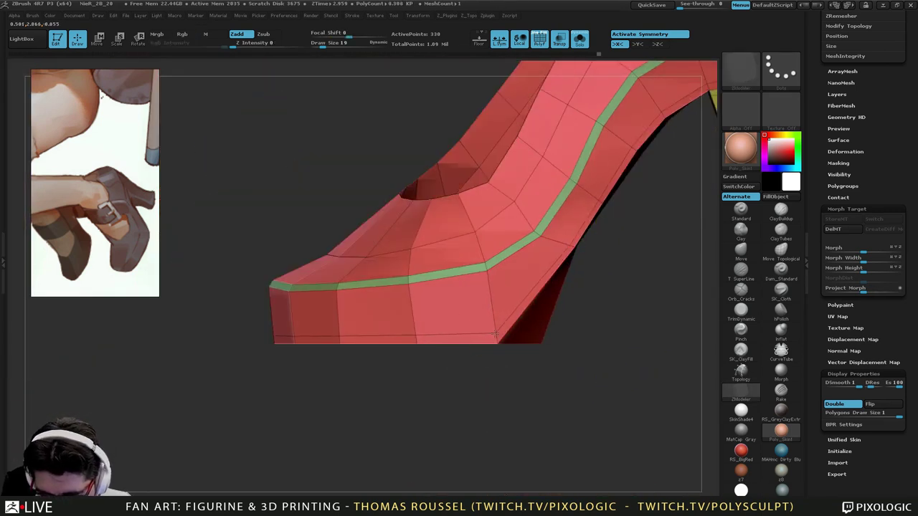
left_click(497, 342)
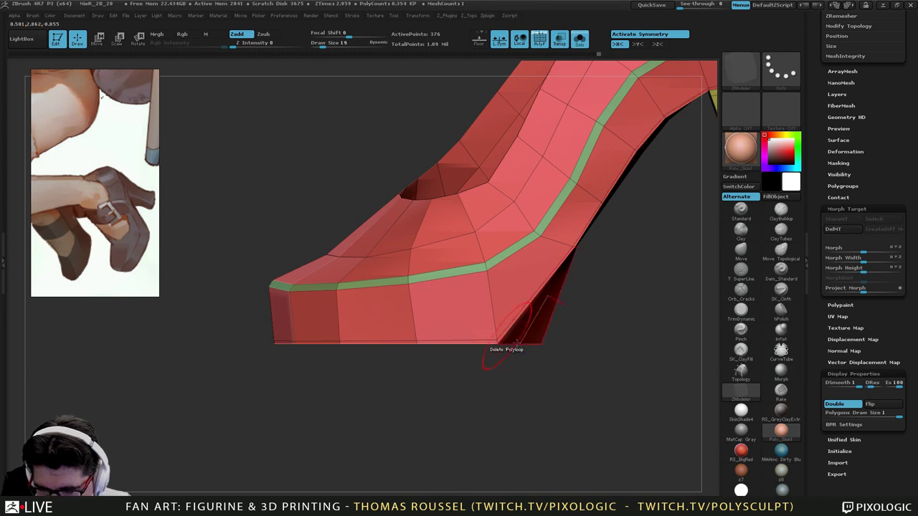
Preview the subdivided shoe and inspect its band, sole edge and heel from the side, above and the front.
key("d")
right_click_drag(547, 383, 413, 337, "alt")
right_click_drag(420, 372, 442, 385)
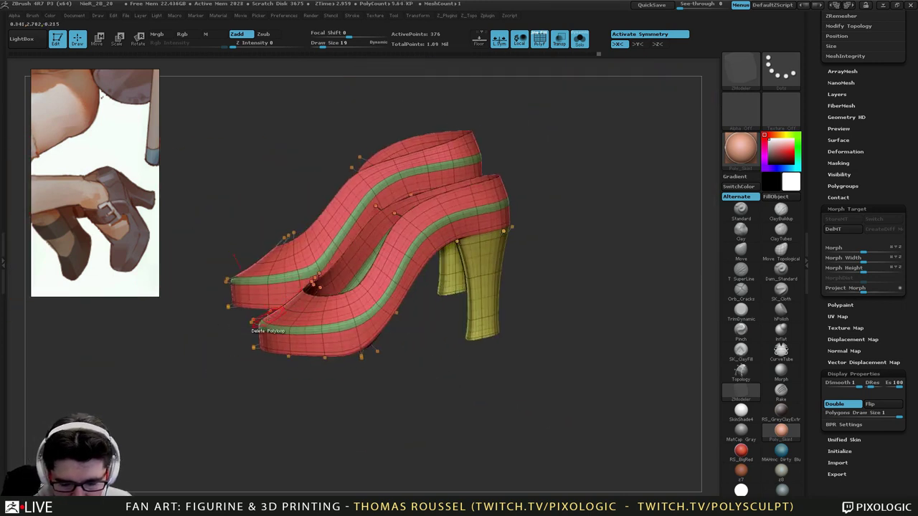
right_click_drag(303, 316, 305, 391)
right_click_drag(454, 310, 424, 273)
right_click_drag(397, 373, 439, 398, "alt")
right_click_drag(461, 320, 463, 355)
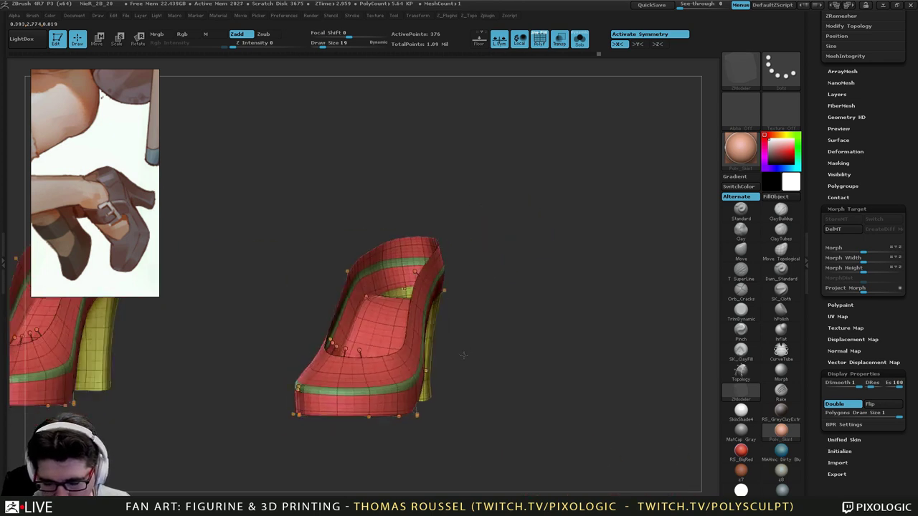
left_click_drag(464, 355, 463, 345)
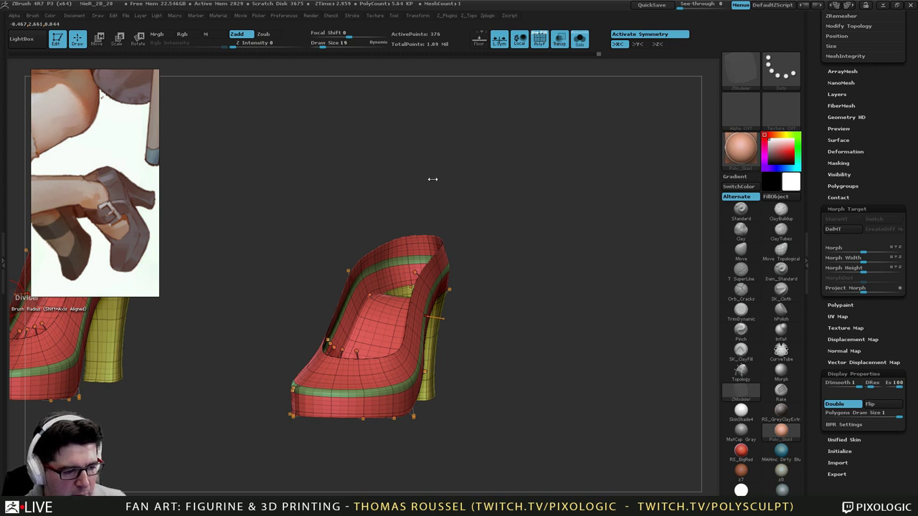
left_click_drag(427, 204, 434, 208)
key("space")
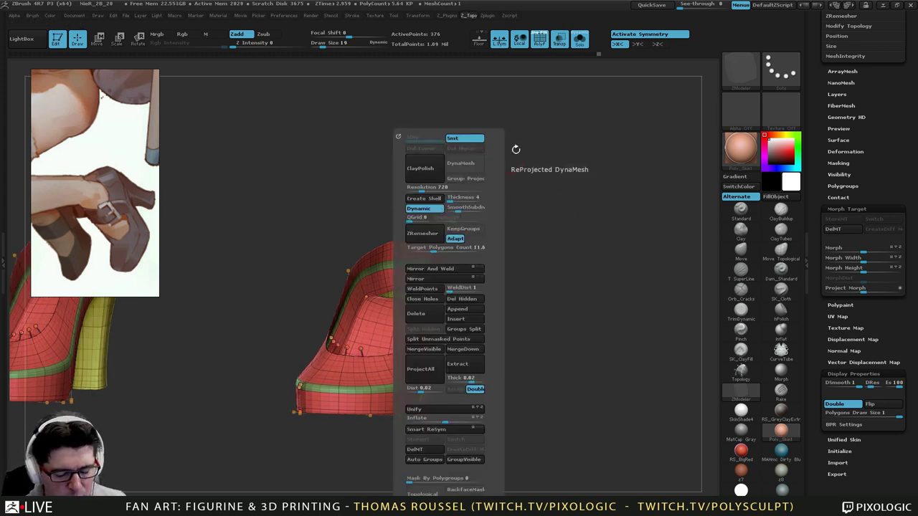
key("space")
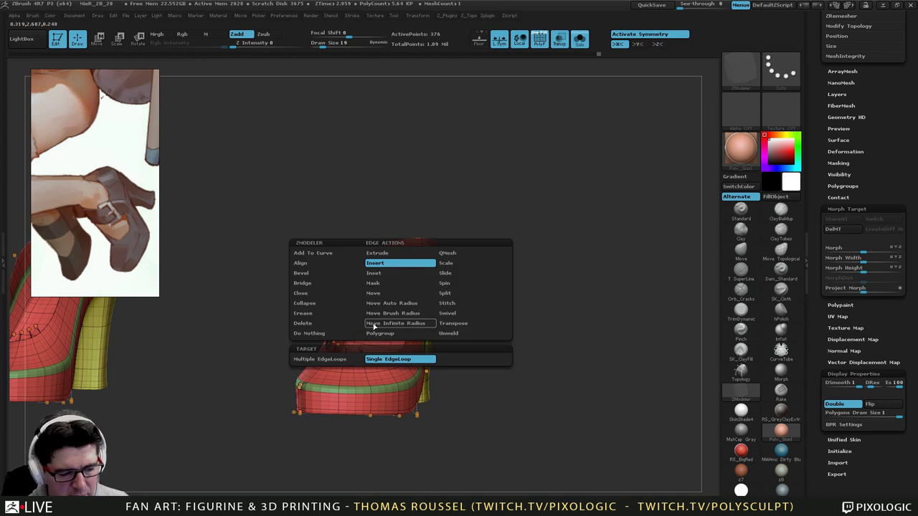
left_click(376, 322)
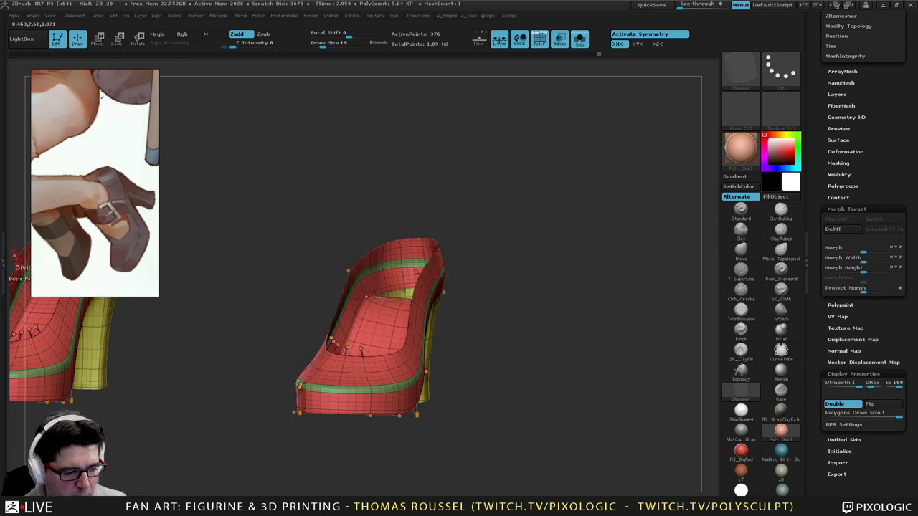
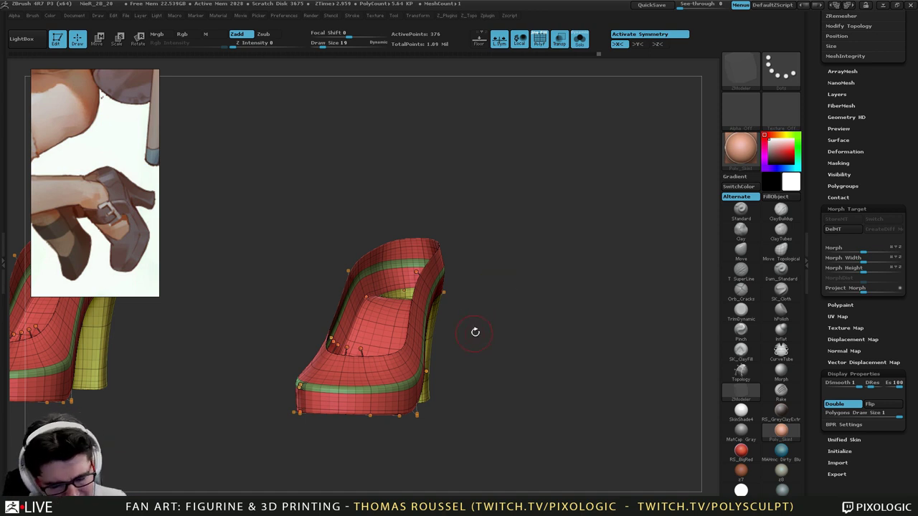
left_click_drag(491, 328, 467, 296)
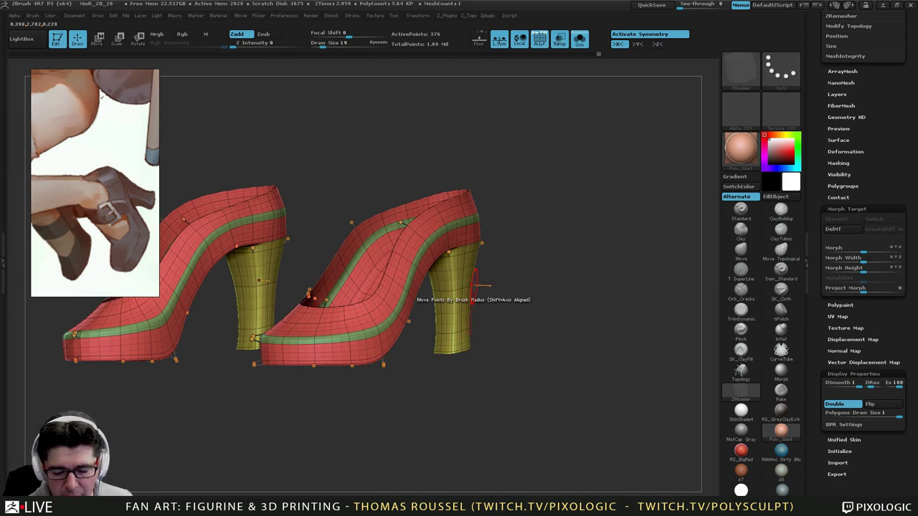
left_click_drag(421, 295, 436, 307)
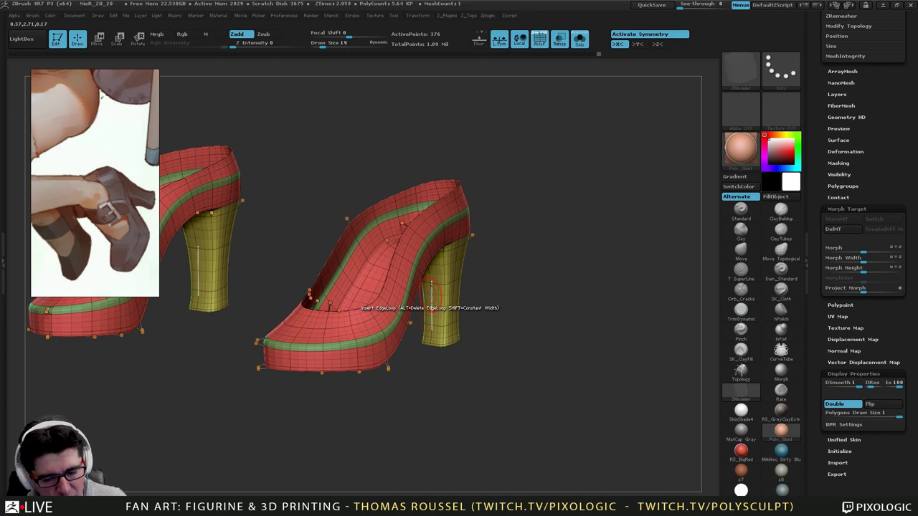
Inspect the subdivided shoe from the side and front, and look over the insole and the heel joint inside it.
right_click_drag(424, 276, 401, 263)
right_click_drag(402, 262, 469, 273, "alt")
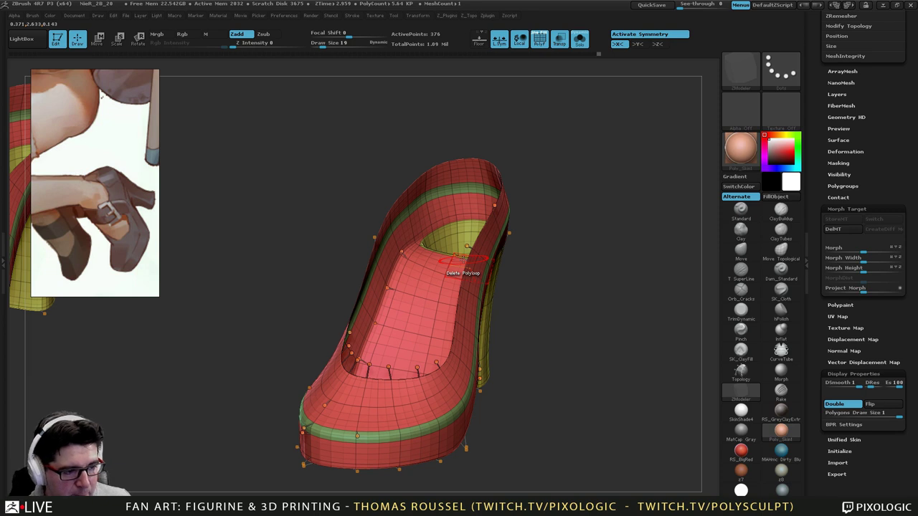
right_click_drag(495, 269, 454, 274)
right_click_drag(454, 274, 434, 270)
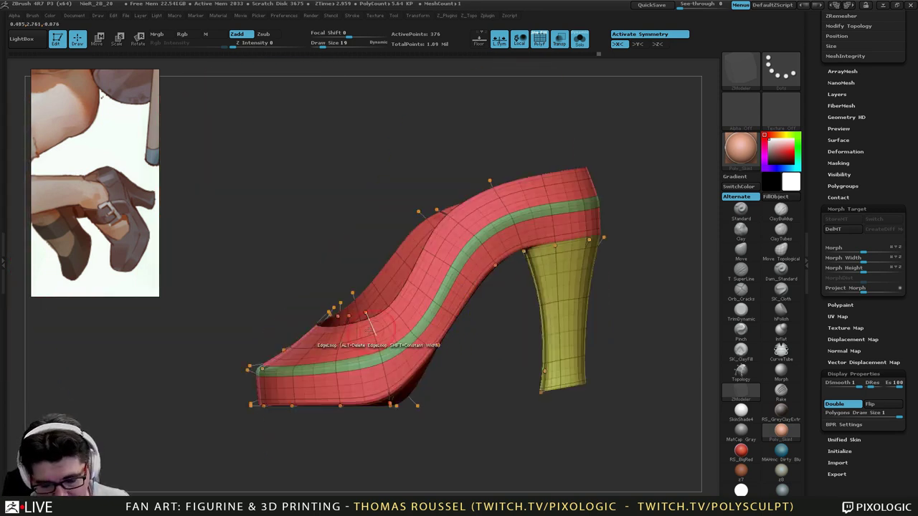
right_click_drag(373, 340, 389, 370)
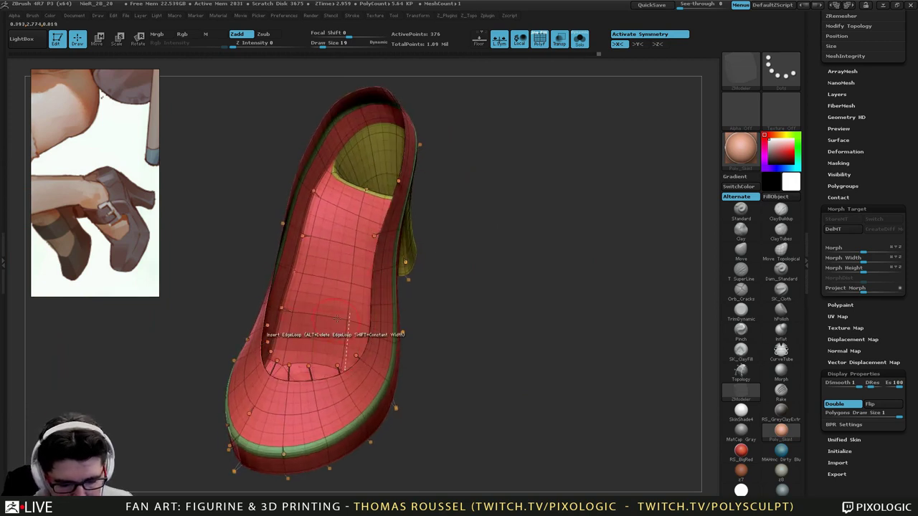
right_click_drag(357, 318, 399, 316, "alt")
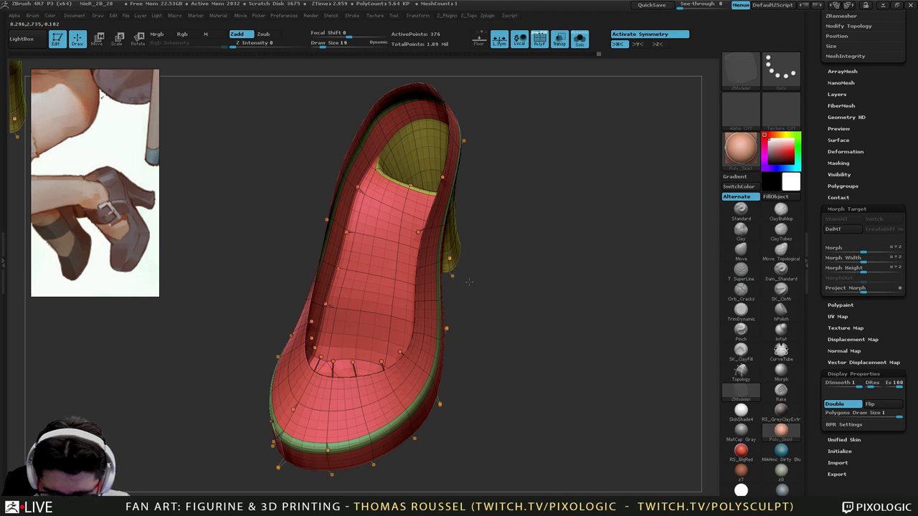
right_click_drag(469, 282, 461, 275, "shift")
right_click_drag(465, 240, 369, 221)
Turn off the subdivision preview and use the Move brush to shift the centre vertices along the insole's rear edge and heel cup.
key("shift+d")
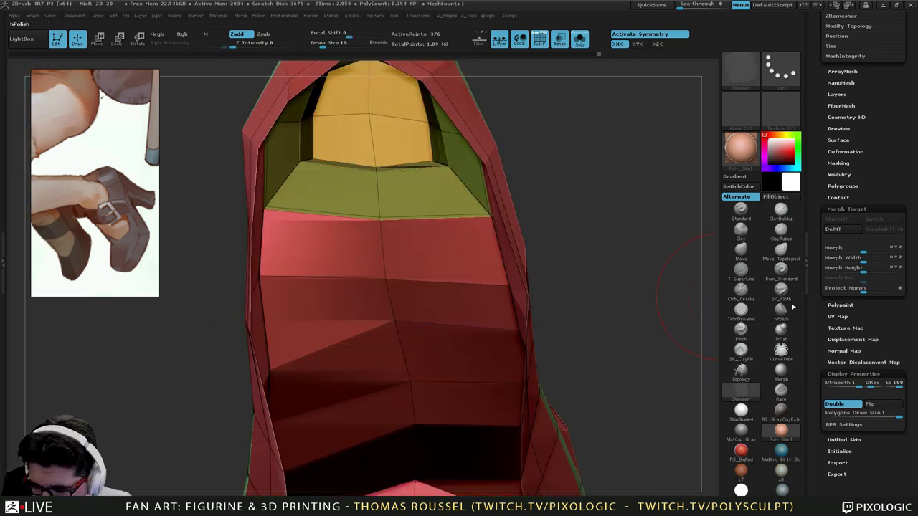
left_click(742, 253)
key("s")
left_click_drag(376, 220, 380, 235)
left_click_drag(377, 167, 377, 173)
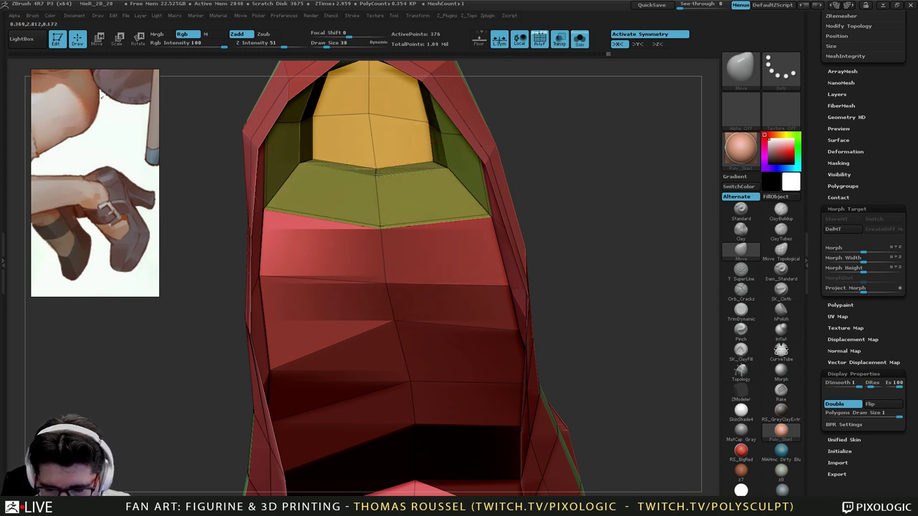
Nudge the insole's centre-line vertices toward the heel with the Move brush at draw size 6 to even out the rows.
right_click_drag(376, 173, 411, 197)
right_click_drag(396, 334, 371, 294, "alt")
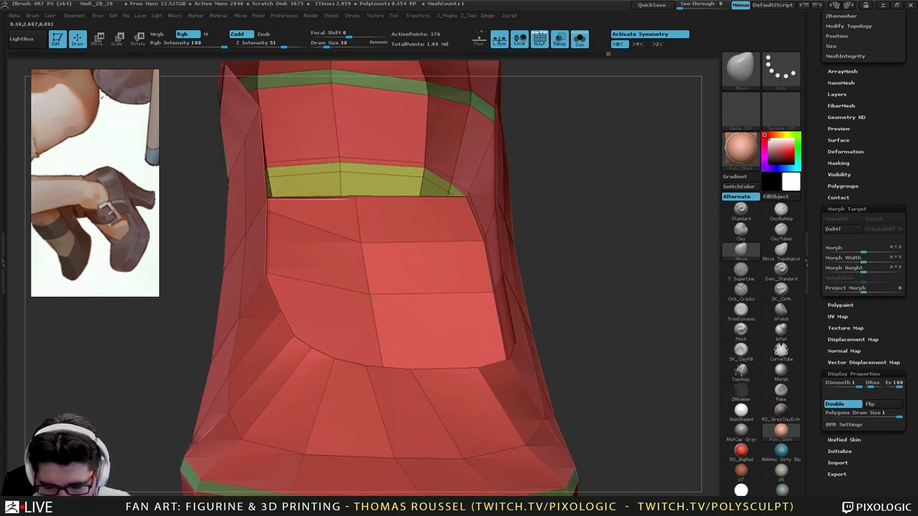
key("s")
left_click_drag(373, 297, 364, 296)
left_click_drag(372, 295, 371, 286)
left_click_drag(361, 243, 362, 235)
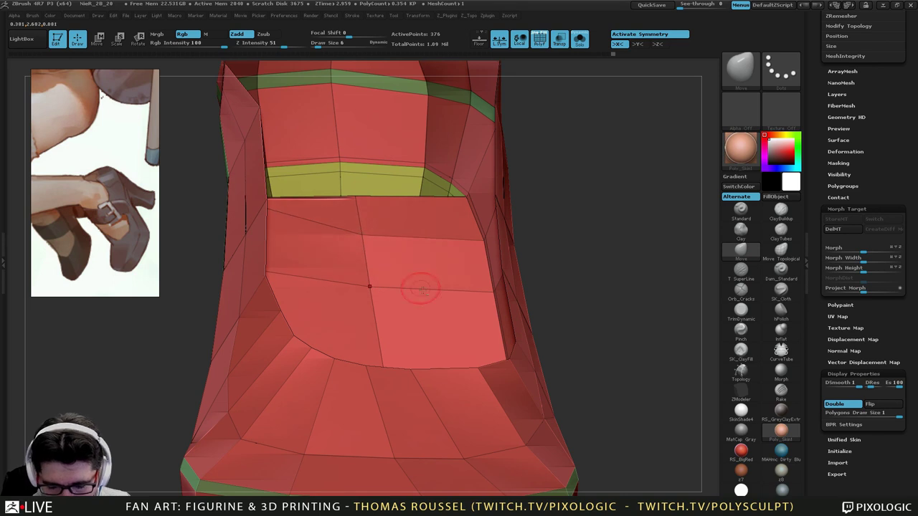
Turn off Solo to show the leg inside the shoe, and check the fit with the subdivision preview on.
right_click_drag(421, 290, 399, 304, "ctrl")
right_click_drag(502, 337, 575, 296)
left_click(580, 40)
right_click_drag(528, 316, 498, 311)
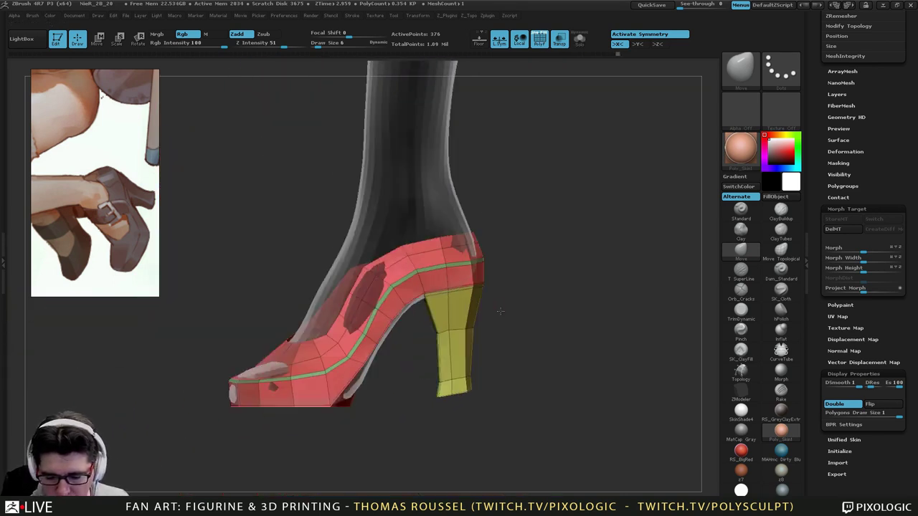
right_click_drag(463, 287, 515, 279, "ctrl")
mouse_move(516, 279)
right_mouse_down()
mouse_move(527, 355)
mouse_move(523, 217)
right_mouse_up()
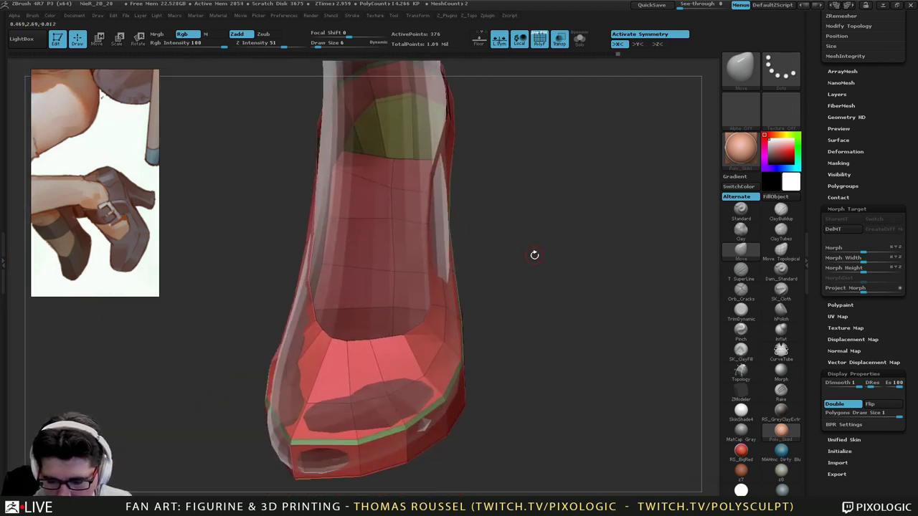
key("d")
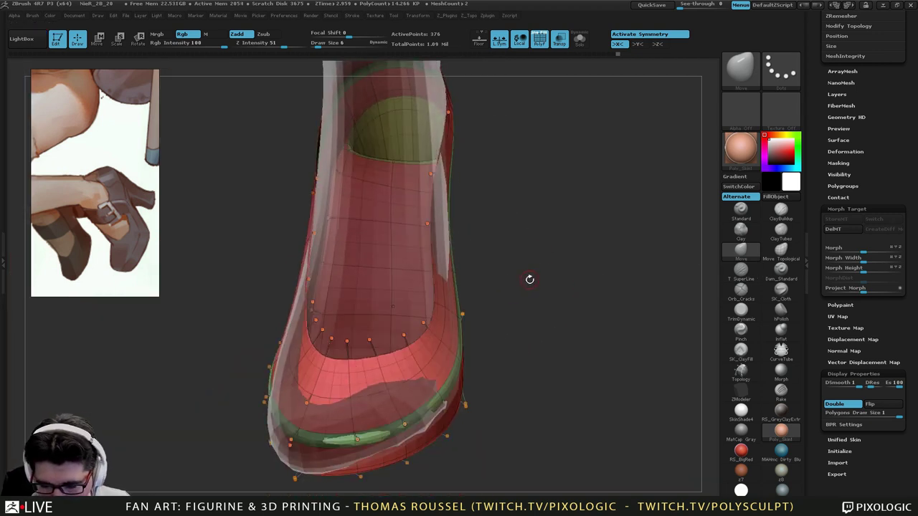
Pull both sides of the shoe outward with the Move brush at draw size 59 so they cover the foot.
key("s")
left_click_drag(530, 279, 541, 278)
left_click_drag(447, 268, 452, 266)
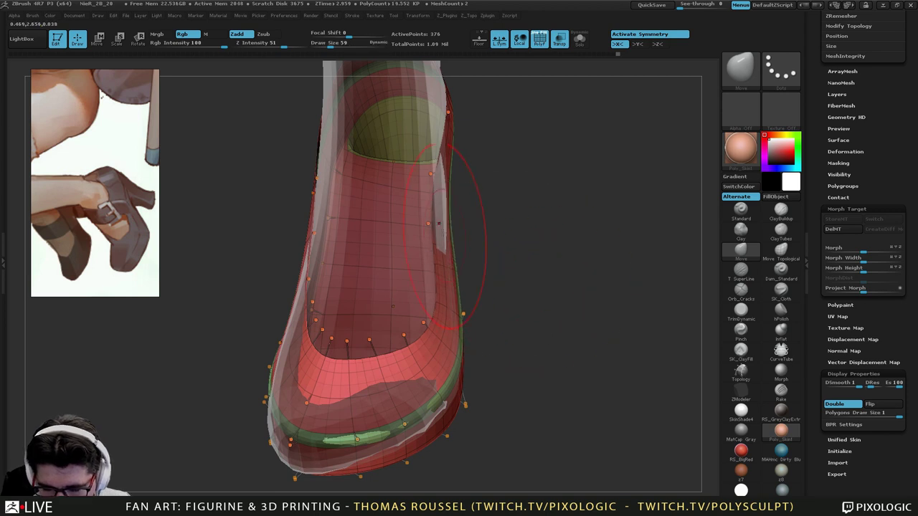
left_click_drag(446, 200, 450, 196)
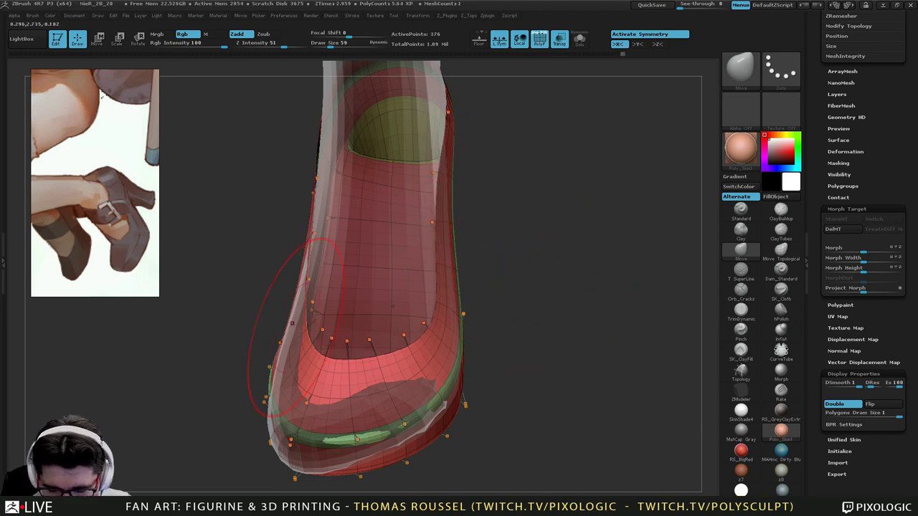
left_click_drag(310, 388, 303, 394)
Widen the front sole's outline from below with the Move brush so that it encloses the foot's toe area.
mouse_move(309, 406)
right_mouse_down()
mouse_move(325, 415)
mouse_move(327, 448)
right_mouse_up()
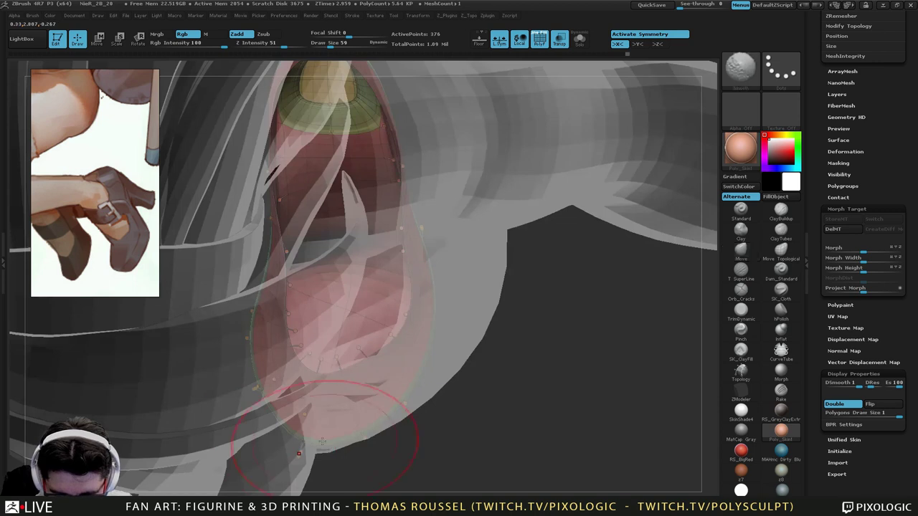
mouse_move(413, 408)
right_mouse_down()
mouse_move(370, 259)
mouse_move(350, 292)
right_mouse_up()
left_click_drag(299, 376, 276, 388)
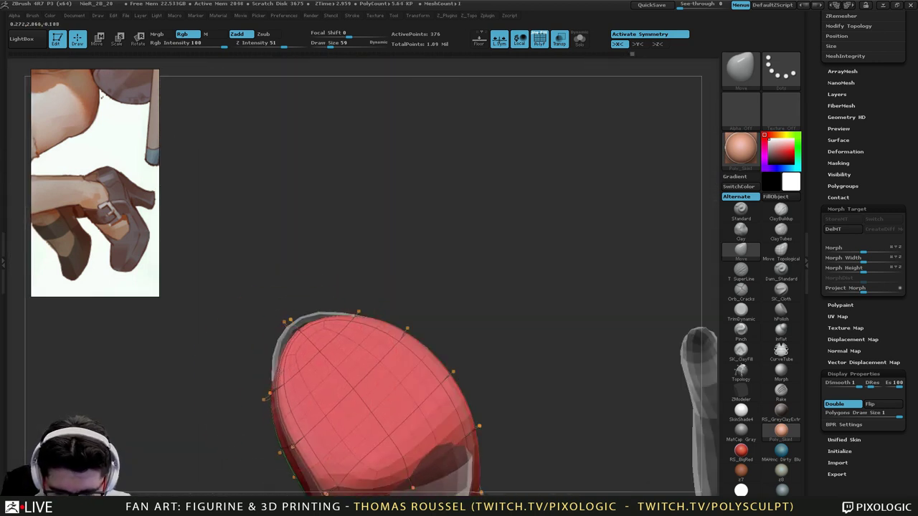
mouse_move(388, 302)
right_mouse_down()
mouse_move(386, 322)
mouse_move(370, 327)
right_mouse_up()
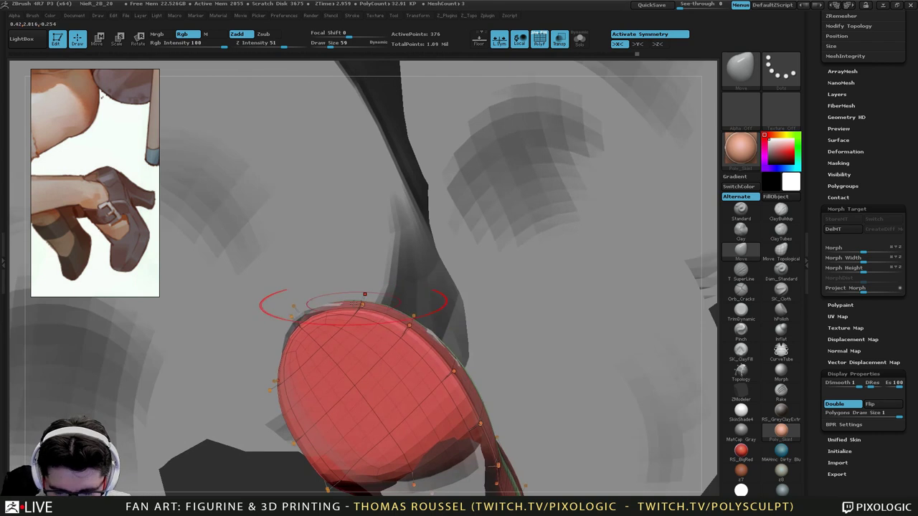
left_click_drag(306, 353, 293, 360)
left_click_drag(429, 350, 439, 344)
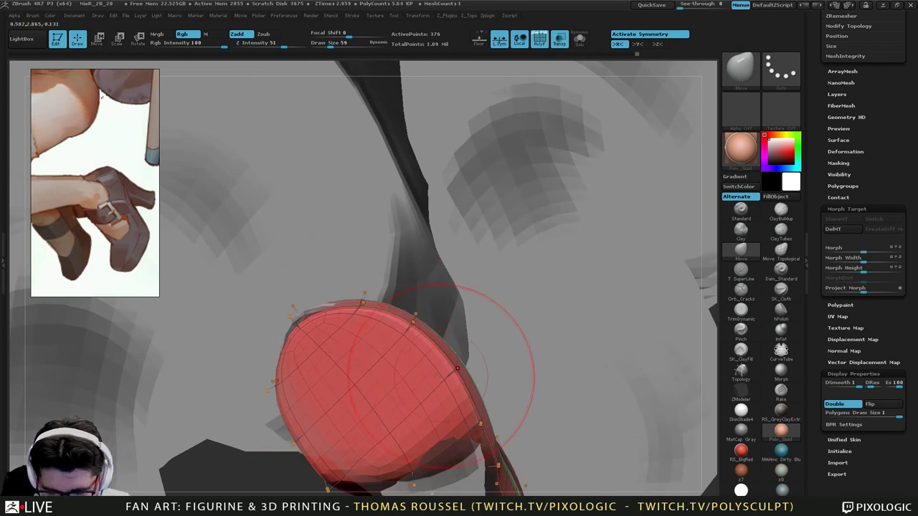
right_click_drag(358, 459, 380, 351, "alt")
left_click_drag(365, 346, 358, 352)
Refine the toe's rounded contour and its green band with the Move brush at draw size 33.
right_click_drag(366, 337, 458, 288)
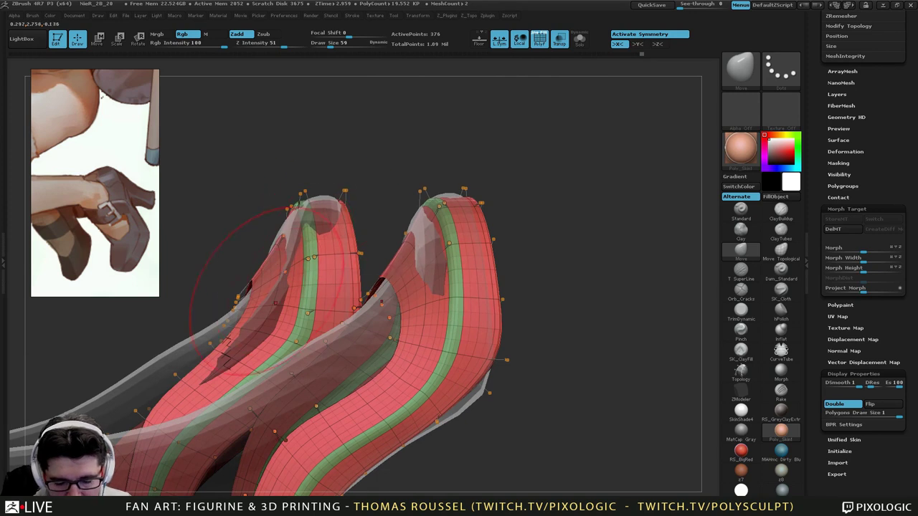
mouse_move(334, 231)
right_mouse_down()
mouse_move(381, 251)
mouse_move(381, 226)
mouse_move(316, 242)
right_mouse_up()
key("s")
left_click_drag(296, 243, 290, 243)
right_click_drag(288, 238, 300, 233)
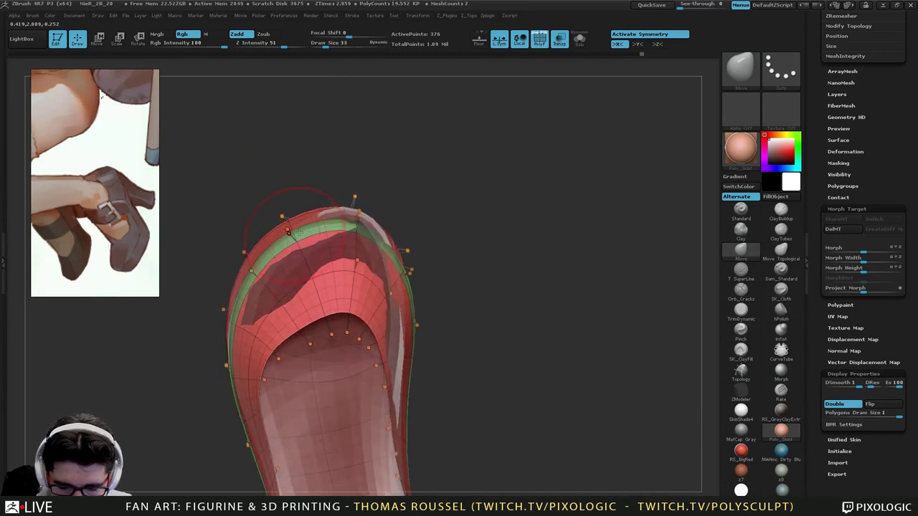
left_click_drag(290, 234, 290, 237)
left_click_drag(251, 271, 249, 270)
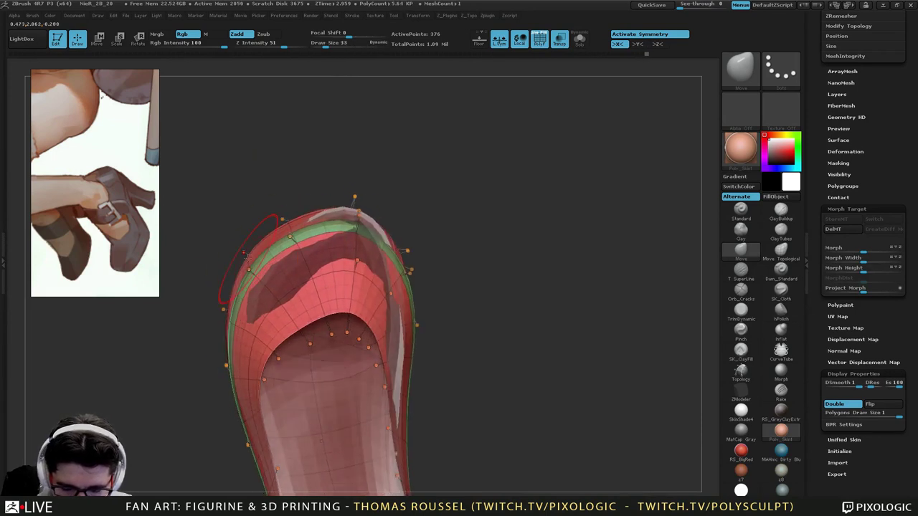
left_click_drag(357, 231, 356, 226)
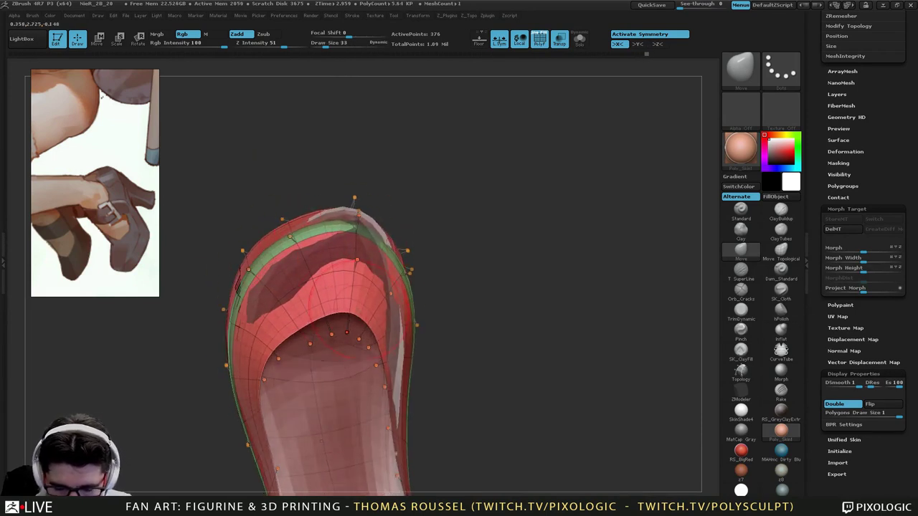
Turn off the subdivision preview and reshape the front edge of the shoe opening with the Move brush at draw size 15.
mouse_move(345, 312)
left_mouse_down()
mouse_move(344, 330)
mouse_move(305, 321)
mouse_move(314, 340)
mouse_move(284, 364)
mouse_move(325, 350)
mouse_move(307, 360)
left_mouse_up()
key("ctrl+z")
key("shift+d")
key("s")
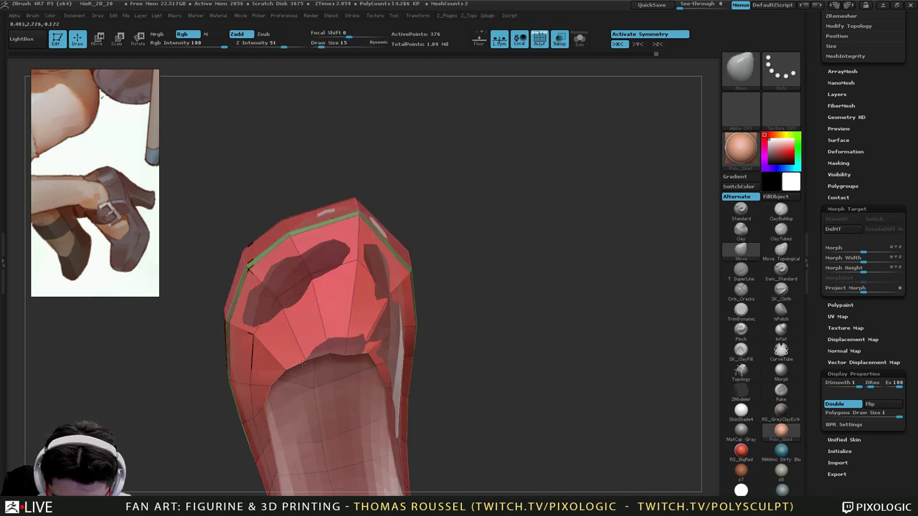
left_click_drag(348, 339, 349, 346)
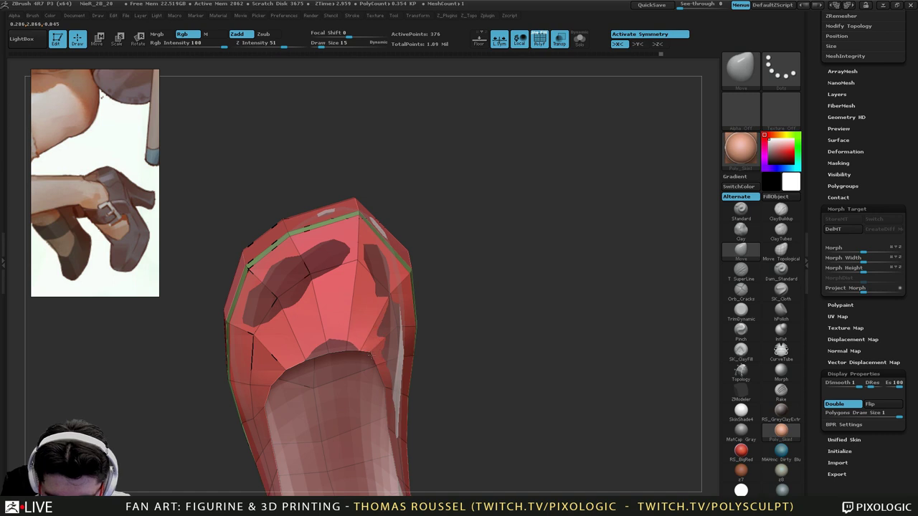
right_click_drag(399, 358, 374, 369)
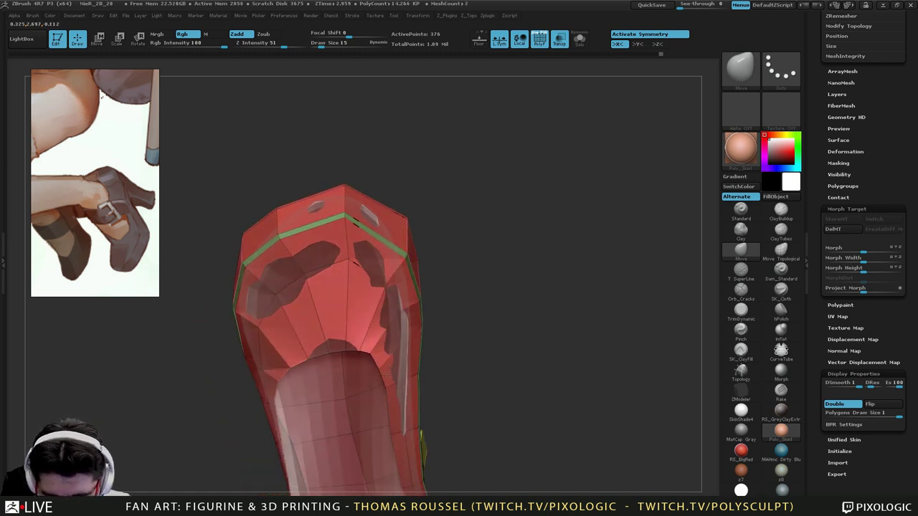
left_click_drag(371, 353, 389, 360)
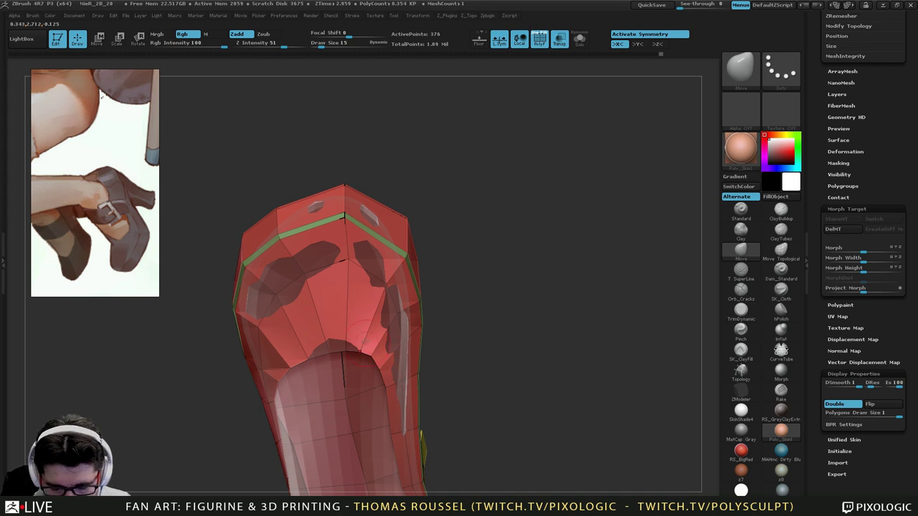
Adjust the vertices across the top of the toe cap with the Move brush to even out the surface over the foot.
right_click_drag(333, 310, 327, 368)
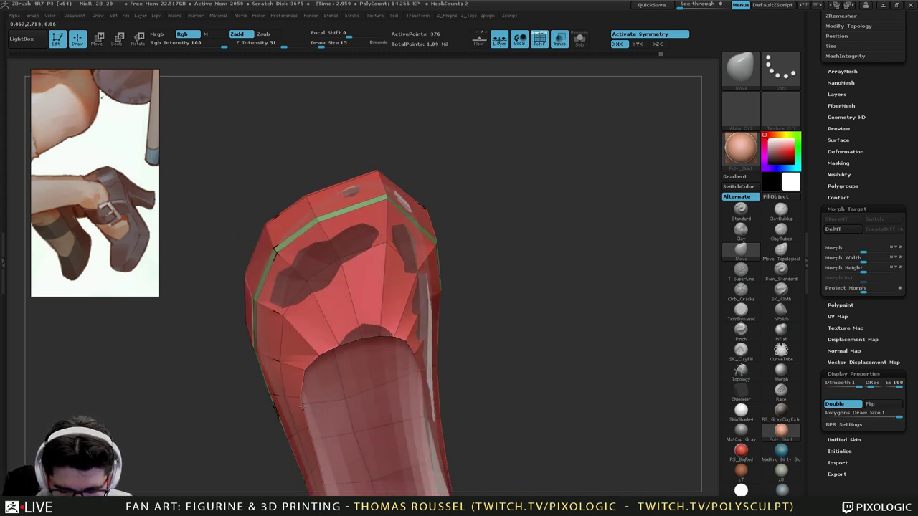
left_click_drag(285, 316, 281, 320)
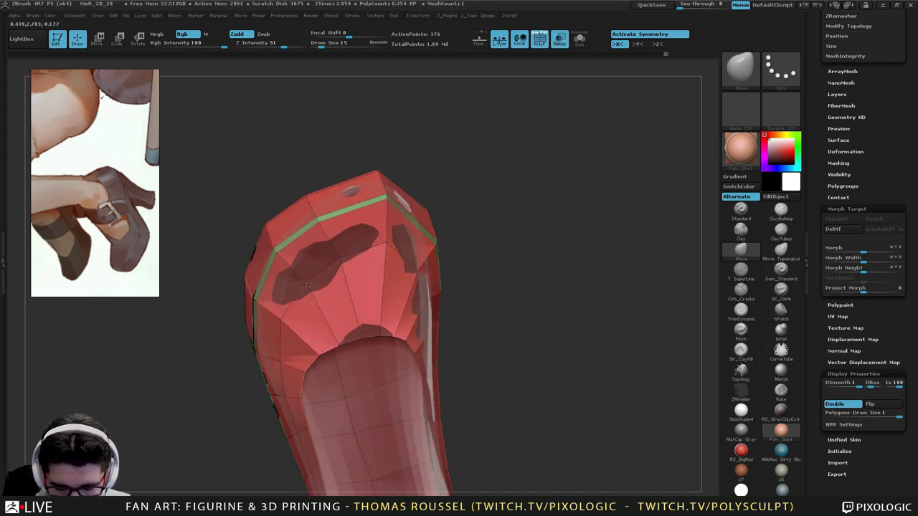
left_click_drag(306, 285, 300, 289)
left_click_drag(339, 262, 334, 258)
left_click_drag(388, 243, 384, 240)
Reshape the toe's outer contour from above with the Move brush at draw size 87 to cover more of the foot.
mouse_move(394, 281)
right_mouse_down()
mouse_move(399, 249)
mouse_move(422, 305)
mouse_move(479, 307)
mouse_move(459, 301)
mouse_move(409, 346)
right_mouse_up()
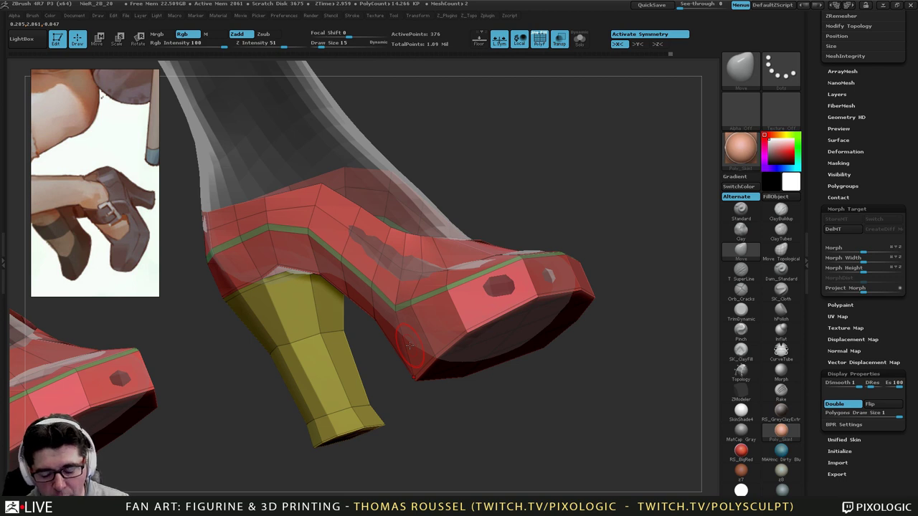
left_click_drag(408, 345, 441, 245)
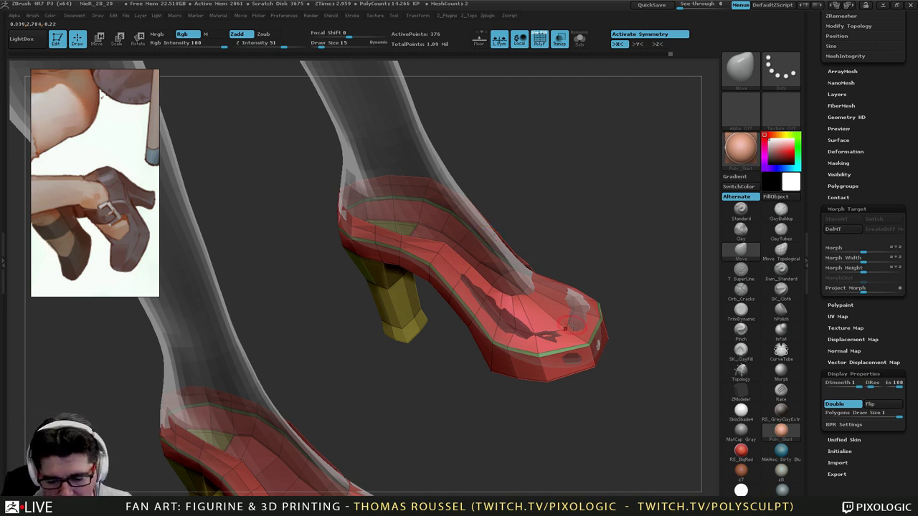
mouse_move(566, 402)
left_mouse_down()
mouse_move(552, 419)
mouse_move(559, 358)
mouse_move(586, 388)
left_mouse_up()
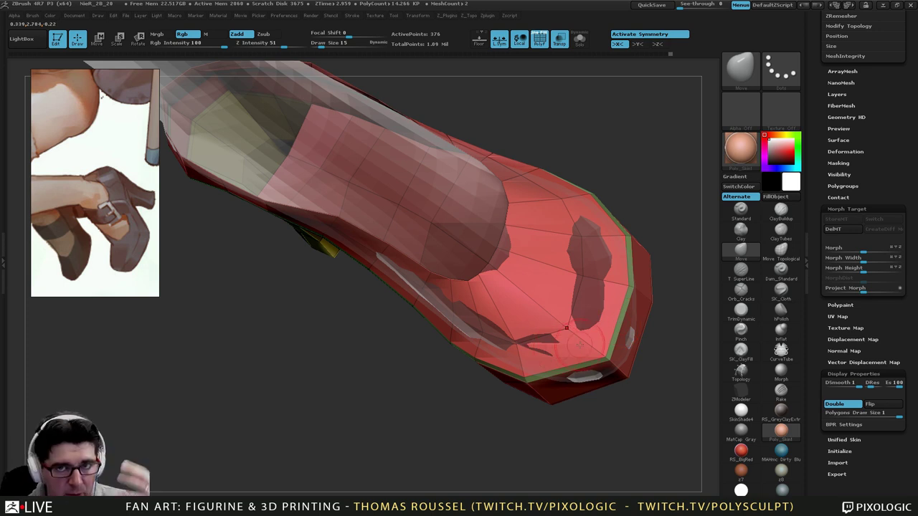
mouse_move(574, 318)
right_mouse_down()
mouse_move(563, 265)
mouse_move(531, 284)
mouse_move(566, 334)
mouse_move(634, 315)
mouse_move(638, 292)
right_mouse_up()
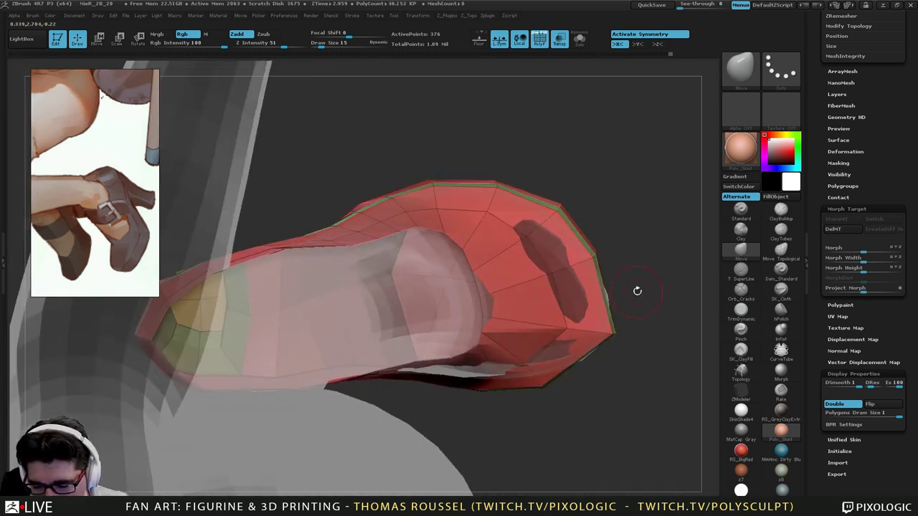
key("s")
left_click_drag(637, 291, 651, 290)
left_click_drag(583, 340, 589, 353)
left_click_drag(578, 254, 586, 259)
left_click_drag(488, 184, 487, 189)
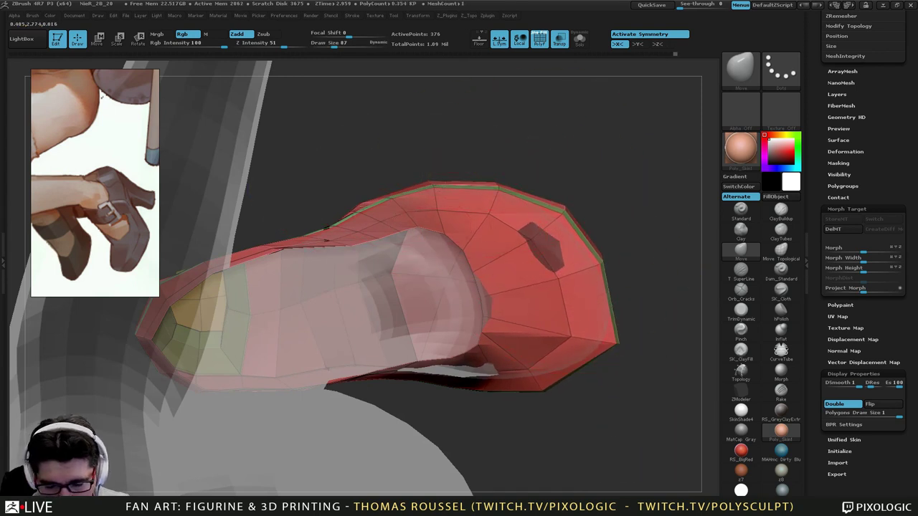
Adjust the shoe's shape around the foot with the Move brush at draw size 41, and check the fit at the heel.
right_click_drag(402, 240, 553, 228, "alt")
mouse_move(428, 285)
right_mouse_down()
mouse_move(574, 272)
mouse_move(601, 256)
mouse_move(556, 256)
mouse_move(559, 242)
right_mouse_up()
key("s")
left_click_drag(559, 243, 552, 243)
mouse_move(574, 259)
right_mouse_down()
mouse_move(569, 316)
mouse_move(556, 287)
right_mouse_up()
left_click_drag(543, 227, 549, 238)
right_click_drag(590, 302, 470, 277)
right_click_drag(554, 259, 435, 282, "alt")
left_click_drag(435, 283, 467, 271)
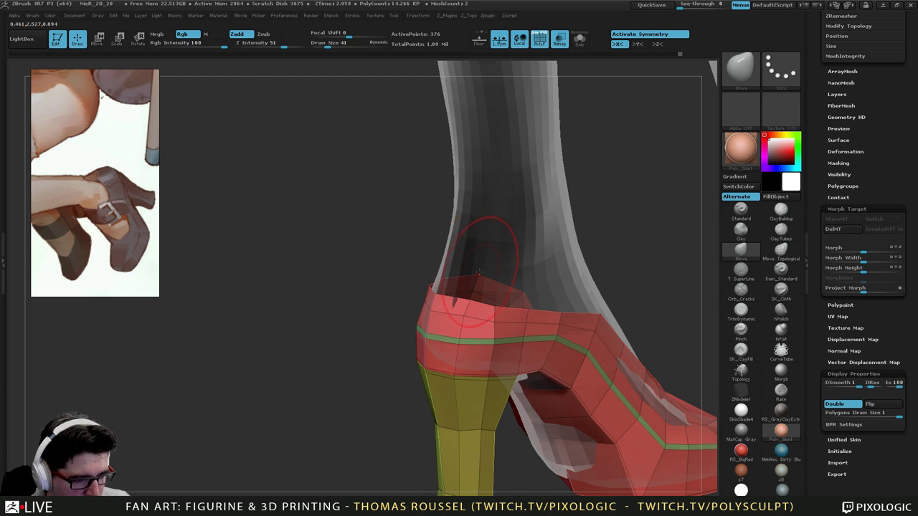
mouse_move(477, 271)
left_mouse_down()
mouse_move(491, 266)
mouse_move(450, 305)
left_mouse_up()
Adjust the top edge vertices at the back of the shoe around the ankle with the Move brush at draw size 17.
key("s")
mouse_move(507, 280)
left_mouse_down()
mouse_move(508, 312)
mouse_move(525, 313)
mouse_move(527, 344)
left_mouse_up()
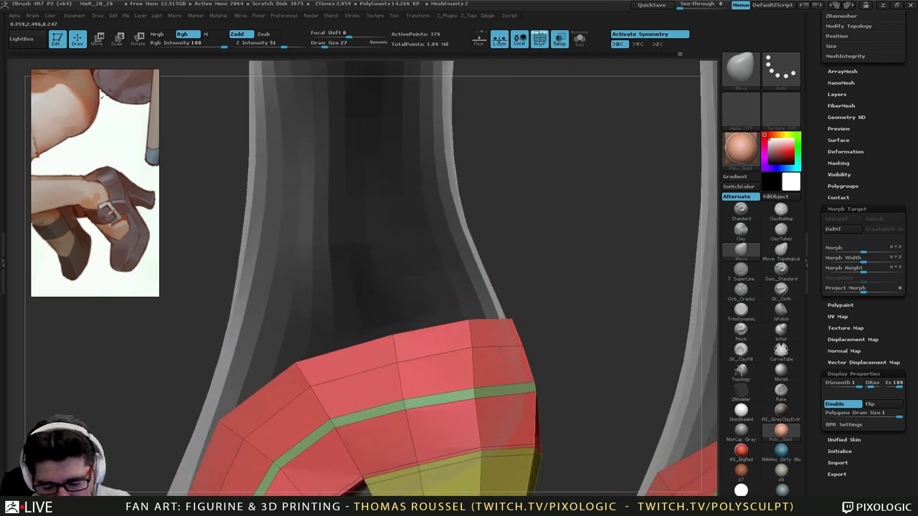
key("s")
mouse_move(467, 326)
left_mouse_down()
mouse_move(474, 344)
mouse_move(464, 349)
left_mouse_up()
right_click_drag(492, 347, 457, 373)
left_click_drag(465, 326, 464, 322)
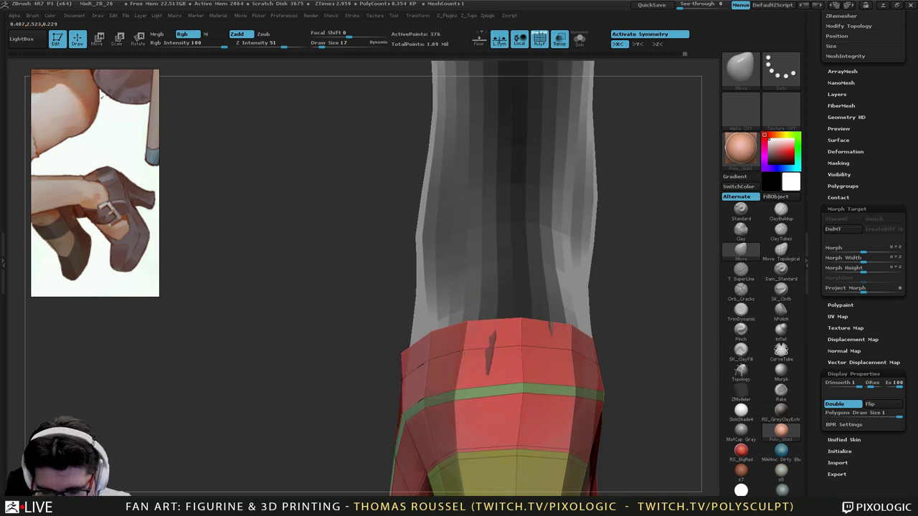
Adjust the vertices along the shoe's upper side edge with the Move brush at draw size 11 to smooth the opening.
key("s")
left_click_drag(571, 350, 570, 350)
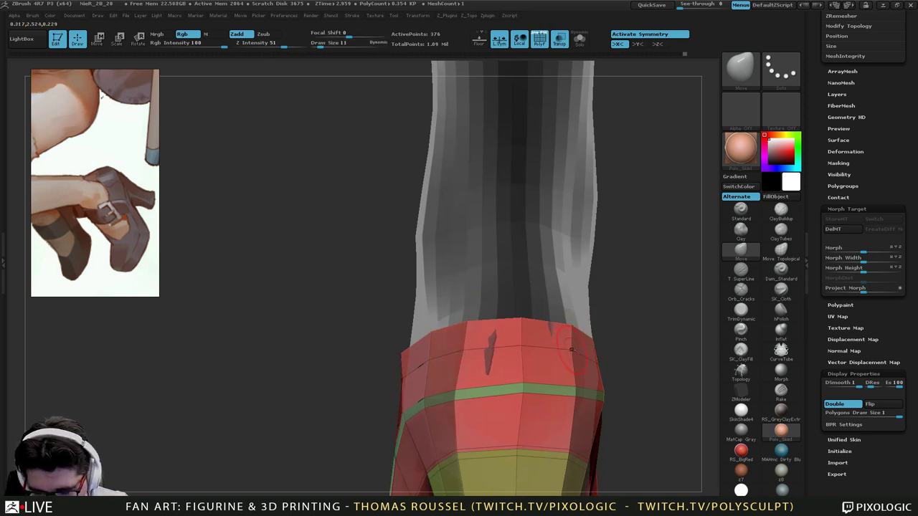
right_click_drag(614, 360, 578, 341)
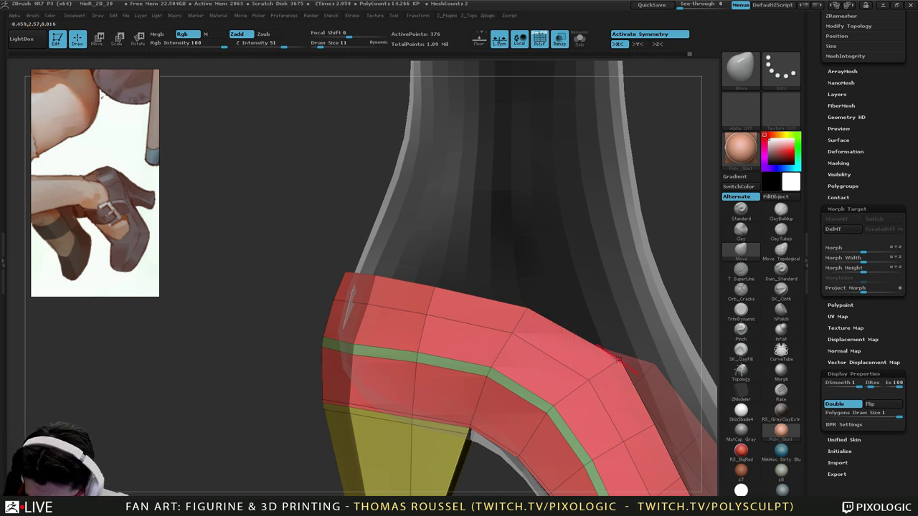
mouse_move(619, 359)
left_mouse_down()
mouse_move(607, 353)
mouse_move(578, 377)
left_mouse_up()
mouse_move(607, 401)
right_mouse_down("alt")
mouse_move(495, 350)
mouse_move(459, 351)
mouse_move(524, 374)
mouse_move(503, 295)
right_mouse_up("alt")
left_click_drag(457, 246, 452, 246)
left_click_drag(504, 318, 470, 343)
left_click_drag(496, 387, 494, 388)
right_click_drag(495, 390, 510, 330, "alt")
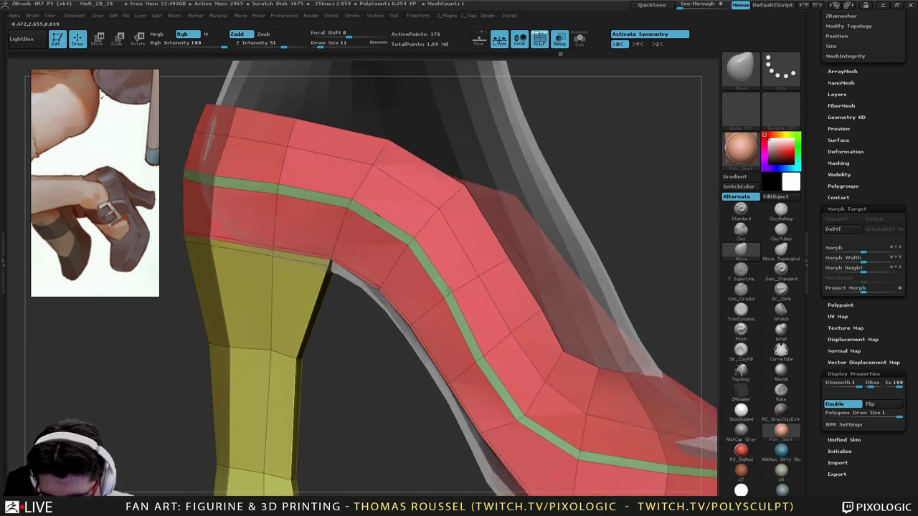
right_click_drag(599, 368, 552, 354, "alt")
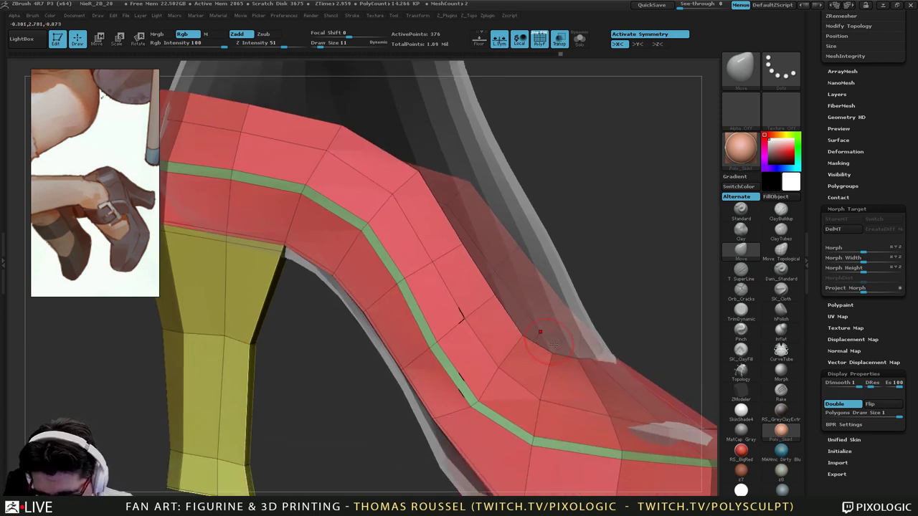
Shift the shoe's side walls outward around the foot with the Move brush at draw size 59, and check the fit from several angles.
mouse_move(616, 382)
right_mouse_down()
mouse_move(623, 371)
mouse_move(599, 359)
mouse_move(599, 317)
mouse_move(547, 327)
right_mouse_up()
key("s")
left_click_drag(548, 329, 557, 331)
left_click_drag(406, 341, 411, 341)
left_click_drag(503, 333, 512, 329)
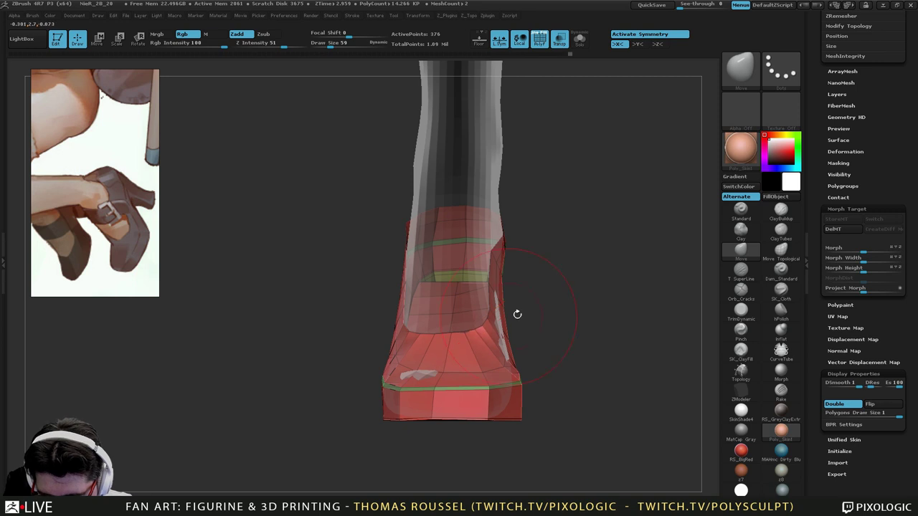
right_click_drag(538, 312, 576, 318, "alt")
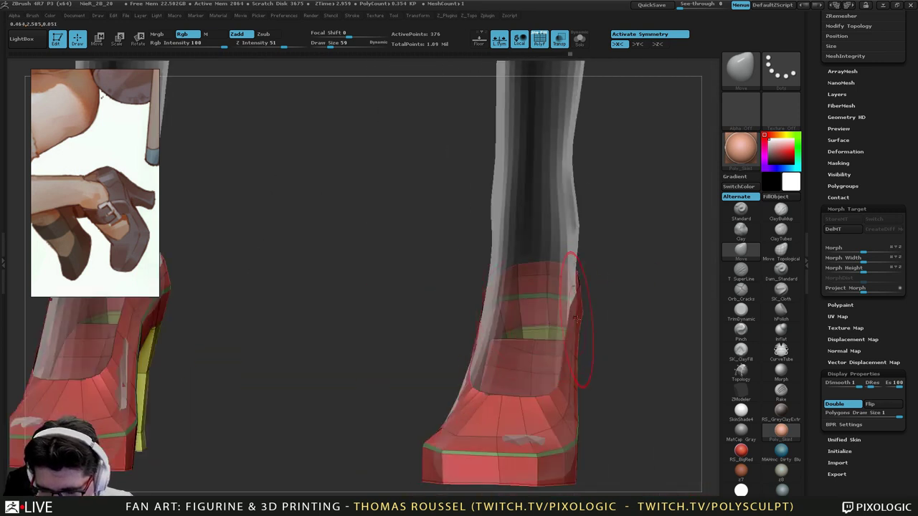
right_click_drag(506, 323, 522, 292)
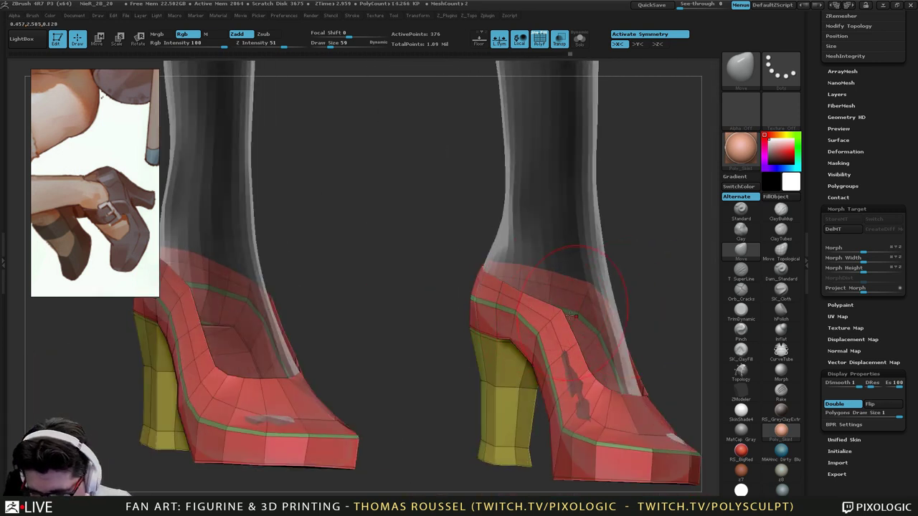
mouse_move(572, 315)
right_mouse_down()
mouse_move(556, 316)
mouse_move(599, 322)
right_mouse_up()
key("s")
left_click_drag(579, 325, 575, 325)
right_click_drag(499, 299, 400, 278, "alt")
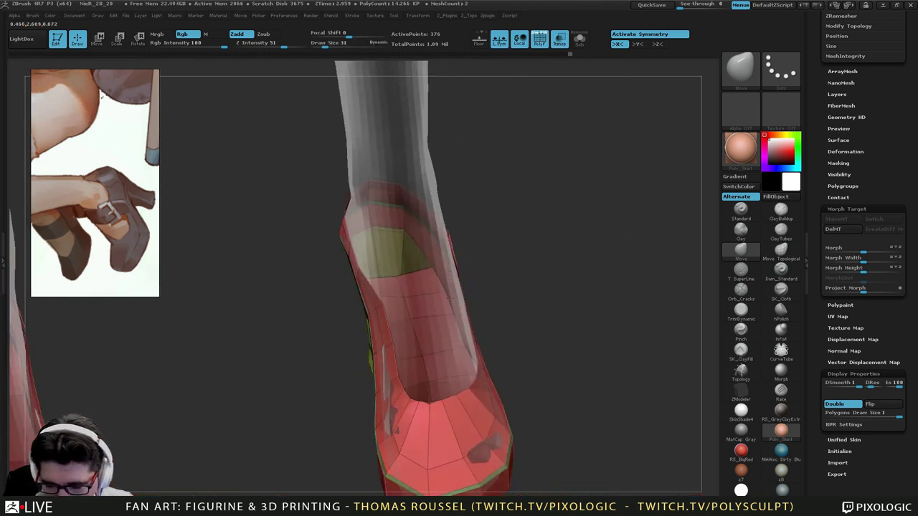
Select the body subtool and hide everything except the lower legs and feet.
left_click(439, 242, "alt")
right_click_drag(543, 316, 446, 72)
key("f")
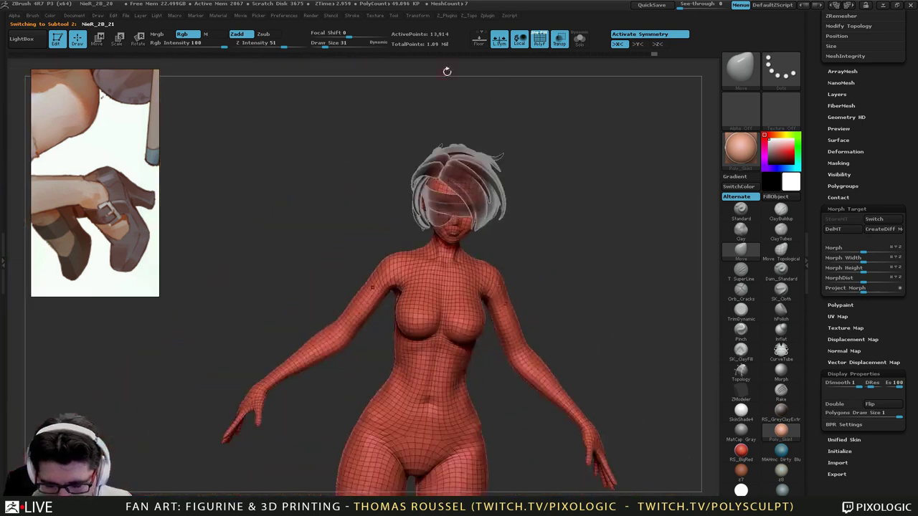
right_click_drag(511, 402, 530, 152, "alt")
right_click_drag(532, 331, 522, 132, "alt")
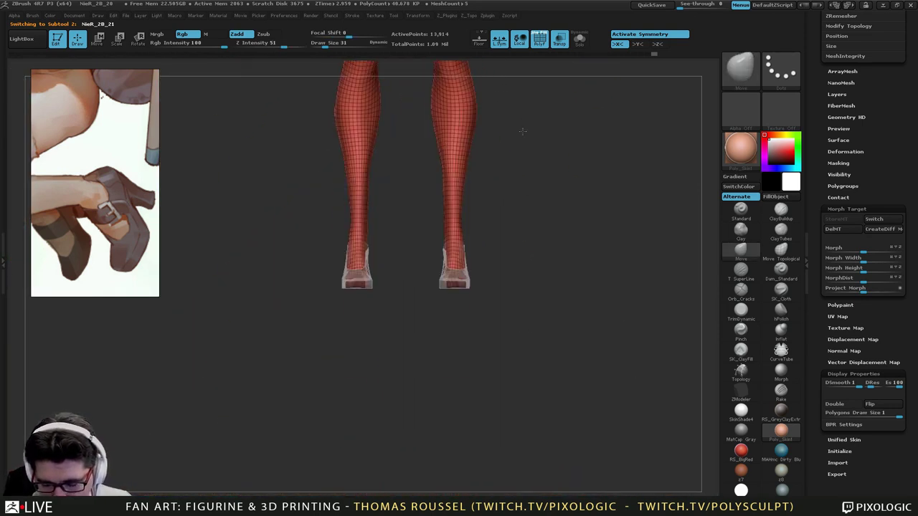
mouse_move(565, 355)
left_mouse_down("ctrl+alt+shift")
mouse_move(365, 207)
mouse_move(566, 276)
left_mouse_up("ctrl+alt+shift")
right_click_drag(579, 281, 567, 373, "ctrl")
left_click_drag(570, 297, 582, 320, "ctrl+shift")
right_click_drag(569, 409, 576, 100, "alt")
right_click_drag(508, 357, 520, 103, "alt")
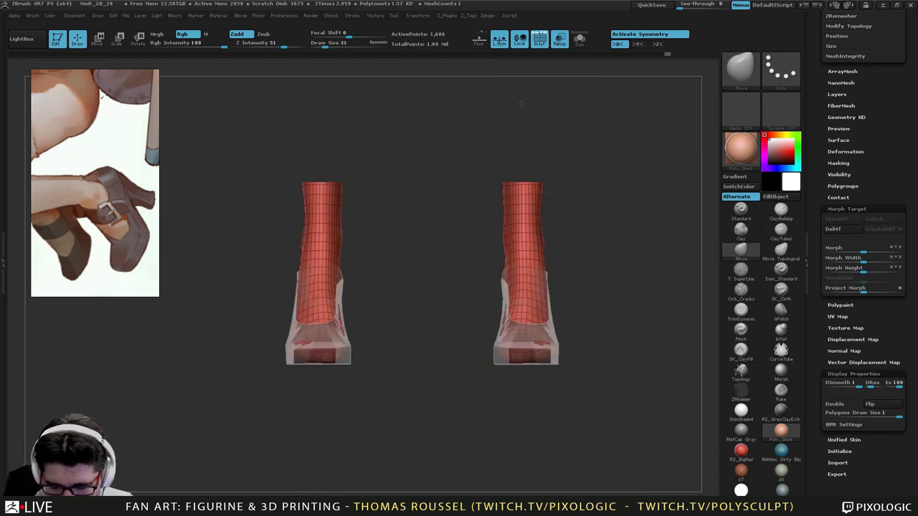
Draw two roughly parallel strap lines across the instep of the foot with the Topology brush at draw size 17.
right_click_drag(344, 236, 366, 263)
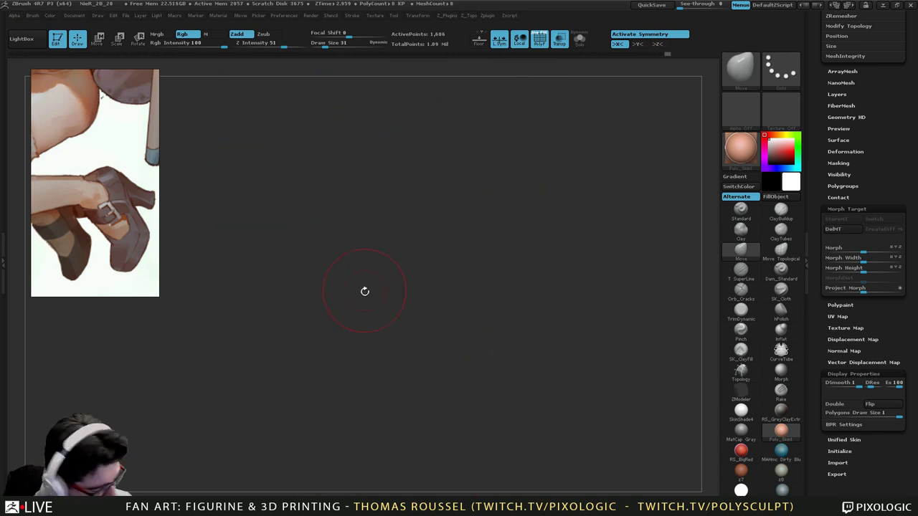
key("f")
right_click_drag(355, 439, 412, 253, "alt")
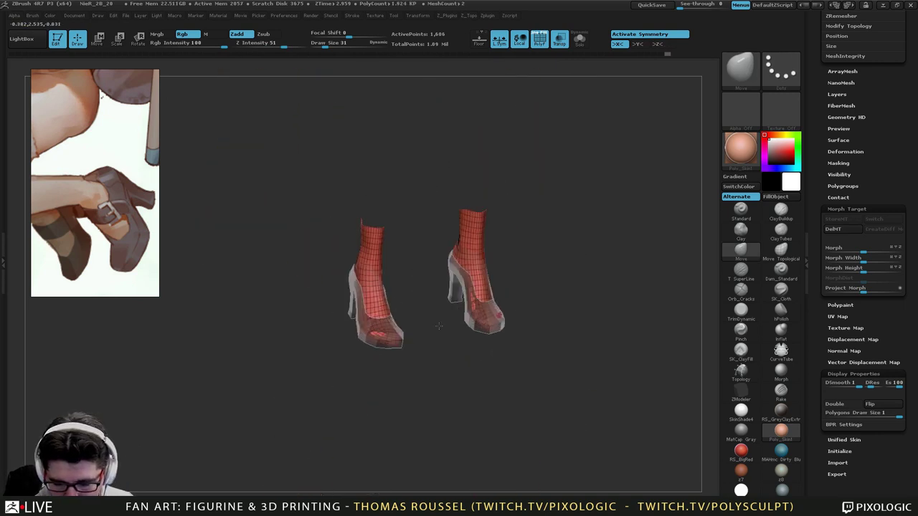
right_click_drag(439, 326, 473, 350, "ctrl")
right_click_drag(349, 307, 402, 305)
right_click_drag(402, 305, 418, 309, "ctrl")
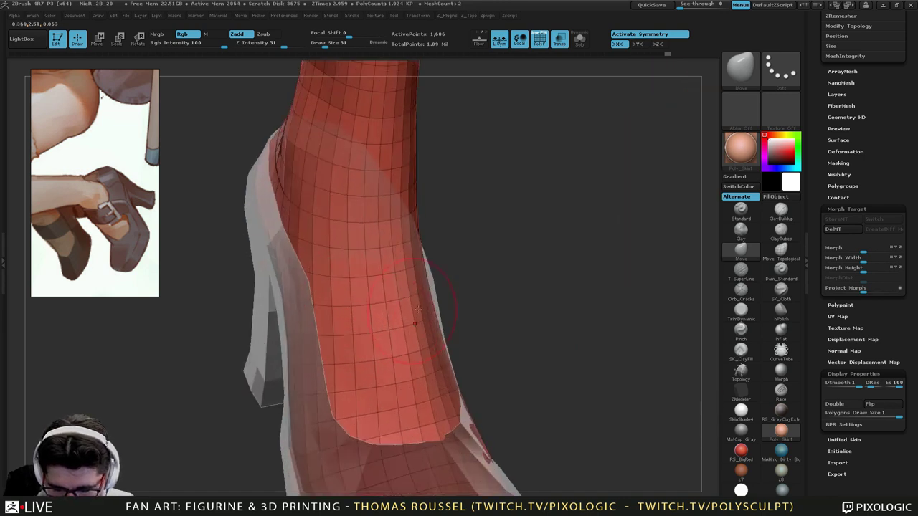
left_click(741, 369)
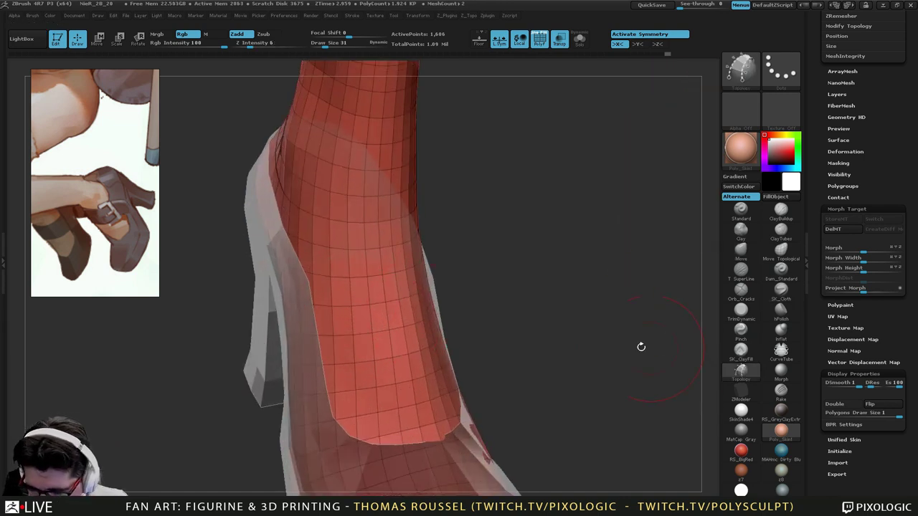
mouse_move(554, 317)
right_mouse_down()
mouse_move(543, 332)
mouse_move(477, 310)
mouse_move(537, 312)
right_mouse_up()
mouse_move(467, 311)
right_mouse_down()
mouse_move(506, 285)
mouse_move(547, 290)
right_mouse_up()
mouse_move(466, 289)
right_mouse_down()
mouse_move(346, 293)
mouse_move(502, 292)
right_mouse_up()
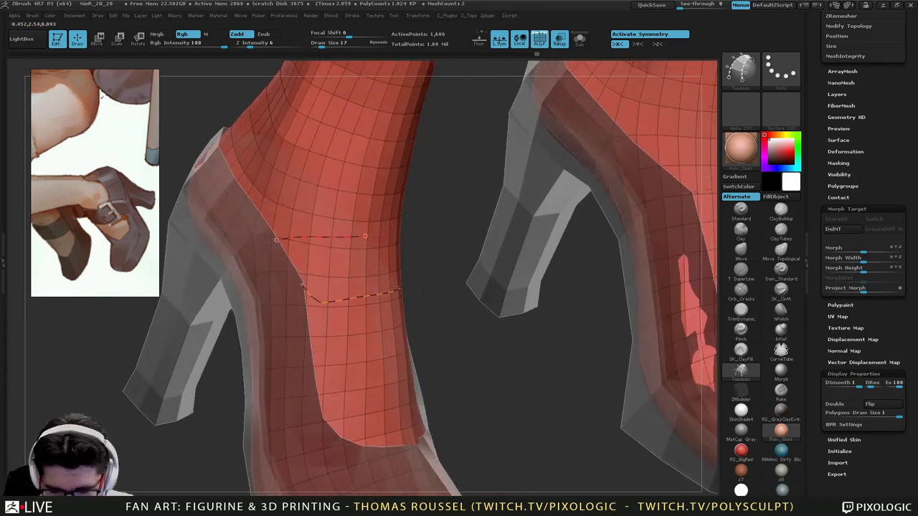
left_click_drag(365, 236, 410, 235)
right_click_drag(465, 239, 343, 239)
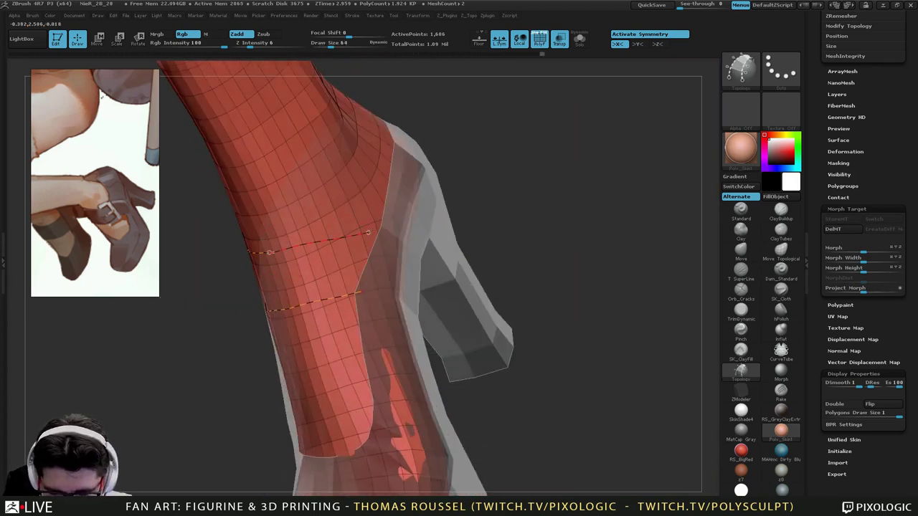
right_click_drag(404, 243, 364, 233)
right_click_drag(406, 189, 407, 218, "ctrl")
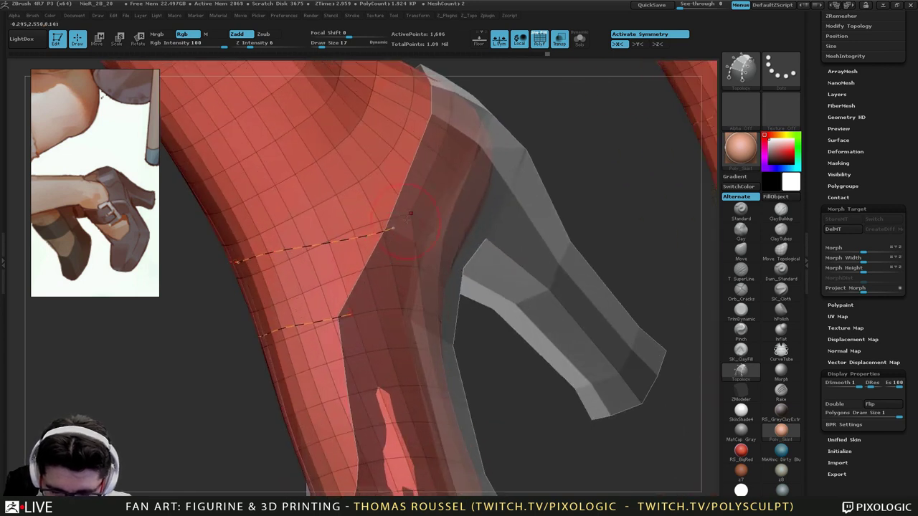
right_click_drag(363, 279, 425, 266)
Close the strap's outer side and draw cross lines between its two long lines to divide it into quads around the instep.
left_click_drag(243, 290, 260, 312)
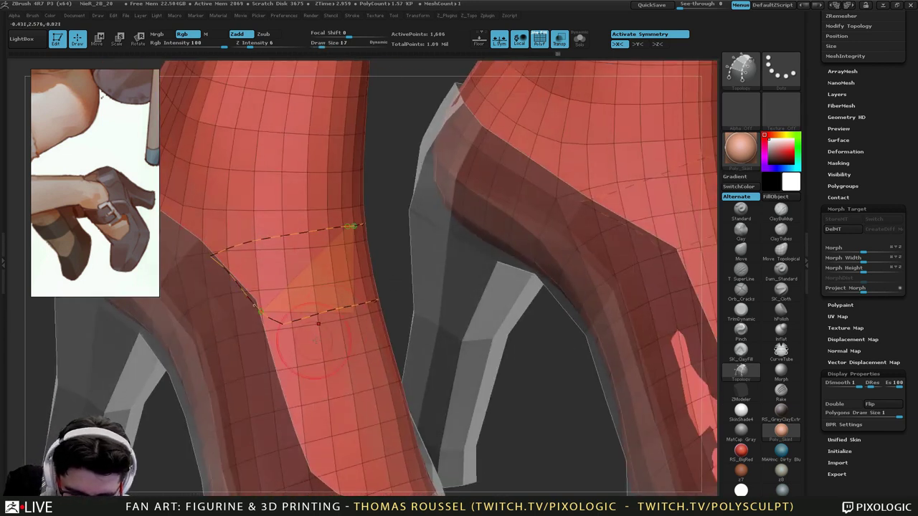
right_click_drag(309, 248, 272, 237)
left_click_drag(302, 277, 322, 345)
mouse_move(324, 309)
right_mouse_down()
mouse_move(366, 301)
mouse_move(330, 287)
right_mouse_up()
left_click_drag(330, 213, 358, 334)
right_click_drag(387, 321, 323, 312)
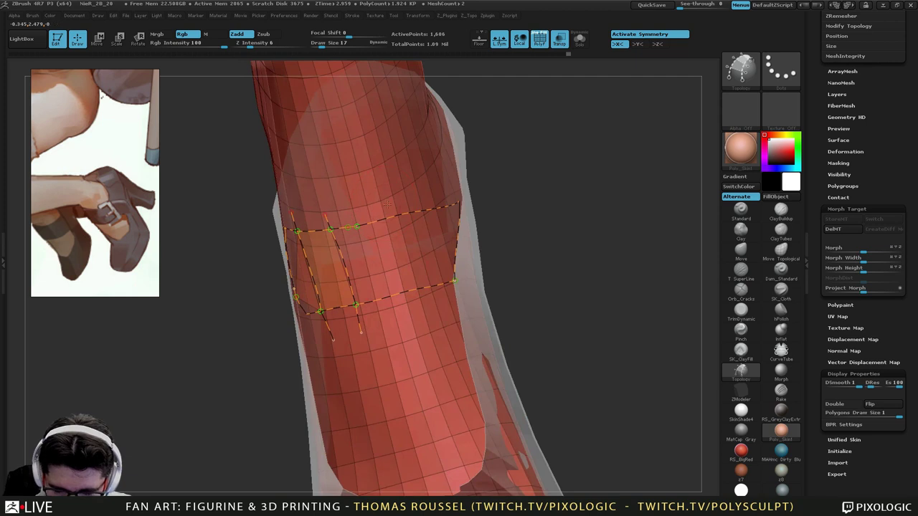
left_click_drag(387, 206, 404, 325)
right_click_drag(502, 240, 446, 225)
left_click_drag(437, 326, 439, 320)
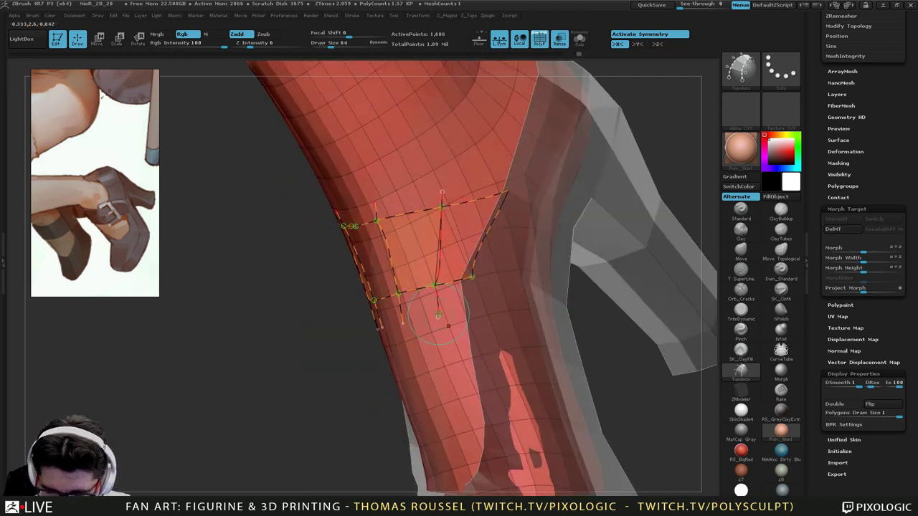
Extend the strap's upper line toward the heel on both sides and redraw its missing segment across the instep.
right_click_drag(495, 287, 458, 279)
left_click_drag(514, 189, 549, 149)
right_click_drag(459, 216, 563, 237)
left_click_drag(344, 207, 326, 180)
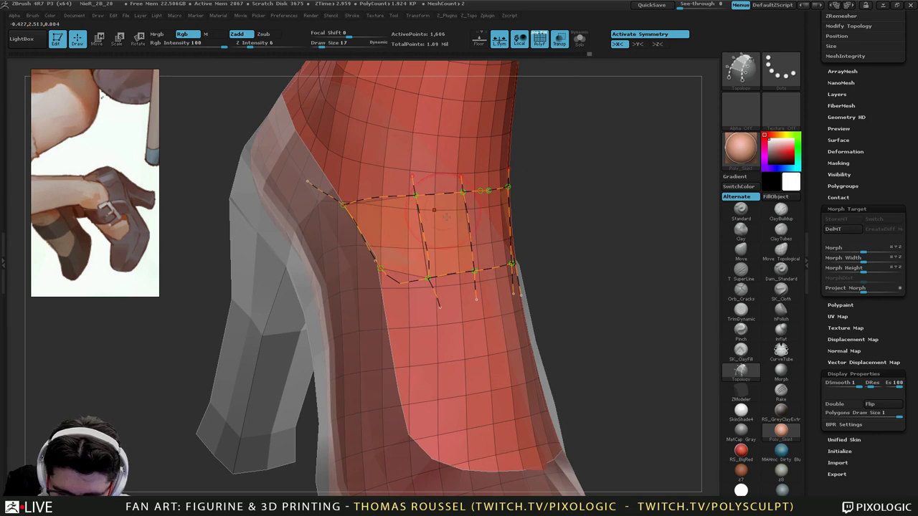
right_click_drag(487, 268, 444, 293)
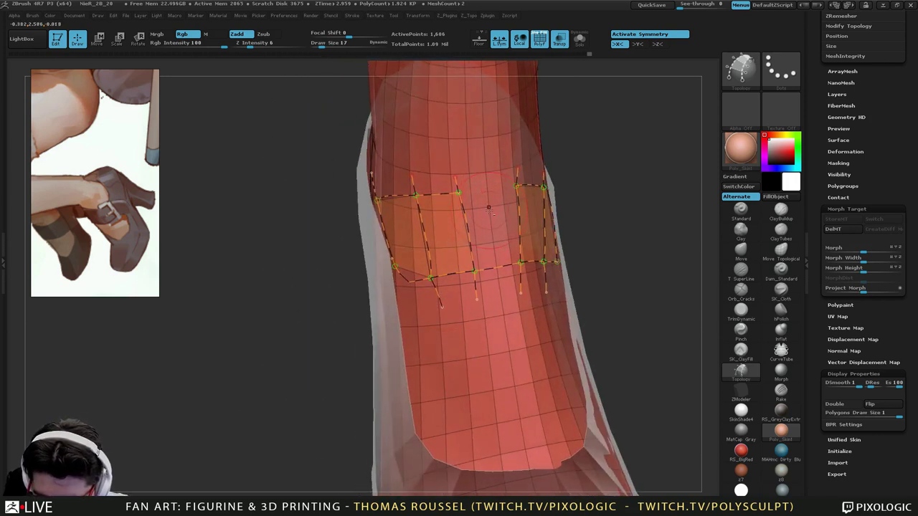
left_click_drag(474, 192, 518, 186)
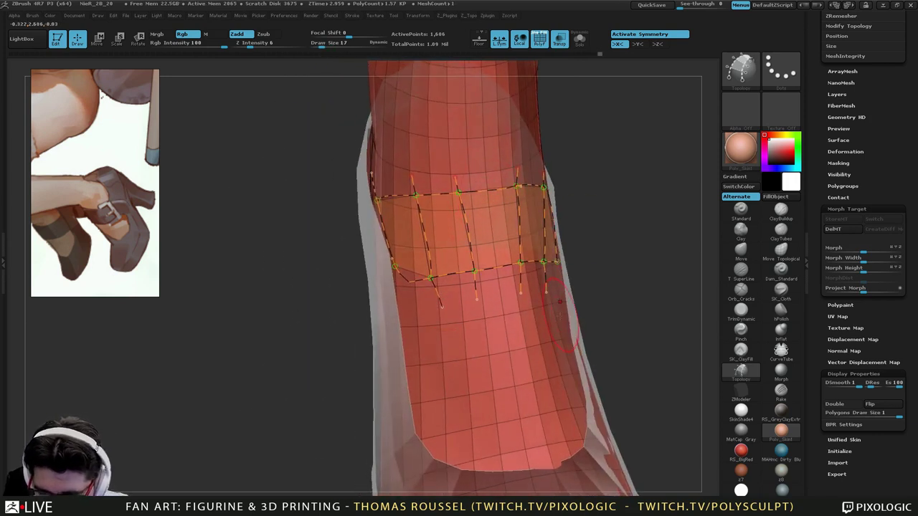
Extend the strap's topology lines down the outer side of the shoe and connect them with a cross line to add another quad.
mouse_move(545, 287)
right_mouse_down()
mouse_move(459, 290)
mouse_move(578, 304)
mouse_move(518, 308)
mouse_move(555, 311)
right_mouse_up()
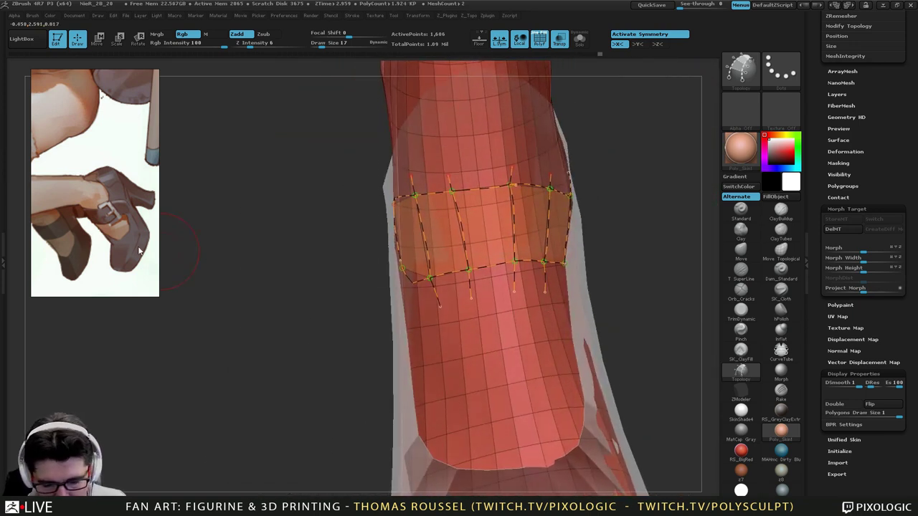
right_click_drag(613, 294, 595, 226)
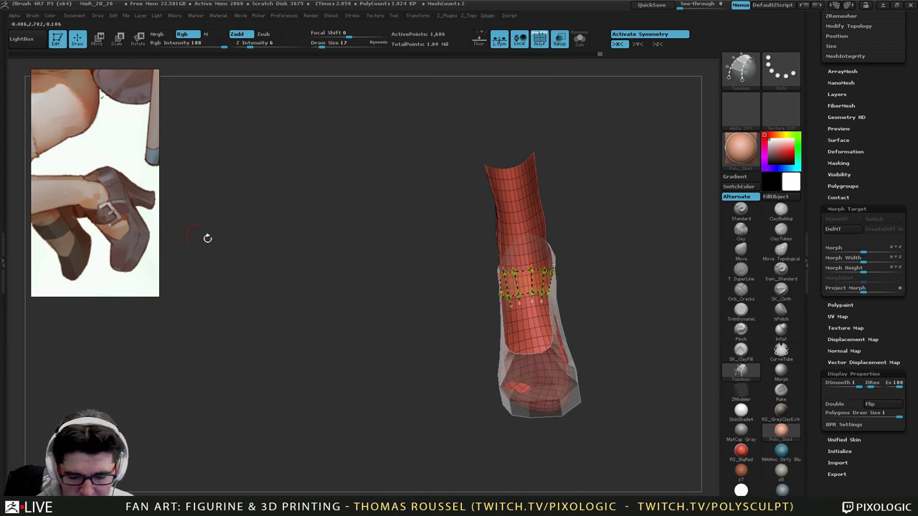
right_click_drag(554, 340, 570, 344)
right_click_drag(480, 275, 499, 233, "ctrl")
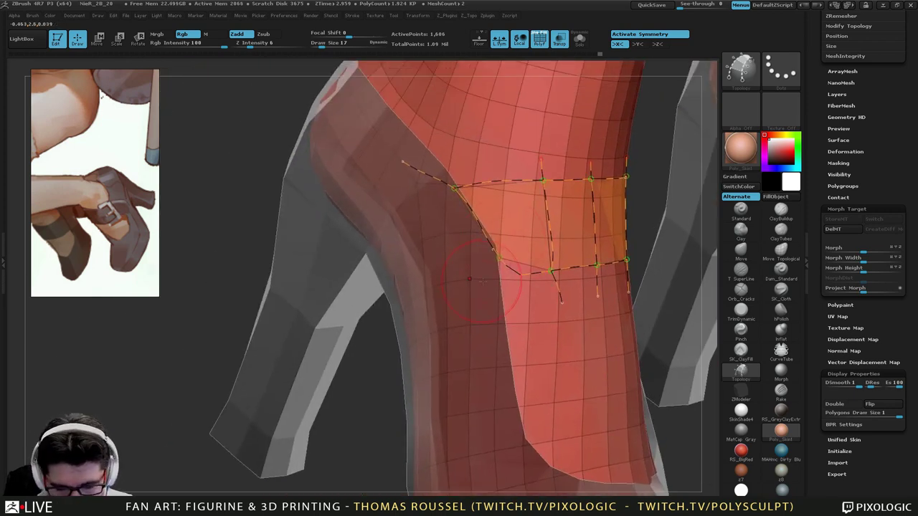
right_click_drag(483, 281, 500, 259)
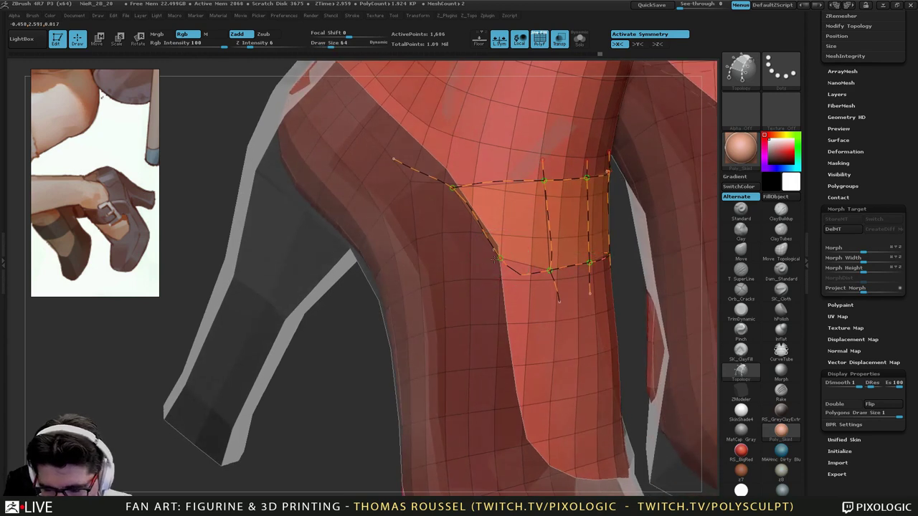
left_click_drag(451, 188, 392, 214)
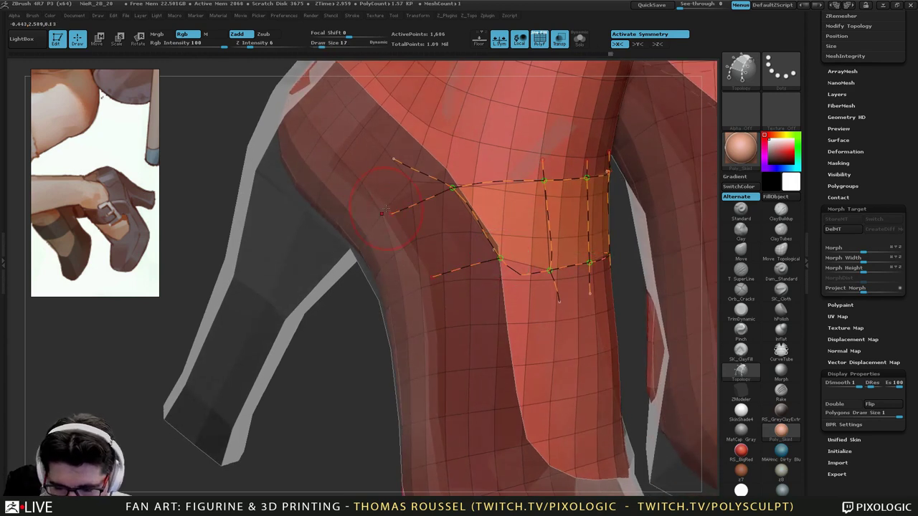
left_click_drag(450, 309, 451, 310)
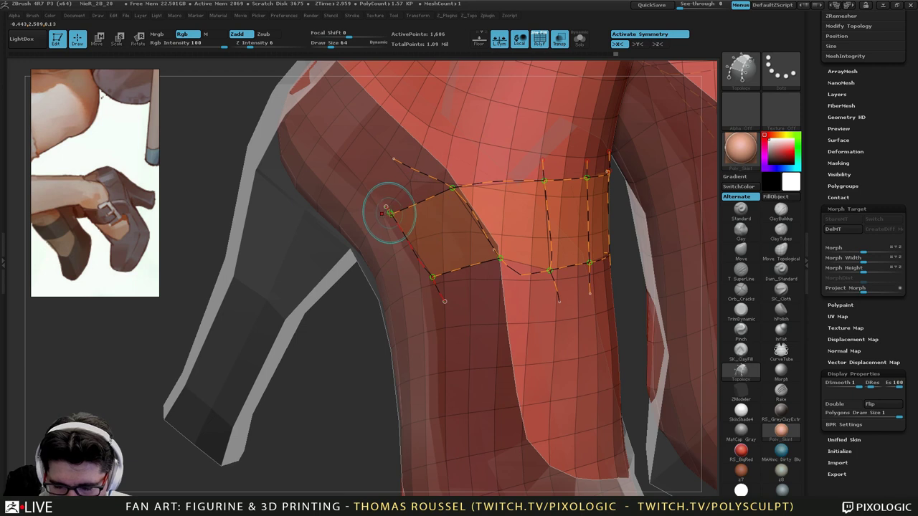
left_click_drag(391, 214, 378, 225)
mouse_move(433, 277)
left_mouse_down()
mouse_move(401, 291)
mouse_move(420, 310)
left_mouse_up()
Show the whole body again and generate the strap mesh from the topology lines at draw size 1.
mouse_move(502, 322)
right_mouse_down()
mouse_move(517, 301)
mouse_move(521, 310)
mouse_move(502, 287)
right_mouse_up()
left_click(322, 338, "ctrl+shift")
right_click_drag(444, 344, 409, 341, "alt")
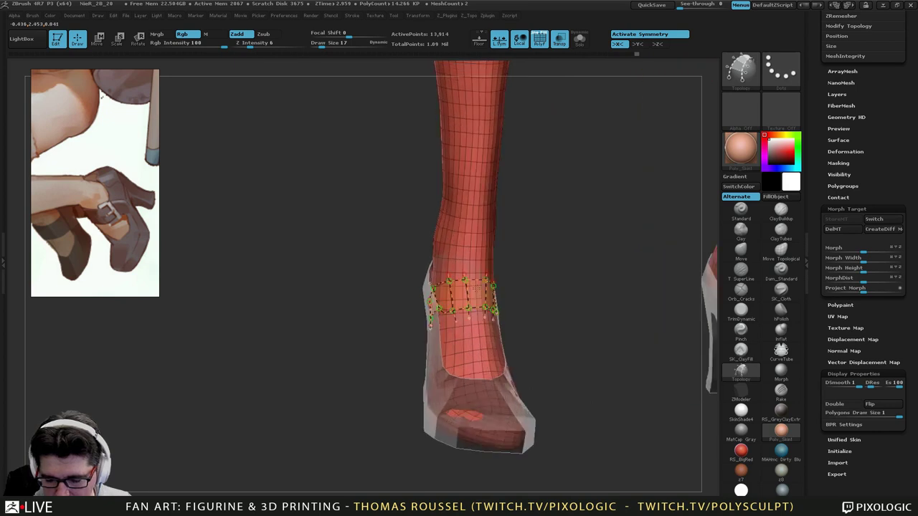
right_click_drag(477, 289, 539, 282, "ctrl")
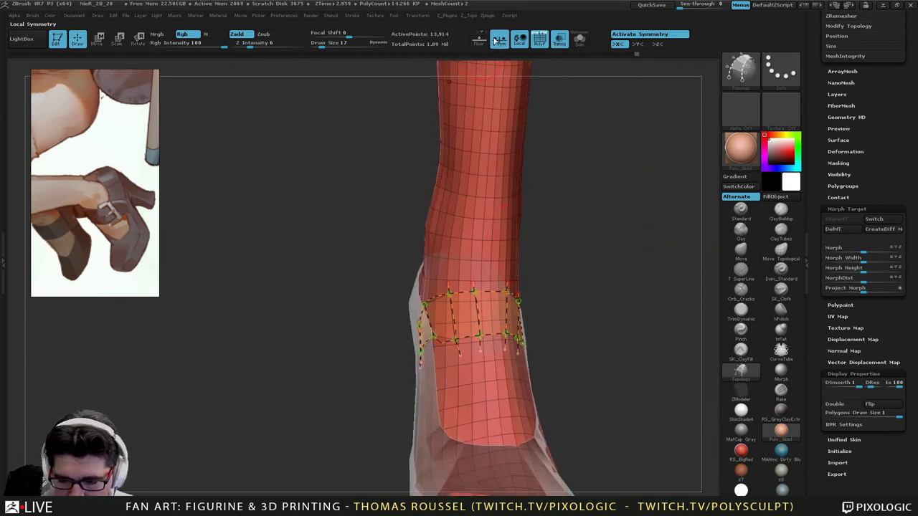
left_click(337, 44)
type("1")
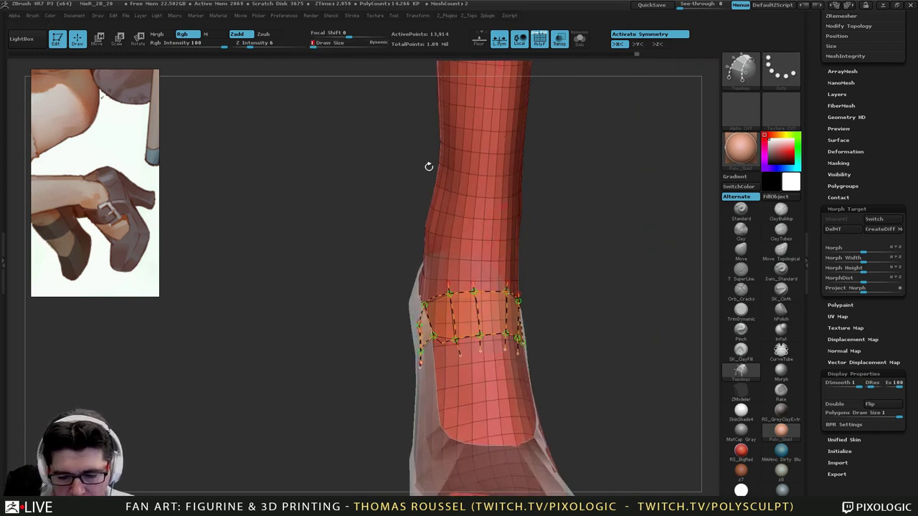
left_click(484, 250)
Separate the new strap mesh from the body with Split Unmasked Points.
right_click_drag(561, 323, 517, 270)
key("z")
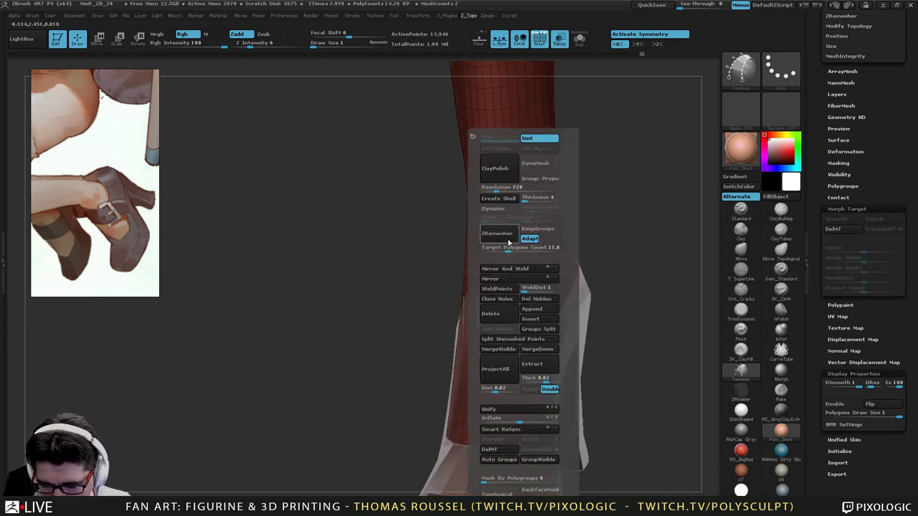
left_click(508, 341)
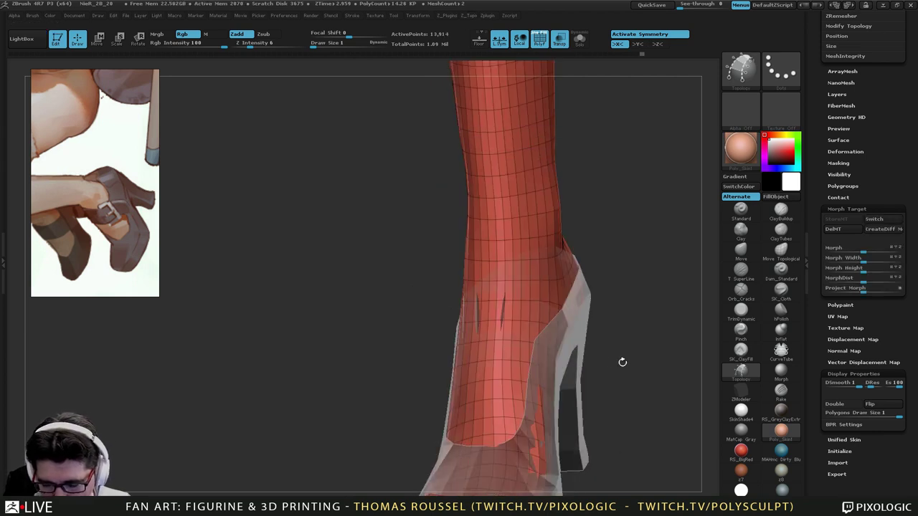
Make the separated strap the active subtool and hide the body so only the shoe and strap show.
left_click_drag(606, 352, 460, 362)
key("Down")
left_click_drag(494, 309, 437, 314, "alt")
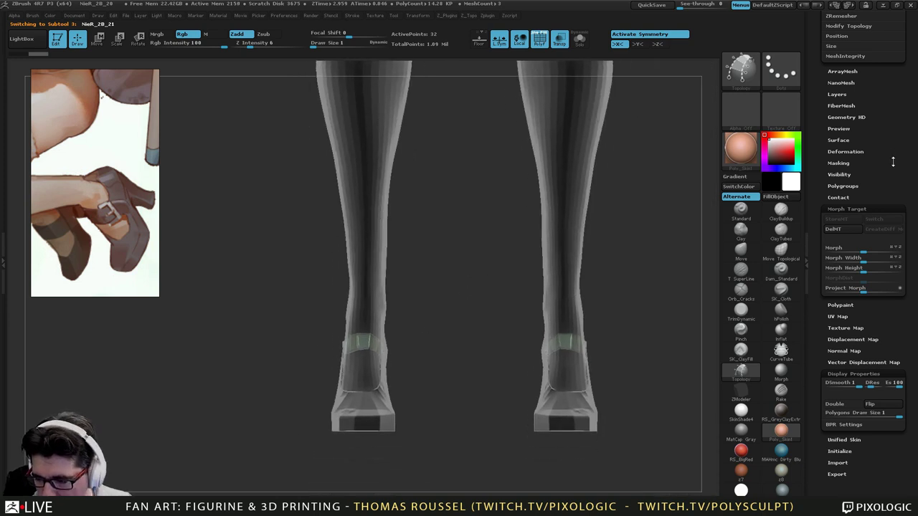
left_click_drag(893, 162, 868, 323)
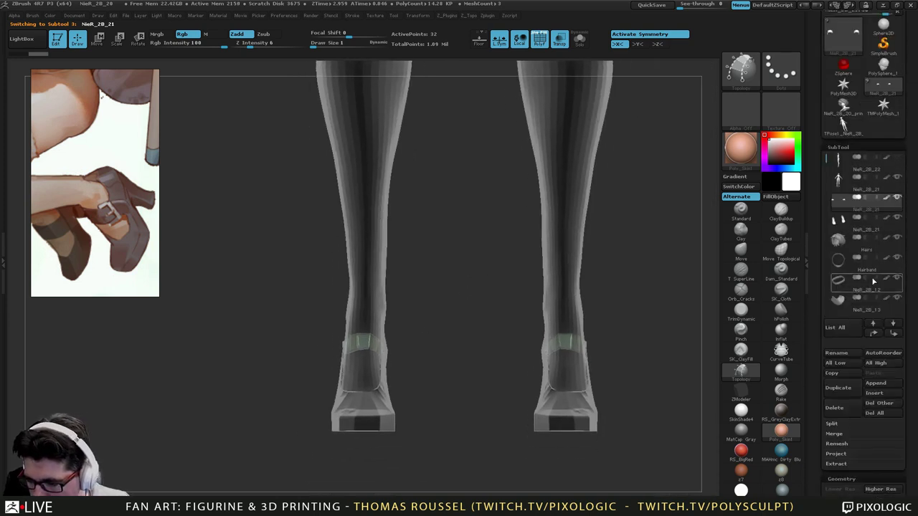
left_click(898, 178)
left_click_drag(418, 334, 502, 298, "alt")
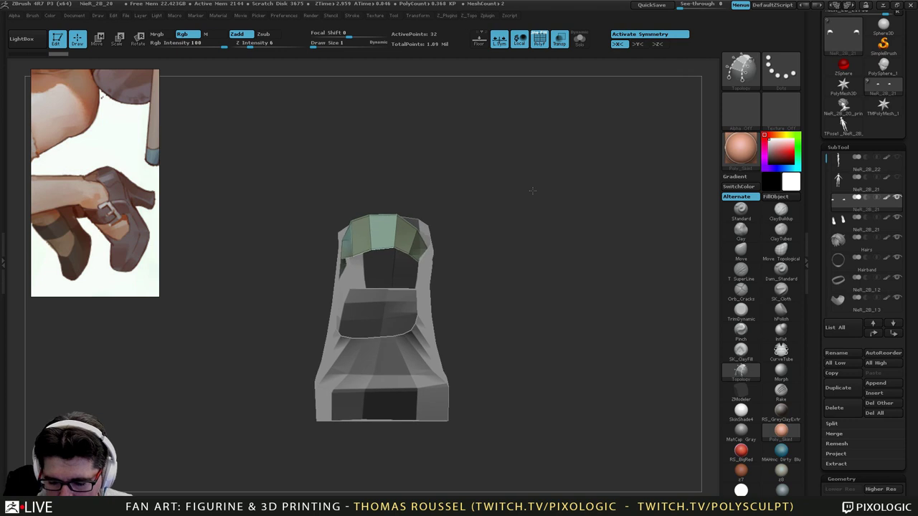
Choose the Move brush at draw size 12 and nudge the strap's upper corner where it meets the shoe's side.
left_click_drag(532, 191, 503, 248)
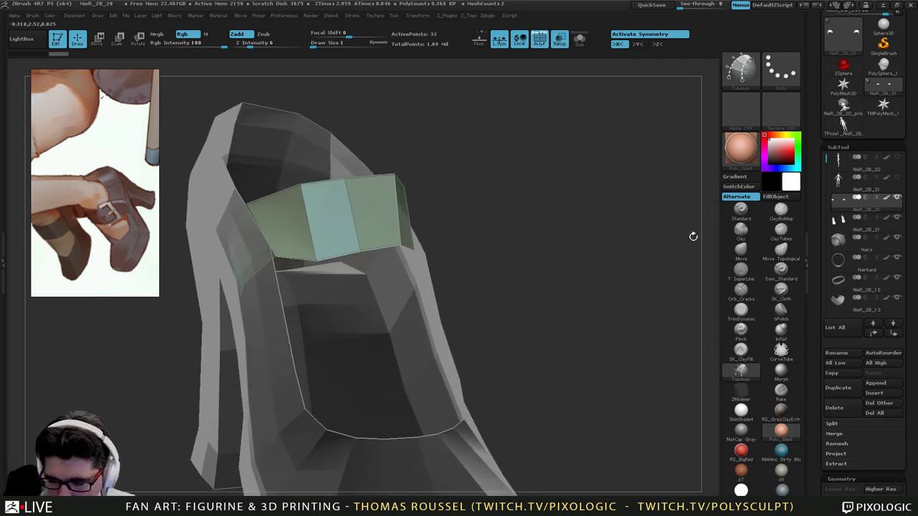
left_click_drag(569, 338, 537, 337)
left_click(742, 251)
key("s")
mouse_move(496, 249)
left_mouse_down()
mouse_move(504, 249)
mouse_move(461, 266)
left_mouse_up()
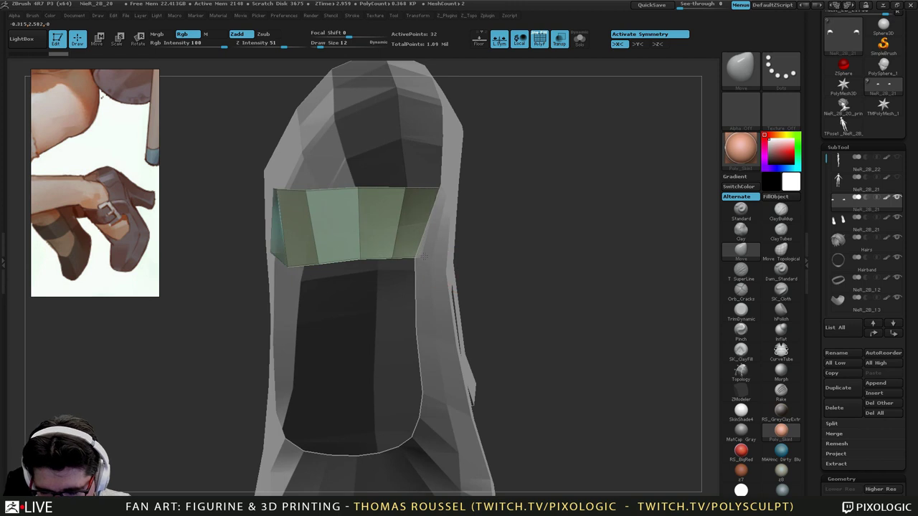
left_click_drag(443, 187, 442, 186)
Adjust the strap points along the shoe's side and pull the strap's end section outward from the shoe.
left_click_drag(535, 211, 444, 219)
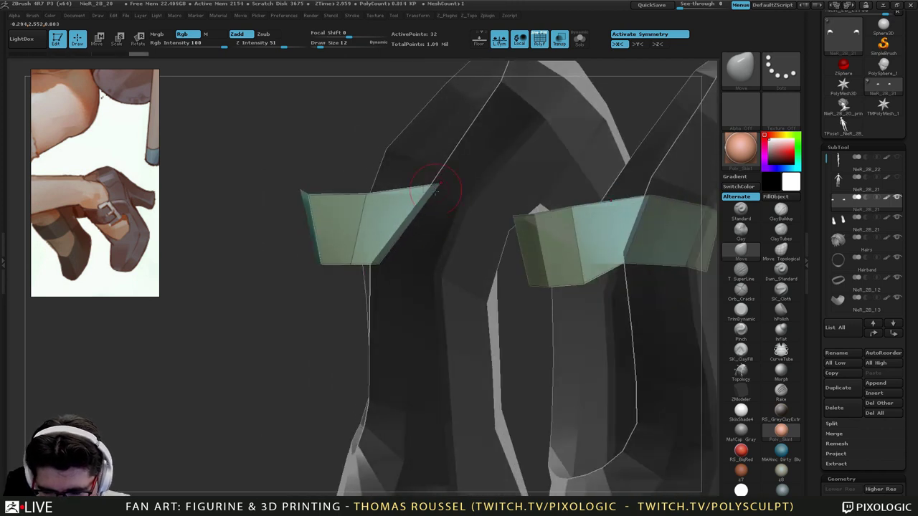
left_click_drag(454, 185, 482, 219)
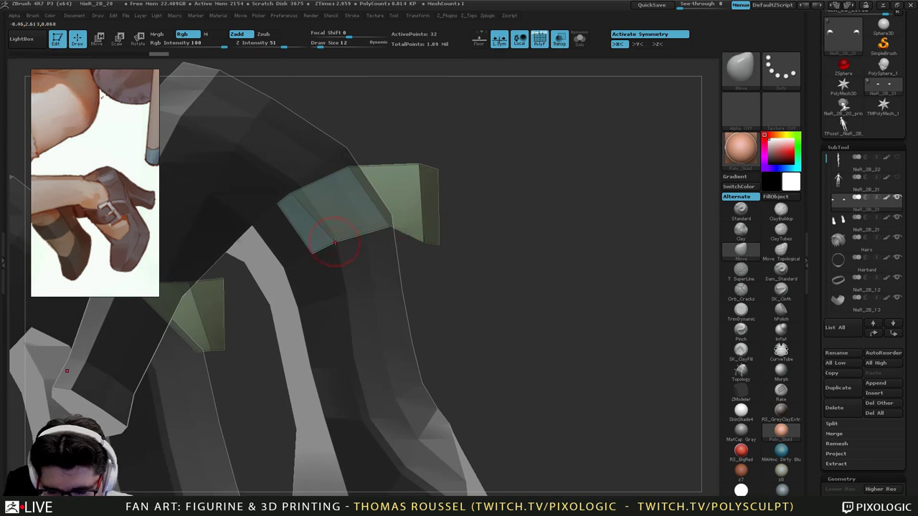
left_click_drag(335, 243, 335, 242)
mouse_move(466, 252)
left_mouse_down()
mouse_move(351, 224)
mouse_move(345, 199)
mouse_move(365, 142)
left_mouse_up()
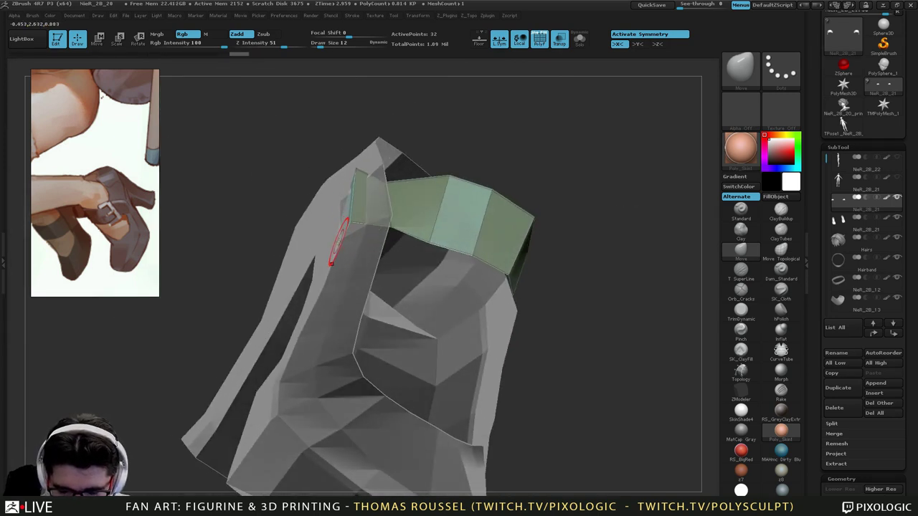
mouse_move(310, 110)
left_mouse_down()
mouse_move(283, 128)
mouse_move(366, 229)
mouse_move(416, 229)
mouse_move(363, 247)
mouse_move(312, 247)
mouse_move(315, 212)
left_mouse_up()
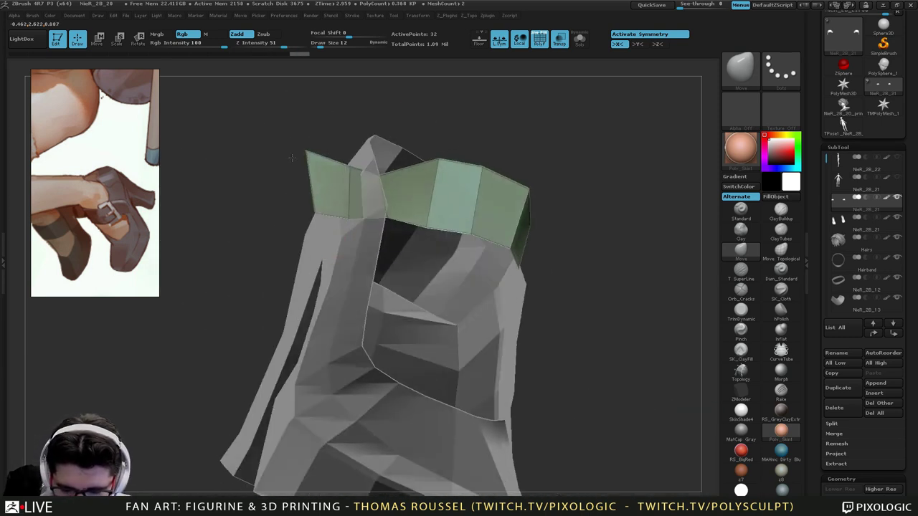
Reshape the strap's end quads by lowering their upper and lower corner points beside the shoe.
left_click_drag(292, 158, 299, 127)
mouse_move(383, 200)
right_mouse_down()
mouse_move(391, 231)
mouse_move(354, 206)
mouse_move(346, 229)
right_mouse_up()
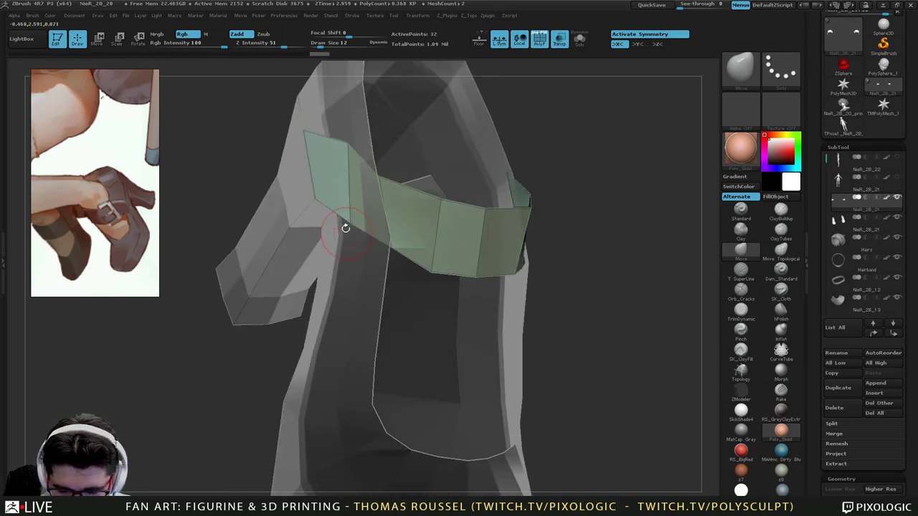
left_click_drag(309, 145, 317, 145)
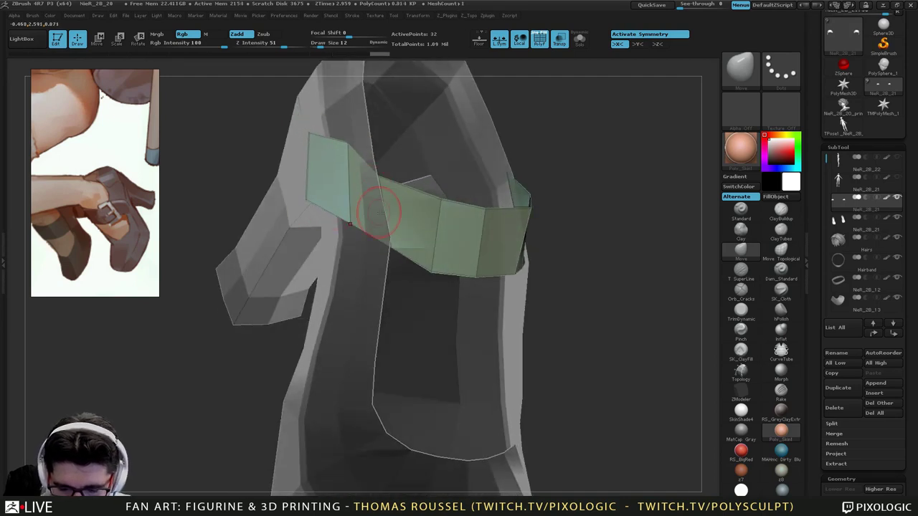
mouse_move(379, 213)
right_mouse_down()
mouse_move(356, 230)
mouse_move(351, 217)
right_mouse_up()
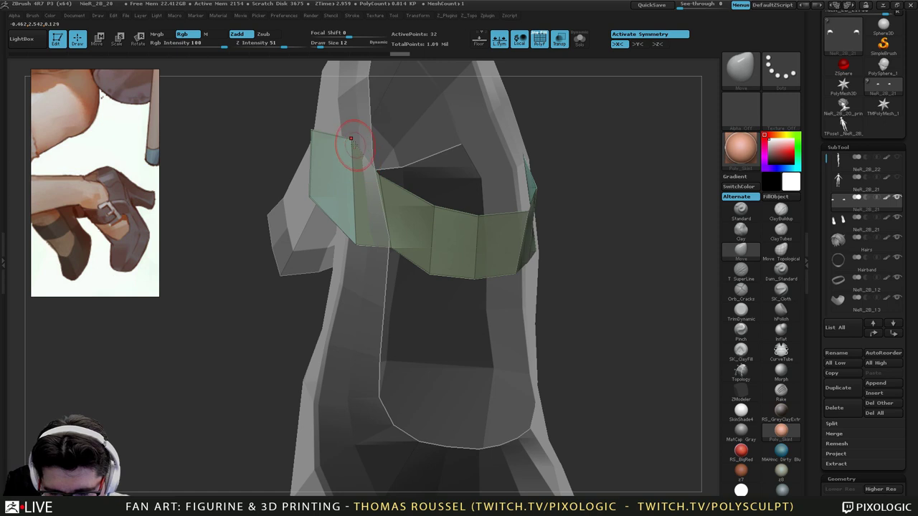
left_click_drag(353, 161, 352, 177)
left_click_drag(309, 200, 324, 259)
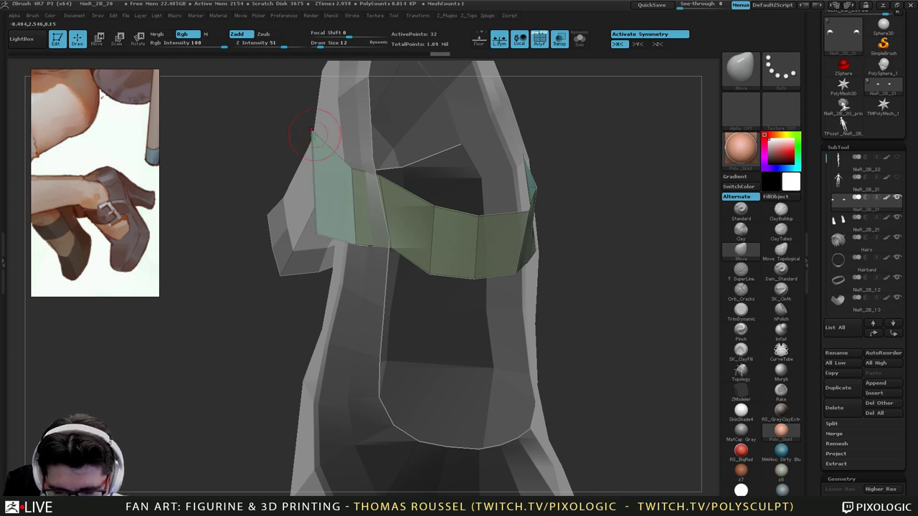
Raise the strap's lower-edge point at the shoe's side and even out the upper edge where it crosses the rim.
right_click_drag(364, 257, 360, 177)
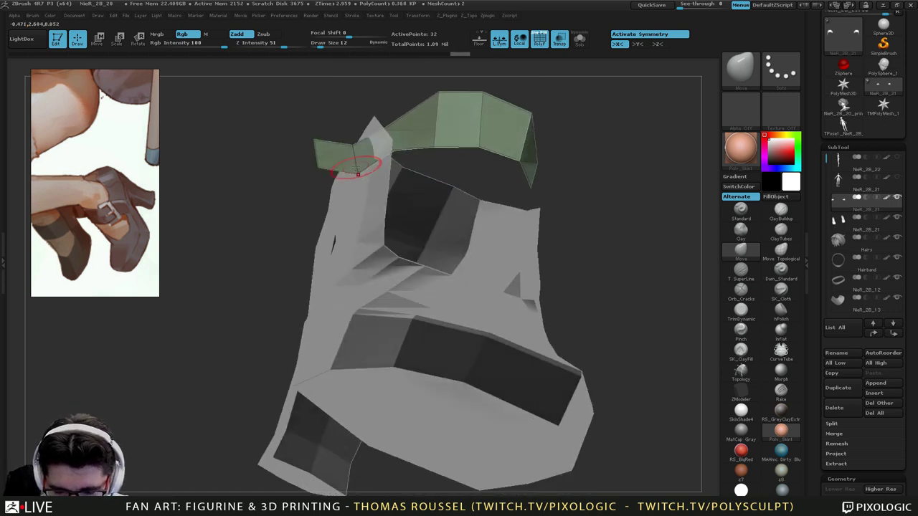
left_click_drag(358, 169, 366, 136)
right_click_drag(349, 205, 402, 223)
right_click_drag(400, 190, 425, 217)
left_click_drag(425, 216, 408, 186)
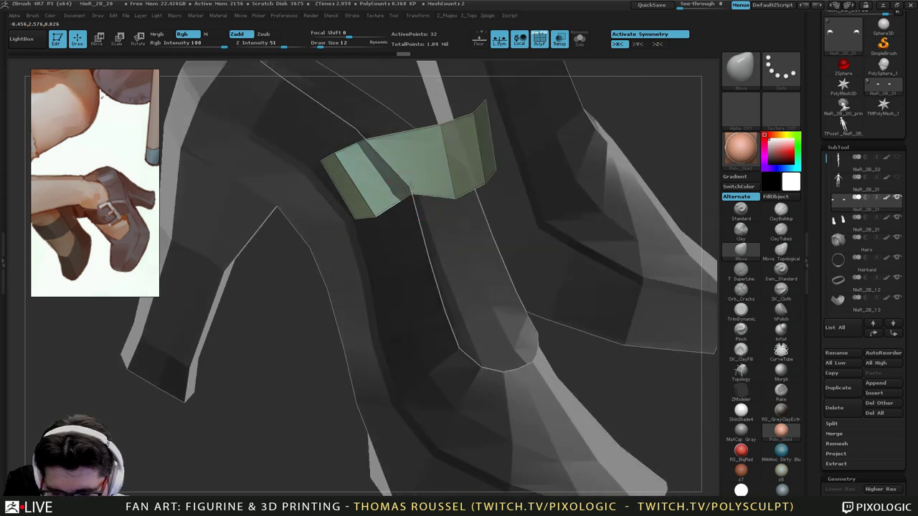
left_click_drag(358, 124, 362, 132)
Even out the strap quads where they bend over the shoe's rim and begin crossing the instep.
right_click_drag(421, 158, 330, 149)
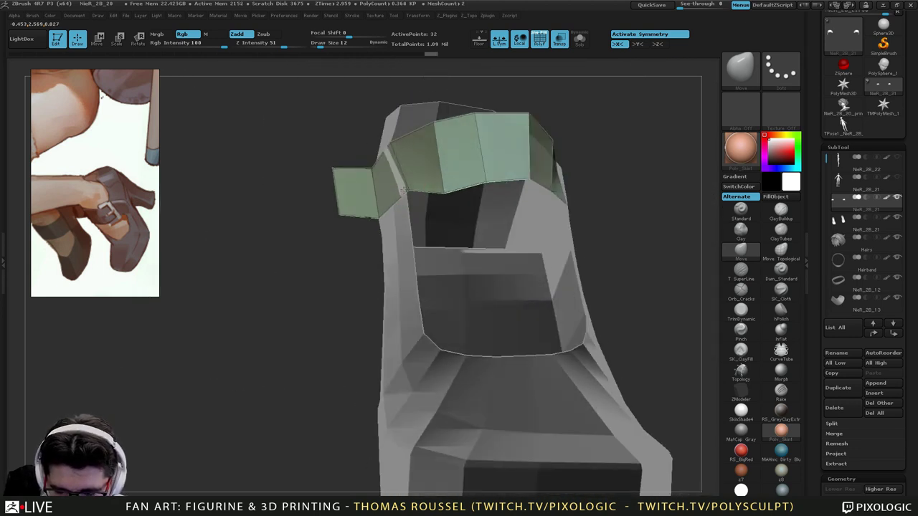
left_click_drag(411, 189, 406, 189)
left_click_drag(391, 143, 372, 162)
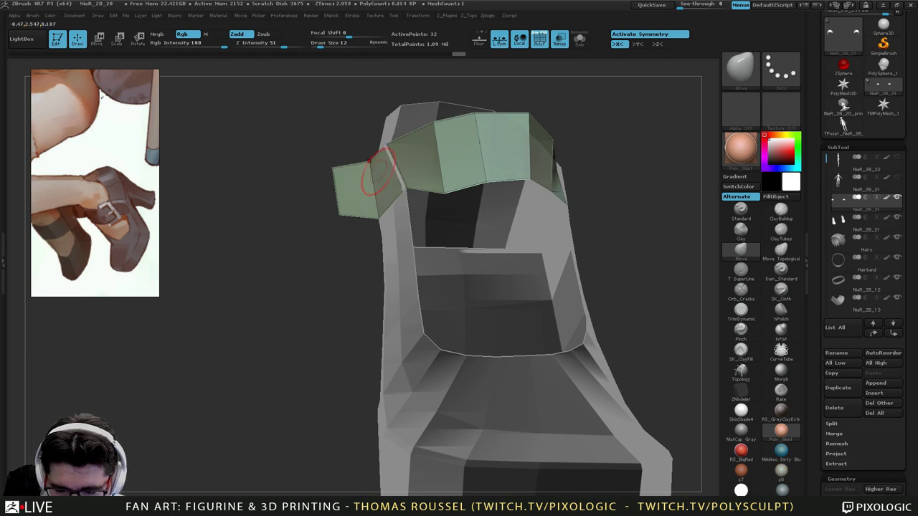
left_click_drag(378, 217, 377, 210)
right_click_drag(380, 192, 430, 234)
left_click_drag(445, 154, 450, 146)
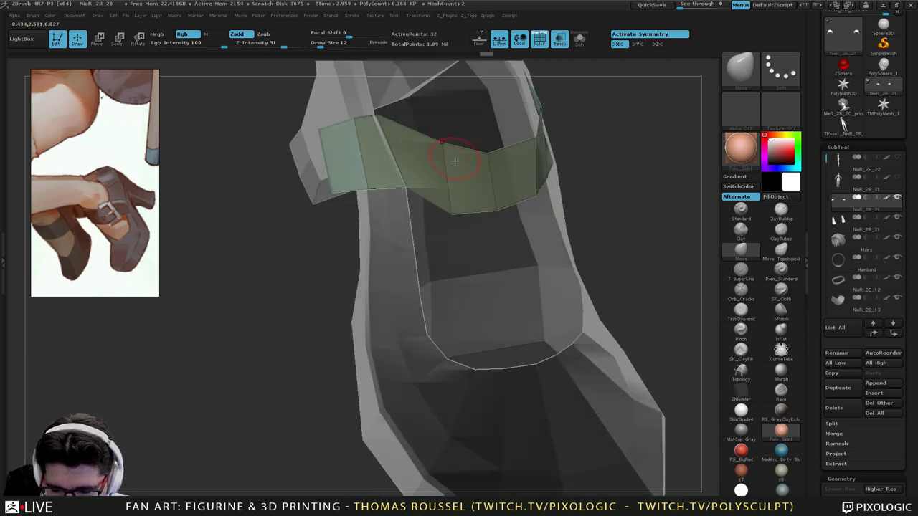
left_click_drag(453, 212, 455, 205)
Reposition the strap's points across the instep and raise the upper and lower corners at its front bend.
right_click_drag(459, 208, 503, 197)
left_click_drag(472, 164, 473, 159)
right_click_drag(474, 188, 533, 177)
left_click_drag(543, 197, 551, 203)
mouse_move(558, 203)
right_mouse_down()
mouse_move(511, 184)
mouse_move(534, 176)
right_mouse_up()
left_click_drag(527, 162, 529, 145)
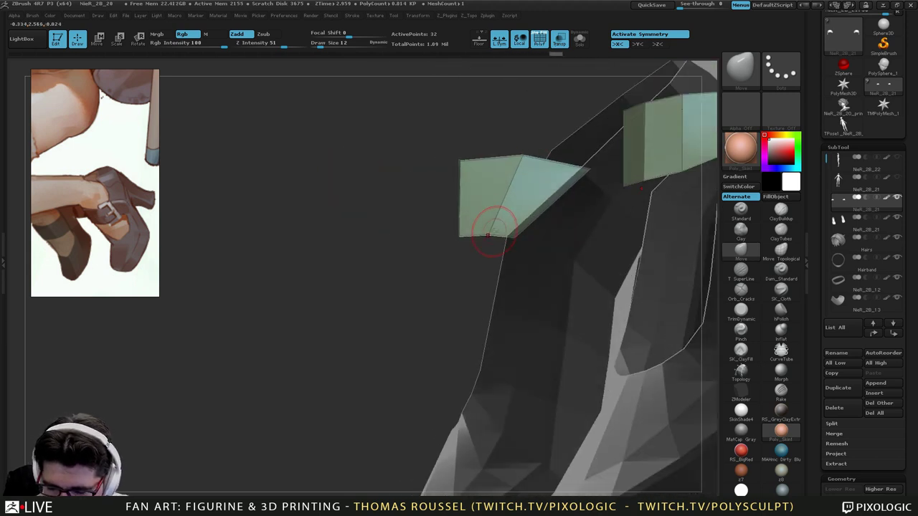
left_click_drag(462, 165, 470, 144)
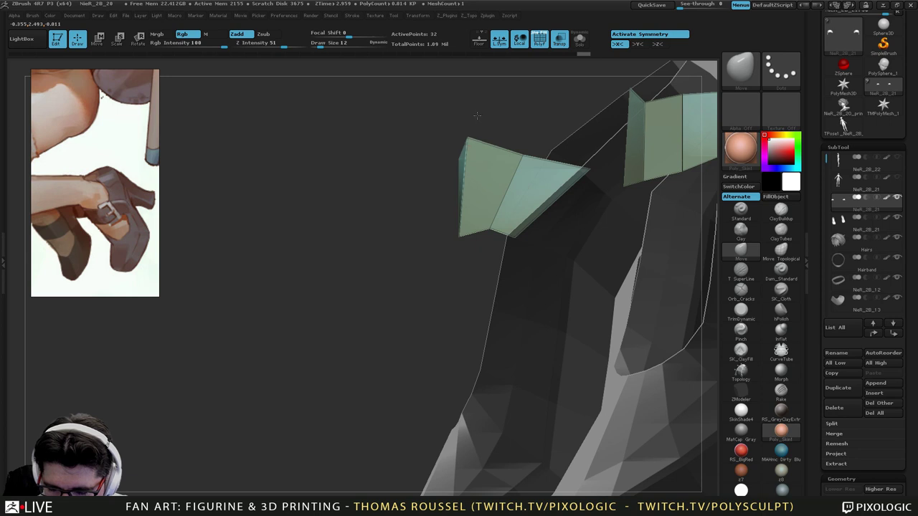
left_click_drag(460, 234, 458, 220)
Refine the strap's quads from several angles and lift its upper-edge points over the instep.
right_click_drag(500, 224, 453, 233)
left_click_drag(402, 175, 404, 168)
right_click_drag(404, 170, 390, 196)
left_click_drag(389, 172, 341, 162)
left_click_drag(377, 242, 416, 222)
right_click_drag(470, 220, 458, 204)
left_click_drag(460, 212, 460, 209)
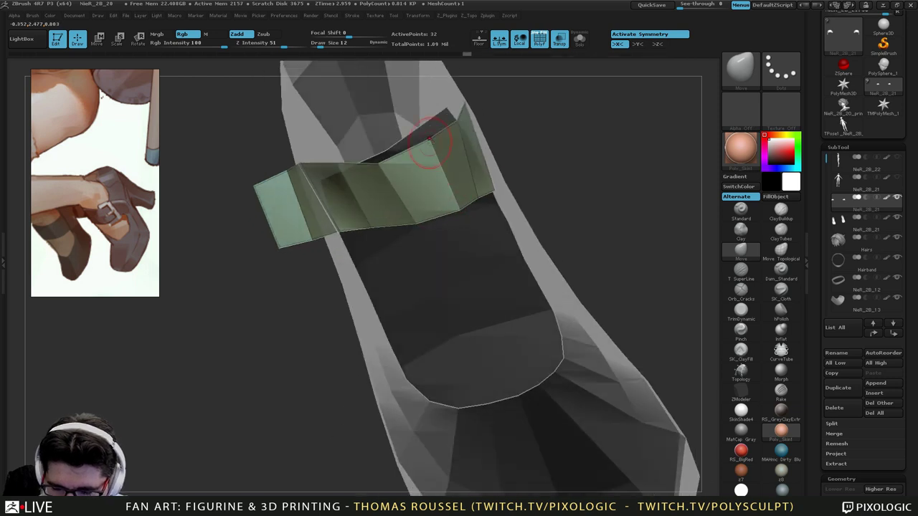
left_click_drag(430, 142, 428, 135)
left_click_drag(379, 165, 374, 155)
Push the strap's front points outward to round its arc over the foot, checking its fit from the front.
right_click_drag(373, 215, 416, 222)
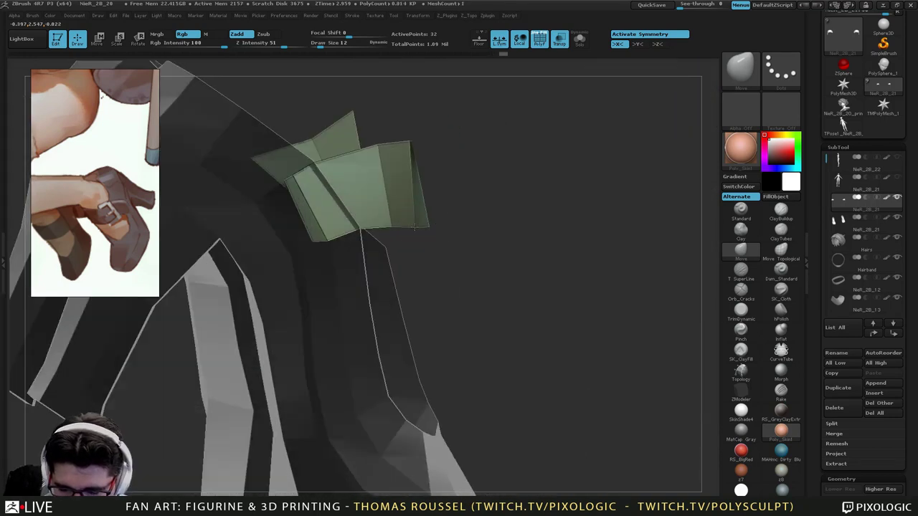
left_click_drag(415, 227, 422, 226)
right_click_drag(437, 221, 508, 239)
left_click_drag(482, 186, 489, 179)
right_click_drag(492, 254, 517, 238)
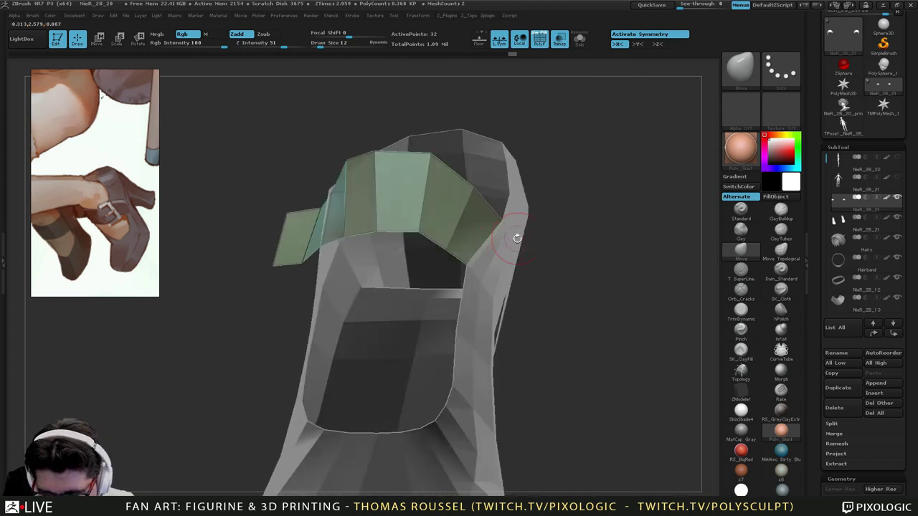
mouse_move(517, 238)
left_mouse_down()
mouse_move(500, 247)
mouse_move(465, 229)
left_mouse_up()
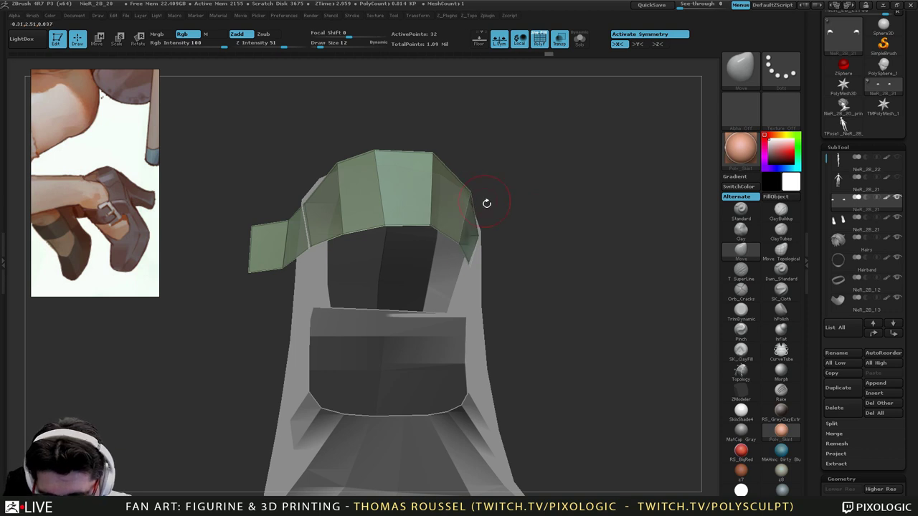
left_click_drag(486, 203, 536, 277)
Preview the strap's smoothing, adjust the viewing angle and subdivide its mesh.
key("d")
key("shift+d")
mouse_move(533, 322)
left_mouse_down()
mouse_move(479, 290)
mouse_move(469, 263)
mouse_move(426, 297)
mouse_move(506, 298)
left_mouse_up()
left_click_drag(354, 342, 349, 325)
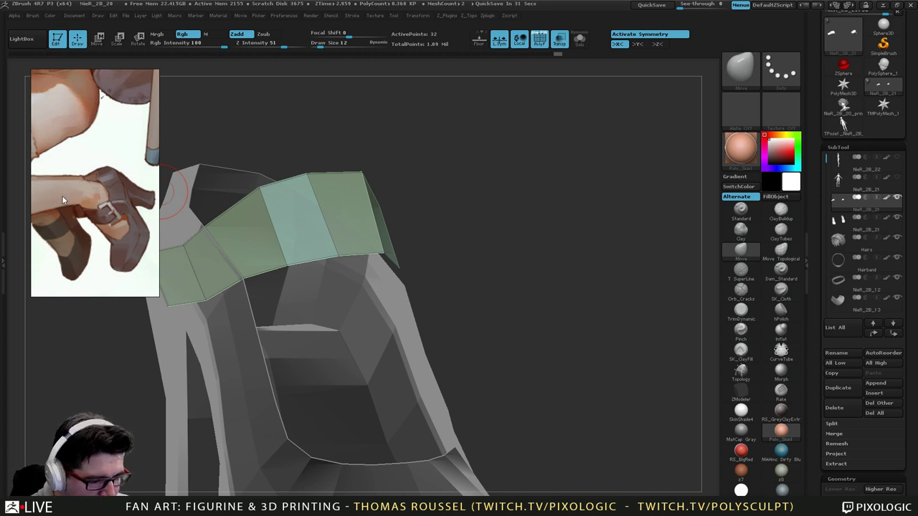
key("ctrl+d")
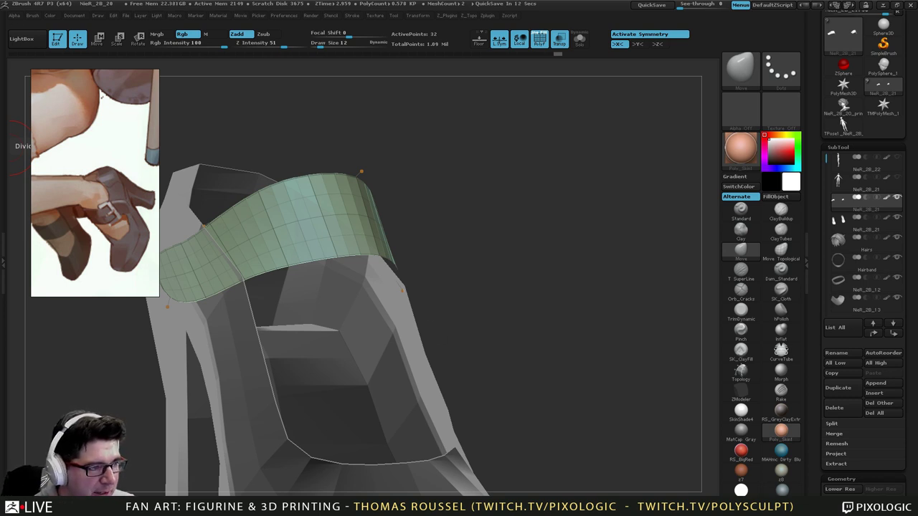
Check the annotated high-heel reference image in the browser, close it and lower the strap to its base subdivision level.
left_click_drag(0, 233, 457, 46)
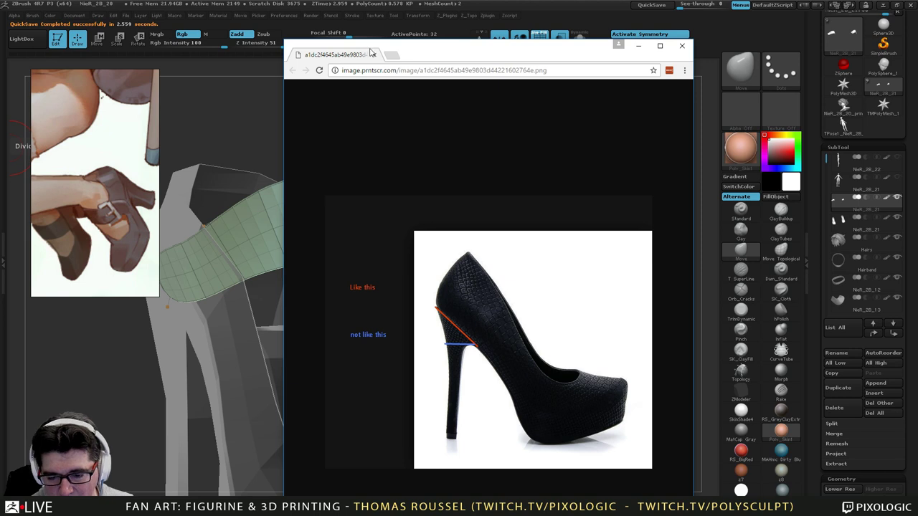
left_click(682, 47)
mouse_move(416, 190)
left_mouse_down()
mouse_move(561, 242)
mouse_move(533, 287)
mouse_move(509, 220)
mouse_move(434, 282)
mouse_move(487, 211)
mouse_move(481, 203)
mouse_move(490, 251)
mouse_move(426, 203)
left_mouse_up()
key("shift+d")
key("shift+d")
Make the shoe active in side view, isolate the top of its heel with a mask and rotate that edge upward toward the back.
left_click_drag(476, 289, 515, 287, "shift")
left_click(465, 351, "alt")
mouse_move(621, 317)
left_mouse_down()
mouse_move(547, 309)
mouse_move(527, 289)
mouse_move(444, 264)
mouse_move(363, 331)
mouse_move(527, 314)
left_mouse_up()
left_click(533, 313, "ctrl")
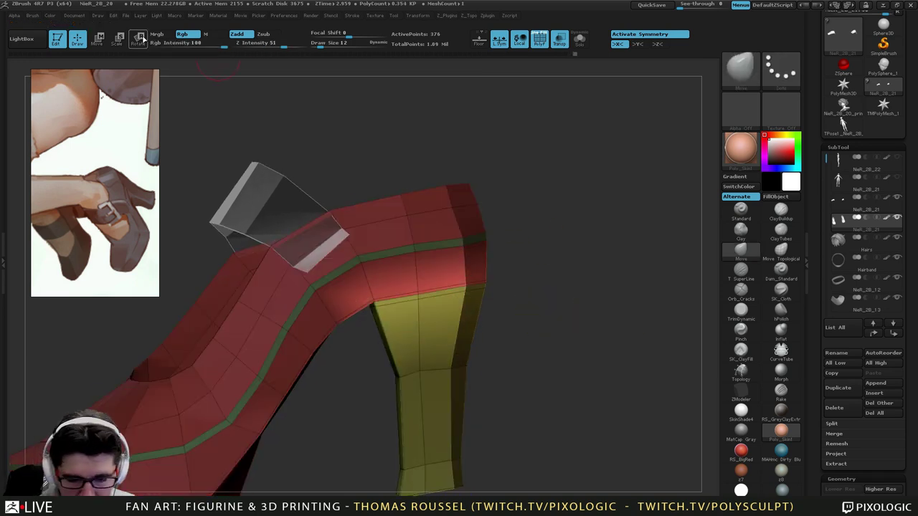
left_click(137, 39)
mouse_move(372, 303)
left_mouse_down()
mouse_move(529, 268)
mouse_move(527, 240)
left_mouse_up()
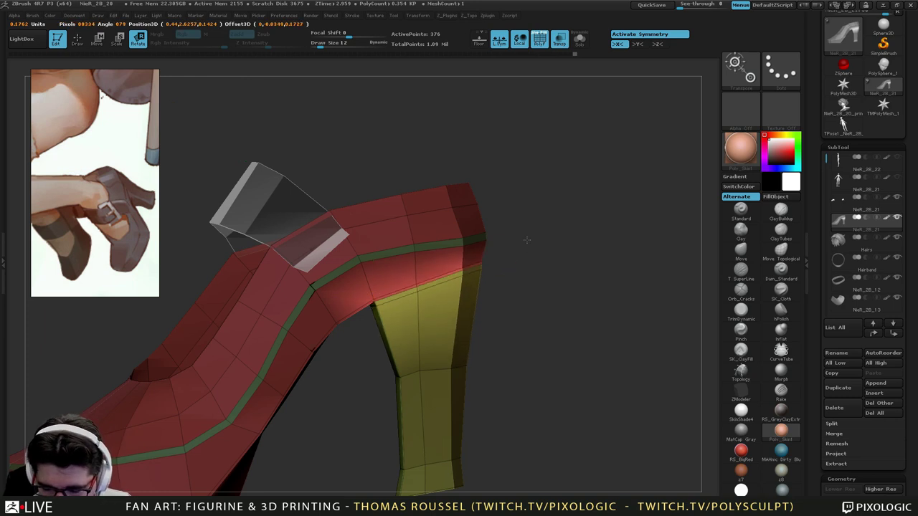
Reset the shoe's mask and rotate the rear part of the green edge band upward to match the heel's slope.
left_click(549, 264, "ctrl")
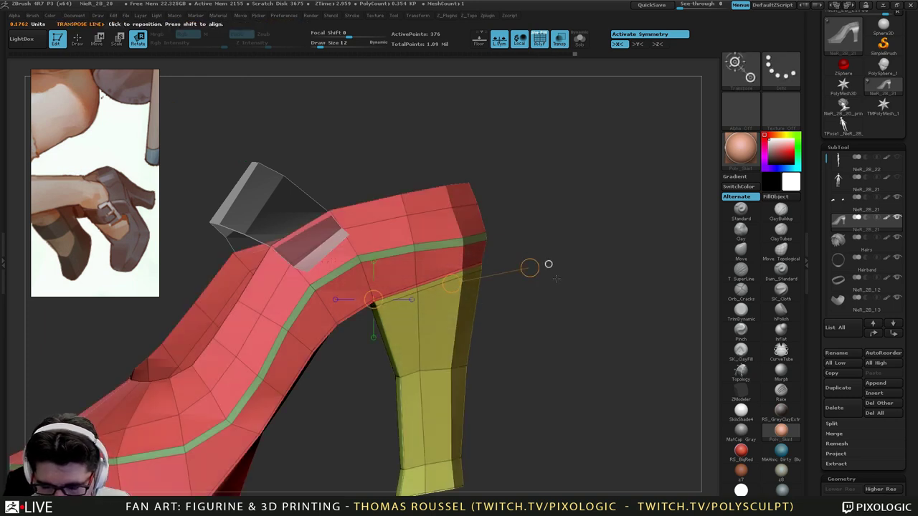
mouse_move(496, 247)
left_mouse_down("ctrl")
mouse_move(515, 243)
mouse_move(512, 252)
mouse_move(420, 255)
mouse_move(505, 261)
mouse_move(559, 248)
left_mouse_up("ctrl")
left_click(564, 244, "ctrl")
mouse_move(363, 262)
left_mouse_down()
mouse_move(555, 222)
mouse_move(549, 198)
left_mouse_up()
left_click_drag(539, 275, 449, 387, "ctrl")
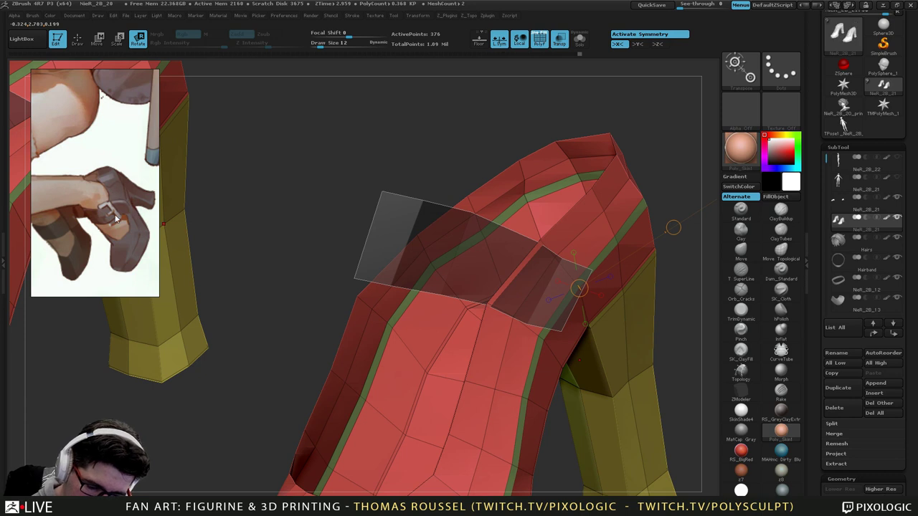
Mask the shoe below its upper rim and insert an edge loop around the red band above the green stripe.
middle_click_drag(109, 213, 111, 220)
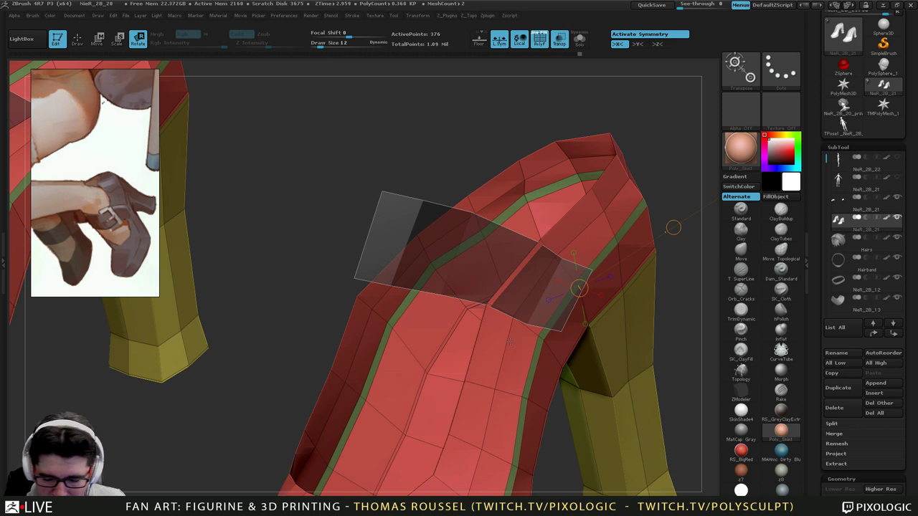
right_click_drag(510, 342, 466, 296)
right_click_drag(551, 239, 595, 345, "alt")
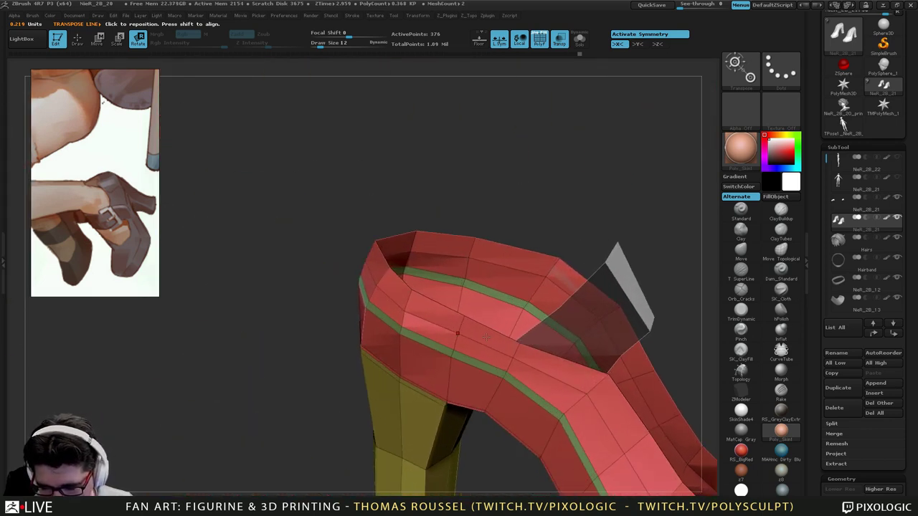
right_click_drag(539, 381, 511, 374, "alt")
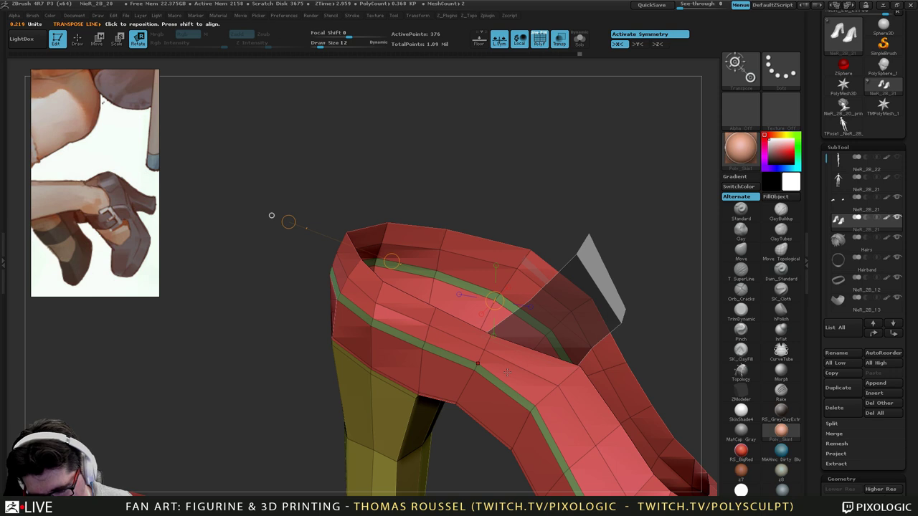
right_click_drag(507, 372, 504, 350, "shift")
mouse_move(430, 337)
right_mouse_down()
mouse_move(446, 350)
mouse_move(445, 336)
right_mouse_up()
mouse_move(307, 228)
left_mouse_down("ctrl")
mouse_move(311, 301)
mouse_move(444, 337)
mouse_move(529, 314)
left_mouse_up("ctrl")
left_click(447, 241, "ctrl")
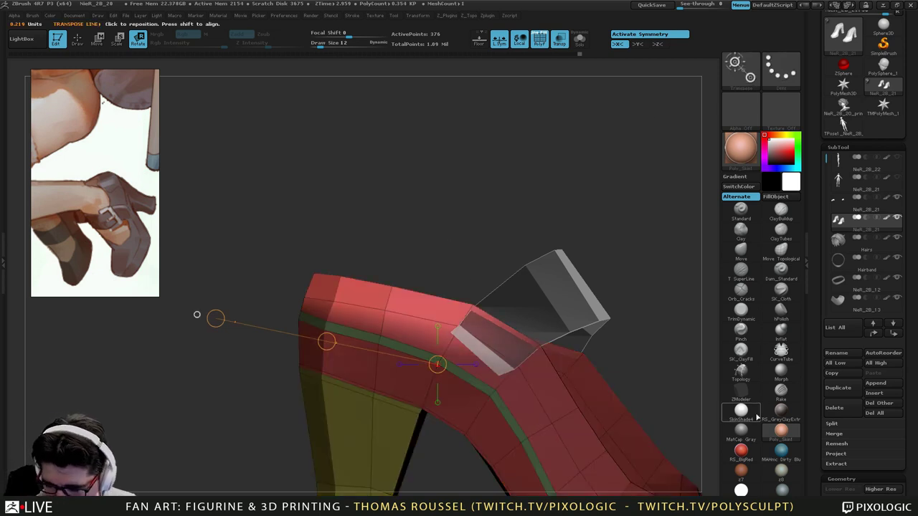
left_click(743, 394)
left_click(390, 301)
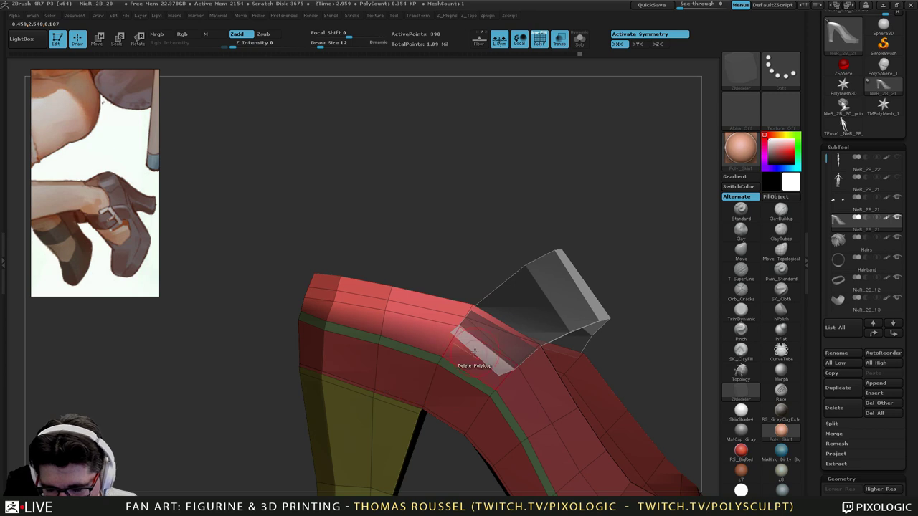
Pull the shoe's side rim upward beneath the strap with the Move brush, forming a raised corner.
right_click_drag(542, 399, 509, 368)
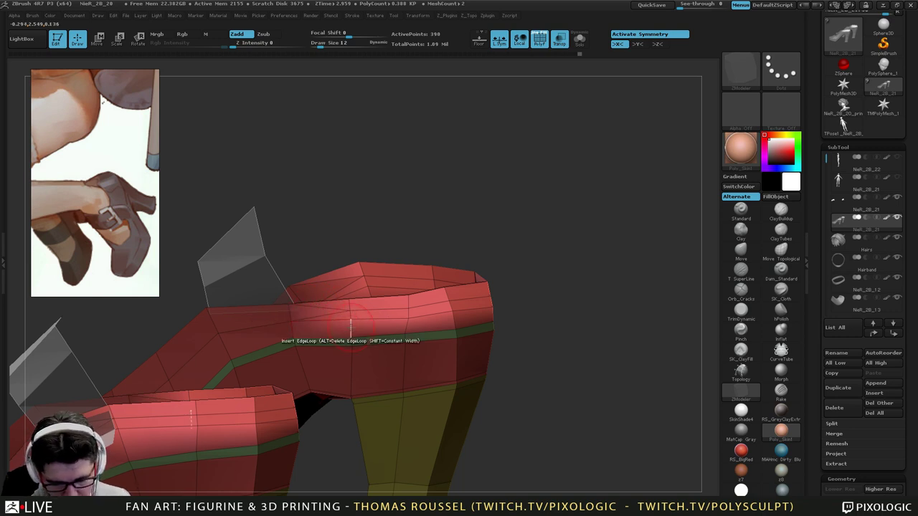
left_click_drag(495, 408, 276, 422)
left_click_drag(373, 397, 315, 396)
left_click_drag(546, 283, 451, 269, "alt")
left_click_drag(409, 268, 445, 330)
left_click_drag(595, 346, 615, 299)
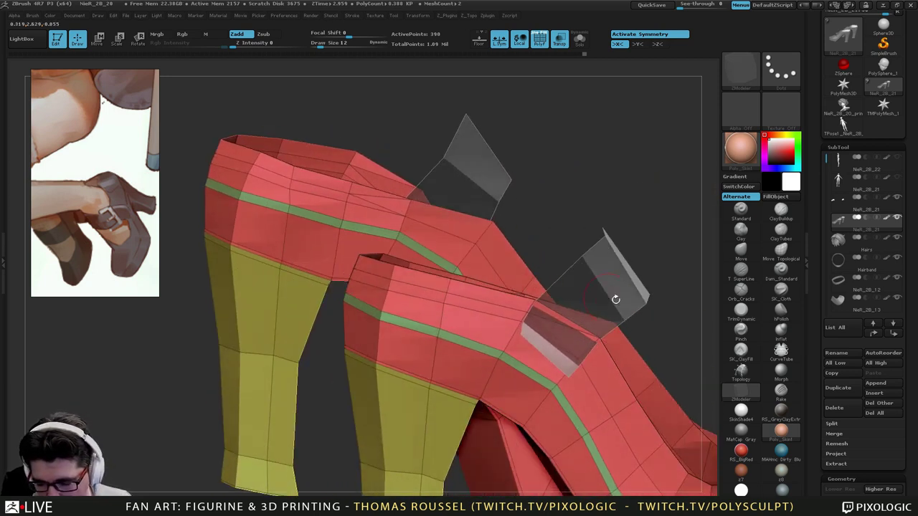
left_click(742, 252)
left_click_drag(535, 299, 573, 264)
mouse_move(609, 306)
left_mouse_down()
mouse_move(542, 315)
mouse_move(556, 319)
left_mouse_up()
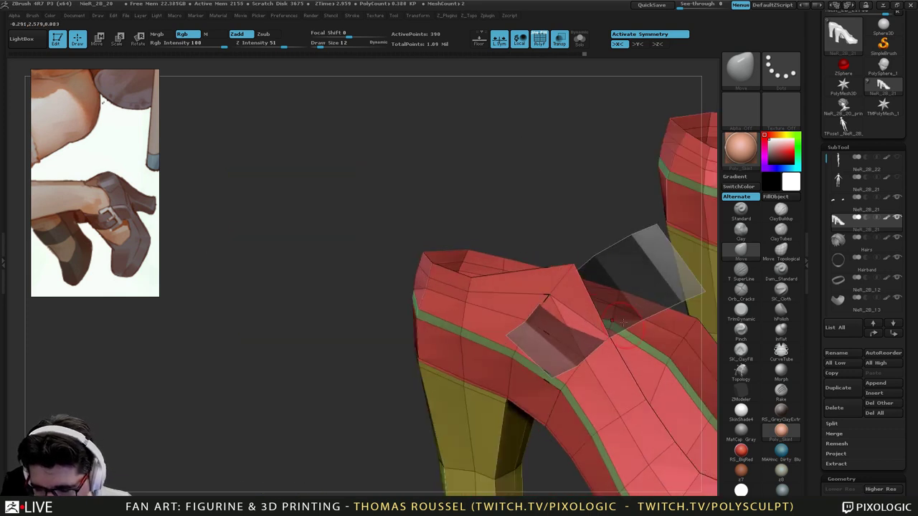
Nudge the rim vertices around the back of the heel to even out the shoe's upper edge.
left_click_drag(471, 278, 471, 265)
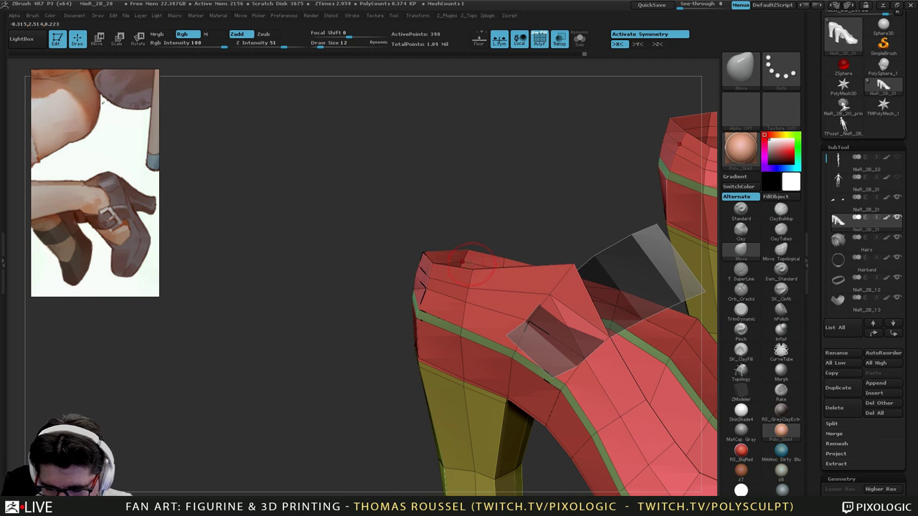
left_click_drag(373, 245, 473, 254)
mouse_move(473, 255)
left_mouse_down()
mouse_move(475, 279)
mouse_move(438, 281)
left_mouse_up()
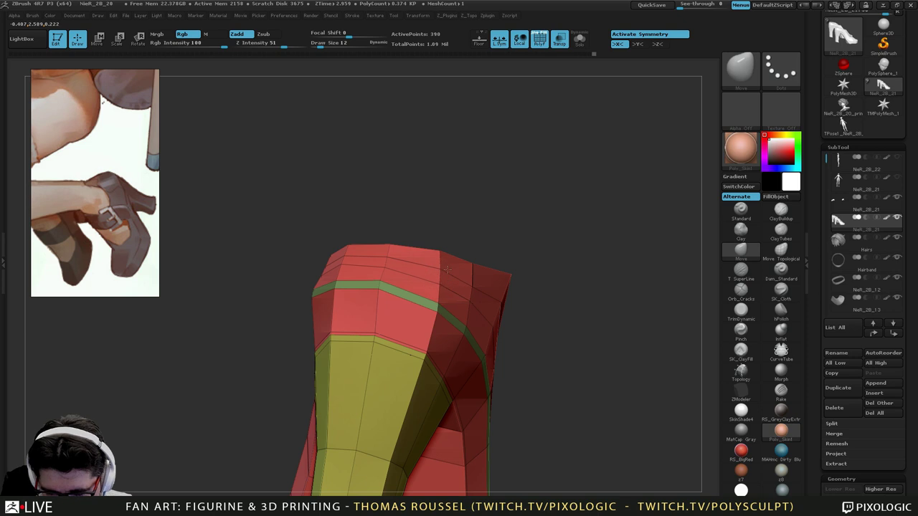
left_click_drag(527, 295, 459, 330)
left_click_drag(562, 341, 569, 339)
left_click_drag(531, 266, 531, 272)
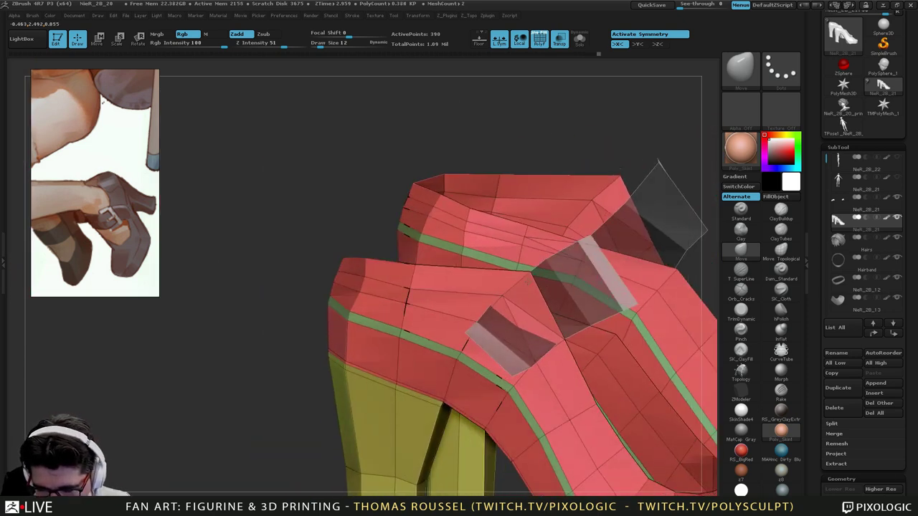
Move the inner side of the shoe's rear rim inward where it runs under the strap.
left_click_drag(301, 359, 254, 360)
right_click_drag(254, 361, 408, 268, "alt")
left_click_drag(321, 277, 412, 255)
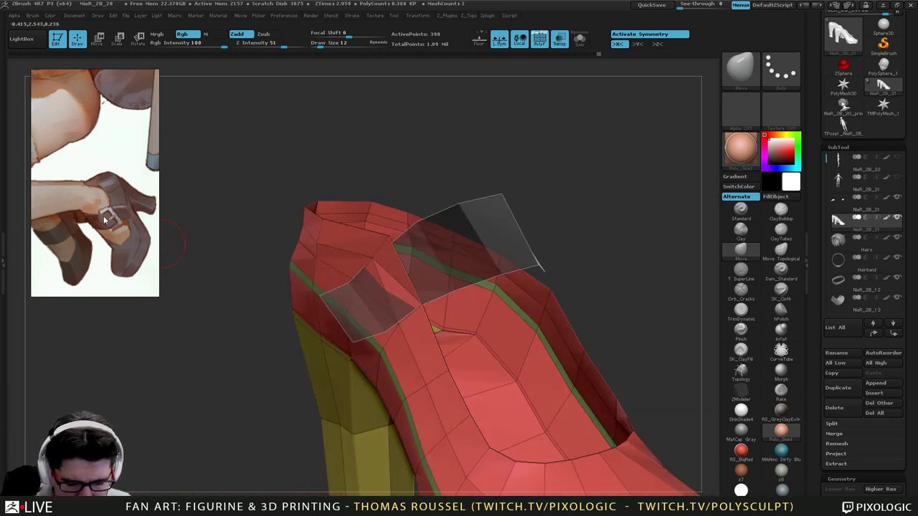
right_click_drag(413, 251, 315, 285)
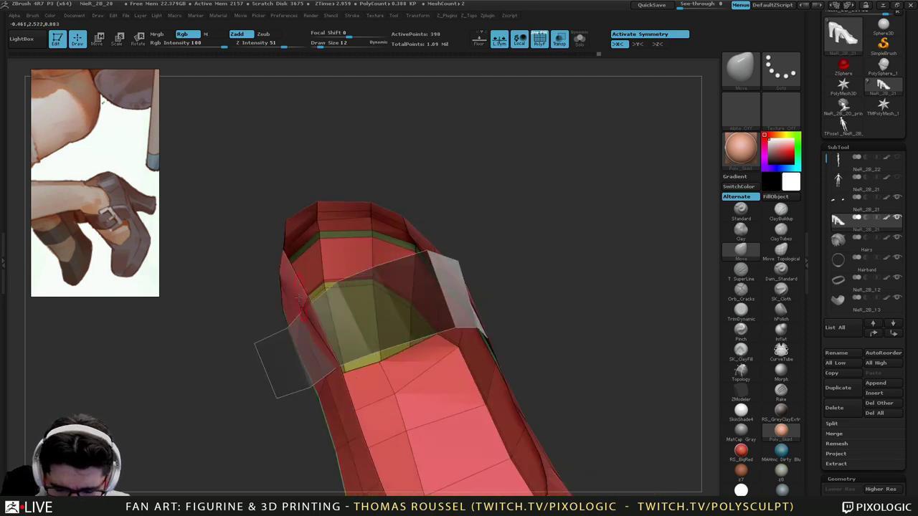
left_click_drag(308, 302, 317, 298)
mouse_move(352, 360)
right_mouse_down()
mouse_move(351, 334)
mouse_move(384, 290)
mouse_move(388, 345)
mouse_move(381, 302)
mouse_move(353, 308)
right_mouse_up()
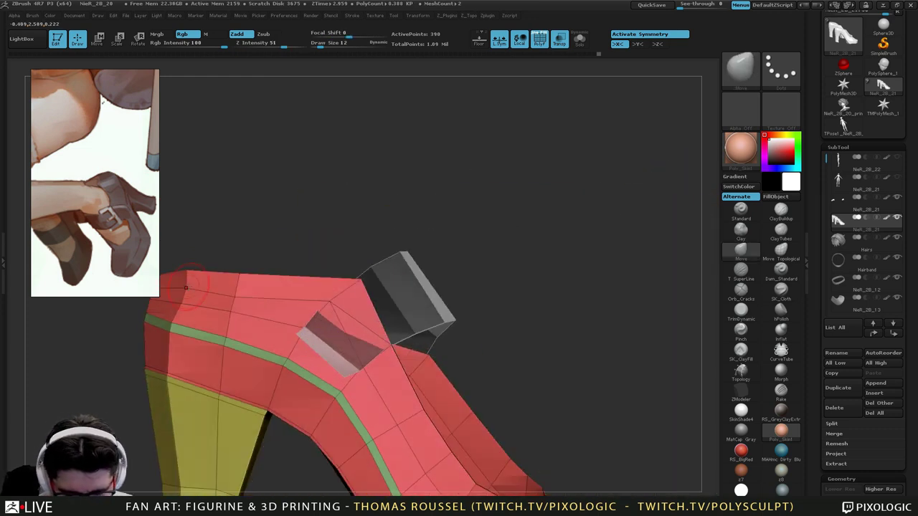
mouse_move(248, 287)
right_mouse_down("alt")
mouse_move(325, 288)
mouse_move(344, 316)
mouse_move(391, 305)
mouse_move(312, 328)
right_mouse_up("alt")
Examine how the strap sits over the shoe opening from the front and from above.
mouse_move(502, 359)
right_mouse_down("ctrl")
mouse_move(513, 324)
mouse_move(405, 357)
mouse_move(429, 322)
right_mouse_up("ctrl")
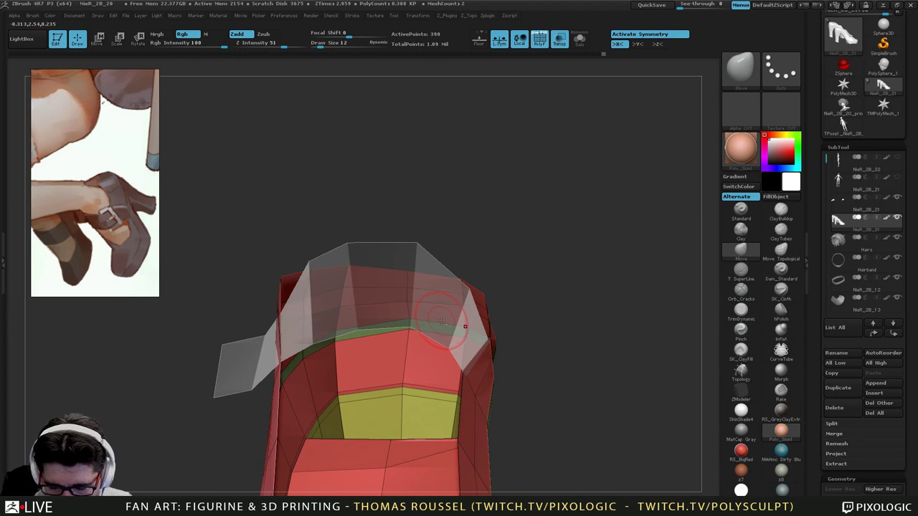
right_click_drag(496, 377, 477, 342, "alt")
right_click_drag(477, 342, 478, 342)
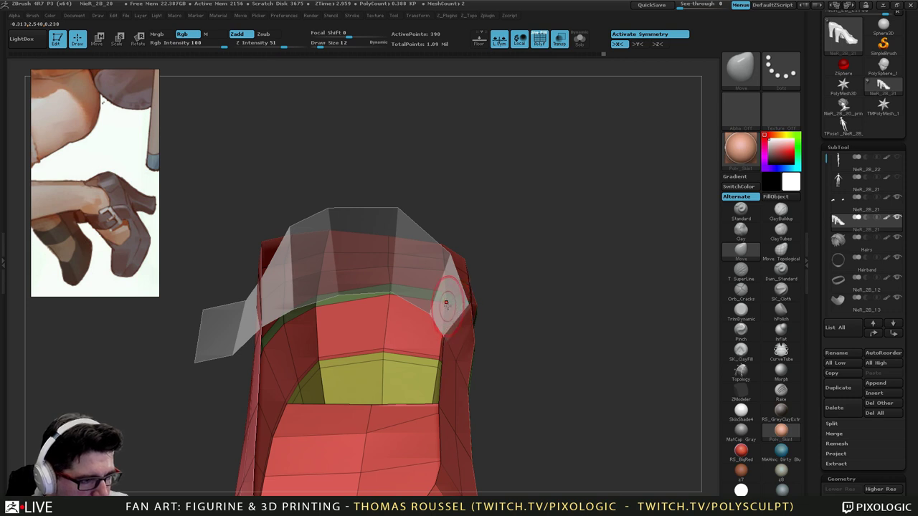
right_click_drag(446, 310, 456, 233, "ctrl")
mouse_move(573, 233)
right_mouse_down()
mouse_move(502, 195)
mouse_move(488, 237)
mouse_move(541, 226)
mouse_move(466, 194)
mouse_move(524, 227)
mouse_move(436, 305)
mouse_move(502, 363)
mouse_move(440, 343)
mouse_move(402, 316)
mouse_move(409, 313)
right_mouse_up()
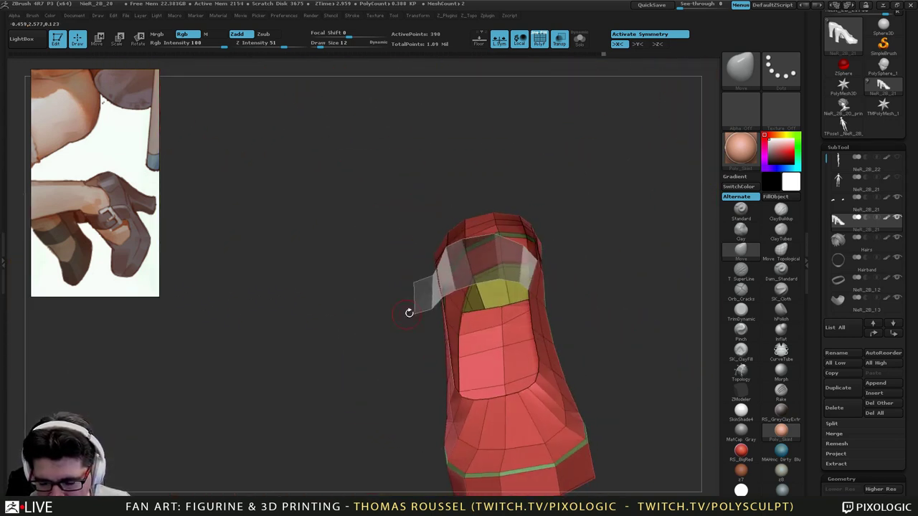
right_click_drag(498, 258, 512, 296, "ctrl")
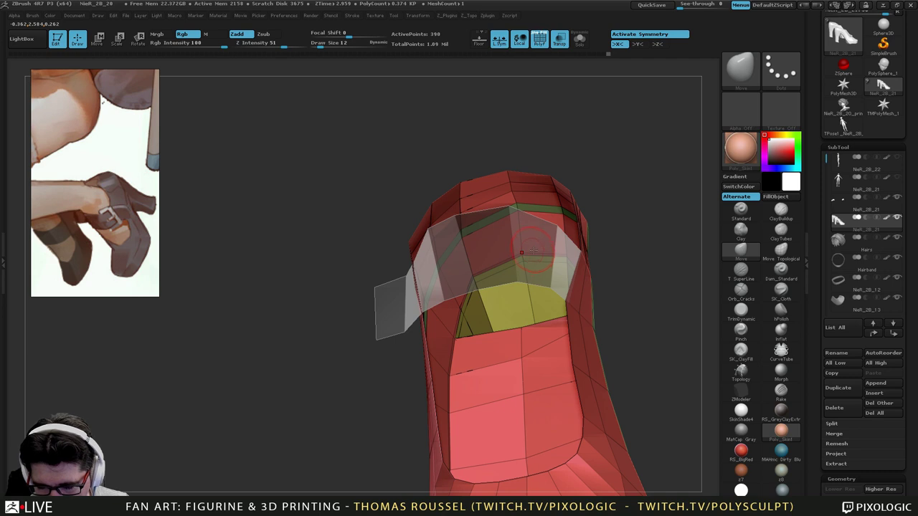
right_click_drag(548, 276, 511, 304, "alt")
Make the strap active and extrude its polygroup with ZModeler, targeting Polygroup All, to give it thickness.
left_click(356, 348, "alt")
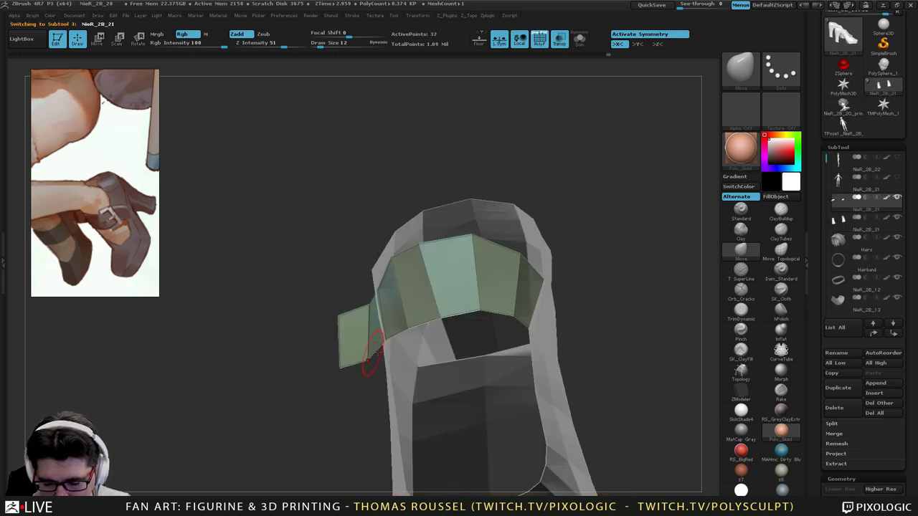
right_click_drag(553, 347, 468, 306)
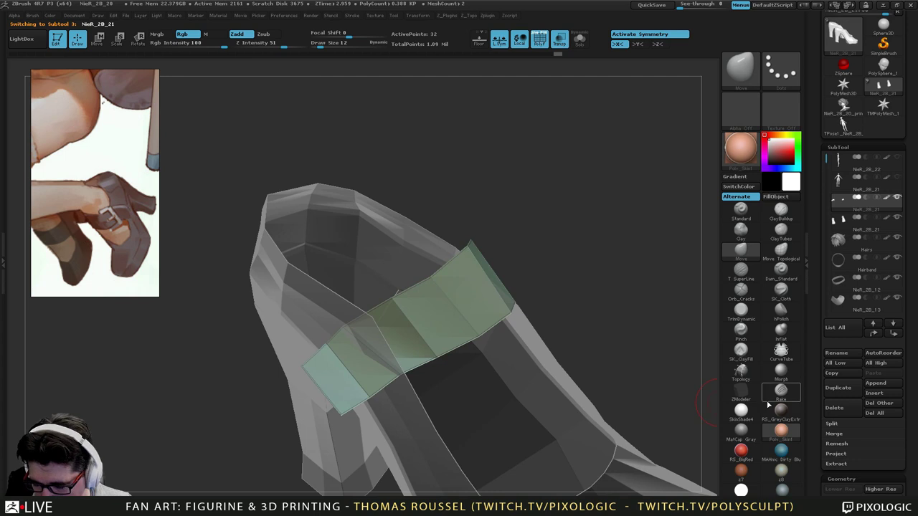
left_click(751, 394)
key("space")
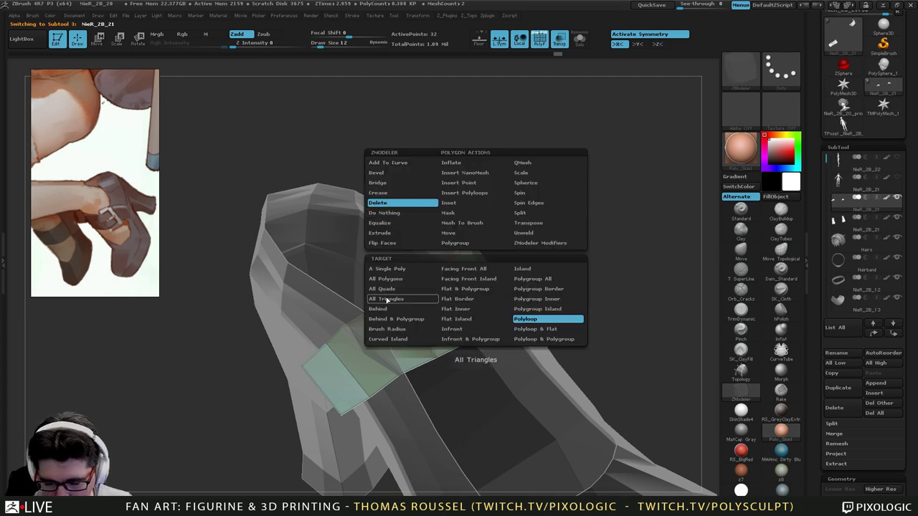
left_click(390, 234)
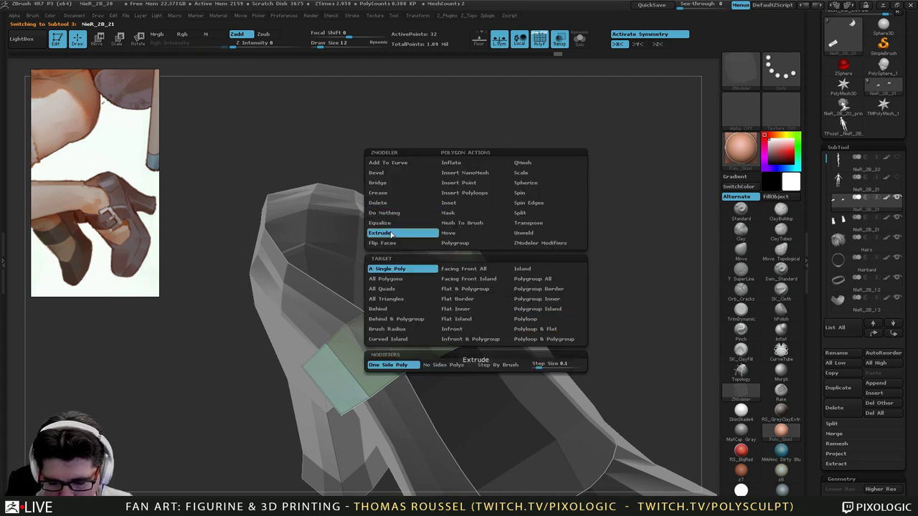
left_click(545, 269)
left_click_drag(470, 292, 480, 295)
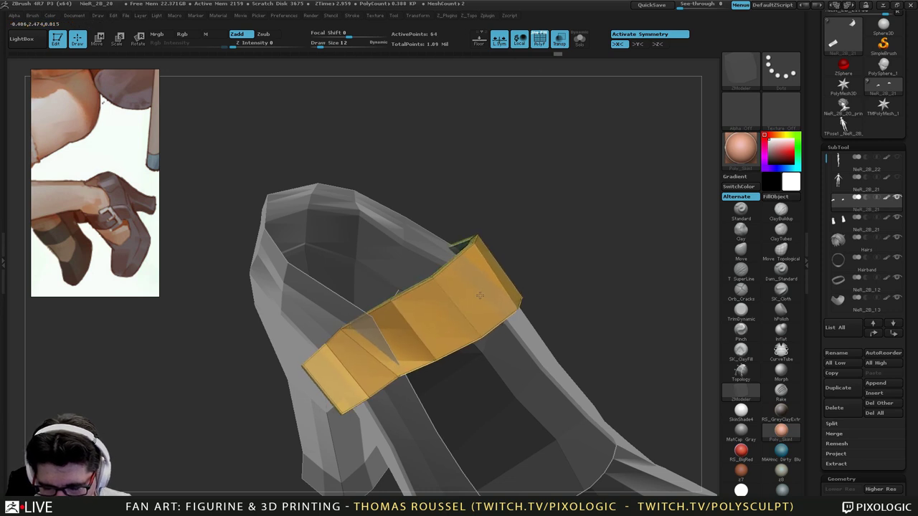
left_click_drag(576, 347, 447, 327)
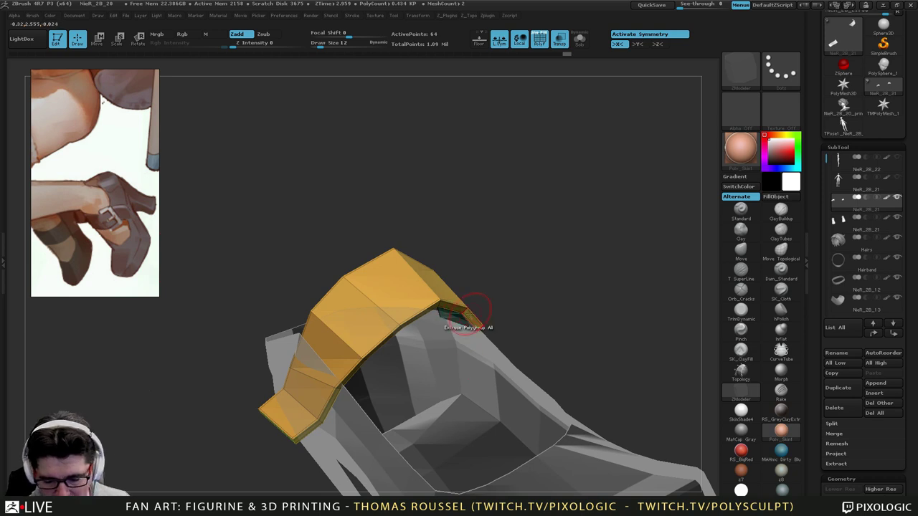
left_click_drag(547, 301, 497, 308)
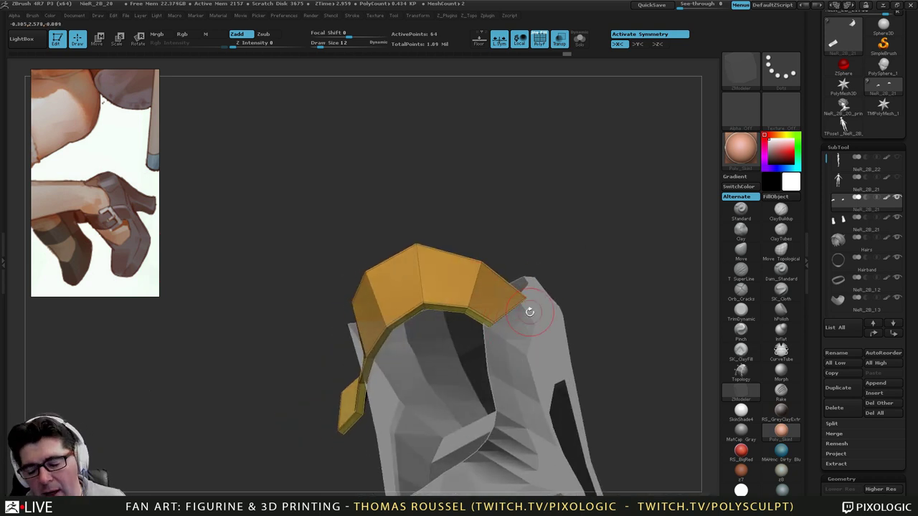
Adjust the strap's thickness with QMesh targeting Polygroup All, undoing the first pull.
key("space")
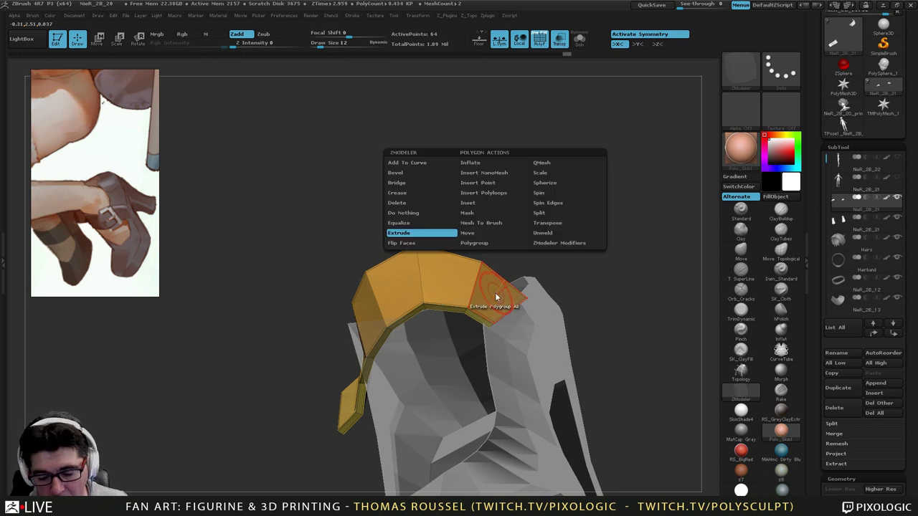
left_click(555, 162)
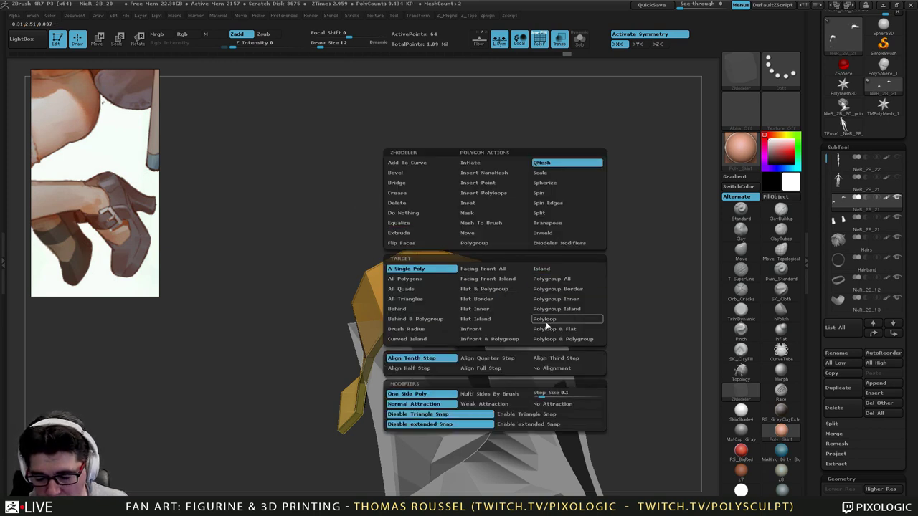
left_click(567, 289)
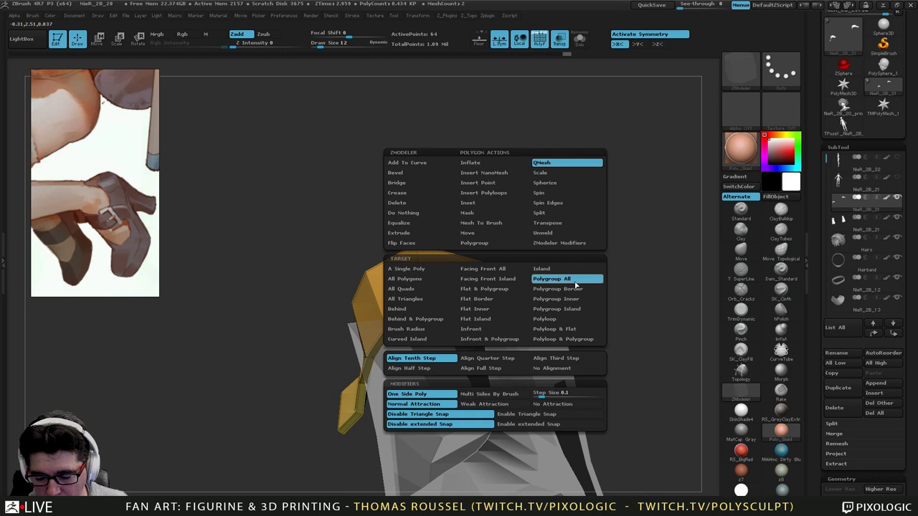
left_click_drag(491, 303, 498, 295)
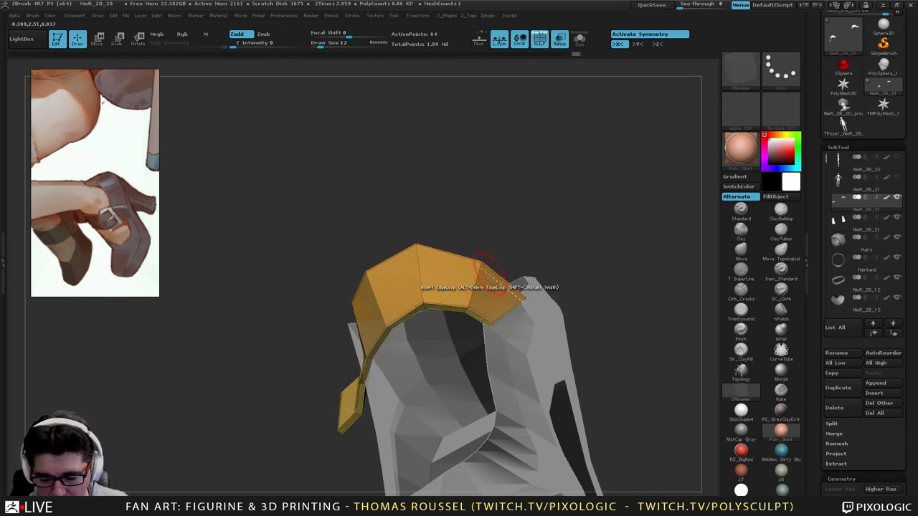
key("ctrl+z")
mouse_move(448, 272)
left_mouse_down()
mouse_move(453, 255)
mouse_move(448, 282)
left_mouse_up()
mouse_move(449, 282)
right_mouse_down()
mouse_move(403, 383)
mouse_move(376, 388)
mouse_move(360, 371)
right_mouse_up()
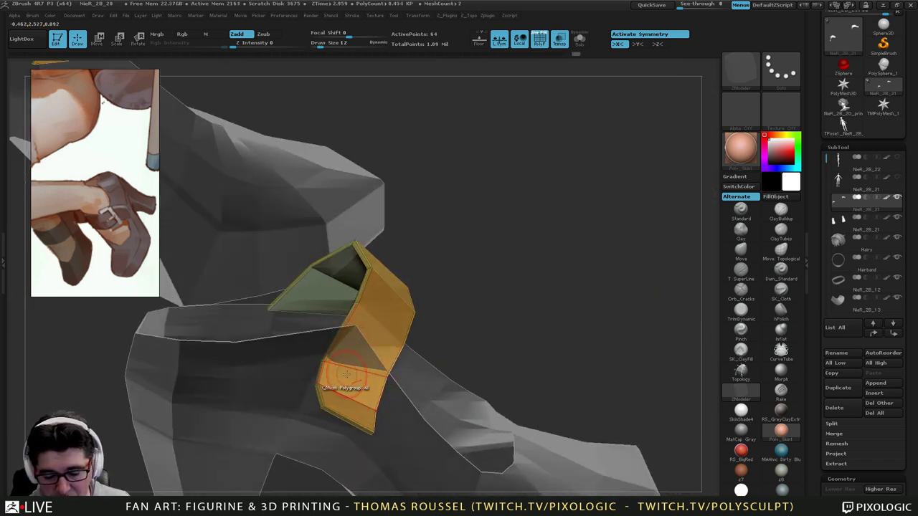
Preview the thickened strap smoothed, return it to its low-poly form and inspect its ends.
key("d")
left_click_drag(437, 385, 471, 308)
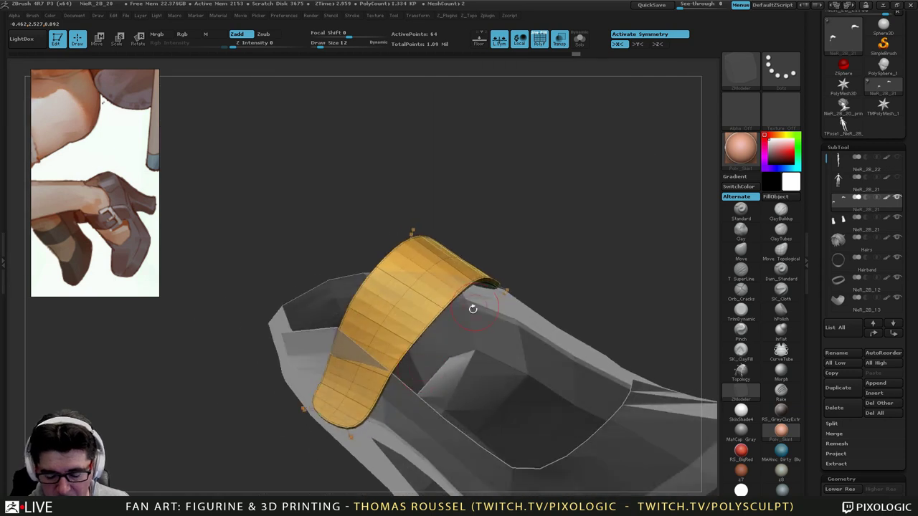
key("shift+d")
mouse_move(432, 394)
left_mouse_down()
mouse_move(514, 299)
mouse_move(493, 305)
left_mouse_up()
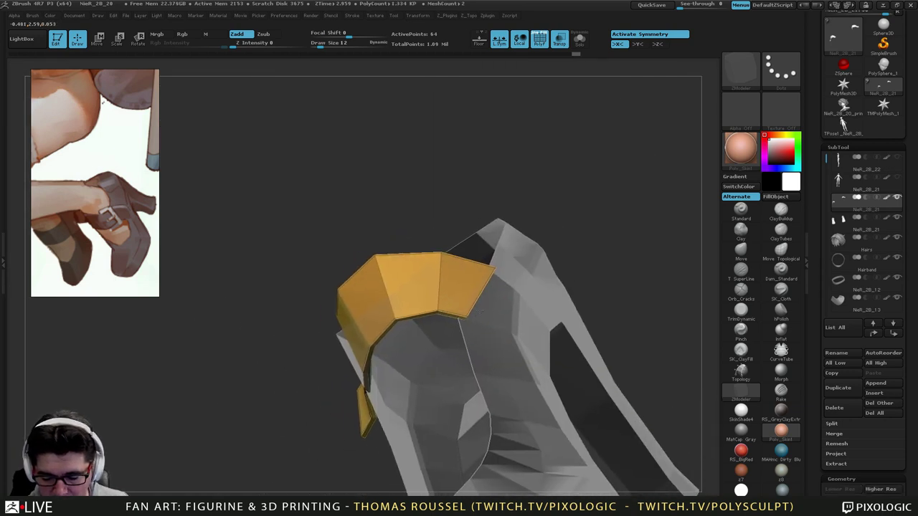
left_click_drag(492, 337, 503, 374)
mouse_move(504, 308)
left_mouse_down()
mouse_move(476, 312)
mouse_move(488, 301)
mouse_move(490, 271)
mouse_move(522, 287)
mouse_move(487, 273)
mouse_move(494, 294)
left_mouse_up()
left_click(439, 340, "alt")
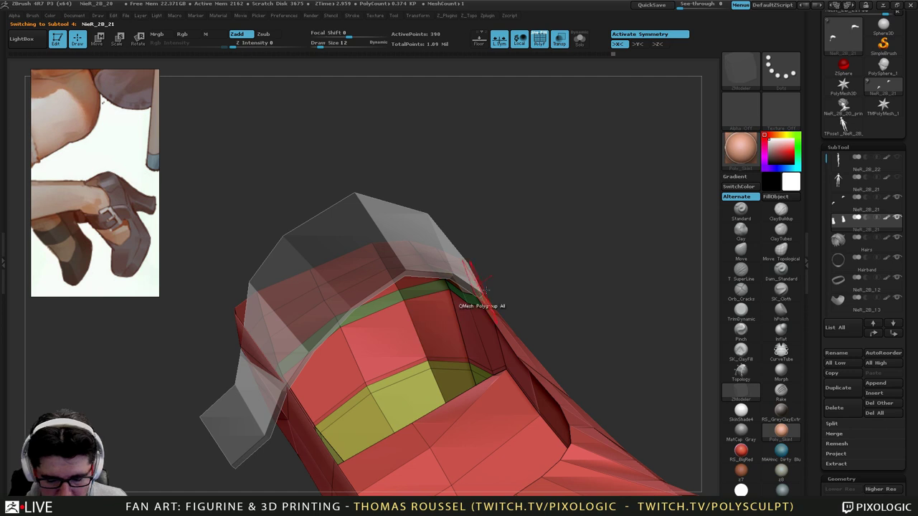
key("Down")
key("Down")
key("Up")
key("Up")
key("Up")
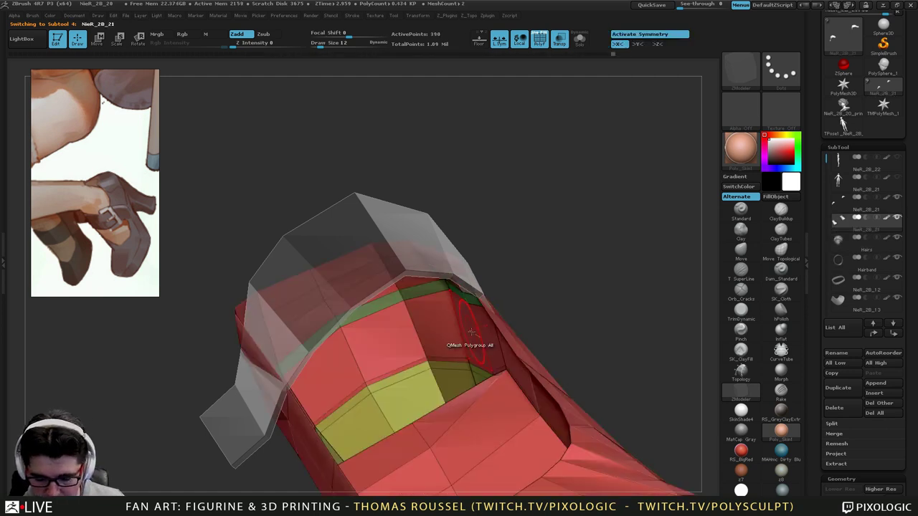
left_click_drag(472, 331, 514, 297)
Reshape the strap's end against the shoe's rim with the Move brush at draw size 33.
left_click(745, 252)
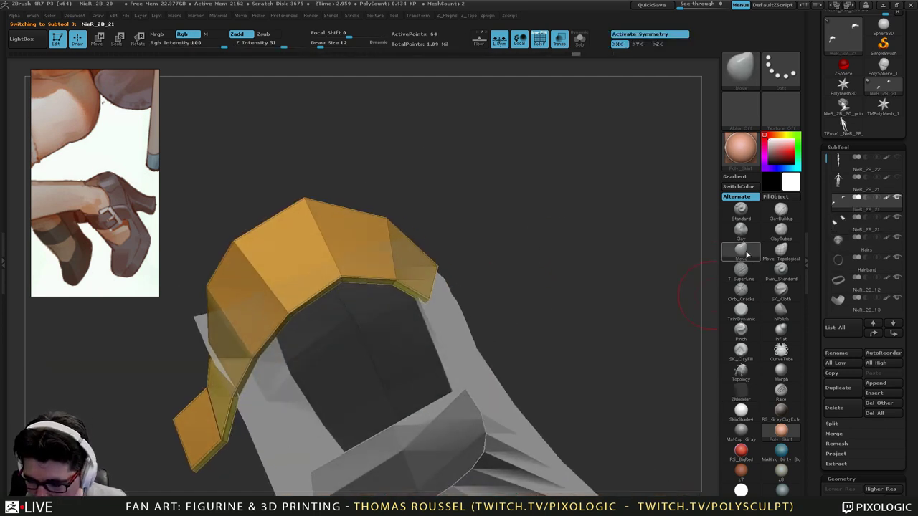
key("s")
left_click_drag(518, 248, 525, 248)
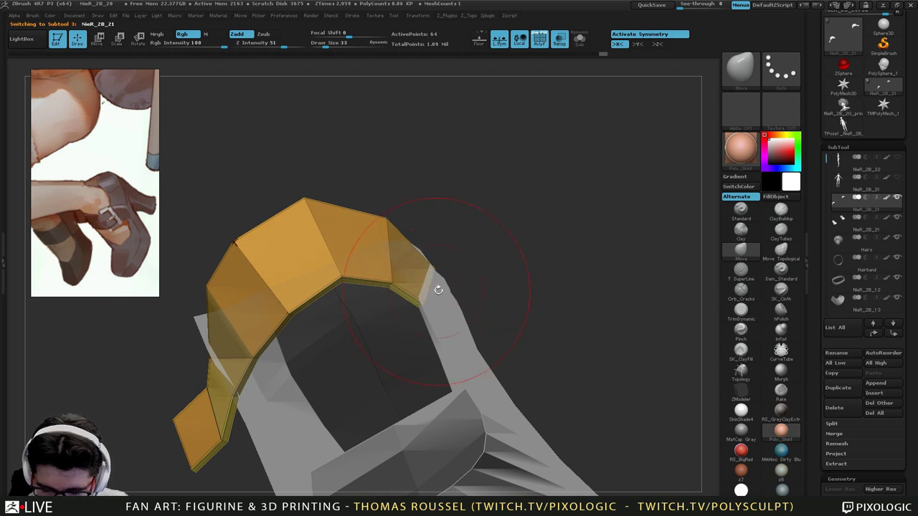
left_click_drag(439, 290, 463, 295)
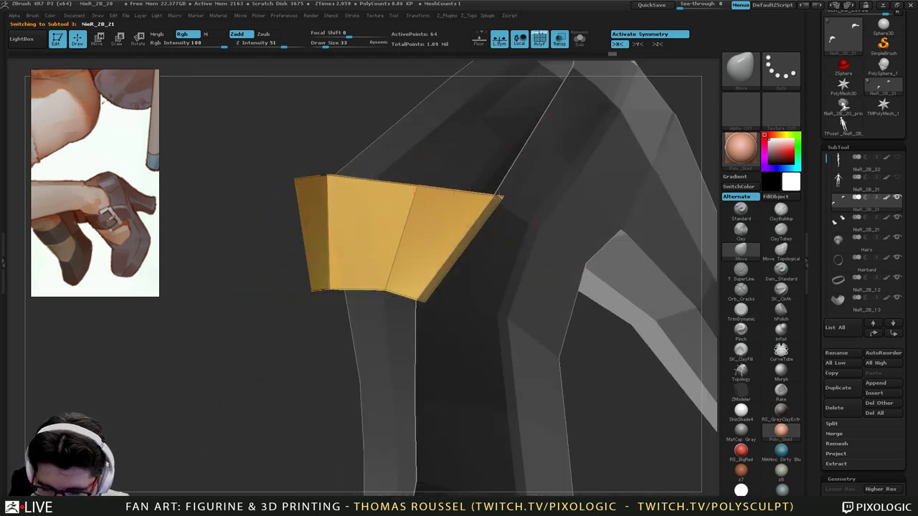
left_click_drag(497, 201, 494, 201)
mouse_move(422, 304)
left_mouse_down()
mouse_move(478, 274)
mouse_move(441, 298)
left_mouse_up()
Insert an edge loop near the strap's attached end with ZModeler and preview the strap smoothed.
left_click(741, 389)
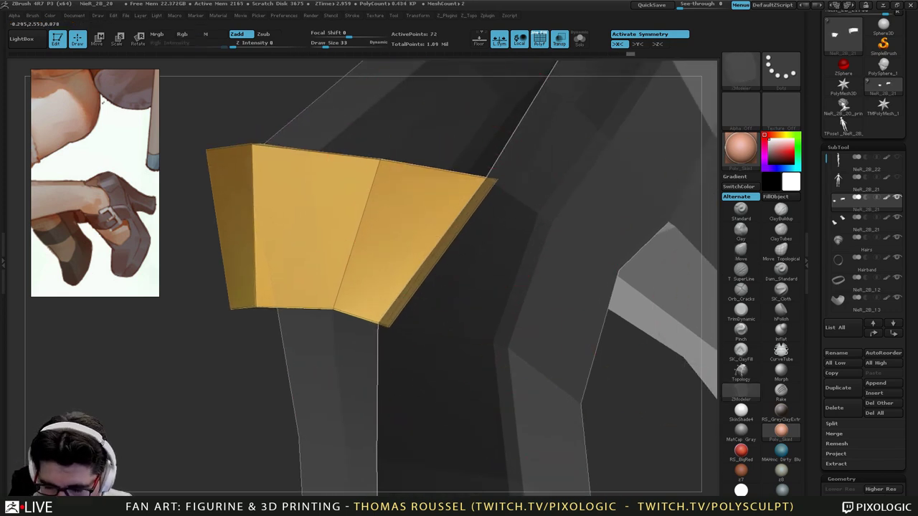
key("d")
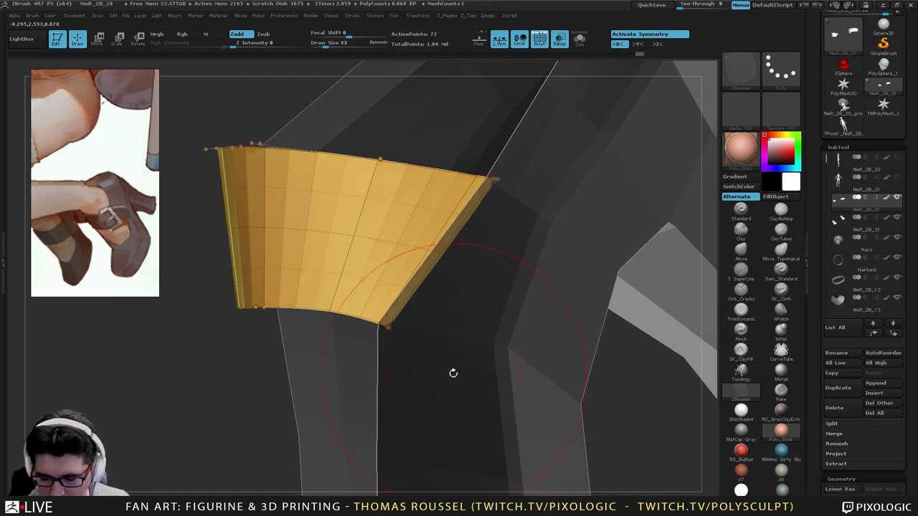
left_click_drag(453, 373, 298, 282)
key("shift+d")
Try an edge loop close to the strap's free end and preview the result smoothed.
left_click(152, 380)
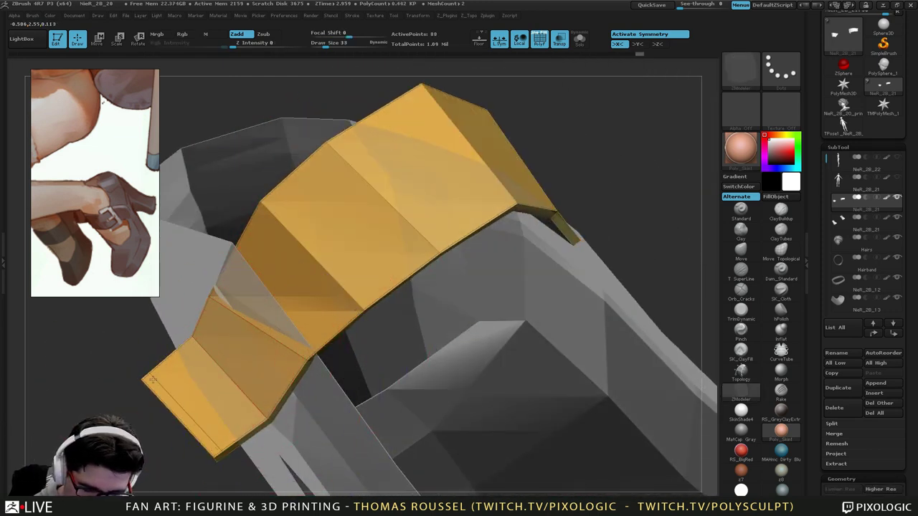
key("d")
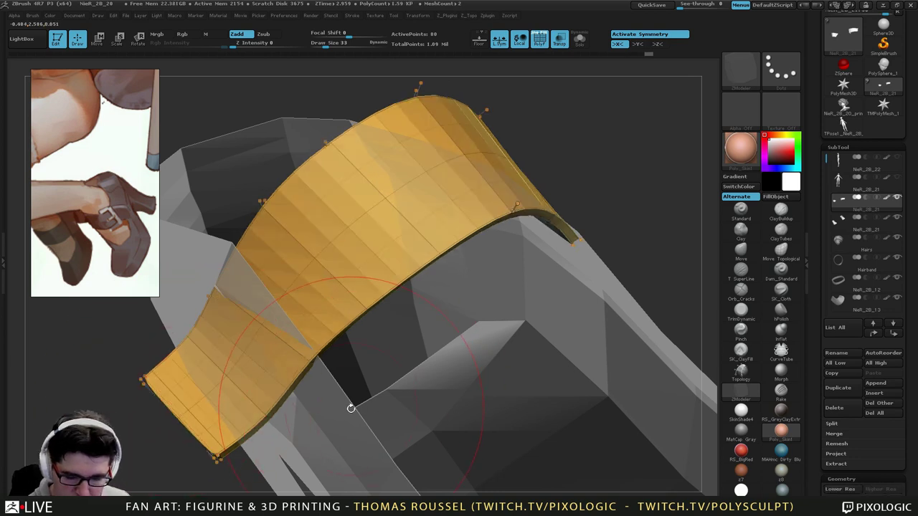
left_click_drag(308, 390, 287, 417)
key("shift+d")
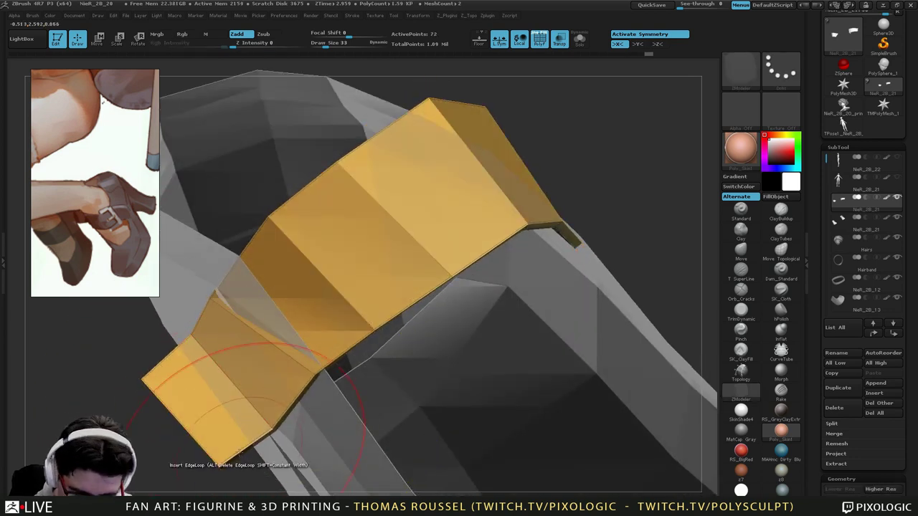
Insert a new edge loop near the strap's free end and check the smoothed strap against the shoe.
left_click(233, 459)
key("d")
left_click_drag(363, 424, 529, 329)
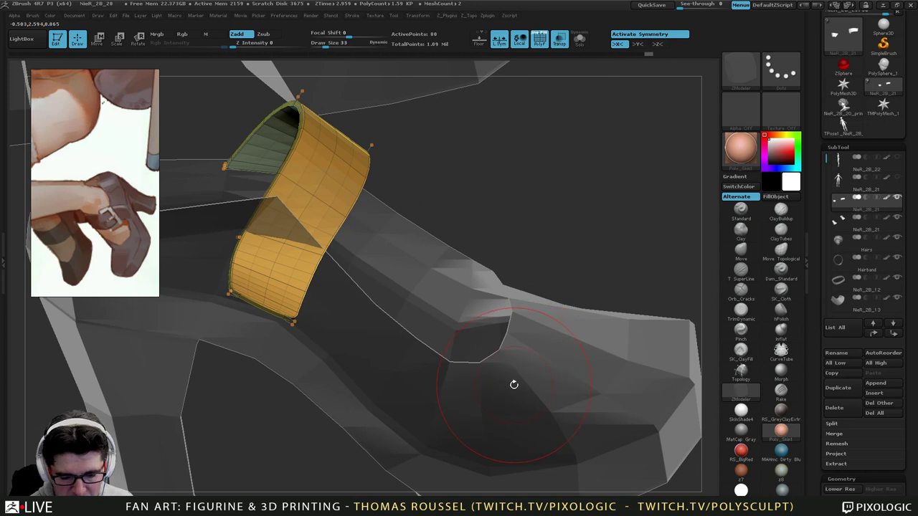
left_click_drag(470, 365, 483, 367)
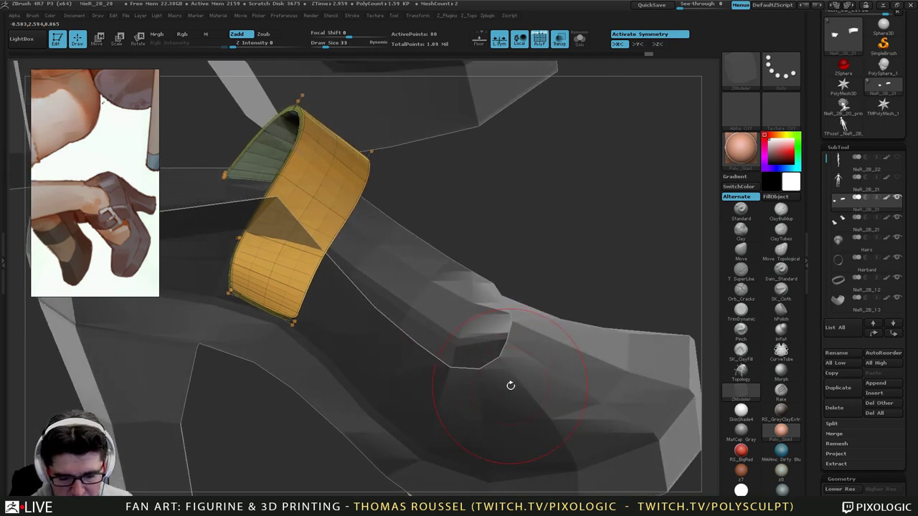
Make the shoe active and extrude its whole surface with ZModeler, targeting All Polygons, to give its walls thickness.
left_click(511, 385, "alt")
right_click_drag(510, 388, 505, 255)
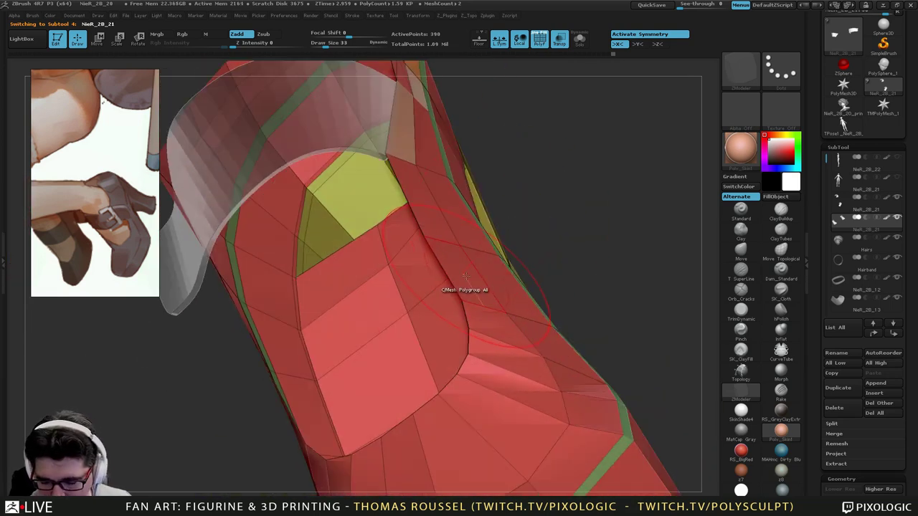
key("space")
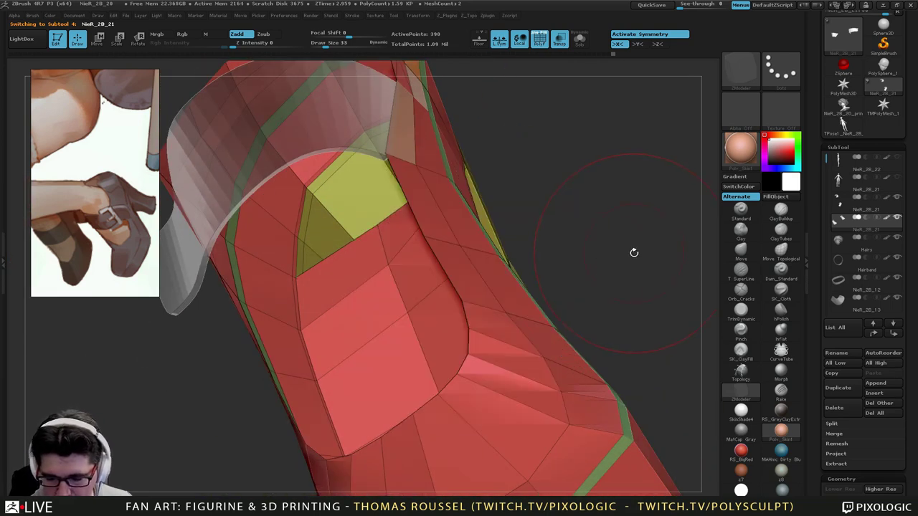
mouse_move(475, 347)
right_mouse_down("ctrl")
mouse_move(482, 346)
mouse_move(470, 349)
right_mouse_up("ctrl")
left_click_drag(471, 348, 490, 328)
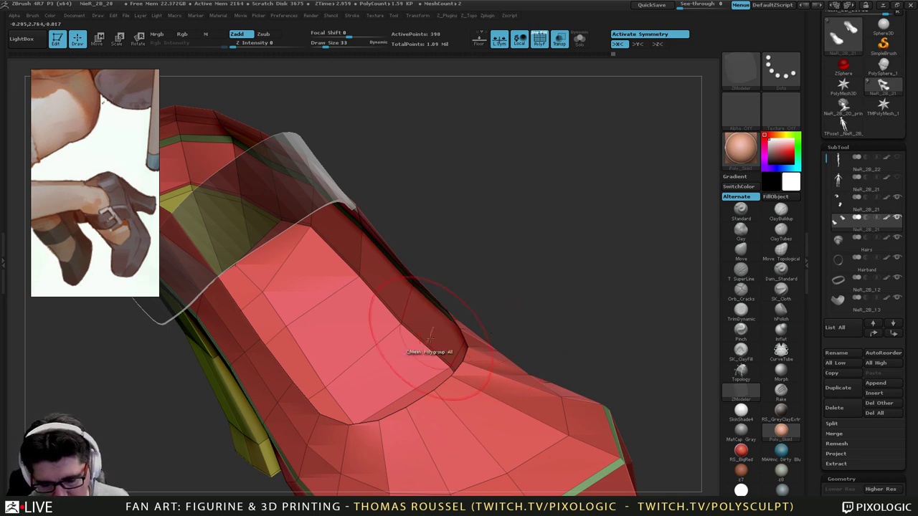
mouse_move(440, 345)
right_mouse_down()
mouse_move(396, 346)
mouse_move(427, 345)
right_mouse_up()
left_click_drag(427, 346, 423, 280)
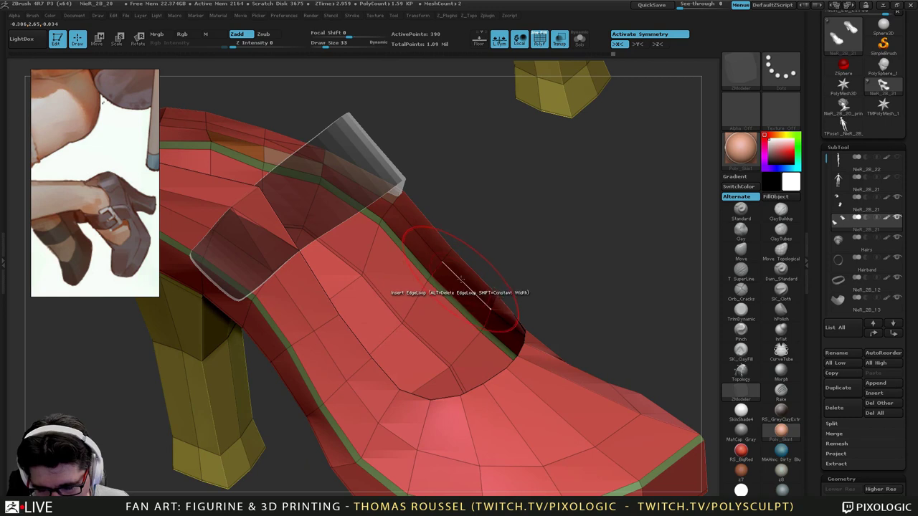
key("space")
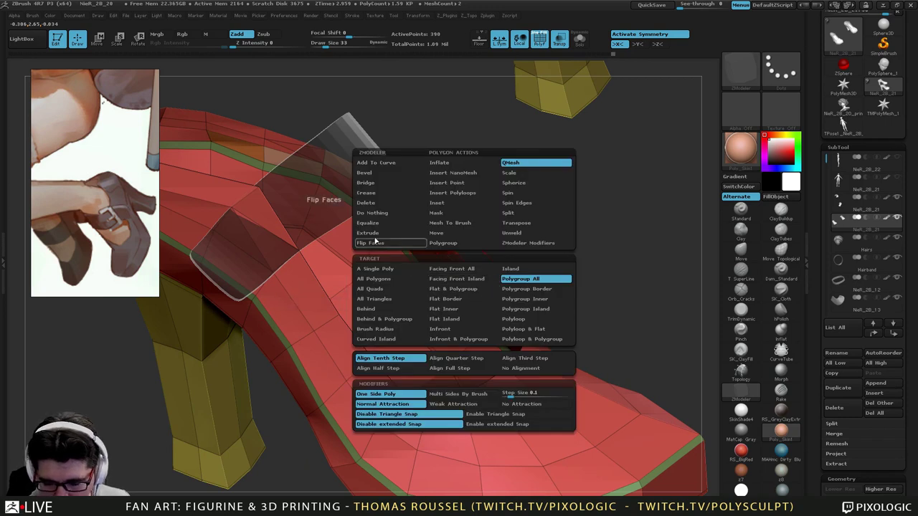
left_click(392, 234)
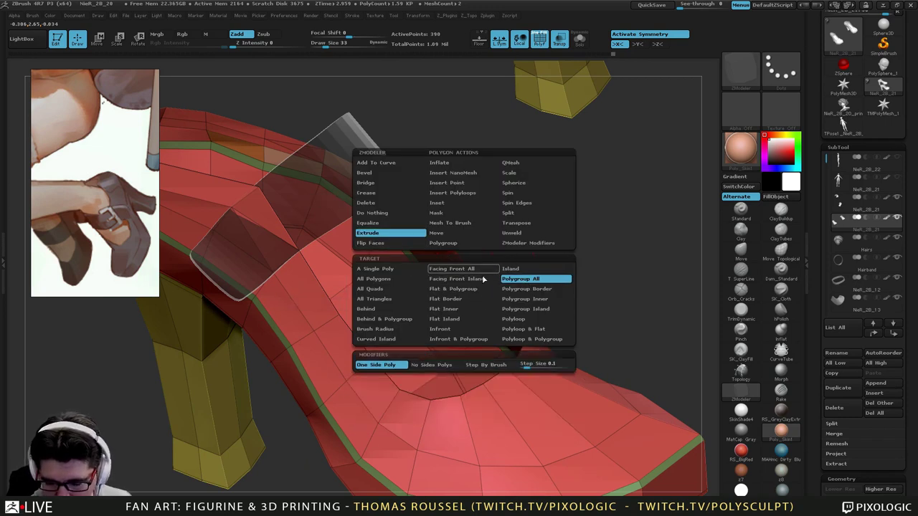
left_click(377, 271)
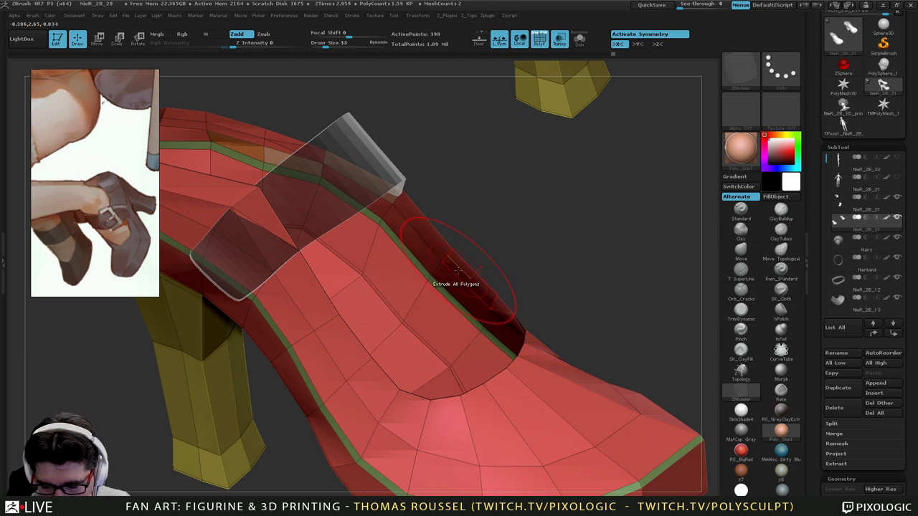
left_click_drag(458, 270, 449, 285)
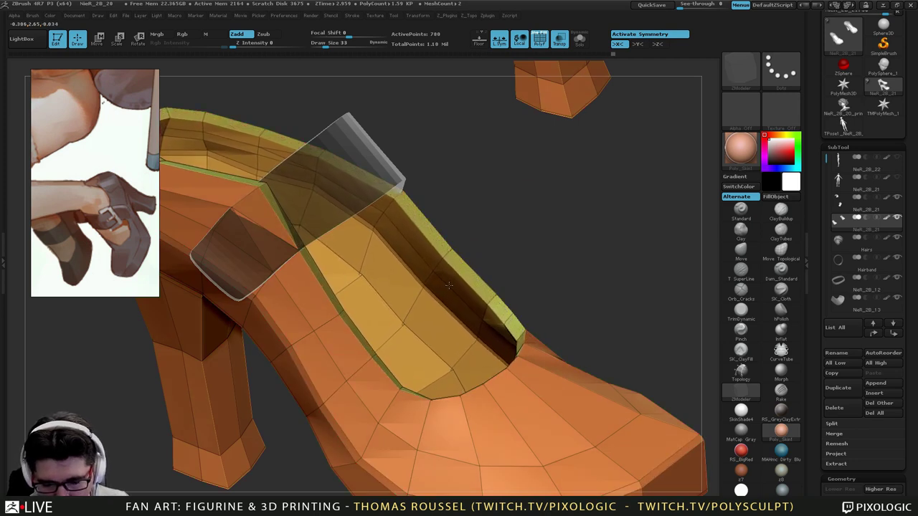
Check the thickened shoe opening, show the figure's body subtool and turn off transparency for inactive subtools.
right_click_drag(448, 287, 461, 343)
right_click_drag(440, 264, 461, 267)
right_click_drag(487, 329, 527, 295)
left_click_drag(525, 294, 601, 156)
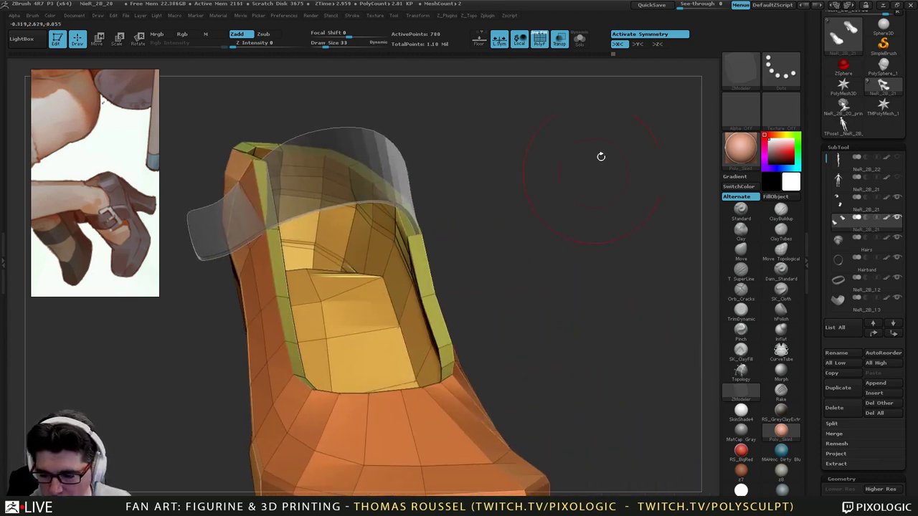
left_click(900, 176)
left_click_drag(565, 330, 581, 81, "alt")
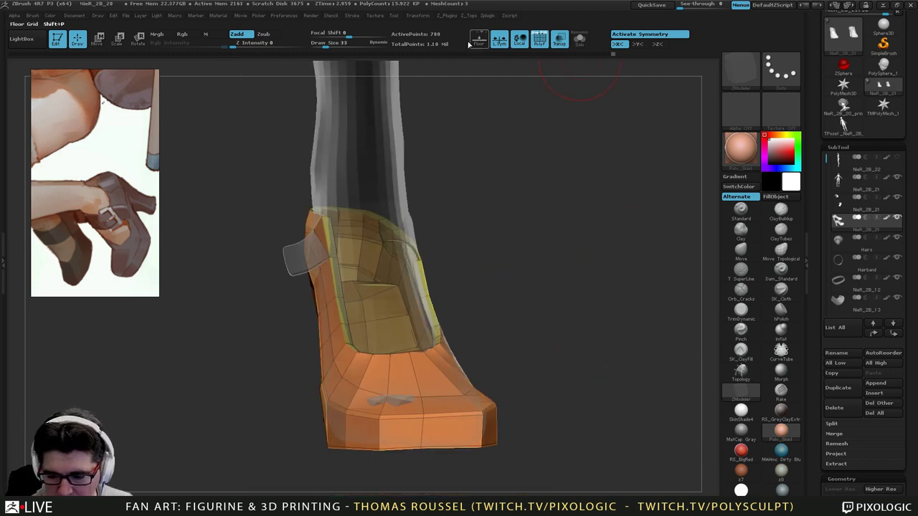
left_click(562, 47)
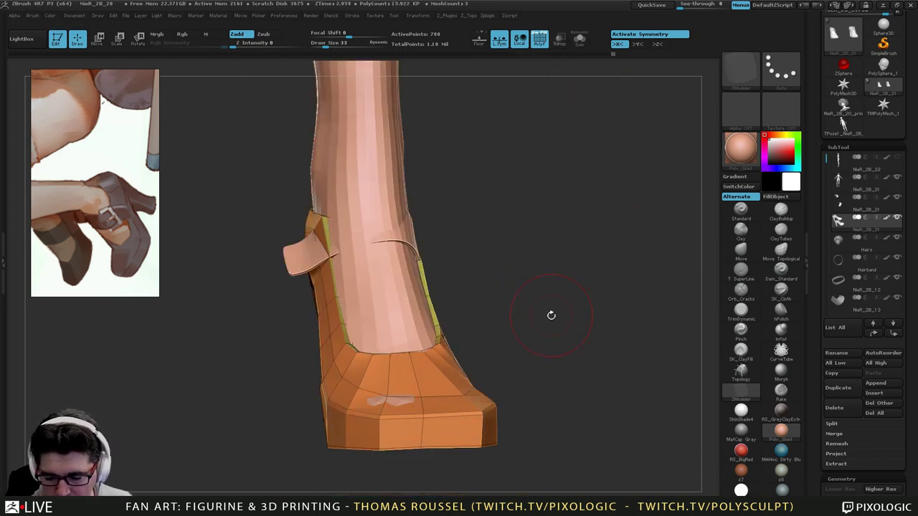
Examine how the thickened shoe and the strap fit around the foot and ankle from several sides.
left_click_drag(551, 316, 488, 316)
mouse_move(517, 241)
left_mouse_down("alt")
mouse_move(495, 289)
mouse_move(446, 281)
left_mouse_up("alt")
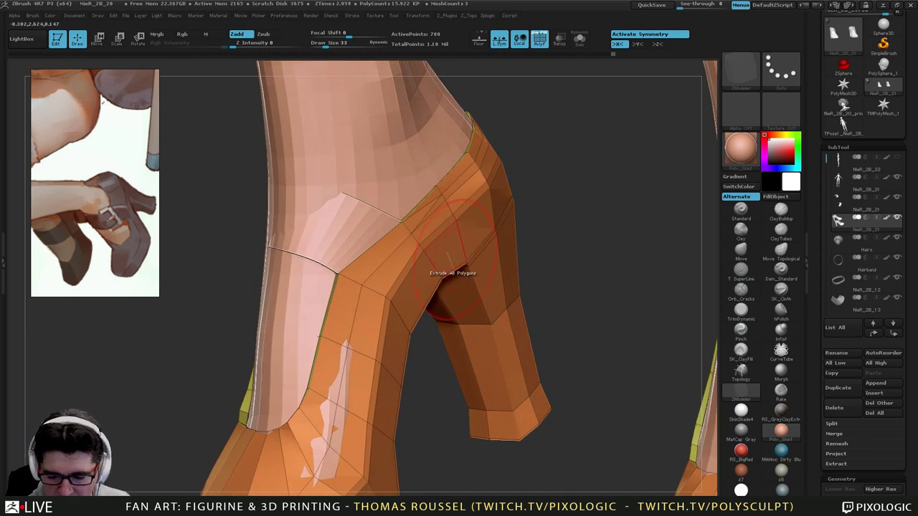
left_click_drag(540, 262, 545, 306, "alt")
left_click_drag(544, 233, 536, 361, "alt")
left_click_drag(631, 344, 689, 353)
left_click_drag(494, 459, 365, 84, "alt")
left_click_drag(510, 227, 414, 318, "alt")
left_click_drag(487, 351, 393, 341)
mouse_move(495, 251)
left_mouse_down("alt")
mouse_move(518, 323)
mouse_move(566, 326)
mouse_move(484, 314)
mouse_move(492, 301)
left_mouse_up("alt")
Make the strap active and pull it out around the foot with the Move brush at draw size 76.
left_click(457, 283, "alt")
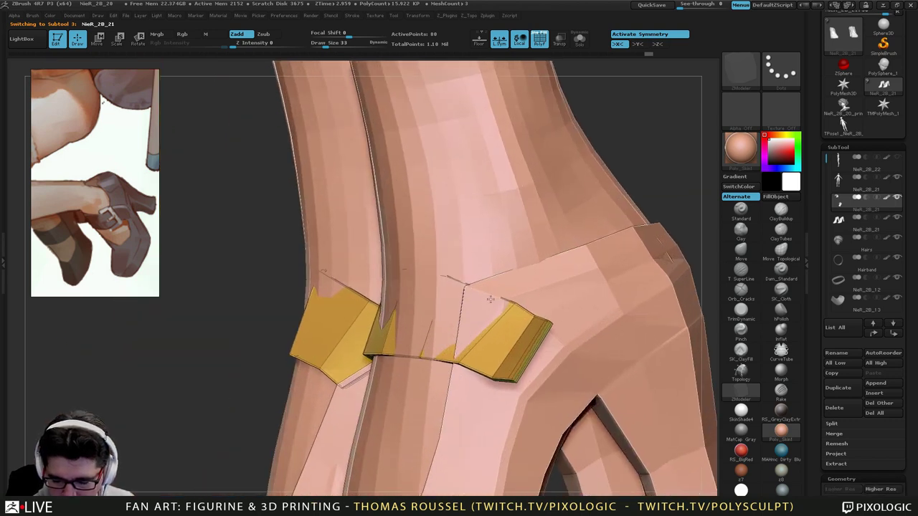
left_click(753, 254)
key("s")
left_click_drag(476, 266, 484, 266)
left_click_drag(406, 268, 392, 273)
right_click_drag(432, 280, 402, 271)
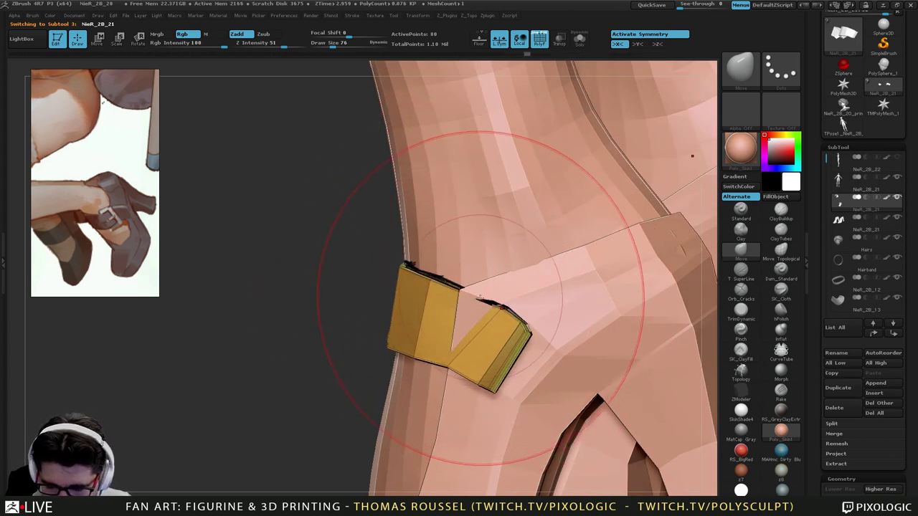
right_click_drag(439, 308, 459, 306)
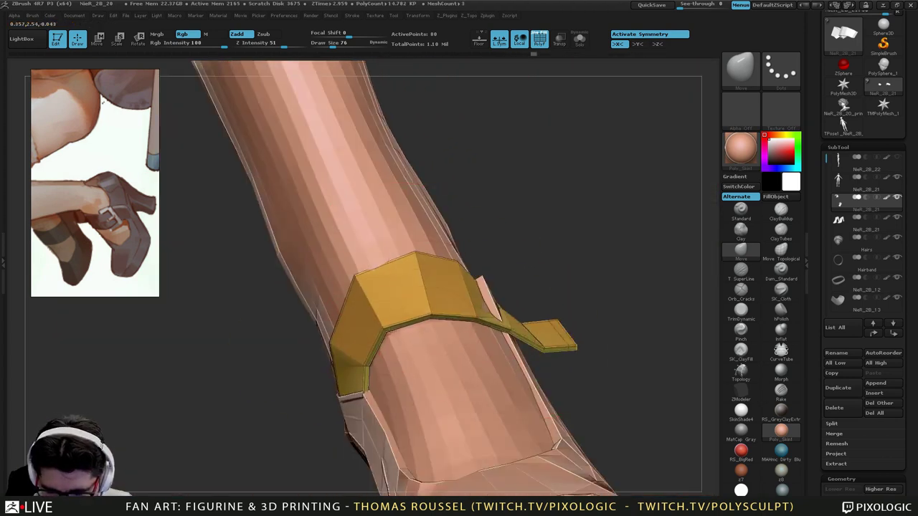
Refine the strap's fit over the instep and along the shoe's rim with the Move brush at draw size 22.
right_click_drag(411, 332, 411, 312)
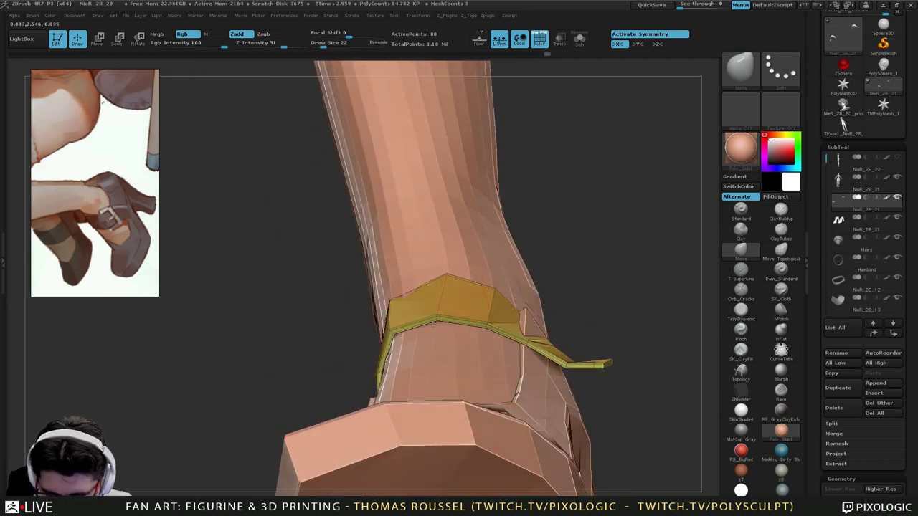
right_click_drag(397, 340, 431, 319)
right_click_drag(350, 305, 379, 428)
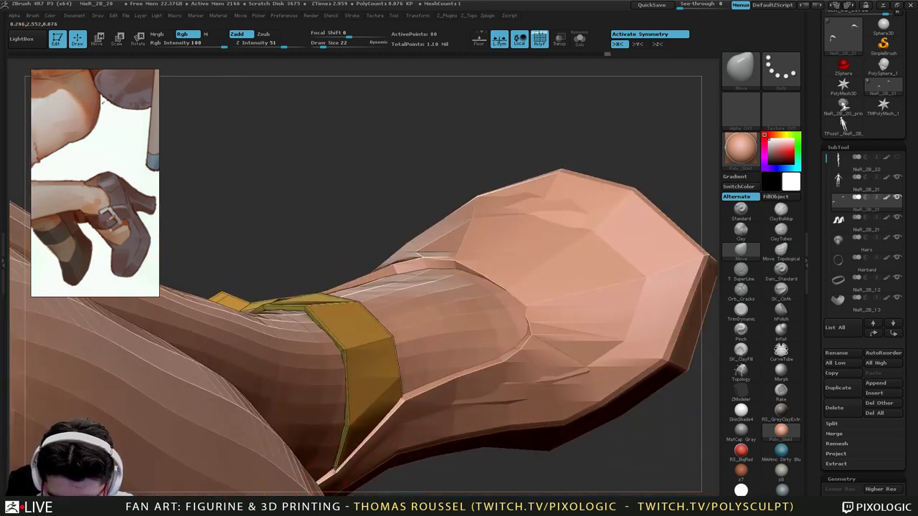
right_click_drag(371, 302, 351, 358)
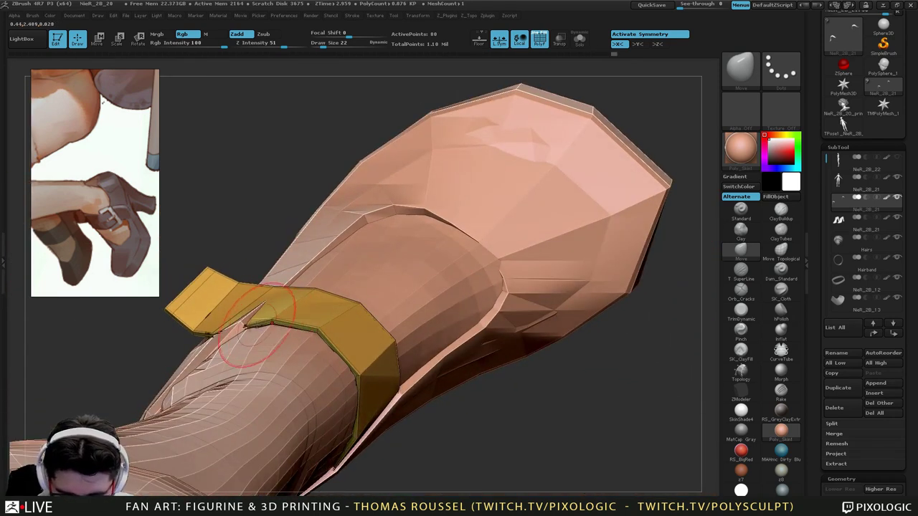
right_click_drag(297, 289, 285, 327)
Pull the strap over the protruding corner of the shoe's rim with the Move brush at draw size 69.
left_click_drag(292, 330, 293, 330)
left_click_drag(292, 329, 289, 323)
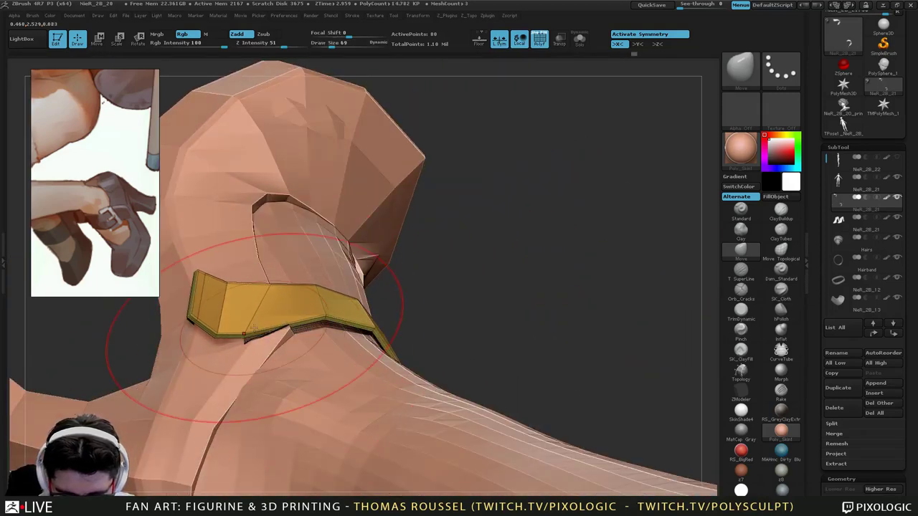
right_click_drag(276, 305, 327, 320)
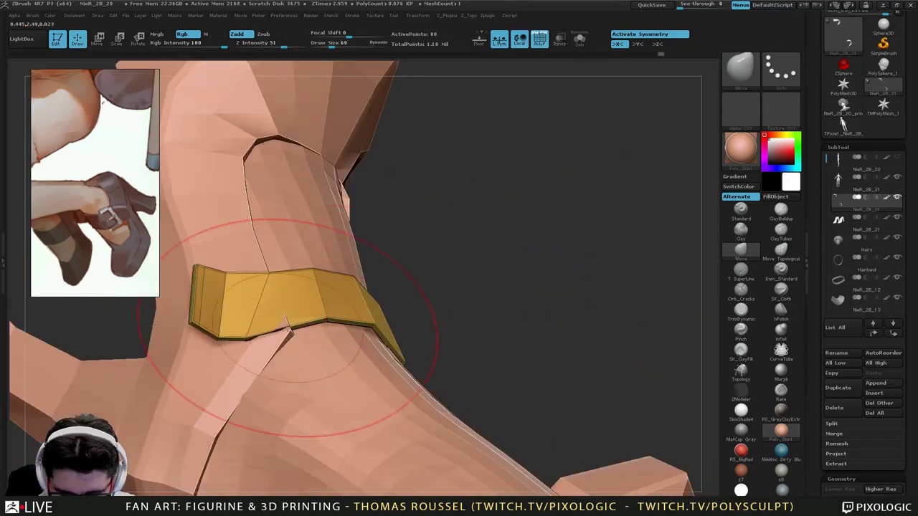
mouse_move(257, 332)
right_mouse_down()
mouse_move(284, 313)
mouse_move(302, 315)
mouse_move(331, 359)
mouse_move(327, 394)
mouse_move(306, 386)
right_mouse_up()
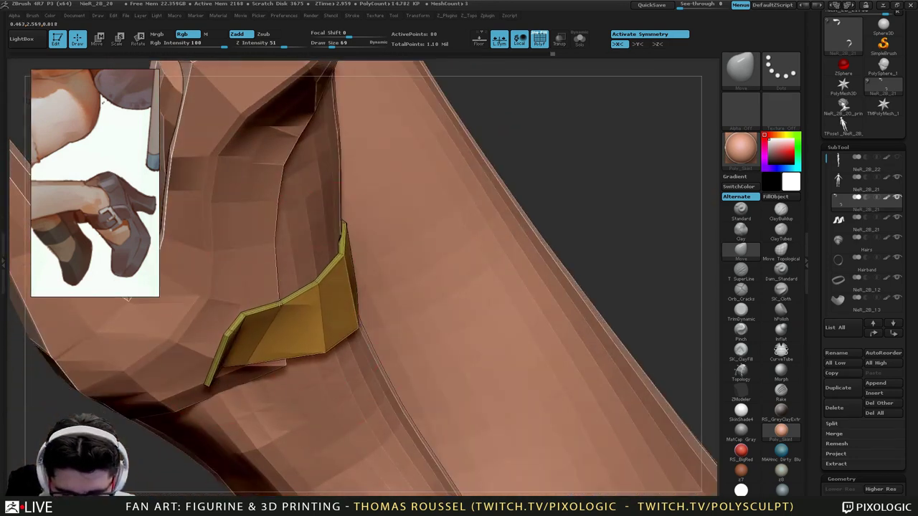
right_click_drag(279, 304, 273, 364)
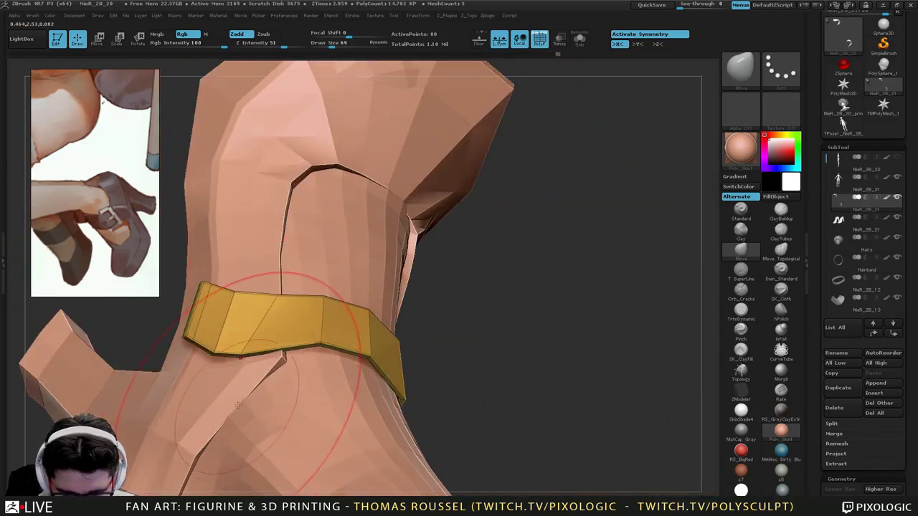
Make the shoe active and preview it smoothed together with the strap and leg.
right_click_drag(239, 405, 392, 347)
right_click_drag(391, 347, 453, 369, "ctrl")
left_click(465, 398, "alt")
key("d")
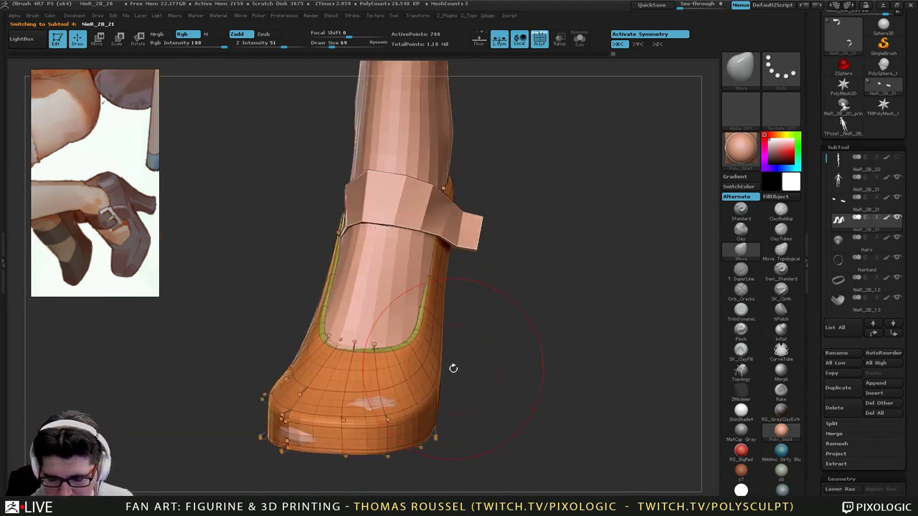
Preview the instep strap smoothed and make the shoe active again.
right_click_drag(425, 319, 382, 312, "ctrl")
left_click(519, 204, "alt")
key("d")
mouse_move(458, 369)
right_mouse_down("alt")
mouse_move(450, 314)
mouse_move(434, 358)
mouse_move(495, 354)
right_mouse_up("alt")
left_click(450, 315, "alt")
Crease the edge loop along the shoe's opening rim with the ZModeler Crease edge action and preview the shoe smoothed.
key("shift+d")
right_click_drag(387, 267, 385, 301, "ctrl")
key("s")
left_click_drag(388, 221, 379, 222)
right_click_drag(381, 273, 369, 337, "alt")
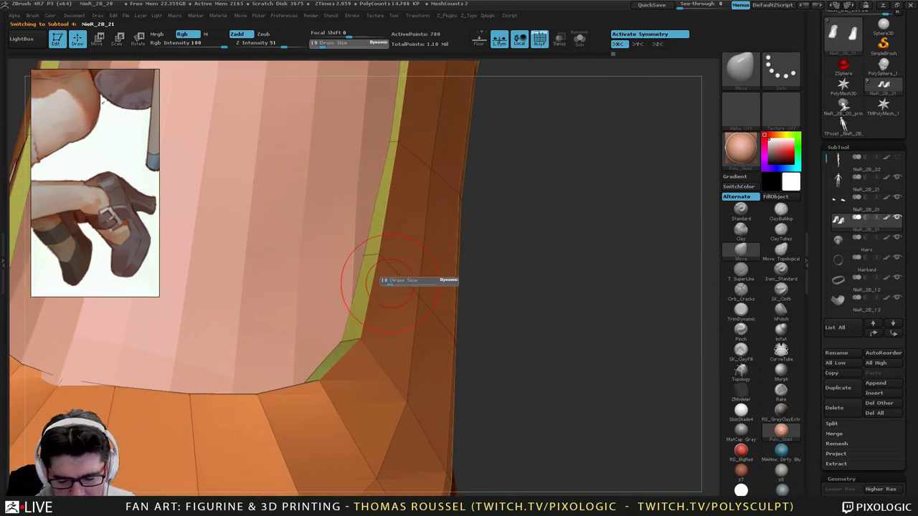
left_click(741, 382)
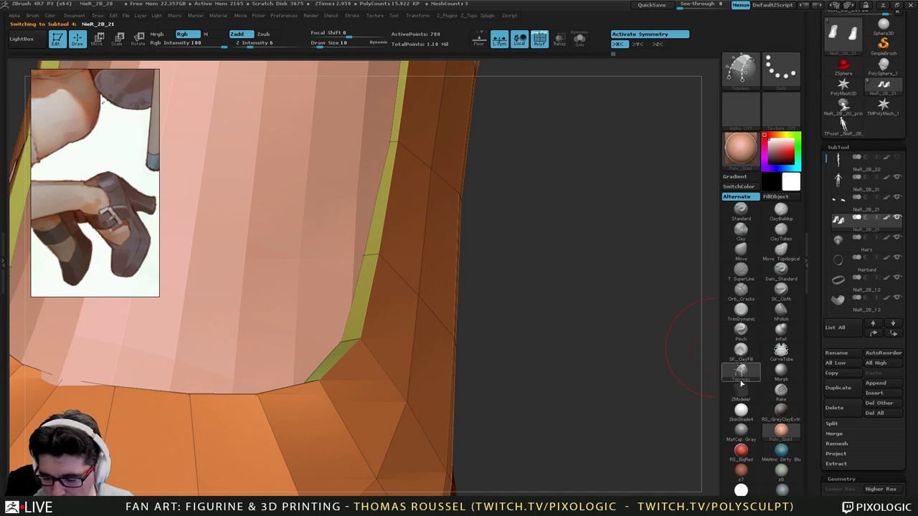
left_click(743, 396)
key("space")
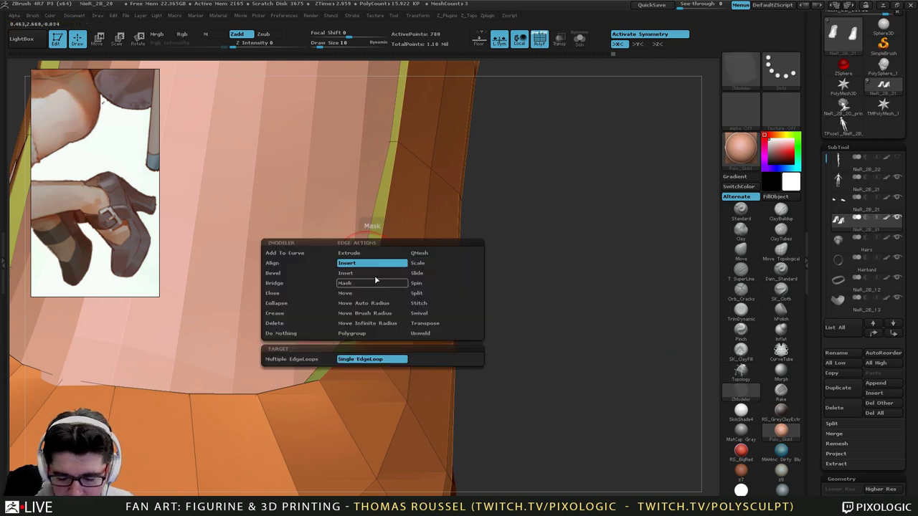
left_click(280, 312)
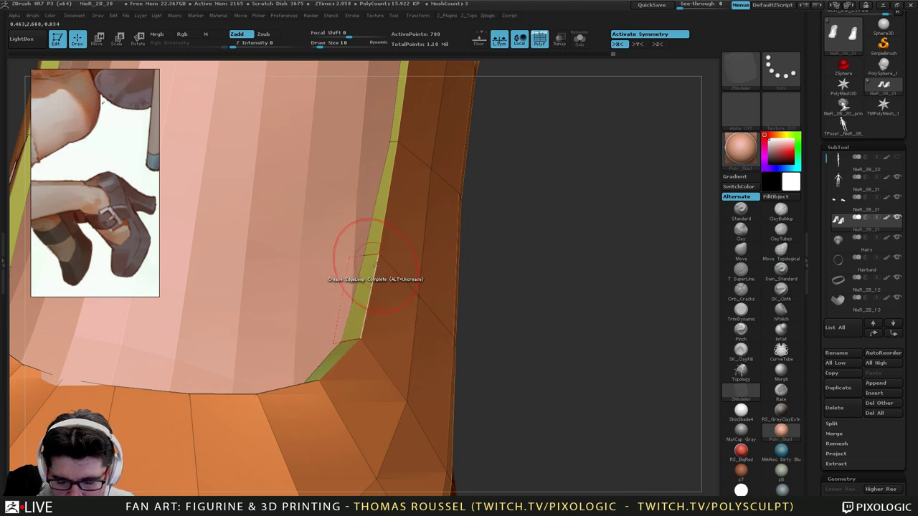
key("d")
Pull the back of the shoe's heel outward over the protruding skin with the Move brush at draw size 52.
left_click_drag(482, 335, 448, 399, "alt")
right_click_drag(448, 399, 506, 228)
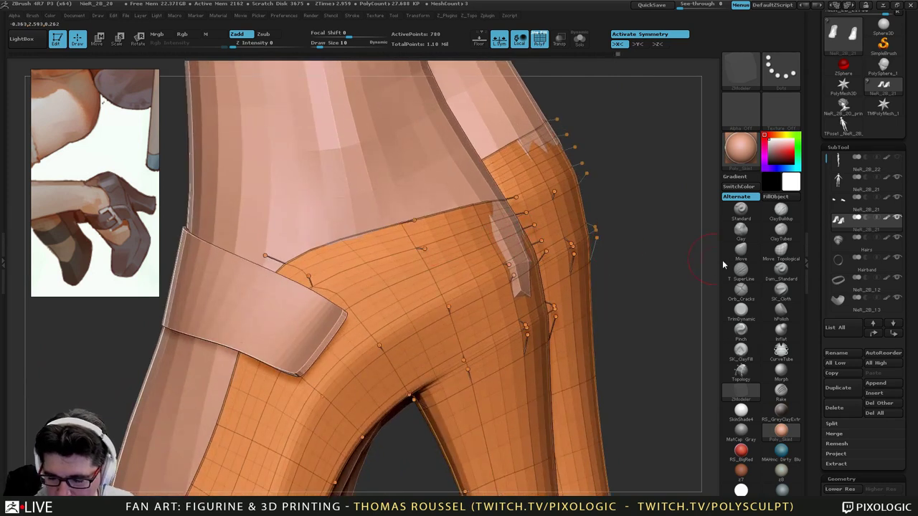
key("shift+d")
key("s")
left_click_drag(546, 239, 550, 239)
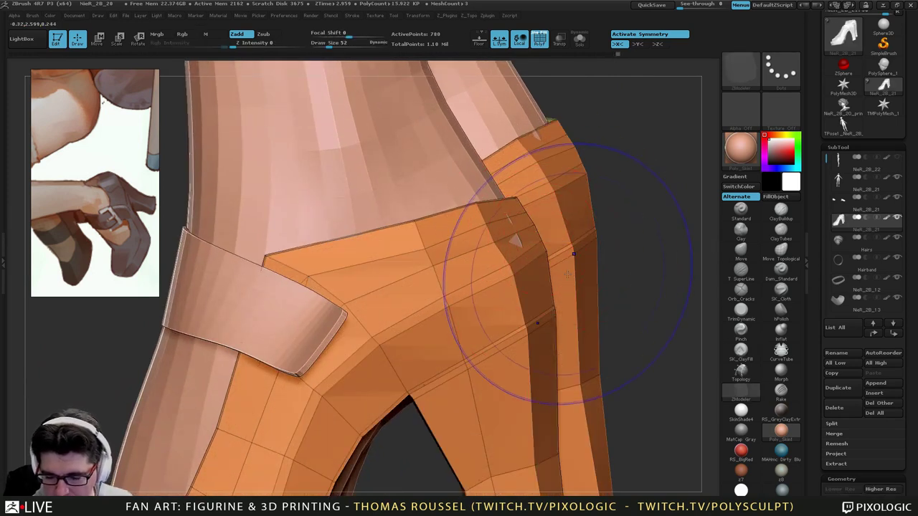
key("d")
left_click(741, 250)
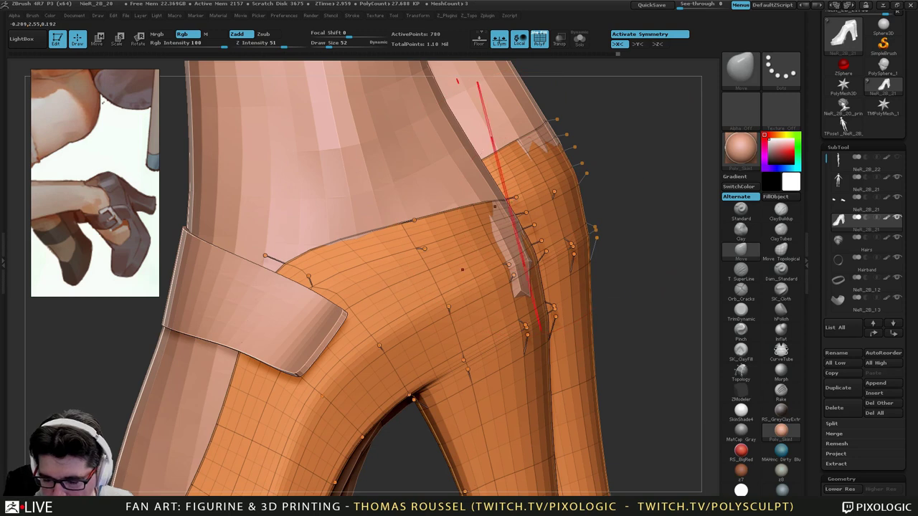
left_click_drag(515, 215, 522, 213)
left_click_drag(519, 260, 525, 258)
mouse_move(624, 269)
left_mouse_down()
mouse_move(443, 290)
mouse_move(380, 404)
left_mouse_up()
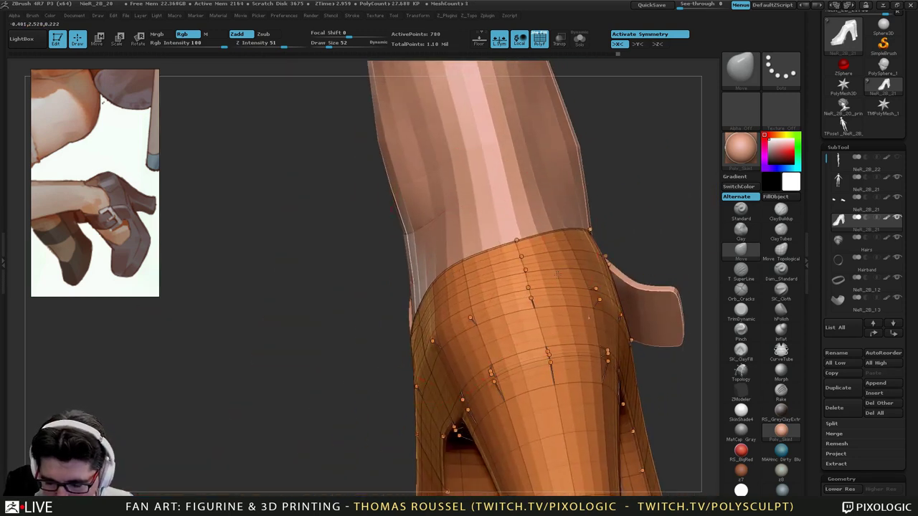
mouse_move(559, 273)
left_mouse_down()
mouse_move(497, 313)
mouse_move(565, 271)
left_mouse_up()
Reshape the front edge of the shoe's opening around the foot with the Move brush at draw size 22.
mouse_move(599, 242)
right_mouse_down()
mouse_move(627, 240)
mouse_move(613, 230)
mouse_move(596, 250)
mouse_move(554, 377)
mouse_move(502, 388)
right_mouse_up()
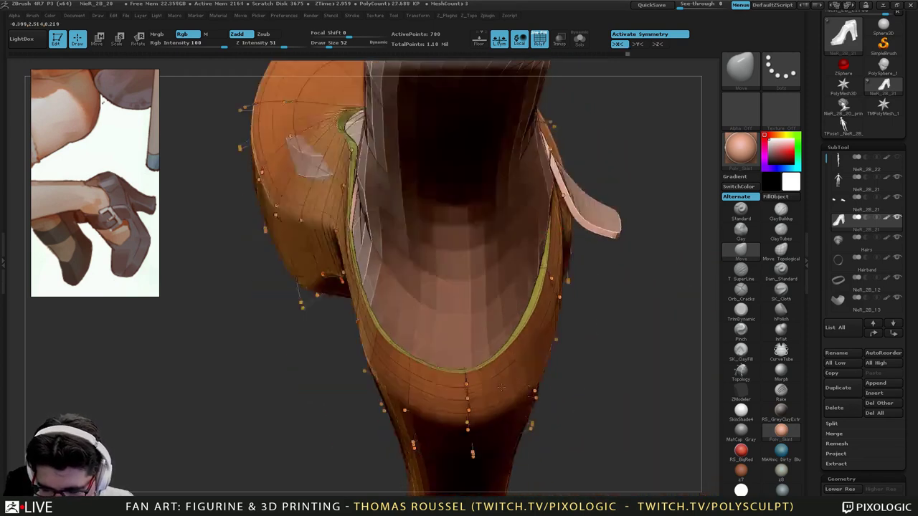
left_click_drag(501, 387, 397, 360)
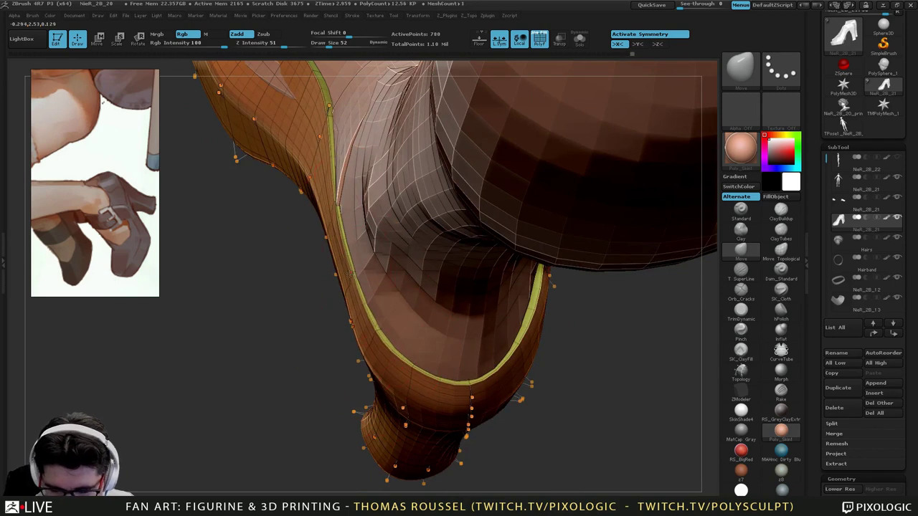
right_click_drag(329, 112, 365, 224, "alt")
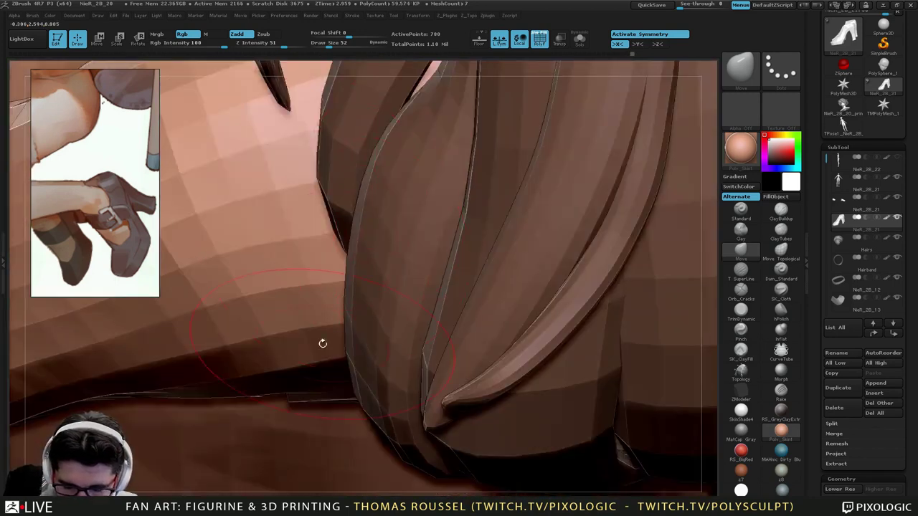
right_click_drag(323, 343, 449, 245)
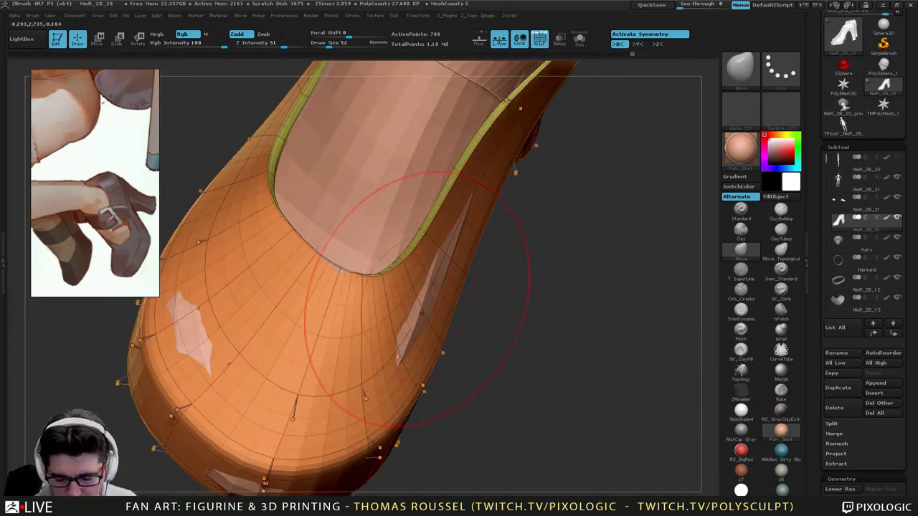
right_click_drag(379, 319, 344, 266)
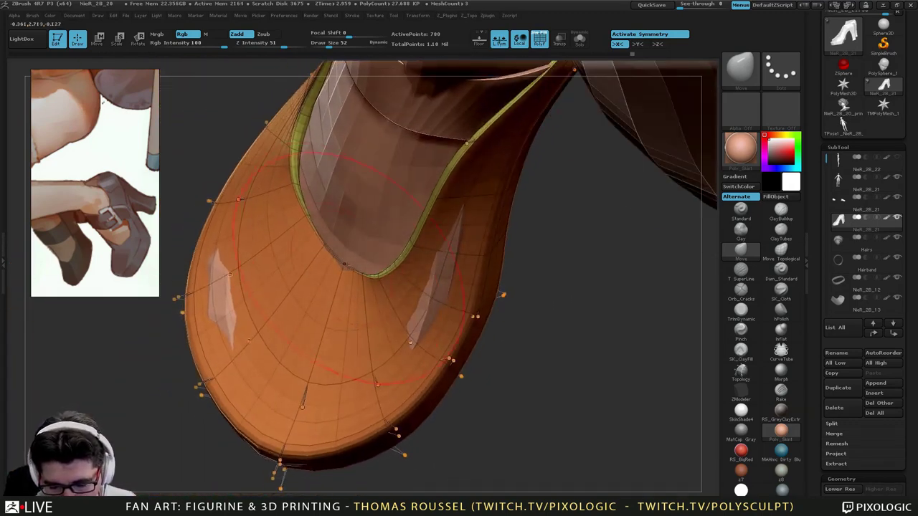
left_click_drag(340, 269, 336, 271)
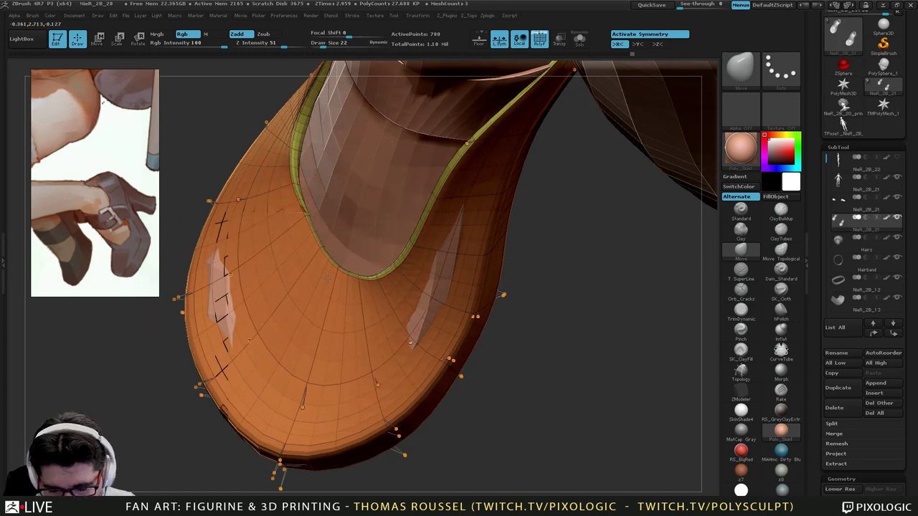
Adjust the rim along the side of the shoe's opening to follow the foot with the Move brush, using draw sizes 46 and 27.
right_click_drag(307, 155, 311, 134)
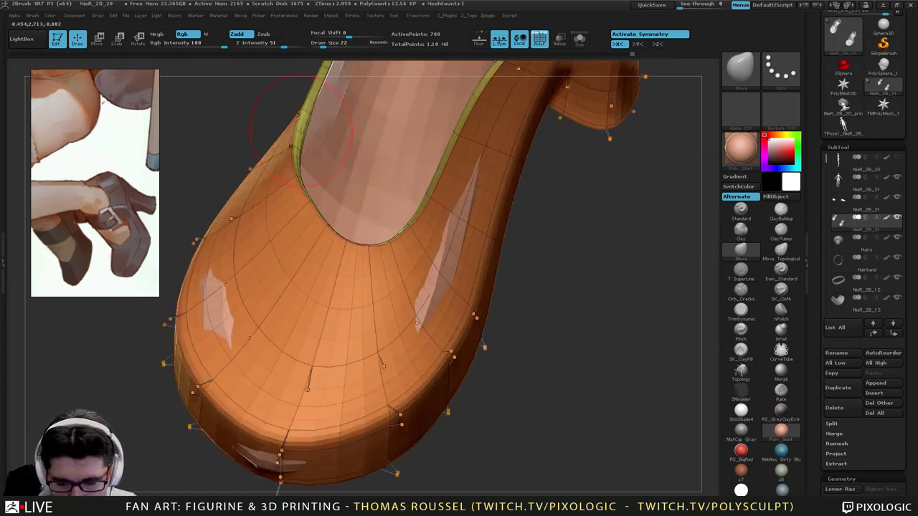
key("s")
left_click_drag(311, 134, 317, 134)
mouse_move(315, 134)
right_mouse_down("alt")
mouse_move(278, 204)
mouse_move(293, 202)
right_mouse_up("alt")
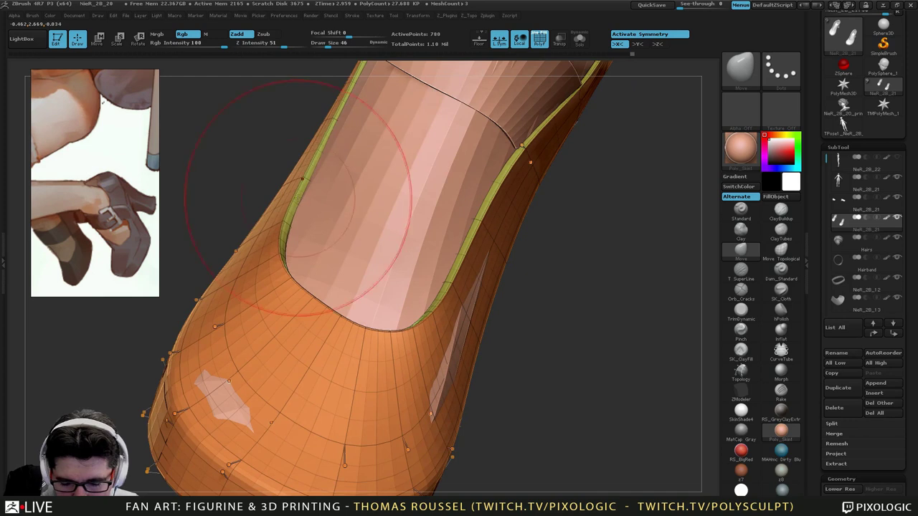
right_click_drag(316, 153, 287, 251)
left_click_drag(249, 351, 278, 294)
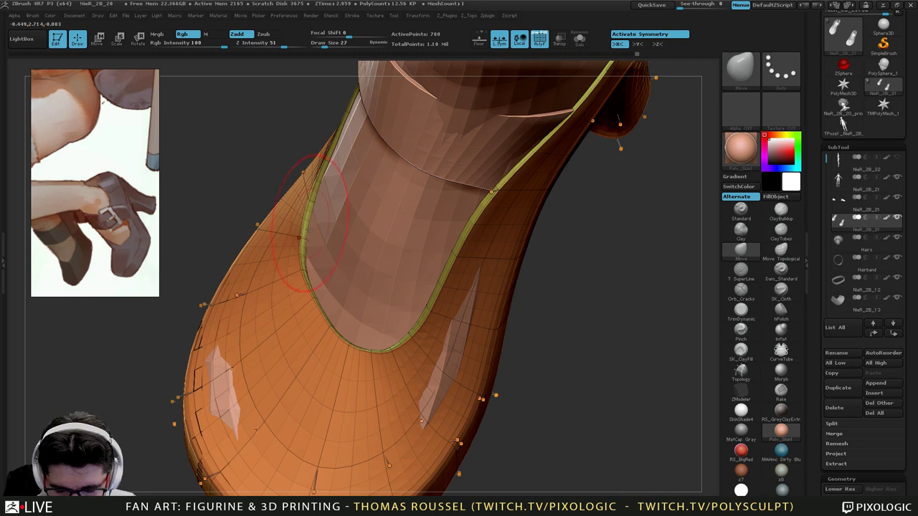
Set the Move brush's draw size to 44 and make the instep strap active.
right_click_drag(390, 313, 502, 247)
key("s")
left_click_drag(503, 242, 508, 242)
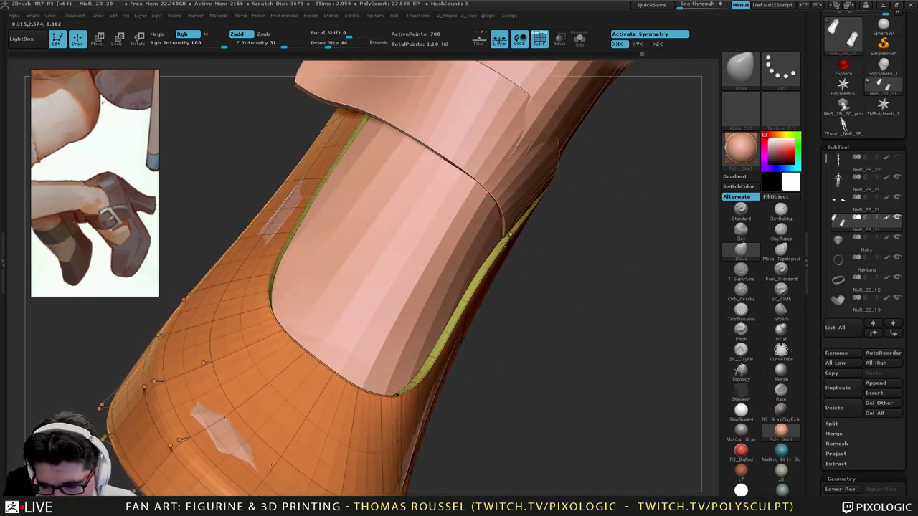
right_click_drag(503, 246, 461, 306, "alt")
left_click(482, 259, "alt")
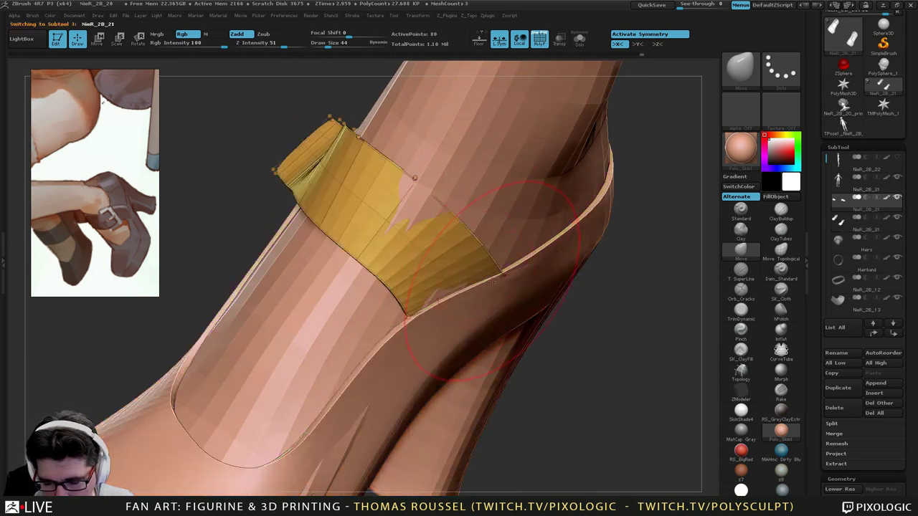
Set the draw size to 29 and reshape the ankle strap's lower edge around the foot with the Move brush.
mouse_move(488, 269)
right_mouse_down()
mouse_move(406, 210)
mouse_move(388, 220)
mouse_move(396, 197)
mouse_move(495, 251)
mouse_move(490, 261)
mouse_move(457, 269)
mouse_move(447, 235)
right_mouse_up()
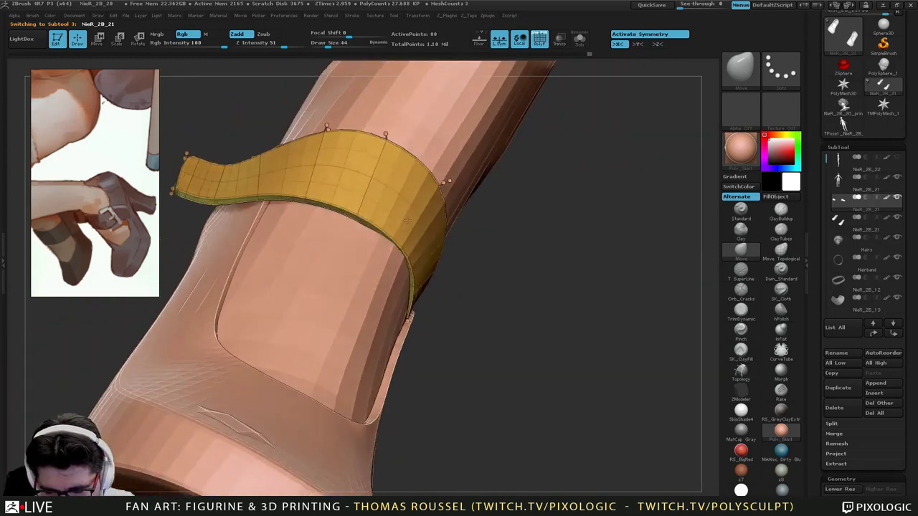
key("s")
left_click_drag(409, 253, 405, 253)
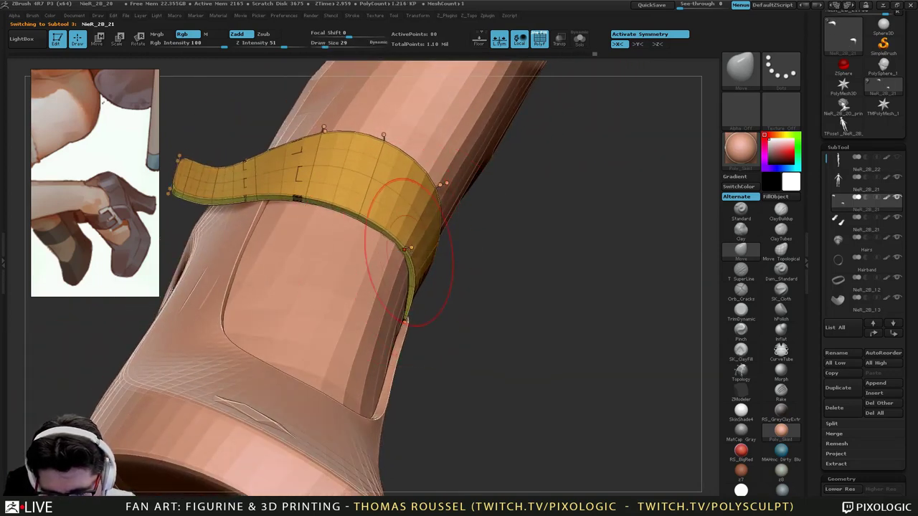
right_click_drag(329, 216, 331, 180)
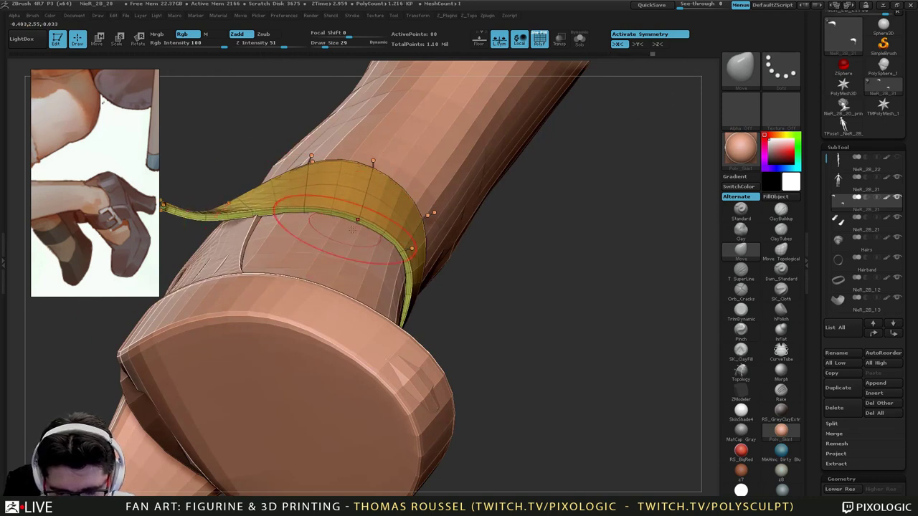
right_click_drag(443, 285, 424, 320)
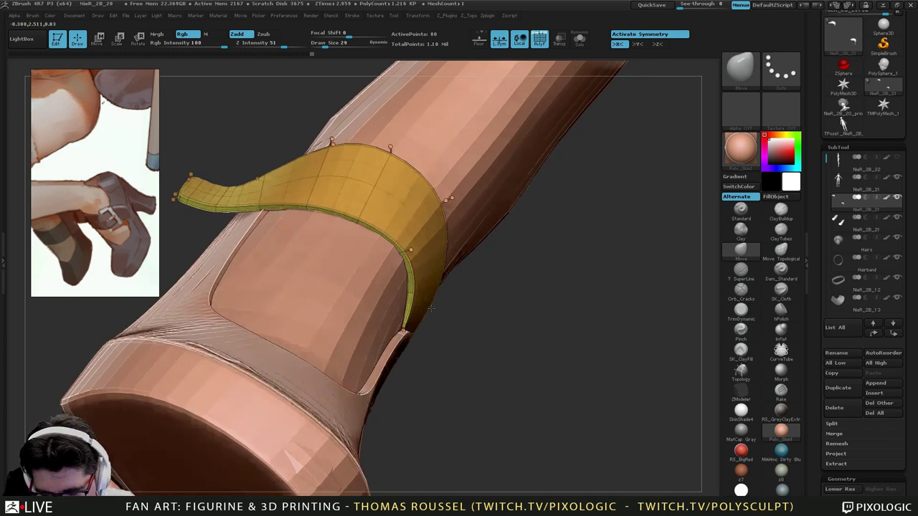
left_click(409, 324)
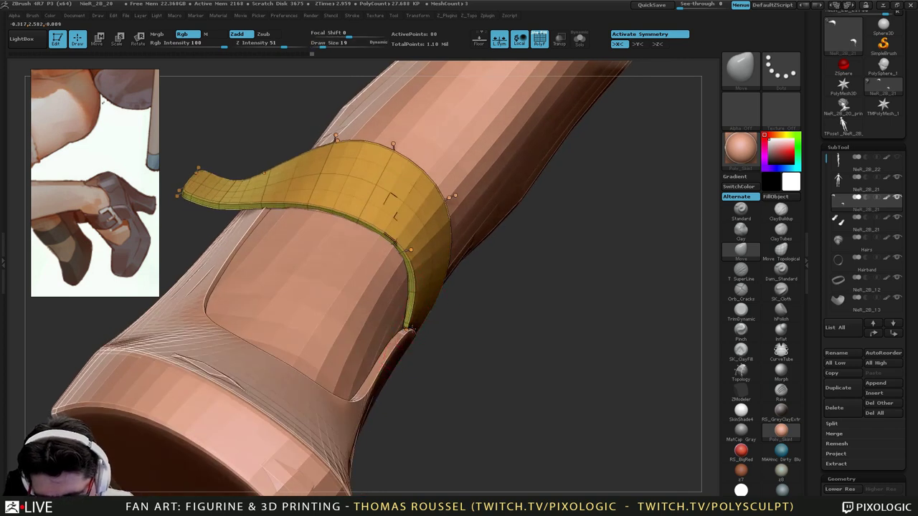
Fit the side of the ankle strap against the foot and shoe rim, using draw sizes of 41 and 33.
right_click_drag(430, 324, 403, 332)
mouse_move(468, 328)
right_mouse_down()
mouse_move(402, 286)
mouse_move(431, 309)
right_mouse_up()
key("s")
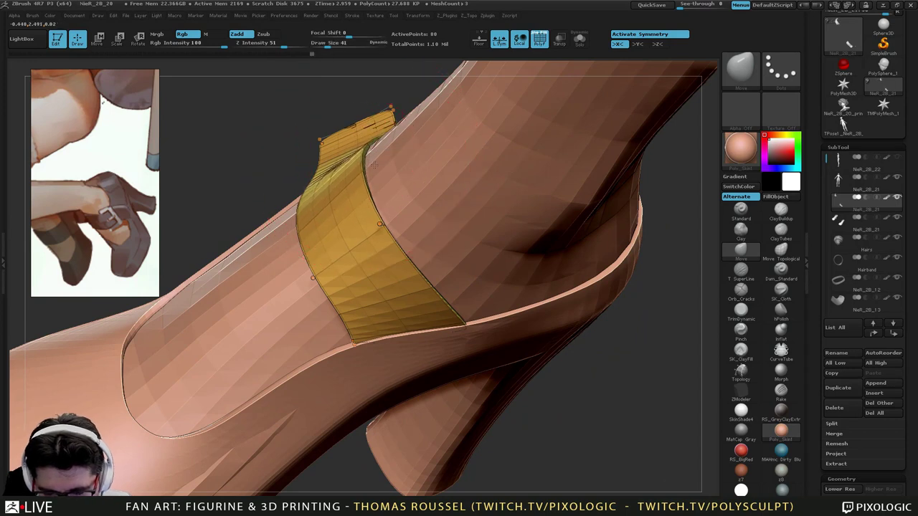
mouse_move(378, 174)
right_mouse_down()
mouse_move(385, 197)
mouse_move(336, 226)
mouse_move(385, 244)
mouse_move(306, 231)
mouse_move(369, 281)
mouse_move(381, 241)
mouse_move(411, 272)
mouse_move(445, 343)
mouse_move(229, 287)
mouse_move(270, 266)
mouse_move(287, 281)
right_mouse_up()
key("s")
Make the shoes the active subtool at their lowest subdivision level, set the draw size to 17 and check the heel's shape.
key("shift+d")
left_click(271, 288, "alt")
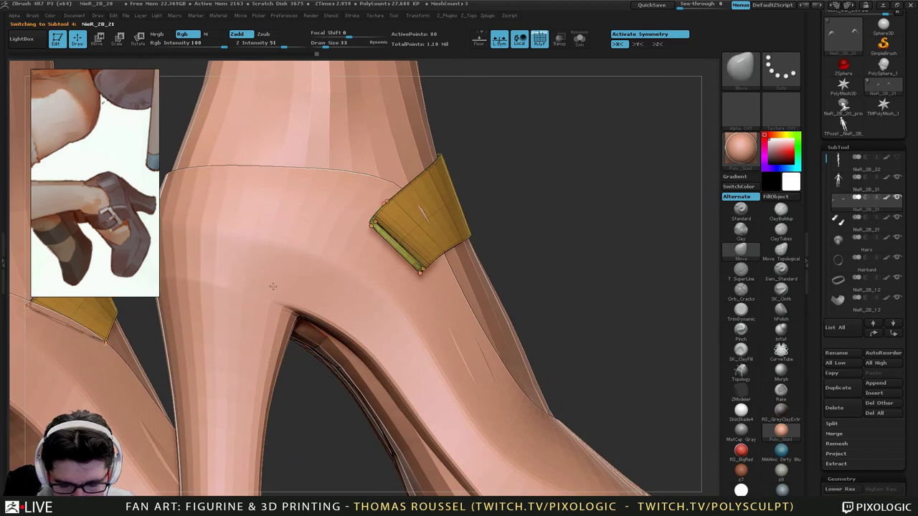
right_click_drag(199, 294, 316, 273, "alt")
key("shift+d")
key("s")
left_click_drag(319, 266, 315, 266)
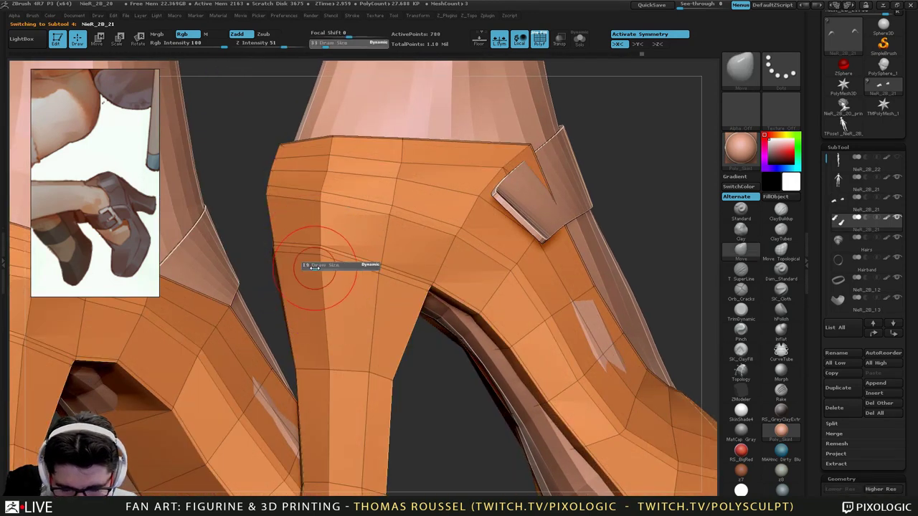
right_click_drag(237, 267, 334, 266)
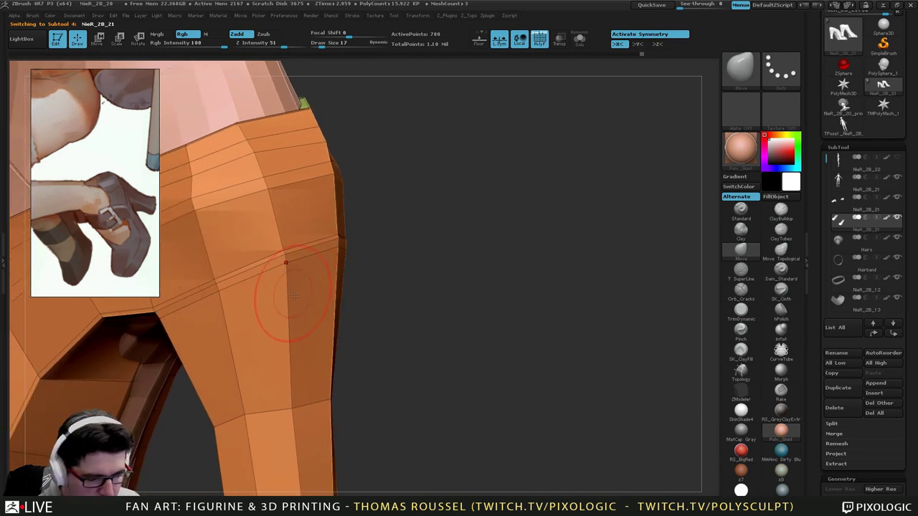
right_click_drag(265, 322, 178, 319)
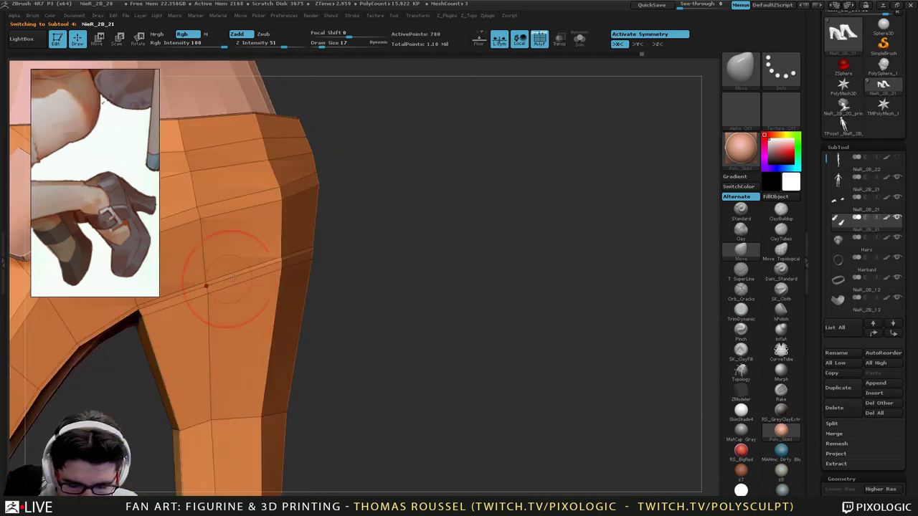
right_click_drag(232, 278, 144, 283)
right_click_drag(295, 285, 185, 291)
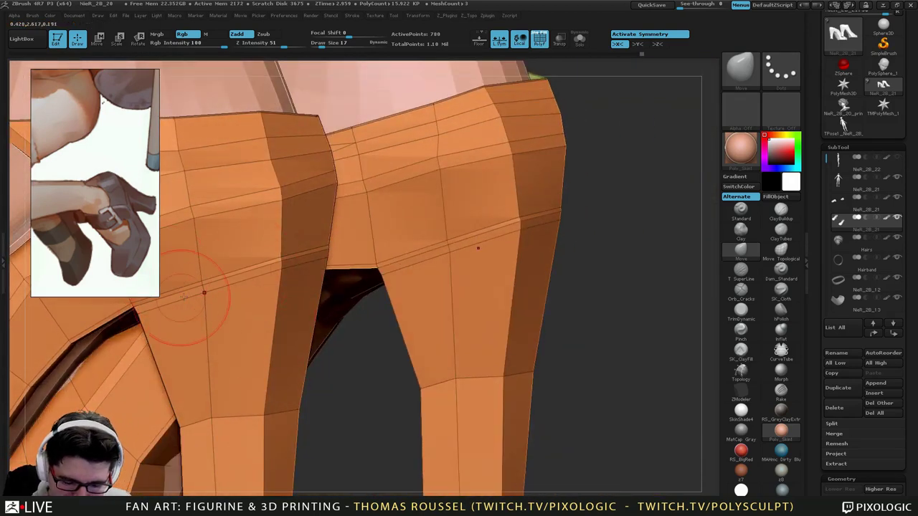
Switch to the body subtool, set the draw size to 46 and push the foot inside the shoe around the arch by the heel.
right_click_drag(251, 315, 384, 250)
left_click(249, 214, "alt")
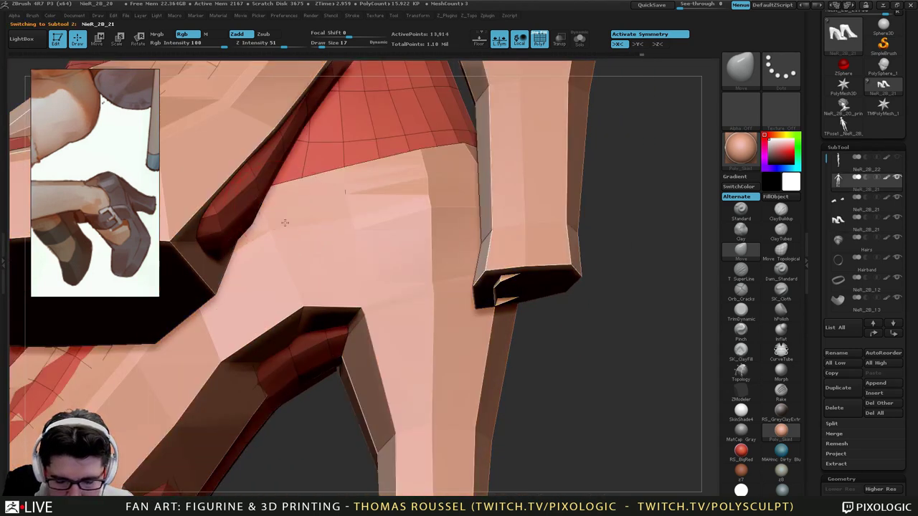
right_click_drag(249, 214, 313, 332, "alt")
key("s")
left_click_drag(309, 316, 315, 326)
key("s")
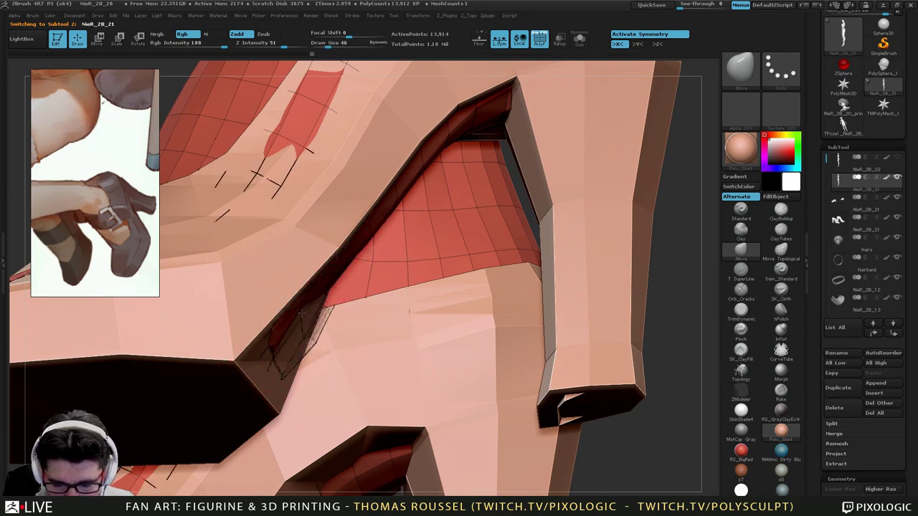
mouse_move(378, 222)
right_mouse_down("alt")
mouse_move(356, 266)
mouse_move(316, 254)
right_mouse_up("alt")
mouse_move(391, 217)
left_mouse_down()
mouse_move(436, 182)
mouse_move(439, 168)
left_mouse_up()
right_click_drag(440, 168, 489, 154)
left_click_drag(496, 154, 500, 147)
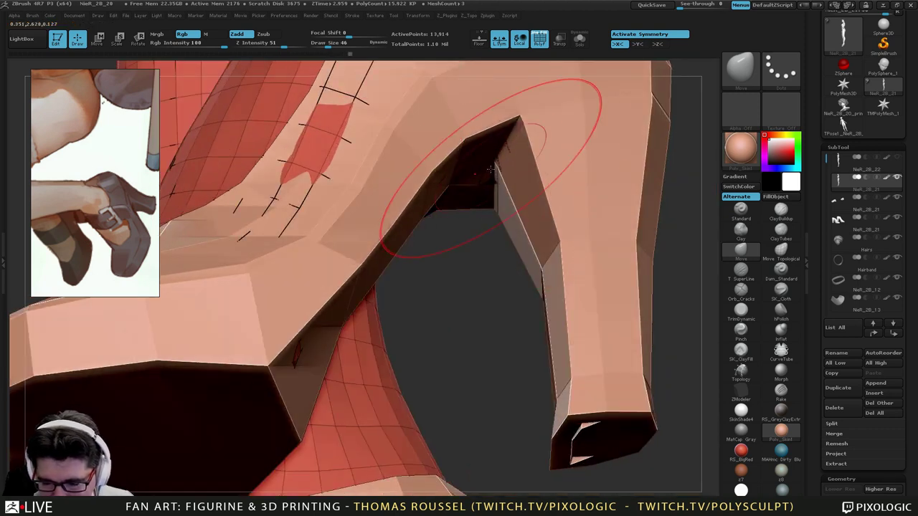
Move the remaining patch of foot poking through the shoe's underside behind the sole back inside the shoe.
right_click_drag(491, 169, 439, 195)
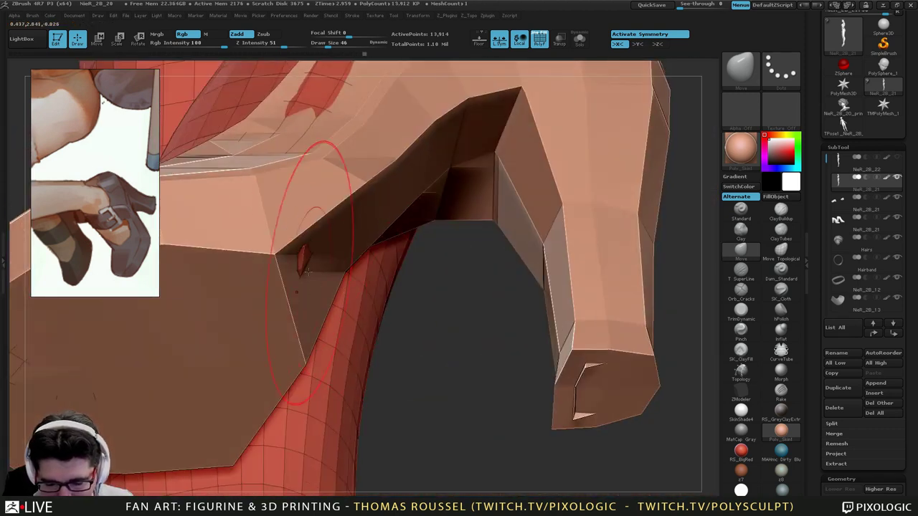
mouse_move(294, 263)
right_mouse_down()
mouse_move(301, 271)
mouse_move(237, 348)
mouse_move(396, 358)
mouse_move(379, 368)
right_mouse_up()
right_click_drag(375, 349, 352, 309)
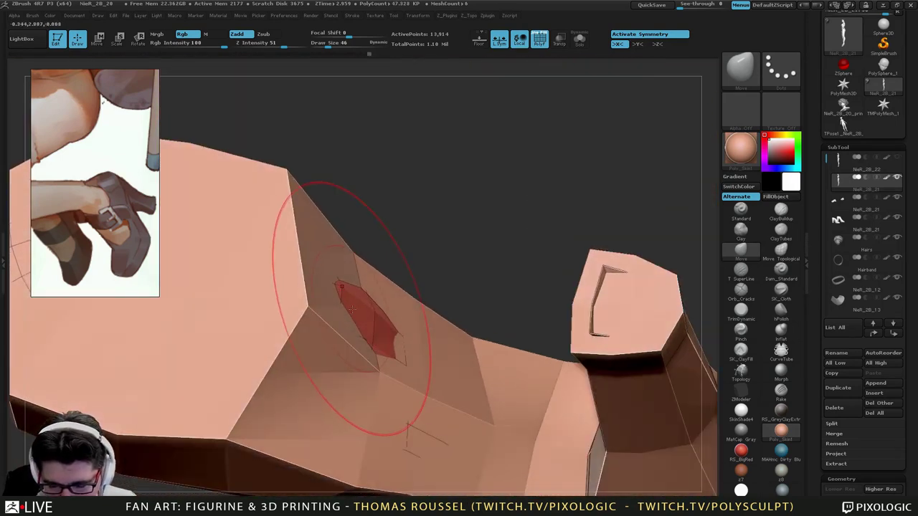
left_click_drag(353, 308, 375, 302)
Switch back to the shoes subtool and isolate the heel tips with a lasso selection.
mouse_move(574, 316)
right_mouse_down()
mouse_move(594, 310)
mouse_move(604, 251)
mouse_move(703, 203)
mouse_move(398, 289)
right_mouse_up()
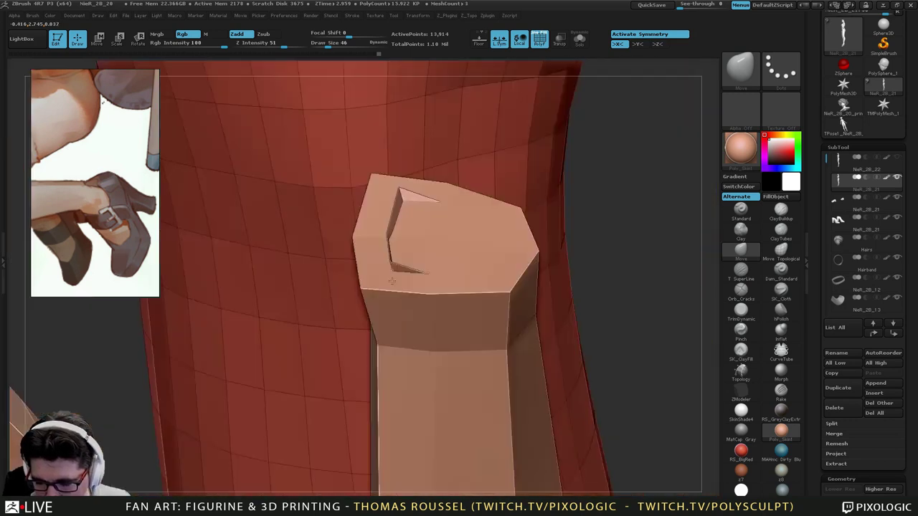
left_click(455, 272, "alt")
mouse_move(454, 272)
right_mouse_down()
mouse_move(461, 264)
mouse_move(417, 319)
mouse_move(437, 305)
mouse_move(409, 307)
mouse_move(436, 305)
mouse_move(457, 328)
right_mouse_up()
left_click_drag(515, 278, 378, 357, "ctrl+shift")
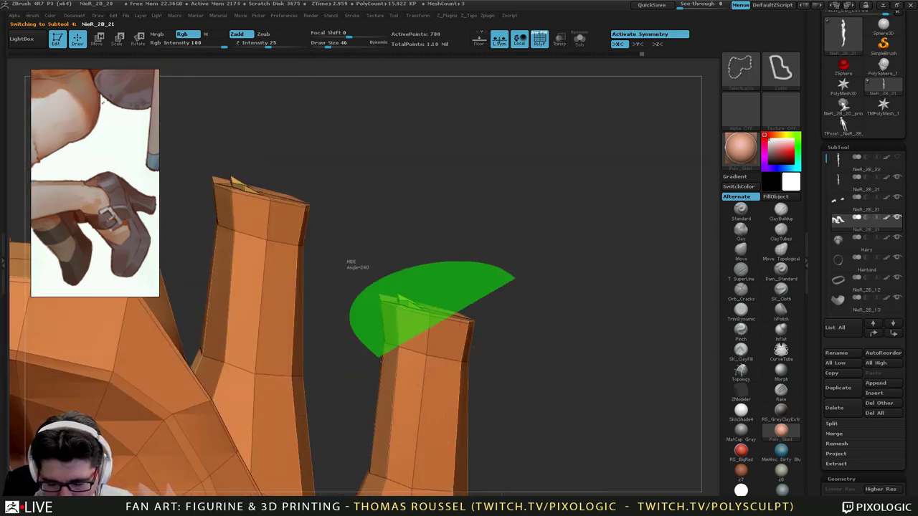
left_click_drag(527, 386, 525, 384, "ctrl+shift")
mouse_move(461, 332)
right_mouse_down()
mouse_move(453, 298)
mouse_move(464, 232)
mouse_move(429, 328)
right_mouse_up()
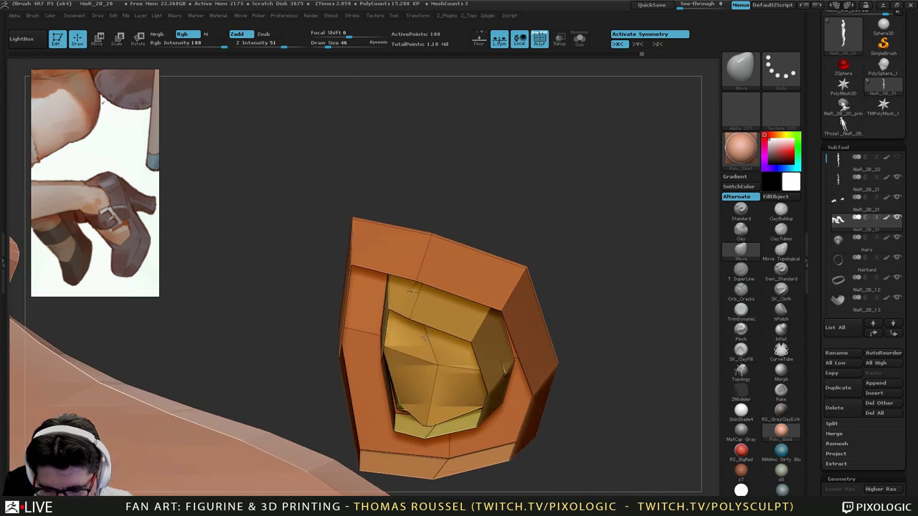
Set the draw size to 6 and smooth the tangled inner polygons of the isolated heel tip.
key("s")
left_click_drag(426, 343, 416, 341)
mouse_move(432, 361)
right_mouse_down()
mouse_move(435, 323)
mouse_move(421, 307)
right_mouse_up()
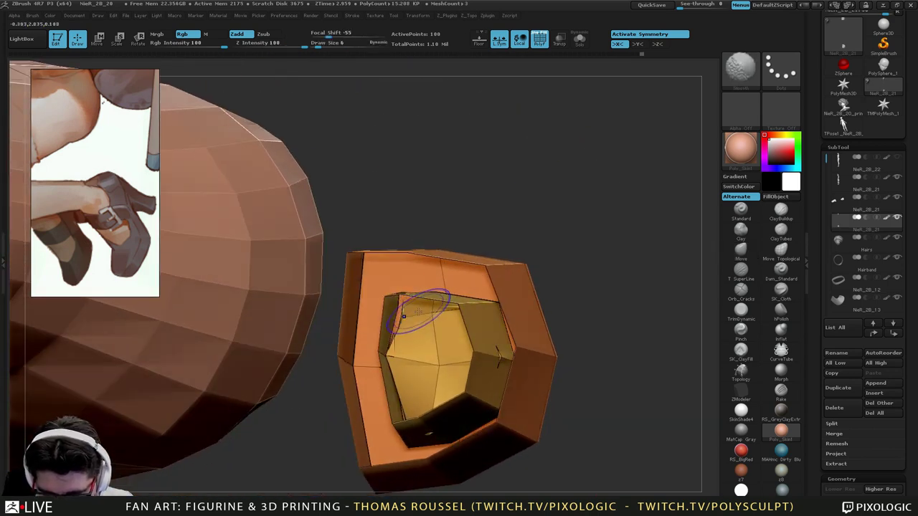
left_click_drag(410, 362, 407, 365, "shift")
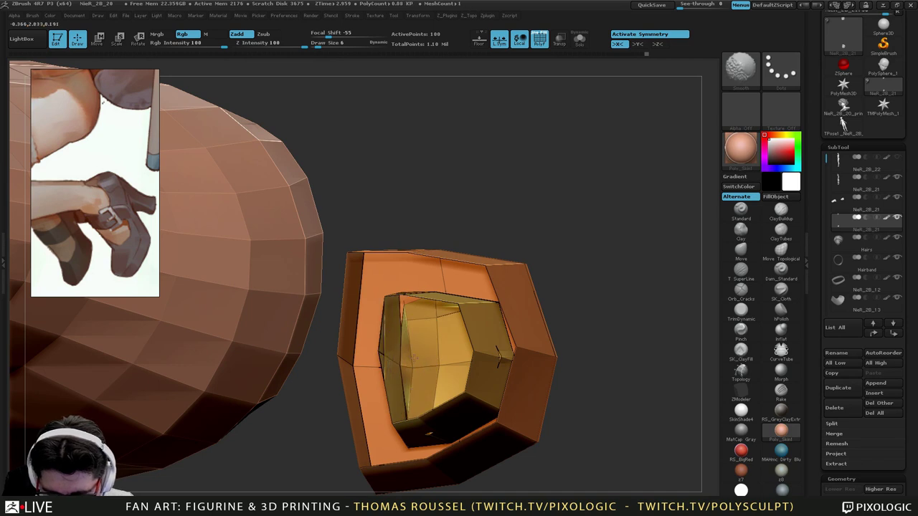
mouse_move(434, 337)
right_mouse_down()
mouse_move(461, 360)
mouse_move(470, 344)
mouse_move(434, 324)
right_mouse_up()
right_click_drag(259, 338, 303, 330)
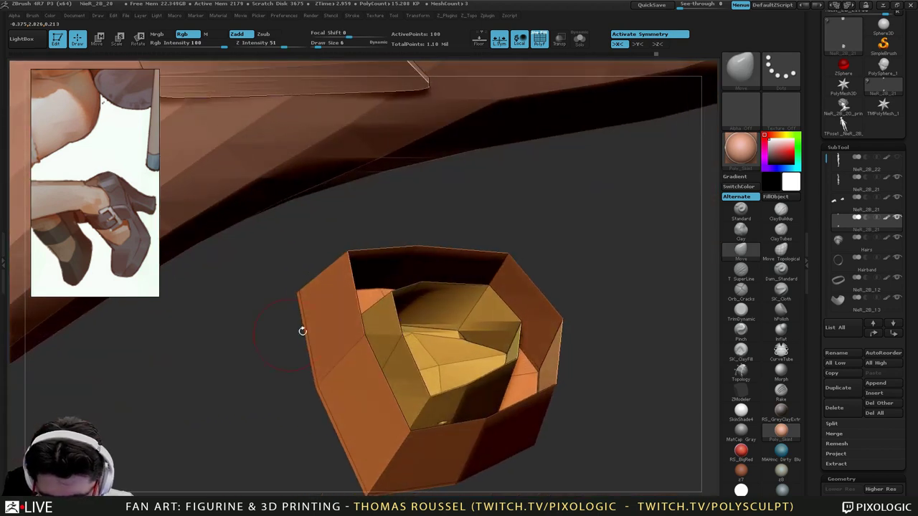
left_click_drag(410, 340, 464, 362, "shift")
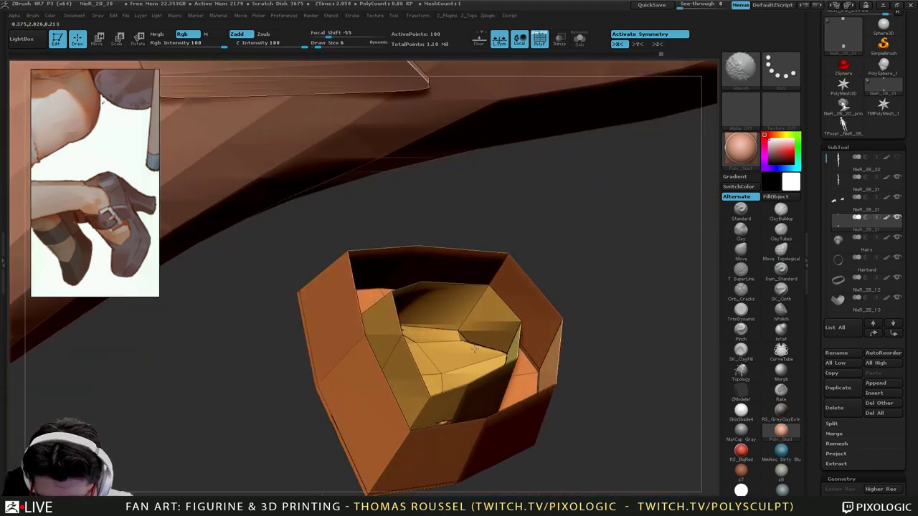
Untangle the heel tip's overlapping inner walls with Move and Smooth strokes from several sides.
right_click_drag(457, 351, 461, 377)
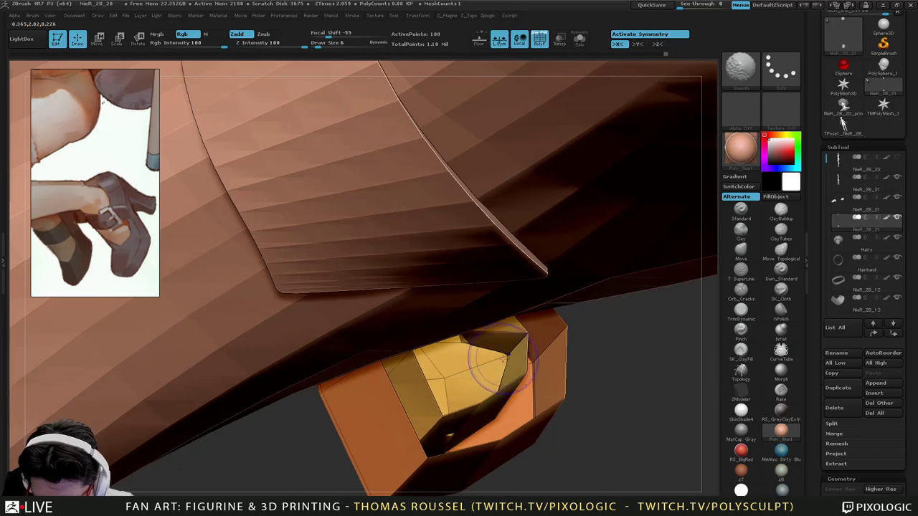
left_click_drag(490, 363, 469, 369, "shift")
right_click_drag(469, 369, 448, 352)
left_click_drag(449, 352, 421, 337)
left_click_drag(660, 319, 623, 318)
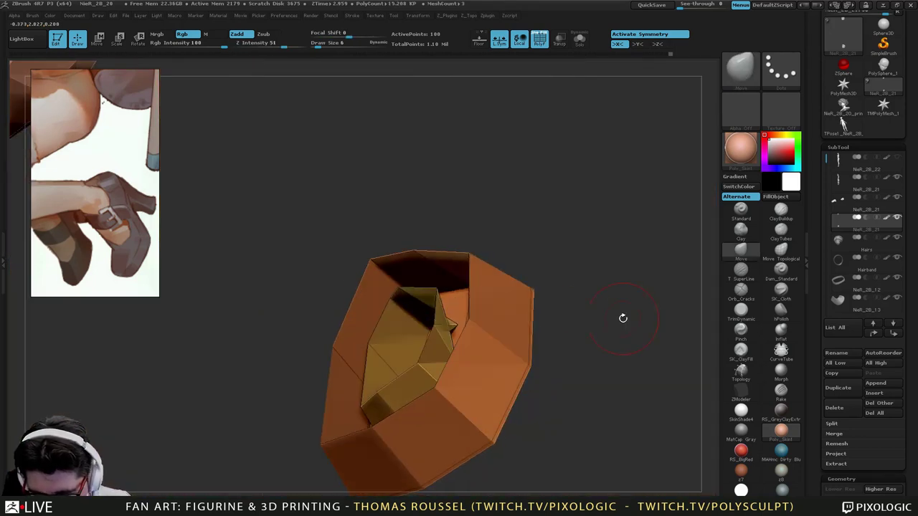
mouse_move(443, 318)
right_mouse_down()
mouse_move(436, 332)
mouse_move(528, 329)
right_mouse_up()
left_click_drag(516, 333, 482, 358, "shift")
mouse_move(473, 383)
right_mouse_down()
mouse_move(453, 388)
mouse_move(465, 374)
right_mouse_up()
left_click_drag(439, 459, 443, 443, "shift")
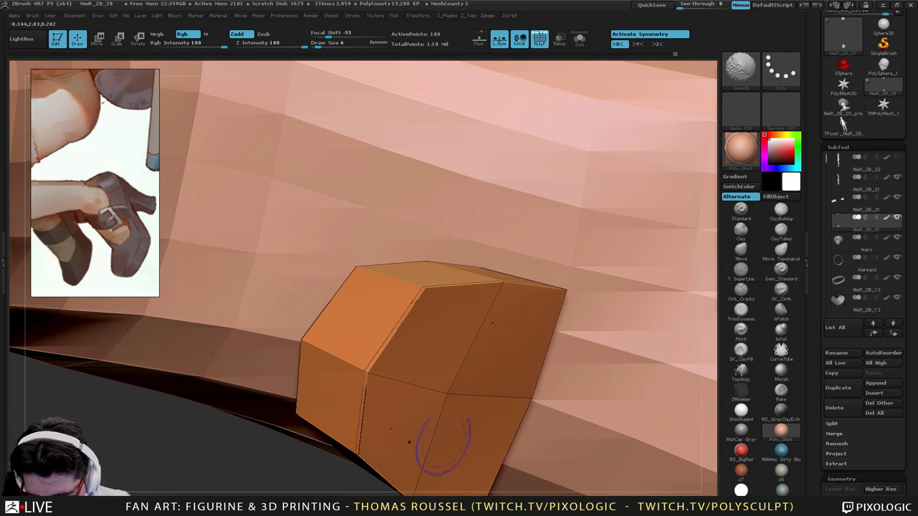
Smooth the last spikes on the heel tip's inner surface into an even, rounded cap.
right_click_drag(448, 423, 520, 384)
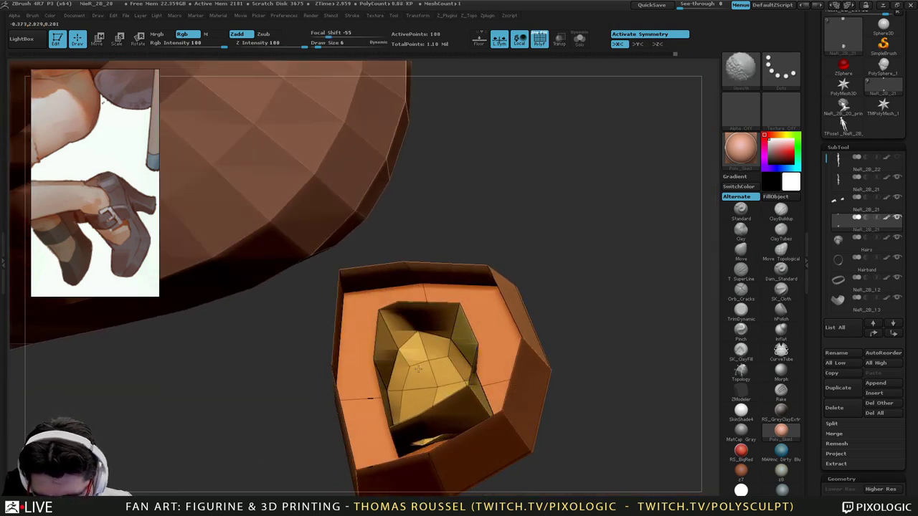
right_click_drag(418, 369, 438, 441)
mouse_move(420, 446)
left_mouse_down("shift")
mouse_move(419, 433)
mouse_move(463, 423)
left_mouse_up("shift")
right_click_drag(459, 419, 520, 419)
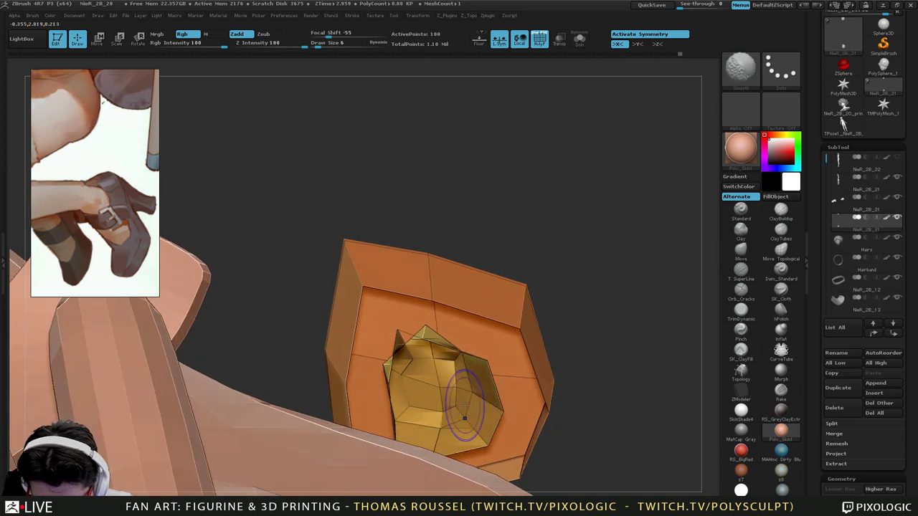
left_click_drag(416, 371, 425, 362, "shift")
right_click_drag(430, 366, 391, 355)
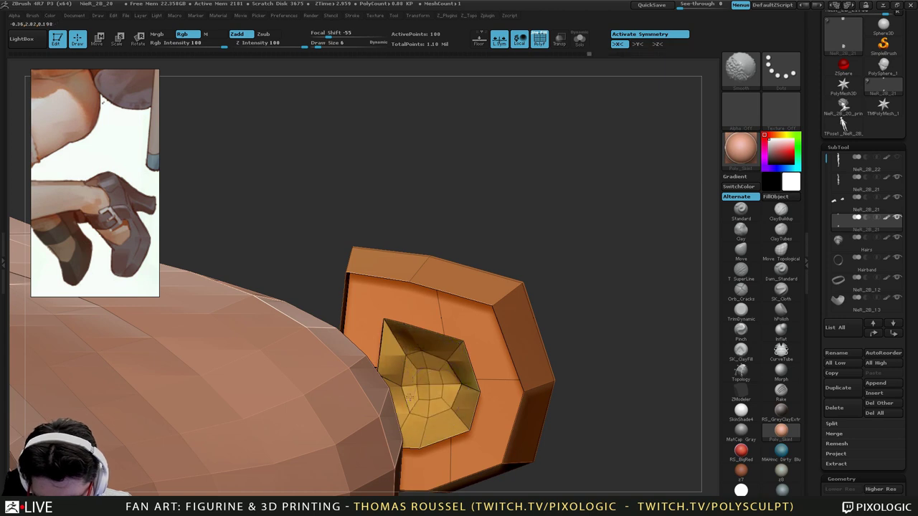
Unhide the rest of the shoes and inspect the soles, heels and straps from below and from the side.
mouse_move(465, 383)
right_mouse_down()
mouse_move(402, 376)
mouse_move(424, 376)
right_mouse_up()
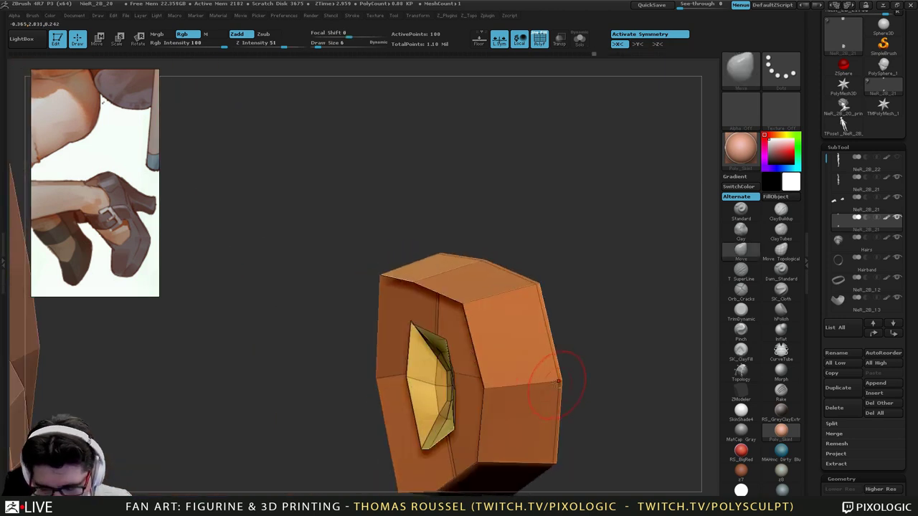
right_click_drag(558, 380, 516, 248, "ctrl")
left_click(586, 344, "ctrl+shift")
right_click_drag(586, 362, 446, 340)
left_click_drag(446, 340, 402, 375)
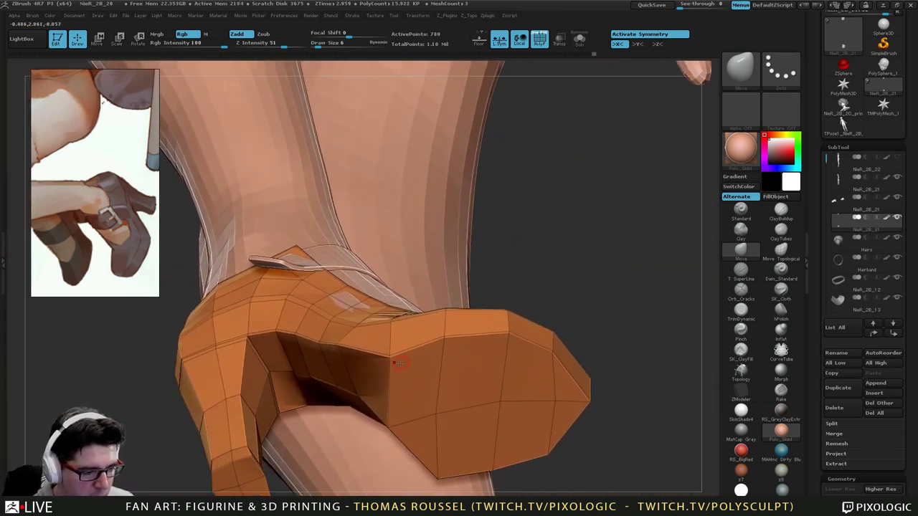
right_click_drag(400, 363, 430, 357, "ctrl")
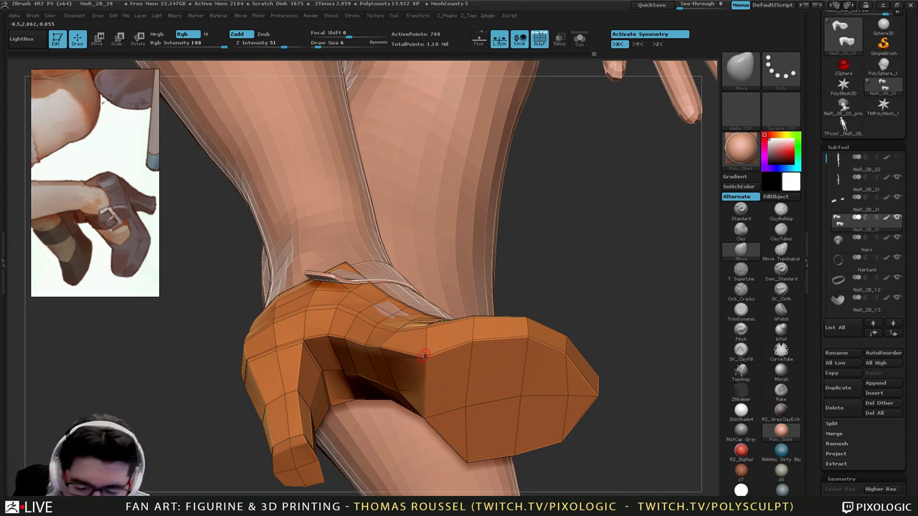
left_click_drag(542, 258, 459, 387)
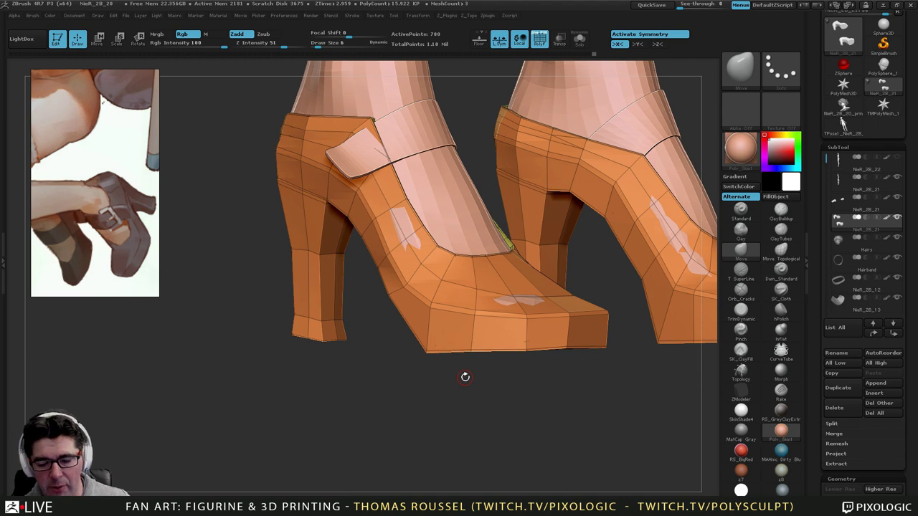
left_click_drag(465, 377, 529, 480)
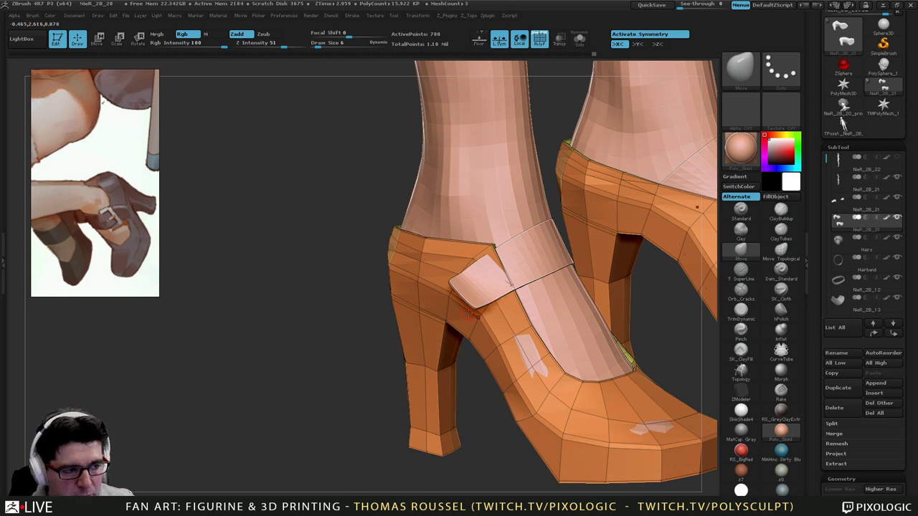
Set the draw size to 33 and adjust the underside of the shoe arch in front of the heel with the Move brush.
left_click_drag(550, 307, 409, 286, "alt")
mouse_move(529, 328)
left_mouse_down()
mouse_move(472, 324)
mouse_move(528, 322)
mouse_move(471, 313)
left_mouse_up()
key("s")
mouse_move(461, 255)
left_mouse_down()
mouse_move(470, 256)
mouse_move(428, 231)
left_mouse_up()
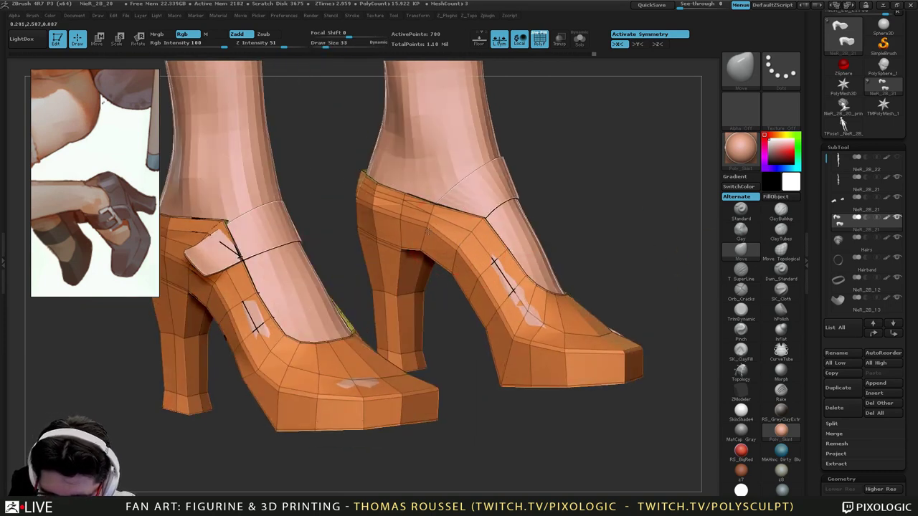
left_click_drag(458, 264, 463, 268)
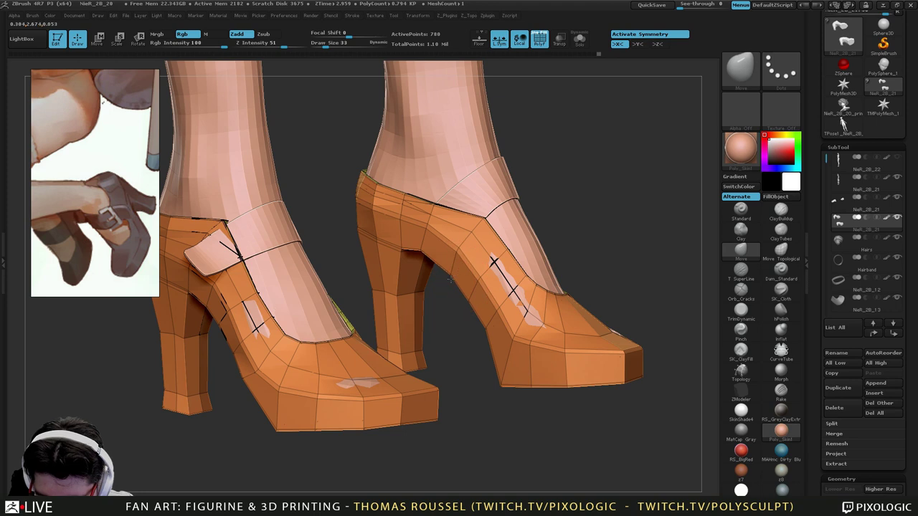
mouse_move(493, 308)
right_mouse_down()
mouse_move(563, 300)
mouse_move(470, 284)
right_mouse_up()
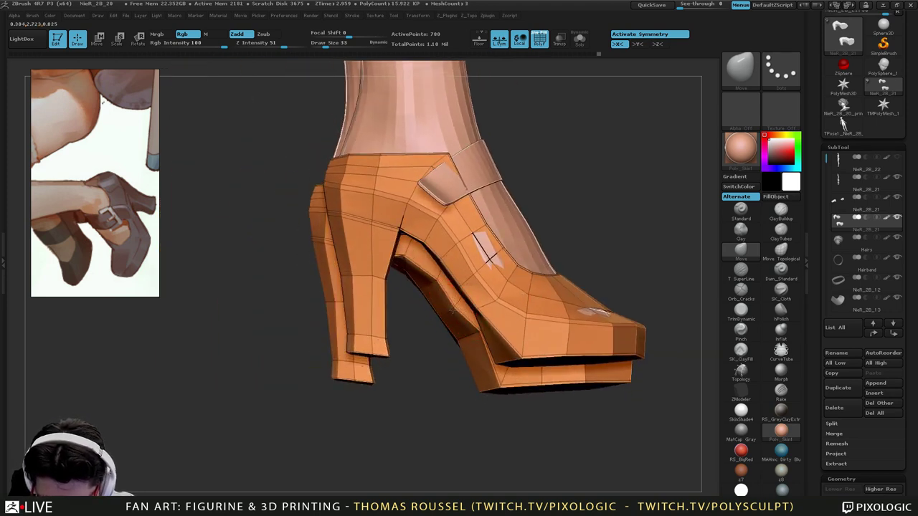
Reduce the draw size to 24, refine the inner edge of the shoe arch, and check the strap end at the ankle.
mouse_move(409, 266)
right_mouse_down()
mouse_move(359, 264)
mouse_move(393, 252)
right_mouse_up()
key("s")
left_click_drag(400, 258, 398, 258)
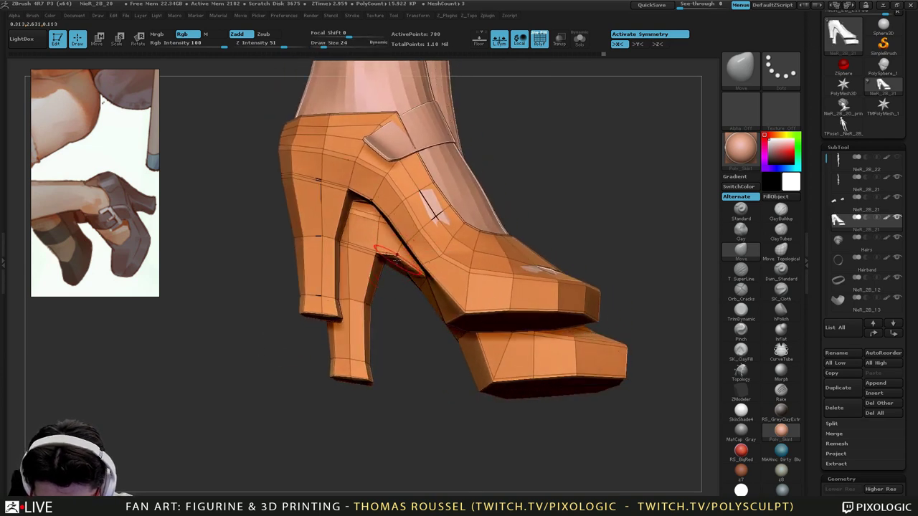
right_click_drag(393, 258, 424, 286)
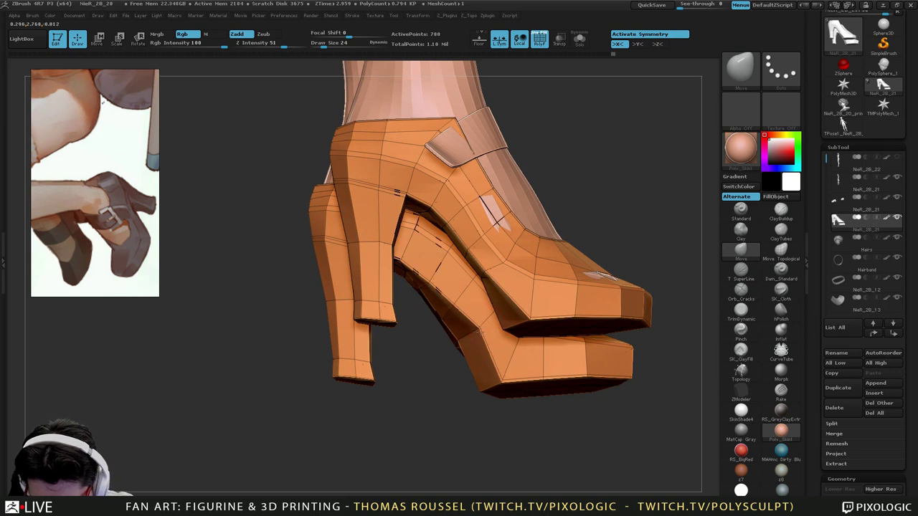
right_click_drag(464, 331, 480, 289)
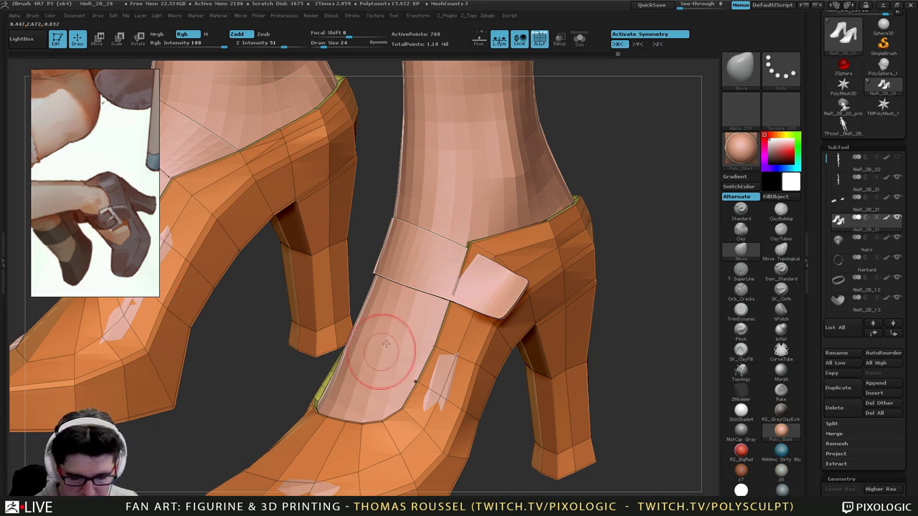
right_click_drag(431, 286, 403, 299, "alt")
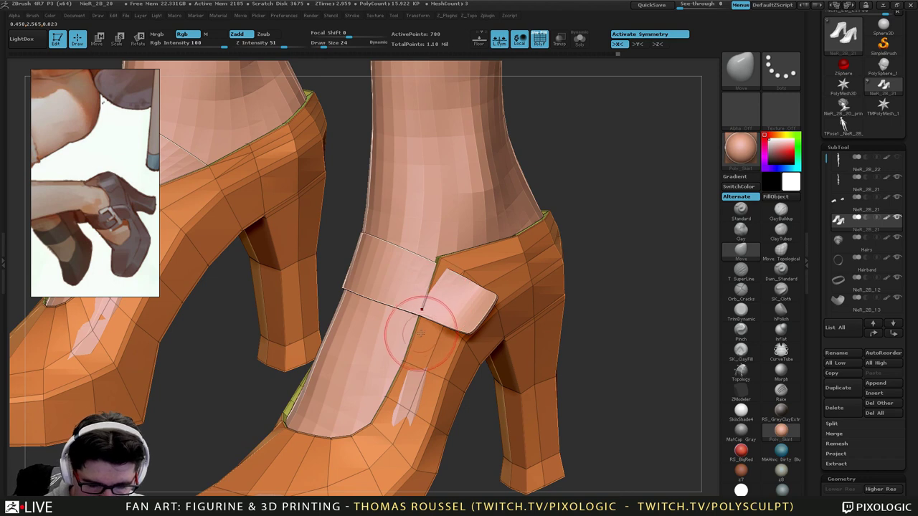
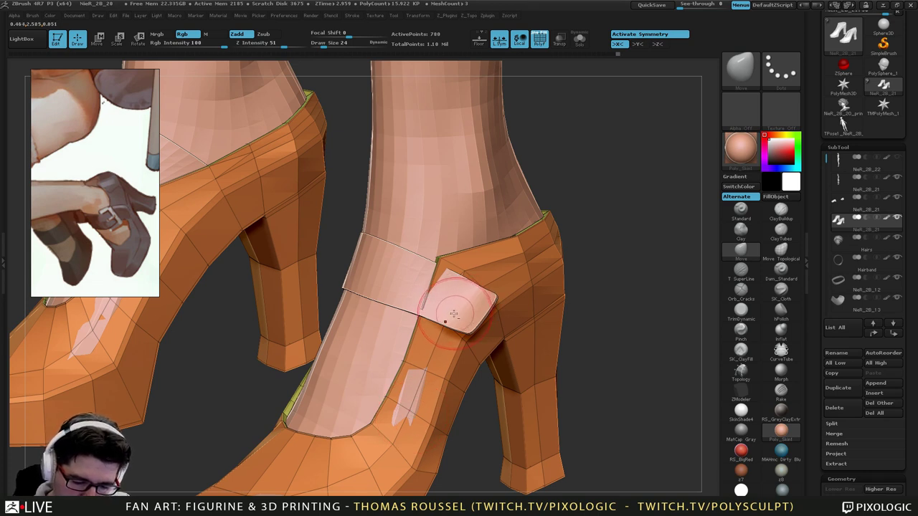
mouse_move(453, 298)
right_mouse_down("alt")
mouse_move(459, 283)
mouse_move(363, 281)
right_mouse_up("alt")
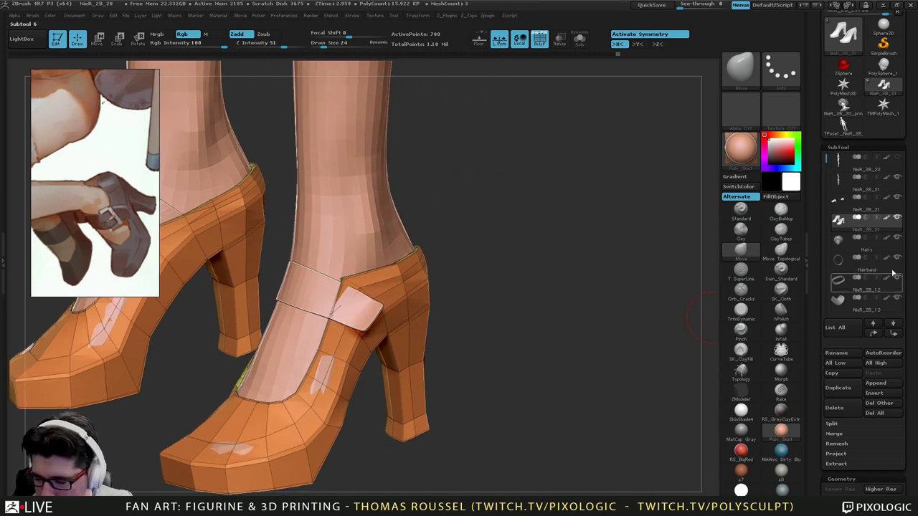
Switch from the shoes to a new primitive and initialize a QCube with X Res 3, Y Res 1 and Z Res 3.
left_click_drag(916, 259, 910, 360)
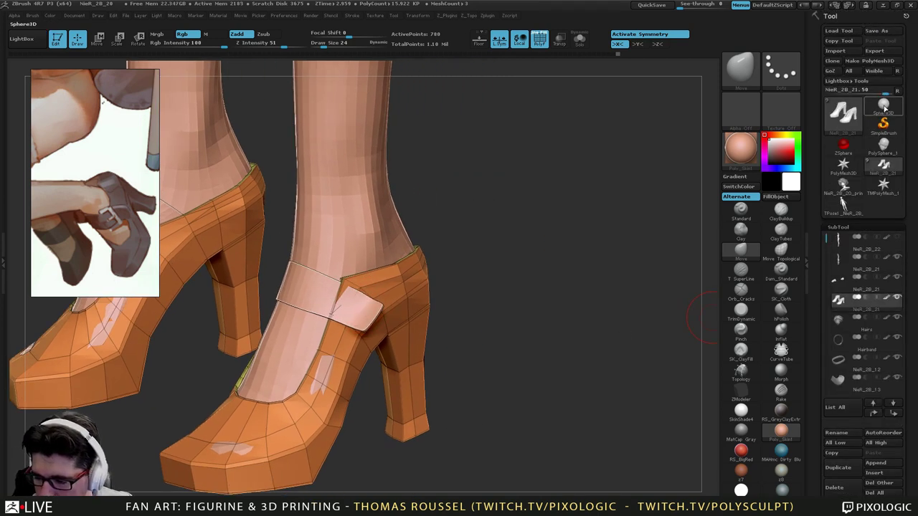
left_click(883, 106)
left_click_drag(907, 412, 861, 343)
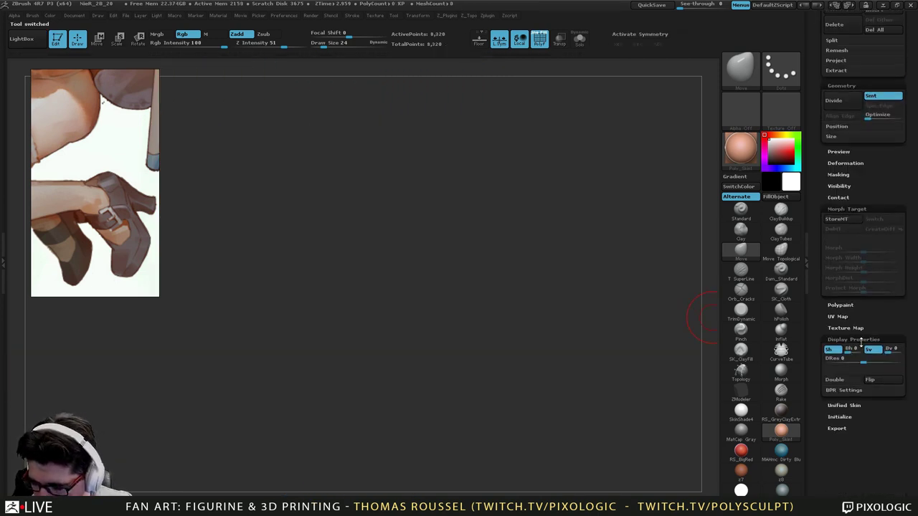
left_click(841, 418)
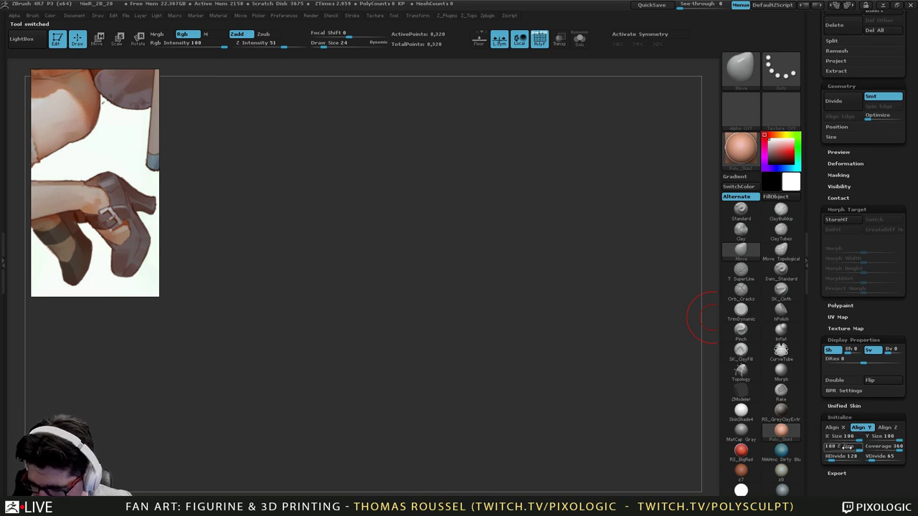
scroll(909, 342, "up", 10)
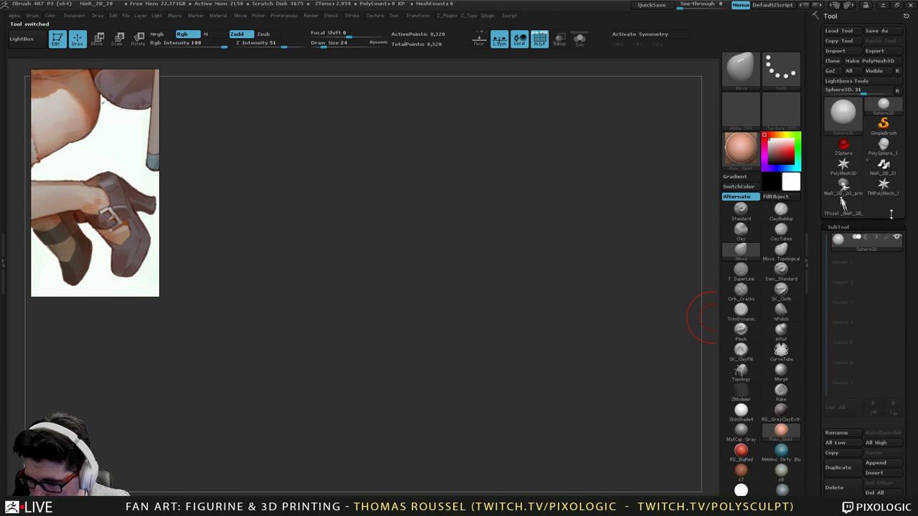
left_click_drag(907, 270, 906, 284)
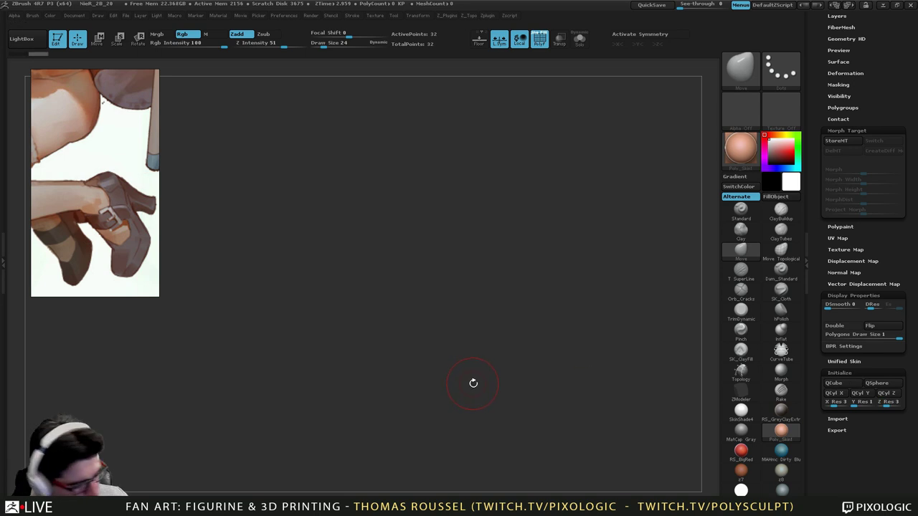
key("g")
left_click(483, 287)
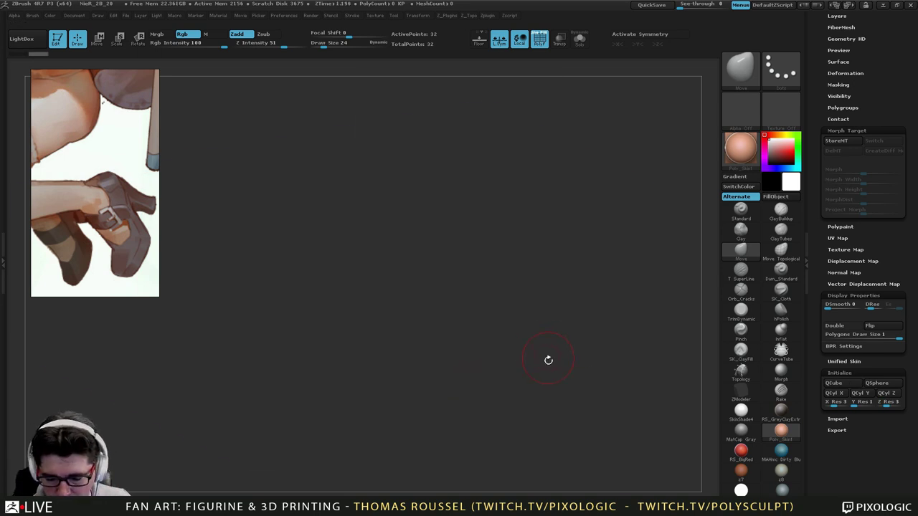
key("f")
right_click_drag(521, 373, 431, 305, "alt")
mouse_move(485, 338)
right_mouse_down("alt")
mouse_move(406, 319)
mouse_move(406, 327)
right_mouse_up("alt")
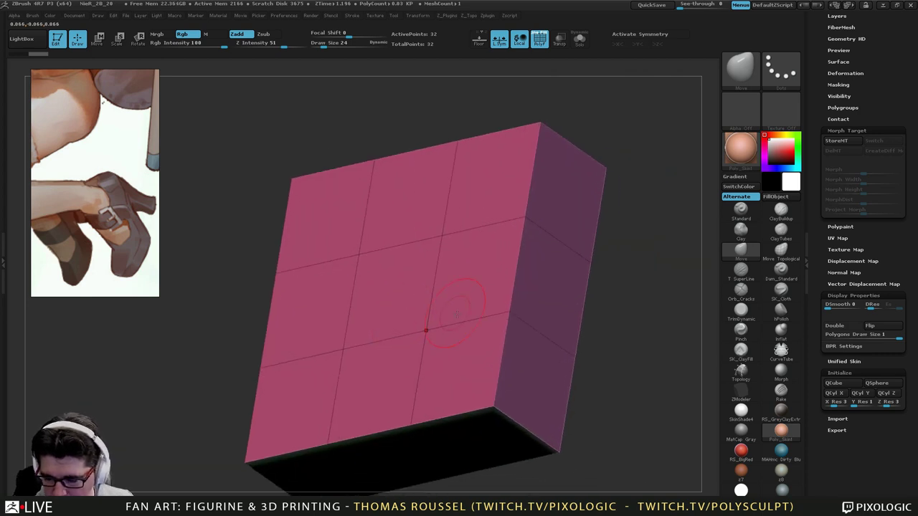
QMesh the block's central single polygon with ZModeler to punch a square hole through it, and activate X symmetry.
left_click(741, 390)
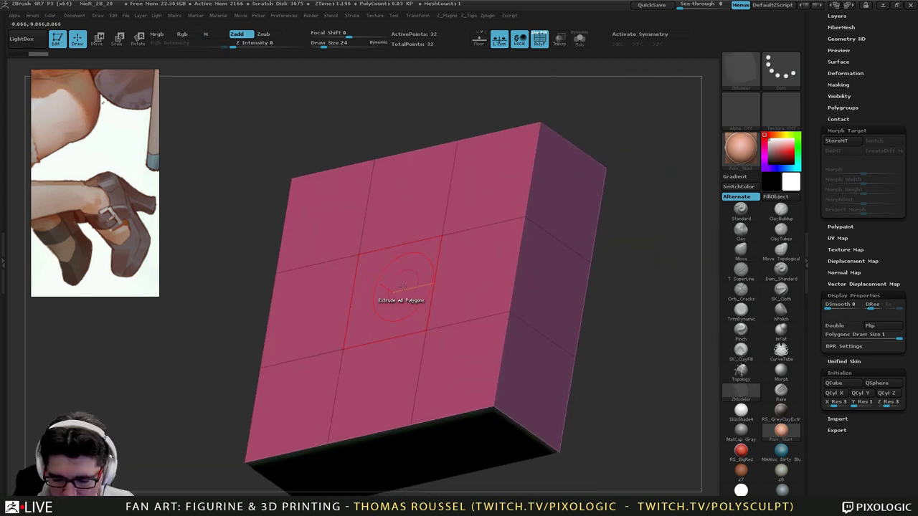
key("space")
left_click(457, 167)
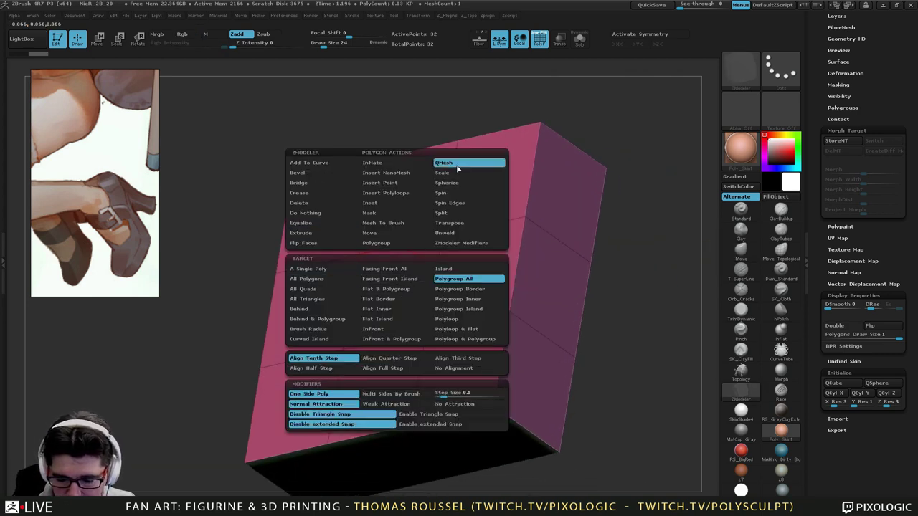
left_click(311, 268)
left_click_drag(430, 318, 556, 307)
key("x")
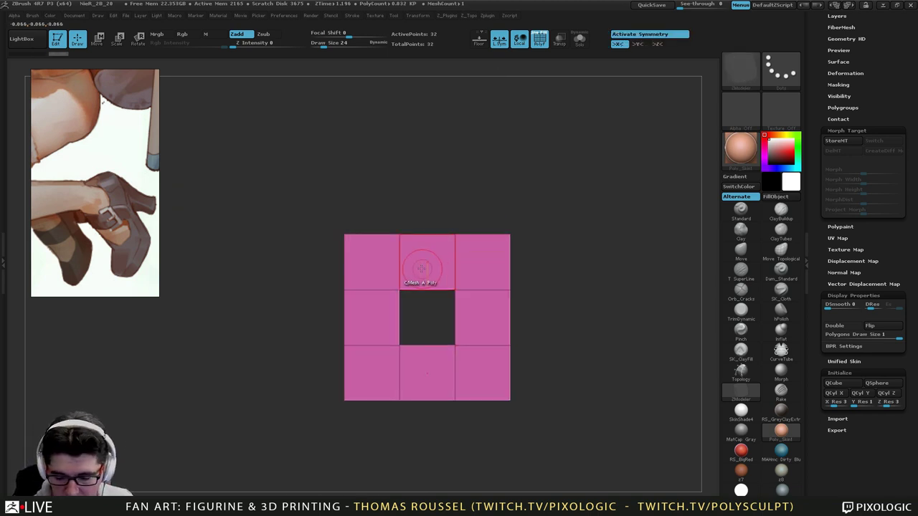
Mask the frame's outer rows and stretch the hole vertically with Transpose to thin the upper and lower bars.
mouse_move(552, 264)
left_mouse_down("alt")
mouse_move(556, 229)
mouse_move(260, 325)
mouse_move(577, 329)
left_mouse_up("alt")
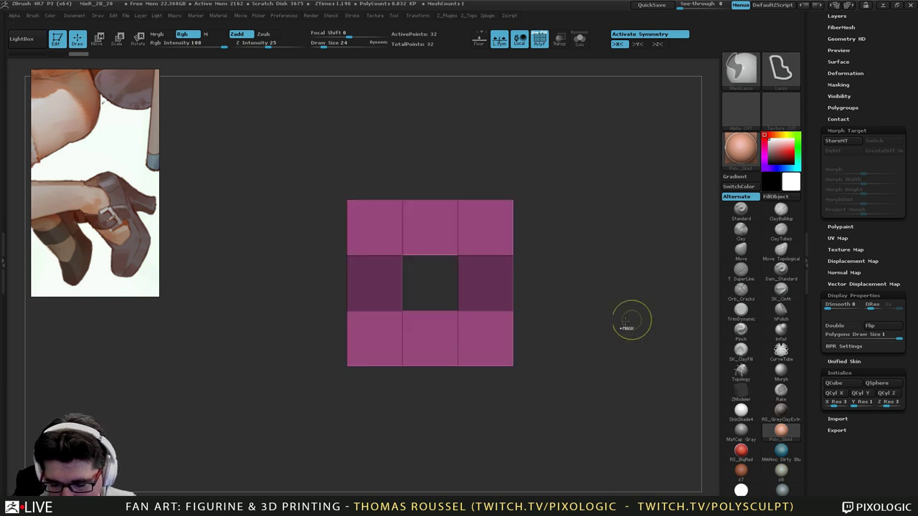
left_click(632, 320, "ctrl")
left_click(101, 39)
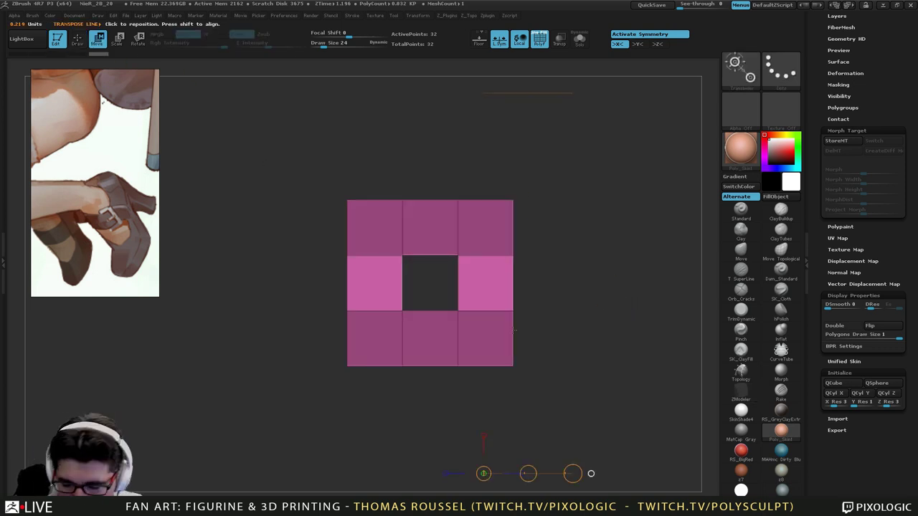
left_click_drag(456, 283, 458, 470, "shift")
left_click_drag(458, 410, 458, 445)
left_click_drag(527, 378, 538, 387, "ctrl")
Isolate the frame's side columns with a mask and adjust the side bars' width using a horizontal Transpose line.
left_click_drag(565, 142, 519, 434, "ctrl")
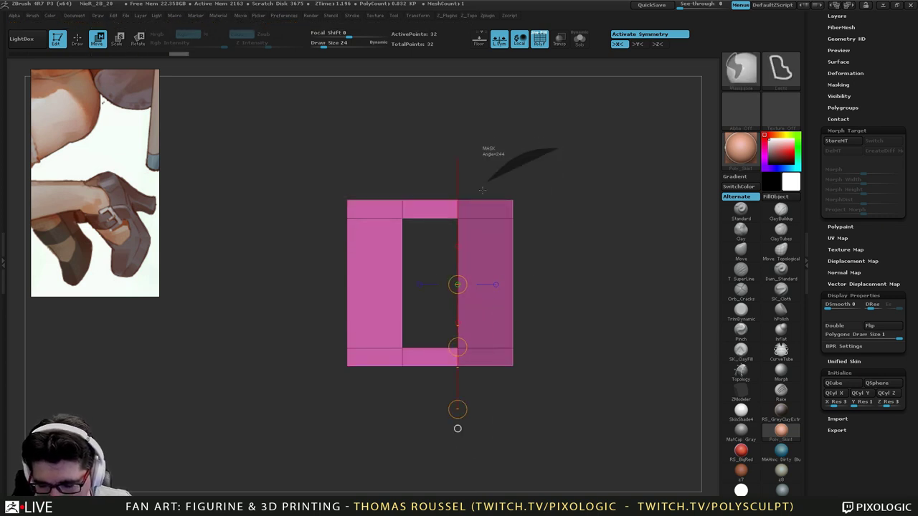
left_click_drag(483, 190, 557, 454, "ctrl")
mouse_move(325, 147)
left_mouse_down("ctrl")
mouse_move(292, 365)
mouse_move(384, 419)
left_mouse_up("ctrl")
left_click(559, 309, "ctrl")
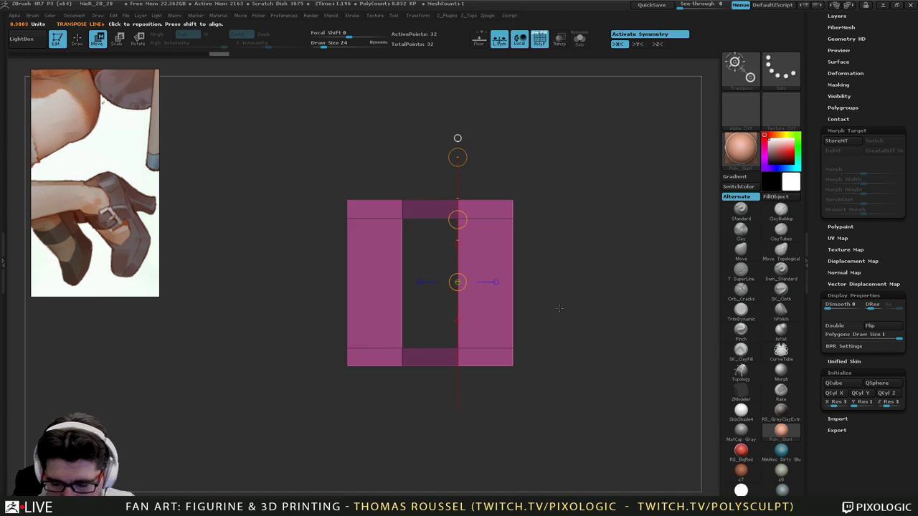
left_click_drag(431, 354, 512, 353)
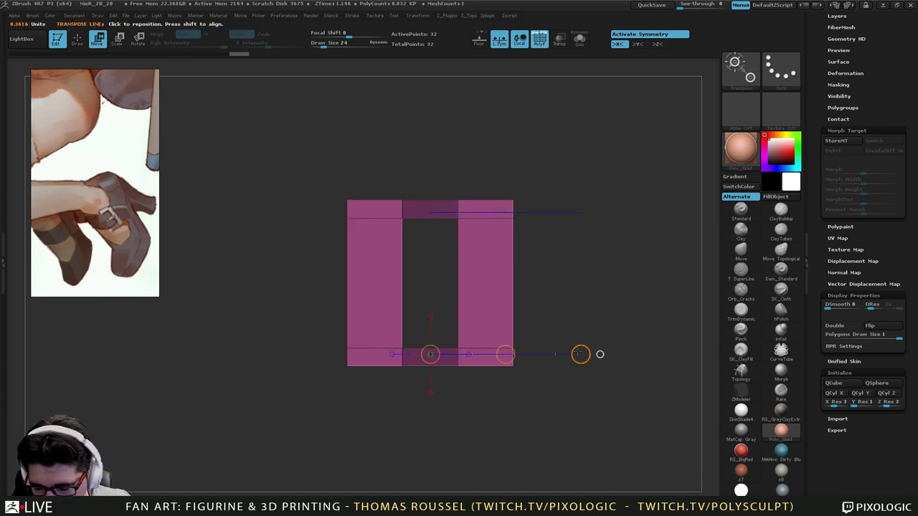
left_click_drag(580, 354, 512, 365)
mouse_move(464, 396)
left_mouse_down("ctrl")
mouse_move(501, 433)
mouse_move(507, 343)
left_mouse_up("ctrl")
Stretch the frame vertically with Transpose into a tall rectangular buckle with roughly even bar thickness.
mouse_move(454, 361)
left_mouse_down("shift")
mouse_move(462, 453)
mouse_move(456, 400)
mouse_move(522, 429)
mouse_move(498, 382)
mouse_move(502, 399)
mouse_move(517, 366)
mouse_move(503, 302)
mouse_move(476, 298)
mouse_move(511, 275)
mouse_move(506, 247)
mouse_move(540, 319)
mouse_move(536, 300)
mouse_move(529, 309)
left_mouse_up("shift")
key("d")
key("shift+d")
left_click_drag(403, 277, 403, 296)
left_click_drag(404, 399, 400, 356)
mouse_move(513, 283)
left_mouse_down()
mouse_move(493, 344)
mouse_move(502, 325)
left_mouse_up()
left_click_drag(516, 310, 574, 333, "alt")
Apply Mirror And Weld across the frame's length to add a central edge loop on both long bars.
left_click(79, 40)
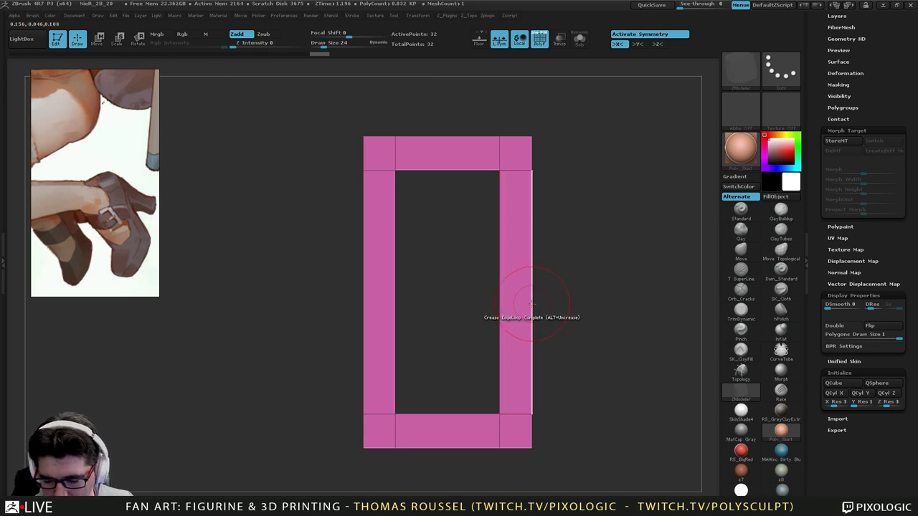
key("space")
left_click_drag(888, 259, 890, 460)
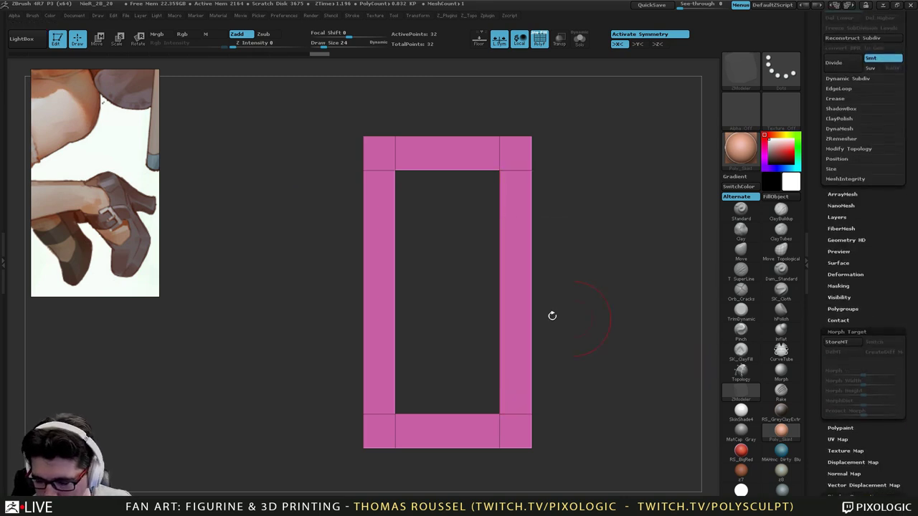
key("z")
key("z")
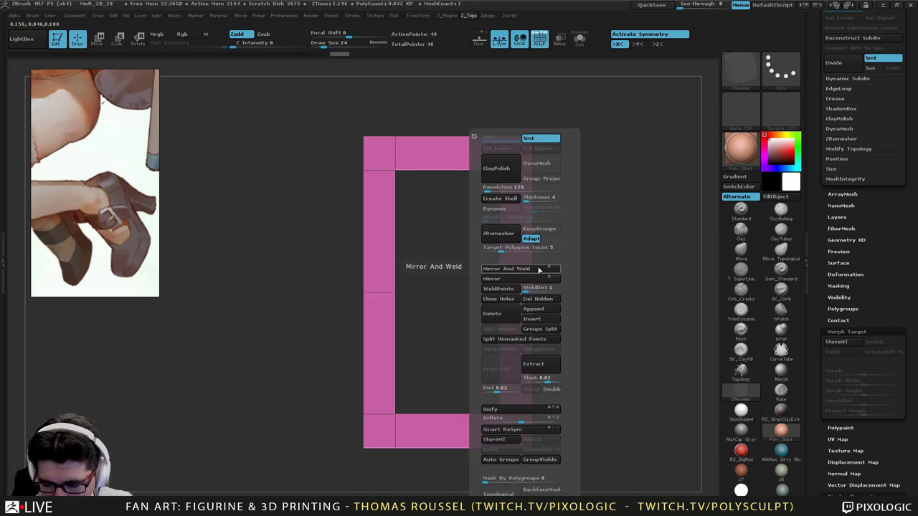
left_click(539, 270)
Bevel the central edge loops of both long bars with EdgeLoop Complete and Single Row into narrow bands.
left_click_drag(551, 316, 549, 261, "alt")
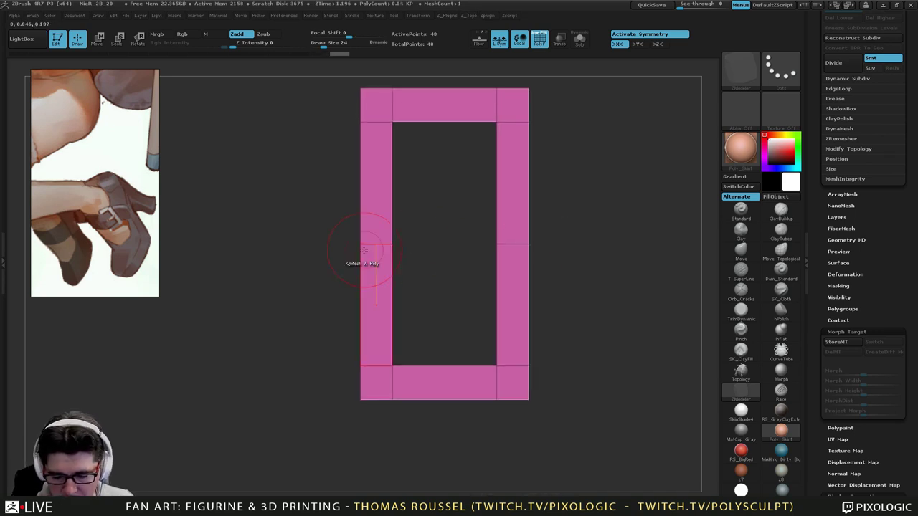
key("space")
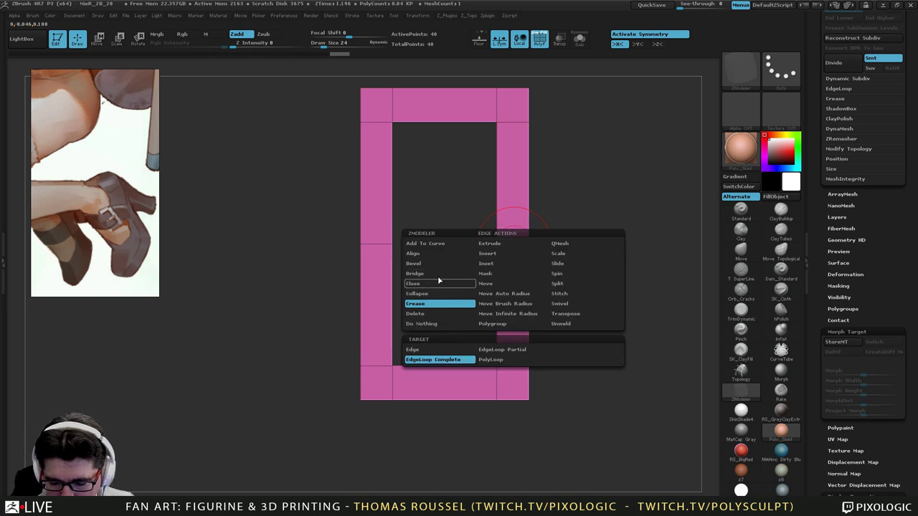
left_click(425, 264)
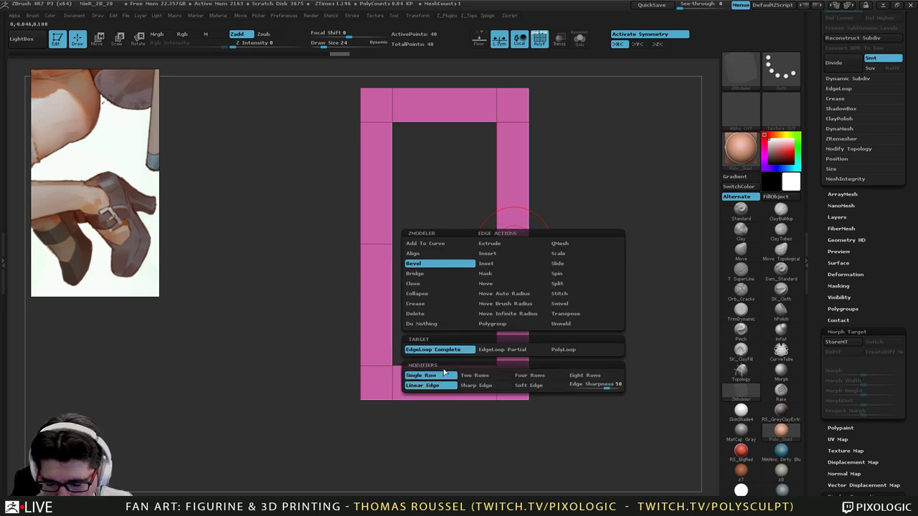
left_click_drag(513, 242, 520, 264)
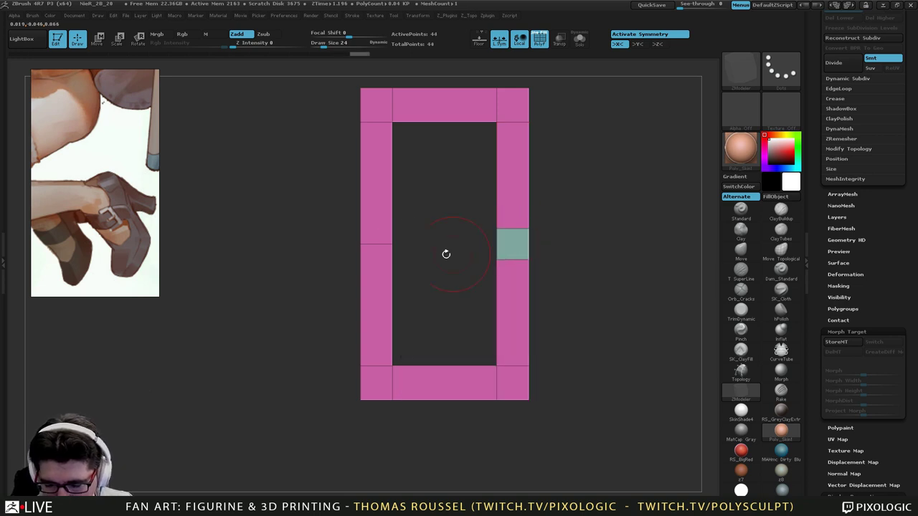
left_click(378, 244)
Insert a lengthwise edge loop along the middle of the frame's outer side wall.
left_click_drag(550, 314, 526, 300)
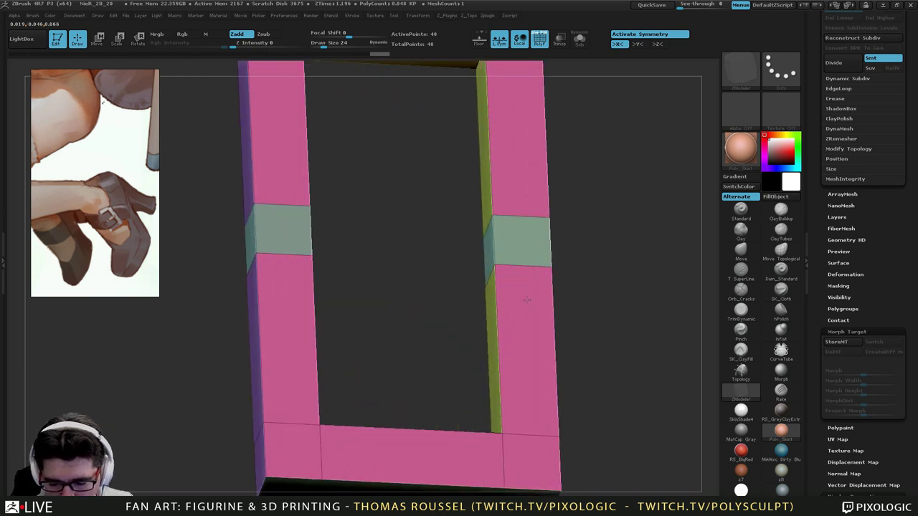
right_click_drag(526, 300, 470, 277)
right_click_drag(533, 267, 551, 262, "ctrl")
key("space")
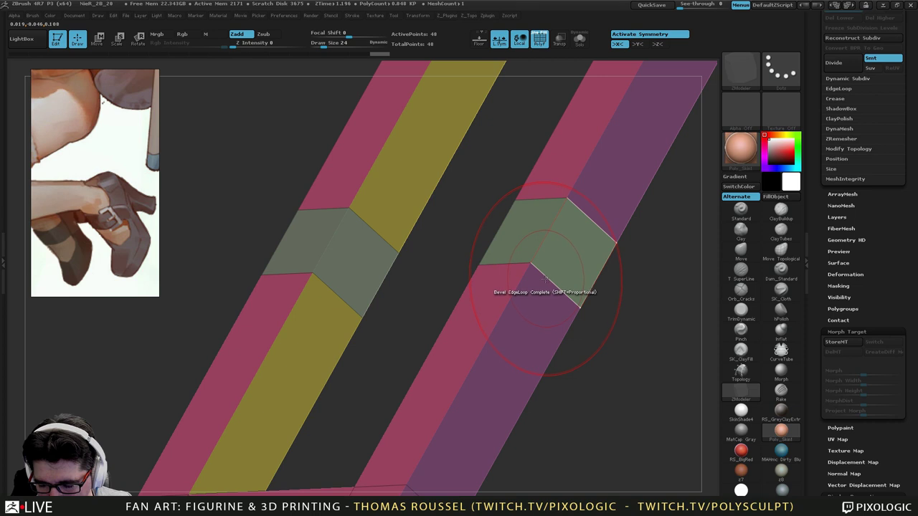
key("space")
left_click(528, 263)
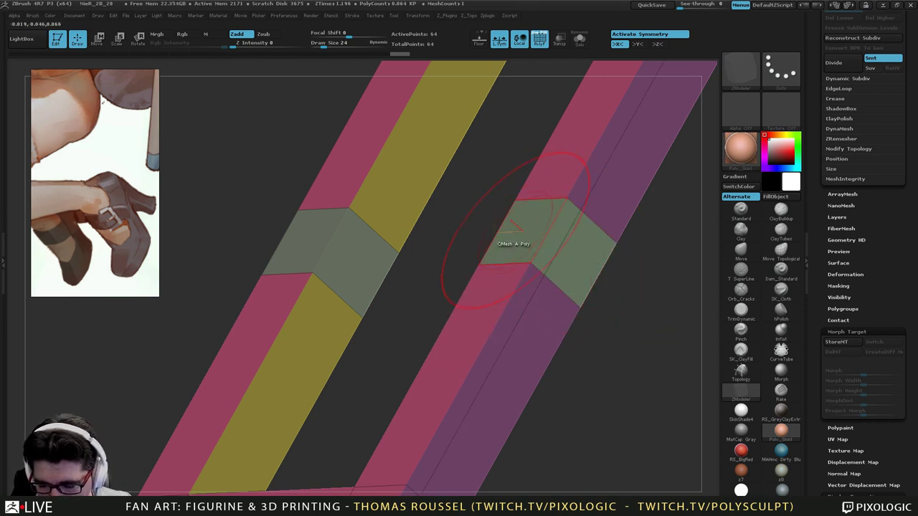
Try to push the full-width central band of a long bar inward with QMesh to cut a notch.
right_click_drag(524, 240, 549, 238)
left_click_drag(528, 216, 531, 238)
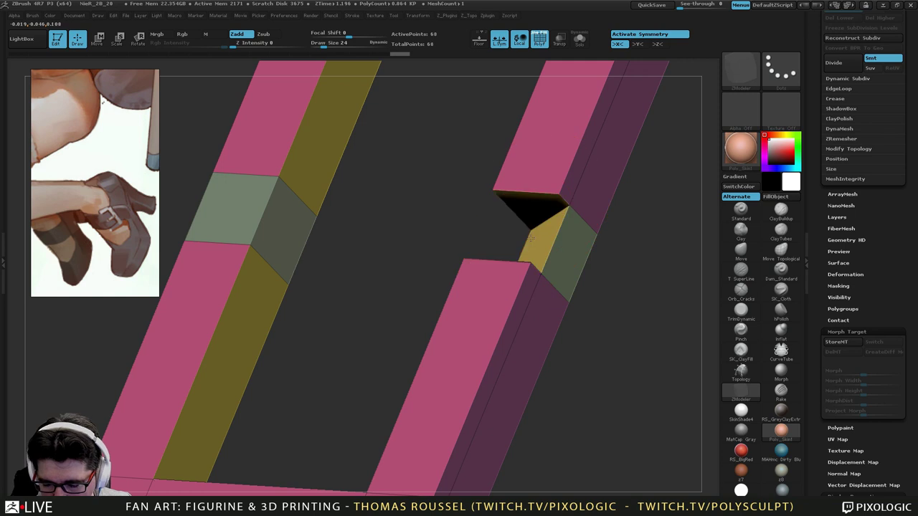
key("ctrl+z")
right_click_drag(561, 243, 592, 272)
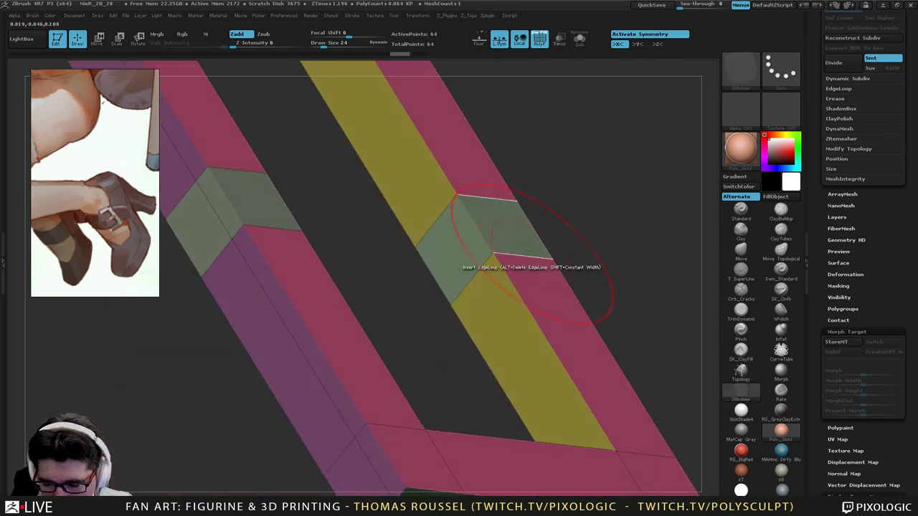
left_click_drag(514, 217, 496, 235)
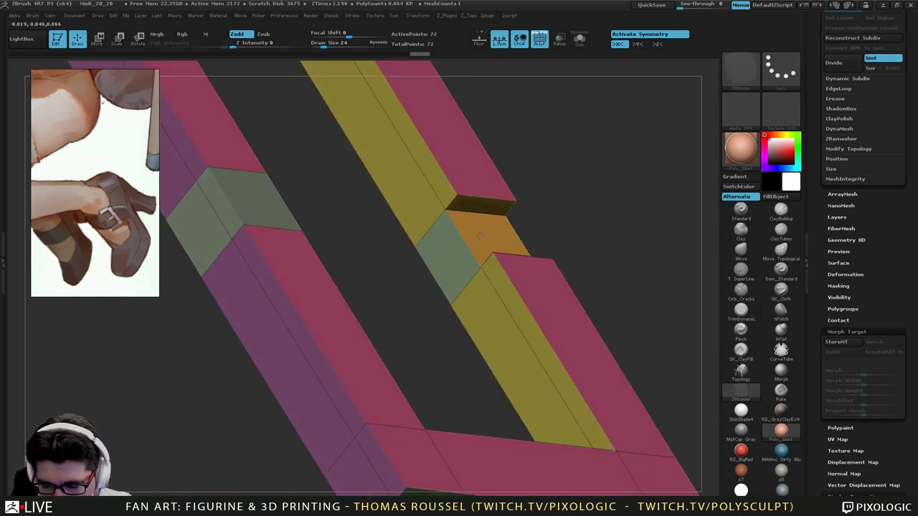
right_click_drag(572, 293, 453, 285)
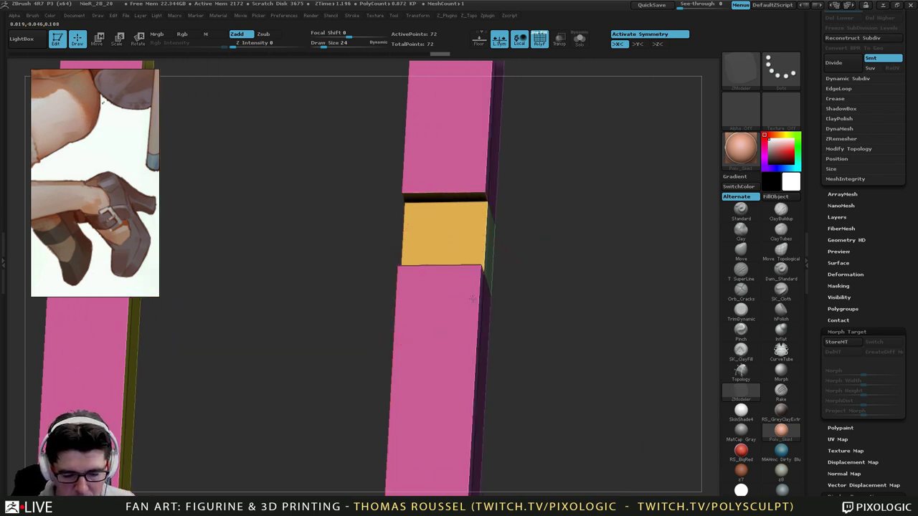
key("ctrl+z")
Insert a lengthwise edge loop near the long bar's outer edge and push the inner central polygon in with QMesh as a shallow notch.
left_click(455, 192)
left_click_drag(455, 192, 467, 200)
left_click_drag(437, 228, 441, 255)
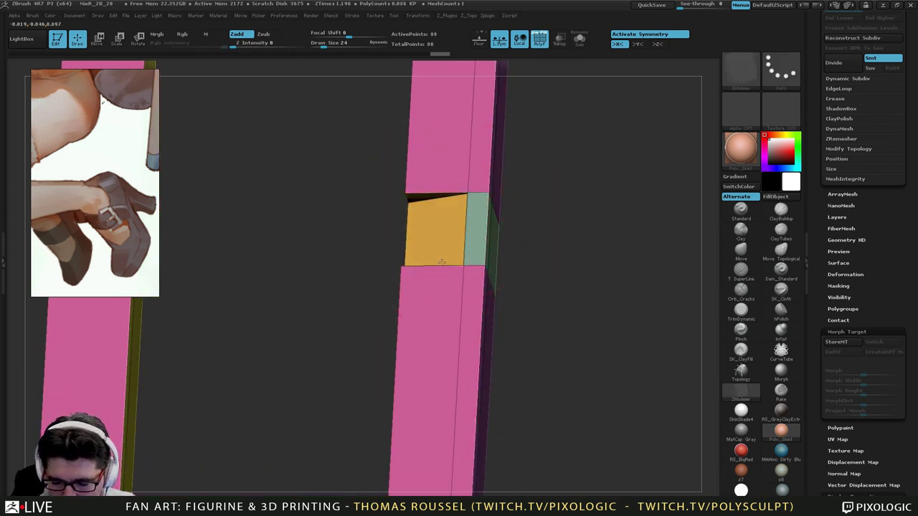
right_click_drag(449, 296, 505, 279)
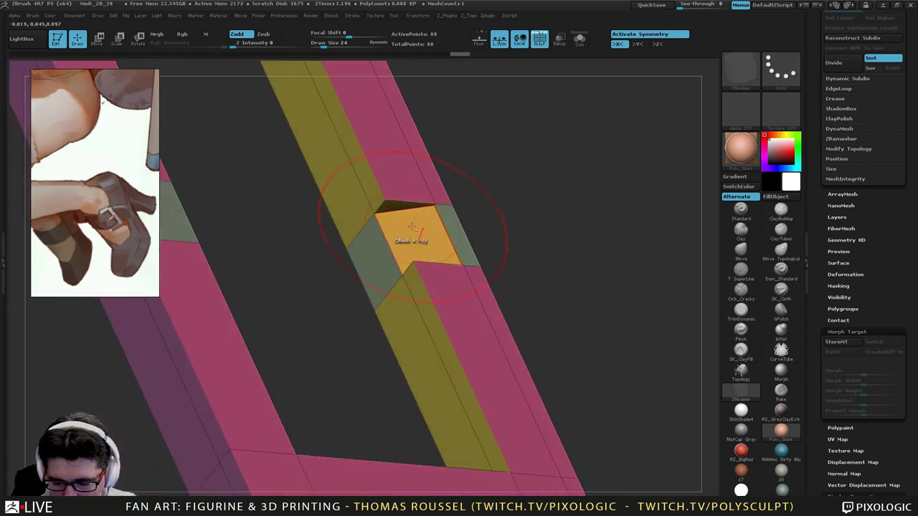
right_click_drag(423, 232, 453, 269, "ctrl")
key("ctrl+z")
left_click_drag(453, 269, 454, 279)
left_click_drag(427, 315, 481, 291)
Preview the notched frame with Dynamic Subdiv smoothing and return to the unsmoothed cage.
right_click_drag(528, 293, 439, 179, "alt")
key("d")
right_click_drag(492, 370, 479, 350, "ctrl")
key("shift+d")
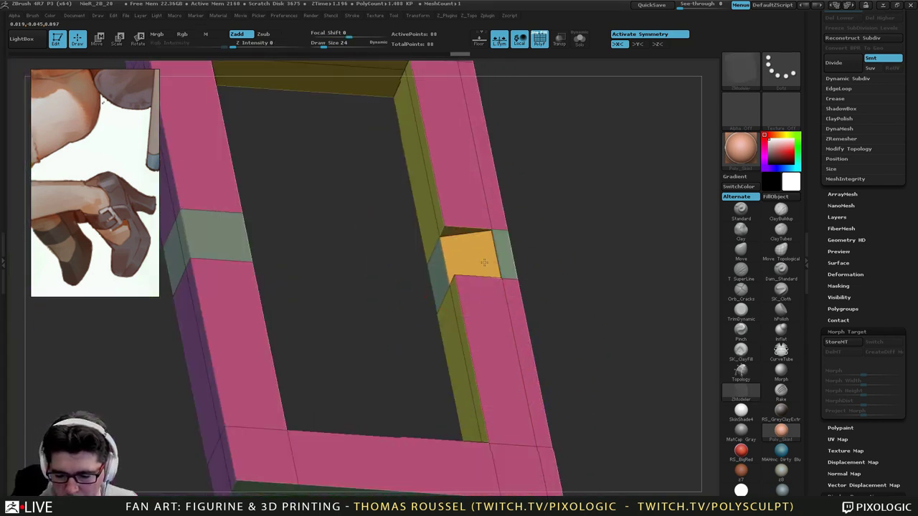
Try inserting edge loops on both sides of the notch and subdividing the frame.
right_click_drag(483, 261, 459, 312)
key("space")
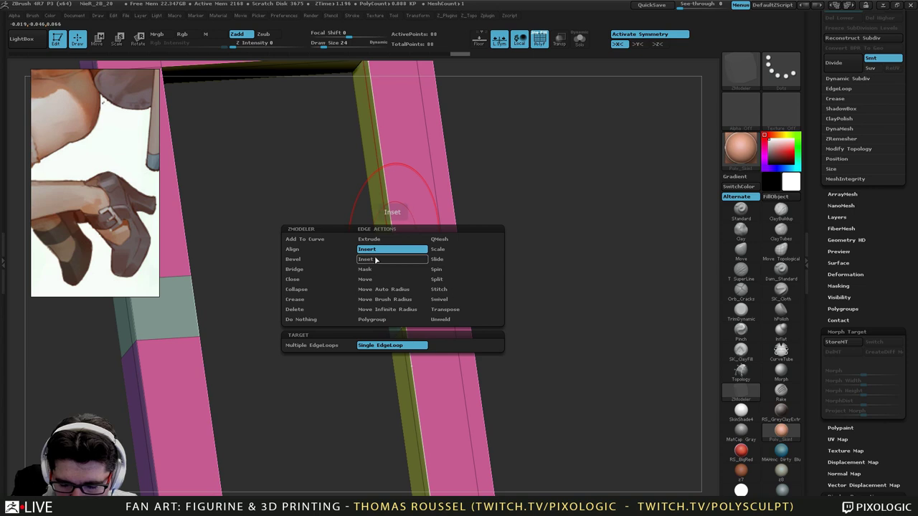
left_click(440, 310)
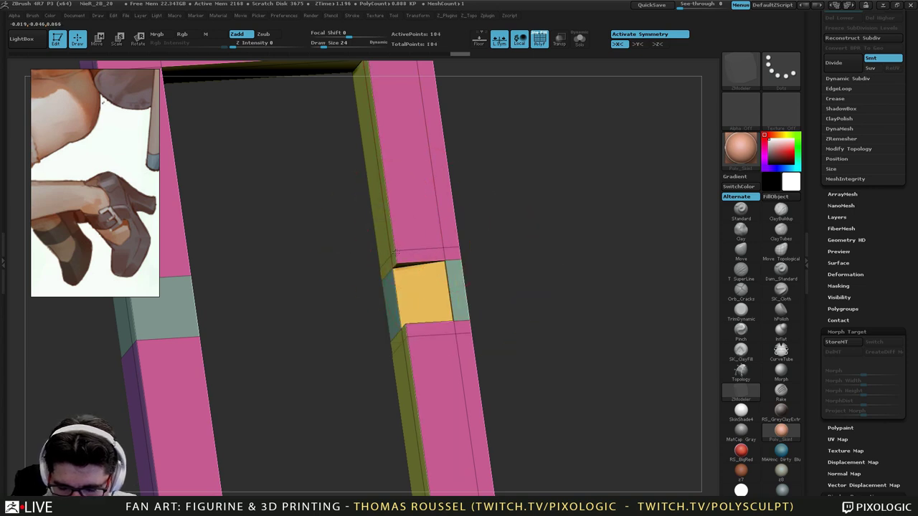
key("d")
key("ctrl+d")
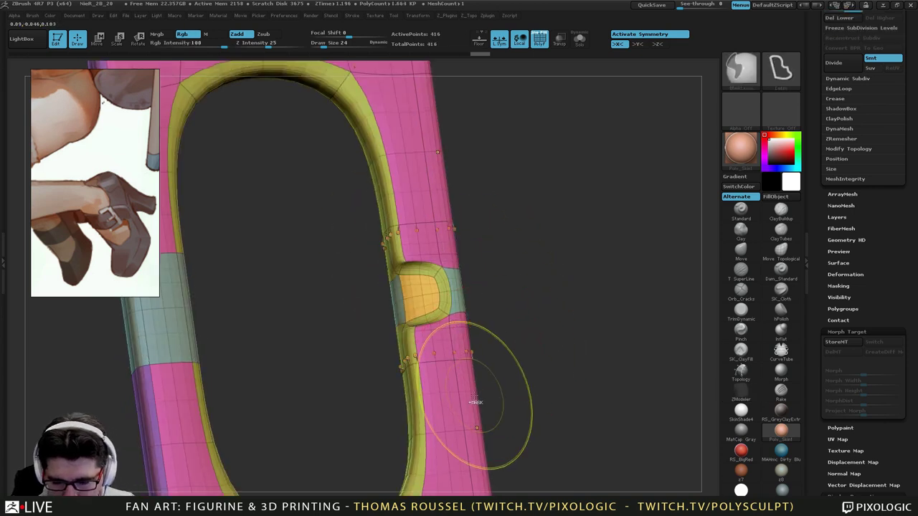
key("ctrl+z")
key("ctrl+z")
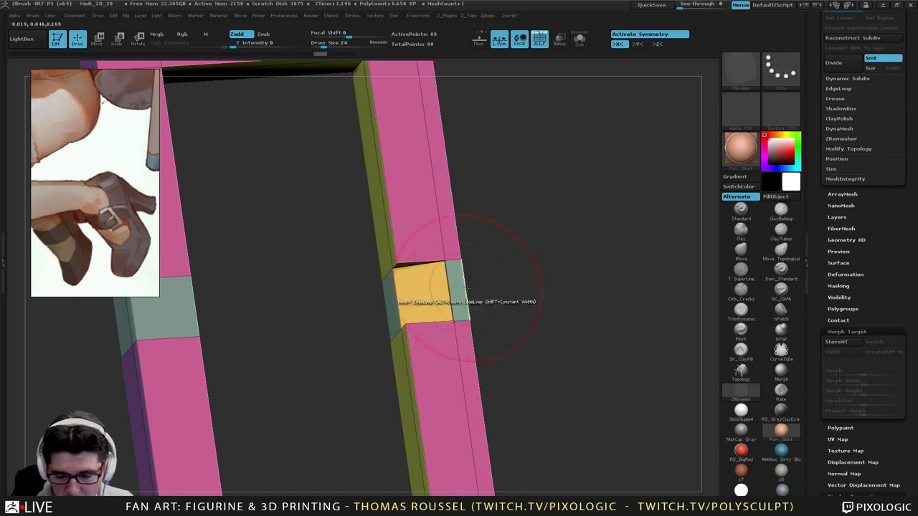
Insert supporting edge loops across the notched bar close to both sides of the notch.
mouse_move(469, 288)
right_mouse_down()
mouse_move(452, 314)
mouse_move(433, 308)
right_mouse_up()
left_click(412, 288)
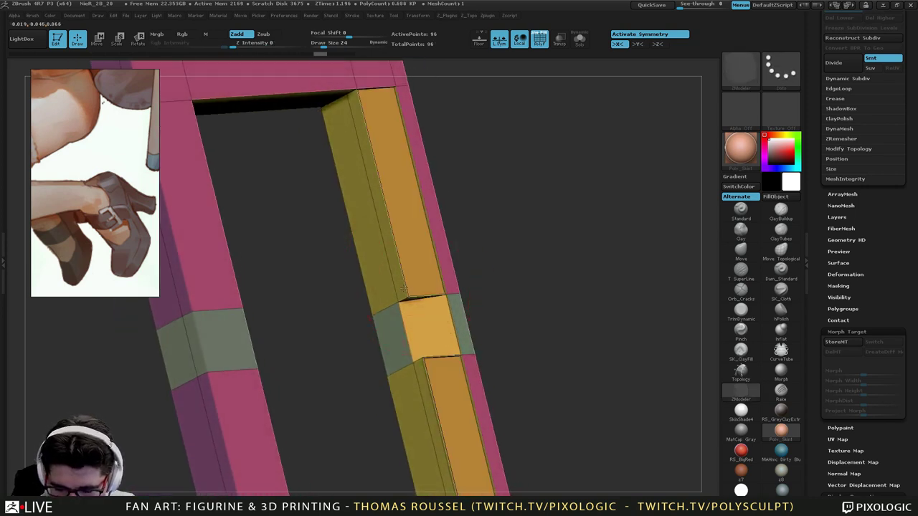
key("ctrl+z")
left_click(403, 288)
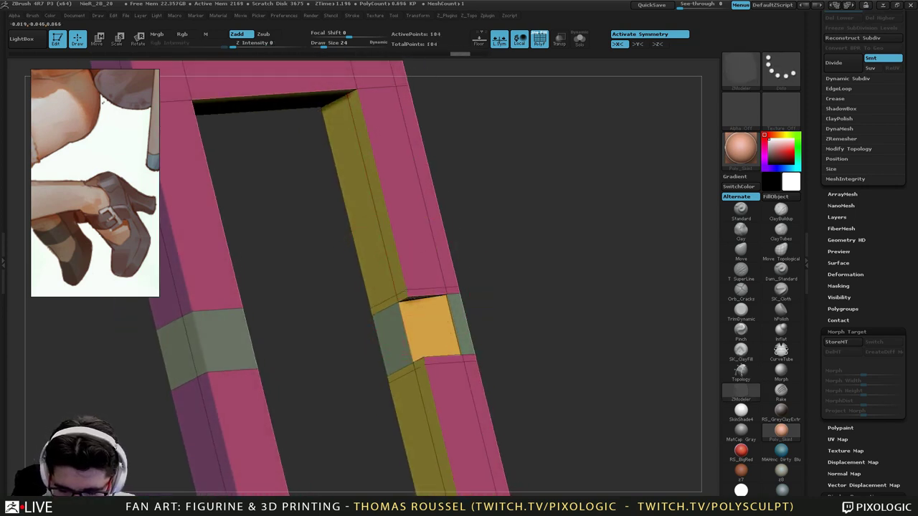
Insert edge loops across both long bars just beyond the frame's inner corners.
mouse_move(452, 228)
right_mouse_down("alt")
mouse_move(430, 304)
mouse_move(468, 310)
mouse_move(412, 276)
mouse_move(400, 250)
mouse_move(389, 302)
right_mouse_up("alt")
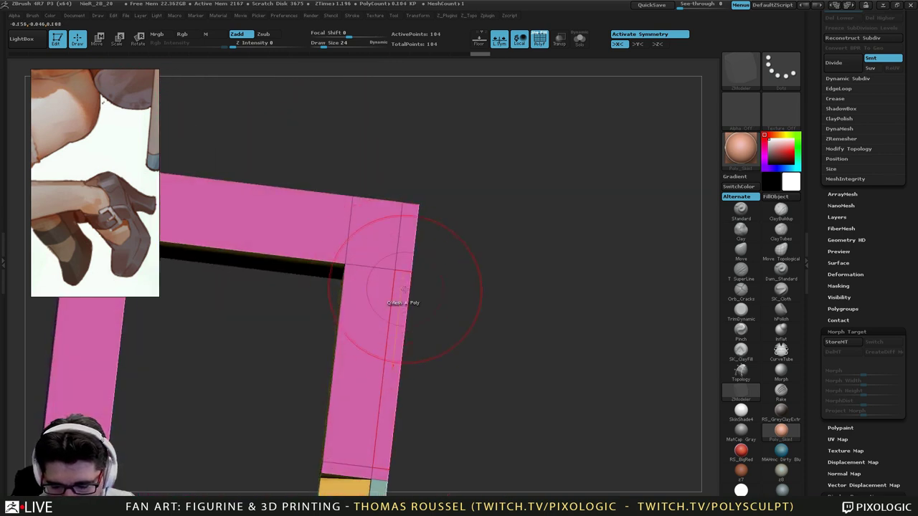
right_click_drag(366, 272, 555, 256, "alt")
left_click_drag(320, 227, 318, 238)
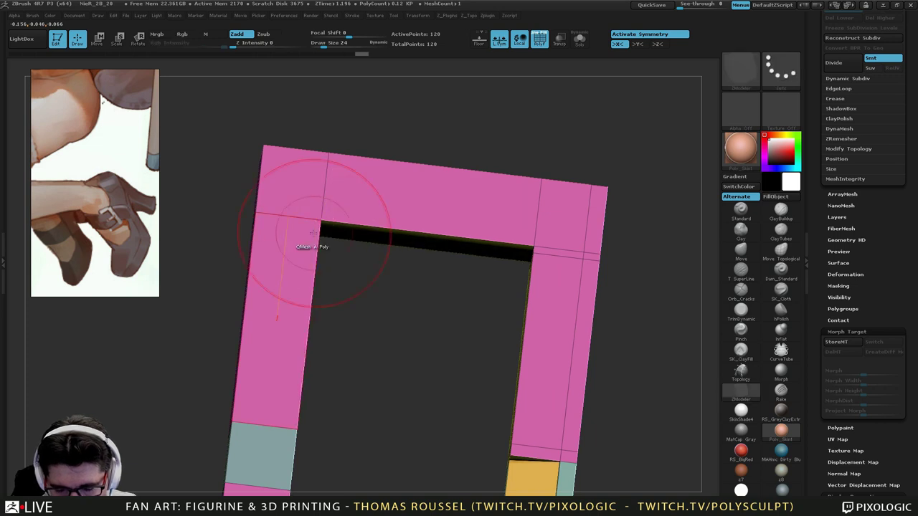
left_click(256, 235)
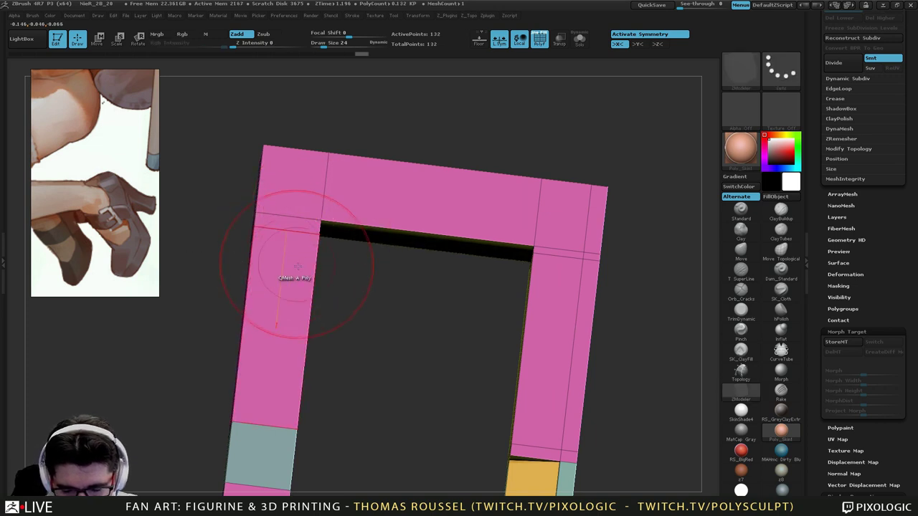
Inspect the whole frame with Dynamic Subdiv smoothing to check its corners and notch.
right_click_drag(403, 354, 409, 313, "alt")
key("d")
right_click_drag(441, 397, 420, 241, "ctrl")
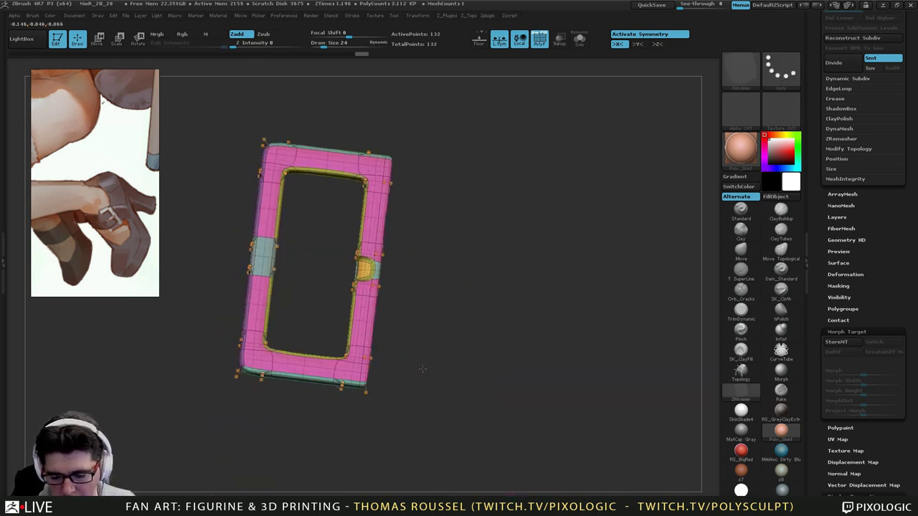
right_click_drag(423, 368, 495, 338, "alt")
right_click_drag(494, 339, 485, 391)
right_click_drag(427, 299, 440, 252, "alt")
right_click_drag(432, 305, 447, 273)
Insert another edge loop around the frame's outer wall near its edge and check the smoothed result.
right_click_drag(505, 271, 456, 344, "alt")
key("shift+d")
left_click(454, 290)
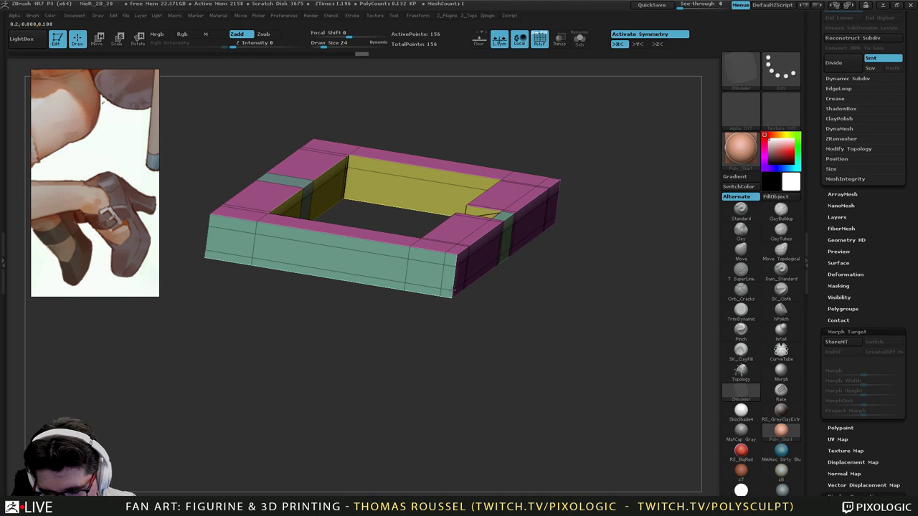
key("d")
right_click_drag(502, 311, 585, 339)
right_click_drag(366, 259, 381, 291)
key("shift+d")
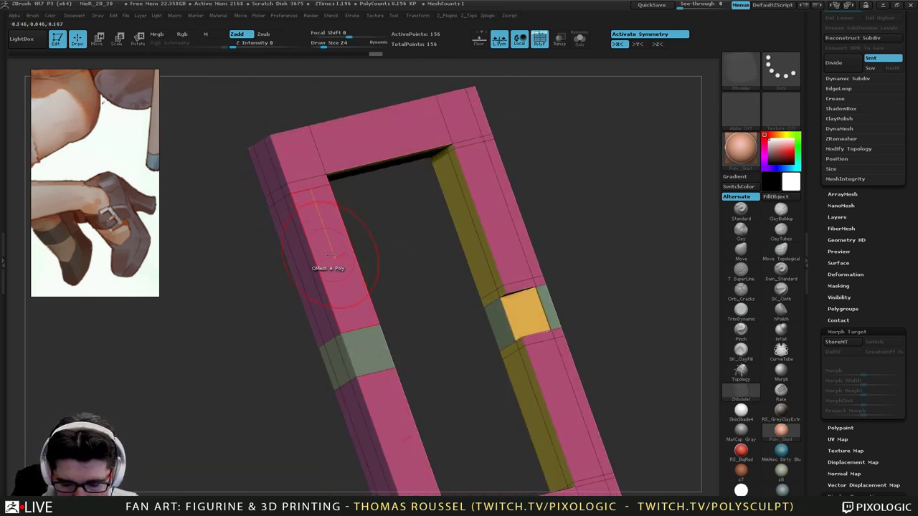
Try scaling the plain long bar with ZModeler's Scale on a Polyloop, using Mesh Center and Local Symmetry.
key("space")
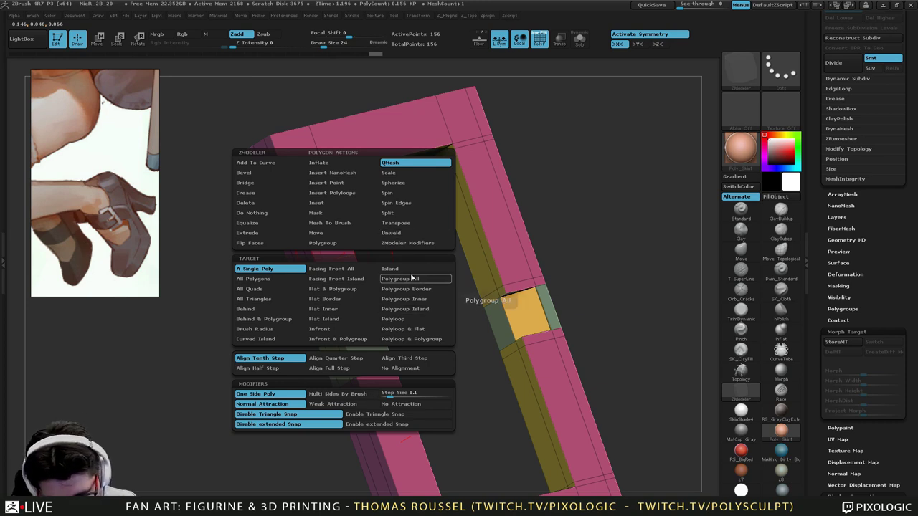
left_click(399, 173)
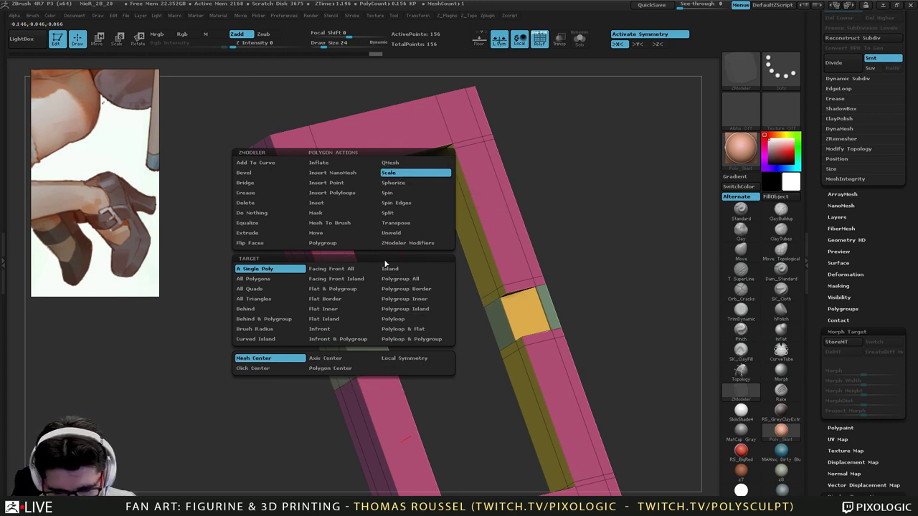
left_click(407, 319)
mouse_move(344, 262)
left_mouse_down()
mouse_move(352, 263)
mouse_move(348, 271)
left_mouse_up()
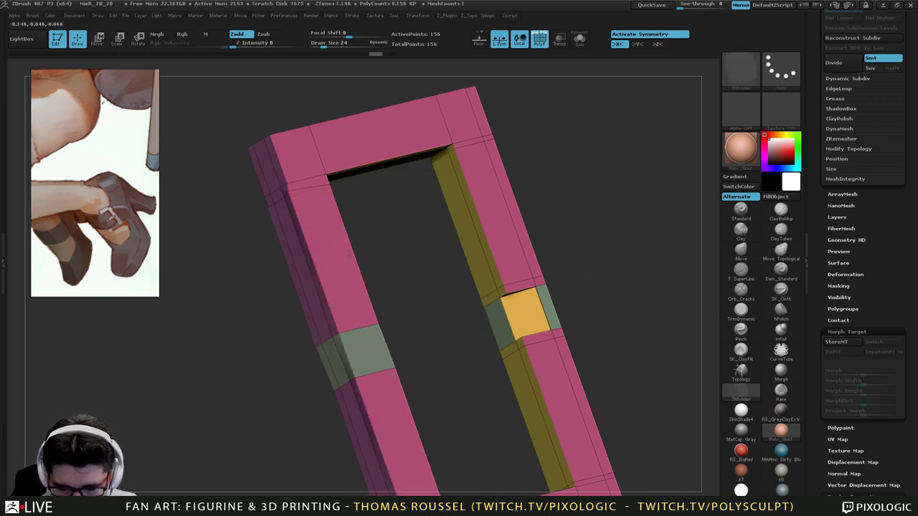
key("space")
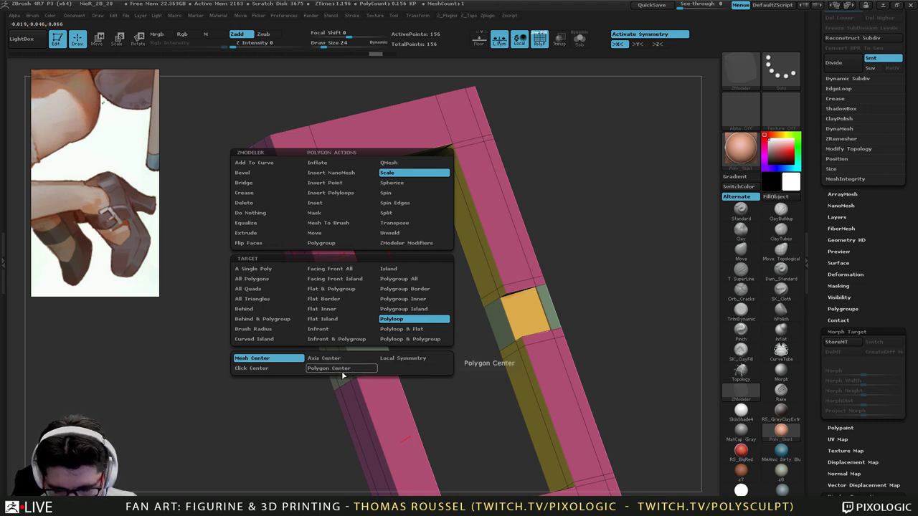
left_click(409, 361)
left_click_drag(343, 256, 292, 299)
mouse_move(402, 335)
left_mouse_down()
mouse_move(459, 337)
mouse_move(411, 336)
left_mouse_up()
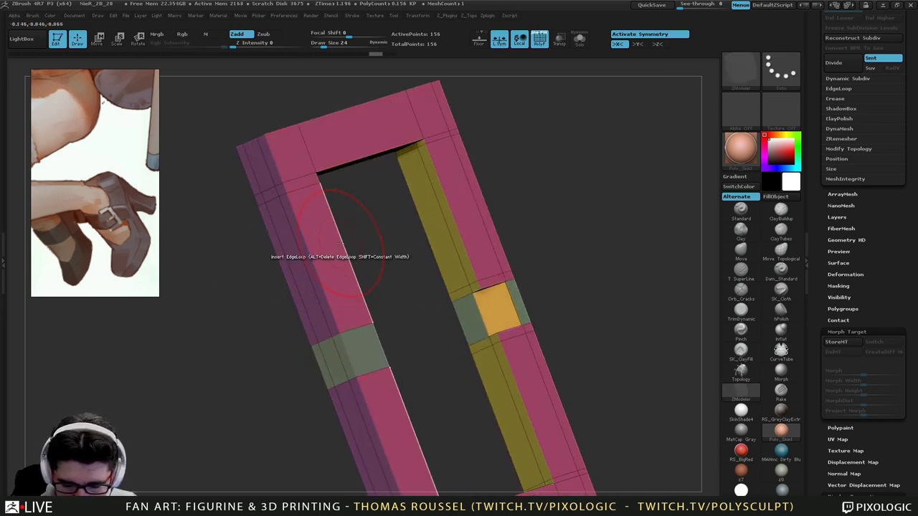
Mask the plain long bar between its corner edge loops in front view and invert the mask.
mouse_move(391, 294)
left_mouse_down()
mouse_move(439, 297)
mouse_move(387, 300)
left_mouse_up()
left_click_drag(344, 324, 352, 329)
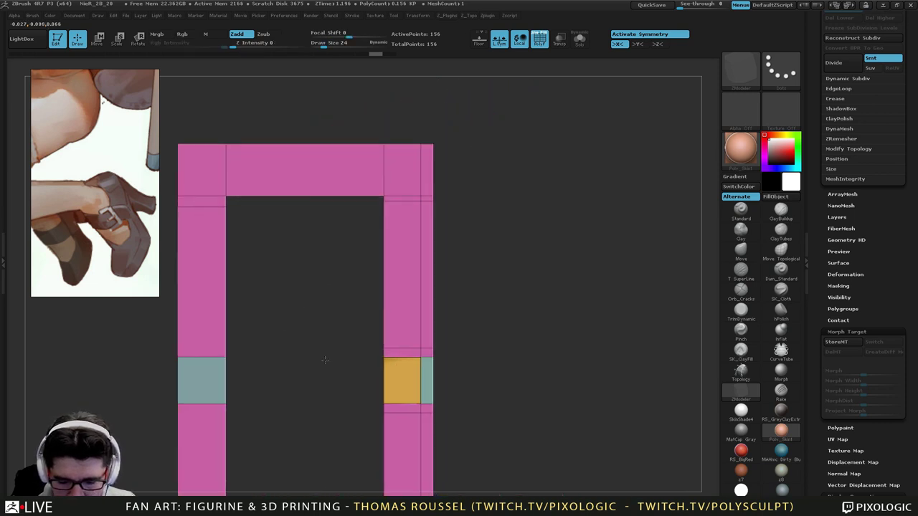
left_click_drag(322, 359, 309, 316, "alt")
left_click_drag(309, 317, 399, 271, "alt")
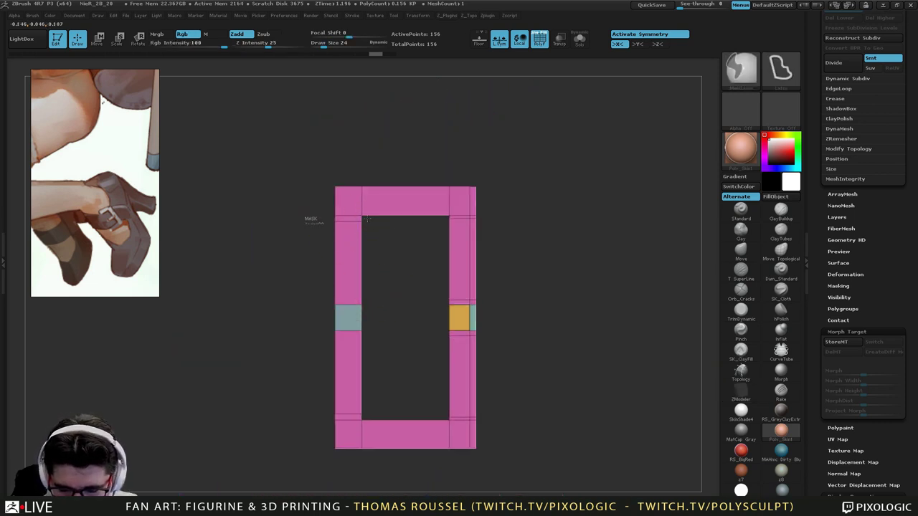
mouse_move(368, 220)
left_mouse_down("ctrl")
mouse_move(379, 400)
mouse_move(365, 415)
mouse_move(294, 220)
left_mouse_up("ctrl")
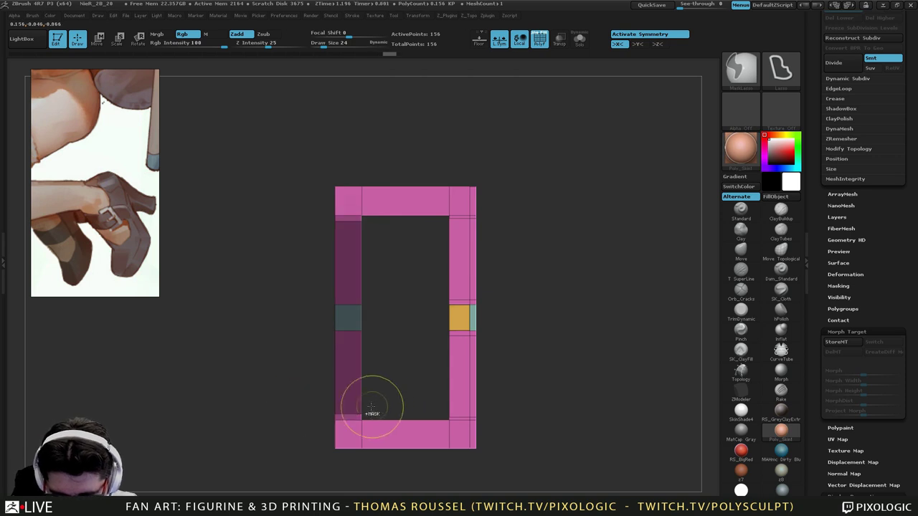
left_click_drag(372, 417, 375, 411, "ctrl")
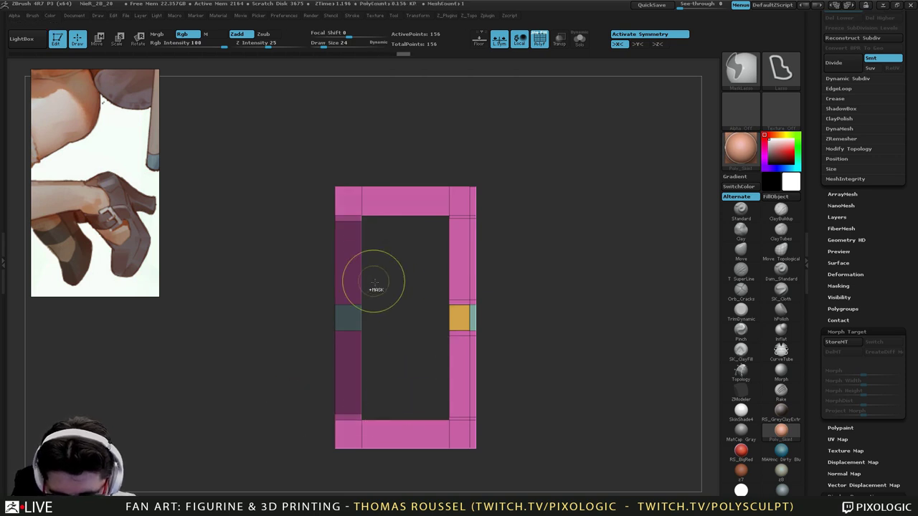
left_click(394, 295, "ctrl")
Slim the unmasked long bar in both depth and width with Transpose, leaving tapered joints at the corners.
mouse_move(389, 326)
left_mouse_down("shift")
mouse_move(432, 306)
mouse_move(431, 263)
mouse_move(510, 242)
left_mouse_up("shift")
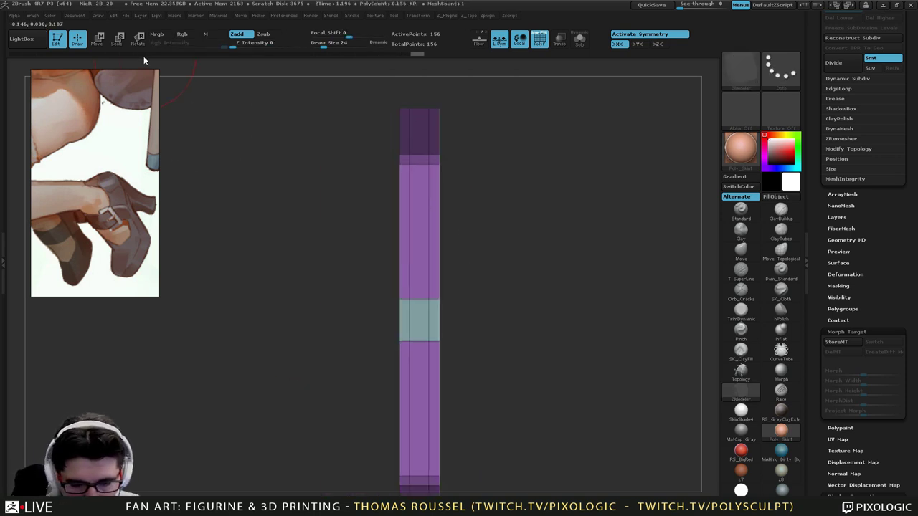
key("w")
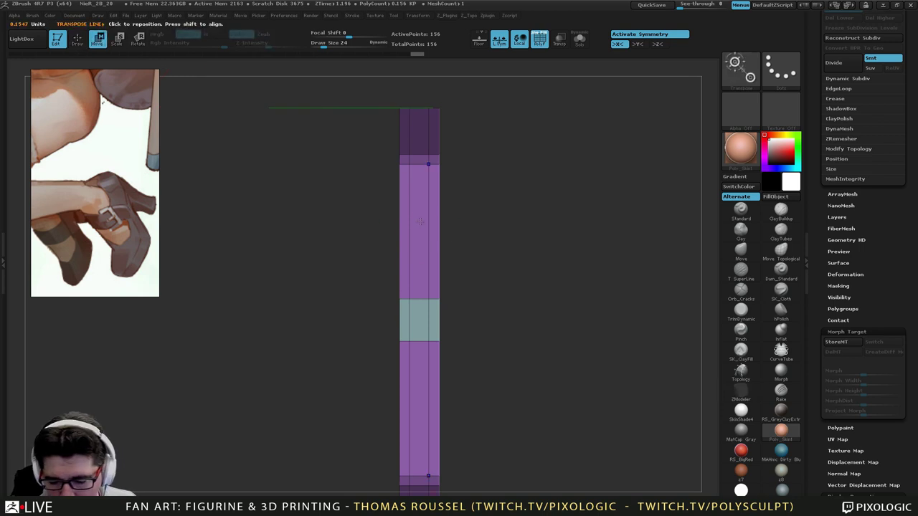
mouse_move(421, 221)
left_mouse_down("shift")
mouse_move(550, 221)
mouse_move(485, 223)
left_mouse_up("shift")
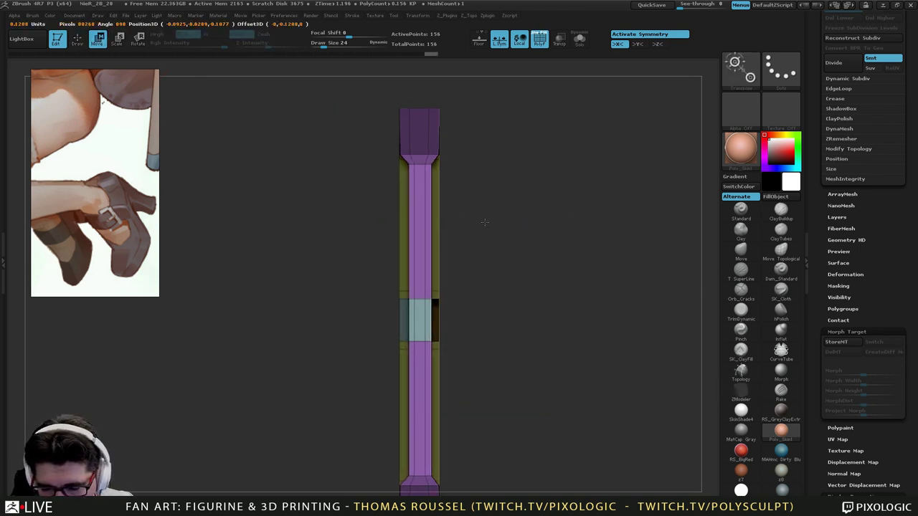
left_click_drag(546, 271, 497, 295, "shift")
mouse_move(449, 276)
left_mouse_down("shift")
mouse_move(534, 275)
mouse_move(488, 277)
left_mouse_up("shift")
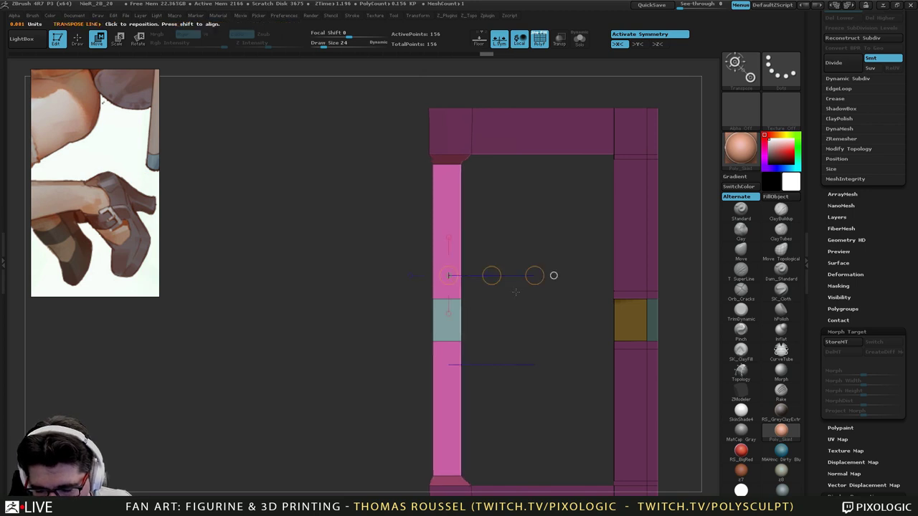
Clear the mask and check the slimmed bar with Dynamic Subdiv smoothing.
left_click_drag(529, 318, 445, 435, "ctrl")
key("d")
left_click_drag(446, 399, 429, 445)
key("shift+d")
Insert an edge loop along the short end bars close to the tapered joints and preview the smoothed frame.
left_click_drag(364, 428, 425, 433, "alt")
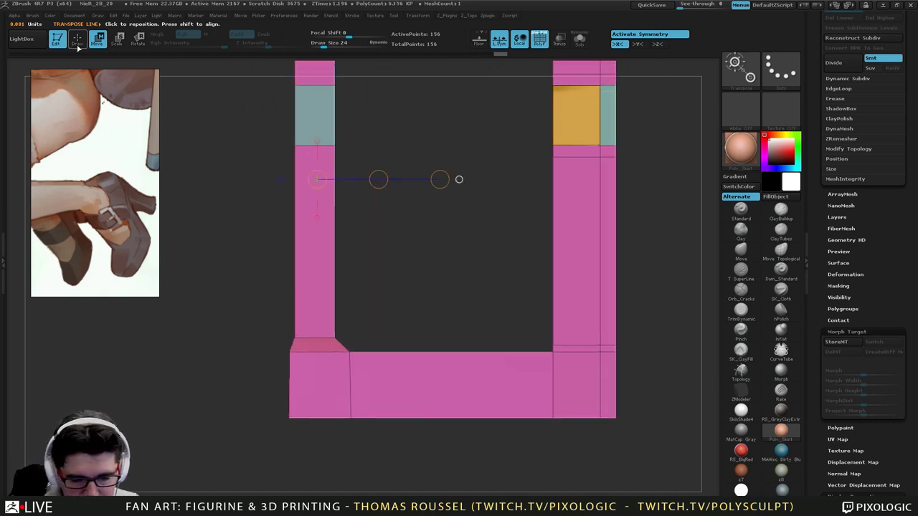
left_click(78, 43)
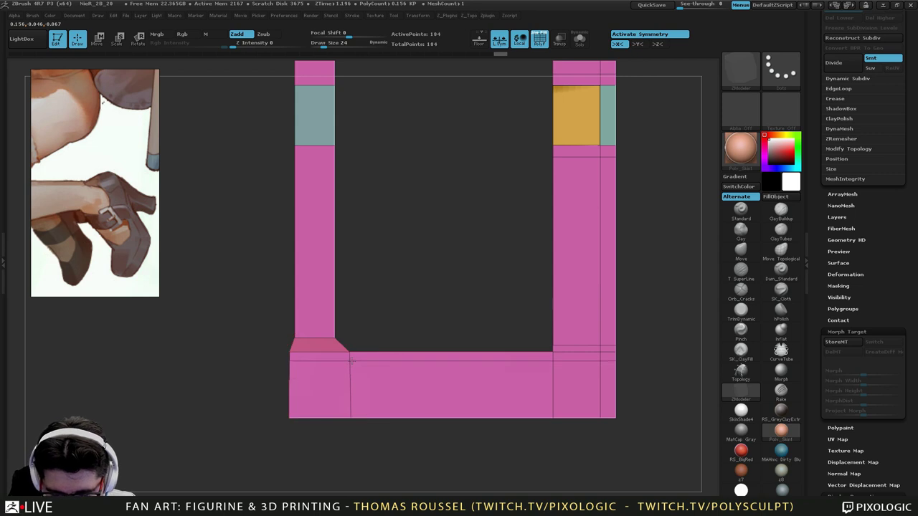
key("d")
mouse_move(373, 438)
left_mouse_down("alt")
mouse_move(402, 416)
mouse_move(424, 431)
mouse_move(393, 373)
mouse_move(410, 315)
mouse_move(461, 390)
mouse_move(439, 358)
mouse_move(469, 369)
mouse_move(490, 340)
left_mouse_up("alt")
key("f")
left_click_drag(529, 269, 540, 280, "alt")
Insert a supporting edge loop beside the notch and preview it with Dynamic Subdiv.
key("shift+d")
right_click_drag(493, 213, 500, 233, "ctrl")
left_click_drag(488, 201, 490, 228)
key("d")
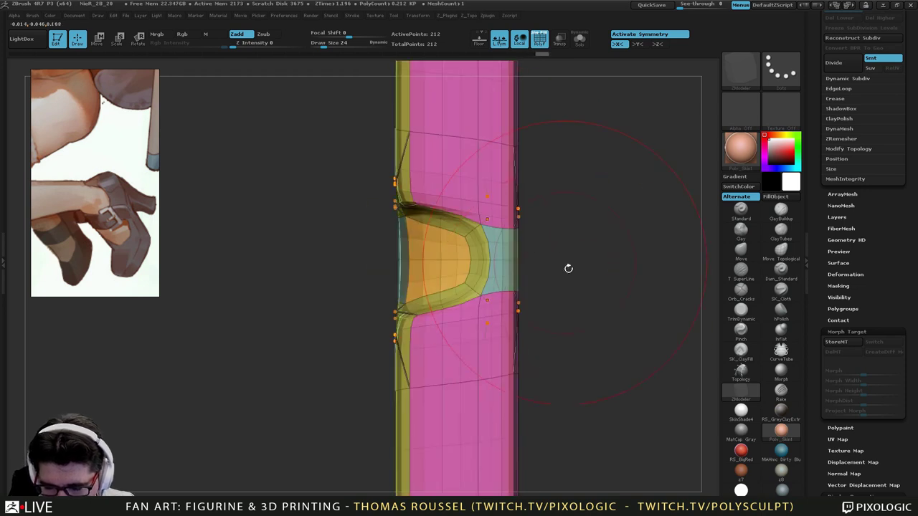
Insert supporting edge loops around the tapered corner joint where the slim bar meets the end bar, checking them with Dynamic Subdiv.
left_click_drag(554, 326, 543, 308, "alt")
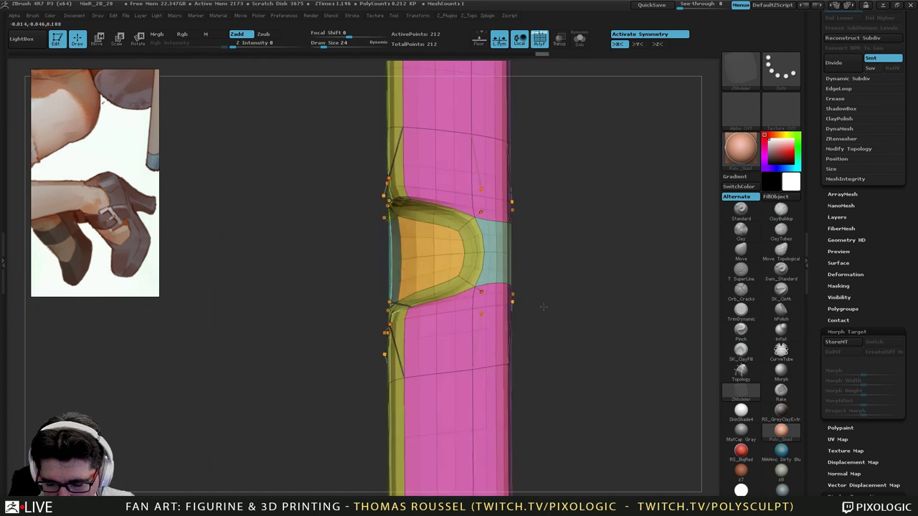
right_click_drag(543, 308, 513, 238, "ctrl")
left_click_drag(513, 239, 511, 278, "alt")
right_click_drag(511, 278, 503, 268, "ctrl")
mouse_move(502, 268)
left_mouse_down("alt")
mouse_move(500, 308)
mouse_move(499, 293)
left_mouse_up("alt")
key("shift+d")
mouse_move(381, 107)
left_mouse_down("alt")
mouse_move(392, 141)
mouse_move(485, 261)
left_mouse_up("alt")
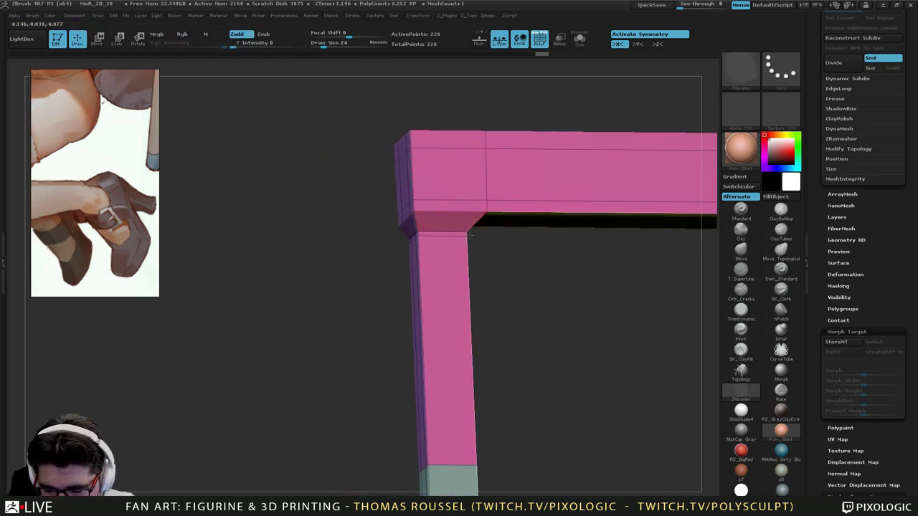
key("d")
mouse_move(553, 328)
left_mouse_down("alt")
mouse_move(543, 318)
mouse_move(545, 341)
left_mouse_up("alt")
key("shift+d")
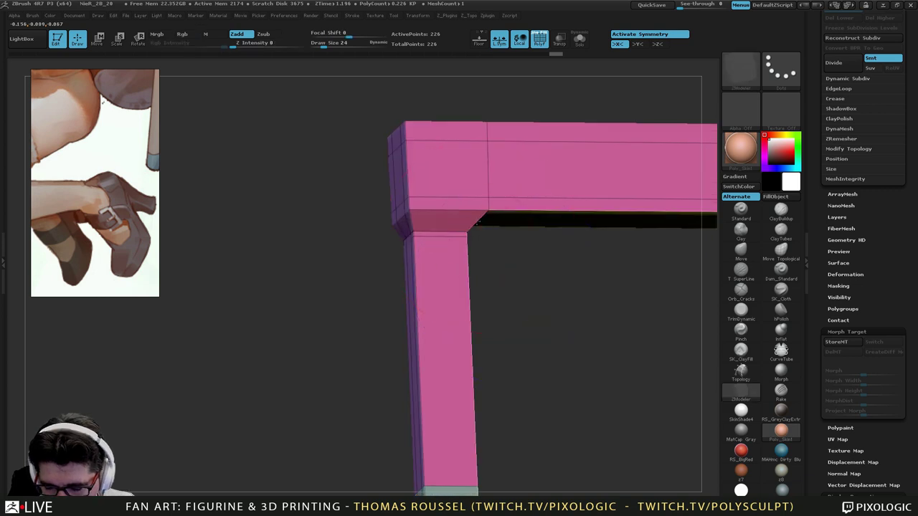
key("d")
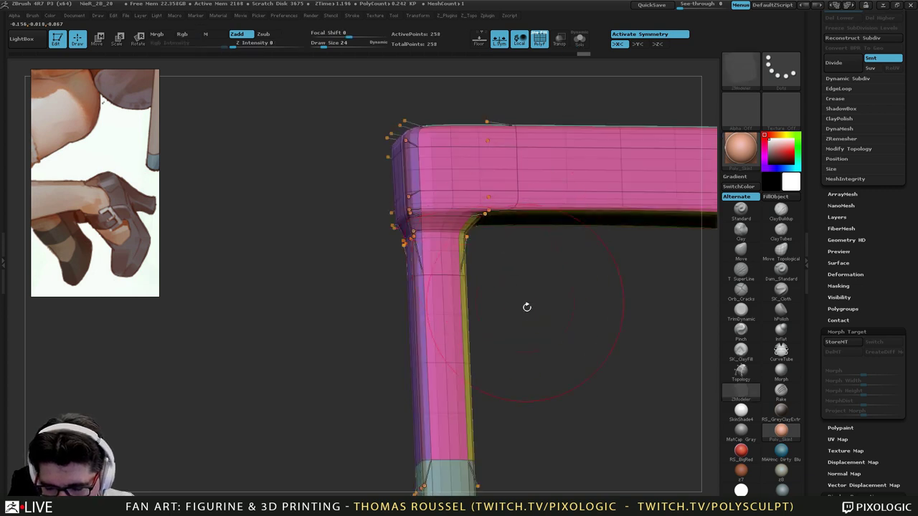
Mask the frame in side view and taper the slim bar's depth by moving its upper and lower edges inward with Transpose.
left_click_drag(534, 333, 438, 314, "alt")
left_click_drag(437, 315, 493, 343)
key("shift+d")
mouse_move(502, 242)
left_mouse_down("ctrl")
mouse_move(409, 279)
mouse_move(495, 317)
mouse_move(462, 170)
left_mouse_up("ctrl")
left_click(535, 320, "ctrl")
left_click(99, 40)
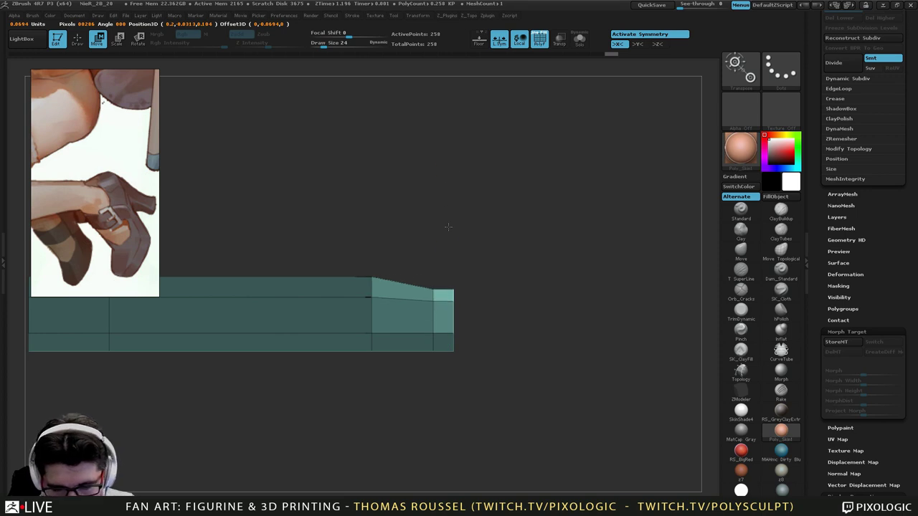
mouse_move(495, 365)
left_mouse_down("ctrl")
mouse_move(498, 396)
mouse_move(500, 351)
left_mouse_up("ctrl")
left_click(479, 367, "ctrl")
mouse_move(432, 334)
left_mouse_down("shift")
mouse_move(433, 445)
mouse_move(432, 434)
left_mouse_up("shift")
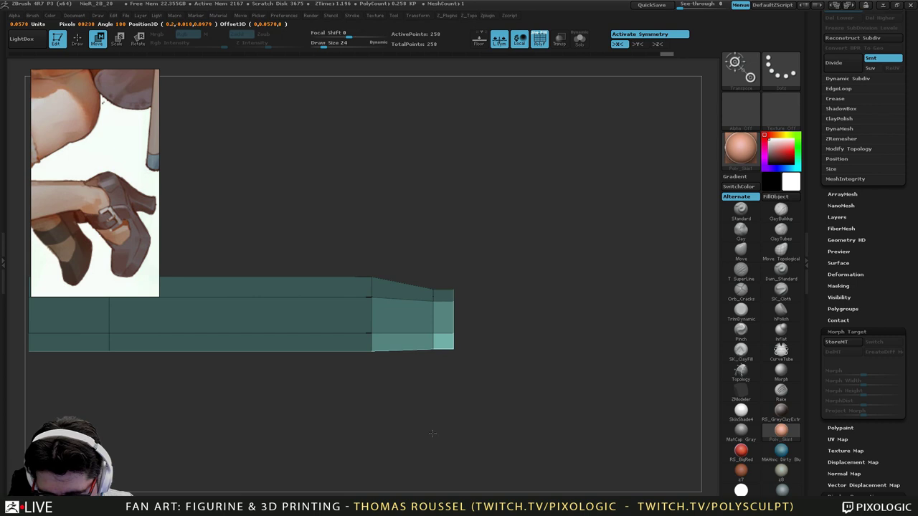
left_click_drag(440, 403, 435, 384)
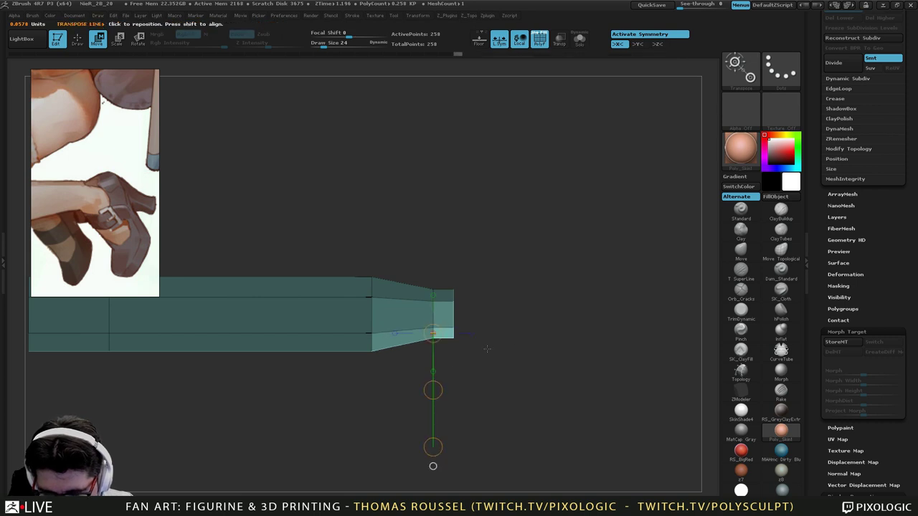
Fine-tune the slim bar's tapered depth, clear the mask and check the whole buckle with Dynamic Subdiv smoothing.
left_click_drag(489, 343, 498, 294, "ctrl")
left_click_drag(501, 246, 495, 348, "ctrl")
left_click(546, 352, "ctrl")
left_click_drag(434, 391, 432, 393)
left_click_drag(526, 347, 542, 370, "ctrl")
left_click_drag(541, 330, 519, 254)
key("d")
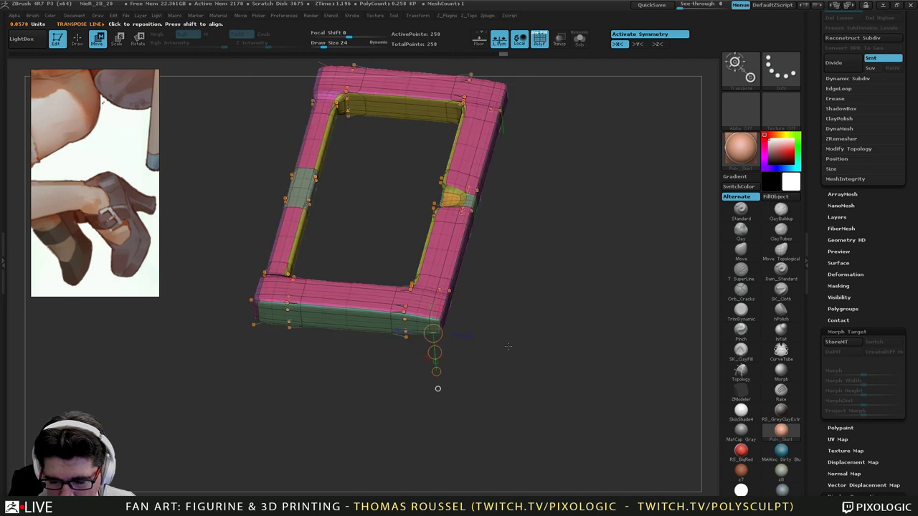
mouse_move(509, 347)
left_mouse_down("alt")
mouse_move(521, 399)
mouse_move(501, 331)
mouse_move(525, 385)
left_mouse_up("alt")
left_click_drag(498, 318, 521, 360, "alt")
left_click_drag(520, 270, 526, 309, "alt")
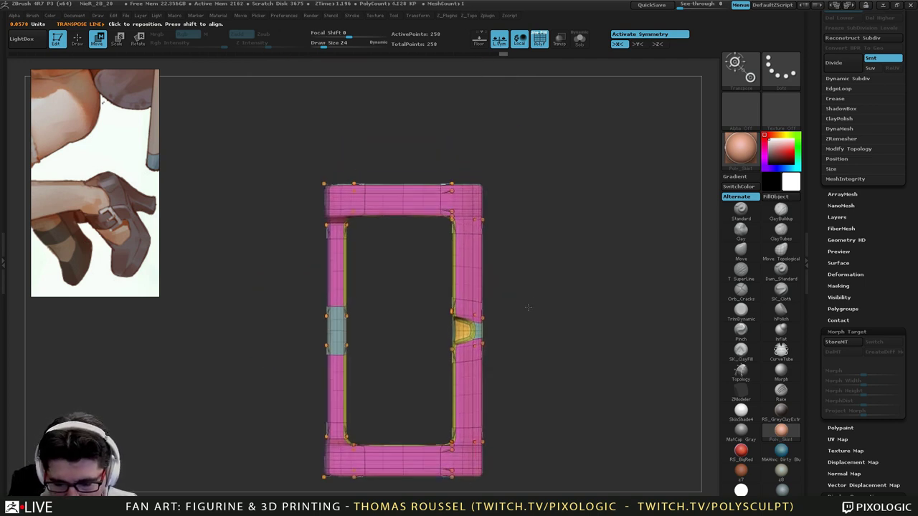
Mask all but the outer edges of the short end bars and rotate those edges so the bars widen toward the slim bar.
key("shift+d")
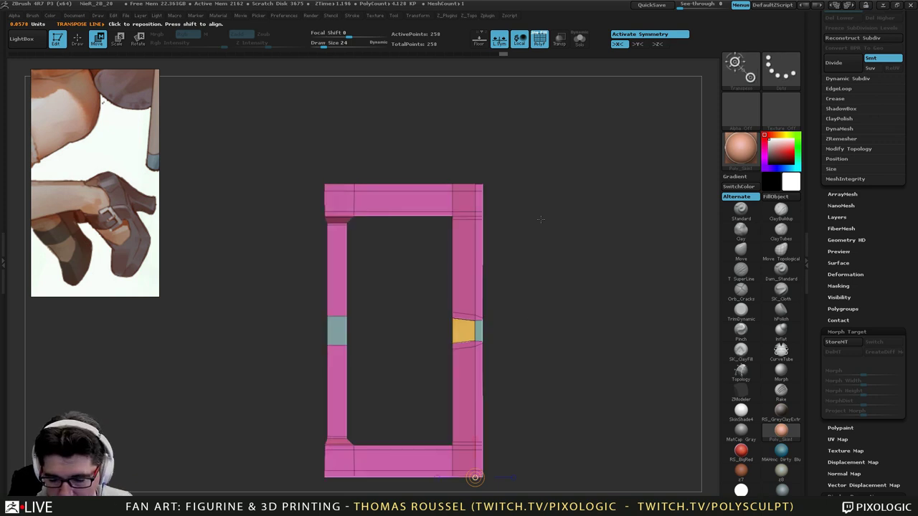
mouse_move(530, 148)
left_mouse_down("ctrl")
mouse_move(284, 154)
mouse_move(461, 199)
mouse_move(553, 204)
left_mouse_up("ctrl")
left_click(550, 204, "ctrl")
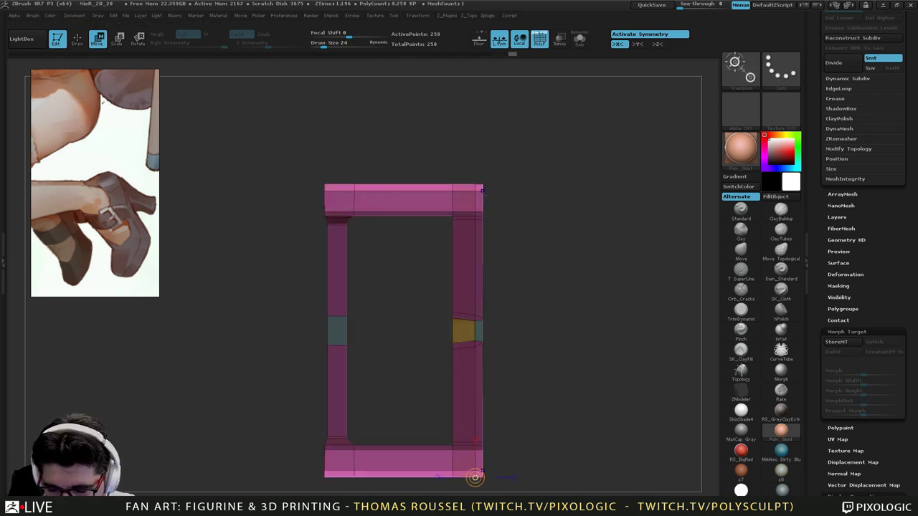
mouse_move(483, 191)
left_mouse_down("shift")
mouse_move(316, 188)
mouse_move(327, 172)
mouse_move(327, 180)
left_mouse_up("shift")
left_click_drag(513, 164, 554, 212, "ctrl")
key("d")
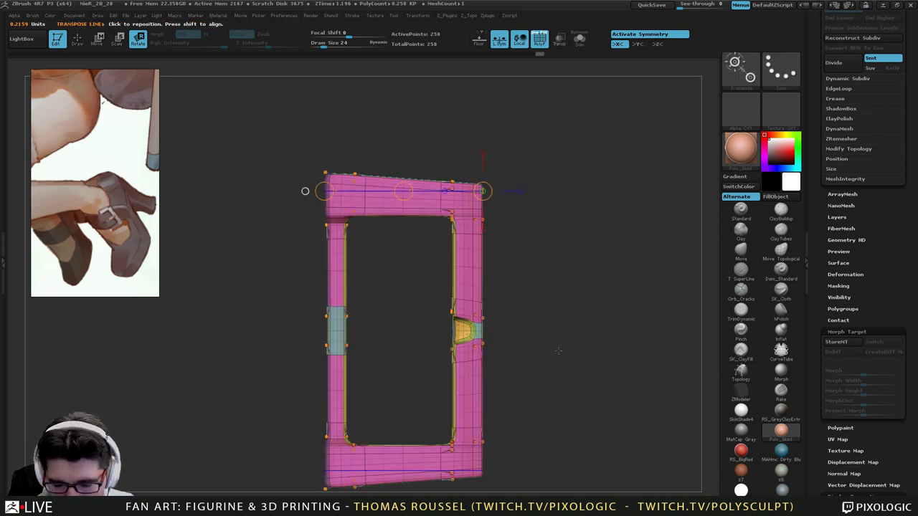
left_click_drag(556, 366, 541, 273)
left_click_drag(500, 320, 535, 345, "alt")
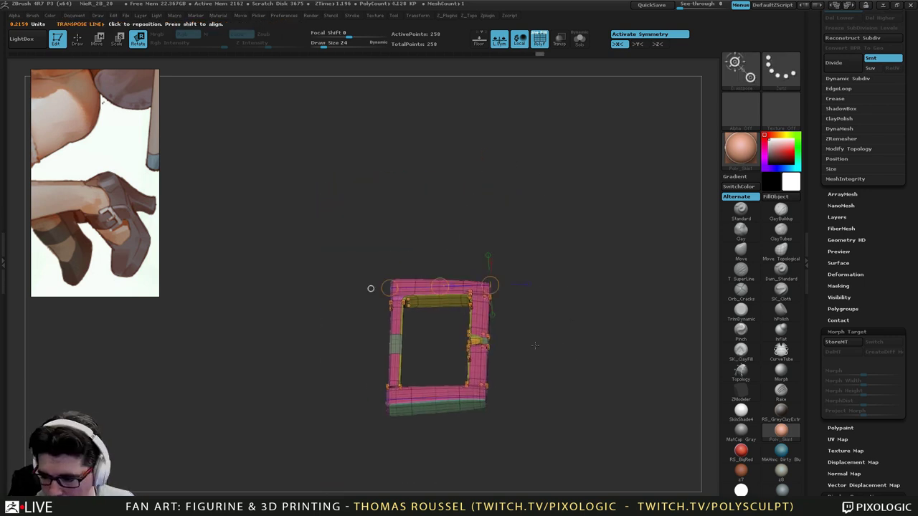
key("shift+d")
Copy the buckle subtool and switch to the figurine tool.
left_click_drag(899, 221, 896, 291)
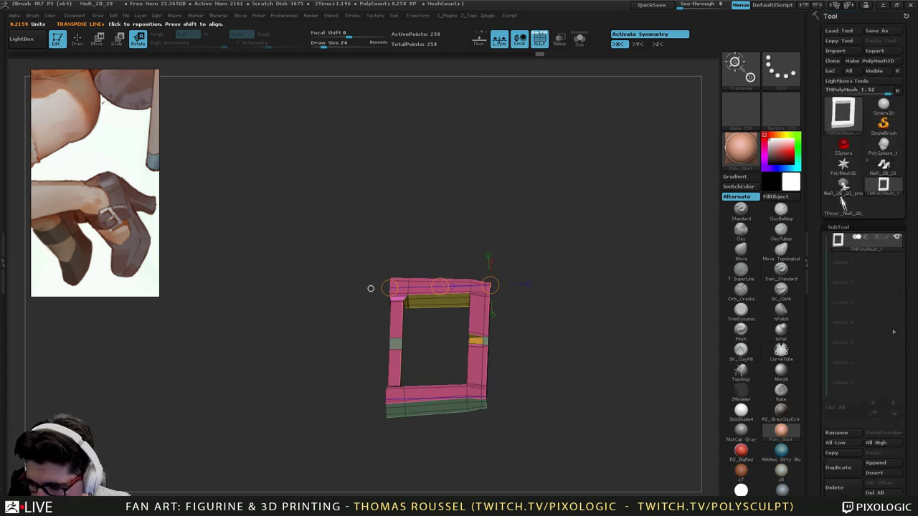
left_click_drag(914, 339, 911, 71)
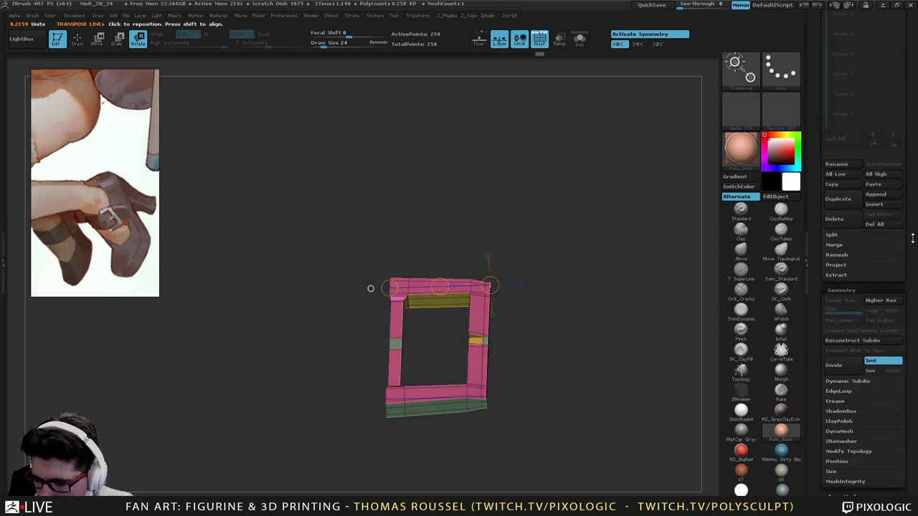
left_click_drag(912, 238, 902, 349)
left_click(882, 168)
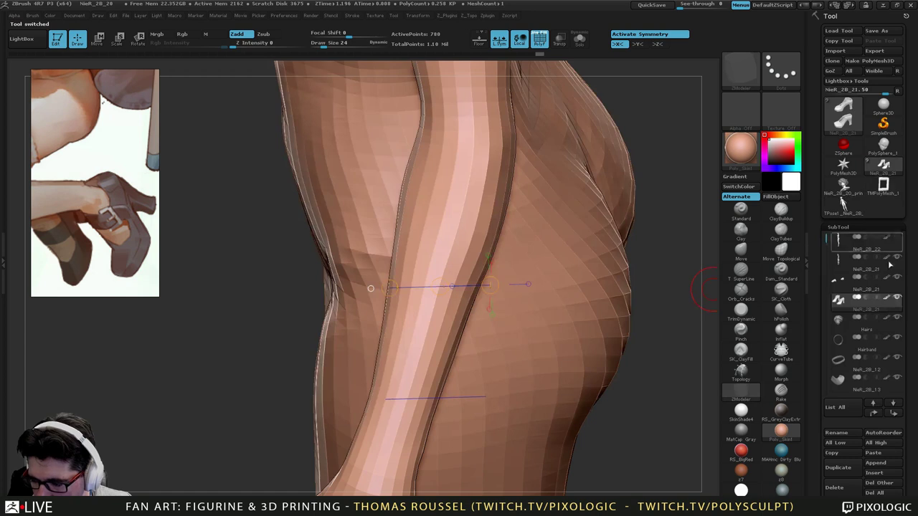
Paste the buckle into the figurine as a subtool below the shoes and select it.
left_click_drag(559, 401, 512, 347)
left_click_drag(529, 488, 503, 53, "alt")
left_click_drag(499, 352, 497, 112, "alt")
left_click_drag(506, 408, 472, 43, "alt")
left_click_drag(464, 121, 464, 77, "alt")
left_click_drag(527, 237, 491, 329)
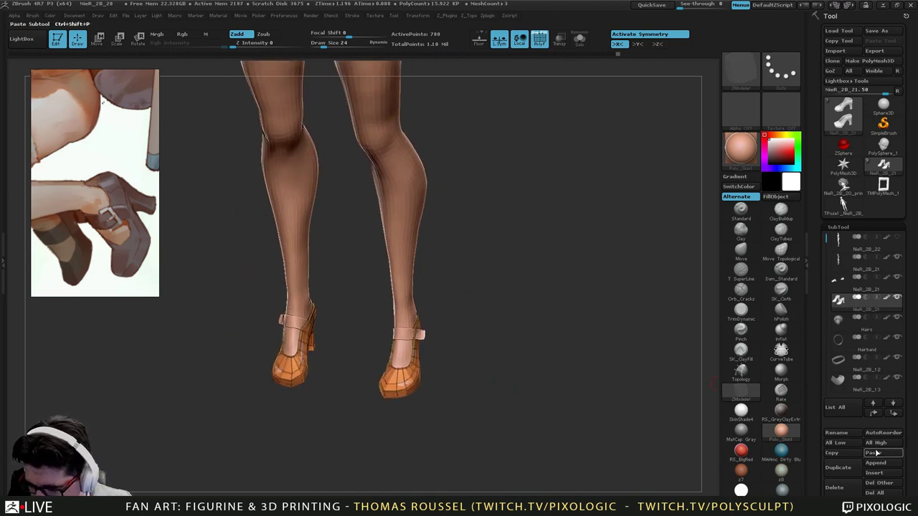
left_click(843, 325)
Move the buckle from the hips down to the strapped shoe with Transpose Move.
left_click_drag(632, 373, 540, 280, "alt")
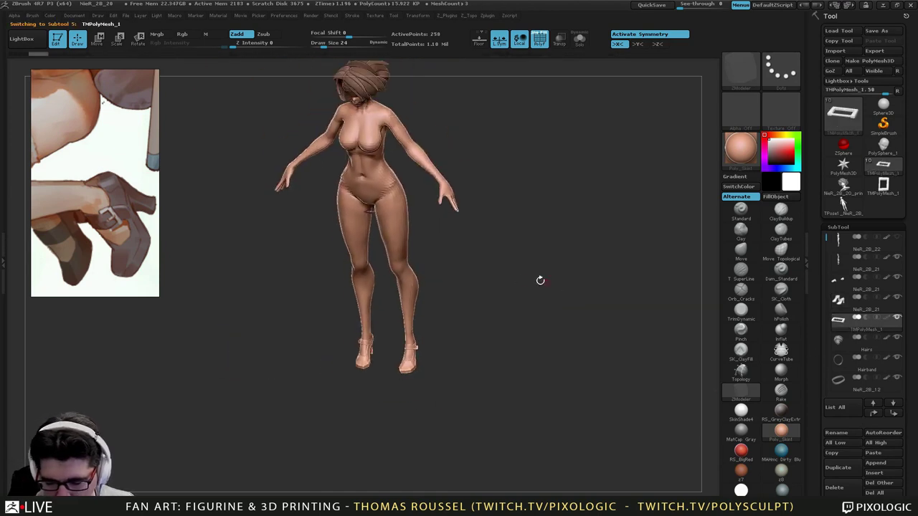
left_click_drag(478, 305, 483, 263, "shift")
left_click_drag(443, 207, 528, 252, "alt")
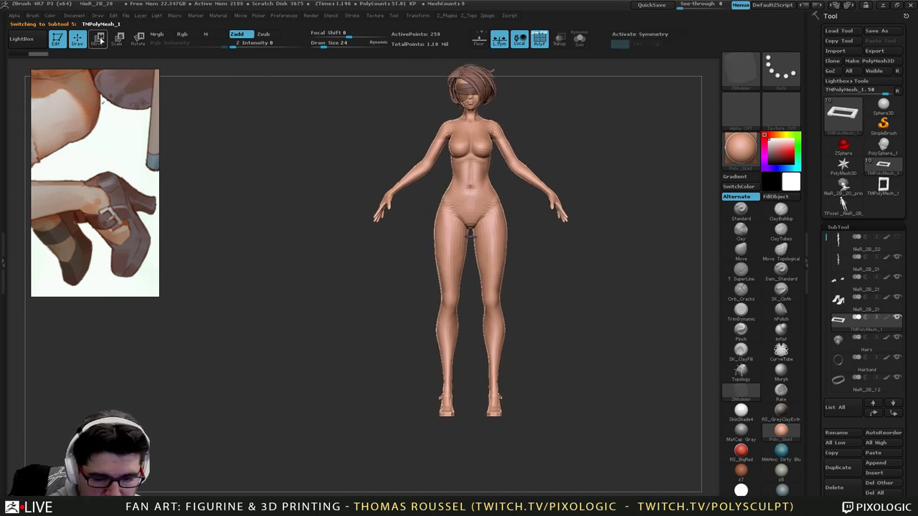
left_click(99, 38)
left_click_drag(466, 236, 559, 293)
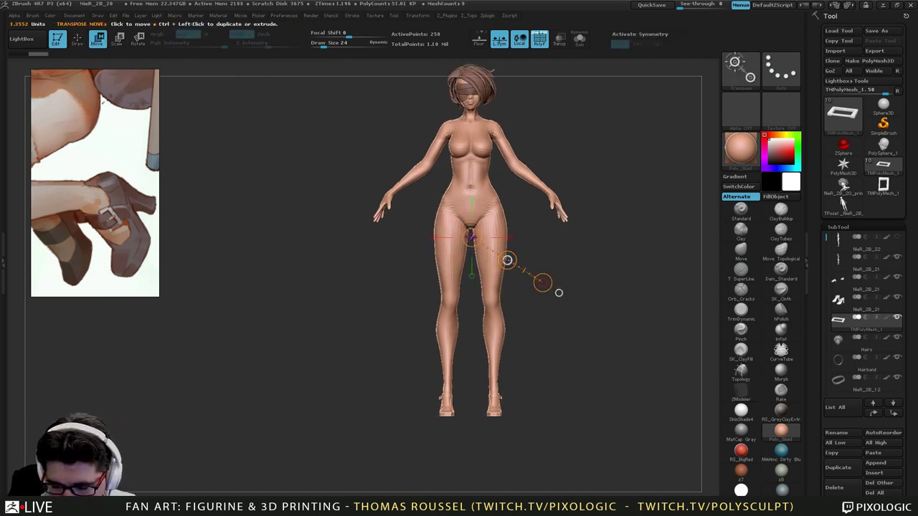
left_click_drag(507, 260, 498, 351)
left_click_drag(458, 379, 511, 122, "alt")
left_click_drag(459, 473, 469, 335, "alt")
right_click_drag(470, 336, 490, 387)
mouse_move(495, 322)
right_mouse_down()
mouse_move(503, 378)
mouse_move(495, 331)
right_mouse_up()
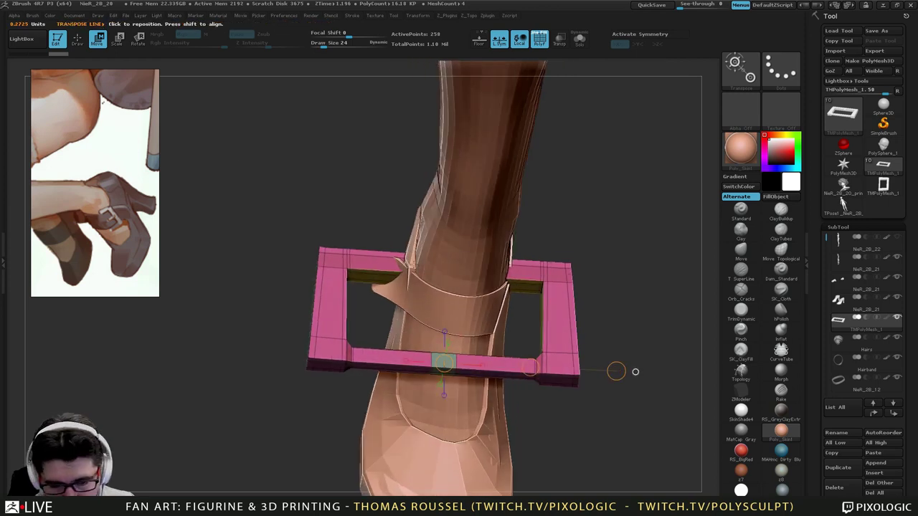
Scale the buckle down to roughly the strap's size and rotate it upright in front of the ankle.
key("e")
left_click_drag(617, 370, 572, 372)
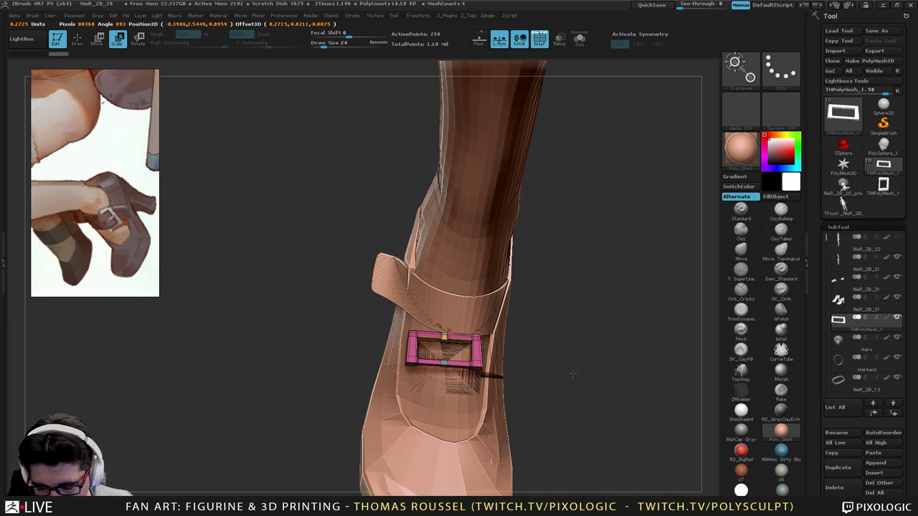
left_click_drag(572, 339, 515, 299)
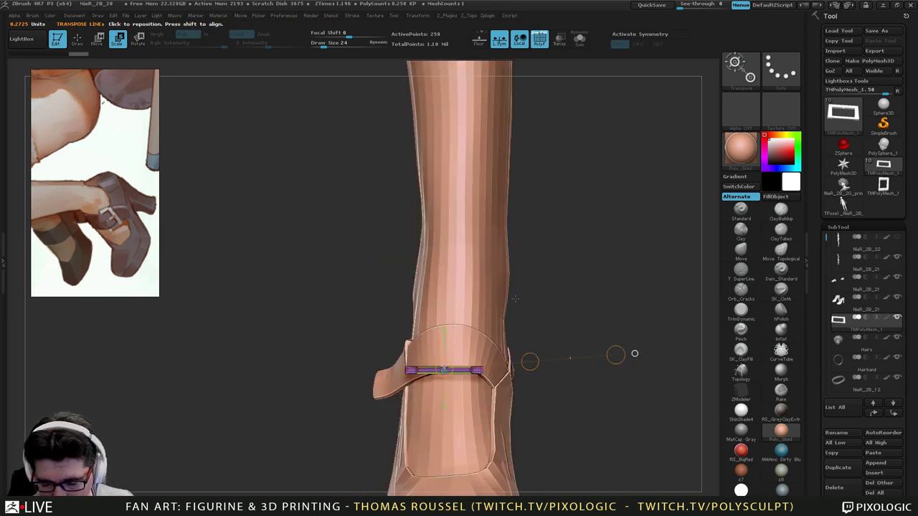
left_click_drag(570, 358, 570, 366, "shift")
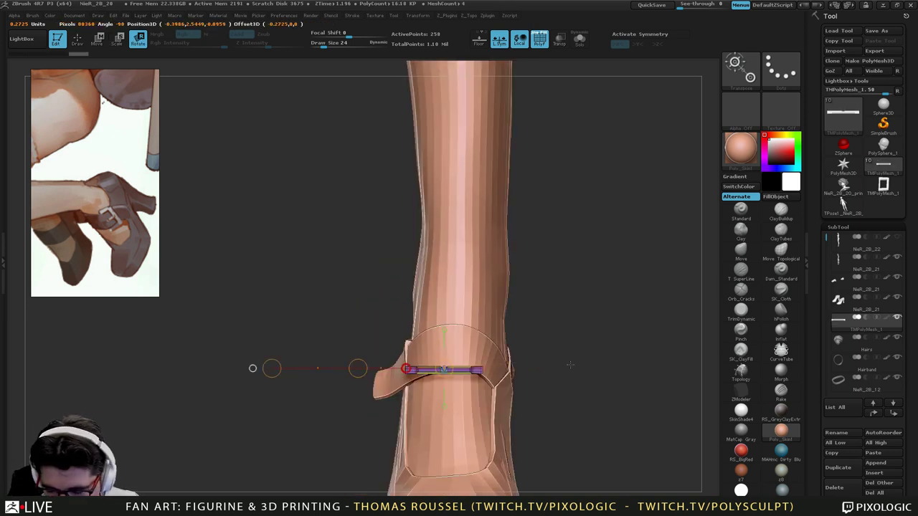
left_click_drag(269, 369, 413, 488)
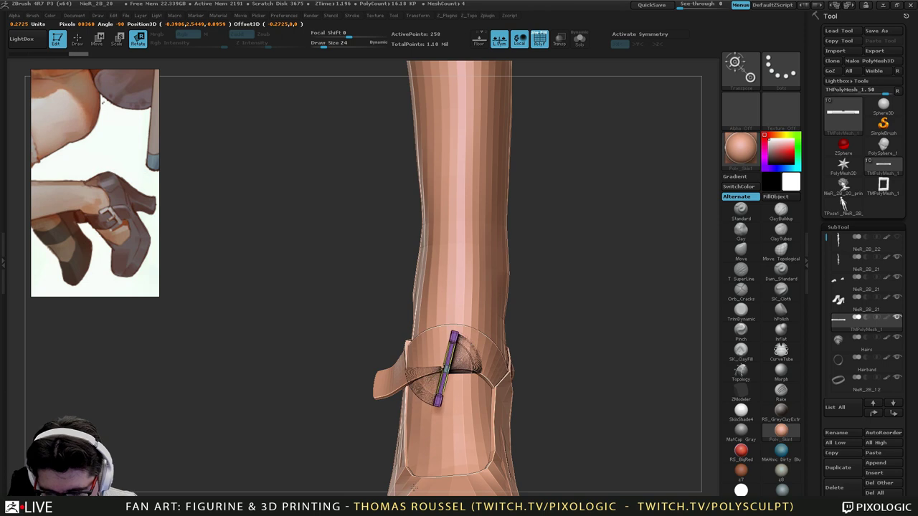
left_click_drag(344, 430, 455, 399)
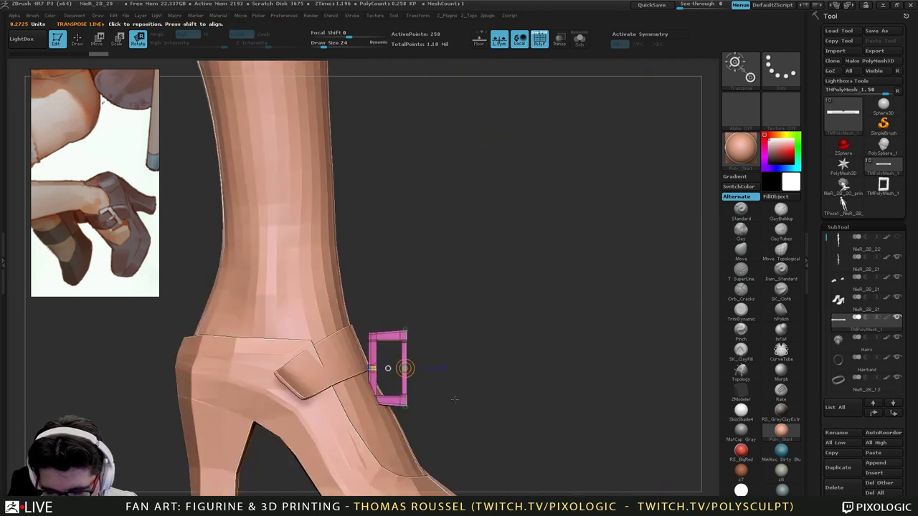
Rotate the buckle with Transpose to tilt and turn it toward the side of the ankle where the strap ends.
left_click_drag(388, 335, 387, 371)
left_click_drag(398, 444, 396, 446)
left_click_drag(396, 446, 446, 439)
left_click_drag(490, 416, 394, 446)
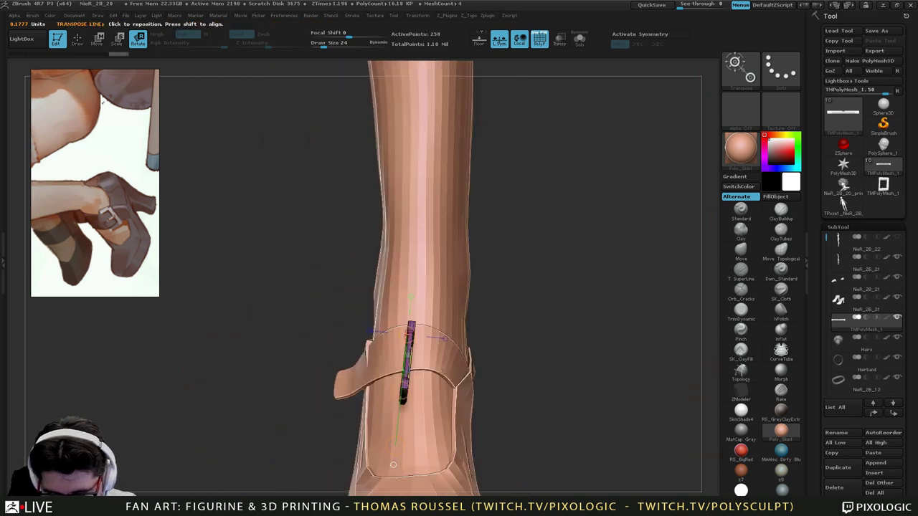
right_click_drag(401, 391, 439, 287)
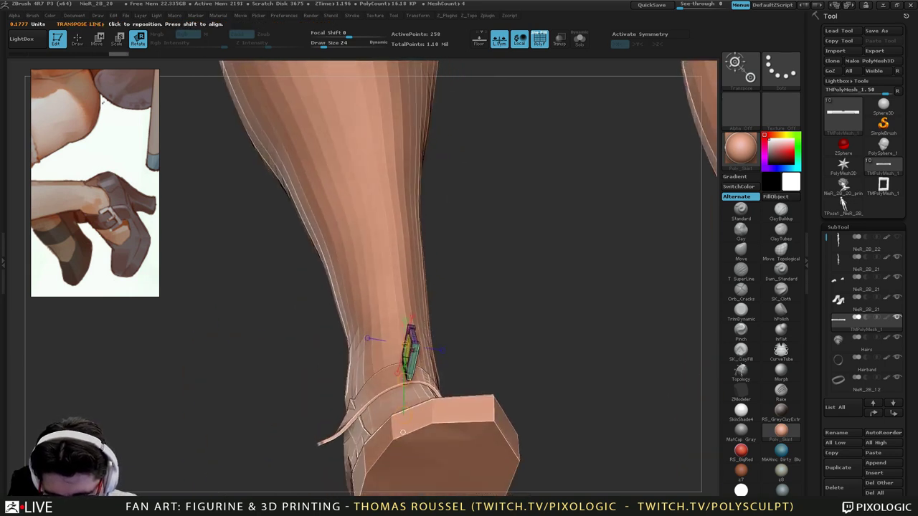
left_click_drag(411, 365, 419, 294)
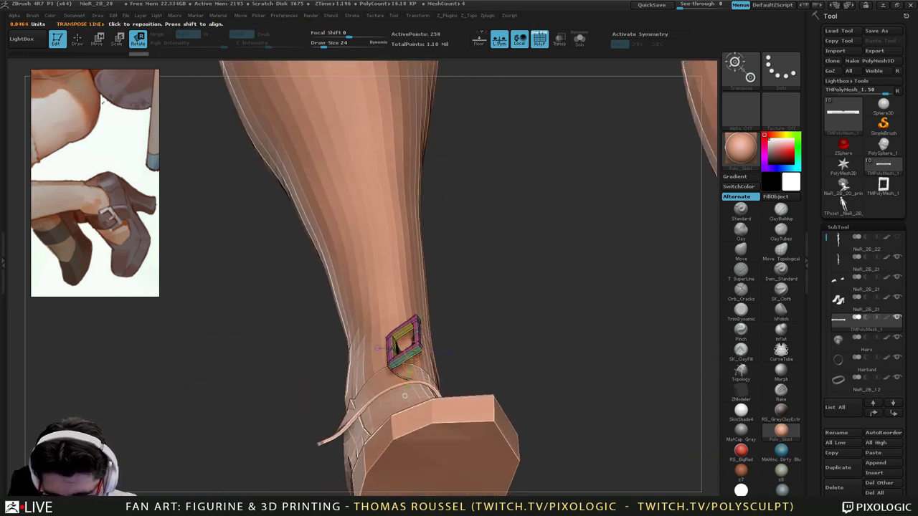
right_click_drag(419, 272, 459, 316)
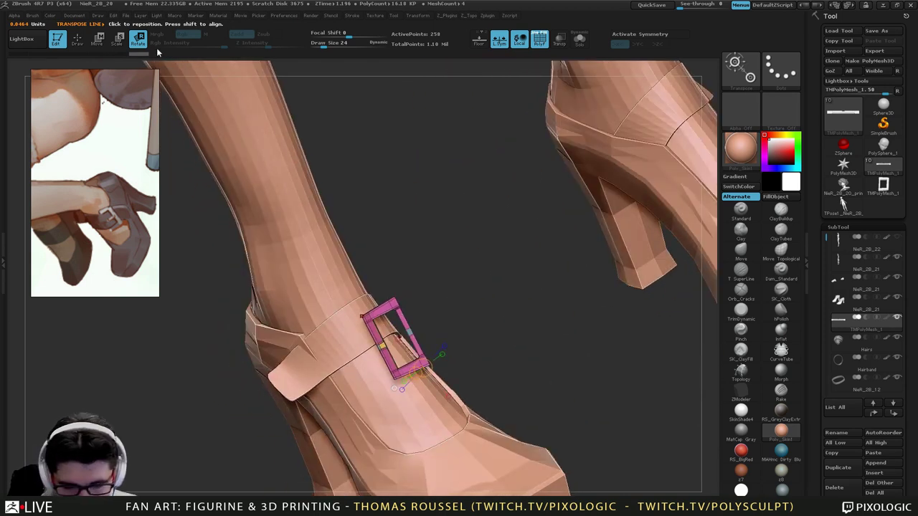
Reposition the buckle so its frame surrounds the ankle strap near the loose end.
left_click_drag(418, 371, 326, 395)
mouse_move(325, 396)
right_mouse_down()
mouse_move(393, 353)
mouse_move(450, 432)
right_mouse_up()
mouse_move(450, 432)
right_mouse_down()
mouse_move(431, 376)
mouse_move(371, 344)
right_mouse_up()
left_click_drag(322, 321, 421, 287)
left_click_drag(371, 303, 269, 352)
right_click_drag(391, 353, 457, 252)
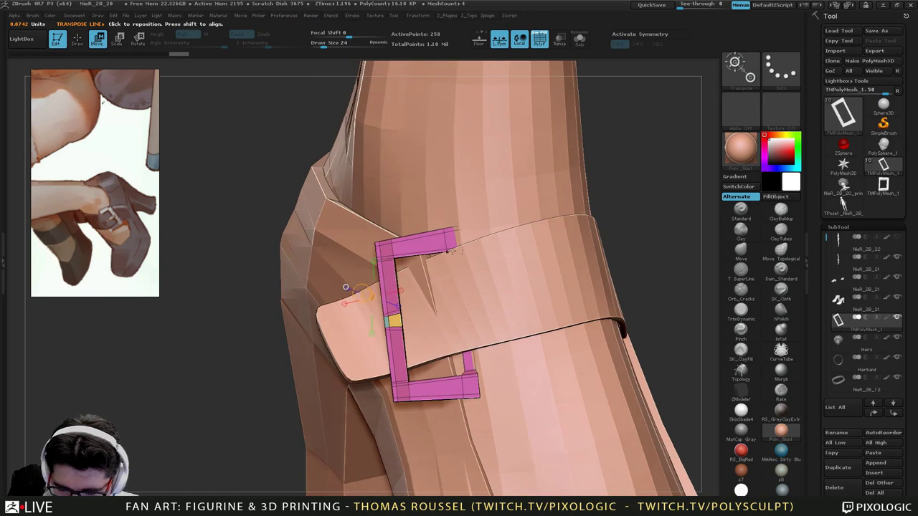
Rotate the buckle to follow the strap's angle and scale its length down to fit the strap's width.
mouse_move(464, 386)
left_mouse_down()
mouse_move(463, 395)
mouse_move(493, 382)
left_mouse_up()
key("r")
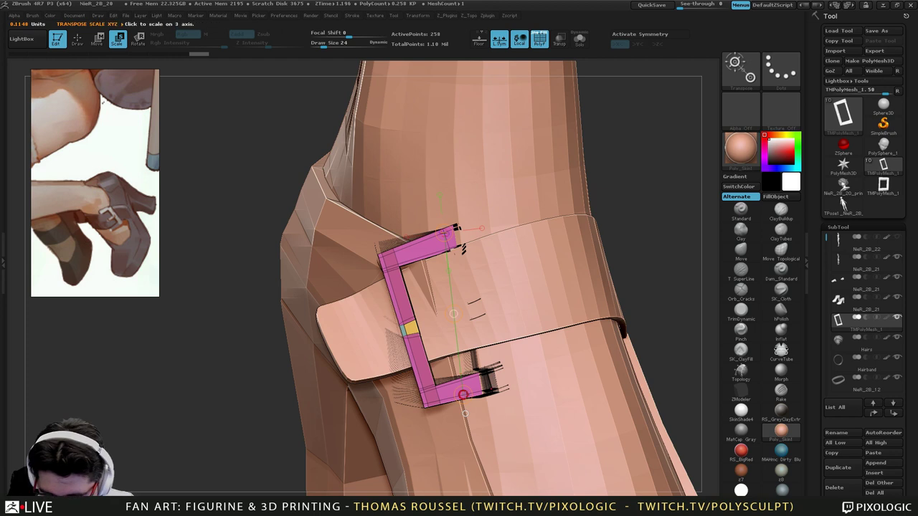
left_click_drag(463, 395, 461, 368)
right_click_drag(521, 322, 513, 294)
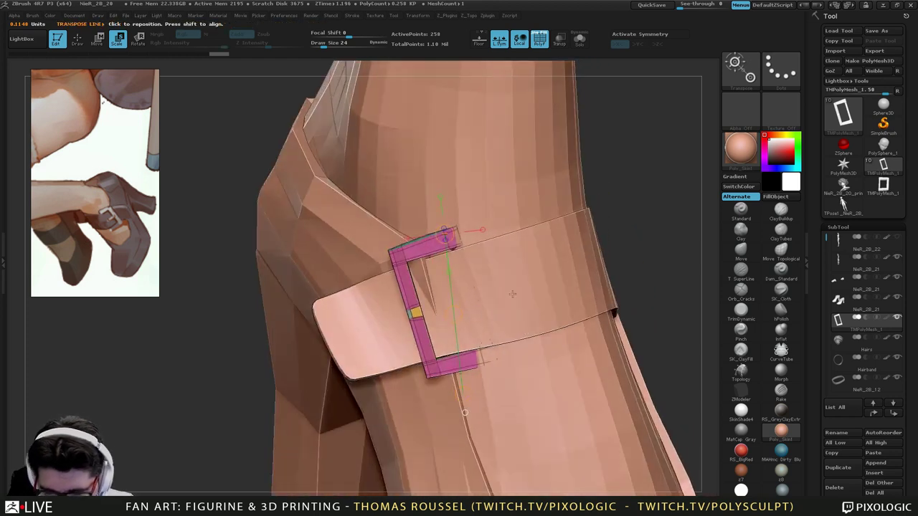
left_click_drag(462, 395, 467, 396)
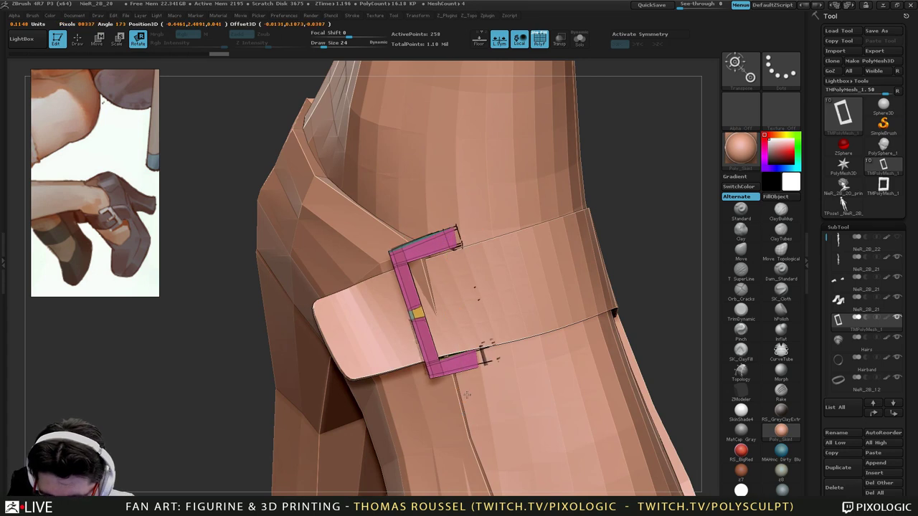
right_click_drag(474, 394, 512, 307)
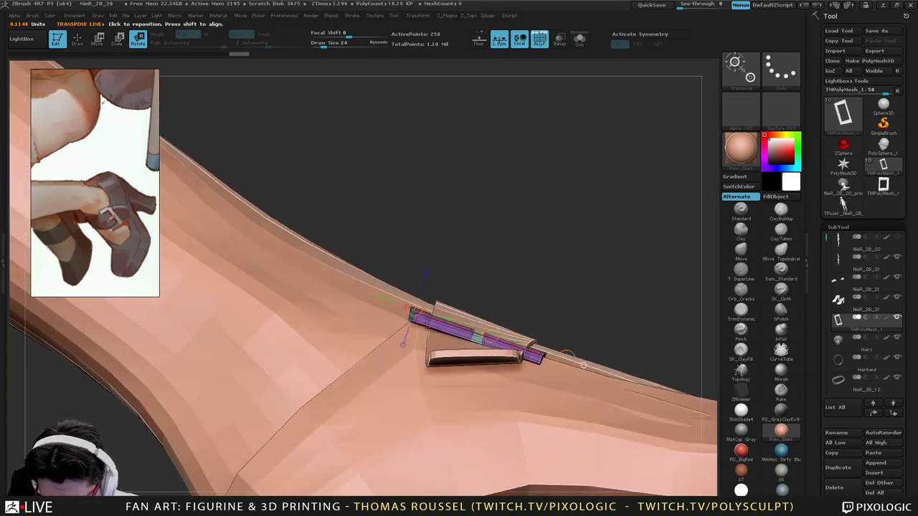
Rotate the buckle slightly from each end so its frame runs parallel to the ankle strap in side view.
left_click_drag(539, 360, 542, 357)
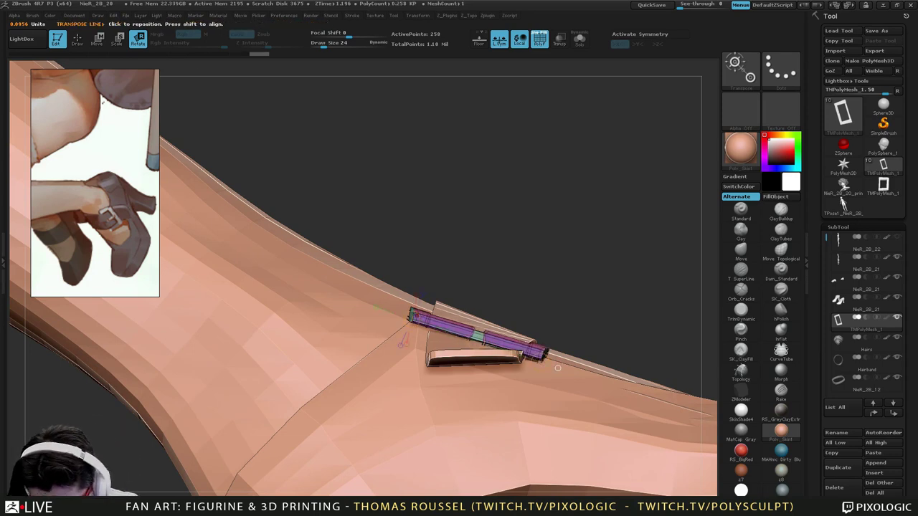
left_click_drag(411, 317, 411, 315)
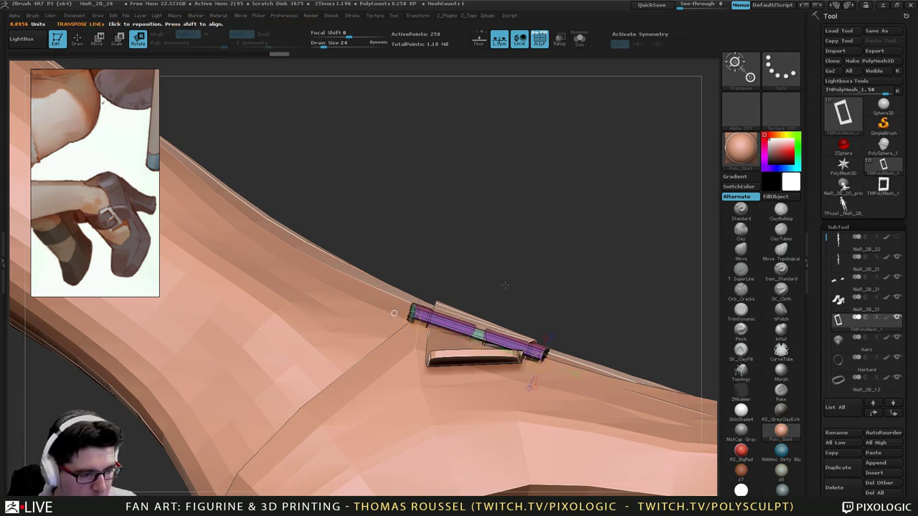
right_click_drag(505, 285, 515, 251)
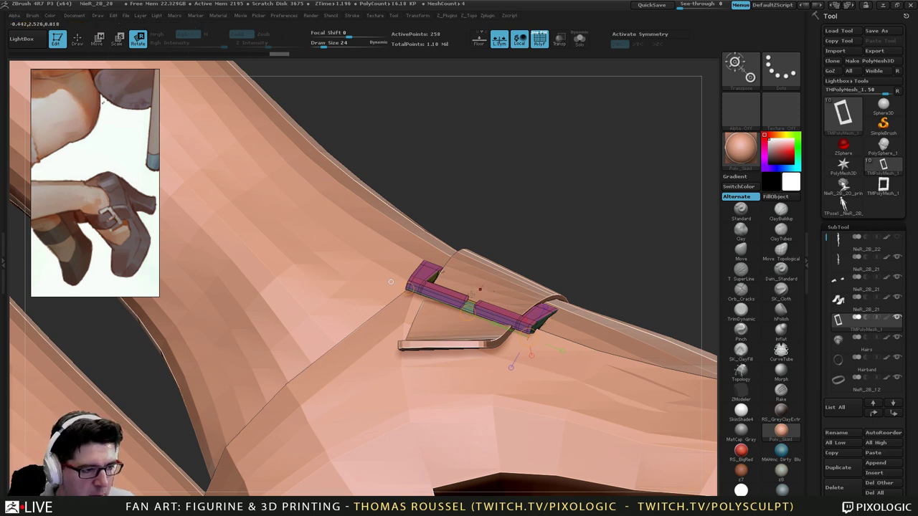
right_click_drag(391, 282, 437, 294)
Align a Transpose line with the open ends of the buckle's side arms and rotate the buckle slightly to match the strap's edges.
left_click_drag(491, 316, 476, 370)
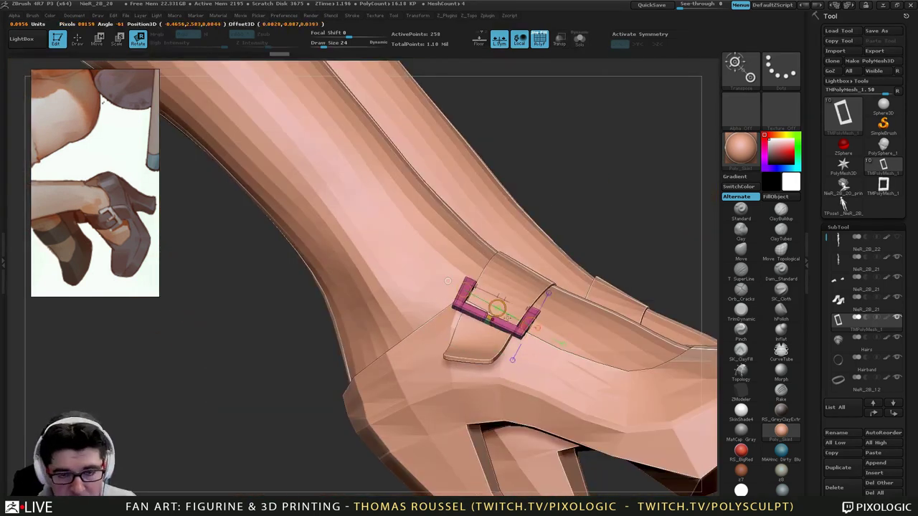
right_click_drag(575, 328, 470, 370)
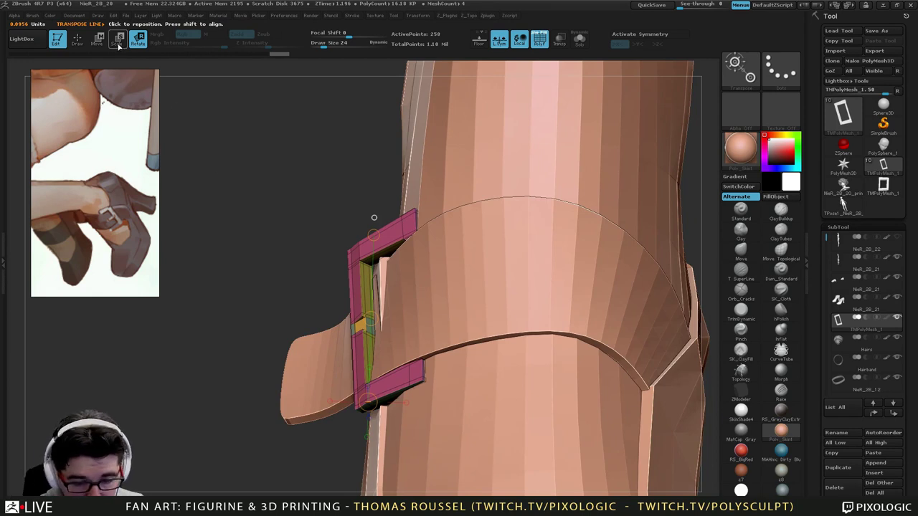
key("w")
left_click_drag(414, 213, 422, 377)
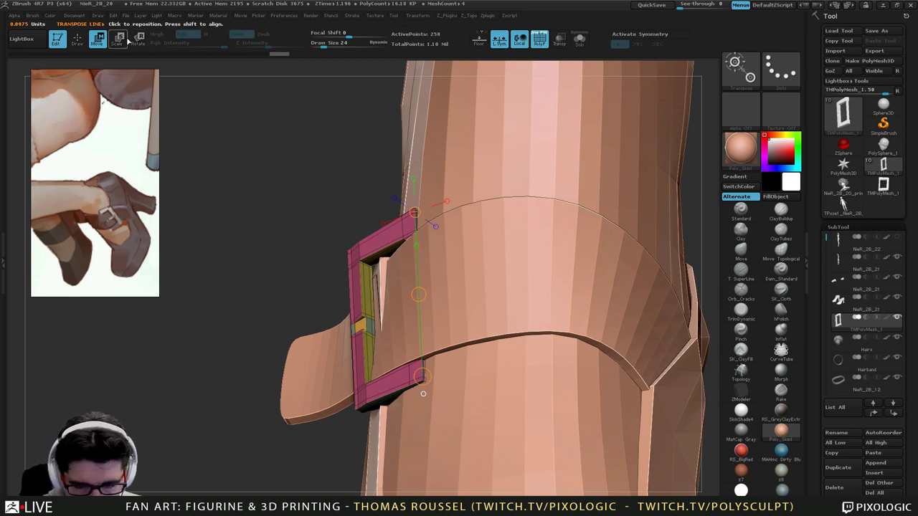
left_click_drag(422, 377, 423, 369)
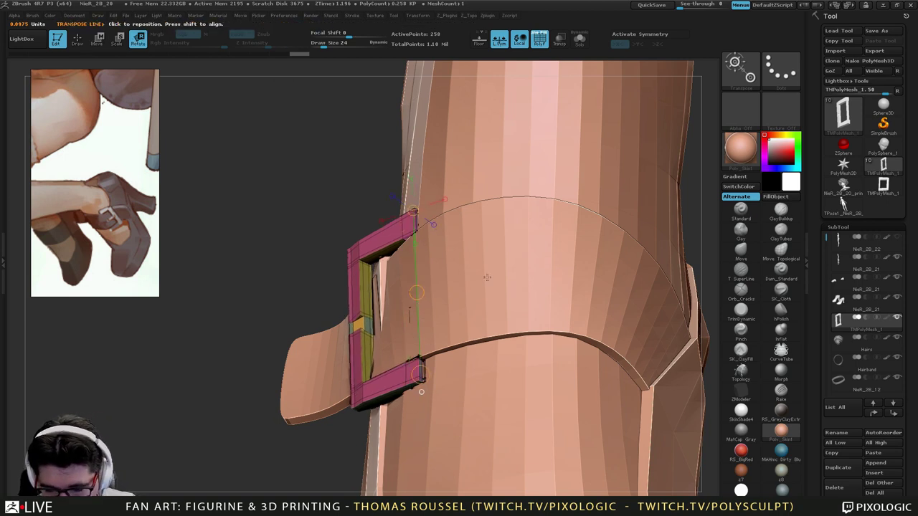
Rotate the buckle, viewed from below, so its side arm follows the angle of the strap's surface.
left_click_drag(487, 278, 537, 443)
left_click_drag(428, 279, 399, 281)
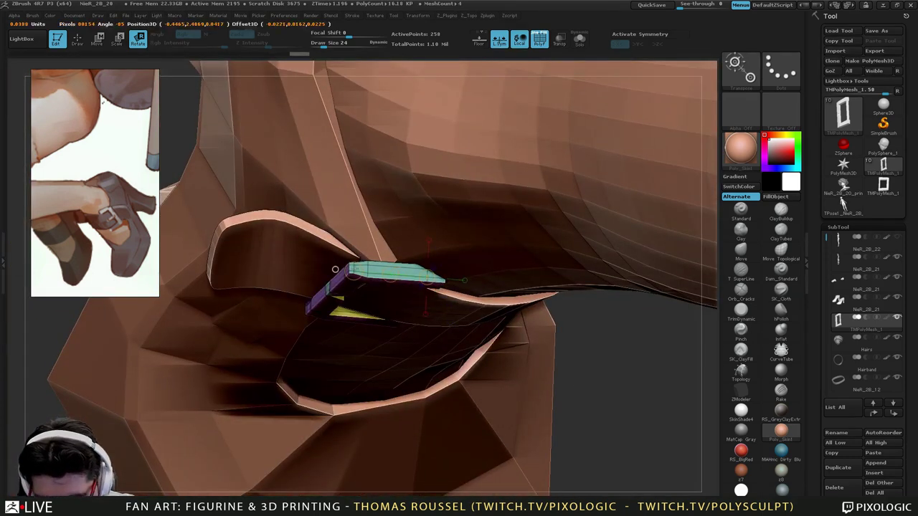
left_click_drag(576, 353, 400, 303)
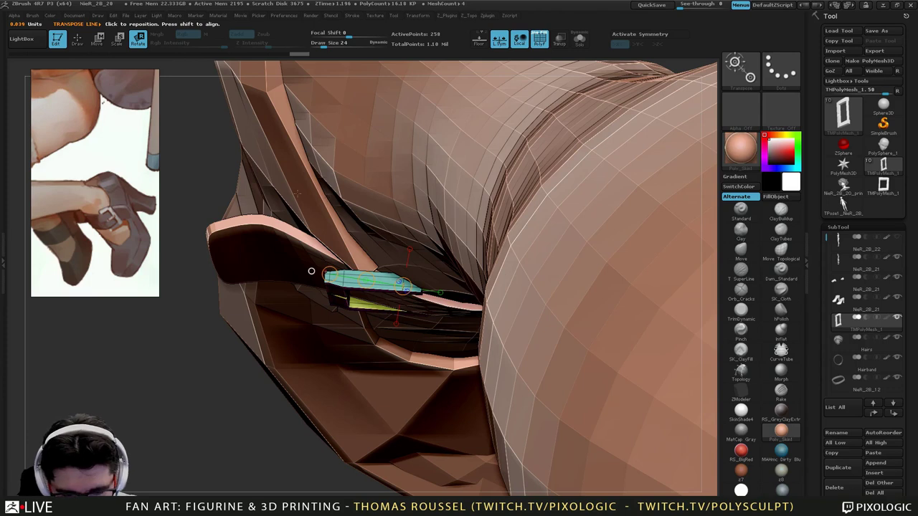
left_click_drag(330, 275, 334, 268)
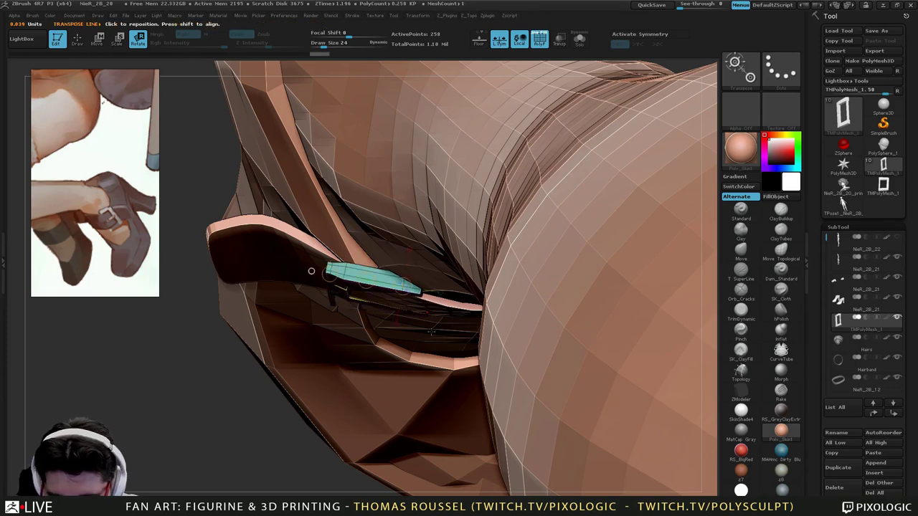
Nudge the buckle sideways with Transpose Move to centre its frame across the strap's width.
right_click_drag(429, 343, 448, 234)
left_click_drag(447, 234, 486, 234)
right_click_drag(544, 303, 558, 263)
left_click_drag(588, 217, 436, 301)
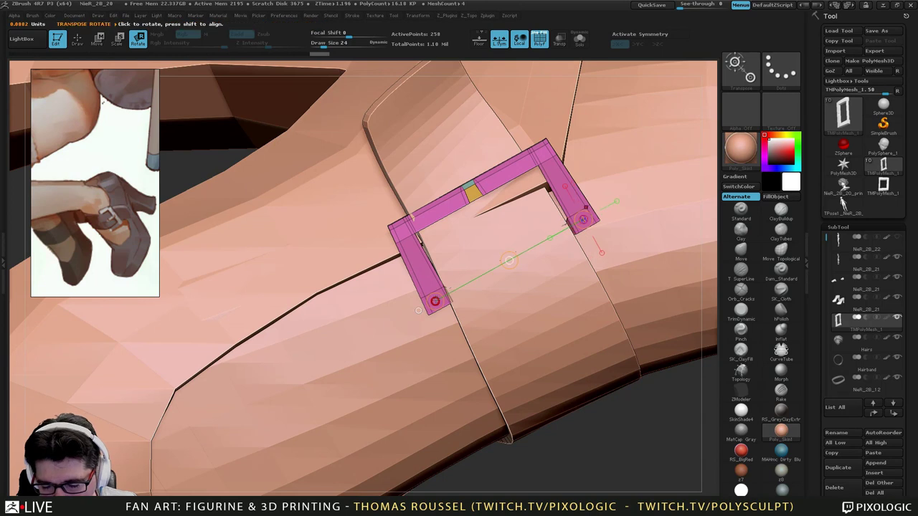
key("w")
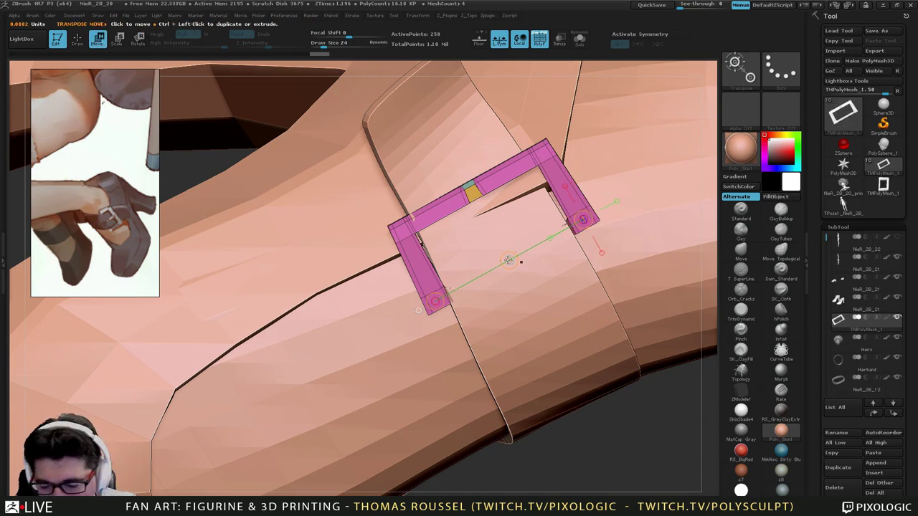
left_click_drag(508, 260, 506, 262)
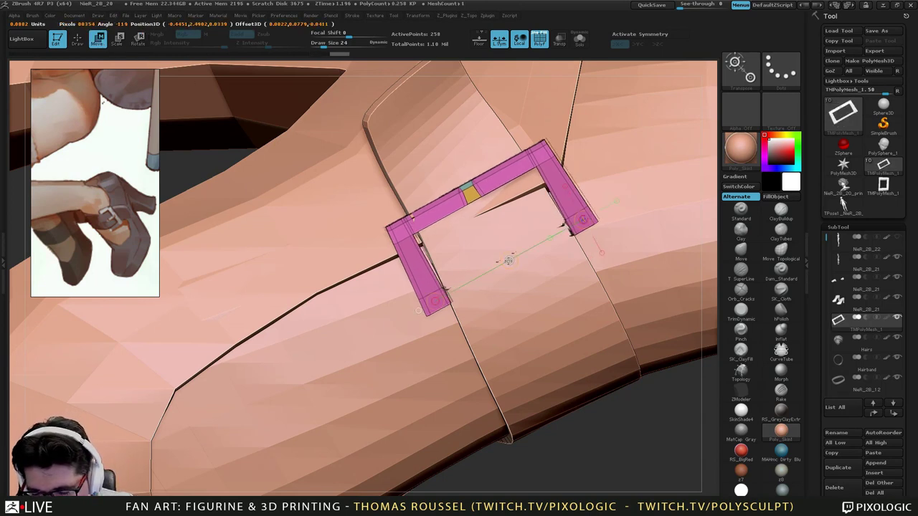
Preview the buckle with smooth subdivision on the strap and return to the unsmoothed display.
right_click_drag(546, 290, 554, 312, "ctrl")
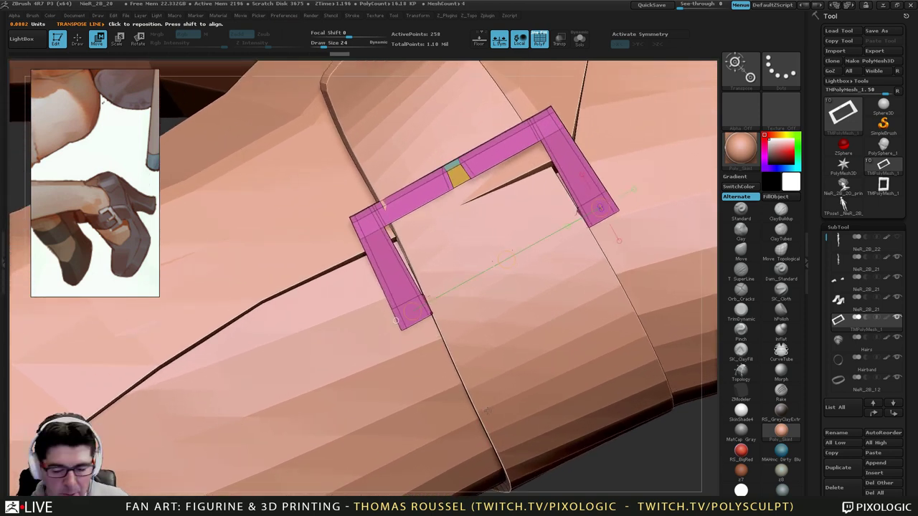
key("d")
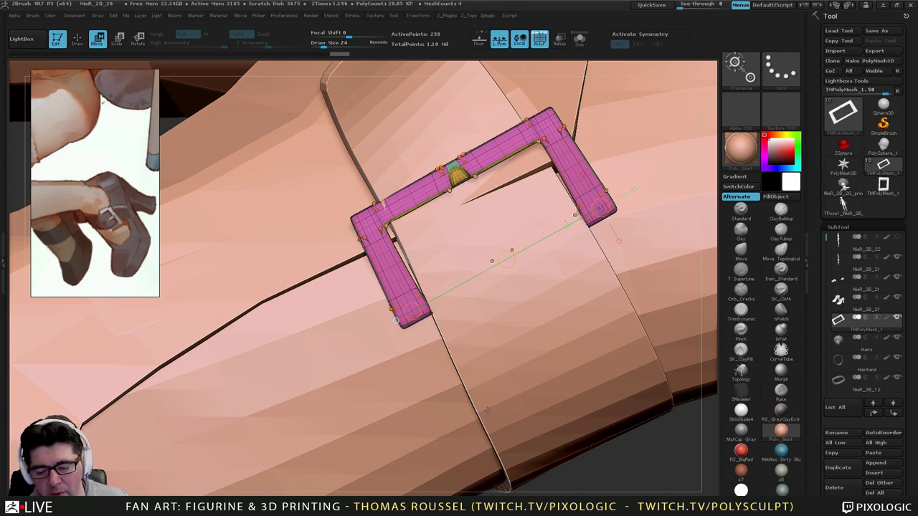
key("shift+d")
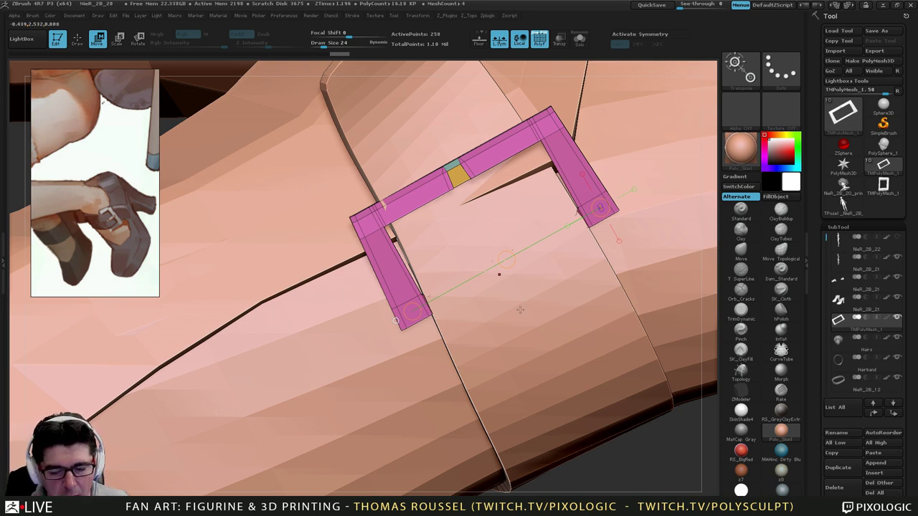
right_click_drag(541, 252, 542, 248)
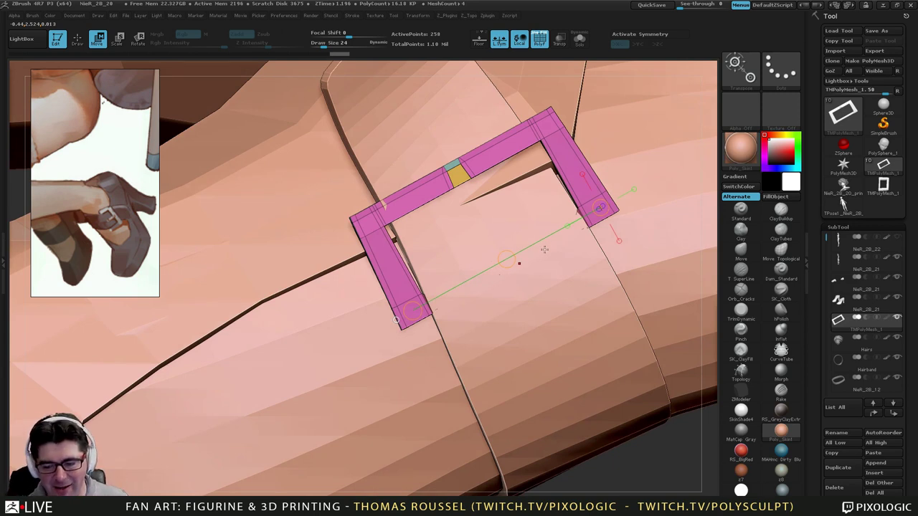
Stretch a Transpose line between the buckle's two arms and rotate the frame slightly so it sits evenly over the strap.
mouse_move(529, 263)
right_mouse_down()
mouse_move(523, 271)
mouse_move(458, 265)
right_mouse_up()
left_click_drag(414, 244, 628, 270)
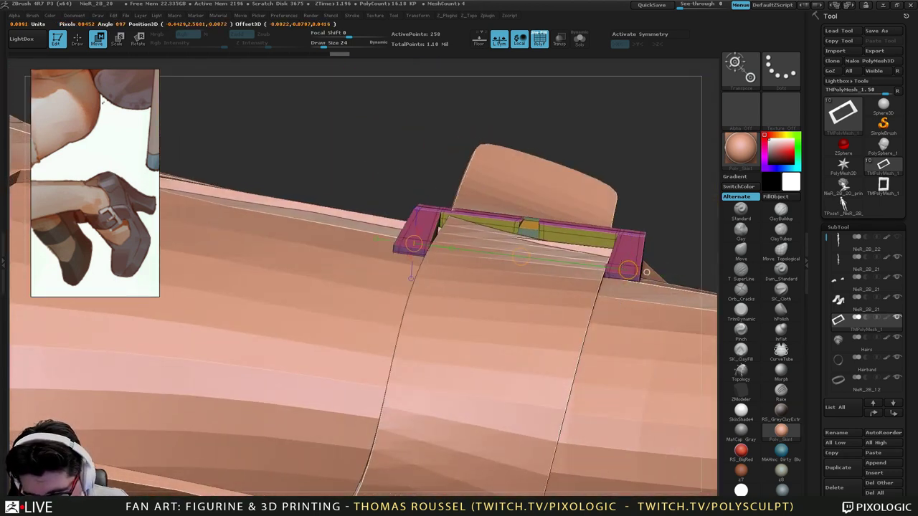
right_click_drag(522, 259, 538, 253)
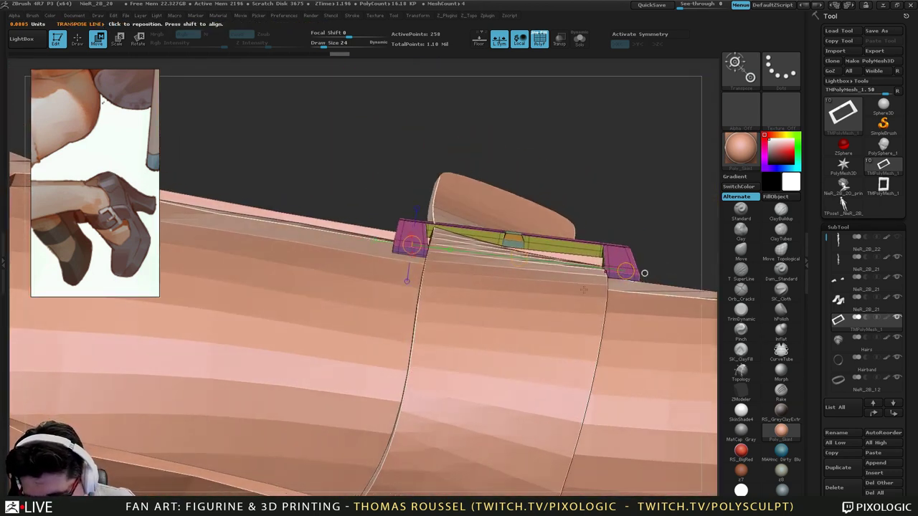
right_click_drag(584, 290, 564, 353)
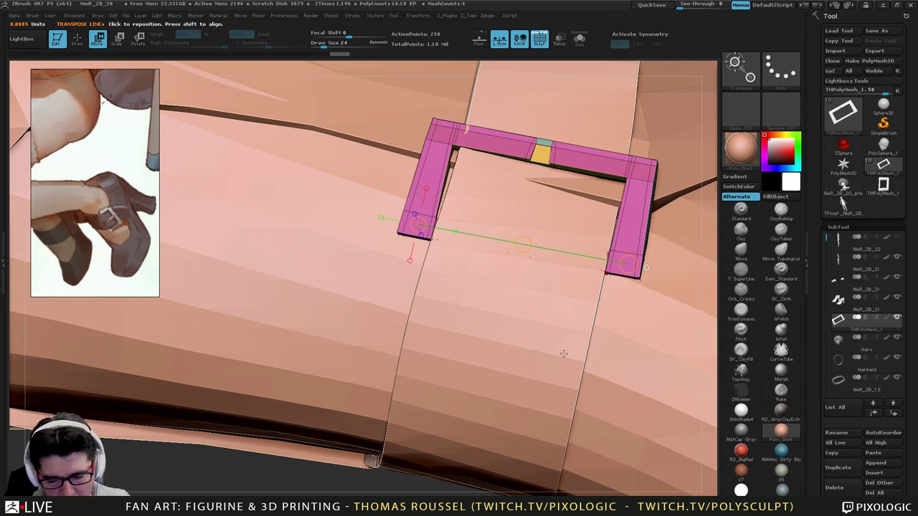
right_click_drag(617, 289, 599, 247)
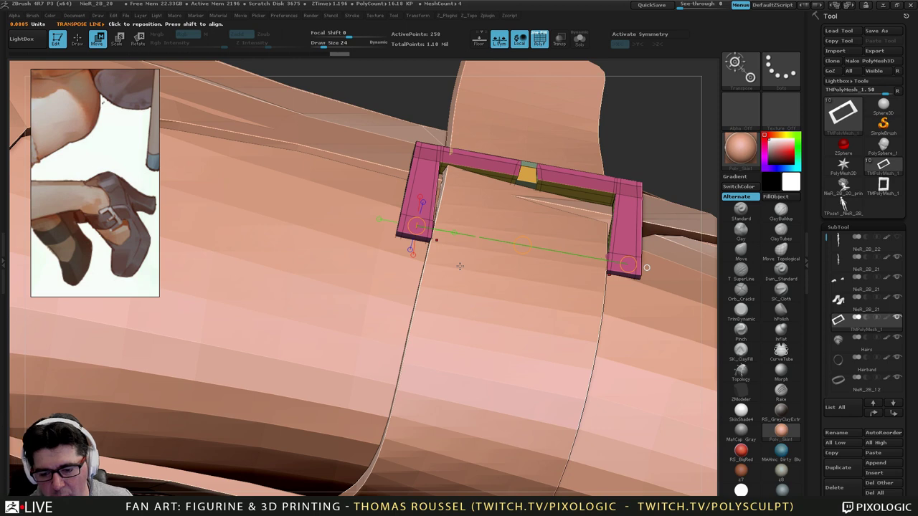
right_click_drag(574, 264, 632, 237)
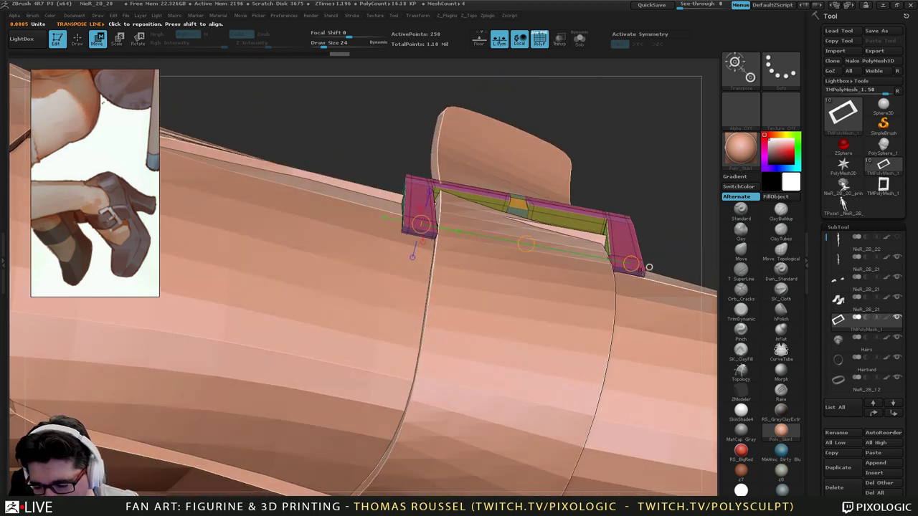
left_click_drag(640, 269, 403, 226)
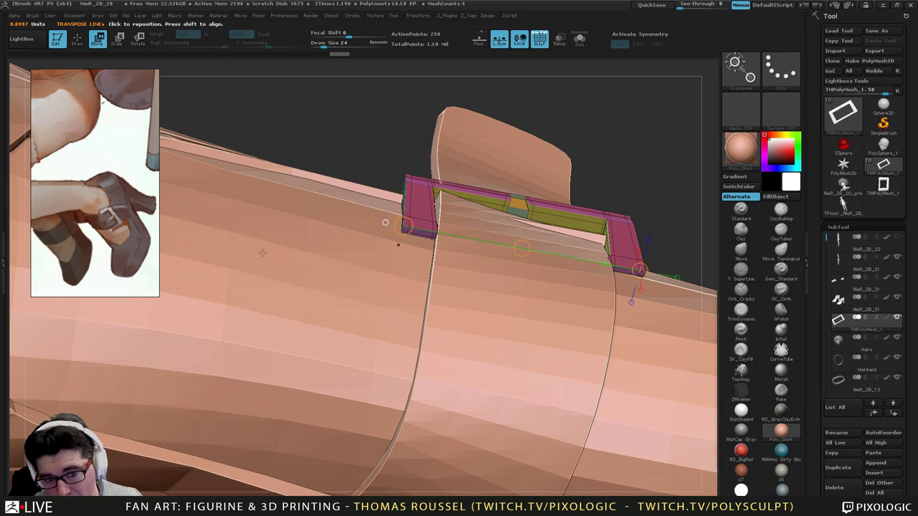
left_click(138, 39)
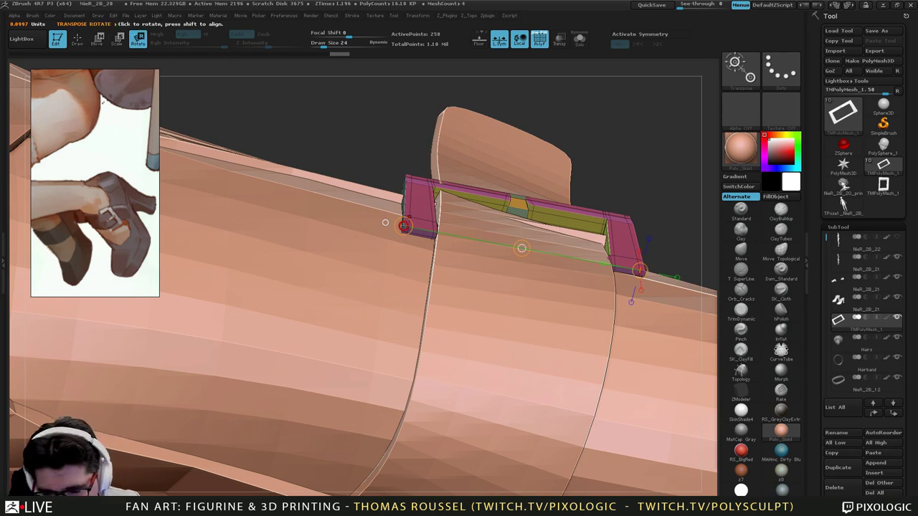
left_click_drag(404, 226, 405, 222)
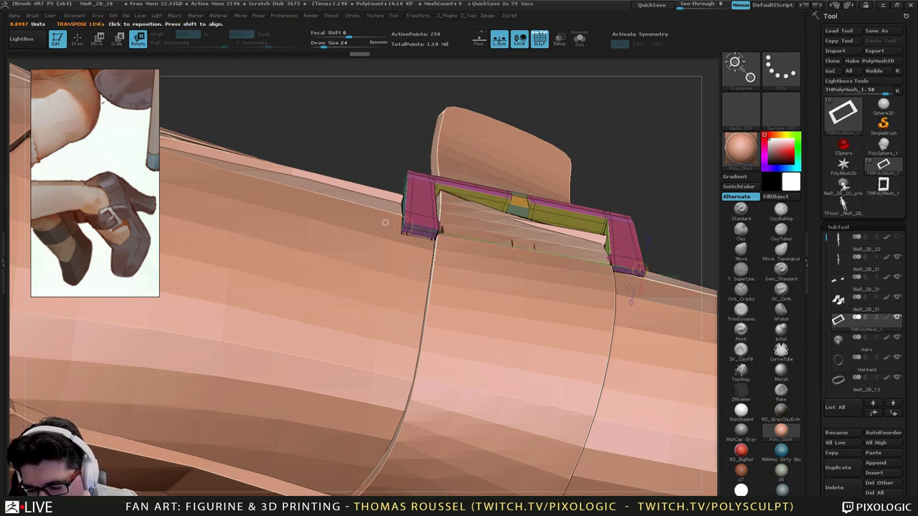
right_click_drag(385, 222, 381, 236)
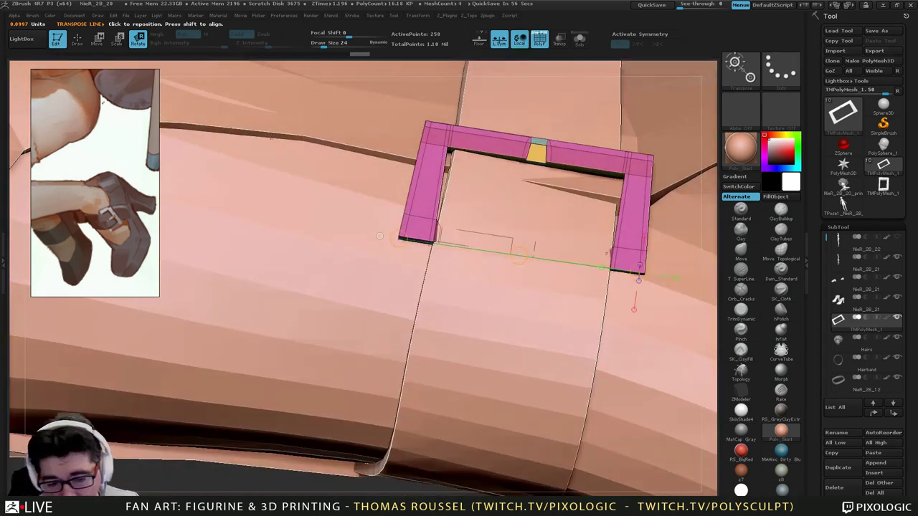
Scale the buckle slightly to suit the strap's width, and undo the last Transpose adjustment.
left_click(119, 44)
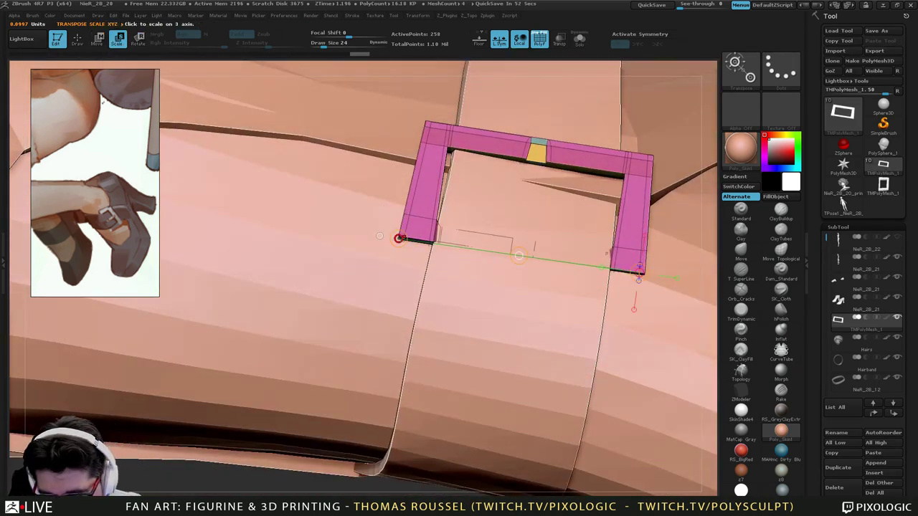
left_click_drag(399, 238, 403, 225)
left_click_drag(637, 266, 639, 263)
mouse_move(566, 321)
right_mouse_down()
mouse_move(574, 242)
mouse_move(567, 264)
mouse_move(585, 288)
mouse_move(565, 317)
right_mouse_up()
left_click_drag(513, 175, 447, 165)
left_click_drag(543, 267, 528, 312)
key("ctrl+z")
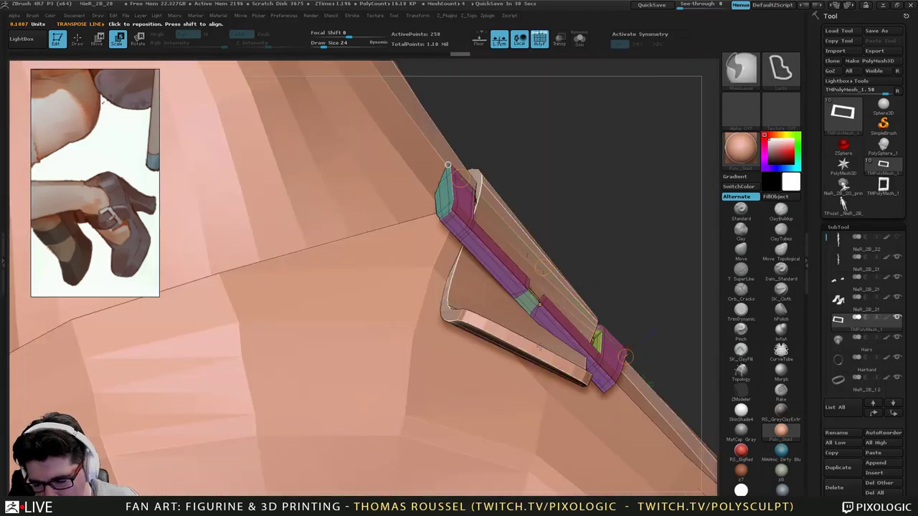
Make the ankle strap the active subtool, show it unsmoothed, and choose the Move brush with a draw size of 21.
left_click(529, 360, "alt")
right_click_drag(529, 366, 742, 296)
key("shift+d")
left_click(738, 252)
key("s")
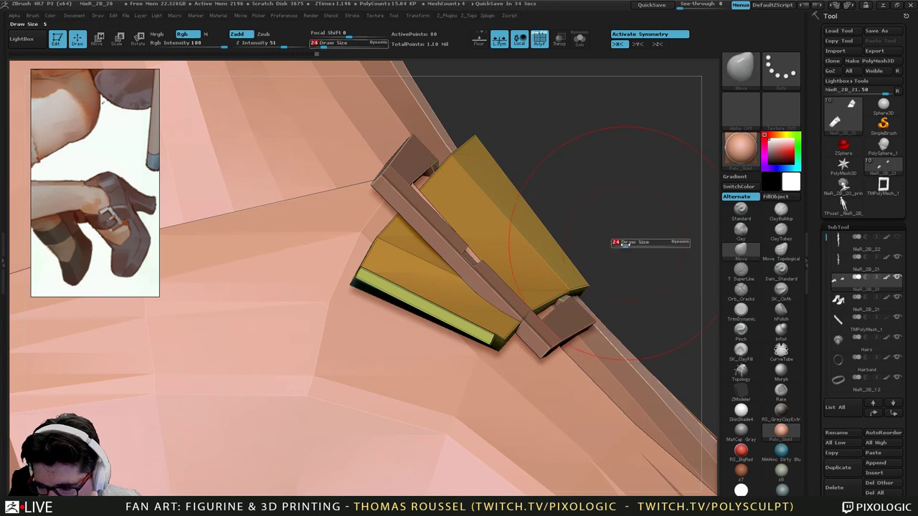
left_click_drag(622, 244, 621, 244)
Reshape the strap where it passes through the buckle, pulling its upper edge outward inside the frame with the Move brush.
mouse_move(432, 230)
right_mouse_down()
mouse_move(419, 232)
mouse_move(434, 224)
right_mouse_up()
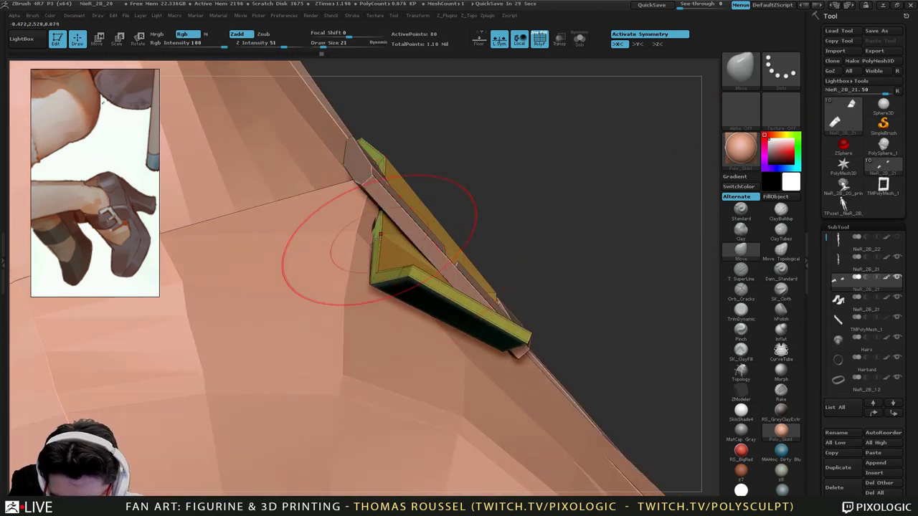
right_click_drag(380, 235, 458, 236)
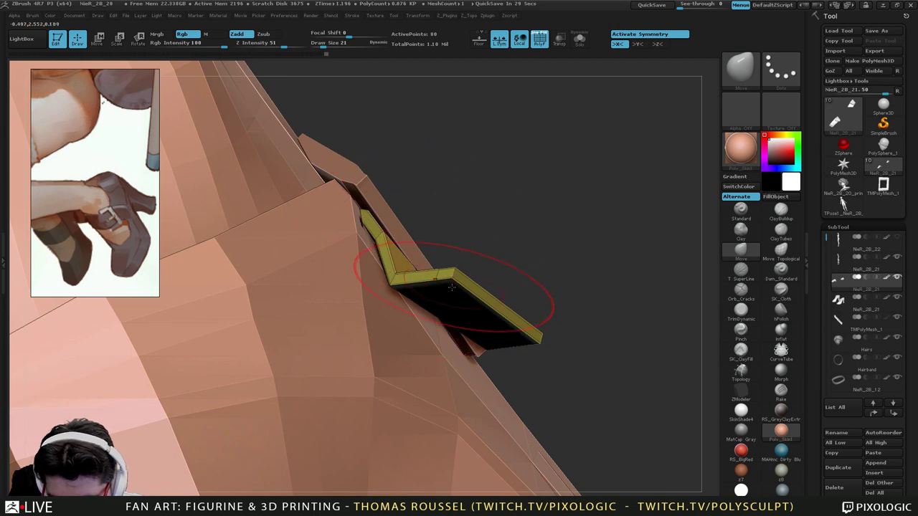
right_click_drag(453, 287, 359, 292)
right_click_drag(667, 355, 543, 298, "alt")
left_click_drag(531, 288, 512, 291)
right_click_drag(504, 291, 439, 289)
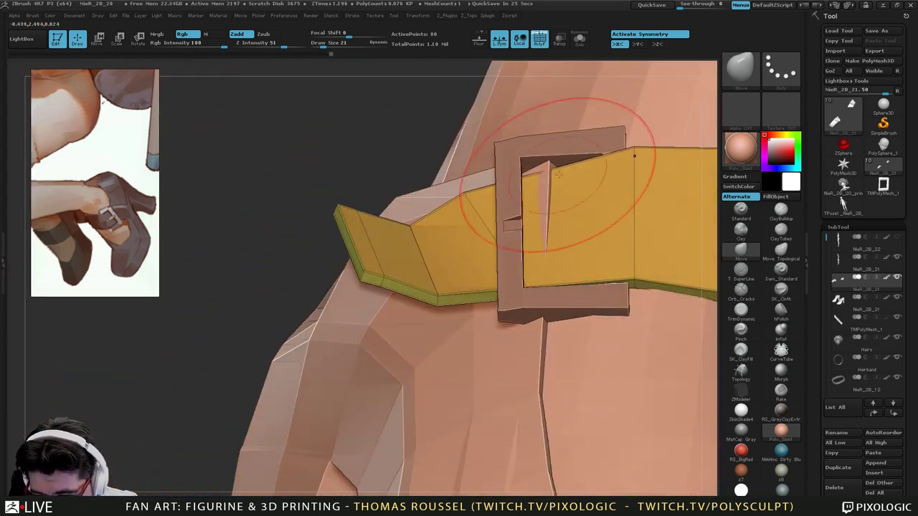
left_click_drag(549, 177, 545, 169)
Shift the strap's crosswise edge under the buckle's side bar with the Move brush, adjusting both its upper and lower ends.
mouse_move(527, 208)
right_mouse_down()
mouse_move(567, 233)
mouse_move(499, 248)
mouse_move(482, 240)
right_mouse_up()
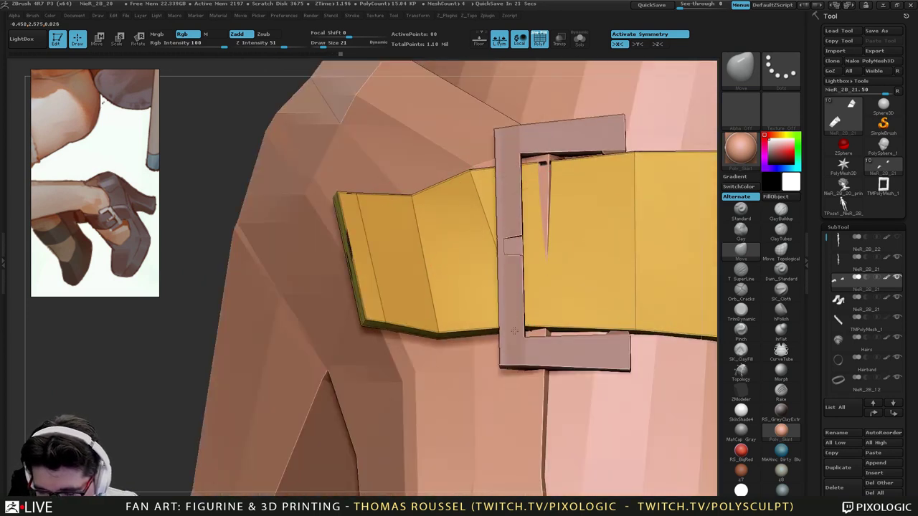
left_click_drag(504, 329, 508, 327)
left_click_drag(470, 170, 495, 164)
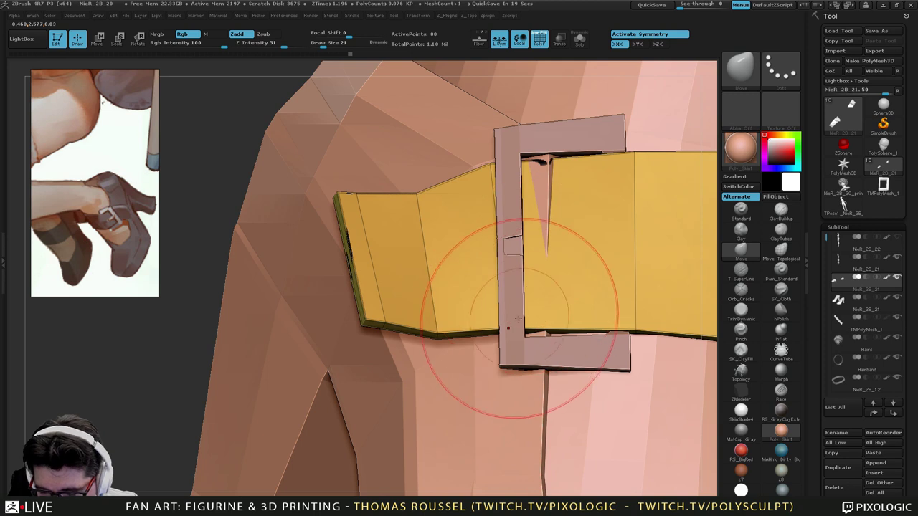
left_click_drag(502, 325, 489, 327)
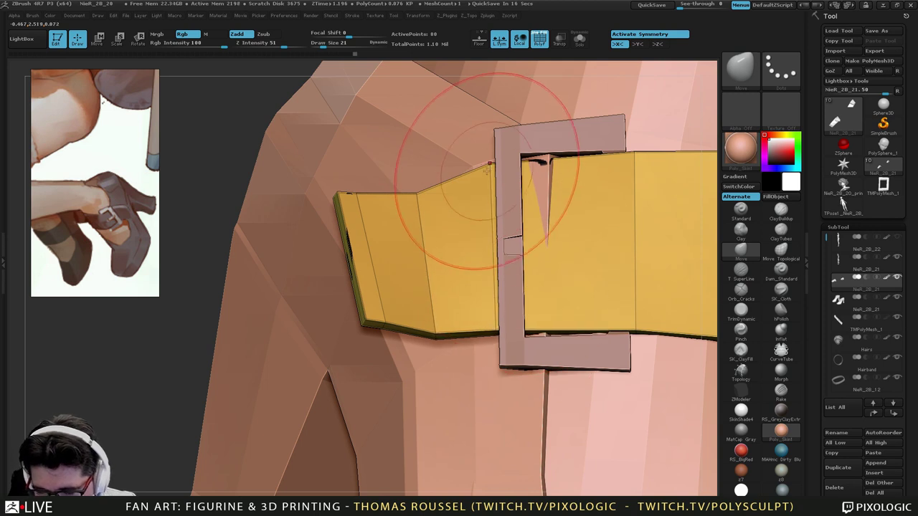
mouse_move(576, 260)
right_mouse_down()
mouse_move(558, 238)
mouse_move(585, 242)
mouse_move(574, 232)
mouse_move(570, 256)
mouse_move(529, 192)
right_mouse_up()
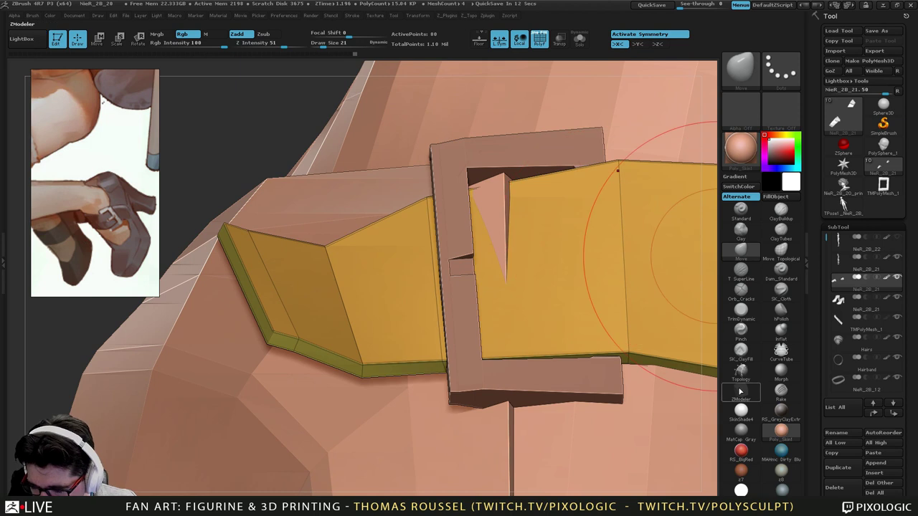
Insert an edge loop across the strap inside the buckle with ZModeler, and pull it outward with the Move brush.
left_click(741, 392)
left_click(520, 181)
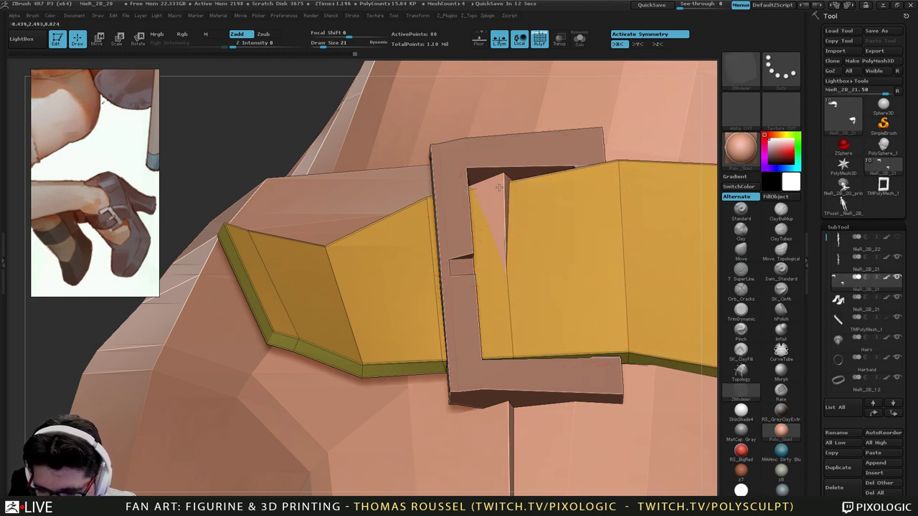
mouse_move(563, 266)
right_mouse_down()
mouse_move(551, 296)
mouse_move(671, 298)
right_mouse_up()
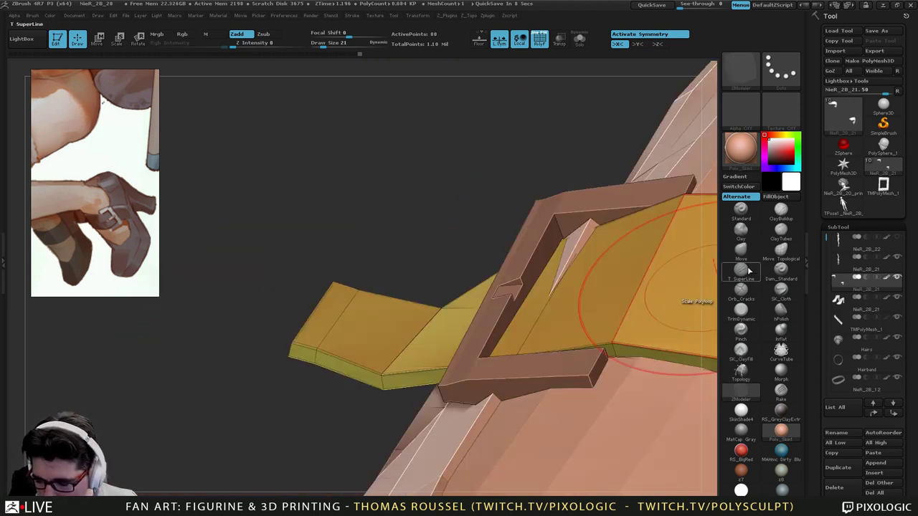
left_click(743, 253)
left_click_drag(590, 228, 584, 216)
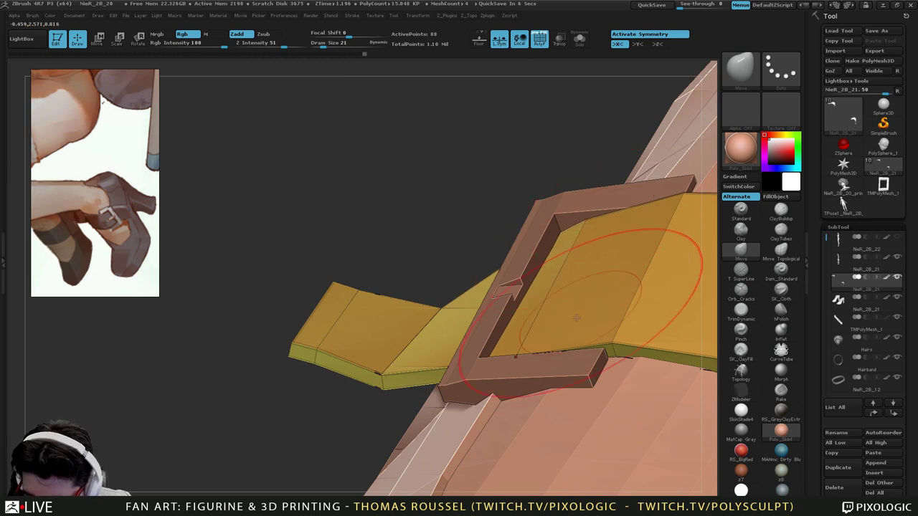
left_click_drag(537, 352, 537, 348)
left_click_drag(588, 225, 582, 218)
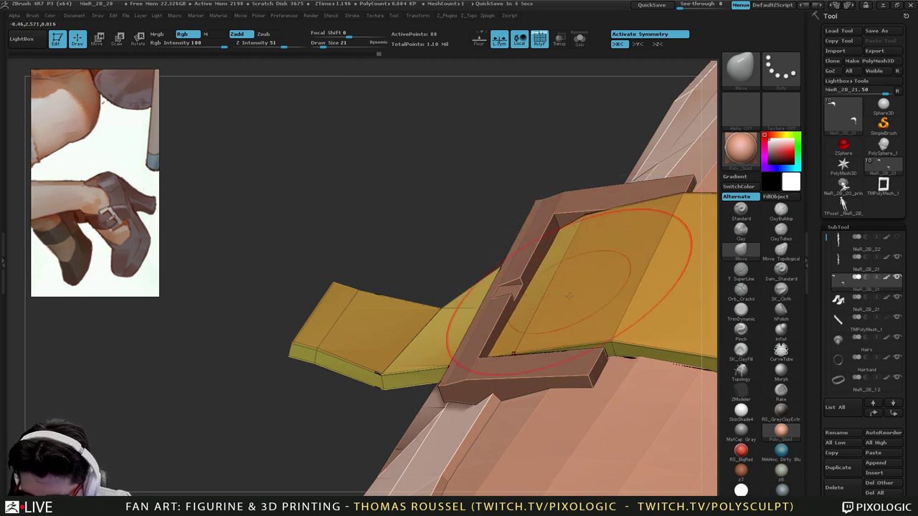
Nudge the strap's side edge inward near the end of the buckle's arm with the Move brush.
right_click_drag(560, 292, 607, 303)
right_click_drag(451, 381, 563, 373)
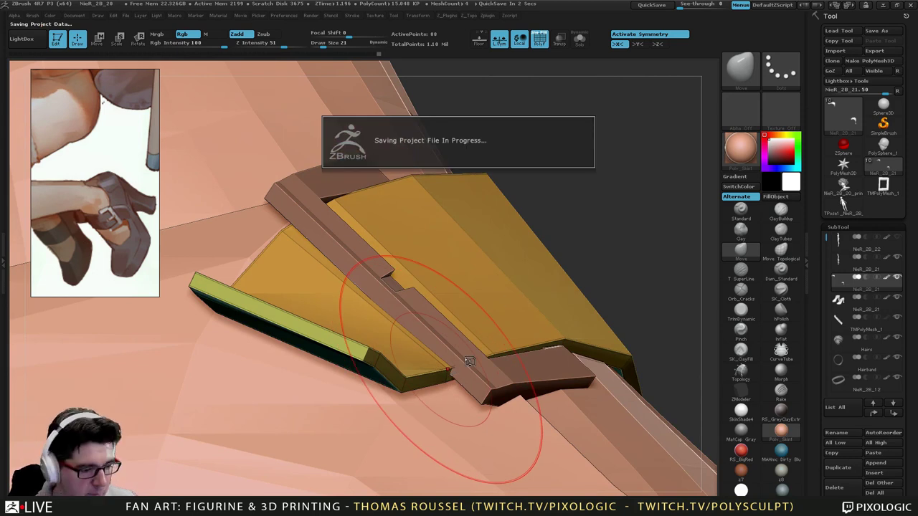
right_click_drag(450, 369, 470, 361)
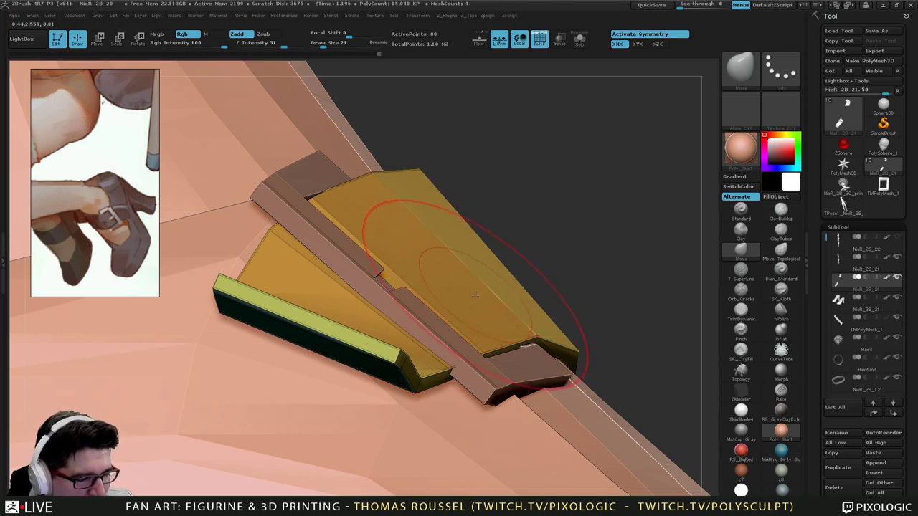
right_click_drag(479, 288, 457, 307)
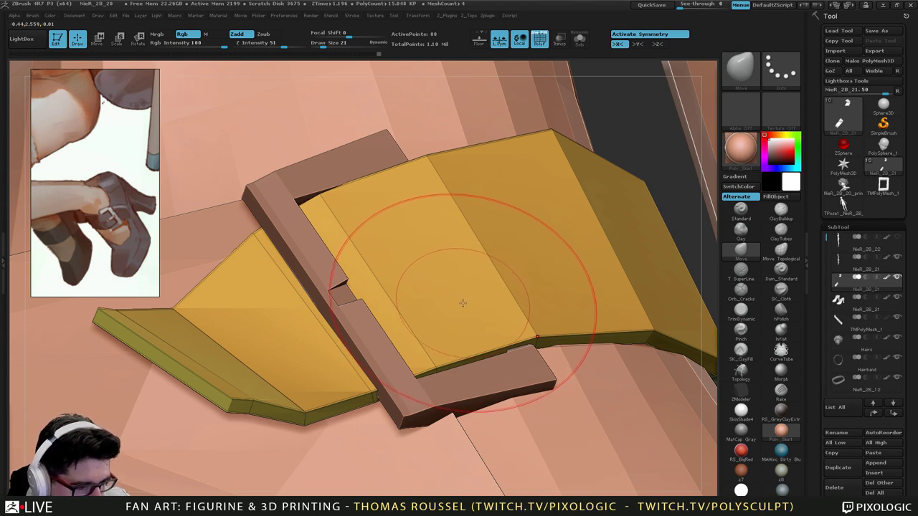
mouse_move(462, 298)
right_mouse_down()
mouse_move(472, 296)
mouse_move(456, 267)
mouse_move(475, 289)
mouse_move(458, 317)
mouse_move(406, 289)
mouse_move(385, 305)
mouse_move(411, 316)
right_mouse_up()
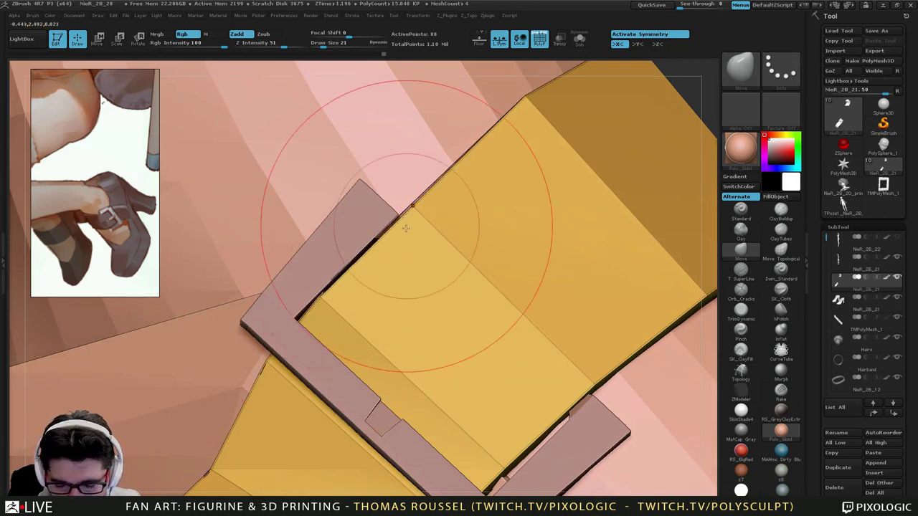
mouse_move(553, 423)
right_mouse_down()
mouse_move(609, 420)
mouse_move(591, 399)
mouse_move(609, 389)
mouse_move(568, 387)
mouse_move(615, 382)
mouse_move(601, 373)
right_mouse_up()
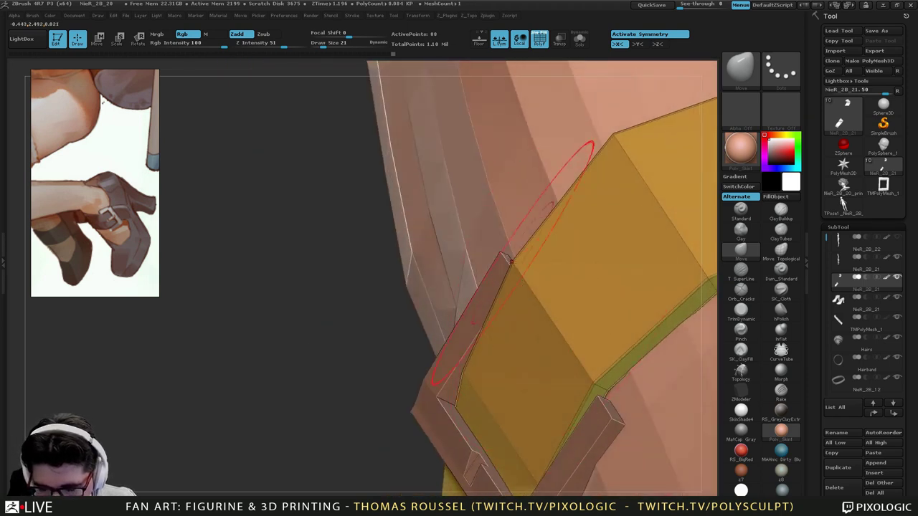
mouse_move(551, 287)
right_mouse_down()
mouse_move(598, 332)
mouse_move(569, 307)
right_mouse_up()
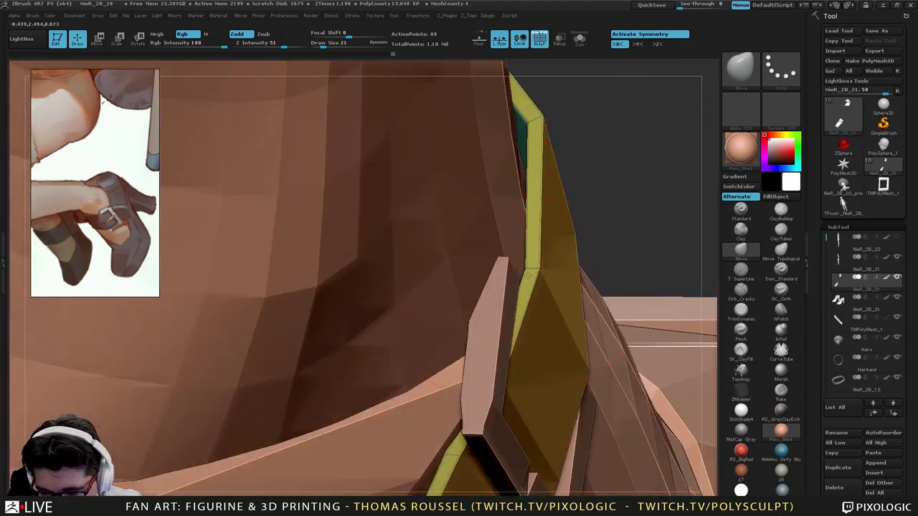
left_click_drag(529, 275, 525, 275)
mouse_move(528, 277)
right_mouse_down()
mouse_move(495, 279)
mouse_move(513, 291)
right_mouse_up()
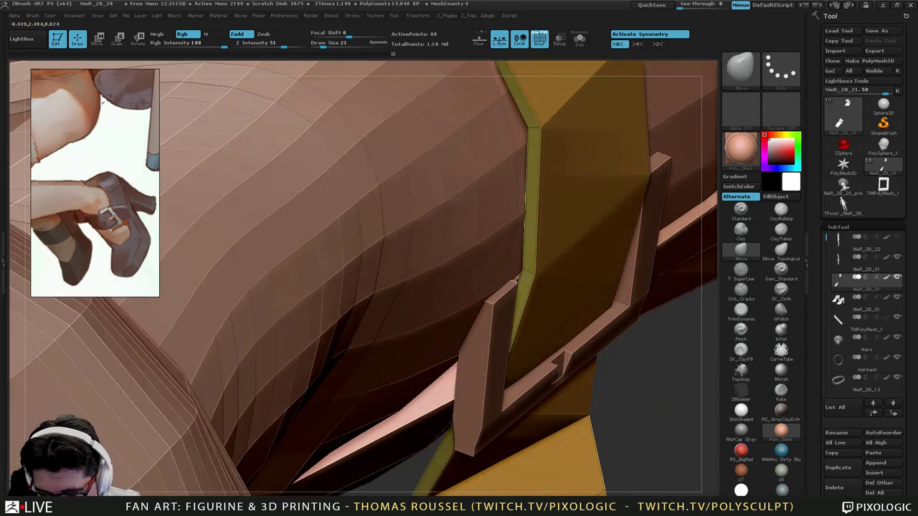
Make the buckle the active subtool, set the Move brush's draw size to 17, and preview the buckle smoothed.
right_click_drag(545, 319, 520, 335)
mouse_move(535, 377)
right_mouse_down()
mouse_move(550, 303)
mouse_move(492, 332)
mouse_move(449, 313)
mouse_move(422, 285)
mouse_move(486, 309)
right_mouse_up()
left_click(455, 321, "alt")
key("s")
left_click_drag(468, 308, 493, 308)
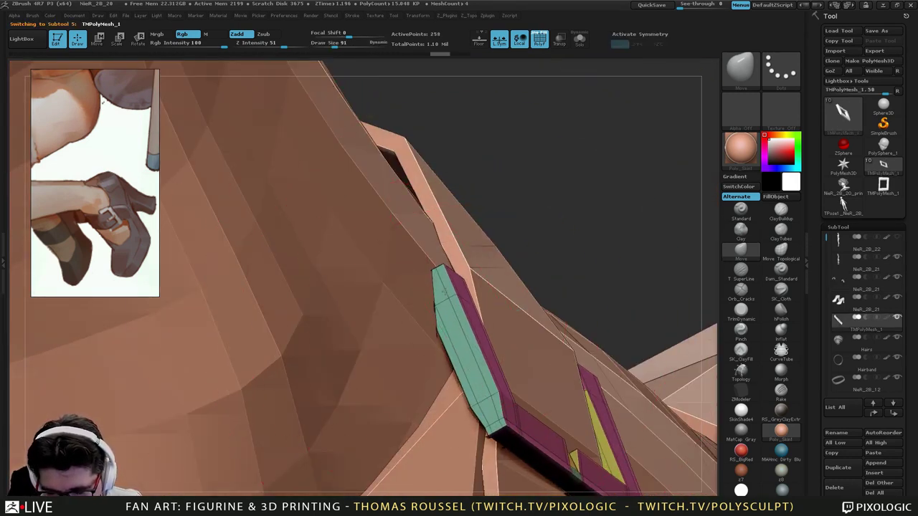
mouse_move(497, 421)
right_mouse_down()
mouse_move(423, 342)
mouse_move(406, 337)
right_mouse_up()
key("s")
left_click_drag(492, 348, 481, 349)
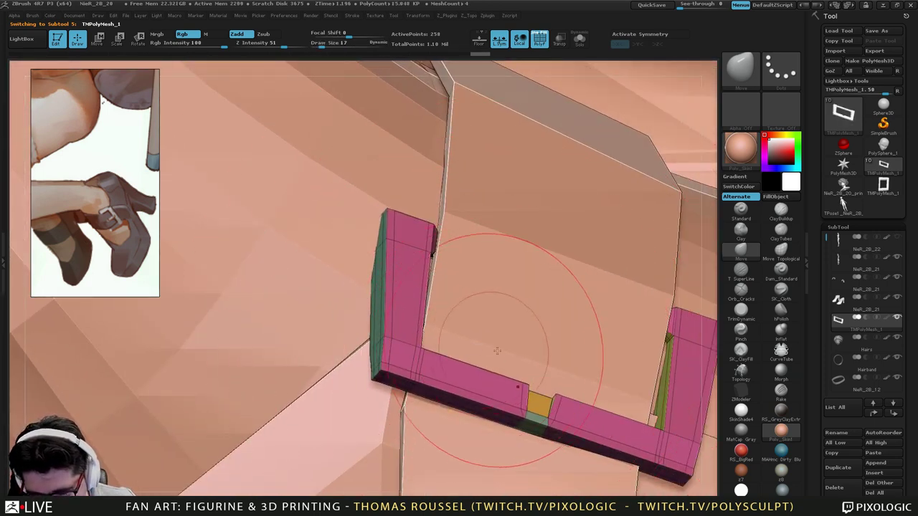
mouse_move(495, 349)
right_mouse_down()
mouse_move(485, 350)
mouse_move(491, 310)
mouse_move(468, 359)
mouse_move(502, 352)
mouse_move(413, 277)
mouse_move(403, 251)
mouse_move(347, 229)
mouse_move(366, 215)
right_mouse_up()
left_click_drag(389, 252, 316, 199)
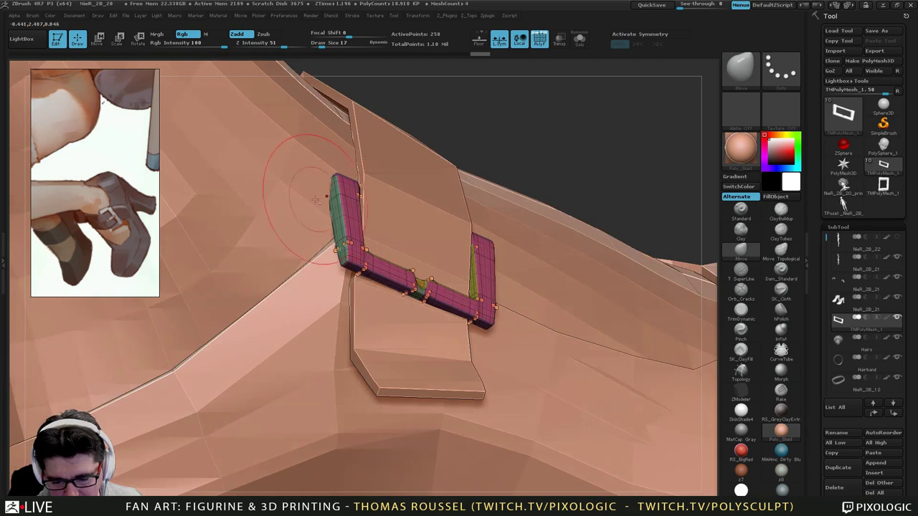
Examine how the buckle fits the strap and ankle from several angles, with and without smoothing.
left_click(308, 210, "alt")
mouse_move(373, 247)
right_mouse_down()
mouse_move(359, 287)
mouse_move(390, 303)
mouse_move(413, 276)
right_mouse_up()
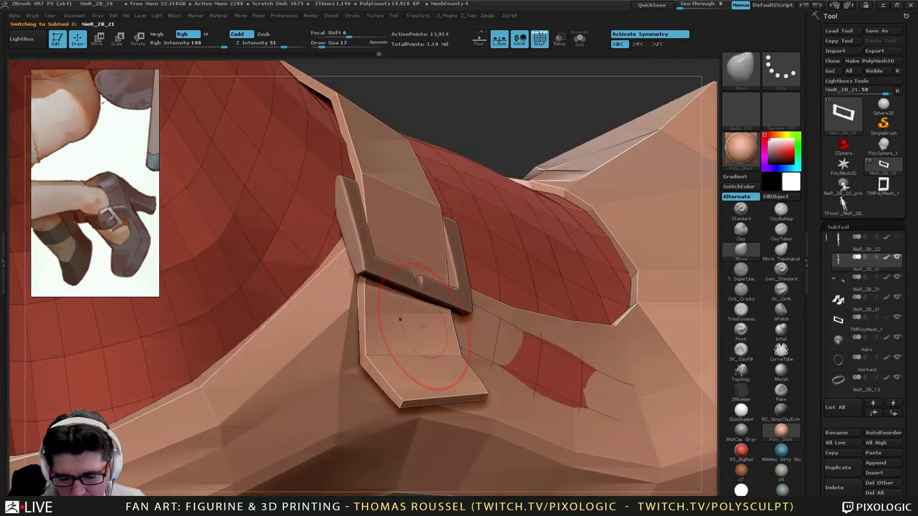
right_click_drag(443, 351, 450, 325)
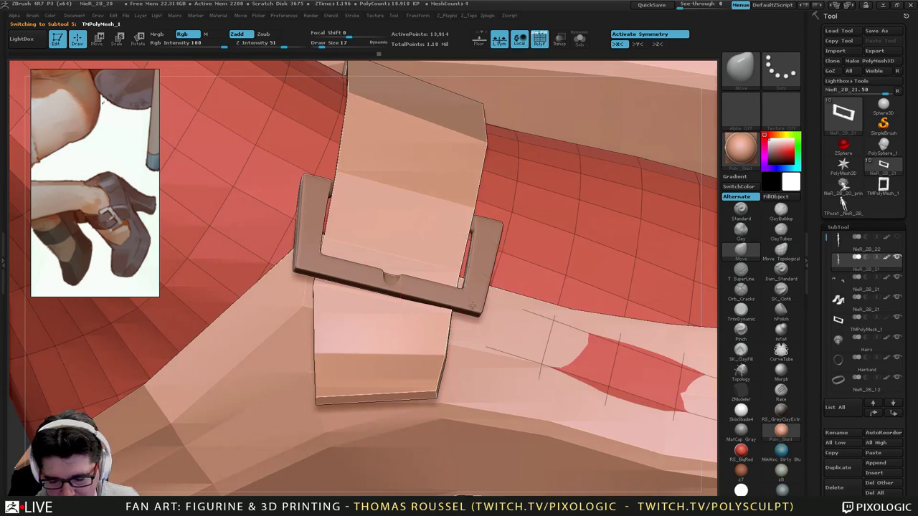
left_click(472, 306, "alt")
mouse_move(491, 345)
right_mouse_down()
mouse_move(477, 300)
mouse_move(459, 285)
mouse_move(451, 338)
mouse_move(467, 345)
mouse_move(478, 387)
mouse_move(462, 391)
mouse_move(468, 411)
right_mouse_up()
mouse_move(444, 349)
right_mouse_down()
mouse_move(495, 337)
mouse_move(473, 351)
mouse_move(518, 371)
mouse_move(380, 277)
right_mouse_up()
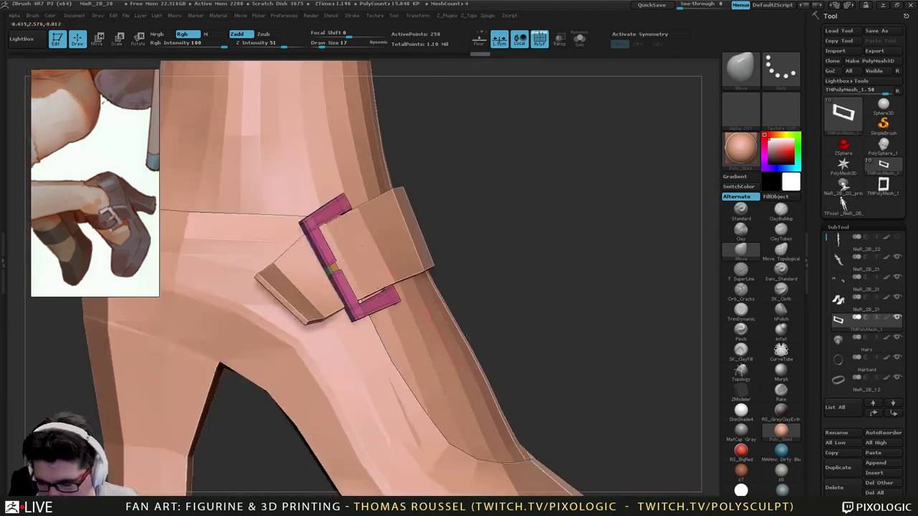
right_click_drag(530, 308, 505, 416)
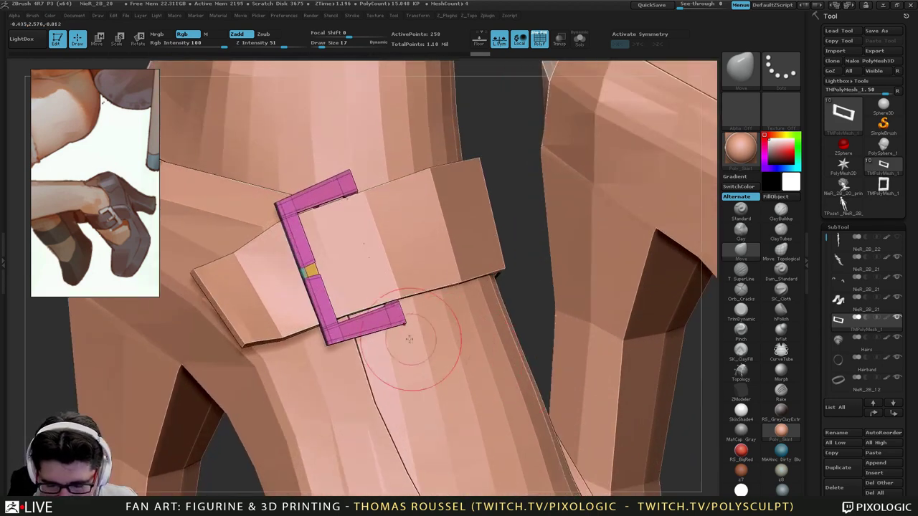
mouse_move(410, 339)
right_mouse_down()
mouse_move(396, 299)
mouse_move(388, 325)
right_mouse_up()
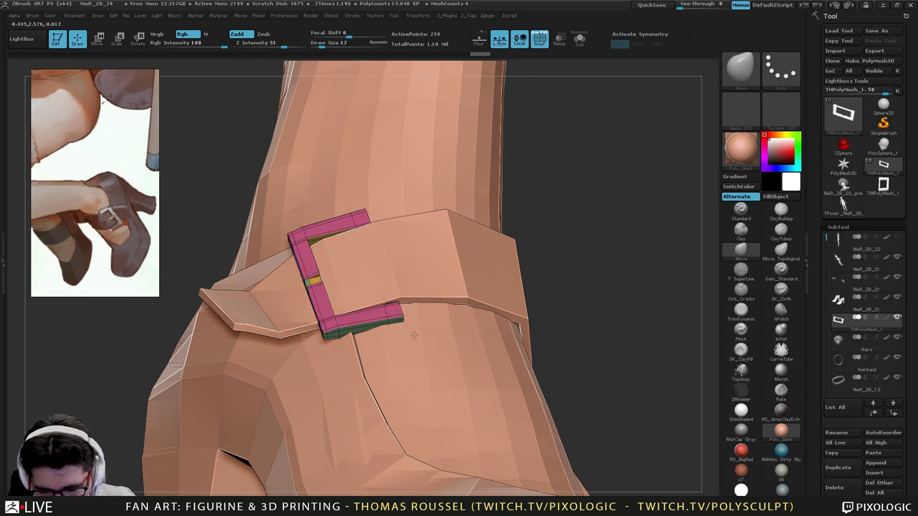
right_click_drag(414, 335, 347, 335)
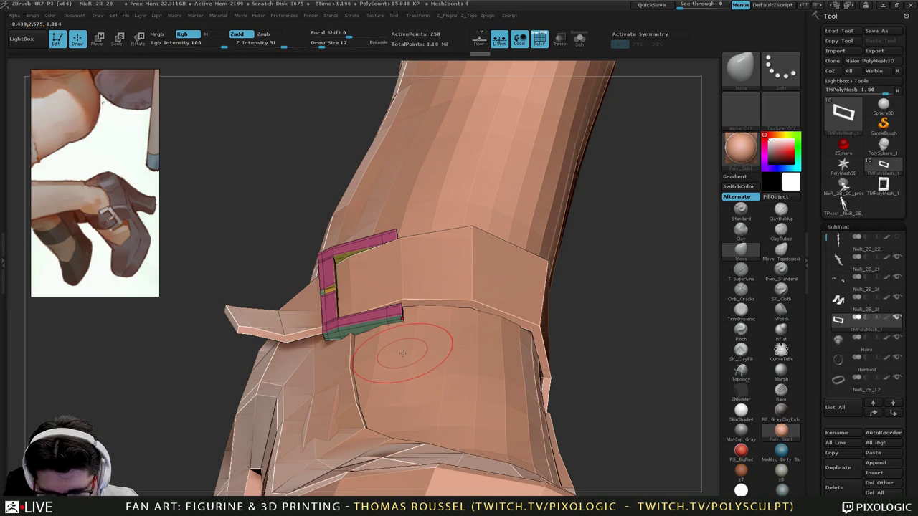
mouse_move(402, 353)
right_mouse_down()
mouse_move(433, 363)
mouse_move(376, 362)
mouse_move(382, 343)
mouse_move(390, 374)
right_mouse_up()
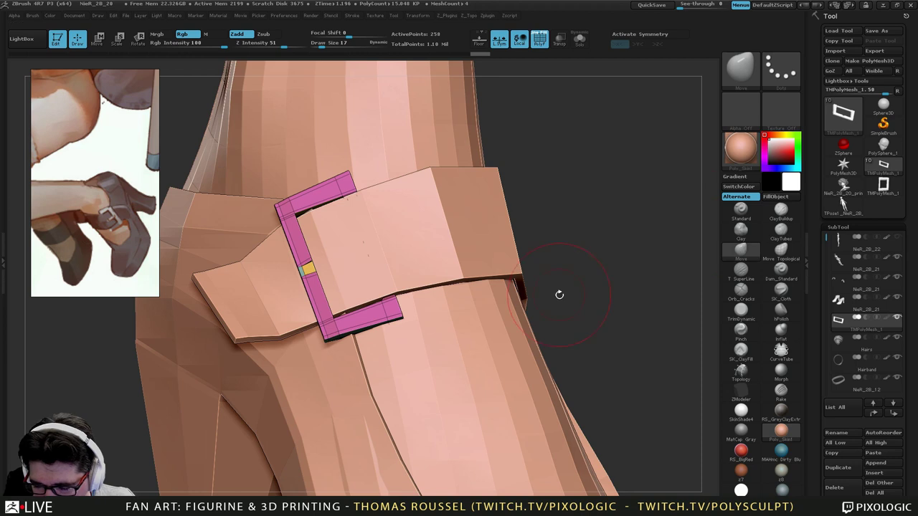
right_click_drag(559, 295, 565, 305)
Try to shift the buckle's frame across the strap with a larger Move brush, and undo the strokes.
key("s")
mouse_move(602, 302)
left_mouse_down()
mouse_move(614, 298)
mouse_move(586, 309)
left_mouse_up()
key("s")
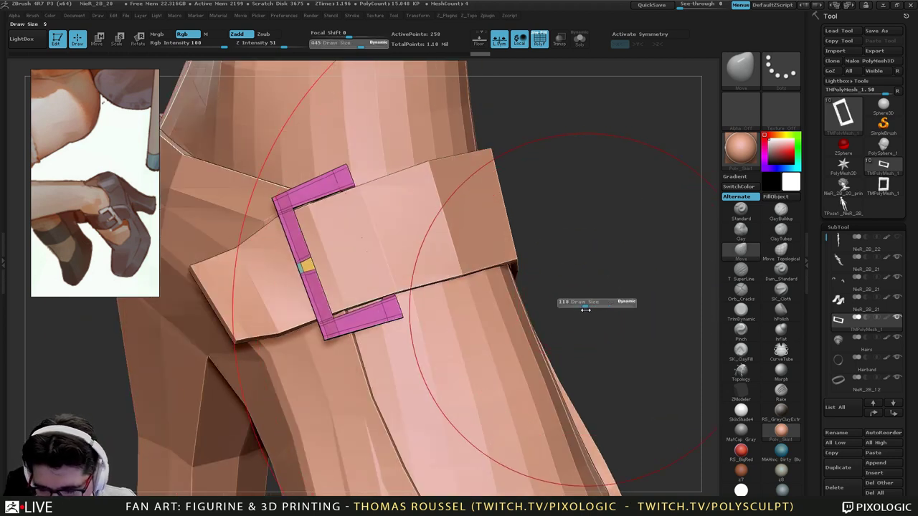
mouse_move(371, 295)
left_mouse_down()
mouse_move(358, 297)
mouse_move(343, 326)
left_mouse_up()
left_click_drag(348, 279, 336, 279)
mouse_move(337, 287)
right_mouse_down()
mouse_move(351, 272)
mouse_move(348, 230)
mouse_move(436, 289)
mouse_move(370, 334)
mouse_move(403, 311)
mouse_move(400, 321)
right_mouse_up()
key("ctrl+z")
key("ctrl+z")
Move the whole buckle with a Transpose line to seat it around the ankle strap.
key("w")
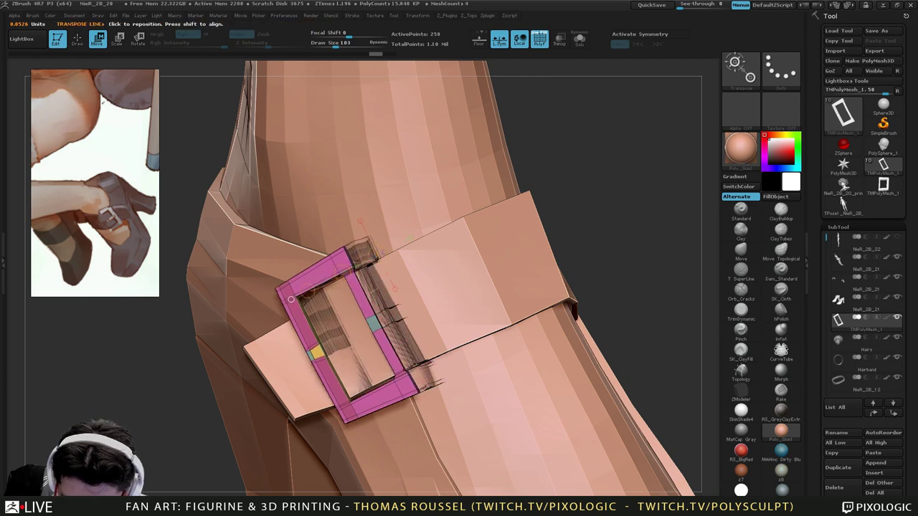
right_click_drag(409, 362, 412, 306)
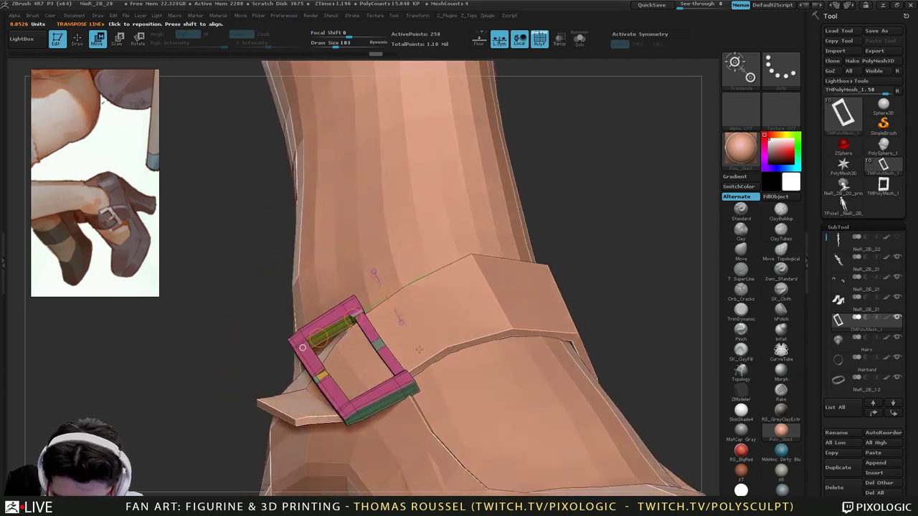
right_click_drag(420, 350, 445, 324)
right_click_drag(368, 345, 361, 339)
left_click_drag(313, 292, 312, 295)
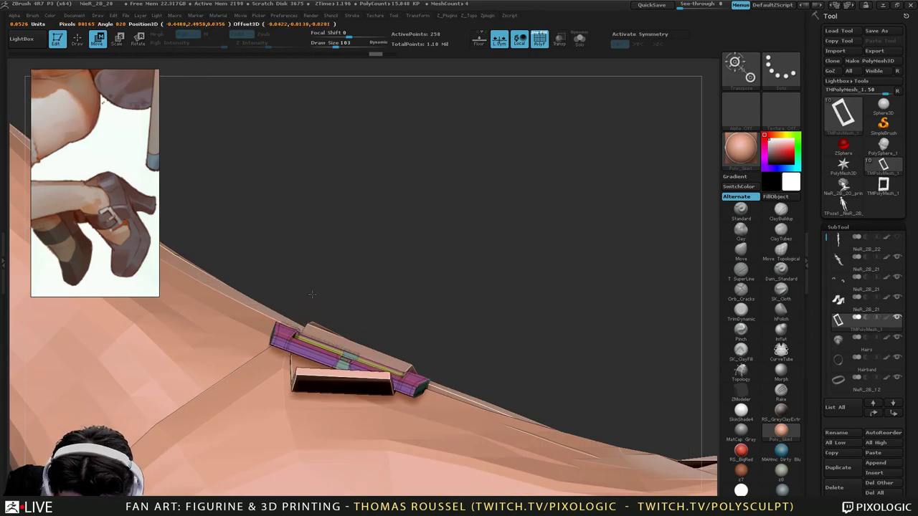
right_click_drag(332, 229, 318, 242)
right_click_drag(377, 402, 408, 412)
left_click_drag(308, 165, 279, 181)
Stretch a Transpose line along the buckle's length and rotate the frame slightly to follow the ankle's slope.
right_click_drag(456, 392, 559, 402)
left_click_drag(475, 150, 431, 193)
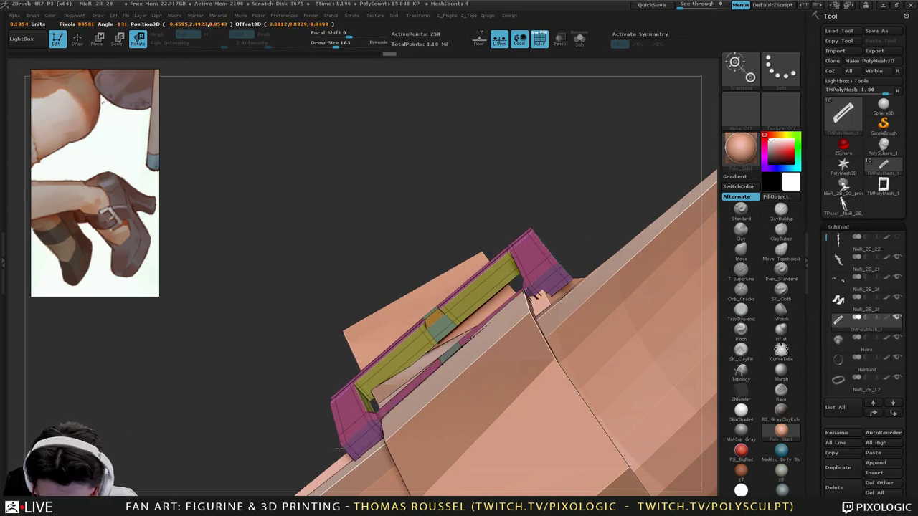
right_click_drag(345, 451, 414, 426)
left_click_drag(364, 459, 330, 460)
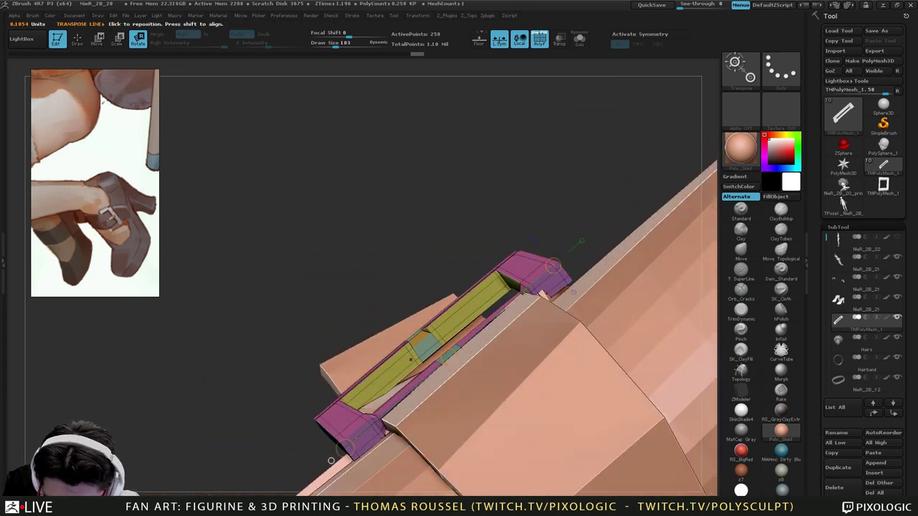
left_click_drag(553, 265, 552, 261)
Make the ankle strap the active subtool and pull it outward over the buckle's inner bar with the Move brush at draw size 33.
right_click_drag(522, 301, 320, 143)
left_click(518, 383, "alt")
left_click(79, 42)
left_click(98, 41)
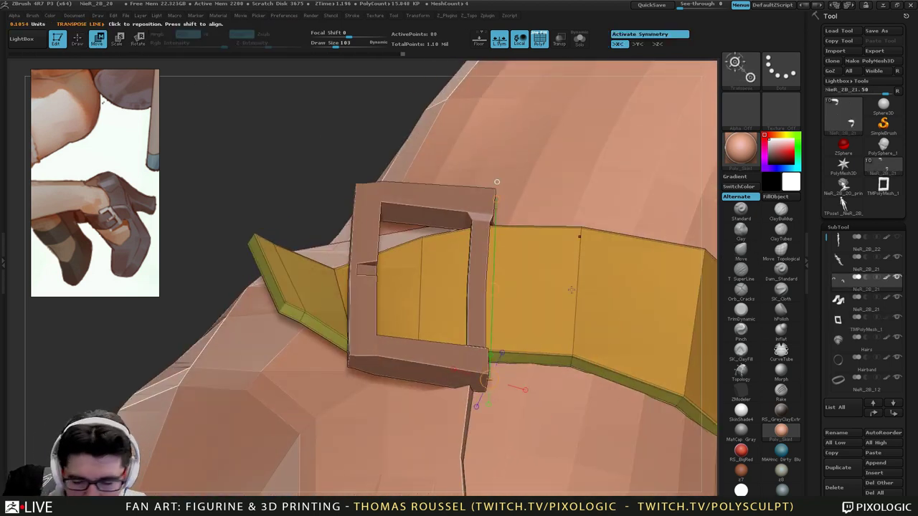
left_click(742, 256)
key("s")
left_click_drag(550, 287, 541, 287)
right_click_drag(539, 288, 471, 287)
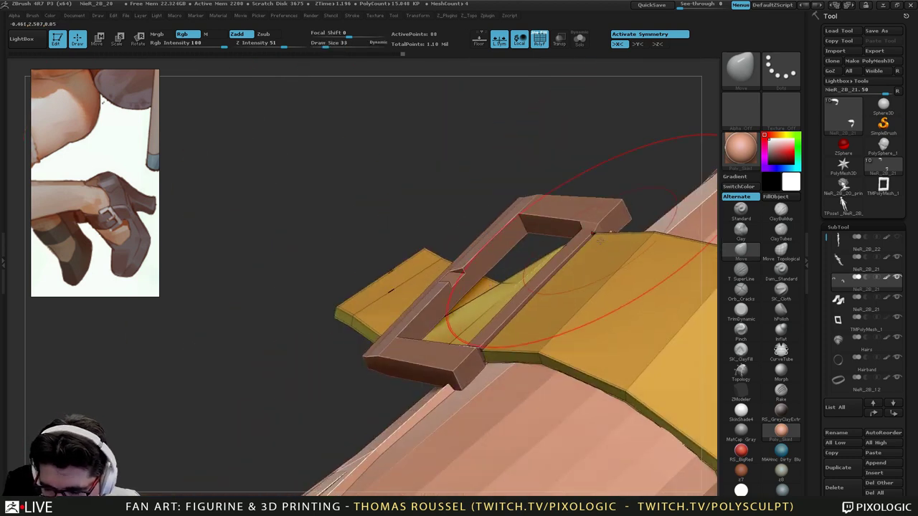
left_click_drag(510, 345, 490, 346)
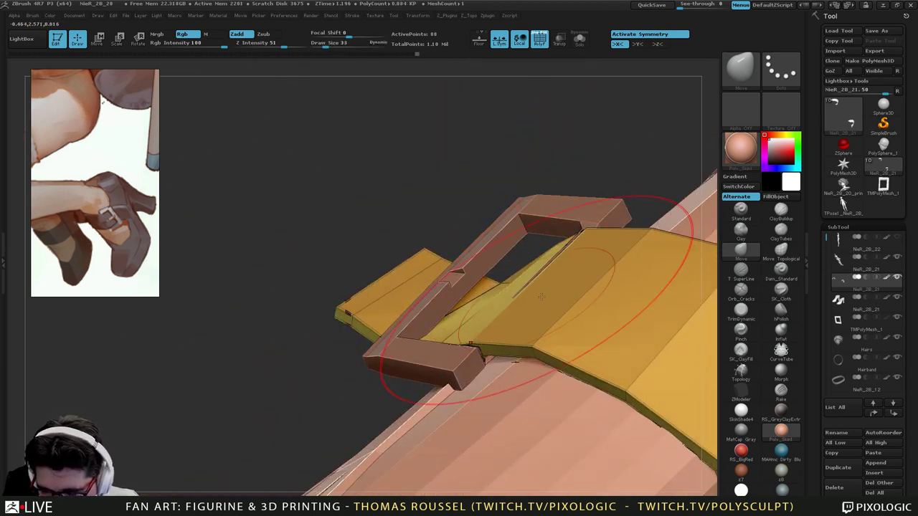
mouse_move(551, 289)
right_mouse_down()
mouse_move(566, 316)
mouse_move(549, 339)
right_mouse_up()
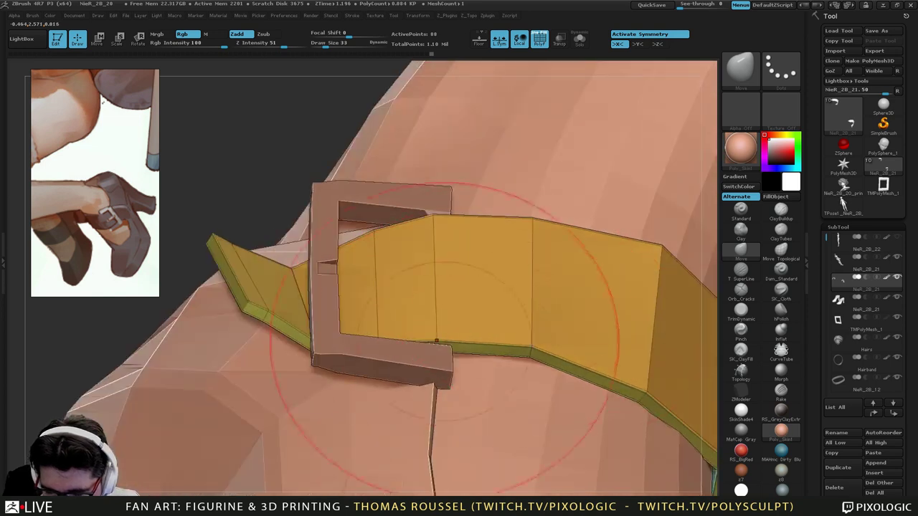
Shift the ankle strap's edges where they pass through the buckle frame with the Move brush at draw size 33.
left_click_drag(437, 340, 451, 340)
right_click_drag(543, 337, 557, 304)
left_click_drag(556, 303, 529, 363)
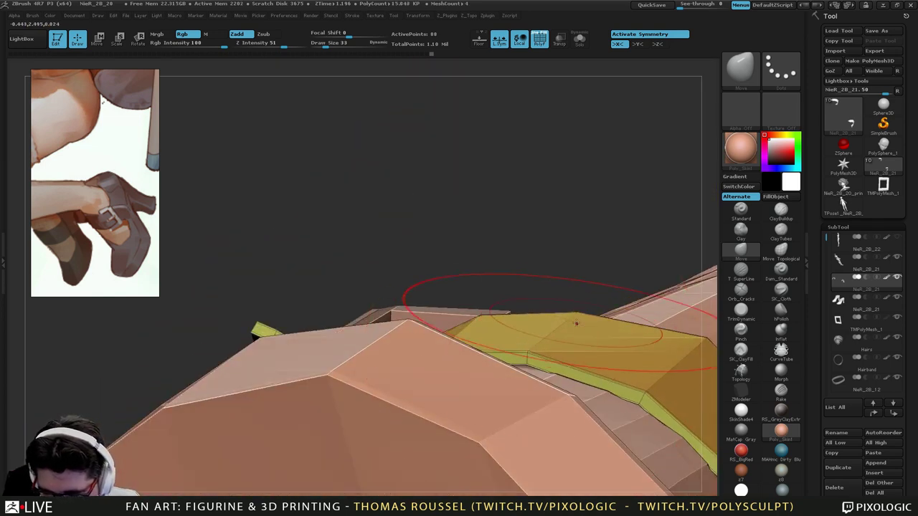
right_click_drag(576, 323, 534, 371)
left_click_drag(431, 359, 413, 362)
mouse_move(495, 345)
right_mouse_down()
mouse_move(531, 341)
mouse_move(563, 323)
right_mouse_up()
left_click_drag(556, 317, 549, 308)
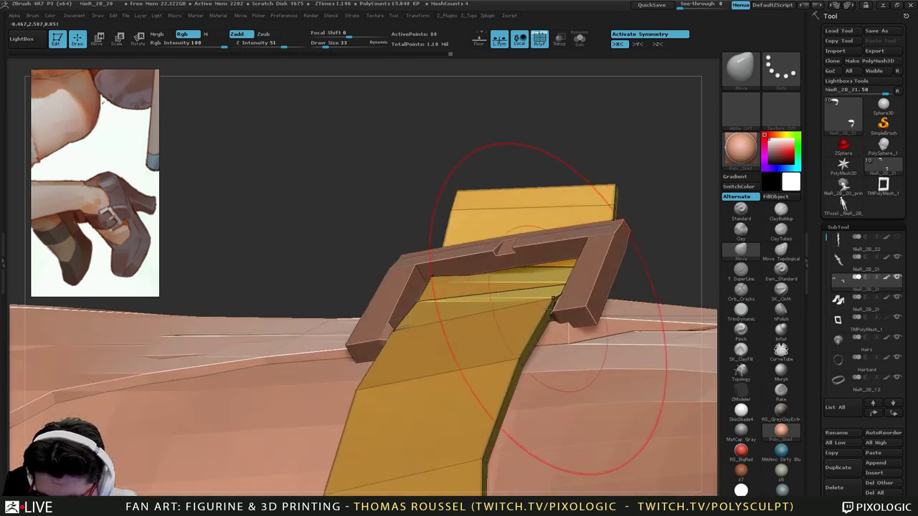
mouse_move(538, 312)
right_mouse_down()
mouse_move(495, 334)
mouse_move(341, 347)
right_mouse_up()
left_click_drag(322, 345, 316, 340)
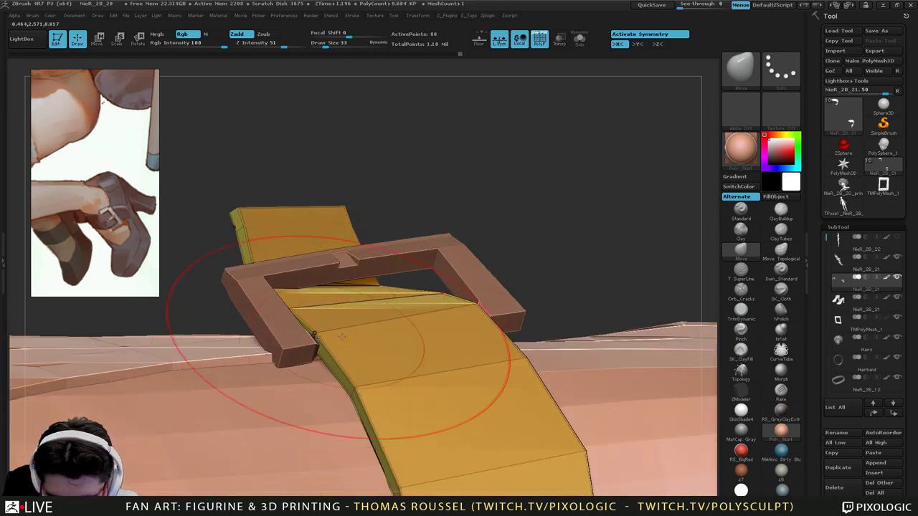
mouse_move(342, 337)
right_mouse_down()
mouse_move(363, 373)
mouse_move(385, 365)
mouse_move(387, 348)
mouse_move(339, 321)
right_mouse_up()
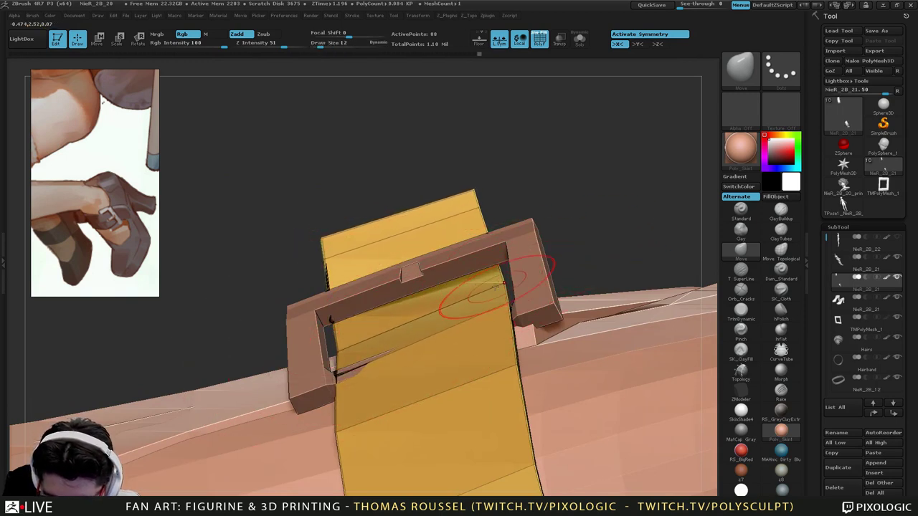
Adjust the strap's edge beside the frame's inner corner and arm with the Move brush at draw sizes 12 and 41.
mouse_move(482, 285)
left_mouse_down()
mouse_move(495, 284)
mouse_move(479, 282)
left_mouse_up()
key("s")
mouse_move(480, 283)
right_mouse_down()
mouse_move(493, 337)
mouse_move(496, 329)
right_mouse_up()
left_click_drag(495, 276, 507, 269)
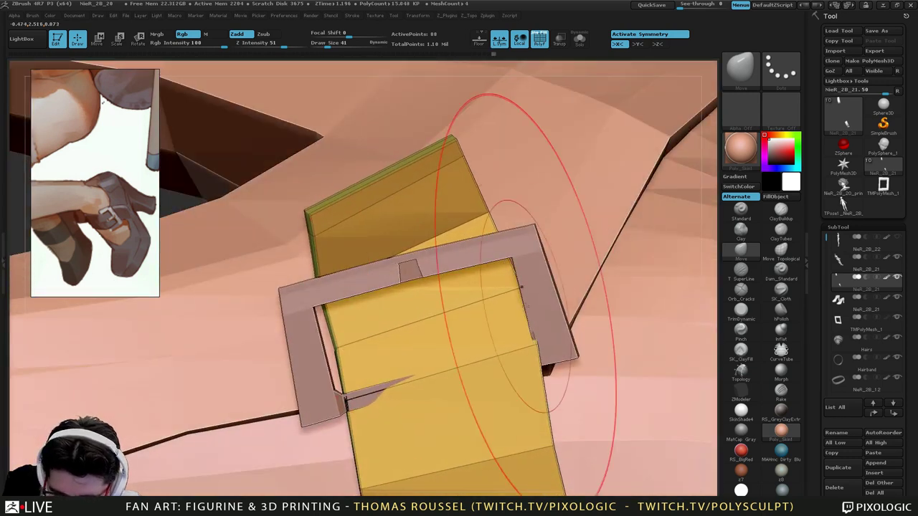
left_click_drag(530, 350, 520, 350)
Even out the strap's surface and edges inside the buckle opening with the Move brush at draw sizes 19 and 24.
key("s")
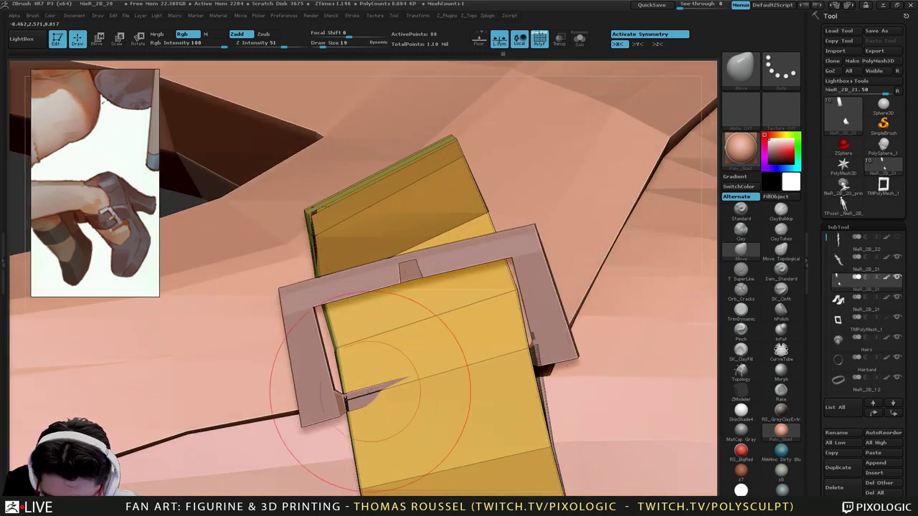
right_click_drag(396, 400, 409, 287)
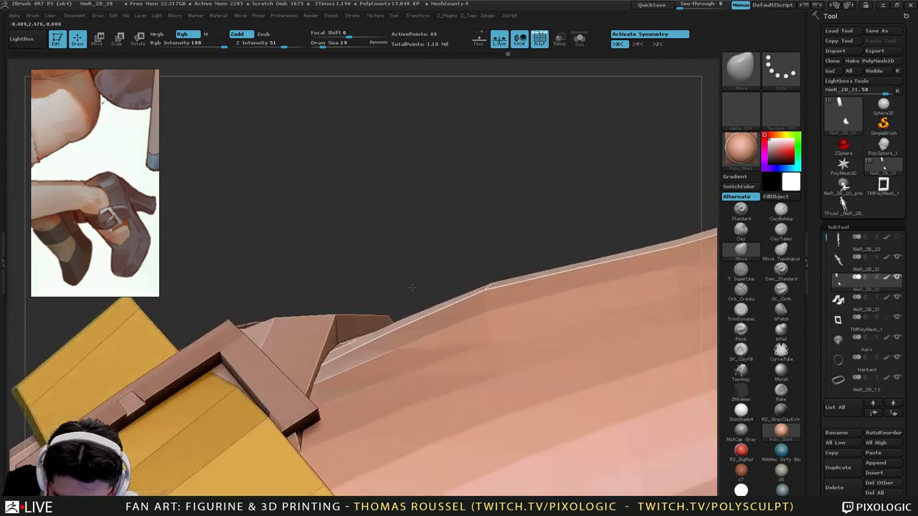
left_click_drag(241, 437, 256, 431)
mouse_move(256, 431)
right_mouse_down()
mouse_move(369, 357)
mouse_move(341, 361)
right_mouse_up()
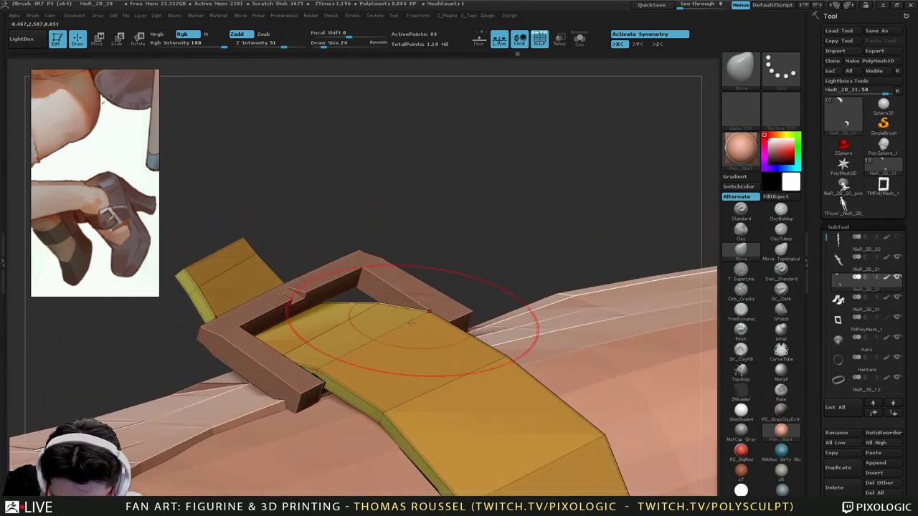
mouse_move(411, 323)
right_mouse_down()
mouse_move(355, 337)
mouse_move(324, 384)
mouse_move(314, 343)
right_mouse_up()
left_click_drag(309, 333, 313, 340)
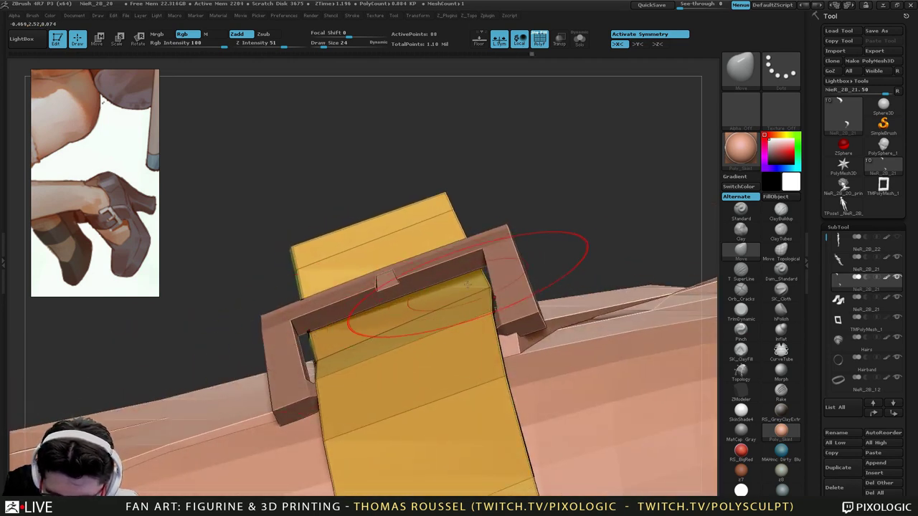
left_click_drag(473, 296, 500, 402)
mouse_move(500, 402)
right_mouse_down()
mouse_move(467, 376)
mouse_move(445, 337)
mouse_move(451, 352)
mouse_move(409, 330)
right_mouse_up()
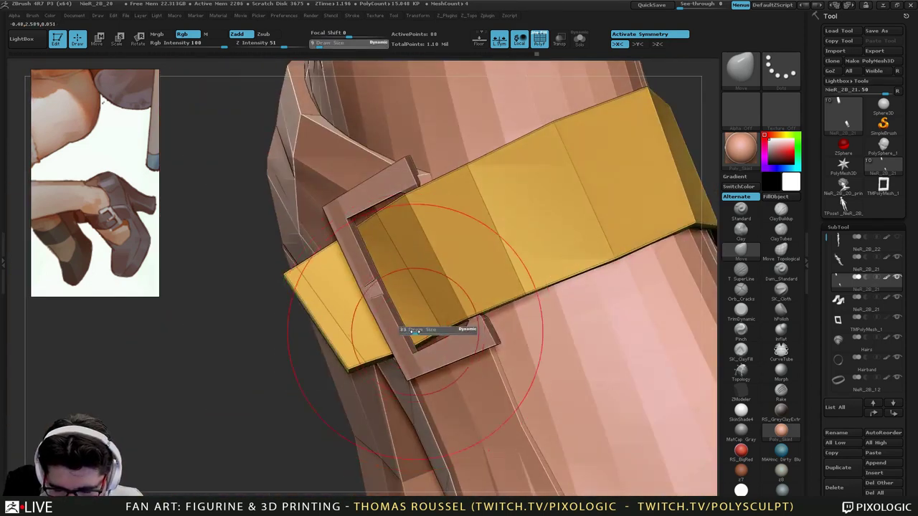
Reshape the strap's loose end beyond the buckle with the Move brush at draw size 49.
left_click_drag(415, 332, 418, 332)
right_click_drag(419, 332, 392, 352)
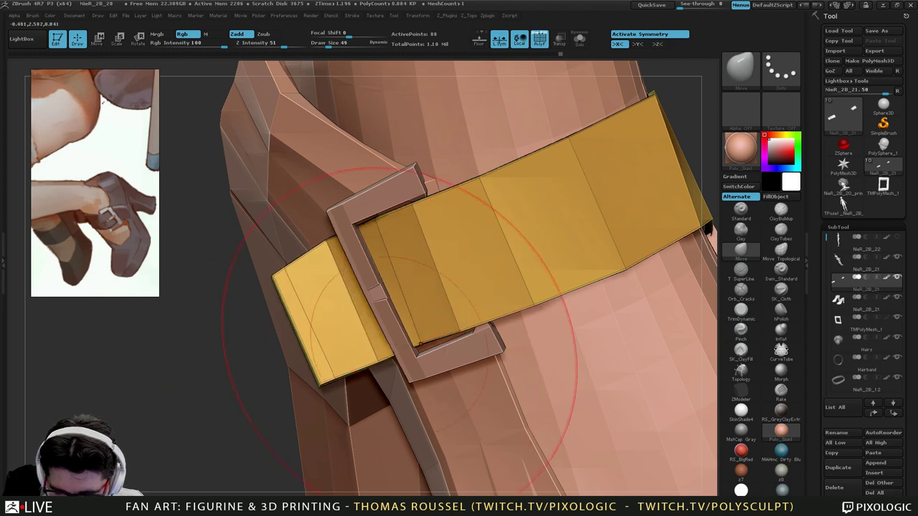
mouse_move(401, 347)
right_mouse_down()
mouse_move(410, 311)
mouse_move(447, 356)
right_mouse_up()
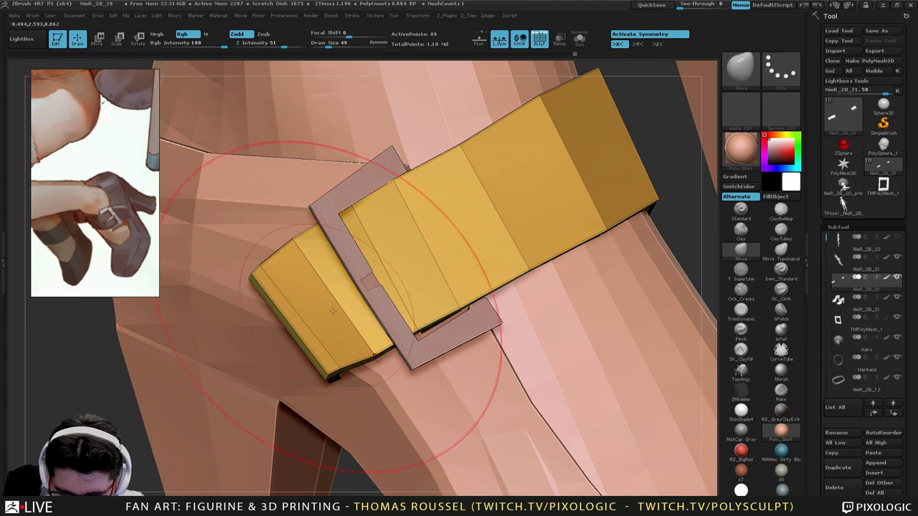
right_click_drag(333, 311, 434, 304)
right_click_drag(316, 266, 357, 254)
Refine the thickness and underside edges of the strap's loose end with the Move brush at draw sizes 10 and 5.
key("s")
left_click_drag(358, 254, 357, 254)
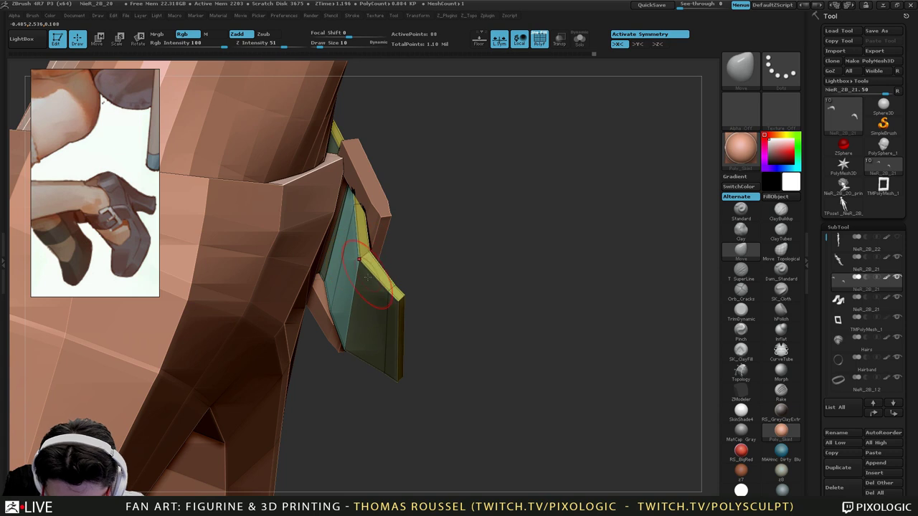
right_click_drag(367, 278, 364, 246)
right_click_drag(361, 390, 480, 403)
left_click_drag(487, 390, 485, 389)
left_click_drag(486, 391, 495, 380)
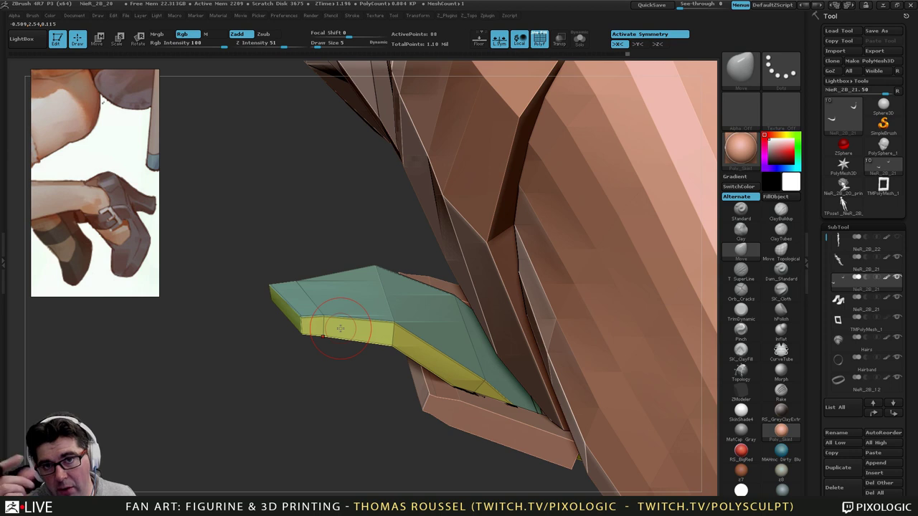
Examine the full figure and its legs from several angles, then check the strap and buckle up close.
right_click_drag(442, 369, 473, 318)
right_click_drag(483, 401, 479, 327, "ctrl")
left_click_drag(478, 326, 566, 388)
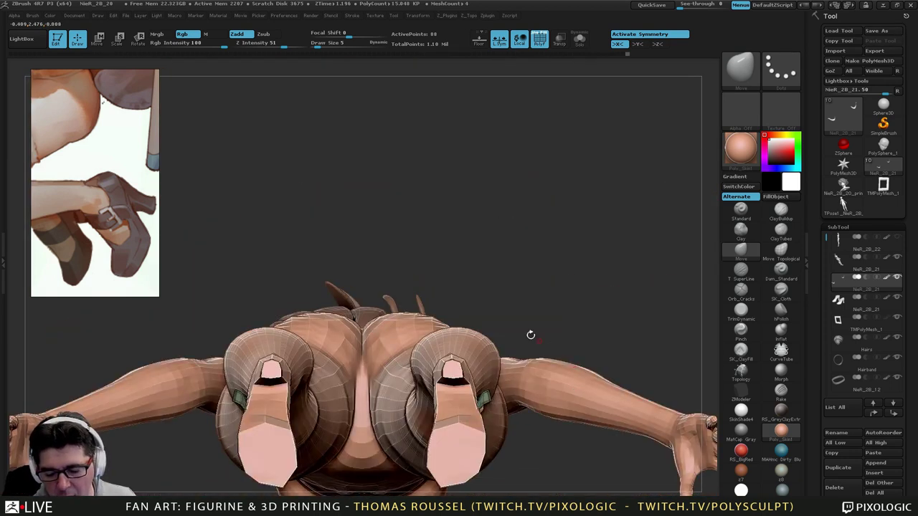
right_click_drag(531, 335, 496, 430)
right_click_drag(515, 391, 510, 326, "ctrl")
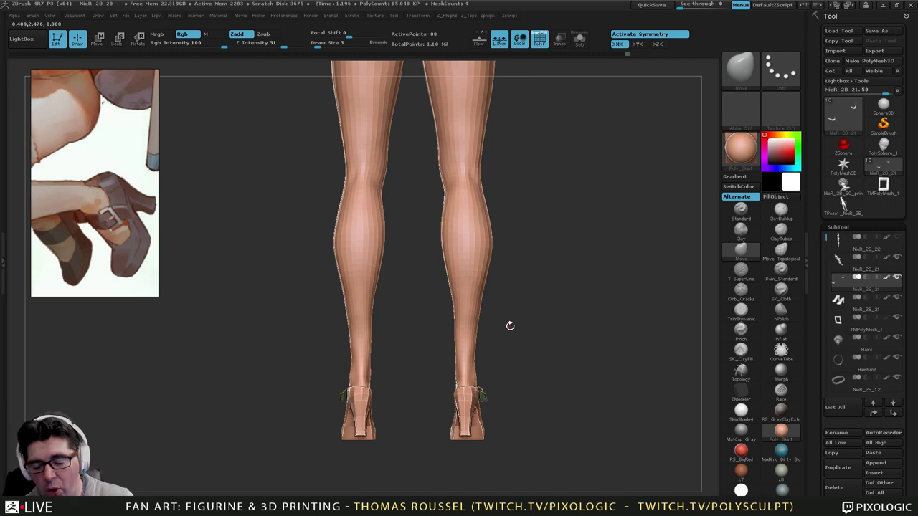
right_click_drag(523, 388, 508, 347)
right_click_drag(507, 347, 387, 459, "shift")
right_click_drag(457, 430, 510, 356, "alt")
right_click_drag(530, 387, 495, 391)
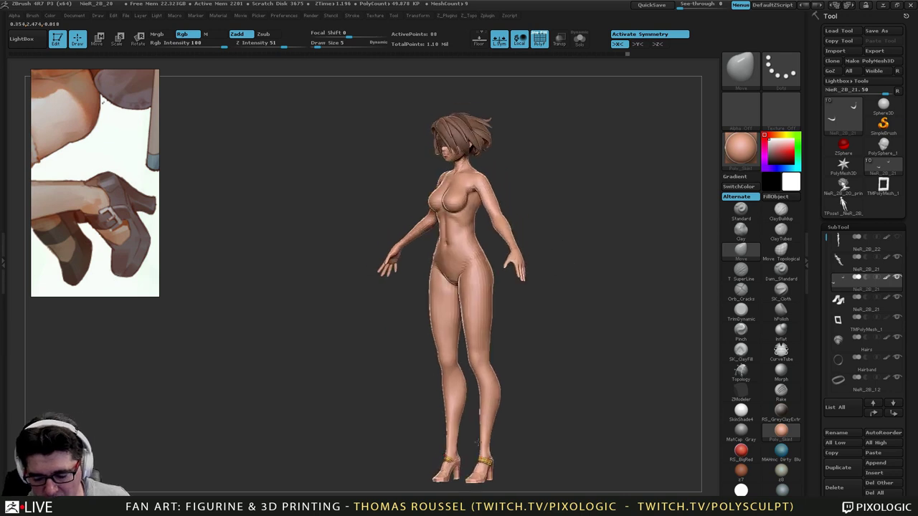
right_click_drag(638, 366, 664, 439, "ctrl")
right_click_drag(519, 473, 462, 343, "alt")
right_click_drag(373, 301, 383, 371, "ctrl")
right_click_drag(308, 369, 359, 361)
left_click_drag(359, 361, 501, 362)
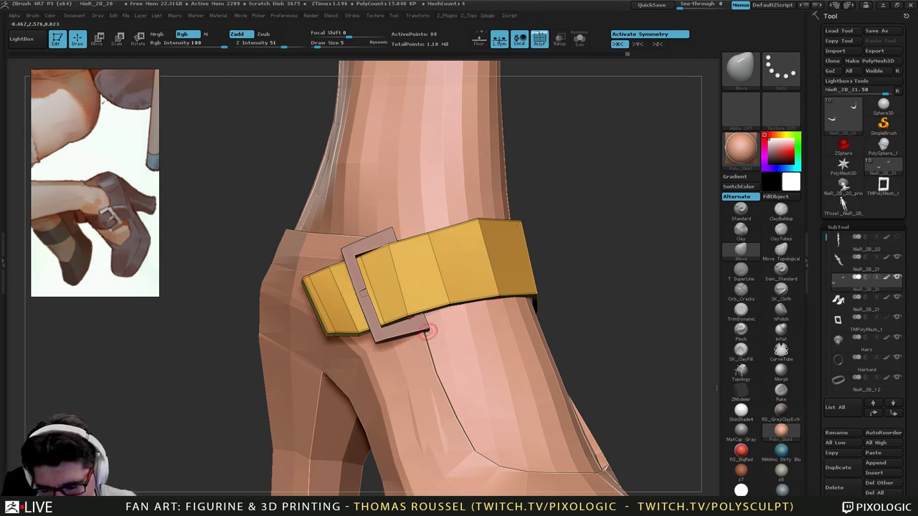
Inspect the straps on both shoes from the front and side, comparing the buckle with the reference.
mouse_move(428, 331)
right_mouse_down()
mouse_move(391, 326)
mouse_move(423, 338)
mouse_move(397, 300)
mouse_move(436, 337)
mouse_move(466, 341)
mouse_move(453, 370)
mouse_move(423, 326)
mouse_move(415, 337)
mouse_move(399, 293)
mouse_move(432, 287)
mouse_move(394, 288)
mouse_move(424, 322)
mouse_move(431, 316)
mouse_move(425, 323)
right_mouse_up()
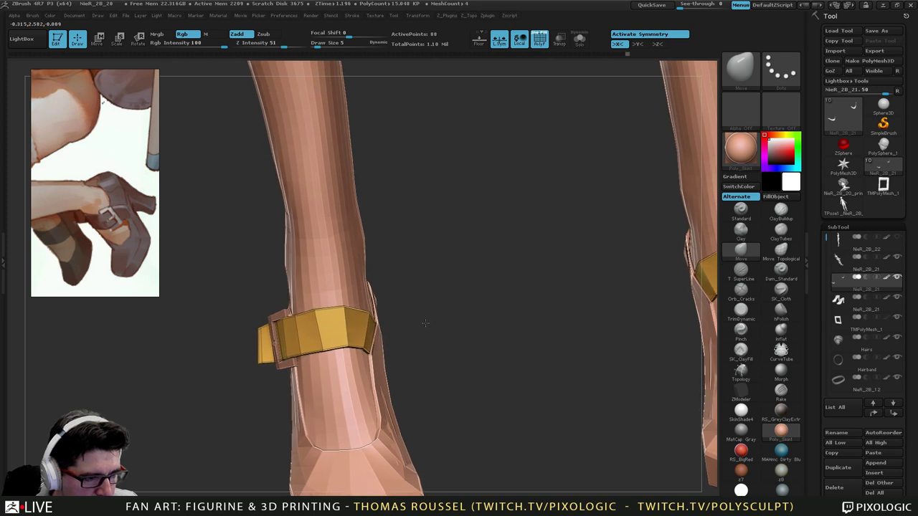
left_click_drag(425, 321, 428, 297)
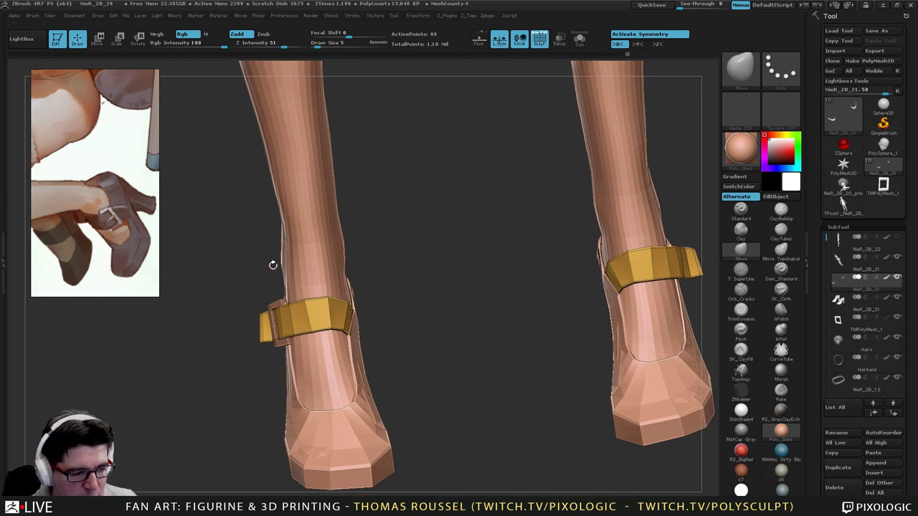
mouse_move(510, 317)
left_mouse_down()
mouse_move(512, 308)
mouse_move(485, 318)
mouse_move(473, 306)
mouse_move(446, 321)
left_mouse_up()
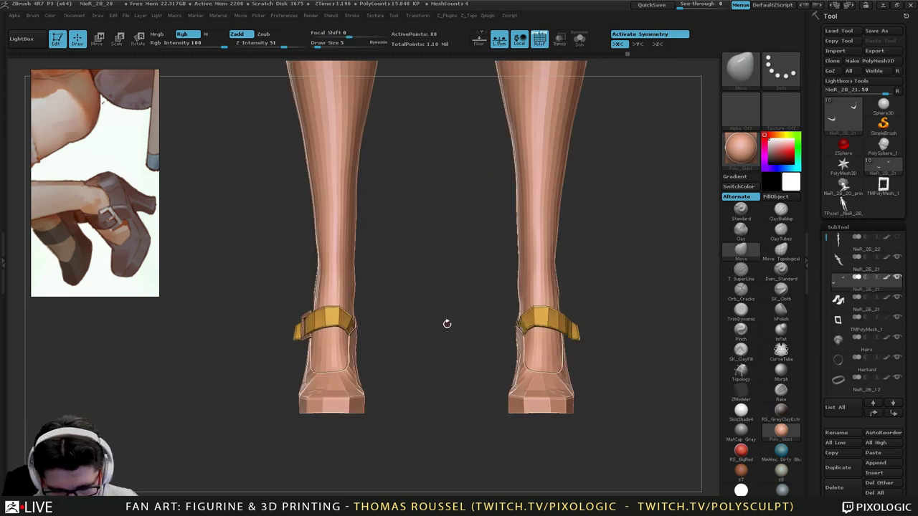
left_click_drag(437, 334, 430, 371)
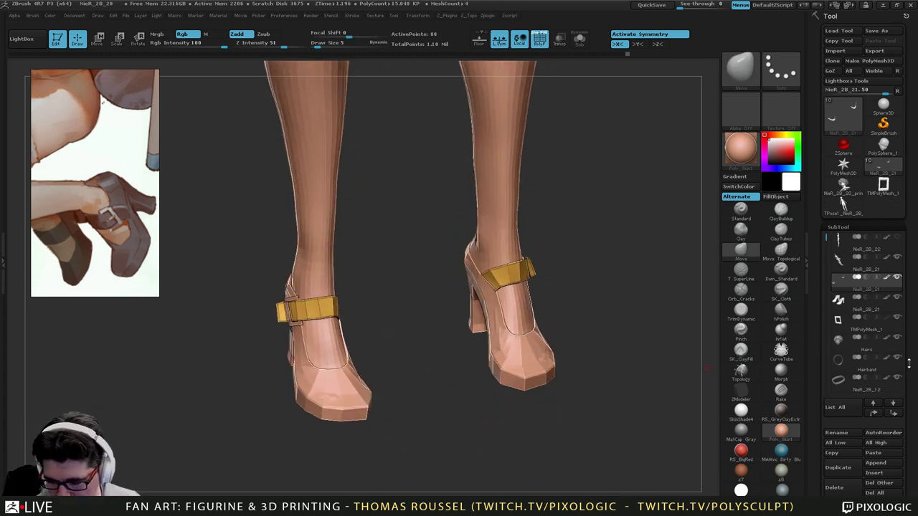
left_click_drag(909, 364, 909, 281)
left_click_drag(515, 352, 531, 373)
left_click_drag(674, 337, 443, 342)
left_click_drag(501, 346, 792, 298)
left_click_drag(603, 323, 521, 296)
left_click_drag(495, 218, 446, 265)
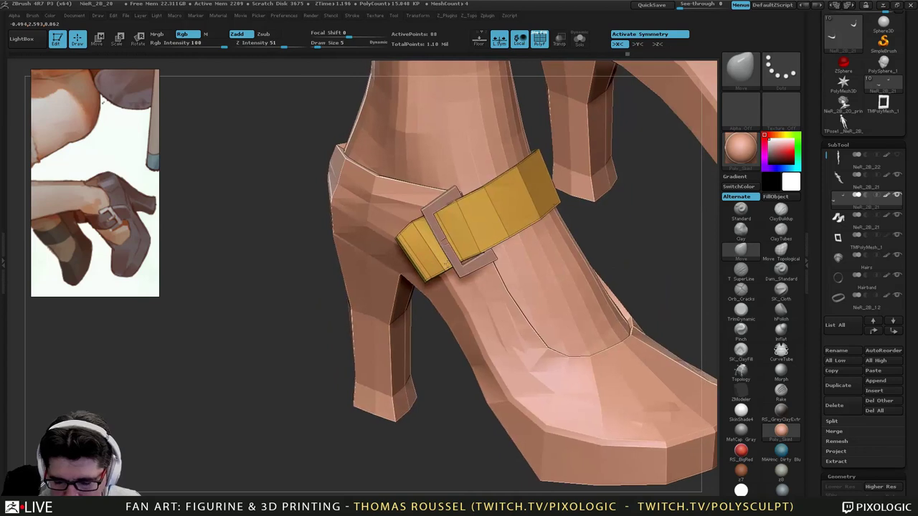
right_click_drag(446, 266, 590, 456, "ctrl")
right_click_drag(710, 262, 612, 307, "alt")
Switch to the PolyMesh3D star tool and initialize it as a QCube with X, Y and Z resolution 2.
left_click_drag(910, 274, 909, 330)
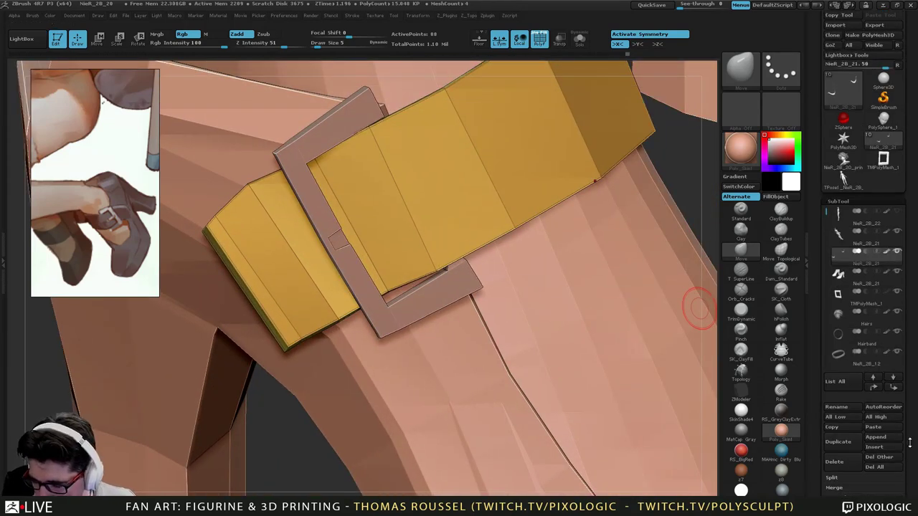
left_click(847, 141)
left_click_drag(913, 394, 912, 281)
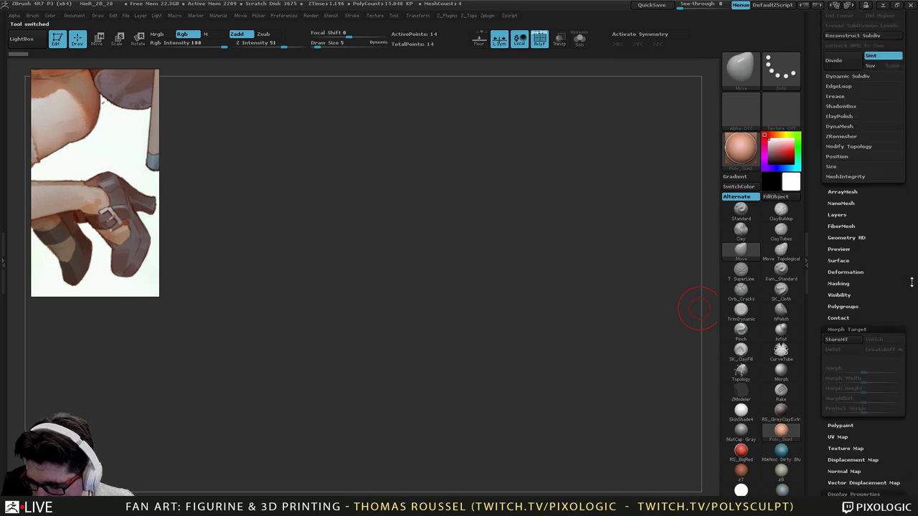
left_click_drag(908, 427, 895, 350)
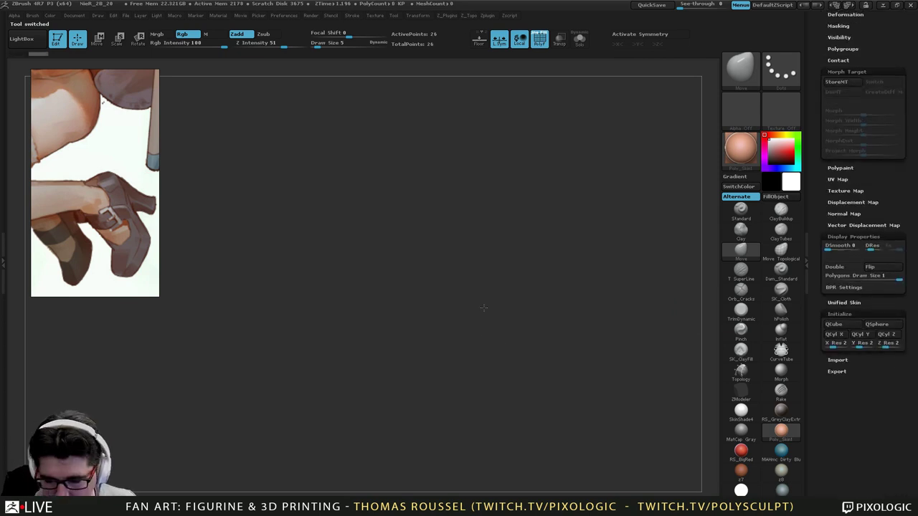
key("g")
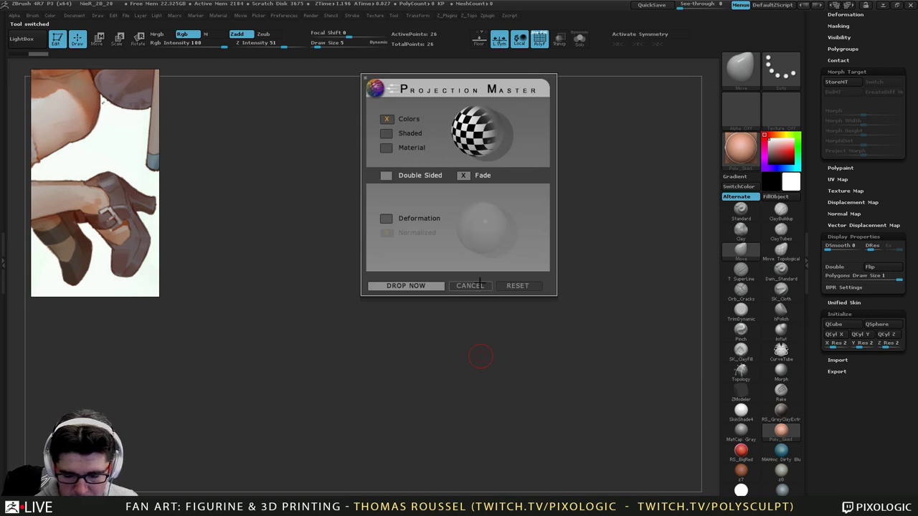
left_click(482, 285)
key("f")
Stretch the cube into a long rectangular bar with a Transpose Move line from a straight-on view.
right_click_drag(505, 270, 463, 188, "alt")
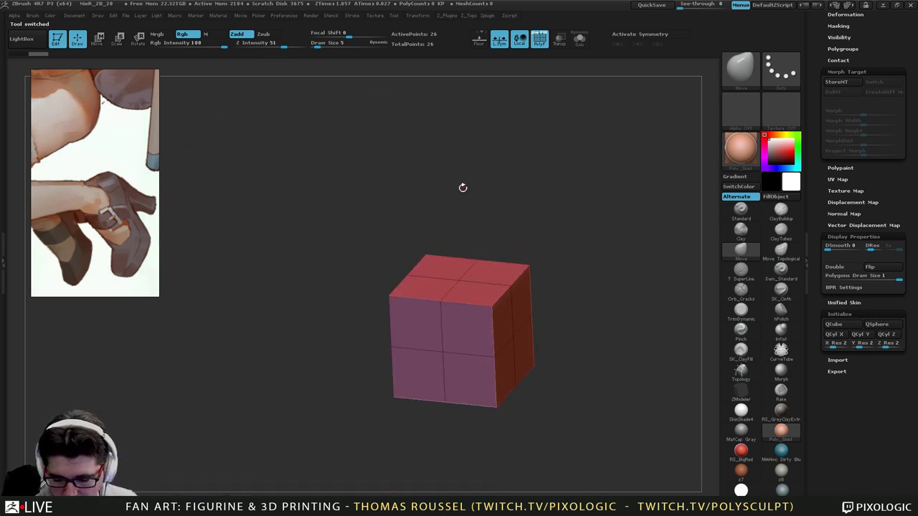
right_click_drag(495, 299, 543, 286, "shift")
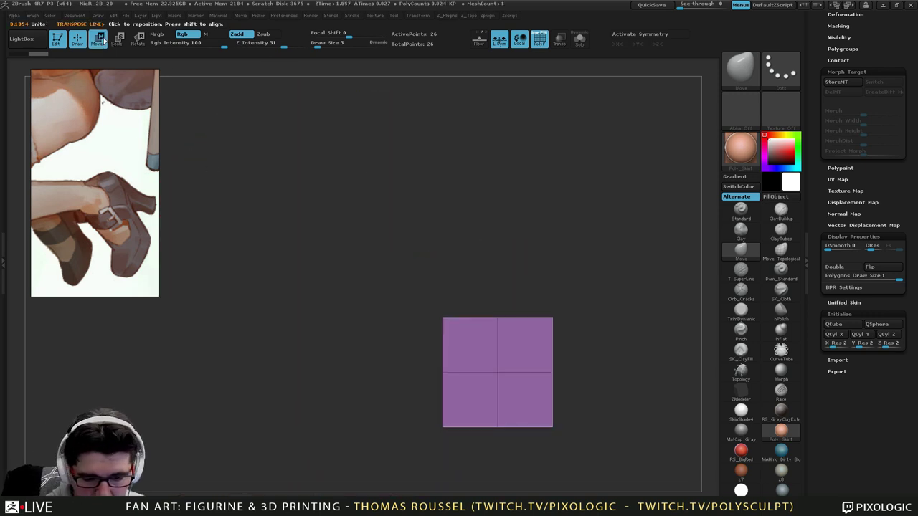
left_click(99, 38)
left_click_drag(492, 256, 502, 352)
right_click_drag(624, 359, 501, 361, "shift")
left_click_drag(452, 358, 453, 19, "shift")
mouse_move(451, 201)
left_mouse_down()
mouse_move(451, 160)
mouse_move(452, 187)
left_mouse_up()
right_click_drag(512, 470, 574, 411)
right_click_drag(574, 410, 407, 393, "alt")
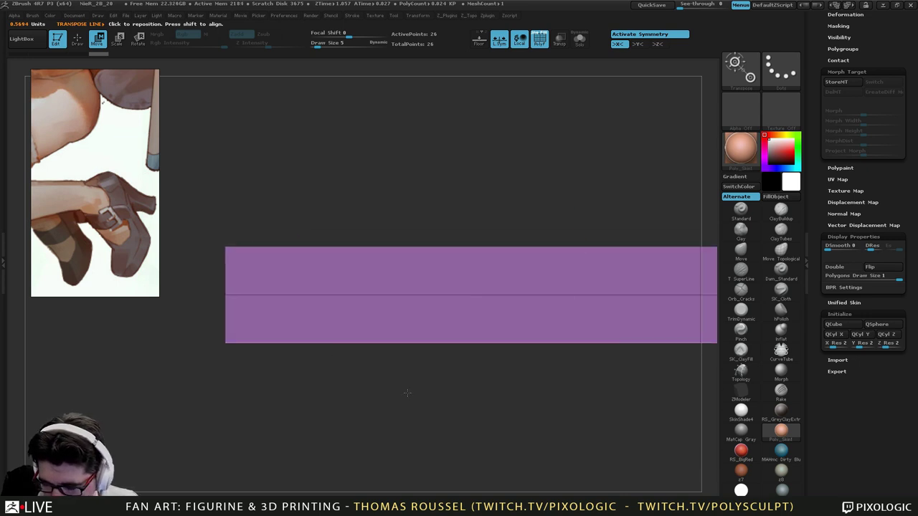
Insert an edge loop near the bar's end with ZModeler, isolate the end's upper edge with a mask and move it to shape the tip.
left_click(741, 393)
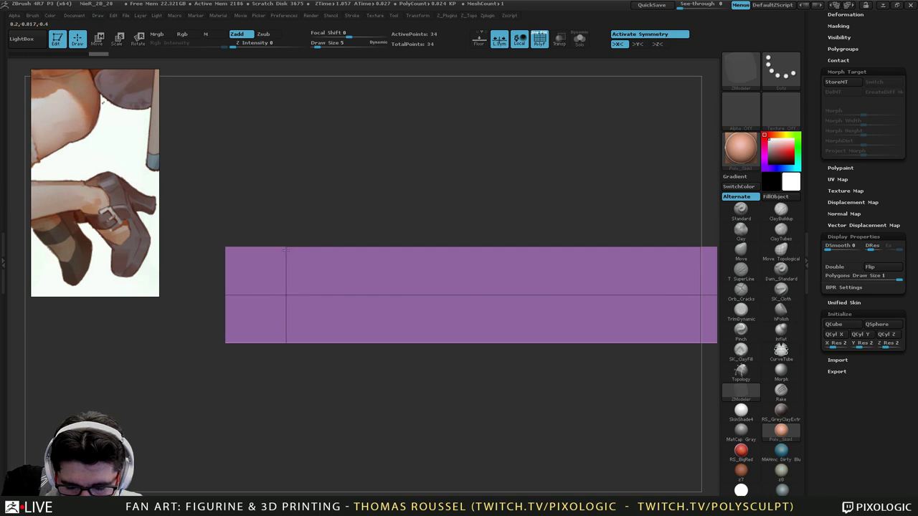
left_click_drag(199, 236, 239, 268, "ctrl")
left_click(247, 216, "ctrl")
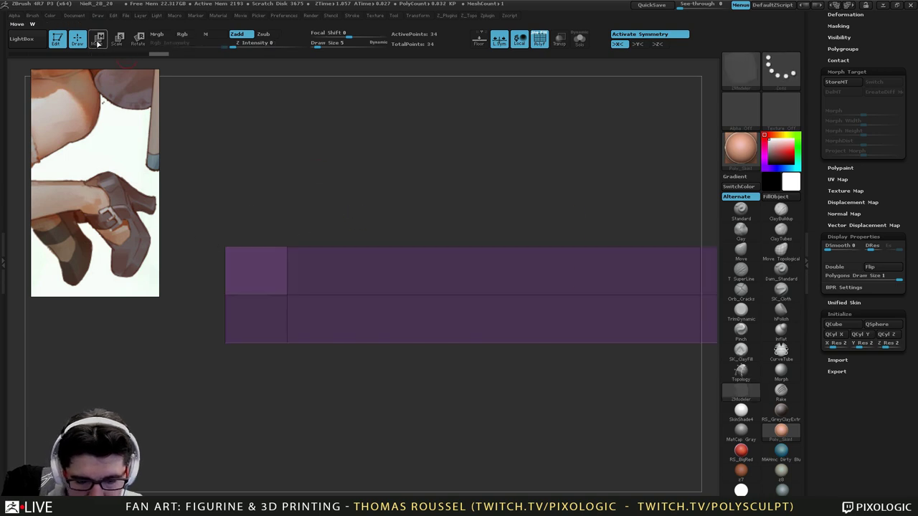
left_click(98, 39)
left_click_drag(224, 199, 266, 223)
right_click_drag(344, 287, 387, 430)
right_click_drag(388, 359, 334, 320, "ctrl")
mouse_move(295, 285)
left_mouse_down()
mouse_move(300, 140)
mouse_move(252, 282)
left_mouse_up()
Isolate the bar's tip with an inverted mask and narrow its sides with a Transpose line.
mouse_move(250, 150)
left_mouse_down("ctrl")
mouse_move(377, 259)
mouse_move(368, 172)
left_mouse_up("ctrl")
left_click(368, 168, "ctrl")
left_click_drag(300, 139, 305, 182)
Isolate the edge loop at the taper's wide end, move it closer to the tip, and add another loop across the wide section.
left_click_drag(406, 148, 424, 156, "ctrl")
mouse_move(427, 151)
left_mouse_down("alt")
mouse_move(367, 129)
mouse_move(523, 264)
mouse_move(500, 129)
left_mouse_up("alt")
left_click(500, 121, "ctrl")
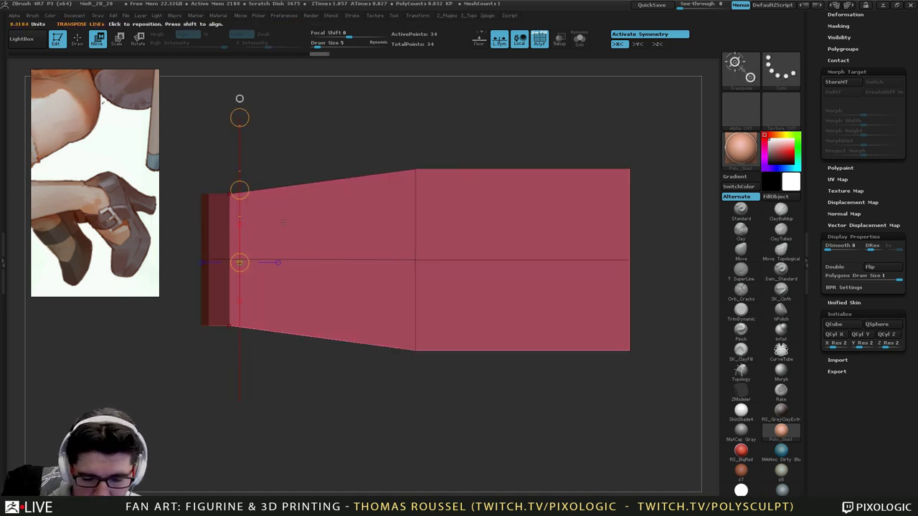
left_click(277, 262)
left_click_drag(312, 263, 228, 288, "shift")
left_click_drag(360, 115, 351, 119, "ctrl")
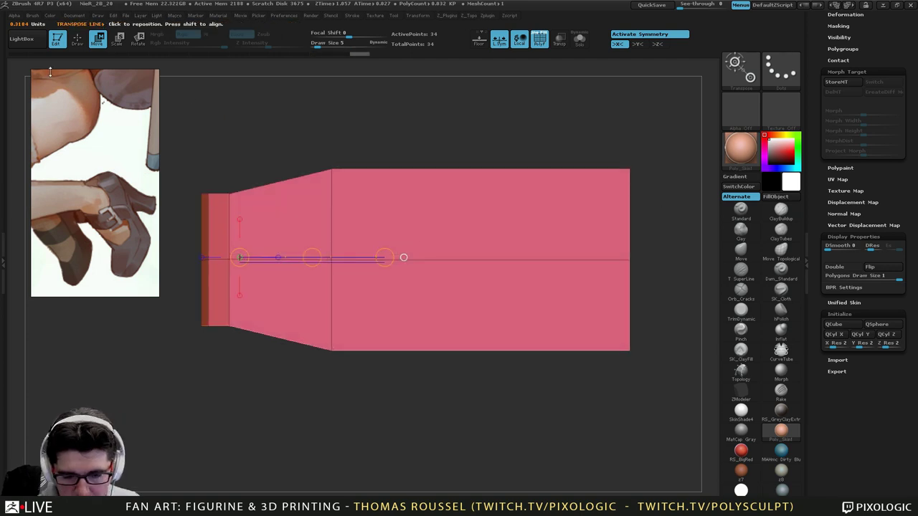
key("q")
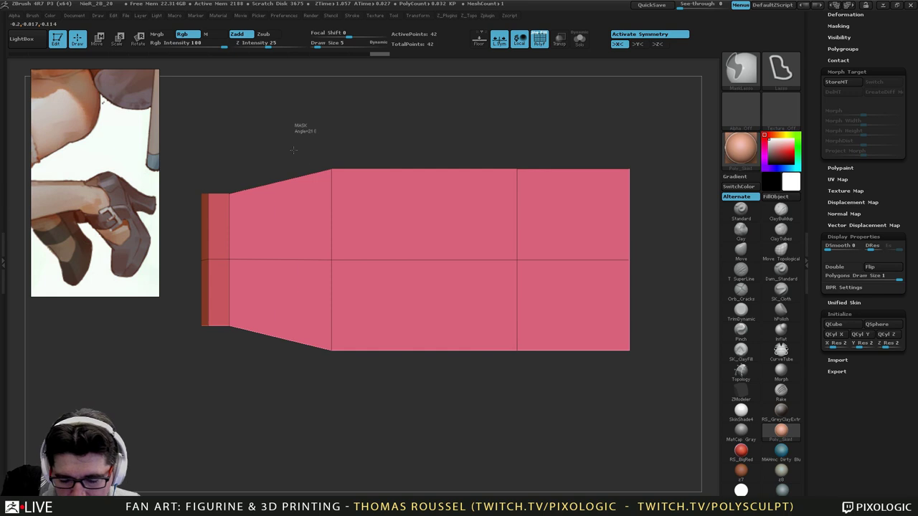
Isolate the middle edge loop at the wide end of the taper with an inverted mask and narrow it for a gradual taper.
left_click_drag(276, 127, 344, 413, "ctrl")
left_click(361, 83, "ctrl")
left_click(97, 39)
left_click_drag(331, 250, 332, 213)
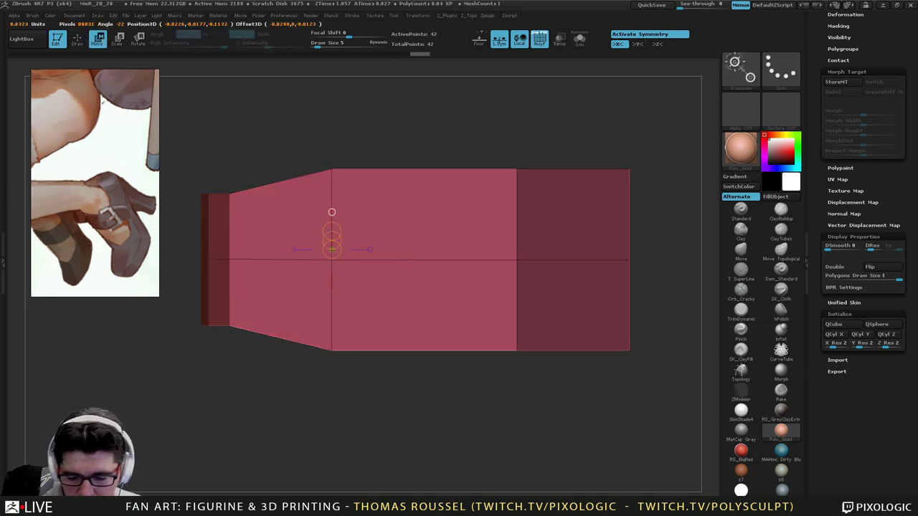
left_click_drag(330, 129, 330, 147)
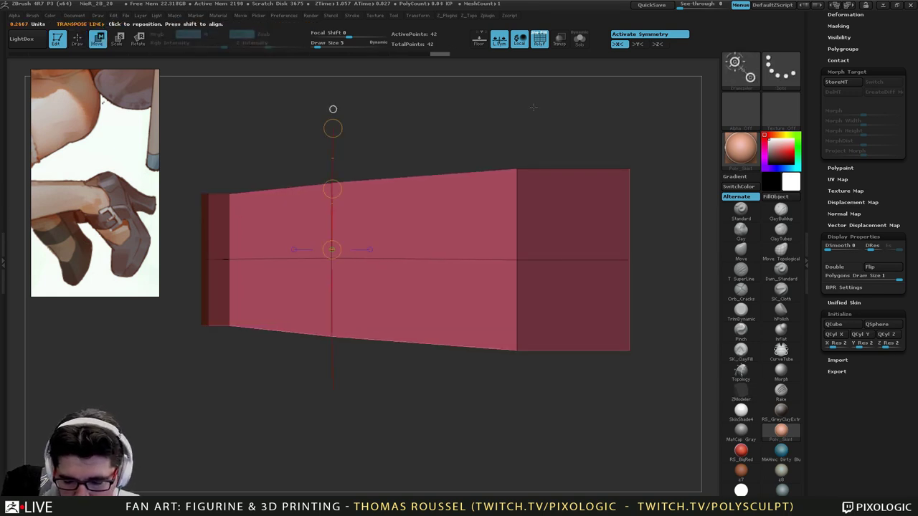
left_click_drag(470, 129, 482, 143, "ctrl")
Isolate the edge at the bar's tip with an inverted mask and narrow it to chamfer the corners.
mouse_move(448, 384)
left_mouse_down()
mouse_move(440, 349)
mouse_move(452, 373)
mouse_move(553, 366)
left_mouse_up()
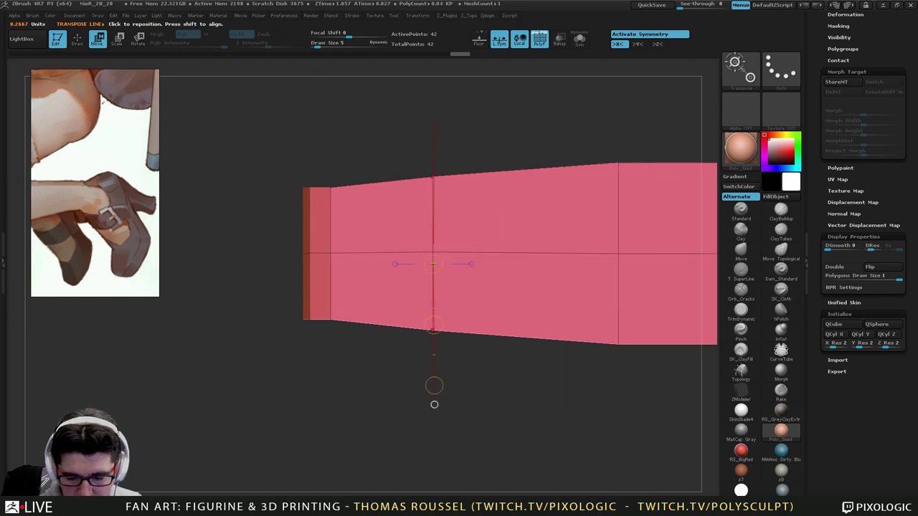
mouse_move(261, 152)
left_mouse_down("ctrl")
mouse_move(280, 370)
mouse_move(310, 193)
mouse_move(302, 172)
left_mouse_up("ctrl")
left_click(337, 169, "ctrl")
left_click_drag(310, 252, 313, 136)
left_click_drag(370, 364, 391, 379, "ctrl")
Try to level the uneven middle edge on the bar's end face using masks and Transpose lines.
left_click_drag(439, 390, 460, 412, "alt")
left_click_drag(409, 391, 463, 386)
left_click_drag(373, 292, 402, 337, "alt")
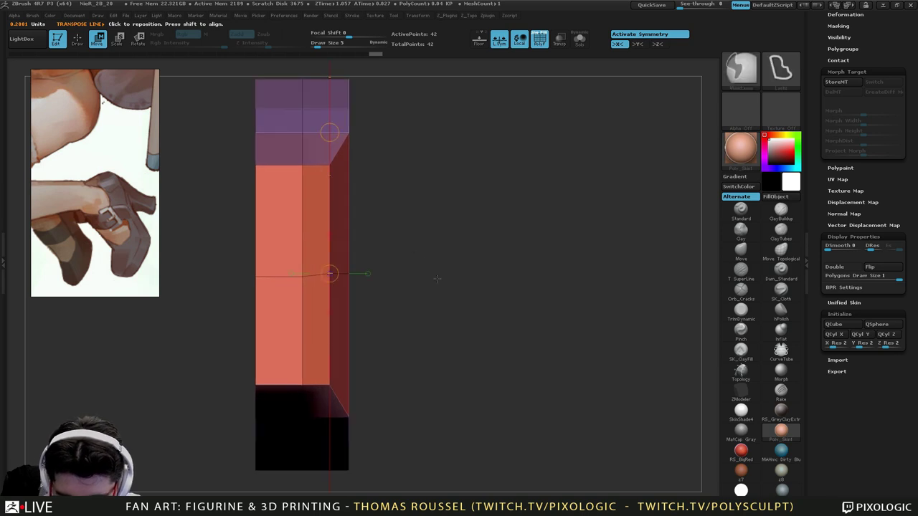
left_click_drag(435, 252, 455, 304, "ctrl")
left_click(450, 305, "ctrl")
left_click(292, 277)
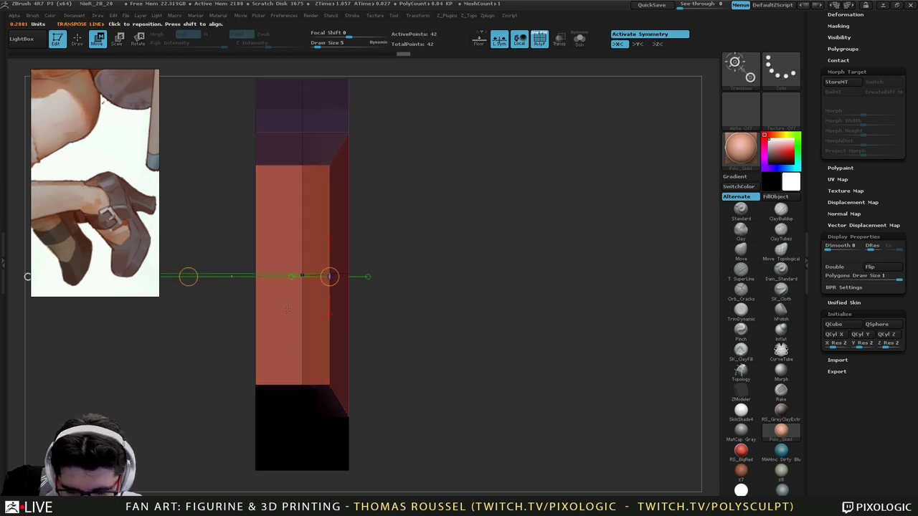
left_click_drag(189, 280, 188, 355)
left_click_drag(303, 276, 304, 367, "shift")
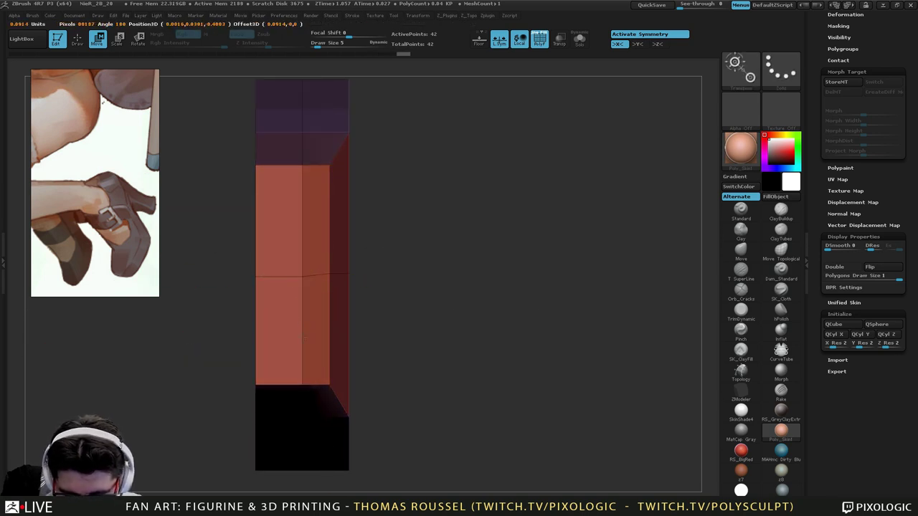
left_click_drag(330, 275, 330, 342, "shift")
left_click(331, 237)
left_click_drag(412, 287, 406, 293, "ctrl")
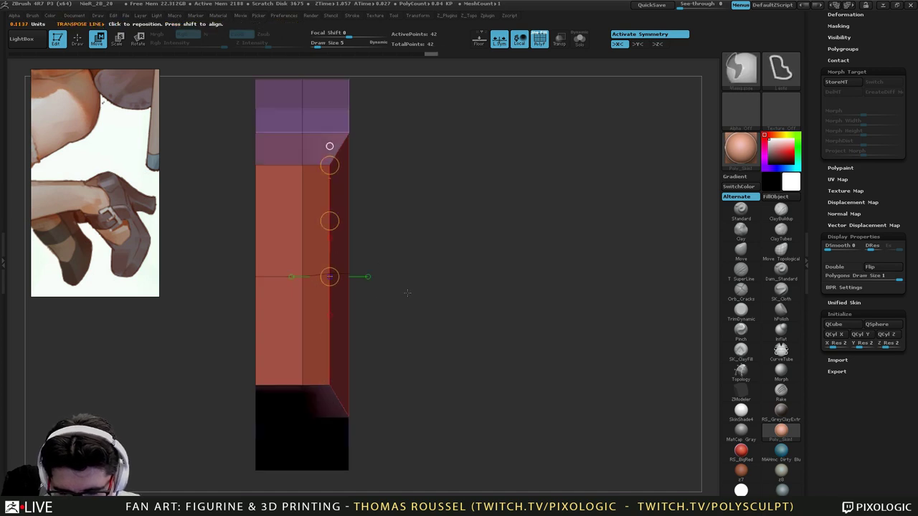
left_click(330, 312)
left_click_drag(330, 385, 330, 336)
key("ctrl+z")
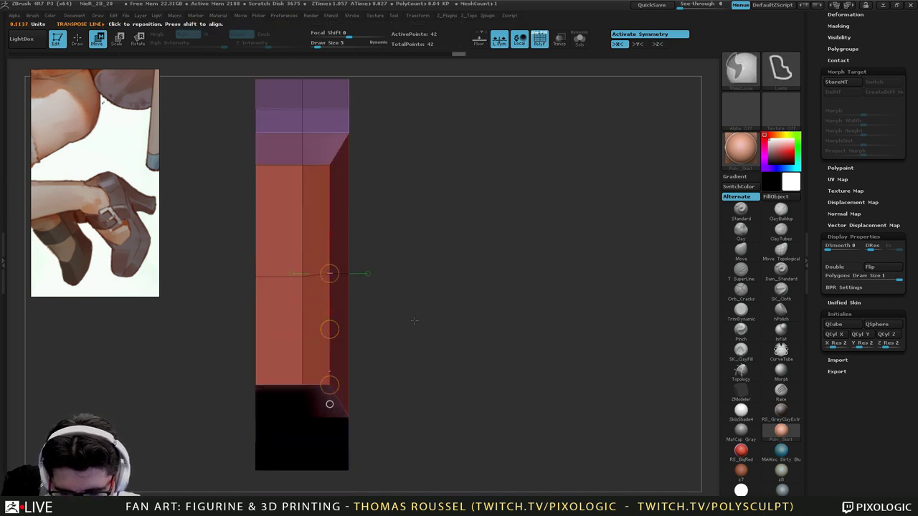
left_click_drag(418, 327, 327, 320, "ctrl")
Even out the bar's halves with Mirror And Weld, turning symmetry off and shifting the mesh to clean up the centre edge.
key("z")
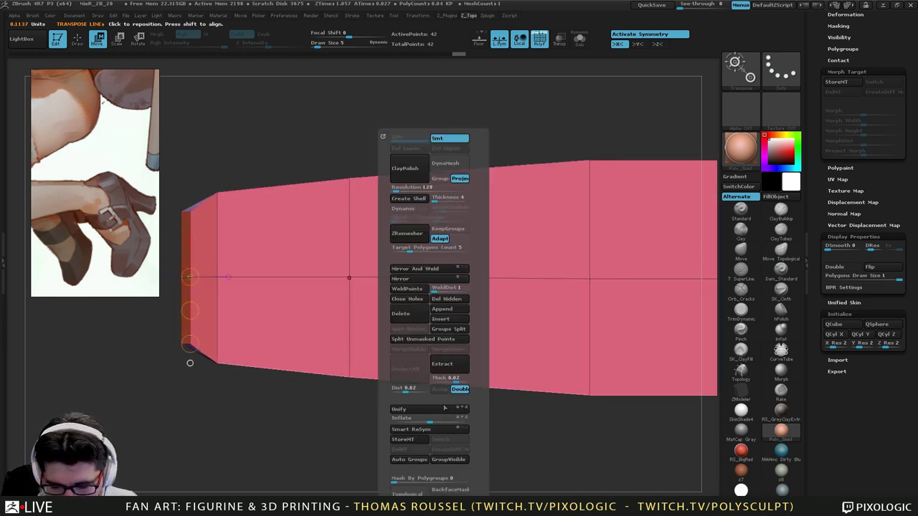
left_click(435, 272)
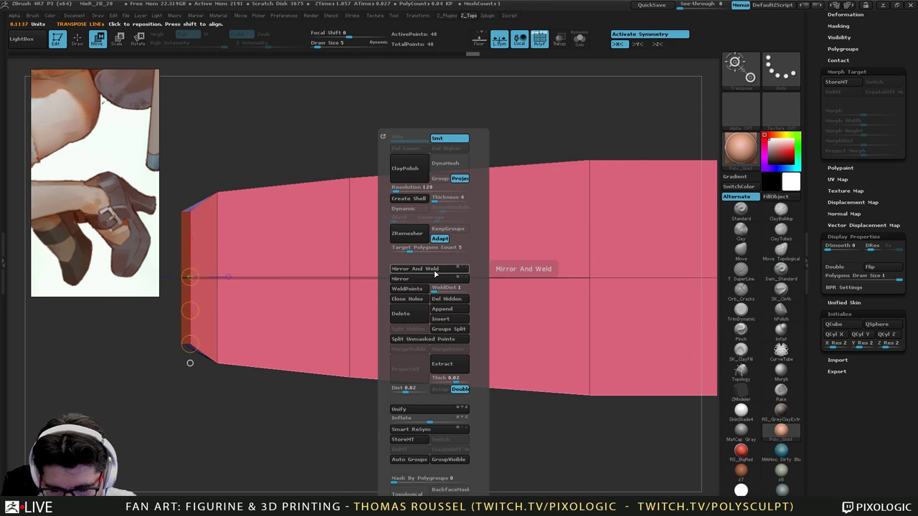
left_click(435, 273)
left_click(428, 280)
left_click(434, 271)
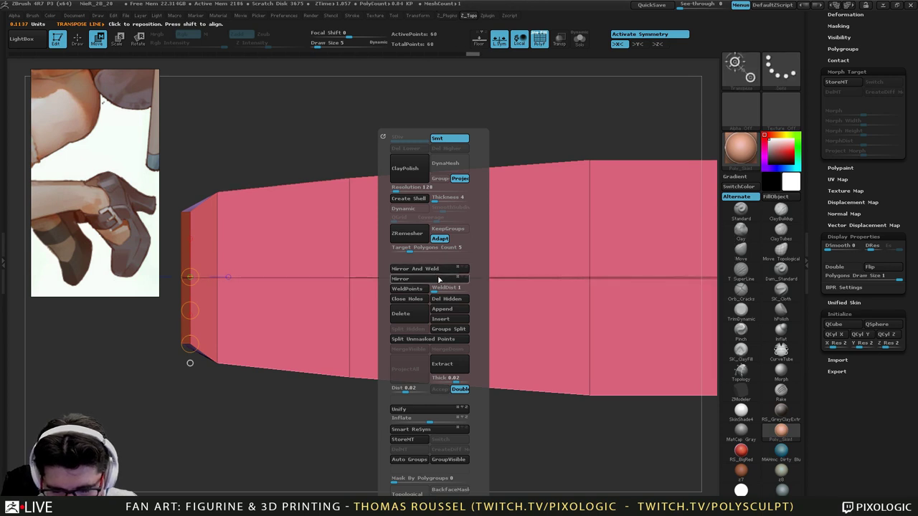
left_click_drag(446, 399, 431, 374, "alt")
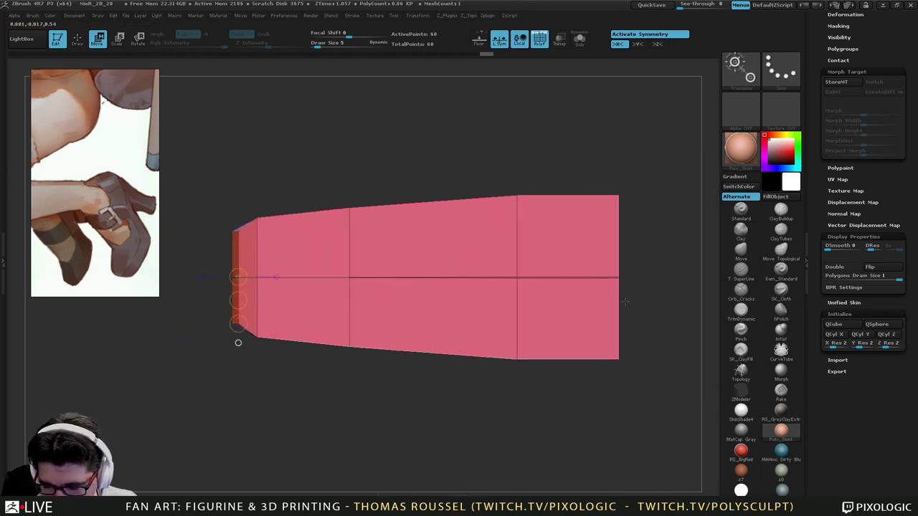
mouse_move(642, 271)
left_mouse_down("ctrl")
mouse_move(212, 264)
mouse_move(679, 284)
left_mouse_up("ctrl")
key("x")
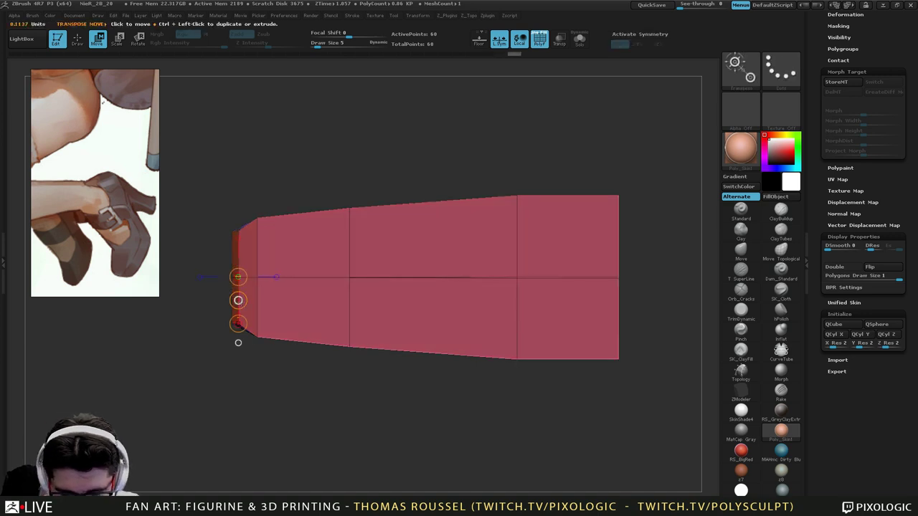
left_click_drag(239, 301, 239, 309)
left_click_drag(373, 403, 388, 421, "ctrl")
key("z")
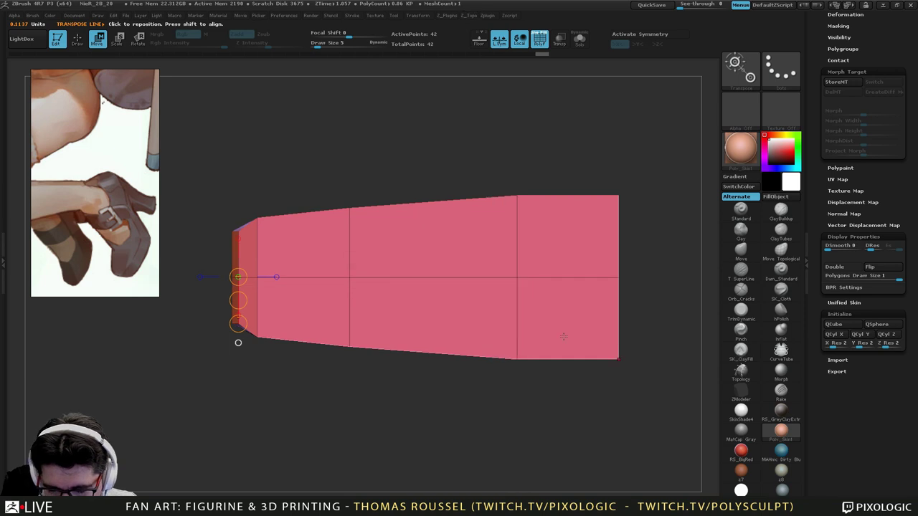
Isolate the centre points of the loop near the bar's tip and pull them slightly outward to round the end.
mouse_move(520, 423)
left_mouse_down()
mouse_move(391, 397)
mouse_move(363, 378)
mouse_move(448, 376)
left_mouse_up()
mouse_move(304, 250)
left_mouse_down("ctrl")
mouse_move(380, 291)
mouse_move(382, 283)
left_mouse_up("ctrl")
left_click(340, 387, "ctrl")
left_click_drag(297, 278, 291, 279)
left_click_drag(410, 388, 403, 325, "ctrl")
Return to the NieR_2B_21 figurine, insert the PolyMesh3D_1 bar below the TMPolyMesh_1 buckle subtool and select it.
left_click_drag(876, 185, 866, 255)
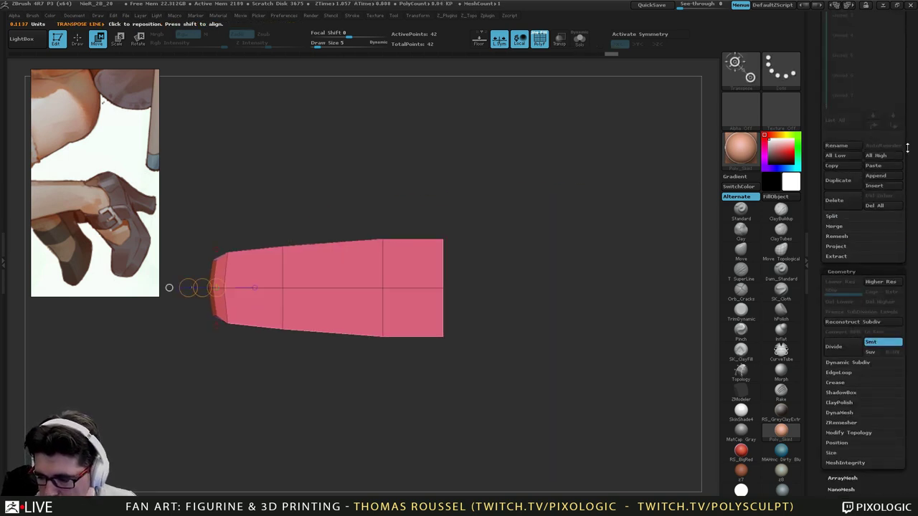
scroll(907, 147, "up", 5)
left_click(845, 206)
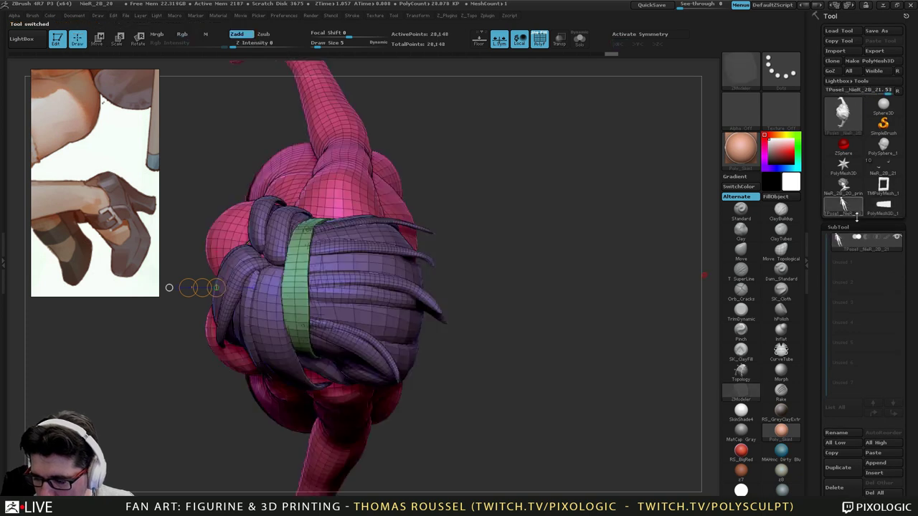
left_click_drag(494, 381, 541, 89)
left_click_drag(537, 352, 547, 98, "alt")
left_click_drag(535, 327, 631, 348, "alt")
left_click(883, 168)
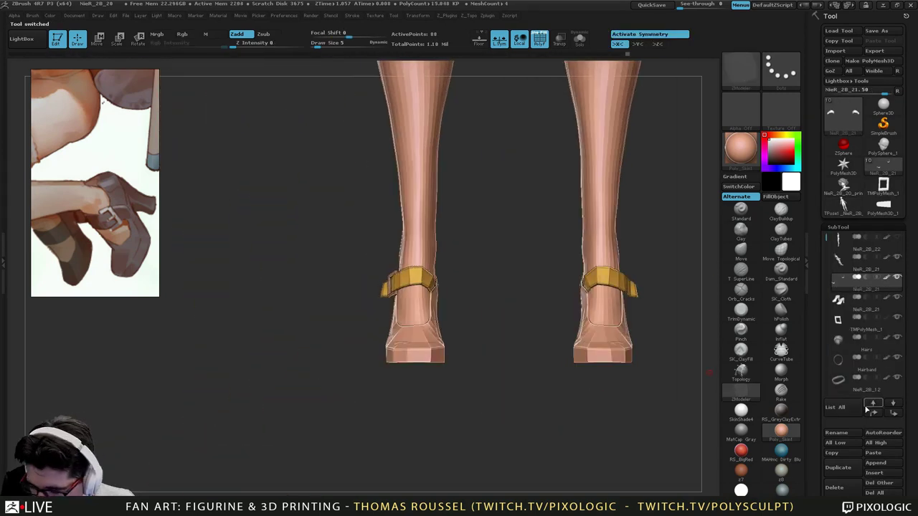
left_click(850, 329)
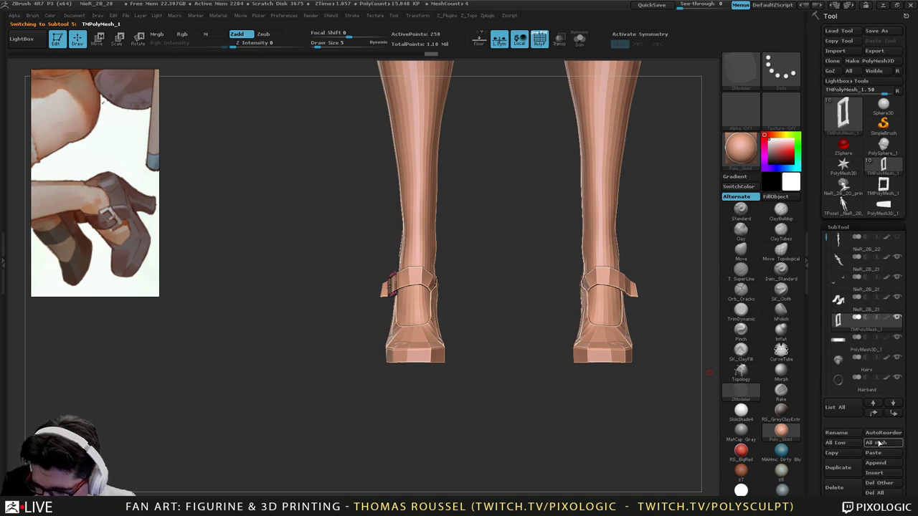
left_click(841, 345)
left_click_drag(576, 430, 574, 449, "alt")
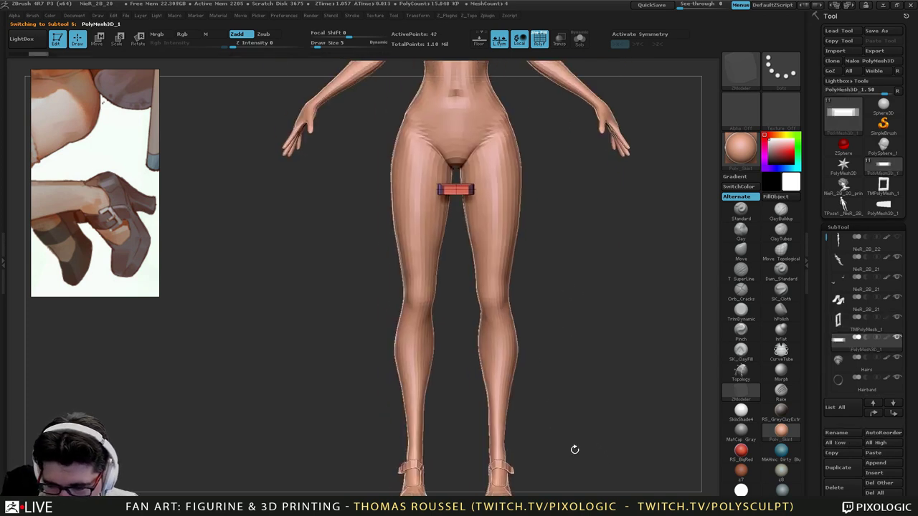
Move the bar from between the thighs down beside the shoe that carries the buckle.
left_click(99, 38)
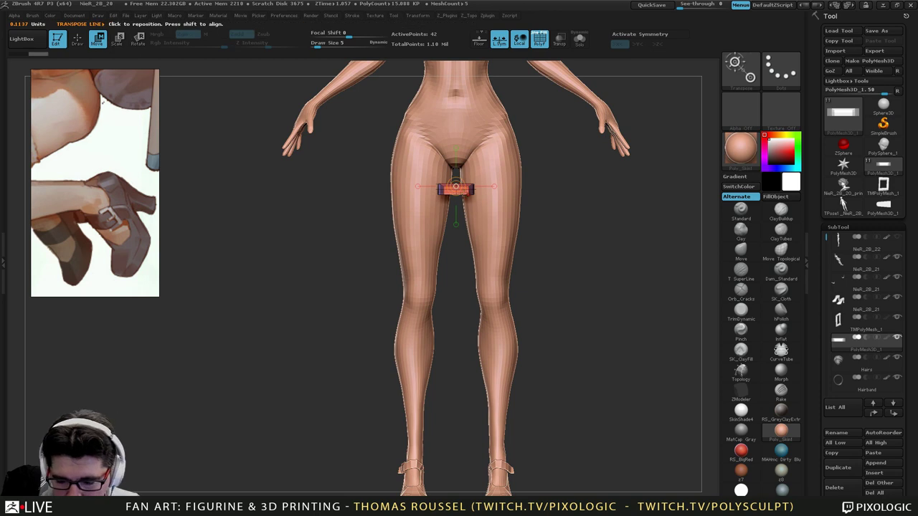
left_click_drag(560, 242, 565, 245)
left_click_drag(517, 220, 424, 495)
left_click_drag(460, 400, 543, 265, "alt")
mouse_move(543, 265)
left_mouse_down()
mouse_move(475, 393)
mouse_move(480, 430)
left_mouse_up()
mouse_move(430, 315)
left_mouse_down()
mouse_move(358, 380)
mouse_move(420, 319)
left_mouse_up()
Scale the bar down uniformly to a small size that suits the ankle buckle.
left_click(136, 43)
left_click(119, 42)
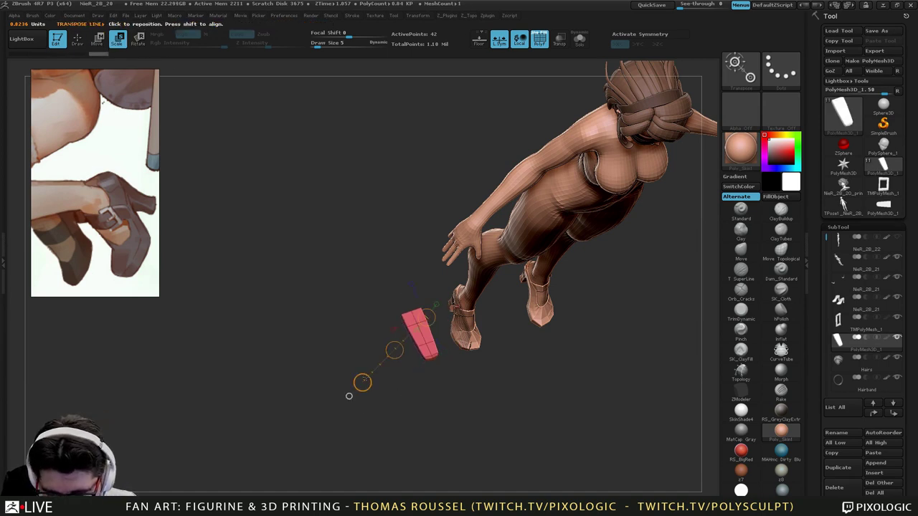
left_click_drag(363, 382, 426, 317)
left_click_drag(363, 382, 406, 337)
left_click_drag(435, 371, 445, 280)
left_click_drag(588, 316, 640, 459, "alt")
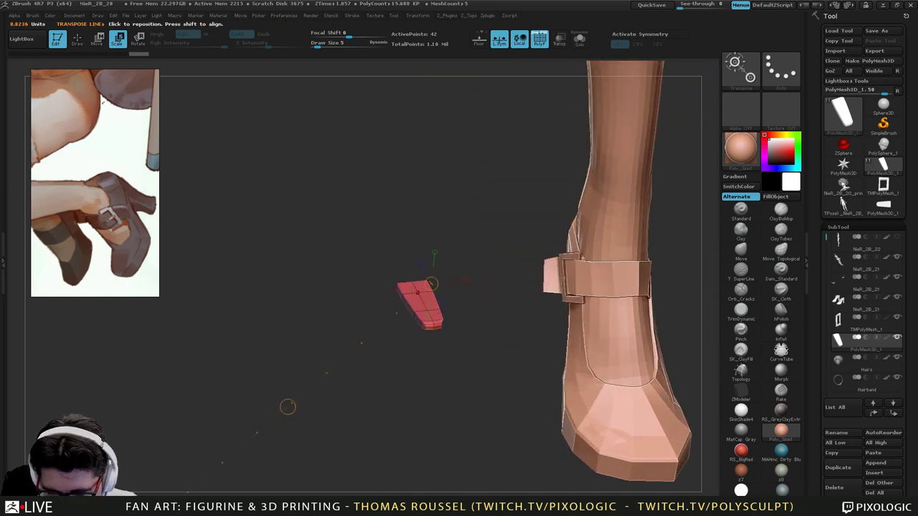
mouse_move(412, 280)
left_mouse_down()
mouse_move(436, 338)
mouse_move(427, 315)
left_mouse_up()
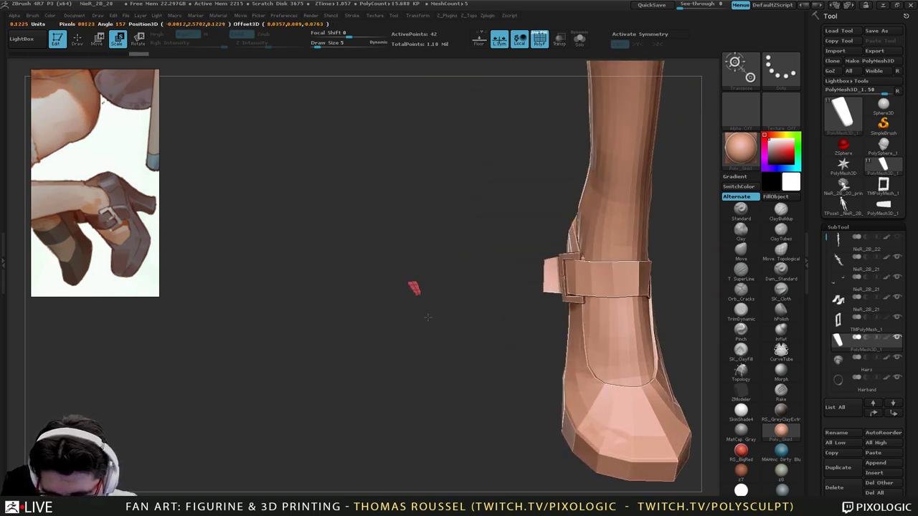
Bring the bar to the ankle strap, rotate it parallel to the strap and place it over the buckle frame's inner side.
left_click_drag(434, 359, 516, 337)
left_click_drag(487, 287, 381, 228, "alt")
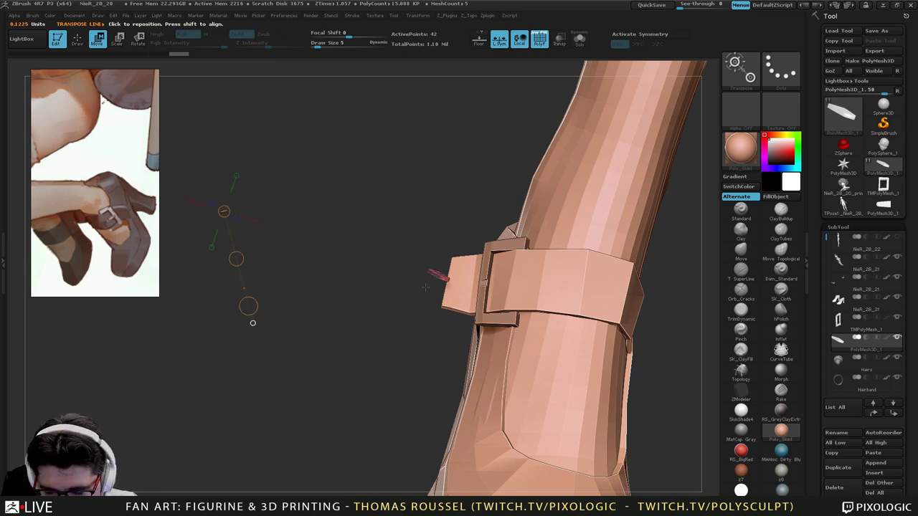
left_click_drag(425, 287, 343, 262)
left_click_drag(328, 207, 548, 333)
mouse_move(549, 276)
left_mouse_down()
mouse_move(577, 303)
mouse_move(549, 316)
mouse_move(452, 309)
left_mouse_up()
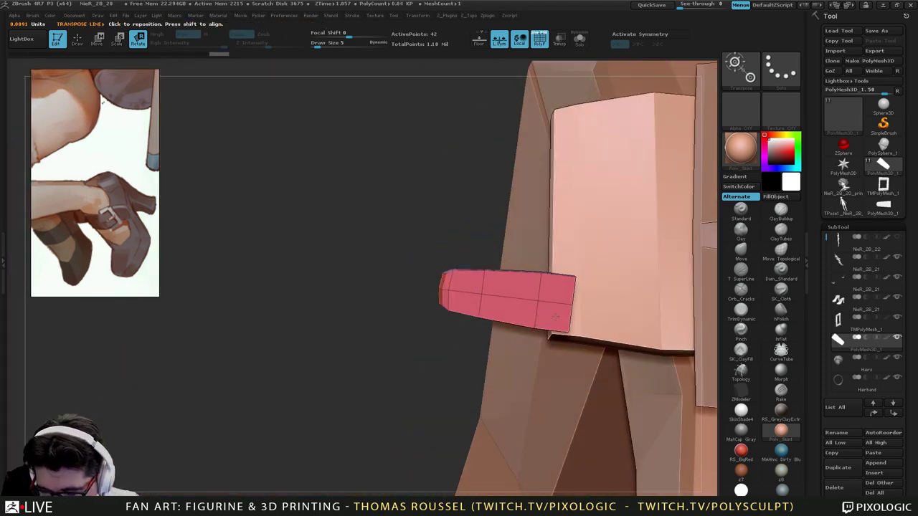
left_click_drag(556, 317, 420, 310, "alt")
left_click_drag(317, 285, 313, 296)
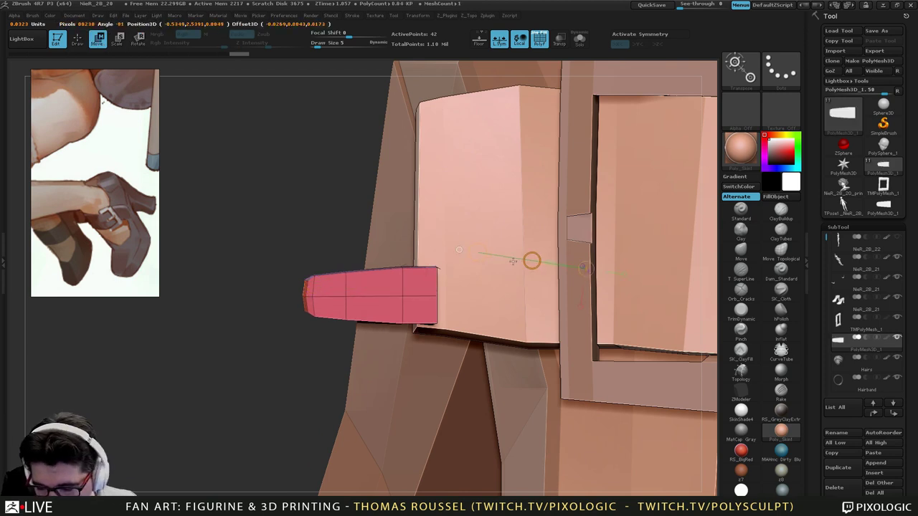
left_click_drag(383, 298, 650, 232, "alt")
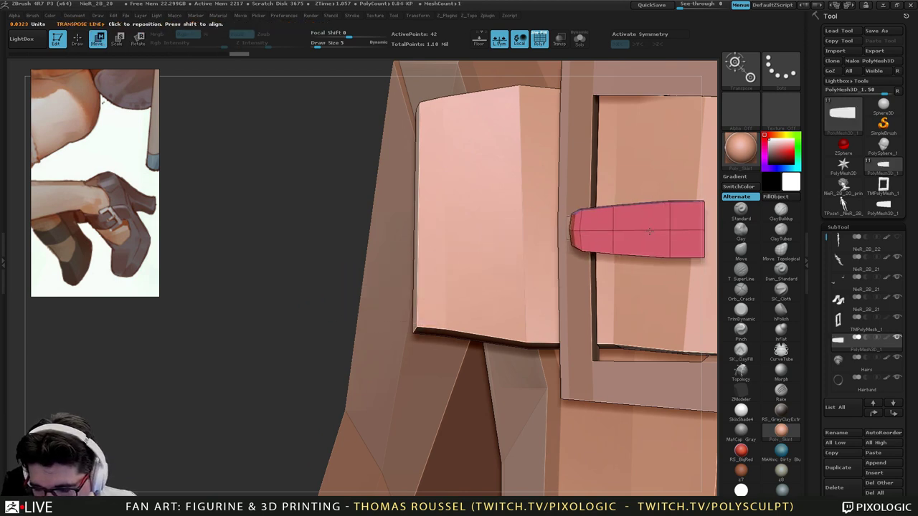
Thicken the bar with a Transpose line drawn across its end face.
right_click_drag(650, 232, 532, 294, "alt")
left_click(501, 281)
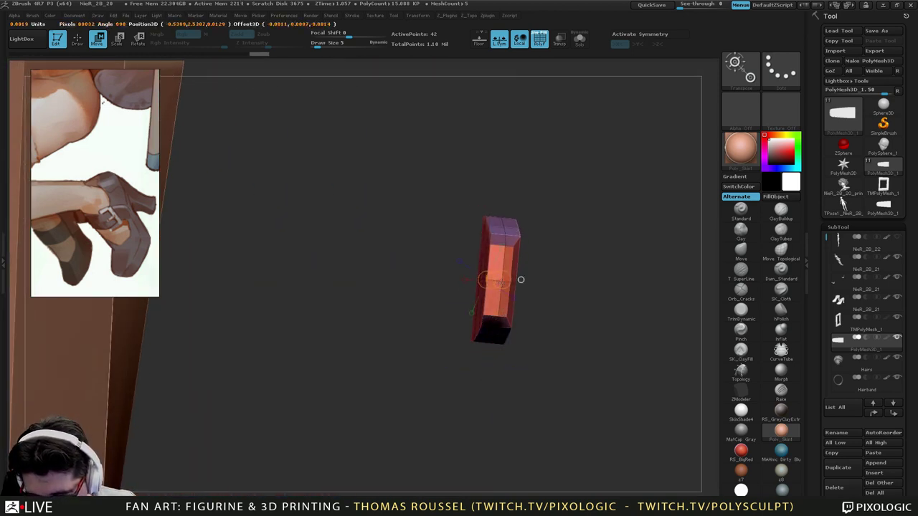
left_click_drag(504, 284, 622, 363)
right_click_drag(622, 362, 640, 423, "ctrl")
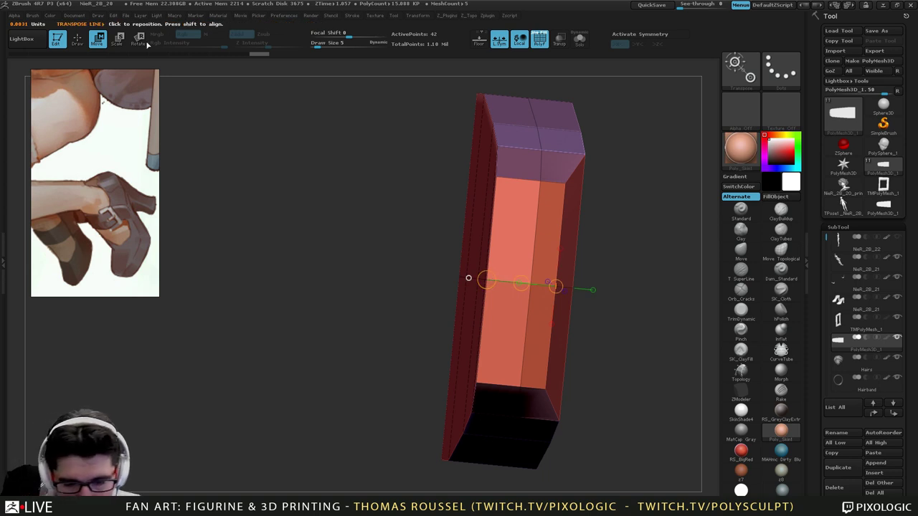
left_click_drag(487, 280, 467, 281)
left_click_drag(472, 280, 470, 280)
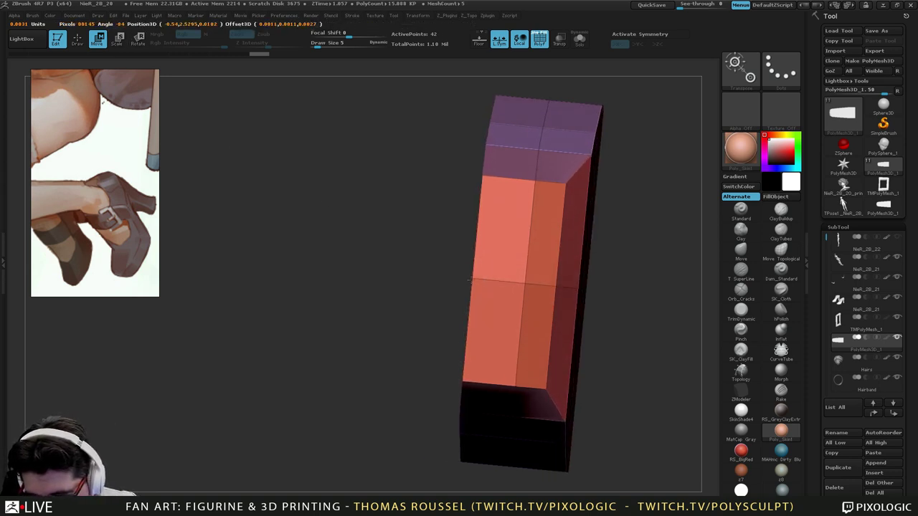
left_click_drag(416, 287, 495, 237)
left_click_drag(529, 284, 524, 369)
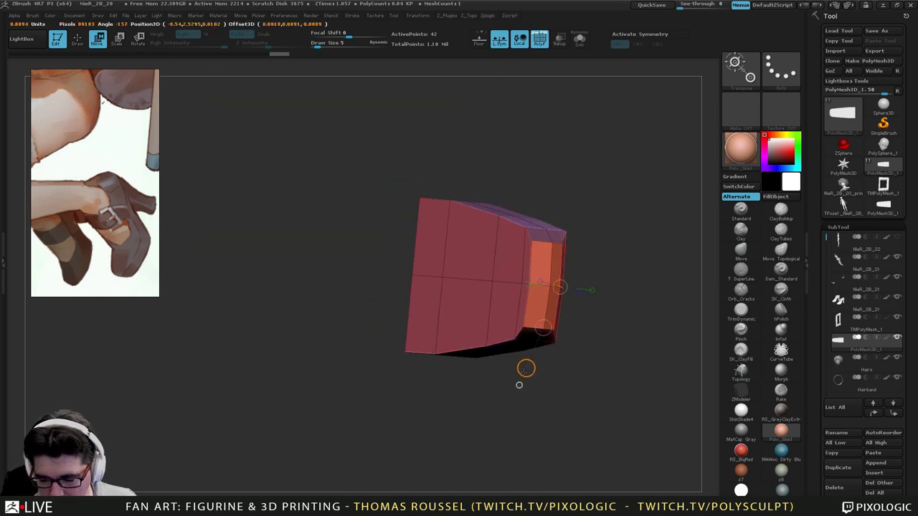
Move the thickened bar sideways onto the ankle strap, inside the buckle frame, with a Transpose line.
left_click_drag(624, 323, 522, 335)
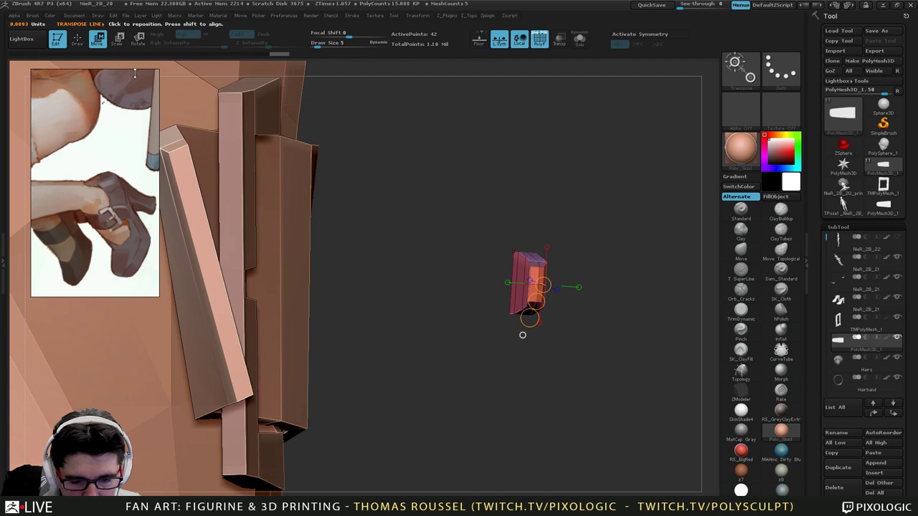
mouse_move(530, 266)
left_mouse_down()
mouse_move(624, 272)
mouse_move(403, 276)
left_mouse_up()
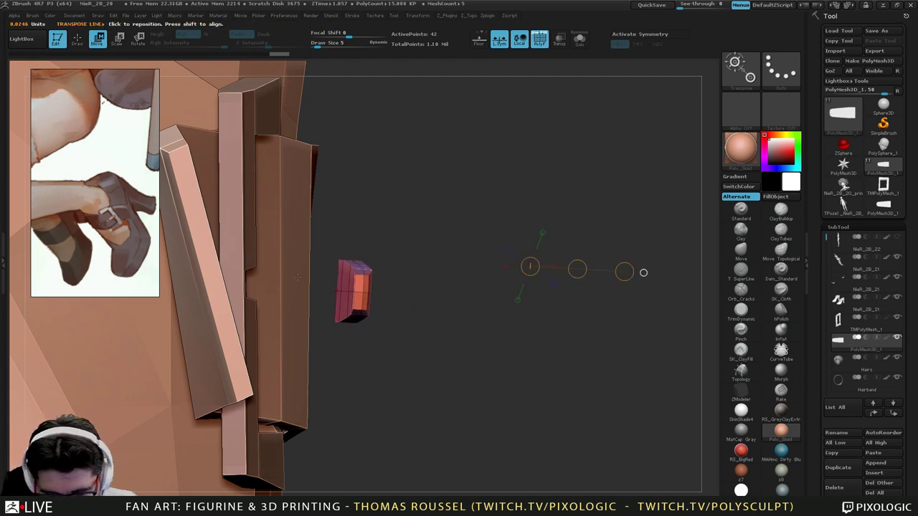
left_click_drag(578, 270, 479, 342)
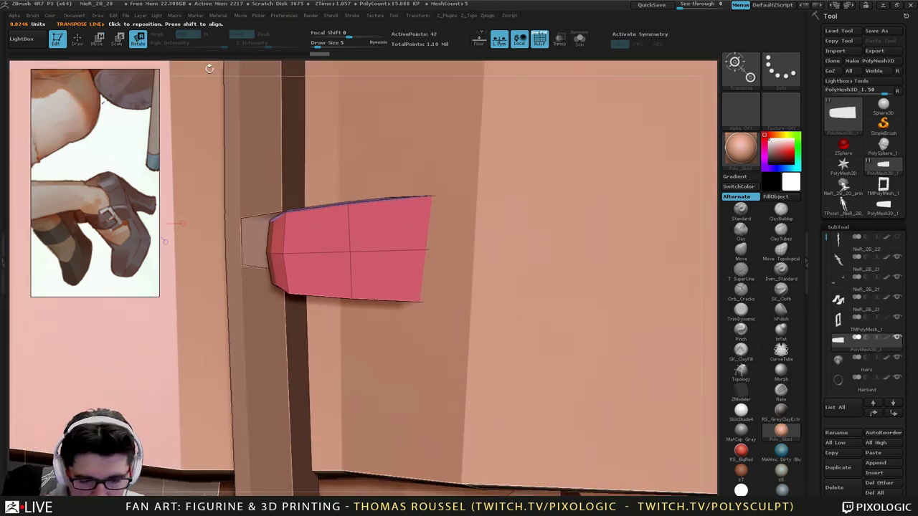
Rotate the bar with a Transpose line along its length so its broad face lies parallel to the strap.
mouse_move(405, 251)
left_mouse_down()
mouse_move(270, 244)
mouse_move(271, 253)
left_mouse_up()
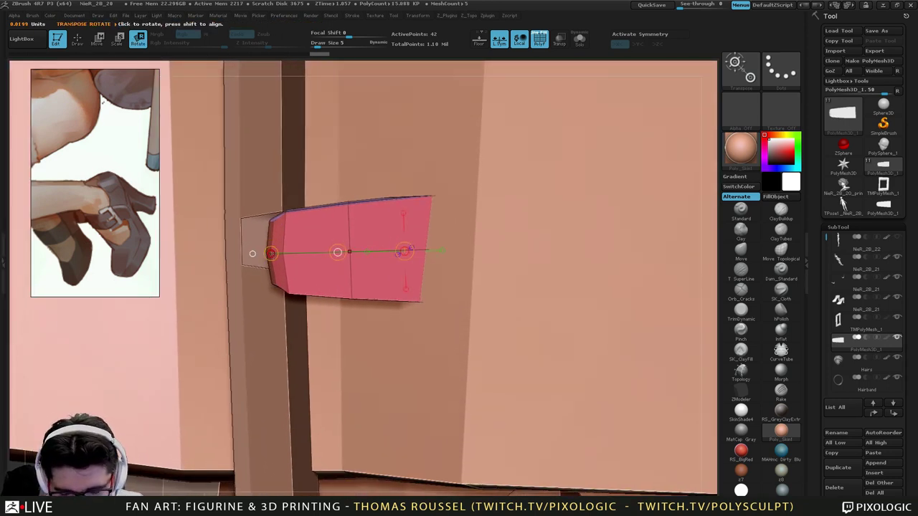
left_click_drag(338, 252, 462, 193)
left_click_drag(384, 258, 406, 264)
right_click_drag(406, 264, 317, 215)
left_click_drag(317, 209, 316, 299)
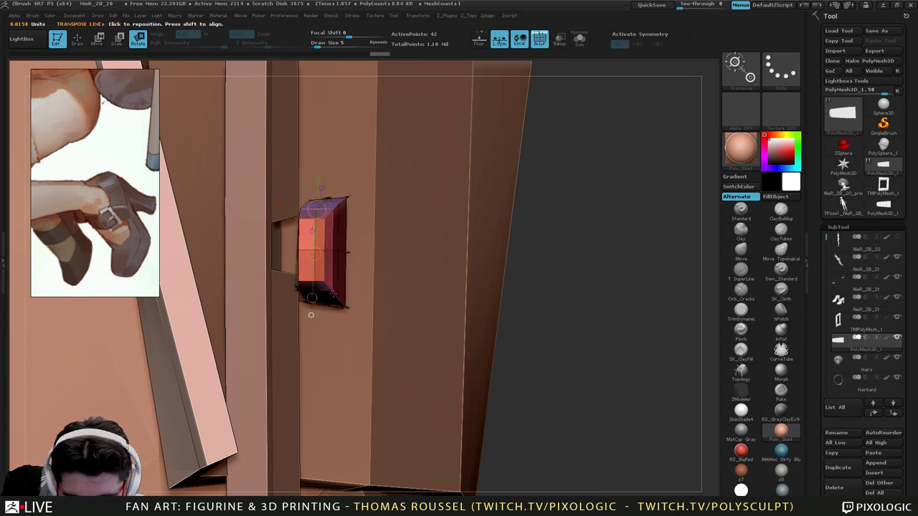
Rotate the bar edge-on to the strap so it follows the slope of the buckle frame.
right_click_drag(311, 314, 314, 202)
right_click_drag(316, 98, 400, 303, "ctrl")
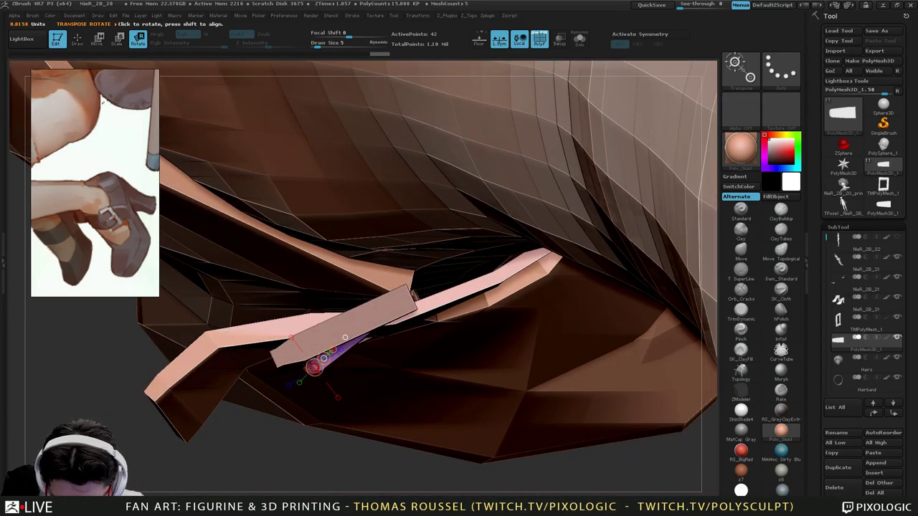
left_click_drag(316, 367, 401, 308)
left_click_drag(315, 366, 312, 364)
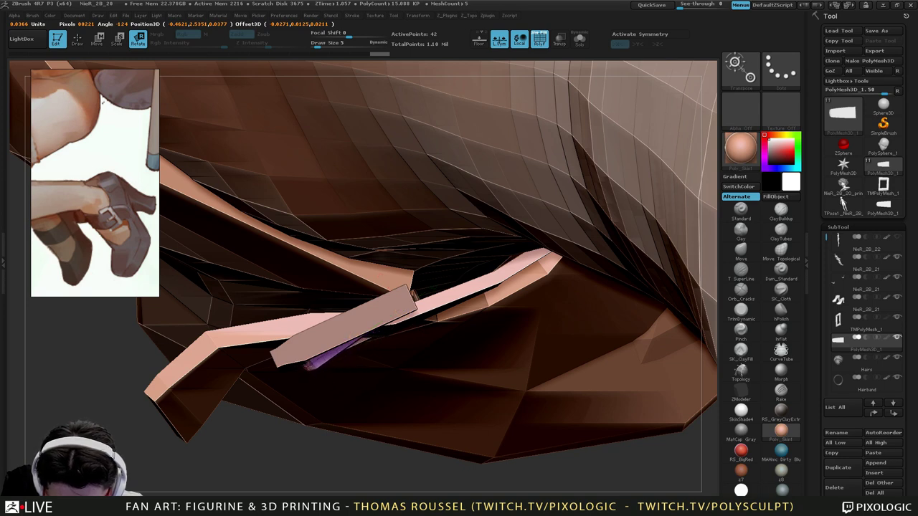
left_click_drag(308, 370, 306, 372)
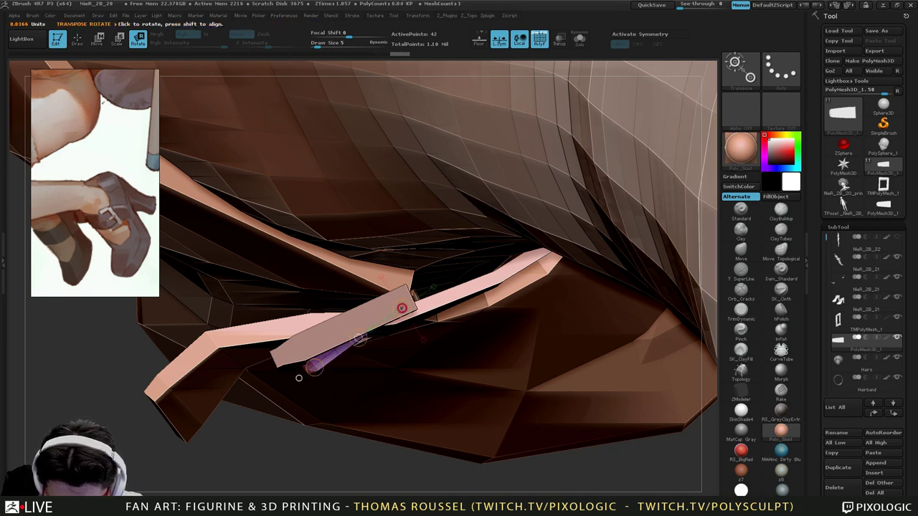
left_click_drag(402, 308, 406, 311)
Turn on the see-through display of the other subtools and narrow the bar slightly across its width.
right_click_drag(406, 311, 381, 251)
mouse_move(379, 332)
right_mouse_down("ctrl")
mouse_move(381, 345)
mouse_move(373, 338)
right_mouse_up("ctrl")
left_click_drag(297, 324, 311, 361)
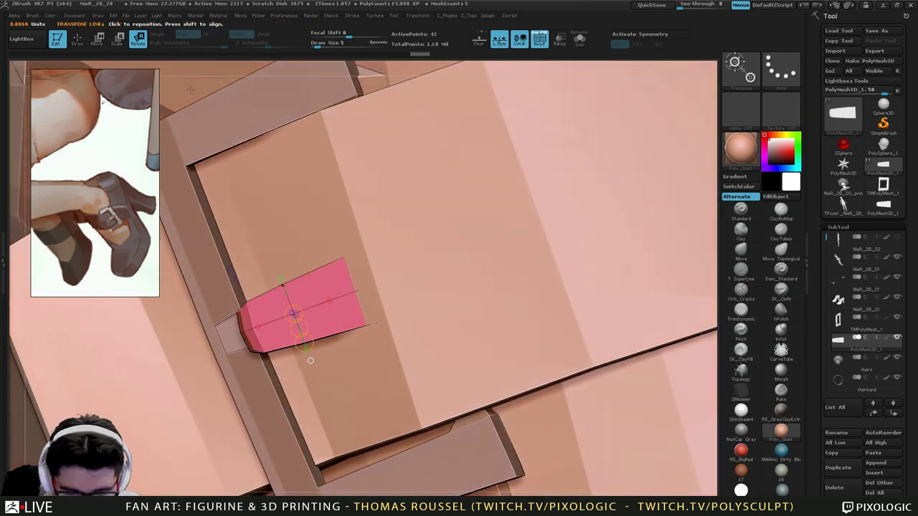
left_click_drag(285, 286, 305, 343)
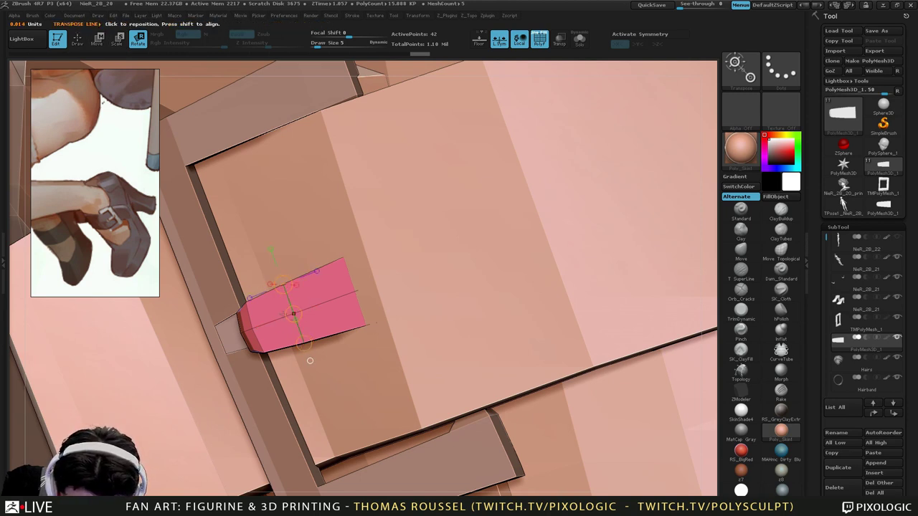
left_click(313, 306)
left_click_drag(292, 315, 283, 285)
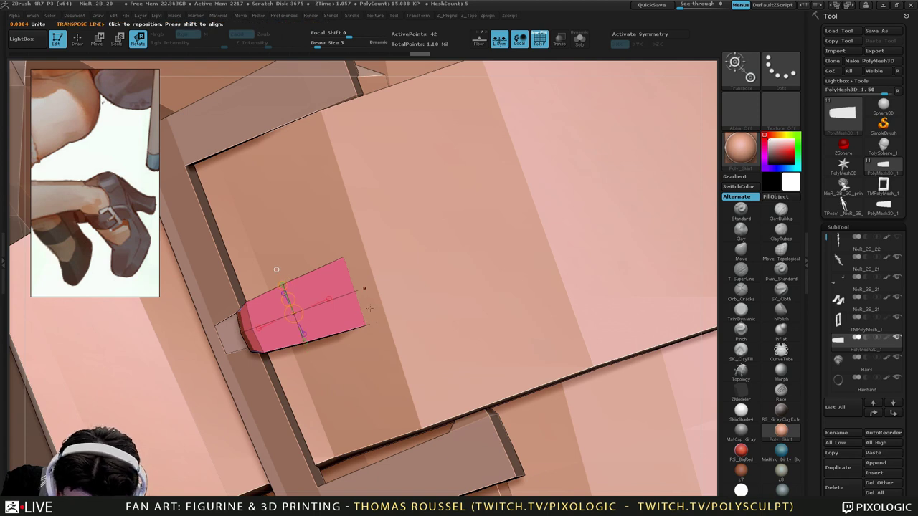
left_click(560, 40)
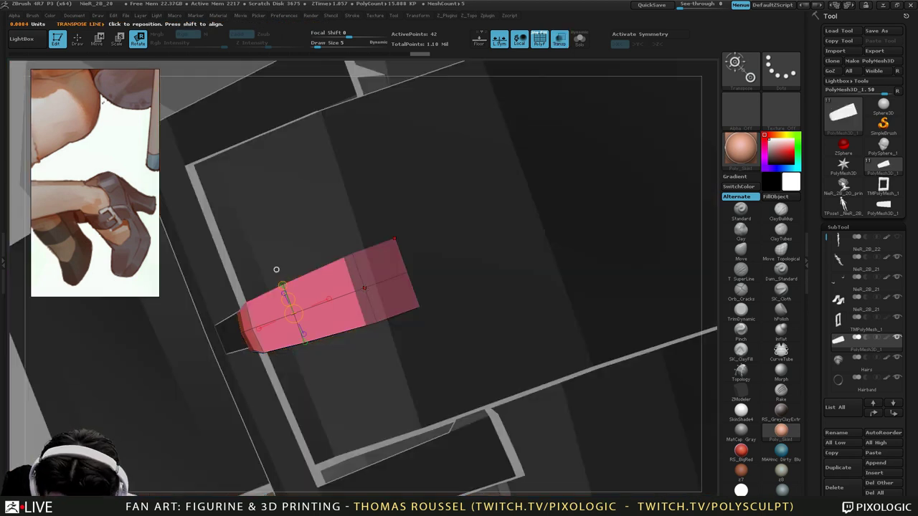
left_click_drag(364, 289, 375, 320)
left_click(99, 40)
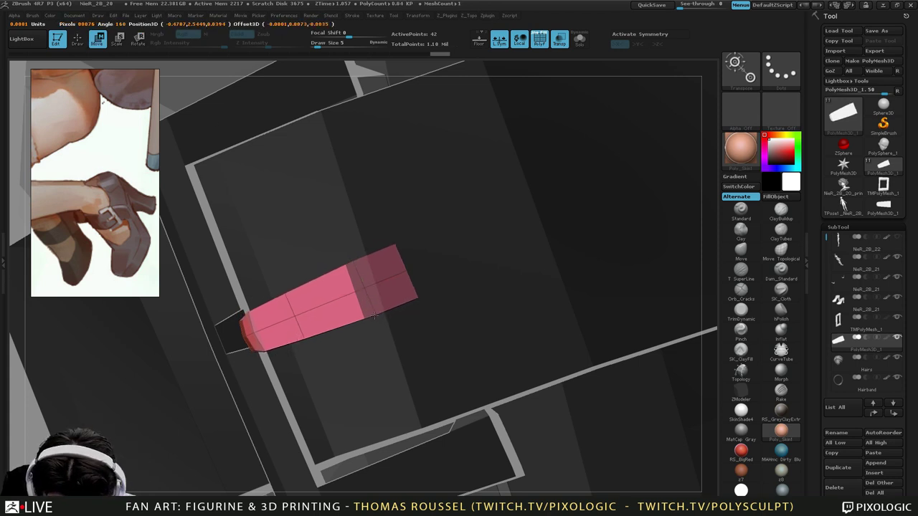
Lengthen the bar along its axis so the tapered tip reaches over the side of the buckle frame.
left_click(400, 275)
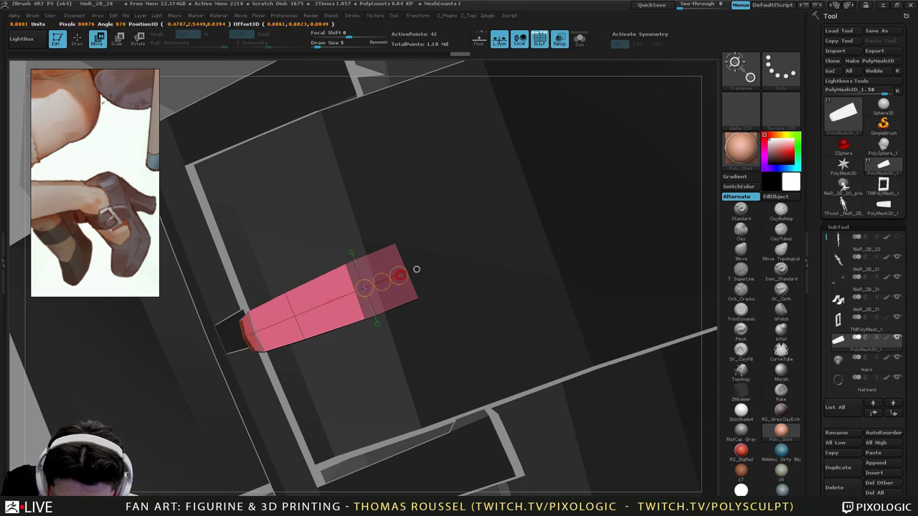
left_click_drag(254, 332, 316, 307)
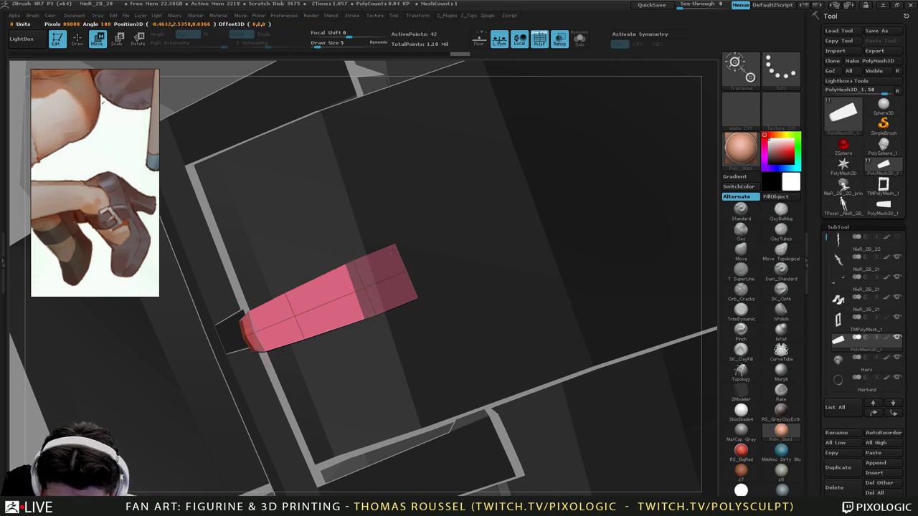
left_click_drag(395, 245, 304, 293)
left_click_drag(407, 271, 330, 304)
left_click_drag(263, 330, 231, 342)
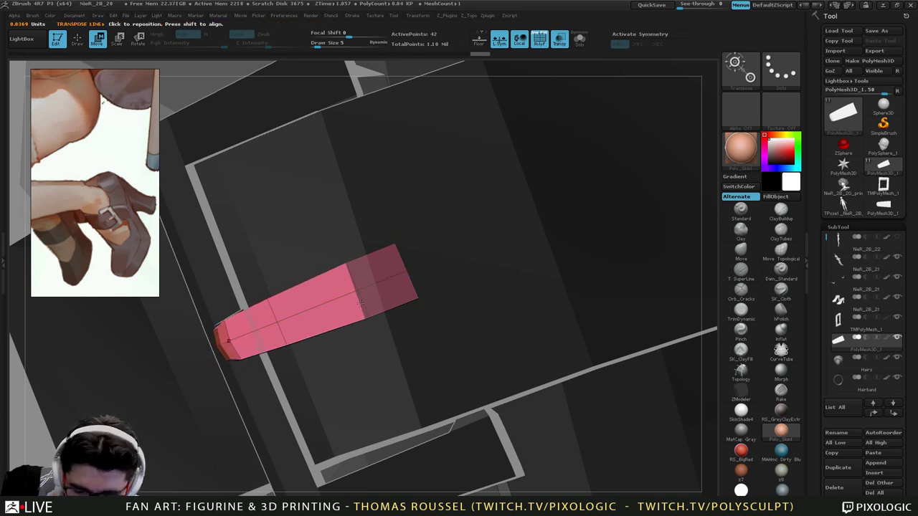
left_click_drag(360, 303, 362, 297)
right_click_drag(366, 298, 347, 307)
key("d")
key("shift+d")
left_click_drag(341, 317, 358, 323)
key("ctrl+z")
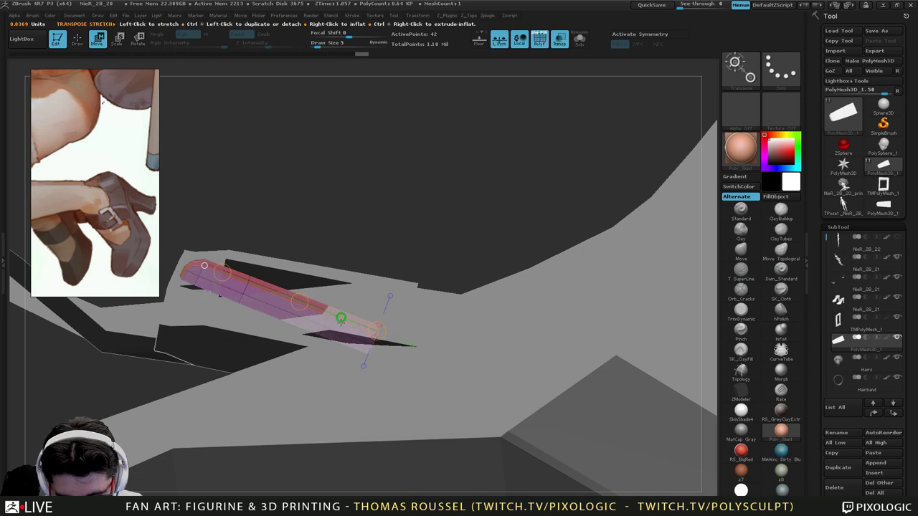
Adjust the bar's position and tilt from its side so it rests along the strap and across the buckle frame.
right_click_drag(341, 310, 336, 320)
key("d")
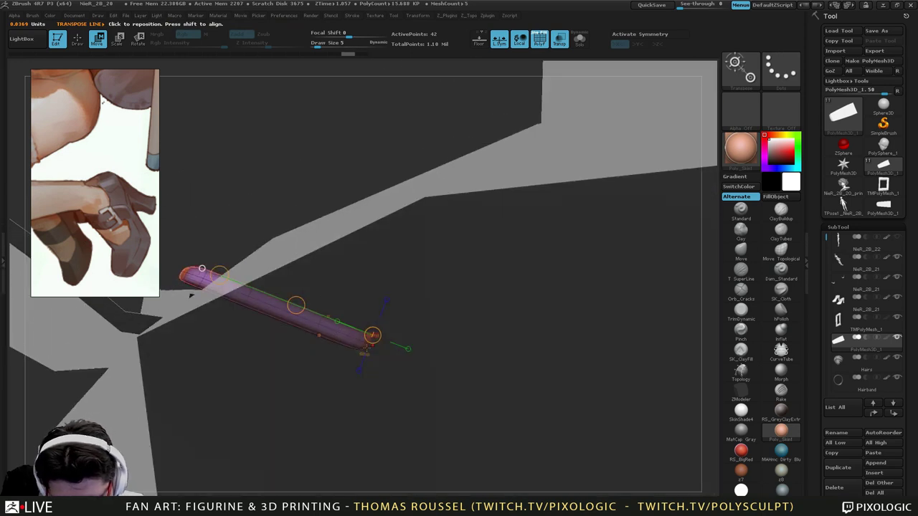
left_click_drag(348, 338, 356, 343)
left_click_drag(186, 272, 173, 285)
left_click(139, 33)
right_click_drag(260, 314, 270, 360)
left_click_drag(270, 360, 359, 384)
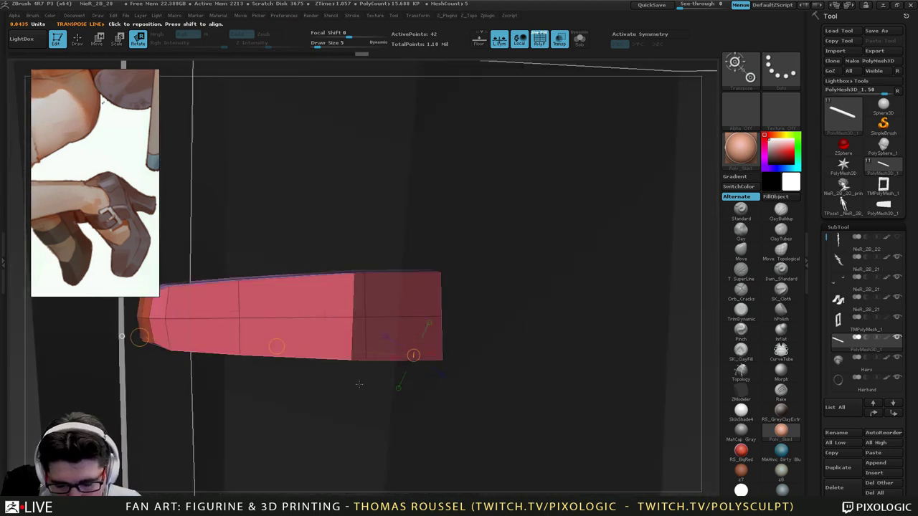
Switch to the ankle strap subtool and insert an edge loop along its middle with the ZModeler brush.
right_click_drag(354, 361, 320, 334, "ctrl")
left_click(394, 333, "alt")
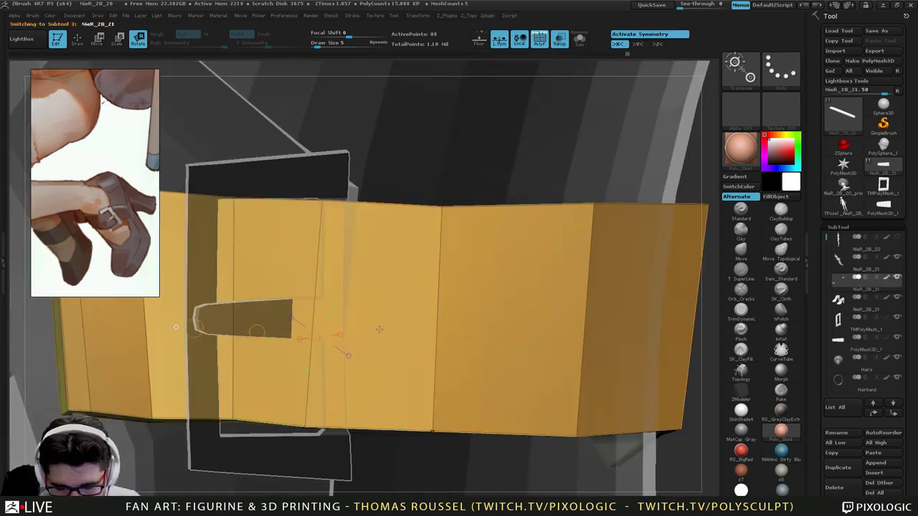
right_click_drag(396, 332, 475, 296, "alt")
right_click_drag(423, 315, 395, 267)
left_click(79, 40)
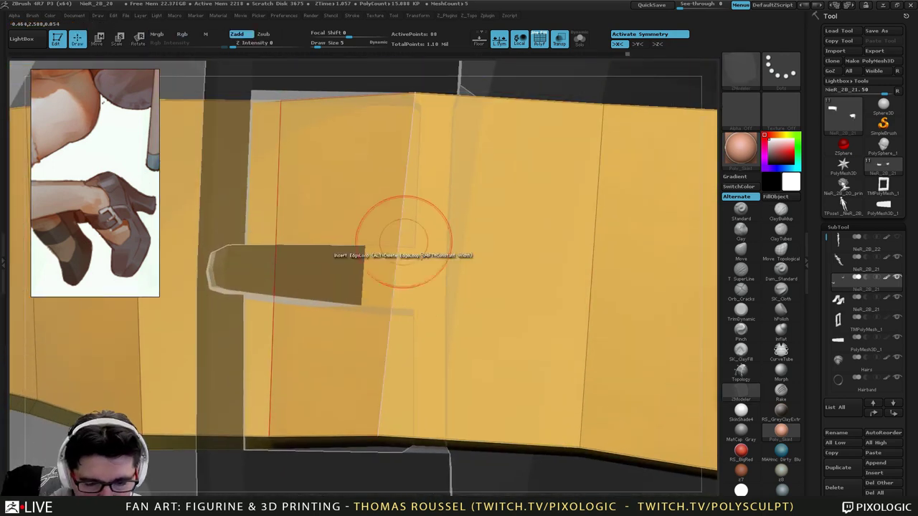
left_click(397, 273)
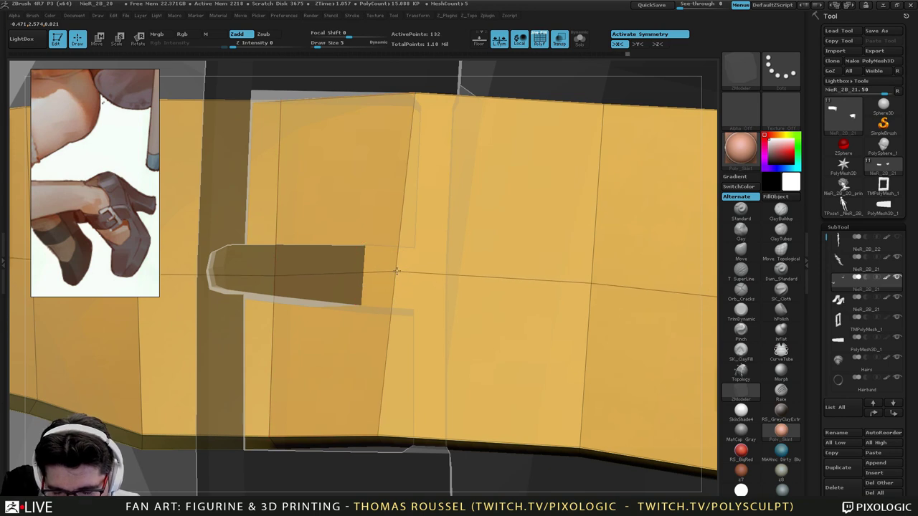
Split the strap's middle point beside the bar's wide end into an octagonal face, on both the outer and inner sides.
mouse_move(403, 277)
right_mouse_down()
mouse_move(406, 304)
mouse_move(416, 254)
mouse_move(410, 126)
mouse_move(419, 225)
mouse_move(409, 288)
right_mouse_up()
key("space")
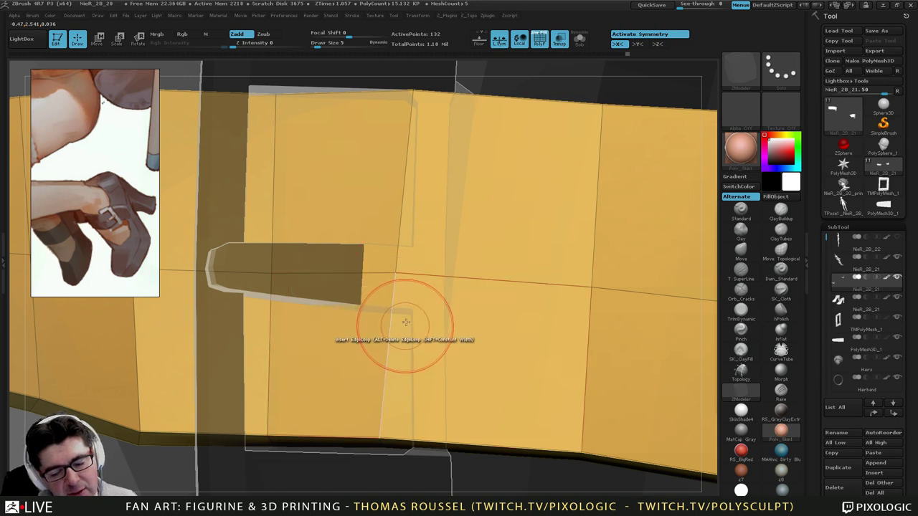
key("space")
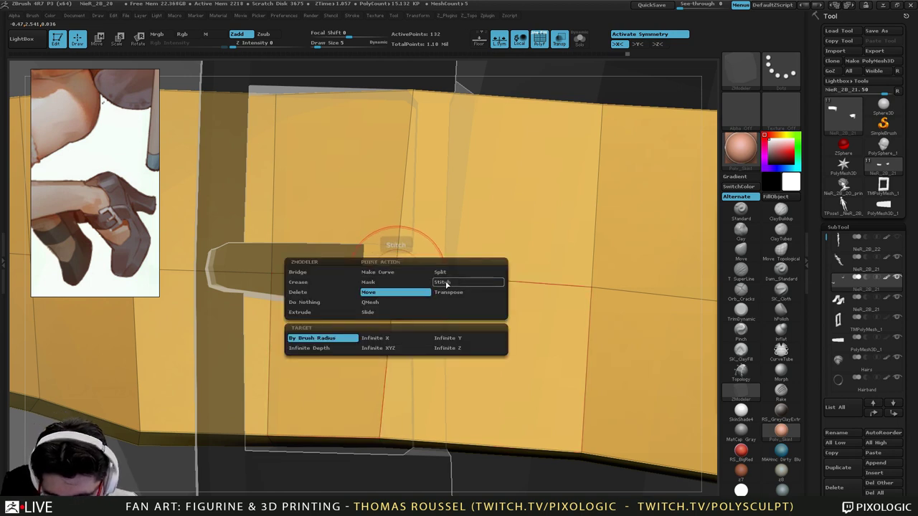
left_click(447, 284)
left_click(396, 272)
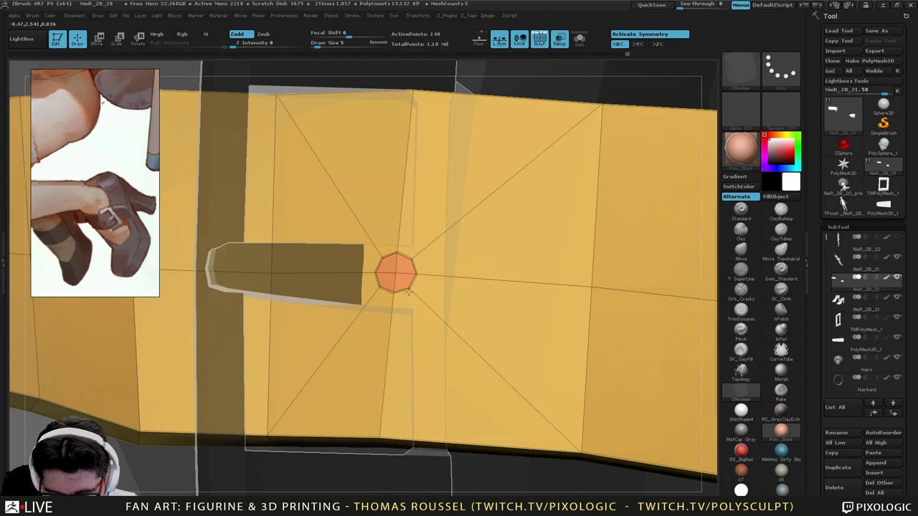
right_click_drag(418, 342, 412, 101)
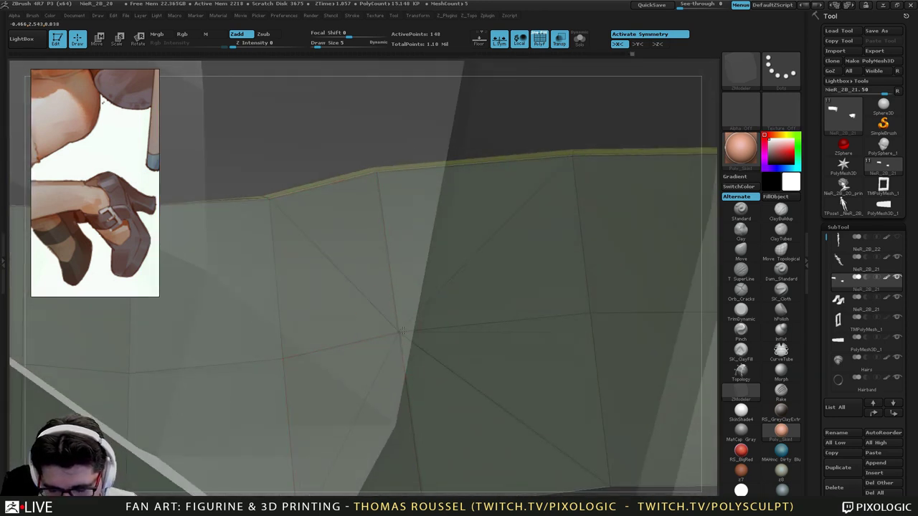
right_click_drag(429, 311, 417, 467)
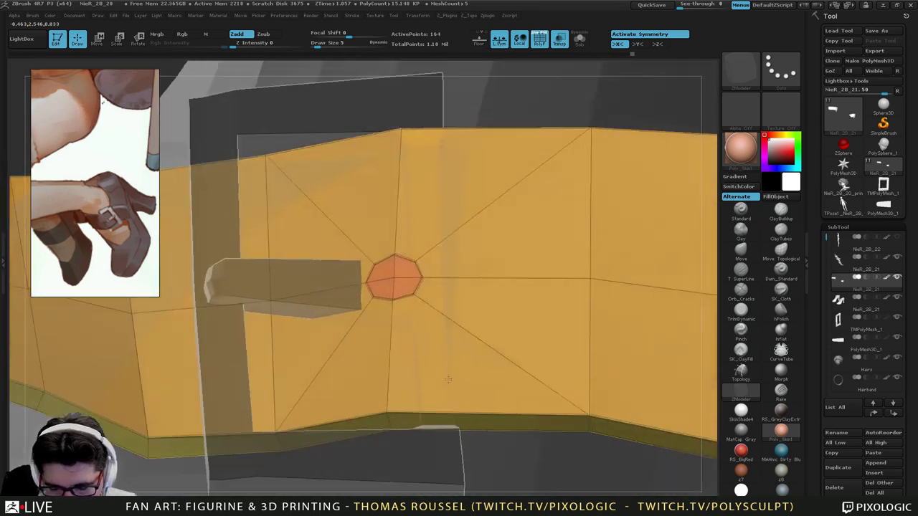
right_click_drag(406, 285, 399, 312)
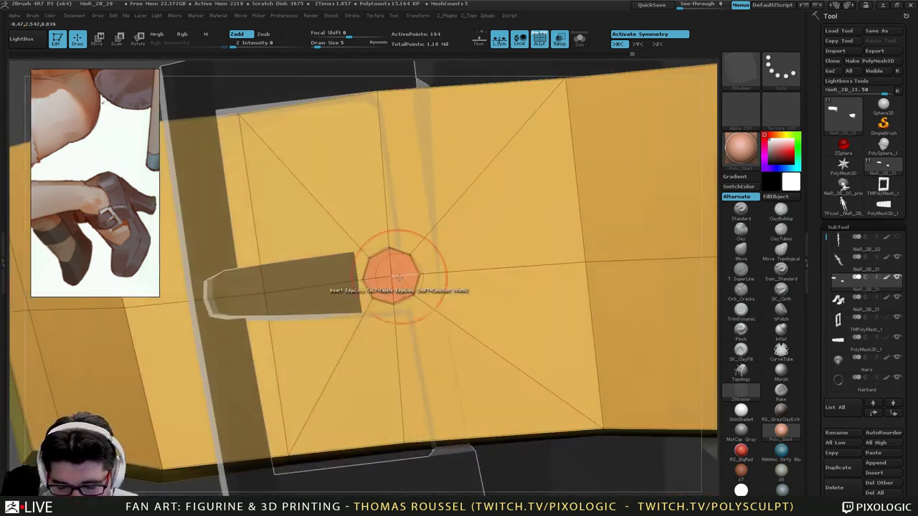
Open an octagonal hole through the strap from the split faces with ZModeler, undoing the stray extrusion beside it.
key("space")
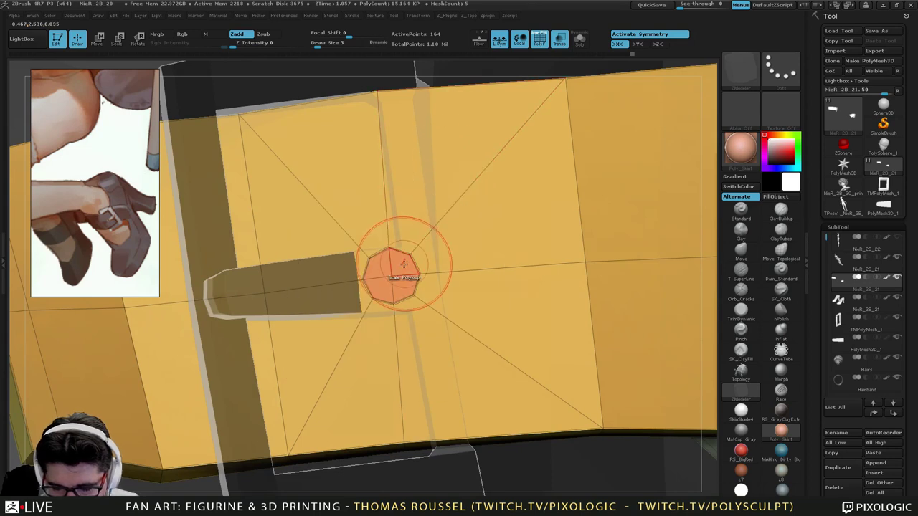
key("space")
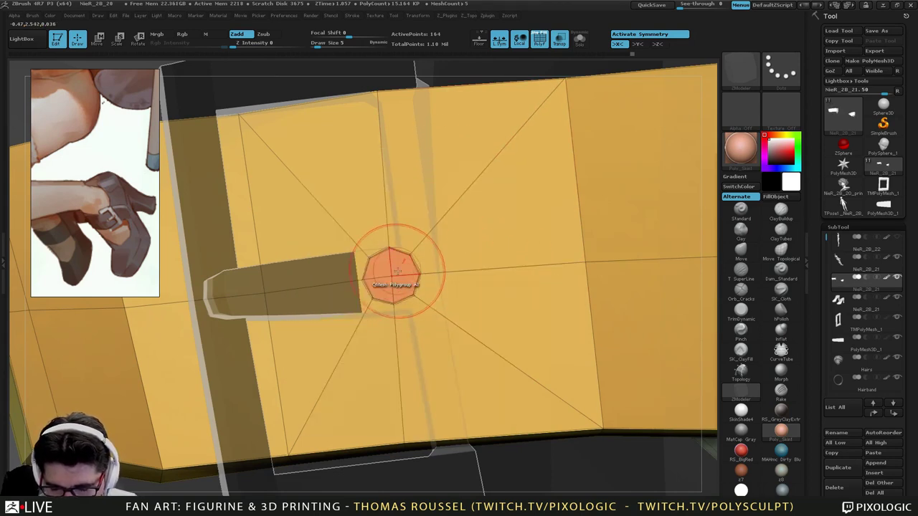
right_click_drag(394, 274, 401, 266)
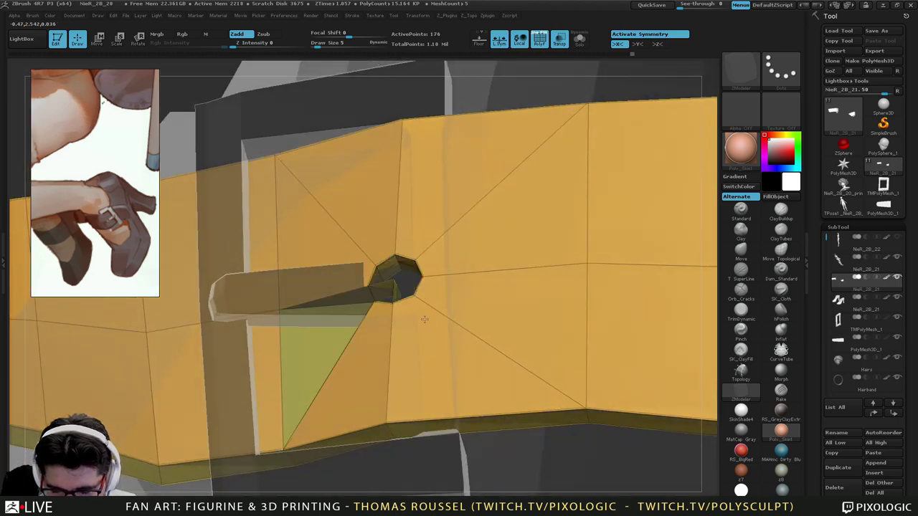
key("ctrl+z")
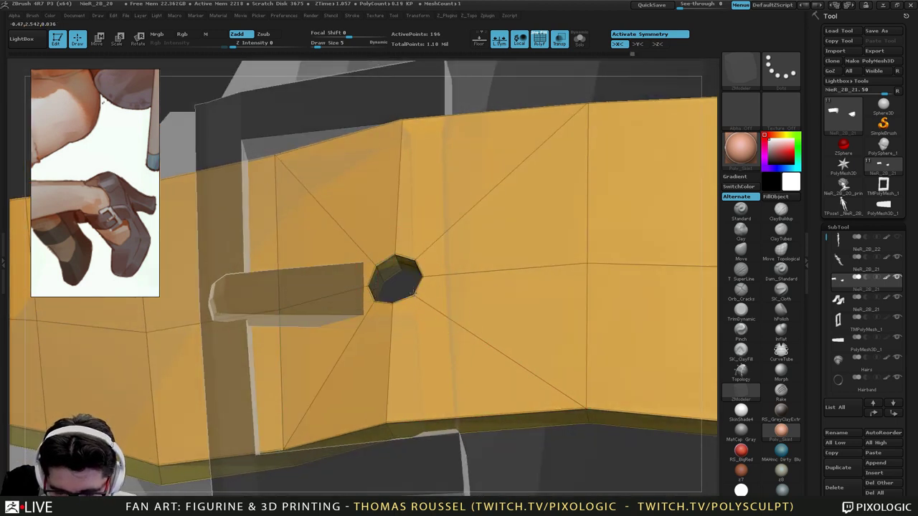
right_click_drag(417, 292, 412, 323)
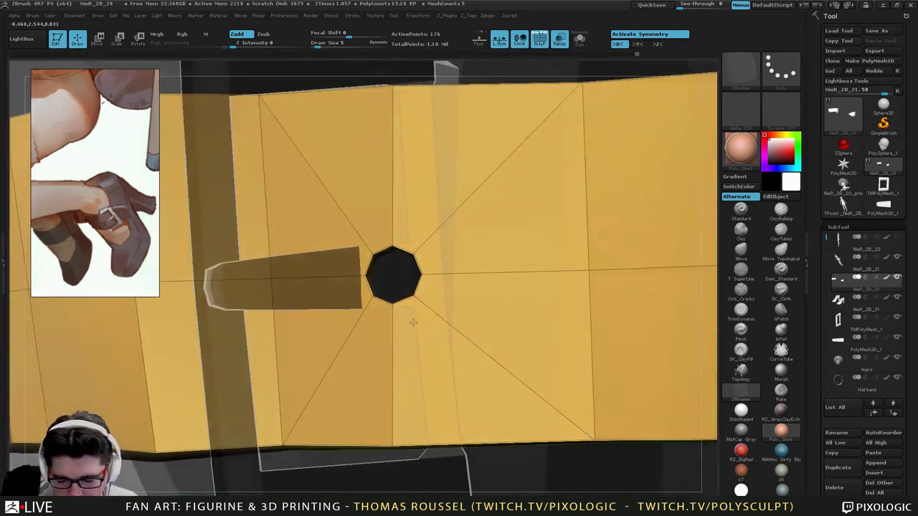
right_click_drag(430, 356, 449, 362, "ctrl")
key("s")
left_click_drag(389, 242, 385, 243)
right_click_drag(387, 242, 448, 179)
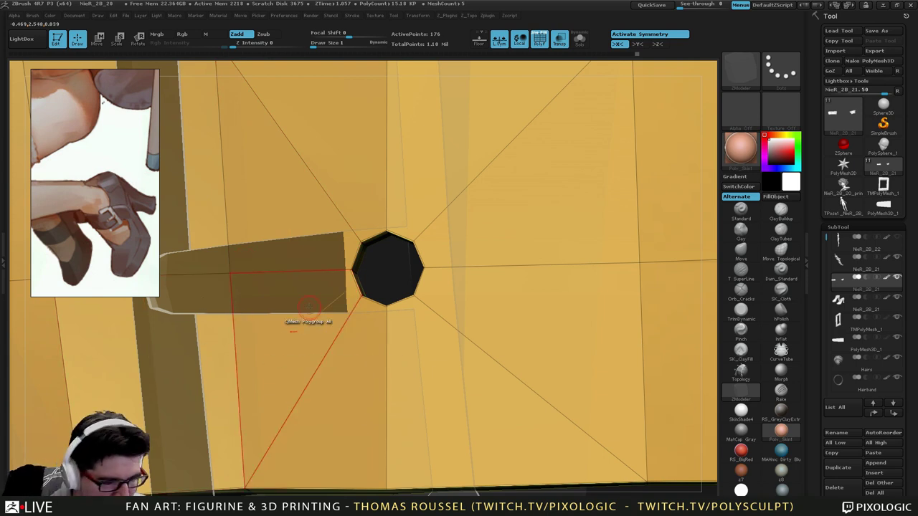
right_click_drag(316, 296, 301, 326, "alt")
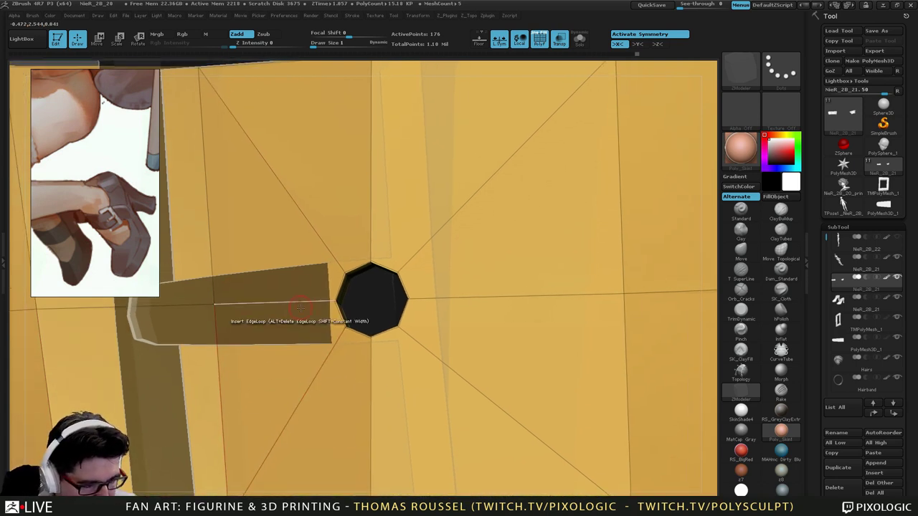
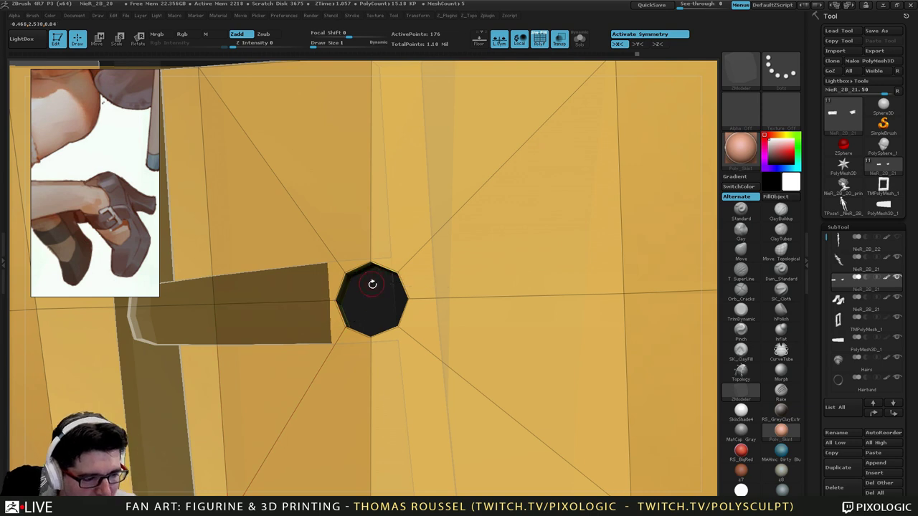
left_click_drag(365, 311, 376, 240, "alt")
With the Move brush at draw size 7 and transparency off, pull the strap hole's edge toward the bar's wide end.
left_click(741, 252)
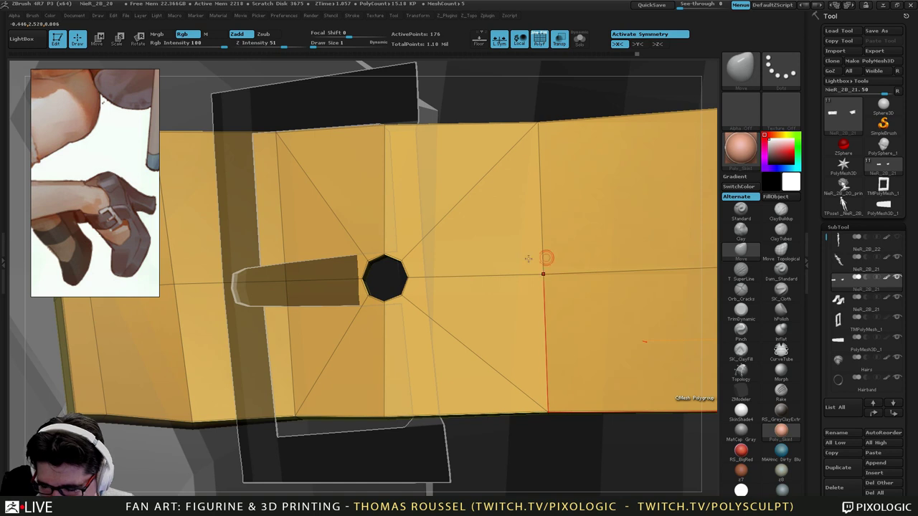
key("s")
left_click_drag(434, 271, 431, 270)
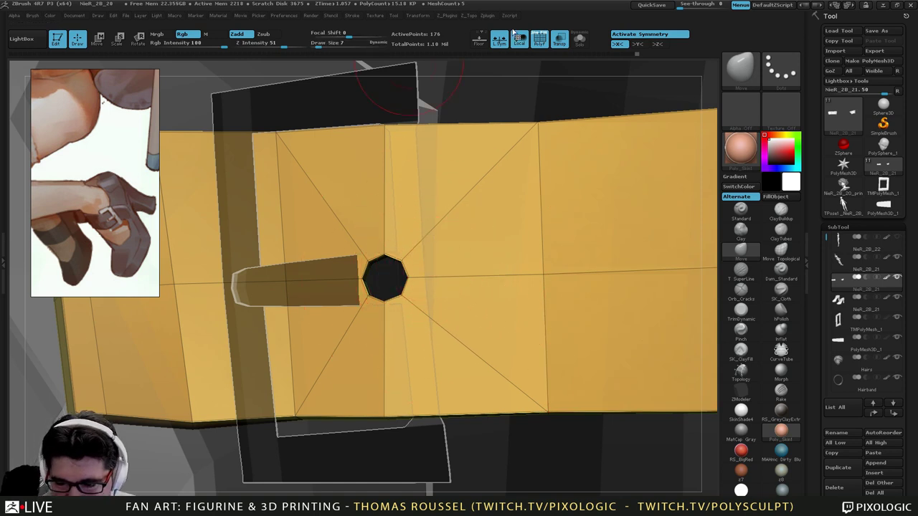
left_click(560, 41)
mouse_move(373, 265)
left_mouse_down()
mouse_move(361, 257)
mouse_move(351, 302)
left_mouse_up()
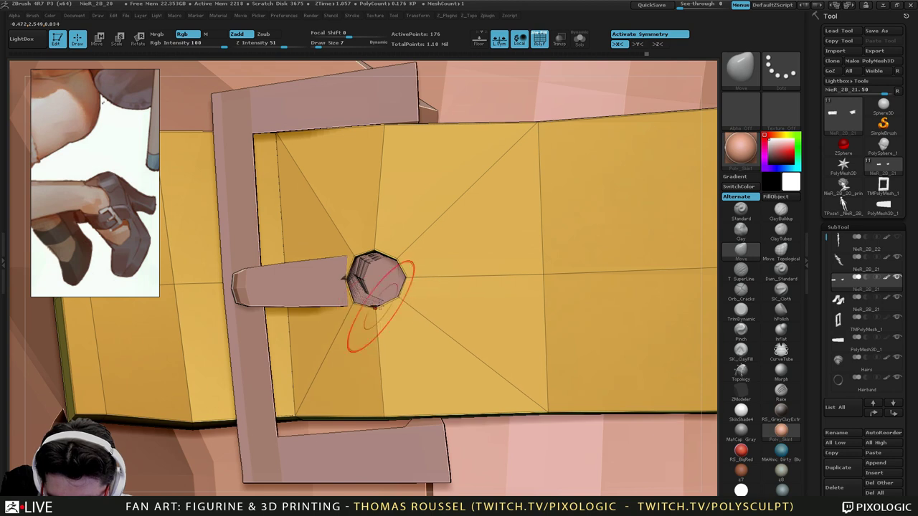
right_click_drag(380, 301, 368, 243)
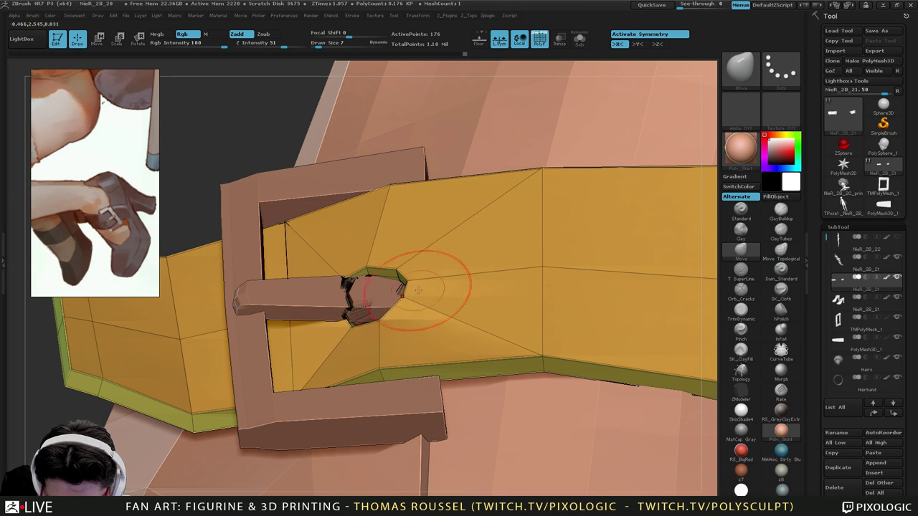
Reduce the draw size to 4 and shape the hole's outline around the bar's wide end, checking the strap's inner side.
mouse_move(418, 290)
right_mouse_down()
mouse_move(430, 327)
mouse_move(423, 345)
right_mouse_up()
key("s")
key("s")
left_click_drag(410, 272, 400, 264)
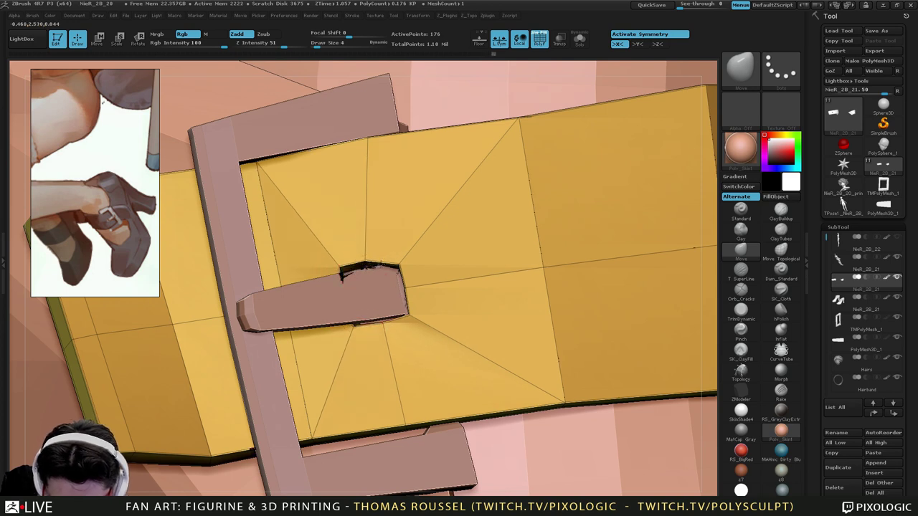
mouse_move(381, 263)
right_mouse_down()
mouse_move(398, 268)
mouse_move(411, 289)
mouse_move(399, 242)
mouse_move(402, 261)
mouse_move(363, 187)
right_mouse_up()
mouse_move(368, 148)
right_mouse_down()
mouse_move(391, 172)
mouse_move(409, 223)
mouse_move(444, 233)
mouse_move(427, 240)
mouse_move(431, 251)
right_mouse_up()
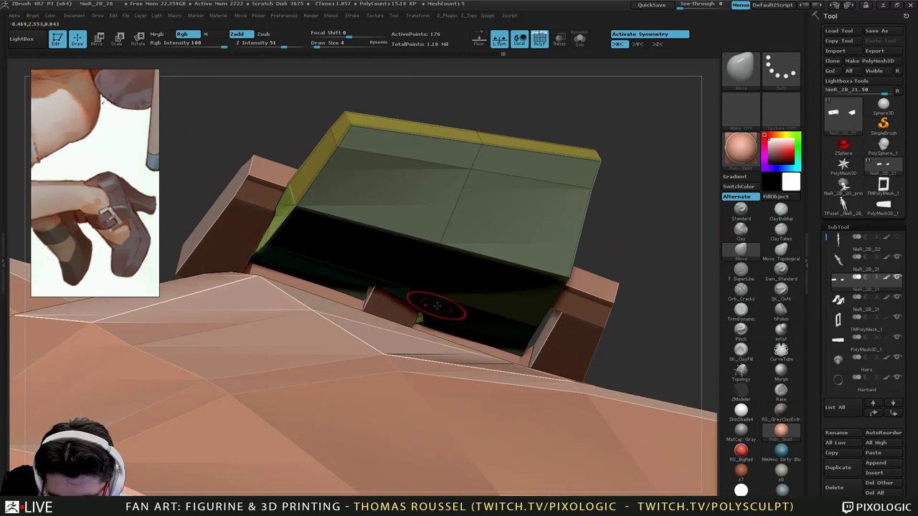
mouse_move(436, 304)
right_mouse_down()
mouse_move(423, 291)
mouse_move(428, 305)
mouse_move(375, 290)
mouse_move(416, 328)
mouse_move(467, 307)
mouse_move(476, 287)
mouse_move(371, 372)
right_mouse_up()
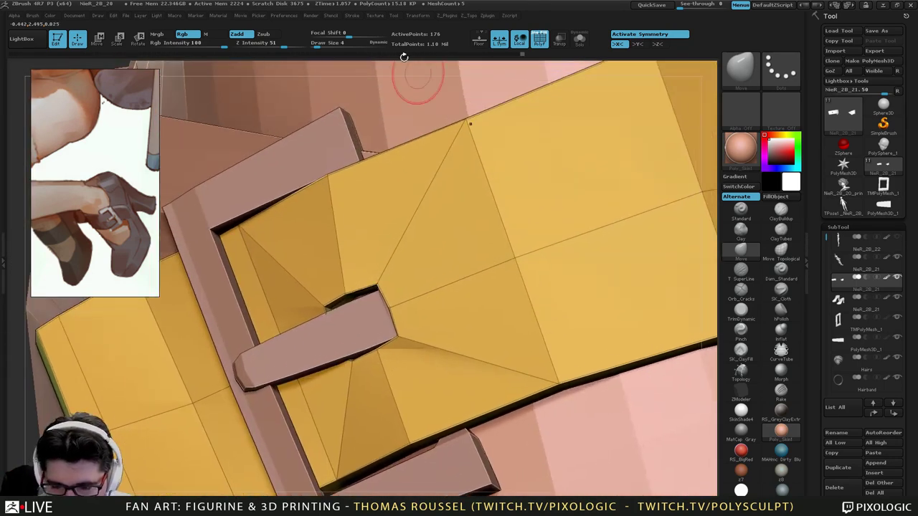
Isolate the strap and adjust the hole's corner points on the outer and inner sides with the Move brush at draw size 3.
left_click(579, 41)
right_click_drag(459, 287, 412, 327)
key("s")
left_click_drag(351, 314, 347, 314)
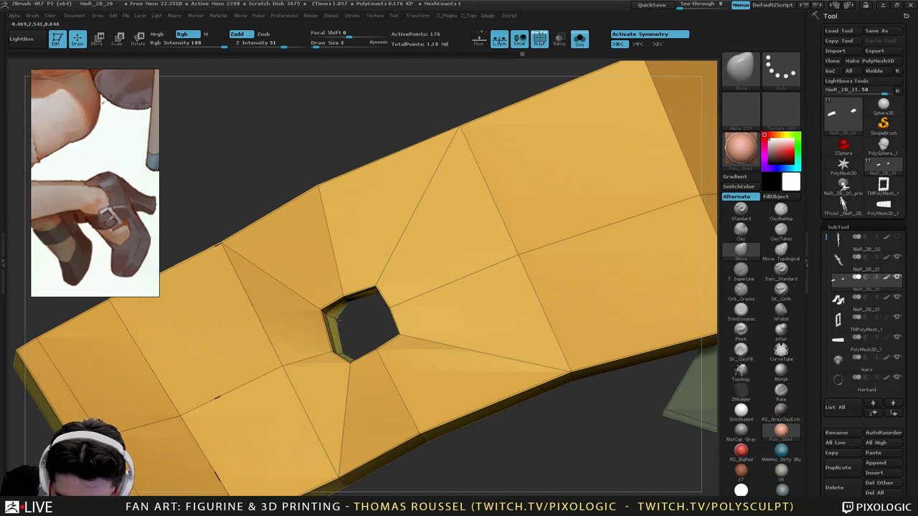
right_click_drag(359, 333, 301, 269)
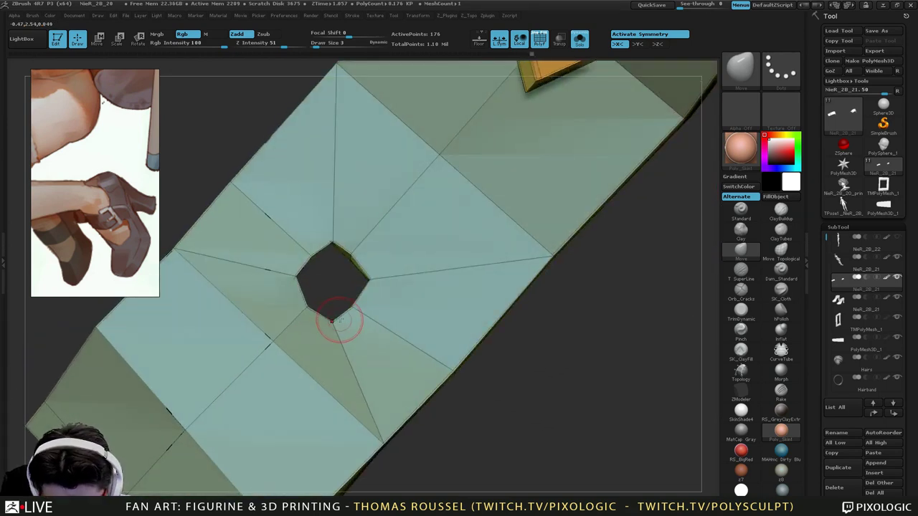
right_click_drag(332, 321, 307, 306)
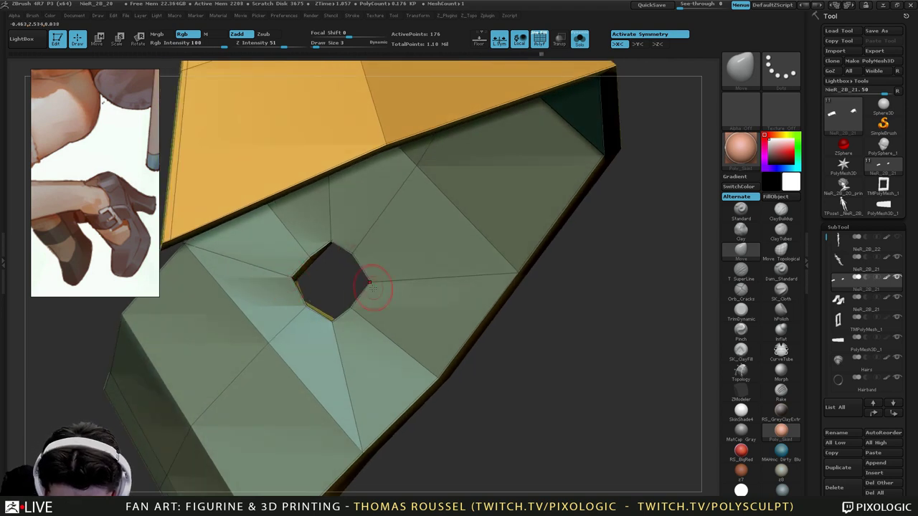
right_click_drag(372, 288, 383, 362)
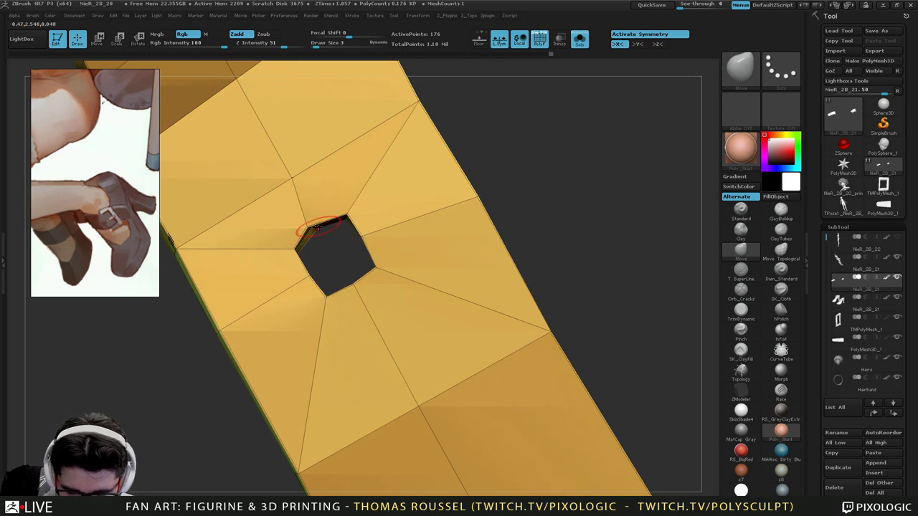
Refine the hole's individual edge points at draw size 1 and briefly check the result with the dynamic subdivision preview.
right_click_drag(318, 228, 328, 228)
key("s")
left_click_drag(315, 223, 307, 223)
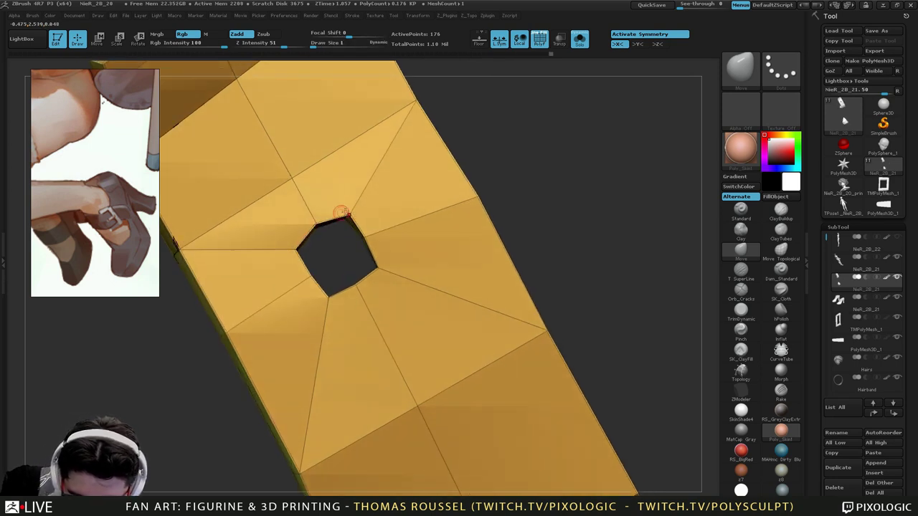
left_click_drag(365, 237, 372, 237)
left_click_drag(377, 269, 362, 293)
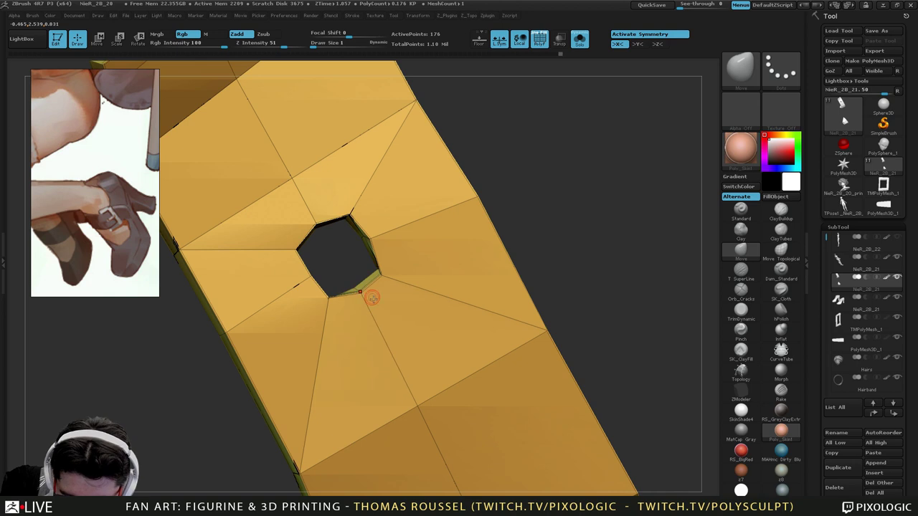
mouse_move(385, 327)
right_mouse_down()
mouse_move(399, 319)
mouse_move(473, 324)
mouse_move(423, 377)
mouse_move(446, 396)
right_mouse_up()
key("d")
key("shift+d")
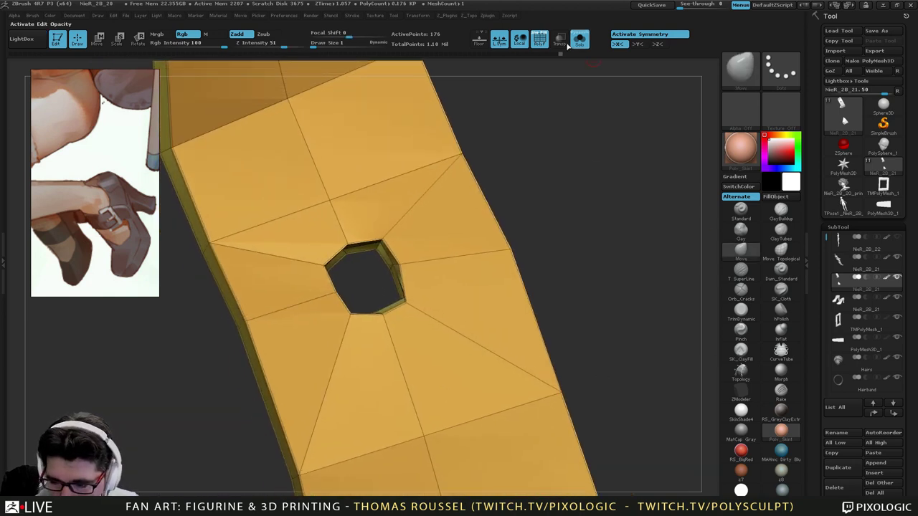
Show the other parts again with transparency on and move the hole's outer edge points to follow the bar's wide end.
left_click(579, 40)
mouse_move(432, 343)
right_mouse_down()
mouse_move(416, 322)
mouse_move(422, 344)
mouse_move(403, 313)
mouse_move(408, 346)
mouse_move(422, 340)
right_mouse_up()
left_click(560, 40)
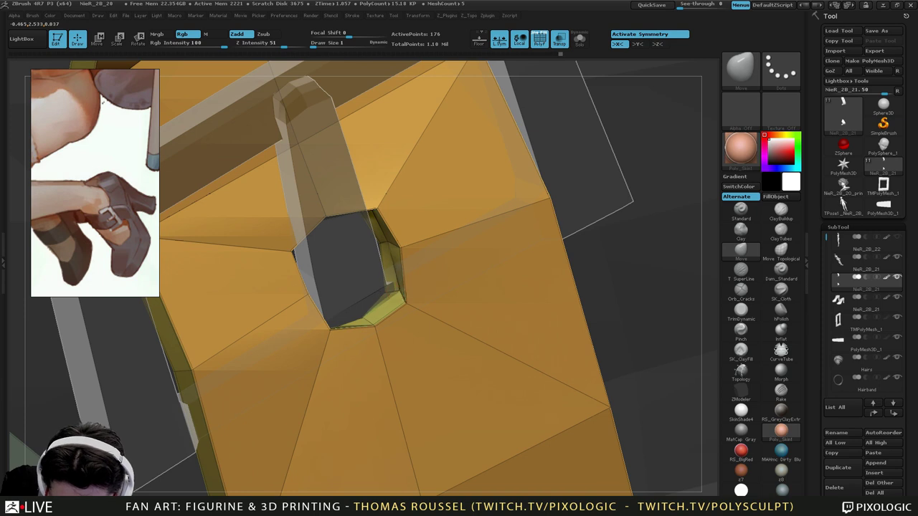
left_click_drag(399, 292, 393, 291)
left_click_drag(375, 326, 326, 330)
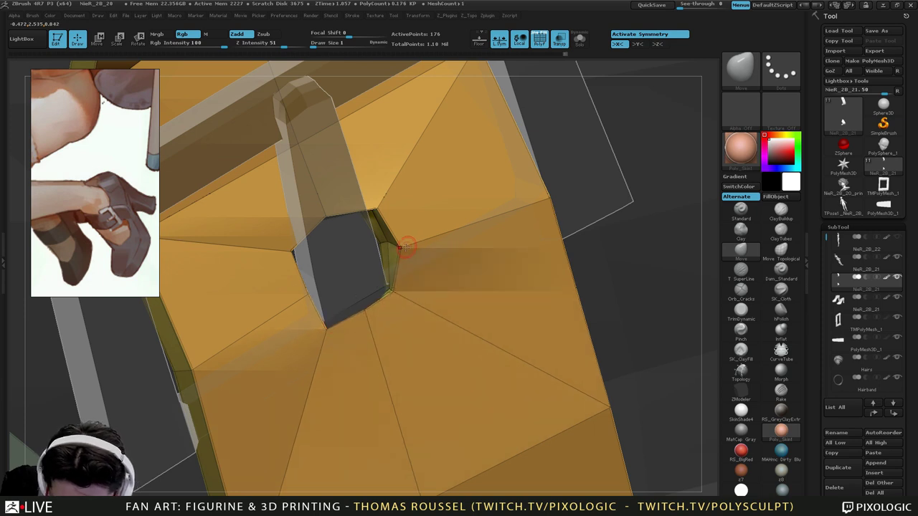
right_click_drag(405, 247, 397, 249)
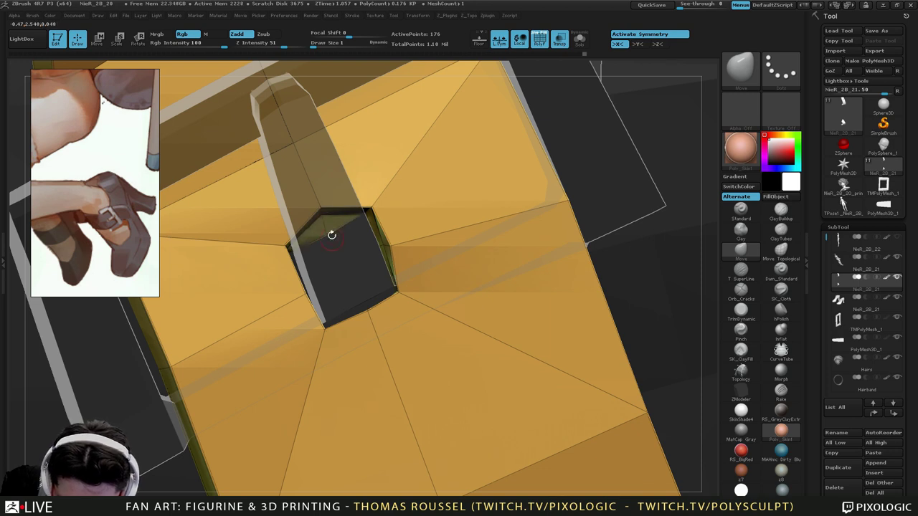
right_click_drag(364, 220, 336, 225)
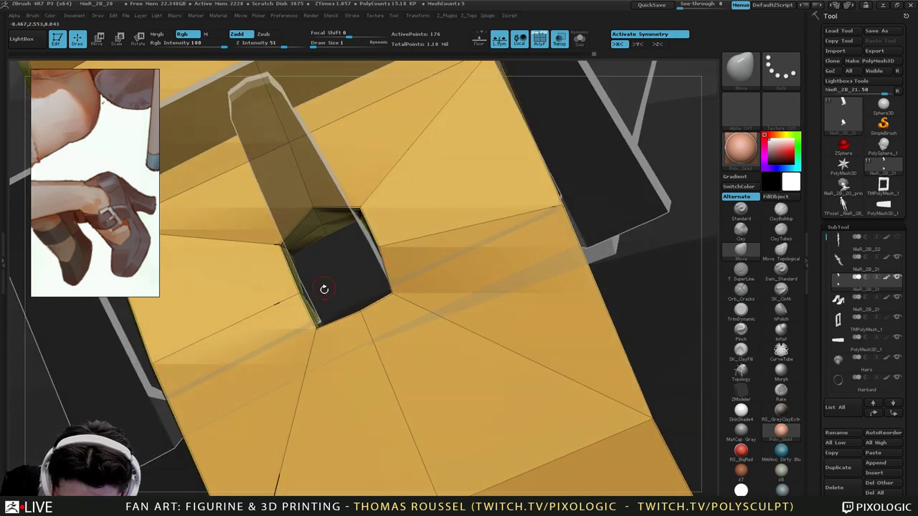
right_click_drag(324, 289, 315, 293)
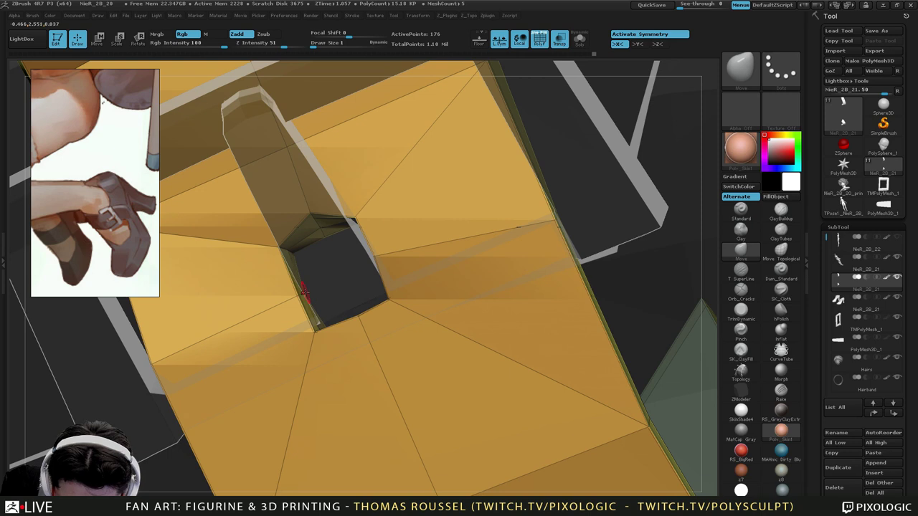
Move the hole's edge points on the strap's inner side to line up with the outer opening around the bar.
mouse_move(325, 303)
right_mouse_down()
mouse_move(322, 325)
mouse_move(373, 308)
mouse_move(369, 317)
mouse_move(284, 158)
right_mouse_up()
right_click_drag(659, 457, 359, 255, "alt")
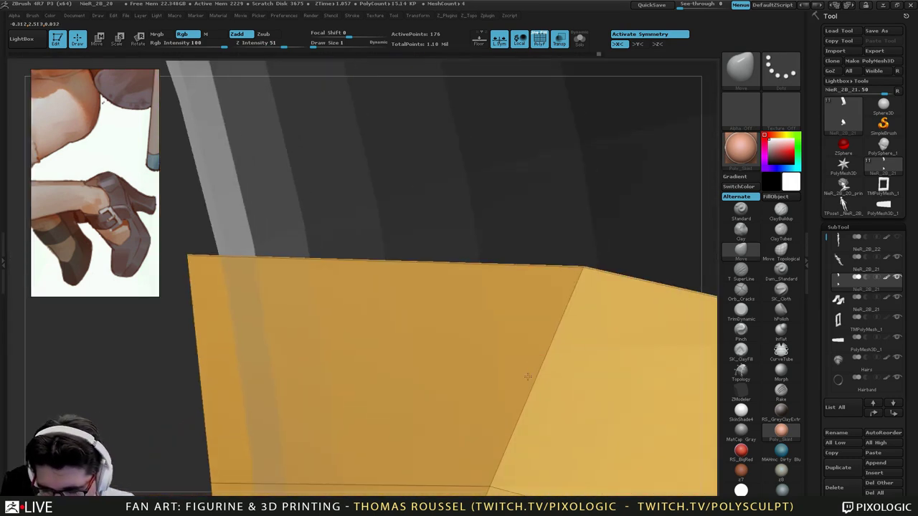
right_click_drag(528, 377, 239, 241)
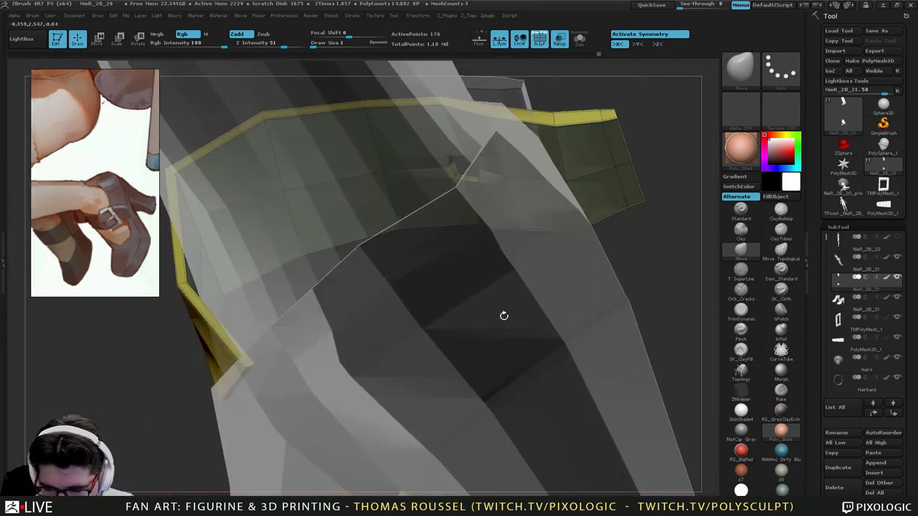
right_click_drag(504, 316, 595, 359)
right_click_drag(481, 188, 458, 251, "ctrl")
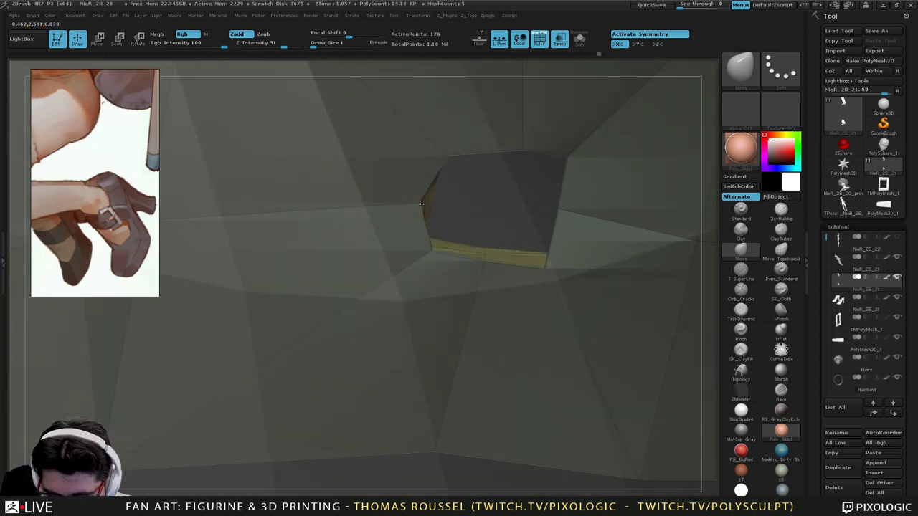
left_click_drag(421, 203, 450, 206)
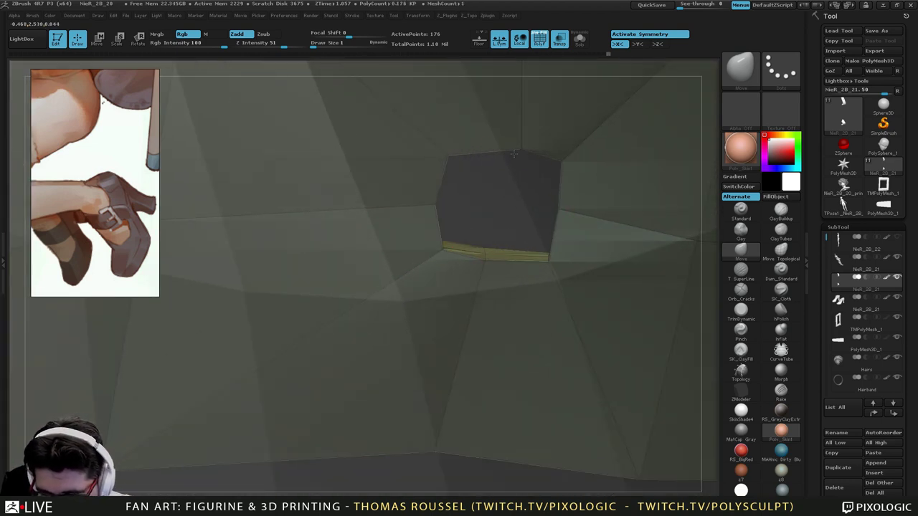
right_click_drag(488, 185, 442, 235)
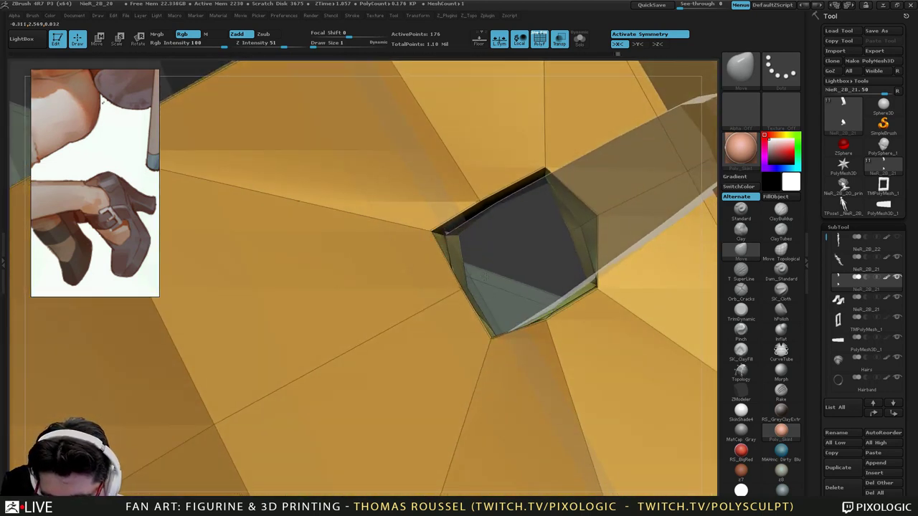
right_click_drag(485, 278, 442, 297, "ctrl")
right_click_drag(326, 334, 474, 308)
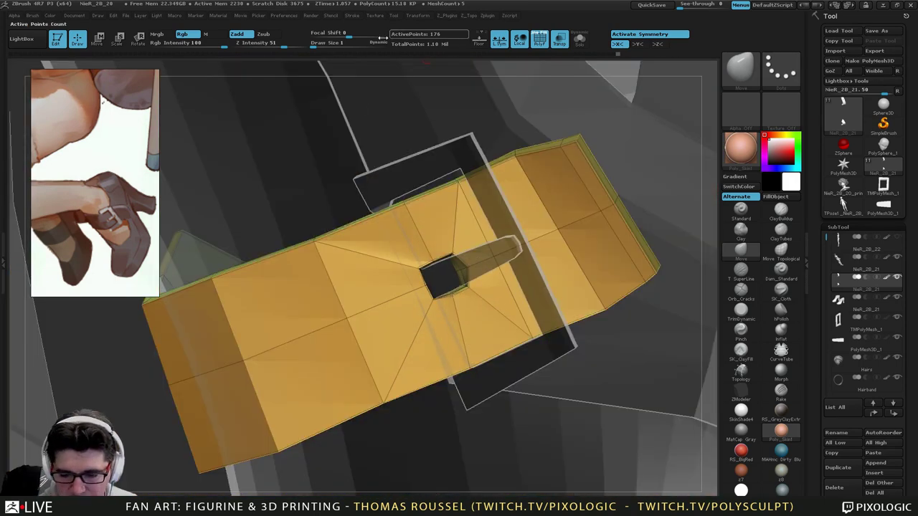
Turn transparency off and enable the dynamic subdivision preview on the ankle strap.
left_click(559, 40)
right_click_drag(498, 350, 442, 348)
key("d")
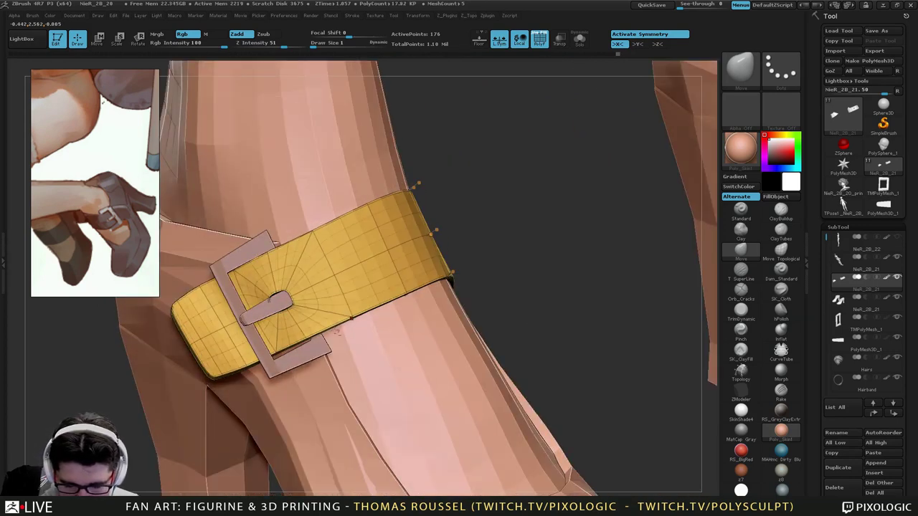
right_click_drag(330, 326, 386, 284, "alt")
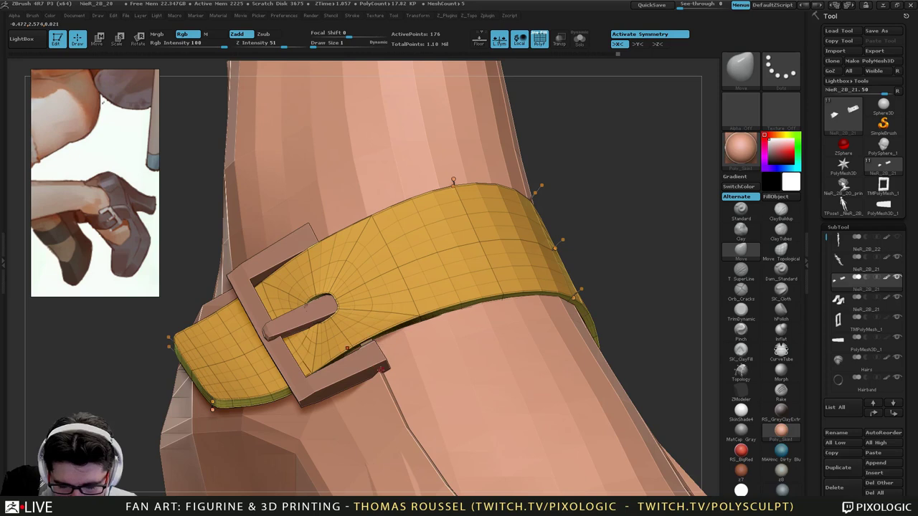
Switch to the buckle frame subtool, enable its dynamic subdivision preview, and inspect how the bar crosses it from the side.
left_click(378, 368, "alt")
key("d")
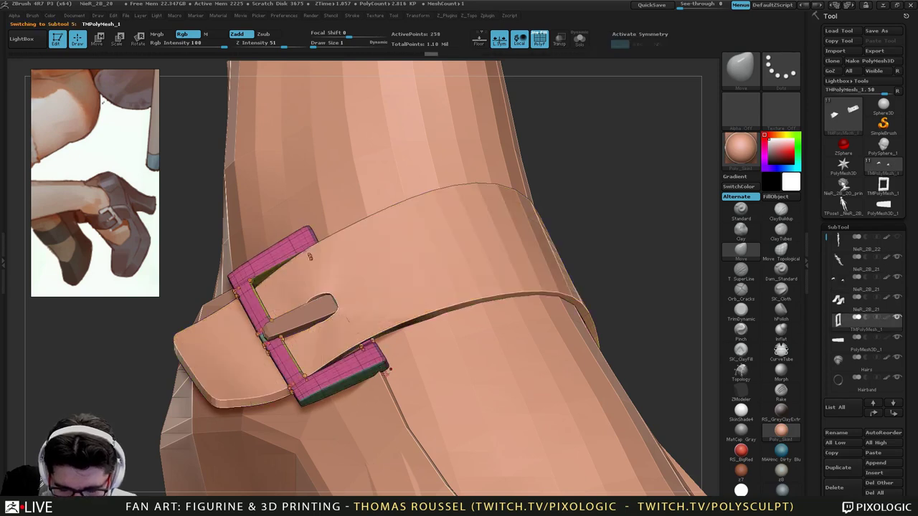
right_click_drag(311, 256, 300, 315)
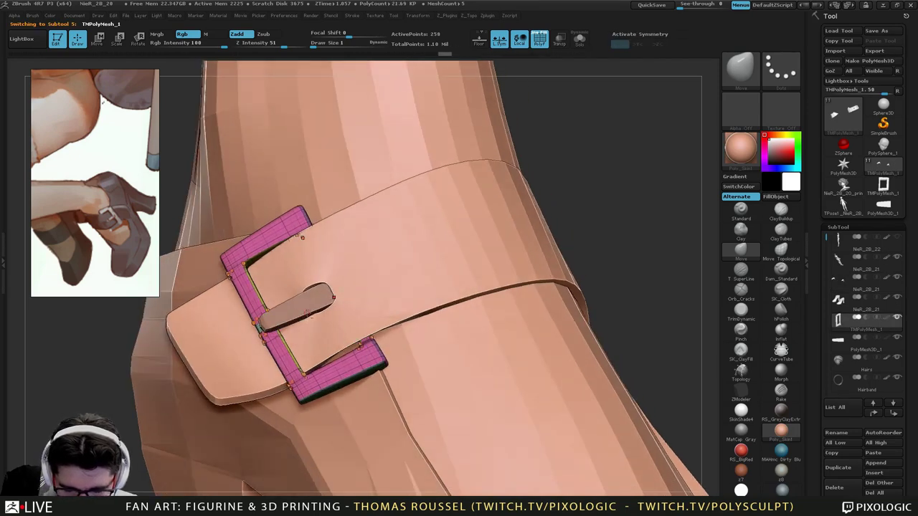
left_click(308, 312, "alt")
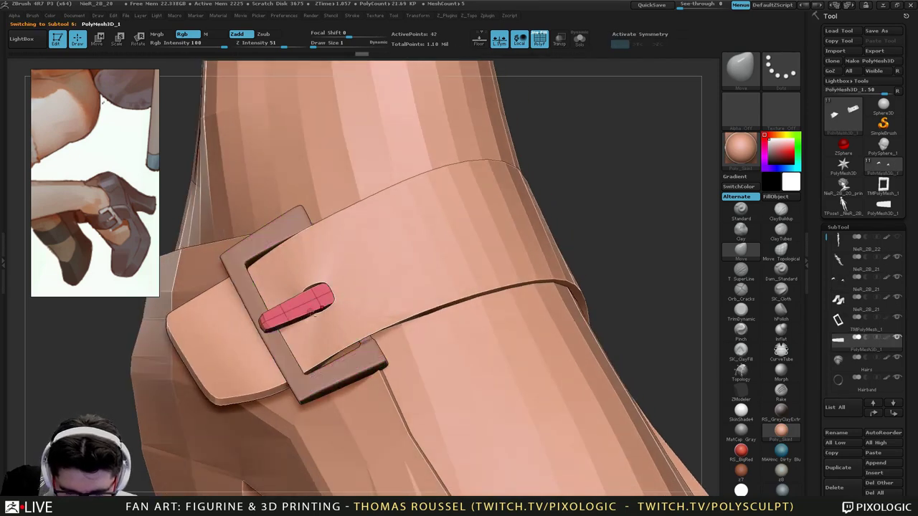
left_click(306, 377, "alt")
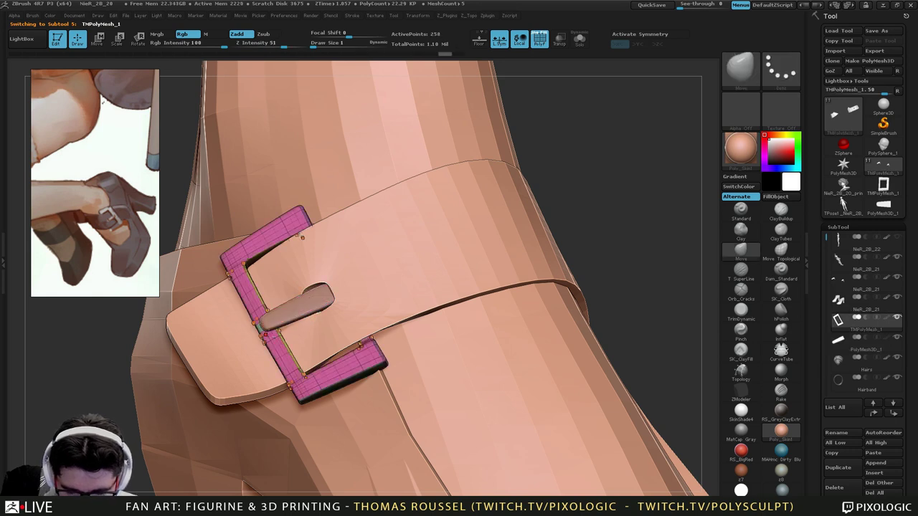
right_click_drag(303, 237, 298, 337, "ctrl")
mouse_move(299, 337)
right_mouse_down()
mouse_move(297, 357)
mouse_move(204, 349)
right_mouse_up()
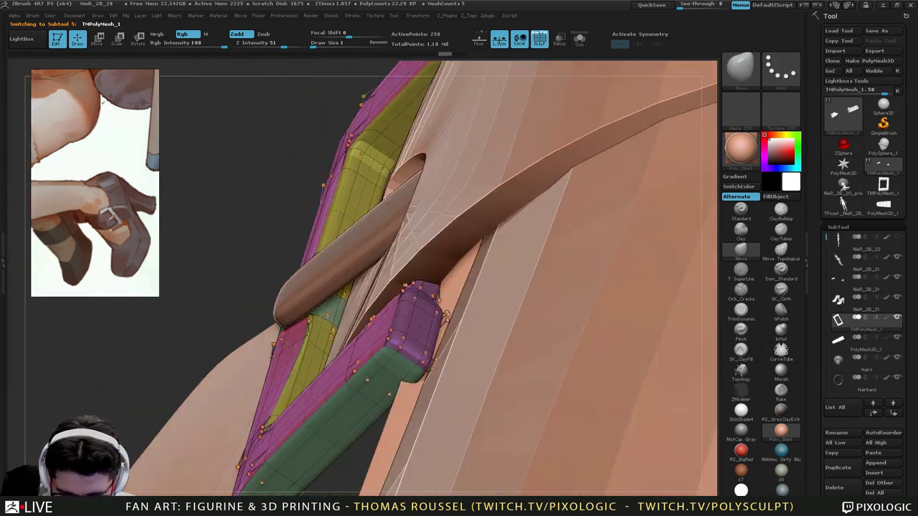
Compare the buckle frame without and with its dynamic subdivision preview, checking its shape around the bar.
key("shift+d")
right_click_drag(303, 348, 443, 342)
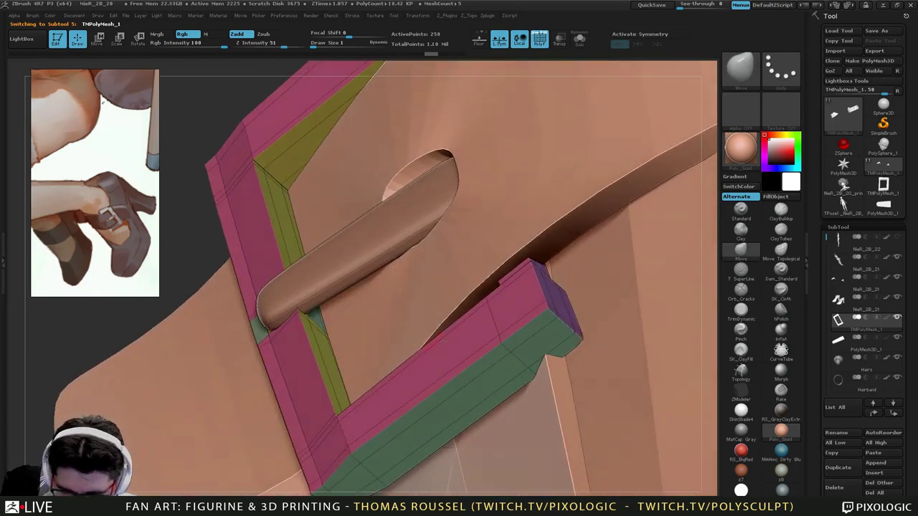
key("alt+s")
right_click_drag(434, 230, 340, 336)
key("d")
right_click_drag(495, 298, 483, 431)
Turn off the solo display, switch to the shoes subtool and enable its dynamic subdivision preview.
left_click(579, 41)
left_click(406, 431, "alt")
key("d")
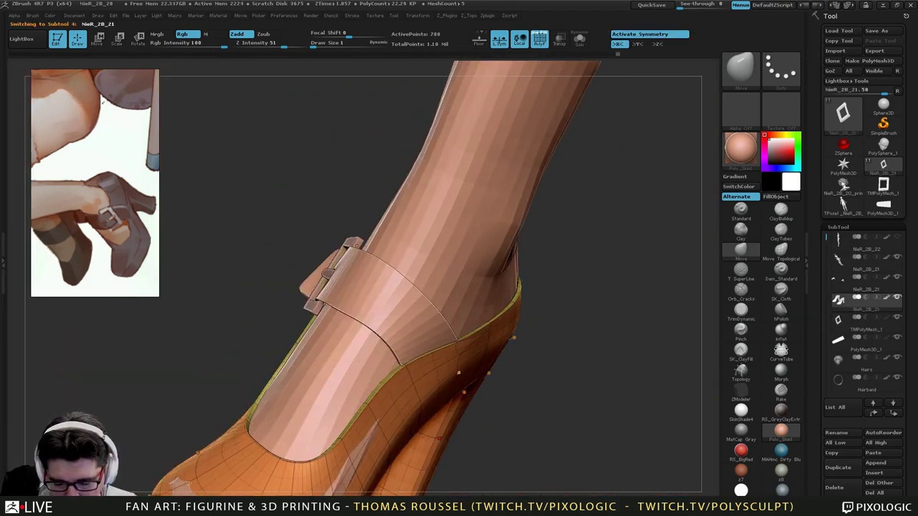
Examine the smoothed shoe opening, strap and buckle from the front and side and compare them with the reference image.
right_click_drag(407, 430, 496, 387, "alt")
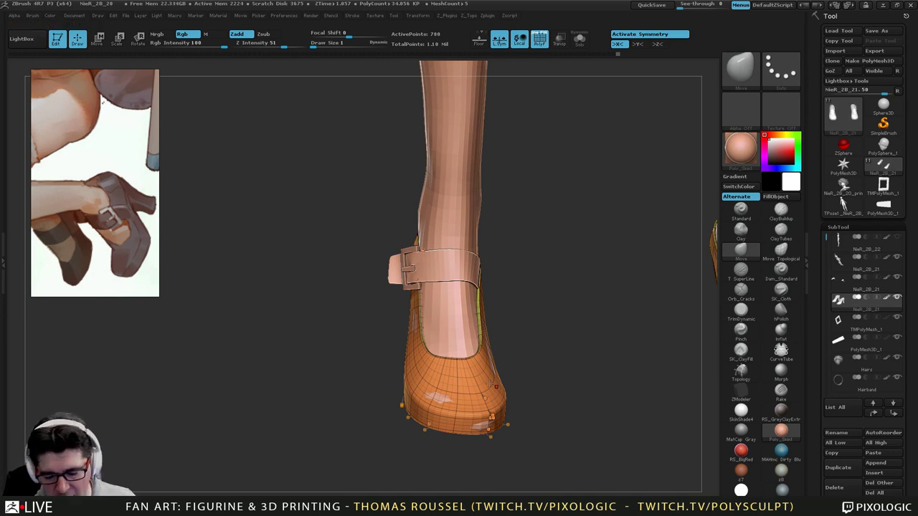
right_click_drag(494, 386, 562, 373)
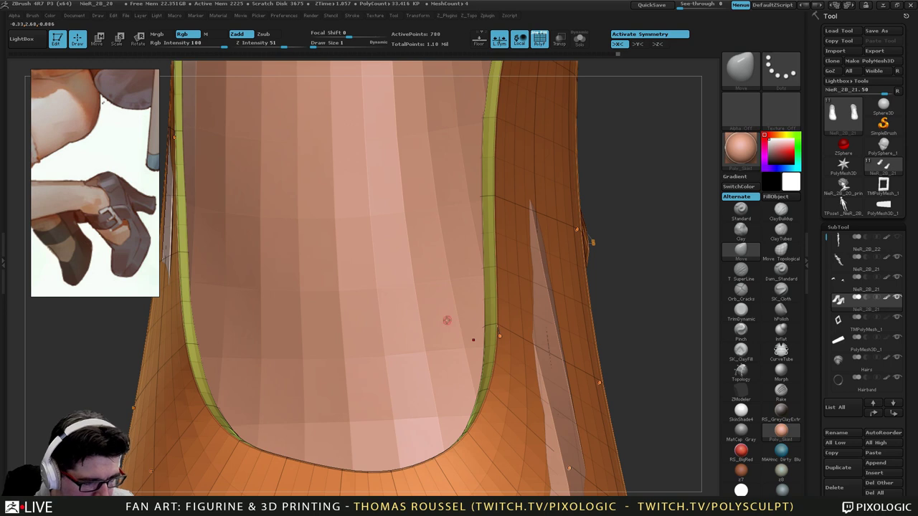
right_click_drag(447, 321, 423, 286)
right_click_drag(331, 217, 319, 194, "ctrl")
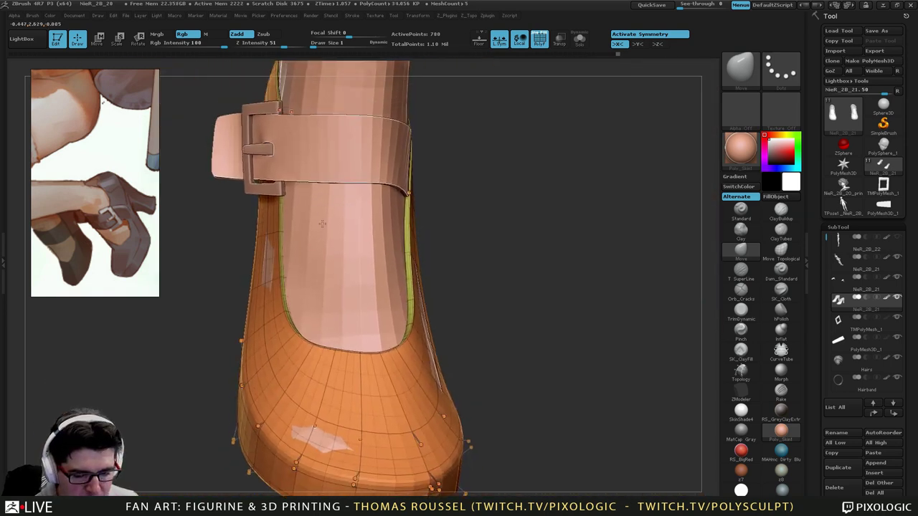
right_click_drag(251, 230, 305, 238)
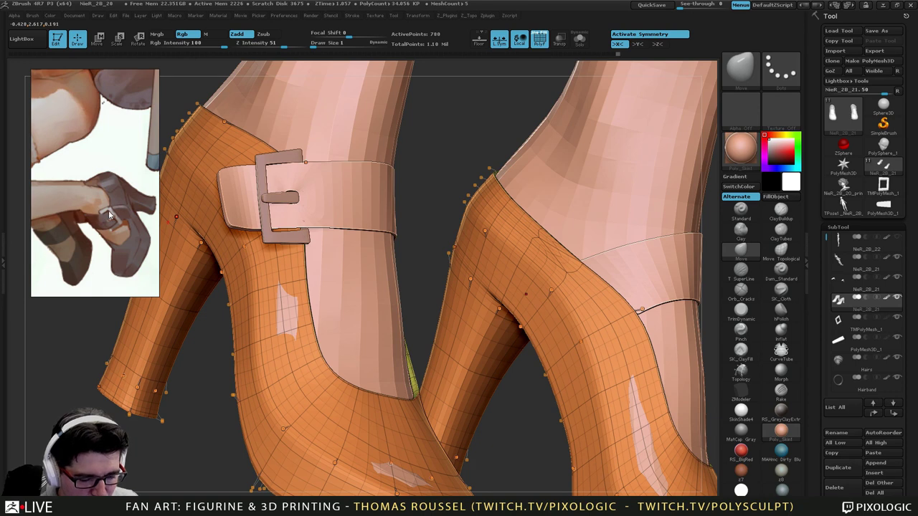
left_click_drag(112, 213, 114, 211)
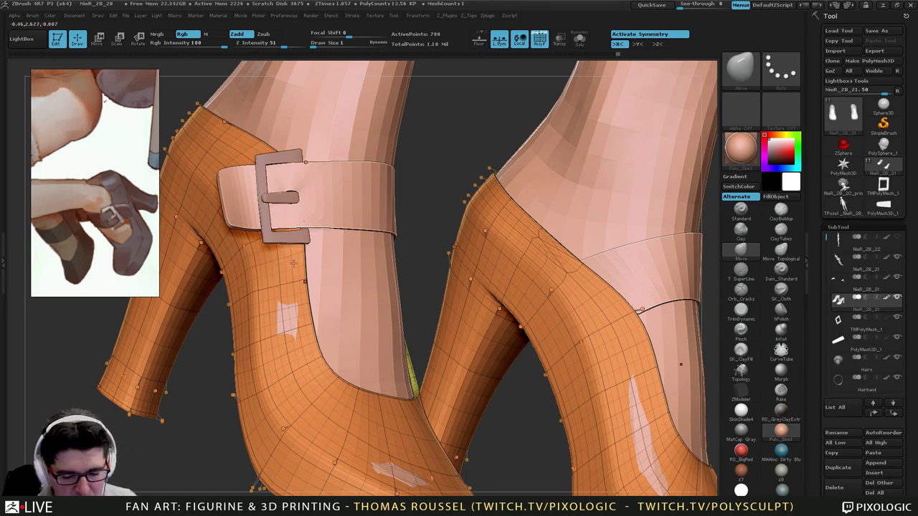
Select the buckle frame and try rotating it with a transpose line set at its lower corner.
left_click_drag(203, 326, 154, 258)
key("ctrl+shift+a")
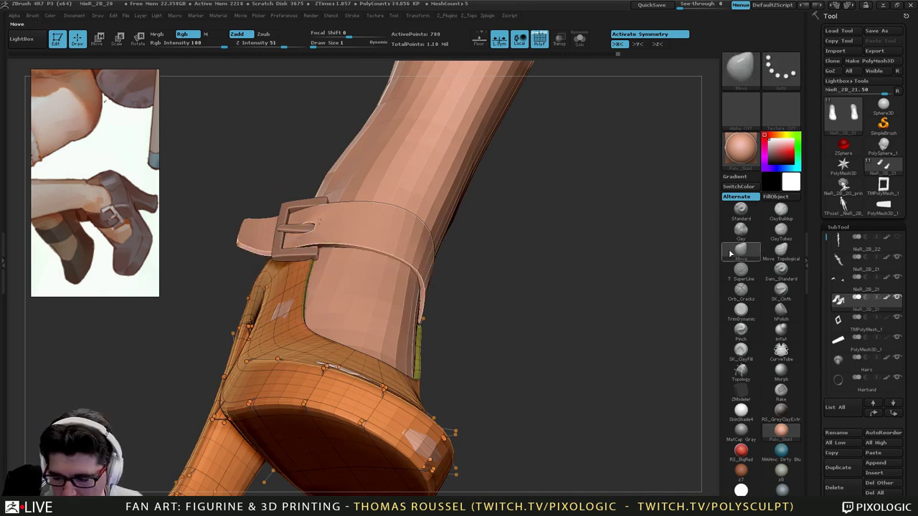
left_click(308, 250, "alt")
mouse_move(316, 345)
right_mouse_down()
mouse_move(323, 264)
mouse_move(330, 346)
right_mouse_up()
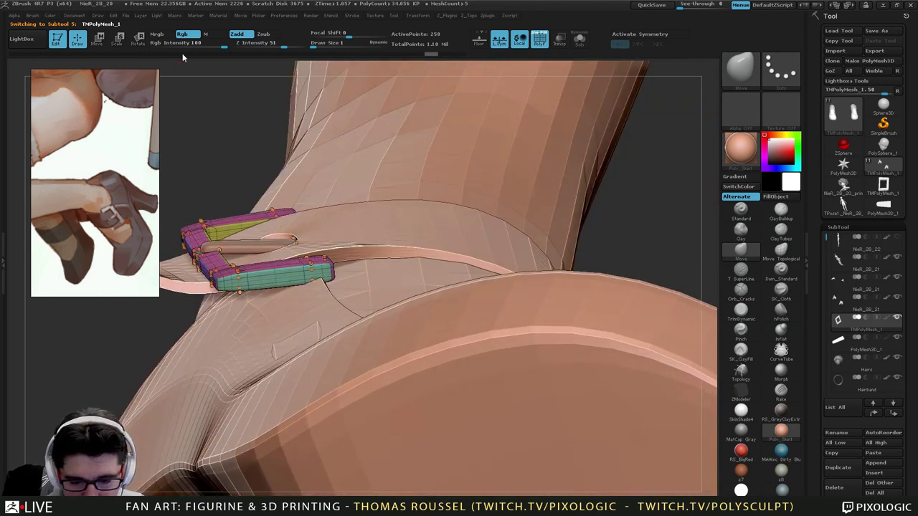
left_click(142, 45)
left_click_drag(330, 284, 376, 329)
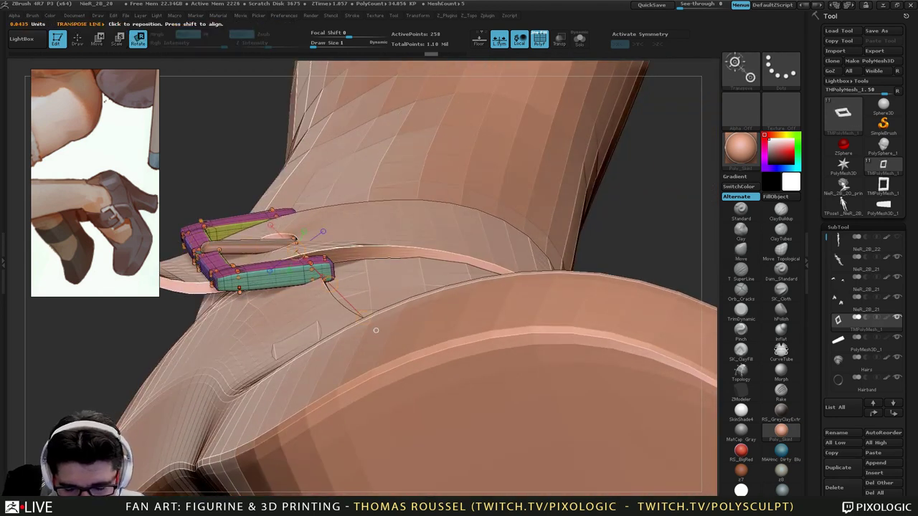
left_click(330, 286)
left_click_drag(332, 265, 371, 286)
key("ctrl+z")
Try repositioning the buckle frame by rotating it with a transpose line along its lower bar.
right_click_drag(323, 276, 322, 346)
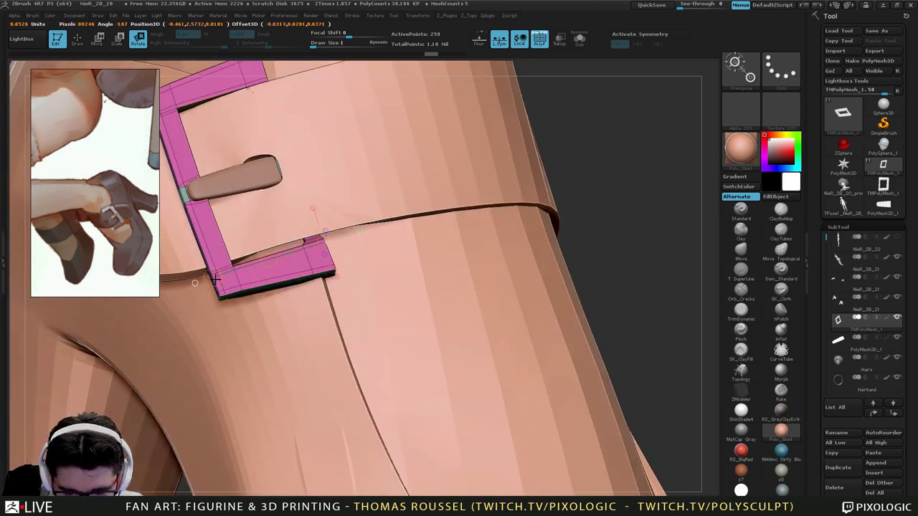
left_click(337, 276)
right_click_drag(289, 275, 297, 215)
left_click_drag(213, 280, 367, 225)
key("ctrl+z")
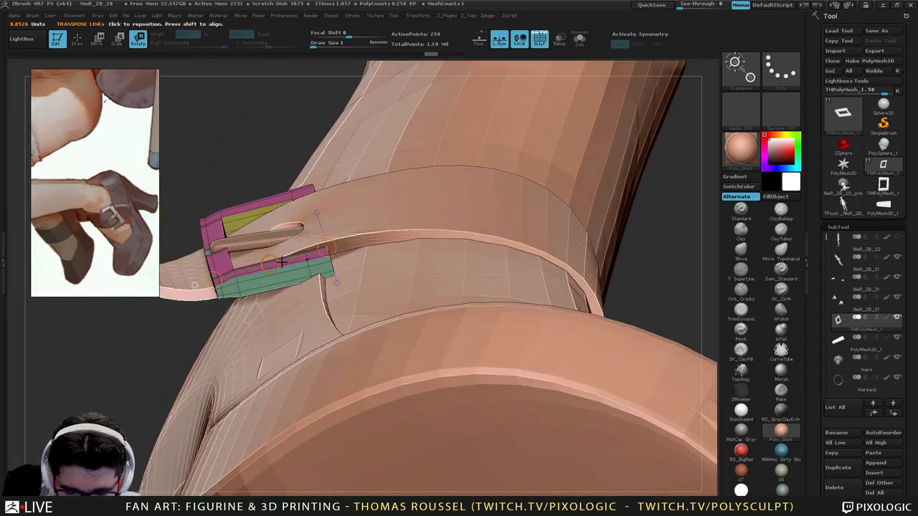
left_click_drag(213, 279, 364, 249)
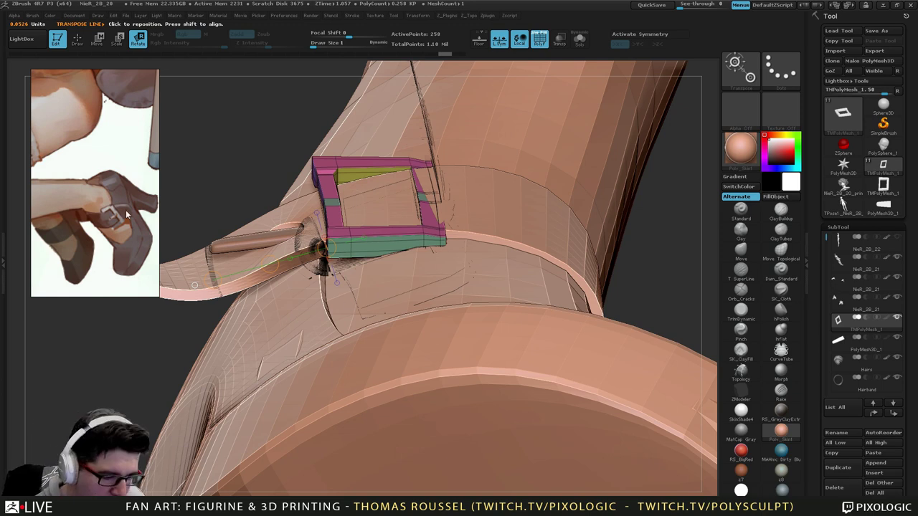
key("ctrl+z")
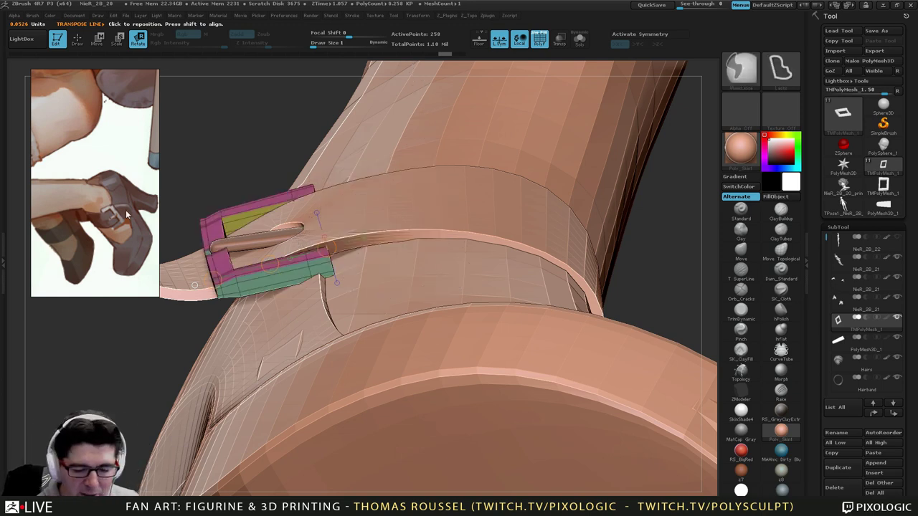
Examine how the buckle sits on the ankle strap, both from a distance and up close.
mouse_move(320, 228)
right_mouse_down()
mouse_move(365, 284)
mouse_move(325, 244)
mouse_move(352, 302)
mouse_move(329, 268)
mouse_move(399, 306)
mouse_move(413, 291)
right_mouse_up()
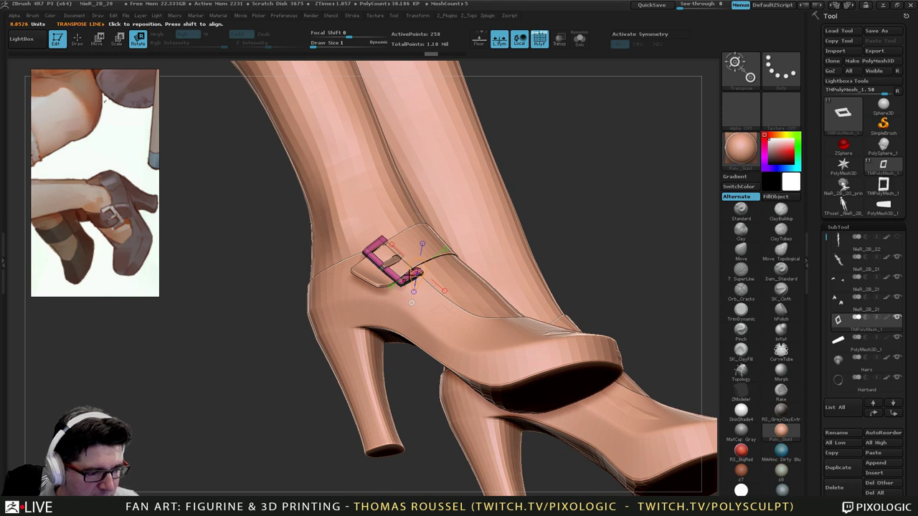
right_click_drag(416, 274, 419, 264, "ctrl")
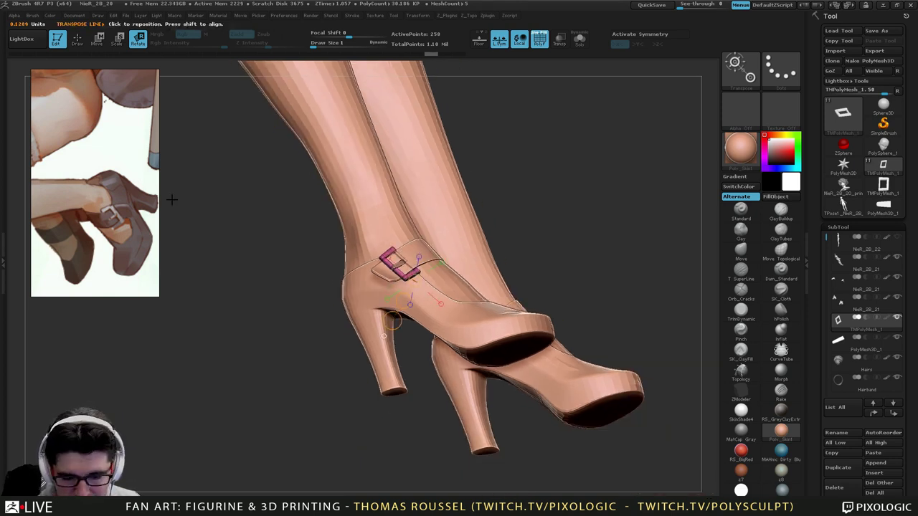
left_click(76, 42)
mouse_move(322, 252)
right_mouse_down()
mouse_move(383, 279)
mouse_move(505, 374)
mouse_move(569, 361)
mouse_move(538, 363)
mouse_move(547, 399)
right_mouse_up()
right_click_drag(432, 304, 384, 219, "ctrl")
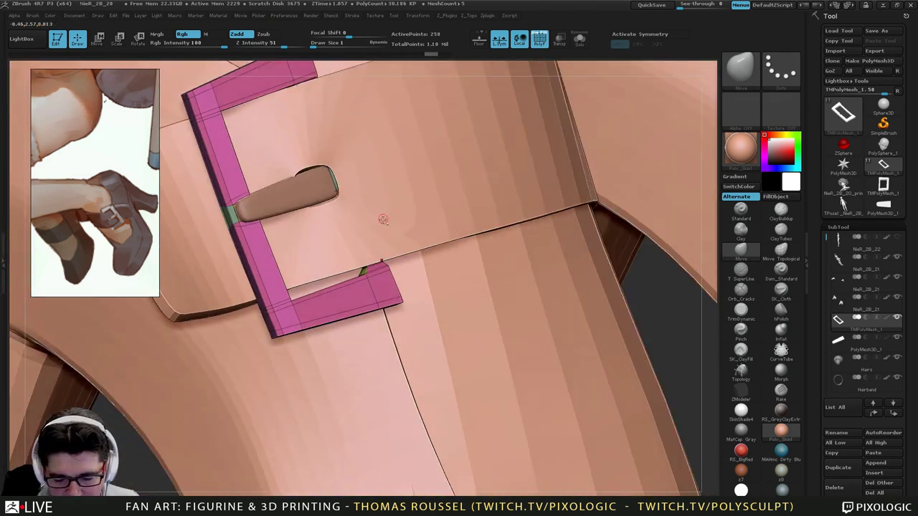
key("ctrl+z")
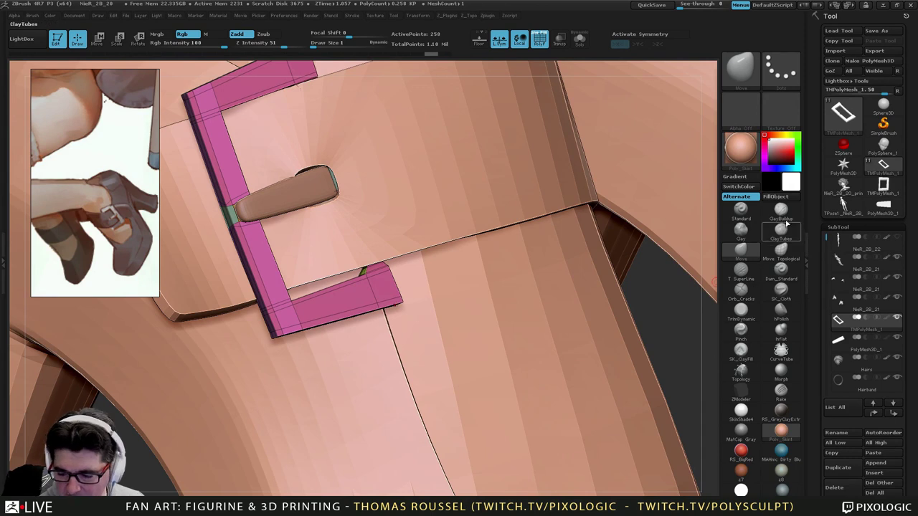
Isolate the ankle strap and pull the kinked edge vertex beside its hole into line with the Move brush.
left_click(554, 213, "alt")
mouse_move(543, 248)
right_mouse_down()
mouse_move(502, 262)
mouse_move(482, 288)
right_mouse_up()
right_click_drag(381, 301, 454, 296, "alt")
right_click_drag(509, 297, 483, 70)
left_click(580, 48)
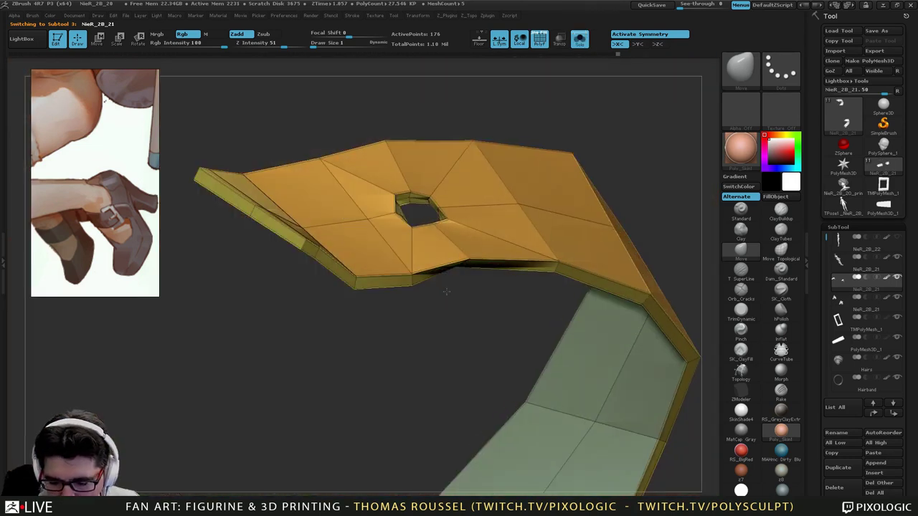
right_click_drag(447, 291, 475, 282)
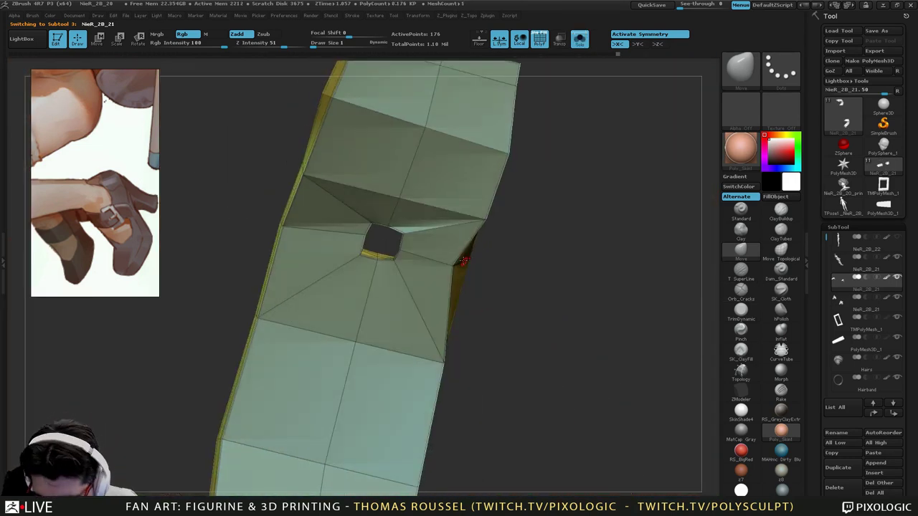
mouse_move(460, 264)
right_mouse_down()
mouse_move(492, 266)
mouse_move(471, 268)
right_mouse_up()
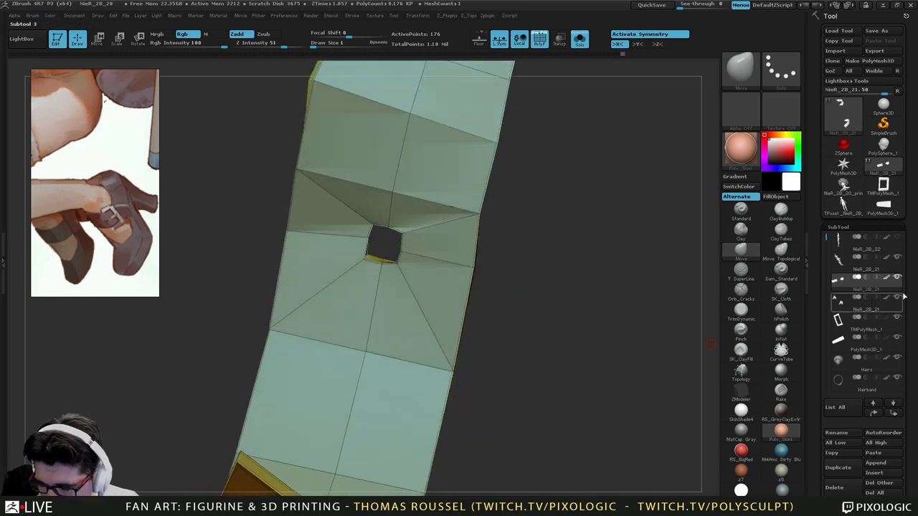
Remove all creases from the ankle strap's geometry.
left_click_drag(906, 296, 910, 72)
left_click_drag(912, 307, 914, 179)
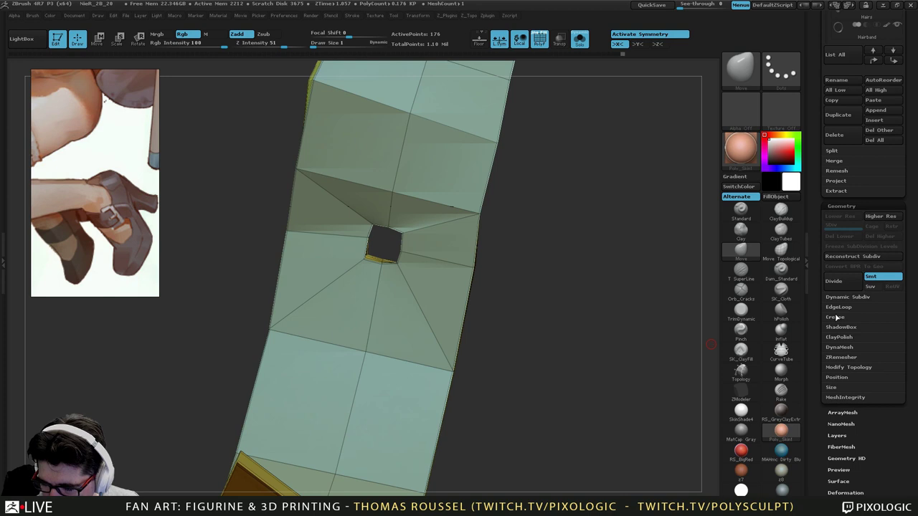
left_click(835, 318)
left_click(883, 349)
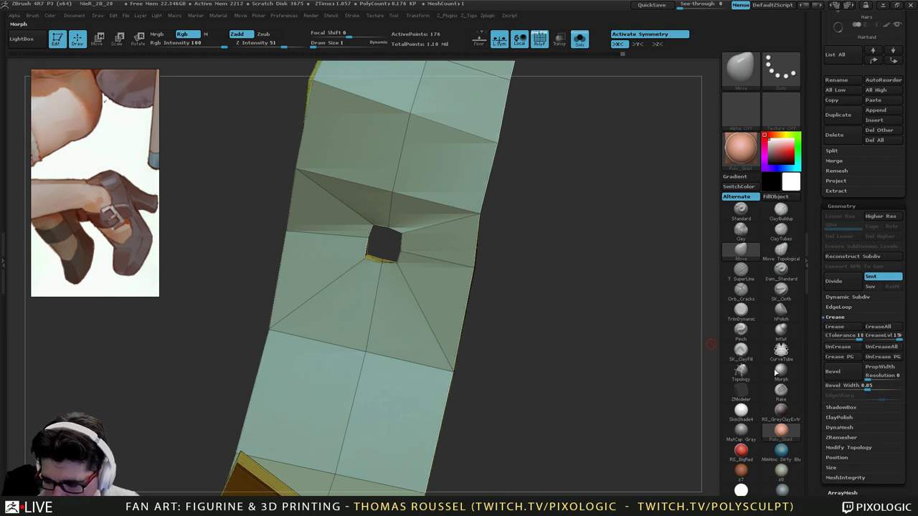
Remove all creases from the shoe mesh and return to the ankle strap.
right_click_drag(489, 354, 423, 293)
key("Up")
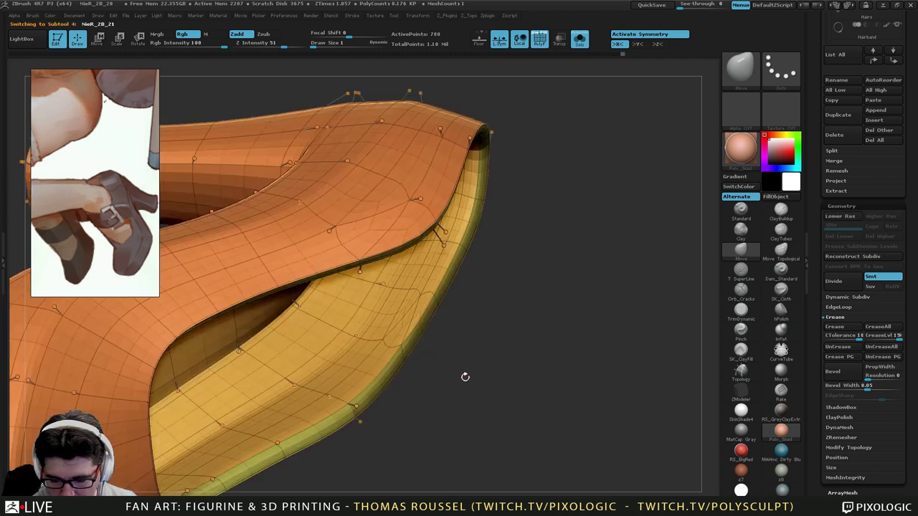
left_click(876, 350)
key("Down")
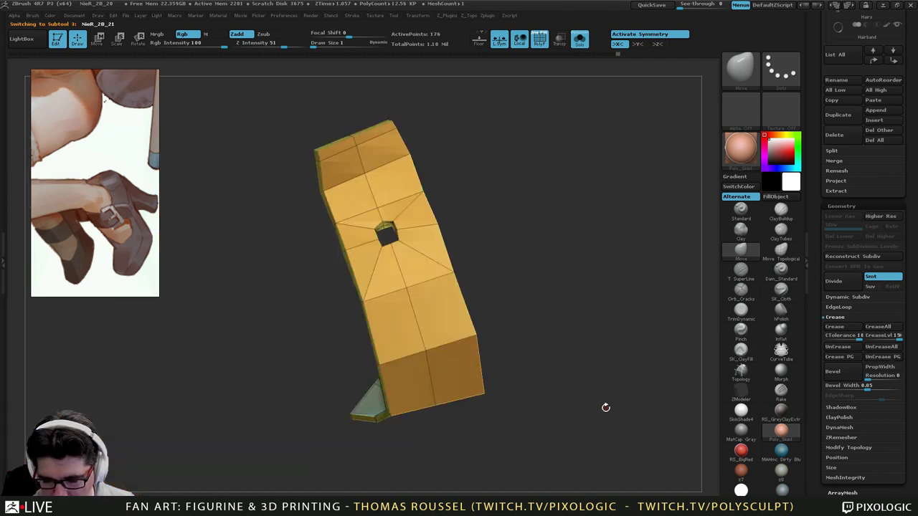
Check the strap, buckle frame and buckle prong subtools one by one in isolation, ending on the strap.
key("Down")
key("Up")
key("Up")
key("Down")
key("Down")
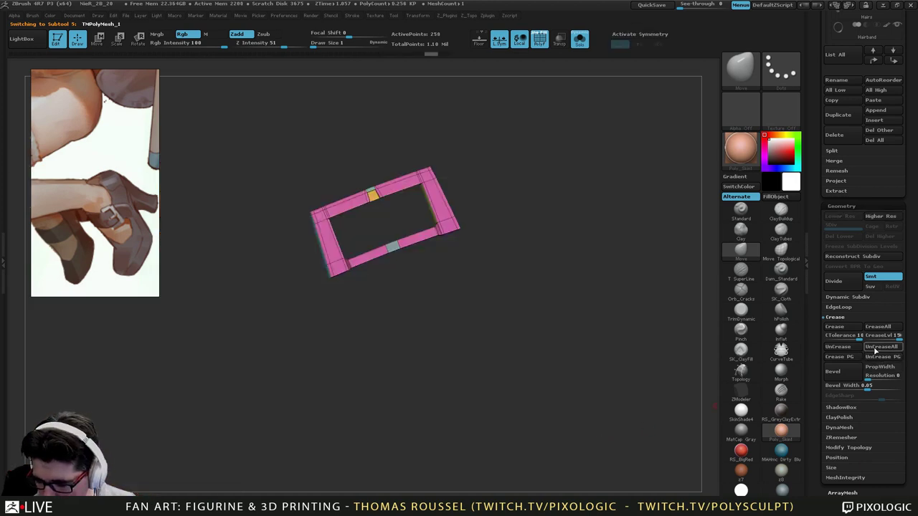
mouse_move(489, 382)
left_mouse_down()
mouse_move(467, 370)
mouse_move(498, 381)
left_mouse_up()
key("Down")
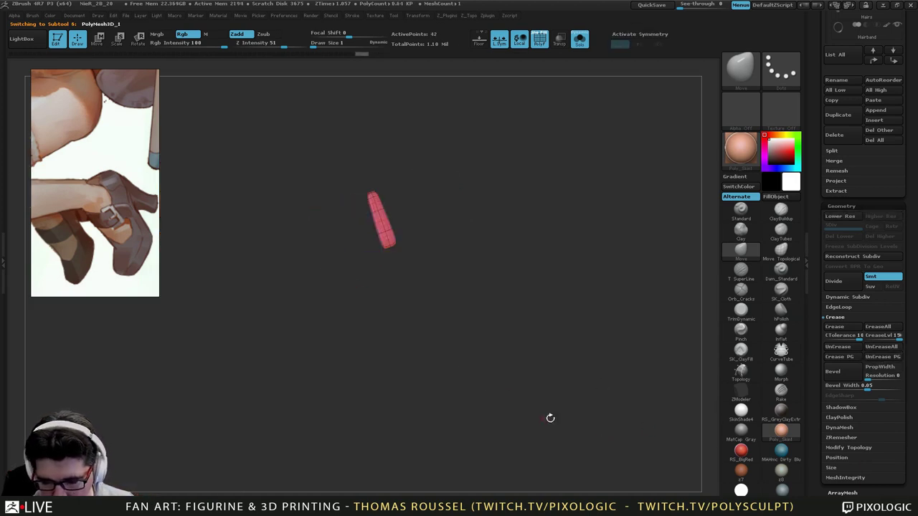
key("Up")
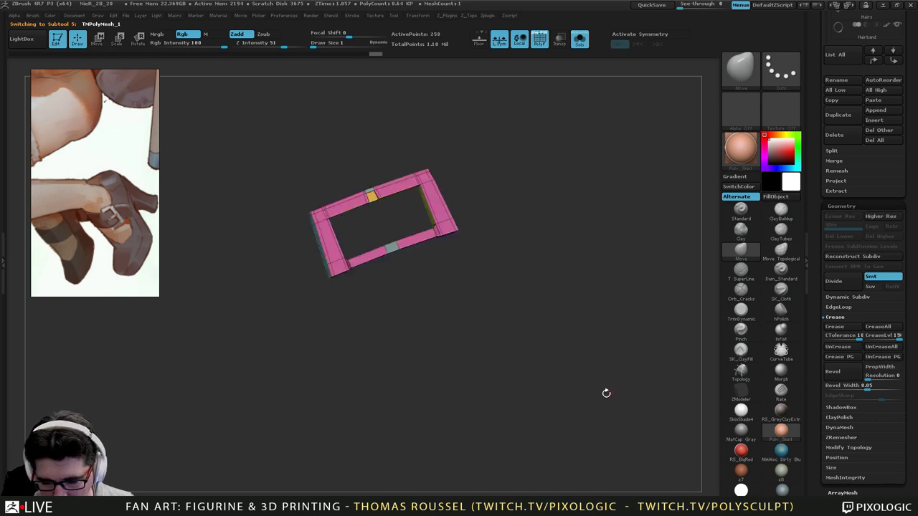
key("Up")
key("Up")
Preview the ankle strap with dynamic subdivision, inspect the area around its hole, and return to the low-poly view.
left_click_drag(488, 355, 474, 394)
key("d")
right_click_drag(473, 393, 545, 330)
right_click_drag(467, 301, 426, 359)
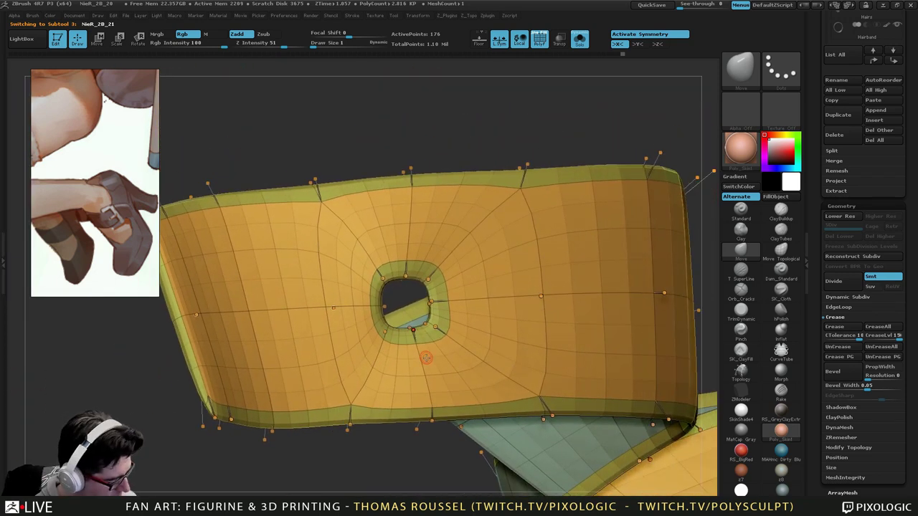
key("shift+d")
mouse_move(409, 269)
right_mouse_down()
mouse_move(387, 252)
mouse_move(383, 300)
right_mouse_up()
Even out the strap's edge vertices near the hole with the Move brush at draw size 5.
left_click(751, 314)
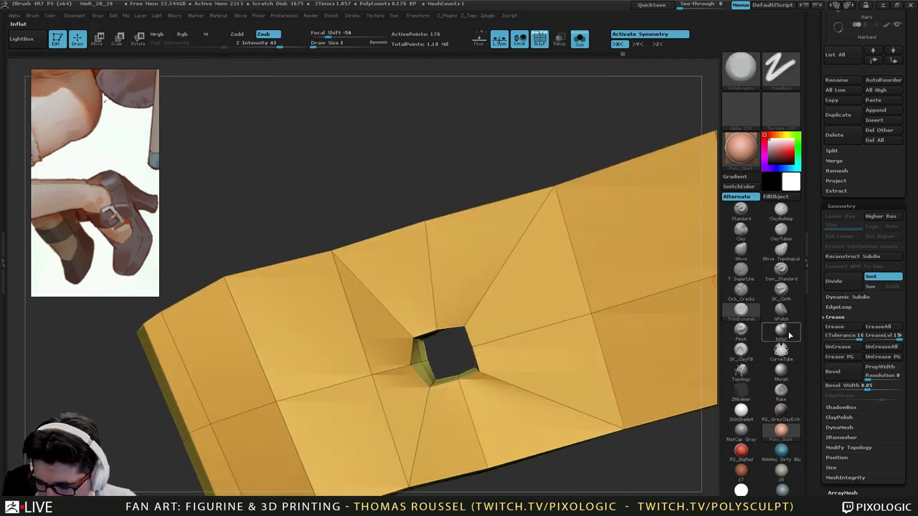
left_click(742, 250)
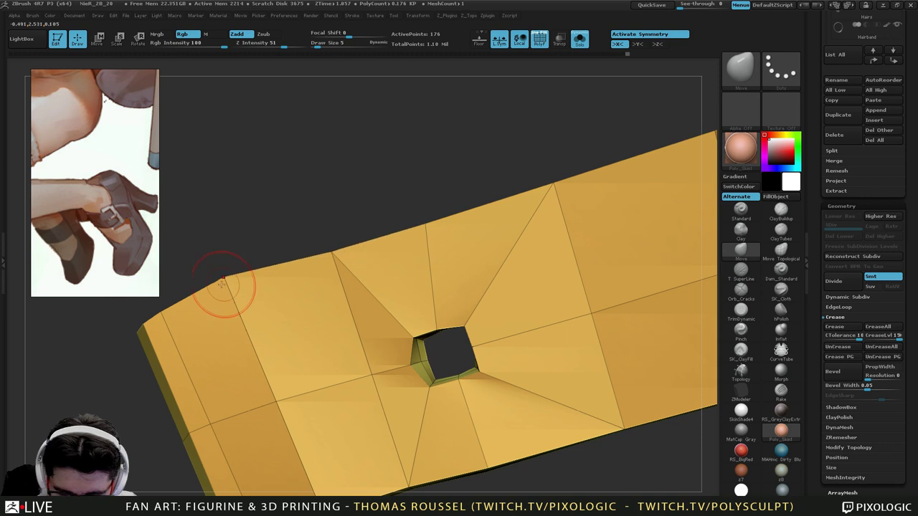
left_click_drag(232, 289, 233, 292)
mouse_move(320, 446)
right_mouse_down("alt")
mouse_move(312, 332)
mouse_move(314, 340)
right_mouse_up("alt")
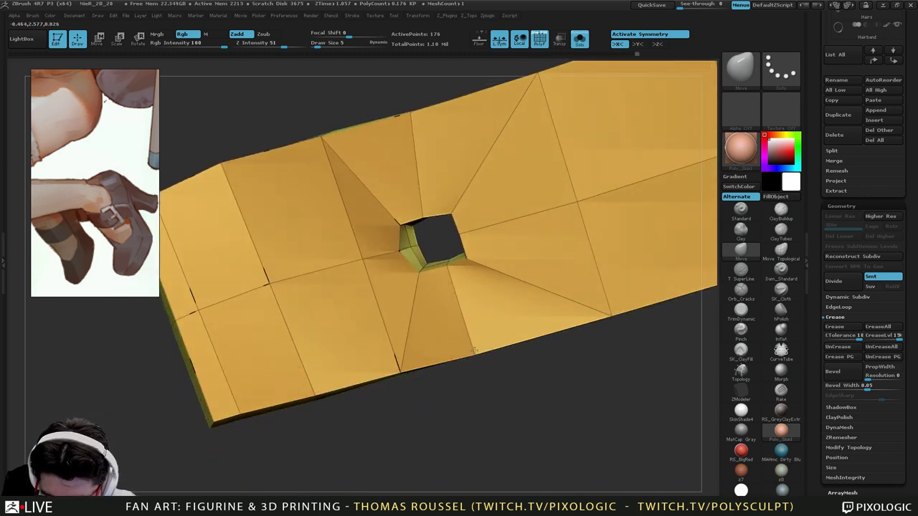
left_click_drag(574, 341, 306, 406, "alt")
left_click_drag(500, 350, 391, 269)
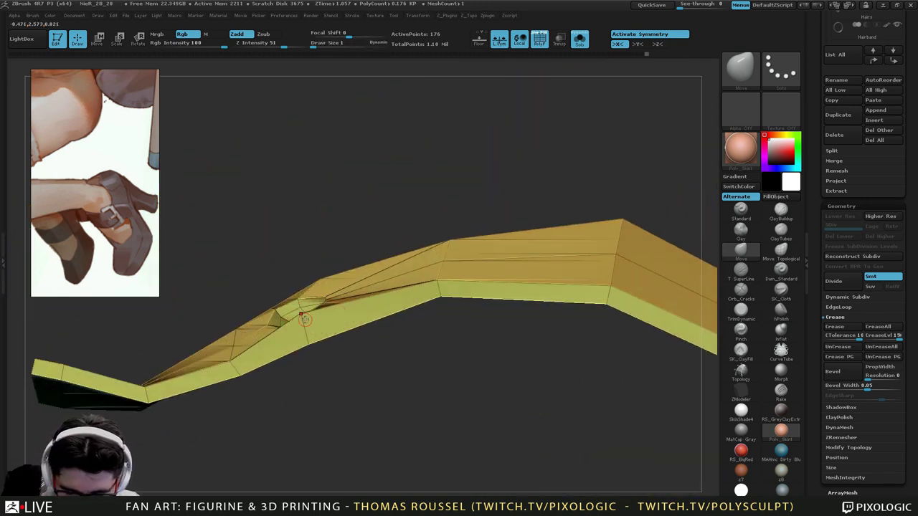
Adjust the vertices around the hole from the side to smooth the strap's profile.
left_click_drag(308, 366, 192, 329)
left_click_drag(323, 337, 344, 337)
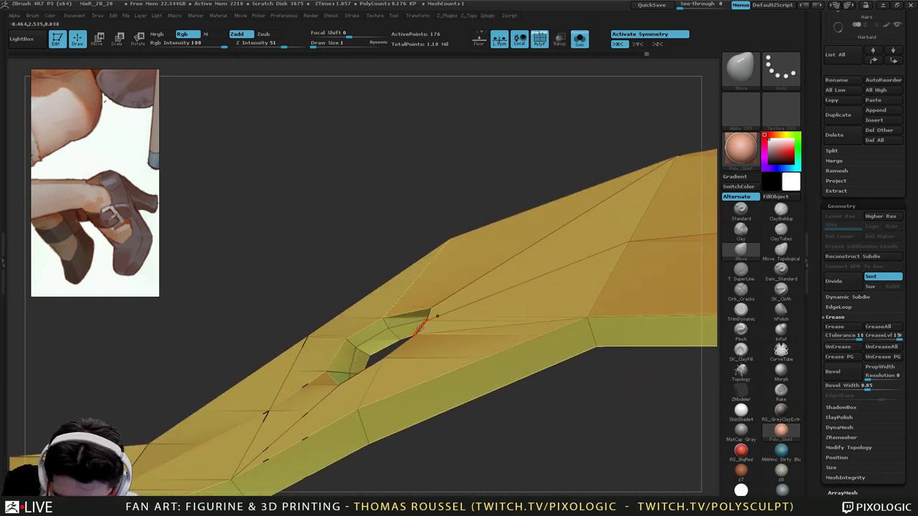
right_click_drag(437, 317, 486, 337)
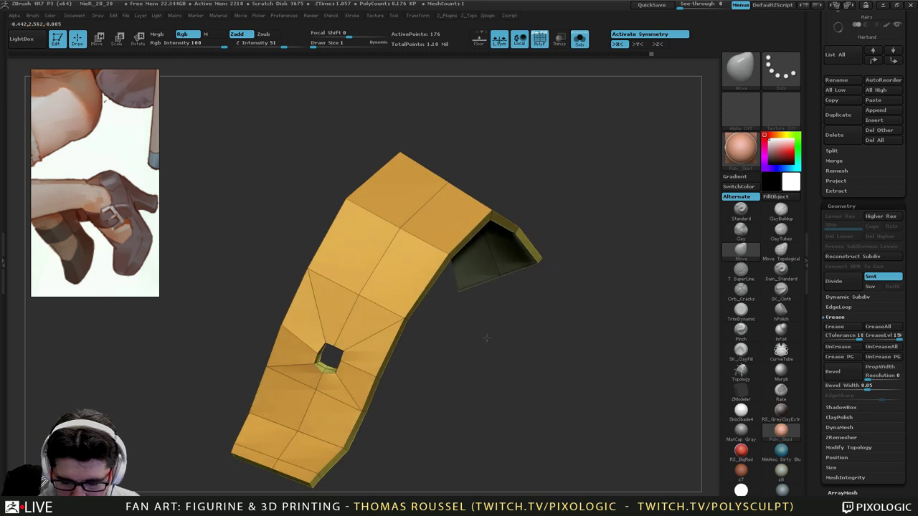
Compare the strap's free end and corners with dynamic subdivision on and off.
key("d")
right_click_drag(405, 389, 452, 325, "alt")
right_click_drag(452, 325, 479, 306)
key("shift+d")
right_click_drag(414, 403, 413, 391)
key("d")
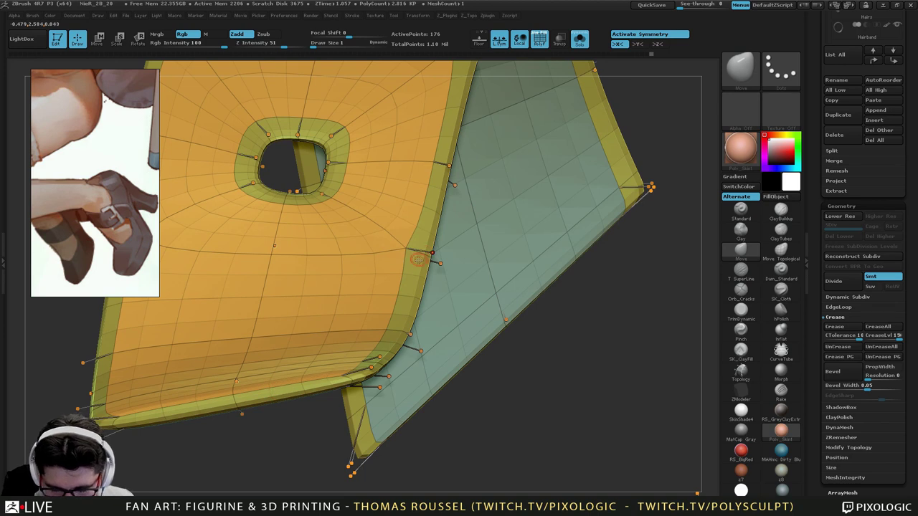
key("shift+d")
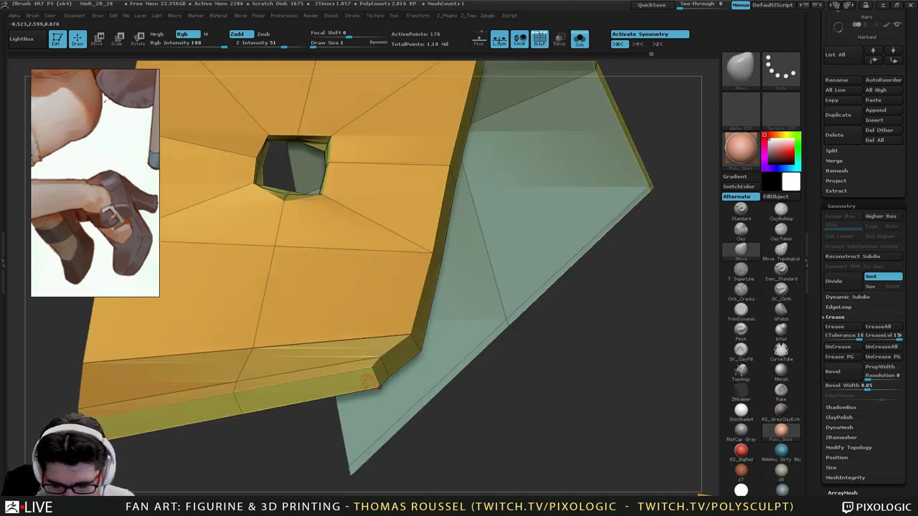
right_click_drag(447, 379, 385, 401)
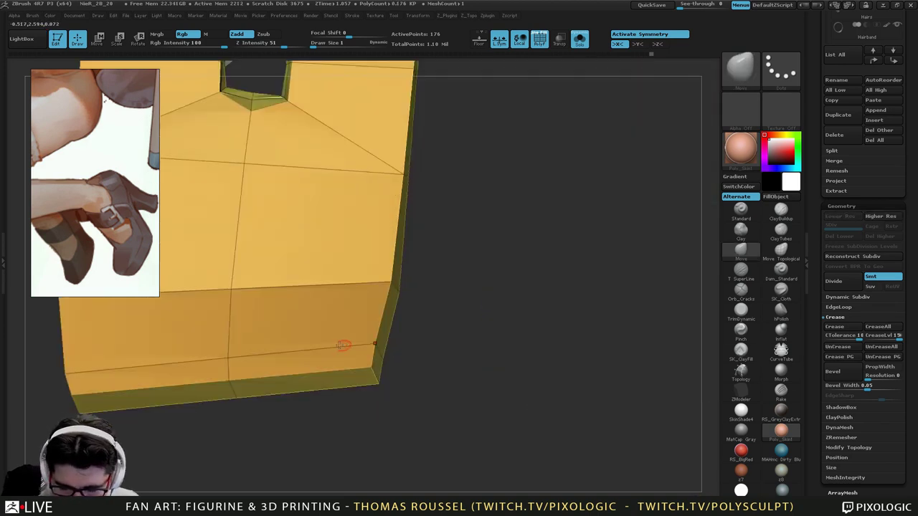
key("d")
key("shift+d")
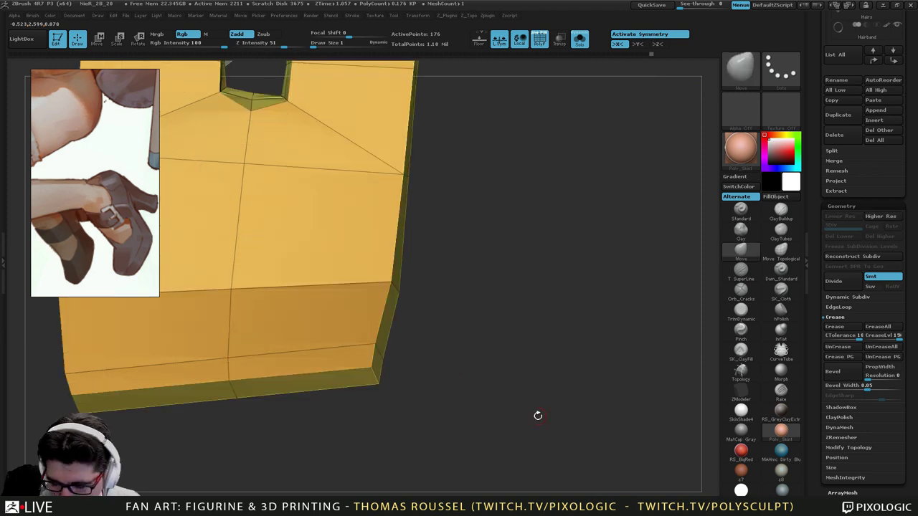
Insert an edge loop along the middle of the strap's side faces with ZModeler and preview it with dynamic subdivision.
right_click_drag(610, 384, 477, 413)
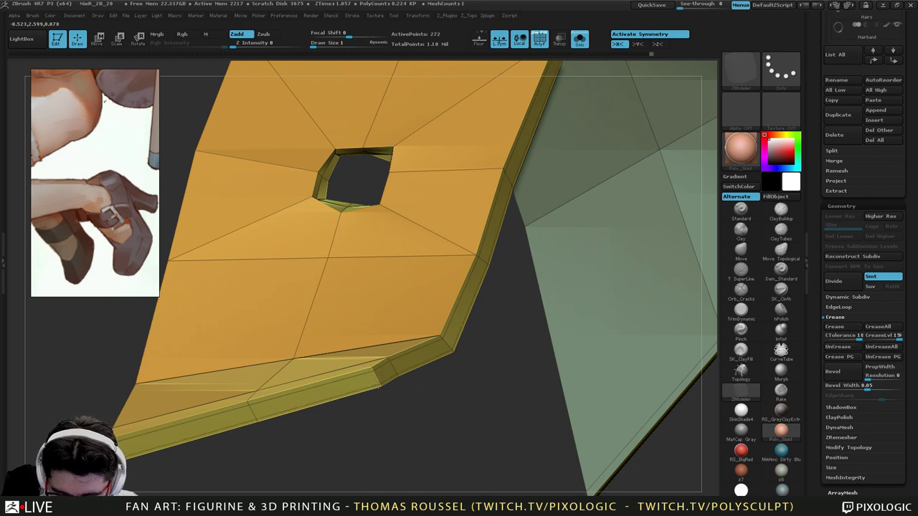
key("d")
left_click_drag(462, 417, 434, 341)
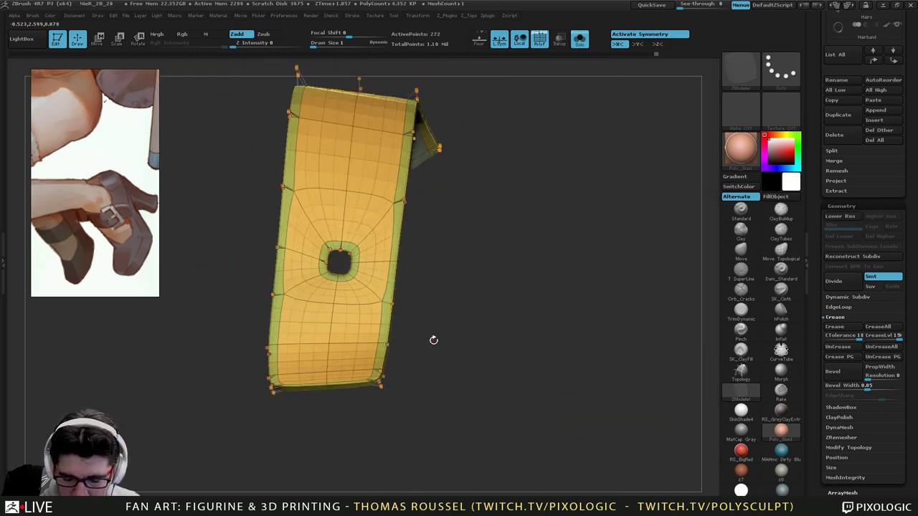
left_click_drag(373, 394, 388, 371)
left_click_drag(408, 331, 418, 453, "alt")
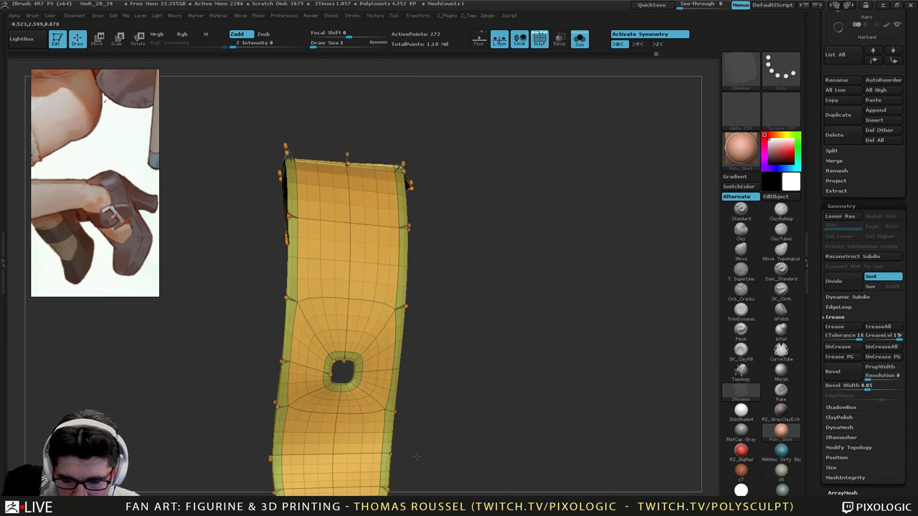
Insert edge loops around the inner wall of the strap's hole with ZModeler and compare it with dynamic subdivision on and off.
left_click_drag(531, 376, 481, 335)
left_click_drag(335, 409, 462, 298, "alt")
right_click_drag(379, 350, 423, 409)
key("shift+d")
right_click_drag(423, 409, 463, 291)
right_click_drag(592, 300, 459, 421)
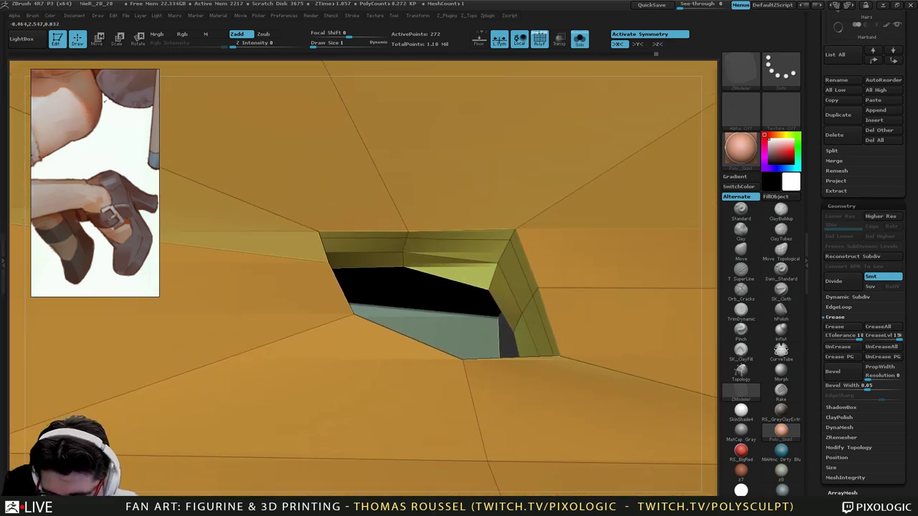
key("d")
mouse_move(549, 333)
right_mouse_down()
mouse_move(493, 382)
mouse_move(485, 404)
mouse_move(532, 418)
mouse_move(444, 373)
mouse_move(512, 309)
mouse_move(498, 261)
mouse_move(383, 340)
mouse_move(353, 267)
mouse_move(393, 314)
right_mouse_up()
key("shift+d")
key("d")
key("shift+d")
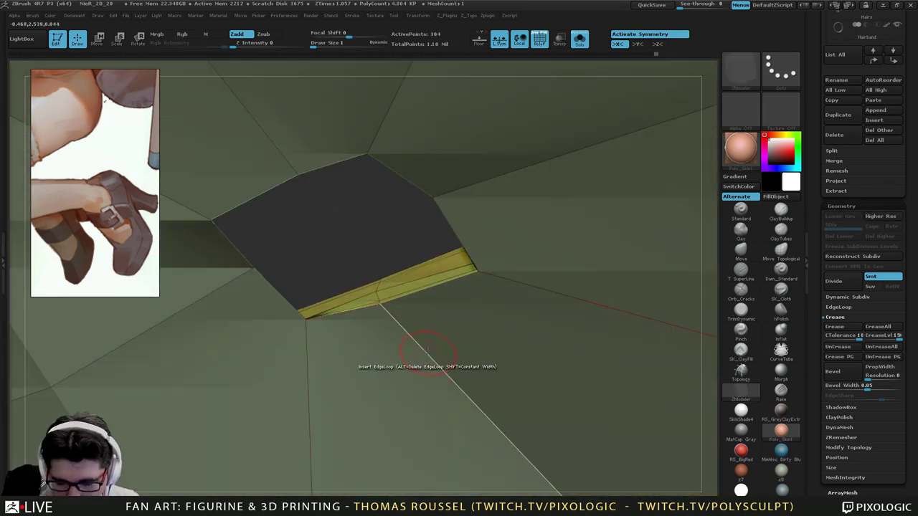
Undo the last edge loop in the strap's hole and preview the strap with dynamic subdivision.
right_click_drag(421, 344, 478, 404)
key("ctrl+z")
key("ctrl+z")
key("ctrl+z")
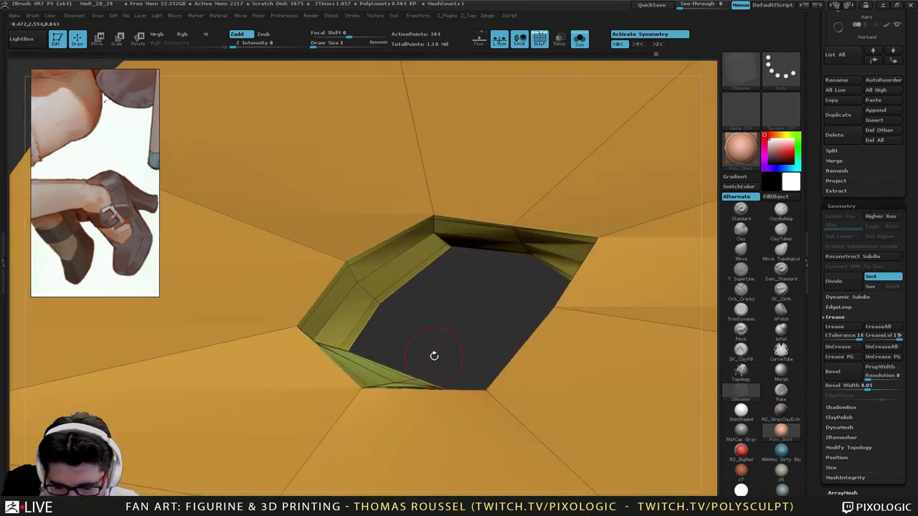
right_click_drag(457, 328, 495, 368, "ctrl")
key("d")
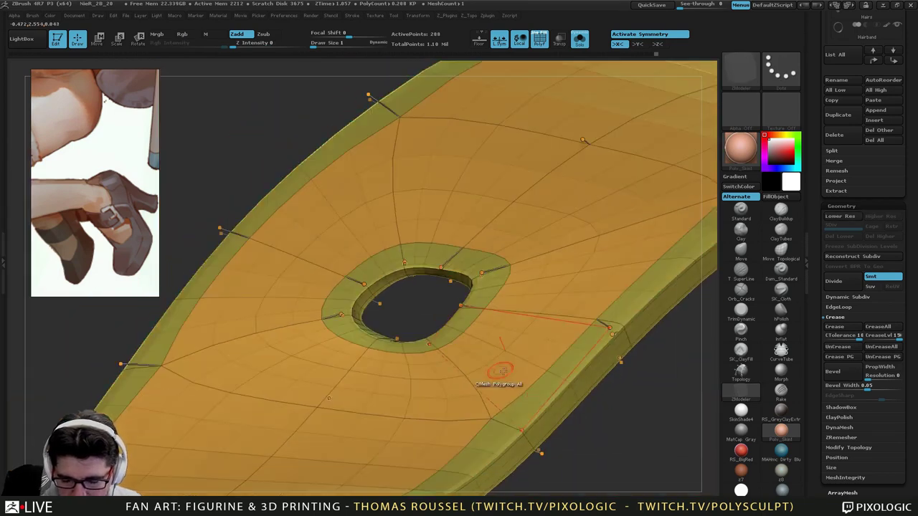
Leave solo mode and make the buckle's prong the active subtool.
right_click_drag(577, 396, 385, 356)
left_click(579, 41)
right_click_drag(543, 244, 326, 441)
right_click_drag(326, 441, 412, 327, "alt")
left_click(422, 336, "alt")
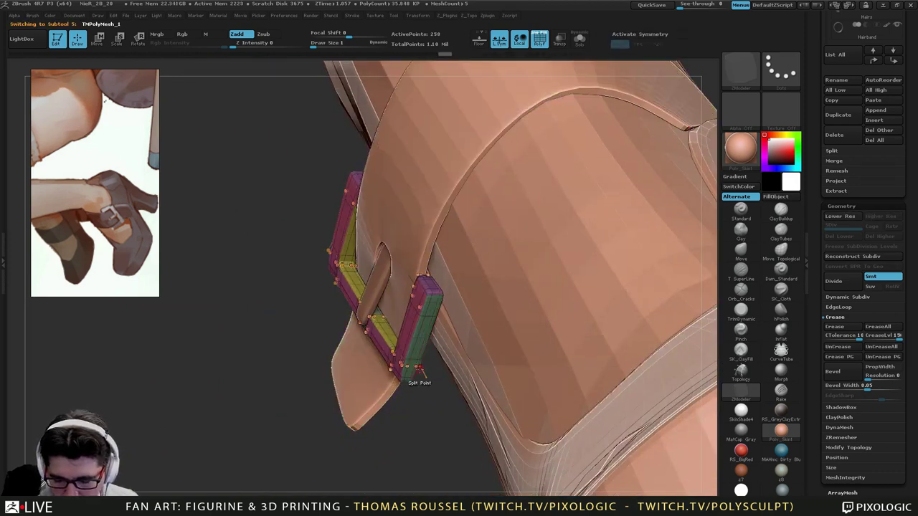
right_click_drag(358, 364, 435, 373)
left_click(368, 324, "alt")
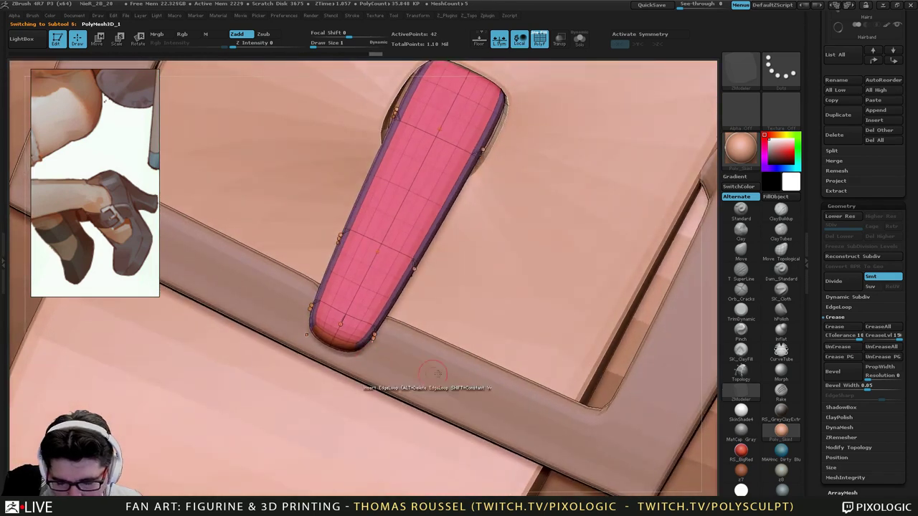
Reshape the prong's vertices where it passes through the strap's hole, using the Move brush at draw sizes 5 and 7.
left_click(740, 249)
key("s")
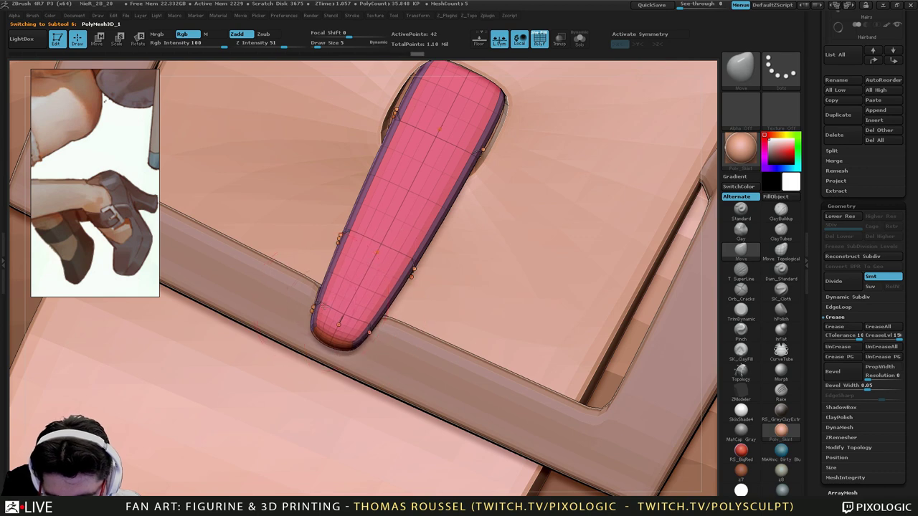
right_click_drag(387, 310, 401, 281)
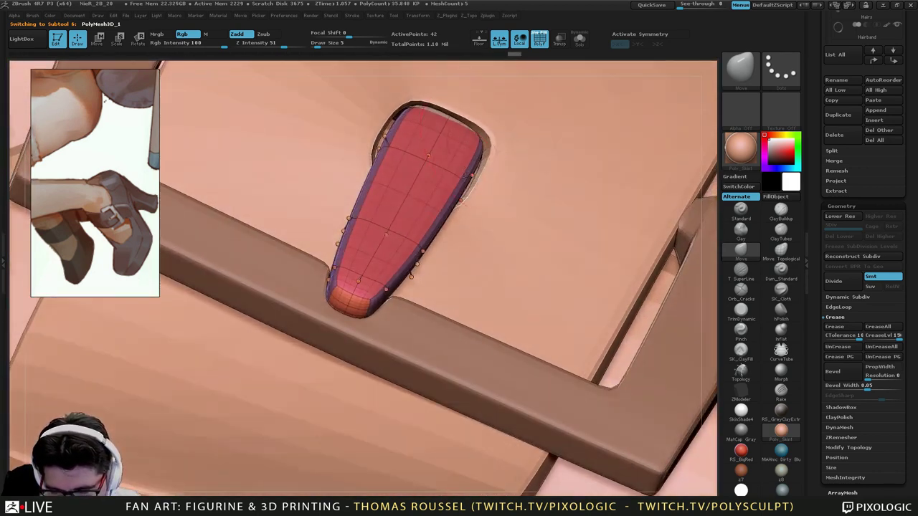
right_click_drag(475, 152, 440, 228, "alt")
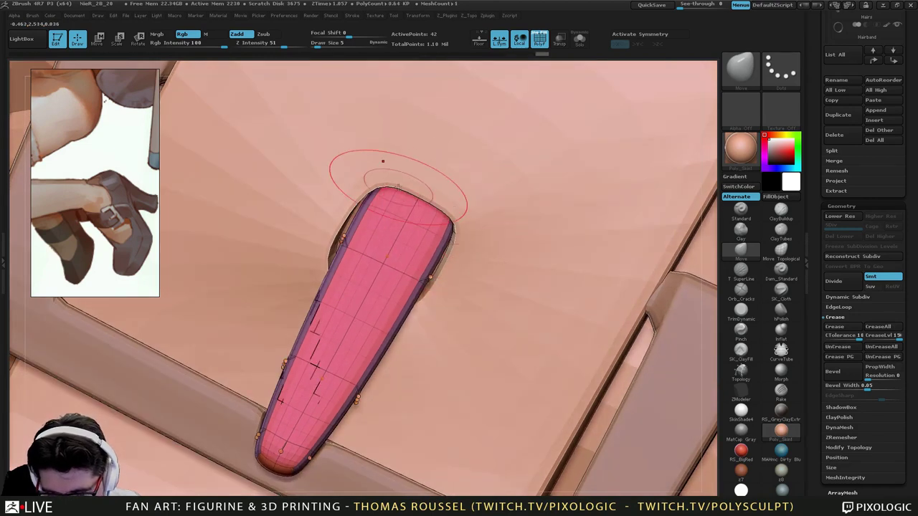
key("s")
left_click_drag(388, 191, 388, 191)
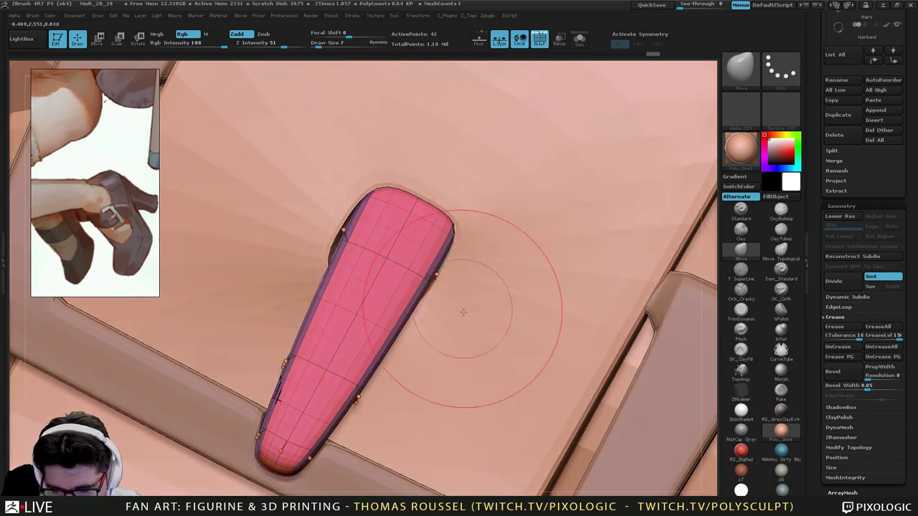
right_click_drag(538, 416, 465, 230)
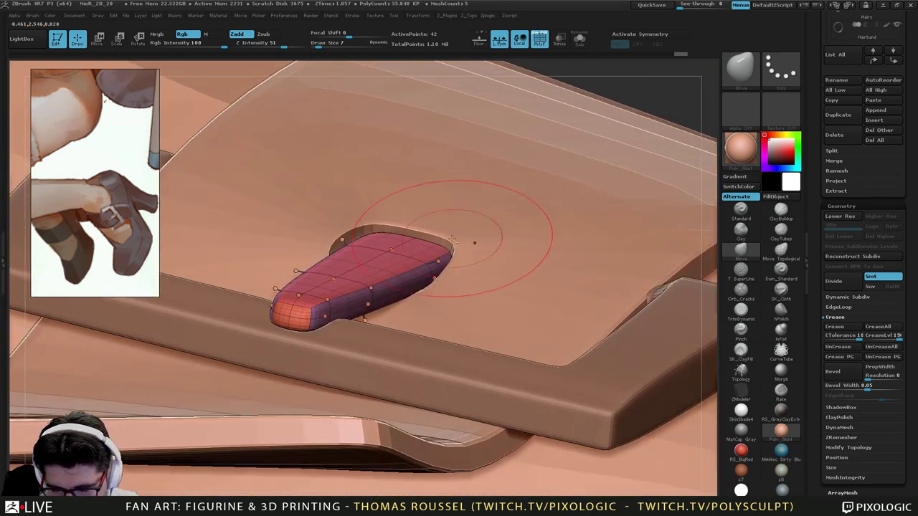
right_click_drag(594, 345, 505, 339)
mouse_move(504, 339)
left_mouse_down()
mouse_move(452, 252)
mouse_move(492, 259)
left_mouse_up()
Select the strap and nudge its surface and edge beside the buckle with the Move brush at draw size 44.
left_click(487, 241, "alt")
key("s")
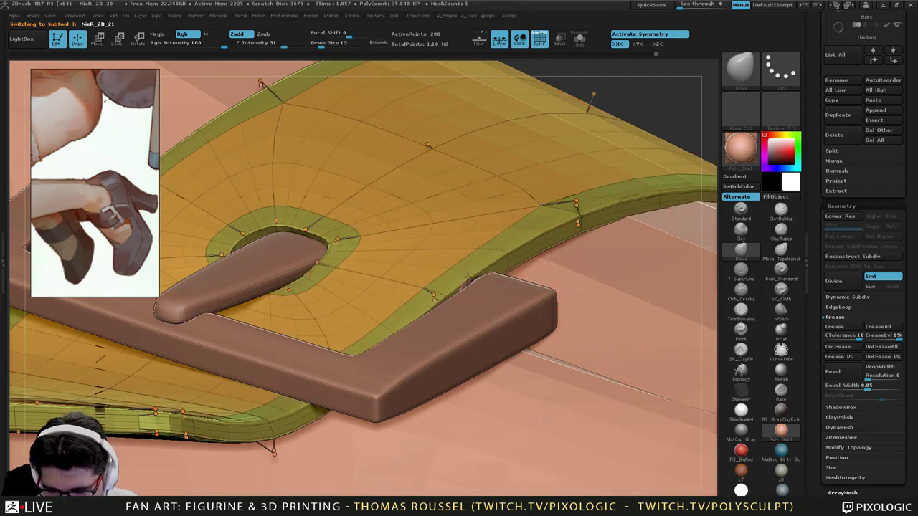
key("s")
left_click_drag(420, 260, 426, 260)
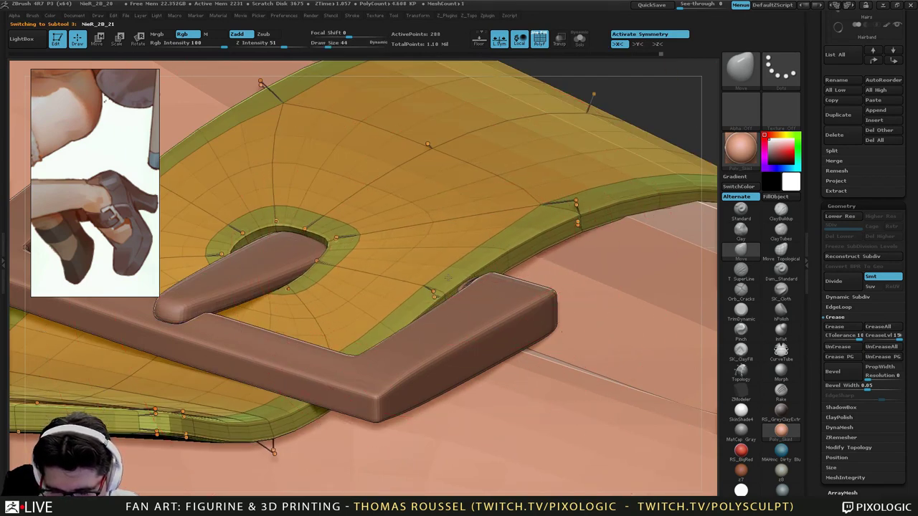
left_click_drag(483, 279, 479, 274)
left_click_drag(514, 278, 470, 339)
Select the shoe and adjust its opening near the strap with dynamic subdivision off and the Move brush at draw size 9.
right_click_drag(347, 239, 493, 327)
left_click(492, 324, "alt")
right_click_drag(512, 359, 557, 344)
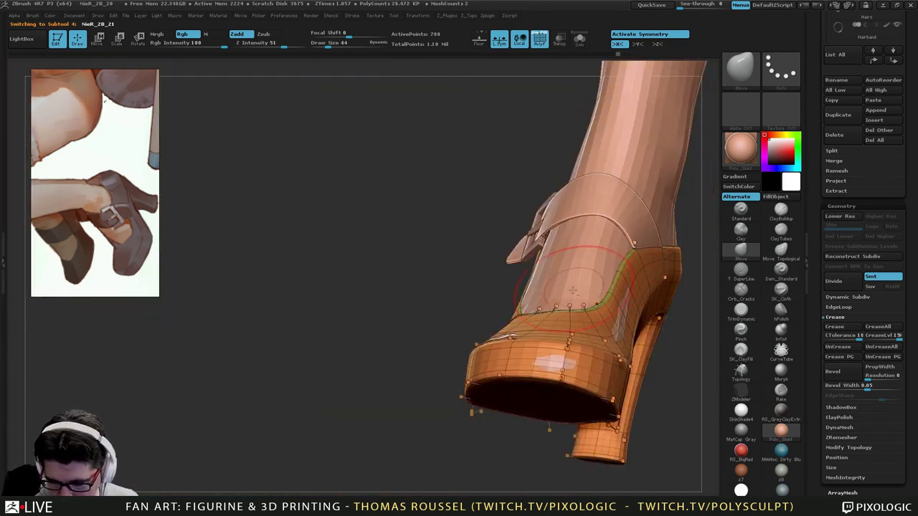
right_click_drag(614, 265, 470, 348, "ctrl")
left_click_drag(470, 347, 468, 322)
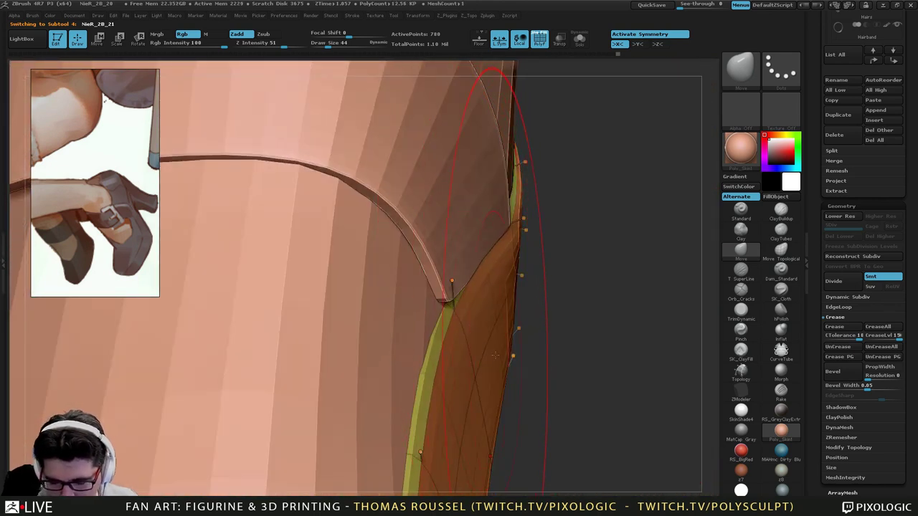
key("shift+d")
right_click_drag(522, 146, 502, 107)
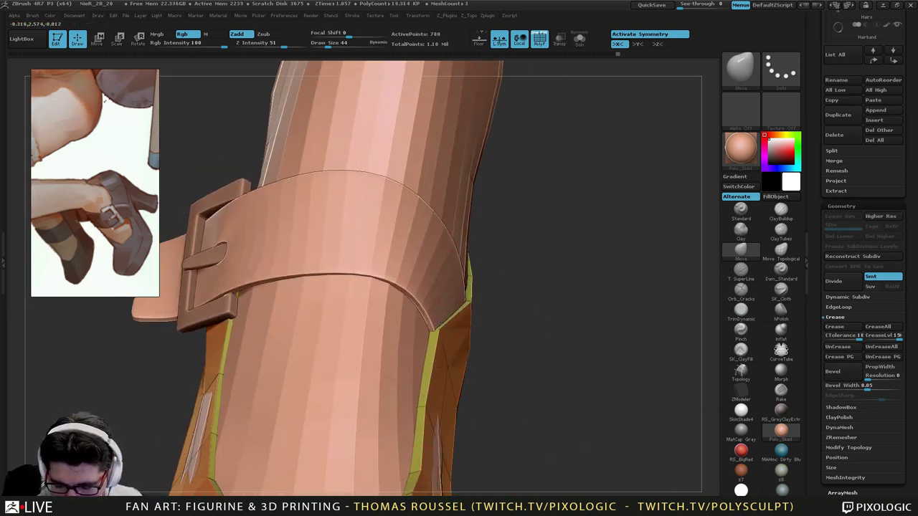
mouse_move(497, 315)
right_mouse_down("alt")
mouse_move(510, 140)
mouse_move(475, 148)
mouse_move(468, 244)
right_mouse_up("alt")
key("s")
left_click_drag(448, 265, 432, 263)
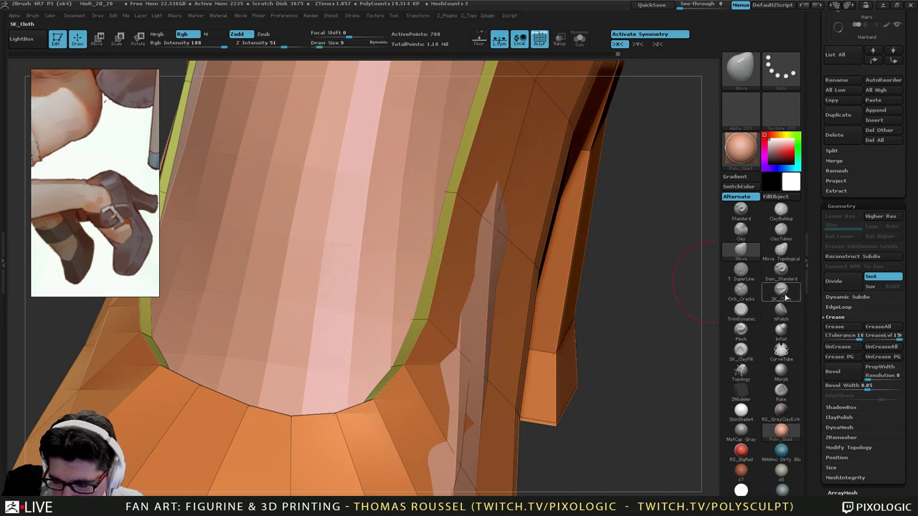
Bevel the complete edge loops along the shoe opening's rim with ZModeler and turn on transparency.
left_click(742, 391)
key("space")
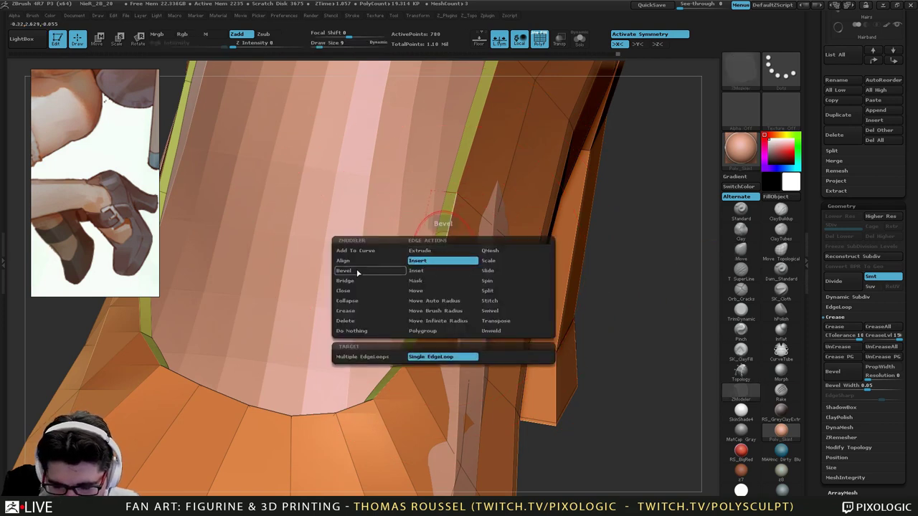
left_click(358, 273)
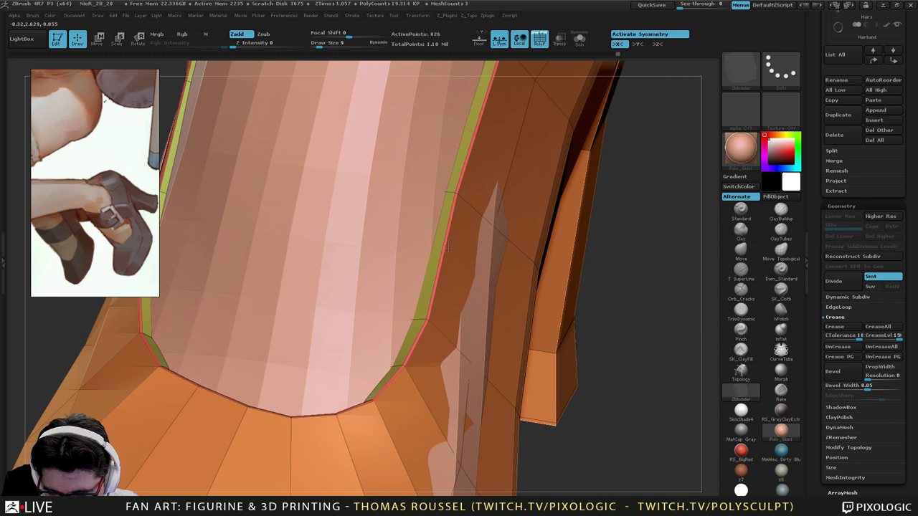
left_click(566, 45)
left_click_drag(635, 136, 689, 143)
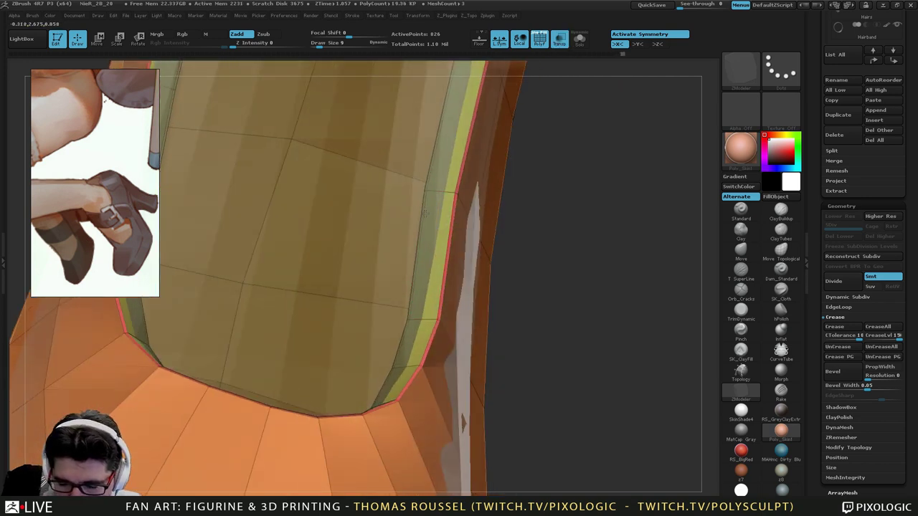
right_click_drag(433, 231, 432, 206)
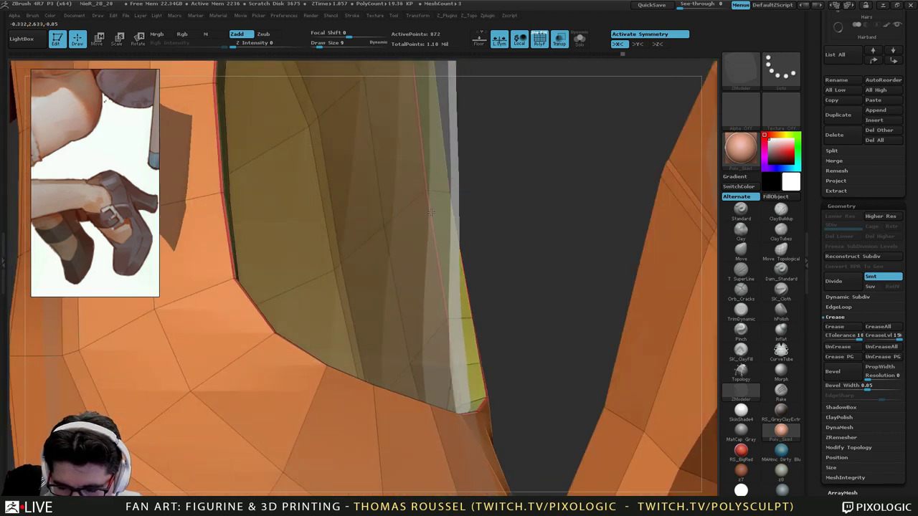
Preview the beveled opening with dynamic subdivision and examine the shoe's toe, sole and side topology.
key("d")
right_click_drag(553, 356, 467, 313)
key("shift+d")
mouse_move(451, 384)
right_mouse_down()
mouse_move(436, 381)
mouse_move(448, 386)
right_mouse_up()
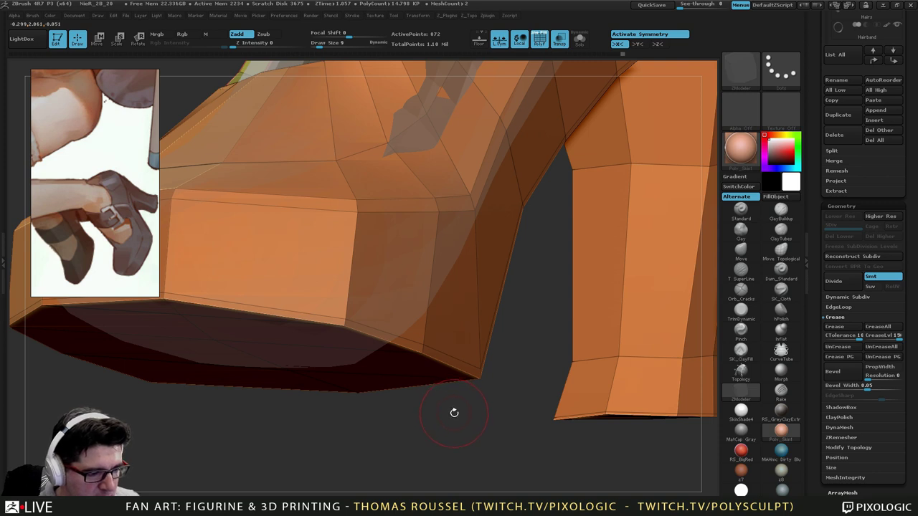
right_click_drag(420, 357, 408, 414, "ctrl")
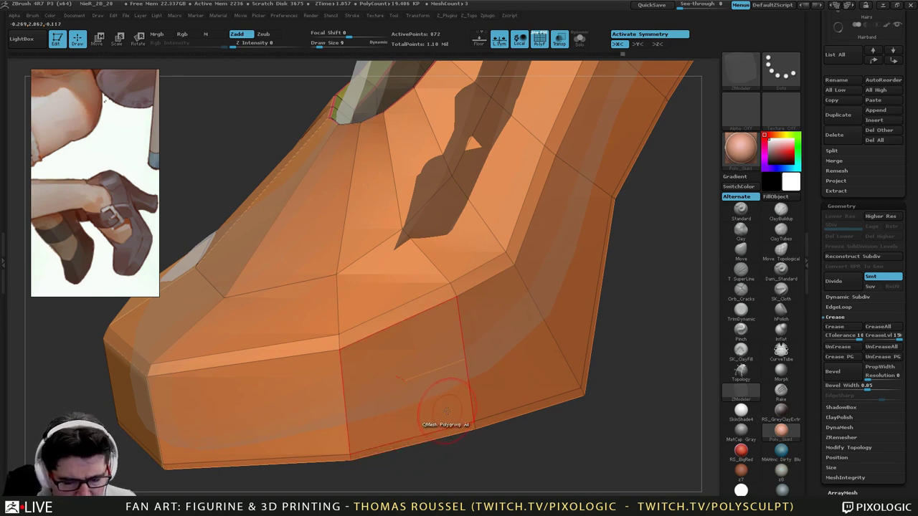
right_click_drag(456, 389, 437, 345, "ctrl")
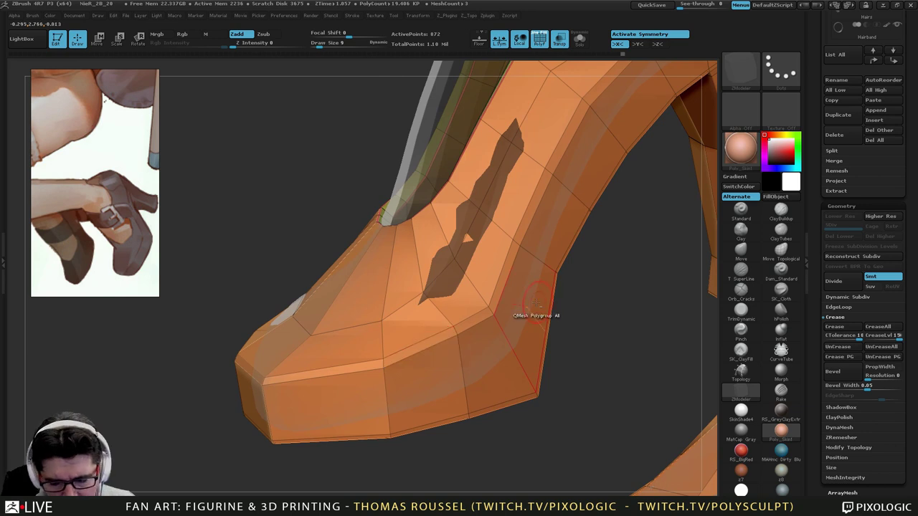
right_click_drag(532, 302, 439, 416, "alt")
right_click_drag(471, 358, 489, 342, "ctrl")
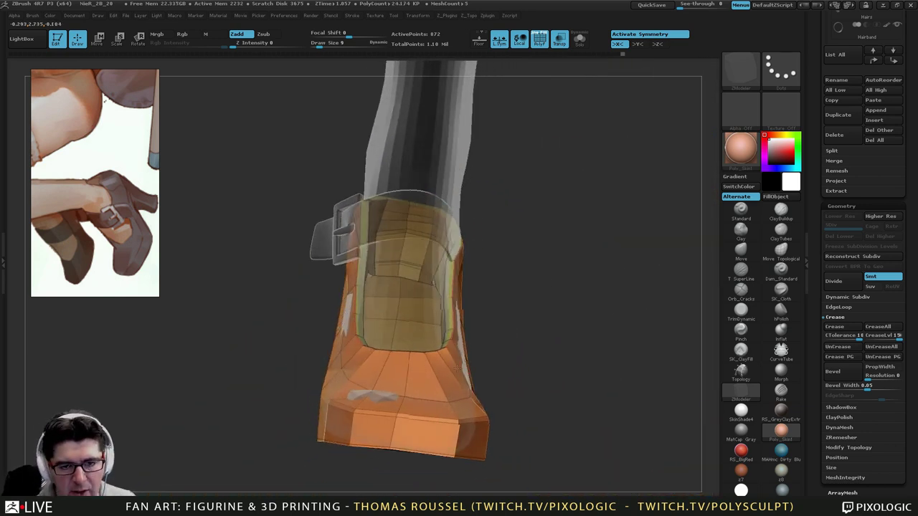
right_click_drag(457, 369, 449, 365)
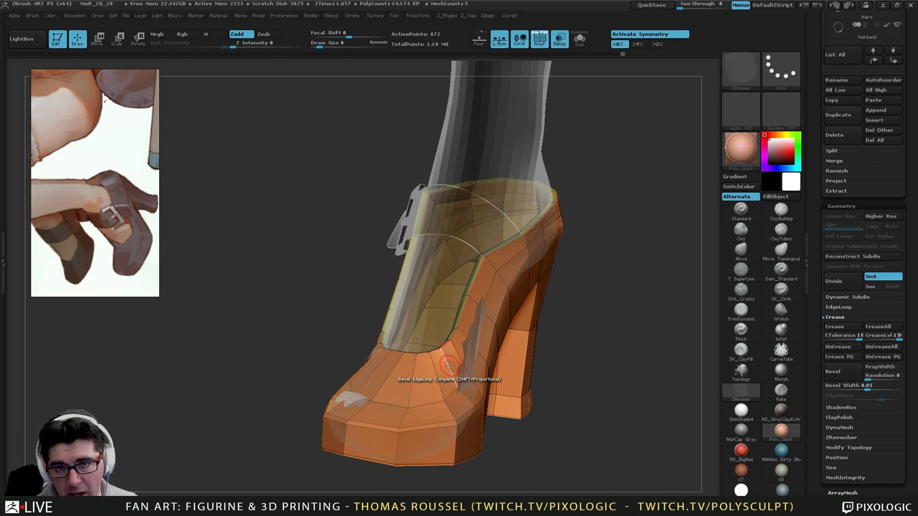
Examine both shoes from the side and check the opening's rim and the heel with dynamic subdivision on.
right_click_drag(543, 330, 480, 319)
right_click_drag(546, 306, 447, 327, "alt")
right_click_drag(446, 327, 479, 339)
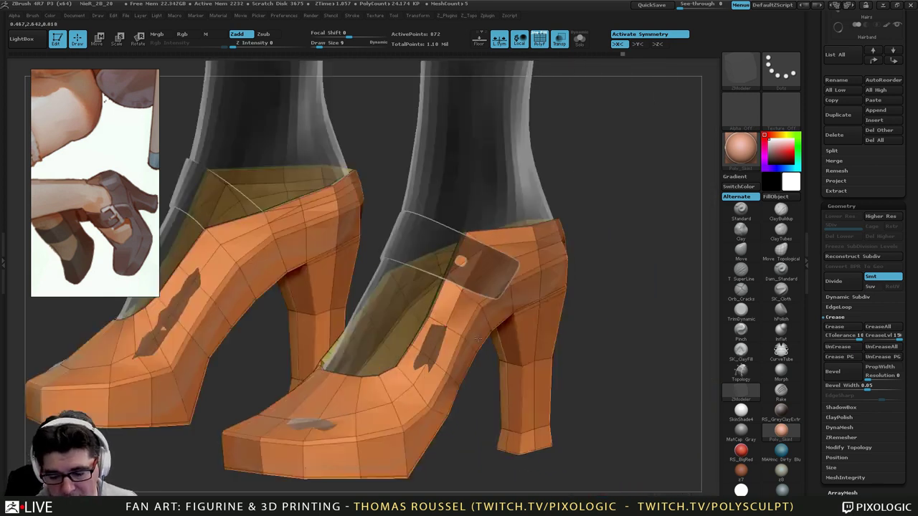
left_click_drag(479, 343, 526, 461)
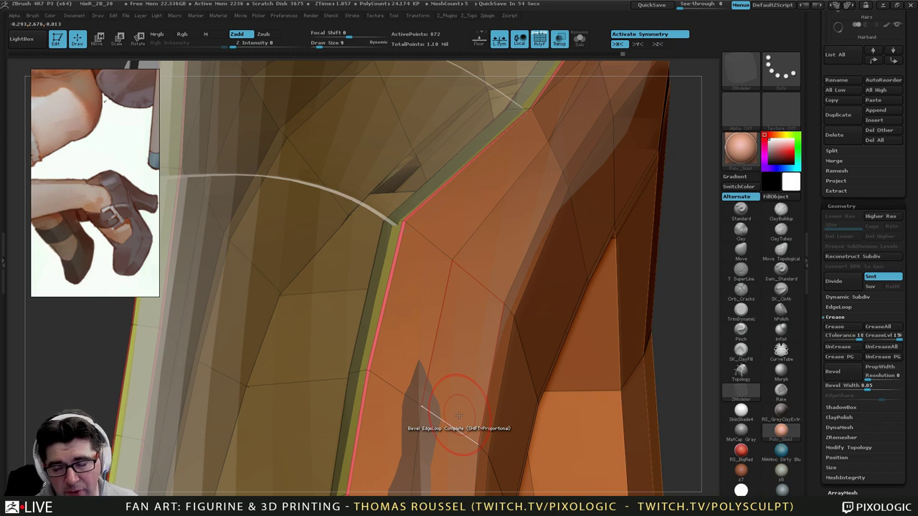
right_click_drag(465, 337, 504, 322, "ctrl")
key("d")
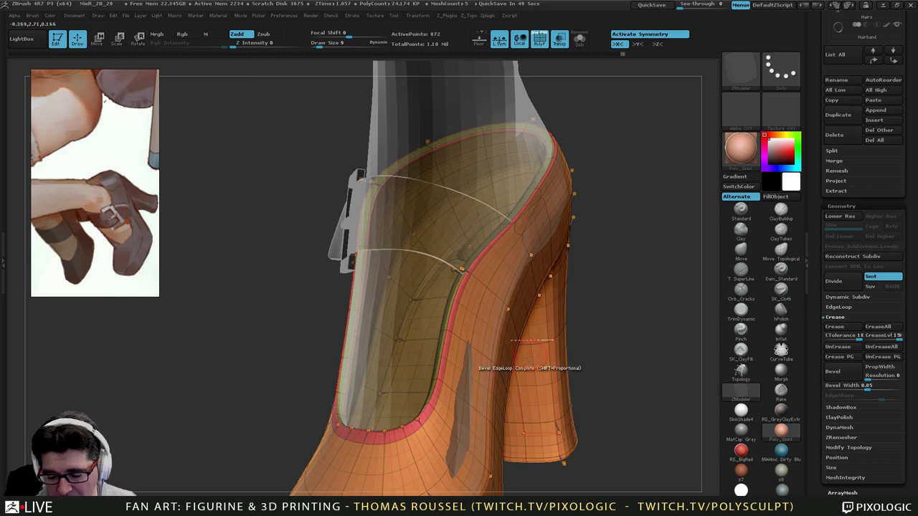
right_click_drag(488, 382, 522, 312)
right_click_drag(522, 313, 444, 177, "ctrl")
Turn off dynamic subdivision and insert an edge loop lengthwise beside the heel's corner edge with ZModeler.
key("shift+d")
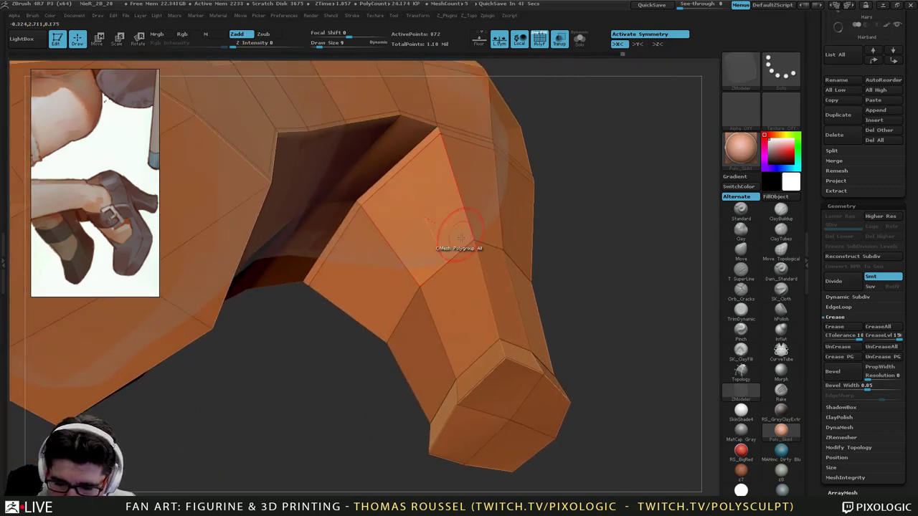
right_click_drag(479, 333, 412, 237)
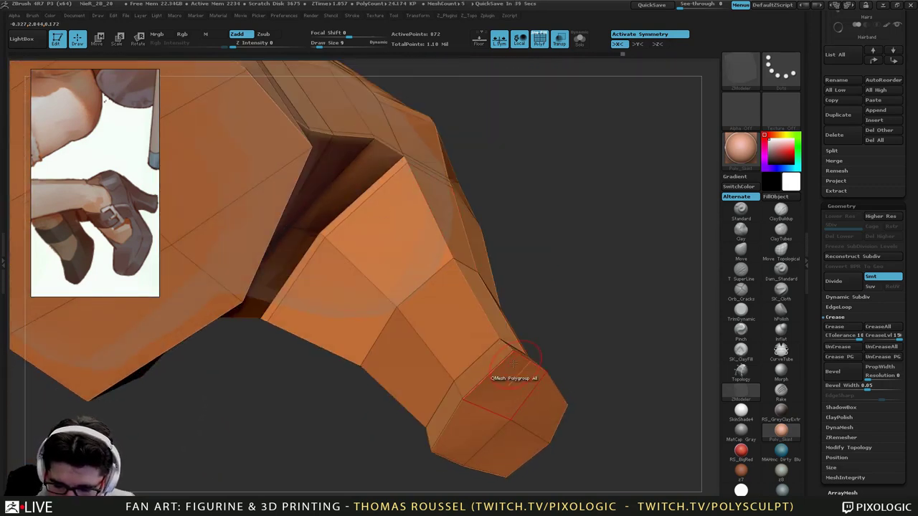
right_click_drag(510, 372, 492, 378)
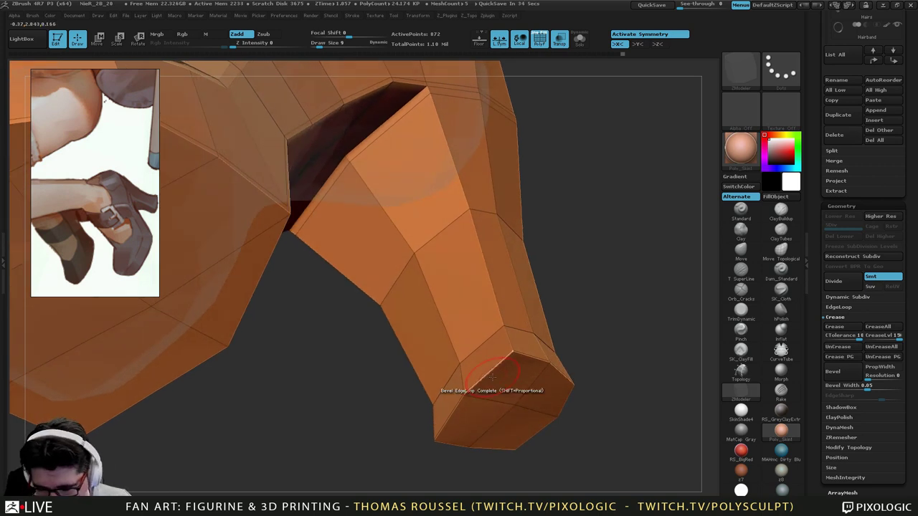
key("space")
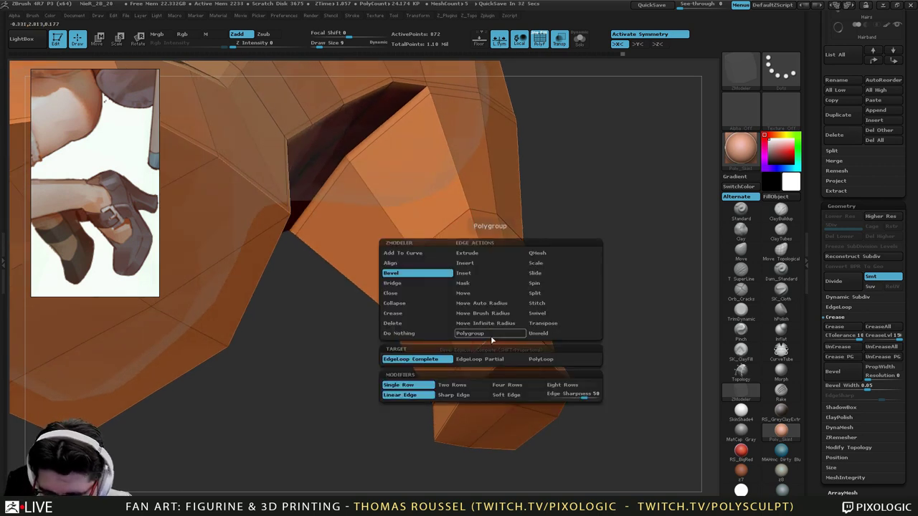
left_click(465, 264)
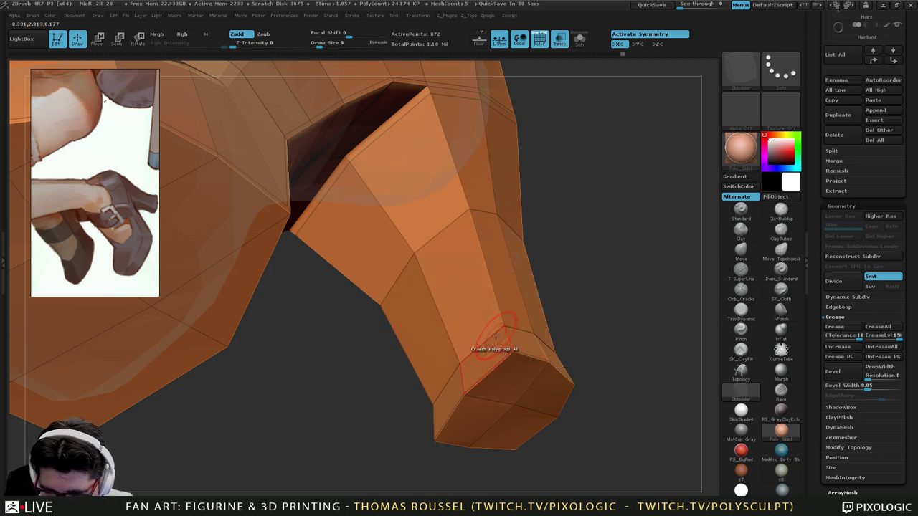
left_click(498, 335)
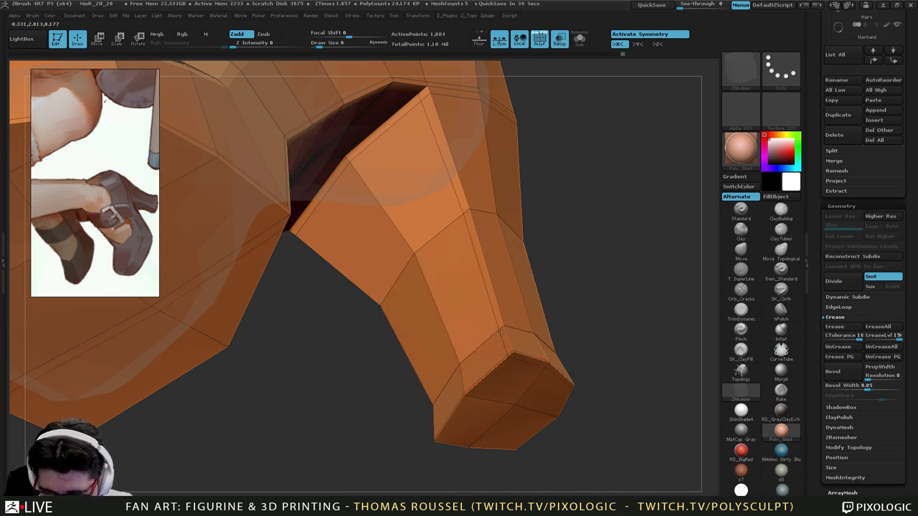
Switch the ZModeler edge action to Slide and slide the edge at the heel's upper corner where the loops meet.
left_click_drag(574, 419, 499, 405)
left_click_drag(643, 356, 419, 459, "alt")
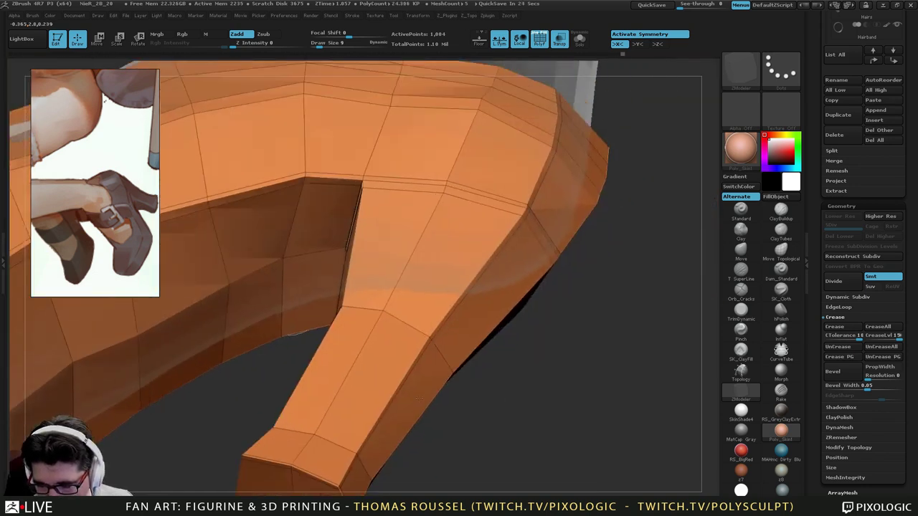
left_click_drag(495, 430, 387, 323)
key("space")
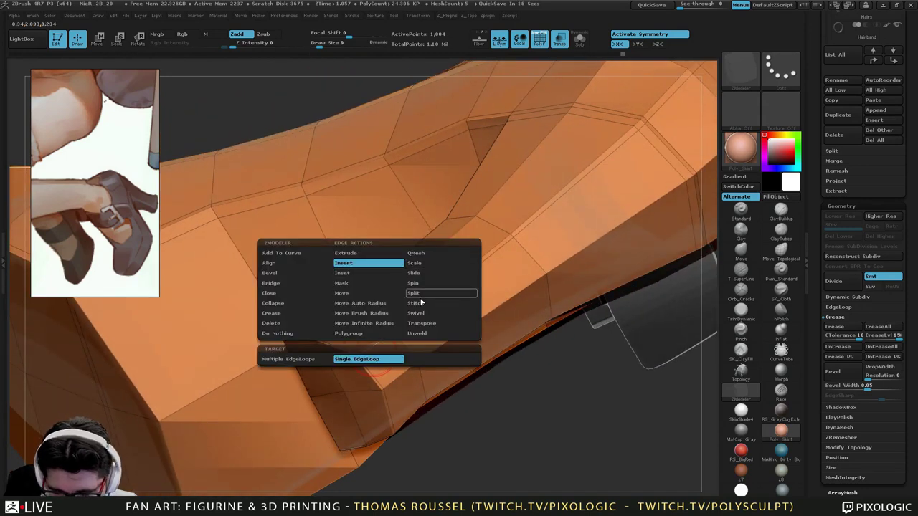
left_click(420, 273)
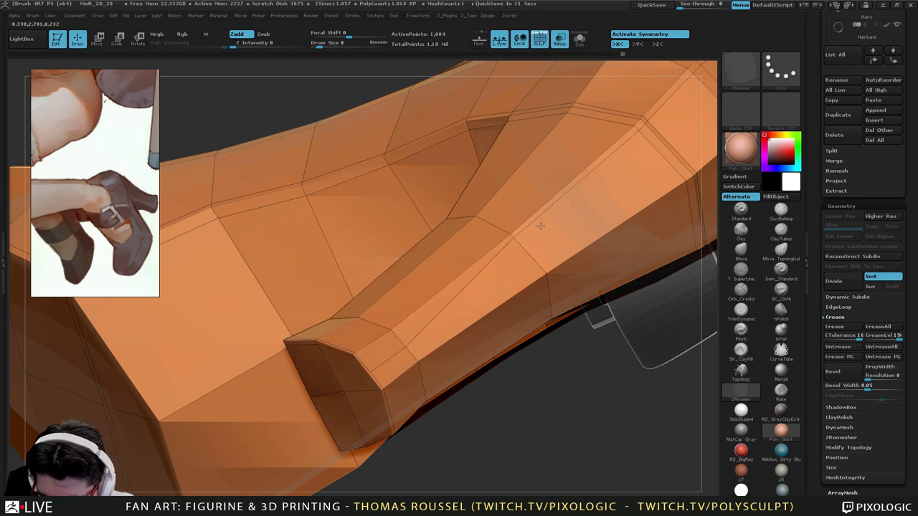
right_click_drag(642, 170, 490, 246, "alt")
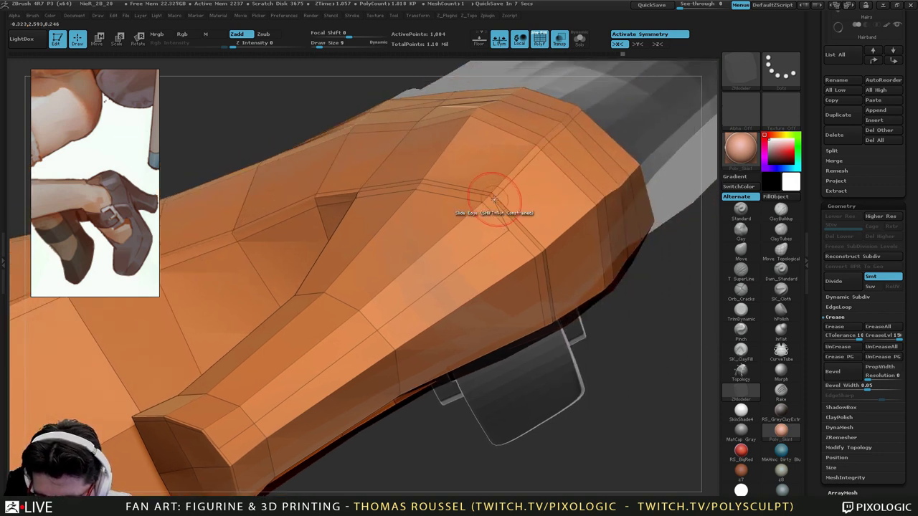
key("ctrl")
left_click_drag(496, 201, 507, 209)
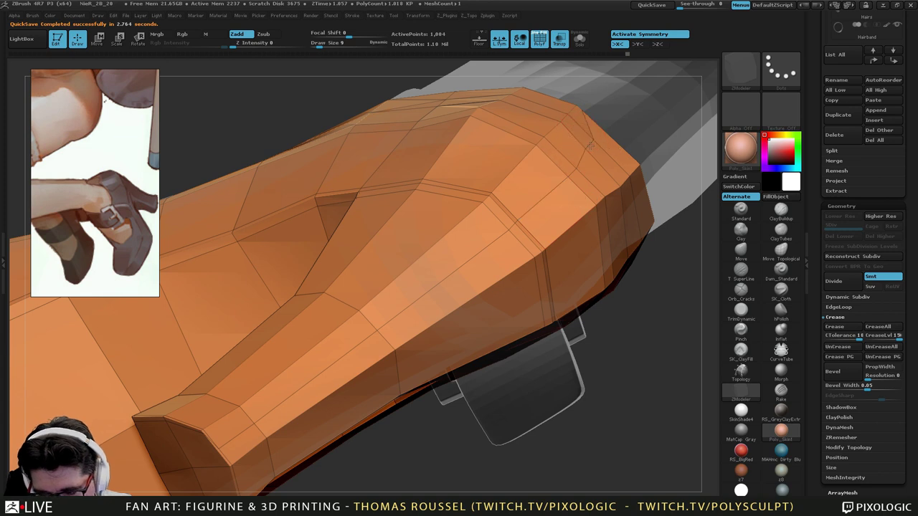
Preview the heel with dynamic subdivision, turn it off, and examine the heel's base topology.
mouse_move(459, 438)
left_mouse_down()
mouse_move(435, 371)
mouse_move(450, 411)
mouse_move(436, 374)
mouse_move(442, 379)
left_mouse_up()
key("d")
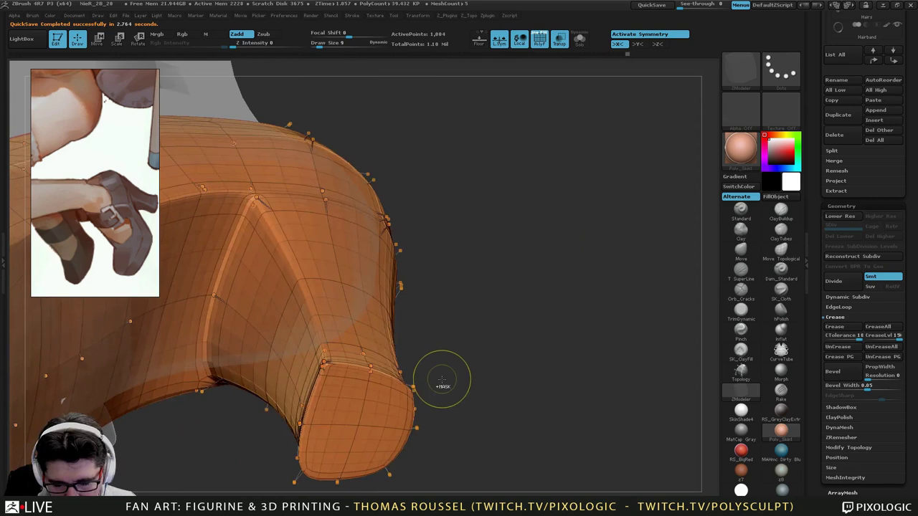
key("shift+d")
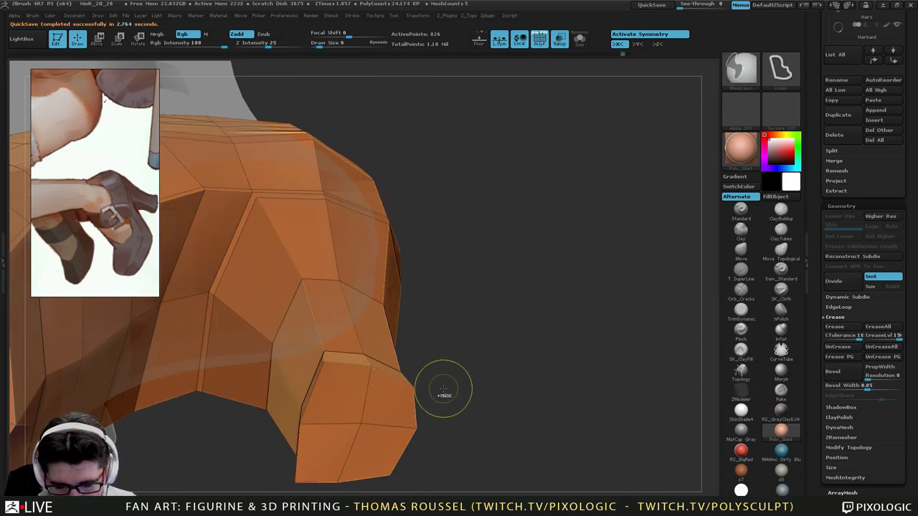
mouse_move(429, 380)
left_mouse_down()
mouse_move(411, 393)
mouse_move(409, 323)
mouse_move(420, 373)
mouse_move(393, 350)
mouse_move(459, 325)
left_mouse_up()
left_click(416, 392, "ctrl+shift")
left_click_drag(460, 325, 401, 363, "alt")
Save the tool as NieR_2B_21.ZTL in the Z_2B folder.
left_click_drag(917, 104, 917, 131)
scroll(916, 132, "up", 5)
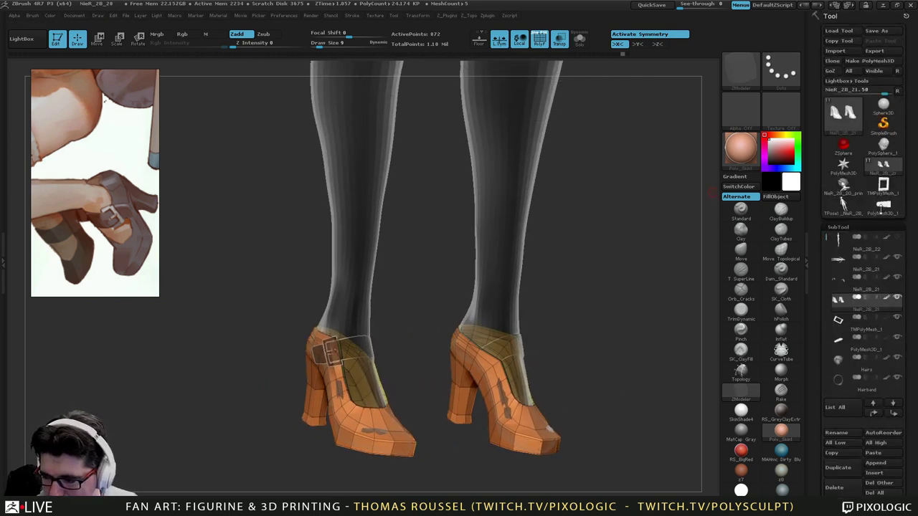
left_click(891, 31)
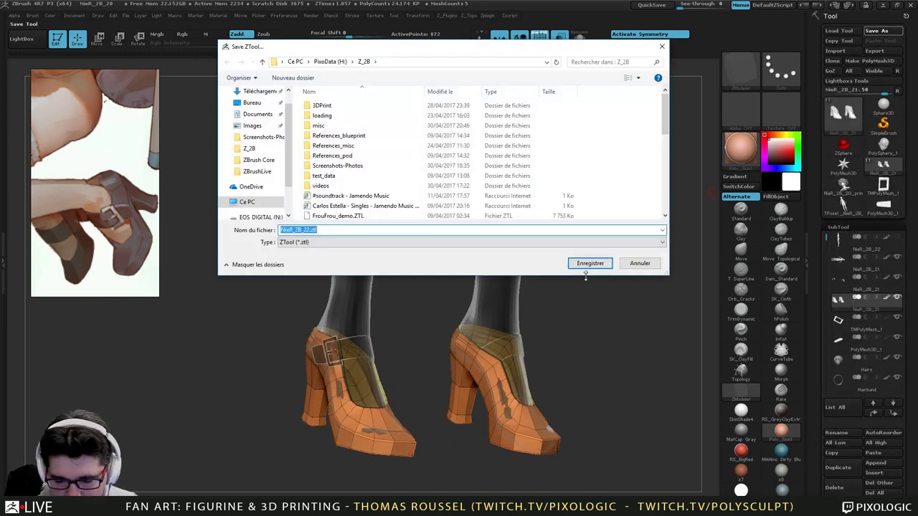
left_click(665, 153)
left_click_drag(665, 154, 664, 218)
left_click(350, 205)
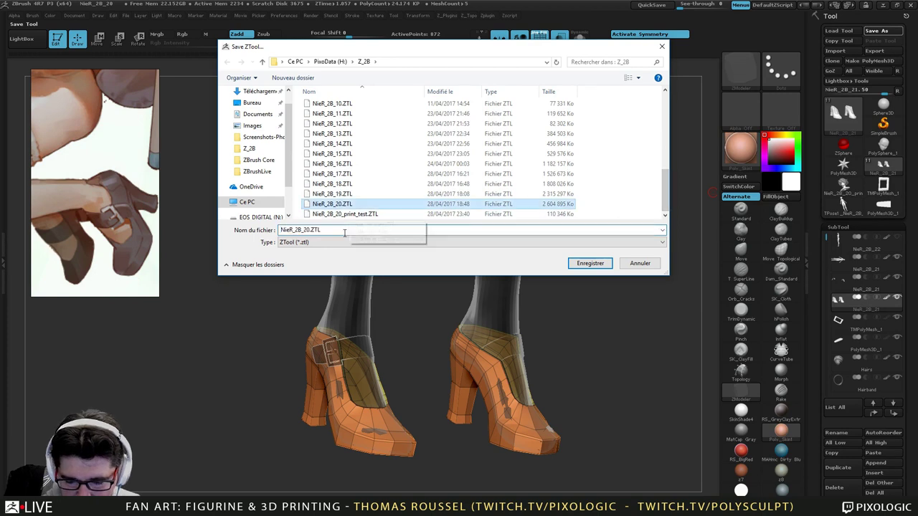
left_click(307, 233)
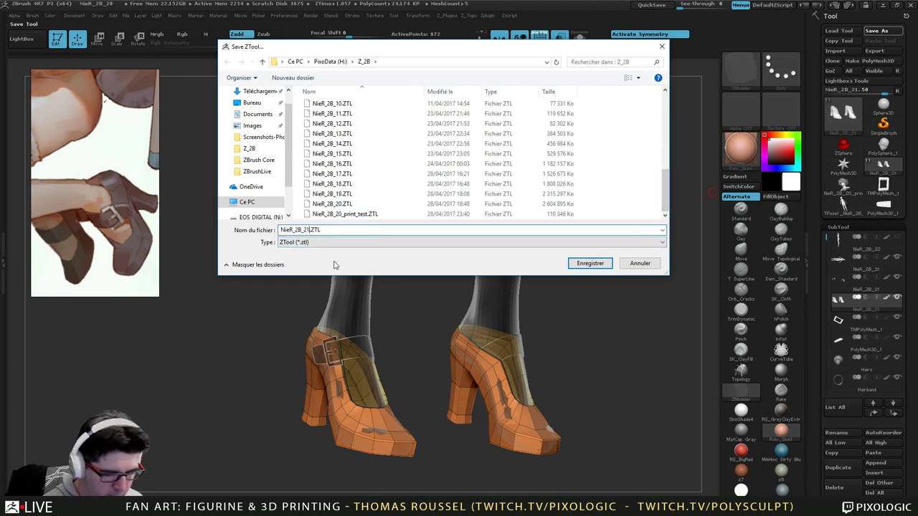
key("Return")
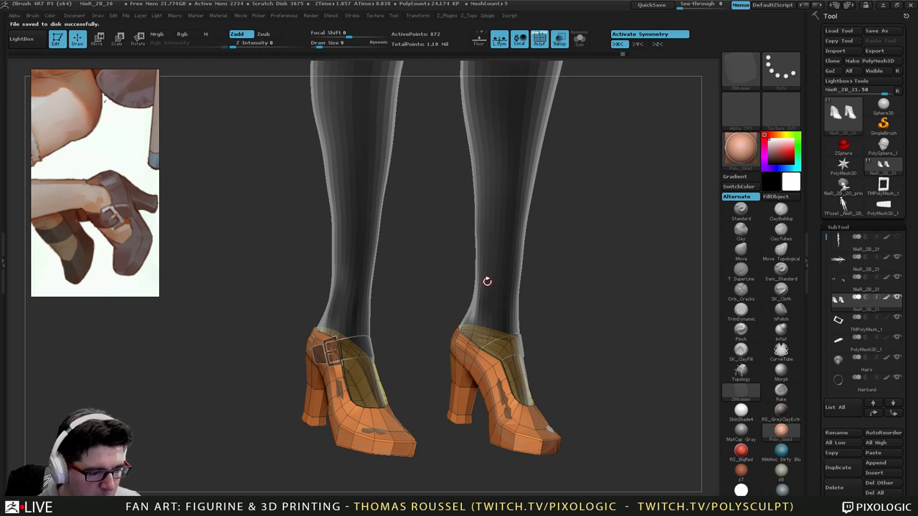
Examine the shoe's opening, toe, underside and heel topology from several angles.
left_click_drag(487, 281, 449, 368)
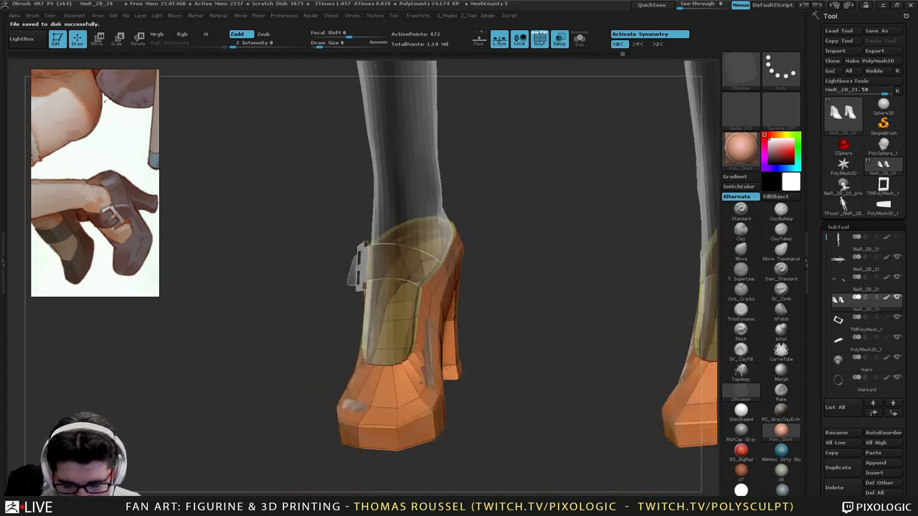
right_click_drag(447, 368, 479, 385)
left_click_drag(457, 394, 515, 380)
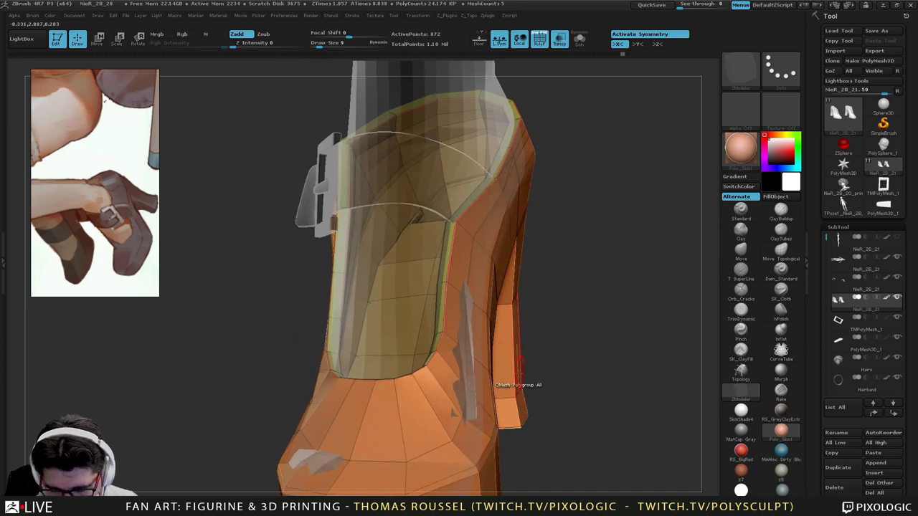
right_click_drag(500, 403, 628, 396)
right_click_drag(629, 396, 545, 413, "alt")
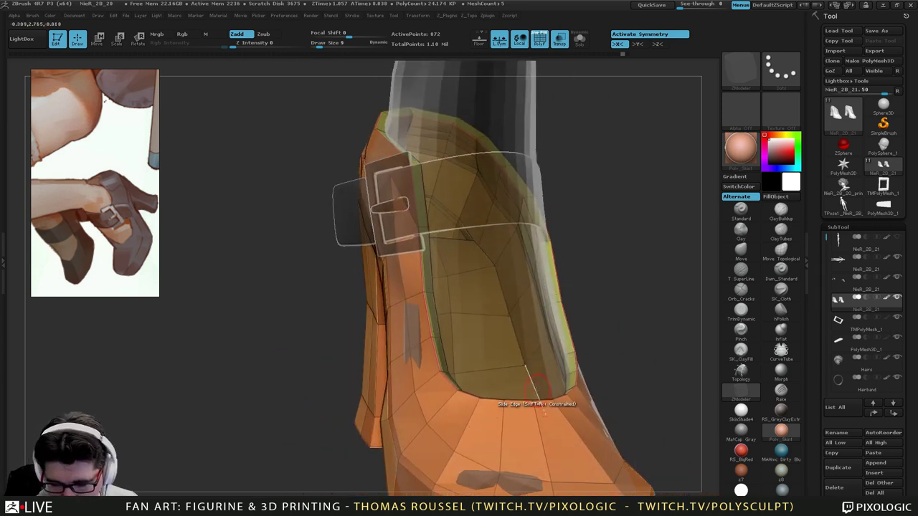
right_click_drag(573, 364, 423, 396)
right_click_drag(502, 391, 554, 398)
left_click_drag(554, 398, 555, 403)
right_click_drag(543, 399, 496, 402)
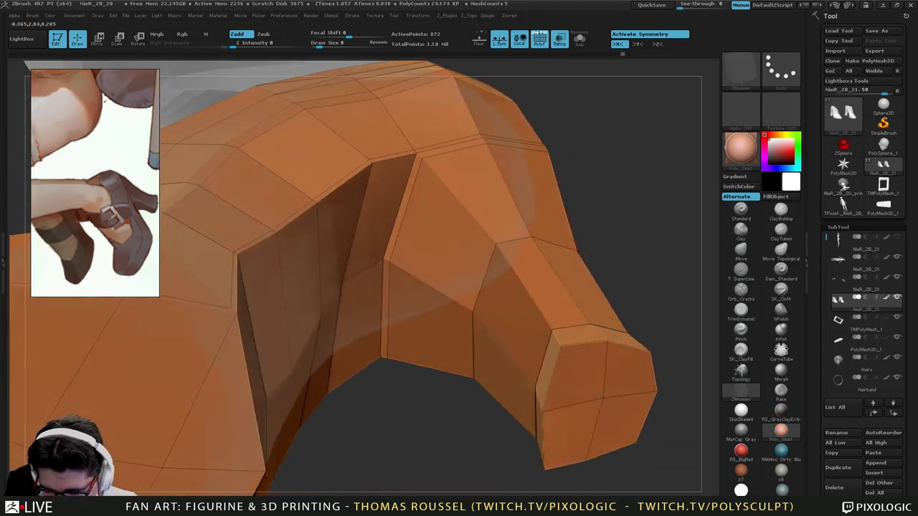
right_click_drag(605, 409, 575, 369, "alt")
right_click_drag(530, 392, 500, 349, "ctrl")
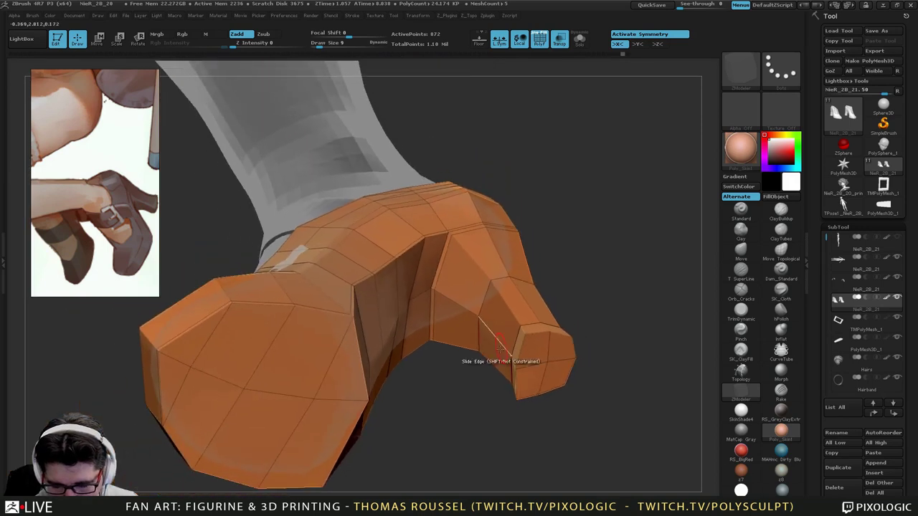
Mark the sole, arch and inner heel faces on the shoe's underside as a temporary ZModeler polygon selection.
left_click_drag(414, 385, 508, 391)
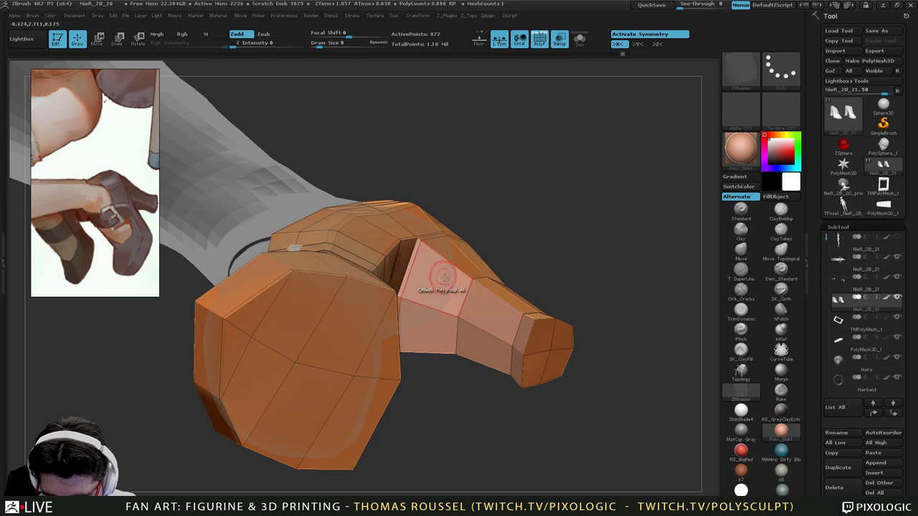
right_click_drag(444, 278, 421, 286)
left_click_drag(423, 281, 156, 328, "alt")
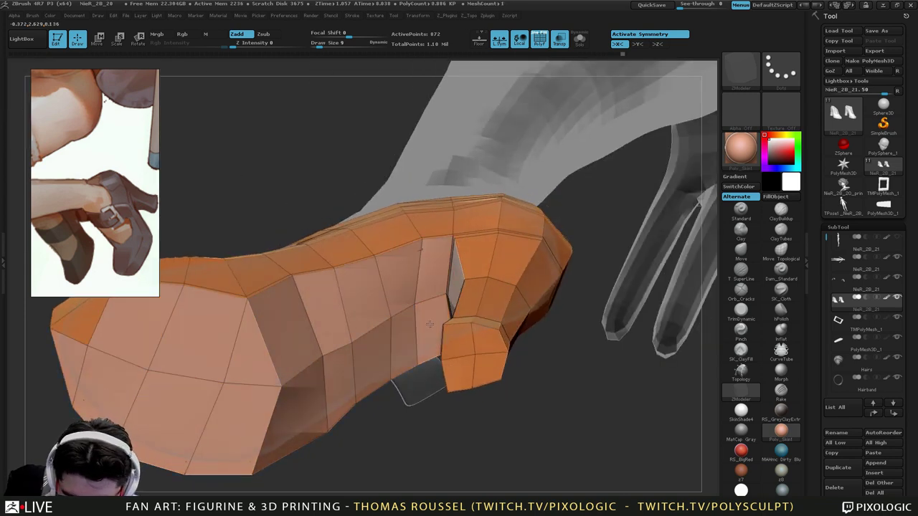
right_click_drag(352, 365, 498, 310)
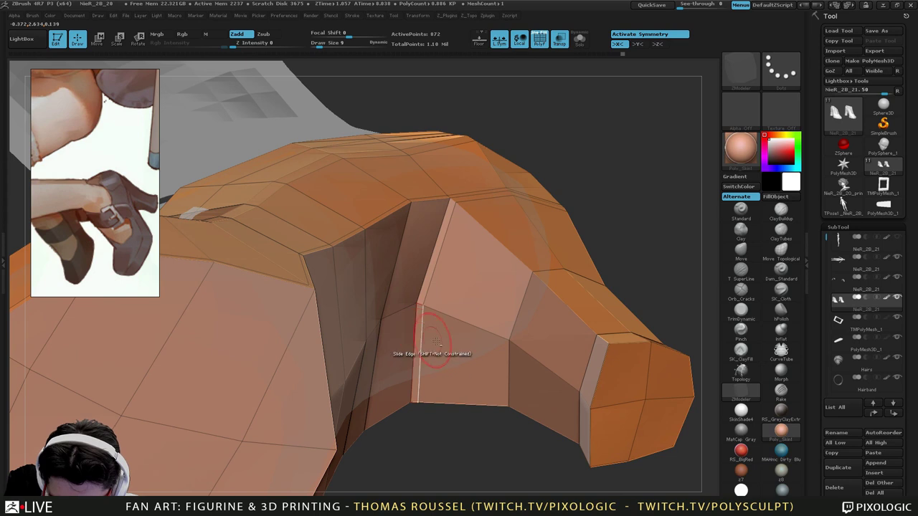
right_click_drag(564, 406, 543, 321)
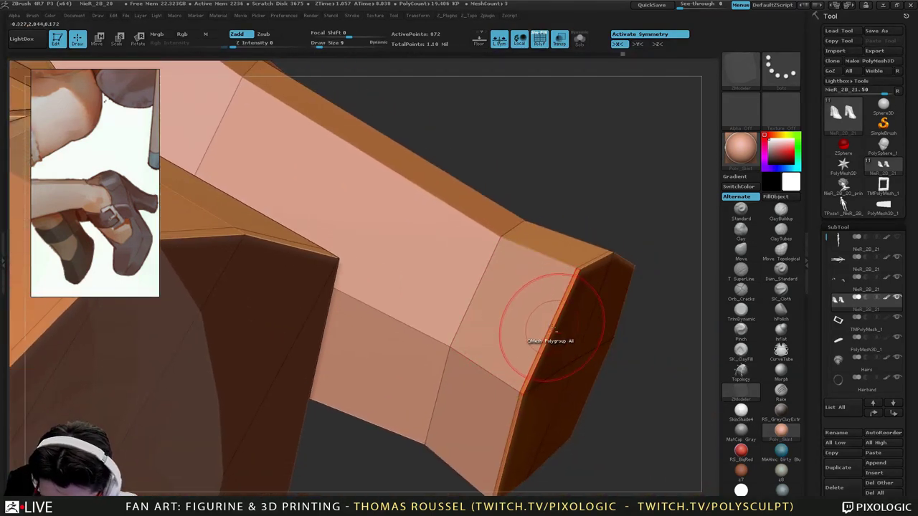
right_click_drag(525, 399, 498, 344)
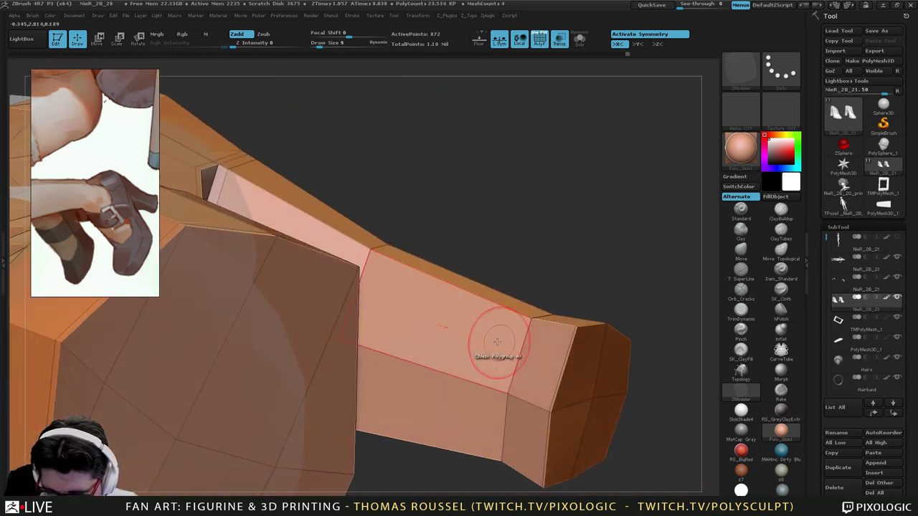
Inset the marked underside faces as one region using ZModeler's Inset action with Inset Region.
key("space")
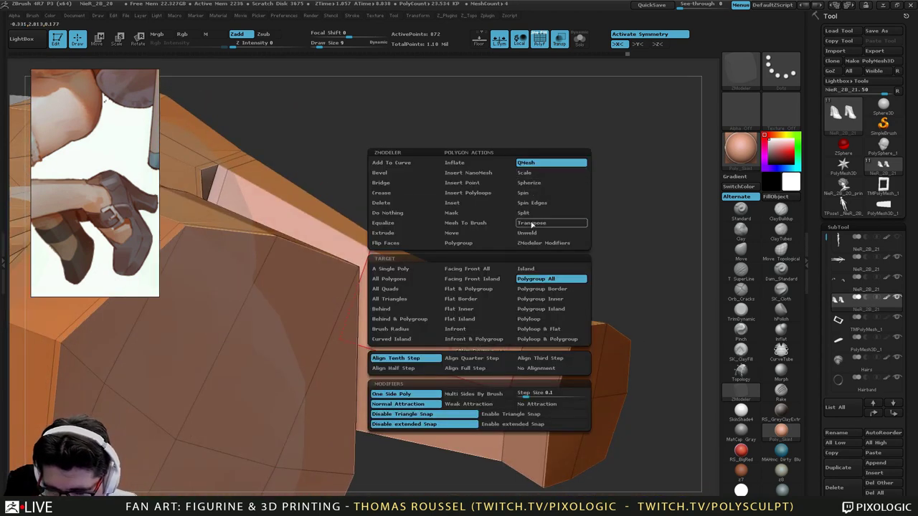
left_click(459, 203)
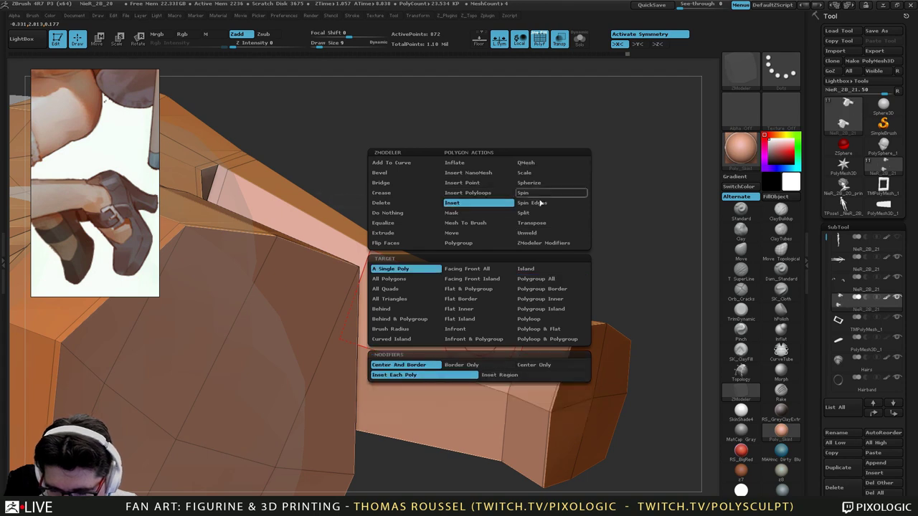
left_click(527, 376)
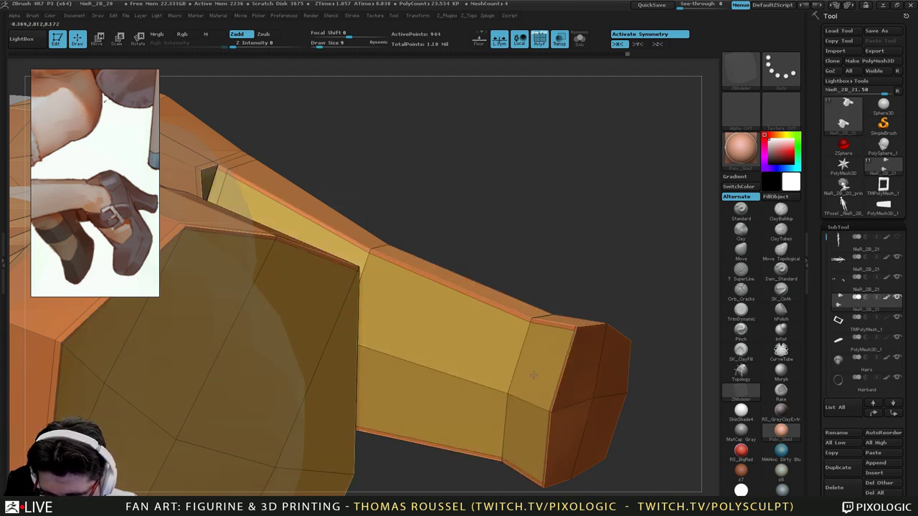
Preview the inset underside with dynamic subdivision, inspect the edge between sole and side, and turn the preview off.
right_click_drag(535, 371, 456, 447)
key("d")
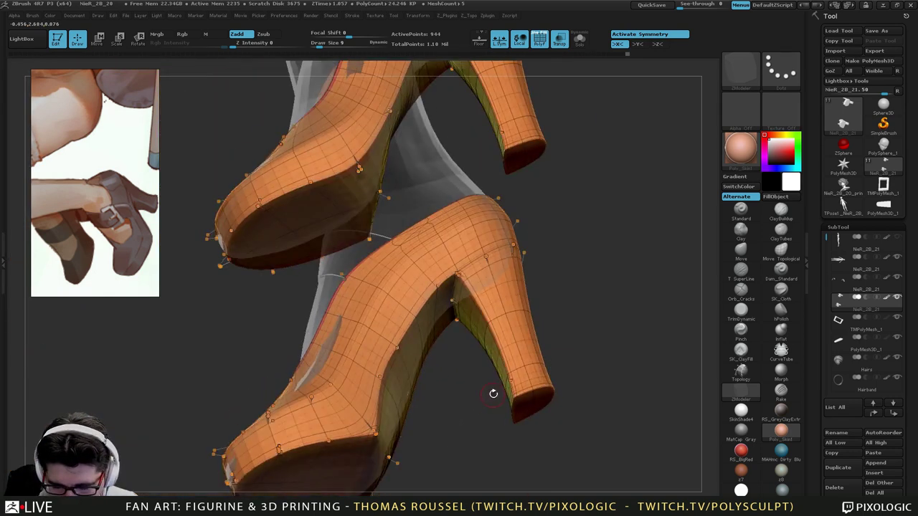
right_click_drag(493, 394, 491, 348)
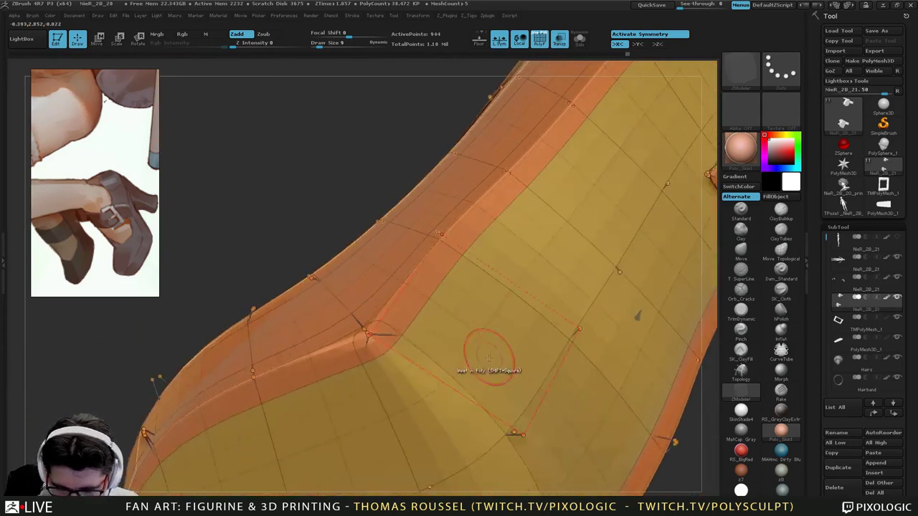
key("shift+d")
Slide the inset edges inward along the arch border to widen the thin strip beside the shoe's side wall.
right_click_drag(454, 269, 479, 297, "ctrl")
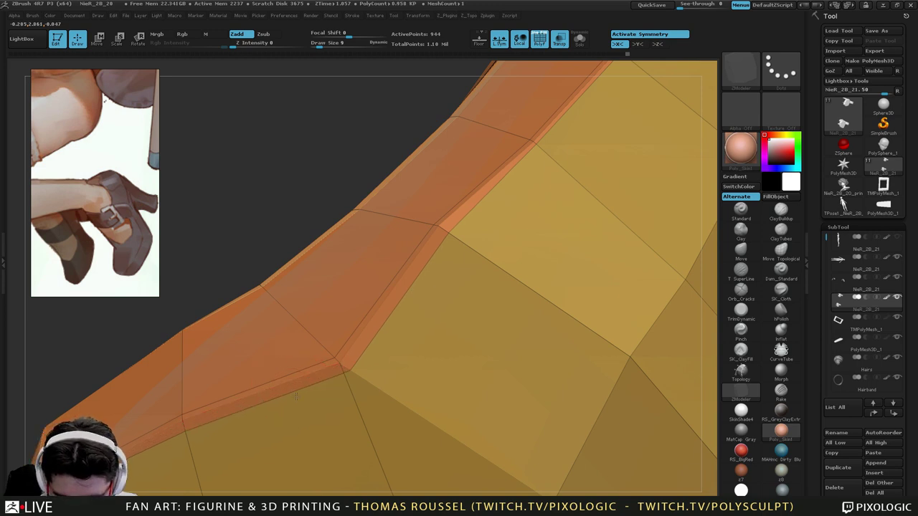
right_click_drag(515, 217, 420, 329, "alt")
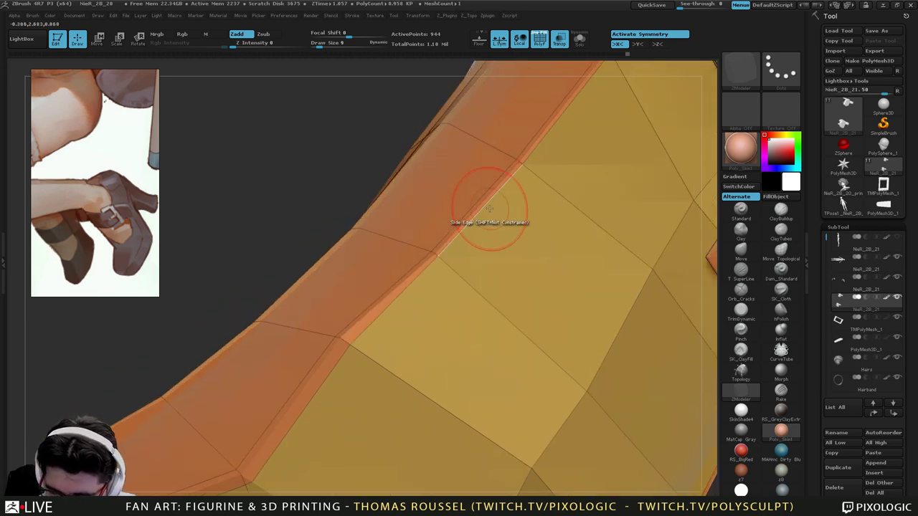
right_click_drag(532, 175, 407, 319, "alt")
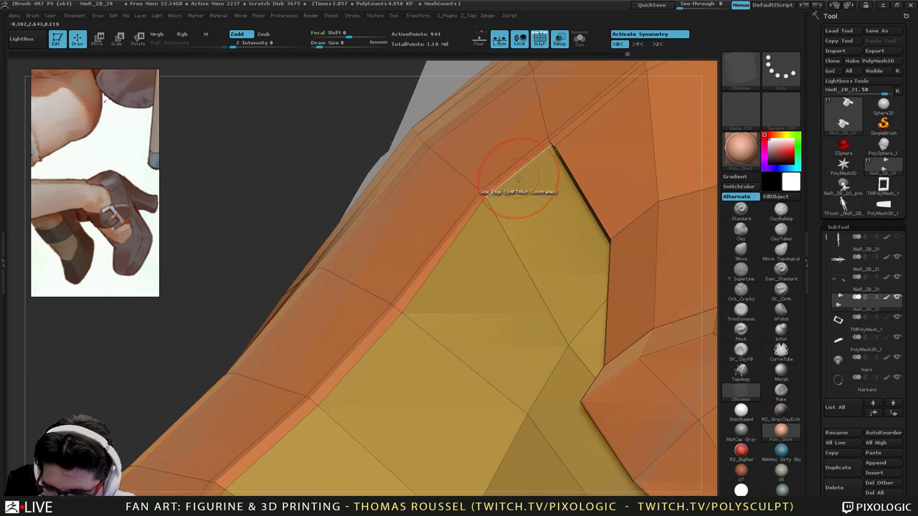
right_click_drag(500, 240, 438, 315)
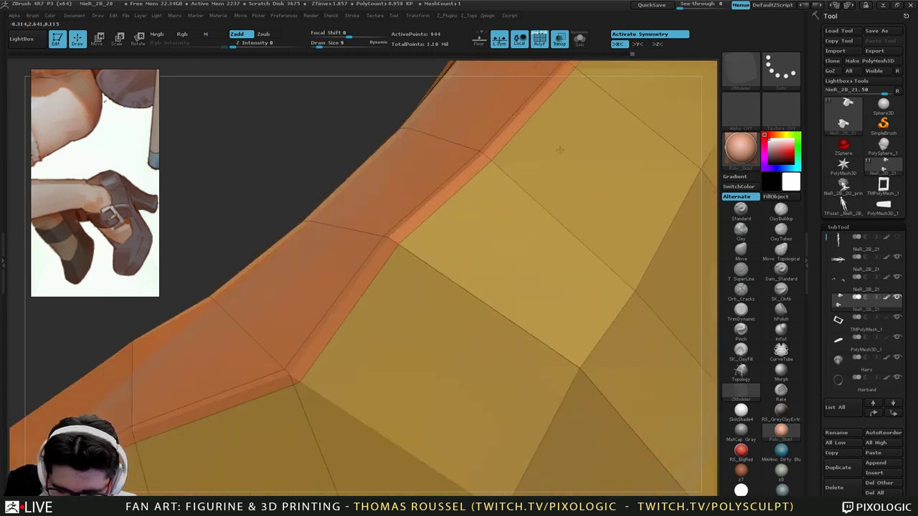
Slide the inset edges inward around the toe and the outer side of the sole, widening the border strip.
right_click_drag(563, 147, 455, 239)
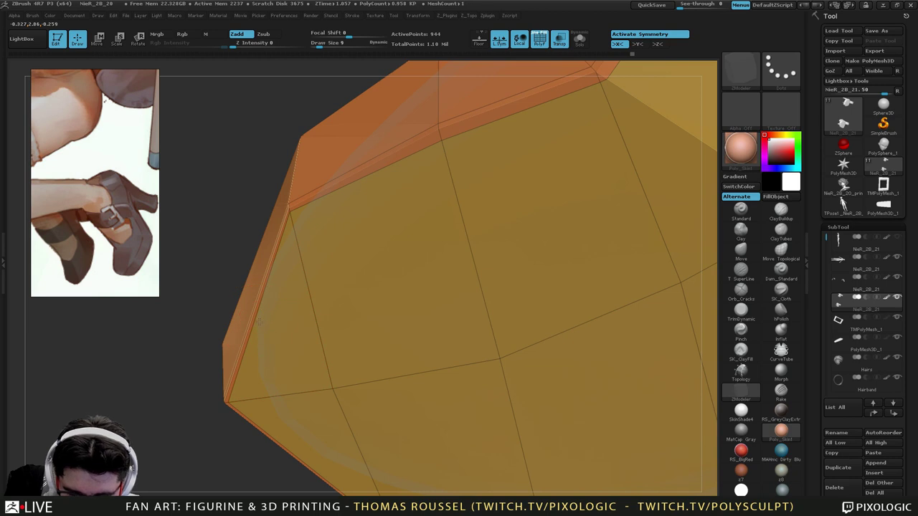
right_click_drag(349, 372, 351, 214, "alt")
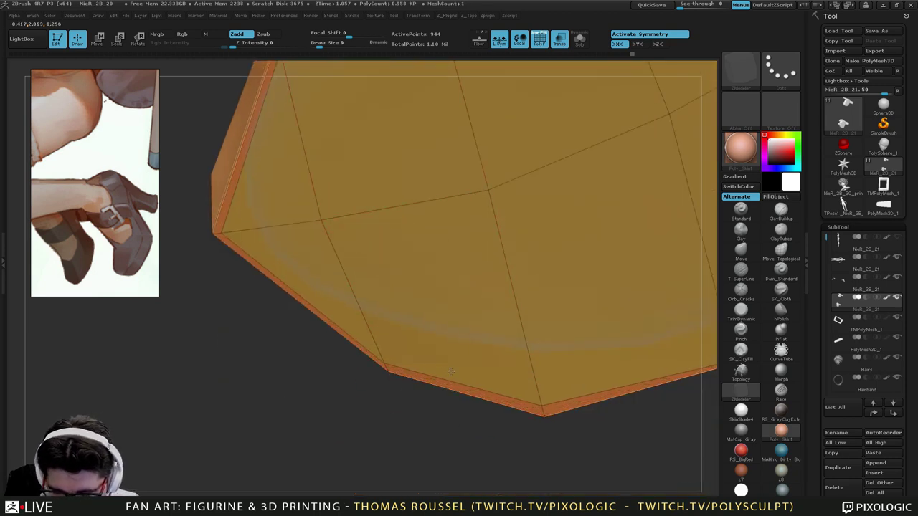
right_click_drag(551, 367, 223, 345, "alt")
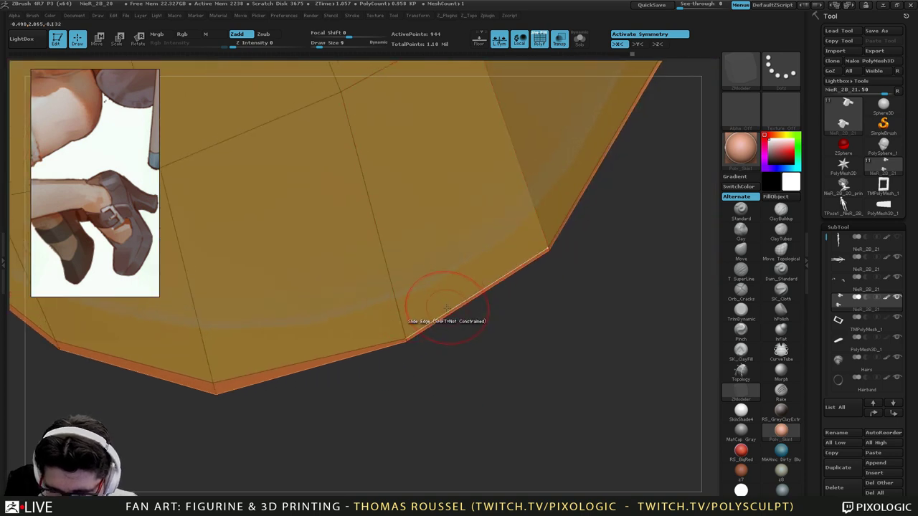
right_click_drag(443, 301, 496, 197)
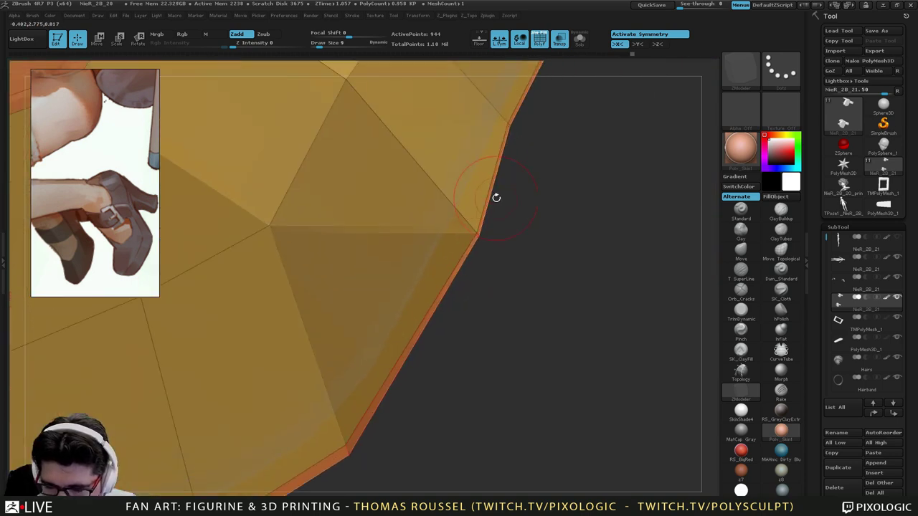
left_click_drag(495, 161, 489, 172)
right_click_drag(468, 255, 448, 272)
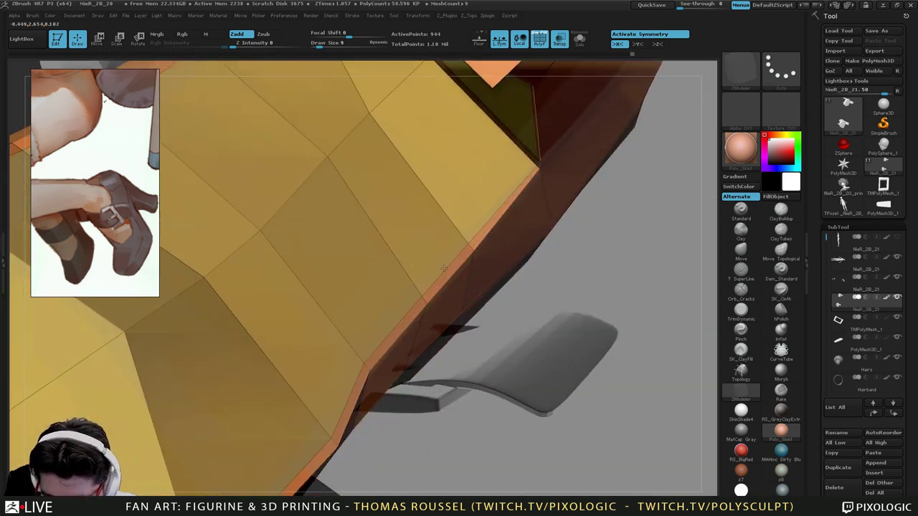
Slide the inset edge where the arch meets the heel and check the border with dynamic subdivision.
right_click_drag(516, 173, 542, 396)
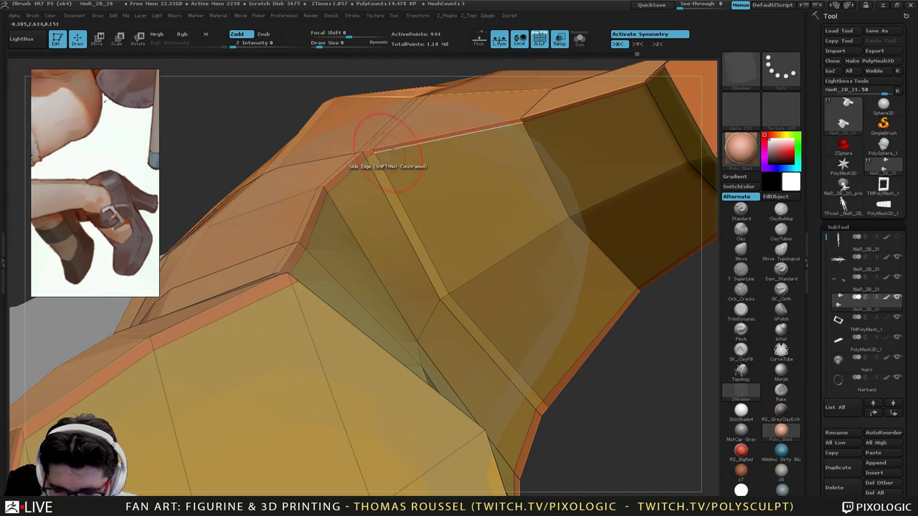
key("d")
right_click_drag(463, 236, 468, 369)
key("shift+d")
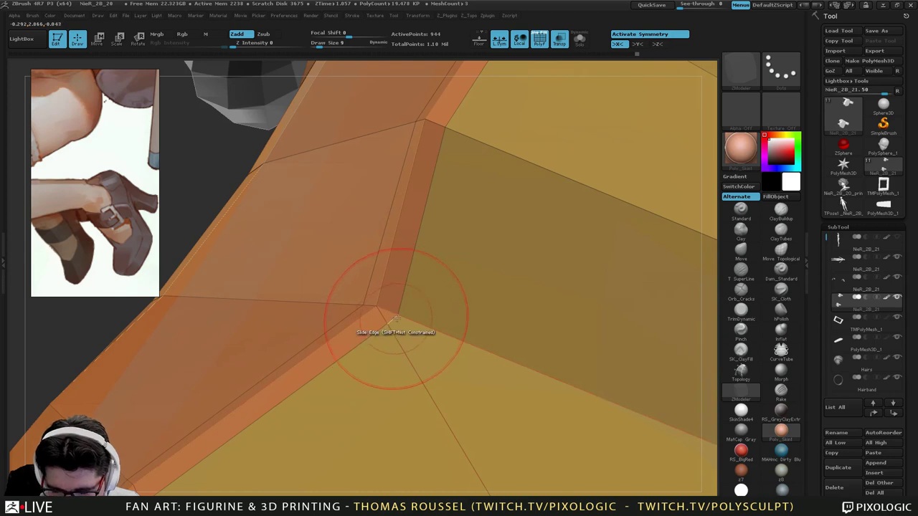
Collapse the short stray edge at the inset corner between sole and arch, and preview the border with dynamic subdivision.
key("space")
left_click(439, 334)
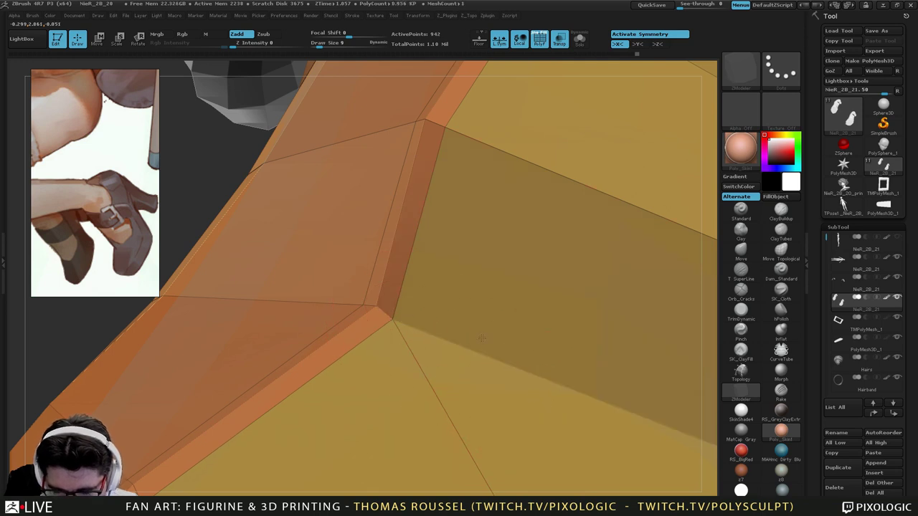
right_click_drag(482, 338, 250, 93, "alt")
right_click_drag(454, 282, 354, 116, "alt")
right_click_drag(473, 458, 327, 312, "alt")
right_click_drag(505, 373, 430, 315)
key("d")
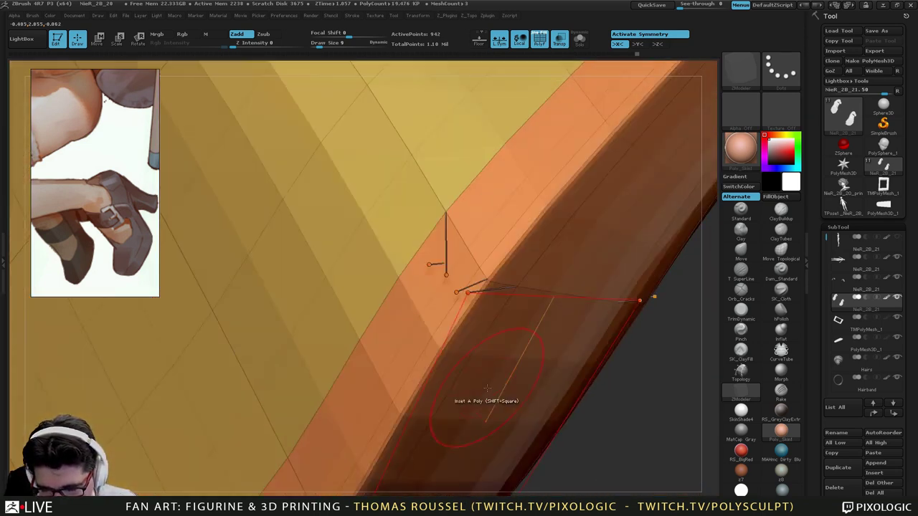
Inspect the smoothed shoe's underside, toe and opening from several angles, turning off the transparency of the other subtools.
right_click_drag(487, 388, 467, 323, "ctrl")
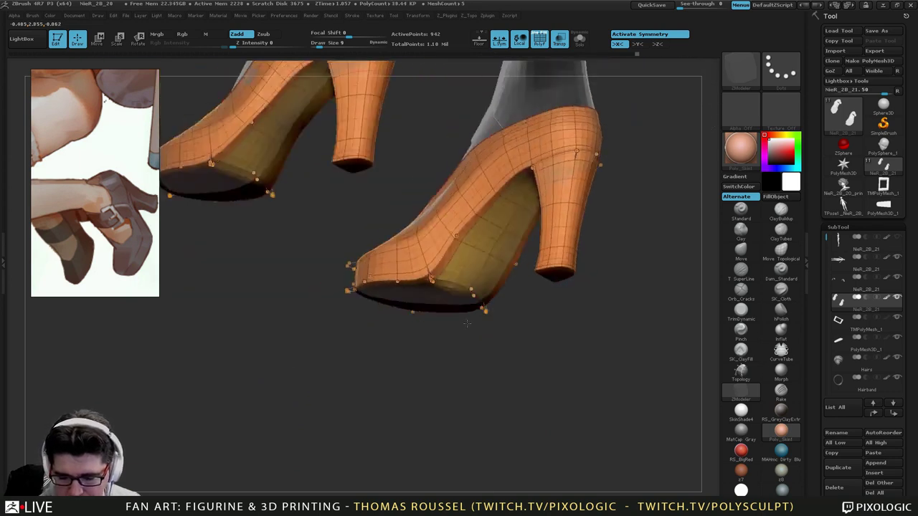
left_click_drag(467, 323, 452, 272)
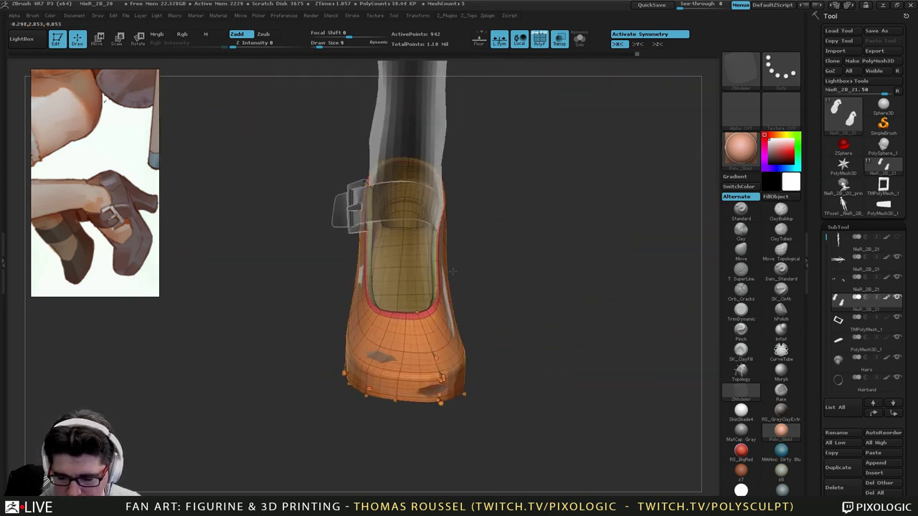
right_click_drag(452, 271, 457, 361, "ctrl")
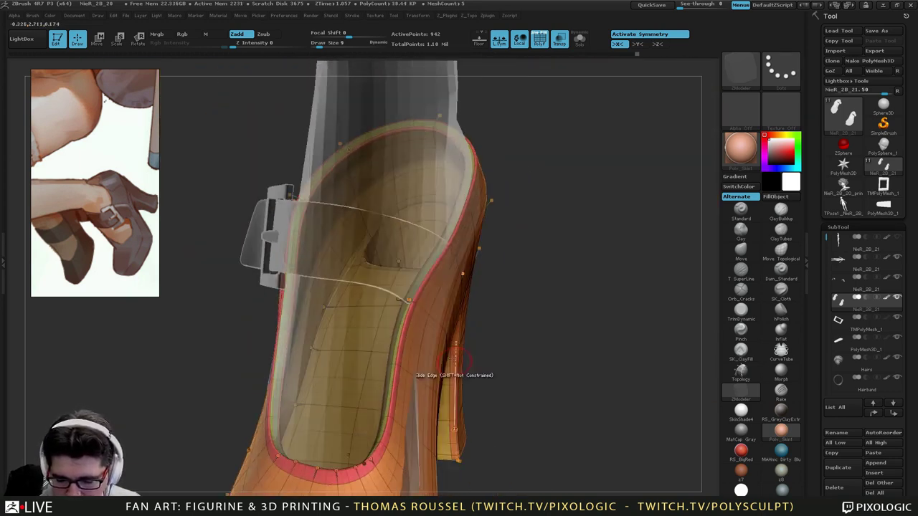
right_click_drag(430, 323, 434, 339, "ctrl")
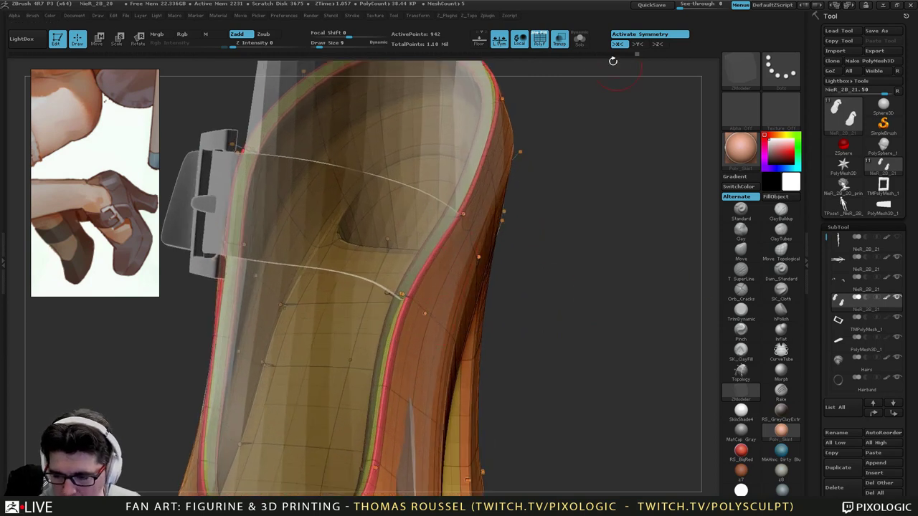
left_click(561, 41)
right_click_drag(535, 234, 516, 207)
Remove the surplus edges below the opening rim on the back of the shoe in the unsmoothed mesh.
key("shift+d")
right_click_drag(533, 165, 566, 219, "ctrl")
right_click_drag(471, 244, 487, 286)
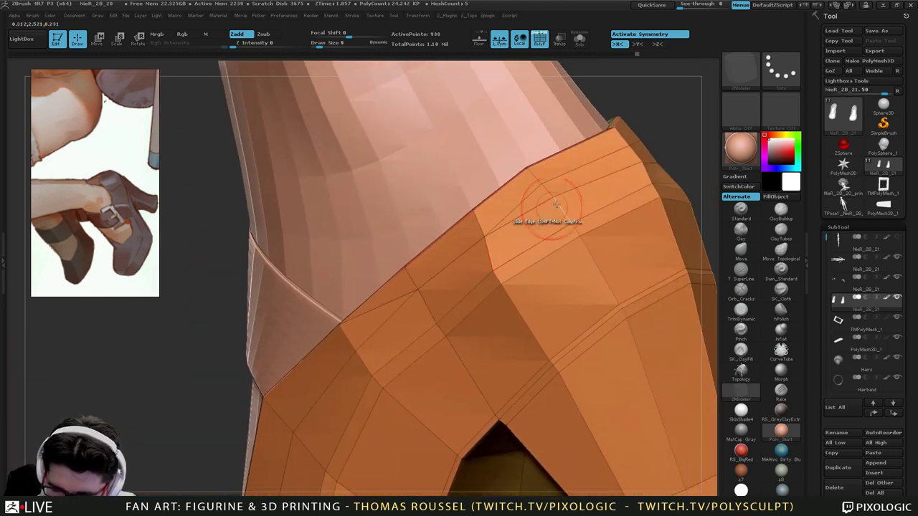
right_click_drag(617, 190, 528, 208)
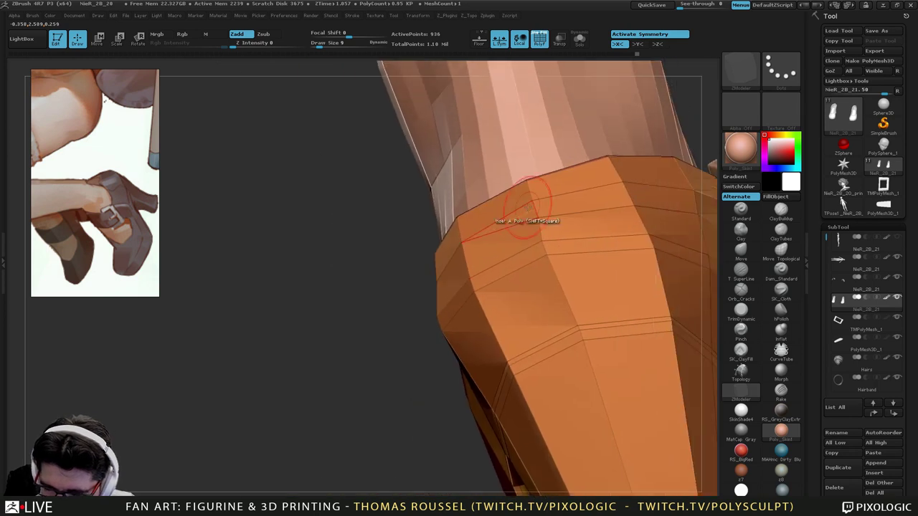
right_click_drag(635, 214, 644, 247)
Adjust the vertices at the back of the shoe near the buckle with the Move brush, checking them with dynamic subdivision.
left_click(743, 254)
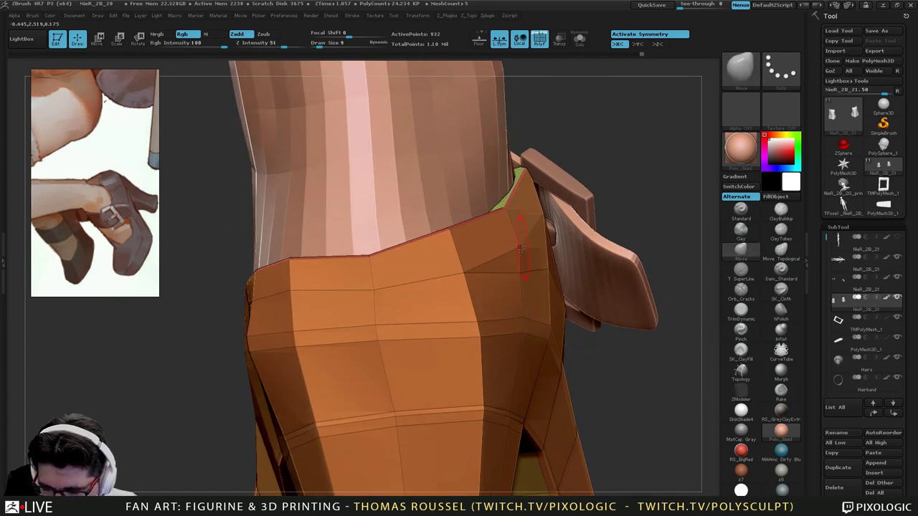
key("shift+d")
key("d")
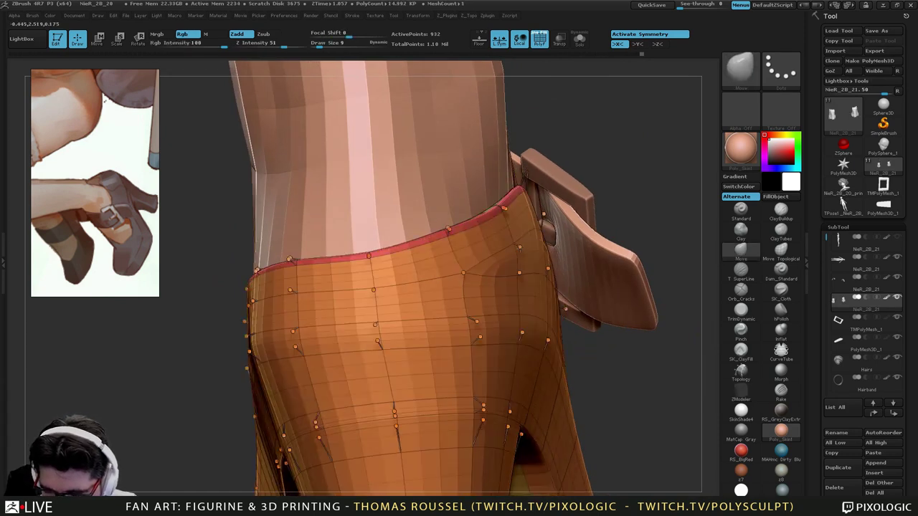
key("shift+d")
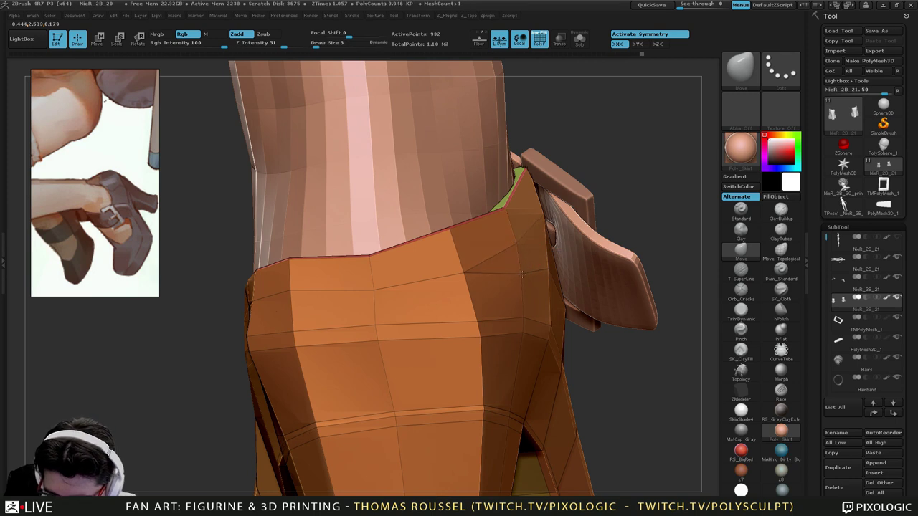
right_click_drag(522, 344, 498, 321)
mouse_move(498, 321)
right_mouse_down("ctrl")
mouse_move(502, 335)
mouse_move(459, 325)
mouse_move(410, 336)
mouse_move(445, 314)
right_mouse_up("ctrl")
key("s")
left_click_drag(401, 329, 402, 329)
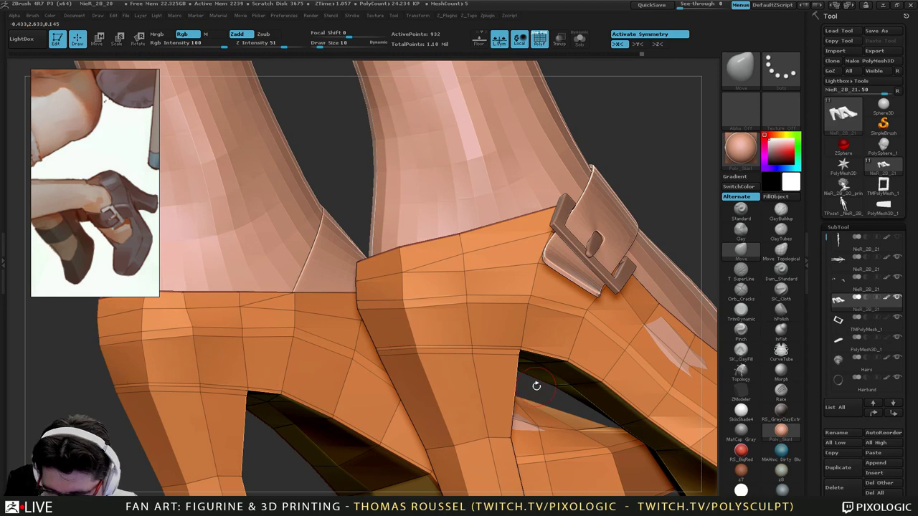
right_click_drag(537, 386, 480, 347, "alt")
Refine the shoe's side and rear opening rim with the Move brush at draw size 22.
key("b")
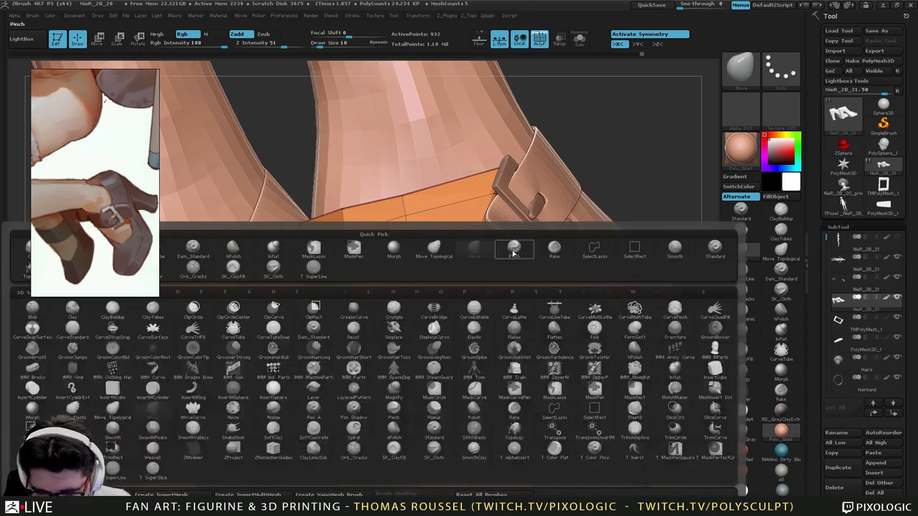
left_click(514, 252)
key("s")
left_click_drag(445, 252, 446, 253)
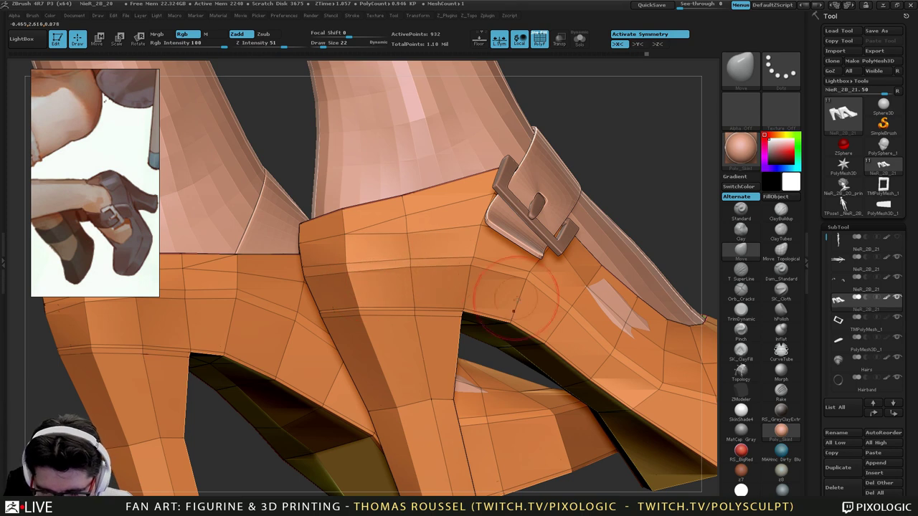
right_click_drag(516, 299, 506, 416, "ctrl")
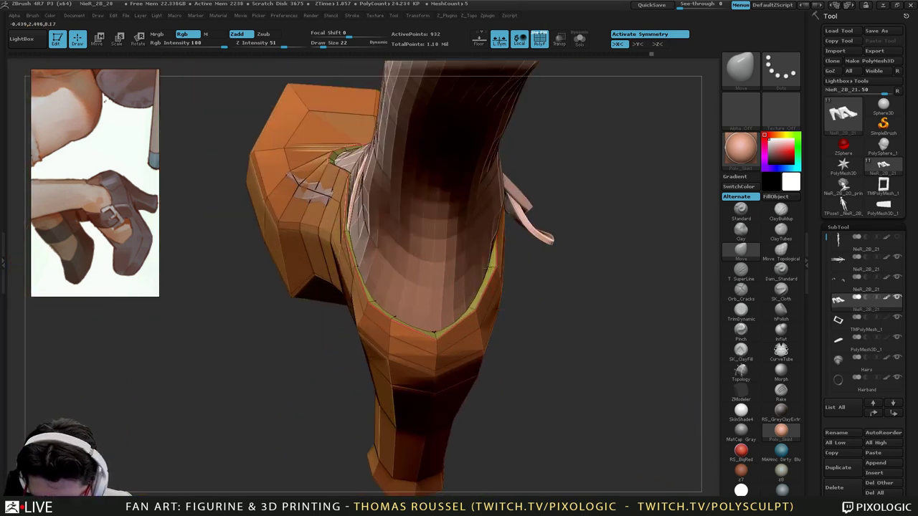
right_click_drag(447, 340, 435, 313)
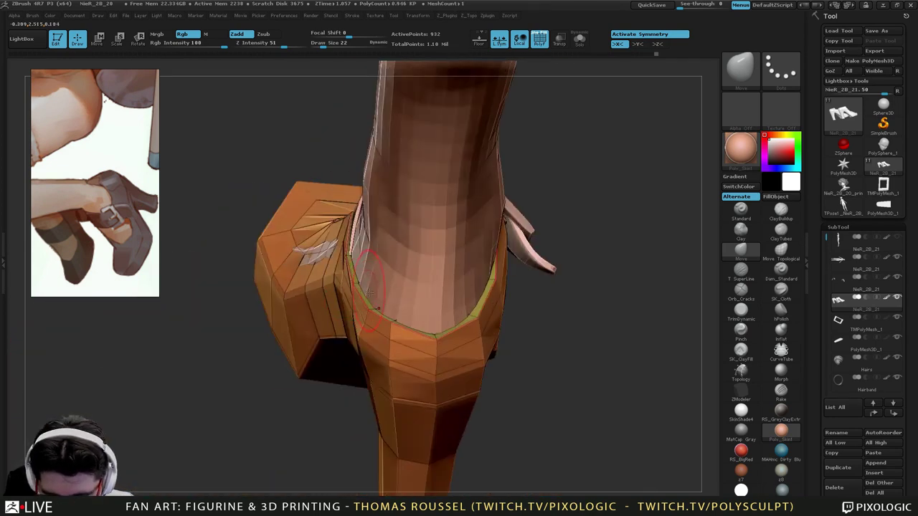
right_click_drag(369, 294, 508, 289)
right_click_drag(467, 347, 495, 378, "ctrl")
right_click_drag(359, 476, 429, 364, "alt")
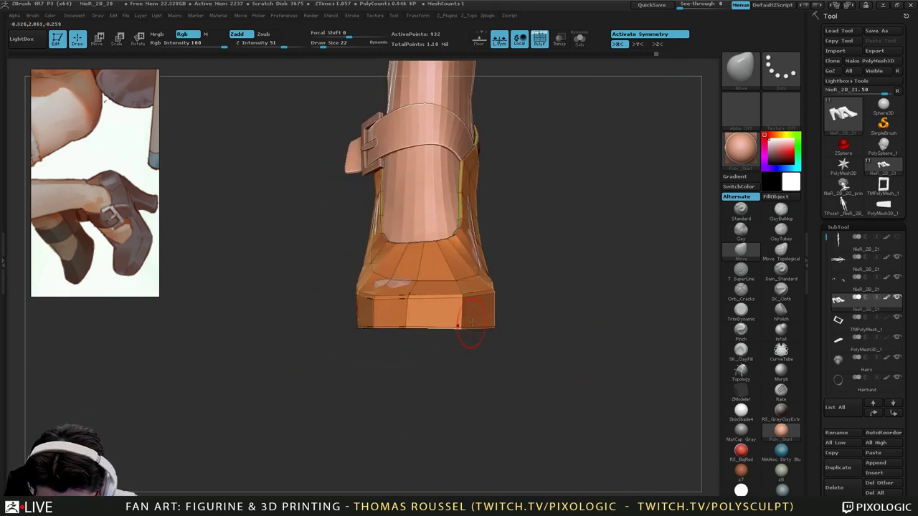
Preview the shoes with dynamic subdivision, inspect their overall shape from the front and side, and turn the preview off.
key("d")
right_click_drag(493, 307, 549, 369)
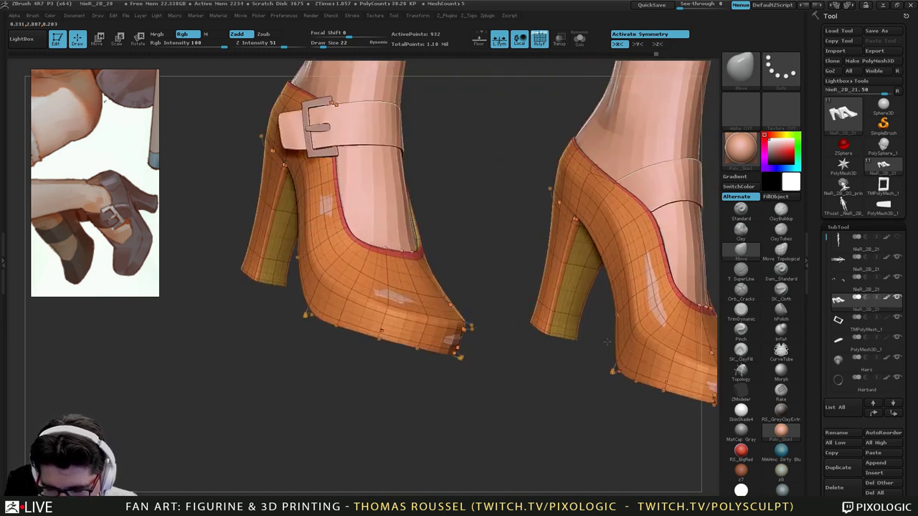
right_click_drag(305, 135, 427, 244, "alt")
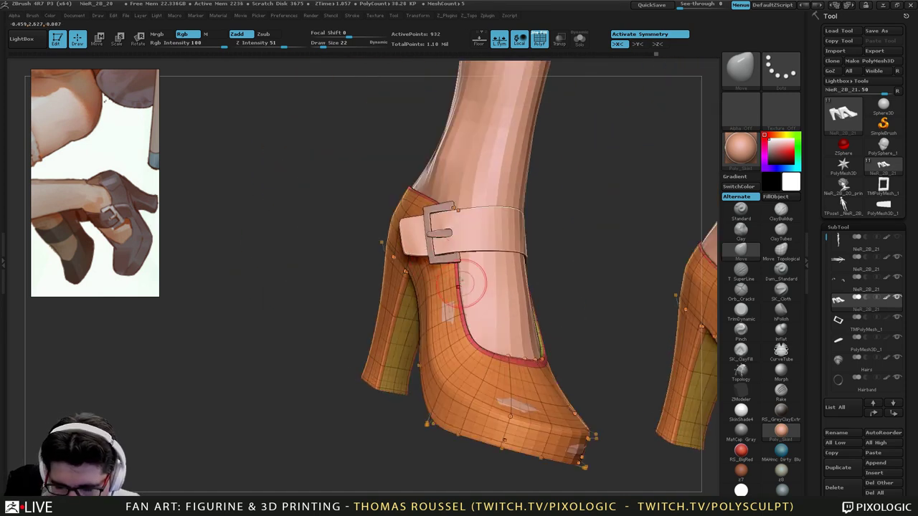
key("shift+d")
Select the strap's buckle frame subtool and apply Mirror And Weld to it.
left_click(434, 259, "alt")
right_click_drag(523, 295, 403, 272, "alt")
key("z")
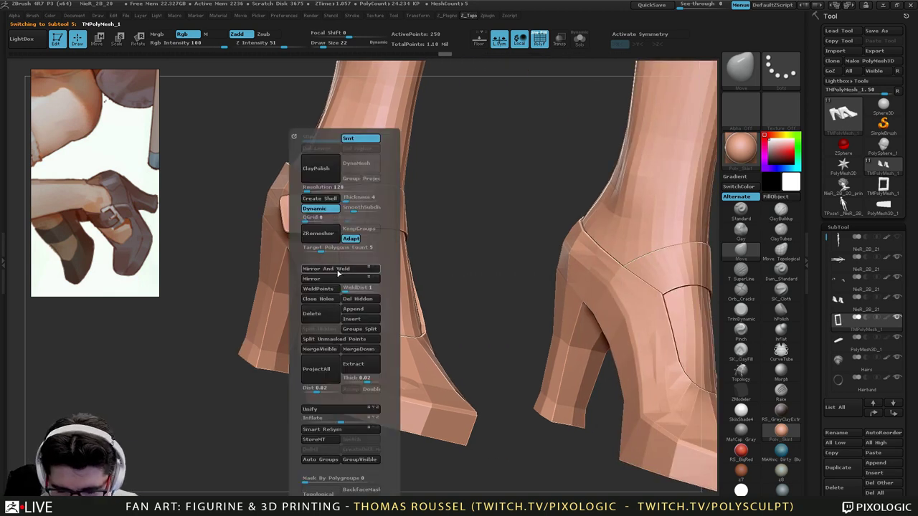
left_click(327, 269)
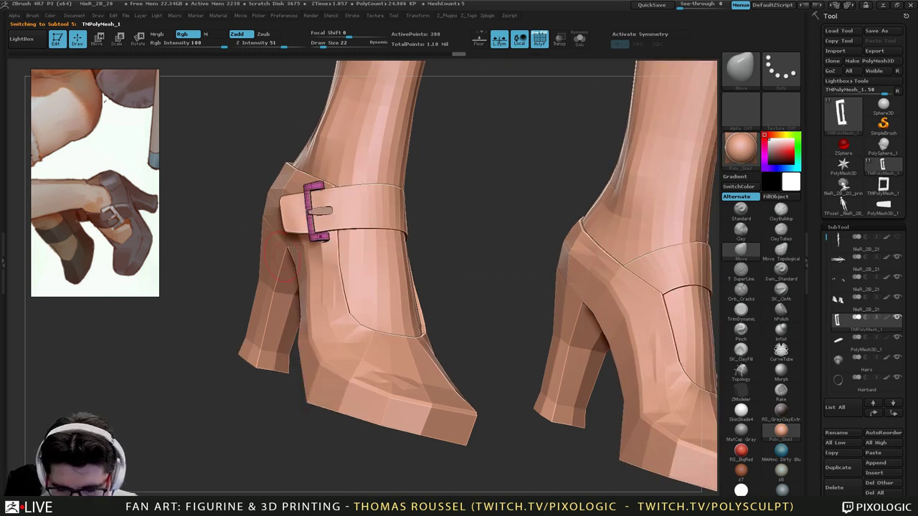
Try Mirror And Weld on the buckle's prong subtool.
left_click(320, 210, "alt")
key("space")
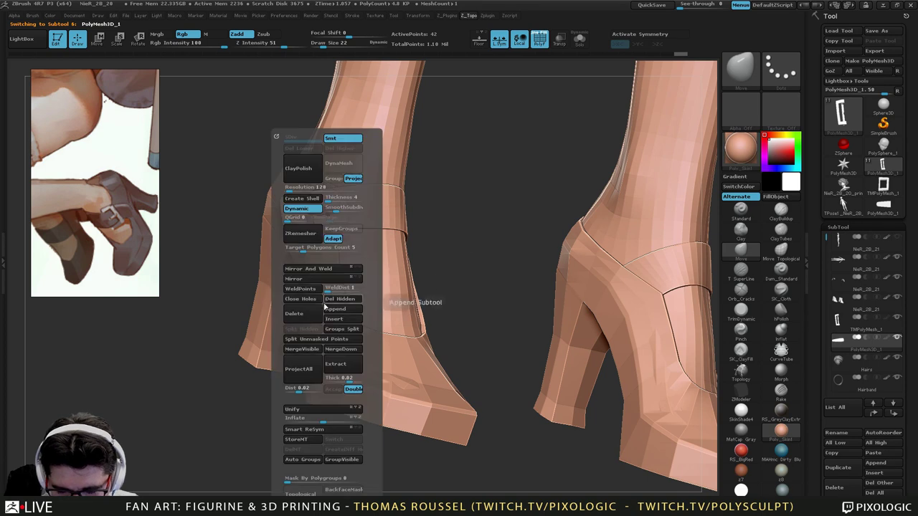
left_click(338, 270)
mouse_move(503, 316)
right_mouse_down()
mouse_move(489, 311)
mouse_move(516, 331)
right_mouse_up()
mouse_move(516, 331)
right_mouse_down()
mouse_move(451, 324)
mouse_move(518, 330)
mouse_move(542, 380)
right_mouse_up()
key("ctrl+z")
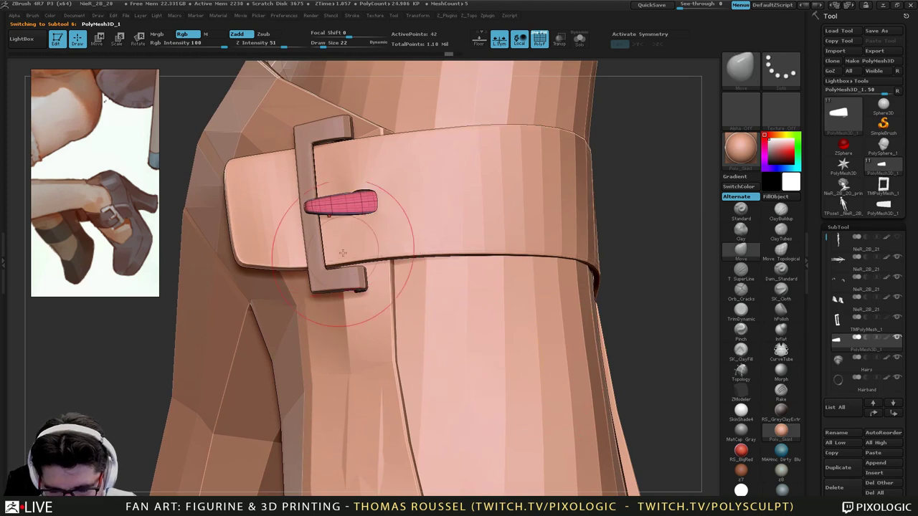
Undo Mirror And Weld on the buckle frame, then mirror it again with dynamic subdivision on and local symmetry off.
left_click(350, 289, "alt")
right_click_drag(380, 308, 392, 277)
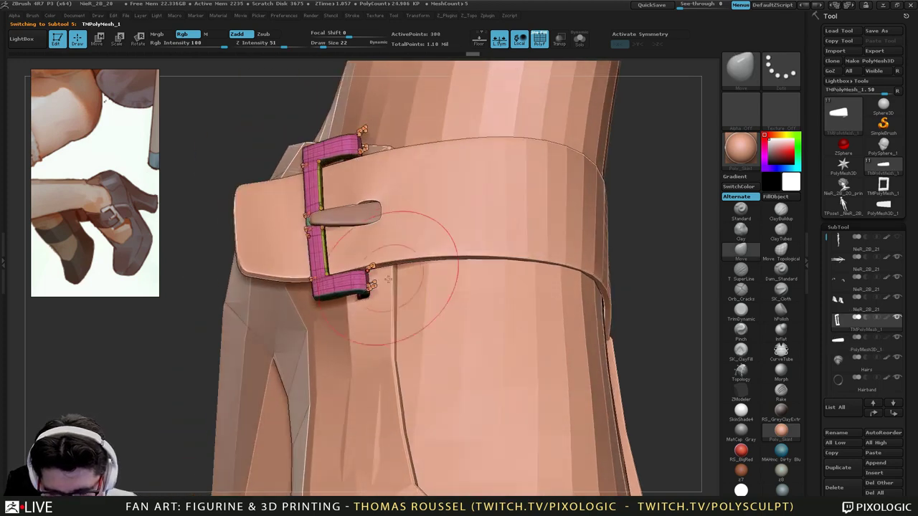
key("ctrl+z")
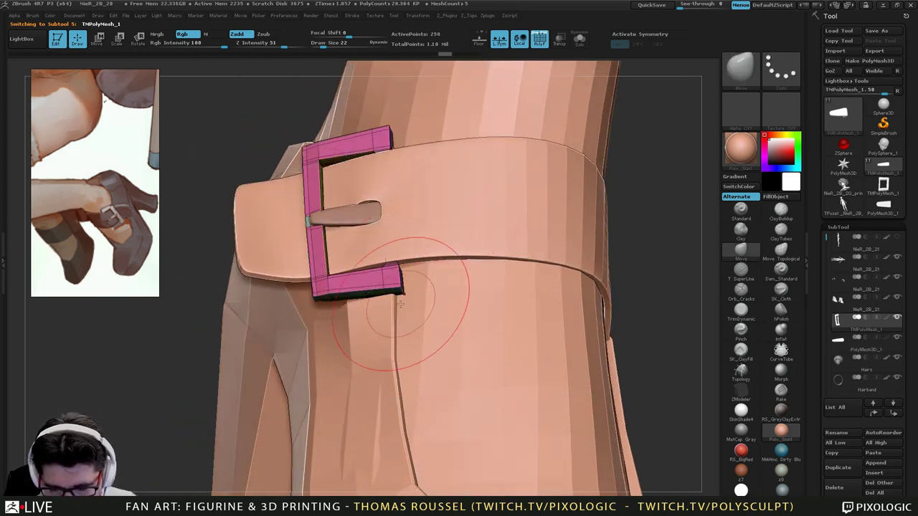
key("d")
key("2")
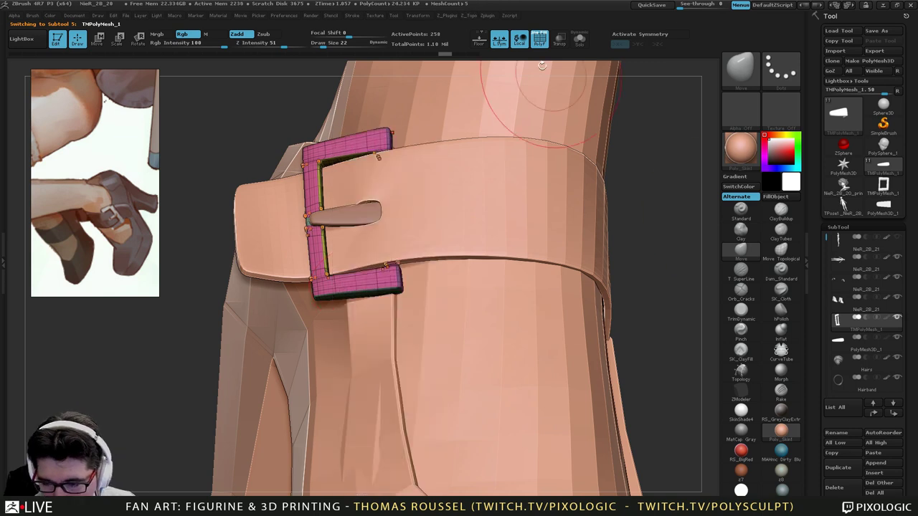
key("2")
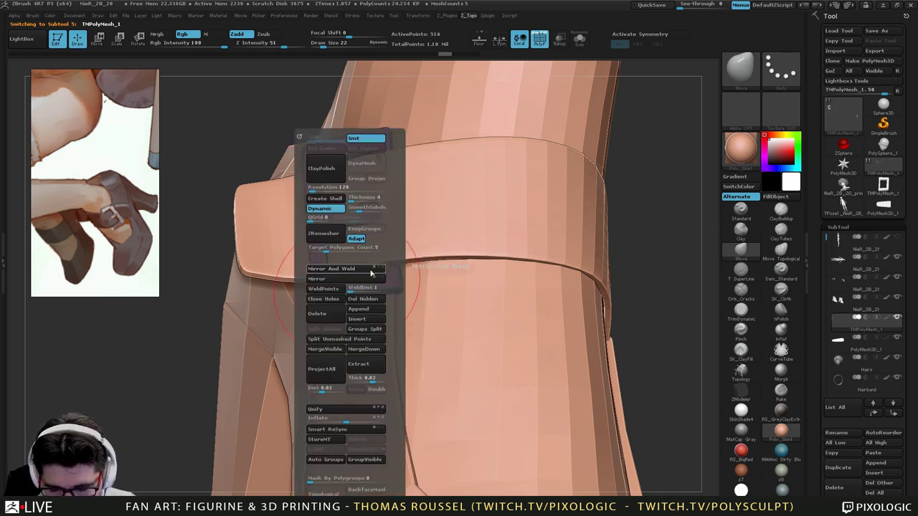
left_click_drag(654, 317, 268, 307, "alt")
left_click_drag(334, 315, 586, 349)
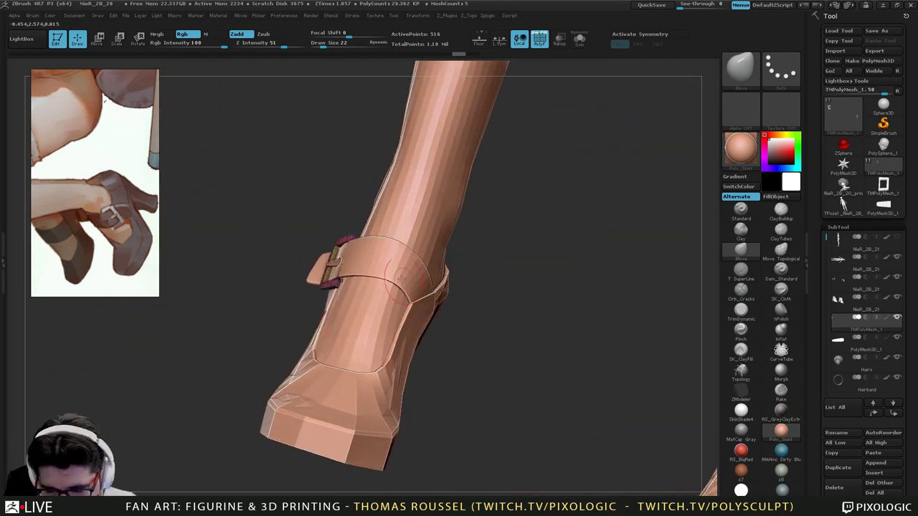
Apply Mirror And Weld to the buckle's prong subtool.
left_click(345, 268, "alt")
key("2")
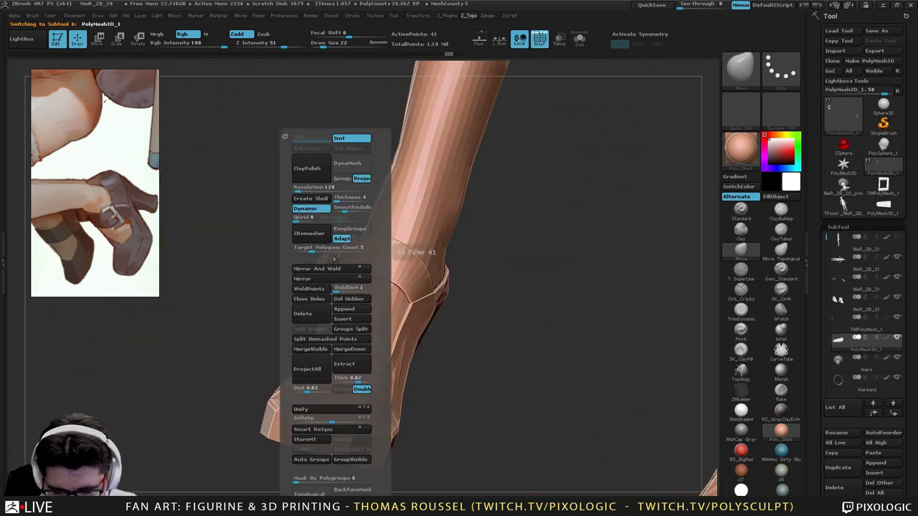
left_click(334, 273)
left_click_drag(550, 371, 366, 322, "alt")
mouse_move(606, 403)
left_mouse_down()
mouse_move(598, 399)
mouse_move(607, 396)
left_mouse_up()
Select the shoes subtool and turn on its dynamic subdivision.
left_click(454, 399, "alt")
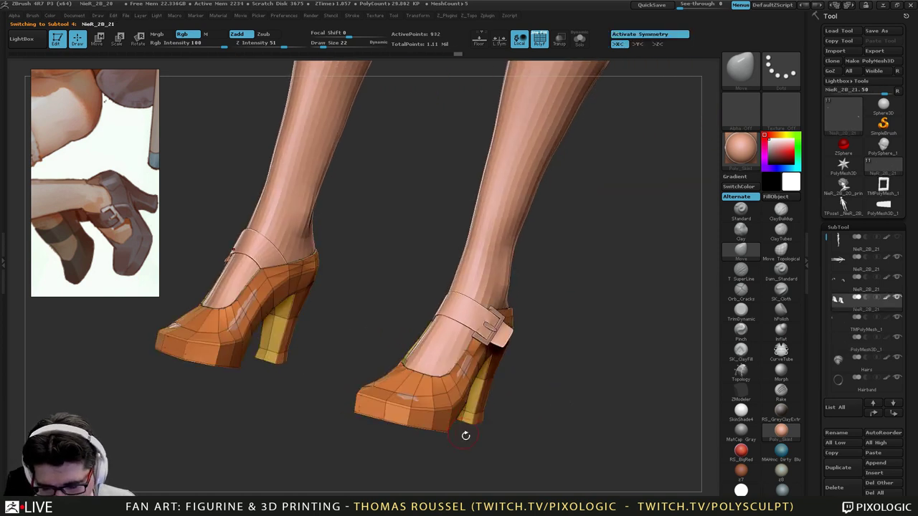
key("d")
left_click_drag(540, 427, 510, 318, "alt")
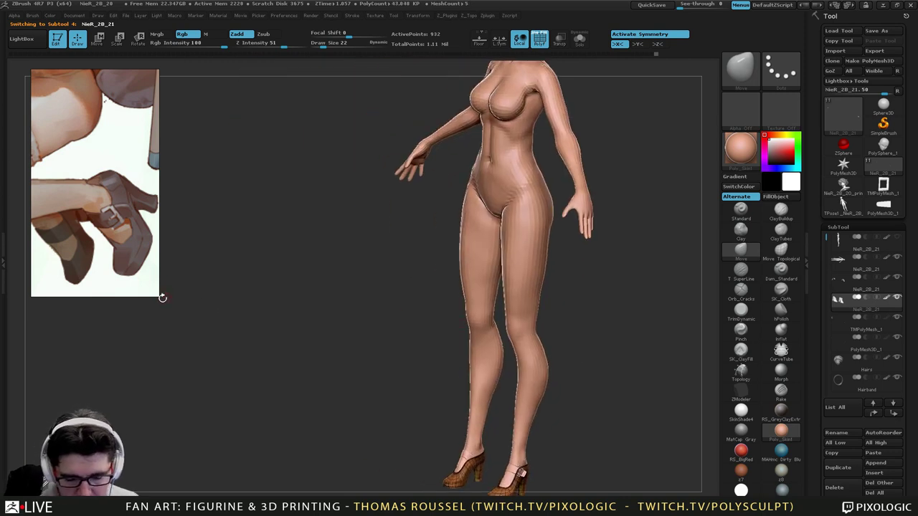
Examine the legs and stockings in the reference image and compare the figure's legs and shoes from several angles.
left_click_drag(157, 296, 152, 273)
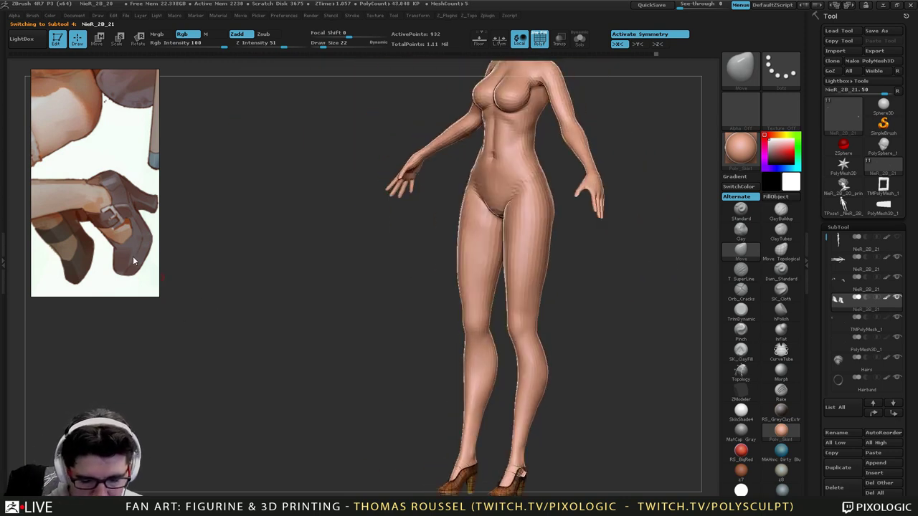
middle_click_drag(102, 165, 164, 185)
scroll(103, 189, "down", 2)
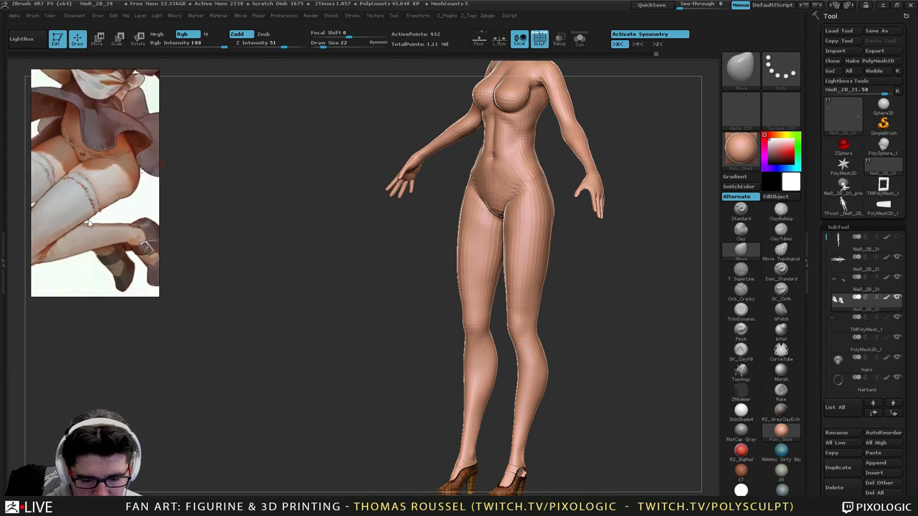
middle_click_drag(103, 189, 84, 202)
scroll(124, 192, "down", 2)
scroll(97, 194, "down", 1)
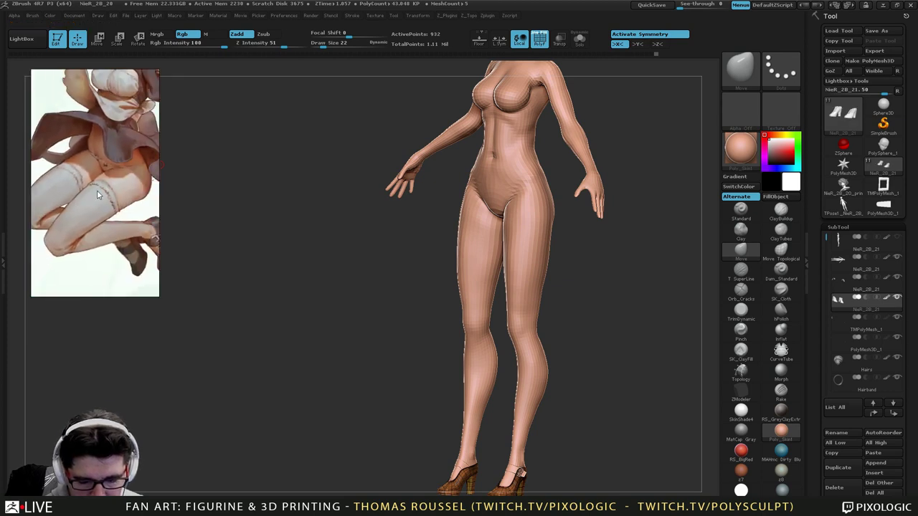
left_click_drag(583, 291, 592, 329)
left_click_drag(593, 362, 530, 321, "alt")
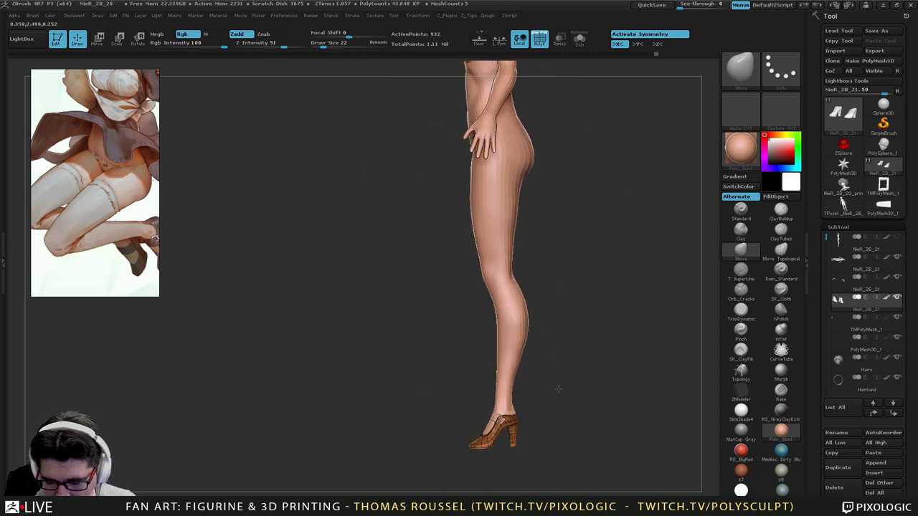
left_click_drag(529, 424, 455, 378, "alt")
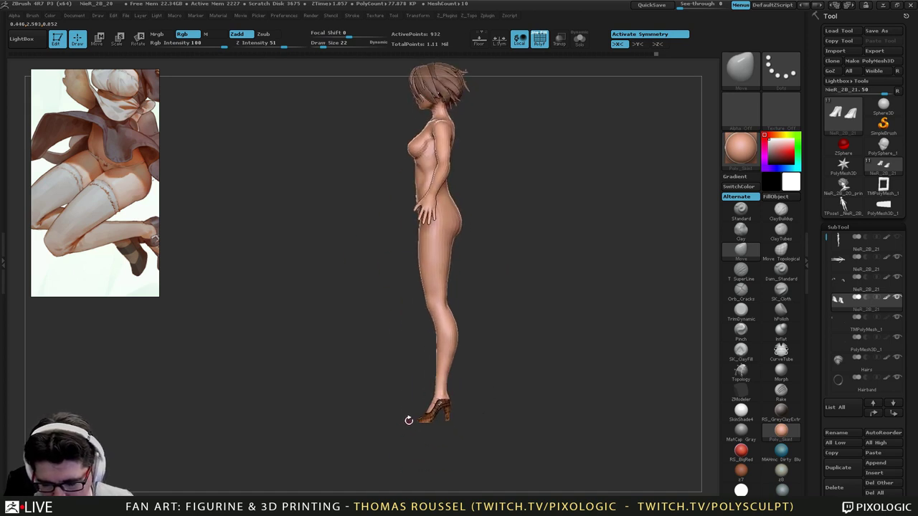
left_click_drag(411, 420, 524, 453, "alt")
left_click_drag(524, 452, 463, 409)
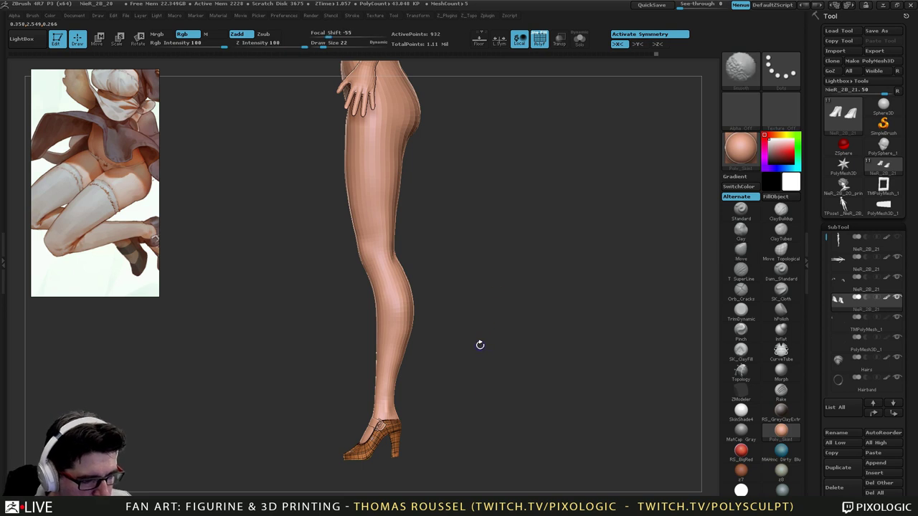
left_click_drag(480, 328, 471, 366)
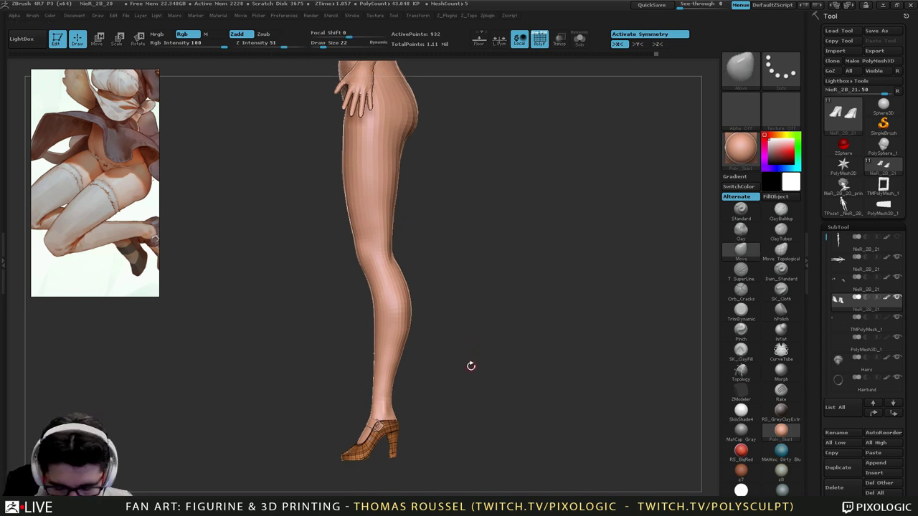
left_click_drag(403, 416, 413, 392, "alt")
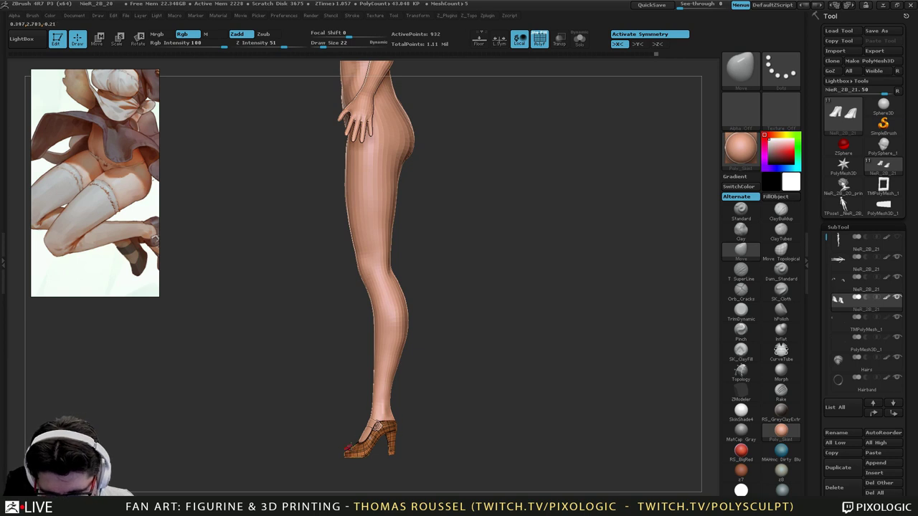
mouse_move(452, 405)
left_mouse_down("alt")
mouse_move(454, 427)
mouse_move(409, 433)
mouse_move(410, 459)
mouse_move(439, 377)
left_mouse_up("alt")
Fill the shoes with a dark grey colour, checking the result with the polyframe hidden.
key("shift+f")
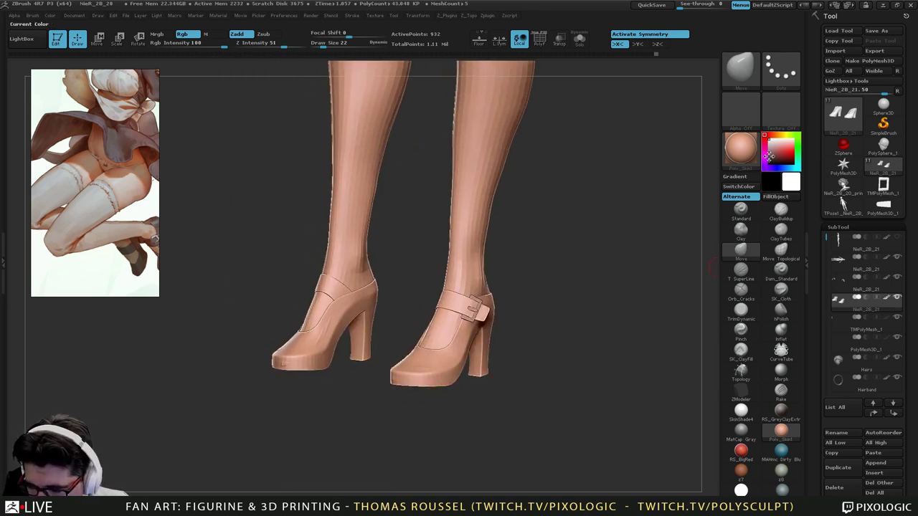
left_click(769, 154)
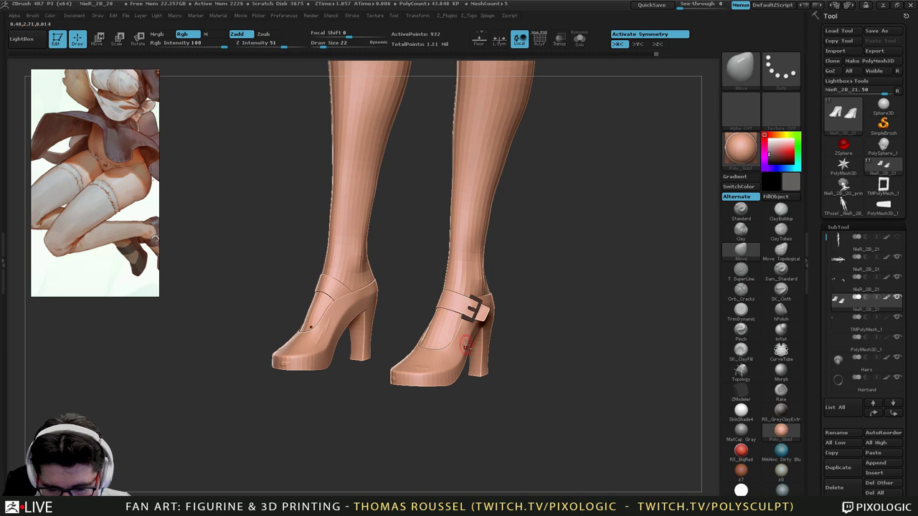
left_click(769, 144)
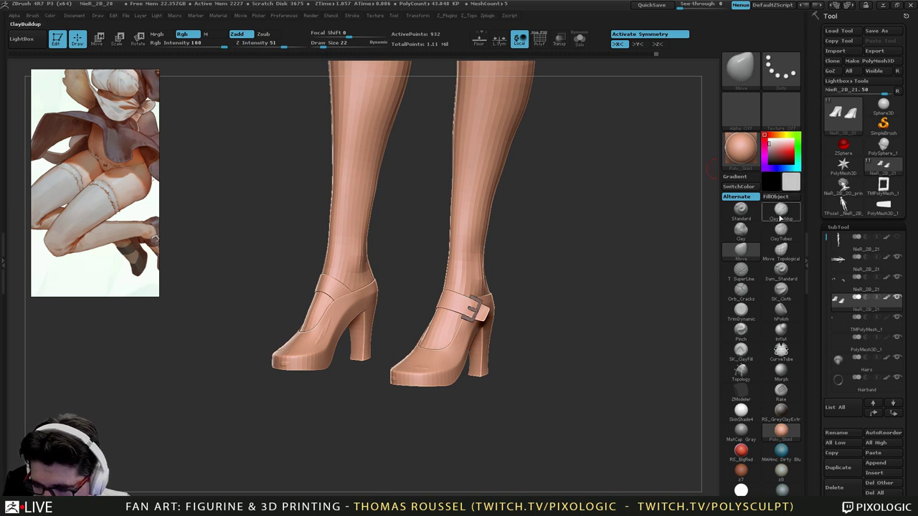
left_click(775, 201)
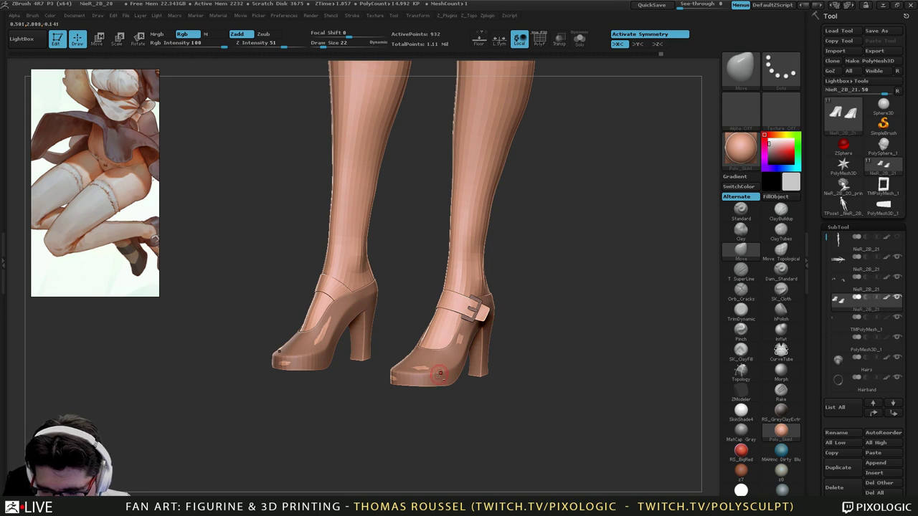
key("shift+f")
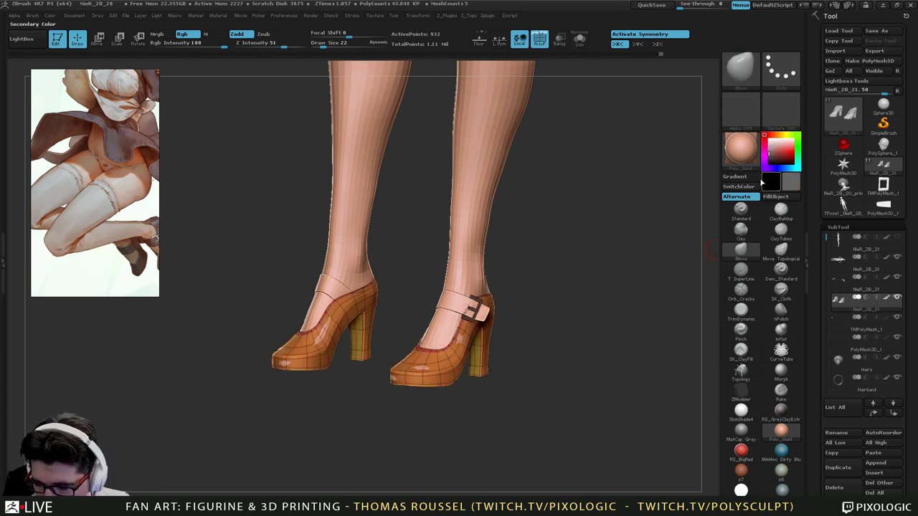
left_click(775, 198)
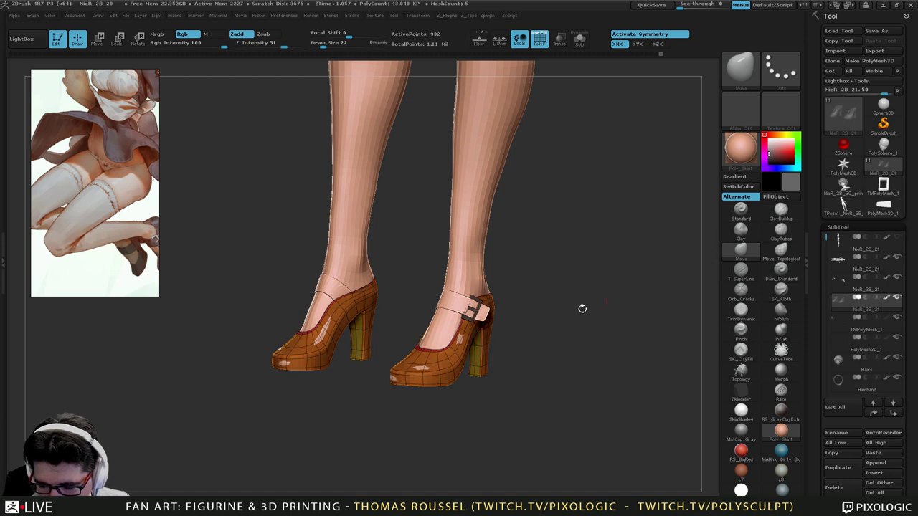
Fill the ankle strap with the same dark grey and the buckle's frame and prong with light grey.
left_click(458, 304, "alt")
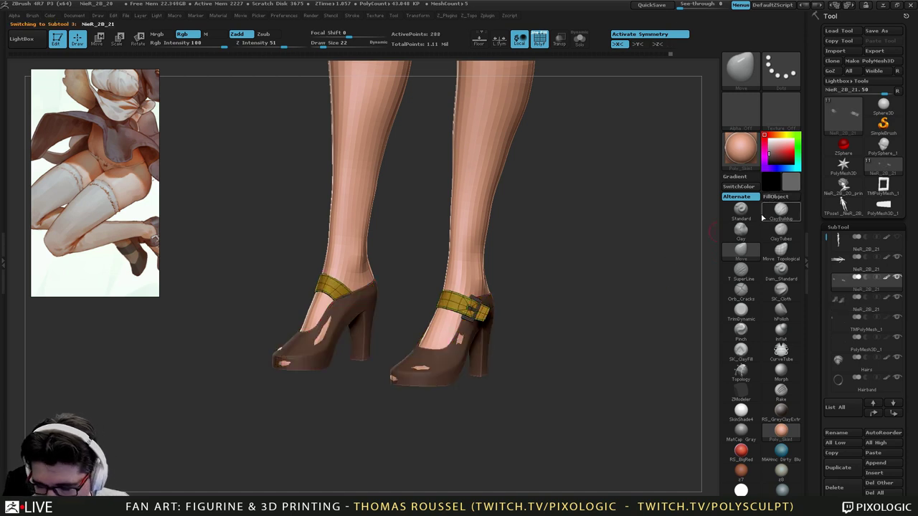
left_click(471, 309, "alt")
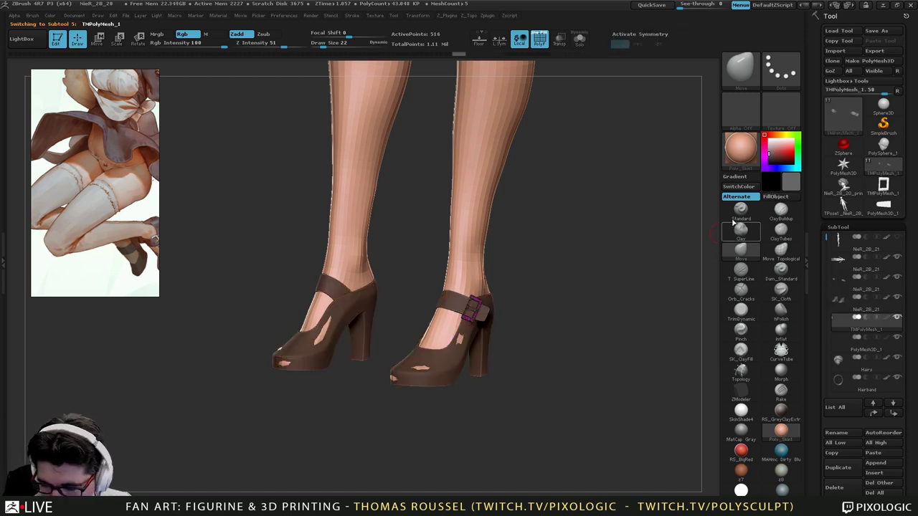
left_click(768, 145)
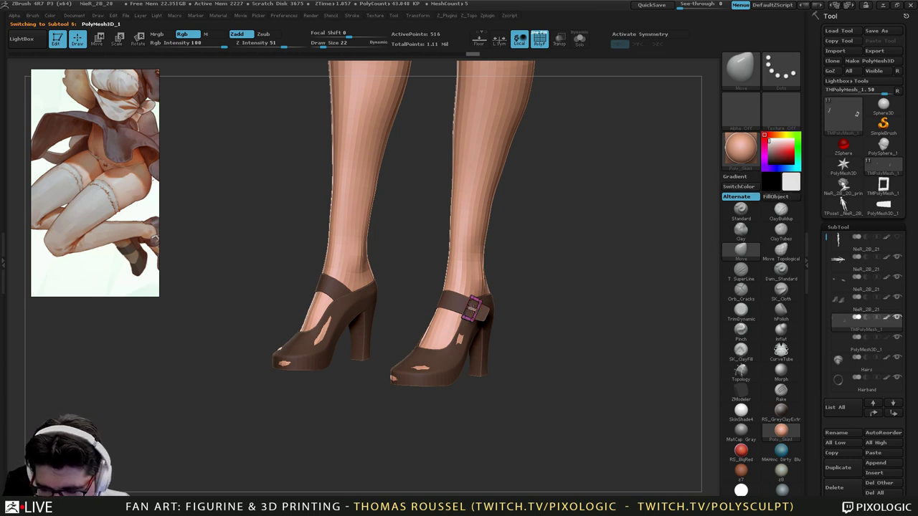
left_click(473, 309, "alt")
left_click(780, 197)
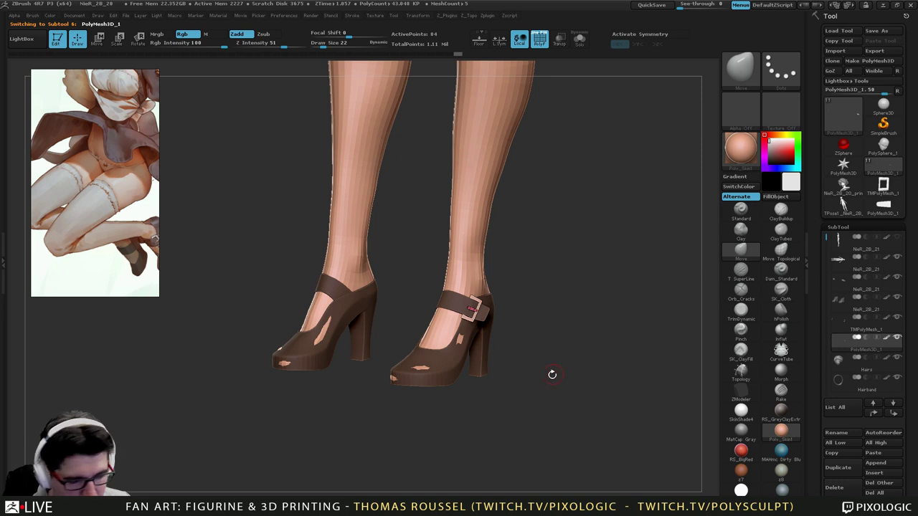
Select the body subtool and examine its thighs and hips from the front.
left_click_drag(536, 375, 537, 316)
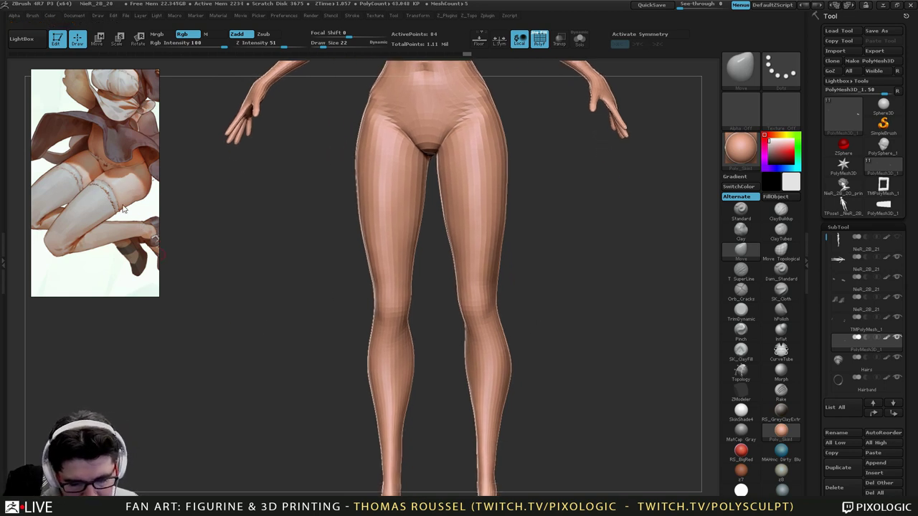
right_click_drag(465, 228, 470, 282, "alt")
left_click(360, 302, "alt")
left_click_drag(397, 350, 514, 352, "alt")
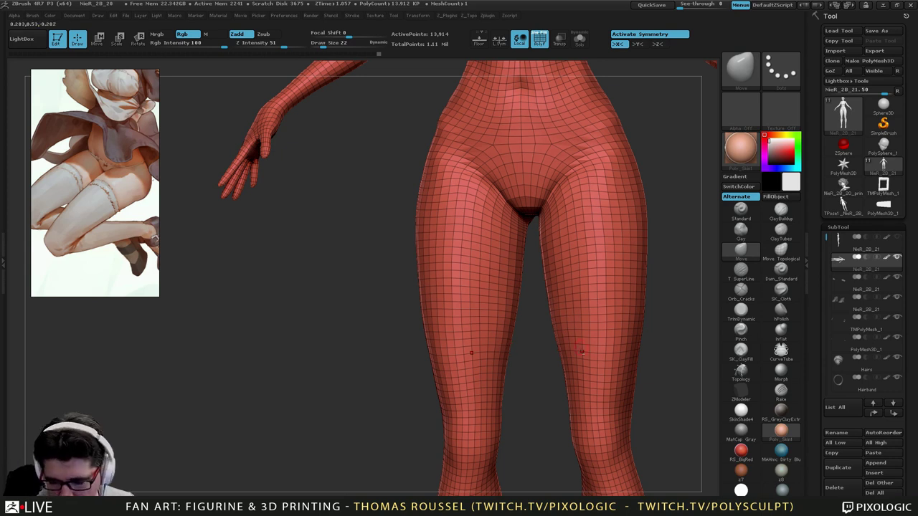
left_click_drag(675, 431, 470, 322, "alt")
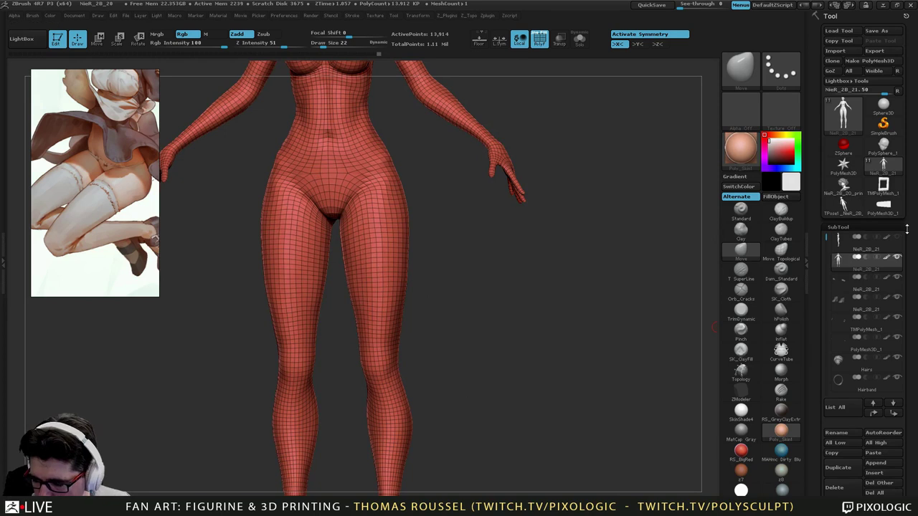
Switch the active tool to a new Cylinder3D primitive.
left_click(843, 164)
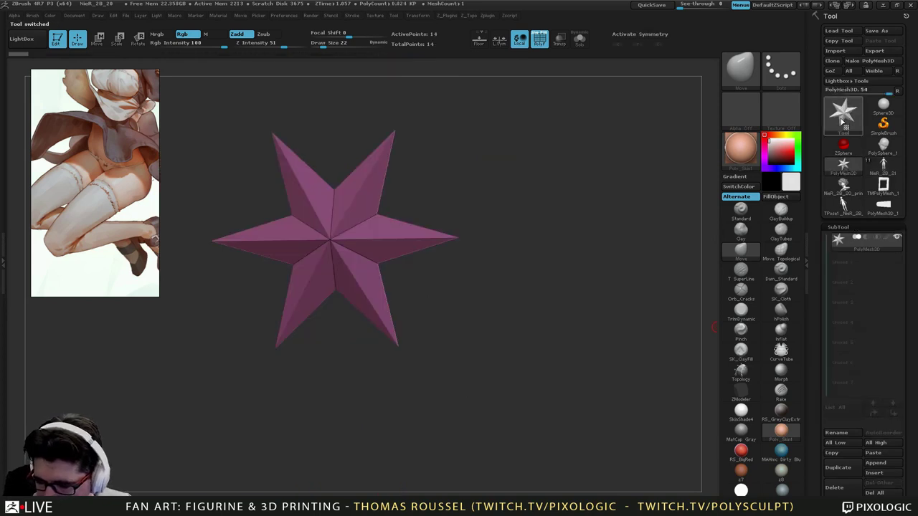
left_click(844, 114)
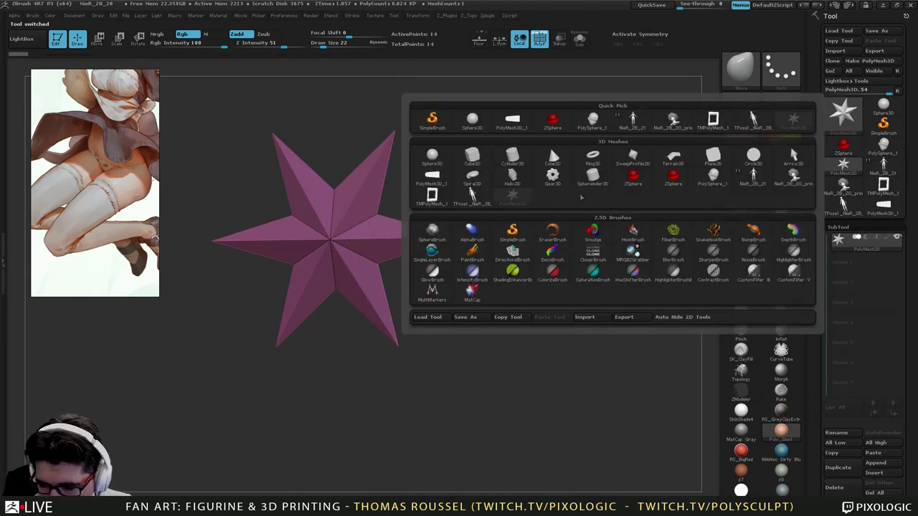
left_click(514, 159)
left_click_drag(496, 343, 510, 360)
Initialize the cylinder as a hollow ring with Z Size 24, an enlarged inner radius, HDivide 32 and VDivide 6.
left_click_drag(912, 420, 899, 310)
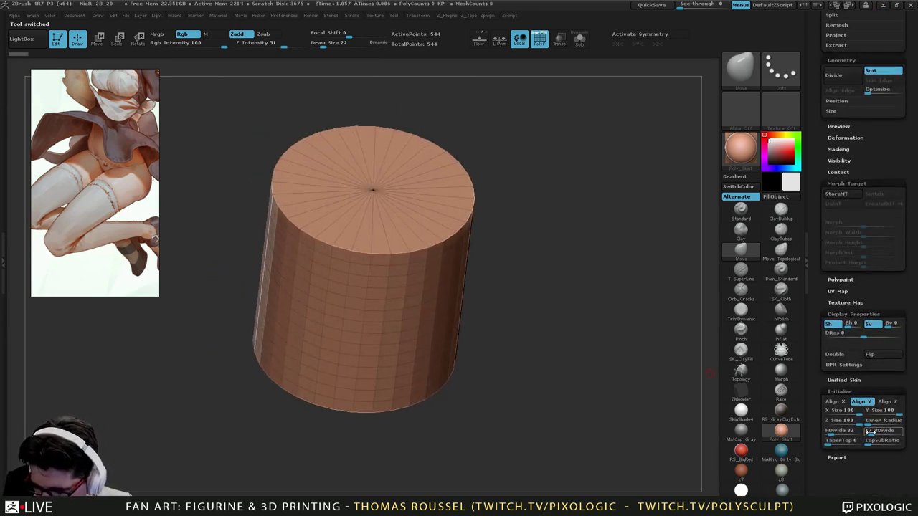
mouse_move(871, 424)
left_mouse_down()
mouse_move(897, 425)
mouse_move(833, 426)
mouse_move(868, 435)
left_mouse_up()
left_click_drag(614, 407, 608, 388)
left_click_drag(868, 434, 869, 434)
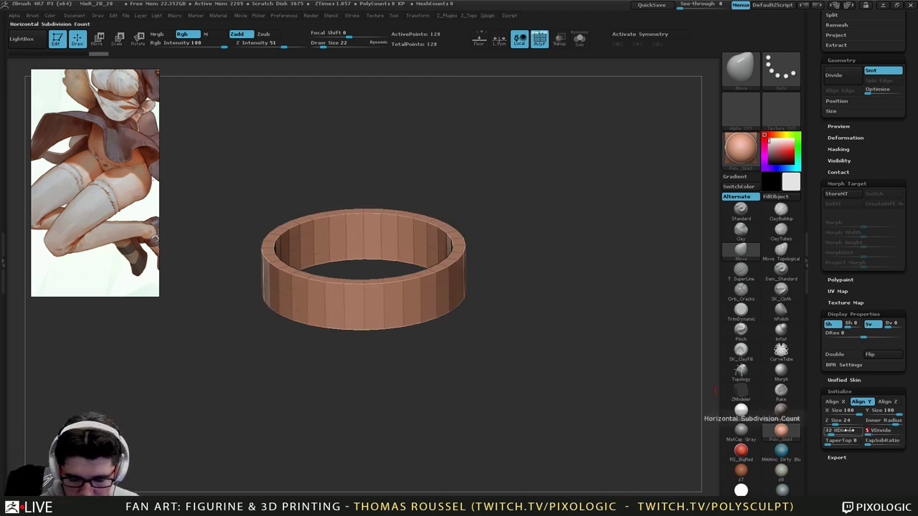
key("Right")
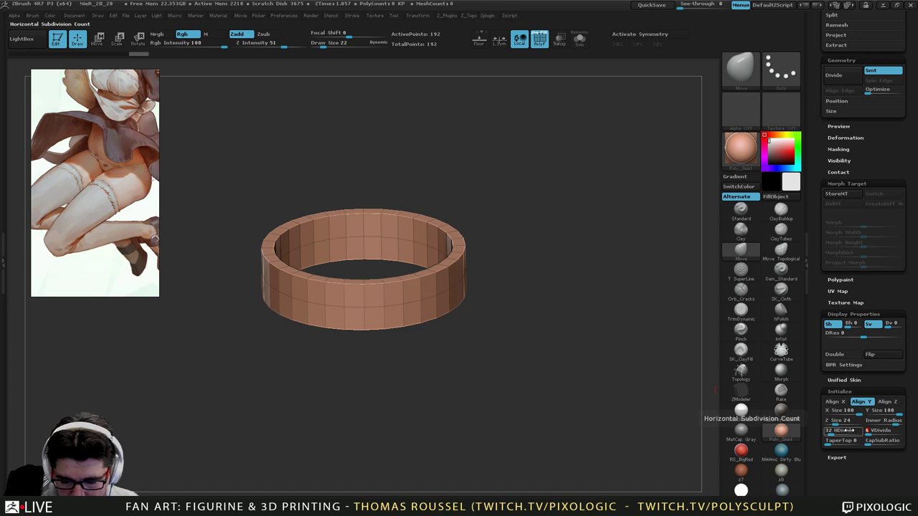
left_click_drag(456, 340, 437, 320)
left_click_drag(409, 276, 439, 296, "alt")
left_click_drag(440, 296, 441, 331)
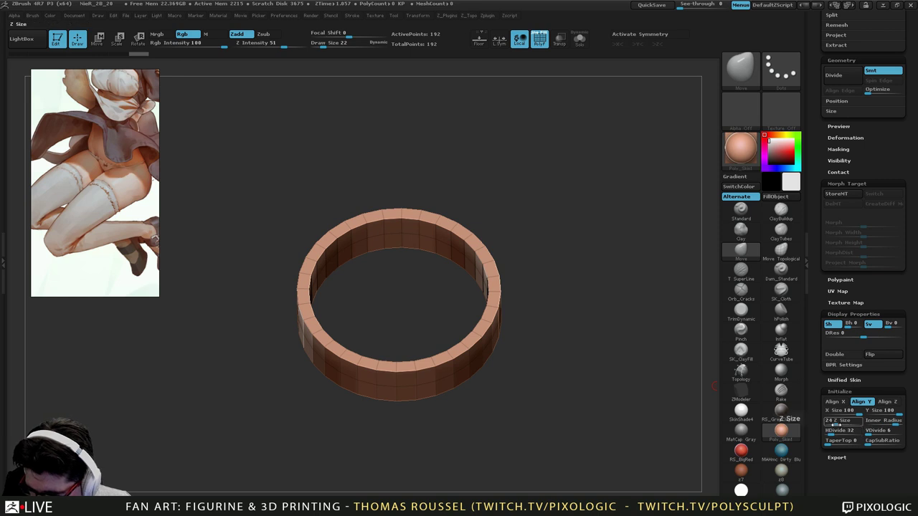
Try an HDivide of 42 on the ring and check its segments from above.
left_click_drag(835, 433, 831, 440)
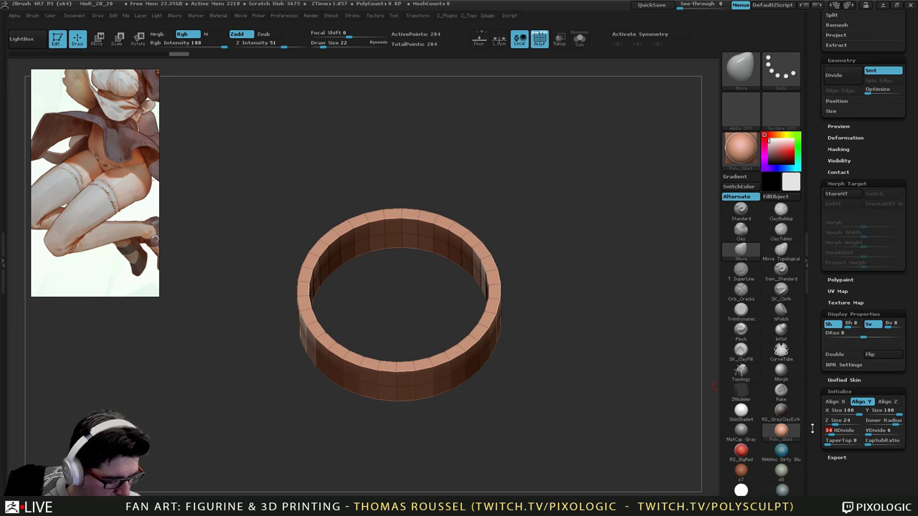
type("42")
key("Return")
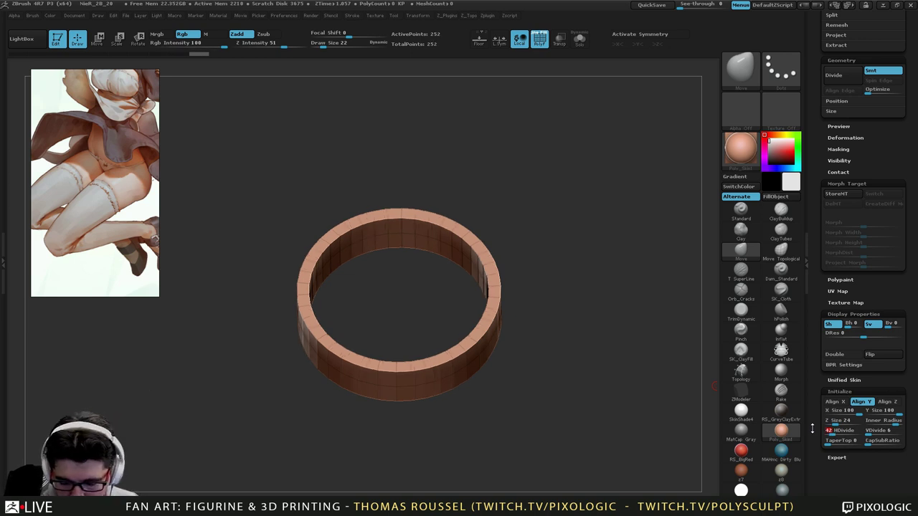
left_click_drag(522, 357, 510, 387, "shift")
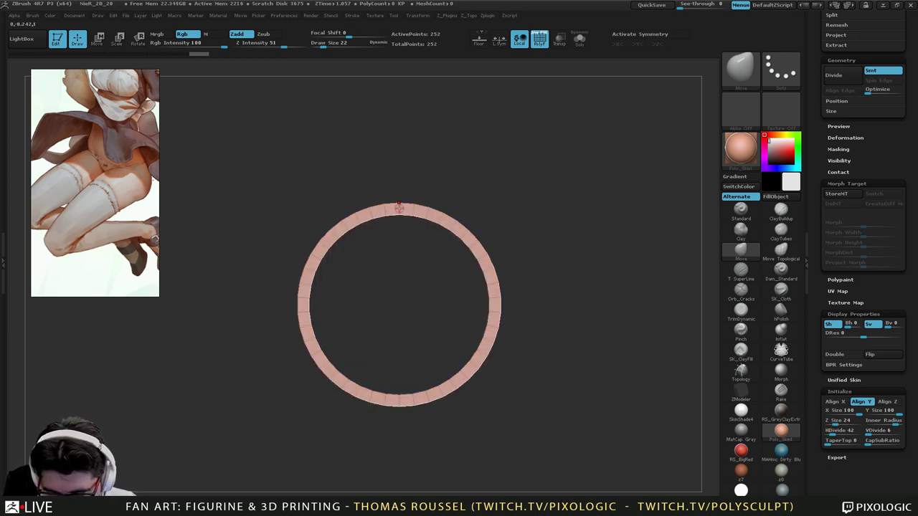
left_click_drag(399, 365, 382, 378)
left_click_drag(404, 325, 356, 316, "shift")
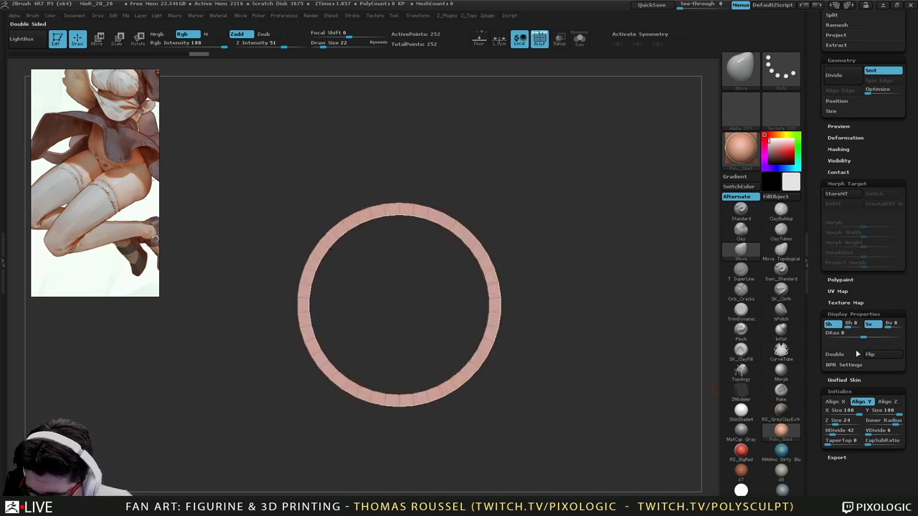
Set the ring's HDivide to 46 and check its segments from above and from the side.
left_click(832, 434)
type("46")
key("Return")
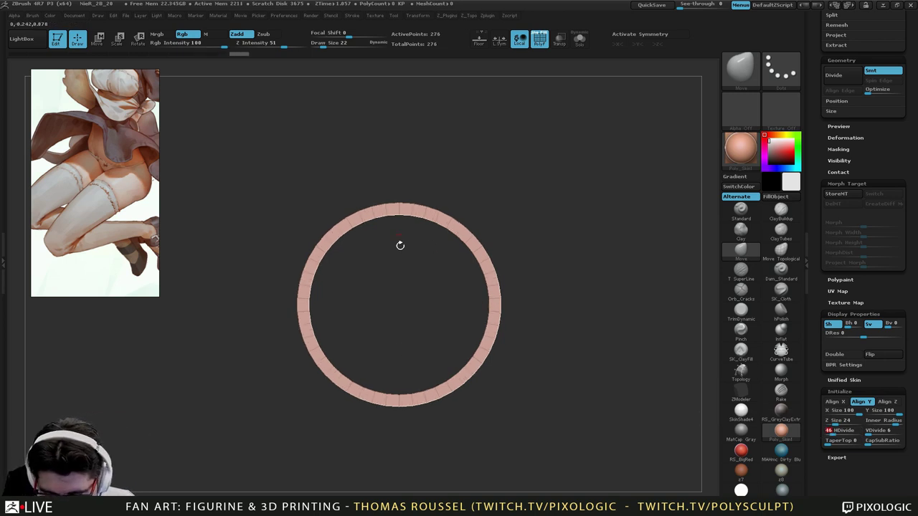
left_click_drag(518, 390, 577, 324)
left_click_drag(577, 325, 600, 322, "shift")
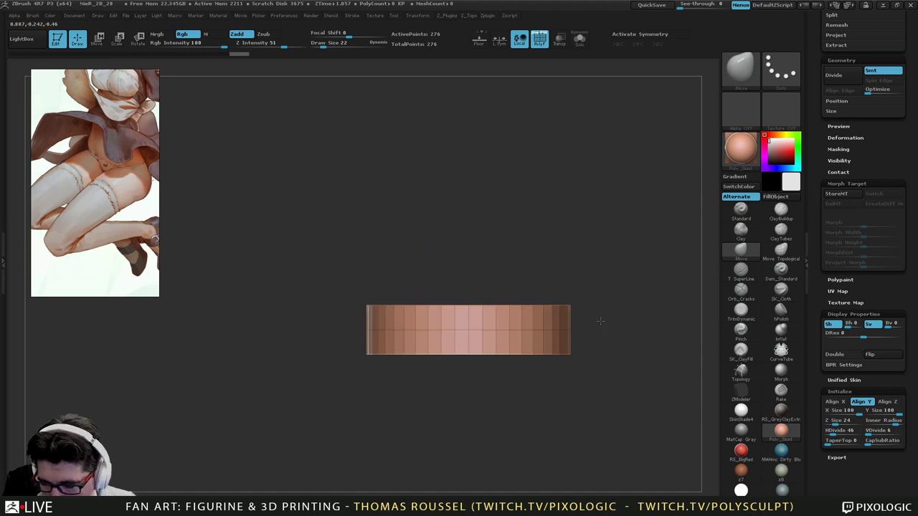
Convert the cylinder ring into an editable PolyMesh3D and view it at an angle.
left_click_drag(904, 290, 900, 441)
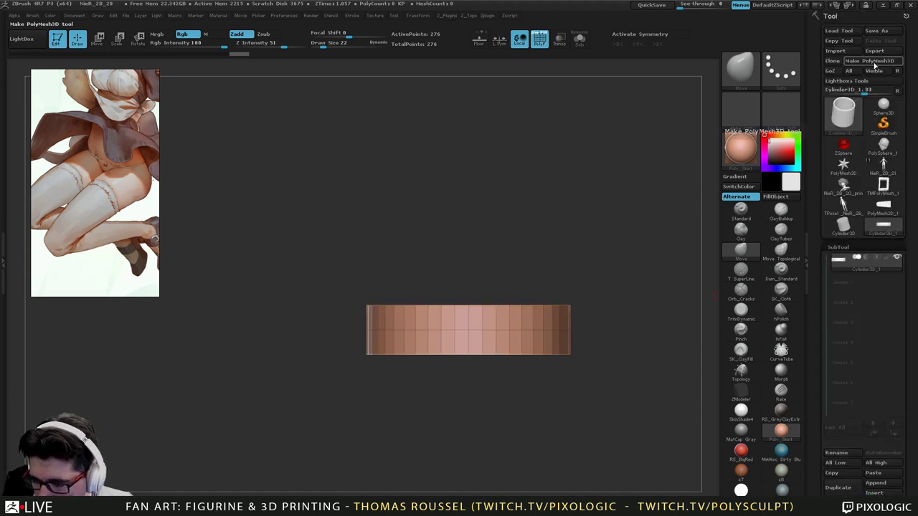
left_click(874, 63)
left_click_drag(551, 271, 510, 261, "alt")
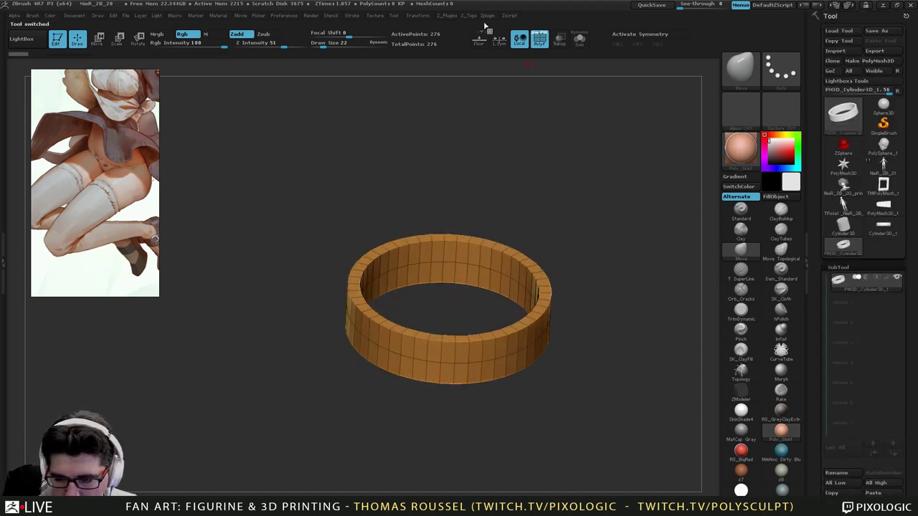
Activate radial symmetry around the Y axis for the ring.
mouse_move(419, 16)
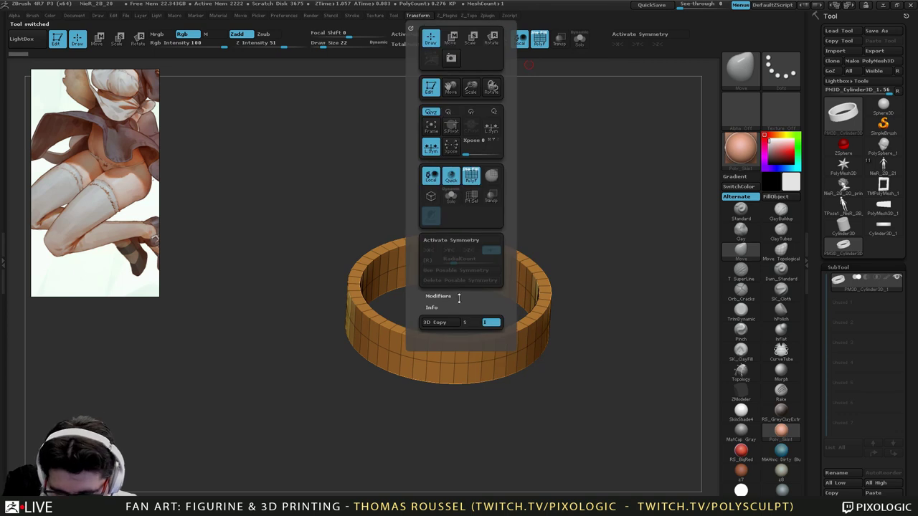
left_click(451, 240)
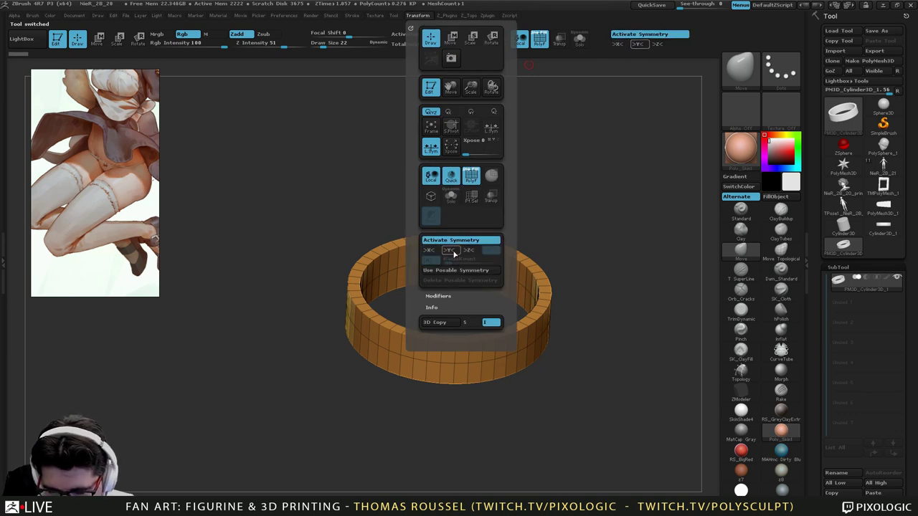
left_click(452, 251)
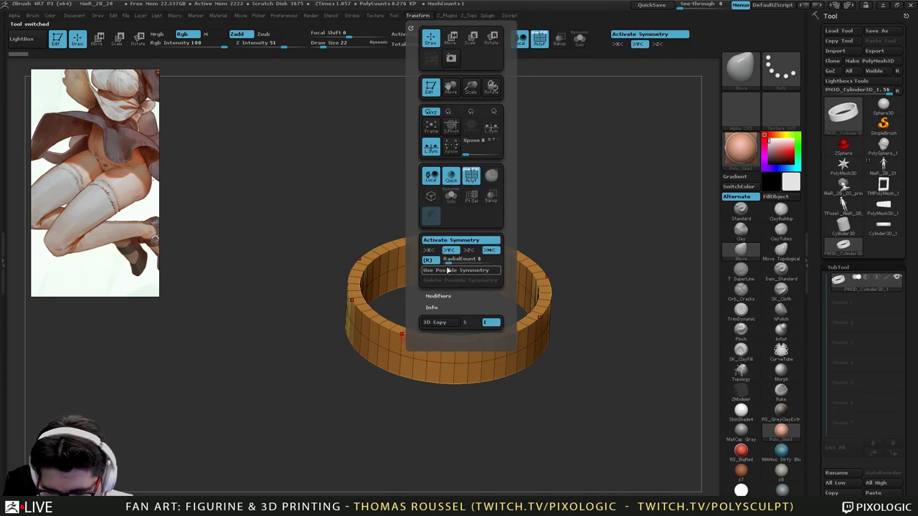
left_click(448, 261)
type("4")
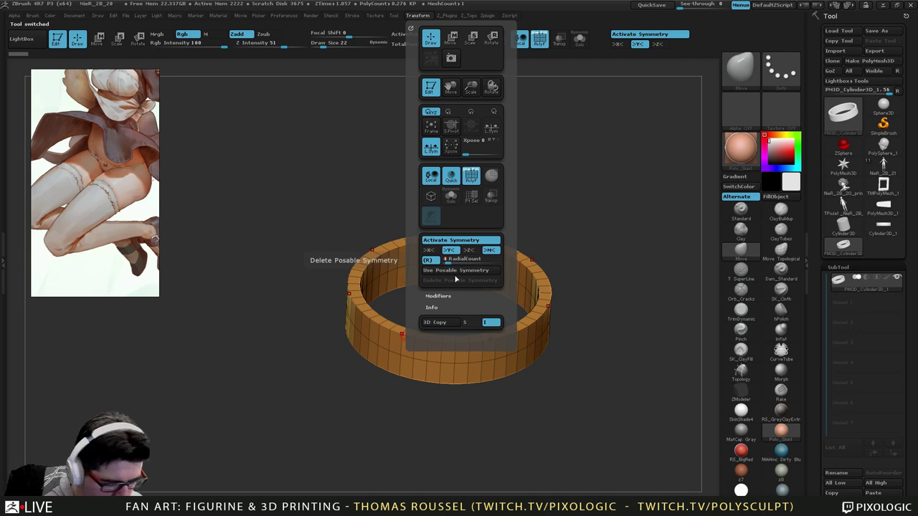
type("6")
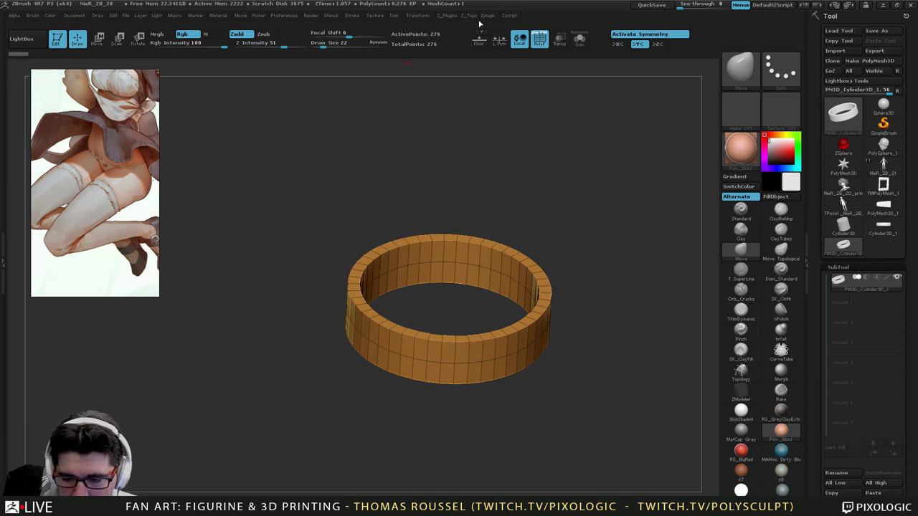
Set the radial symmetry count to 23, keeping Y as the only active axis.
left_click(446, 16)
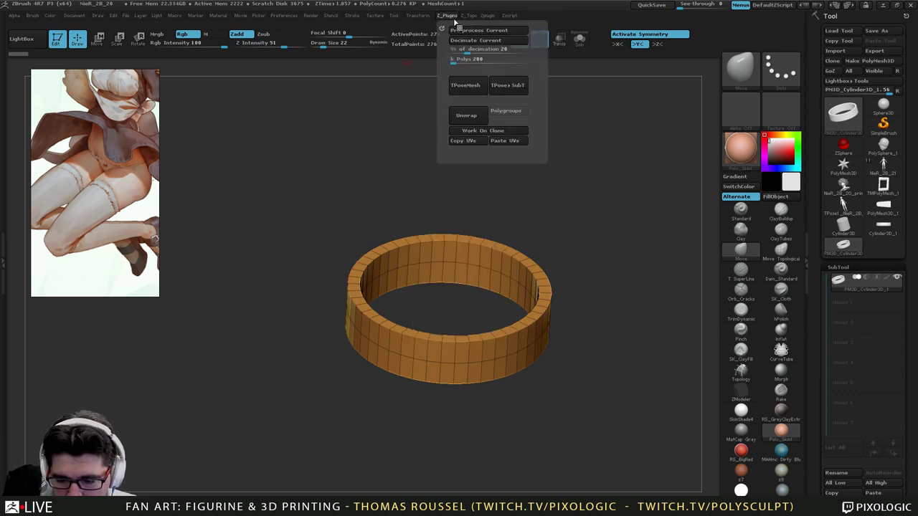
mouse_move(468, 17)
left_click(416, 15)
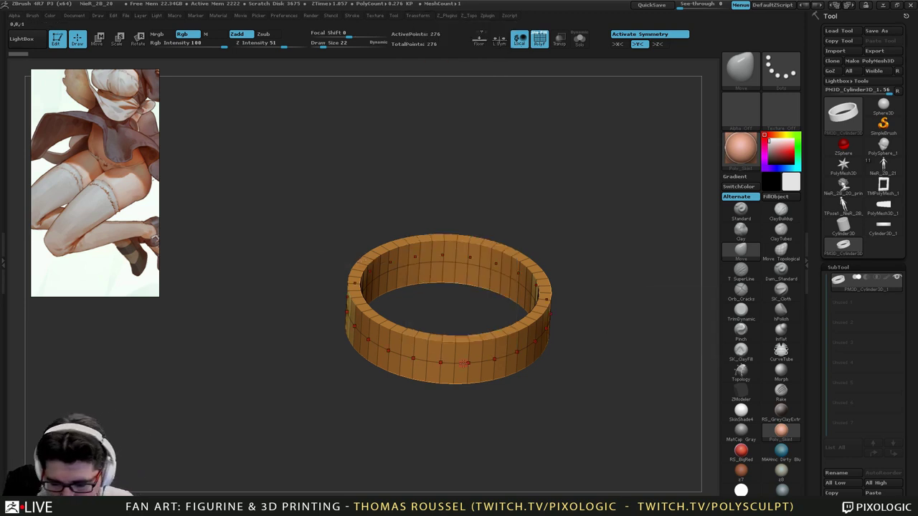
left_click_drag(469, 437, 468, 466, "shift")
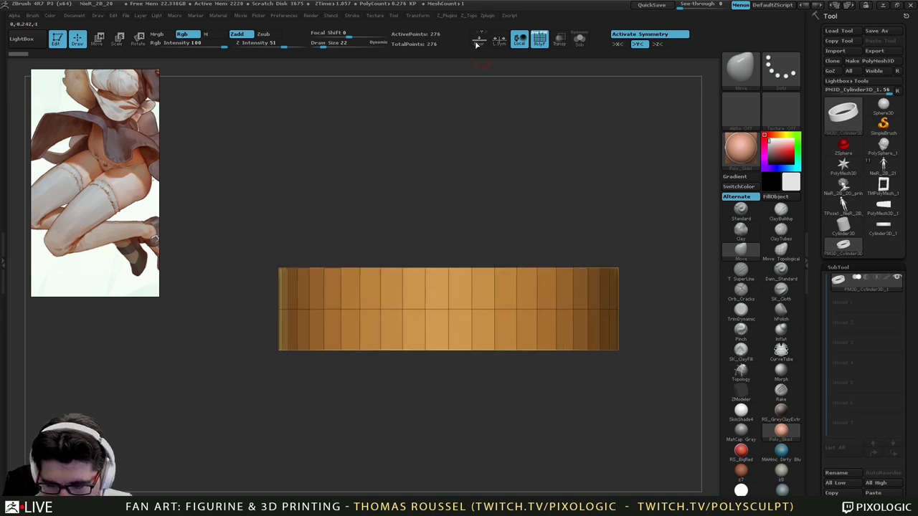
mouse_move(417, 20)
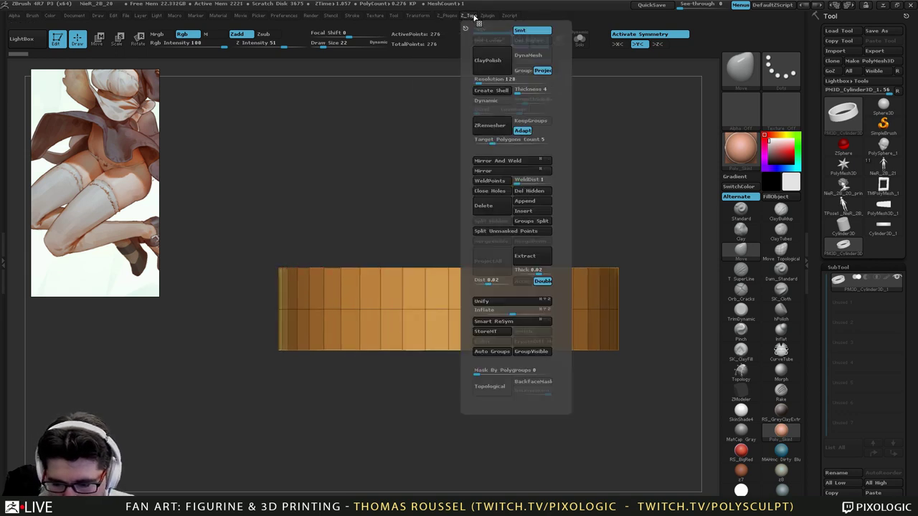
mouse_move(469, 20)
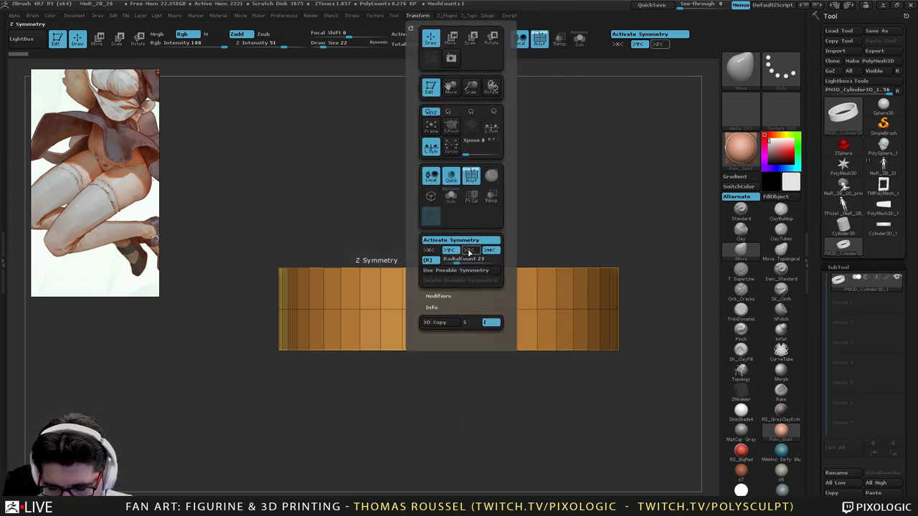
left_click(469, 252)
left_click(469, 250)
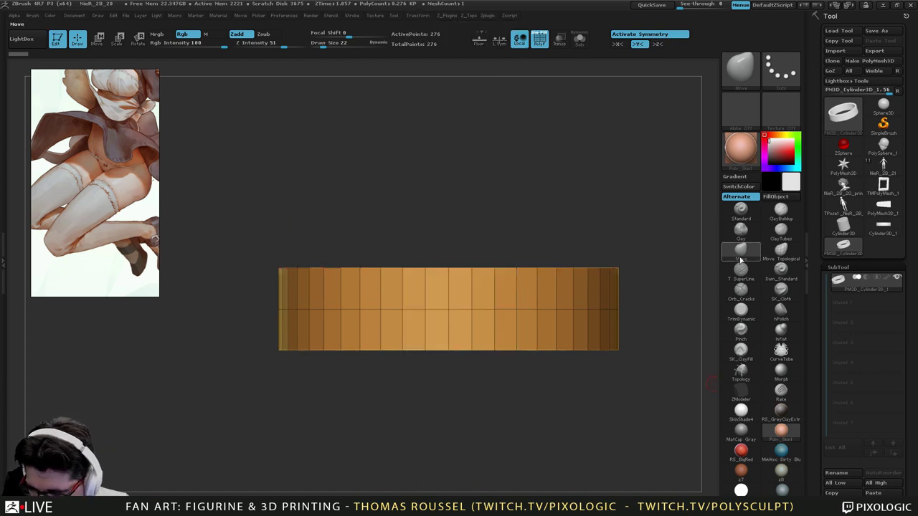
Pull alternate vertices on the ring's rims outward along its axis with the Move brush to form a zigzag.
left_click_drag(494, 266, 495, 223)
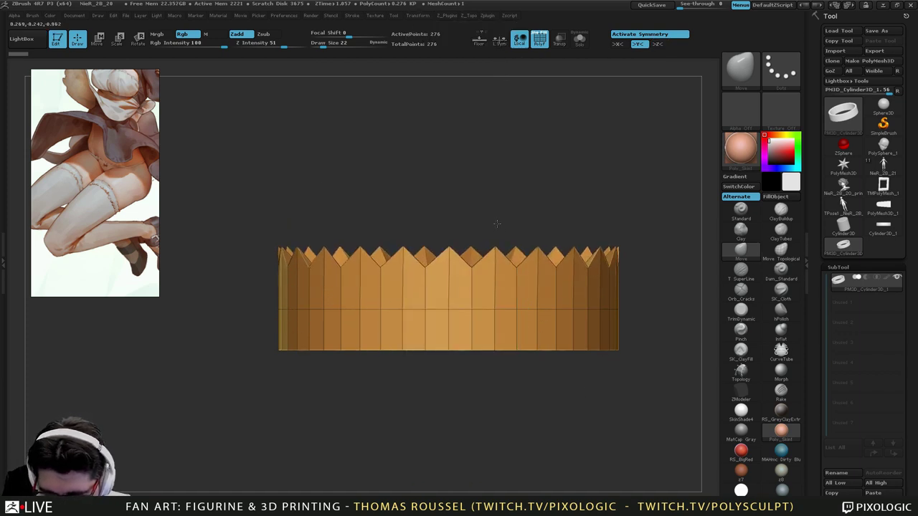
mouse_move(495, 351)
left_mouse_down("shift")
mouse_move(493, 382)
mouse_move(530, 423)
mouse_move(608, 441)
mouse_move(613, 465)
left_mouse_up("shift")
key("ctrl+z")
left_click_drag(557, 303, 565, 280)
left_click_drag(528, 367, 563, 303)
Shift the inner rim vertices to match the outer ones so the zigzag runs across the wall's full thickness.
left_click_drag(562, 303, 573, 387, "alt")
mouse_move(624, 323)
left_mouse_down()
mouse_move(630, 366)
mouse_move(599, 379)
mouse_move(616, 357)
mouse_move(606, 249)
mouse_move(650, 204)
mouse_move(631, 172)
left_mouse_up()
left_click_drag(545, 321, 516, 400)
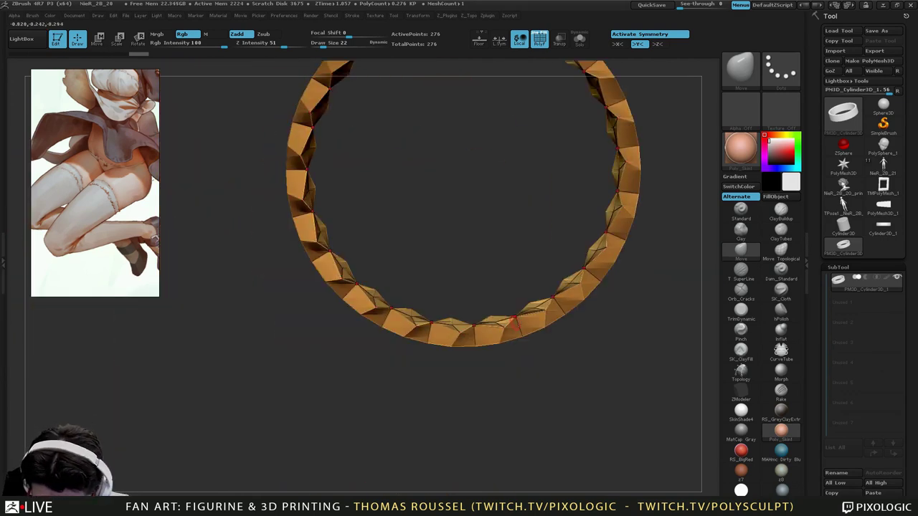
left_click_drag(504, 329, 483, 331)
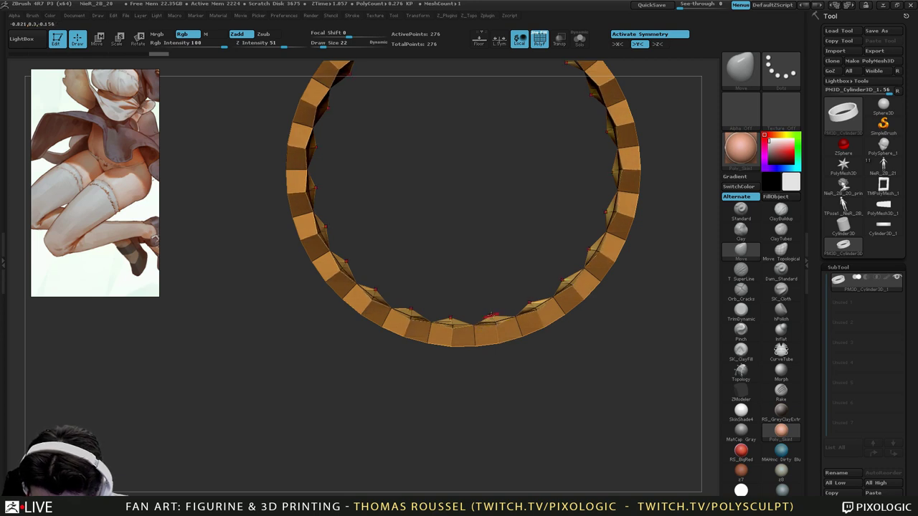
left_click_drag(492, 315, 498, 322)
mouse_move(504, 388)
left_mouse_down()
mouse_move(498, 265)
mouse_move(519, 336)
mouse_move(495, 307)
mouse_move(488, 322)
mouse_move(323, 355)
left_mouse_up()
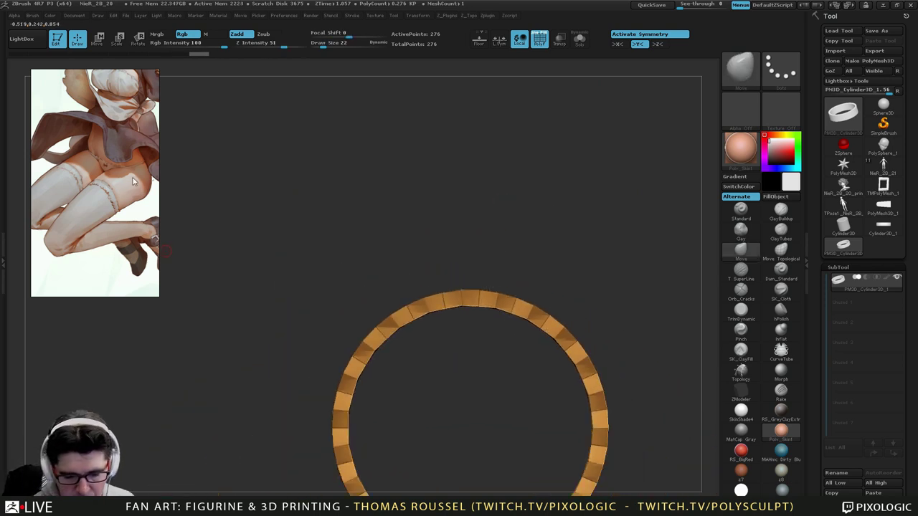
Subdivide the zigzag ring twice to smooth its rims into waves.
left_click_drag(491, 369, 471, 260, "alt")
left_click_drag(471, 261, 469, 412, "alt")
right_click_drag(520, 342, 495, 283, "alt")
right_click_drag(495, 284, 583, 375)
key("ctrl+d")
key("ctrl+d")
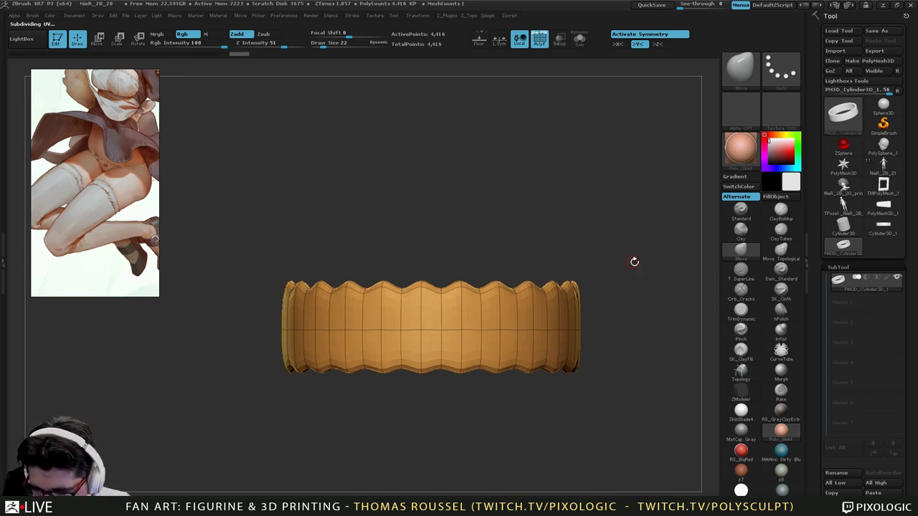
Deepen the waves along the band's upper and lower rims with the Move brush at Draw Size 79.
key("s")
left_click_drag(647, 269, 652, 268)
left_click_drag(459, 288, 457, 283)
key("s")
left_click_drag(441, 289, 441, 296)
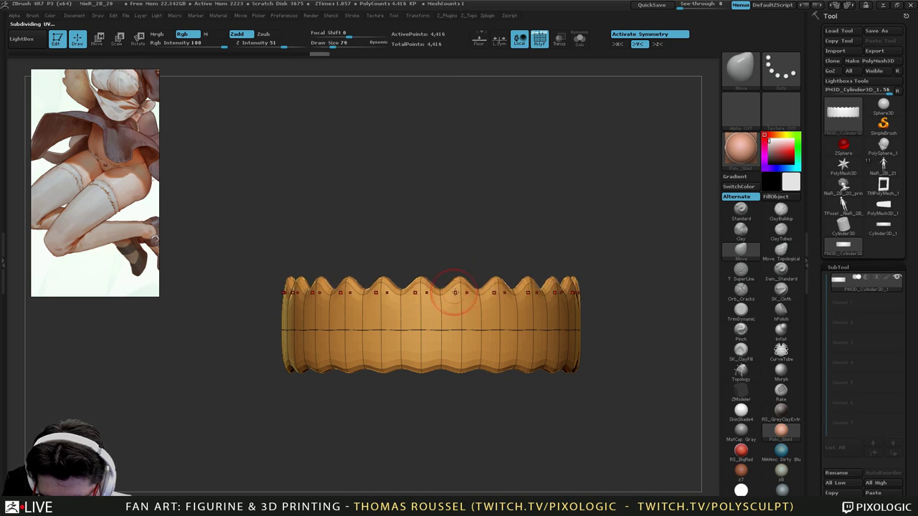
mouse_move(438, 371)
left_mouse_down()
mouse_move(441, 361)
mouse_move(462, 376)
left_mouse_up()
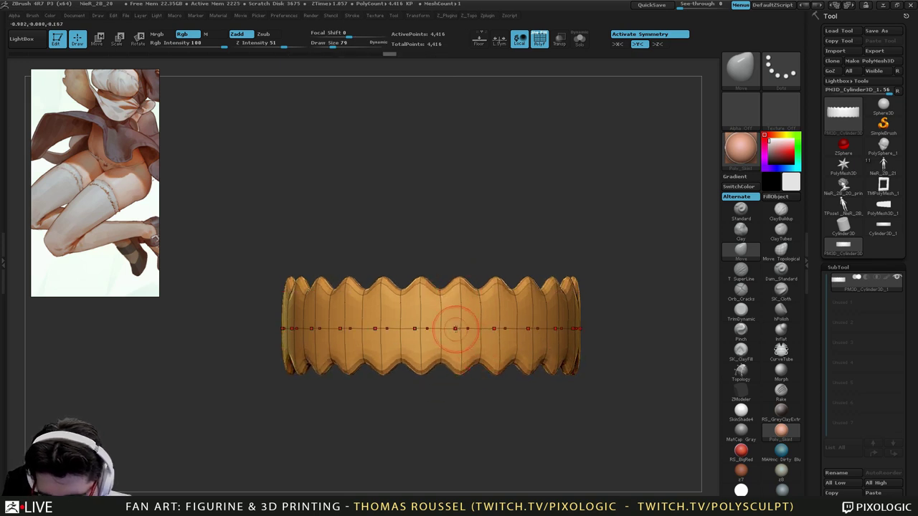
Refine the scallop peaks and valleys on both rims with the Move brush from angled views.
mouse_move(452, 311)
right_mouse_down()
mouse_move(476, 319)
mouse_move(462, 306)
mouse_move(451, 362)
mouse_move(473, 362)
right_mouse_up()
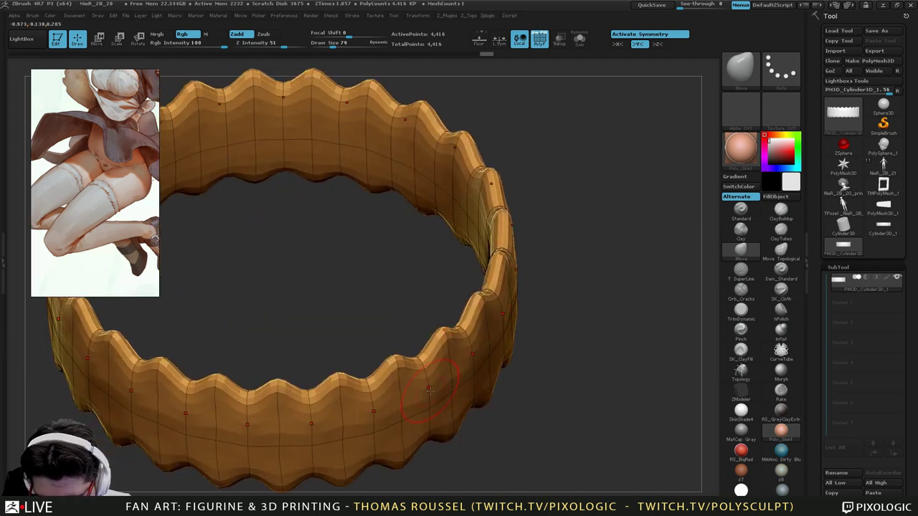
mouse_move(432, 395)
right_mouse_down()
mouse_move(465, 368)
mouse_move(499, 365)
mouse_move(487, 353)
right_mouse_up()
left_click_drag(508, 289, 511, 296)
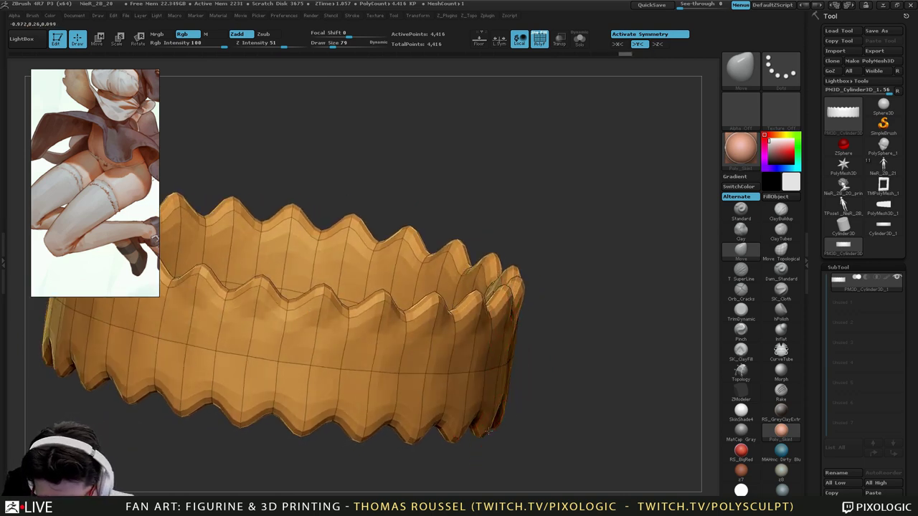
left_click_drag(488, 432, 469, 432)
right_click_drag(495, 427, 439, 406)
left_click_drag(442, 429, 441, 437)
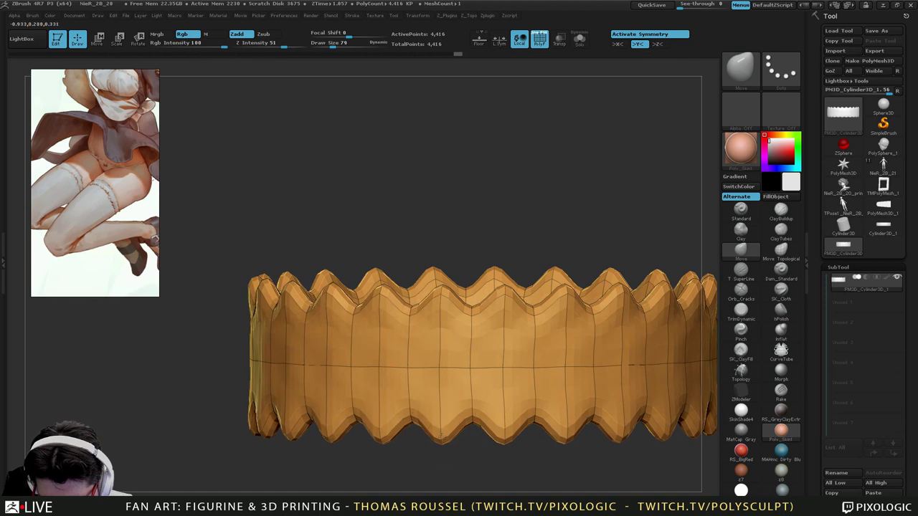
Subdivide the scalloped band once more and carve dimples near the peaks of both rims with the Clay brush at Draw Size 52.
mouse_move(443, 342)
right_mouse_down()
mouse_move(448, 363)
mouse_move(478, 343)
right_mouse_up()
key("ctrl+d")
key("s")
left_click_drag(478, 340, 473, 339)
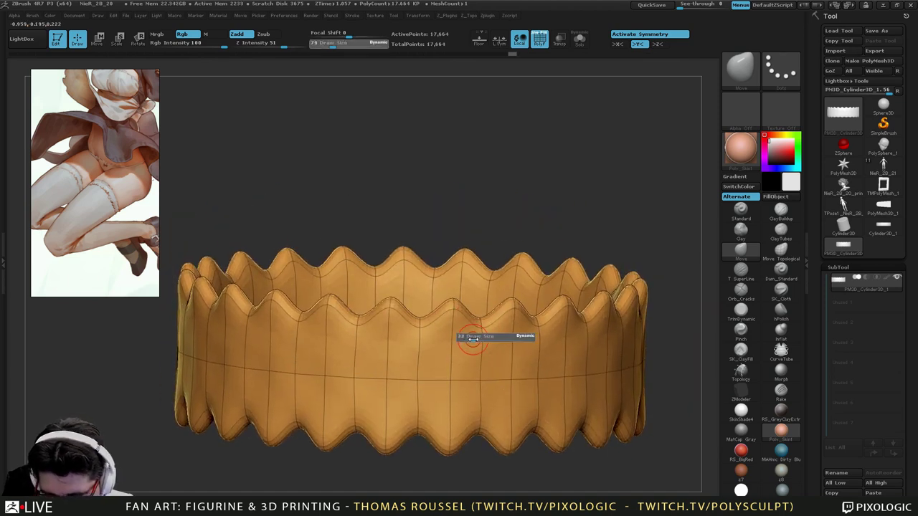
left_click(743, 230)
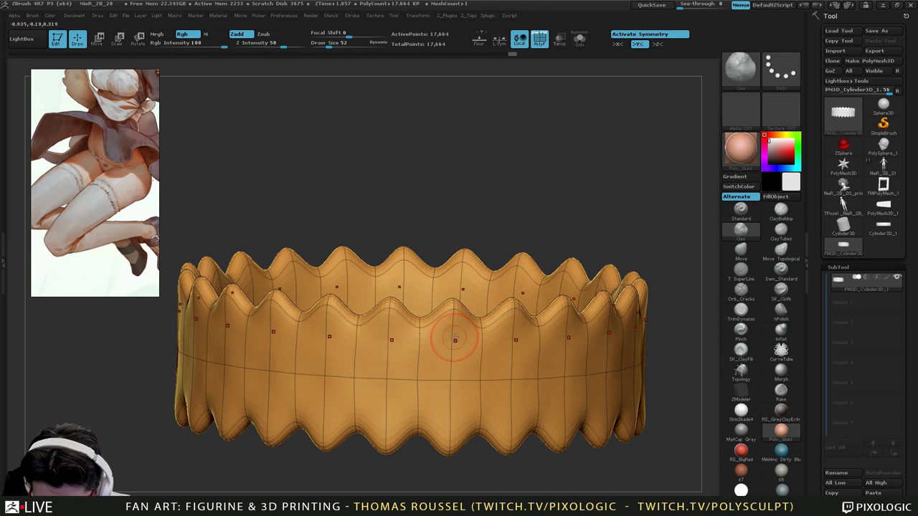
left_click_drag(455, 338, 452, 338)
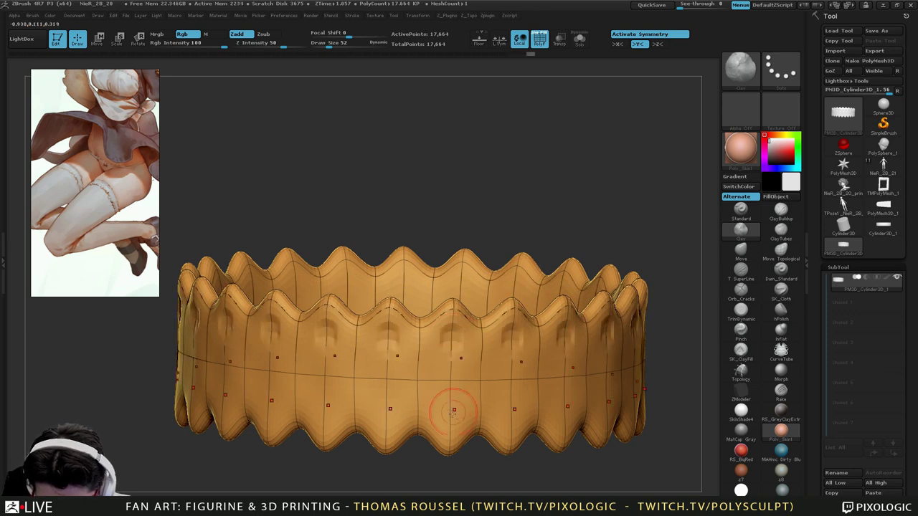
mouse_move(452, 414)
left_mouse_down()
mouse_move(455, 436)
mouse_move(439, 432)
mouse_move(453, 432)
left_mouse_up()
Sculpt a relief line around the band's middle with the Clay brush at Draw Size 36 and inspect the rims at an angle.
key("[")
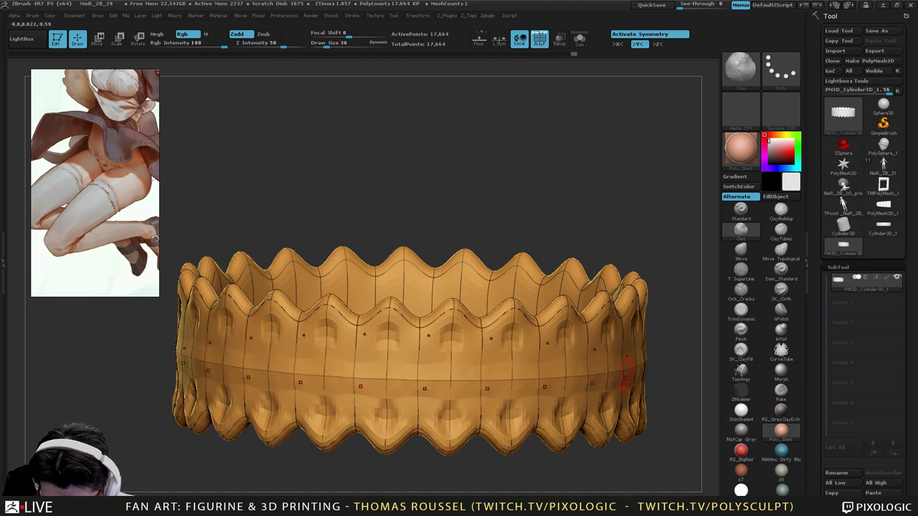
left_click_drag(669, 345, 656, 398)
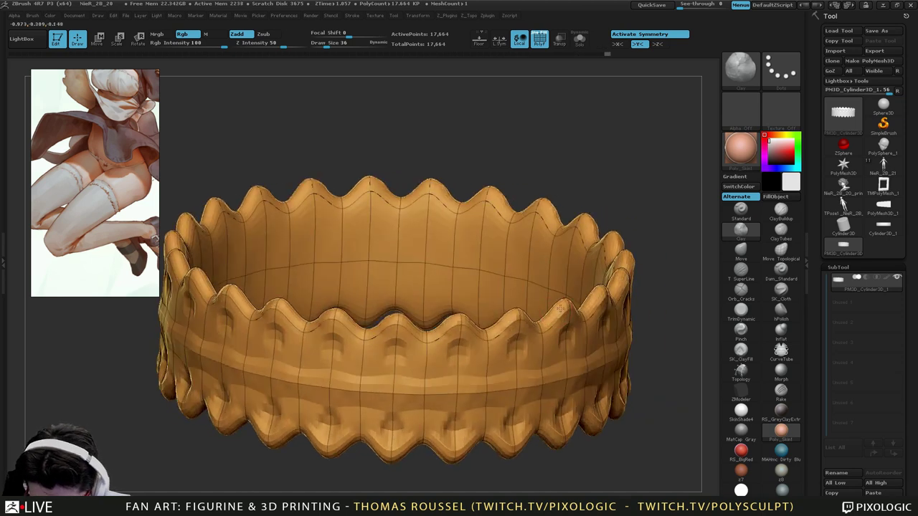
left_click_drag(659, 315, 577, 311)
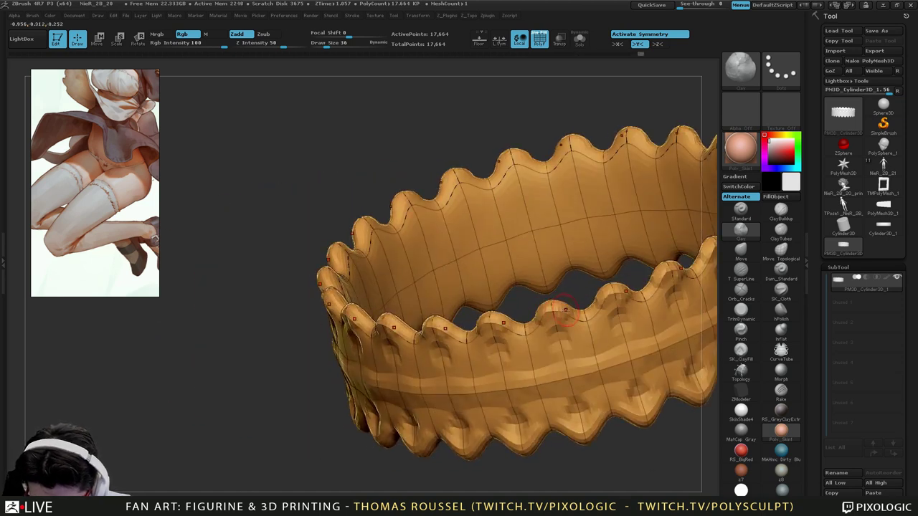
Deepen the dimples along both rims with the Clay brush at Draw Size 36, and subdivide the band two more levels.
right_click_drag(528, 328, 556, 327)
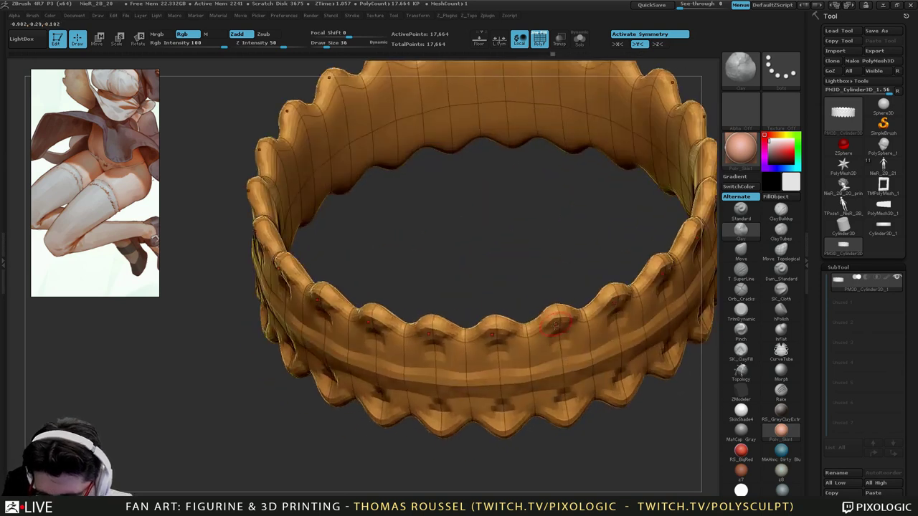
mouse_move(572, 329)
left_mouse_down()
mouse_move(594, 319)
mouse_move(515, 350)
left_mouse_up()
mouse_move(534, 416)
left_mouse_down()
mouse_move(566, 426)
mouse_move(581, 416)
left_mouse_up()
right_click_drag(581, 416, 467, 310)
key("ctrl+d")
key("ctrl+d")
Rework the hollows beneath the upper and lower scallops with the Clay brush and smooth the relief around them.
right_click_drag(467, 310, 527, 326, "alt")
mouse_move(500, 289)
left_mouse_down()
mouse_move(522, 282)
mouse_move(538, 299)
mouse_move(514, 315)
mouse_move(514, 306)
left_mouse_up()
mouse_move(510, 407)
left_mouse_down("alt")
mouse_move(529, 412)
mouse_move(514, 377)
left_mouse_up("alt")
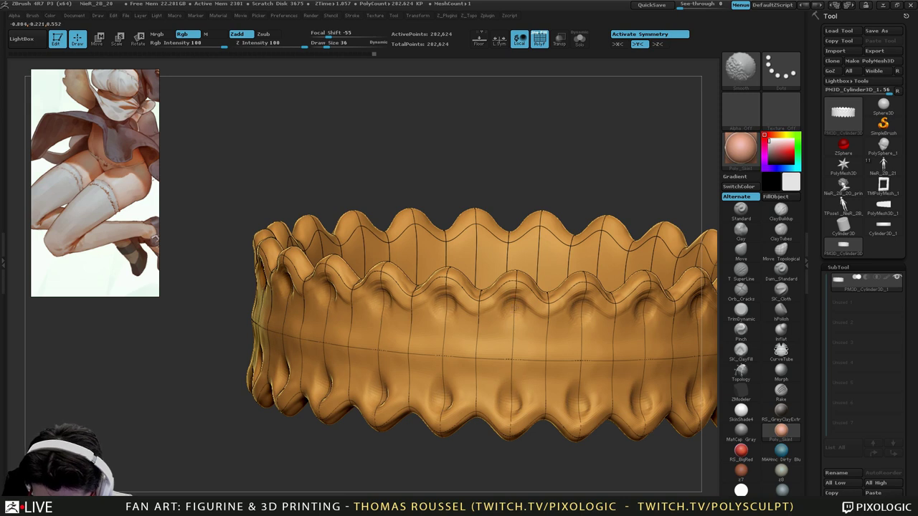
left_click_drag(514, 310, 514, 305, "shift")
left_click_drag(512, 294, 518, 309)
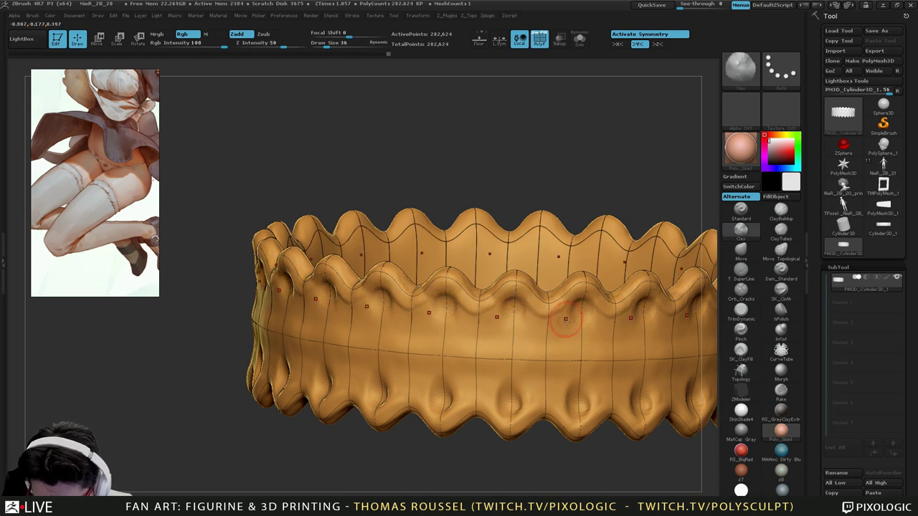
Hide the polyframe, and build up and smooth the folds around the hollows of both rims.
key("shift+f")
mouse_move(565, 353)
right_mouse_down("alt")
mouse_move(529, 363)
mouse_move(502, 317)
right_mouse_up("alt")
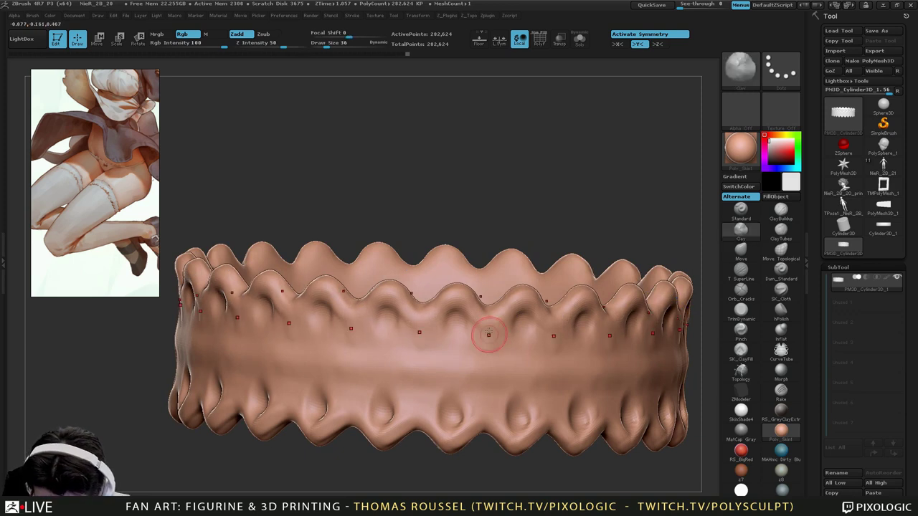
mouse_move(488, 337)
left_mouse_down()
mouse_move(488, 323)
mouse_move(520, 293)
mouse_move(540, 314)
mouse_move(569, 306)
mouse_move(566, 318)
mouse_move(565, 303)
left_mouse_up()
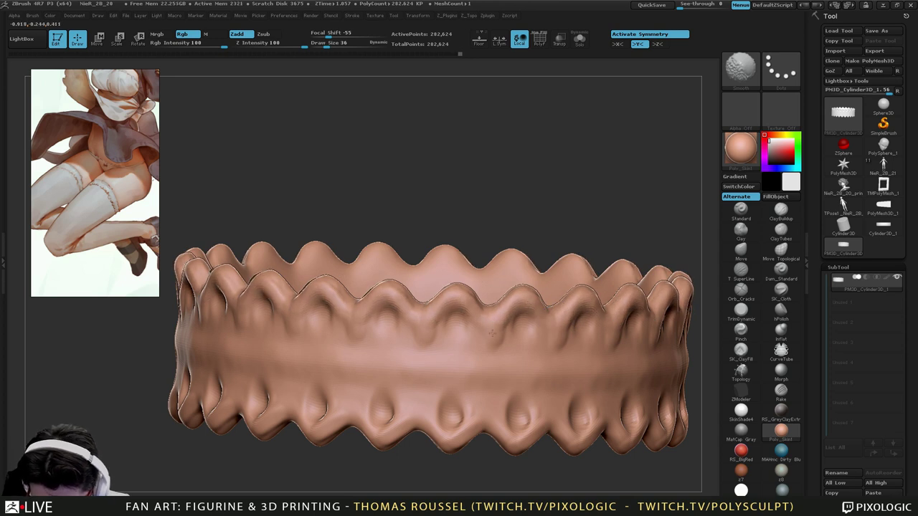
mouse_move(474, 426)
left_mouse_down()
mouse_move(442, 439)
mouse_move(419, 415)
mouse_move(398, 431)
mouse_move(373, 432)
left_mouse_up()
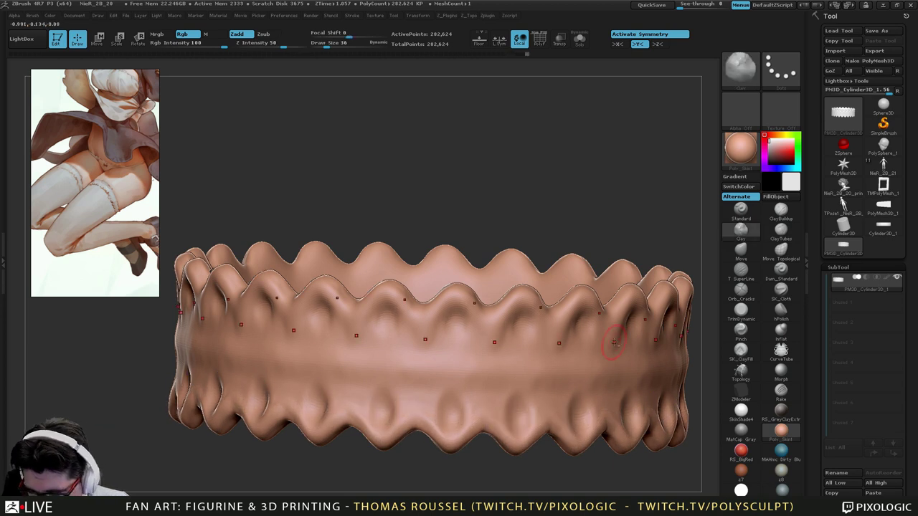
Carve arched creases under the upper rim's scallops with the Dam_Standard brush at Draw Size 36, and smooth them.
right_click_drag(612, 344, 558, 341, "alt")
left_click(774, 290)
left_click(744, 272)
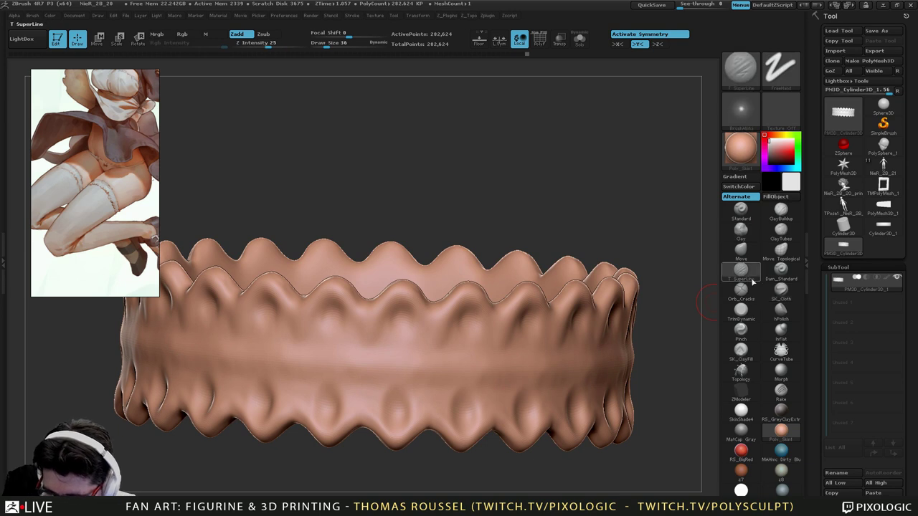
left_click(776, 272)
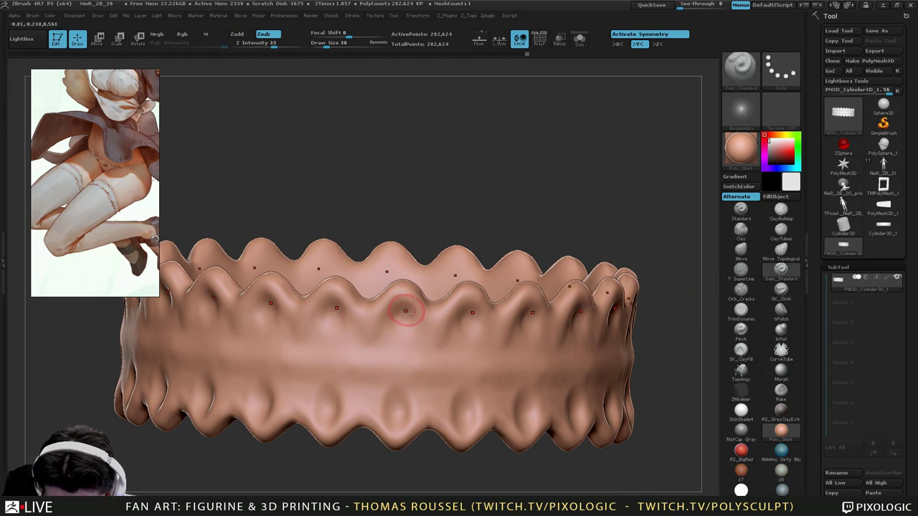
mouse_move(406, 311)
left_mouse_down()
mouse_move(408, 319)
mouse_move(404, 307)
mouse_move(393, 311)
mouse_move(402, 307)
mouse_move(414, 323)
mouse_move(400, 294)
mouse_move(379, 321)
mouse_move(399, 299)
mouse_move(427, 331)
mouse_move(402, 306)
mouse_move(380, 325)
mouse_move(399, 311)
left_mouse_up()
key("ctrl+z")
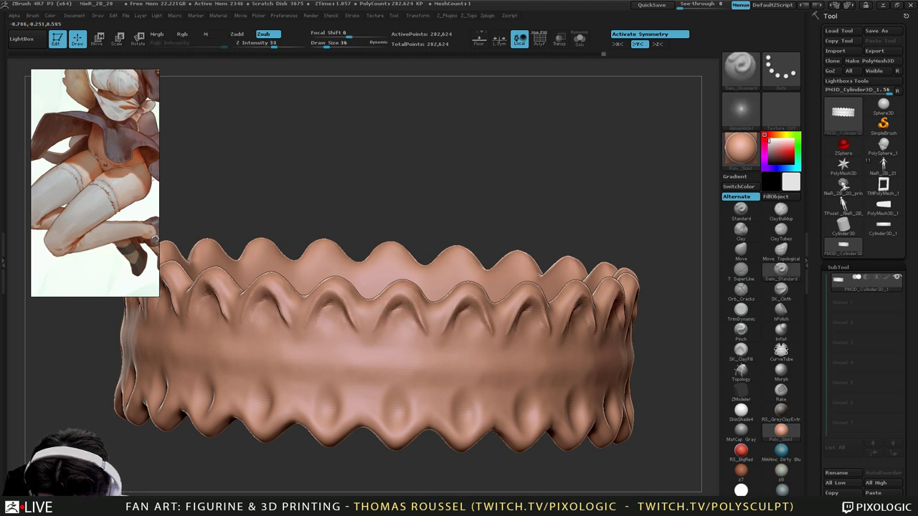
right_click_drag(385, 337, 429, 313)
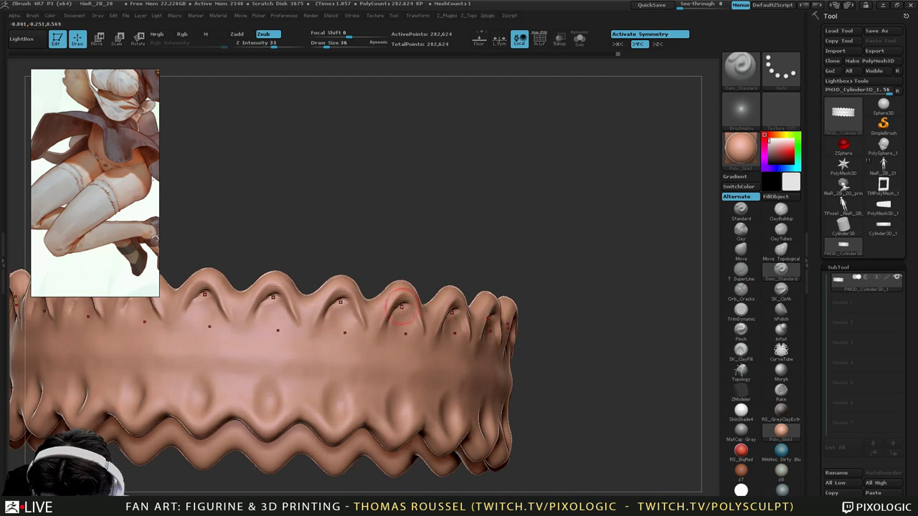
key("shift")
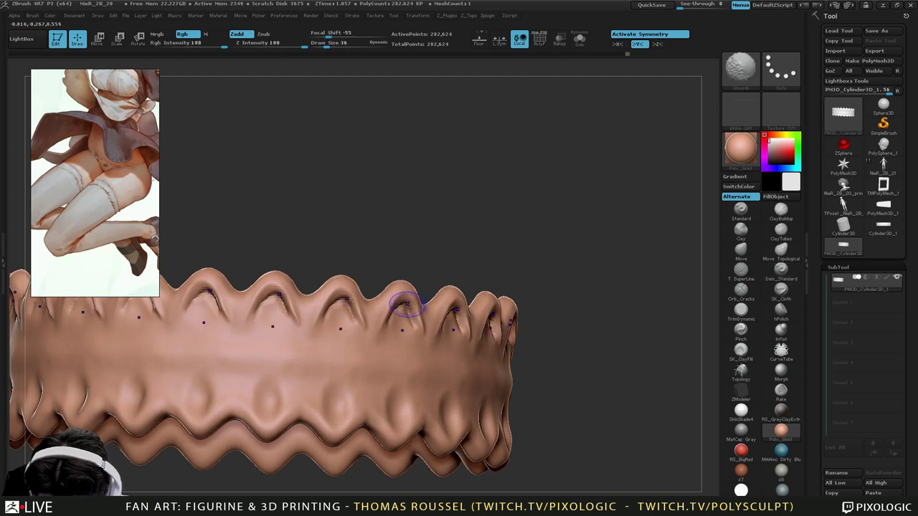
Sharpen the creases under the upper rim's peaks with Dam_Standard and soften their transitions from several angles.
right_click_drag(402, 283, 378, 309)
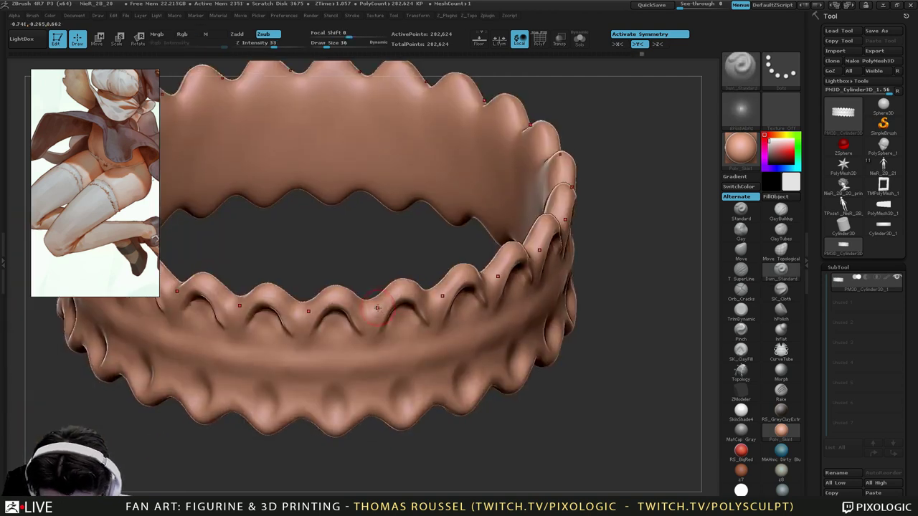
left_click_drag(399, 289, 437, 302)
key("shift")
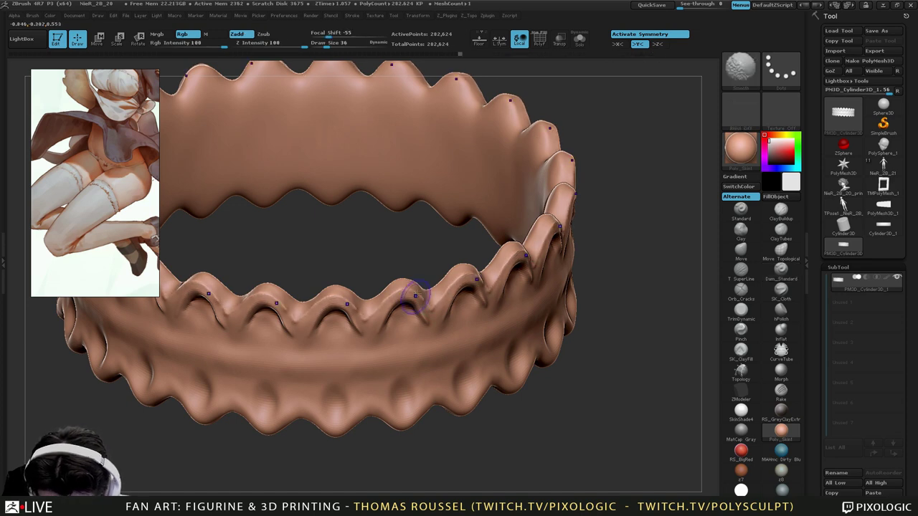
mouse_move(428, 294)
right_mouse_down()
mouse_move(387, 292)
mouse_move(483, 332)
mouse_move(457, 347)
mouse_move(453, 312)
mouse_move(432, 278)
right_mouse_up()
left_click_drag(426, 270, 432, 265, "shift")
right_click_drag(432, 247, 438, 260)
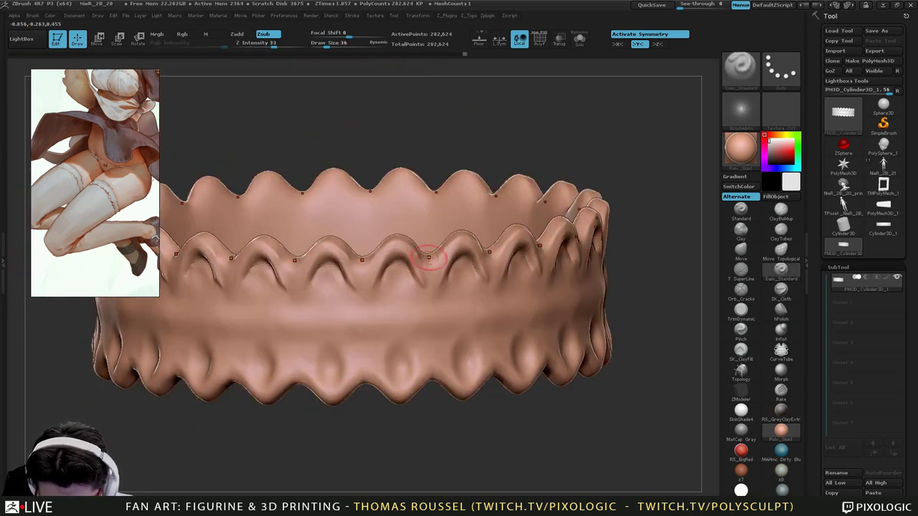
Undo the trial cut in the upper rim's valleys and recut it with Dam_Standard from a steeper angle.
mouse_move(430, 261)
left_mouse_down()
mouse_move(431, 273)
mouse_move(432, 250)
left_mouse_up()
key("ctrl+z")
right_click_drag(432, 245, 426, 254)
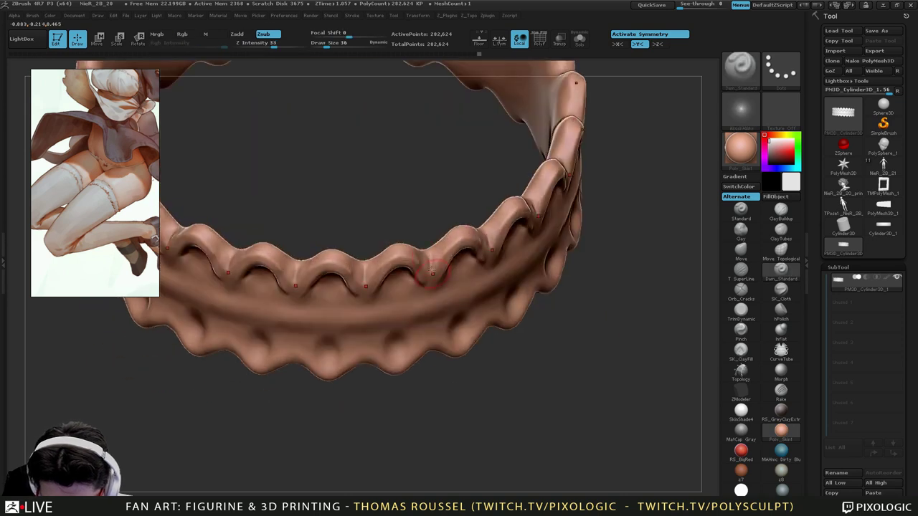
mouse_move(431, 251)
left_mouse_down()
mouse_move(432, 261)
mouse_move(431, 249)
left_mouse_up()
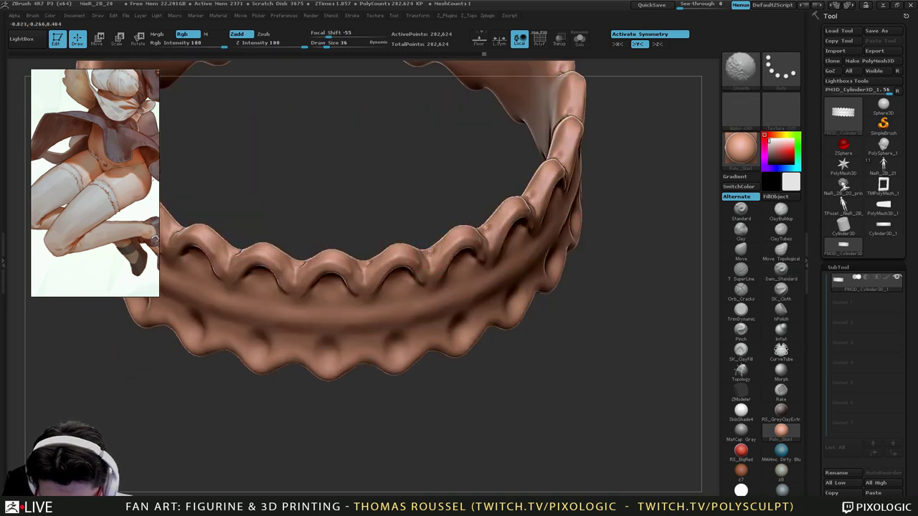
Carve creases around the lower rim's hollows with Dam_Standard and smooth their ends toward the band's middle.
mouse_move(452, 323)
right_mouse_down()
mouse_move(428, 314)
mouse_move(436, 273)
mouse_move(401, 305)
right_mouse_up()
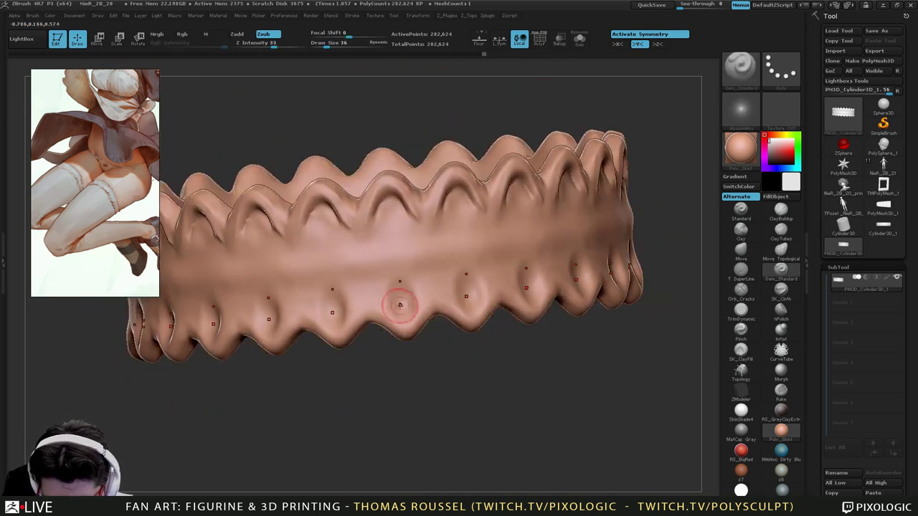
mouse_move(397, 313)
left_mouse_down()
mouse_move(413, 310)
mouse_move(407, 302)
mouse_move(403, 322)
mouse_move(375, 302)
mouse_move(342, 331)
mouse_move(363, 304)
mouse_move(340, 328)
mouse_move(371, 307)
left_mouse_up()
right_click_drag(431, 301, 403, 324)
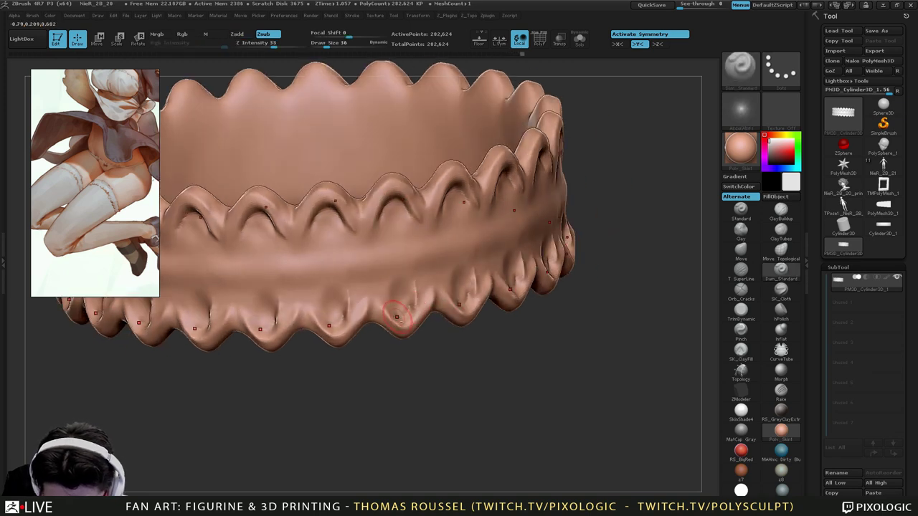
mouse_move(386, 273)
left_mouse_down()
mouse_move(385, 311)
mouse_move(403, 258)
left_mouse_up()
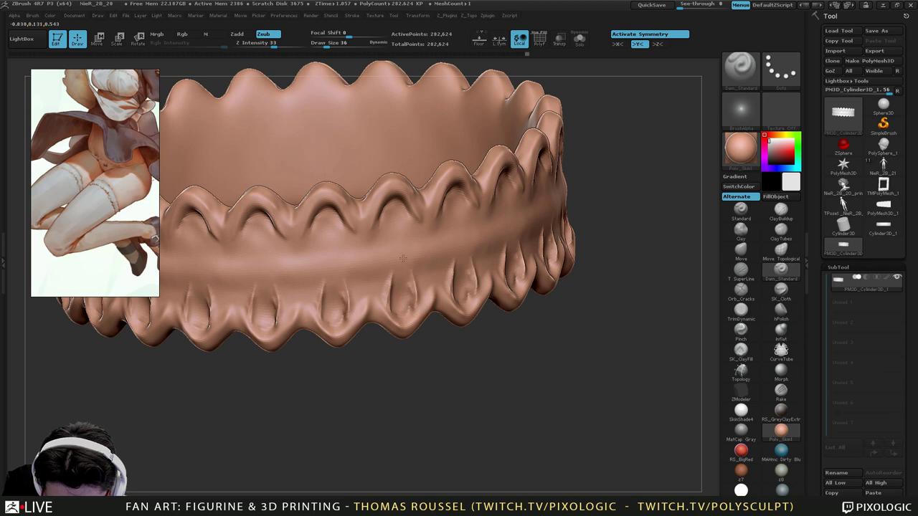
mouse_move(416, 304)
left_mouse_down()
mouse_move(406, 271)
mouse_move(398, 315)
left_mouse_up()
right_click_drag(423, 311, 395, 309)
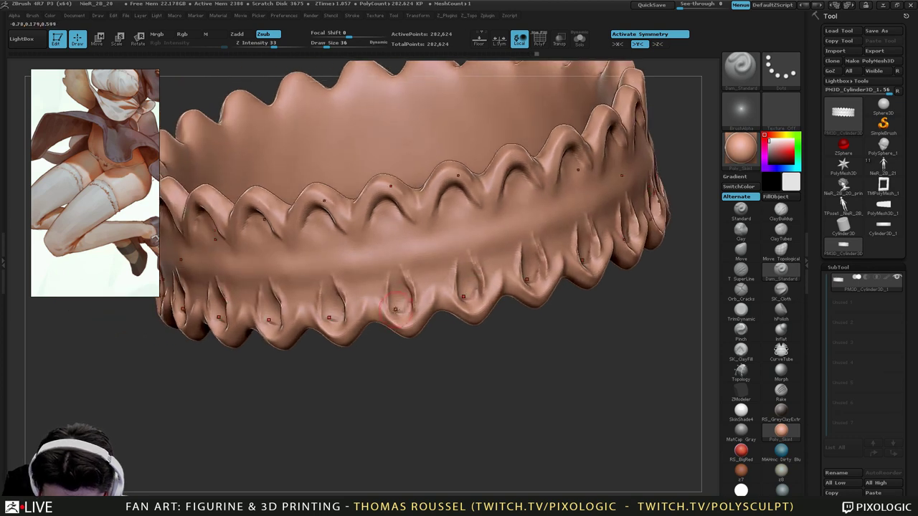
left_click_drag(410, 290, 408, 280, "shift")
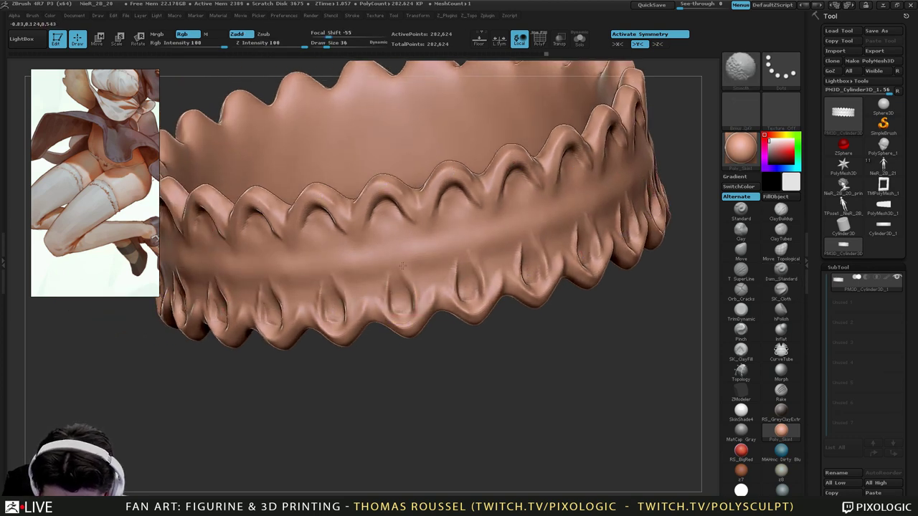
Flatten the lower rim's scalloped edge with the TrimDynamic brush at Draw Size 49 and smooth the result.
right_click_drag(401, 263, 657, 349)
left_click(742, 311)
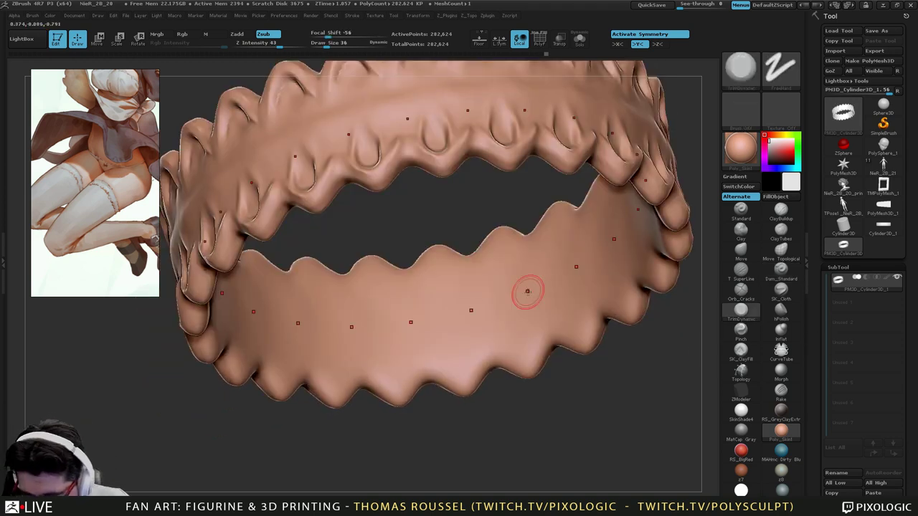
right_click_drag(528, 291, 488, 216)
key("bracketright")
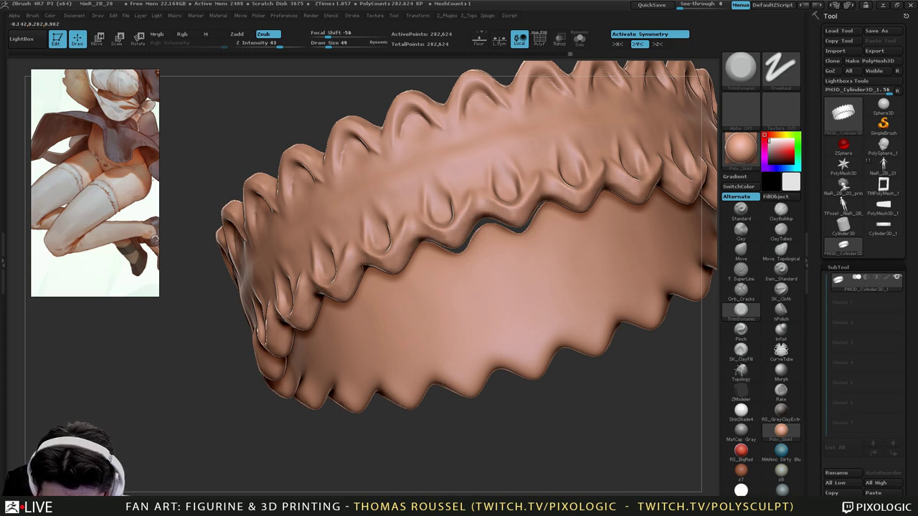
right_click_drag(494, 237, 365, 267)
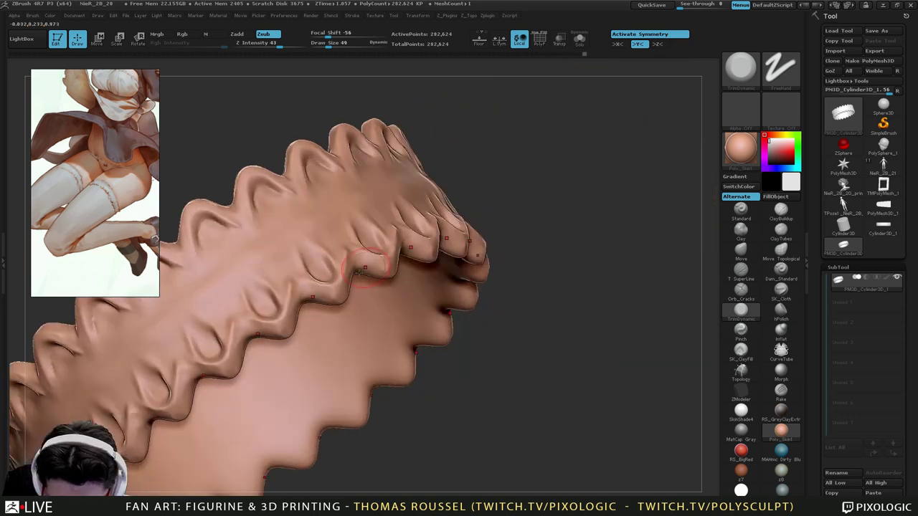
key("shift")
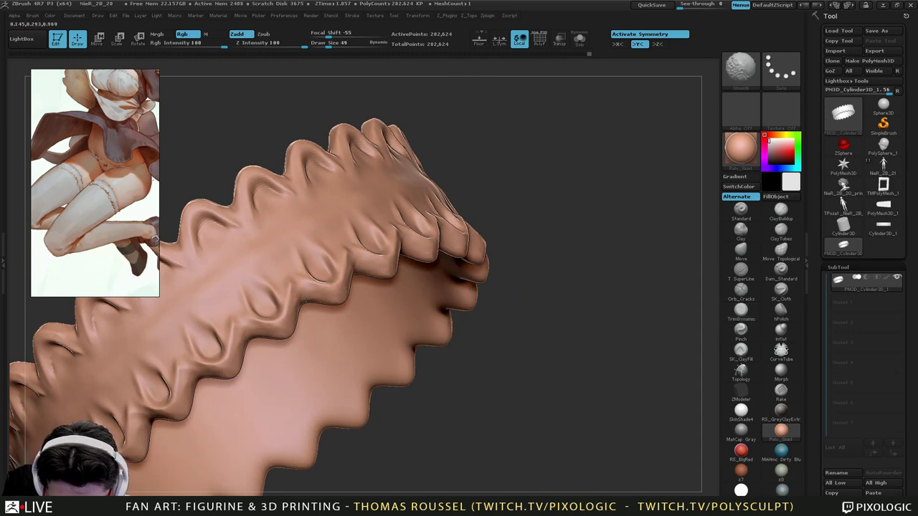
mouse_move(289, 239)
right_mouse_down()
mouse_move(395, 215)
mouse_move(446, 191)
right_mouse_up()
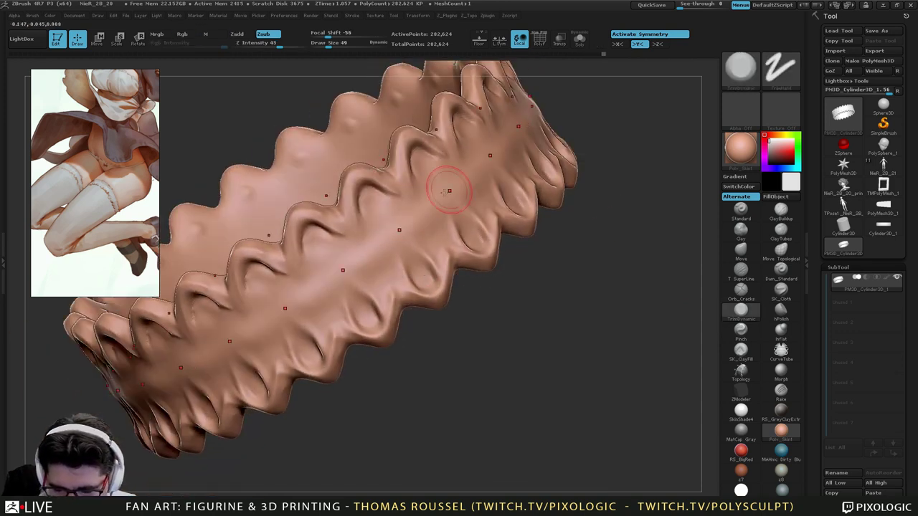
Build up a raised strip around the band's middle with ClayBuildup, flatten it with TrimDynamic and smooth it.
left_click(785, 228)
mouse_move(369, 249)
left_mouse_down()
mouse_move(428, 226)
mouse_move(423, 215)
mouse_move(463, 197)
mouse_move(445, 215)
left_mouse_up()
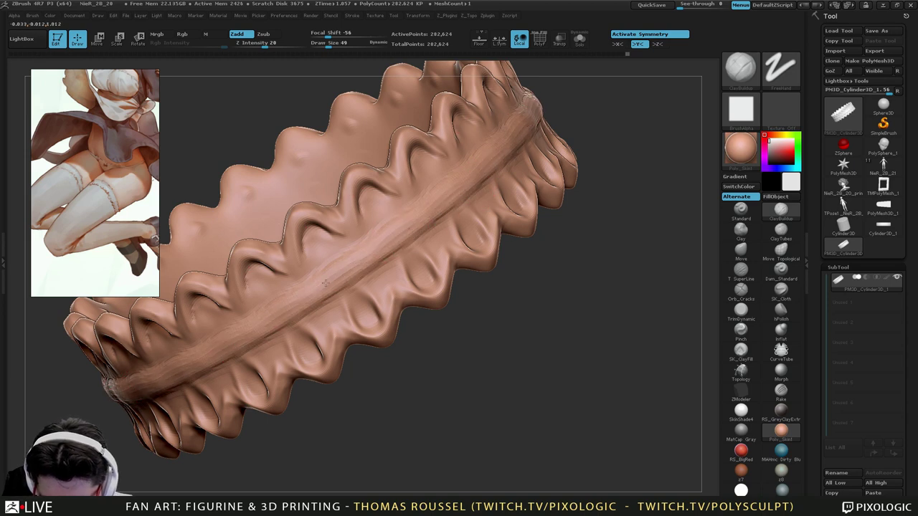
left_click(741, 310)
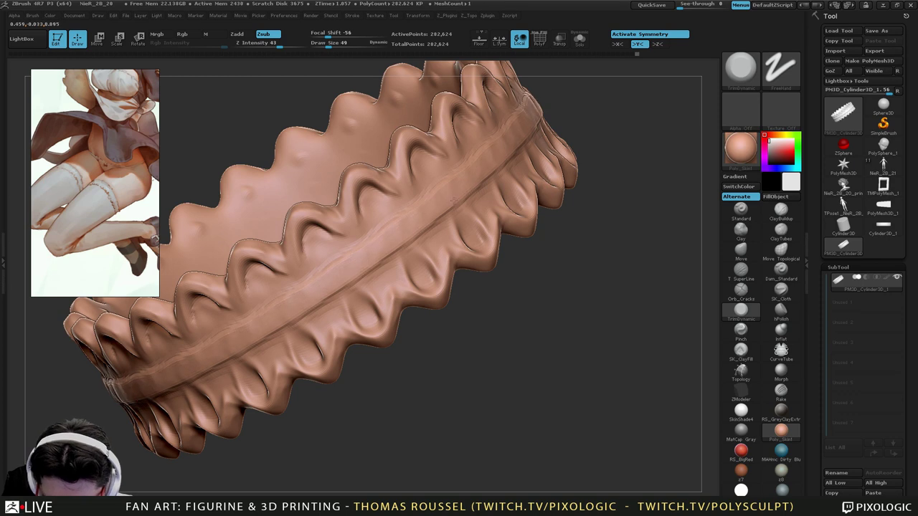
key("shift")
left_click_drag(431, 207, 463, 188, "shift")
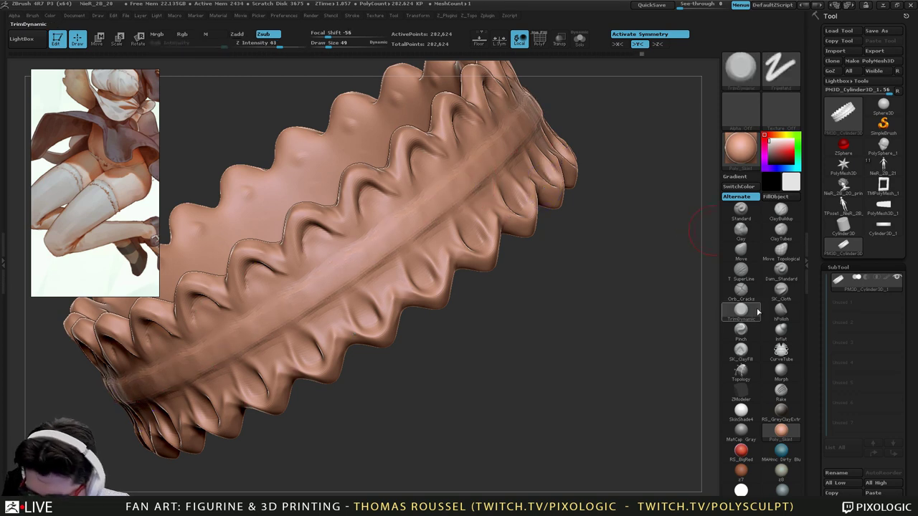
Define the middle strip's upper edge with the T SuperLine brush at Draw Size 38.
left_click(744, 270)
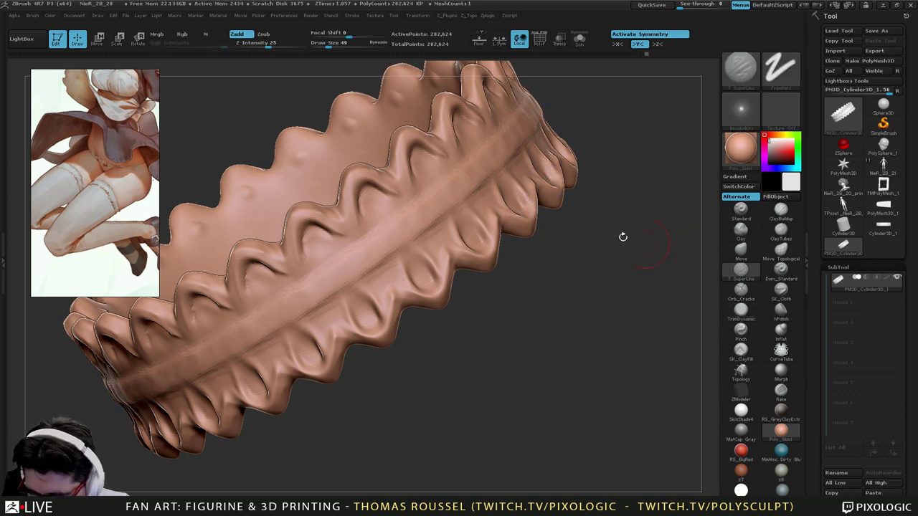
right_click_drag(390, 231, 366, 269)
key("s")
left_click_drag(397, 219, 268, 308)
left_click_drag(354, 254, 312, 279)
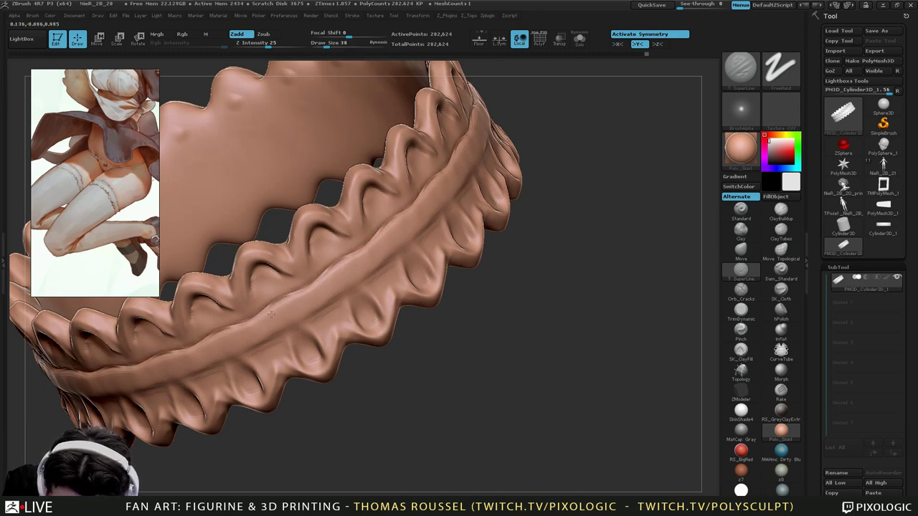
Trace a crisp line along the middle strip's lower edge with T SuperLine and refine the upper edge.
right_click_drag(416, 262, 418, 237)
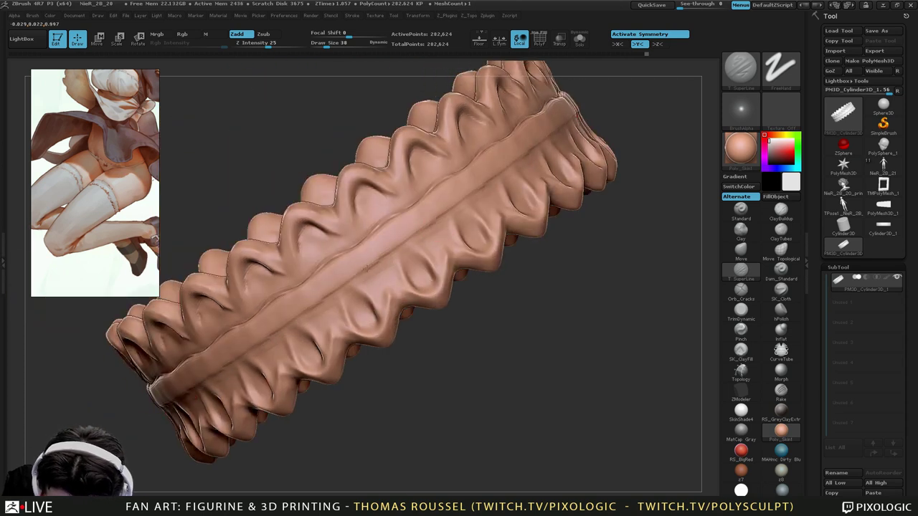
left_click_drag(366, 270, 272, 333)
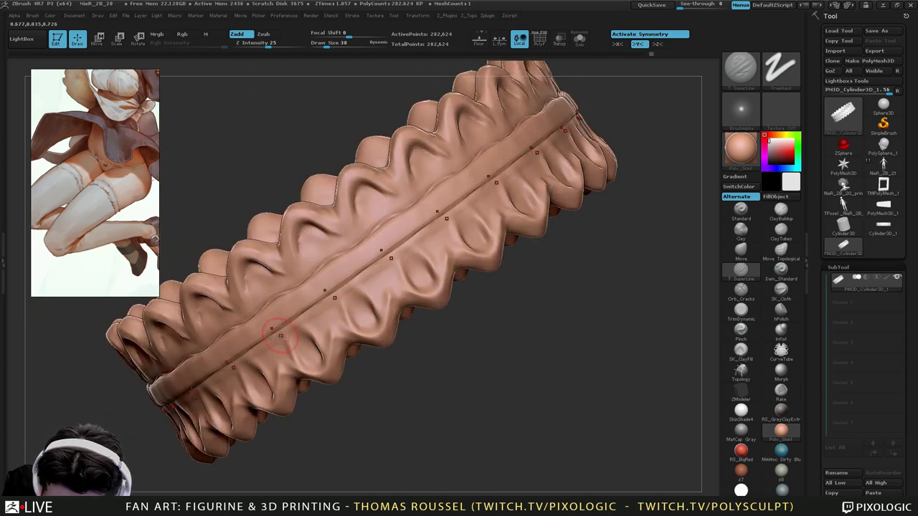
left_click_drag(435, 215, 399, 238)
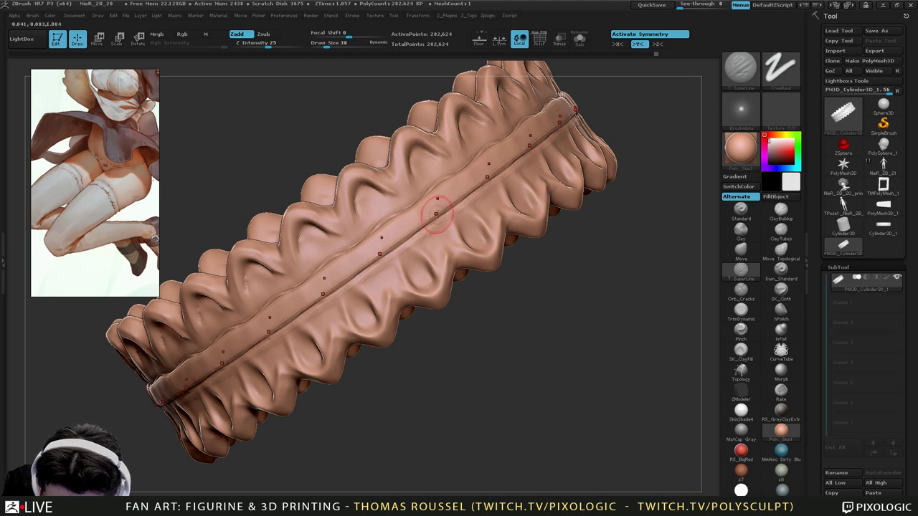
left_click_drag(397, 249, 290, 321)
left_click_drag(403, 217, 382, 227)
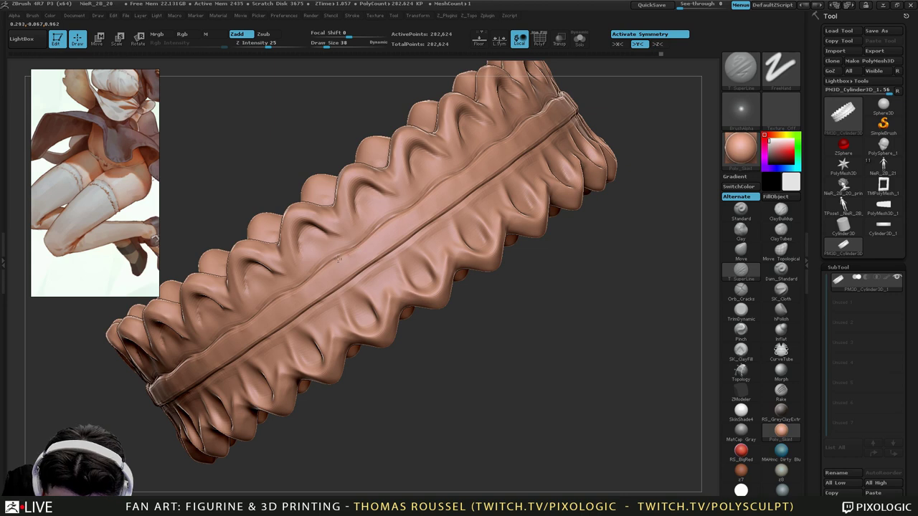
Sharpen the upper ruffle folds with T SuperLine strokes at Draw Size 38 and smooth them.
key("shift")
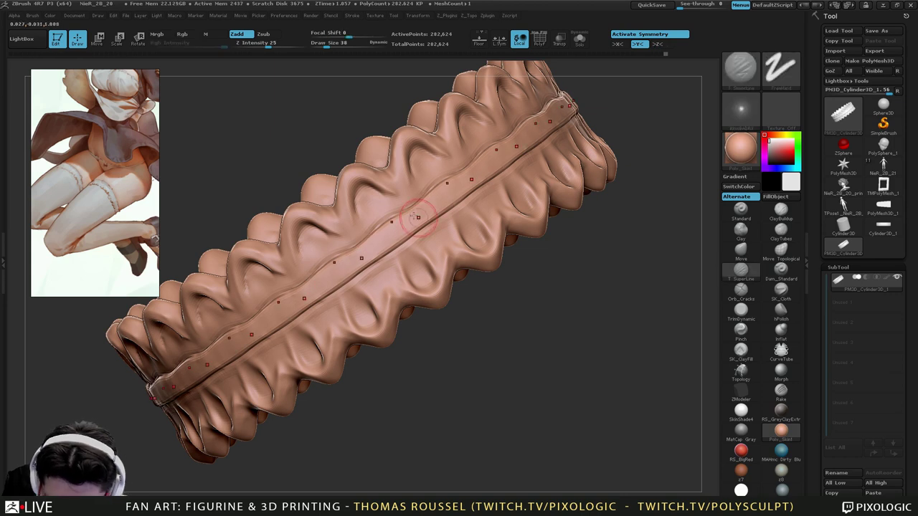
mouse_move(385, 185)
right_mouse_down("alt")
mouse_move(395, 188)
mouse_move(397, 237)
mouse_move(404, 167)
right_mouse_up("alt")
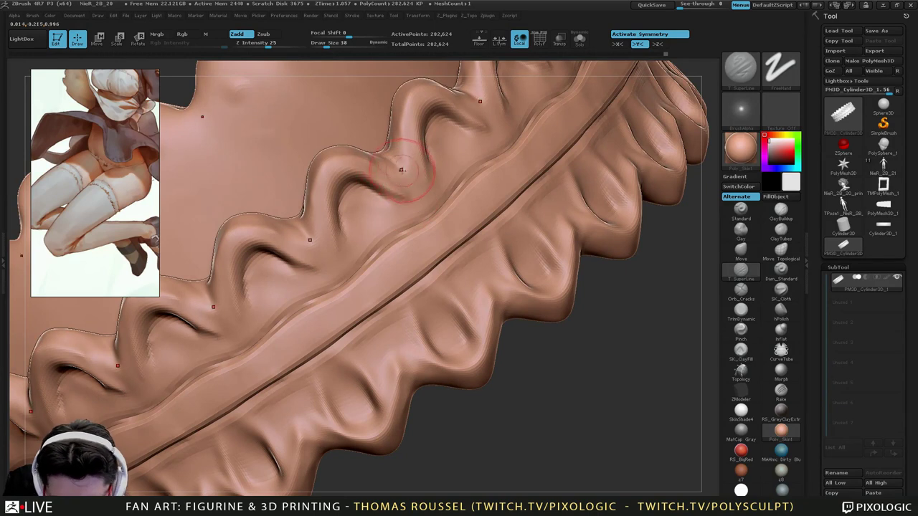
left_click_drag(397, 170, 358, 161)
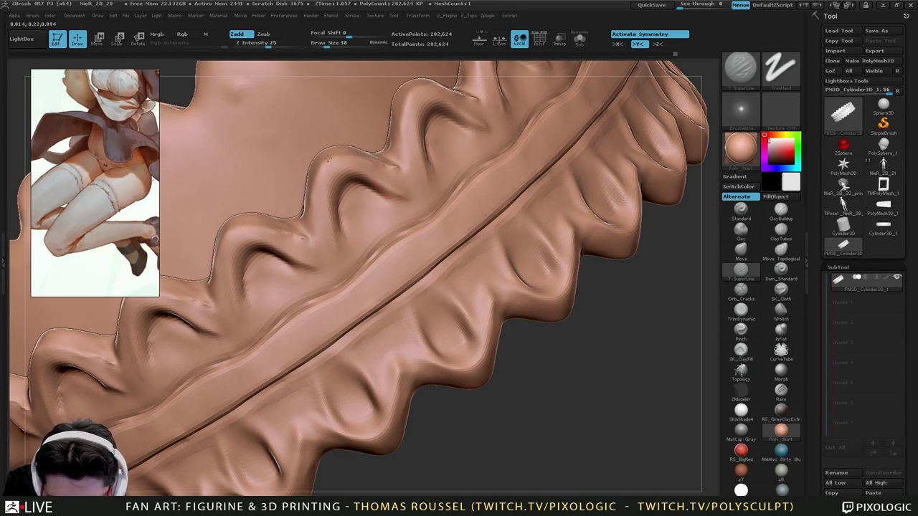
key("shift")
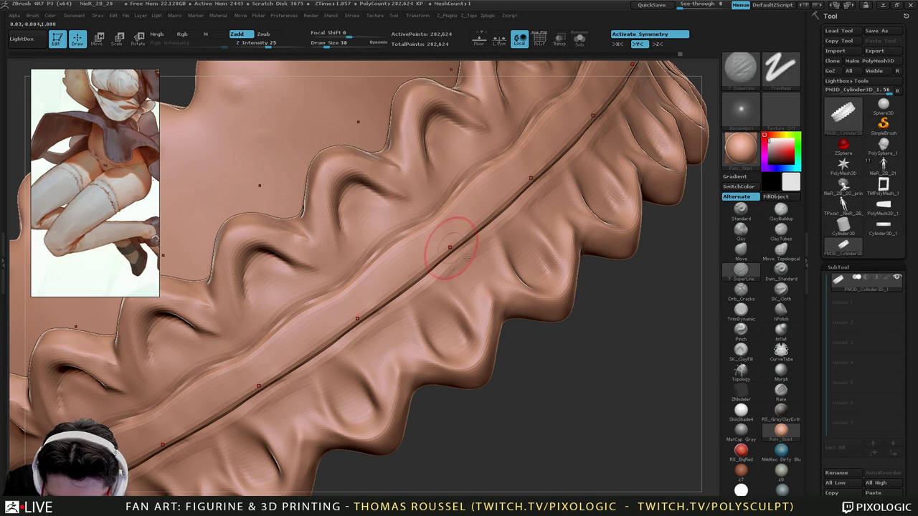
Try carving creases into the upper ruffle folds and along the middle strip with Dam_Standard at Draw Size 38.
left_click(781, 270)
left_click_drag(386, 201, 349, 184)
left_click_drag(356, 261, 360, 264)
left_click_drag(360, 265, 357, 258)
mouse_move(313, 290)
left_mouse_down()
mouse_move(300, 290)
mouse_move(263, 257)
left_mouse_up()
left_click_drag(356, 223, 349, 193)
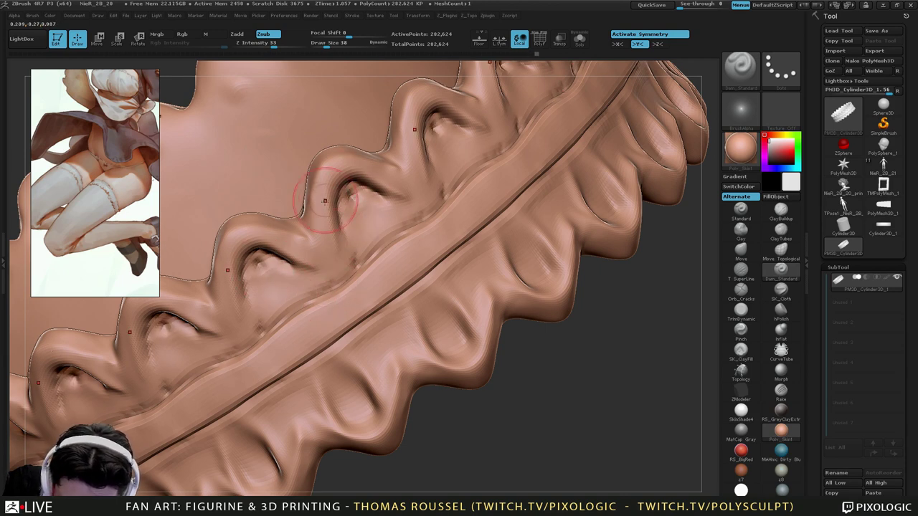
left_click_drag(326, 226, 314, 239)
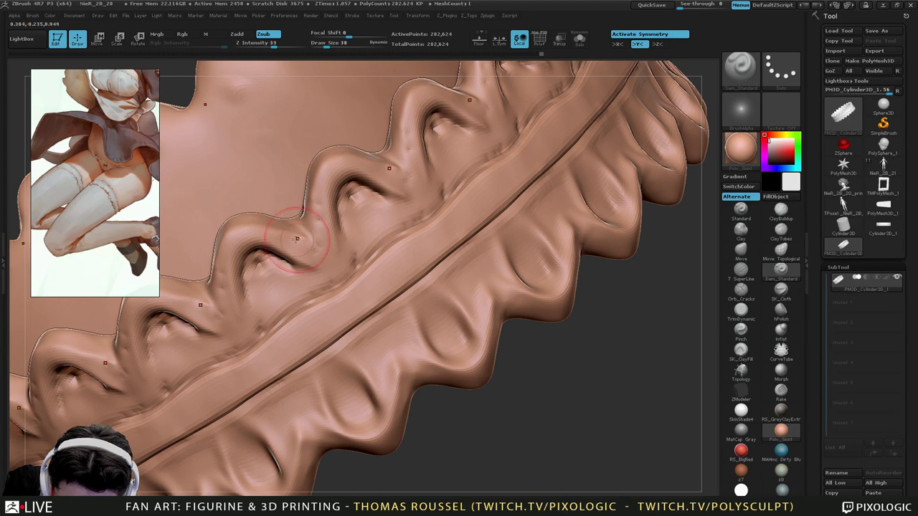
left_click_drag(248, 229, 222, 277)
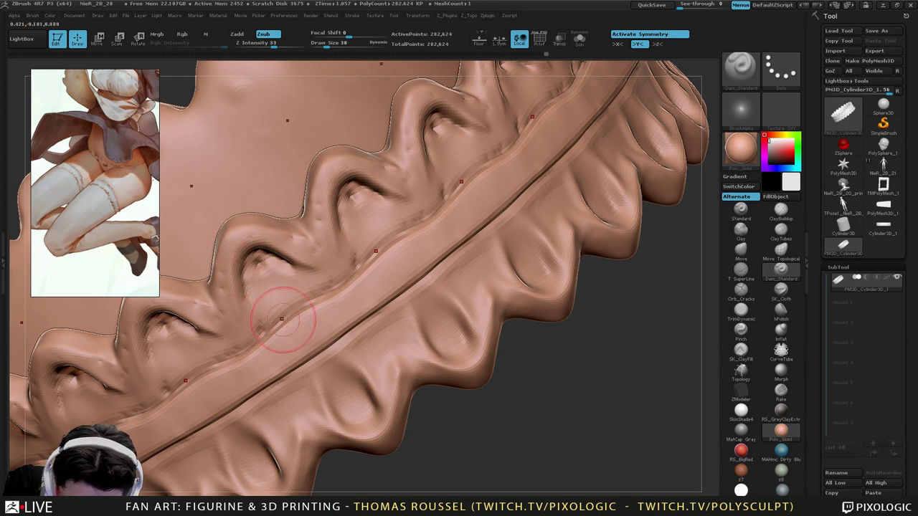
mouse_move(286, 323)
left_mouse_down()
mouse_move(278, 318)
mouse_move(313, 285)
mouse_move(322, 293)
left_mouse_up()
Subdivide the band once and try pitting the ruffles with small Dam_Standard dents at Draw Size 29.
key("ctrl+d")
key("s")
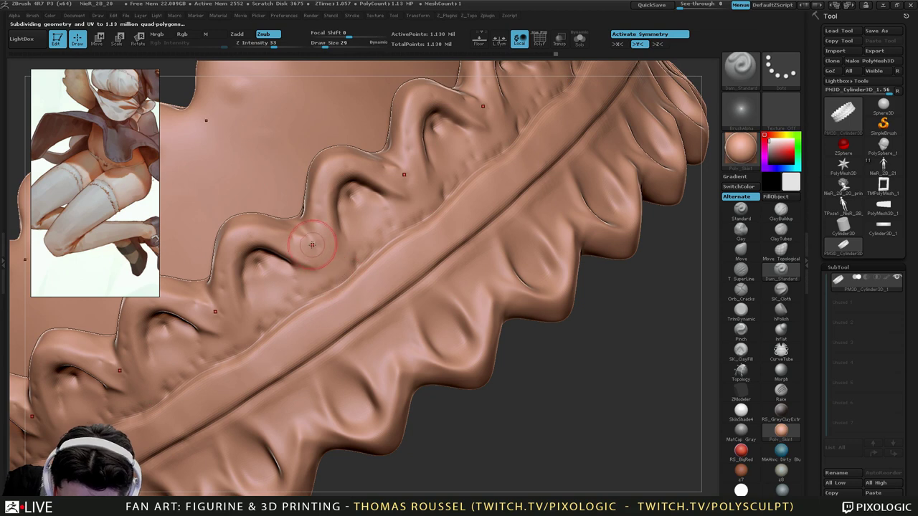
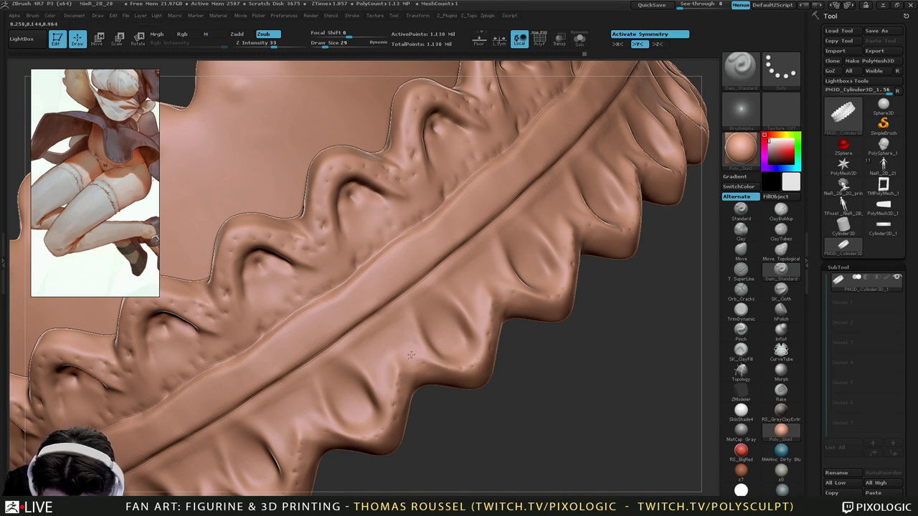
left_click_drag(459, 423, 401, 427)
mouse_move(373, 391)
left_mouse_down()
mouse_move(358, 426)
mouse_move(344, 421)
mouse_move(340, 397)
mouse_move(368, 416)
mouse_move(354, 374)
mouse_move(375, 402)
left_mouse_up()
left_click_drag(459, 406, 420, 401)
Try punching staggered stitch holes along the middle strip with single Dam_Standard dabs.
left_click(350, 310)
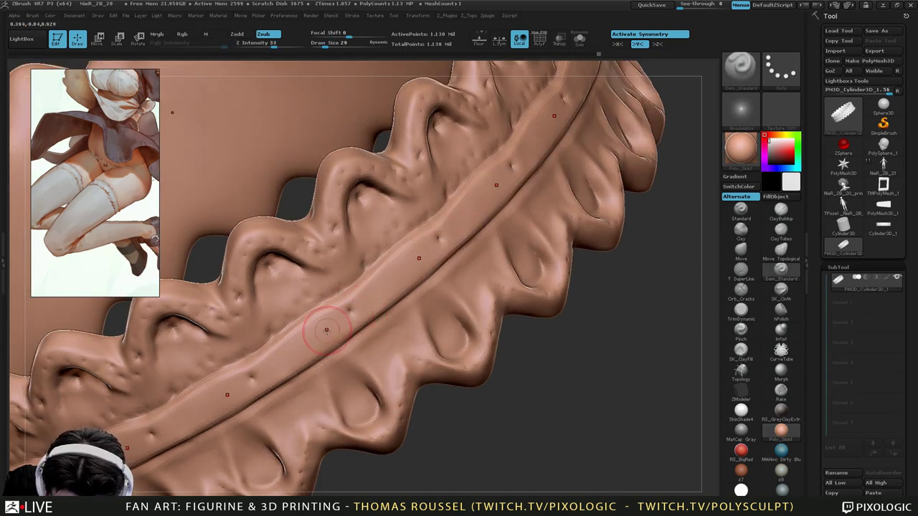
left_click(322, 328)
left_click(290, 350)
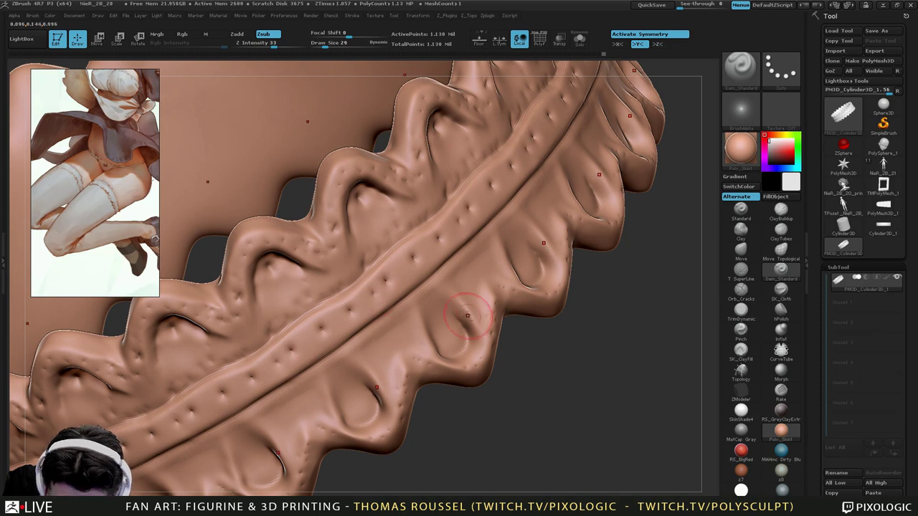
Drop the band one subdivision level and smooth away the pitting on the upper ruffles.
mouse_move(513, 366)
left_mouse_down("alt")
mouse_move(356, 93)
mouse_move(401, 269)
mouse_move(447, 292)
mouse_move(456, 330)
mouse_move(465, 290)
left_mouse_up("alt")
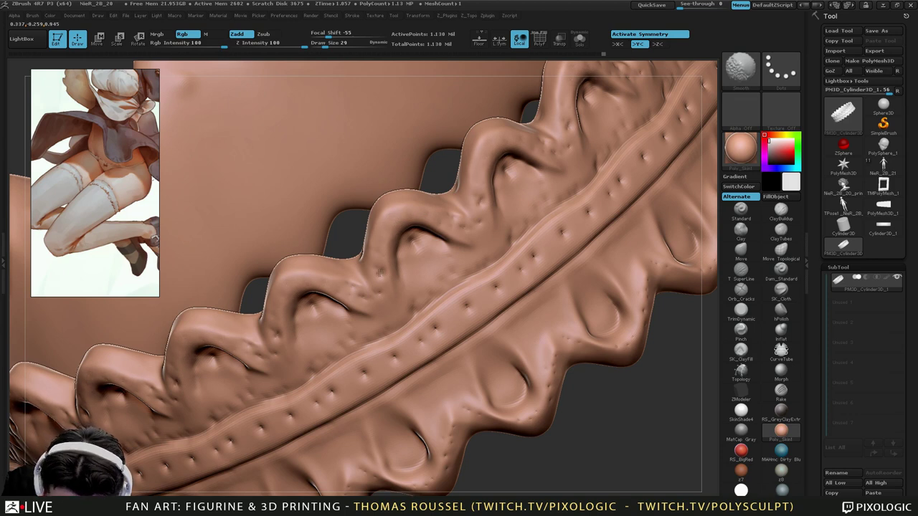
key("shift+d")
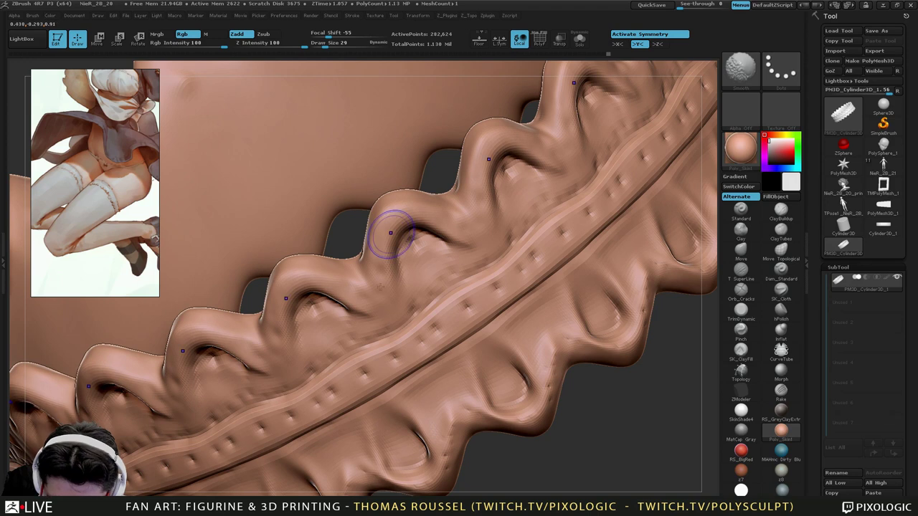
left_click_drag(391, 234, 380, 292, "shift")
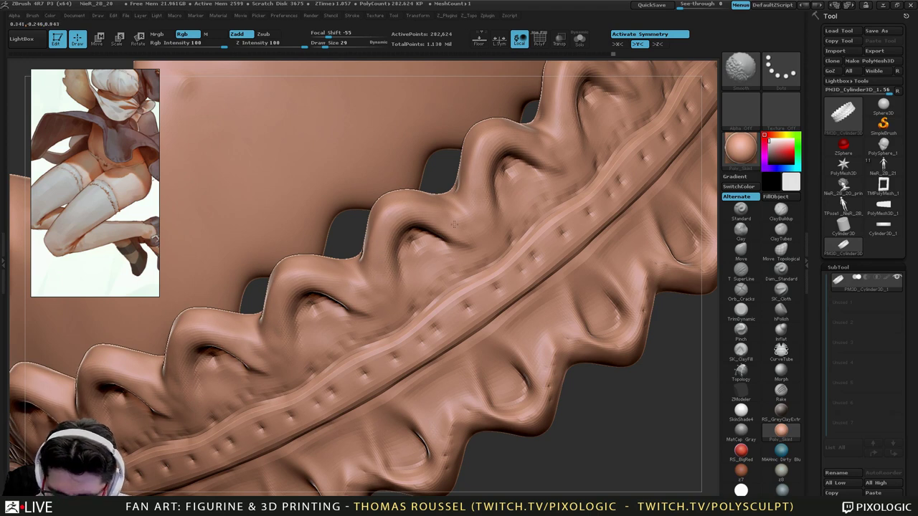
right_click_drag(556, 215, 525, 225)
left_click_drag(518, 181, 509, 172, "shift")
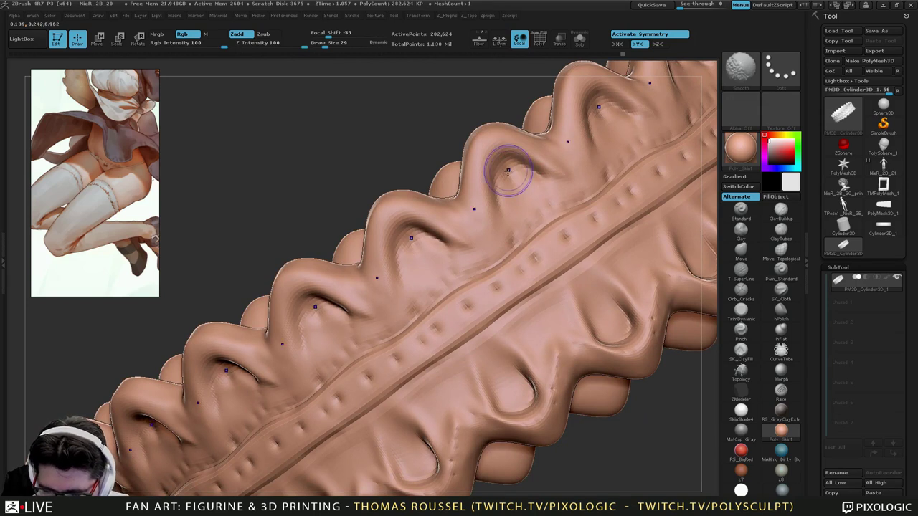
mouse_move(515, 199)
right_mouse_down("alt")
mouse_move(497, 193)
mouse_move(497, 140)
right_mouse_up("alt")
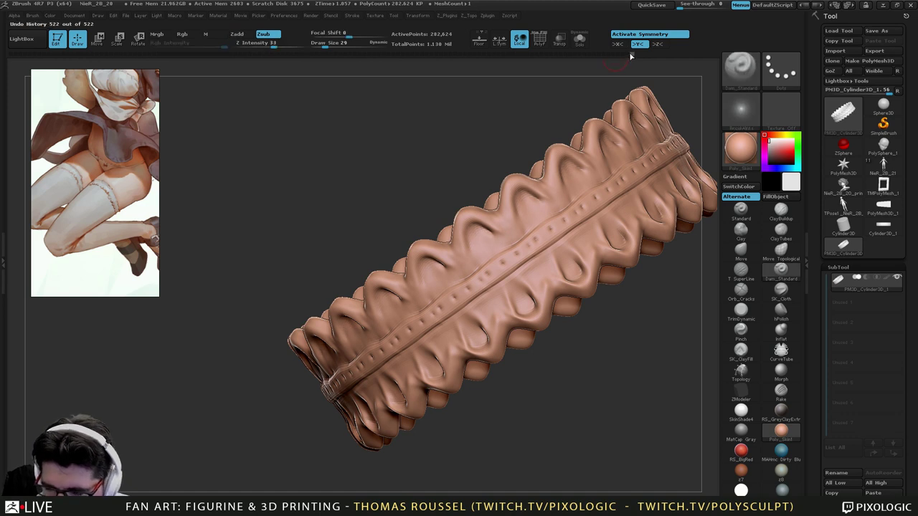
Roll the undo history back to the band before the pits and stitch holes were made.
left_click_drag(618, 56, 584, 63)
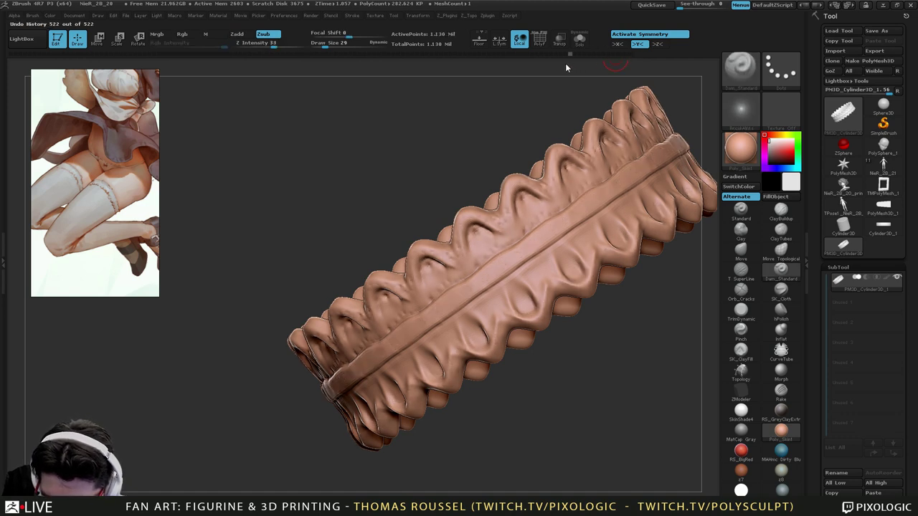
key("shift+d")
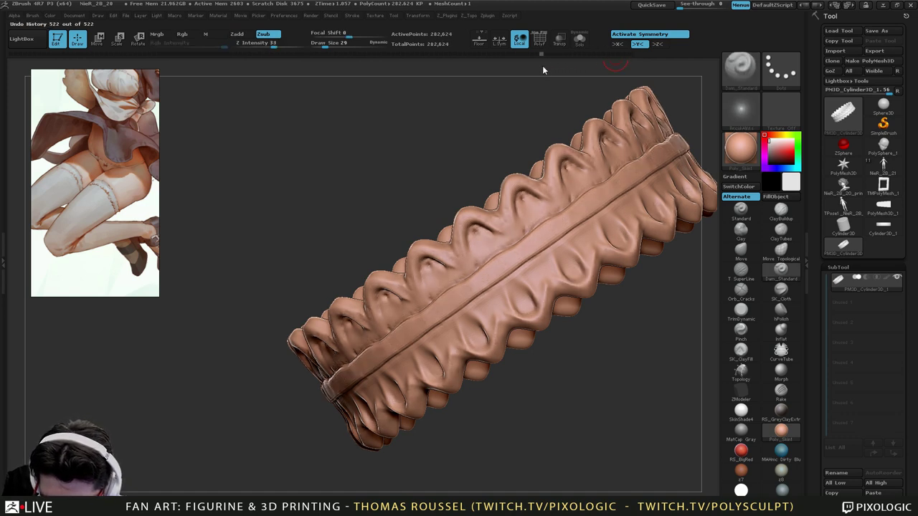
right_click_drag(467, 260, 551, 205, "ctrl")
left_click_drag(534, 55, 520, 54)
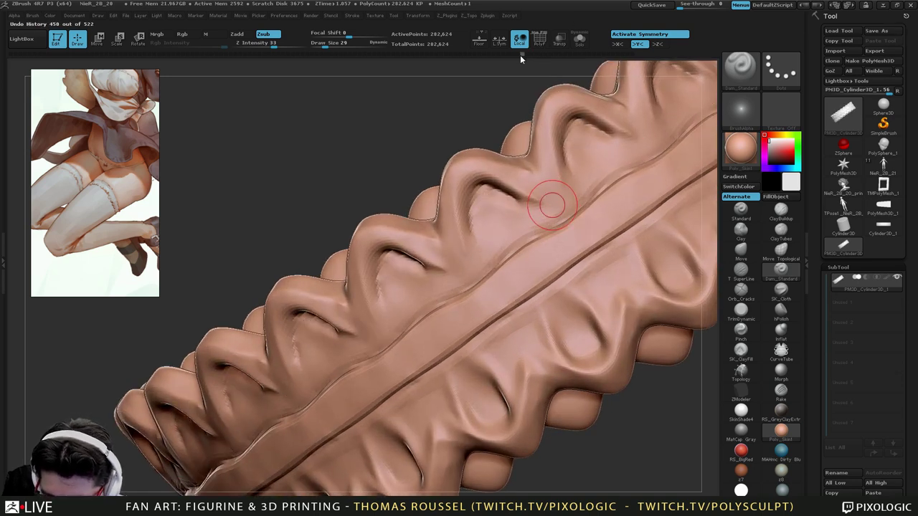
Subdivide the band once, crease the upper ruffle folds with Dam_Standard at Draw Size 29 and smooth the transitions.
key("d")
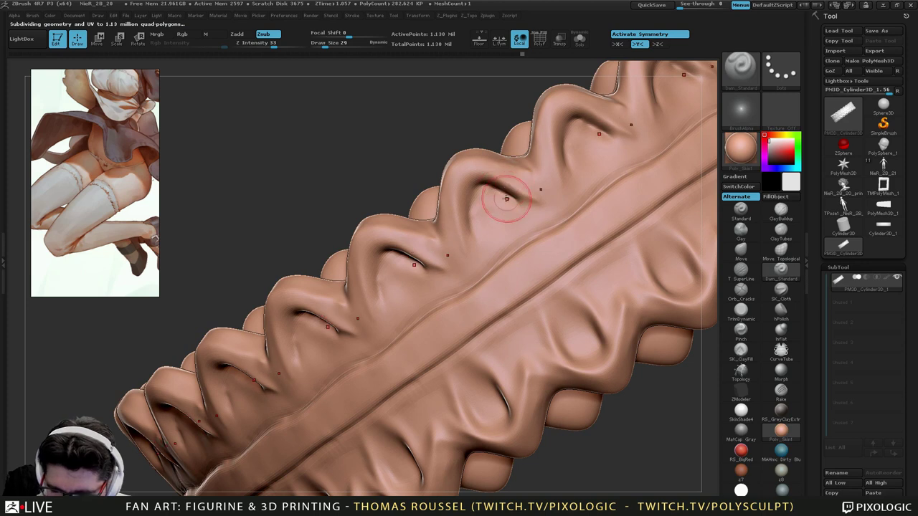
mouse_move(503, 193)
left_mouse_down()
mouse_move(487, 185)
mouse_move(473, 192)
mouse_move(476, 236)
mouse_move(482, 196)
left_mouse_up()
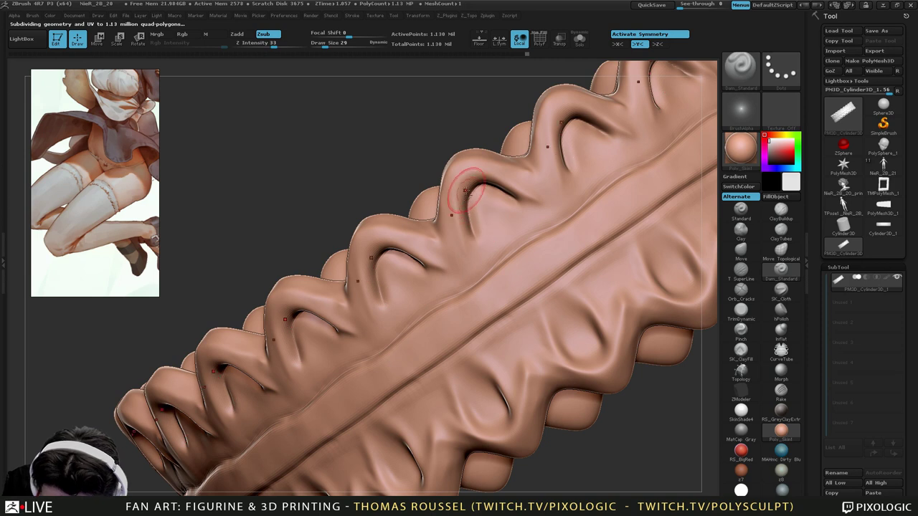
mouse_move(462, 229)
left_mouse_down()
mouse_move(469, 251)
mouse_move(464, 188)
mouse_move(495, 182)
mouse_move(525, 198)
mouse_move(494, 182)
mouse_move(475, 187)
mouse_move(465, 199)
mouse_move(466, 239)
left_mouse_up()
left_click_drag(535, 204, 524, 198, "shift")
left_click_drag(472, 179, 482, 191, "shift")
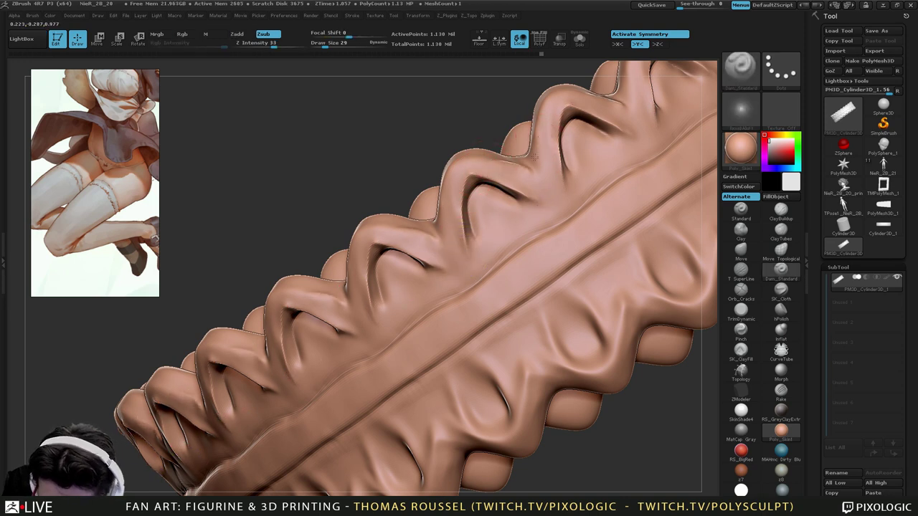
left_click_drag(547, 161, 533, 170)
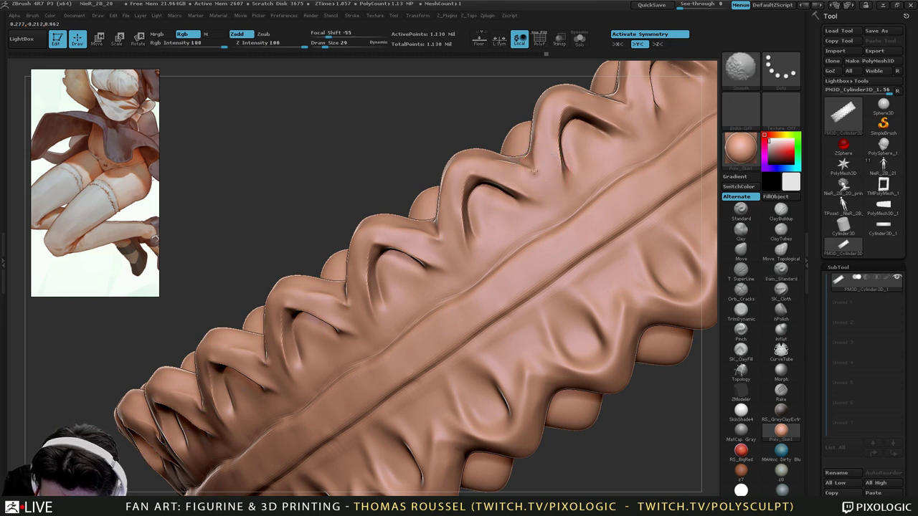
Deepen the creases around the lower ruffle folds with Dam_Standard and smooth the surrounding surface.
mouse_move(558, 318)
right_mouse_down()
mouse_move(527, 296)
mouse_move(466, 323)
right_mouse_up()
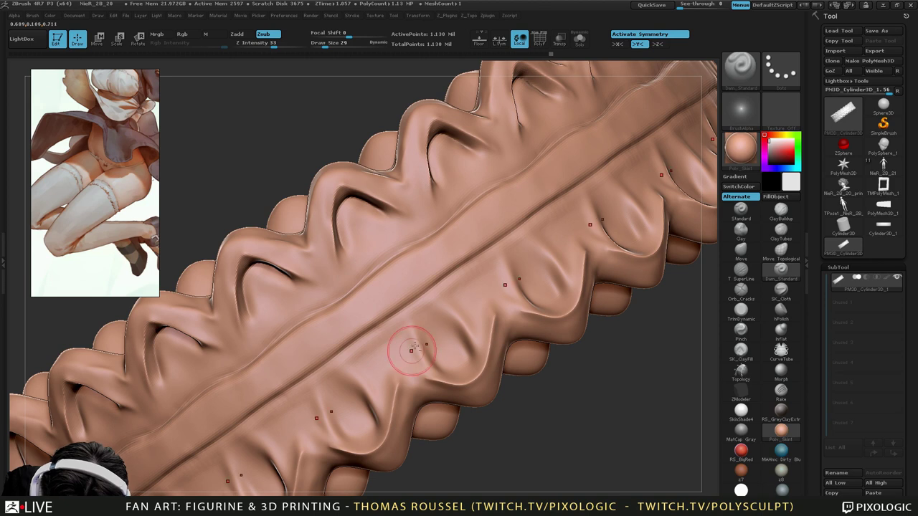
key("shift")
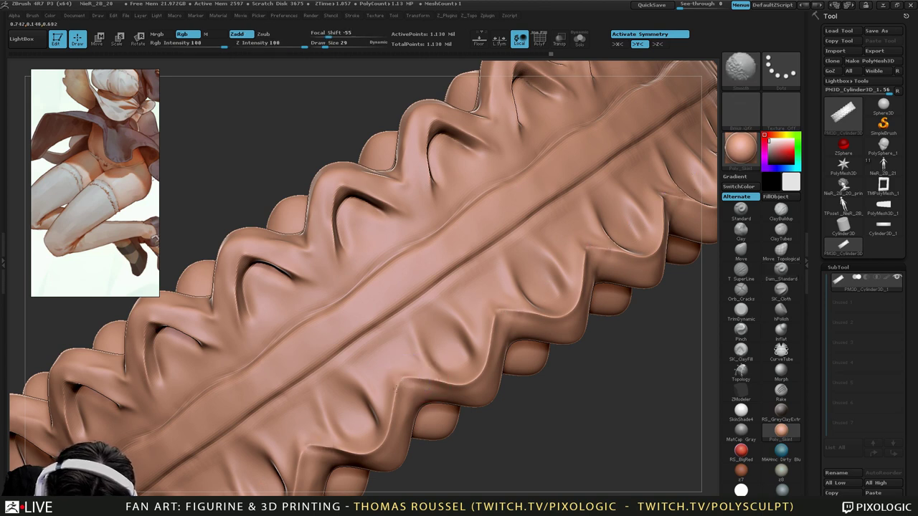
mouse_move(472, 364)
left_mouse_down()
mouse_move(467, 330)
mouse_move(444, 306)
mouse_move(417, 332)
mouse_move(450, 381)
left_mouse_up()
key("shift")
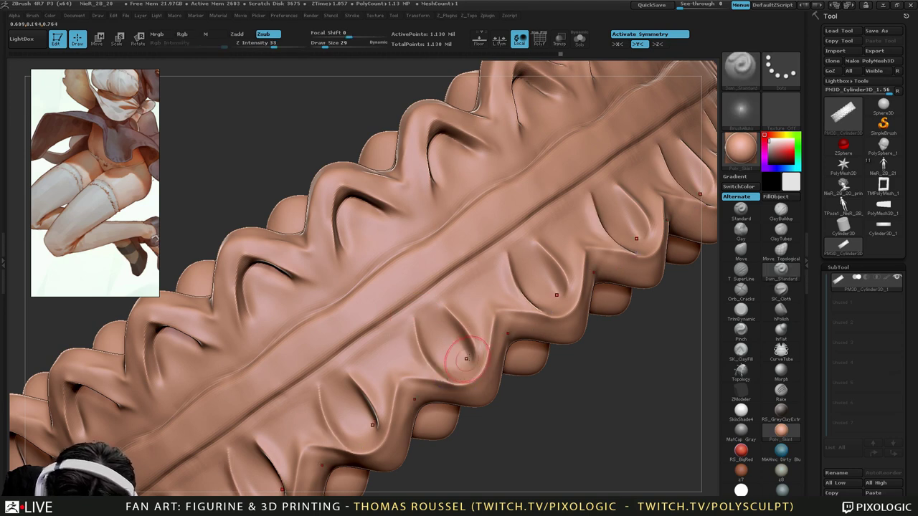
left_click_drag(470, 336, 459, 372)
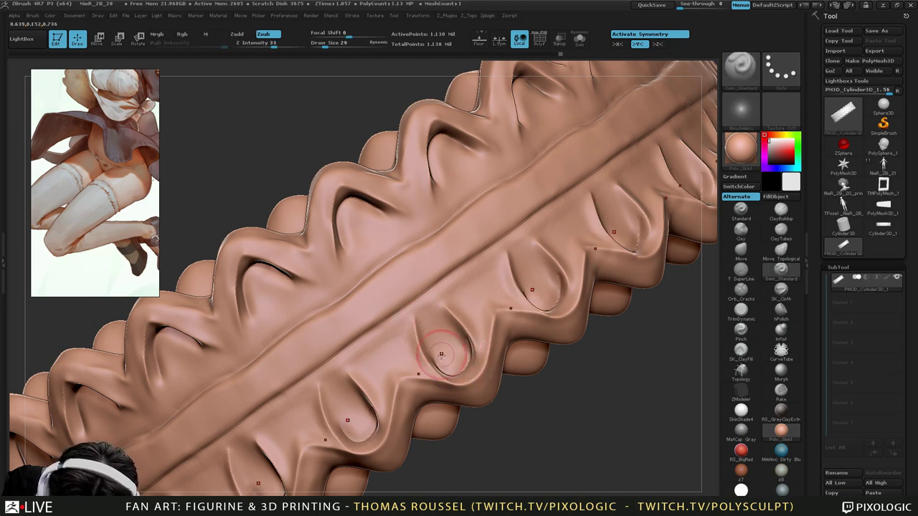
key("shift")
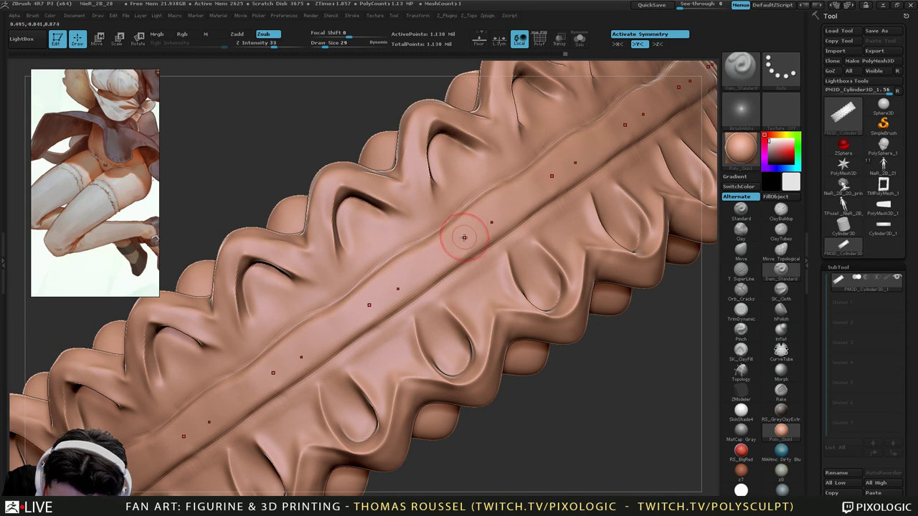
Carve short stitch dents at regular intervals along the middle strip with Dam_Standard.
left_click(459, 239)
left_click_drag(467, 248, 469, 250)
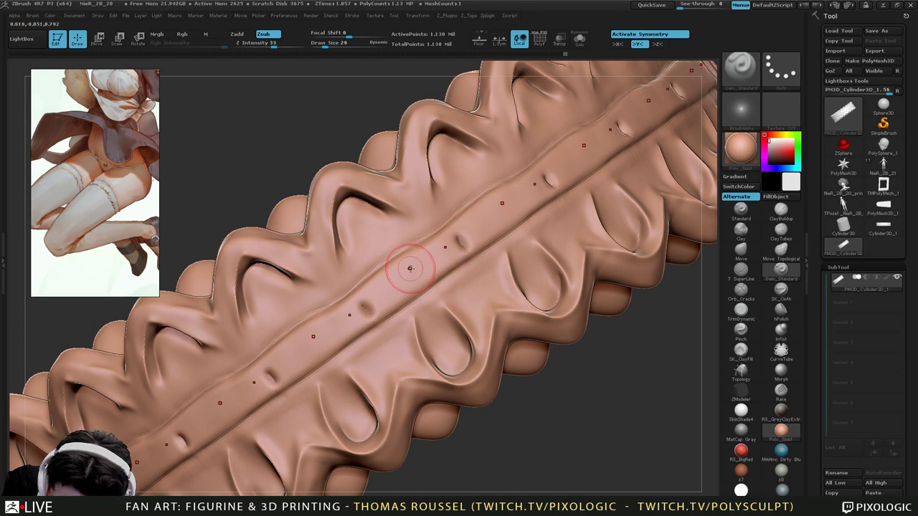
mouse_move(410, 267)
left_mouse_down()
mouse_move(422, 280)
mouse_move(413, 273)
left_mouse_up()
mouse_move(538, 387)
left_mouse_down("alt")
mouse_move(402, 135)
mouse_move(543, 323)
mouse_move(485, 213)
left_mouse_up("alt")
left_click_drag(574, 423, 573, 366, "alt")
left_click_drag(591, 344, 643, 466, "alt")
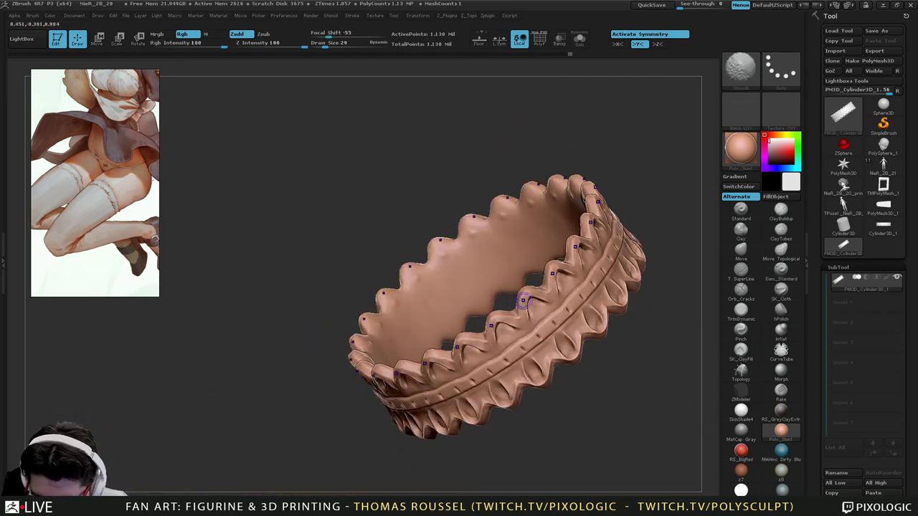
Step the band down to subdivision level 6 and open the pop-up of geometry commands.
key("shift+d")
key("shift+d")
left_click_drag(618, 379, 466, 340, "alt")
key("d")
left_click_drag(591, 351, 508, 318)
key("space")
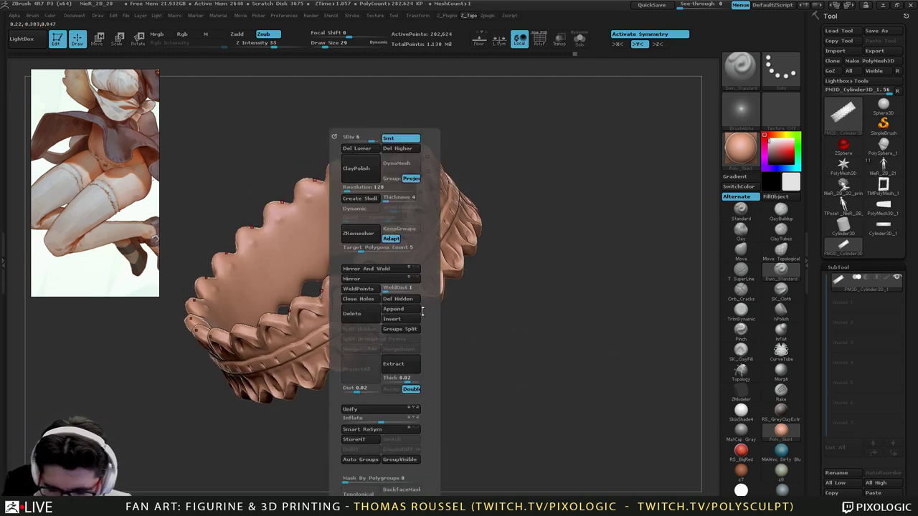
Flatten the ruffled band vertically with a transpose line so the ring is slightly shorter in height.
left_click_drag(441, 361, 510, 397, "alt")
left_click_drag(509, 398, 537, 378)
mouse_move(586, 411)
left_mouse_down()
mouse_move(581, 316)
mouse_move(581, 392)
mouse_move(505, 246)
mouse_move(502, 308)
mouse_move(597, 340)
left_mouse_up()
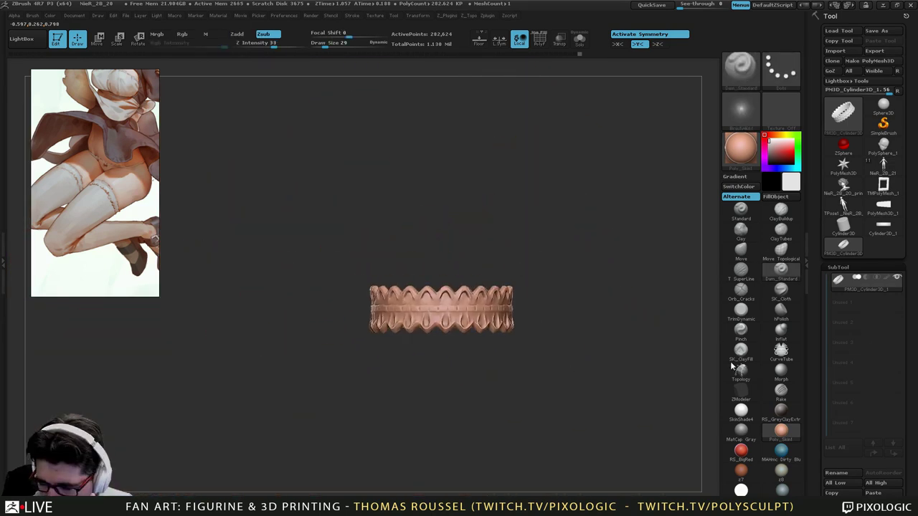
left_click_drag(915, 361, 904, 264)
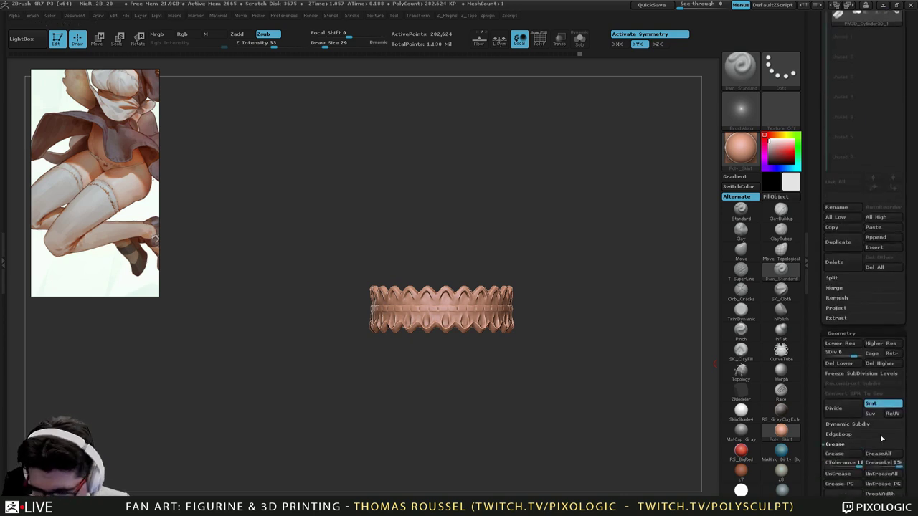
left_click_drag(522, 353, 541, 356, "alt")
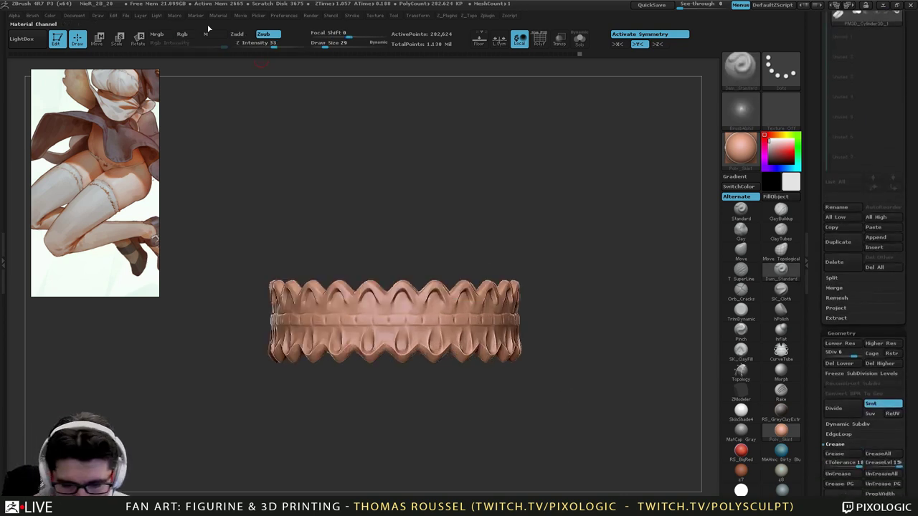
left_click(99, 40)
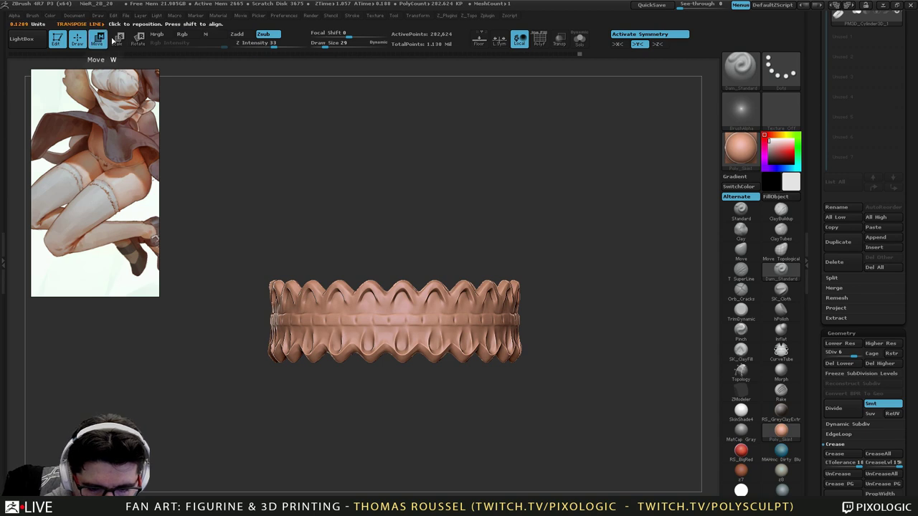
mouse_move(401, 329)
left_mouse_down("shift")
mouse_move(401, 179)
mouse_move(400, 214)
left_mouse_up("shift")
left_click_drag(470, 179, 483, 225)
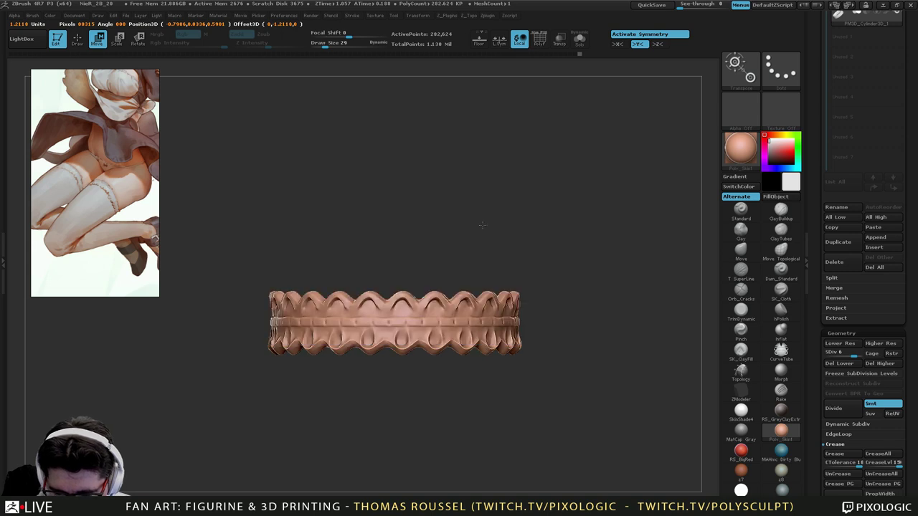
Step the band down to subdivision level 4 and adjust its ruffled edges with the Move brush at Draw Sizes 140 and 112.
right_click(456, 393)
left_click_drag(351, 390, 546, 352)
mouse_move(506, 281)
left_mouse_down()
mouse_move(494, 271)
mouse_move(525, 259)
mouse_move(559, 337)
mouse_move(570, 334)
mouse_move(522, 281)
left_mouse_up()
key("shift+d")
key("shift+d")
key("s")
left_click_drag(618, 274, 632, 273)
left_click_drag(468, 235, 450, 231)
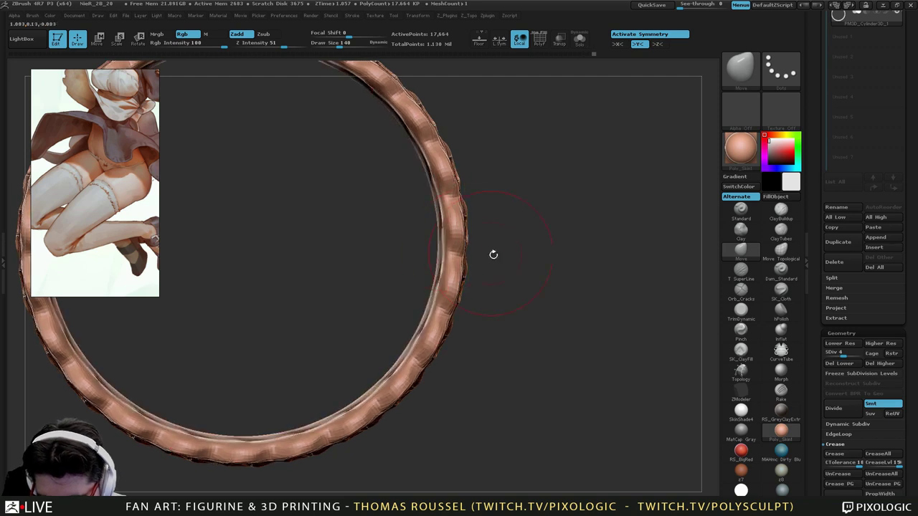
mouse_move(492, 254)
left_mouse_down()
mouse_move(459, 250)
mouse_move(496, 315)
mouse_move(482, 334)
mouse_move(498, 298)
mouse_move(475, 316)
left_mouse_up()
key("s")
left_click_drag(456, 260, 463, 238)
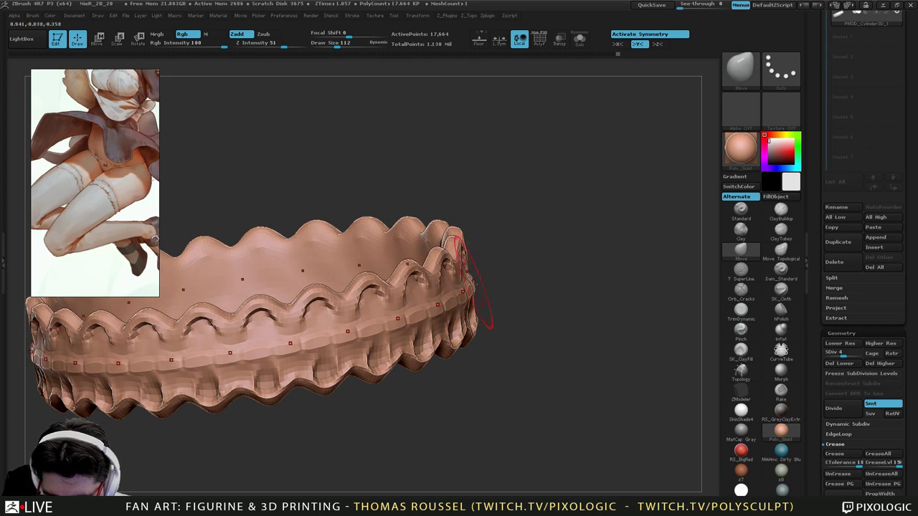
left_click_drag(495, 316, 438, 286)
right_click_drag(546, 310, 360, 327, "alt")
right_click_drag(502, 338, 482, 351, "alt")
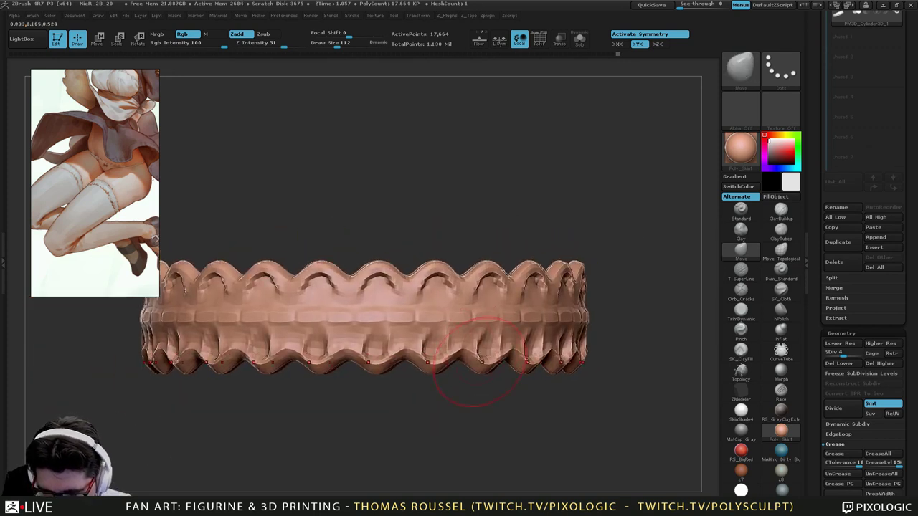
left_click_drag(471, 362, 475, 353)
Return the band to its highest subdivision level, copy it and paste it as a subtool into the NieR_2B_21 figure.
right_click_drag(496, 332, 476, 279, "ctrl")
key("d")
key("d")
key("d")
left_click_drag(913, 257, 905, 391)
left_click(839, 252)
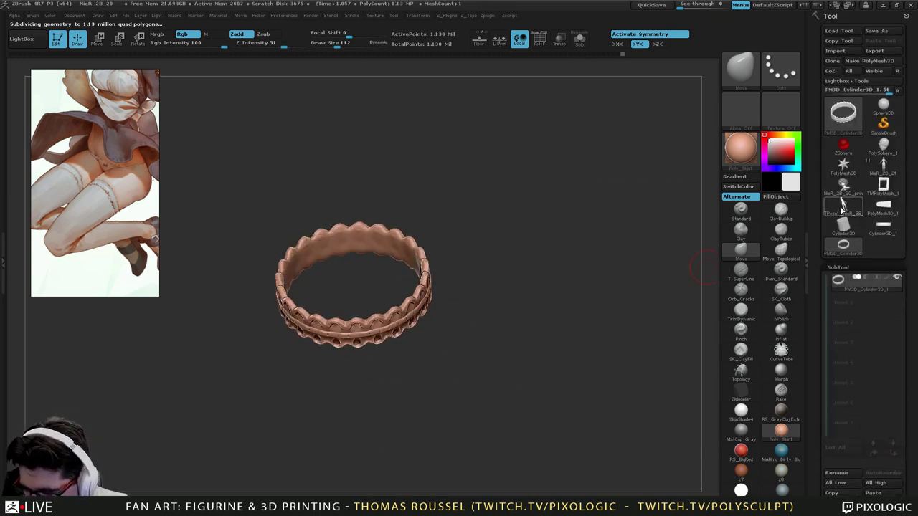
left_click(888, 176)
left_click_drag(454, 357, 578, 322, "alt")
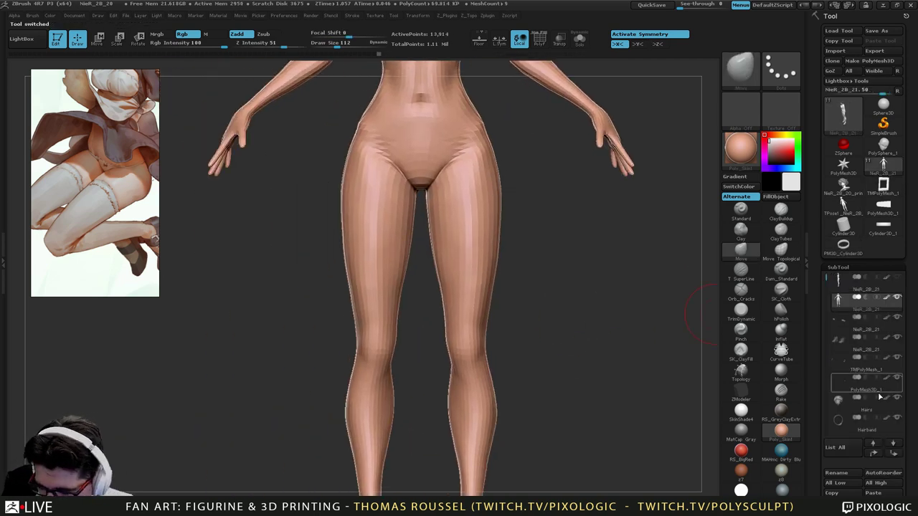
left_click(873, 493)
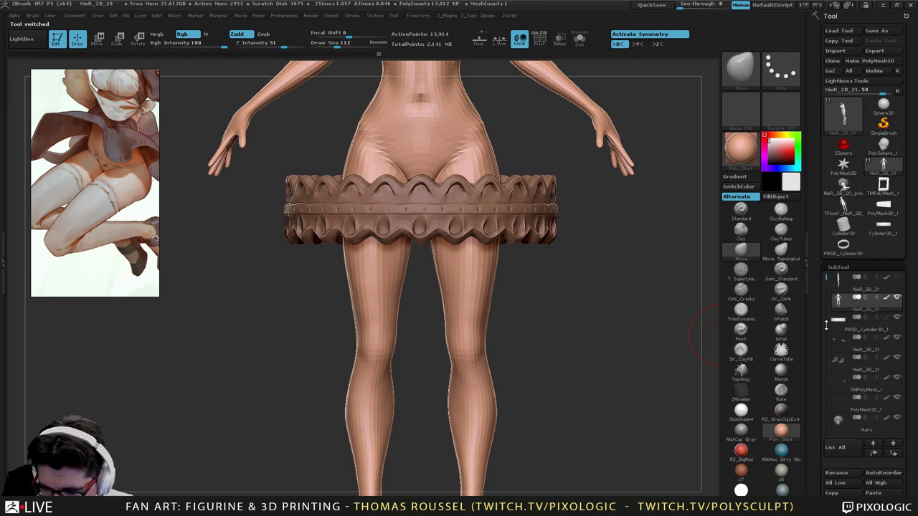
Select the pasted band subtool and scale it down uniformly to roughly the width of one thigh.
left_click(847, 369)
left_click(839, 321)
left_click_drag(537, 287, 598, 314, "alt")
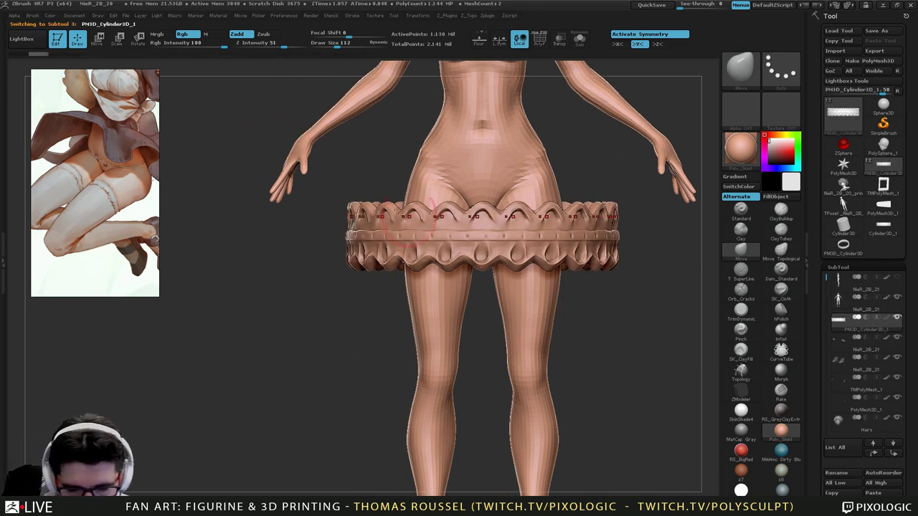
left_click(119, 39)
key("x")
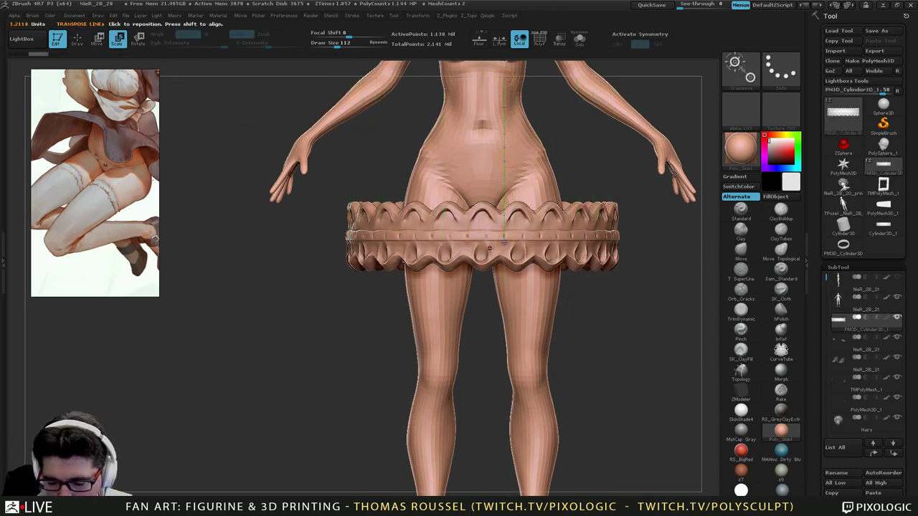
mouse_move(487, 238)
left_mouse_down()
mouse_move(319, 366)
mouse_move(415, 294)
left_mouse_up()
left_click_drag(320, 366, 438, 271)
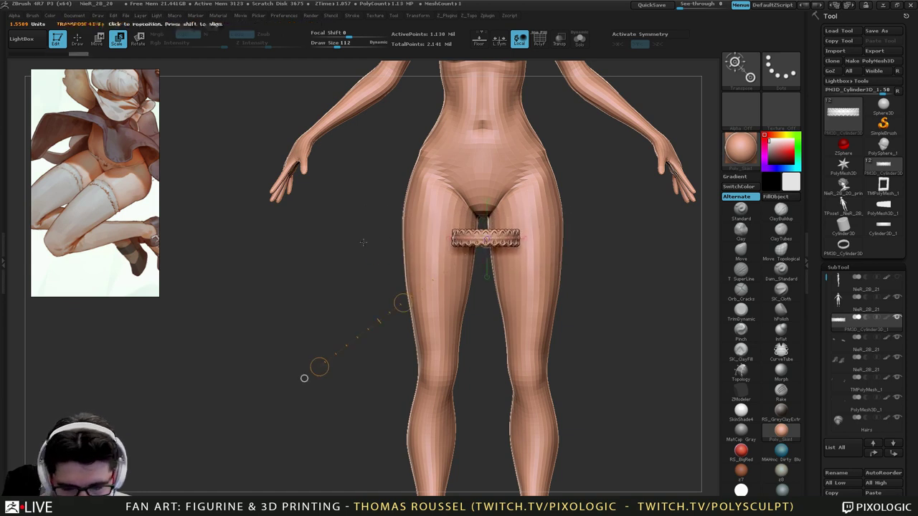
Move the band sideways and in depth until it encircles the figure's right thigh.
left_click(94, 47)
left_click_drag(402, 303, 474, 350)
left_click_drag(574, 388, 675, 388)
left_click_drag(646, 358, 645, 409, "alt")
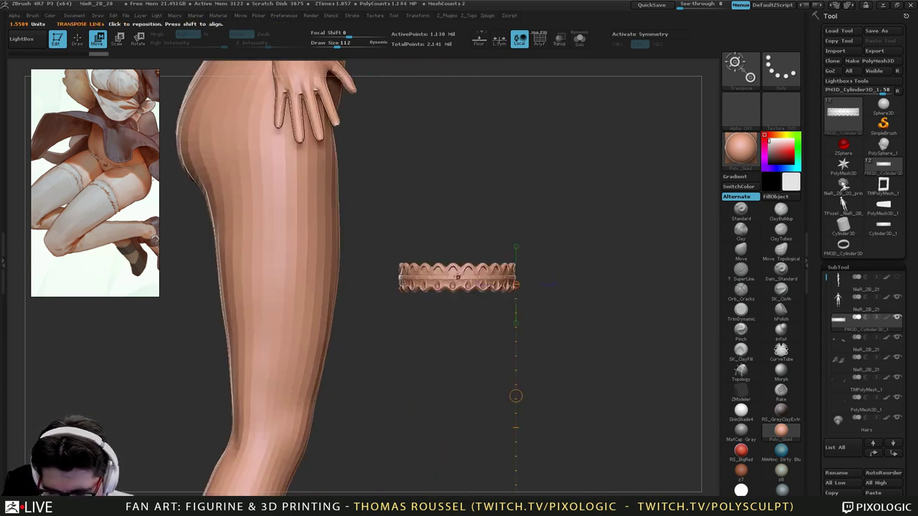
left_click_drag(465, 278, 579, 277, "shift")
mouse_move(521, 278)
left_mouse_down("shift")
mouse_move(440, 293)
mouse_move(322, 292)
mouse_move(344, 292)
left_mouse_up("shift")
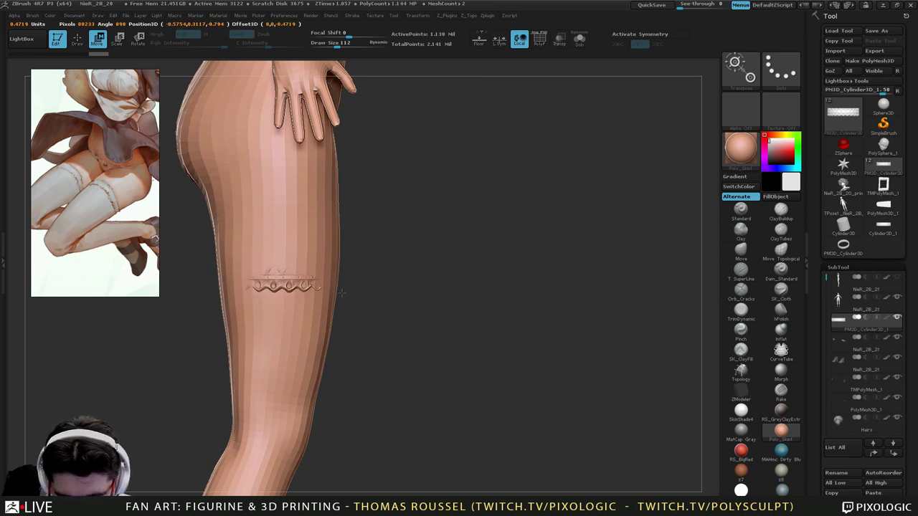
left_click_drag(379, 213, 472, 218, "alt")
left_click_drag(524, 204, 456, 173)
left_click_drag(387, 240, 485, 302, "alt")
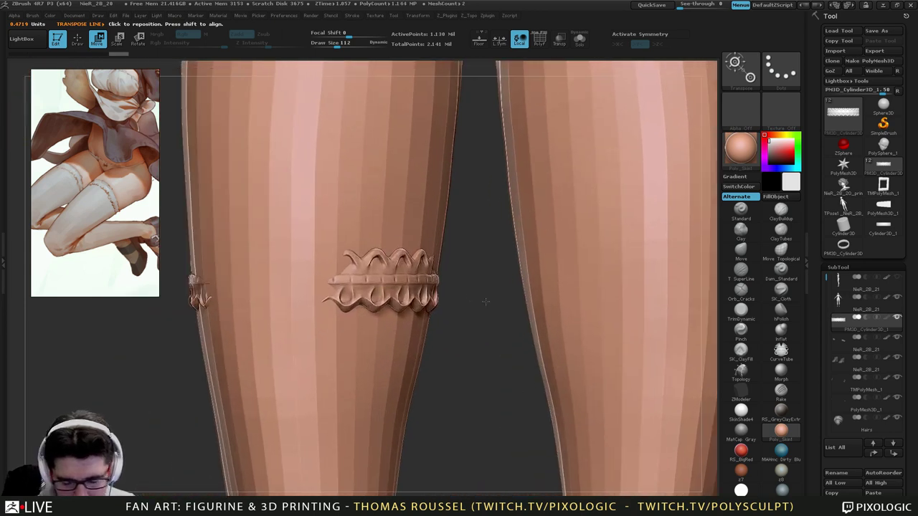
Turn on transparency, lower the band to subdivision level 3 and pull its sides outside the thigh with Move at Draw Size 83.
left_click(559, 39)
key("shift+d")
key("shift+d")
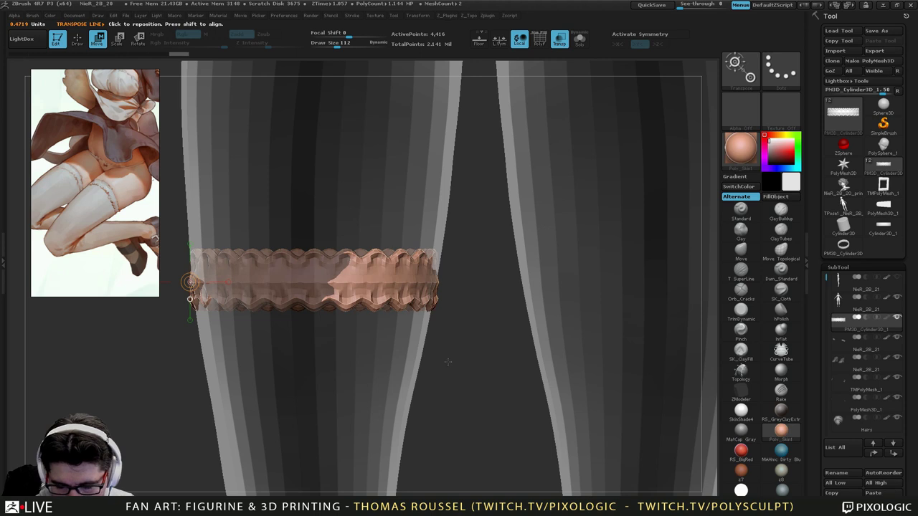
left_click(745, 253)
key("s")
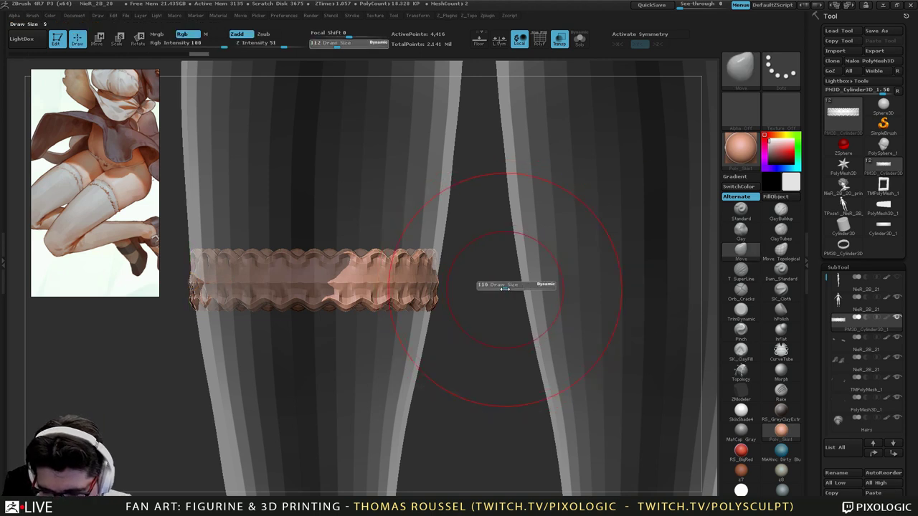
left_click_drag(505, 287, 499, 287)
left_click_drag(432, 250, 438, 248)
left_click_drag(436, 285, 442, 288)
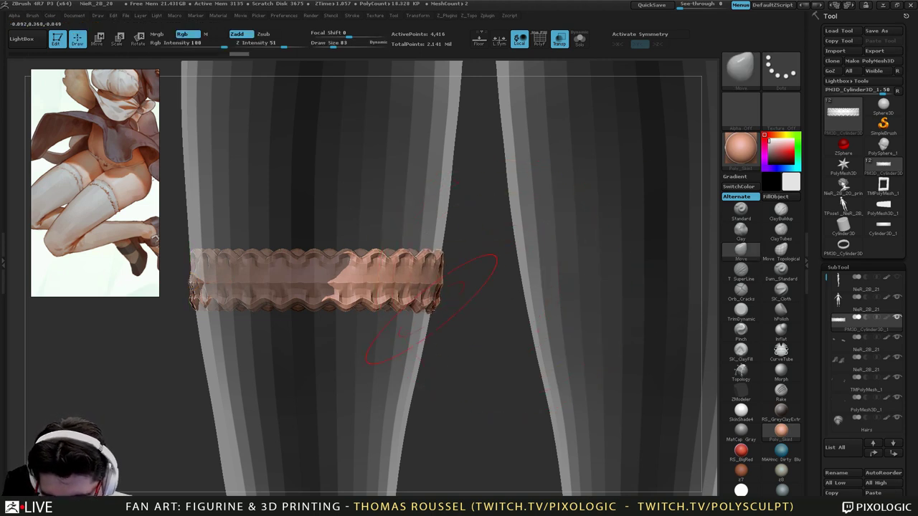
left_click_drag(443, 253, 448, 249)
left_click_drag(194, 253, 191, 251)
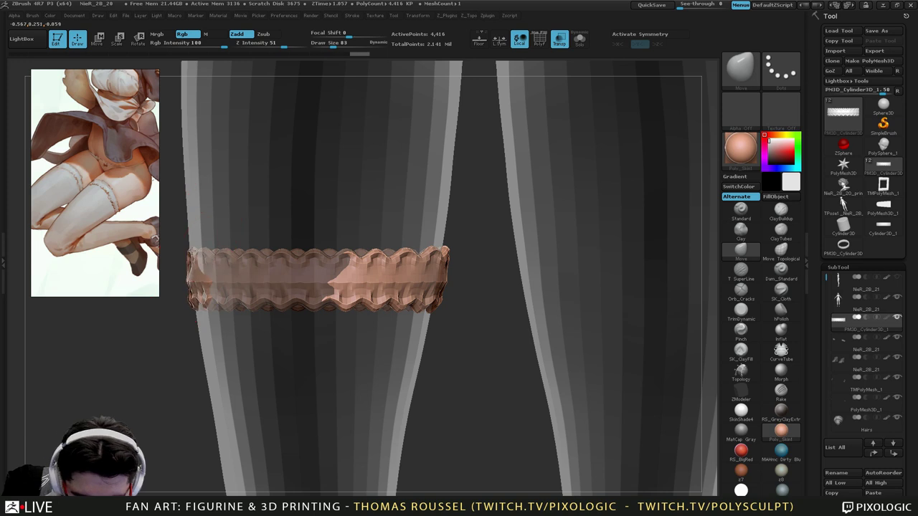
Pull the front of the band outward with the Move brush so it clears the thigh surface.
left_click_drag(169, 319, 176, 466)
mouse_move(260, 278)
left_mouse_down()
mouse_move(249, 286)
mouse_move(317, 293)
left_mouse_up()
left_click_drag(363, 266, 393, 252)
left_click_drag(419, 215, 429, 196)
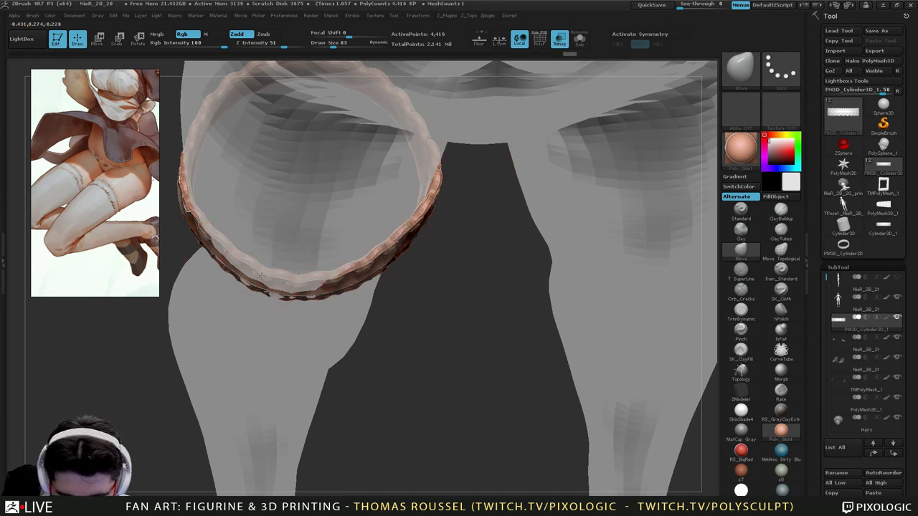
left_click_drag(262, 277, 294, 288)
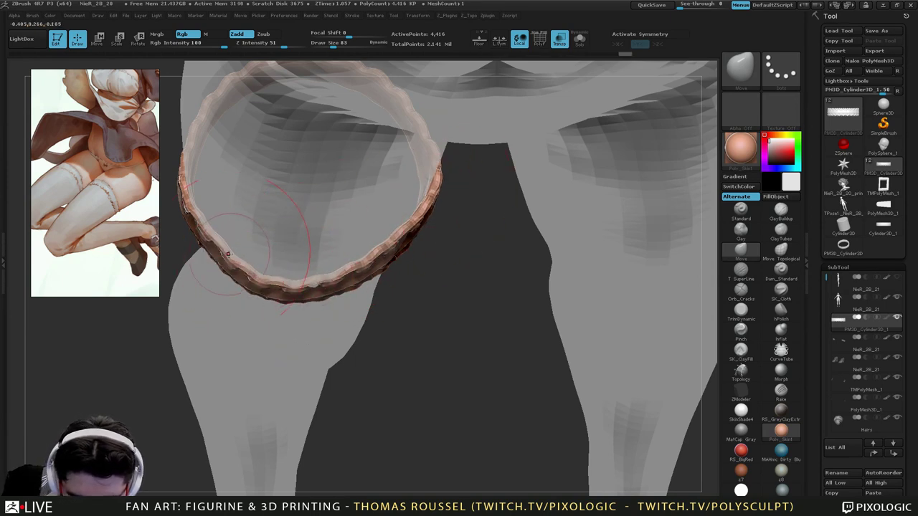
left_click_drag(228, 253, 224, 260)
Push the band's inner-thigh side outward with the Move brush to match the leg's contour from below.
mouse_move(260, 401)
left_mouse_down()
mouse_move(307, 298)
mouse_move(347, 313)
left_mouse_up()
left_click_drag(377, 342, 383, 337)
left_click_drag(402, 377, 408, 375)
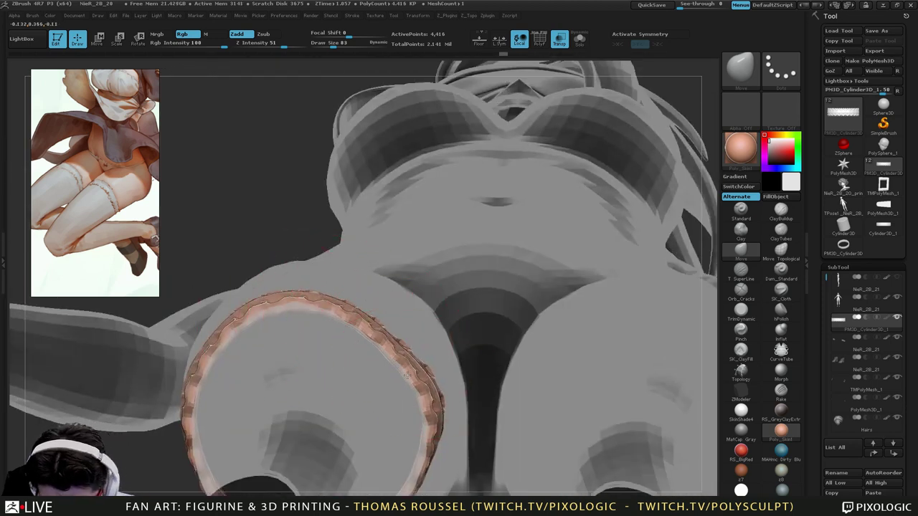
left_click_drag(406, 340, 411, 336)
left_click_drag(429, 400, 433, 397)
Reshape the remaining arcs of the ring with the Move brush to follow the thigh's cross-section.
mouse_move(236, 400)
left_mouse_down("alt")
mouse_move(336, 308)
mouse_move(424, 290)
left_mouse_up("alt")
left_click_drag(297, 301, 292, 299)
left_click_drag(307, 367, 312, 373)
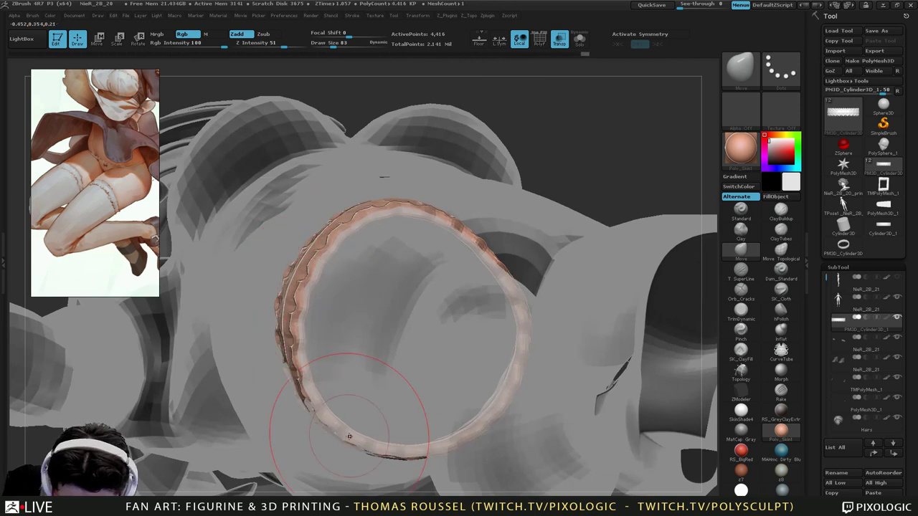
mouse_move(350, 435)
left_mouse_down()
mouse_move(403, 450)
mouse_move(444, 447)
left_mouse_up()
mouse_move(549, 406)
left_mouse_down()
mouse_move(470, 412)
mouse_move(435, 391)
mouse_move(430, 442)
mouse_move(476, 449)
mouse_move(499, 433)
left_mouse_up()
left_click_drag(513, 409, 518, 412)
mouse_move(531, 376)
left_mouse_down()
mouse_move(528, 315)
mouse_move(541, 314)
mouse_move(424, 262)
mouse_move(408, 251)
mouse_move(414, 232)
mouse_move(598, 193)
mouse_move(499, 226)
left_mouse_up()
Reduce the Move brush to Draw Size 65 and refine the band's fit around the back and inner thigh.
key("s")
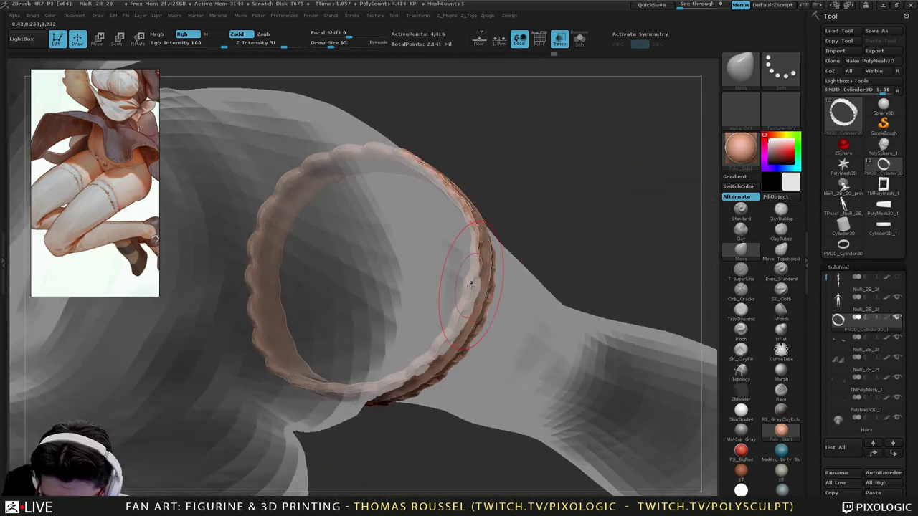
left_click_drag(469, 288, 472, 296)
left_click_drag(438, 423, 431, 351)
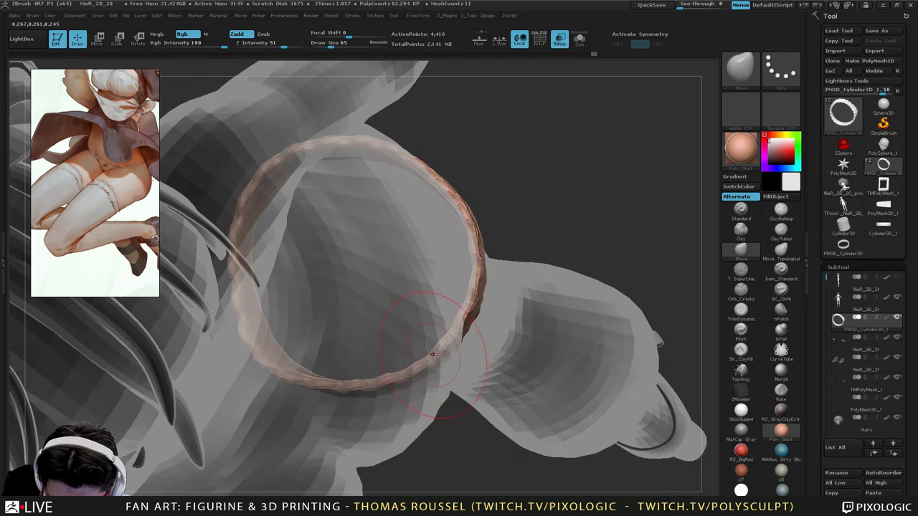
mouse_move(444, 452)
left_mouse_down()
mouse_move(405, 370)
mouse_move(358, 339)
mouse_move(374, 372)
left_mouse_up()
mouse_move(319, 391)
left_mouse_down()
mouse_move(334, 406)
mouse_move(359, 401)
left_mouse_up()
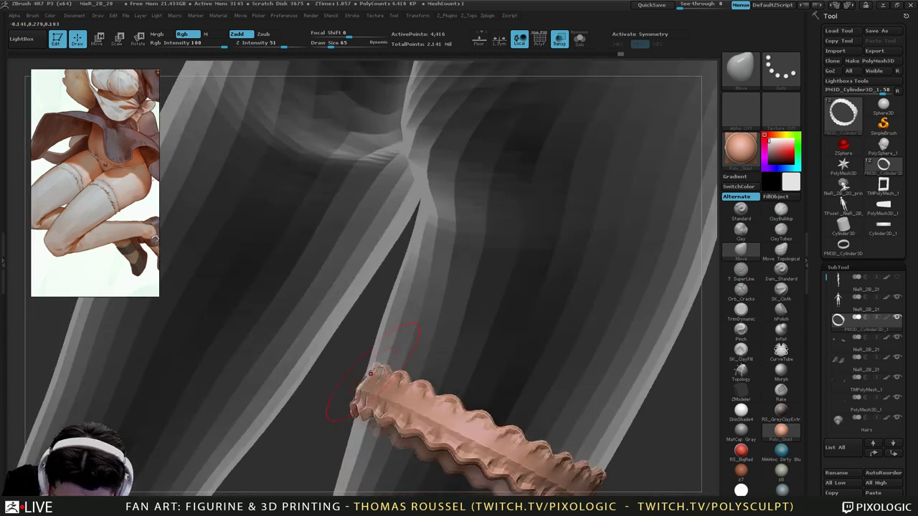
mouse_move(396, 371)
left_mouse_down()
mouse_move(363, 335)
mouse_move(370, 313)
left_mouse_up()
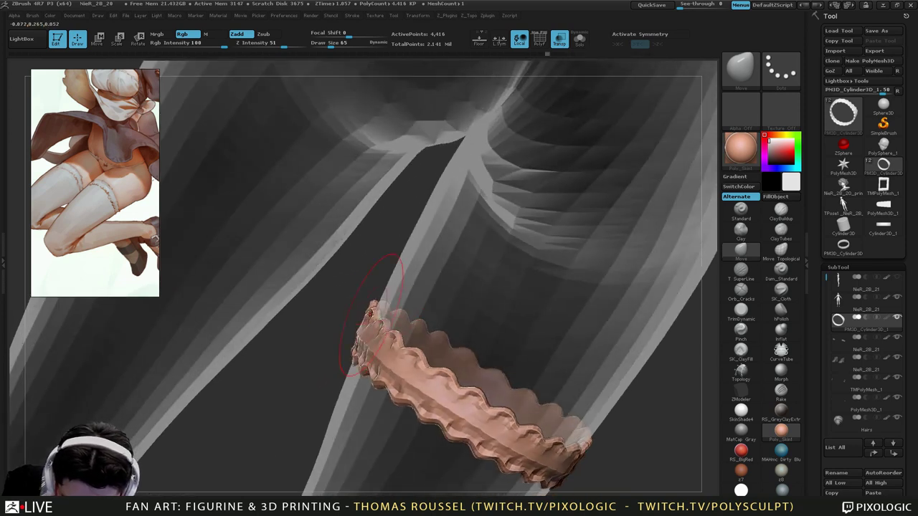
Set the Move brush to Draw Size 69 and adjust the band's upper rim against the inner thigh.
right_click_drag(391, 347, 369, 320)
key("s")
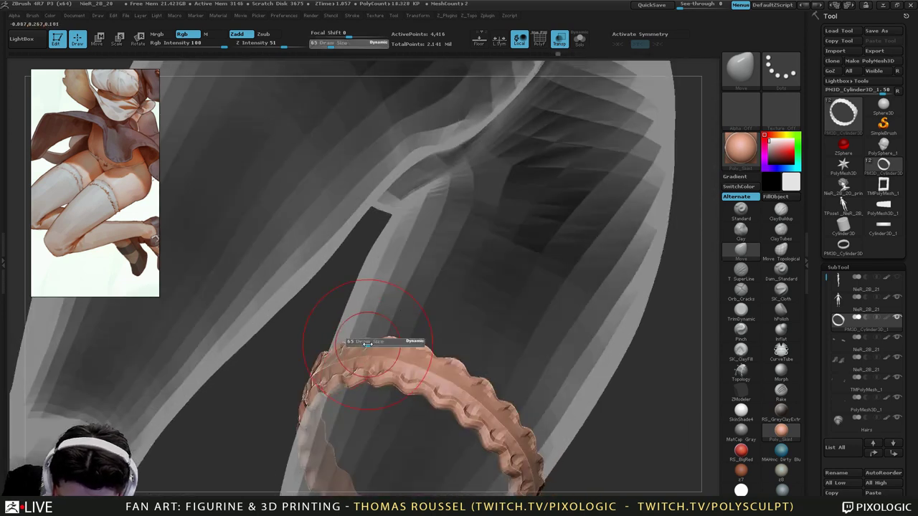
left_click_drag(365, 343, 367, 343)
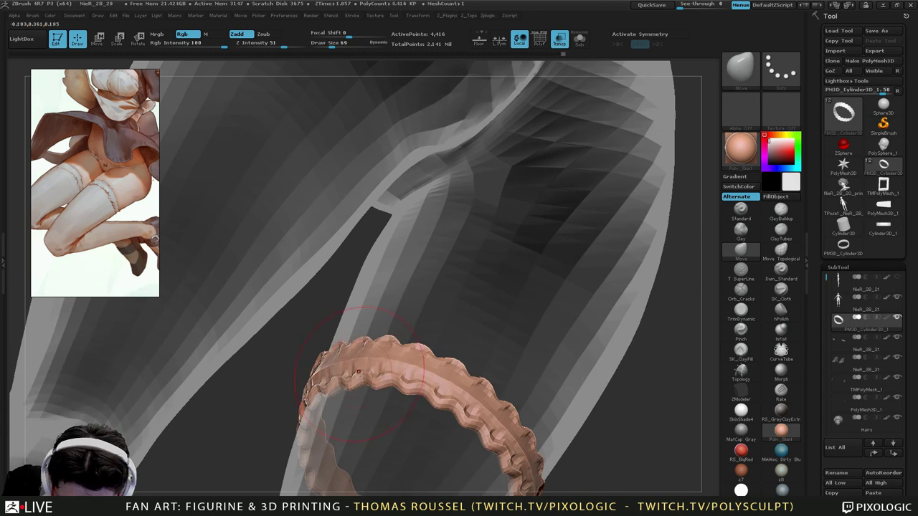
mouse_move(359, 371)
right_mouse_down()
mouse_move(373, 388)
mouse_move(385, 367)
mouse_move(411, 368)
right_mouse_up()
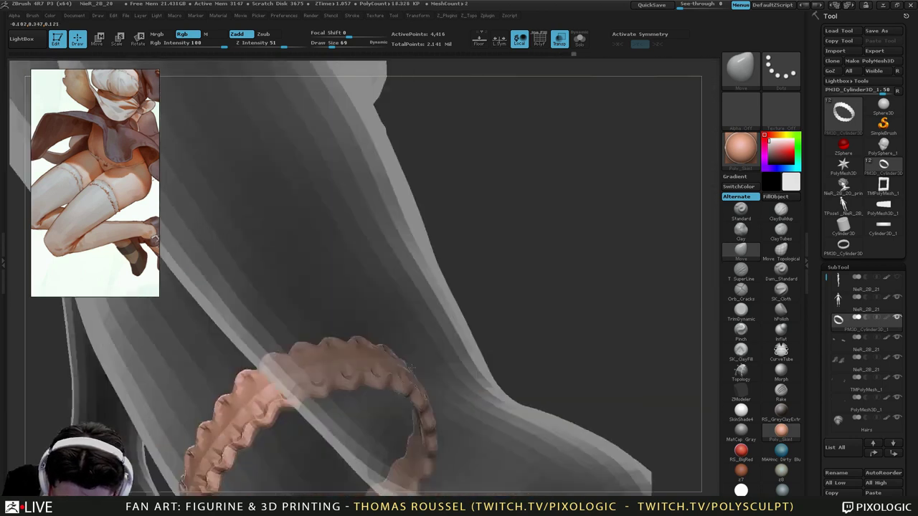
mouse_move(411, 368)
left_mouse_down()
mouse_move(382, 310)
mouse_move(350, 312)
mouse_move(373, 314)
mouse_move(367, 305)
mouse_move(330, 356)
mouse_move(363, 336)
left_mouse_up()
mouse_move(517, 344)
left_mouse_down()
mouse_move(451, 358)
mouse_move(387, 351)
mouse_move(535, 351)
left_mouse_up()
Reduce the Move brush to Draw Size 46 and nudge the band's ruffled upper and lower rims against the thigh.
key("s")
left_click_drag(530, 409, 513, 366)
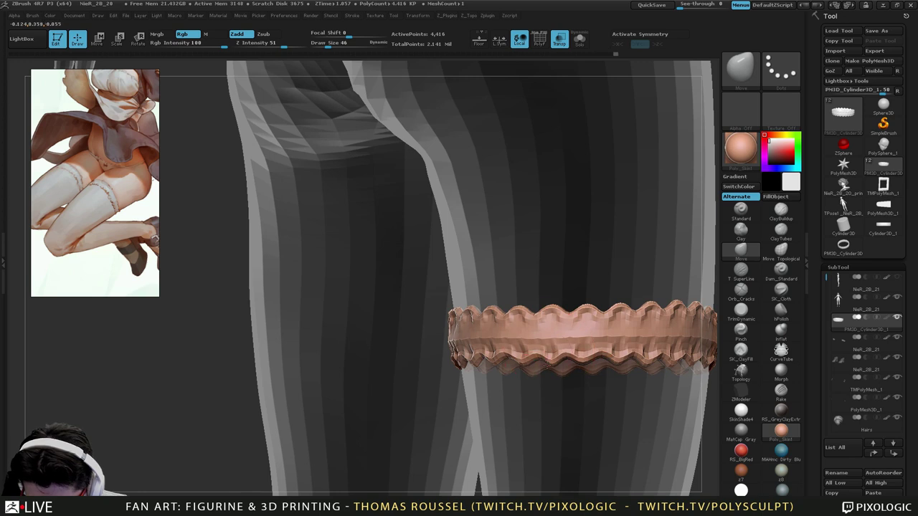
left_click_drag(566, 409, 394, 423)
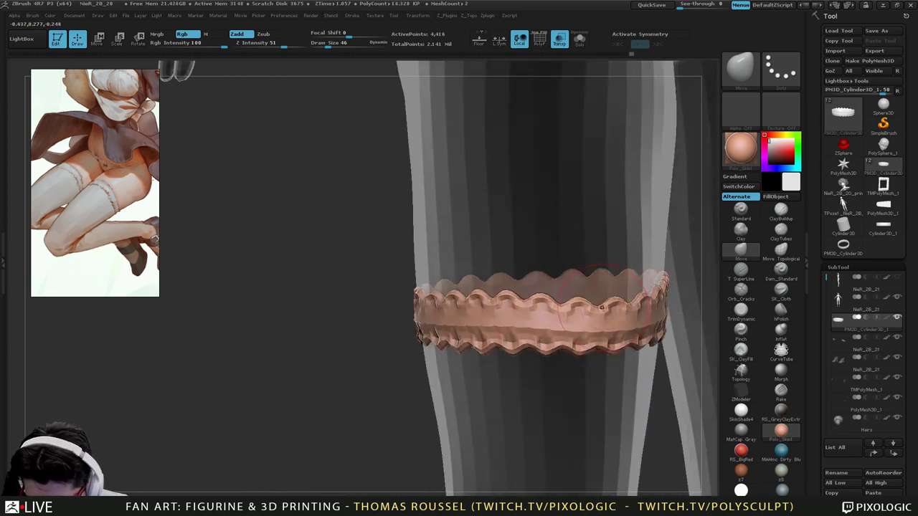
left_click_drag(651, 303, 651, 301)
mouse_move(588, 406)
left_mouse_down()
mouse_move(631, 405)
mouse_move(589, 402)
left_mouse_up()
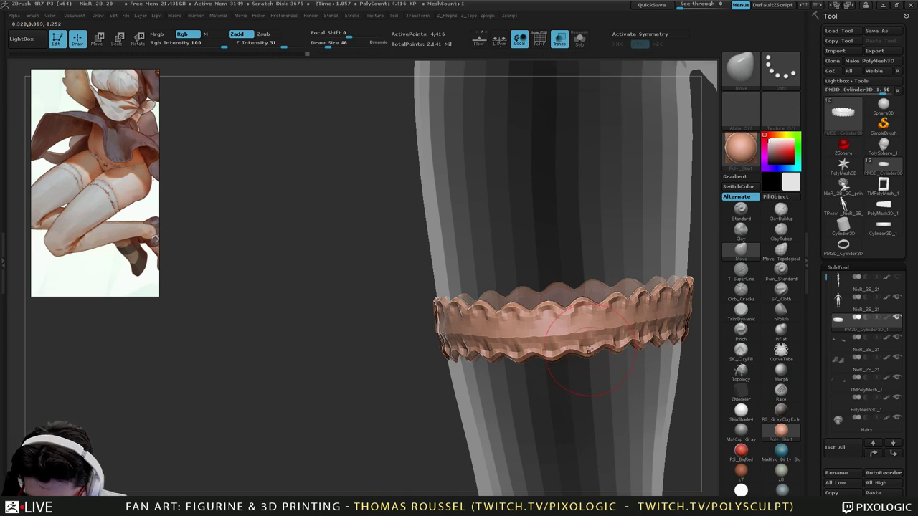
left_click_drag(566, 358, 566, 356)
left_click_drag(584, 401, 542, 402)
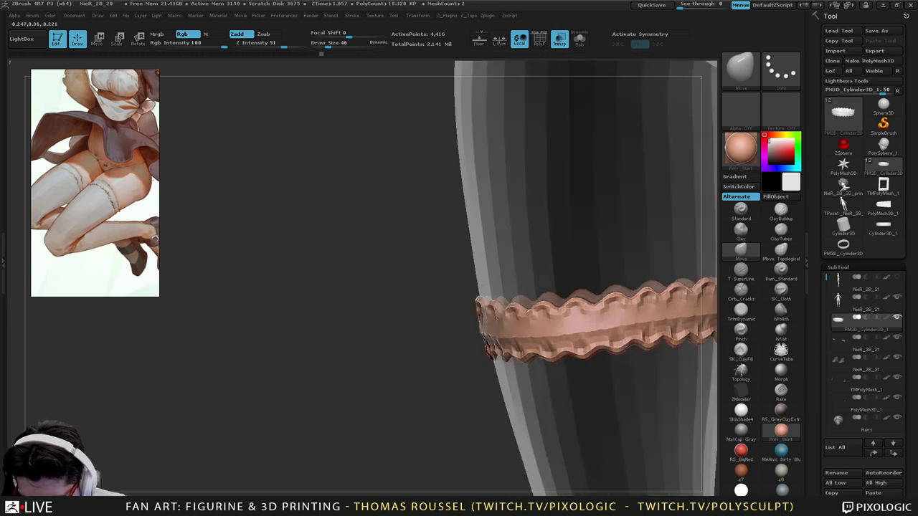
Continue refining the band's rims with the Move brush from several angles around the thigh.
mouse_move(639, 398)
left_mouse_down("alt")
mouse_move(485, 397)
mouse_move(514, 393)
left_mouse_up("alt")
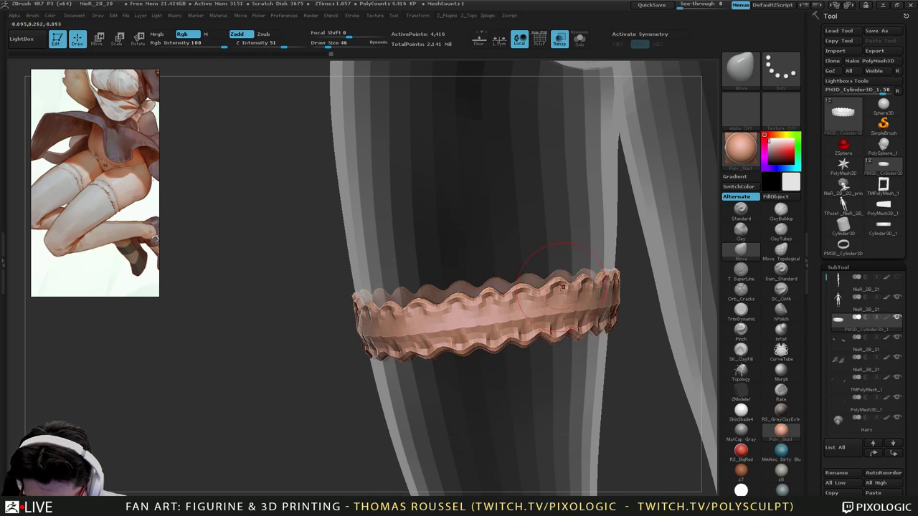
left_click_drag(623, 373, 542, 367)
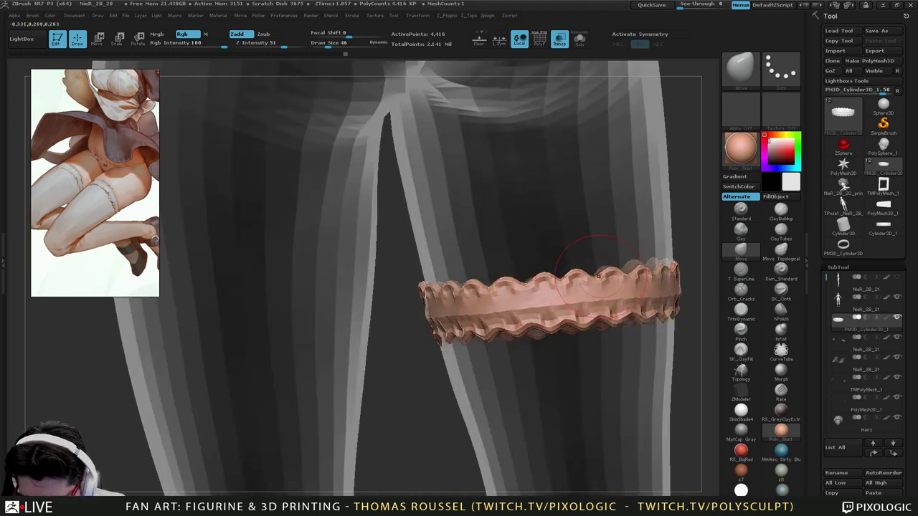
left_click_drag(607, 359, 466, 362)
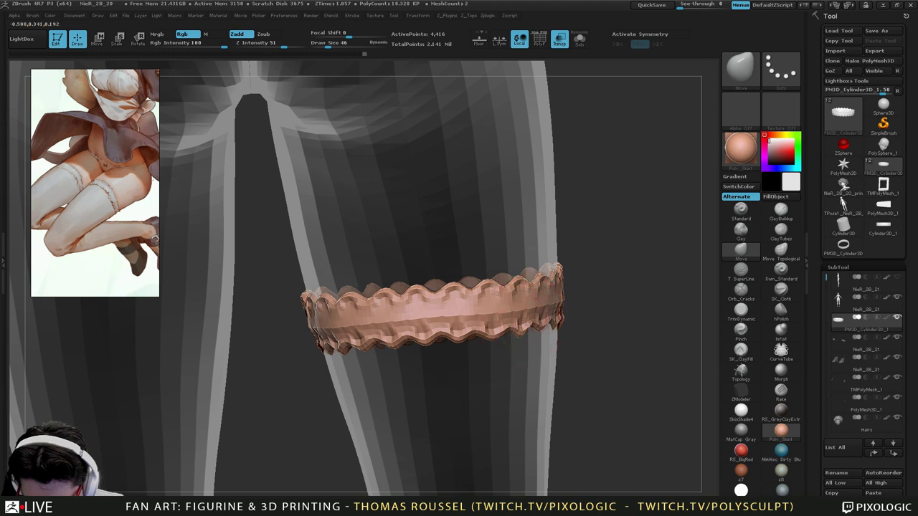
left_click_drag(598, 348, 538, 323)
right_click_drag(576, 320, 581, 320)
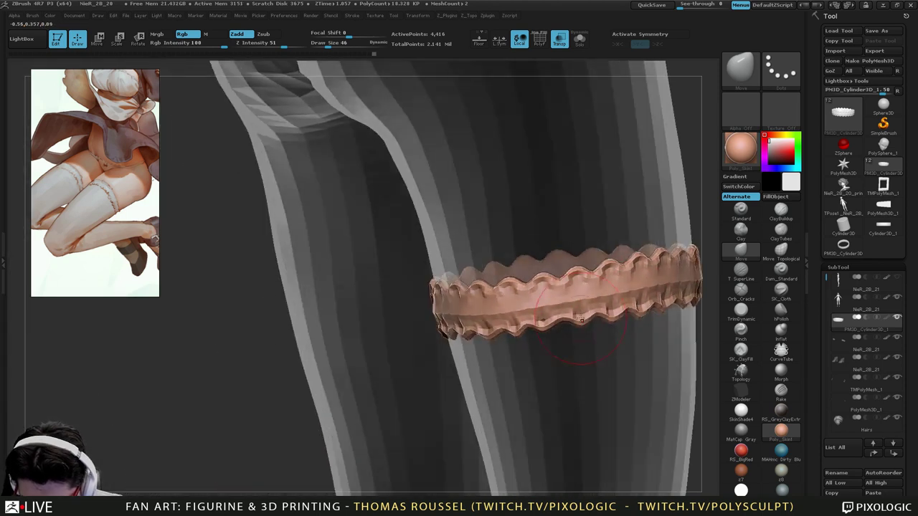
Try to mirror and weld the band across to the other thigh.
mouse_move(556, 285)
right_mouse_down("alt")
mouse_move(555, 264)
mouse_move(527, 314)
mouse_move(430, 307)
mouse_move(453, 258)
mouse_move(410, 330)
mouse_move(463, 387)
mouse_move(405, 364)
right_mouse_up("alt")
key("t")
left_click(329, 270)
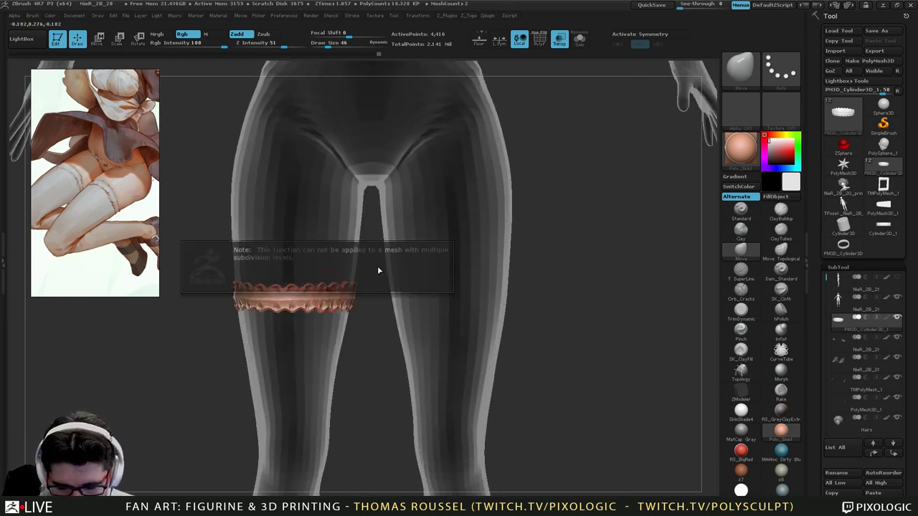
Raise the band to its highest subdivision level and delete its lower levels.
key("d")
key("d")
key("d")
key("d")
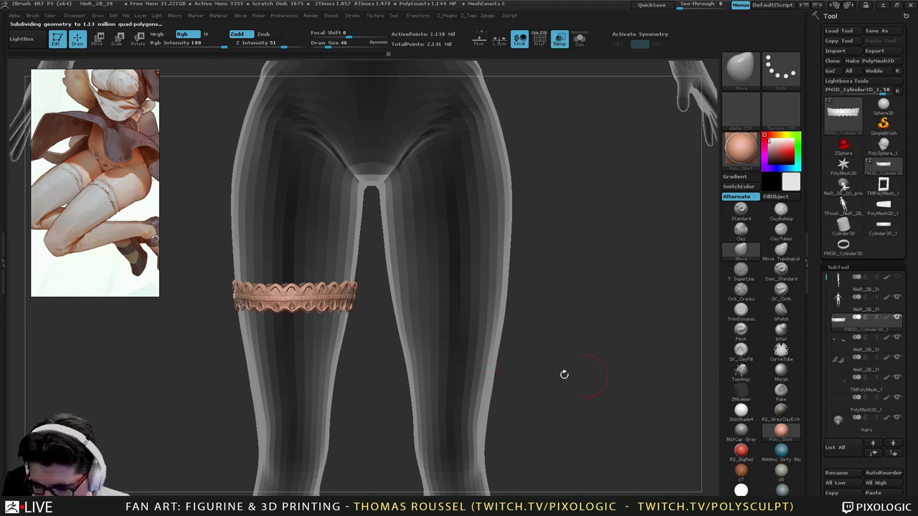
scroll(911, 294, "down", 10)
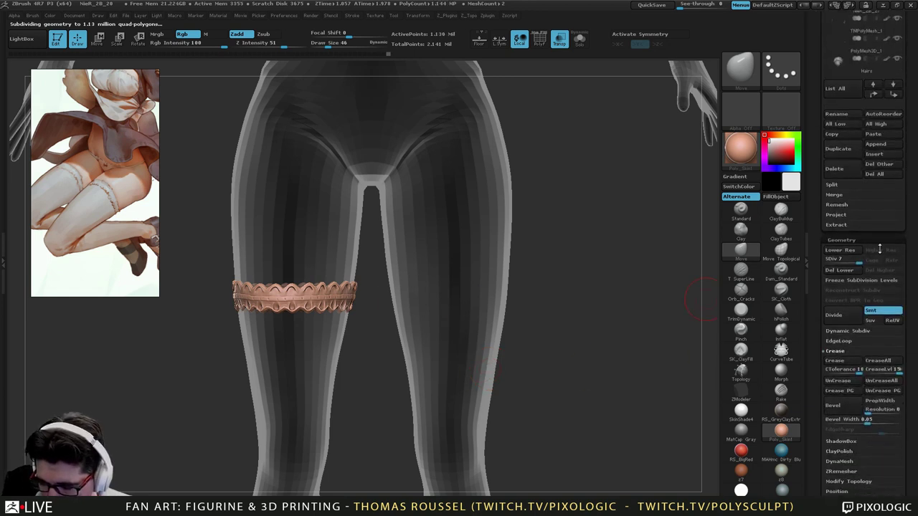
left_click(841, 272)
Mirror and weld the band onto the other thigh and reconstruct its lower subdivision levels.
key("z")
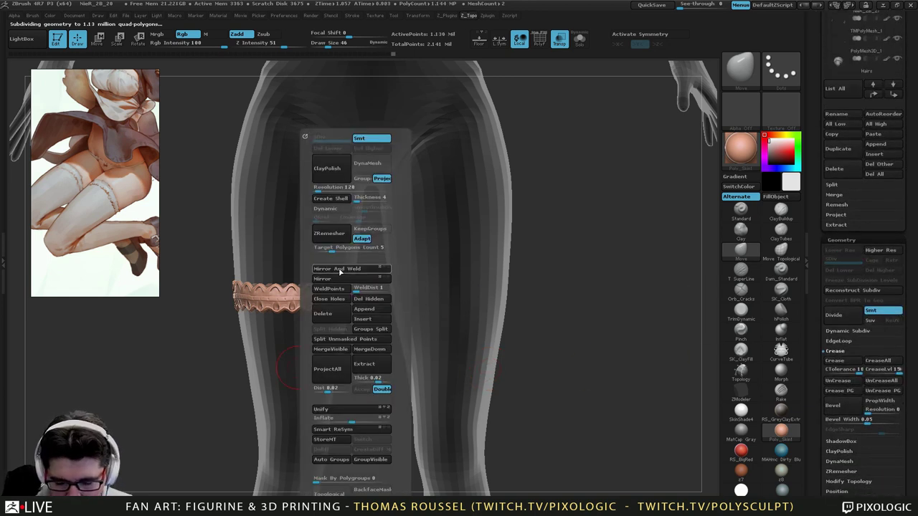
left_click(864, 291)
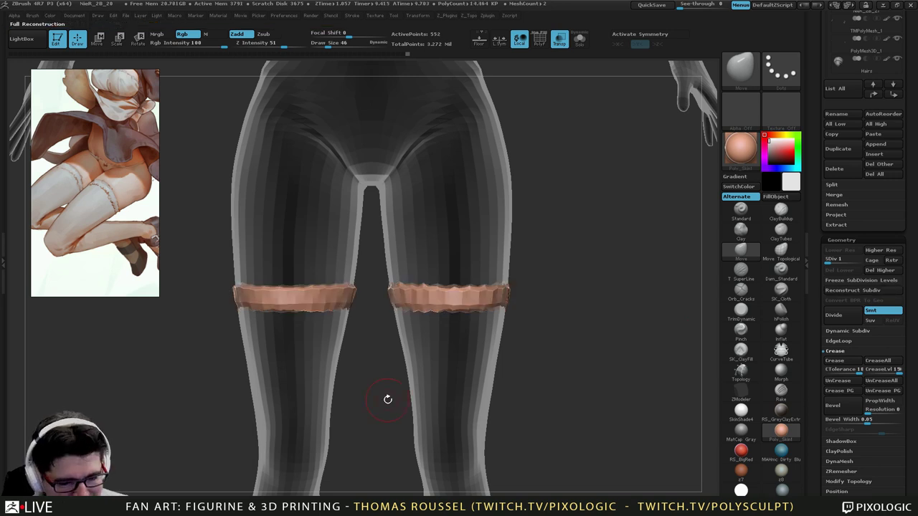
key("d")
key("d")
key("d")
key("d")
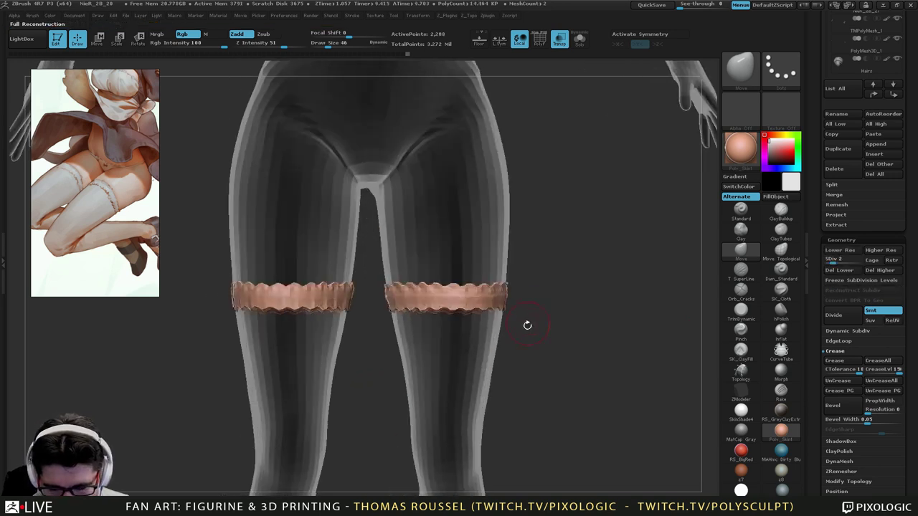
Step the mirrored bands down to subdivision level 2 and delete the level below it.
key("shift+d")
key("shift+d")
key("shift+d")
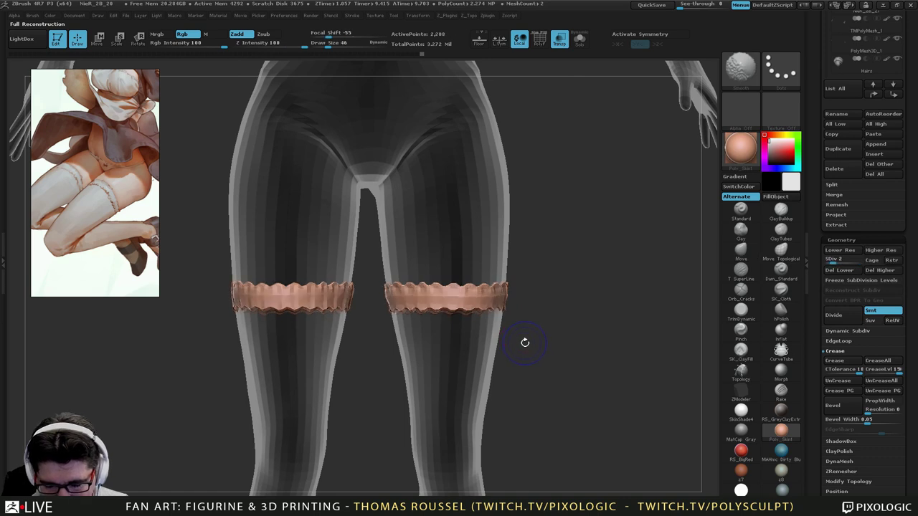
key("shift+d")
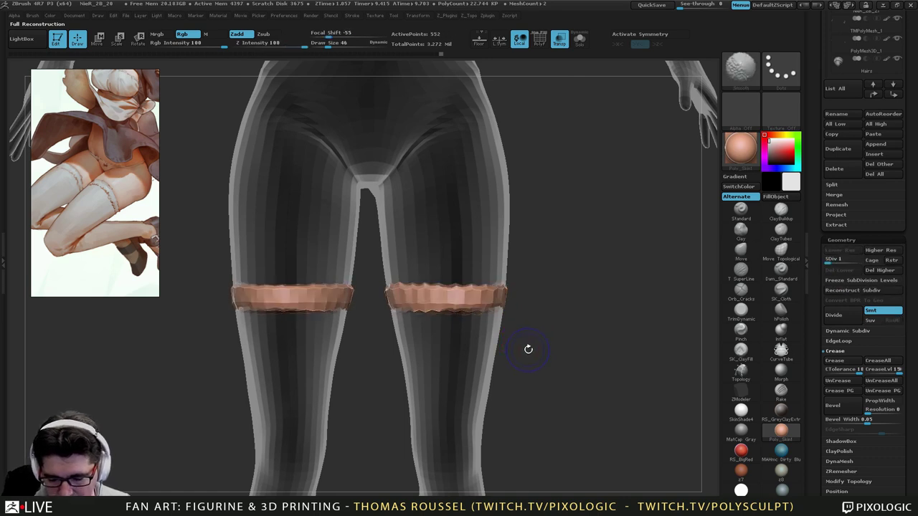
left_click(844, 273)
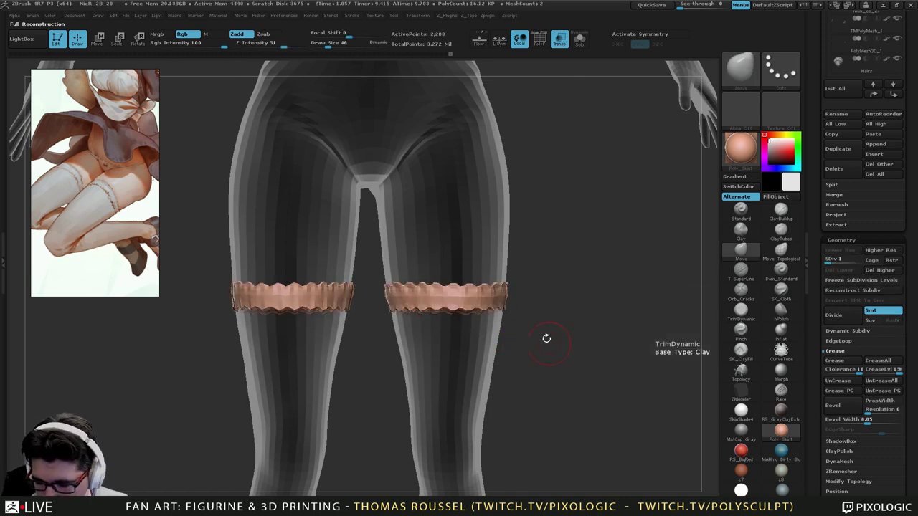
Bring both bands back up to their highest subdivision level.
left_click_drag(531, 307, 547, 358, "alt")
key("d")
key("d")
key("d")
key("d")
key("d")
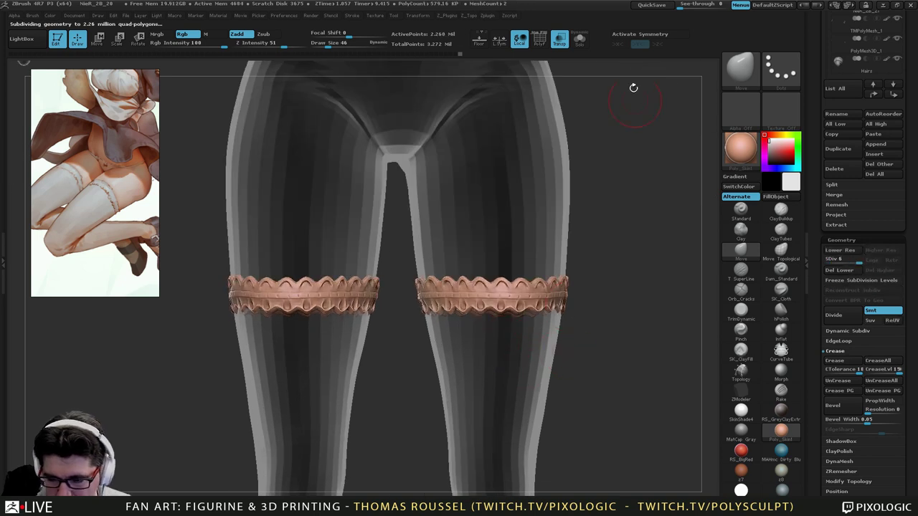
Turn off transparency and check the two bands on the full figure.
left_click(559, 41)
left_click_drag(606, 289, 561, 223, "alt")
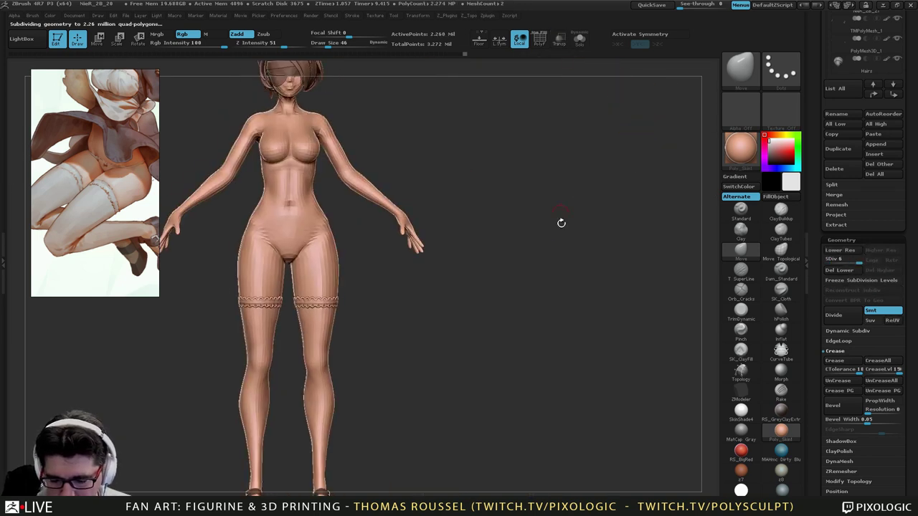
left_click_drag(510, 357, 537, 390)
left_click_drag(562, 312, 650, 320, "alt")
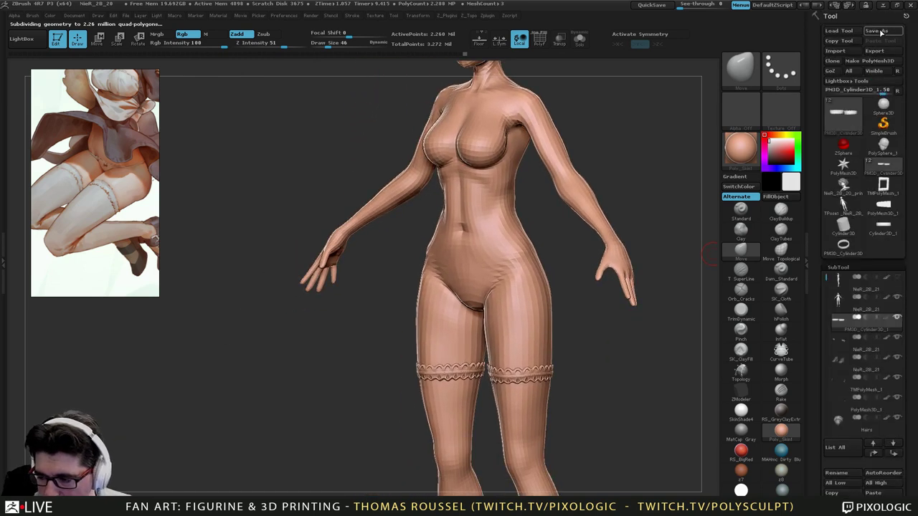
Save the tool as a new version named NieR_2B_22.ZTL in the Z_2B folder.
left_click(881, 32)
left_click(666, 211)
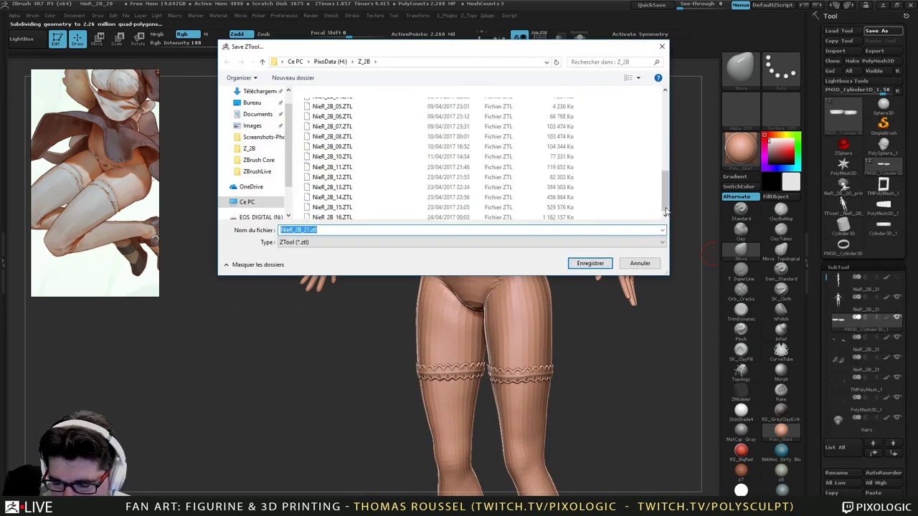
left_click(336, 214)
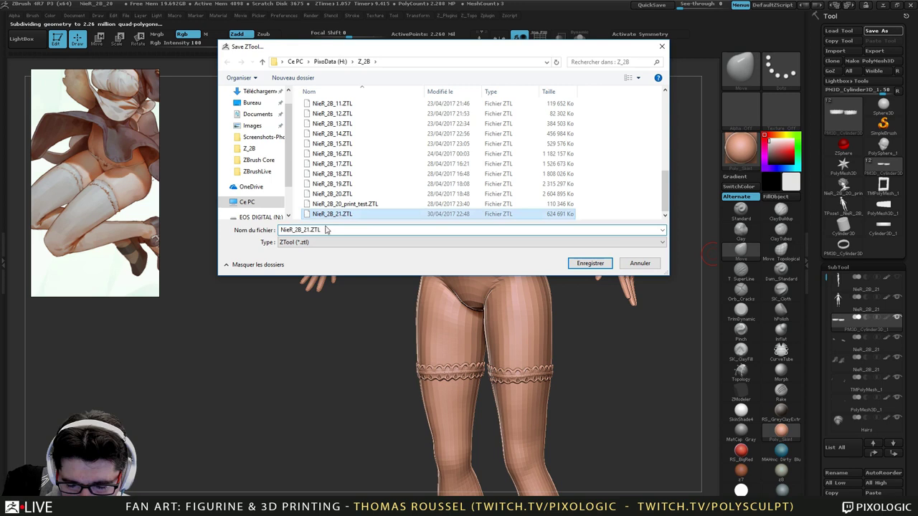
left_click(309, 230)
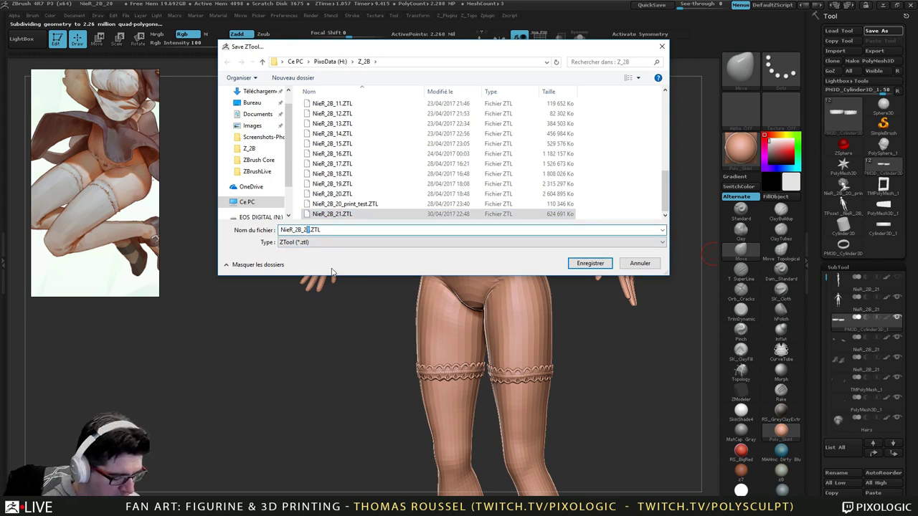
type("2")
key("Return")
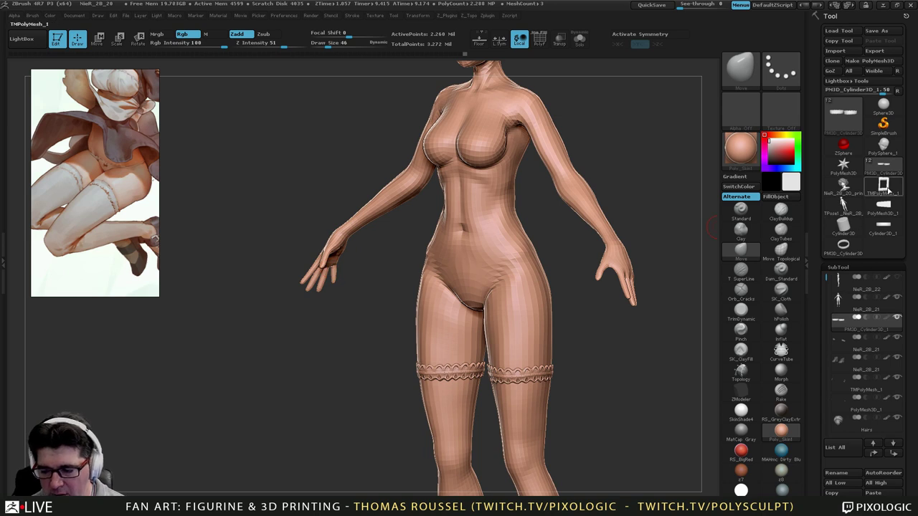
Examine the lower legs from the front and make the NieR_2B_21 body the active subtool.
mouse_move(888, 190)
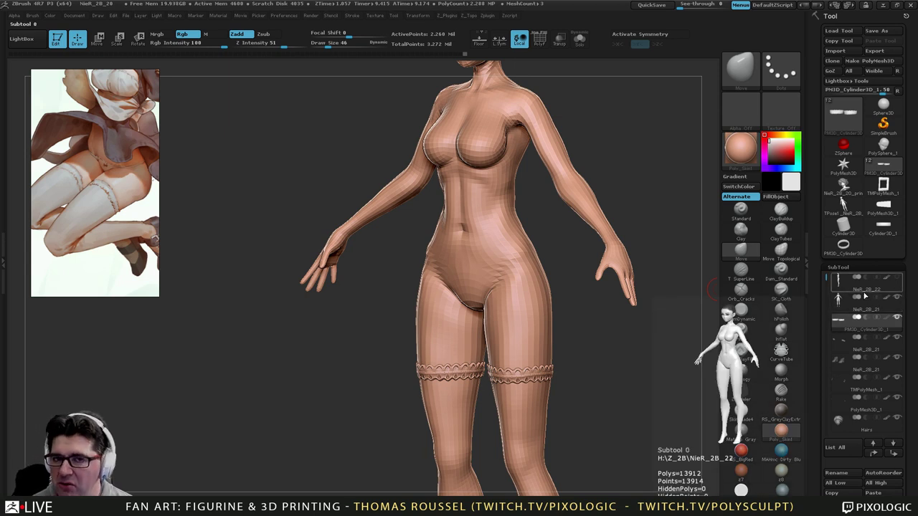
left_click_drag(622, 158, 657, 234)
left_click_drag(656, 233, 481, 107, "alt")
left_click_drag(495, 213, 586, 168, "alt")
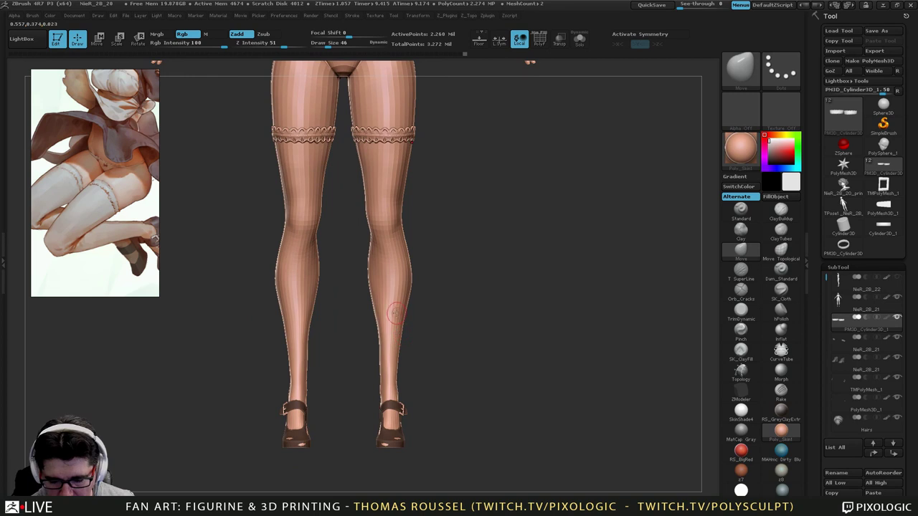
left_click_drag(438, 288, 482, 252, "alt")
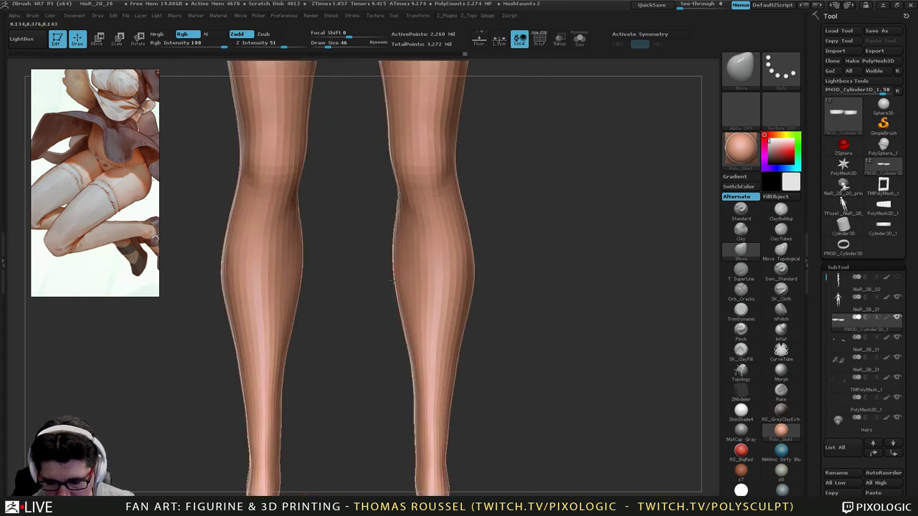
left_click(439, 292, "alt")
Hide the other subtools and make the NieR_2B_22 body copy the active subtool.
left_click_drag(579, 300, 445, 294, "shift")
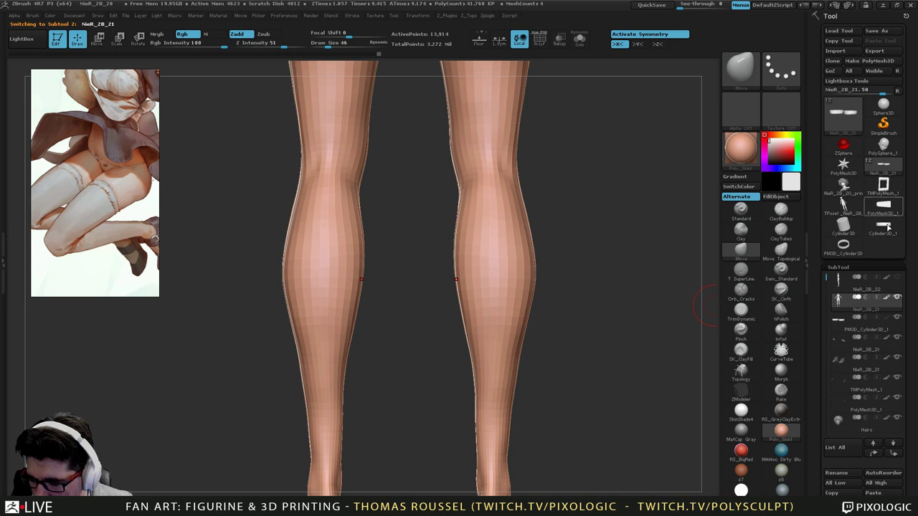
left_click(898, 279)
left_click(899, 300)
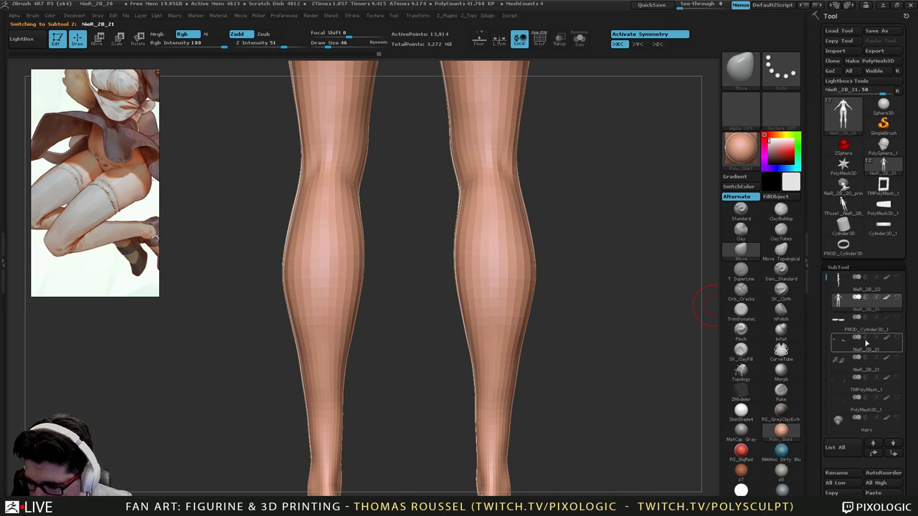
left_click(841, 283)
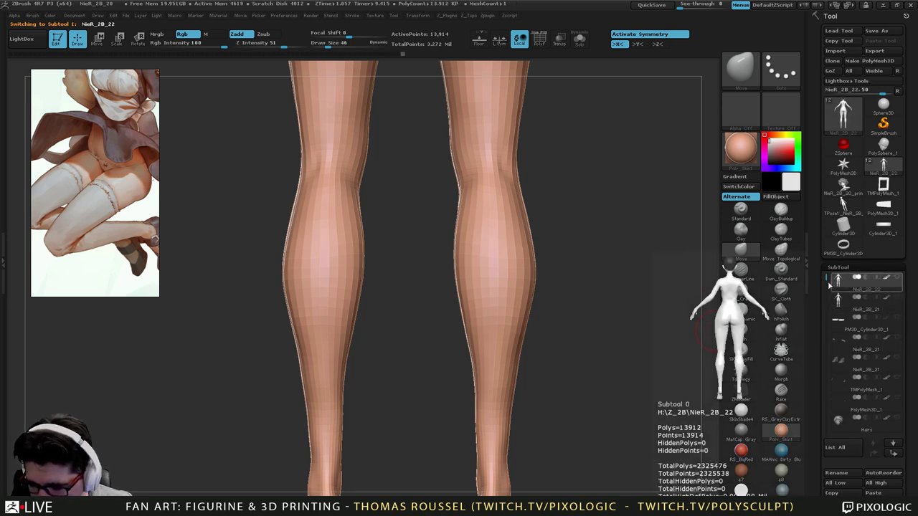
Set the Move brush to Draw Size 145 and slim both calves symmetrically from behind.
key("s")
left_click_drag(582, 291, 594, 292)
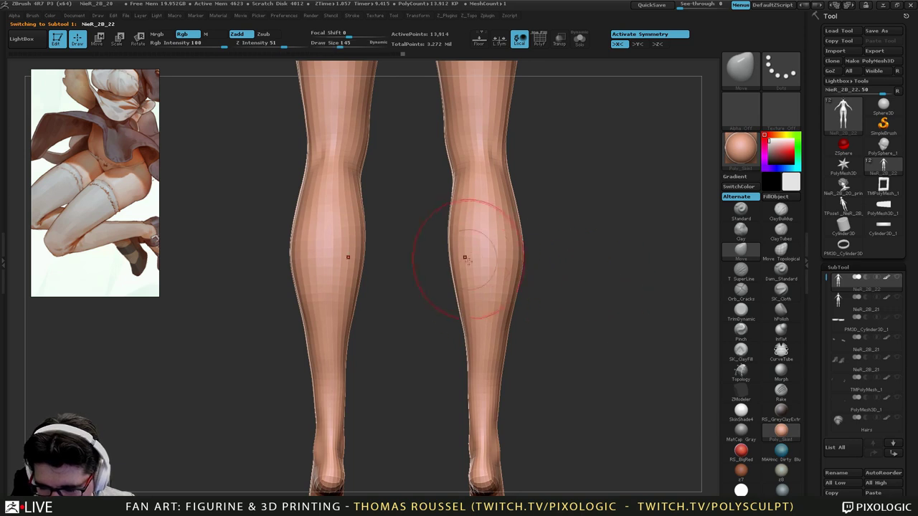
left_click_drag(454, 249, 459, 251)
left_click_drag(521, 257, 516, 256)
left_click_drag(512, 301, 508, 301)
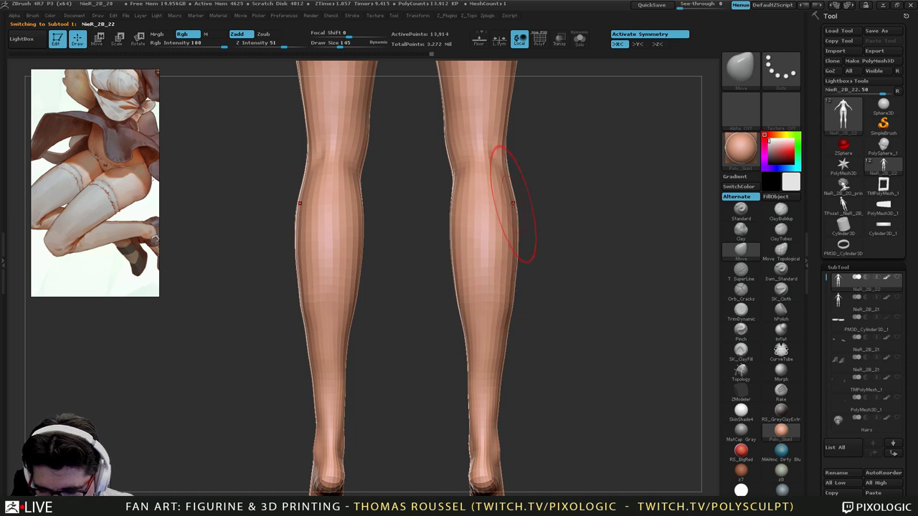
mouse_move(517, 203)
left_mouse_down()
mouse_move(526, 159)
mouse_move(500, 320)
mouse_move(613, 332)
mouse_move(495, 326)
left_mouse_up()
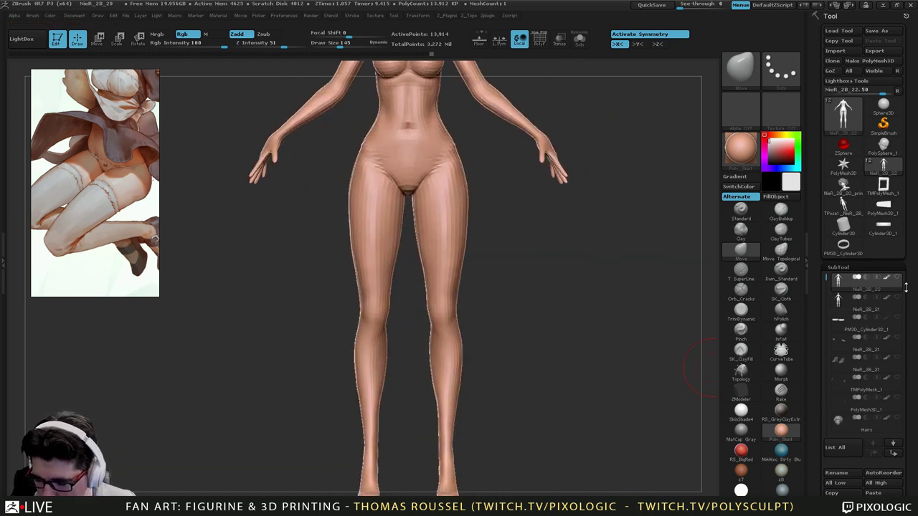
Show the remaining subtools again with the NieR_2B_21 body hidden, and check the full figure's leg silhouette.
left_click(898, 297)
left_click_drag(516, 367, 470, 296, "alt")
left_click_drag(513, 352, 450, 298, "alt")
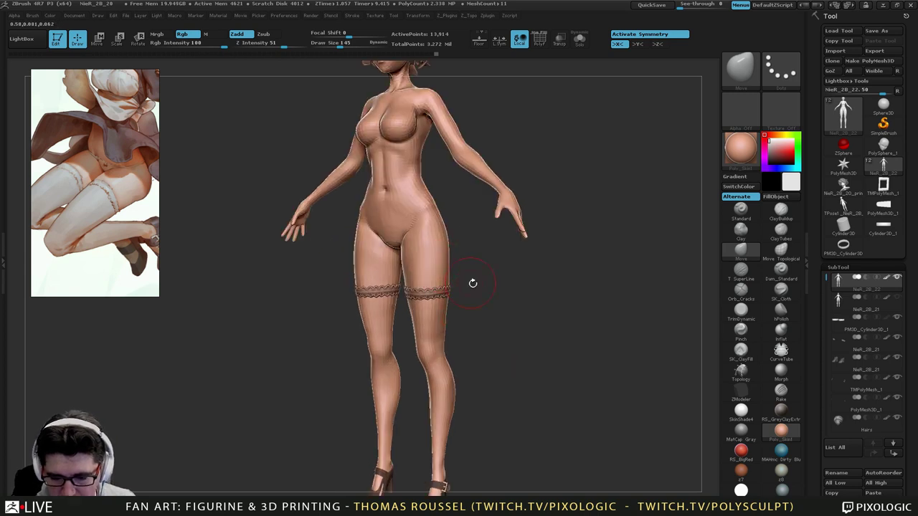
left_click_drag(548, 315, 516, 322, "alt")
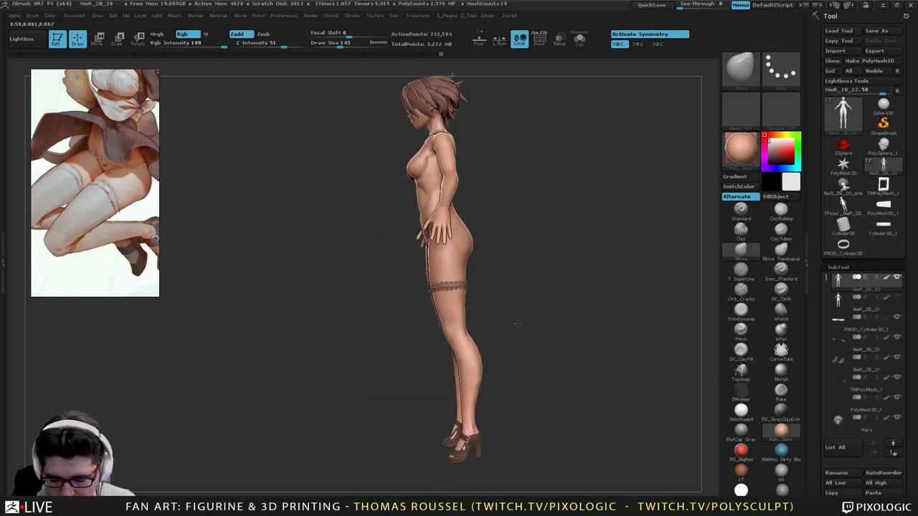
Lower the body's subdivision by two levels and, with the Move brush at Draw Size 46, tuck the foot inside the shoe's toe and sides.
left_click_drag(504, 392, 522, 447, "alt")
mouse_move(439, 391)
left_mouse_down("alt")
mouse_move(446, 420)
mouse_move(457, 377)
mouse_move(518, 373)
mouse_move(505, 374)
left_mouse_up("alt")
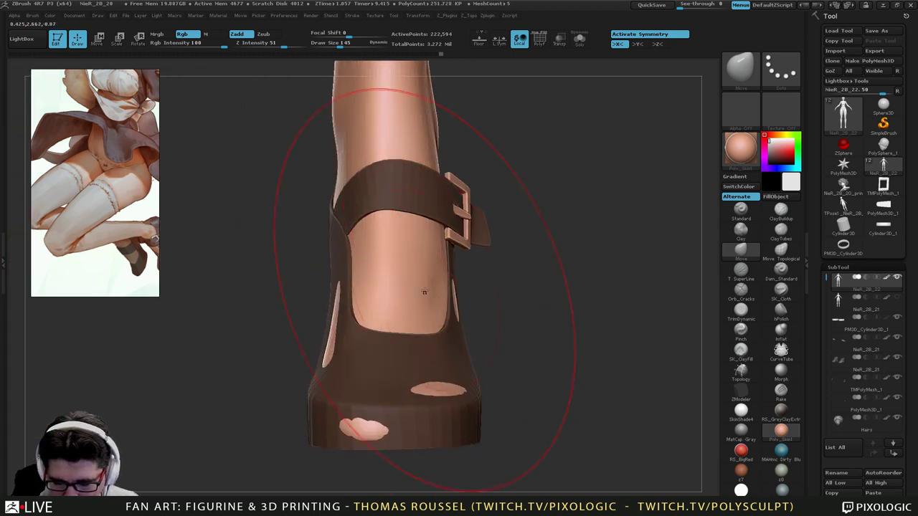
key("shift+d")
key("shift+d")
left_click_drag(464, 313, 471, 315)
key("s")
mouse_move(470, 315)
left_mouse_down()
mouse_move(458, 315)
mouse_move(454, 302)
left_mouse_up()
left_click_drag(430, 389, 430, 397)
left_click_drag(513, 401, 451, 391)
left_click_drag(403, 390, 409, 397)
left_click_drag(343, 424, 449, 398)
left_click_drag(437, 359, 406, 356)
left_click_drag(258, 336, 267, 334)
left_click_drag(259, 288, 266, 284)
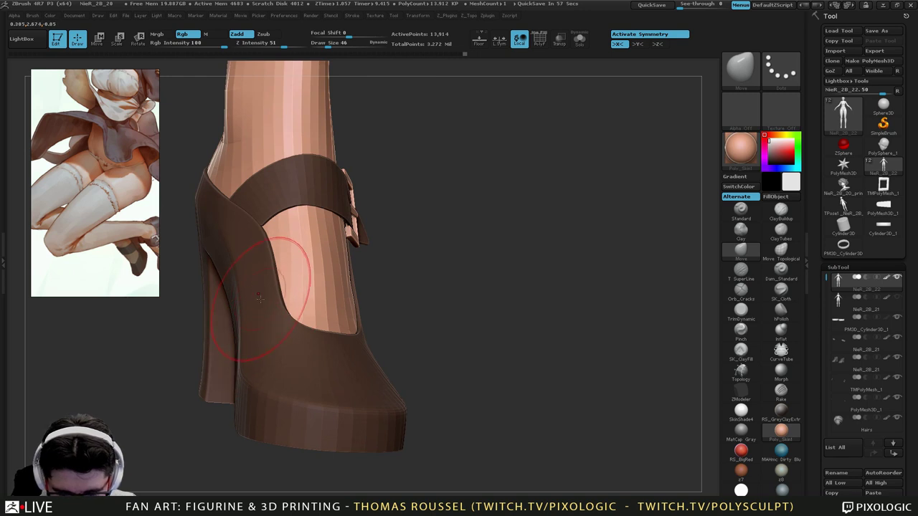
Adjust the foot with the Move brush from the side and heel views so it fits within the high-heeled shoe.
mouse_move(470, 345)
left_mouse_down()
mouse_move(291, 337)
mouse_move(384, 293)
left_mouse_up()
left_click_drag(285, 420, 273, 423)
mouse_move(307, 393)
left_mouse_down()
mouse_move(302, 388)
mouse_move(321, 356)
left_mouse_up()
mouse_move(375, 307)
left_mouse_down()
mouse_move(418, 280)
mouse_move(367, 297)
left_mouse_up()
mouse_move(341, 327)
left_mouse_down()
mouse_move(334, 319)
mouse_move(309, 341)
left_mouse_up()
left_click_drag(296, 382, 287, 389)
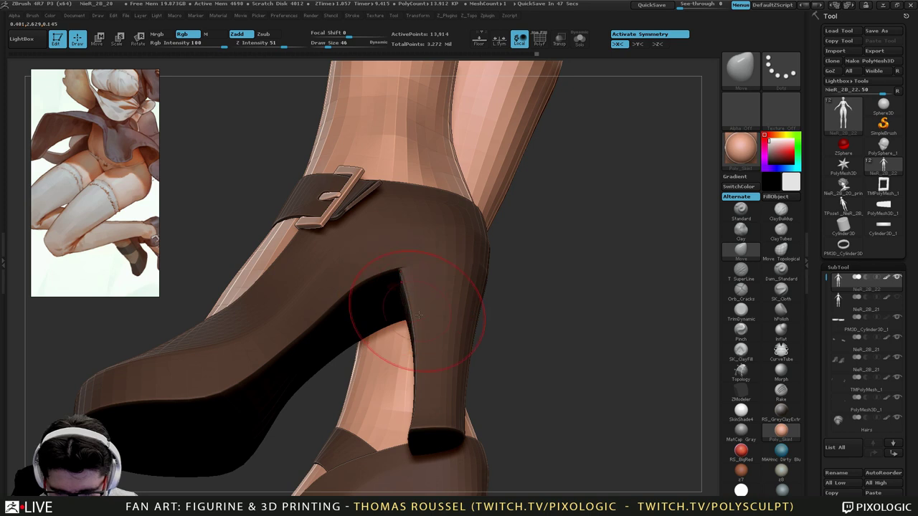
Raise the body's subdivision again and check the full figure and both shoes from the front.
key("d")
right_click_drag(420, 307, 454, 433)
right_click_drag(455, 433, 436, 356)
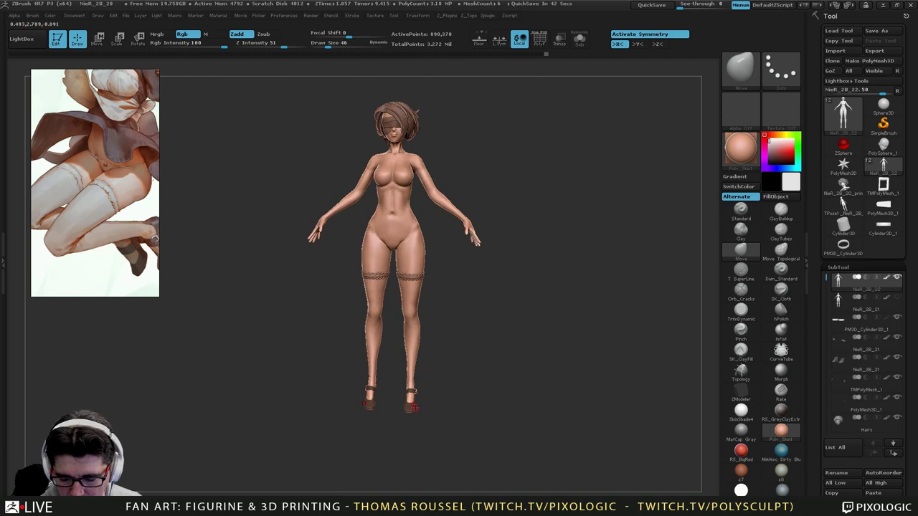
right_click_drag(410, 404, 501, 470)
mouse_move(510, 421)
right_mouse_down()
mouse_move(459, 401)
mouse_move(432, 407)
mouse_move(420, 339)
right_mouse_up()
mouse_move(451, 371)
right_mouse_down()
mouse_move(473, 369)
mouse_move(439, 361)
mouse_move(425, 380)
mouse_move(493, 367)
right_mouse_up()
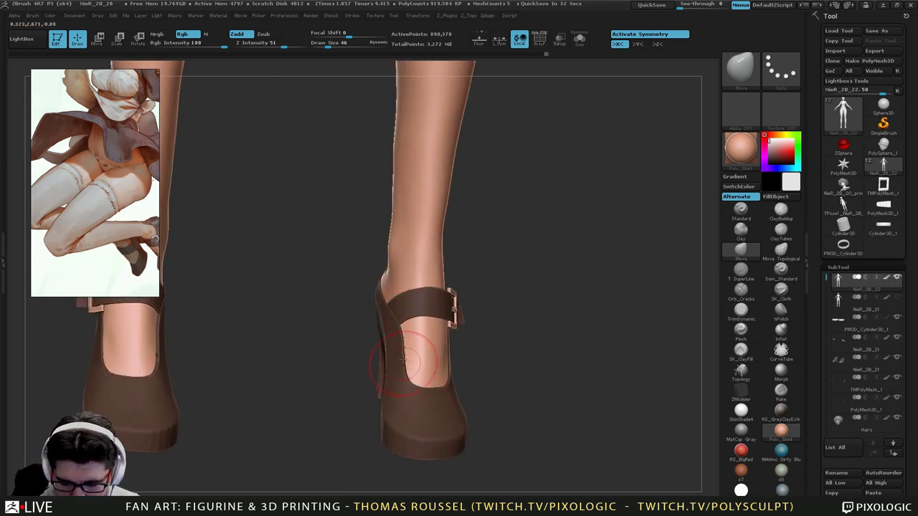
Lower the body's subdivision by three levels, make the shoes the active subtool, and lower their subdivision by two levels.
right_click_drag(406, 369, 435, 396, "ctrl")
key("shift+d")
key("shift+d")
key("shift+d")
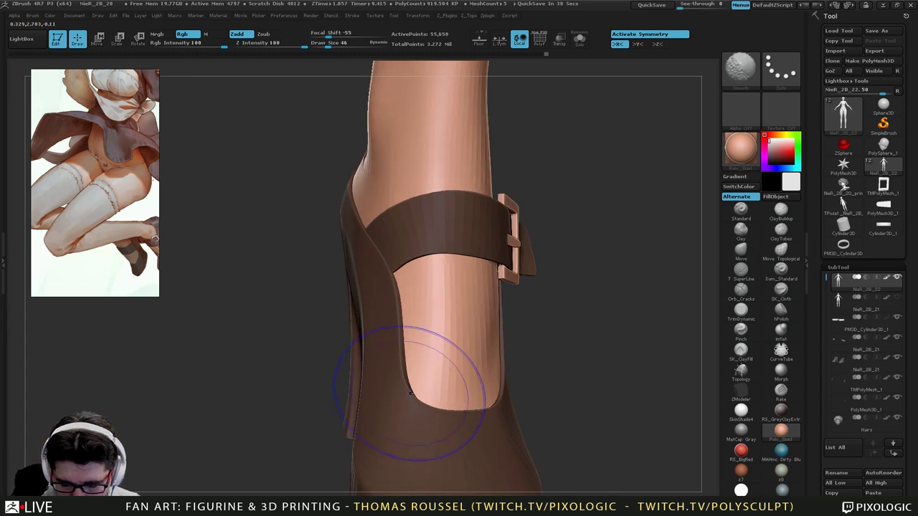
left_click(407, 414, "alt")
key("shift+d")
key("shift+d")
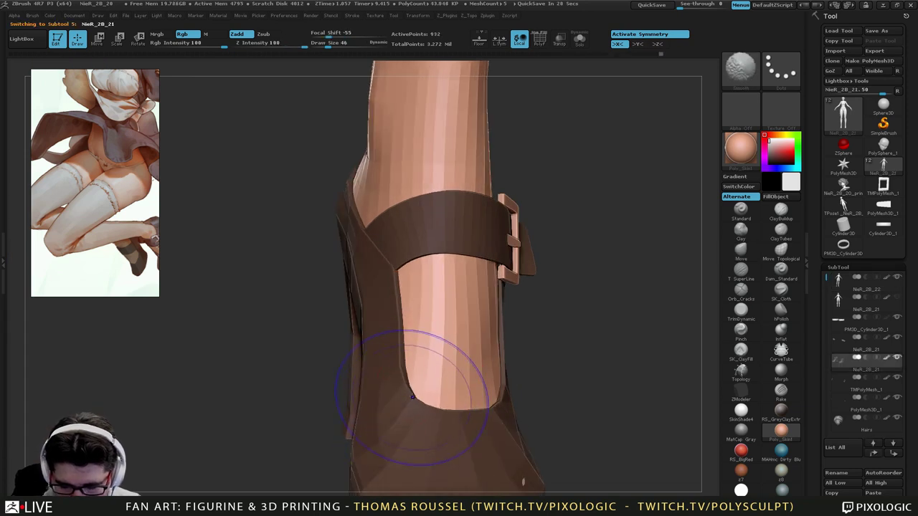
Reshape the shoes' front openings around the instep with the Move brush, reducing its Draw Size to 36.
mouse_move(366, 344)
right_mouse_down()
mouse_move(423, 331)
mouse_move(406, 319)
mouse_move(399, 324)
mouse_move(495, 324)
right_mouse_up()
right_click_drag(430, 345, 567, 357)
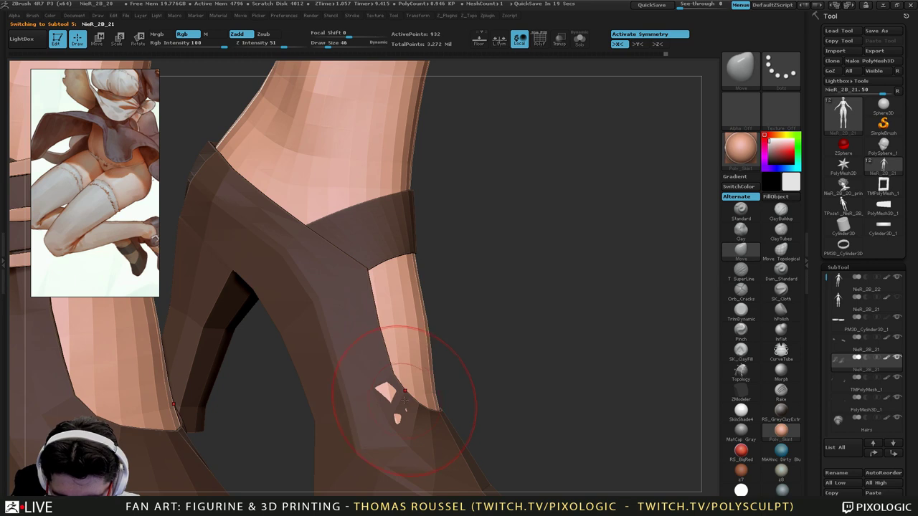
right_click_drag(474, 402, 399, 398)
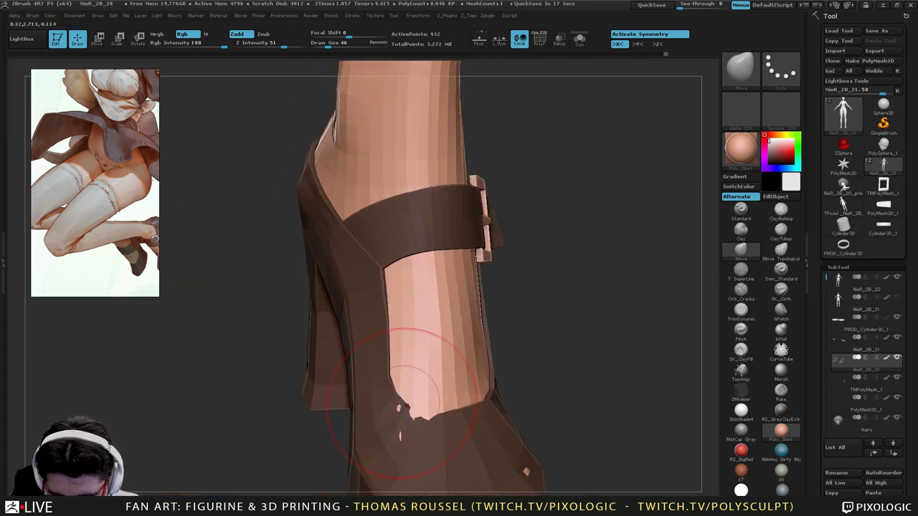
key("bracketleft")
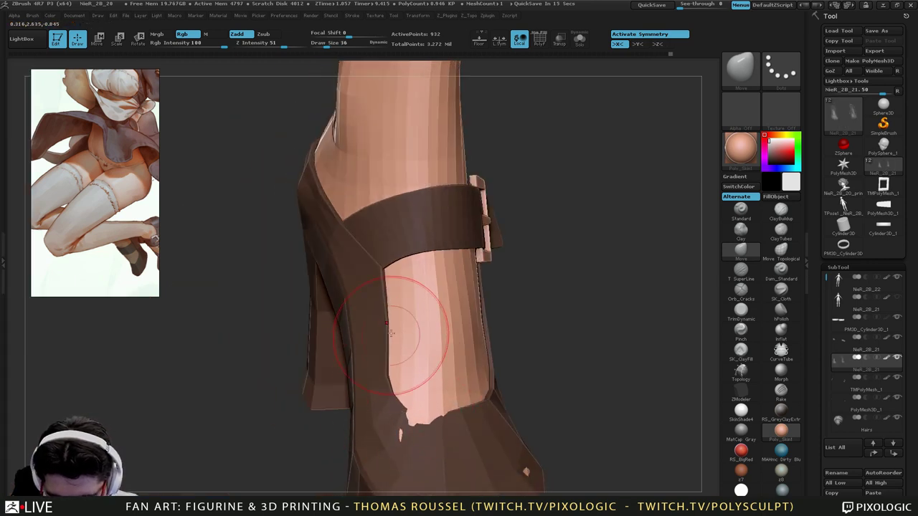
right_click_drag(389, 330, 430, 380)
mouse_move(425, 411)
right_mouse_down()
mouse_move(419, 452)
mouse_move(373, 381)
right_mouse_up()
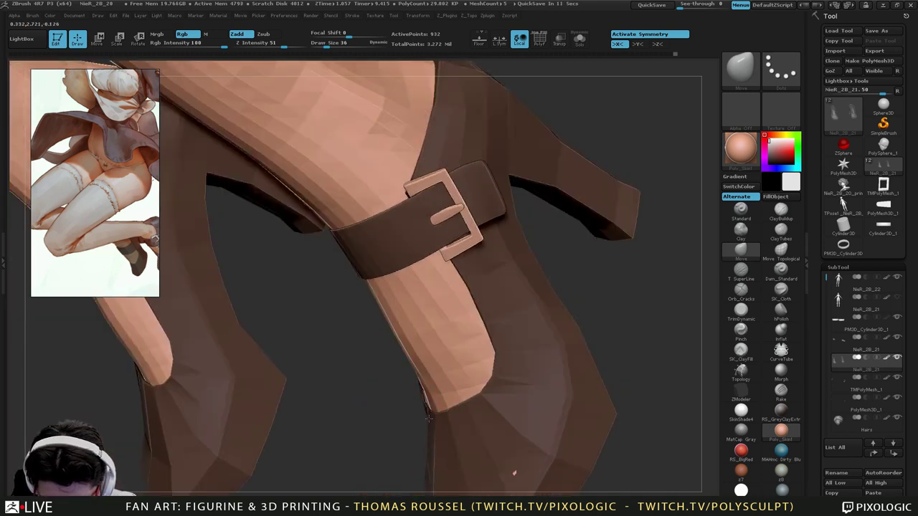
mouse_move(445, 427)
right_mouse_down()
mouse_move(528, 467)
mouse_move(441, 423)
mouse_move(502, 442)
mouse_move(476, 391)
mouse_move(492, 480)
mouse_move(470, 442)
right_mouse_up()
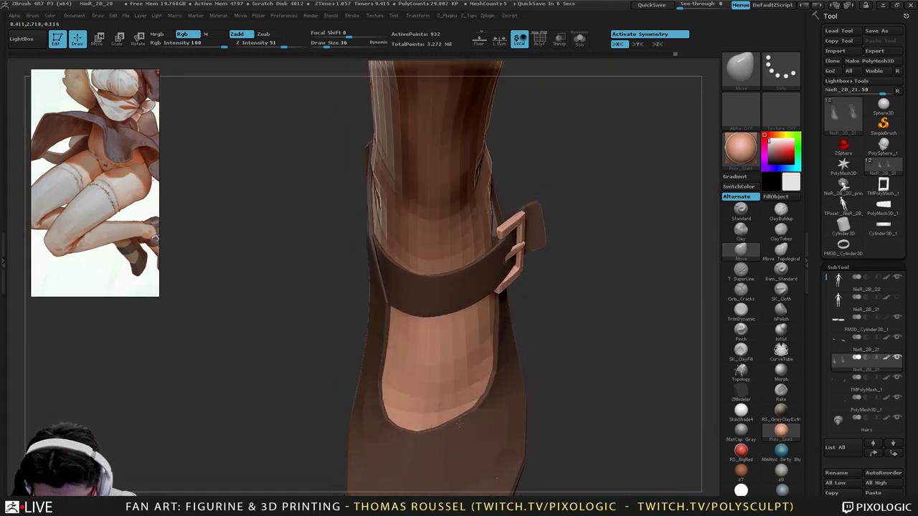
Reshape the front edge of the shoe opening with the Move brush at draw size 17.
key("s")
left_click_drag(464, 425, 459, 426)
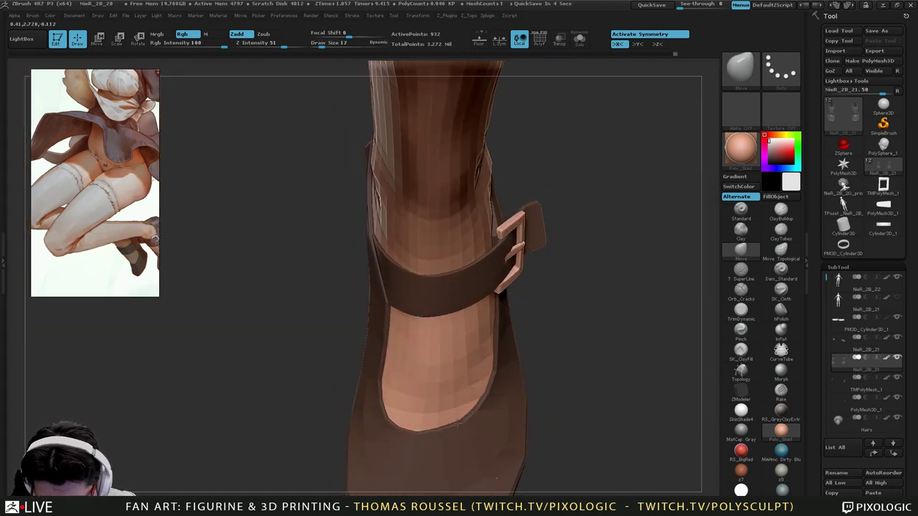
mouse_move(473, 422)
right_mouse_down()
mouse_move(439, 427)
mouse_move(483, 418)
right_mouse_up()
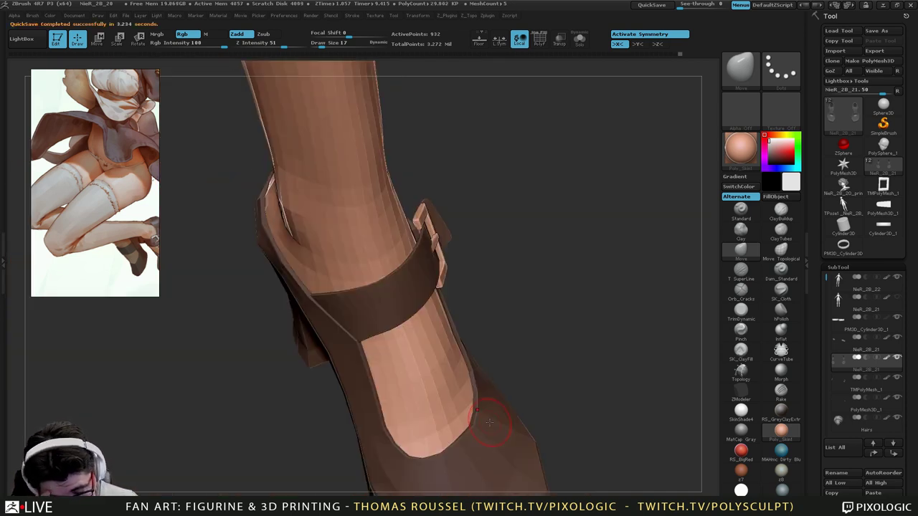
right_click_drag(490, 416, 531, 305)
Examine the reference artwork's outfit from headdress and top to skirt, stockings and shoes, and compare it with the full figure.
right_click_drag(559, 94, 535, 215, "alt")
mouse_move(535, 215)
right_mouse_down("alt")
mouse_move(509, 364)
mouse_move(521, 312)
mouse_move(540, 364)
right_mouse_up("alt")
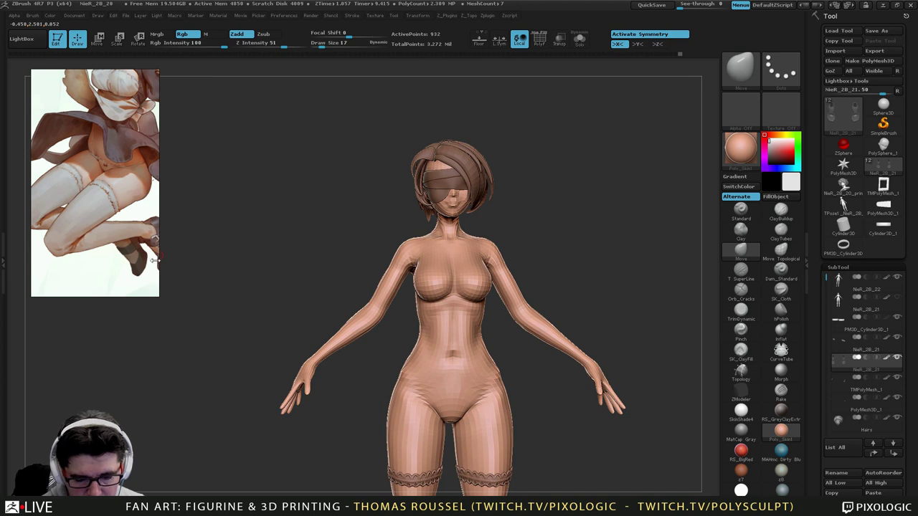
mouse_move(115, 159)
left_mouse_down()
mouse_move(110, 201)
mouse_move(114, 145)
left_mouse_up()
middle_click_drag(113, 145, 113, 177)
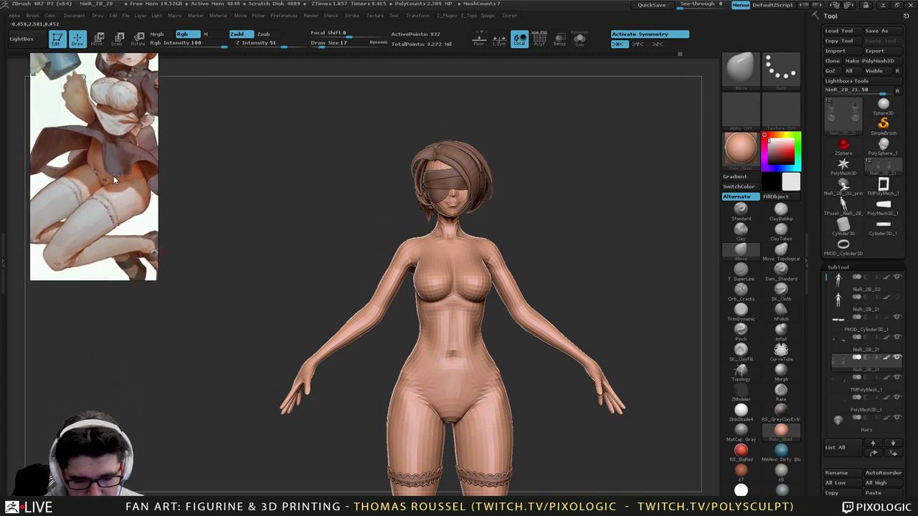
left_click_drag(113, 175, 87, 203)
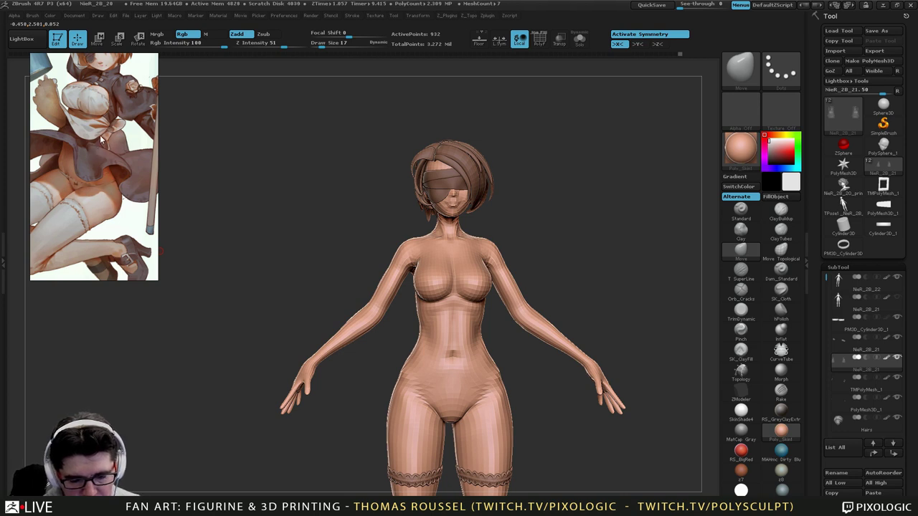
mouse_move(100, 135)
left_mouse_down()
mouse_move(93, 176)
mouse_move(94, 149)
left_mouse_up()
middle_click_drag(95, 149, 91, 209)
left_click_drag(91, 213, 91, 223)
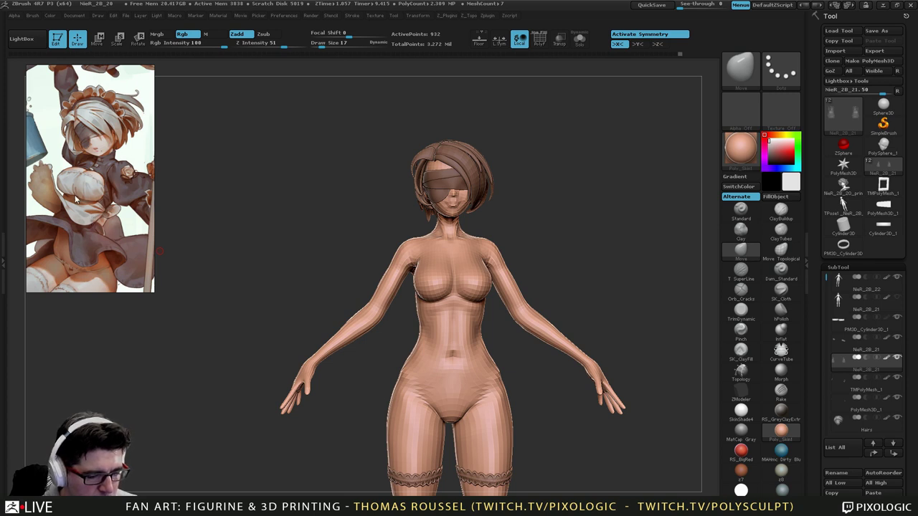
mouse_move(94, 209)
left_mouse_down()
mouse_move(86, 185)
mouse_move(93, 192)
left_mouse_up()
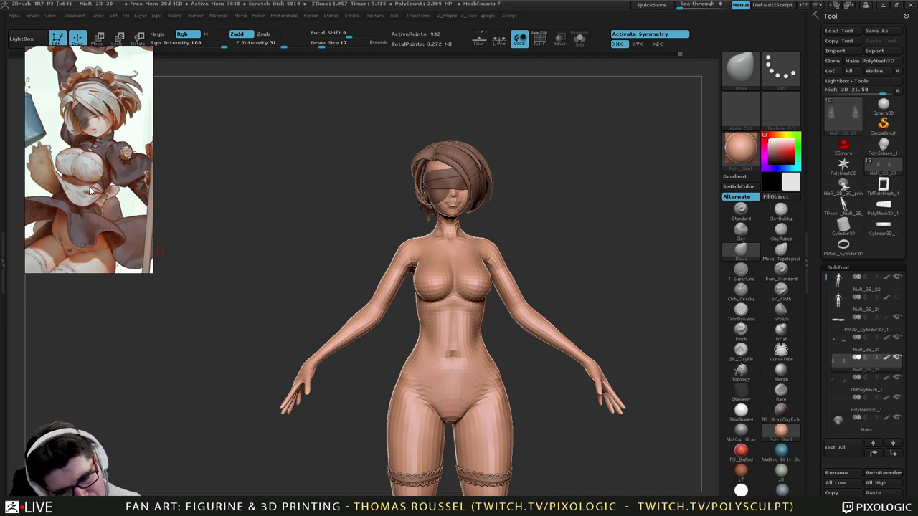
mouse_move(119, 195)
middle_mouse_down()
mouse_move(87, 191)
mouse_move(122, 192)
mouse_move(116, 206)
middle_mouse_up()
middle_click_drag(74, 270, 99, 147)
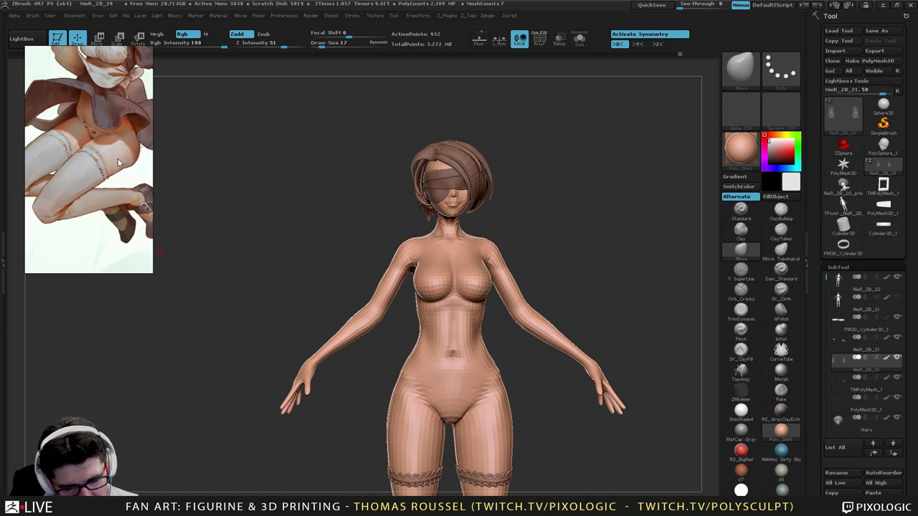
middle_click_drag(120, 116, 103, 212)
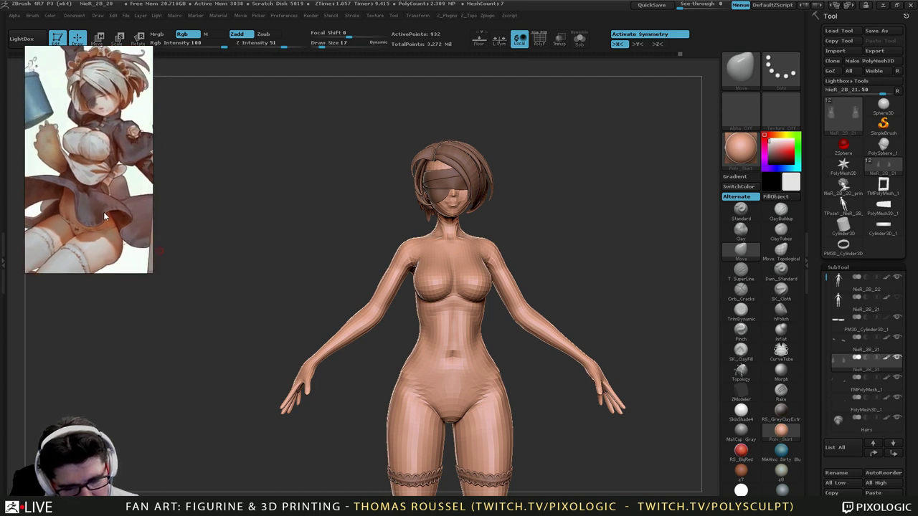
left_click_drag(103, 211, 108, 177)
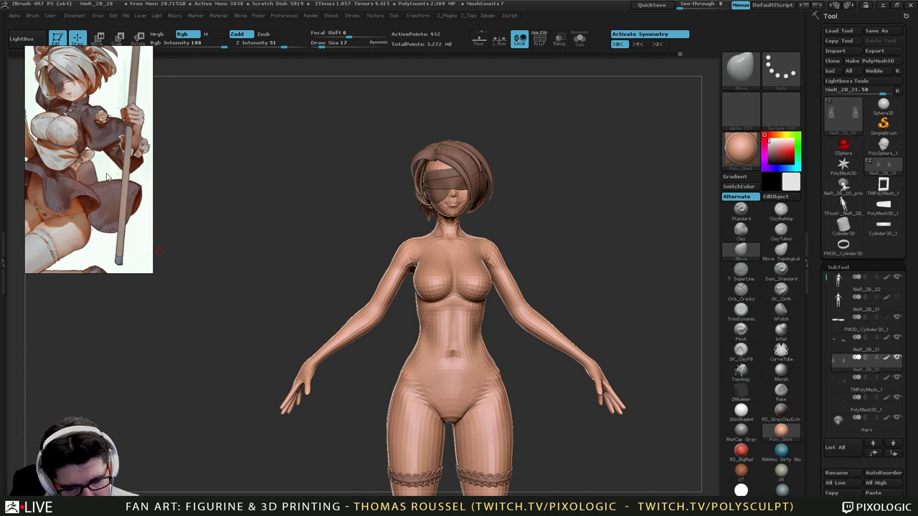
middle_click_drag(62, 192, 96, 218)
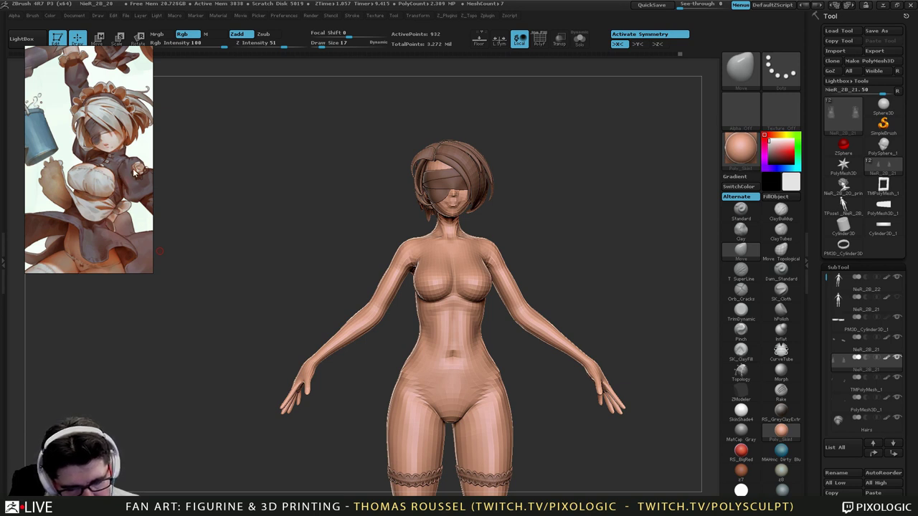
mouse_move(115, 167)
middle_mouse_down()
mouse_move(117, 176)
mouse_move(106, 176)
mouse_move(118, 174)
middle_mouse_up()
left_click_drag(119, 179, 113, 173)
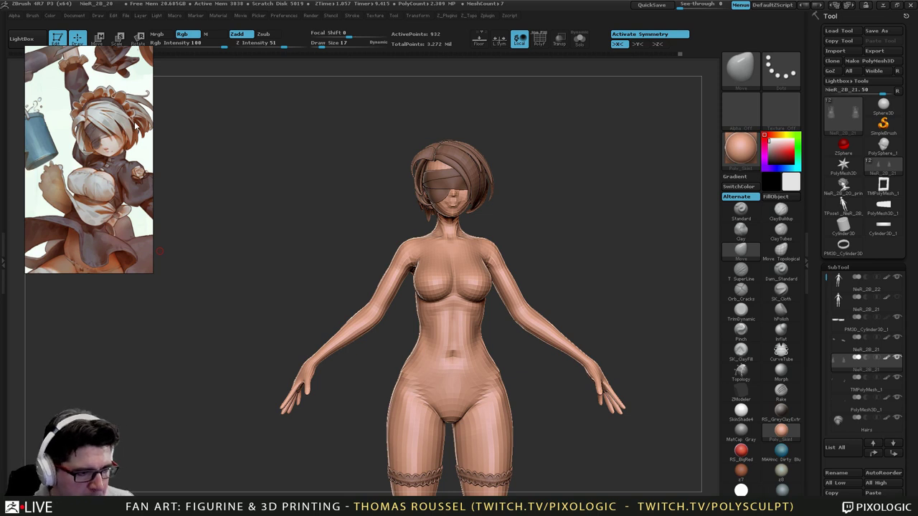
Make the NieR_2B_21 body subtool active and turn on its dynamic subdivision smoothing.
left_click_drag(504, 327, 400, 266)
left_click(400, 266, "alt")
left_click_drag(530, 430, 485, 358)
left_click(841, 299)
left_click_drag(544, 351, 416, 334)
left_click_drag(594, 340, 625, 297, "alt")
left_click_drag(455, 345, 450, 377, "alt")
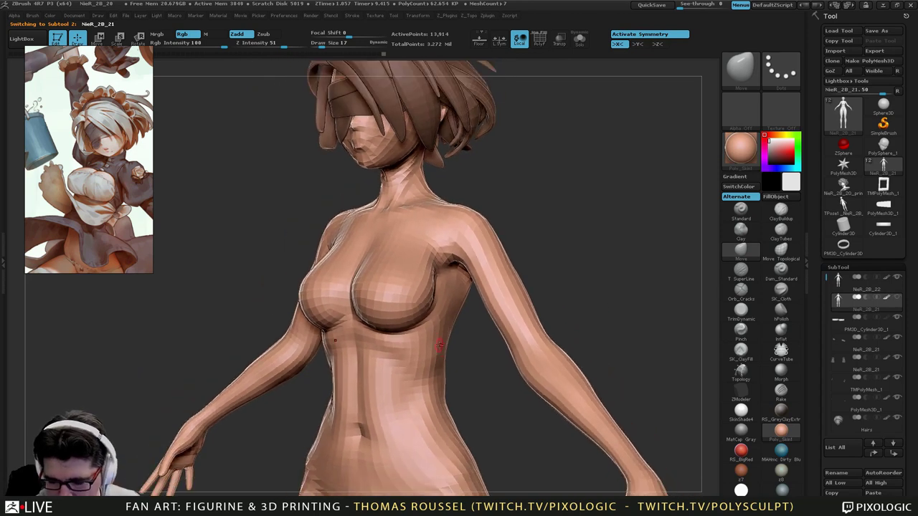
key("d")
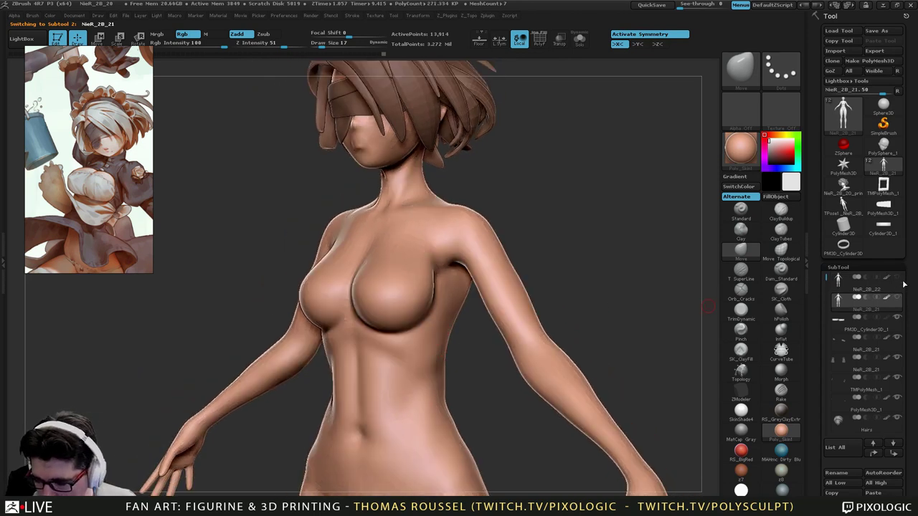
left_click_drag(482, 355, 449, 330)
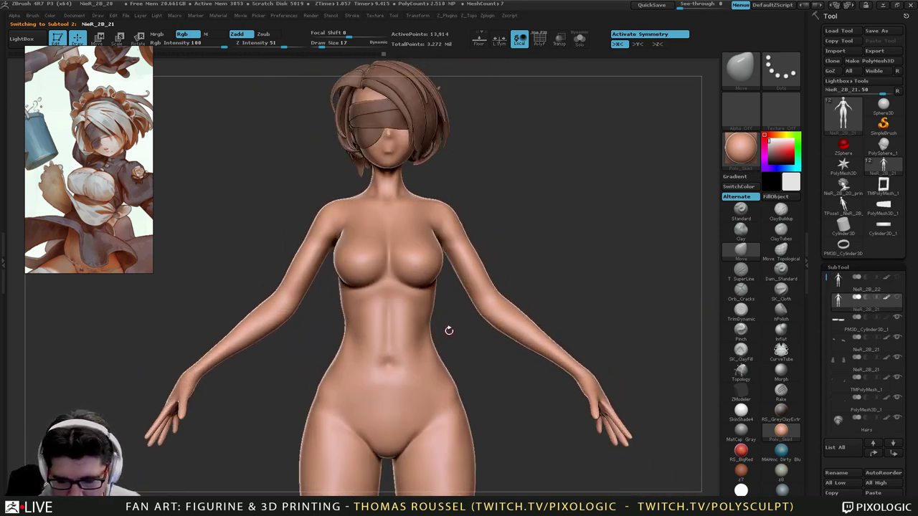
left_click_drag(466, 373, 402, 369)
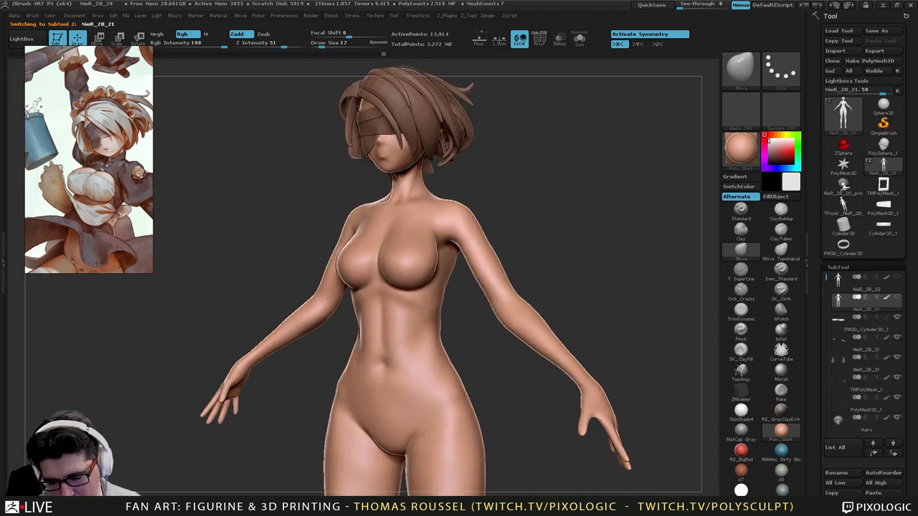
left_click_drag(491, 172, 487, 201, "alt")
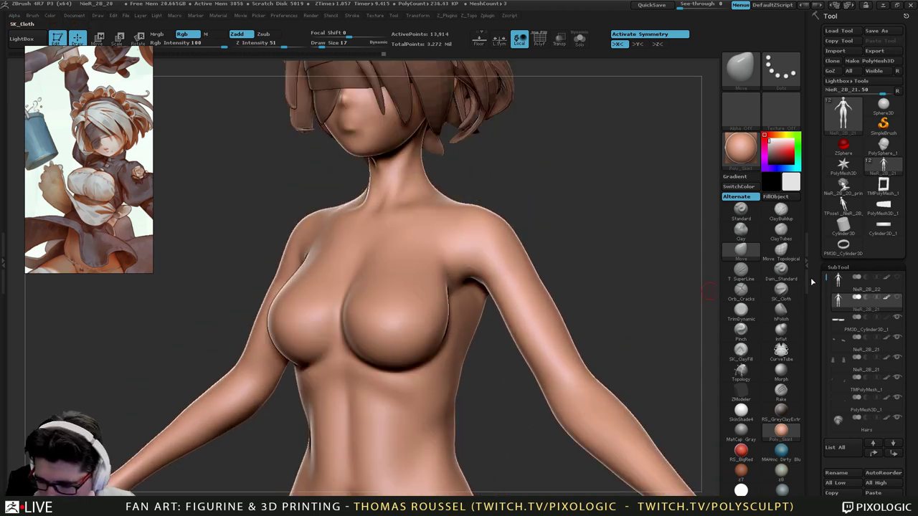
Choose the ClayBuildup brush and set its draw size to 33.
left_click(774, 211)
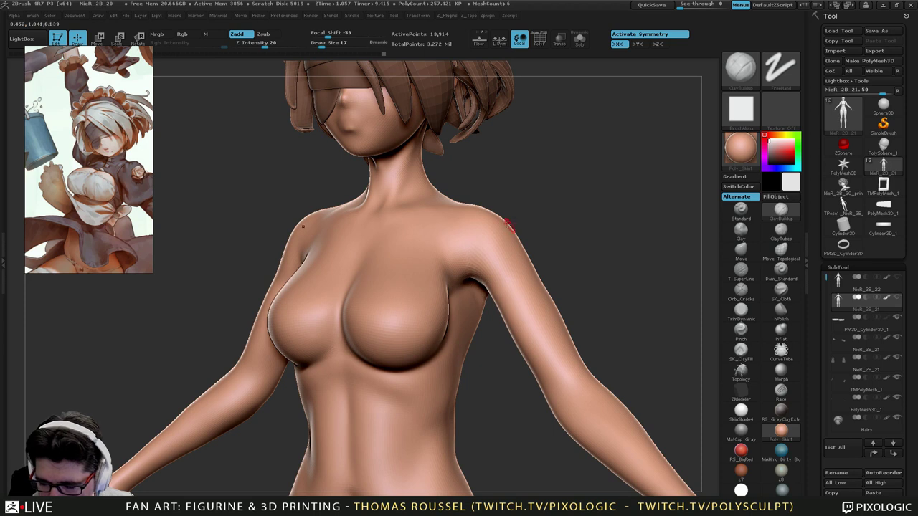
key("s")
left_click_drag(517, 217, 520, 217)
right_click_drag(422, 268, 446, 266)
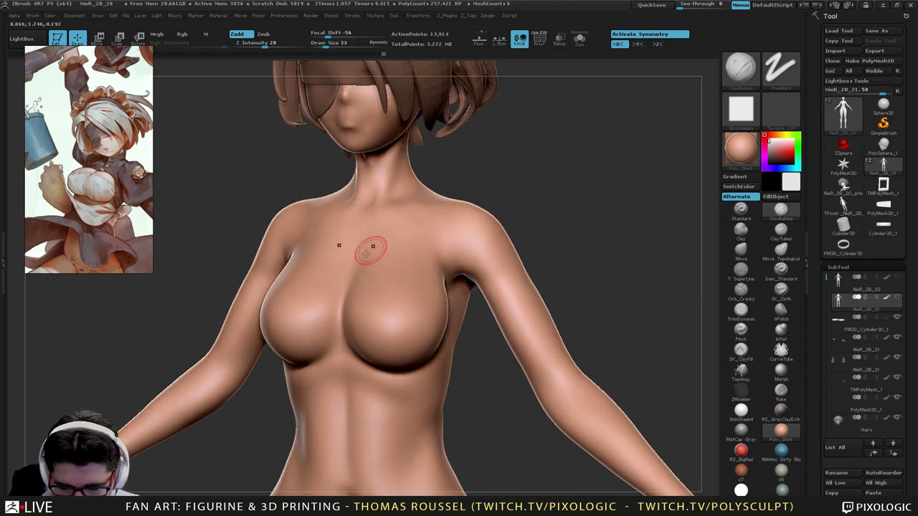
left_click_drag(411, 259, 376, 252)
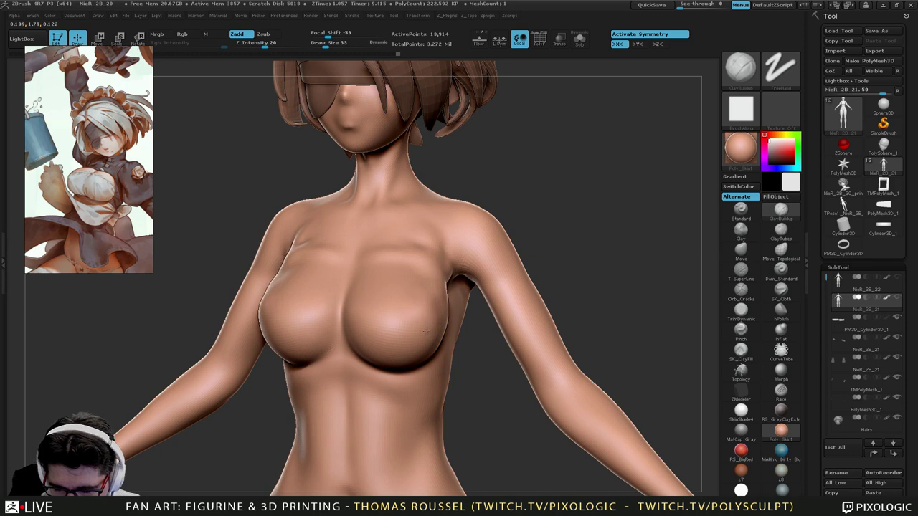
key("ctrl+z")
key("ctrl+z")
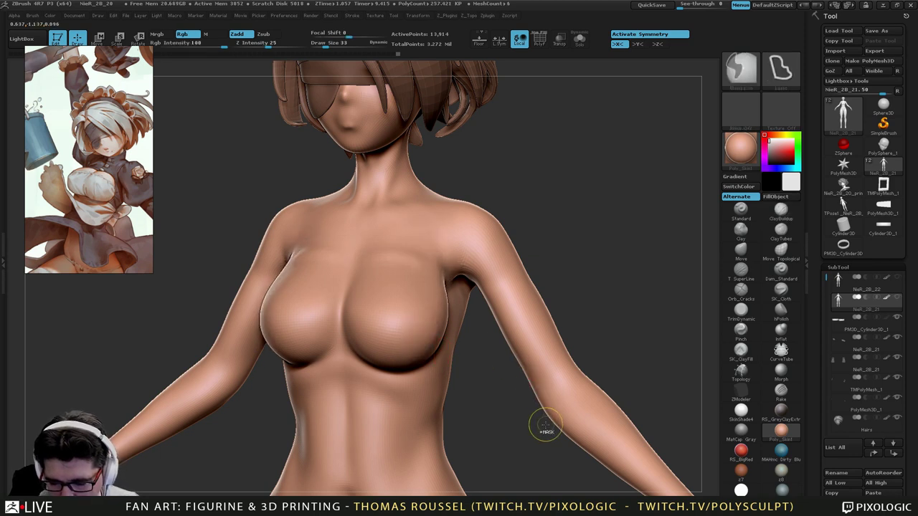
Turn off Dynamic Subdiv on the body and divide the mesh up to subdivision level 3.
left_click_drag(916, 442, 917, 436)
scroll(916, 436, "down", 10)
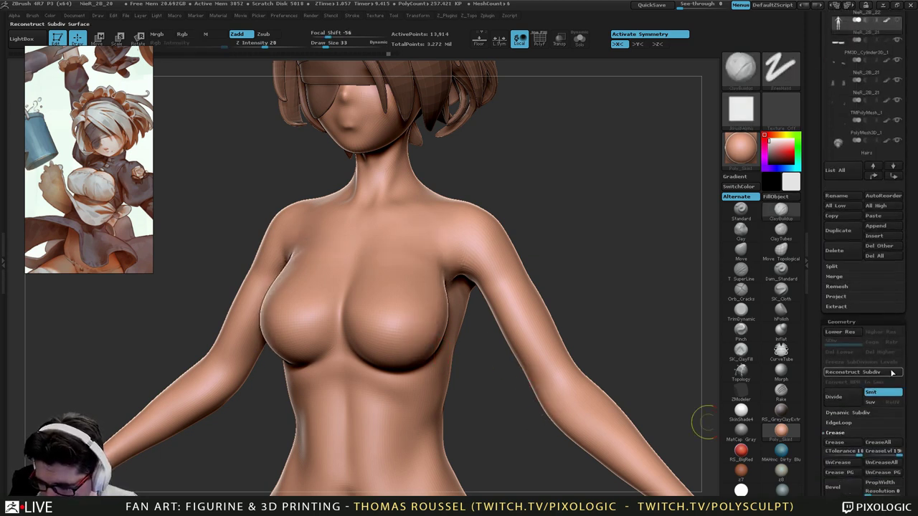
left_click(842, 423)
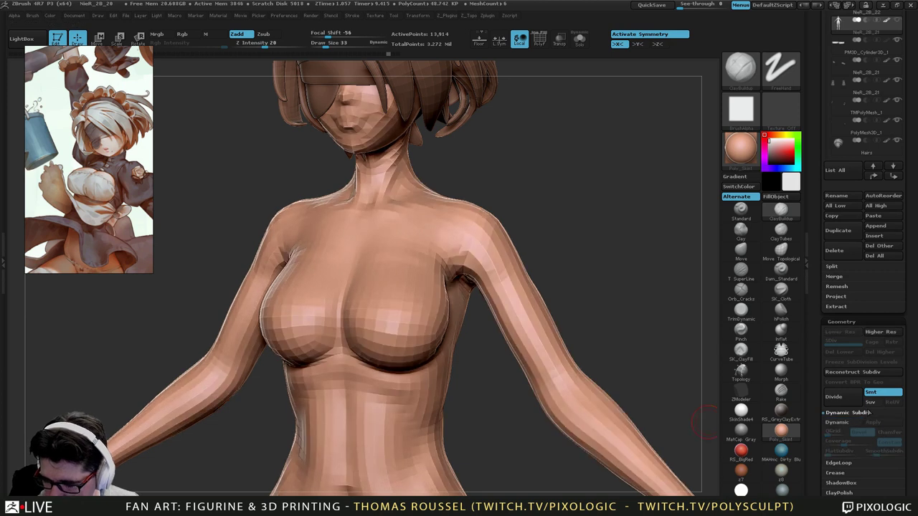
right_click_drag(537, 324, 568, 376, "alt")
key("ctrl+d")
key("ctrl+d")
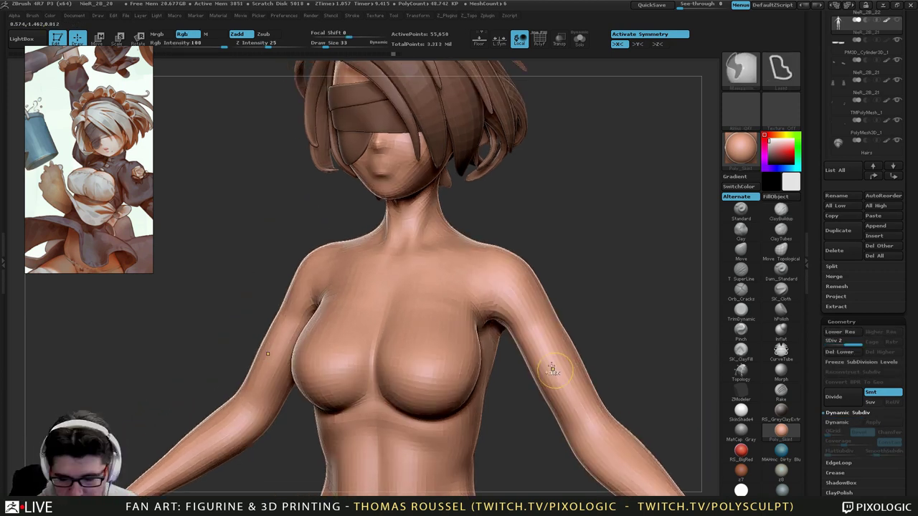
Set the draw size to 24 and build up a raised garment edge across the top of the bust.
mouse_move(443, 286)
right_mouse_down()
mouse_move(433, 272)
mouse_move(458, 305)
mouse_move(440, 316)
right_mouse_up()
key("s")
left_click_drag(439, 316, 436, 317)
right_click_drag(423, 332, 432, 303, "alt")
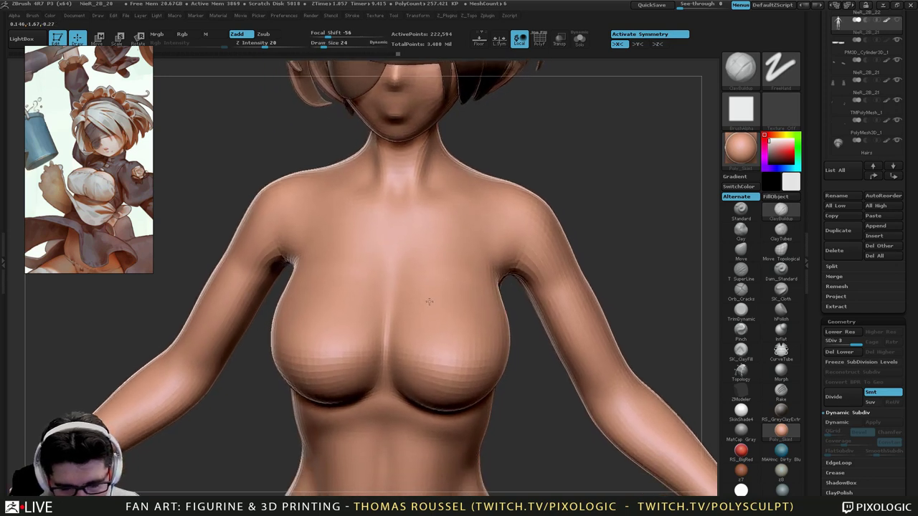
left_click_drag(402, 278, 468, 285)
right_click_drag(480, 301, 412, 304)
left_click_drag(481, 279, 532, 327)
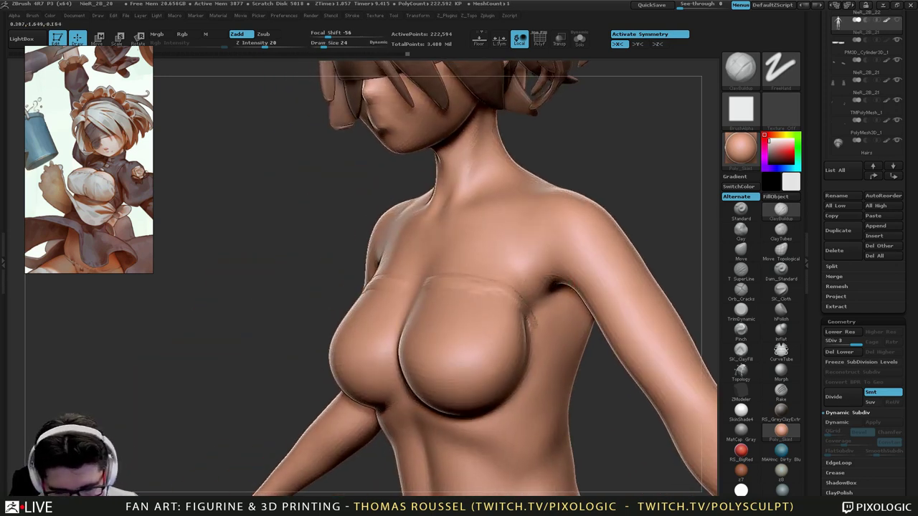
Continue the raised garment edge down the side of the bust and around underneath it.
right_click_drag(547, 339, 494, 323)
mouse_move(512, 302)
left_mouse_down()
mouse_move(537, 335)
mouse_move(532, 371)
mouse_move(500, 407)
left_mouse_up()
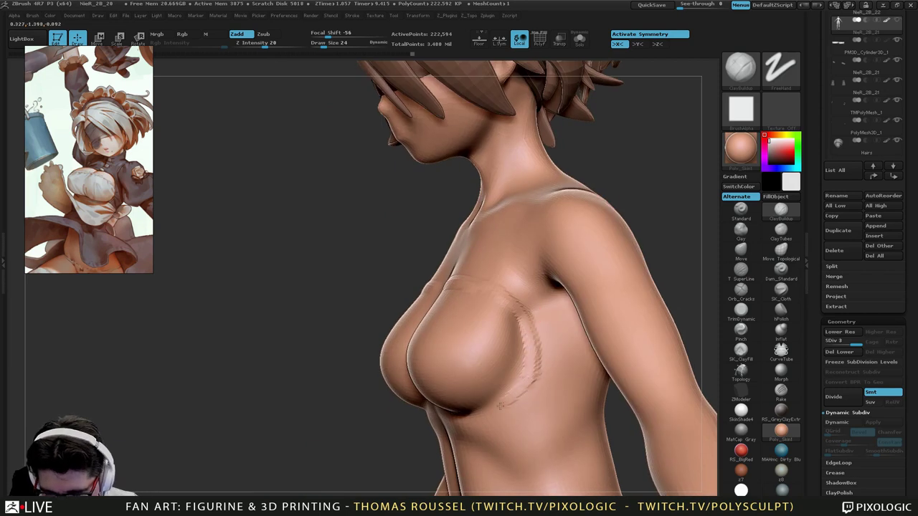
right_click_drag(502, 406, 680, 452)
right_click_drag(516, 380, 553, 336, "alt")
mouse_move(539, 363)
left_mouse_down()
mouse_move(478, 385)
mouse_move(435, 381)
mouse_move(541, 369)
mouse_move(566, 348)
left_mouse_up()
mouse_move(584, 284)
right_mouse_down("alt")
mouse_move(566, 330)
mouse_move(607, 312)
right_mouse_up("alt")
Add vertical clay strokes down the middle of the upper chest and reinforce the top bust line.
left_click_drag(446, 241, 447, 293)
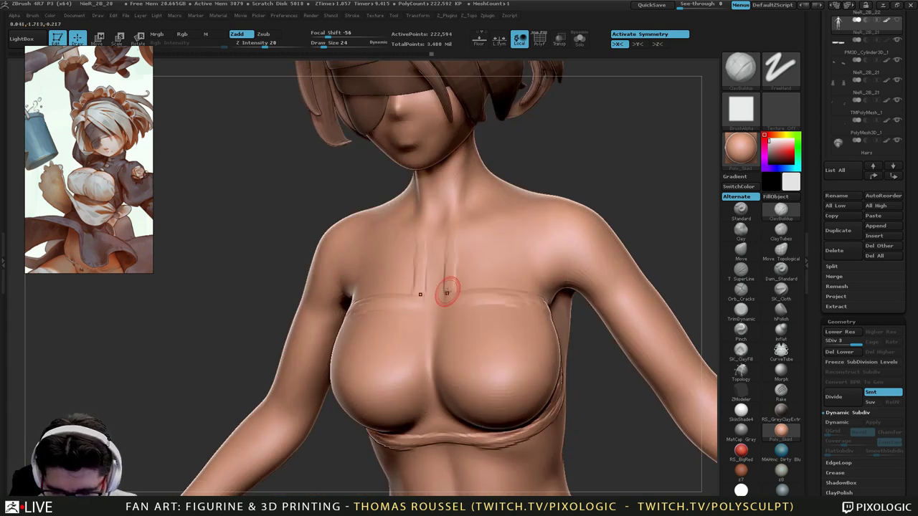
mouse_move(505, 293)
left_mouse_down()
mouse_move(460, 299)
mouse_move(438, 235)
mouse_move(439, 290)
left_mouse_up()
right_click_drag(469, 245, 460, 280, "alt")
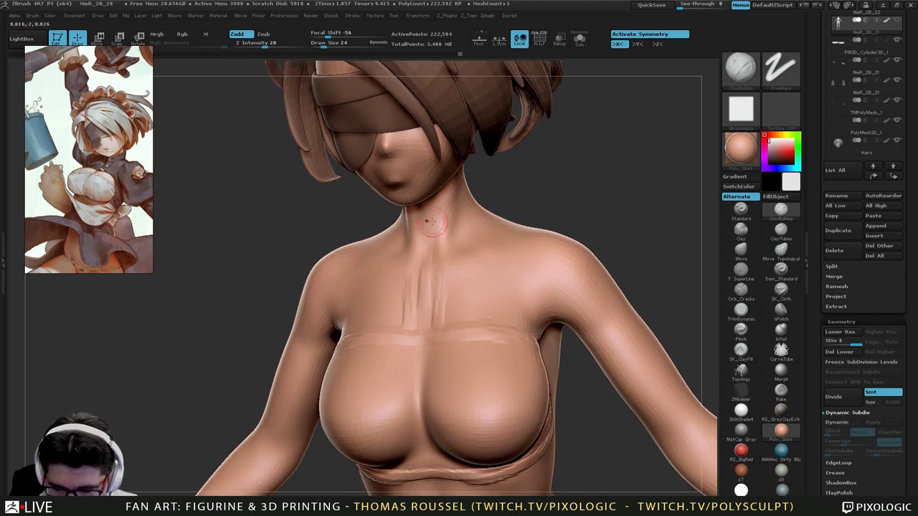
Build up a collar band around the base of the neck with ClayBuildup.
left_click_drag(433, 225, 470, 206)
right_click_drag(465, 219, 391, 214)
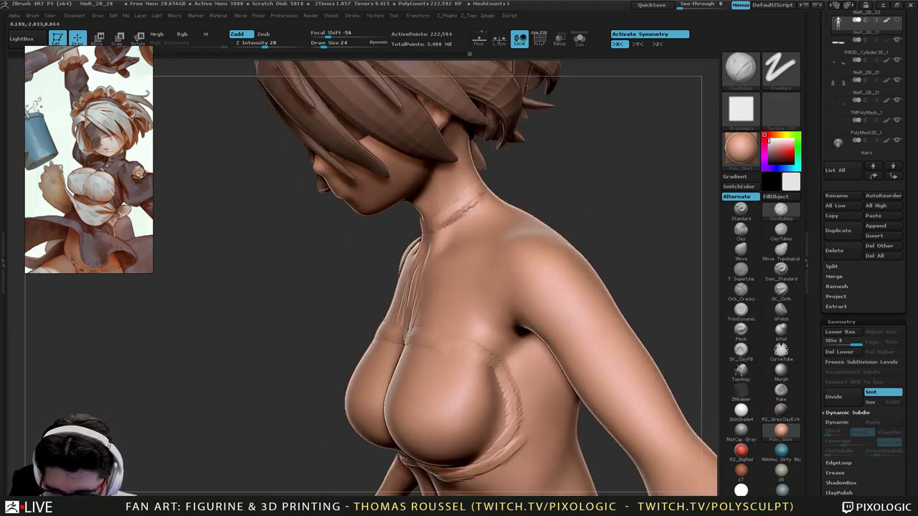
right_click_drag(481, 194, 437, 188)
mouse_move(441, 208)
left_mouse_down()
mouse_move(494, 192)
mouse_move(437, 221)
left_mouse_up()
right_click_drag(402, 218, 470, 212)
Fill the upper chest between collar and bust line with fabric strokes, raising the draw size to 36.
mouse_move(446, 209)
left_mouse_down()
mouse_move(410, 222)
mouse_move(464, 215)
mouse_move(414, 245)
mouse_move(414, 297)
left_mouse_up()
left_click_drag(428, 224, 416, 295)
key("s")
mouse_move(439, 248)
left_mouse_down()
mouse_move(432, 282)
mouse_move(441, 266)
left_mouse_up()
mouse_move(438, 232)
left_mouse_down()
mouse_move(425, 302)
mouse_move(449, 251)
mouse_move(459, 276)
mouse_move(484, 254)
mouse_move(482, 301)
left_mouse_up()
left_click_drag(519, 247, 507, 317)
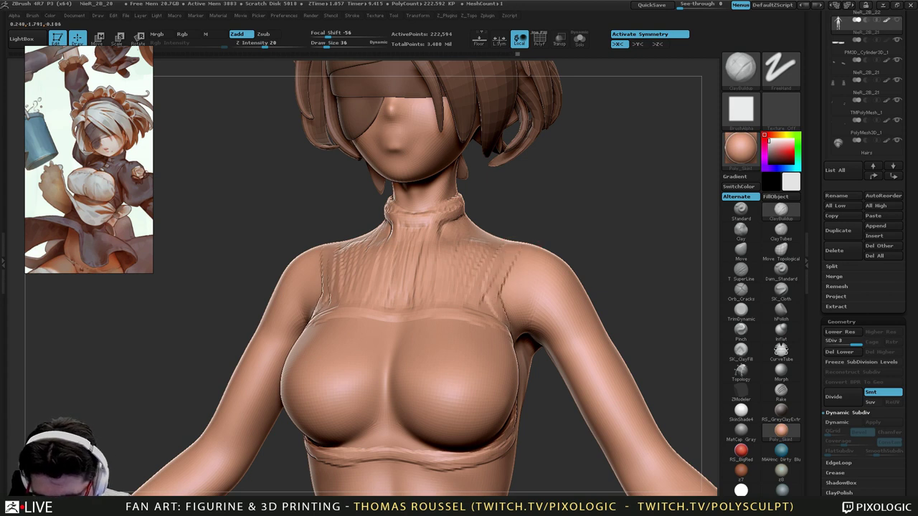
Extend the fabric buildup from the shoulder past the armpit and thicken the band along the bust's side and underside.
mouse_move(518, 339)
right_mouse_down("alt")
mouse_move(500, 296)
mouse_move(430, 287)
right_mouse_up("alt")
left_click_drag(460, 230, 481, 316)
mouse_move(448, 246)
left_mouse_down()
mouse_move(466, 336)
mouse_move(459, 369)
mouse_move(399, 399)
left_mouse_up()
right_click_drag(400, 399, 431, 383, "alt")
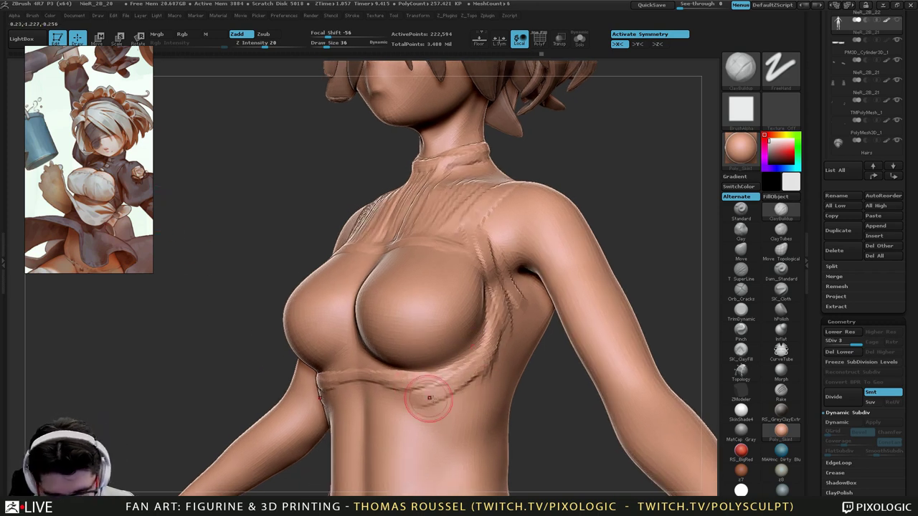
Build up crossing cloth folds under the bust, running from the centre outward to the side of the ribcage.
right_click_drag(429, 398, 455, 328, "alt")
mouse_move(455, 318)
left_mouse_down()
mouse_move(504, 360)
mouse_move(388, 317)
left_mouse_up()
right_click_drag(442, 344, 460, 286, "alt")
mouse_move(492, 355)
right_mouse_down("alt")
mouse_move(481, 315)
mouse_move(473, 341)
mouse_move(458, 336)
right_mouse_up("alt")
mouse_move(472, 277)
left_mouse_down()
mouse_move(411, 249)
mouse_move(433, 260)
left_mouse_up()
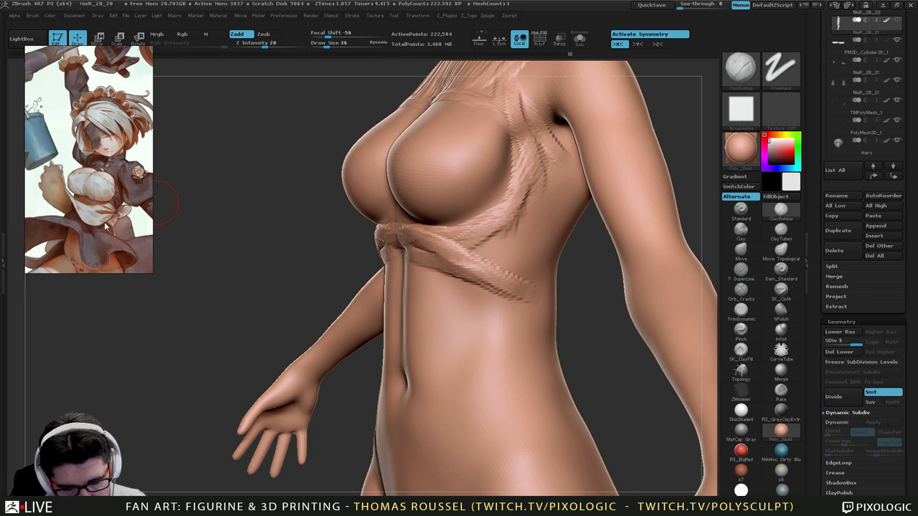
mouse_move(518, 262)
right_mouse_down("alt")
mouse_move(488, 362)
mouse_move(534, 209)
mouse_move(513, 344)
right_mouse_up("alt")
mouse_move(522, 254)
left_mouse_down()
mouse_move(459, 246)
mouse_move(483, 242)
mouse_move(469, 221)
mouse_move(505, 213)
left_mouse_up()
Extend the collar buildup around the side and back of the neck with ClayBuildup strokes.
mouse_move(535, 233)
right_mouse_down()
mouse_move(492, 211)
mouse_move(477, 267)
mouse_move(497, 270)
right_mouse_up()
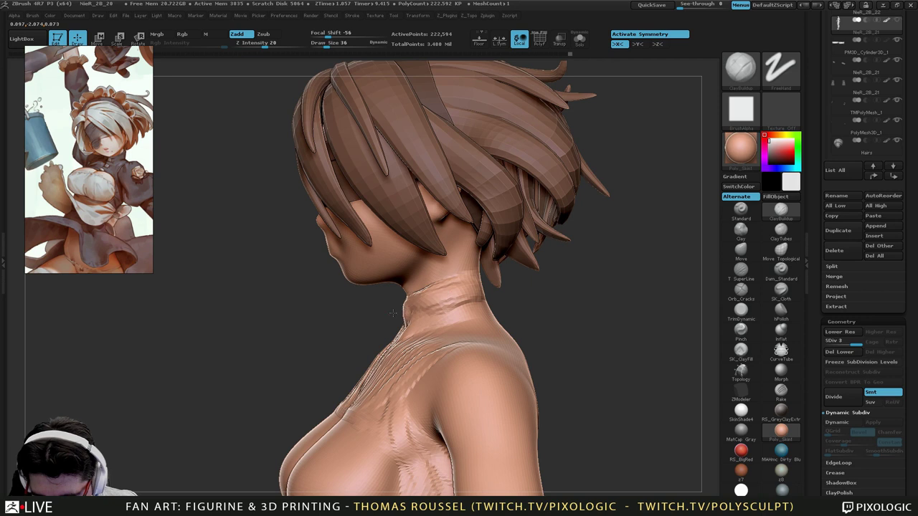
left_click_drag(432, 319, 447, 324)
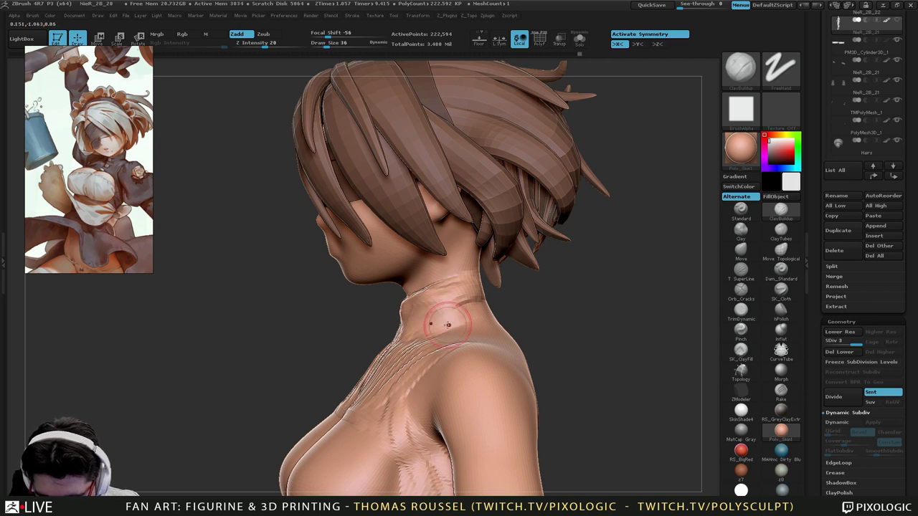
right_click_drag(447, 323, 545, 325)
mouse_move(413, 324)
left_mouse_down()
mouse_move(392, 327)
mouse_move(440, 320)
left_mouse_up()
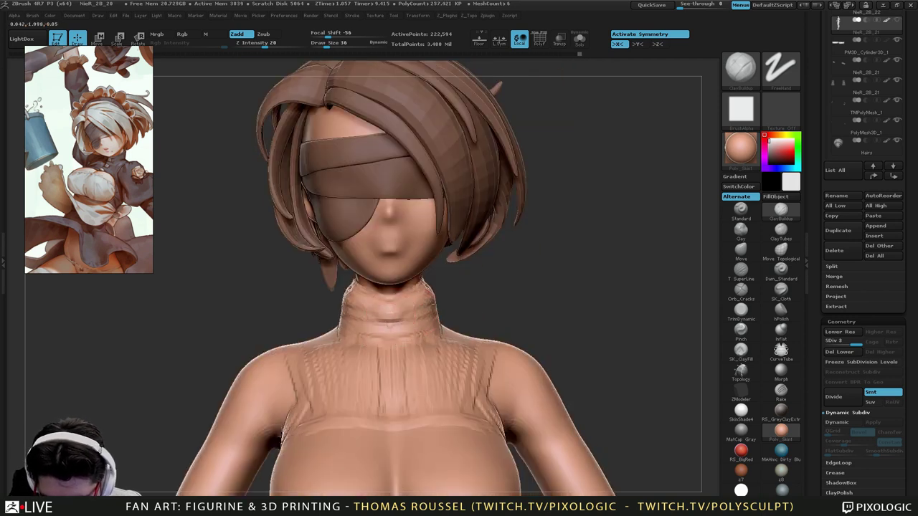
right_click_drag(440, 319, 348, 316)
mouse_move(453, 302)
left_mouse_down()
mouse_move(495, 319)
mouse_move(453, 313)
mouse_move(503, 283)
mouse_move(459, 287)
mouse_move(537, 300)
left_mouse_up()
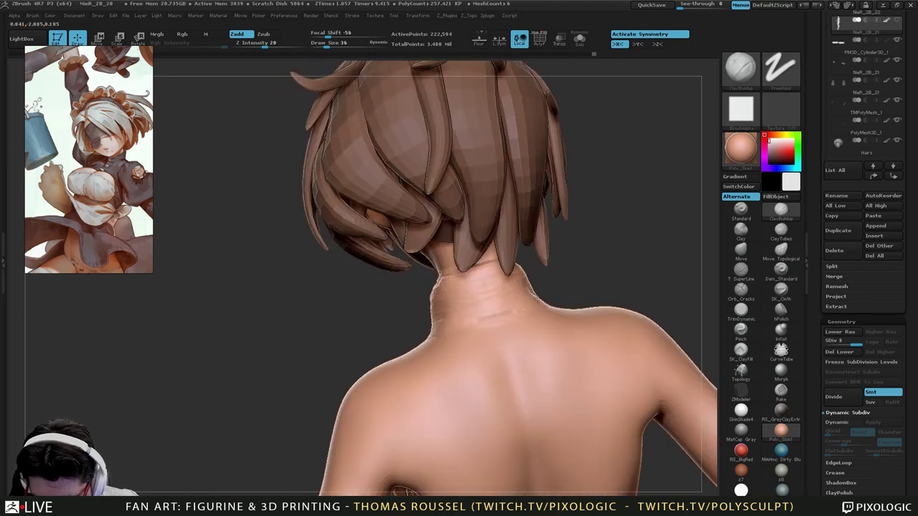
right_click_drag(507, 323, 573, 332)
Layer fabric strokes beside the bust, from the front of the armpit down along the side of the chest.
right_click_drag(444, 380, 468, 283, "alt")
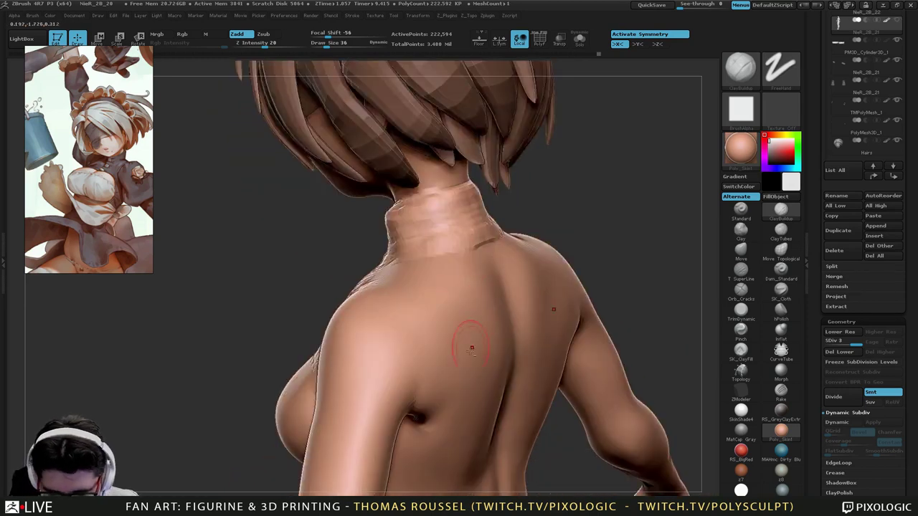
right_click_drag(471, 350, 477, 215, "alt")
mouse_move(467, 317)
right_mouse_down()
mouse_move(441, 294)
mouse_move(466, 283)
mouse_move(494, 294)
mouse_move(479, 294)
right_mouse_up()
left_click_drag(400, 284, 346, 196)
mouse_move(359, 235)
left_mouse_down()
mouse_move(343, 195)
mouse_move(356, 240)
left_mouse_up()
mouse_move(334, 198)
left_mouse_down()
mouse_move(347, 250)
mouse_move(410, 283)
left_mouse_up()
mouse_move(341, 228)
left_mouse_down()
mouse_move(367, 309)
mouse_move(338, 347)
mouse_move(254, 403)
mouse_move(351, 388)
left_mouse_up()
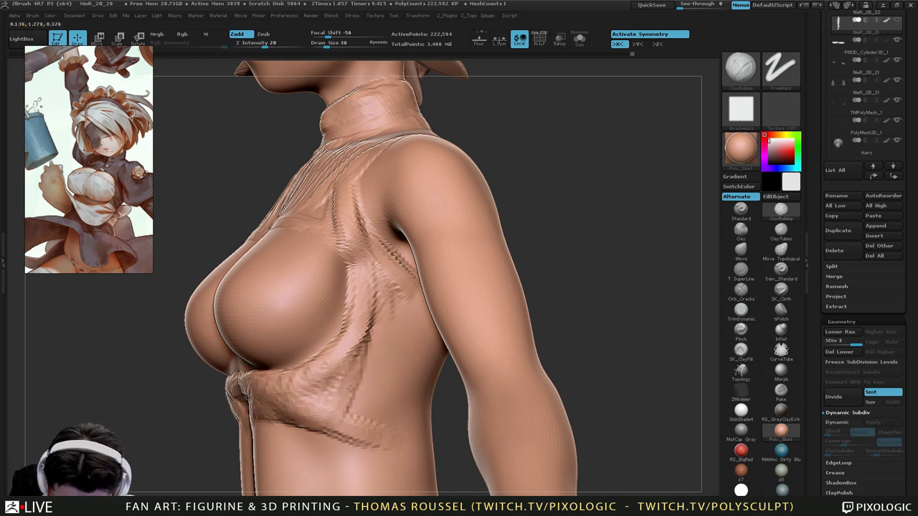
left_click_drag(391, 351, 368, 416)
left_click_drag(409, 350, 391, 410)
Extend the fabric buildup down the ribcage below the armpit and around toward the back.
right_click_drag(402, 380, 430, 374)
left_click_drag(391, 289, 368, 391)
left_click_drag(404, 310, 369, 423)
mouse_move(403, 372)
left_mouse_down()
mouse_move(380, 436)
mouse_move(390, 438)
left_mouse_up()
right_click_drag(424, 428, 329, 429)
left_click_drag(365, 430, 426, 438)
right_click_drag(459, 423, 443, 352)
Build up horizontal fabric bands across the lower back and beneath the shoulder blades.
right_click_drag(419, 380, 404, 381)
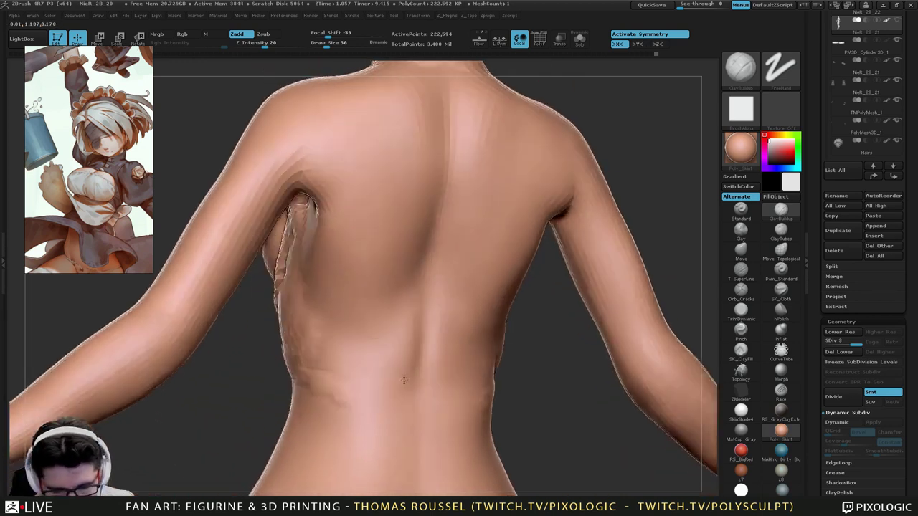
right_click_drag(252, 334, 231, 325)
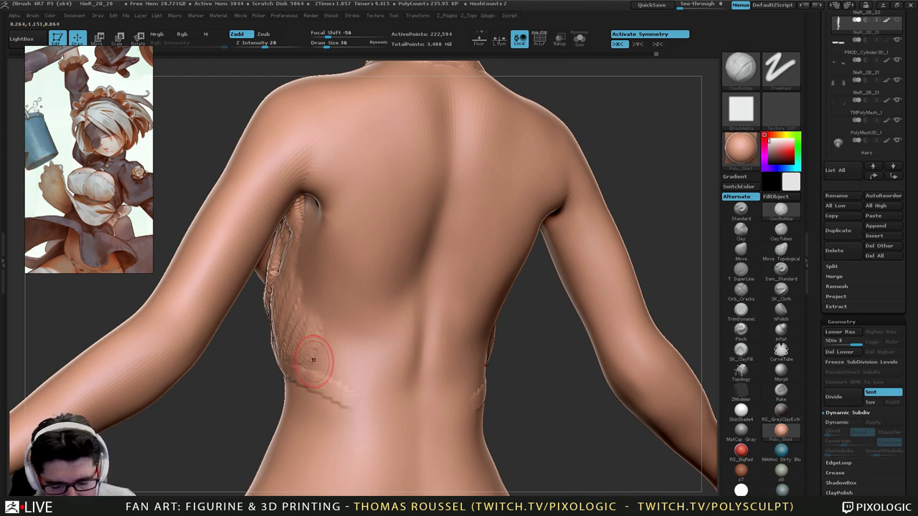
left_click_drag(304, 376, 453, 379)
mouse_move(356, 360)
left_mouse_down()
mouse_move(308, 350)
mouse_move(413, 334)
left_mouse_up()
mouse_move(426, 285)
right_mouse_down("alt")
mouse_move(423, 330)
mouse_move(502, 319)
right_mouse_up("alt")
left_click_drag(326, 279, 427, 337)
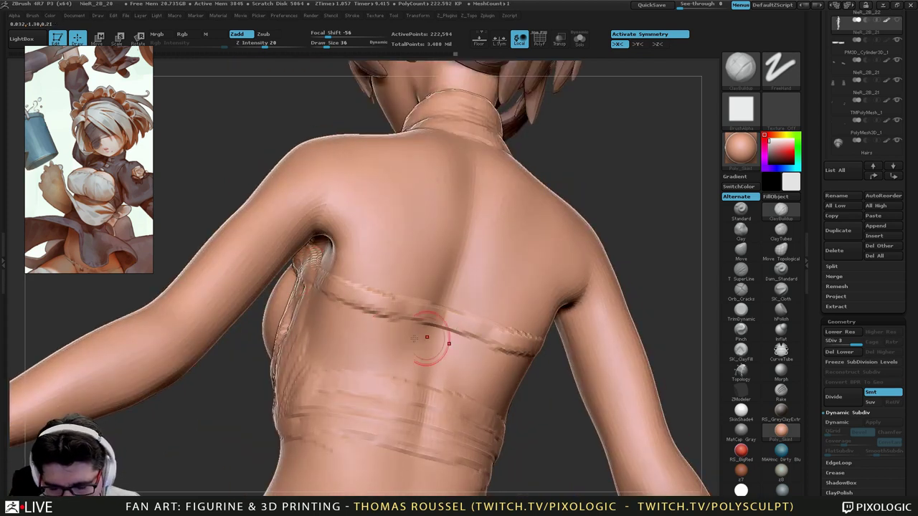
Fill the back between the two horizontal bands with vertical fabric strokes.
left_click_drag(350, 297, 363, 377)
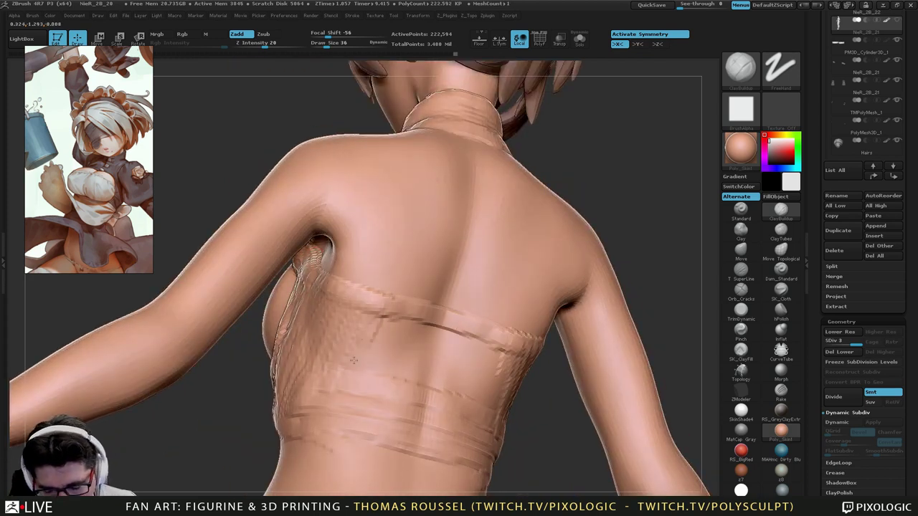
left_click_drag(384, 310, 377, 390)
mouse_move(409, 319)
left_mouse_down()
mouse_move(419, 395)
mouse_move(460, 418)
left_mouse_up()
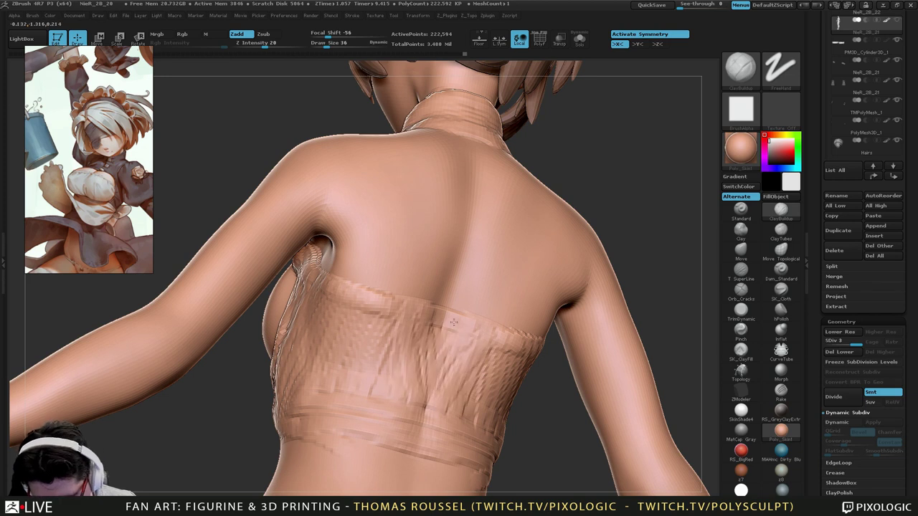
left_click_drag(453, 322, 423, 399)
mouse_move(426, 317)
left_mouse_down()
mouse_move(403, 363)
mouse_move(382, 375)
left_mouse_up()
left_click_drag(310, 331, 294, 382)
mouse_move(347, 337)
left_mouse_down()
mouse_move(364, 391)
mouse_move(399, 411)
left_mouse_up()
Build up the garment's armhole edge from the top of the shoulder down the shoulder blade to the back of the armpit.
mouse_move(439, 188)
right_mouse_down()
mouse_move(397, 330)
mouse_move(401, 362)
right_mouse_up()
right_click_drag(327, 229, 364, 235)
left_click_drag(320, 187, 372, 251)
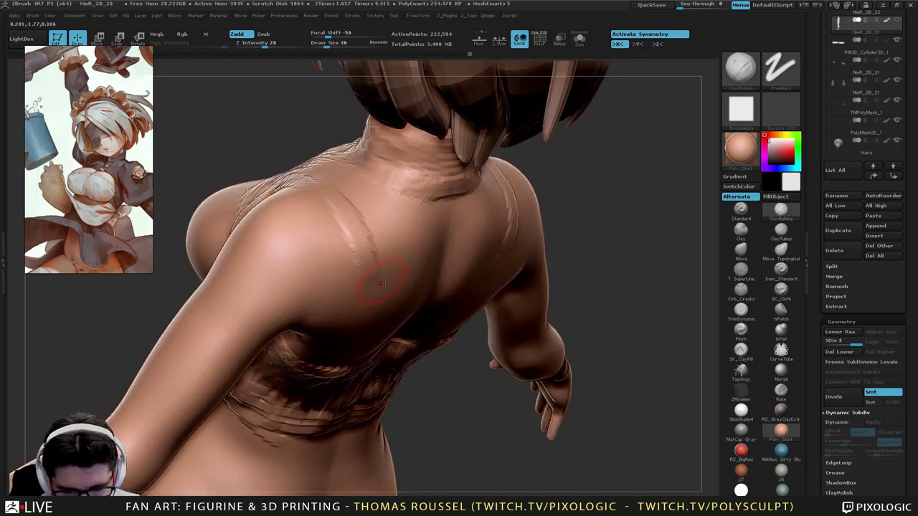
right_click_drag(381, 281, 396, 216)
left_click_drag(352, 231, 319, 338)
left_click_drag(360, 292, 312, 358)
Cover the shoulder blade with long fabric strokes running down into the mid-back buildup.
mouse_move(352, 316)
left_mouse_down()
mouse_move(288, 365)
mouse_move(278, 360)
mouse_move(365, 247)
left_mouse_up()
left_click_drag(334, 330, 281, 401)
left_click_drag(314, 366, 381, 273)
left_click_drag(344, 382, 401, 267)
left_click_drag(406, 288, 349, 406)
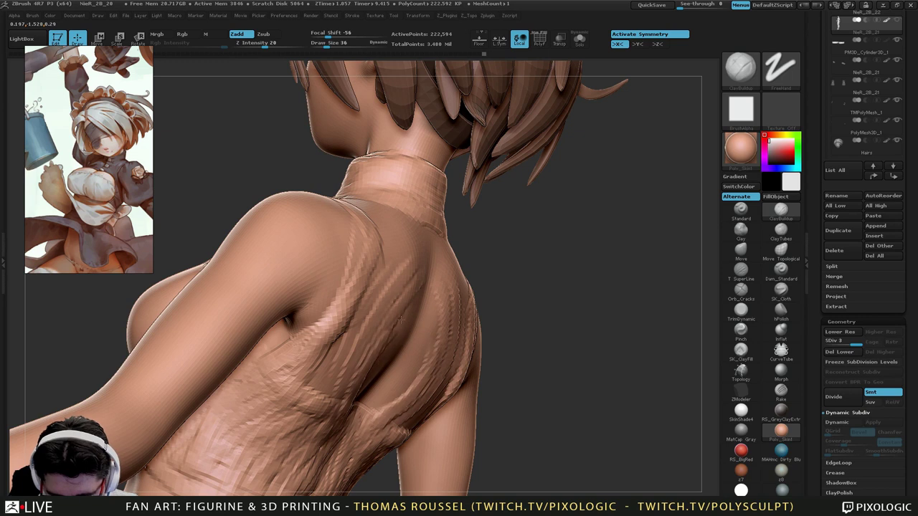
left_click_drag(410, 309, 379, 366)
mouse_move(365, 403)
left_mouse_down()
mouse_move(412, 322)
mouse_move(352, 399)
left_mouse_up()
Fill the upper back along the spine and between the shoulder blades with fabric strokes up to the collar.
right_click_drag(423, 368, 359, 362)
left_click_drag(393, 304, 329, 409)
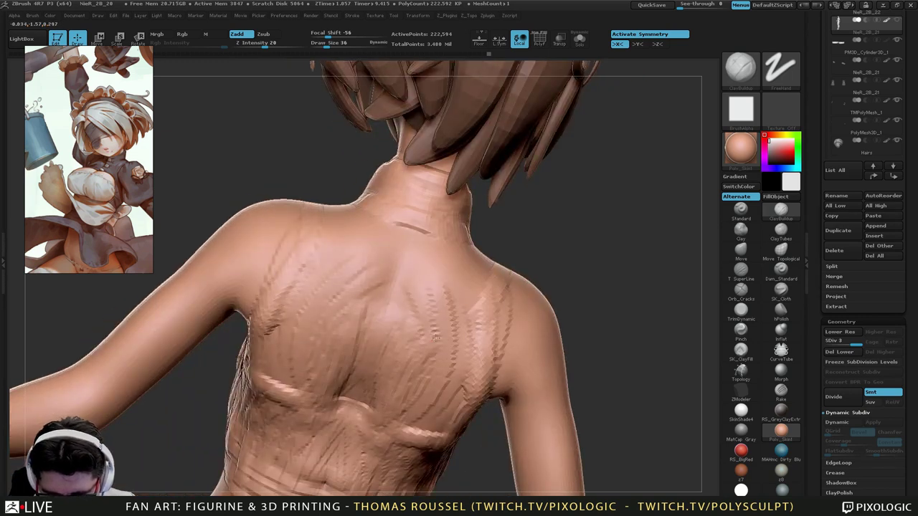
mouse_move(469, 366)
left_mouse_down()
mouse_move(416, 432)
mouse_move(431, 444)
left_mouse_up()
mouse_move(452, 425)
left_mouse_down()
mouse_move(474, 373)
mouse_move(488, 364)
left_mouse_up()
mouse_move(474, 343)
left_mouse_down()
mouse_move(482, 301)
mouse_move(452, 346)
left_mouse_up()
mouse_move(441, 327)
left_mouse_down()
mouse_move(467, 275)
mouse_move(435, 310)
left_mouse_up()
mouse_move(426, 241)
left_mouse_down()
mouse_move(399, 227)
mouse_move(406, 295)
left_mouse_up()
mouse_move(407, 304)
left_mouse_down()
mouse_move(426, 240)
mouse_move(435, 310)
left_mouse_up()
left_click_drag(439, 335, 468, 282)
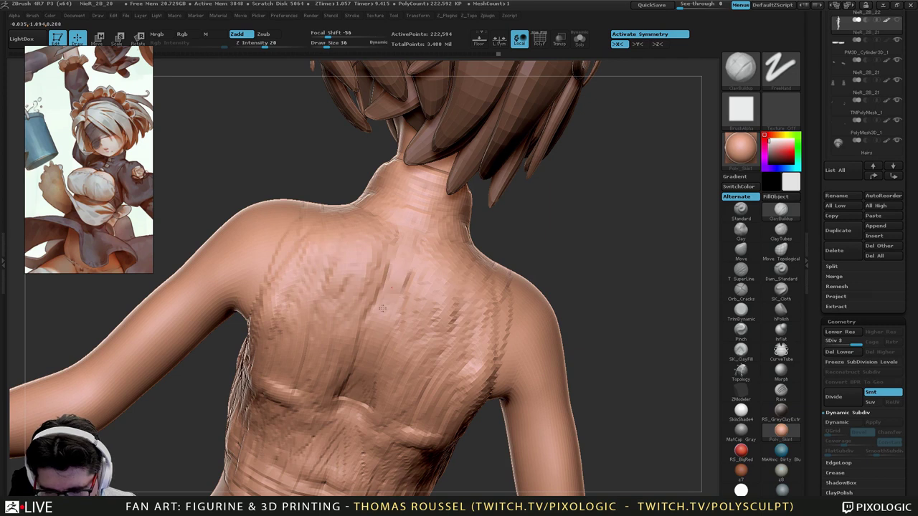
left_click_drag(382, 309, 409, 277)
left_click_drag(399, 324, 347, 414)
Smooth the fabric on the middle and lower back and carve the hem line across it with Dam_Standard.
right_click_drag(425, 297, 429, 185, "alt")
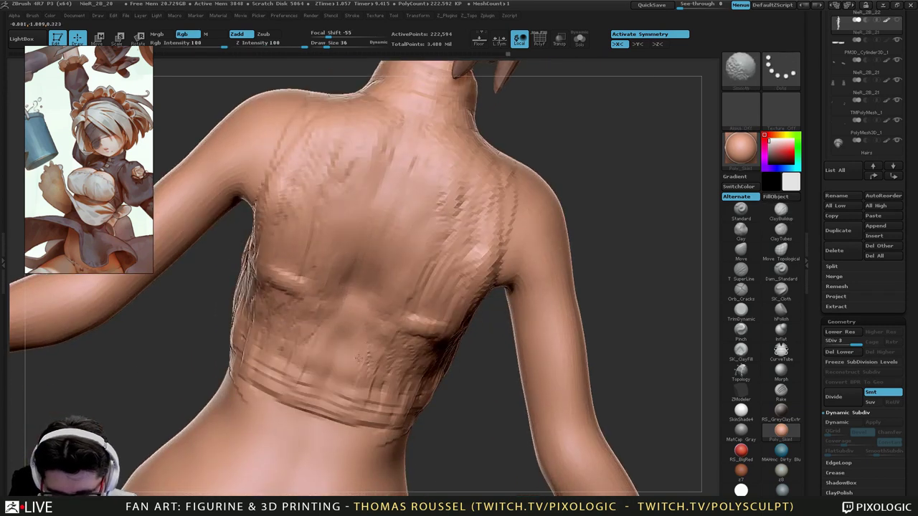
left_click_drag(358, 358, 434, 310, "shift")
left_click_drag(378, 400, 410, 414, "shift")
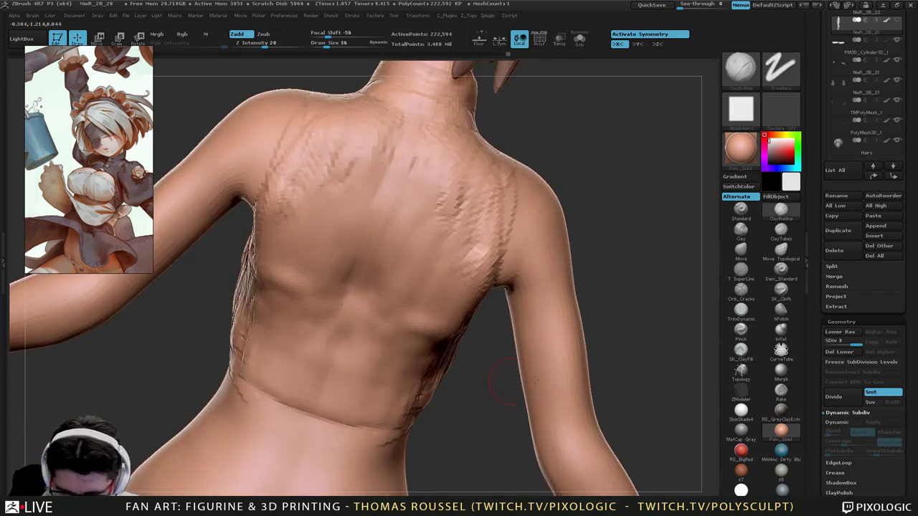
left_click(780, 310)
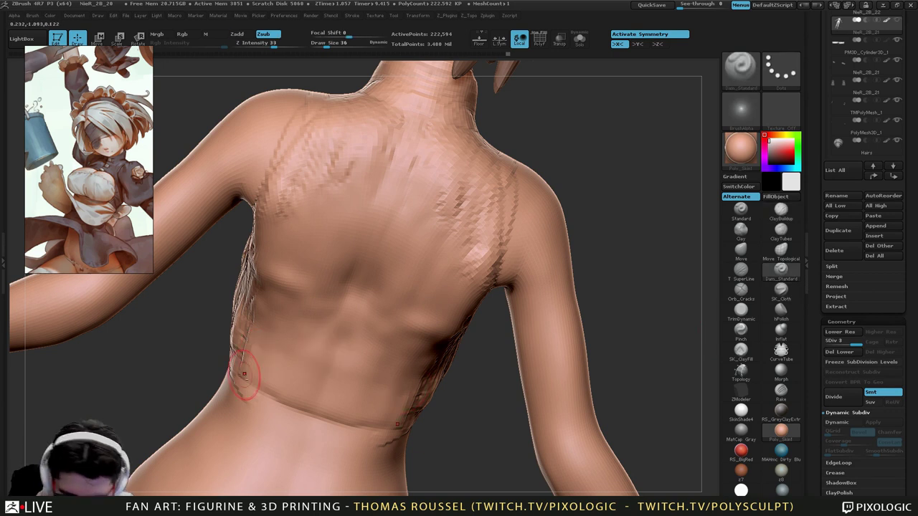
mouse_move(233, 369)
left_mouse_down()
mouse_move(319, 414)
mouse_move(241, 376)
left_mouse_up()
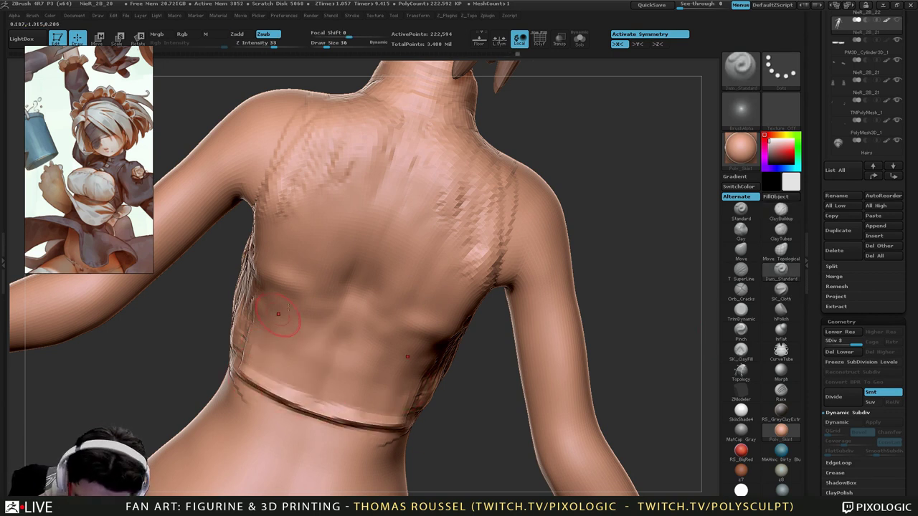
right_click_drag(434, 115, 399, 234, "alt")
mouse_move(399, 197)
left_mouse_down()
mouse_move(434, 208)
mouse_move(393, 196)
left_mouse_up()
right_click_drag(358, 222, 444, 244)
key("ctrl+z")
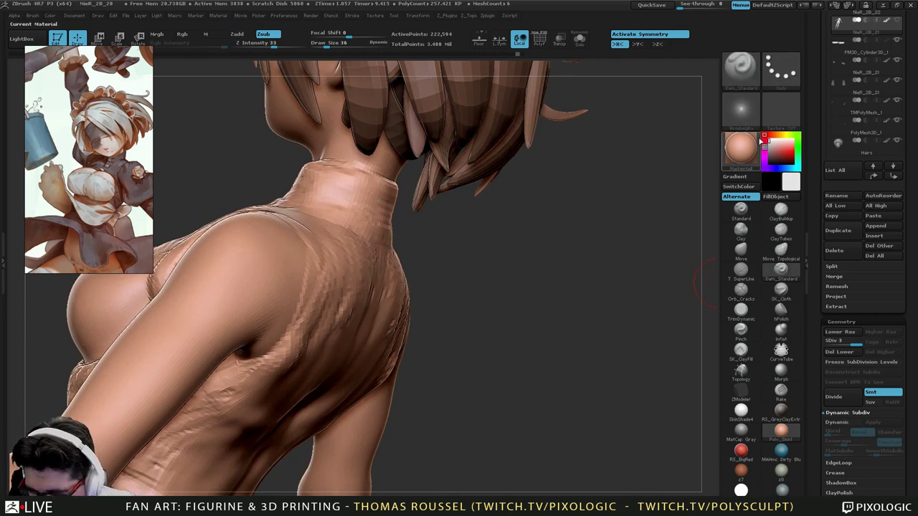
Solo the body and hide the head, lower arms and lower body with lasso selections, keeping only the clothed torso.
left_click(581, 41)
mouse_move(480, 290)
left_mouse_down()
mouse_move(437, 273)
mouse_move(429, 195)
mouse_move(480, 322)
mouse_move(543, 330)
mouse_move(531, 270)
left_mouse_up()
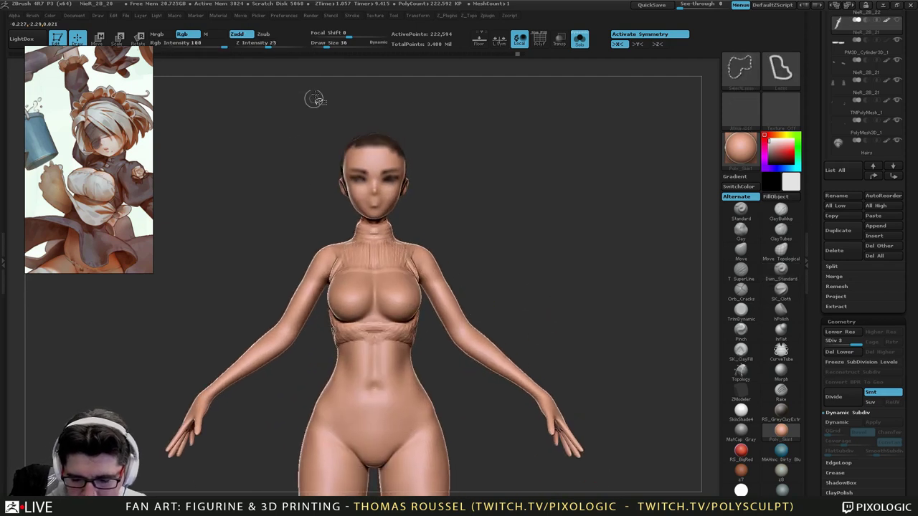
mouse_move(277, 200)
left_mouse_down("ctrl+shift")
mouse_move(426, 348)
mouse_move(346, 371)
mouse_move(418, 326)
mouse_move(453, 324)
mouse_move(403, 137)
left_mouse_up("ctrl+shift")
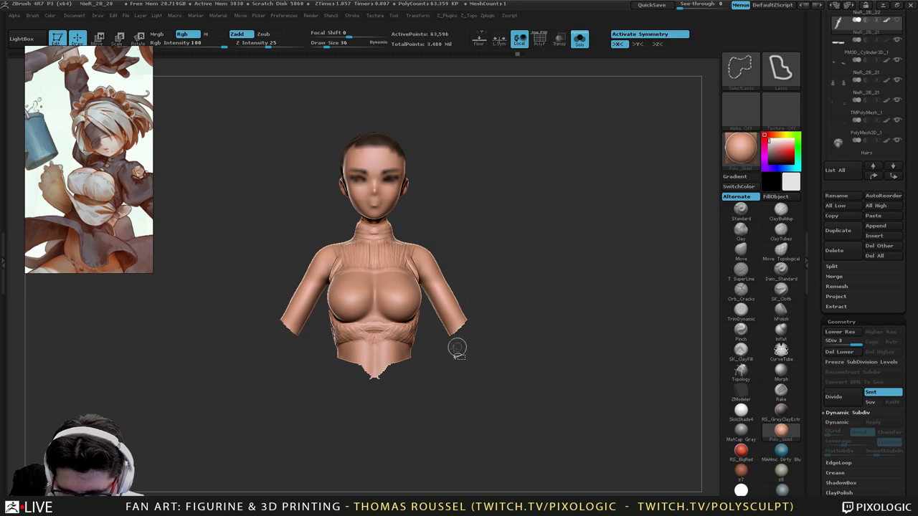
mouse_move(330, 361)
left_mouse_down("ctrl+alt+shift")
mouse_move(454, 372)
mouse_move(358, 412)
left_mouse_up("ctrl+alt+shift")
mouse_move(511, 298)
left_mouse_down("ctrl+alt+shift")
mouse_move(497, 276)
mouse_move(502, 363)
mouse_move(507, 356)
left_mouse_up("ctrl+alt+shift")
mouse_move(493, 141)
left_mouse_down("ctrl+alt+shift")
mouse_move(307, 191)
mouse_move(379, 216)
mouse_move(515, 151)
left_mouse_up("ctrl+alt+shift")
Set the draw size to 22 and carve a crease around the collar's upper edge.
mouse_move(484, 212)
left_mouse_down()
mouse_move(454, 233)
mouse_move(411, 232)
mouse_move(431, 287)
mouse_move(455, 277)
mouse_move(430, 284)
mouse_move(424, 267)
mouse_move(369, 250)
mouse_move(406, 253)
mouse_move(381, 244)
mouse_move(357, 254)
left_mouse_up()
key("ctrl+z")
key("s")
left_click_drag(459, 205, 513, 210)
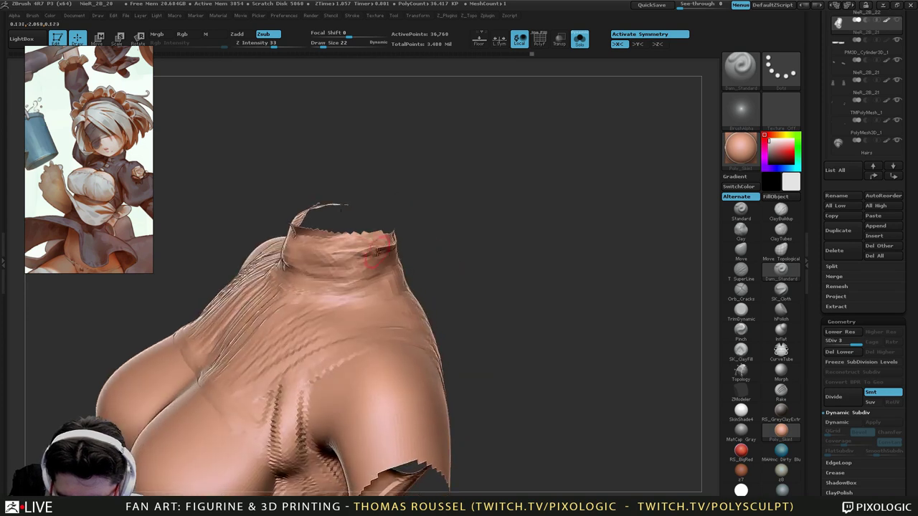
left_click_drag(360, 250, 295, 244)
left_click_drag(449, 261, 429, 250)
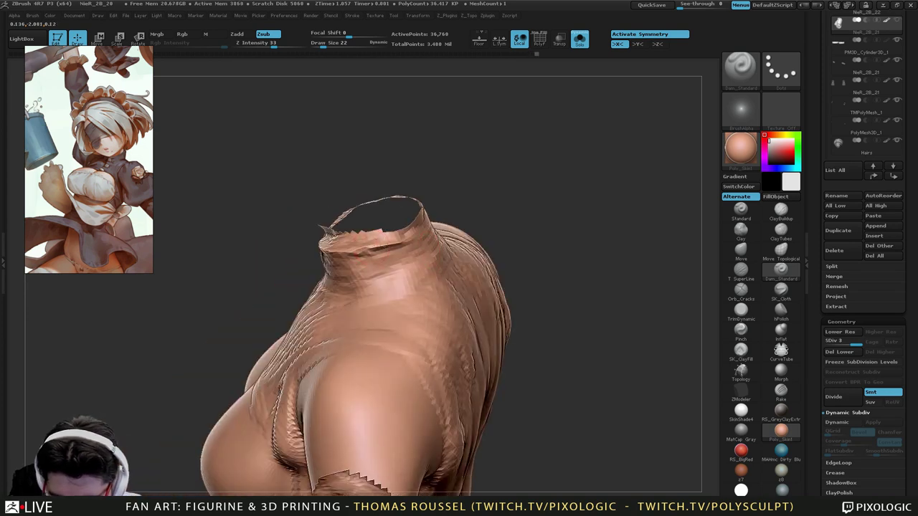
Carve the armhole seam over the front of the shoulder and down toward the armpit.
left_click_drag(403, 308, 439, 284)
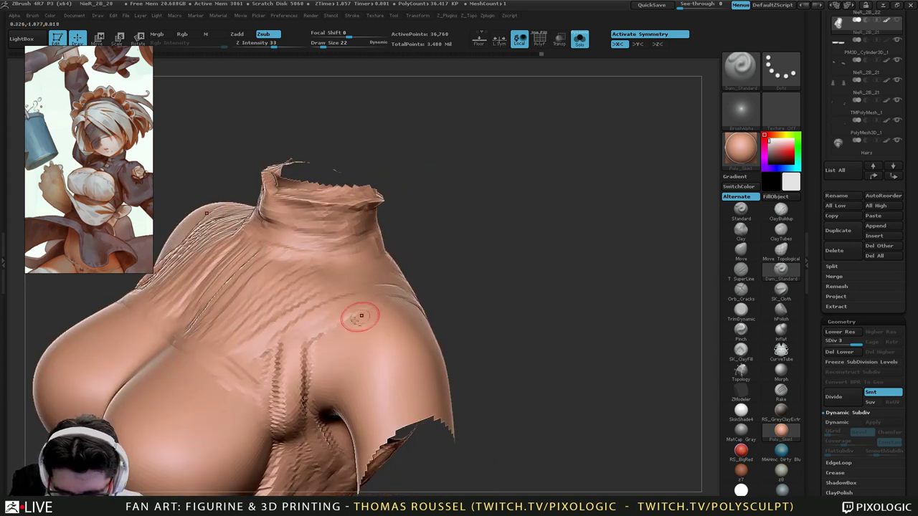
left_click_drag(310, 351, 305, 407)
left_click_drag(360, 313, 307, 338)
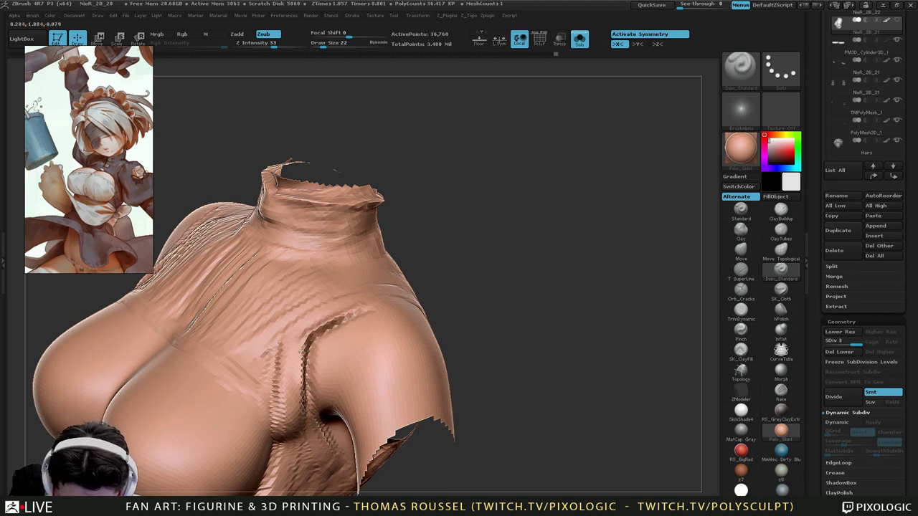
Carve the outline of the bust opening along its upper edge and beneath the bust.
left_click_drag(423, 467, 459, 429)
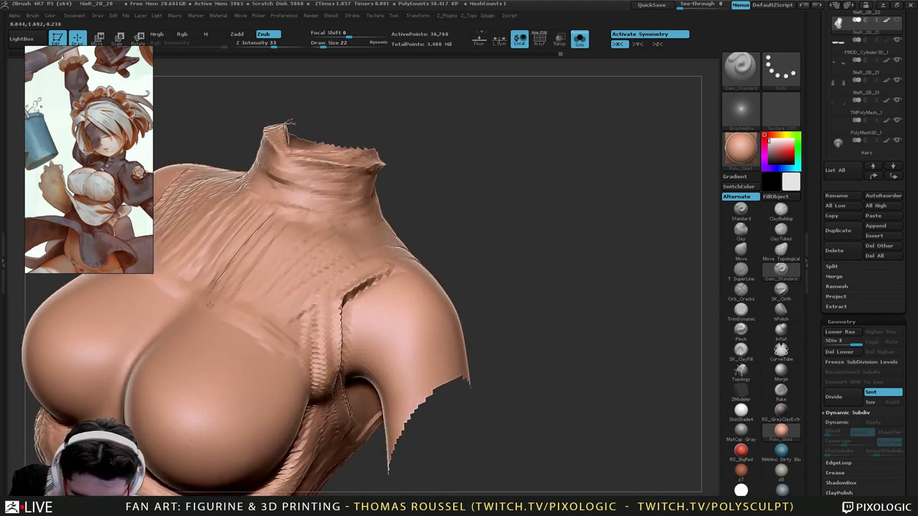
mouse_move(250, 325)
left_mouse_down()
mouse_move(310, 364)
mouse_move(326, 393)
left_mouse_up()
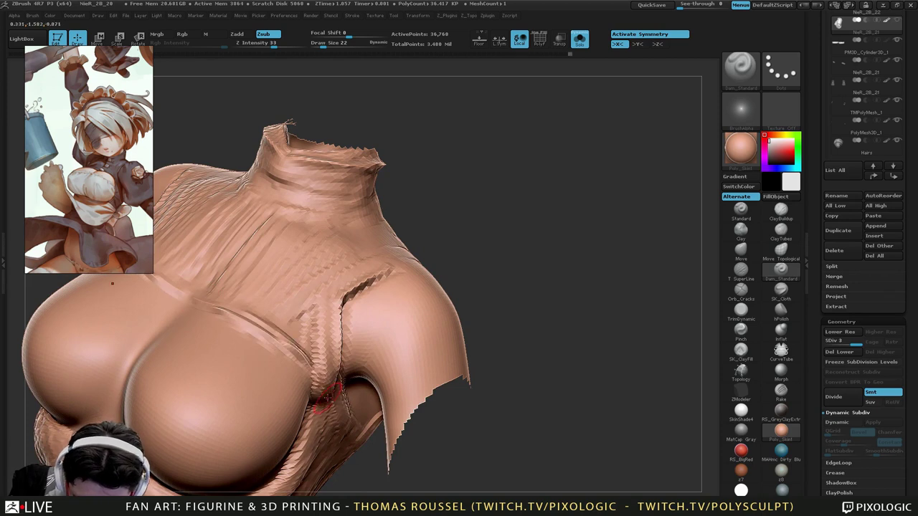
mouse_move(265, 329)
left_mouse_down()
mouse_move(188, 290)
mouse_move(242, 320)
left_mouse_up()
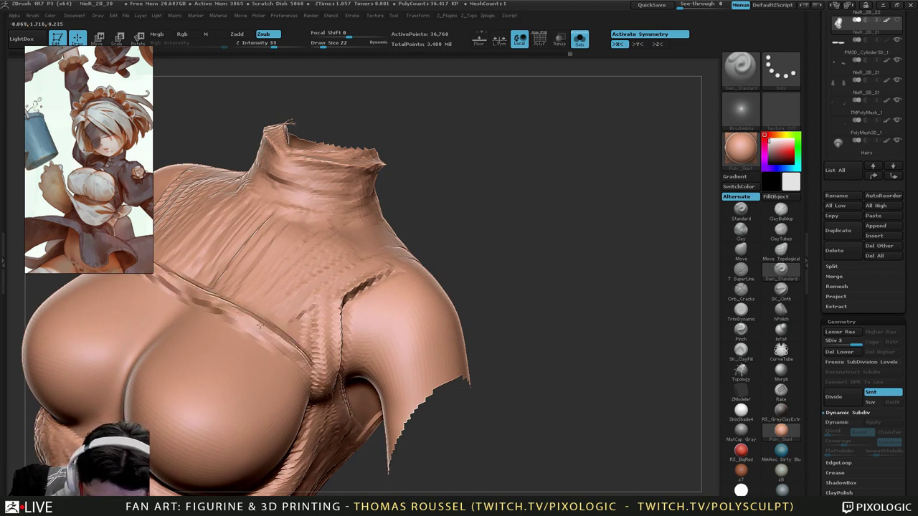
left_click_drag(289, 347, 313, 366)
left_click_drag(423, 459, 435, 381)
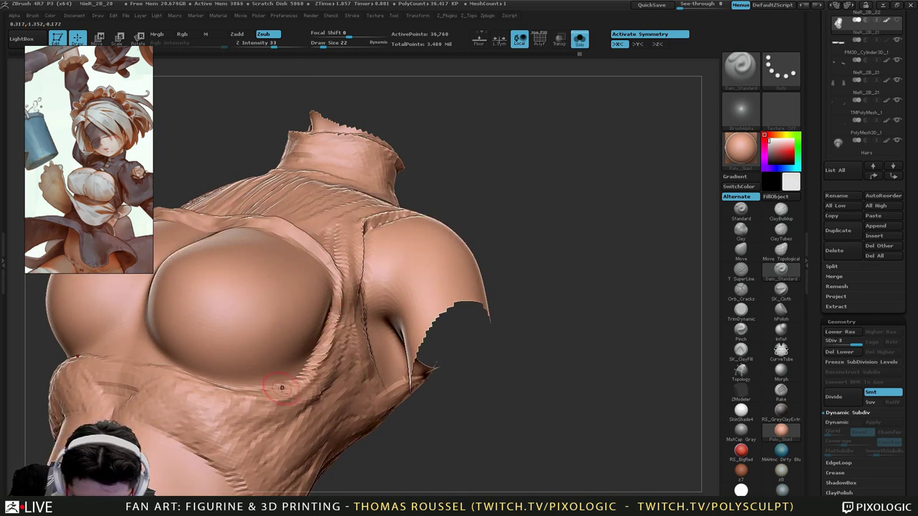
left_click_drag(282, 388, 165, 374)
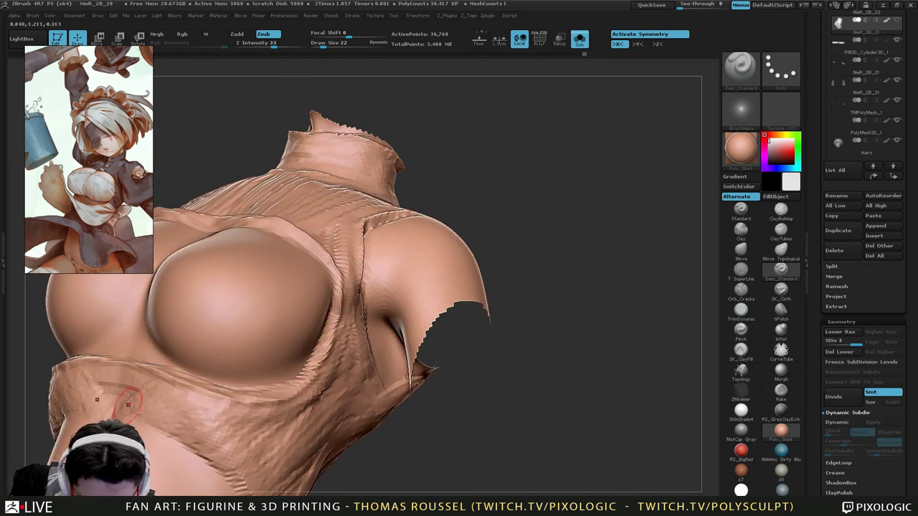
left_click_drag(409, 438, 388, 470)
Carve the seam where the base of the collar meets the upper chest and shoulder.
left_click_drag(459, 340, 423, 380, "alt")
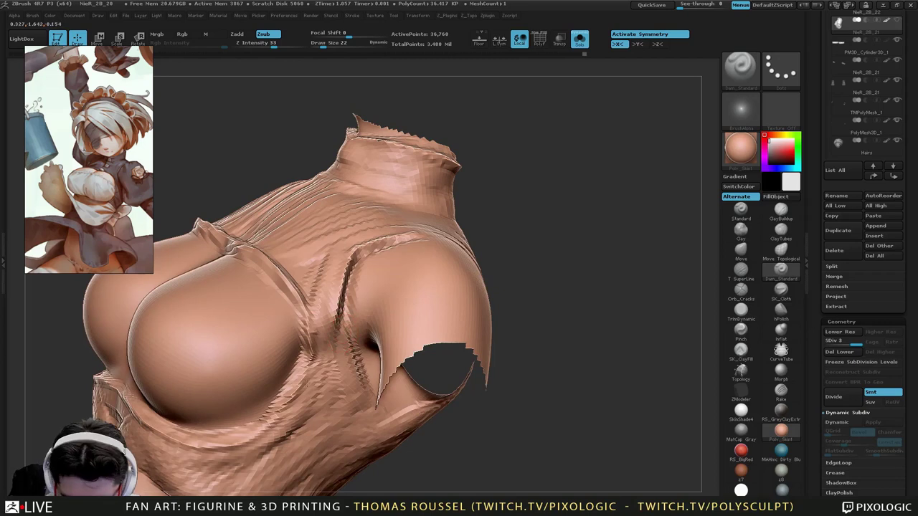
left_click_drag(495, 401, 553, 470)
left_click_drag(445, 168, 381, 185)
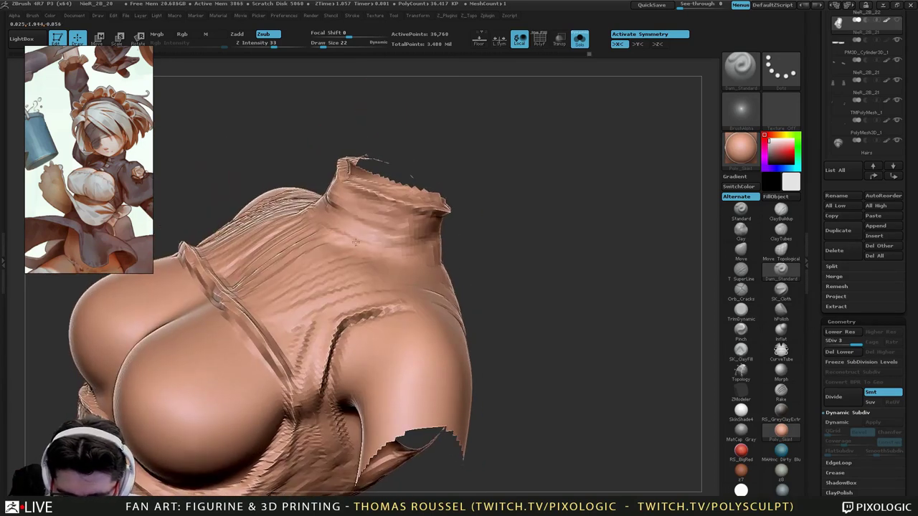
left_click_drag(301, 231, 339, 224)
left_click_drag(459, 169, 513, 187)
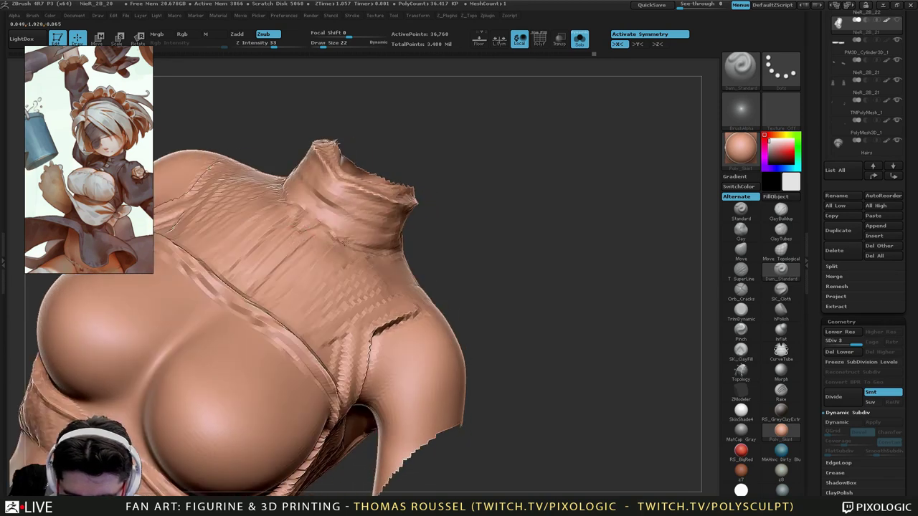
left_click_drag(253, 270, 294, 231)
Carve the armhole seam down the front of the shoulder and through the armpit toward the back.
mouse_move(477, 298)
left_mouse_down()
mouse_move(459, 283)
mouse_move(434, 190)
left_mouse_up()
left_click_drag(329, 379, 321, 360)
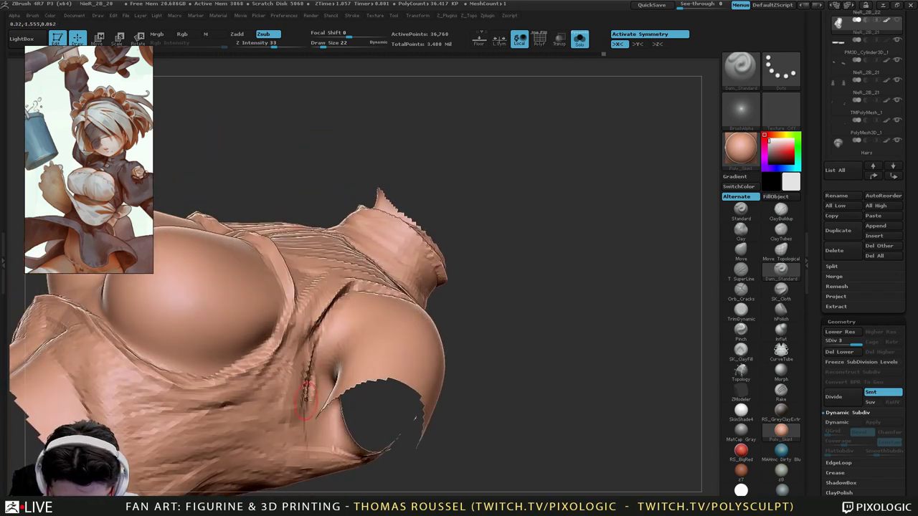
left_click_drag(301, 400, 317, 464)
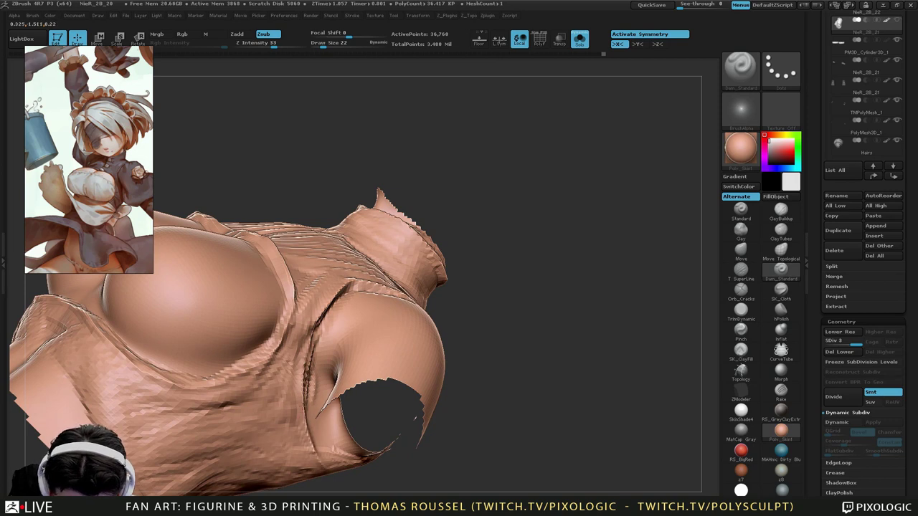
left_click_drag(355, 425, 251, 380)
mouse_move(335, 364)
left_mouse_down()
mouse_move(417, 312)
mouse_move(445, 238)
left_mouse_up()
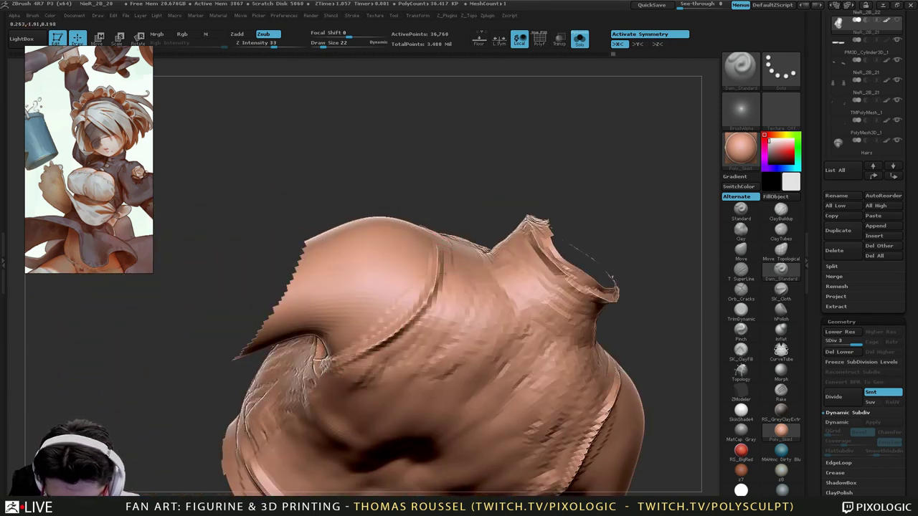
Deepen the armhole seam across the top of the shoulder.
mouse_move(459, 140)
left_mouse_down()
mouse_move(460, 228)
mouse_move(449, 268)
left_mouse_up()
left_click_drag(437, 236, 423, 325)
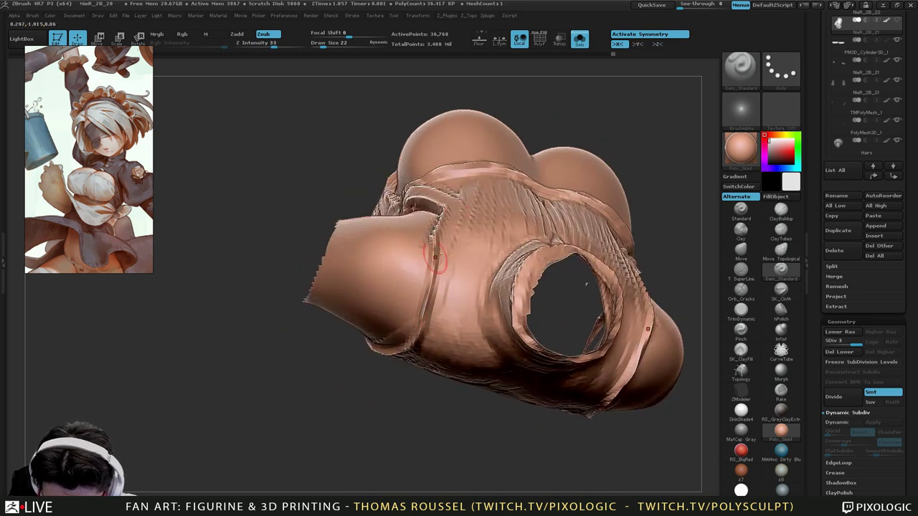
mouse_move(434, 263)
left_mouse_down()
mouse_move(407, 357)
mouse_move(439, 303)
mouse_move(375, 352)
left_mouse_up()
left_click_drag(330, 387, 388, 345)
left_click_drag(307, 347, 284, 330)
Deepen the armhole seam around the armpit, from the front of the shoulder to the rear underarm edge.
right_click_drag(233, 326, 280, 336)
right_click_drag(287, 305, 289, 269)
right_click_drag(261, 238, 266, 278, "ctrl")
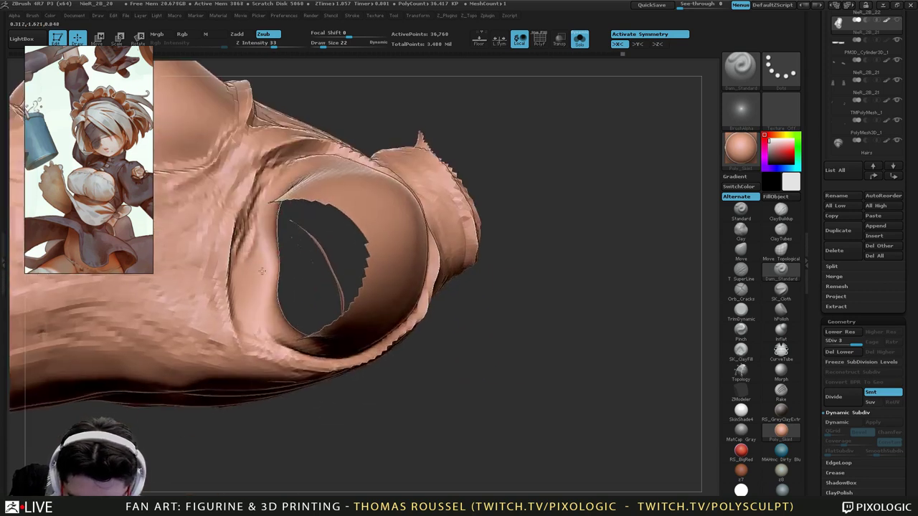
right_click_drag(373, 307, 281, 333)
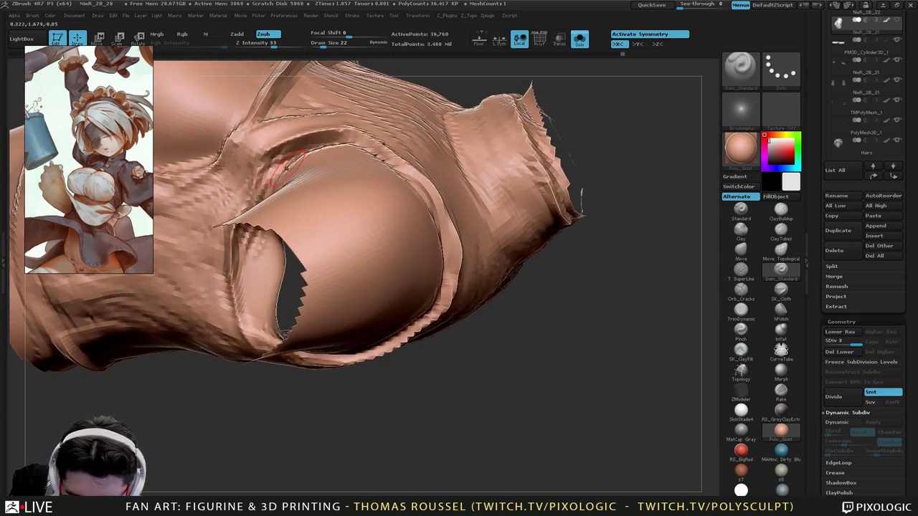
left_click_drag(295, 152, 263, 201)
right_click_drag(261, 269, 235, 231)
left_click_drag(232, 235, 219, 316)
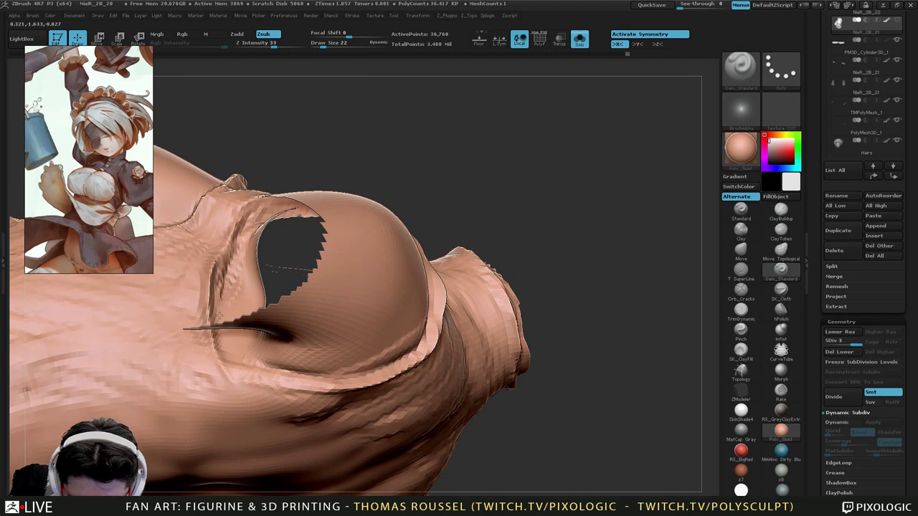
right_click_drag(246, 347, 240, 297)
left_click_drag(238, 327, 268, 358)
Define the base of the collar at the nape and smooth the collar and upper back surfaces.
mouse_move(345, 402)
right_mouse_down()
mouse_move(426, 428)
mouse_move(488, 380)
mouse_move(629, 376)
mouse_move(515, 334)
right_mouse_up()
mouse_move(512, 306)
left_mouse_down()
mouse_move(478, 340)
mouse_move(469, 390)
mouse_move(488, 340)
mouse_move(484, 410)
left_mouse_up()
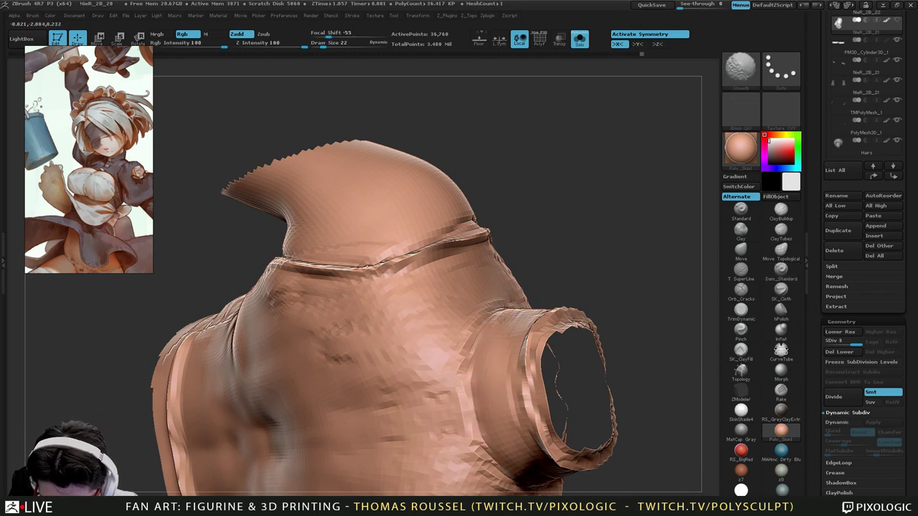
mouse_move(509, 344)
left_mouse_down("shift")
mouse_move(519, 352)
mouse_move(519, 410)
mouse_move(539, 432)
left_mouse_up("shift")
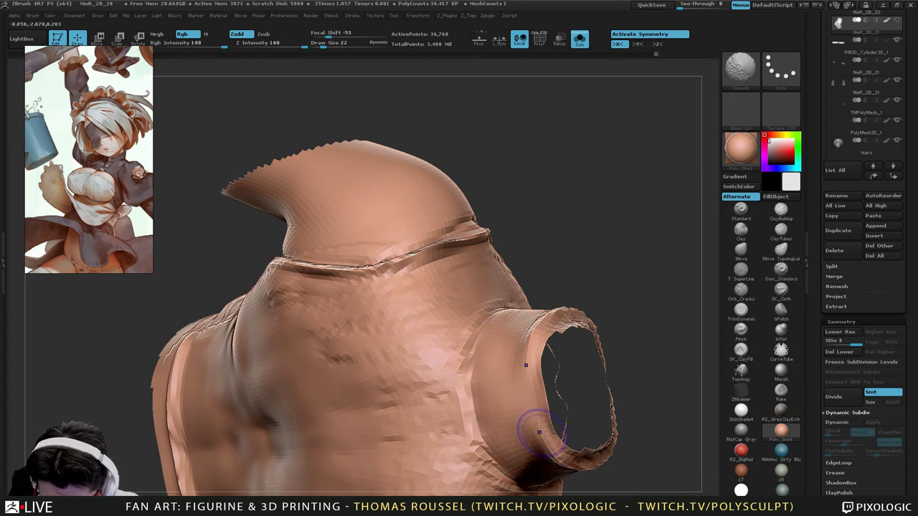
right_click_drag(539, 432, 506, 349)
mouse_move(470, 327)
left_mouse_down("shift")
mouse_move(465, 301)
mouse_move(471, 472)
left_mouse_up("shift")
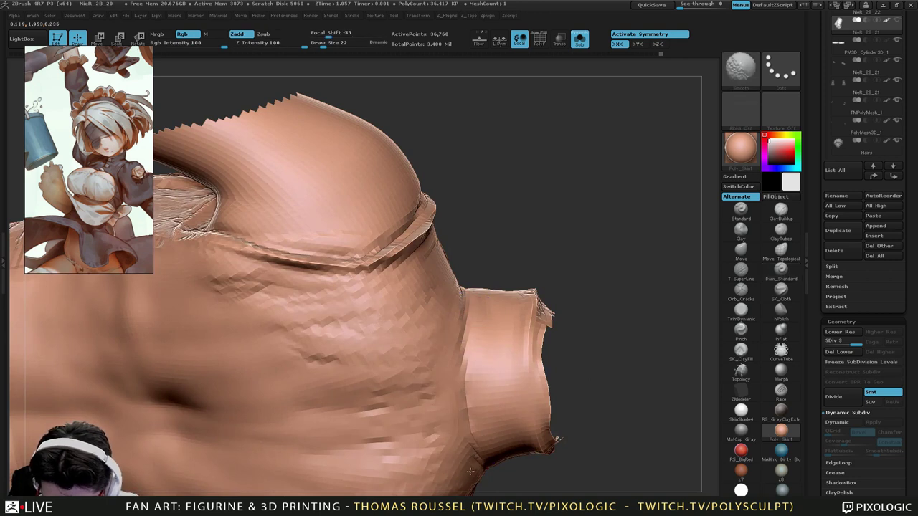
left_click_drag(316, 328, 408, 265, "shift")
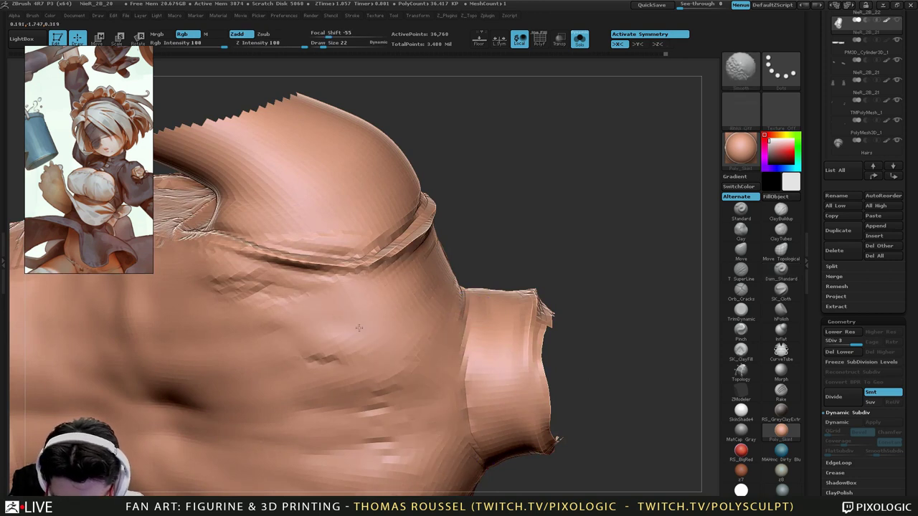
left_click_drag(394, 389, 356, 453, "shift")
right_click_drag(528, 434, 430, 382)
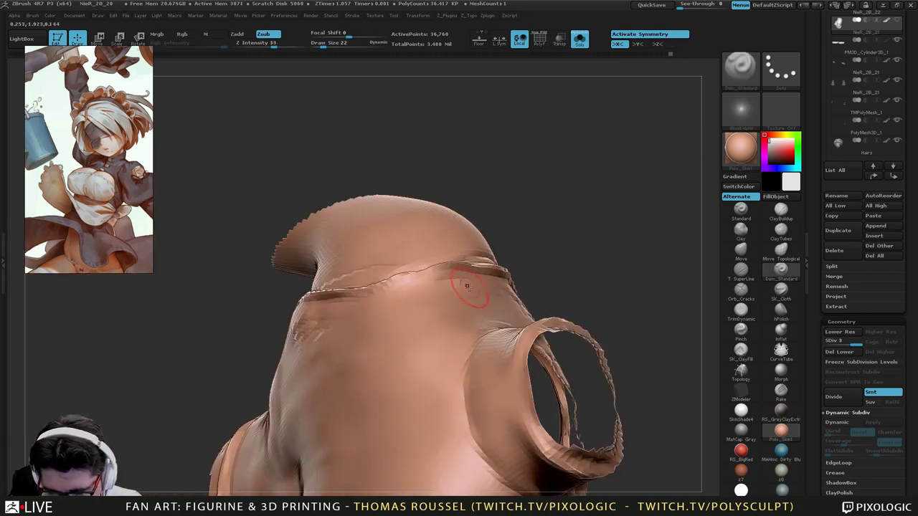
Build up the fabric with ClayBuildup along the armhole seam, over the shoulder blade, shoulder top and upper chest.
right_click_drag(465, 294, 401, 300)
left_click(781, 211)
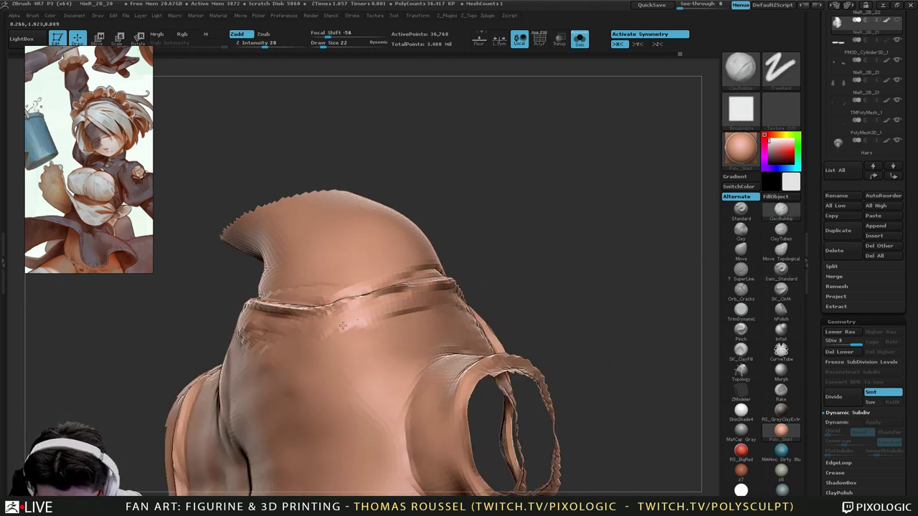
right_click_drag(408, 378, 269, 368)
mouse_move(626, 307)
left_mouse_down()
mouse_move(538, 293)
mouse_move(553, 289)
mouse_move(458, 299)
left_mouse_up()
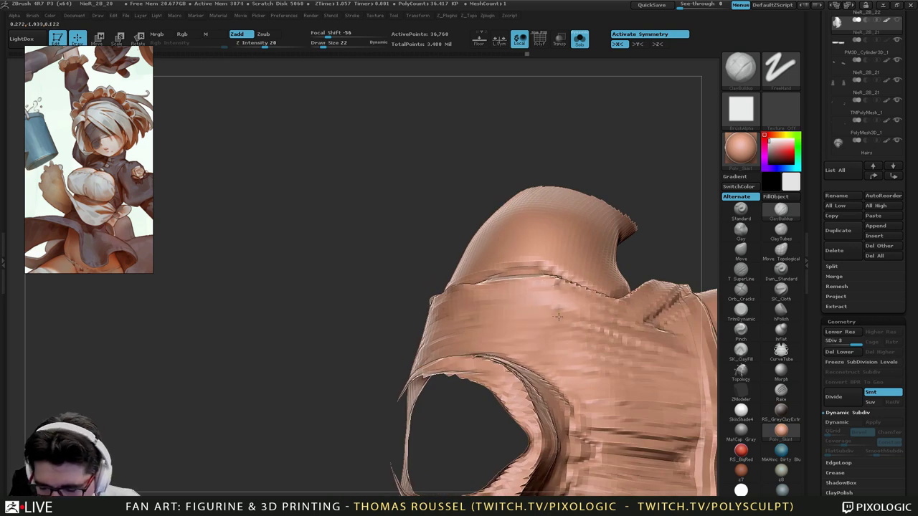
left_click_drag(559, 316, 495, 325)
right_click_drag(610, 316, 518, 319)
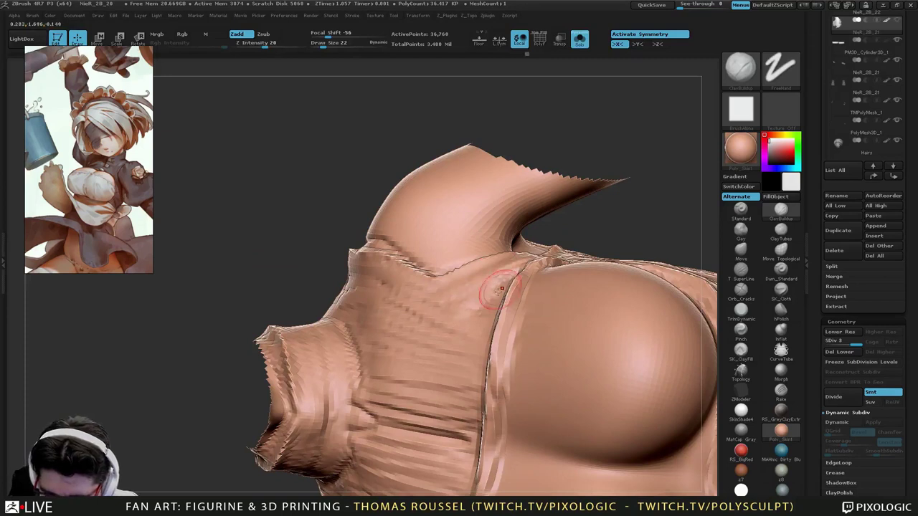
right_click_drag(502, 288, 538, 290)
mouse_move(508, 271)
left_mouse_down()
mouse_move(491, 300)
mouse_move(495, 318)
mouse_move(493, 299)
mouse_move(467, 341)
mouse_move(480, 437)
left_mouse_up()
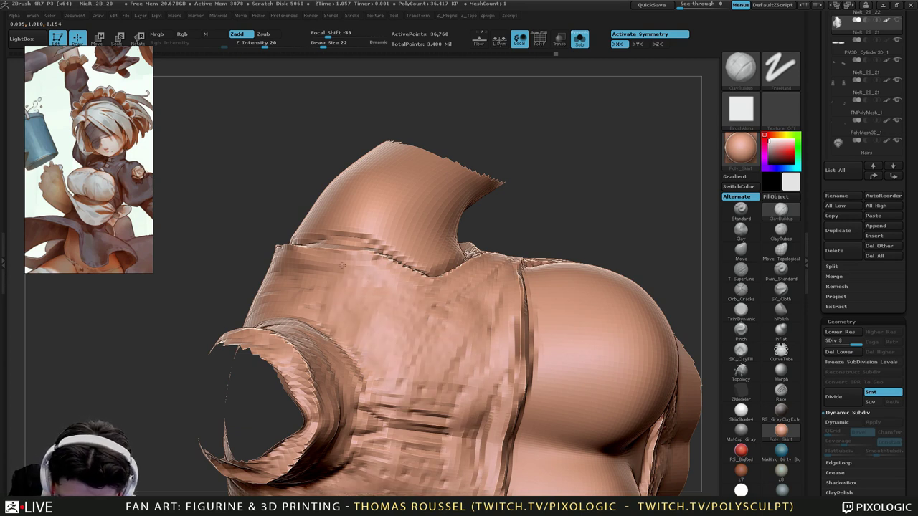
Add clay volume to the side of the top between the armpit and the bust opening.
mouse_move(398, 354)
right_mouse_down()
mouse_move(427, 299)
mouse_move(467, 287)
mouse_move(469, 272)
right_mouse_up()
left_click_drag(467, 273, 414, 402)
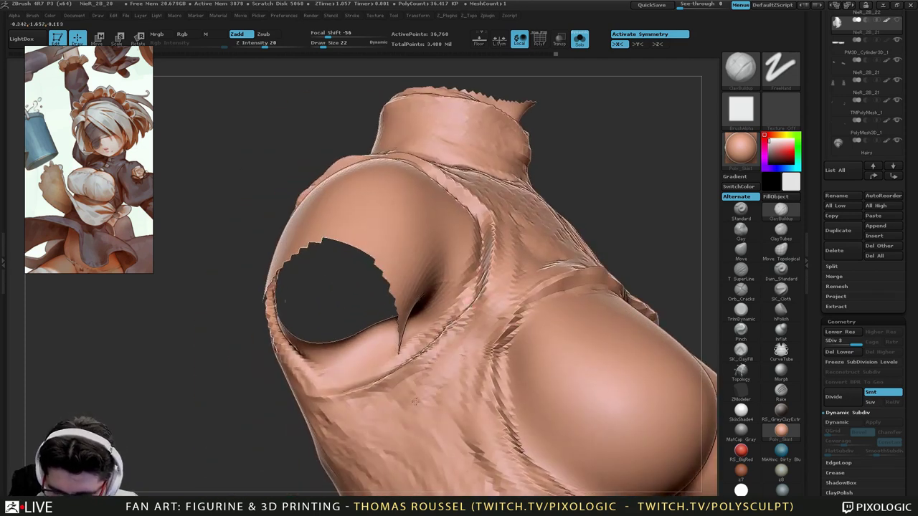
left_click_drag(497, 330, 497, 463)
mouse_move(497, 431)
right_mouse_down()
mouse_move(504, 344)
mouse_move(558, 400)
mouse_move(549, 409)
mouse_move(538, 387)
mouse_move(459, 391)
right_mouse_up()
left_click_drag(459, 379, 481, 389)
Build up the band of fabric beneath the bust with ClayBuildup.
left_click_drag(445, 323, 345, 341)
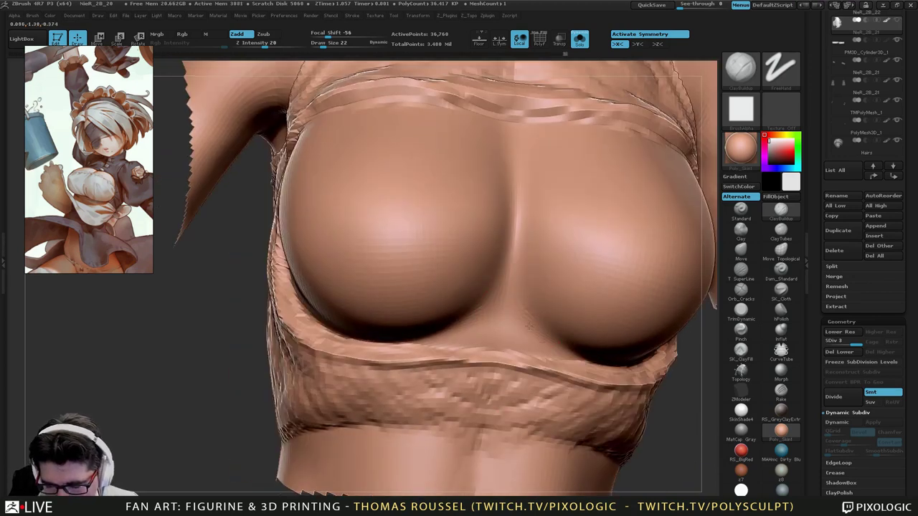
mouse_move(430, 344)
right_mouse_down()
mouse_move(473, 347)
mouse_move(463, 235)
mouse_move(495, 352)
right_mouse_up()
mouse_move(385, 254)
left_mouse_down()
mouse_move(376, 269)
mouse_move(406, 264)
mouse_move(426, 280)
mouse_move(511, 289)
mouse_move(562, 317)
left_mouse_up()
right_click_drag(562, 317, 495, 308)
left_click_drag(535, 299, 592, 359)
right_click_drag(593, 359, 503, 359)
mouse_move(502, 359)
right_mouse_down("ctrl")
mouse_move(569, 377)
mouse_move(440, 342)
mouse_move(401, 351)
right_mouse_up("ctrl")
Smooth the clay strokes on the torso's side, upper chest and under-bust band.
mouse_move(538, 354)
right_mouse_down()
mouse_move(517, 344)
mouse_move(617, 316)
right_mouse_up()
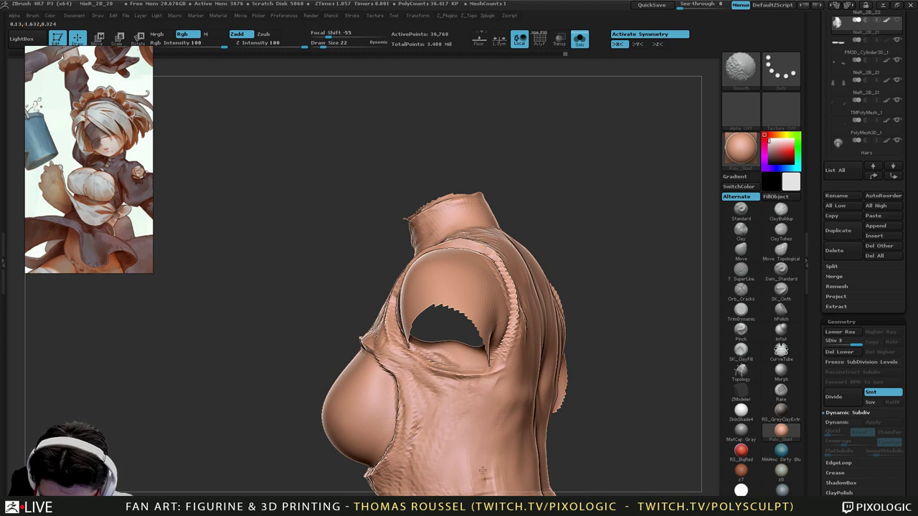
right_click_drag(405, 443, 428, 413)
right_click_drag(459, 314, 532, 316)
left_click_drag(346, 341, 329, 332, "shift")
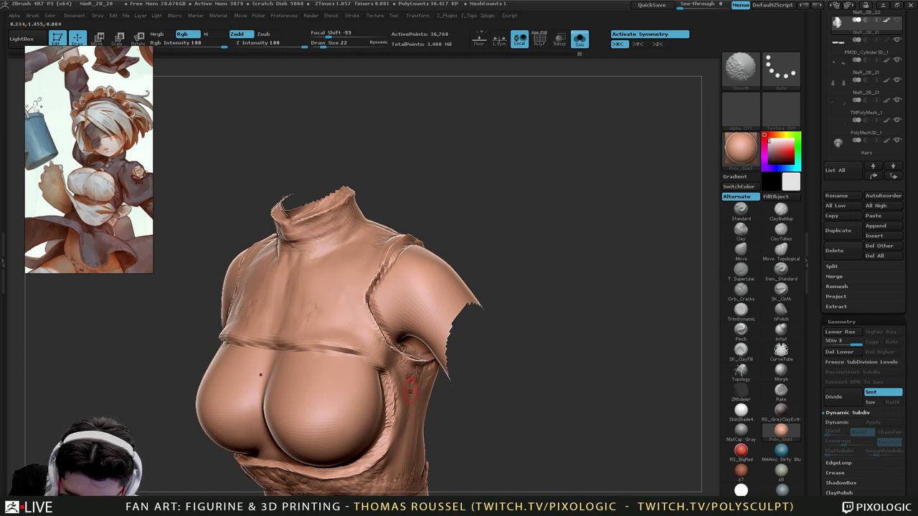
mouse_move(410, 391)
right_mouse_down("alt")
mouse_move(423, 286)
mouse_move(495, 284)
right_mouse_up("alt")
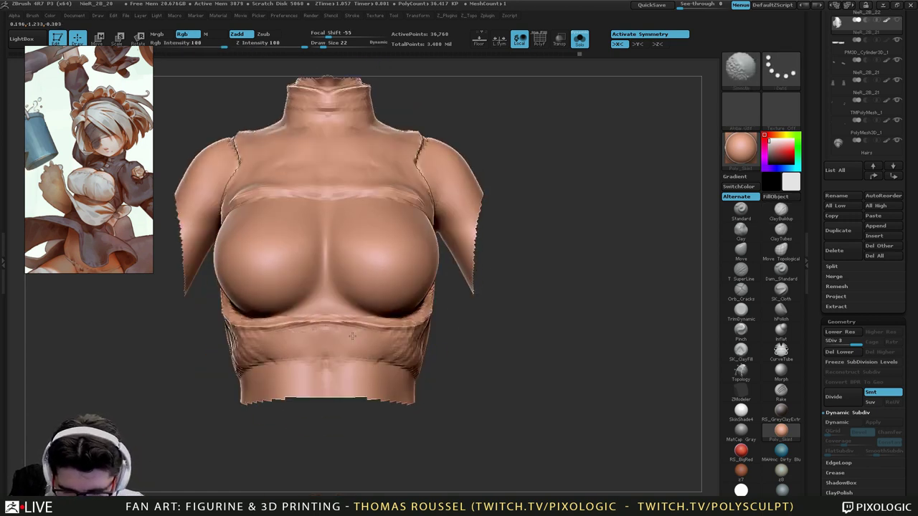
left_click_drag(298, 327, 400, 329, "shift")
Smooth the fabric around the armhole, below the armpit and across the upper back.
right_click_drag(527, 330, 452, 332)
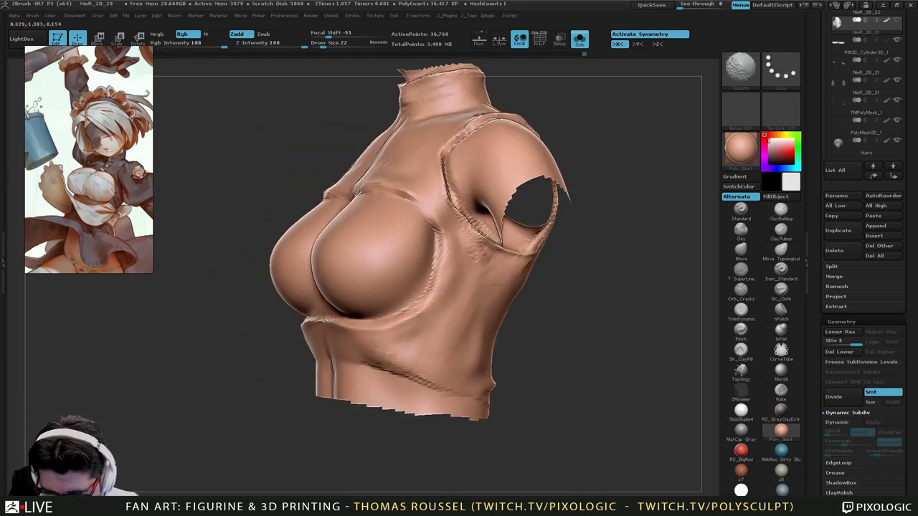
left_click_drag(470, 244, 461, 214, "shift")
right_click_drag(584, 185, 459, 188)
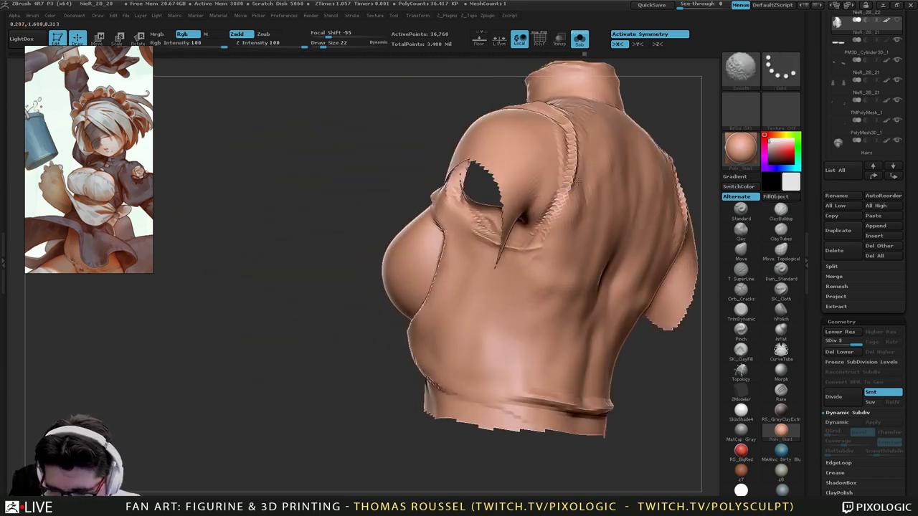
left_click_drag(578, 181, 571, 170, "shift")
mouse_move(571, 172)
right_mouse_down("alt")
mouse_move(538, 191)
mouse_move(461, 193)
right_mouse_up("alt")
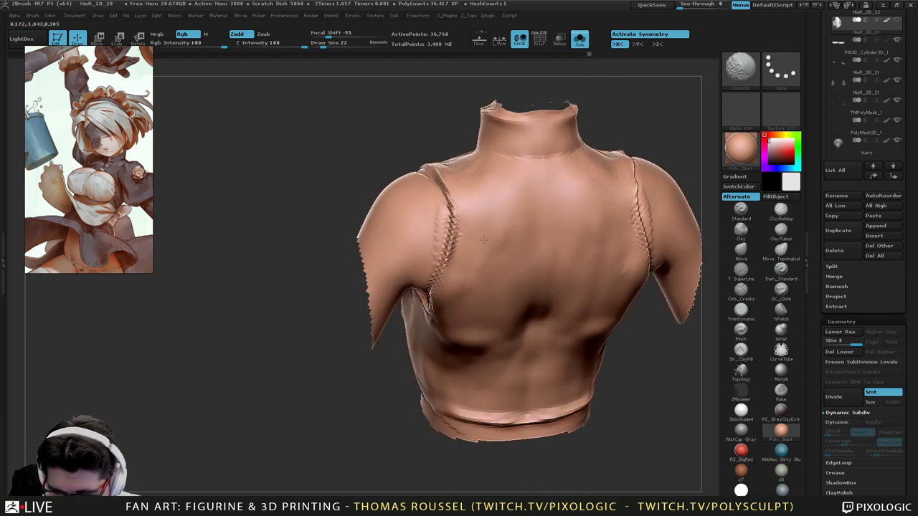
left_click_drag(484, 240, 505, 167, "shift")
mouse_move(524, 218)
right_mouse_down("alt")
mouse_move(472, 311)
mouse_move(520, 327)
mouse_move(525, 353)
mouse_move(570, 342)
right_mouse_up("alt")
right_click_drag(533, 271, 506, 301)
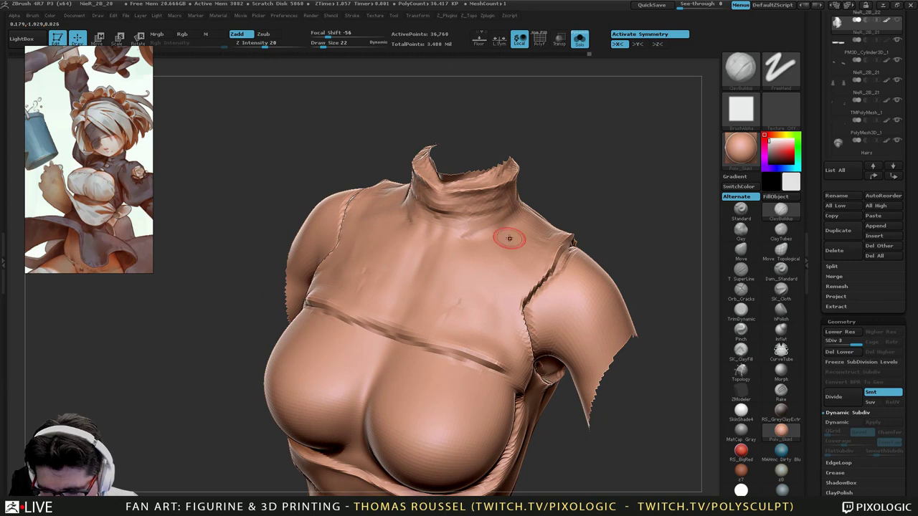
Carve creases with Dam_Standard around the base of the collar and along the bust opening's upper edge.
left_click(743, 294)
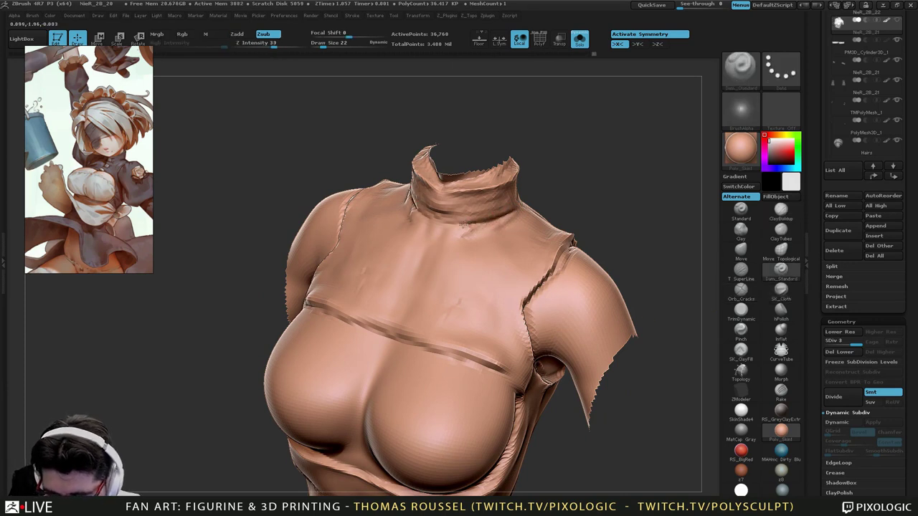
left_click_drag(440, 225, 491, 221)
right_click_drag(566, 219, 530, 216)
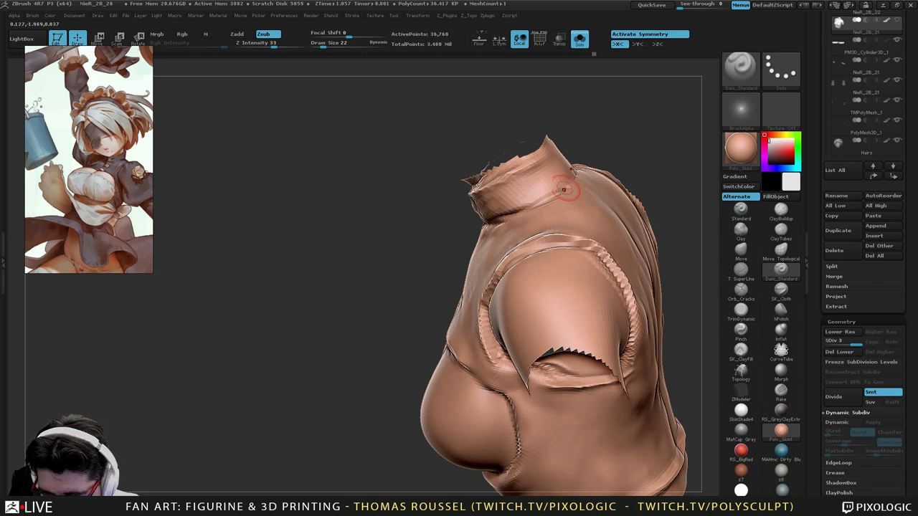
right_click_drag(548, 249, 678, 176)
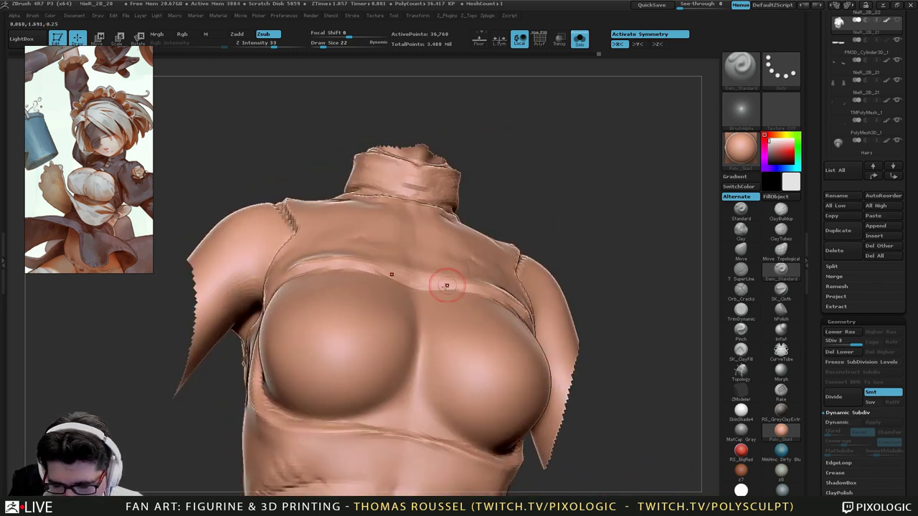
right_click_drag(447, 287, 449, 320)
left_click_drag(449, 290, 324, 273)
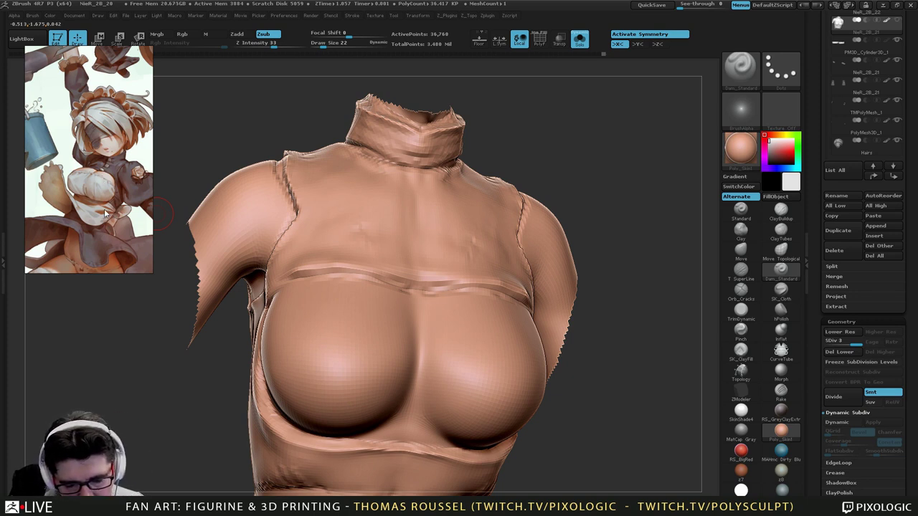
Delete the lower subdivision levels of the top.
left_click_drag(610, 248, 563, 269)
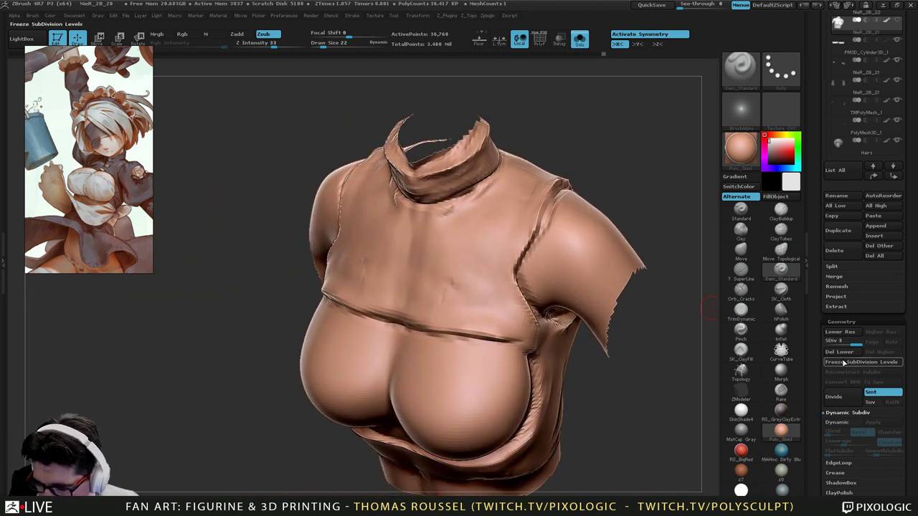
left_click(842, 352)
left_click_drag(582, 399, 521, 336, "alt")
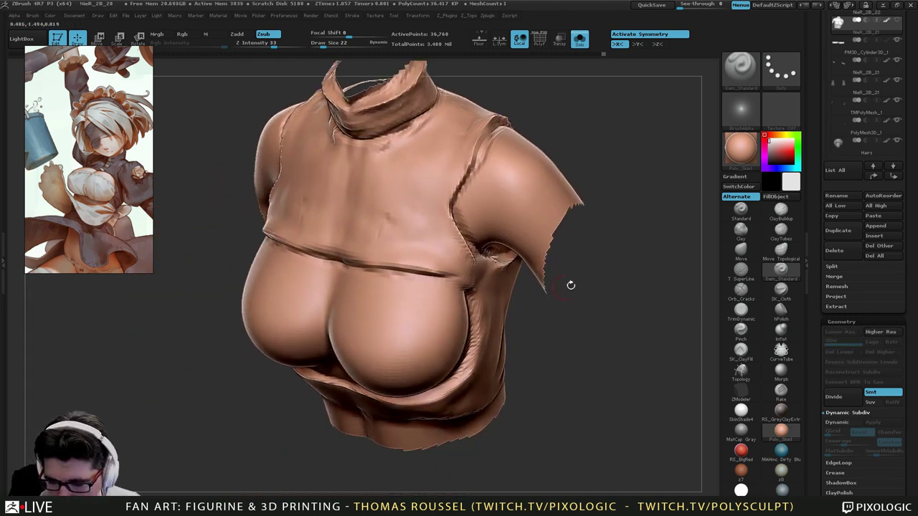
left_click(603, 388, "ctrl+shift")
key("ctrl+z")
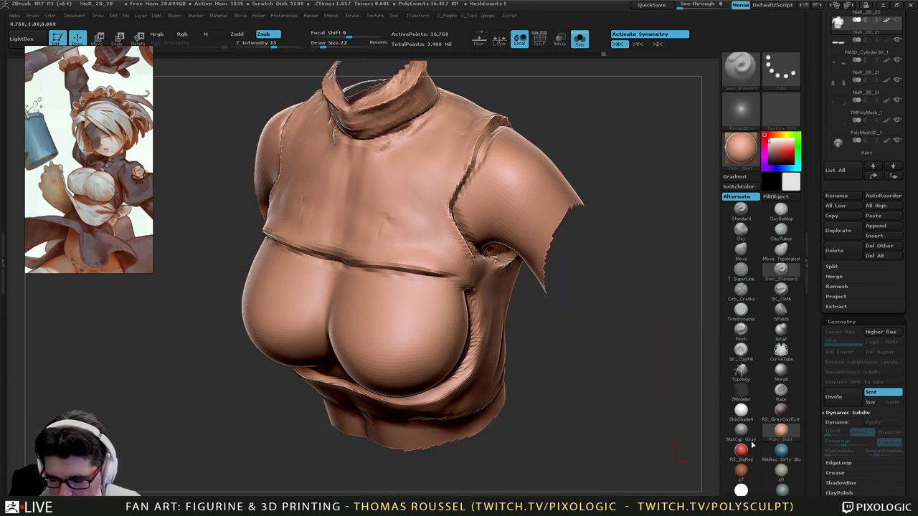
Delete the hidden geometry from the top's mesh.
left_click_drag(905, 403, 911, 314)
left_click_drag(667, 422, 616, 362)
left_click_drag(699, 437, 622, 411, "alt")
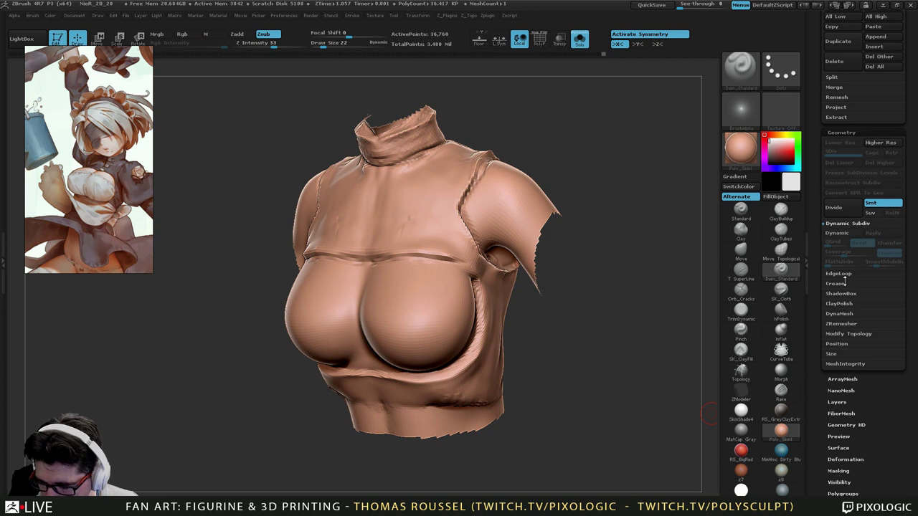
key("z")
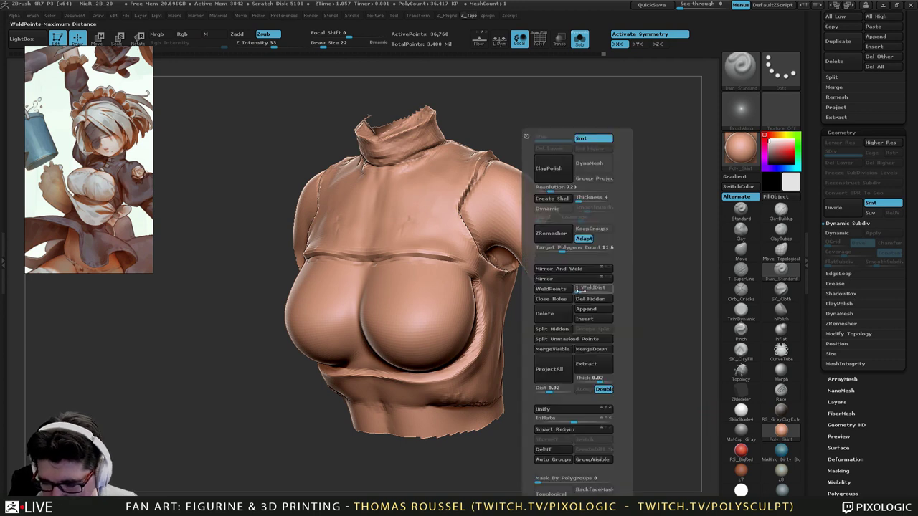
left_click(591, 300)
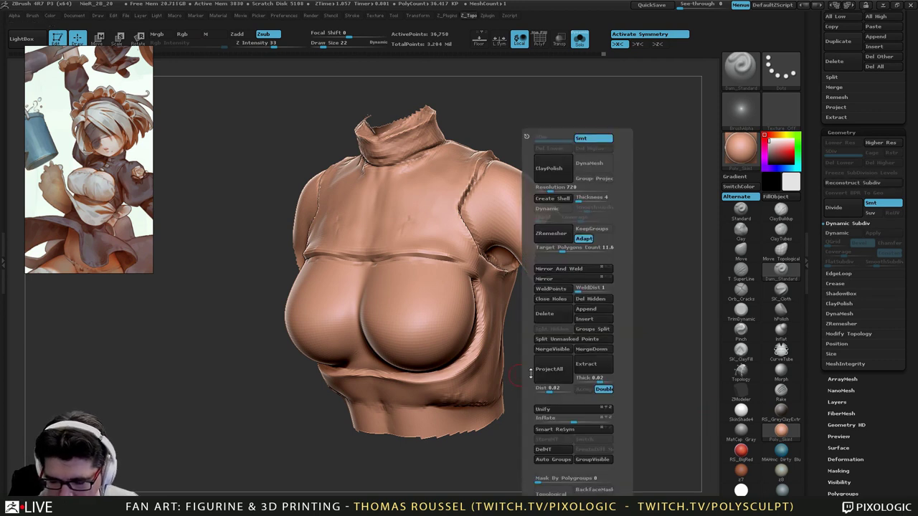
Run Del Hidden on the top's mesh again and check its polygon wireframe.
left_click_drag(529, 376, 530, 373)
left_click(591, 296)
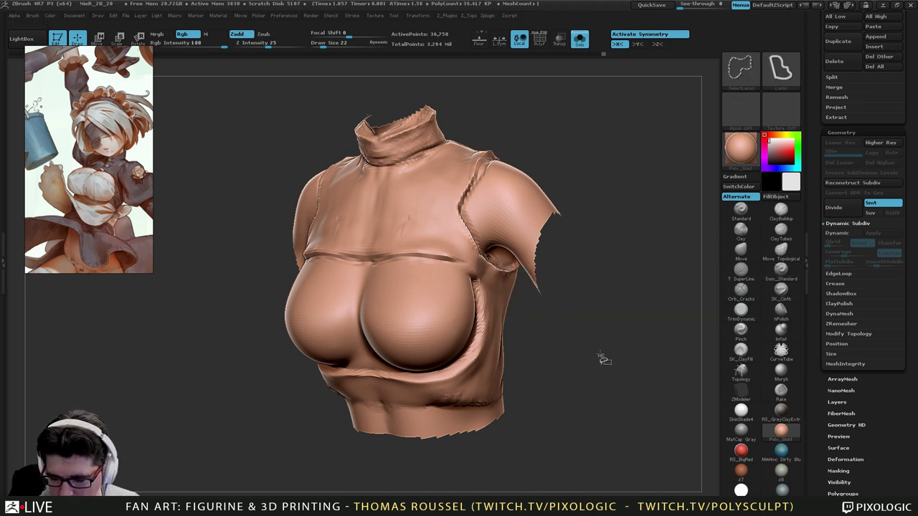
mouse_move(601, 392)
left_mouse_down()
mouse_move(584, 404)
mouse_move(563, 378)
mouse_move(579, 369)
mouse_move(609, 375)
left_mouse_up()
left_click_drag(656, 335, 589, 335, "alt")
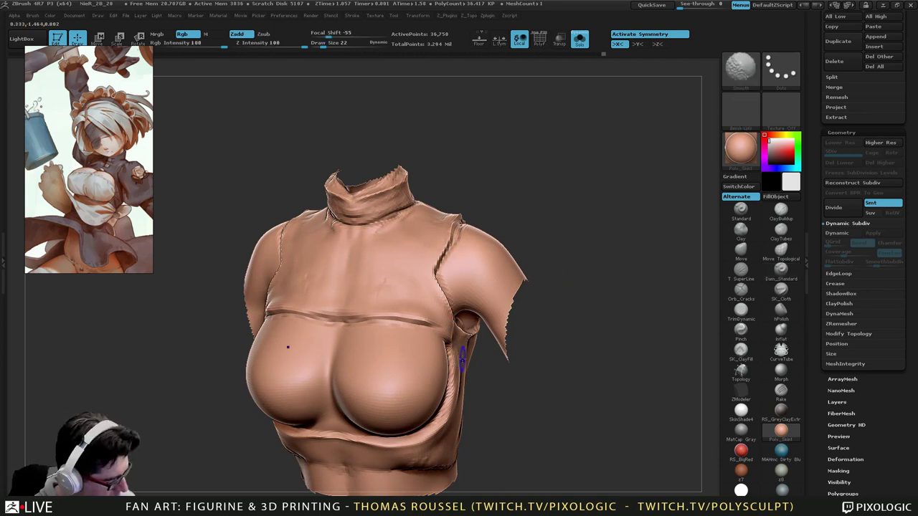
key("shift+f")
key("shift+f")
left_click_drag(483, 374, 524, 373, "alt")
left_click_drag(483, 330, 495, 340)
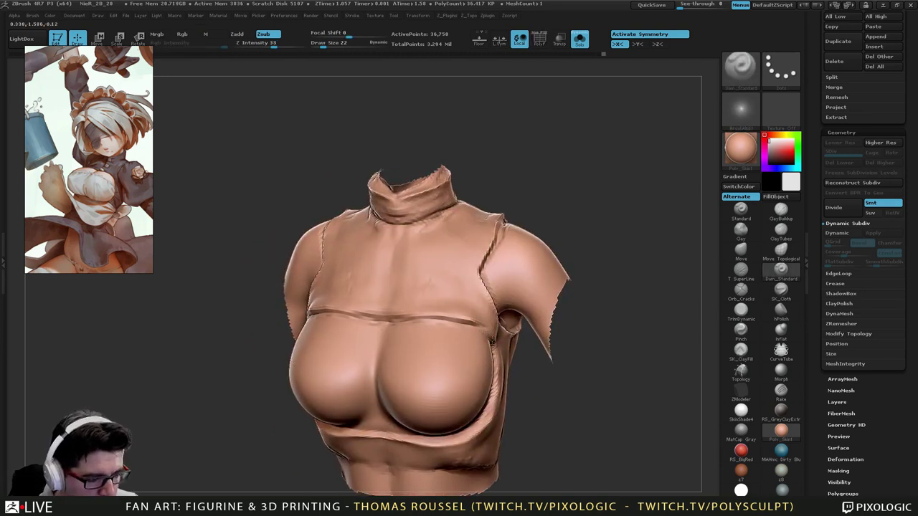
Examine the top's bust opening, armhole and collar from several angles.
right_click_drag(492, 343, 442, 325, "alt")
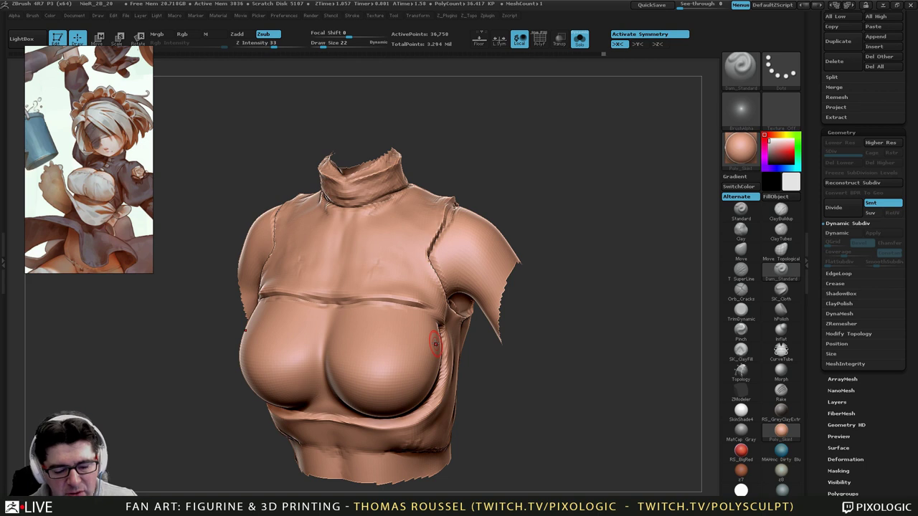
right_click_drag(435, 345, 486, 322)
right_click_drag(500, 362, 444, 429)
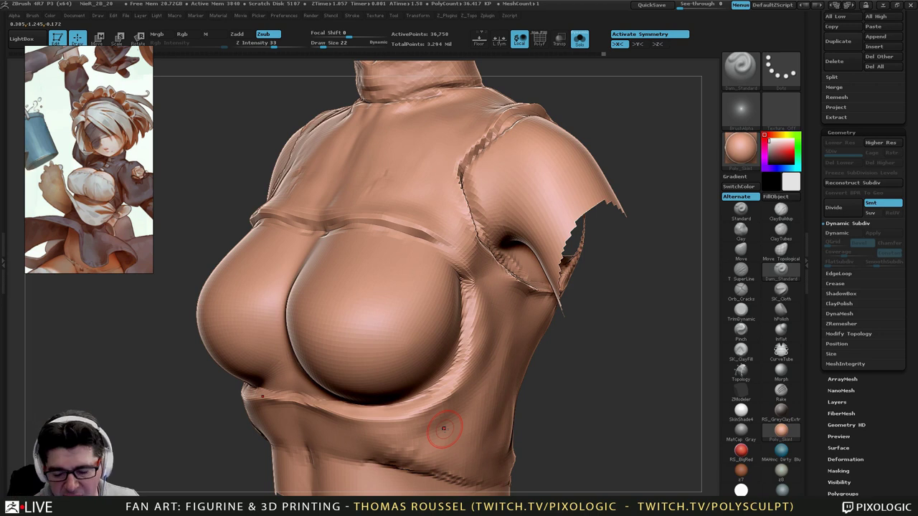
right_click_drag(479, 371, 462, 386)
left_click_drag(462, 386, 464, 400)
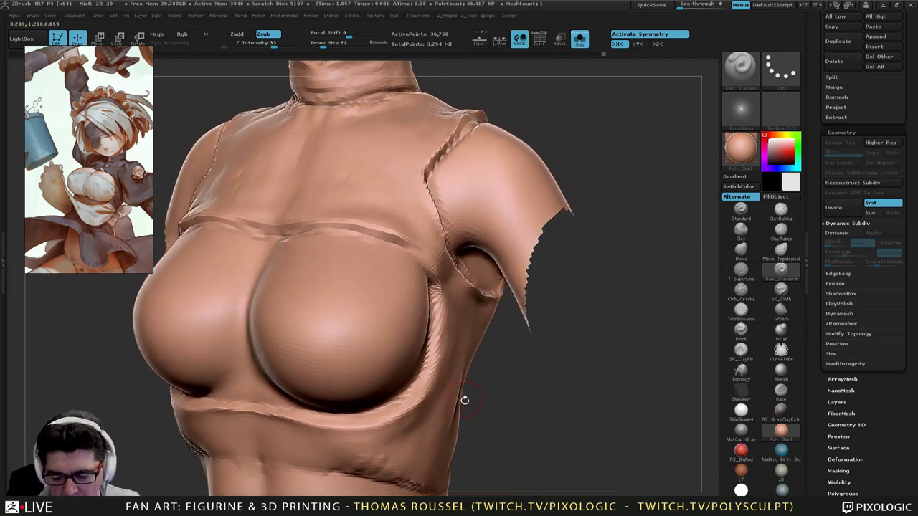
right_click_drag(471, 362, 469, 364)
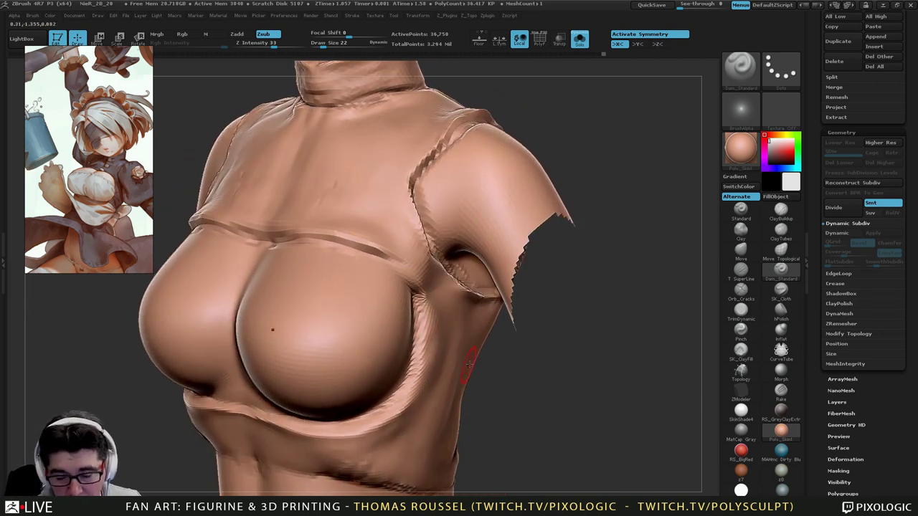
right_click_drag(498, 317, 536, 245, "alt")
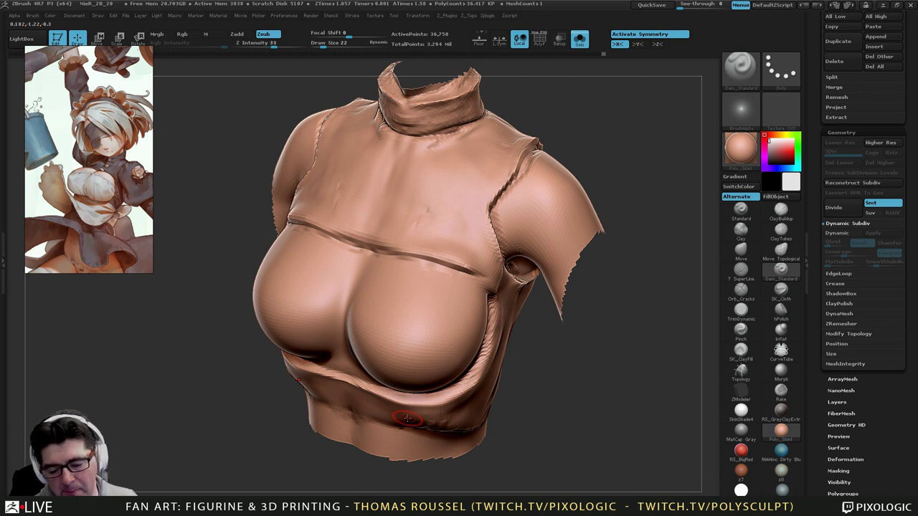
right_click_drag(492, 331, 503, 287)
right_click_drag(487, 213, 473, 303, "alt")
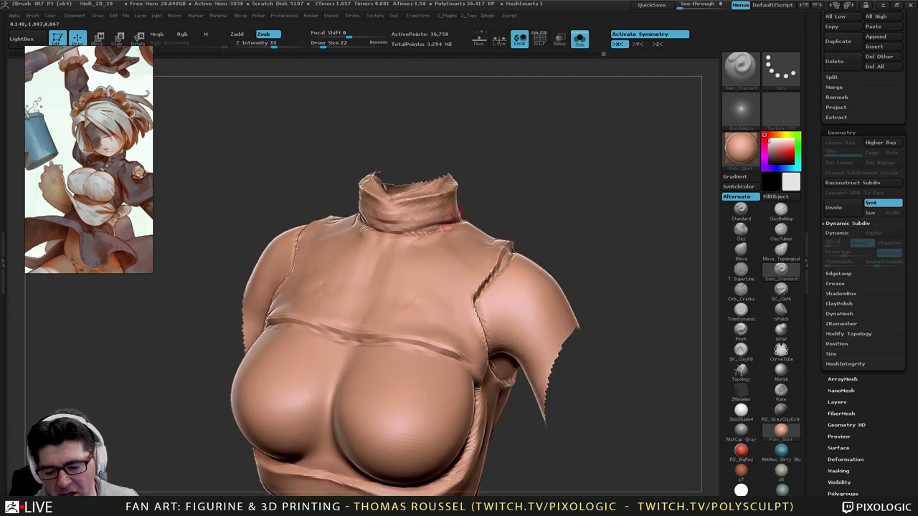
Smooth the folds on the collar's front and base, the upper chest and the fabric beside the armhole.
mouse_move(435, 207)
left_mouse_down("shift")
mouse_move(448, 211)
mouse_move(391, 222)
mouse_move(451, 198)
mouse_move(442, 214)
left_mouse_up("shift")
right_click_drag(459, 215, 337, 204)
right_click_drag(380, 179, 477, 213)
mouse_move(479, 216)
left_mouse_down("shift")
mouse_move(446, 237)
mouse_move(413, 235)
left_mouse_up("shift")
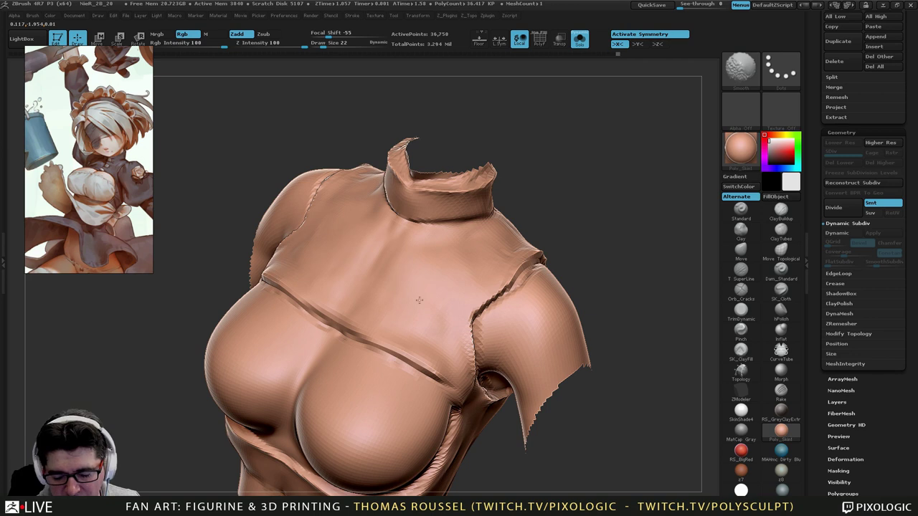
left_click_drag(473, 328, 480, 295, "shift")
right_click_drag(454, 262, 439, 243)
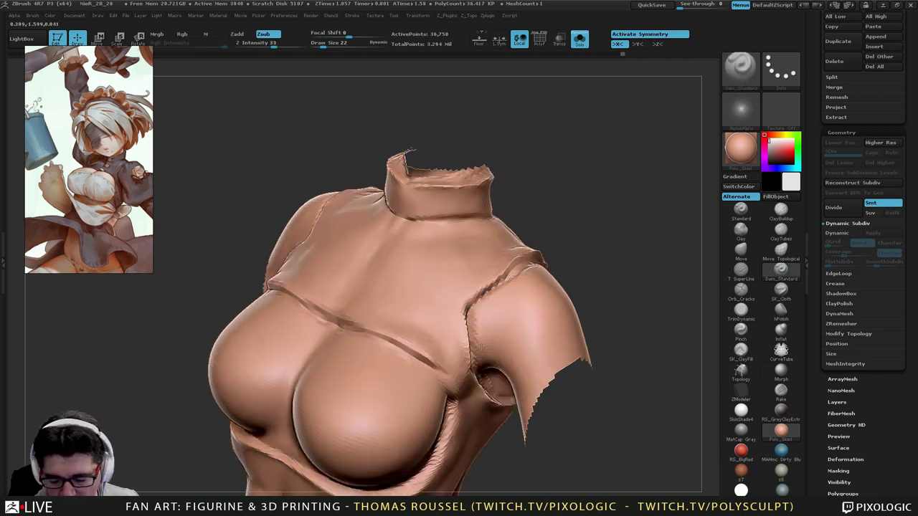
Draw a Topology brush curve down the front centre line of the collar and chest to the bust opening.
right_click_drag(453, 409, 441, 358)
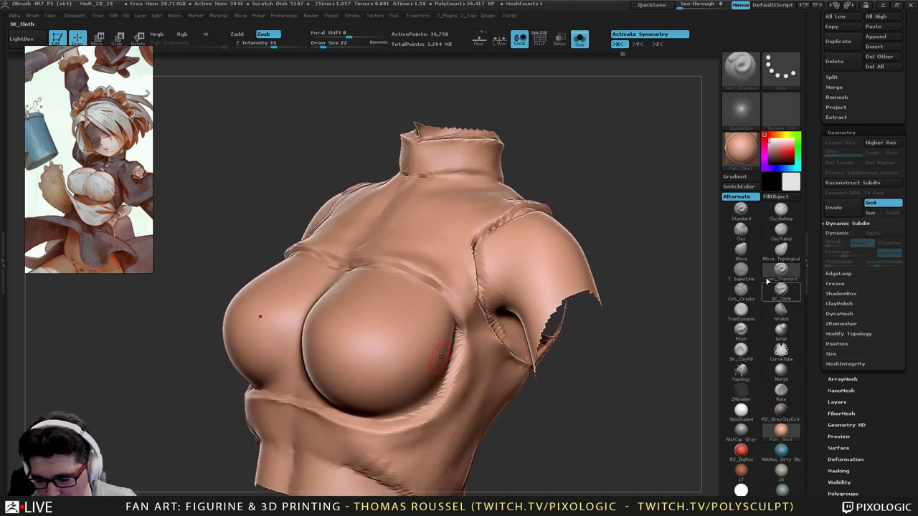
mouse_move(479, 350)
right_mouse_down("alt")
mouse_move(507, 373)
mouse_move(521, 346)
mouse_move(499, 314)
mouse_move(510, 330)
right_mouse_up("alt")
right_click_drag(558, 374, 524, 375, "alt")
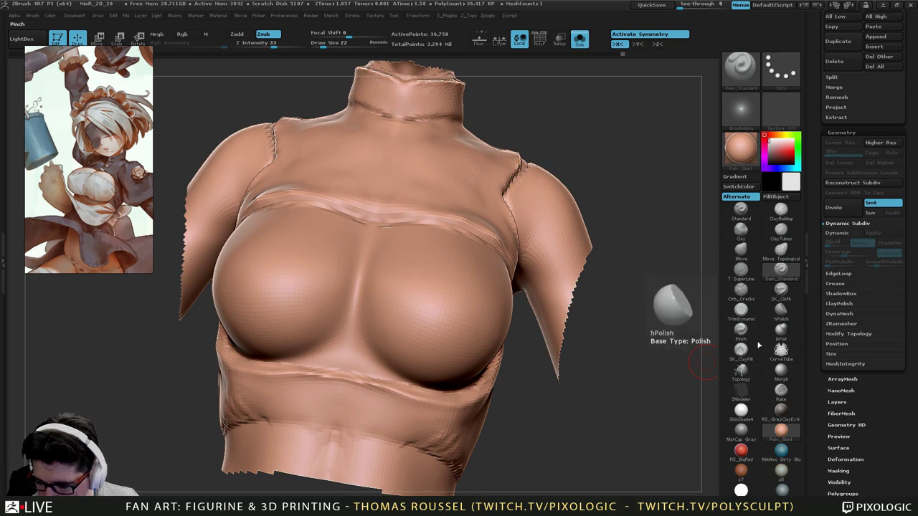
left_click(741, 369)
right_click_drag(405, 163, 416, 212)
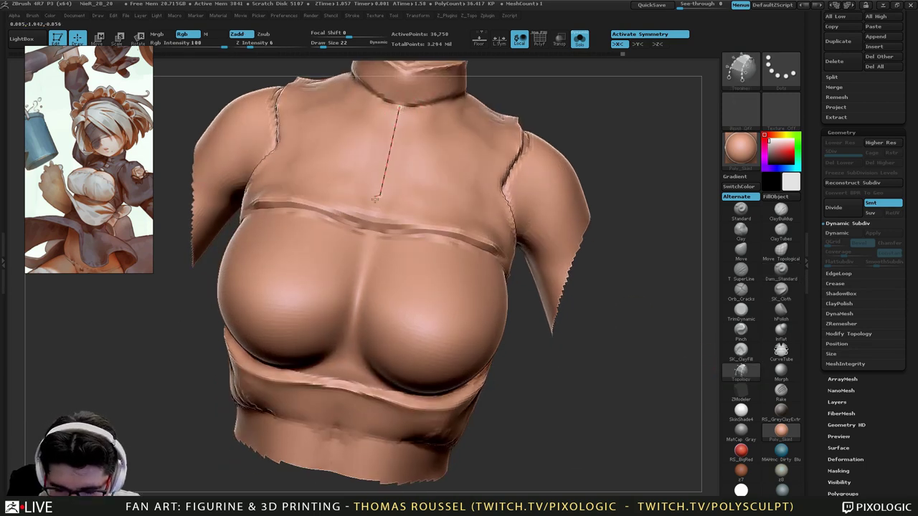
right_click_drag(422, 153, 342, 269, "alt")
left_click_drag(339, 269, 331, 319)
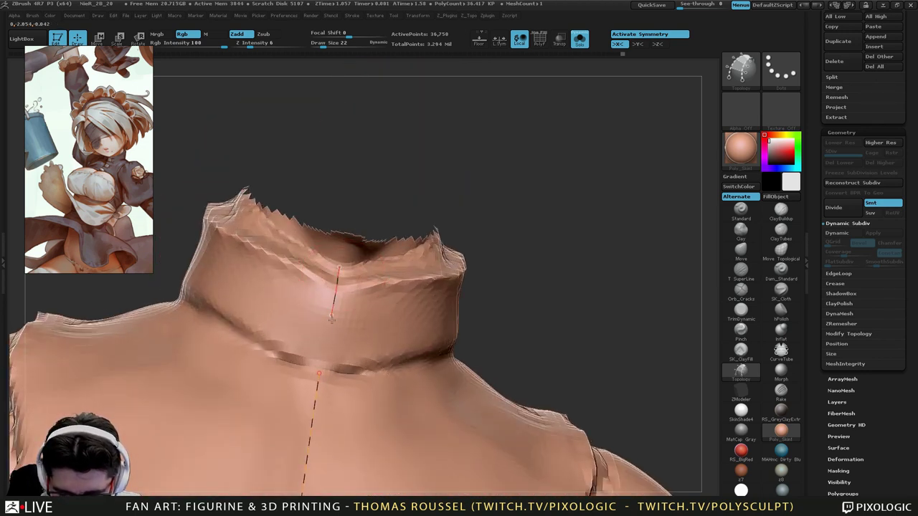
left_click_drag(319, 373, 319, 379)
Draw topology curves around the collar's base and up its back centre line.
mouse_move(424, 405)
right_mouse_down()
mouse_move(358, 394)
mouse_move(326, 373)
right_mouse_up()
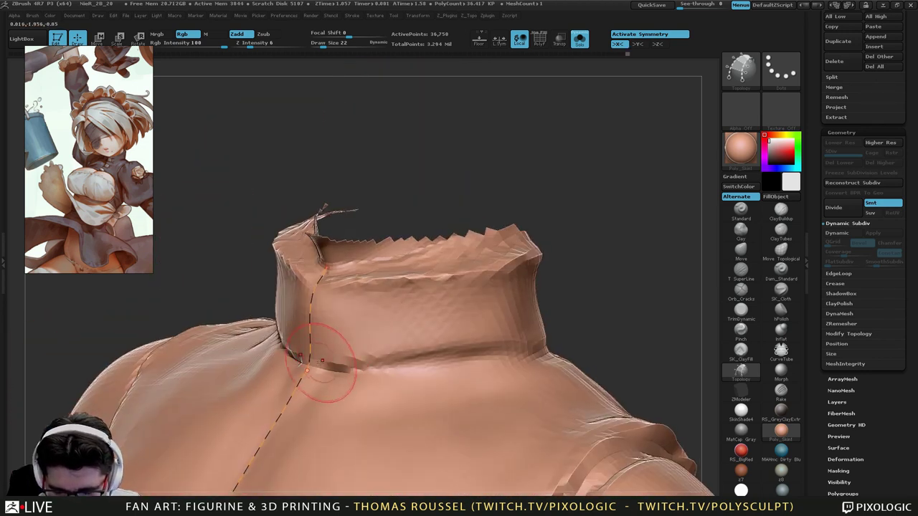
right_click_drag(535, 373, 492, 352)
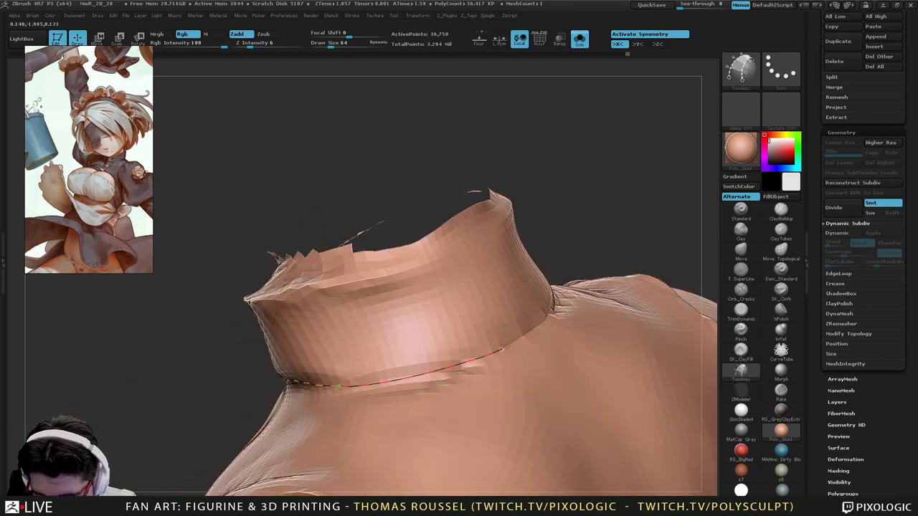
left_click_drag(521, 335, 525, 334)
right_click_drag(563, 331, 516, 342)
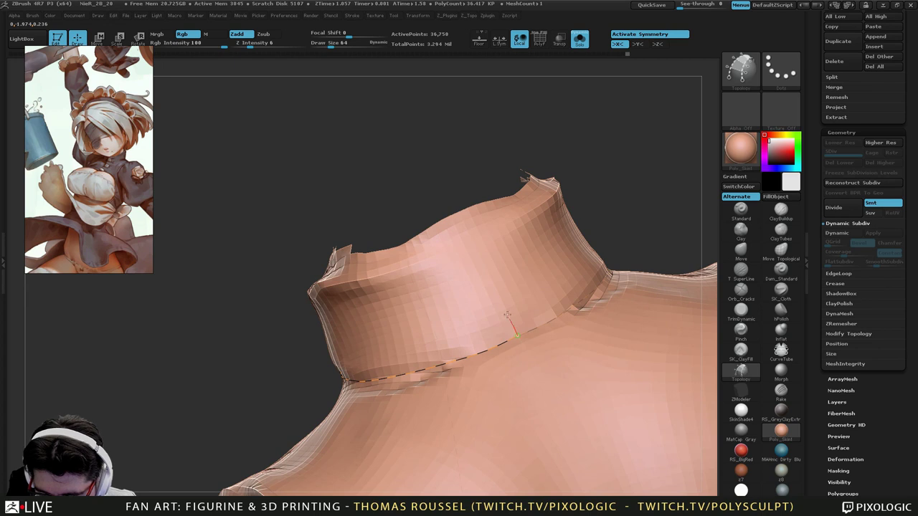
left_click_drag(472, 236, 463, 217)
Draw a topology curve around the collar's upper edge from the front centre line to the back.
right_click_drag(463, 222, 422, 306)
right_click_drag(318, 307, 317, 322)
left_click_drag(265, 279, 286, 283)
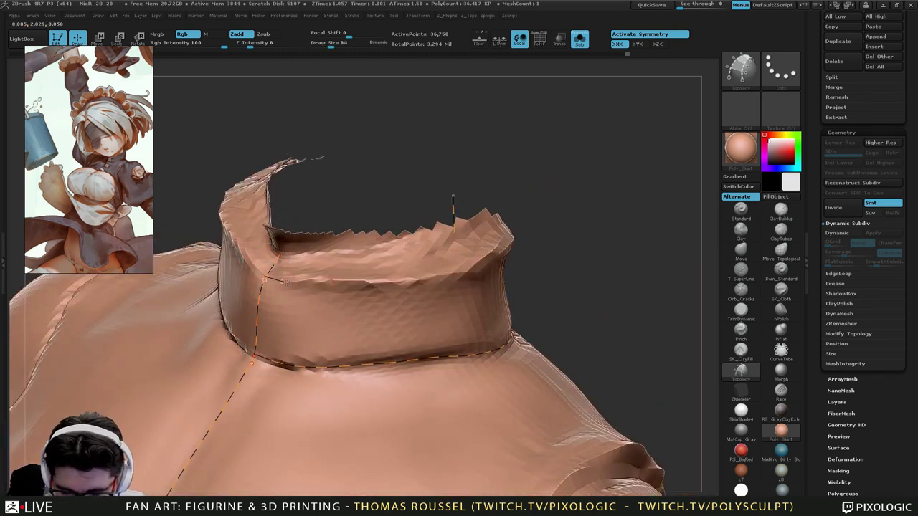
left_click_drag(453, 276, 454, 276)
right_click_drag(549, 283, 470, 281)
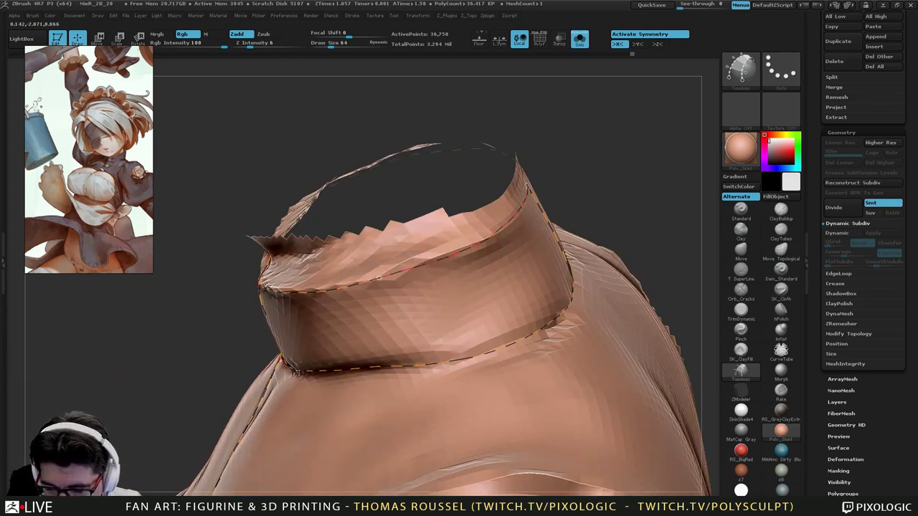
right_click_drag(614, 305, 536, 263)
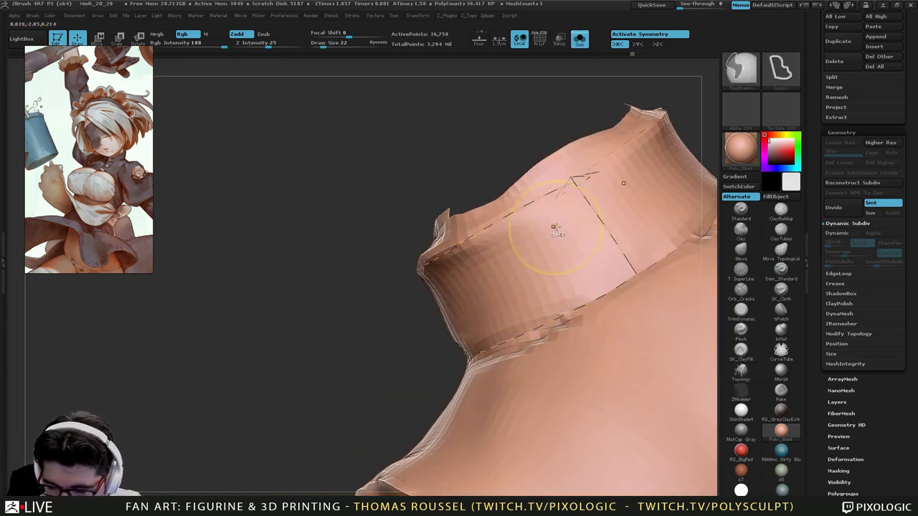
right_click_drag(554, 227, 537, 252)
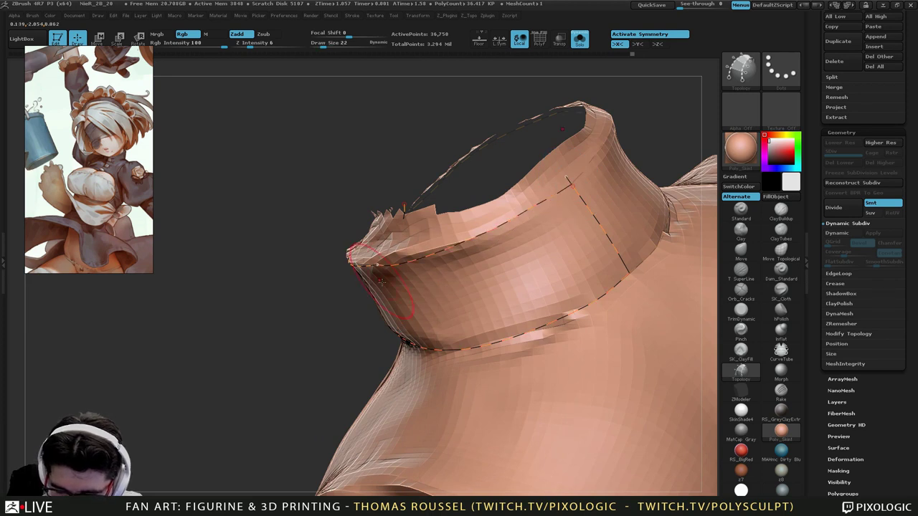
Draw a topology curve along the bust opening's upper edge out to its side, joining the front centre line.
right_click_drag(513, 304, 578, 308)
right_click_drag(502, 373, 459, 316, "ctrl")
right_click_drag(452, 459, 452, 342, "alt")
mouse_move(574, 305)
right_mouse_down()
mouse_move(516, 323)
mouse_move(487, 354)
right_mouse_up()
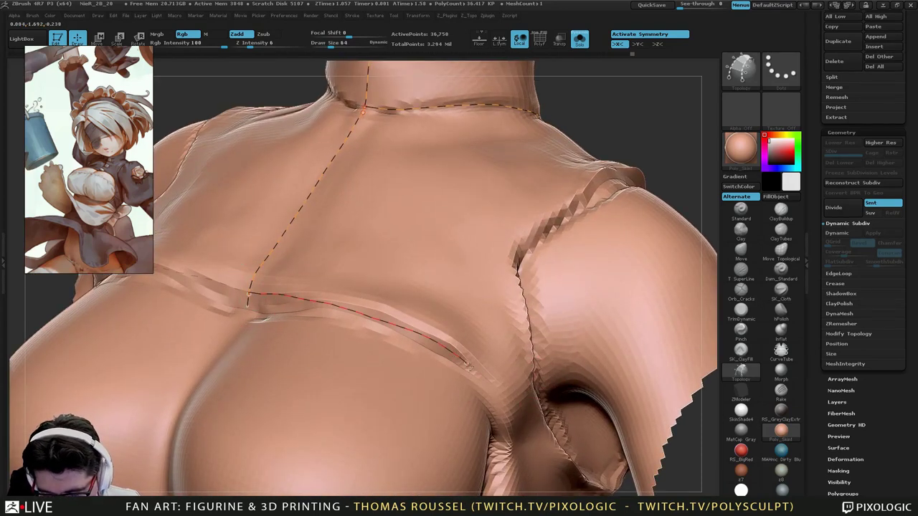
key("ctrl+z")
right_click_drag(492, 371, 492, 383)
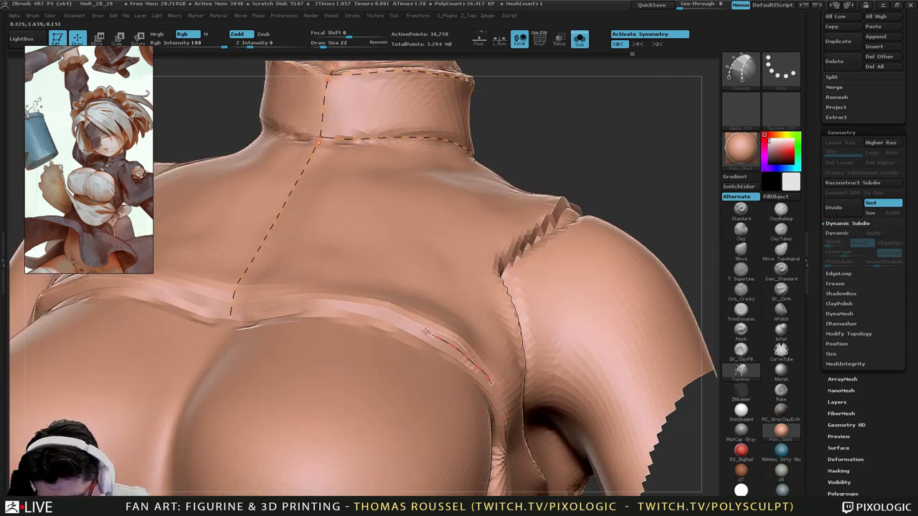
left_click_drag(240, 309, 220, 308)
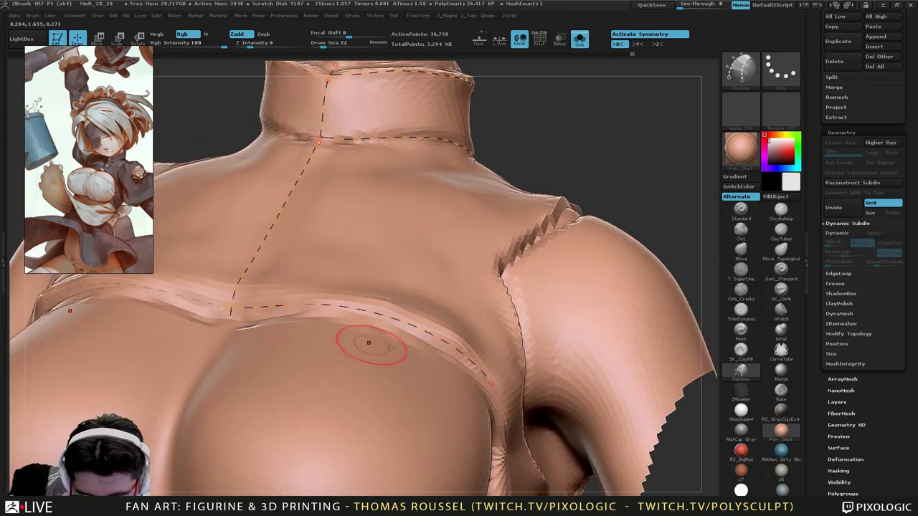
Continue the topology curve down the side of the bust opening and along its underside to the centre.
right_click_drag(503, 335, 383, 281)
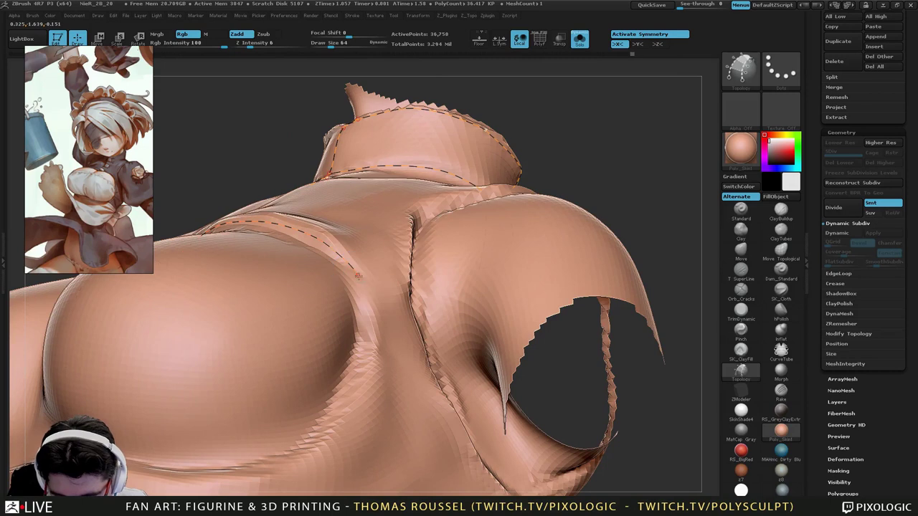
left_click_drag(315, 451, 311, 454)
right_click_drag(311, 454, 435, 373)
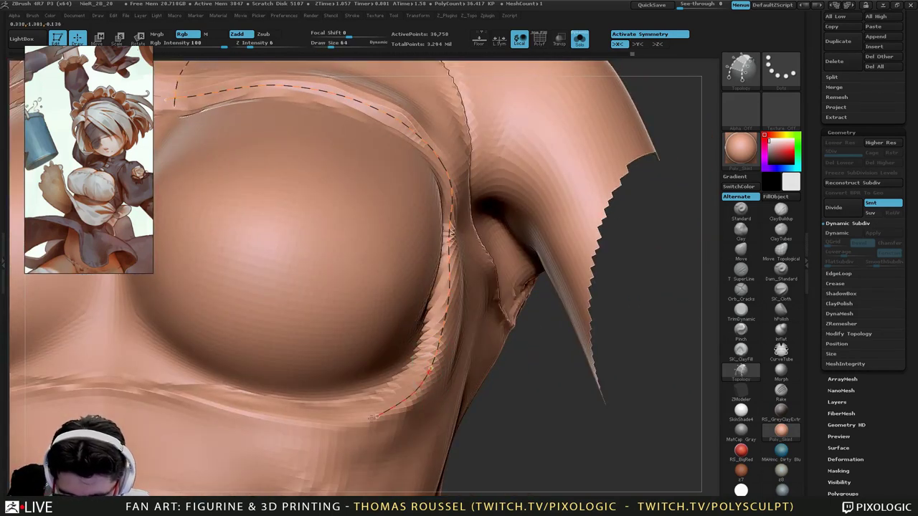
left_click_drag(131, 389, 93, 386)
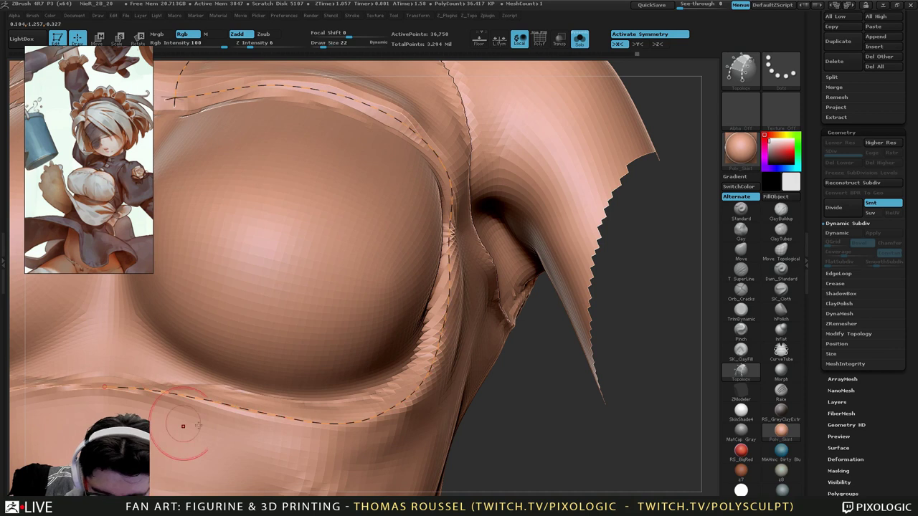
Draw a topology curve over the shoulder, down the front of the armhole and beneath the armpit.
mouse_move(513, 425)
right_mouse_down()
mouse_move(414, 378)
mouse_move(493, 244)
mouse_move(437, 320)
right_mouse_up()
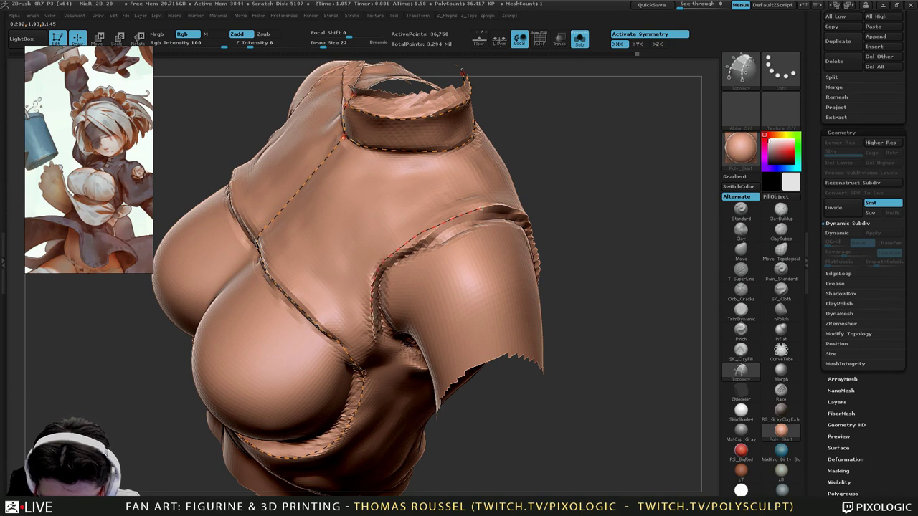
left_click_drag(374, 316, 378, 340)
mouse_move(419, 387)
right_mouse_down("alt")
mouse_move(389, 300)
mouse_move(316, 264)
mouse_move(360, 251)
right_mouse_up("alt")
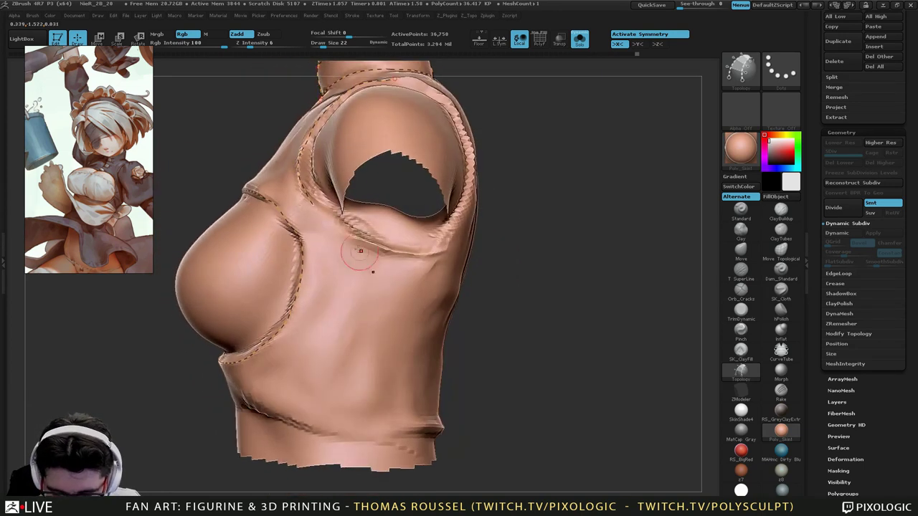
left_click_drag(313, 206, 340, 224)
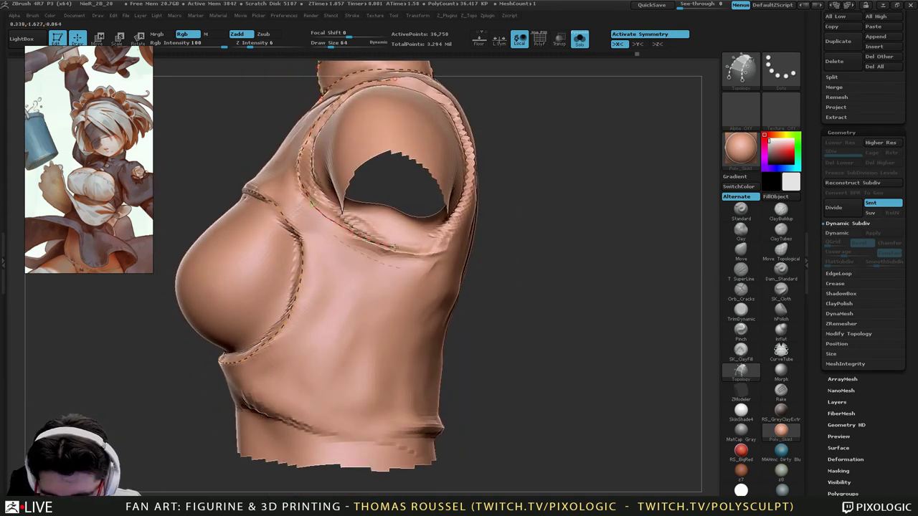
left_click_drag(429, 246, 439, 242)
Close the armhole's topology curve along its back edge from the shoulder to the armpit.
mouse_move(495, 226)
right_mouse_down("alt")
mouse_move(457, 292)
mouse_move(315, 276)
right_mouse_up("alt")
key("bracketright")
key("bracketright")
key("bracketright")
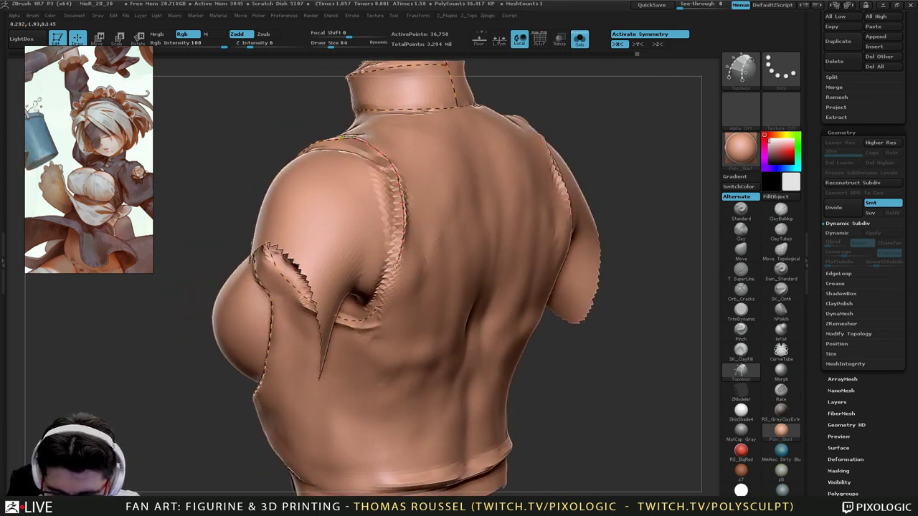
right_click_drag(406, 285, 473, 244, "alt")
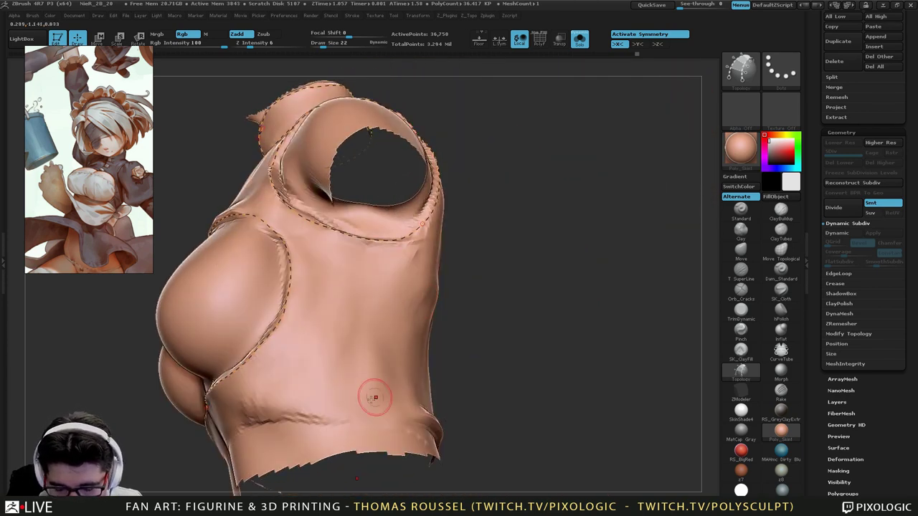
Draw a topology curve down from the bust opening's lower centre and around the waist's side to the centre back.
right_click_drag(375, 395, 337, 381, "alt")
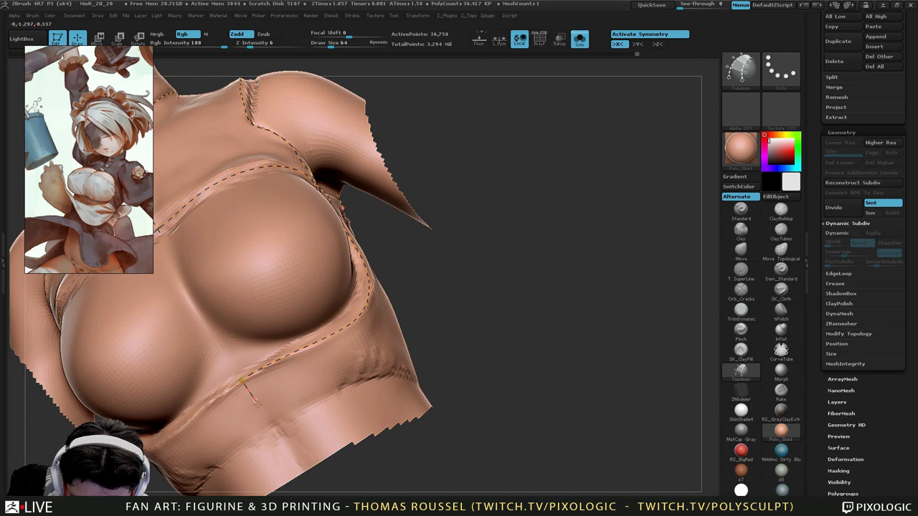
left_click_drag(256, 402, 264, 413)
left_click_drag(341, 373, 360, 364)
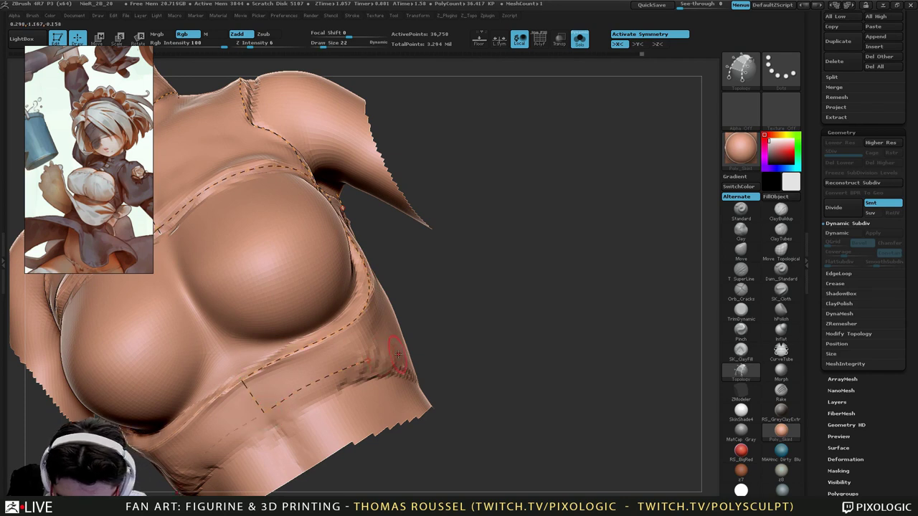
right_click_drag(394, 352, 364, 365)
left_click_drag(436, 354, 479, 352)
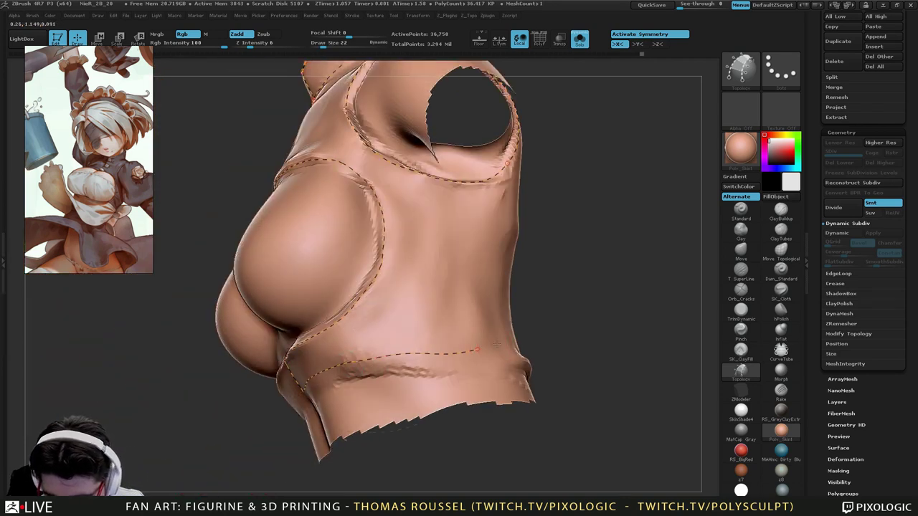
right_click_drag(531, 350, 488, 345)
left_click_drag(468, 349, 511, 351)
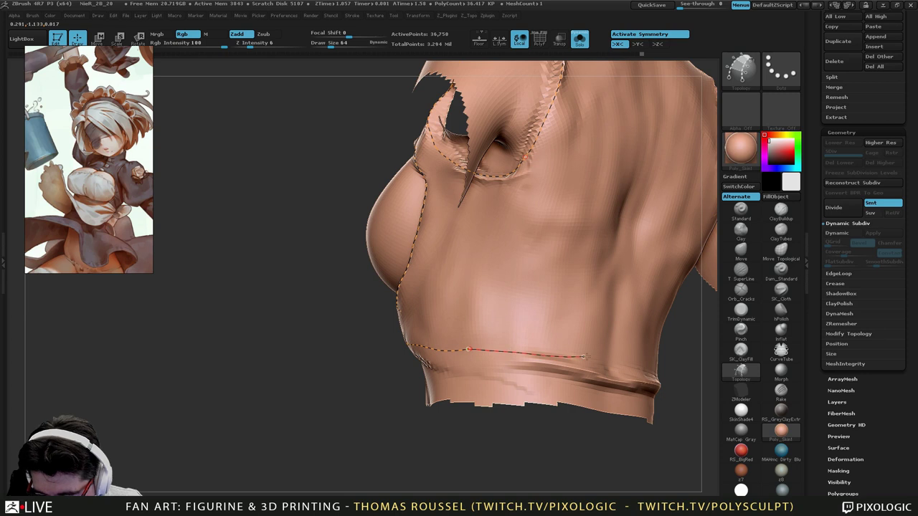
left_click_drag(610, 358, 614, 357)
Draw a topology curve down the centre of the back from the collar's base to the waist curve.
right_click_drag(615, 347, 488, 334)
right_click_drag(477, 137, 461, 269, "alt")
right_click_drag(446, 166, 444, 206)
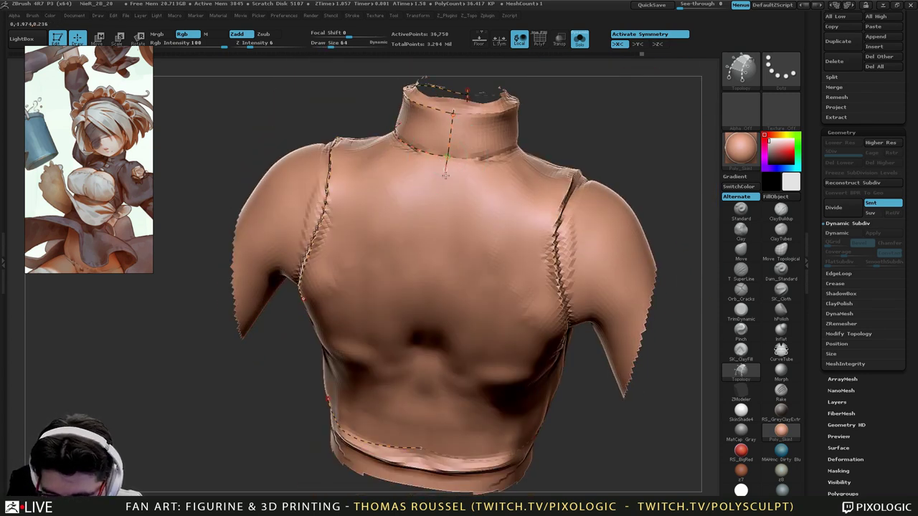
key("ctrl+z")
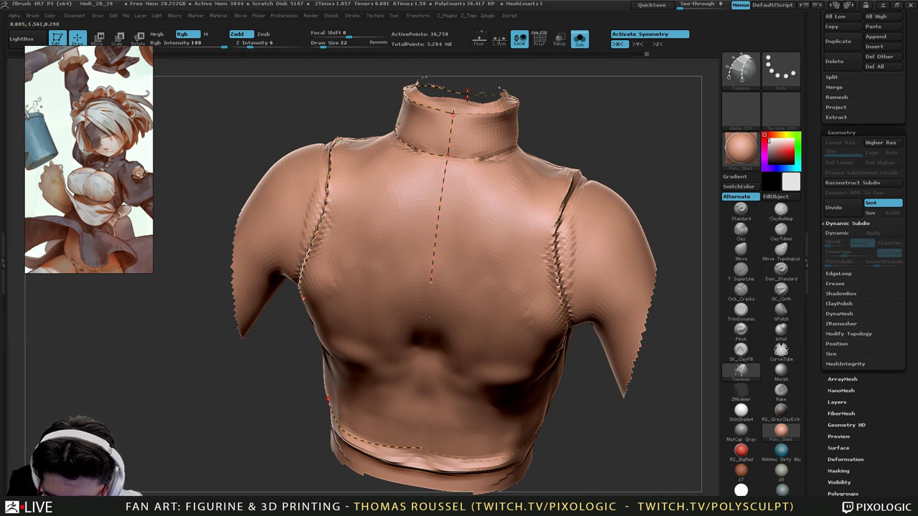
right_click_drag(426, 317, 449, 208)
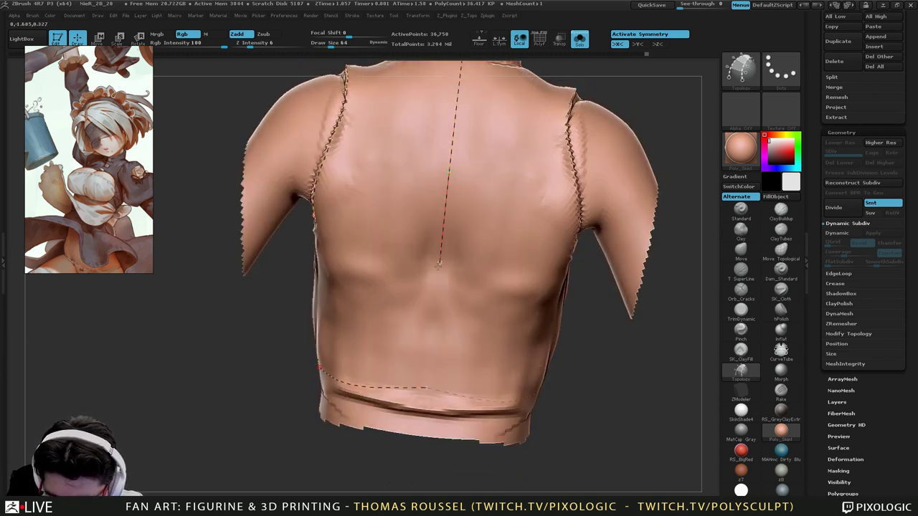
left_click_drag(426, 386, 426, 388)
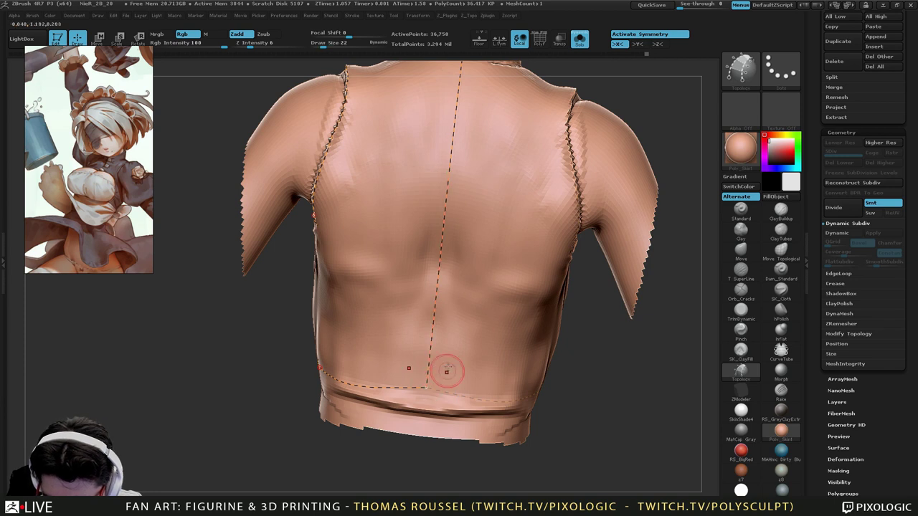
Draw a horizontal topology curve around the collar at mid-height from the front centre line to the back centre line.
right_click_drag(447, 370, 459, 311)
right_click_drag(420, 215, 496, 352, "alt")
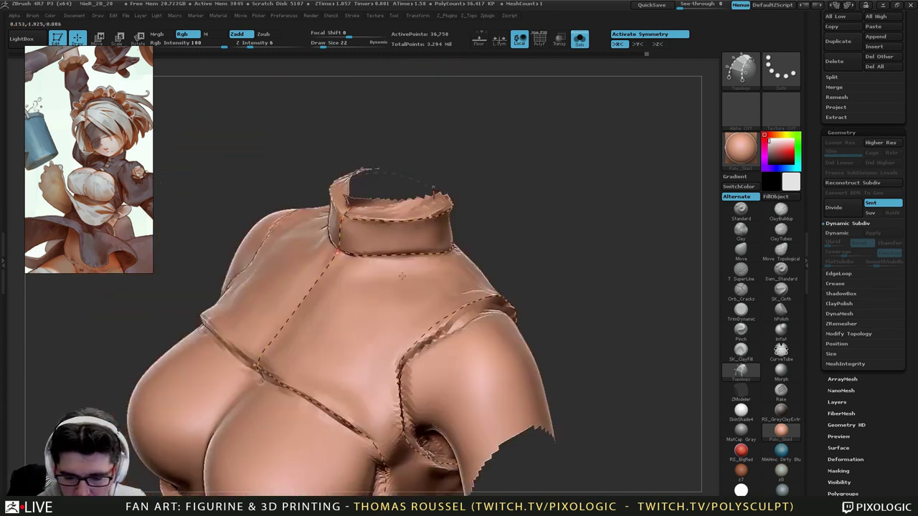
right_click_drag(430, 315, 466, 276)
right_click_drag(423, 248, 393, 322, "ctrl")
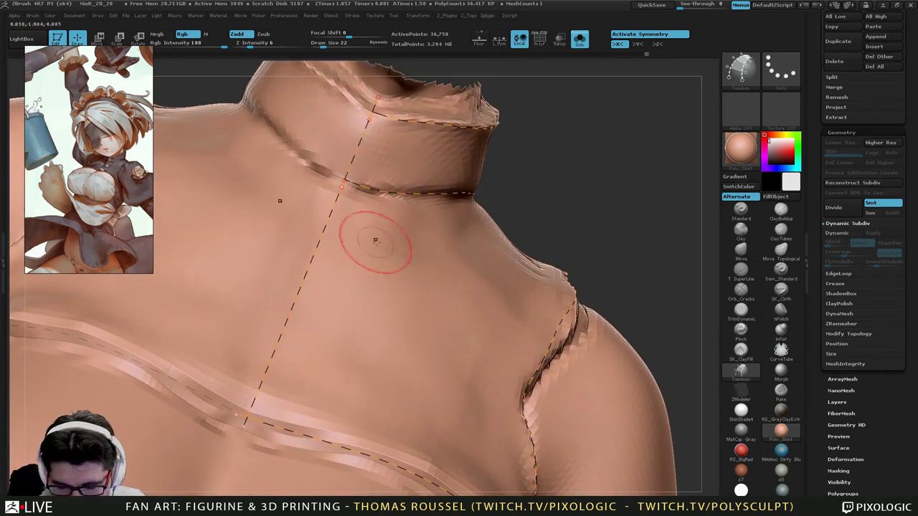
right_click_drag(445, 252, 408, 197)
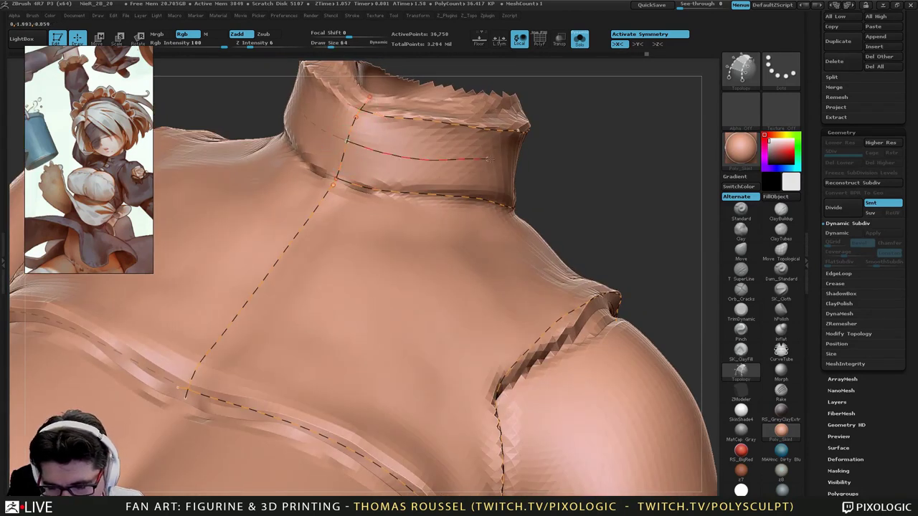
left_click_drag(487, 159, 497, 159)
right_click_drag(543, 198, 477, 170)
left_click_drag(420, 147, 475, 152)
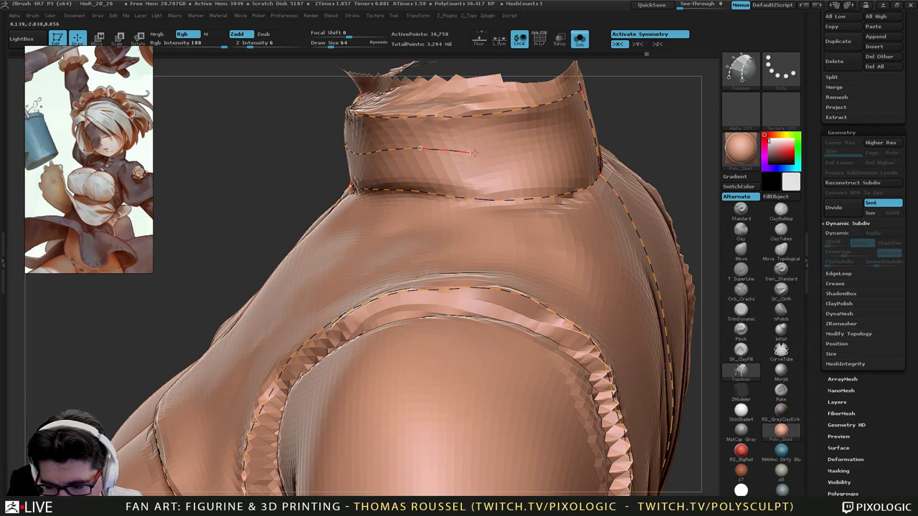
left_click_drag(577, 137, 571, 136)
right_click_drag(611, 139, 568, 120)
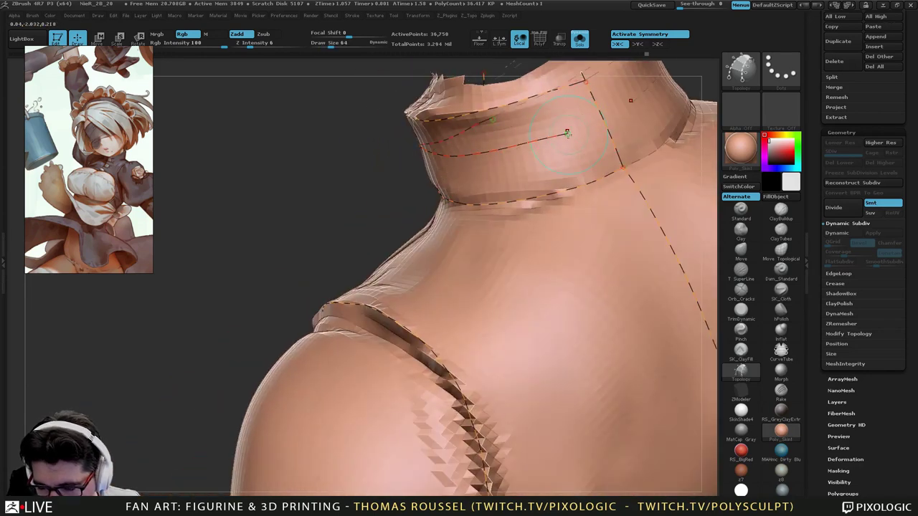
left_click_drag(607, 120, 604, 127)
Draw a vertical topology curve across the collar beside its front centre and redraw the upper front segments.
right_click_drag(537, 185, 567, 168)
right_click_drag(464, 149, 410, 193)
left_click_drag(487, 113, 475, 231)
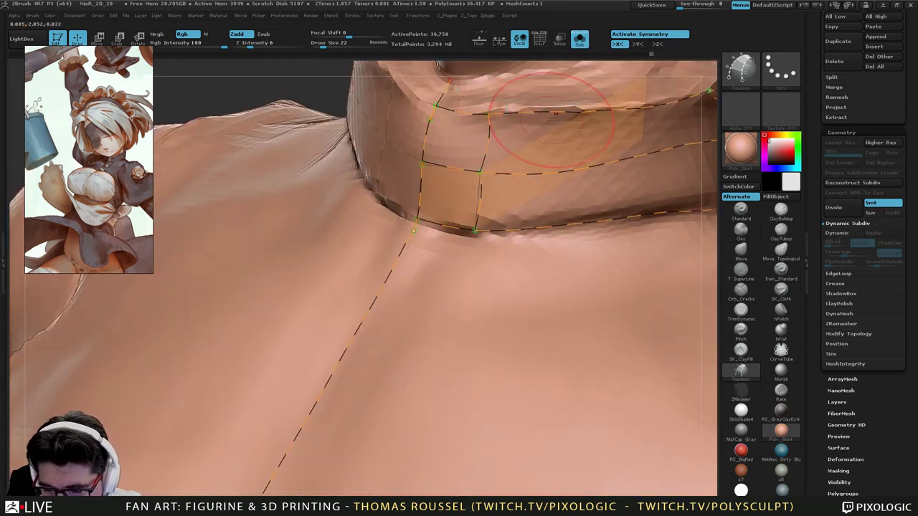
left_click(451, 109)
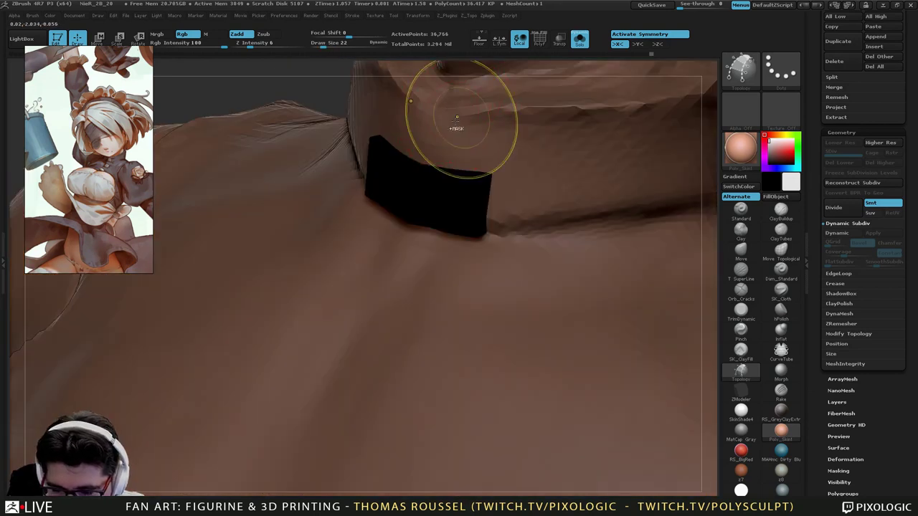
key("ctrl+z")
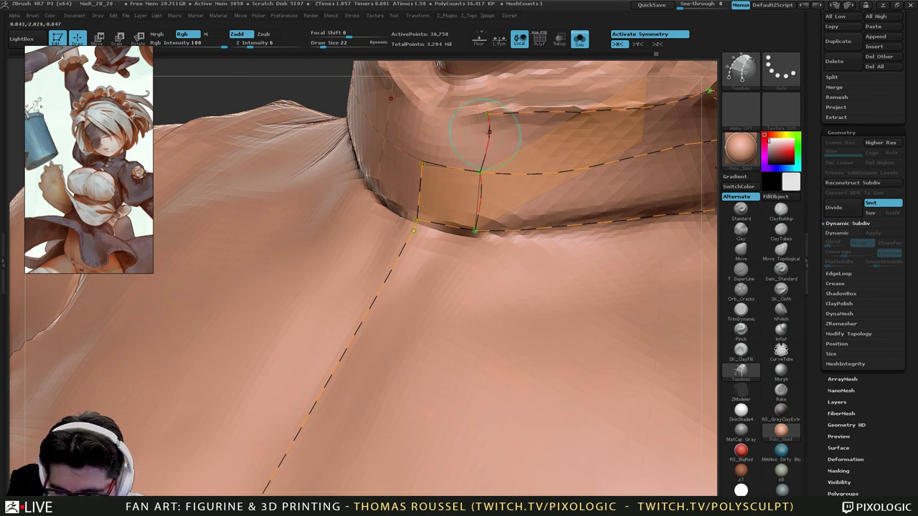
left_click_drag(434, 105, 436, 104)
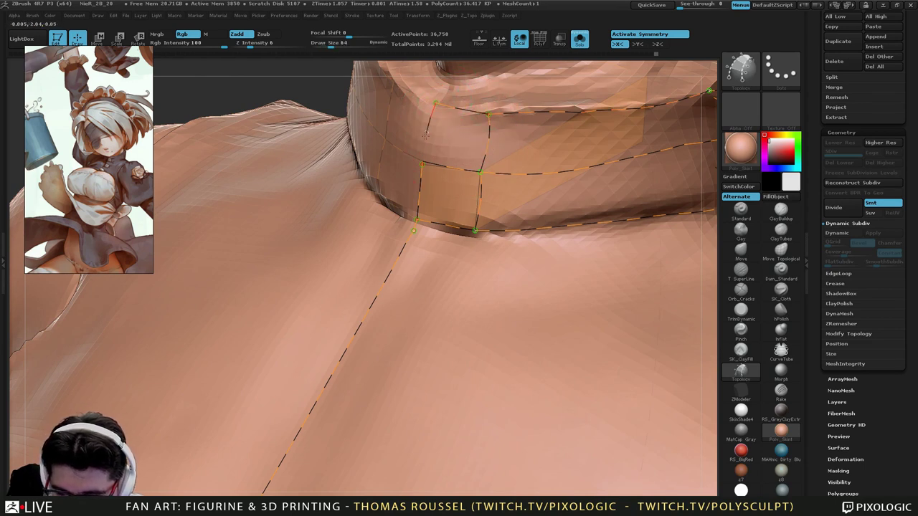
left_click_drag(426, 135, 423, 164)
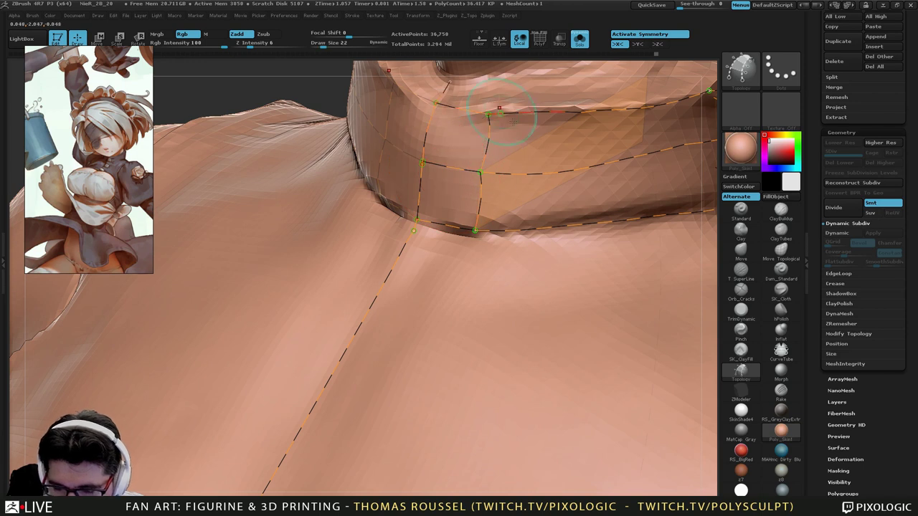
Add a second vertical topology curve across the collar's front and reduce the brush draw size to 19.
mouse_move(512, 122)
right_mouse_down("alt")
mouse_move(450, 135)
mouse_move(405, 159)
mouse_move(390, 186)
mouse_move(258, 147)
right_mouse_up("alt")
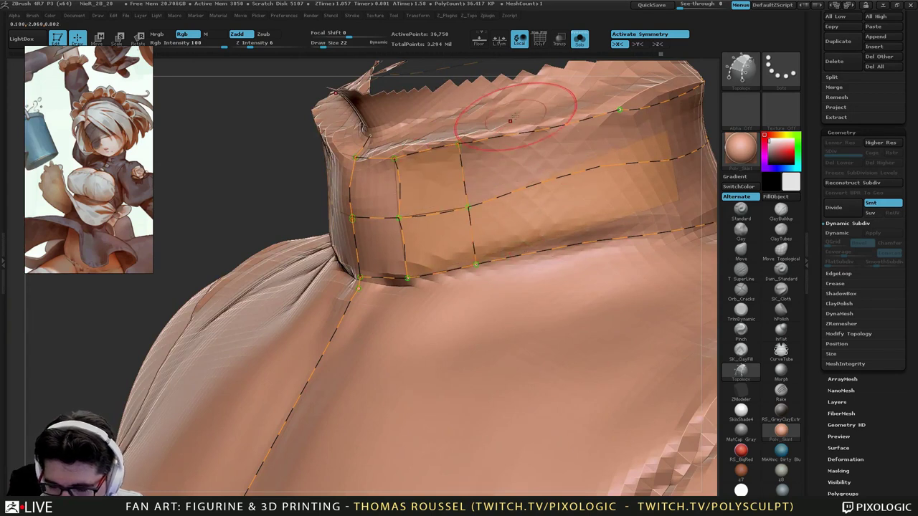
right_click_drag(587, 248, 671, 244)
right_click_drag(585, 215, 582, 300, "ctrl")
key("s")
mouse_move(459, 272)
left_mouse_down()
mouse_move(470, 274)
mouse_move(379, 279)
left_mouse_up()
key("s")
key("ctrl+z")
Delete the faulty curve segments at the collar's front centre and redraw the centre line down to the collar's base.
left_click_drag(506, 290, 316, 295, "alt")
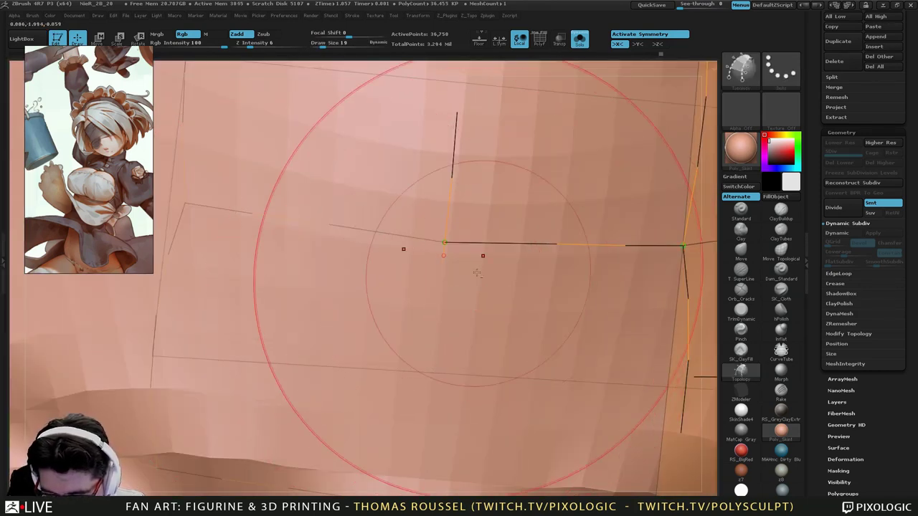
left_click_drag(533, 260, 522, 258, "alt")
left_click_drag(341, 250, 323, 250, "alt")
key("s")
left_click_drag(464, 311, 476, 311)
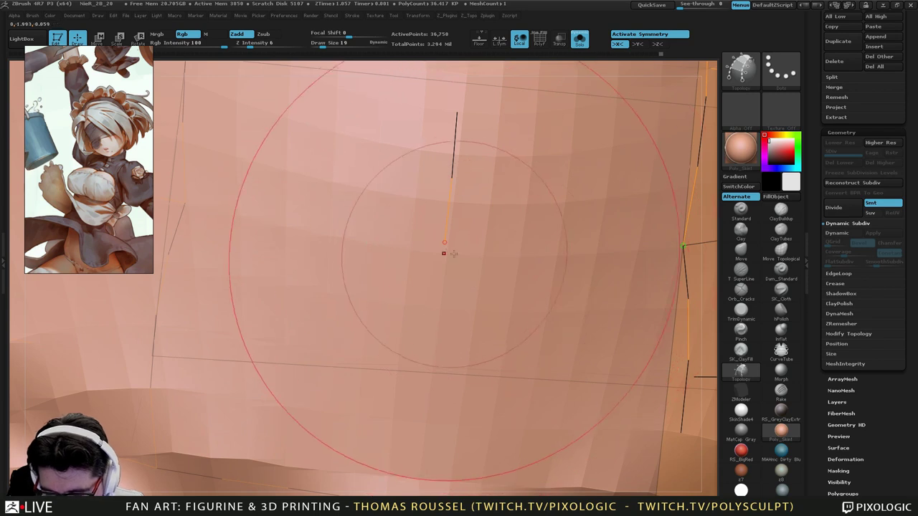
left_click_drag(445, 244, 441, 266)
left_click_drag(435, 380, 435, 385)
mouse_move(467, 369)
right_mouse_down("ctrl")
mouse_move(470, 323)
mouse_move(495, 355)
mouse_move(467, 368)
mouse_move(483, 337)
mouse_move(479, 294)
mouse_move(428, 229)
right_mouse_up("ctrl")
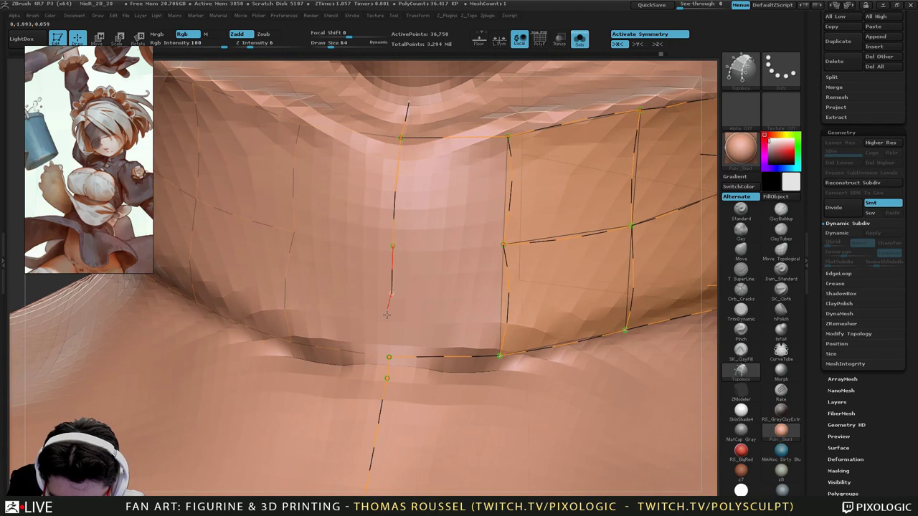
Set the brush draw size to 9 and reconnect the collar's mid-height curve from the front centre to the first vertical.
key("s")
left_click(432, 332)
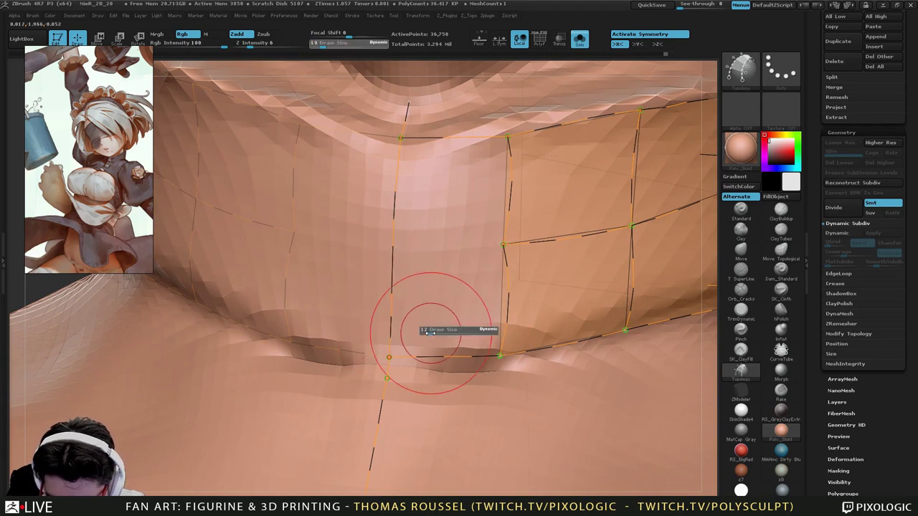
key("s")
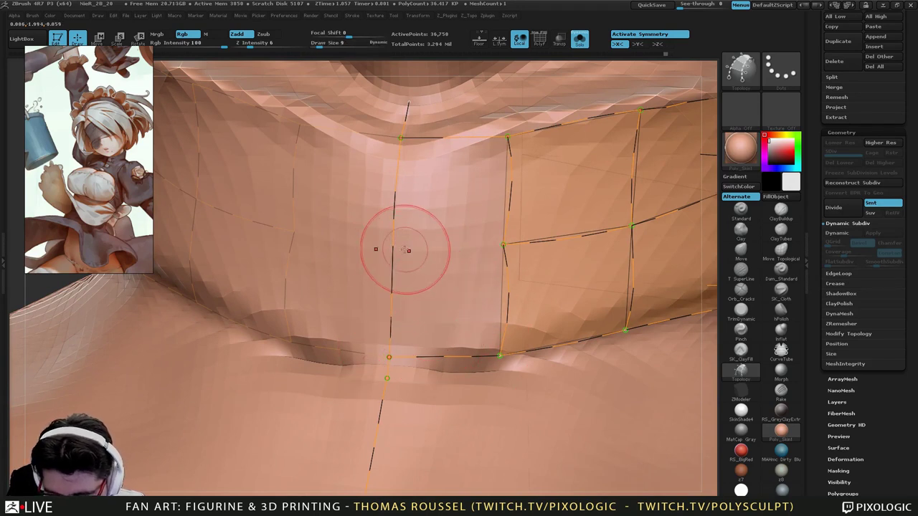
left_click_drag(420, 248, 504, 245)
Rework the collar's upper-edge curve segment between the front centre and the first vertical.
mouse_move(551, 277)
right_mouse_down()
mouse_move(517, 278)
mouse_move(536, 275)
mouse_move(563, 290)
right_mouse_up()
right_click_drag(445, 199, 489, 248, "alt")
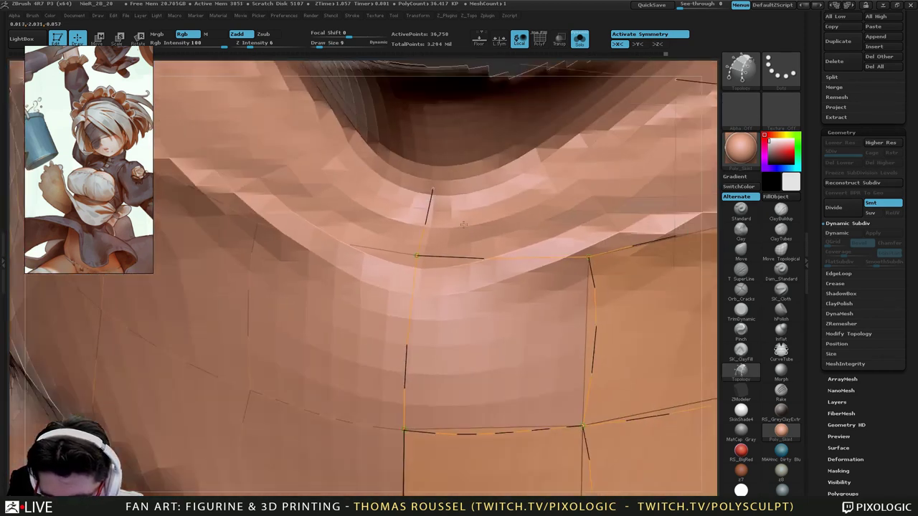
key("ctrl+z")
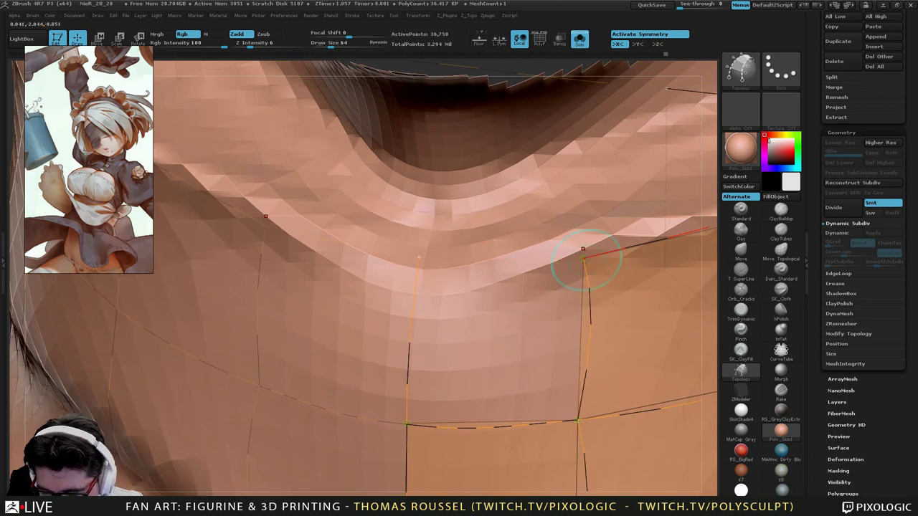
Draw evenly spaced vertical topology curves across the collar's side and back to complete its grid of quads.
right_click_drag(473, 280, 391, 323, "alt")
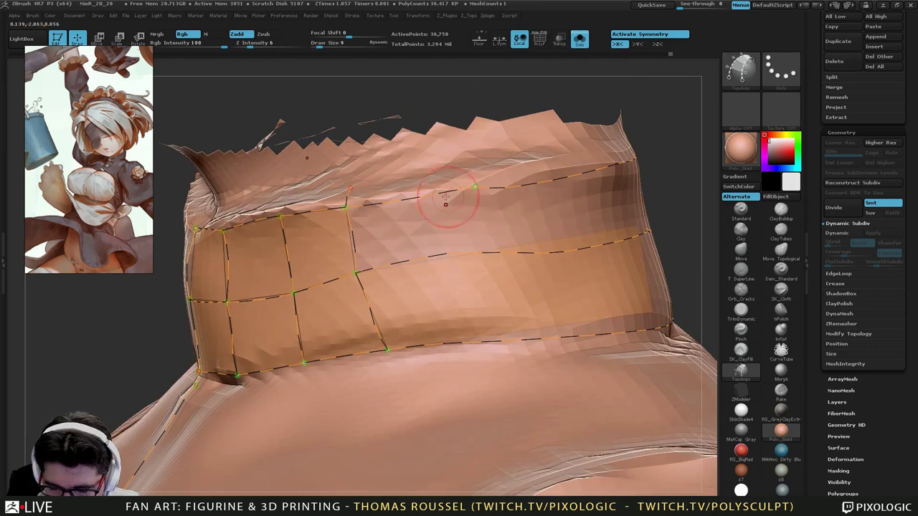
left_click_drag(509, 350, 509, 352)
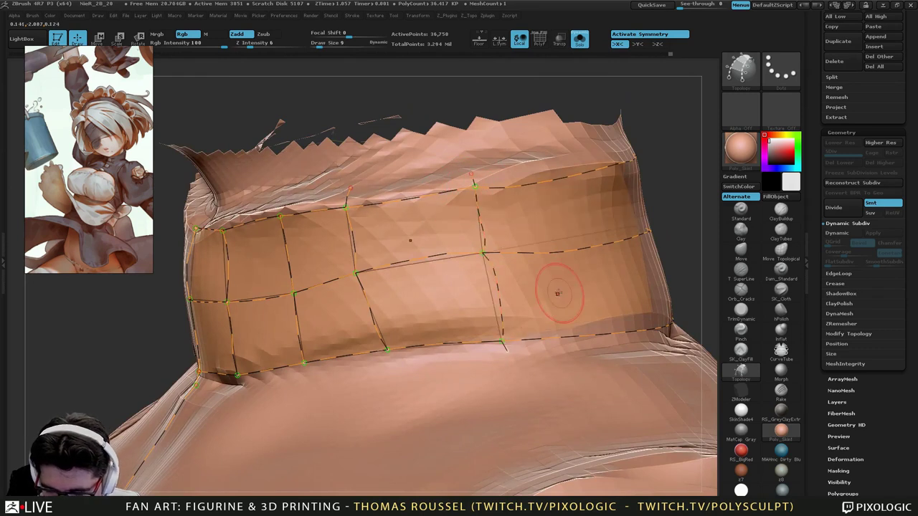
mouse_move(557, 294)
right_mouse_down()
mouse_move(480, 294)
mouse_move(347, 314)
right_mouse_up()
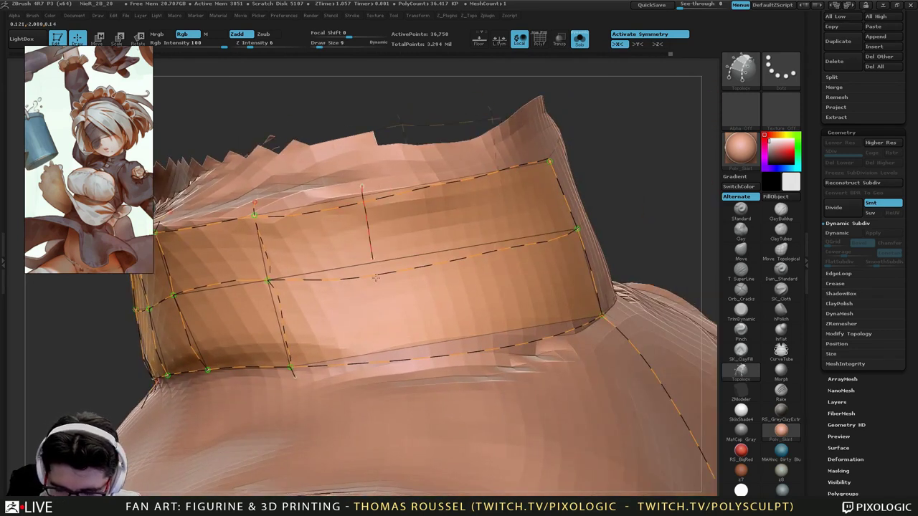
left_click_drag(375, 277, 389, 367)
left_click_drag(497, 368, 497, 370)
right_click_drag(503, 351, 423, 348)
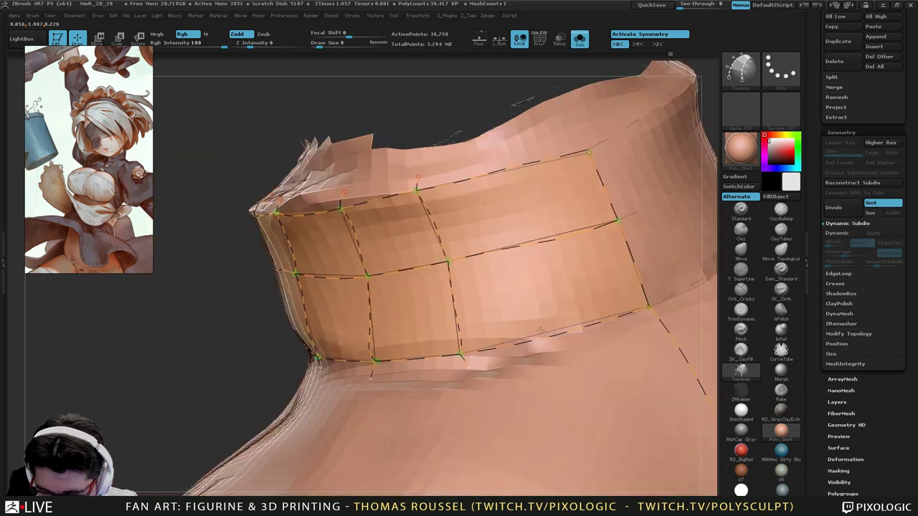
left_click_drag(564, 343, 565, 349)
Trace a topology curve down the armhole seam on the back, from the shoulder towards the underarm.
right_click_drag(564, 346, 527, 287, "alt")
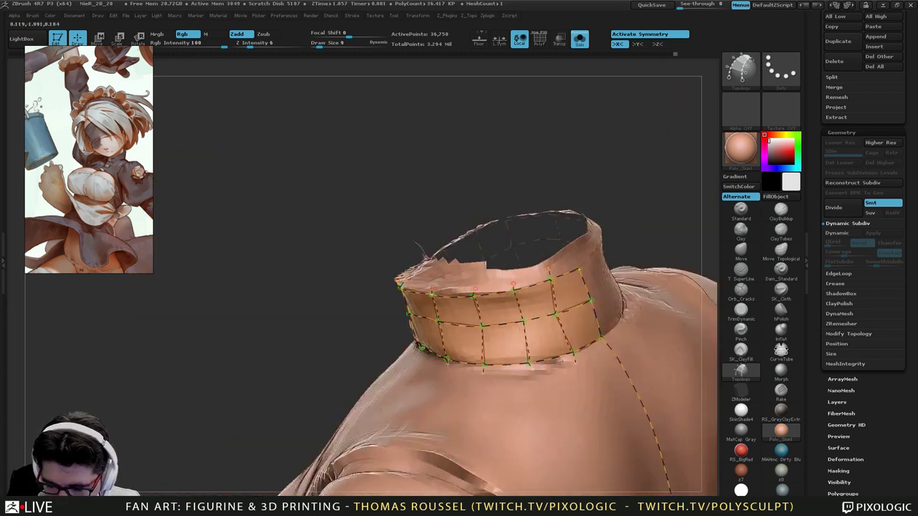
mouse_move(402, 323)
right_mouse_down()
mouse_move(518, 333)
mouse_move(467, 317)
mouse_move(406, 246)
right_mouse_up()
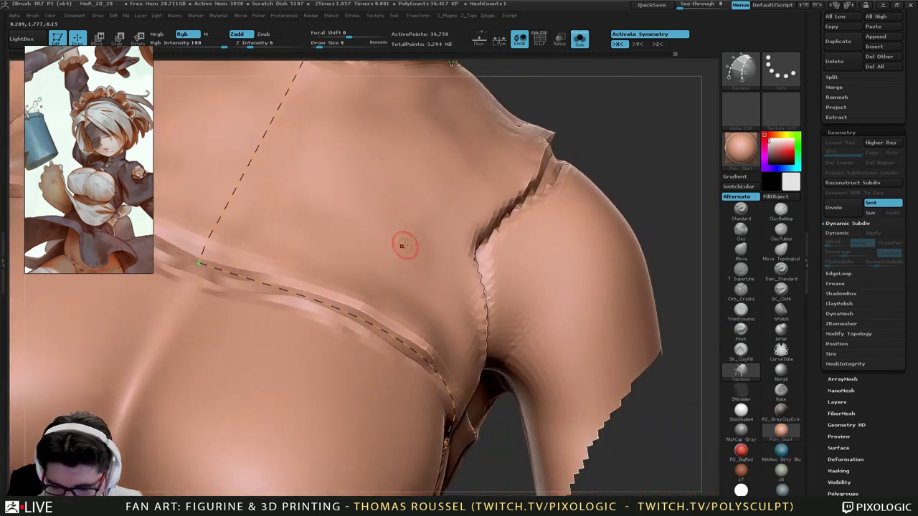
right_click_drag(631, 262, 527, 212)
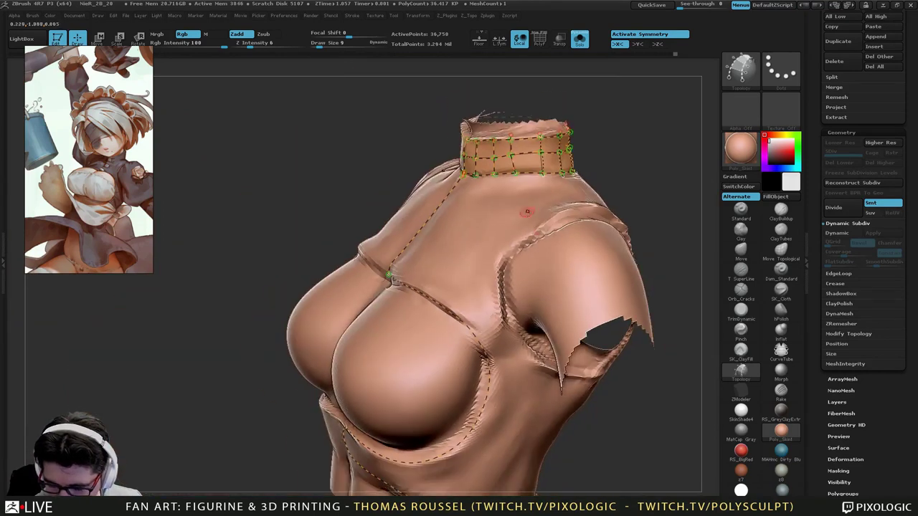
right_click_drag(570, 410, 451, 388)
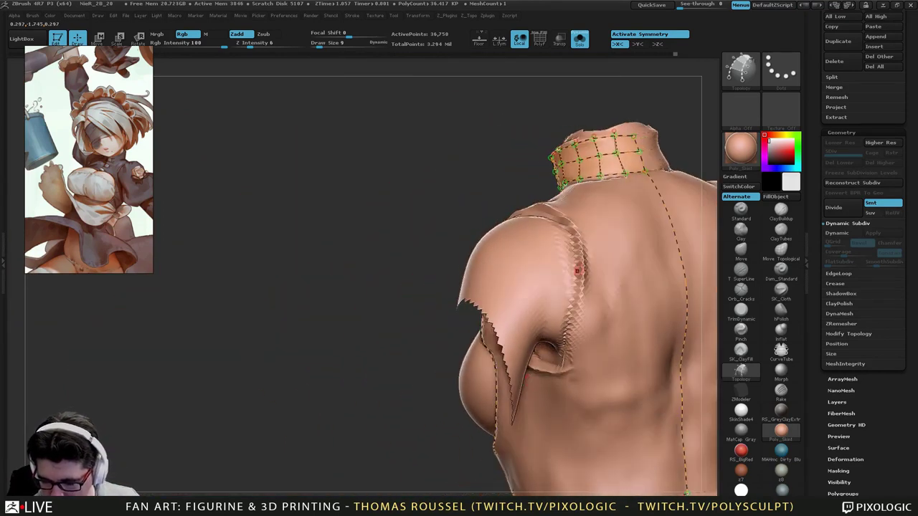
right_click_drag(583, 226, 591, 285, "ctrl")
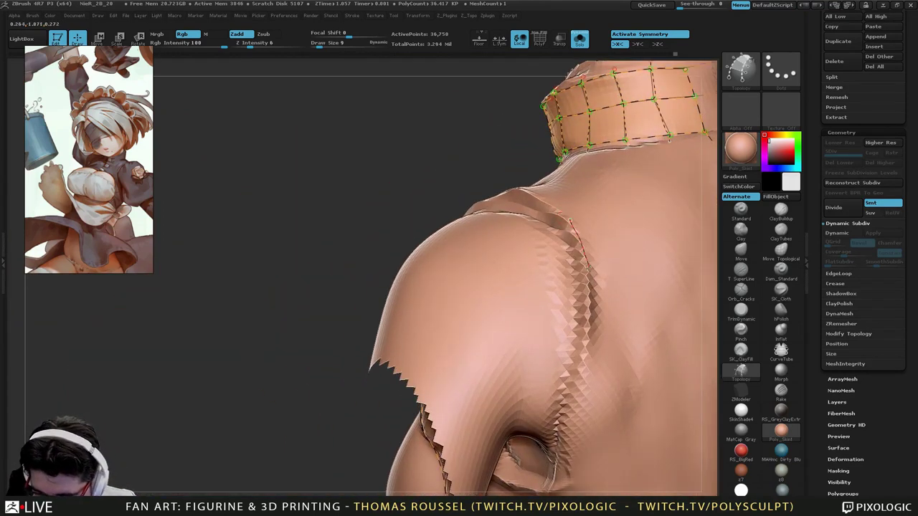
mouse_move(565, 463)
right_mouse_down("alt")
mouse_move(598, 344)
mouse_move(706, 304)
right_mouse_up("alt")
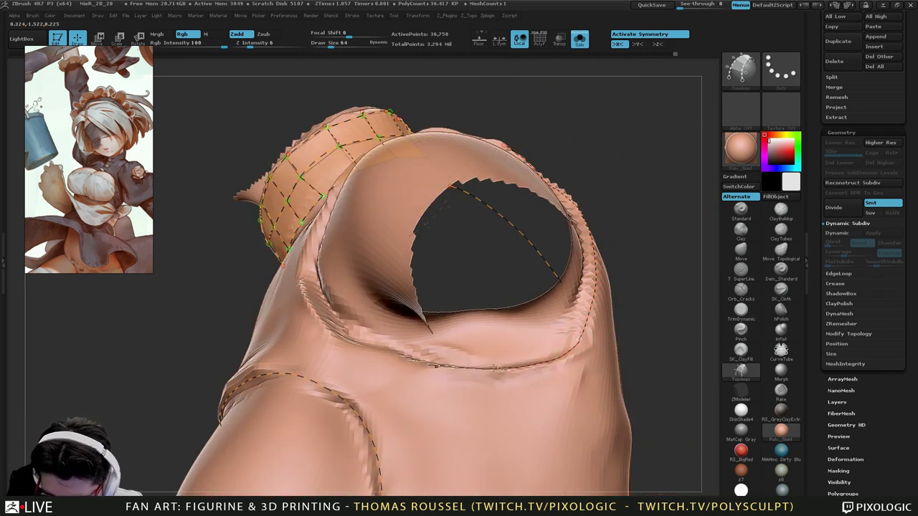
Continue the armhole curve over the shoulder and down the front seam to close it at the underarm.
right_click_drag(305, 284, 327, 234)
right_click_drag(316, 198, 343, 131)
right_click_drag(352, 87, 325, 178, "alt")
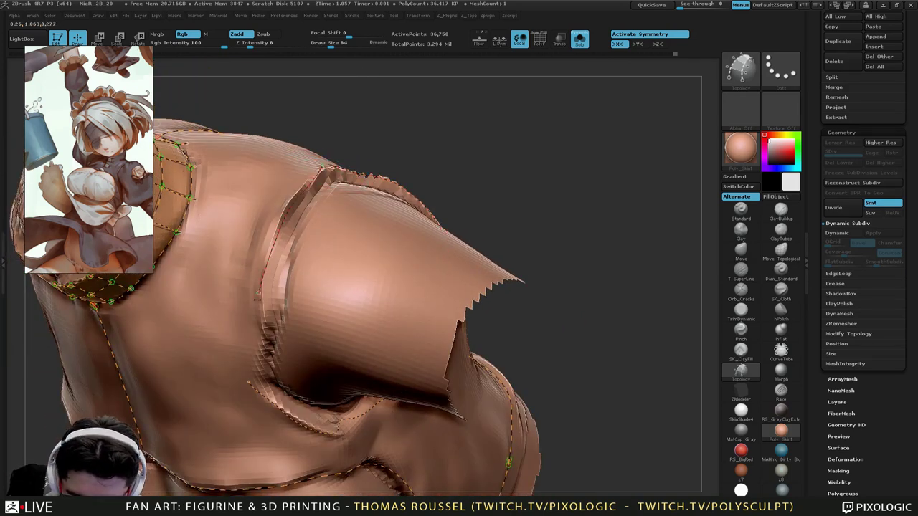
right_click_drag(284, 376, 390, 357)
right_click_drag(334, 336, 345, 192)
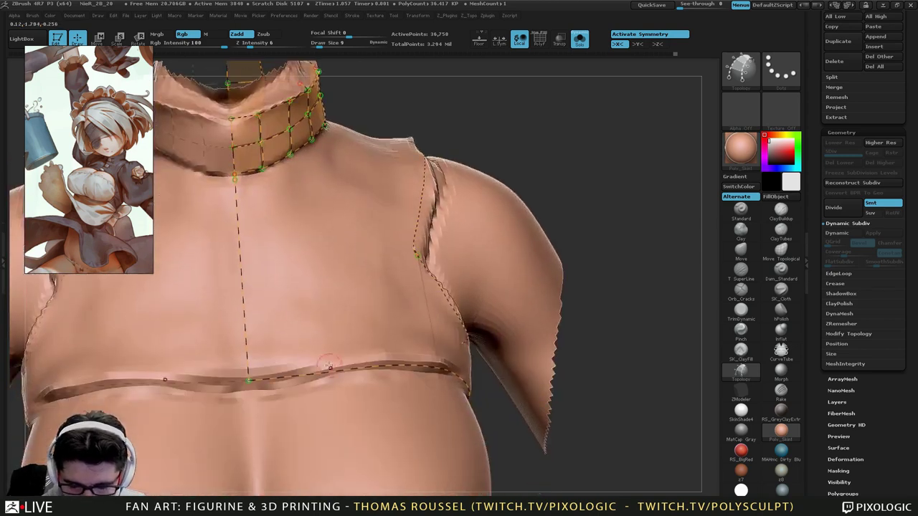
Draw curves from the front collar base to the bust seam and armhole, and redraw the front centre line down to the seam.
right_click_drag(242, 193, 358, 246, "ctrl")
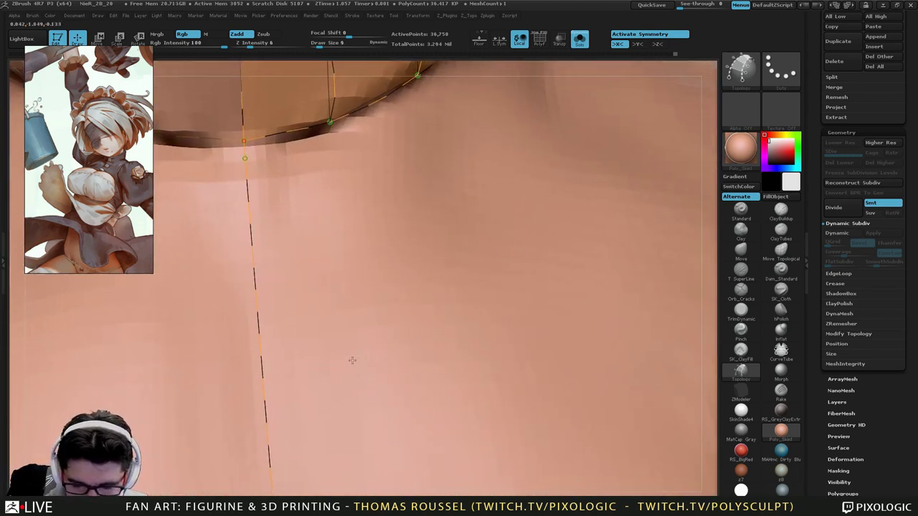
right_click_drag(352, 361, 299, 206, "ctrl")
right_click_drag(298, 207, 298, 406, "alt")
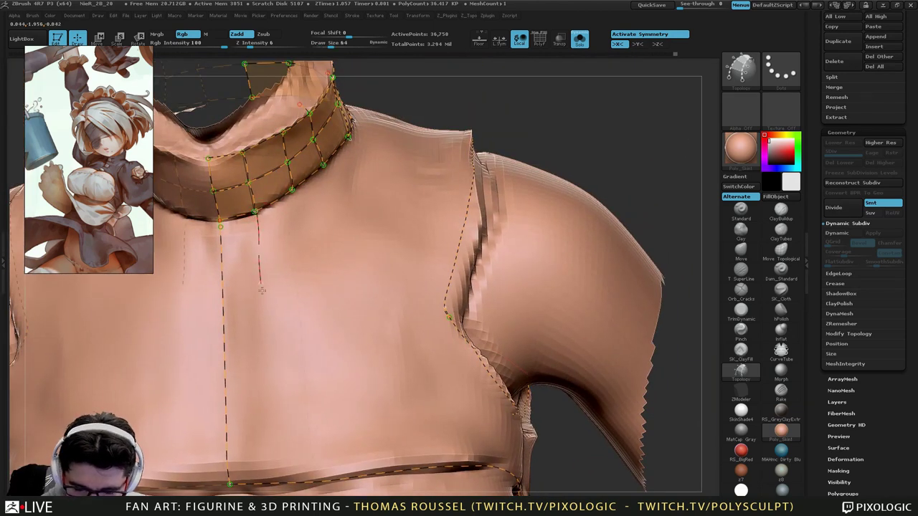
right_click_drag(399, 374, 348, 228)
right_click_drag(283, 213, 346, 235, "alt")
left_click_drag(366, 439, 376, 478)
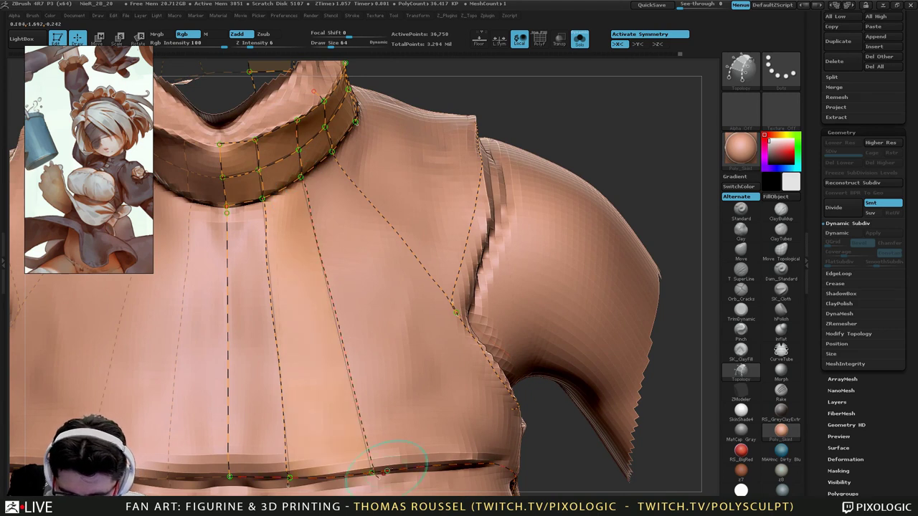
mouse_move(460, 395)
right_mouse_down()
mouse_move(445, 380)
mouse_move(467, 392)
right_mouse_up()
right_click_drag(370, 320, 371, 343)
right_click_drag(245, 244, 336, 190, "alt")
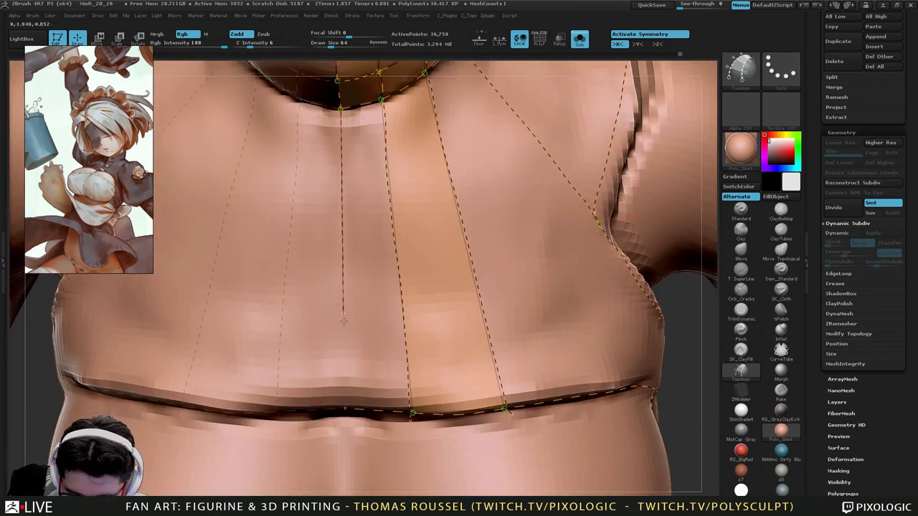
left_click_drag(345, 410, 347, 411)
Bridge the outer end of the bust seam to the armhole curve with short topology curves near the underarm.
right_click_drag(431, 388, 355, 380)
left_click_drag(492, 380, 494, 379)
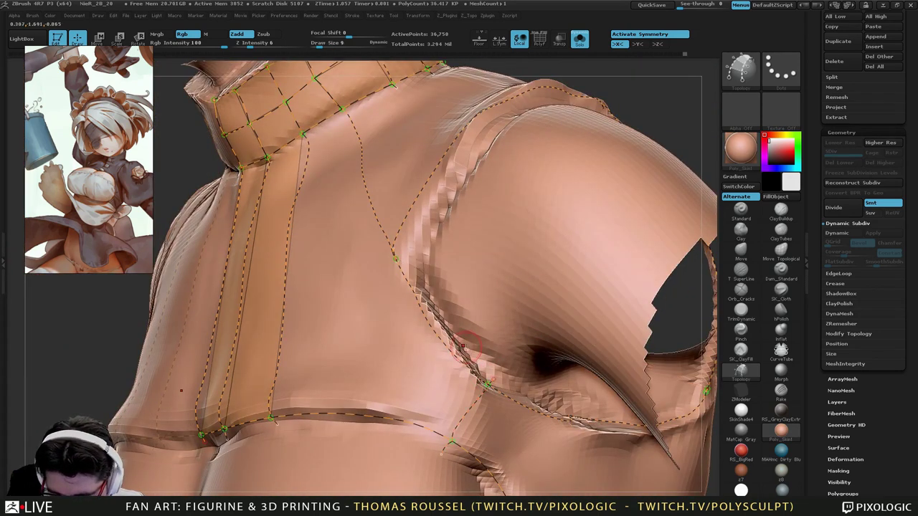
right_click_drag(449, 381, 425, 369)
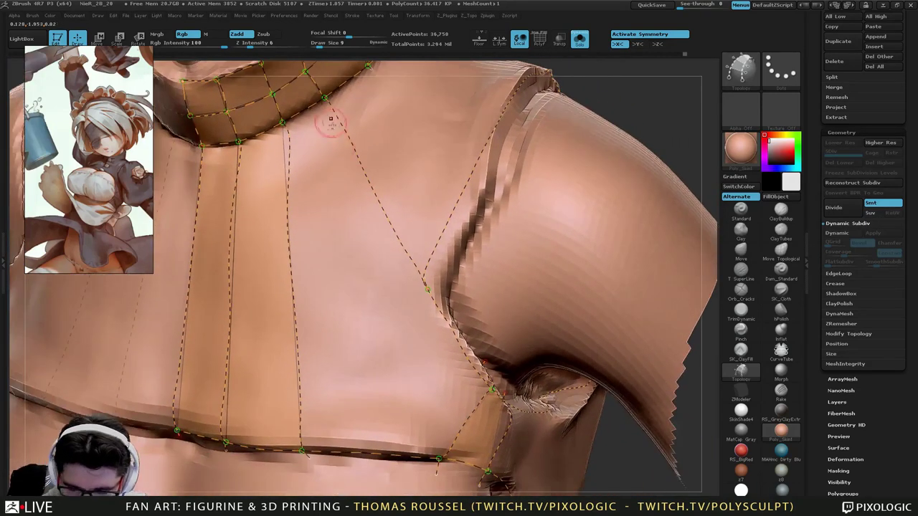
Extend the collar's side verticals across the shoulder to the armhole curve.
right_click_drag(356, 149, 450, 291, "alt")
left_click_drag(476, 336, 480, 340)
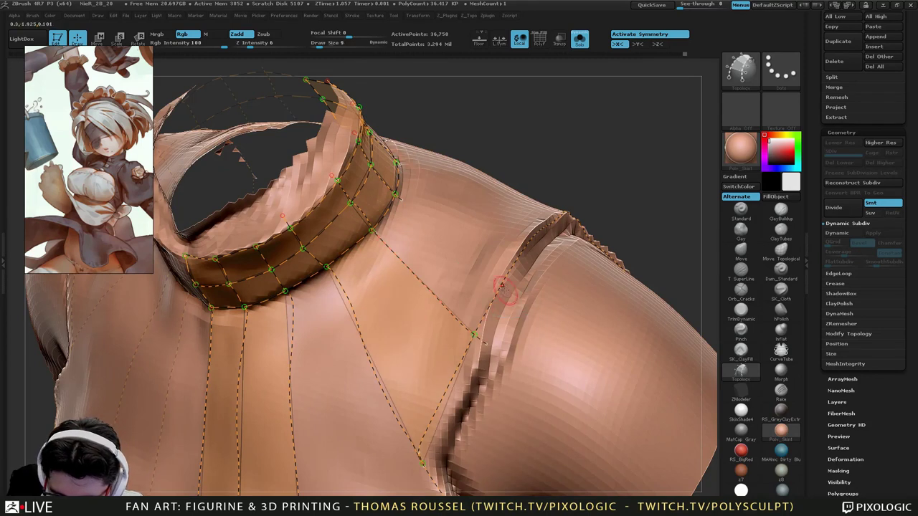
right_click_drag(394, 158, 380, 242, "alt")
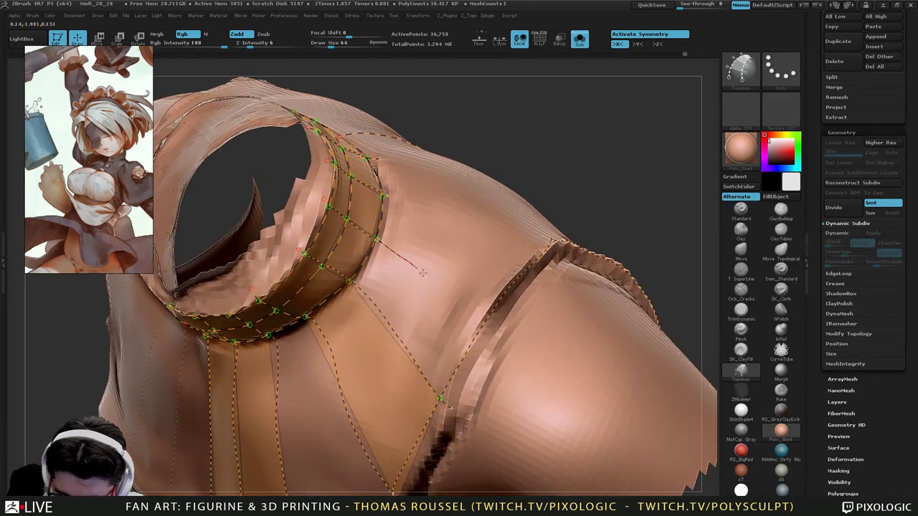
right_click_drag(384, 248, 400, 235, "ctrl")
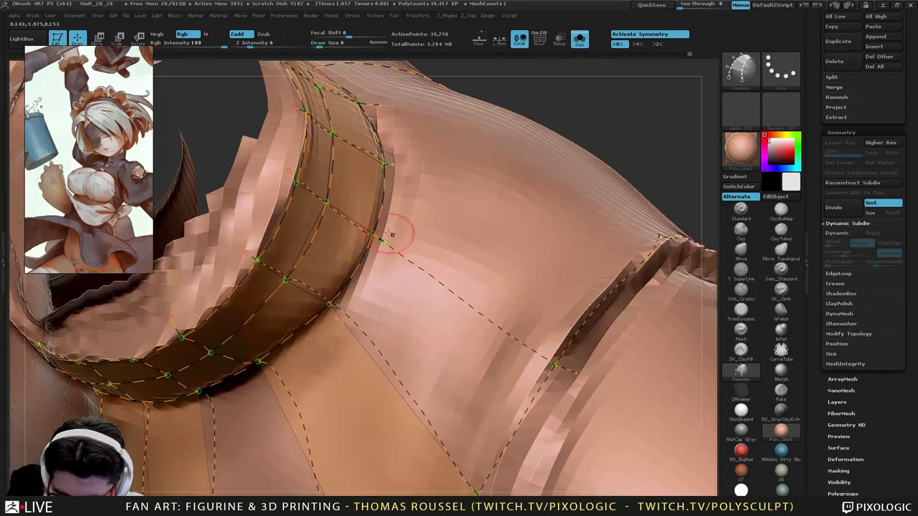
right_click_drag(548, 224, 462, 291, "alt")
Draw horizontal curves across the upper and mid chest, and add a vertical from the mid-chest curve down to the bust seam.
right_click_drag(409, 369, 428, 284, "alt")
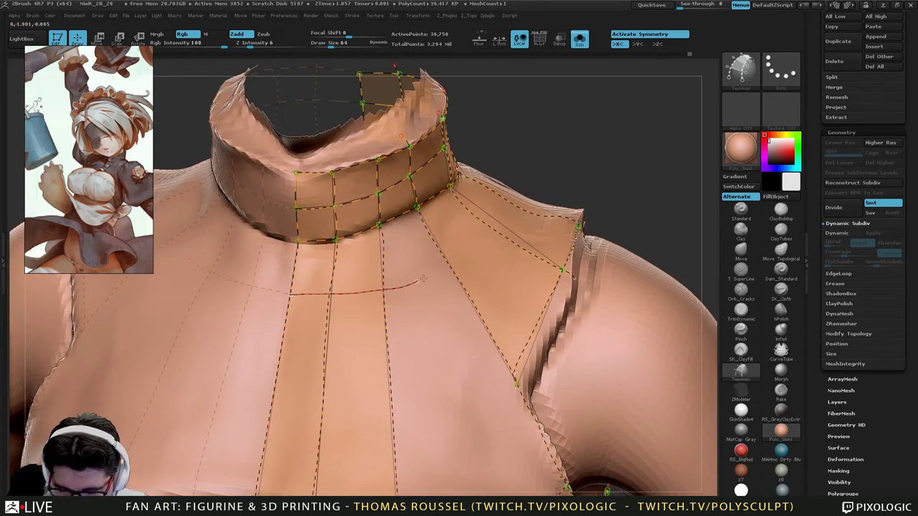
left_click_drag(494, 216, 511, 195)
right_click_drag(493, 325, 510, 287)
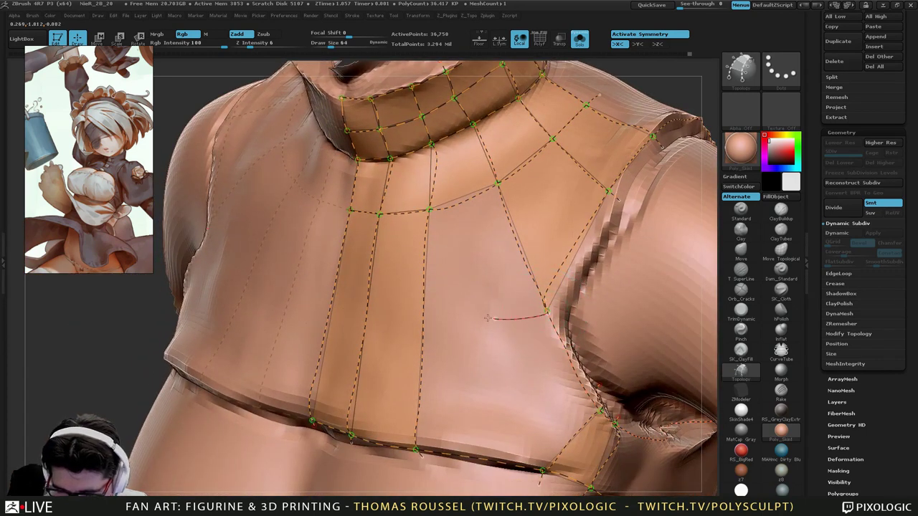
left_click_drag(332, 302, 316, 300)
mouse_move(506, 373)
right_mouse_down()
mouse_move(528, 356)
mouse_move(489, 324)
mouse_move(464, 280)
right_mouse_up()
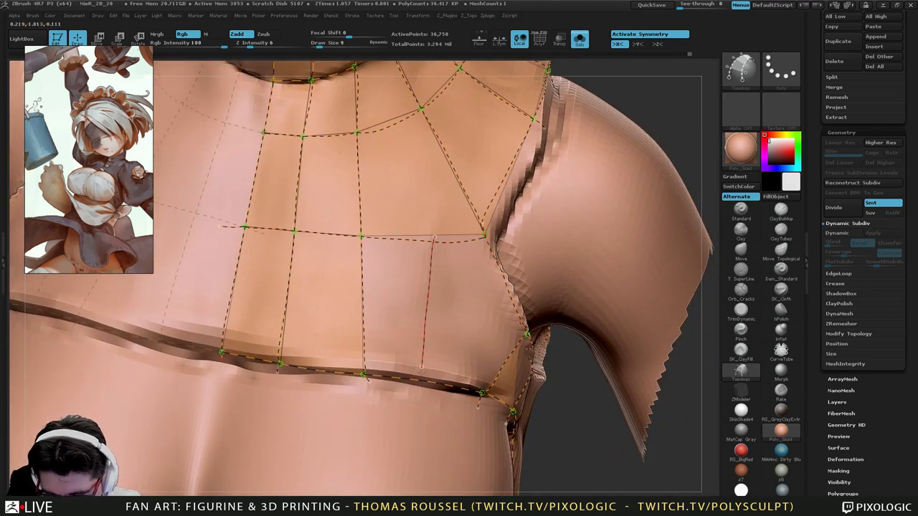
left_click_drag(421, 370, 419, 383)
Draw a curve across the shoulder panels and link its lower end to the upper-chest and mid-chest curves.
right_click_drag(454, 209, 415, 273, "alt")
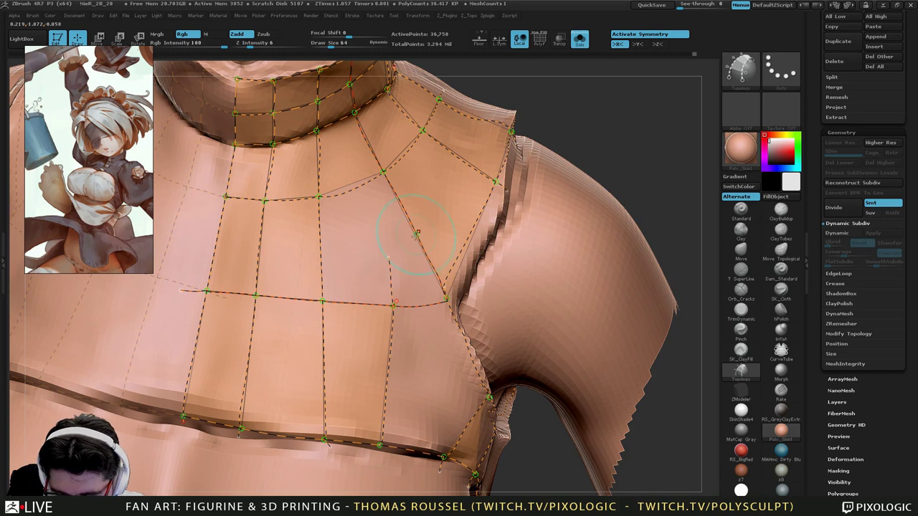
left_click_drag(461, 127, 471, 107)
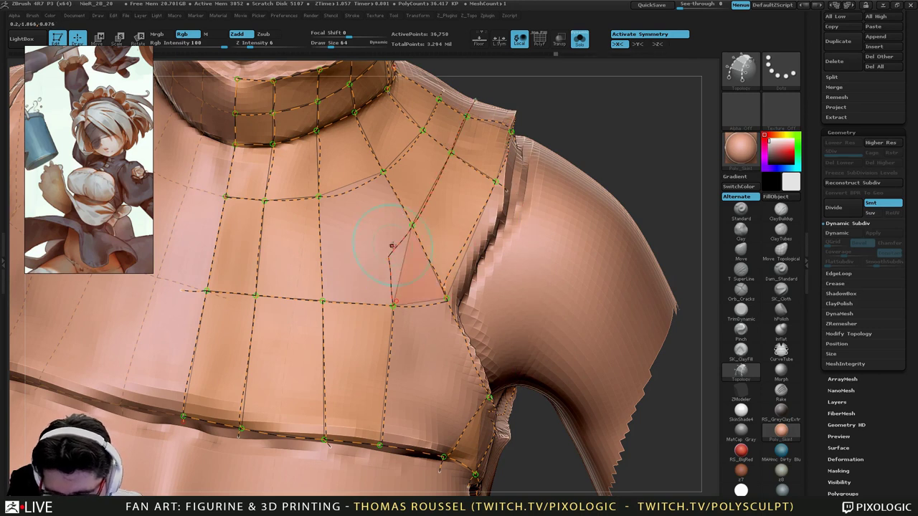
left_click_drag(318, 189, 317, 186)
mouse_move(459, 254)
right_mouse_down("alt")
mouse_move(430, 259)
mouse_move(445, 275)
mouse_move(430, 330)
right_mouse_up("alt")
key("ctrl+z")
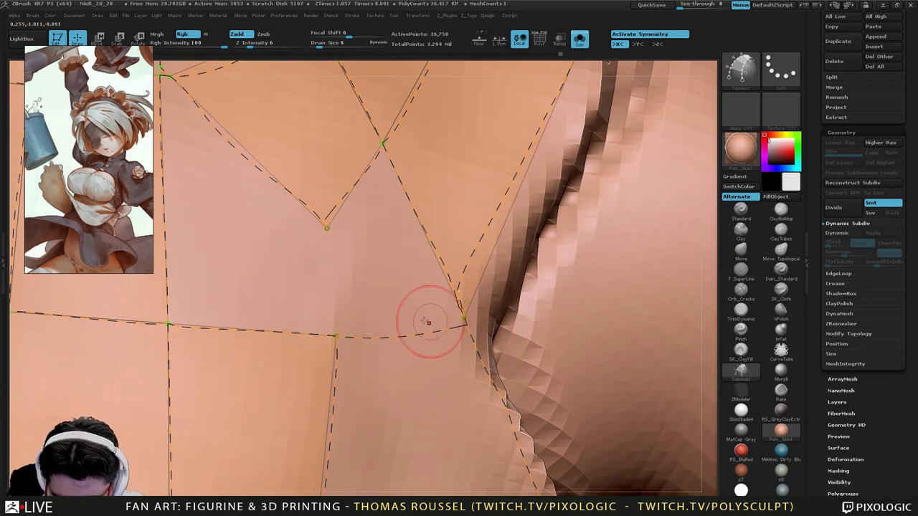
left_click_drag(327, 230, 337, 335)
Remove the misaligned curve segments at the upper-chest junction and redraw the vertical and horizontal so they meet at one point.
right_click_drag(474, 327, 535, 165, "ctrl")
right_click_drag(245, 155, 251, 215, "ctrl")
right_click_drag(276, 147, 379, 207, "alt")
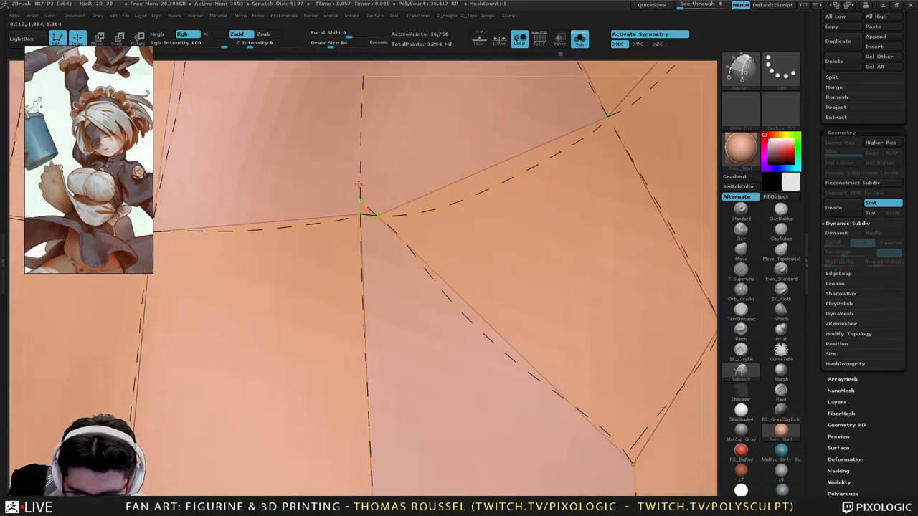
key("s")
mouse_move(391, 193)
left_mouse_down()
mouse_move(372, 231)
mouse_move(361, 210)
left_mouse_up()
left_click(388, 195)
key("ctrl+z")
left_click(381, 228)
right_click_drag(422, 226, 430, 186, "ctrl")
key("ctrl+z")
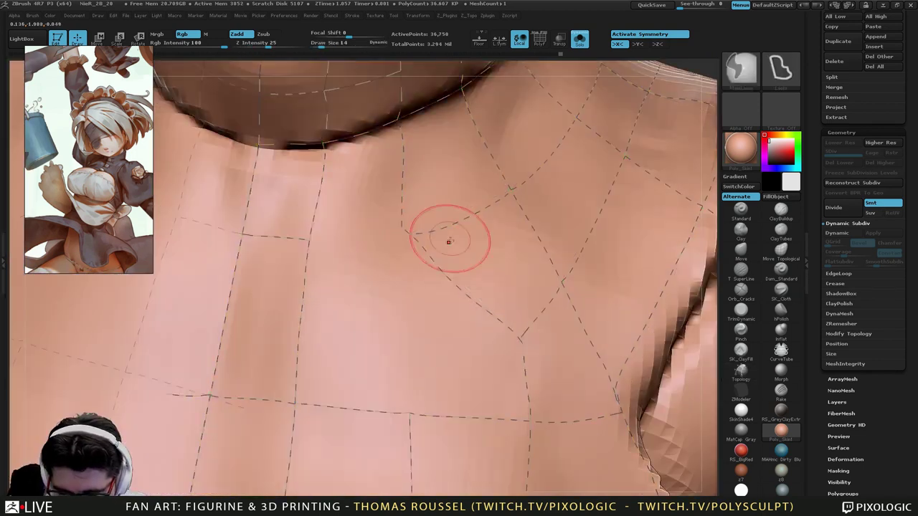
right_click_drag(413, 219, 416, 191, "alt")
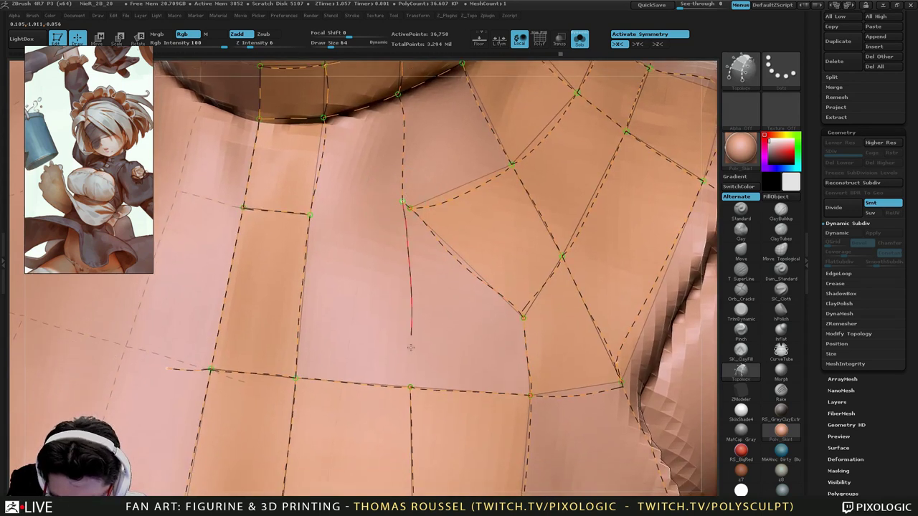
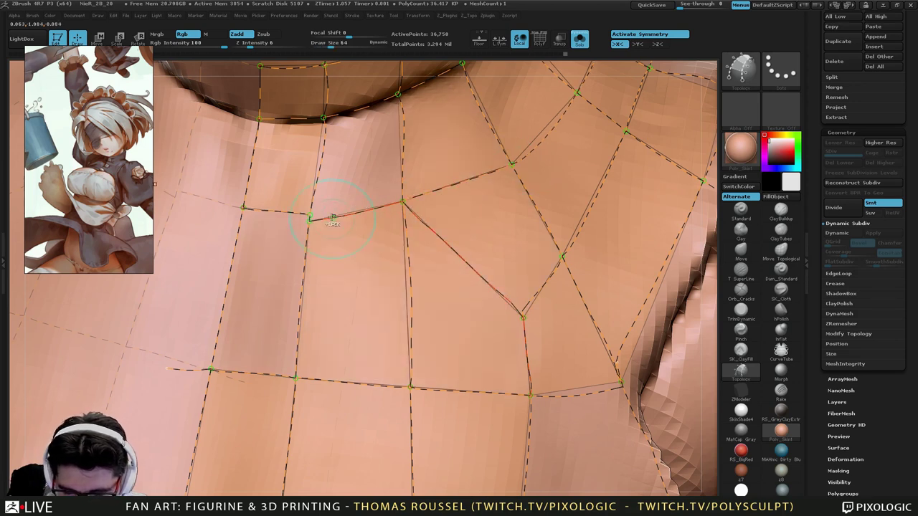
left_click_drag(320, 213, 310, 214)
Subdivide the panel in front of the underarm with curves from the armhole to the bust seam that meet in a three-way junction.
right_click_drag(485, 301, 459, 287, "alt")
right_click_drag(500, 234, 473, 258)
right_click_drag(473, 258, 537, 119, "alt")
right_click_drag(466, 281, 412, 279)
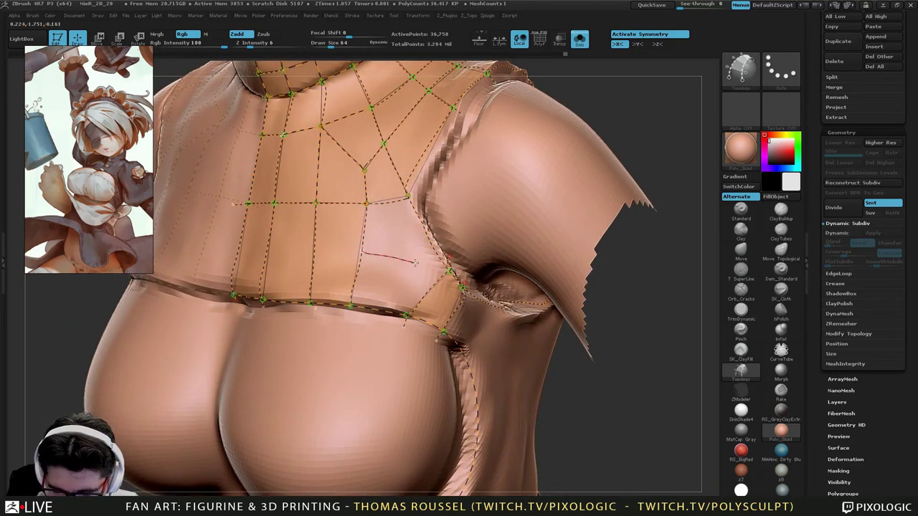
key("ctrl+z")
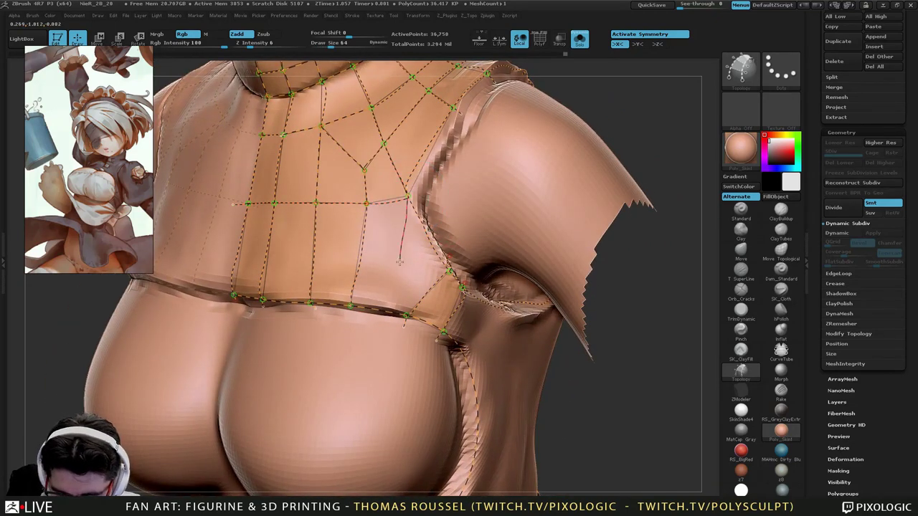
key("ctrl+z")
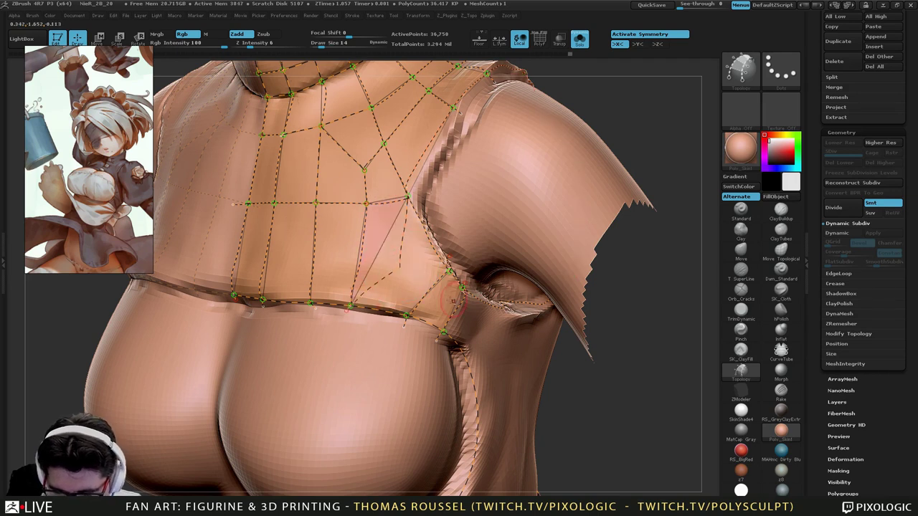
right_click_drag(453, 301, 407, 267, "alt")
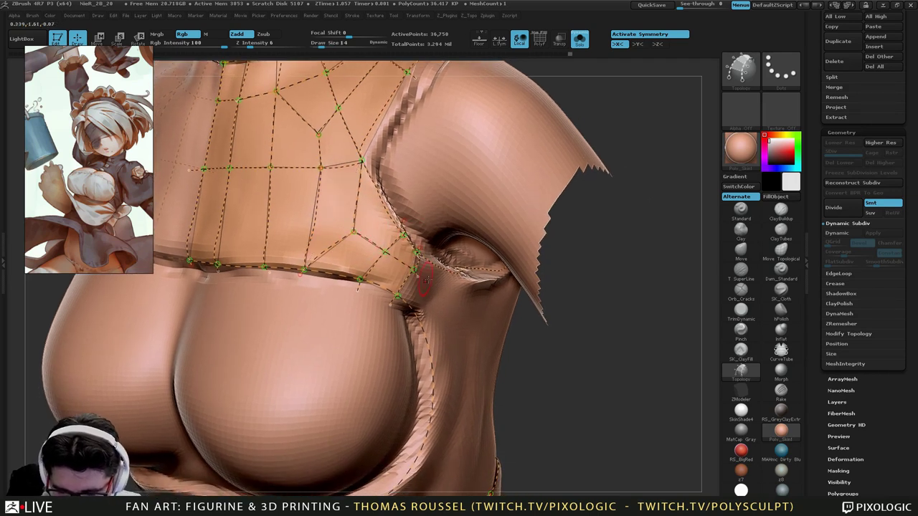
Draw a vertical topology curve down the back beside the centre line, from the collar base to the waist, and tidy its collar junction.
right_click_drag(450, 309, 486, 324, "alt")
left_click_drag(485, 324, 388, 335)
mouse_move(388, 335)
right_mouse_down("alt")
mouse_move(387, 219)
mouse_move(378, 341)
mouse_move(395, 387)
mouse_move(360, 278)
mouse_move(354, 336)
right_mouse_up("alt")
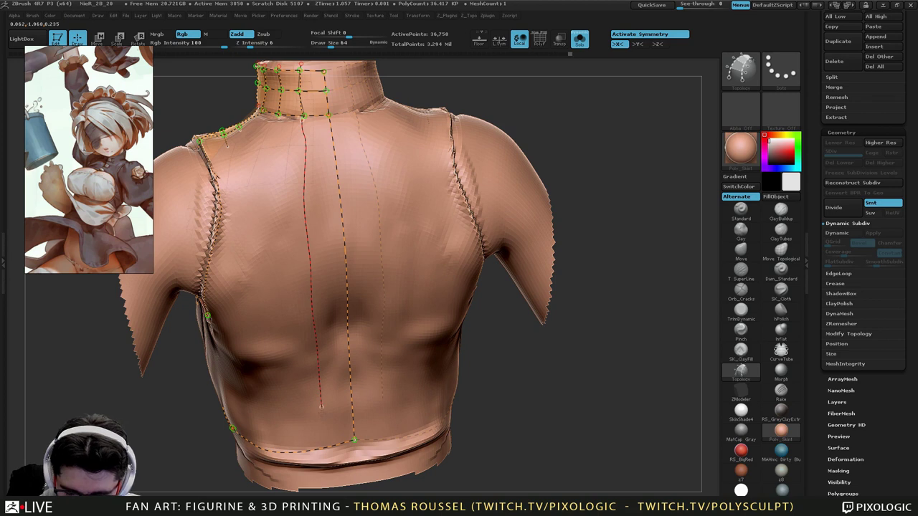
right_click_drag(324, 441, 384, 402)
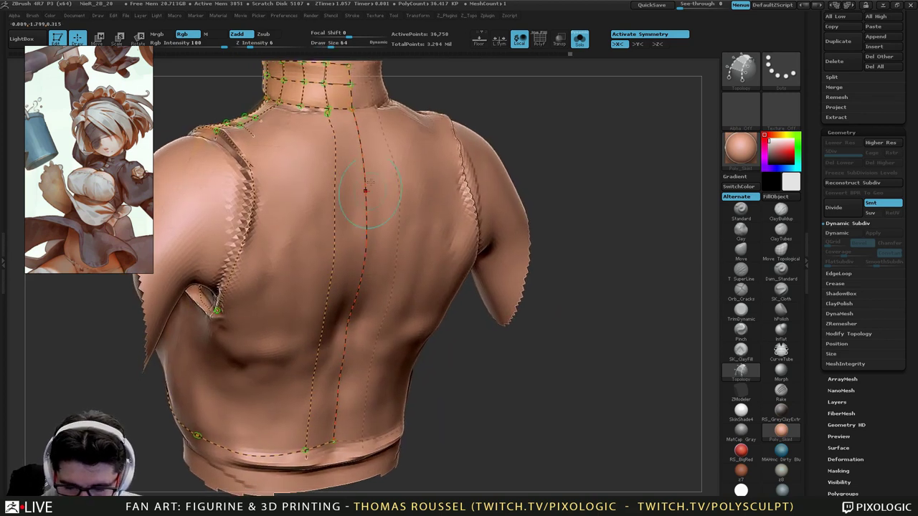
right_click_drag(343, 126, 397, 230, "ctrl")
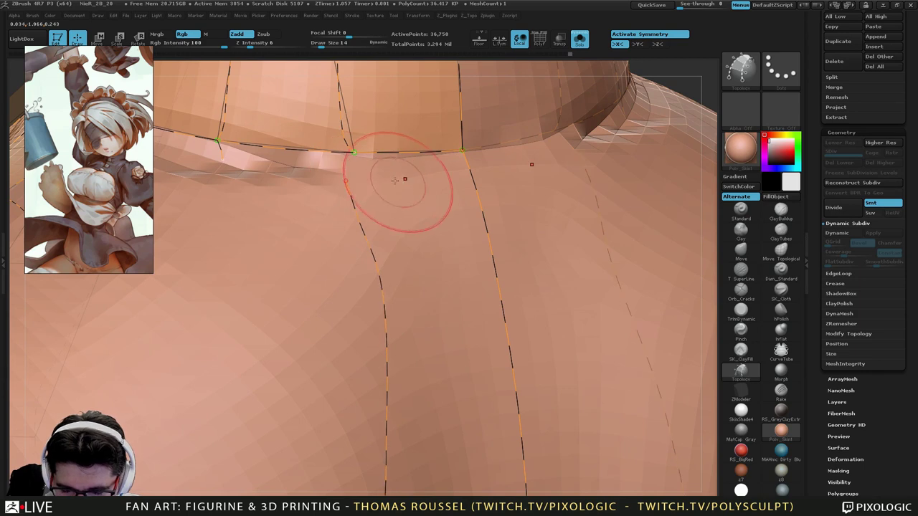
right_click_drag(423, 276, 404, 201, "ctrl")
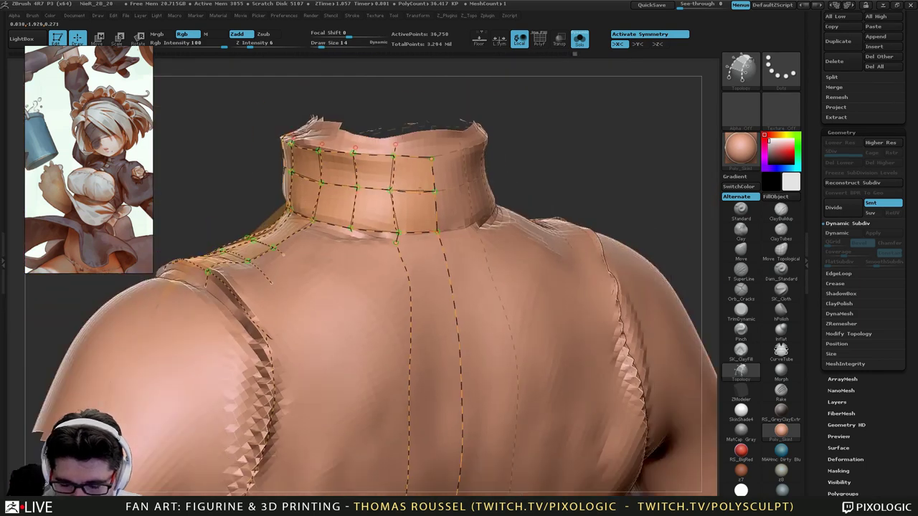
Draw another vertical topology curve outside the existing back columns, from the collar base down to the mid-back.
right_click_drag(444, 318, 473, 179, "alt")
mouse_move(428, 357)
right_mouse_down()
mouse_move(396, 253)
mouse_move(424, 384)
mouse_move(417, 336)
right_mouse_up()
right_click_drag(408, 292, 409, 323, "alt")
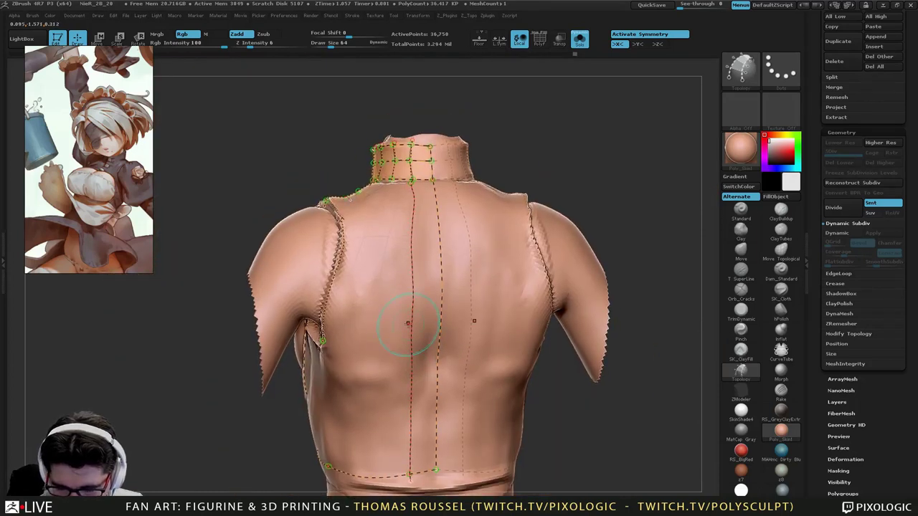
key("bracketleft")
key("bracketleft")
key("bracketleft")
key("bracketleft")
key("bracketleft")
mouse_move(376, 237)
right_mouse_down()
mouse_move(409, 229)
mouse_move(410, 294)
right_mouse_up()
right_click_drag(391, 172, 399, 251, "ctrl")
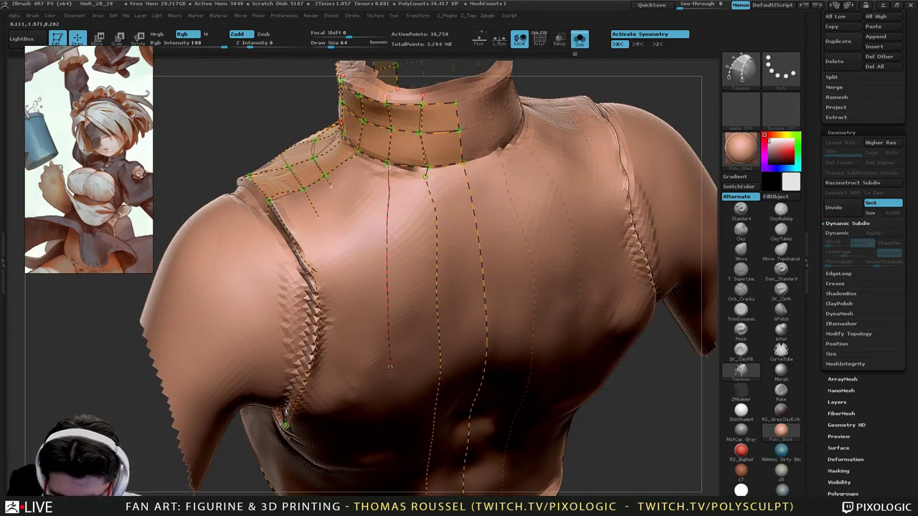
left_click_drag(390, 372, 390, 412)
right_click_drag(406, 226, 327, 256, "ctrl")
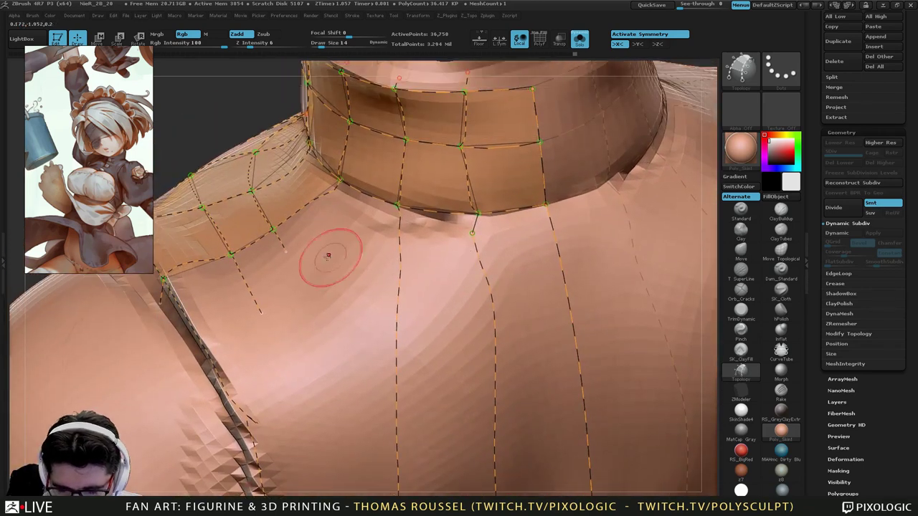
Draw a horizontal curve from the shoulder grid across the upper back past the centre line, and clean up the inner column's collar junction.
left_click_drag(366, 294, 621, 296)
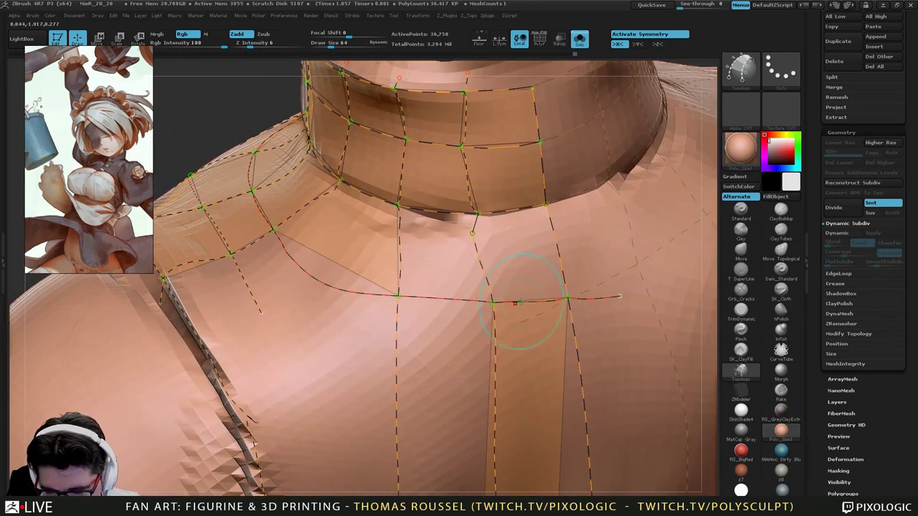
mouse_move(464, 226)
left_mouse_down("alt")
mouse_move(492, 233)
mouse_move(493, 307)
left_mouse_up("alt")
right_click_drag(472, 315, 467, 290)
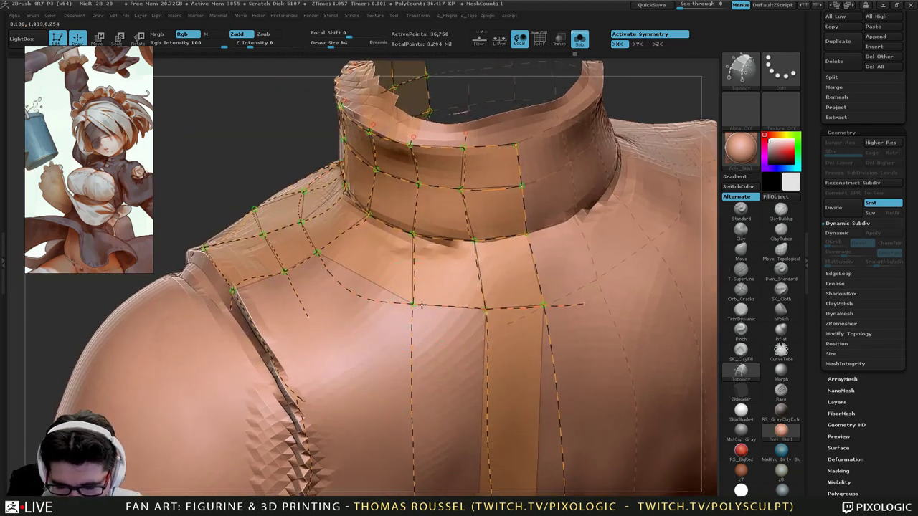
Draw a curve from the armhole edge through the loose shoulder-grid end to the upper-back horizontal curve.
right_click_drag(279, 298, 324, 331)
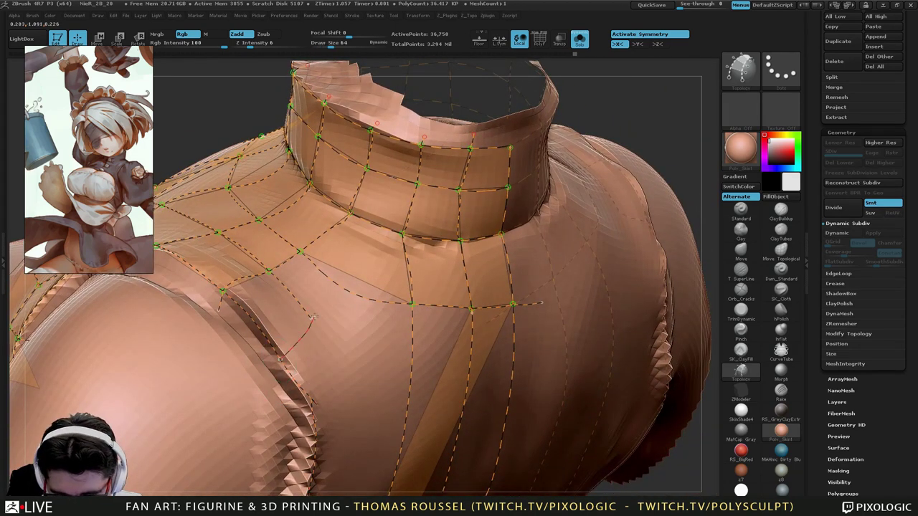
left_click_drag(344, 291, 345, 290)
right_click_drag(378, 310, 396, 217)
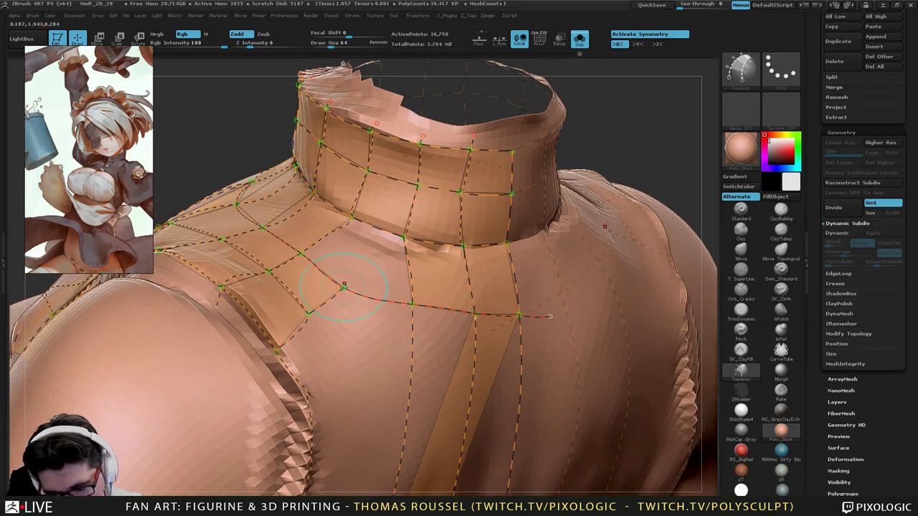
Draw a second horizontal curve from the armhole past the centre line, and extend the shoulder-grid curve down the outer back.
left_click_drag(389, 190, 406, 127)
mouse_move(399, 315)
right_mouse_down()
mouse_move(376, 180)
mouse_move(352, 226)
right_mouse_up()
left_click_drag(317, 214, 599, 231)
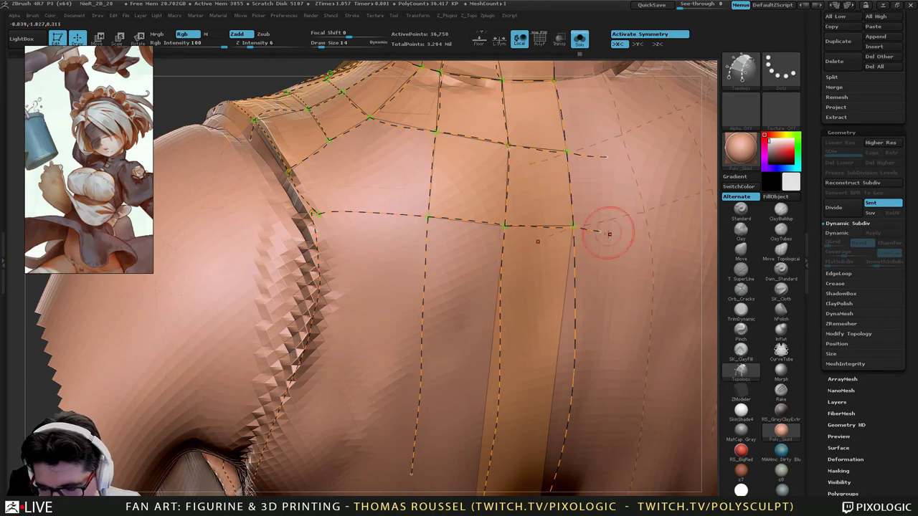
right_click_drag(447, 241, 477, 259, "alt")
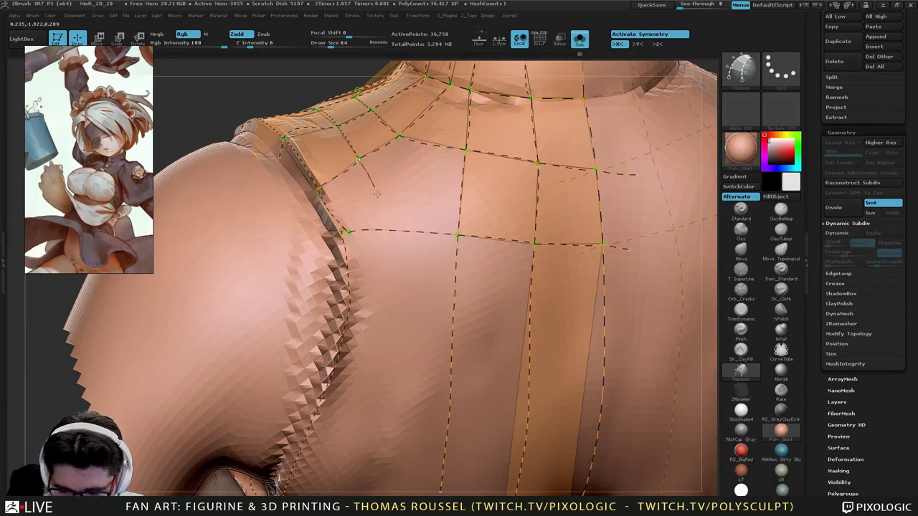
left_click_drag(365, 479, 363, 483)
Draw two more horizontal curves across the back below the existing rows, from the armhole edge to the centre line.
mouse_move(486, 287)
right_mouse_down("alt")
mouse_move(453, 348)
mouse_move(423, 349)
right_mouse_up("alt")
right_click_drag(497, 417, 486, 311, "alt")
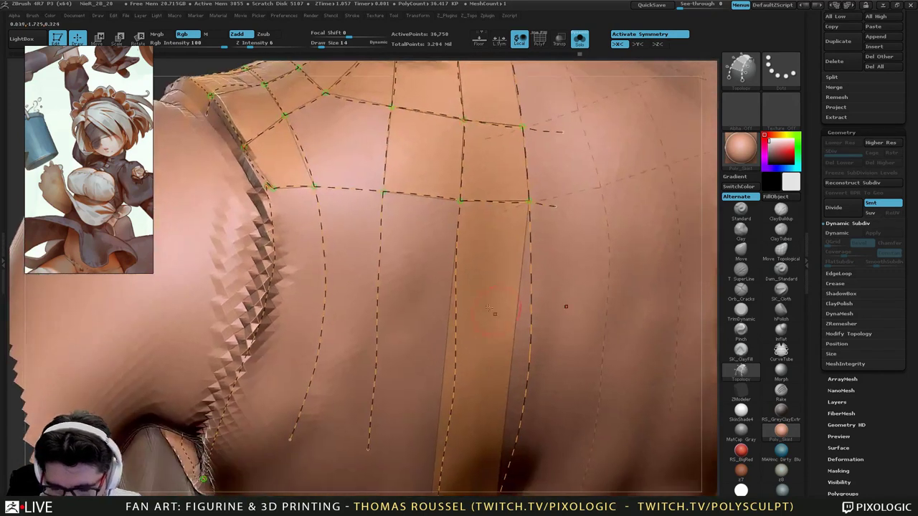
left_click_drag(464, 264, 540, 267)
right_click_drag(525, 345, 562, 314, "alt")
left_click_drag(576, 313, 577, 314)
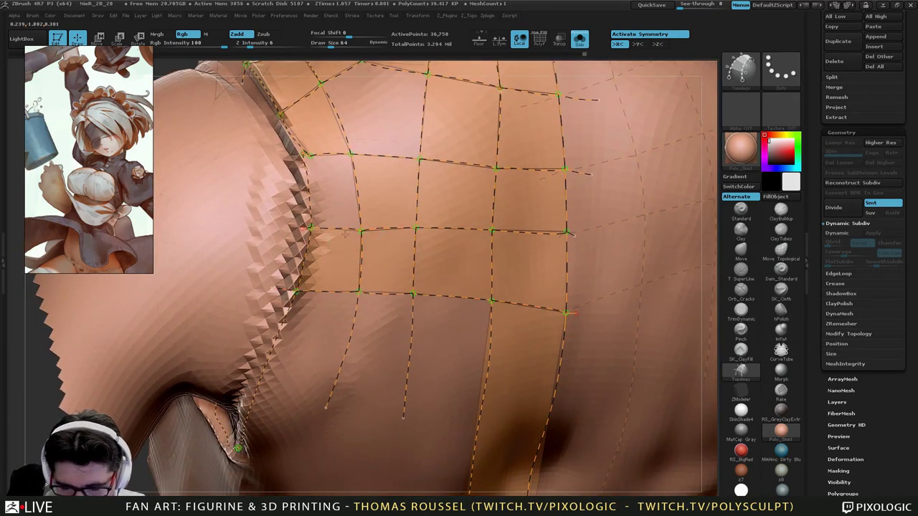
Clean up the stray end of the second back row and reconnect it to the armhole edge curve.
right_click_drag(531, 309, 542, 352, "alt")
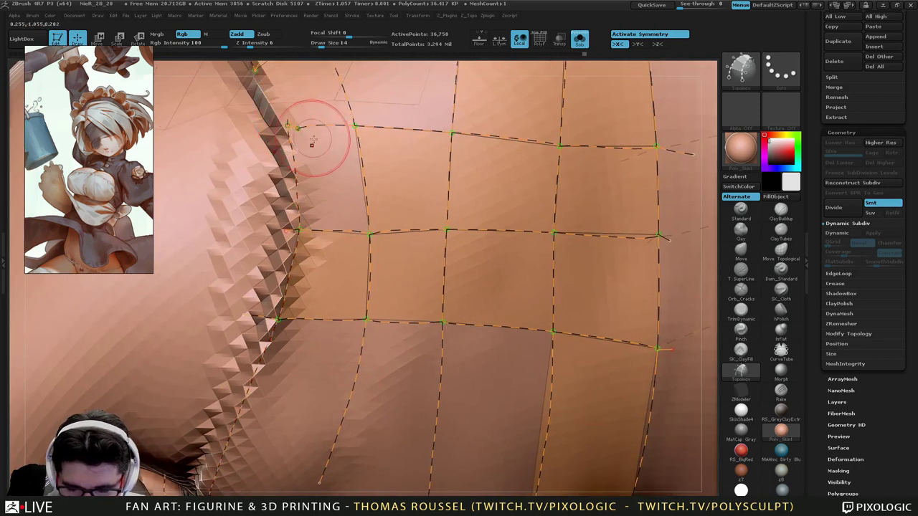
right_click_drag(317, 147, 332, 228, "alt")
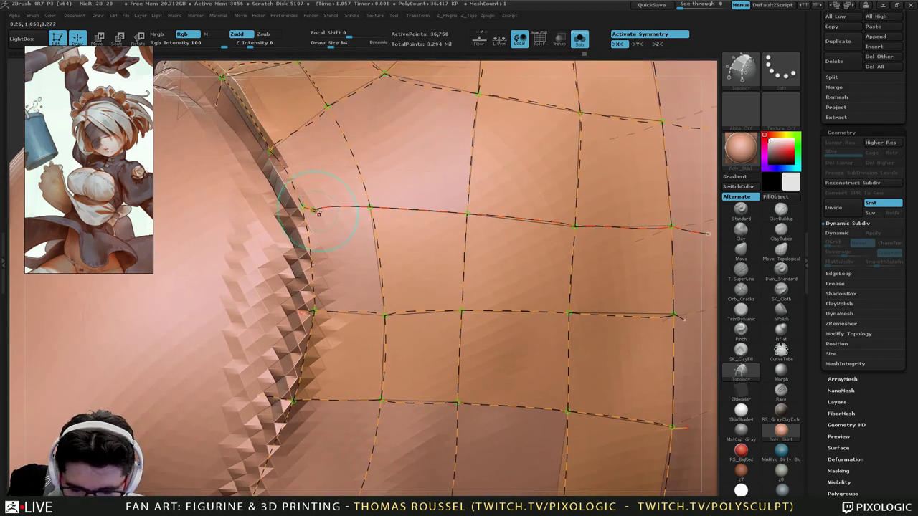
key("ctrl+z")
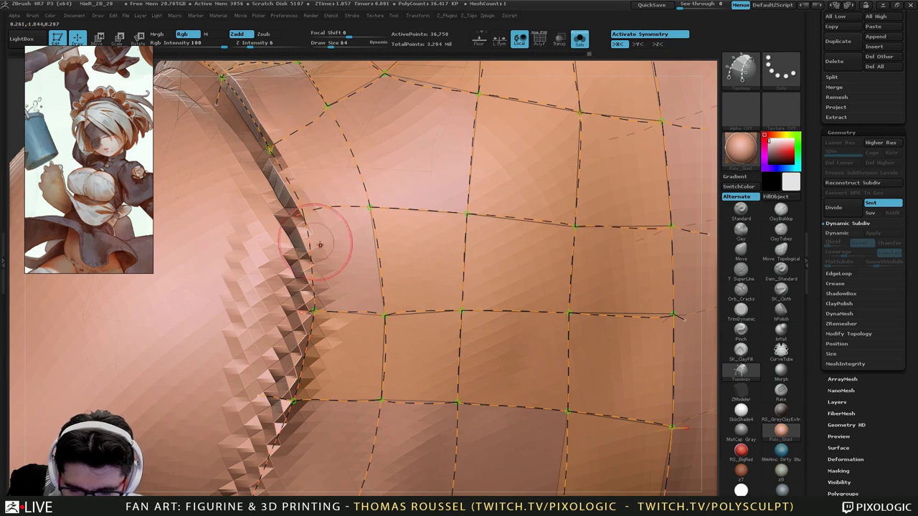
mouse_move(410, 251)
right_mouse_down("alt")
mouse_move(360, 215)
mouse_move(373, 206)
mouse_move(488, 259)
mouse_move(406, 192)
right_mouse_up("alt")
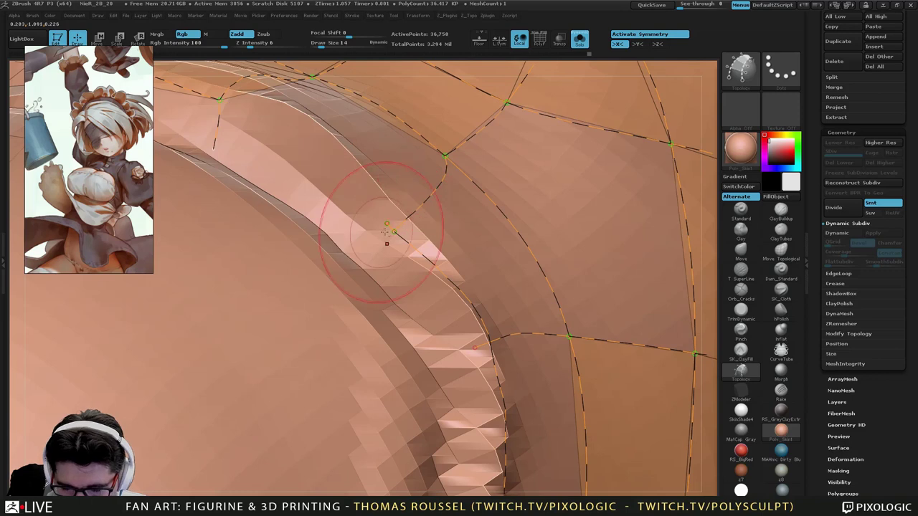
right_click_drag(385, 232, 459, 295, "ctrl")
key("ctrl+z")
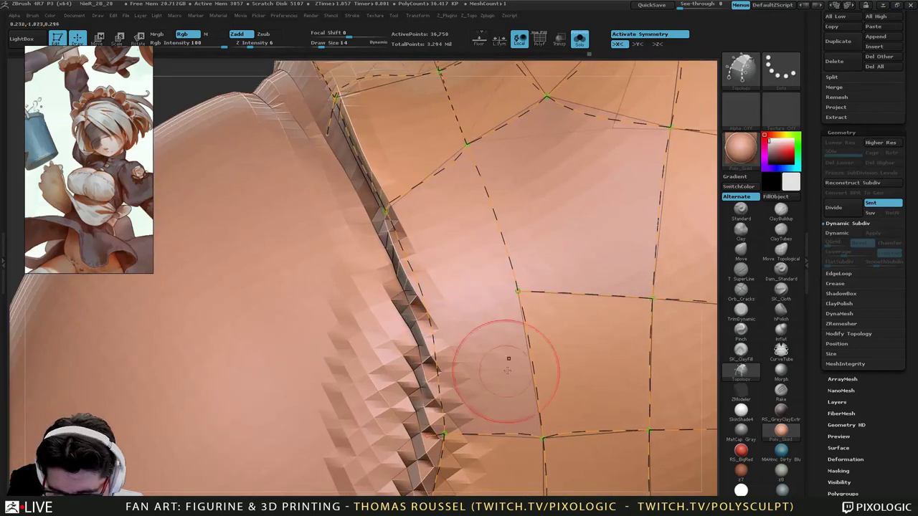
left_click_drag(430, 305, 423, 306)
Preview the retopologized mesh to check the back and shoulder panels for missing faces, and return to the curves.
mouse_move(502, 340)
right_mouse_down("alt")
mouse_move(495, 333)
mouse_move(562, 284)
mouse_move(488, 273)
mouse_move(467, 414)
mouse_move(461, 404)
right_mouse_up("alt")
left_click(347, 323)
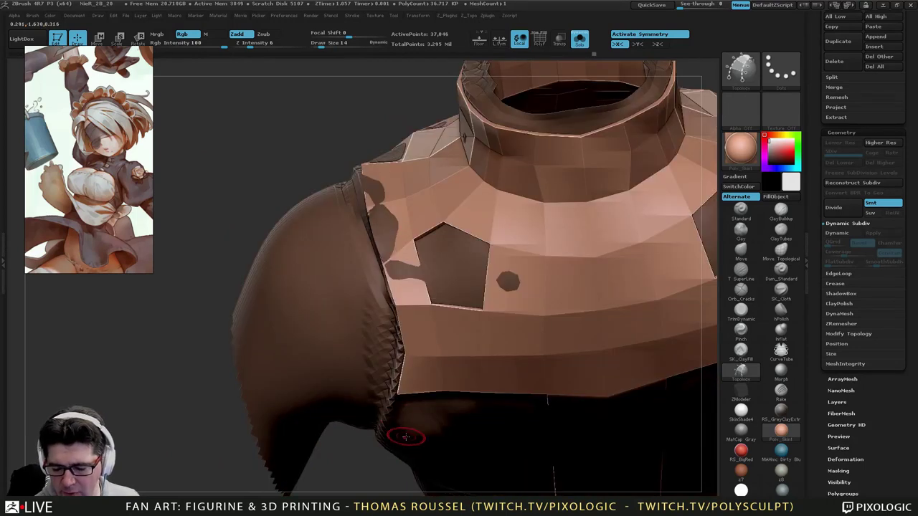
key("ctrl+z")
right_click_drag(457, 361, 423, 347, "alt")
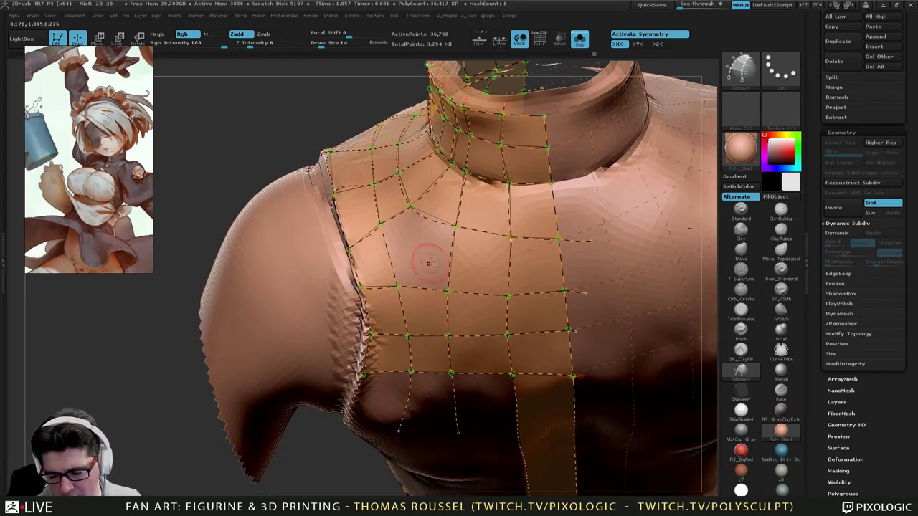
Set the draw size to 21 and split the five-sided upper-back panel with a curve into a triangle and a quad.
right_click_drag(429, 263, 439, 215, "ctrl")
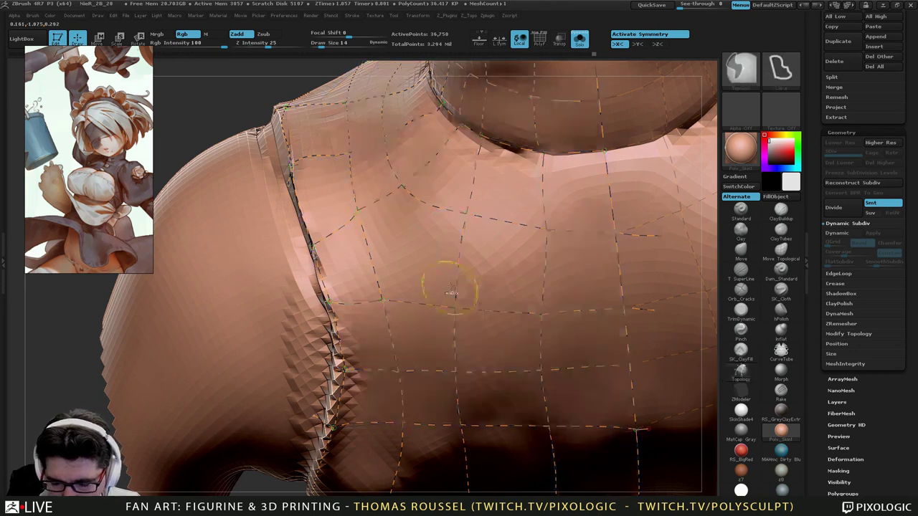
key("s")
left_click_drag(433, 224, 455, 216)
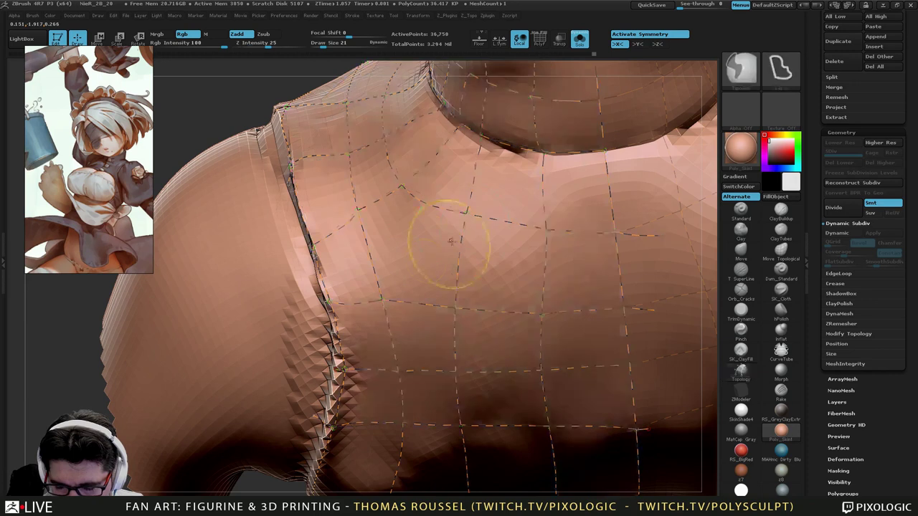
key("ctrl+z")
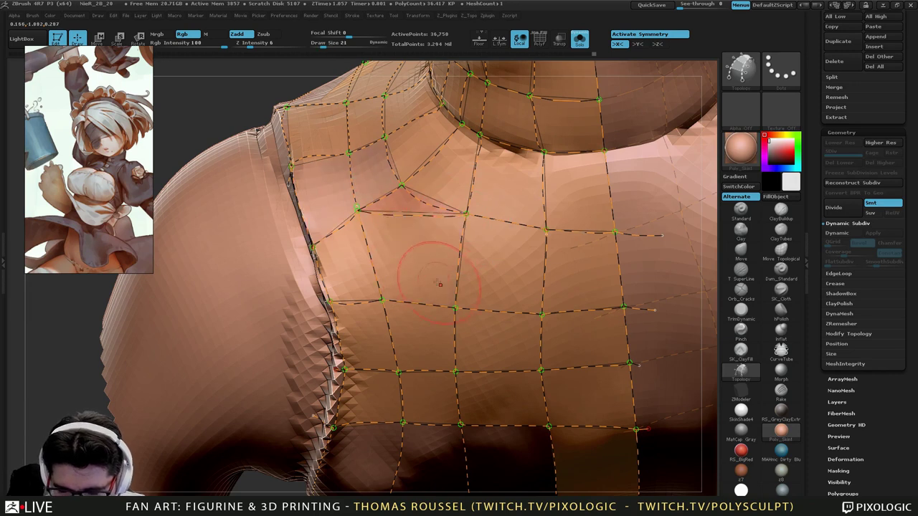
Remove the misaligned segment at the triangle's outer corner and redraw it from the corner to the armhole edge.
right_click_drag(372, 167, 394, 181, "alt")
key("ctrl+z")
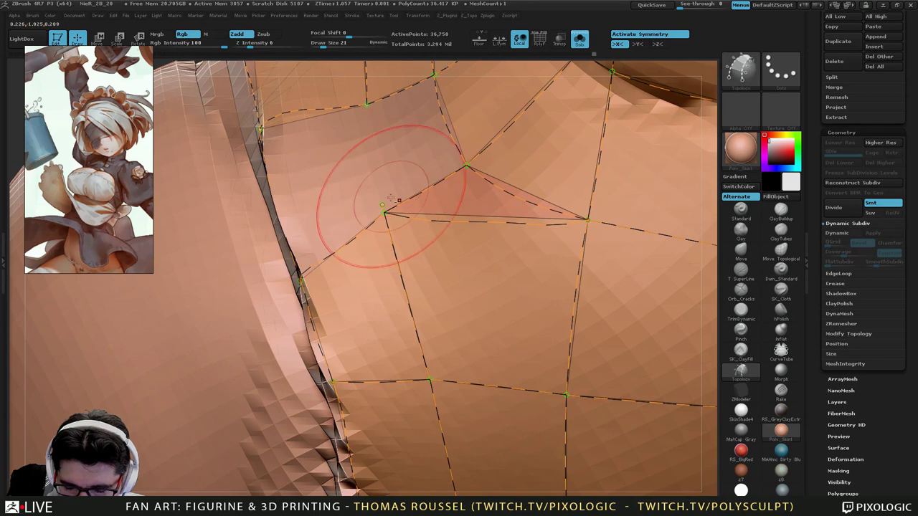
left_click(386, 207, "alt")
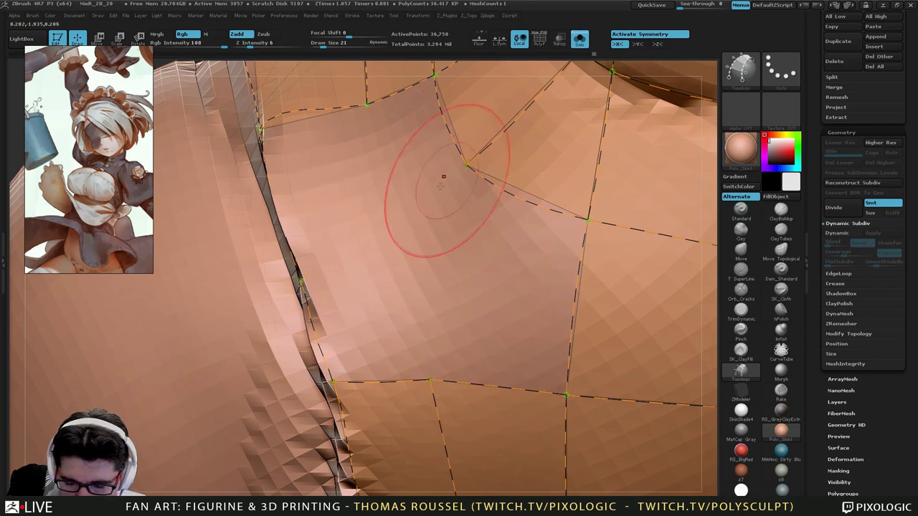
right_click_drag(443, 177, 421, 213)
left_click(380, 207)
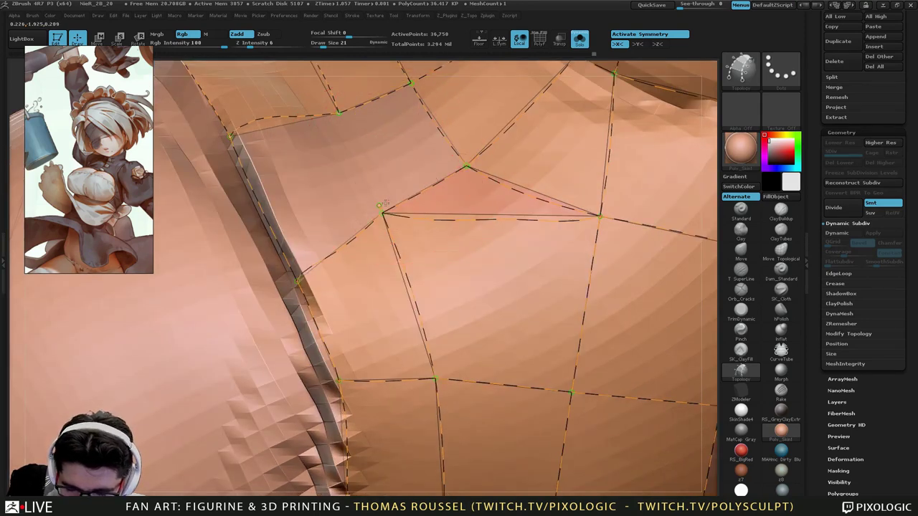
left_click(380, 207, "alt")
key("ctrl+z")
left_click(365, 214, "alt")
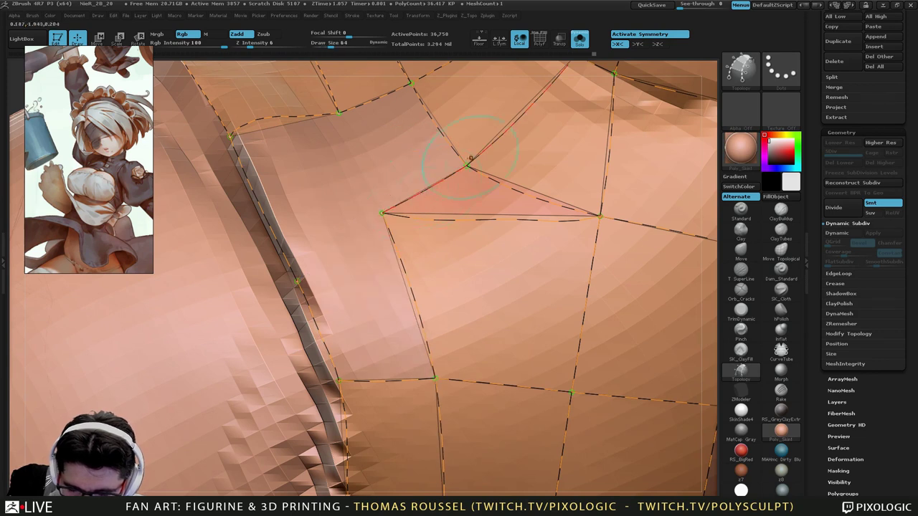
left_click_drag(298, 281, 297, 282)
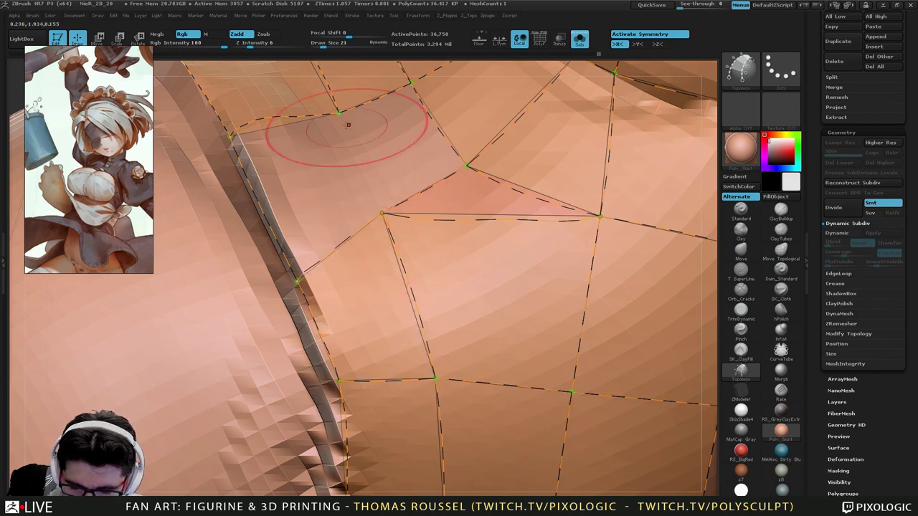
Draw a curve below the armhole that links the front shoulder grid around the underarm to the outer back column.
mouse_move(455, 289)
right_mouse_down("ctrl")
mouse_move(512, 322)
mouse_move(445, 301)
mouse_move(446, 283)
mouse_move(545, 193)
mouse_move(503, 215)
mouse_move(527, 236)
mouse_move(501, 307)
mouse_move(494, 296)
mouse_move(448, 290)
mouse_move(413, 309)
mouse_move(520, 313)
mouse_move(524, 323)
mouse_move(479, 351)
mouse_move(446, 305)
mouse_move(456, 287)
right_mouse_up("ctrl")
mouse_move(449, 251)
right_mouse_down("alt")
mouse_move(421, 236)
mouse_move(429, 225)
right_mouse_up("alt")
right_click_drag(459, 287, 421, 309)
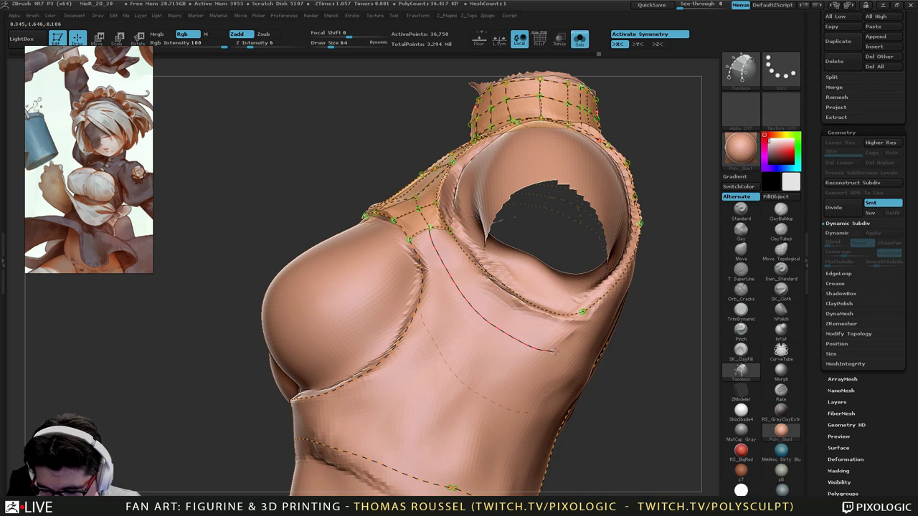
right_click_drag(601, 350, 556, 358)
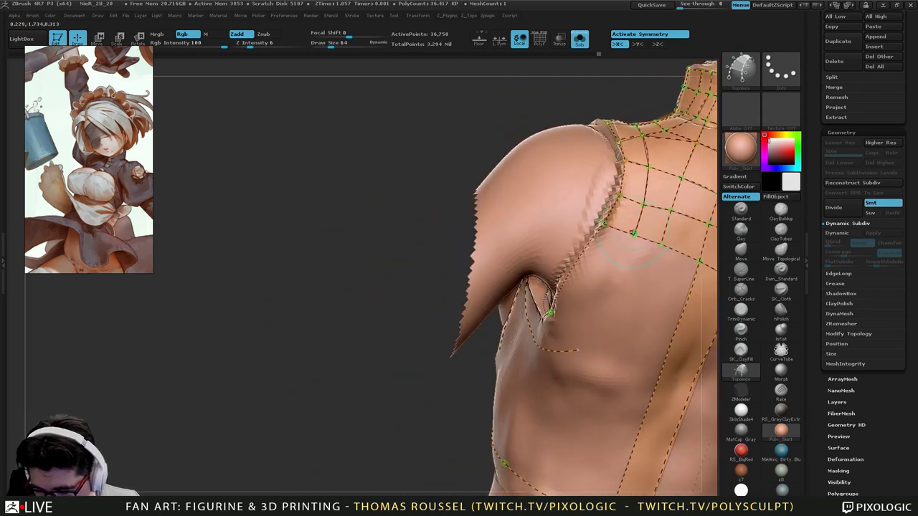
left_click_drag(615, 295, 578, 350)
mouse_move(578, 366)
right_mouse_down()
mouse_move(610, 369)
mouse_move(586, 374)
right_mouse_up()
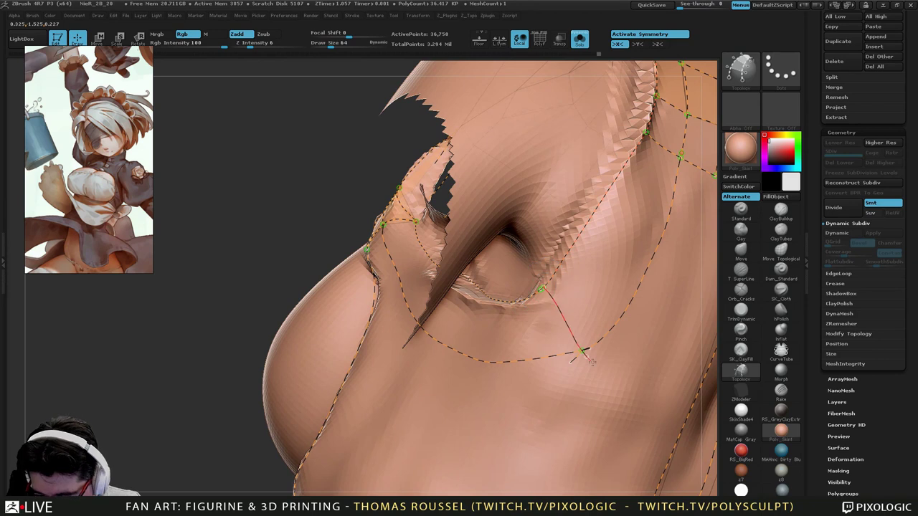
Divide the band behind the armhole with three cross curves from the armhole edge to the underarm loop.
left_click_drag(591, 361, 593, 364)
left_click_drag(570, 248, 644, 316)
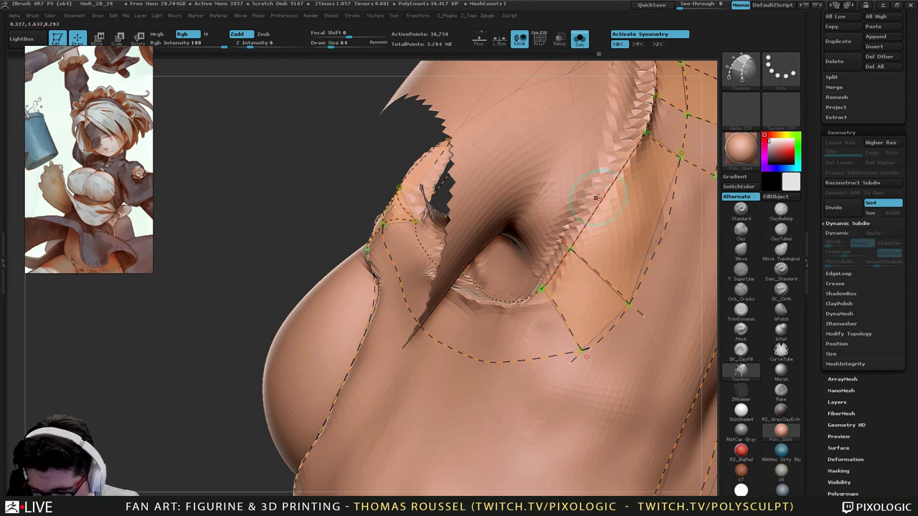
left_click_drag(597, 198, 678, 276)
Extend the next back column down past the underarm, and continue the lower armhole cross curves out to it.
mouse_move(648, 329)
right_mouse_down("alt")
mouse_move(539, 354)
mouse_move(570, 314)
right_mouse_up("alt")
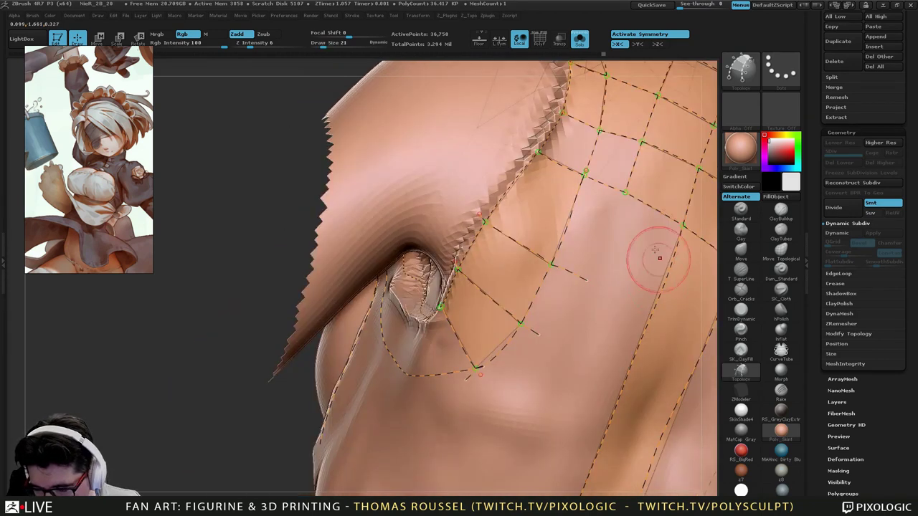
key("]")
key("]")
key("]")
left_click_drag(515, 419, 517, 419)
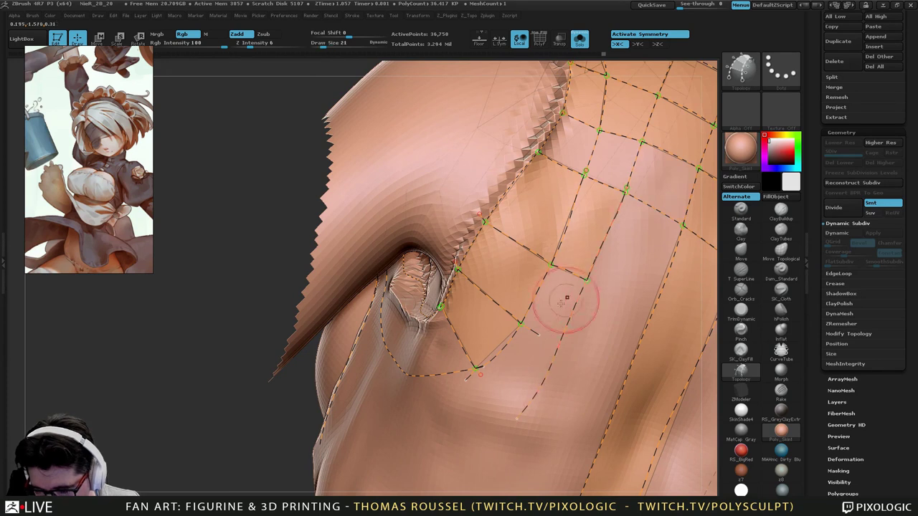
left_click_drag(538, 332, 566, 352)
left_click_drag(479, 370, 535, 432)
Continue the three armhole cross curves across the mid-back columns and past the centre line.
mouse_move(584, 374)
right_mouse_down("alt")
mouse_move(522, 387)
mouse_move(531, 365)
right_mouse_up("alt")
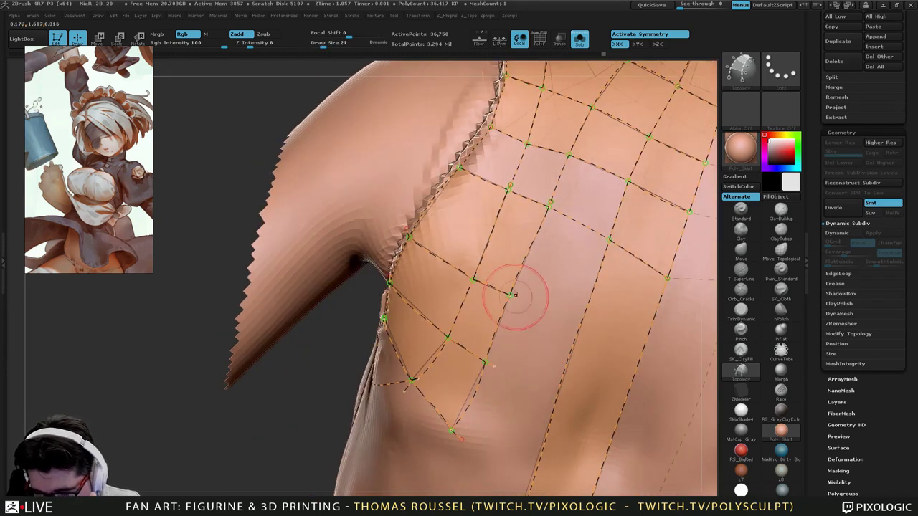
left_click_drag(512, 295, 660, 364)
left_click_drag(487, 364, 648, 434)
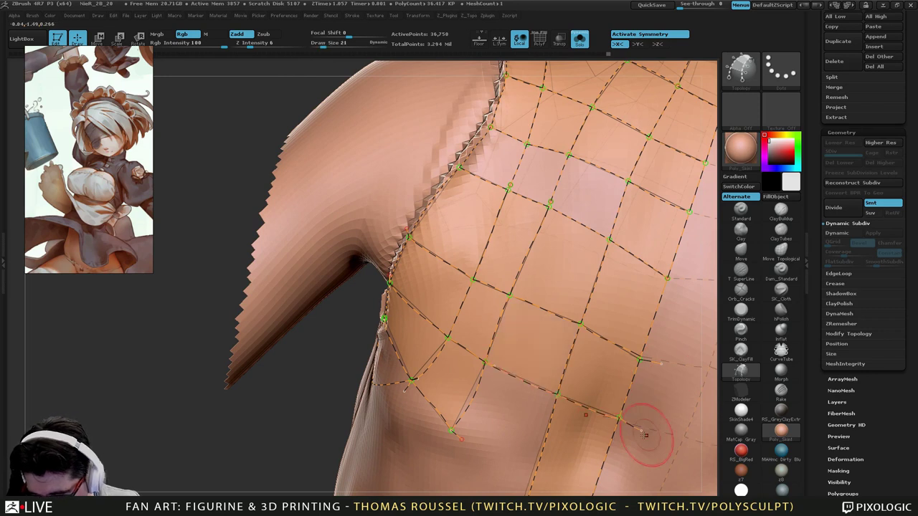
right_click_drag(602, 443, 607, 351, "alt")
left_click_drag(459, 345, 637, 418)
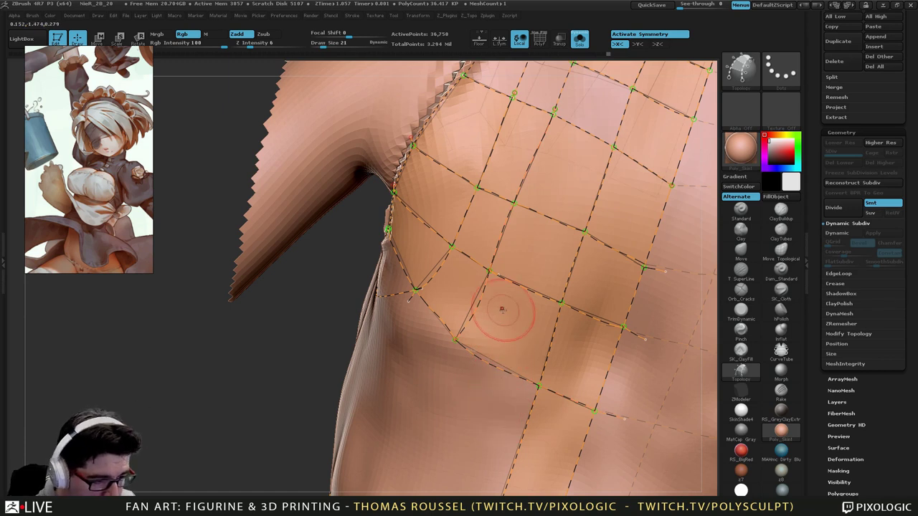
Clear the misaligned curve segments beside the rear armhole and redraw the two column segments between the neighbouring cross curves on the shoulder blade.
right_click_drag(504, 304, 528, 308)
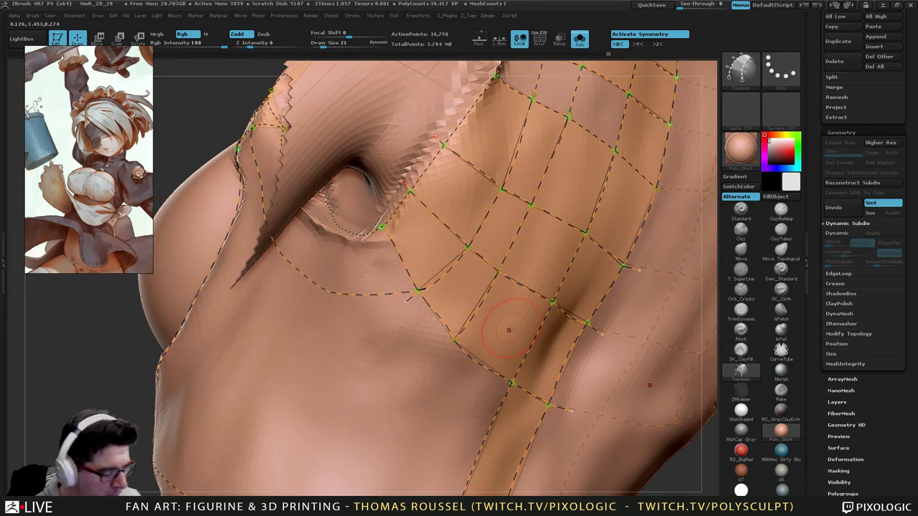
right_click_drag(526, 308, 504, 278, "alt")
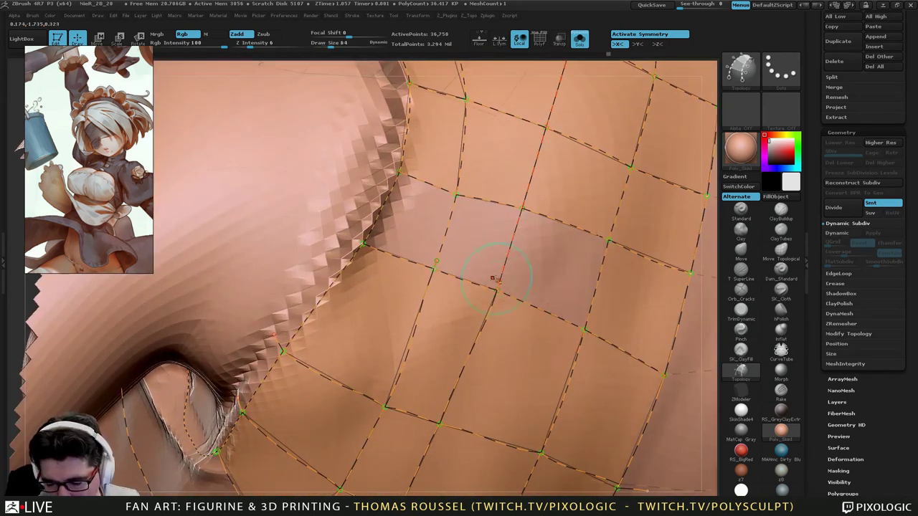
left_click_drag(495, 280, 531, 291)
mouse_move(459, 254)
left_mouse_down("alt")
mouse_move(428, 263)
mouse_move(442, 264)
left_mouse_up("alt")
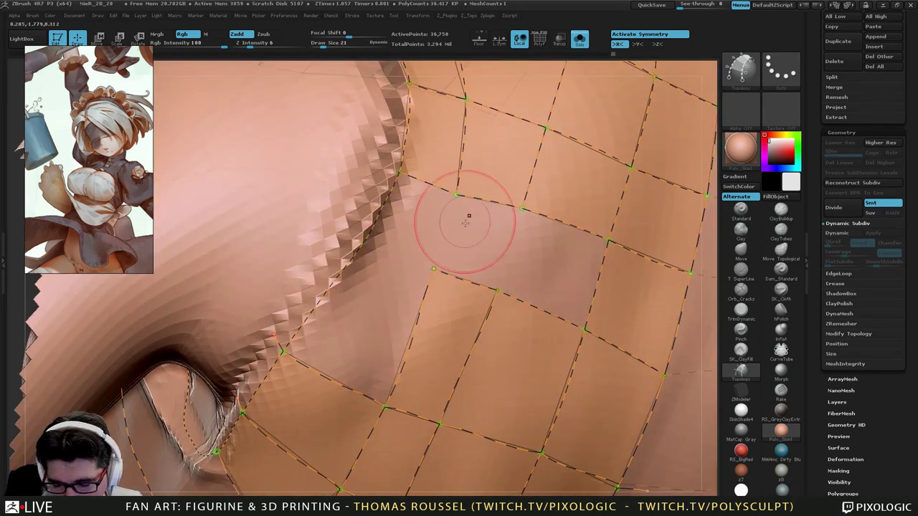
left_click_drag(456, 195, 451, 209)
left_click_drag(434, 270, 432, 273)
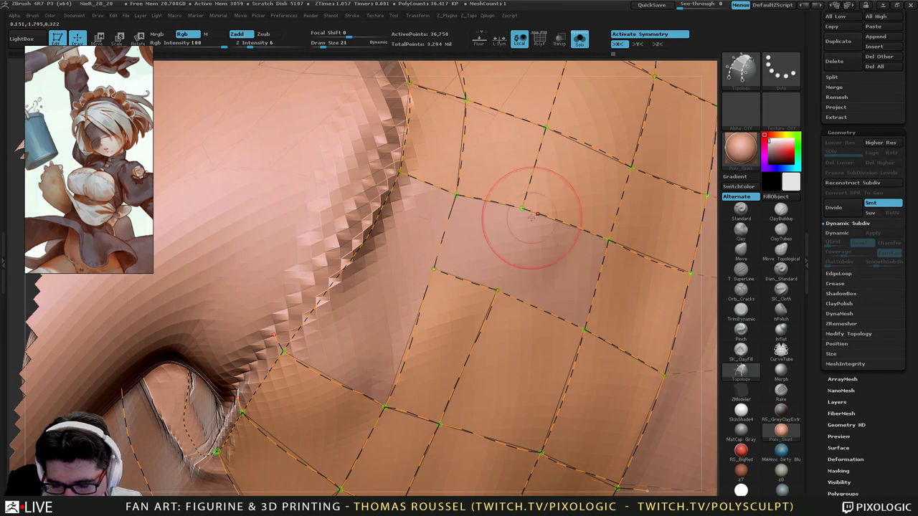
left_click_drag(522, 209, 518, 226)
left_click_drag(496, 292, 496, 295)
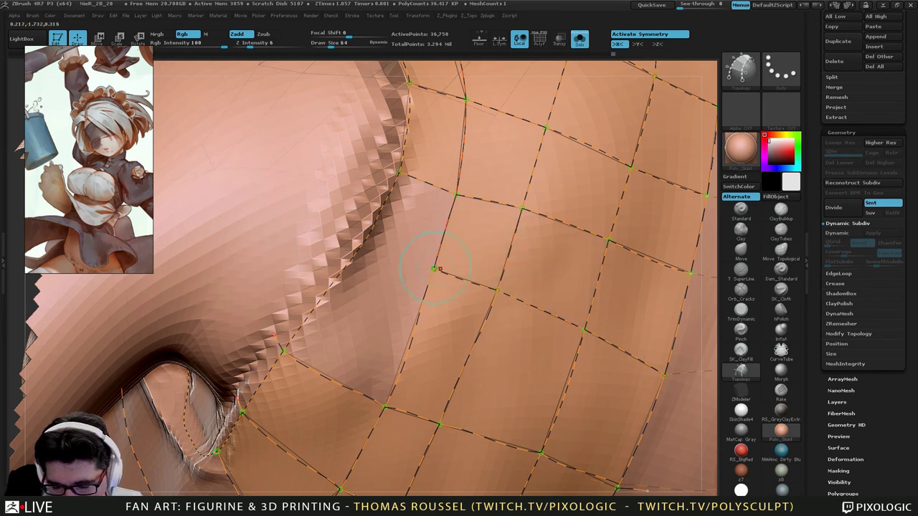
left_click_drag(320, 226, 317, 225)
Try to run an extra column curve across the upper chest grid toward the front shoulder.
right_click_drag(475, 328, 489, 372, "alt")
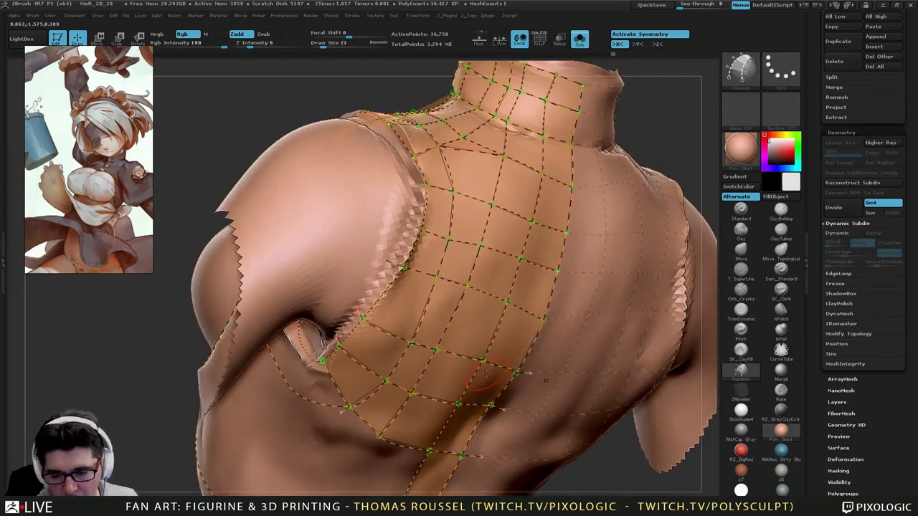
mouse_move(527, 153)
right_mouse_down("alt")
mouse_move(490, 295)
mouse_move(474, 297)
right_mouse_up("alt")
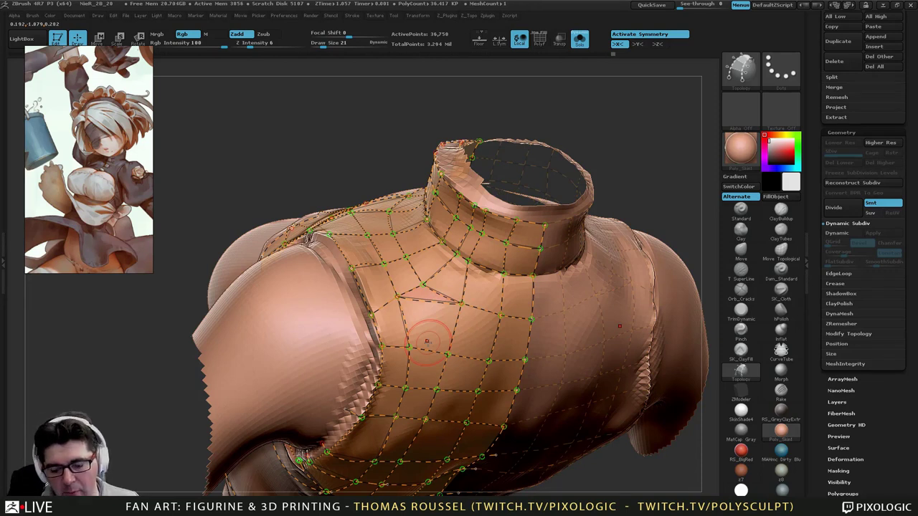
right_click_drag(461, 371, 463, 309)
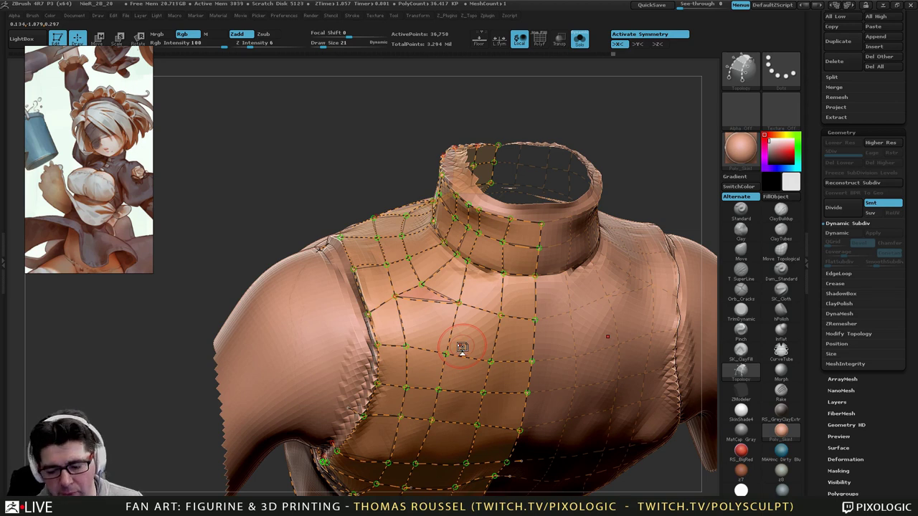
mouse_move(462, 348)
right_mouse_down()
mouse_move(518, 304)
mouse_move(489, 385)
mouse_move(653, 266)
mouse_move(617, 261)
mouse_move(459, 434)
right_mouse_up()
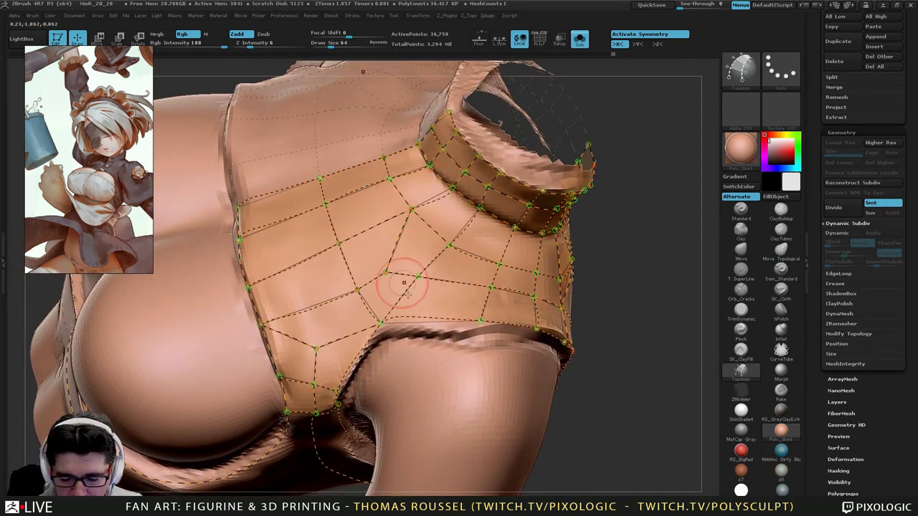
right_click_drag(416, 281, 423, 208, "ctrl")
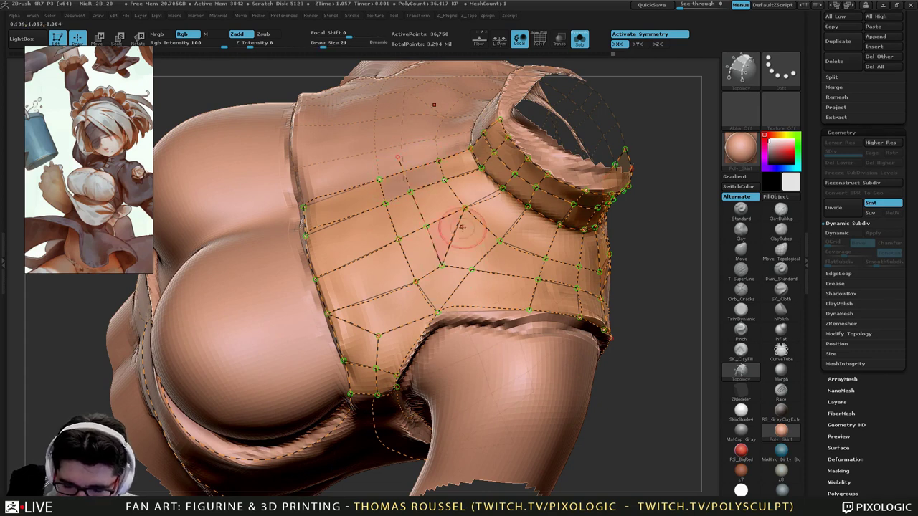
right_click_drag(400, 159, 394, 184, "ctrl")
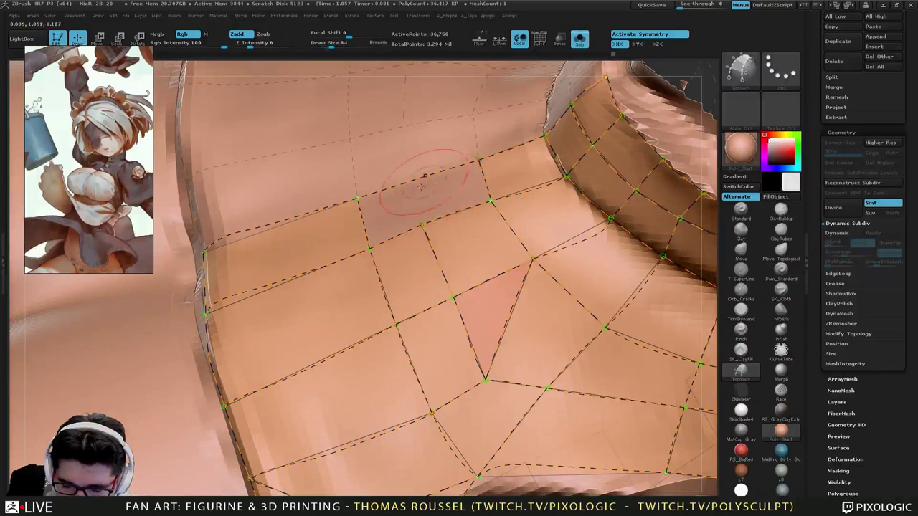
Try to extend the extra upper-chest column curve across the strip to the centre line using smaller draw sizes.
left_click_drag(419, 217, 412, 174)
mouse_move(436, 244)
right_mouse_down("ctrl")
mouse_move(434, 257)
mouse_move(414, 191)
right_mouse_up("ctrl")
key("ctrl+z")
key("s")
left_click_drag(408, 190, 377, 156)
right_click_drag(423, 224, 410, 147)
left_click_drag(373, 139, 394, 161, "alt")
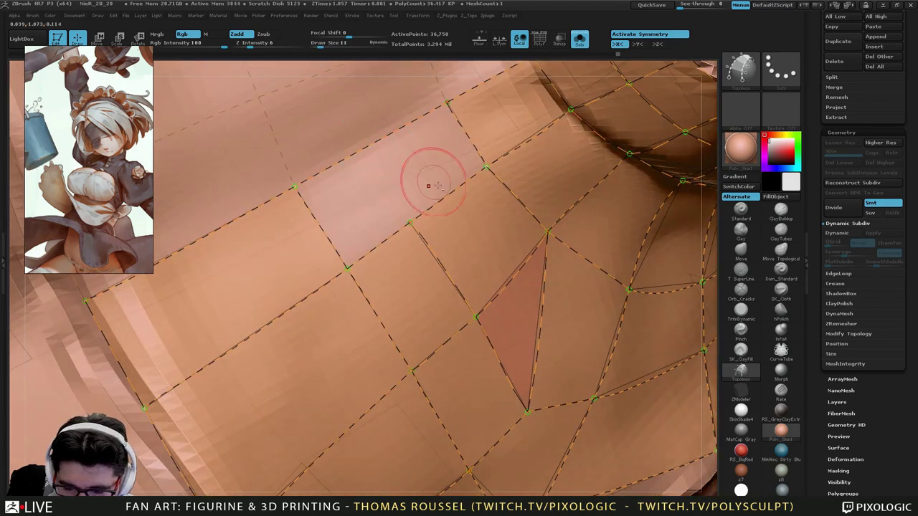
left_click_drag(372, 138, 370, 137)
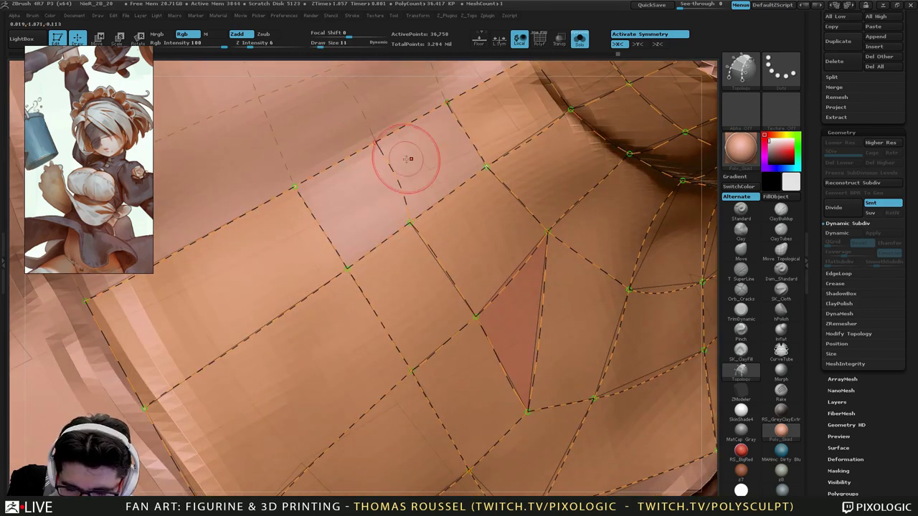
key("ctrl+z")
left_click_drag(398, 208, 391, 126)
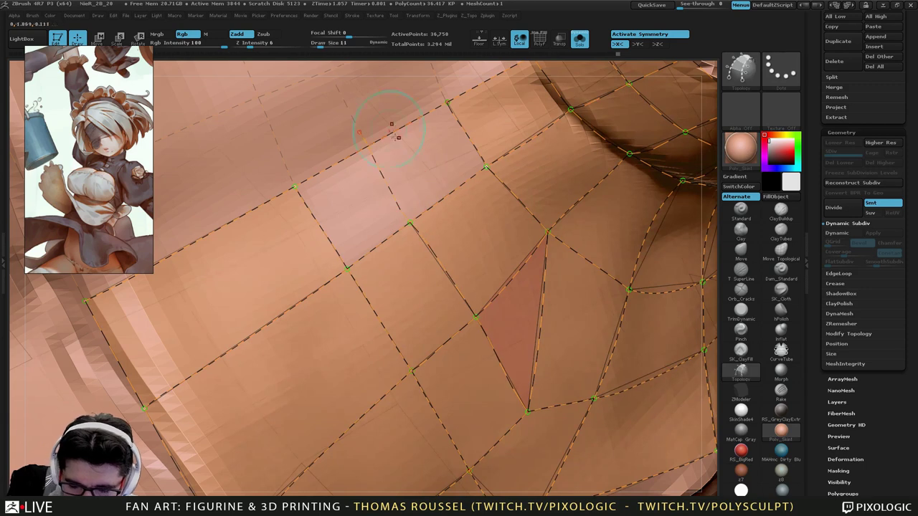
key("s")
left_click(400, 165)
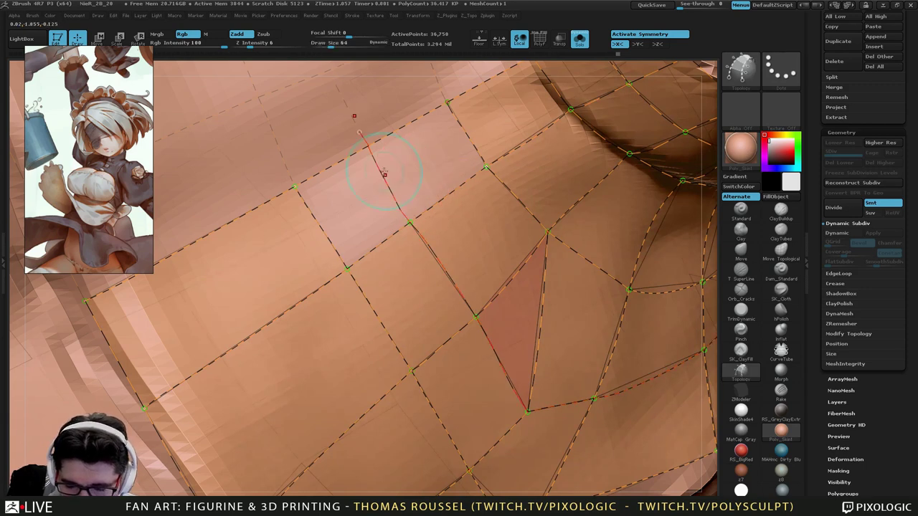
key("ctrl+z")
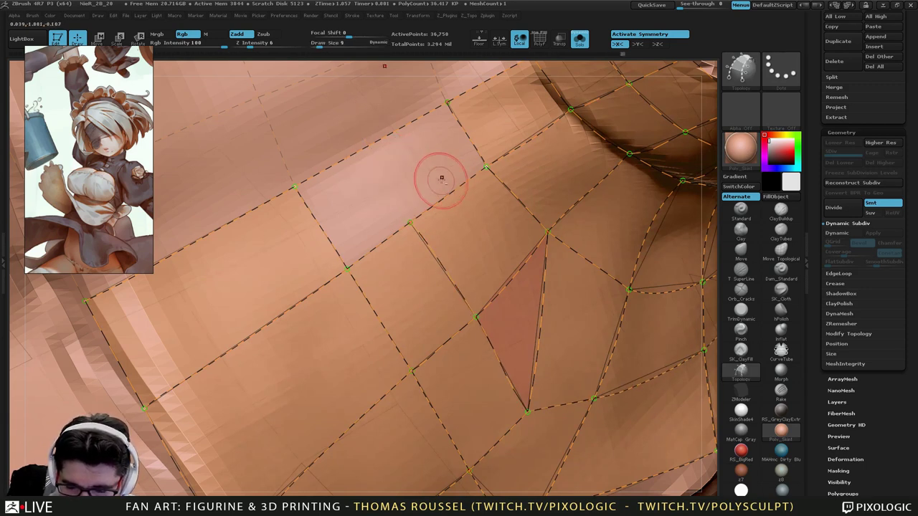
mouse_move(389, 204)
right_mouse_down()
mouse_move(380, 176)
mouse_move(431, 116)
right_mouse_up()
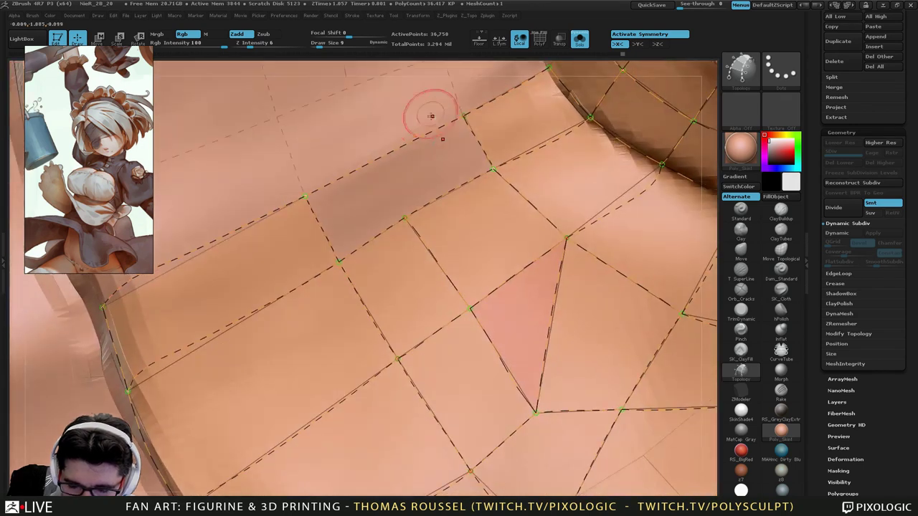
left_click_drag(406, 219, 375, 146)
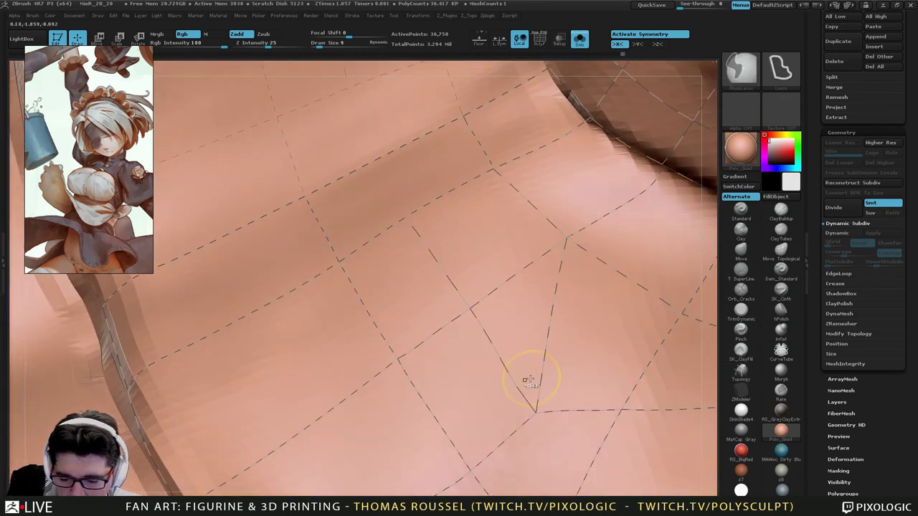
key("ctrl+z")
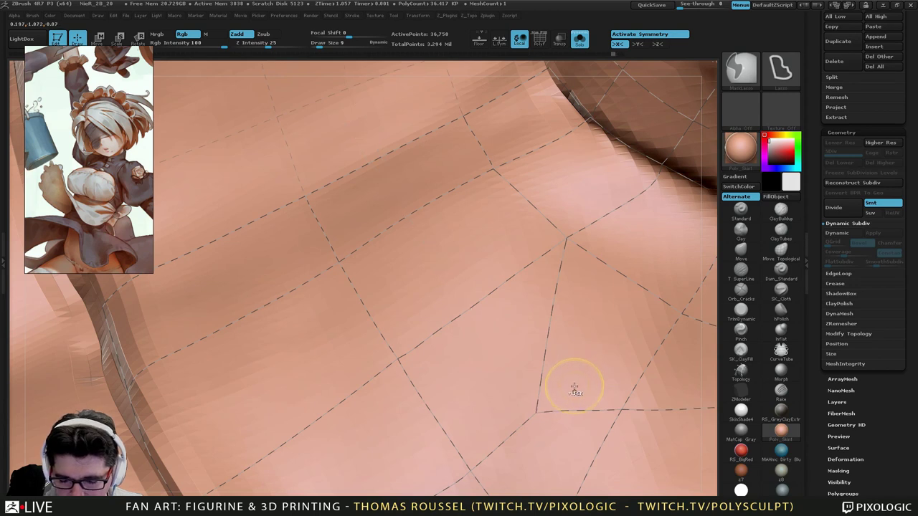
Divide the underarm band with four cross curves running from the armhole edge to the lower underarm loop.
mouse_move(544, 387)
right_mouse_down()
mouse_move(568, 385)
mouse_move(539, 318)
mouse_move(505, 347)
mouse_move(405, 244)
mouse_move(436, 324)
right_mouse_up()
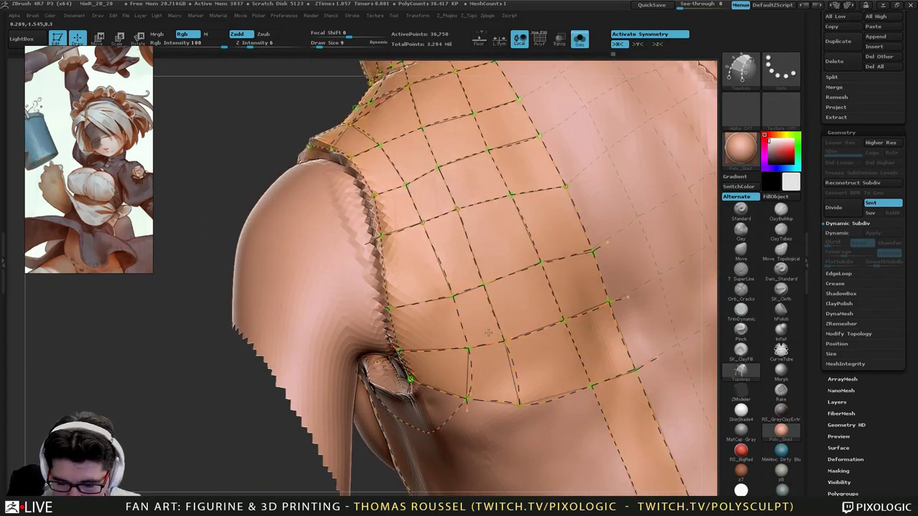
mouse_move(483, 327)
right_mouse_down()
mouse_move(553, 351)
mouse_move(511, 360)
mouse_move(501, 236)
mouse_move(429, 238)
mouse_move(419, 255)
right_mouse_up()
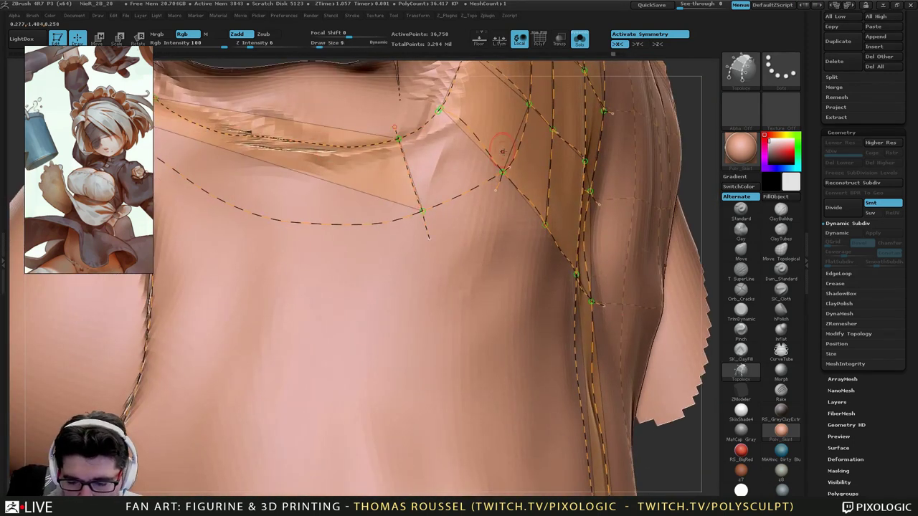
right_click_drag(335, 241, 412, 203)
left_click_drag(362, 262, 358, 285)
left_click_drag(323, 148, 274, 213)
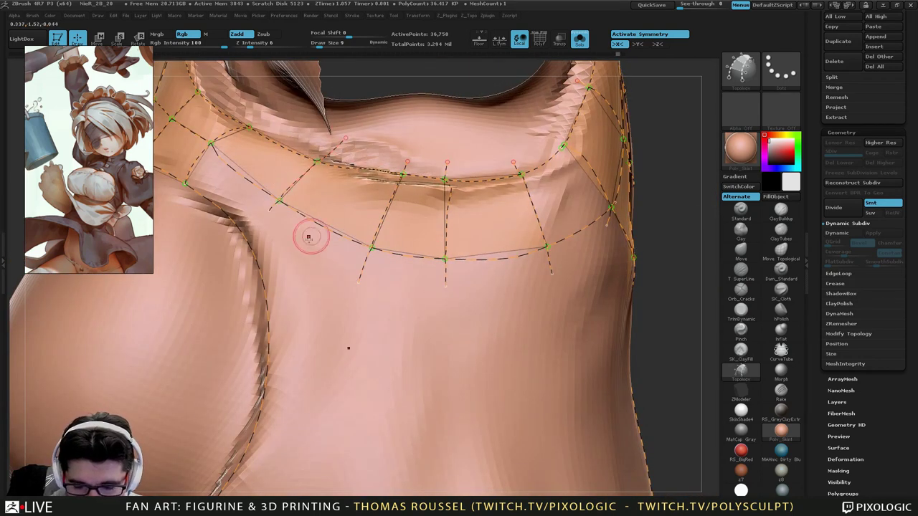
Enlarge the draw size to 21, undo the frontmost underarm cross curve and redraw it from the armhole edge past the lower loop.
mouse_move(309, 237)
right_mouse_down()
mouse_move(276, 226)
mouse_move(266, 210)
right_mouse_up()
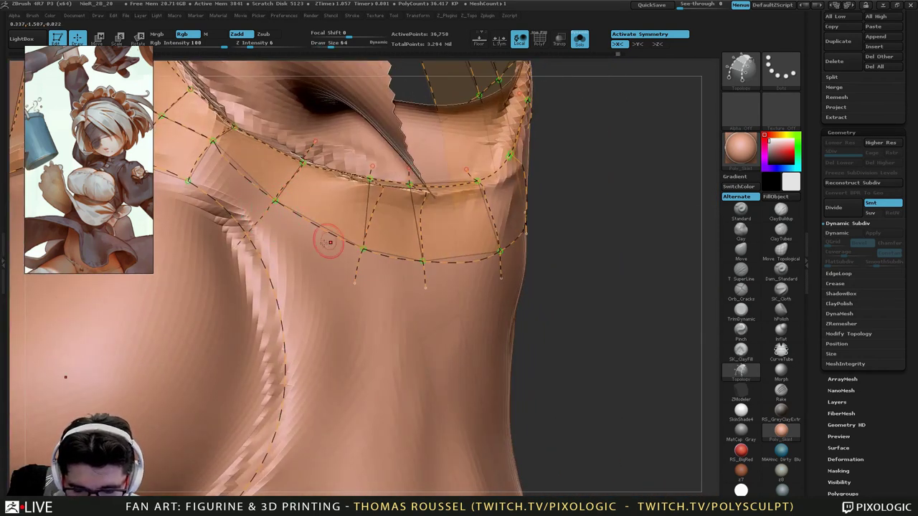
key("s")
left_click_drag(301, 251, 305, 251)
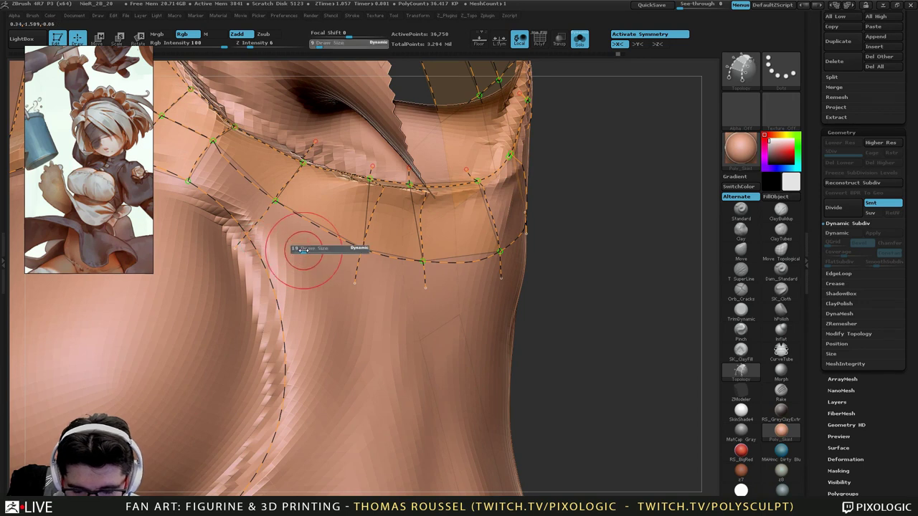
key("ctrl+z")
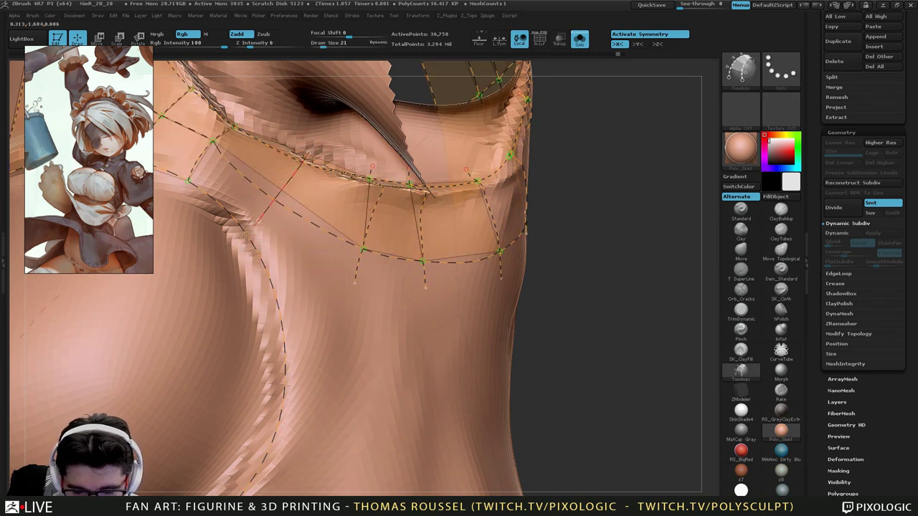
left_click_drag(246, 236, 226, 263)
Divide the underbust band with four cross curves between its upper and lower edges, from near the centre outward.
mouse_move(382, 296)
right_mouse_down()
mouse_move(371, 289)
mouse_move(373, 311)
mouse_move(373, 280)
mouse_move(431, 309)
mouse_move(463, 307)
right_mouse_up()
right_click_drag(222, 423, 314, 370, "alt")
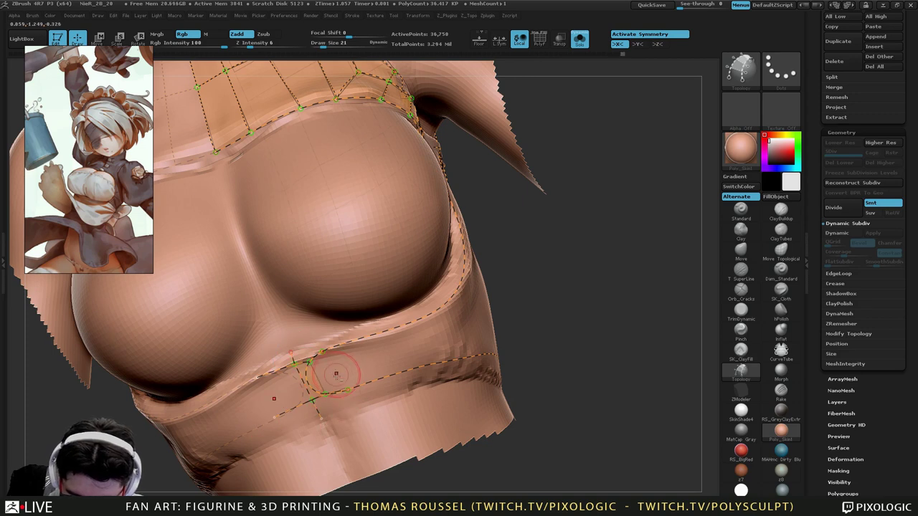
right_click_drag(337, 374, 348, 391, "ctrl")
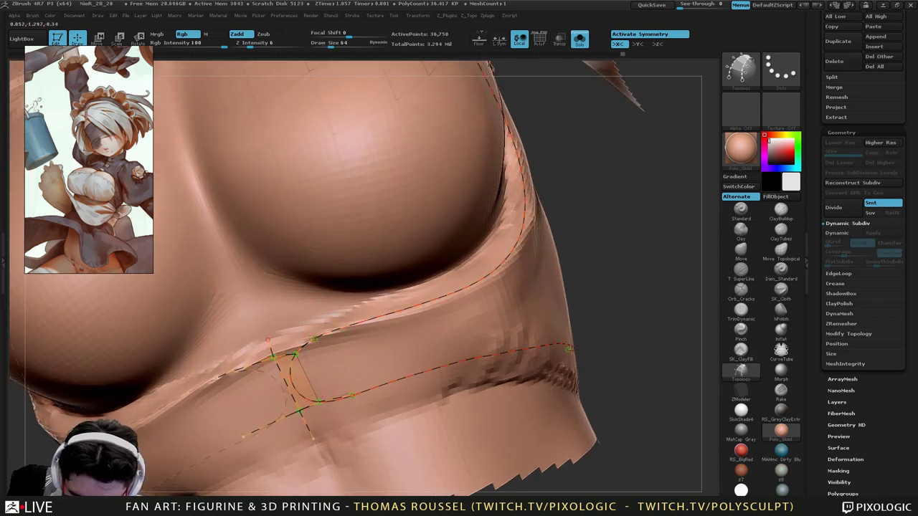
left_click_drag(316, 339, 354, 414)
left_click_drag(394, 308, 410, 343)
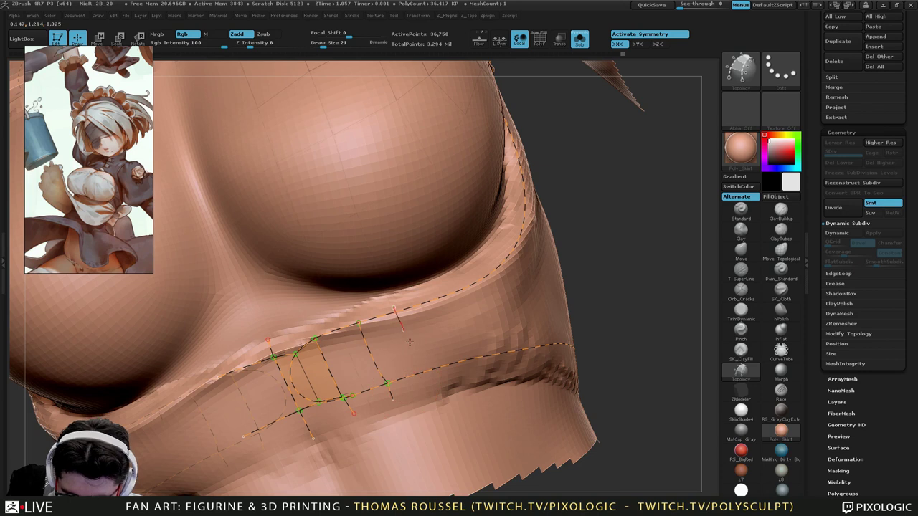
left_click_drag(507, 396, 507, 396)
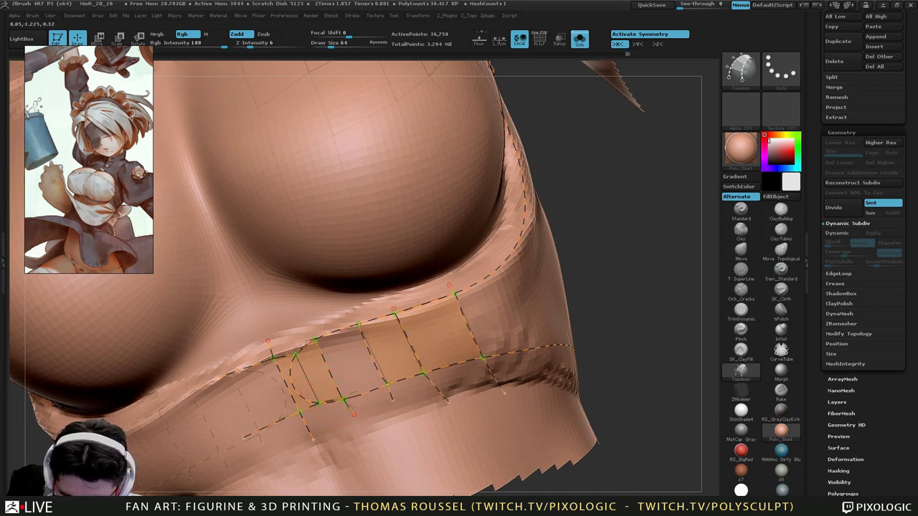
Delete the rounded curve end near the centre of the underbust band and bridge its upper edge to the first cross curve.
right_click_drag(340, 399, 389, 424, "ctrl")
mouse_move(390, 424)
left_mouse_down("alt")
mouse_move(319, 423)
mouse_move(328, 424)
left_mouse_up("alt")
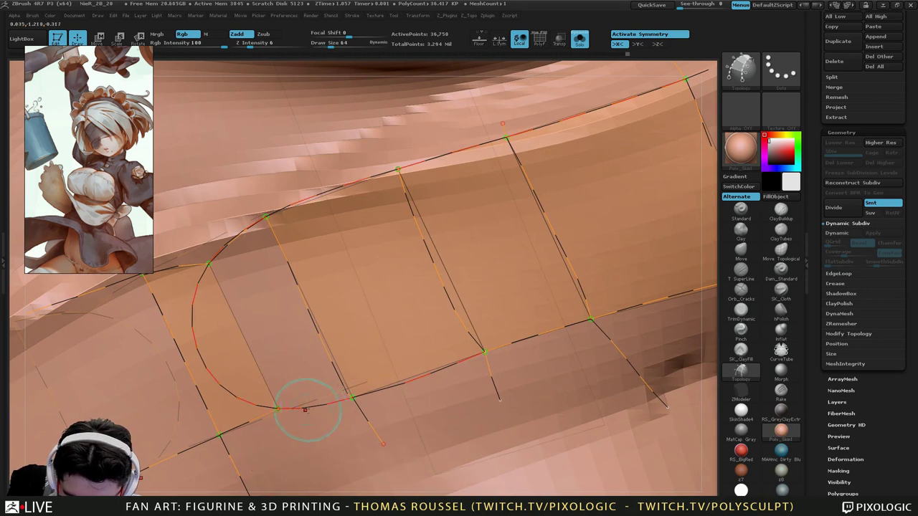
left_click_drag(221, 251, 266, 312, "alt")
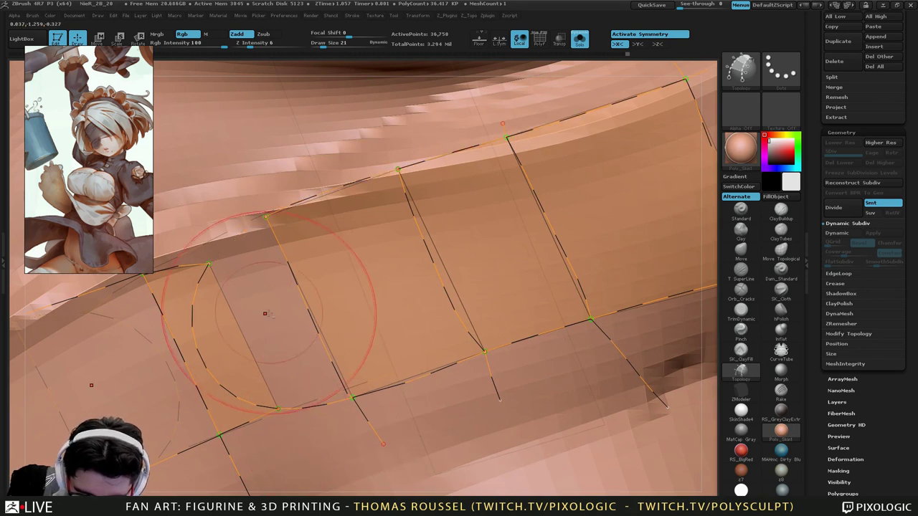
left_click_drag(187, 294, 257, 321, "alt")
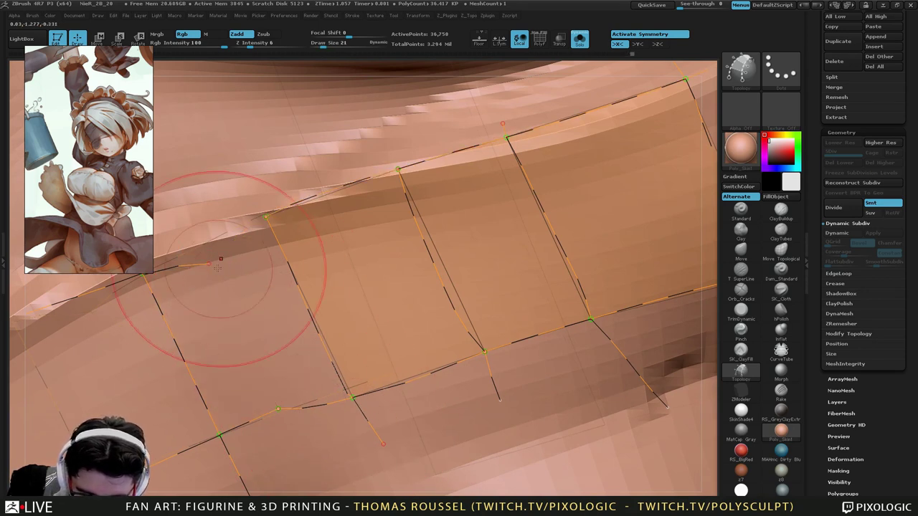
left_click_drag(209, 264, 265, 217)
mouse_move(280, 407)
left_mouse_down("alt")
mouse_move(294, 414)
mouse_move(327, 403)
left_mouse_up("alt")
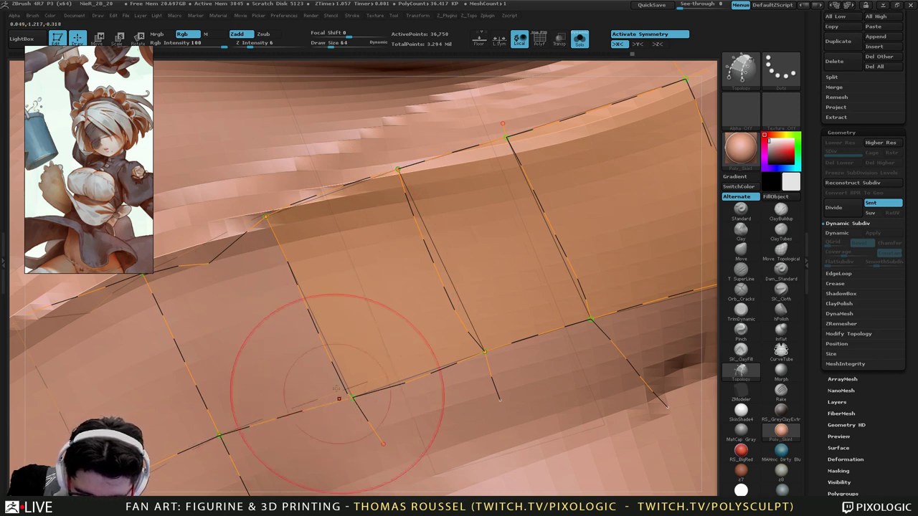
Remove the innermost cross curve and the leftover upper-edge pieces near the centre of the underbust band.
mouse_move(186, 305)
left_mouse_down("alt")
mouse_move(176, 255)
mouse_move(143, 275)
left_mouse_up("alt")
mouse_move(230, 291)
right_mouse_down("alt")
mouse_move(271, 286)
mouse_move(354, 218)
mouse_move(345, 273)
mouse_move(353, 293)
mouse_move(373, 320)
mouse_move(419, 341)
mouse_move(333, 266)
right_mouse_up("alt")
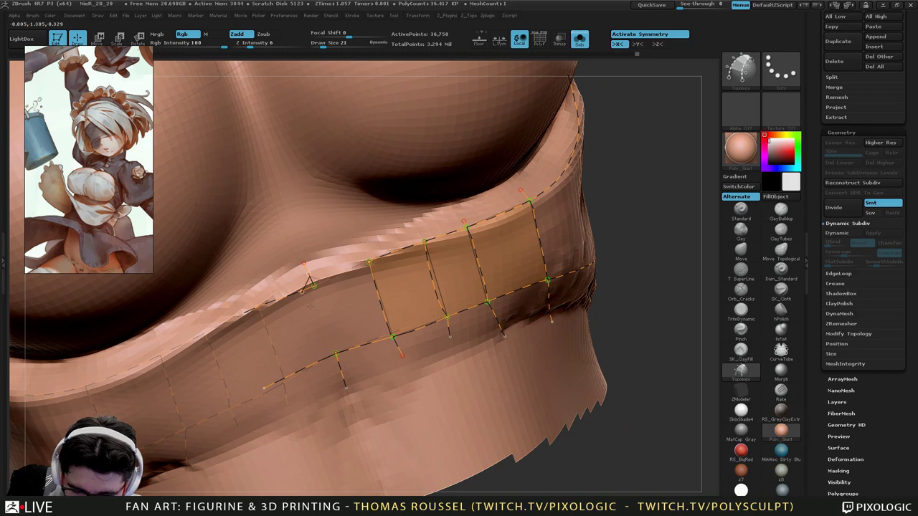
key("ctrl+z")
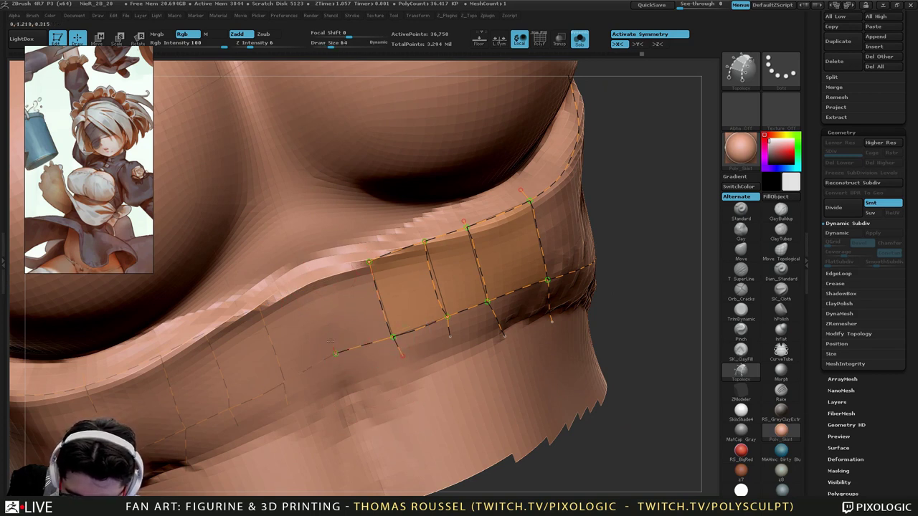
Add another cross curve at the underbust band's inner end and divide the side-of-breast strip with cross curves up towards the armhole.
left_click_drag(308, 286, 378, 257)
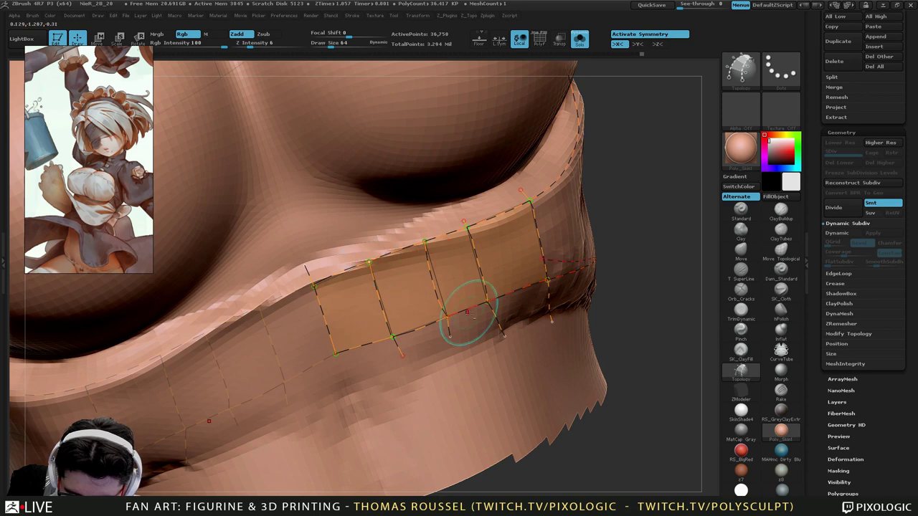
mouse_move(527, 311)
right_mouse_down("alt")
mouse_move(419, 352)
mouse_move(492, 307)
mouse_move(413, 357)
mouse_move(459, 339)
mouse_move(494, 305)
mouse_move(435, 324)
mouse_move(412, 274)
right_mouse_up("alt")
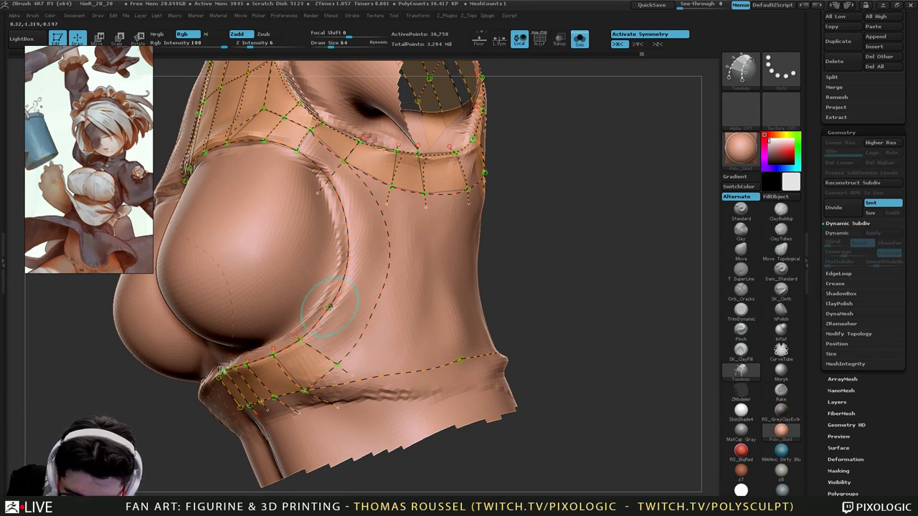
left_click_drag(329, 276, 388, 290)
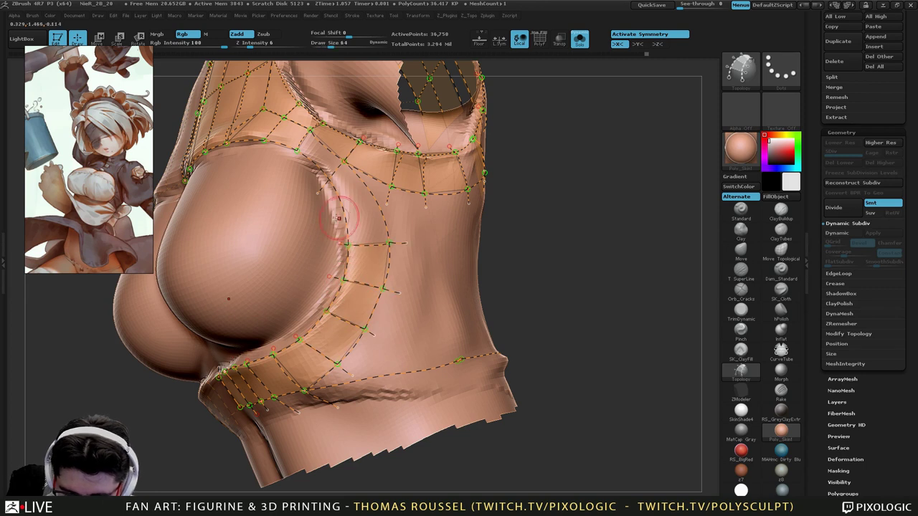
Erase the upper end of the breast-edge curve and redraw it from the chest corner down to the strip's topmost cross curve.
right_click_drag(345, 184, 325, 184, "ctrl")
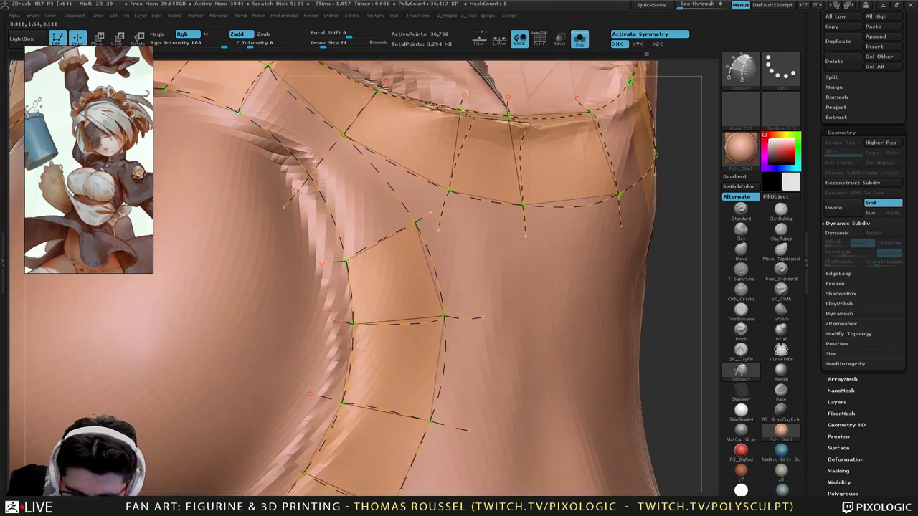
left_click_drag(344, 198, 308, 171, "alt")
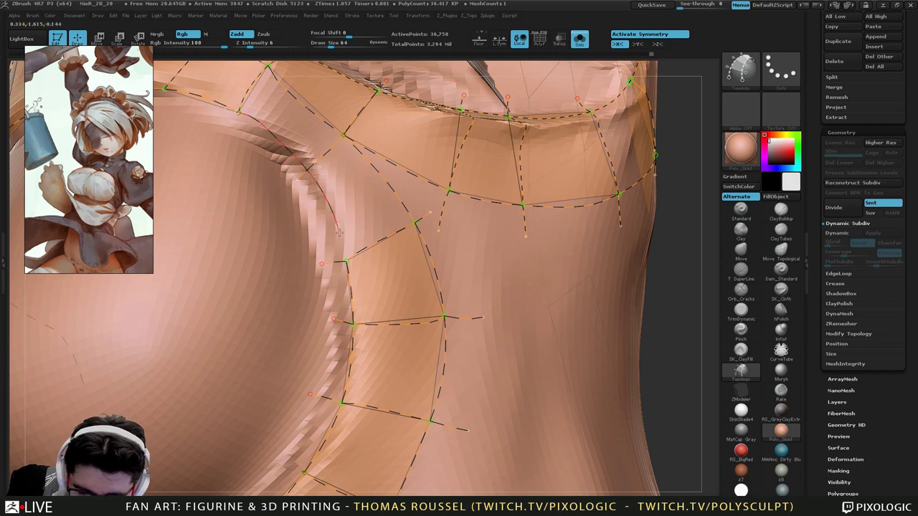
left_click_drag(340, 232, 348, 275)
mouse_move(413, 259)
right_mouse_down("alt")
mouse_move(370, 276)
mouse_move(419, 271)
right_mouse_up("alt")
left_click_drag(297, 274, 304, 345)
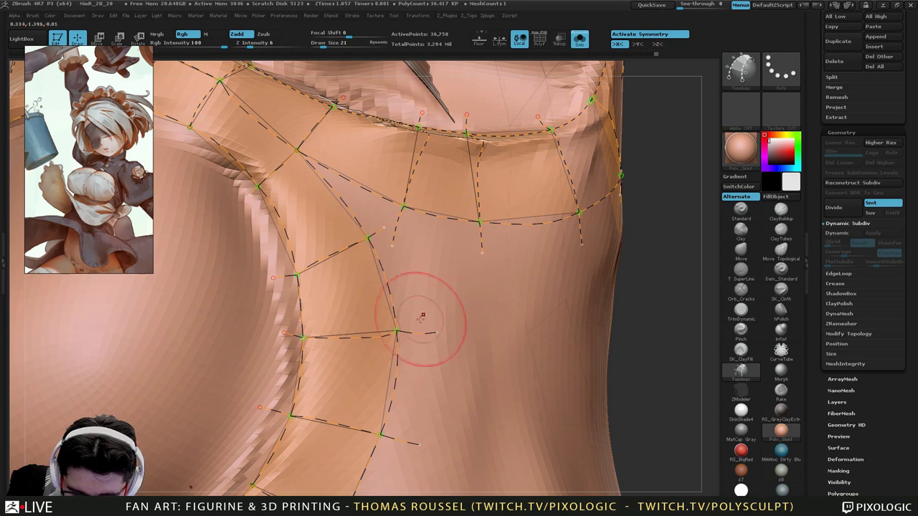
Remove the stub at the strip's topmost cross curve and start a second row of quads joining the strip to the underarm loop.
mouse_move(423, 316)
right_mouse_down()
mouse_move(387, 307)
mouse_move(349, 263)
right_mouse_up()
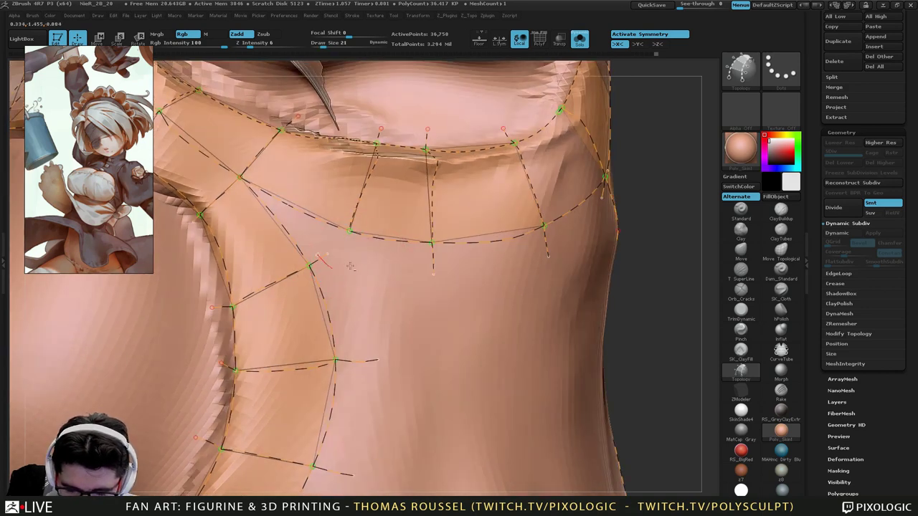
right_click_drag(420, 317, 392, 283)
mouse_move(361, 256)
left_mouse_down("alt")
mouse_move(338, 234)
mouse_move(333, 252)
left_mouse_up("alt")
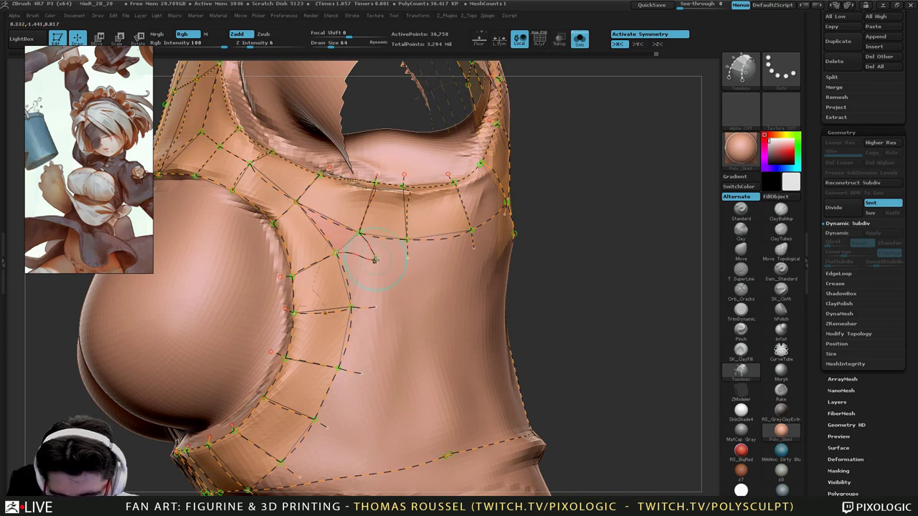
mouse_move(373, 309)
left_mouse_down()
mouse_move(370, 320)
mouse_move(394, 310)
left_mouse_up()
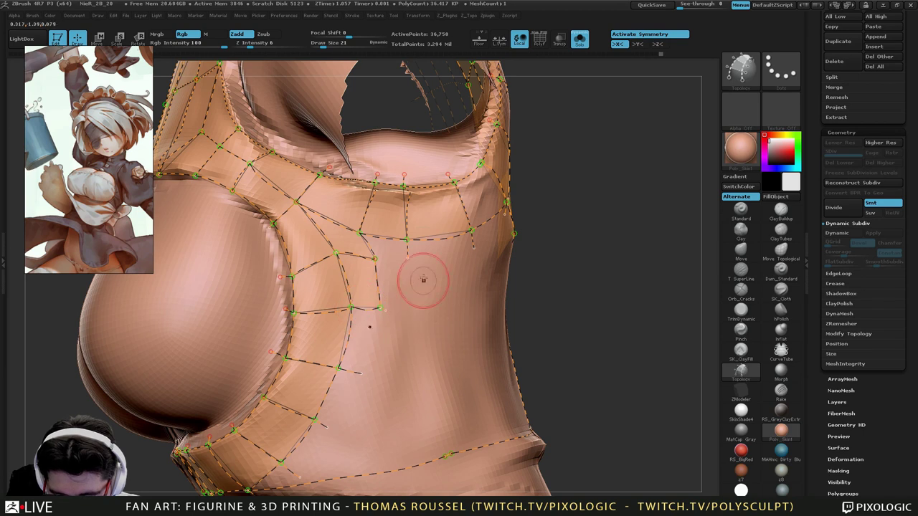
left_click_drag(409, 259, 482, 247)
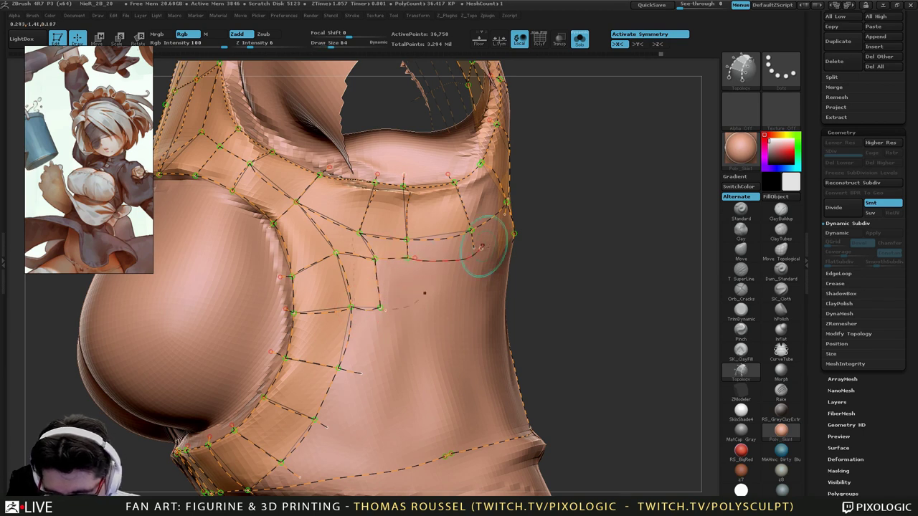
Continue the second underarm row to the back grid and close the open quad at the armhole's rear corner.
mouse_move(508, 307)
right_mouse_down("alt")
mouse_move(466, 342)
mouse_move(434, 288)
right_mouse_up("alt")
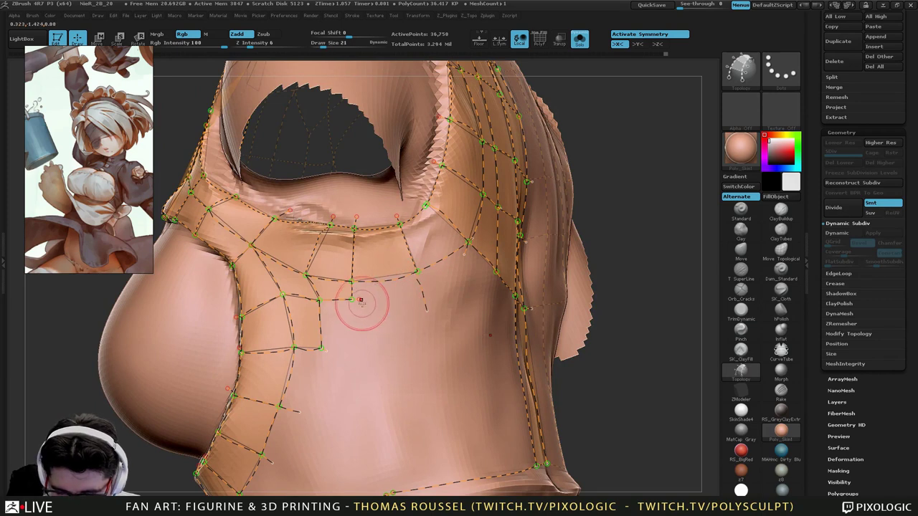
right_click_drag(524, 259, 471, 287)
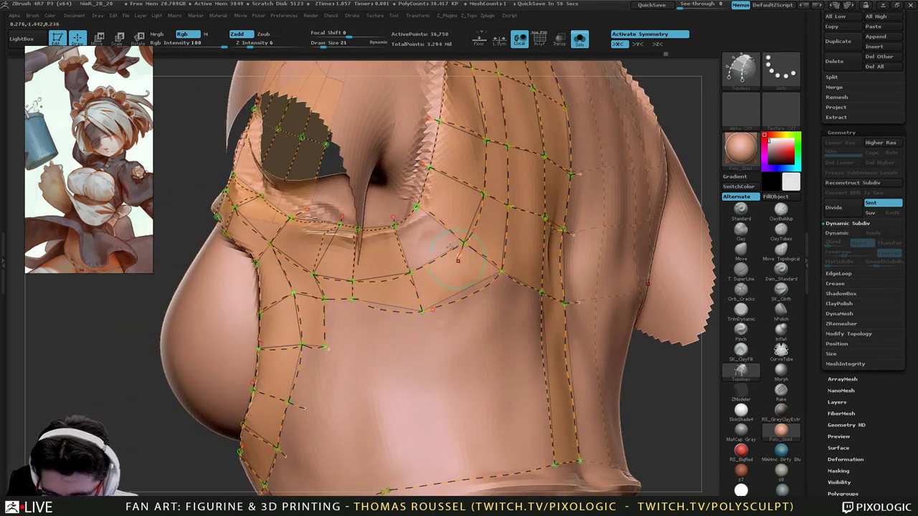
right_click_drag(437, 254, 429, 219, "ctrl")
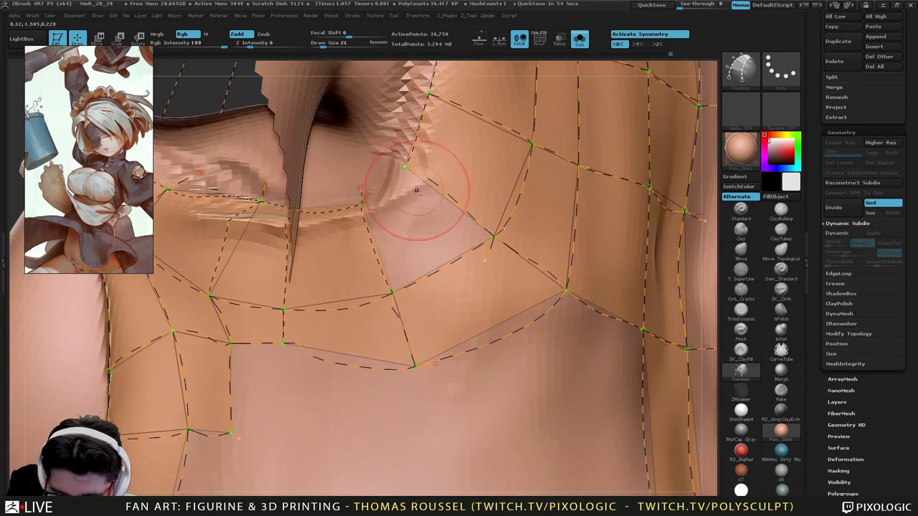
left_click_drag(406, 168, 363, 207)
right_click_drag(436, 294, 457, 345, "ctrl")
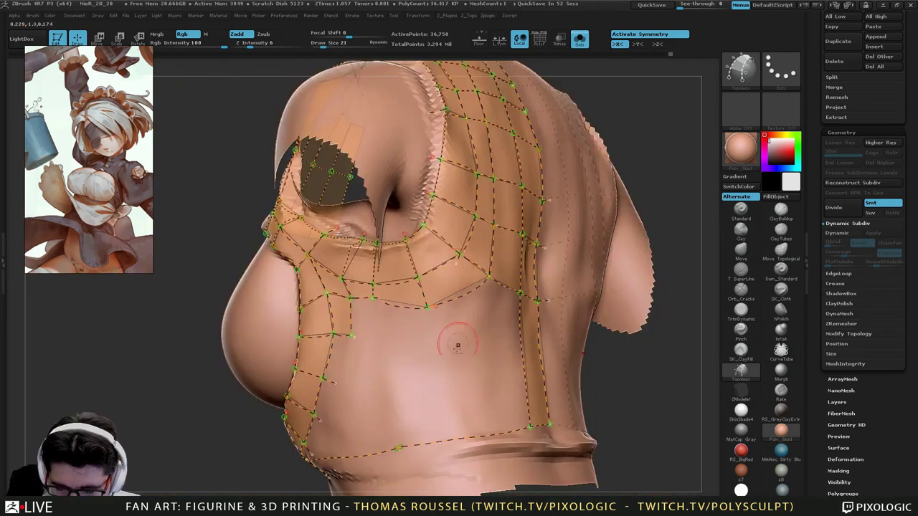
mouse_move(449, 382)
right_mouse_down("alt")
mouse_move(395, 359)
mouse_move(464, 335)
mouse_move(422, 354)
mouse_move(441, 440)
right_mouse_up("alt")
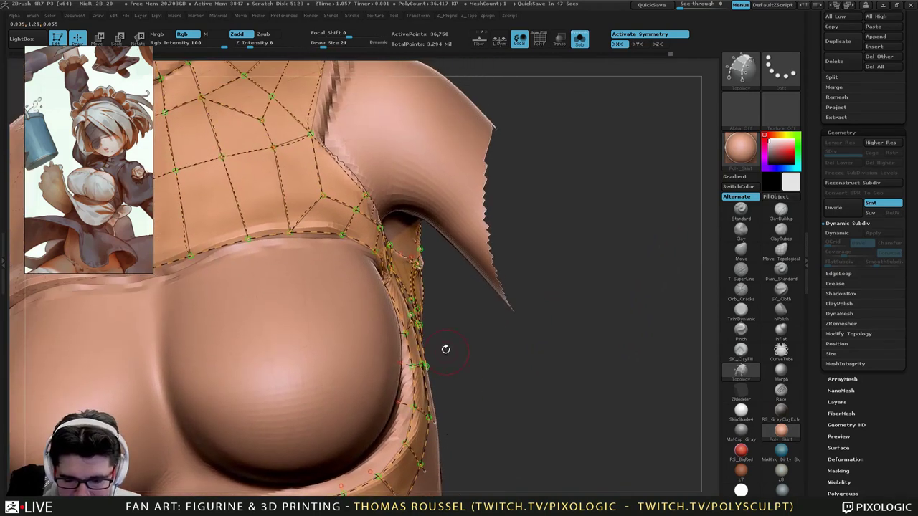
right_click_drag(445, 325, 490, 410, "alt")
left_click_drag(489, 409, 489, 421)
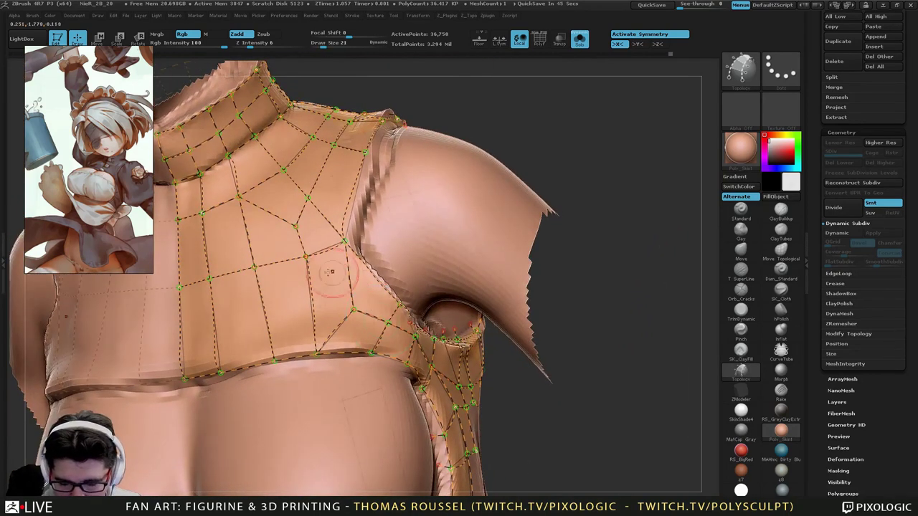
left_click_drag(375, 357, 398, 324)
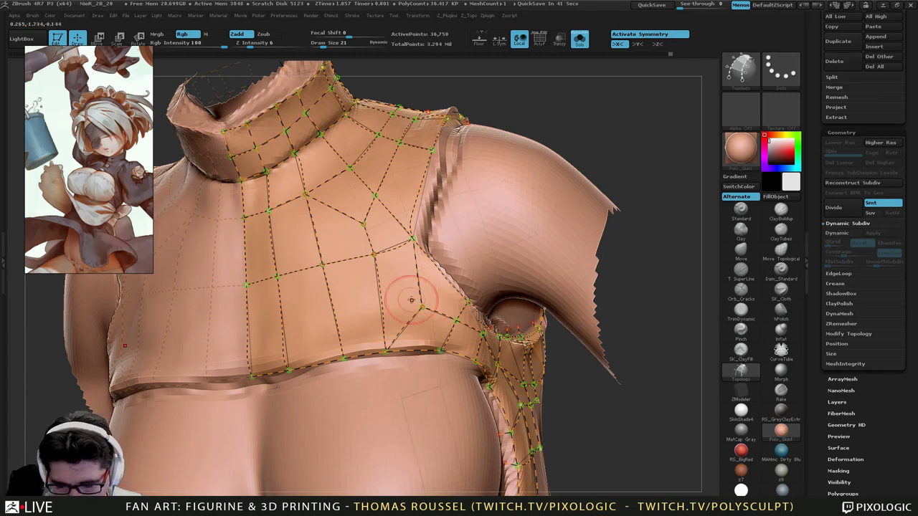
left_click_drag(564, 381, 540, 315, "alt")
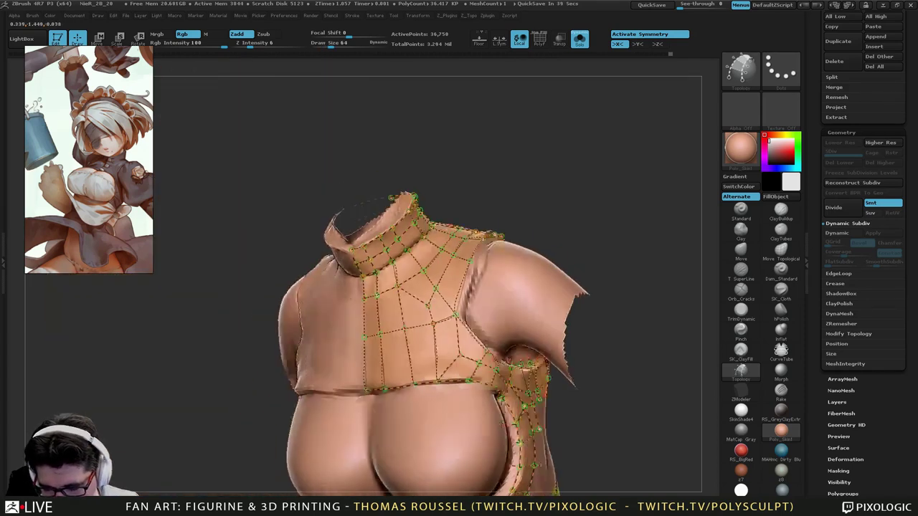
Extend the strip's lower cross curves onto the side of the torso and connect them to the underbust band's upper edge.
left_click_drag(618, 344, 526, 283)
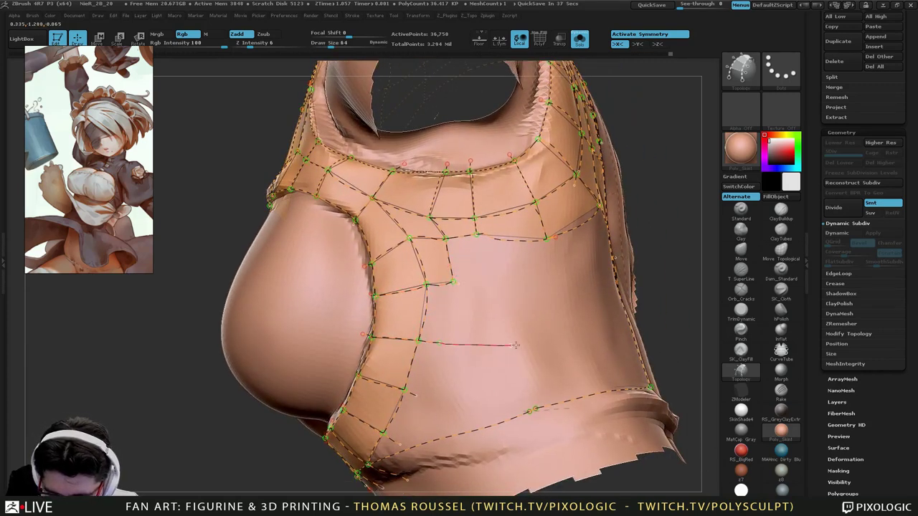
left_click_drag(516, 345, 517, 346)
right_click_drag(482, 423, 495, 366, "alt")
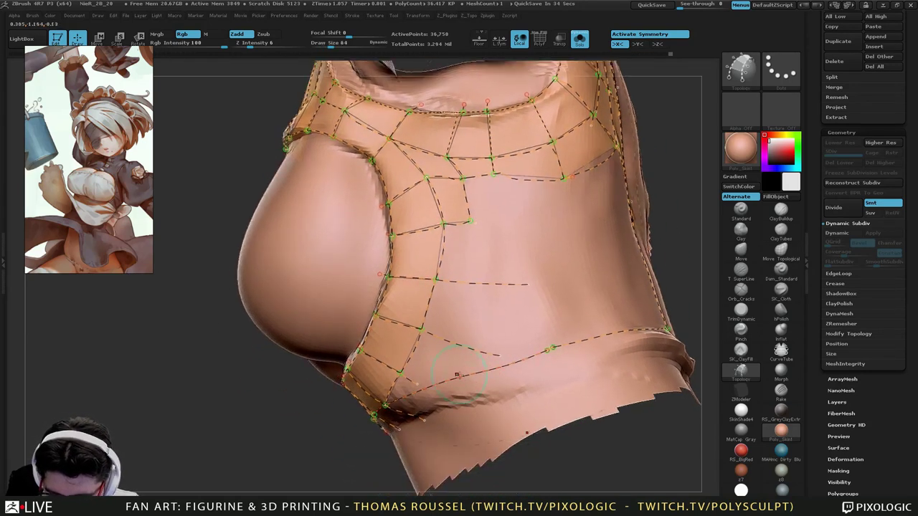
right_click_drag(330, 434, 411, 387)
left_click_drag(477, 405, 498, 396)
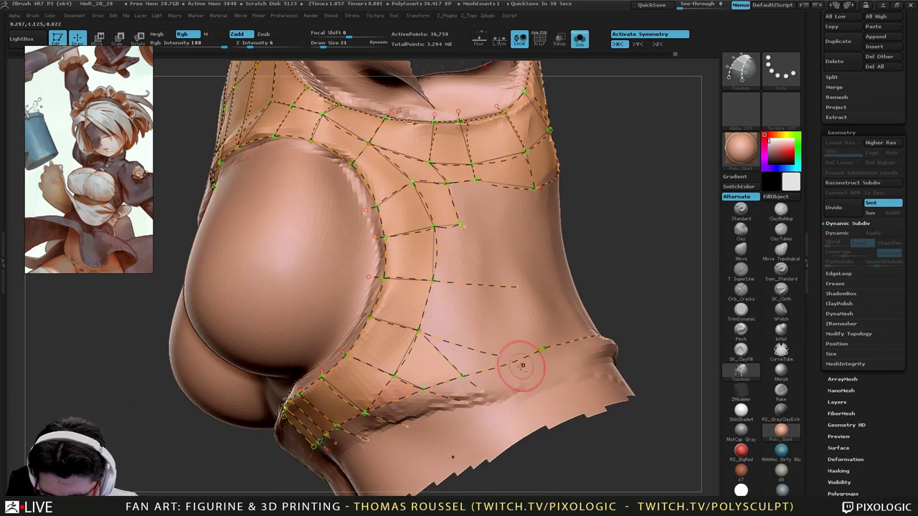
Replace the lower cross-curve extensions with two long horizontal curves running between the back grid and the side-of-breast strip.
mouse_move(523, 364)
right_mouse_down("alt")
mouse_move(483, 391)
mouse_move(431, 376)
right_mouse_up("alt")
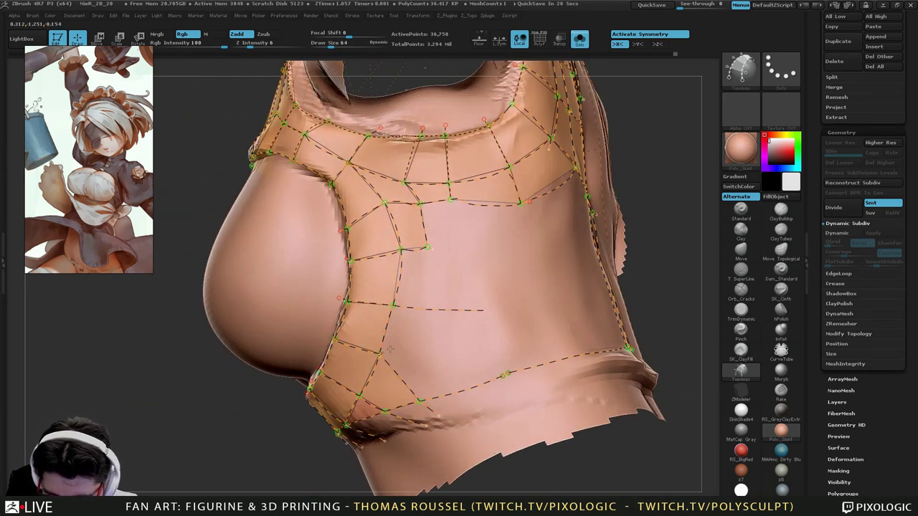
right_click_drag(634, 310, 591, 302)
left_click_drag(592, 322, 600, 375)
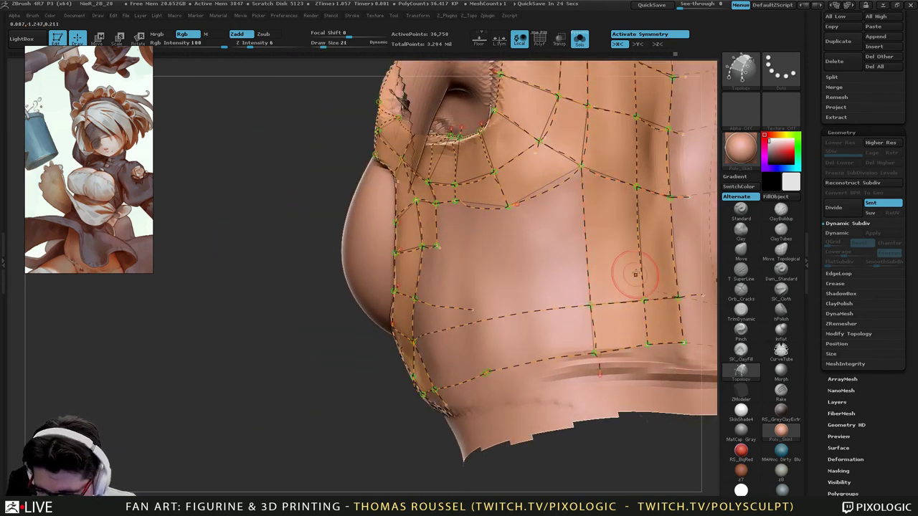
left_click_drag(443, 296, 412, 298)
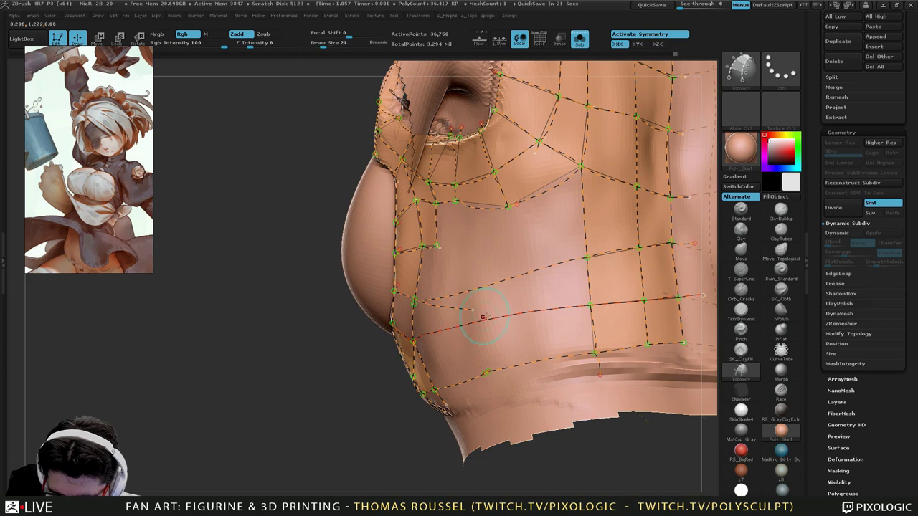
Restore the strip's outer edge and divide the side panel with a third horizontal curve and two vertical curves down to the lower edge.
right_click_drag(466, 339, 557, 328)
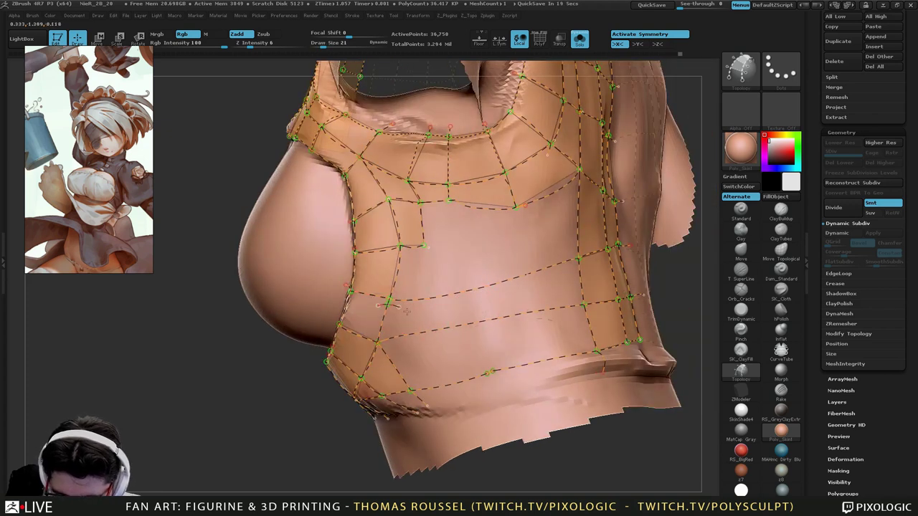
left_click_drag(385, 316, 377, 346)
right_click_drag(453, 310, 479, 312)
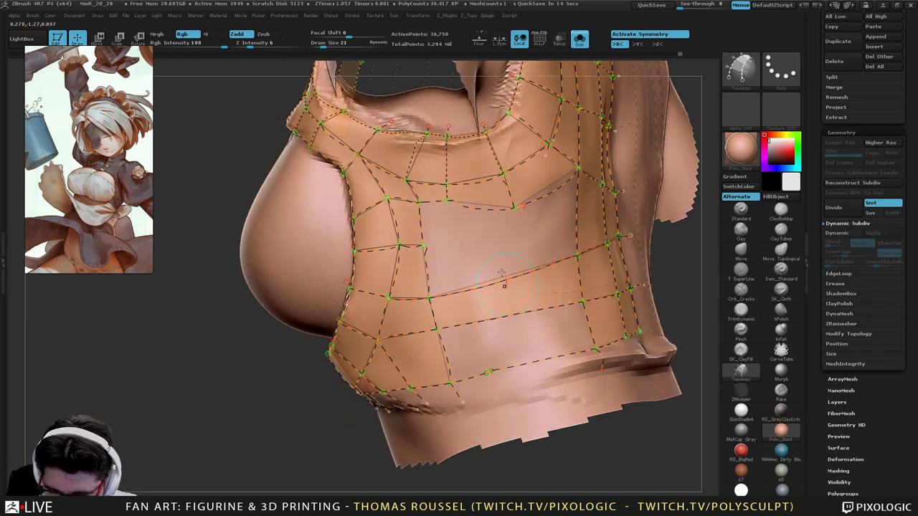
left_click_drag(563, 225, 636, 215)
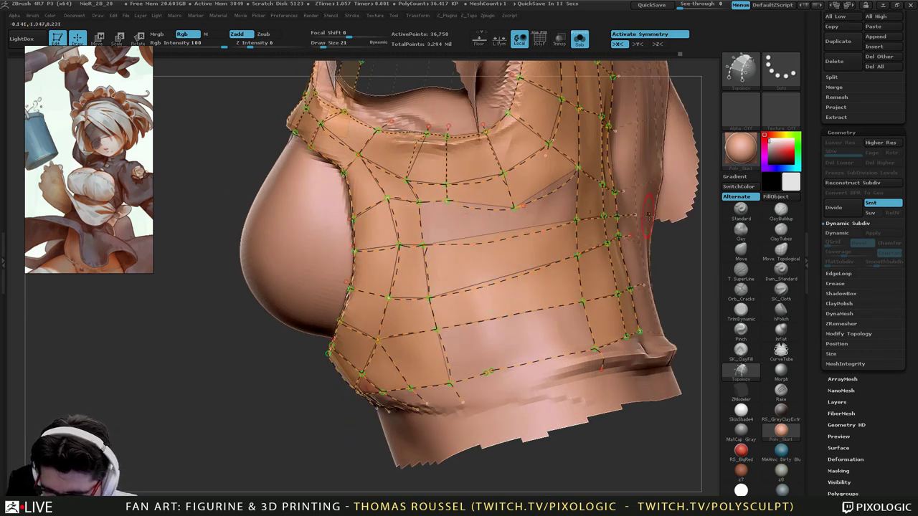
mouse_move(477, 310)
left_mouse_down()
mouse_move(494, 388)
mouse_move(451, 383)
left_mouse_up()
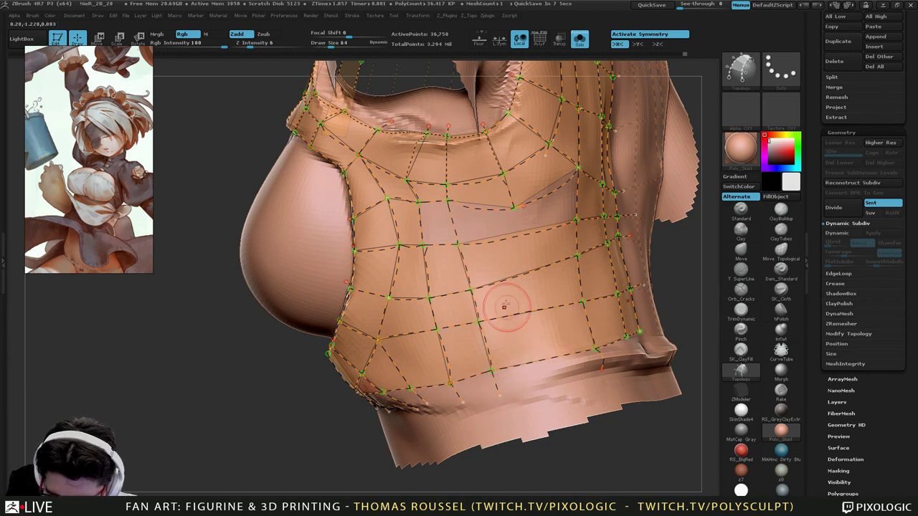
Link the two vertical curves up to the second underarm row and clean up the stray curve pieces at its front crossing.
right_click_drag(444, 227, 506, 266, "ctrl")
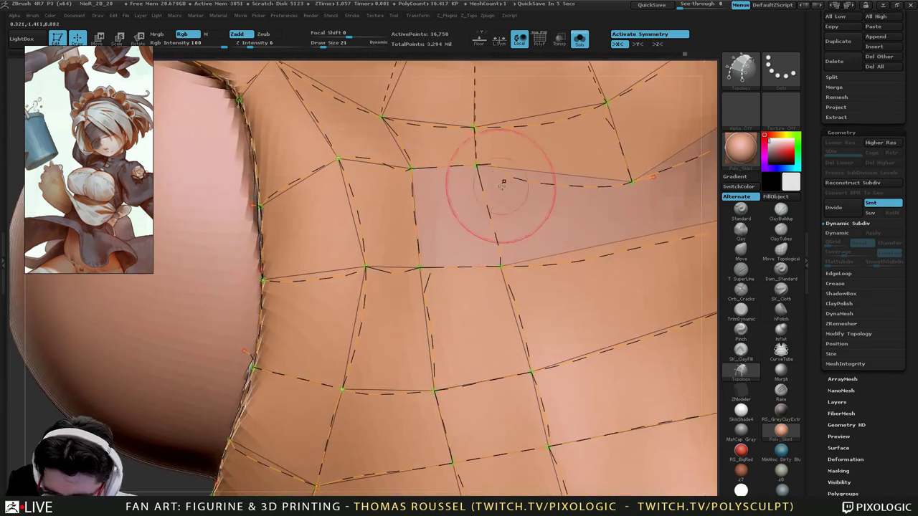
mouse_move(560, 244)
right_mouse_down()
mouse_move(529, 254)
mouse_move(547, 238)
right_mouse_up()
right_click_drag(440, 185, 468, 180)
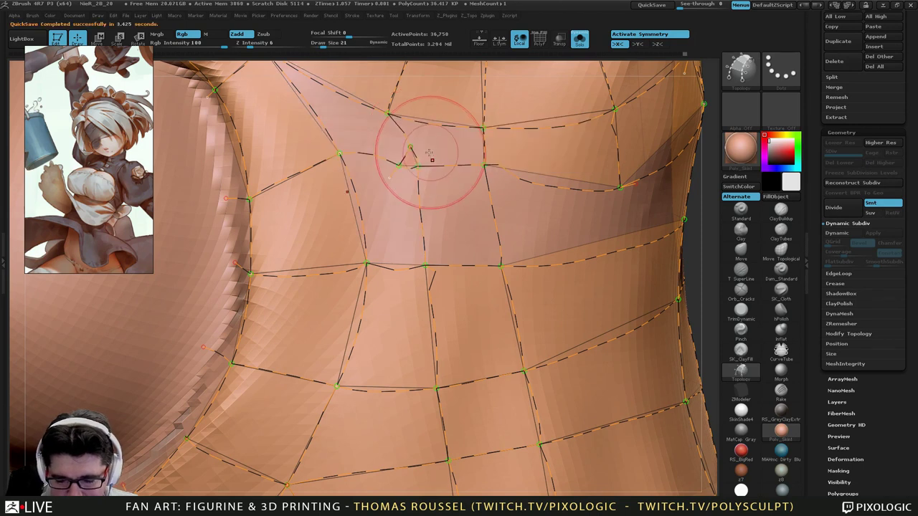
left_click_drag(400, 133, 402, 174, "alt")
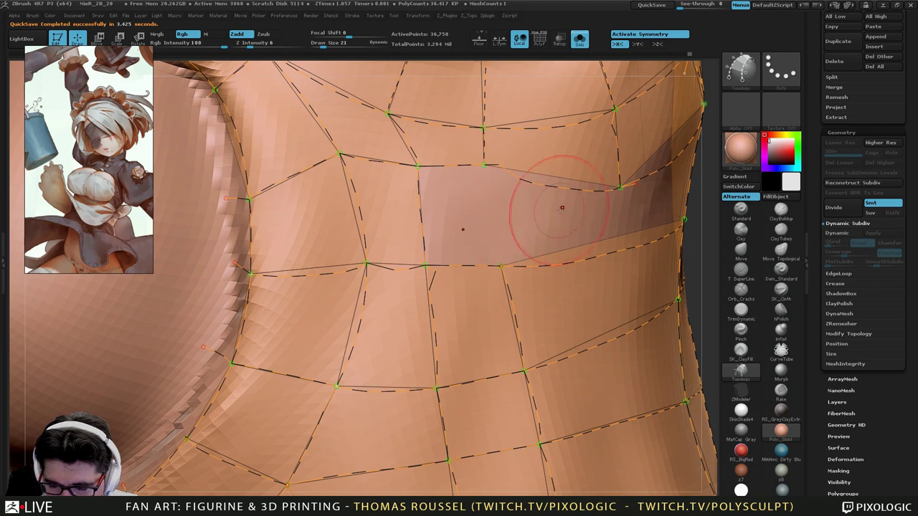
Erase the second underarm row's middle segment and extend its rear cross curve down through the side panel's upper horizontal curve.
left_click_drag(505, 270, 505, 268)
right_click_drag(560, 228, 465, 252, "alt")
left_click_drag(541, 284, 541, 285)
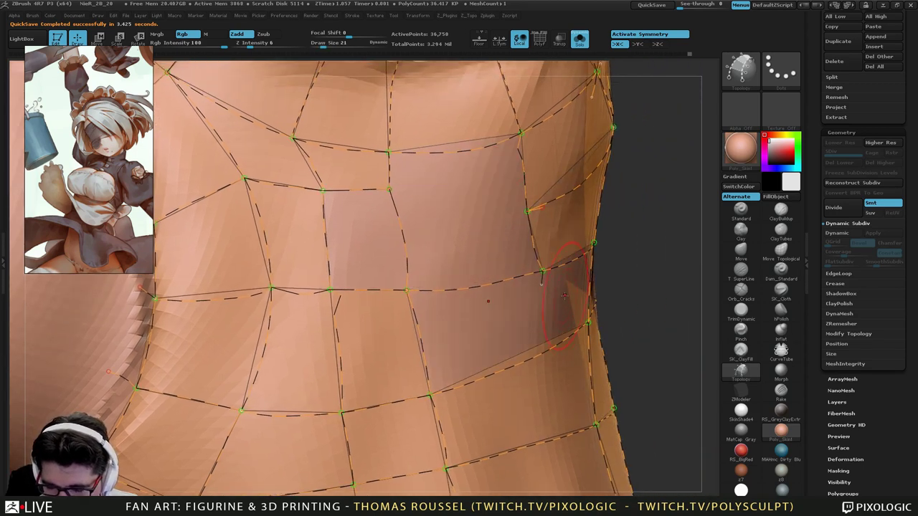
Redraw the second underarm row's middle segment and remove the overhanging curve end below the remaining open quad.
mouse_move(632, 295)
right_mouse_down()
mouse_move(569, 307)
mouse_move(544, 293)
mouse_move(531, 302)
right_mouse_up()
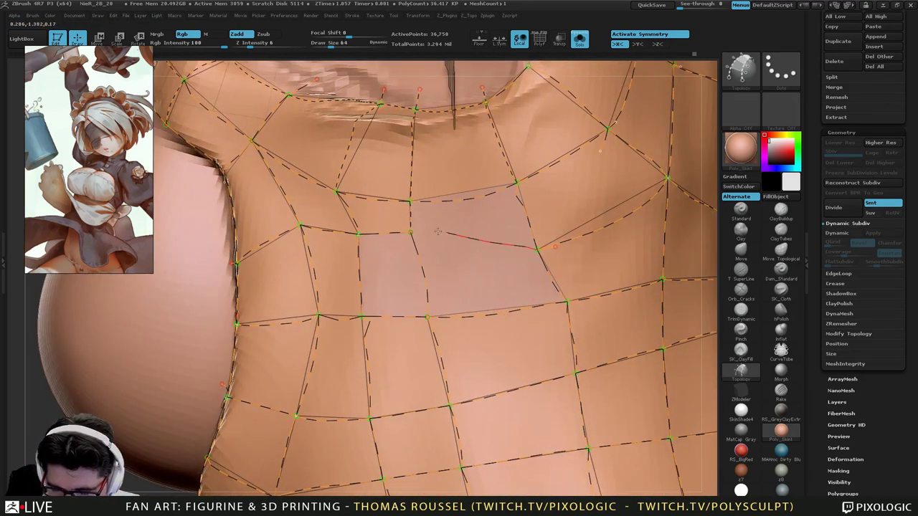
right_click_drag(445, 317, 448, 361)
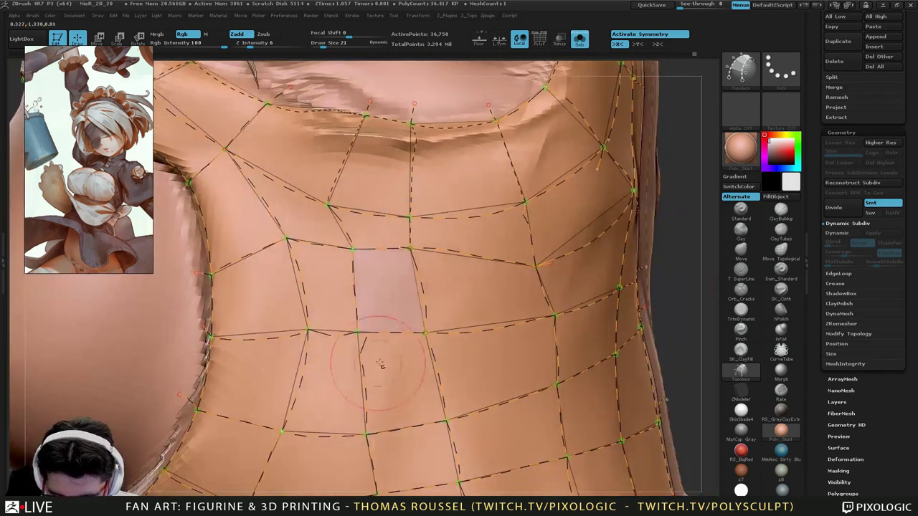
left_click_drag(379, 368, 338, 381, "alt")
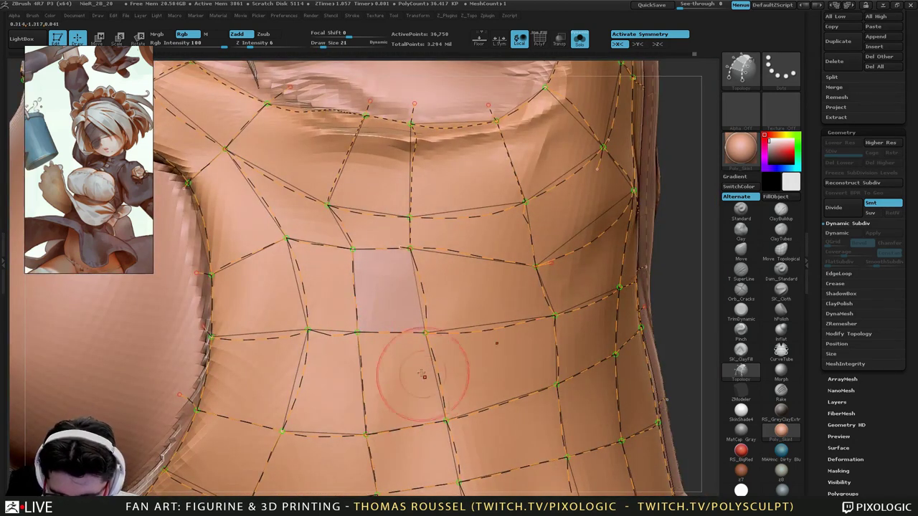
Try generating the collared top's mesh from the topology curves at draw size 2, and undo it.
right_click_drag(423, 374, 337, 344, "ctrl")
right_click_drag(513, 362, 576, 338, "ctrl")
right_click_drag(576, 338, 539, 307, "alt")
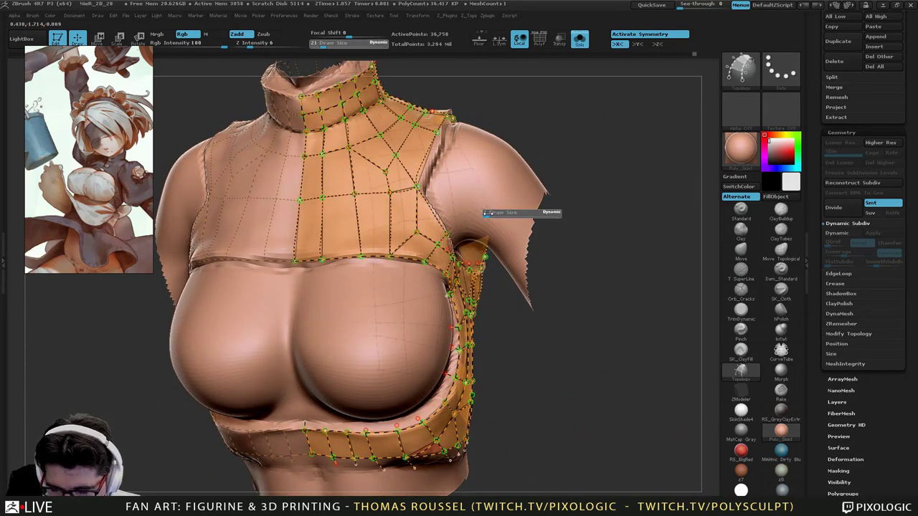
left_click(472, 188)
right_click_drag(534, 299, 544, 278)
right_click_drag(379, 382, 438, 428)
key("ctrl+z")
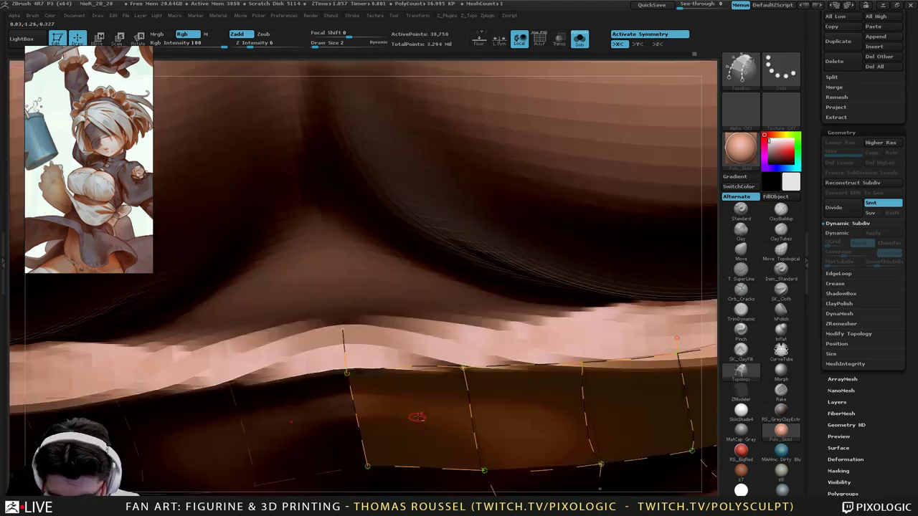
Set the draw size to 1 and generate the collared top's mesh from the topology curves.
right_click_drag(416, 418, 383, 291, "ctrl")
key("s")
left_click(503, 230)
left_click(502, 228)
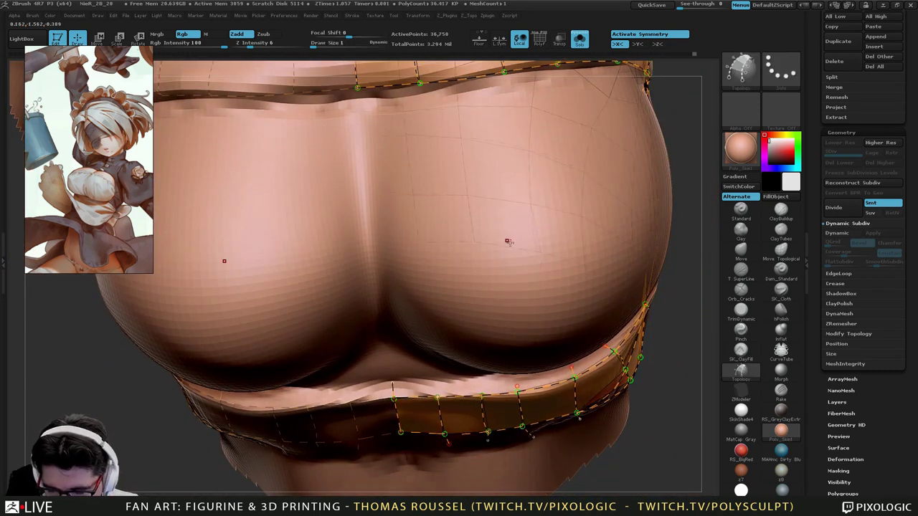
key("s")
left_click(550, 378)
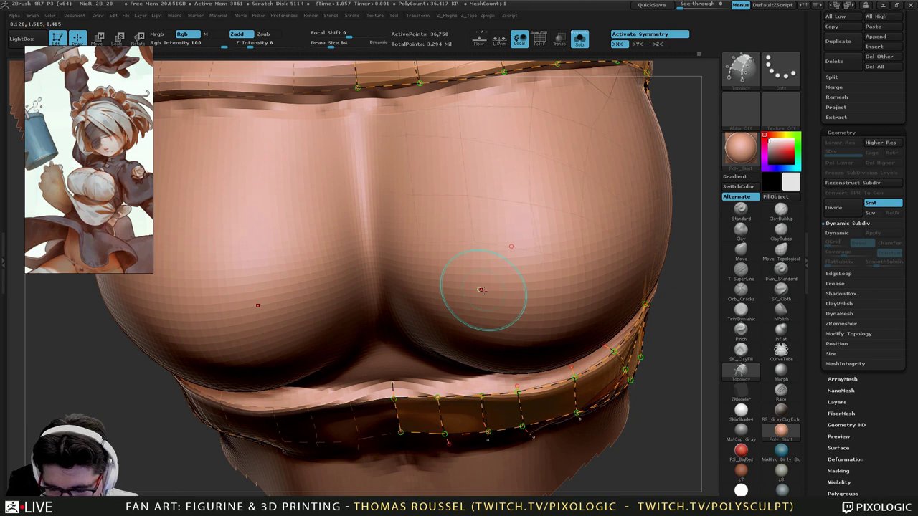
key("s")
left_click(438, 392)
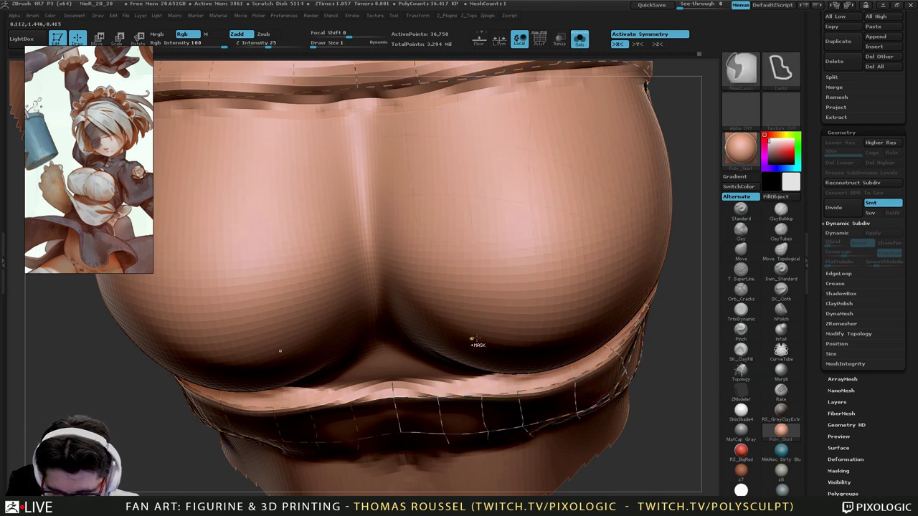
mouse_move(518, 266)
right_mouse_down()
mouse_move(609, 308)
mouse_move(563, 269)
mouse_move(566, 296)
right_mouse_up()
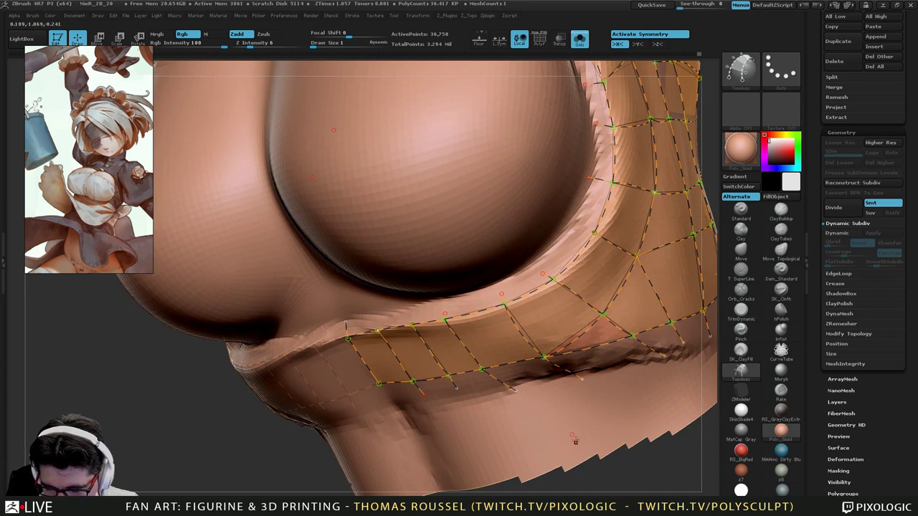
left_click(618, 425)
right_click_drag(618, 424, 513, 404, "alt")
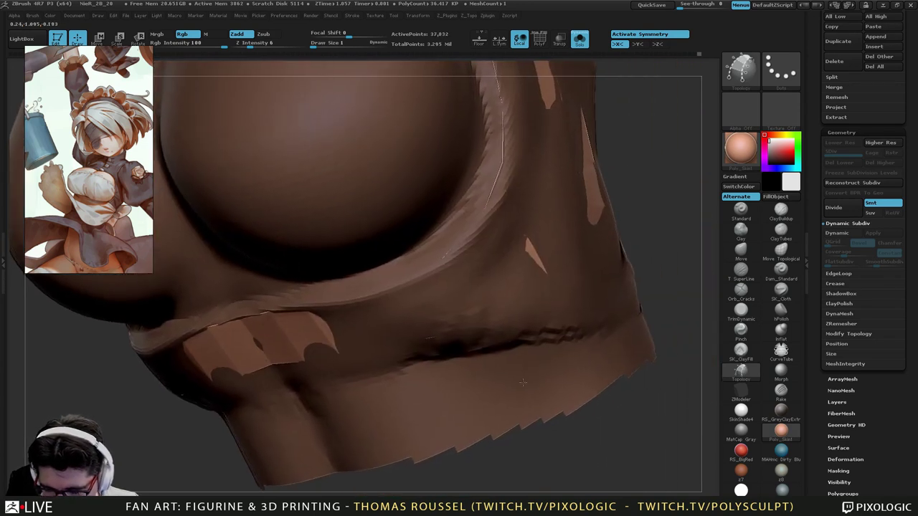
Split the unmasked retopologized mesh into its own subtool and make that subtool active.
right_click_drag(409, 345, 358, 185)
key("z")
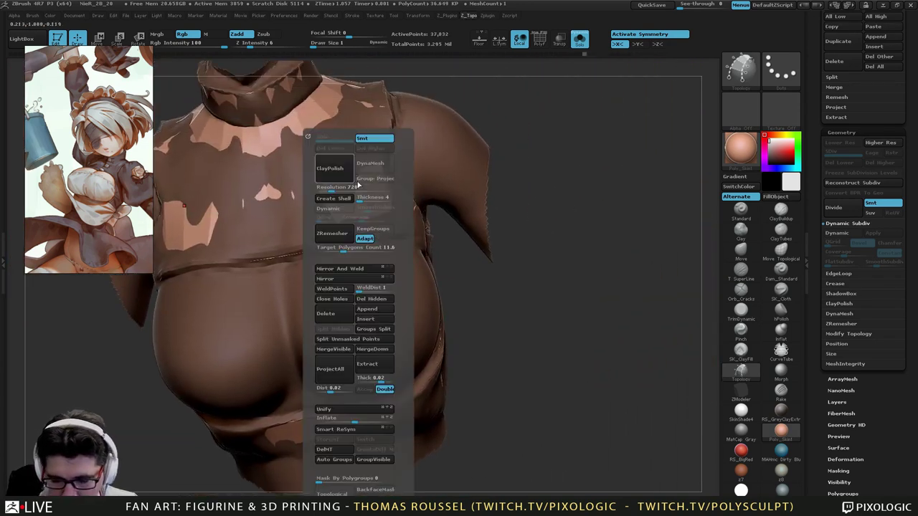
left_click(351, 339)
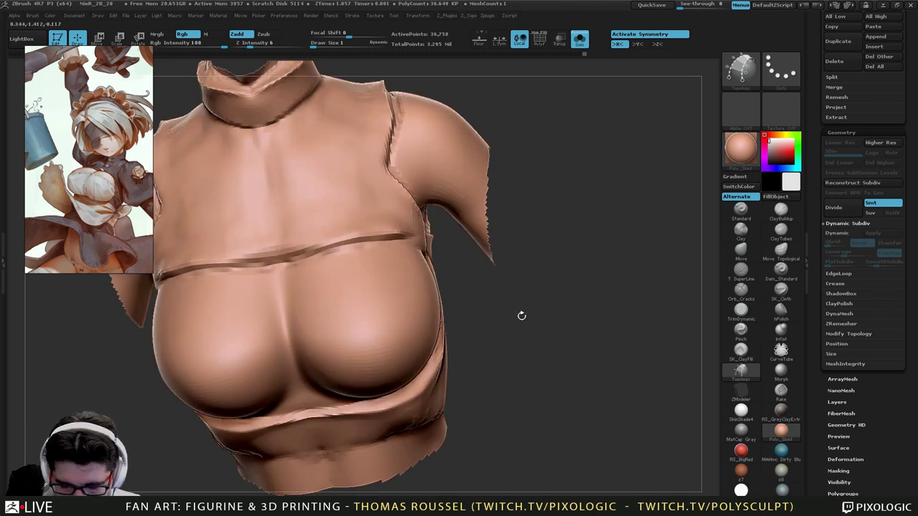
left_click_drag(521, 313, 522, 348)
key("Down")
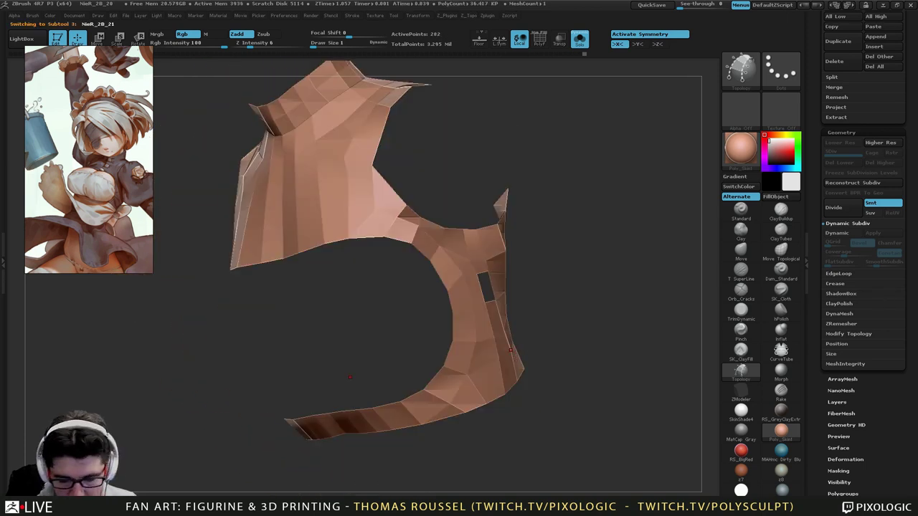
Show the polyframe and fill the open quad in the side panel with a ZModeler edge Bridge.
right_click_drag(513, 359, 476, 340)
mouse_move(529, 329)
right_mouse_down("alt")
mouse_move(476, 341)
mouse_move(425, 280)
right_mouse_up("alt")
key("shift+f")
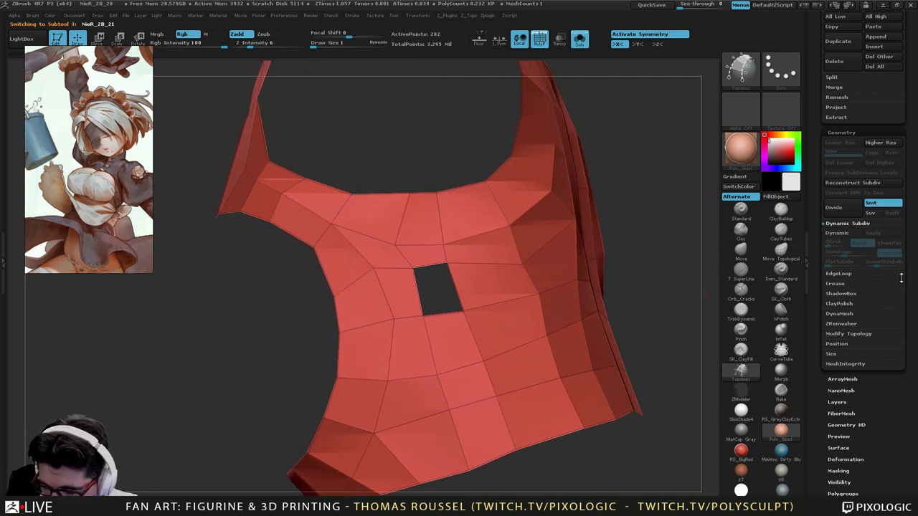
left_click(746, 397)
key("space")
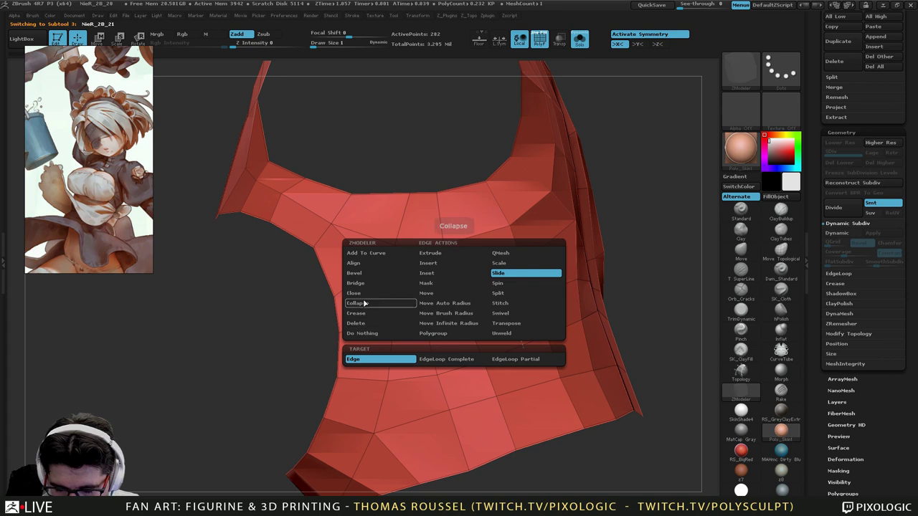
left_click(355, 284)
left_click(382, 358)
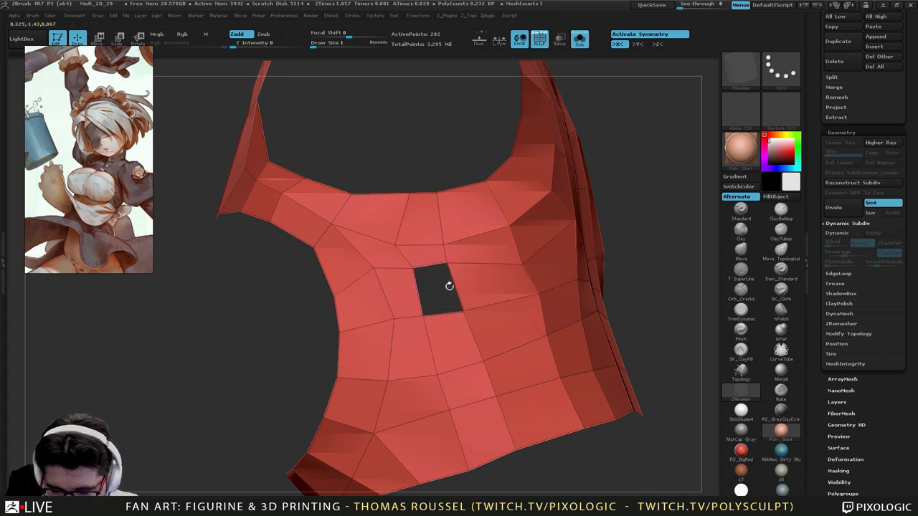
left_click(421, 294)
right_click_drag(444, 315, 588, 332)
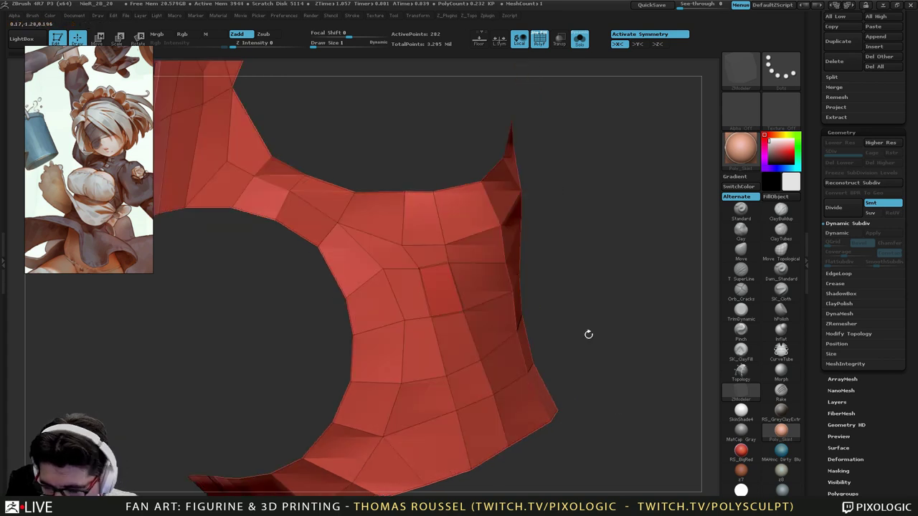
Mirror and weld the retopologized top and expand its crease settings.
key("z")
left_click(449, 268)
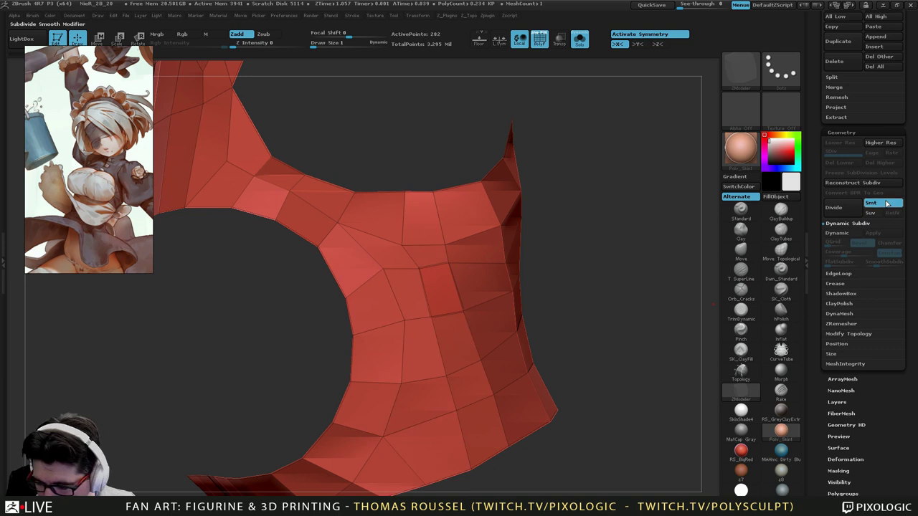
left_click(837, 285)
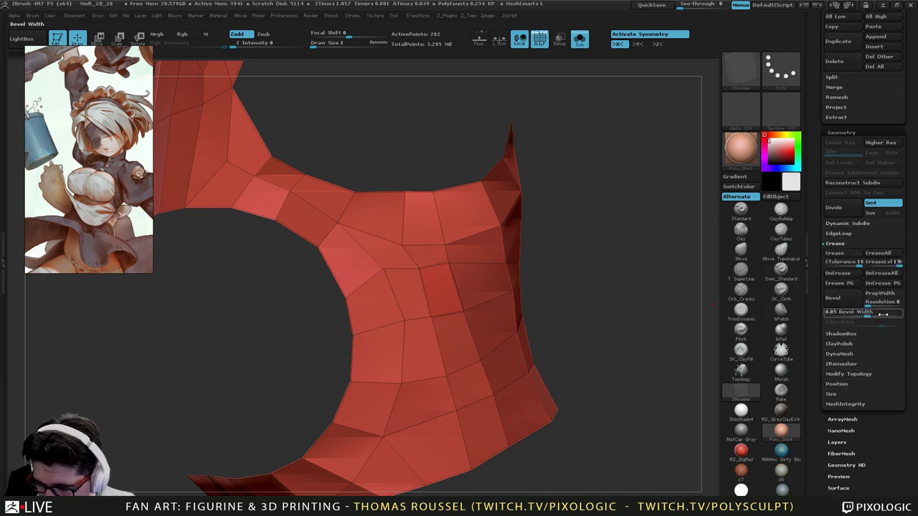
Even out the side panel's vertices around the filled quad with the Move brush at draw size 11 and preview the smoothed subdivision.
mouse_move(537, 368)
right_mouse_down("ctrl")
mouse_move(533, 343)
mouse_move(537, 367)
right_mouse_up("ctrl")
left_click(746, 257)
key("s")
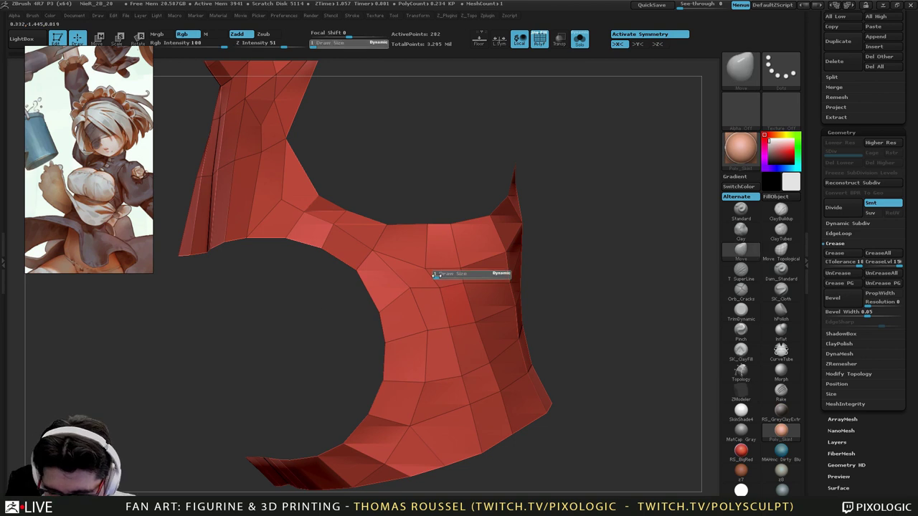
left_click_drag(446, 276, 440, 276)
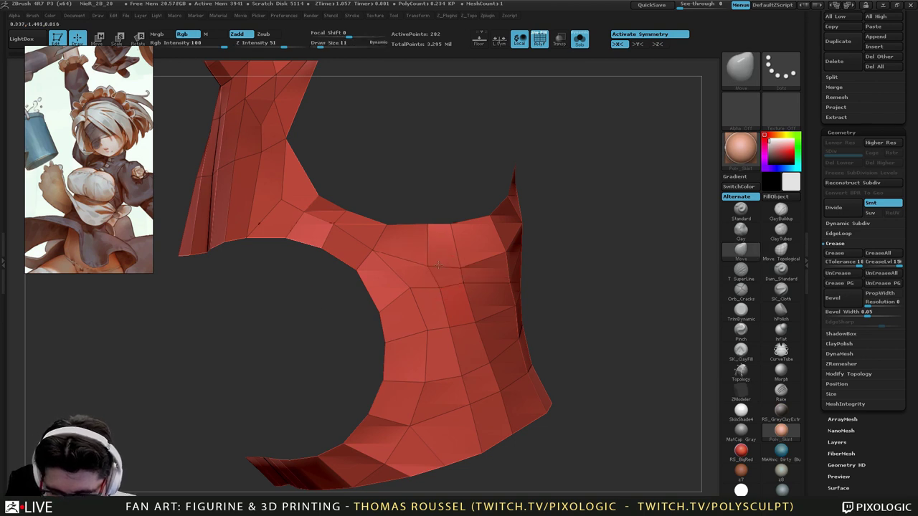
right_click_drag(481, 300, 455, 307)
left_click_drag(484, 293, 482, 294)
mouse_move(482, 294)
right_mouse_down()
mouse_move(395, 297)
mouse_move(424, 295)
mouse_move(402, 327)
mouse_move(452, 327)
mouse_move(421, 337)
mouse_move(422, 328)
mouse_move(495, 348)
mouse_move(543, 382)
mouse_move(495, 320)
right_mouse_up()
key("d")
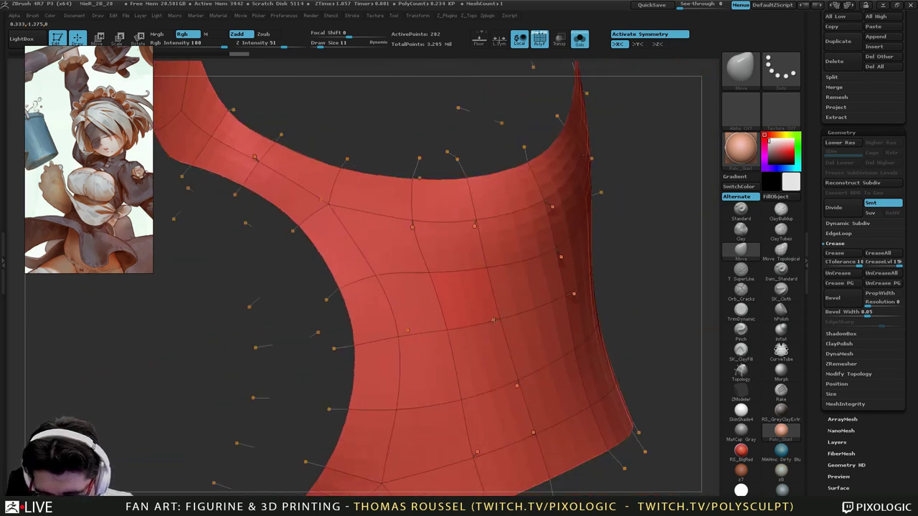
key("shift+d")
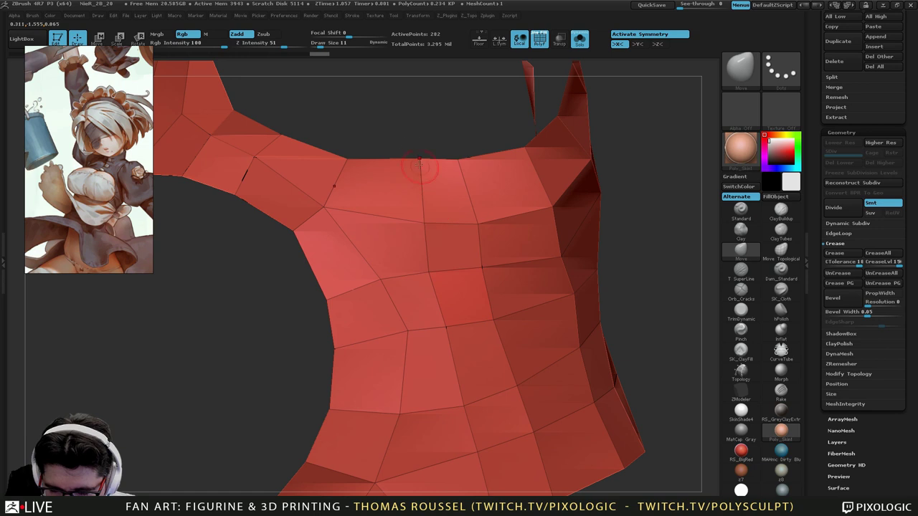
Align the vertices along the front underbust band's edges with the Move brush.
right_click_drag(586, 271, 502, 279, "alt")
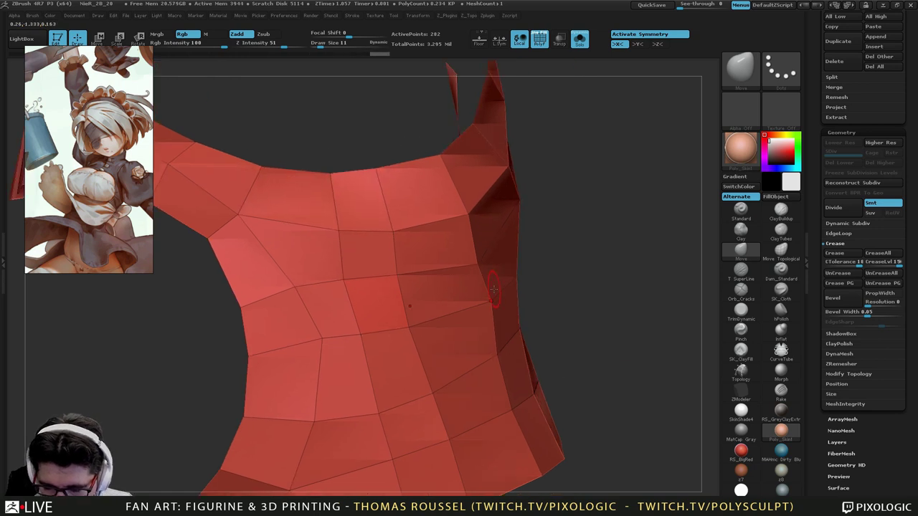
right_click_drag(495, 364, 542, 302)
right_click_drag(542, 302, 517, 351, "ctrl")
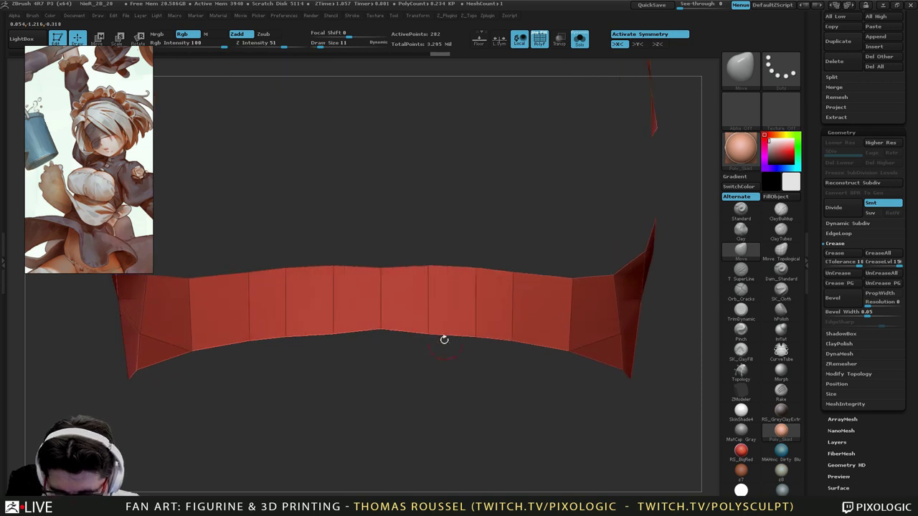
left_click_drag(443, 340, 433, 328)
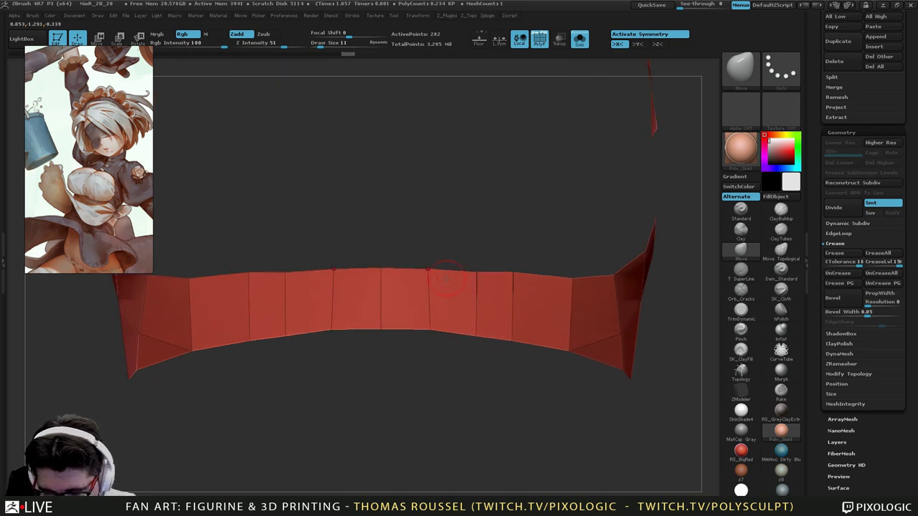
left_click_drag(518, 273, 520, 277)
right_click_drag(598, 266, 370, 421, "alt")
mouse_move(495, 358)
right_mouse_down()
mouse_move(431, 351)
mouse_move(497, 358)
right_mouse_up()
left_click_drag(496, 358, 494, 360)
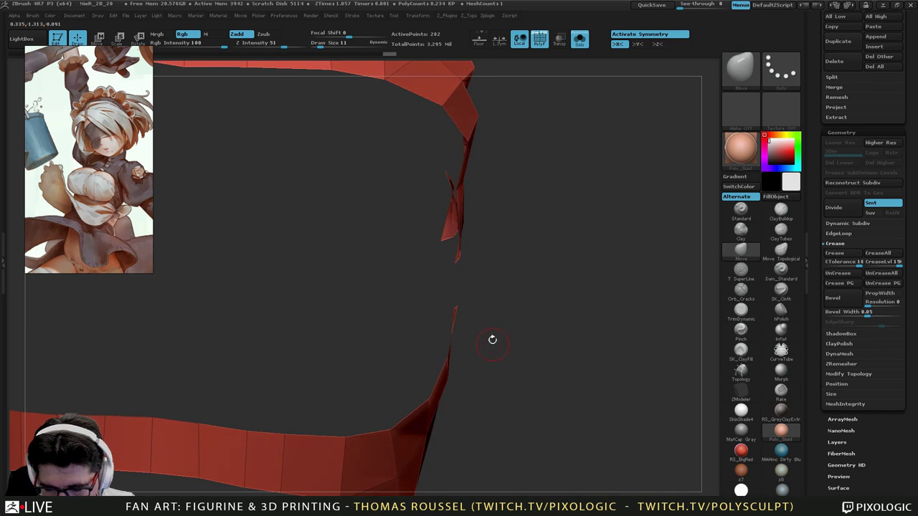
Turn on double-sided display for the retopologized top.
right_click_drag(482, 248, 643, 346)
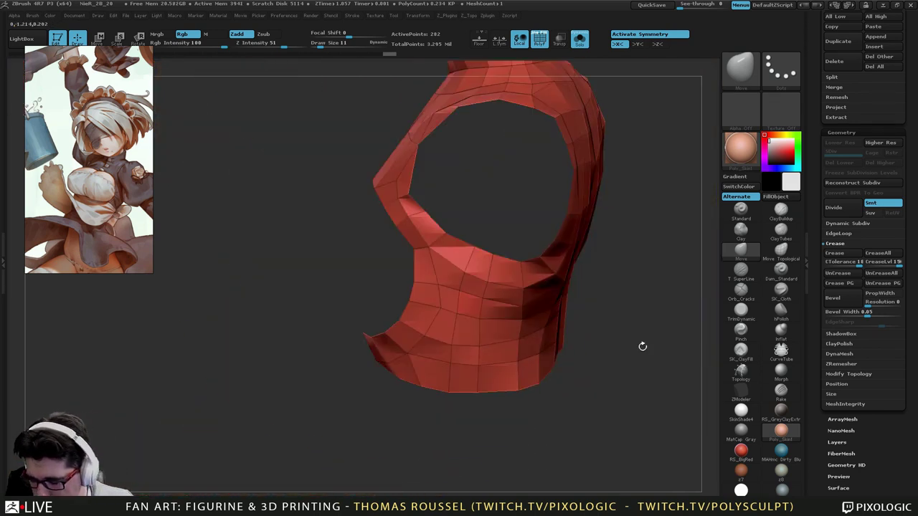
mouse_move(875, 416)
left_mouse_down()
mouse_move(873, 322)
mouse_move(866, 337)
left_mouse_up()
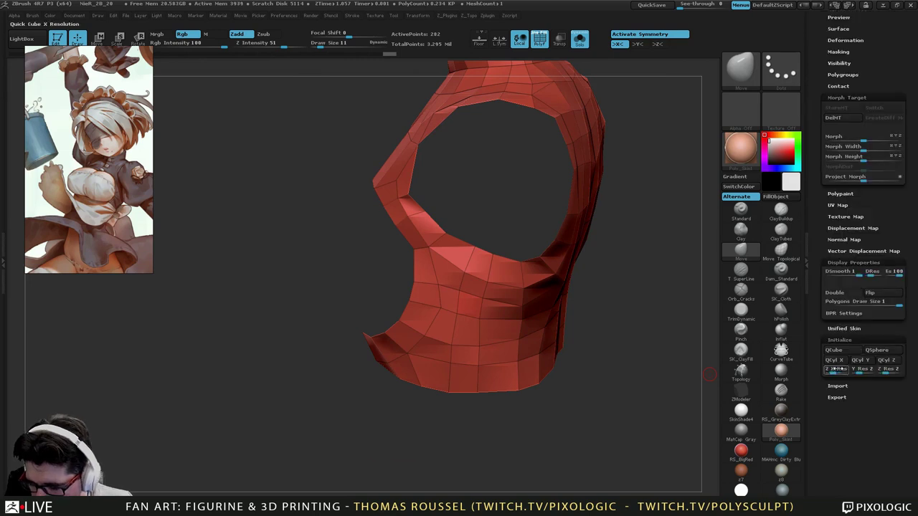
left_click(838, 294)
Reposition the back panel's vertices around the creased folds below the armhole with the Move brush.
right_click_drag(631, 334, 459, 309)
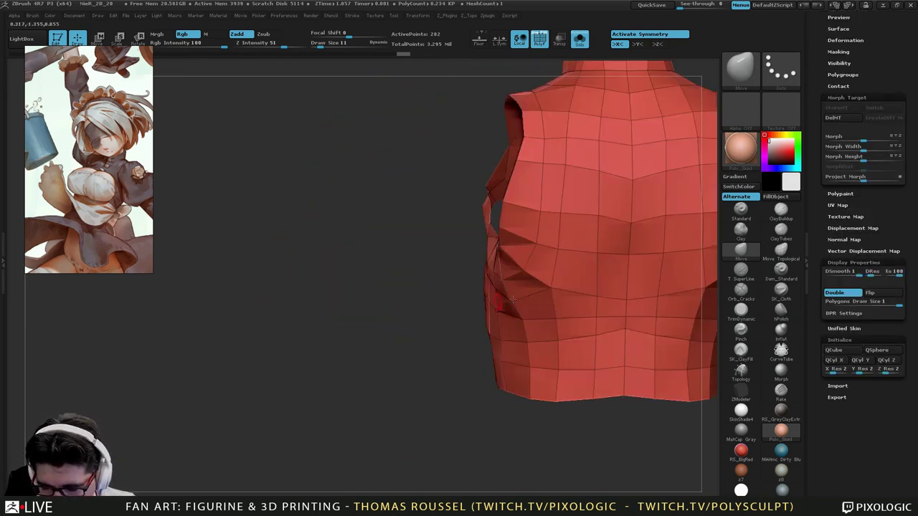
right_click_drag(513, 300, 532, 239, "ctrl")
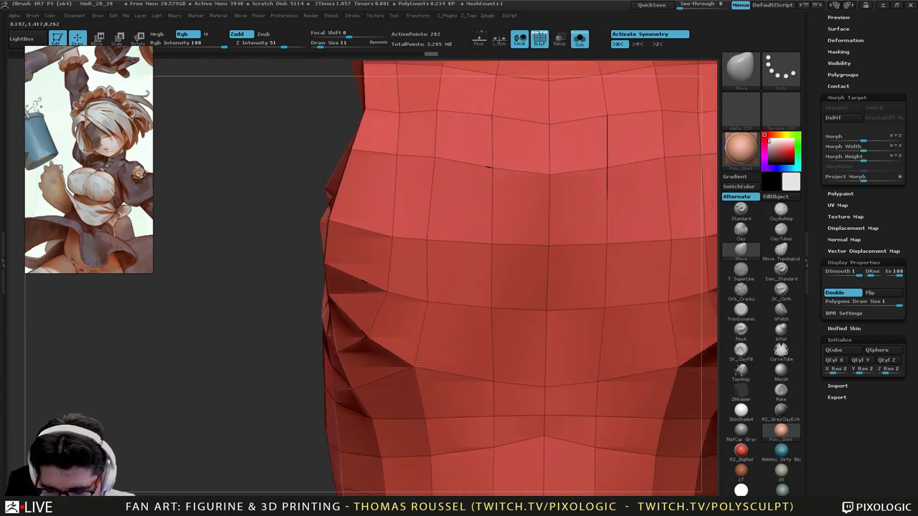
right_click_drag(389, 228, 496, 311, "alt")
left_click_drag(330, 357, 269, 355)
mouse_move(269, 356)
right_mouse_down()
mouse_move(323, 338)
mouse_move(290, 332)
right_mouse_up()
mouse_move(291, 331)
left_mouse_down()
mouse_move(213, 422)
mouse_move(242, 419)
left_mouse_up()
mouse_move(243, 419)
right_mouse_down()
mouse_move(328, 321)
mouse_move(427, 301)
right_mouse_up()
mouse_move(350, 391)
right_mouse_down("alt")
mouse_move(433, 302)
mouse_move(431, 332)
right_mouse_up("alt")
left_click_drag(423, 332, 426, 338)
right_click_drag(426, 339, 337, 321)
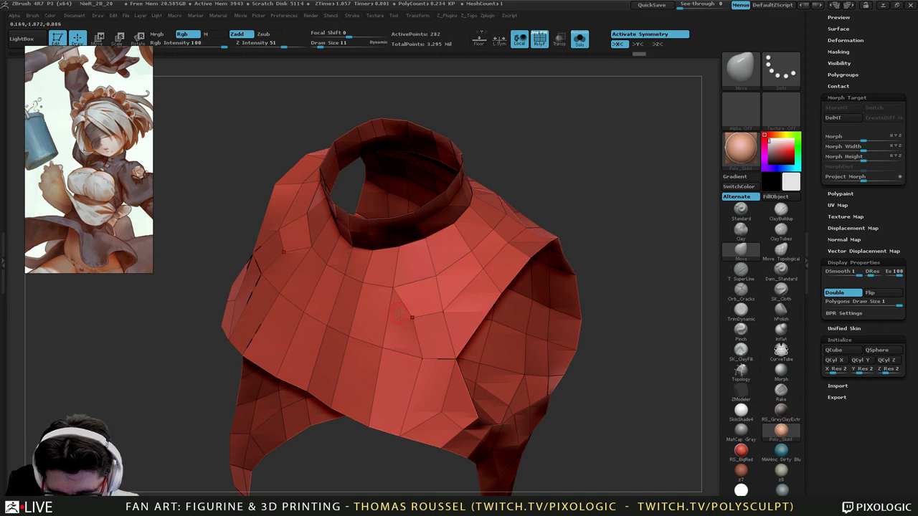
Refine the vertex spacing across the upper chest and shoulder with the Move brush.
mouse_move(400, 321)
right_mouse_down()
mouse_move(473, 316)
mouse_move(436, 352)
mouse_move(372, 331)
mouse_move(453, 335)
mouse_move(376, 341)
right_mouse_up()
right_click_drag(477, 364, 457, 406)
left_click_drag(457, 406, 427, 390)
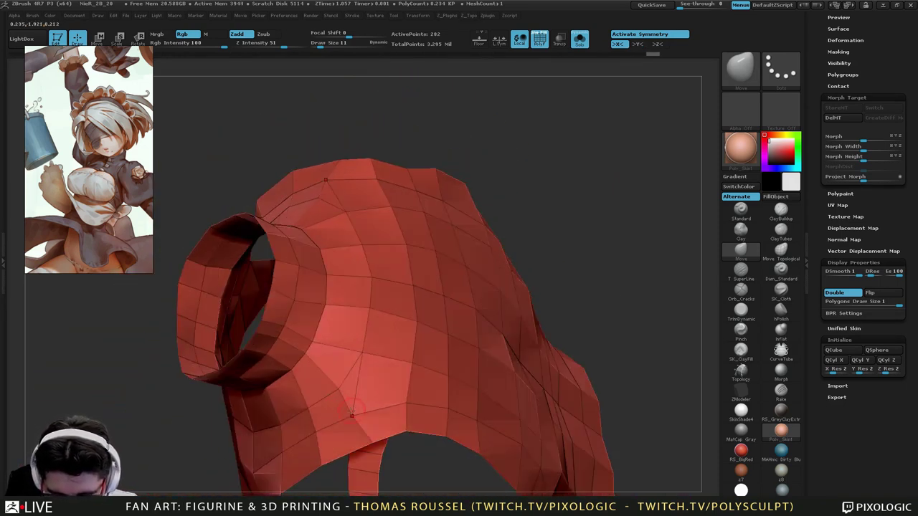
right_click_drag(369, 405, 244, 387)
right_click_drag(523, 408, 459, 129)
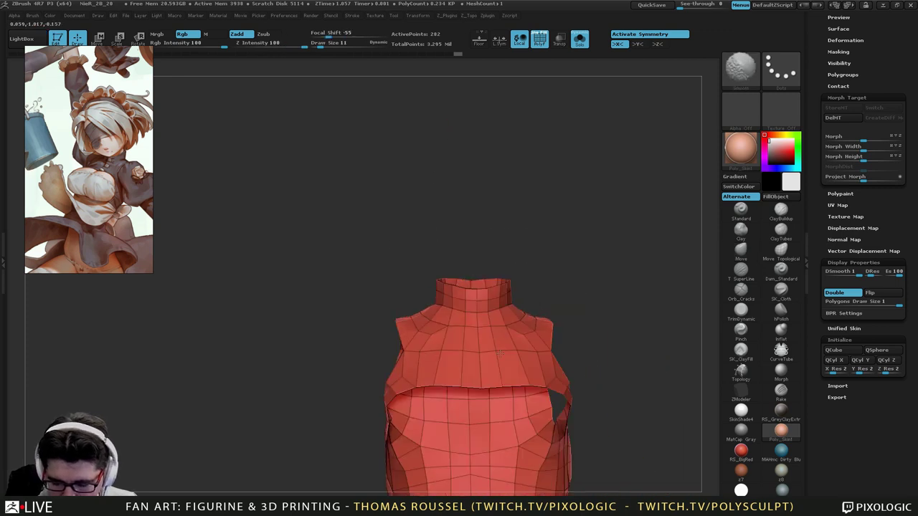
right_click_drag(559, 344, 463, 275, "alt")
left_click_drag(462, 277, 585, 344)
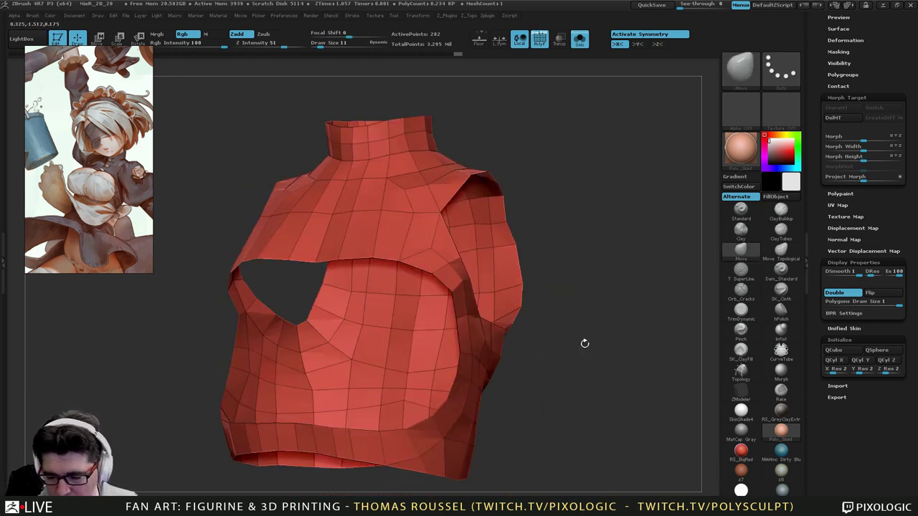
Remesh the collared top into denser, even quads with ZRemesher.
key("t")
key("t")
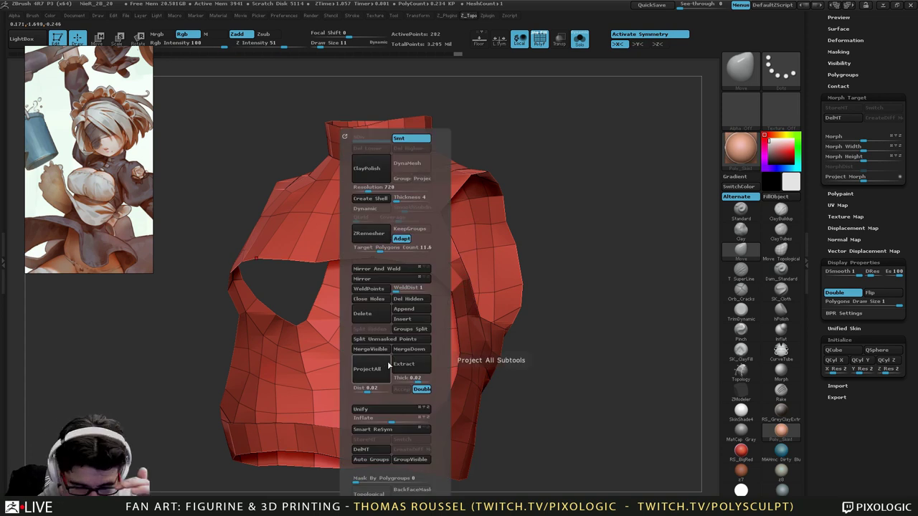
left_click(368, 233)
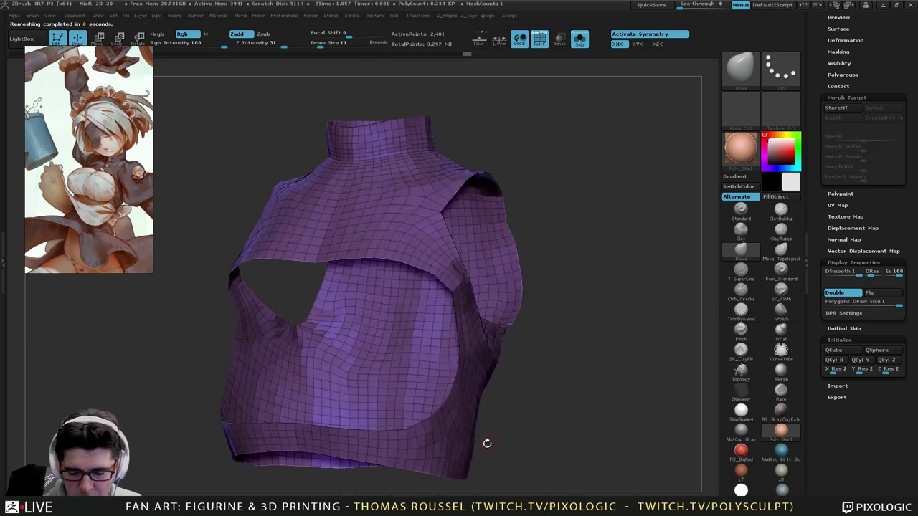
right_click_drag(480, 391, 501, 411)
left_click_drag(501, 410, 512, 404)
mouse_move(512, 404)
right_mouse_down()
mouse_move(455, 437)
mouse_move(504, 405)
right_mouse_up()
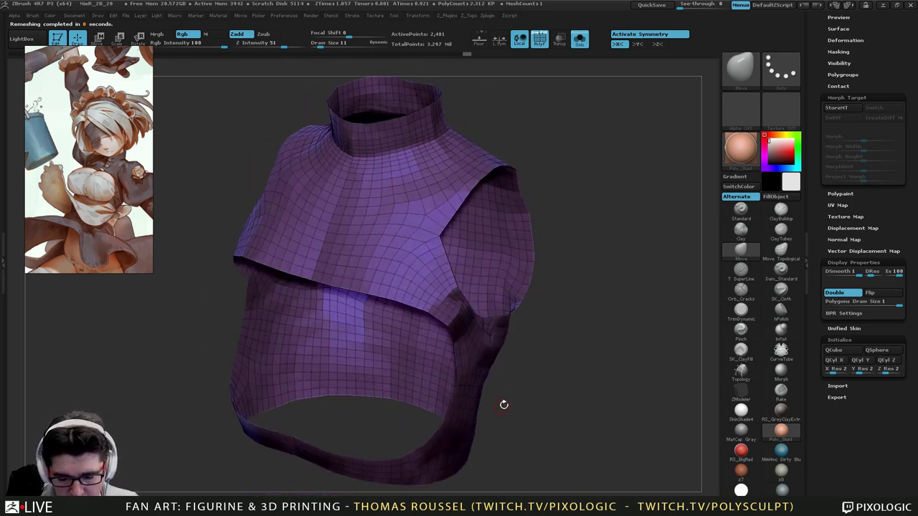
Undo the ZRemesher pass, and smooth the low-poly top's upper chest and lower torso with a draw size of 62.
key("ctrl+z")
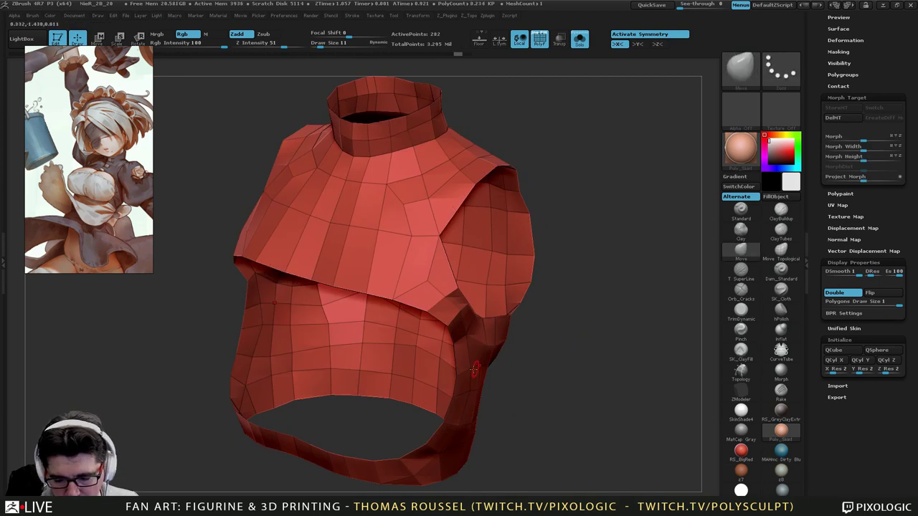
left_click_drag(565, 341, 490, 370)
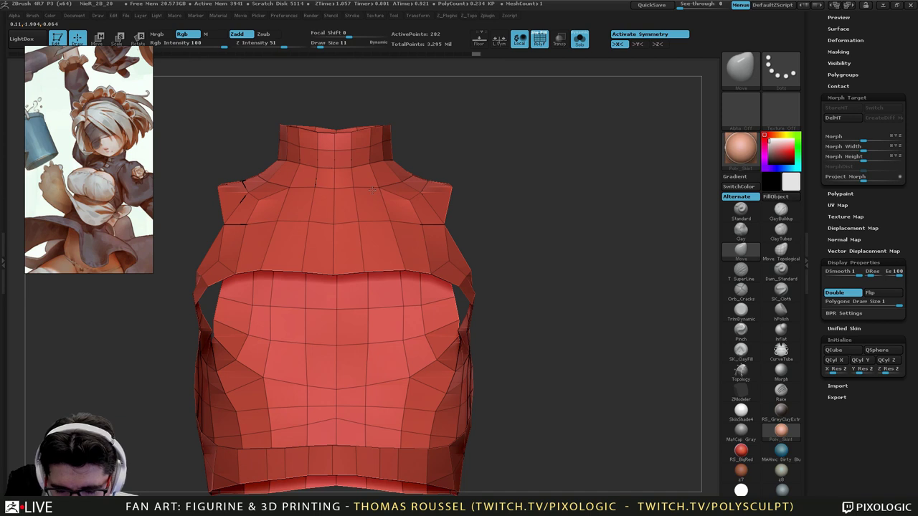
key("s")
left_click(410, 221)
left_click_drag(408, 197, 359, 171, "shift")
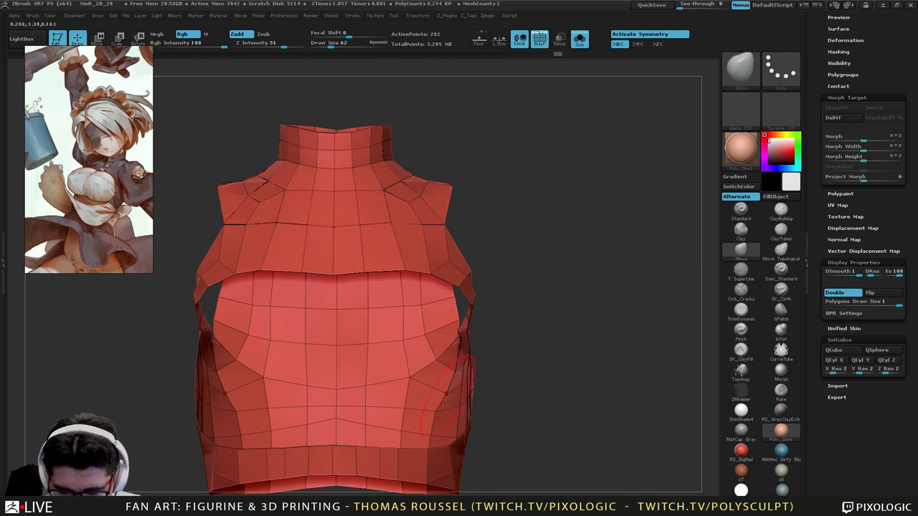
mouse_move(387, 409)
left_mouse_down("shift")
mouse_move(253, 406)
mouse_move(344, 365)
left_mouse_up("shift")
Smooth the back panel's topology around the creased folds below the armhole and across the upper back.
left_click_drag(545, 363, 373, 369)
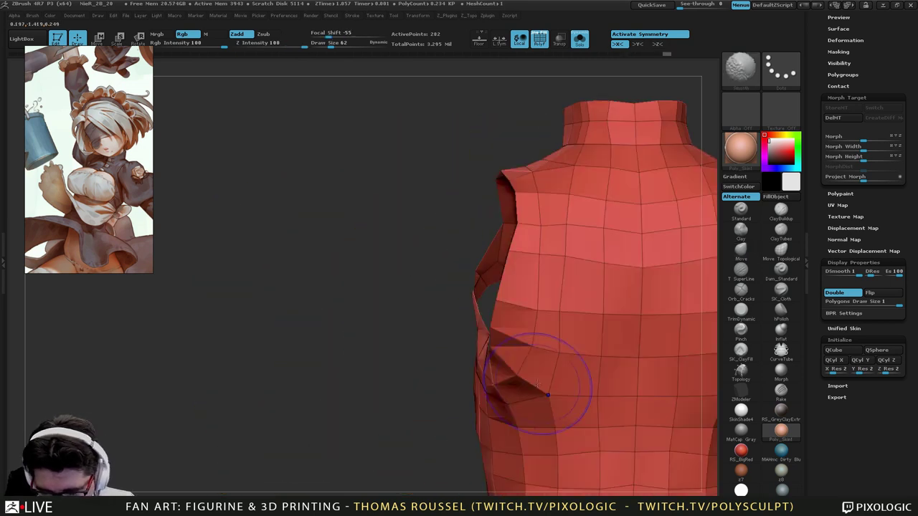
left_click_drag(508, 403, 520, 433, "shift")
right_click_drag(636, 315, 445, 285, "alt")
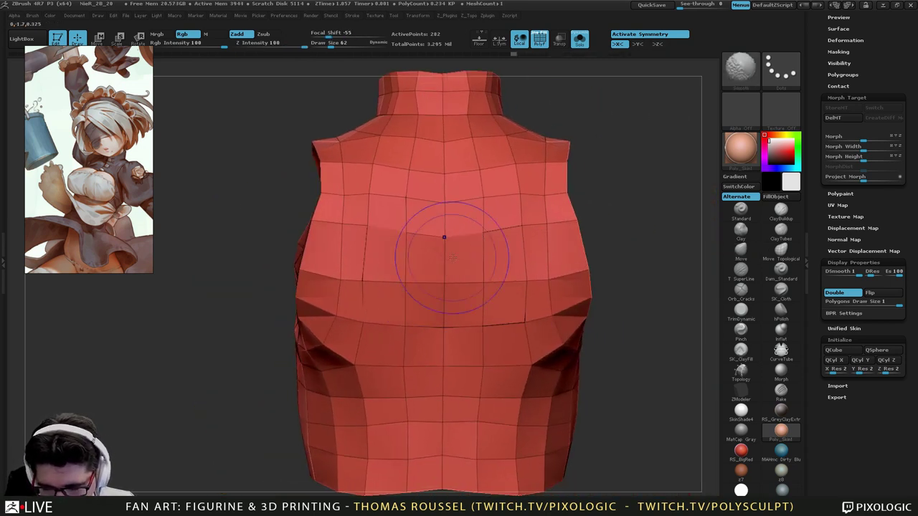
left_click_drag(461, 178, 451, 167, "shift")
mouse_move(366, 162)
right_mouse_down()
mouse_move(402, 148)
mouse_move(422, 191)
mouse_move(545, 194)
mouse_move(574, 204)
right_mouse_up()
key("shift")
mouse_move(515, 332)
right_mouse_down("ctrl")
mouse_move(497, 305)
mouse_move(406, 288)
right_mouse_up("ctrl")
right_click_drag(406, 288, 382, 328, "alt")
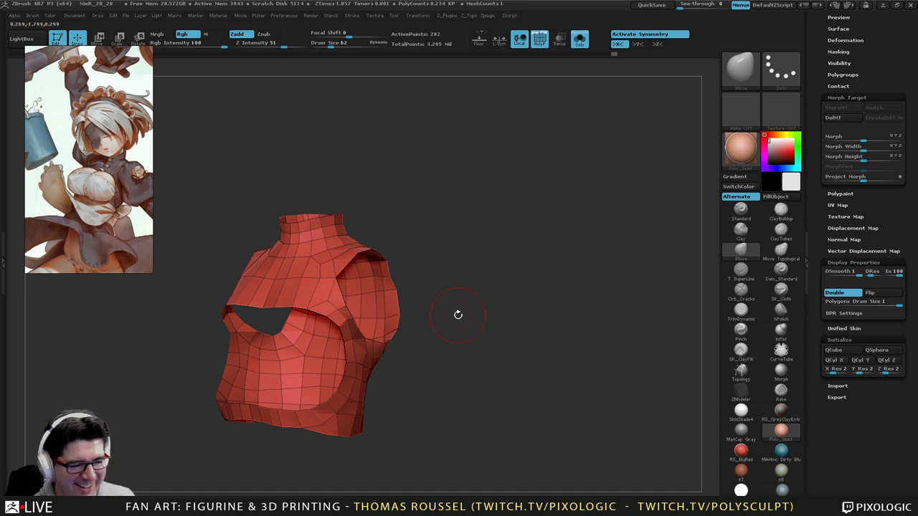
Adjust the low-poly top's lower armhole edge with the Move brush, using draw sizes 44 and 17.
left_click_drag(444, 306, 472, 312)
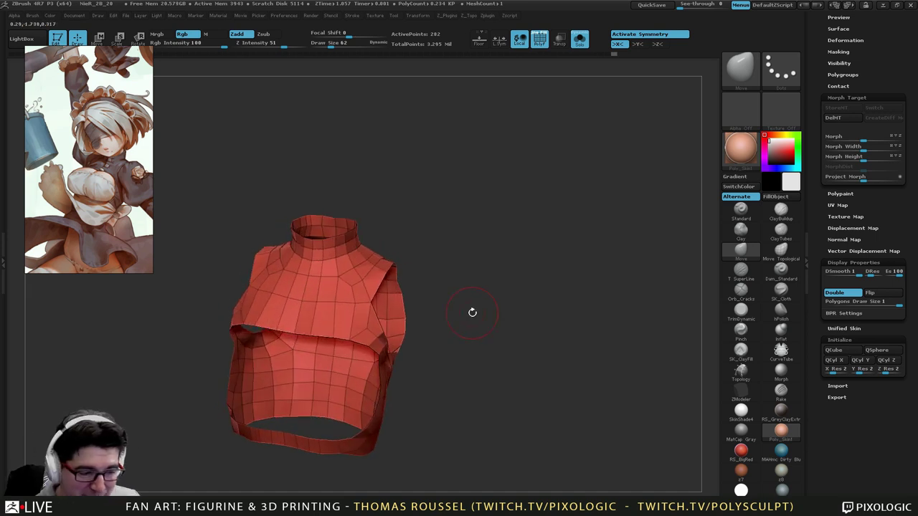
left_click_drag(423, 298, 422, 336, "alt")
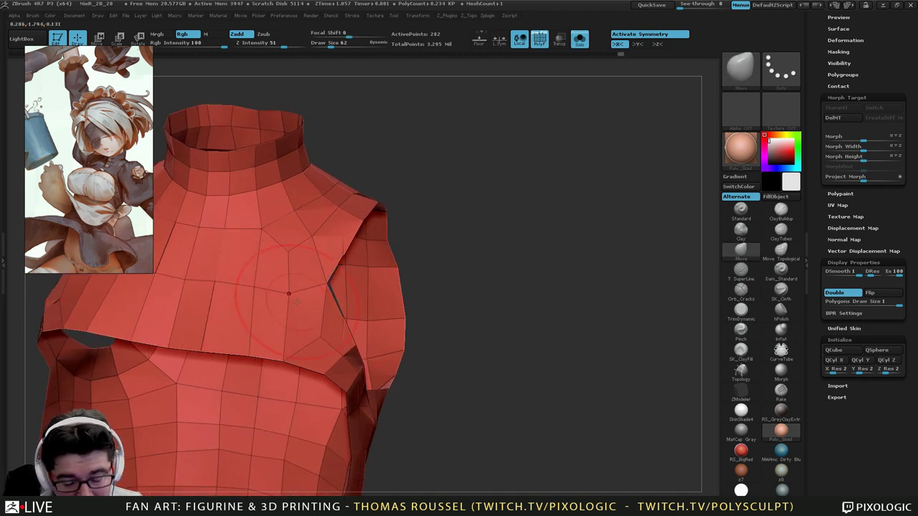
left_click_drag(417, 303, 434, 274)
right_click_drag(434, 274, 520, 310)
key("s")
left_click_drag(519, 310, 516, 310)
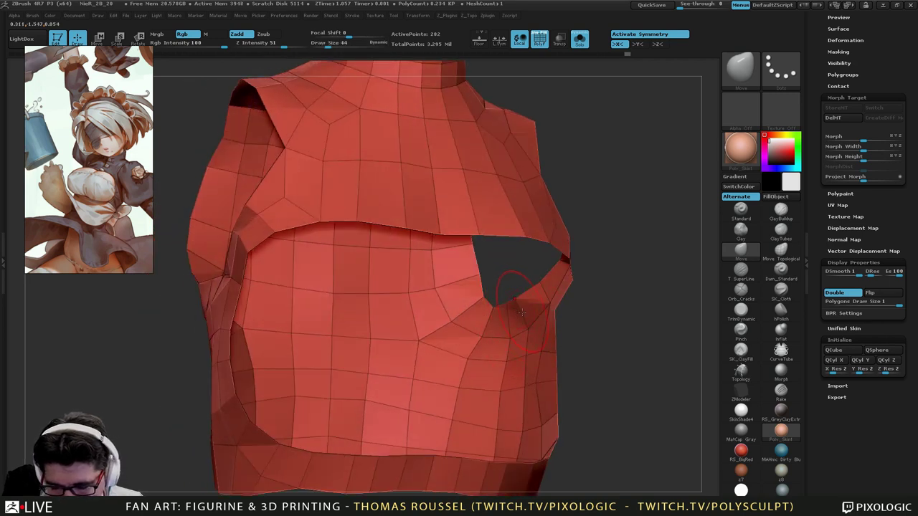
mouse_move(518, 291)
right_mouse_down()
mouse_move(477, 313)
mouse_move(552, 334)
mouse_move(601, 310)
right_mouse_up()
left_click_drag(600, 310, 609, 290)
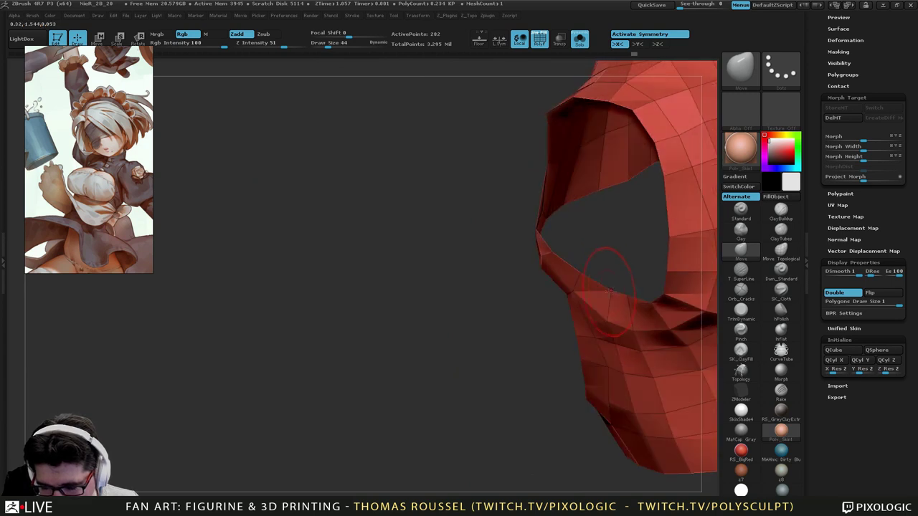
type("s17")
key("Return")
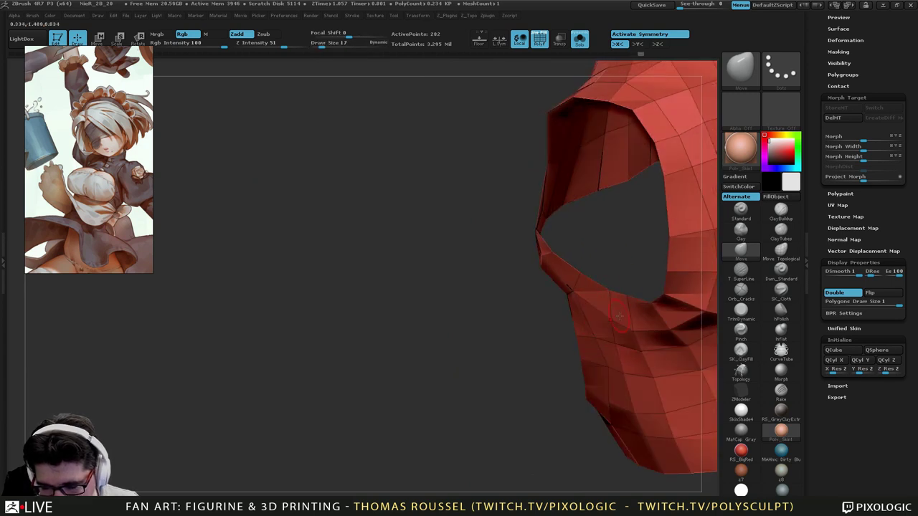
right_click_drag(638, 328, 652, 370)
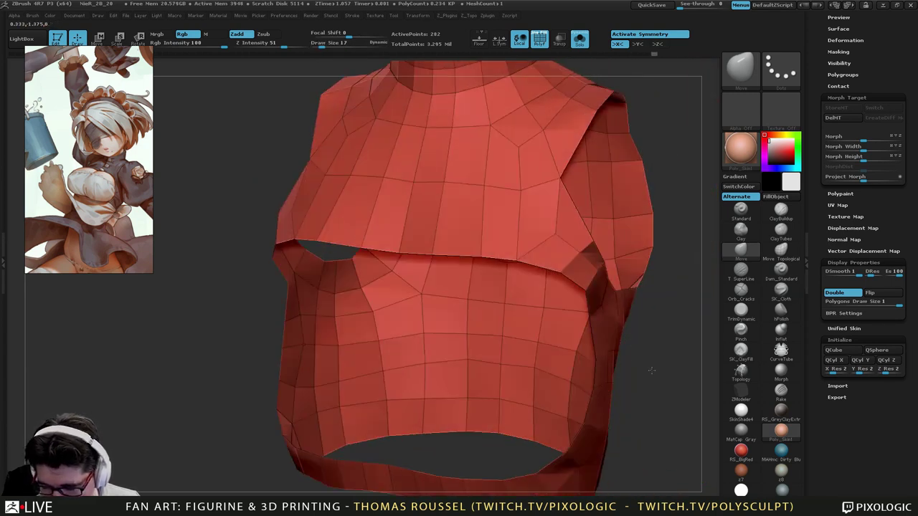
Turn off Solo mode and make the body subtool visible beneath the low-poly top.
left_click_drag(631, 383, 661, 89, "alt")
left_click(580, 39)
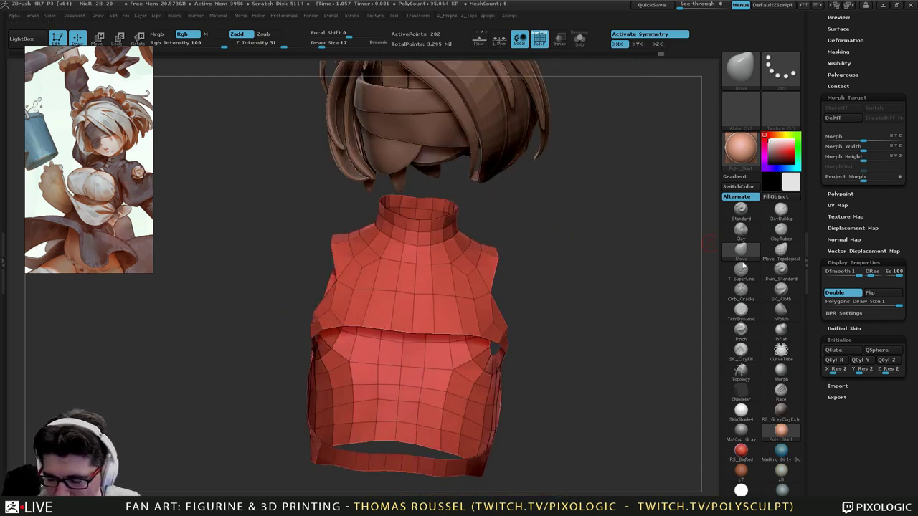
left_click_drag(896, 231, 888, 428)
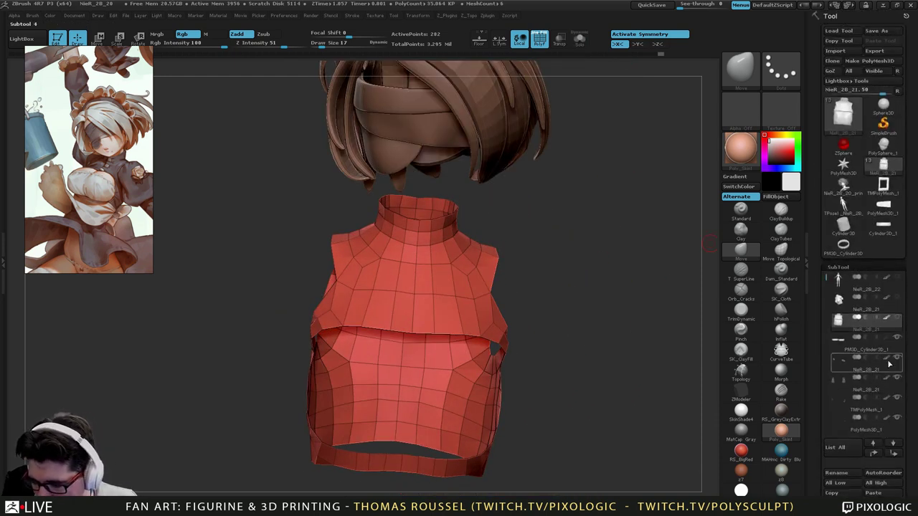
left_click(900, 279)
left_click_drag(545, 355, 601, 432, "alt")
Set the Move brush draw size to 44 and pull the top's upper chest and shoulder area out over the skin.
key("s")
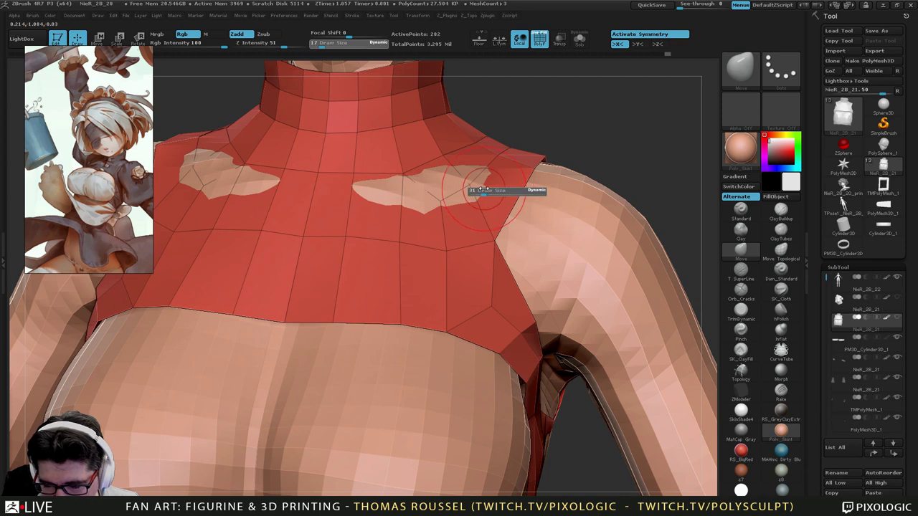
left_click_drag(470, 191, 455, 180)
right_click_drag(495, 201, 412, 203)
left_click_drag(437, 200, 396, 193)
right_click_drag(463, 232, 433, 231)
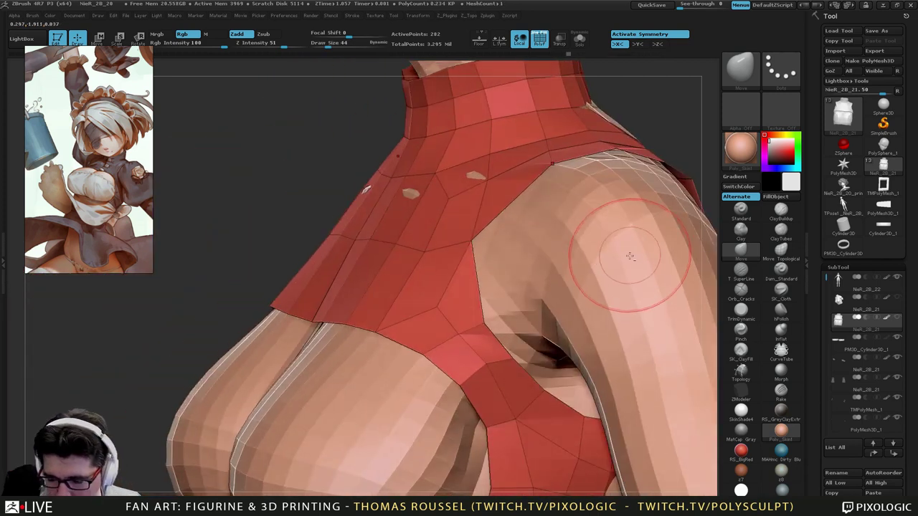
Raise the body's subdivision level, then reselect the low-poly top and hide the dense version of it.
left_click(643, 255, "alt")
key("d")
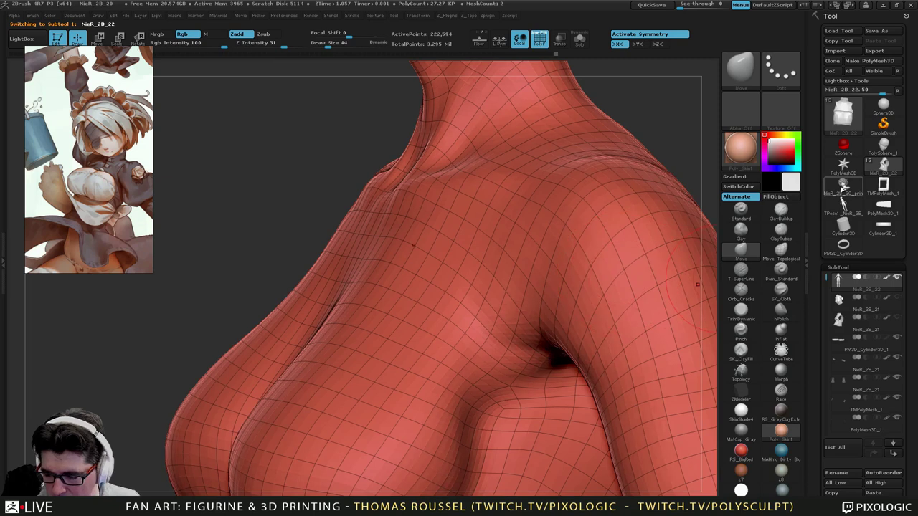
left_click(845, 317)
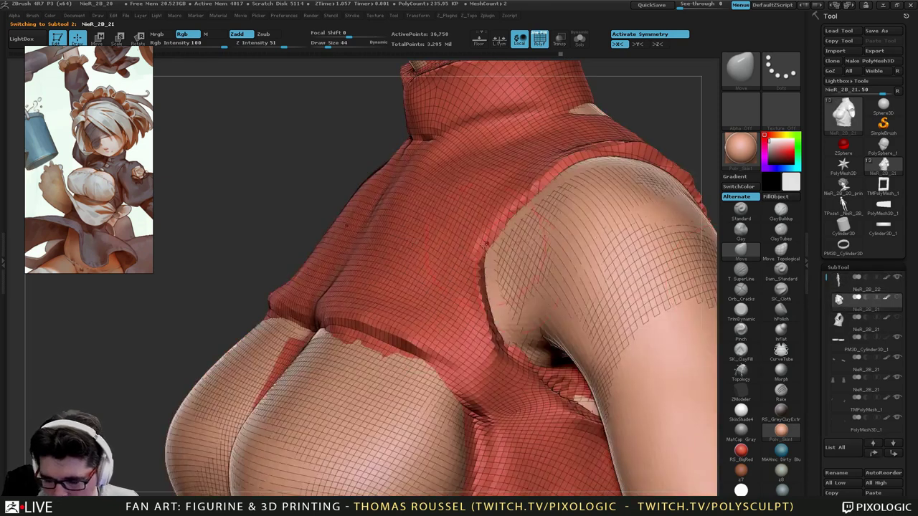
right_click_drag(487, 244, 542, 305)
left_click(863, 323)
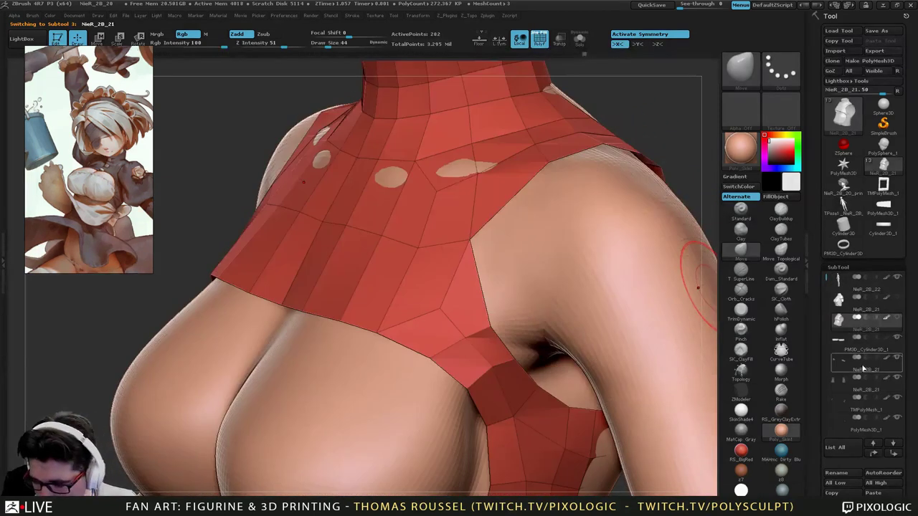
left_click(897, 297)
Preview the top with dynamic subdivision and pull its front shoulder area clear of the skin.
right_click_drag(462, 230, 402, 231)
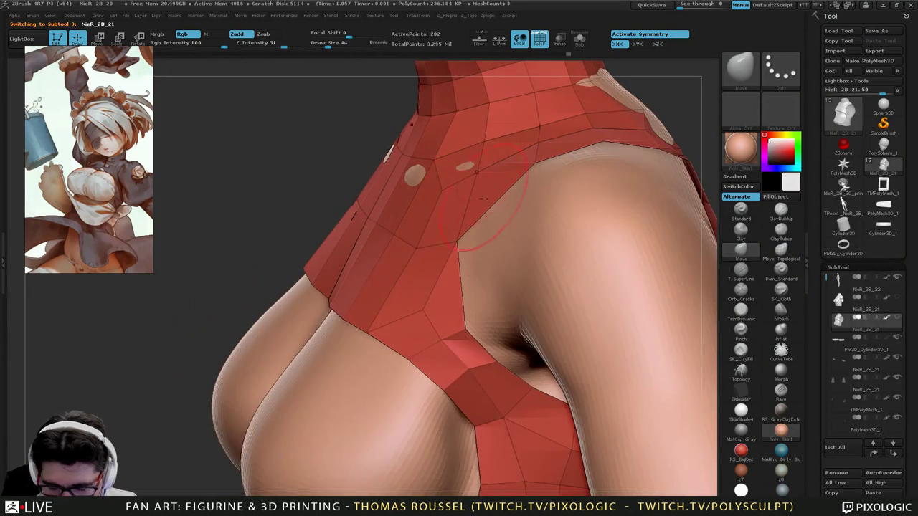
key("d")
mouse_move(452, 198)
left_mouse_down()
mouse_move(456, 186)
mouse_move(415, 177)
mouse_move(416, 162)
left_mouse_up()
right_click_drag(477, 188, 545, 173)
mouse_move(505, 188)
left_mouse_down()
mouse_move(498, 179)
mouse_move(510, 188)
mouse_move(505, 180)
mouse_move(517, 173)
left_mouse_up()
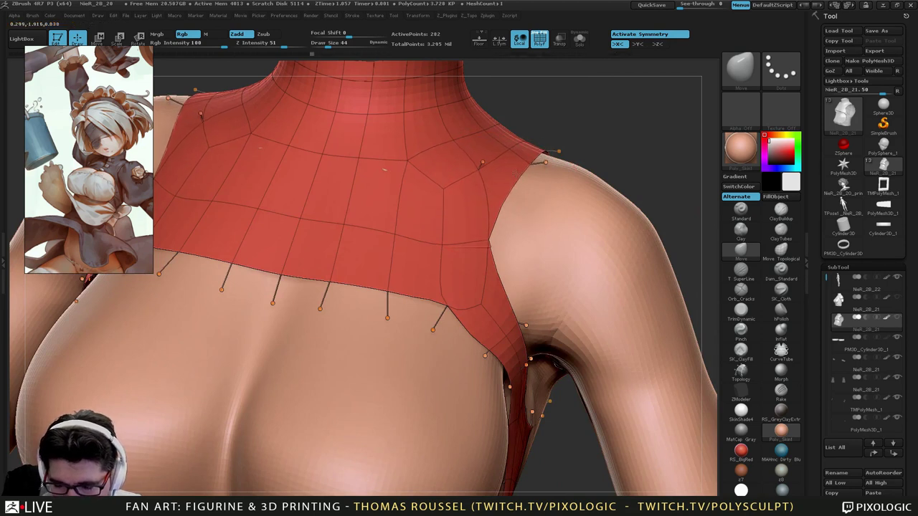
right_click_drag(466, 178, 398, 177)
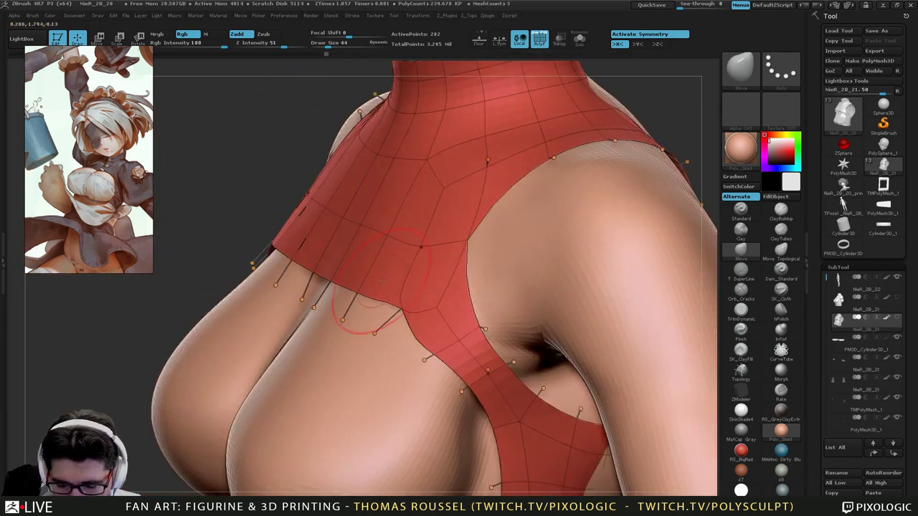
Enlarge the Move brush to draw size 83 and reshape the front band of the top beneath the bust.
right_click_drag(465, 409, 439, 279, "alt")
right_click_drag(485, 315, 534, 327)
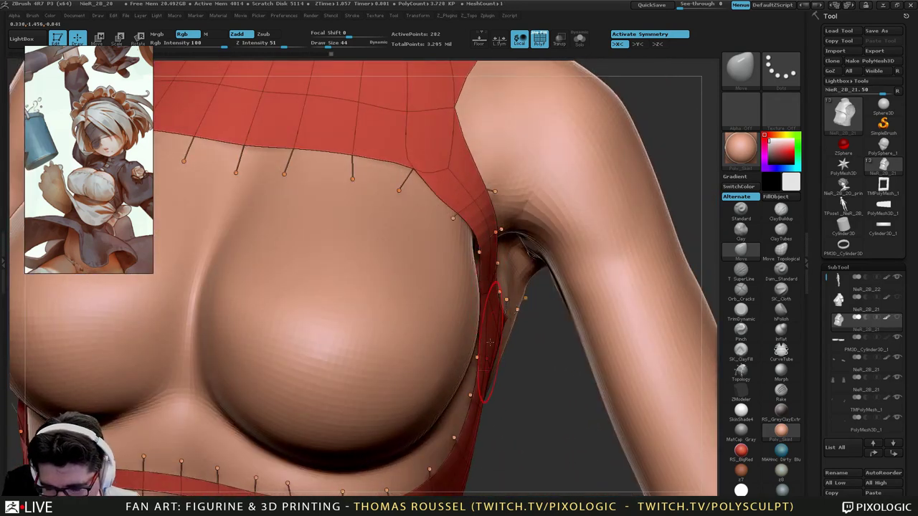
key("s")
left_click_drag(483, 413, 487, 417)
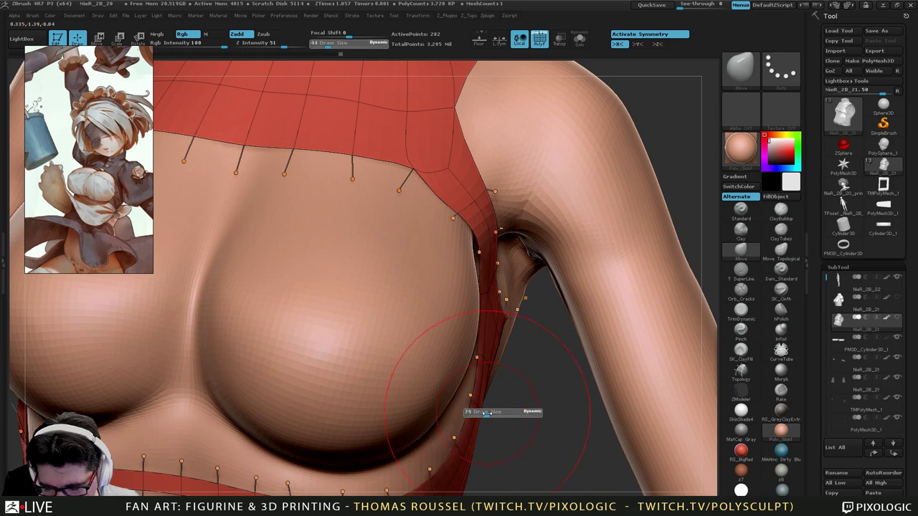
mouse_move(487, 417)
right_mouse_down("ctrl")
mouse_move(496, 430)
mouse_move(504, 380)
mouse_move(534, 373)
right_mouse_up("ctrl")
mouse_move(465, 387)
left_mouse_down()
mouse_move(477, 366)
mouse_move(470, 361)
left_mouse_up()
left_click_drag(411, 373, 409, 366)
left_click_drag(347, 363, 338, 348)
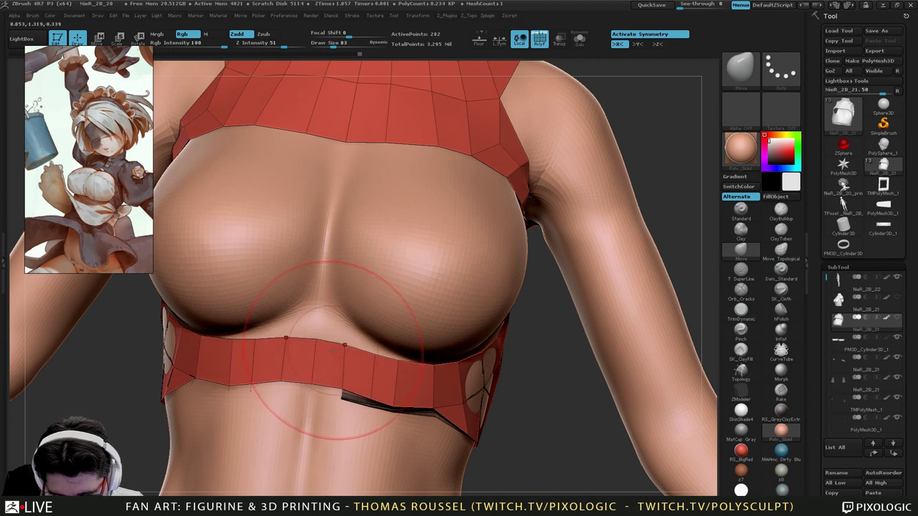
left_click_drag(412, 361, 419, 350)
Fit the side edge of the top along the bust opening and check the shape with dynamic subdivision.
right_click_drag(490, 369, 408, 367)
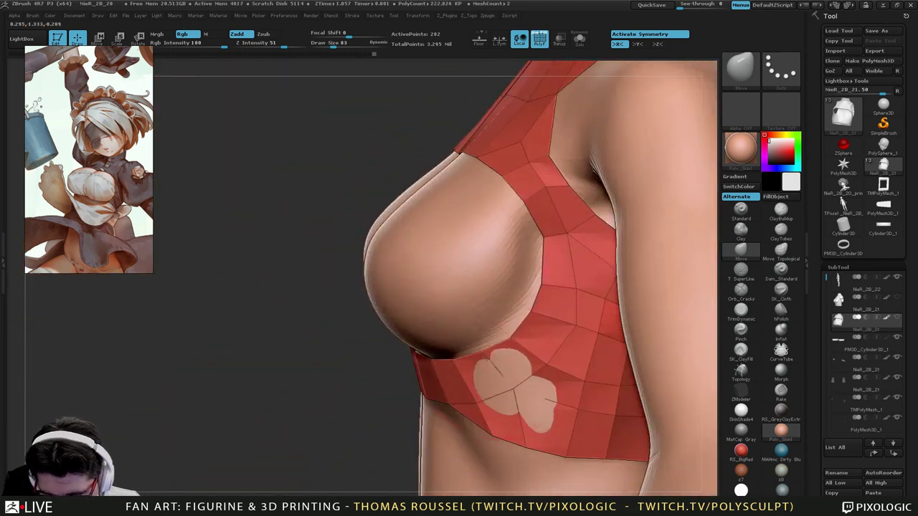
mouse_move(519, 324)
left_mouse_down()
mouse_move(511, 328)
mouse_move(522, 308)
left_mouse_up()
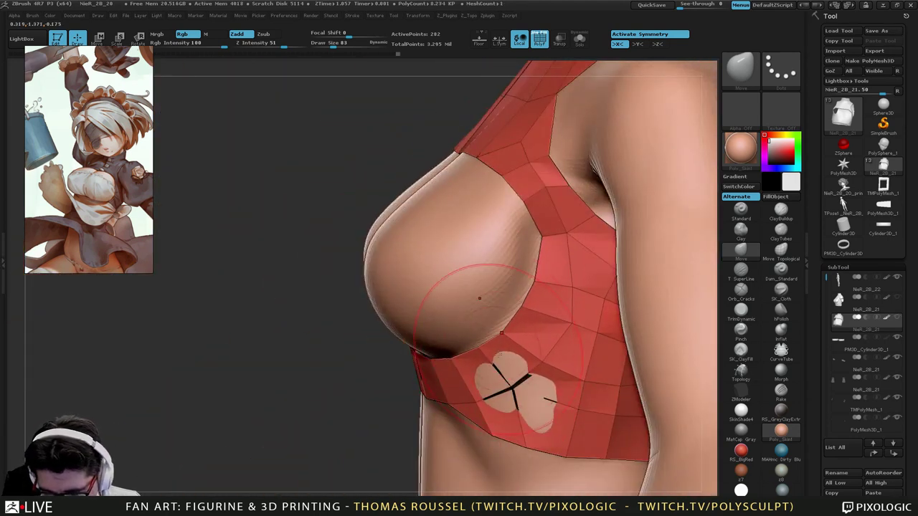
right_click_drag(478, 297, 558, 302)
right_click_drag(527, 409, 527, 379)
key("d")
key("shift+d")
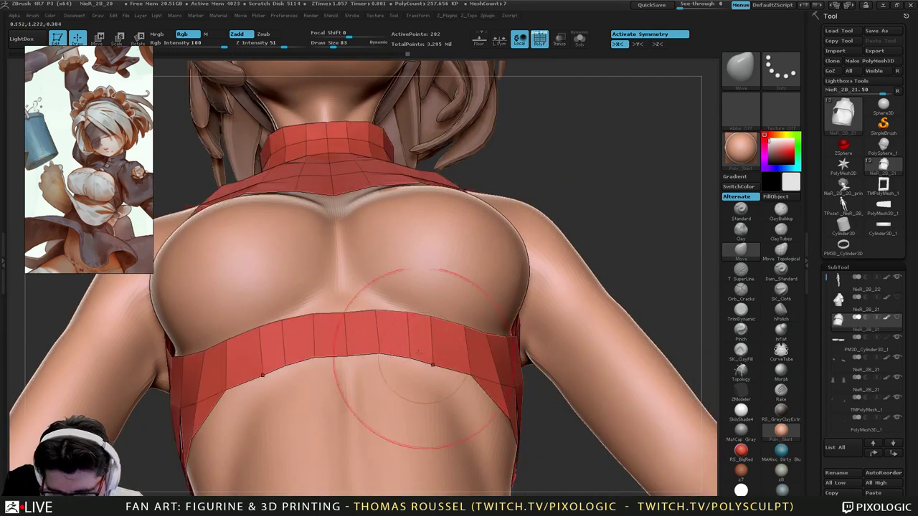
Move the under-bust band and the lower side of the bust opening to follow the body's contour.
right_click_drag(326, 315, 374, 343)
left_click_drag(373, 344, 393, 297)
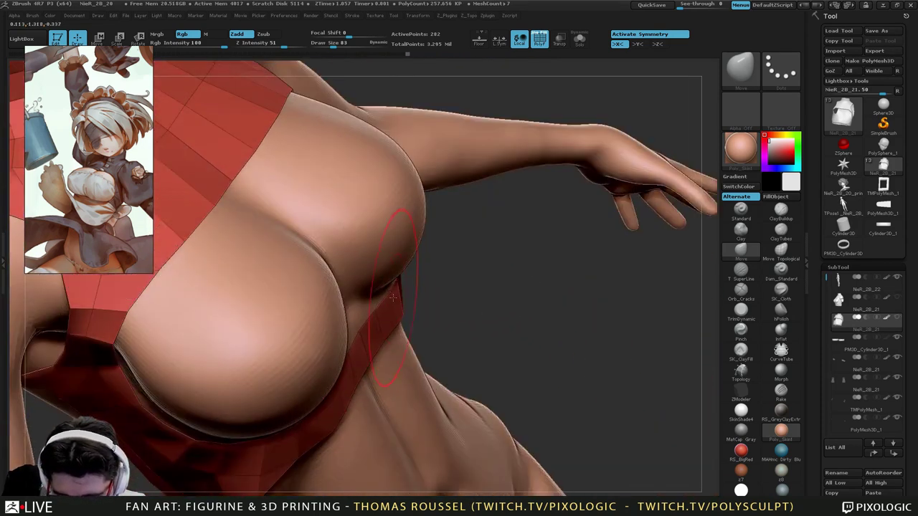
right_click_drag(366, 326, 340, 339)
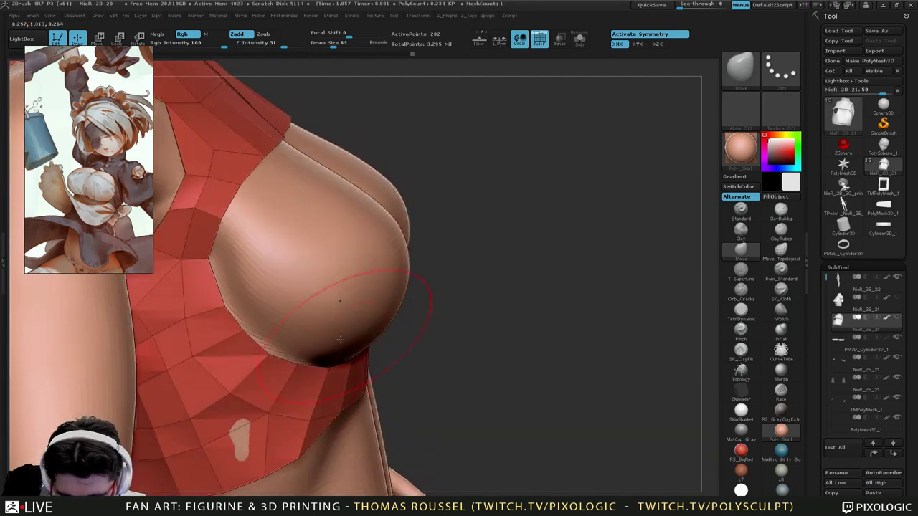
left_click_drag(262, 356, 270, 352)
mouse_move(337, 334)
right_mouse_down()
mouse_move(267, 276)
mouse_move(247, 236)
mouse_move(241, 272)
right_mouse_up()
left_click_drag(263, 370, 268, 366)
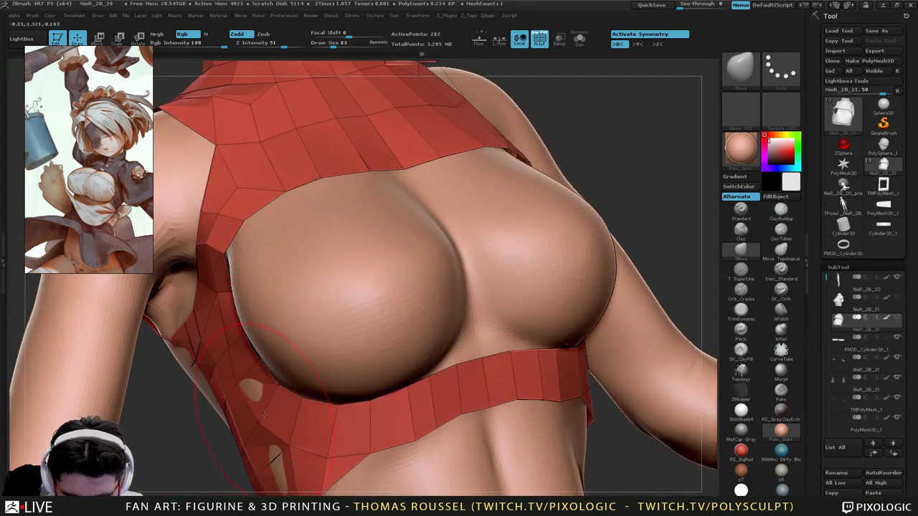
Enlarge the Move brush to draw size 116 and pull the side panel below the armpit out over the skin.
right_click_drag(269, 358, 241, 308)
mouse_move(245, 398)
right_mouse_down()
mouse_move(288, 341)
mouse_move(375, 150)
mouse_move(297, 297)
mouse_move(331, 178)
mouse_move(297, 256)
mouse_move(293, 298)
right_mouse_up()
key("s")
left_click_drag(260, 227, 266, 227)
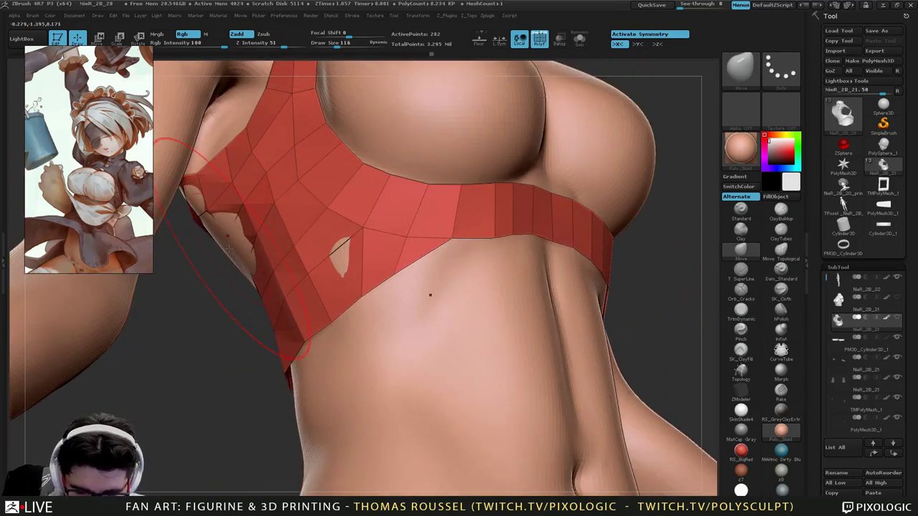
mouse_move(239, 268)
left_mouse_down()
mouse_move(269, 242)
mouse_move(248, 250)
left_mouse_up()
Reduce the draw size to 59, fit the back panel near the armhole, and smooth the folds under the arm.
left_click_drag(248, 248, 254, 247)
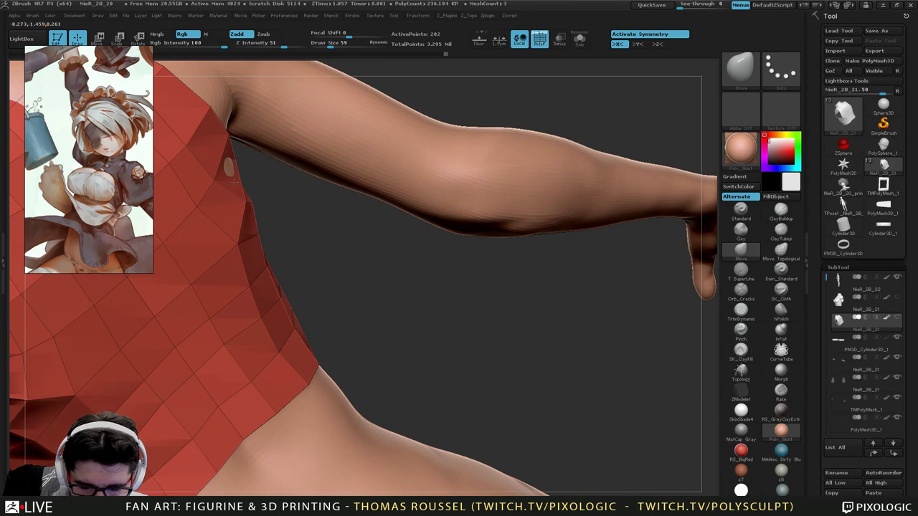
left_click_drag(234, 182, 242, 179)
right_click_drag(266, 215, 339, 273)
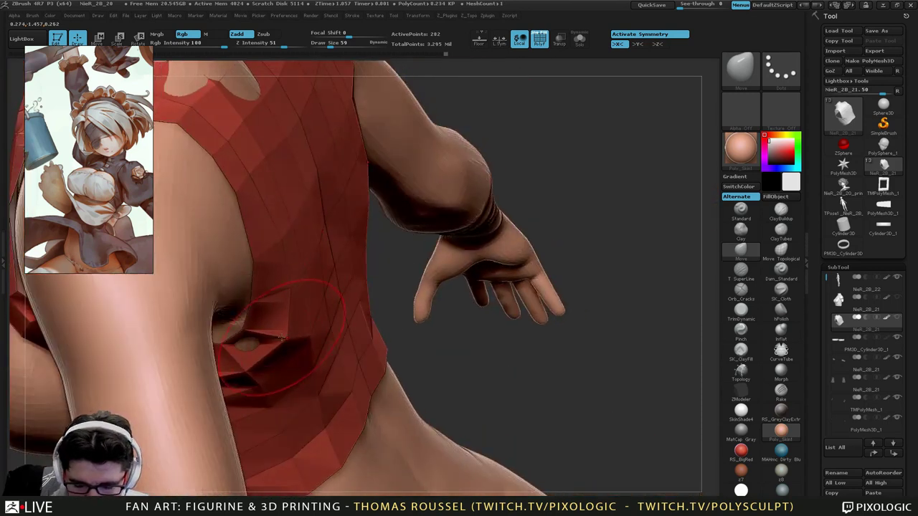
right_click_drag(282, 337, 262, 351)
left_click_drag(276, 351, 289, 349, "shift")
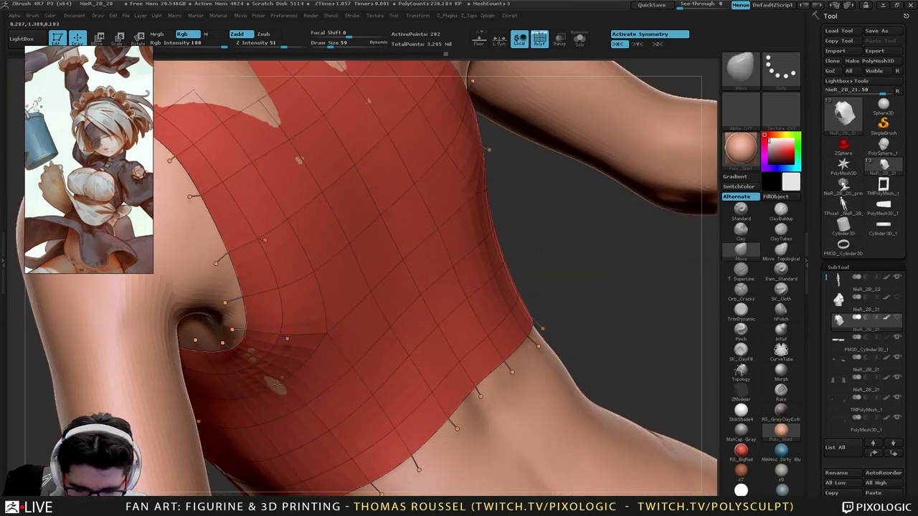
right_click_drag(277, 386, 247, 375)
key("shift+d")
Set the draw size to 95 and pull the upper back panel out over the shoulder blade.
right_click_drag(344, 220, 355, 388, "alt")
right_click_drag(287, 287, 343, 323)
key("s")
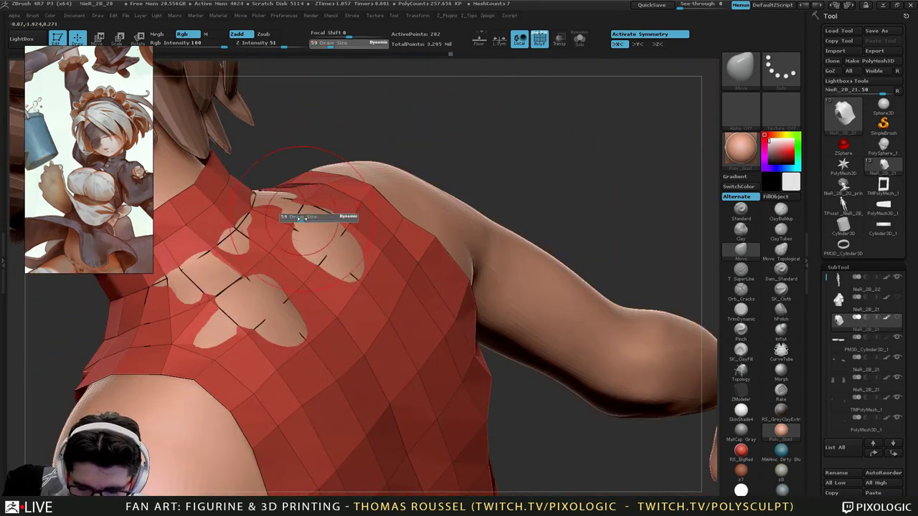
left_click_drag(302, 218, 307, 218)
left_click_drag(305, 259, 309, 247)
left_click_drag(242, 251, 247, 235)
left_click_drag(334, 282, 341, 273)
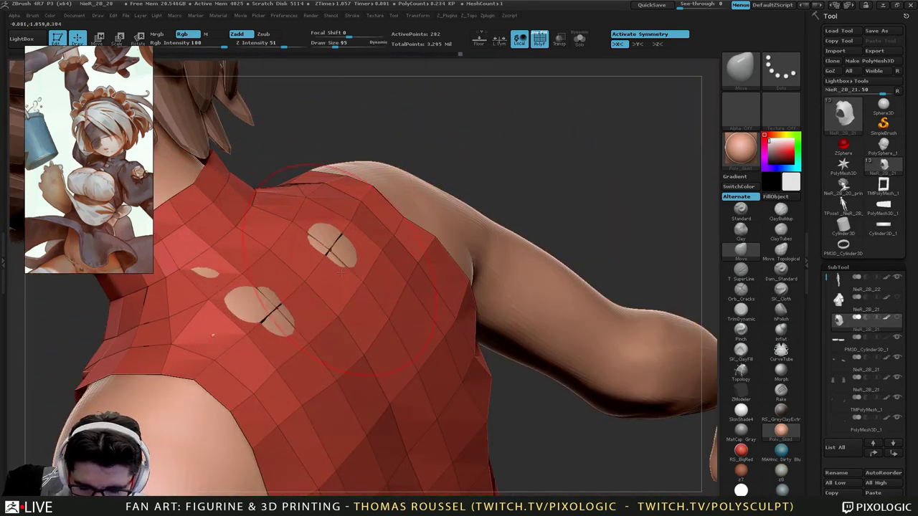
right_click_drag(340, 273, 342, 253)
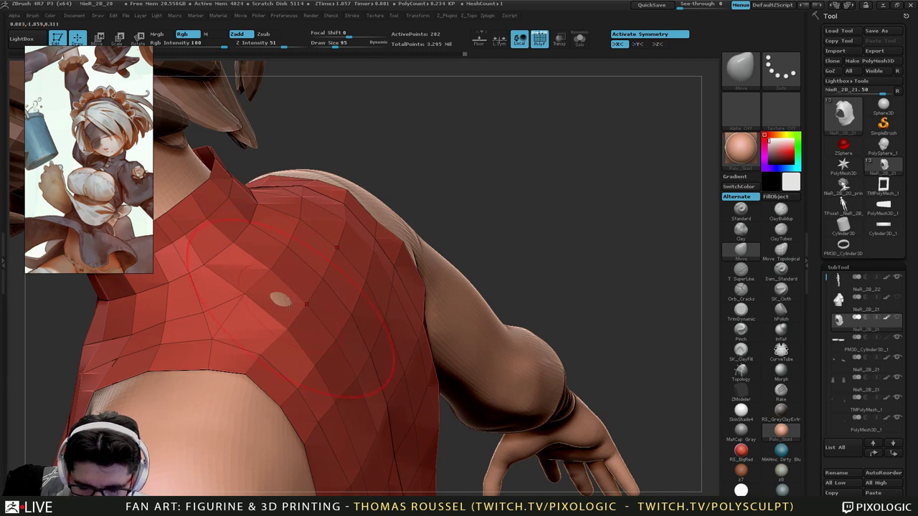
mouse_move(306, 324)
right_mouse_down()
mouse_move(346, 325)
mouse_move(318, 287)
mouse_move(360, 287)
mouse_move(401, 330)
mouse_move(334, 256)
right_mouse_up()
Reduce the draw size to 22 and insert an edge loop around the collar's base with the ZModeler brush.
key("s")
left_click_drag(335, 255, 323, 255)
mouse_move(322, 255)
right_mouse_down("ctrl")
mouse_move(373, 281)
mouse_move(438, 280)
right_mouse_up("ctrl")
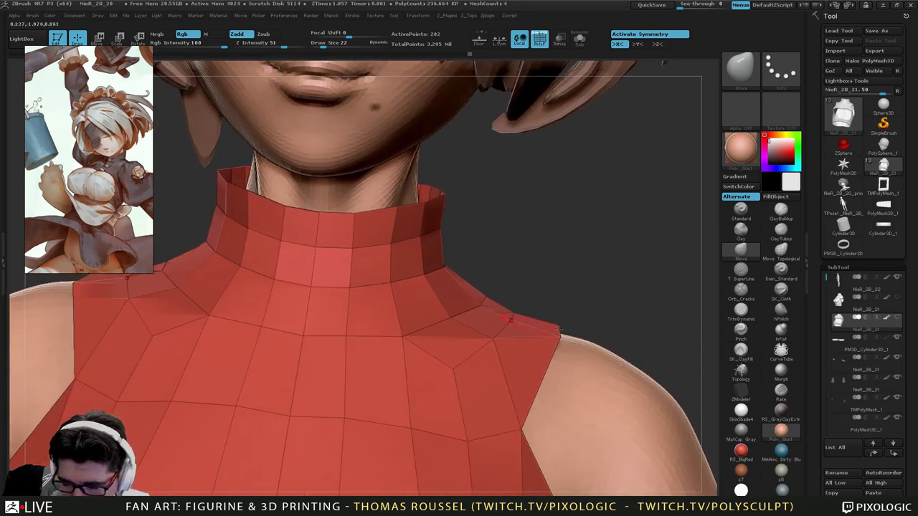
left_click(744, 393)
key("space")
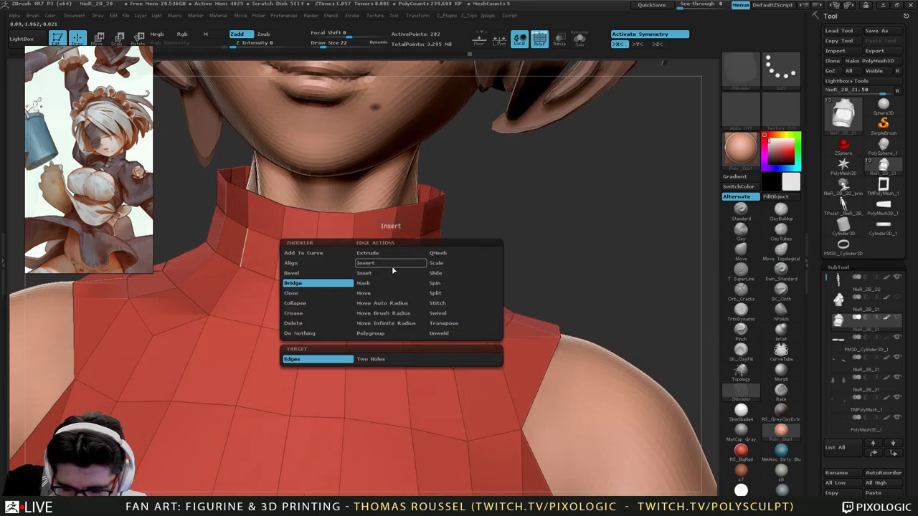
left_click(364, 273)
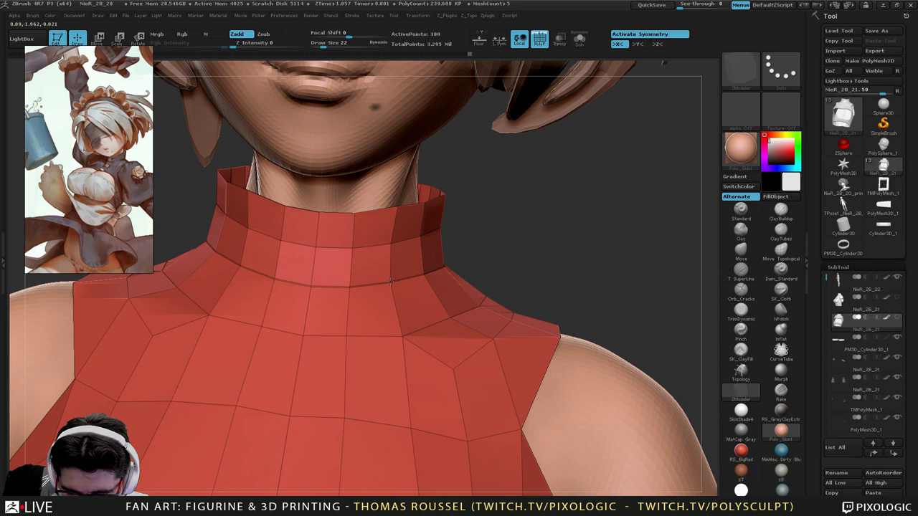
Compare the top's smoothed preview with its low-poly form around the collar, shoulder, chest and armhole.
key("d")
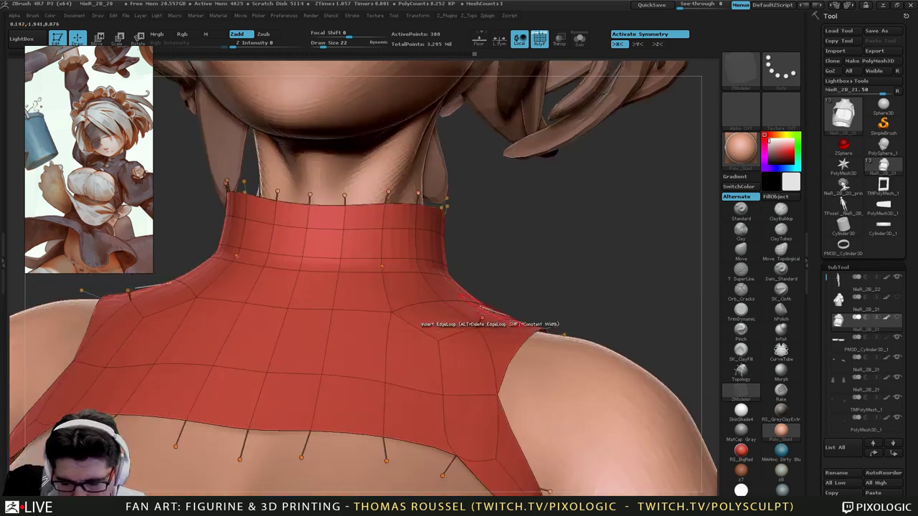
right_click_drag(481, 337, 462, 287)
mouse_move(462, 351)
right_mouse_down()
mouse_move(471, 393)
mouse_move(490, 421)
mouse_move(460, 361)
right_mouse_up()
key("shift+d")
mouse_move(513, 352)
right_mouse_down()
mouse_move(446, 346)
mouse_move(510, 339)
mouse_move(500, 353)
mouse_move(508, 351)
right_mouse_up()
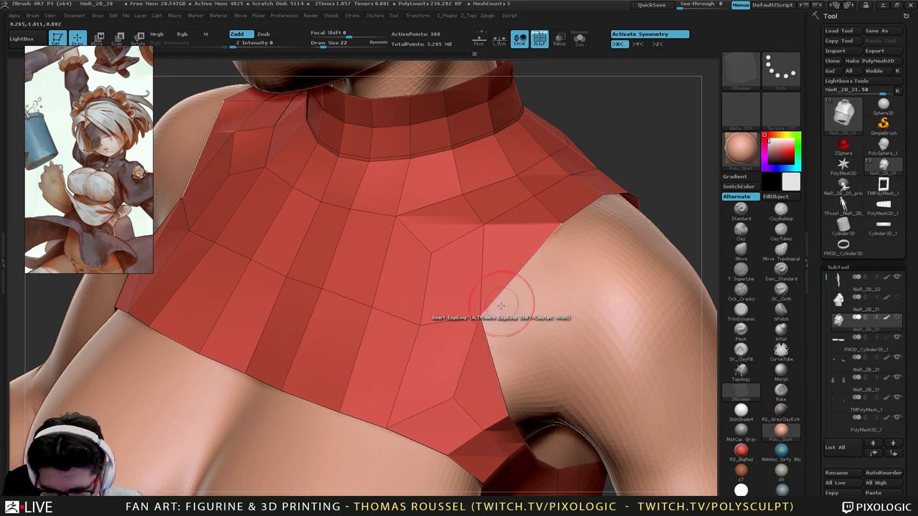
key("d")
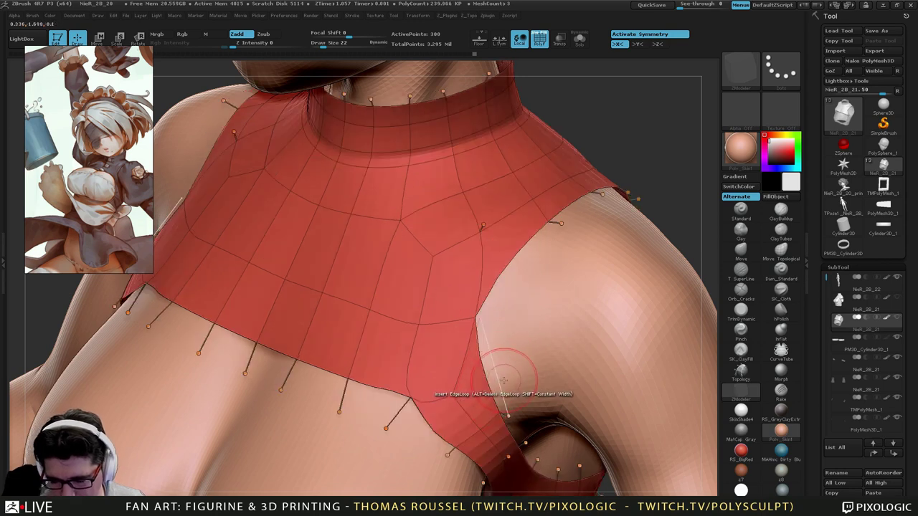
key("shift+f")
key("shift+f")
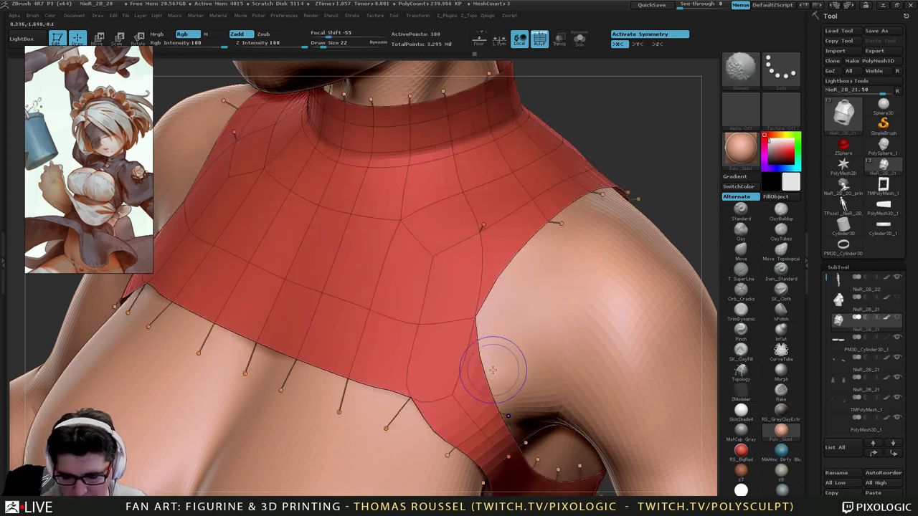
right_click_drag(493, 369, 467, 352, "ctrl")
key("shift+d")
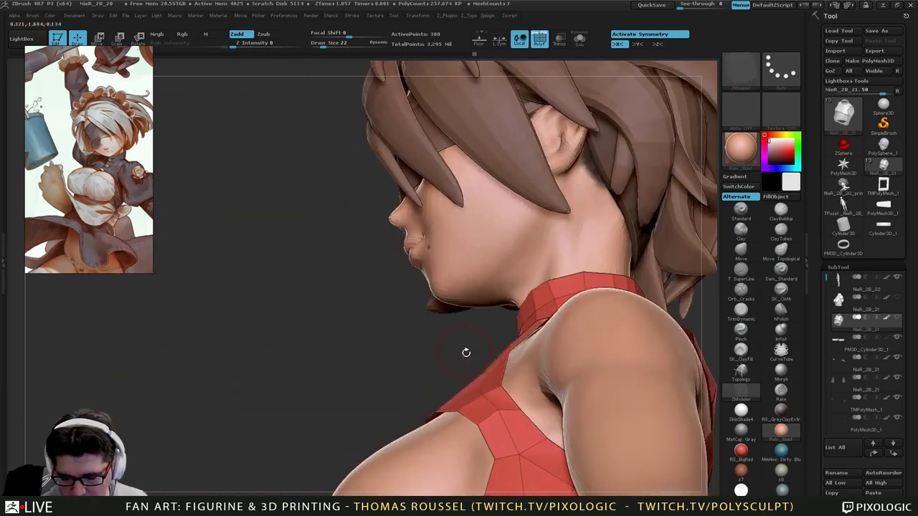
right_click_drag(493, 386, 502, 305)
right_click_drag(479, 364, 440, 371)
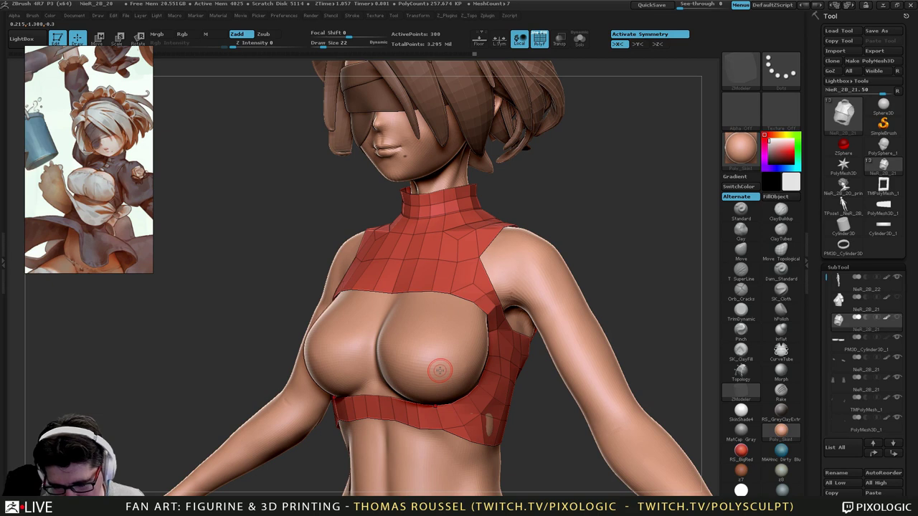
Adjust the lower edge of the under-bust band and its side with the Move brush to follow the torso.
right_click_drag(454, 414, 472, 380, "alt")
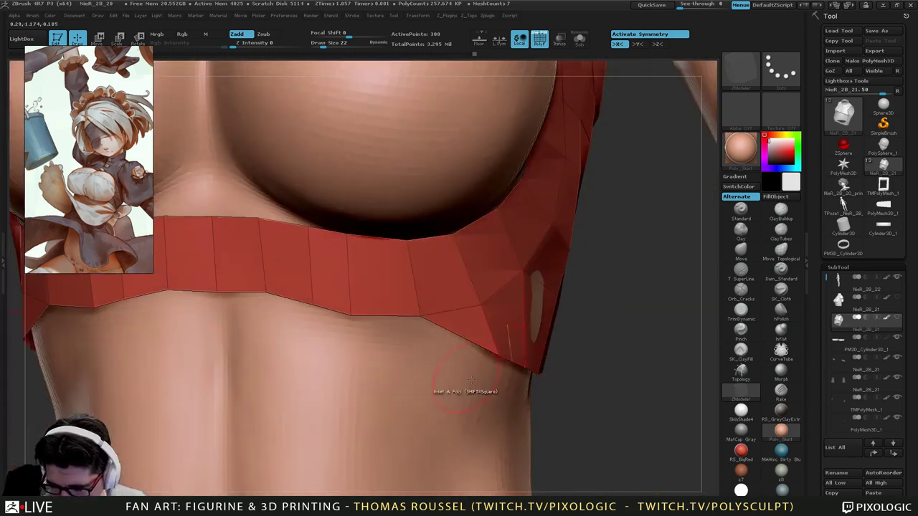
left_click(742, 251)
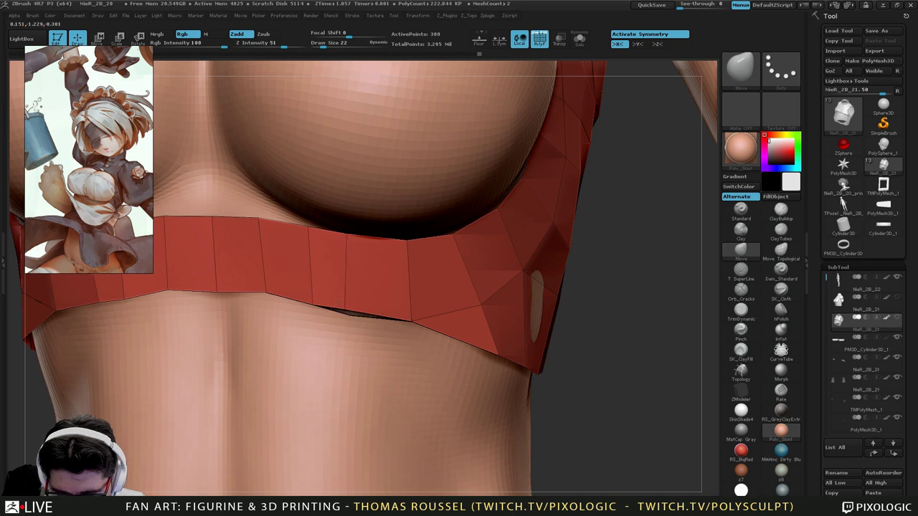
mouse_move(362, 314)
right_mouse_down()
mouse_move(372, 249)
mouse_move(402, 360)
mouse_move(377, 341)
mouse_move(412, 309)
mouse_move(391, 366)
mouse_move(369, 369)
right_mouse_up()
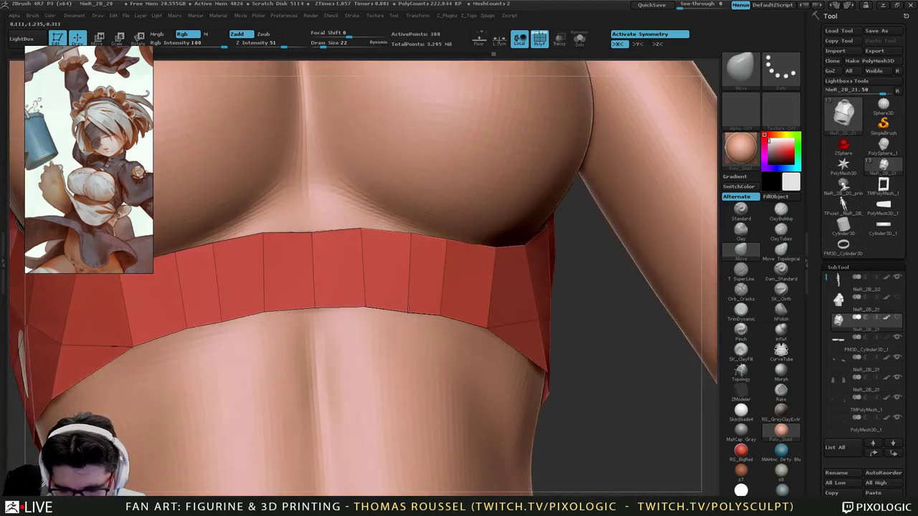
right_click_drag(408, 310, 358, 315)
right_click_drag(525, 365, 502, 357)
left_click_drag(565, 334, 579, 333)
Divide the top three times and return it to the lowest subdivision level.
mouse_move(576, 300)
right_mouse_down()
mouse_move(567, 215)
mouse_move(556, 215)
right_mouse_up()
right_click_drag(556, 215, 502, 337, "alt")
key("ctrl+d")
key("ctrl+d")
key("ctrl+d")
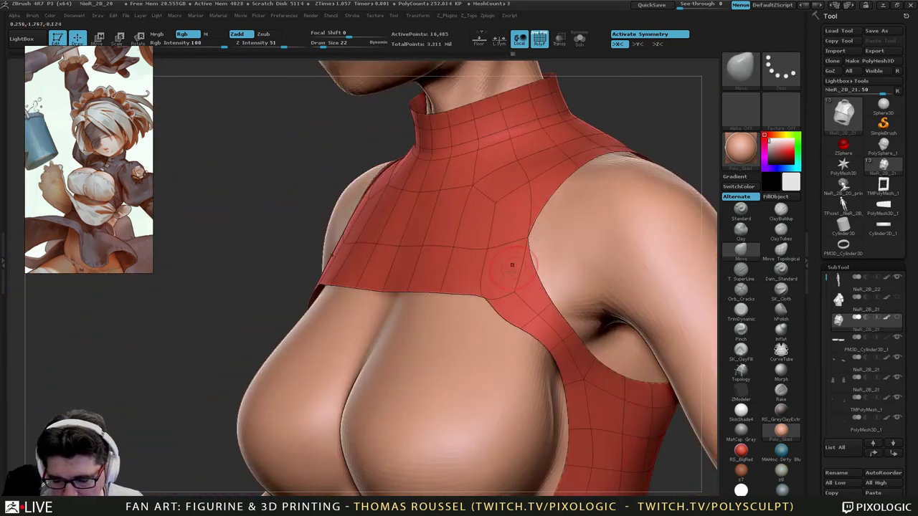
key("shift+d")
key("shift+d")
key("shift+d")
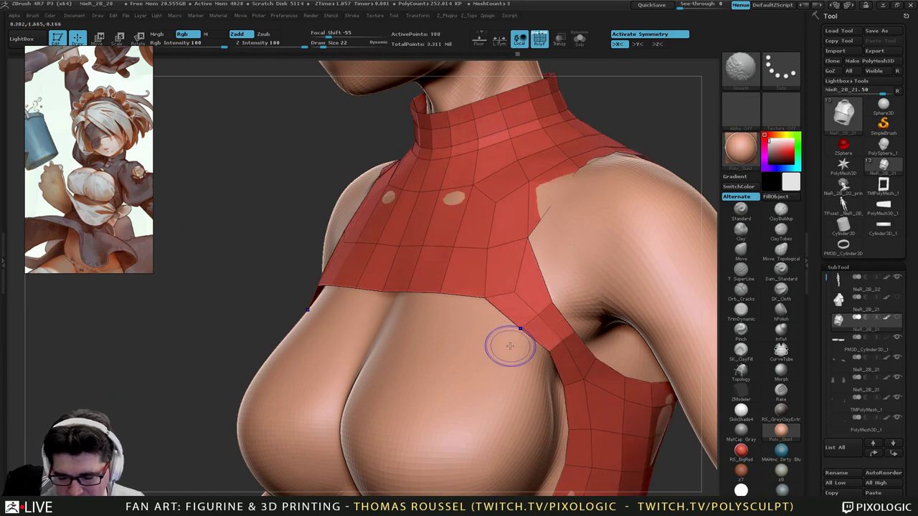
mouse_move(510, 346)
right_mouse_down()
mouse_move(498, 343)
mouse_move(517, 327)
right_mouse_up()
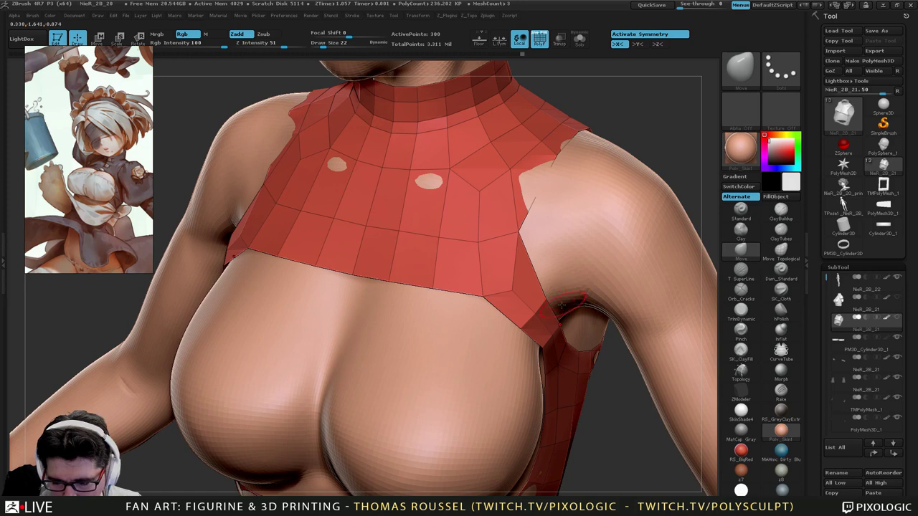
Set the Move brush draw size to 52 and push the collar's sides in toward the neck.
right_click_drag(523, 268, 496, 292, "alt")
mouse_move(496, 292)
left_mouse_down()
mouse_move(519, 247)
mouse_move(578, 250)
left_mouse_up()
key("s")
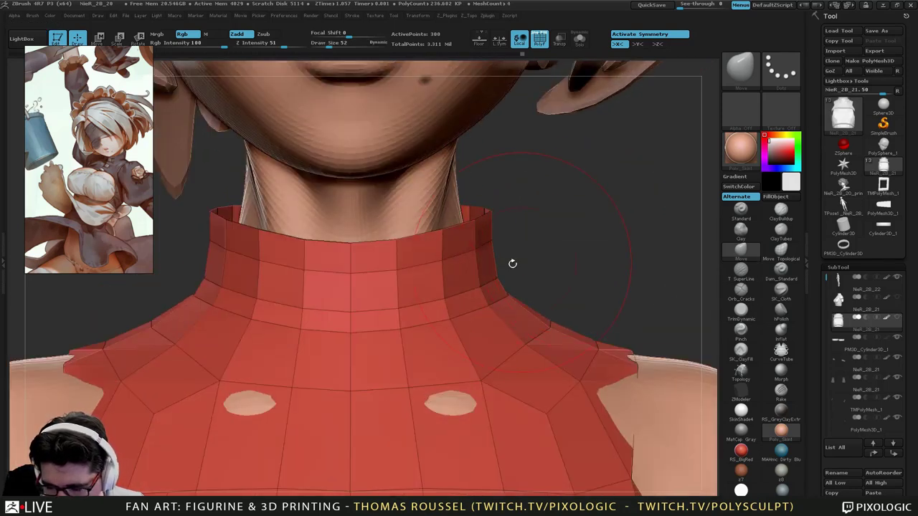
left_click_drag(492, 277, 485, 278)
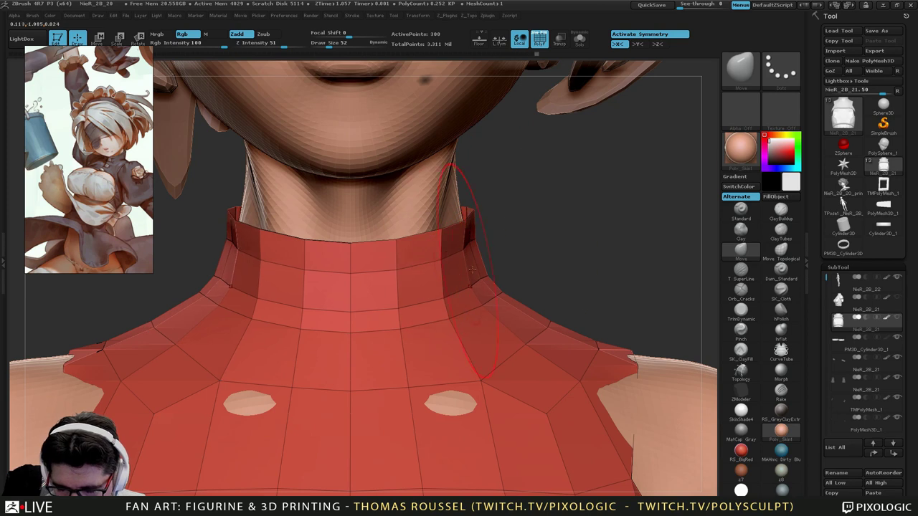
Reduce the draw size to 17 and refine the side and base of the collar where it meets the shoulder.
key("s")
left_click_drag(481, 250, 485, 203)
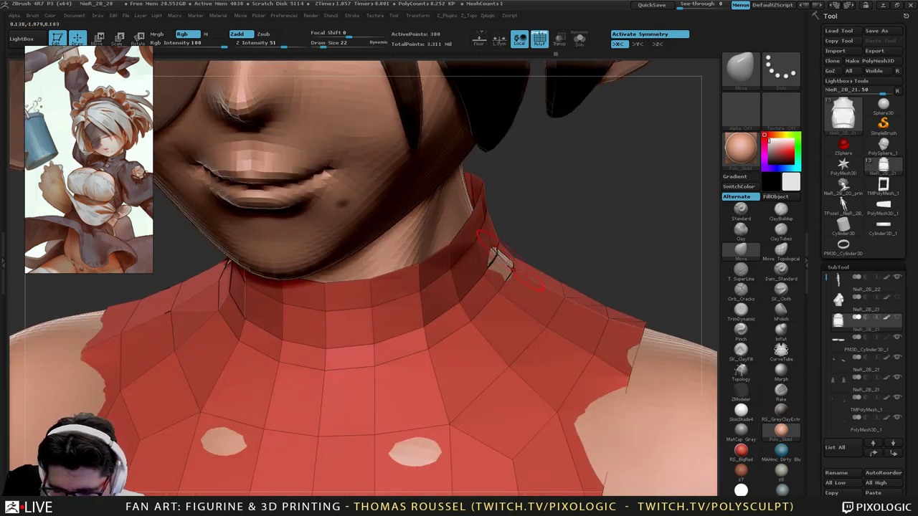
mouse_move(515, 251)
left_mouse_down()
mouse_move(534, 230)
mouse_move(500, 253)
left_mouse_up()
key("s")
left_click_drag(496, 254, 505, 268)
key("s")
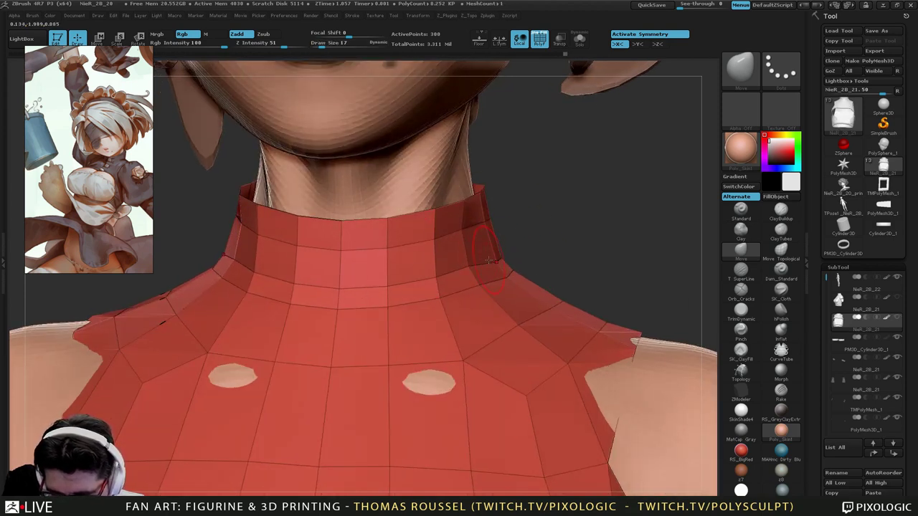
Set the draw size to 22 and reshape the front of the collar in profile view.
mouse_move(540, 249)
left_mouse_down()
mouse_move(527, 265)
mouse_move(470, 266)
mouse_move(366, 240)
mouse_move(363, 230)
left_mouse_up()
key("s")
right_click_drag(402, 228, 359, 234)
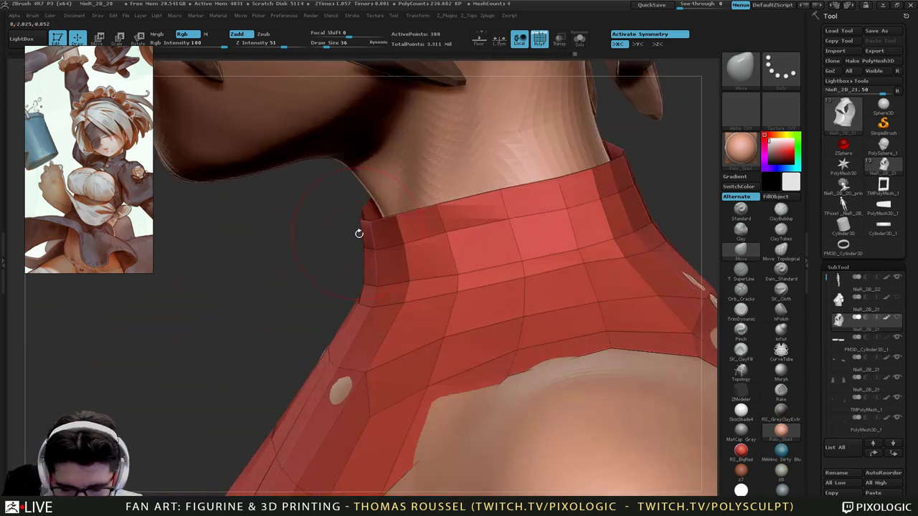
key("s")
left_click_drag(370, 267, 366, 268)
left_click_drag(371, 250, 368, 250)
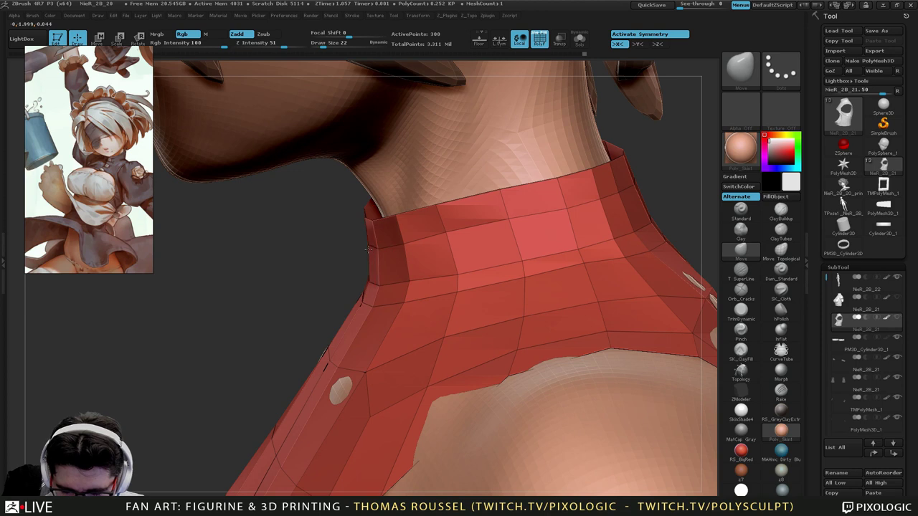
Pull the front armhole edge slightly outward and nudge the upper chest mesh near the shoulder.
right_click_drag(387, 296, 502, 309, "ctrl")
mouse_move(502, 308)
right_mouse_down("alt")
mouse_move(485, 240)
mouse_move(494, 275)
mouse_move(487, 296)
right_mouse_up("alt")
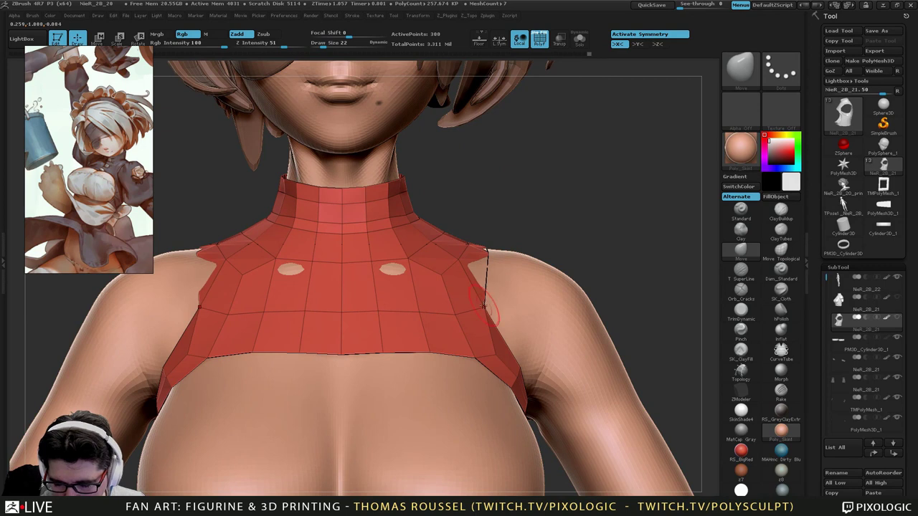
left_click_drag(484, 307, 492, 305)
right_click_drag(510, 281, 482, 351)
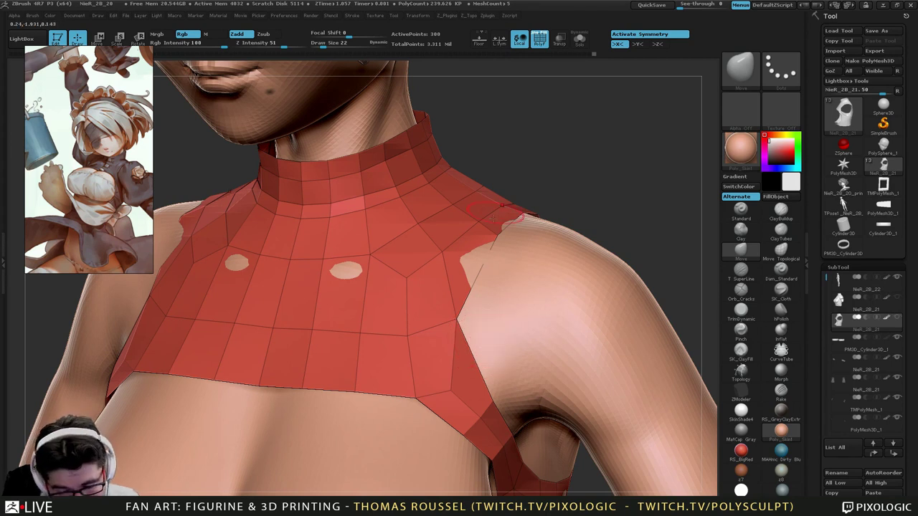
right_click_drag(470, 303, 433, 332)
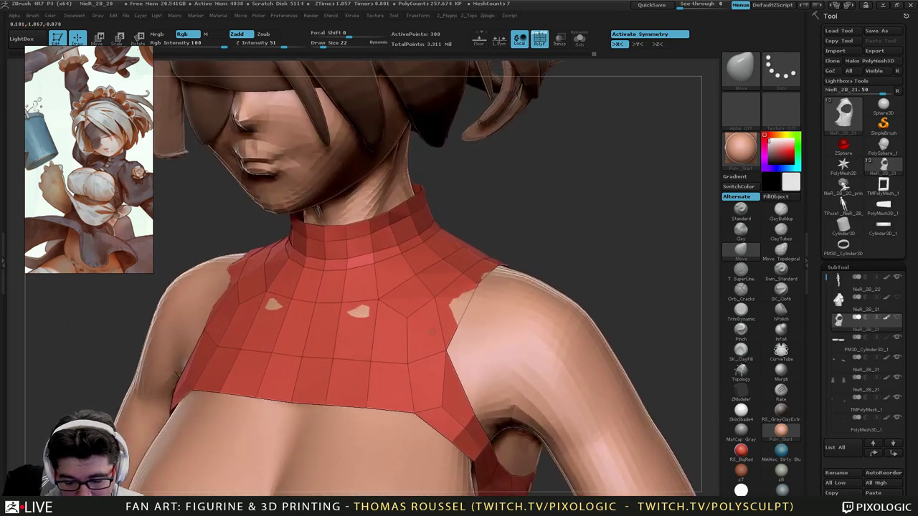
mouse_move(413, 279)
left_mouse_down()
mouse_move(421, 283)
mouse_move(416, 276)
left_mouse_up()
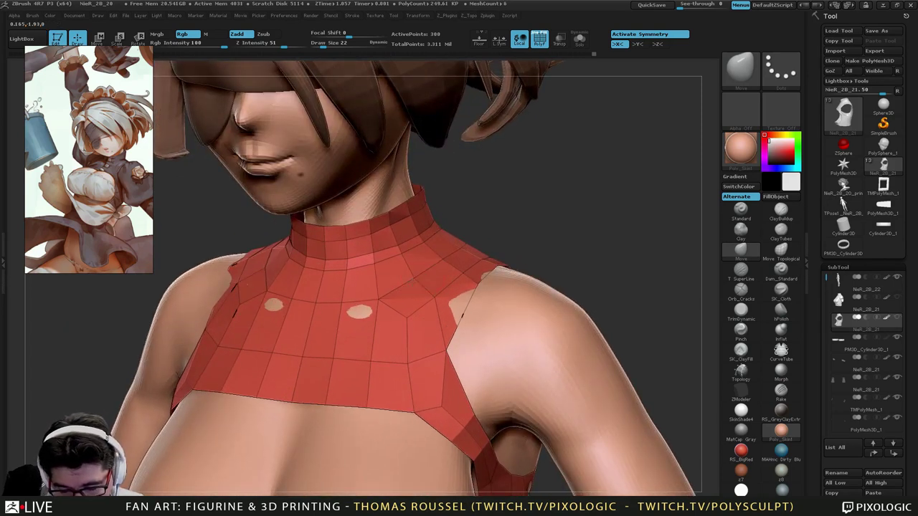
Set the ZModeler edge action to Stitch with the Hole target and try to stitch two points on the upper chest.
mouse_move(416, 277)
right_mouse_down()
mouse_move(396, 302)
mouse_move(432, 277)
mouse_move(446, 351)
right_mouse_up()
left_click(746, 390)
key("space")
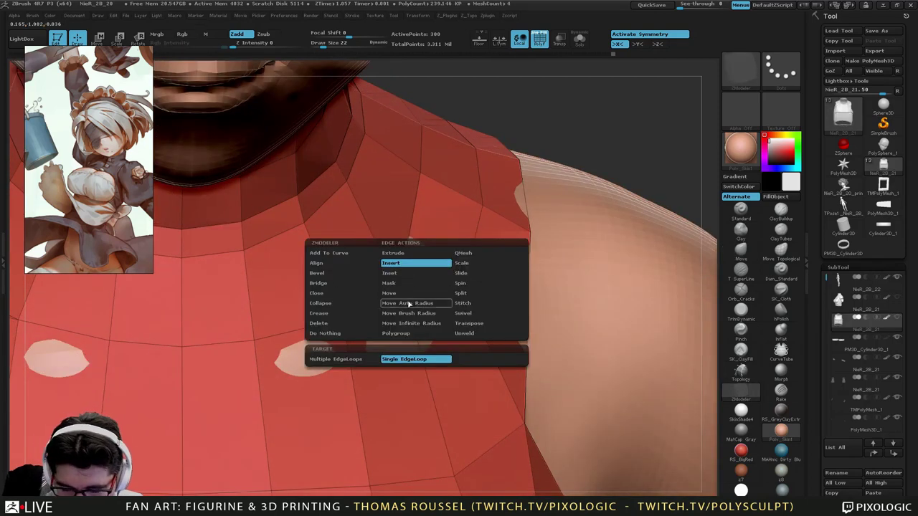
left_click(463, 302)
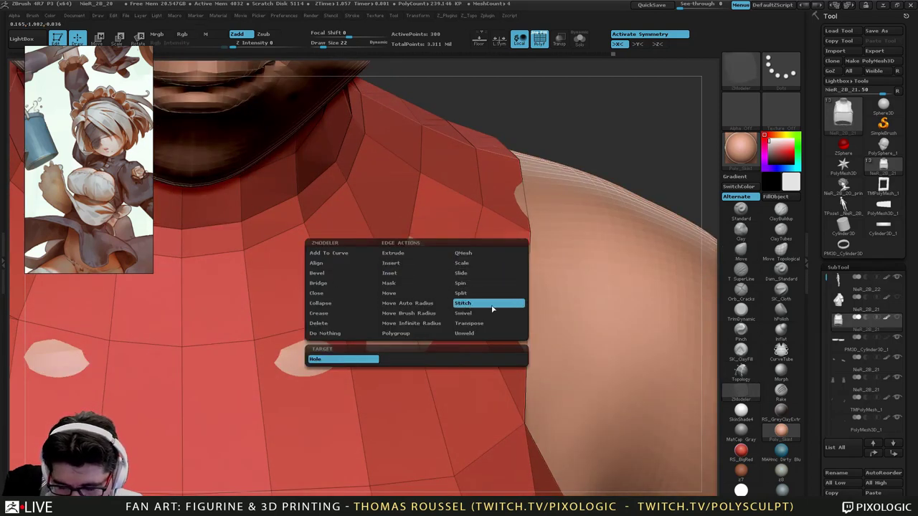
key("space")
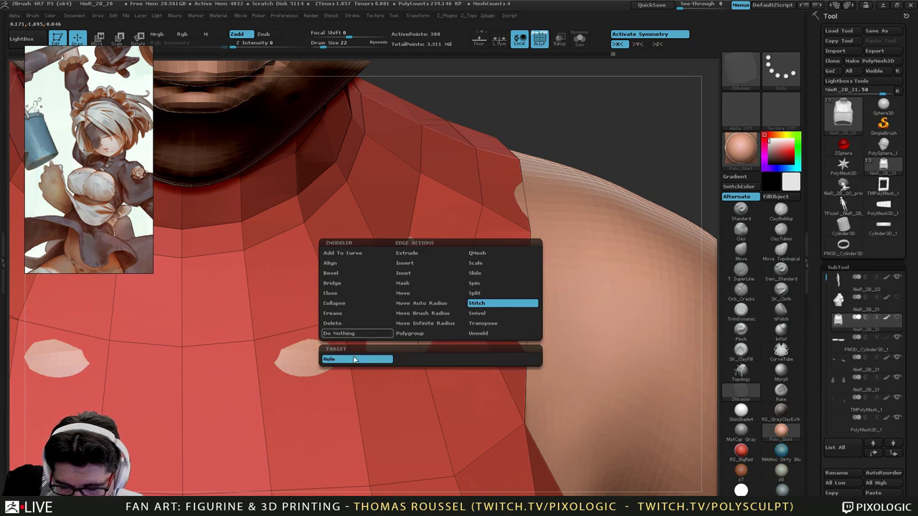
left_click(354, 359)
key("space")
key("space")
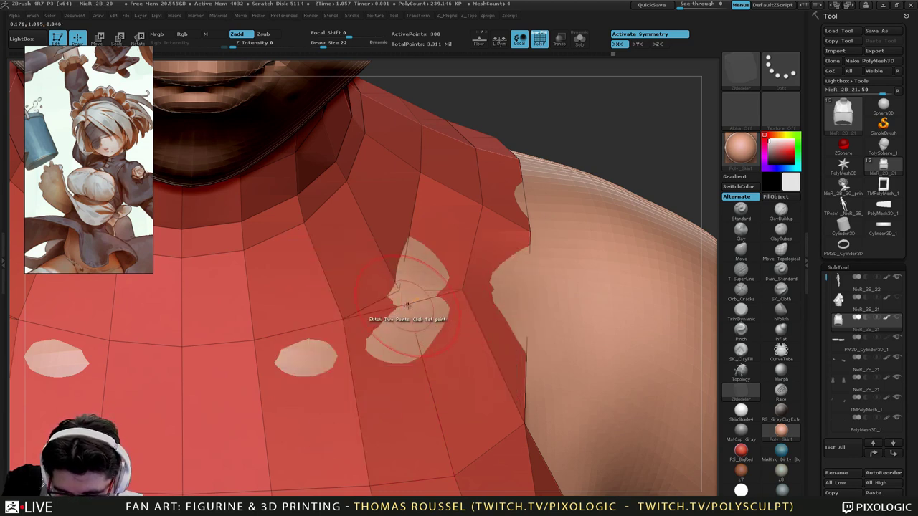
left_click(407, 307)
left_click(409, 294)
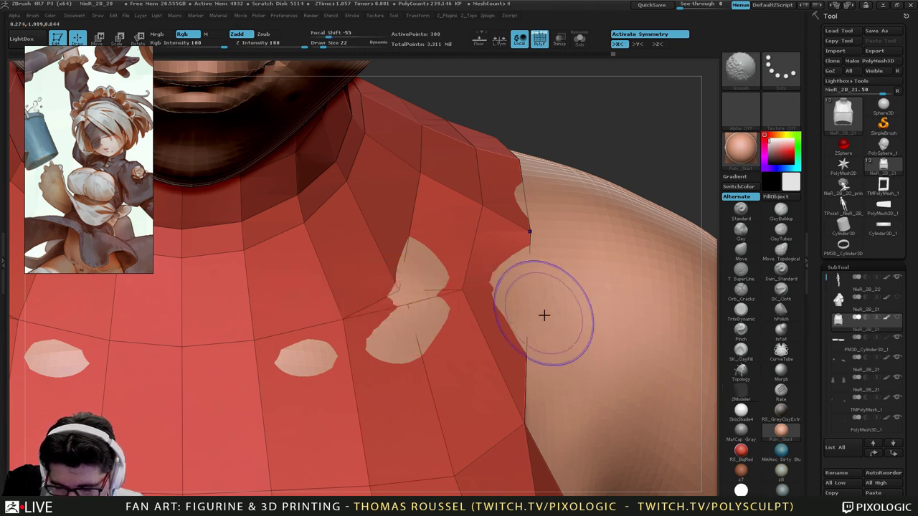
Delete the top's higher subdivision levels and stitch the mesh points together beside the front armhole.
left_click_drag(906, 399, 864, 337)
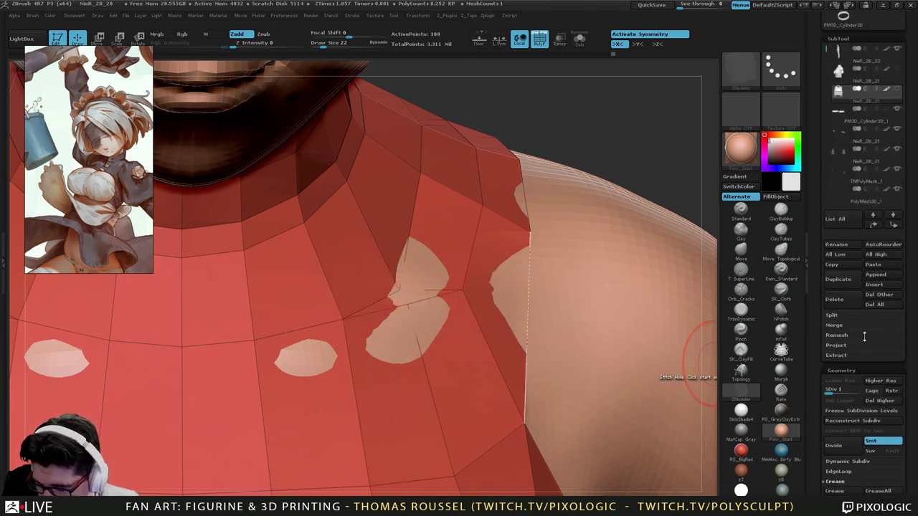
left_click(877, 402)
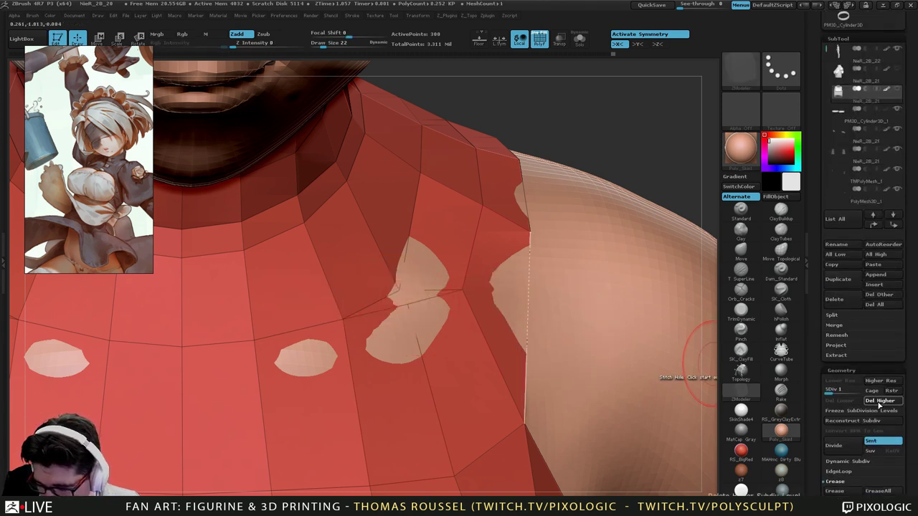
left_click(403, 294)
right_click_drag(434, 352, 394, 183)
mouse_move(617, 326)
right_mouse_down()
mouse_move(516, 331)
mouse_move(540, 329)
mouse_move(521, 332)
mouse_move(530, 351)
right_mouse_up()
left_click(421, 248)
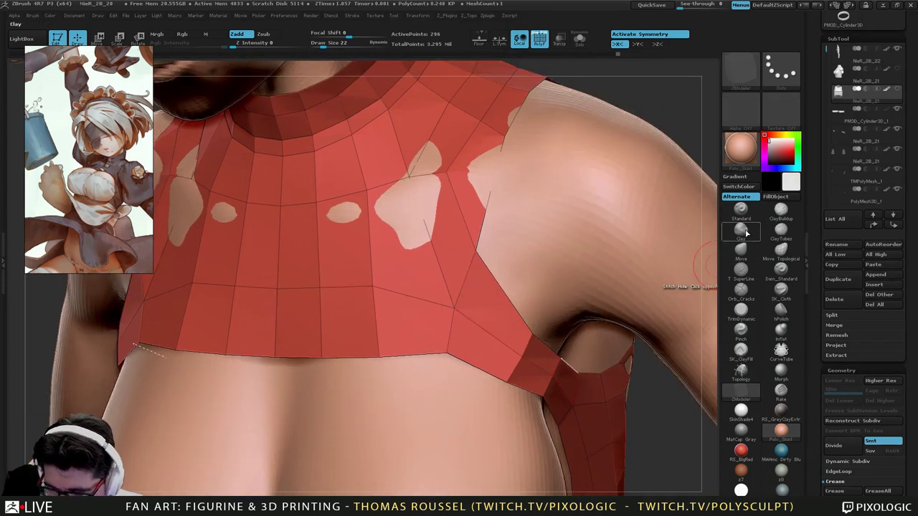
Reposition the chest vertices next to the front armhole with the Move brush to even out the stitched area.
left_click(741, 249)
left_click_drag(450, 299, 443, 281)
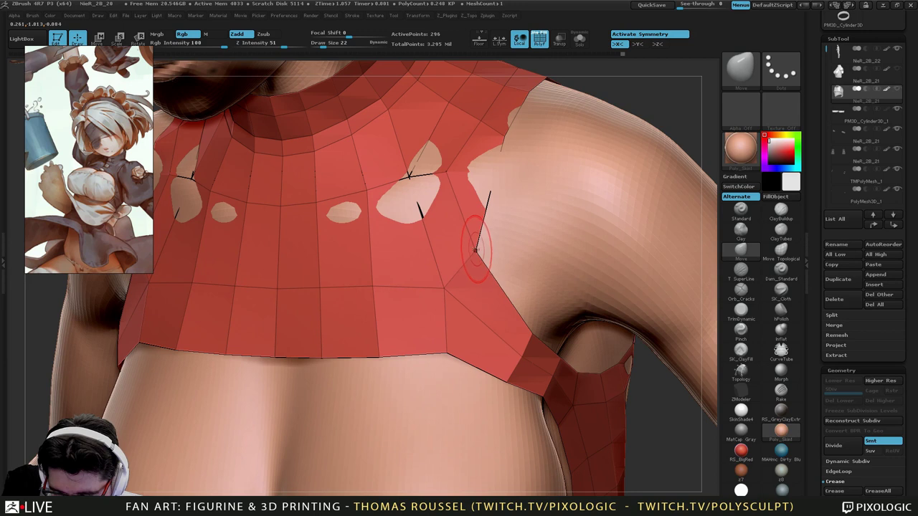
left_click_drag(476, 251, 477, 252)
mouse_move(446, 287)
left_mouse_down()
mouse_move(448, 268)
mouse_move(440, 287)
left_mouse_up()
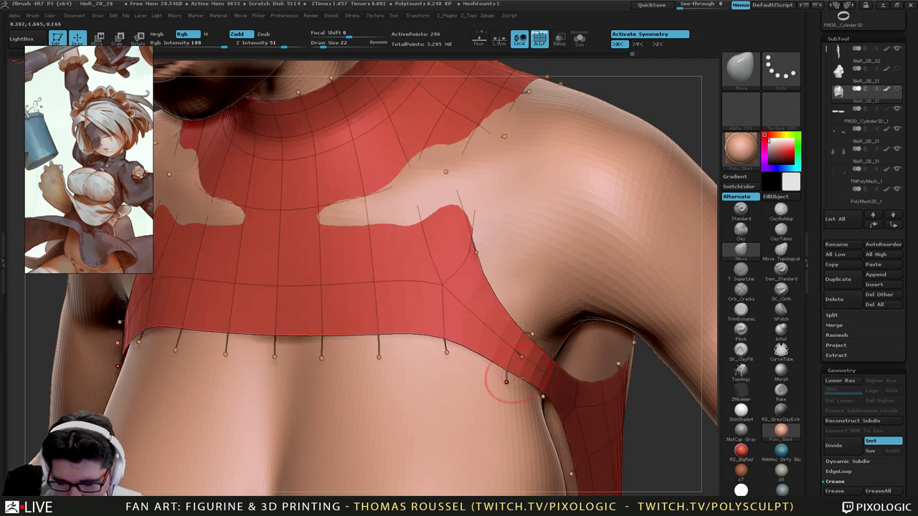
Compare the low-poly and smoothed chest, and examine how the side panel and under-bust band sit on the body.
mouse_move(502, 380)
left_mouse_down()
mouse_move(510, 373)
mouse_move(506, 308)
mouse_move(477, 316)
left_mouse_up()
key("shift+d")
right_click_drag(461, 304, 439, 254)
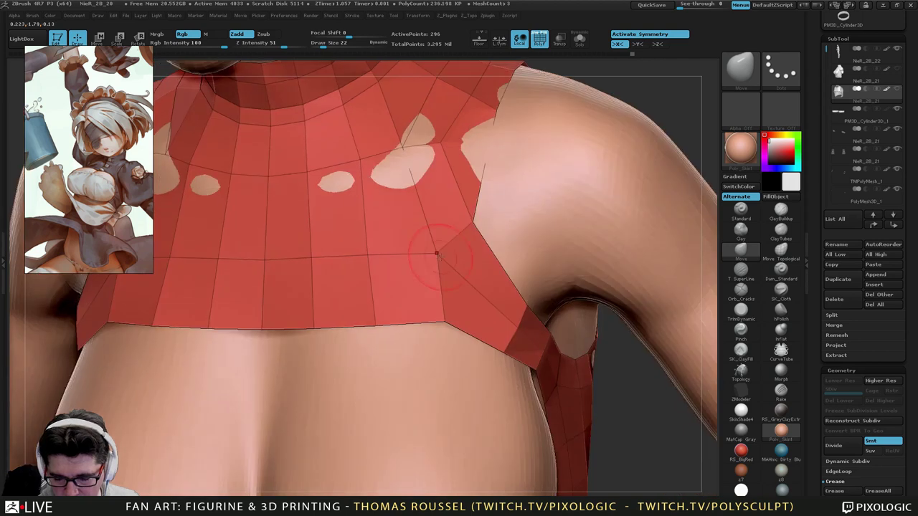
key("d")
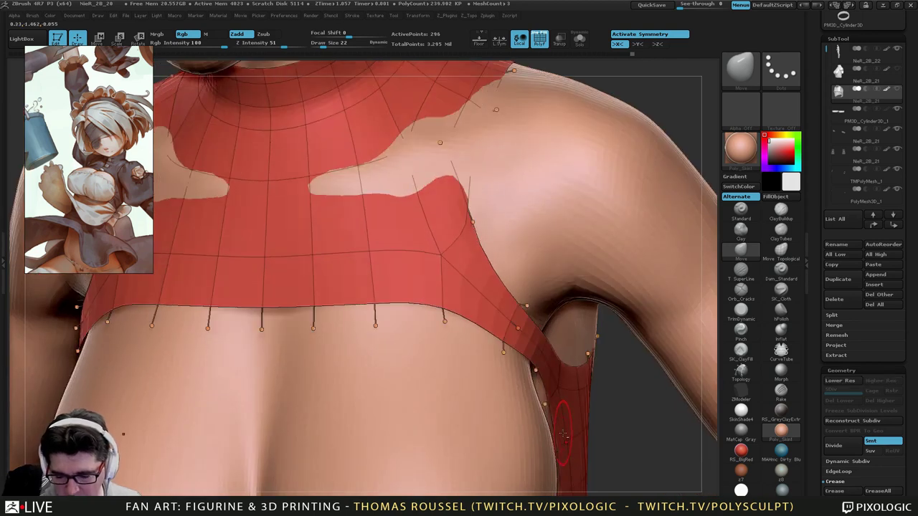
right_click_drag(563, 397, 556, 201, "alt")
mouse_move(611, 218)
right_mouse_down()
mouse_move(571, 213)
mouse_move(569, 197)
right_mouse_up()
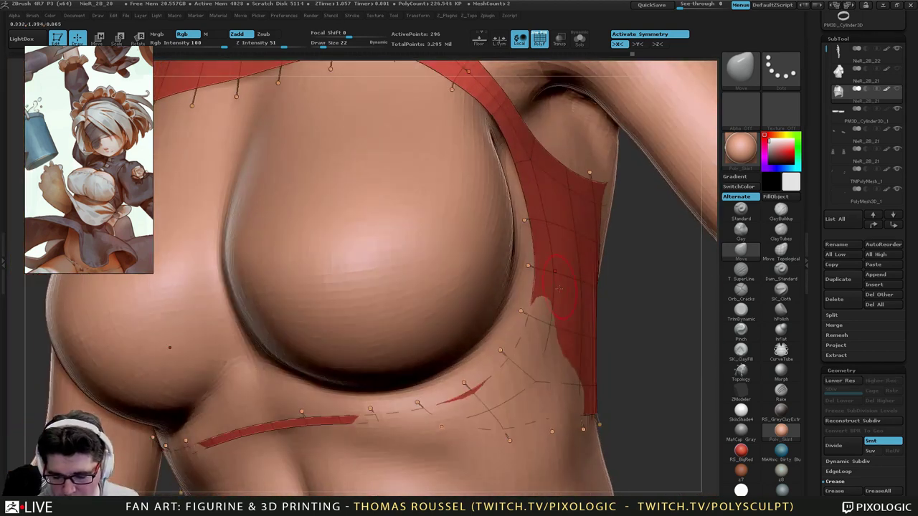
Examine the smoothed side panel and upper chest from several angles, and return the top to its lowest subdivision level.
right_click_drag(472, 404, 387, 391)
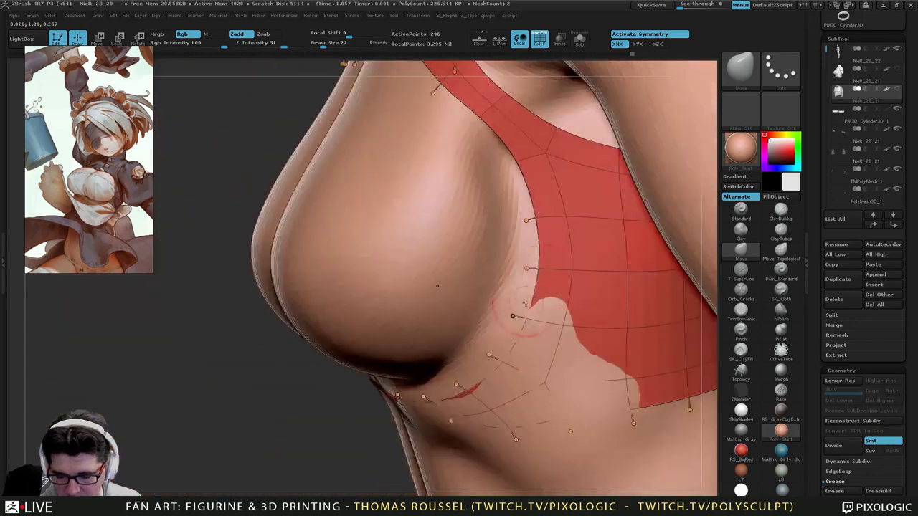
right_click_drag(437, 285, 437, 456, "alt")
right_click_drag(459, 394, 599, 384)
mouse_move(505, 179)
right_mouse_down("alt")
mouse_move(507, 221)
mouse_move(538, 308)
right_mouse_up("alt")
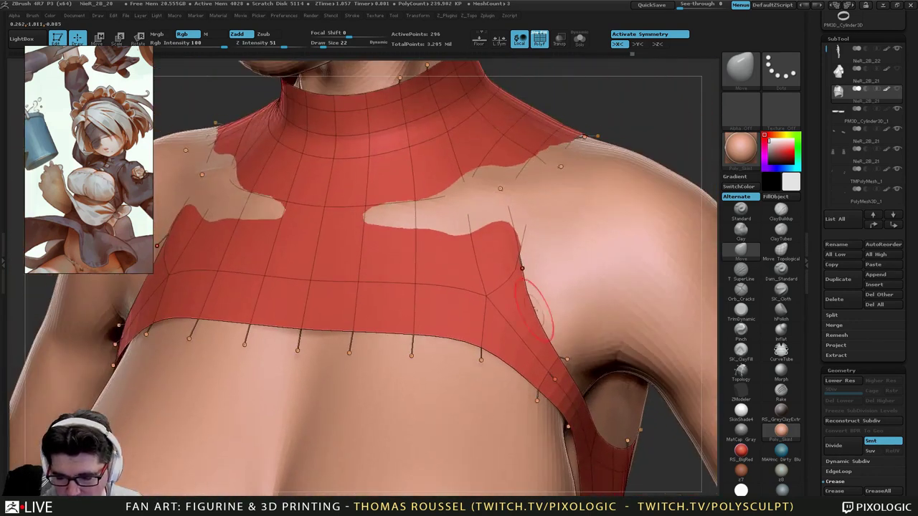
key("shift+d")
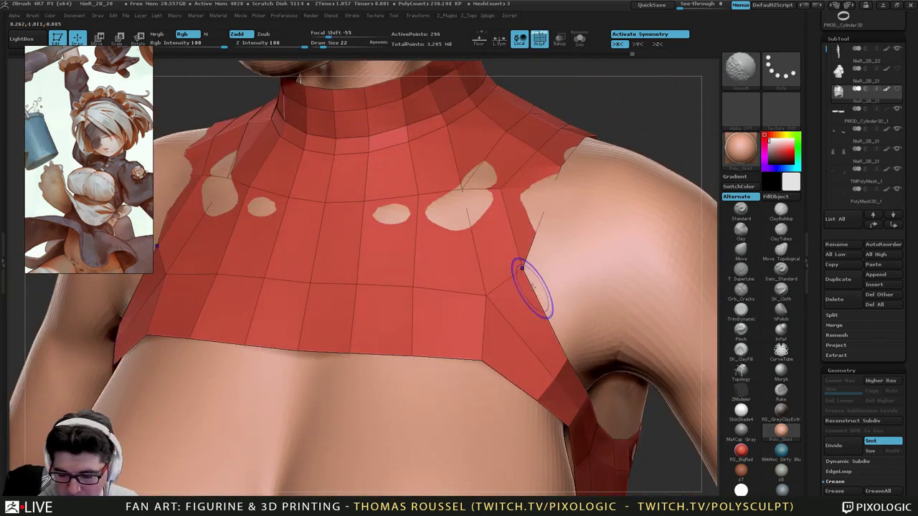
right_click_drag(553, 317, 527, 291)
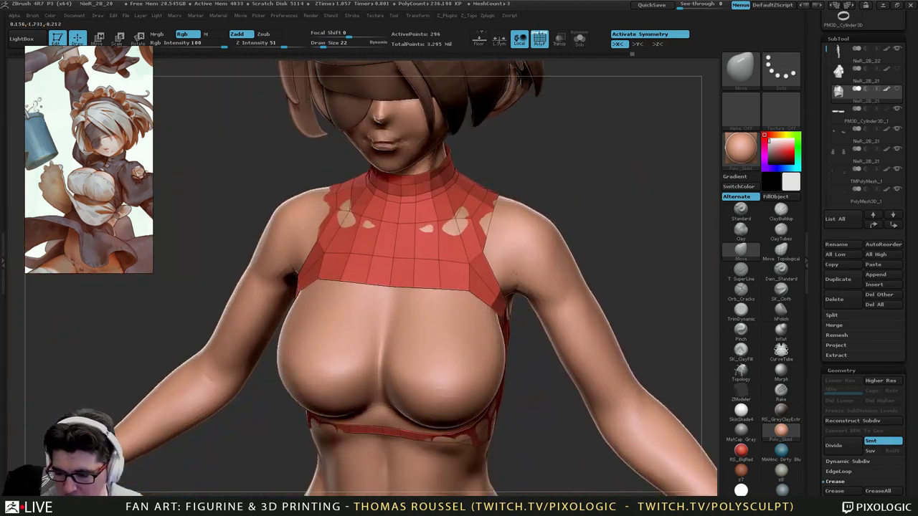
Save the tool as a new version named NieR_2B_23.ZTL in the Z_2B folder.
left_click_drag(911, 244, 911, 389)
left_click(875, 30)
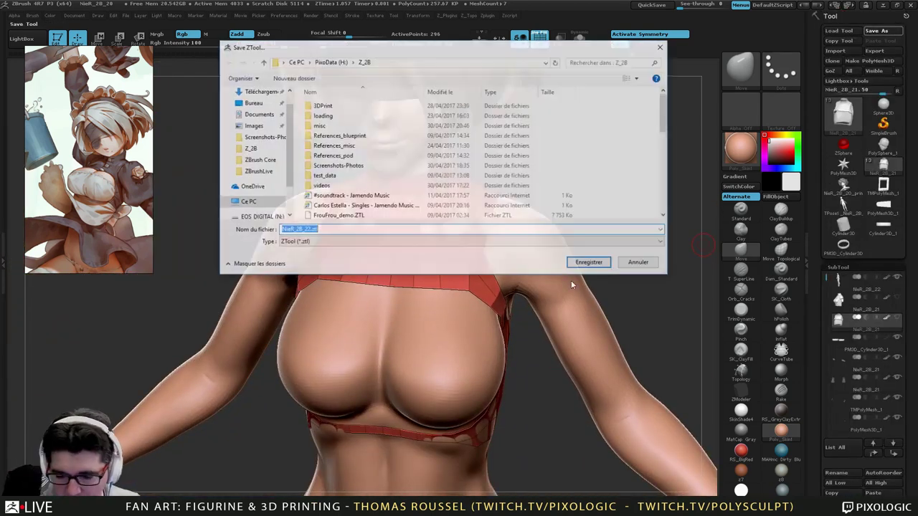
left_click(666, 177)
left_click_drag(666, 165, 664, 214)
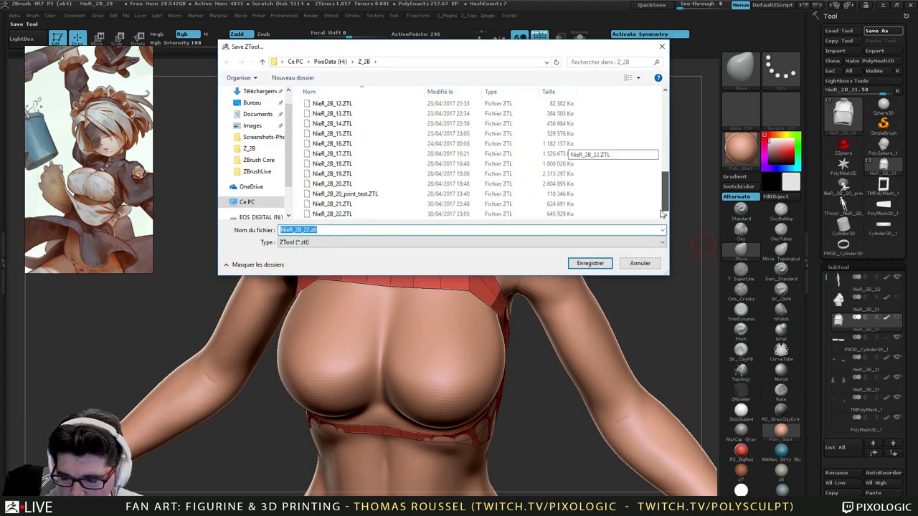
left_click(334, 214)
left_click(310, 230)
left_click(310, 231)
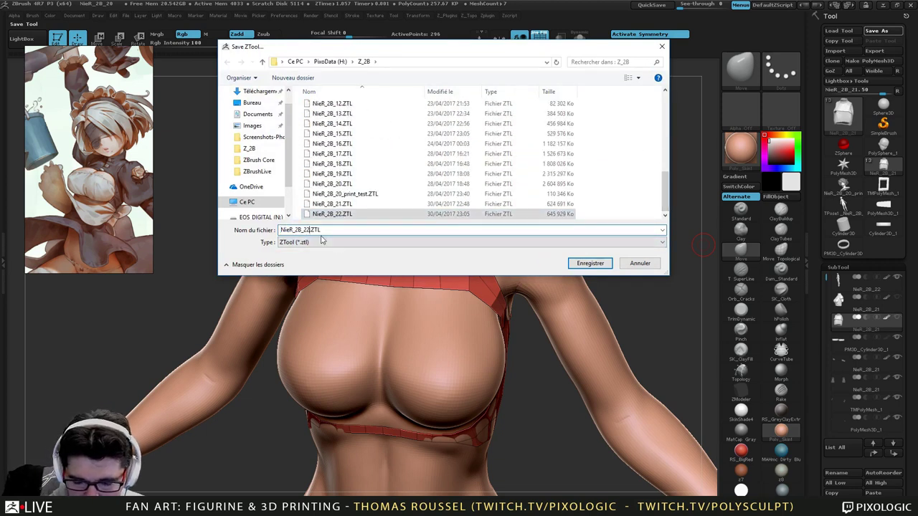
type("3")
key("Return")
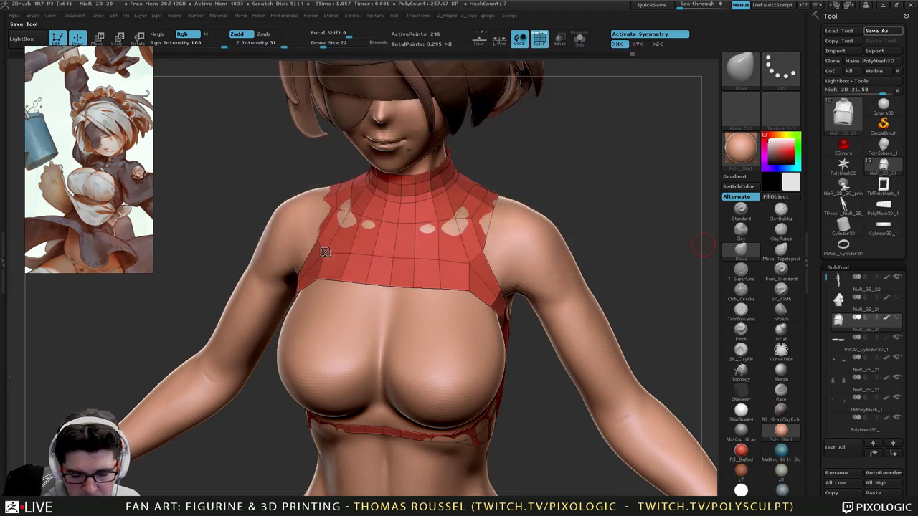
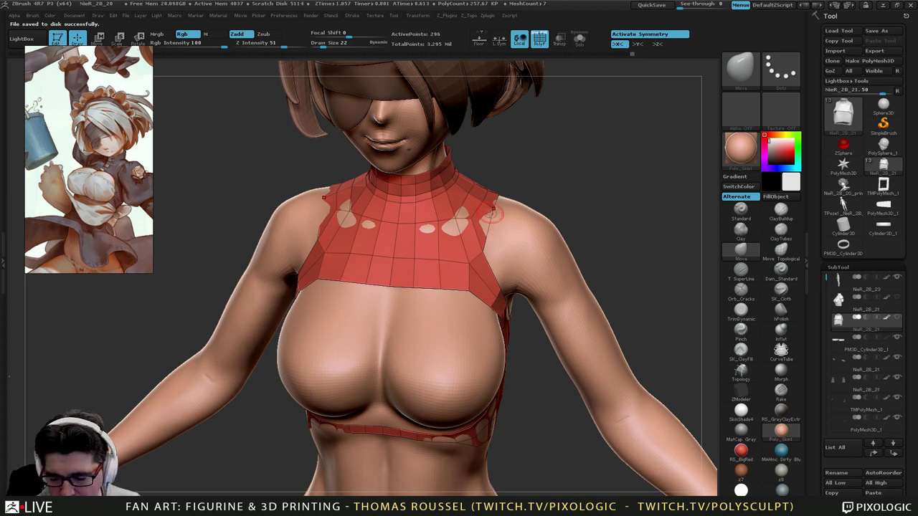
Examine how the low-poly armhole edge and under-bust band sit on the body, with and without the wireframe.
right_click_drag(495, 244, 466, 239)
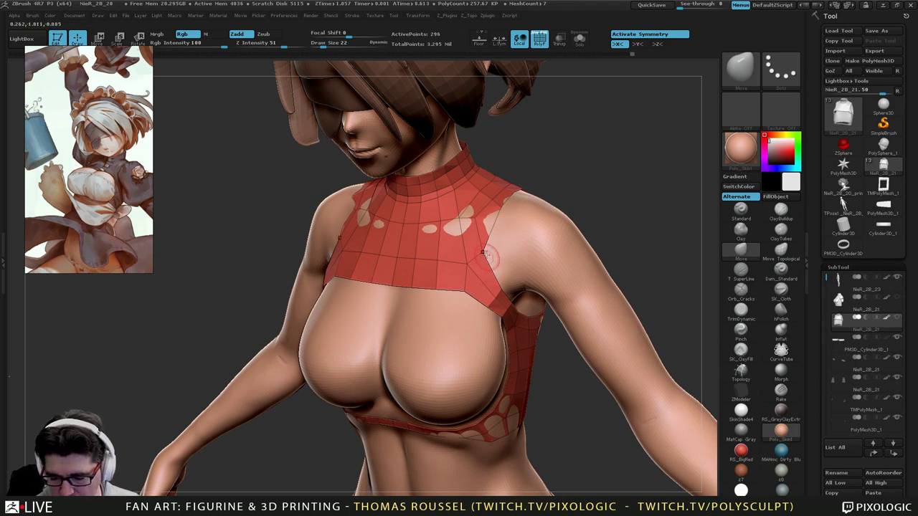
left_click_drag(542, 384, 435, 380)
left_click_drag(610, 388, 626, 423)
right_click_drag(615, 447, 607, 353, "ctrl")
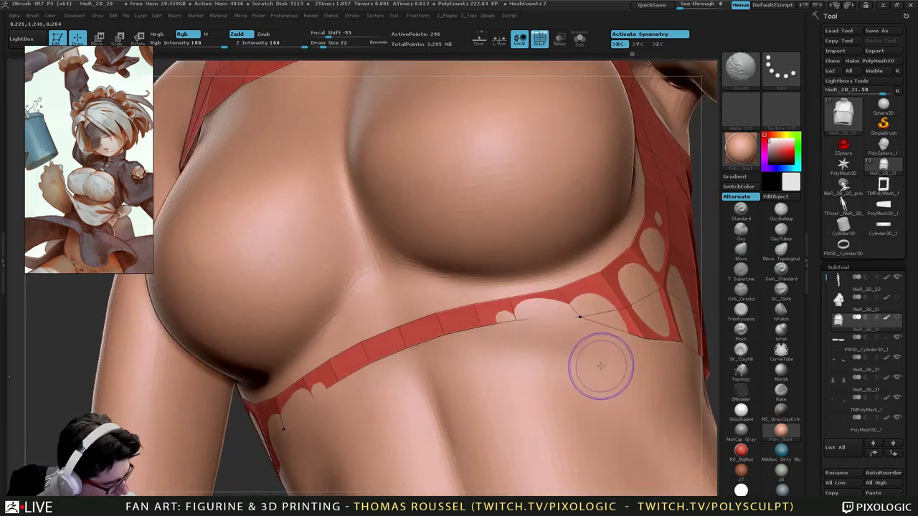
key("shift+f")
key("shift+f")
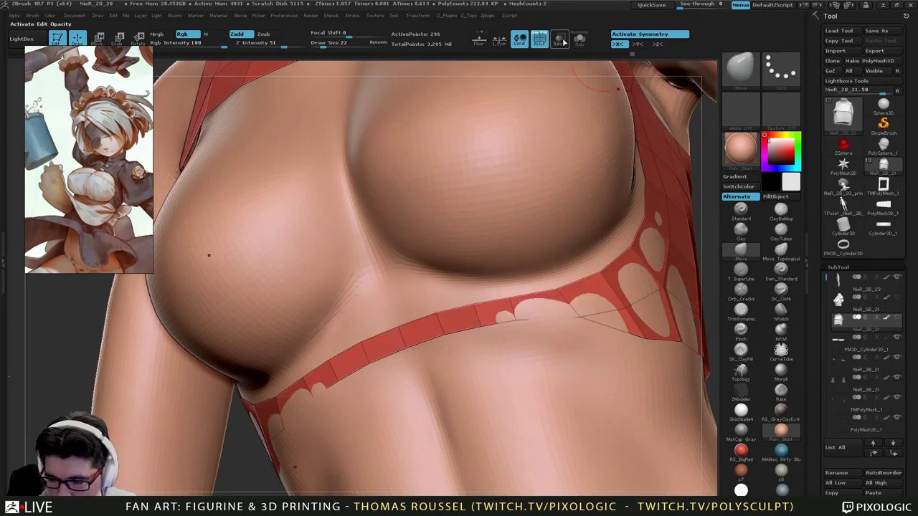
Isolate the low-poly top and clone it as a separate tool, with the clone made active.
left_click(579, 39)
mouse_move(637, 328)
right_mouse_down()
mouse_move(626, 341)
mouse_move(582, 337)
mouse_move(423, 206)
mouse_move(527, 346)
mouse_move(474, 372)
mouse_move(570, 338)
mouse_move(646, 352)
mouse_move(575, 305)
mouse_move(478, 353)
mouse_move(506, 380)
mouse_move(482, 346)
mouse_move(479, 307)
mouse_move(489, 383)
mouse_move(485, 367)
right_mouse_up()
right_click_drag(485, 367, 407, 361, "alt")
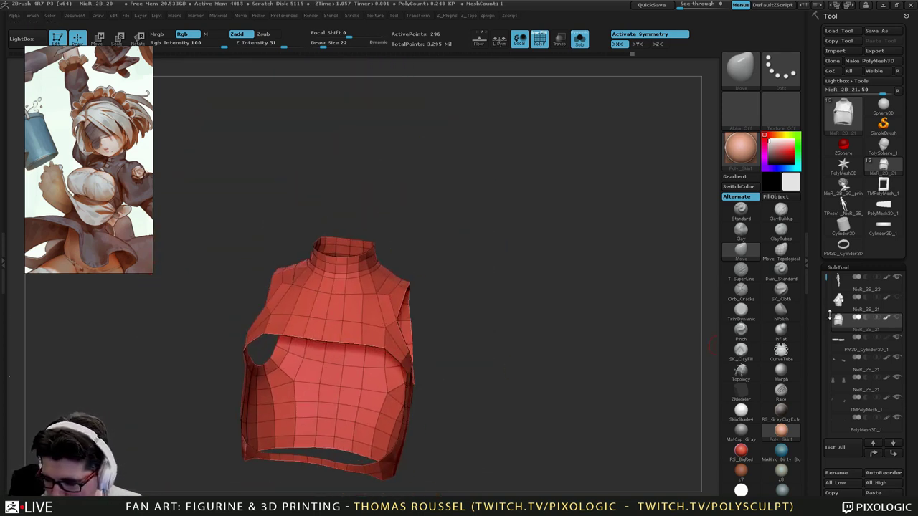
left_click(846, 62)
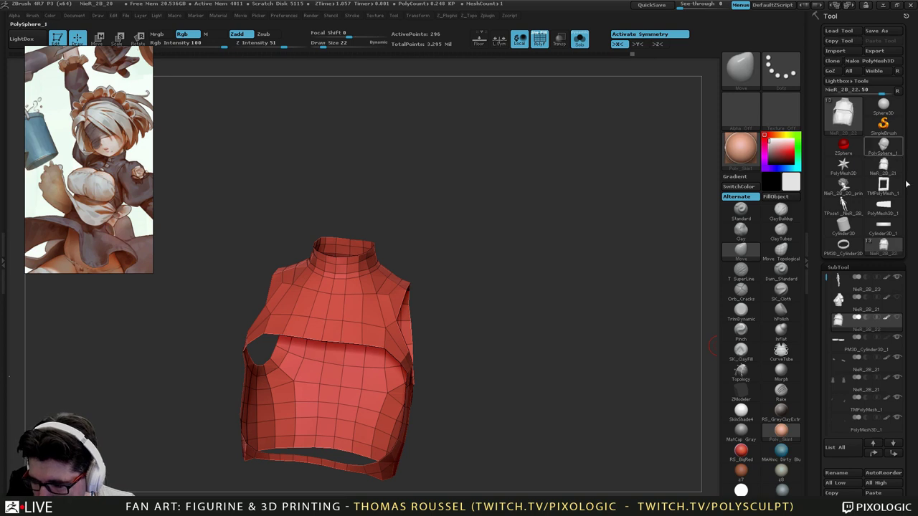
mouse_move(845, 228)
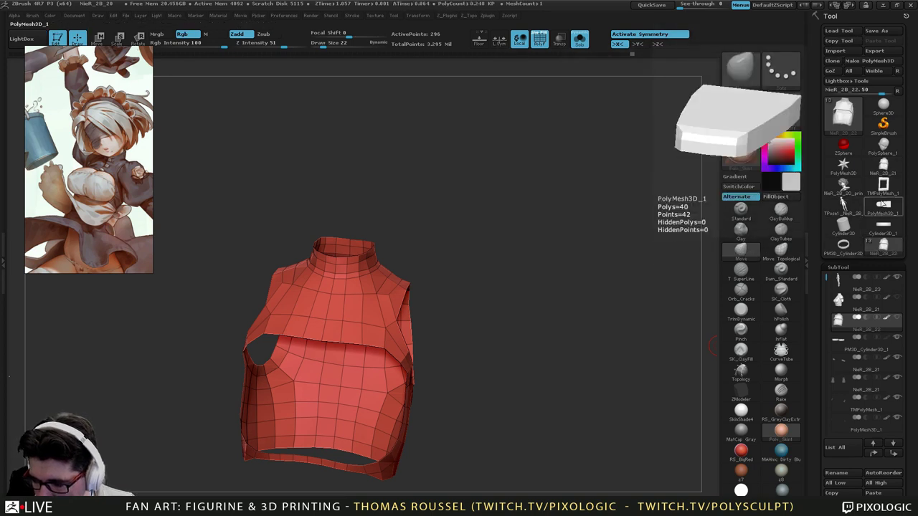
left_click(884, 171)
right_click_drag(588, 348, 573, 368)
left_click_drag(572, 367, 639, 396)
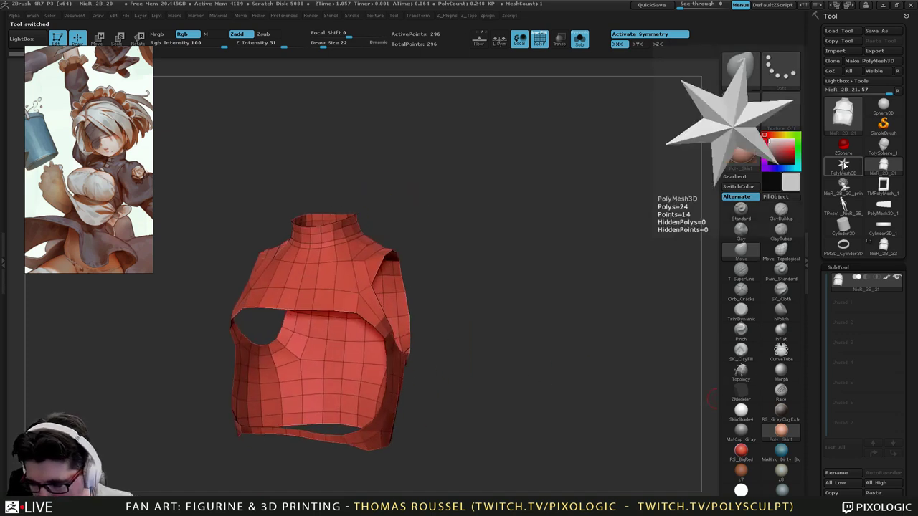
Make a new ZSphere the active tool.
left_click(844, 147)
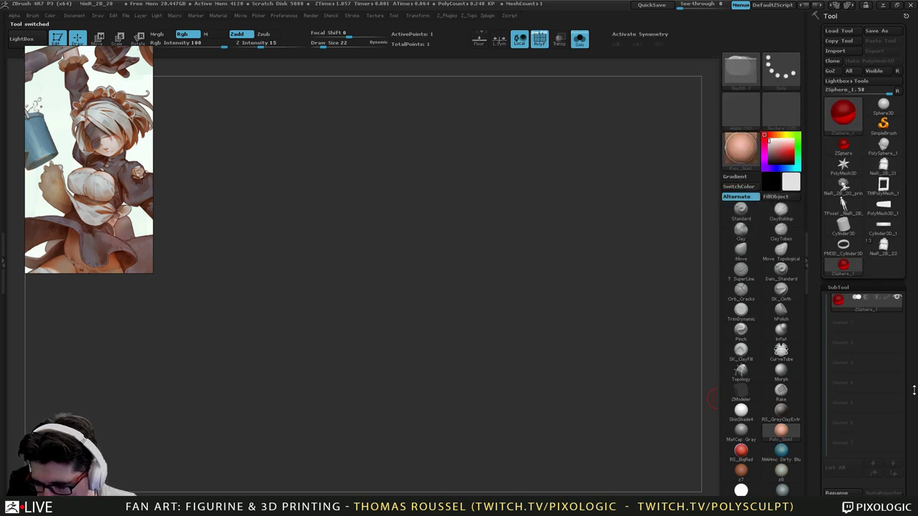
left_click_drag(914, 391, 915, 299)
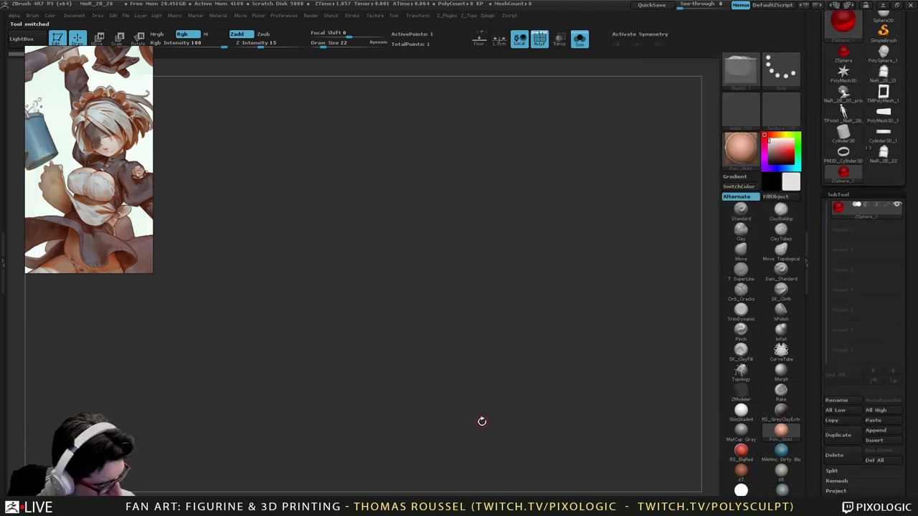
key("f")
left_click_drag(512, 404, 441, 288, "alt")
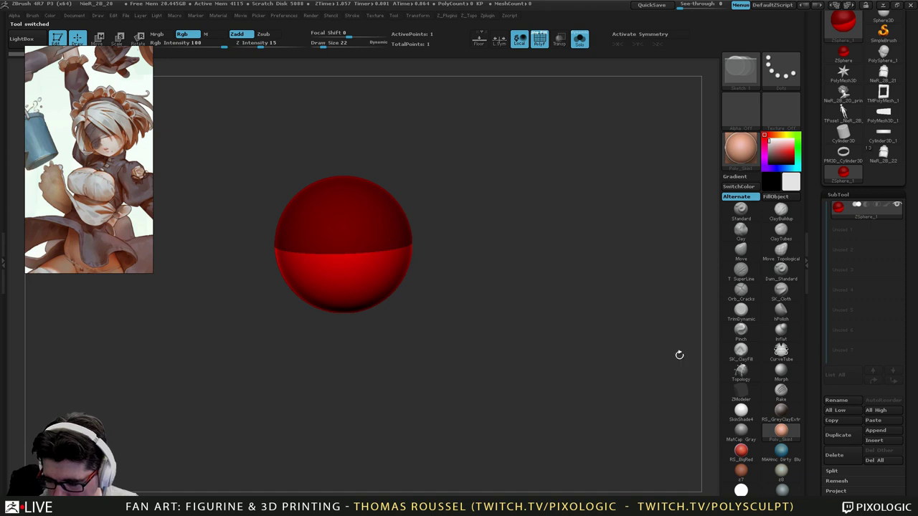
Assign the cloned low-poly top NieR_2B_21 as the ZSphere's rigging mesh.
scroll(908, 389, "down", 8)
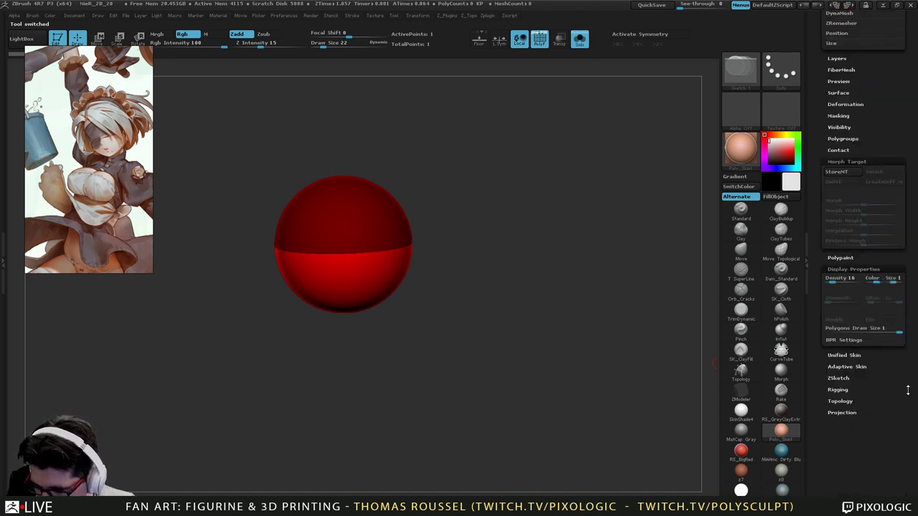
scroll(870, 301, "down", 4)
left_click(840, 226)
left_click(837, 214)
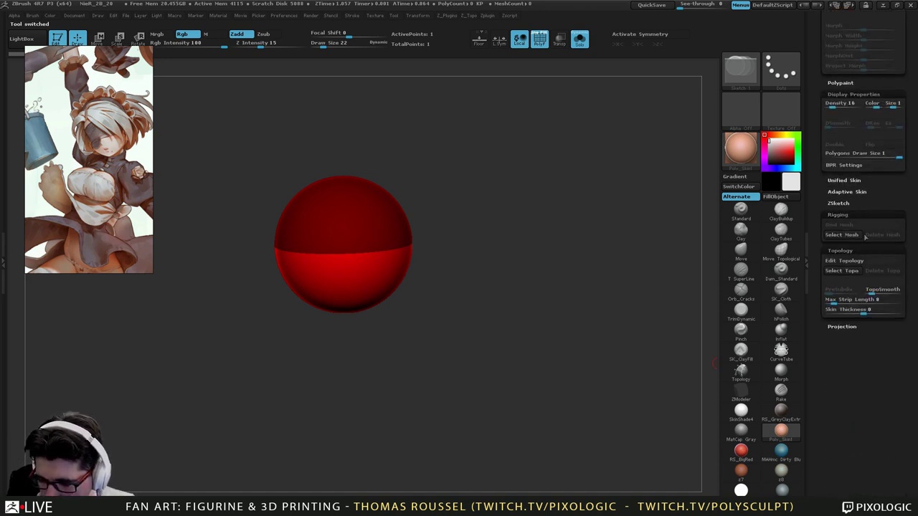
left_click(842, 236)
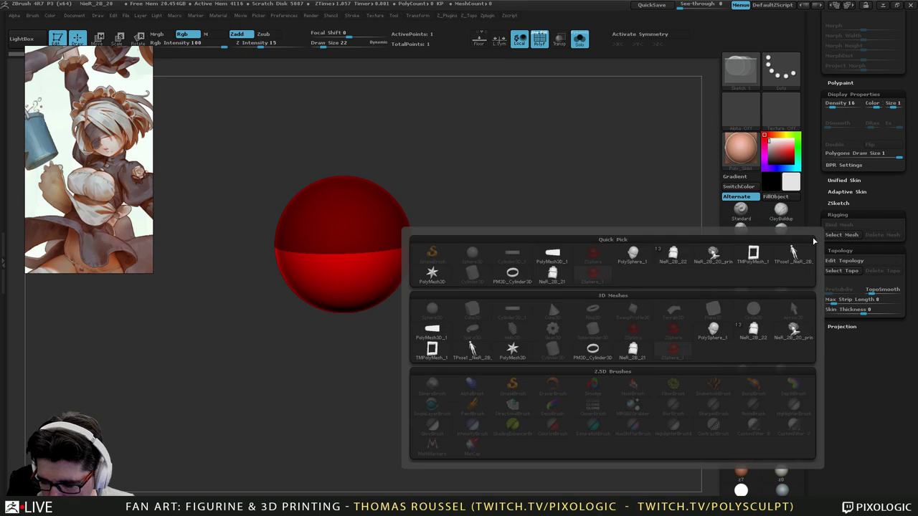
left_click(551, 275)
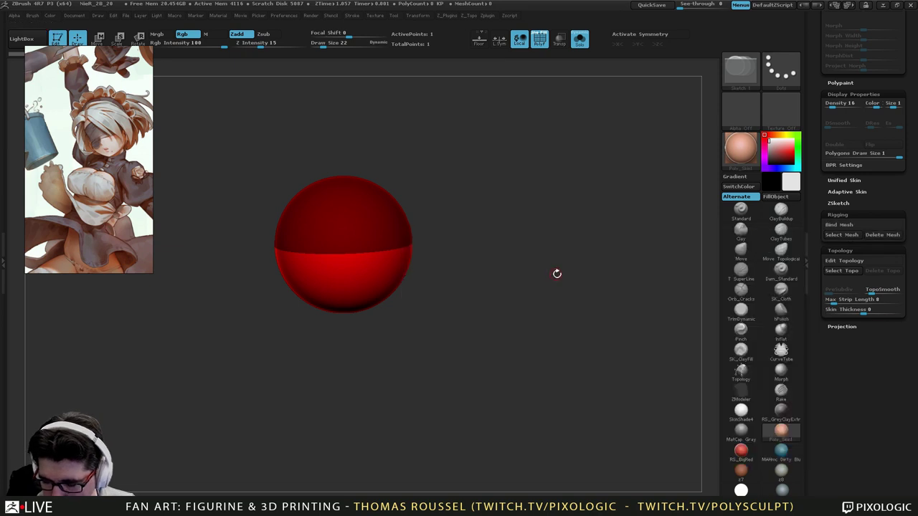
left_click(863, 263)
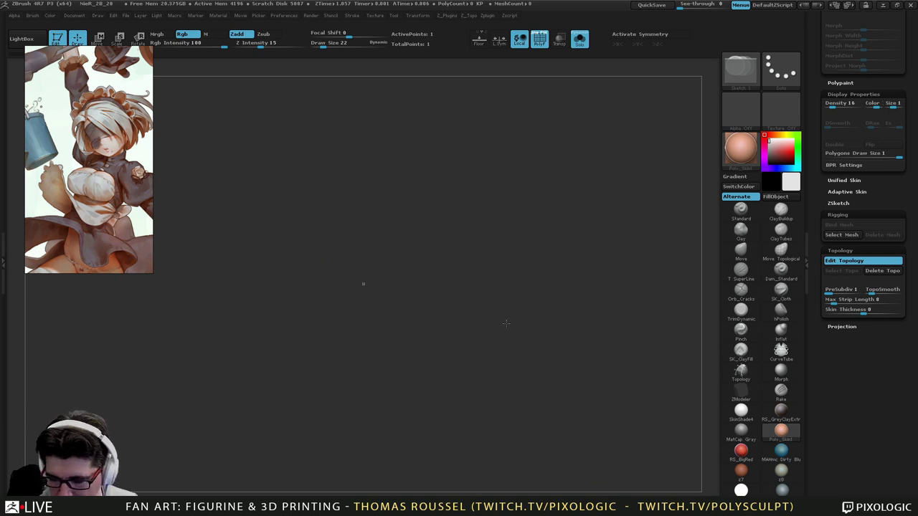
left_click(851, 262)
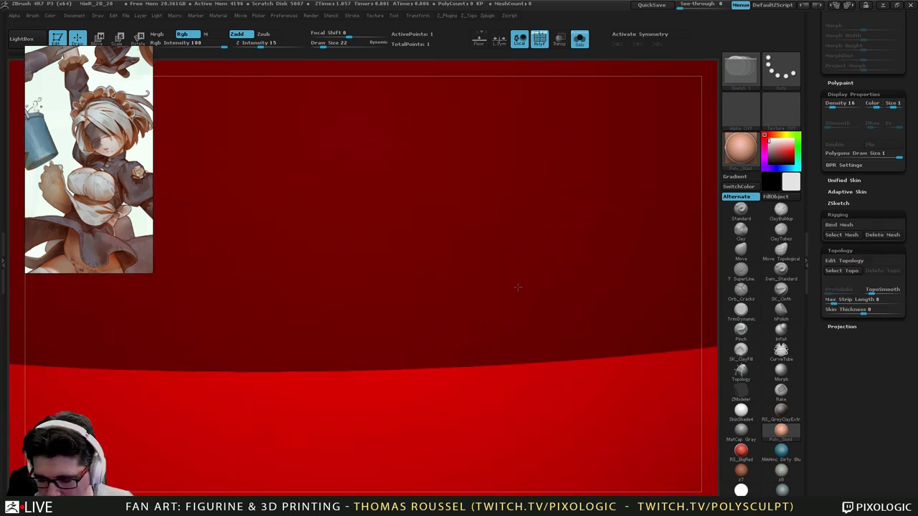
key("f")
left_click_drag(462, 168, 425, 186, "alt")
left_click_drag(459, 244, 447, 389, "alt")
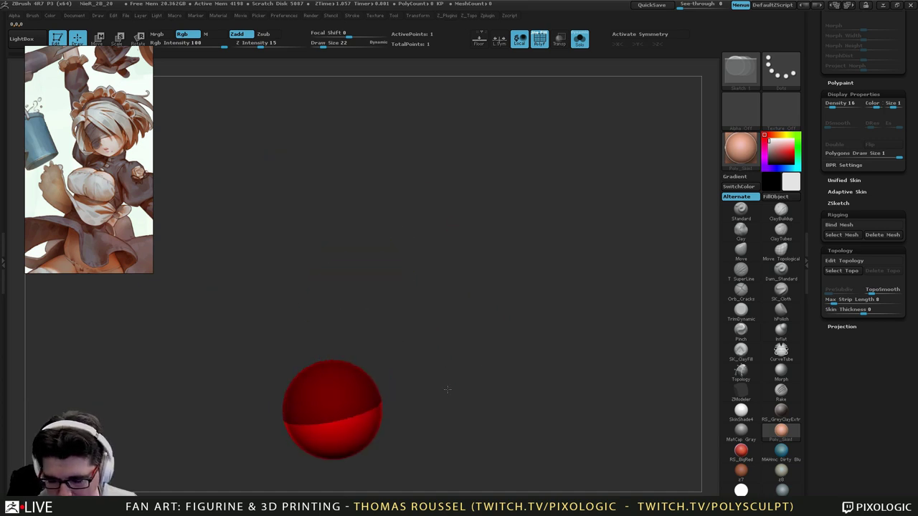
left_click(850, 262)
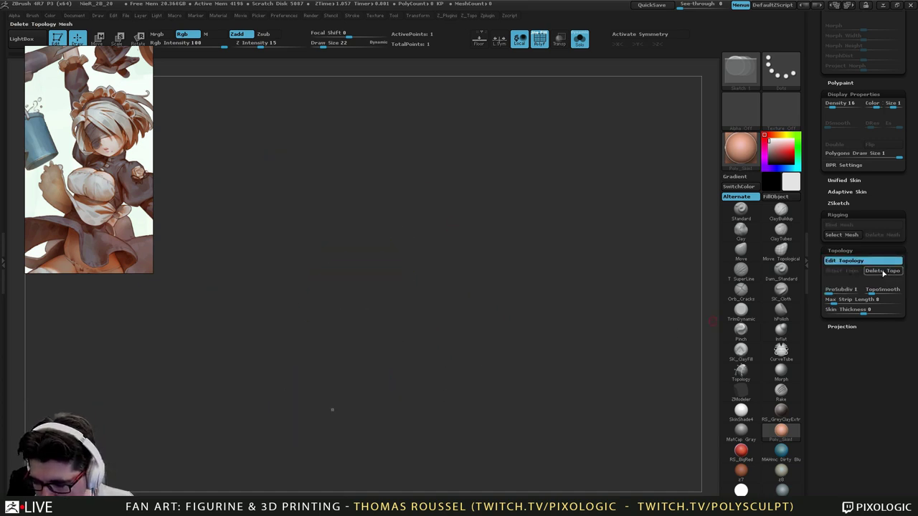
left_click(852, 261)
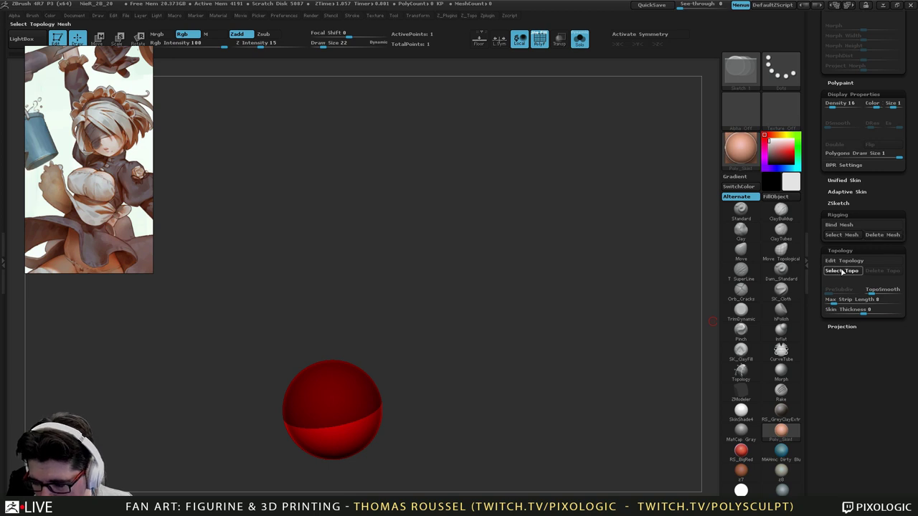
Assign the cloned low-poly top as the ZSphere's topology mesh and inspect its wireframe from the front.
left_click(842, 271)
left_click(552, 313)
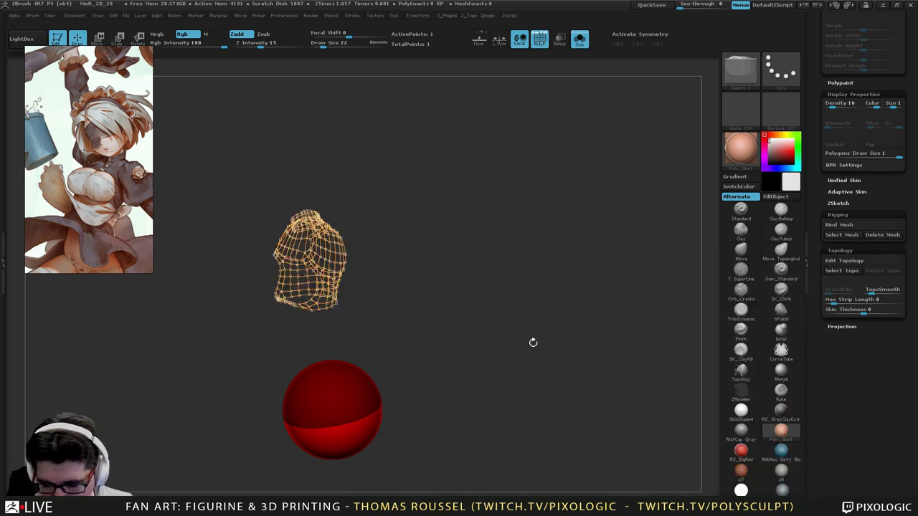
left_click_drag(369, 320, 566, 419, "alt")
left_click_drag(581, 302, 707, 269, "alt")
left_click_drag(495, 330, 519, 328, "shift")
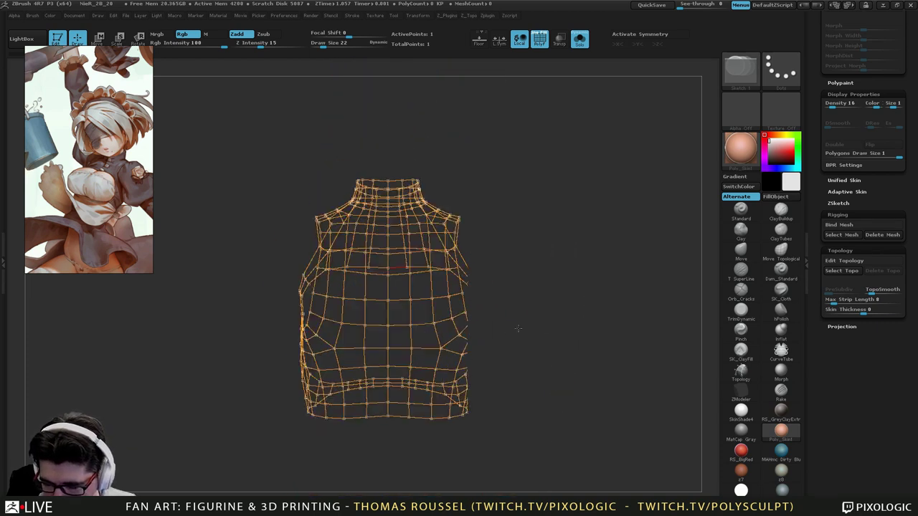
left_click_drag(451, 319, 518, 277, "alt")
left_click_drag(517, 278, 496, 255, "alt")
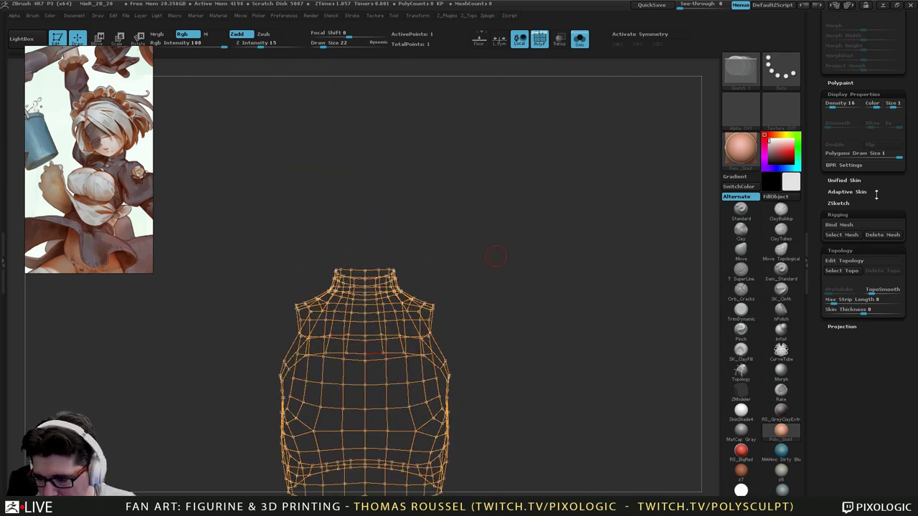
Return to the figurine tool NieR_2B_22 and clone its dense torso subtool as a separate tool.
left_click_drag(876, 195, 870, 321)
left_click_drag(915, 211, 913, 318)
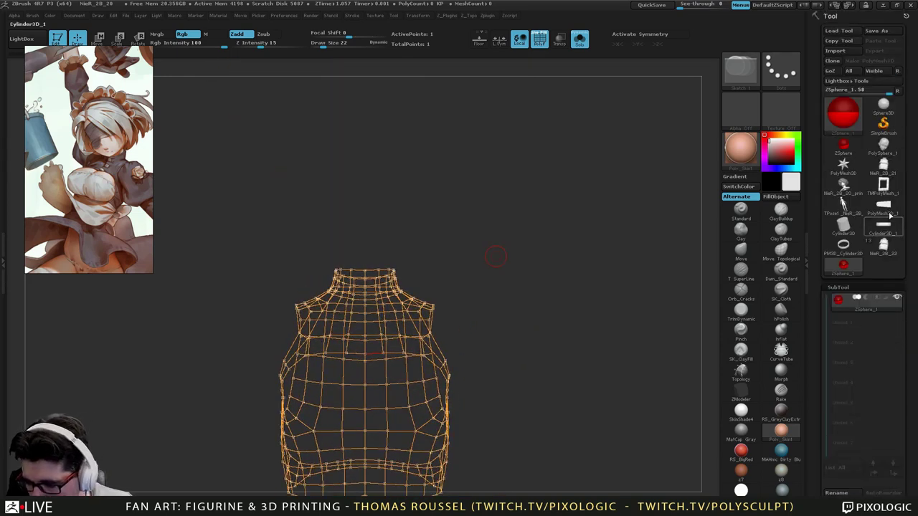
left_click(849, 207)
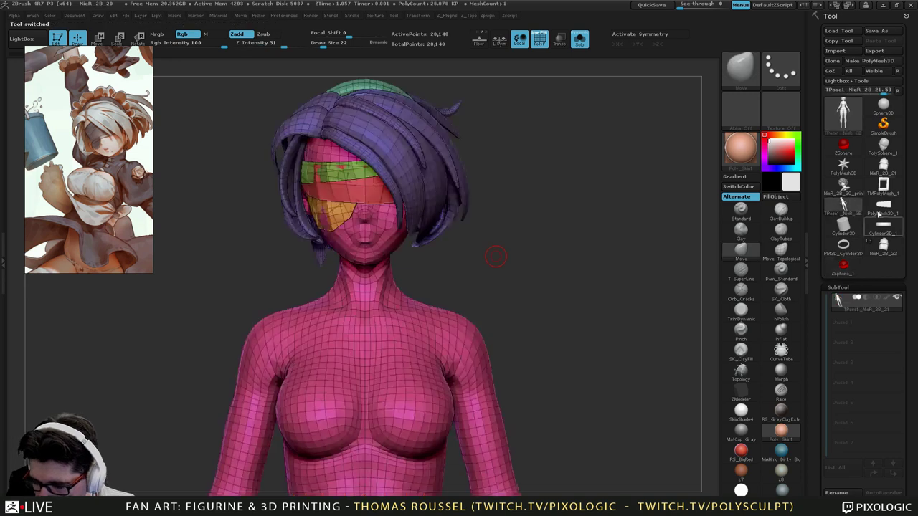
left_click(883, 251)
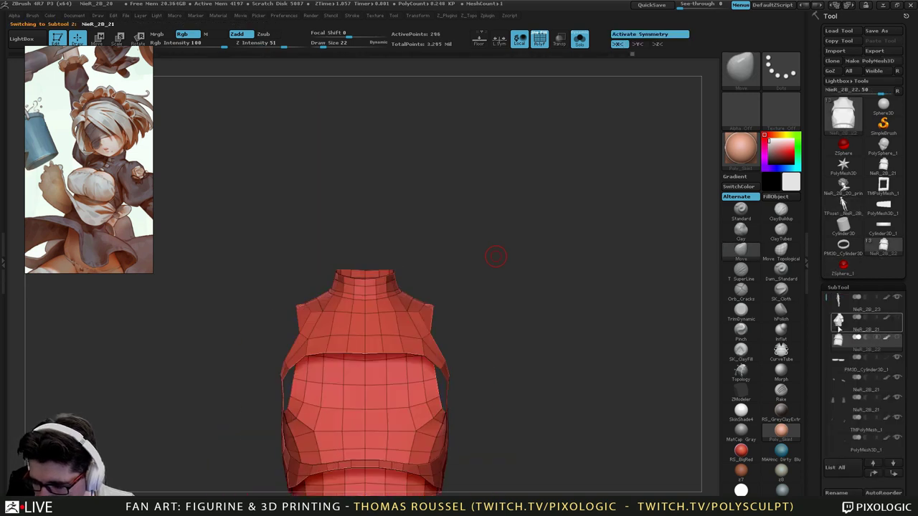
left_click(832, 65)
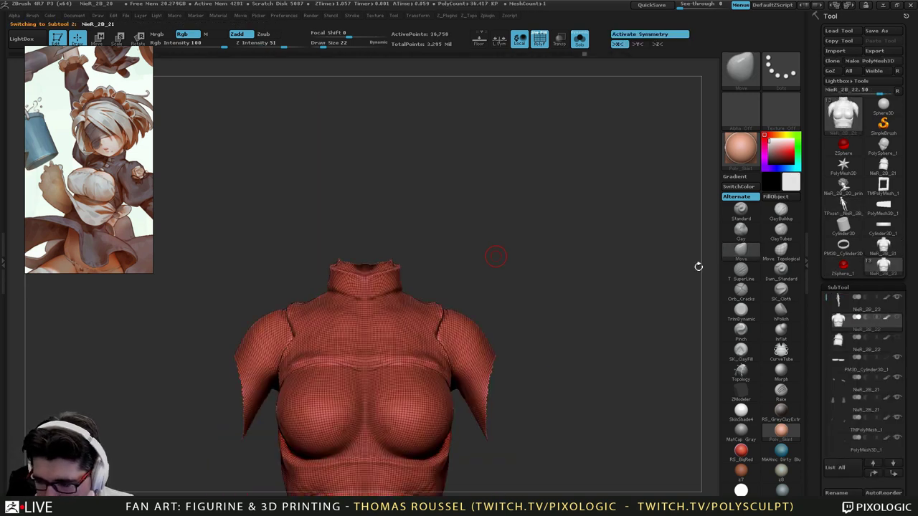
Append a ZSphere to the cloned torso tool and make it the active subtool.
left_click_drag(505, 394, 528, 295, "alt")
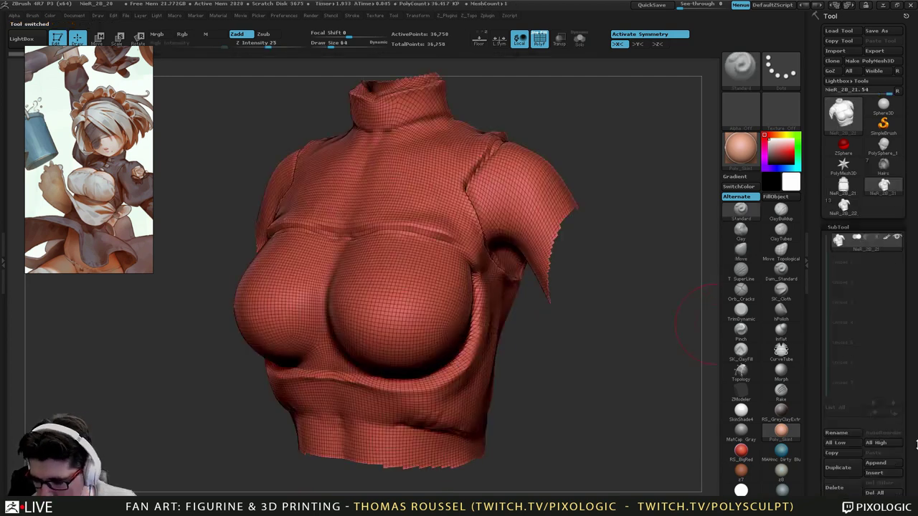
left_click_drag(914, 436, 913, 347)
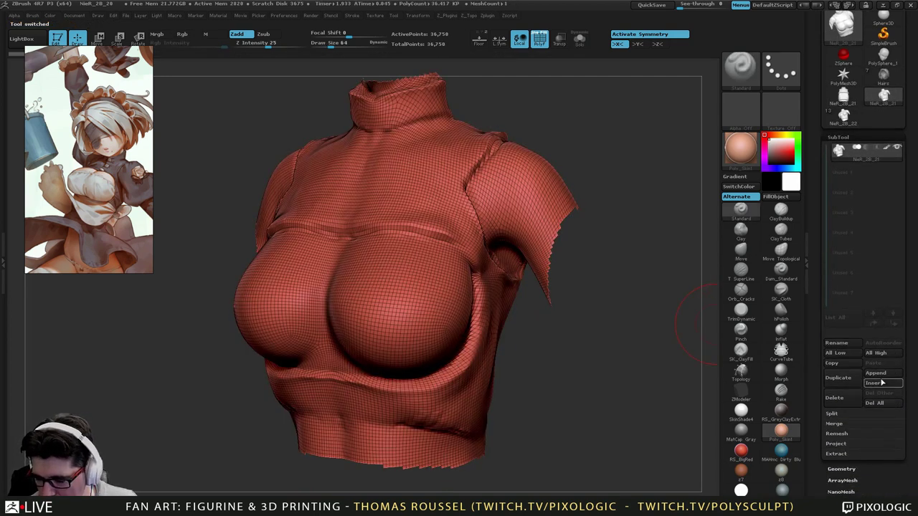
left_click(878, 373)
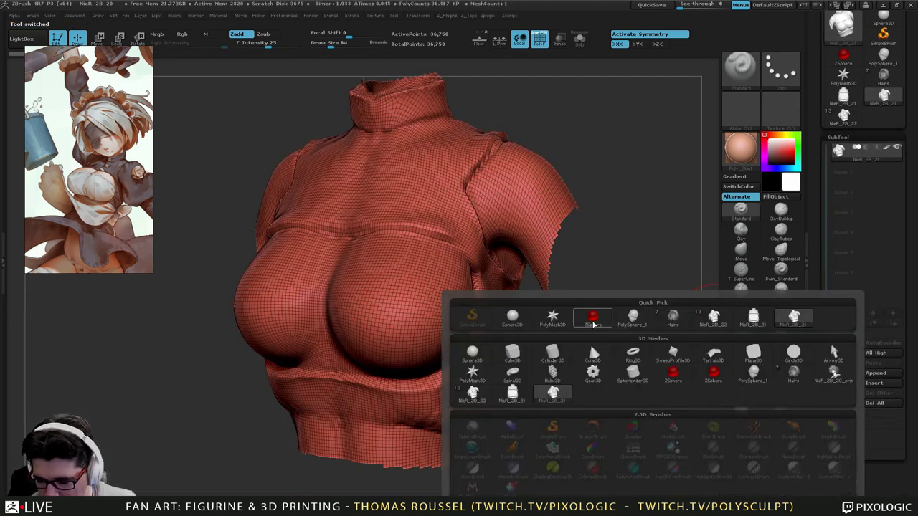
left_click(594, 320)
left_click(838, 172)
Assign the low-poly top NieR_2B_21 as the ZSphere's topology mesh and enable Edit Topology.
scroll(892, 336, "down", 5)
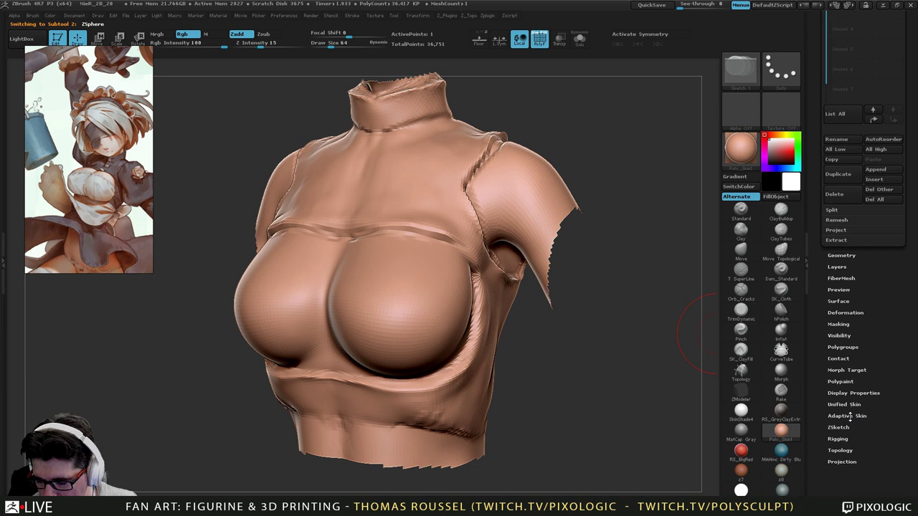
left_click(832, 439)
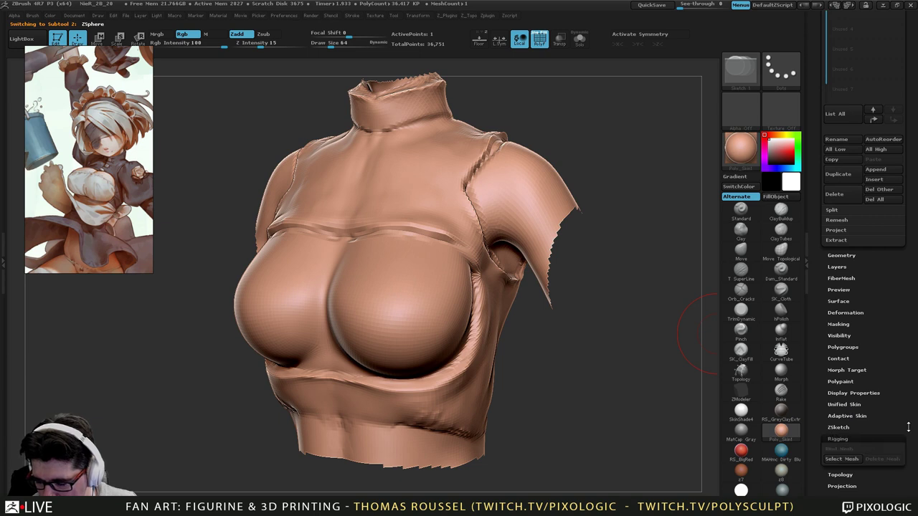
scroll(913, 419, "down", 3)
left_click(841, 358)
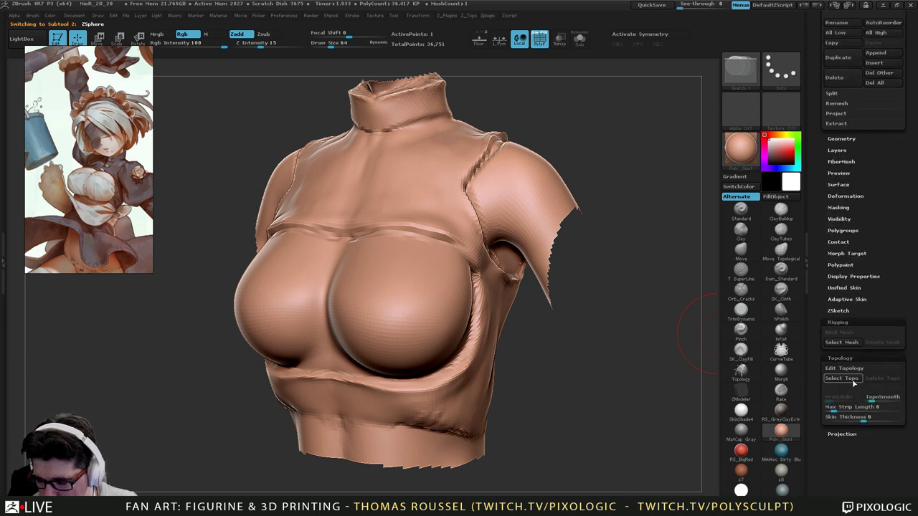
left_click(841, 369)
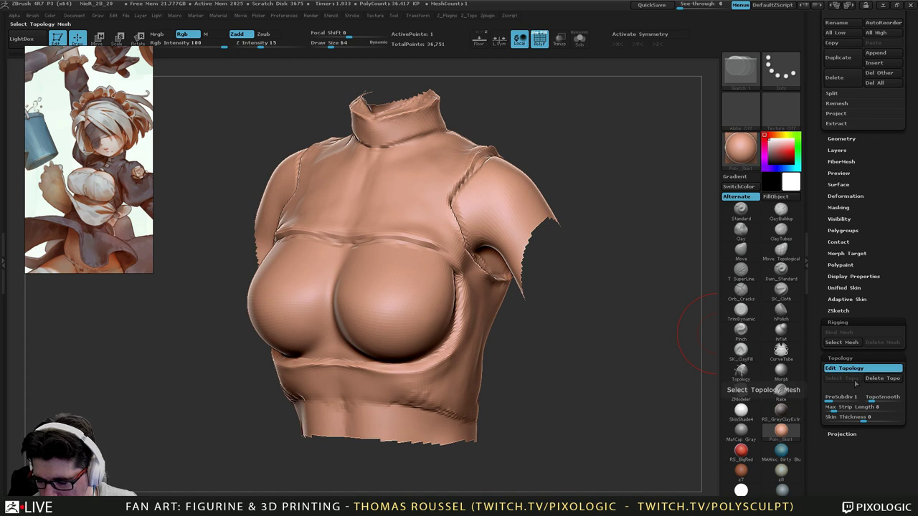
left_click(853, 370)
left_click(839, 380)
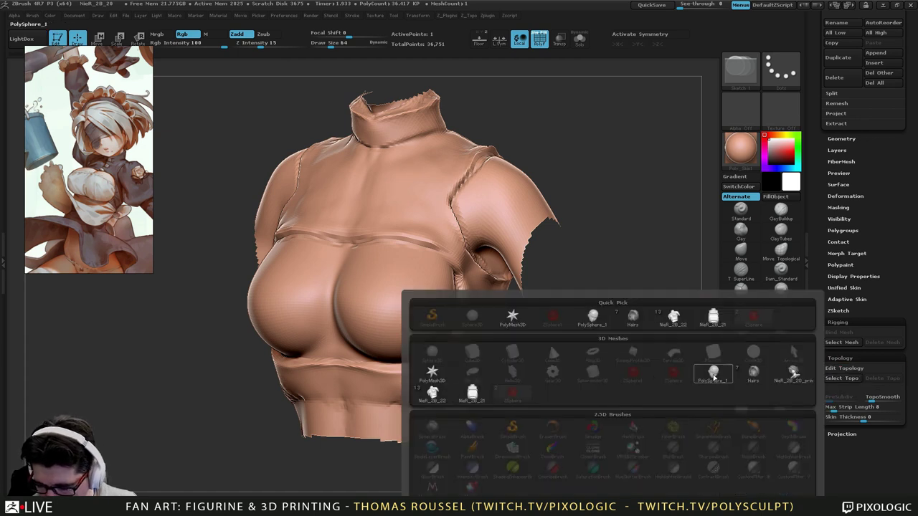
left_click(479, 398)
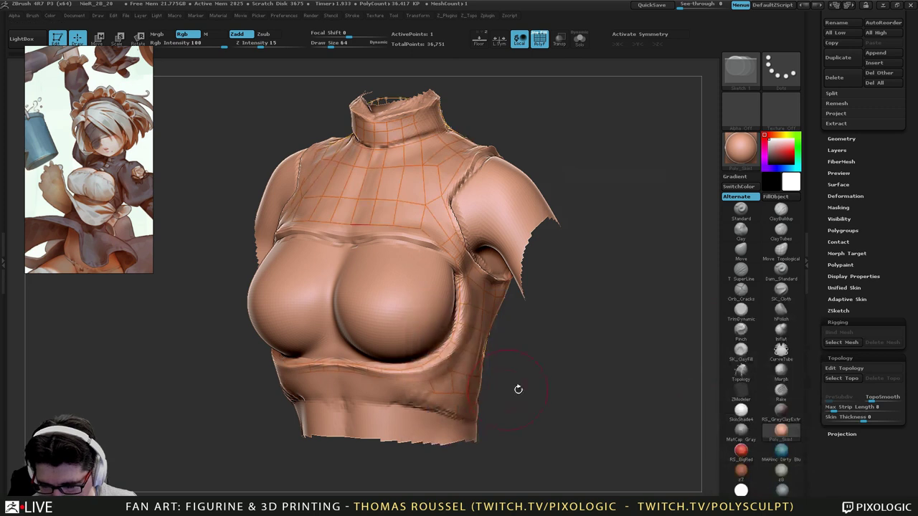
left_click(839, 371)
Reduce the draw size to 19 and add a topology edge from the outer upper-chest vertex toward the armhole.
left_click_drag(622, 332, 650, 379)
left_click_drag(607, 240, 493, 454, "alt")
left_click_drag(580, 223, 565, 448, "alt")
left_click_drag(574, 241, 566, 439, "alt")
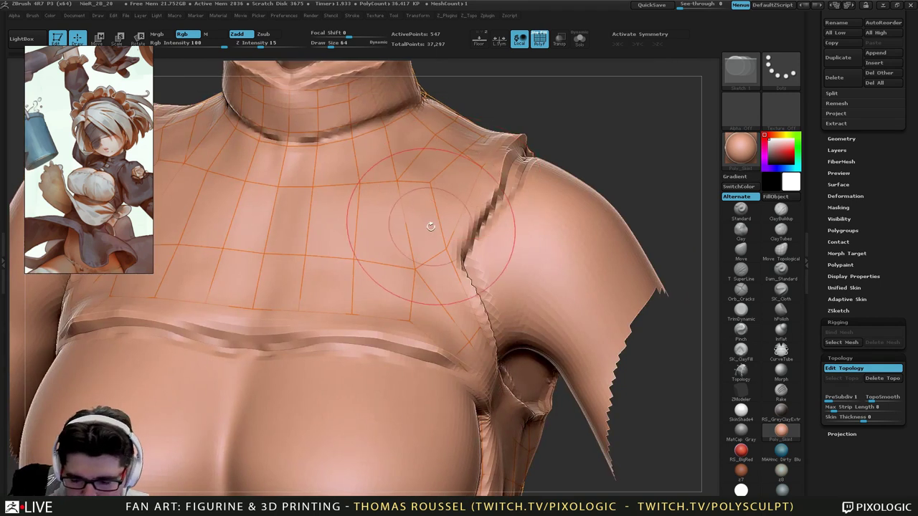
mouse_move(431, 228)
right_mouse_down()
mouse_move(396, 204)
mouse_move(403, 190)
right_mouse_up()
key("s")
left_click_drag(403, 190, 393, 189)
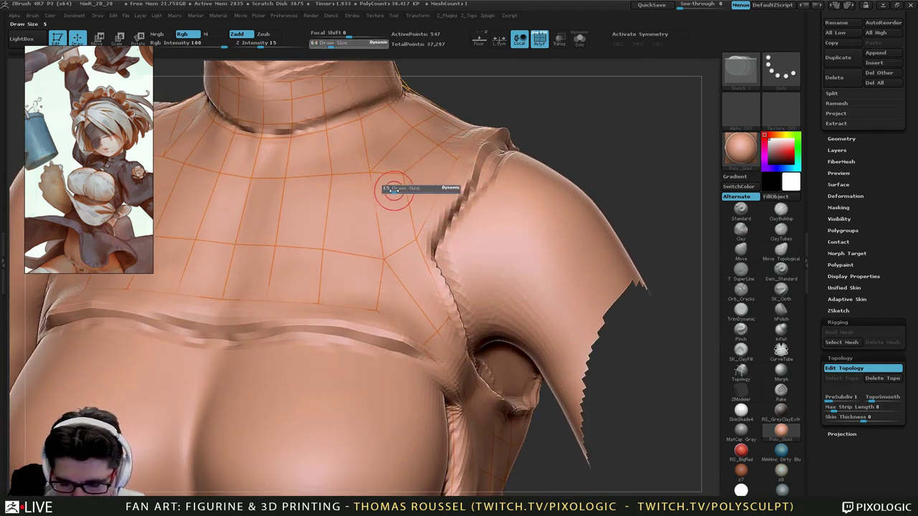
mouse_move(410, 201)
right_mouse_down()
mouse_move(419, 203)
mouse_move(420, 185)
mouse_move(429, 211)
mouse_move(408, 206)
mouse_move(427, 228)
right_mouse_up()
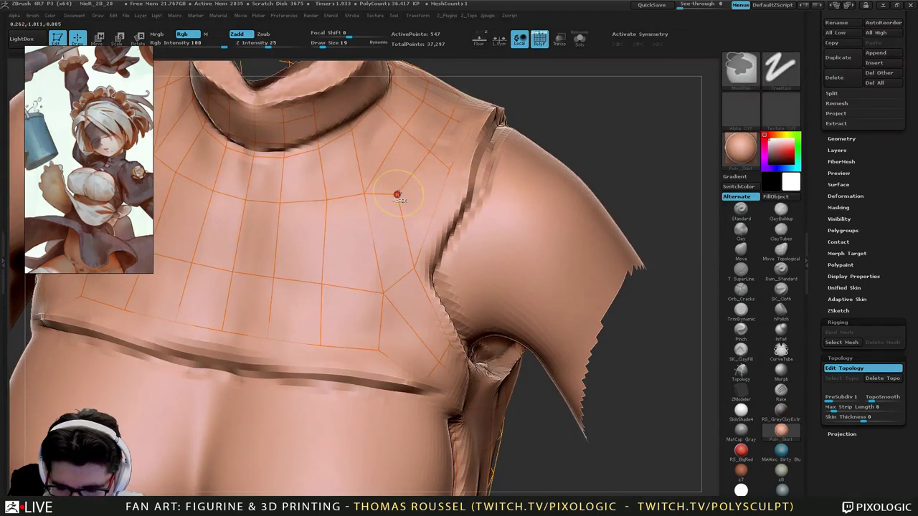
left_click(449, 171, "ctrl")
left_click(429, 235, "ctrl")
left_click(431, 226, "ctrl")
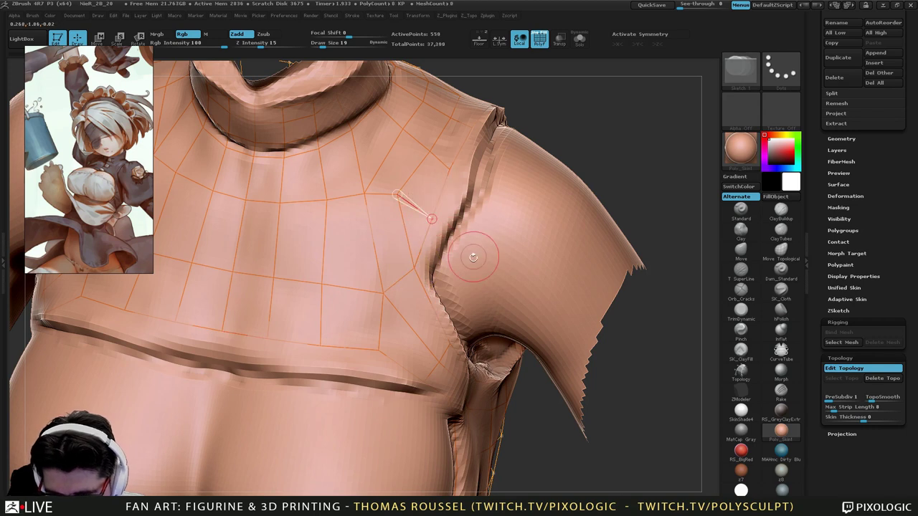
Split the outer vertical chest edge with a new vertex and connect it to the neighbouring vertices near the armhole.
right_click_drag(467, 342, 490, 336)
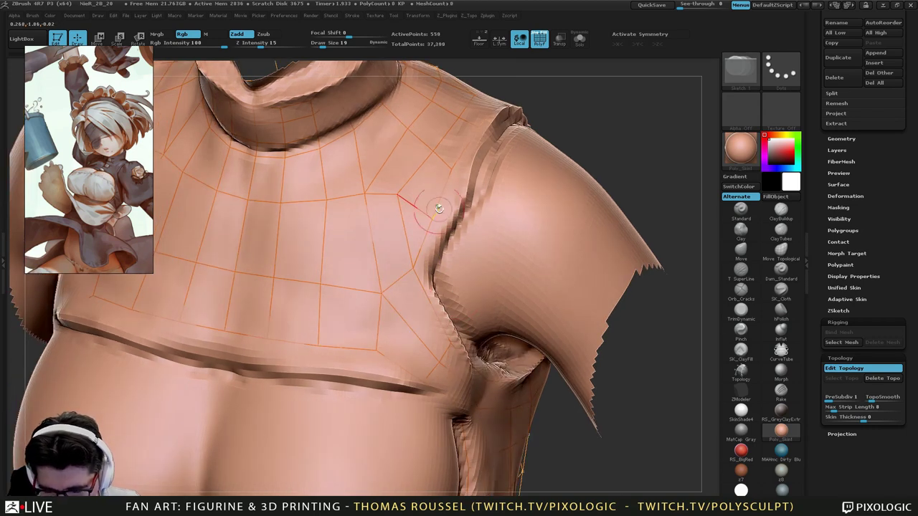
left_click(412, 267, "ctrl")
left_click(373, 244)
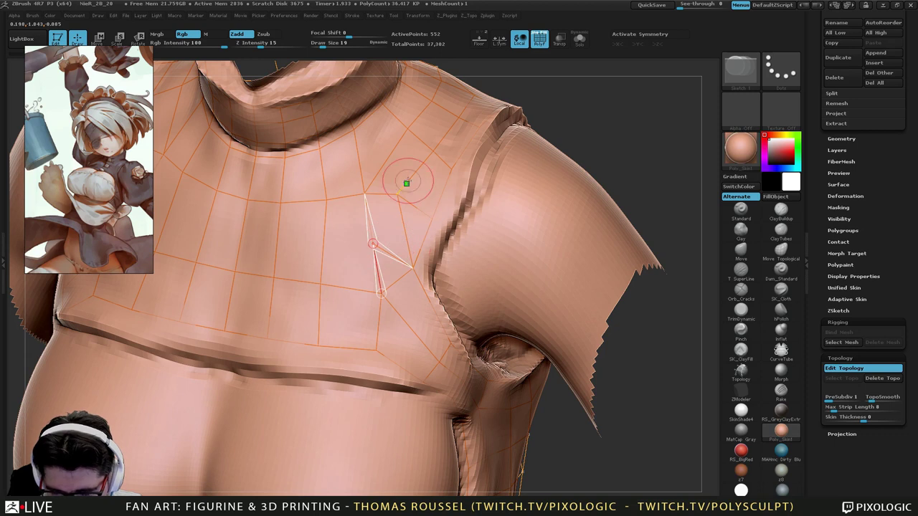
left_click(399, 194, "ctrl")
left_click(378, 245)
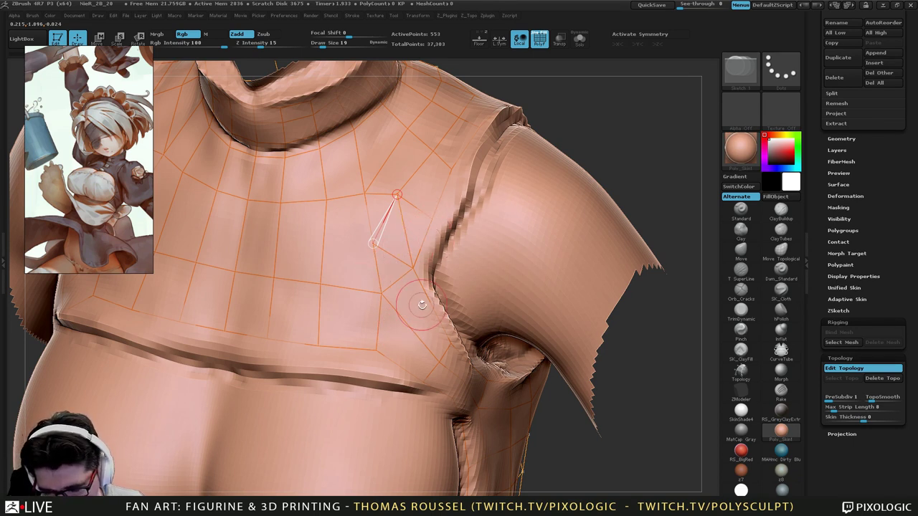
left_click(451, 345, "ctrl")
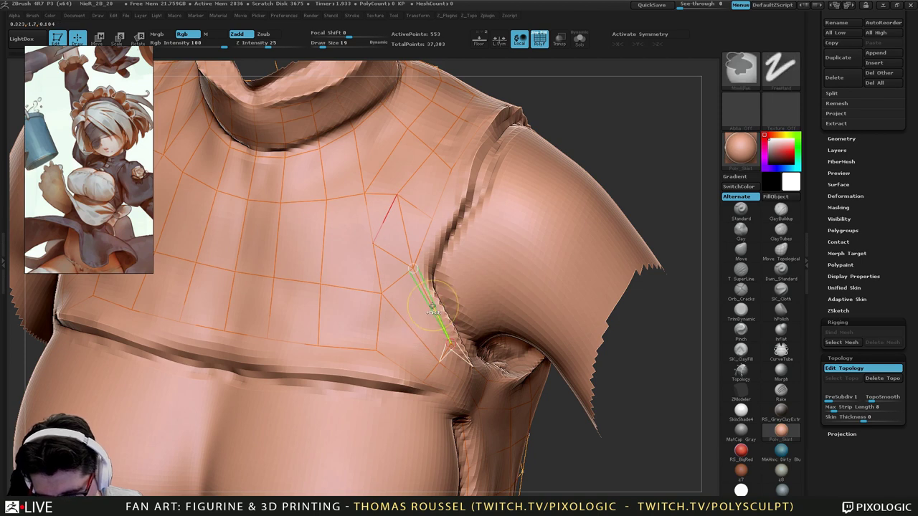
key("ctrl+z")
key("ctrl+z")
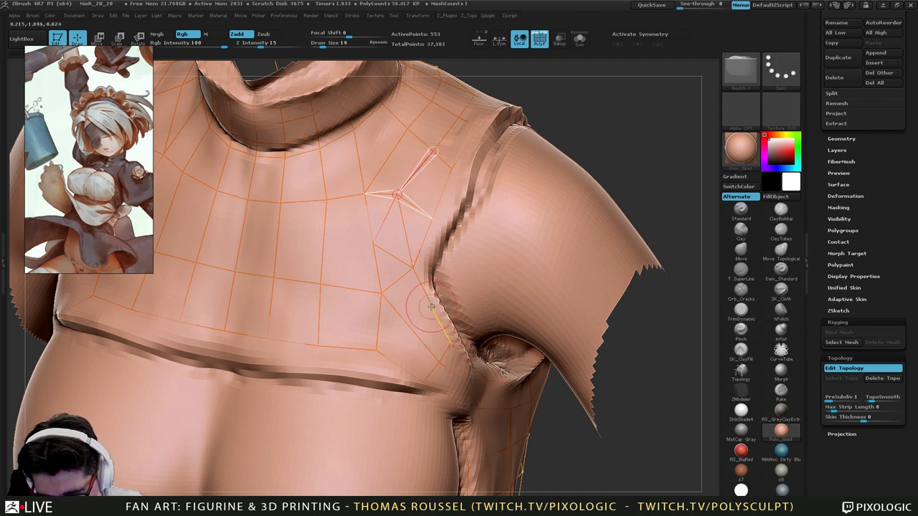
Split the lower armhole edge and continue the new edge row through the side-chest polygons to the top's lower border.
left_click(413, 269, "ctrl")
left_click(432, 306)
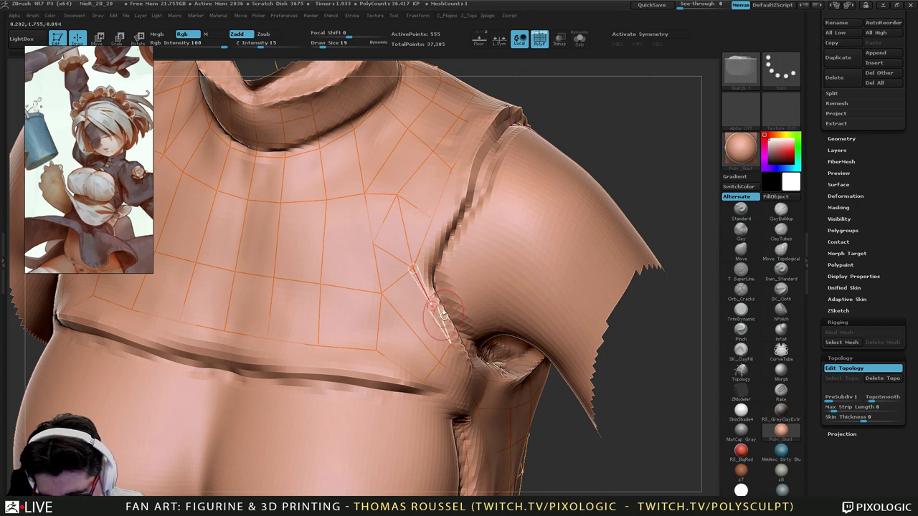
left_click(409, 330)
left_click(399, 365)
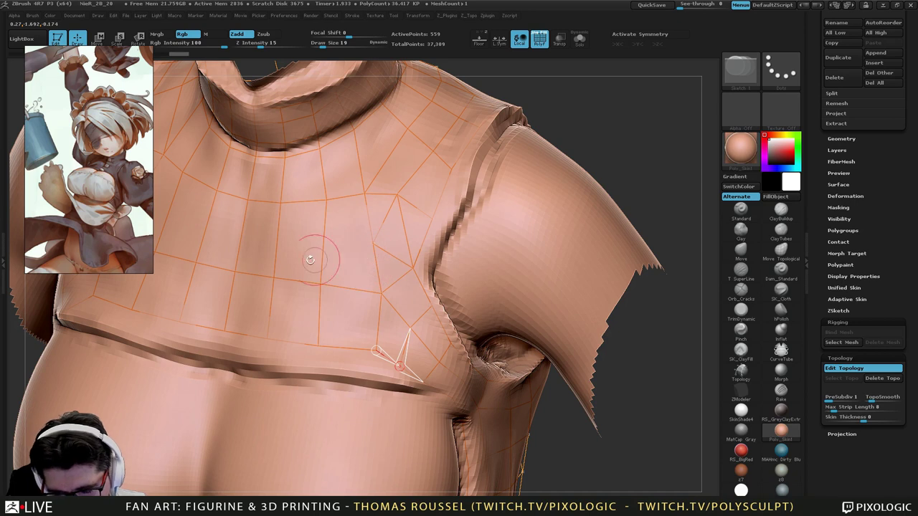
key("ctrl")
left_click(241, 236, "ctrl")
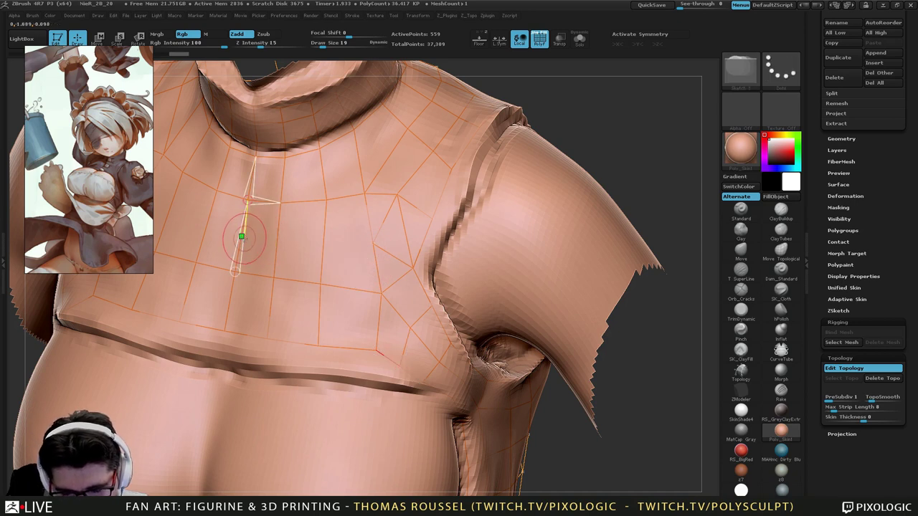
left_click(241, 236)
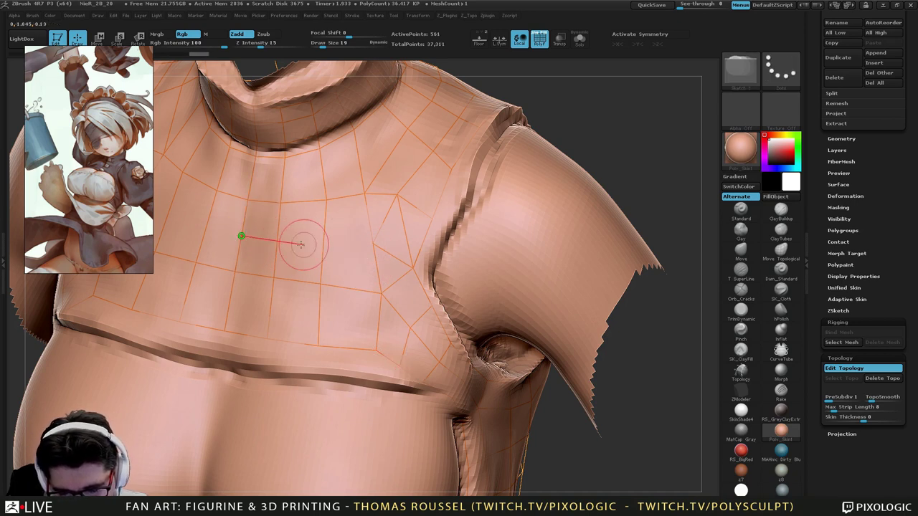
key("ctrl+z")
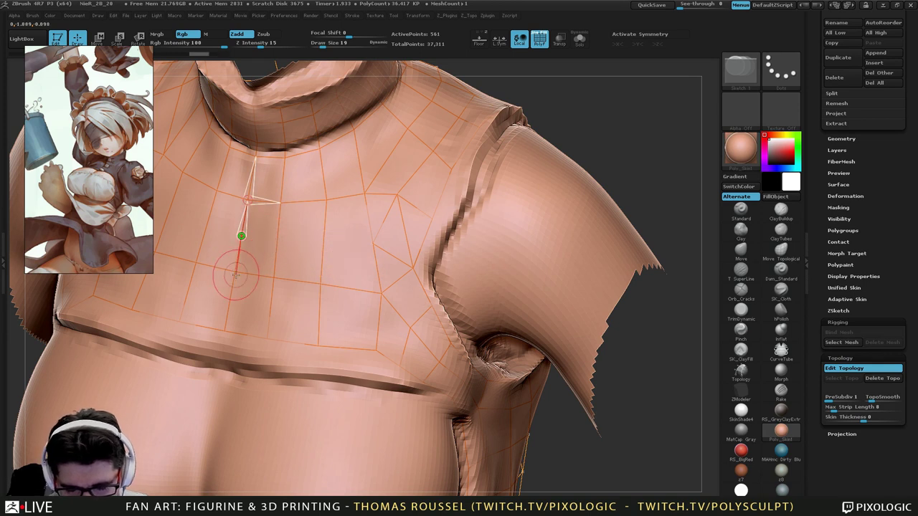
key("ctrl+z")
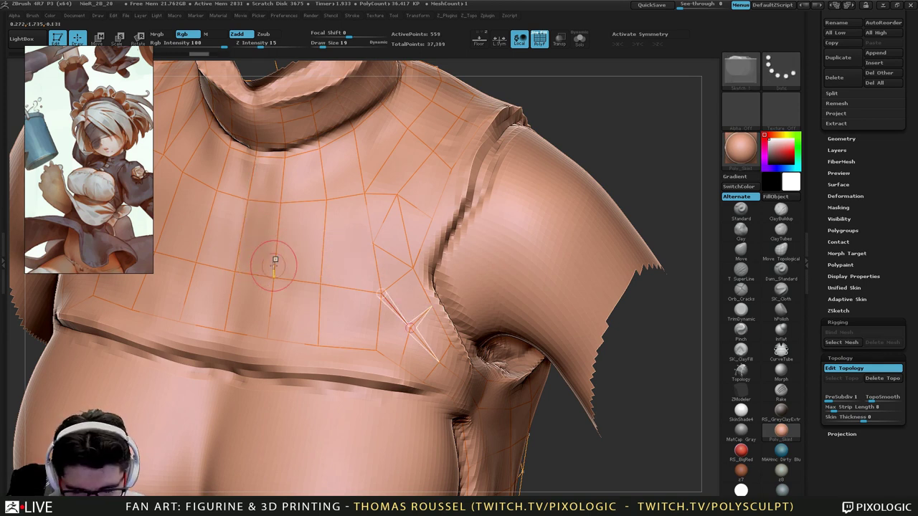
Split the vertical edge beside the chest centreline and connect the new vertex horizontally to the centreline.
left_click(274, 277, "ctrl")
left_click(278, 240)
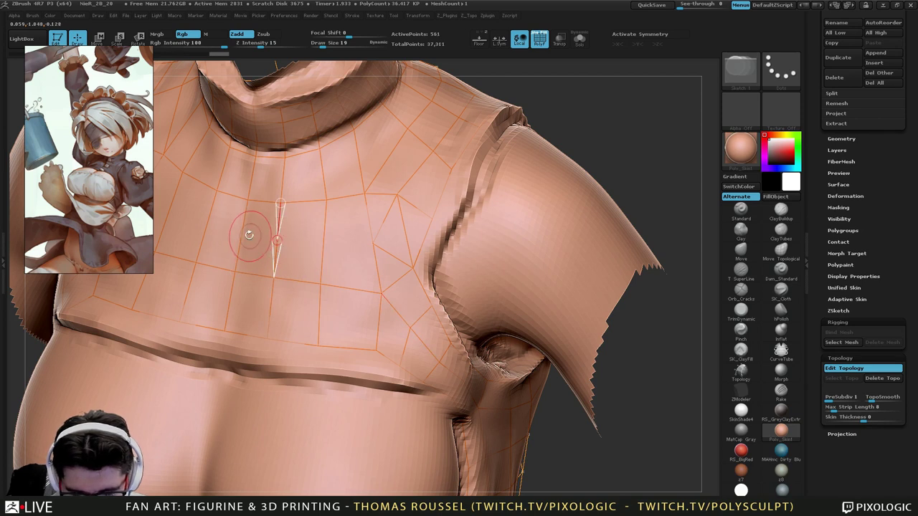
left_click(259, 238)
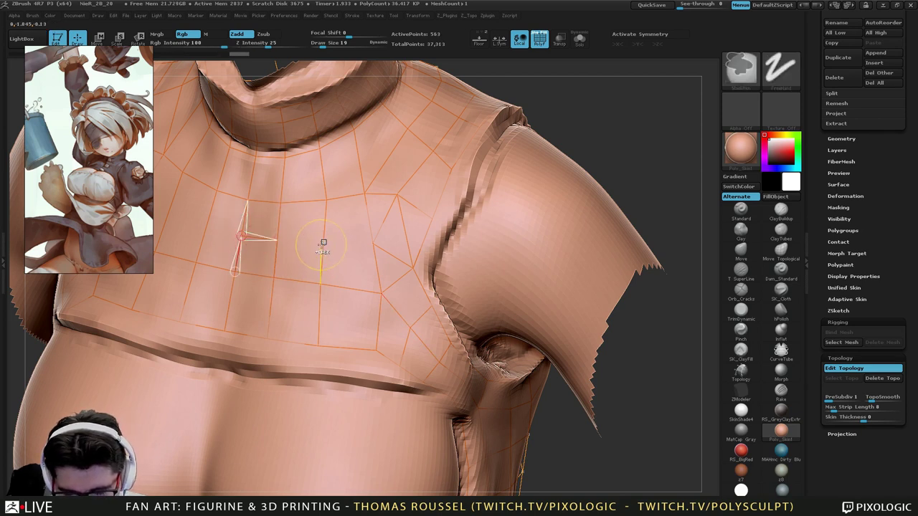
left_click(321, 283, "ctrl")
left_click(324, 242)
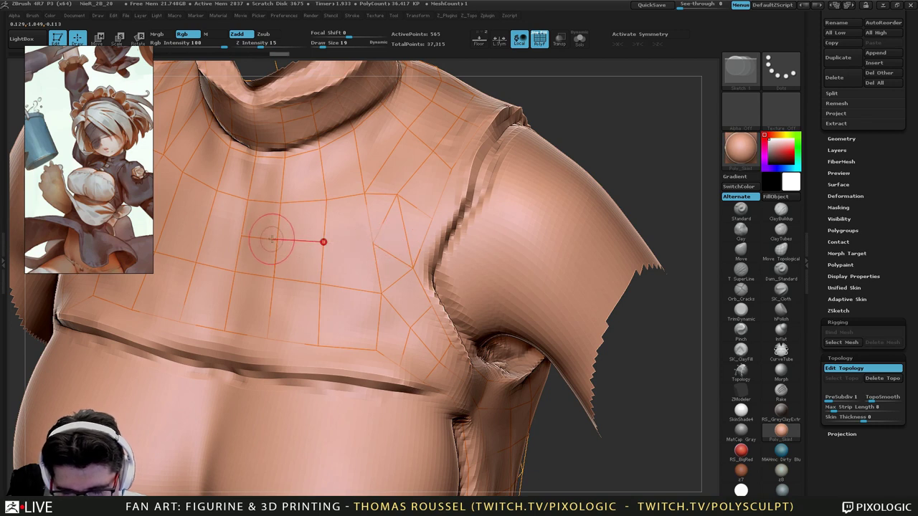
key("ctrl+z")
key("ctrl+z")
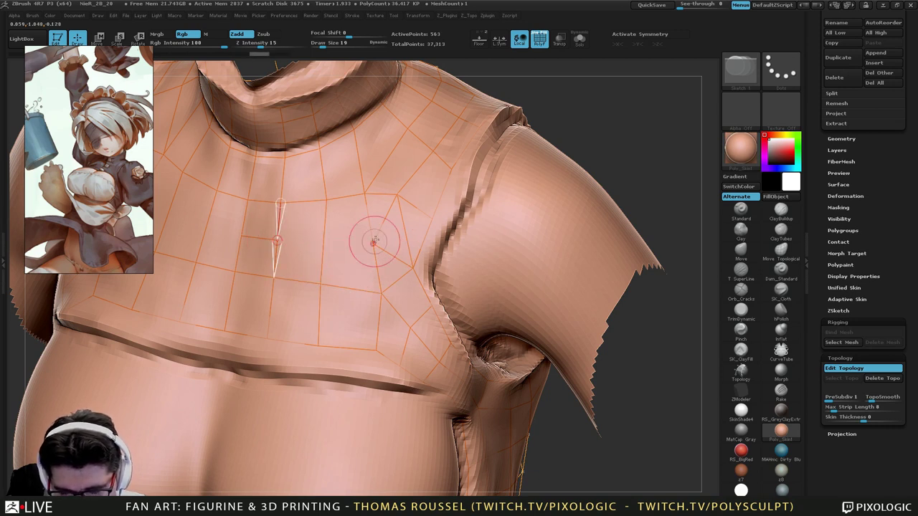
Extend the horizontal chest edge row outward through the next vertical edge to the added vertex near the armhole.
left_click(277, 240, "ctrl")
left_click(323, 242)
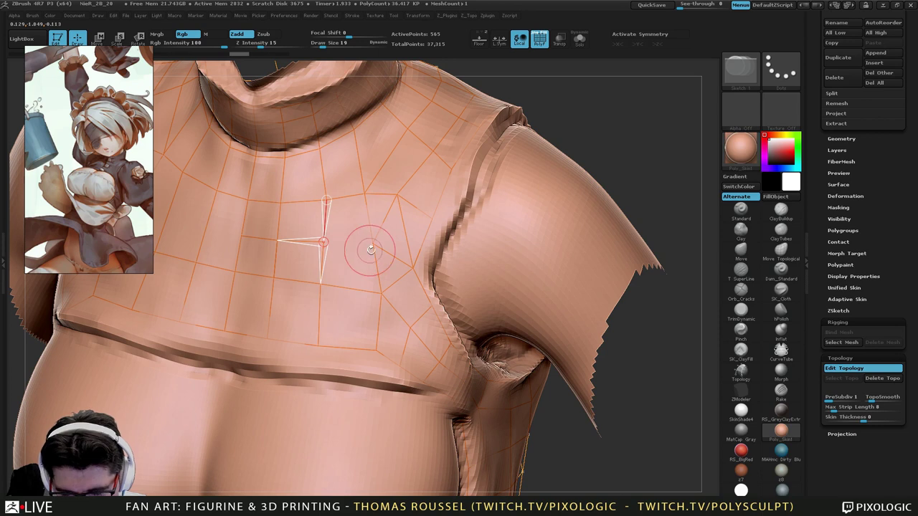
left_click(373, 244)
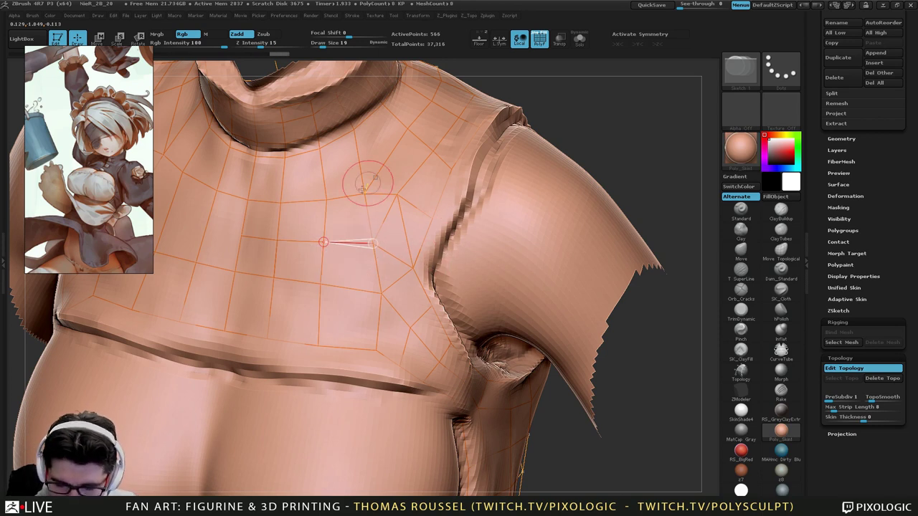
Move the outer upper-chest vertex slightly down and raise the vertex below it to even out the armhole polygons.
key("w")
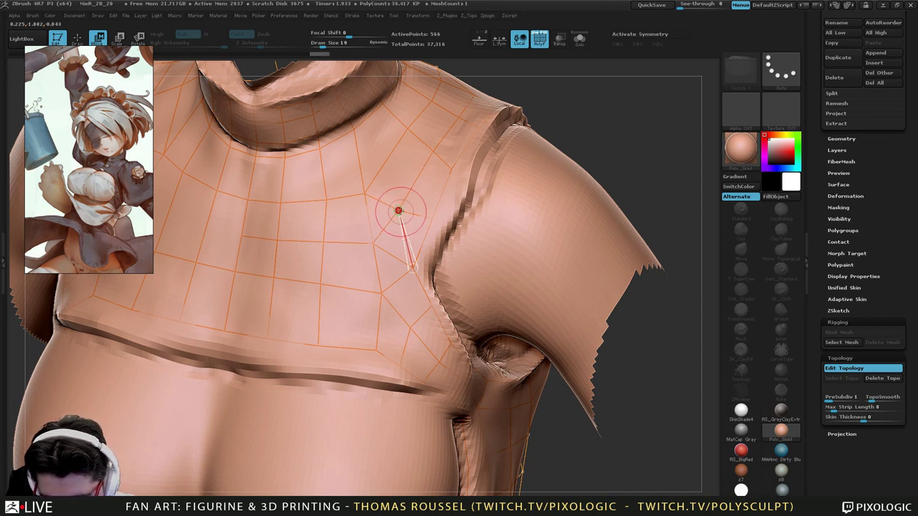
mouse_move(381, 256)
left_mouse_down()
mouse_move(382, 296)
mouse_move(380, 257)
mouse_move(377, 278)
left_mouse_up()
left_click(381, 282)
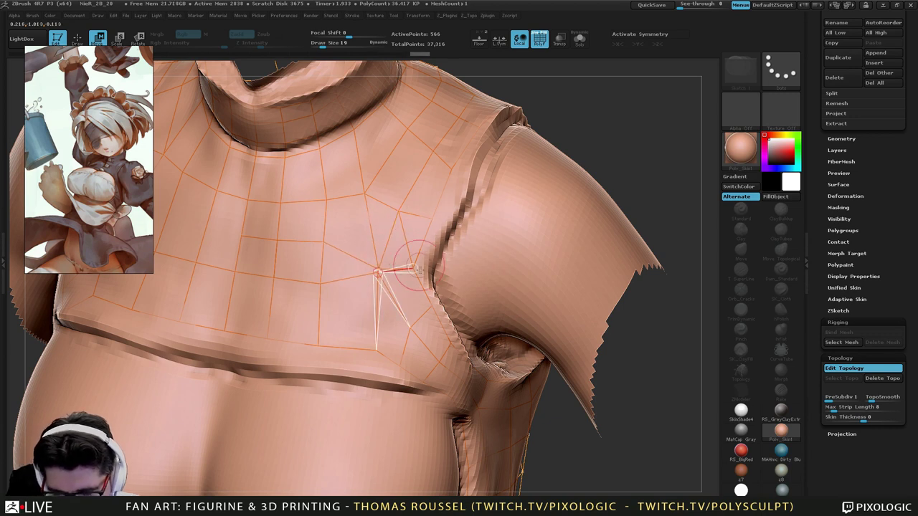
mouse_move(380, 271)
left_mouse_down()
mouse_move(382, 281)
mouse_move(380, 258)
mouse_move(378, 274)
left_mouse_up()
key("s")
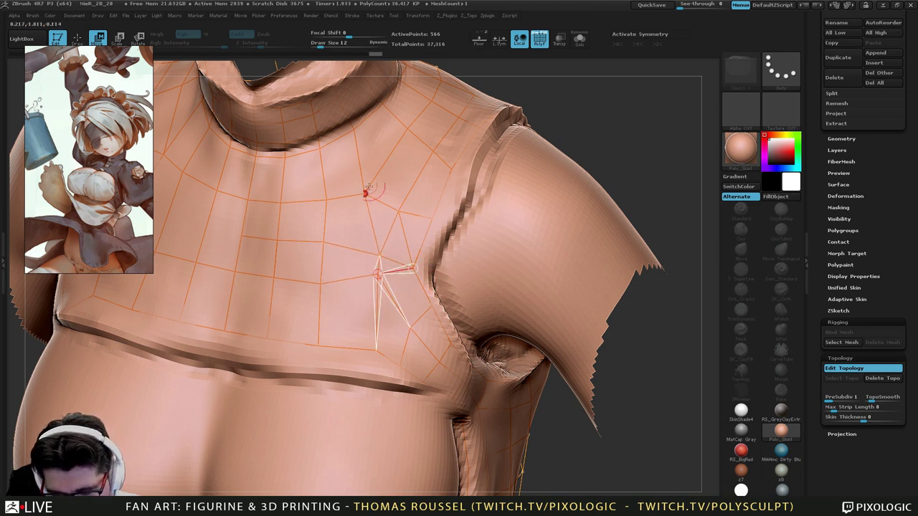
left_click(78, 39)
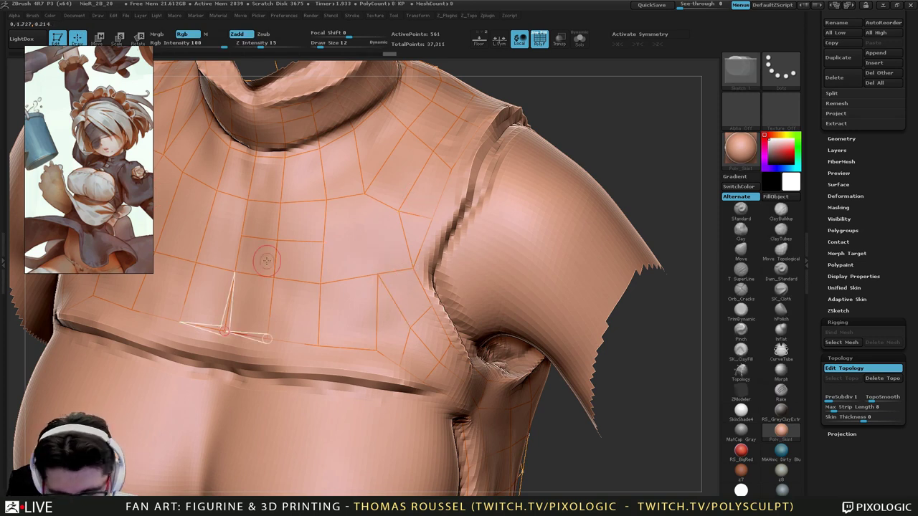
left_click(398, 211, "ctrl")
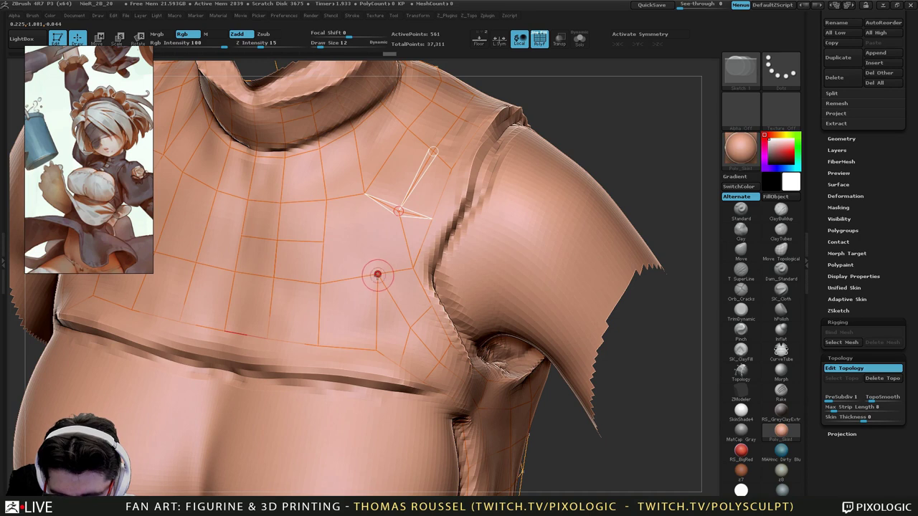
left_click(378, 274)
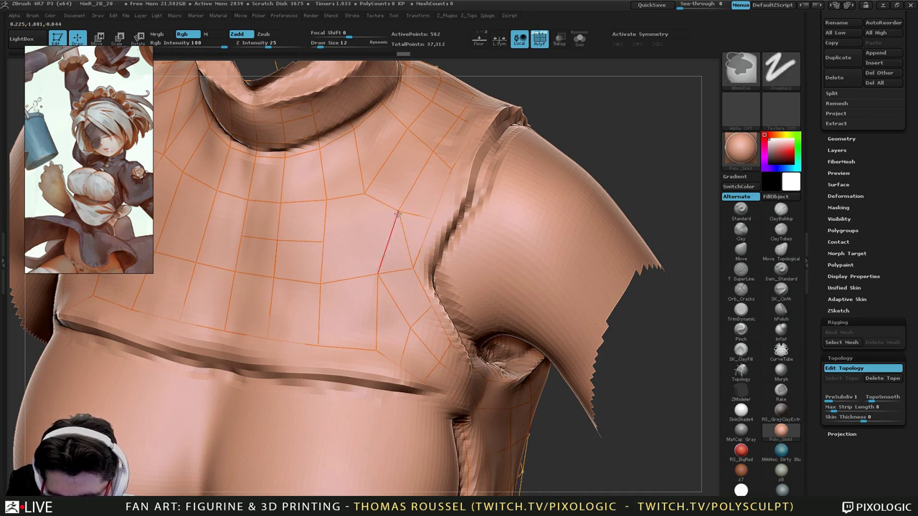
left_click(406, 239, "ctrl")
left_click(407, 241, "alt")
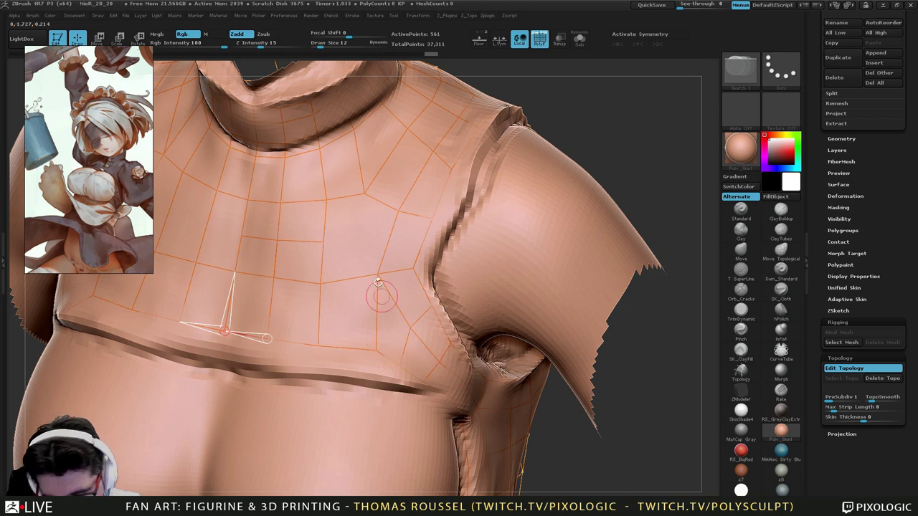
Move the outer chest vertices toward the centreline to even out the polygons beside the armhole.
left_click(99, 38)
left_click_drag(376, 350, 353, 344)
left_click_drag(378, 274, 376, 282)
left_click_drag(365, 193, 325, 203)
left_click_drag(322, 245, 319, 246)
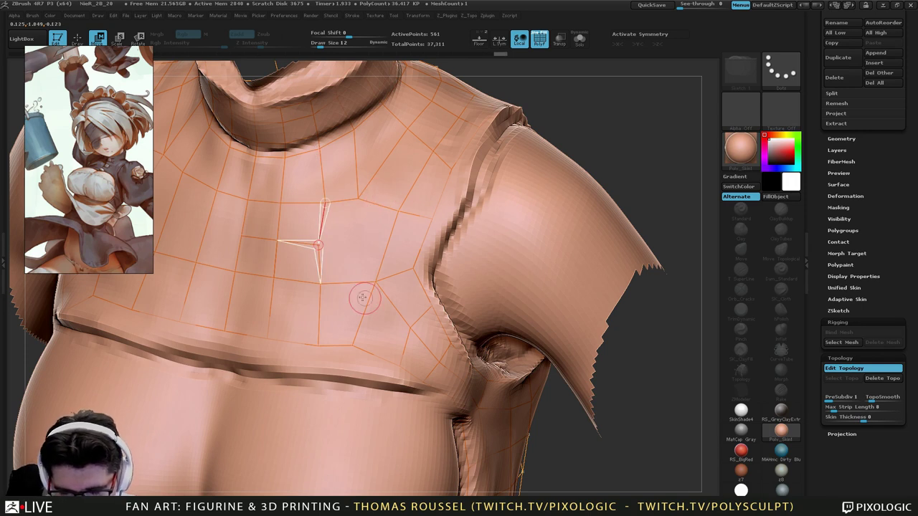
left_click_drag(354, 348, 374, 281)
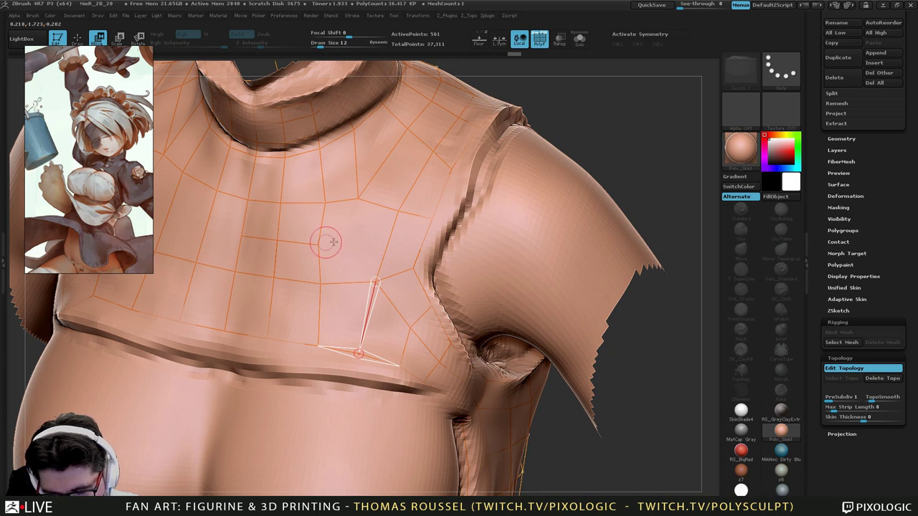
Extend the short horizontal chest edge outward to a new vertex and connect it to the vertices above and below.
left_click(78, 41)
left_click(320, 246, "ctrl")
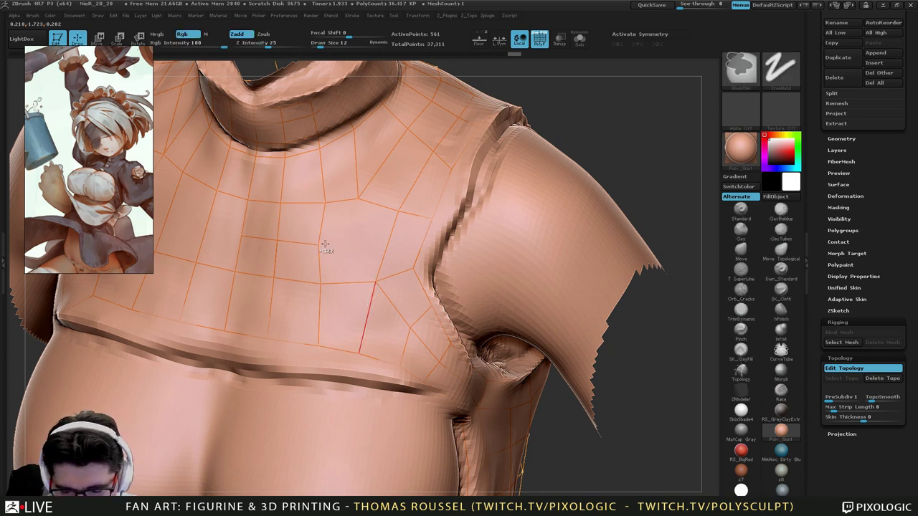
left_click(351, 244)
left_click(376, 282)
left_click(359, 200)
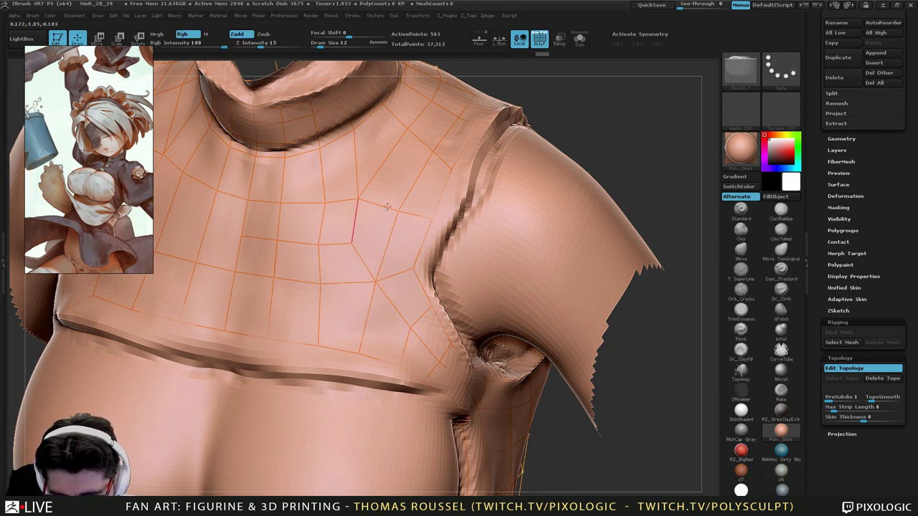
Draw a lower row of polygons along the underbust band, from the side vertices to the centreline.
right_click_drag(471, 375, 384, 286)
right_click_drag(446, 431, 513, 321, "alt")
left_click(445, 310)
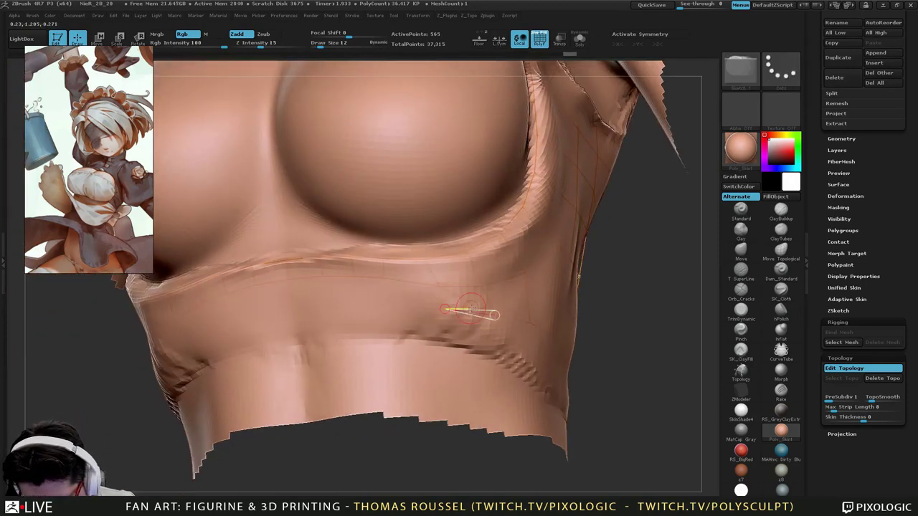
left_click(386, 304)
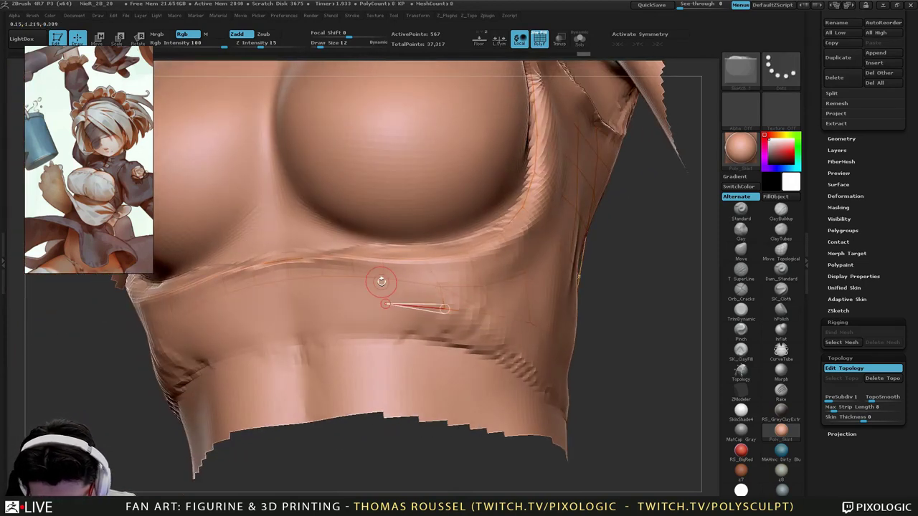
left_click(384, 278)
left_click(354, 303)
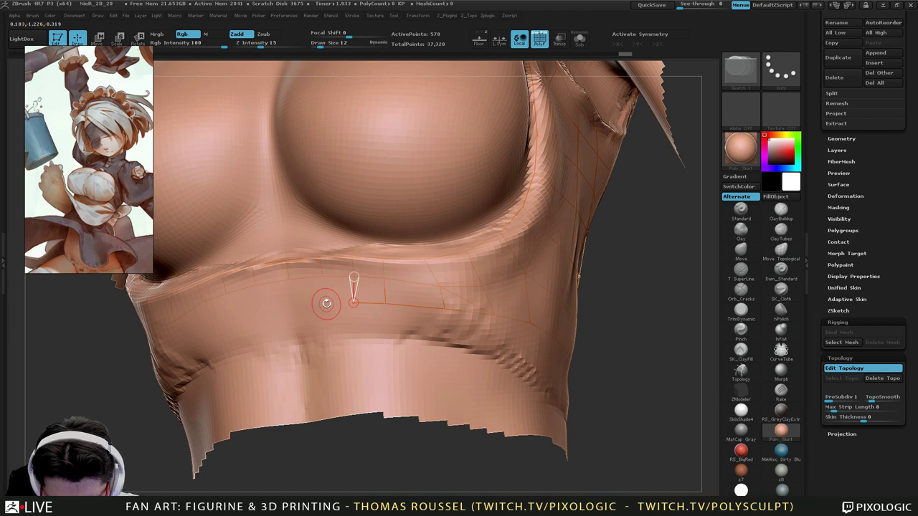
left_click(326, 303)
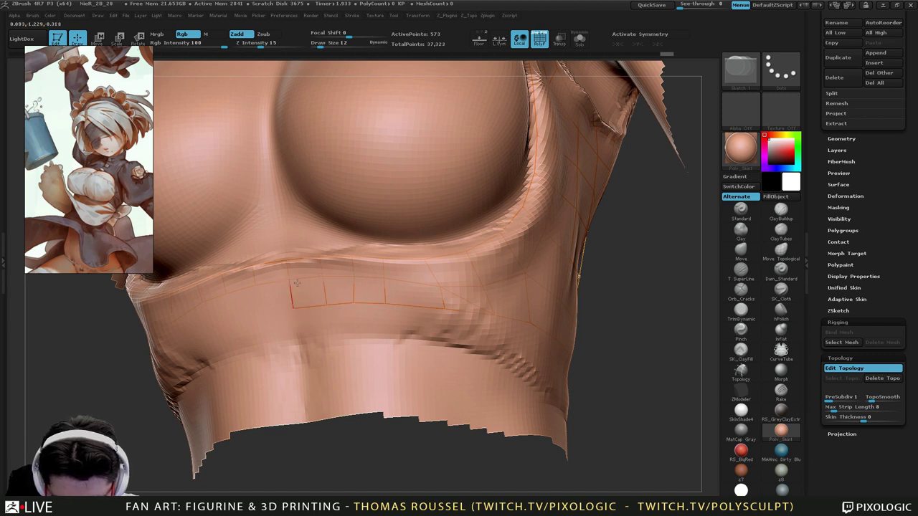
Connect the outer vertices of the underbust band's lower row and preview the resulting skin.
right_click_drag(475, 309, 454, 308)
left_click(444, 310, "ctrl")
left_click(494, 314, "ctrl")
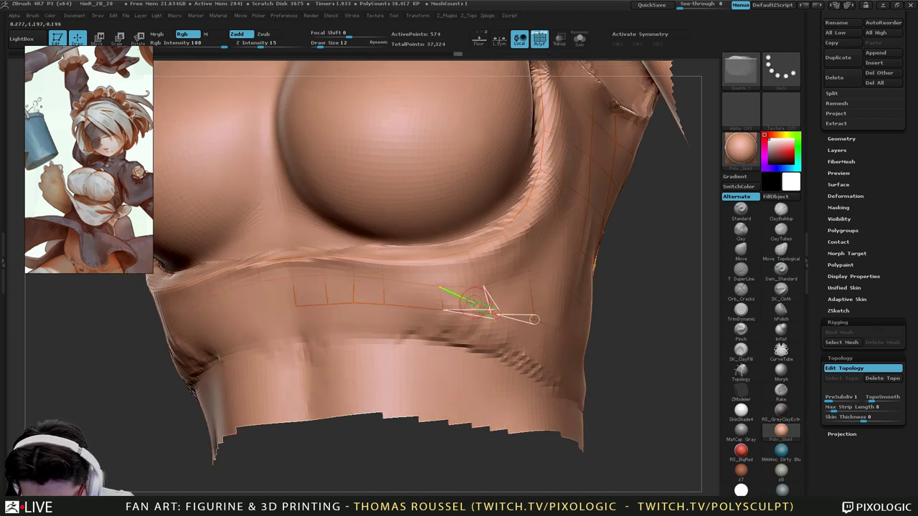
right_click_drag(491, 302, 523, 303)
key("a")
key("a")
Rework the topology edges on top of the shoulder between the collar and the armhole.
right_click_drag(559, 211, 517, 371, "alt")
right_click_drag(492, 262, 490, 357)
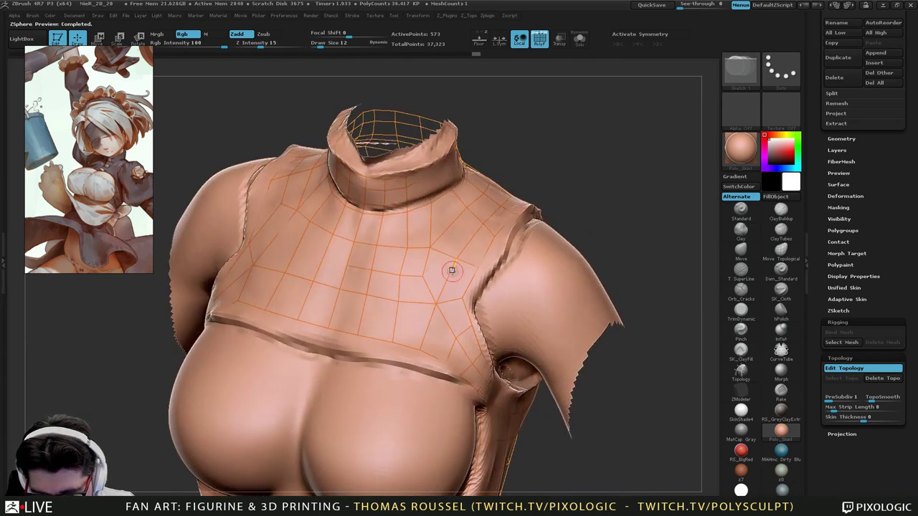
right_click_drag(566, 223, 487, 358)
mouse_move(487, 258)
right_mouse_down("ctrl")
mouse_move(461, 307)
mouse_move(436, 262)
mouse_move(463, 312)
mouse_move(420, 269)
right_mouse_up("ctrl")
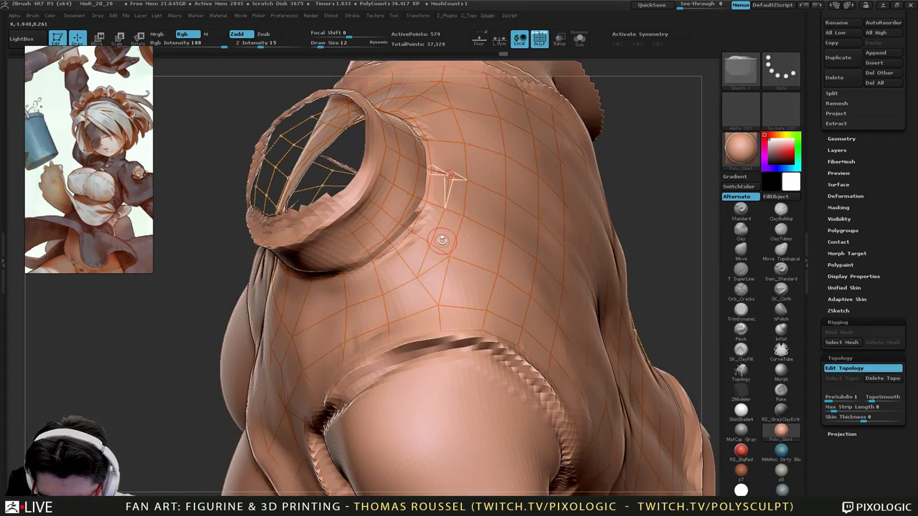
left_click(416, 278, "ctrl")
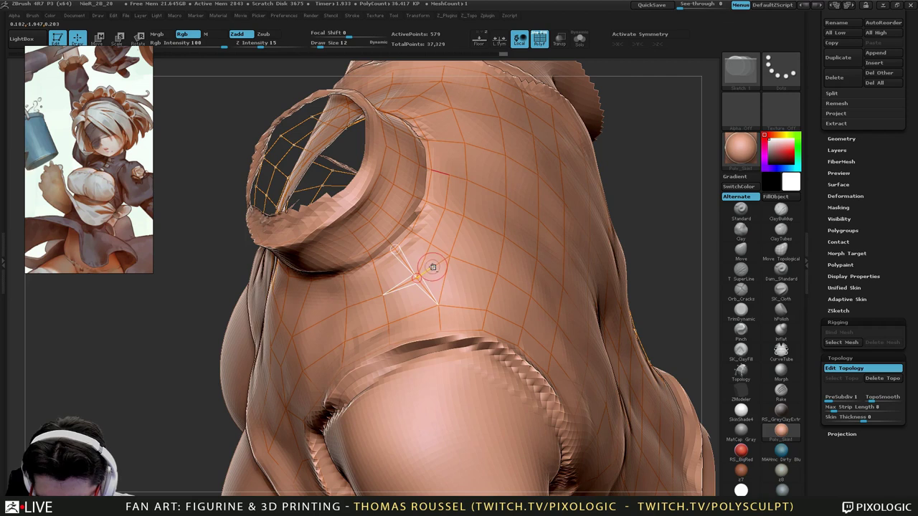
left_click(475, 310)
right_click_drag(475, 310, 431, 316)
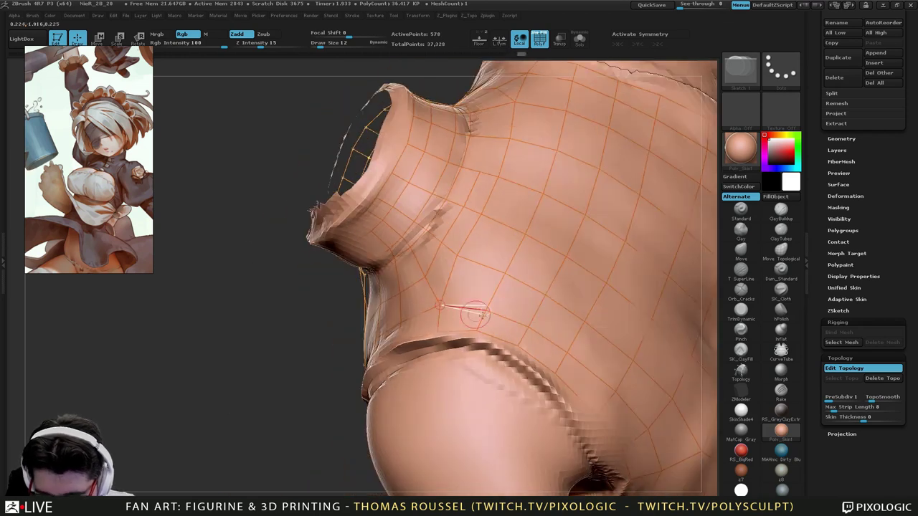
Examine the topology around the back, shoulders, collar and chest from several sides for missing or uneven polygons.
right_click_drag(563, 316, 470, 176, "alt")
right_click_drag(587, 332, 573, 297, "alt")
right_click_drag(402, 290, 504, 306)
right_click_drag(431, 305, 520, 296)
right_click_drag(450, 192, 455, 279, "alt")
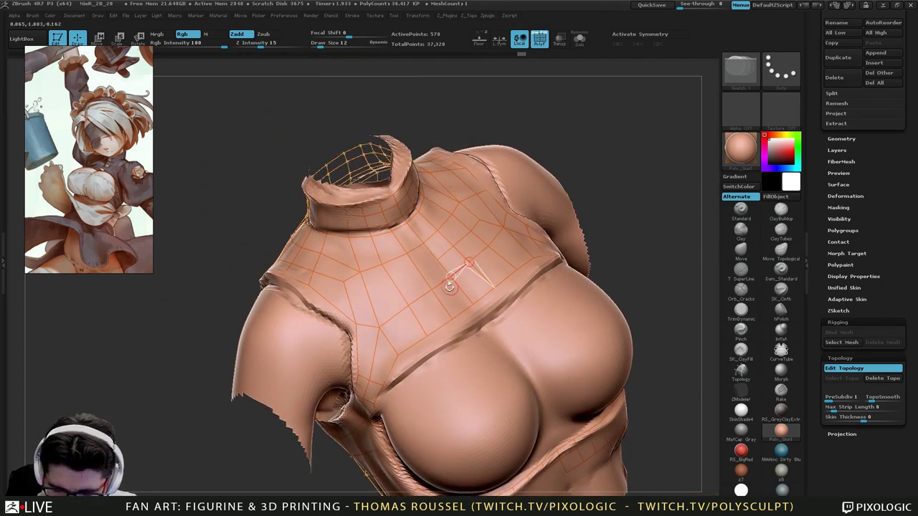
right_click_drag(394, 284, 434, 301)
right_click_drag(568, 219, 468, 248)
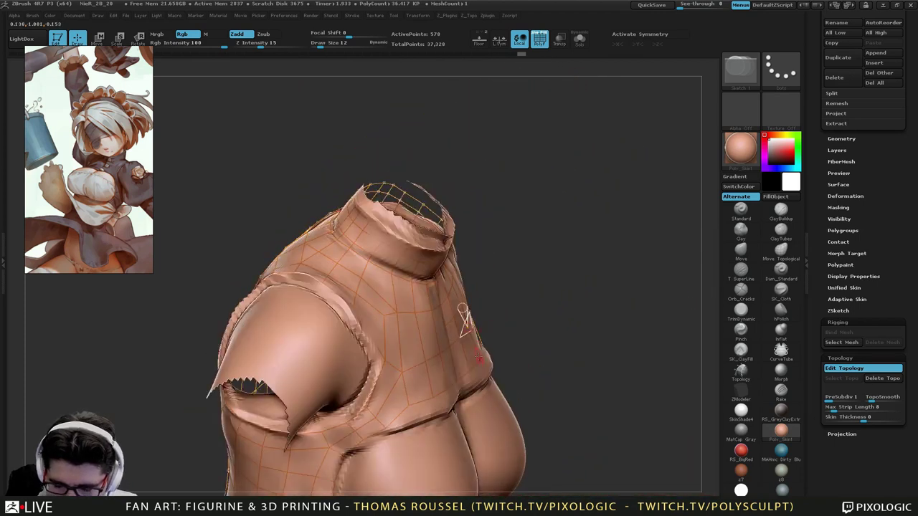
right_click_drag(464, 321, 437, 247)
right_click_drag(564, 286, 508, 290)
Check the adaptive skin settings, preview the retopologized top and convert it to a PolyMesh3D.
left_click_drag(864, 463, 865, 472)
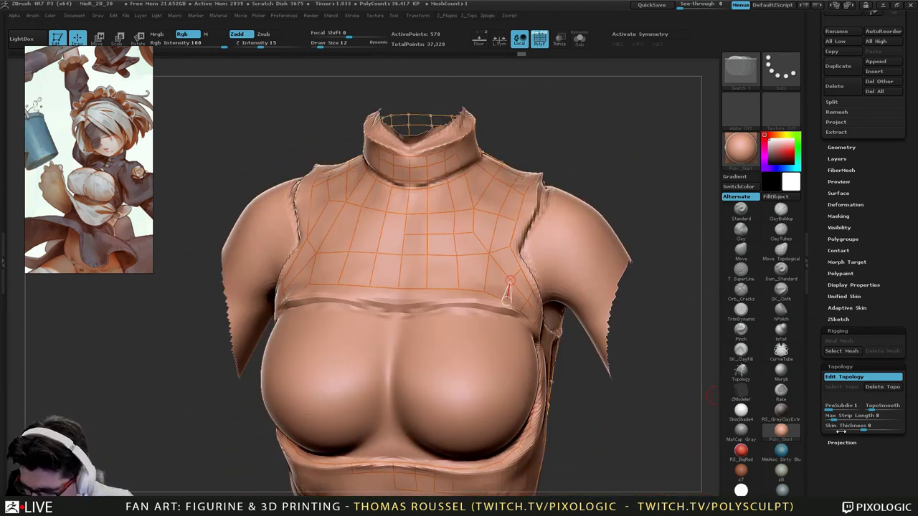
left_click(846, 308)
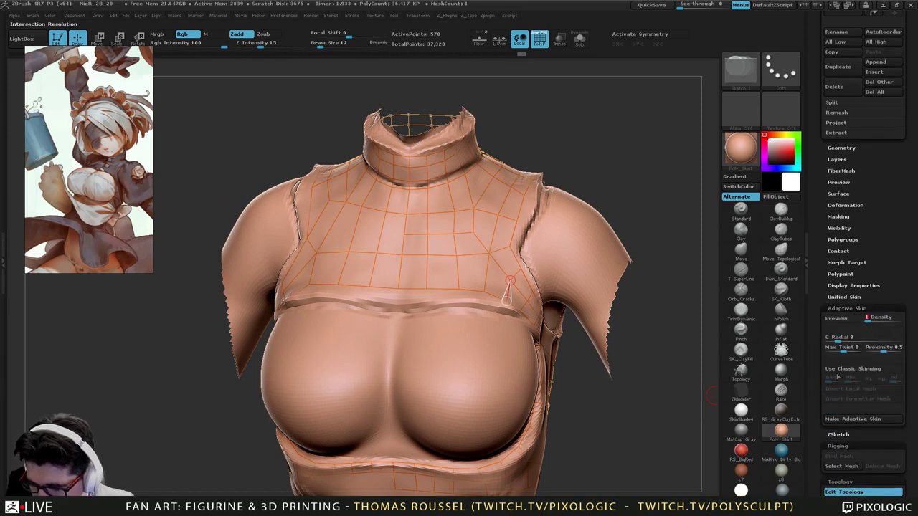
left_click_drag(890, 285, 890, 261)
key("a")
left_click_drag(583, 337, 524, 362, "alt")
left_click_drag(864, 194, 845, 350)
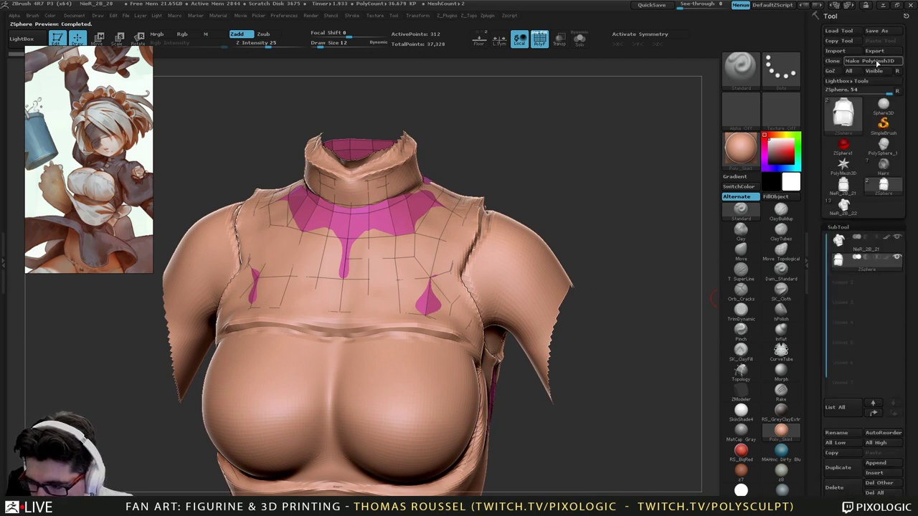
left_click(876, 62)
Mirror the top's mesh so both halves have the same topology.
left_click_drag(518, 323, 512, 197)
key("z")
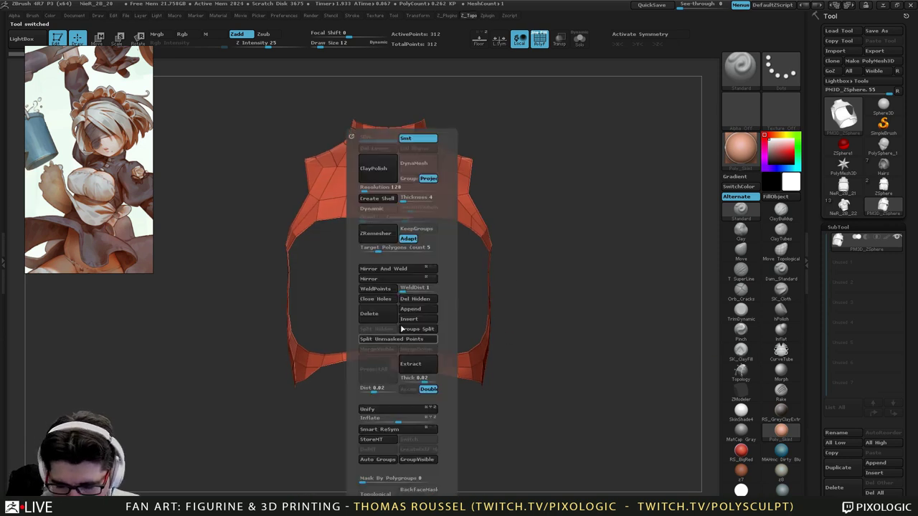
left_click(378, 279)
left_click(399, 279)
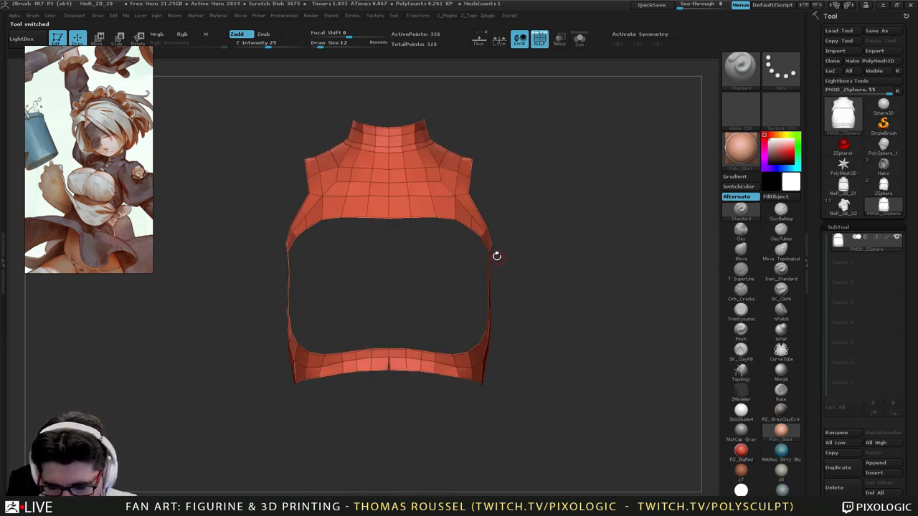
Turn on X symmetry and adjust the armhole border beside the chest with the Move brush.
mouse_move(497, 256)
left_mouse_down("alt")
mouse_move(495, 311)
mouse_move(467, 324)
mouse_move(485, 323)
mouse_move(457, 266)
mouse_move(438, 287)
left_mouse_up("alt")
key("x")
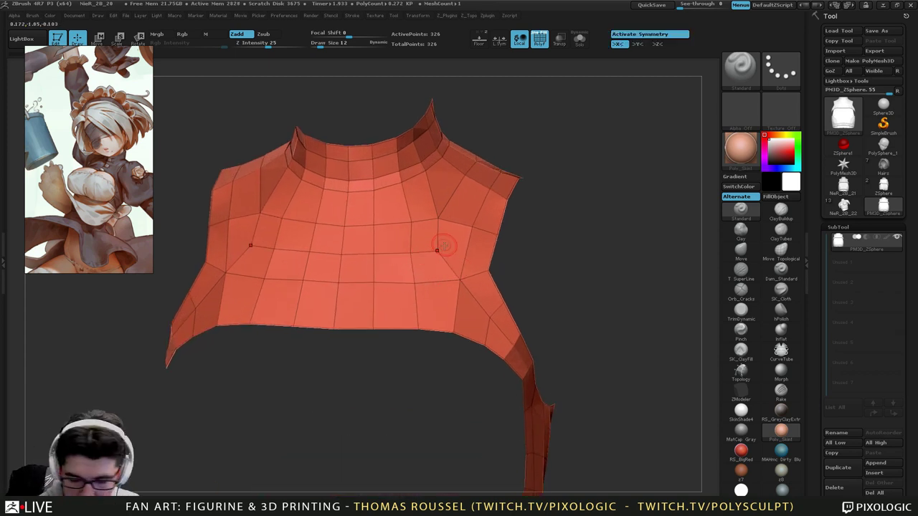
mouse_move(448, 246)
right_mouse_down()
mouse_move(475, 264)
mouse_move(445, 259)
right_mouse_up()
left_click(743, 255)
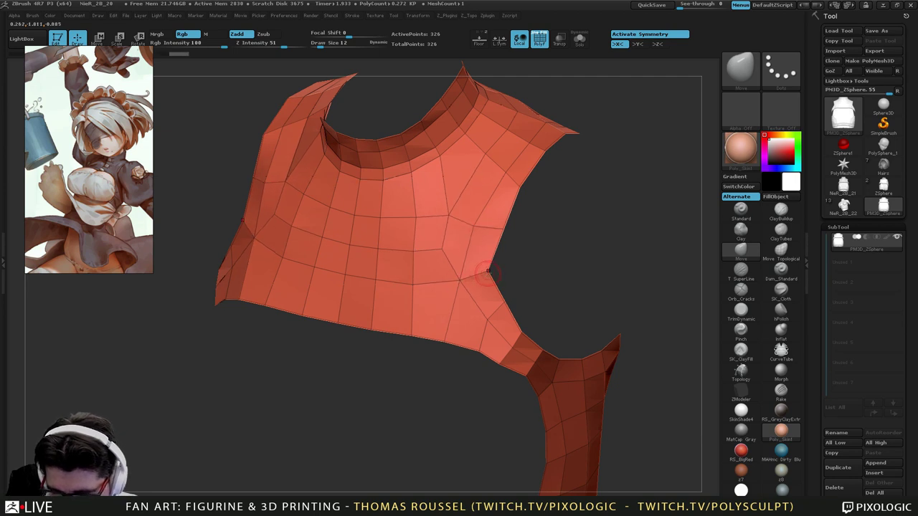
left_click_drag(526, 319, 495, 248)
Preview the top with smooth subdivision, inspect the armhole and underbust band, and return to the low-poly display.
key("d")
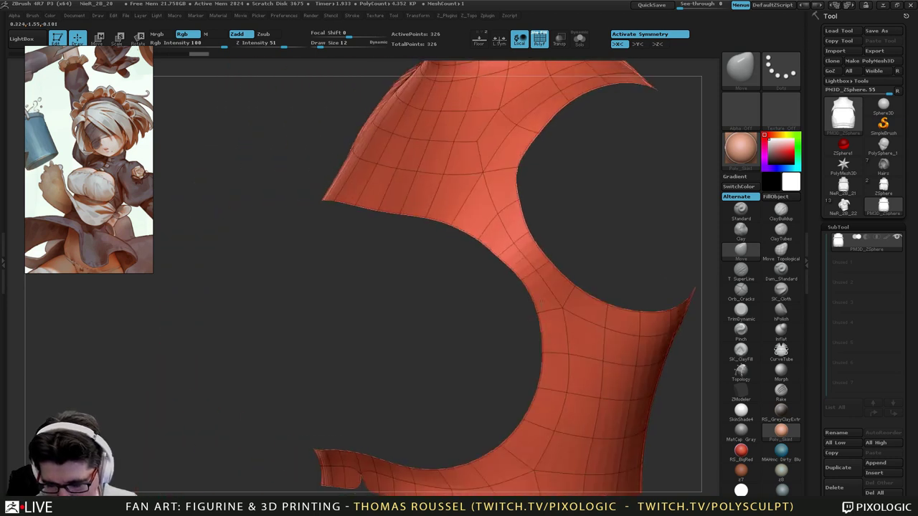
left_click_drag(513, 370, 610, 287, "alt")
left_click_drag(420, 399, 450, 419, "alt")
key("shift+d")
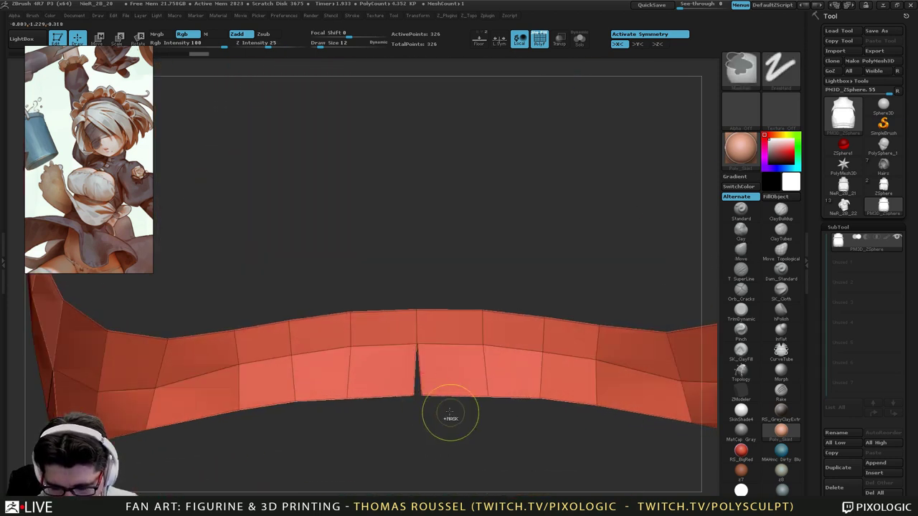
Set the ZModeler point action to Stitch two points with the To Mid Point modifier.
left_click_drag(416, 391, 532, 340, "alt")
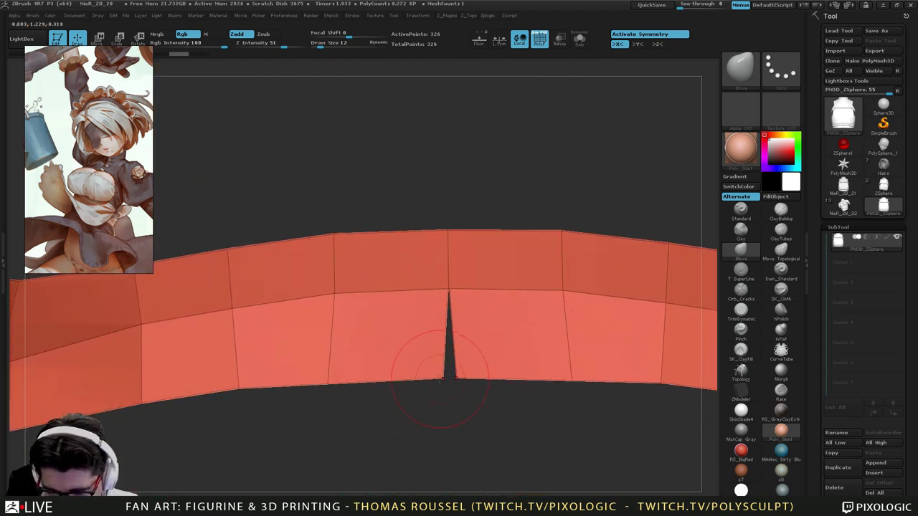
left_click(741, 391)
key("space")
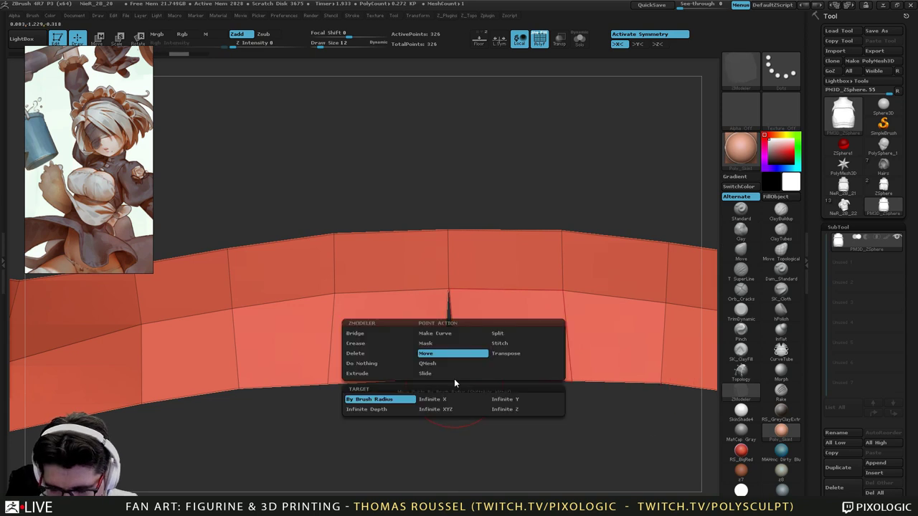
left_click(500, 343)
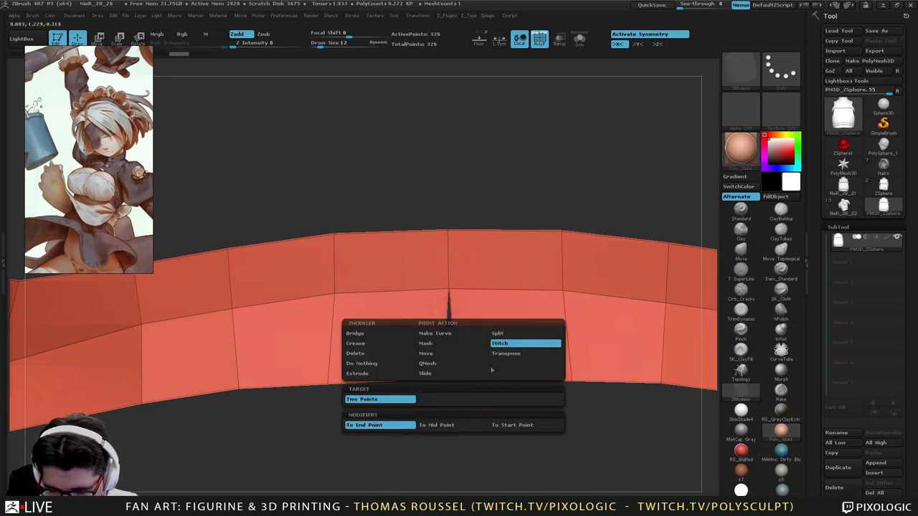
left_click(435, 426)
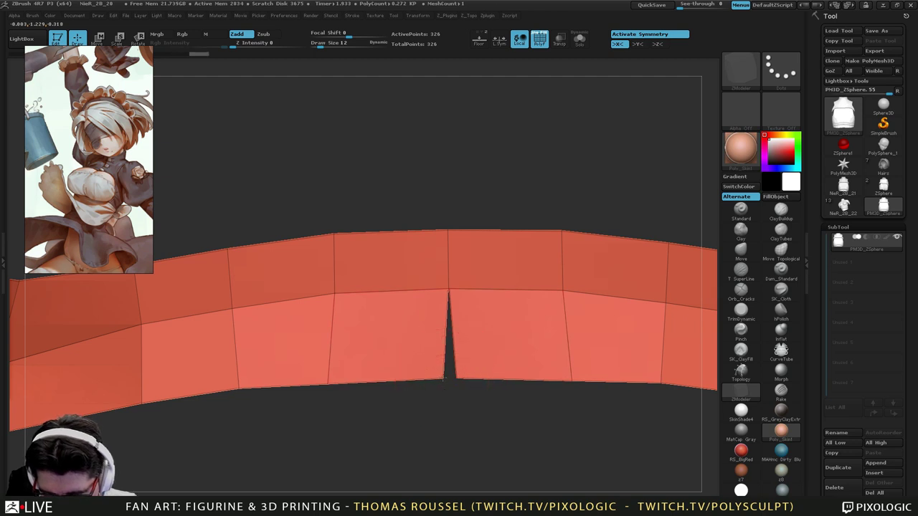
With draw size 5 and symmetry off, stitch the two lower vertices of the underbust band's centre gap together.
key("s")
left_click_drag(460, 392, 453, 394)
key("x")
left_click(444, 379)
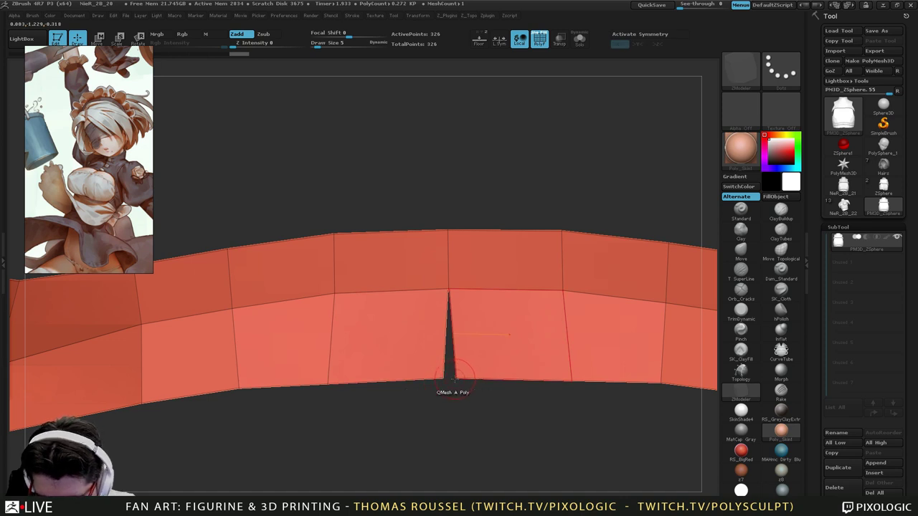
left_click_drag(495, 385, 343, 377, "alt")
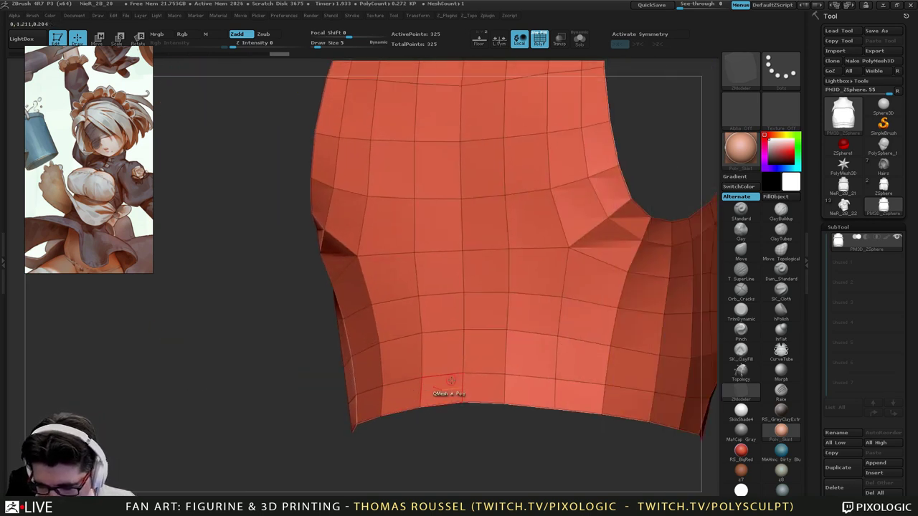
Switch to the figurine tool and insert the retopologized PM3D_ZSphere mesh as a subtool directly below the old low-poly top.
left_click_drag(435, 391, 524, 314)
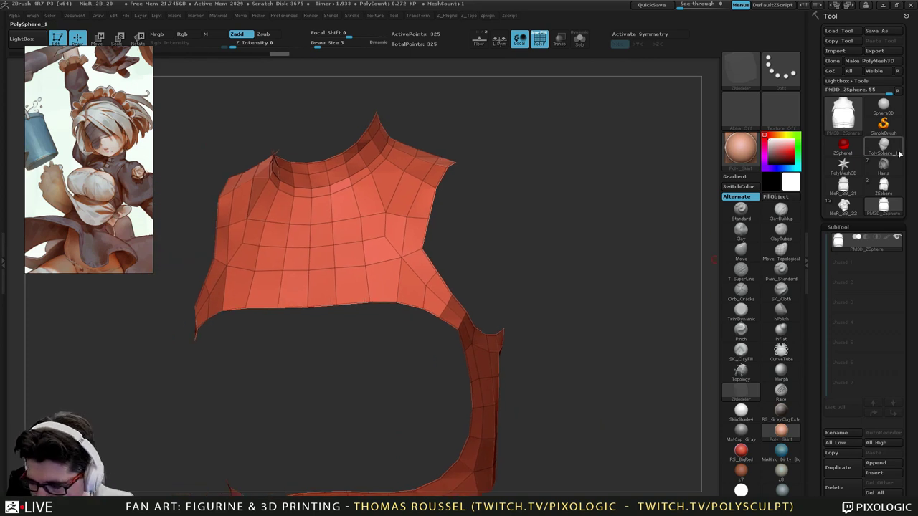
left_click(844, 206)
right_click_drag(470, 344, 466, 337, "ctrl")
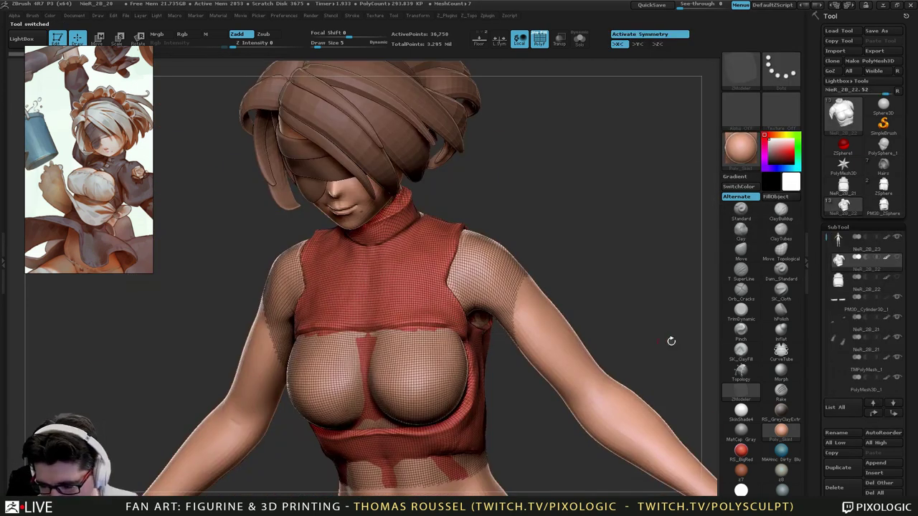
left_click(844, 279)
right_click_drag(579, 311, 525, 285, "alt")
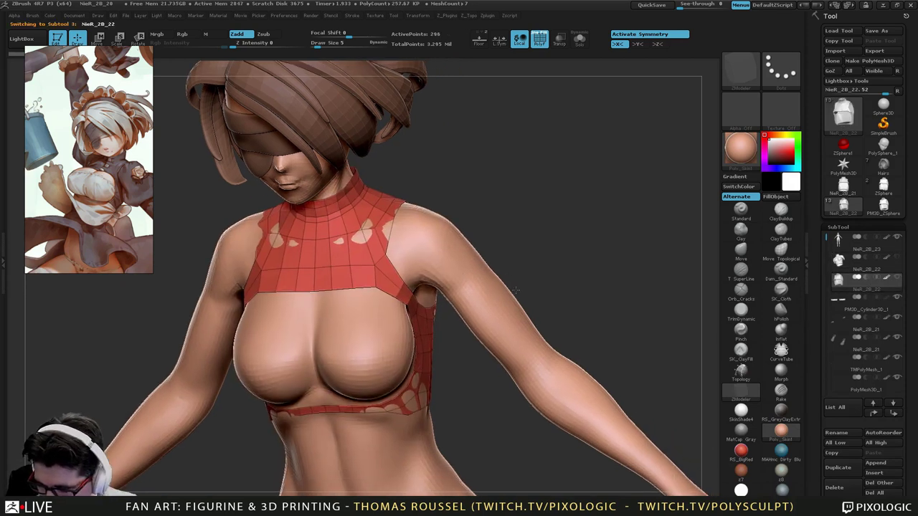
left_click(882, 474)
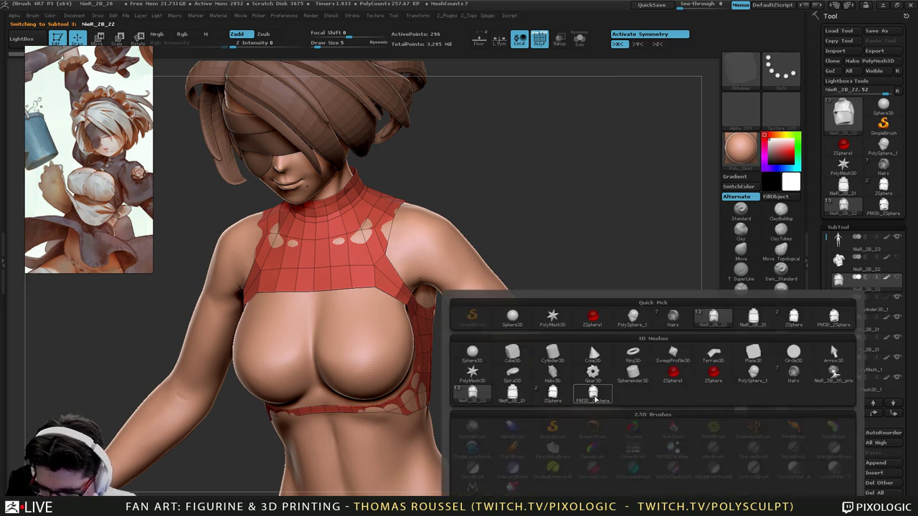
left_click(594, 397)
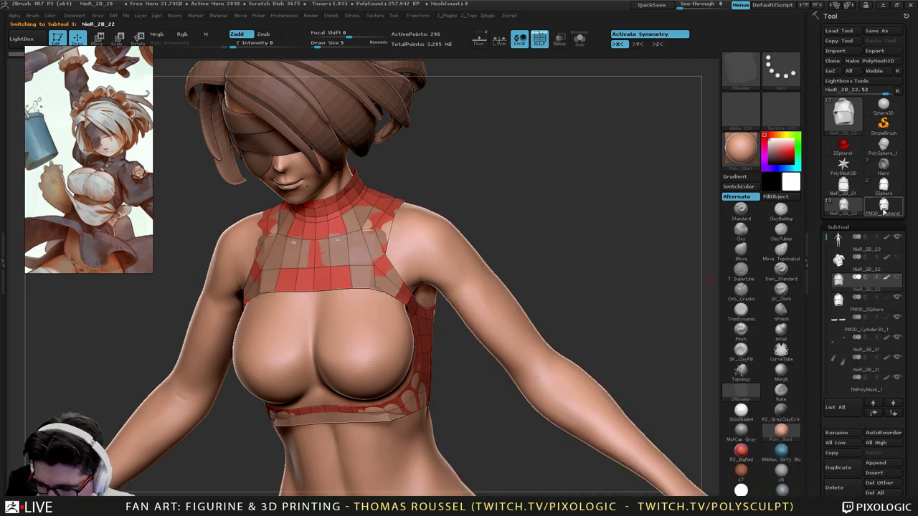
Compare the inserted mesh with the old low-poly top on the figurine and delete the old NieR_2B_22 top subtool.
left_click(885, 207)
left_click_drag(546, 302, 500, 305, "alt")
left_click(844, 207)
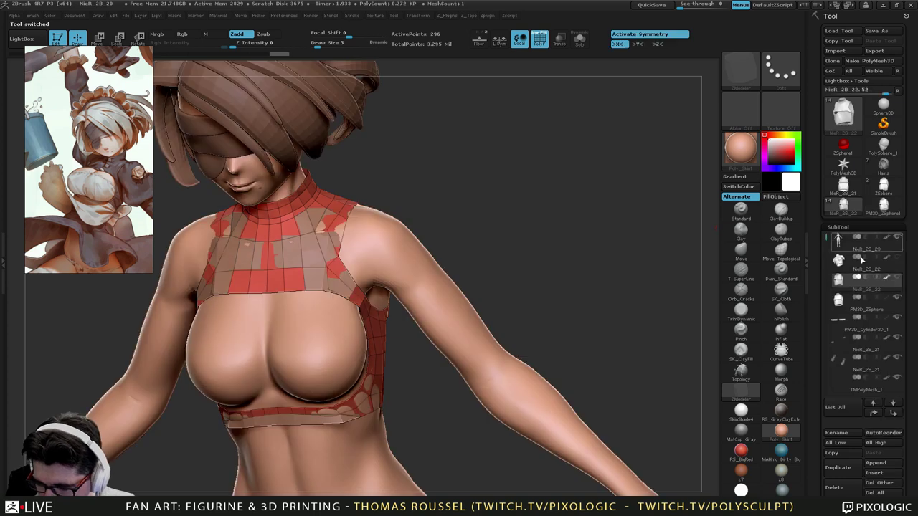
left_click_drag(603, 298, 606, 279, "alt")
left_click(897, 299)
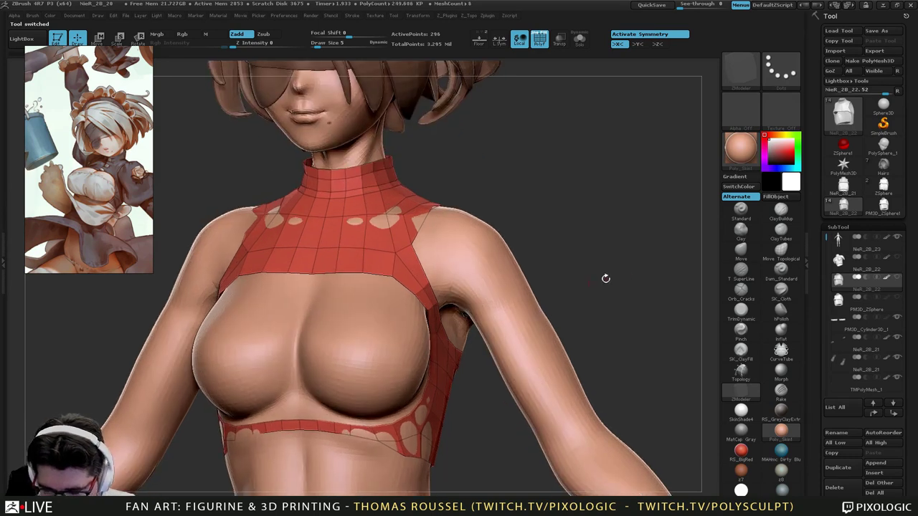
left_click(835, 305)
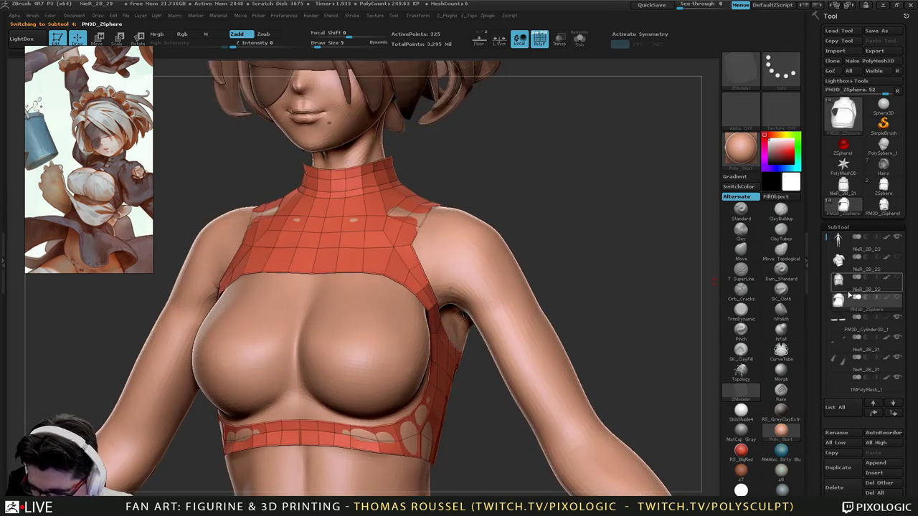
left_click(849, 282)
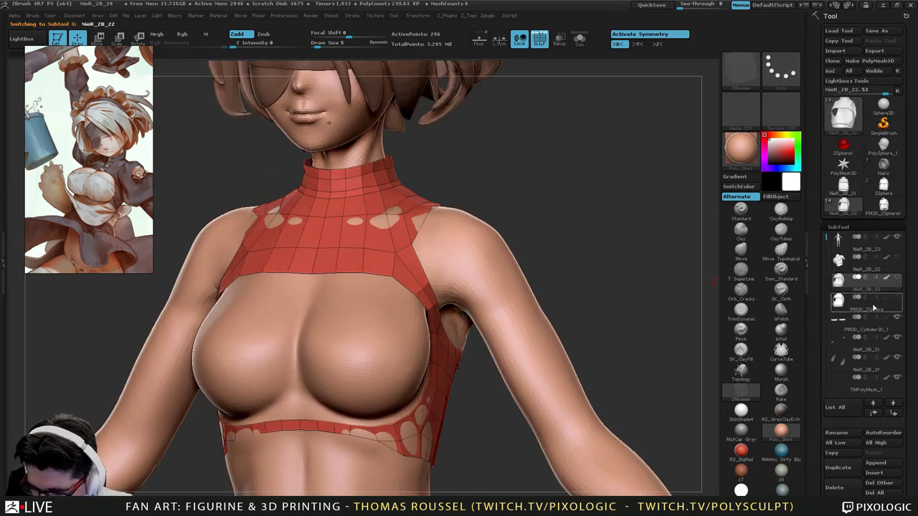
left_click(834, 488)
left_click(721, 501)
left_click_drag(495, 368, 490, 409)
mouse_move(463, 328)
left_mouse_down("alt")
mouse_move(470, 373)
mouse_move(506, 380)
mouse_move(524, 401)
left_mouse_up("alt")
Turn on X symmetry and adjust the top's front armhole edge and rear shoulder with the Move brush, starting at draw size 27.
left_click(745, 256)
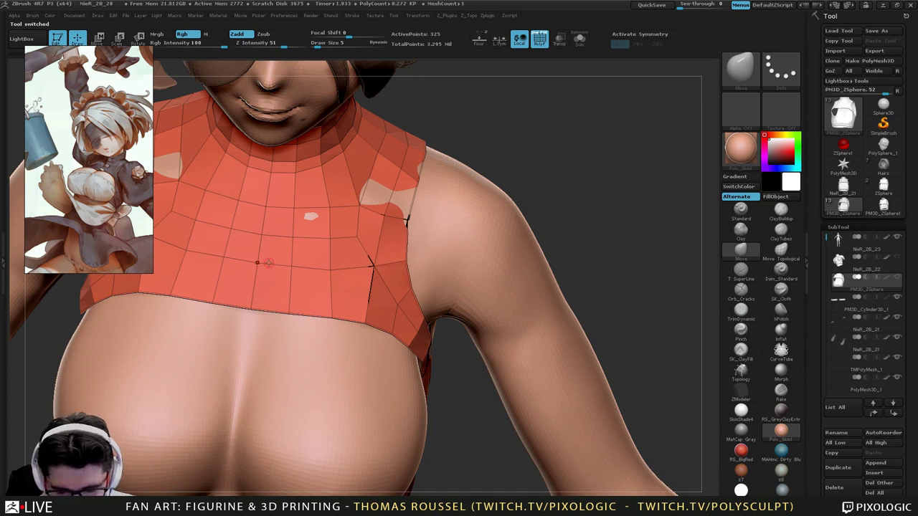
key("ctrl+z")
key("x")
key("s")
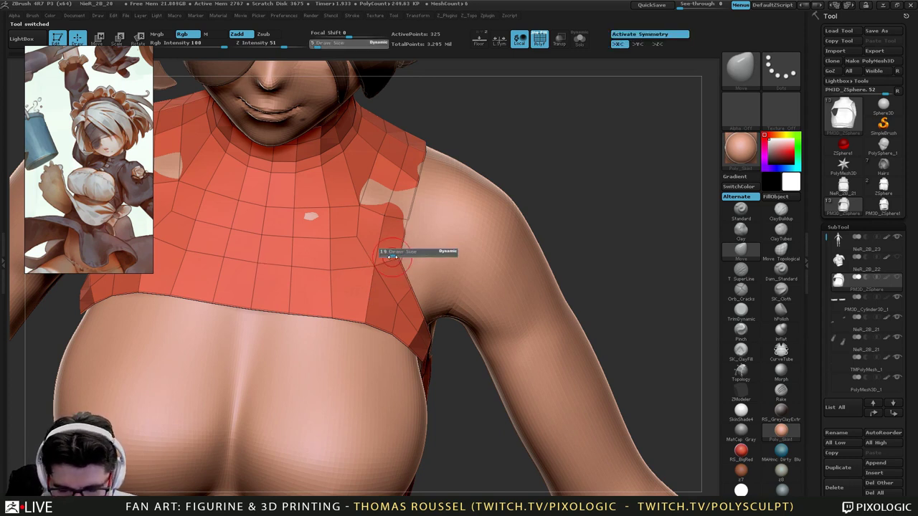
left_click_drag(389, 253, 395, 252)
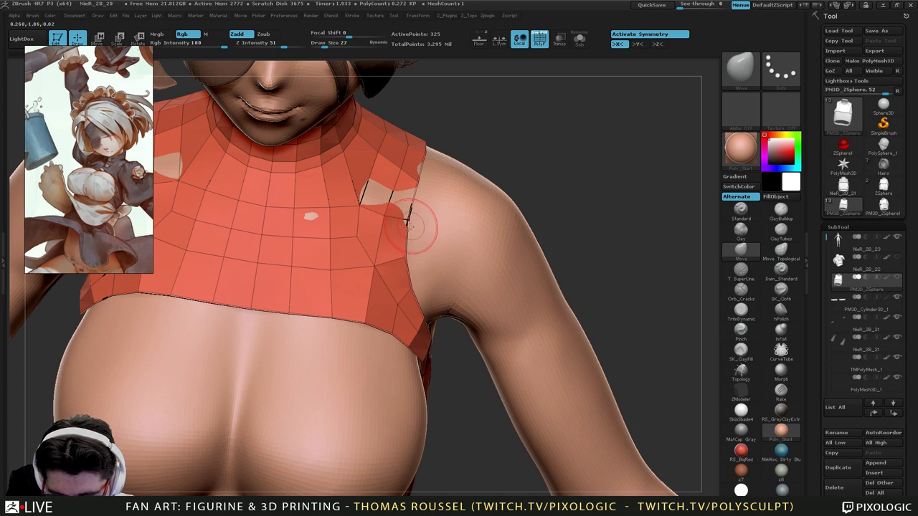
mouse_move(417, 221)
right_mouse_down()
mouse_move(366, 229)
mouse_move(351, 277)
right_mouse_up()
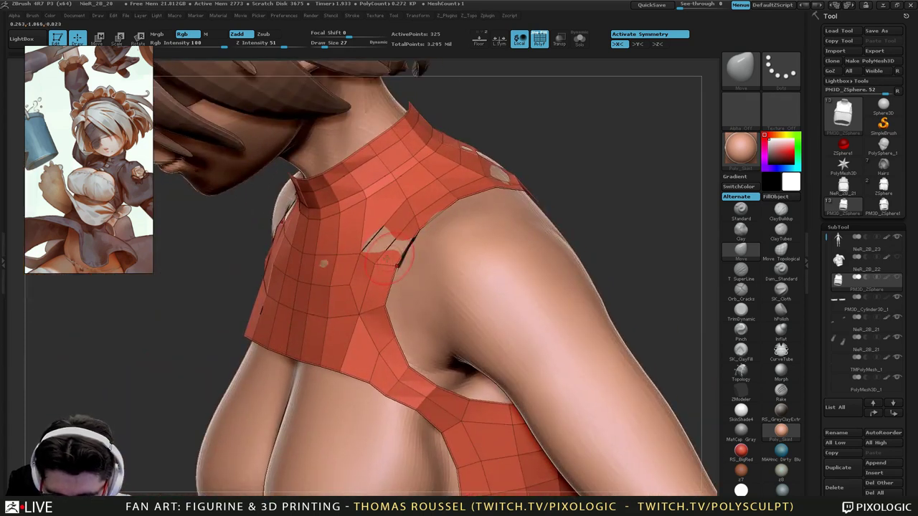
right_click_drag(430, 210, 309, 233, "alt")
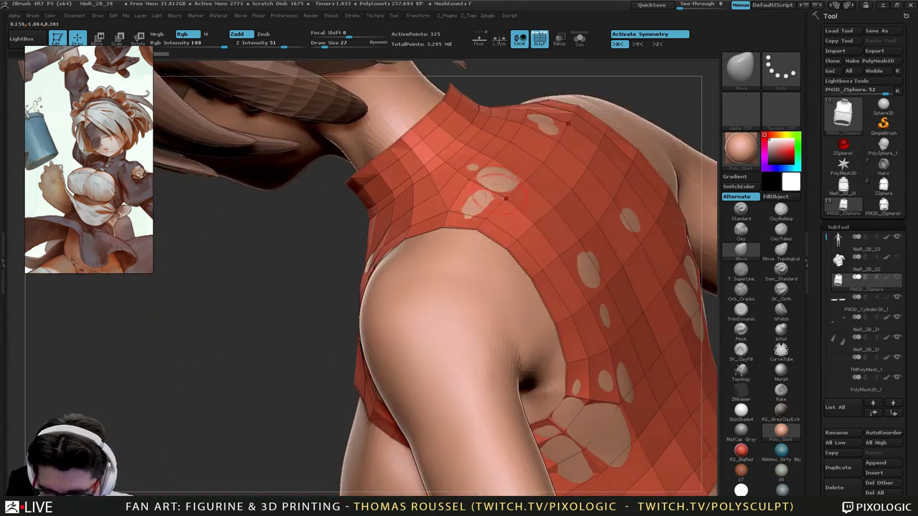
left_click_drag(505, 197, 494, 201)
right_click_drag(401, 200, 469, 181)
left_click_drag(468, 181, 469, 175)
Pull the centre of the underbust band up and over the skin with the Move brush, using draw sizes from 21 to 49.
mouse_move(431, 237)
right_mouse_down("alt")
mouse_move(416, 165)
mouse_move(495, 216)
mouse_move(549, 209)
mouse_move(568, 174)
right_mouse_up("alt")
left_click_drag(379, 295, 383, 266)
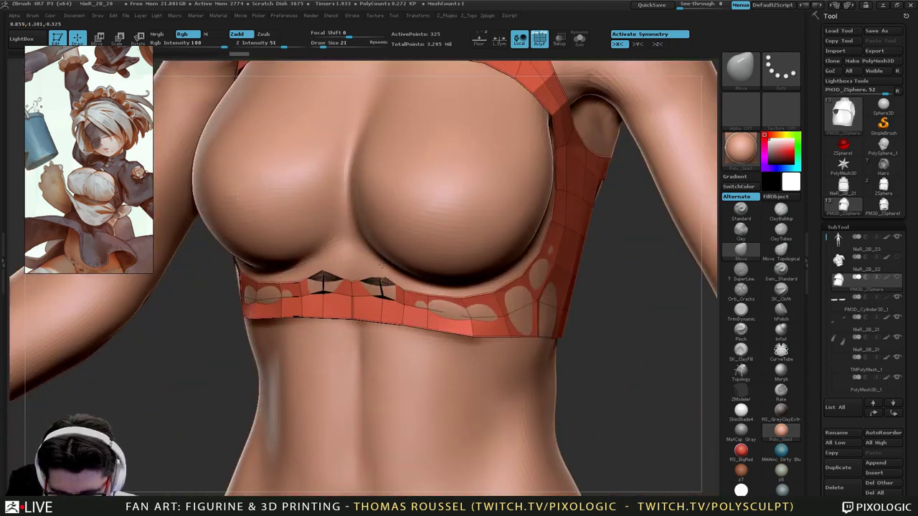
right_click_drag(376, 304, 456, 300)
right_click_drag(392, 284, 459, 295)
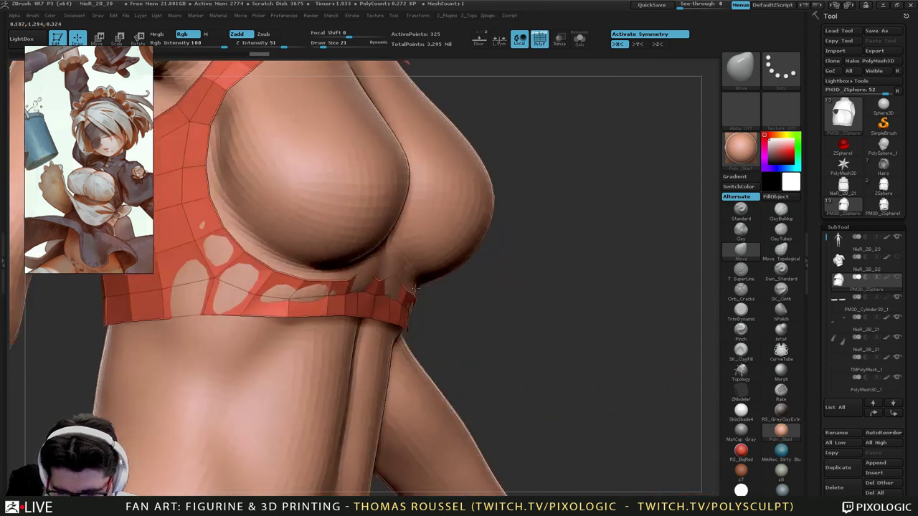
key("s")
left_click_drag(396, 277, 388, 263)
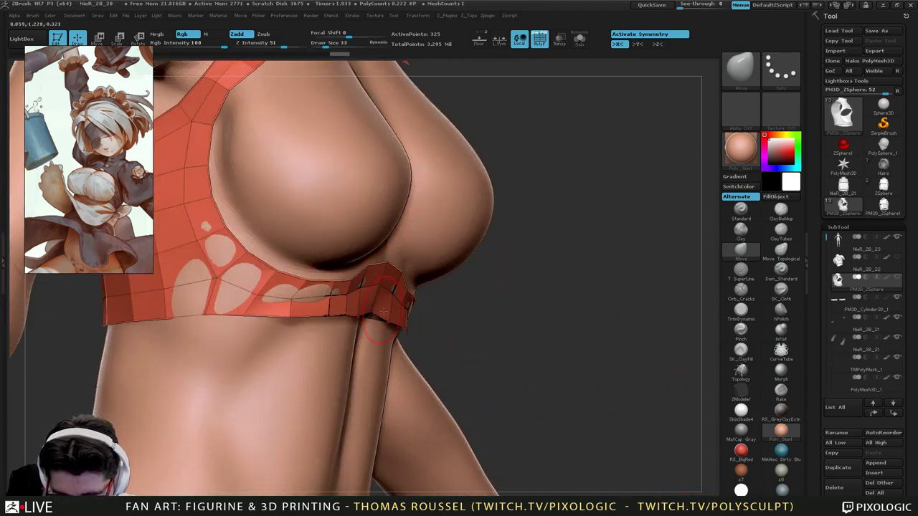
right_click_drag(384, 312, 390, 265)
key("s")
left_click_drag(387, 301, 407, 303)
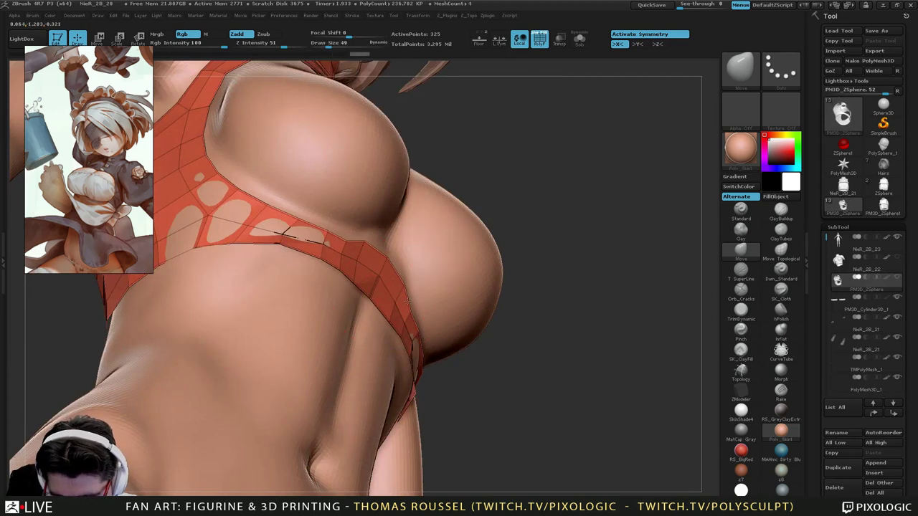
right_click_drag(407, 305, 352, 322)
mouse_move(407, 320)
left_mouse_down()
mouse_move(405, 330)
mouse_move(425, 327)
left_mouse_up()
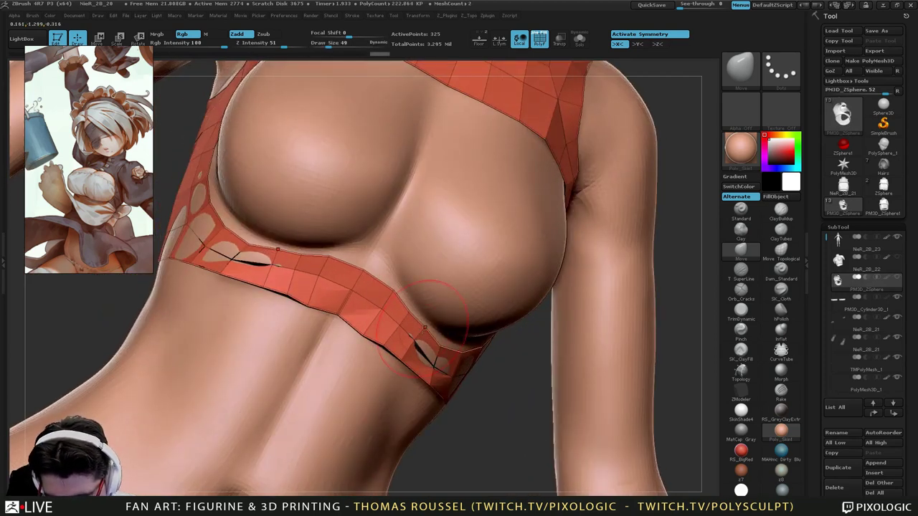
Shape the underbust band's outer parts and lower edge around the ribs with the Move brush, reducing the draw size to 24.
right_click_drag(425, 328, 405, 339)
left_click_drag(440, 352, 451, 362)
left_click_drag(430, 345, 434, 352)
right_click_drag(495, 350, 439, 359)
key("s")
left_click_drag(439, 359, 433, 359)
right_click_drag(487, 359, 435, 357)
left_click_drag(436, 356, 433, 359)
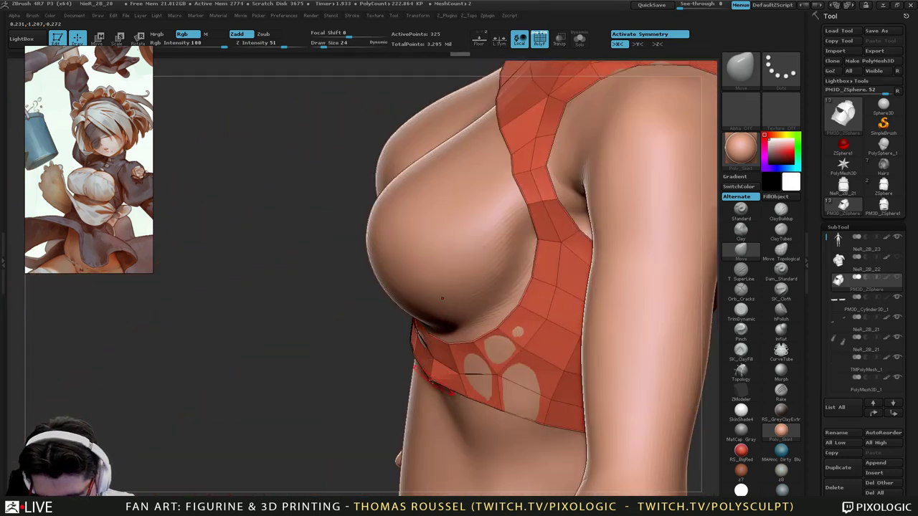
left_click_drag(448, 391, 435, 387)
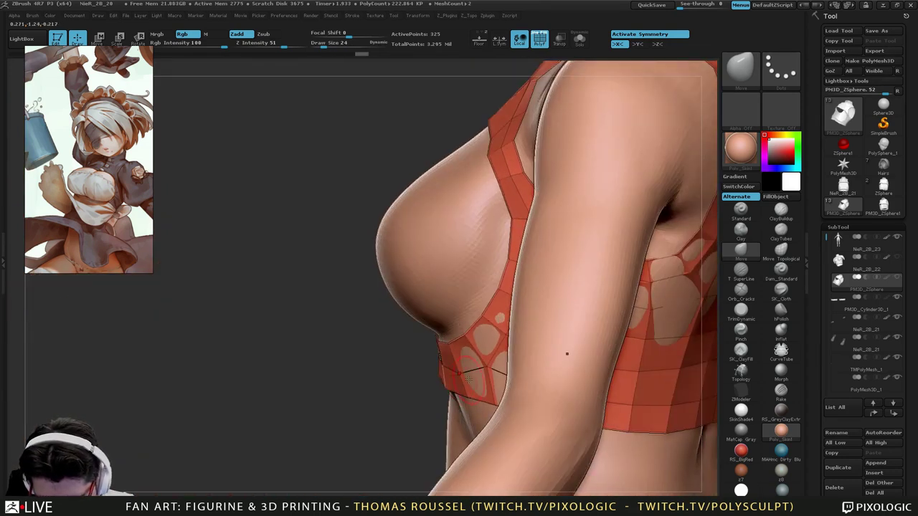
mouse_move(468, 378)
right_mouse_down()
mouse_move(540, 372)
mouse_move(495, 359)
mouse_move(454, 373)
mouse_move(448, 403)
right_mouse_up()
left_click_drag(414, 399, 391, 389)
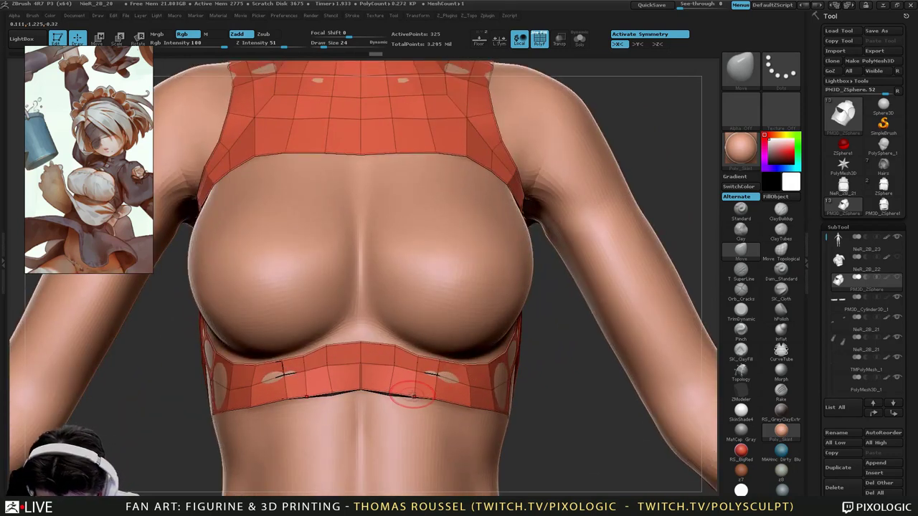
Inspect the fitted top on the figurine from several angles and open its geometry crease settings.
right_click_drag(470, 416, 338, 291, "ctrl")
right_click_drag(502, 248, 502, 285, "ctrl")
mouse_move(431, 218)
right_mouse_down("alt")
mouse_move(413, 256)
mouse_move(460, 260)
mouse_move(463, 294)
right_mouse_up("alt")
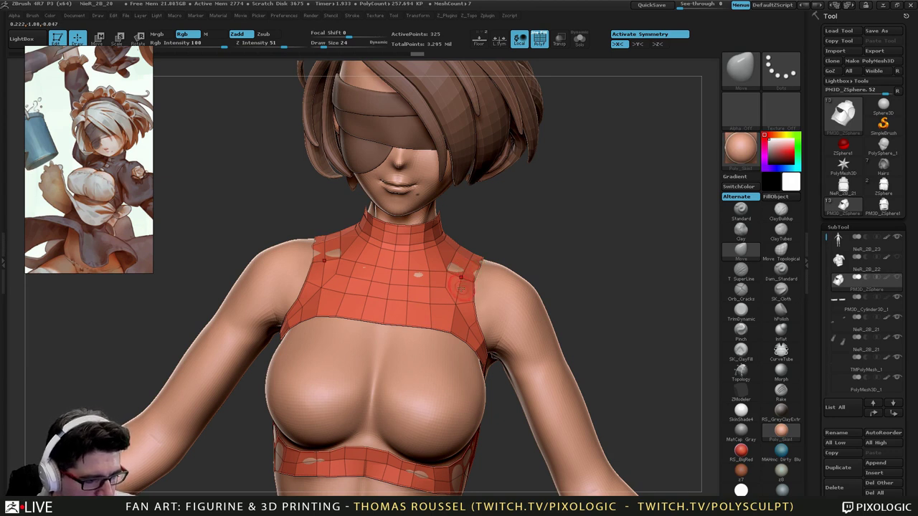
right_click_drag(461, 288, 467, 259, "alt")
right_click_drag(560, 287, 518, 301)
right_click_drag(402, 344, 407, 379, "alt")
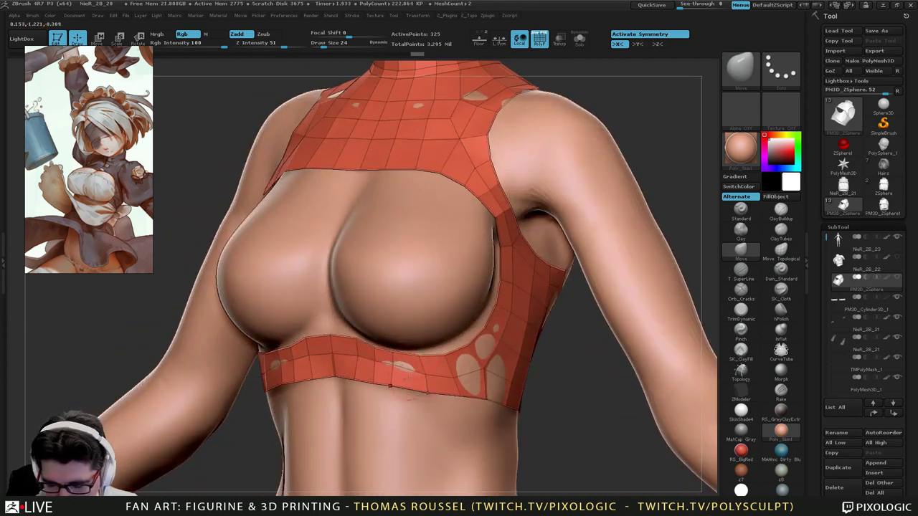
left_click_drag(910, 293, 904, 22)
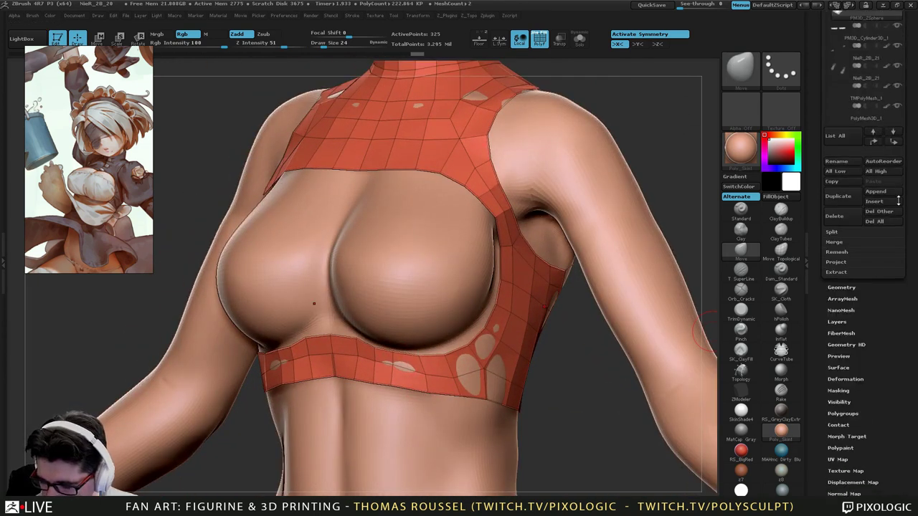
left_click(842, 291)
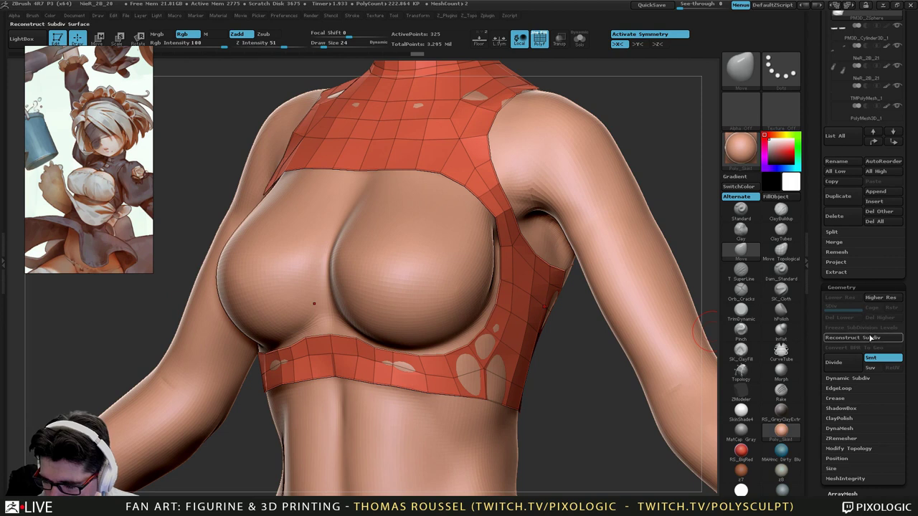
left_click(836, 399)
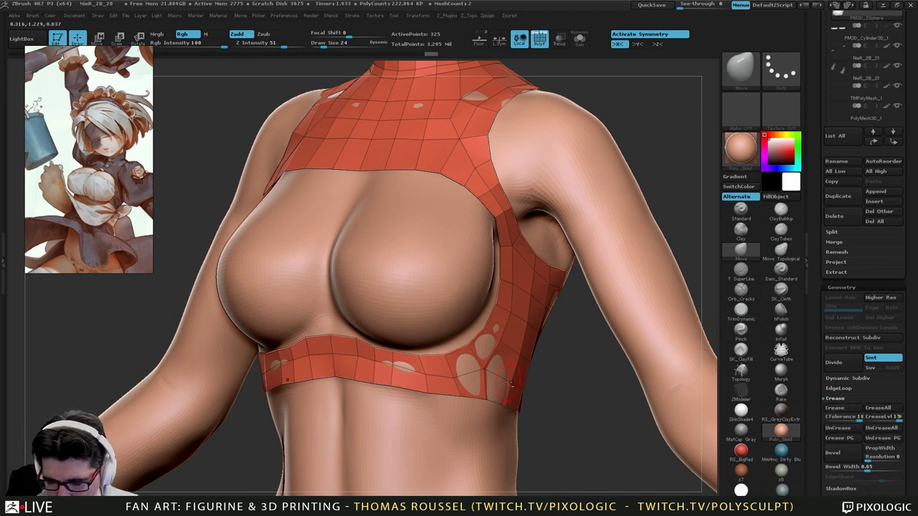
right_click_drag(511, 384, 558, 287, "ctrl")
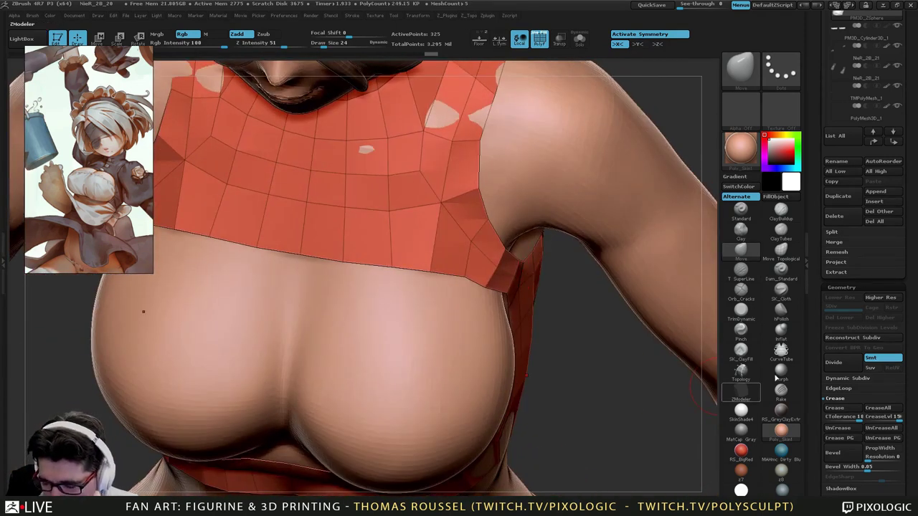
Activate the ZModeler brush, isolate the top with Solo and turn on its double-sided display.
left_click(742, 394)
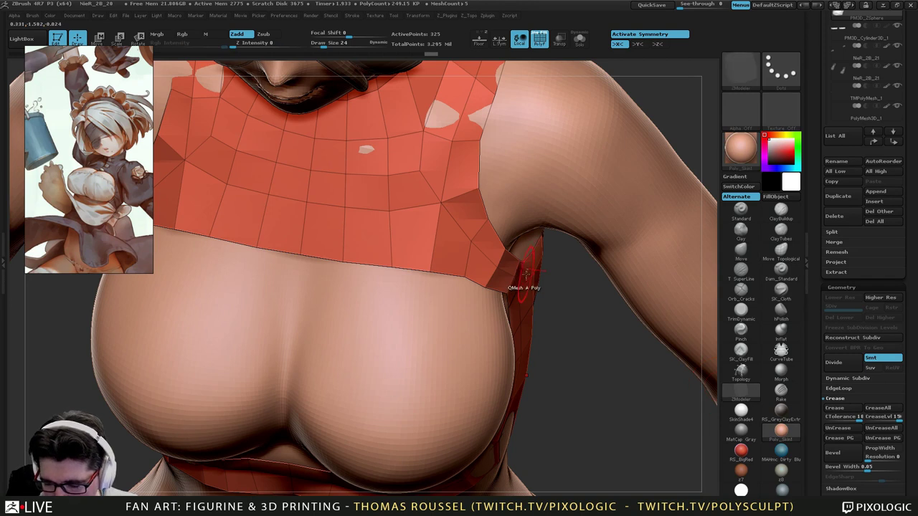
right_click_drag(541, 295, 469, 91)
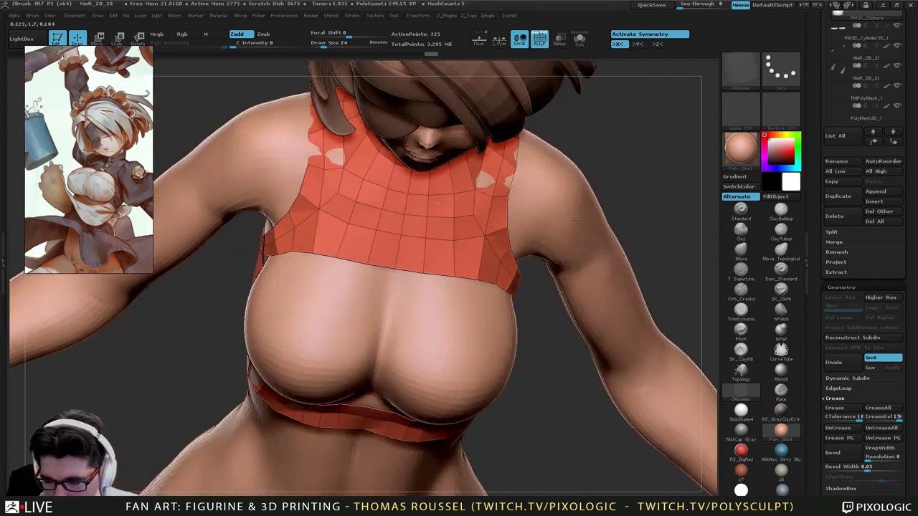
left_click(583, 41)
mouse_move(488, 322)
right_mouse_down()
mouse_move(519, 312)
mouse_move(501, 315)
right_mouse_up()
left_click_drag(903, 463, 849, 244)
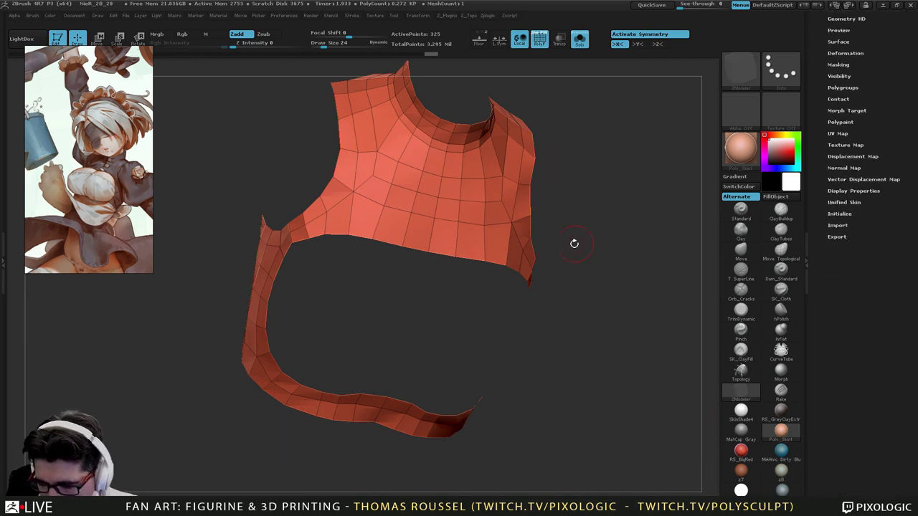
left_click(845, 194)
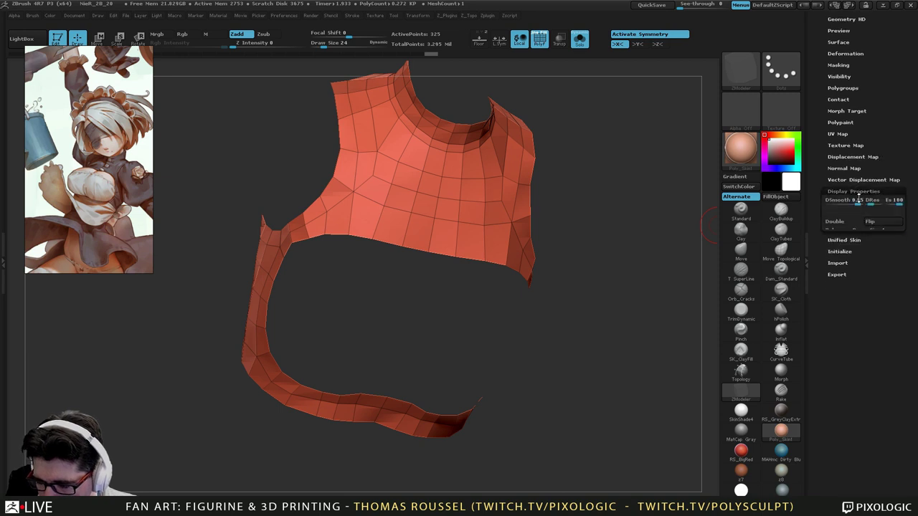
left_click(840, 223)
right_click_drag(547, 322, 553, 309)
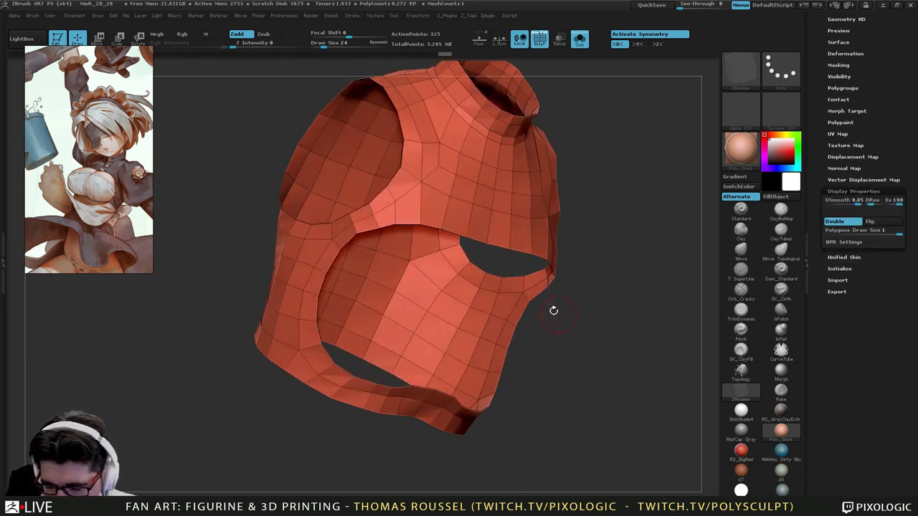
Give the top a thin shell thickness with ZModeler QMesh on All Polygons, and turn off double-sided display.
key("space")
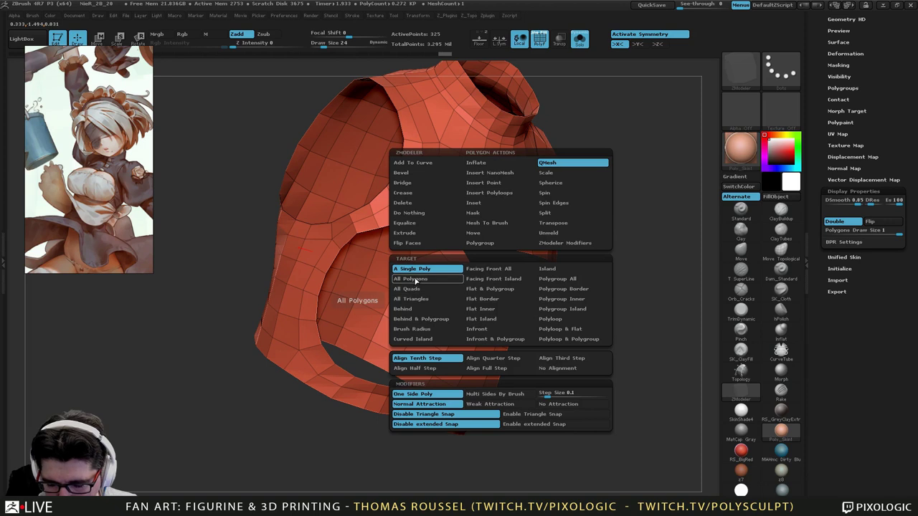
left_click(414, 281)
left_click_drag(487, 316, 508, 314)
left_click_drag(570, 311, 541, 334)
left_click(837, 222)
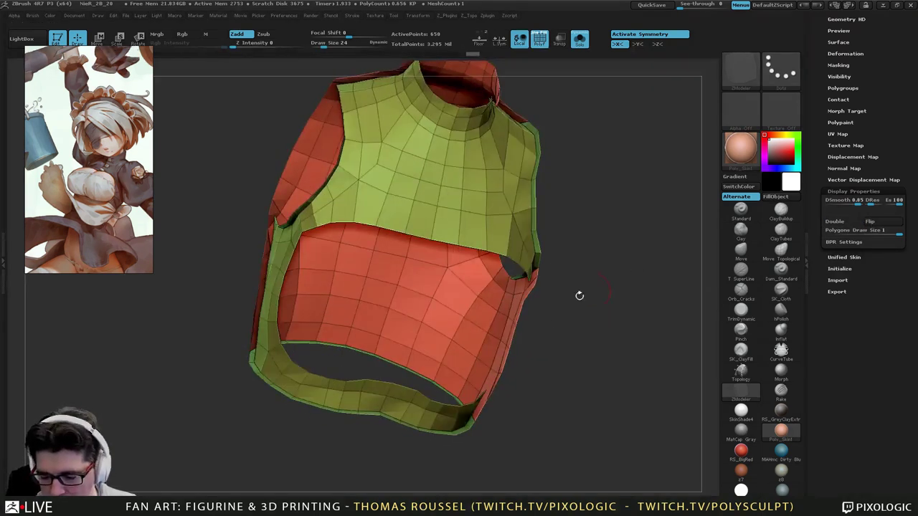
Flip the top's normals, examine the shell's rims up close and turn Solo off to bring back the figurine.
left_click_drag(580, 295, 525, 317)
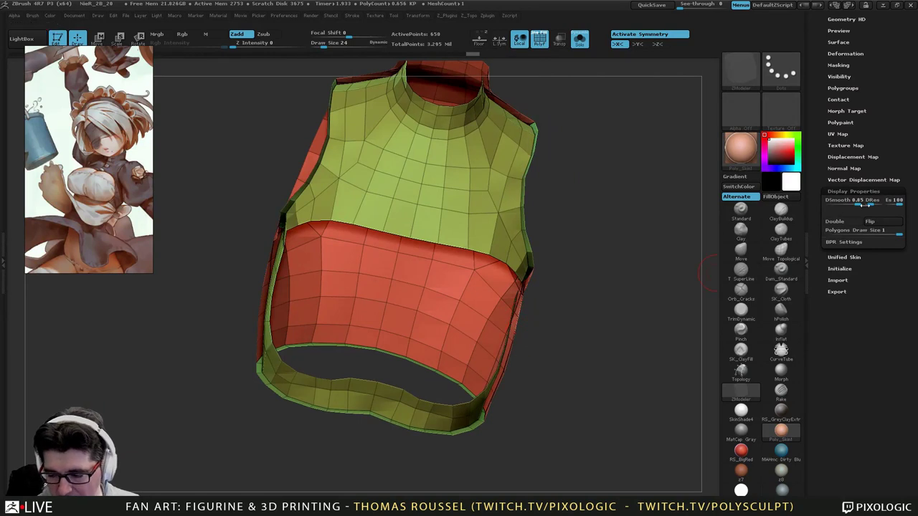
left_click(872, 222)
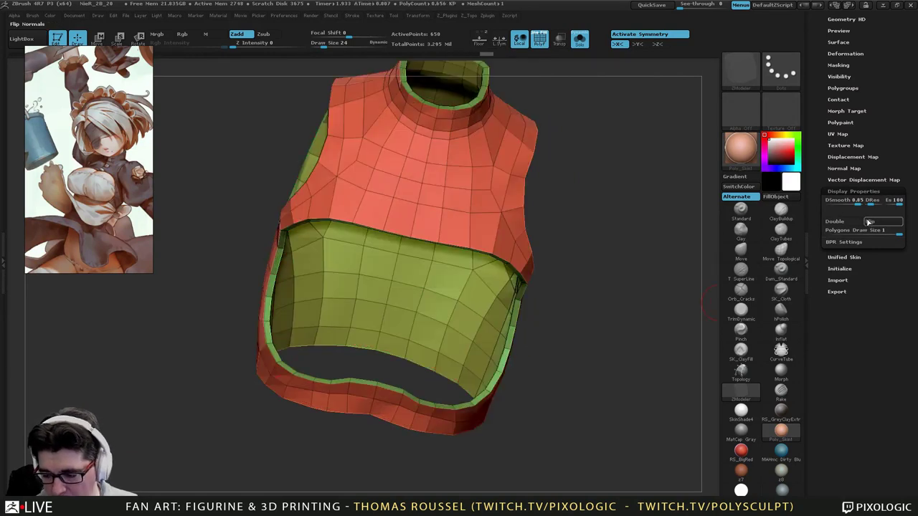
left_click_drag(634, 341, 513, 365)
left_click_drag(387, 373, 380, 409)
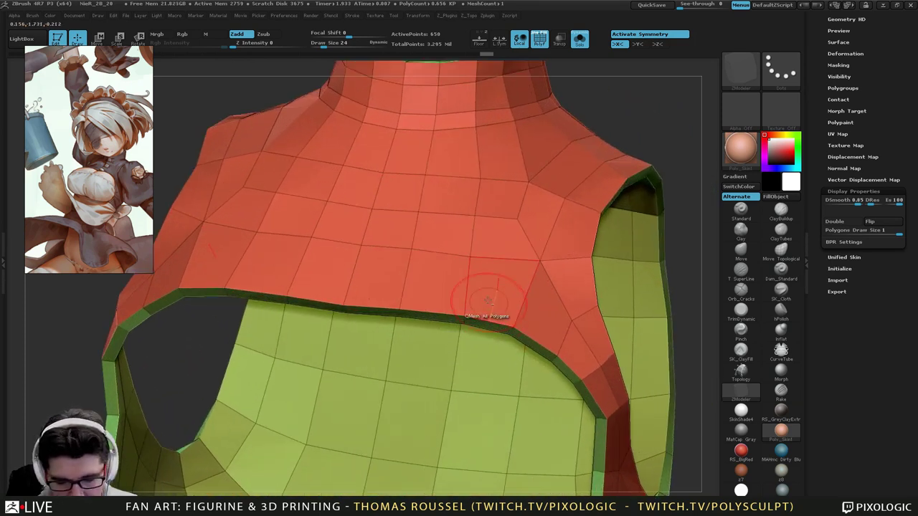
right_click_drag(488, 301, 585, 322)
right_click_drag(627, 233, 551, 319, "alt")
right_click_drag(656, 264, 524, 308, "alt")
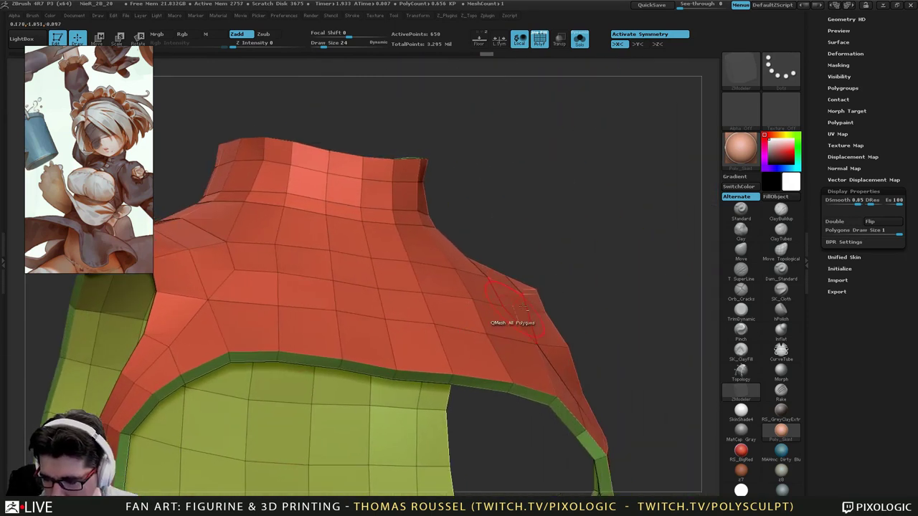
left_click_drag(844, 367, 855, 470)
left_click(579, 41)
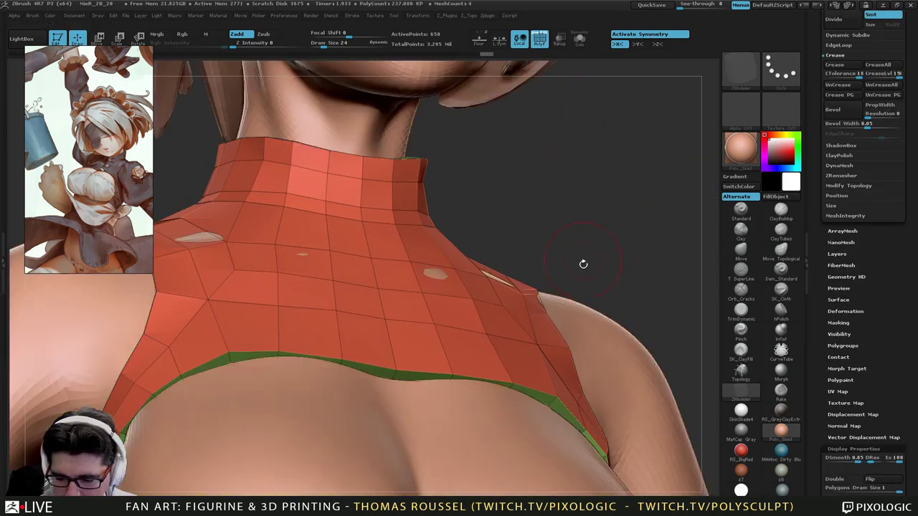
Compare the top with and without the figurine, and turn on Transp with Ghost transparency to see the top through the body.
mouse_move(573, 289)
right_mouse_down("alt")
mouse_move(554, 253)
mouse_move(562, 267)
right_mouse_up("alt")
key("s")
left_click_drag(564, 270, 570, 271)
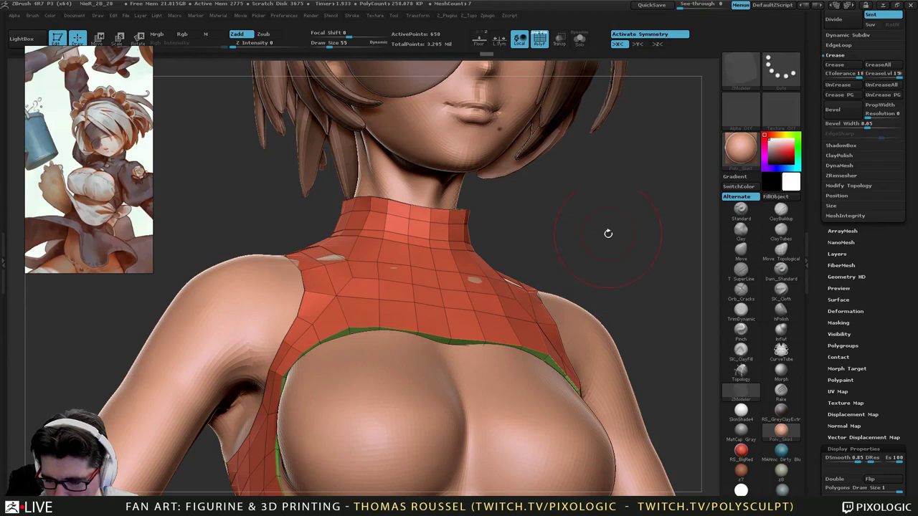
left_click(581, 40)
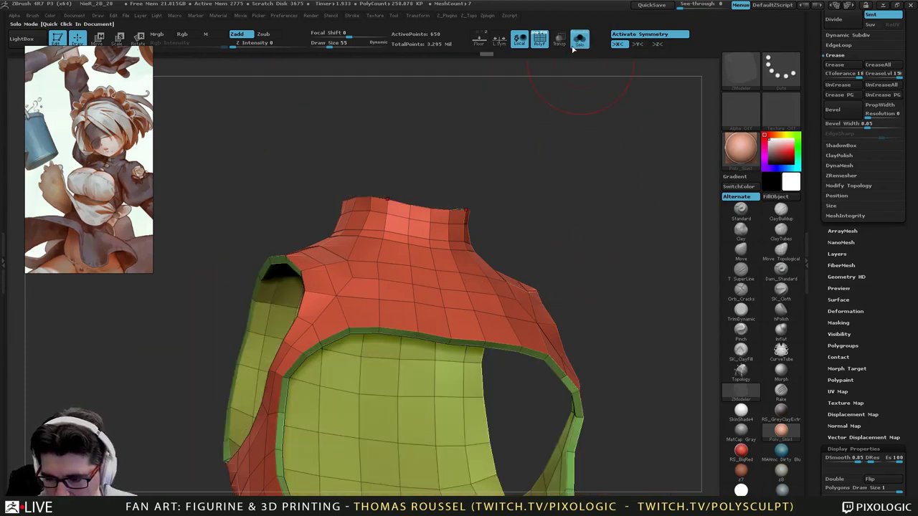
left_click(575, 45)
left_click(562, 41)
right_click_drag(581, 338, 590, 178)
right_click_drag(578, 315, 574, 157, "alt")
right_click_drag(513, 229, 446, 244)
left_click(489, 17)
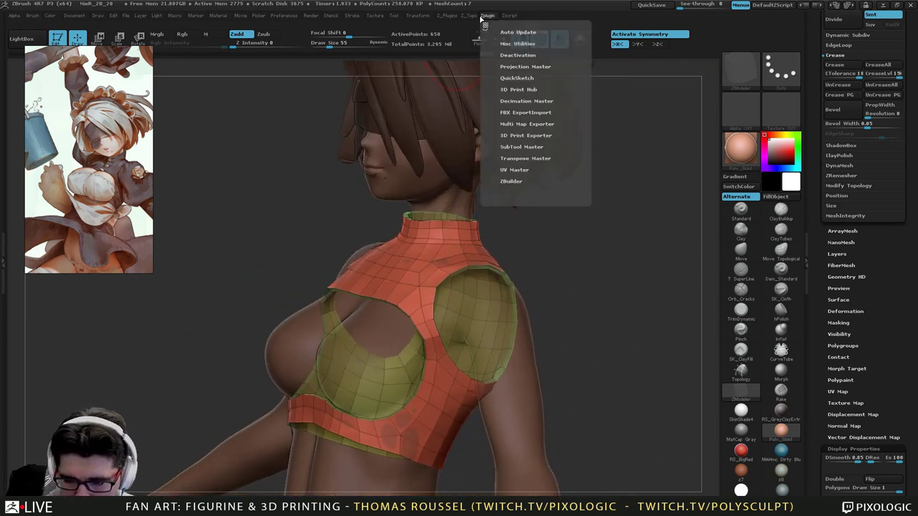
left_click(425, 18)
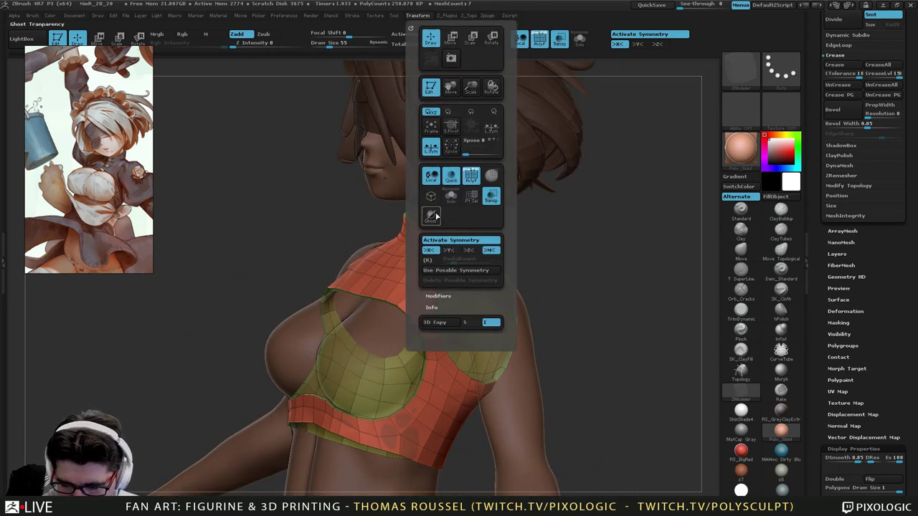
left_click(432, 217)
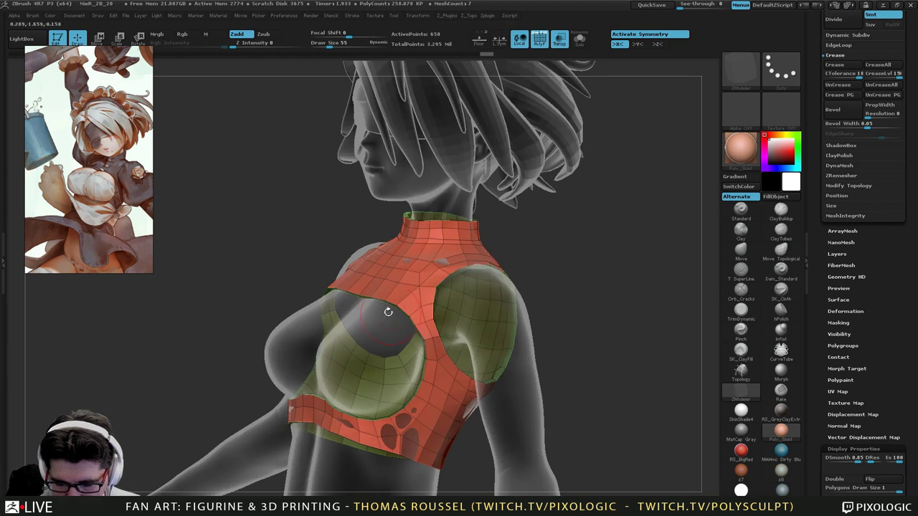
Adjust the upper edge of the chest opening with the Move brush at draw size 79.
right_click_drag(299, 314, 675, 344, "ctrl")
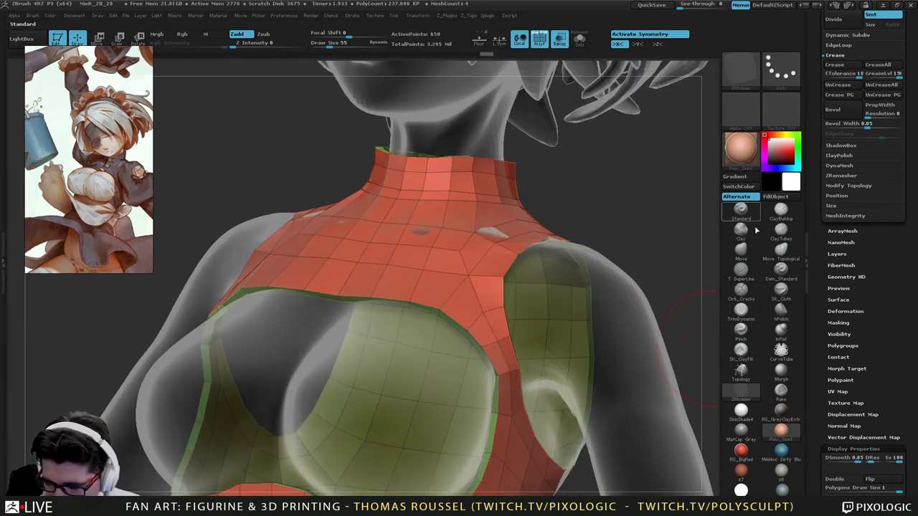
left_click(741, 249)
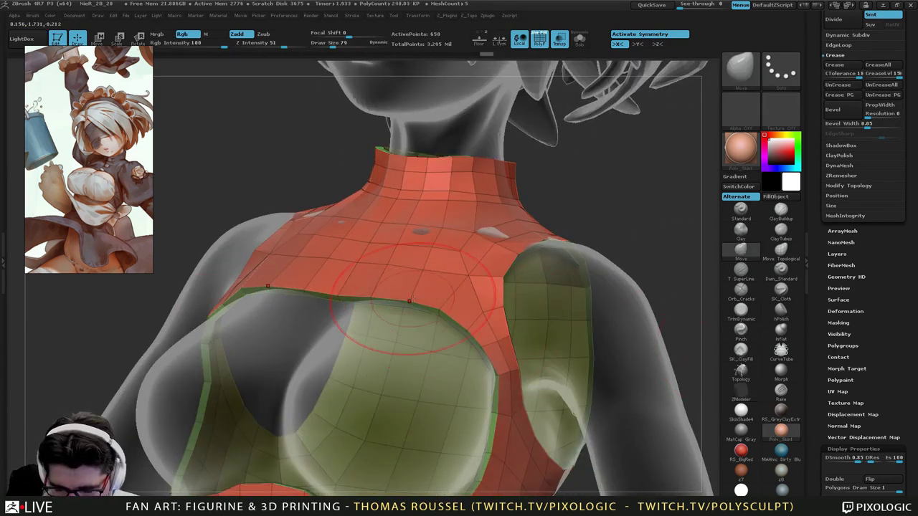
right_click_drag(478, 339, 491, 349)
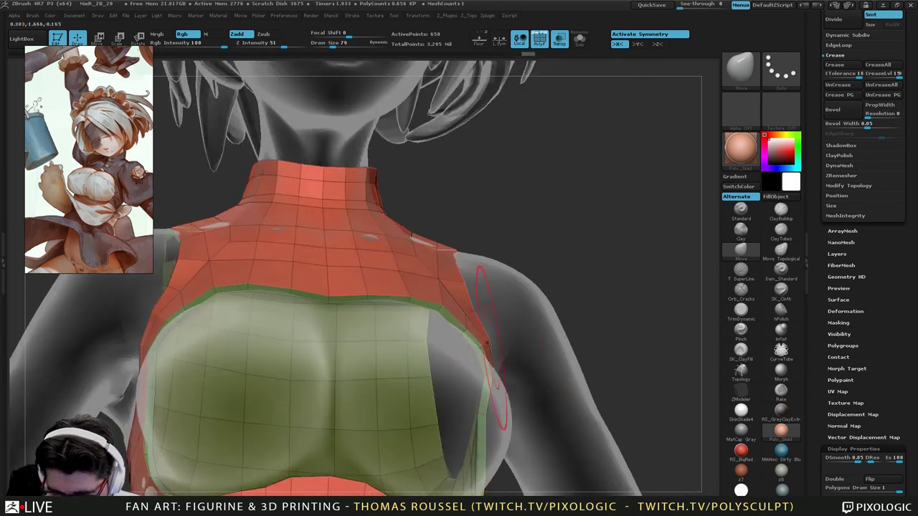
right_click_drag(431, 342, 323, 358)
left_click_drag(207, 336, 207, 326)
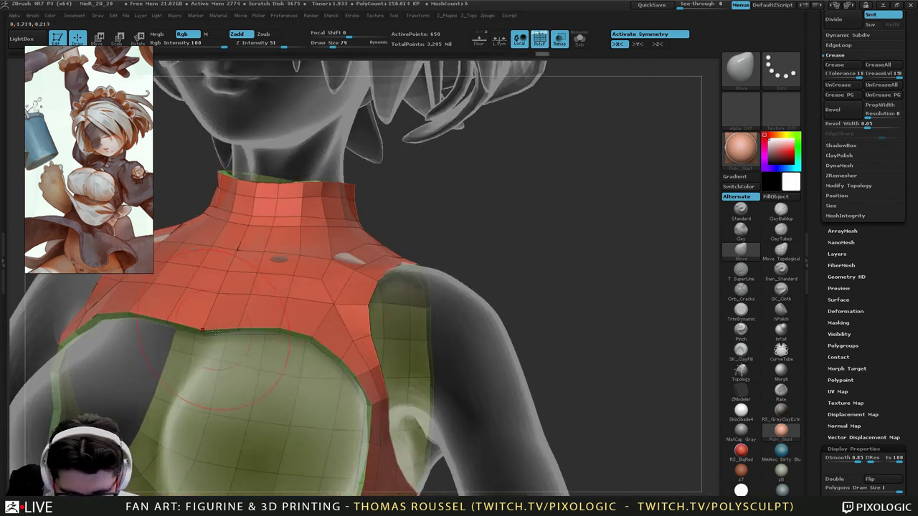
mouse_move(345, 394)
right_mouse_down("alt")
mouse_move(372, 338)
mouse_move(303, 369)
mouse_move(208, 358)
mouse_move(290, 331)
mouse_move(412, 373)
right_mouse_up("alt")
right_click_drag(413, 373, 452, 344, "alt")
Shape the chest opening's side and underbust edges around the body with the Move brush.
left_click_drag(438, 371, 442, 366)
right_click_drag(443, 366, 435, 407)
left_click_drag(435, 407, 439, 403)
mouse_move(439, 403)
right_mouse_down()
mouse_move(374, 457)
mouse_move(305, 429)
right_mouse_up()
left_click_drag(305, 429, 310, 423)
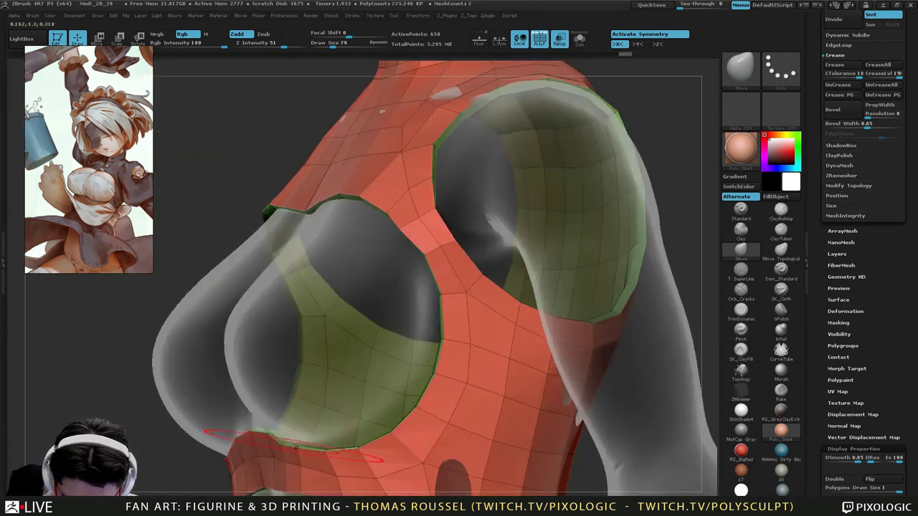
right_click_drag(310, 423, 552, 422)
left_click_drag(552, 422, 559, 428)
Fit the underarm side panel and the back's lower edge to the torso with the Move brush.
right_click_drag(559, 429, 412, 241, "alt")
right_click_drag(444, 430, 324, 321)
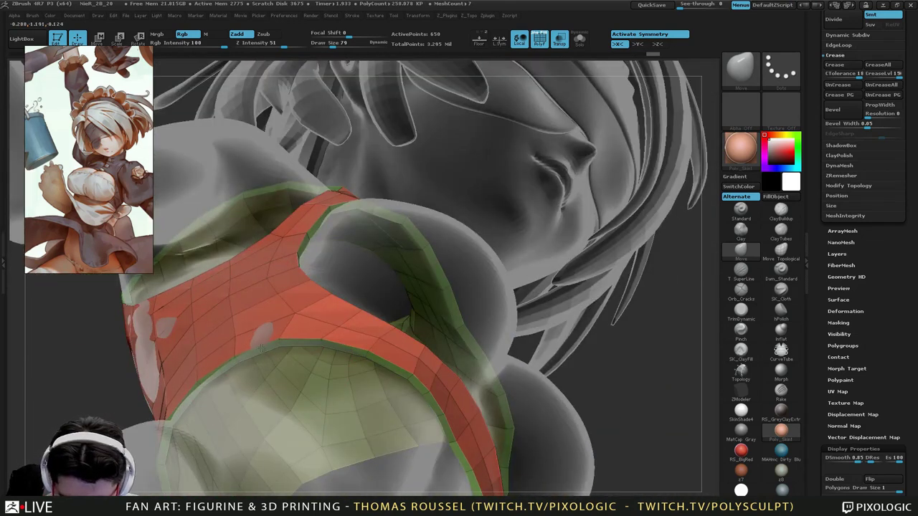
right_click_drag(268, 350, 402, 302)
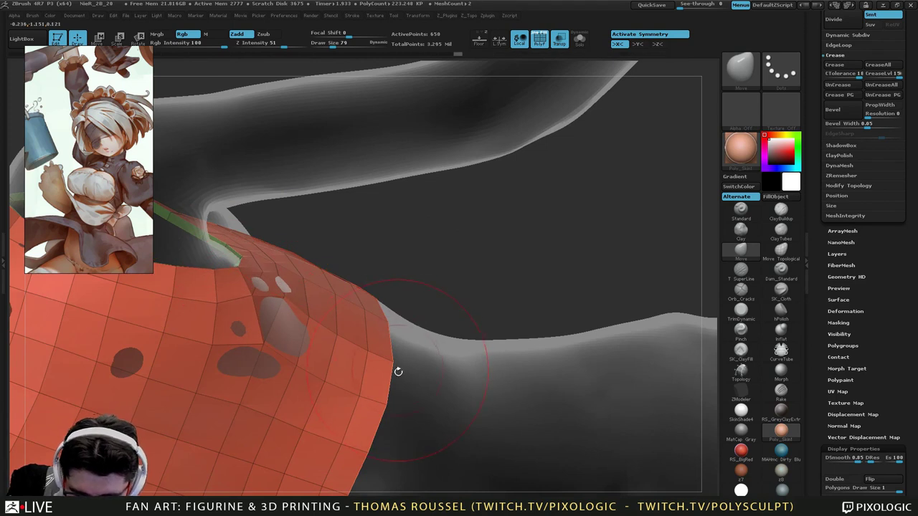
right_click_drag(399, 372, 408, 348)
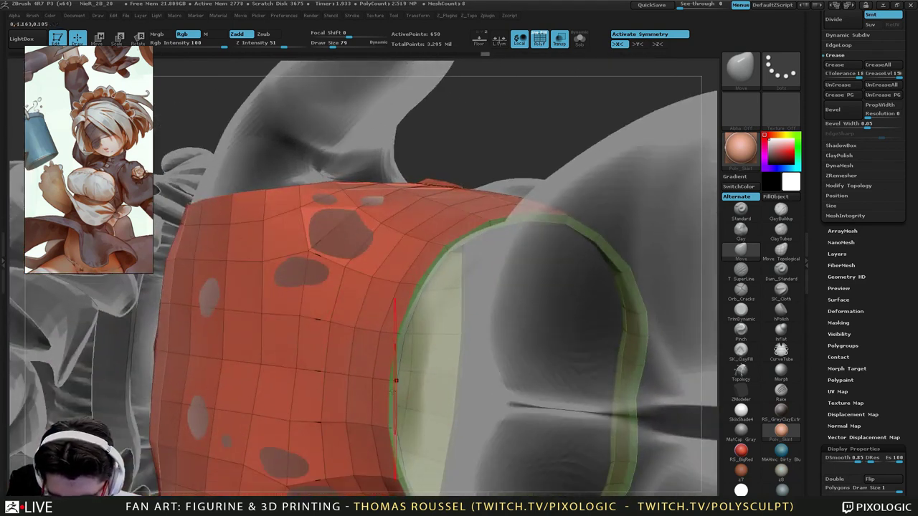
right_click_drag(395, 380, 465, 384)
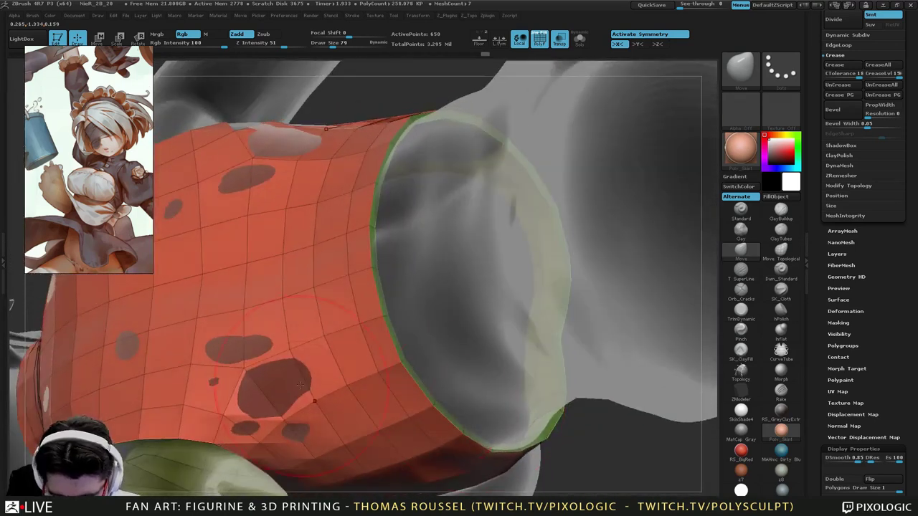
Preview the top smoothed and pull the back around the armhole over the protruding body, using draw size 126.
mouse_move(301, 385)
right_mouse_down()
mouse_move(279, 366)
mouse_move(292, 380)
right_mouse_up()
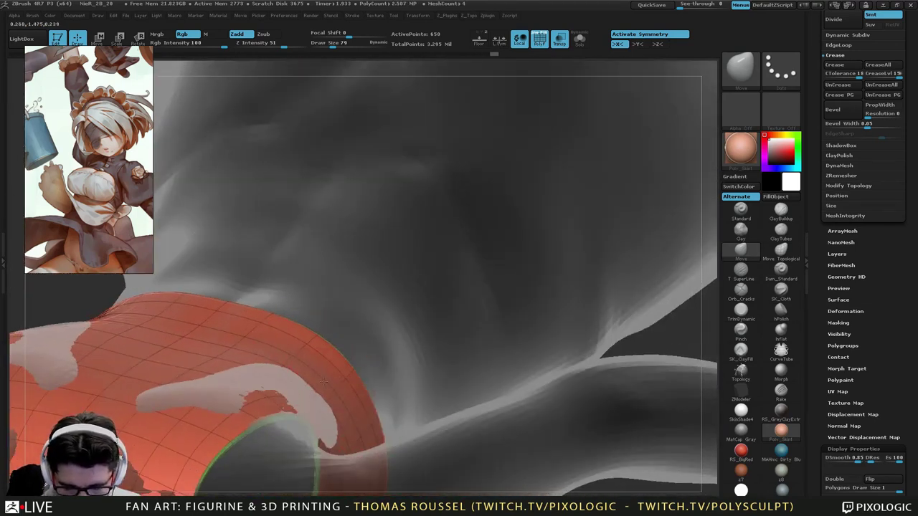
right_click_drag(244, 384, 411, 313, "alt")
key("s")
left_click_drag(411, 314, 419, 309)
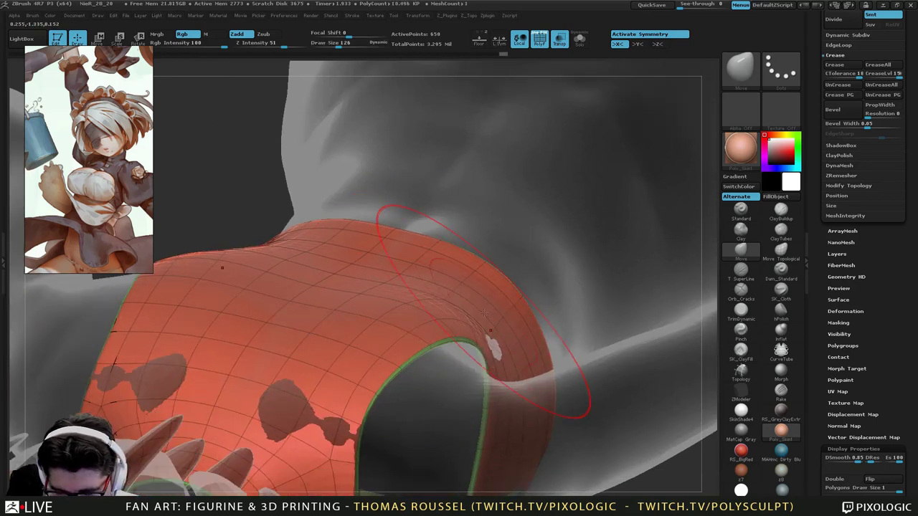
right_click_drag(308, 391, 247, 399)
left_click_drag(301, 407, 285, 409)
Reduce the draw size to 76 and move the shoulder-blade area over the remaining spots where the body shows.
key("s")
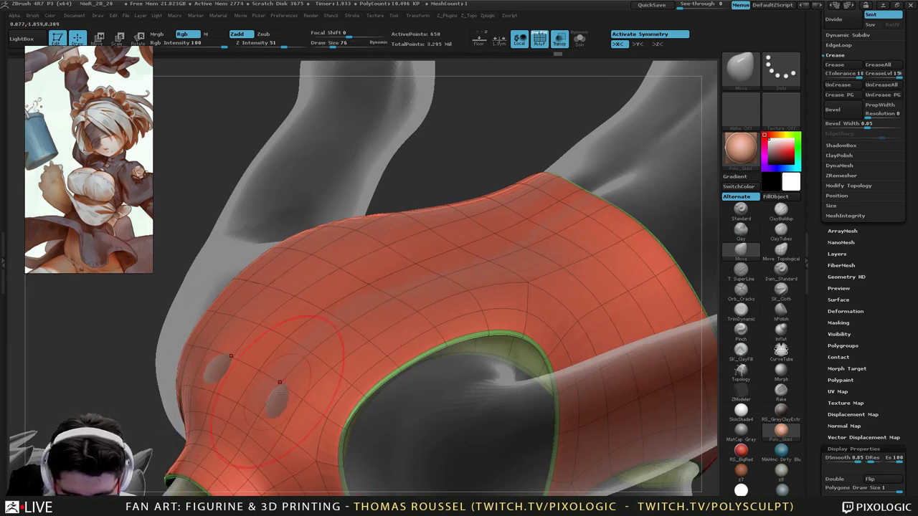
right_click_drag(279, 393, 271, 410)
left_click_drag(273, 409, 274, 406)
mouse_move(277, 403)
right_mouse_down()
mouse_move(310, 414)
mouse_move(383, 387)
mouse_move(430, 359)
mouse_move(472, 313)
mouse_move(619, 409)
mouse_move(588, 285)
mouse_move(475, 255)
mouse_move(400, 365)
mouse_move(383, 324)
mouse_move(434, 310)
mouse_move(445, 252)
mouse_move(500, 251)
mouse_move(441, 244)
right_mouse_up()
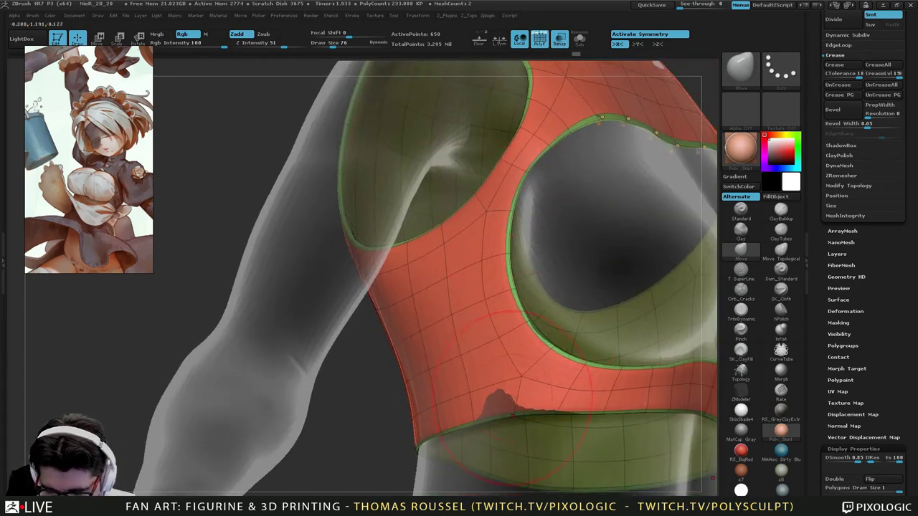
Move the side of the underbust band and the lower back hem to cover the body.
mouse_move(514, 388)
left_mouse_down()
mouse_move(502, 412)
mouse_move(500, 396)
left_mouse_up()
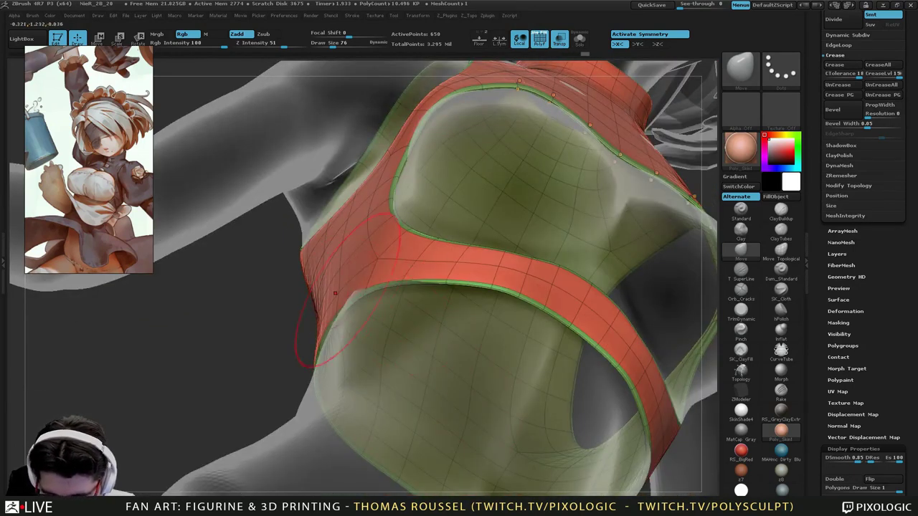
mouse_move(403, 280)
right_mouse_down()
mouse_move(490, 308)
mouse_move(474, 343)
mouse_move(495, 366)
mouse_move(589, 388)
mouse_move(284, 388)
right_mouse_up()
right_click_drag(545, 373, 426, 354)
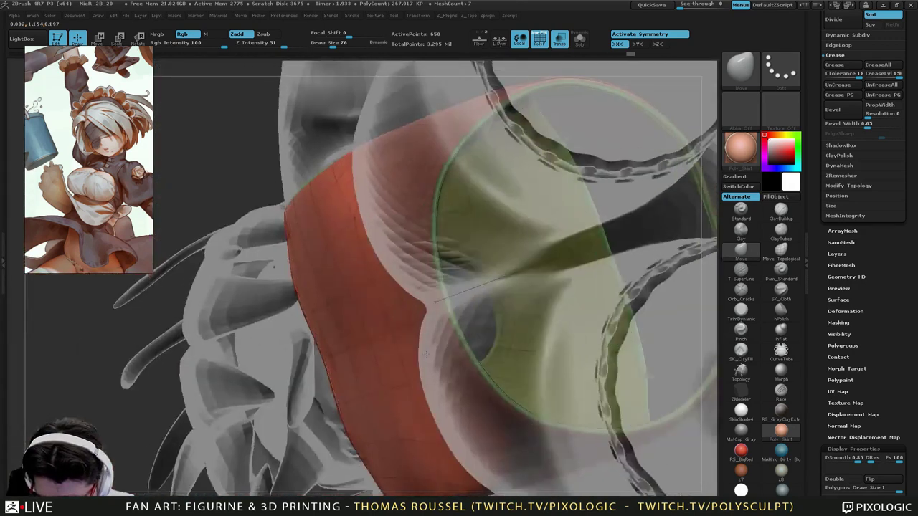
left_click_drag(425, 355, 468, 349)
right_click_drag(462, 368, 527, 358)
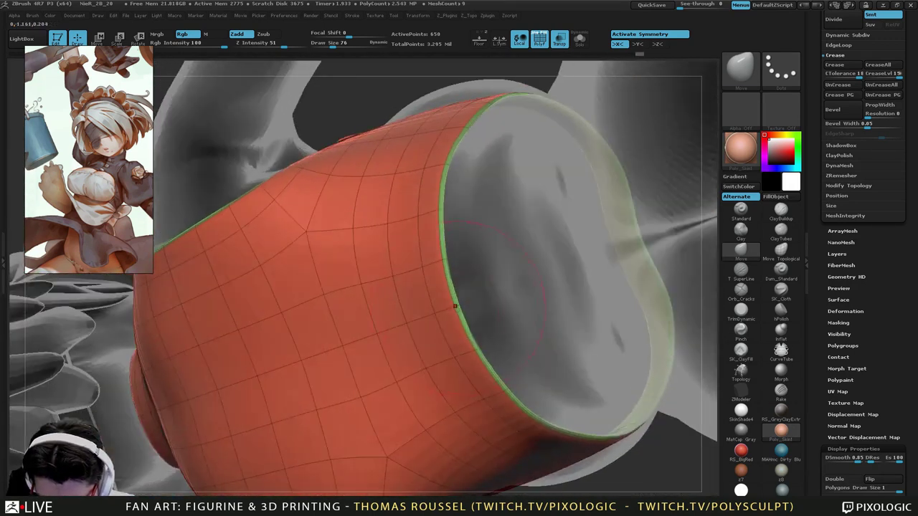
Set the draw size to 49 and refine the lower back hem around the torso.
mouse_move(481, 337)
right_mouse_down()
mouse_move(534, 340)
mouse_move(545, 353)
mouse_move(463, 348)
right_mouse_up()
key("s")
left_click_drag(463, 350, 453, 352)
mouse_move(511, 369)
right_mouse_down()
mouse_move(453, 352)
mouse_move(463, 363)
mouse_move(470, 248)
mouse_move(485, 262)
mouse_move(481, 323)
mouse_move(496, 294)
mouse_move(502, 325)
right_mouse_up()
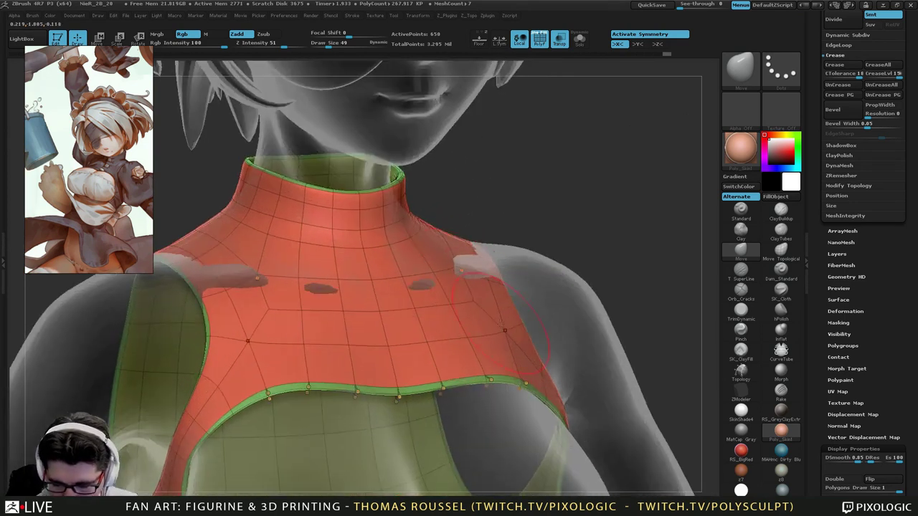
Enlarge the draw size to 99 and pull the shoulder and upper armhole edge over the body.
mouse_move(501, 276)
right_mouse_down()
mouse_move(486, 273)
mouse_move(504, 253)
right_mouse_up()
key("s")
left_click(462, 253)
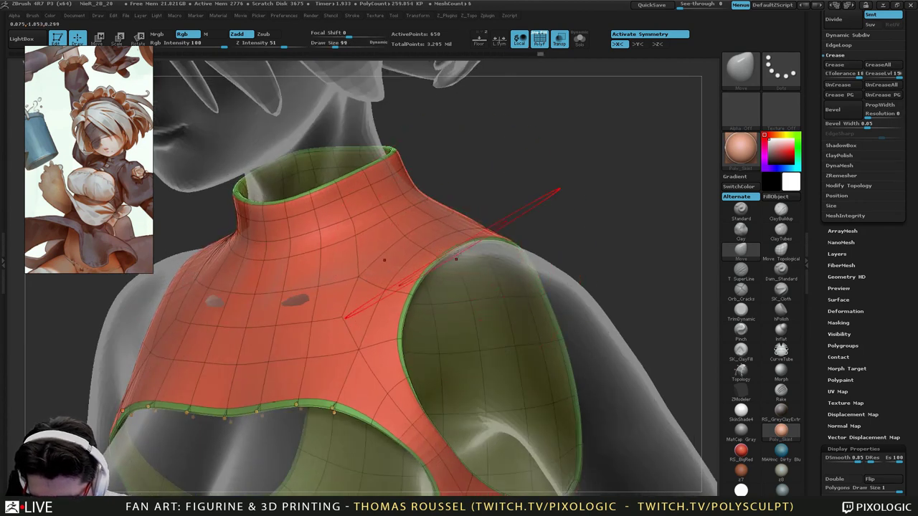
left_click_drag(457, 255, 507, 245)
right_click_drag(462, 264, 417, 267)
Set the draw size to 69 and adjust the upper chest and the front edge of the armhole.
key("s")
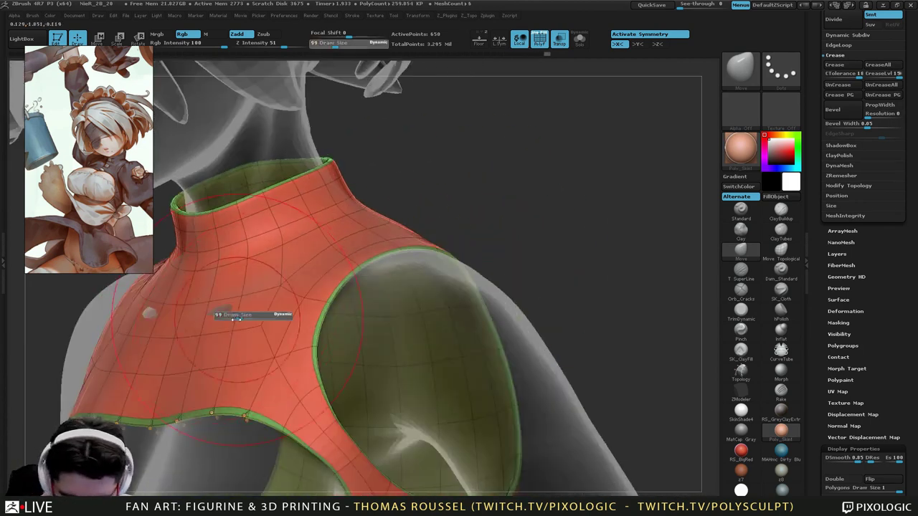
left_click(239, 316)
right_click_drag(244, 311, 284, 308)
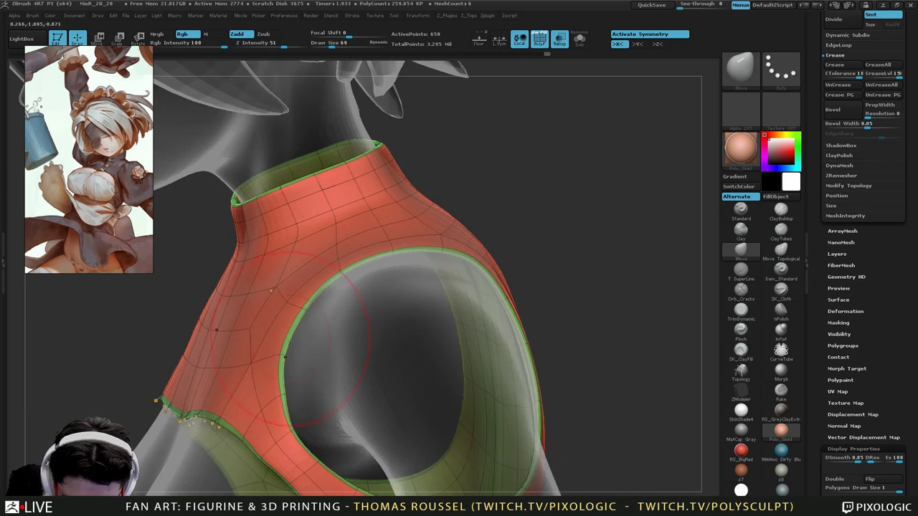
right_click_drag(290, 339, 345, 310)
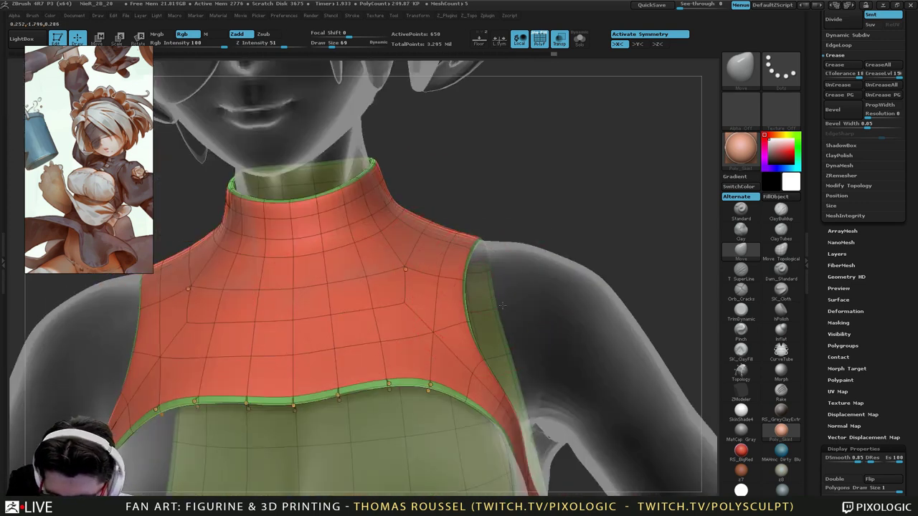
left_click_drag(502, 306, 526, 381)
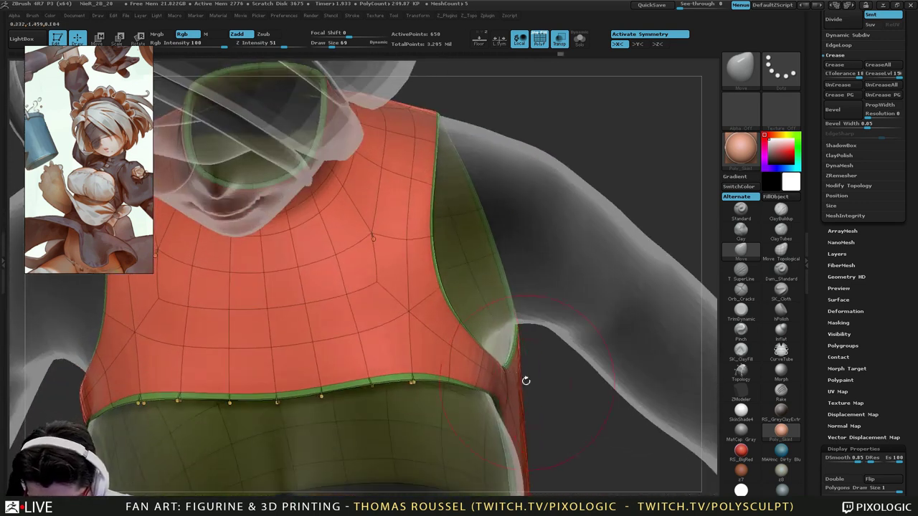
Reduce the draw size to 41 and shape the lower armhole edge around the armpit.
mouse_move(510, 367)
right_mouse_down()
mouse_move(464, 365)
mouse_move(521, 366)
right_mouse_up()
key("s")
left_click_drag(521, 363, 513, 363)
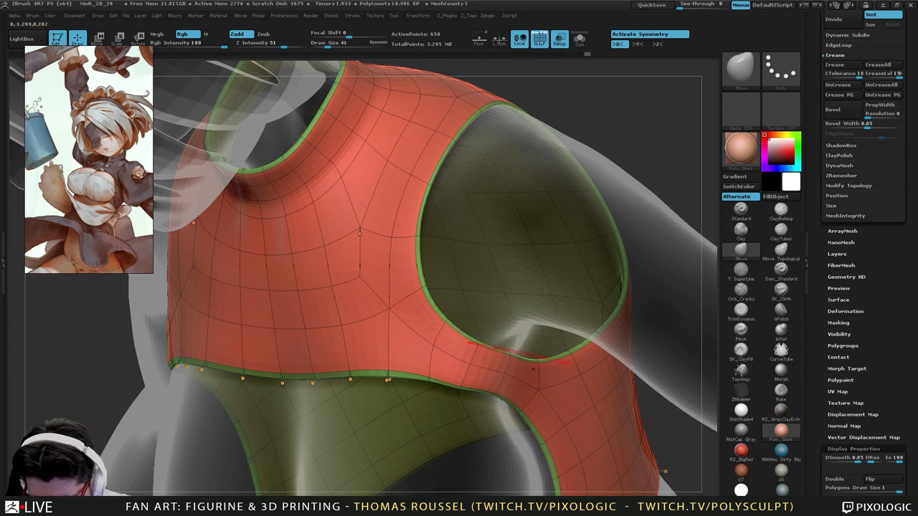
right_click_drag(527, 394, 541, 378)
left_click_drag(541, 376, 565, 356)
Reshape the armpit area with the Move brush at draw size 83, and turn off the smoothed subdivision preview.
key("s")
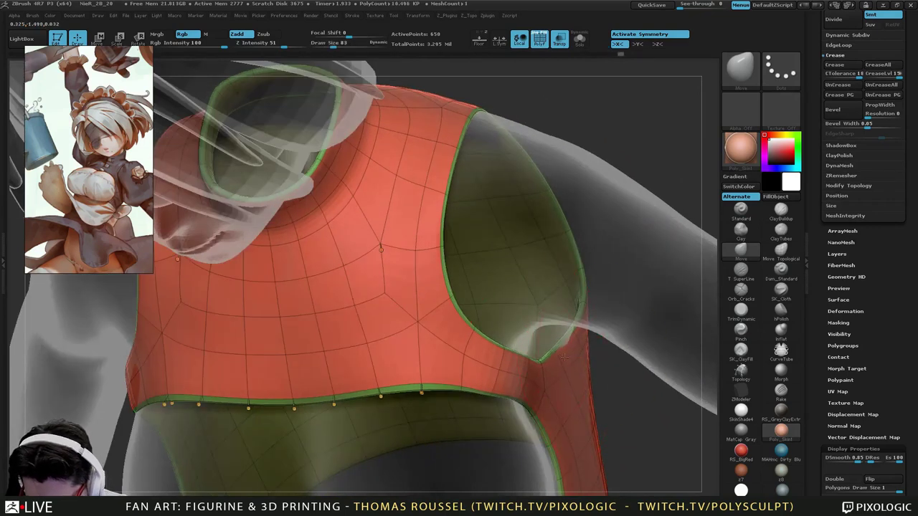
right_click_drag(565, 358, 561, 343)
left_click_drag(574, 342, 553, 330)
mouse_move(539, 341)
right_mouse_down()
mouse_move(518, 284)
mouse_move(502, 287)
mouse_move(470, 234)
mouse_move(497, 215)
mouse_move(574, 325)
mouse_move(562, 326)
mouse_move(584, 330)
right_mouse_up()
key("shift+d")
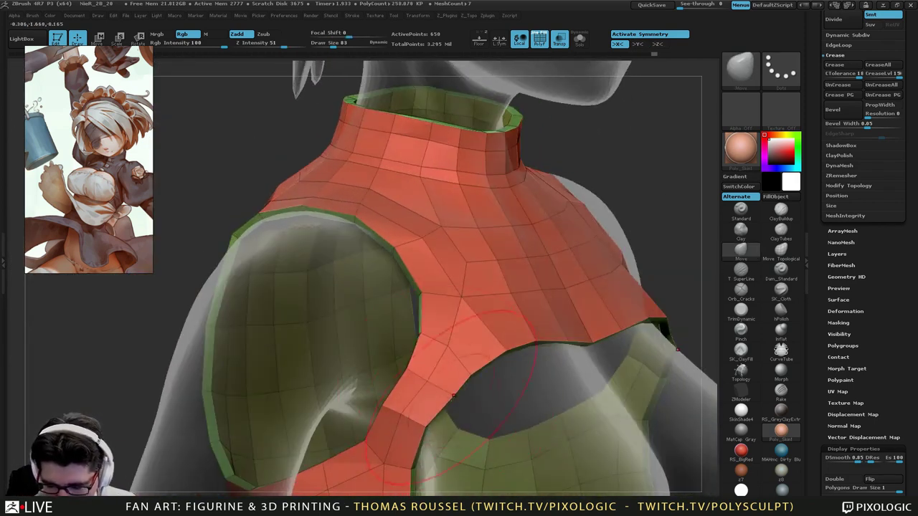
Set the draw size to 41 and adjust the strip between the armhole and the chest opening with the Move brush.
key("s")
left_click(450, 397)
left_click_drag(472, 374, 466, 369)
right_click_drag(459, 380, 406, 412)
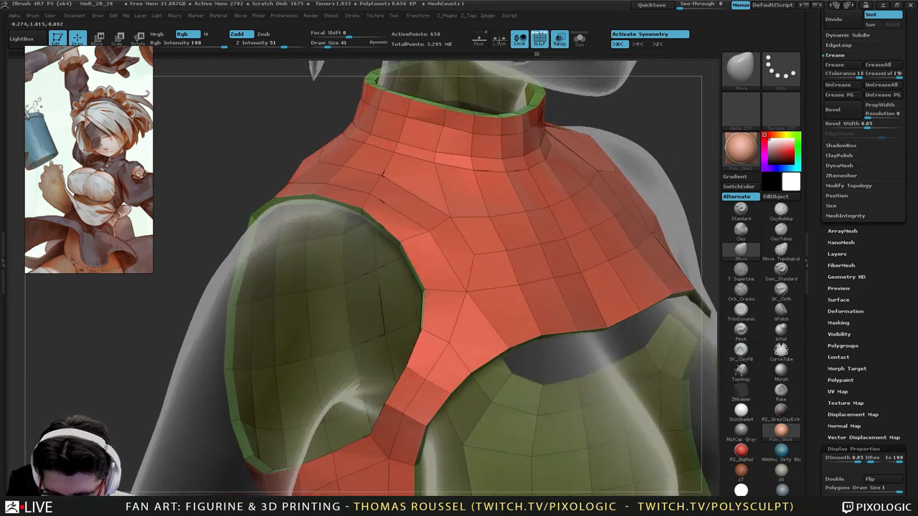
right_click_drag(431, 302, 486, 279)
mouse_move(393, 247)
right_mouse_down()
mouse_move(351, 284)
mouse_move(445, 262)
right_mouse_up()
mouse_move(527, 287)
right_mouse_down()
mouse_move(539, 302)
mouse_move(475, 391)
mouse_move(518, 383)
mouse_move(537, 287)
mouse_move(515, 251)
mouse_move(518, 287)
right_mouse_up()
right_click_drag(518, 228, 547, 231, "ctrl")
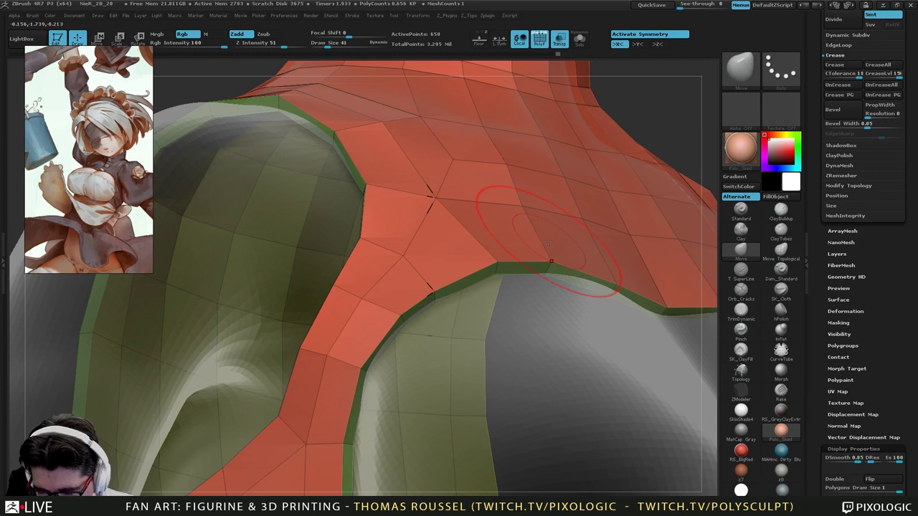
Bevel the edge loop around the chest opening with the ZModeler single edge loop action, using draw size 19.
key("s")
left_click_drag(549, 244, 538, 243)
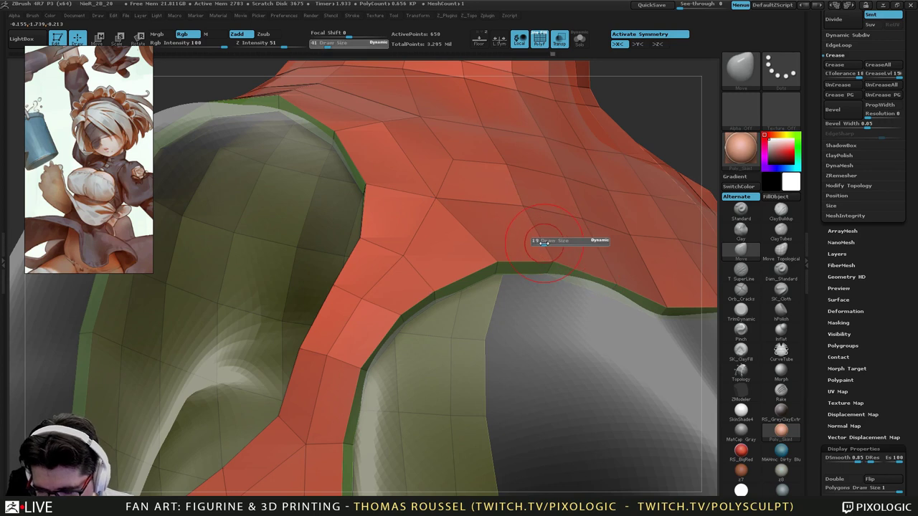
left_click(741, 391)
key("space")
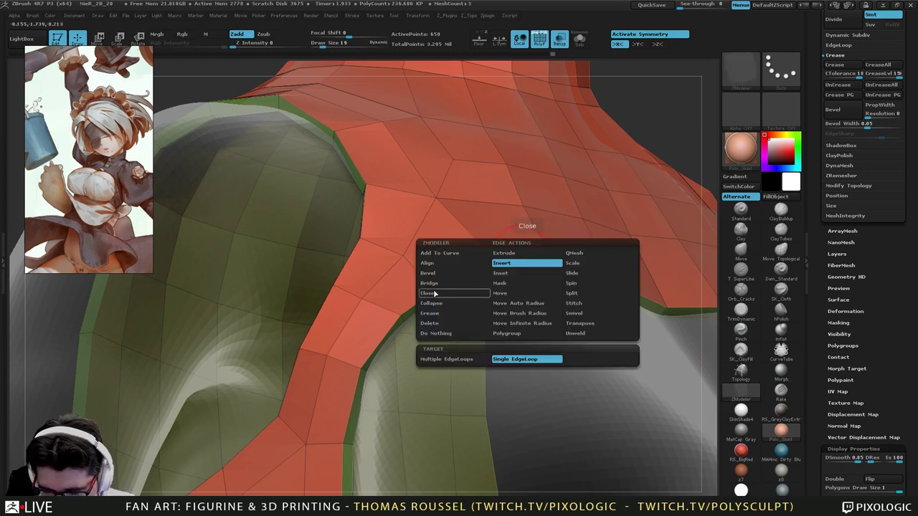
left_click(434, 284)
left_click(434, 274)
left_click(517, 262)
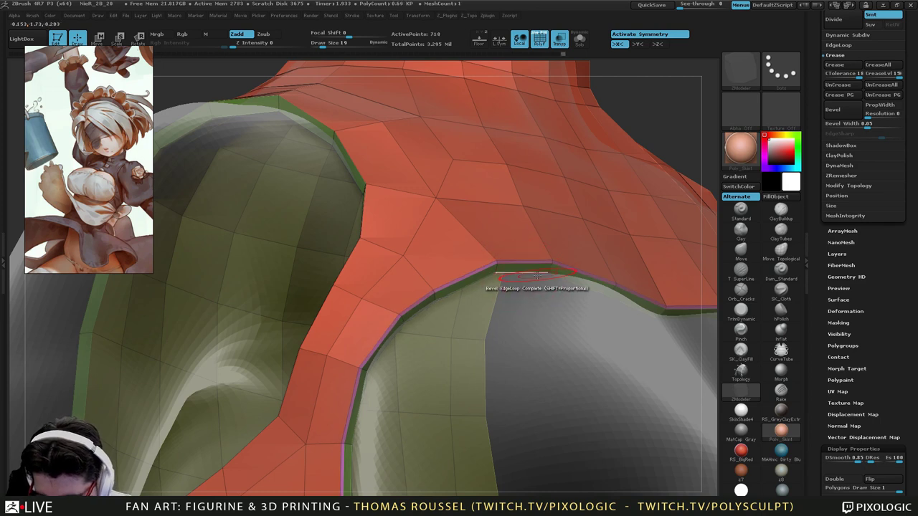
Bevel the border edge loops around the armhole with ZModeler.
right_click_drag(538, 275, 601, 163)
left_click(654, 194)
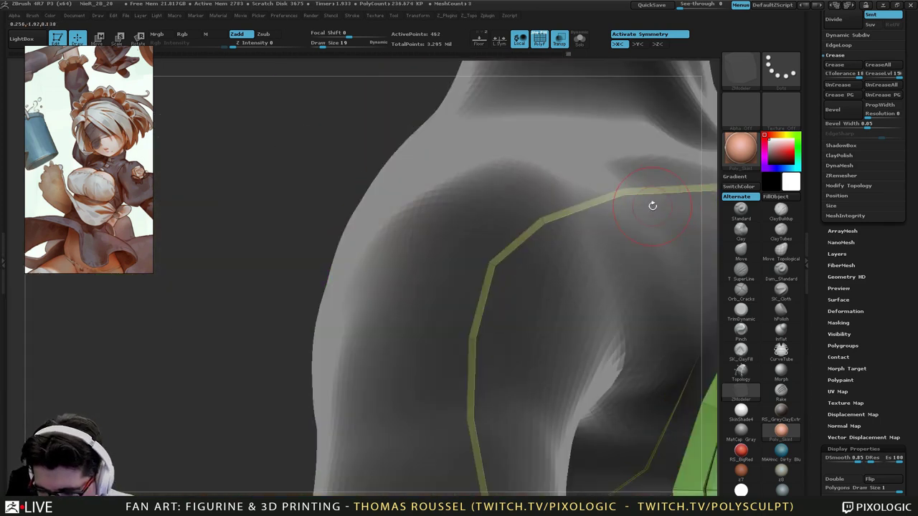
key("ctrl+z")
left_click(663, 195)
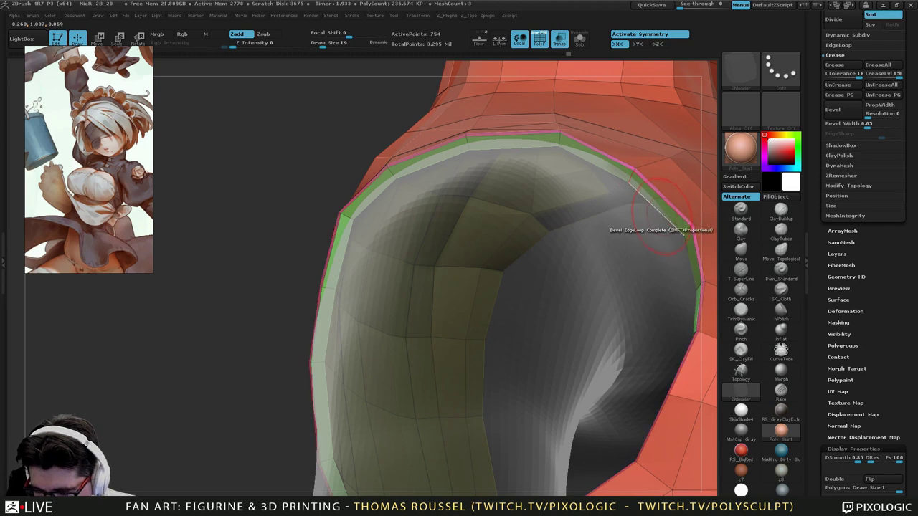
left_click(665, 216)
Bevel the outer and inner edge loops along the rim of the high collar.
right_click_drag(665, 216, 474, 348)
left_click(474, 295)
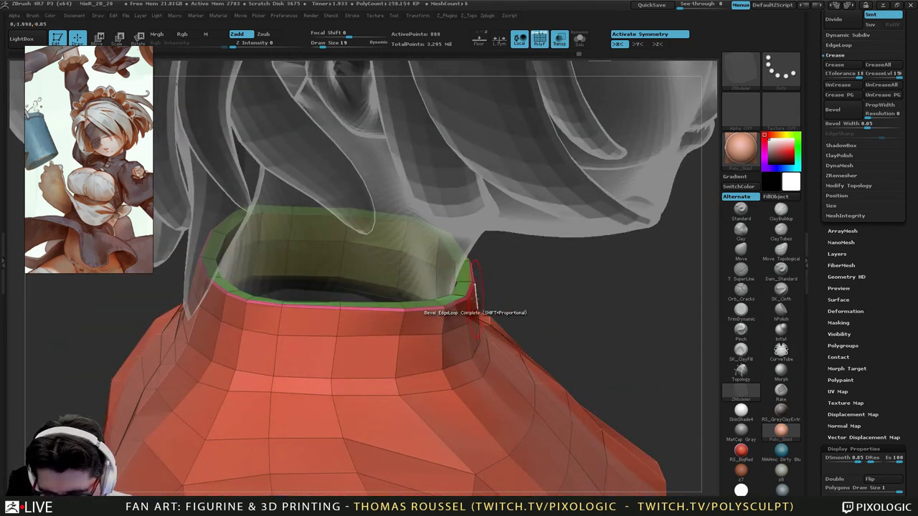
left_click(457, 286)
right_click_drag(506, 349, 502, 378)
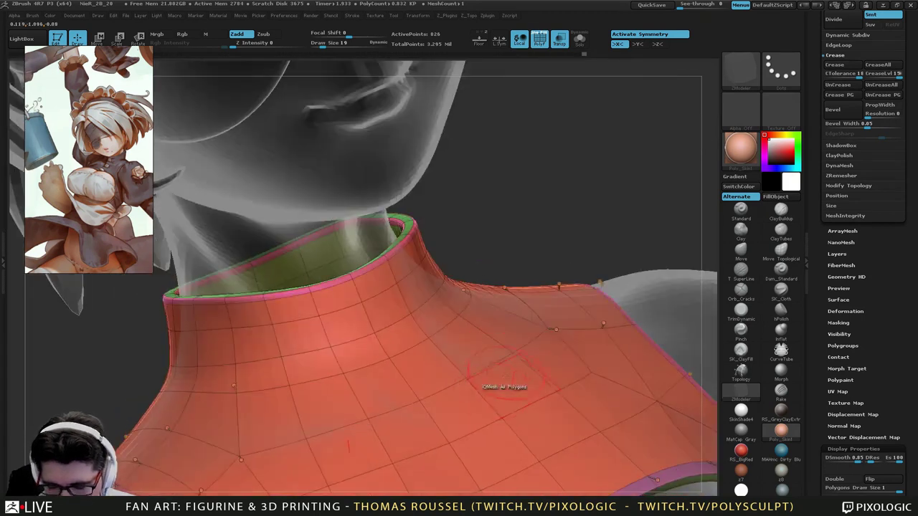
mouse_move(483, 422)
right_mouse_down()
mouse_move(502, 373)
mouse_move(508, 289)
mouse_move(365, 168)
mouse_move(395, 65)
right_mouse_up()
right_click_drag(623, 350, 526, 369)
Hide the wireframe and turn off the transparency and the smoothed subdivision preview.
key("shift+f")
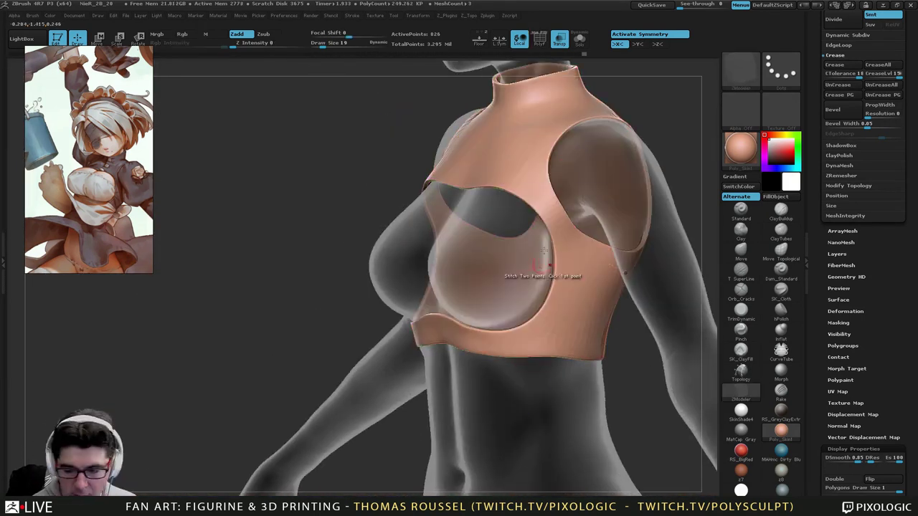
left_click(567, 43)
right_click_drag(574, 250, 566, 208, "ctrl")
right_click_drag(502, 294, 471, 369)
key("shift+d")
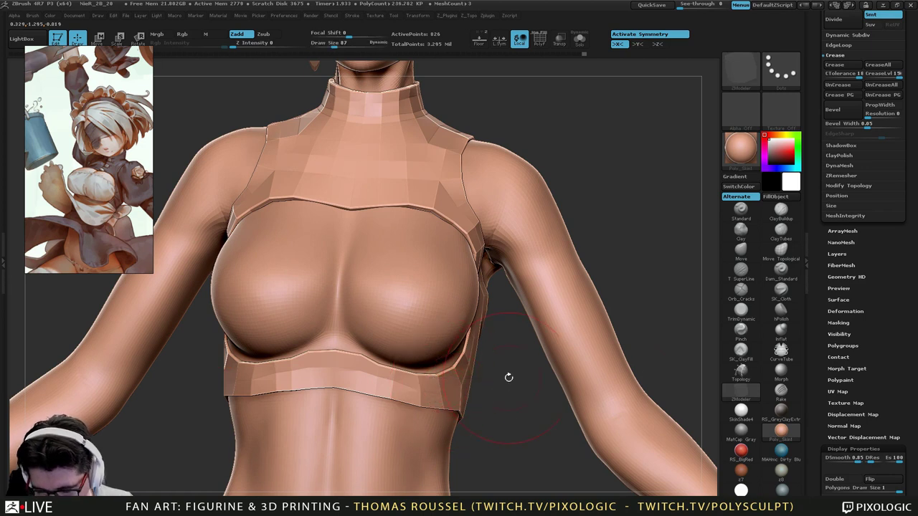
Reshape the lower band under the breasts with the Move brush, enlarging the draw size to 156.
left_click(741, 250)
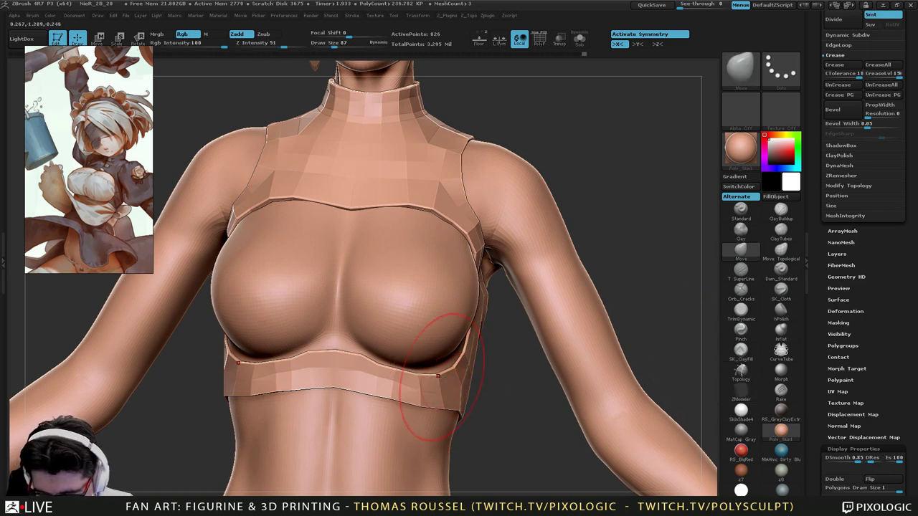
left_click_drag(443, 379, 441, 377)
key("s")
mouse_move(439, 377)
left_mouse_down()
mouse_move(449, 375)
mouse_move(435, 370)
left_mouse_up()
right_click_drag(432, 370, 308, 375)
left_click_drag(439, 386, 432, 380)
mouse_move(359, 380)
right_mouse_down()
mouse_move(461, 365)
mouse_move(422, 353)
right_mouse_up()
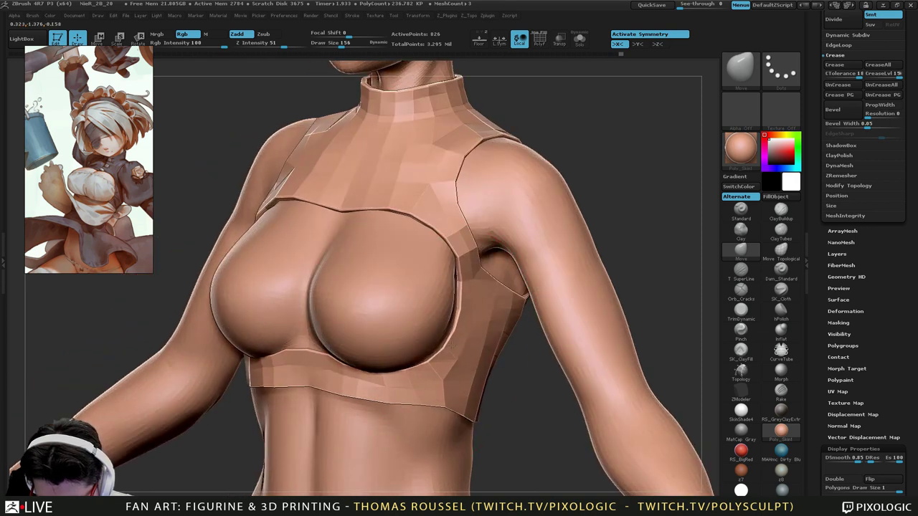
Fit the side edges of the chest opening against the body with the Move brush, reducing the draw size to 87.
left_click_drag(470, 295, 465, 293)
right_click_drag(419, 364, 463, 358)
key("s")
left_click_drag(464, 358, 458, 358)
right_click_drag(445, 361, 506, 358)
left_click_drag(235, 332, 248, 325)
right_click_drag(302, 316, 270, 236)
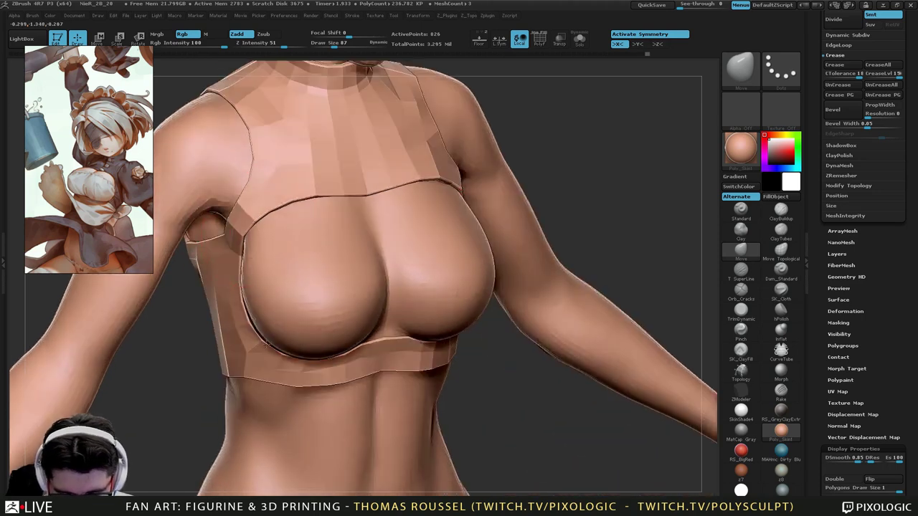
left_click_drag(269, 229, 278, 241)
Turn on the smoothed subdivision preview and adjust the bottom edge of the band along the ribs.
mouse_move(345, 248)
right_mouse_down()
mouse_move(297, 222)
mouse_move(414, 282)
mouse_move(380, 340)
mouse_move(313, 344)
mouse_move(328, 388)
mouse_move(322, 330)
right_mouse_up()
key("d")
left_click_drag(318, 326, 318, 320)
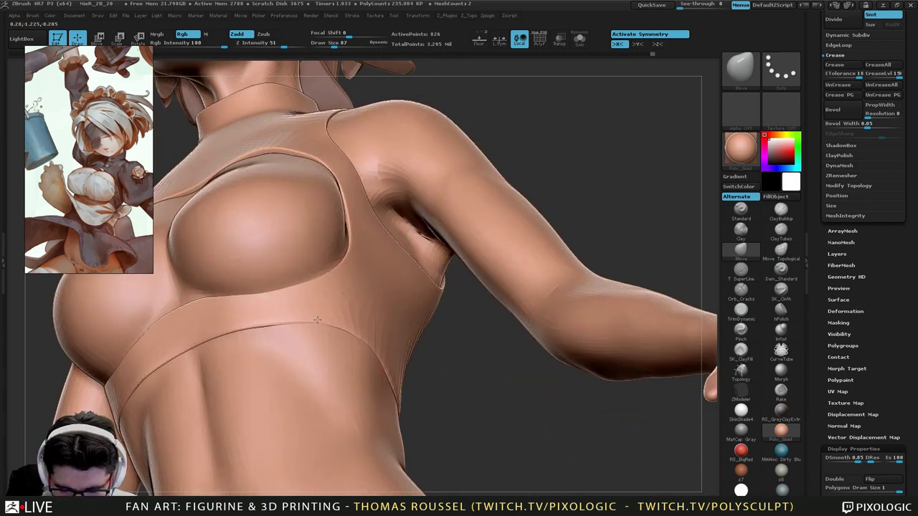
right_click_drag(369, 338, 368, 319)
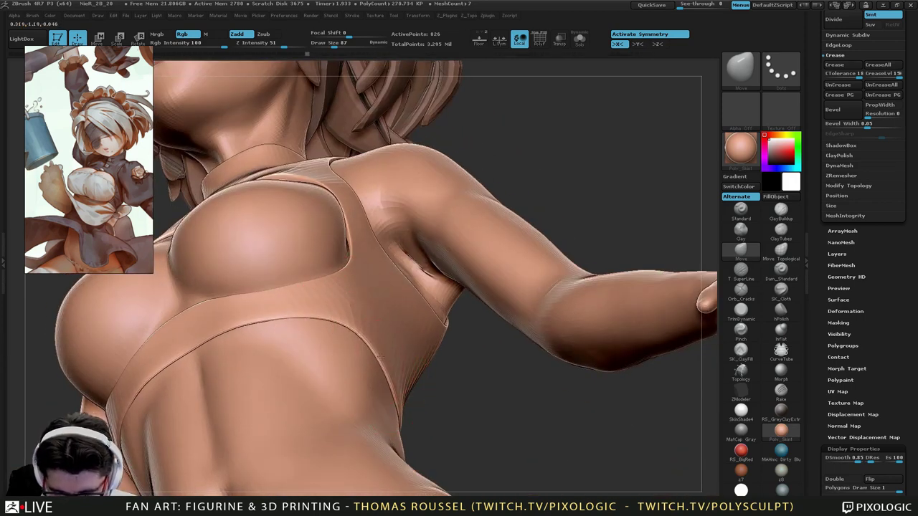
left_click_drag(381, 358, 374, 351)
mouse_move(352, 330)
right_mouse_down()
mouse_move(391, 359)
mouse_move(341, 307)
mouse_move(284, 278)
right_mouse_up()
right_click_drag(284, 278, 404, 285, "alt")
Examine the fit of the smoothed top from the front, the side and a three-quarter view.
key("s")
left_click_drag(404, 285, 396, 285)
mouse_move(395, 286)
right_mouse_down("shift")
mouse_move(419, 289)
mouse_move(438, 324)
right_mouse_up("shift")
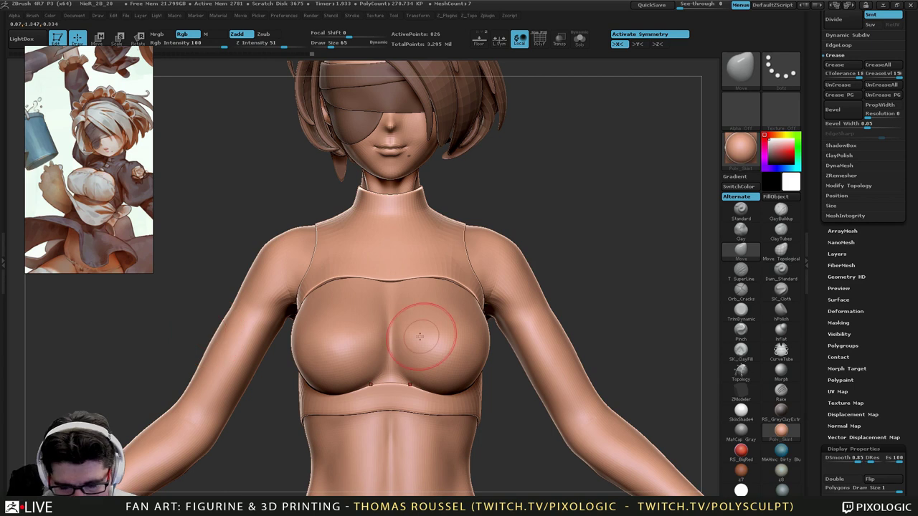
right_click_drag(420, 337, 358, 337)
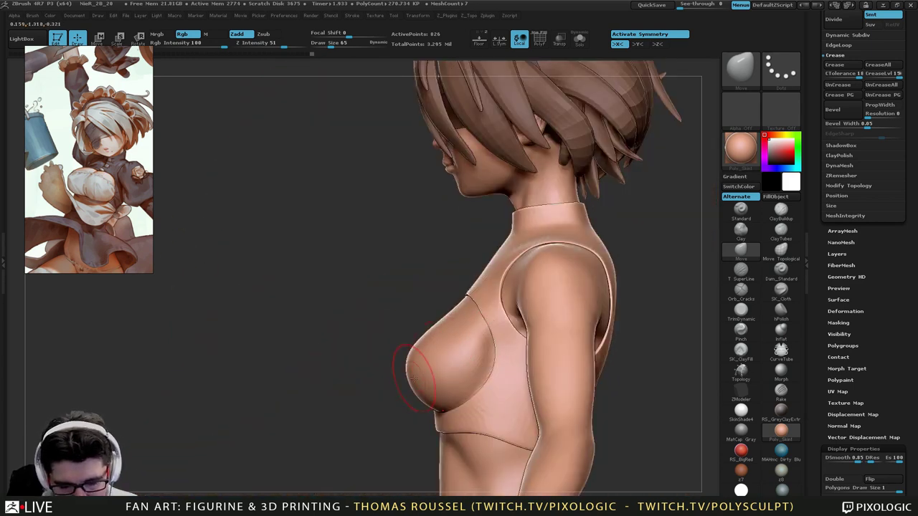
mouse_move(414, 379)
right_mouse_down()
mouse_move(451, 362)
mouse_move(436, 335)
mouse_move(447, 369)
mouse_move(422, 344)
mouse_move(455, 349)
mouse_move(438, 379)
mouse_move(449, 334)
right_mouse_up()
key("s")
left_click_drag(449, 335, 436, 334)
mouse_move(438, 334)
right_mouse_down("alt")
mouse_move(451, 293)
mouse_move(444, 304)
mouse_move(459, 328)
mouse_move(427, 325)
mouse_move(400, 365)
right_mouse_up("alt")
Make the sculpted top subtool NieR_2B_22 active and hide the full body subtool.
left_click_drag(879, 168, 876, 488)
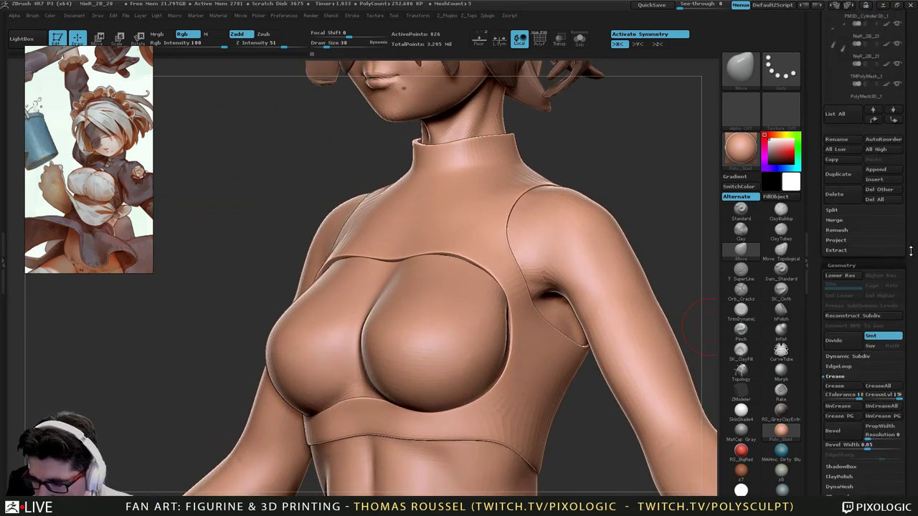
left_click_drag(911, 251, 911, 501)
left_click(838, 218)
mouse_move(495, 378)
right_mouse_down()
mouse_move(503, 392)
mouse_move(563, 388)
mouse_move(494, 385)
mouse_move(595, 382)
right_mouse_up()
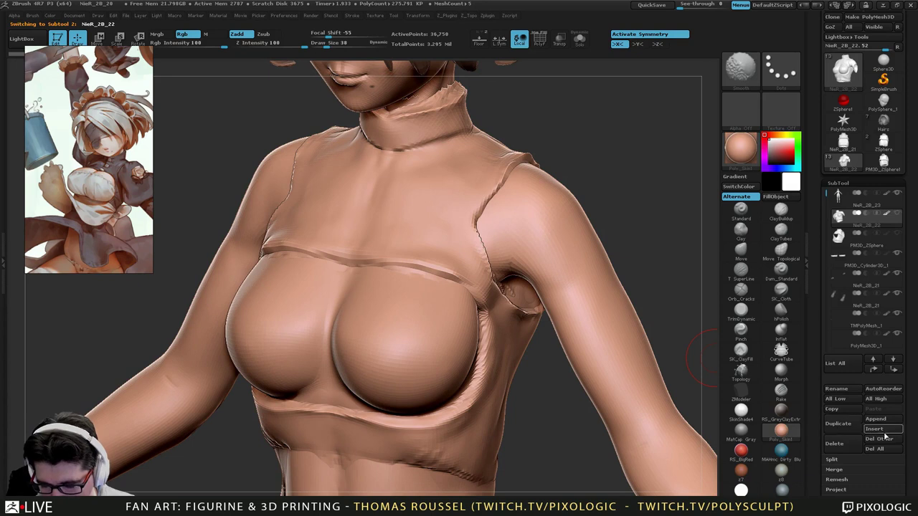
left_click_drag(915, 407, 907, 366)
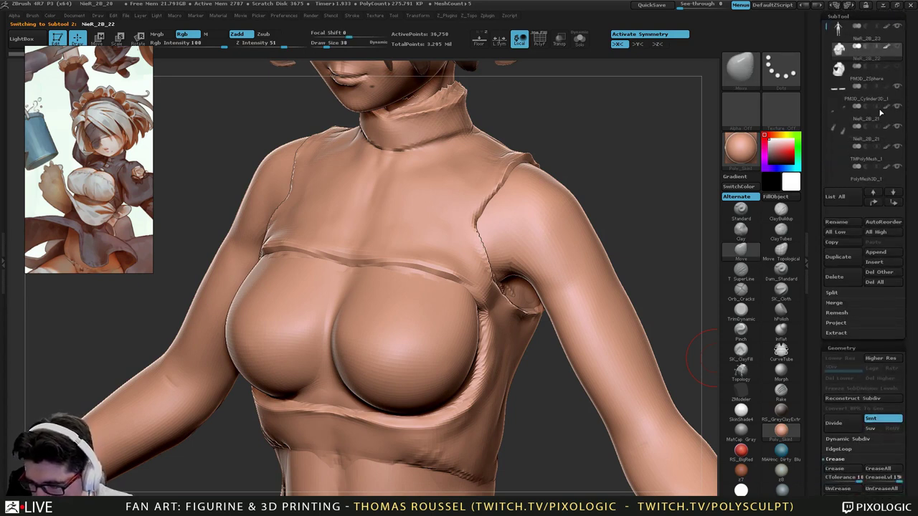
left_click(899, 27)
mouse_move(533, 349)
right_mouse_down()
mouse_move(589, 350)
mouse_move(543, 359)
right_mouse_up()
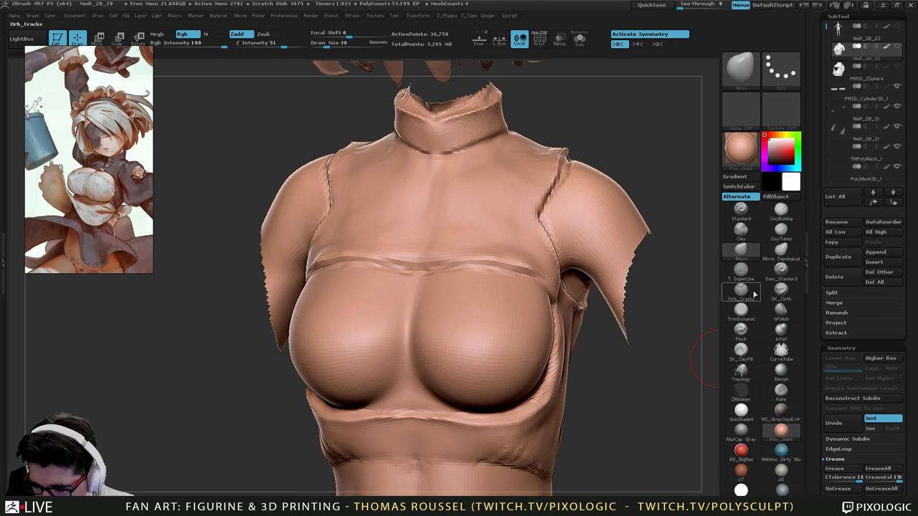
With the Topology brush, draw a curve across the upper breast and one down the chest's midline to the underbust edge.
left_click(741, 350)
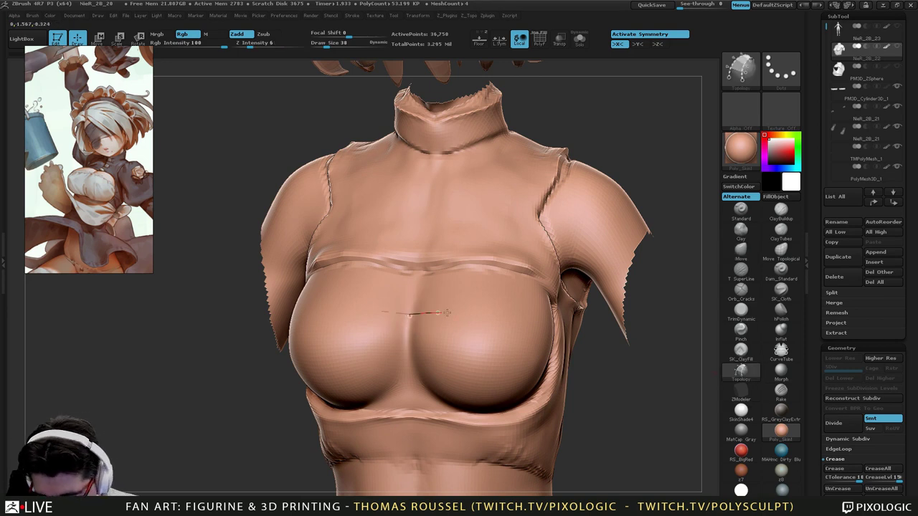
left_click_drag(526, 325, 531, 327)
right_click_drag(531, 327, 452, 335)
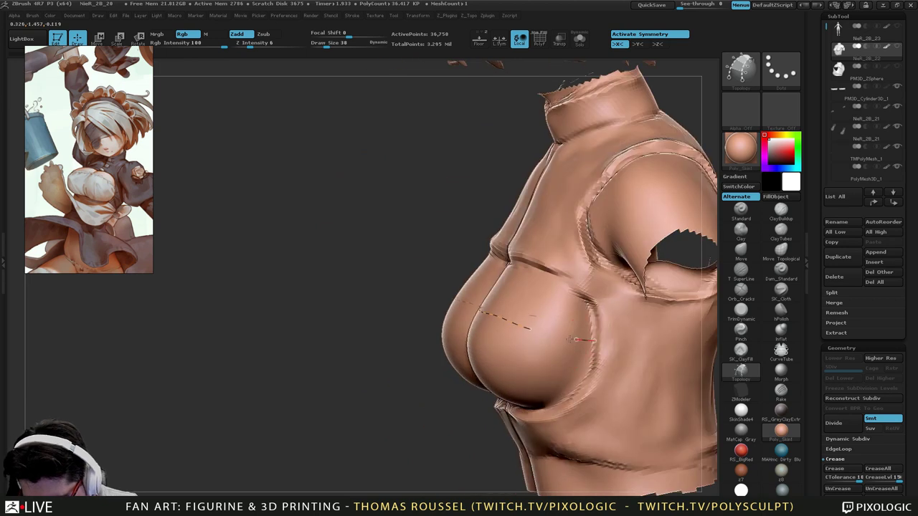
right_click_drag(588, 366, 479, 344)
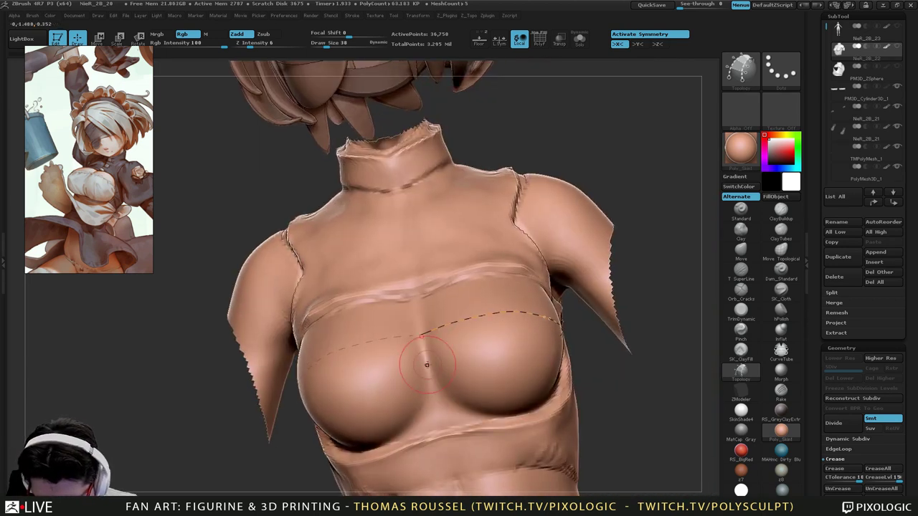
left_click_drag(446, 429, 446, 431)
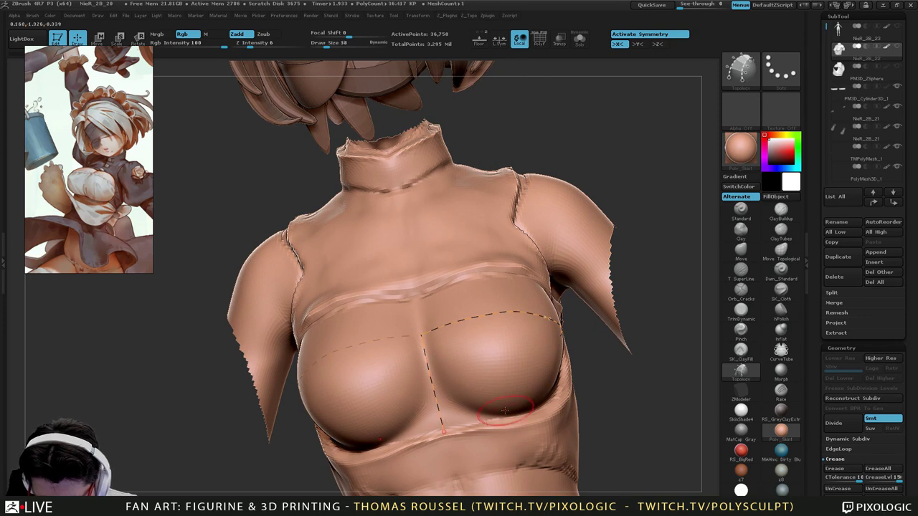
Draw further horizontal topology curves across the breast, down to its lower edge and out to the side.
right_click_drag(495, 430, 453, 365)
left_click_drag(438, 360, 494, 349)
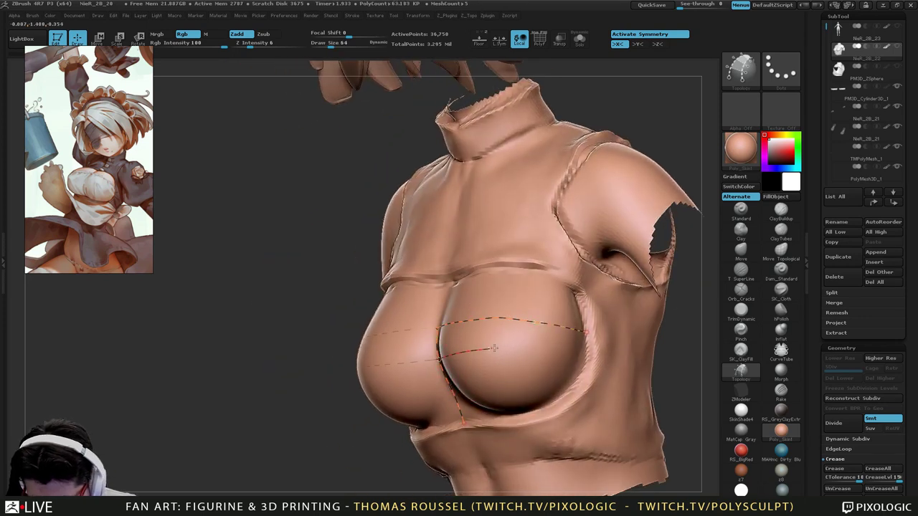
right_click_drag(535, 382, 465, 375)
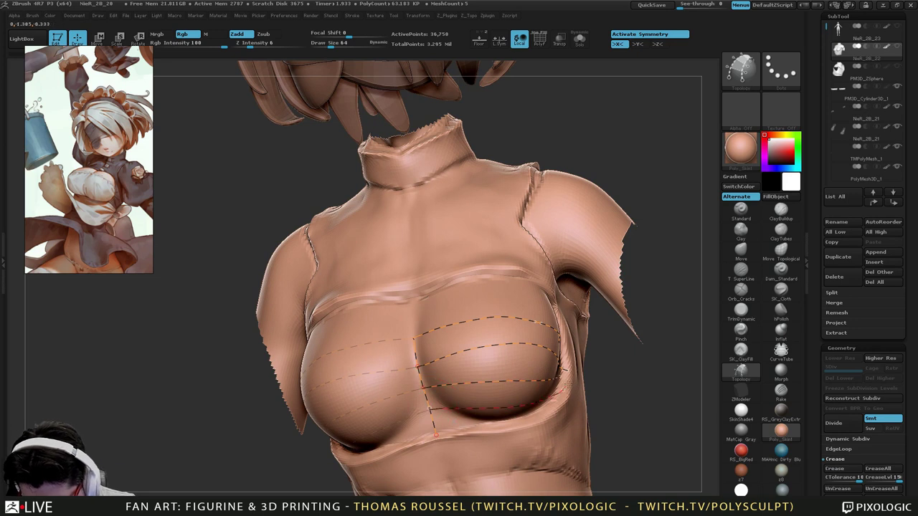
left_click_drag(563, 393, 568, 389)
right_click_drag(556, 402, 459, 425)
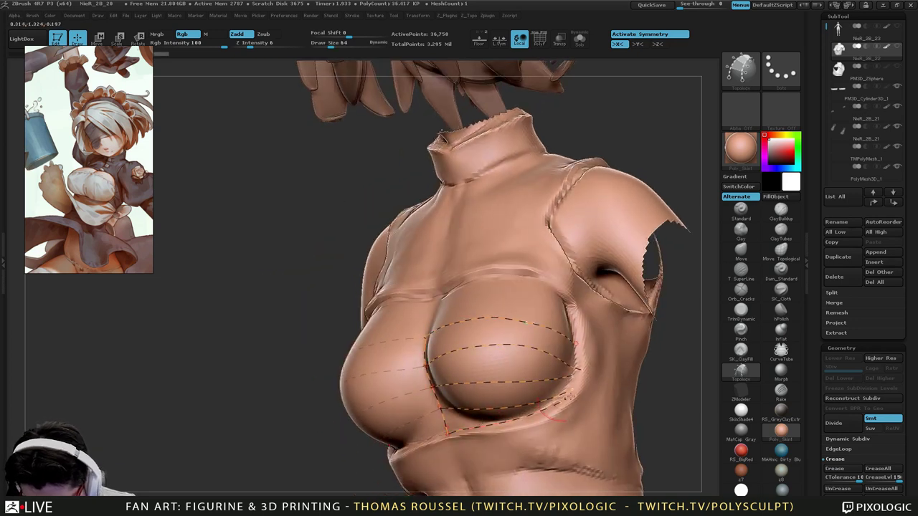
left_click_drag(664, 391, 707, 373)
Draw a series of vertical topology curves across the horizontal ones to form a grid over the breast.
left_click_drag(454, 376, 463, 435)
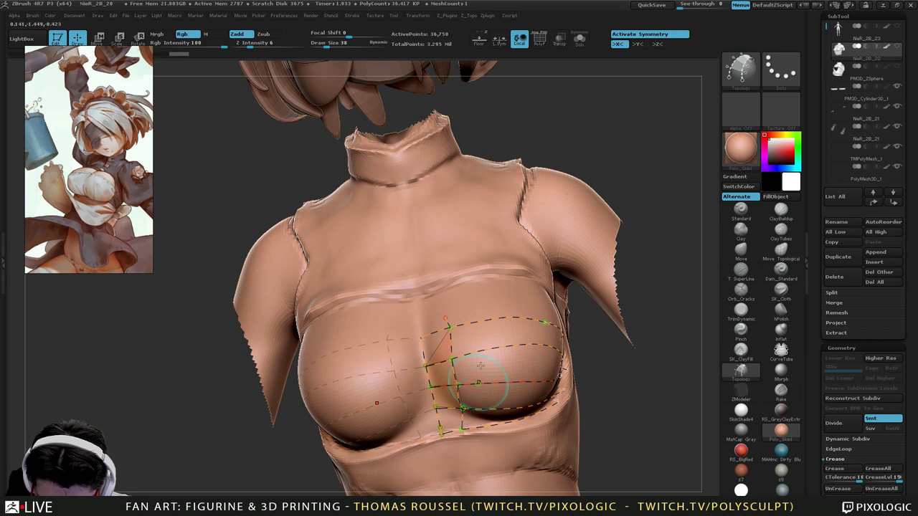
left_click_drag(475, 307, 483, 360)
left_click_drag(512, 387, 517, 435)
left_click_drag(639, 420, 588, 412)
mouse_move(530, 302)
left_mouse_down()
mouse_move(538, 433)
mouse_move(557, 334)
mouse_move(557, 416)
left_mouse_up()
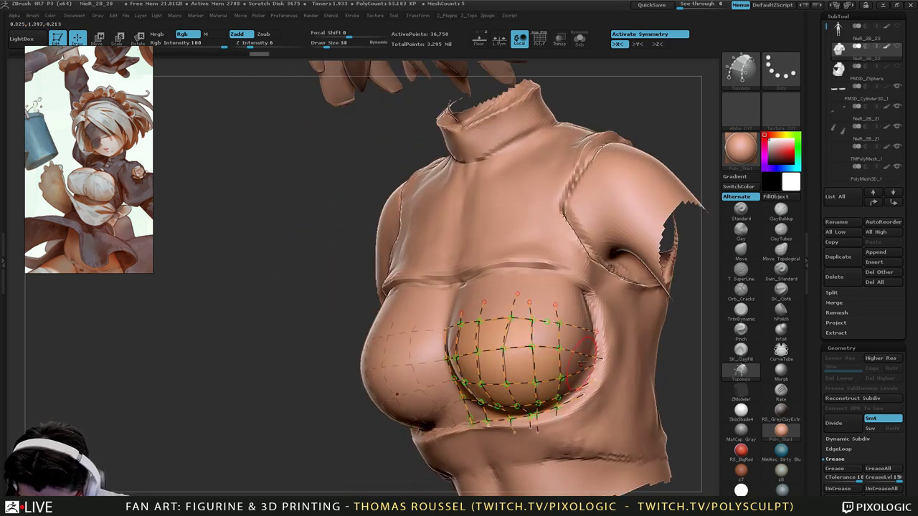
left_click_drag(577, 312, 577, 415)
mouse_move(678, 409)
left_mouse_down()
mouse_move(610, 398)
mouse_move(587, 404)
left_mouse_up()
Try to generate a mesh from the breast's curve grid at draw size 24, and undo it.
mouse_move(402, 416)
left_mouse_down()
mouse_move(487, 409)
mouse_move(523, 358)
mouse_move(553, 352)
mouse_move(498, 328)
left_mouse_up()
key("s")
mouse_move(357, 387)
right_mouse_down("alt")
mouse_move(500, 365)
mouse_move(459, 357)
right_mouse_up("alt")
left_click_drag(282, 287, 280, 285)
right_click_drag(386, 403, 386, 184, "alt")
right_click_drag(608, 300, 607, 280)
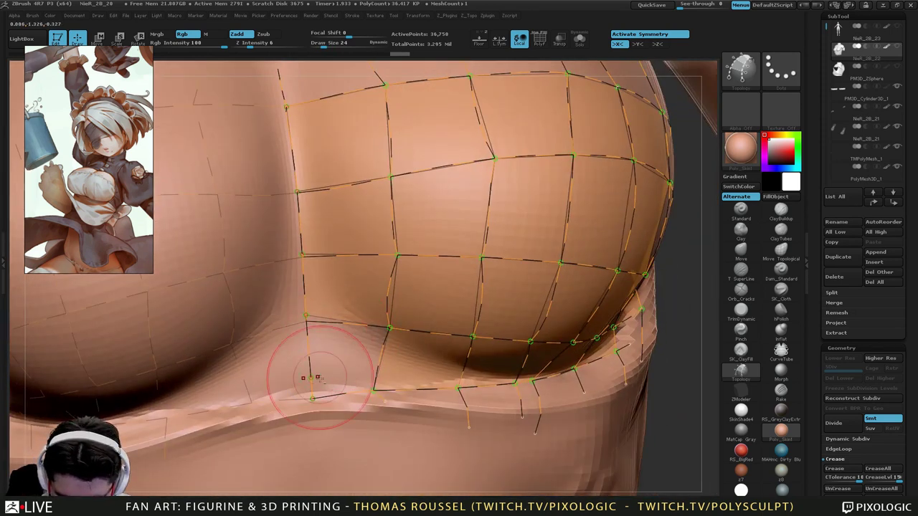
left_click(357, 322)
key("ctrl+z")
left_click(332, 370)
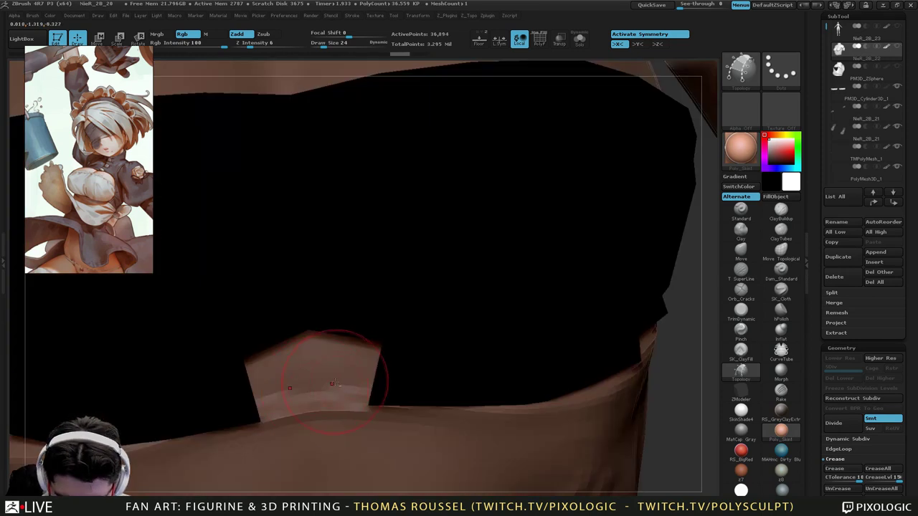
key("ctrl+z")
Erase the curve ends at the bottom of the midline and redraw the midline and underbust segments so they intersect.
left_click_drag(349, 376, 299, 390, "alt")
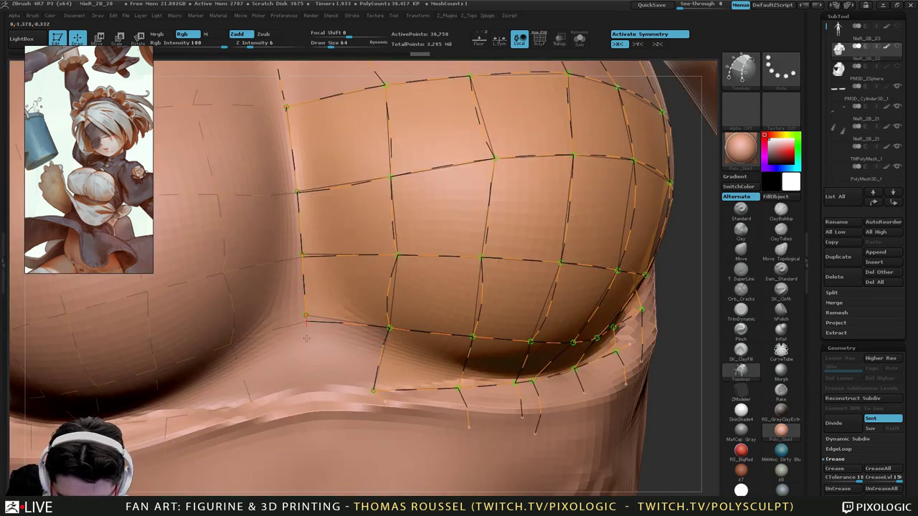
left_click_drag(306, 339, 317, 434)
left_click_drag(334, 388, 294, 395)
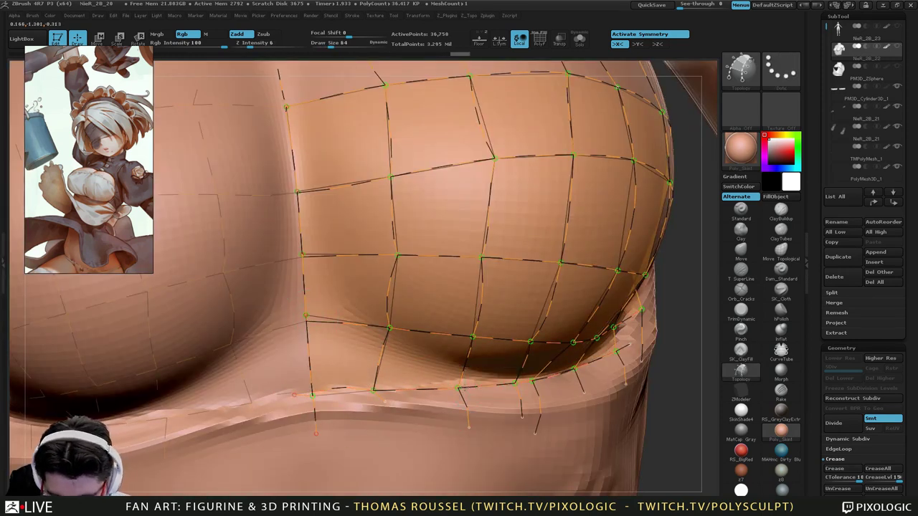
Set the draw size to 1 and generate a mesh from the breast's topology curve grid.
right_click_drag(465, 388, 273, 373, "alt")
right_click_drag(602, 366, 566, 336)
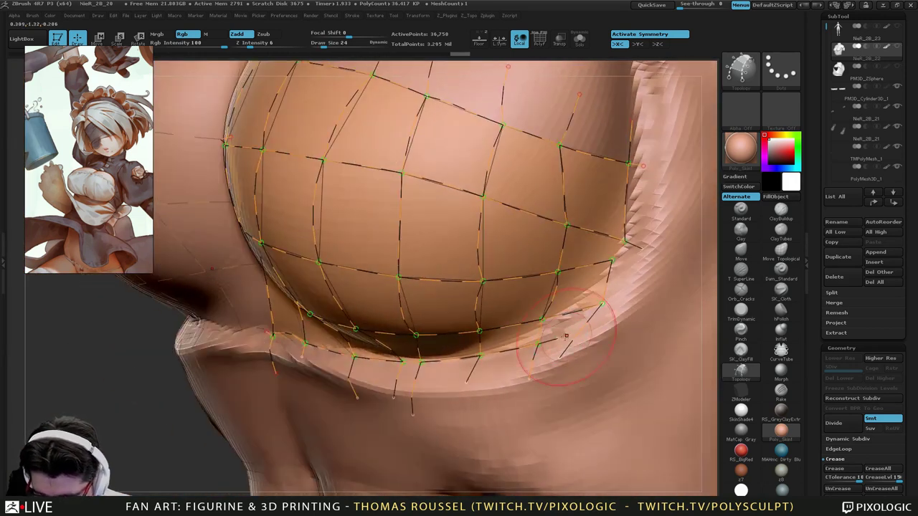
mouse_move(656, 262)
right_mouse_down()
mouse_move(589, 260)
mouse_move(569, 247)
mouse_move(645, 262)
right_mouse_up()
mouse_move(530, 330)
right_mouse_down("ctrl")
mouse_move(484, 276)
mouse_move(489, 333)
mouse_move(468, 353)
right_mouse_up("ctrl")
key("s")
left_click_drag(511, 231, 493, 230)
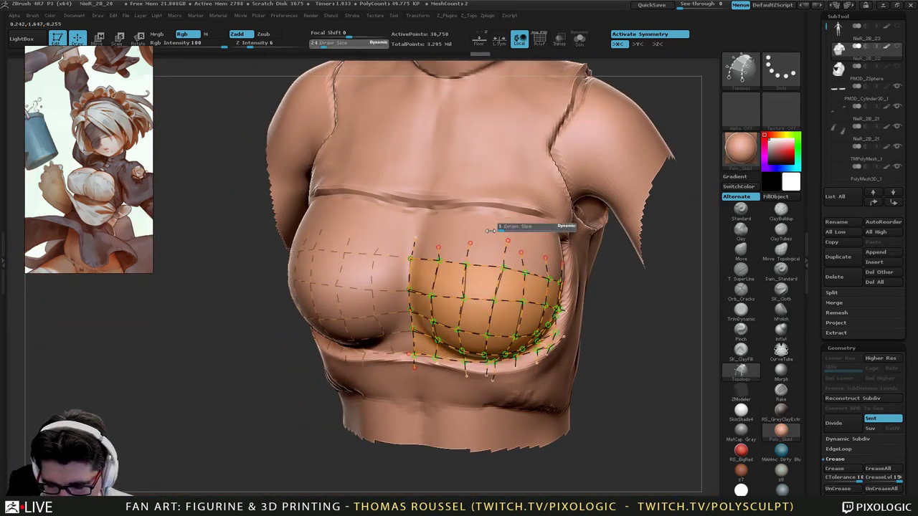
left_click(539, 198)
Split the new bust mesh off from the masked torso into its own subtool and select it.
right_click_drag(577, 302, 573, 331)
key("z")
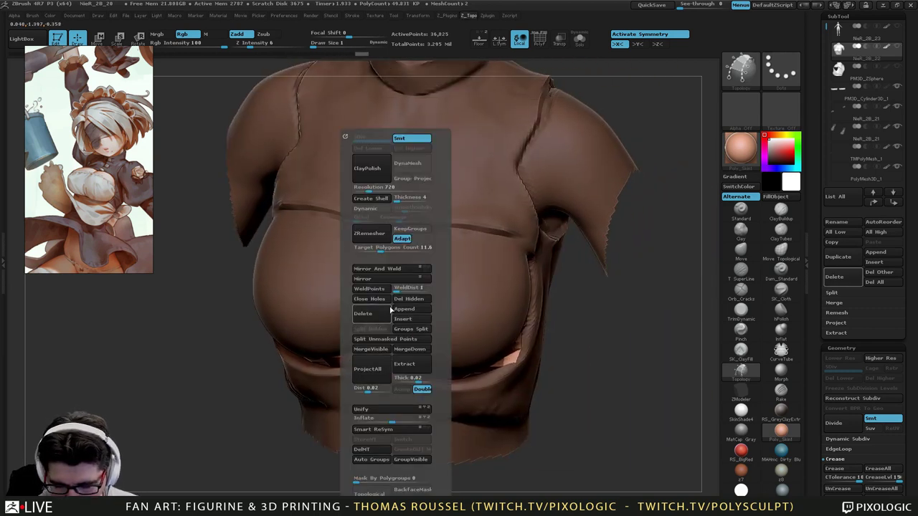
left_click(387, 349)
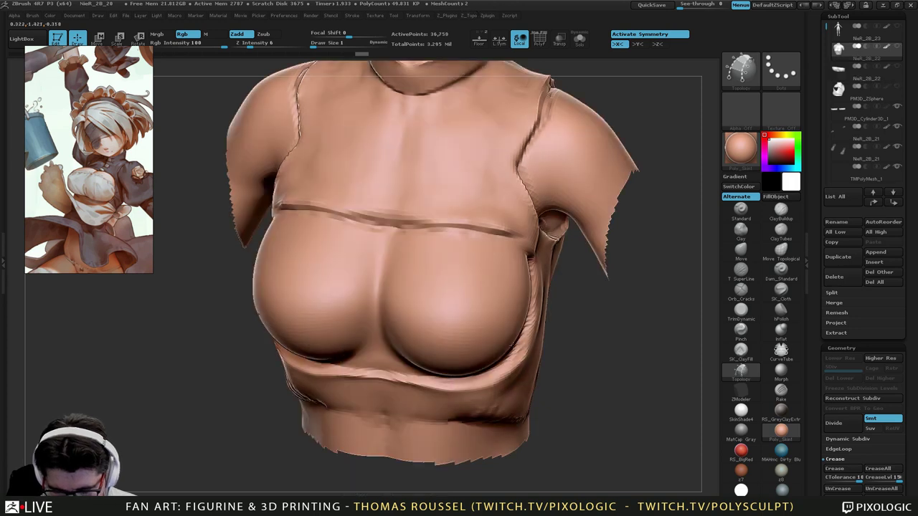
right_click_drag(467, 298, 443, 329, "alt")
key("Down")
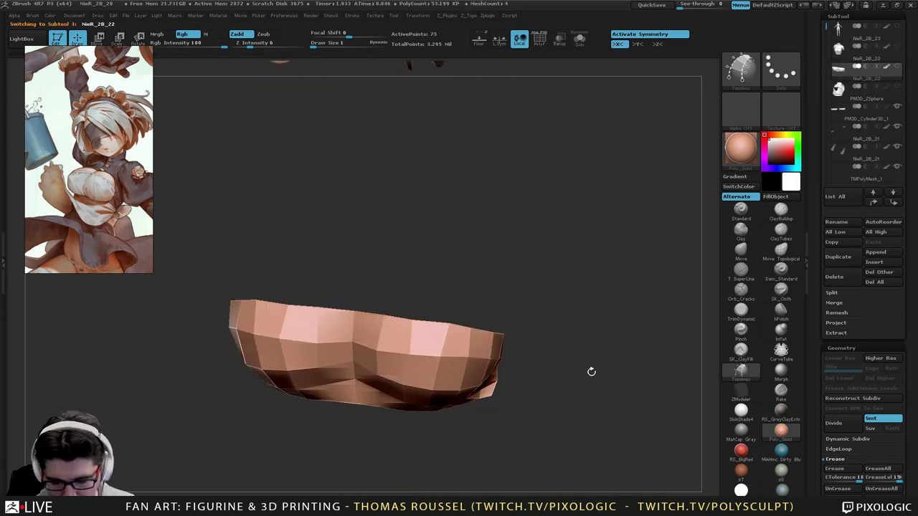
Show the body and high-neck top subtools around the bust mesh and turn on the polyframe display.
mouse_move(530, 357)
right_mouse_down()
mouse_move(514, 351)
mouse_move(523, 397)
mouse_move(535, 350)
mouse_move(520, 334)
mouse_move(502, 353)
mouse_move(526, 352)
right_mouse_up()
left_click(898, 30)
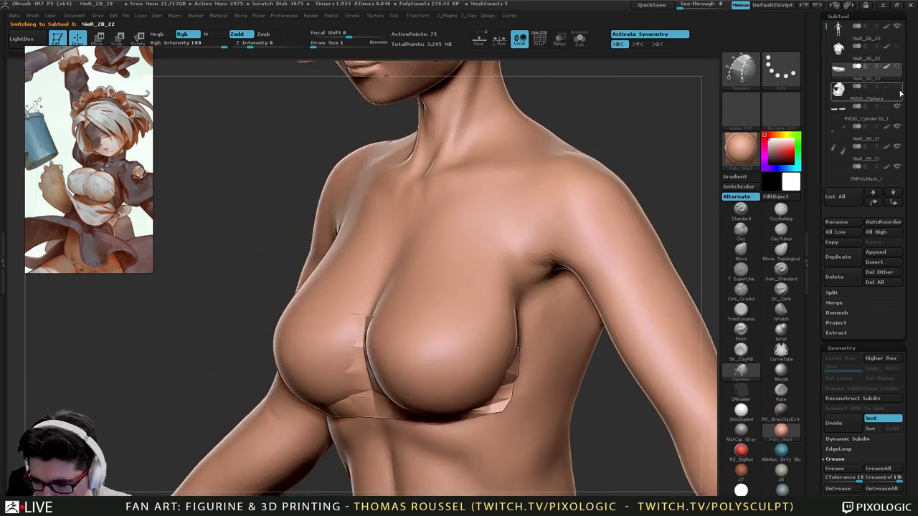
left_click(898, 87)
right_click_drag(324, 363, 531, 381)
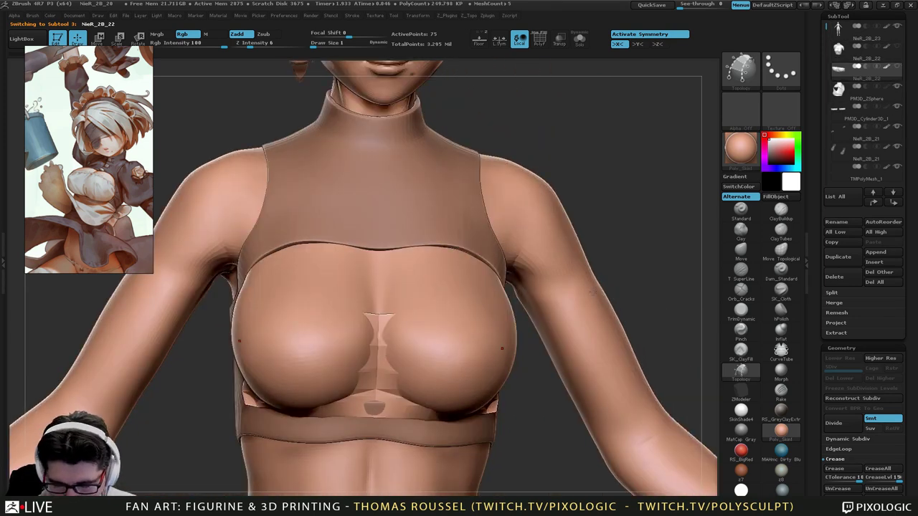
key("shift+f")
right_click_drag(530, 391, 373, 423)
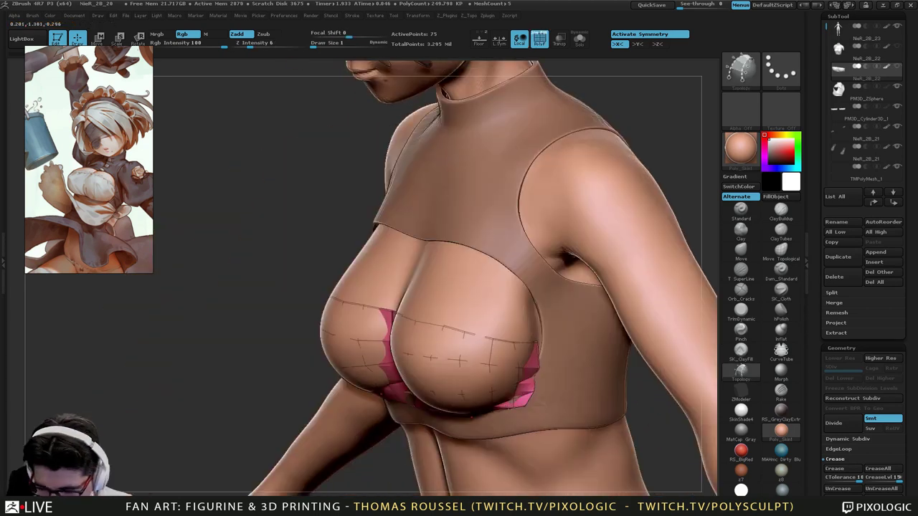
With the Move brush at draw size 69, pull the front of the bust mesh outward over the breasts.
left_click(747, 250)
key("s")
left_click_drag(622, 292, 645, 290)
right_click_drag(645, 291, 495, 309)
left_click_drag(456, 328, 445, 326)
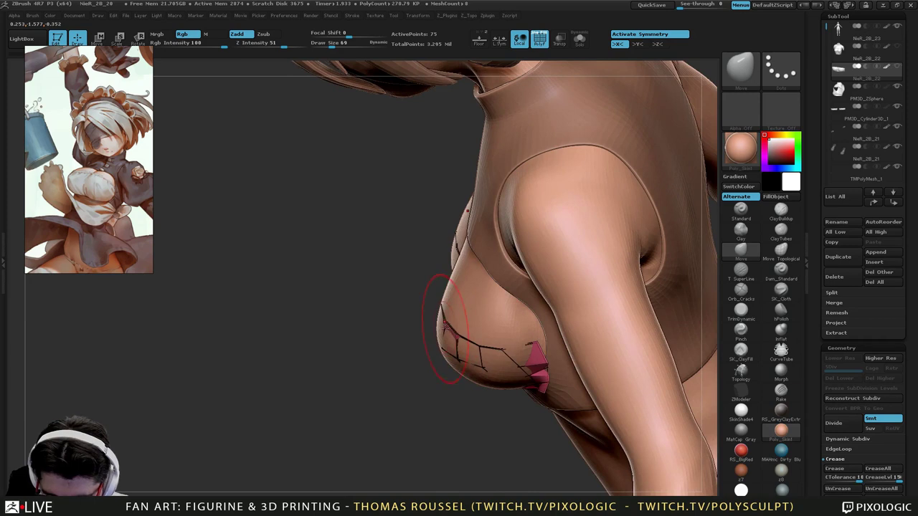
right_click_drag(455, 323, 505, 352)
mouse_move(428, 296)
left_mouse_down()
mouse_move(420, 301)
mouse_move(414, 270)
left_mouse_up()
right_click_drag(473, 316, 480, 356)
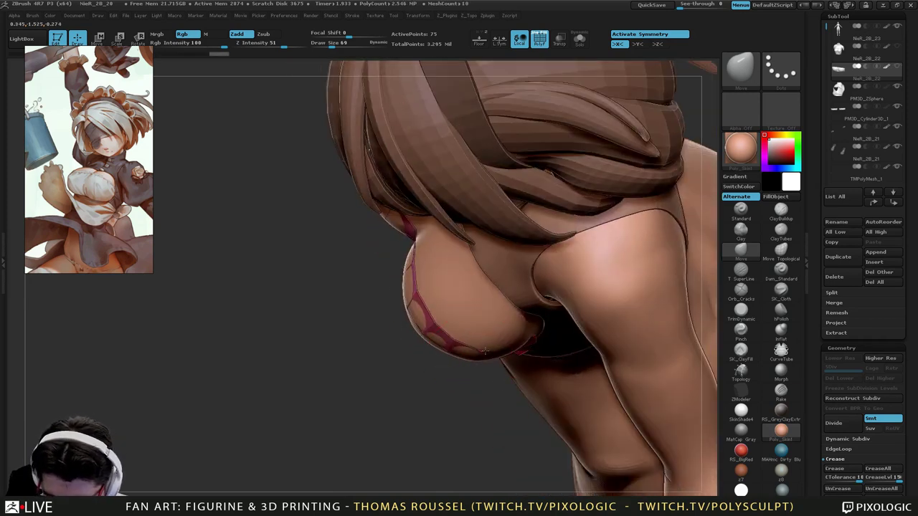
Pull the underside and front of the bust mesh outward to cover the breast surface from below.
mouse_move(535, 355)
right_mouse_down()
mouse_move(567, 207)
mouse_move(564, 171)
right_mouse_up()
mouse_move(493, 302)
left_mouse_down()
mouse_move(500, 295)
mouse_move(524, 311)
left_mouse_up()
right_click_drag(500, 332, 488, 337)
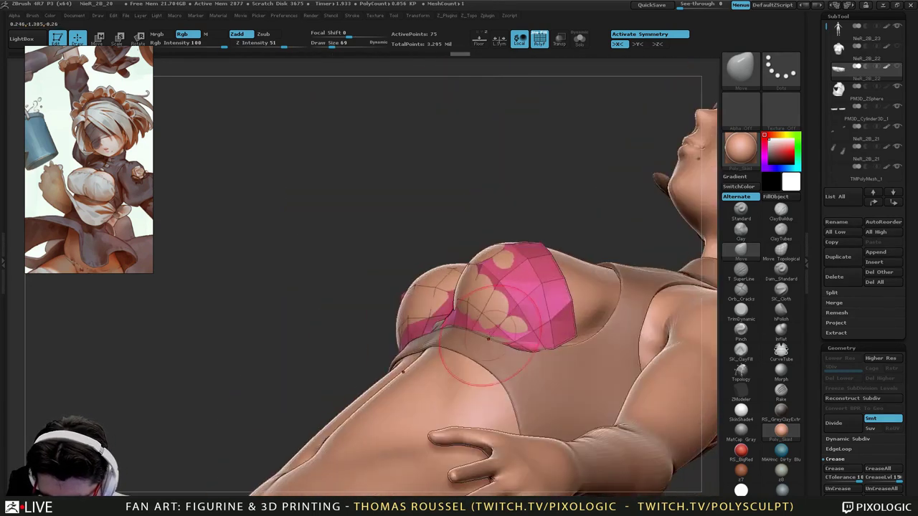
left_click_drag(497, 327, 486, 312)
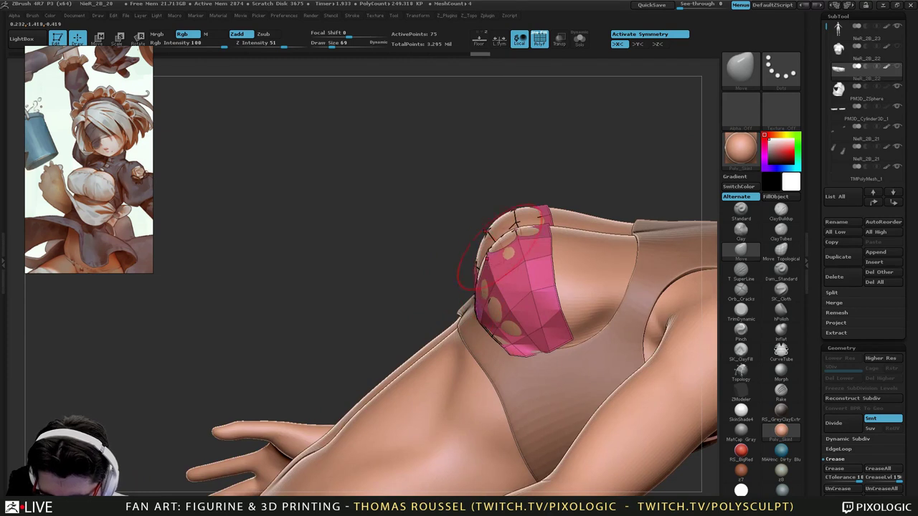
left_click_drag(504, 247, 497, 229)
right_click_drag(497, 228, 521, 222)
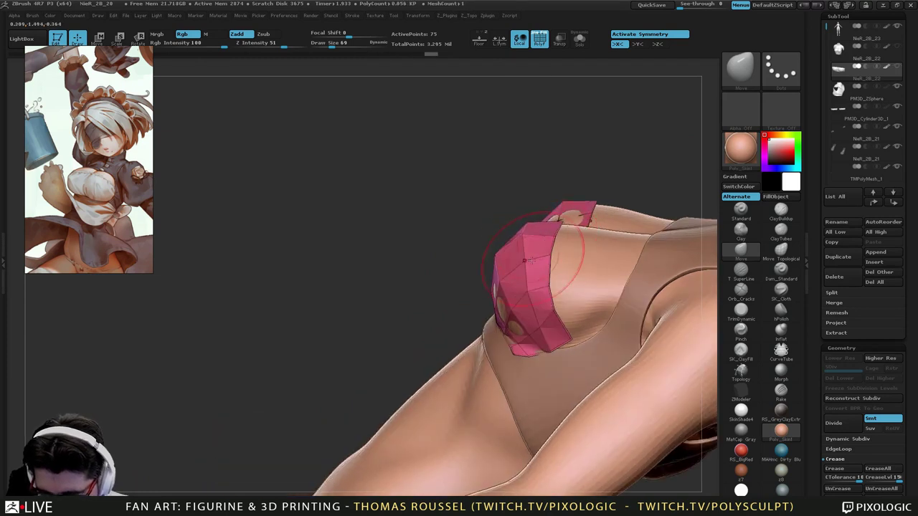
Reduce the draw size to 44 and shape the bust mesh's centre and lower edge between the breasts.
right_click_drag(533, 260, 432, 271)
key("bracketleft")
key("bracketleft")
left_click_drag(431, 279, 434, 269)
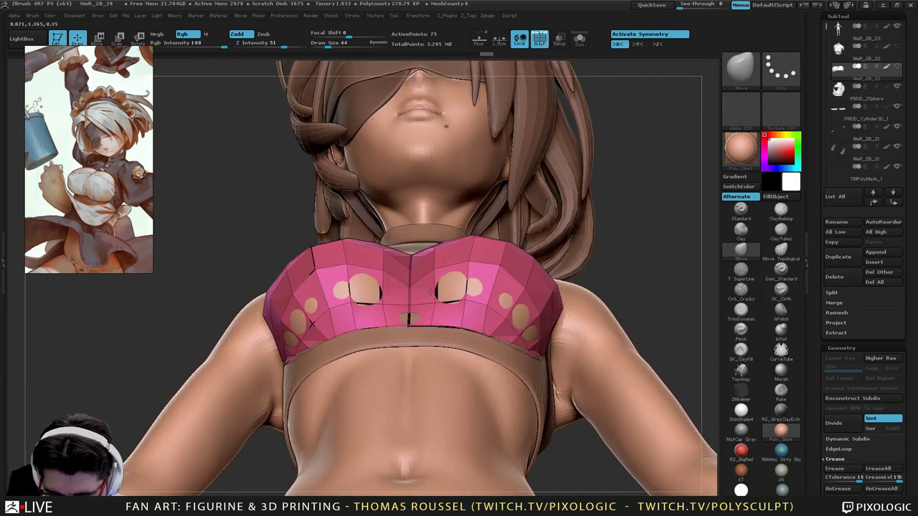
left_click_drag(432, 316, 432, 318)
mouse_move(490, 333)
right_mouse_down()
mouse_move(439, 354)
mouse_move(432, 347)
right_mouse_up()
left_click_drag(438, 316, 438, 323)
right_click_drag(438, 325, 473, 310)
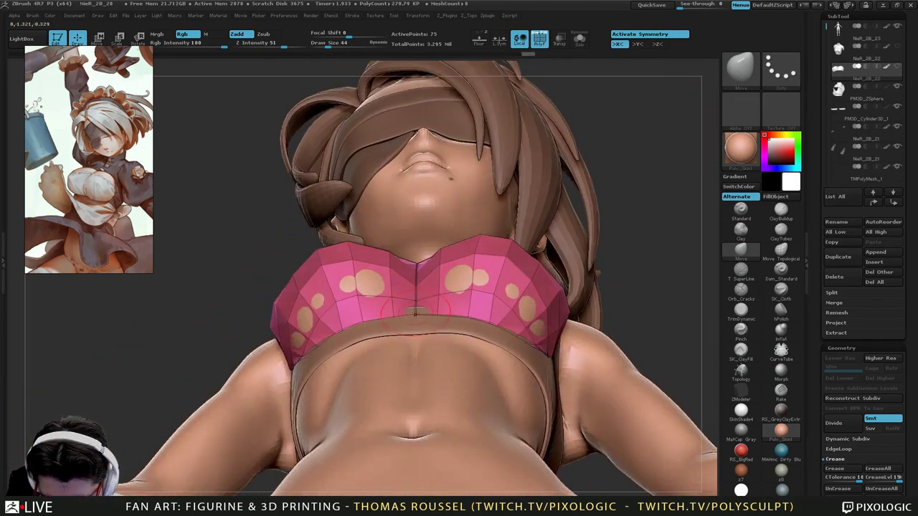
left_click_drag(418, 311, 418, 307)
right_click_drag(387, 309, 431, 298)
mouse_move(432, 297)
left_mouse_down()
mouse_move(414, 329)
mouse_move(428, 310)
left_mouse_up()
mouse_move(428, 310)
right_mouse_down()
mouse_move(409, 275)
mouse_move(469, 311)
mouse_move(492, 307)
mouse_move(473, 304)
right_mouse_up()
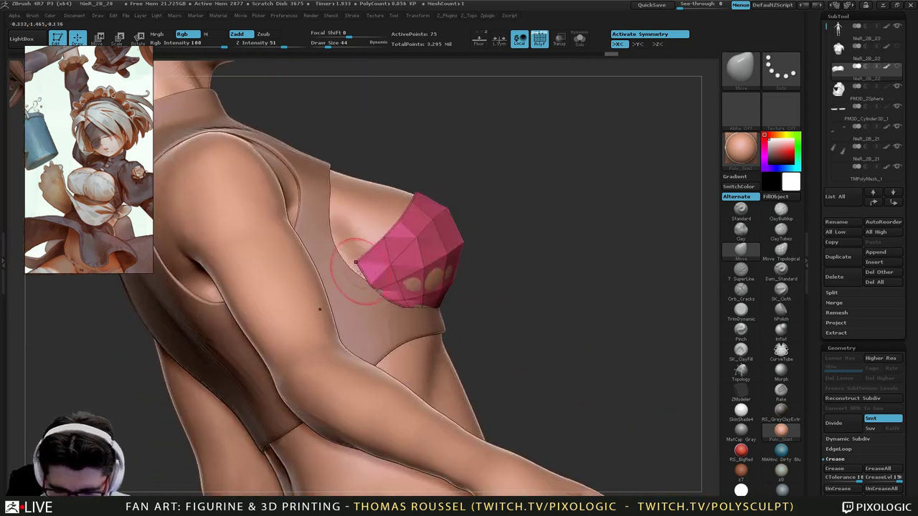
Set the Move brush's draw size to 11 and make the subtools around the bust mesh transparent.
right_click_drag(386, 288, 445, 282)
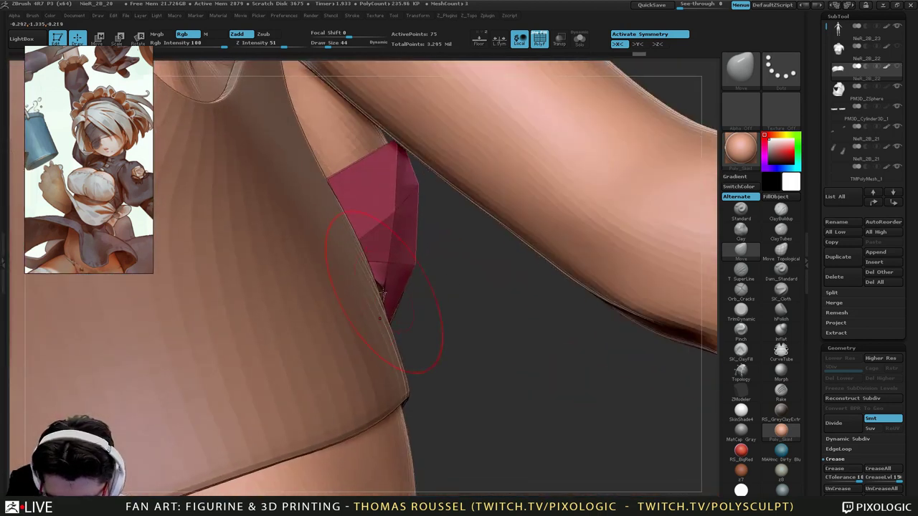
key("s")
left_click(385, 295)
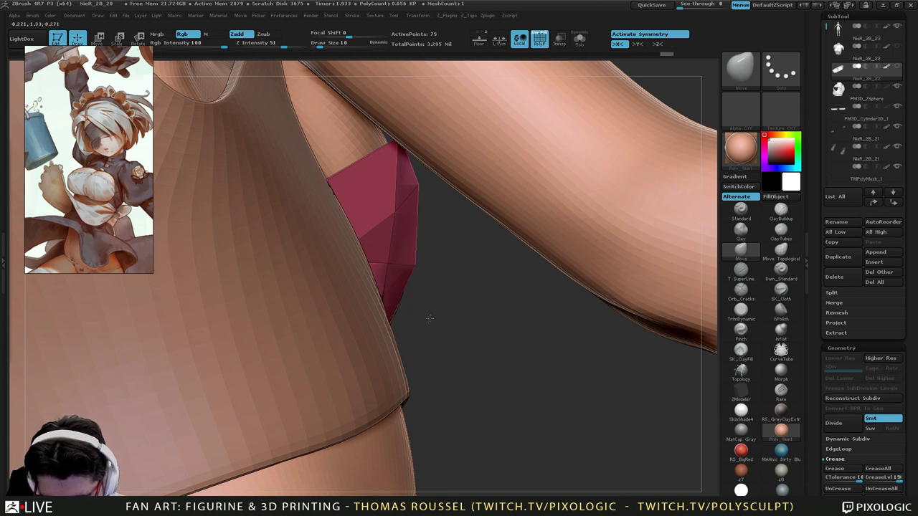
right_click_drag(430, 319, 359, 324)
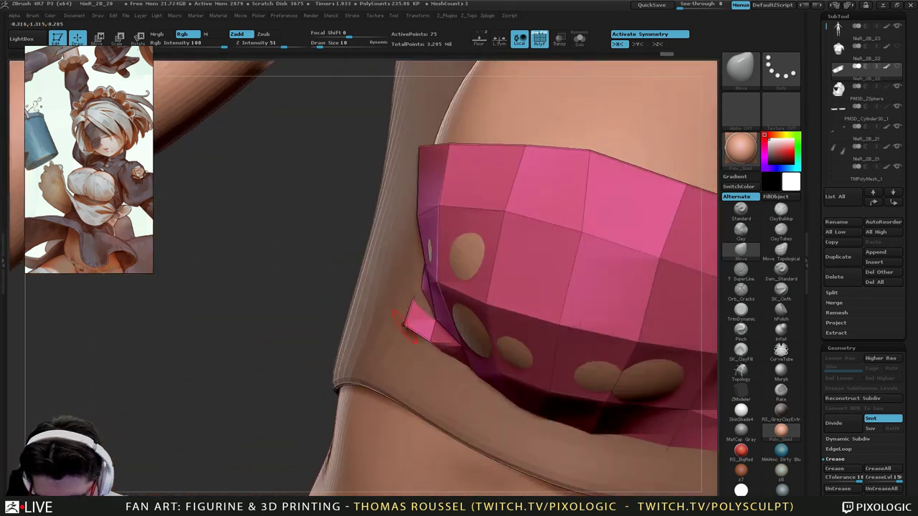
mouse_move(422, 340)
right_mouse_down()
mouse_move(459, 293)
mouse_move(517, 287)
mouse_move(438, 323)
mouse_move(416, 378)
mouse_move(394, 337)
right_mouse_up()
left_click(559, 43)
key("s")
left_click(396, 304)
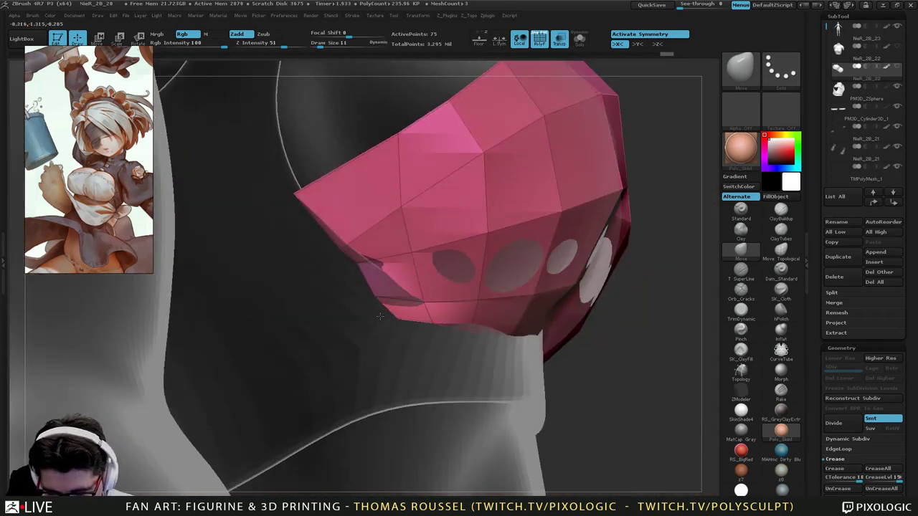
Move the vertices at the bust mesh's outer side beside the top's opening under the arm.
mouse_move(377, 271)
right_mouse_down()
mouse_move(344, 287)
mouse_move(359, 338)
mouse_move(394, 298)
right_mouse_up()
mouse_move(387, 330)
right_mouse_down()
mouse_move(341, 316)
mouse_move(352, 329)
right_mouse_up()
mouse_move(448, 355)
right_mouse_down()
mouse_move(406, 351)
mouse_move(410, 362)
mouse_move(462, 366)
mouse_move(449, 315)
mouse_move(434, 345)
mouse_move(358, 178)
right_mouse_up()
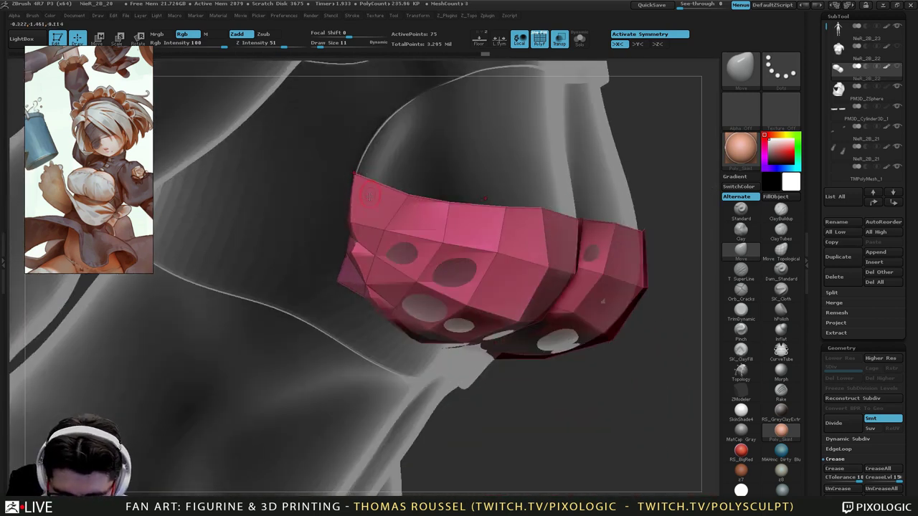
left_click_drag(369, 195, 332, 220)
left_click_drag(268, 242, 300, 354)
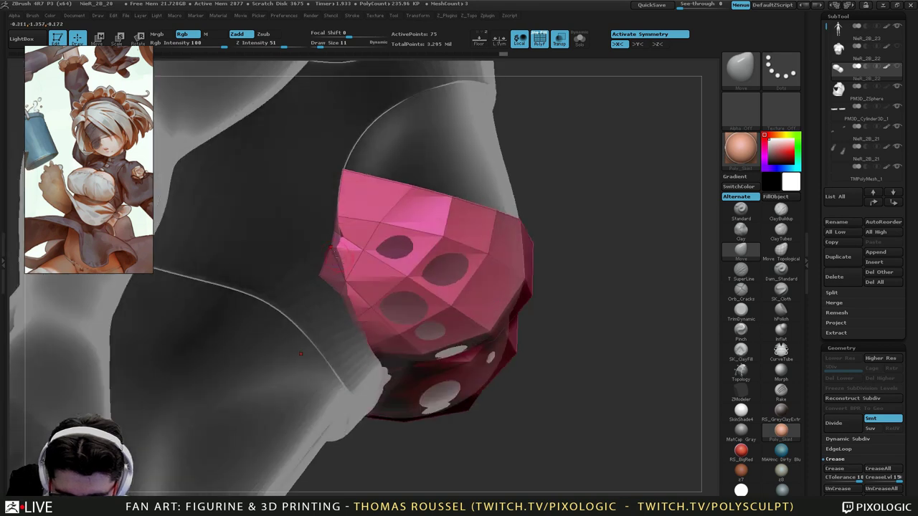
right_click_drag(376, 322, 523, 375)
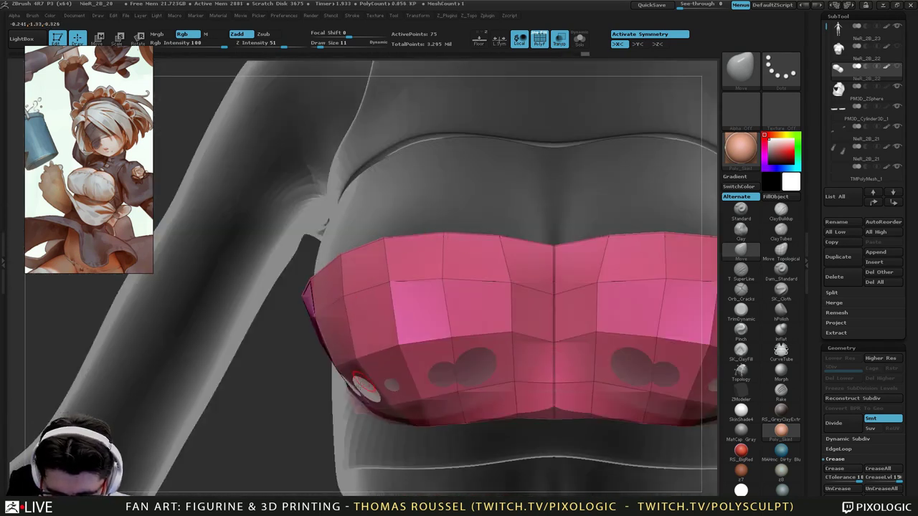
Move the underbust vertices down and outward to cover the body, working from the side to the midline.
left_click_drag(388, 405, 385, 407)
left_click_drag(424, 400, 460, 399)
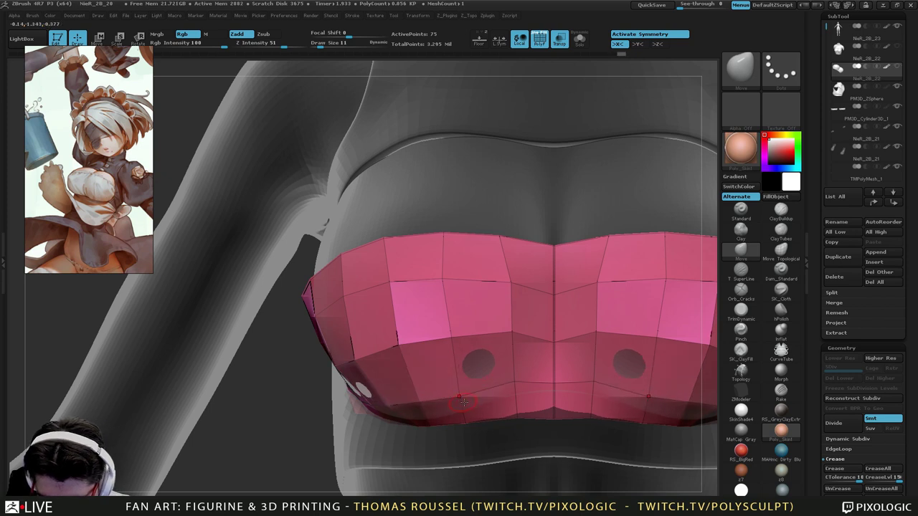
left_click_drag(510, 386, 514, 389)
right_click_drag(514, 316, 517, 345)
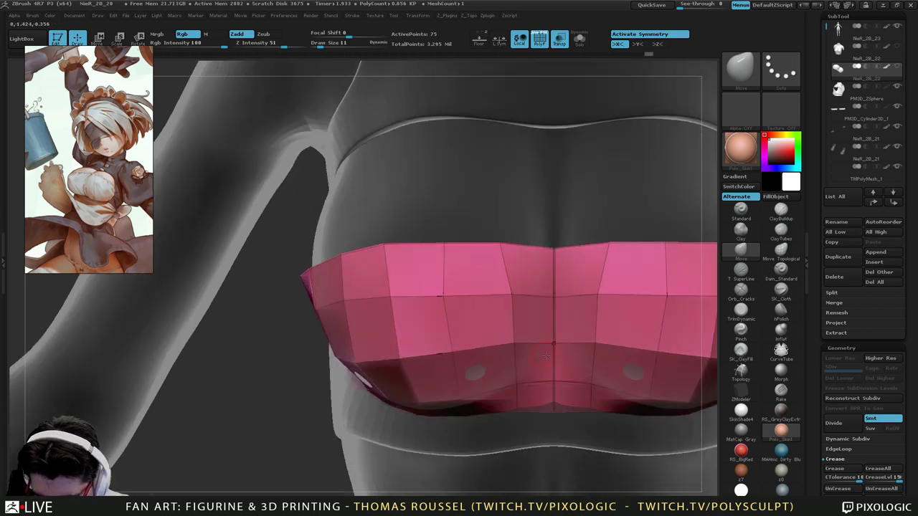
left_click_drag(546, 356, 546, 362)
mouse_move(549, 323)
right_mouse_down()
mouse_move(564, 400)
mouse_move(488, 393)
mouse_move(508, 315)
right_mouse_up()
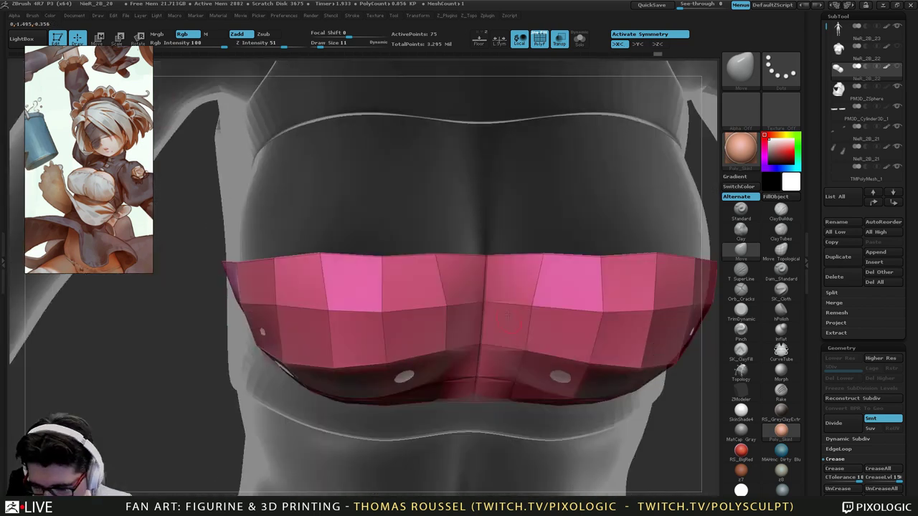
Remove the creases from the bust mesh and toggle its dynamic subdivision preview on and off.
key("space")
key("space")
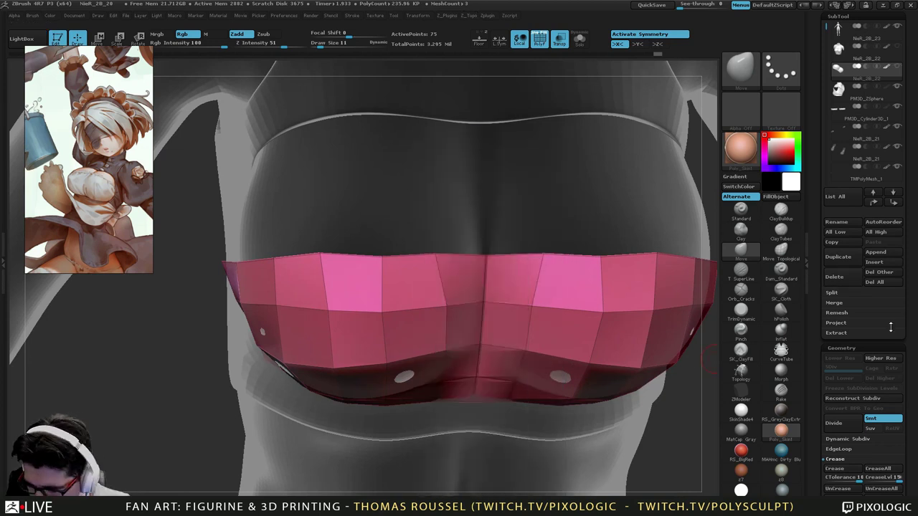
left_click_drag(911, 408, 913, 338)
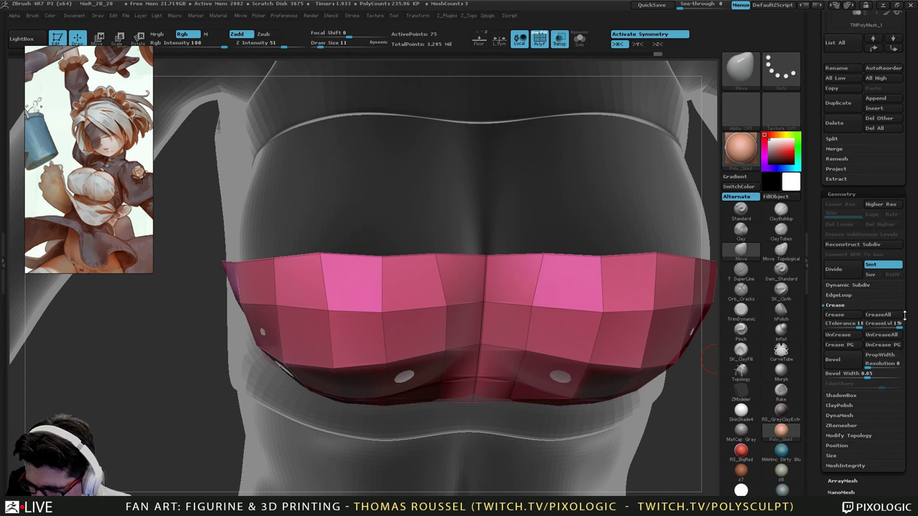
left_click(885, 340)
mouse_move(675, 366)
left_mouse_down()
mouse_move(632, 429)
mouse_move(555, 407)
mouse_move(510, 373)
mouse_move(522, 408)
mouse_move(560, 398)
mouse_move(567, 366)
mouse_move(475, 348)
mouse_move(536, 345)
mouse_move(553, 307)
left_mouse_up()
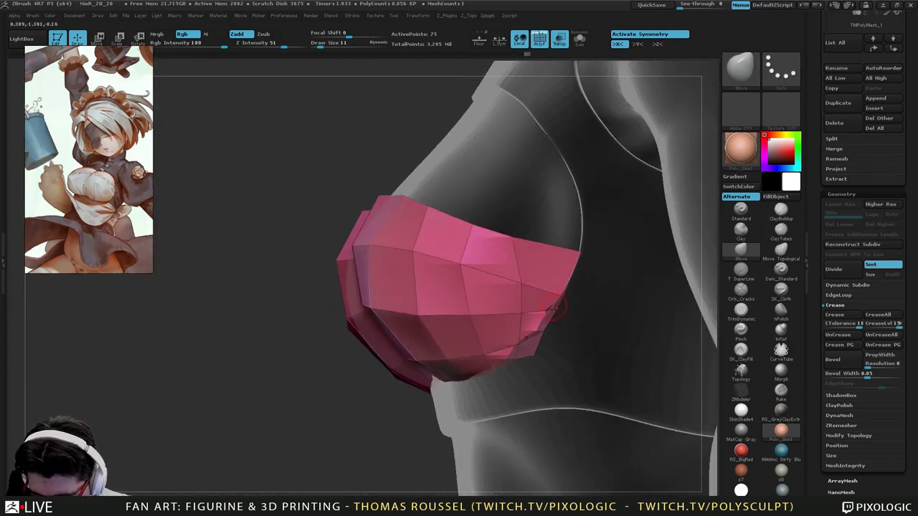
left_click_drag(534, 364, 397, 360)
key("d")
key("shift+d")
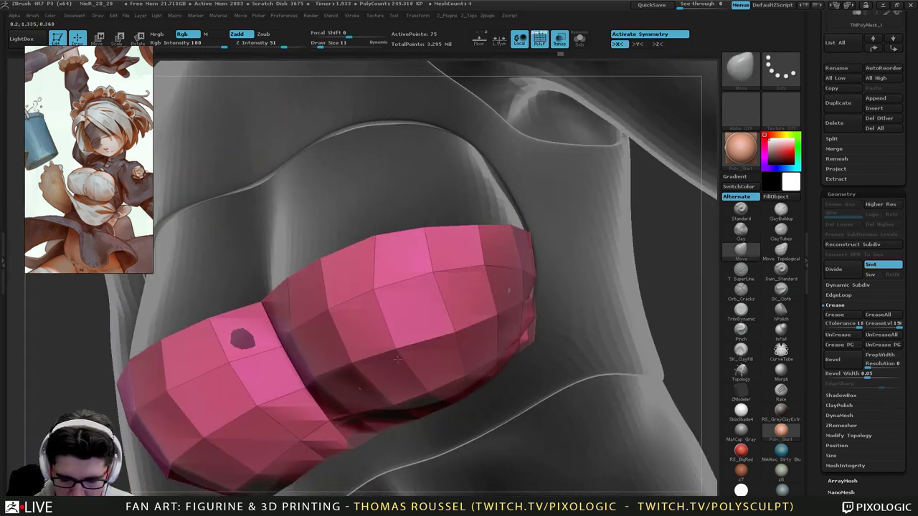
Adjust the vertices on the bust mesh's upper front edge and lower outer side with the Move brush.
right_click_drag(397, 360, 476, 406, "ctrl")
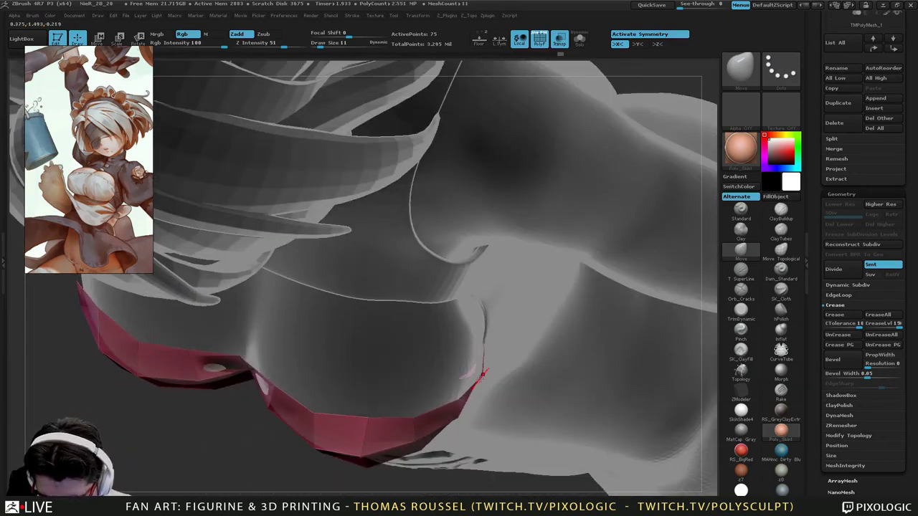
right_click_drag(413, 419, 353, 372)
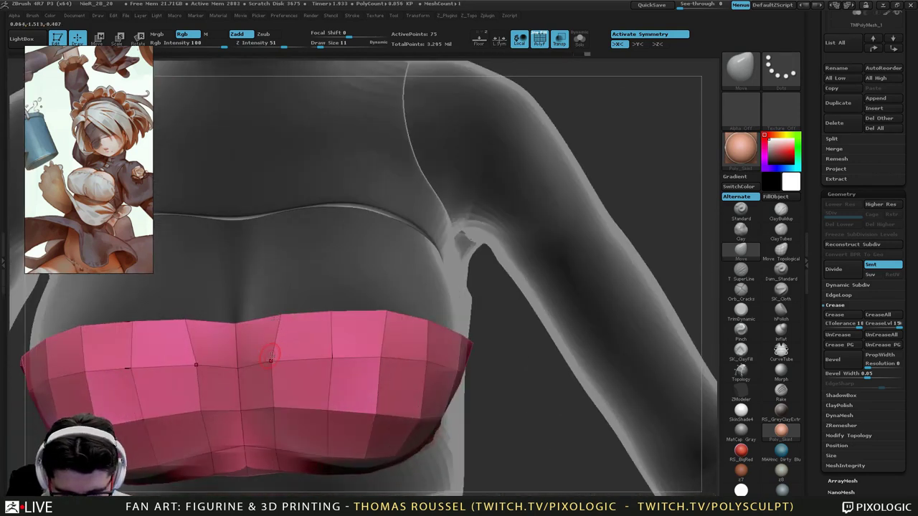
right_click_drag(361, 323, 349, 313)
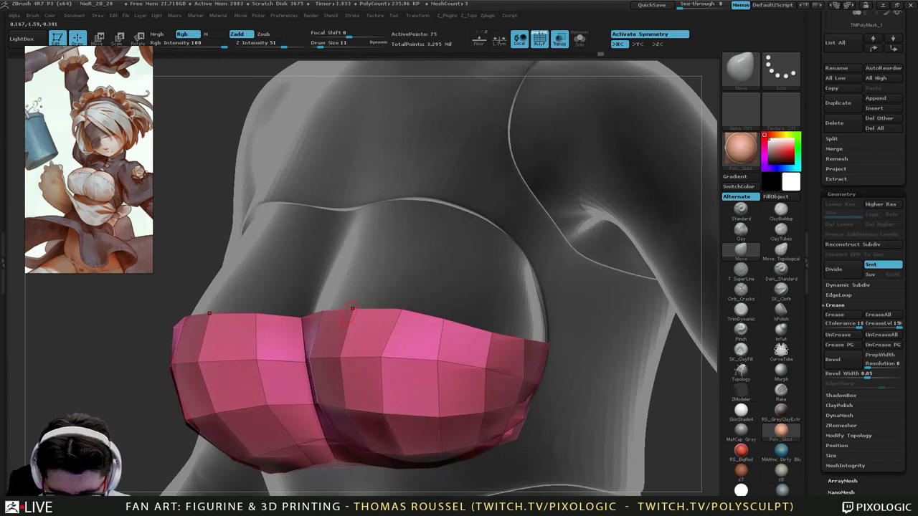
mouse_move(338, 359)
right_mouse_down()
mouse_move(387, 380)
mouse_move(444, 352)
mouse_move(496, 362)
mouse_move(525, 375)
mouse_move(523, 416)
mouse_move(548, 410)
mouse_move(526, 410)
right_mouse_up()
left_click_drag(520, 421, 522, 408)
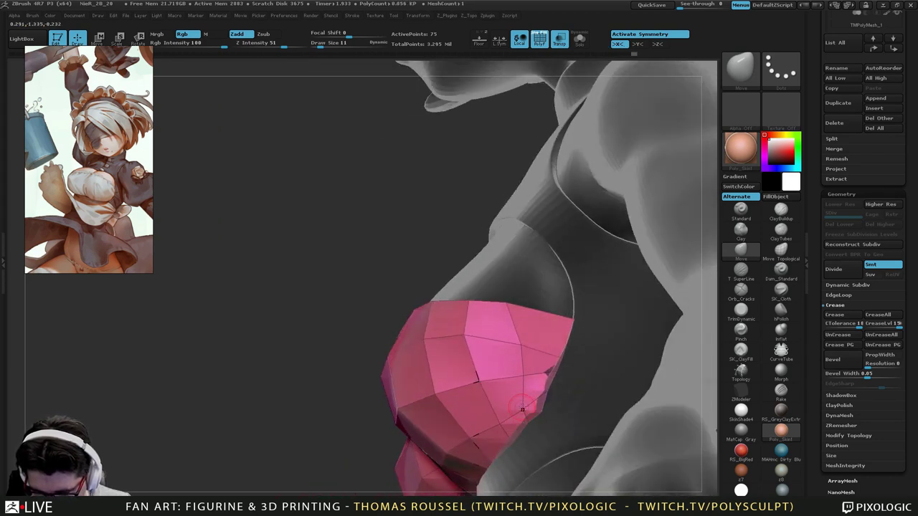
right_click_drag(522, 409, 554, 362)
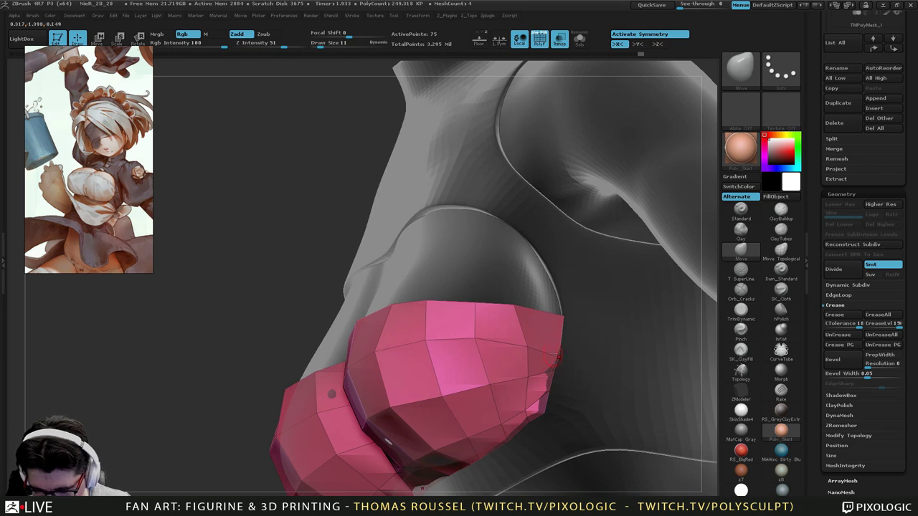
right_click_drag(425, 487, 459, 458)
left_click_drag(460, 457, 471, 393)
mouse_move(471, 393)
right_mouse_down()
mouse_move(508, 400)
mouse_move(463, 410)
mouse_move(581, 396)
mouse_move(574, 391)
right_mouse_up()
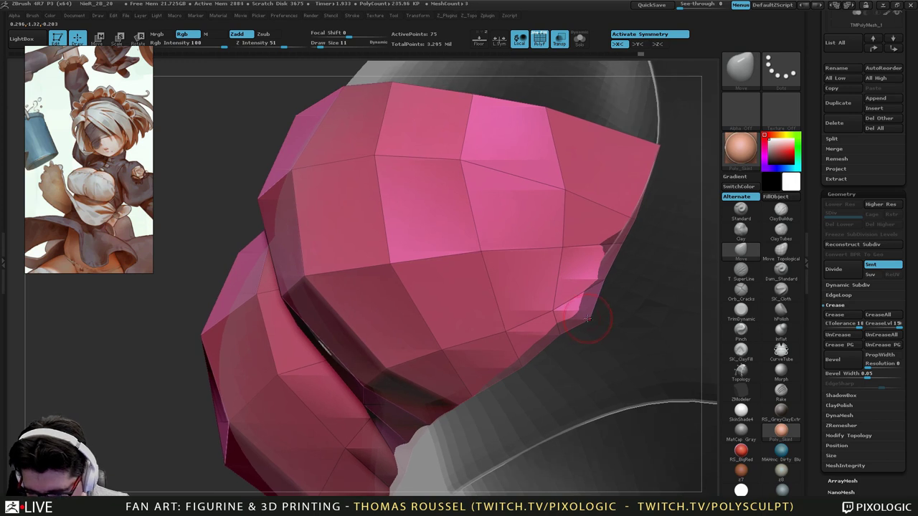
Remove the surplus point at the bust mesh's lower outer edge with the ZModeler brush.
key("space")
left_click(590, 319)
left_click(742, 391)
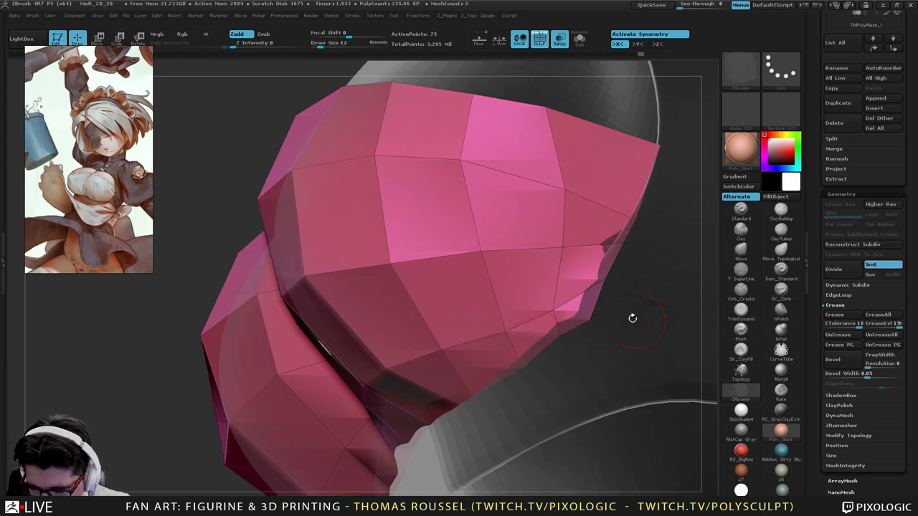
left_click(604, 279)
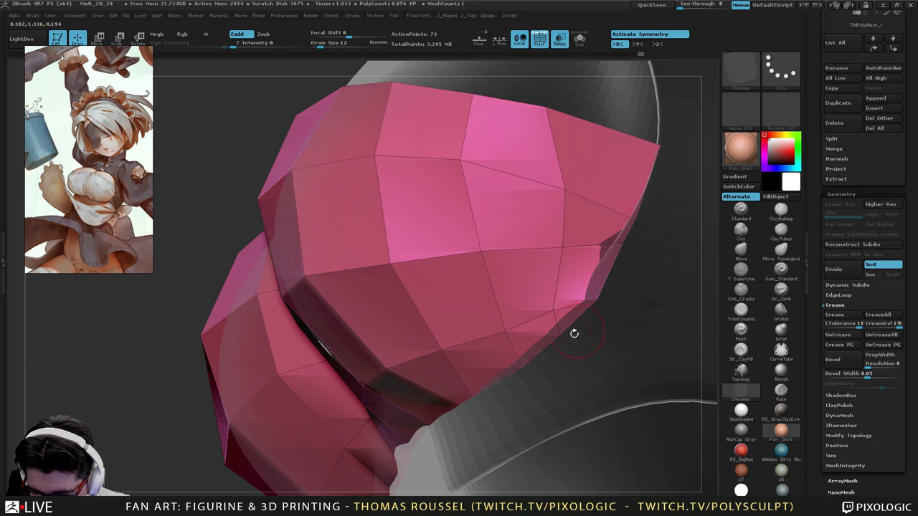
right_click_drag(574, 334, 534, 334)
Reposition the vertices on the bust mesh's outer side and along its upper outer edge with the Move brush.
left_click(741, 251)
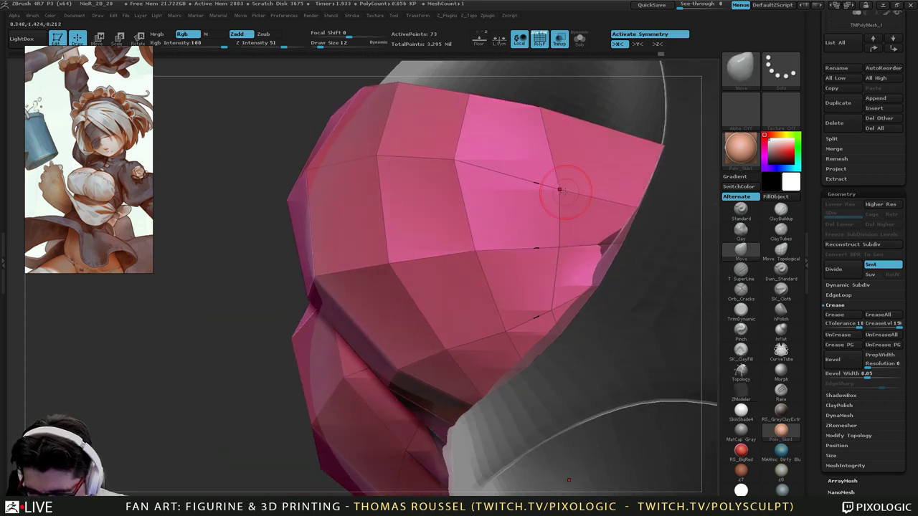
left_click_drag(560, 188, 557, 180)
right_click_drag(622, 195, 576, 158)
left_click_drag(558, 112, 586, 124)
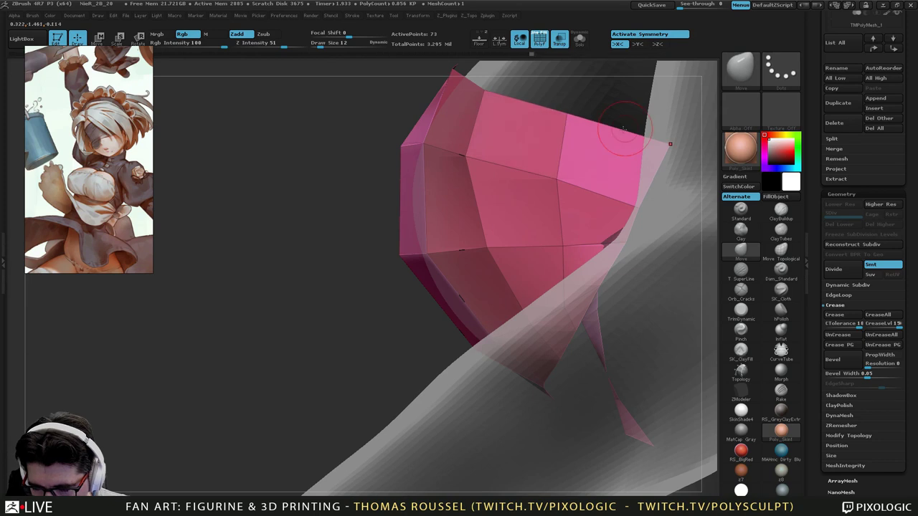
right_click_drag(551, 149, 601, 155)
left_click_drag(590, 251, 502, 240)
left_click_drag(563, 247, 557, 245)
Move the vertices at the bust mesh's lower outer corner to follow the body beneath the arm.
right_click_drag(558, 244, 609, 231)
left_click_drag(578, 233, 569, 253)
right_click_drag(574, 276, 548, 299)
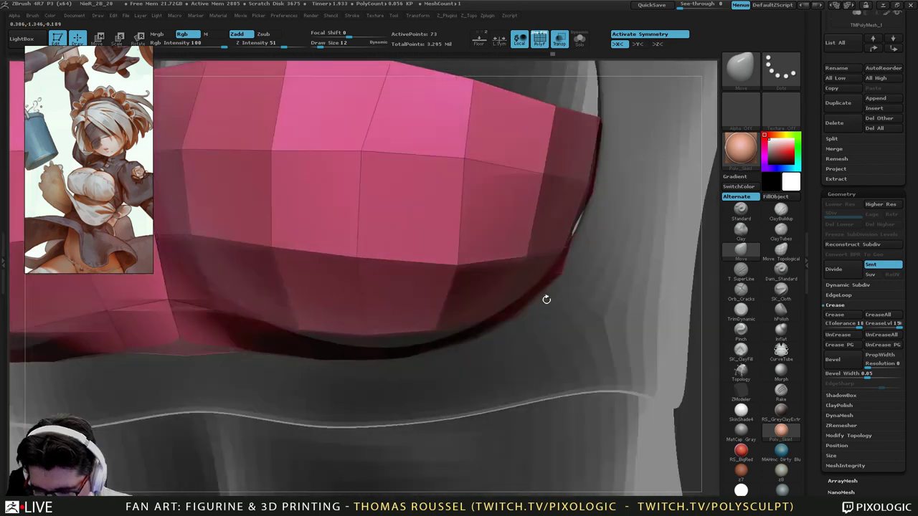
left_click_drag(547, 290, 535, 303)
right_click_drag(538, 300, 488, 268)
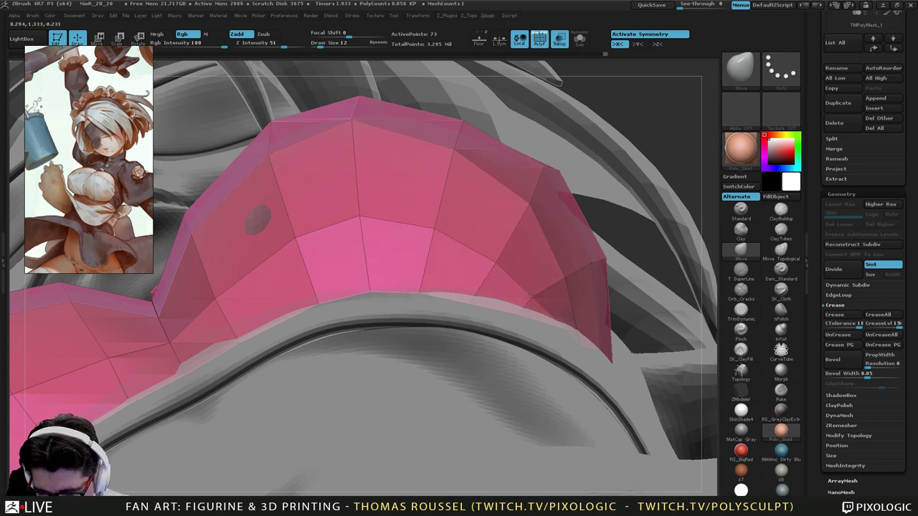
Adjust the second-row vertices on both sides of the bust mesh's midline and check the overall shape.
mouse_move(496, 262)
right_mouse_down()
mouse_move(504, 300)
mouse_move(450, 239)
right_mouse_up()
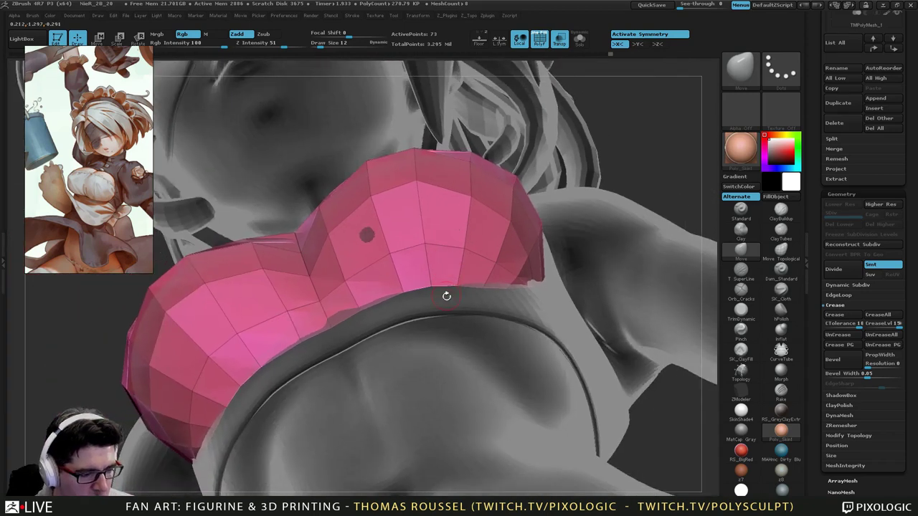
mouse_move(446, 297)
right_mouse_down()
mouse_move(452, 338)
mouse_move(433, 297)
right_mouse_up()
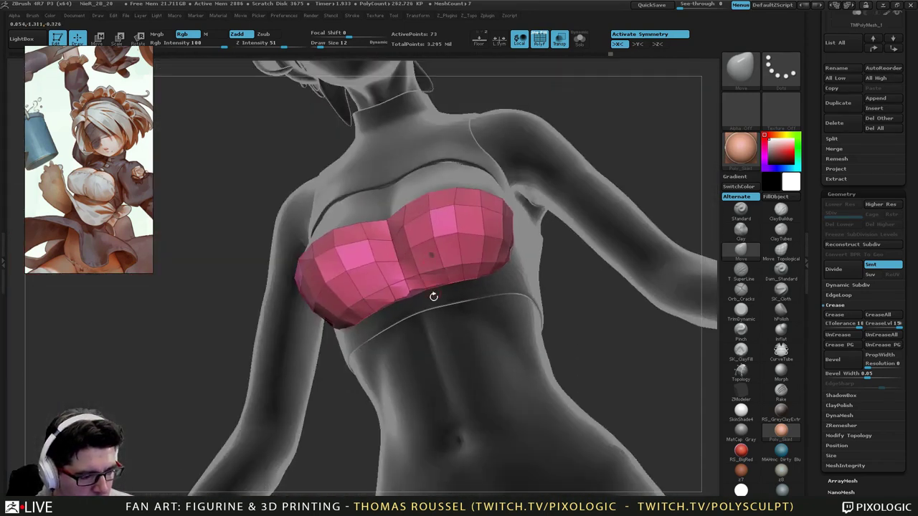
left_click_drag(433, 297, 453, 373)
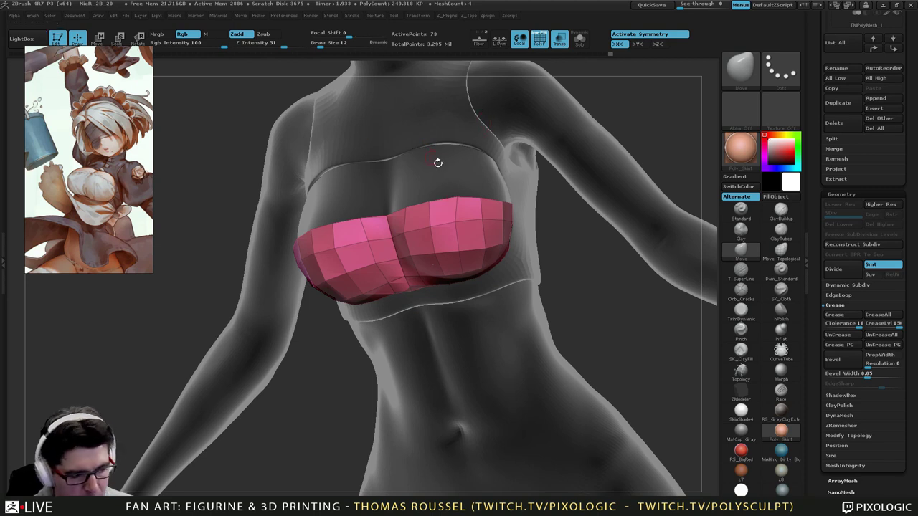
right_click_drag(437, 162, 470, 278)
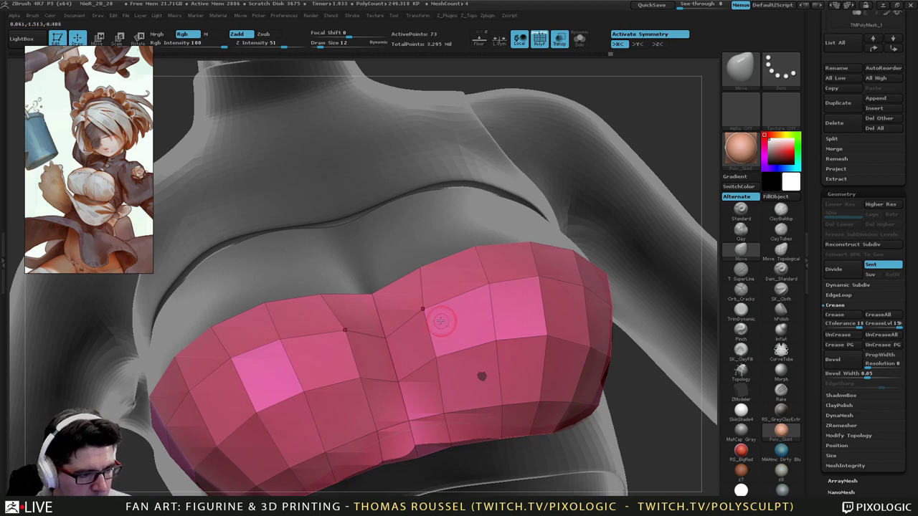
right_click_drag(402, 301, 398, 254, "ctrl")
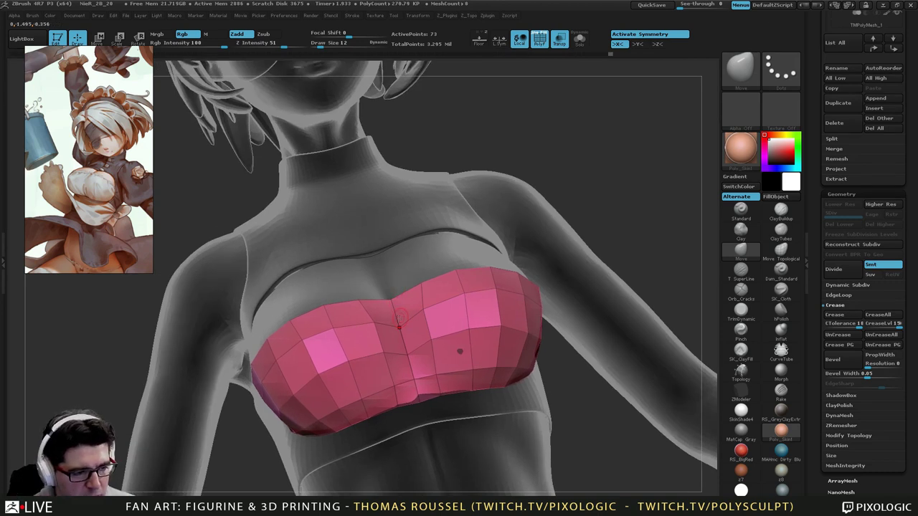
right_click_drag(433, 336, 433, 356)
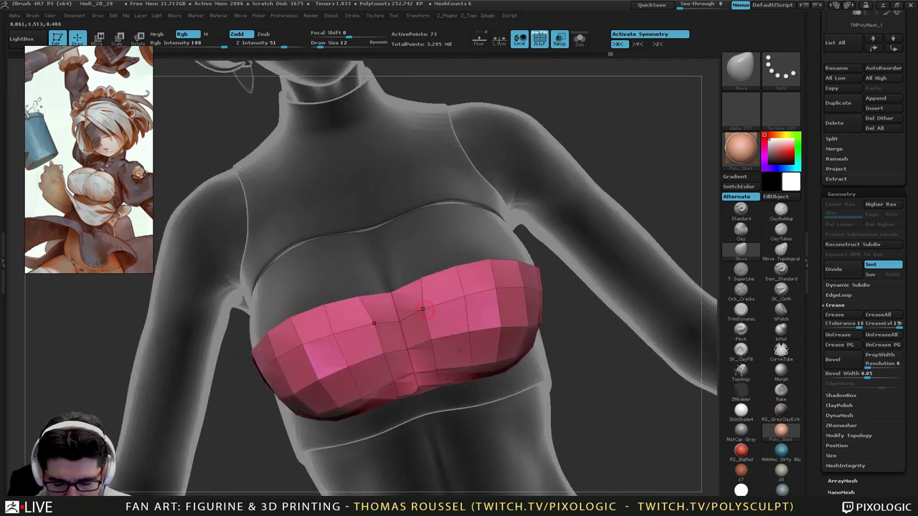
left_click_drag(431, 340, 435, 368)
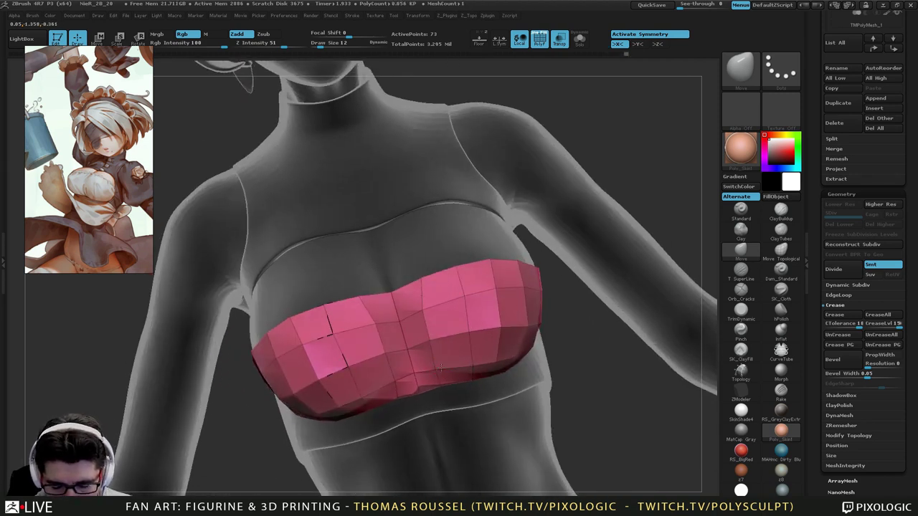
Nudge the underbust vertices near the bust mesh's outer side to round out the underside.
mouse_move(436, 368)
right_mouse_down()
mouse_move(387, 353)
mouse_move(434, 276)
mouse_move(435, 370)
right_mouse_up()
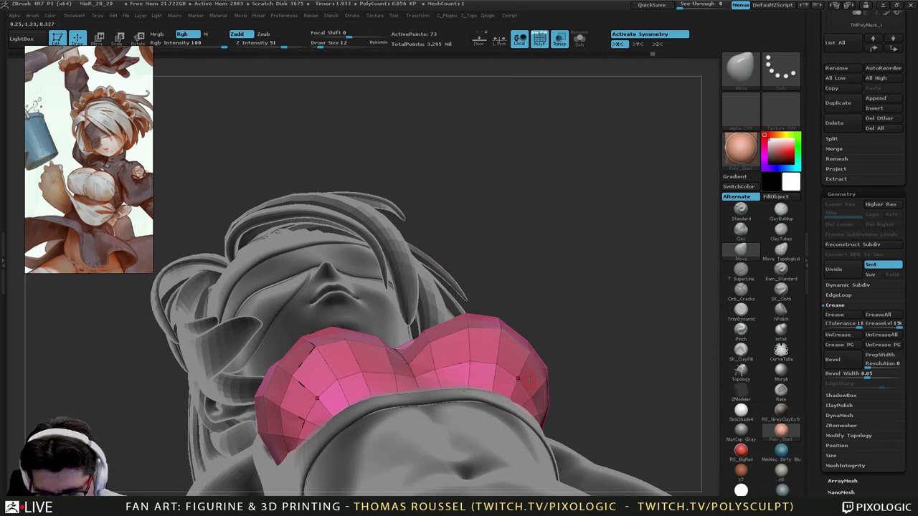
left_click_drag(521, 380, 524, 385)
left_click_drag(599, 336, 543, 330)
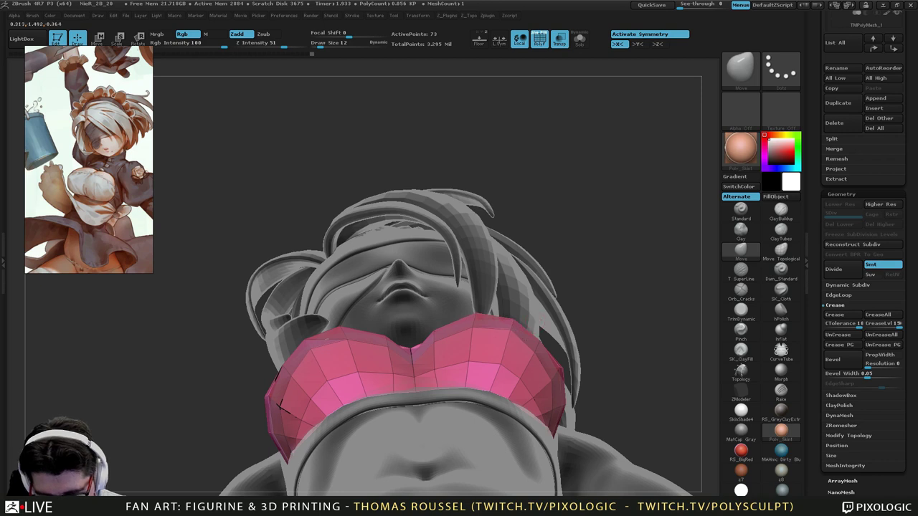
mouse_move(631, 215)
left_mouse_down()
mouse_move(624, 323)
mouse_move(606, 316)
left_mouse_up()
mouse_move(631, 180)
left_mouse_down()
mouse_move(667, 201)
mouse_move(595, 183)
left_mouse_up()
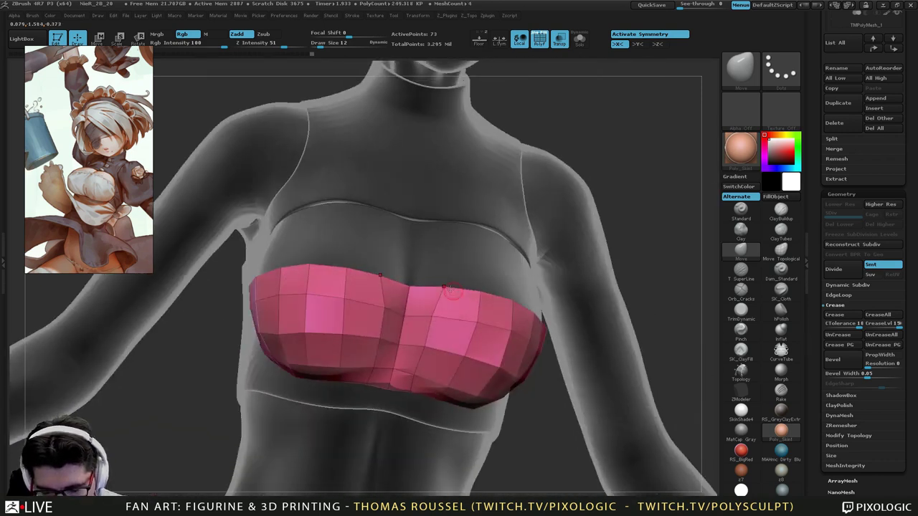
Even out the middle-row vertices from the bust mesh's midline to its outer side.
right_click_drag(447, 290, 335, 292)
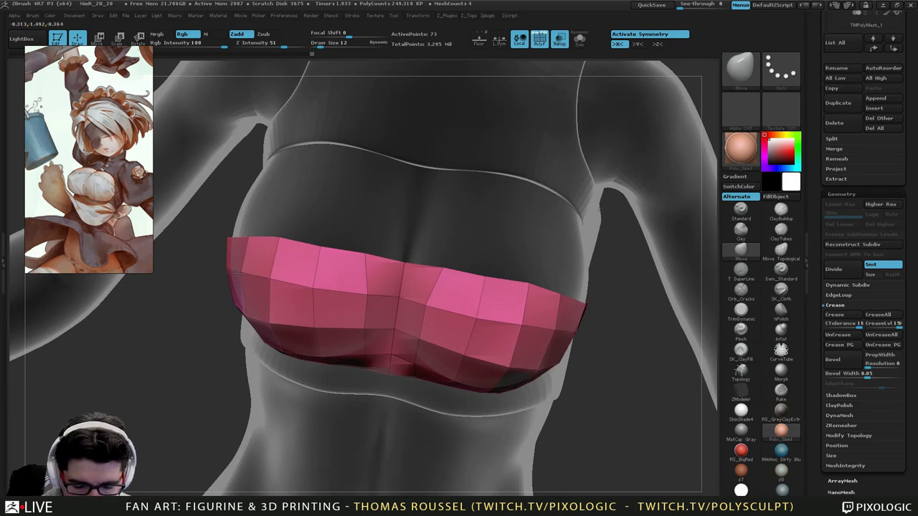
right_click_drag(415, 371, 431, 419)
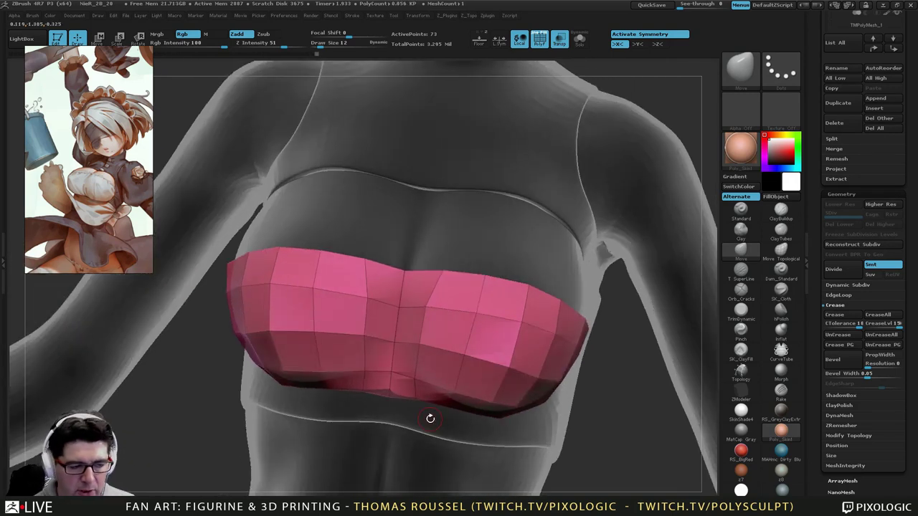
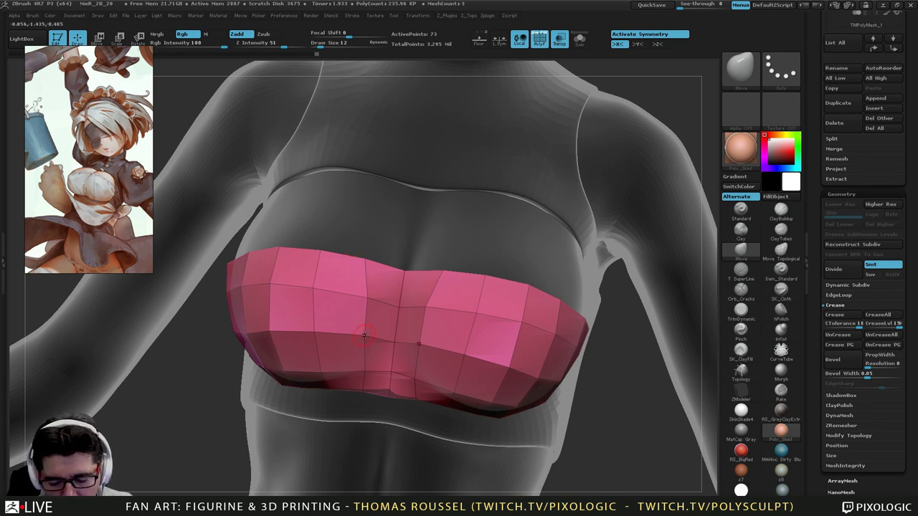
left_click_drag(364, 335, 367, 336)
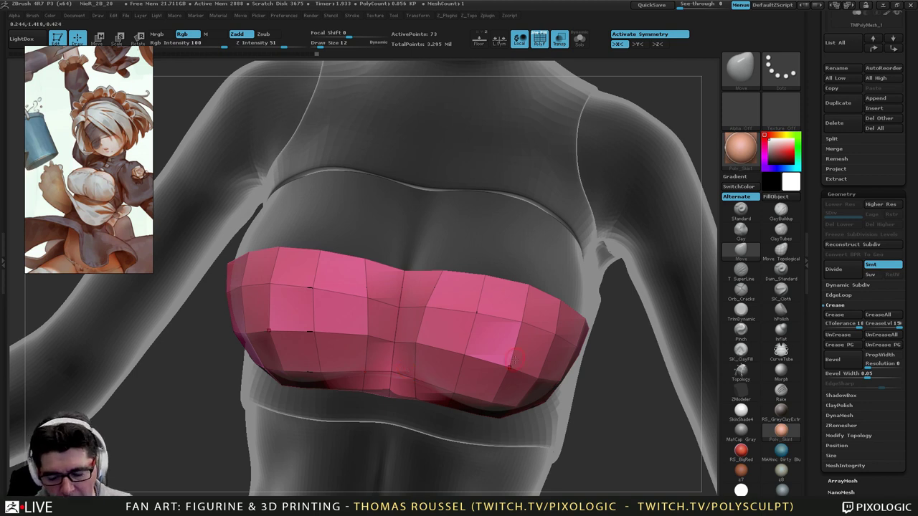
mouse_move(406, 369)
right_mouse_down()
mouse_move(532, 368)
mouse_move(532, 391)
right_mouse_up()
left_click_drag(565, 346, 569, 339)
mouse_move(516, 371)
right_mouse_down()
mouse_move(568, 372)
mouse_move(571, 396)
mouse_move(591, 397)
right_mouse_up()
right_click_drag(462, 332, 460, 358)
Extrude all polygons of the bust mesh with the ZModeler brush to give the cover thickness.
left_click(741, 392)
right_click_drag(470, 309, 482, 324)
left_click_drag(469, 316, 480, 324)
right_click_drag(580, 400, 521, 362)
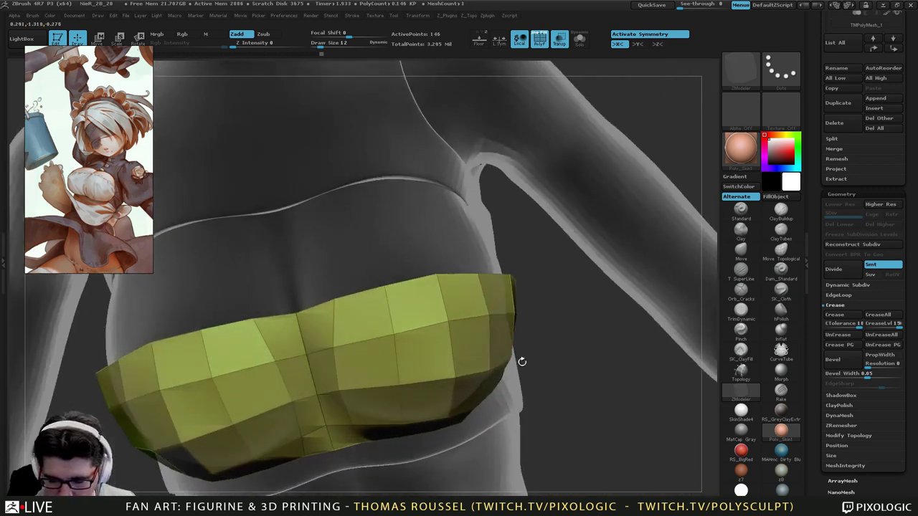
right_click_drag(560, 172, 554, 266)
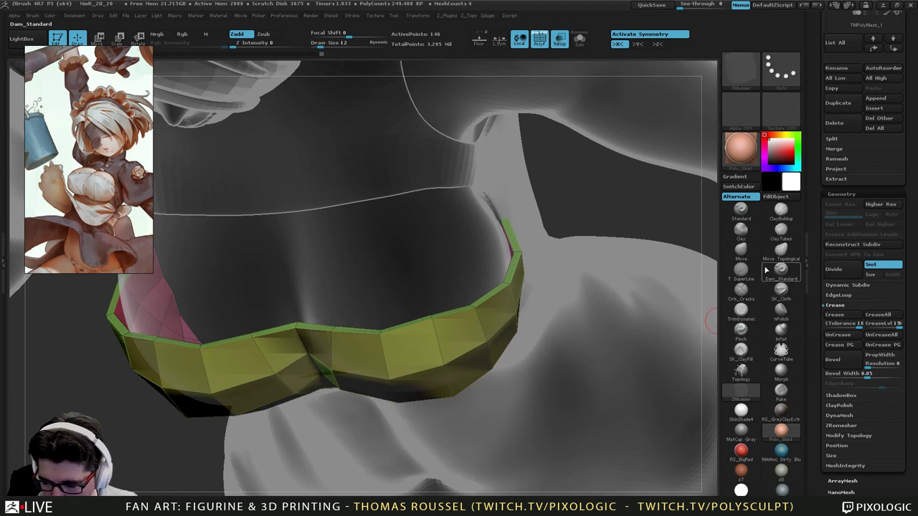
Turn on the bust cover's dynamic subdivision preview and switch off the transparent display of the other subtools.
key("d")
right_click_drag(535, 324, 637, 145)
left_click(577, 41)
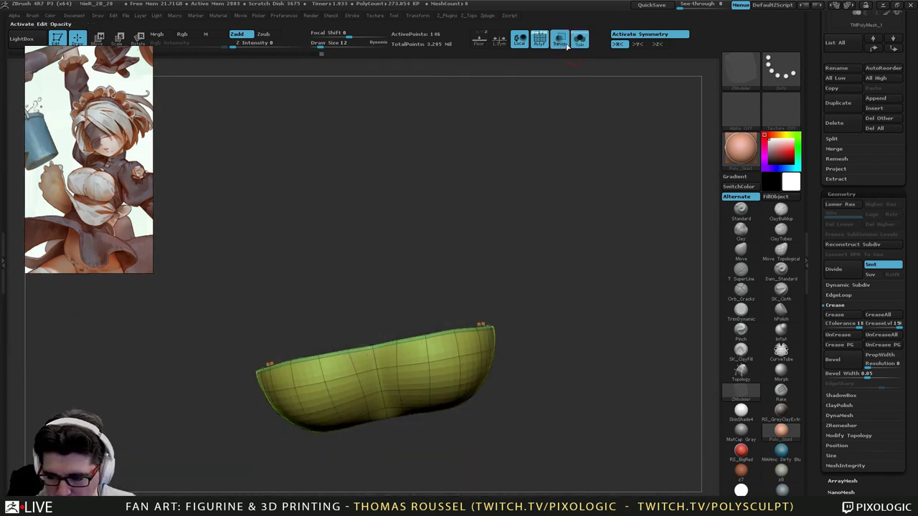
left_click(561, 40)
left_click(561, 41)
left_click(578, 41)
left_click(561, 41)
Set the draw size to 41 and adjust the bust cover's upper outer corner with the Move brush.
right_click_drag(545, 252, 616, 273)
right_click_drag(410, 360, 398, 429, "ctrl")
key("s")
left_click_drag(343, 354, 349, 354)
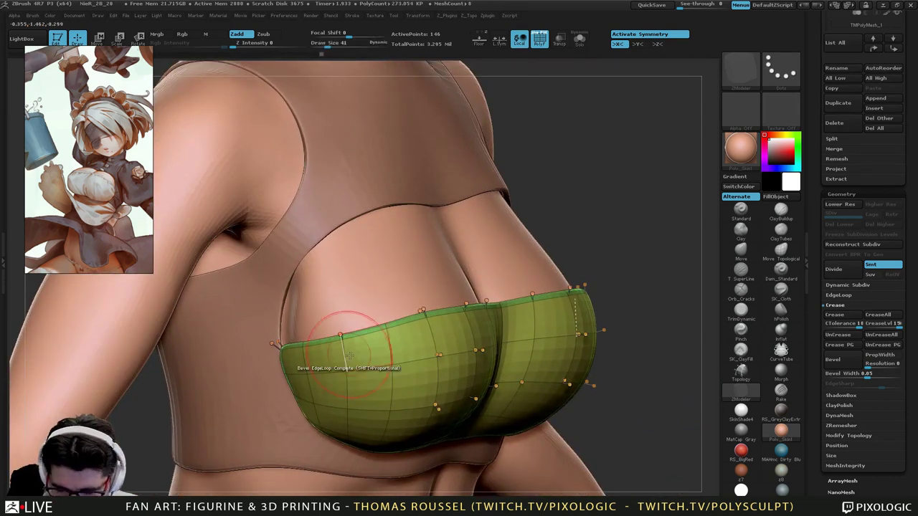
right_click_drag(369, 351, 436, 380)
left_click(745, 254)
mouse_move(373, 335)
right_mouse_down()
mouse_move(409, 336)
mouse_move(398, 335)
right_mouse_up()
left_click_drag(260, 343, 257, 345)
right_click_drag(256, 344, 373, 352)
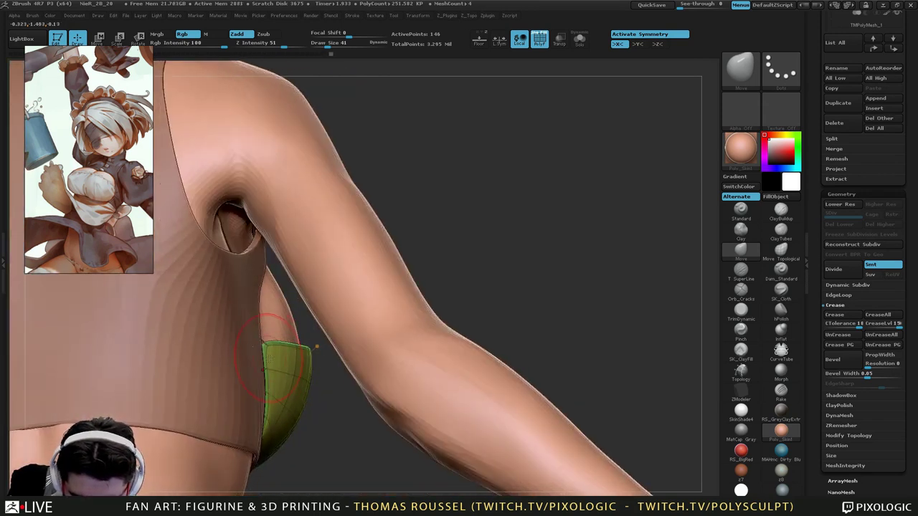
right_click_drag(401, 388, 276, 327)
Select the high-neck top and unhide the bust cover subtool to compare how they meet.
left_click(275, 335, "alt")
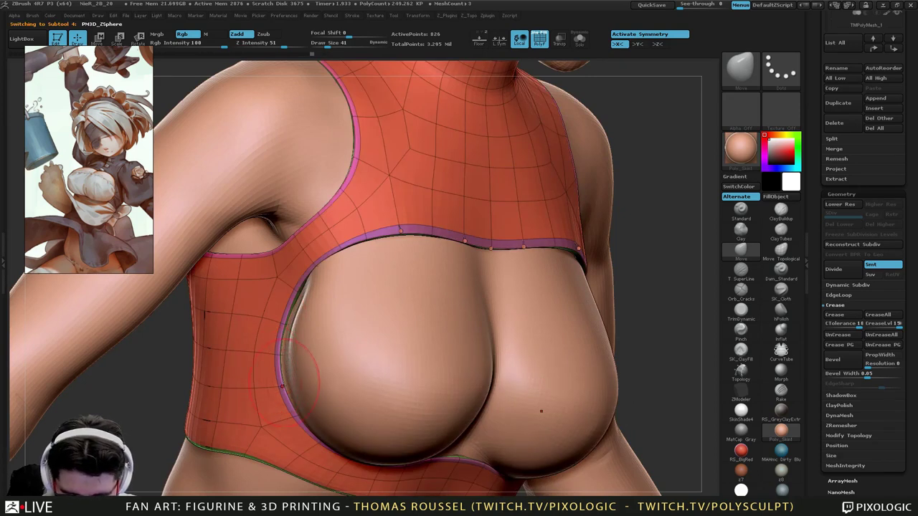
left_click_drag(914, 214, 912, 322)
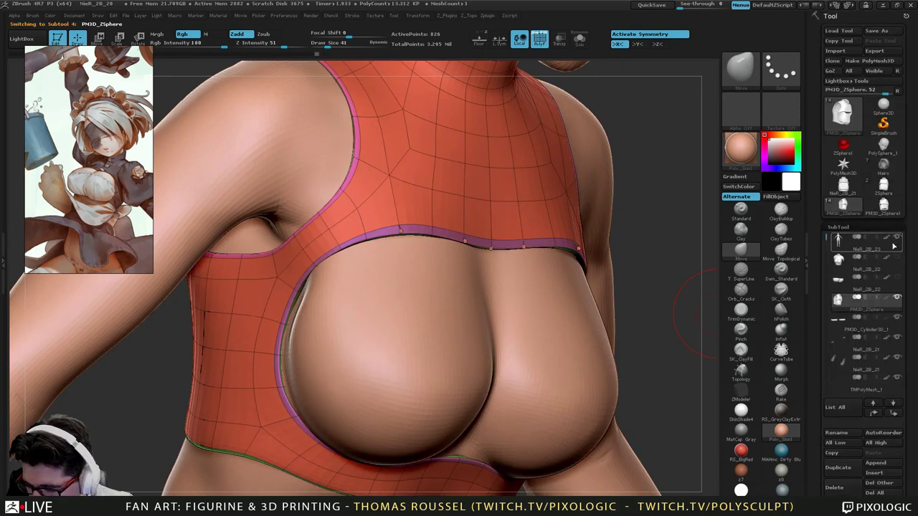
left_click(899, 278)
mouse_move(525, 391)
right_mouse_down()
mouse_move(468, 396)
mouse_move(521, 388)
mouse_move(506, 396)
mouse_move(479, 380)
mouse_move(470, 304)
mouse_move(417, 301)
mouse_move(413, 247)
mouse_move(418, 267)
mouse_move(537, 385)
mouse_move(489, 336)
mouse_move(512, 373)
right_mouse_up()
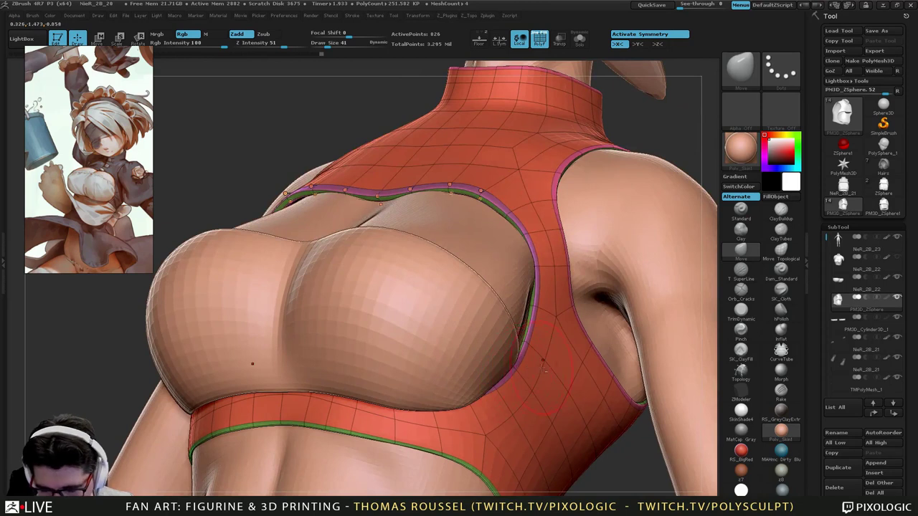
right_click_drag(478, 400, 427, 395)
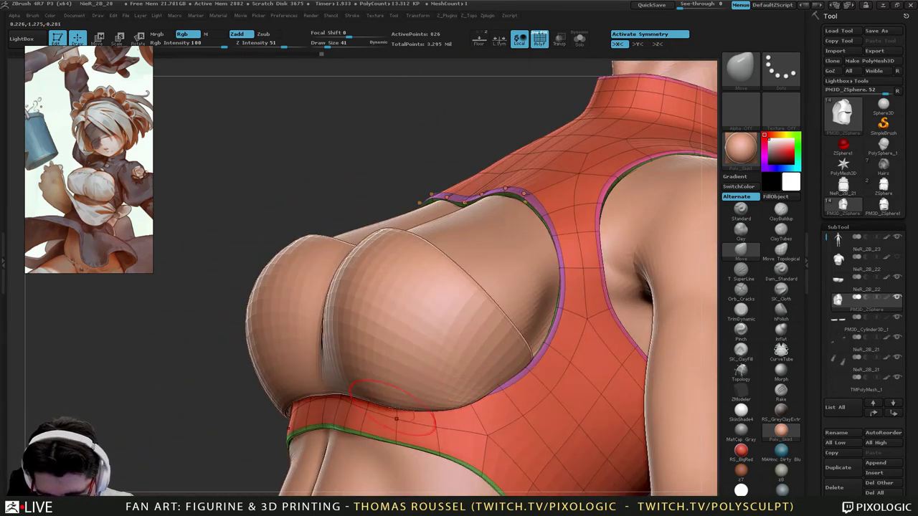
Select the bust cover and move its lower edge to meet the high-neck top's underbust band.
left_click(410, 367, "alt")
right_click_drag(365, 425, 323, 420)
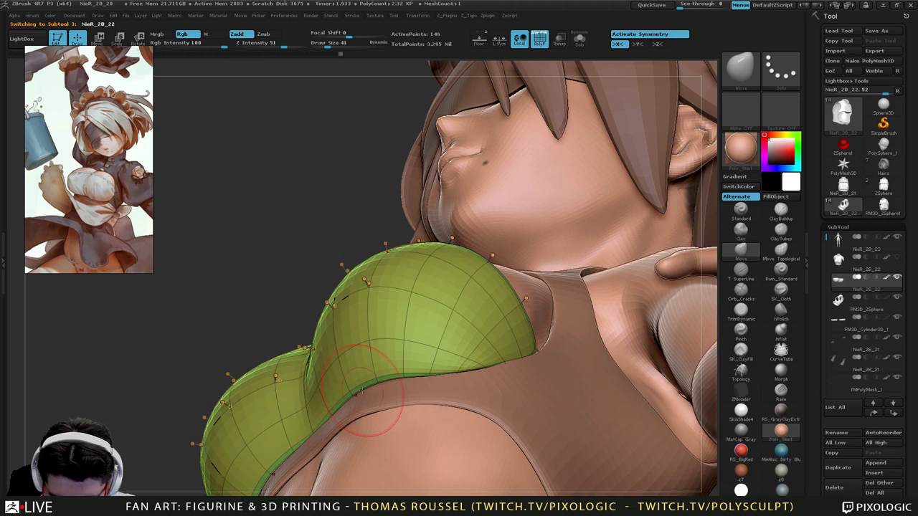
right_click_drag(417, 385, 325, 438)
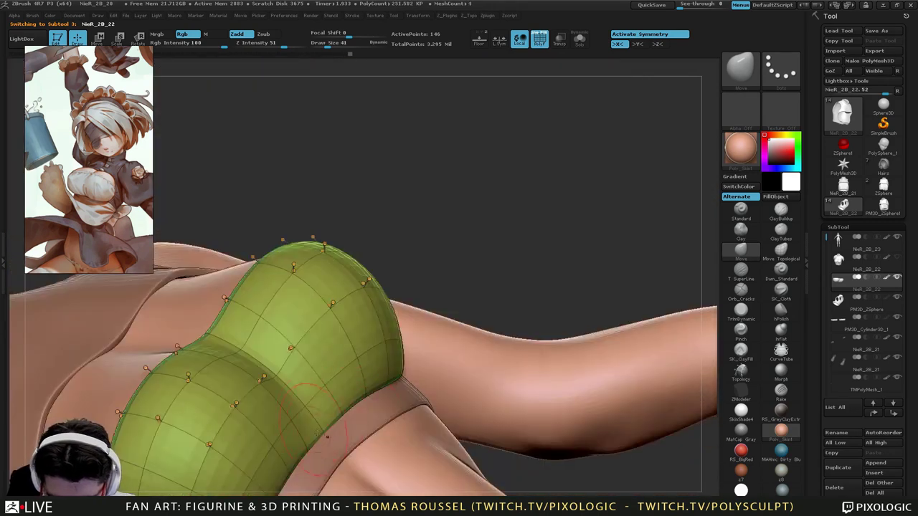
left_click_drag(337, 418, 358, 403)
mouse_move(345, 428)
right_mouse_down()
mouse_move(398, 386)
mouse_move(409, 356)
mouse_move(399, 350)
right_mouse_up()
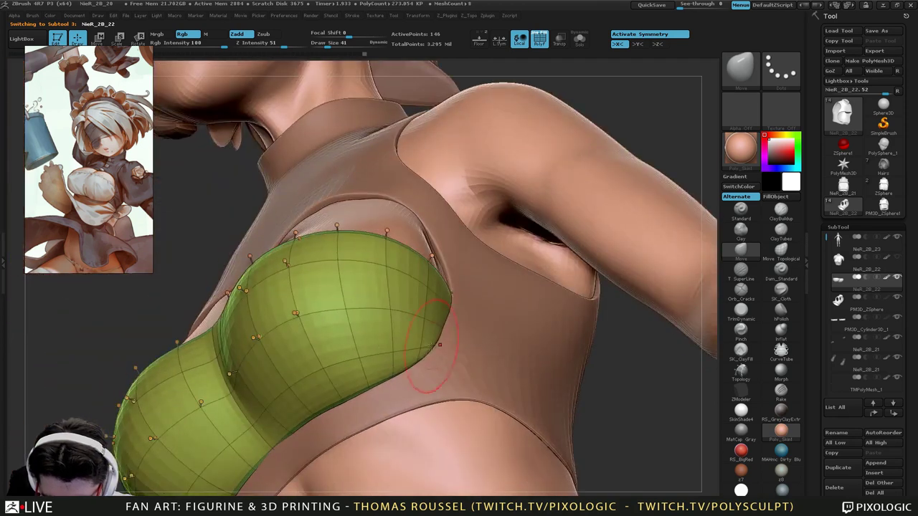
right_click_drag(451, 259, 461, 297)
right_click_drag(452, 243, 451, 290)
right_click_drag(332, 361, 310, 399)
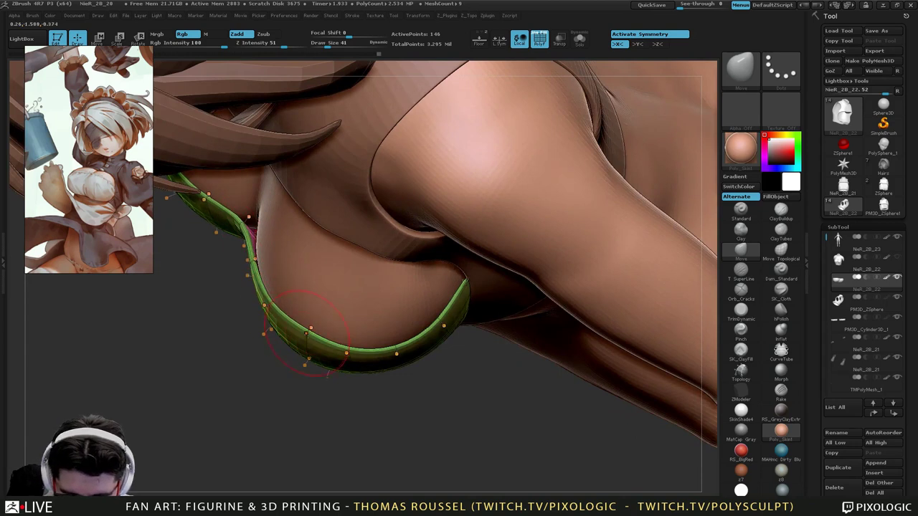
Nudge the outer part of the green bandeau's rim outward with the Move brush to follow the chest.
mouse_move(301, 332)
right_mouse_down()
mouse_move(320, 373)
mouse_move(337, 355)
right_mouse_up()
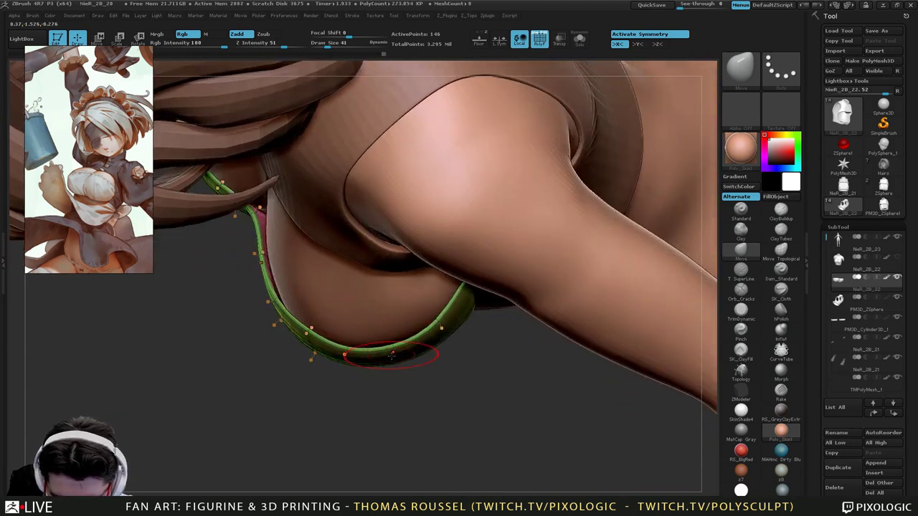
right_click_drag(393, 349, 407, 345)
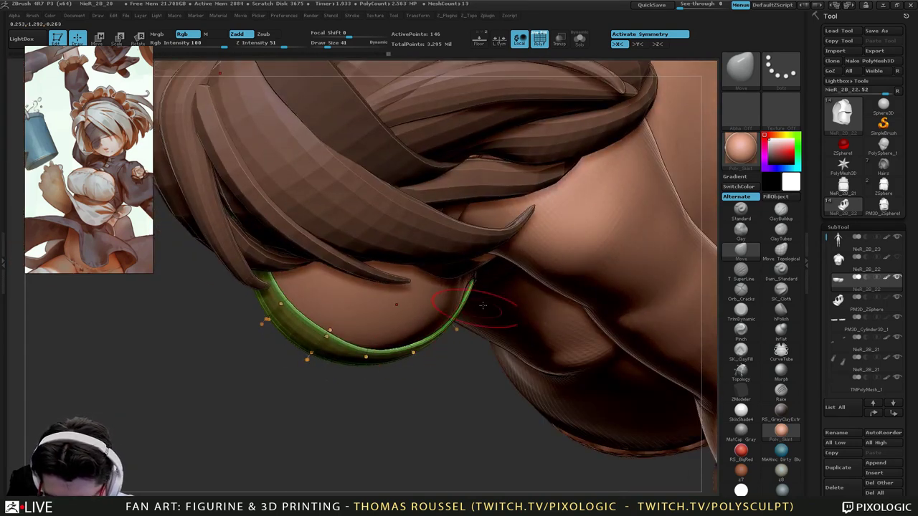
right_click_drag(483, 306, 438, 280)
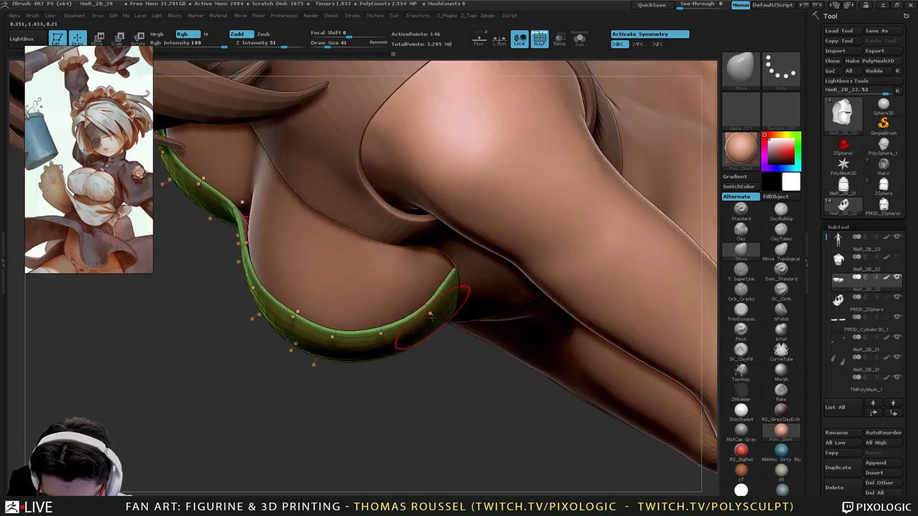
mouse_move(432, 318)
right_mouse_down()
mouse_move(425, 295)
mouse_move(393, 300)
mouse_move(441, 312)
mouse_move(437, 298)
right_mouse_up()
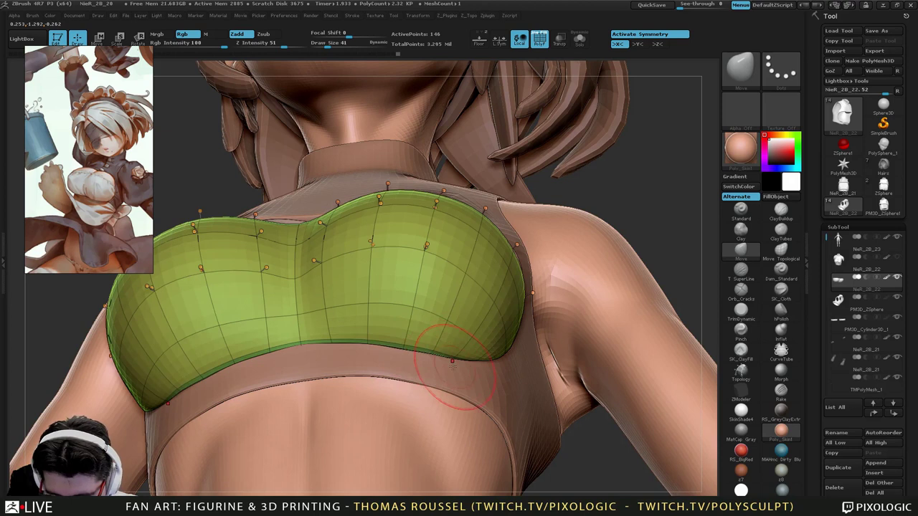
right_click_drag(449, 367, 428, 315)
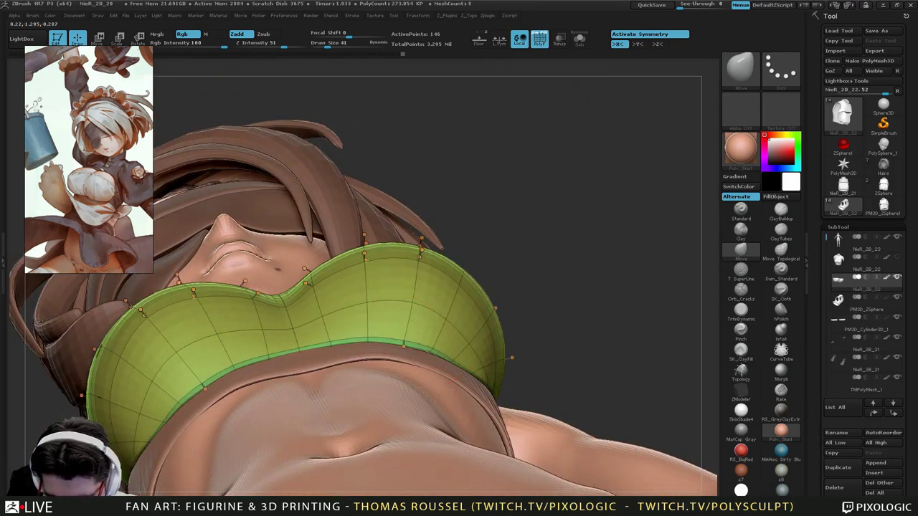
left_click_drag(464, 271, 469, 264)
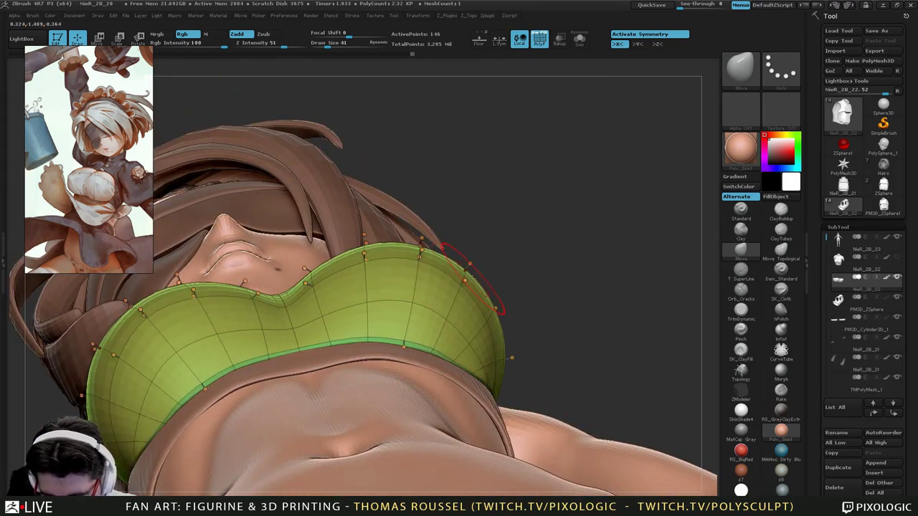
left_click_drag(428, 434, 279, 301)
left_click_drag(344, 315, 359, 402, "alt")
mouse_move(194, 315)
left_mouse_down()
mouse_move(208, 366)
mouse_move(192, 320)
left_mouse_up()
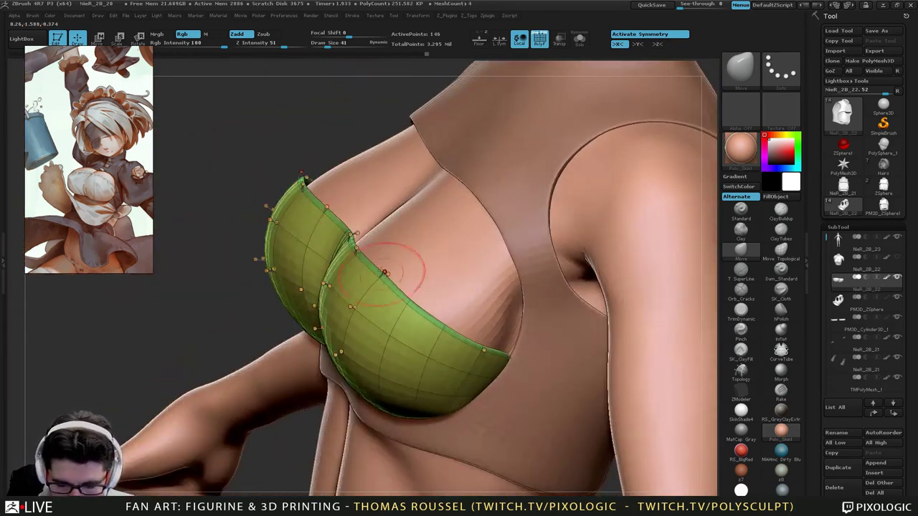
Set the Move brush to draw size 62 and reshape the bandeau's upper edge around the centre.
left_click_drag(269, 208, 267, 175)
key("s")
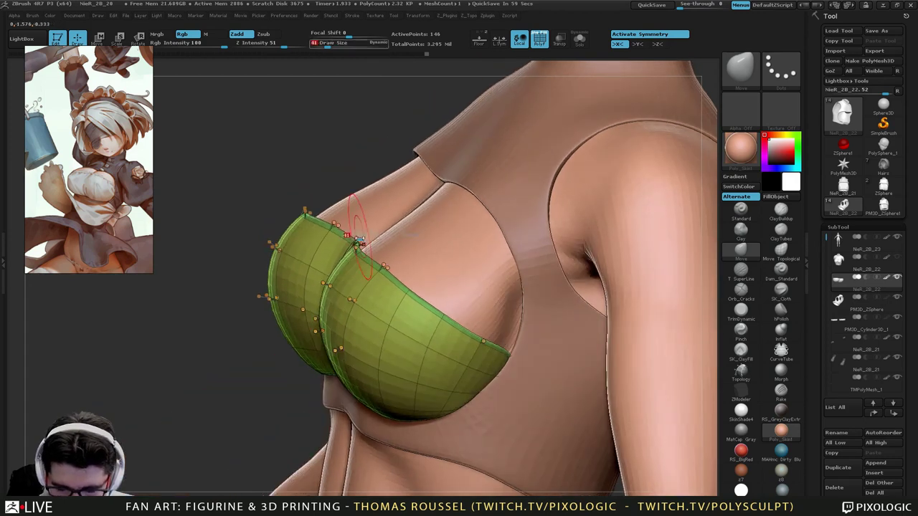
left_click_drag(364, 240, 362, 240)
left_click_drag(361, 242, 365, 236)
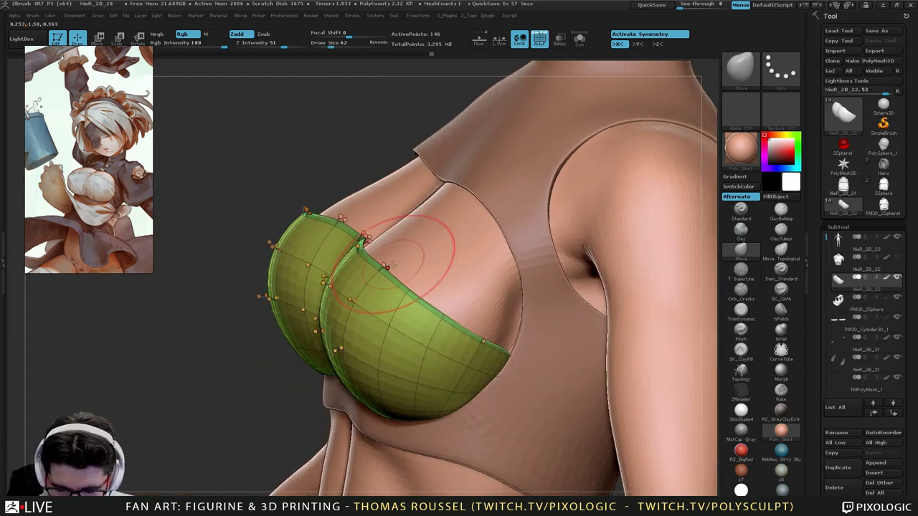
right_click_drag(393, 266, 377, 266)
left_click_drag(381, 251, 394, 253)
mouse_move(394, 253)
right_mouse_down()
mouse_move(413, 263)
mouse_move(387, 237)
mouse_move(403, 228)
mouse_move(434, 284)
mouse_move(423, 305)
mouse_move(447, 310)
right_mouse_up()
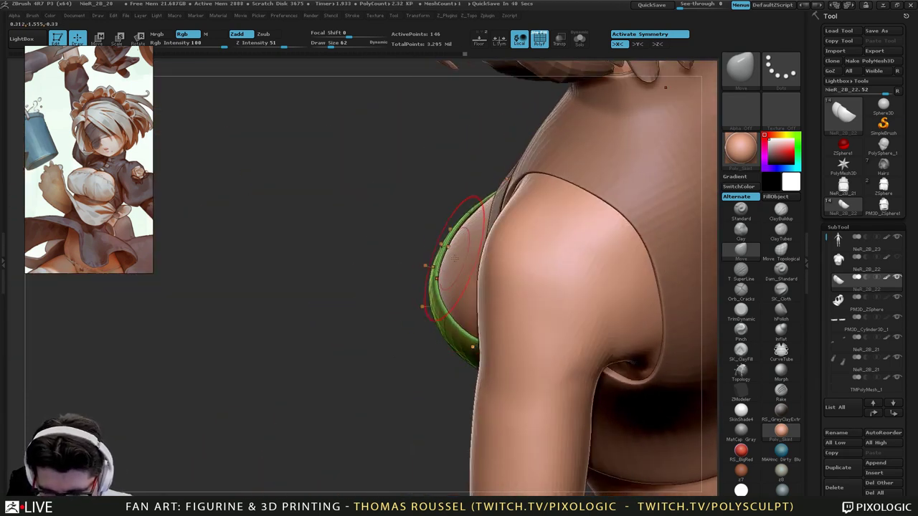
right_click_drag(454, 258, 458, 223)
right_click_drag(508, 190, 543, 197)
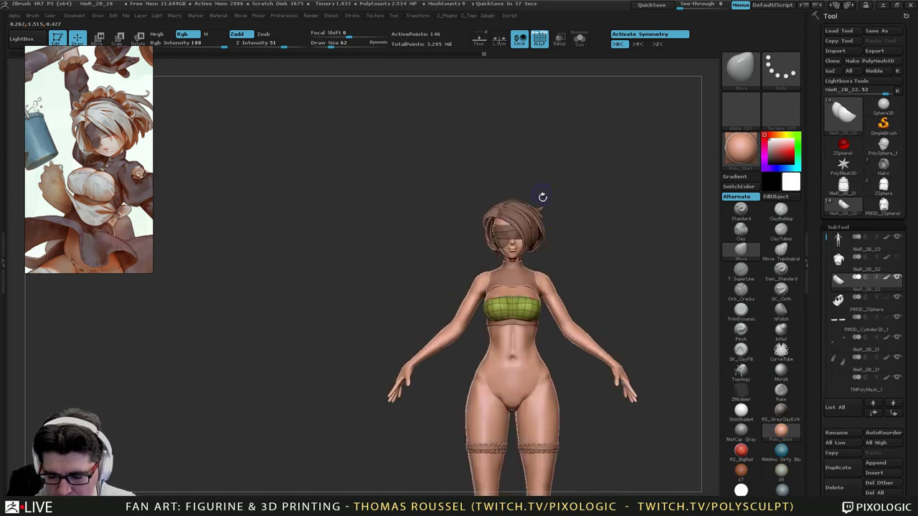
Turn off the bandeau's smoothed preview and raise its upper edge points with the Move brush at draw size 29.
right_click_drag(555, 347, 543, 481, "alt")
right_click_drag(486, 300, 530, 391)
key("shift+d")
mouse_move(473, 402)
right_mouse_down()
mouse_move(413, 368)
mouse_move(438, 377)
right_mouse_up()
key("[")
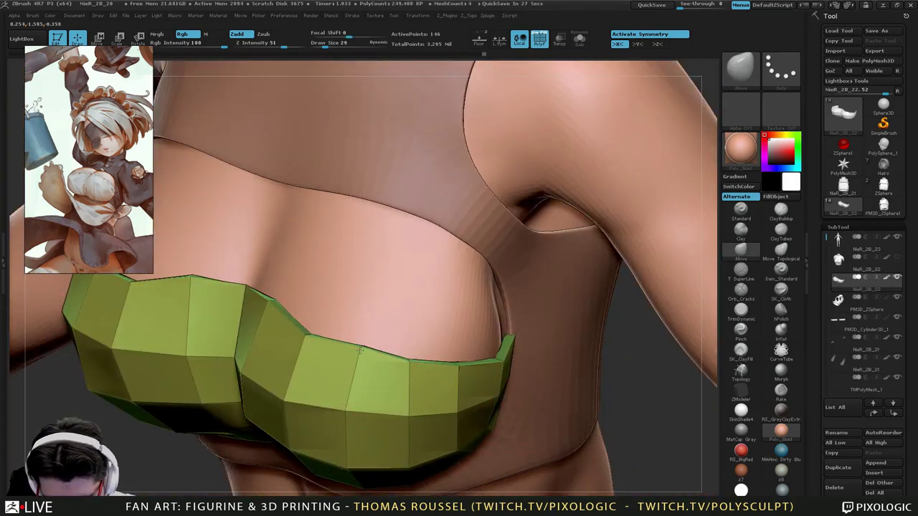
right_click_drag(354, 347, 304, 338)
left_click_drag(304, 338, 304, 332)
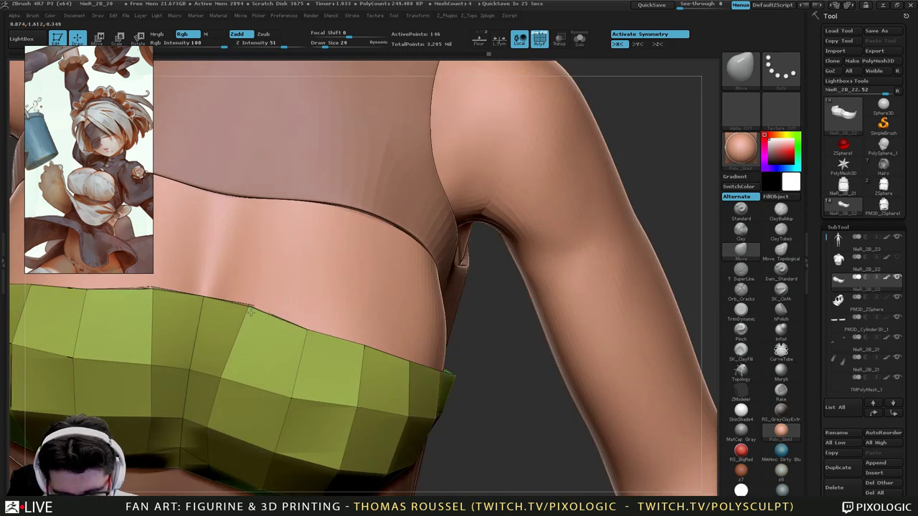
Even out the bandeau's upper edge points and adjust the side of its rim against the chest.
key("a")
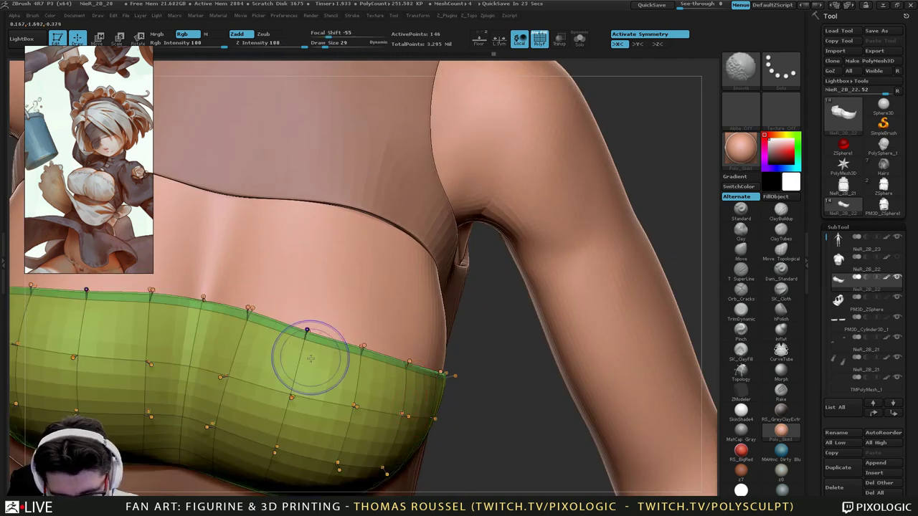
key("a")
left_click(307, 330)
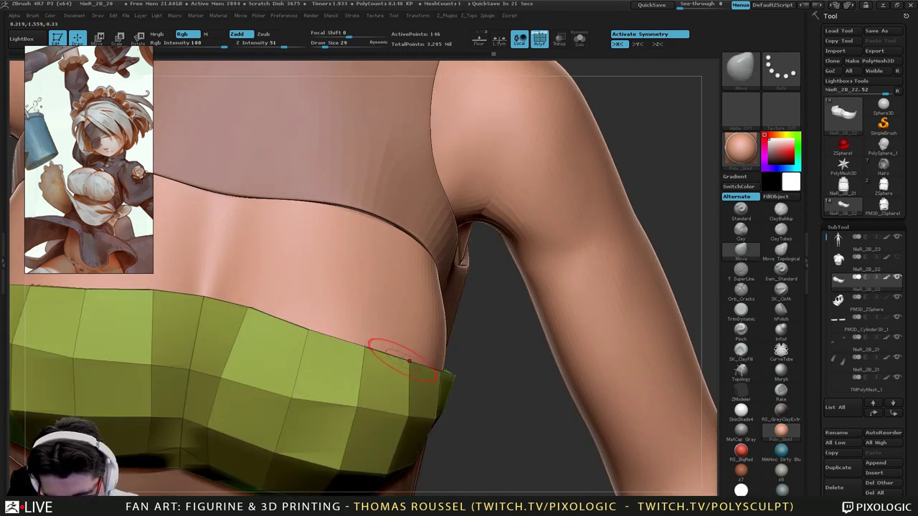
mouse_move(469, 387)
left_mouse_down()
mouse_move(500, 319)
mouse_move(508, 373)
left_mouse_up()
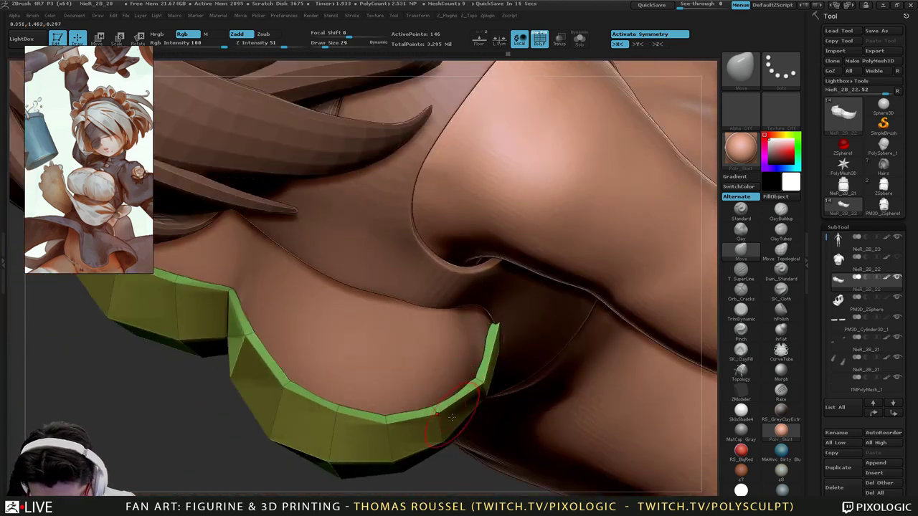
left_click_drag(468, 416, 435, 418)
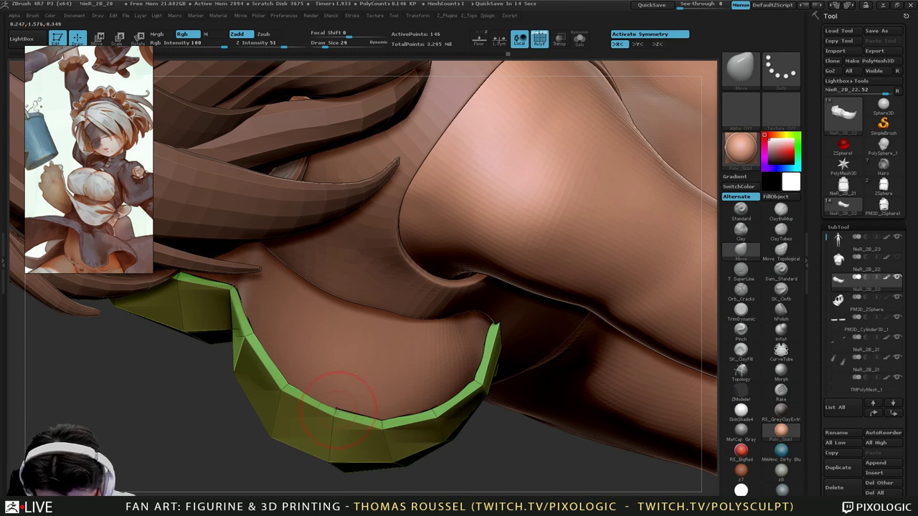
left_click_drag(316, 423, 331, 326)
right_click_drag(331, 326, 427, 350, "ctrl")
right_click_drag(502, 355, 515, 328)
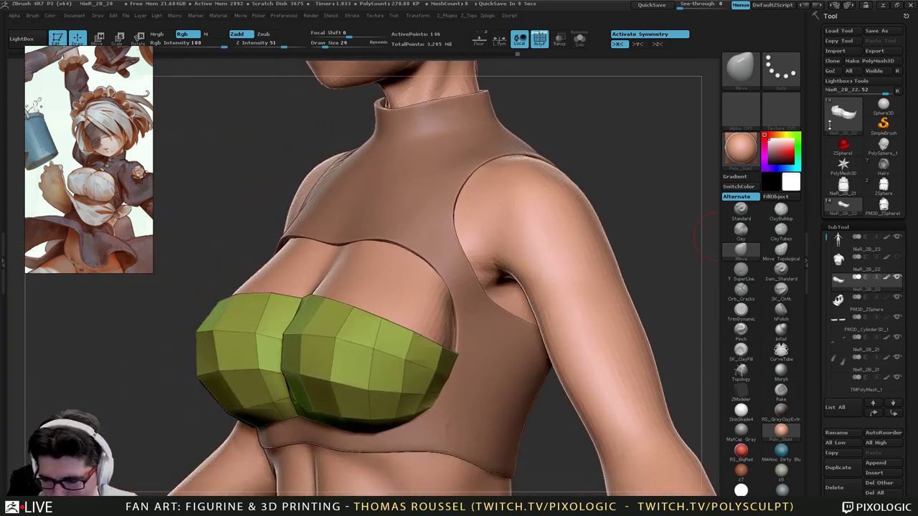
Save the tool as a new version named NieR_2B_24 in the Z_2B folder.
left_click(881, 31)
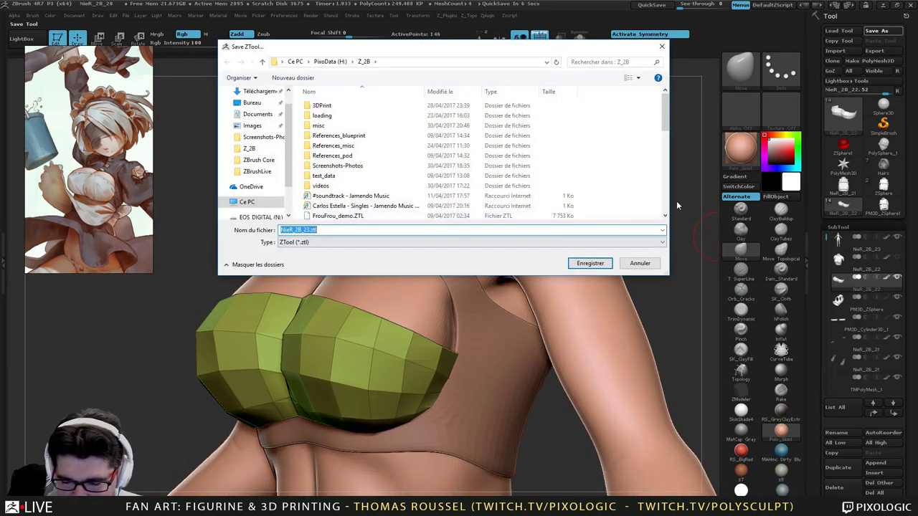
scroll(342, 201, "down", 10)
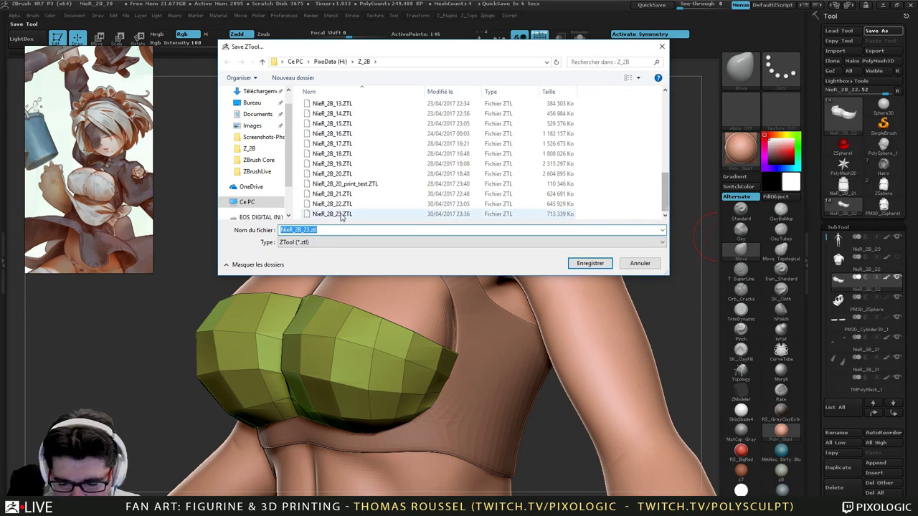
left_click(337, 214)
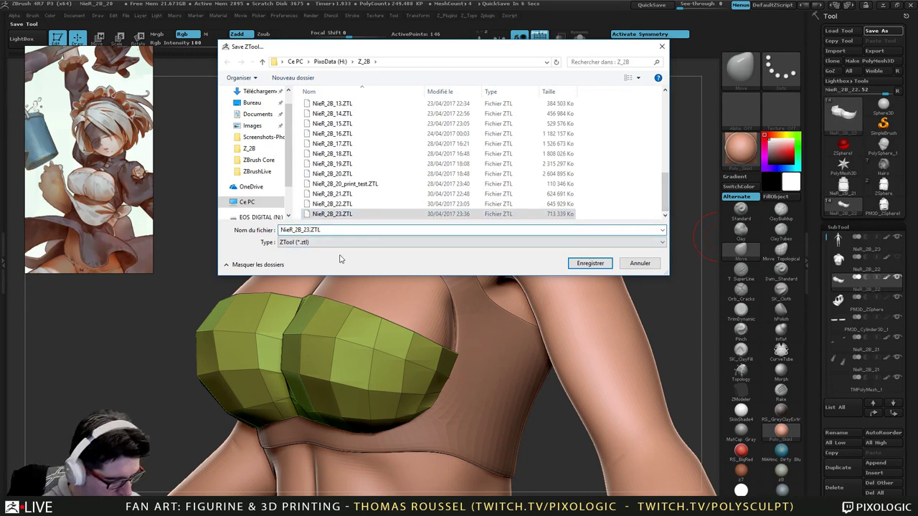
type("4")
key("Return")
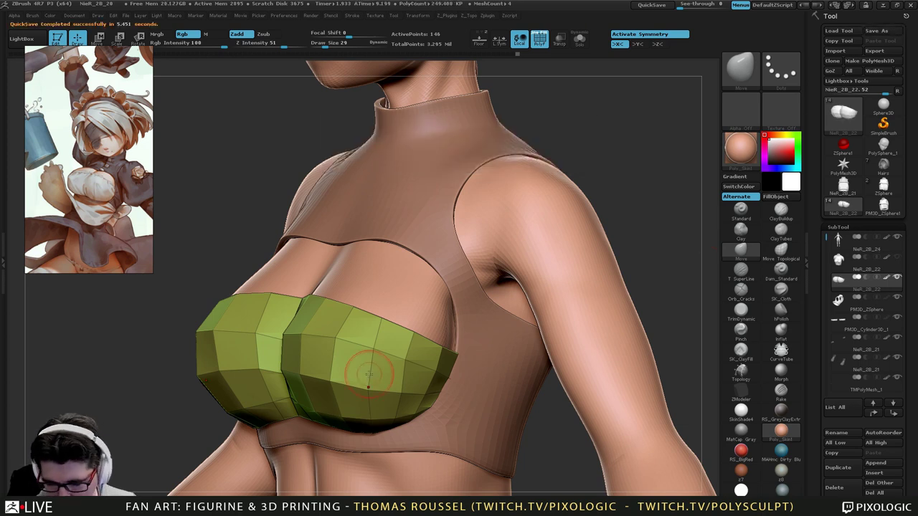
Select the high-neck top and adjust the upper edge of its chest opening with the Move brush at draw size 65.
left_click(466, 267, "alt")
right_click_drag(466, 267, 540, 307)
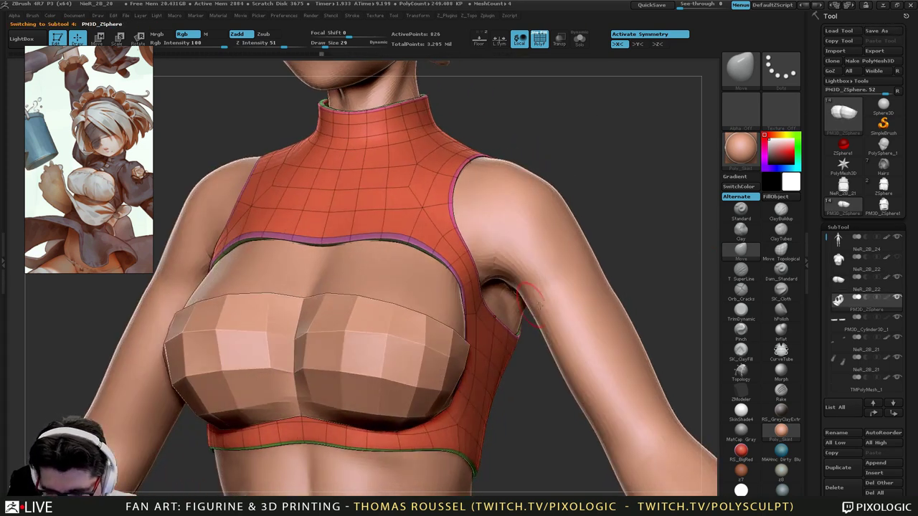
key("s")
left_click_drag(574, 272, 580, 273)
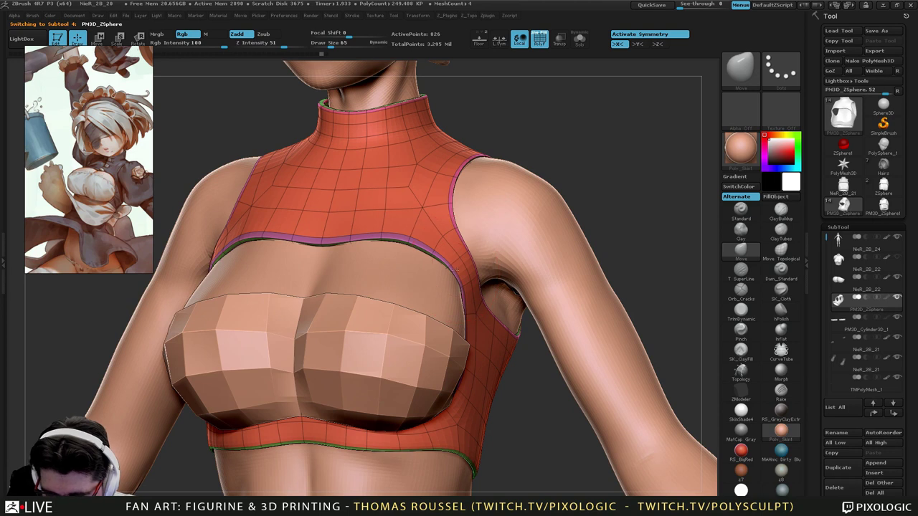
left_click_drag(448, 269, 453, 271)
right_click_drag(476, 296, 472, 285)
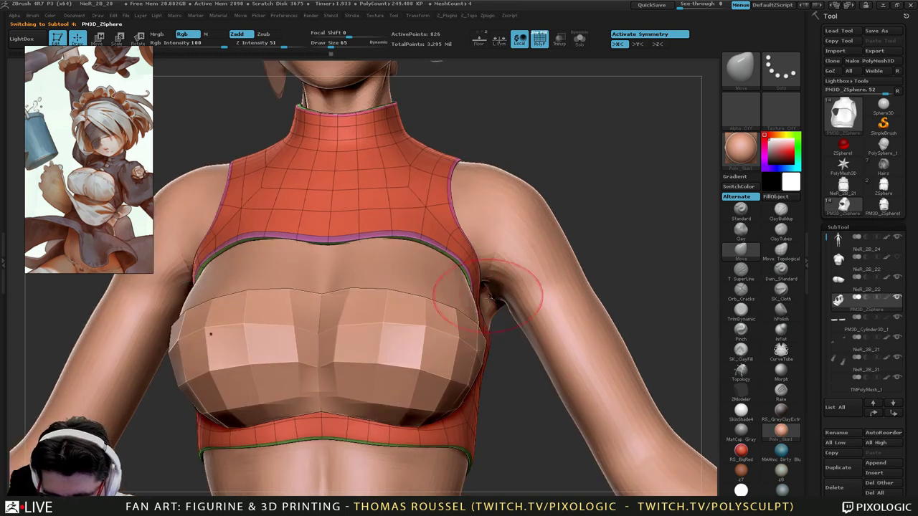
left_click_drag(374, 238, 374, 231)
Set the draw size to 46, switch back to the bandeau subtool and isolate it to inspect its side.
key("s")
mouse_move(429, 334)
right_mouse_down()
mouse_move(382, 322)
mouse_move(419, 376)
mouse_move(409, 352)
mouse_move(458, 346)
mouse_move(492, 318)
mouse_move(488, 309)
mouse_move(461, 350)
right_mouse_up()
left_click(460, 341, "alt")
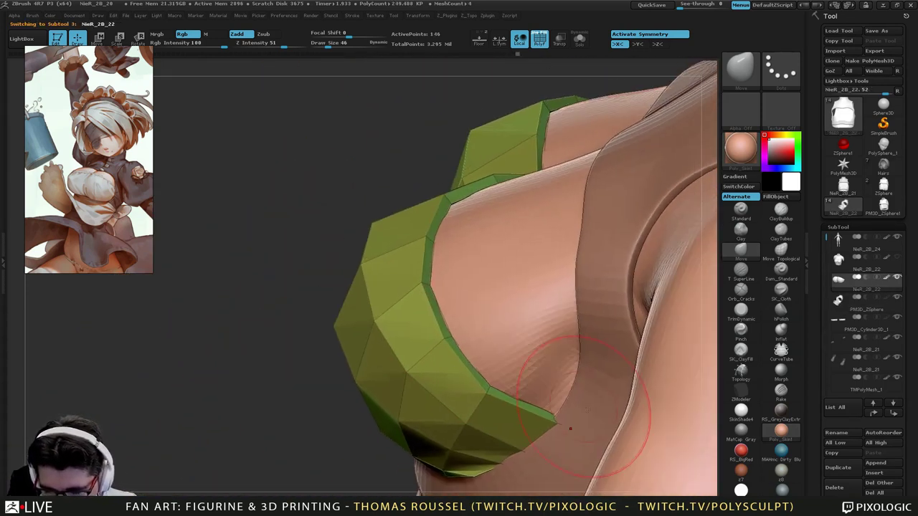
left_click(580, 39)
mouse_move(573, 400)
right_mouse_down()
mouse_move(547, 380)
mouse_move(528, 382)
mouse_move(536, 402)
mouse_move(554, 372)
mouse_move(513, 318)
mouse_move(703, 342)
mouse_move(565, 336)
right_mouse_up()
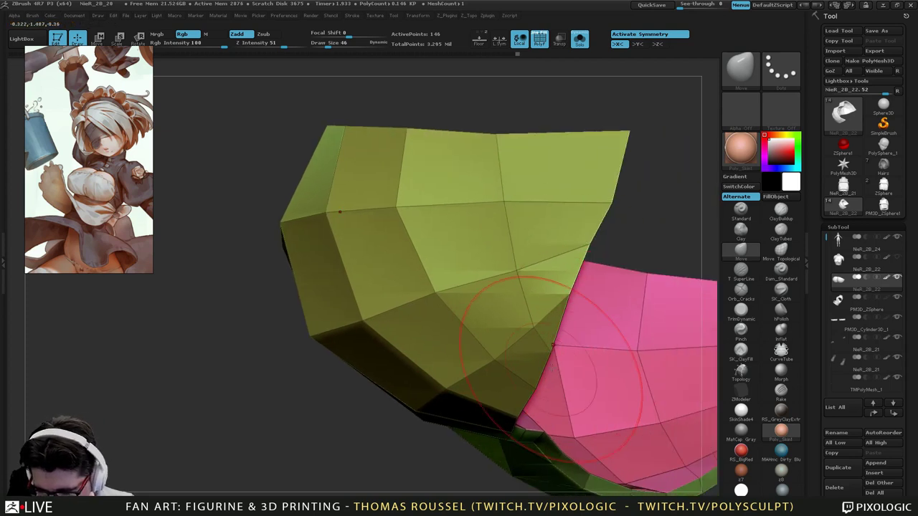
mouse_move(567, 308)
right_mouse_down()
mouse_move(545, 324)
mouse_move(498, 326)
right_mouse_up()
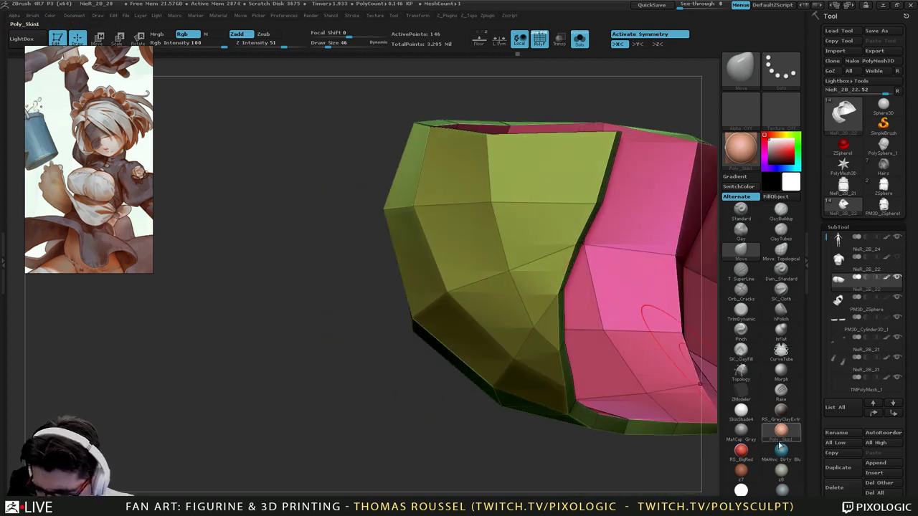
Switch to the ZModeler brush at draw size 12 and try an edge loop beside the bandeau's outer rim edge.
left_click(734, 387)
key("s")
mouse_move(535, 279)
left_mouse_down()
mouse_move(522, 280)
mouse_move(575, 281)
left_mouse_up()
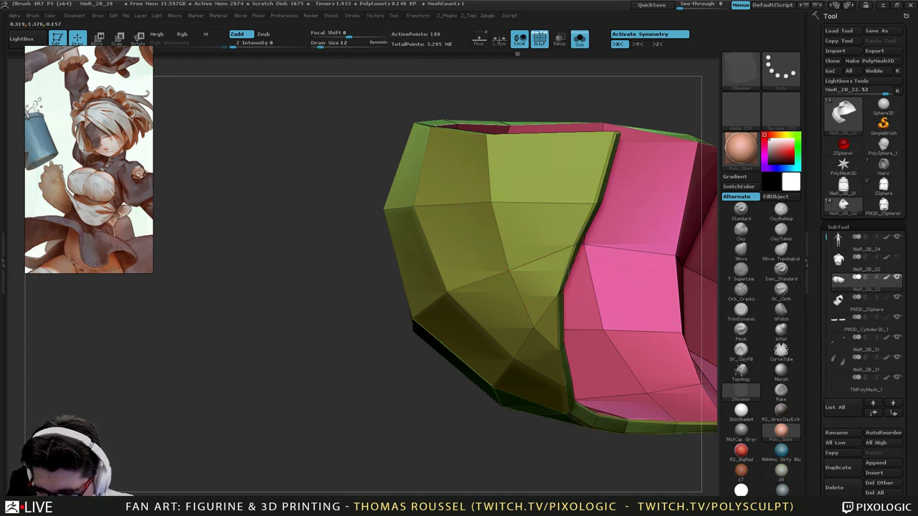
right_click_drag(578, 286, 542, 294)
right_click_drag(364, 271, 334, 278, "ctrl")
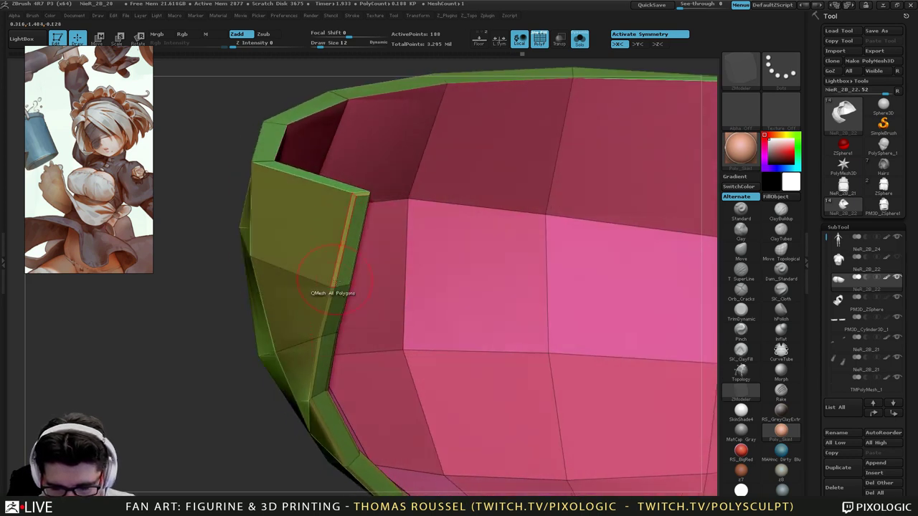
key("ctrl+z")
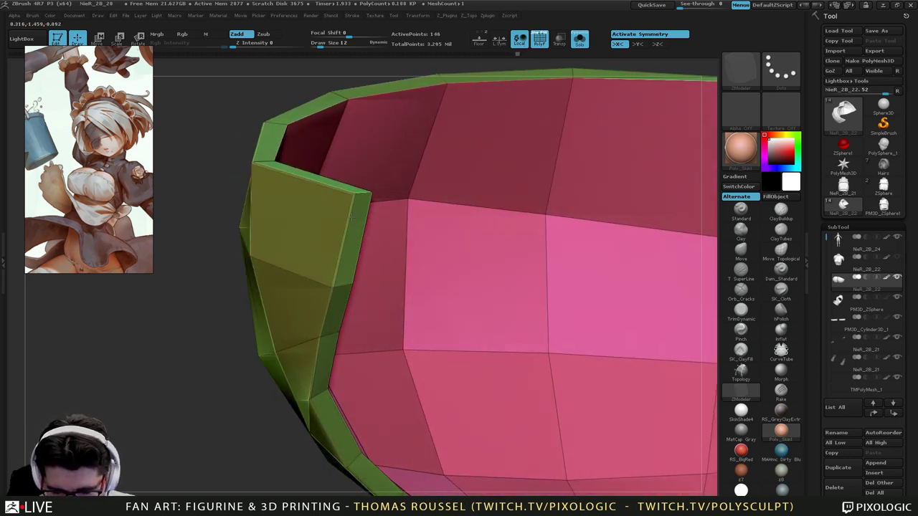
Insert the supporting edge loop beside the bandeau's outer rim edge and check it in the smoothed preview.
right_click_drag(364, 352, 492, 257)
key("d")
right_click_drag(512, 362, 456, 360)
key("shift+d")
right_click_drag(412, 194, 290, 278)
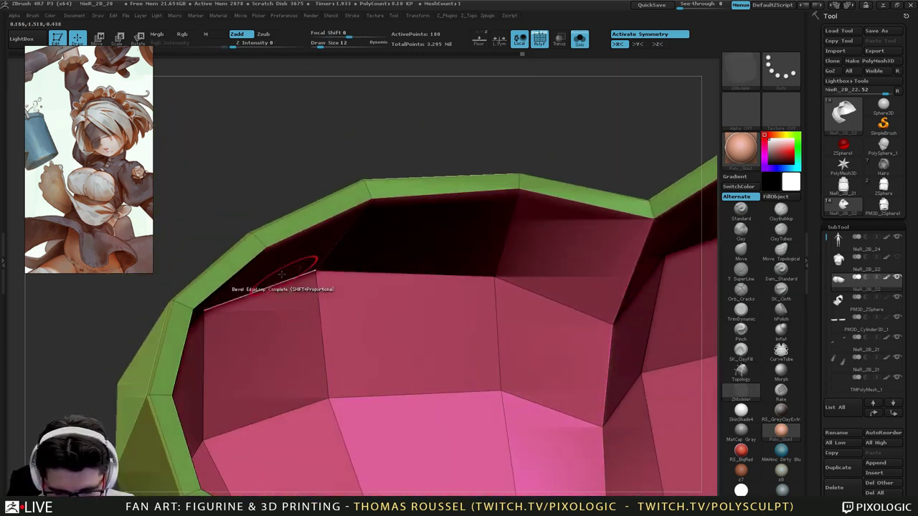
Insert an edge loop near the inner edge of the bandeau's rim and turn on the smoothed preview.
left_click_drag(287, 238, 306, 265)
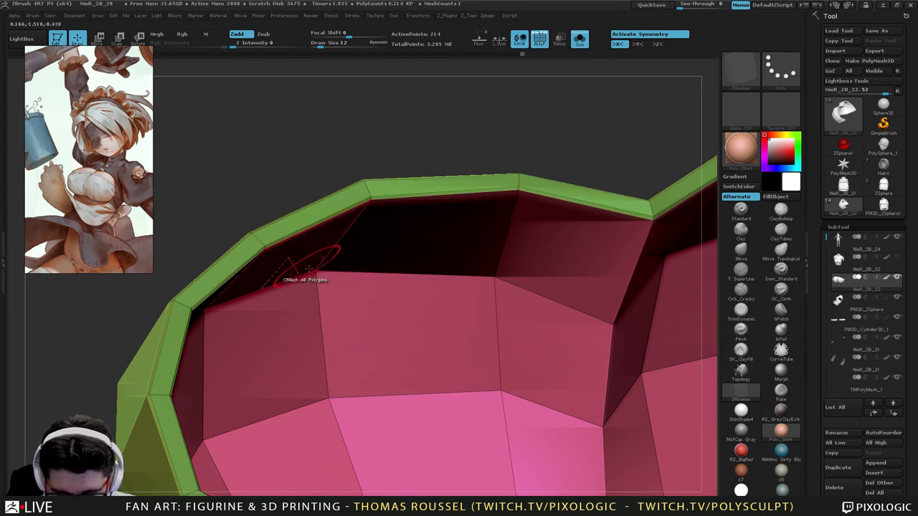
key("d")
right_click_drag(424, 400, 448, 351)
right_click_drag(549, 305, 430, 297)
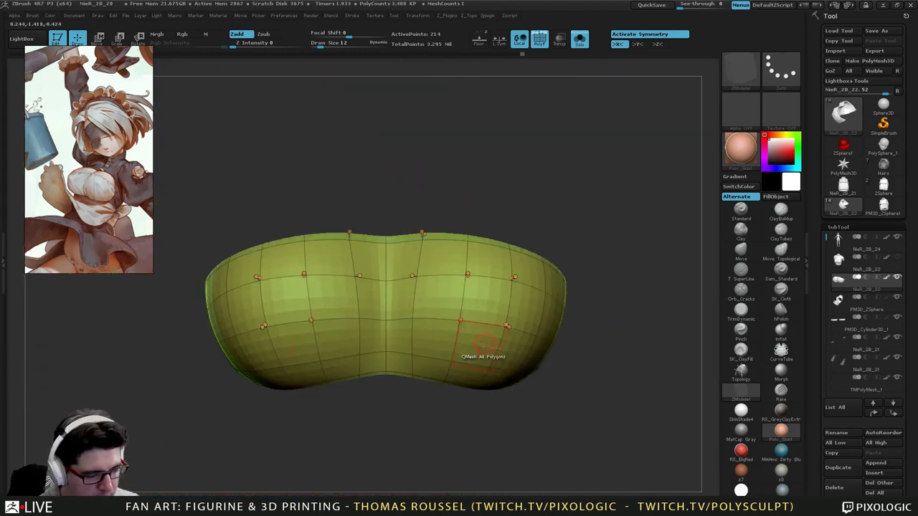
Turn off the smoothed preview and insert one more supporting edge loop along the bandeau's rim.
right_click_drag(477, 344, 388, 345, "alt")
key("shift+d")
right_click_drag(543, 380, 556, 318)
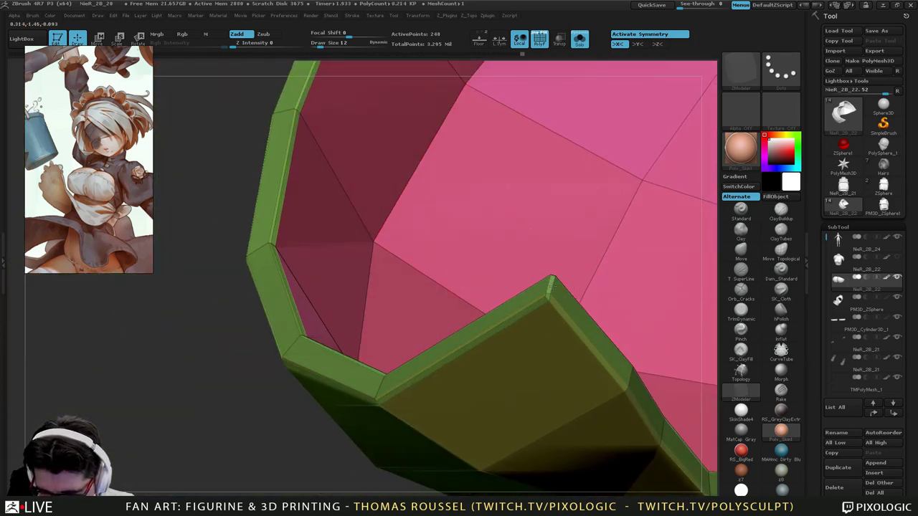
Undo the last edge loop on the bandeau's rim and show the other figurine parts again.
key("ctrl+z")
right_click_drag(598, 363, 623, 340)
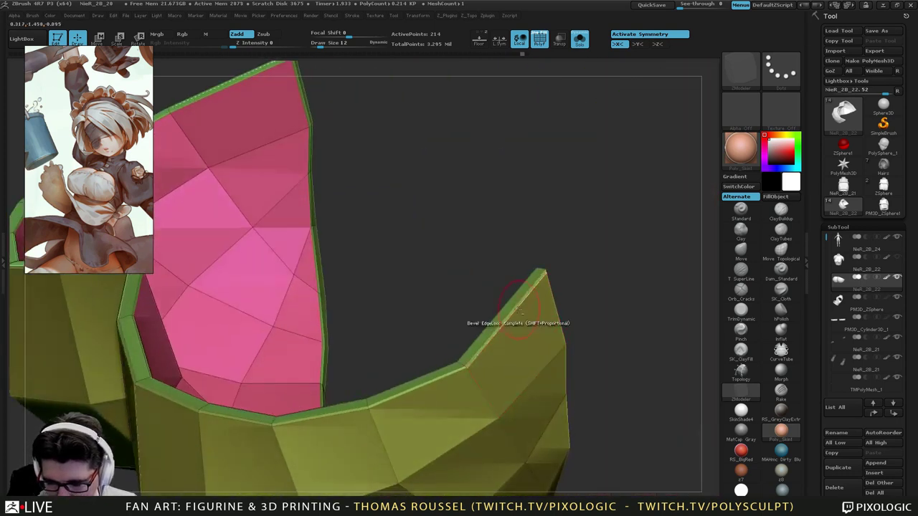
right_click_drag(517, 310, 548, 346)
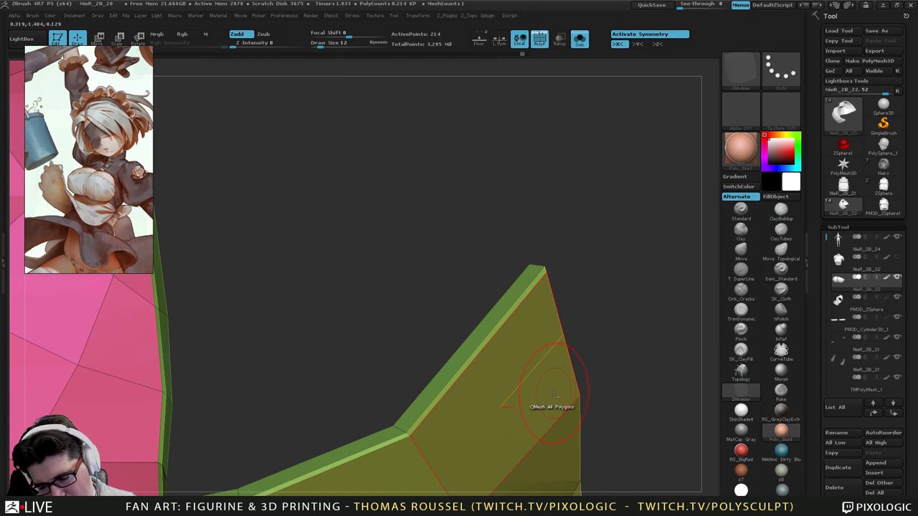
right_click_drag(553, 394, 480, 313, "ctrl")
right_click_drag(481, 313, 517, 330)
left_click(580, 39)
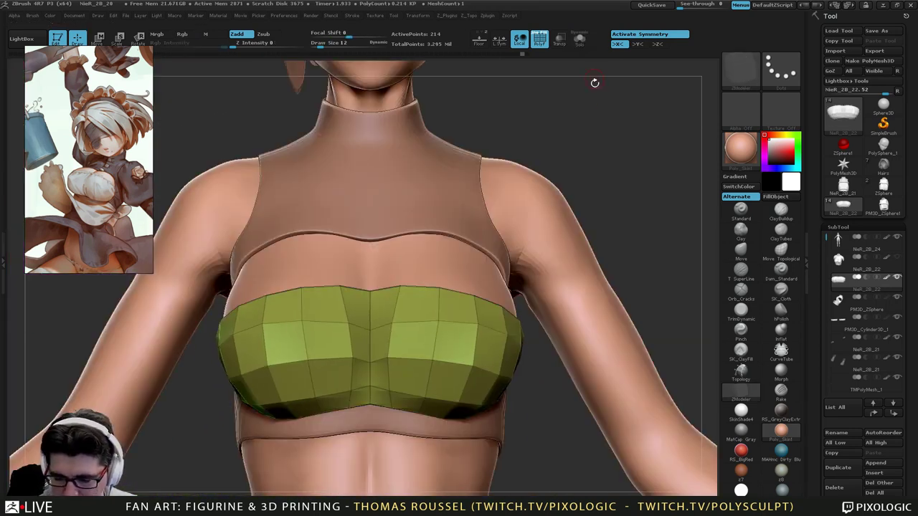
Check the bandeau's side profile on the body and make the high-neck sleeveless top the active subtool.
right_click_drag(588, 289, 459, 273)
mouse_move(459, 344)
right_mouse_down()
mouse_move(500, 371)
mouse_move(440, 318)
mouse_move(454, 340)
right_mouse_up()
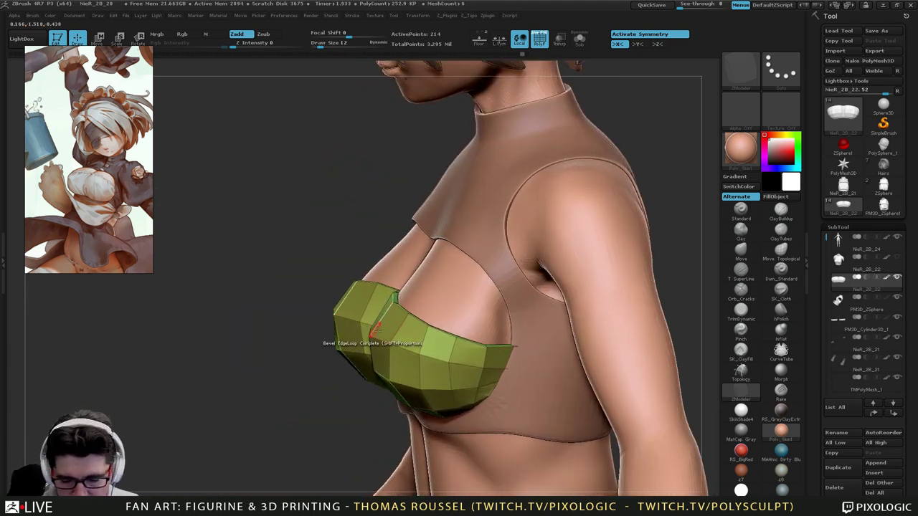
right_click_drag(399, 331, 373, 333)
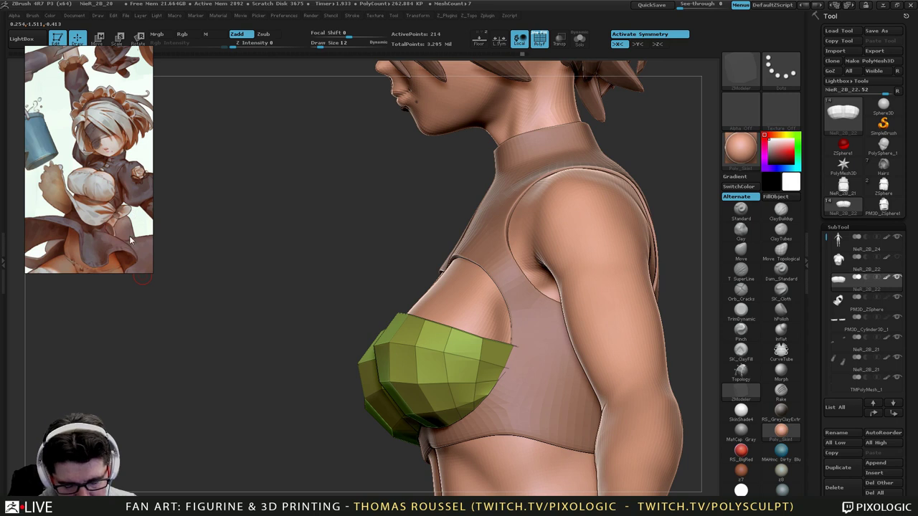
right_click_drag(390, 342, 477, 228, "ctrl")
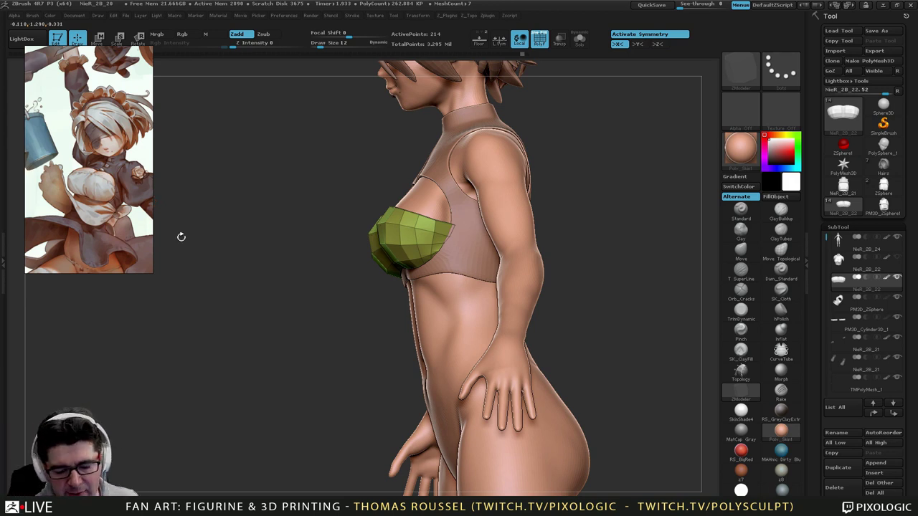
right_click_drag(438, 231, 439, 220, "ctrl")
right_click_drag(419, 254, 419, 279)
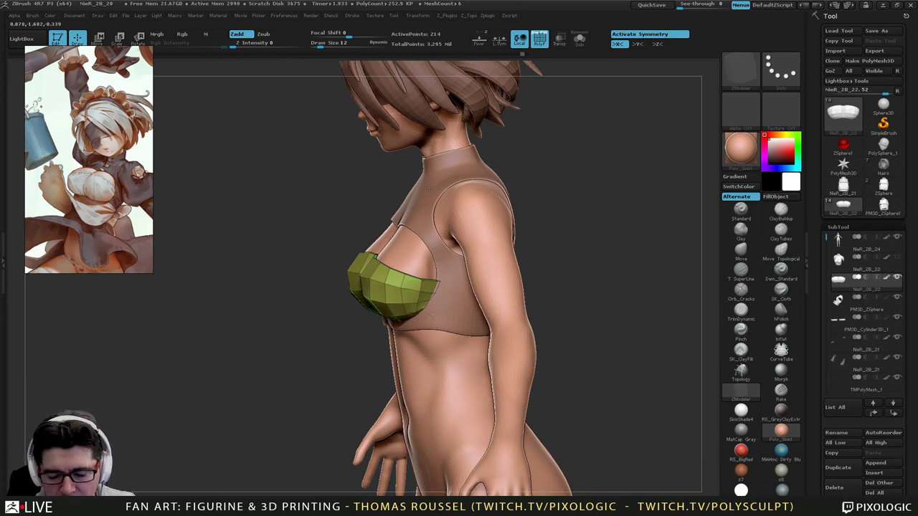
left_click(457, 270, "alt")
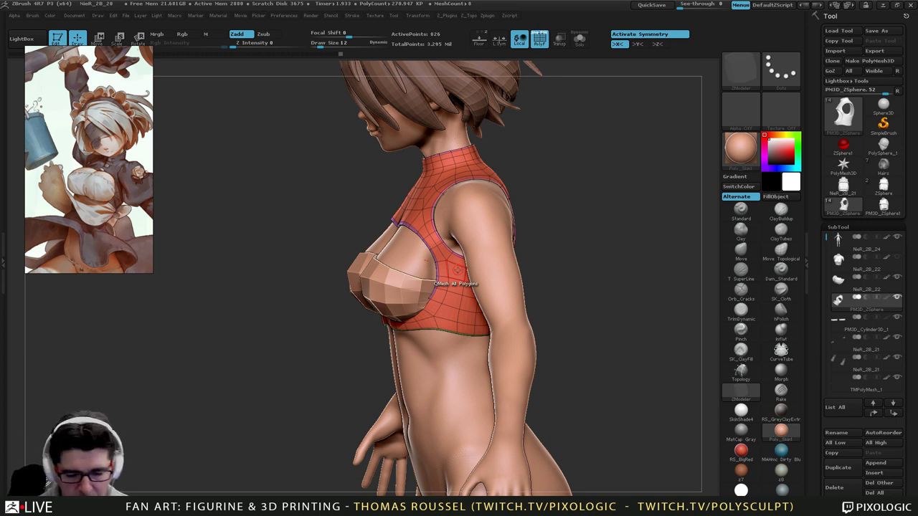
Examine the high-neck top's collar, armholes and chest cutout from the front and three-quarter views.
right_click_drag(458, 271, 548, 276)
right_click_drag(419, 188, 515, 322, "ctrl")
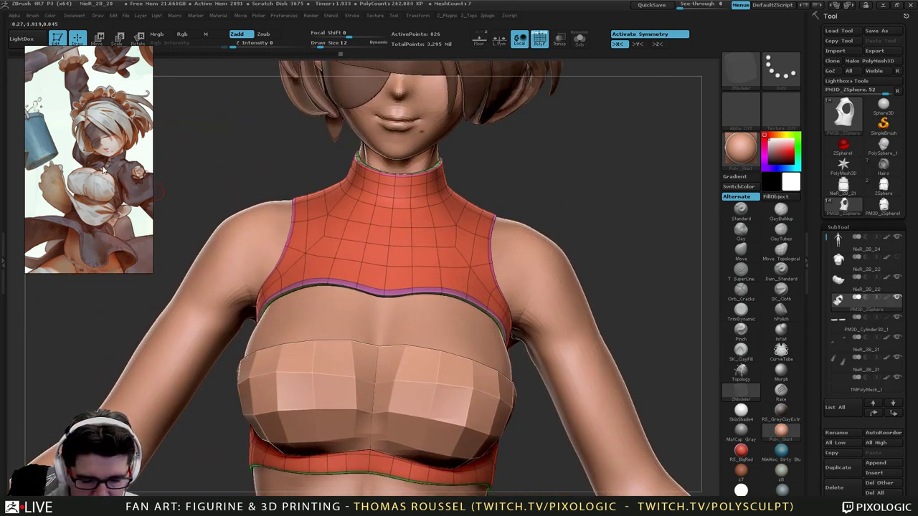
right_click_drag(397, 195, 402, 239, "ctrl")
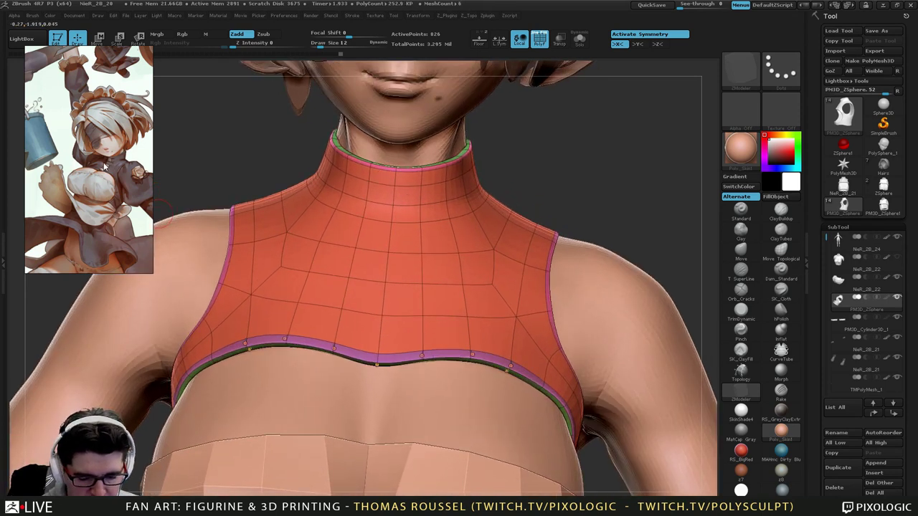
right_click_drag(500, 328, 430, 334)
mouse_move(527, 371)
right_mouse_down("alt")
mouse_move(456, 275)
mouse_move(391, 226)
mouse_move(420, 236)
mouse_move(431, 294)
mouse_move(478, 316)
right_mouse_up("alt")
key("s")
right_click_drag(473, 260, 488, 381, "alt")
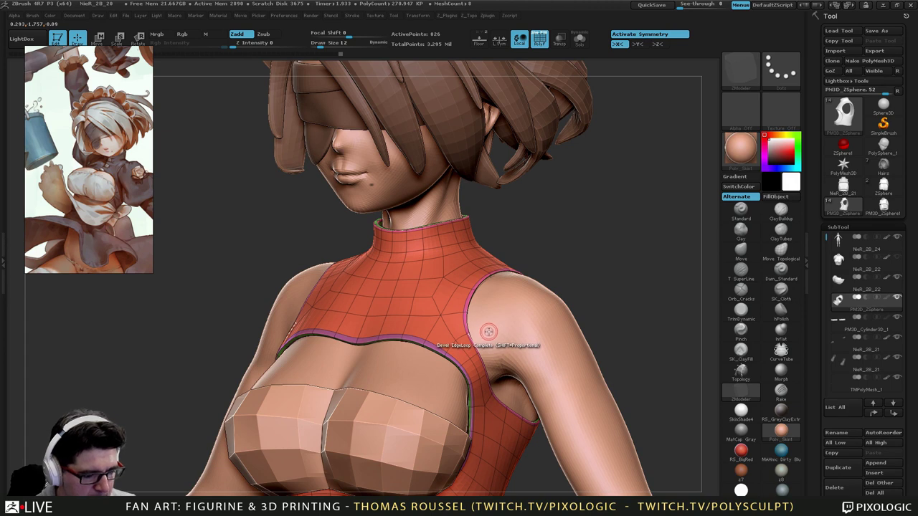
right_click_drag(493, 298, 517, 323)
right_click_drag(458, 321, 439, 325)
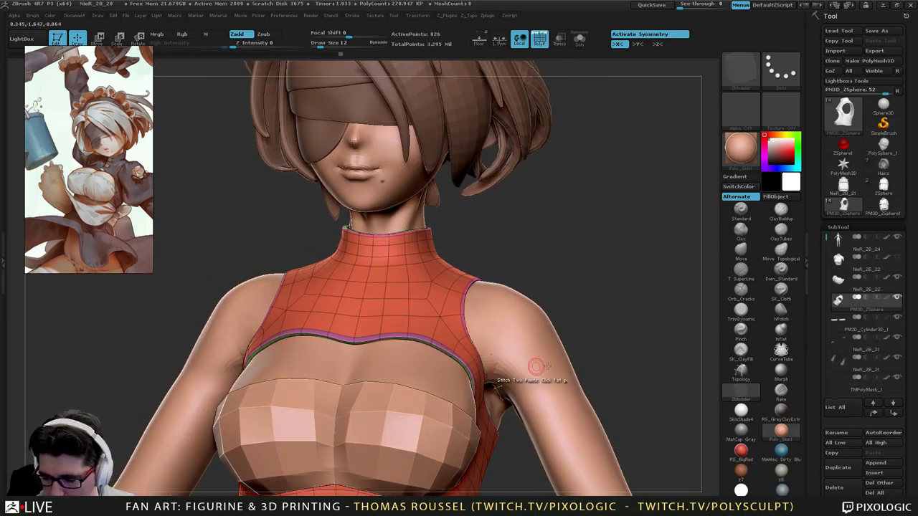
Turn off the high-neck top's smoothed preview and divide its mesh twice to subdivision level 3.
key("shift+d")
key("d")
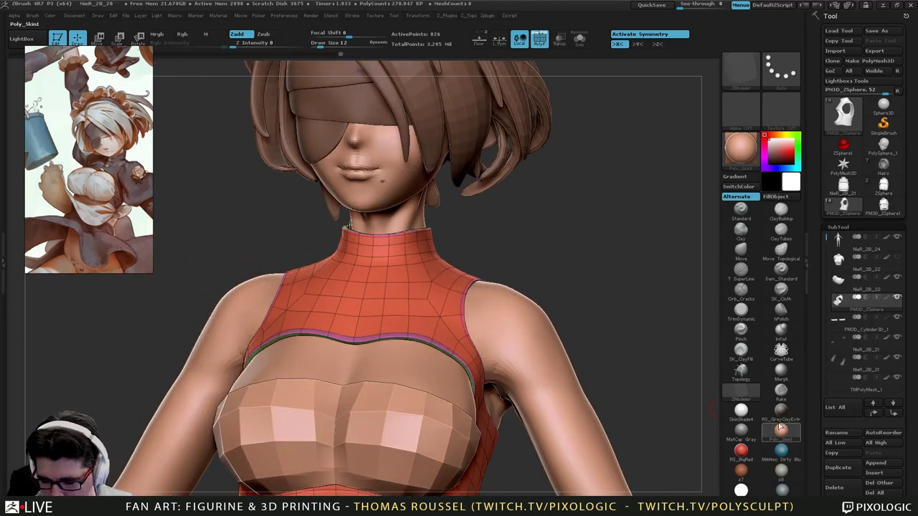
key("shift+d")
left_click_drag(911, 466, 910, 164)
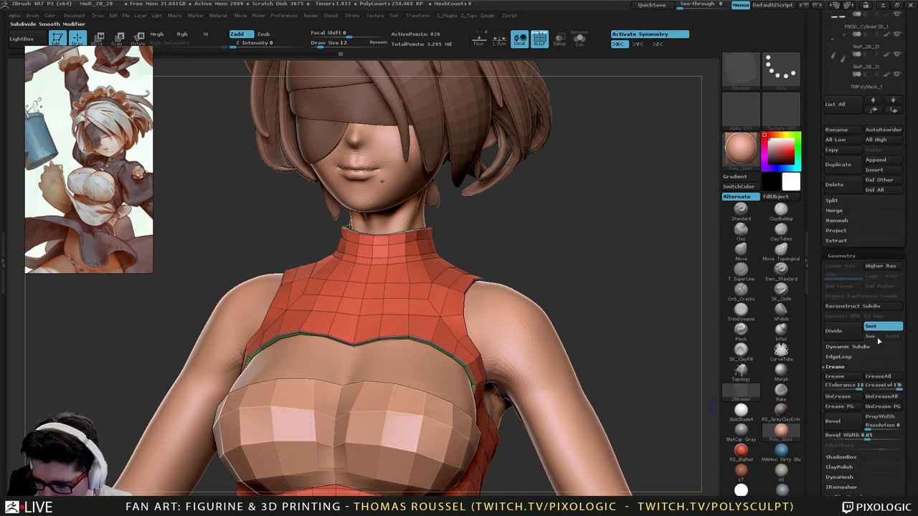
left_click(846, 347)
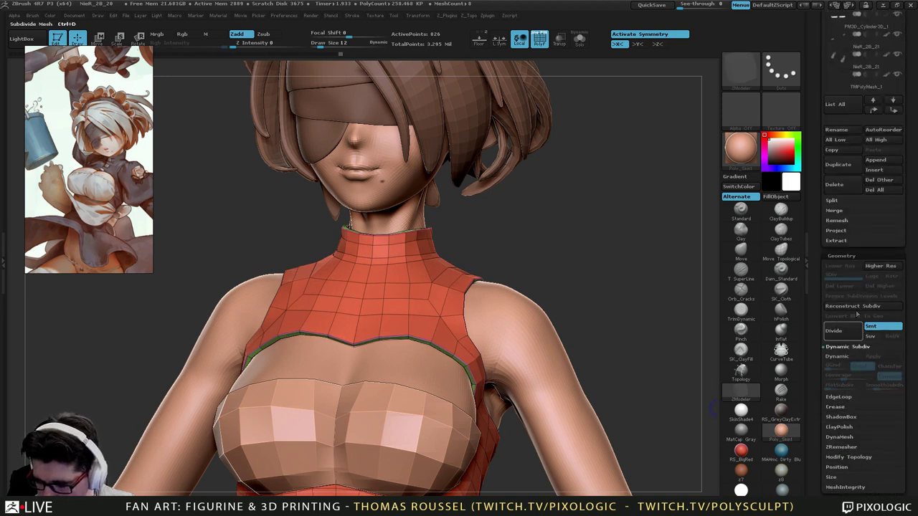
left_click(847, 333)
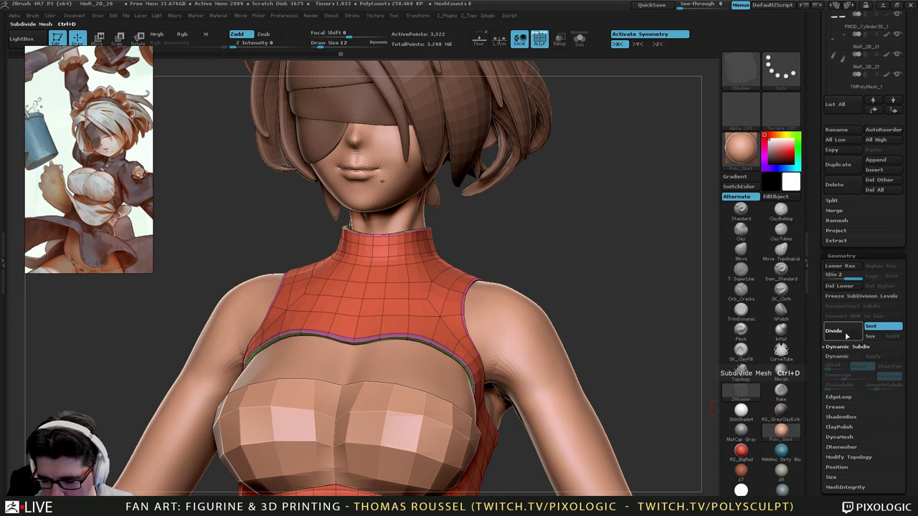
left_click(847, 335)
Hide the polygon wireframe and carve a groove along the front of the collar's base with Dam_Standard at draw size 15.
mouse_move(503, 393)
right_mouse_down()
mouse_move(467, 405)
mouse_move(479, 459)
right_mouse_up()
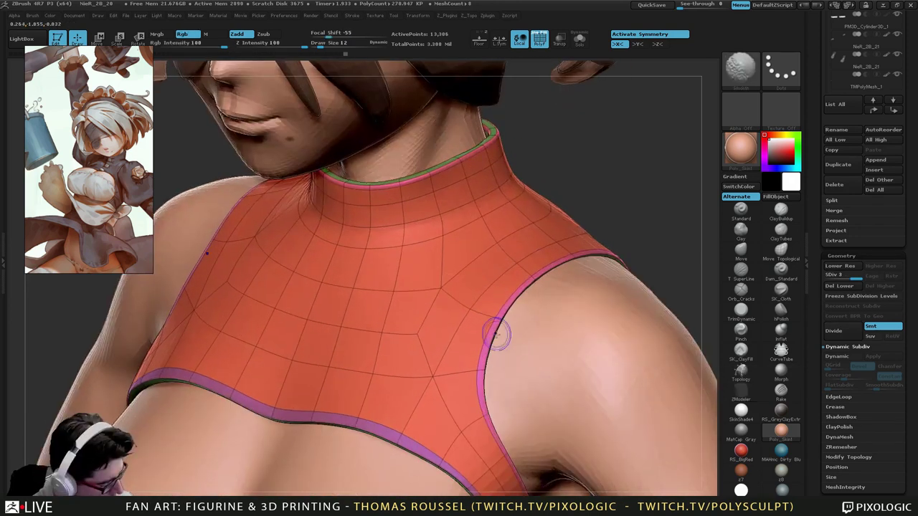
key("shift+f")
mouse_move(455, 235)
right_mouse_down("ctrl")
mouse_move(480, 252)
mouse_move(442, 275)
right_mouse_up("ctrl")
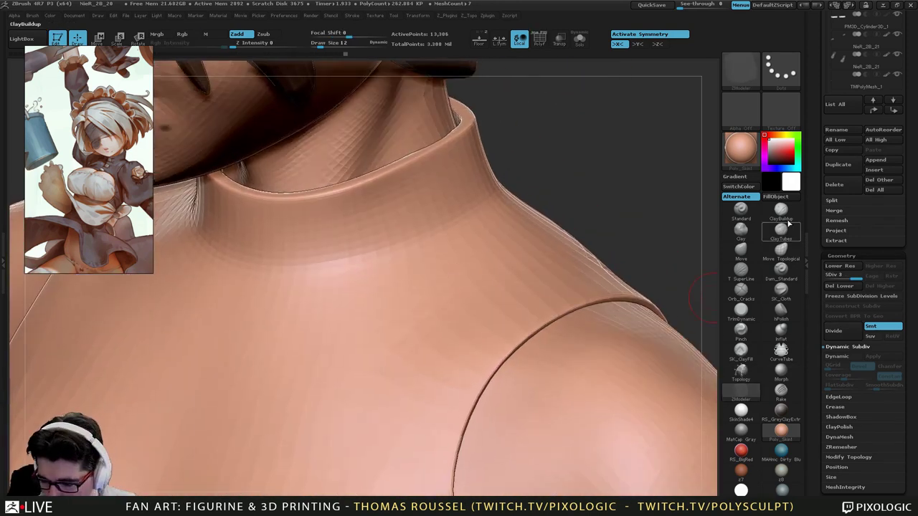
left_click(784, 274)
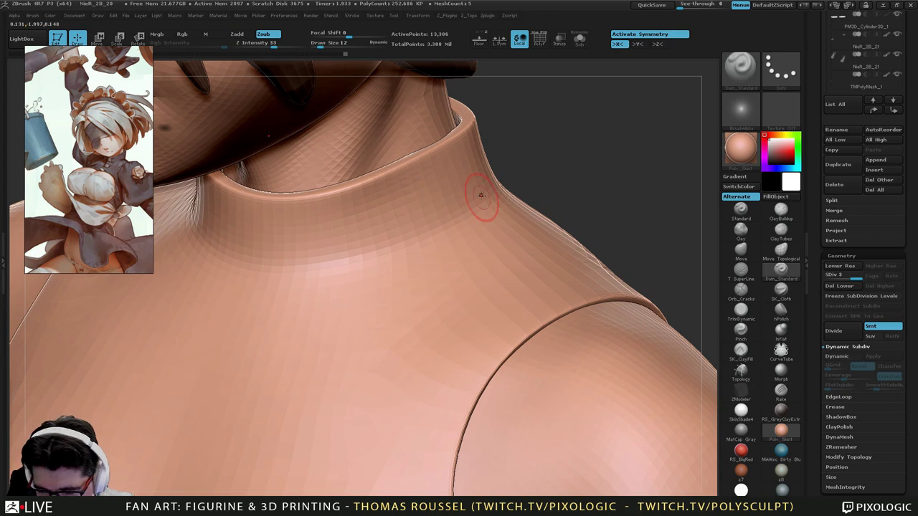
key("s")
mouse_move(481, 197)
left_mouse_down()
mouse_move(421, 232)
mouse_move(328, 261)
mouse_move(226, 254)
mouse_move(325, 256)
mouse_move(421, 235)
left_mouse_up()
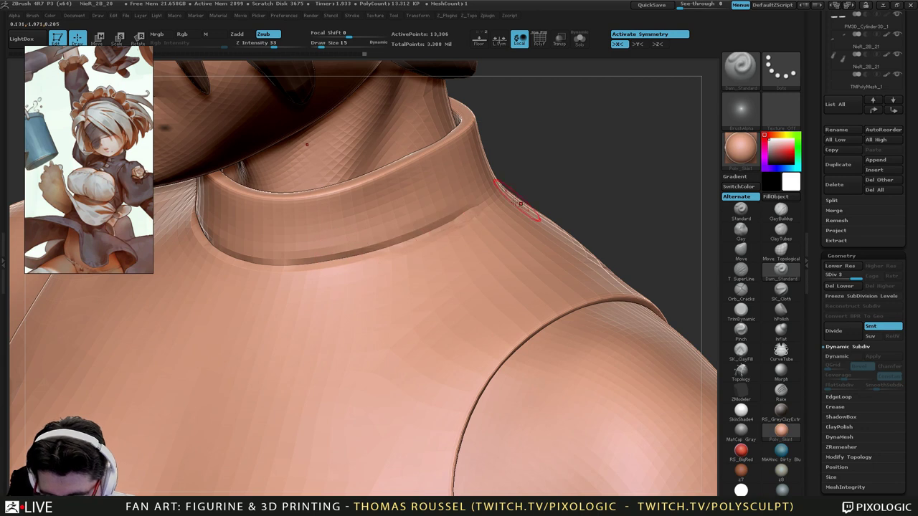
mouse_move(521, 204)
right_mouse_down()
mouse_move(438, 269)
mouse_move(450, 250)
right_mouse_up()
mouse_move(377, 269)
left_mouse_down()
mouse_move(491, 197)
mouse_move(432, 247)
mouse_move(334, 292)
left_mouse_up()
right_click_drag(333, 293, 376, 282)
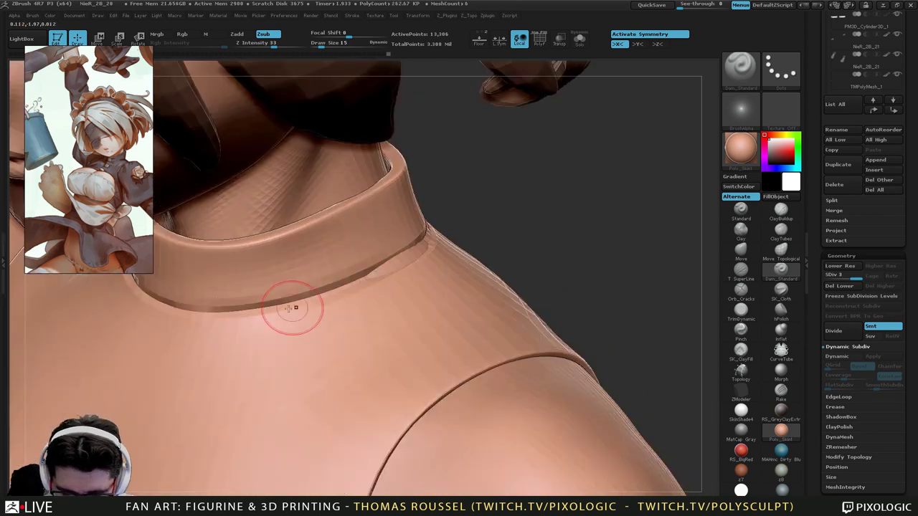
Continue the groove along the collar's base around the back and side of the neck.
mouse_move(459, 335)
right_mouse_down()
mouse_move(406, 318)
mouse_move(394, 273)
mouse_move(480, 279)
mouse_move(406, 272)
right_mouse_up()
right_click_drag(508, 266, 448, 262)
right_click_drag(594, 236, 489, 254)
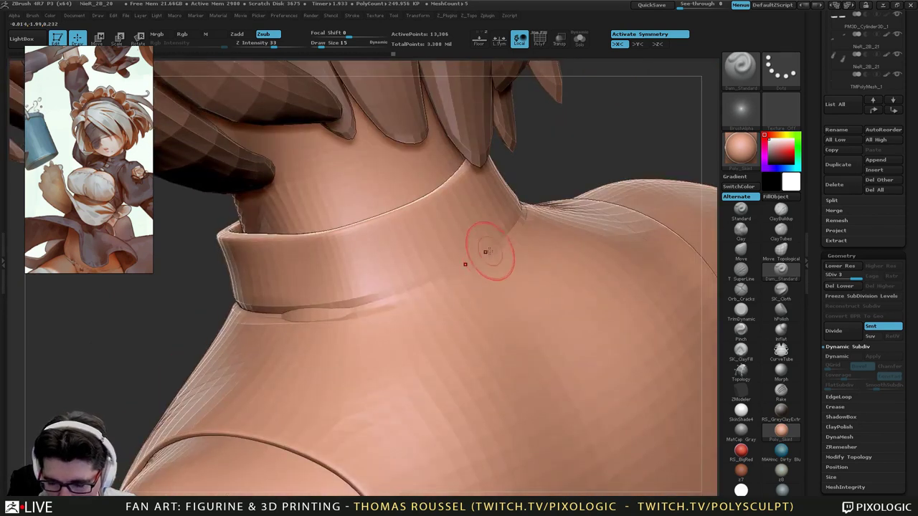
left_click_drag(359, 312, 517, 237)
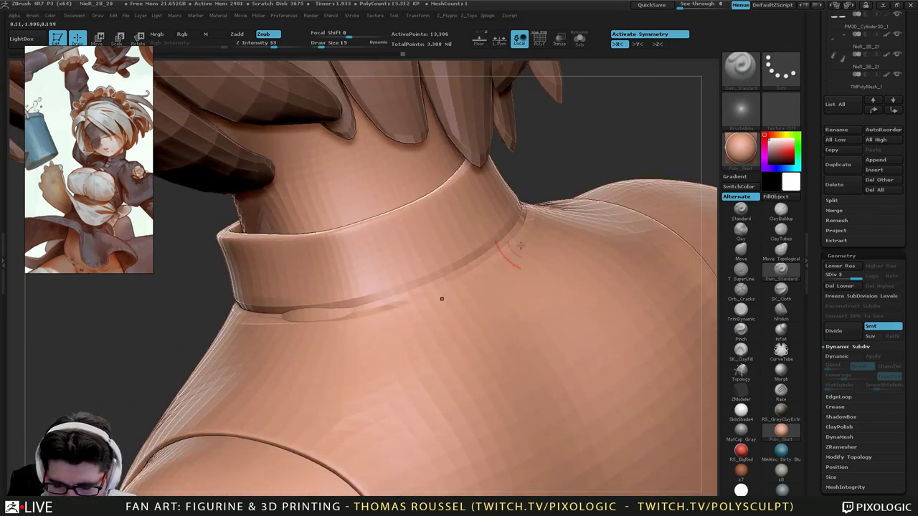
right_click_drag(443, 289, 527, 288)
left_click_drag(475, 254, 365, 291)
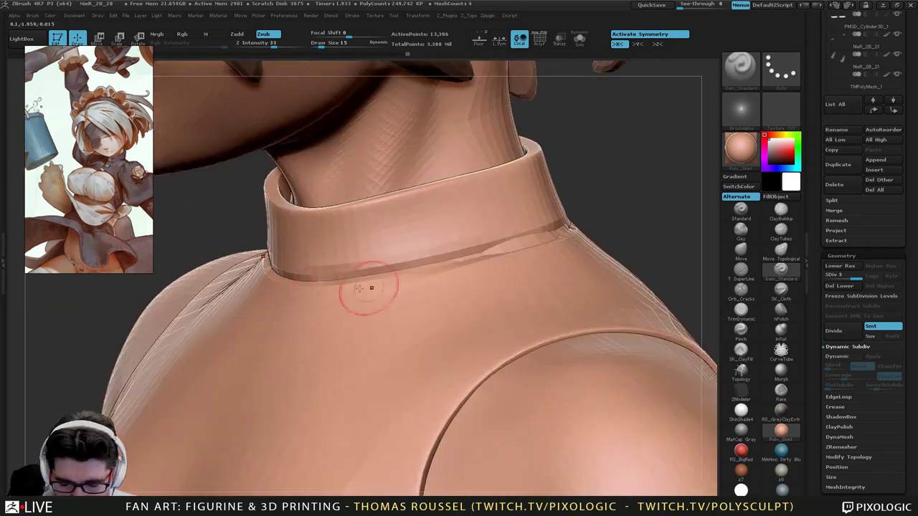
right_click_drag(477, 279, 541, 229)
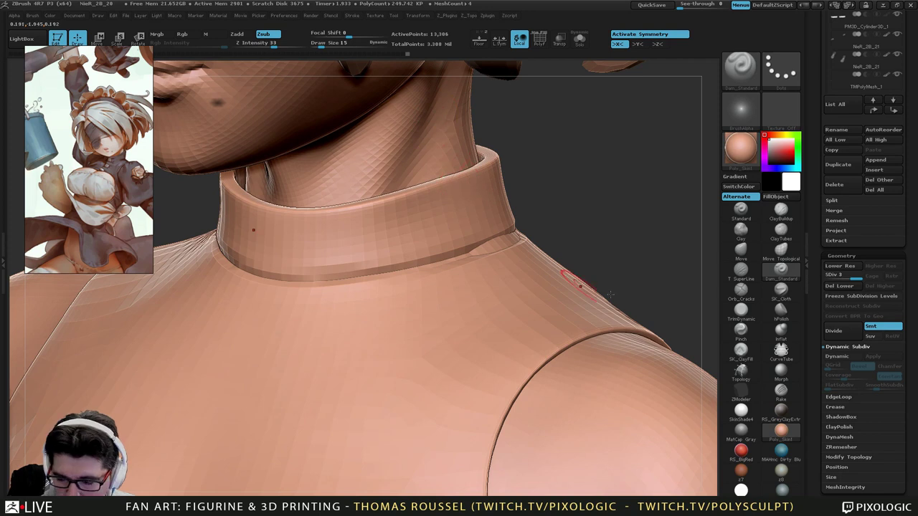
Make the other subtools transparent and carve a groove beside the armhole's front edge at draw size 14.
left_click_drag(909, 271, 896, 385)
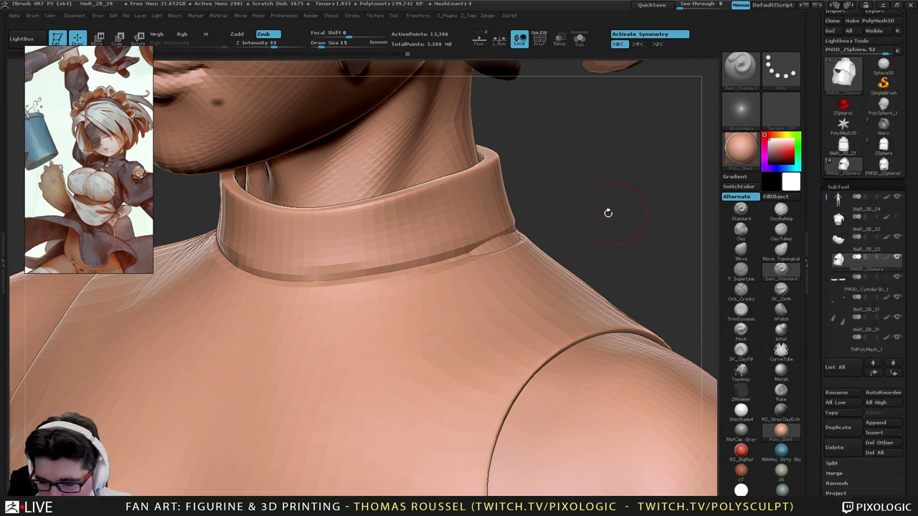
left_click(564, 44)
right_click_drag(529, 330, 434, 264, "ctrl")
mouse_move(409, 301)
right_mouse_down()
mouse_move(467, 312)
mouse_move(449, 349)
mouse_move(497, 314)
mouse_move(476, 312)
right_mouse_up()
right_click_drag(574, 278, 382, 310, "alt")
mouse_move(383, 309)
right_mouse_down()
mouse_move(362, 327)
mouse_move(364, 351)
right_mouse_up()
key("s")
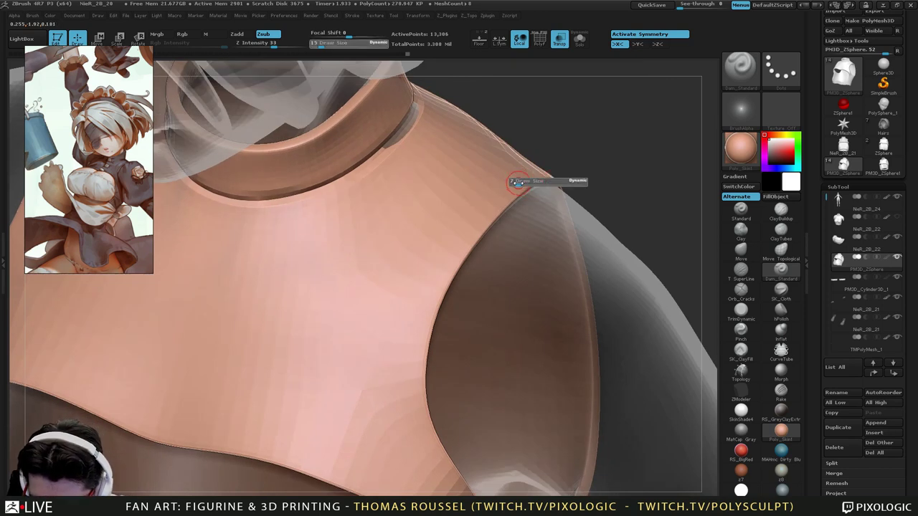
left_click(522, 183)
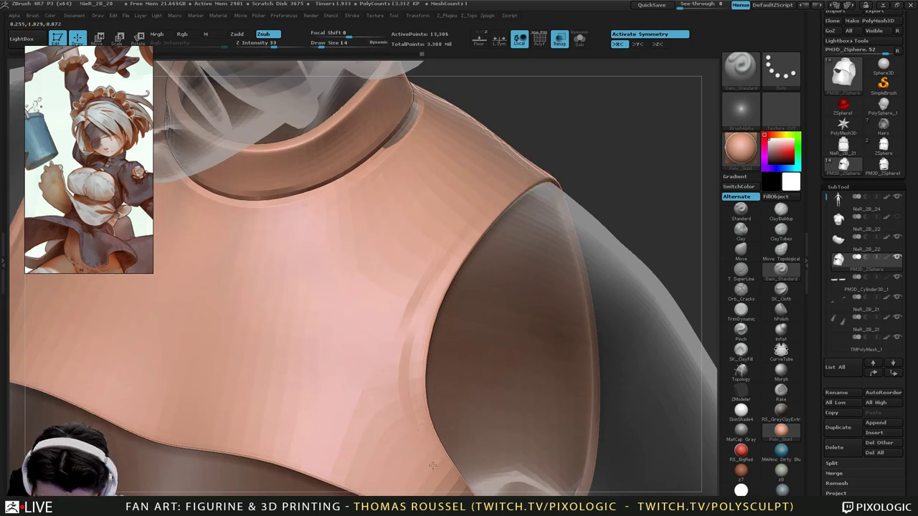
mouse_move(442, 457)
right_mouse_down("alt")
mouse_move(414, 355)
mouse_move(386, 313)
right_mouse_up("alt")
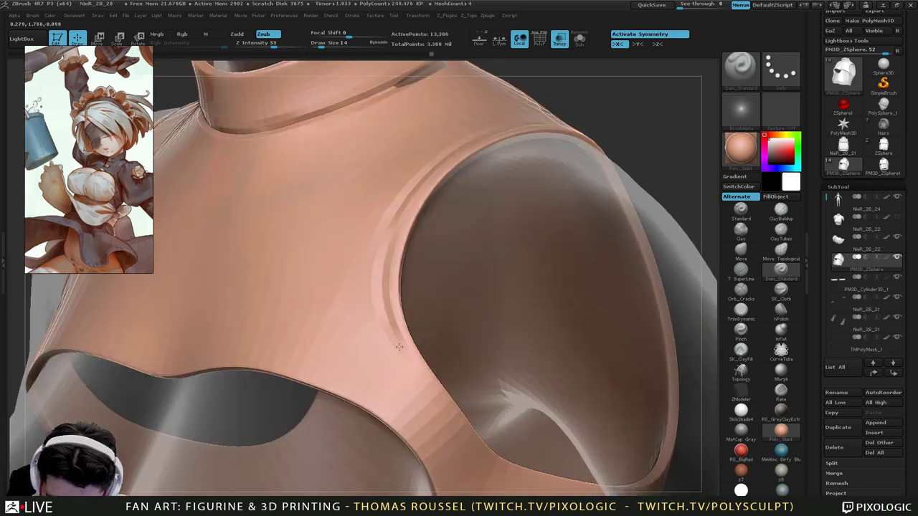
left_click_drag(411, 357, 454, 435)
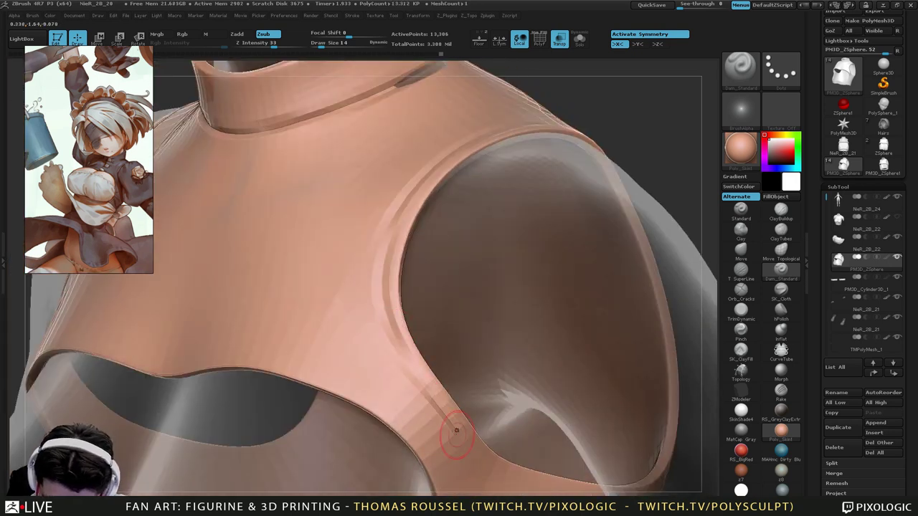
Carve a groove down the outer side of the chest cutout, following its edge.
right_click_drag(394, 393, 387, 313, "alt")
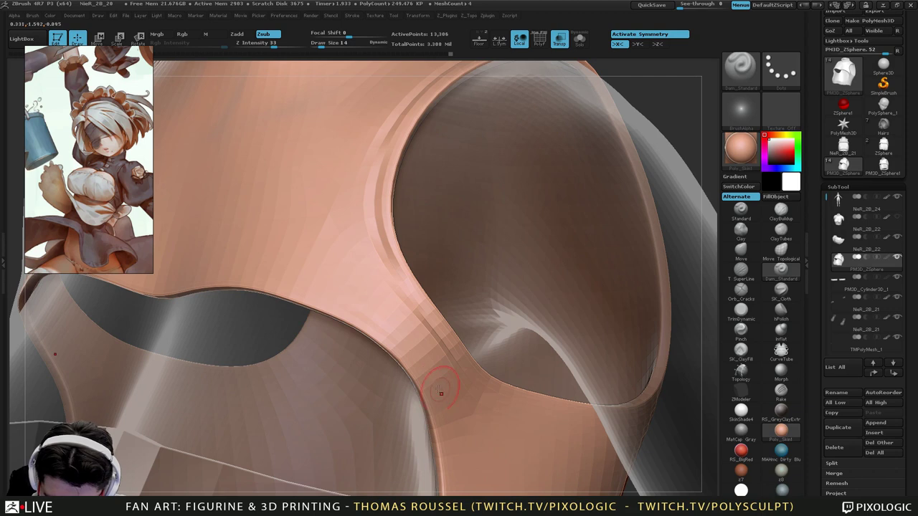
right_click_drag(461, 456, 456, 362, "alt")
left_click_drag(440, 329, 453, 399)
right_click_drag(457, 418, 460, 309, "alt")
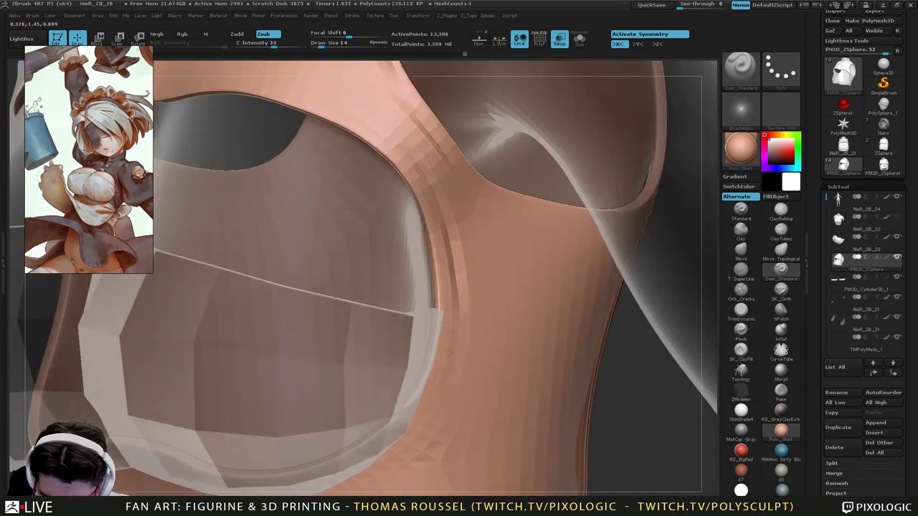
left_click_drag(450, 353, 432, 409)
Continue the groove around the lower outer curve of the chest cutout, following its edge.
right_click_drag(435, 439, 470, 355, "alt")
right_click_drag(446, 412, 462, 367)
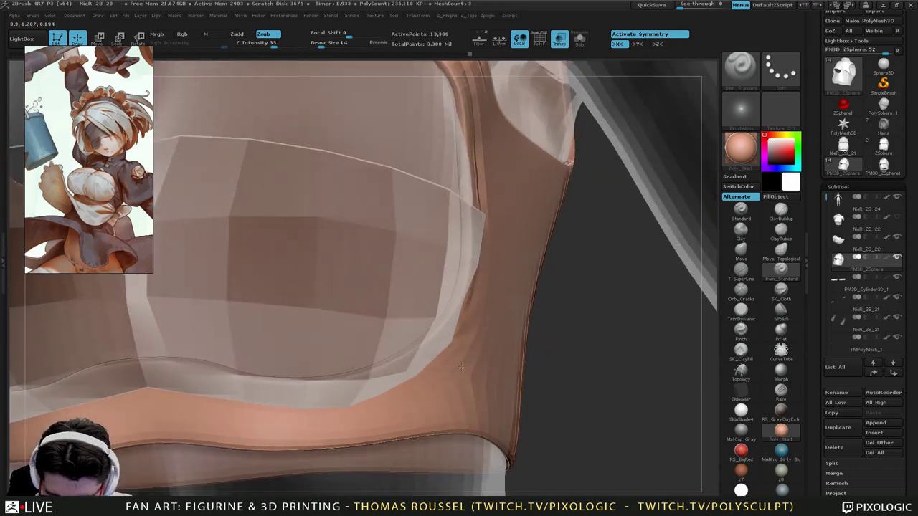
left_click_drag(462, 368, 461, 328)
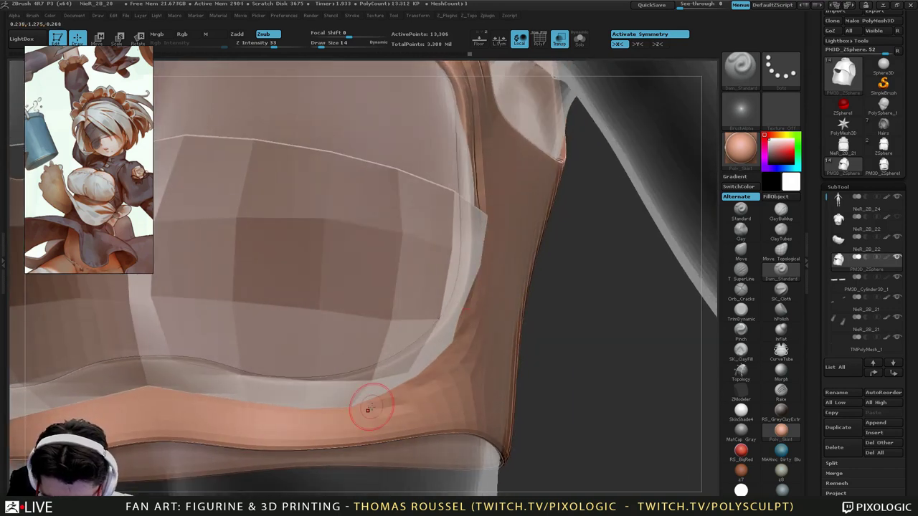
Carve a groove just above the top's bottom hem, from the front side around to the back.
right_click_drag(476, 394, 459, 428)
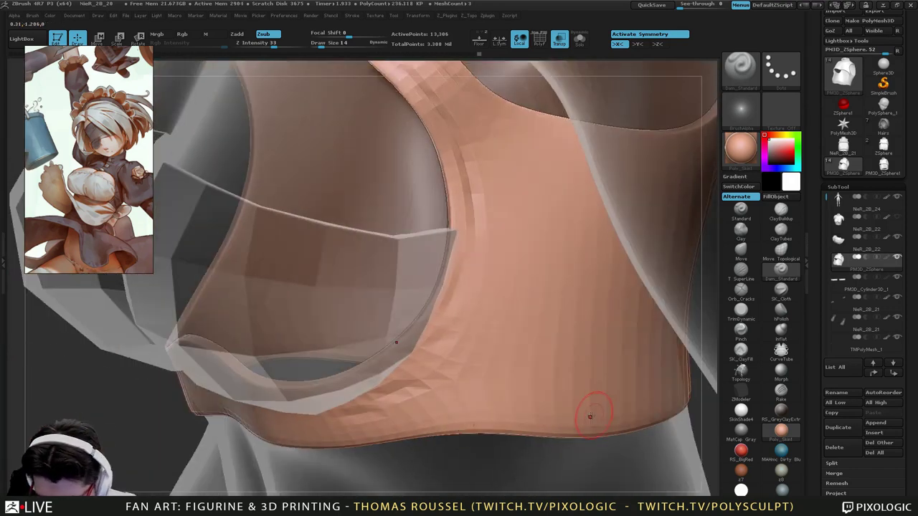
mouse_move(534, 414)
left_mouse_down()
mouse_move(409, 415)
mouse_move(351, 426)
left_mouse_up()
left_click_drag(429, 418, 344, 428)
right_click_drag(552, 400, 380, 395)
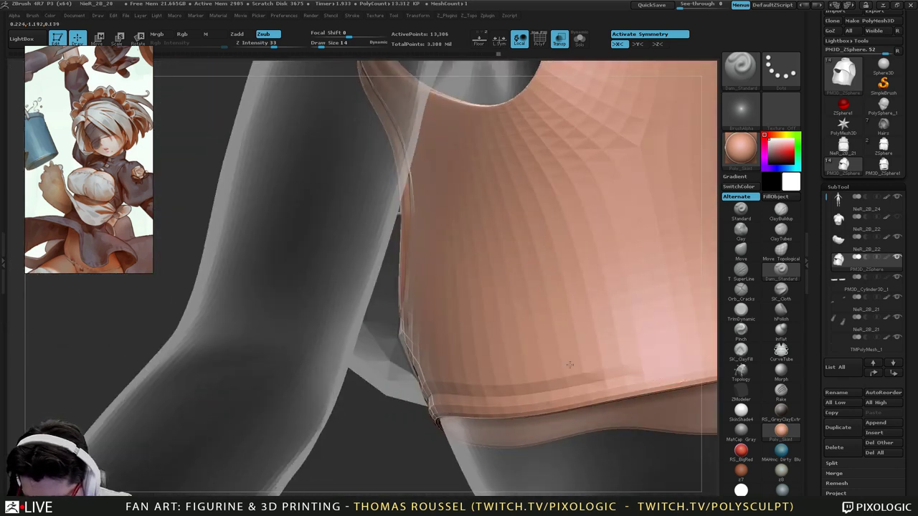
right_click_drag(570, 364, 488, 385, "alt")
left_click_drag(482, 381, 622, 359)
right_click_drag(670, 353, 504, 359, "alt")
left_click_drag(418, 371, 521, 359)
Carve a groove along the armhole's back edge, from beneath the arm up to the shoulder.
right_click_drag(265, 132, 485, 180, "alt")
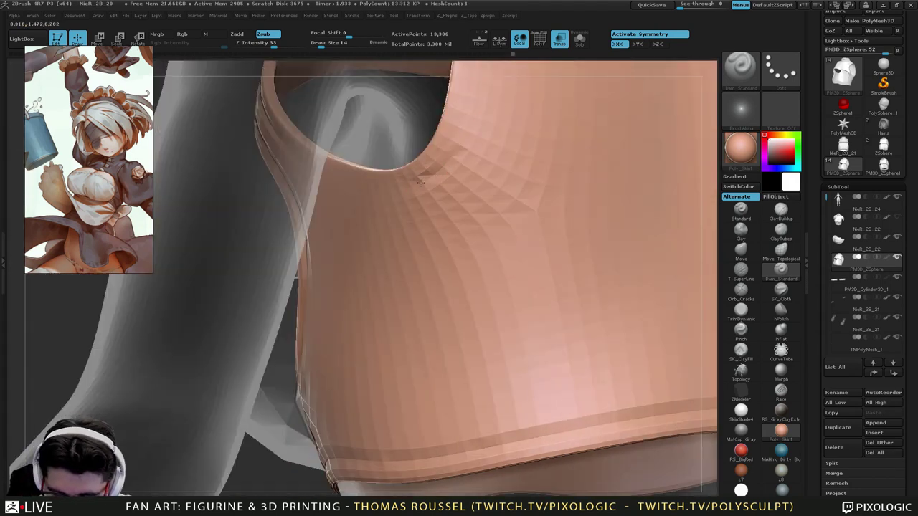
right_click_drag(319, 179, 251, 318, "alt")
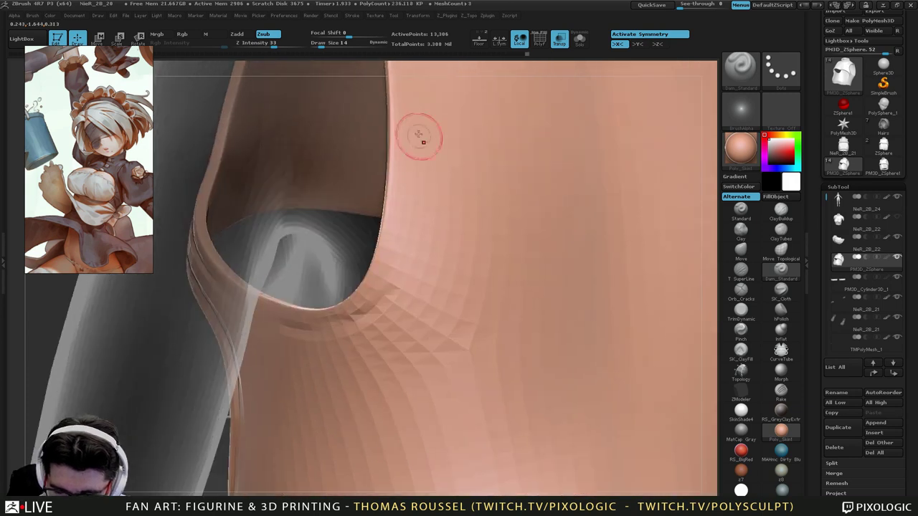
left_click_drag(420, 206, 407, 274)
right_click_drag(440, 115, 418, 239, "alt")
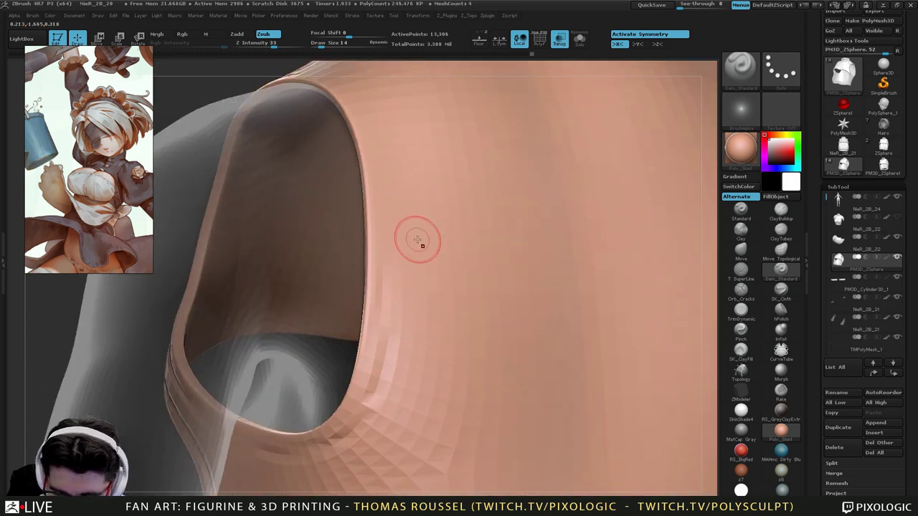
left_click_drag(377, 146, 389, 262)
left_click_drag(394, 222, 390, 335)
right_click_drag(416, 192, 413, 319, "alt")
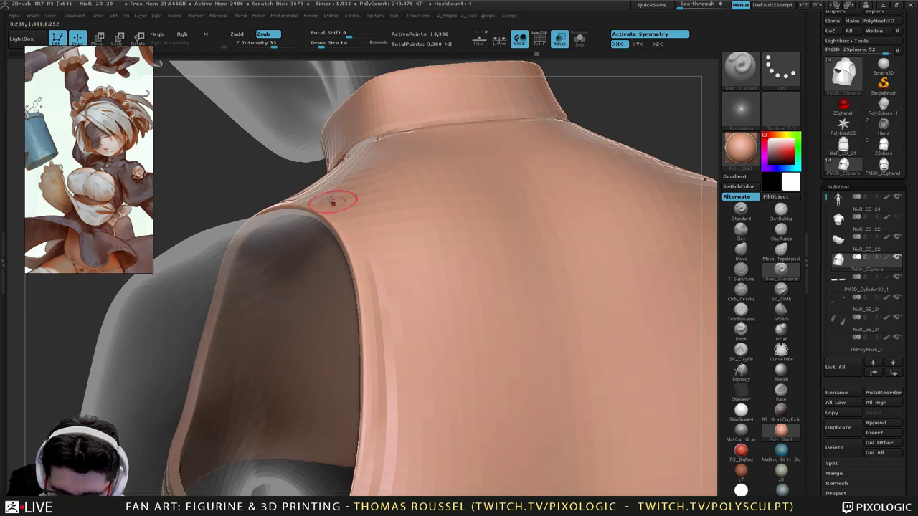
right_click_drag(375, 282, 365, 250)
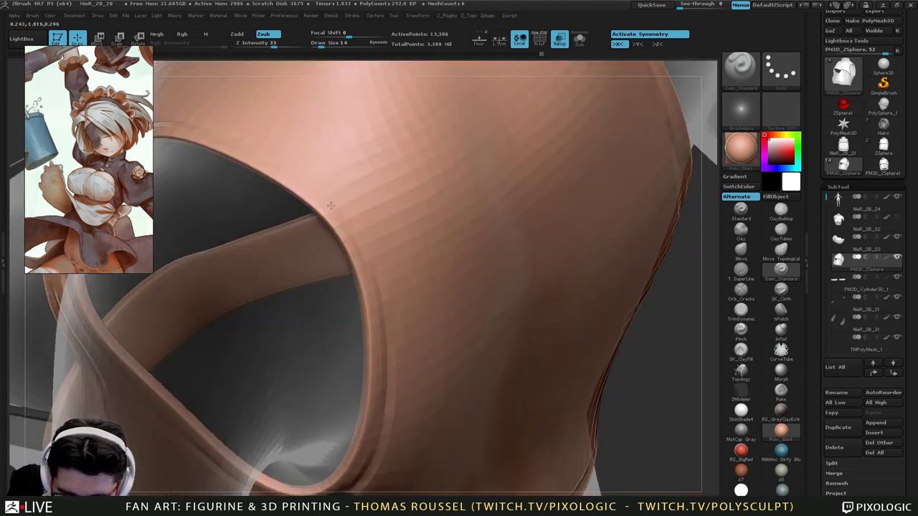
left_click_drag(185, 119, 261, 145)
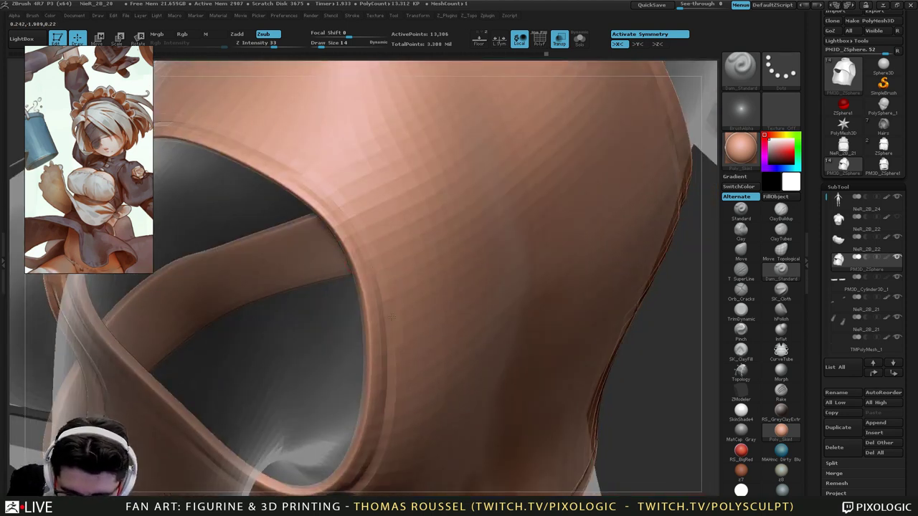
Extend the groove along the armhole's front edge up to the shoulder.
mouse_move(299, 164)
right_mouse_down()
mouse_move(302, 194)
mouse_move(511, 403)
mouse_move(575, 302)
mouse_move(451, 273)
mouse_move(356, 219)
right_mouse_up()
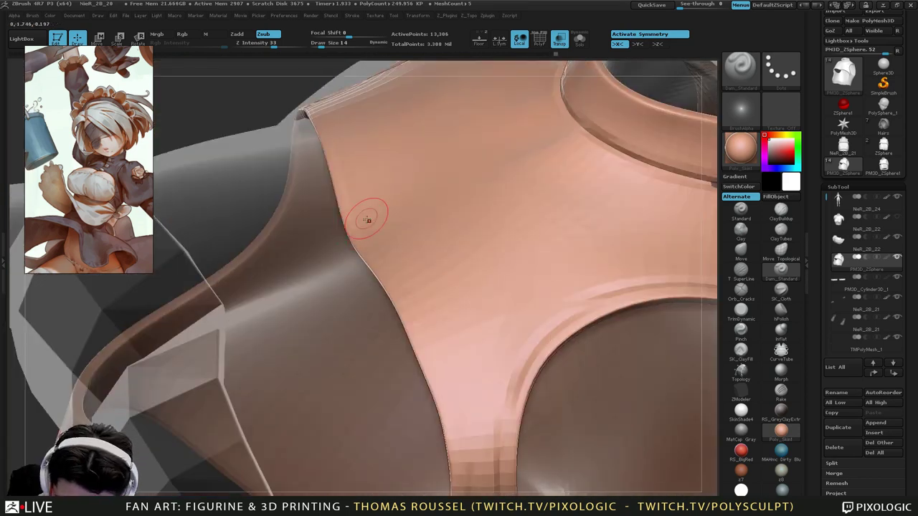
left_click_drag(452, 396, 463, 455)
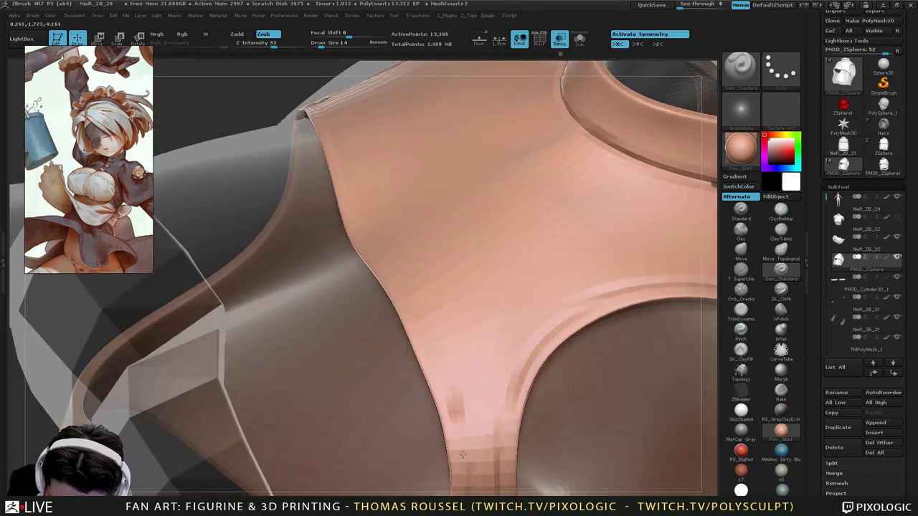
left_click_drag(418, 324, 402, 291)
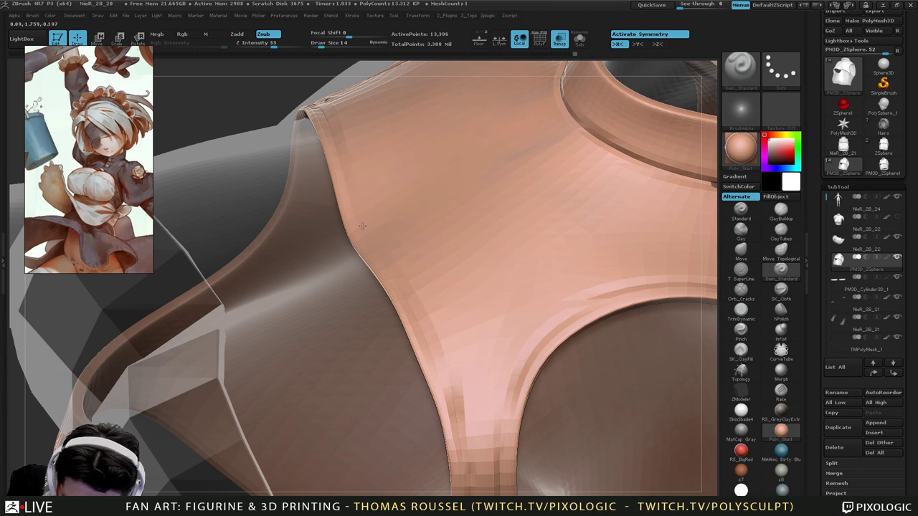
Reduce the draw size to 10 and carve a groove across the narrow front band beneath the chest cutout.
mouse_move(552, 257)
right_mouse_down()
mouse_move(539, 259)
mouse_move(567, 306)
mouse_move(511, 238)
mouse_move(540, 363)
mouse_move(566, 297)
mouse_move(659, 349)
mouse_move(599, 460)
mouse_move(573, 381)
right_mouse_up()
key("s")
mouse_move(573, 384)
left_mouse_down()
mouse_move(504, 389)
mouse_move(652, 401)
left_mouse_up()
right_click_drag(651, 400, 514, 372, "alt")
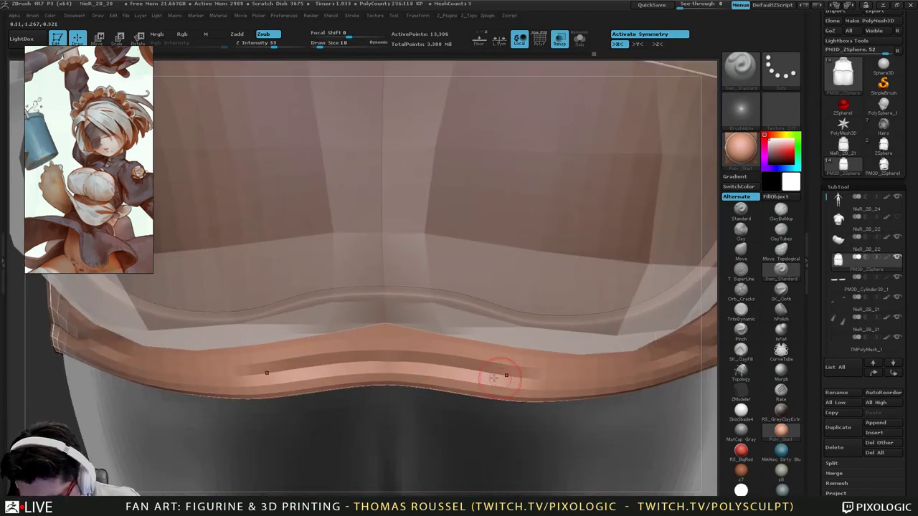
mouse_move(505, 373)
left_mouse_down()
mouse_move(610, 379)
mouse_move(645, 365)
left_mouse_up()
left_click_drag(478, 381, 579, 378)
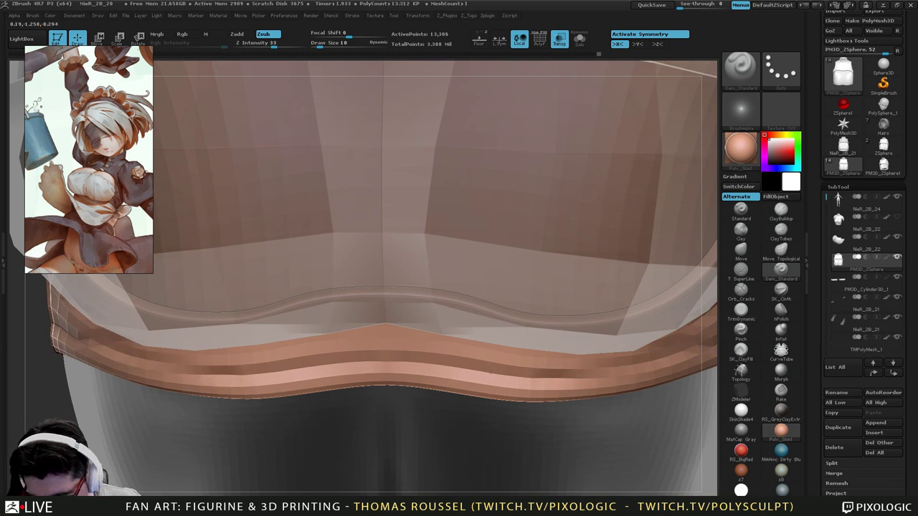
left_click_drag(491, 372, 394, 365)
Carve a straight vertical seam down the center front of the collar and upper chest to the cutout's edge.
mouse_move(401, 365)
right_mouse_down("ctrl")
mouse_move(459, 223)
mouse_move(445, 330)
right_mouse_up("ctrl")
mouse_move(444, 330)
right_mouse_down()
mouse_move(389, 337)
mouse_move(307, 219)
mouse_move(317, 261)
mouse_move(334, 254)
right_mouse_up()
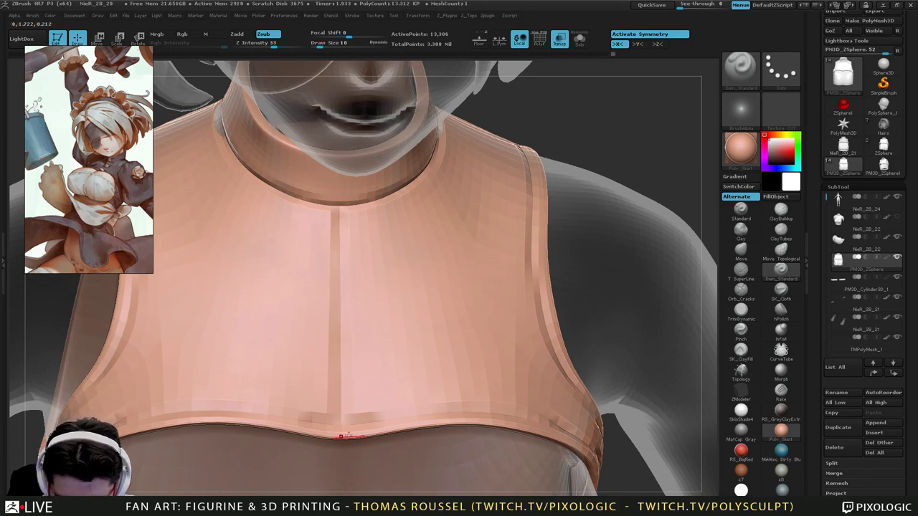
right_click_drag(362, 371, 355, 269)
right_click_drag(355, 269, 361, 356, "alt")
left_click_drag(320, 353, 322, 346, "shift")
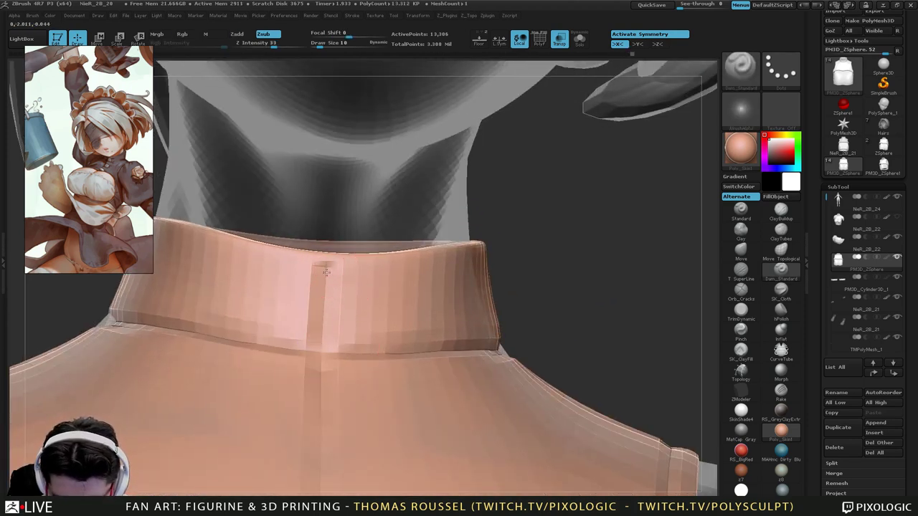
right_click_drag(340, 260, 323, 316)
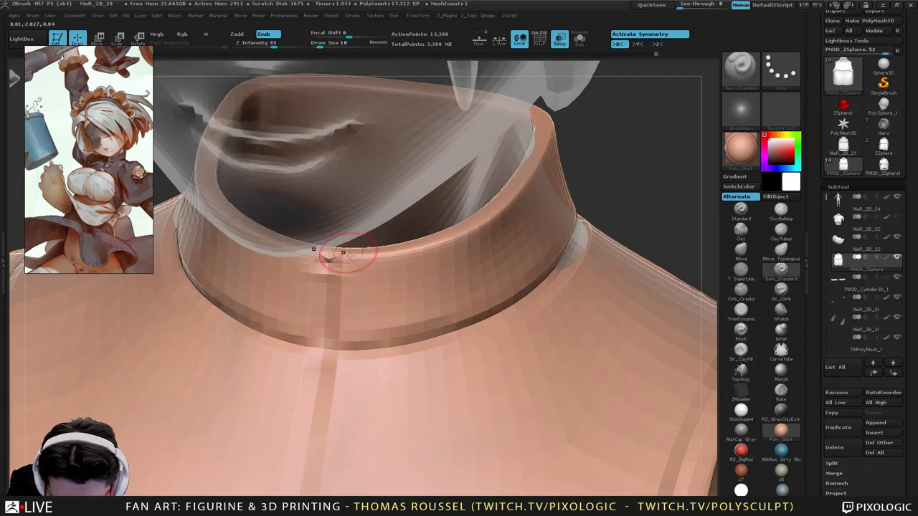
left_click_drag(352, 277, 368, 292, "shift")
Subdivide the high-neck top twice and reduce the draw size to 4.
mouse_move(391, 373)
right_mouse_down("ctrl")
mouse_move(464, 337)
mouse_move(421, 177)
mouse_move(414, 181)
mouse_move(486, 384)
mouse_move(466, 358)
mouse_move(486, 375)
mouse_move(447, 364)
mouse_move(504, 406)
right_mouse_up("ctrl")
key("ctrl+d")
key("ctrl+d")
mouse_move(407, 345)
right_mouse_down("alt")
mouse_move(442, 315)
mouse_move(443, 289)
right_mouse_up("alt")
key("s")
left_click(416, 288)
right_click_drag(401, 248, 396, 284)
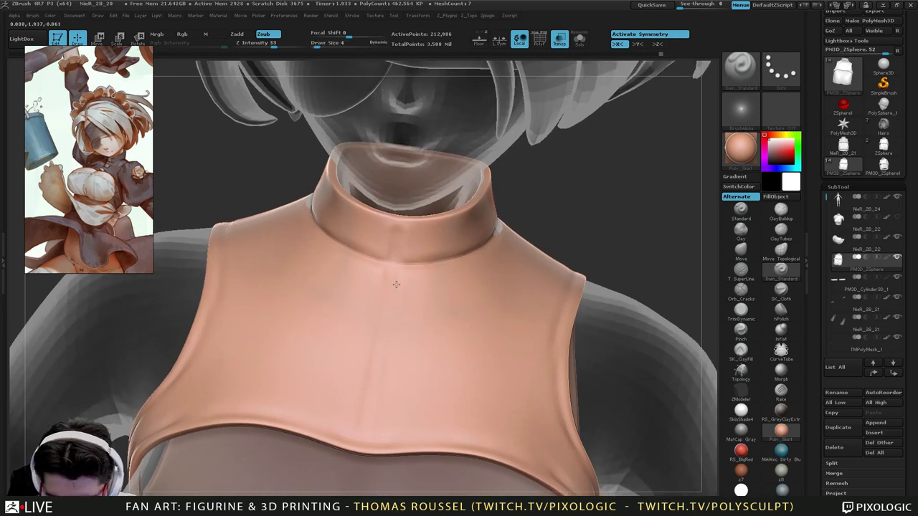
Set the draw size to 9 and sharpen the groove along the chest cutout's upper edge.
mouse_move(420, 368)
right_mouse_down()
mouse_move(358, 346)
mouse_move(366, 323)
mouse_move(326, 278)
mouse_move(438, 365)
mouse_move(461, 356)
right_mouse_up()
key("s")
left_click_drag(461, 356, 464, 357)
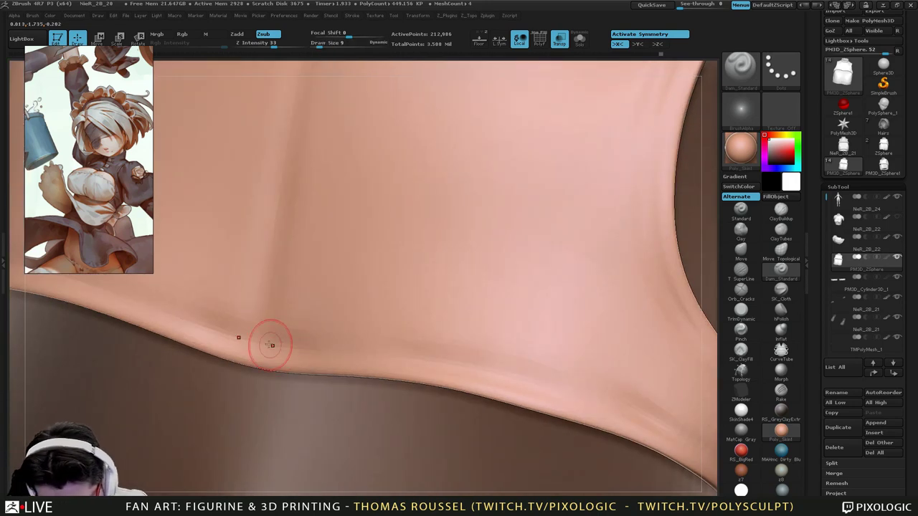
mouse_move(279, 343)
left_mouse_down()
mouse_move(388, 351)
mouse_move(325, 349)
left_mouse_up()
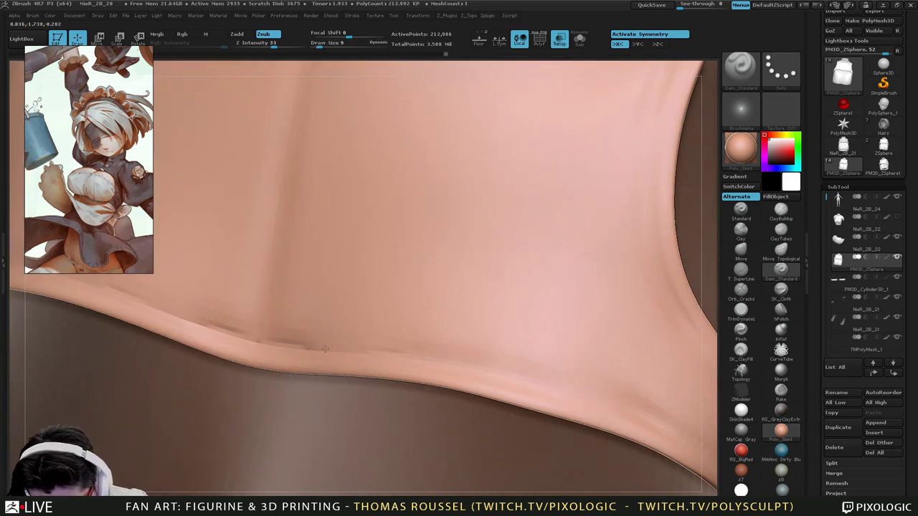
mouse_move(380, 355)
left_mouse_down()
mouse_move(531, 376)
mouse_move(517, 377)
mouse_move(580, 397)
left_mouse_up()
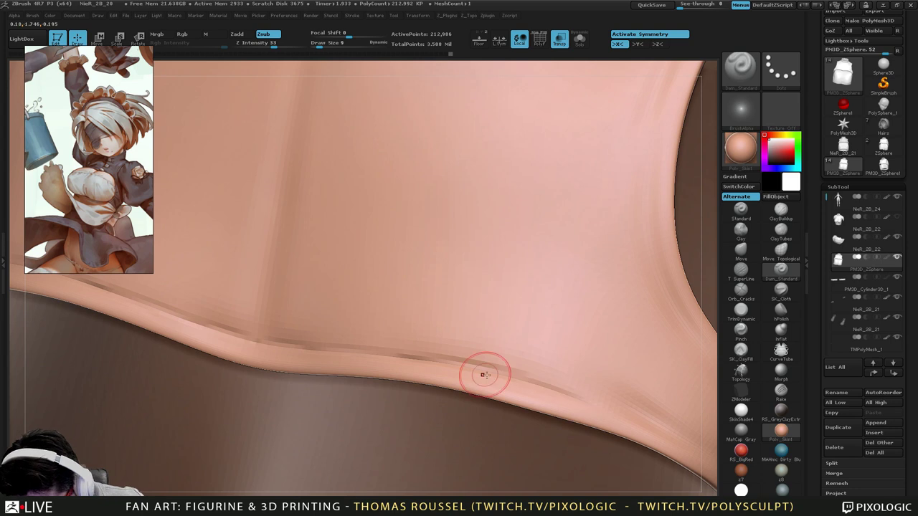
left_click_drag(485, 374, 697, 449)
left_click_drag(495, 369, 546, 384)
left_click_drag(137, 301, 248, 341)
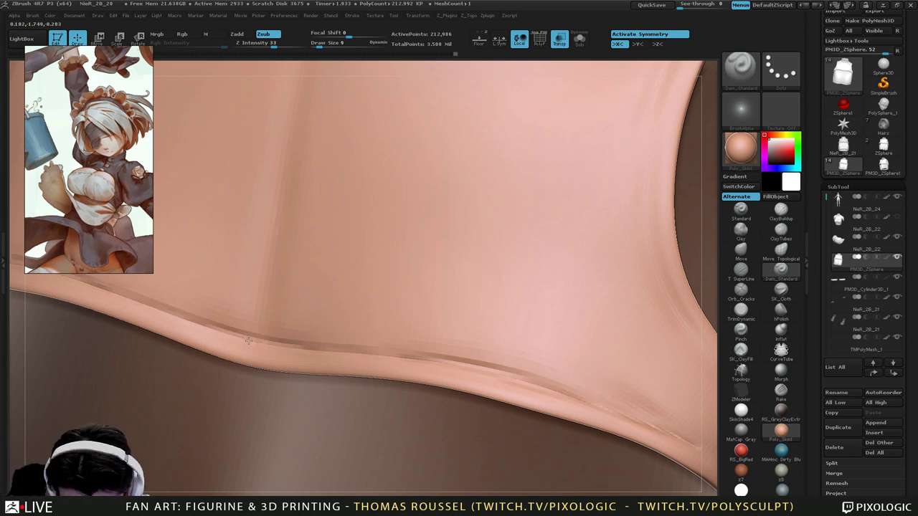
Sharpen the groove around the upper outer corner of the chest cutout, beside the armhole.
right_click_drag(491, 378, 197, 327, "alt")
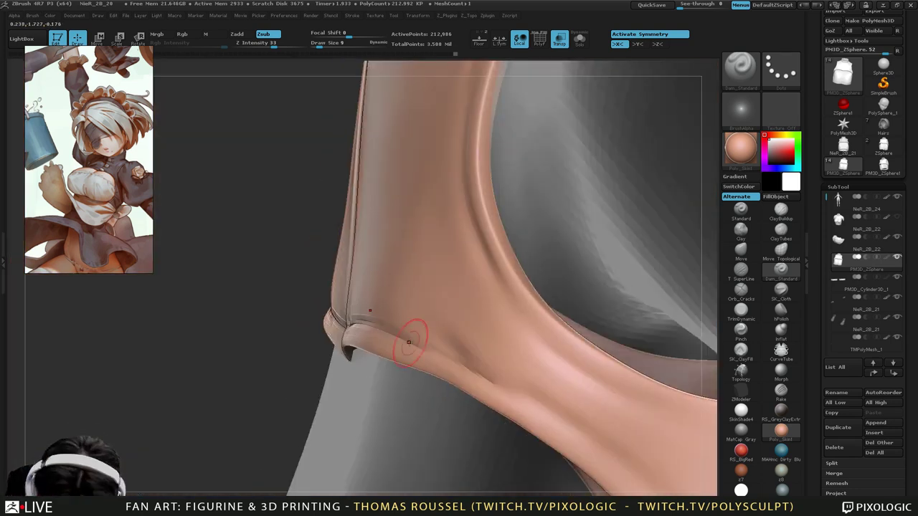
left_click_drag(436, 344, 548, 411)
left_click_drag(476, 367, 595, 439)
right_click_drag(580, 402, 465, 309, "alt")
left_click_drag(422, 309, 505, 366)
left_click_drag(481, 342, 560, 423)
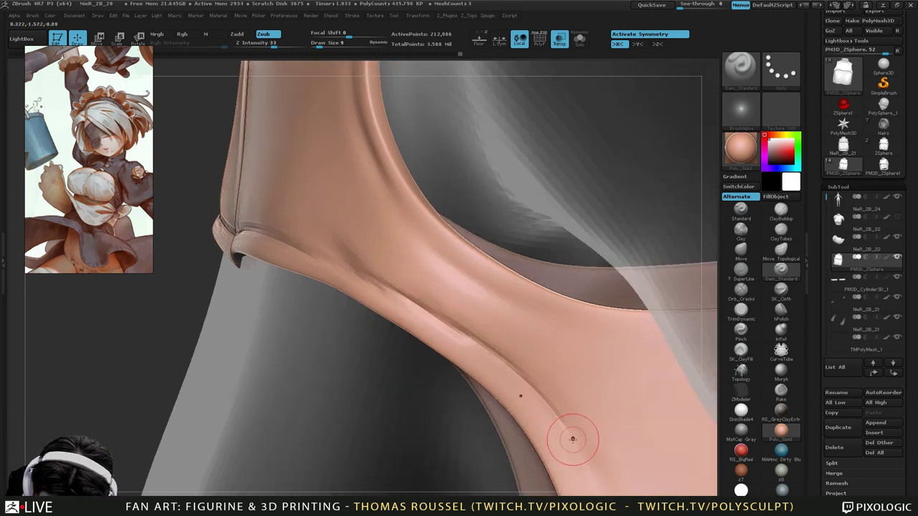
Deepen the groove down the outer side of the chest cutout.
right_click_drag(573, 439, 508, 322, "alt")
mouse_move(424, 234)
left_mouse_down()
mouse_move(482, 289)
mouse_move(525, 364)
mouse_move(537, 413)
left_mouse_up()
mouse_move(438, 250)
left_mouse_down()
mouse_move(518, 362)
mouse_move(538, 417)
left_mouse_up()
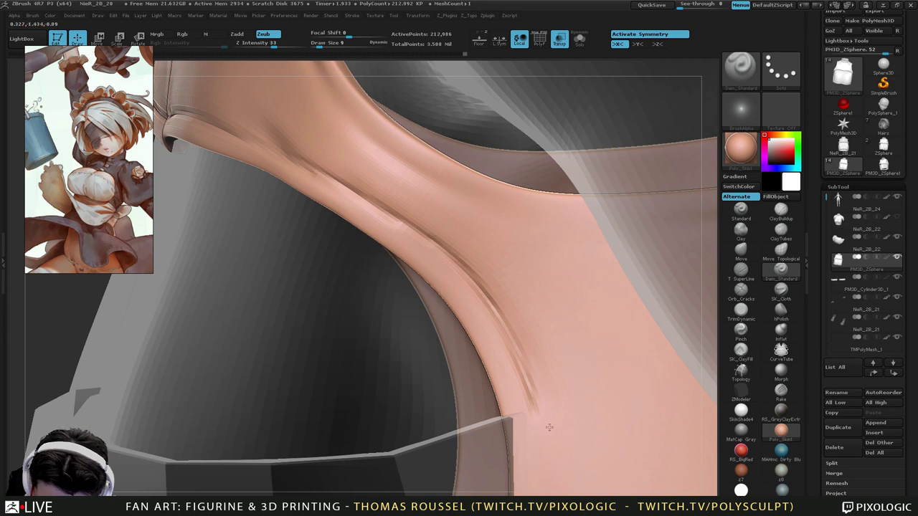
right_click_drag(550, 427, 497, 278, "alt")
left_click_drag(499, 277, 516, 381)
right_click_drag(519, 408, 501, 255, "alt")
mouse_move(493, 185)
left_mouse_down()
mouse_move(496, 246)
mouse_move(456, 424)
mouse_move(495, 293)
mouse_move(451, 465)
left_mouse_up()
Carry the sharpened groove around the cutout's lower outer corner onto the band beneath it.
mouse_move(491, 384)
right_mouse_down("alt")
mouse_move(514, 285)
mouse_move(547, 220)
right_mouse_up("alt")
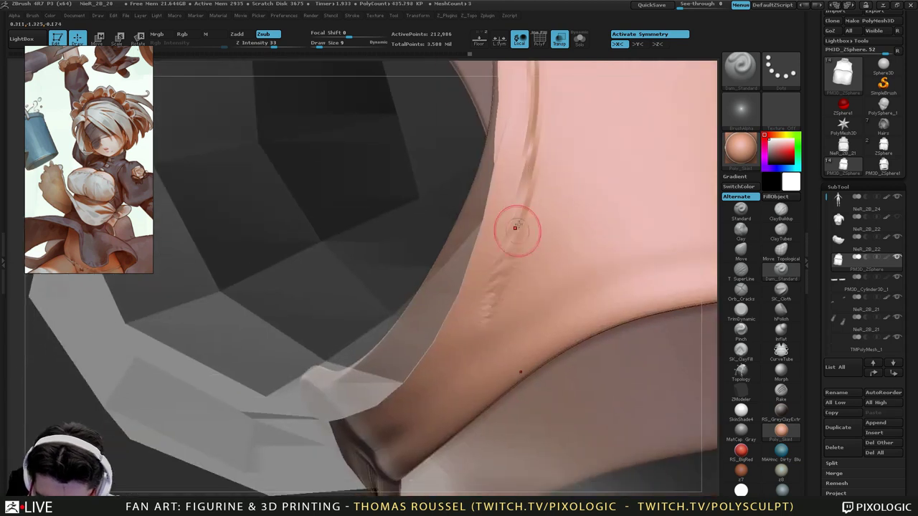
left_click_drag(516, 230, 455, 368)
right_click_drag(461, 361, 500, 296)
left_click_drag(499, 296, 388, 420)
right_click_drag(383, 436, 498, 320, "alt")
mouse_move(543, 267)
left_mouse_down()
mouse_move(371, 386)
mouse_move(269, 479)
left_mouse_up()
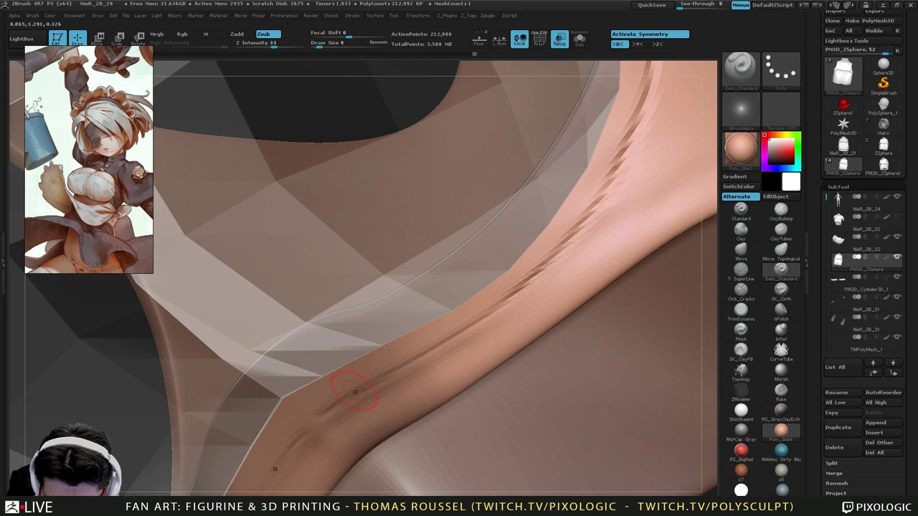
Retrace and deepen the groove along the lower edge of the chest cutout to even out its line.
left_click_drag(300, 432, 439, 343)
mouse_move(370, 382)
left_mouse_down()
mouse_move(538, 278)
mouse_move(357, 391)
mouse_move(266, 481)
left_mouse_up()
left_click_drag(304, 427, 547, 268)
right_click_drag(626, 173, 481, 276, "alt")
left_click_drag(507, 195, 396, 375)
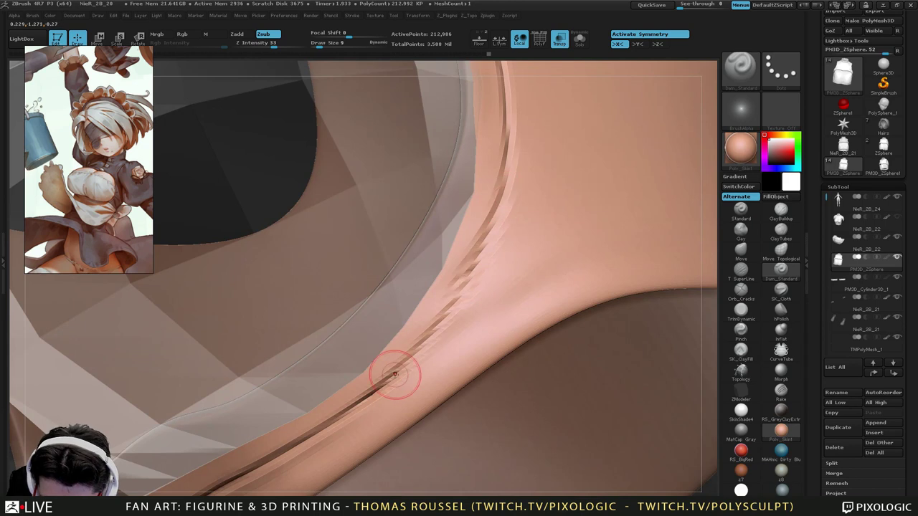
left_click_drag(480, 255, 377, 396)
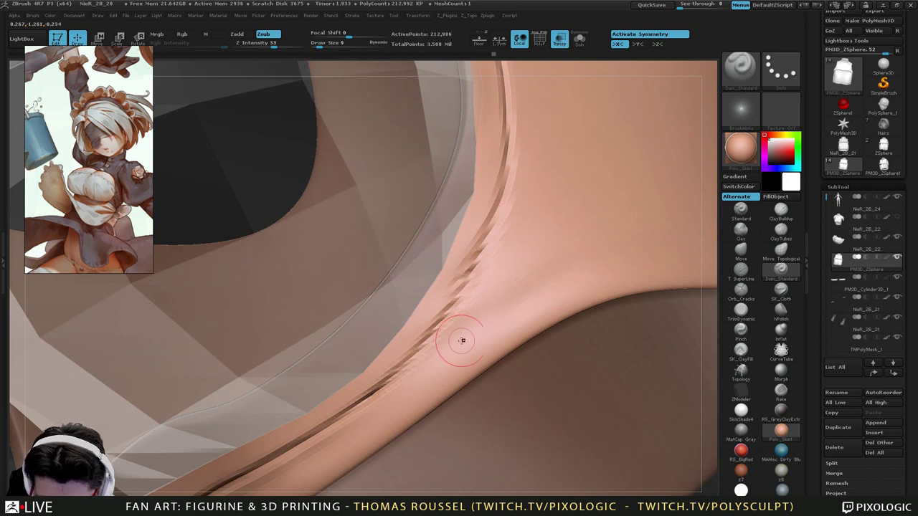
Sharpen the groove above the bottom hem along the front band and its outer curve.
left_click_drag(578, 281, 382, 417)
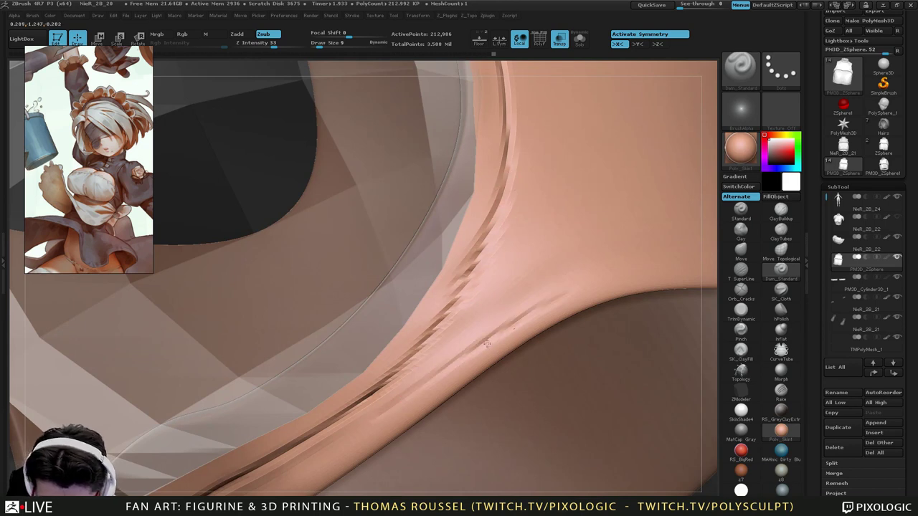
left_click_drag(519, 331, 368, 423)
right_click_drag(409, 409, 527, 285, "alt")
mouse_move(541, 272)
left_mouse_down()
mouse_move(301, 444)
mouse_move(267, 491)
left_mouse_up()
mouse_move(453, 337)
left_mouse_down()
mouse_move(395, 371)
mouse_move(543, 271)
left_mouse_up()
left_click_drag(473, 316, 594, 229)
right_click_drag(629, 213, 307, 397, "alt")
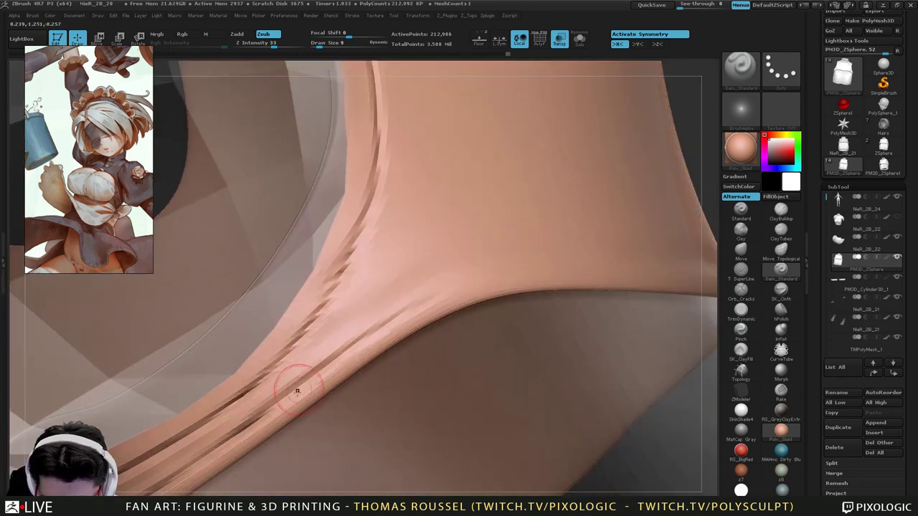
left_click_drag(328, 377, 445, 300)
left_click_drag(363, 343, 505, 270)
left_click_drag(451, 290, 480, 279)
Sharpen the groove above the bottom hem from the front band's outer curve around onto the side of the top.
right_click_drag(545, 294, 430, 287)
left_click_drag(604, 275, 456, 293)
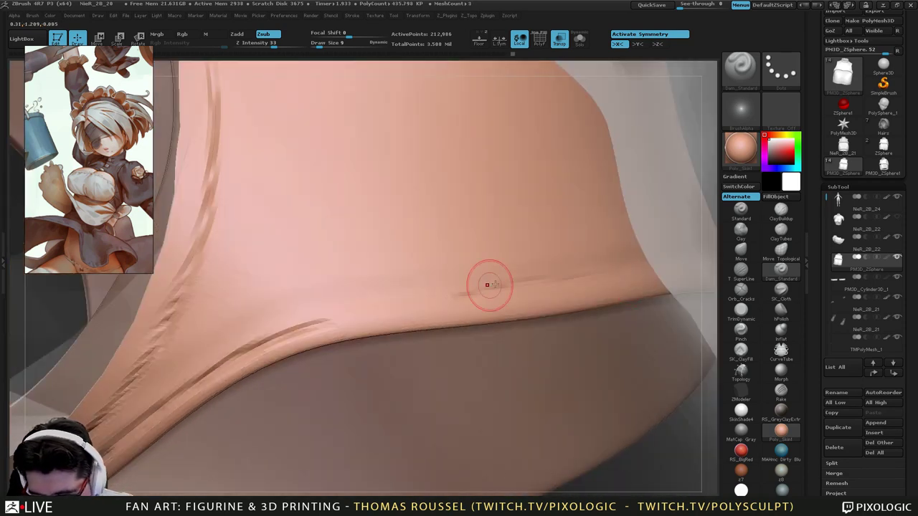
left_click_drag(551, 277, 238, 350)
left_click_drag(380, 303, 188, 383)
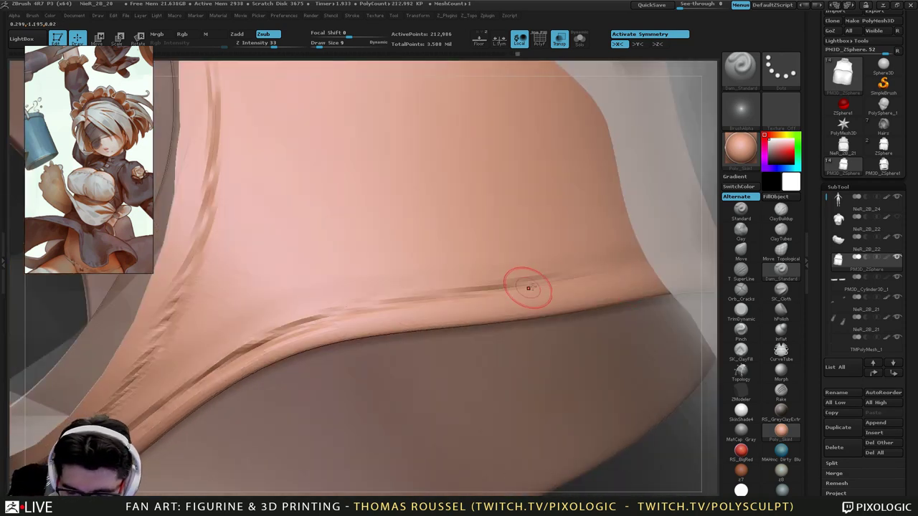
left_click_drag(301, 324, 608, 276)
left_click_drag(497, 288, 601, 271)
Carry the sharpened hem groove around the side and across the back to the center, retracing it into a continuous line.
right_click_drag(643, 264, 423, 305)
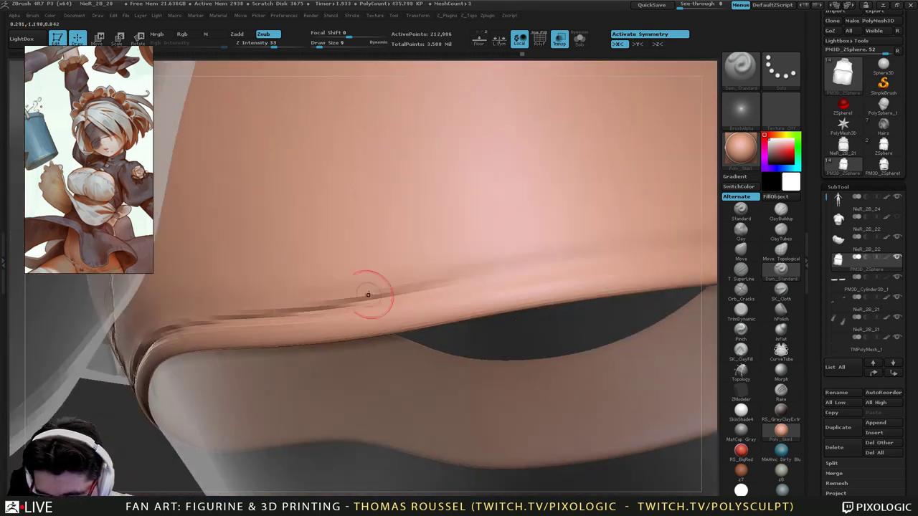
left_click_drag(281, 310, 543, 264)
left_click_drag(406, 293, 664, 252)
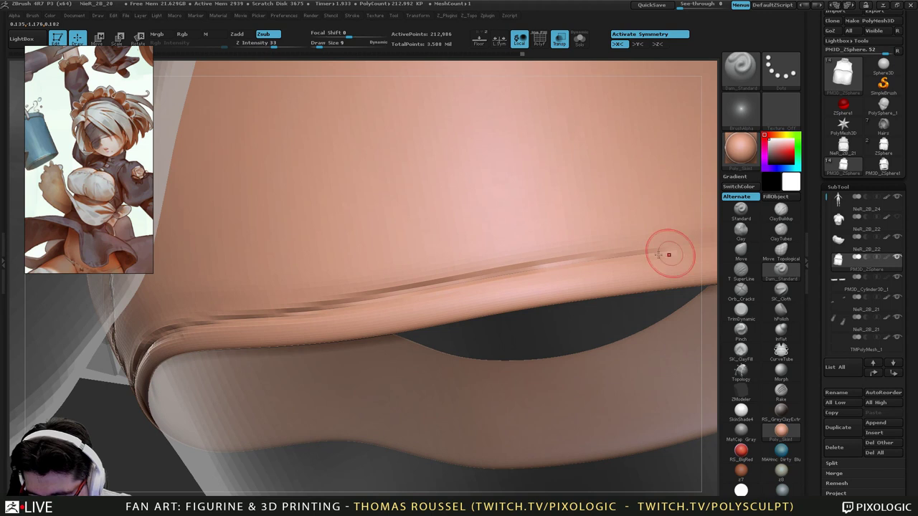
right_click_drag(566, 271, 395, 290, "alt")
left_click_drag(615, 262, 464, 275)
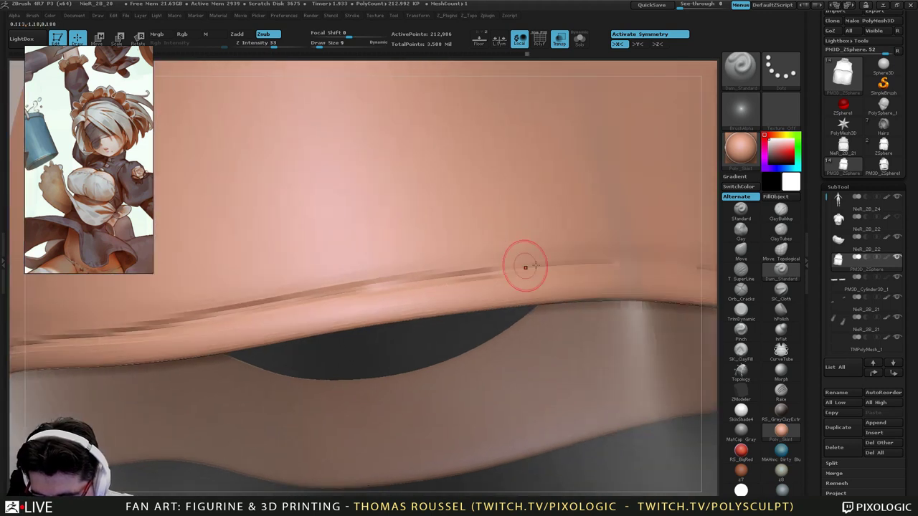
left_click_drag(527, 267, 257, 308)
left_click_drag(260, 307, 529, 267)
left_click_drag(705, 266, 470, 276)
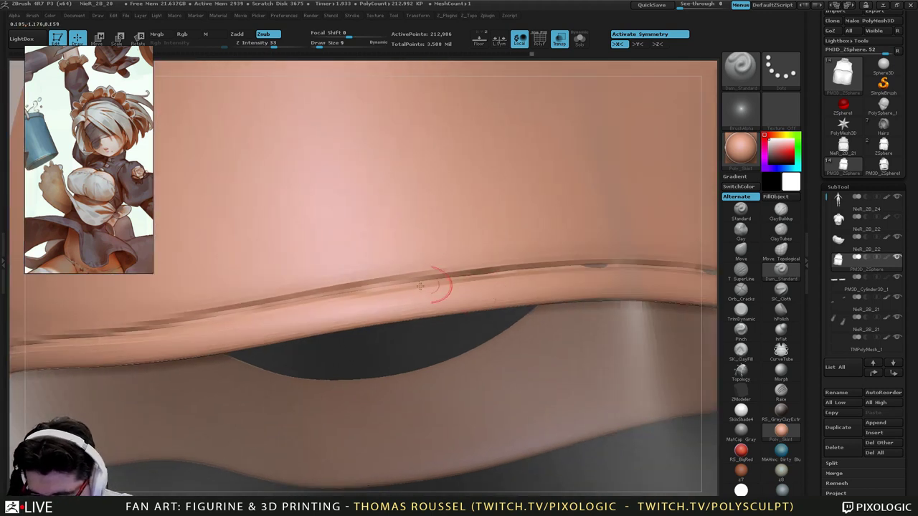
Turn off the transparent display, make the faceted chest piece active and preview it with dynamic subdivision smoothing.
right_click_drag(465, 258, 352, 100, "alt")
right_click_drag(459, 326, 448, 244, "alt")
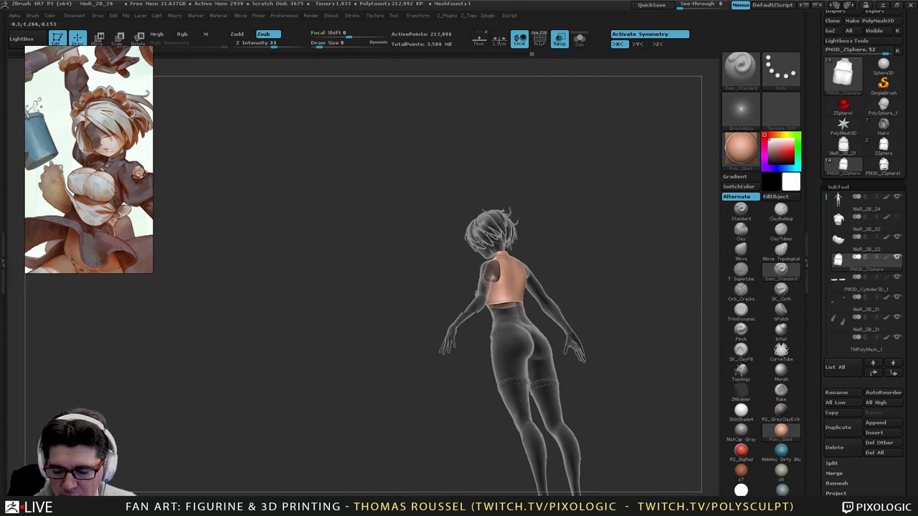
right_click_drag(452, 287, 435, 254)
mouse_move(434, 254)
right_mouse_down("shift")
mouse_move(421, 275)
mouse_move(469, 308)
mouse_move(442, 283)
mouse_move(447, 297)
mouse_move(433, 286)
right_mouse_up("shift")
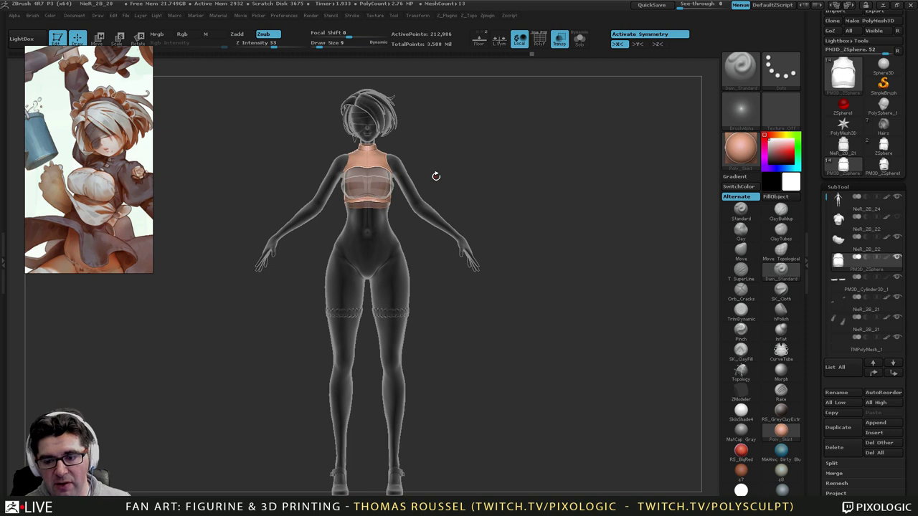
left_click(560, 39)
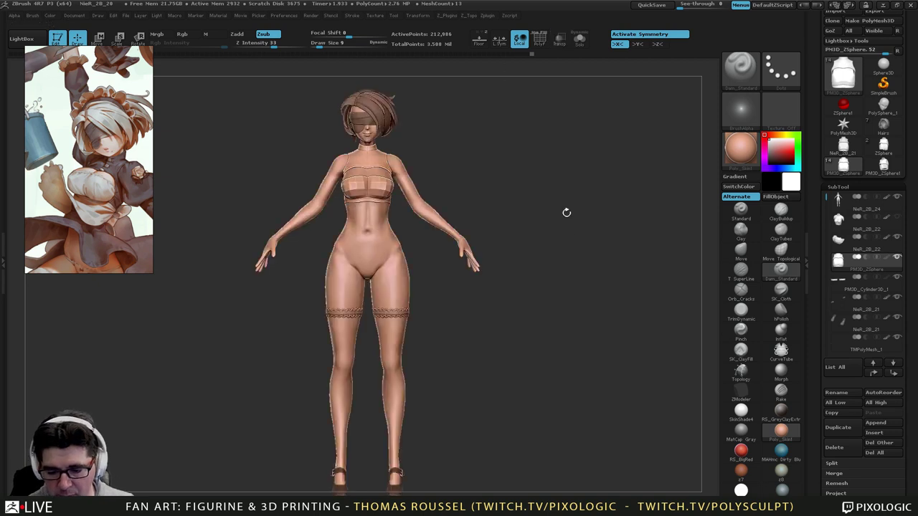
left_click(375, 182, "alt")
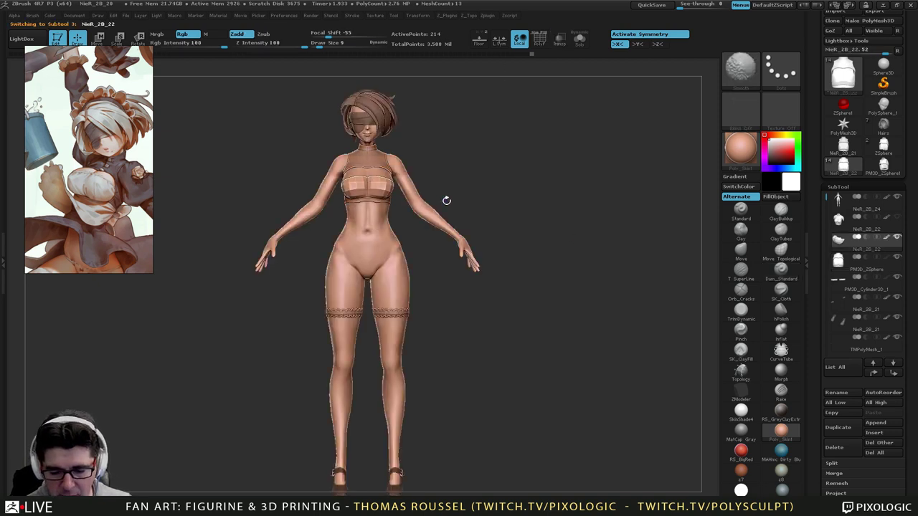
key("f")
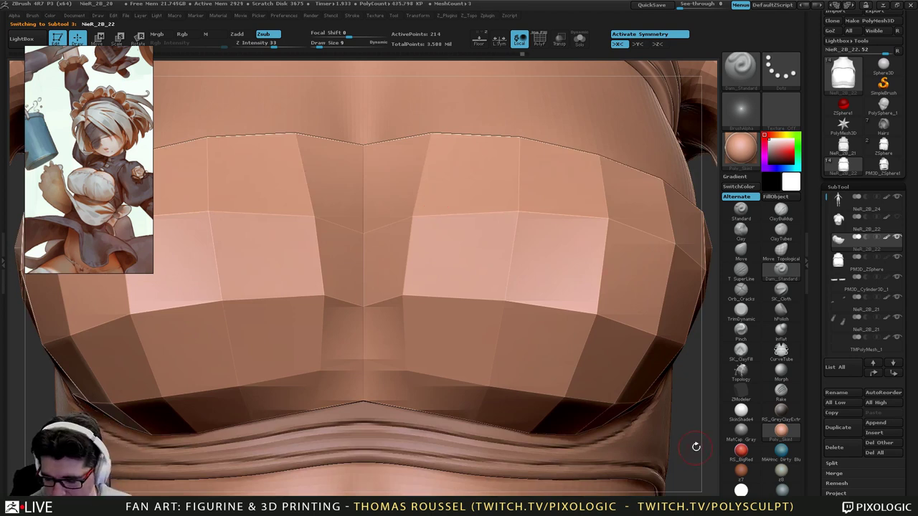
left_click_drag(696, 447, 587, 245, "alt")
key("d")
left_click_drag(571, 285, 525, 147, "alt")
left_click_drag(528, 287, 544, 206, "alt")
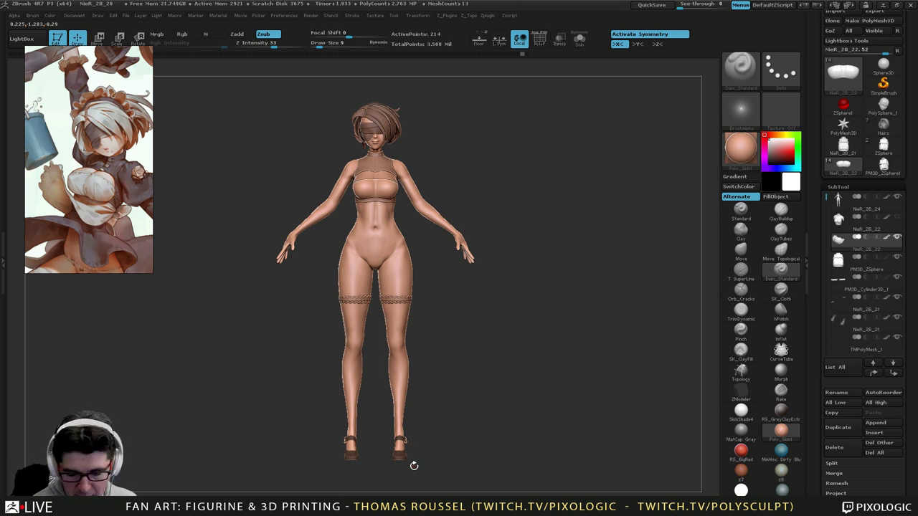
Examine the outfit on the full figure and up close around the collar, shoulders and chest.
left_click_drag(451, 400, 450, 406, "alt")
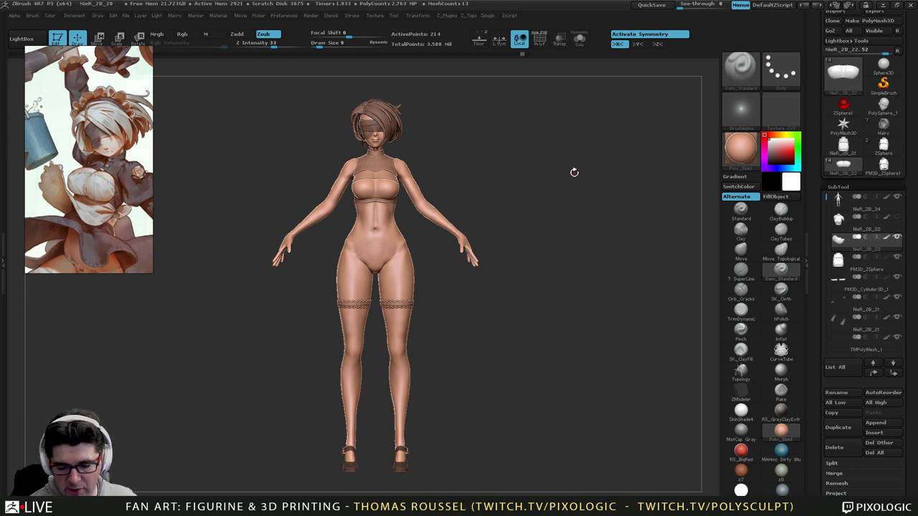
left_click_drag(520, 258, 523, 259)
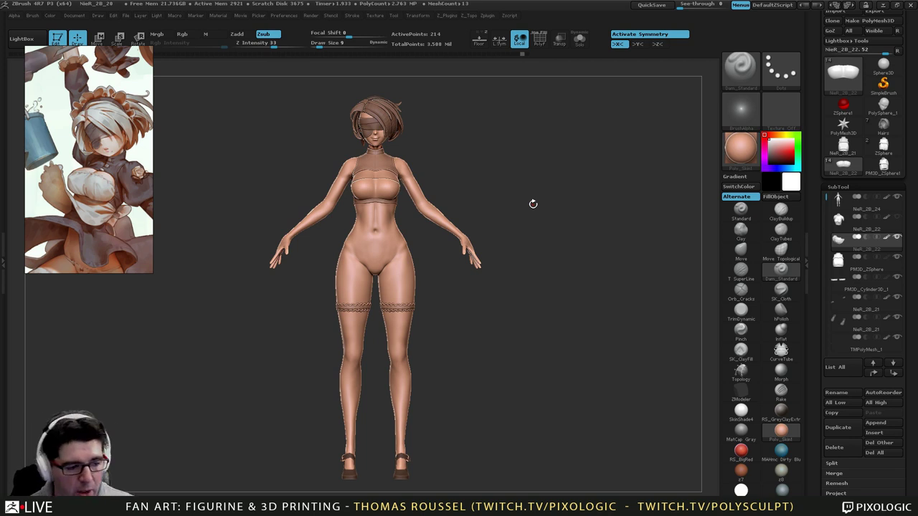
left_click_drag(447, 265, 411, 337)
left_click_drag(388, 222, 438, 402, "alt")
left_click_drag(298, 71, 277, 186, "alt")
right_click_drag(277, 185, 317, 203, "alt")
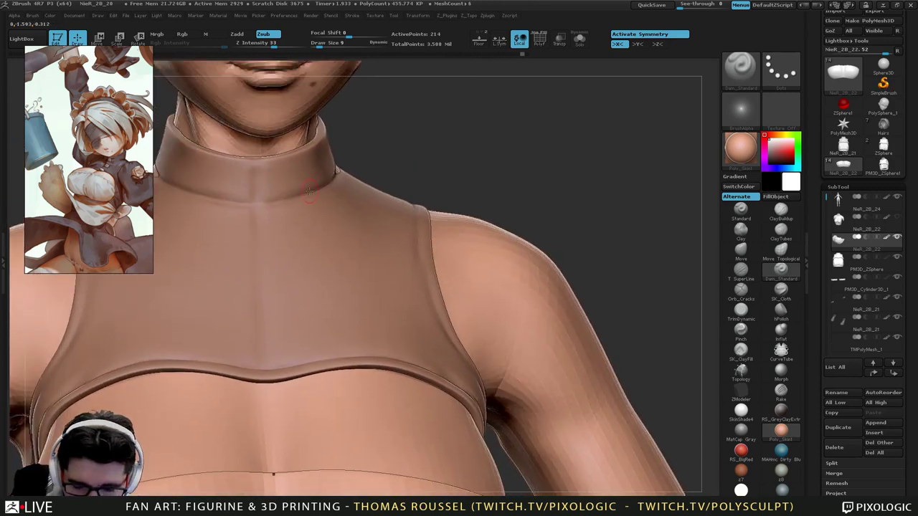
right_click_drag(254, 177, 289, 201)
right_click_drag(469, 248, 375, 107, "alt")
right_click_drag(496, 347, 434, 66, "alt")
right_click_drag(466, 330, 457, 263, "ctrl")
right_click_drag(472, 328, 440, 283, "alt")
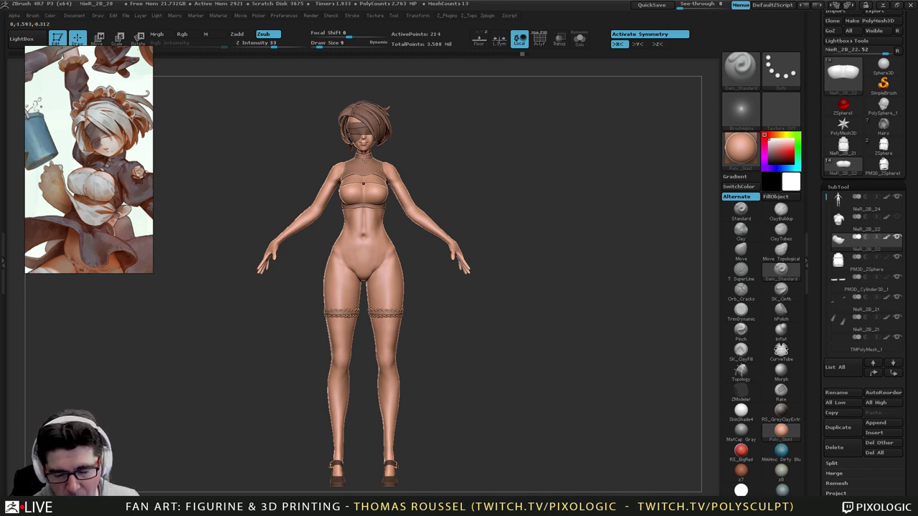
Make the high-neck top active and carve the seam at the collar's base from the front toward the shoulder.
right_click_drag(364, 184, 412, 323, "ctrl")
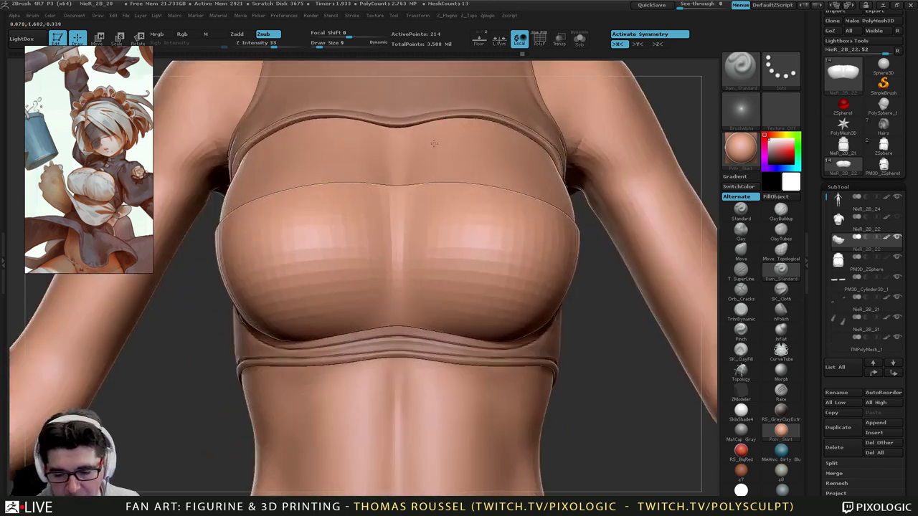
right_click_drag(433, 144, 435, 409, "alt")
right_click_drag(459, 215, 480, 322, "ctrl")
right_click_drag(416, 378, 446, 256, "alt")
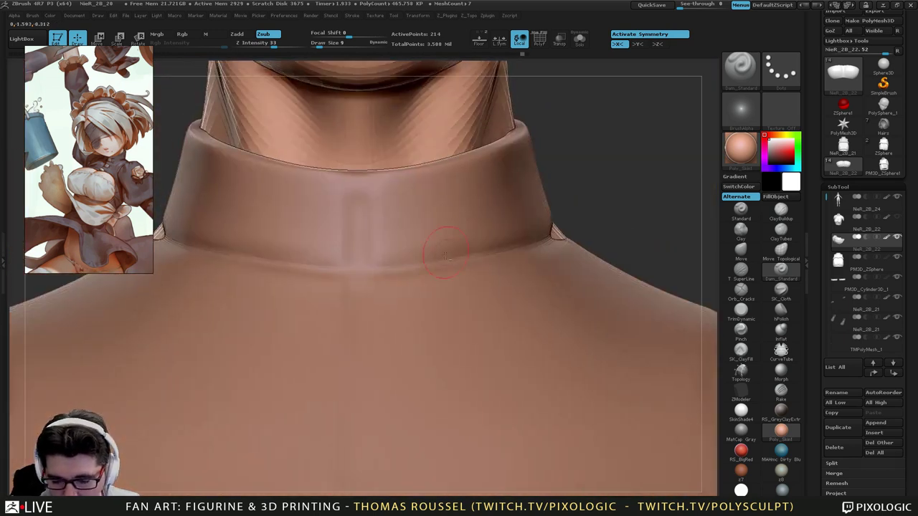
left_click(468, 266, "alt")
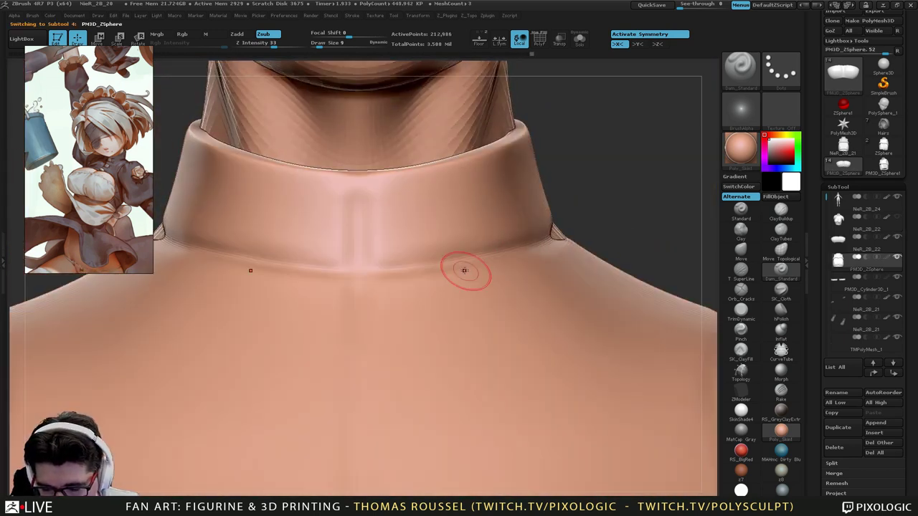
left_click_drag(390, 269, 508, 251)
left_click_drag(452, 260, 553, 238)
right_click_drag(556, 236, 502, 245)
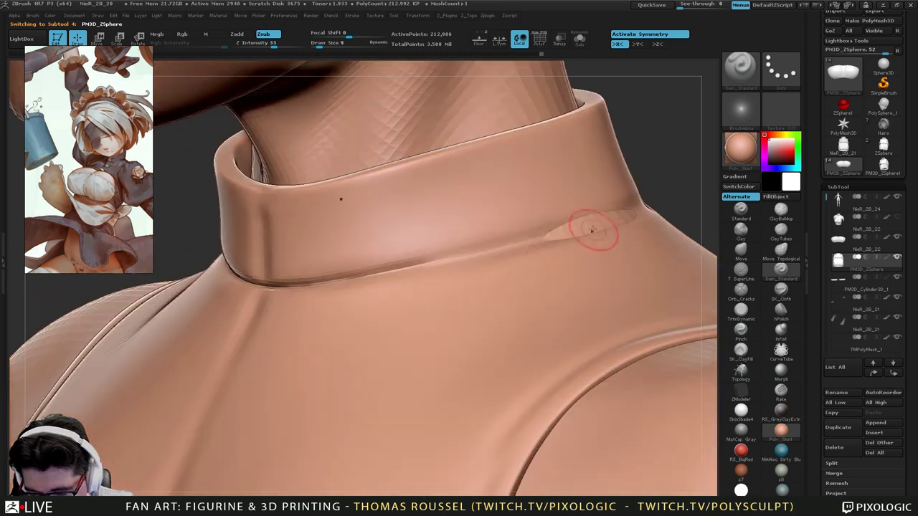
left_click_drag(559, 237, 473, 254)
left_click_drag(521, 244, 449, 260)
Retrace and deepen the collar's base seam across the front and around to the side.
right_click_drag(423, 266, 465, 259)
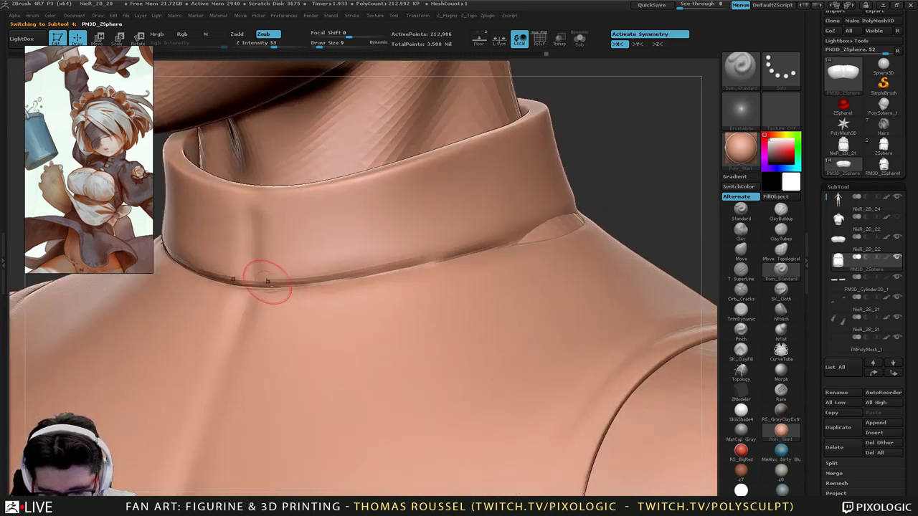
left_click_drag(215, 274, 345, 272)
left_click_drag(204, 271, 395, 264)
left_click_drag(314, 277, 502, 246)
right_click_drag(501, 268, 512, 260)
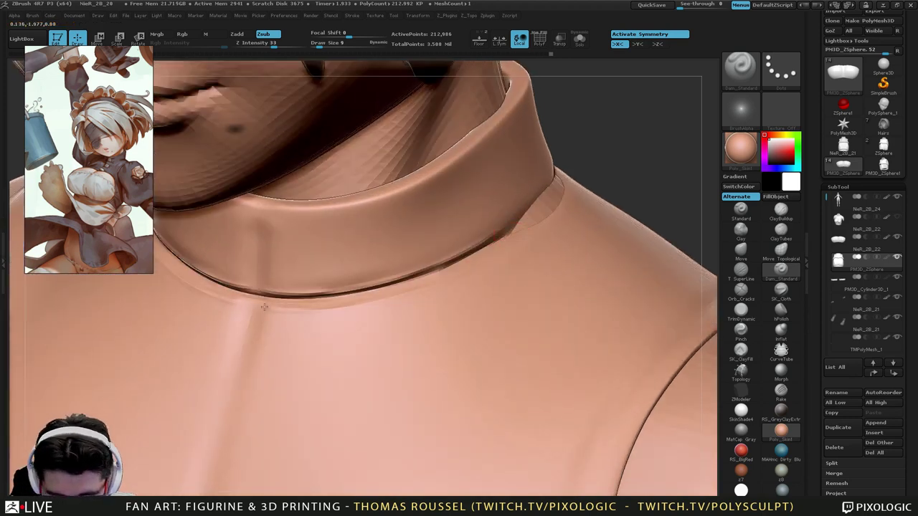
Sharpen the groove above the upper edge of the chest cutout, from near the center outward.
right_click_drag(343, 195, 345, 79)
right_click_drag(425, 385, 459, 154, "ctrl")
right_click_drag(479, 359, 421, 221, "alt")
mouse_move(422, 221)
right_mouse_down("ctrl")
mouse_move(402, 194)
mouse_move(425, 225)
mouse_move(419, 159)
mouse_move(430, 258)
mouse_move(412, 231)
right_mouse_up("ctrl")
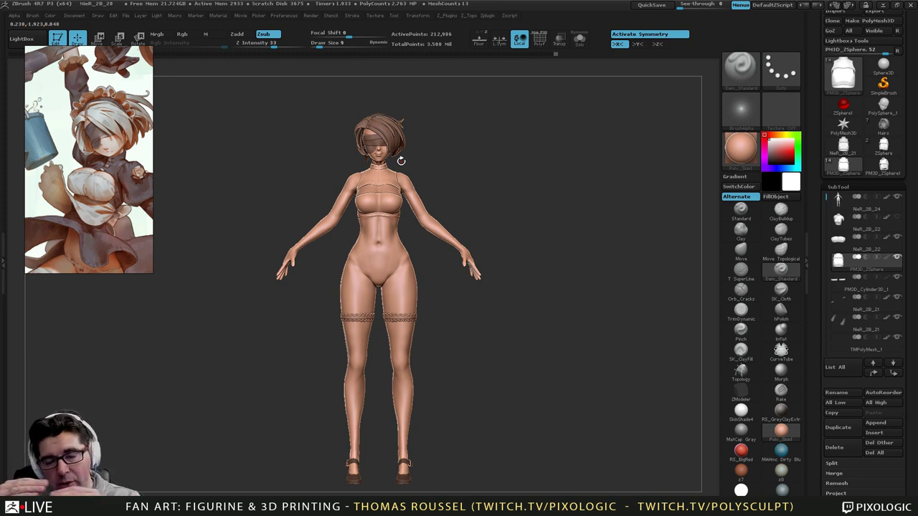
right_click_drag(388, 174, 449, 354, "ctrl")
mouse_move(484, 309)
right_mouse_down()
mouse_move(467, 342)
mouse_move(494, 332)
mouse_move(457, 323)
mouse_move(483, 307)
right_mouse_up()
left_click_drag(349, 289, 541, 290)
left_click_drag(461, 290, 560, 292)
right_click_drag(591, 305, 503, 305)
Extend and deepen the chest cutout's upper groove around its outer corner below the armhole.
right_click_drag(502, 304, 531, 313, "ctrl")
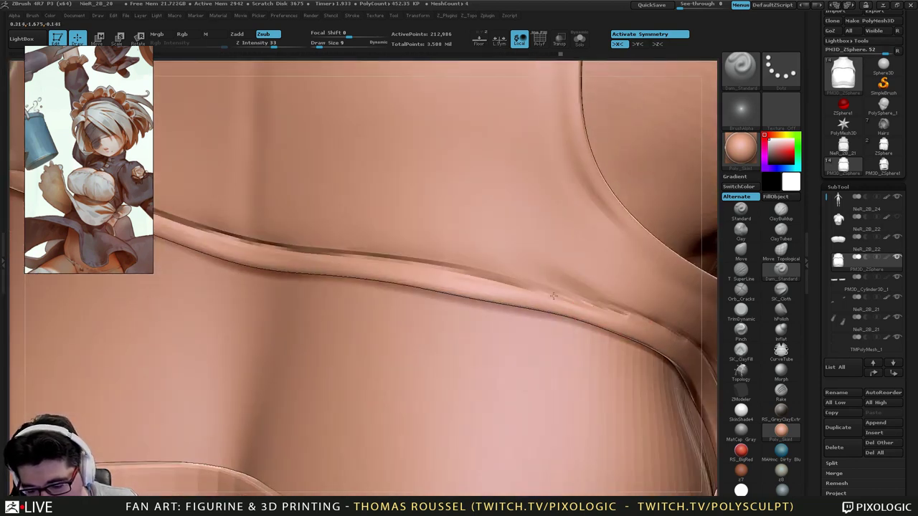
left_click_drag(515, 287, 540, 294)
left_click_drag(439, 266, 642, 324)
right_click_drag(673, 330, 554, 319)
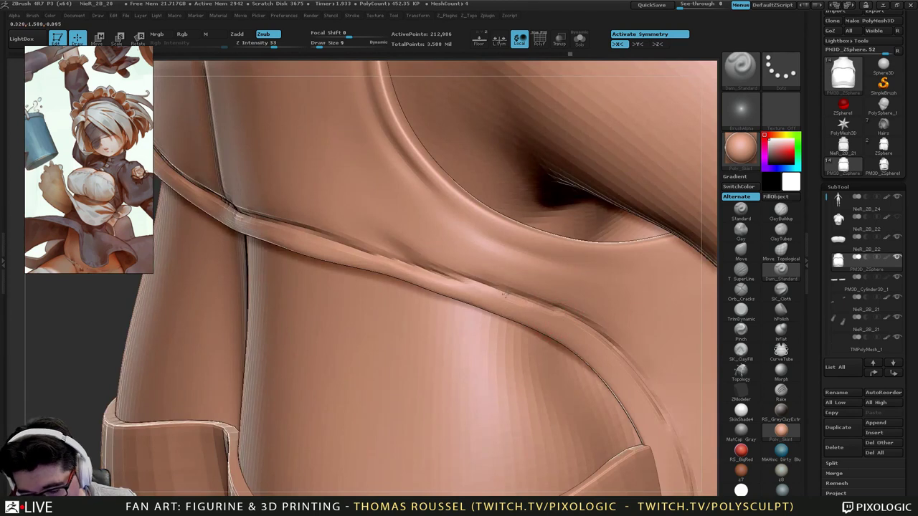
left_click_drag(505, 294, 419, 269)
left_click_drag(499, 296, 594, 333)
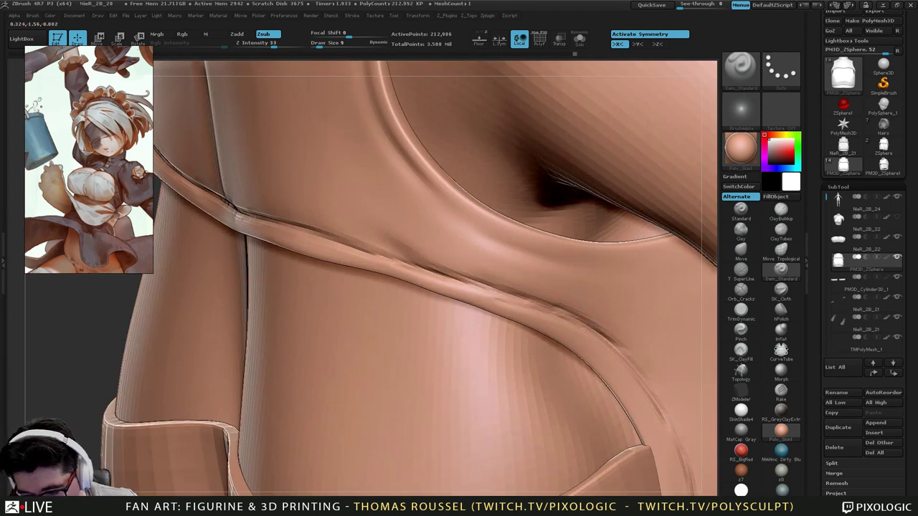
right_click_drag(595, 327, 549, 316)
Carve the groove along the lower front curve of the armhole toward the underarm.
right_click_drag(394, 148, 530, 168)
left_click_drag(377, 109, 416, 177)
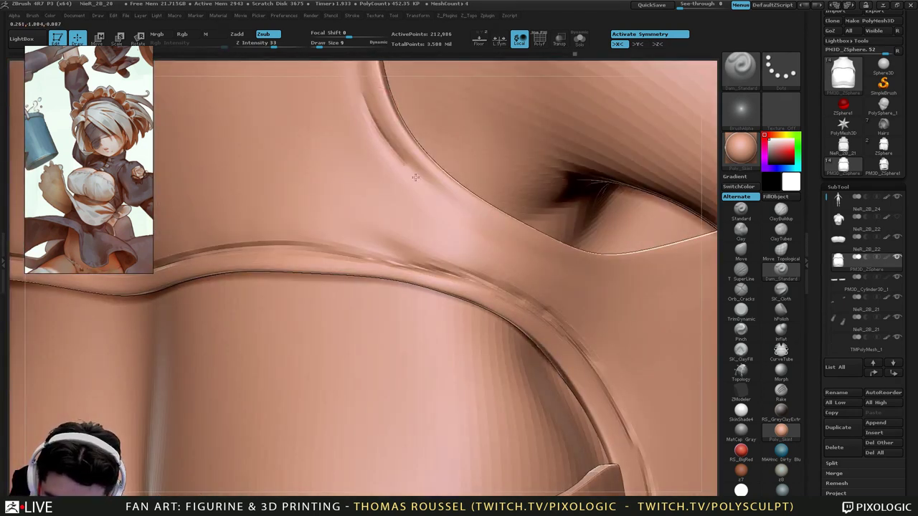
left_click_drag(380, 131, 436, 189)
left_click_drag(403, 160, 539, 250)
left_click_drag(491, 222, 578, 269)
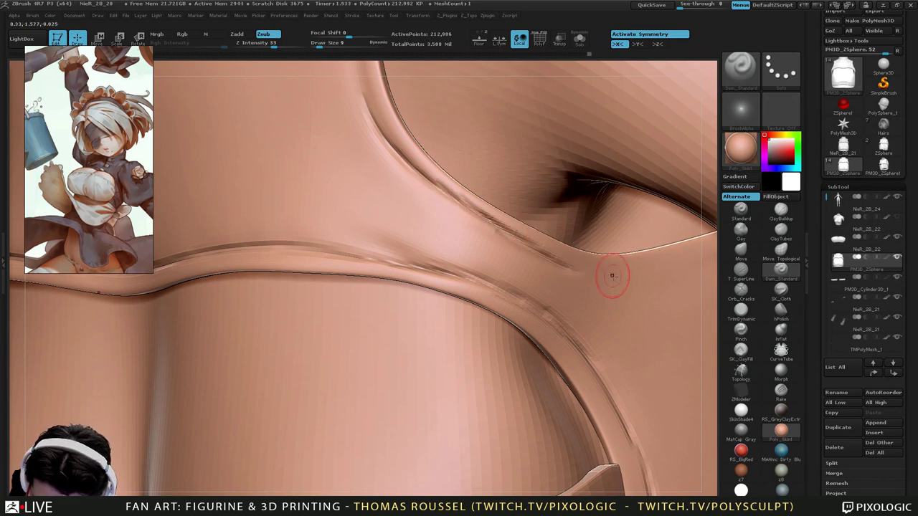
Smooth the rough spots in the armhole groove along its lower front curve.
right_click_drag(632, 275, 561, 265)
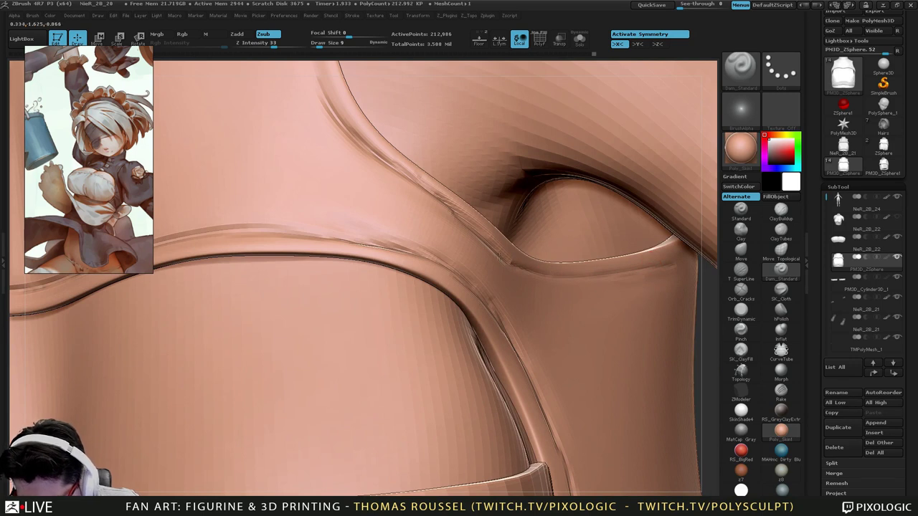
key("shift")
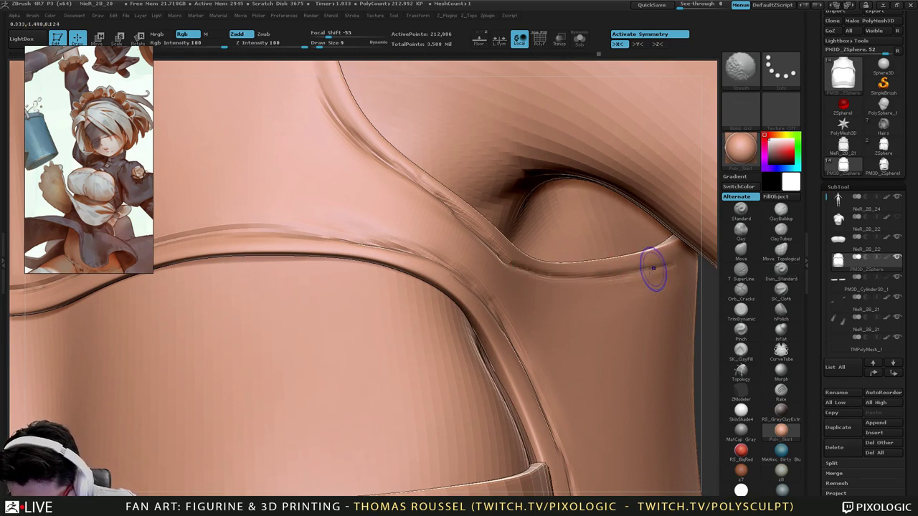
left_click_drag(449, 205, 418, 182, "shift")
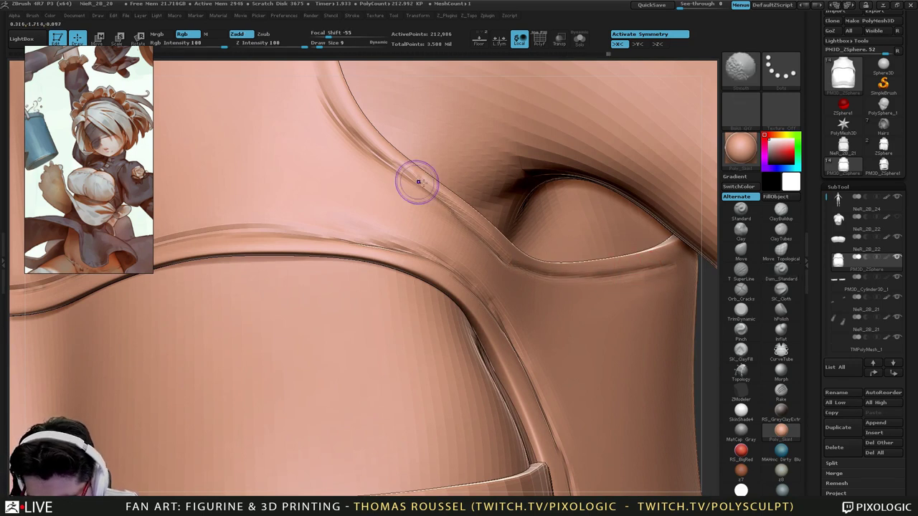
right_click_drag(418, 182, 394, 277, "alt")
Sharpen the groove along the front side of the armhole, joining it to the carved lower curve.
right_click_drag(324, 127, 329, 272, "alt")
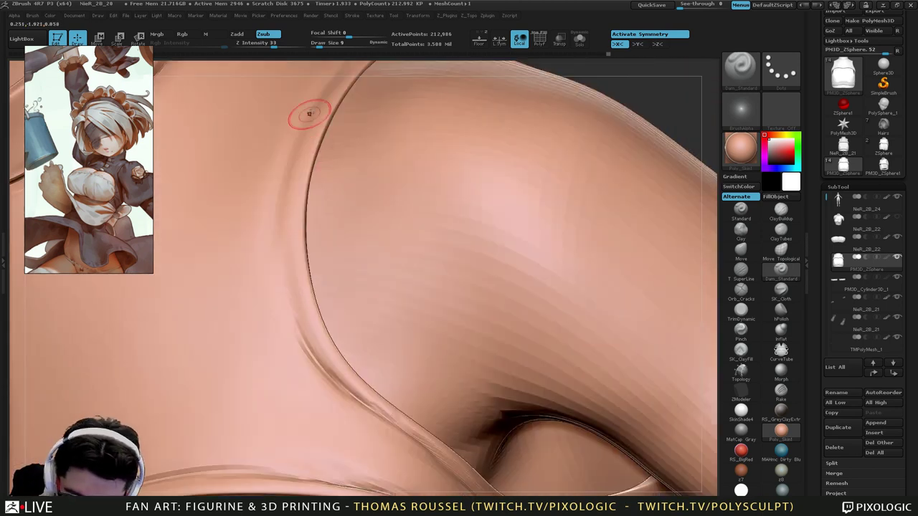
right_click_drag(309, 115, 312, 137)
left_click_drag(305, 134, 292, 195)
left_click_drag(296, 136, 306, 272)
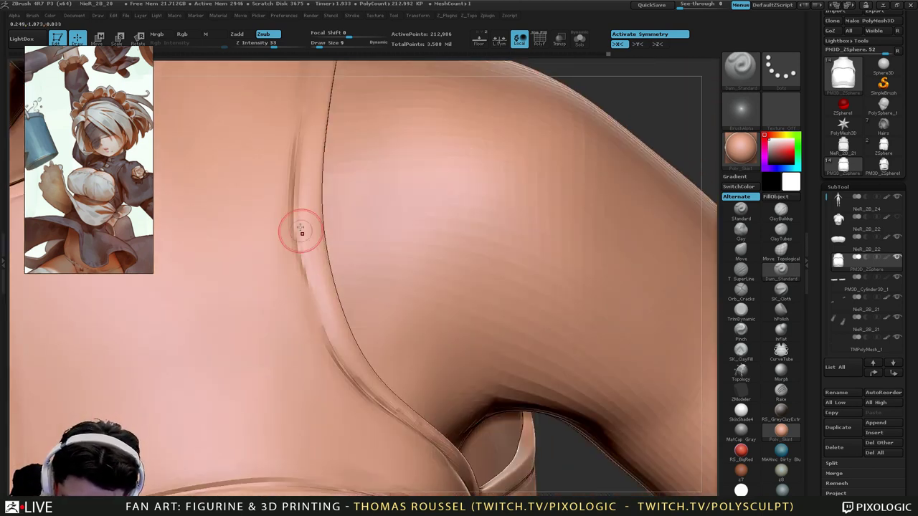
left_click_drag(295, 216, 330, 345)
left_click_drag(313, 306, 335, 363)
Extend the armhole groove up its front side to the top of the shoulder and smooth the rough upper part.
left_click_drag(318, 316, 296, 194)
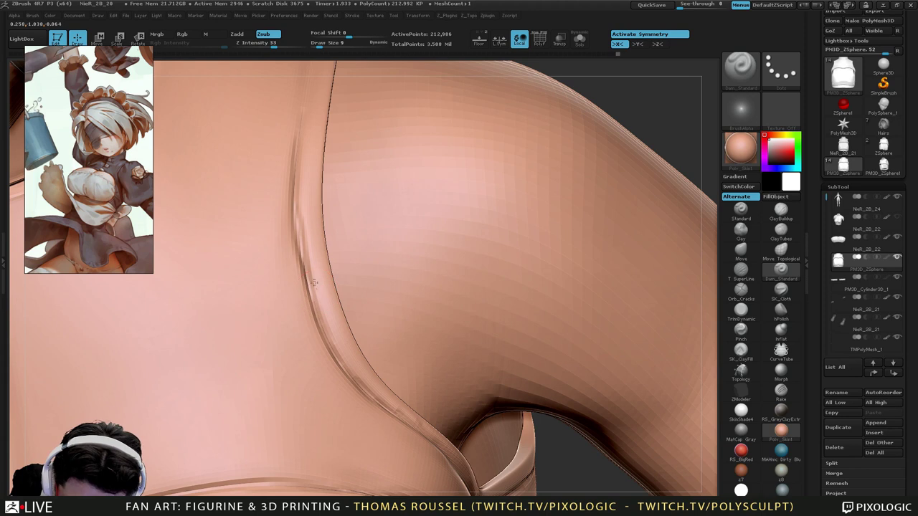
left_click_drag(311, 280, 299, 127)
left_click_drag(299, 206, 306, 119)
mouse_move(314, 137)
right_mouse_down("alt")
mouse_move(305, 281)
mouse_move(305, 269)
right_mouse_up("alt")
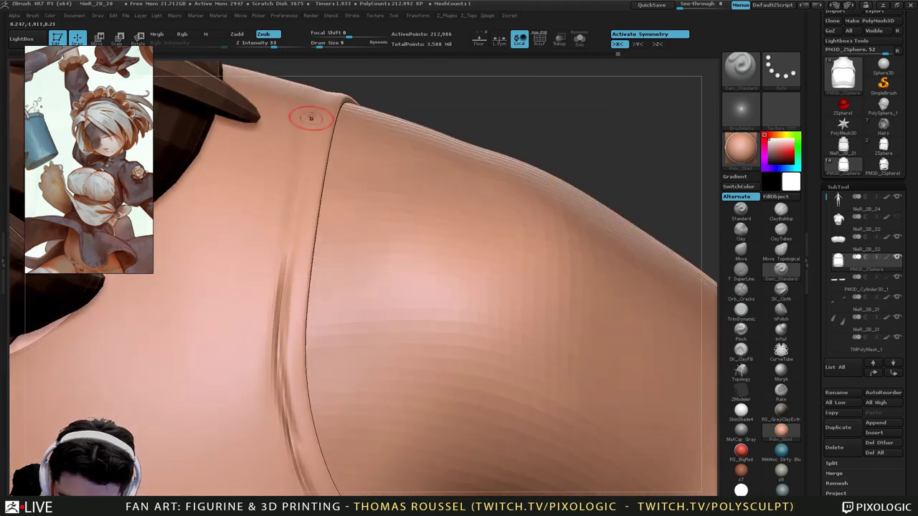
left_click_drag(309, 118, 290, 270)
left_click_drag(307, 146, 284, 328)
mouse_move(292, 170)
left_mouse_down("shift")
mouse_move(285, 400)
mouse_move(303, 483)
mouse_move(288, 300)
mouse_move(296, 230)
left_mouse_up("shift")
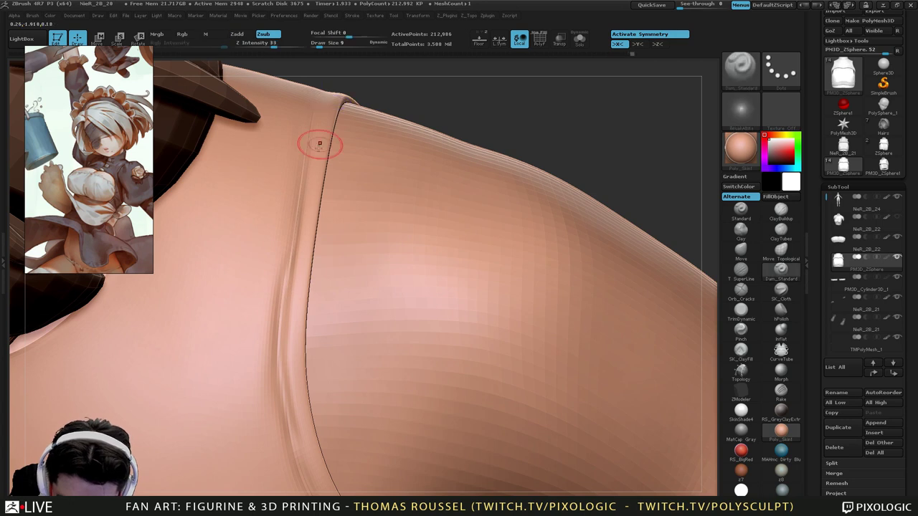
Deepen the armhole's front groove from the top of the shoulder down to the lower curve.
mouse_move(320, 144)
right_mouse_down()
mouse_move(313, 159)
mouse_move(306, 137)
right_mouse_up()
left_click_drag(312, 136, 271, 347)
mouse_move(280, 280)
left_mouse_down()
mouse_move(272, 307)
mouse_move(281, 421)
mouse_move(297, 488)
left_mouse_up()
right_click_drag(314, 478, 285, 309, "alt")
mouse_move(250, 223)
left_mouse_down()
mouse_move(272, 342)
mouse_move(317, 406)
left_mouse_up()
Carve the groove along the back side of the armhole from the shoulder toward the underarm, redoing the stroke near the underarm.
mouse_move(329, 392)
right_mouse_down()
mouse_move(334, 247)
mouse_move(330, 300)
mouse_move(352, 276)
mouse_move(398, 145)
mouse_move(445, 152)
right_mouse_up()
right_click_drag(472, 184, 522, 143)
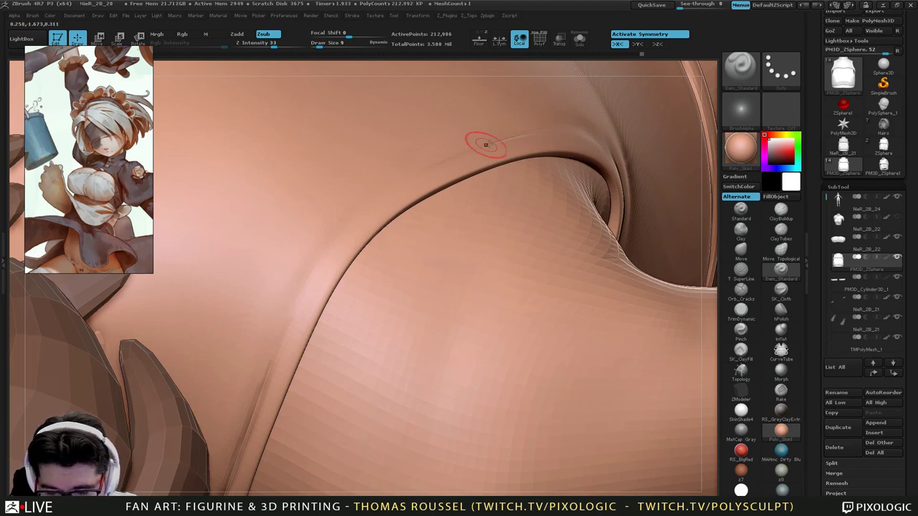
key("ctrl+z")
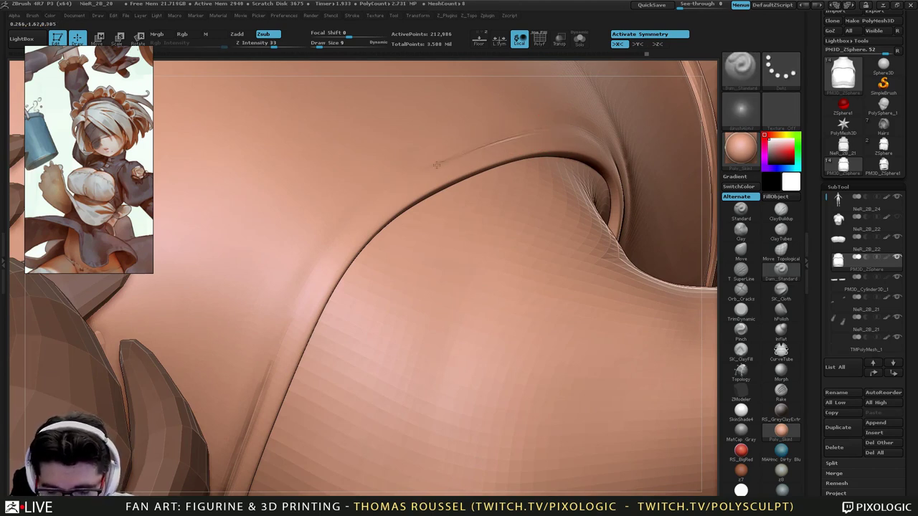
left_click_drag(303, 286, 254, 405)
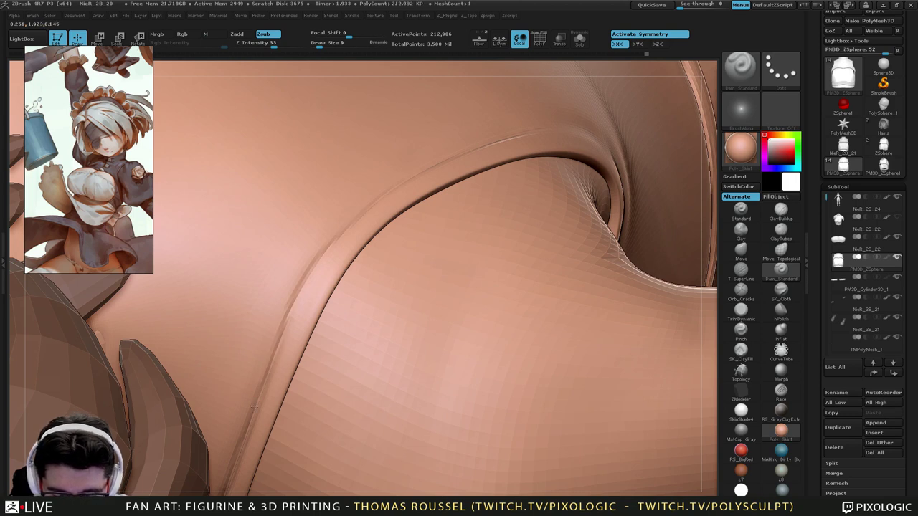
left_click_drag(307, 267, 339, 231)
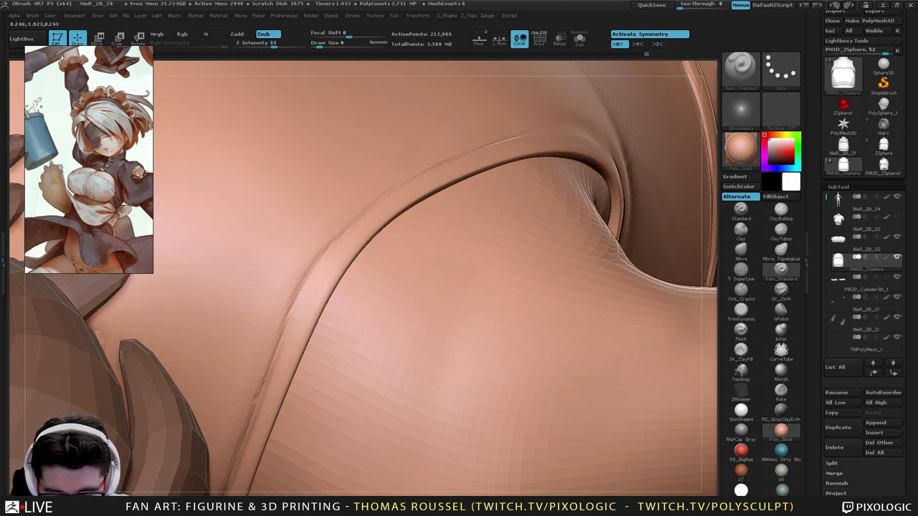
left_click_drag(257, 397, 355, 219)
mouse_move(285, 309)
left_mouse_down()
mouse_move(325, 249)
mouse_move(416, 176)
left_mouse_up()
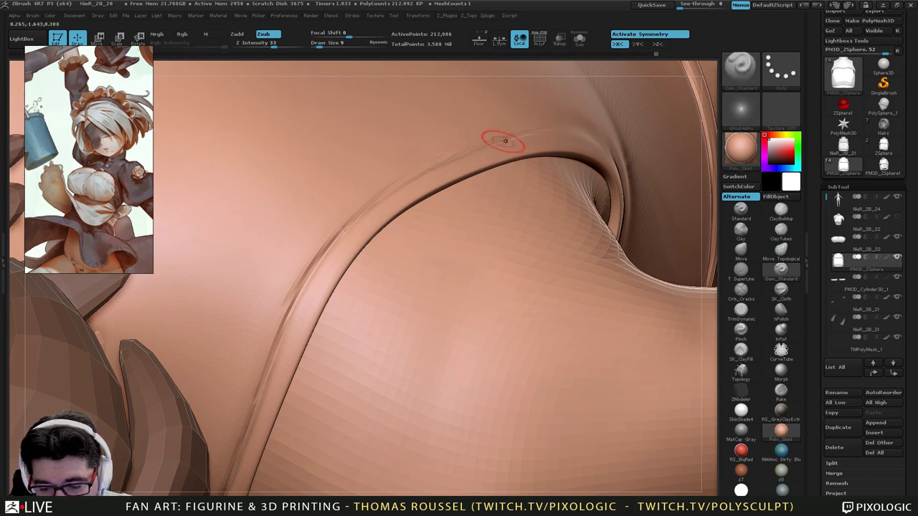
left_click_drag(532, 132, 358, 214)
left_click_drag(351, 220, 385, 197)
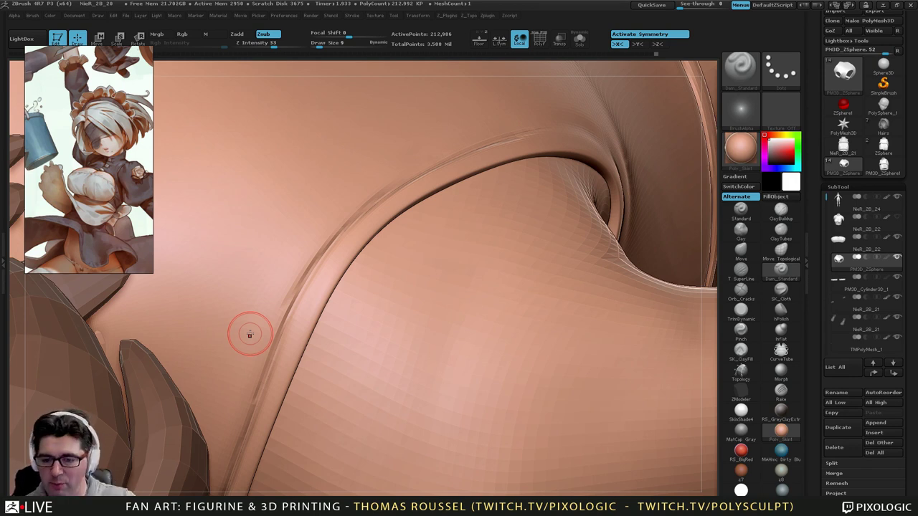
Smooth and recut the top's lower-edge groove at the side below the armhole with the Dam_Standard brush.
mouse_move(518, 254)
right_mouse_down()
mouse_move(589, 248)
mouse_move(566, 249)
mouse_move(512, 309)
mouse_move(503, 280)
mouse_move(531, 332)
mouse_move(548, 324)
right_mouse_up()
right_click_drag(538, 289, 597, 318, "ctrl")
left_click_drag(524, 257, 512, 263, "shift")
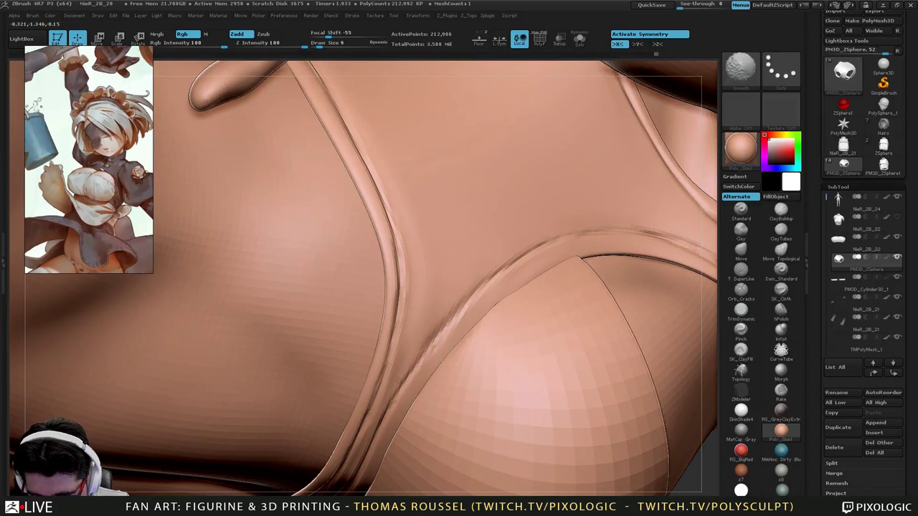
key("b")
key("d")
key("s")
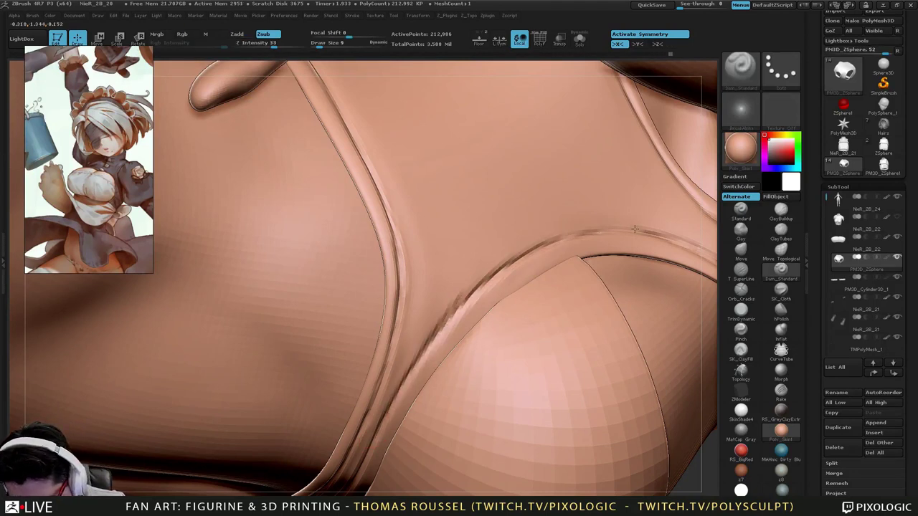
left_click_drag(634, 230, 598, 232)
Turn off symmetry and carve a vertical split line down the front of the collar.
mouse_move(485, 329)
right_mouse_down()
mouse_move(534, 161)
mouse_move(675, 341)
mouse_move(537, 318)
mouse_move(567, 295)
mouse_move(601, 323)
mouse_move(553, 305)
mouse_move(537, 274)
mouse_move(523, 347)
mouse_move(455, 355)
mouse_move(414, 373)
mouse_move(401, 344)
mouse_move(408, 377)
mouse_move(420, 303)
right_mouse_up()
key("s")
key("x")
left_click_drag(409, 271, 391, 328)
Build up one side of the collar's front split with ClayBuildup at draw size 10 on a lower subdivision level.
key("s")
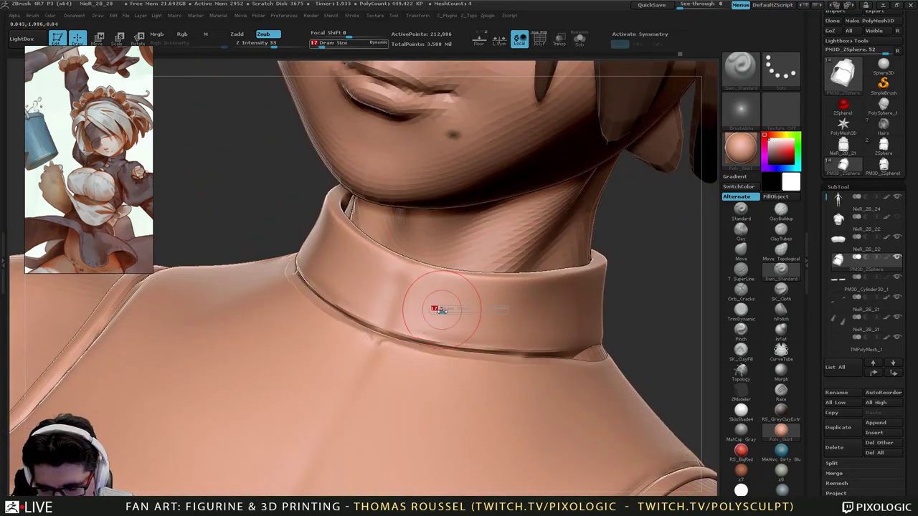
left_click(442, 309)
key("shift+d")
left_click(781, 269)
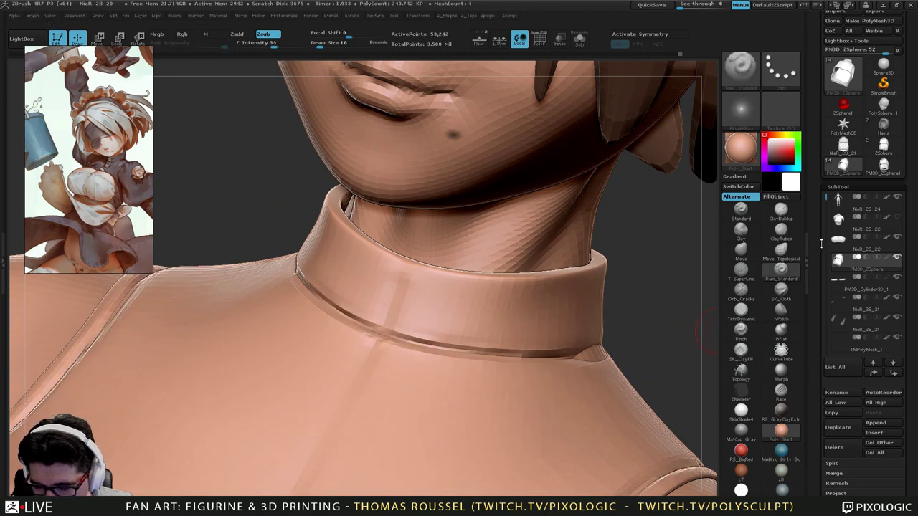
left_click(781, 231)
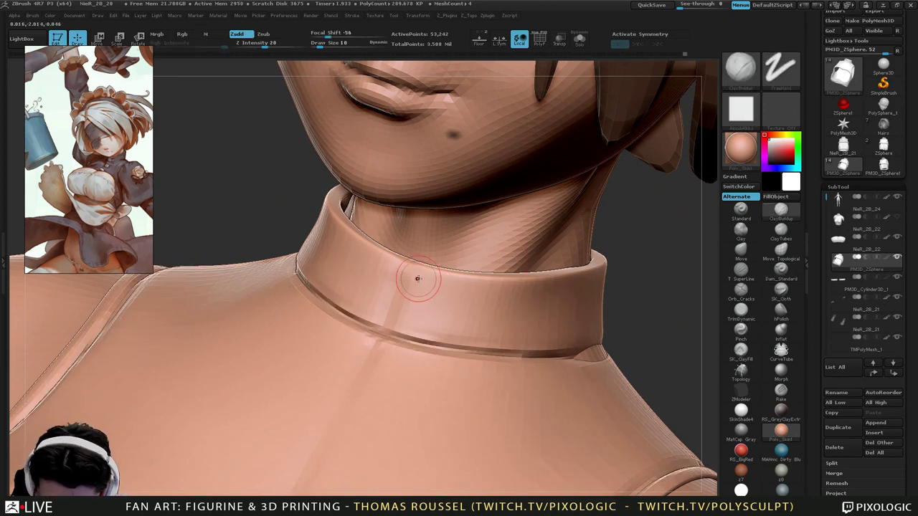
mouse_move(411, 329)
left_mouse_down()
mouse_move(419, 295)
mouse_move(411, 284)
left_mouse_up()
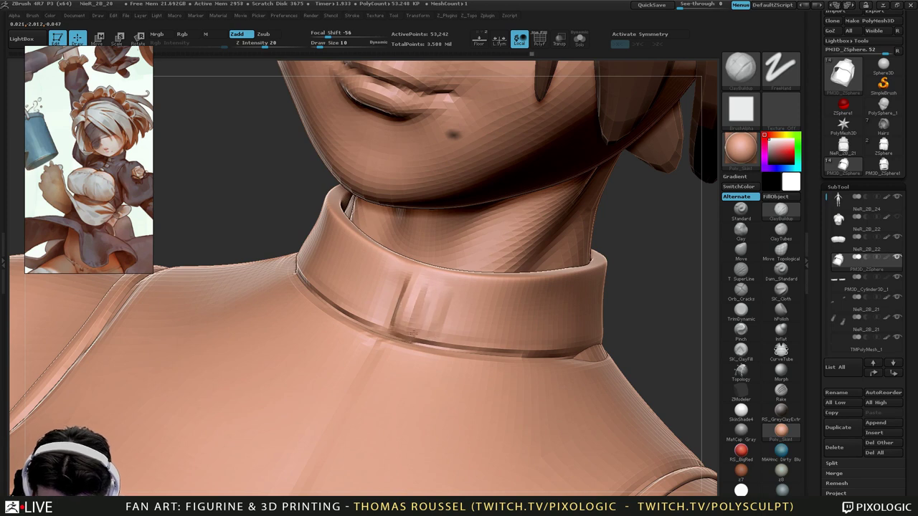
right_click_drag(441, 268, 439, 264)
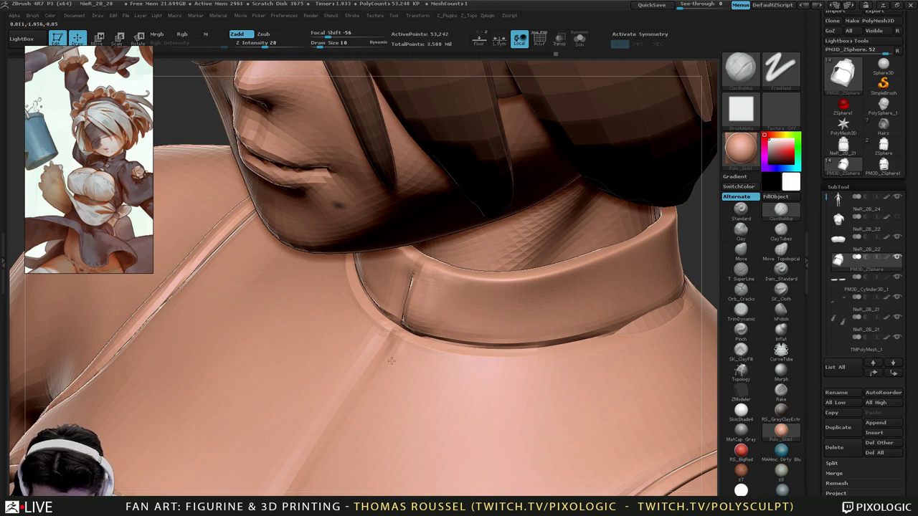
Build up a raised overlap edge along the centre seam from the collar's base down to the chest cutout.
left_click_drag(392, 361, 348, 412)
right_click_drag(346, 436, 429, 304, "alt")
left_click_drag(432, 305, 390, 367)
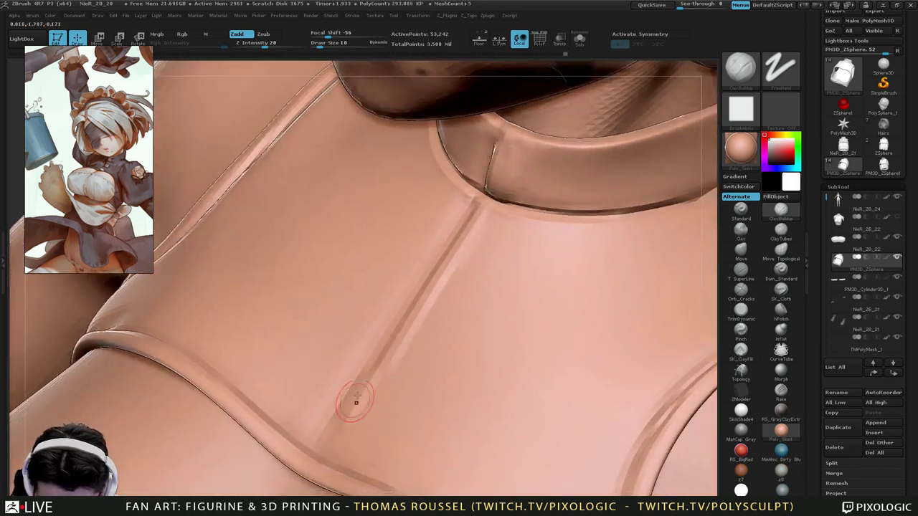
left_click_drag(435, 284, 356, 402)
mouse_move(356, 402)
right_mouse_down("alt")
mouse_move(383, 344)
mouse_move(407, 393)
right_mouse_up("alt")
left_click_drag(405, 306, 382, 353)
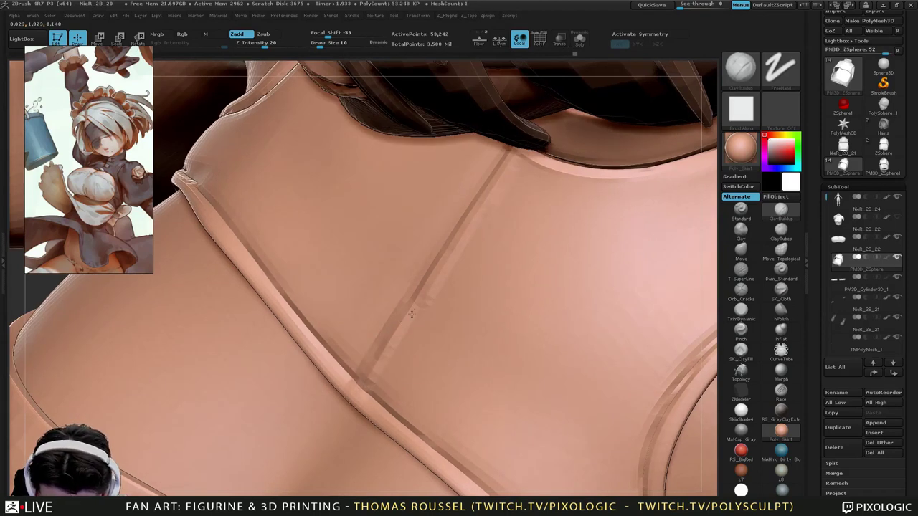
Raise the subdivision level and widen the built-up clay along one side of the chest's centre seam.
key("d")
left_click_drag(493, 193, 407, 343)
left_click_drag(489, 212, 393, 368)
left_click_drag(452, 254, 387, 358)
left_click_drag(518, 160, 431, 330)
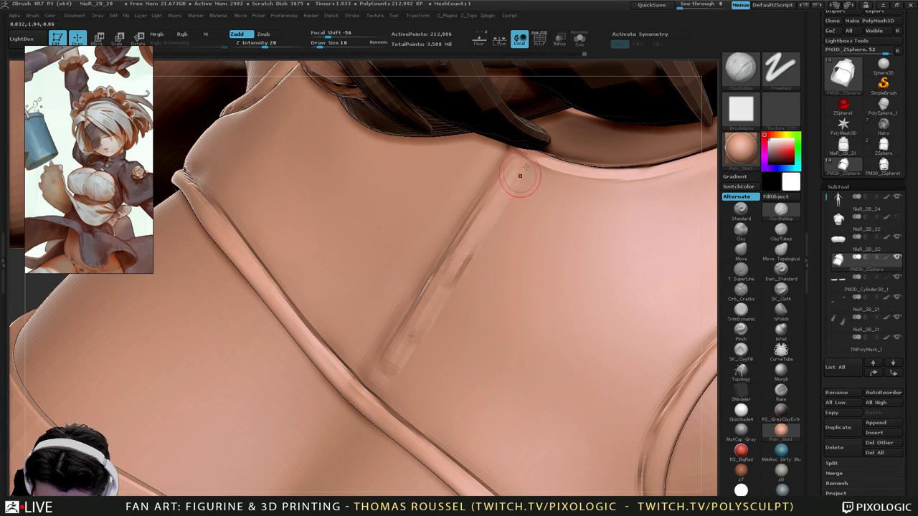
mouse_move(520, 177)
left_mouse_down()
mouse_move(416, 355)
mouse_move(416, 390)
left_mouse_up()
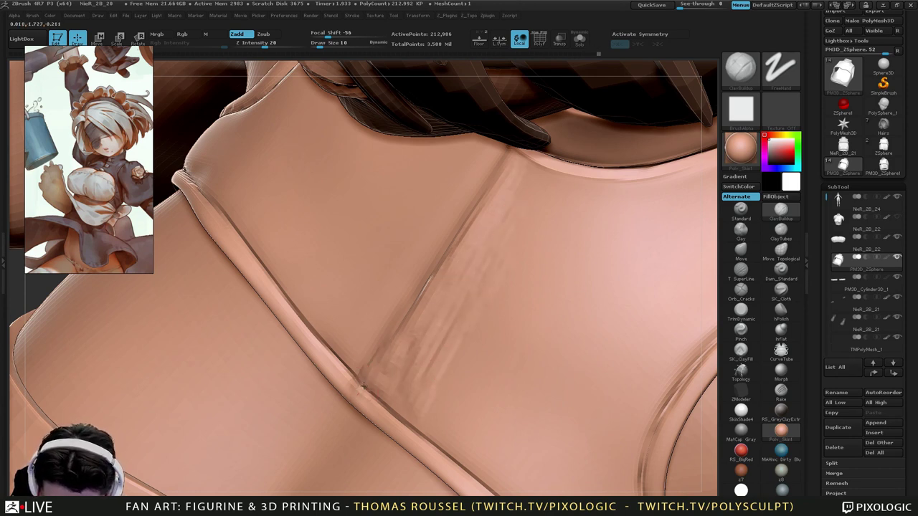
Add clay along the lower half of the centre seam down to the chest cutout's border.
left_click_drag(436, 274, 389, 344)
left_click_drag(455, 292, 422, 333)
right_click_drag(421, 323, 459, 315)
left_click_drag(388, 359, 345, 403)
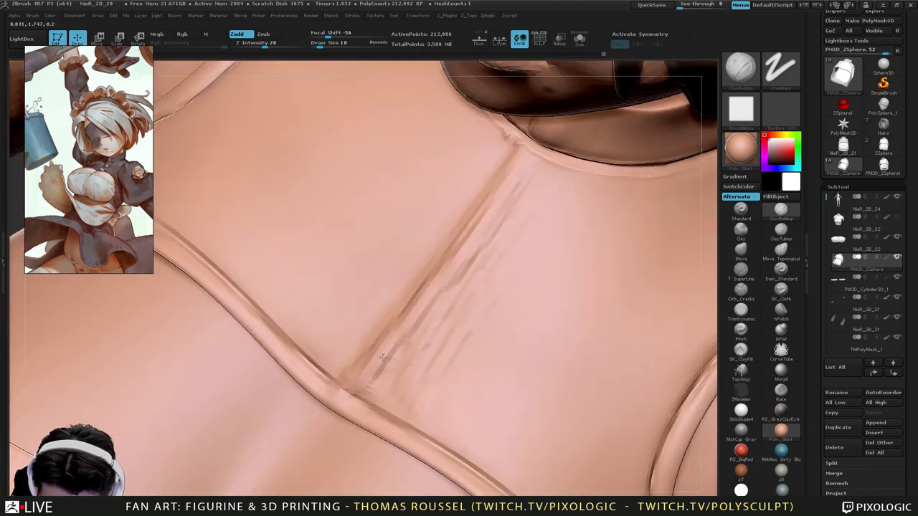
Layer more clay along the full centre seam to define its overlapping edge and blend it outward.
left_click_drag(426, 287, 380, 355)
left_click_drag(518, 172, 430, 301)
left_click_drag(524, 157, 403, 330)
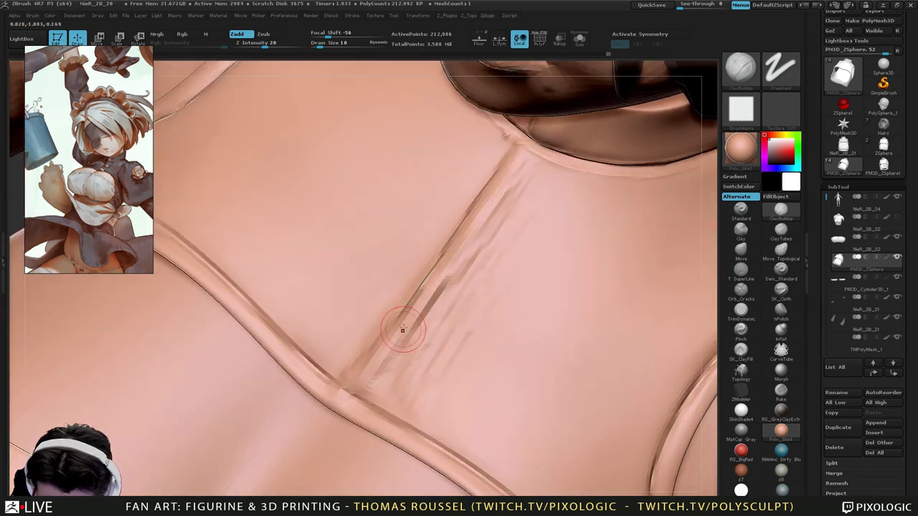
left_click_drag(495, 179, 391, 347)
mouse_move(464, 233)
left_mouse_down()
mouse_move(357, 391)
mouse_move(447, 274)
mouse_move(421, 343)
left_mouse_up()
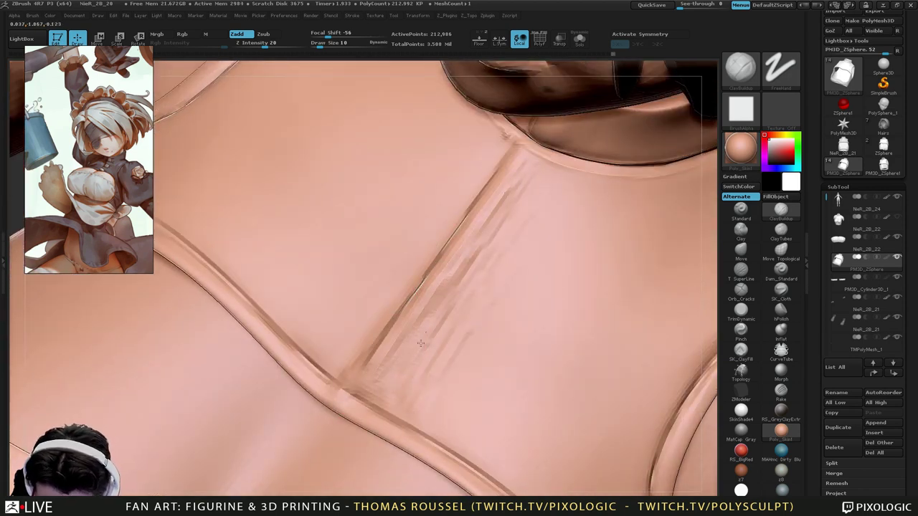
mouse_move(464, 277)
left_mouse_down()
mouse_move(432, 367)
mouse_move(388, 396)
mouse_move(379, 373)
mouse_move(387, 353)
mouse_move(412, 388)
mouse_move(399, 323)
mouse_move(415, 319)
mouse_move(450, 342)
mouse_move(488, 311)
mouse_move(483, 261)
left_mouse_up()
Try several materials on the model and settle on RS_GreyClayExtreme.
left_click(742, 438)
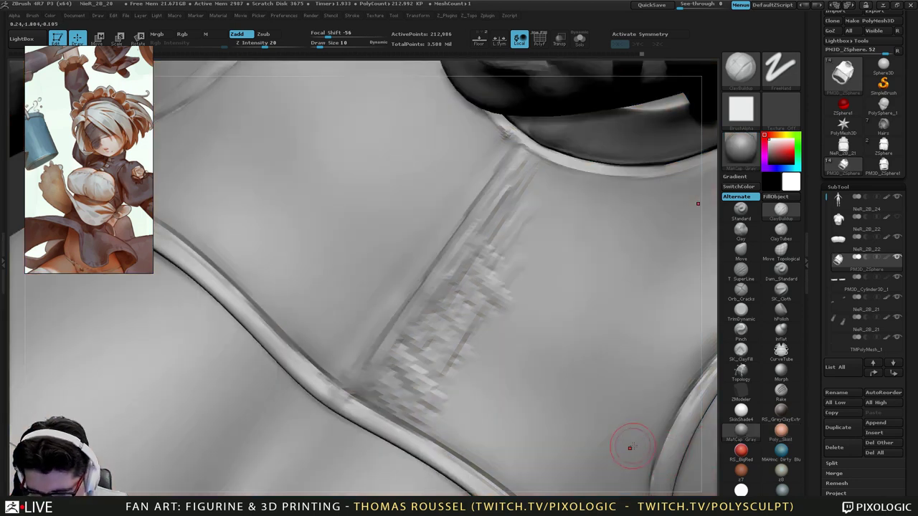
left_click(746, 460)
left_click(743, 476)
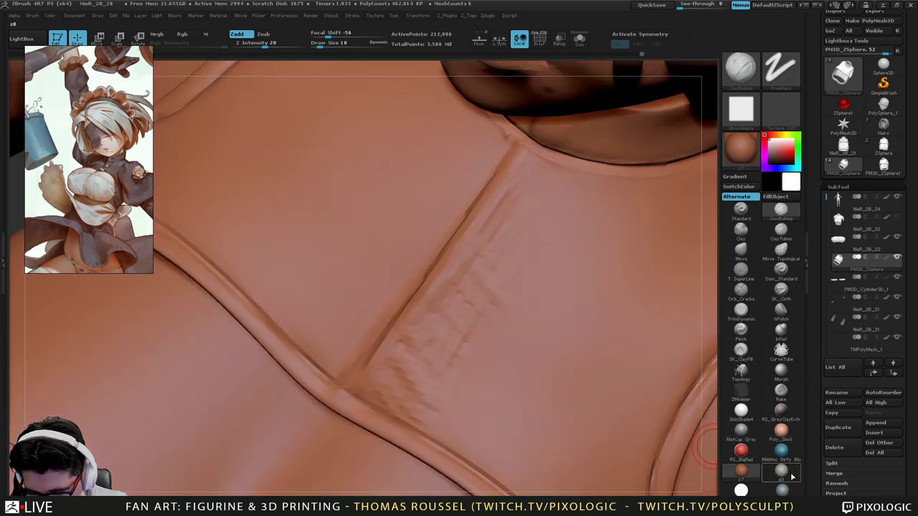
left_click(783, 475)
left_click(781, 433)
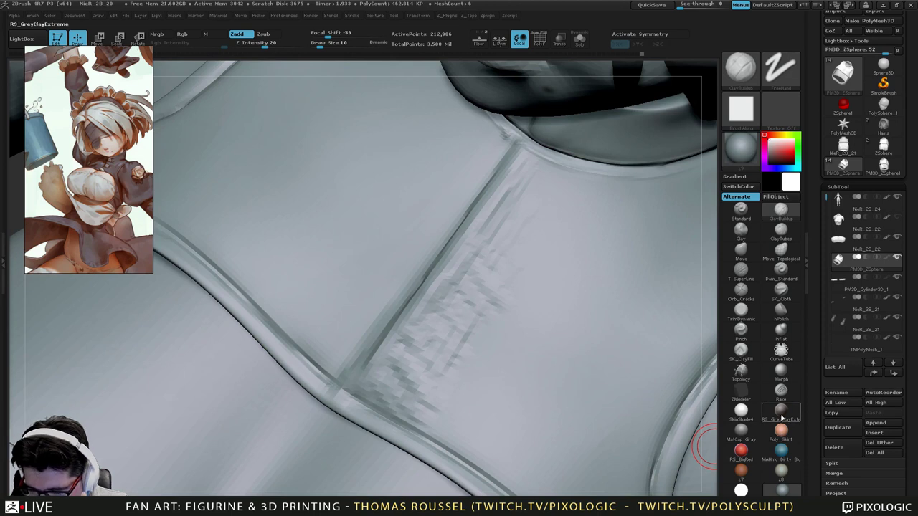
left_click(782, 419)
Fill and smooth the rough clay beside the upper part of the centre seam.
right_click_drag(636, 414, 692, 445)
mouse_move(529, 173)
left_mouse_down()
mouse_move(470, 271)
mouse_move(490, 265)
left_mouse_up()
mouse_move(534, 195)
left_mouse_down()
mouse_move(490, 315)
mouse_move(478, 254)
mouse_move(410, 363)
mouse_move(476, 260)
left_mouse_up()
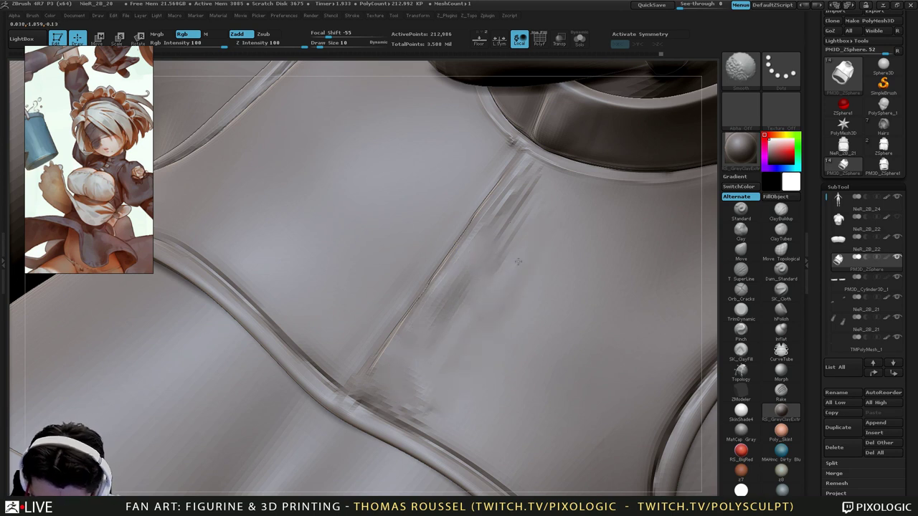
left_click_drag(521, 195, 531, 169, "shift")
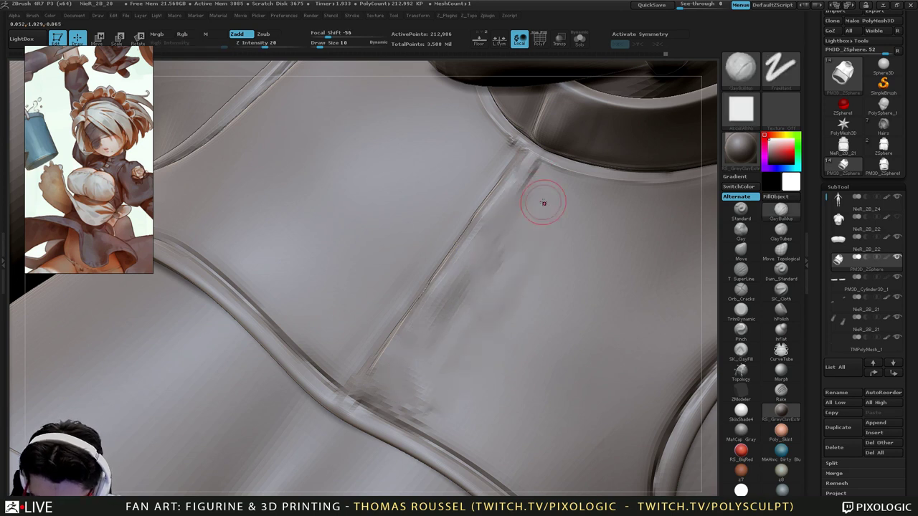
Build up and blend the overlap where the centre seam meets the collar's base, using draw size 7.
right_click_drag(544, 202, 545, 157)
key("s")
left_click(547, 157)
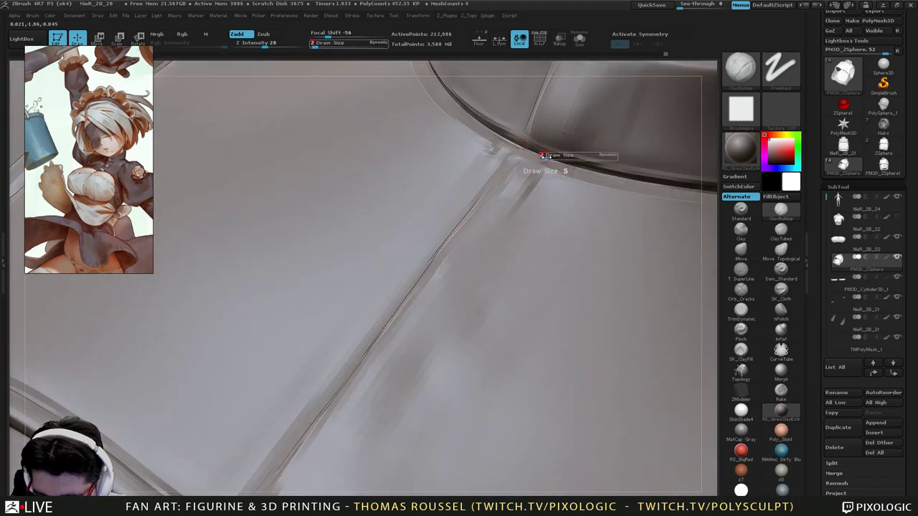
left_click_drag(546, 157, 579, 165)
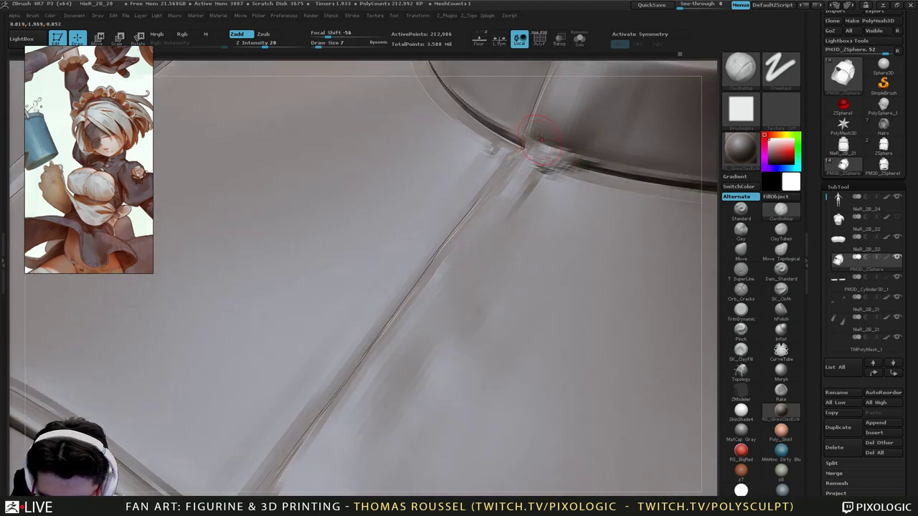
mouse_move(542, 140)
left_mouse_down()
mouse_move(528, 194)
mouse_move(571, 164)
mouse_move(614, 173)
mouse_move(539, 162)
left_mouse_up()
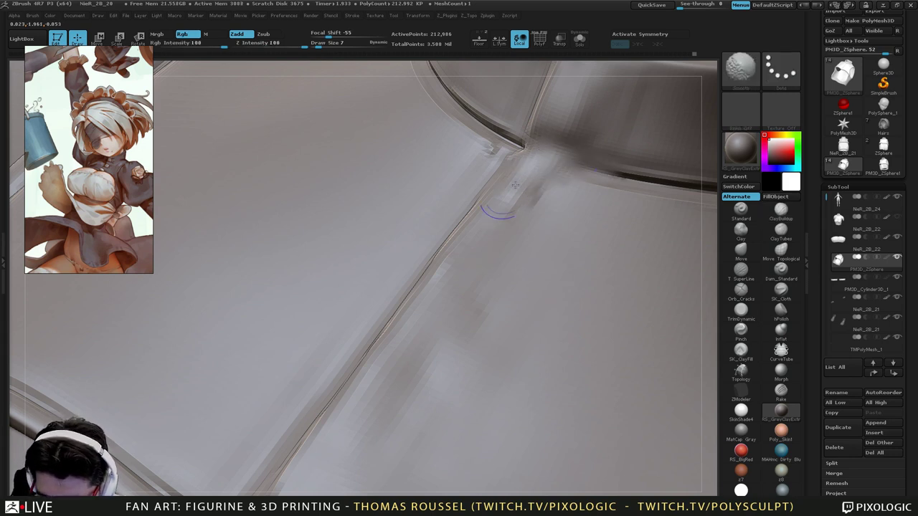
Build up clay where the lower end of the centre seam meets the chest cutout's trim.
mouse_move(317, 475)
right_mouse_down("alt")
mouse_move(392, 314)
mouse_move(431, 303)
right_mouse_up("alt")
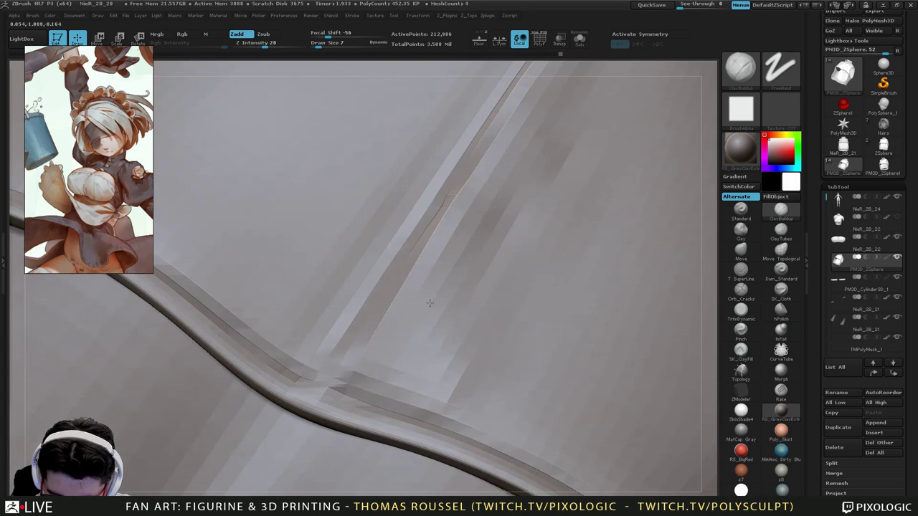
left_click_drag(413, 277, 344, 387)
mouse_move(383, 316)
left_mouse_down()
mouse_move(349, 359)
mouse_move(350, 388)
left_mouse_up()
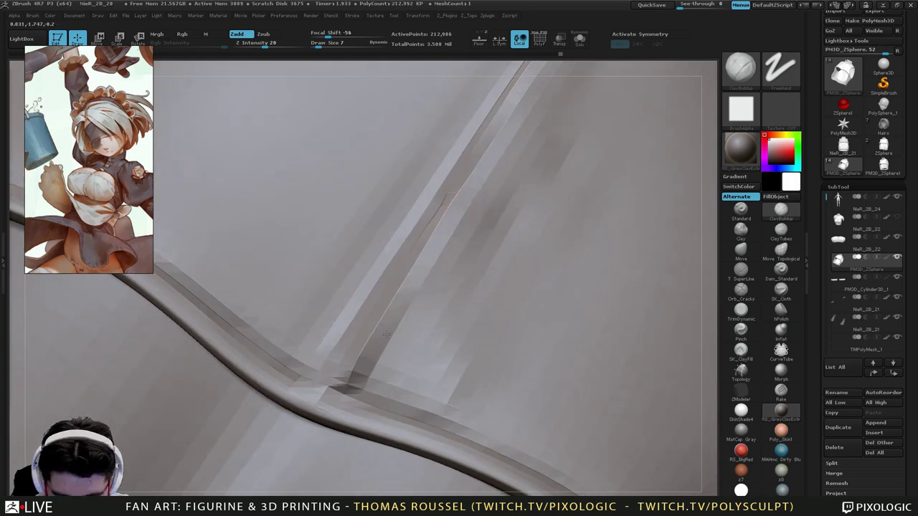
right_click_drag(344, 387, 382, 322)
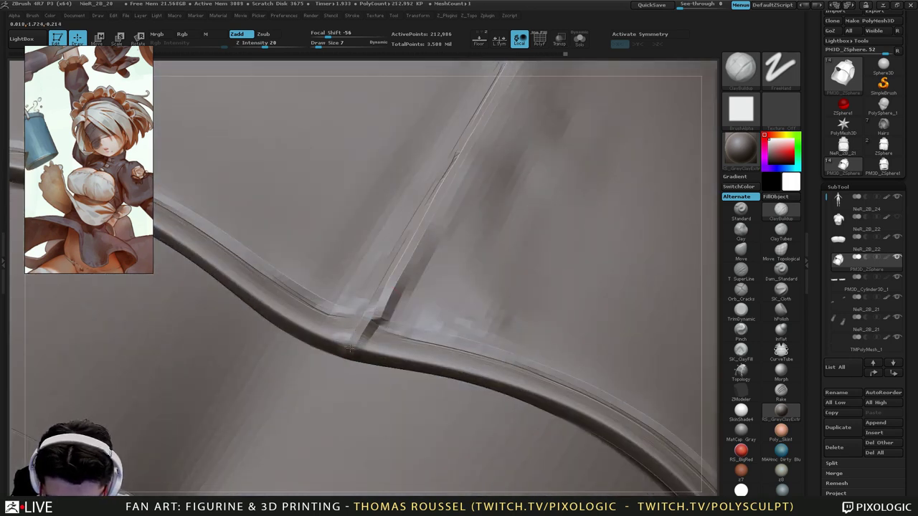
mouse_move(367, 327)
left_mouse_down()
mouse_move(375, 340)
mouse_move(346, 361)
left_mouse_up()
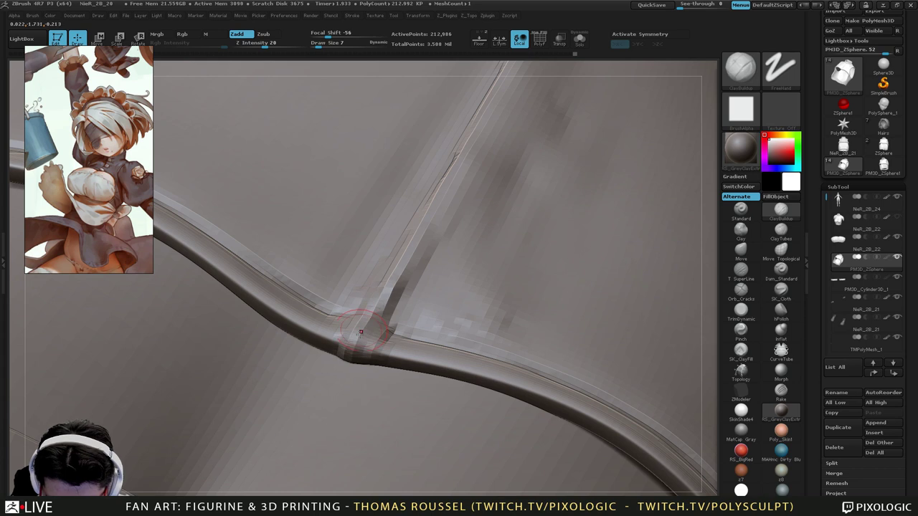
left_click_drag(394, 308, 386, 349)
mouse_move(418, 304)
left_mouse_down()
mouse_move(396, 354)
mouse_move(409, 360)
left_mouse_up()
left_click_drag(446, 333, 432, 365)
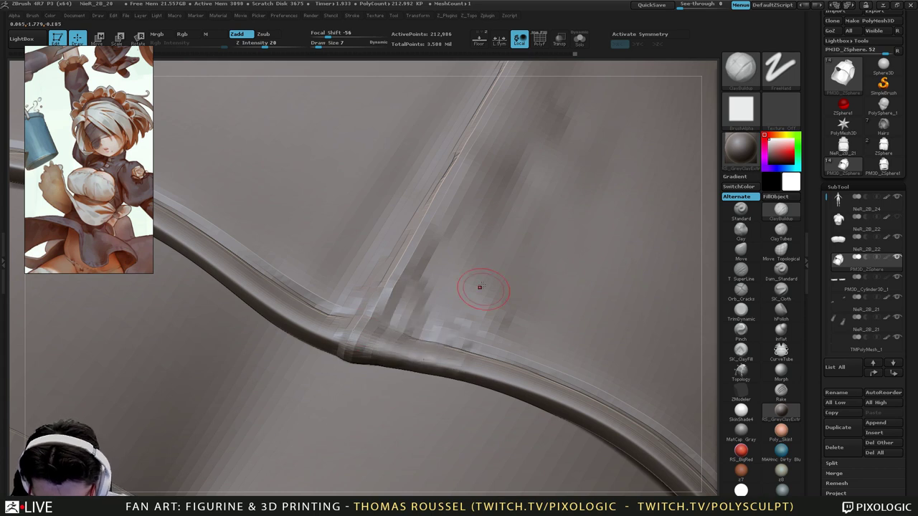
Layer clay strokes beside the lower half of the centre seam and smooth the overlap strip.
left_click_drag(422, 264, 392, 330)
left_click_drag(468, 214, 406, 320)
left_click_drag(467, 229, 416, 319)
left_click_drag(478, 238, 420, 329)
left_click_drag(459, 295, 435, 337)
left_click_drag(511, 258, 480, 349)
key("shift+d")
right_click_drag(525, 312, 481, 218)
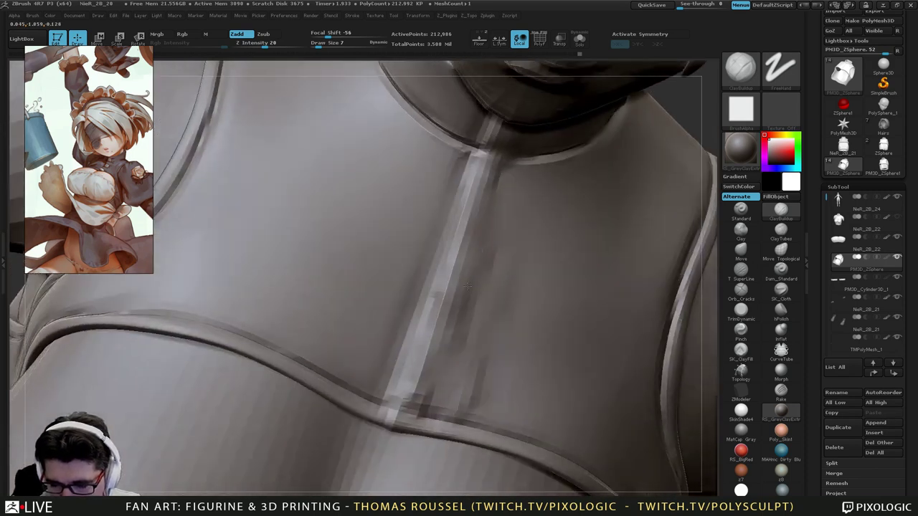
left_click_drag(459, 222, 439, 261, "shift")
left_click_drag(398, 382, 390, 412, "shift")
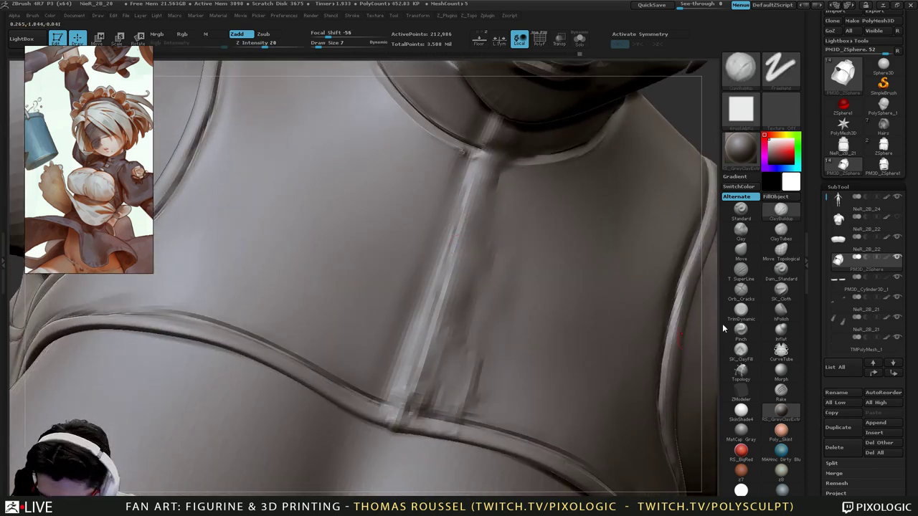
Carve a sharp groove along the centre seam's overlap edge below the collar with the Dam_Standard brush.
left_click(782, 270)
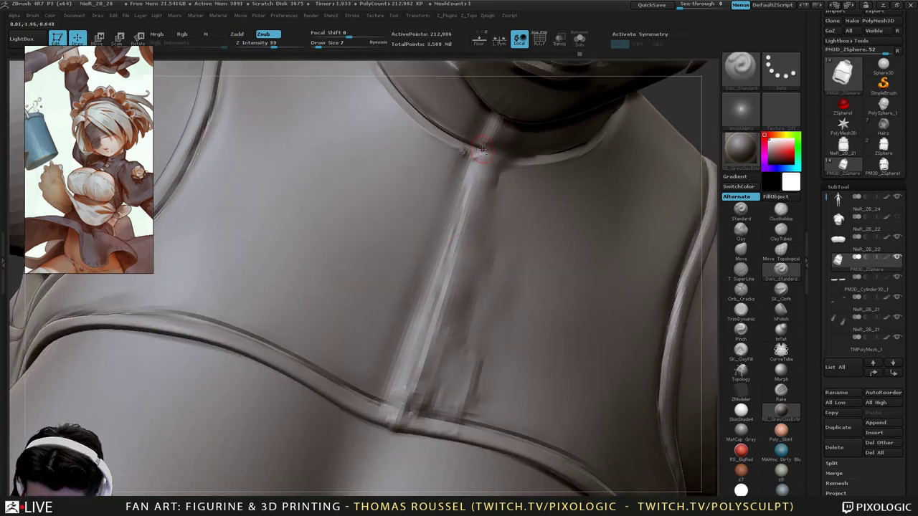
left_click_drag(481, 158, 424, 353)
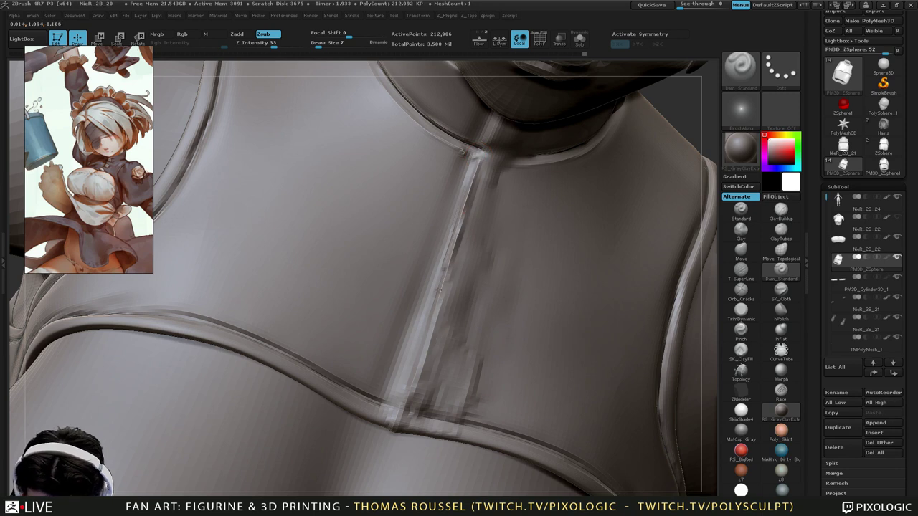
mouse_move(450, 252)
left_mouse_down()
mouse_move(408, 403)
mouse_move(432, 340)
left_mouse_up()
left_click_drag(468, 207, 438, 325)
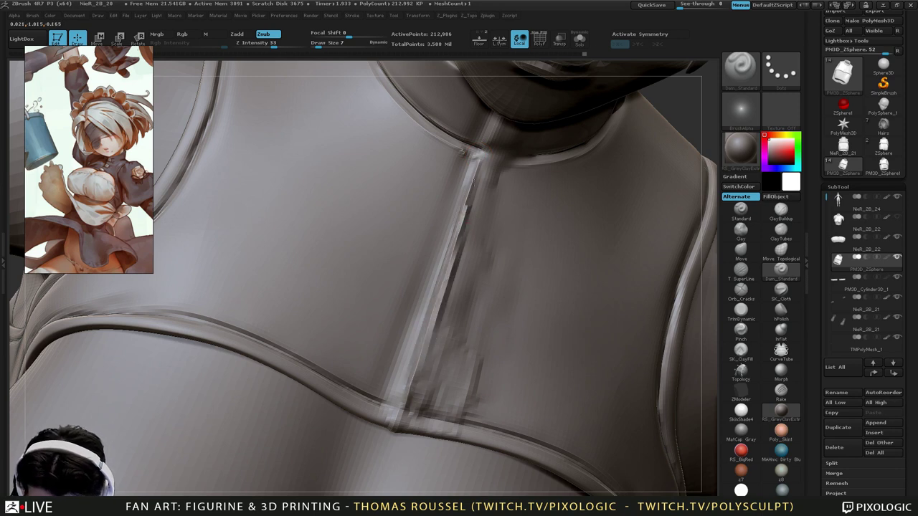
right_click_drag(481, 148, 476, 168)
left_click_drag(479, 172, 447, 259)
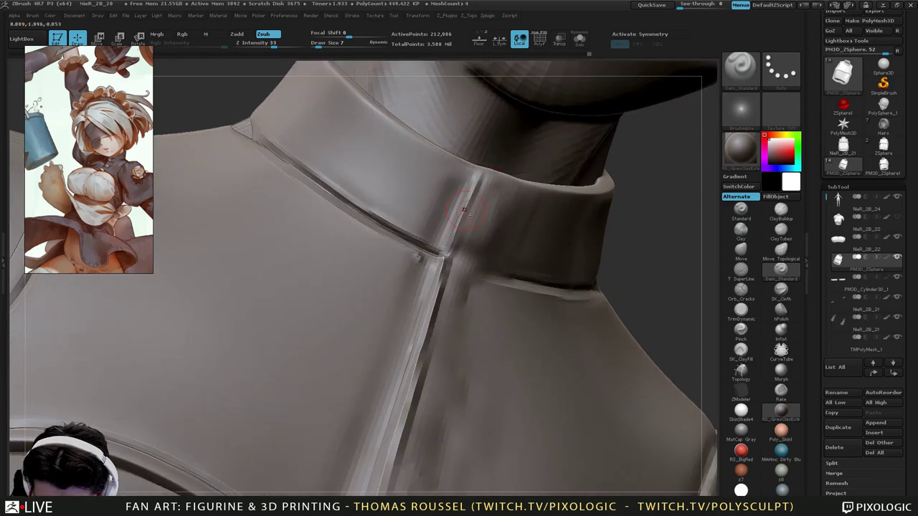
Carve the seam edge on the collar and extend the groove down the overlap strip to the chest cutout.
mouse_move(465, 210)
left_mouse_down()
mouse_move(447, 258)
mouse_move(481, 170)
left_mouse_up()
right_click_drag(481, 169, 462, 183)
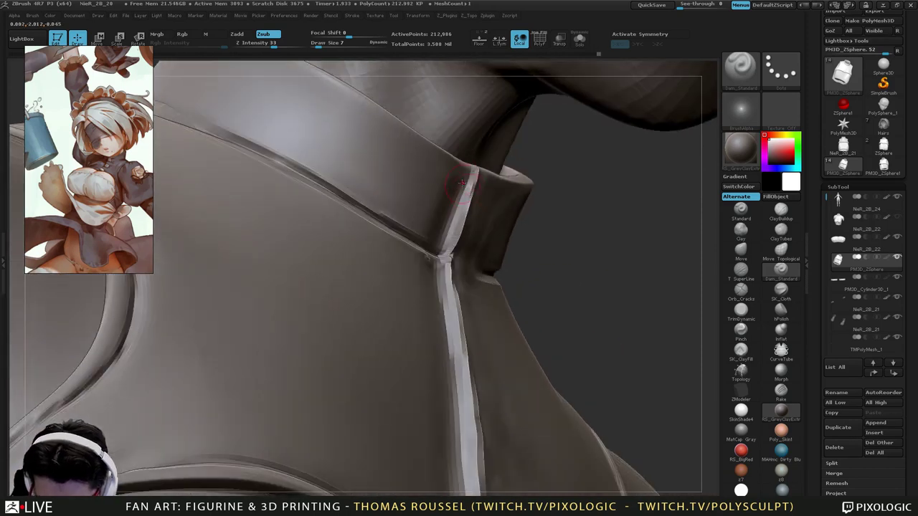
left_click_drag(465, 190, 449, 227)
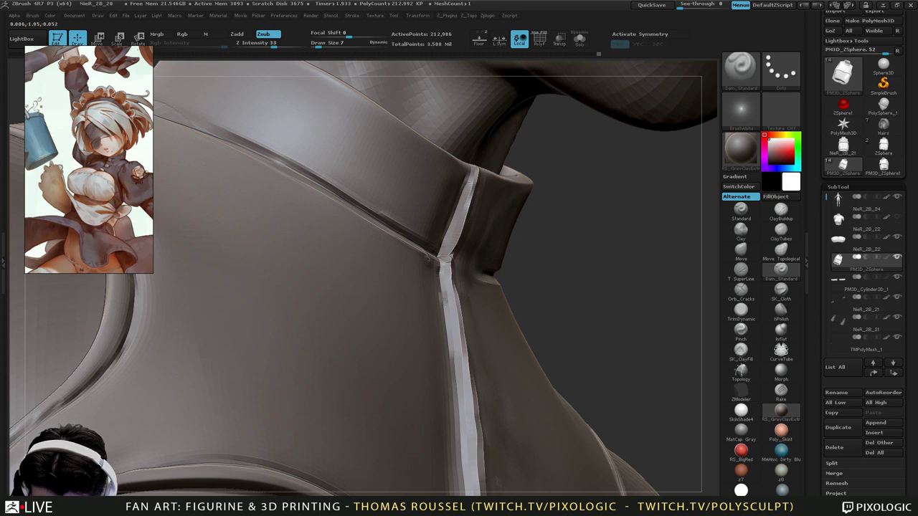
left_click_drag(445, 299, 455, 416)
right_click_drag(451, 397, 446, 235, "alt")
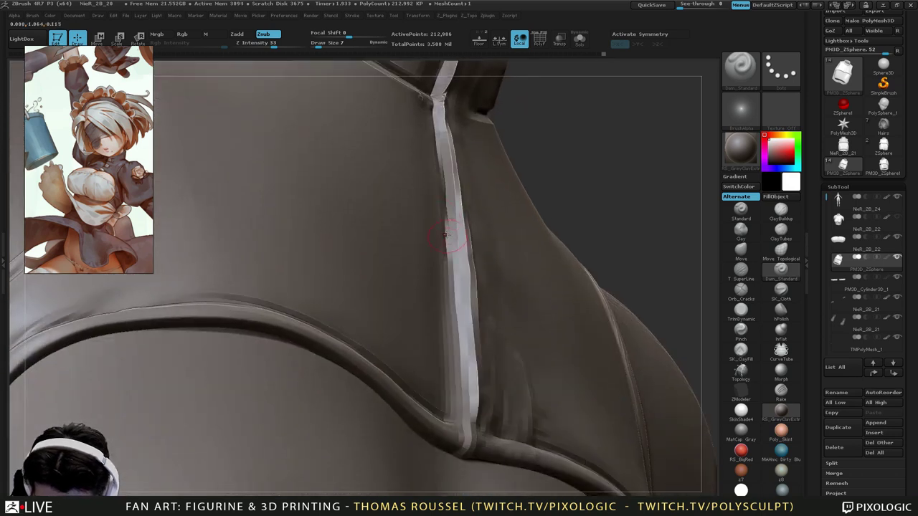
left_click_drag(445, 225, 455, 387)
left_click_drag(450, 279, 458, 430)
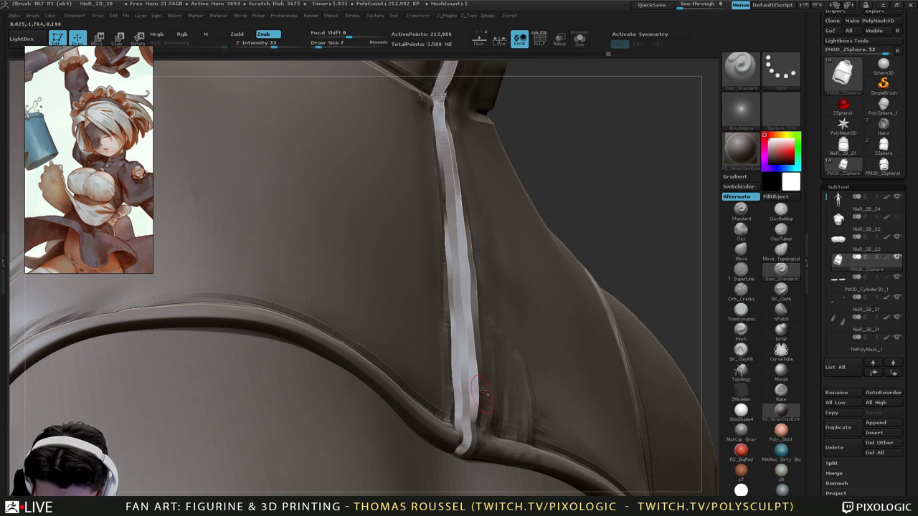
Smooth the rough clay beside the centre seam on the upper chest using draw size 24.
right_click_drag(483, 391, 416, 301, "ctrl")
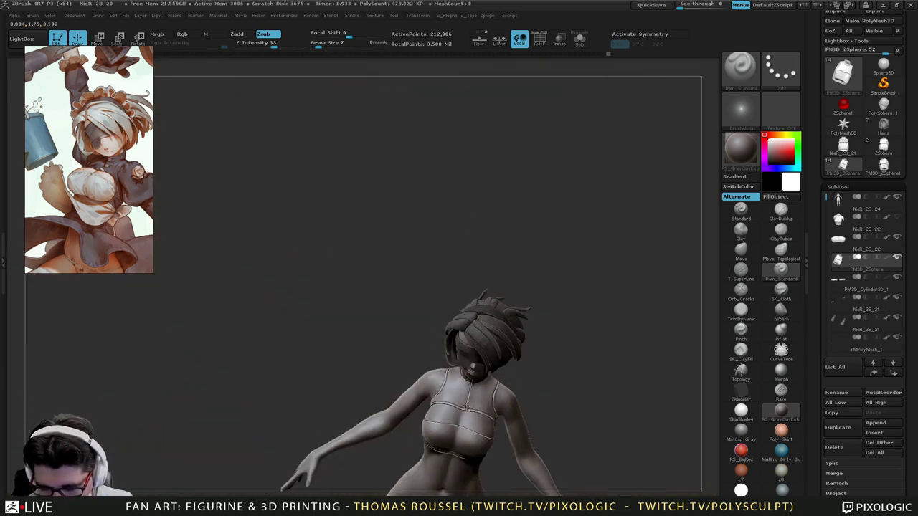
right_click_drag(465, 408, 470, 473, "ctrl")
right_click_drag(495, 359, 473, 343)
key("s")
left_click_drag(476, 338, 482, 337)
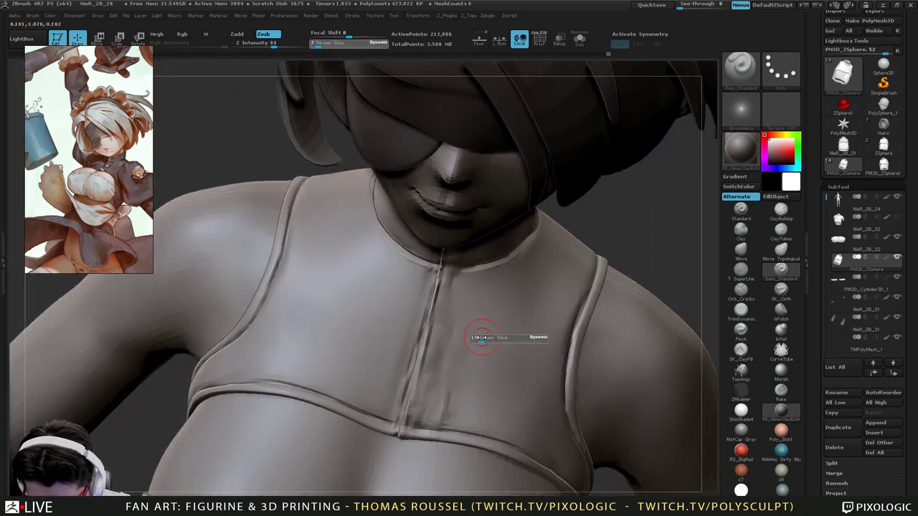
key("shift")
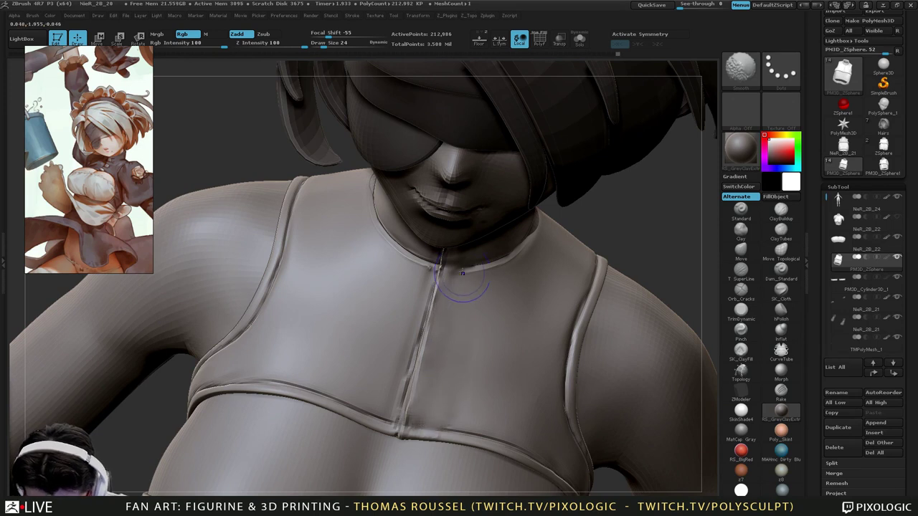
Smooth the overlap from the collar's base down the centre seam to the chest cutout.
mouse_move(454, 336)
right_mouse_down()
mouse_move(452, 269)
mouse_move(453, 316)
right_mouse_up()
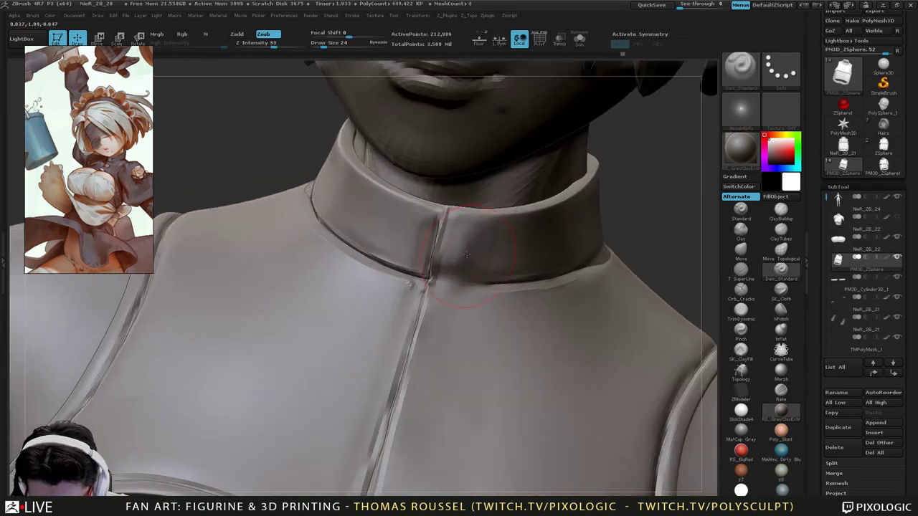
mouse_move(448, 276)
left_mouse_down("shift")
mouse_move(454, 256)
mouse_move(431, 280)
mouse_move(391, 426)
left_mouse_up("shift")
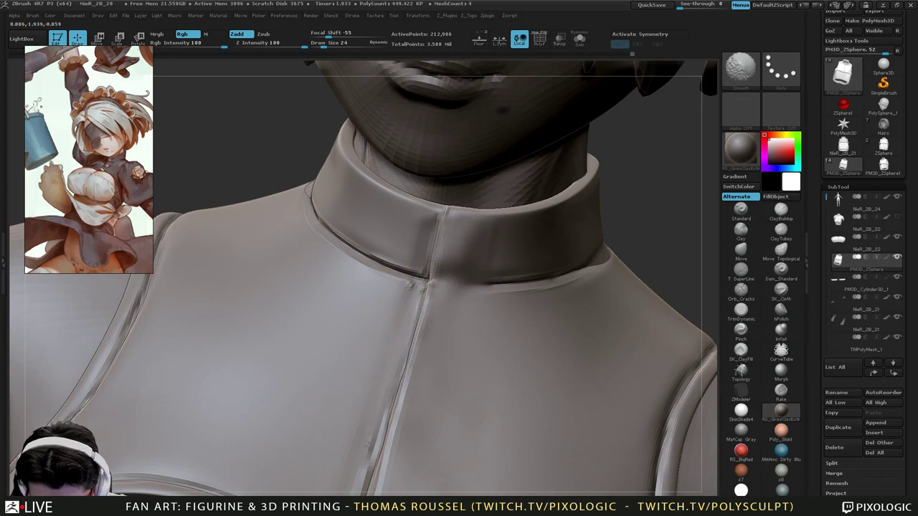
left_click_drag(371, 487, 391, 434, "shift")
right_click_drag(386, 451, 430, 328, "alt")
mouse_move(416, 349)
left_mouse_down("shift")
mouse_move(400, 432)
mouse_move(411, 409)
left_mouse_up("shift")
Carve a fine groove along one side of the centre seam strip with Dam_Standard at draw size 5.
right_click_drag(480, 347, 464, 329)
key("s")
left_click_drag(459, 339, 454, 340)
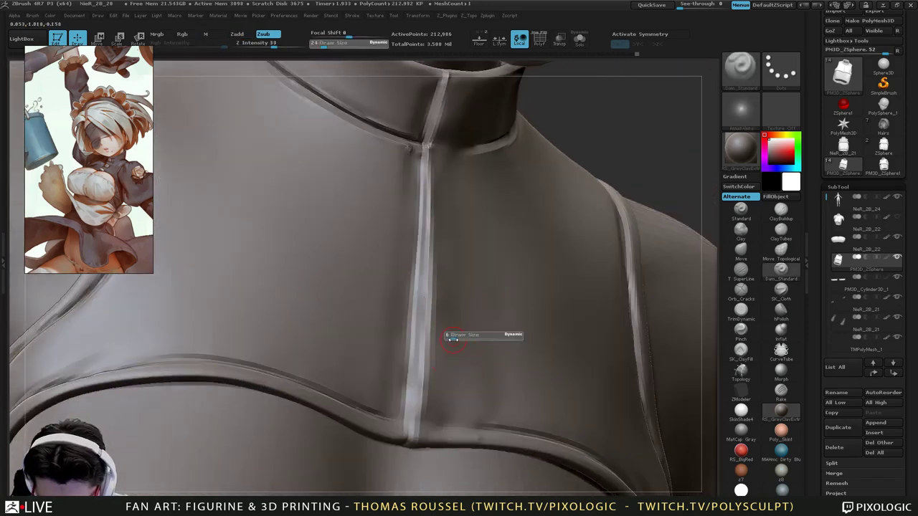
right_click_drag(443, 336, 458, 330)
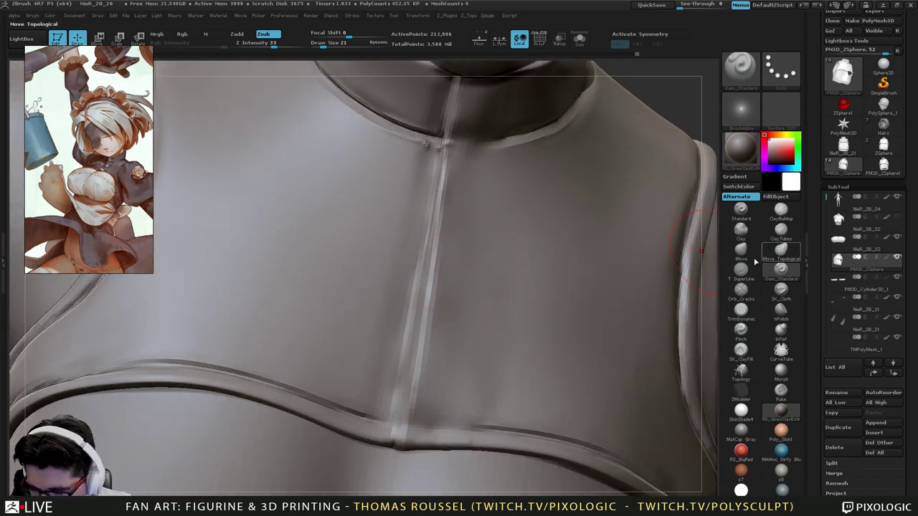
key("s")
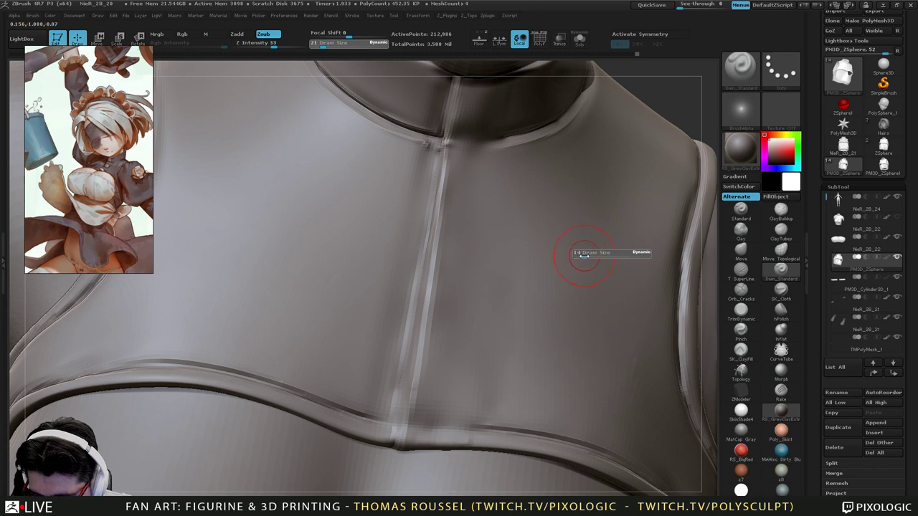
left_click_drag(585, 256, 583, 256)
right_click_drag(459, 195, 454, 172)
key("s")
left_click_drag(454, 170, 449, 171)
right_click_drag(454, 169, 461, 157)
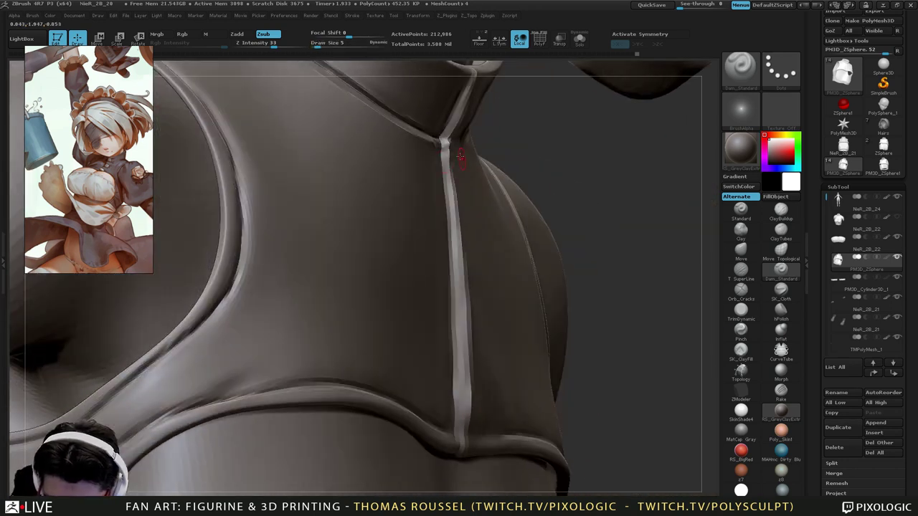
right_click_drag(449, 231, 442, 186)
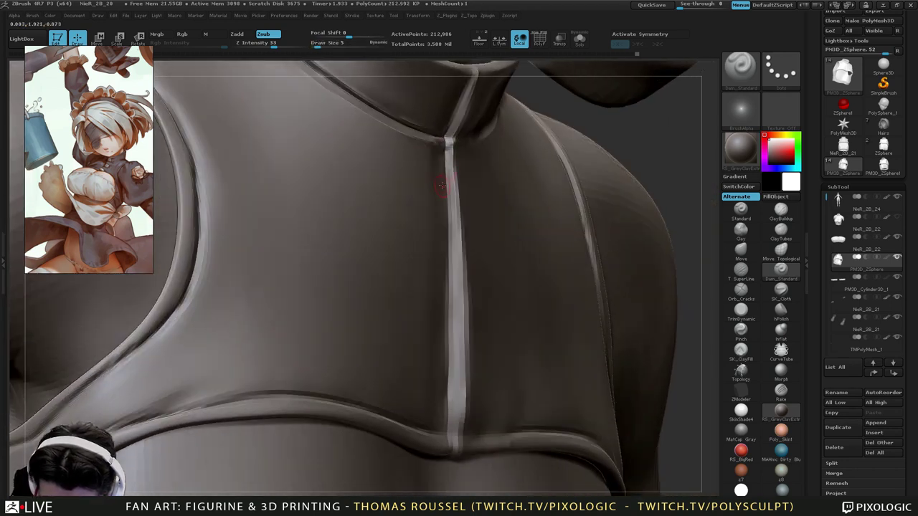
left_click_drag(445, 259, 448, 298)
left_click_drag(450, 226, 448, 428)
Sharpen the opposite edge of the centre seam strip near the collar and down at the chest cutout.
right_click_drag(446, 301, 479, 230)
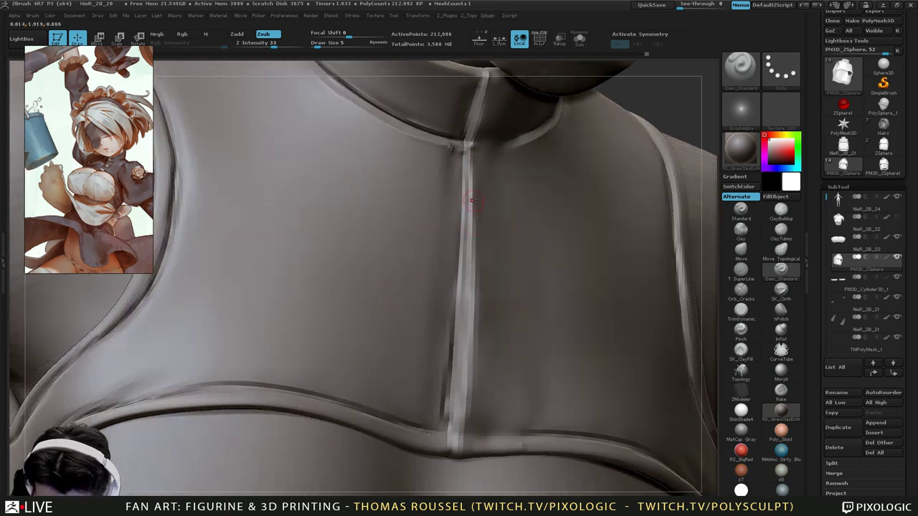
left_click_drag(470, 152, 472, 210)
left_click_drag(463, 345, 456, 450)
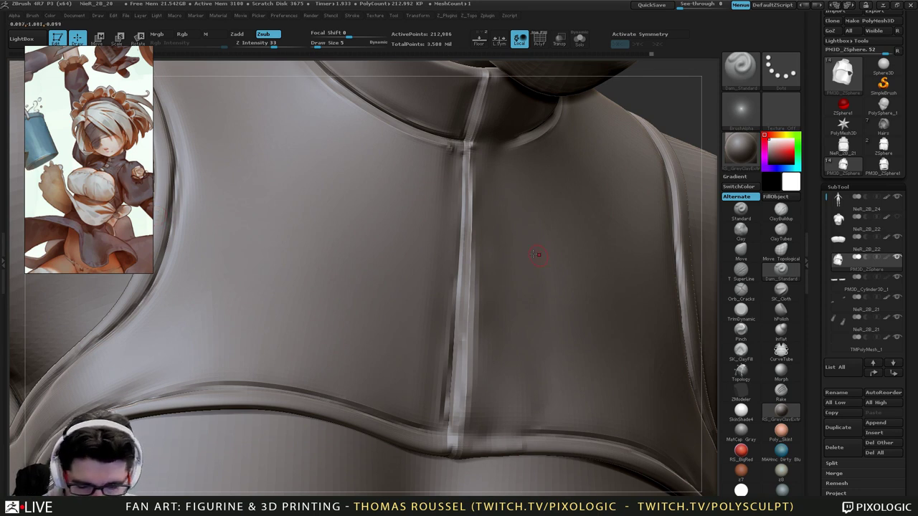
Refine and smooth the collar's vertical seam and its junction with the groove at the collar's base.
mouse_move(507, 175)
right_mouse_down()
mouse_move(495, 175)
mouse_move(475, 308)
mouse_move(453, 228)
mouse_move(435, 248)
mouse_move(459, 228)
mouse_move(455, 221)
mouse_move(465, 228)
right_mouse_up()
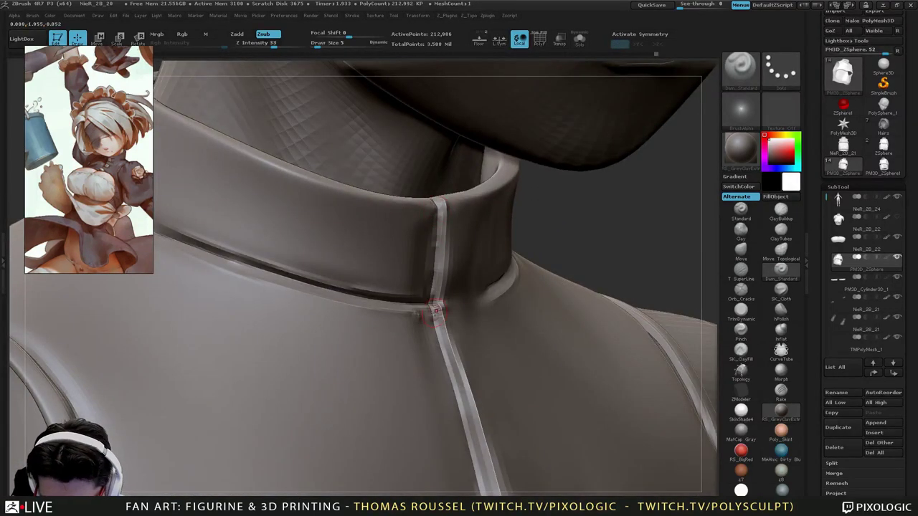
left_click_drag(462, 285, 416, 291)
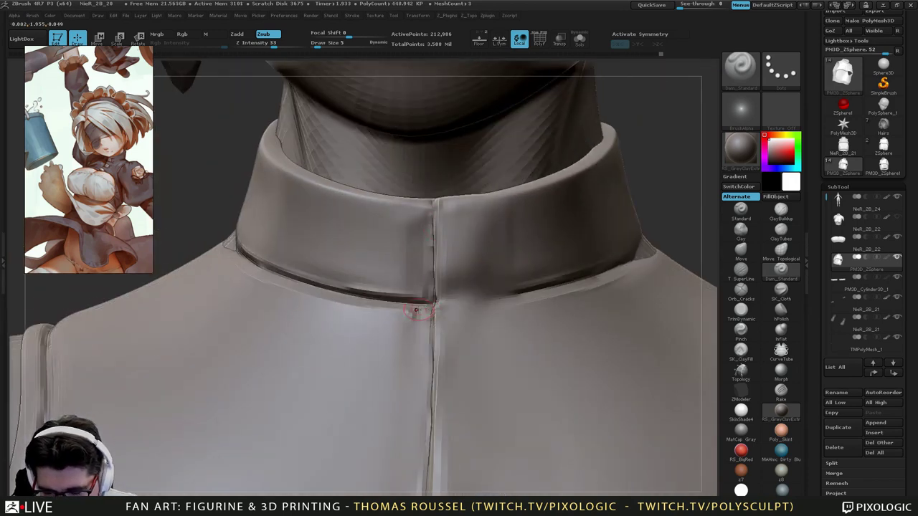
key("shift")
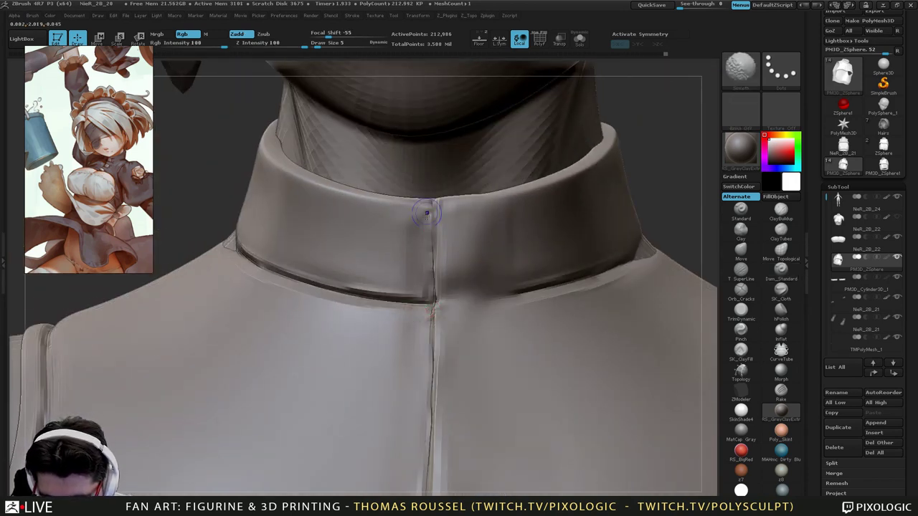
right_click_drag(425, 260, 459, 262)
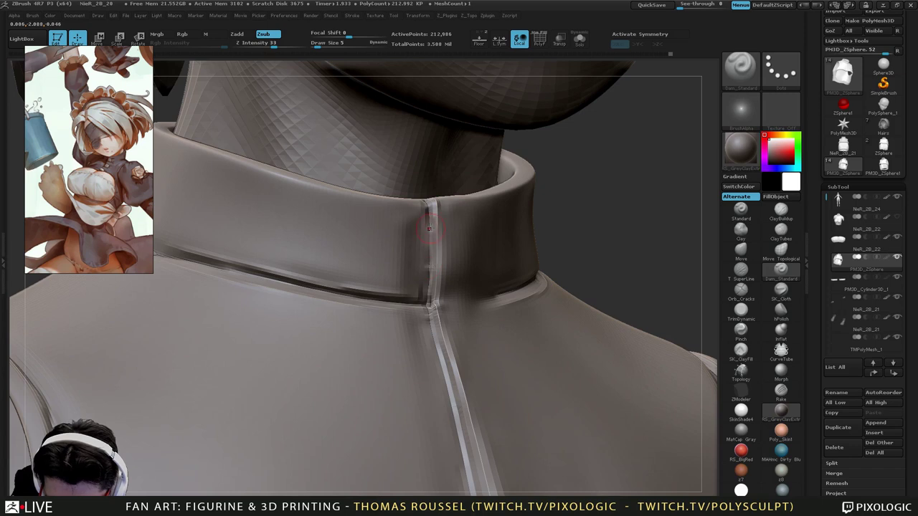
key("shift")
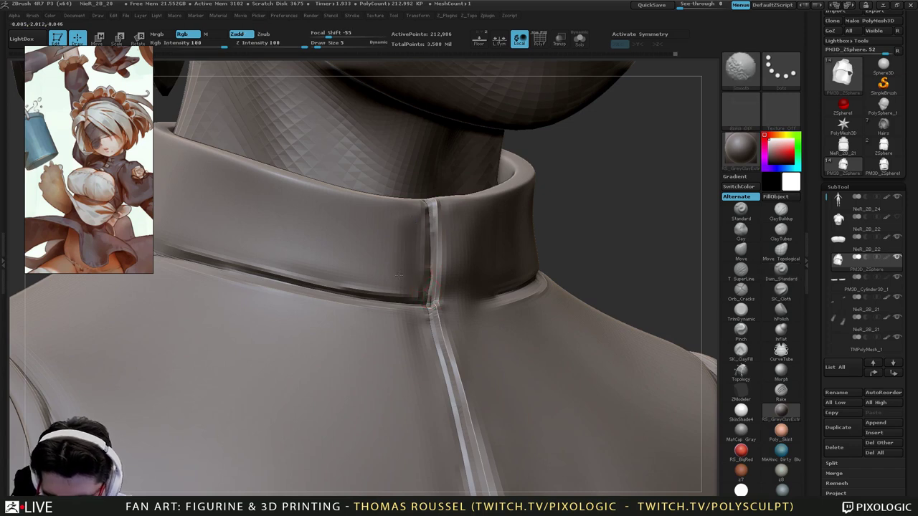
Build up clay beside the lower end of the centre seam with ClayBuildup at draw size 12.
right_click_drag(552, 287, 408, 258)
mouse_move(411, 328)
right_mouse_down()
mouse_move(434, 327)
mouse_move(407, 317)
mouse_move(408, 342)
mouse_move(432, 356)
mouse_move(424, 351)
right_mouse_up()
key("s")
left_click_drag(392, 323, 398, 324)
right_click_drag(400, 333, 410, 323, "ctrl")
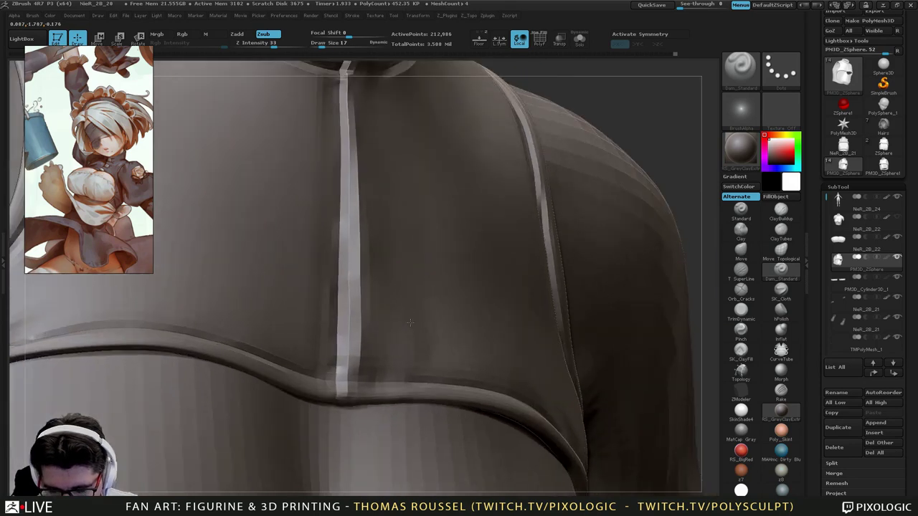
key("s")
left_click_drag(407, 318, 404, 319)
mouse_move(412, 322)
right_mouse_down()
mouse_move(409, 308)
mouse_move(377, 310)
right_mouse_up()
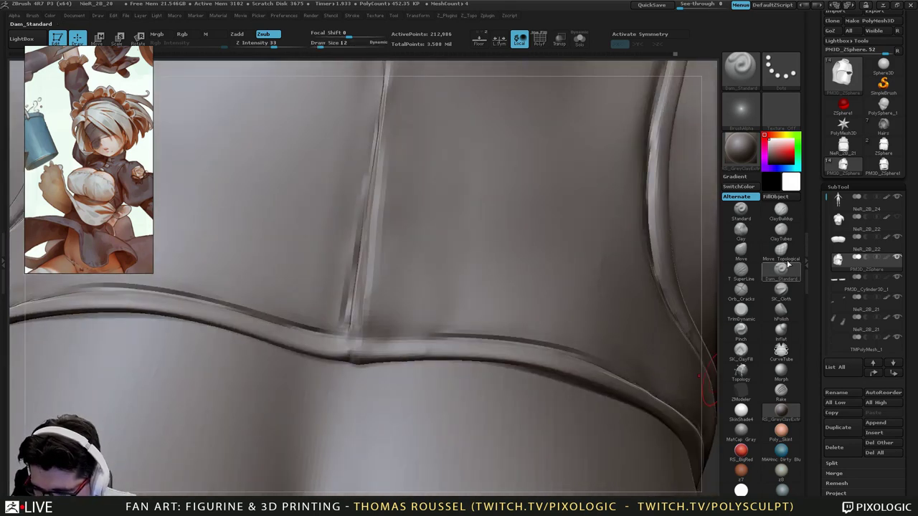
left_click(780, 209)
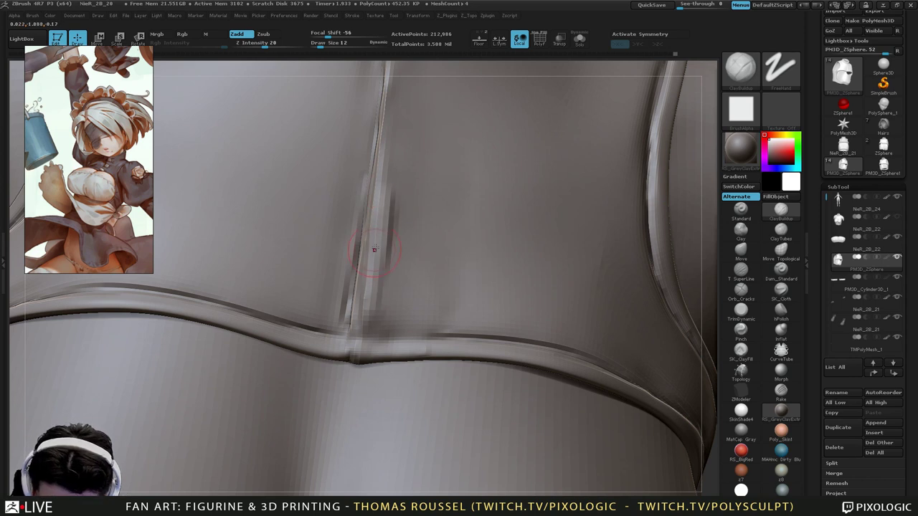
mouse_move(374, 250)
left_mouse_down()
mouse_move(362, 309)
mouse_move(380, 339)
left_mouse_up()
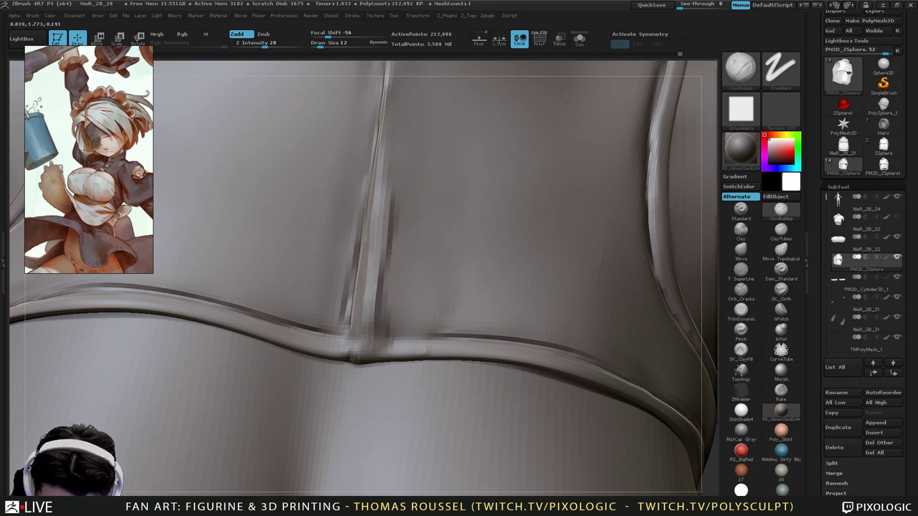
Raise the fabric beside the centre seam with ClayBuildup strokes from collar to chest cutout at draw size 19, and smooth it.
key("s")
mouse_move(406, 270)
left_mouse_down()
mouse_move(385, 299)
mouse_move(421, 297)
mouse_move(395, 191)
left_mouse_up()
right_click_drag(396, 192, 366, 337, "alt")
mouse_move(371, 206)
left_mouse_down()
mouse_move(375, 326)
mouse_move(351, 346)
mouse_move(362, 420)
left_mouse_up()
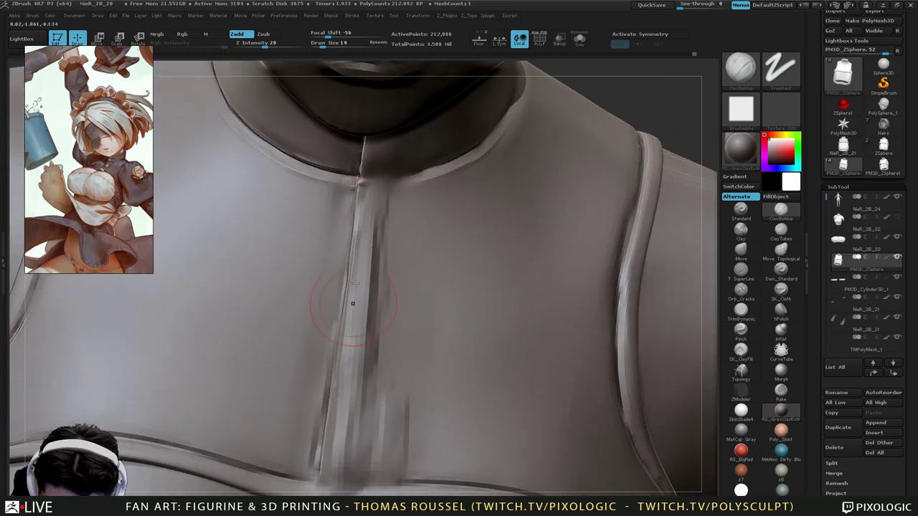
left_click_drag(365, 239, 366, 434)
mouse_move(384, 208)
left_mouse_down()
mouse_move(383, 462)
mouse_move(411, 434)
mouse_move(410, 459)
left_mouse_up()
mouse_move(407, 216)
left_mouse_down()
mouse_move(418, 389)
mouse_move(432, 405)
left_mouse_up()
mouse_move(424, 199)
left_mouse_down()
mouse_move(446, 401)
mouse_move(465, 437)
left_mouse_up()
left_click_drag(425, 251, 454, 439)
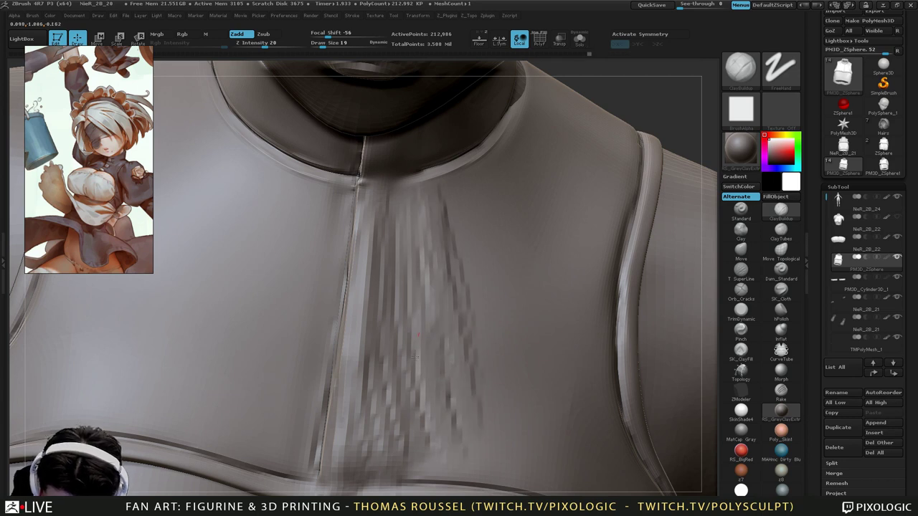
left_click_drag(410, 322, 424, 444)
mouse_move(394, 330)
left_mouse_down()
mouse_move(417, 444)
mouse_move(376, 430)
mouse_move(440, 422)
mouse_move(444, 221)
left_mouse_up()
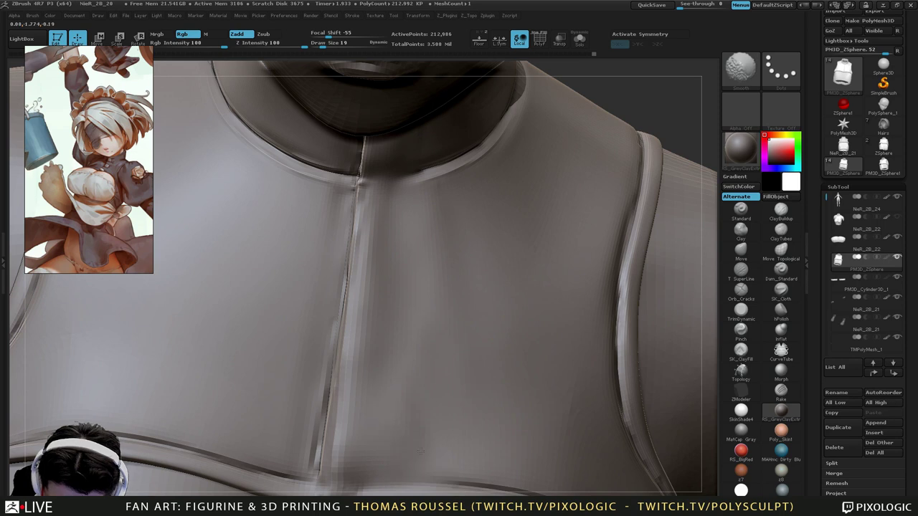
Add short clay folds beside the centre seam and on the collar with ClayBuildup at draw size 15.
key("s")
left_click_drag(435, 392, 438, 392)
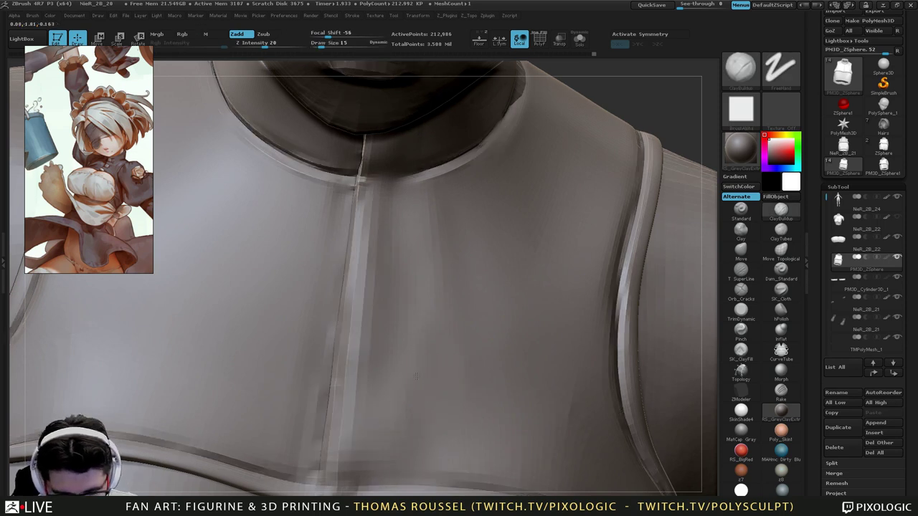
right_click_drag(486, 437, 479, 378, "alt")
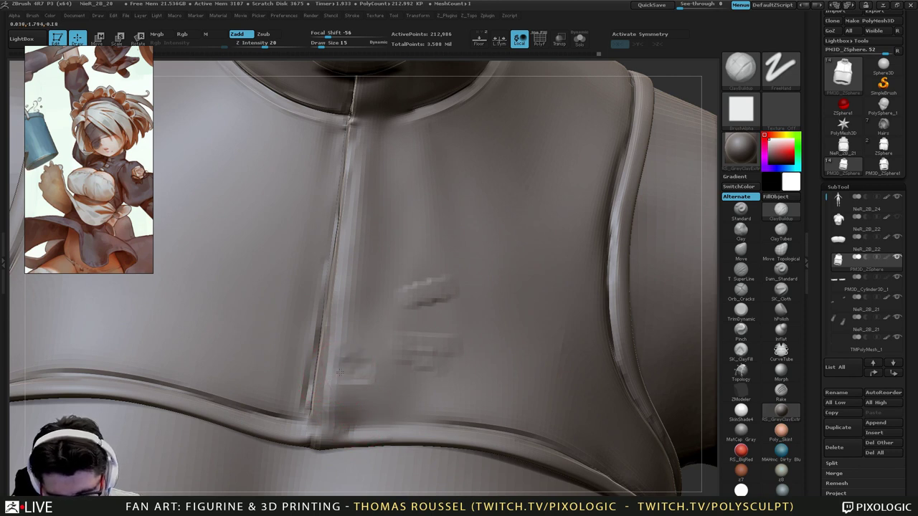
left_click_drag(339, 372, 387, 348)
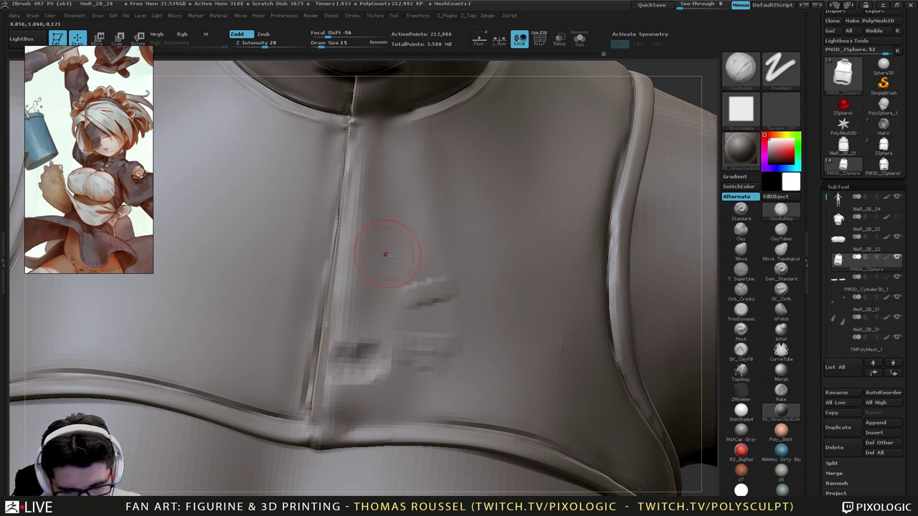
mouse_move(353, 218)
left_mouse_down()
mouse_move(365, 252)
mouse_move(395, 243)
mouse_move(373, 227)
mouse_move(394, 226)
left_mouse_up()
mouse_move(404, 244)
right_mouse_down("alt")
mouse_move(371, 337)
mouse_move(375, 264)
right_mouse_up("alt")
left_click_drag(340, 188, 349, 212)
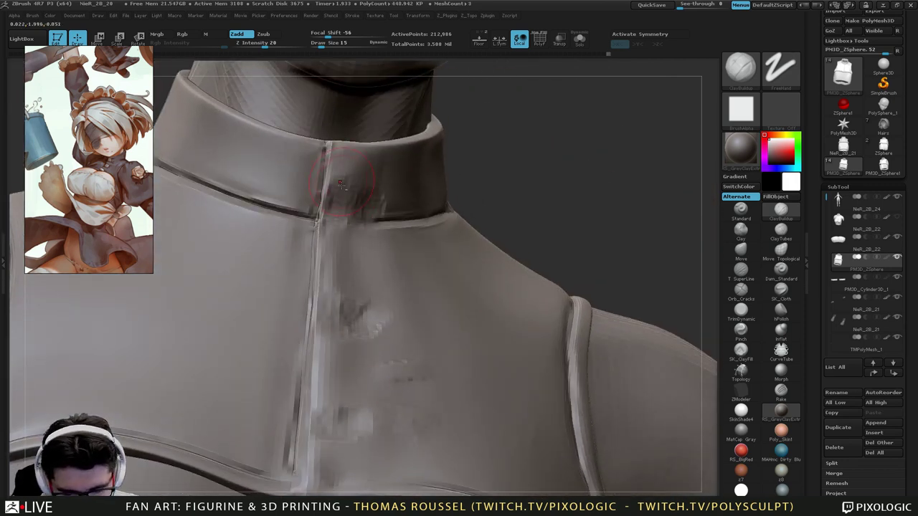
left_click_drag(346, 179, 375, 204)
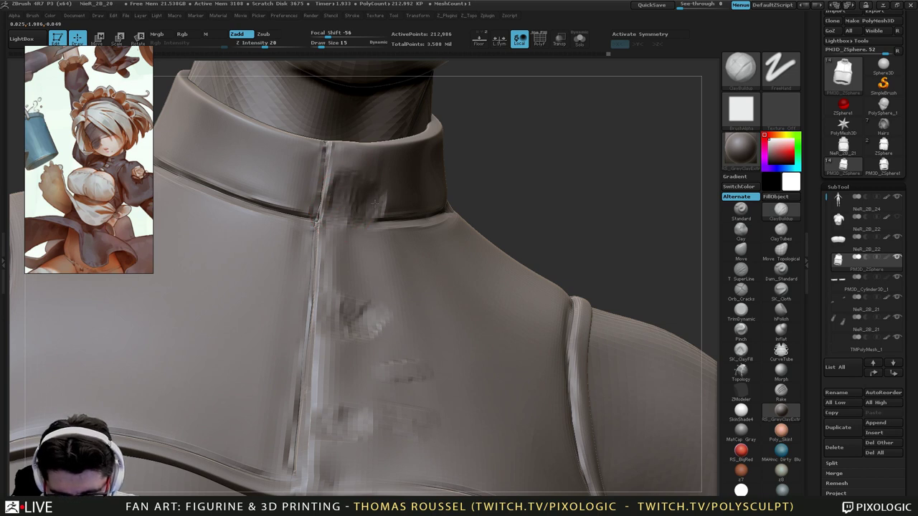
right_click_drag(347, 284, 345, 337)
mouse_move(329, 293)
left_mouse_down()
mouse_move(375, 310)
mouse_move(363, 320)
left_mouse_up()
right_click_drag(374, 328, 378, 284, "ctrl")
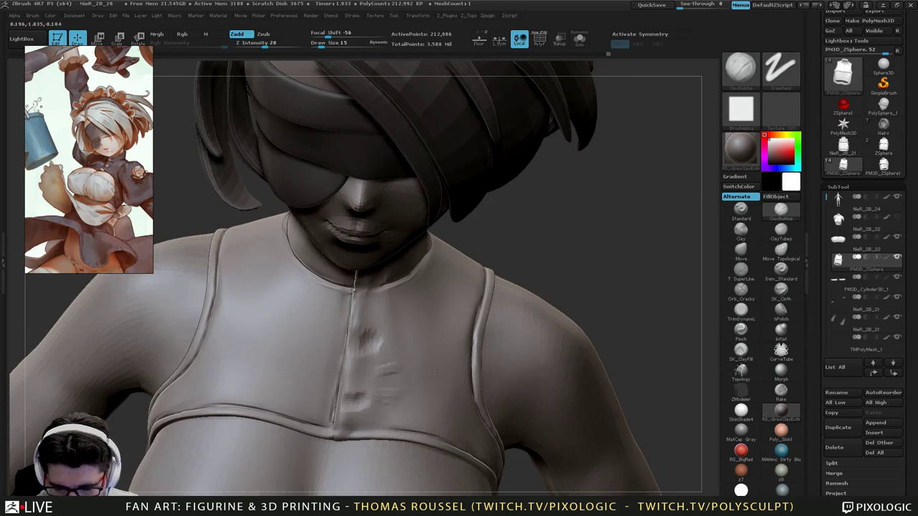
Examine the high-neck top around the torso, from the seam folds to the side below the armhole.
right_click_drag(402, 337, 365, 287)
mouse_move(453, 438)
right_mouse_down("ctrl")
mouse_move(457, 397)
mouse_move(424, 301)
mouse_move(459, 298)
right_mouse_up("ctrl")
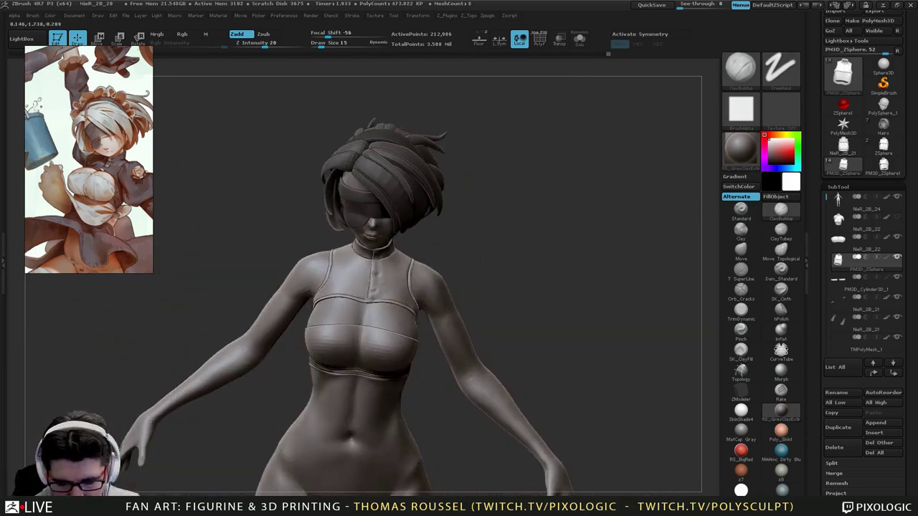
mouse_move(456, 237)
right_mouse_down("ctrl")
mouse_move(454, 280)
mouse_move(432, 266)
mouse_move(390, 328)
mouse_move(385, 272)
right_mouse_up("ctrl")
key("bracketleft")
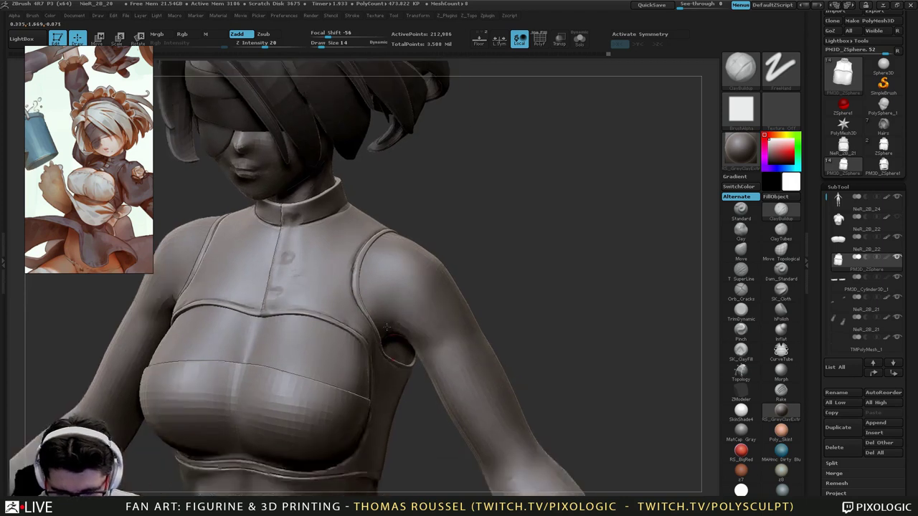
mouse_move(423, 391)
right_mouse_down()
mouse_move(387, 407)
mouse_move(353, 391)
mouse_move(368, 403)
right_mouse_up()
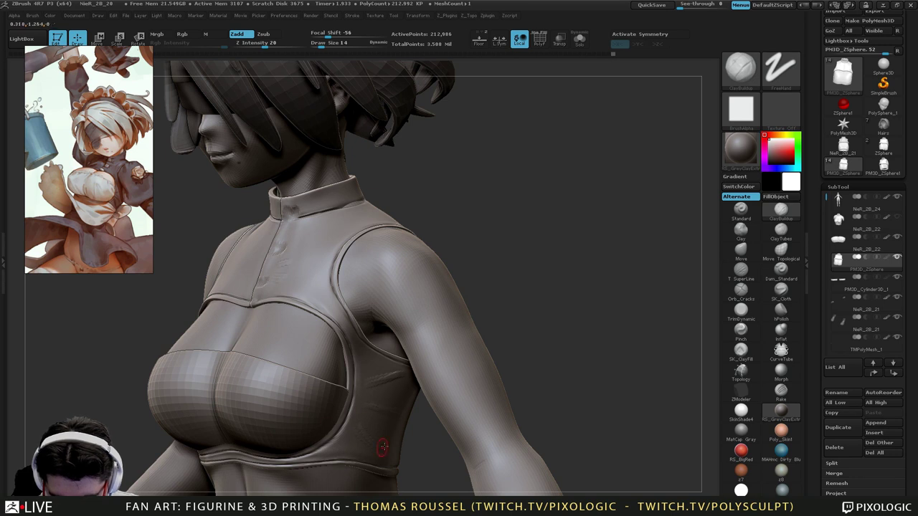
mouse_move(383, 447)
right_mouse_down()
mouse_move(404, 435)
mouse_move(398, 429)
right_mouse_up()
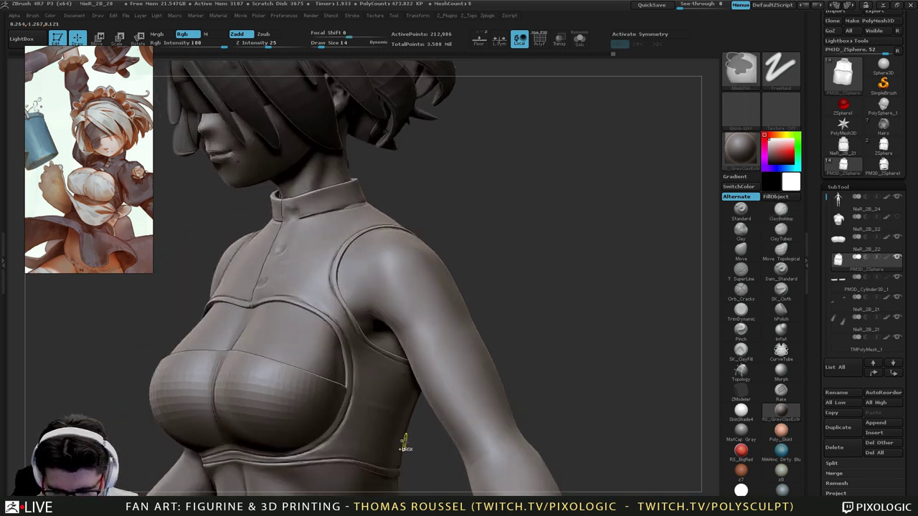
mouse_move(394, 433)
right_mouse_down()
mouse_move(431, 416)
mouse_move(352, 305)
mouse_move(391, 302)
mouse_move(427, 364)
right_mouse_up()
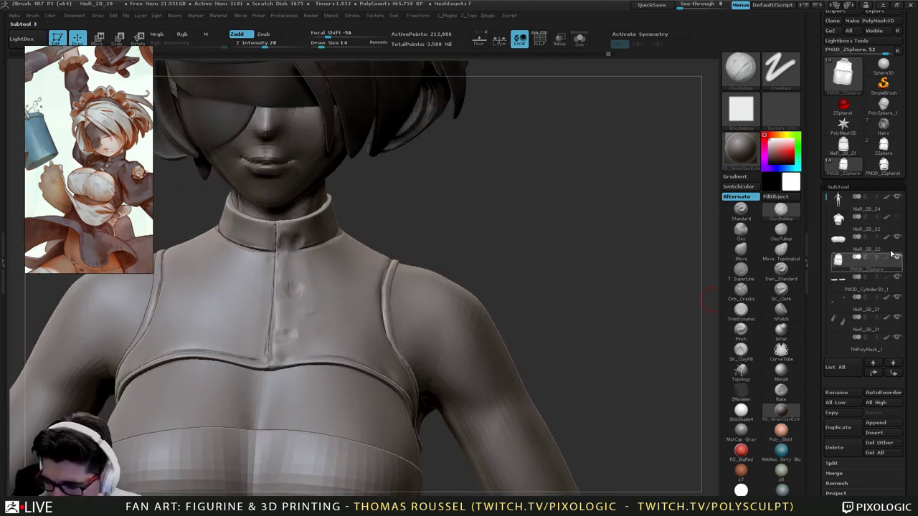
Switch to the PolyMesh3D tool, initialise it as a QCube with resolution 2 on each axis, and display its polyframe.
left_click_drag(893, 188, 898, 162)
left_click(845, 165)
scroll(896, 162, "down", 10)
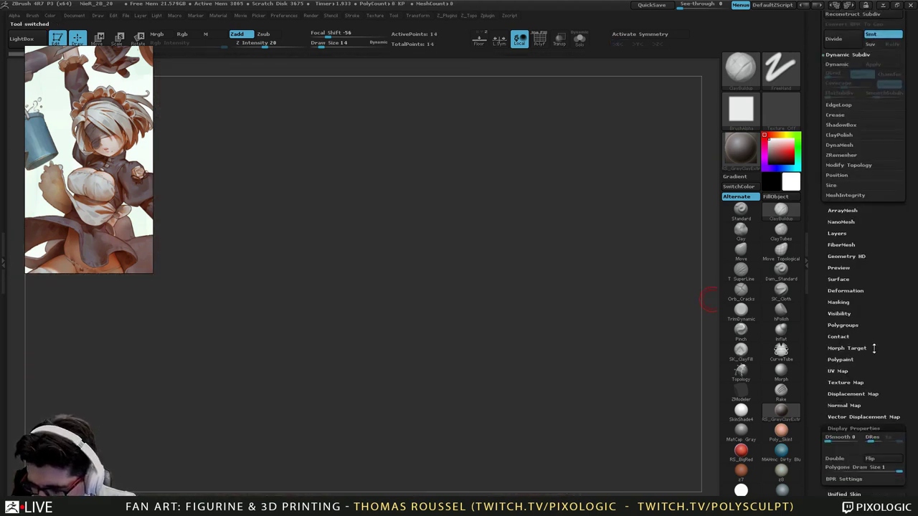
left_click(840, 313)
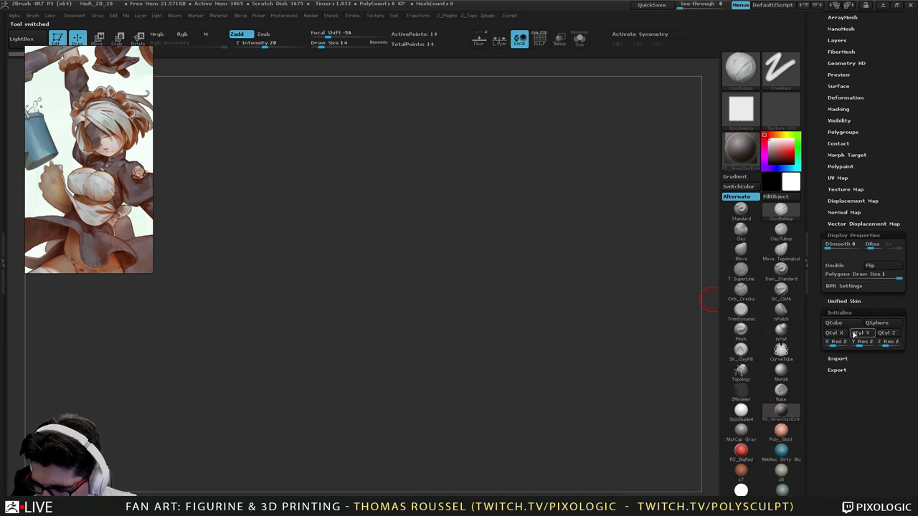
key("f")
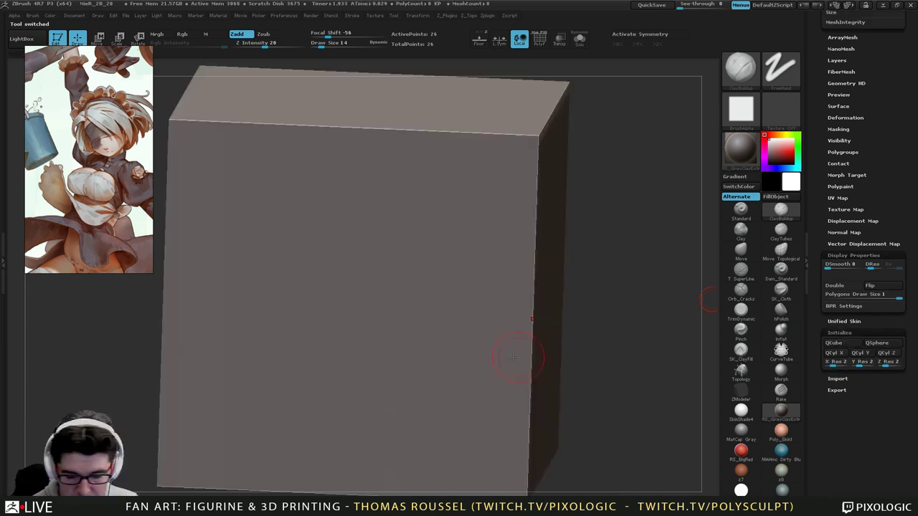
mouse_move(519, 356)
right_mouse_down("ctrl")
mouse_move(519, 283)
mouse_move(582, 336)
right_mouse_up("ctrl")
right_click_drag(582, 337, 544, 345, "alt")
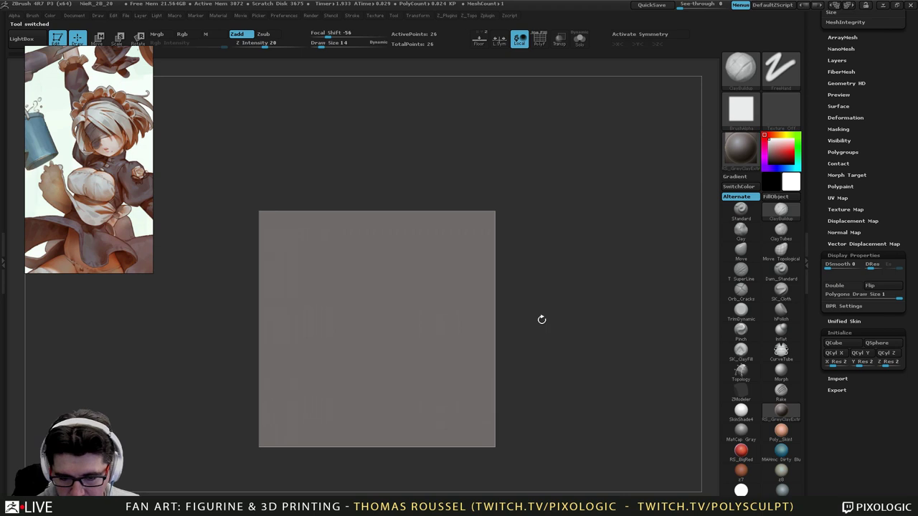
key("shift+f")
key("b")
key("c")
key("b")
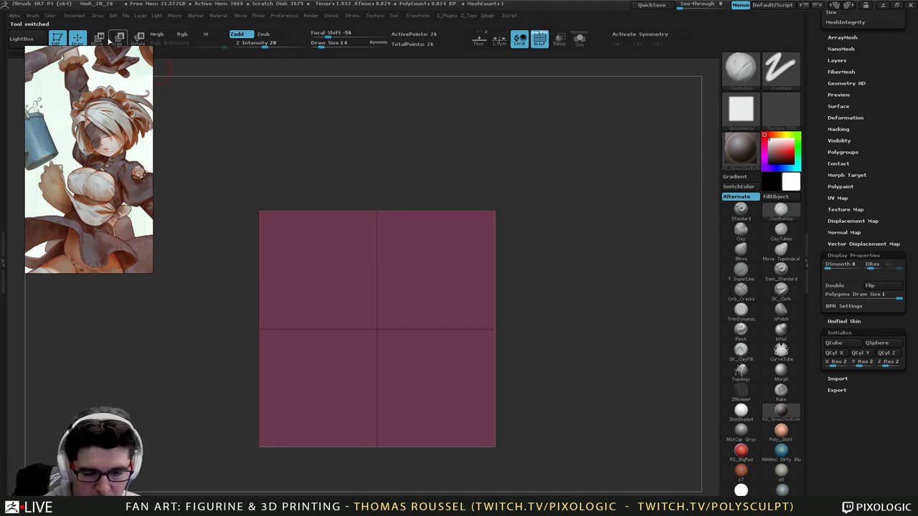
Flatten the cube into a thin rectangular slab by transposing its sides with Move.
left_click(100, 39)
right_click_drag(543, 293, 515, 339, "shift")
mouse_move(614, 329)
left_mouse_down()
mouse_move(381, 329)
mouse_move(387, 336)
left_mouse_up()
right_click_drag(387, 337, 241, 320, "alt")
mouse_move(368, 289)
left_mouse_down("shift")
mouse_move(641, 286)
mouse_move(427, 284)
left_mouse_up("shift")
mouse_move(430, 284)
right_mouse_down("shift")
mouse_move(497, 313)
mouse_move(495, 287)
mouse_move(449, 301)
right_mouse_up("shift")
mouse_move(422, 263)
left_mouse_down("shift")
mouse_move(422, 367)
mouse_move(422, 317)
left_mouse_up("shift")
right_click_drag(473, 318, 548, 364)
right_click_drag(548, 287, 535, 315, "ctrl")
Divide the slab once without smoothing and three times with smoothing to SDiv 5, and shorten its width.
left_click_drag(875, 173, 866, 240)
scroll(867, 240, "up", 5)
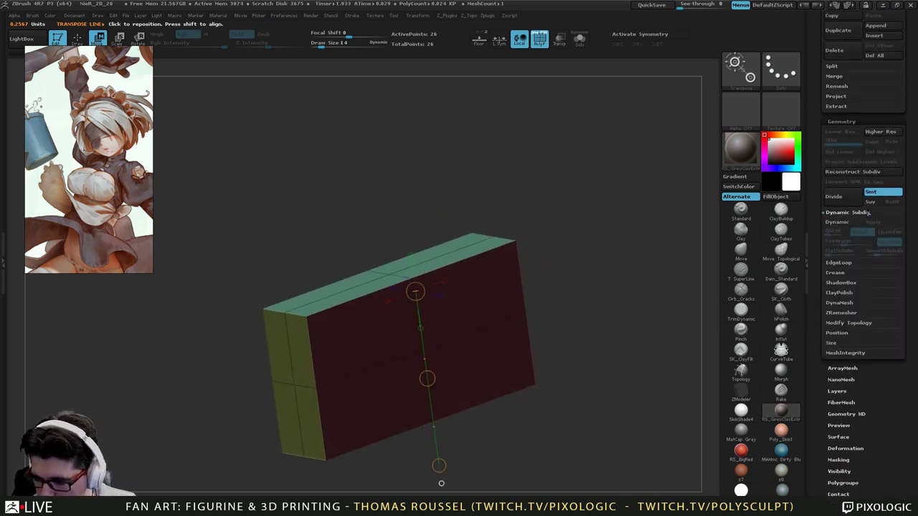
left_click(869, 194)
left_click(844, 204)
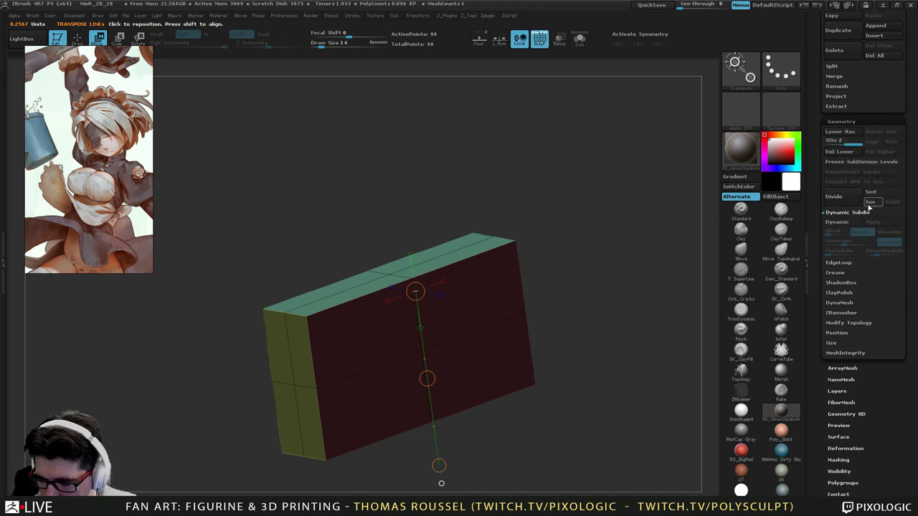
left_click(869, 193)
left_click(852, 203)
left_click(852, 203)
left_click(852, 200)
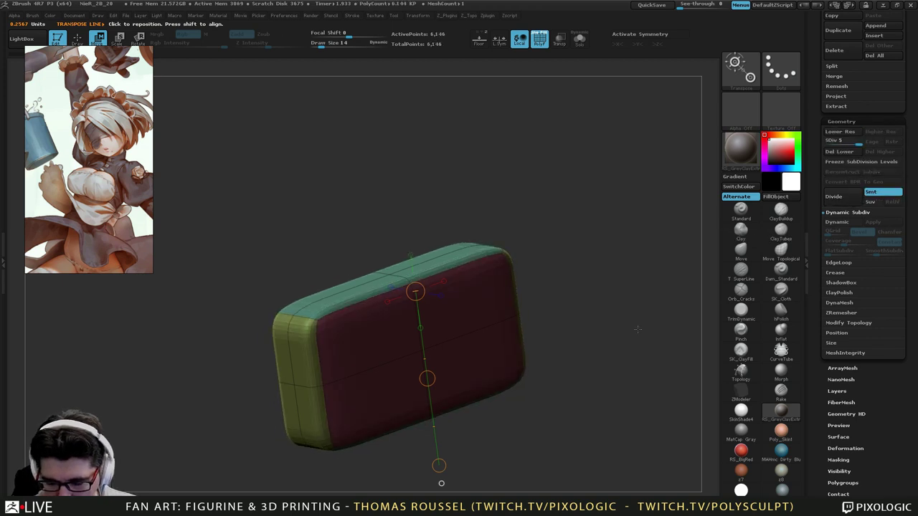
right_click_drag(495, 365, 449, 374)
left_click_drag(382, 342, 600, 364, "shift")
Copy the rounded box, paste it as a subtool into the PM3D_ZSphere figurine, and select the pasted box.
left_click_drag(890, 406, 883, 367)
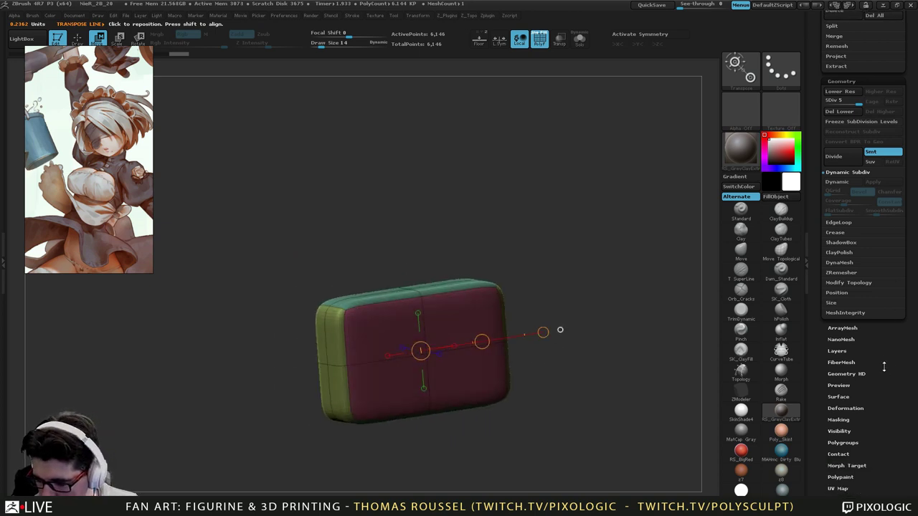
left_click_drag(870, 240, 867, 276)
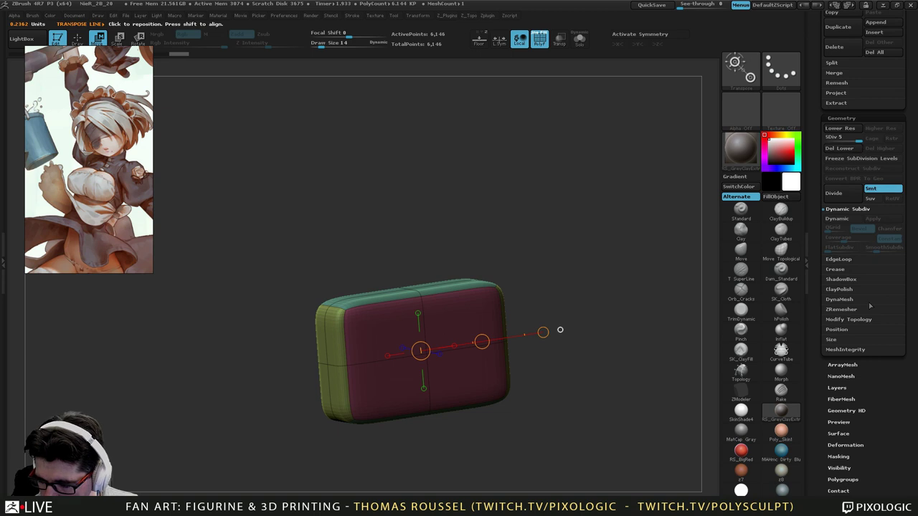
left_click_drag(908, 125, 913, 269)
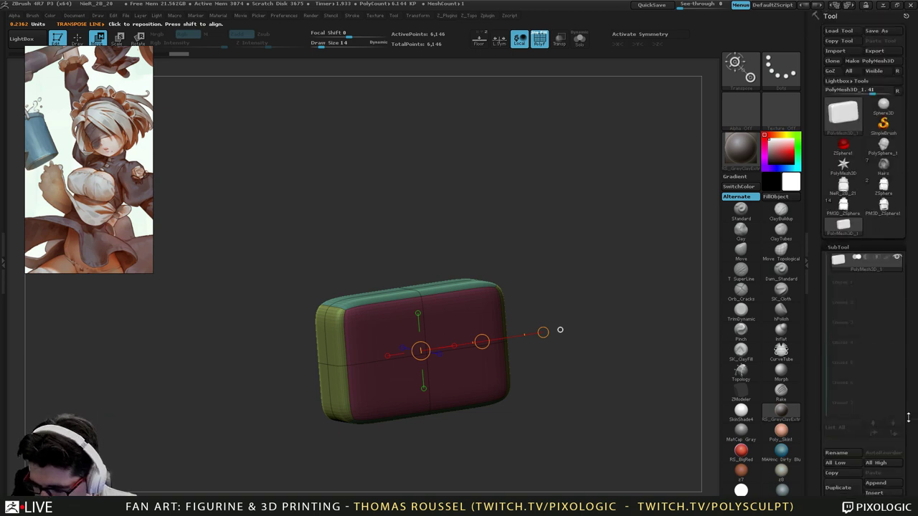
left_click_drag(909, 417, 906, 49)
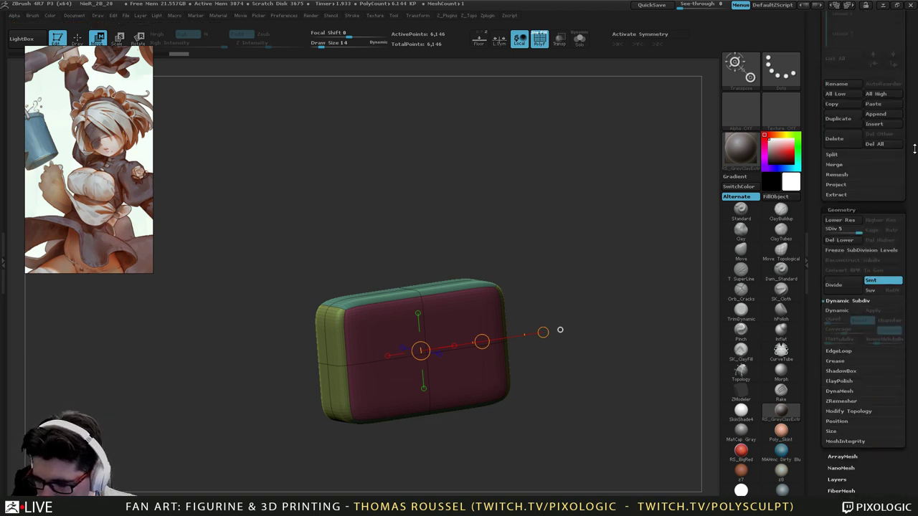
left_click_drag(914, 149, 897, 290)
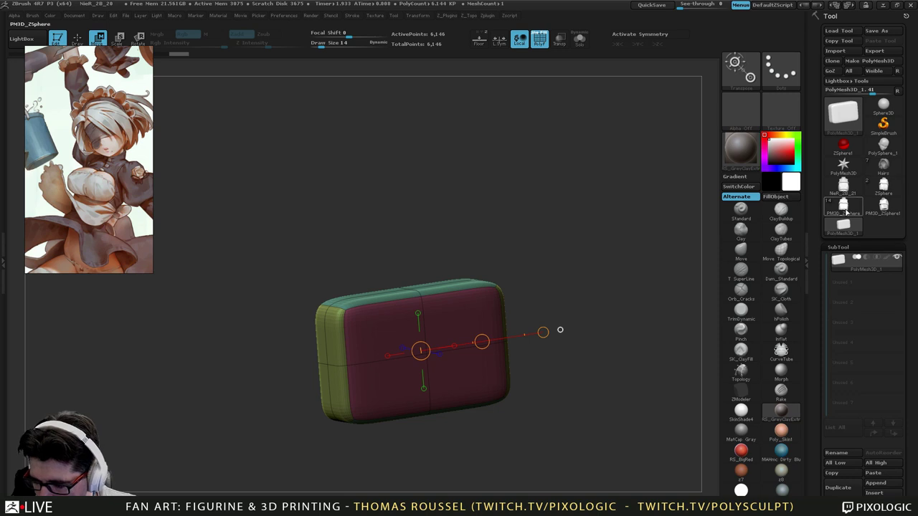
left_click(846, 211)
left_click_drag(520, 381, 650, 438, "alt")
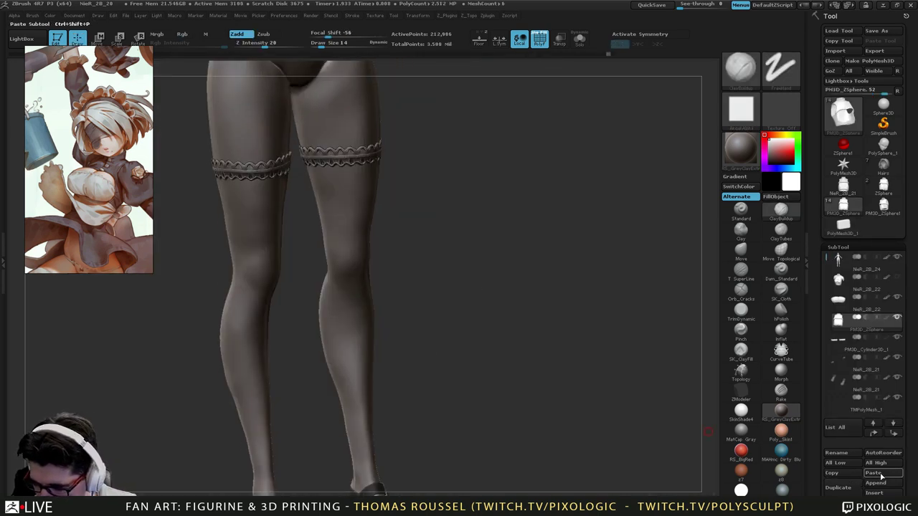
left_click(874, 474)
left_click(841, 344)
Move the pasted box up from between the thighs to just in front of the figurine's chest.
left_click_drag(549, 338, 455, 282)
left_click_drag(454, 205, 543, 473, "alt")
left_click_drag(495, 180, 513, 324, "alt")
left_click(98, 38)
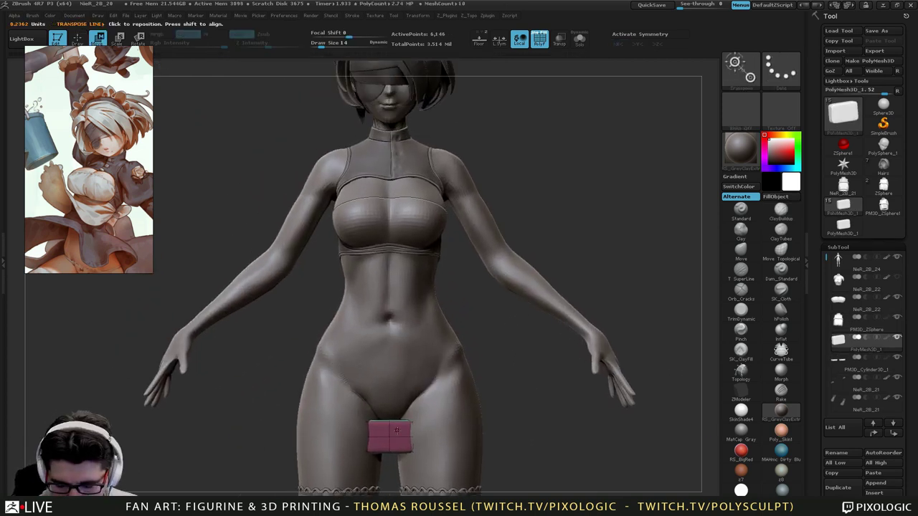
left_click_drag(396, 431, 416, 242, "alt")
left_click_drag(543, 205, 452, 212)
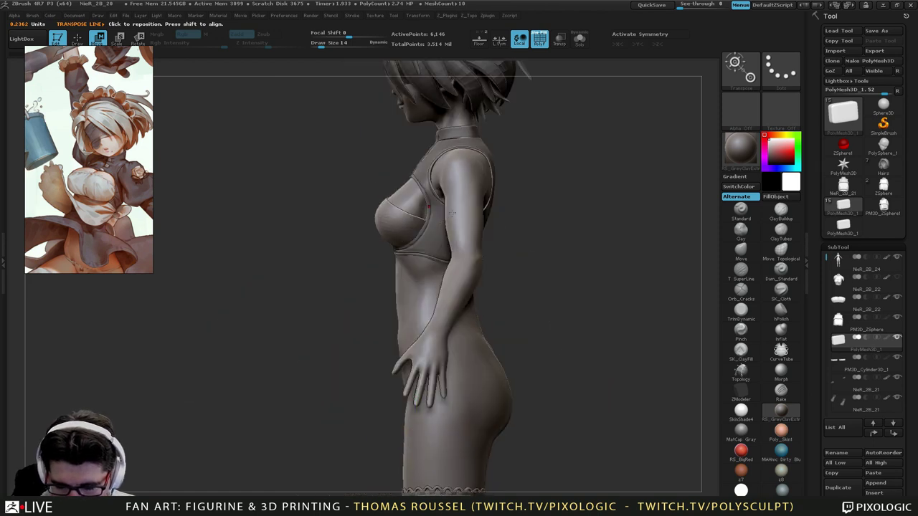
mouse_move(433, 247)
left_mouse_down("shift")
mouse_move(328, 248)
mouse_move(357, 239)
mouse_move(335, 228)
left_mouse_up("shift")
left_click_drag(359, 189, 452, 193)
Scale the box down to a small block in front of the chest.
left_click_drag(315, 115, 464, 239, "alt")
left_click(120, 40)
mouse_move(445, 277)
left_mouse_down()
mouse_move(652, 211)
mouse_move(554, 248)
left_mouse_up()
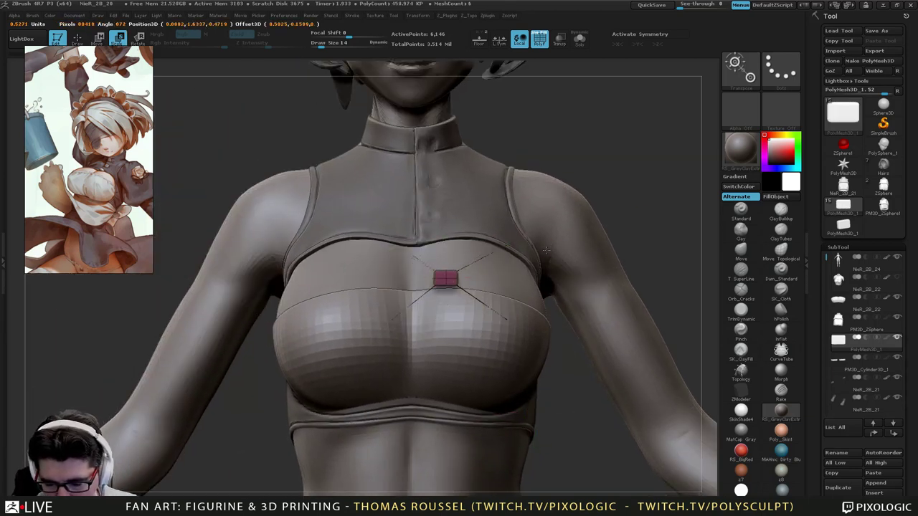
Move the small box up from the bust onto the high-neck top, just above its lower hem near the centre seam.
left_click_drag(450, 282, 435, 220)
left_click_drag(610, 172, 439, 212)
left_click_drag(518, 202, 538, 254, "alt")
left_click_drag(450, 211, 457, 262)
left_click_drag(522, 222, 456, 287)
Rotate the box in side view to match the slope of the upper chest.
left_click(138, 39)
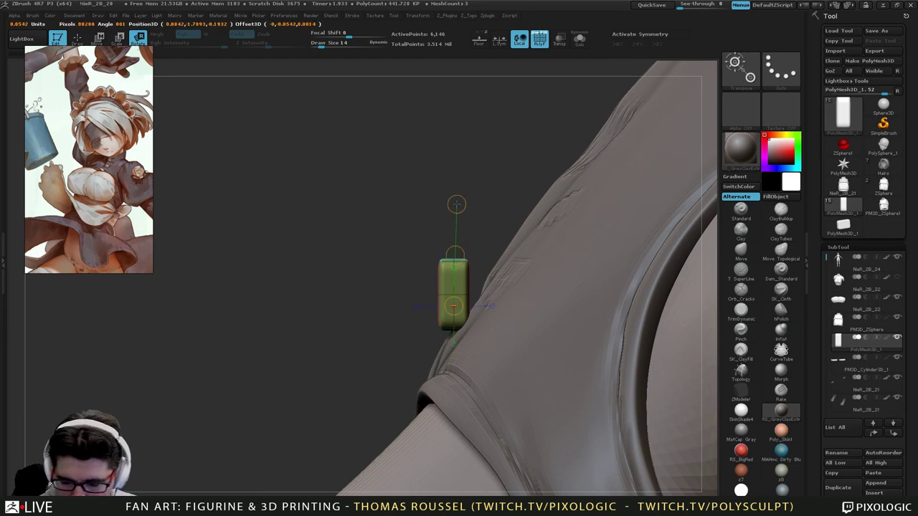
left_click_drag(456, 204, 454, 155)
left_click_drag(546, 177, 550, 181)
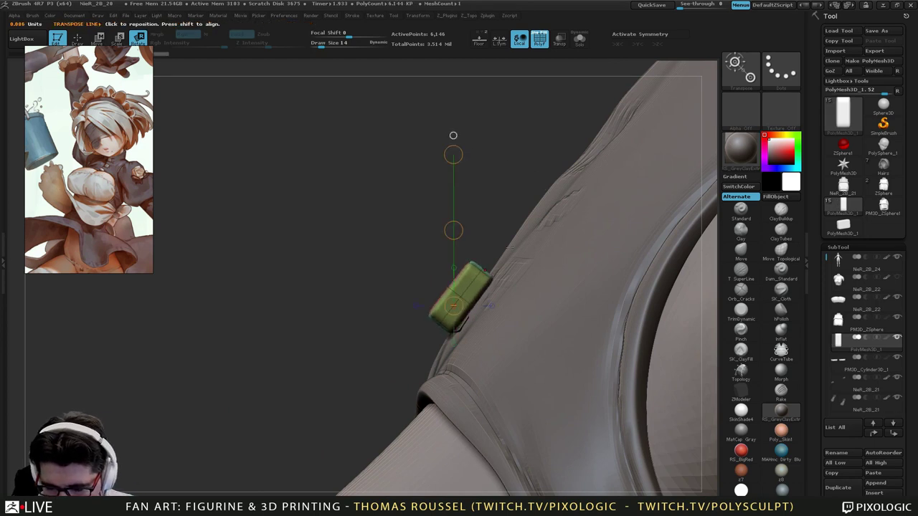
Shift the tilted box sideways in front view so that it straddles the top's centre seam.
left_click_drag(366, 283, 536, 309)
left_click_drag(408, 307, 443, 319)
left_click_drag(578, 302, 574, 287)
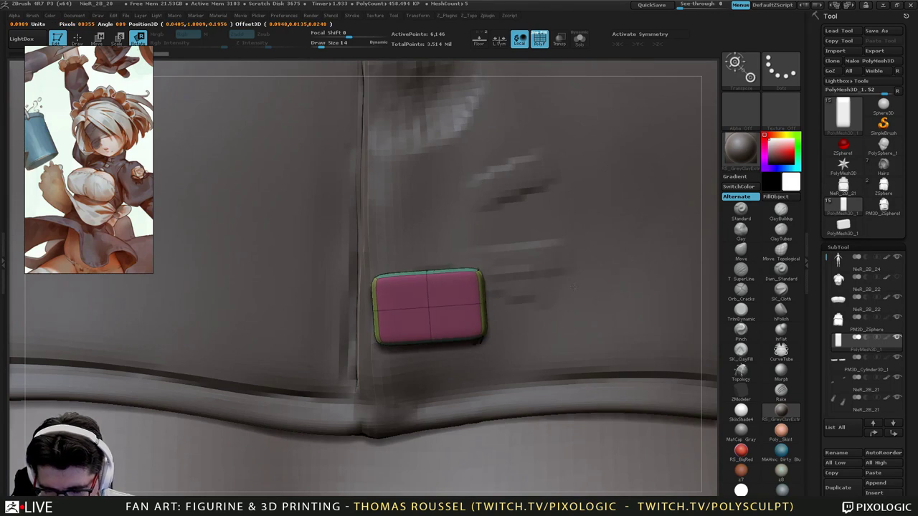
left_click(104, 42)
left_click_drag(450, 322, 422, 320, "alt")
left_click_drag(492, 303, 449, 315)
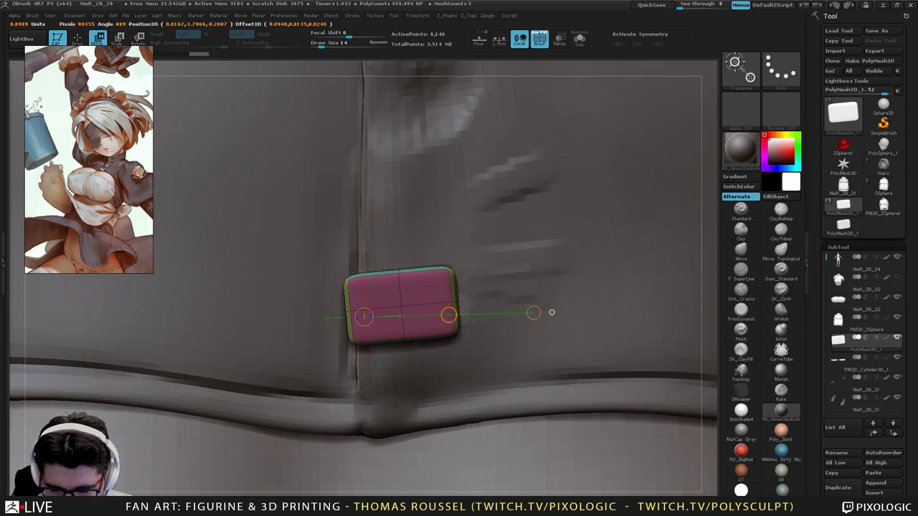
Push the box in along its own normal so it sits partly embedded in the chest surface.
right_click_drag(595, 301, 476, 290)
left_click_drag(444, 292, 363, 233)
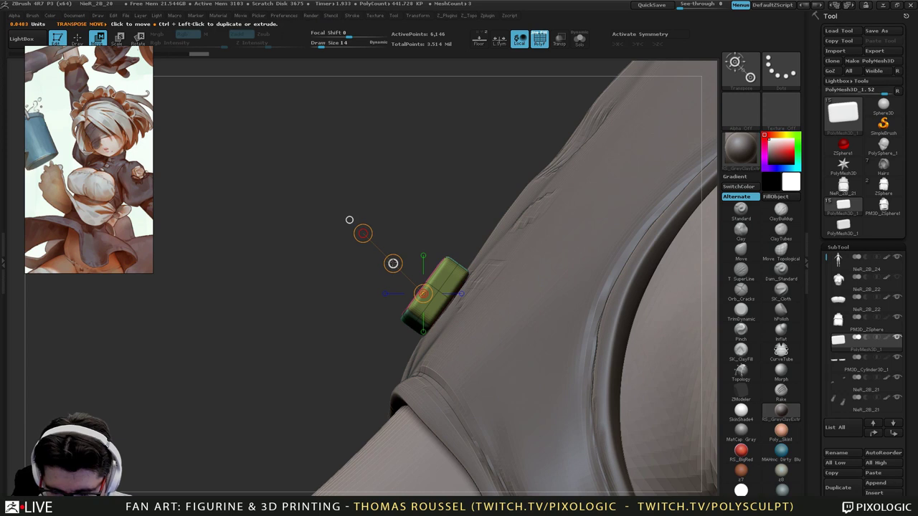
left_click_drag(393, 264, 255, 309)
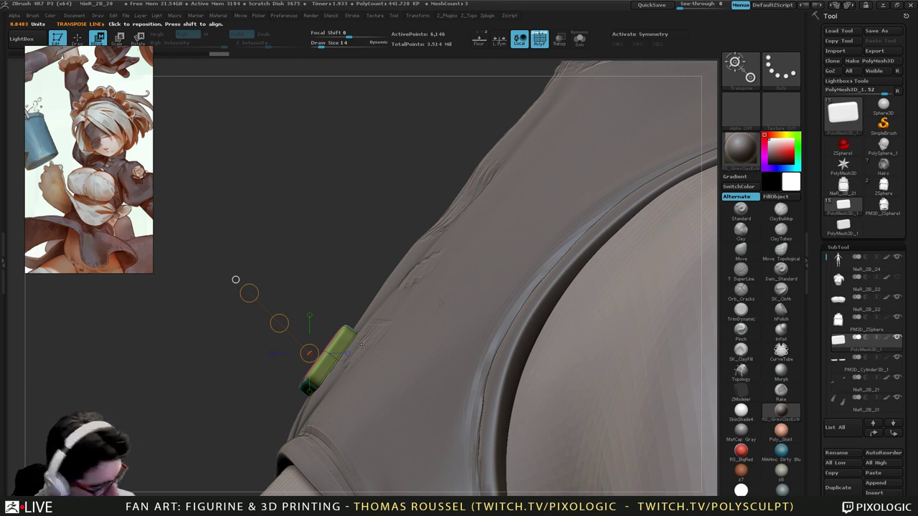
Duplicate the box as a second fastener further up the centre seam, closer to the collar.
left_click_drag(339, 345, 377, 222)
left_click_drag(357, 282, 482, 114, "ctrl")
right_click_drag(485, 185, 495, 204)
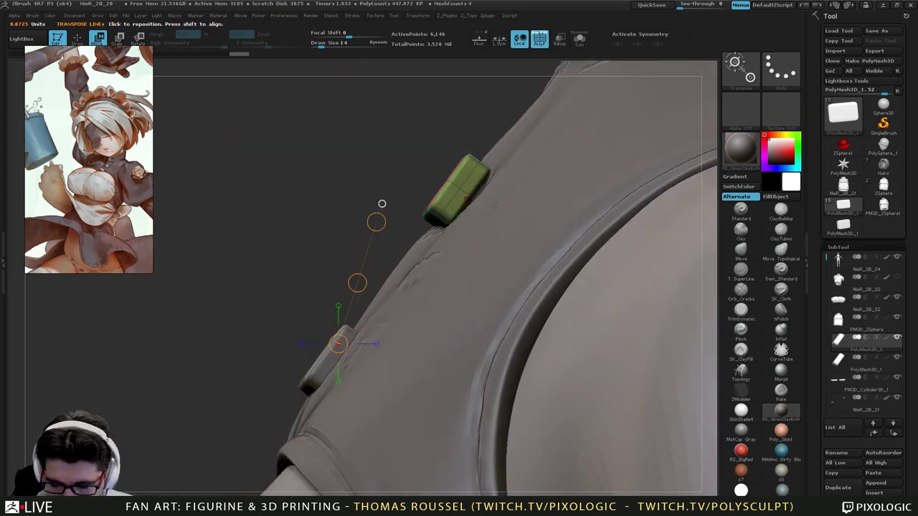
Rotate the upper box to follow the chest slope in side view and level it in front view.
left_click_drag(342, 197, 296, 233, "alt")
left_click_drag(416, 226, 467, 147)
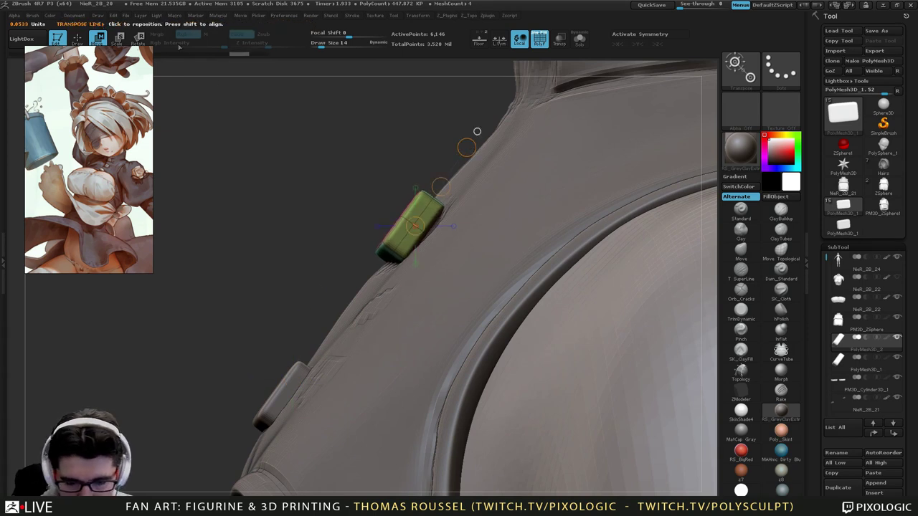
key("r")
left_click_drag(467, 147, 464, 146)
left_click_drag(326, 204, 490, 271)
right_click_drag(434, 223, 429, 260)
left_click_drag(310, 250, 335, 248)
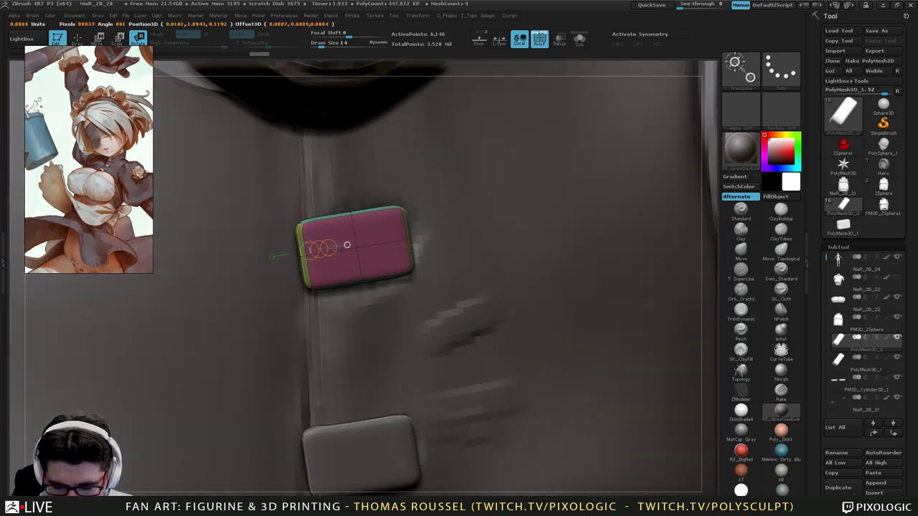
left_click_drag(409, 238, 411, 253)
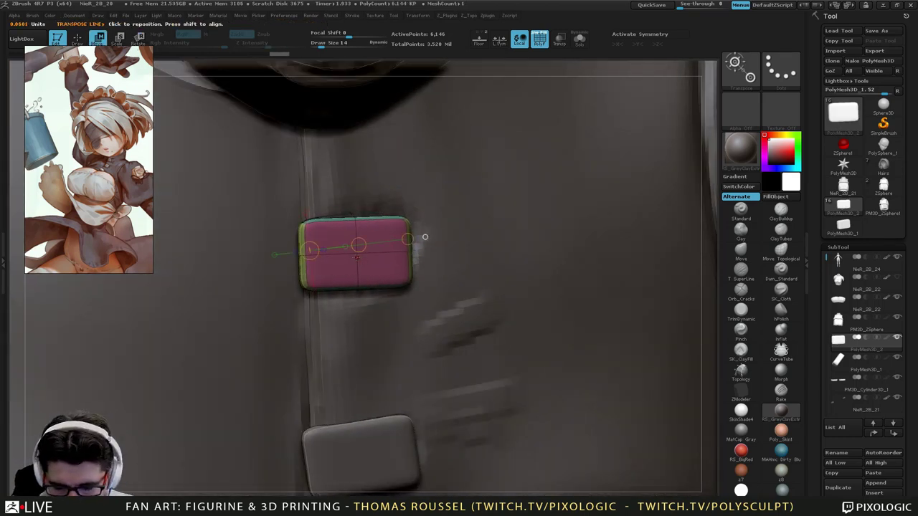
Shift the upper box sideways to adjust its overlap with the centre seam.
mouse_move(356, 257)
left_mouse_down()
mouse_move(274, 263)
mouse_move(309, 260)
mouse_move(301, 257)
left_mouse_up()
right_click_drag(452, 286, 305, 287)
mouse_move(392, 248)
left_mouse_down()
mouse_move(321, 248)
mouse_move(360, 249)
left_mouse_up()
Rotate the upper box so its back face lies parallel to the raised seam and the surrounding fabric.
mouse_move(426, 286)
right_mouse_down()
mouse_move(420, 135)
mouse_move(459, 130)
mouse_move(362, 216)
mouse_move(380, 222)
right_mouse_up()
left_click_drag(386, 276, 371, 355)
key("r")
right_click_drag(371, 370, 400, 332)
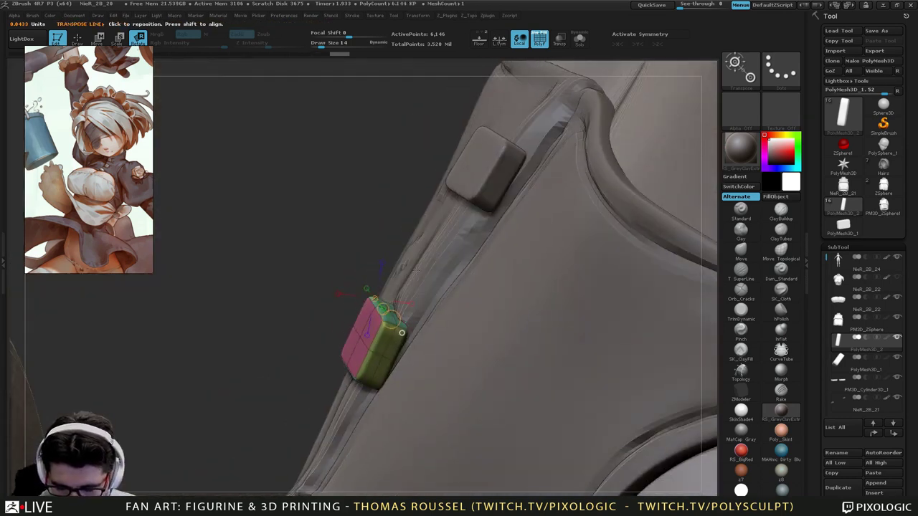
mouse_move(465, 311)
right_mouse_down()
mouse_move(470, 348)
mouse_move(484, 340)
right_mouse_up()
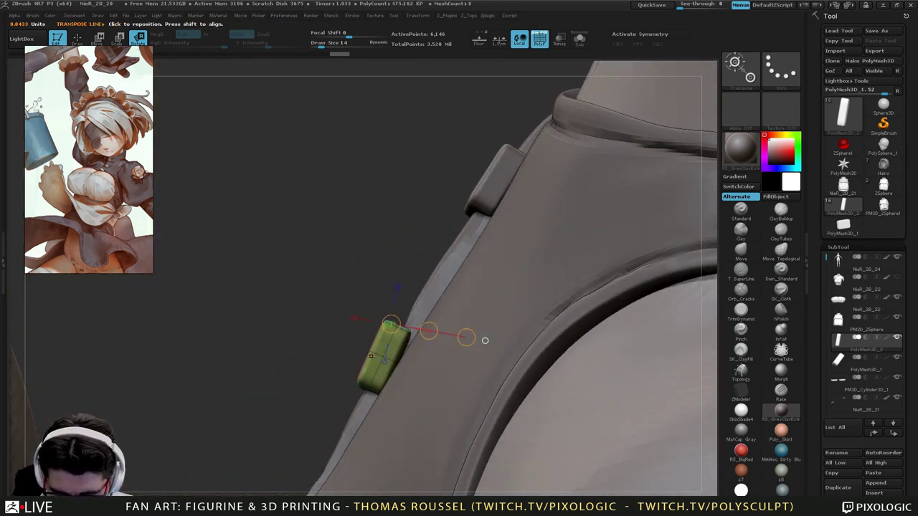
left_click_drag(366, 375, 393, 327)
right_click_drag(393, 310, 404, 344)
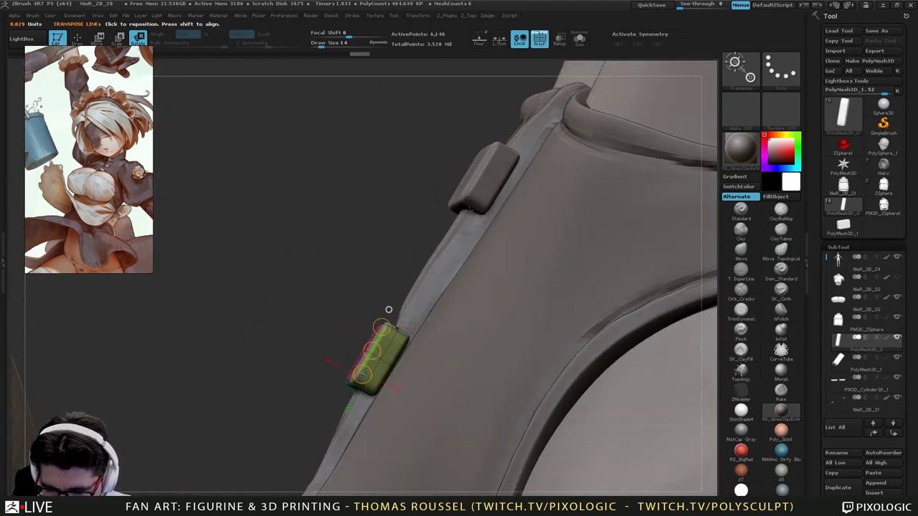
Push the upper box slightly into the surface of the top.
left_click_drag(389, 353, 289, 297)
left_click_drag(339, 326, 340, 325)
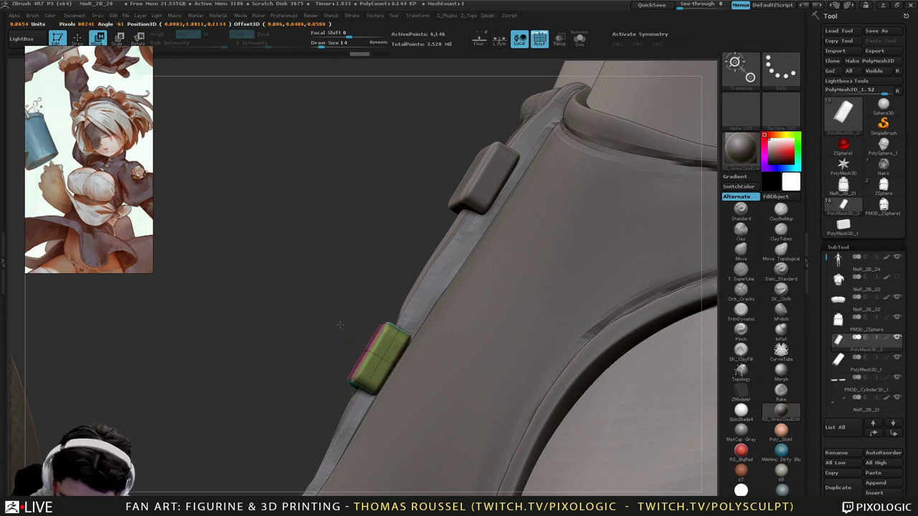
left_click_drag(409, 342, 409, 342)
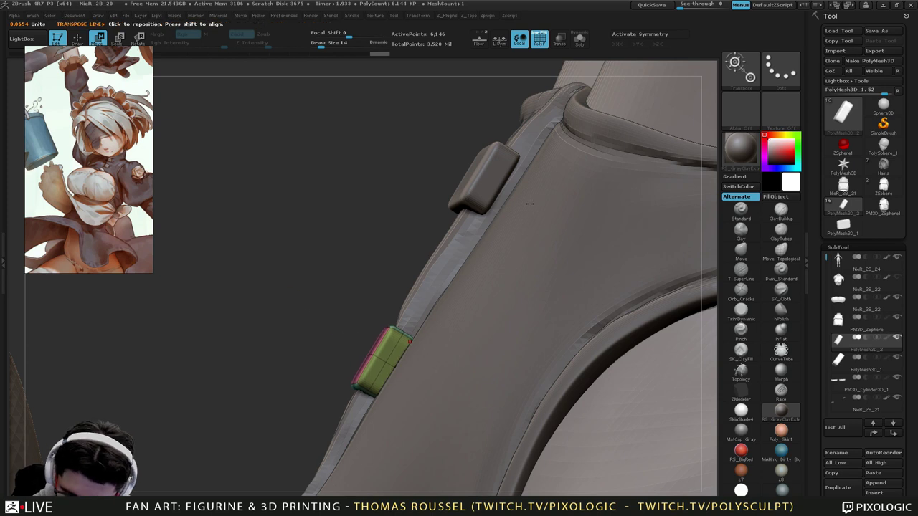
Select the lower box near the hem and nudge it closer into the top's surface.
left_click(488, 179, "alt")
left_click_drag(490, 178, 406, 143)
left_click_drag(456, 164, 462, 170)
mouse_move(536, 214)
right_mouse_down()
mouse_move(638, 215)
mouse_move(506, 214)
mouse_move(534, 211)
right_mouse_up()
Tilt the lower box to follow the seam's slope and seat it against the fabric.
left_click_drag(484, 198, 511, 159)
key("r")
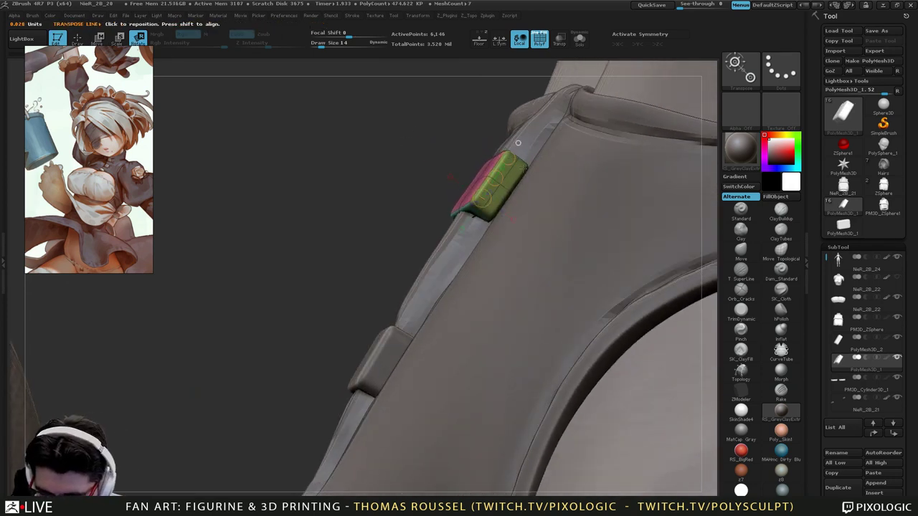
mouse_move(373, 179)
left_mouse_down()
mouse_move(487, 172)
mouse_move(559, 218)
mouse_move(369, 183)
left_mouse_up()
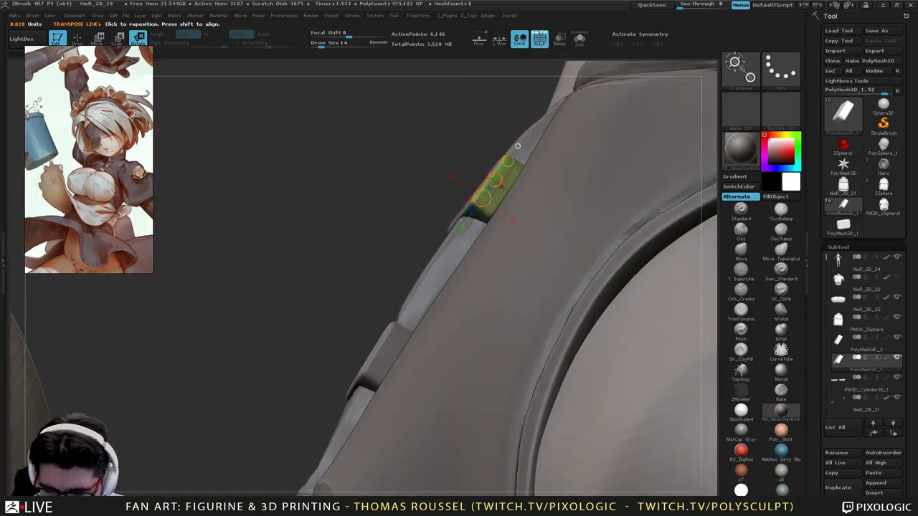
left_click_drag(429, 149, 447, 178)
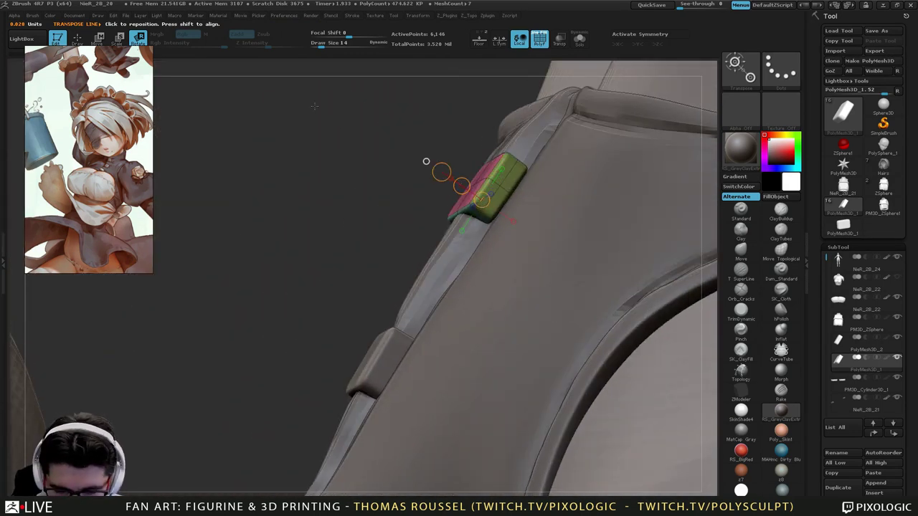
left_click_drag(462, 185, 466, 188)
Select and duplicate the upper box, and move and tilt the copy to the front of the collar.
left_click_drag(373, 301, 390, 289)
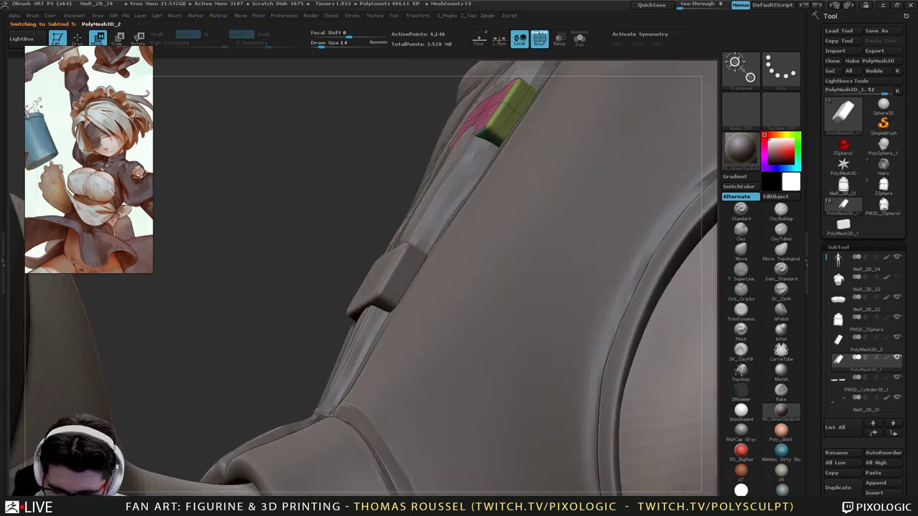
left_click(401, 290, "alt")
left_click_drag(345, 351, 430, 265)
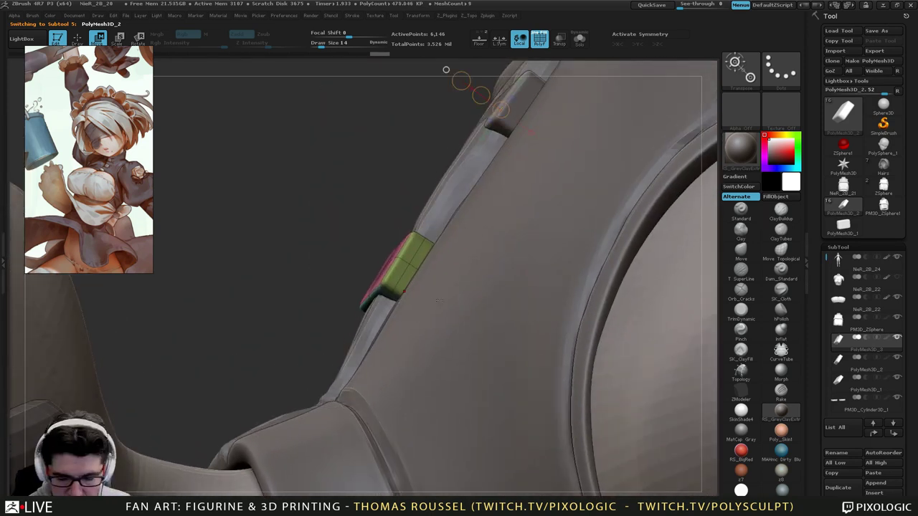
left_click_drag(438, 300, 432, 305)
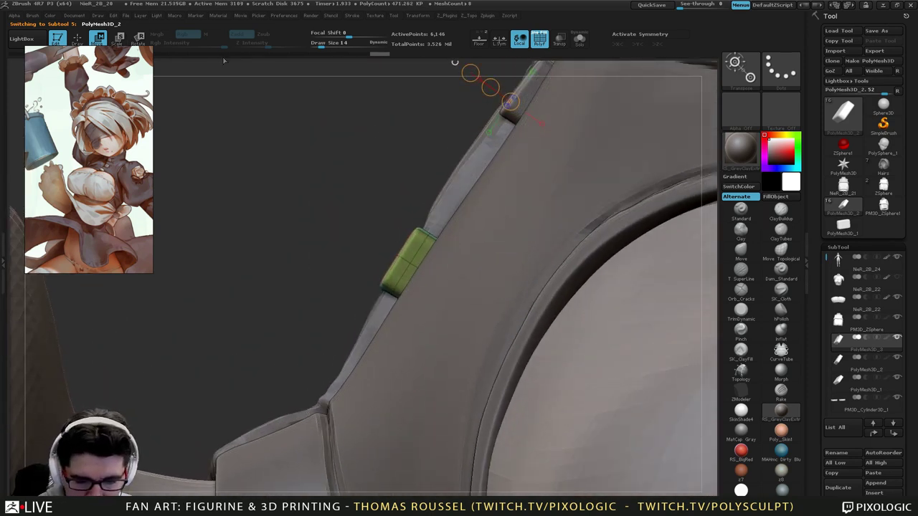
mouse_move(405, 259)
left_mouse_down()
mouse_move(321, 246)
mouse_move(206, 370)
mouse_move(283, 309)
mouse_move(308, 319)
mouse_move(321, 347)
left_mouse_up()
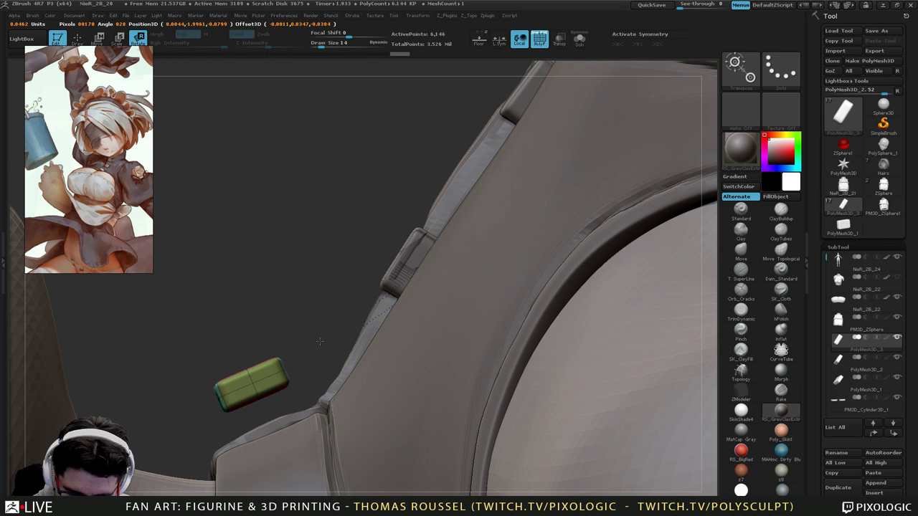
left_click_drag(263, 346, 324, 386)
right_click_drag(324, 385, 267, 345)
left_click_drag(229, 389, 138, 386)
Turn on transparency for the other subtools and rotate the new box to match the front of the collar.
left_click(137, 40)
right_click_drag(308, 390, 322, 283)
left_click(579, 40)
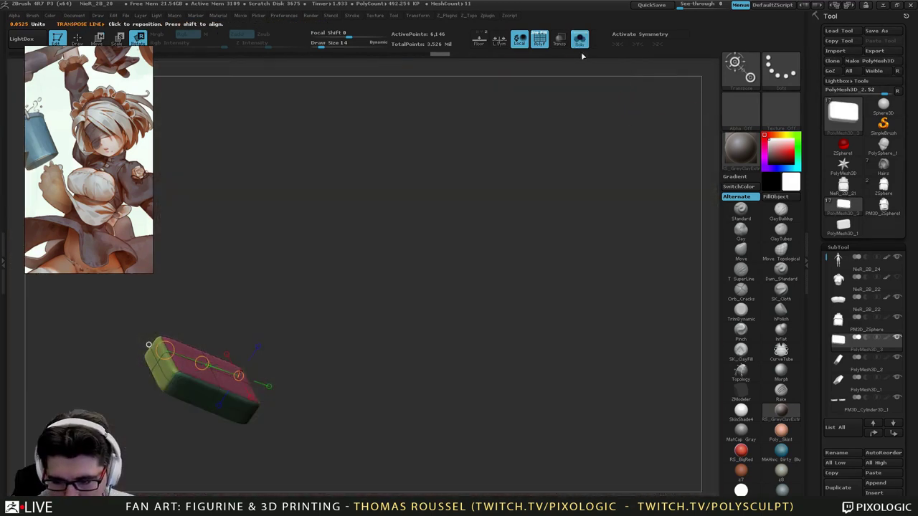
left_click(562, 42)
right_click_drag(215, 394, 188, 331)
left_click_drag(152, 320, 148, 330)
mouse_move(237, 309)
right_mouse_down()
mouse_move(272, 358)
mouse_move(328, 367)
mouse_move(353, 305)
right_mouse_up()
left_click_drag(241, 333, 150, 331)
right_click_drag(276, 359, 363, 364)
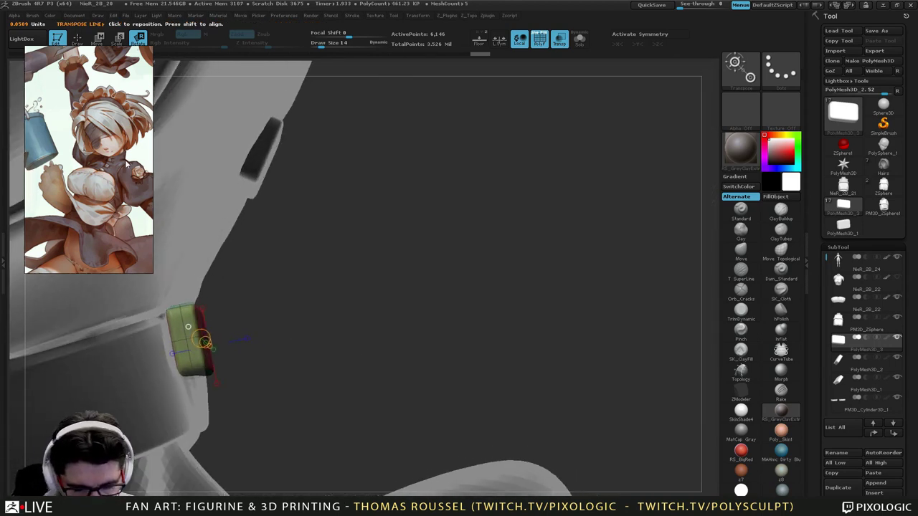
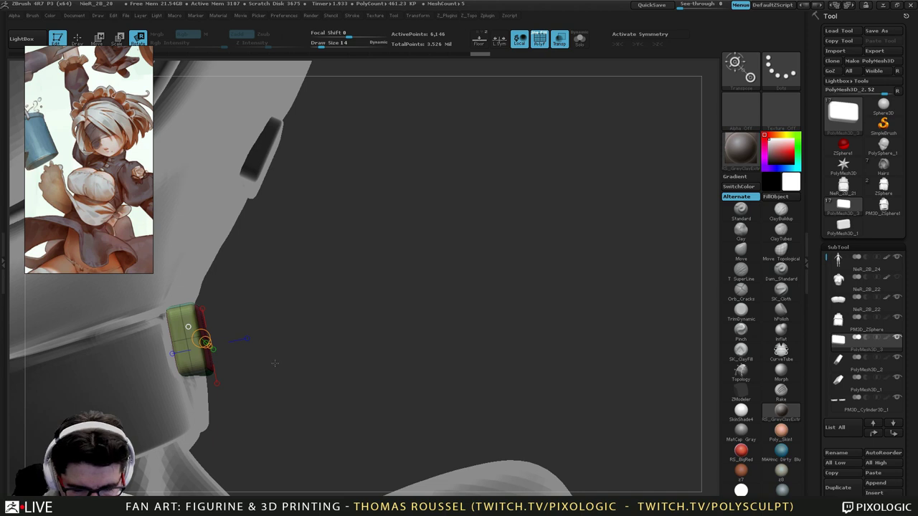
Push the collar box slightly inward so it sits against the collar's front surface.
right_click_drag(240, 333, 237, 338)
left_click_drag(180, 328, 203, 325)
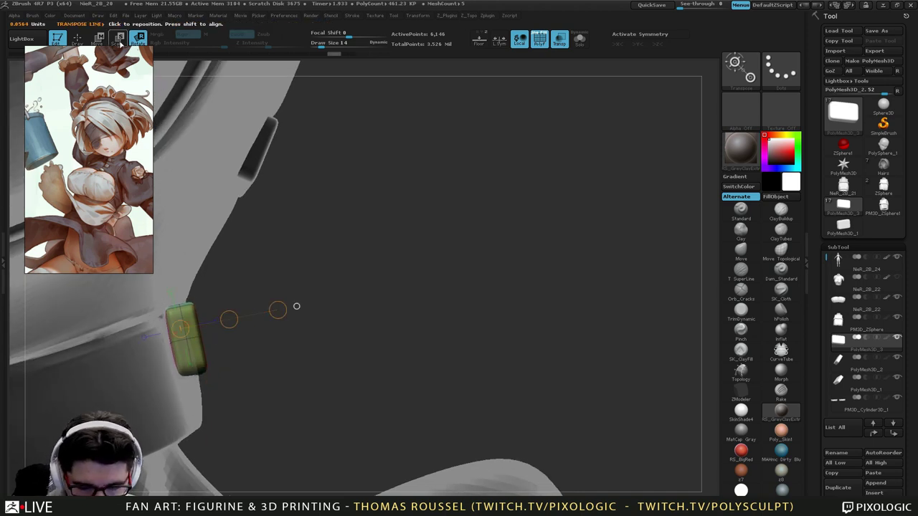
key("w")
left_click_drag(228, 319, 223, 322)
Align the collar box across the centre seam and turn off transparency.
right_click_drag(279, 349, 154, 330)
right_click_drag(341, 327, 208, 233)
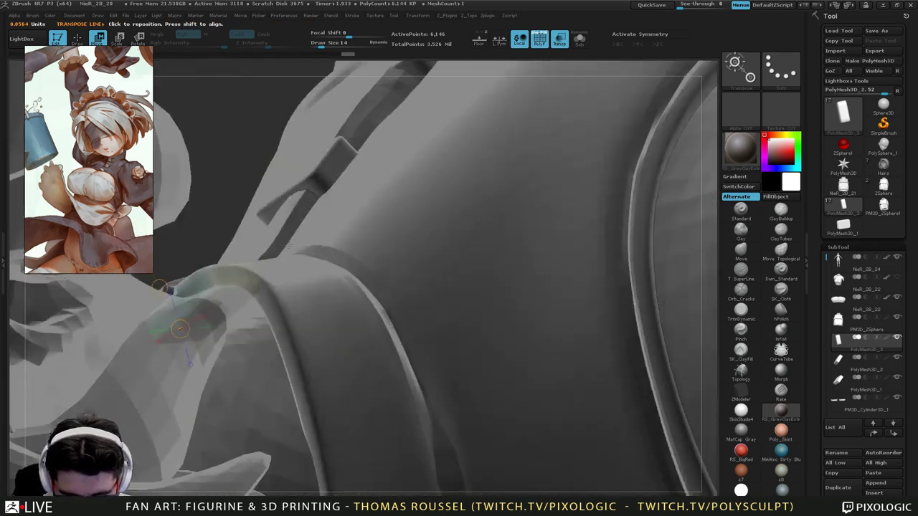
mouse_move(373, 315)
right_mouse_down()
mouse_move(337, 309)
mouse_move(287, 359)
mouse_move(316, 315)
mouse_move(287, 340)
mouse_move(242, 355)
mouse_move(240, 302)
mouse_move(355, 339)
mouse_move(345, 310)
right_mouse_up()
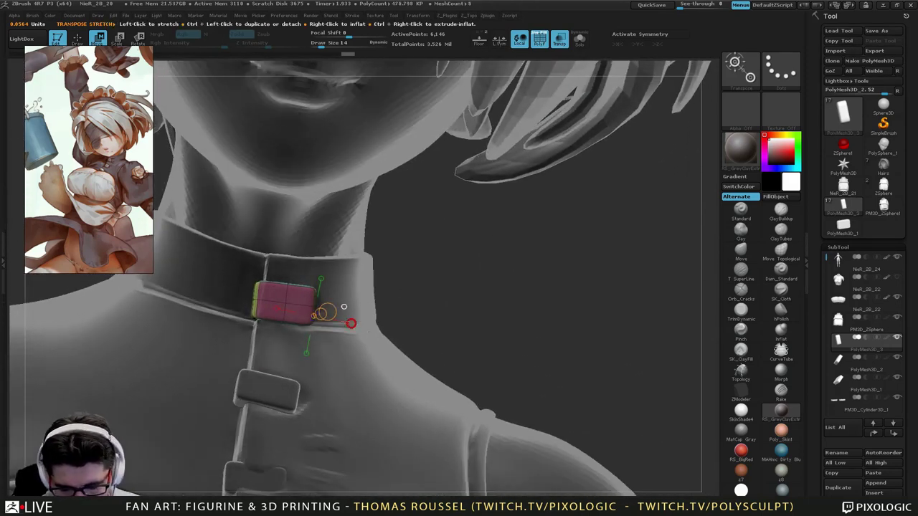
left_click_drag(301, 300, 258, 295)
right_click_drag(257, 295, 259, 293)
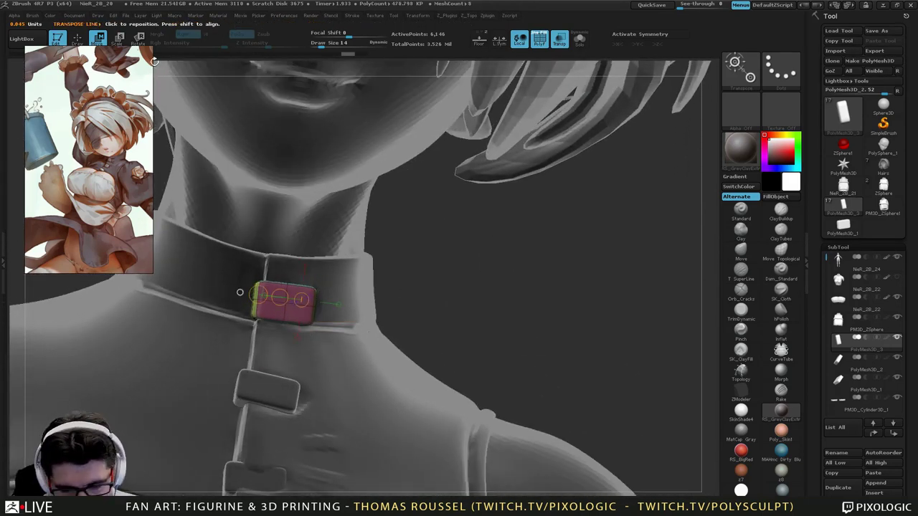
right_click_drag(338, 294, 422, 317)
right_click_drag(422, 317, 397, 307, "ctrl")
left_click(560, 40)
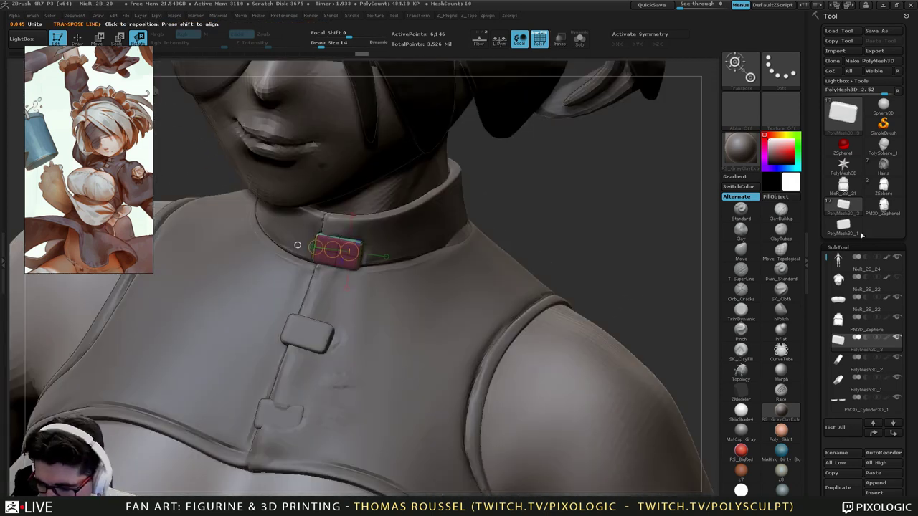
Select the high-neck top, smooth the bumps around the boxes beside the centre seam, and activate X symmetry.
left_click(369, 313, "alt")
right_click_drag(369, 312, 401, 317, "alt")
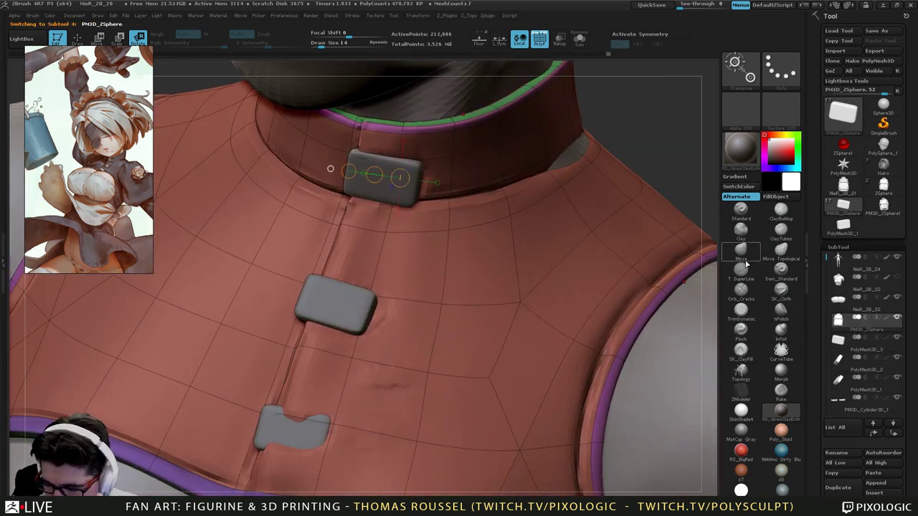
left_click(774, 259)
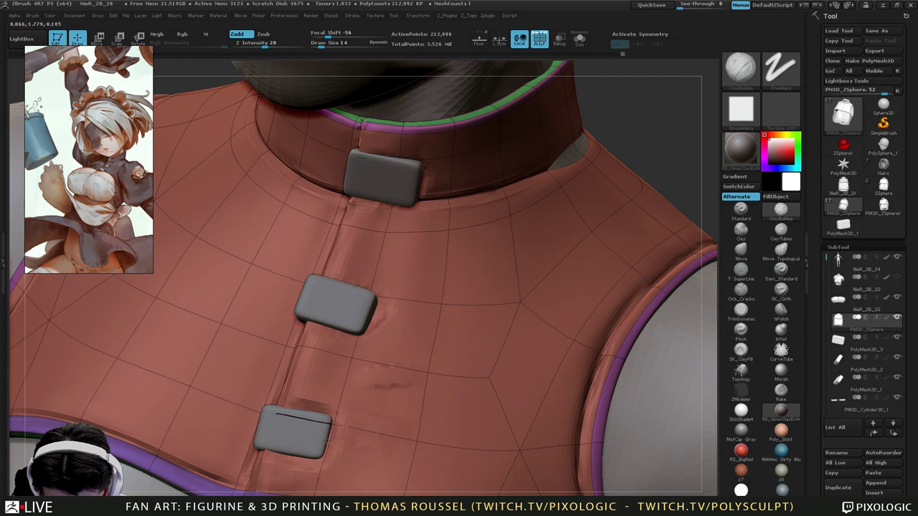
mouse_move(344, 420)
left_mouse_down("shift")
mouse_move(310, 406)
mouse_move(333, 450)
left_mouse_up("shift")
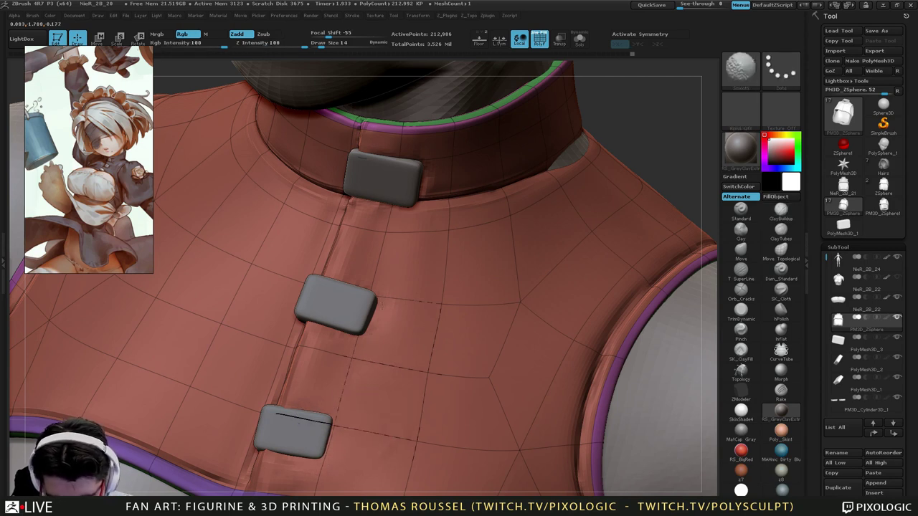
left_click_drag(391, 257, 378, 219, "shift")
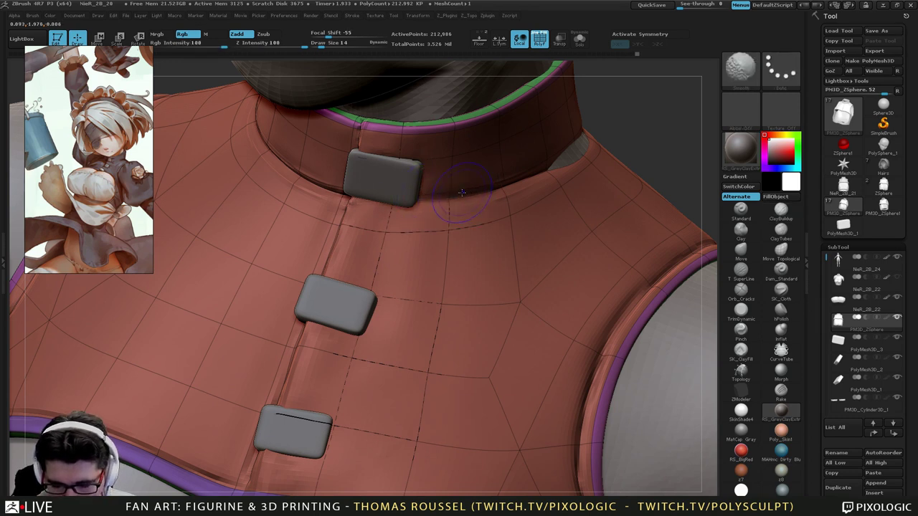
key("x")
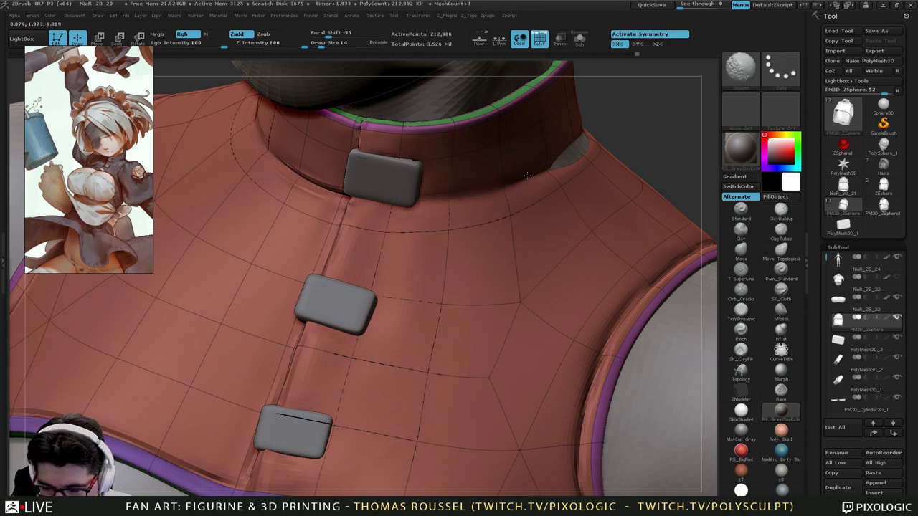
Smooth the high-neck top's cloth around the collar box and along the base of the collar.
left_click_drag(428, 199, 305, 184, "shift")
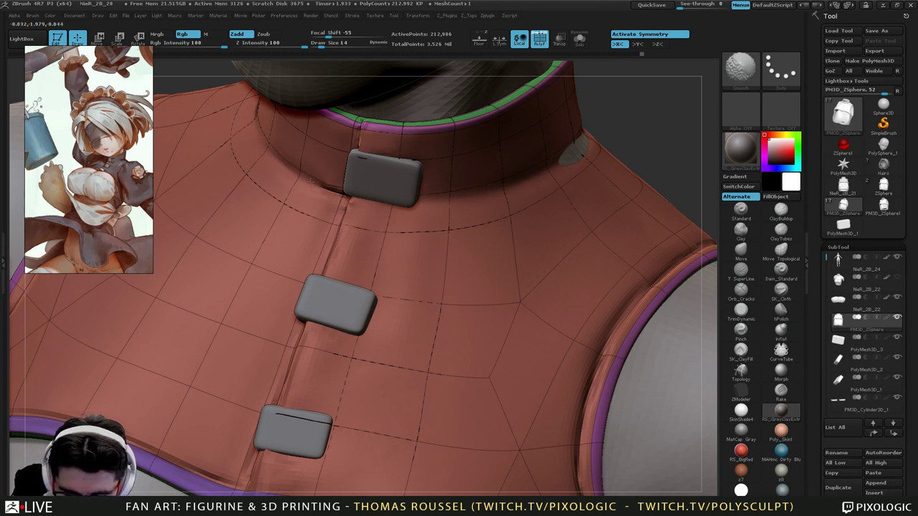
mouse_move(660, 137)
left_mouse_down()
mouse_move(556, 158)
mouse_move(474, 190)
left_mouse_up()
left_click_drag(359, 239, 487, 246)
right_click_drag(488, 246, 467, 281)
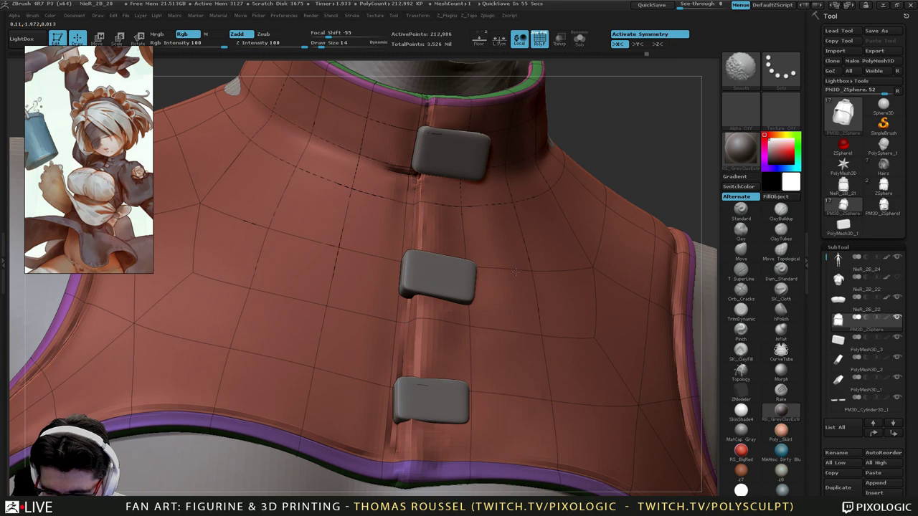
Raise the high-neck top to its next subdivision level and polish the cloth beside the centre seam with hPolish at draw size 21.
key("s")
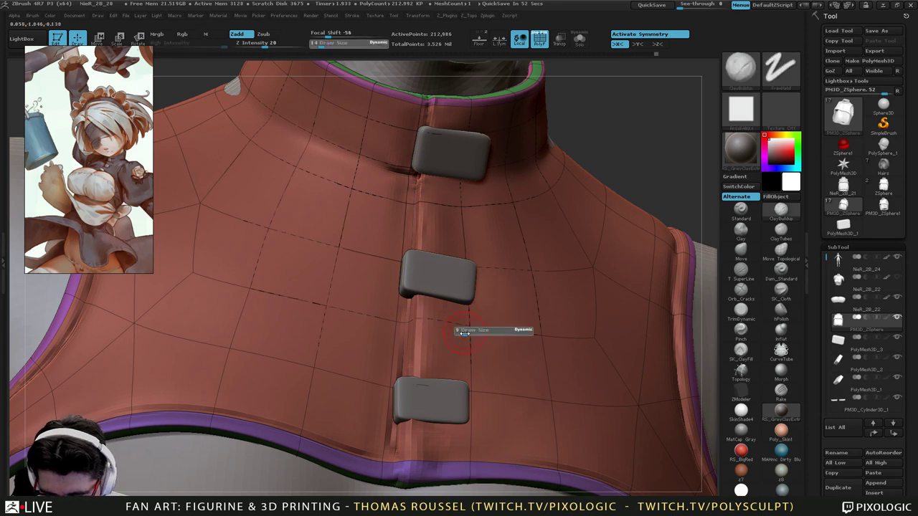
right_click_drag(467, 331, 412, 335, "alt")
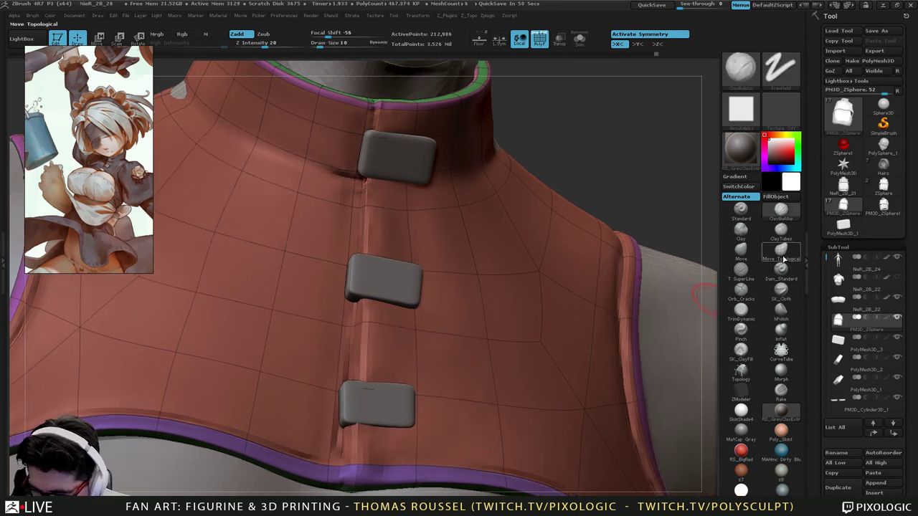
left_click(741, 310)
right_click_drag(399, 330, 388, 292)
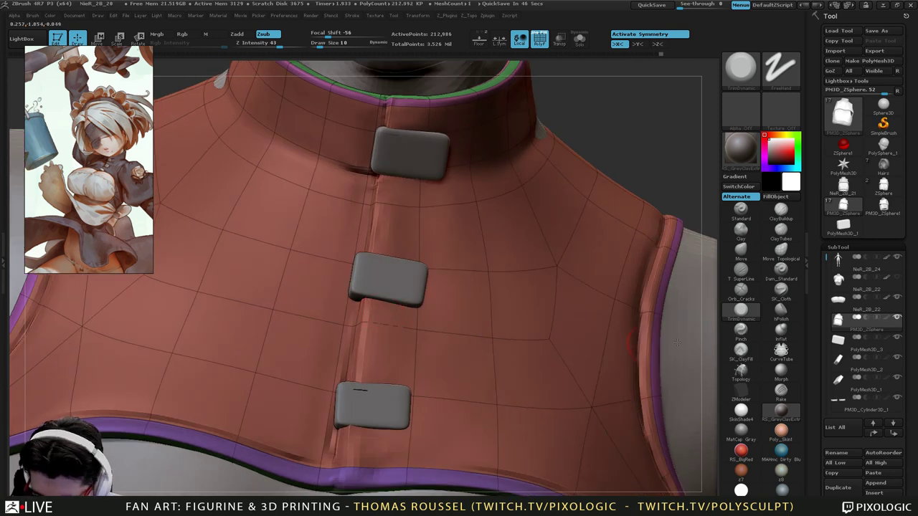
left_click(781, 310)
key("s")
left_click_drag(658, 319, 663, 320)
key("d")
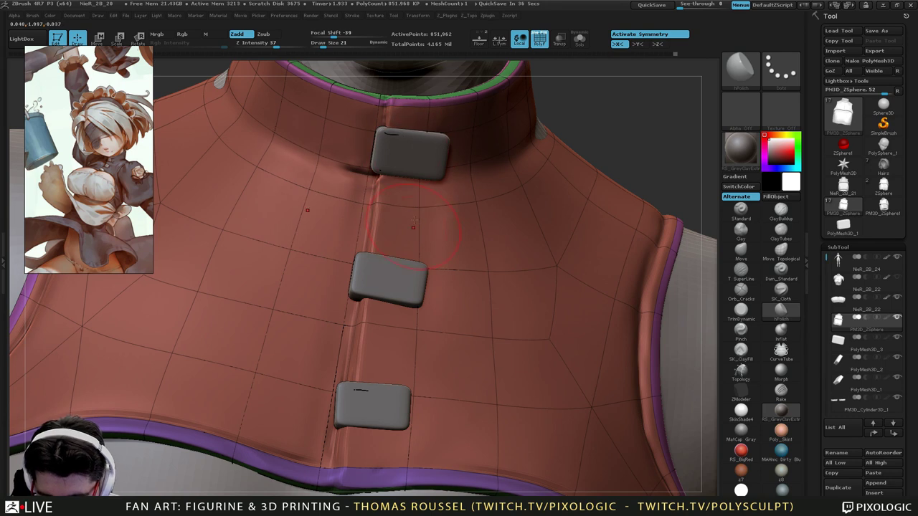
right_click_drag(440, 317, 425, 370)
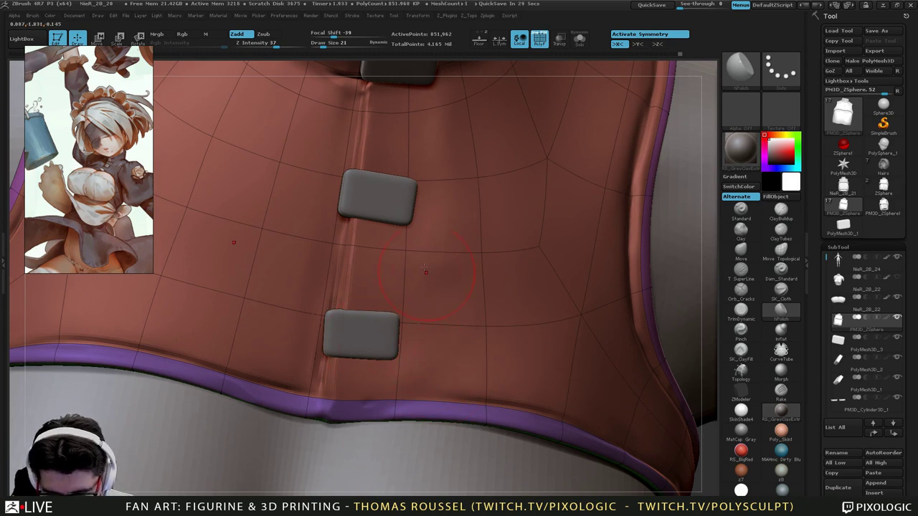
Rotate the lowest box on the centre seam so its tilt matches the middle box.
left_click(368, 193, "alt")
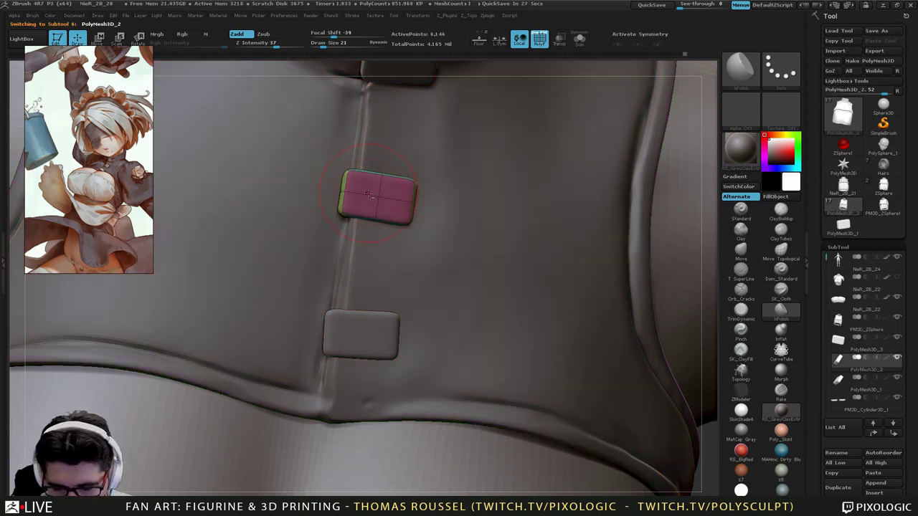
left_click(142, 43)
left_click_drag(345, 188, 415, 199)
left_click(329, 331, "alt")
left_click_drag(329, 331, 392, 338)
right_click_drag(409, 334, 460, 158, "ctrl")
mouse_move(495, 215)
right_mouse_down()
mouse_move(466, 233)
mouse_move(500, 485)
right_mouse_up()
right_click_drag(384, 315, 426, 324)
Return to Draw mode with draw size 9, activate X symmetry for the lowest box, and reselect the high-neck top.
key("s")
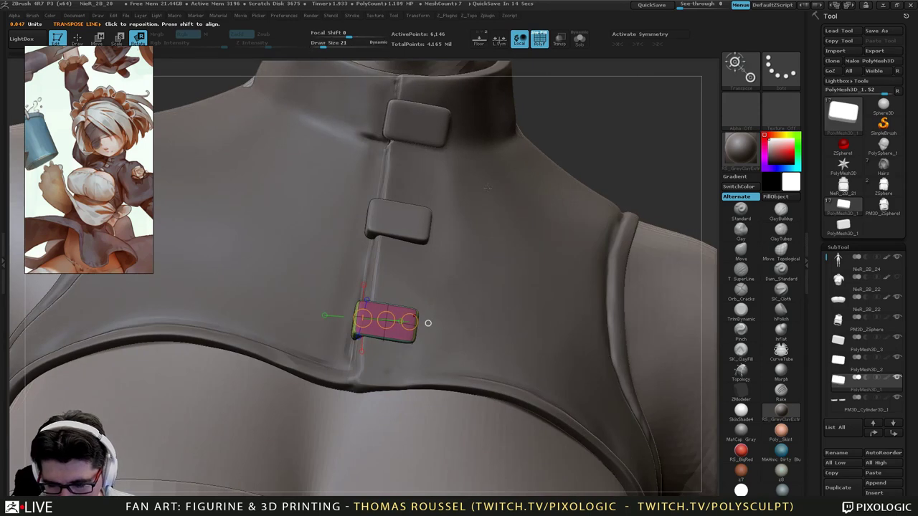
key("q")
key("s")
left_click(349, 170)
key("x")
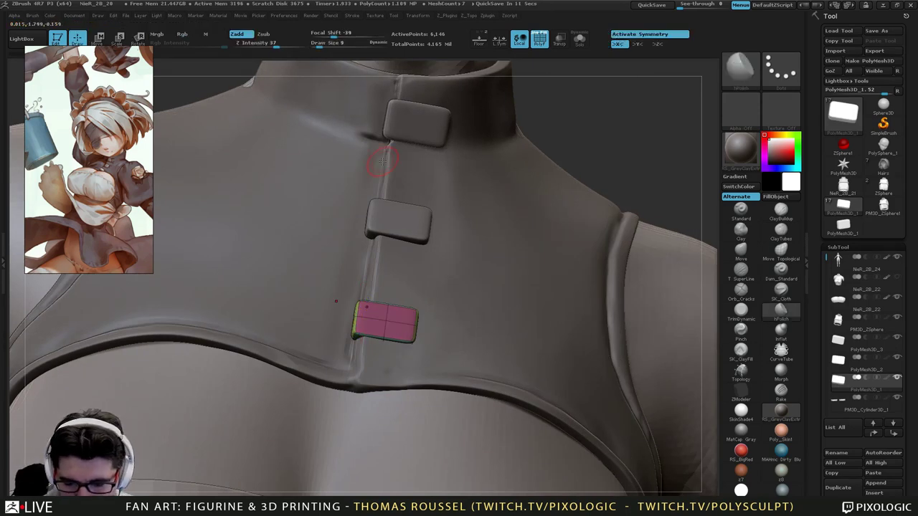
left_click(364, 172, "alt")
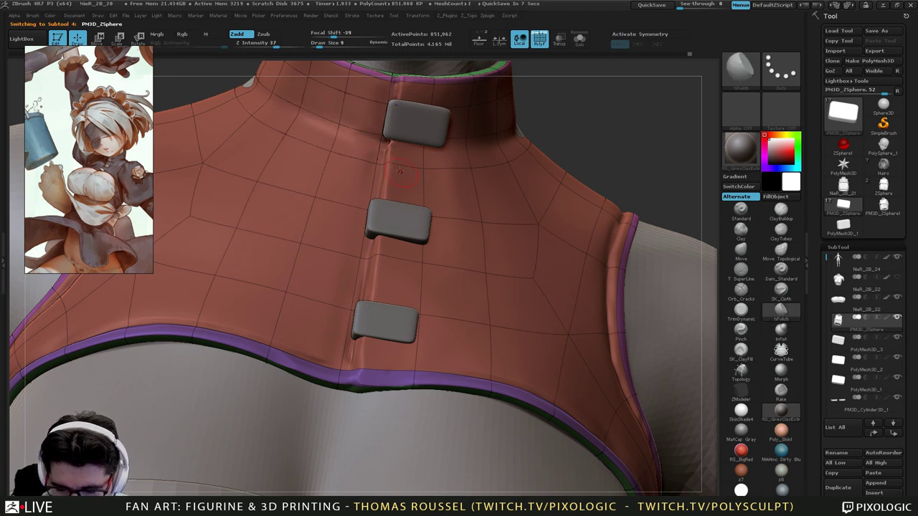
mouse_move(401, 154)
right_mouse_down()
mouse_move(452, 183)
mouse_move(459, 205)
mouse_move(445, 282)
mouse_move(393, 276)
mouse_move(398, 208)
mouse_move(364, 145)
right_mouse_up()
mouse_move(455, 399)
right_mouse_down()
mouse_move(448, 394)
mouse_move(461, 384)
right_mouse_up()
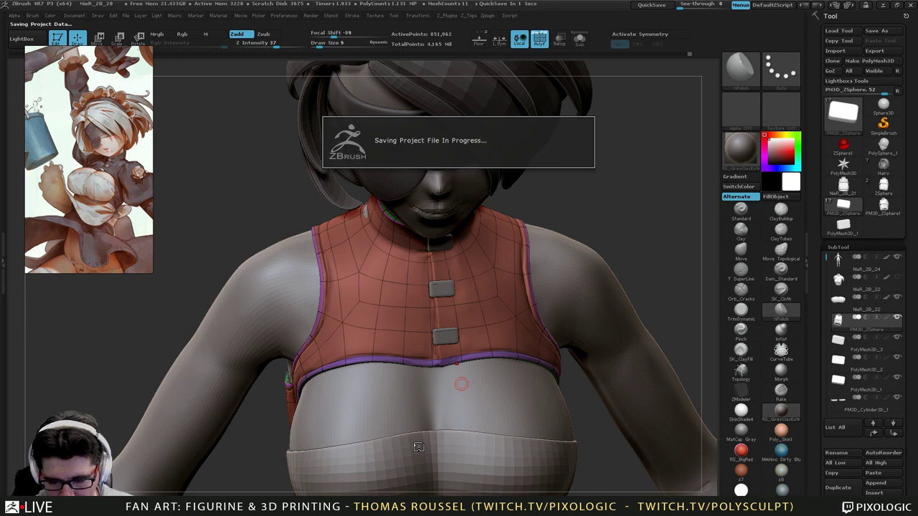
Select the low-poly bandeau over the chest, set the draw size to 22, and subdivide the bandeau twice.
mouse_move(448, 374)
right_mouse_down()
mouse_move(448, 350)
mouse_move(446, 438)
mouse_move(464, 459)
mouse_move(466, 347)
mouse_move(502, 376)
right_mouse_up()
left_click(475, 349, "alt")
key("s")
left_click_drag(503, 366, 507, 366)
key("shift+d")
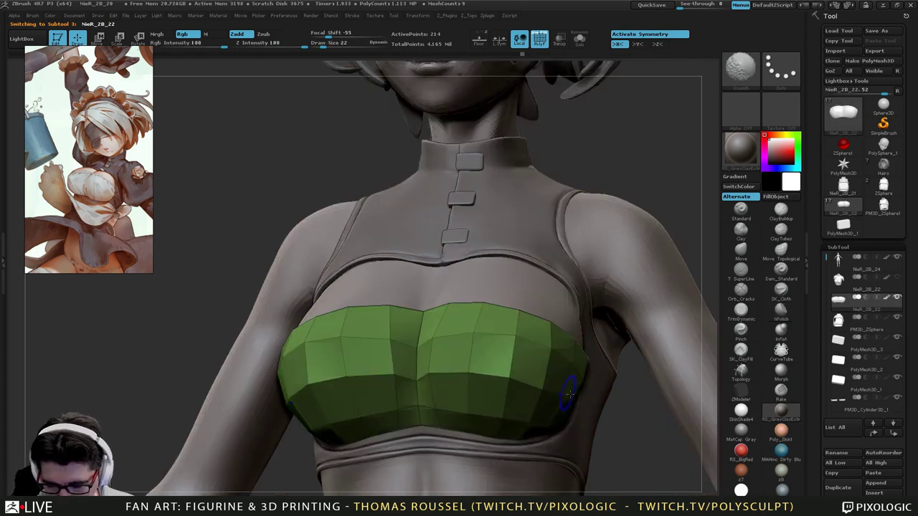
key("ctrl+d")
key("ctrl+d")
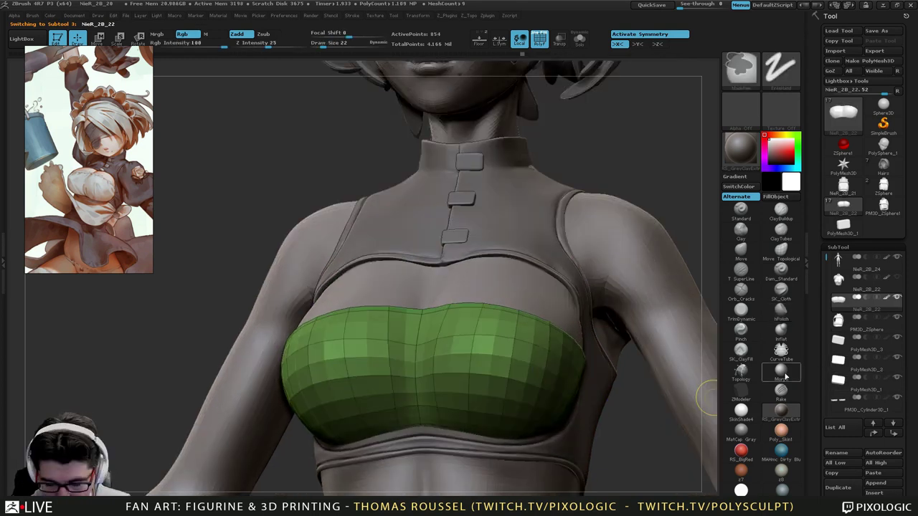
right_click_drag(404, 340, 387, 265, "alt")
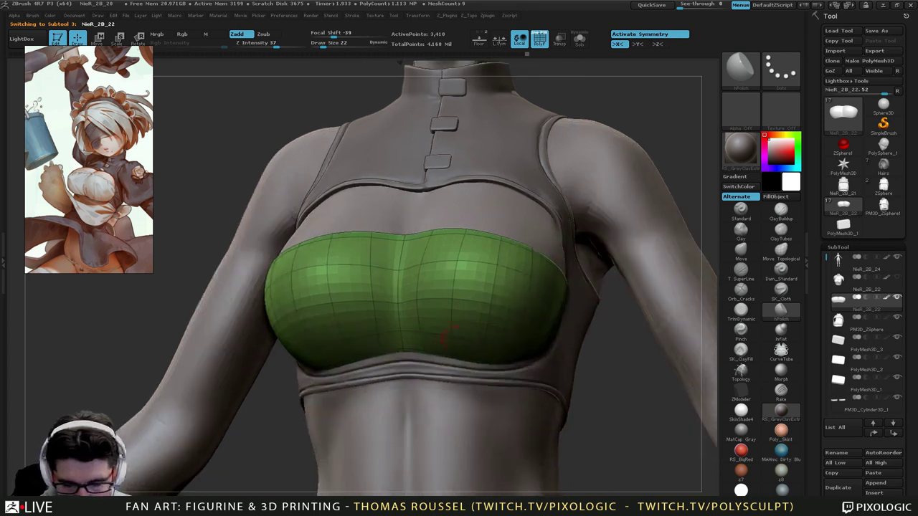
Build up rough cloth forms on the outer sides of the bandeau with the ClayBuildup brush.
left_click(781, 211)
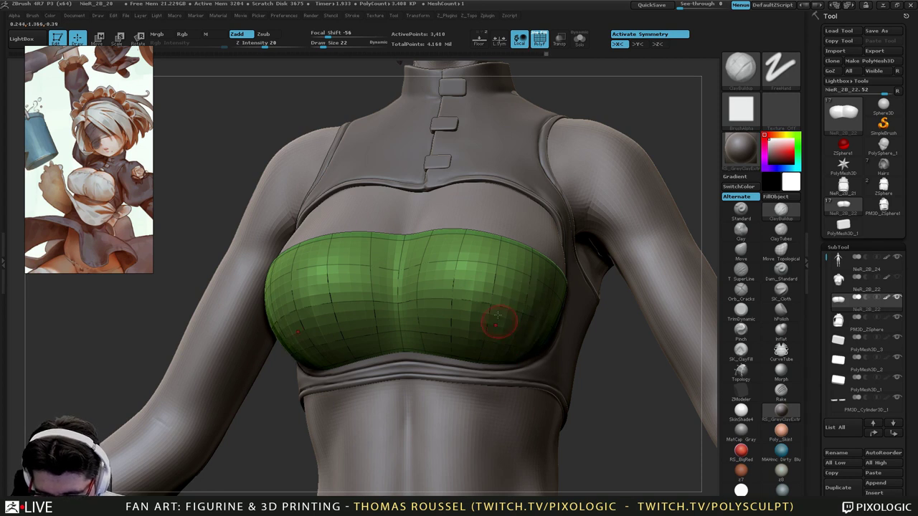
mouse_move(463, 323)
left_mouse_down()
mouse_move(469, 283)
mouse_move(508, 292)
left_mouse_up()
right_click_drag(536, 343, 524, 310)
mouse_move(535, 318)
left_mouse_down()
mouse_move(570, 328)
mouse_move(576, 301)
left_mouse_up()
right_click_drag(334, 316, 425, 301)
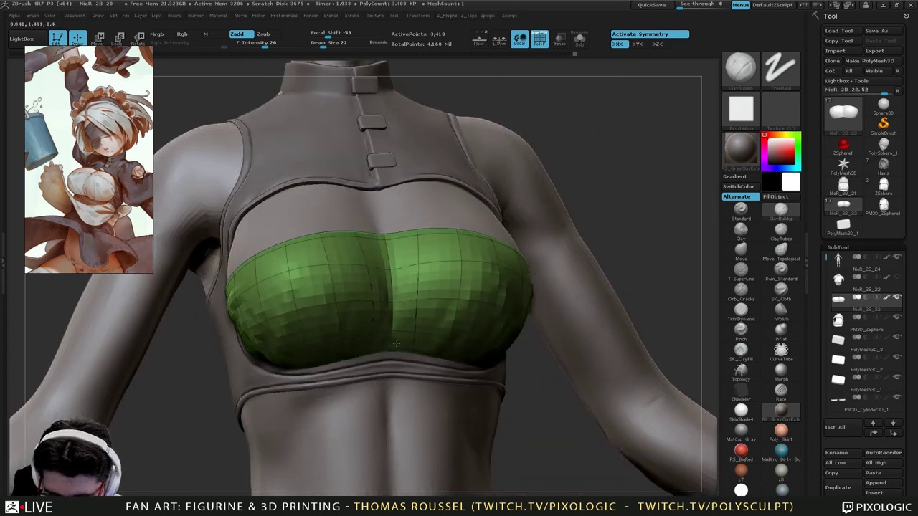
Reduce the draw size to 11 and subdivide the bandeau two more times.
key("s")
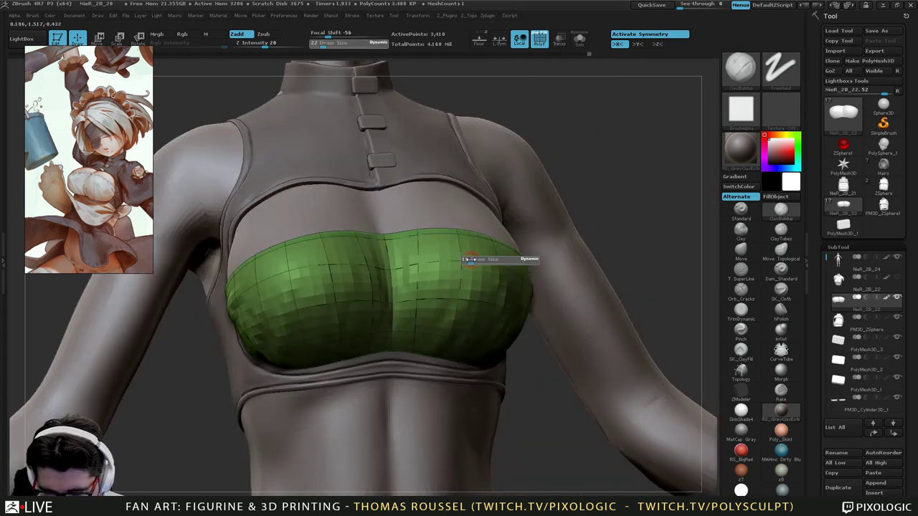
left_click_drag(480, 262, 476, 263)
key("ctrl+d")
key("ctrl+d")
Sculpt a raised hem along the bandeau's upper edge from the centre towards the armpit.
right_click_drag(441, 271, 371, 214)
left_click_drag(371, 215, 596, 212)
mouse_move(453, 214)
left_mouse_down()
mouse_move(614, 213)
mouse_move(362, 221)
left_mouse_up()
mouse_move(542, 225)
right_mouse_down()
mouse_move(564, 256)
mouse_move(467, 242)
right_mouse_up()
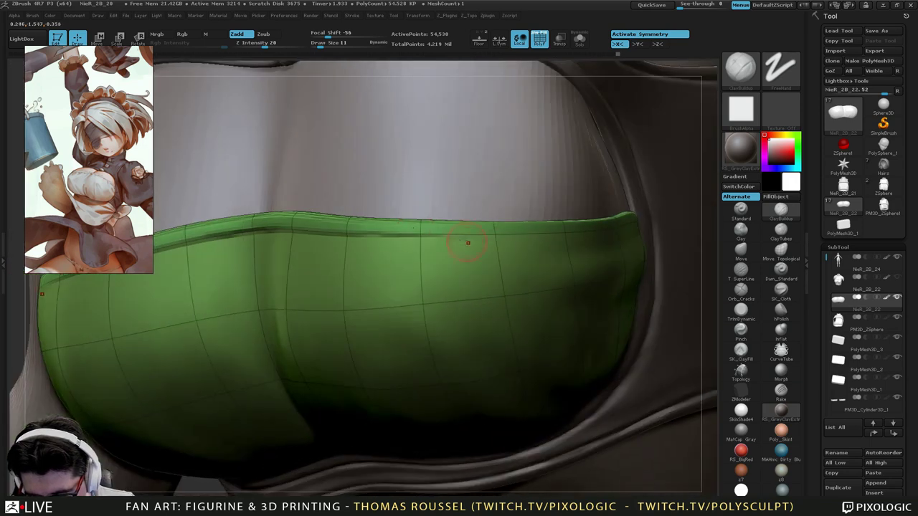
mouse_move(403, 231)
left_mouse_down()
mouse_move(488, 237)
mouse_move(608, 226)
left_mouse_up()
key("shift")
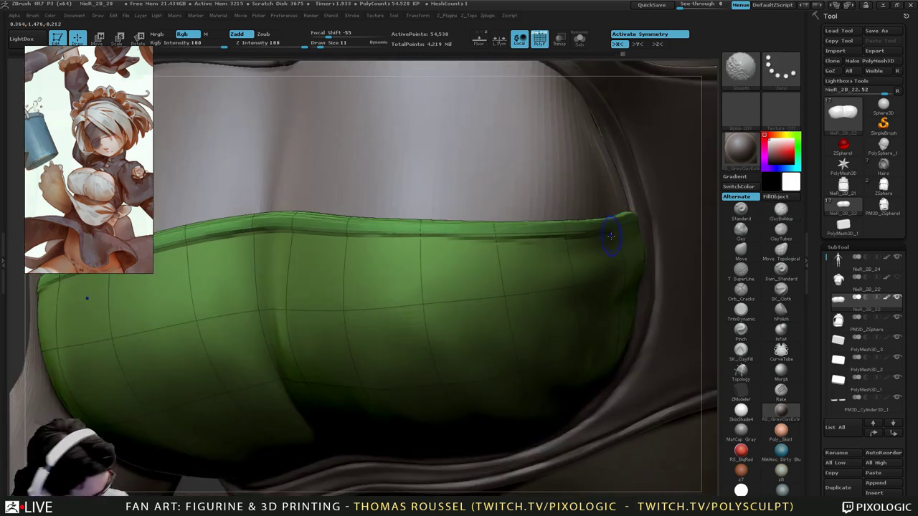
Turn off the PolyFrame display and refine the hem at the bandeau's outer upper corner.
key("shift+f")
right_click_drag(616, 239, 643, 219)
mouse_move(590, 227)
left_mouse_down()
mouse_move(659, 219)
mouse_move(509, 235)
mouse_move(330, 217)
mouse_move(540, 231)
mouse_move(651, 224)
left_mouse_up()
key("shift")
mouse_move(634, 225)
left_mouse_down()
mouse_move(447, 233)
mouse_move(335, 218)
mouse_move(445, 227)
left_mouse_up()
Sculpt tension folds radiating inward from the bandeau's outer side below the armpit.
right_click_drag(518, 289, 409, 287)
mouse_move(603, 296)
left_mouse_down()
mouse_move(511, 300)
mouse_move(597, 334)
left_mouse_up()
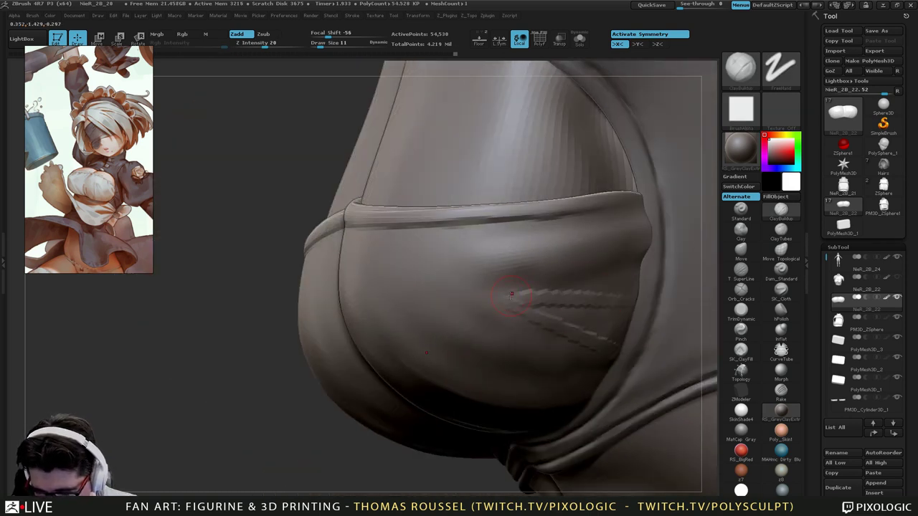
left_click_drag(538, 317, 588, 341)
Sculpt a cluster of gathered folds at the bandeau's lower centre, between the breasts.
right_click_drag(420, 383, 500, 391)
right_click_drag(426, 417, 435, 223, "alt")
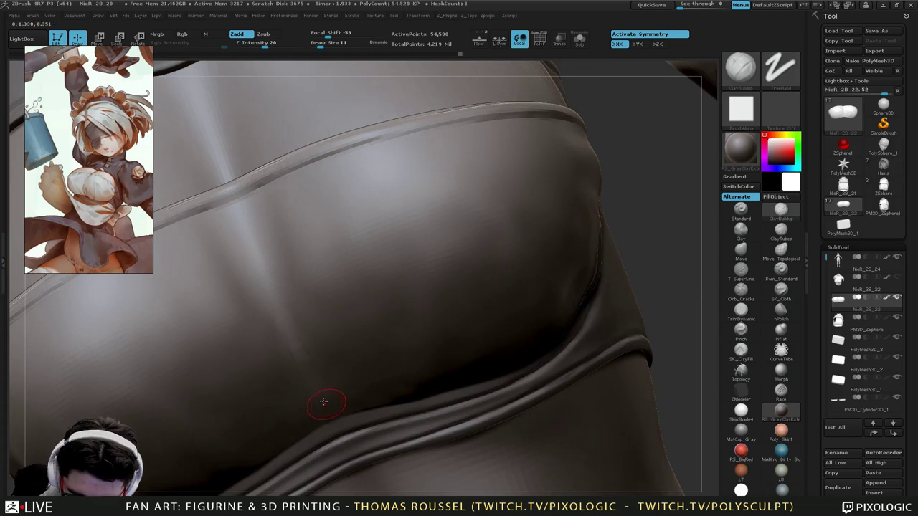
left_click_drag(333, 404, 288, 312)
left_click_drag(310, 376, 290, 305)
left_click_drag(329, 404, 293, 308)
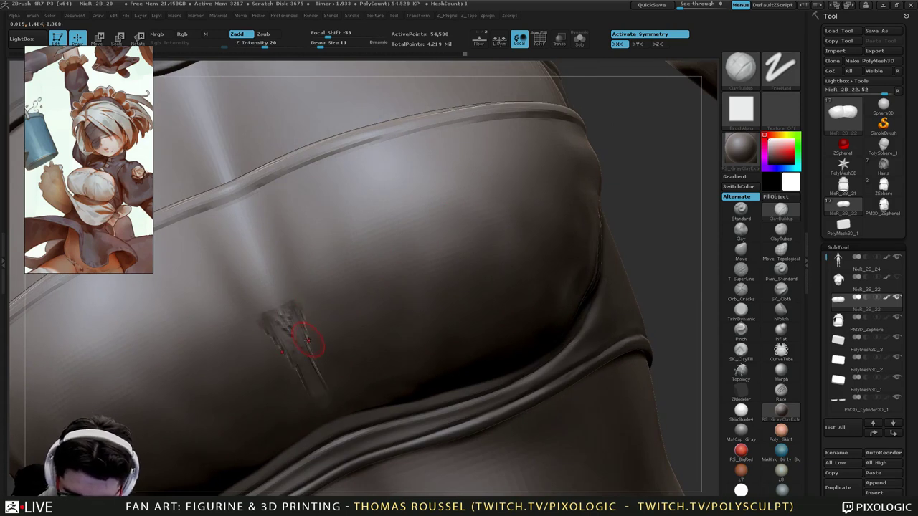
mouse_move(309, 341)
left_mouse_down()
mouse_move(295, 313)
mouse_move(377, 400)
left_mouse_up()
left_click_drag(302, 329, 333, 412)
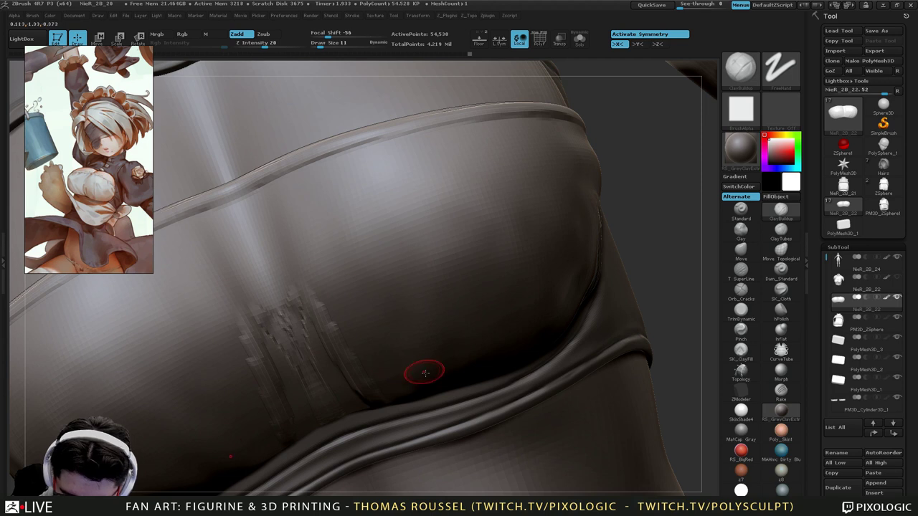
Sculpt fanning folds on the bandeau's lower outer area, rising from the bottom edge below the breast.
mouse_move(422, 373)
right_mouse_down()
mouse_move(478, 352)
mouse_move(504, 299)
right_mouse_up()
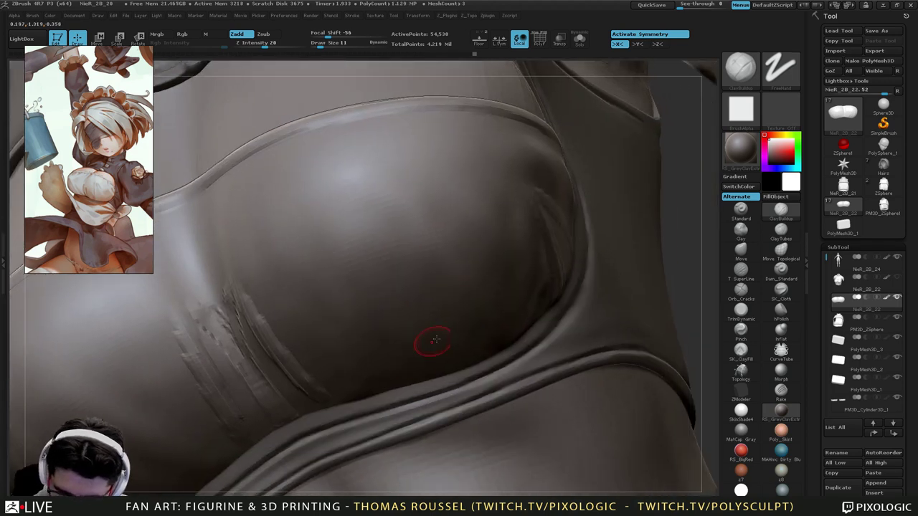
right_click_drag(430, 345, 471, 276)
left_click_drag(422, 240, 473, 358)
mouse_move(424, 214)
left_mouse_down()
mouse_move(488, 301)
mouse_move(528, 337)
mouse_move(454, 363)
mouse_move(434, 295)
mouse_move(452, 364)
left_mouse_up()
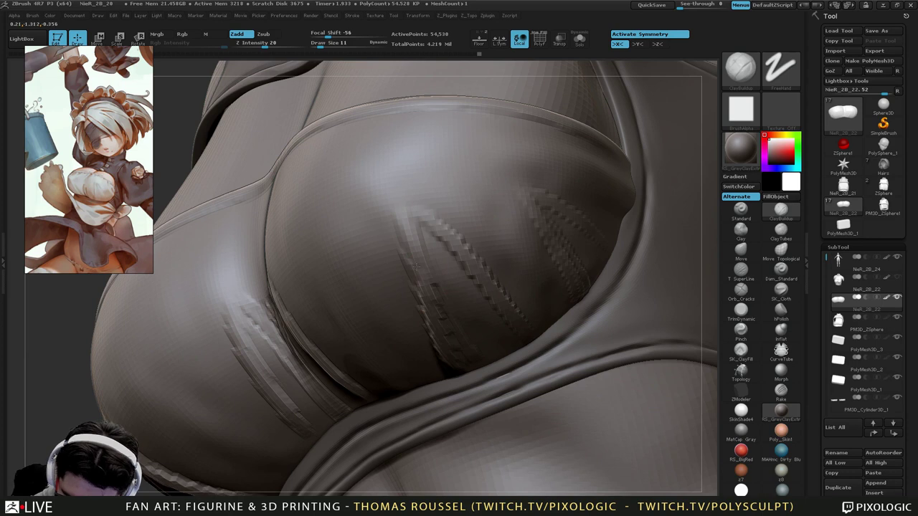
left_click_drag(425, 228, 458, 280)
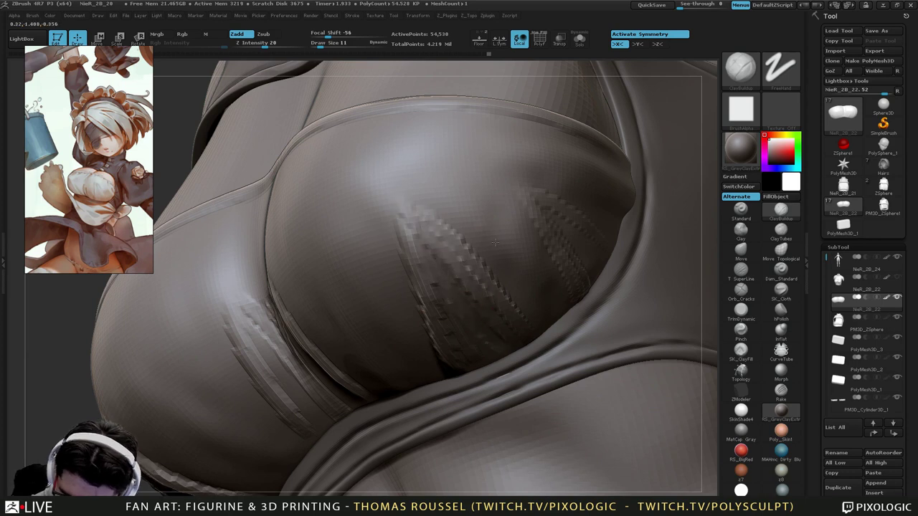
left_click_drag(495, 242, 558, 307)
left_click_drag(485, 215, 545, 281)
left_click_drag(508, 239, 546, 284)
Fill the lower front of the bandeau with vertical folds between the centre gathers and the outer folds.
right_click_drag(467, 340, 479, 318)
left_click_drag(392, 271, 397, 373)
left_click_drag(380, 272, 368, 363)
mouse_move(333, 276)
left_mouse_down()
mouse_move(343, 380)
mouse_move(316, 383)
left_mouse_up()
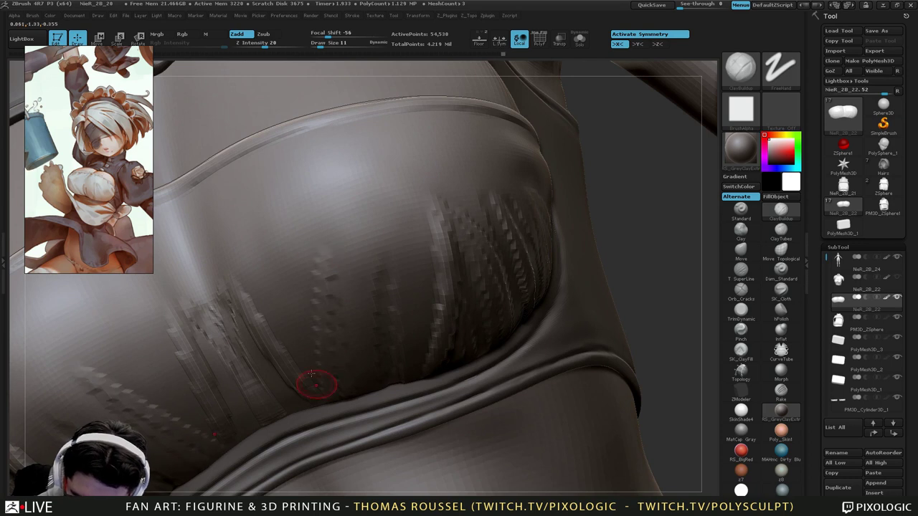
left_click_drag(294, 280, 301, 351)
Sculpt short vertical folds hanging below the hem across the bandeau's upper front.
right_click_drag(338, 242, 316, 302)
left_click_drag(186, 200, 203, 274)
left_click_drag(283, 193, 291, 234)
left_click_drag(380, 168, 399, 226)
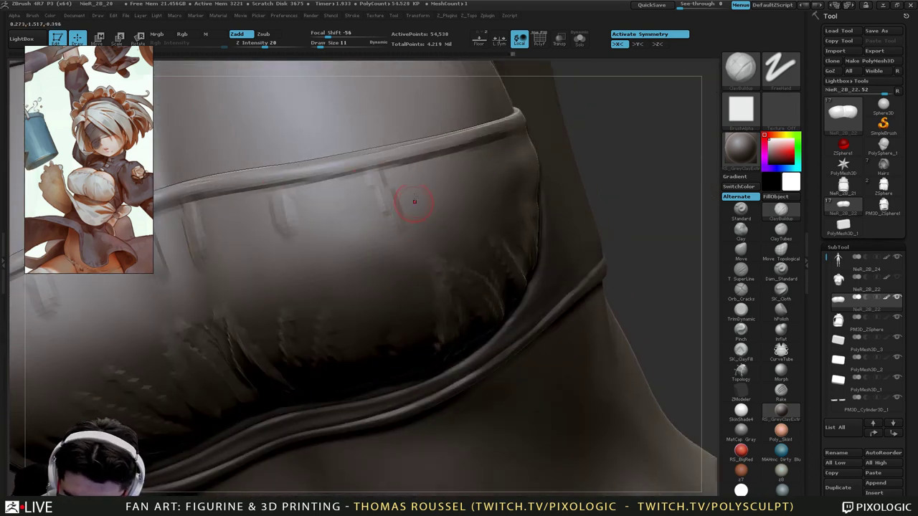
left_click_drag(449, 172, 465, 214)
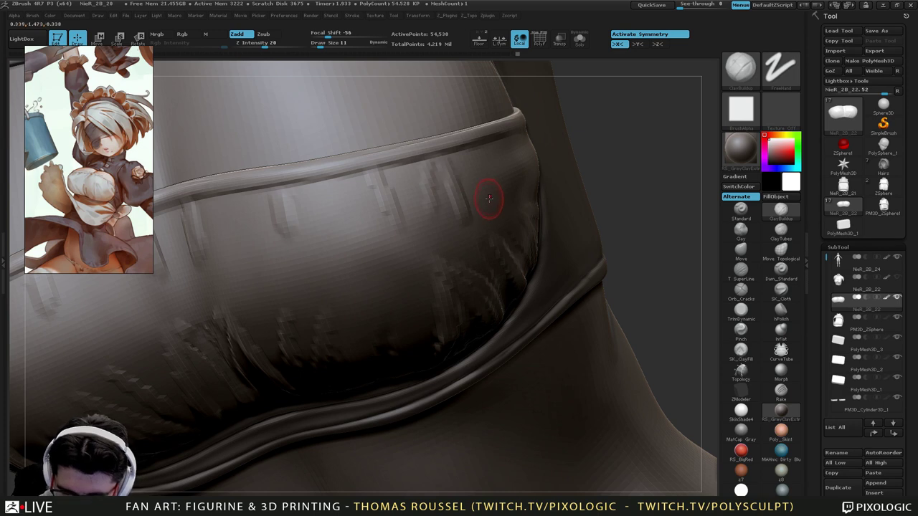
Add short folds below the hem's outer corner and along the bandeau's side edge.
right_click_drag(512, 154, 452, 165)
left_click_drag(486, 148, 507, 173)
left_click_drag(565, 133, 594, 139)
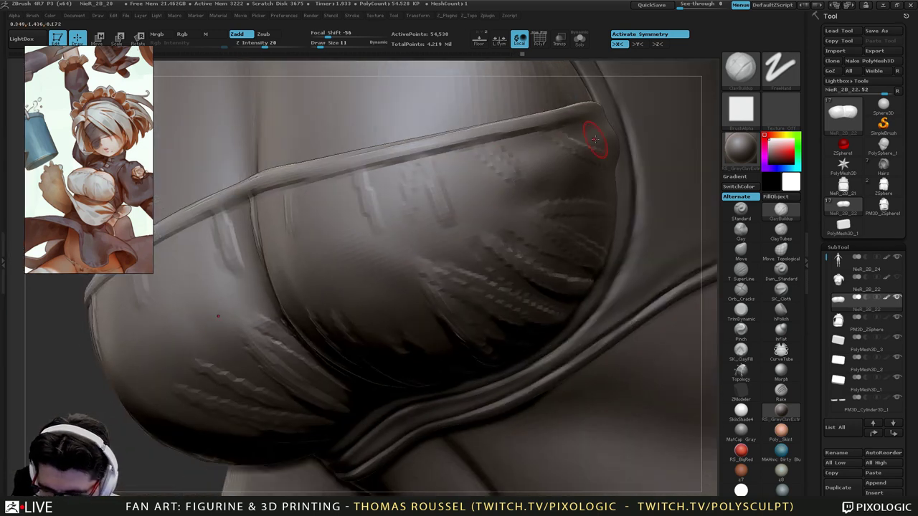
left_click_drag(568, 186, 603, 192)
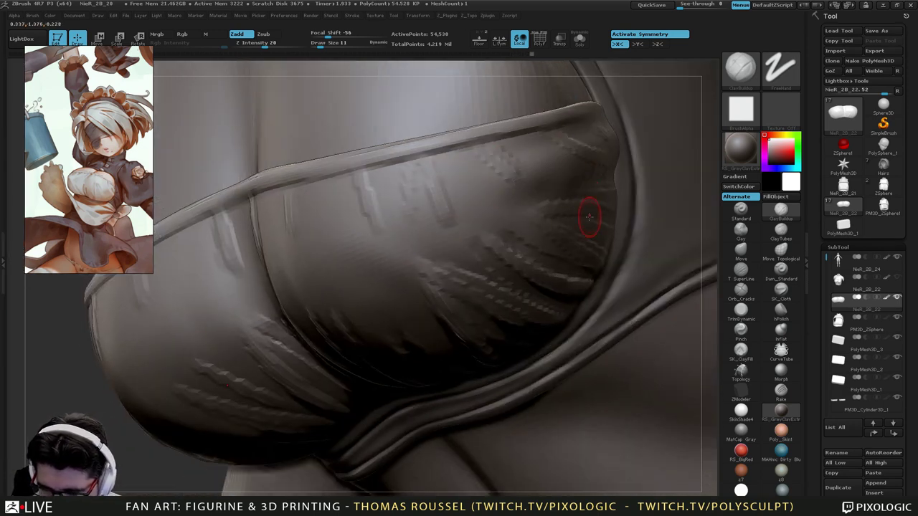
Smooth the folds below the hem, in the centre gathers and on the outer side of the bandeau.
mouse_move(441, 217)
left_mouse_down("shift")
mouse_move(431, 179)
mouse_move(373, 215)
left_mouse_up("shift")
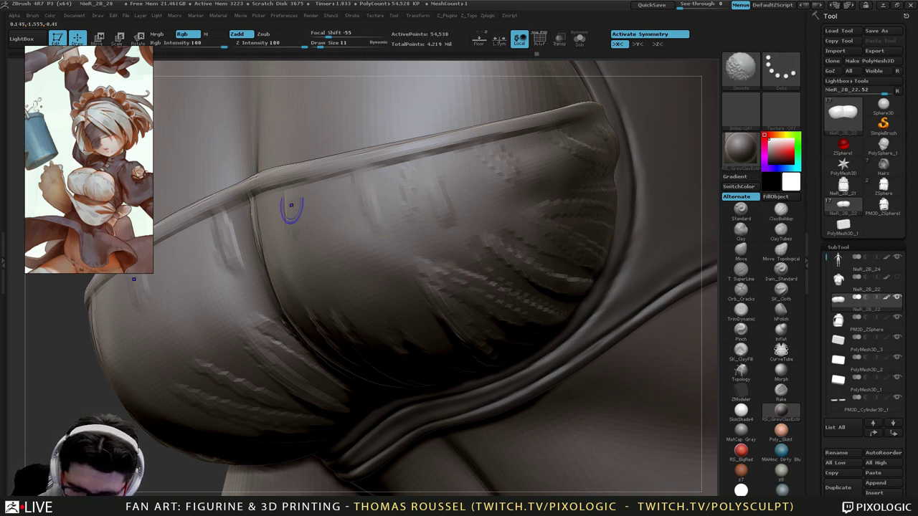
left_click_drag(224, 217, 254, 240, "shift")
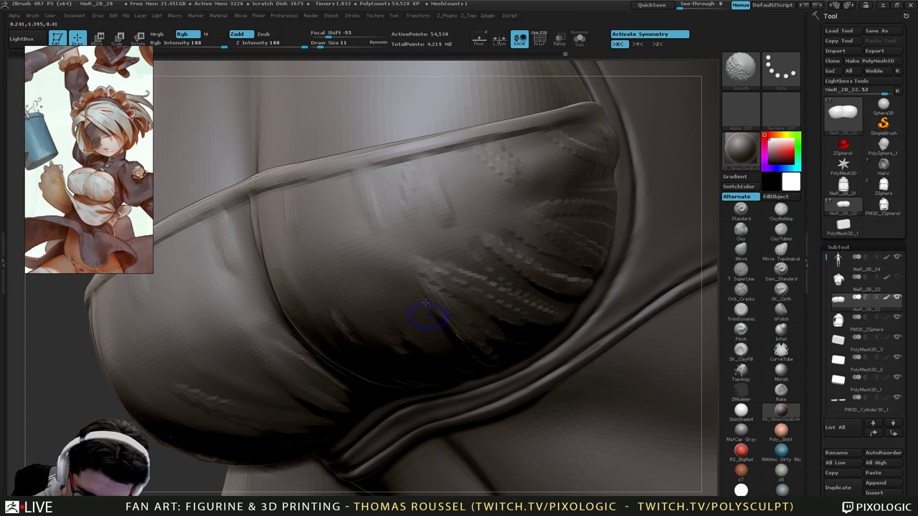
left_click_drag(462, 296, 539, 321, "shift")
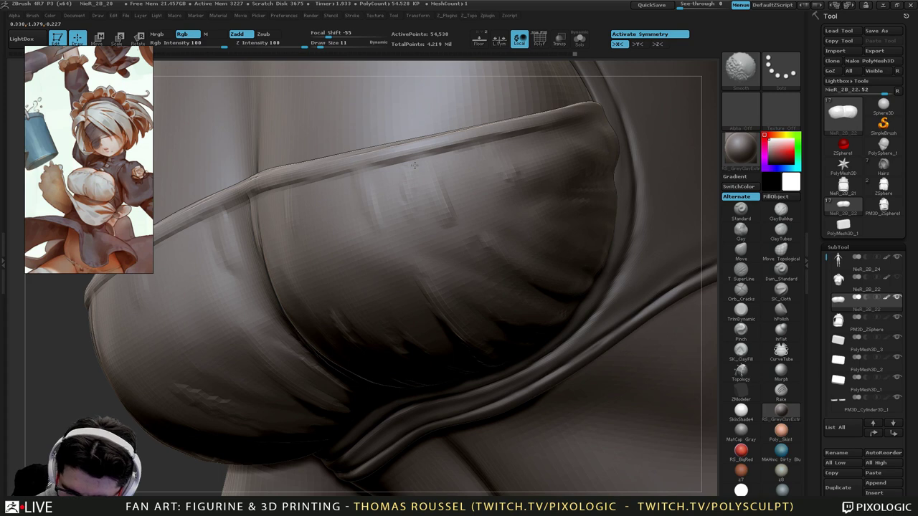
Smooth the cloth folds at the bandeau's lower centre and on its outer side.
right_click_drag(414, 165, 465, 266, "ctrl")
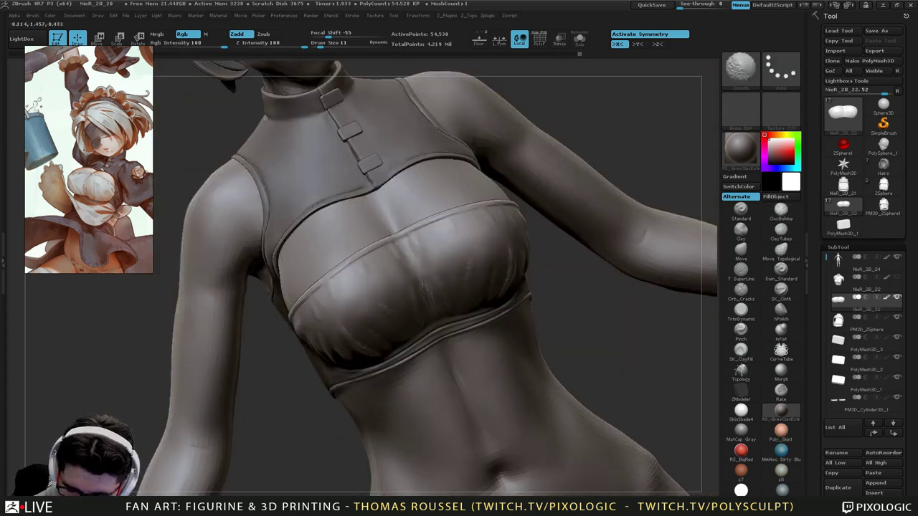
right_click_drag(464, 285, 418, 231)
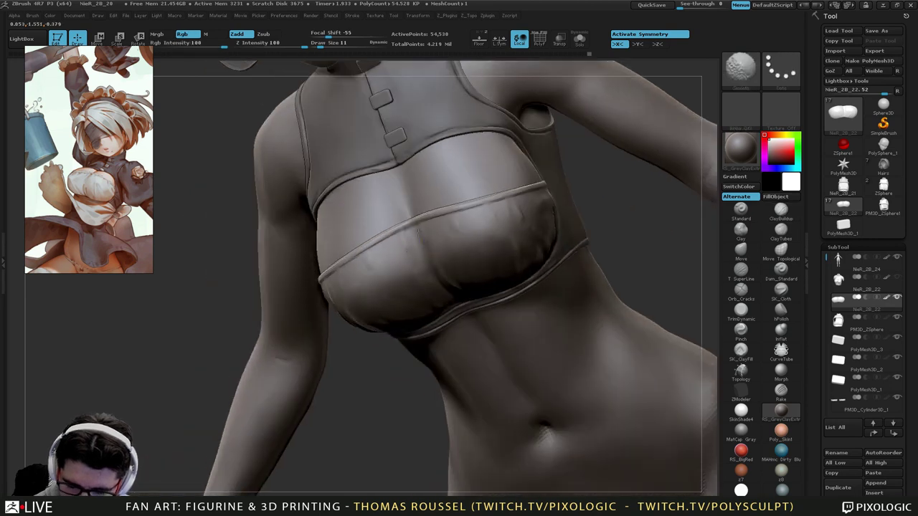
left_click_drag(435, 304, 459, 291, "shift")
mouse_move(504, 269)
right_mouse_down()
mouse_move(323, 61)
mouse_move(495, 197)
right_mouse_up()
left_click_drag(518, 212, 599, 272, "shift")
Carve creases fanning in from the bandeau's outer side edge with the Dam_Standard brush and soften their ends.
left_click(775, 273)
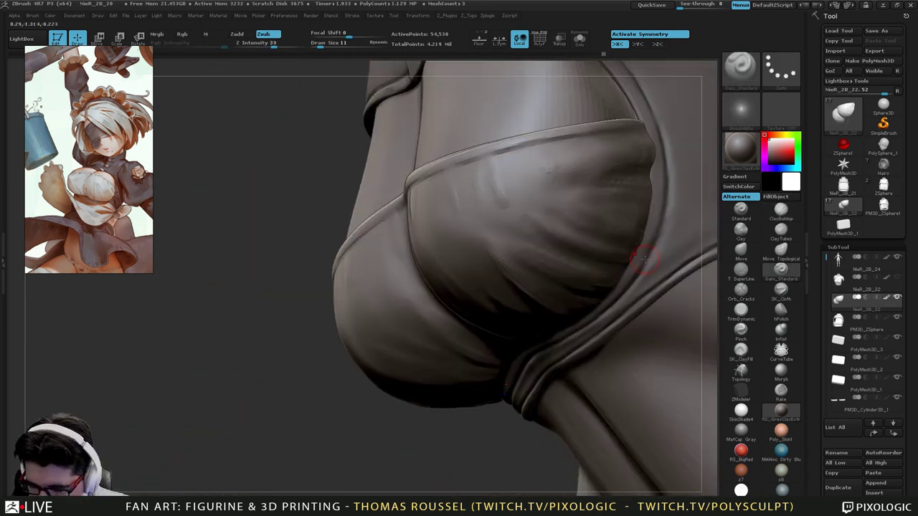
mouse_move(638, 260)
right_mouse_down()
mouse_move(617, 270)
mouse_move(631, 262)
right_mouse_up()
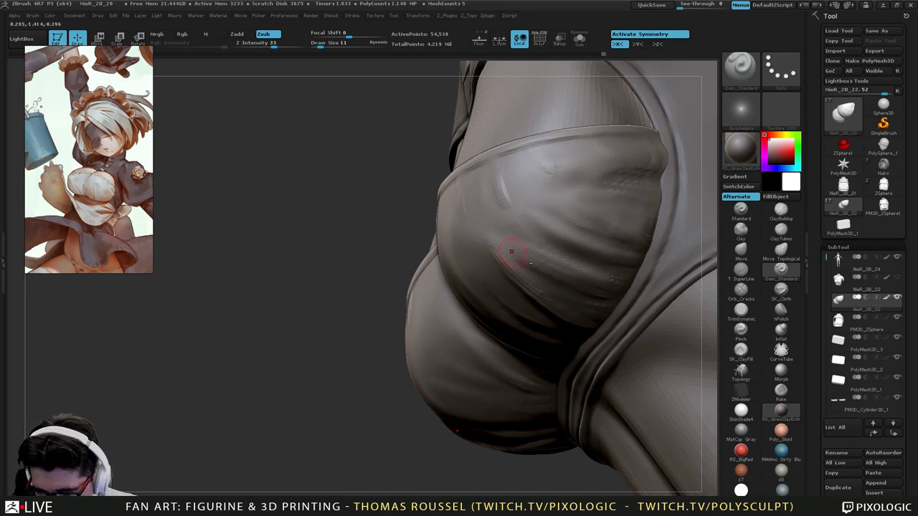
mouse_move(512, 251)
left_mouse_down()
mouse_move(610, 290)
mouse_move(547, 263)
mouse_move(619, 281)
left_mouse_up()
mouse_move(504, 261)
left_mouse_down()
mouse_move(557, 315)
mouse_move(555, 286)
mouse_move(575, 293)
left_mouse_up()
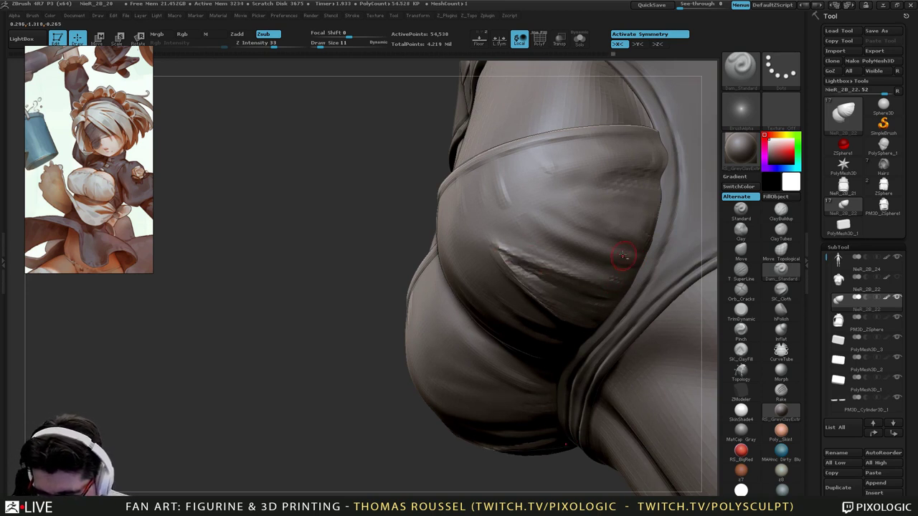
left_click_drag(537, 224, 629, 256)
left_click_drag(548, 209, 625, 235)
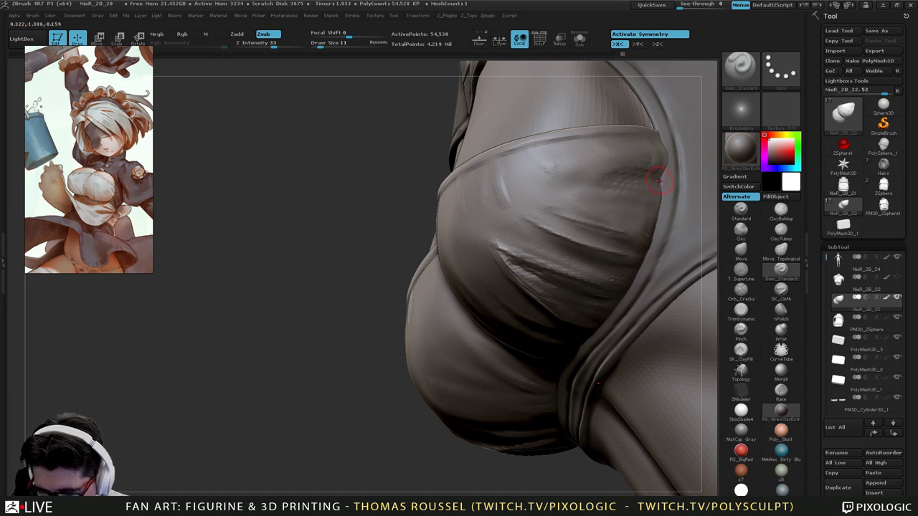
left_click_drag(647, 184, 586, 180)
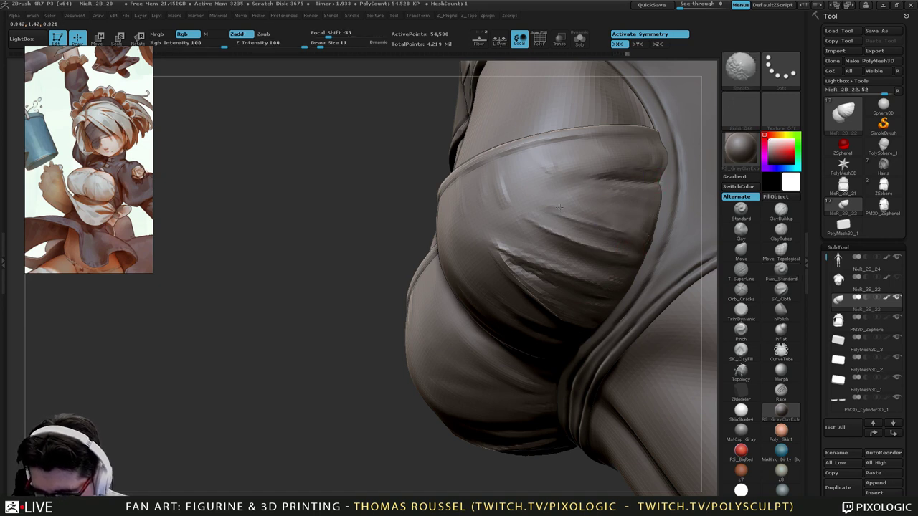
left_click_drag(563, 219, 611, 252, "shift")
left_click_drag(506, 253, 530, 272, "shift")
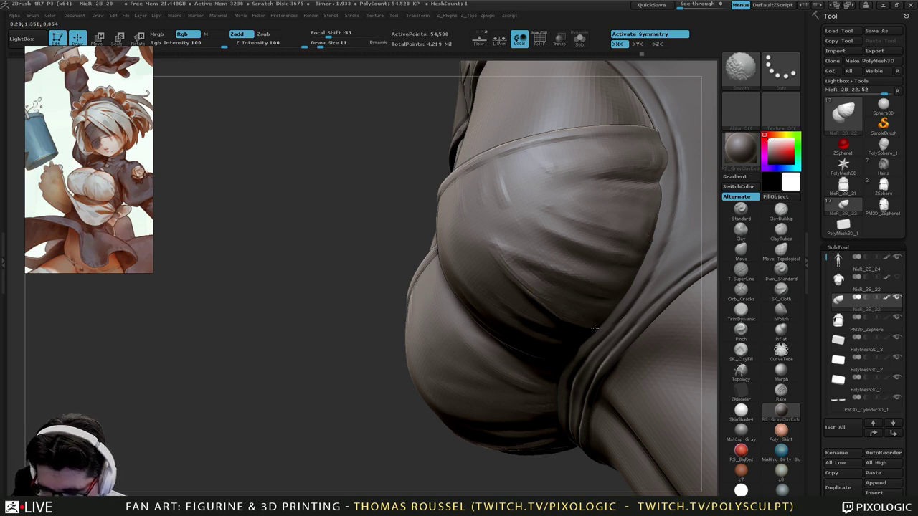
left_click_drag(594, 328, 596, 327, "shift")
Carve short vertical creases hanging below the hem on the bandeau's upper front and smooth them lightly.
right_click_drag(576, 297, 591, 293)
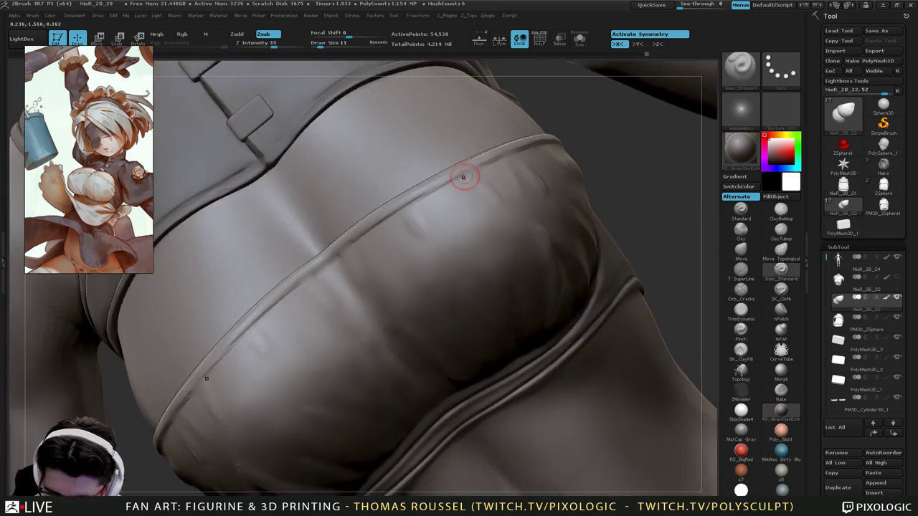
mouse_move(464, 178)
left_mouse_down()
mouse_move(479, 193)
mouse_move(429, 195)
left_mouse_up()
mouse_move(414, 207)
left_mouse_down()
mouse_move(426, 232)
mouse_move(412, 244)
mouse_move(423, 254)
left_mouse_up()
mouse_move(386, 228)
left_mouse_down()
mouse_move(356, 246)
mouse_move(366, 298)
left_mouse_up()
left_click_drag(406, 214, 445, 279)
left_click_drag(409, 219, 436, 259)
mouse_move(418, 236)
left_mouse_down("shift")
mouse_move(439, 273)
mouse_move(388, 228)
mouse_move(356, 285)
left_mouse_up("shift")
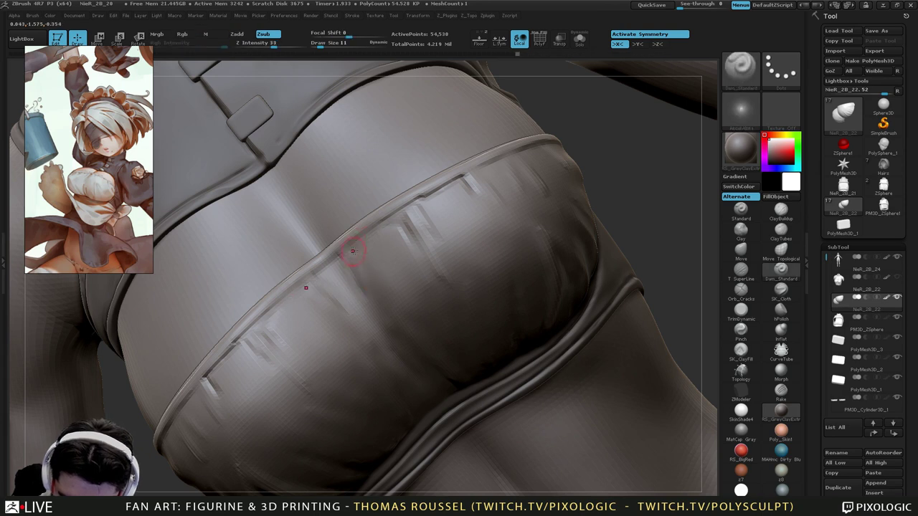
Deepen the groove under the hem from the centre to its outer corner and soften the nearby side folds.
left_click_drag(352, 252, 459, 178)
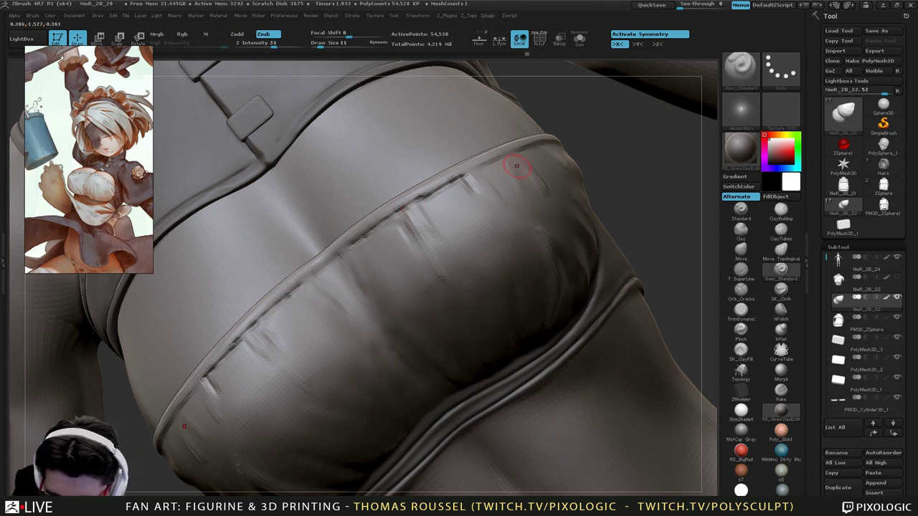
right_click_drag(518, 170, 502, 158)
mouse_move(471, 174)
left_mouse_down()
mouse_move(605, 128)
mouse_move(662, 133)
left_mouse_up()
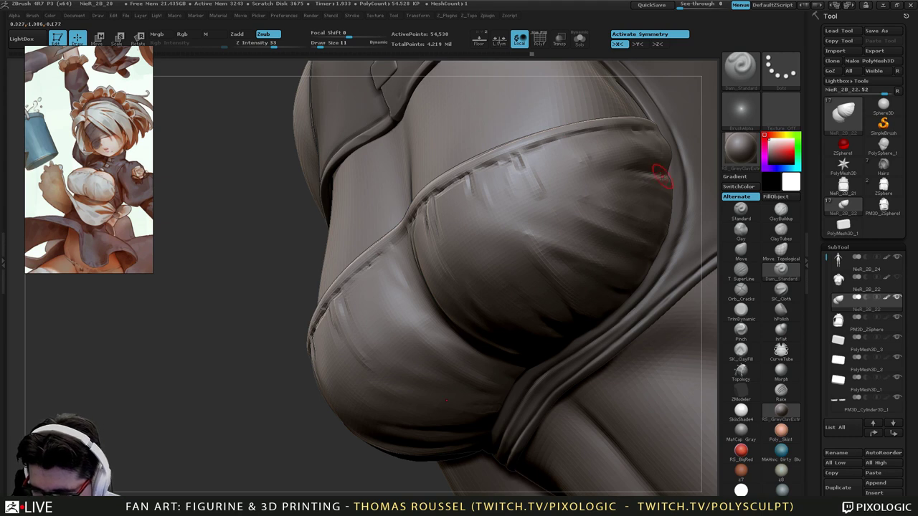
left_click_drag(650, 166, 608, 171, "shift")
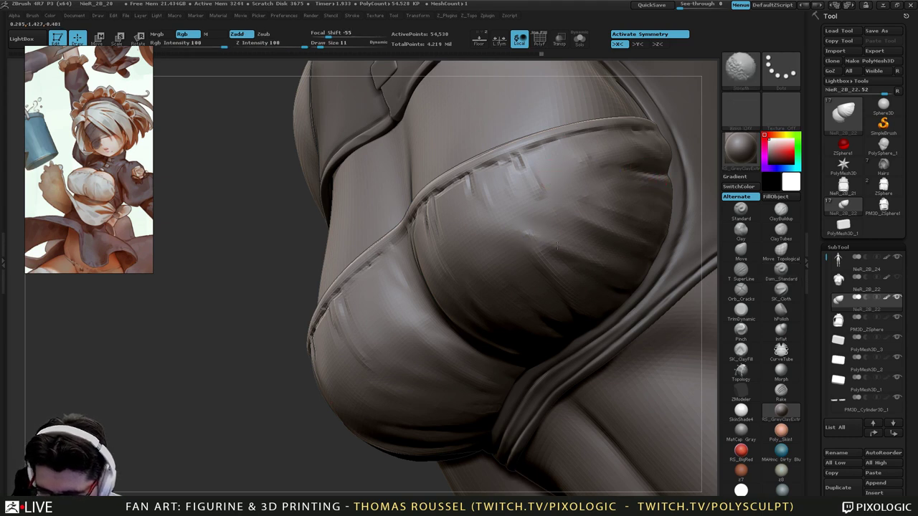
left_click_drag(548, 253, 599, 279)
Carve short creases along the bandeau's lower edge near the centre gathers, smoothing where they meet the underbust band.
right_click_drag(561, 291, 473, 324)
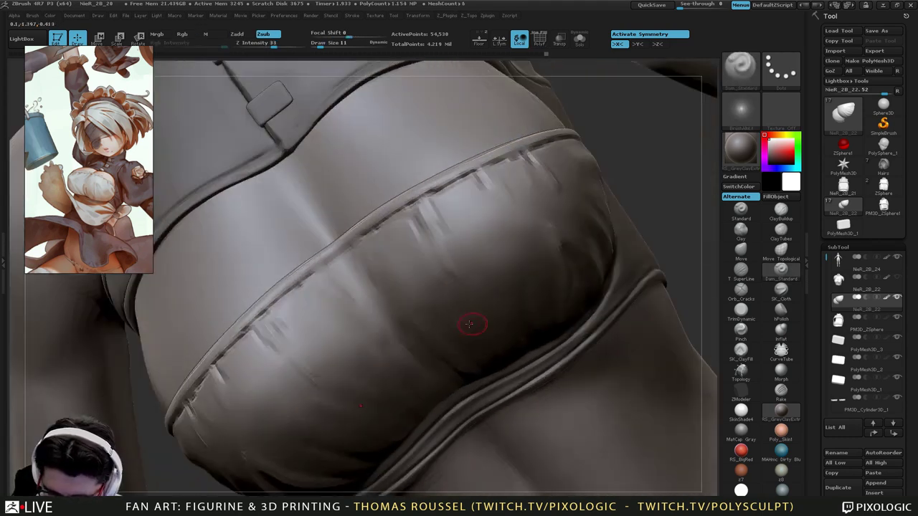
left_click_drag(406, 337, 459, 387)
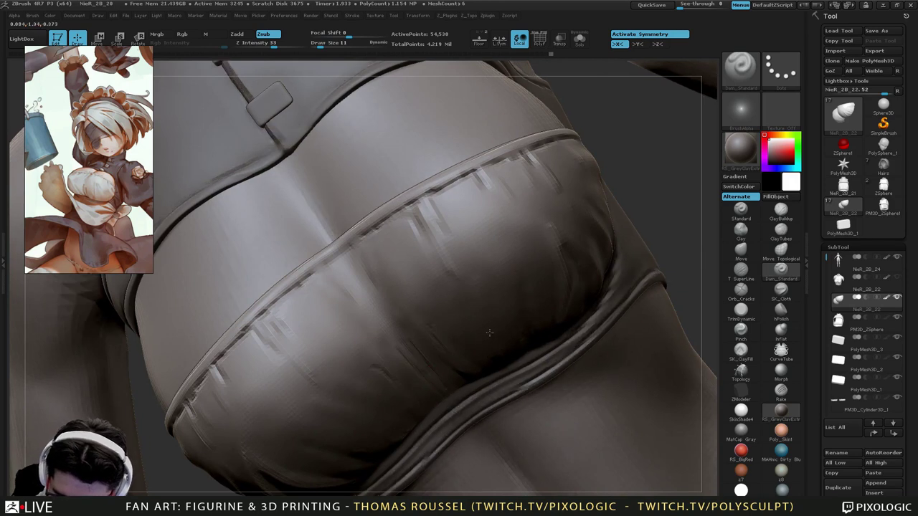
right_click_drag(492, 332, 502, 377)
left_click_drag(501, 375, 487, 341)
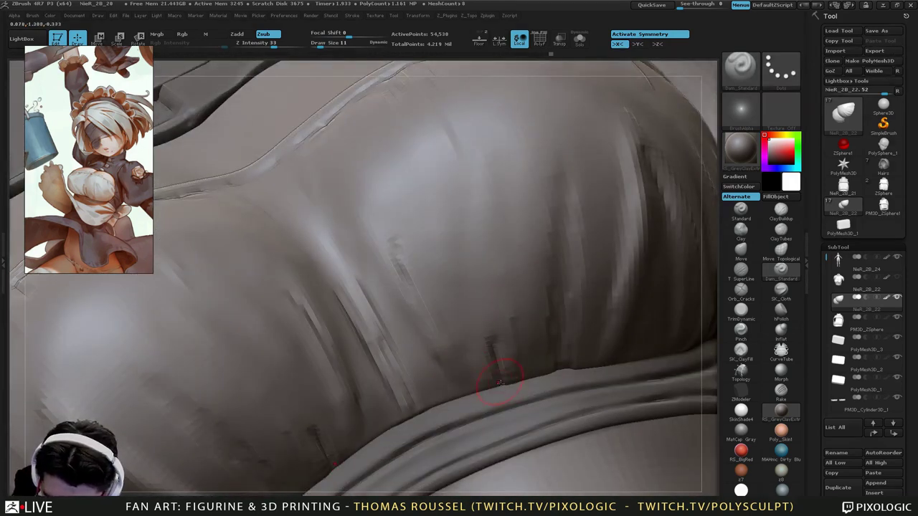
mouse_move(443, 399)
left_mouse_down()
mouse_move(414, 347)
mouse_move(431, 379)
mouse_move(431, 418)
left_mouse_up()
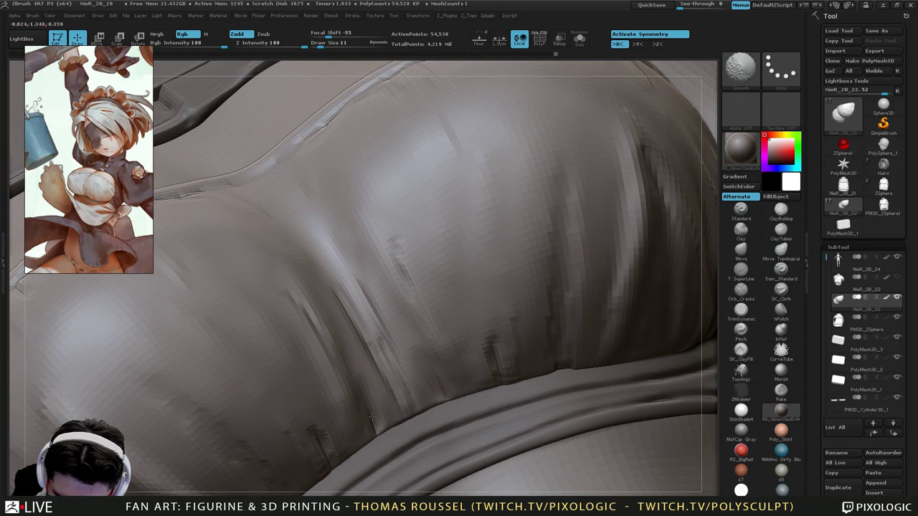
left_click_drag(324, 452, 309, 429, "shift")
left_click_drag(387, 314, 396, 402)
Examine the whole figure from head to shoes to judge the outfit's proportions.
mouse_move(495, 409)
right_mouse_down("ctrl")
mouse_move(470, 316)
mouse_move(467, 328)
mouse_move(480, 257)
mouse_move(432, 325)
mouse_move(470, 322)
mouse_move(430, 395)
mouse_move(448, 283)
right_mouse_up("ctrl")
right_click_drag(473, 351, 459, 298, "alt")
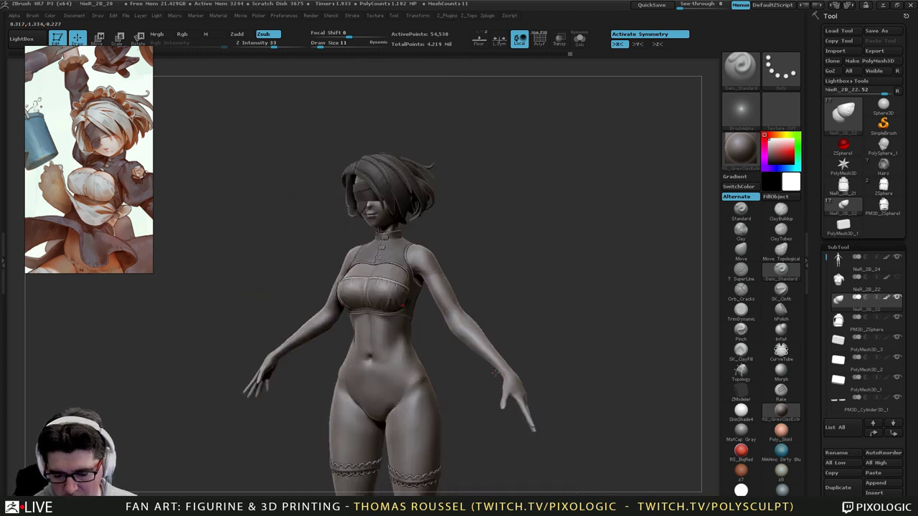
right_click_drag(466, 380, 486, 205, "alt")
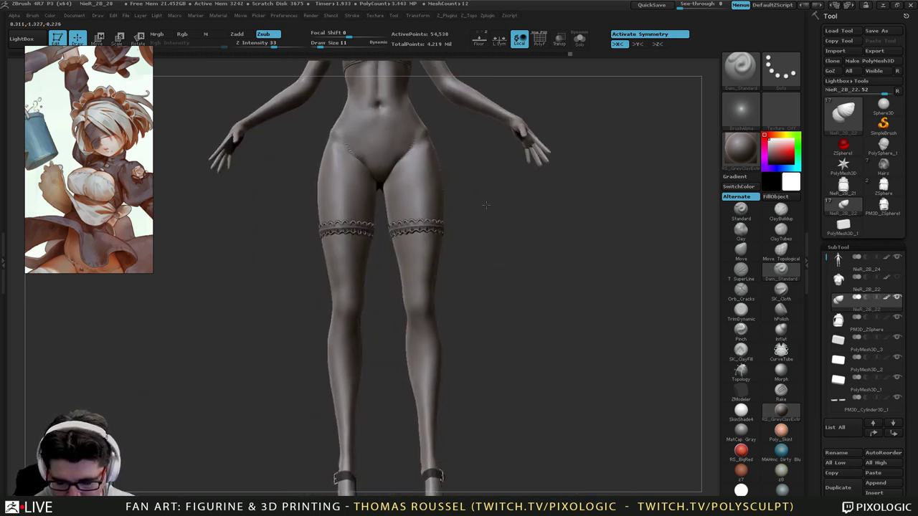
mouse_move(465, 451)
right_mouse_down("alt")
mouse_move(459, 351)
mouse_move(424, 310)
mouse_move(398, 319)
mouse_move(410, 332)
right_mouse_up("alt")
mouse_move(413, 287)
right_mouse_down()
mouse_move(455, 269)
mouse_move(448, 349)
right_mouse_up()
right_click_drag(423, 302, 442, 299)
Enlarge the brush to a draw size of 83 and make the body the active subtool.
key("s")
left_click_drag(442, 297, 454, 297)
mouse_move(463, 326)
right_mouse_down()
mouse_move(451, 328)
mouse_move(435, 297)
right_mouse_up()
right_click_drag(435, 298, 455, 348, "alt")
left_click(445, 351, "alt")
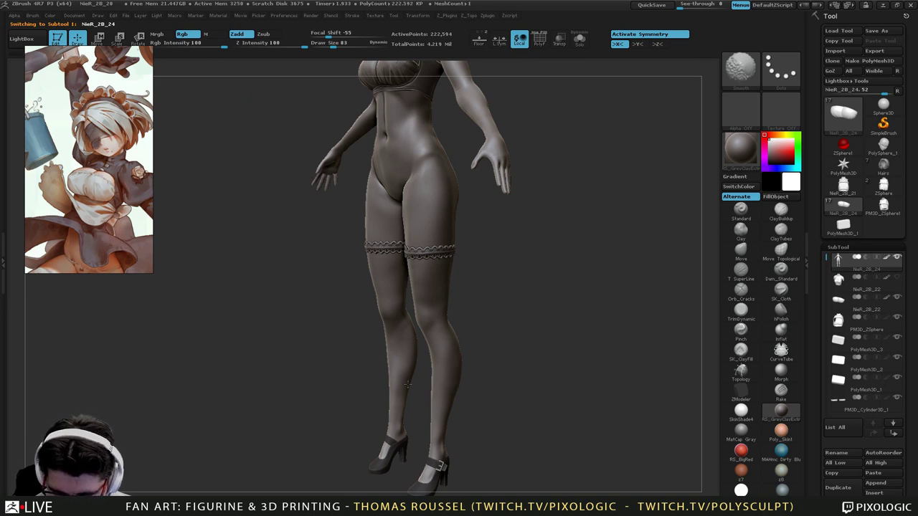
Check the legs and upper body from several angles and raise the body's mesh to subdivision level 4.
right_click_drag(407, 385, 483, 397)
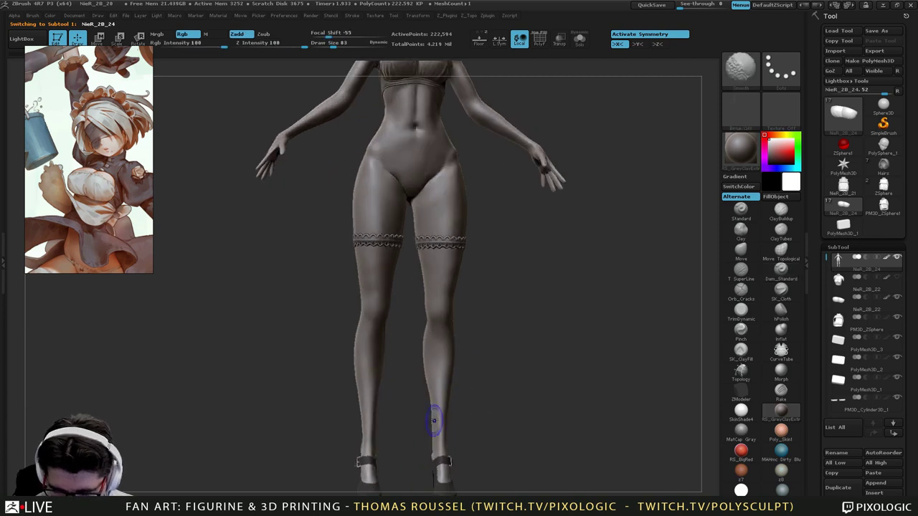
right_click_drag(434, 421, 446, 428)
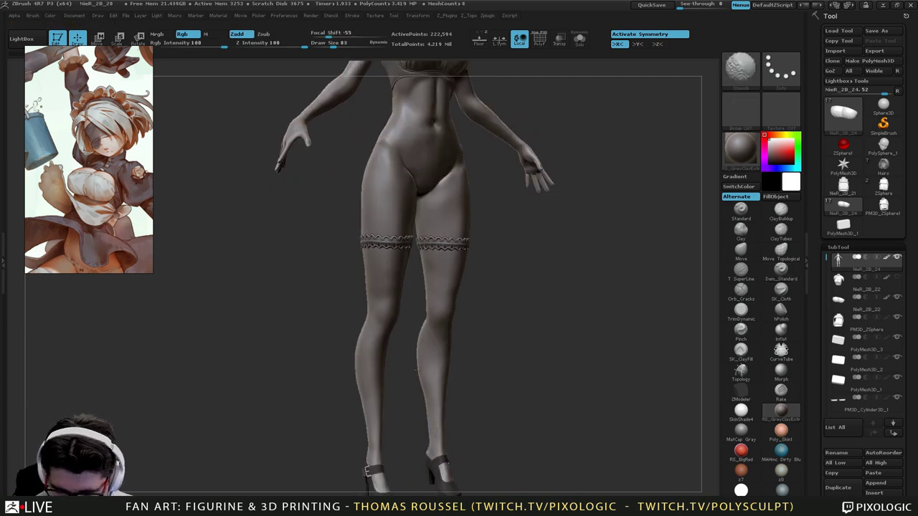
right_click_drag(420, 359, 405, 359)
mouse_move(466, 231)
right_mouse_down("alt")
mouse_move(455, 369)
mouse_move(362, 337)
right_mouse_up("alt")
right_click_drag(492, 332, 373, 314)
mouse_move(599, 278)
right_mouse_down("alt")
mouse_move(484, 298)
mouse_move(533, 301)
mouse_move(421, 337)
mouse_move(433, 318)
mouse_move(504, 413)
mouse_move(534, 322)
mouse_move(615, 382)
mouse_move(579, 355)
mouse_move(516, 354)
right_mouse_up("alt")
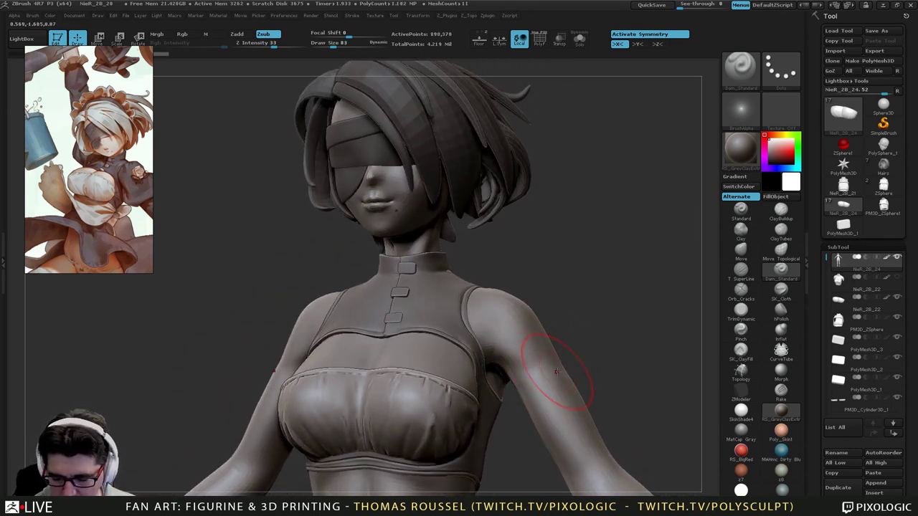
key("d")
right_click_drag(585, 382, 609, 381)
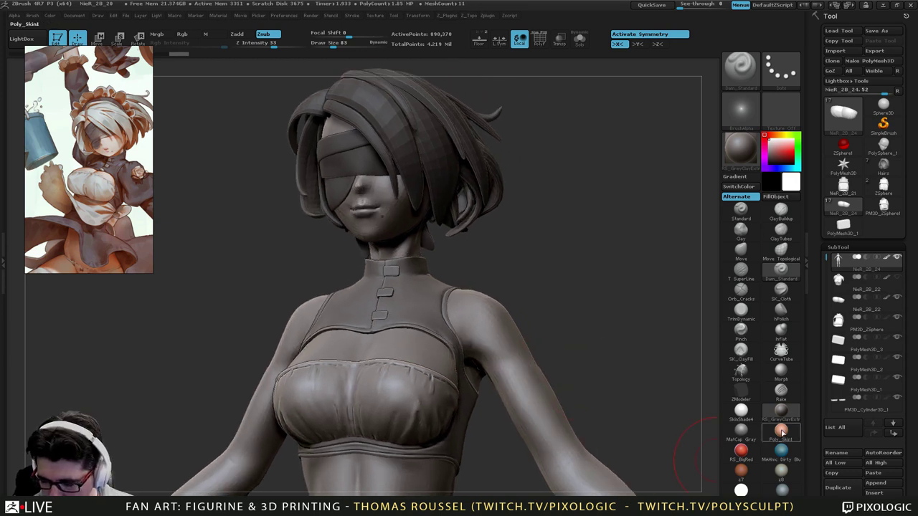
Try the Poly_Skin1 and blue MAHmc Dirty materials on the figure and restore RS_GreyClayExtreme.
left_click(783, 433)
left_click(781, 451)
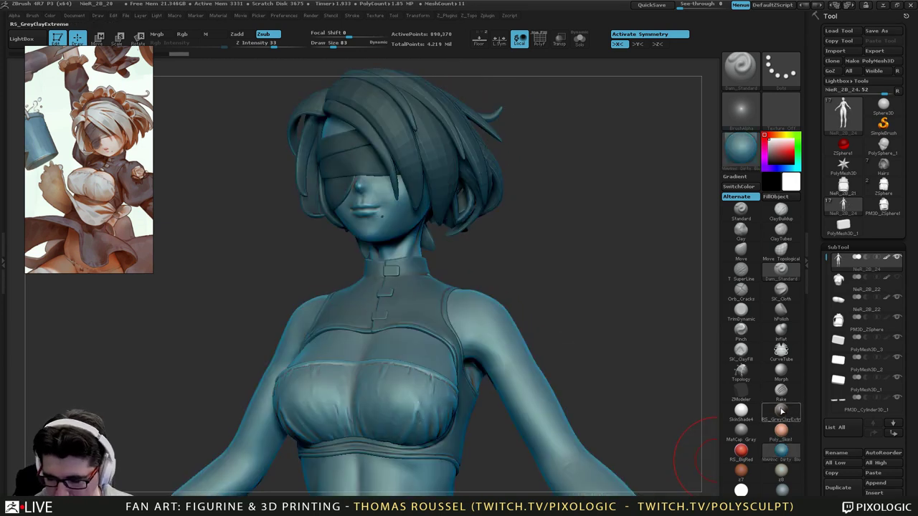
left_click(781, 411)
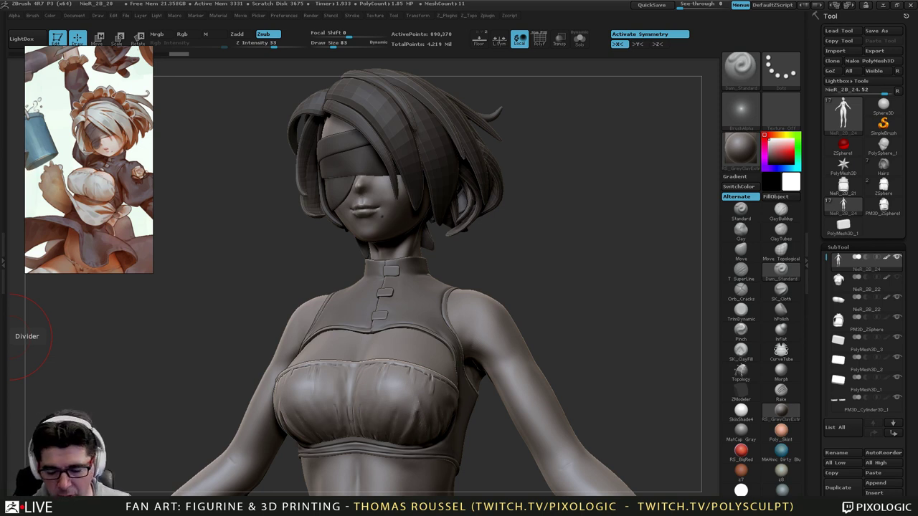
Select the bandeau and examine its hem and folds from the front, from below and at an angle.
right_click_drag(459, 431, 490, 322)
left_click(430, 311, "alt")
key("space")
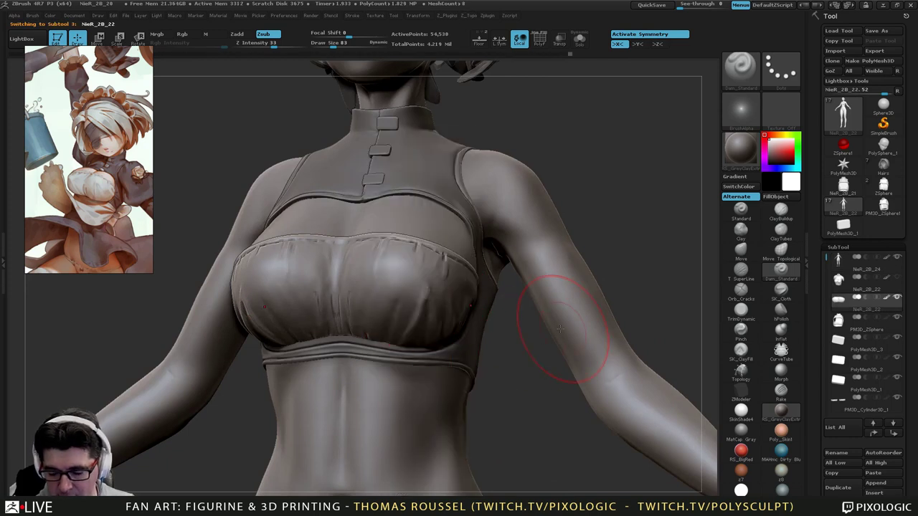
key("space")
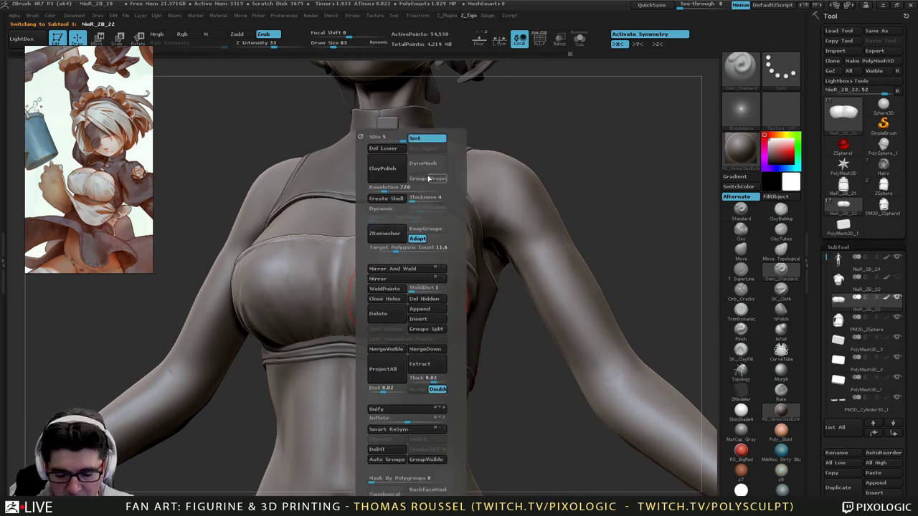
right_click_drag(595, 315, 539, 334)
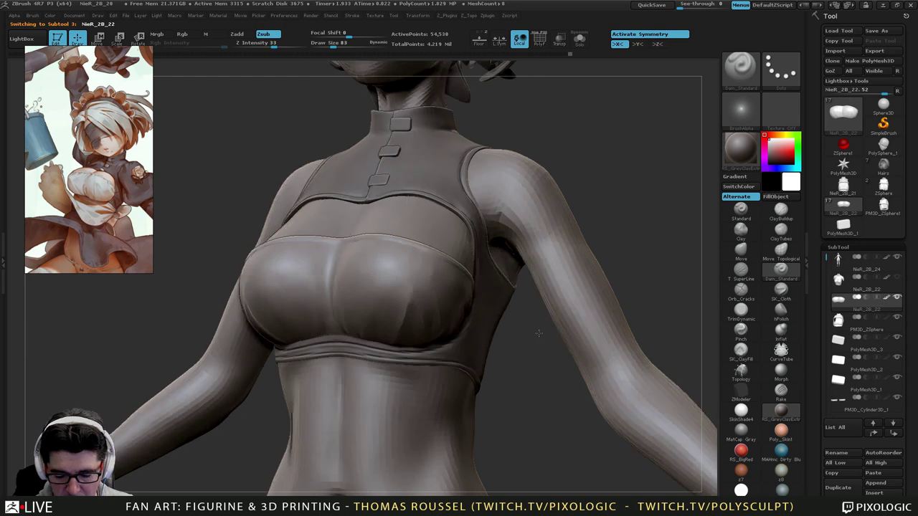
left_click_drag(539, 332, 462, 337)
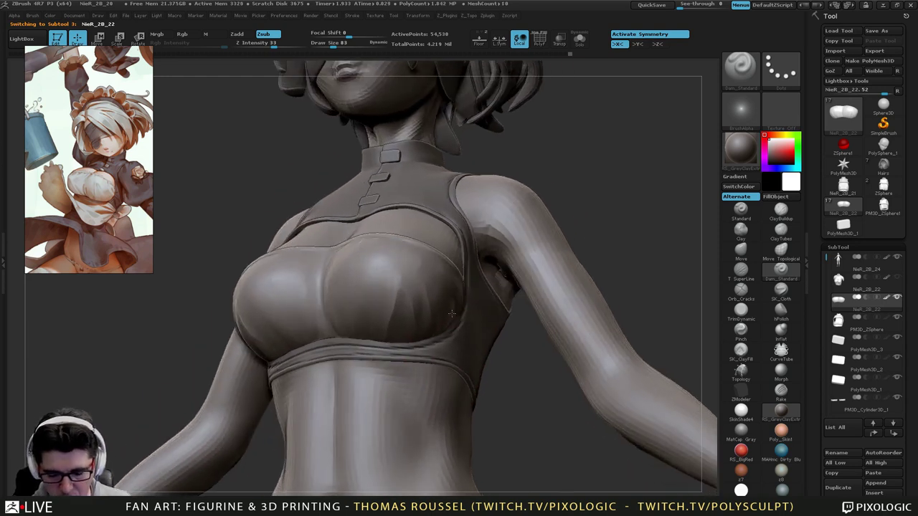
right_click_drag(459, 324, 470, 345)
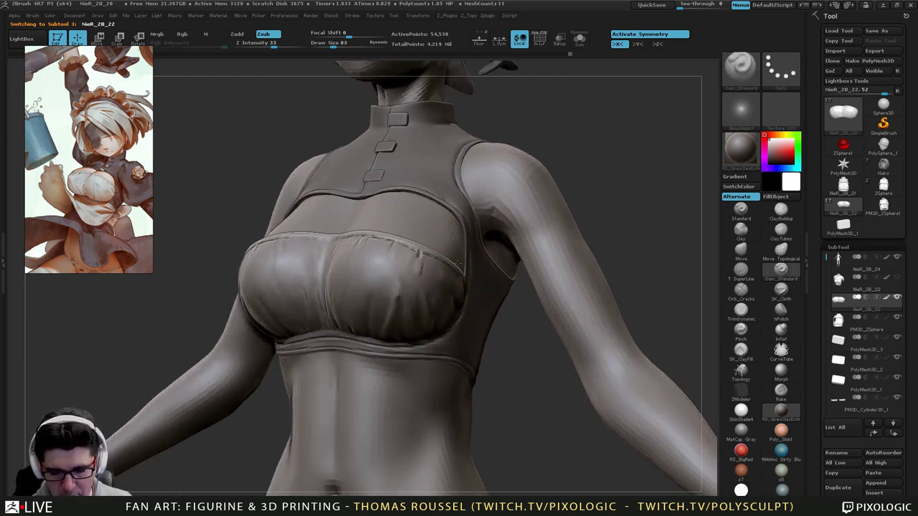
Select the body and apply ClayPolish to it, framing the face to check the effect.
right_click_drag(459, 151, 494, 337, "alt")
right_click_drag(416, 280, 401, 348)
right_click_drag(420, 136, 387, 383, "alt")
left_click(375, 279, "alt")
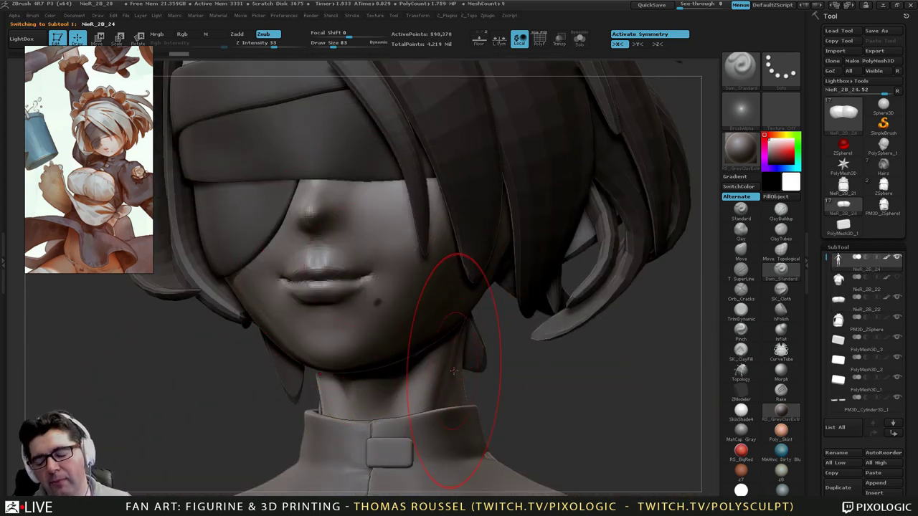
key("shift+f")
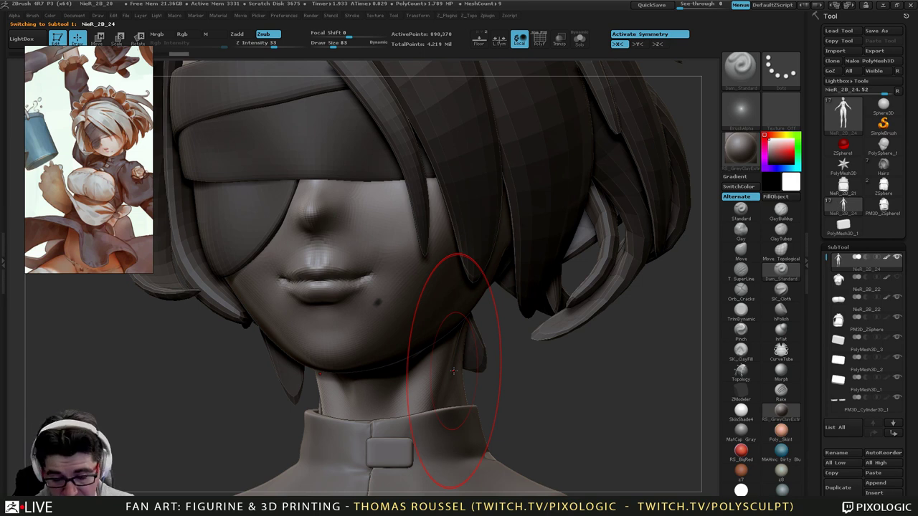
key("z")
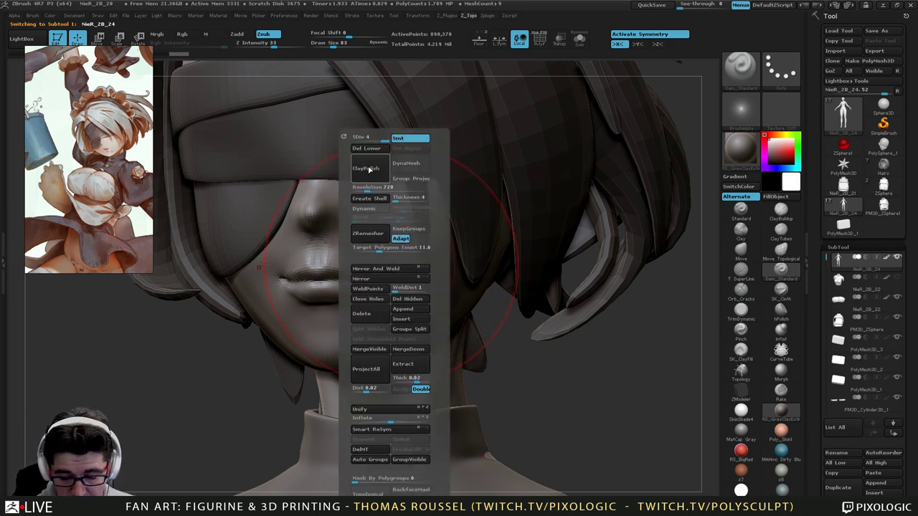
left_click(370, 170)
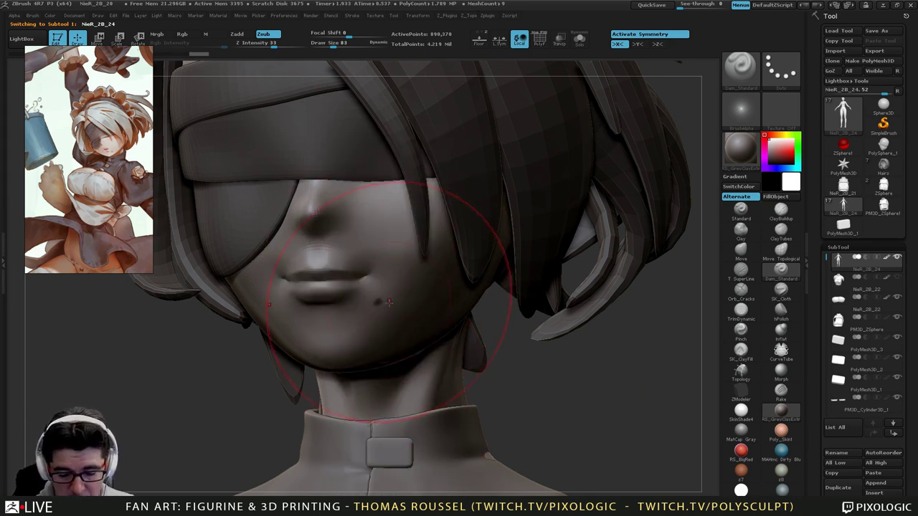
Examine the polished face, the full figure's proportions, and the head and hair from the front and at three-quarter angles.
right_click_drag(389, 303, 331, 278)
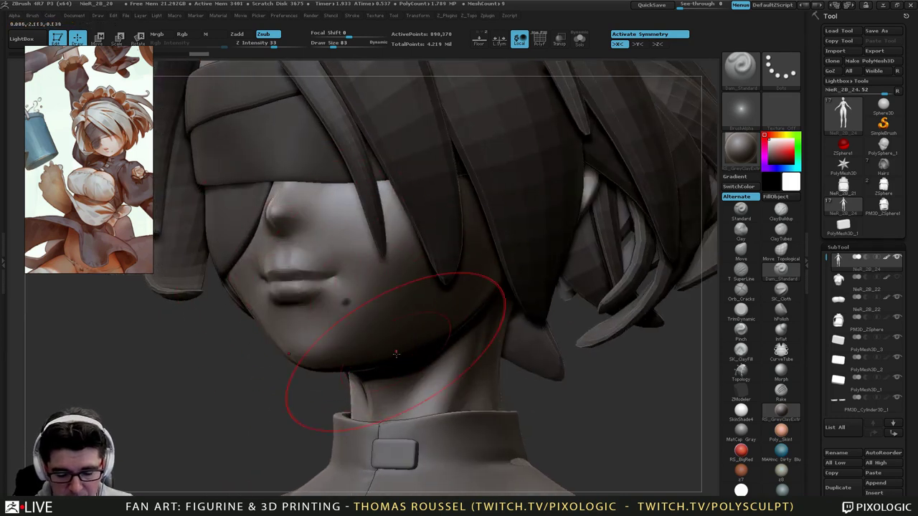
right_click_drag(396, 354, 401, 244, "ctrl")
right_click_drag(426, 359, 392, 163, "alt")
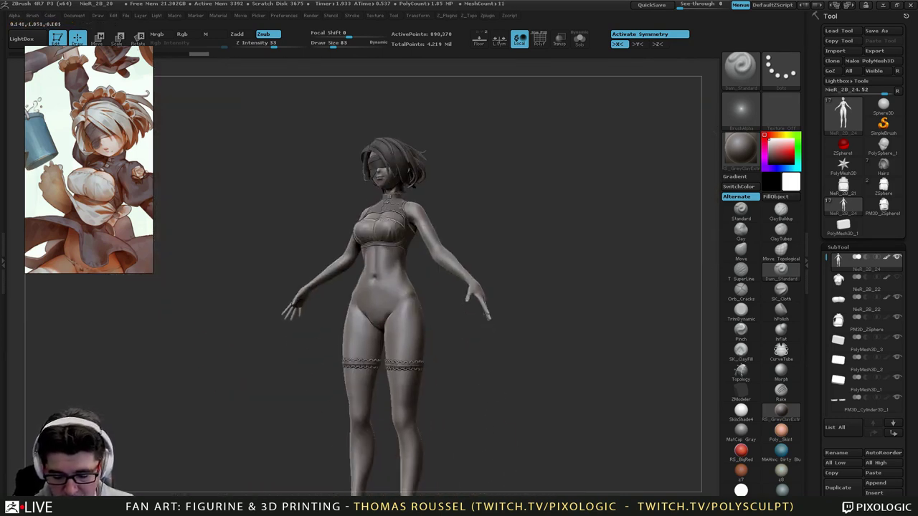
mouse_move(402, 215)
right_mouse_down("ctrl")
mouse_move(431, 276)
mouse_move(455, 302)
mouse_move(446, 402)
right_mouse_up("ctrl")
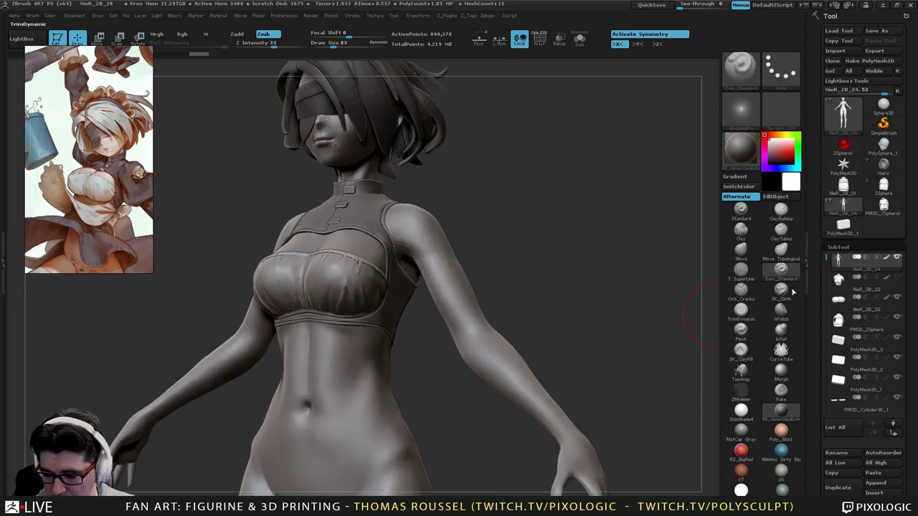
right_click_drag(522, 220, 552, 312, "alt")
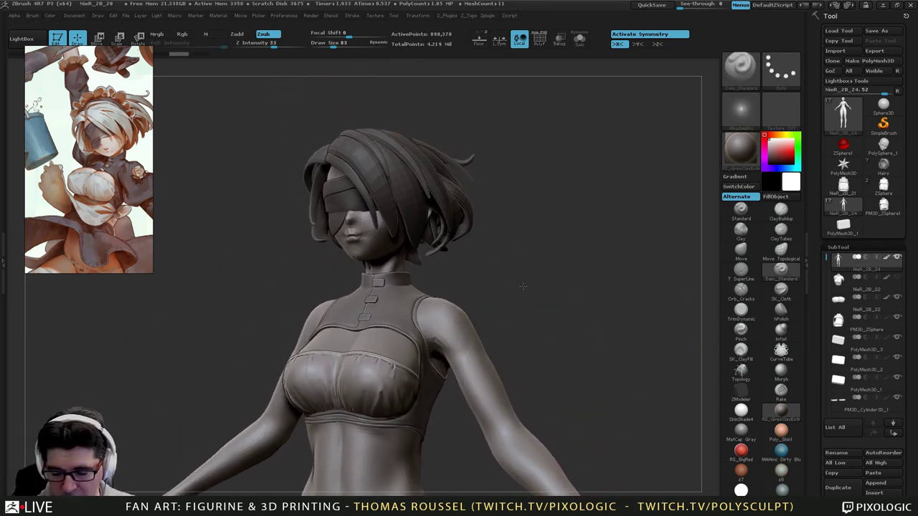
left_click_drag(523, 287, 500, 294)
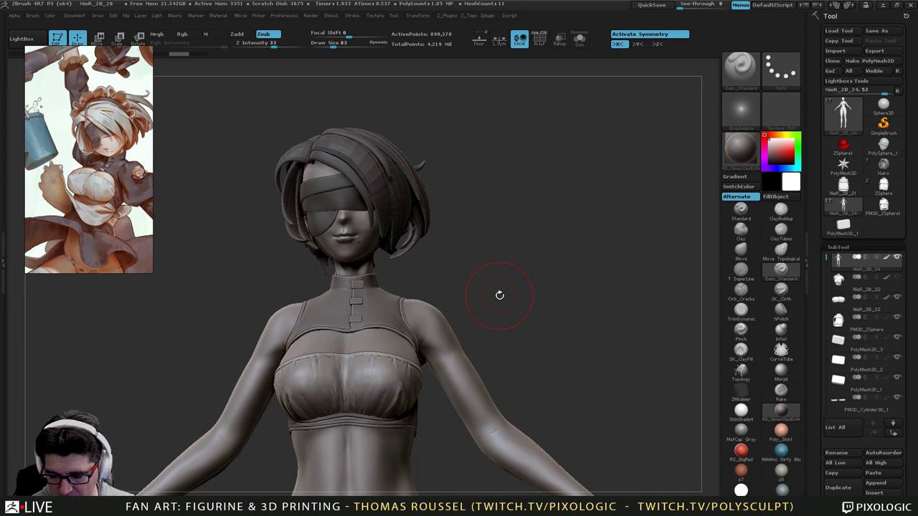
left_click_drag(452, 314, 409, 290)
right_click_drag(389, 243, 423, 304, "ctrl")
right_click_drag(437, 216, 419, 263)
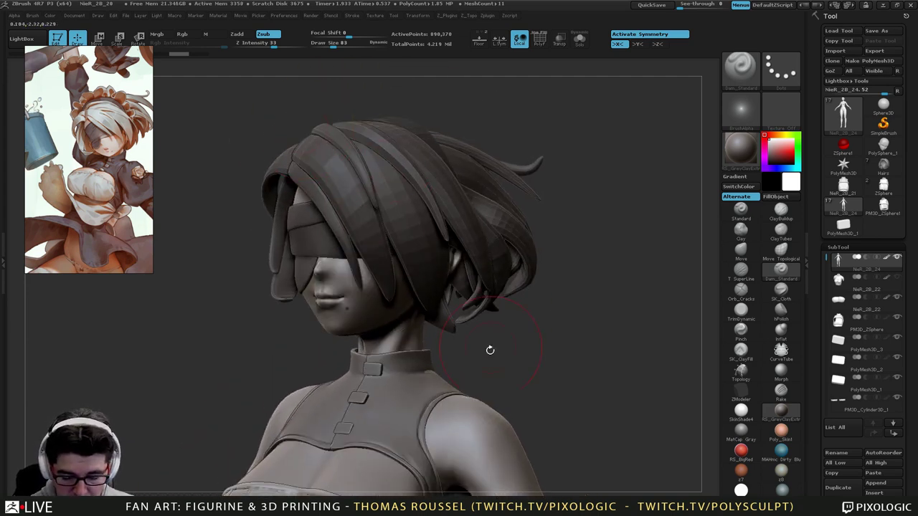
Review the bandeau, shoulders and arms up close, and the body down to the thigh bands from farther away.
right_click_drag(490, 350, 492, 386, "alt")
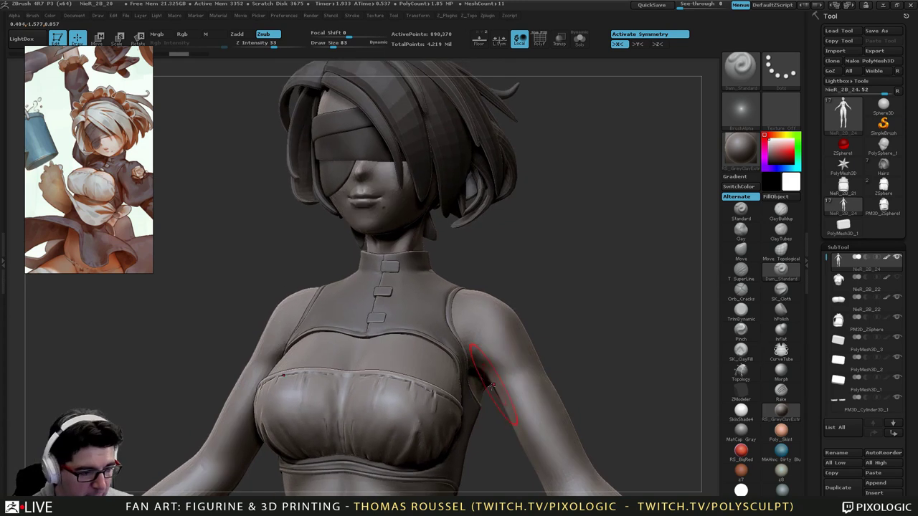
left_click_drag(492, 386, 495, 416)
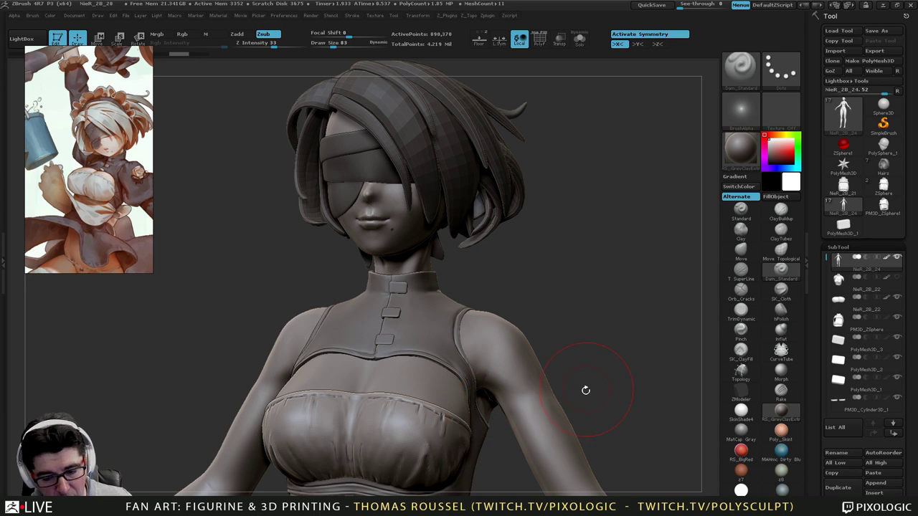
left_click_drag(585, 395, 517, 224, "alt")
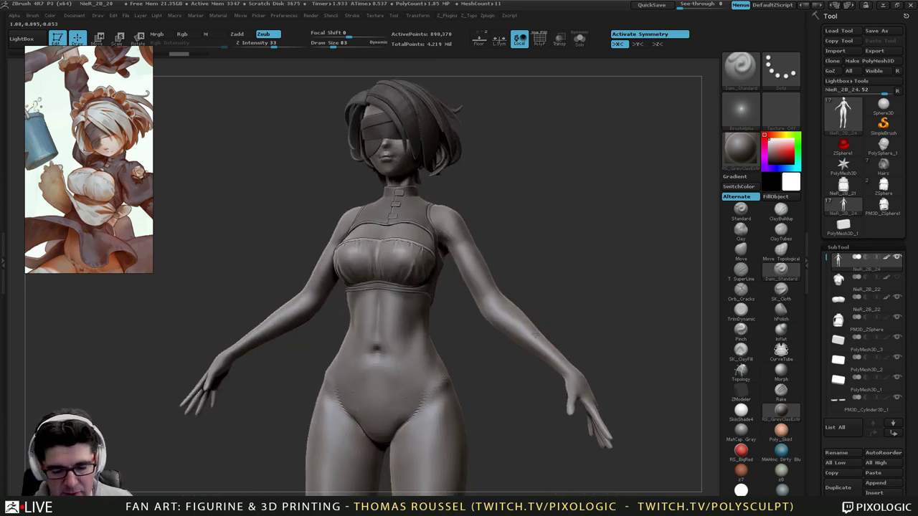
left_click_drag(553, 393, 501, 333, "alt")
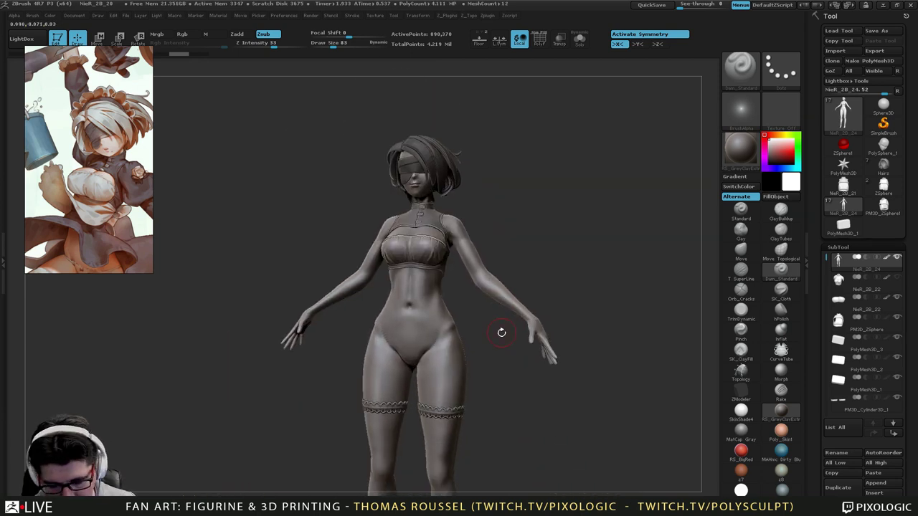
left_click_drag(502, 332, 485, 308, "alt")
left_click_drag(481, 369, 621, 381)
left_click_drag(470, 293, 542, 339)
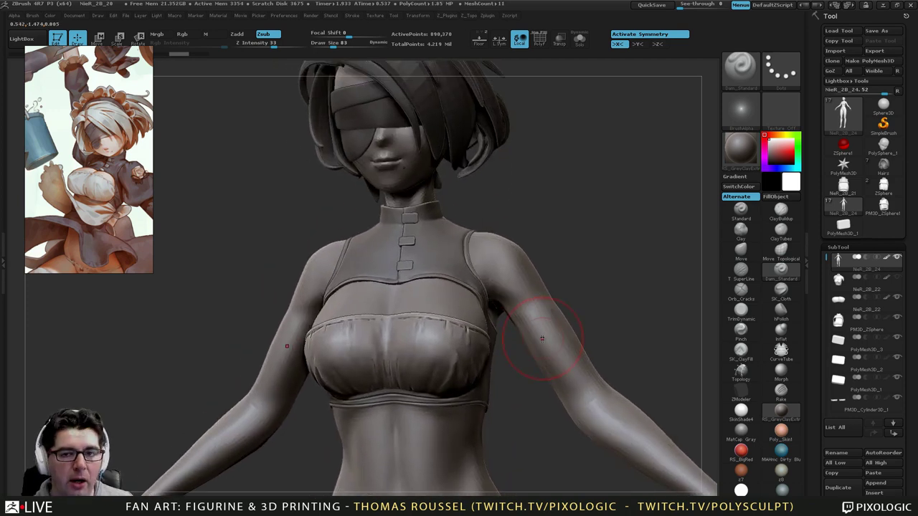